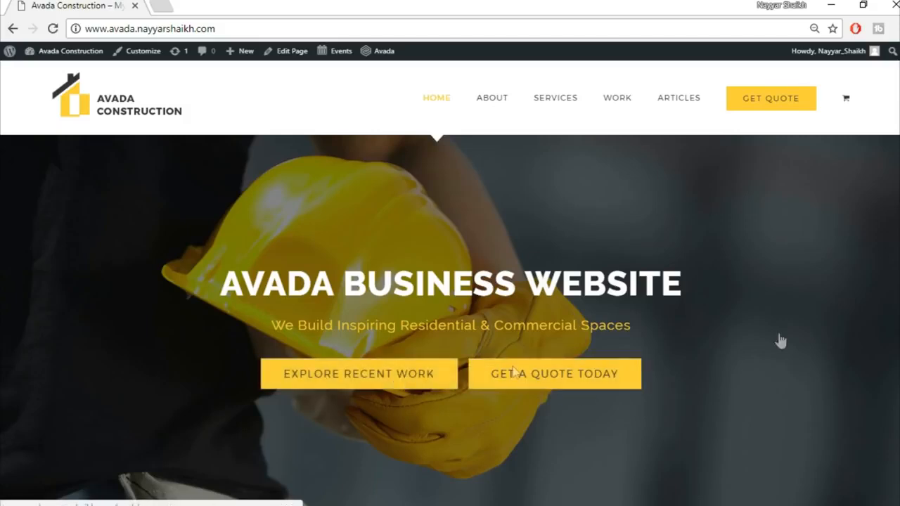
Step: Scroll the Construction homepage from the hero past services, counters and recent work to Our Core Values
{"action": "scroll", "coordinate": [556, 372], "scroll_direction": "down", "scroll_amount": 5}
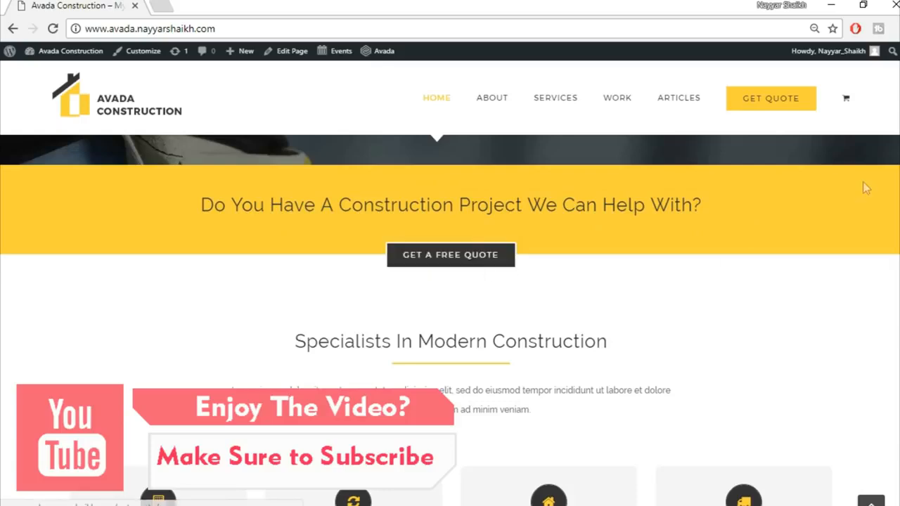
{"action": "scroll", "coordinate": [863, 182], "scroll_direction": "down", "scroll_amount": 2}
{"action": "scroll", "coordinate": [450, 320], "scroll_direction": "down", "scroll_amount": 1}
{"action": "scroll", "coordinate": [450, 320], "scroll_direction": "up", "scroll_amount": 1}
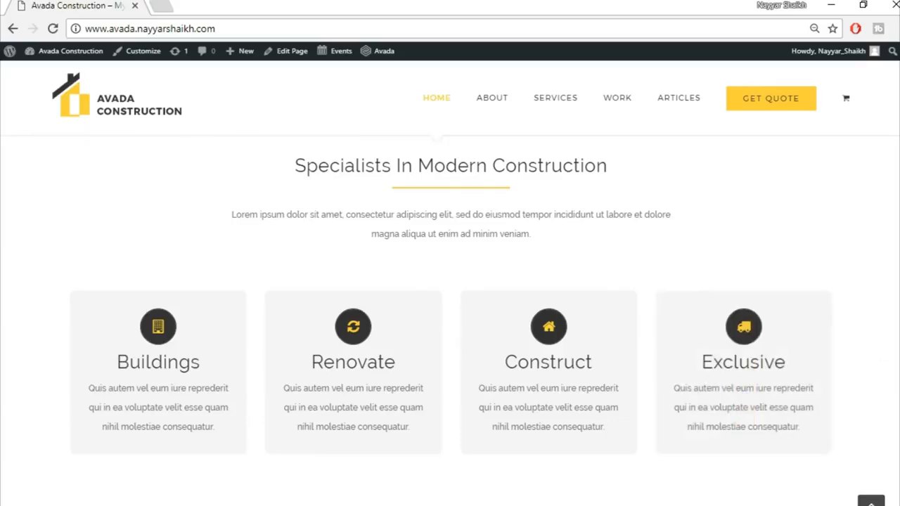
{"action": "scroll", "coordinate": [450, 320], "scroll_direction": "down", "scroll_amount": 5}
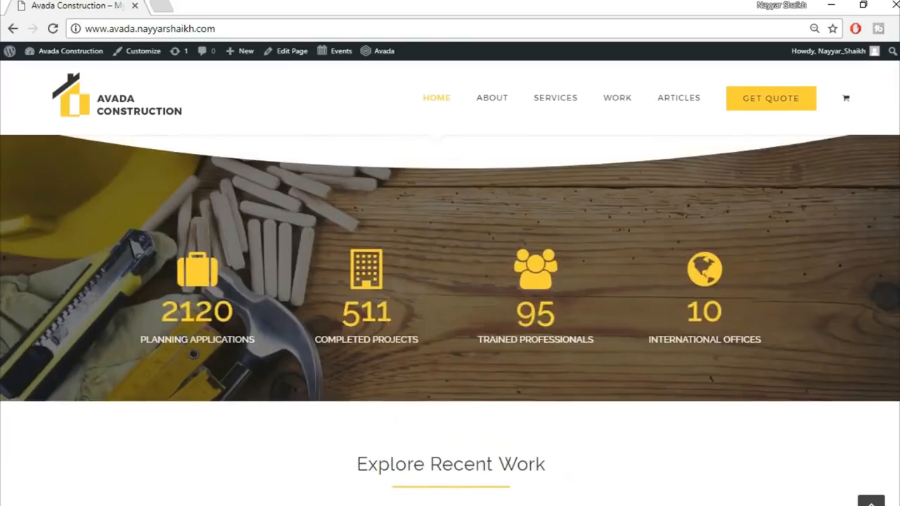
{"action": "scroll", "coordinate": [386, 314], "scroll_direction": "up", "scroll_amount": 1}
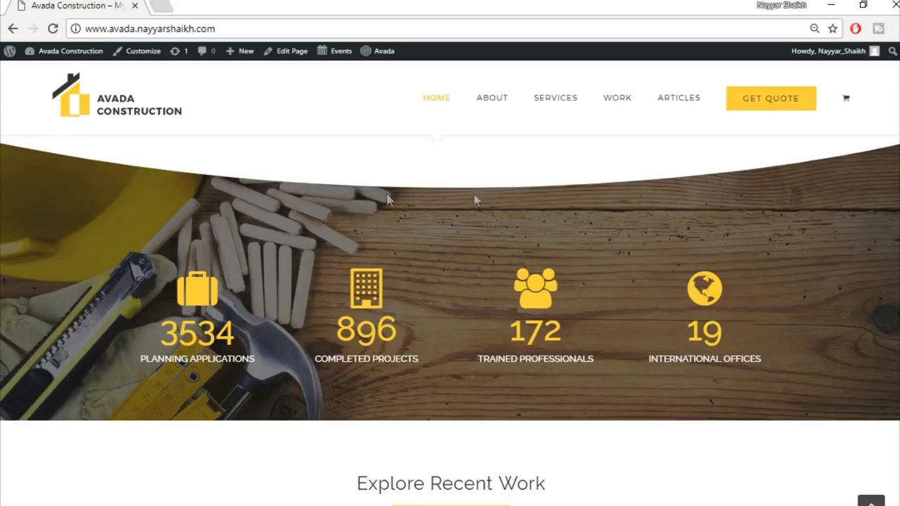
{"action": "scroll", "coordinate": [450, 317], "scroll_direction": "down", "scroll_amount": 3}
{"action": "scroll", "coordinate": [230, 223], "scroll_direction": "up", "scroll_amount": 4}
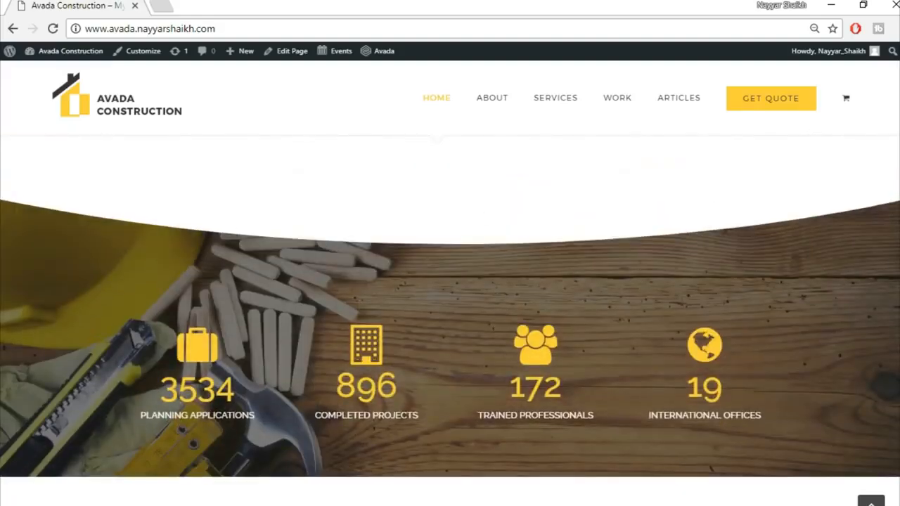
{"action": "scroll", "coordinate": [450, 316], "scroll_direction": "down", "scroll_amount": 4}
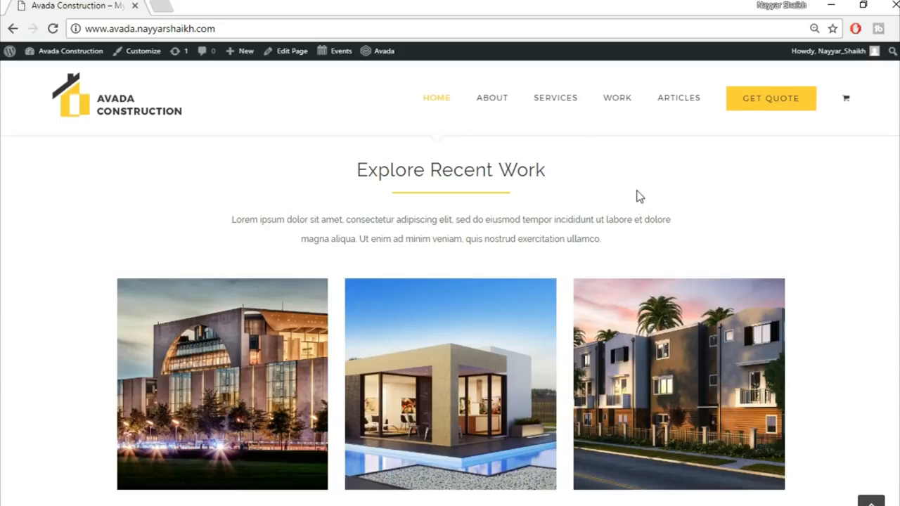
{"action": "scroll", "coordinate": [450, 317], "scroll_direction": "down", "scroll_amount": 1}
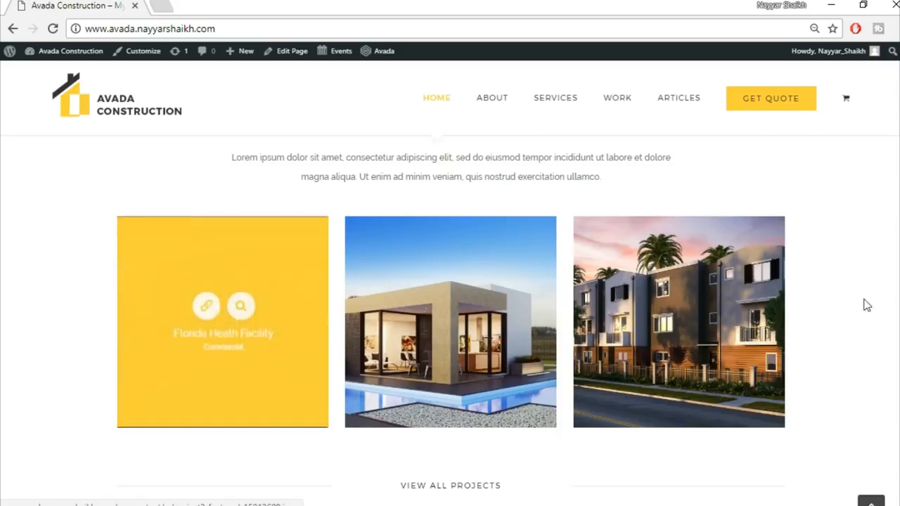
{"action": "scroll", "coordinate": [469, 172], "scroll_direction": "down", "scroll_amount": 5}
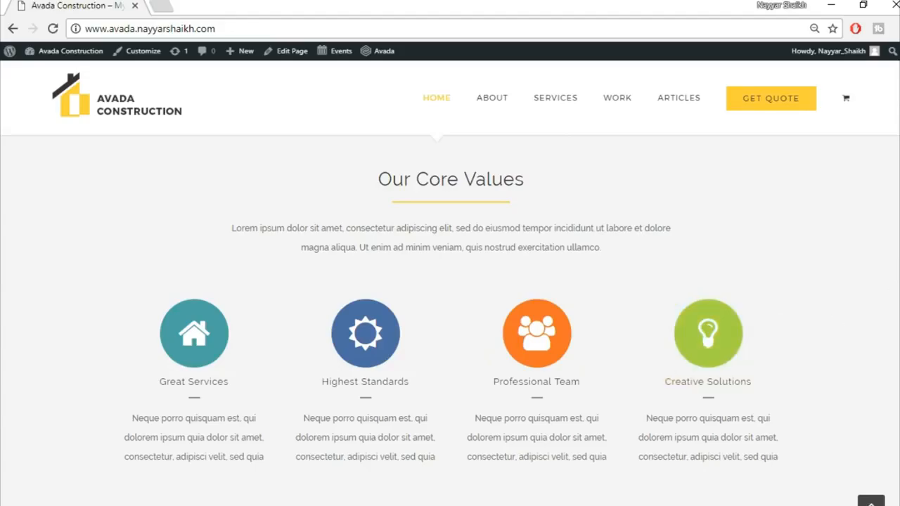
Step: Scroll the homepage down through the testimonials and news sections to the partners
{"action": "scroll", "coordinate": [878, 291], "scroll_direction": "down", "scroll_amount": 5}
{"action": "scroll", "coordinate": [450, 320], "scroll_direction": "up", "scroll_amount": 2}
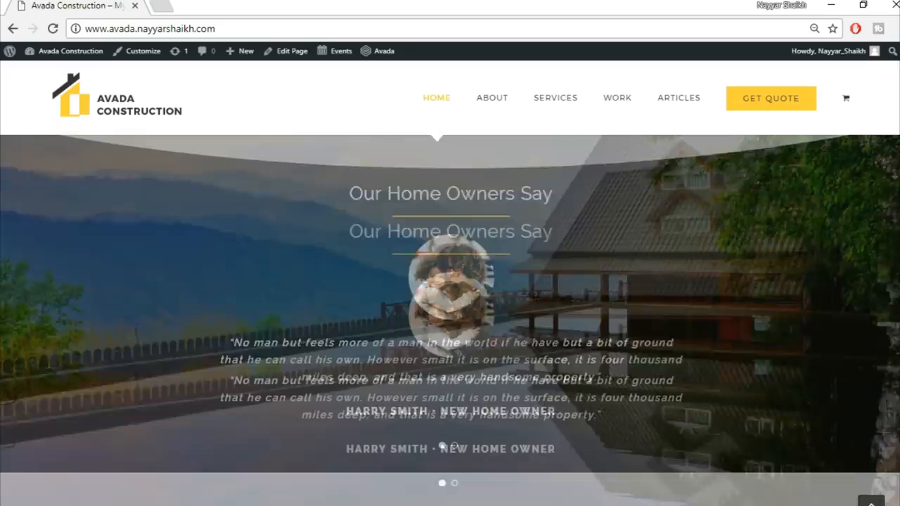
{"action": "scroll", "coordinate": [450, 320], "scroll_direction": "down", "scroll_amount": 1}
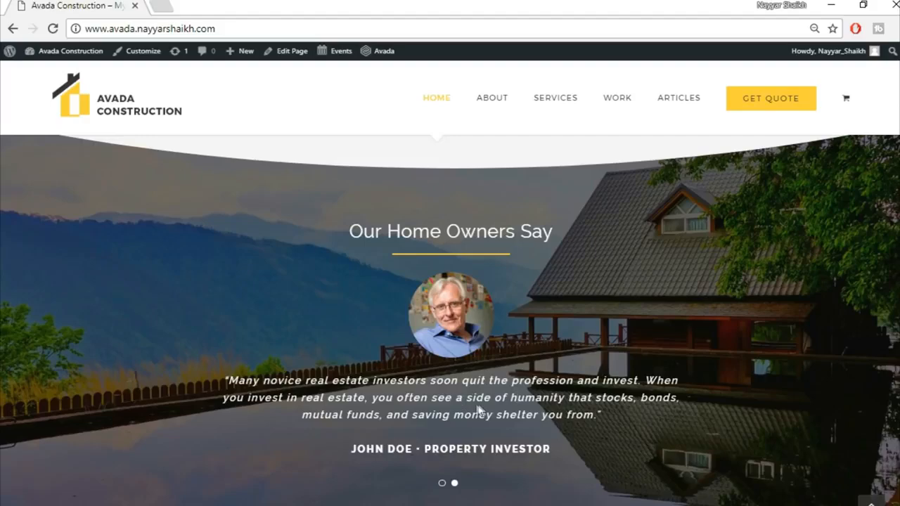
{"action": "scroll", "coordinate": [664, 376], "scroll_direction": "down", "scroll_amount": 2}
{"action": "scroll", "coordinate": [664, 376], "scroll_direction": "down", "scroll_amount": 4}
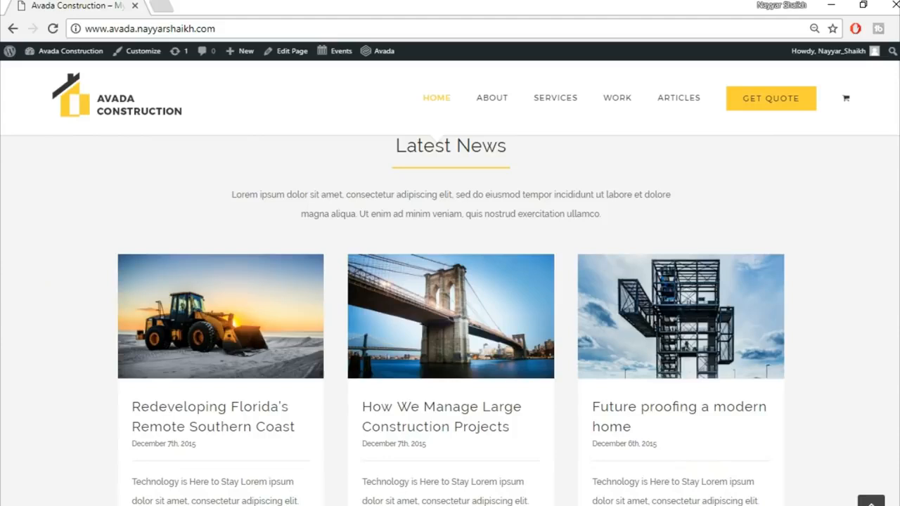
{"action": "scroll", "coordinate": [450, 316], "scroll_direction": "down", "scroll_amount": 7}
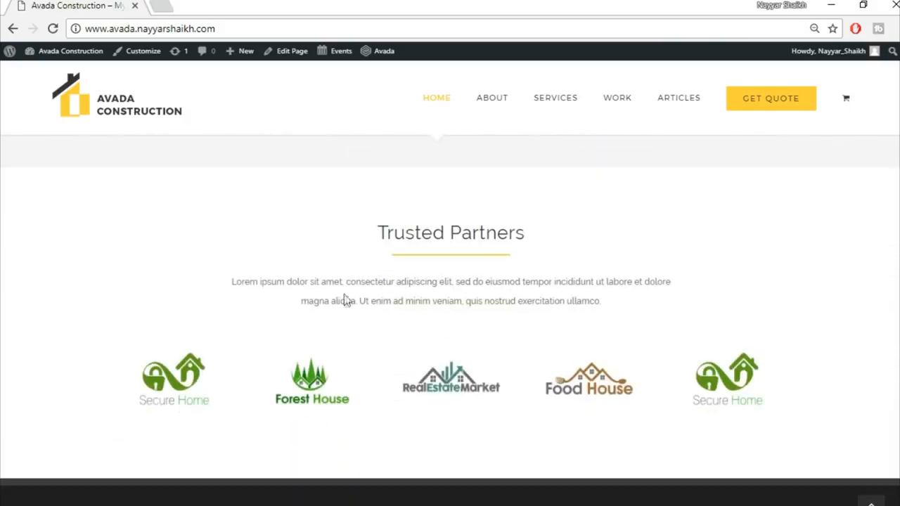
Step: Swipe the partner logo carousel to the Food House logo and scroll down to the footer
{"action": "left_click_drag", "start_coordinate": [199, 387], "coordinate": [583, 404]}
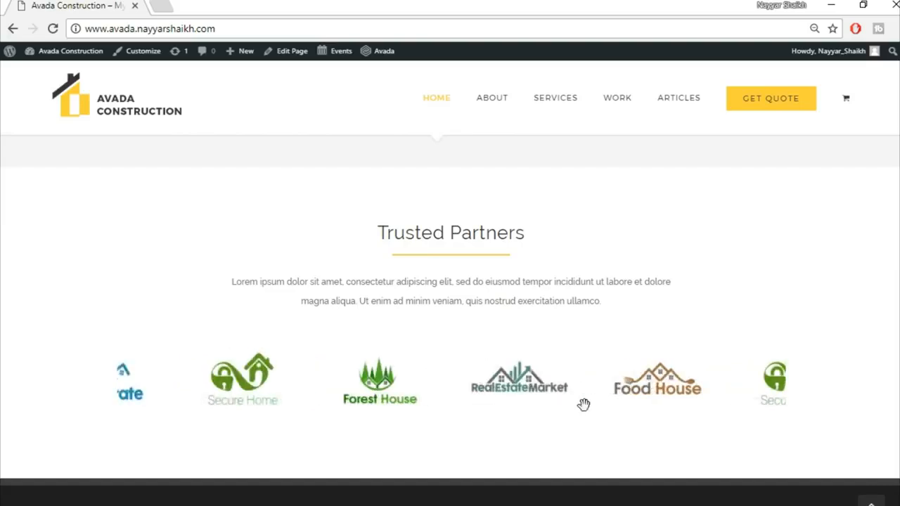
{"action": "left_click_drag", "start_coordinate": [152, 381], "coordinate": [632, 380]}
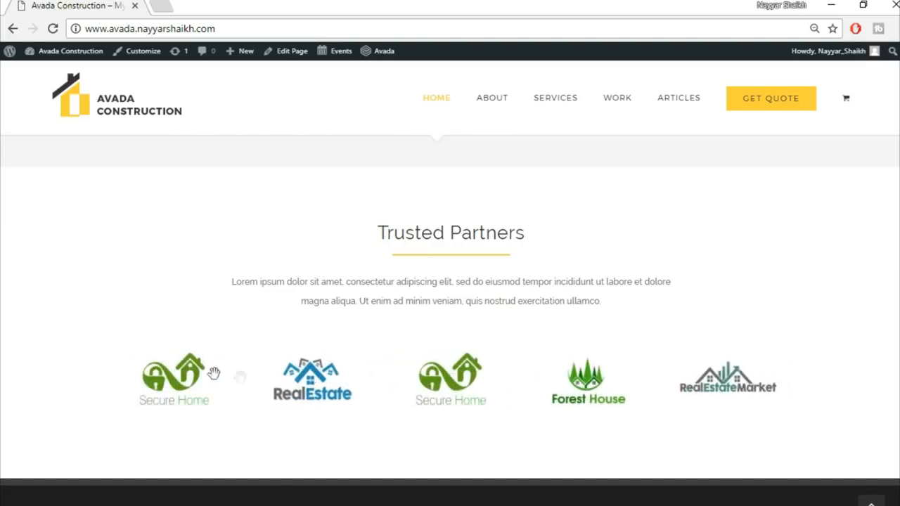
{"action": "left_click_drag", "start_coordinate": [170, 373], "coordinate": [627, 376]}
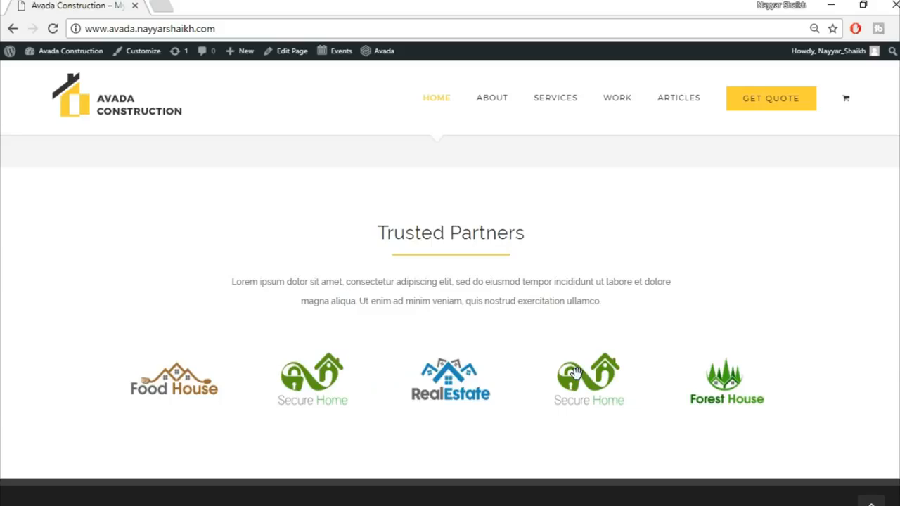
{"action": "scroll", "coordinate": [575, 373], "scroll_direction": "down", "scroll_amount": 4}
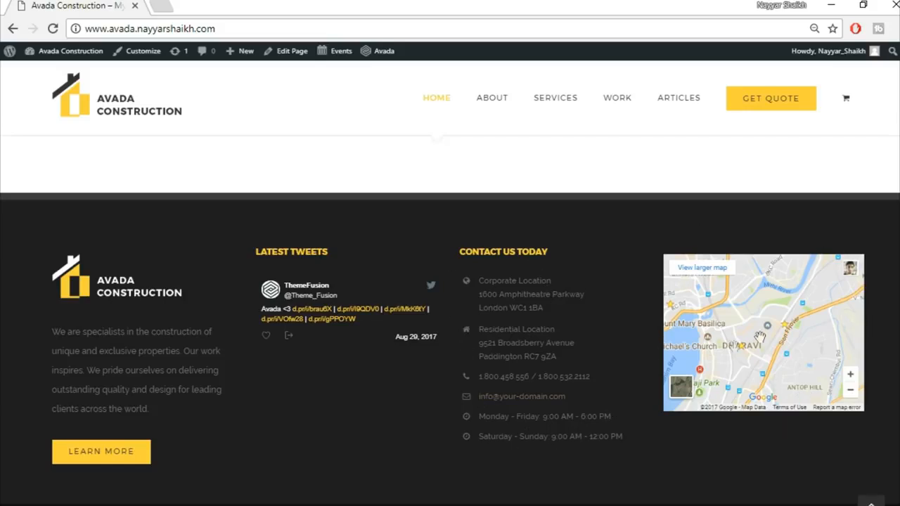
{"action": "scroll", "coordinate": [814, 475], "scroll_direction": "down", "scroll_amount": 1}
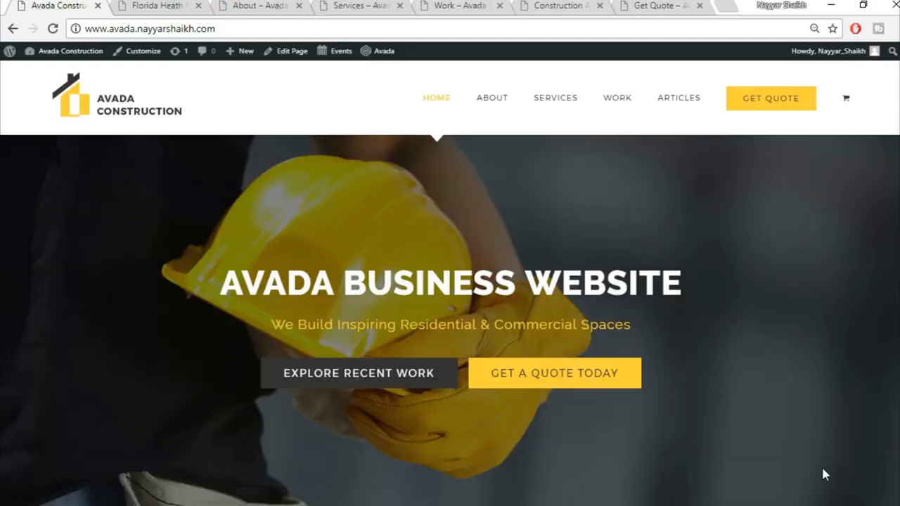
Step: Switch to the Florida Heath Facility project page and scroll down to its Project Gallery
{"action": "left_click", "coordinate": [151, 7]}
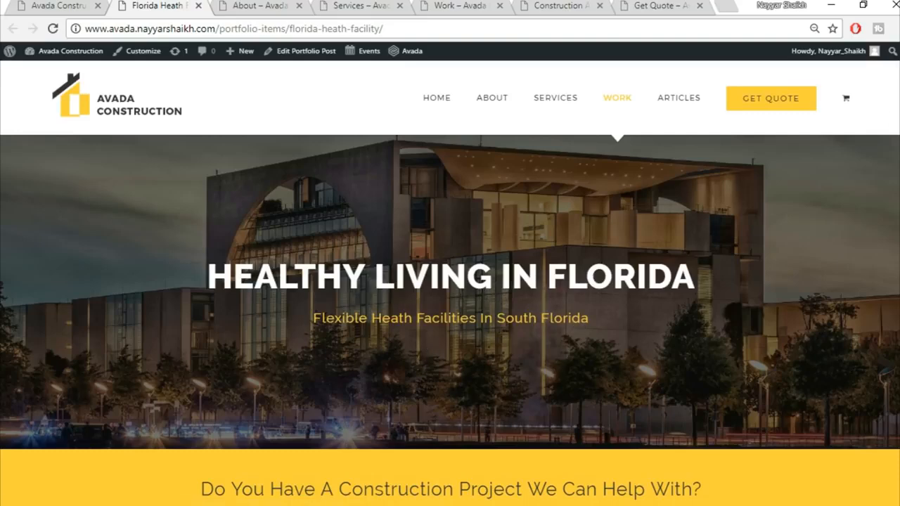
{"action": "scroll", "coordinate": [422, 389], "scroll_direction": "down", "scroll_amount": 2}
{"action": "scroll", "coordinate": [820, 271], "scroll_direction": "down", "scroll_amount": 6}
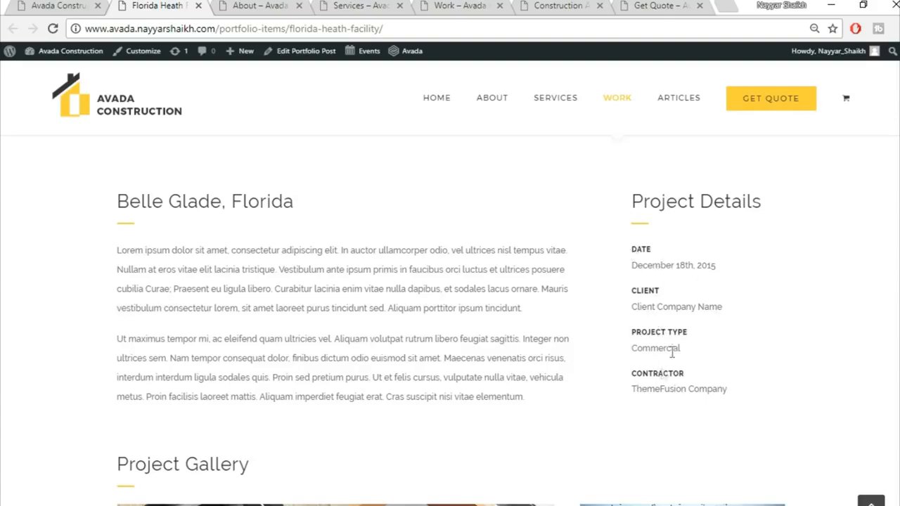
{"action": "scroll", "coordinate": [825, 371], "scroll_direction": "down", "scroll_amount": 5}
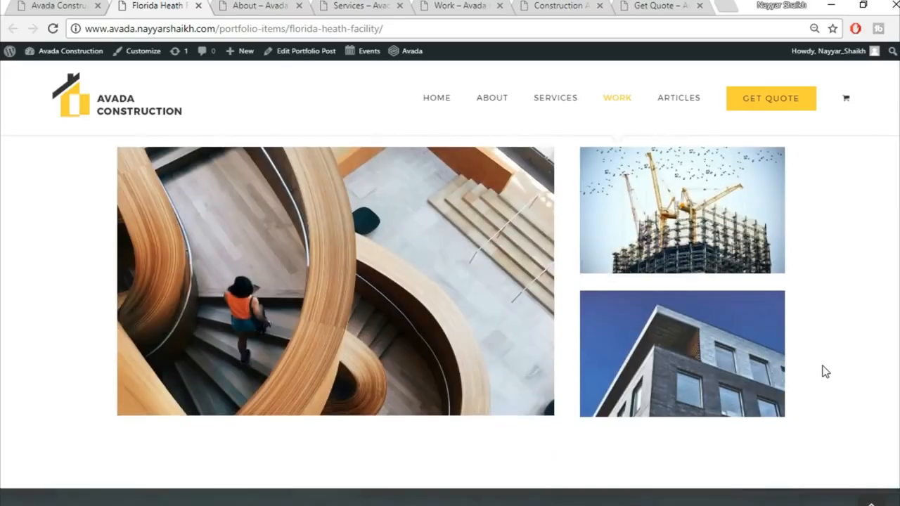
{"action": "scroll", "coordinate": [825, 372], "scroll_direction": "up", "scroll_amount": 1}
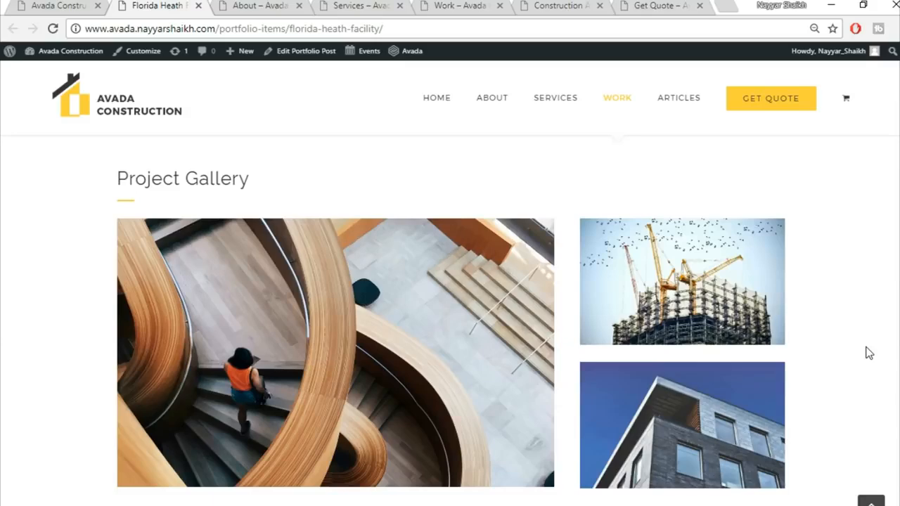
Step: Scroll the Florida Heath Facility page to its Get A Quote Today form, then jump back to the top
{"action": "scroll", "coordinate": [870, 353], "scroll_direction": "down", "scroll_amount": 5}
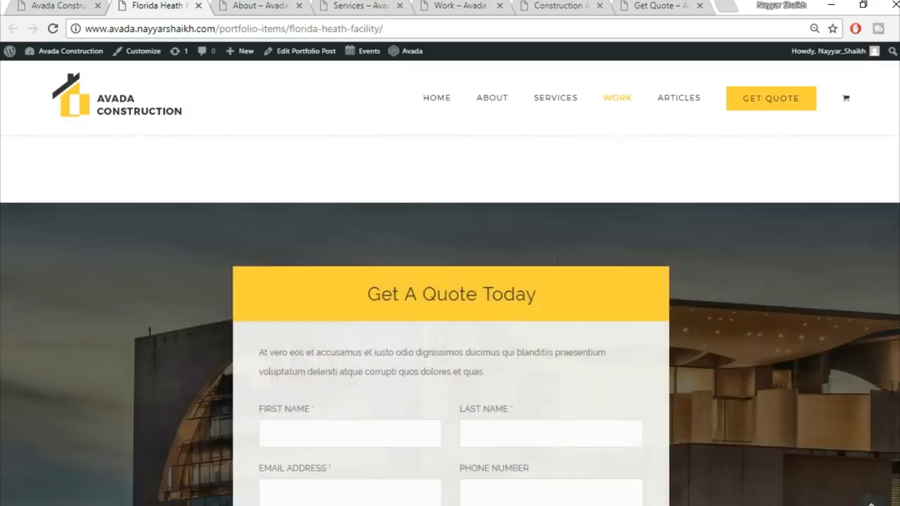
{"action": "scroll", "coordinate": [450, 320], "scroll_direction": "down", "scroll_amount": 2}
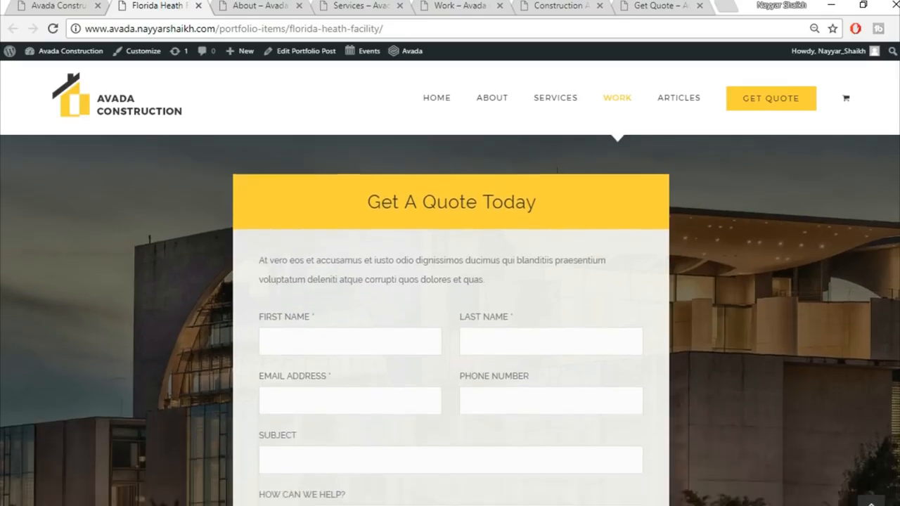
{"action": "scroll", "coordinate": [450, 321], "scroll_direction": "up", "scroll_amount": 1}
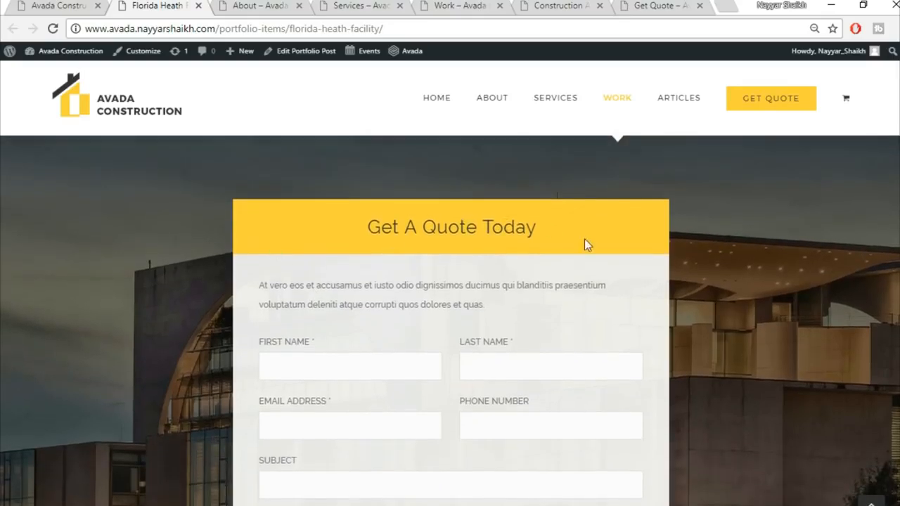
{"action": "scroll", "coordinate": [472, 316], "scroll_direction": "down", "scroll_amount": 2}
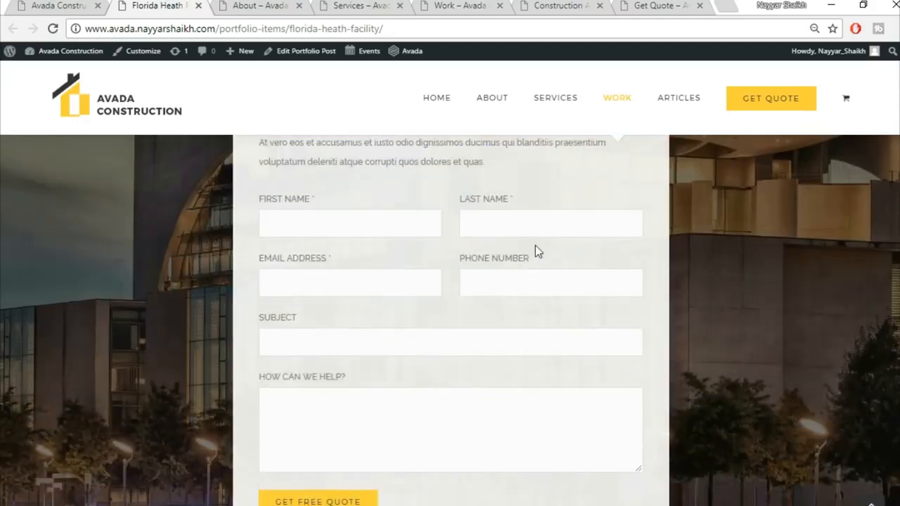
{"action": "scroll", "coordinate": [563, 342], "scroll_direction": "down", "scroll_amount": 3}
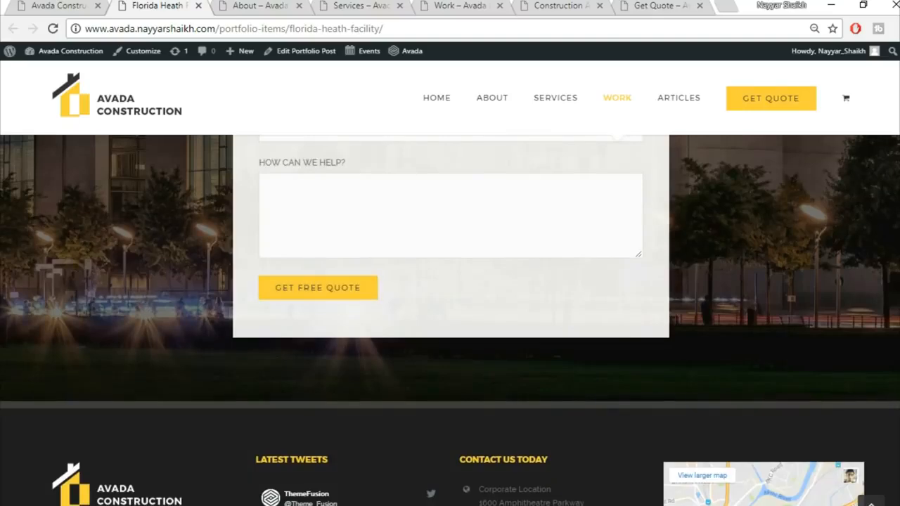
{"action": "scroll", "coordinate": [450, 321], "scroll_direction": "up", "scroll_amount": 6}
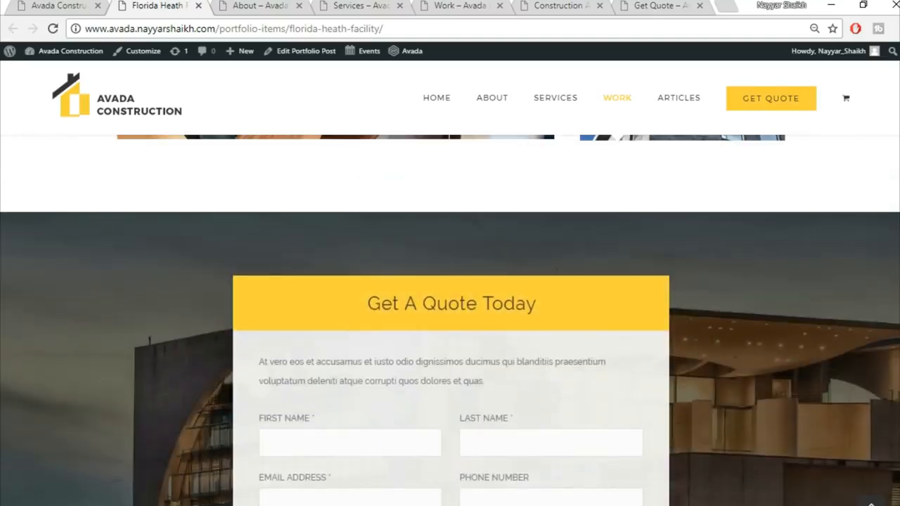
{"action": "scroll", "coordinate": [654, 269], "scroll_direction": "down", "scroll_amount": 1}
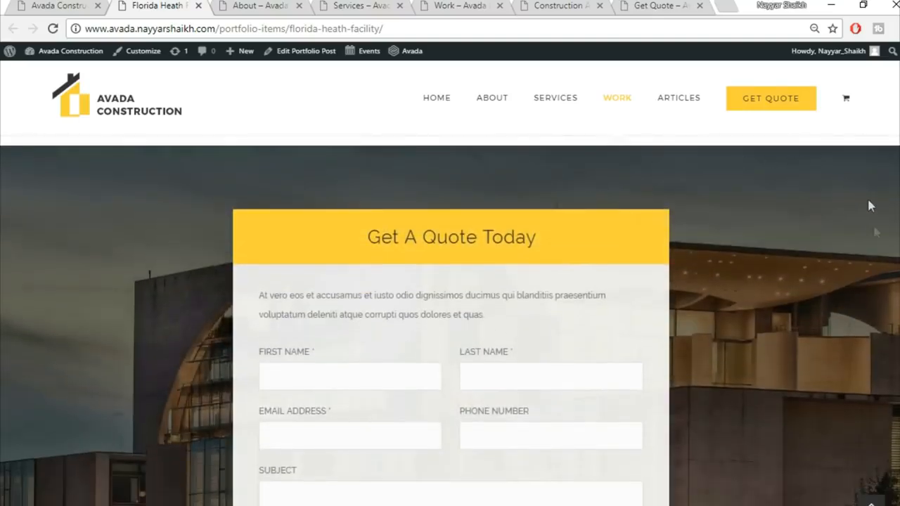
{"action": "scroll", "coordinate": [728, 301], "scroll_direction": "down", "scroll_amount": 1}
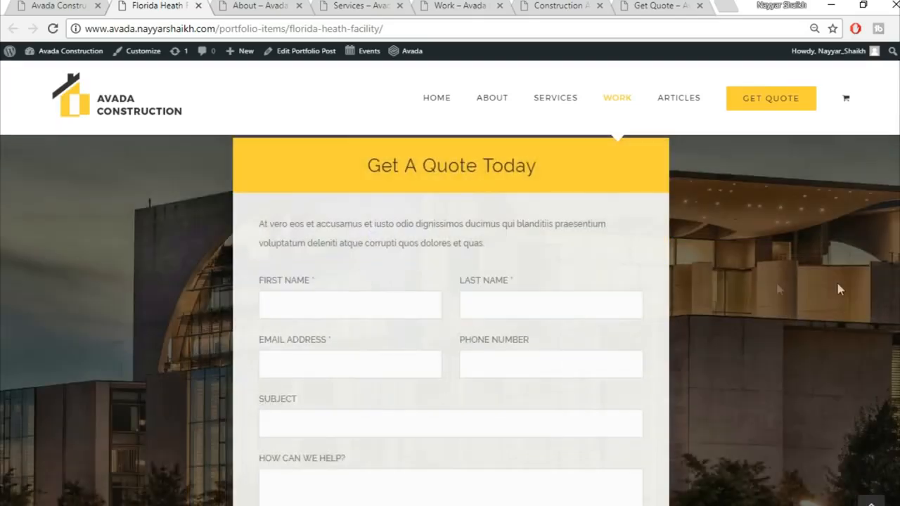
{"action": "scroll", "coordinate": [846, 276], "scroll_direction": "up", "scroll_amount": 1}
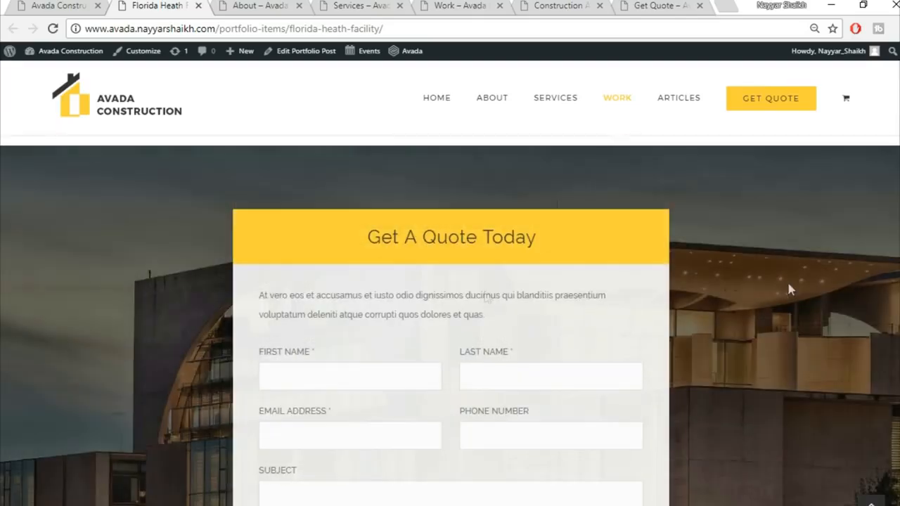
{"action": "scroll", "coordinate": [659, 398], "scroll_direction": "down", "scroll_amount": 2}
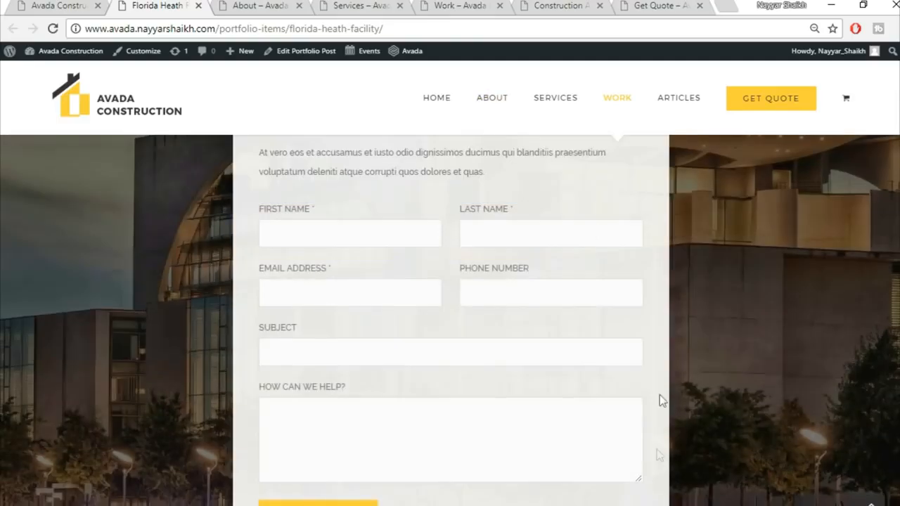
{"action": "scroll", "coordinate": [576, 351], "scroll_direction": "down", "scroll_amount": 3}
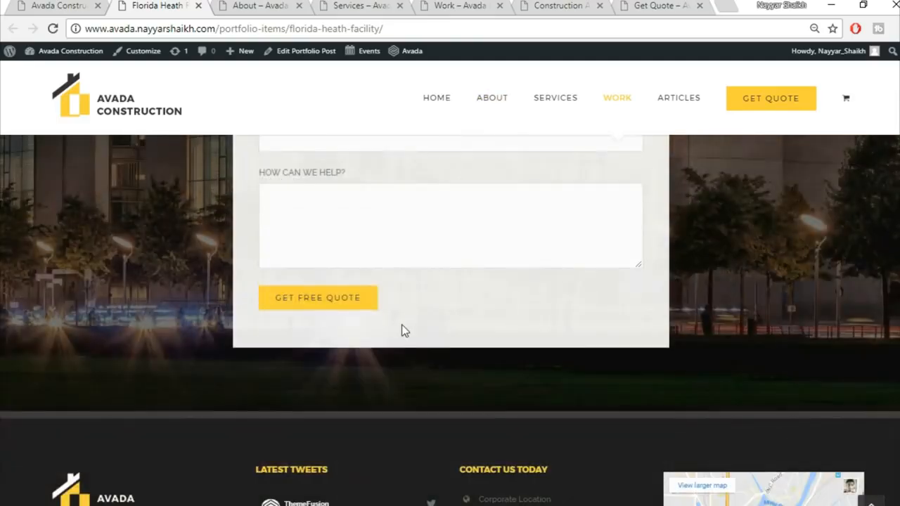
{"action": "left_click", "coordinate": [871, 501]}
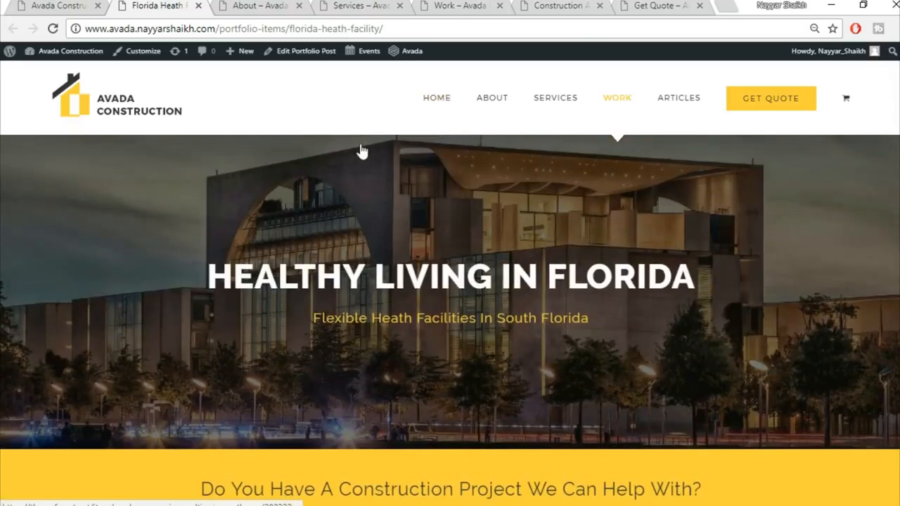
Step: Switch to the Construction With A Difference About page and scroll through Recent Works and Trusted Partners to the footer
{"action": "left_click", "coordinate": [254, 4]}
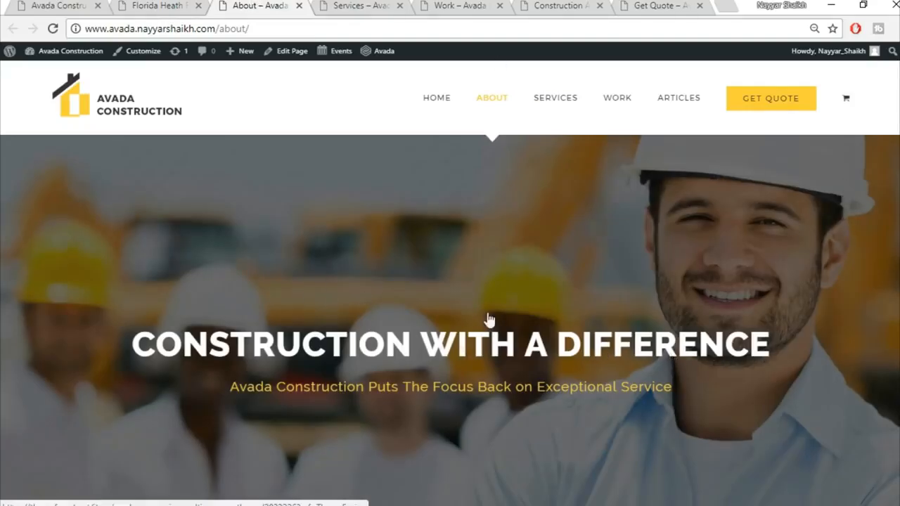
{"action": "scroll", "coordinate": [518, 410], "scroll_direction": "down", "scroll_amount": 3}
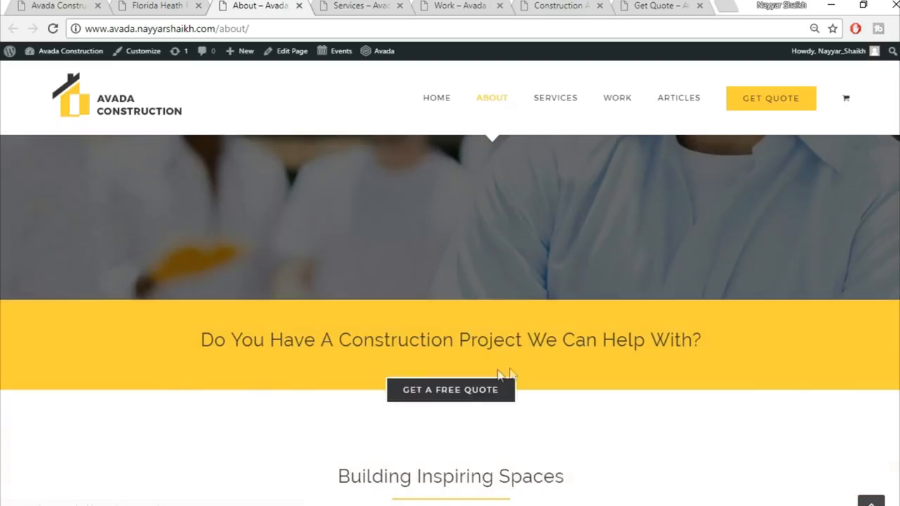
{"action": "scroll", "coordinate": [615, 389], "scroll_direction": "down", "scroll_amount": 4}
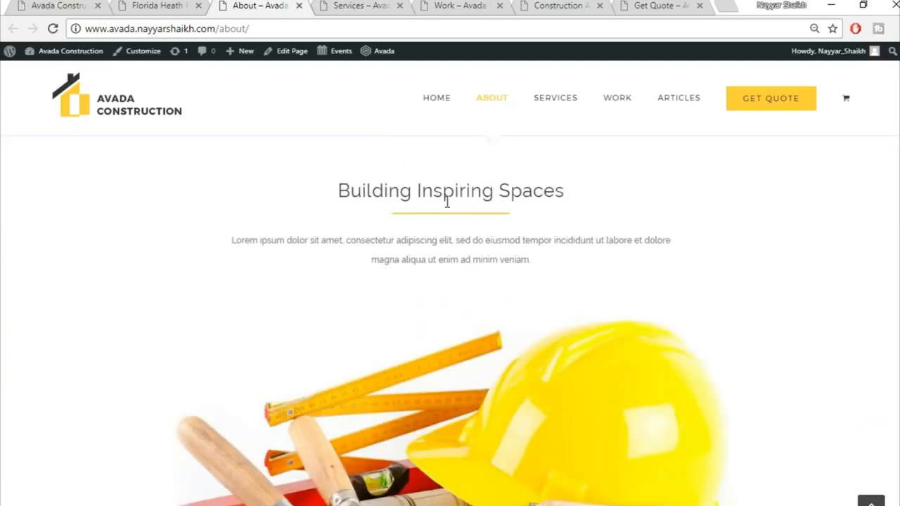
{"action": "scroll", "coordinate": [625, 271], "scroll_direction": "down", "scroll_amount": 3}
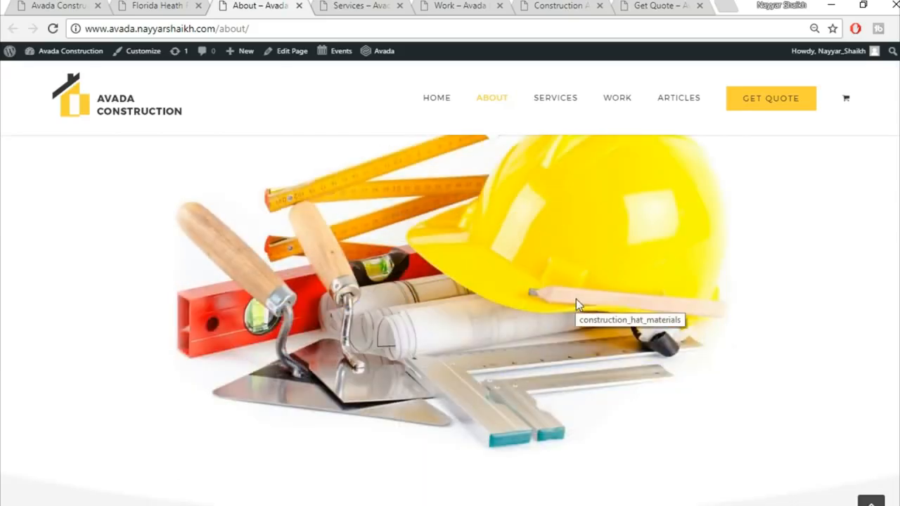
{"action": "scroll", "coordinate": [578, 300], "scroll_direction": "down", "scroll_amount": 6}
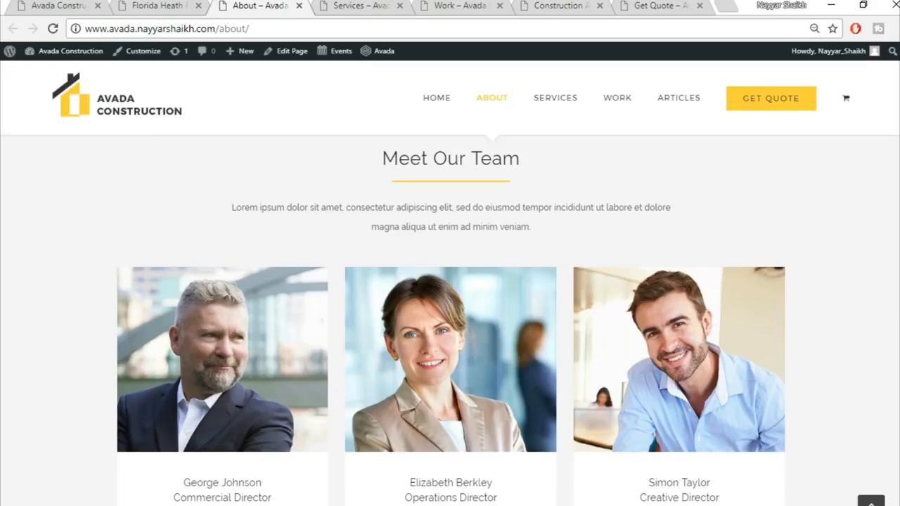
{"action": "scroll", "coordinate": [432, 350], "scroll_direction": "down", "scroll_amount": 2}
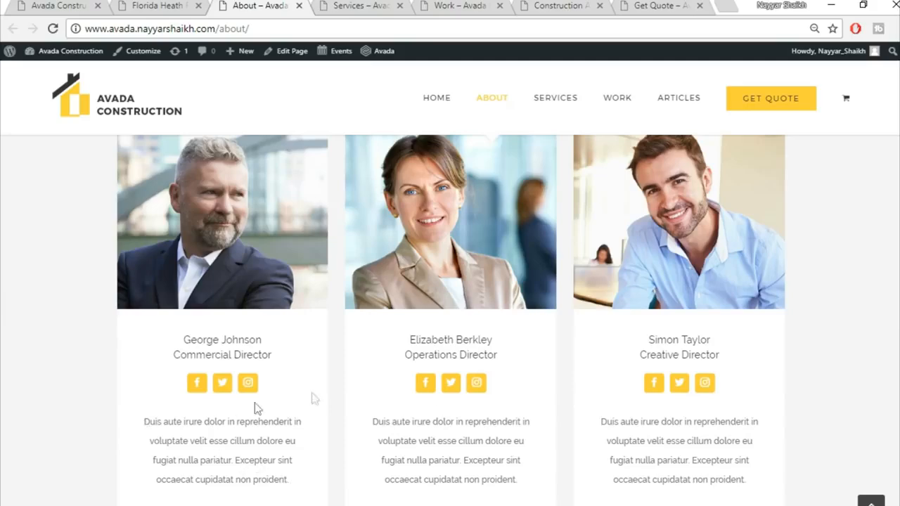
{"action": "scroll", "coordinate": [864, 345], "scroll_direction": "down", "scroll_amount": 6}
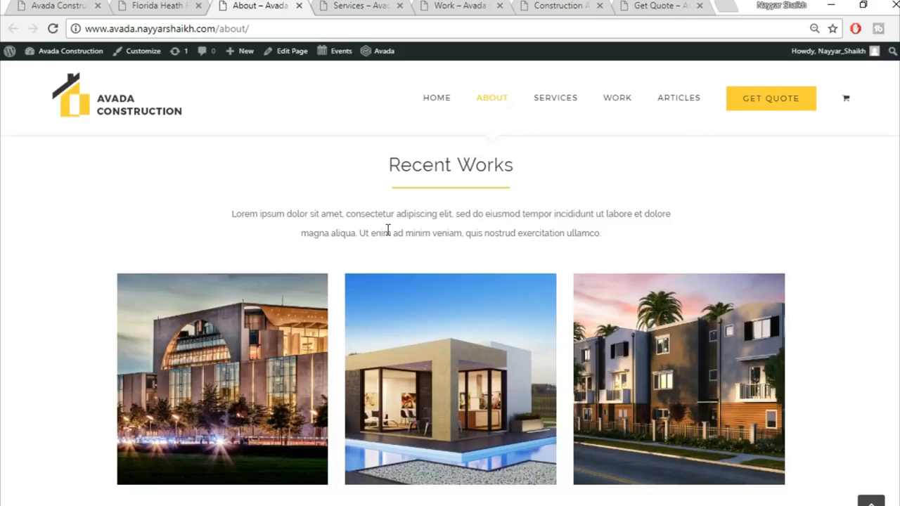
{"action": "scroll", "coordinate": [456, 265], "scroll_direction": "down", "scroll_amount": 8}
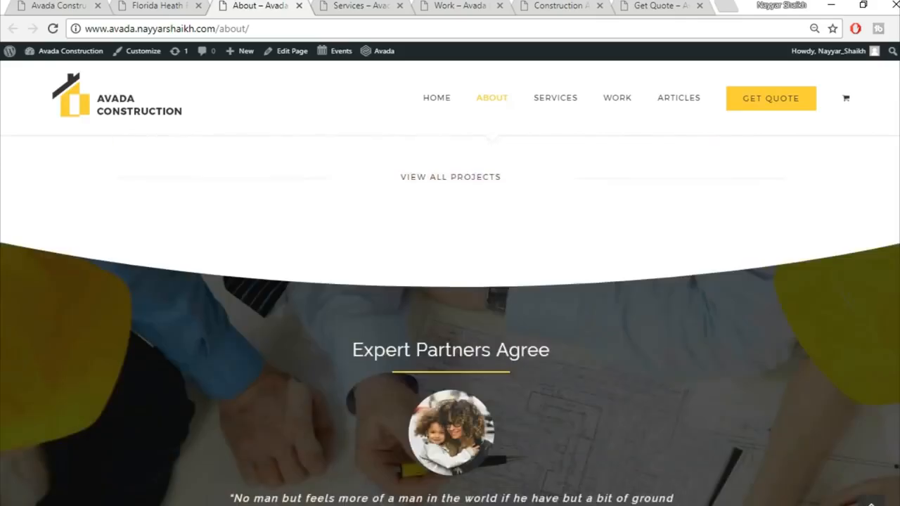
{"action": "scroll", "coordinate": [457, 265], "scroll_direction": "down", "scroll_amount": 9}
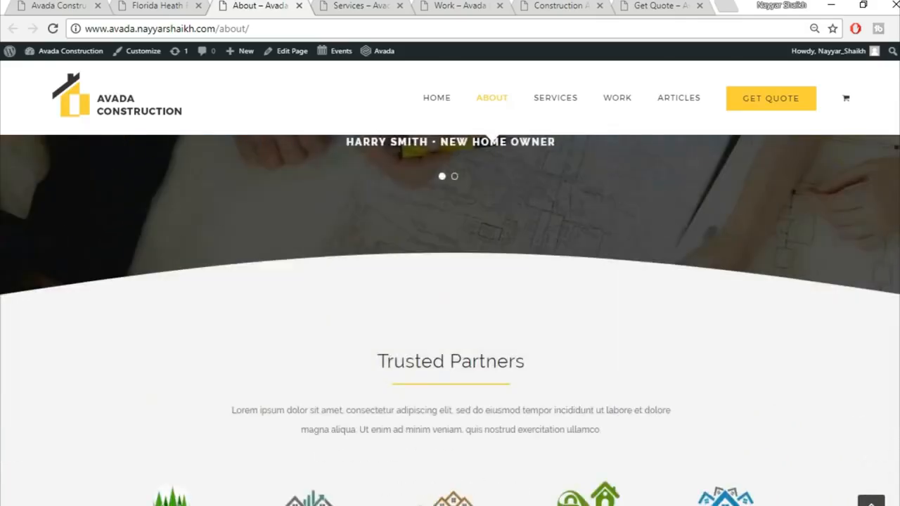
{"action": "scroll", "coordinate": [457, 265], "scroll_direction": "down", "scroll_amount": 9}
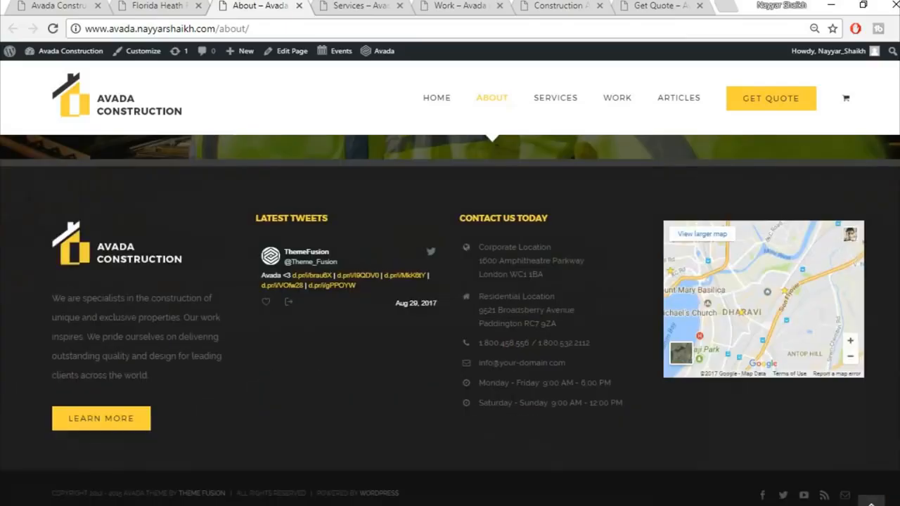
{"action": "scroll", "coordinate": [457, 265], "scroll_direction": "up", "scroll_amount": 20}
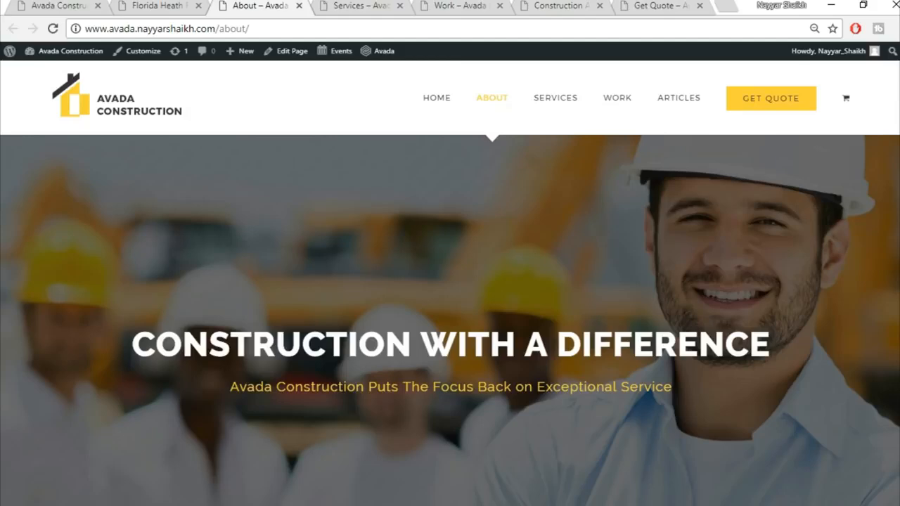
Step: On the Services page, cycle through the New Homes, Complete Renovations and Commercial Projects tabs
{"action": "left_click", "coordinate": [345, 5]}
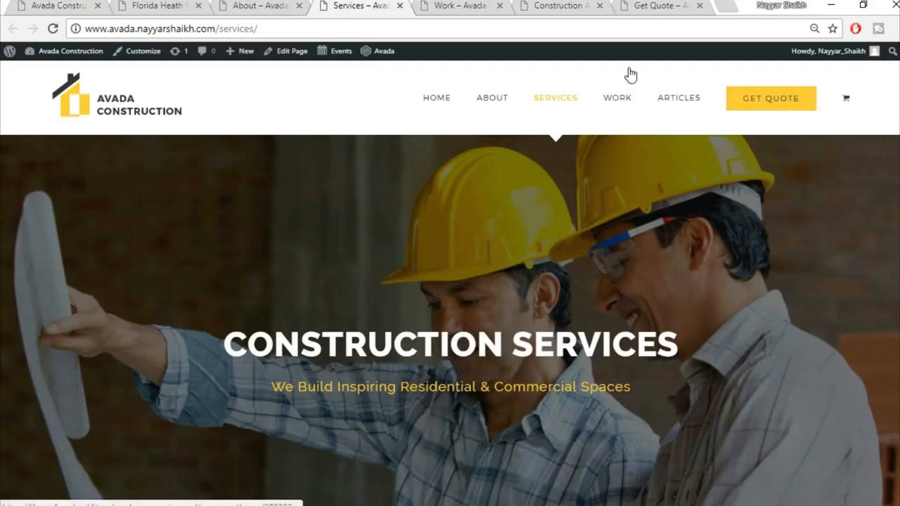
{"action": "scroll", "coordinate": [450, 317], "scroll_direction": "down", "scroll_amount": 3}
{"action": "scroll", "coordinate": [450, 317], "scroll_direction": "down", "scroll_amount": 4}
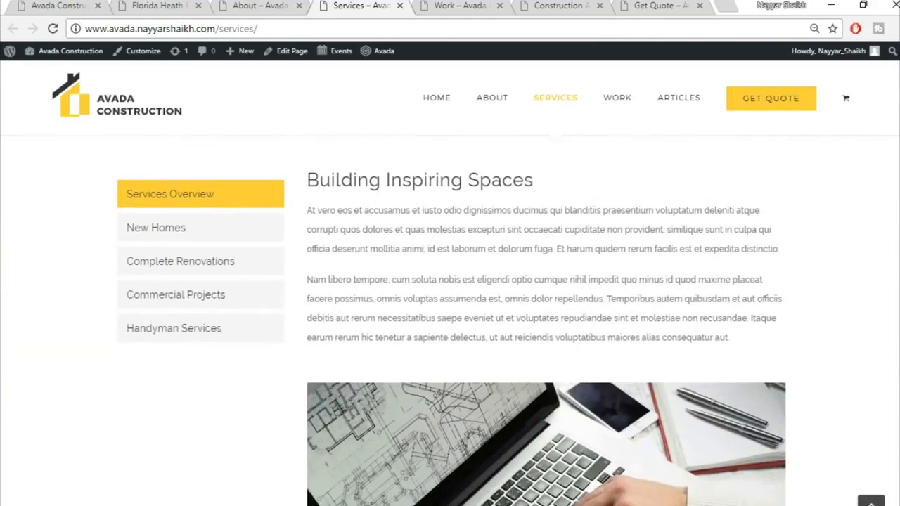
{"action": "left_click", "coordinate": [225, 234]}
{"action": "left_click", "coordinate": [209, 271]}
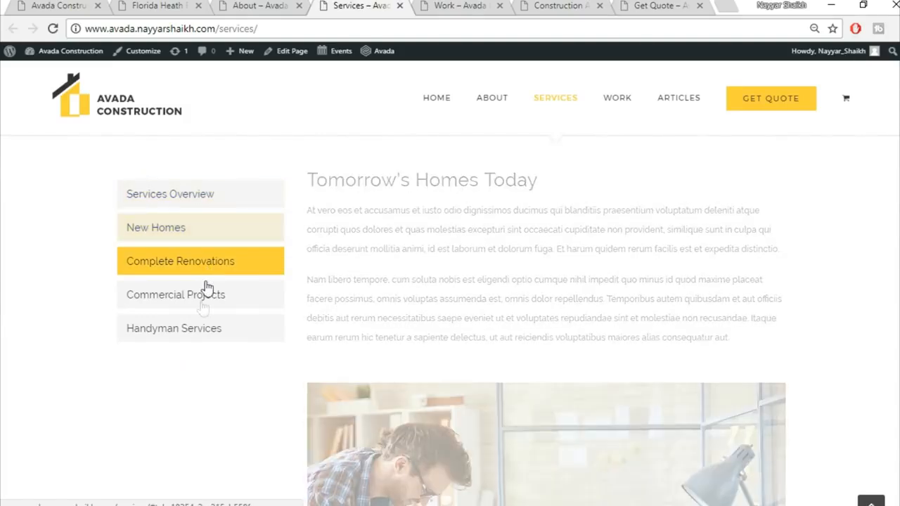
{"action": "left_click", "coordinate": [203, 307]}
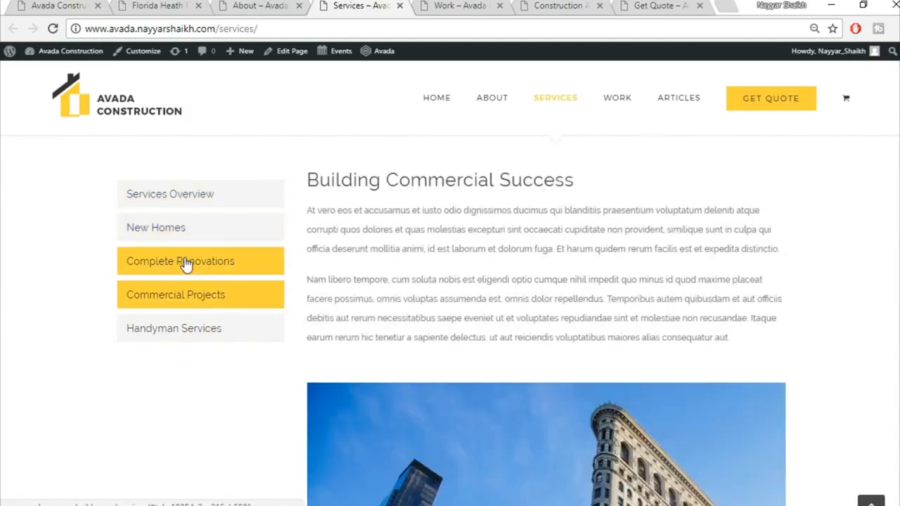
{"action": "left_click", "coordinate": [187, 264]}
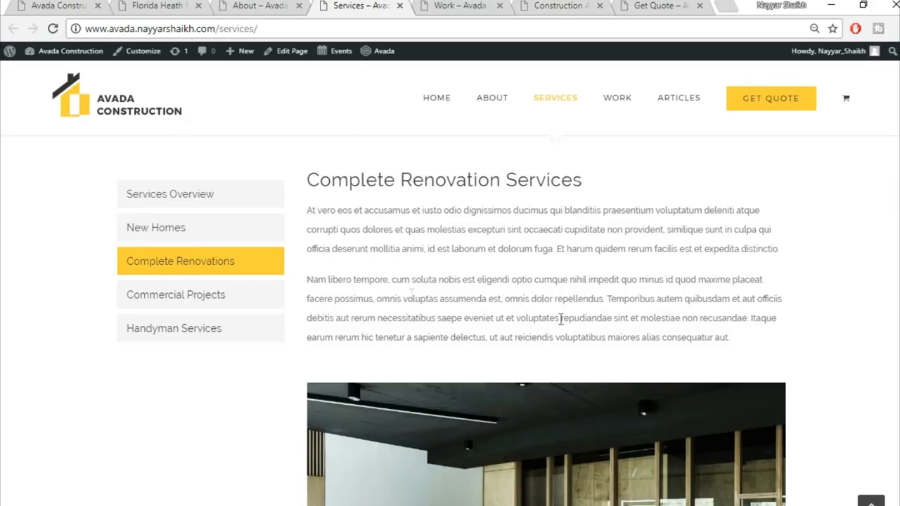
{"action": "left_click", "coordinate": [155, 241]}
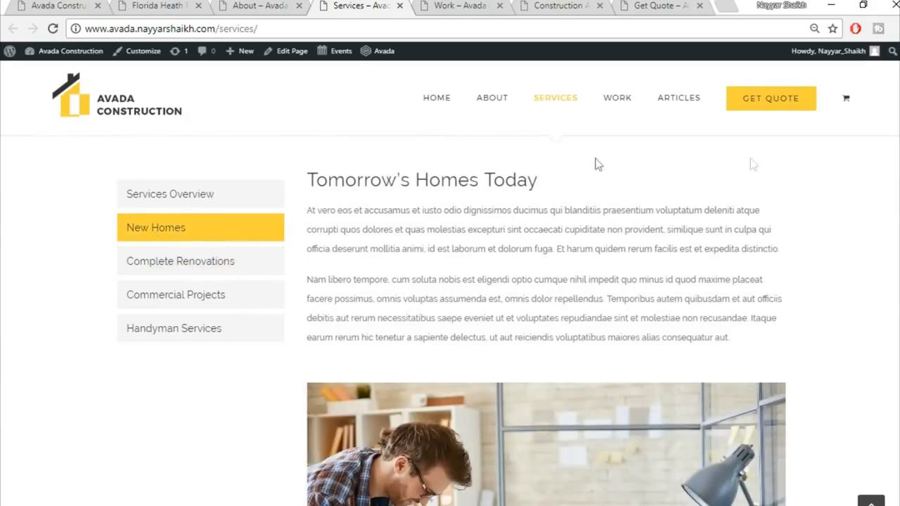
Step: Scroll the New Homes content, then switch to the Our Recent Work page
{"action": "scroll", "coordinate": [614, 325], "scroll_direction": "down", "scroll_amount": 10}
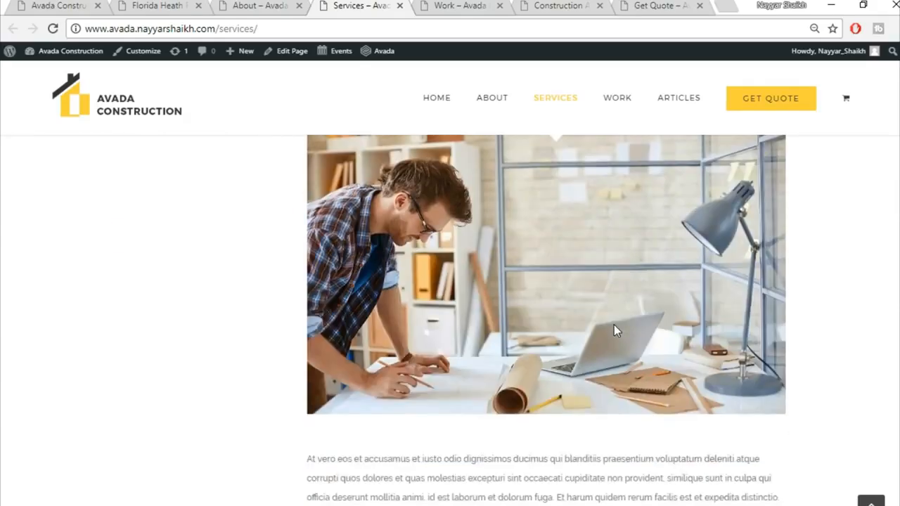
{"action": "scroll", "coordinate": [614, 325], "scroll_direction": "up", "scroll_amount": 10}
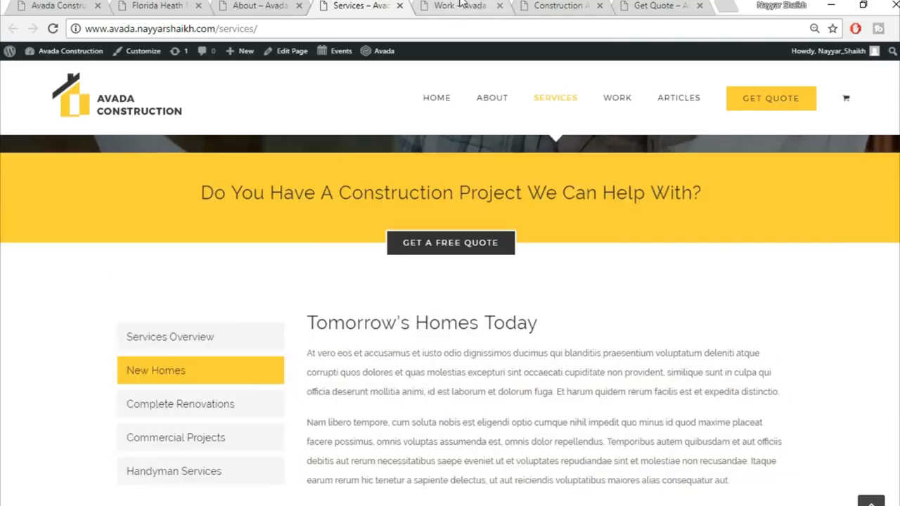
{"action": "left_click", "coordinate": [461, 5]}
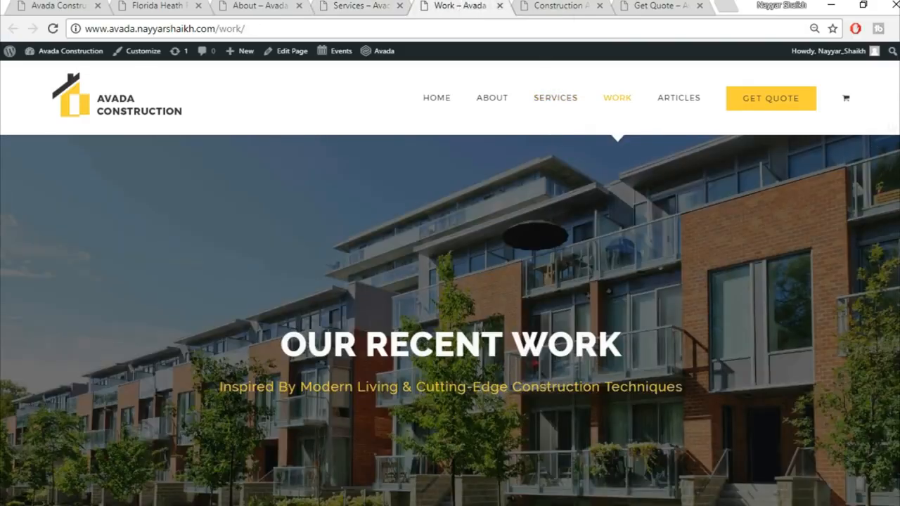
Step: Scroll through the Work portfolio grid
{"action": "scroll", "coordinate": [450, 321], "scroll_direction": "down", "scroll_amount": 8}
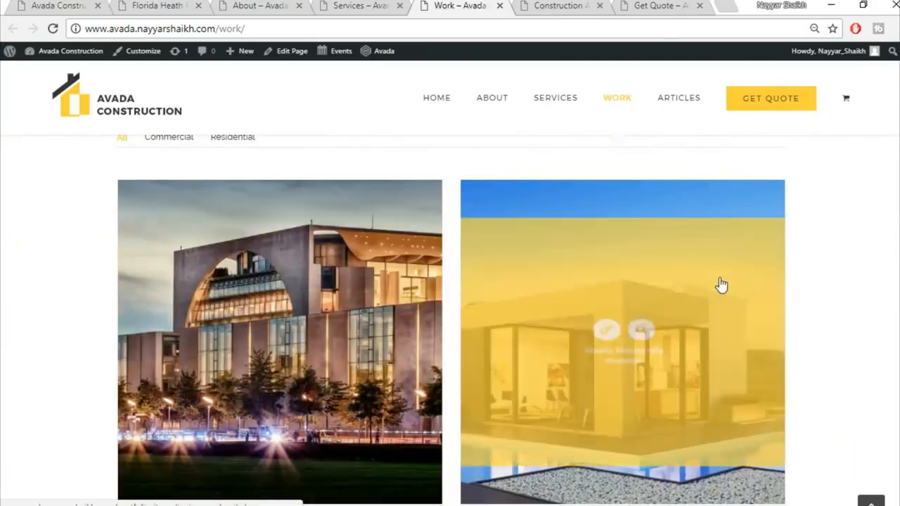
{"action": "scroll", "coordinate": [720, 285], "scroll_direction": "down", "scroll_amount": 1}
{"action": "scroll", "coordinate": [721, 285], "scroll_direction": "down", "scroll_amount": 4}
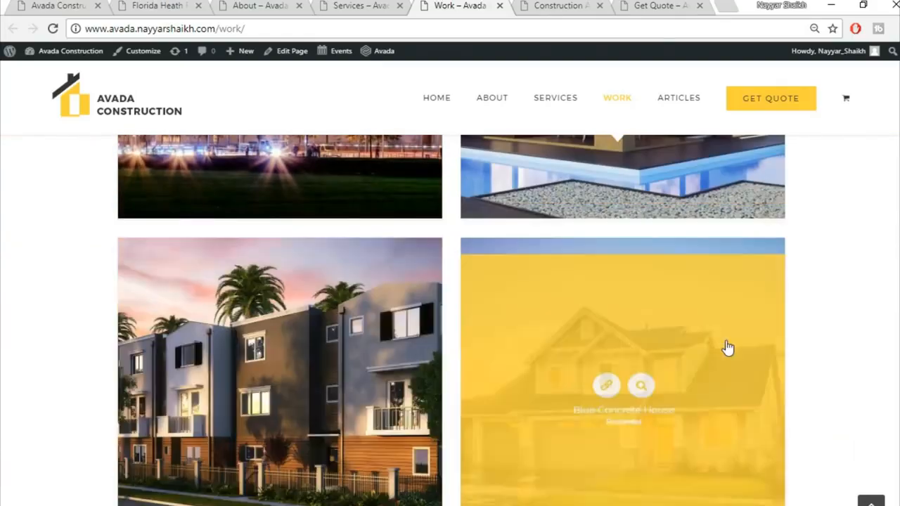
{"action": "scroll", "coordinate": [593, 348], "scroll_direction": "down", "scroll_amount": 2}
{"action": "scroll", "coordinate": [392, 331], "scroll_direction": "up", "scroll_amount": 5}
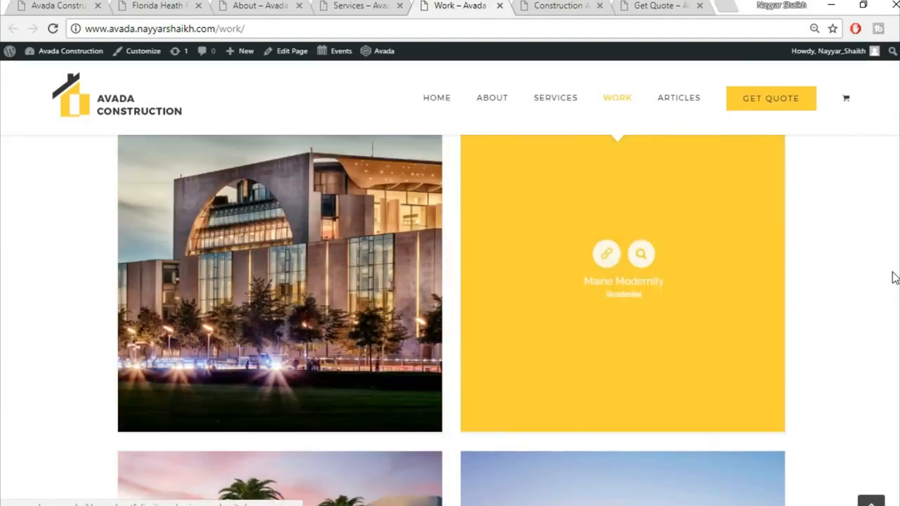
{"action": "scroll", "coordinate": [895, 278], "scroll_direction": "up", "scroll_amount": 10}
Step: Browse the Construction Articles blog listing, then switch to the Get A Free Quote page
{"action": "left_click", "coordinate": [561, 5]}
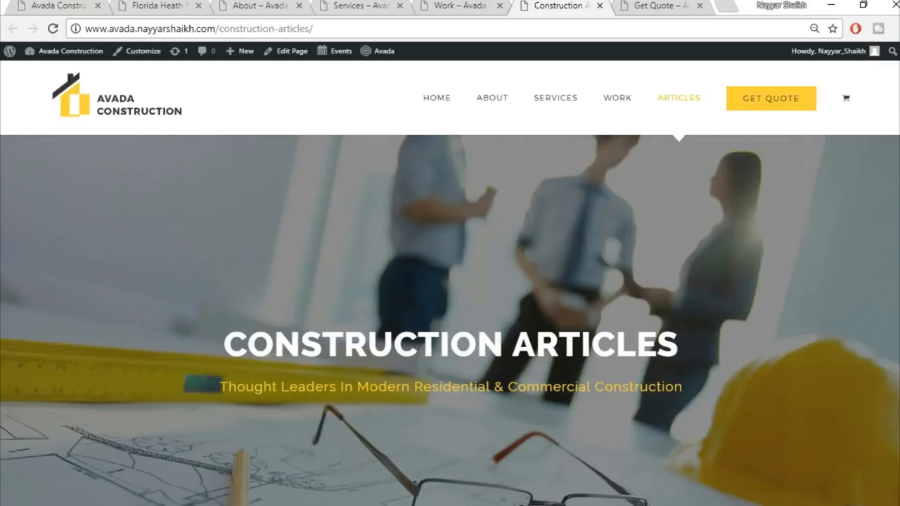
{"action": "scroll", "coordinate": [450, 320], "scroll_direction": "down", "scroll_amount": 6}
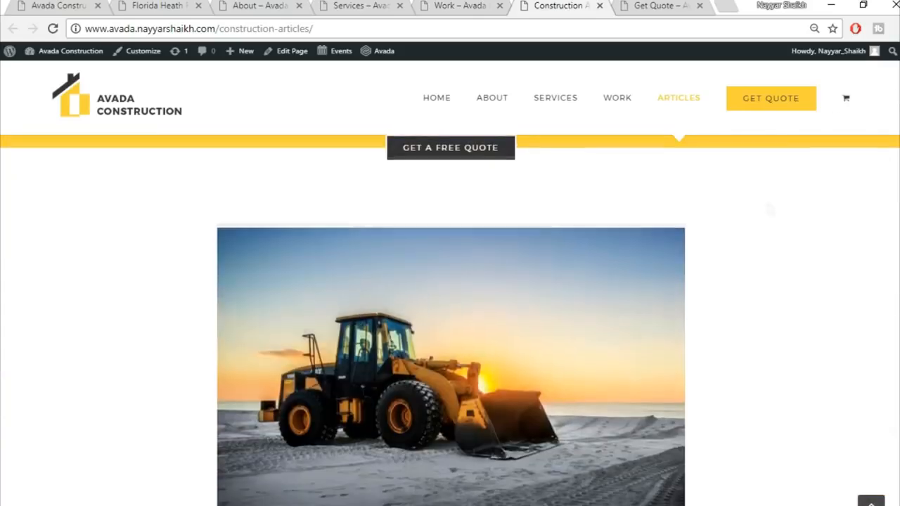
{"action": "scroll", "coordinate": [412, 277], "scroll_direction": "down", "scroll_amount": 2}
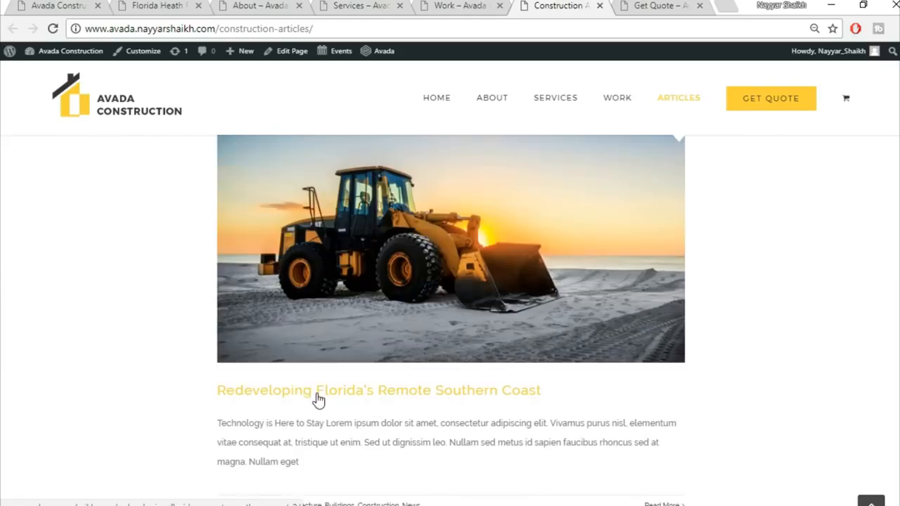
{"action": "scroll", "coordinate": [309, 387], "scroll_direction": "down", "scroll_amount": 3}
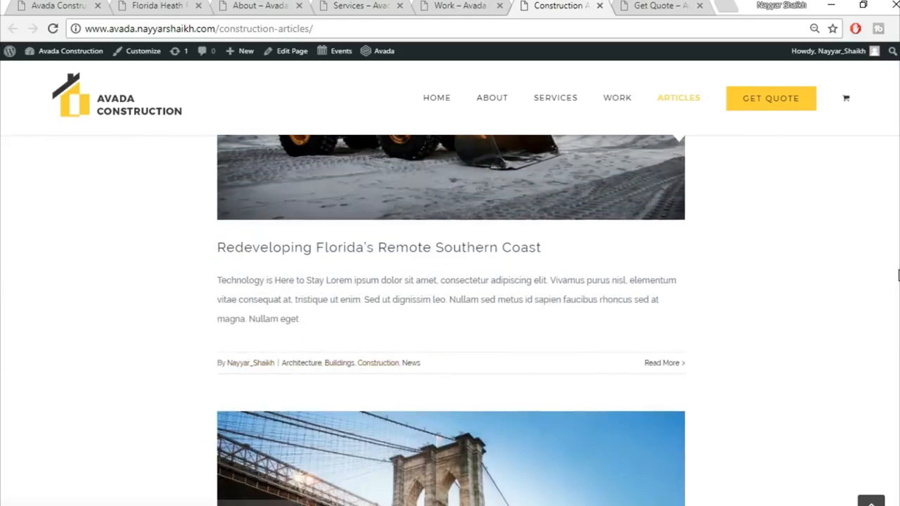
{"action": "scroll", "coordinate": [898, 275], "scroll_direction": "up", "scroll_amount": 3}
{"action": "scroll", "coordinate": [898, 274], "scroll_direction": "down", "scroll_amount": 10}
{"action": "scroll", "coordinate": [450, 317], "scroll_direction": "down", "scroll_amount": 10}
{"action": "scroll", "coordinate": [771, 190], "scroll_direction": "up", "scroll_amount": 20}
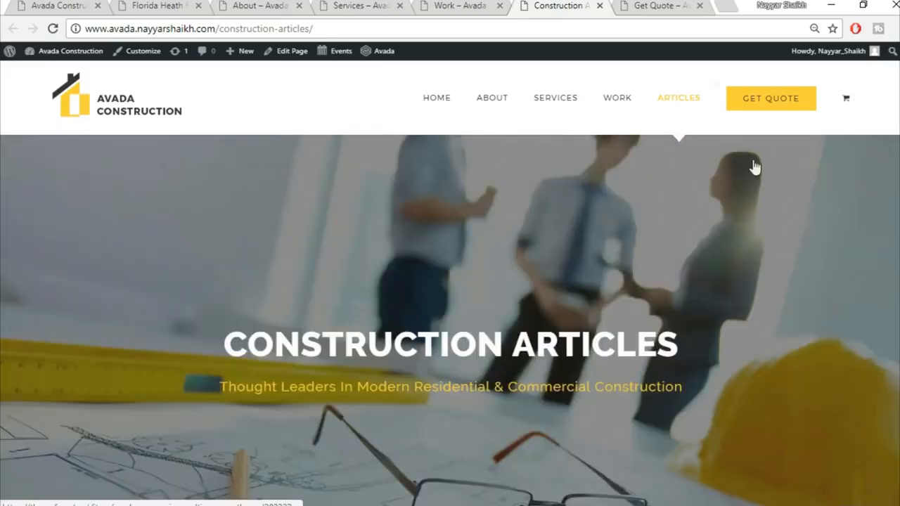
{"action": "left_click", "coordinate": [678, 6]}
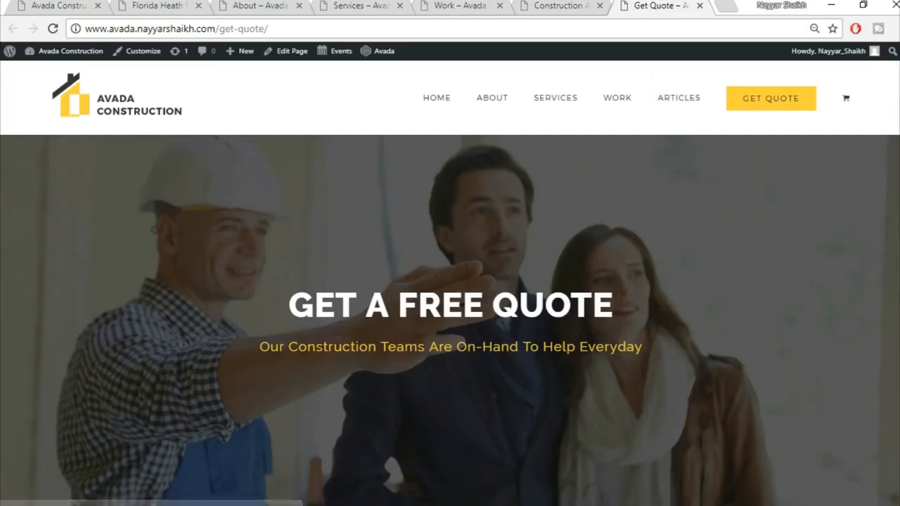
Step: Scroll down through the Get A Free Quote page
{"action": "scroll", "coordinate": [450, 321], "scroll_direction": "down", "scroll_amount": 5}
{"action": "scroll", "coordinate": [726, 252], "scroll_direction": "down", "scroll_amount": 1}
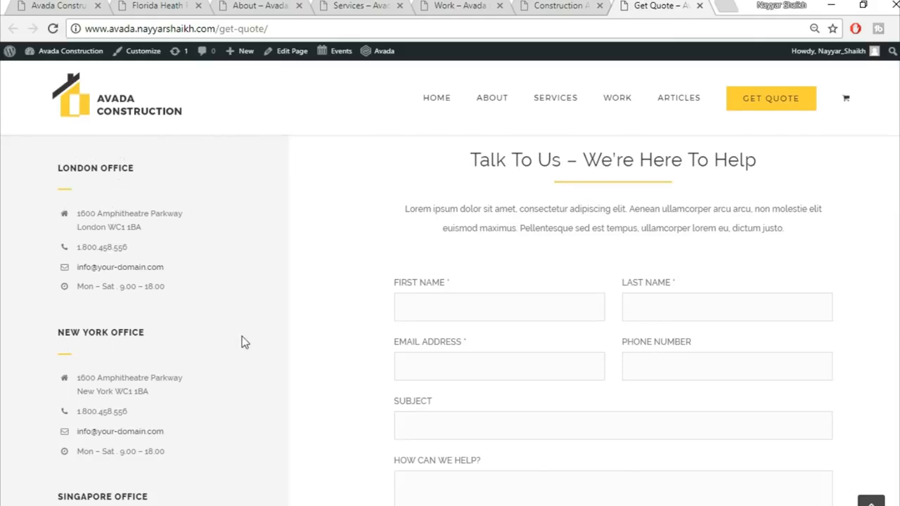
{"action": "scroll", "coordinate": [450, 317], "scroll_direction": "down", "scroll_amount": 2}
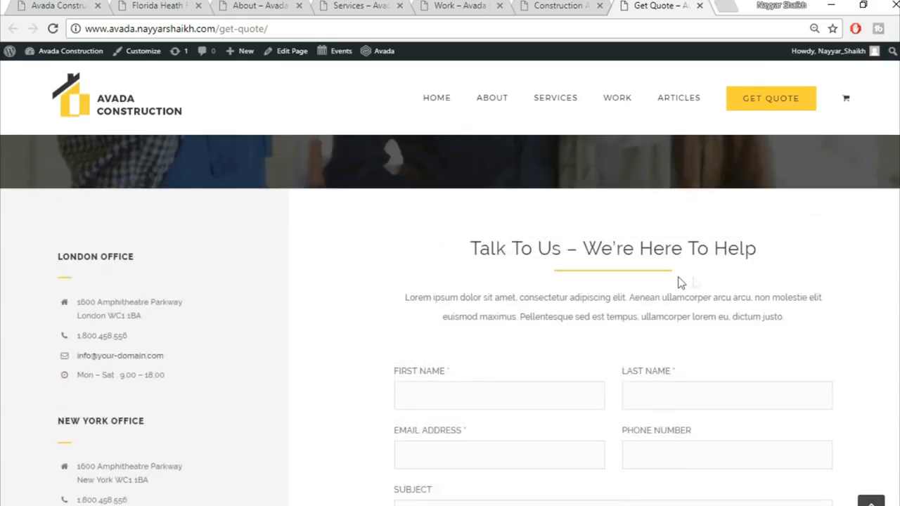
{"action": "scroll", "coordinate": [556, 261], "scroll_direction": "down", "scroll_amount": 2}
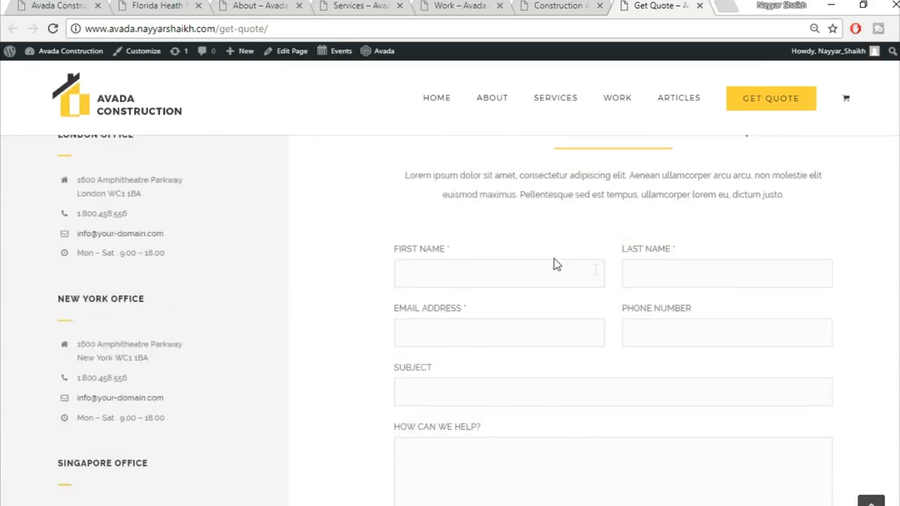
{"action": "scroll", "coordinate": [727, 317], "scroll_direction": "down", "scroll_amount": 1}
{"action": "scroll", "coordinate": [556, 445], "scroll_direction": "down", "scroll_amount": 5}
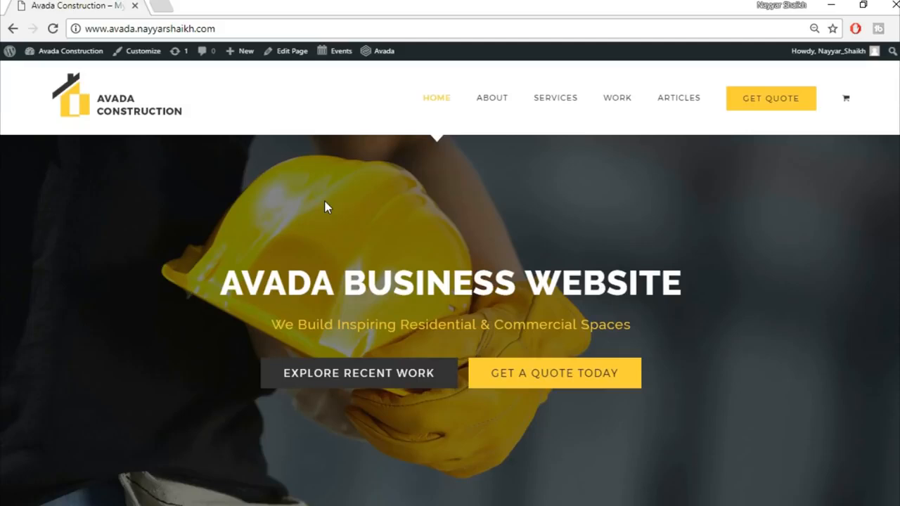
Step: Go to bloggdude.com/tmd in a new tab and highlight SSD in the Storm Cloud plan
{"action": "left_click", "coordinate": [161, 6]}
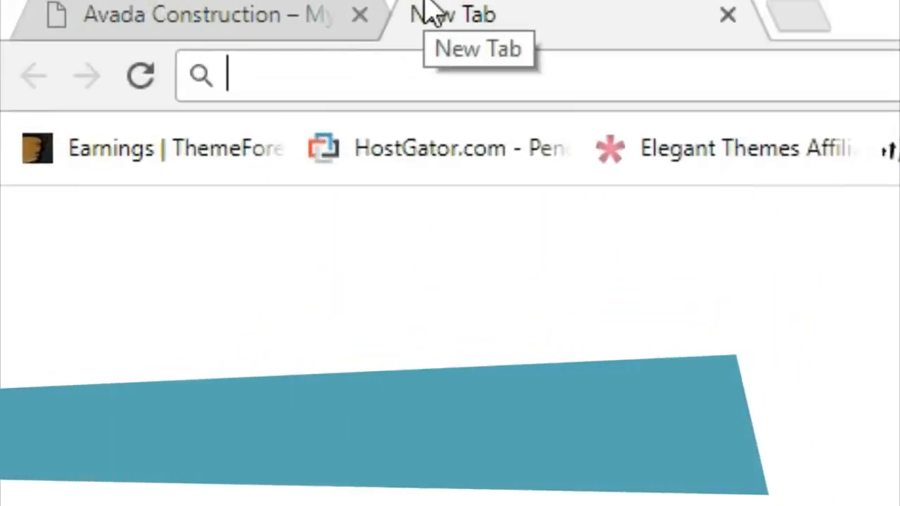
{"action": "type", "text": "bloggdude.com/"}
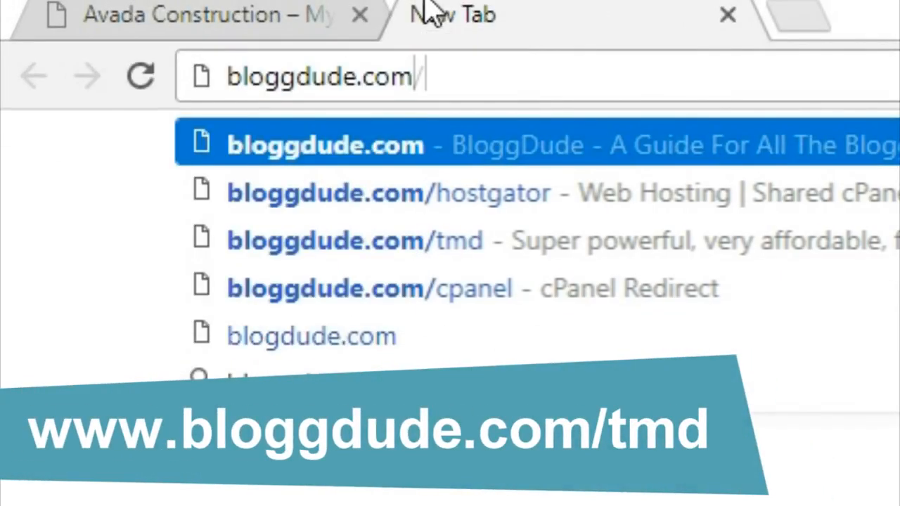
{"action": "type", "text": "tmd"}
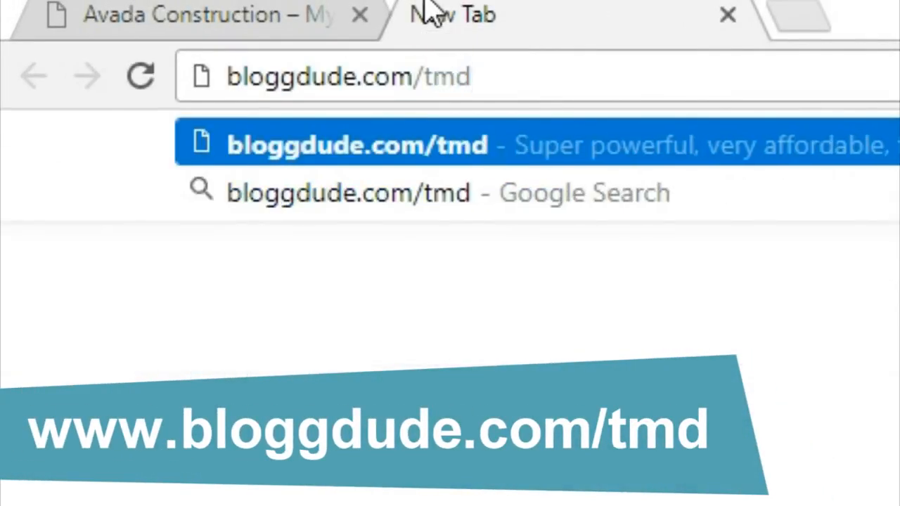
{"action": "key", "text": "Return"}
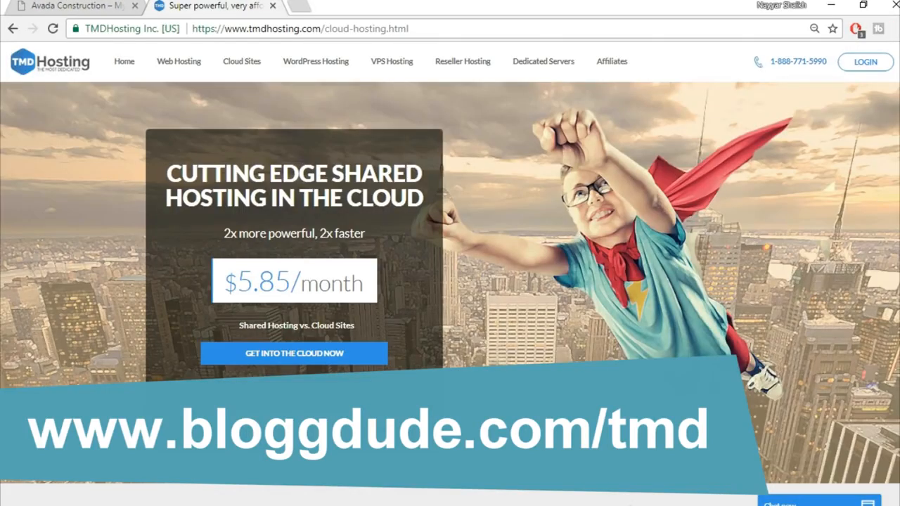
{"action": "scroll", "coordinate": [450, 281], "scroll_direction": "down", "scroll_amount": 15}
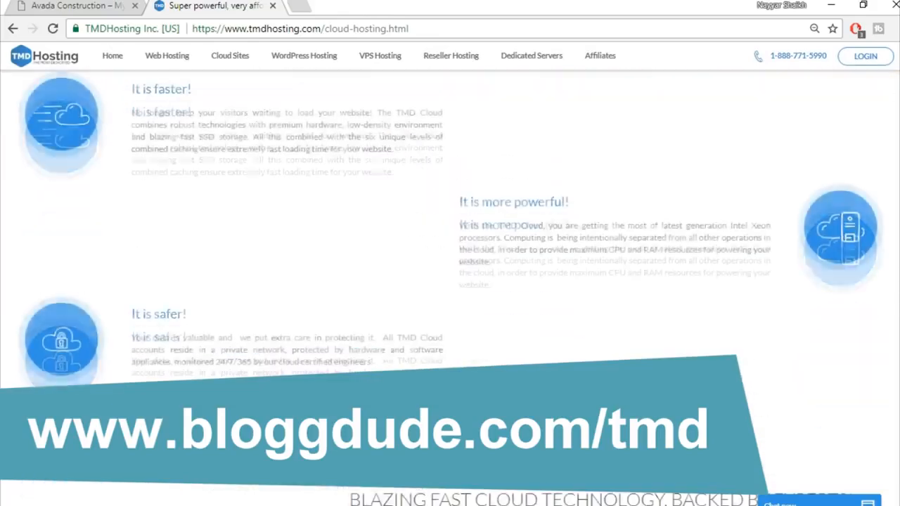
{"action": "scroll", "coordinate": [450, 281], "scroll_direction": "down", "scroll_amount": 5}
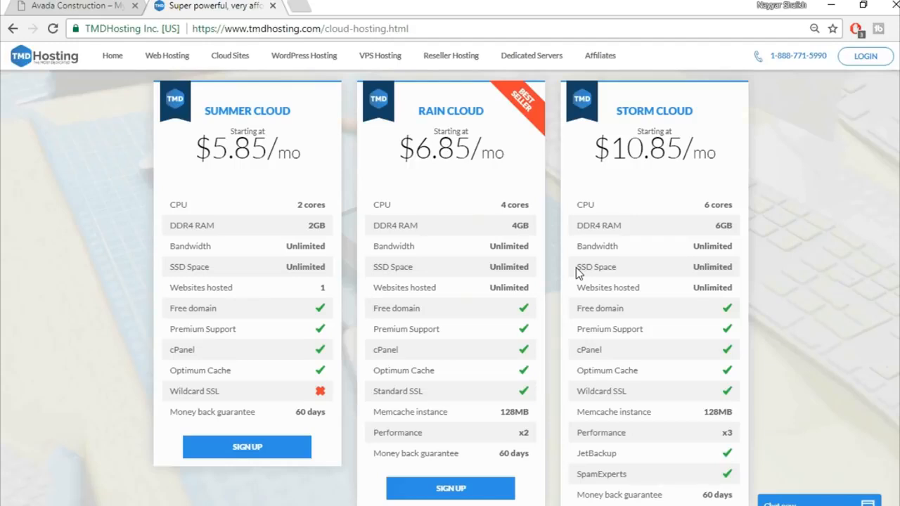
{"action": "left_click_drag", "start_coordinate": [576, 267], "coordinate": [593, 265]}
Step: Search Google Images for 'ssd vs hdd web hosting' and enlarge the SSD vs HDD speed chart
{"action": "left_click", "coordinate": [301, 5]}
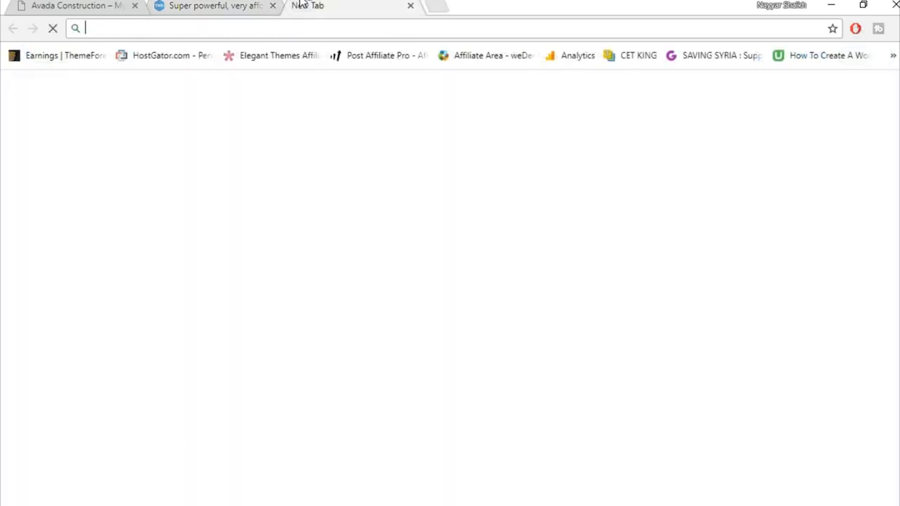
{"action": "type", "text": "ssd"}
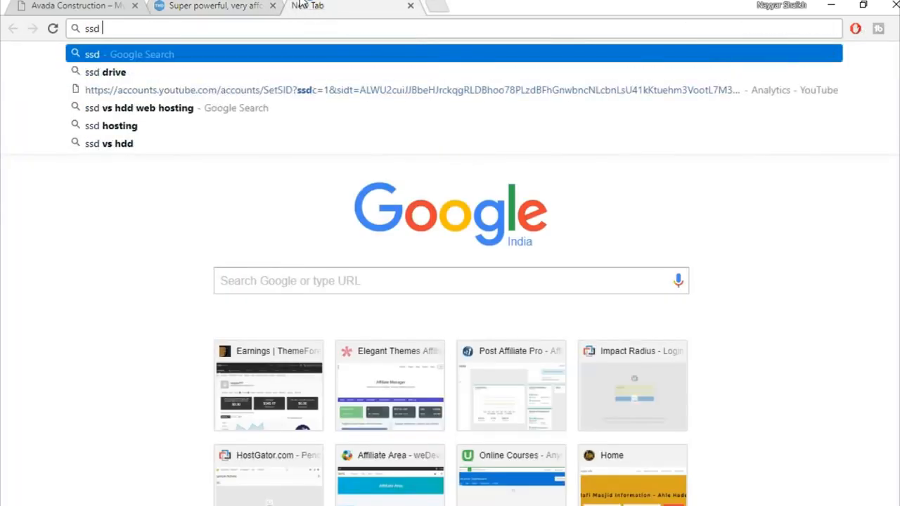
{"action": "key", "text": "Down"}
{"action": "key", "text": "Down"}
{"action": "key", "text": "Down"}
{"action": "key", "text": "Return"}
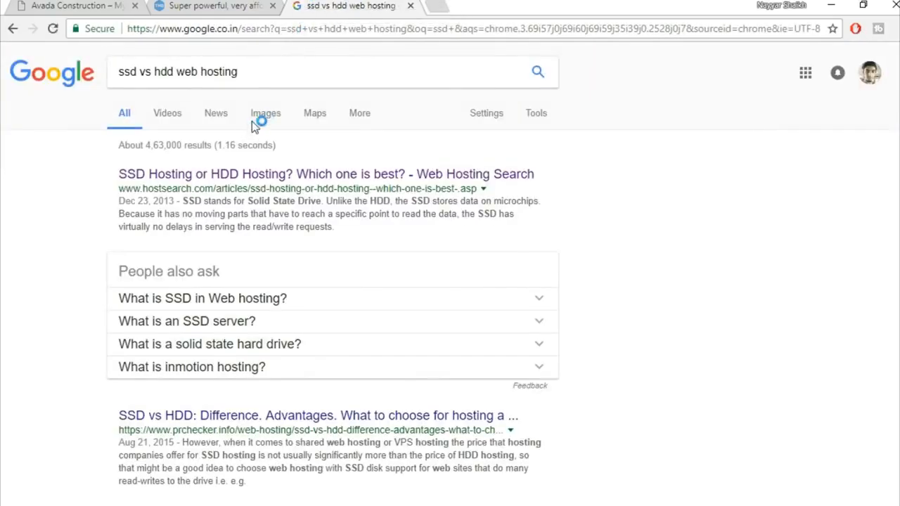
{"action": "left_click", "coordinate": [262, 117]}
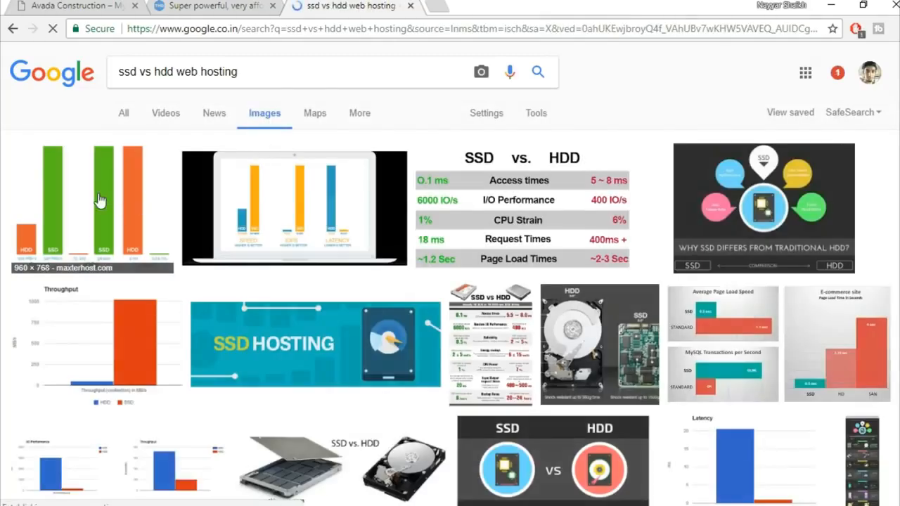
{"action": "left_click", "coordinate": [99, 201]}
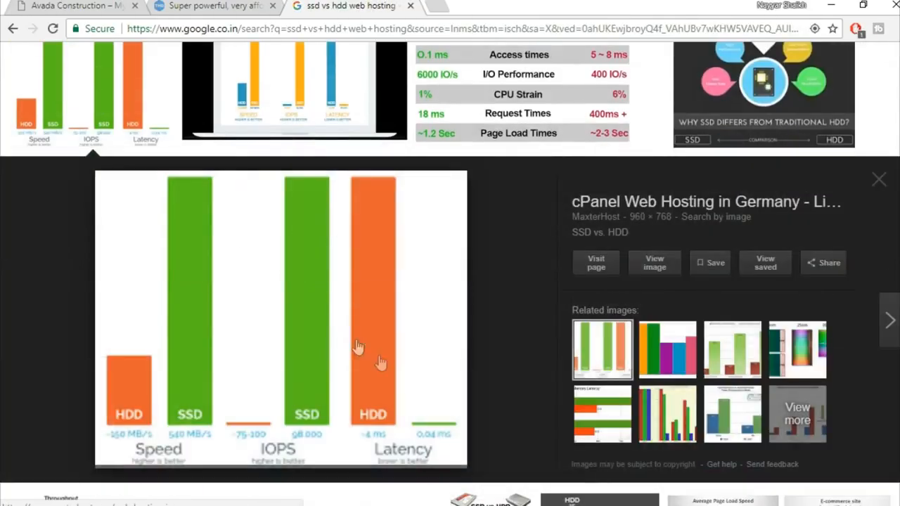
{"action": "scroll", "coordinate": [380, 363], "scroll_direction": "down", "scroll_amount": 1}
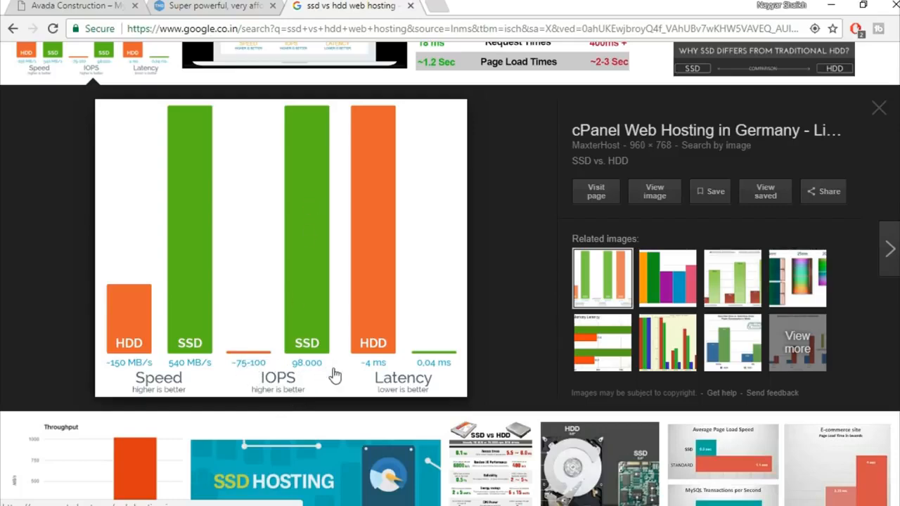
{"action": "scroll", "coordinate": [467, 299], "scroll_direction": "up", "scroll_amount": 3}
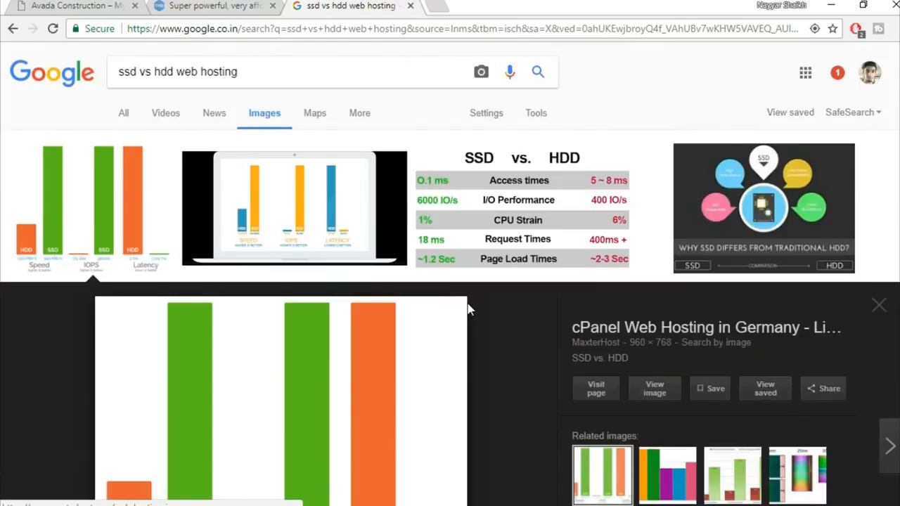
Step: Close the Google search tab and review Storm Cloud's unlimited SSD space on the cloud plans
{"action": "left_click", "coordinate": [411, 6]}
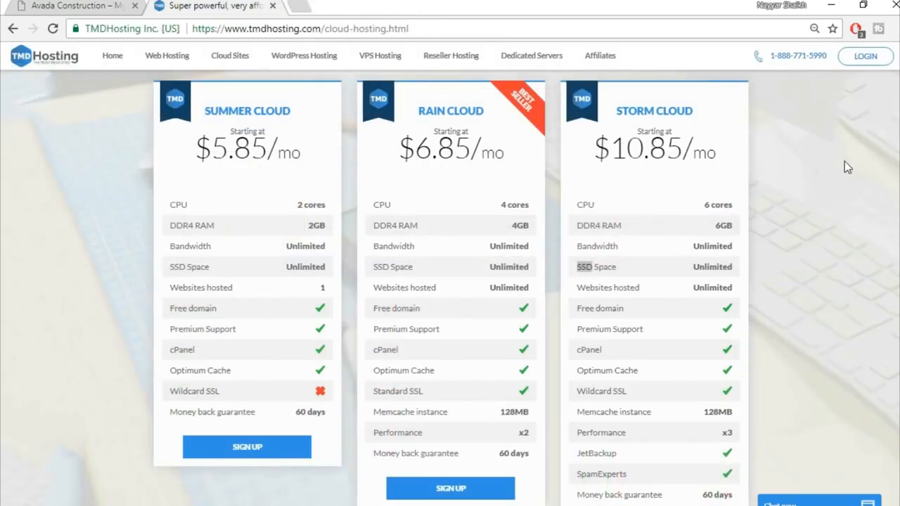
{"action": "left_click", "coordinate": [848, 179]}
{"action": "left_click_drag", "start_coordinate": [693, 267], "coordinate": [711, 264]}
{"action": "left_click", "coordinate": [711, 264]}
{"action": "scroll", "coordinate": [774, 310], "scroll_direction": "down", "scroll_amount": 1}
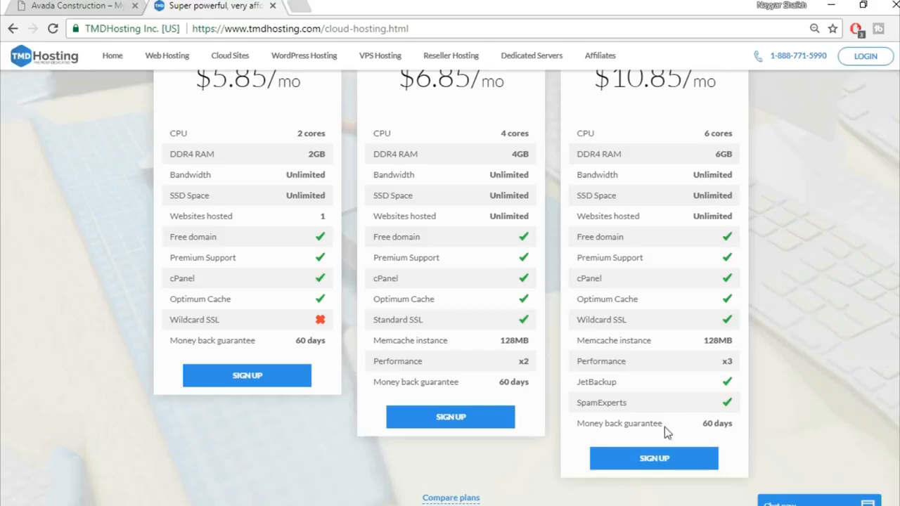
{"action": "scroll", "coordinate": [803, 416], "scroll_direction": "up", "scroll_amount": 1}
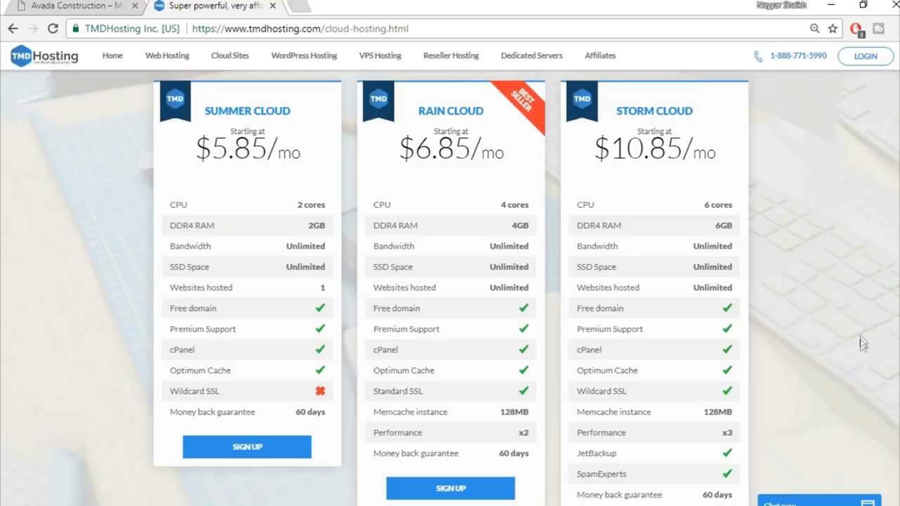
Step: Scroll down to the plan cards and sign up for the Storm Cloud plan
{"action": "scroll", "coordinate": [865, 338], "scroll_direction": "down", "scroll_amount": 2}
{"action": "scroll", "coordinate": [865, 339], "scroll_direction": "up", "scroll_amount": 3}
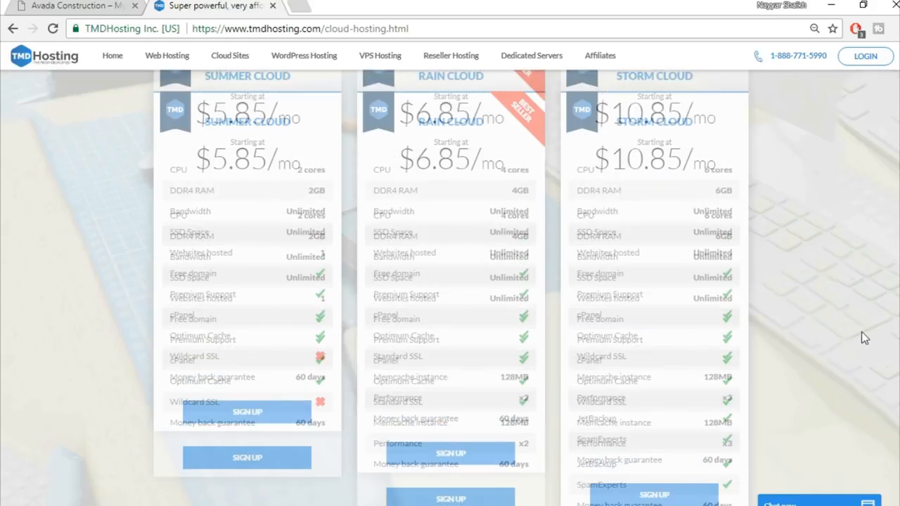
{"action": "scroll", "coordinate": [865, 339], "scroll_direction": "down", "scroll_amount": 1}
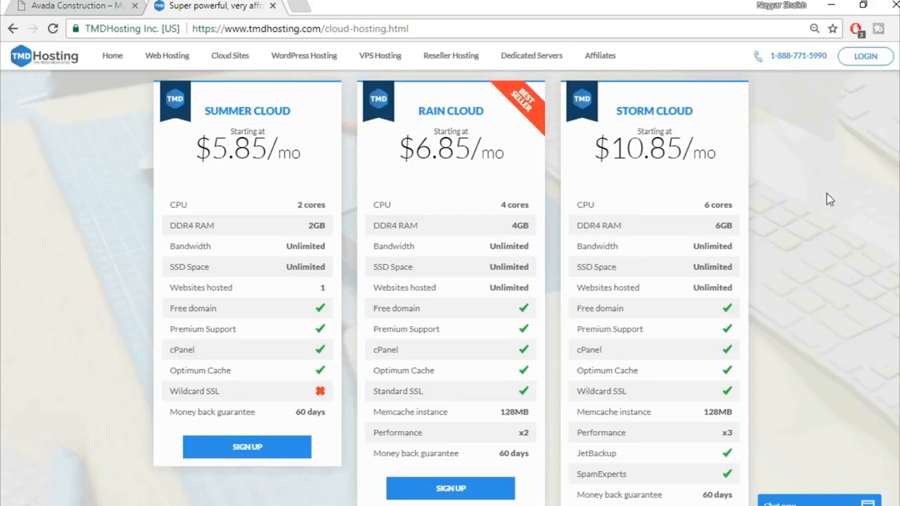
{"action": "scroll", "coordinate": [828, 197], "scroll_direction": "down", "scroll_amount": 2}
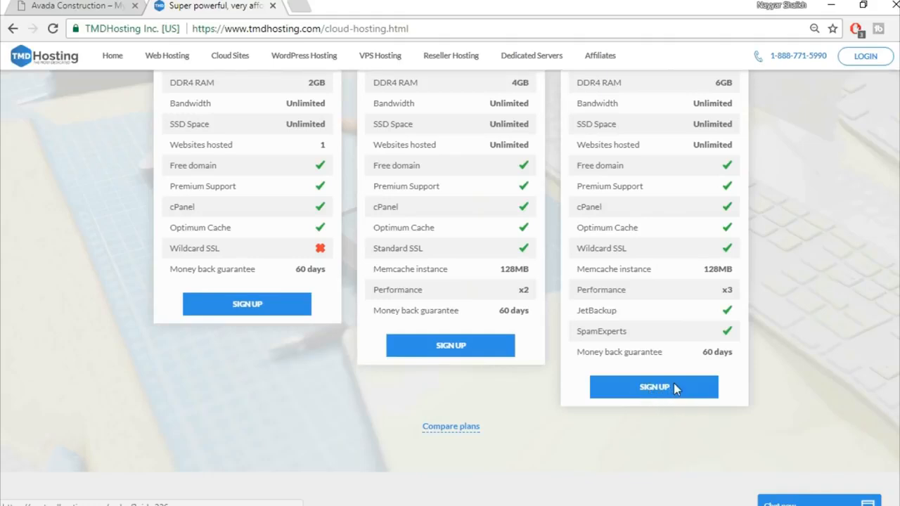
{"action": "left_click", "coordinate": [674, 388]}
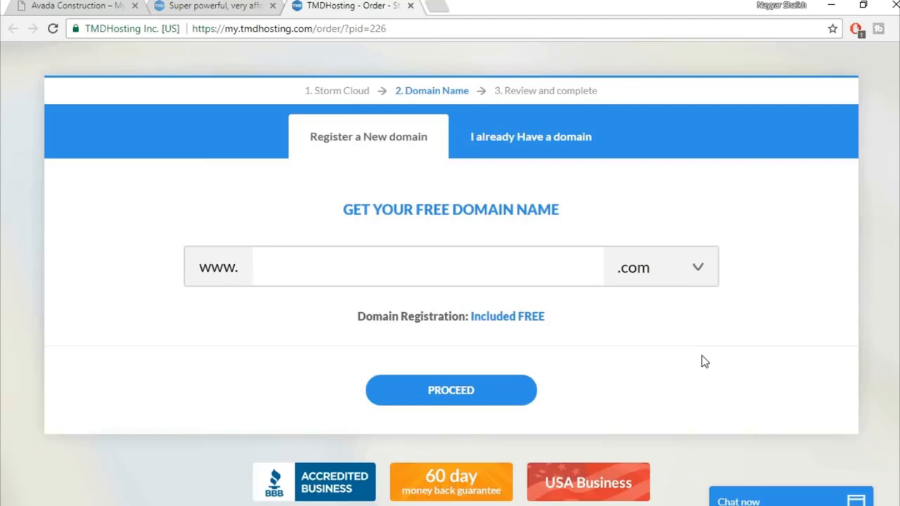
Step: Enter the chosen name as a new free .com domain and proceed to contact information
{"action": "left_click", "coordinate": [539, 263]}
{"action": "type", "text": "nayyarshaikh1"}
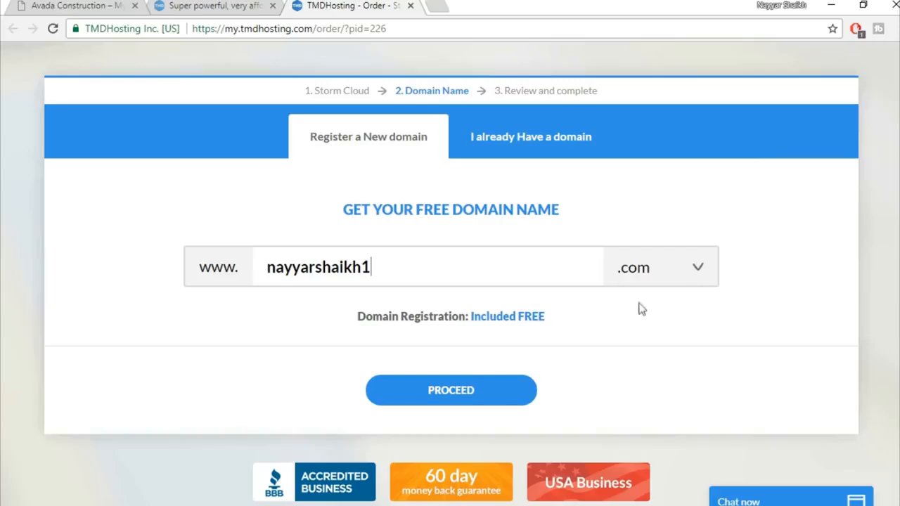
{"action": "left_click", "coordinate": [467, 396]}
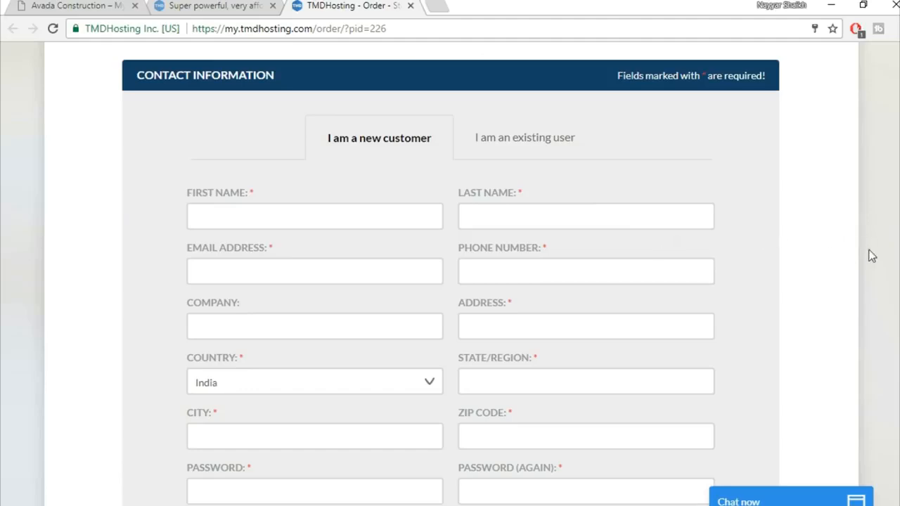
Step: Keep credit card payment and turn off domain privacy, leaving a $154.20 twelve-month Singapore order
{"action": "scroll", "coordinate": [872, 256], "scroll_direction": "down", "scroll_amount": 6}
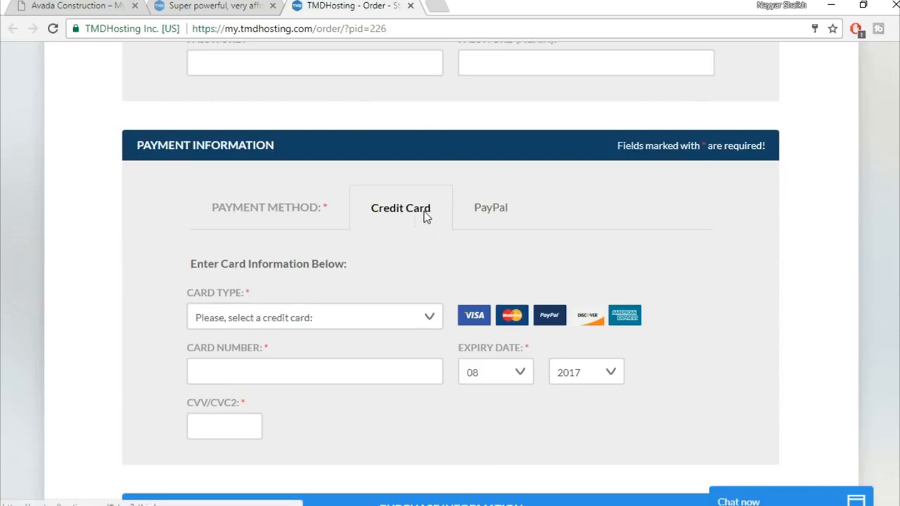
{"action": "left_click", "coordinate": [489, 211]}
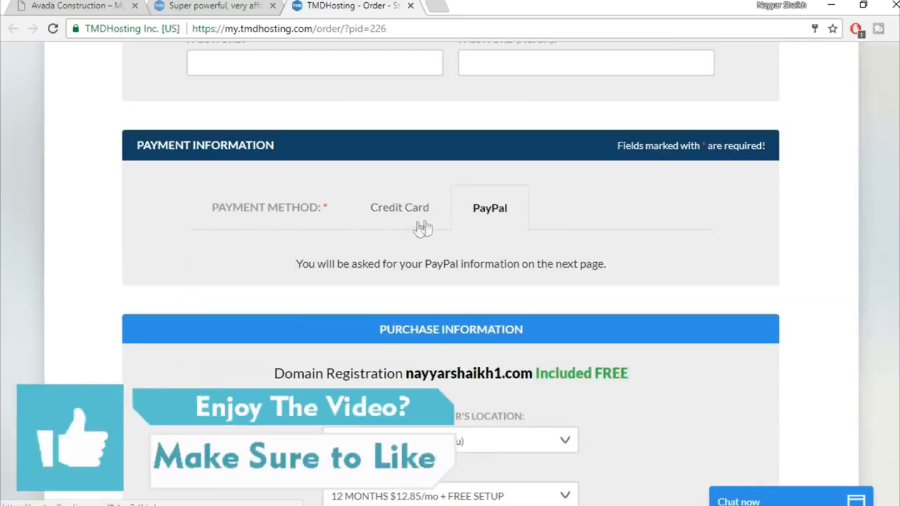
{"action": "left_click", "coordinate": [388, 217]}
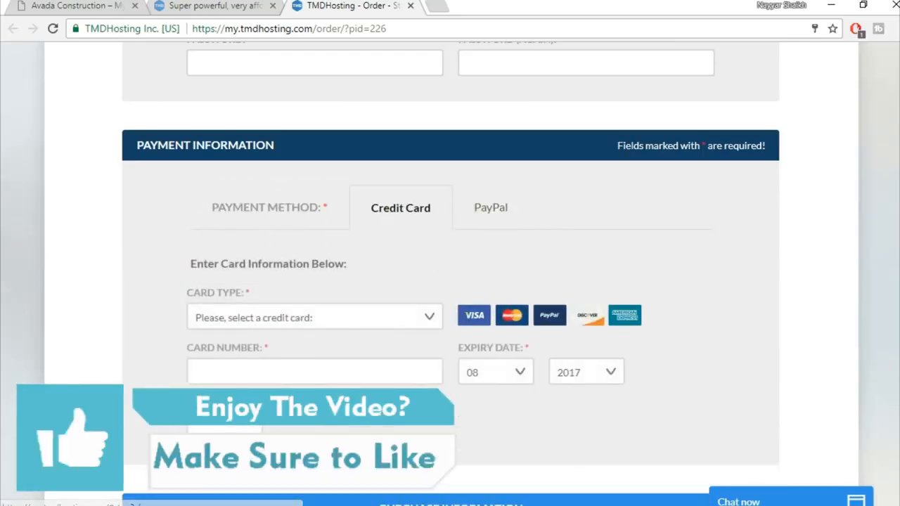
{"action": "scroll", "coordinate": [605, 151], "scroll_direction": "down", "scroll_amount": 5}
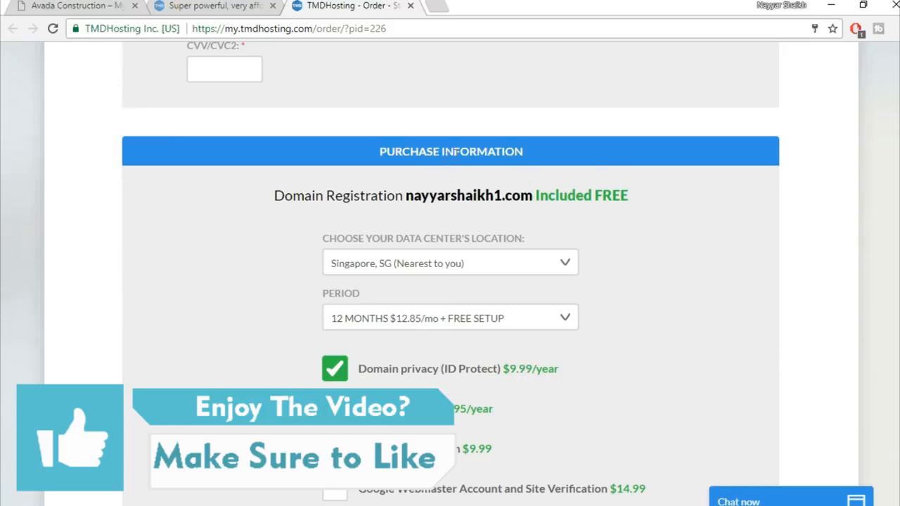
{"action": "scroll", "coordinate": [747, 213], "scroll_direction": "down", "scroll_amount": 1}
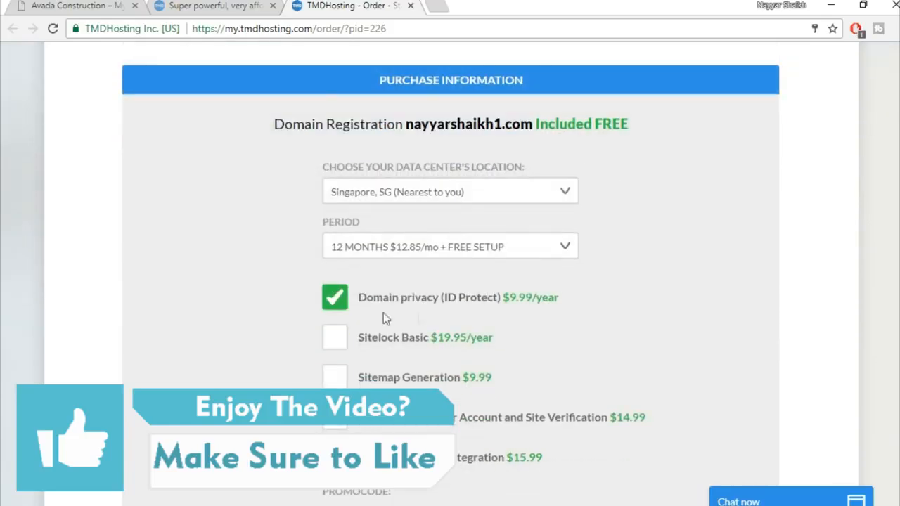
{"action": "left_click", "coordinate": [335, 302]}
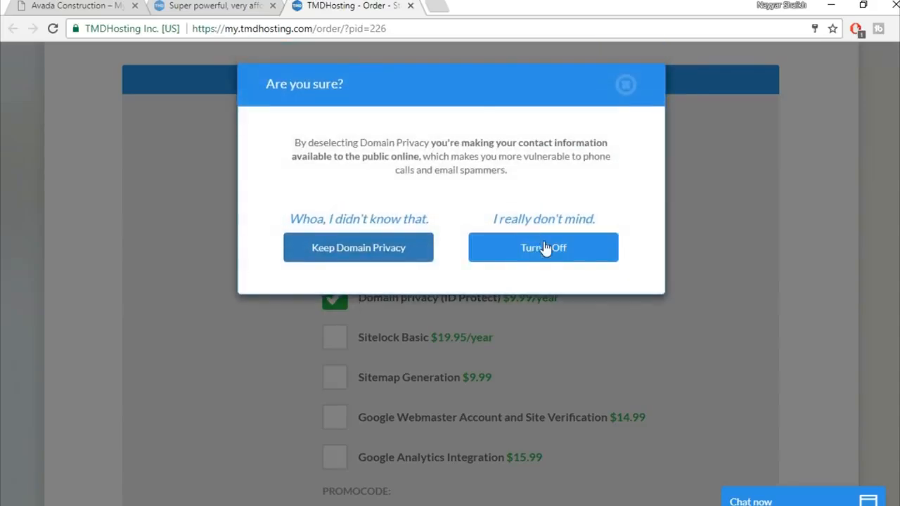
{"action": "left_click", "coordinate": [546, 254]}
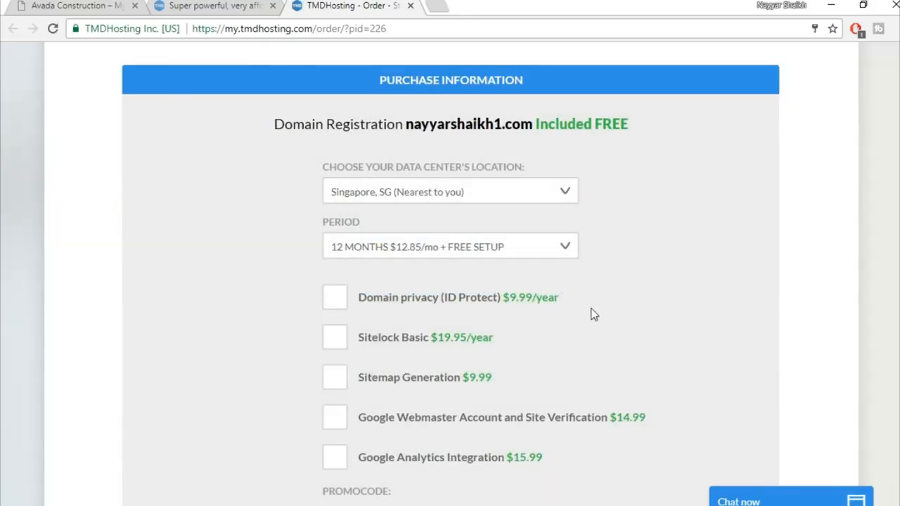
{"action": "scroll", "coordinate": [593, 315], "scroll_direction": "down", "scroll_amount": 1}
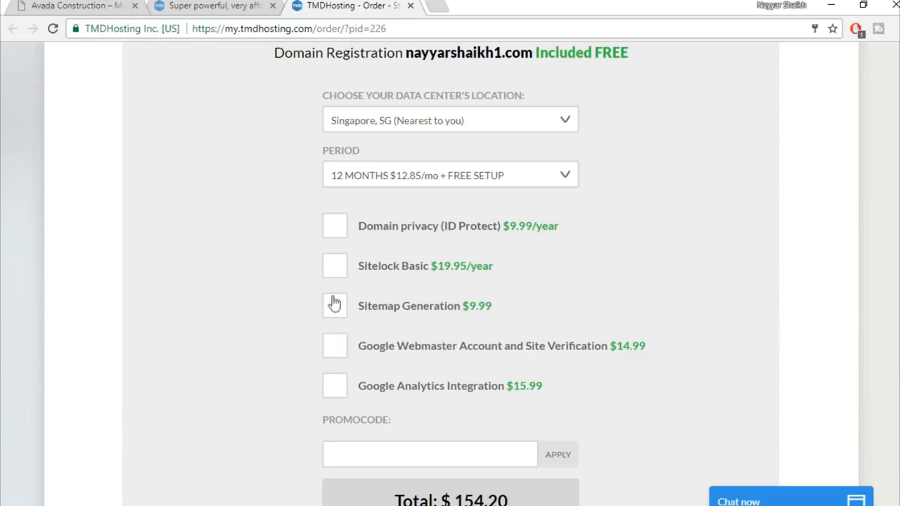
{"action": "scroll", "coordinate": [750, 281], "scroll_direction": "down", "scroll_amount": 2}
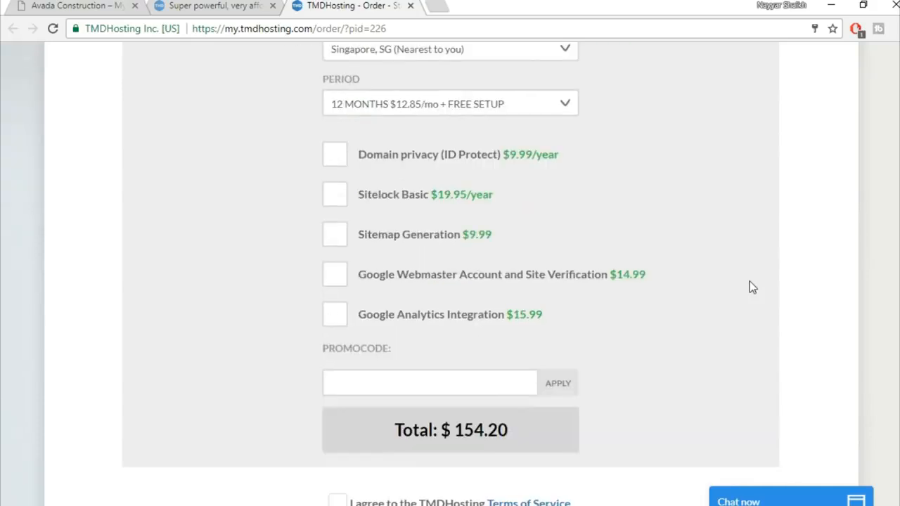
Step: Apply the promo code for 7% off ($143.41 total) and accept the Terms of Service
{"action": "left_click", "coordinate": [452, 321]}
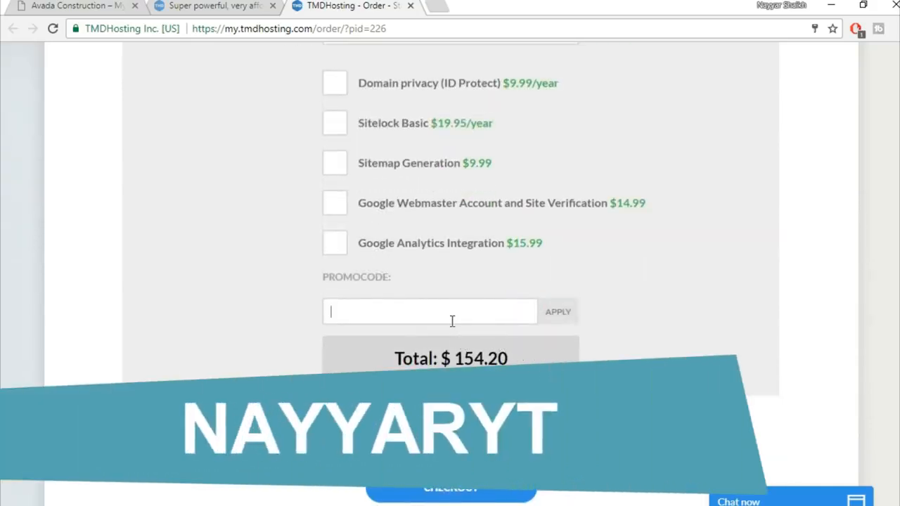
{"action": "type", "text": "nayyaryt"}
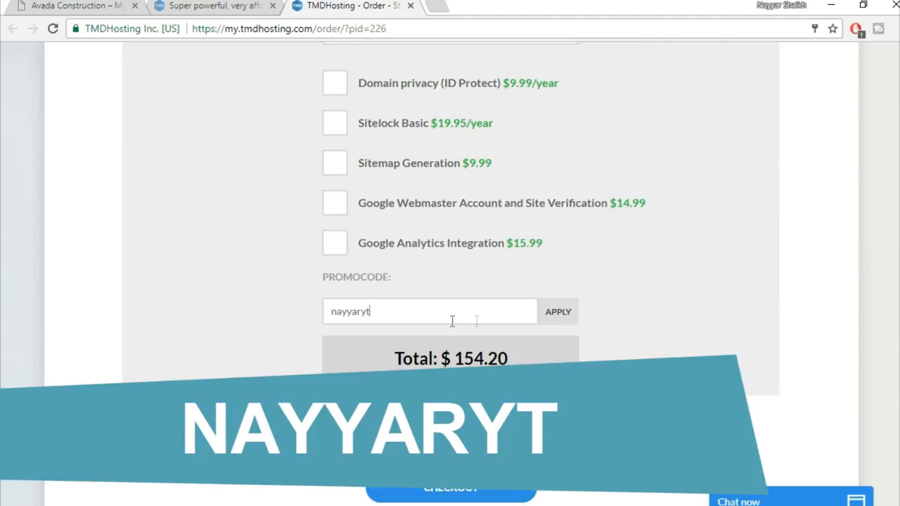
{"action": "left_click", "coordinate": [566, 315]}
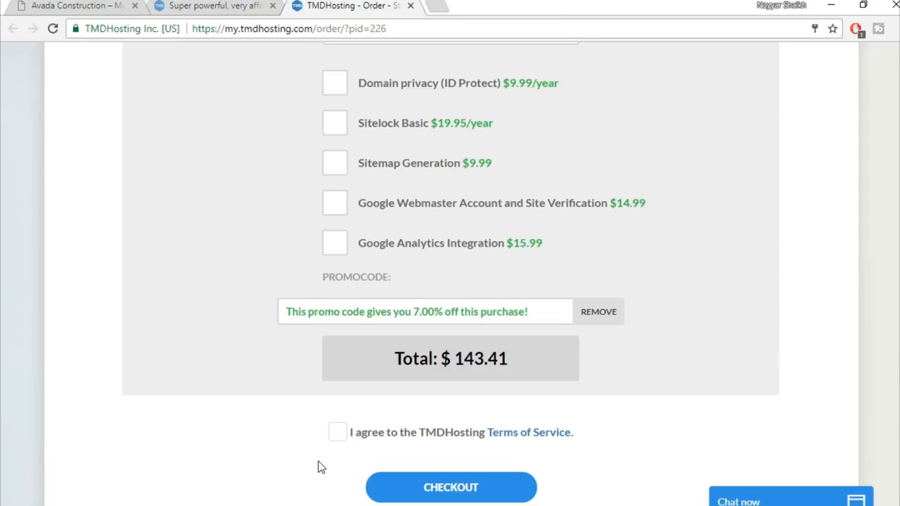
{"action": "left_click", "coordinate": [337, 436]}
{"action": "scroll", "coordinate": [738, 422], "scroll_direction": "down", "scroll_amount": 2}
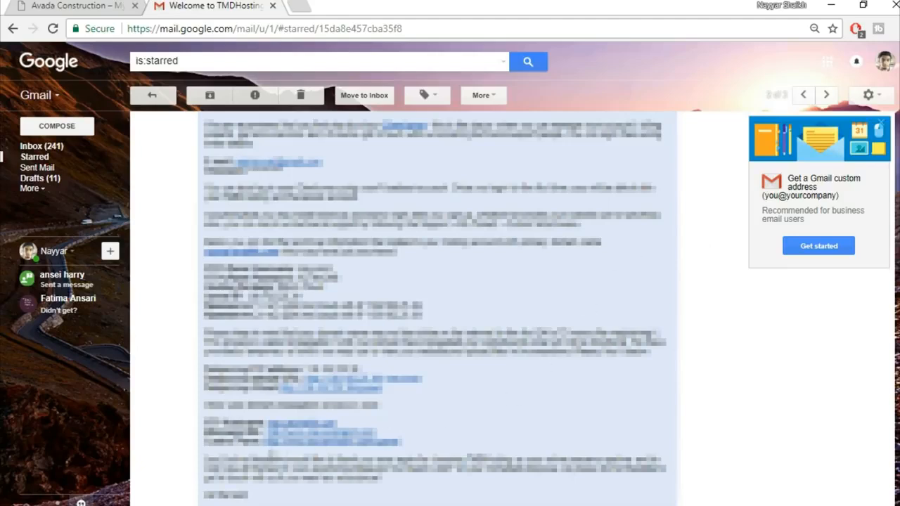
Step: Open the welcome email's cPanel link in a new tab
{"action": "right_click", "coordinate": [330, 447]}
{"action": "left_click", "coordinate": [410, 308]}
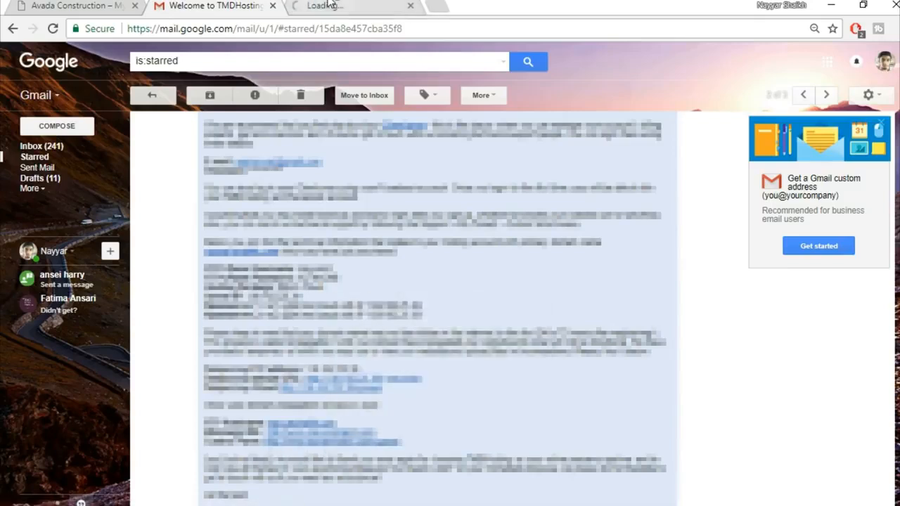
{"action": "left_click", "coordinate": [329, 4]}
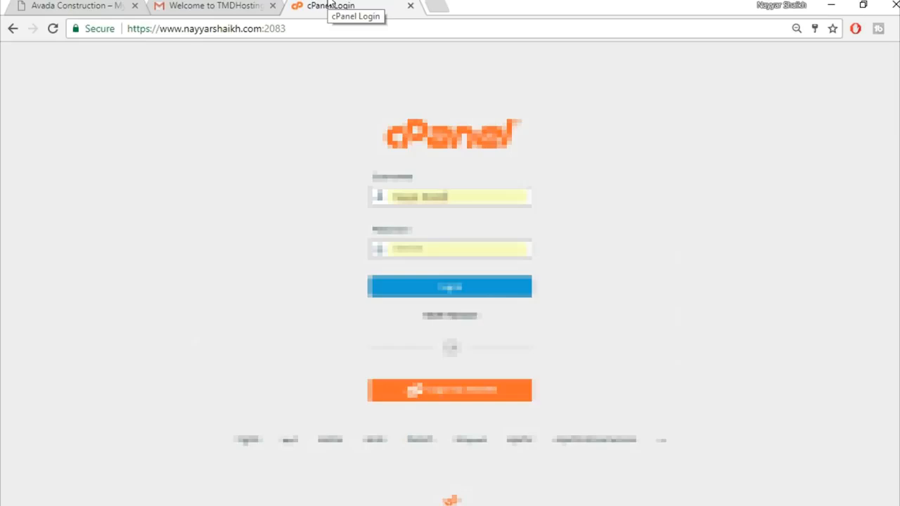
{"action": "left_click", "coordinate": [217, 5]}
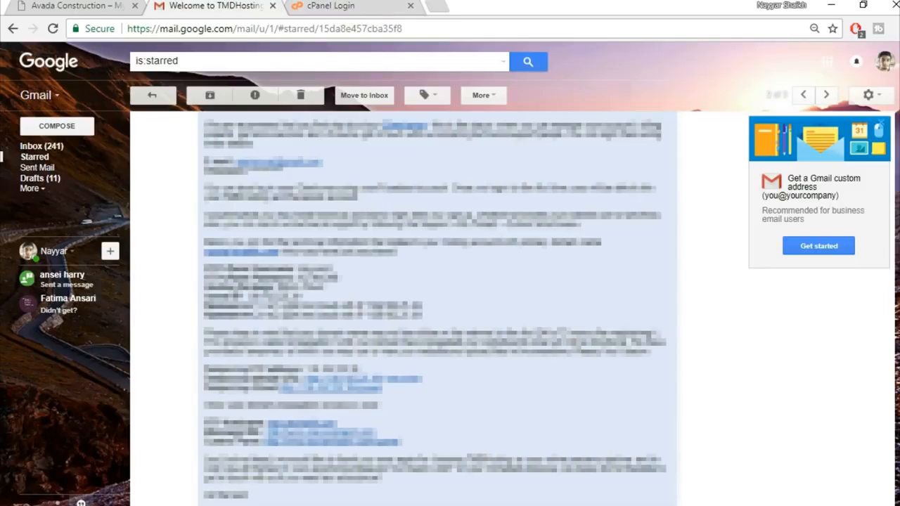
Step: Copy the login details from the email into the cPanel form and log in
{"action": "left_click_drag", "start_coordinate": [334, 269], "coordinate": [299, 268]}
{"action": "left_click", "coordinate": [330, 6]}
{"action": "left_click_drag", "start_coordinate": [488, 196], "coordinate": [326, 193]}
{"action": "key", "text": "ctrl+v"}
{"action": "left_click_drag", "start_coordinate": [478, 198], "coordinate": [345, 199]}
{"action": "key", "text": "ctrl+v"}
{"action": "left_click", "coordinate": [422, 214]}
{"action": "left_click", "coordinate": [452, 287]}
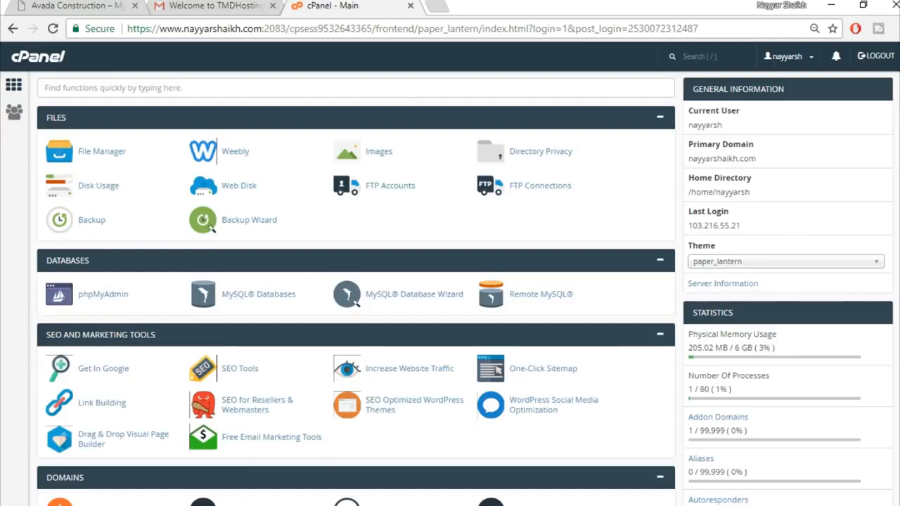
Step: Open WordPress from cPanel's Softaculous Apps Installer section
{"action": "scroll", "coordinate": [356, 281], "scroll_direction": "down", "scroll_amount": 15}
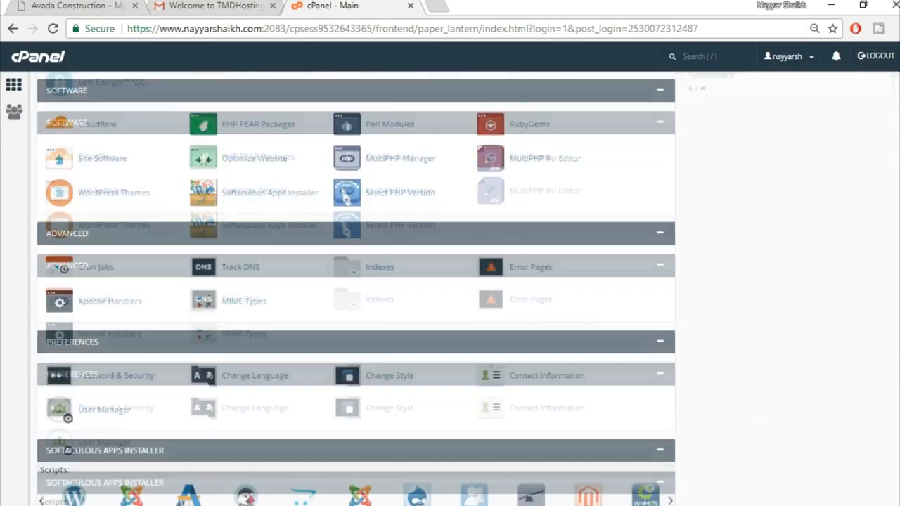
{"action": "scroll", "coordinate": [356, 282], "scroll_direction": "down", "scroll_amount": 3}
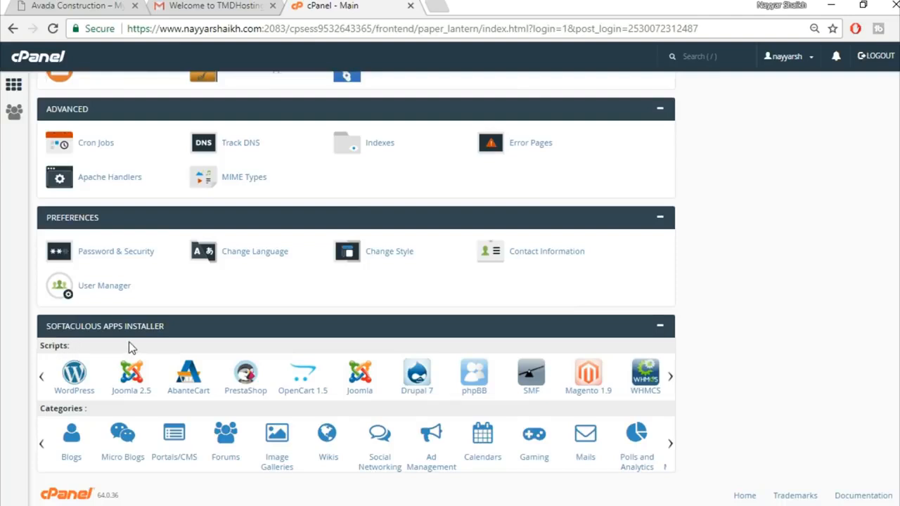
{"action": "left_click", "coordinate": [73, 395]}
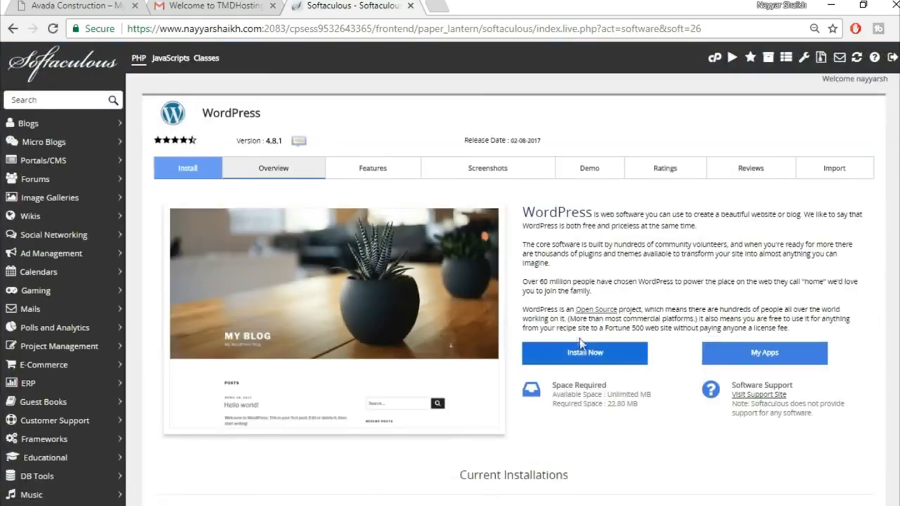
Step: Start the install on the avada2 subdomain with the 'wp' directory cleared for a root install
{"action": "left_click", "coordinate": [602, 358]}
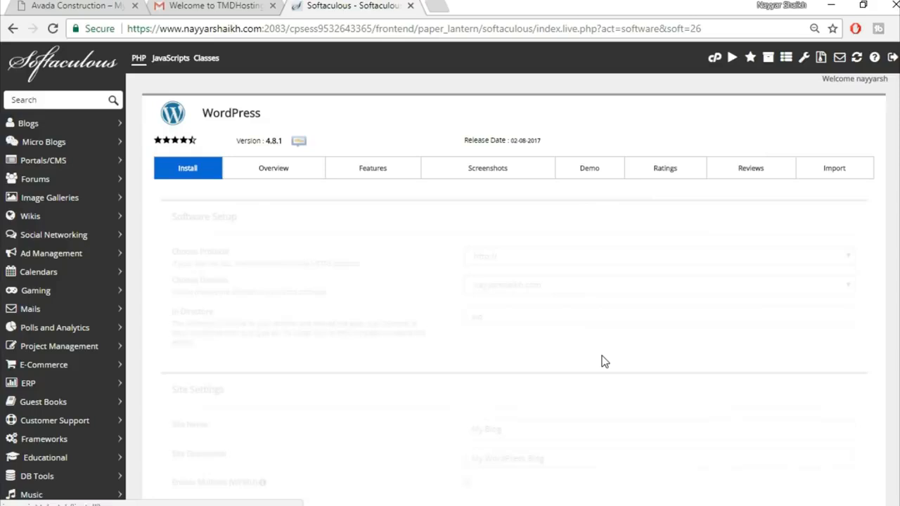
{"action": "left_click", "coordinate": [559, 290]}
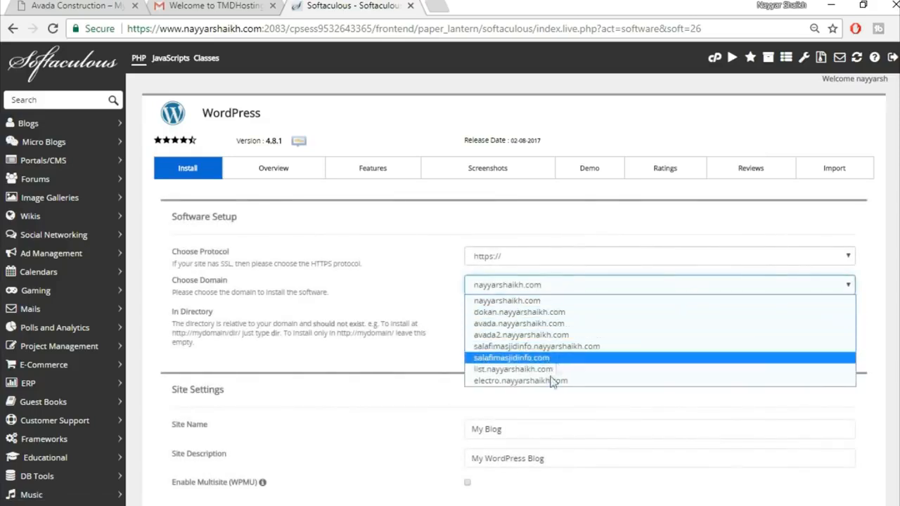
{"action": "left_click", "coordinate": [547, 337]}
{"action": "left_click", "coordinate": [509, 316]}
{"action": "left_click_drag", "start_coordinate": [509, 316], "coordinate": [430, 315]}
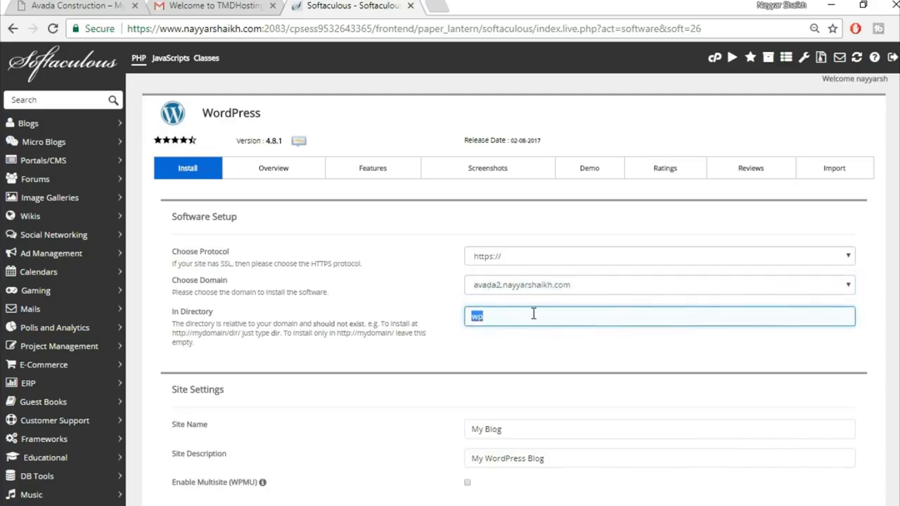
{"action": "key", "text": "BackSpace"}
Step: Fill in the admin username, password and e-mail from saved suggestions
{"action": "scroll", "coordinate": [617, 358], "scroll_direction": "down", "scroll_amount": 1}
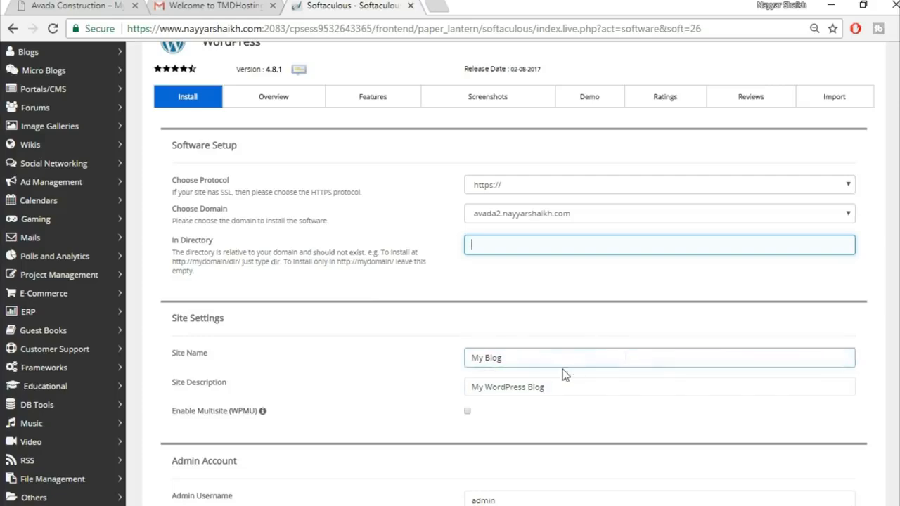
{"action": "scroll", "coordinate": [643, 384], "scroll_direction": "down", "scroll_amount": 3}
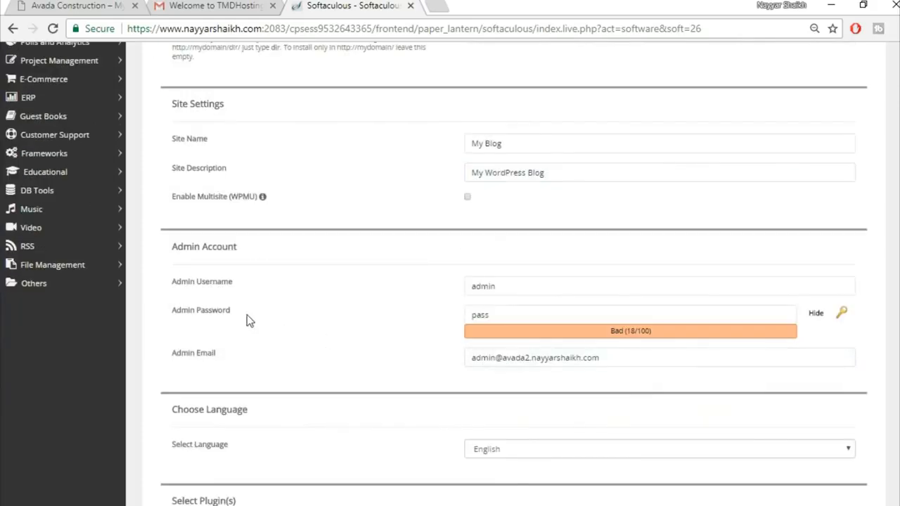
{"action": "left_click_drag", "start_coordinate": [532, 287], "coordinate": [446, 290]}
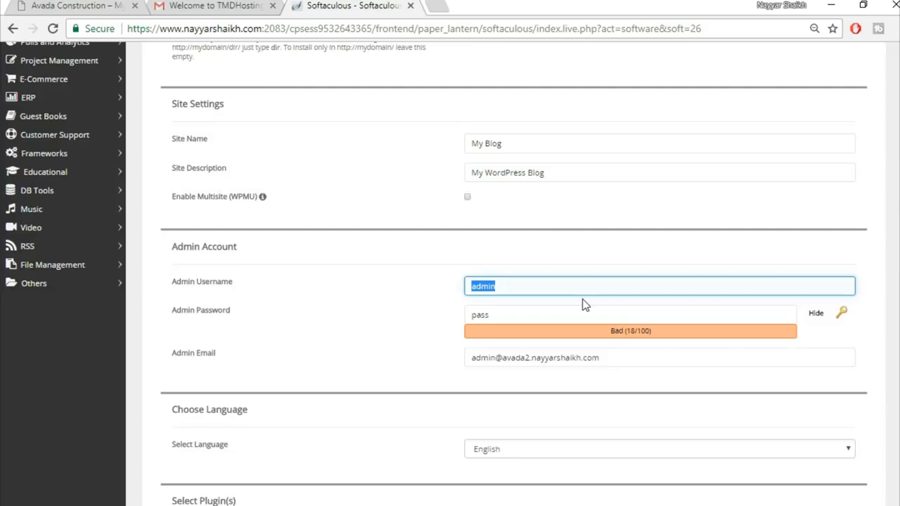
{"action": "type", "text": "Na"}
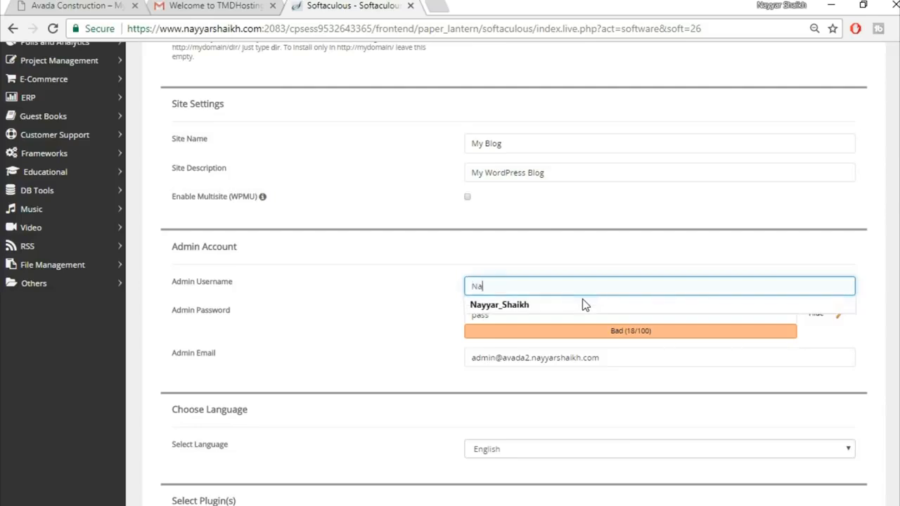
{"action": "left_click", "coordinate": [582, 304]}
{"action": "left_click_drag", "start_coordinate": [647, 357], "coordinate": [347, 357]}
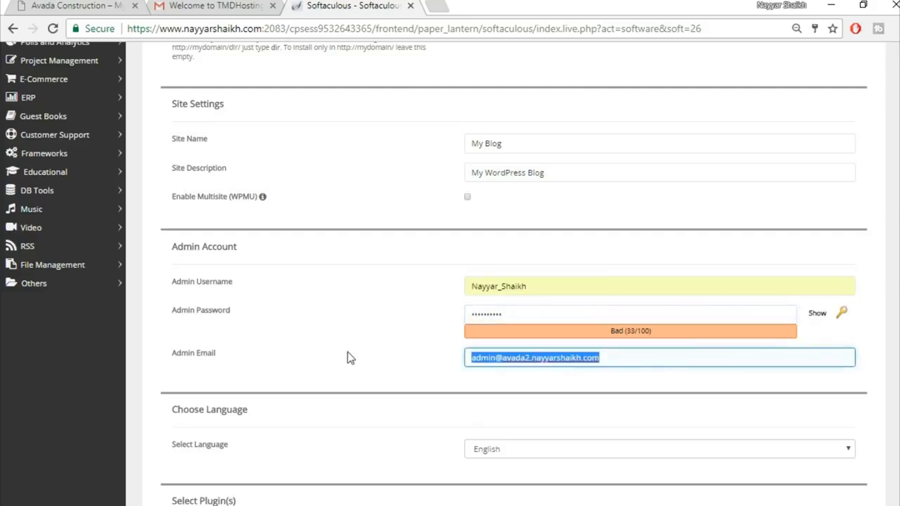
{"action": "type", "text": "re"}
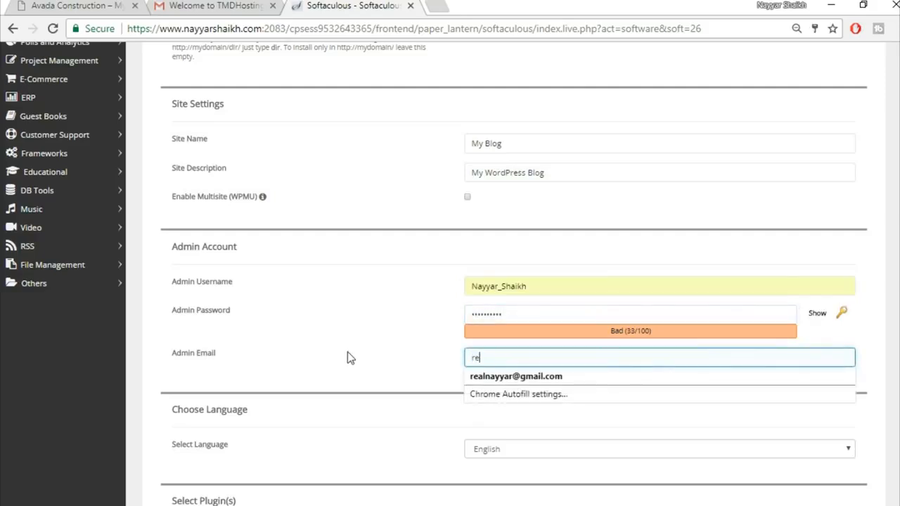
{"action": "left_click", "coordinate": [579, 378]}
{"action": "left_click", "coordinate": [436, 364]}
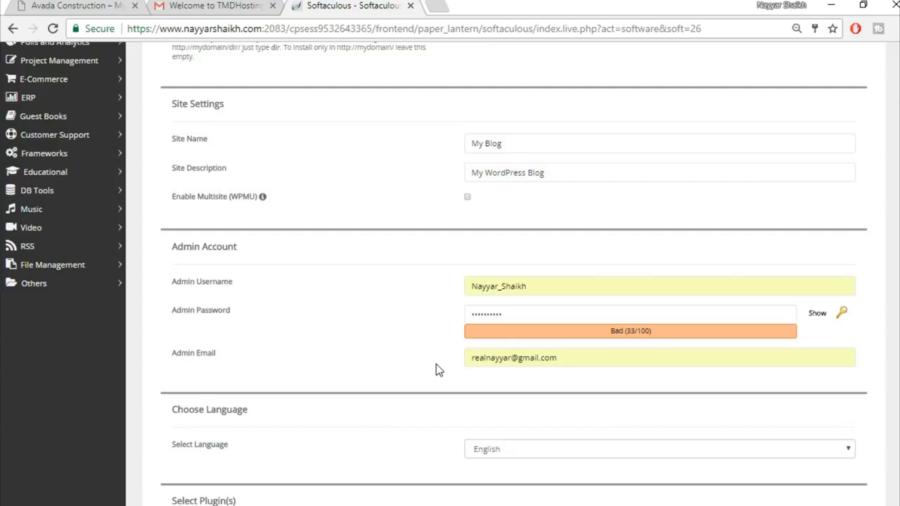
{"action": "left_click", "coordinate": [542, 359]}
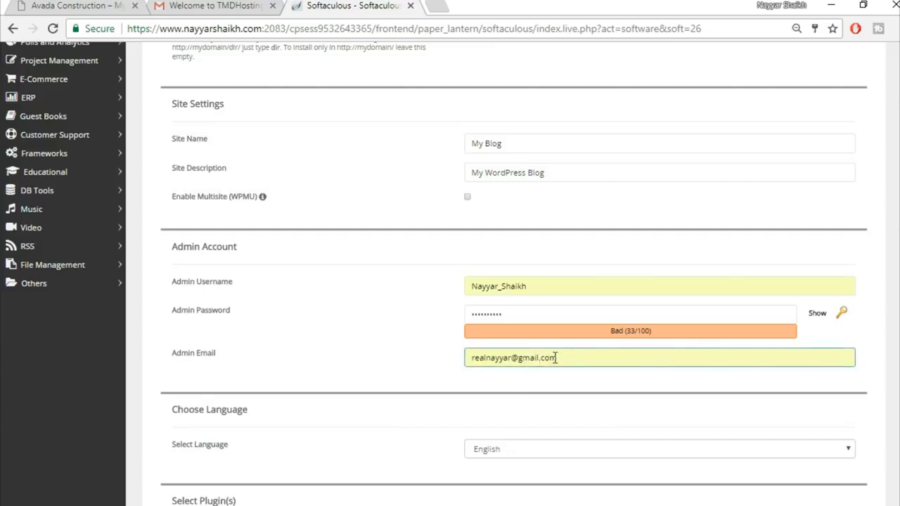
{"action": "left_click", "coordinate": [442, 378]}
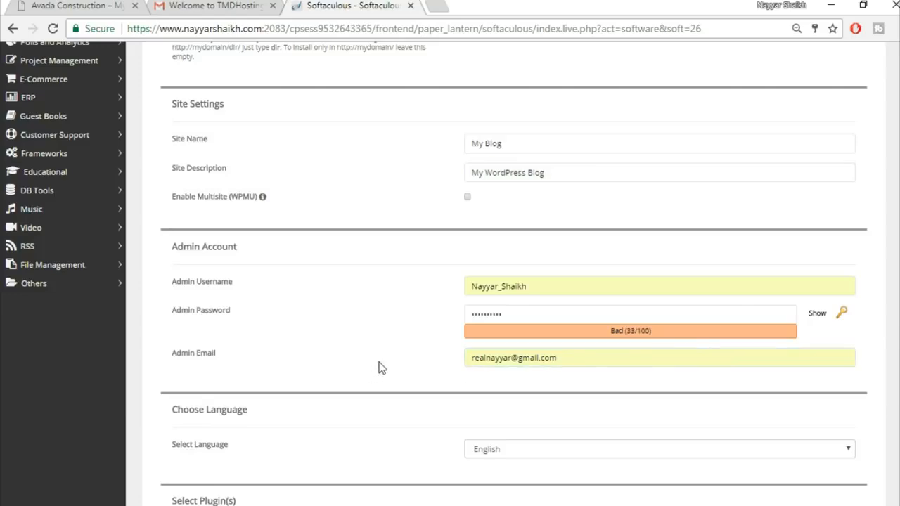
Step: Install WordPress on avada2 and open the options for the wp-admin Administrative URL
{"action": "scroll", "coordinate": [373, 375], "scroll_direction": "down", "scroll_amount": 8}
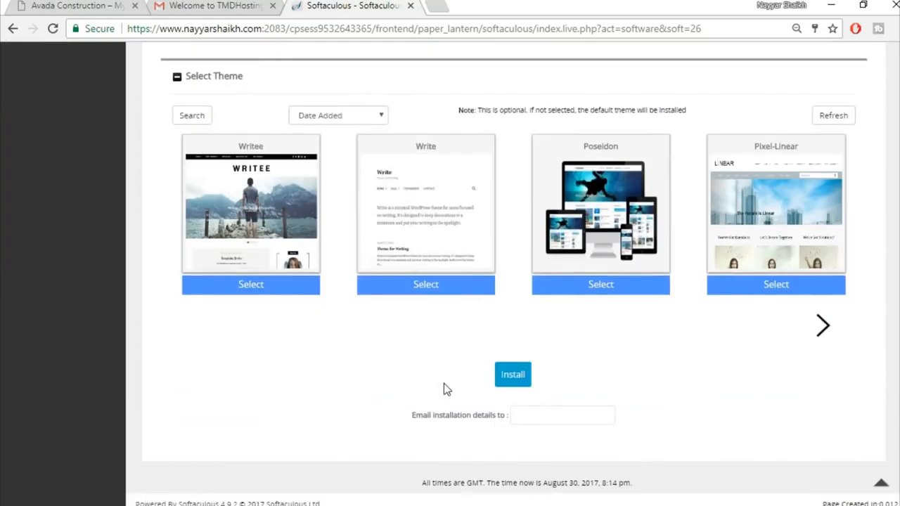
{"action": "left_click", "coordinate": [518, 379]}
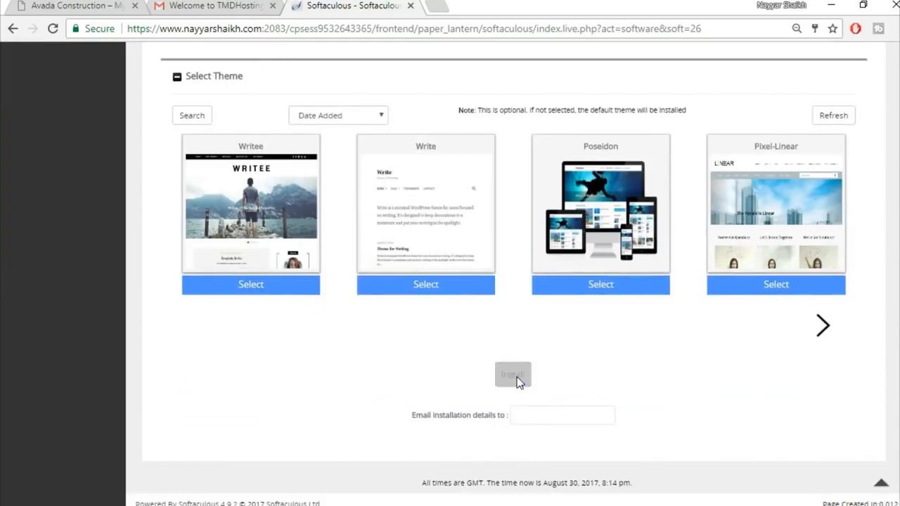
{"action": "scroll", "coordinate": [539, 368], "scroll_direction": "up", "scroll_amount": 2}
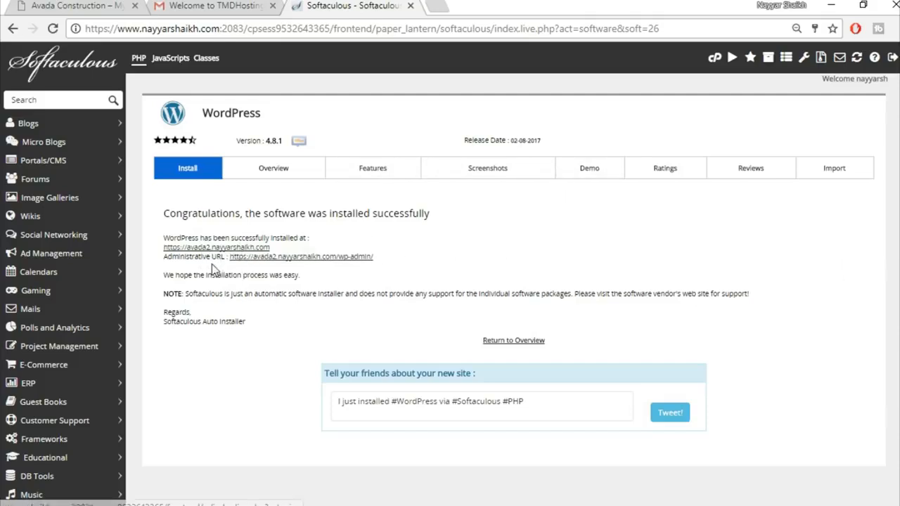
{"action": "right_click", "coordinate": [324, 260]}
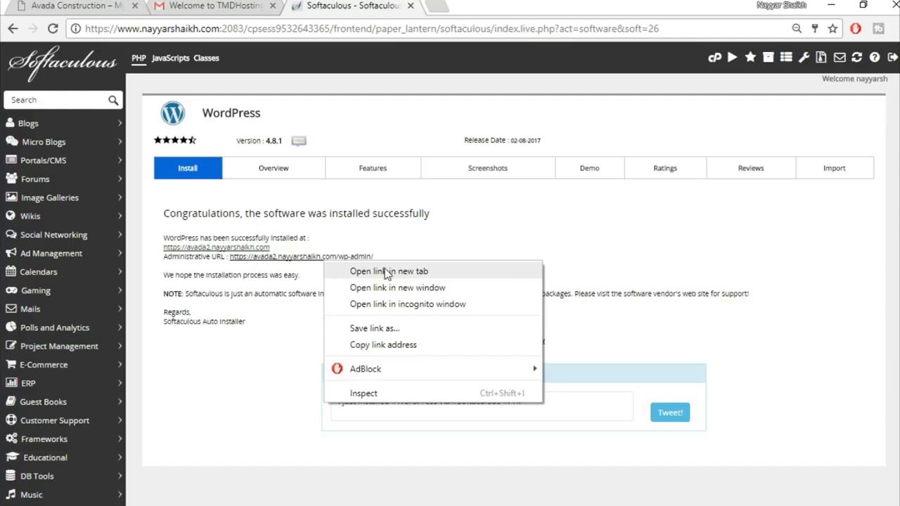
Step: Open the new WordPress admin in a new tab and go to the Plugins list
{"action": "left_click", "coordinate": [376, 273]}
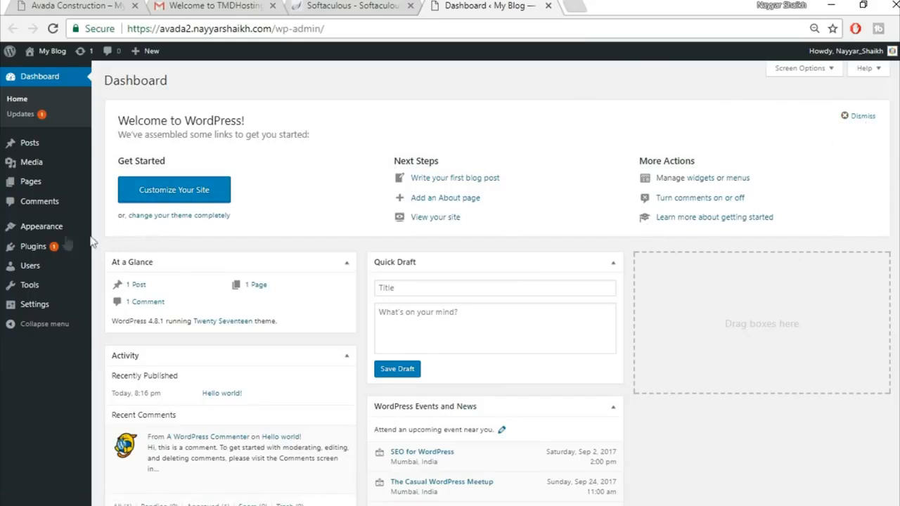
{"action": "mouse_move", "coordinate": [48, 252]}
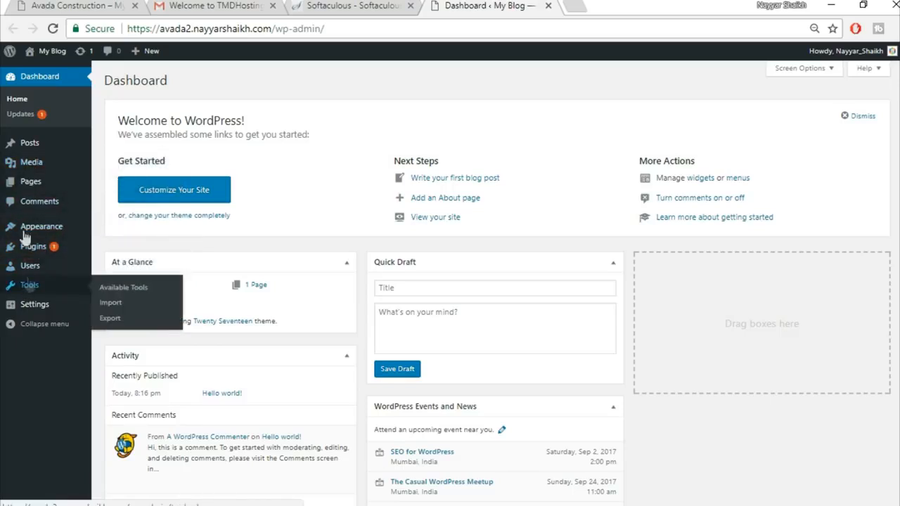
{"action": "left_click", "coordinate": [49, 248]}
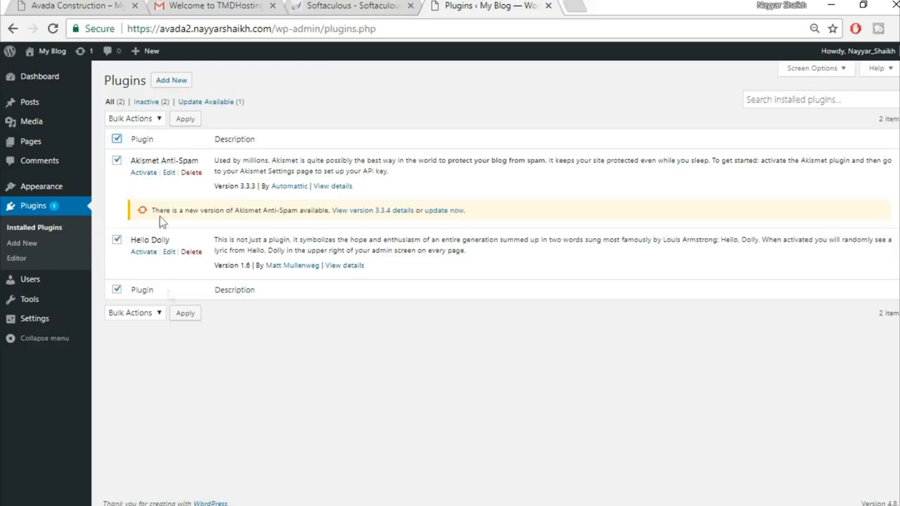
Step: Bulk-delete Akismet Anti-Spam and Hello Dolly and confirm the deletion
{"action": "left_click", "coordinate": [137, 118]}
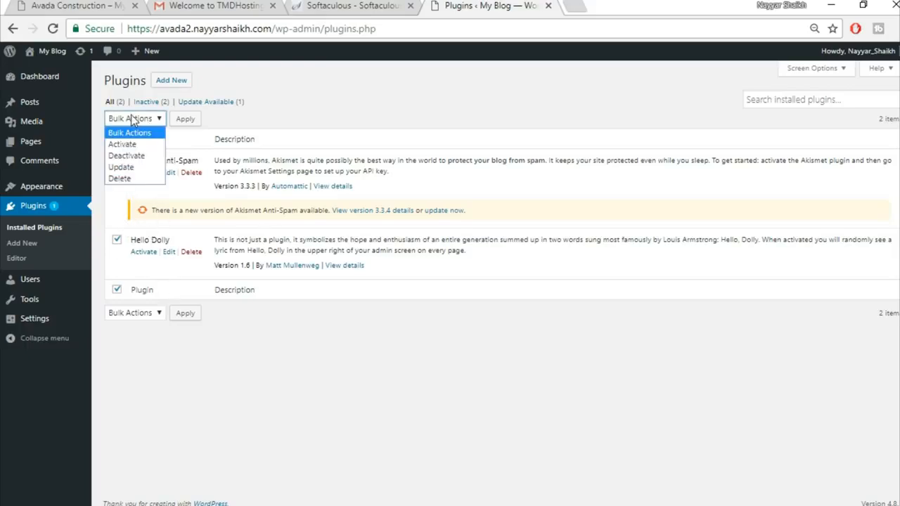
{"action": "left_click", "coordinate": [144, 156]}
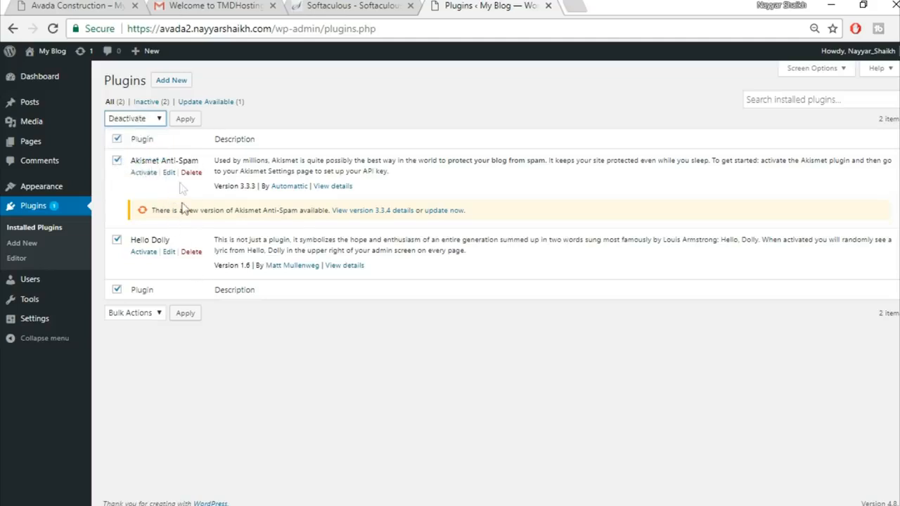
{"action": "left_click", "coordinate": [131, 121]}
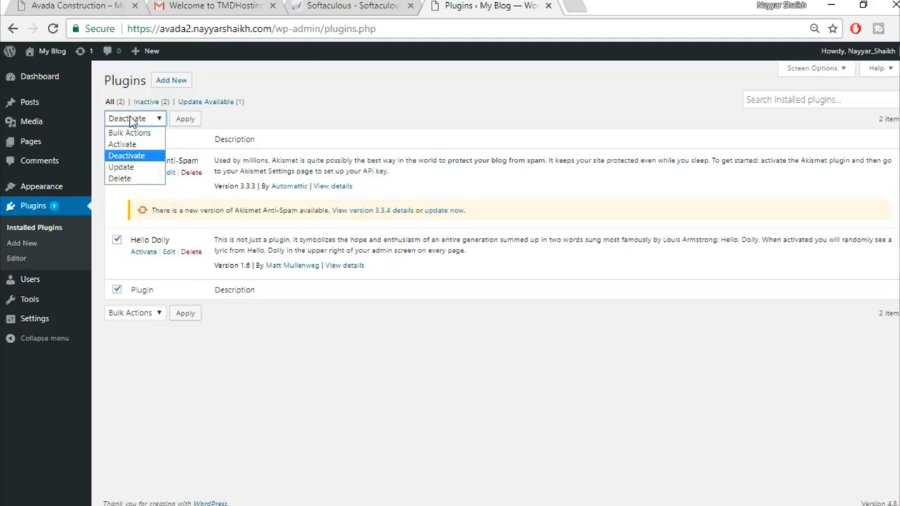
{"action": "left_click", "coordinate": [121, 179]}
{"action": "left_click", "coordinate": [185, 121]}
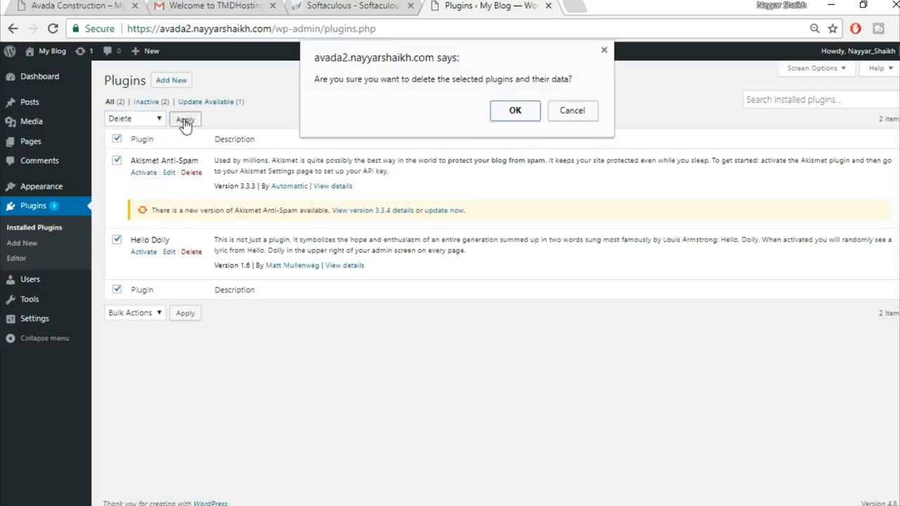
{"action": "left_click", "coordinate": [503, 114]}
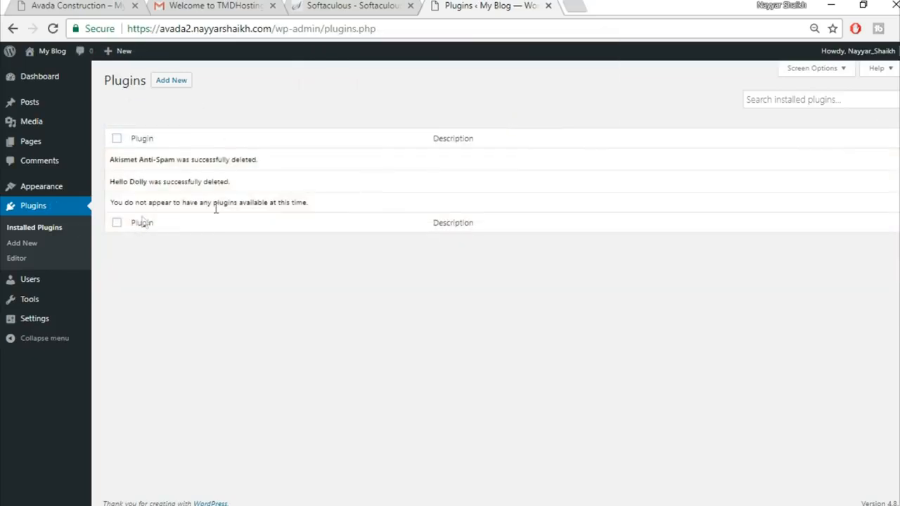
Step: Delete the Twenty Fifteen theme from the installed themes list
{"action": "left_click", "coordinate": [38, 191]}
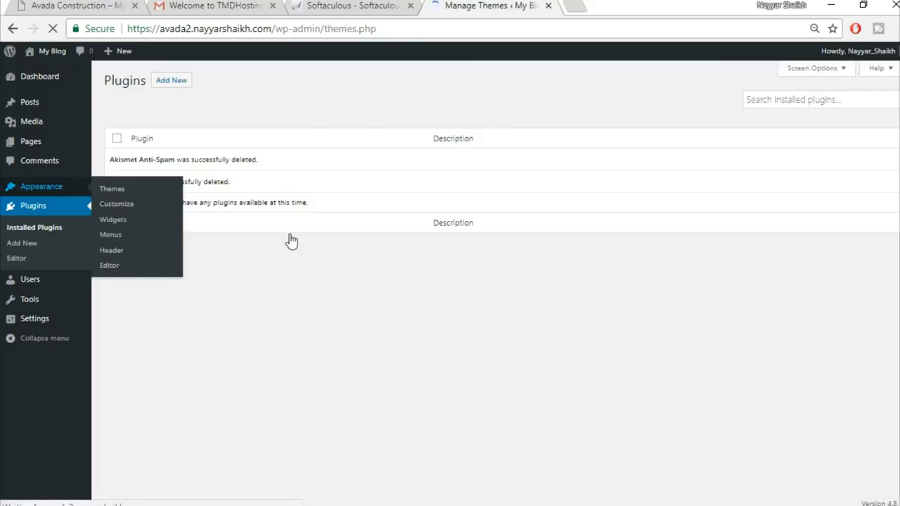
{"action": "mouse_move", "coordinate": [524, 188]}
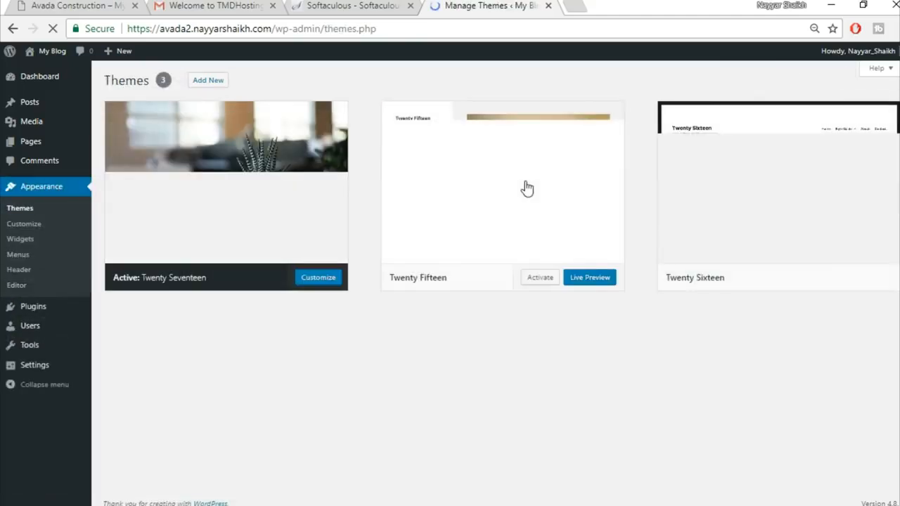
{"action": "left_click", "coordinate": [524, 181]}
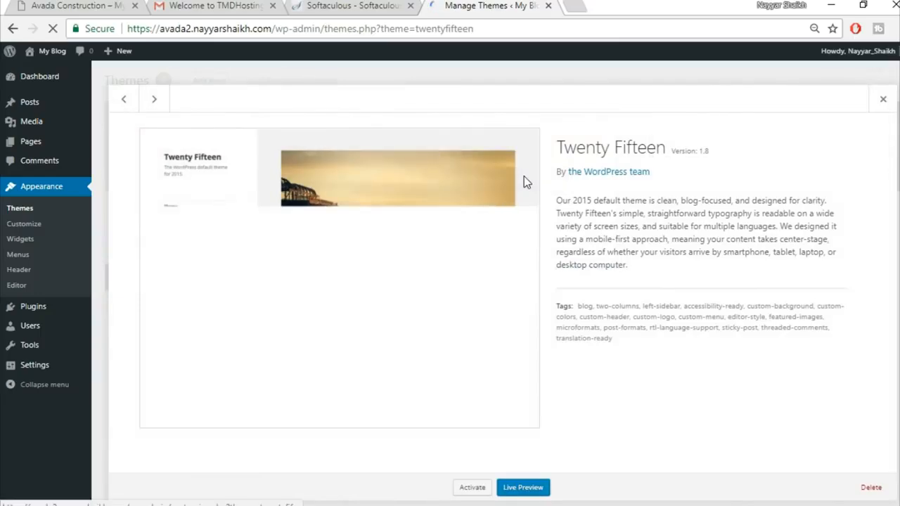
{"action": "left_click", "coordinate": [870, 486]}
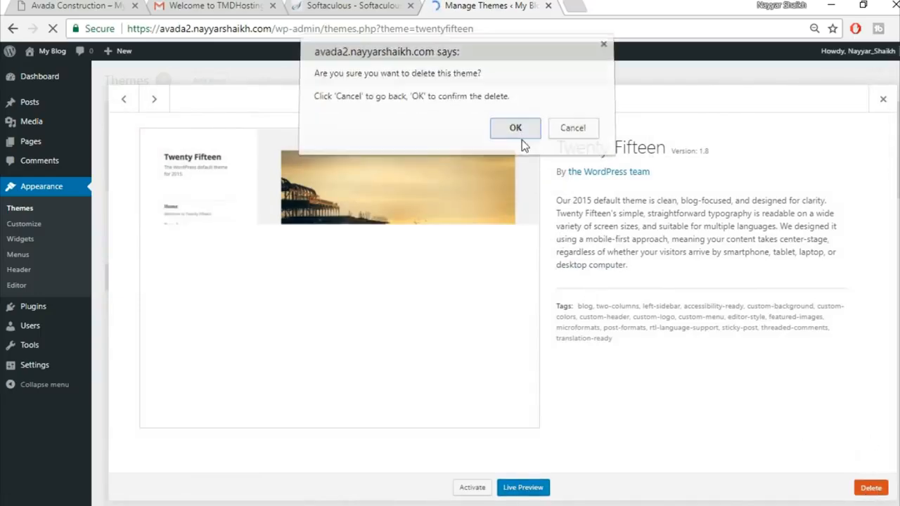
{"action": "left_click", "coordinate": [515, 133]}
Step: Delete the Twenty Sixteen theme, leaving only Twenty Seventeen installed
{"action": "left_click", "coordinate": [527, 216]}
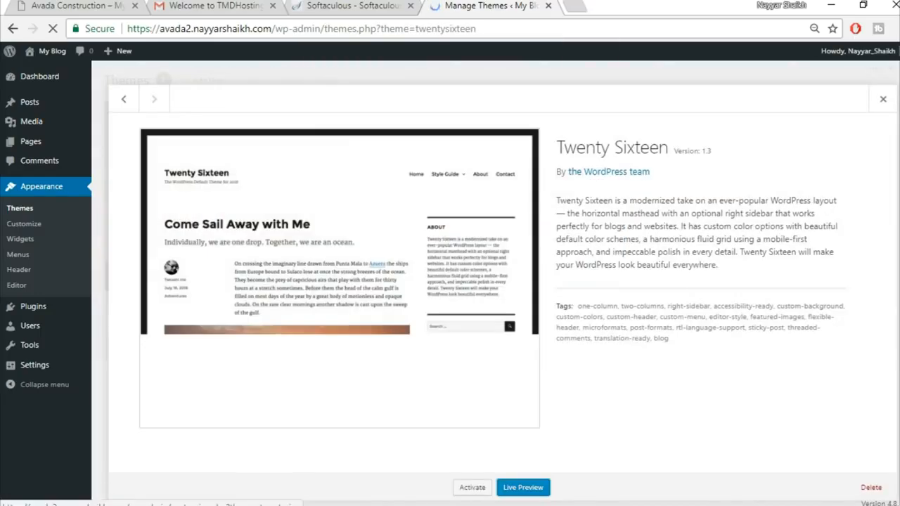
{"action": "left_click", "coordinate": [871, 487]}
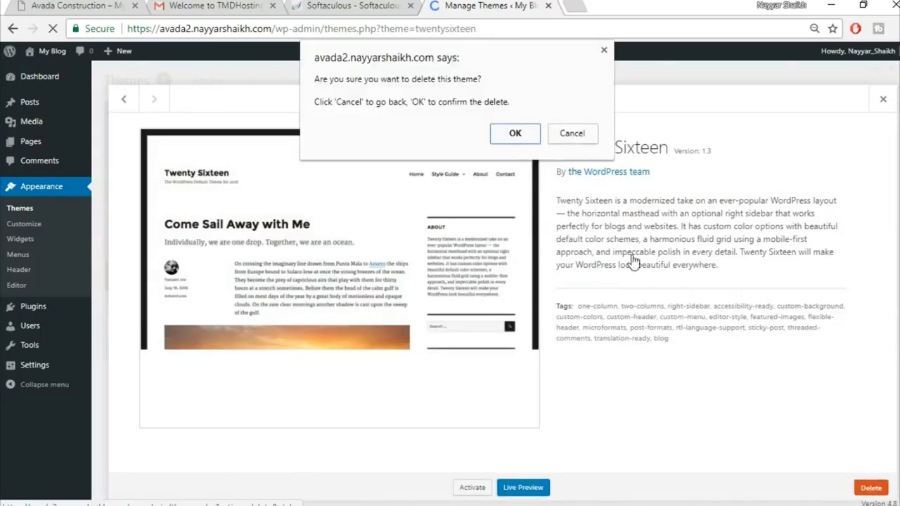
{"action": "left_click", "coordinate": [520, 137]}
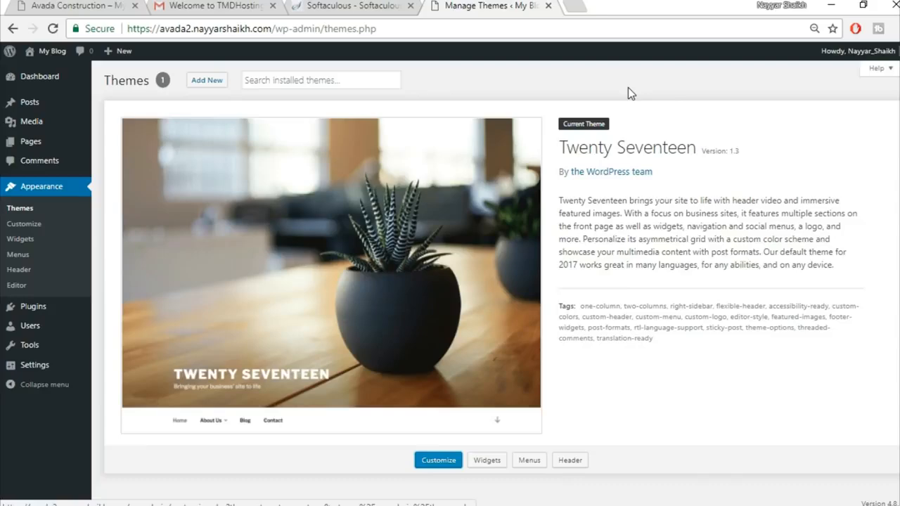
{"action": "left_click", "coordinate": [583, 6]}
{"action": "type", "text": "b"}
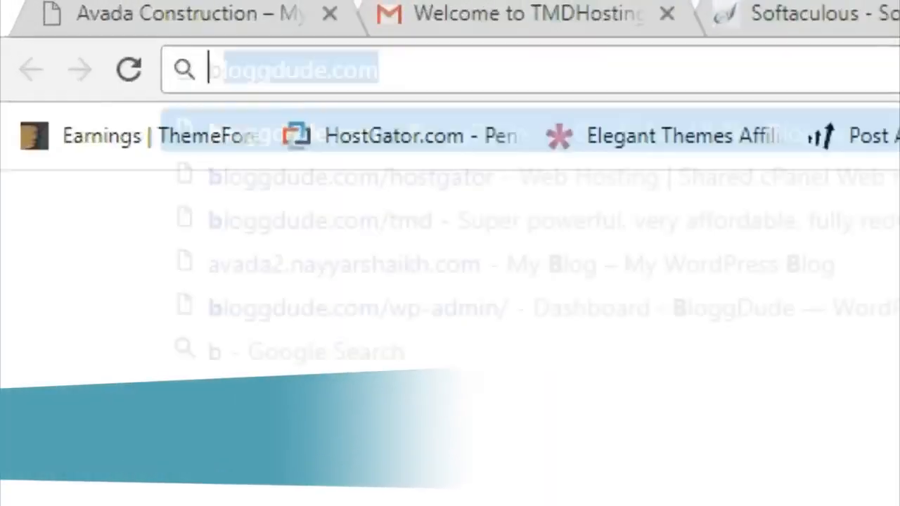
{"action": "type", "text": "loggdude.com/avada"}
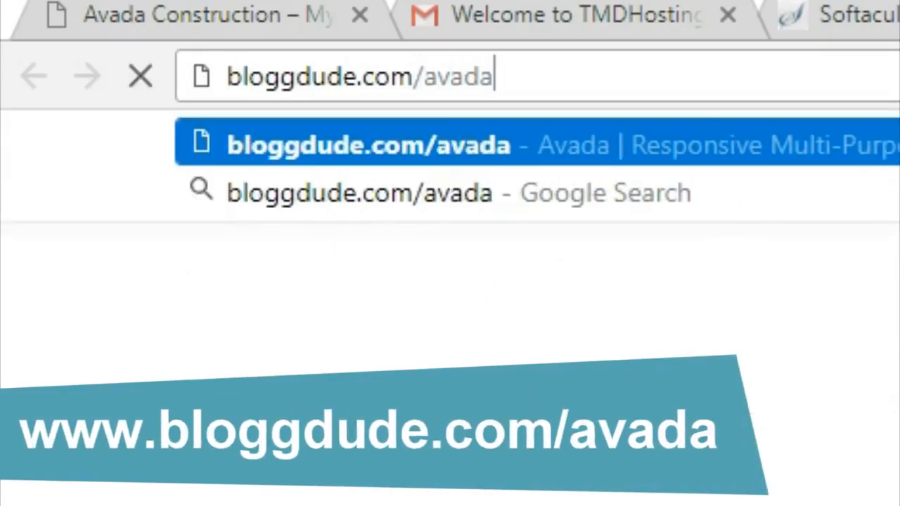
{"action": "key", "text": "Return"}
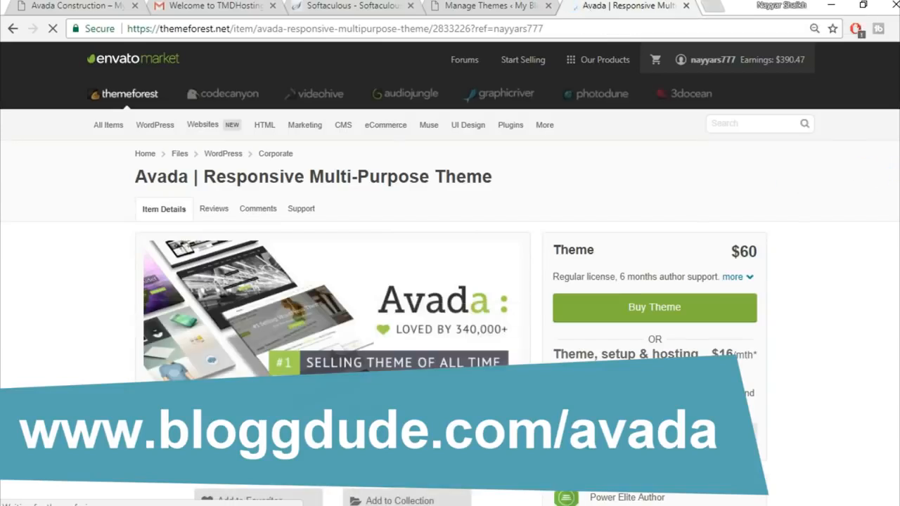
{"action": "scroll", "coordinate": [874, 287], "scroll_direction": "down", "scroll_amount": 1}
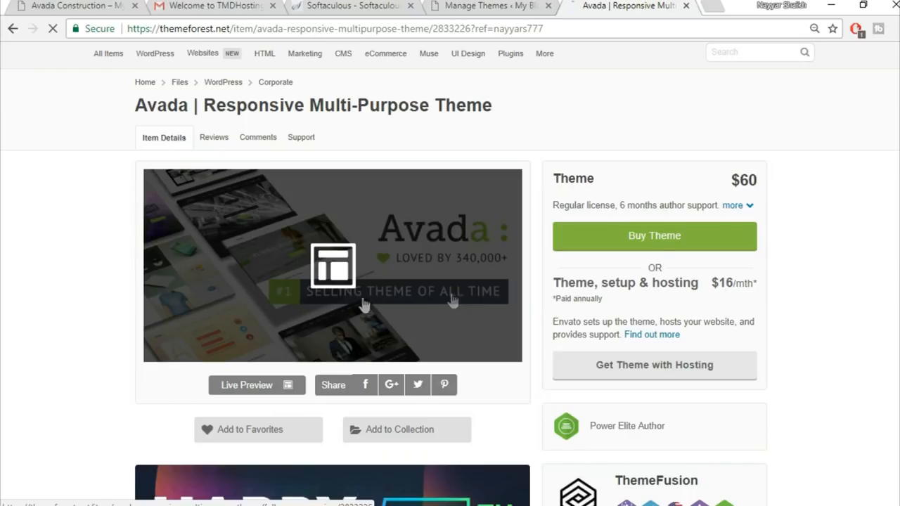
{"action": "scroll", "coordinate": [884, 243], "scroll_direction": "down", "scroll_amount": 4}
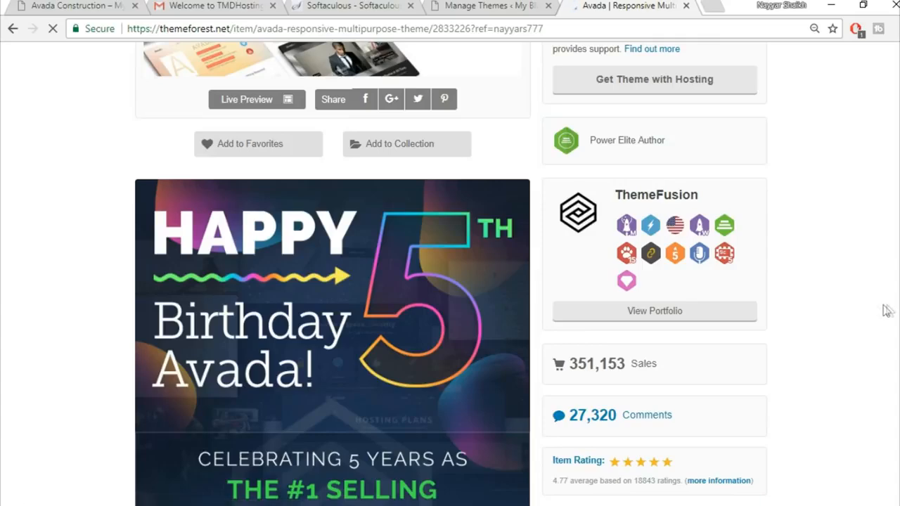
{"action": "scroll", "coordinate": [888, 310], "scroll_direction": "down", "scroll_amount": 2}
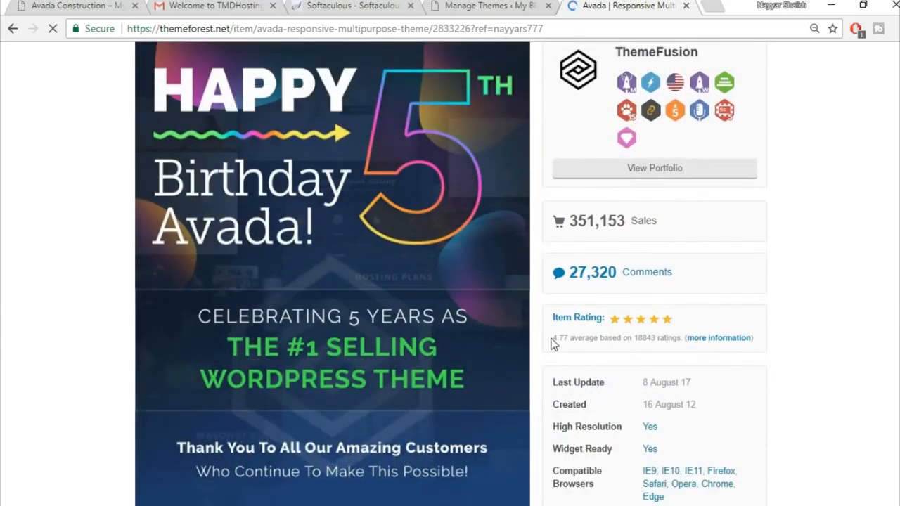
{"action": "mouse_move", "coordinate": [552, 338]}
{"action": "left_mouse_down"}
{"action": "mouse_move", "coordinate": [583, 340]}
{"action": "mouse_move", "coordinate": [568, 344]}
{"action": "left_mouse_up"}
{"action": "left_click", "coordinate": [562, 350]}
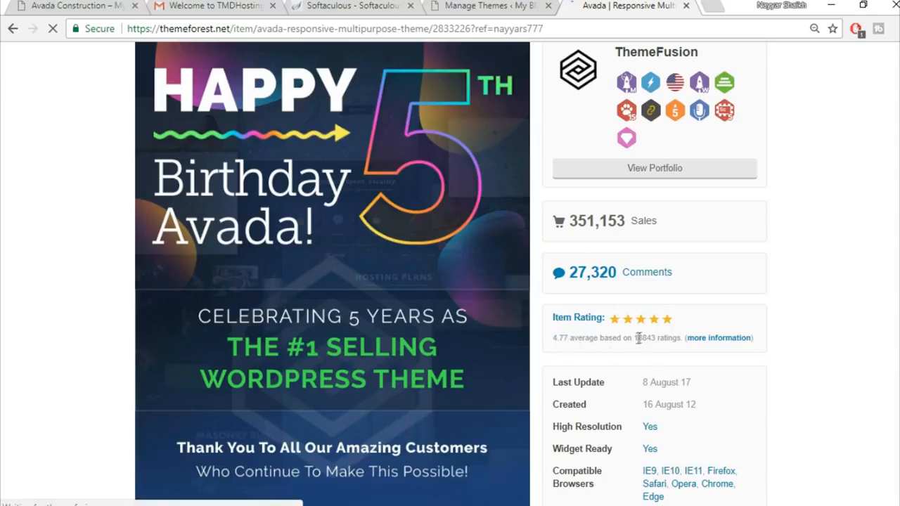
{"action": "scroll", "coordinate": [871, 311], "scroll_direction": "up", "scroll_amount": 2}
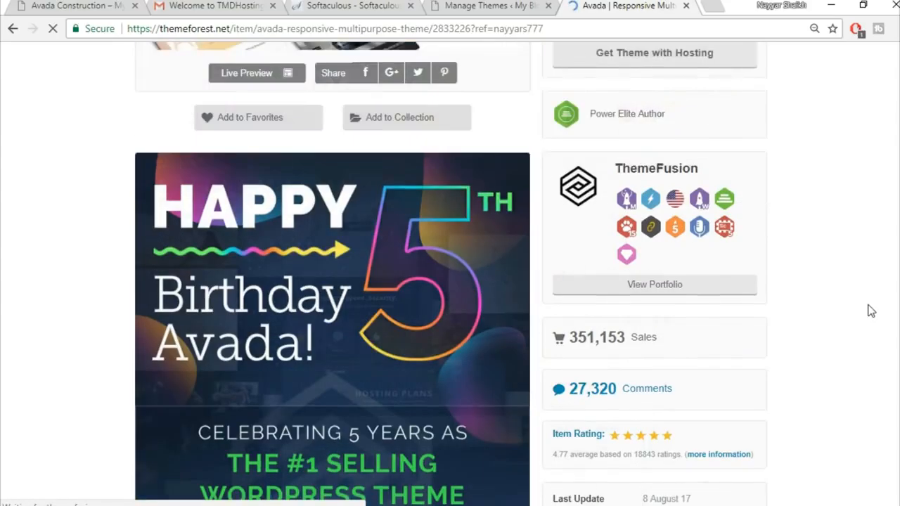
{"action": "scroll", "coordinate": [871, 311], "scroll_direction": "up", "scroll_amount": 2}
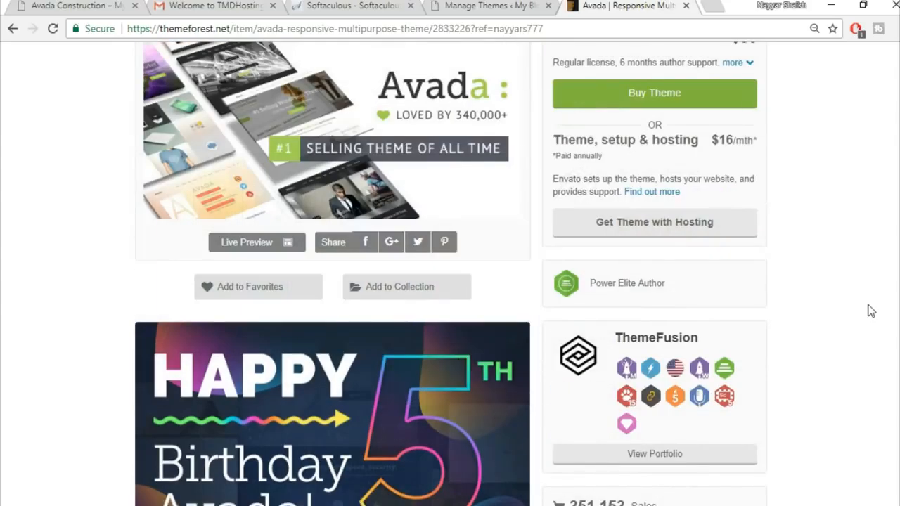
{"action": "scroll", "coordinate": [871, 311], "scroll_direction": "up", "scroll_amount": 3}
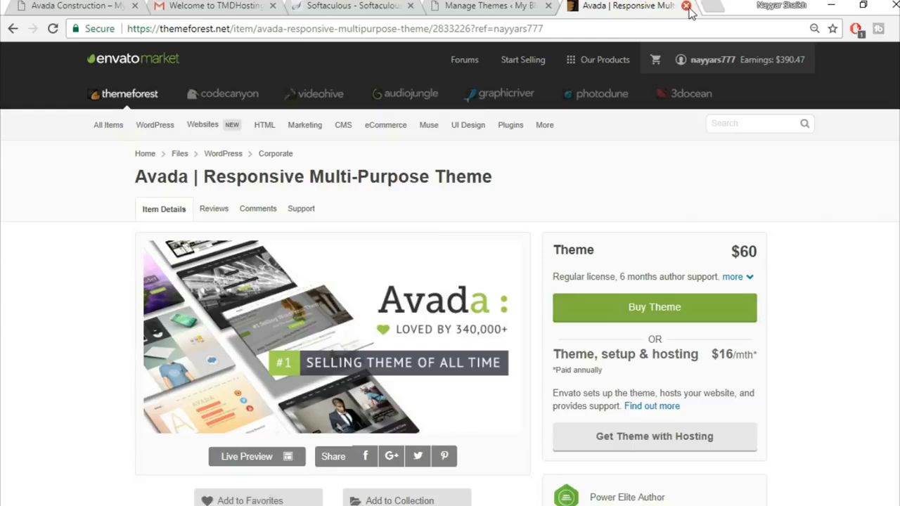
{"action": "left_click", "coordinate": [687, 6]}
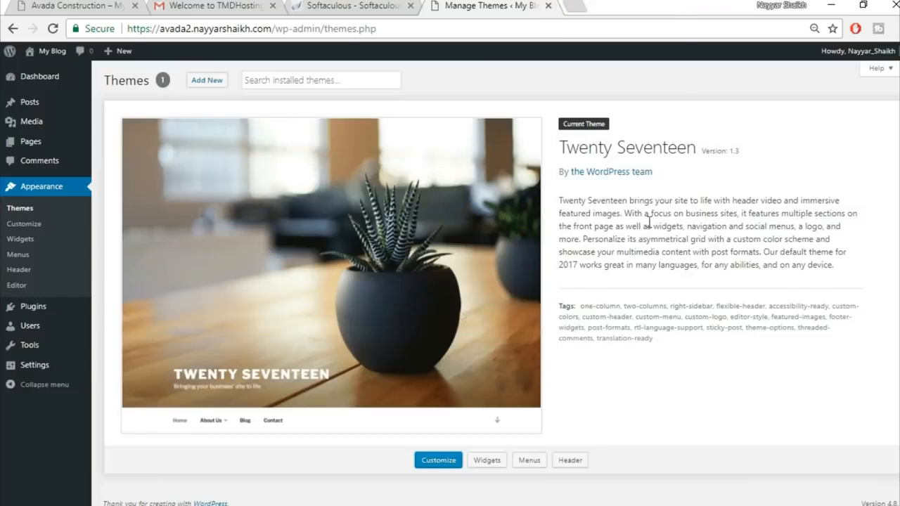
Step: Extract the Avada v5.1.6 zip in Avada Course to its default folder, then open that folder
{"action": "left_click", "coordinate": [338, 495]}
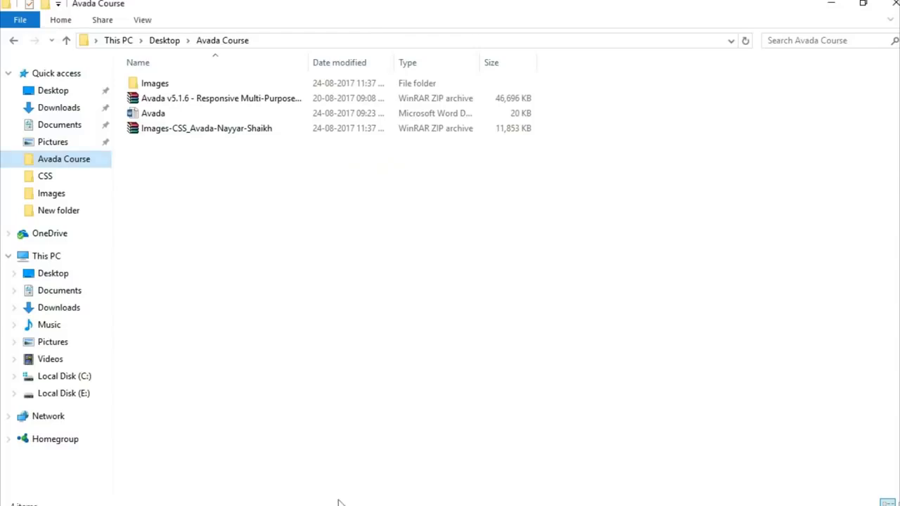
{"action": "left_click", "coordinate": [223, 101]}
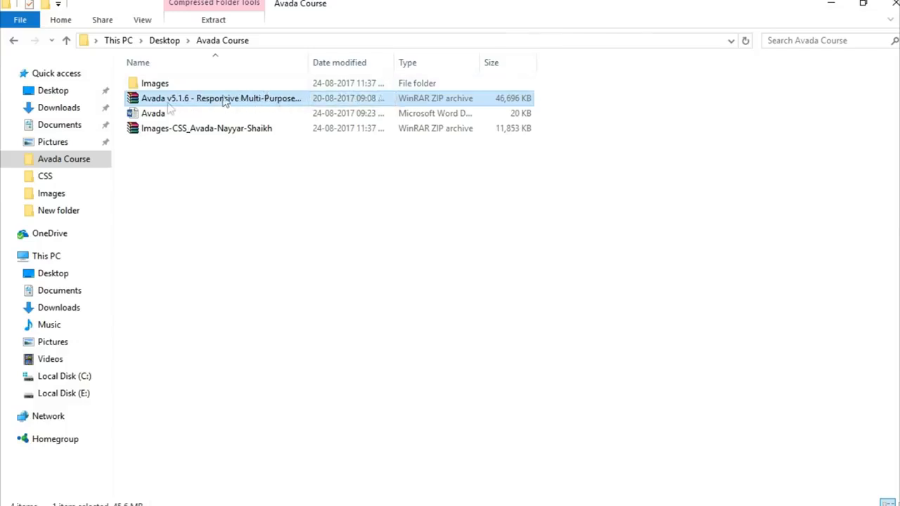
{"action": "double_click", "coordinate": [195, 97]}
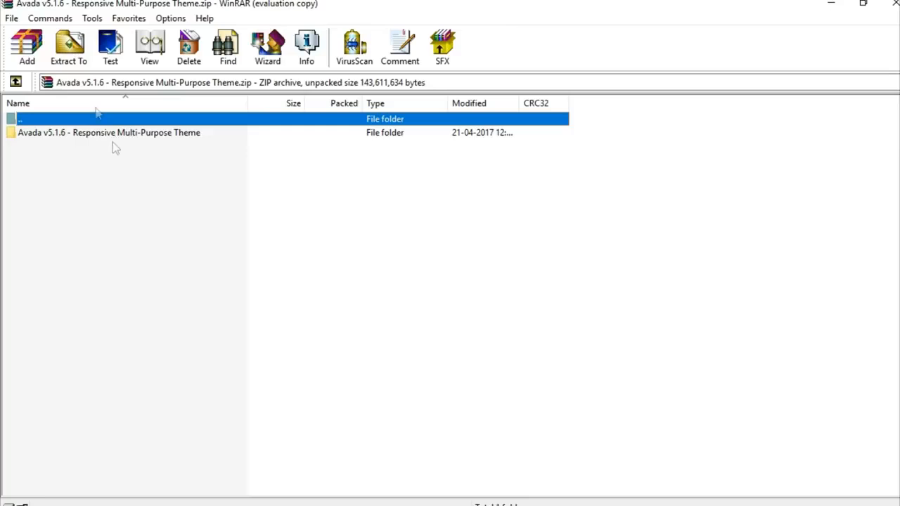
{"action": "left_click", "coordinate": [68, 53]}
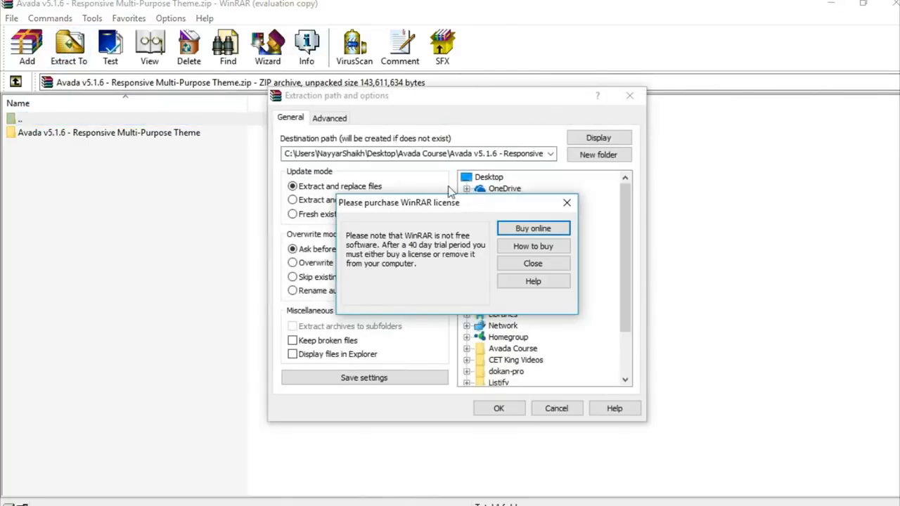
{"action": "left_click", "coordinate": [567, 203]}
{"action": "left_click", "coordinate": [510, 411]}
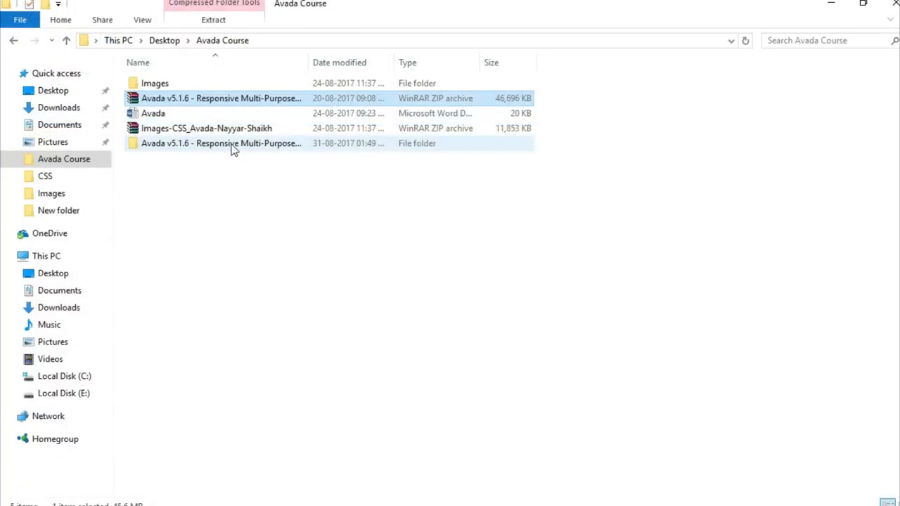
{"action": "double_click", "coordinate": [232, 146]}
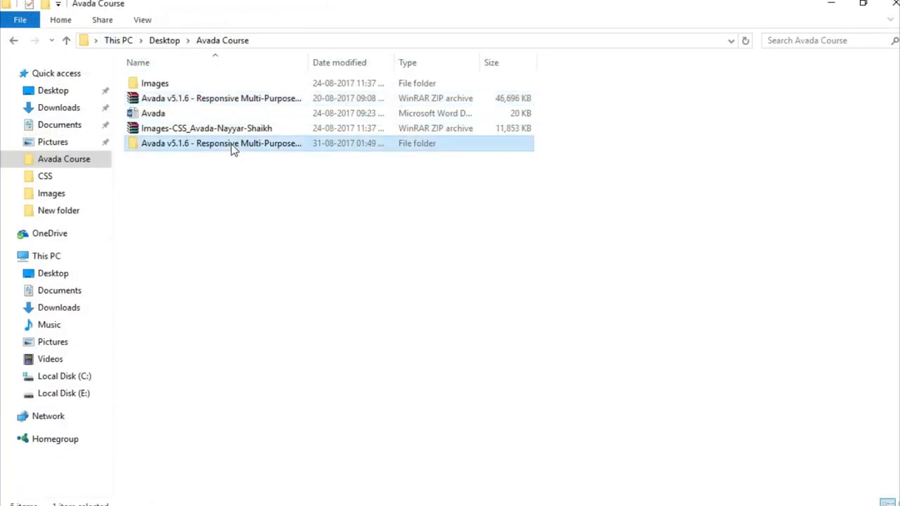
Step: Compress the Avada folder inside Avada Theme into an Avada.zip archive in ZIP format
{"action": "double_click", "coordinate": [206, 90]}
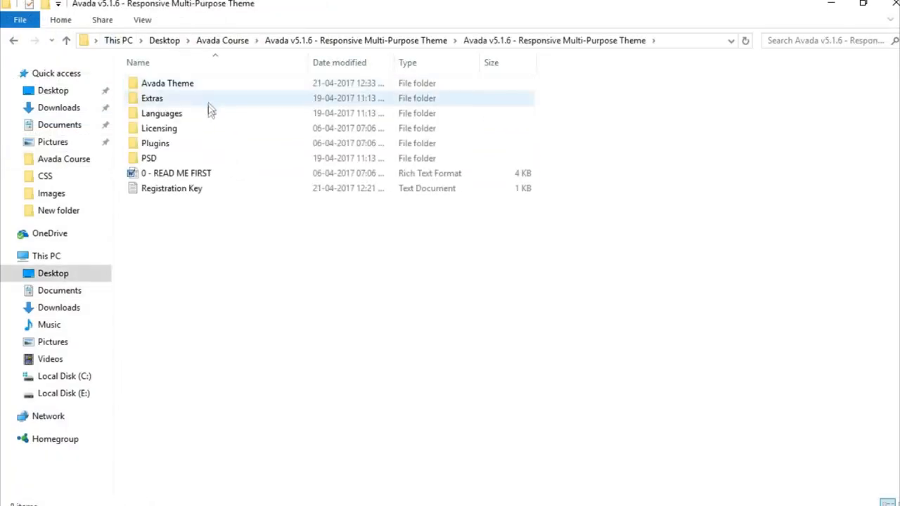
{"action": "double_click", "coordinate": [193, 85]}
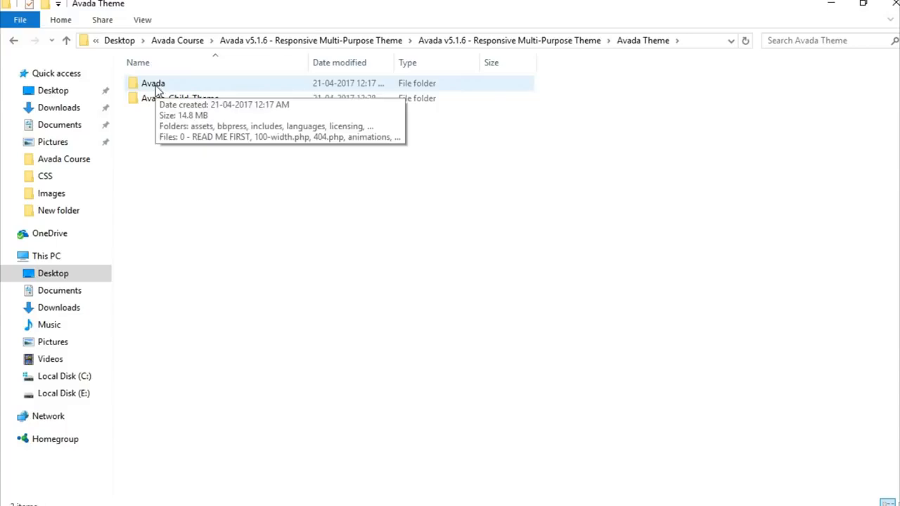
{"action": "right_click", "coordinate": [157, 88]}
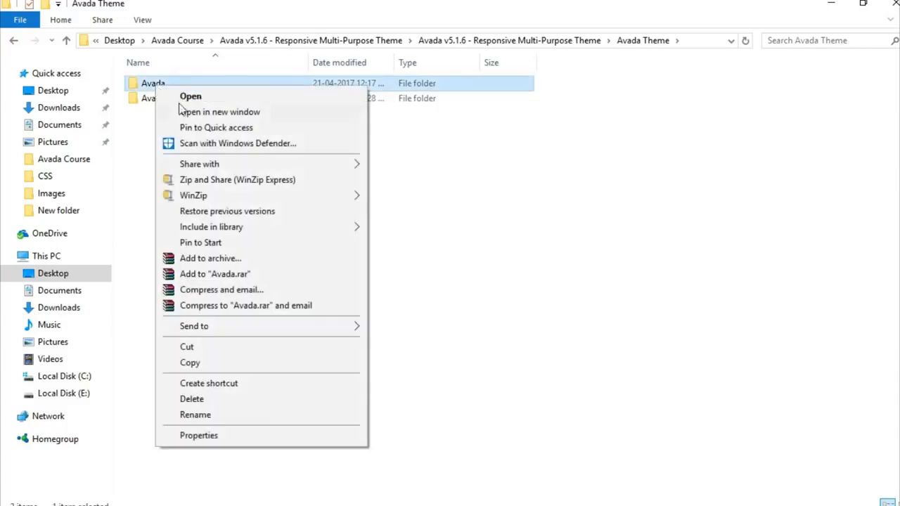
{"action": "left_click", "coordinate": [282, 259]}
{"action": "left_click", "coordinate": [402, 244]}
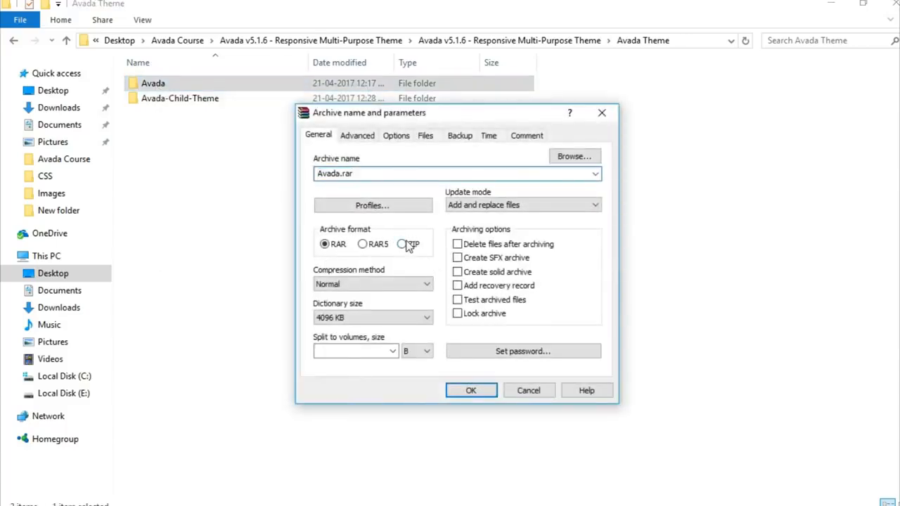
{"action": "left_click", "coordinate": [473, 389]}
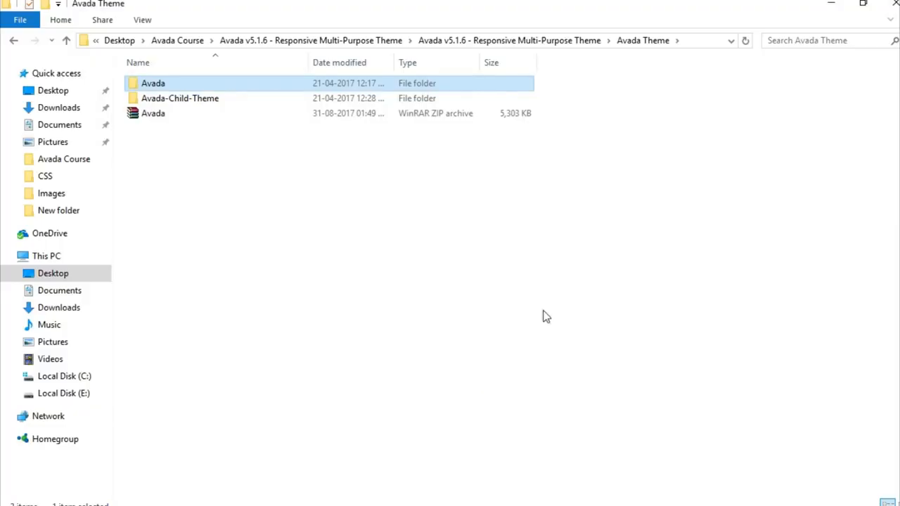
{"action": "left_click", "coordinate": [166, 115]}
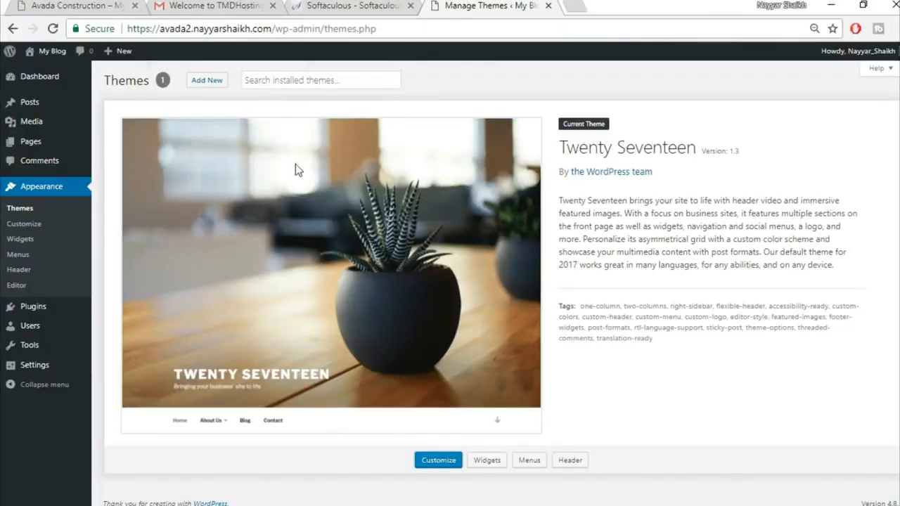
Step: Upload Avada.zip from the Avada Theme folder as a new theme and install it
{"action": "left_click", "coordinate": [214, 85]}
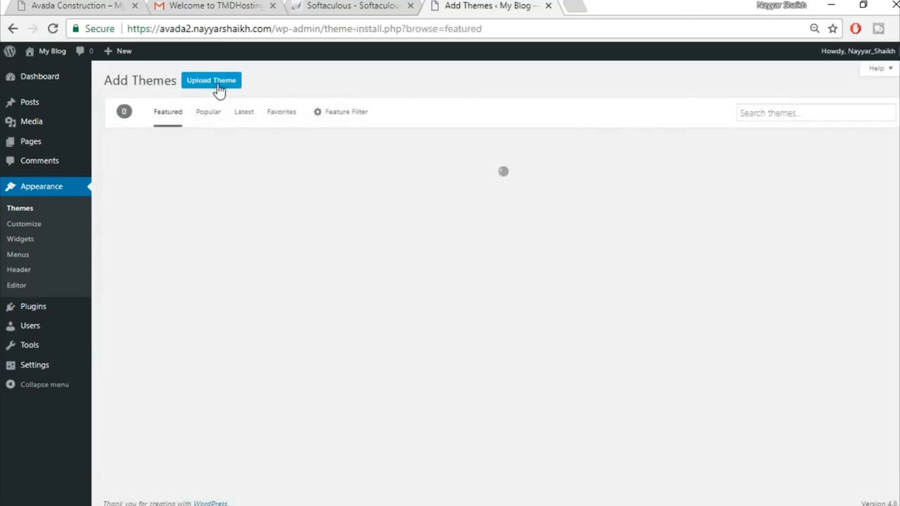
{"action": "left_click", "coordinate": [213, 88]}
{"action": "left_click", "coordinate": [427, 190]}
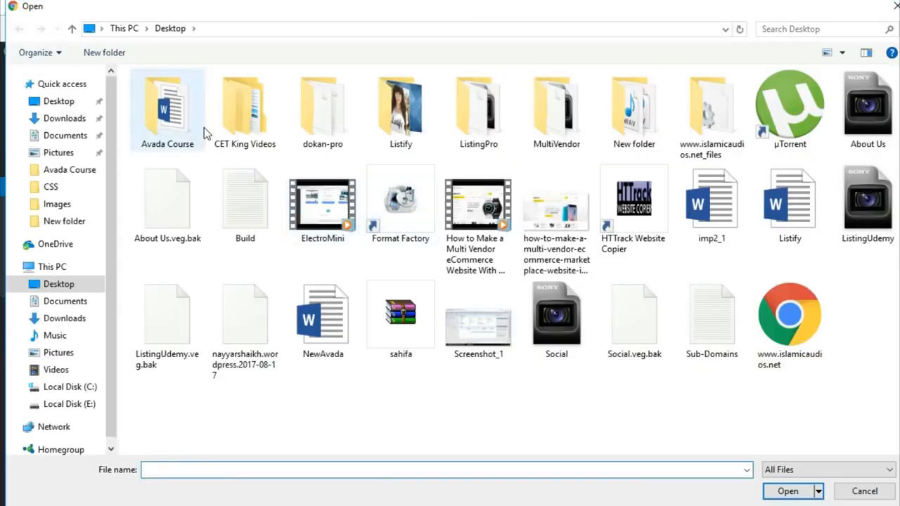
{"action": "double_click", "coordinate": [201, 126]}
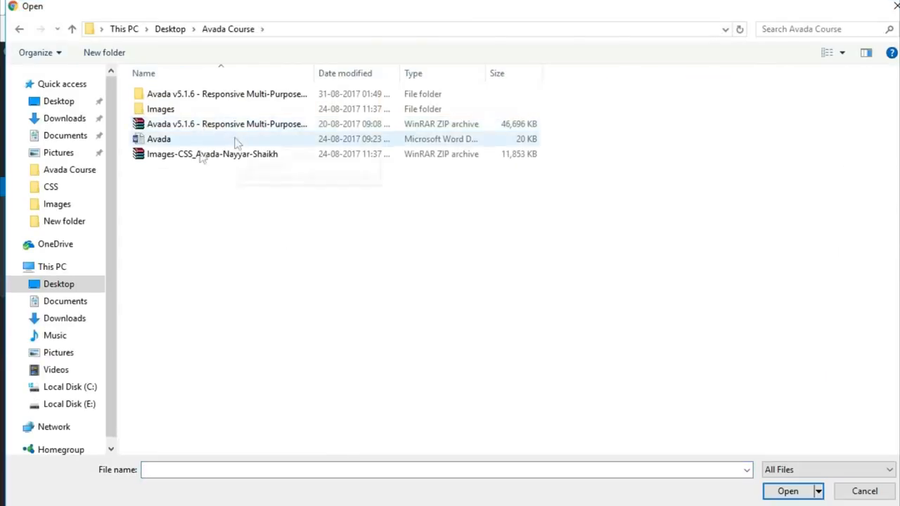
{"action": "left_click", "coordinate": [202, 96]}
{"action": "double_click", "coordinate": [201, 96]}
{"action": "double_click", "coordinate": [195, 97]}
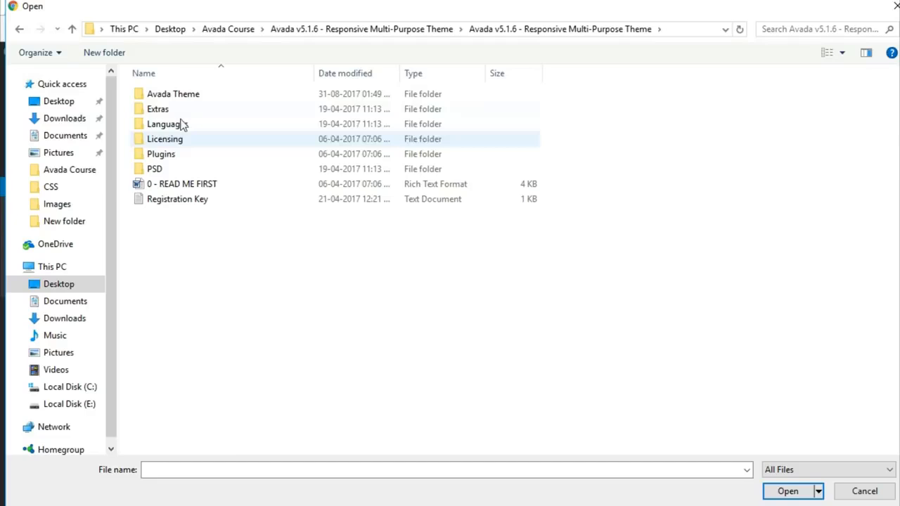
{"action": "double_click", "coordinate": [186, 96]}
{"action": "left_click", "coordinate": [185, 124]}
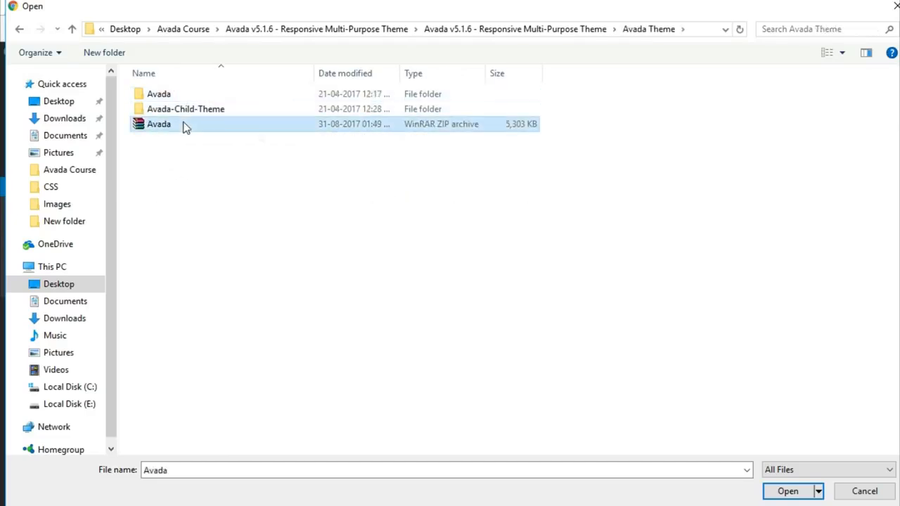
{"action": "left_click", "coordinate": [787, 492]}
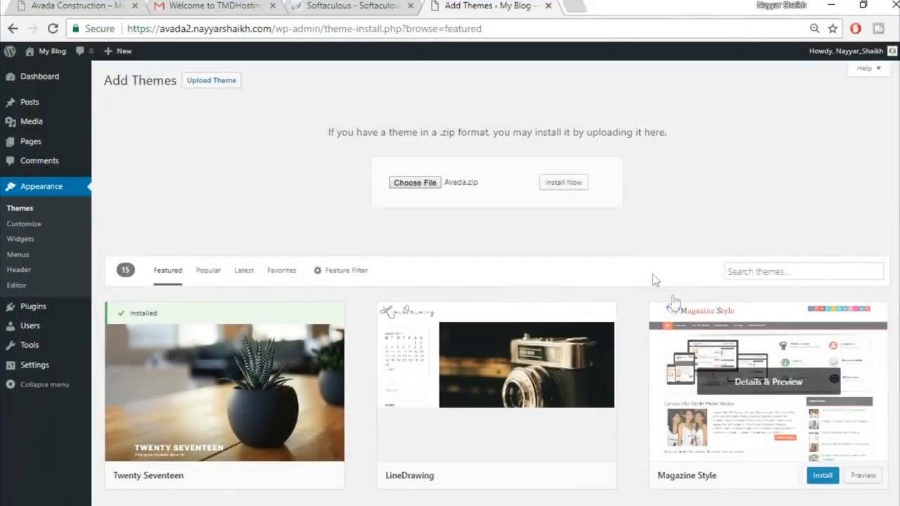
{"action": "left_click", "coordinate": [569, 184]}
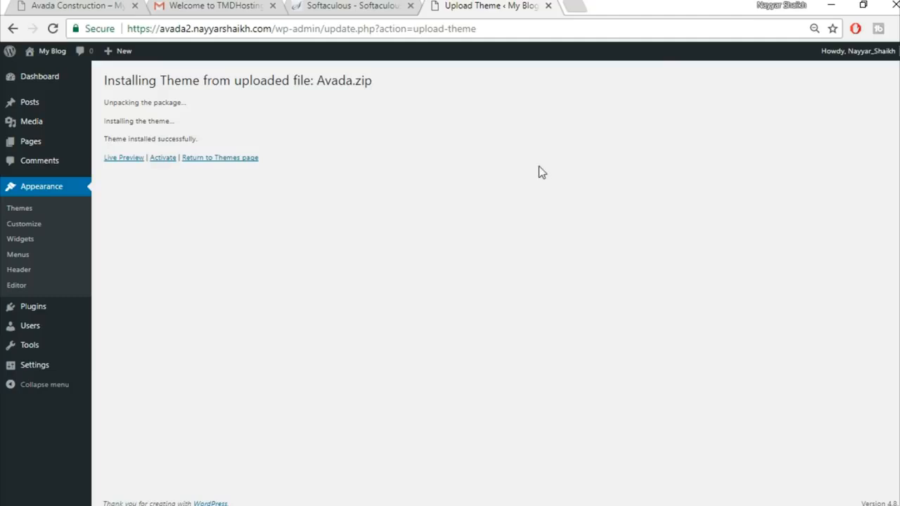
Step: Activate the Avada theme and go to its Registration page
{"action": "left_click", "coordinate": [161, 164]}
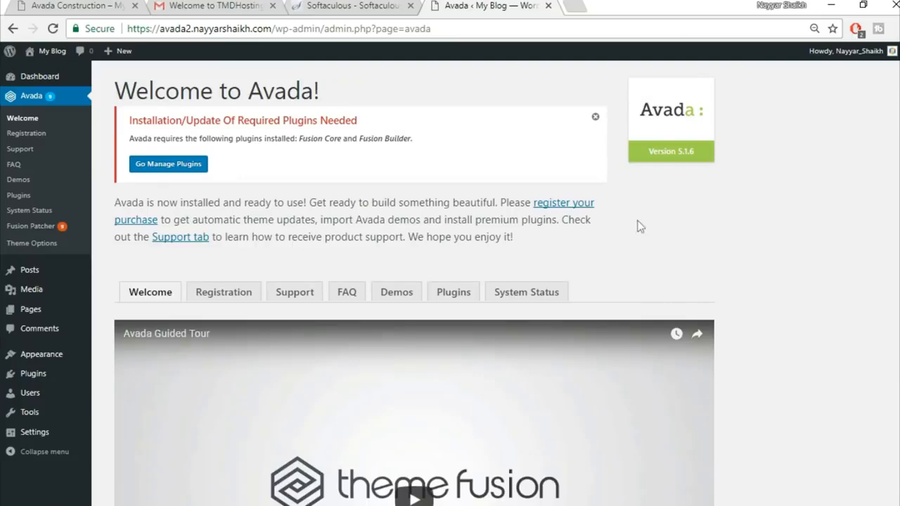
{"action": "left_click", "coordinate": [225, 301]}
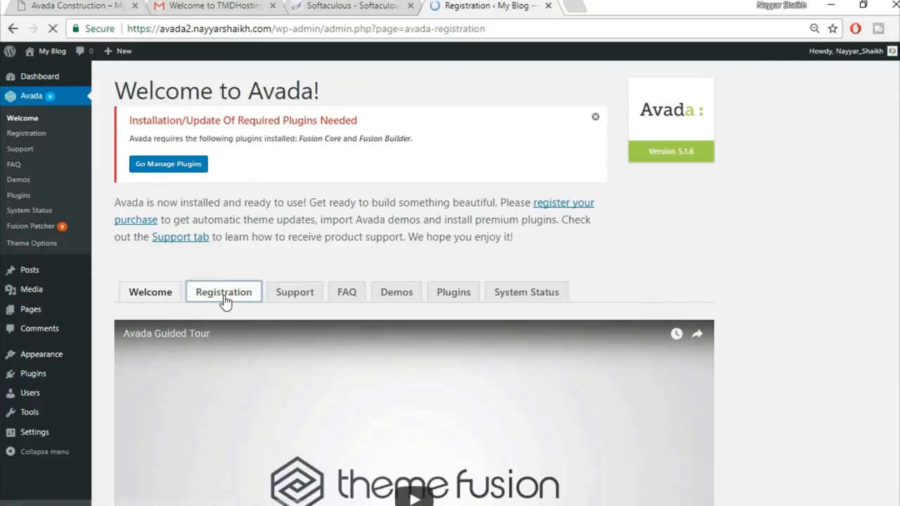
{"action": "scroll", "coordinate": [726, 283], "scroll_direction": "down", "scroll_amount": 1}
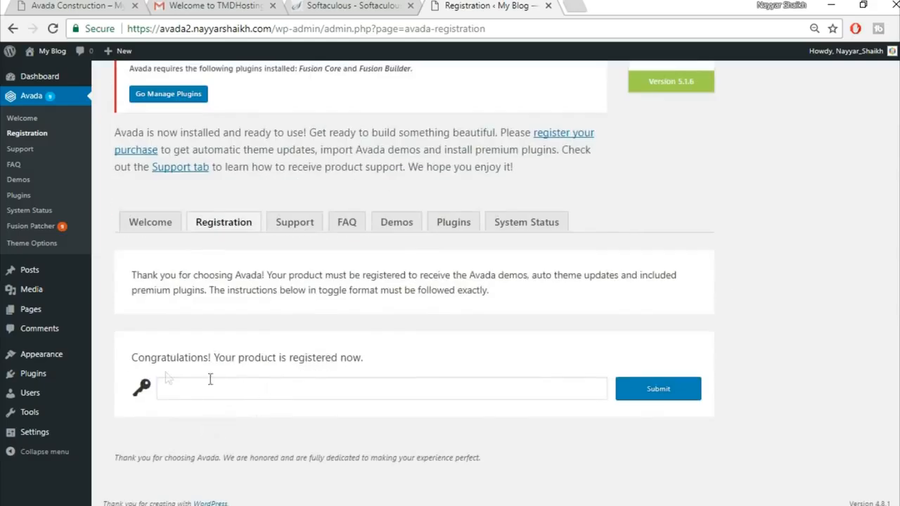
{"action": "left_click_drag", "start_coordinate": [124, 358], "coordinate": [393, 359]}
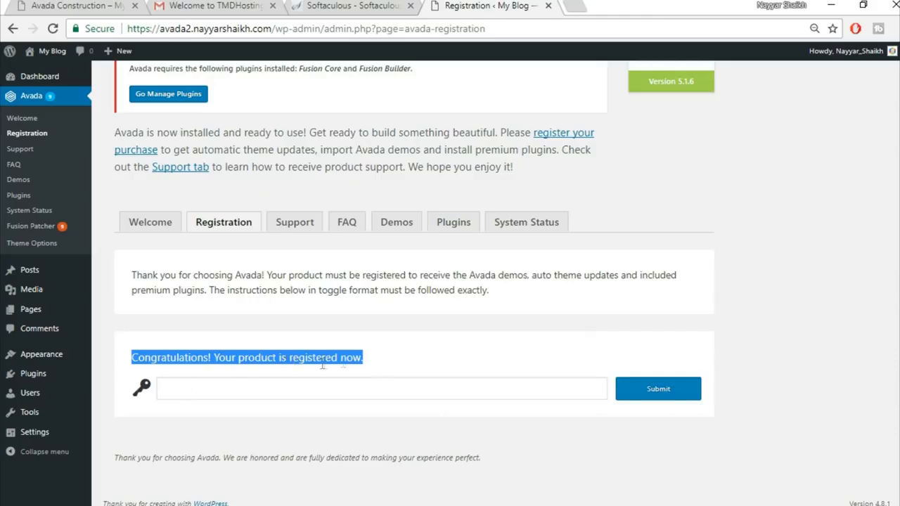
{"action": "left_click", "coordinate": [417, 366]}
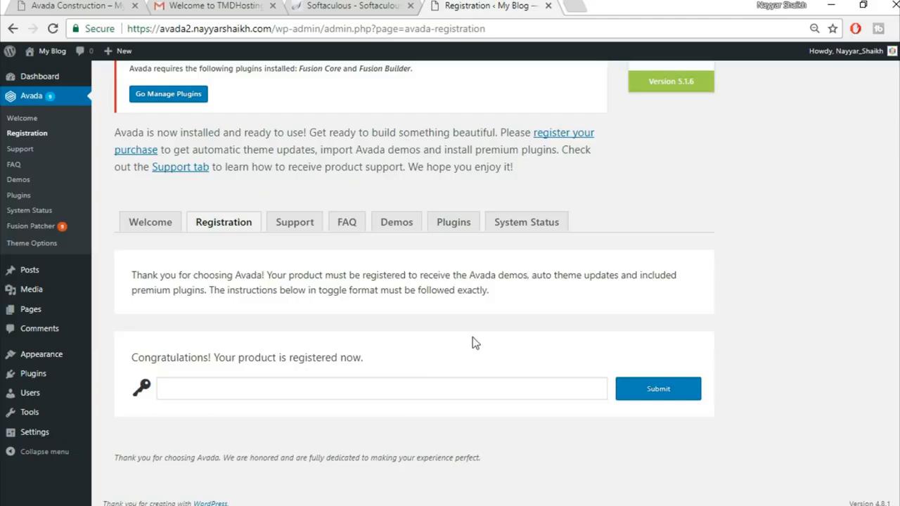
{"action": "scroll", "coordinate": [464, 323], "scroll_direction": "up", "scroll_amount": 2}
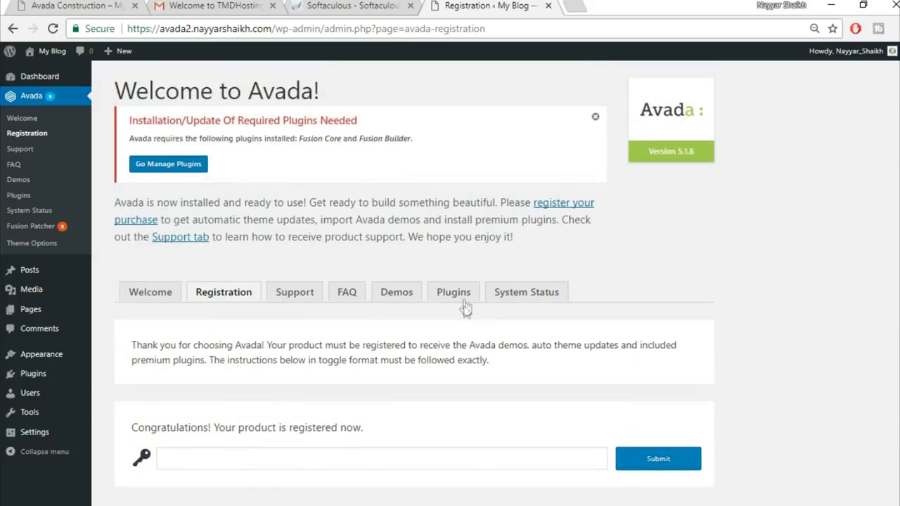
{"action": "left_click", "coordinate": [462, 301]}
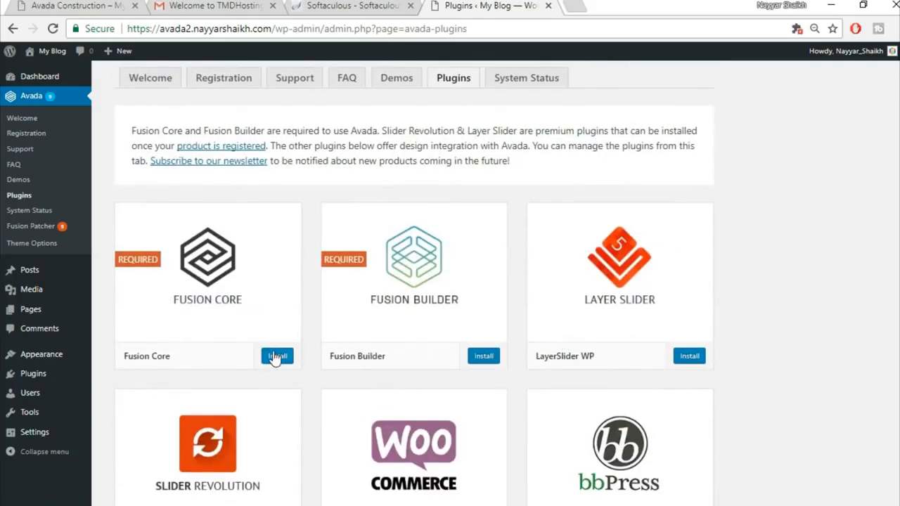
Step: Install the Fusion Core plugin and return to the required plugins list
{"action": "left_click", "coordinate": [277, 356]}
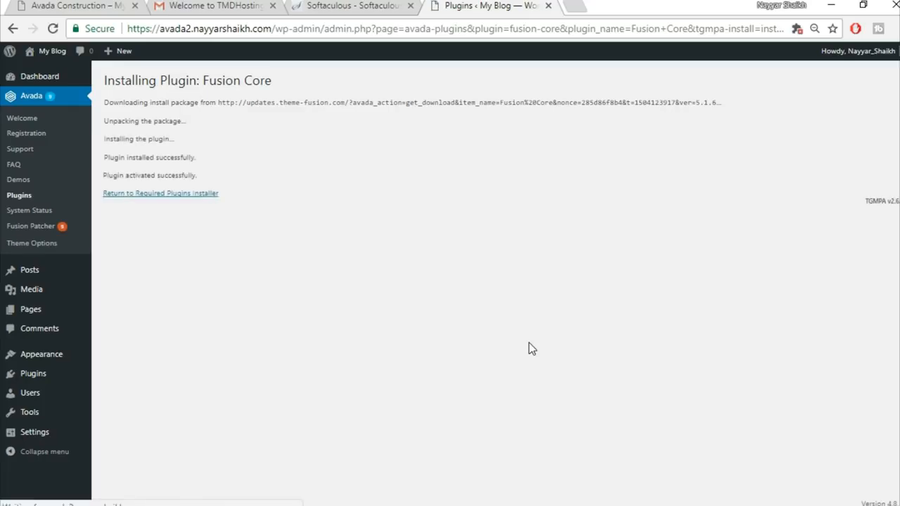
{"action": "left_click", "coordinate": [151, 201]}
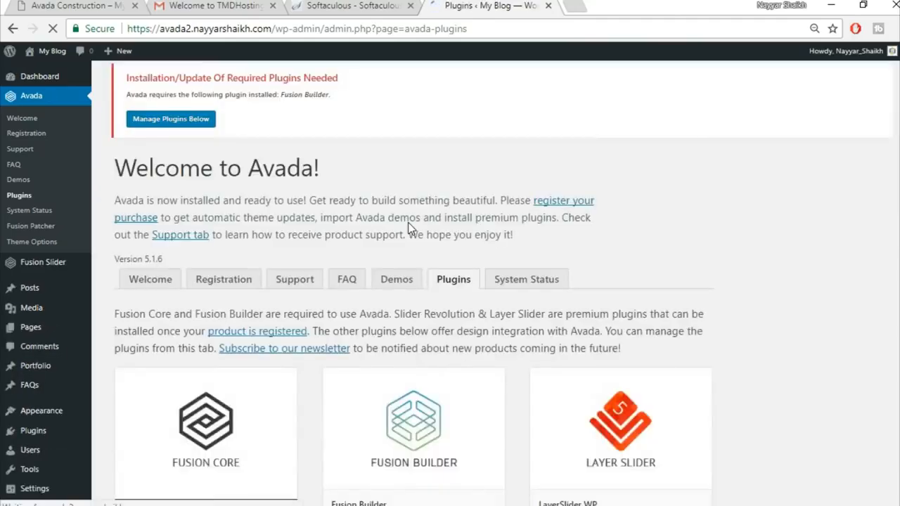
{"action": "scroll", "coordinate": [693, 236], "scroll_direction": "down", "scroll_amount": 4}
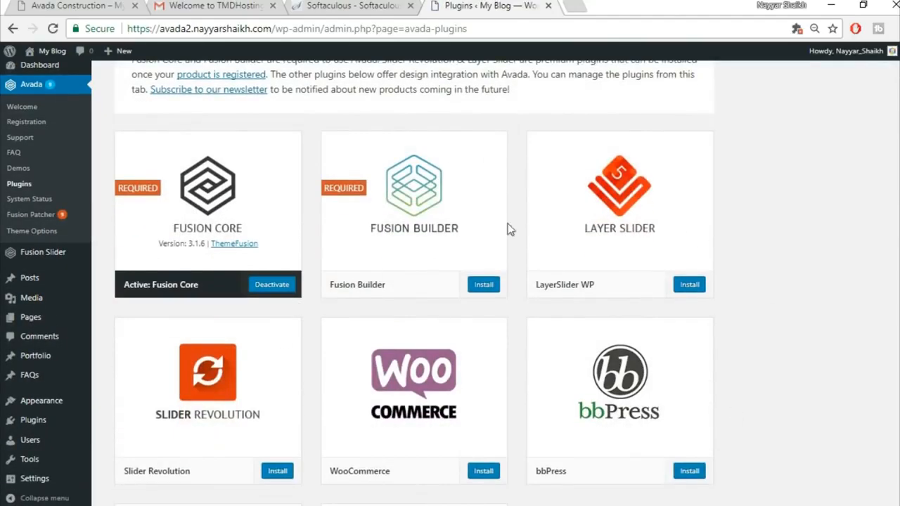
{"action": "scroll", "coordinate": [716, 385], "scroll_direction": "down", "scroll_amount": 1}
{"action": "scroll", "coordinate": [716, 382], "scroll_direction": "down", "scroll_amount": 3}
{"action": "scroll", "coordinate": [715, 379], "scroll_direction": "up", "scroll_amount": 3}
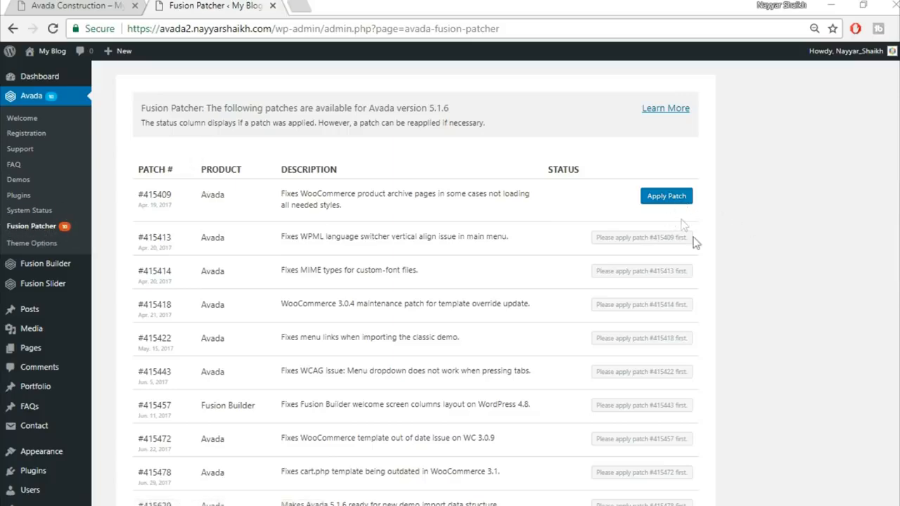
Step: Apply each pending Avada 5.1.6 patch in turn on the Fusion Patcher page
{"action": "scroll", "coordinate": [701, 322], "scroll_direction": "down", "scroll_amount": 3}
{"action": "scroll", "coordinate": [619, 392], "scroll_direction": "up", "scroll_amount": 3}
{"action": "left_click", "coordinate": [665, 199]}
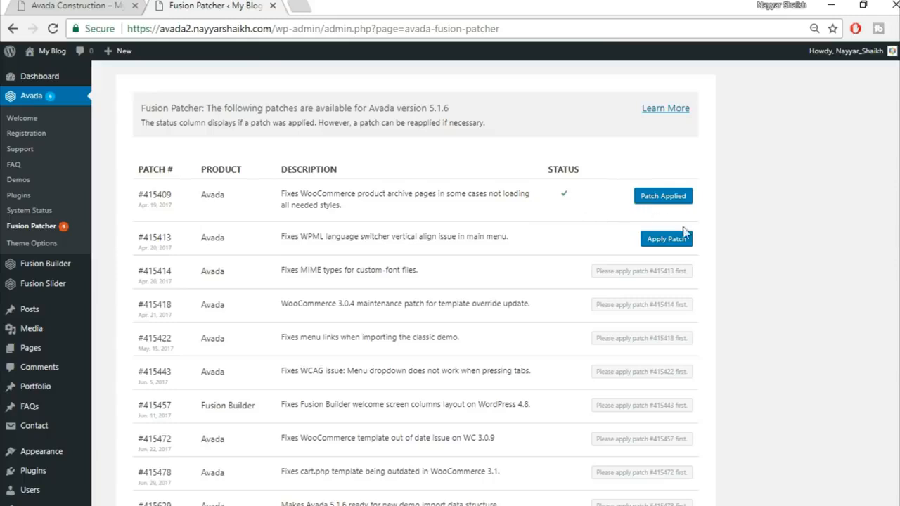
{"action": "left_click", "coordinate": [666, 241]}
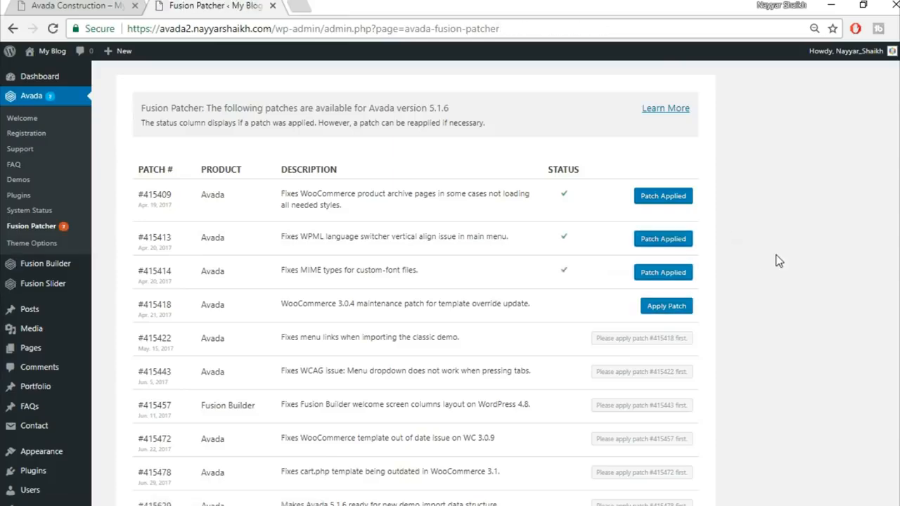
{"action": "scroll", "coordinate": [766, 281], "scroll_direction": "down", "scroll_amount": 1}
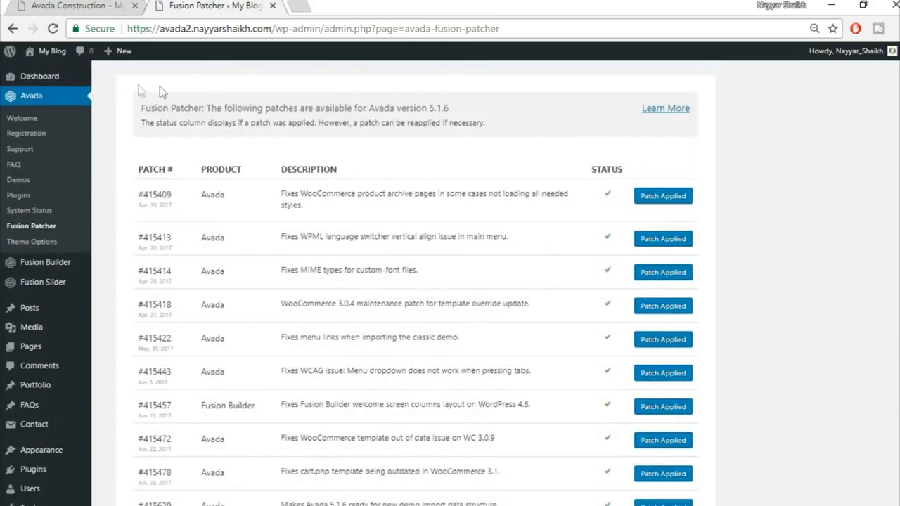
{"action": "mouse_move", "coordinate": [49, 52]}
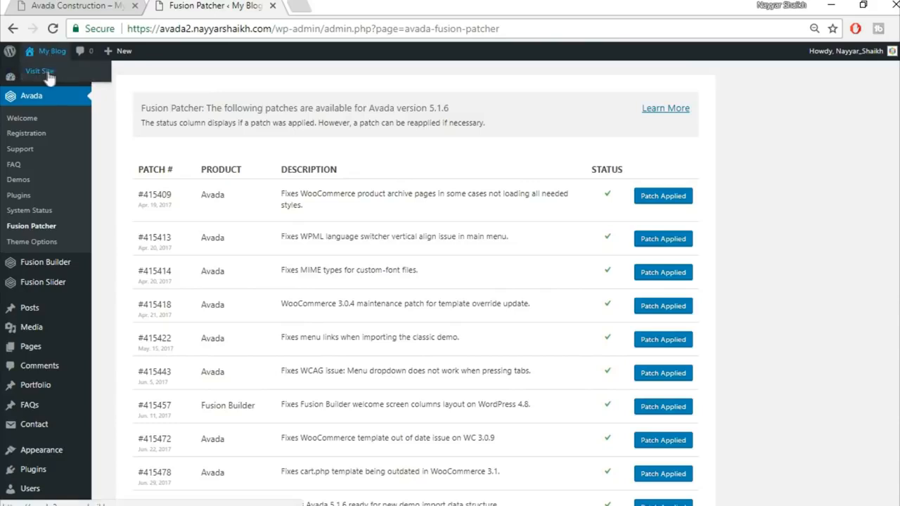
Step: Open the site's front page in a new tab and compare it with the Avada Construction demo
{"action": "right_click", "coordinate": [44, 73]}
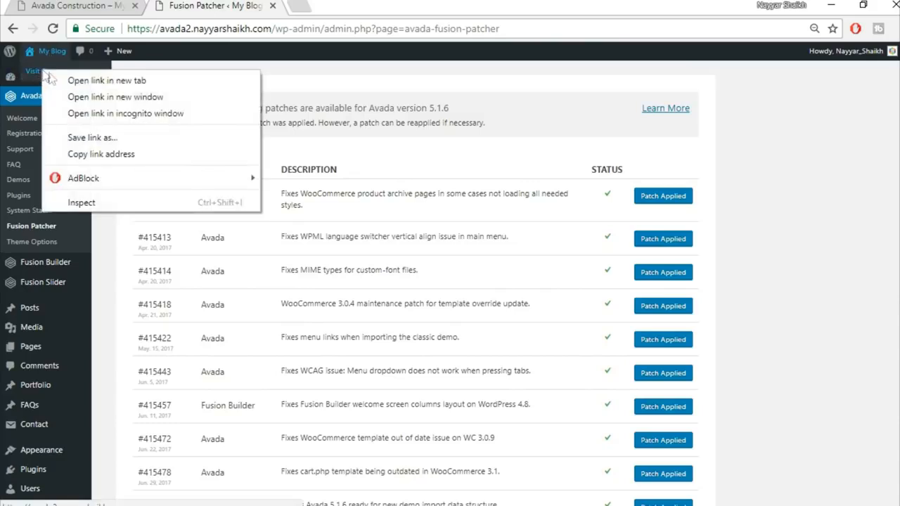
{"action": "left_click", "coordinate": [54, 80]}
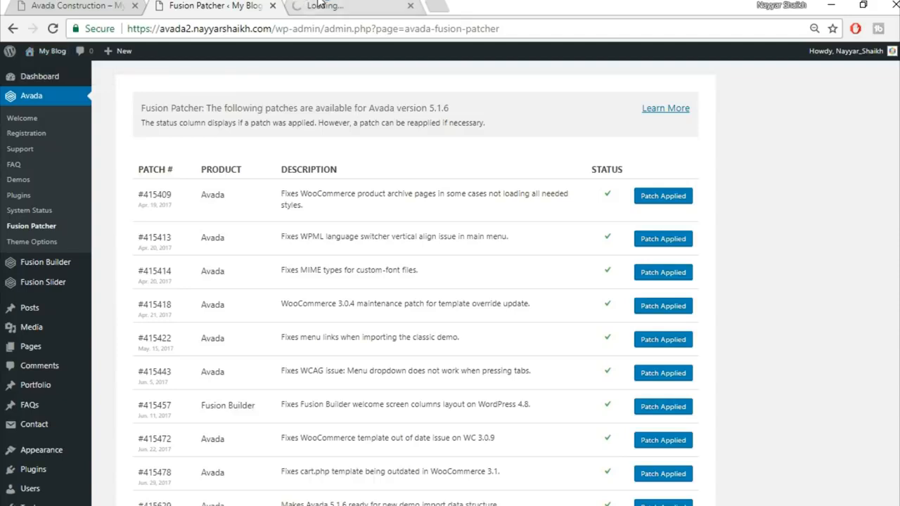
{"action": "key", "text": "ctrl+Tab"}
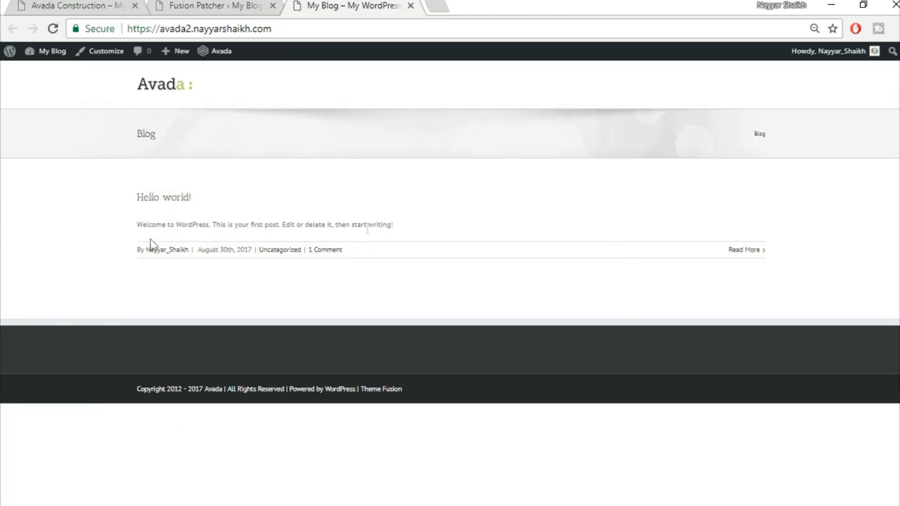
{"action": "left_click", "coordinate": [117, 5]}
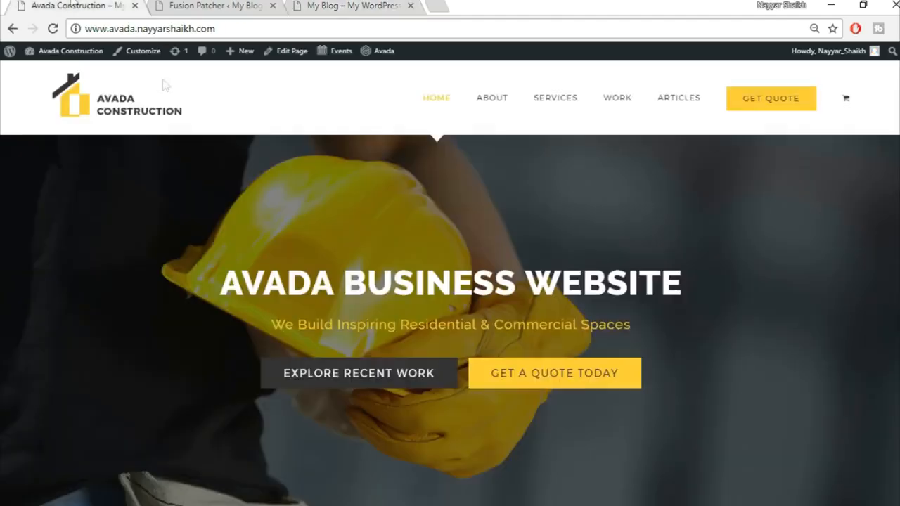
{"action": "scroll", "coordinate": [561, 359], "scroll_direction": "down", "scroll_amount": 3}
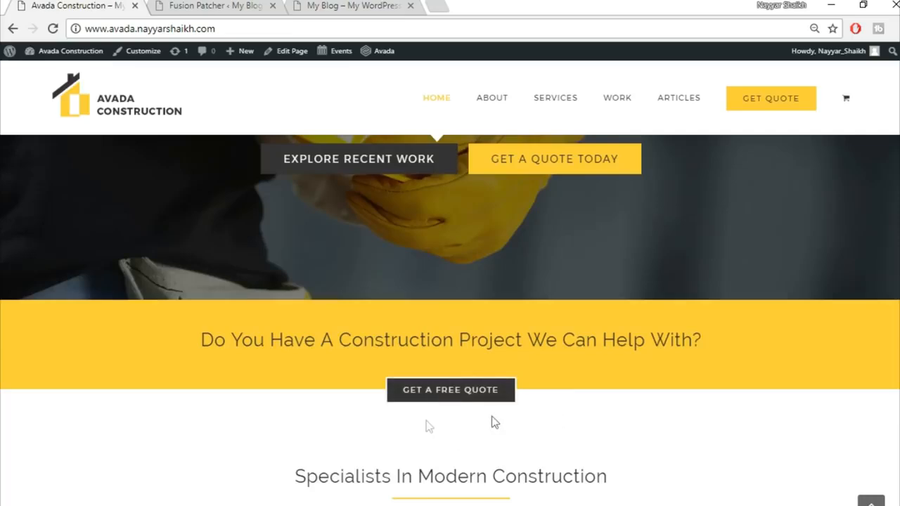
{"action": "scroll", "coordinate": [482, 458], "scroll_direction": "up", "scroll_amount": 3}
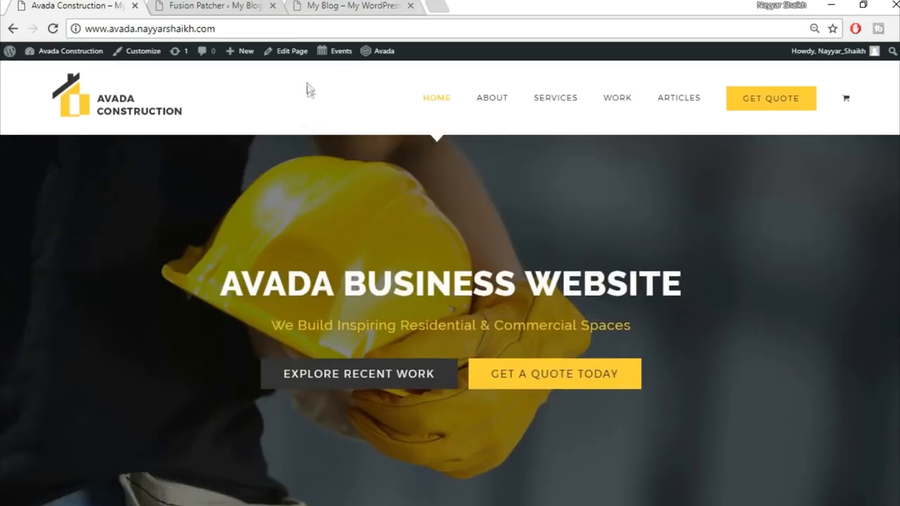
Step: Return to the Fusion Patcher admin page and open Avada Theme Options
{"action": "left_click", "coordinate": [352, 6]}
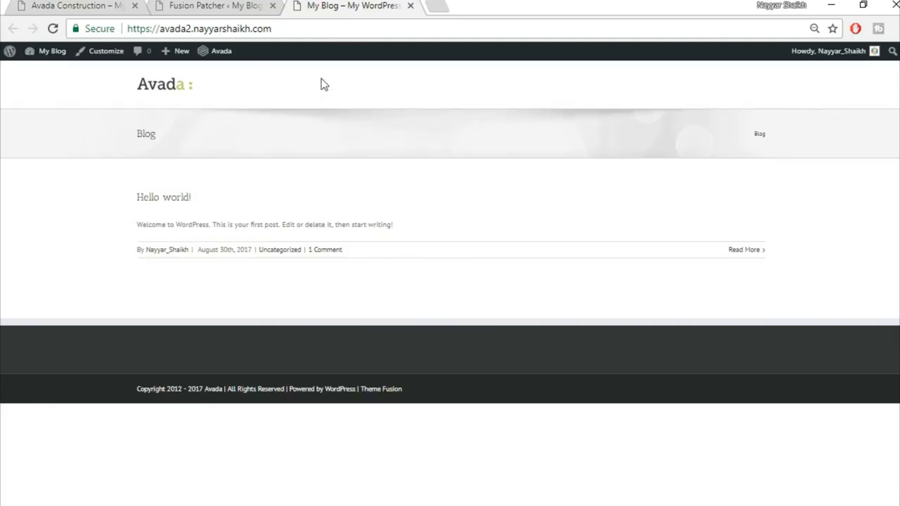
{"action": "key", "text": "ctrl+1"}
{"action": "left_click", "coordinate": [202, 5]}
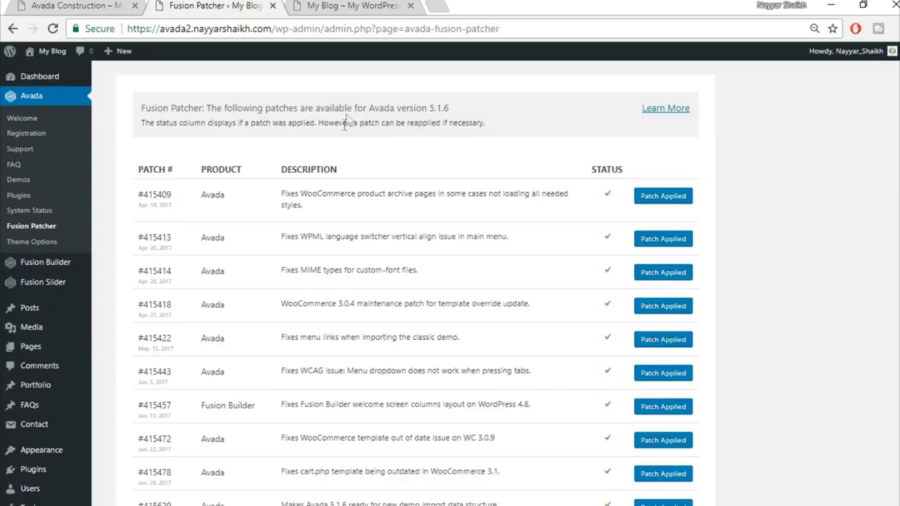
{"action": "left_click", "coordinate": [30, 246]}
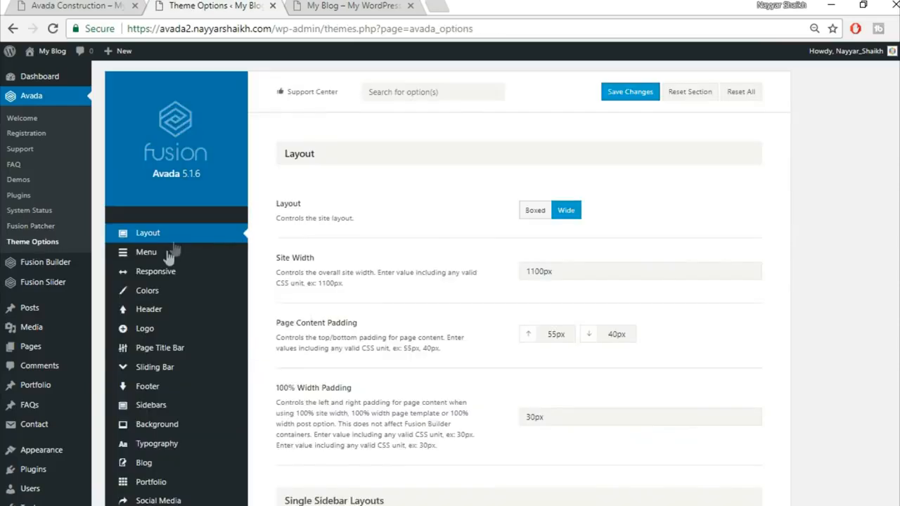
Step: Set the Main Menu Highlight Style to Arrow
{"action": "mouse_move", "coordinate": [167, 257]}
{"action": "left_click", "coordinate": [167, 254]}
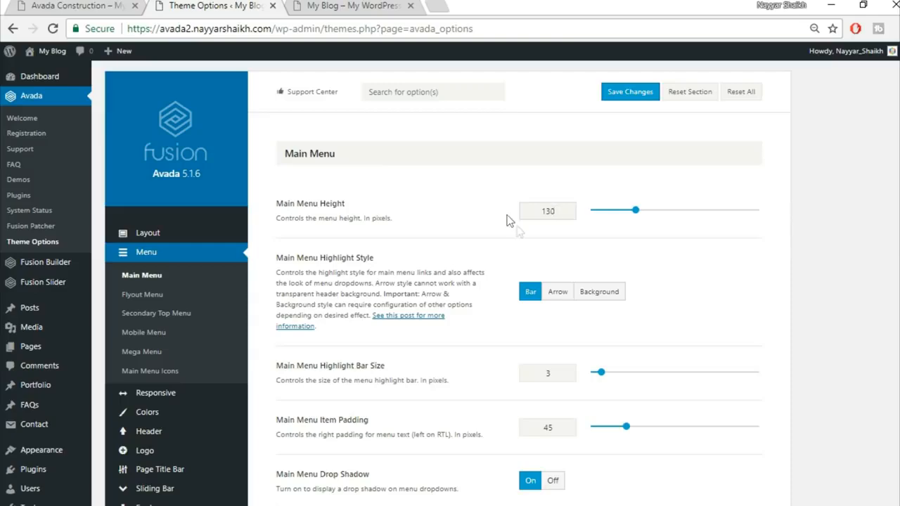
{"action": "left_click", "coordinate": [559, 300]}
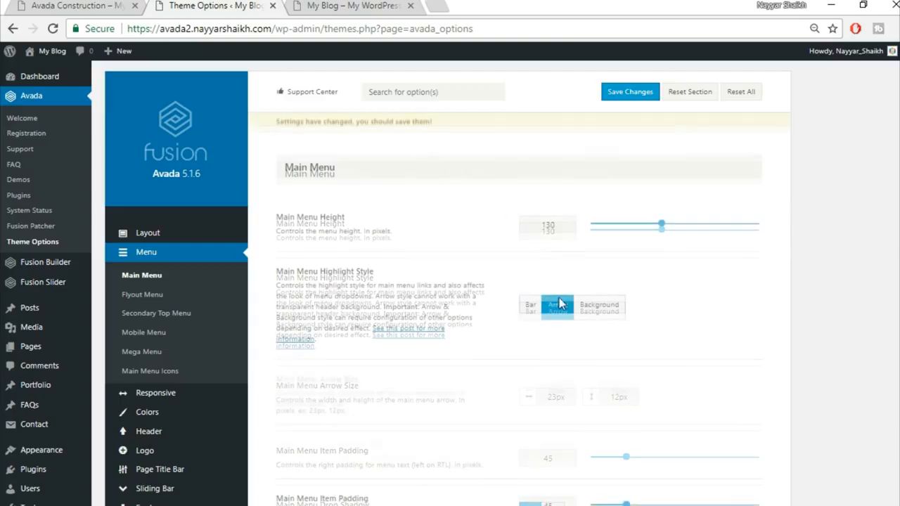
Step: Check the construction demo's menu, then scroll down to Main Menu Typography
{"action": "left_click", "coordinate": [113, 6]}
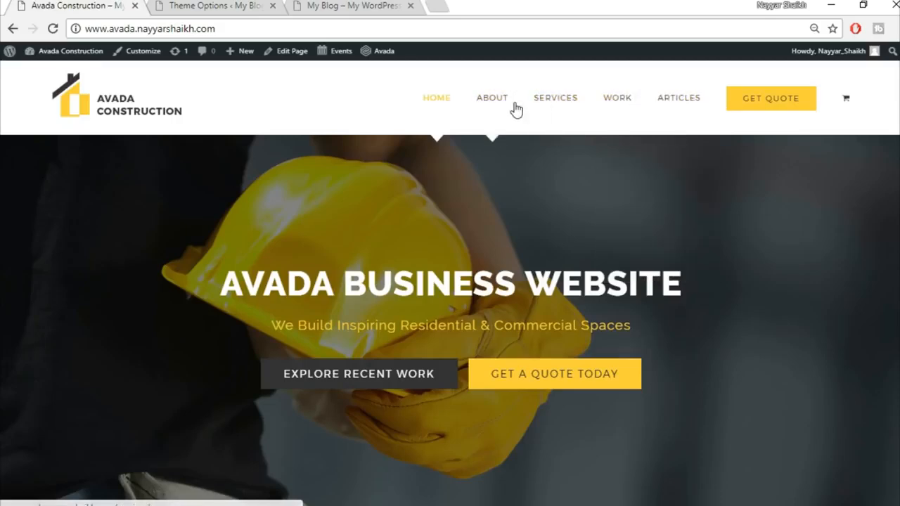
{"action": "left_click", "coordinate": [348, 5]}
{"action": "left_click", "coordinate": [207, 5]}
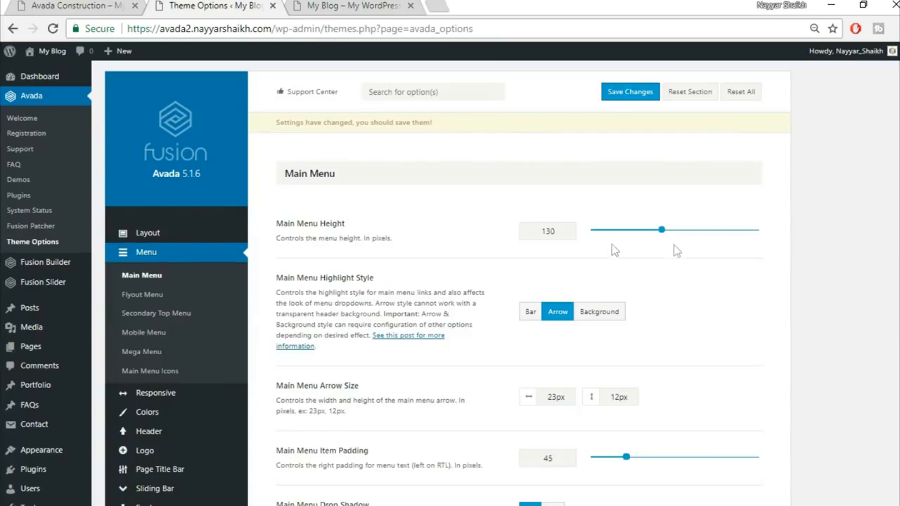
{"action": "scroll", "coordinate": [556, 309], "scroll_direction": "down", "scroll_amount": 2}
{"action": "scroll", "coordinate": [555, 309], "scroll_direction": "down", "scroll_amount": 2}
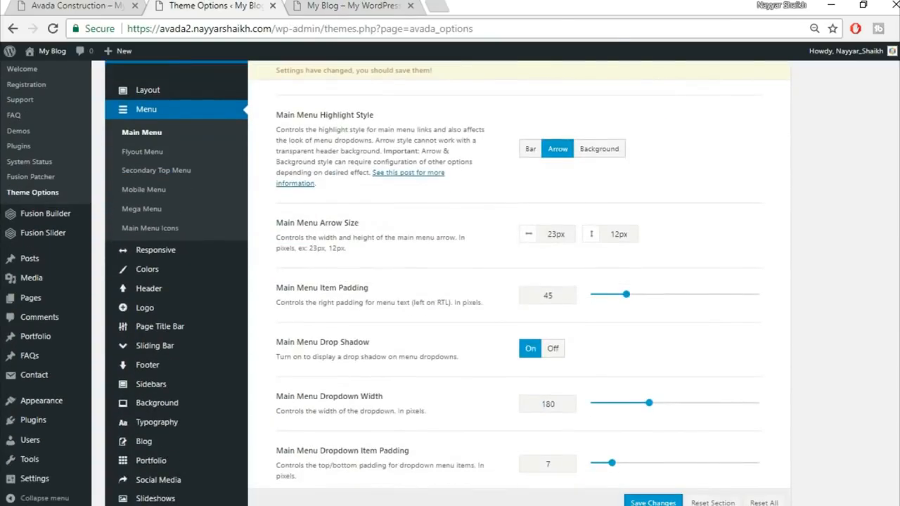
{"action": "scroll", "coordinate": [555, 309], "scroll_direction": "down", "scroll_amount": 5}
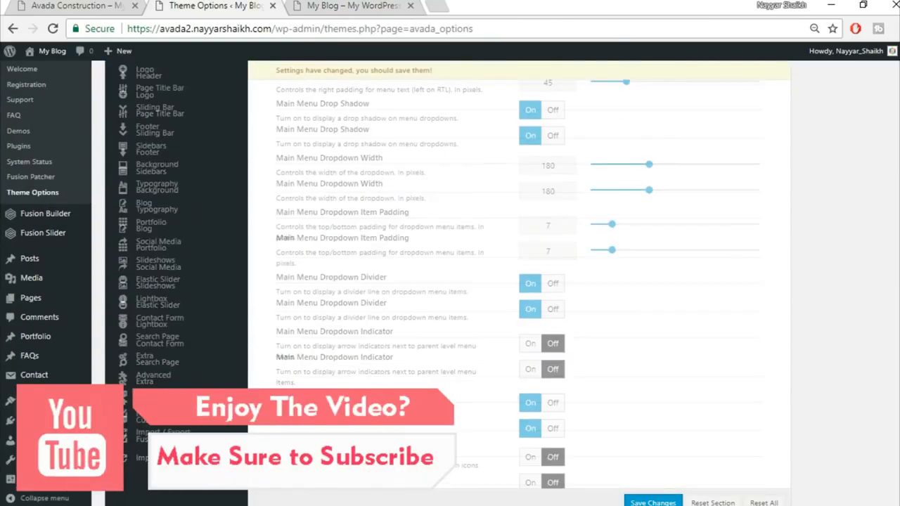
{"action": "scroll", "coordinate": [556, 309], "scroll_direction": "down", "scroll_amount": 1}
{"action": "scroll", "coordinate": [556, 310], "scroll_direction": "down", "scroll_amount": 4}
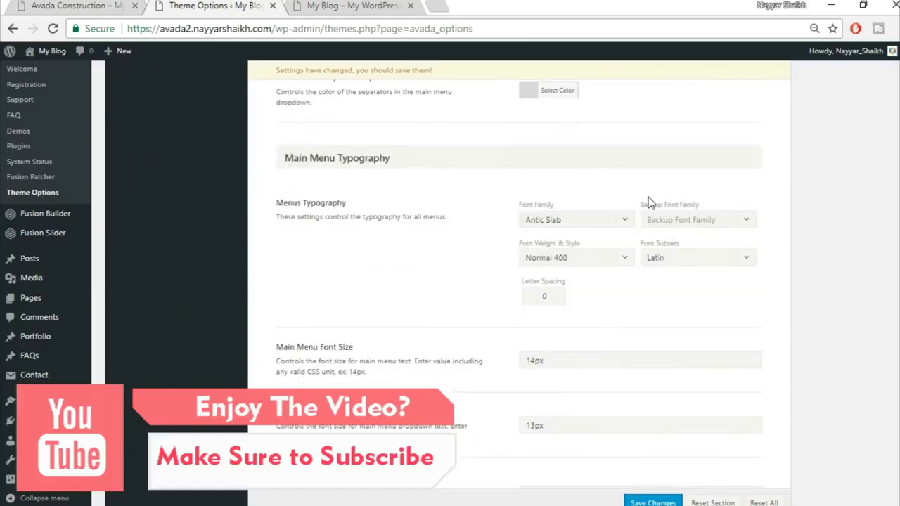
Step: Search for and choose Montserrat as the menu font family
{"action": "left_click", "coordinate": [574, 222]}
{"action": "type", "text": "mon"}
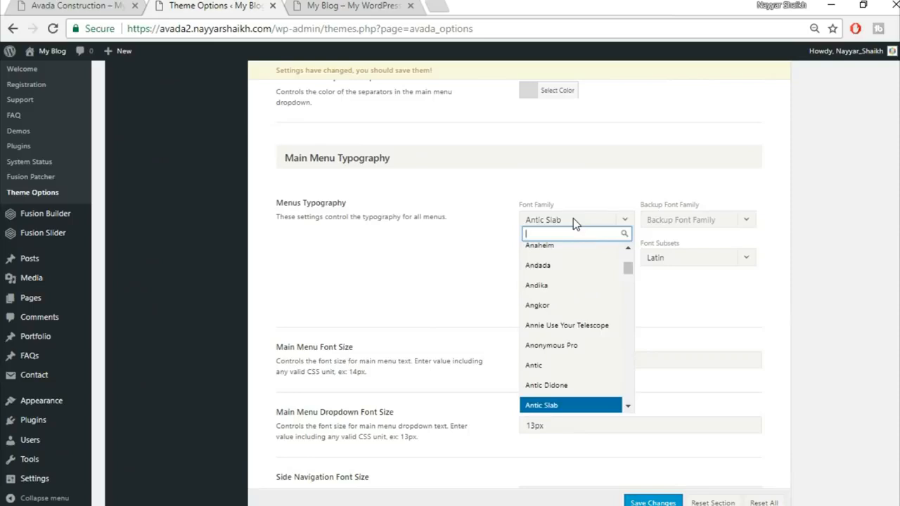
{"action": "type", "text": "y"}
{"action": "key", "text": "BackSpace"}
{"action": "type", "text": "ts"}
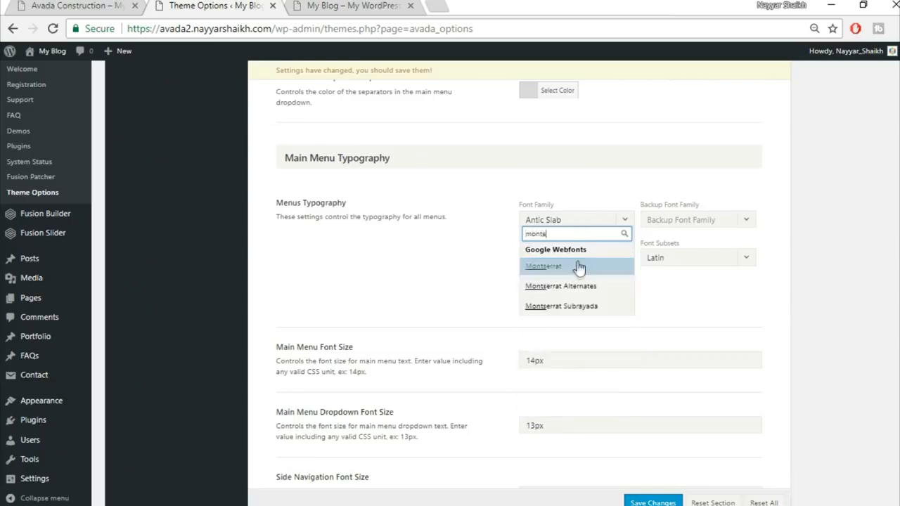
{"action": "left_click", "coordinate": [577, 268]}
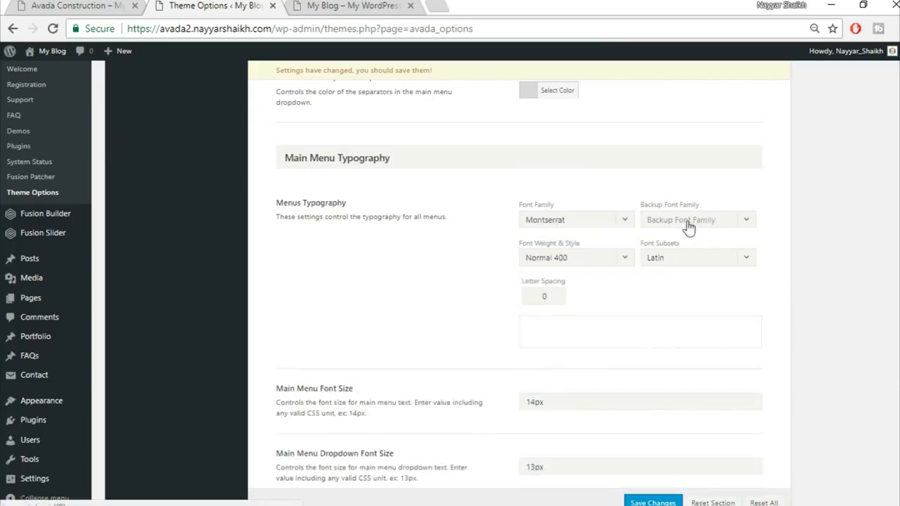
Step: Set the backup font to Arial, Helvetica, sans-serif and letter spacing to 1px
{"action": "left_click", "coordinate": [702, 226]}
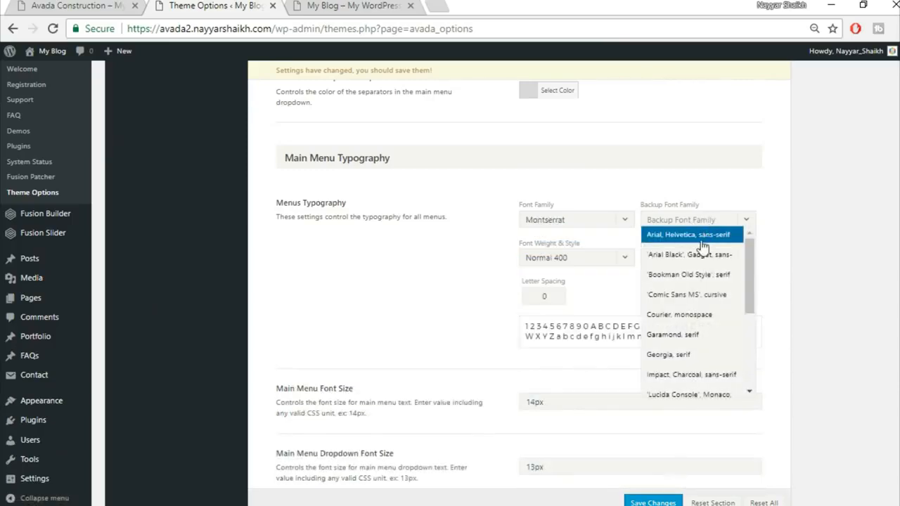
{"action": "left_click", "coordinate": [700, 241]}
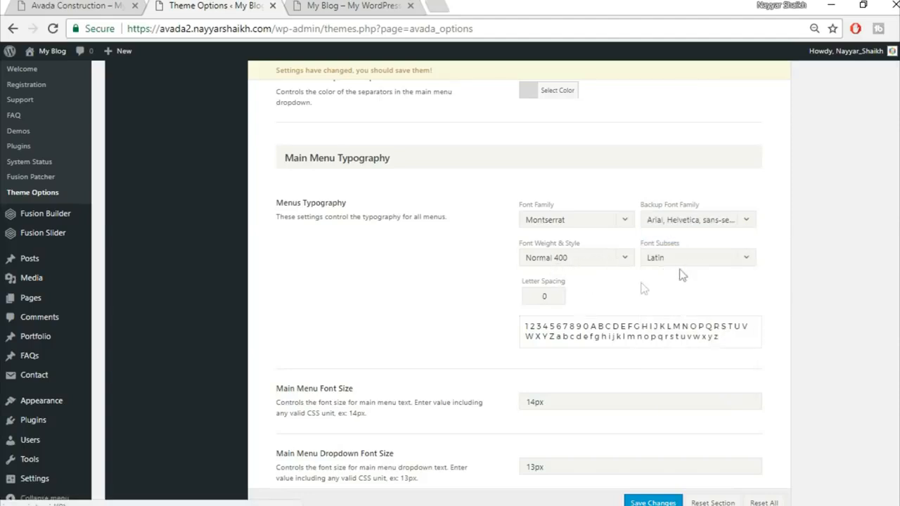
{"action": "left_click_drag", "start_coordinate": [555, 296], "coordinate": [503, 298]}
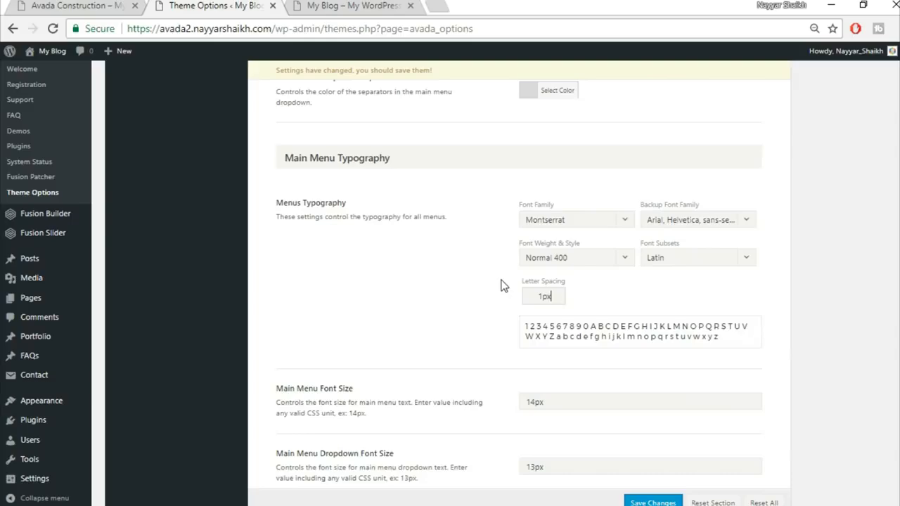
{"action": "type", "text": "1px"}
{"action": "scroll", "coordinate": [704, 364], "scroll_direction": "down", "scroll_amount": 2}
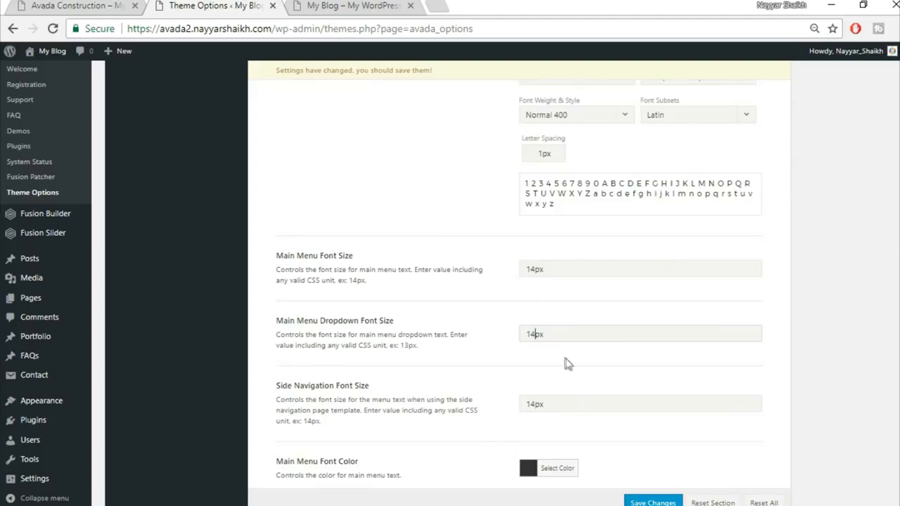
{"action": "scroll", "coordinate": [568, 362], "scroll_direction": "down", "scroll_amount": 2}
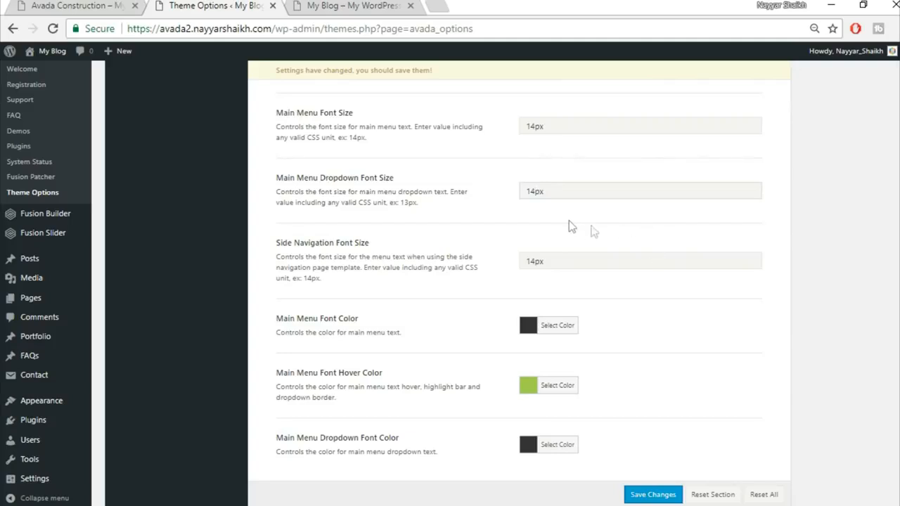
Step: Compare the main menu settings against the construction demo site
{"action": "left_click", "coordinate": [536, 191]}
{"action": "scroll", "coordinate": [617, 296], "scroll_direction": "down", "scroll_amount": 1}
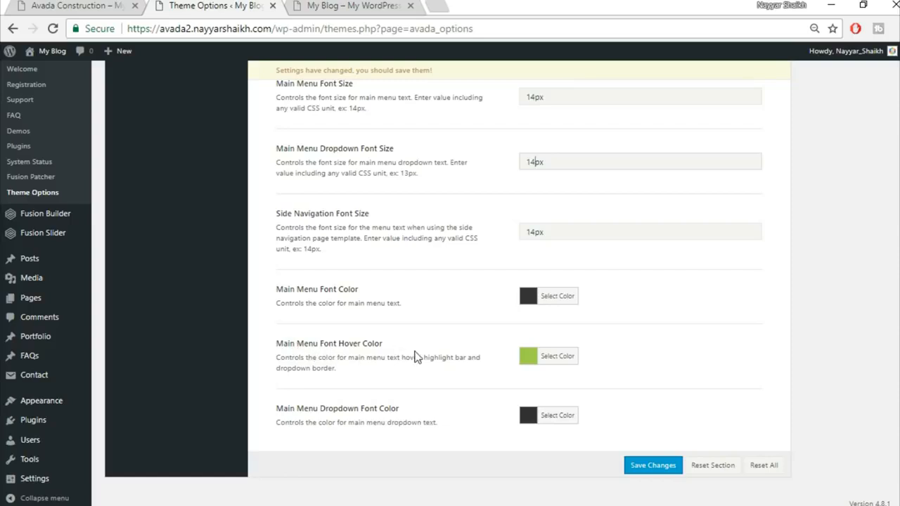
{"action": "left_click", "coordinate": [366, 6]}
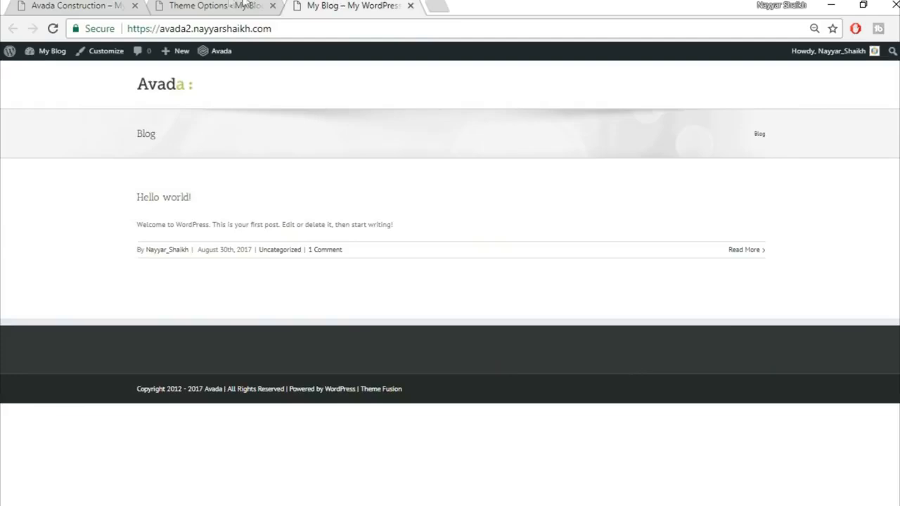
{"action": "left_click", "coordinate": [245, 5]}
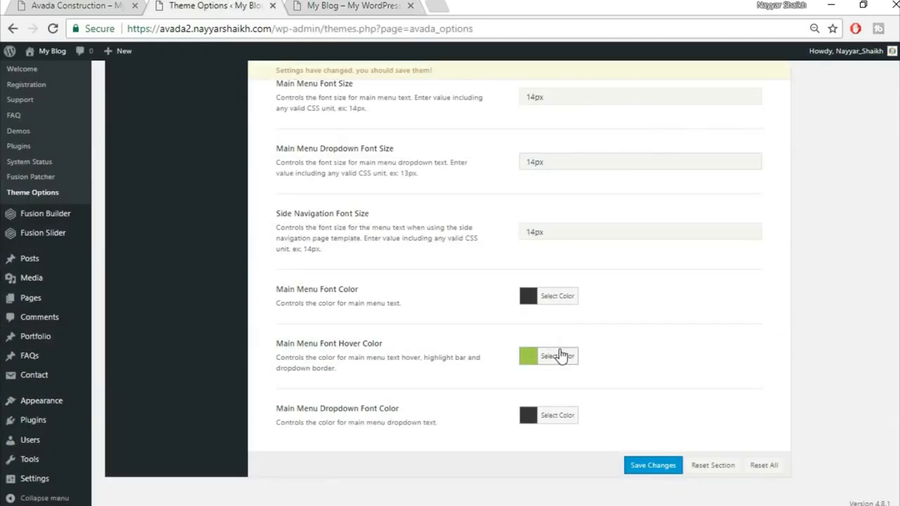
Step: Set Main Menu Font Hover Color to #fed83b, save, and check the front page
{"action": "left_click", "coordinate": [559, 349]}
{"action": "left_click_drag", "start_coordinate": [641, 348], "coordinate": [560, 348]}
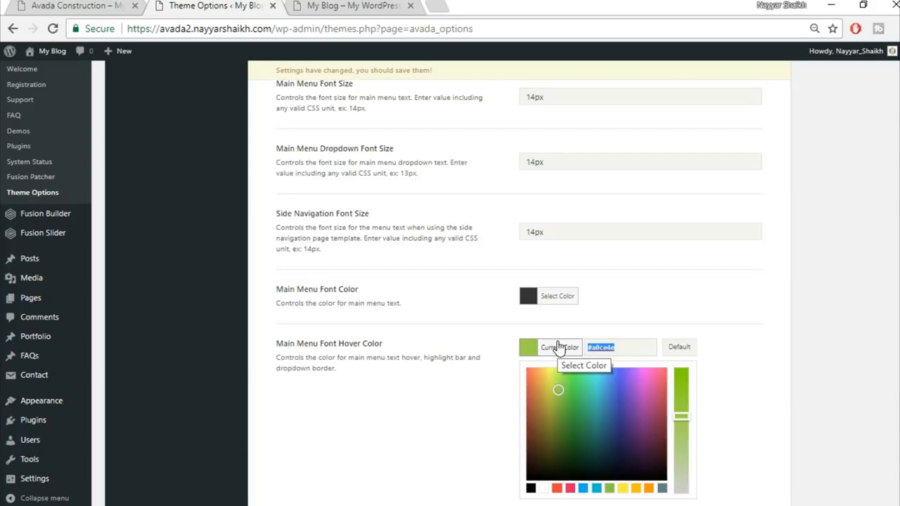
{"action": "type", "text": "fed"}
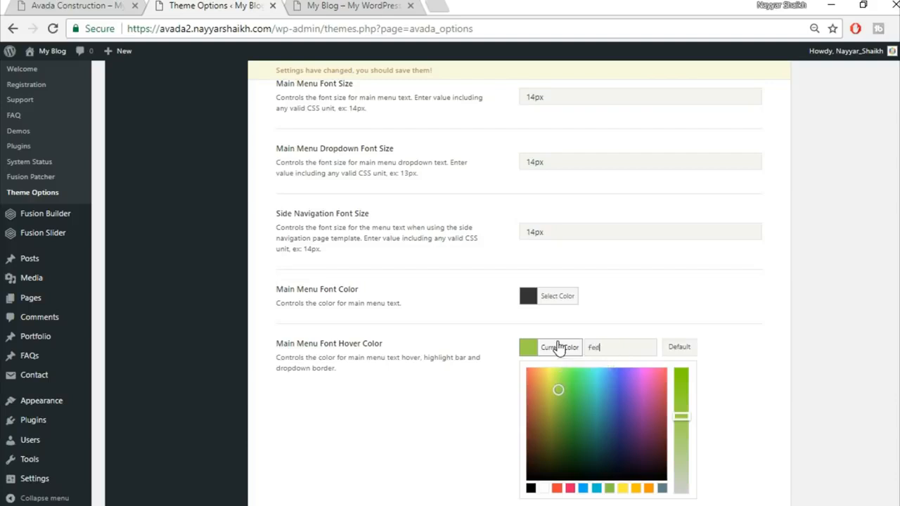
{"action": "type", "text": "83b"}
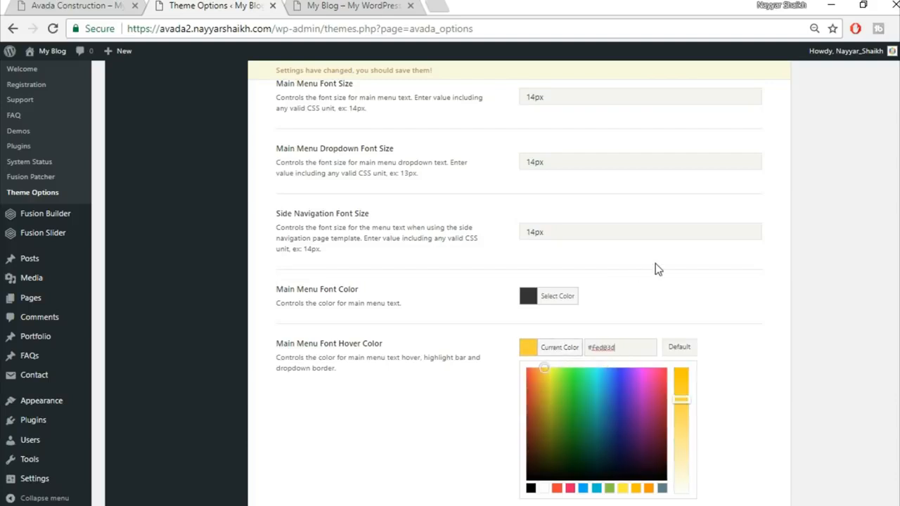
{"action": "left_click", "coordinate": [655, 265]}
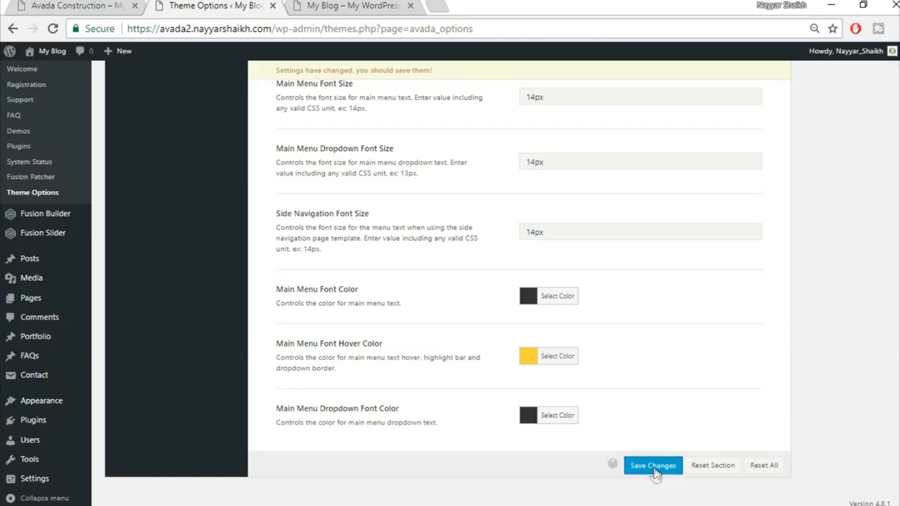
{"action": "left_click", "coordinate": [654, 467]}
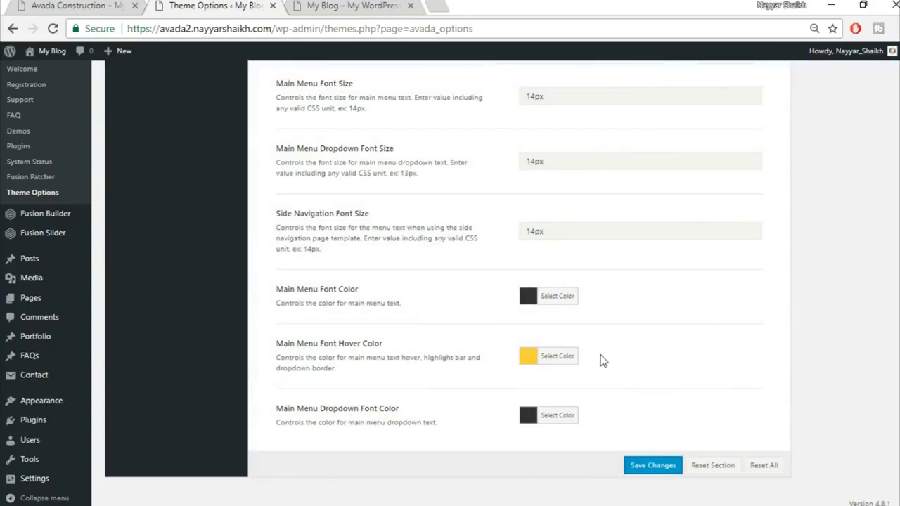
{"action": "scroll", "coordinate": [621, 366], "scroll_direction": "up", "scroll_amount": 15}
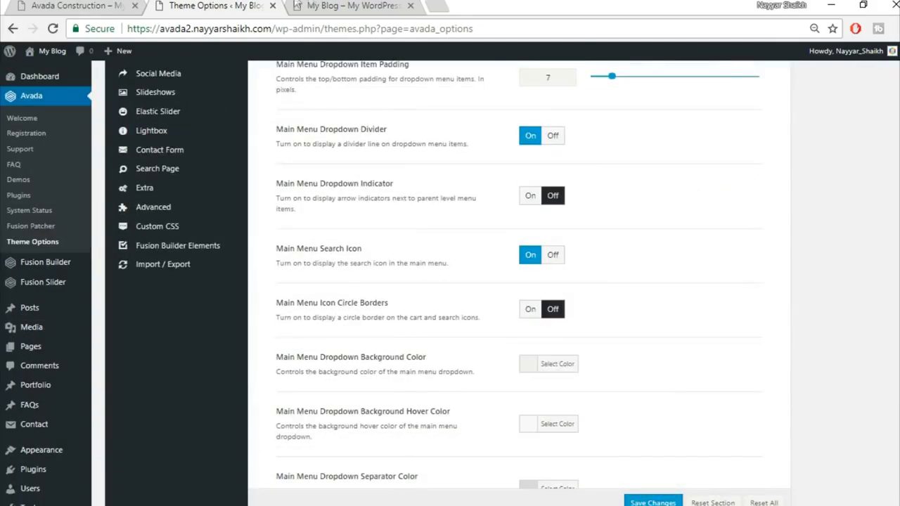
{"action": "left_click", "coordinate": [296, 5]}
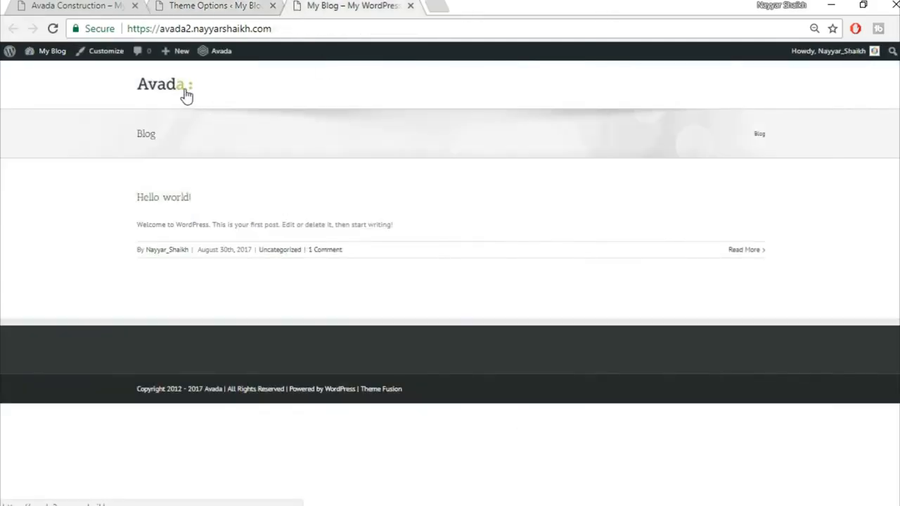
{"action": "left_click", "coordinate": [201, 6]}
{"action": "scroll", "coordinate": [263, 266], "scroll_direction": "up", "scroll_amount": 5}
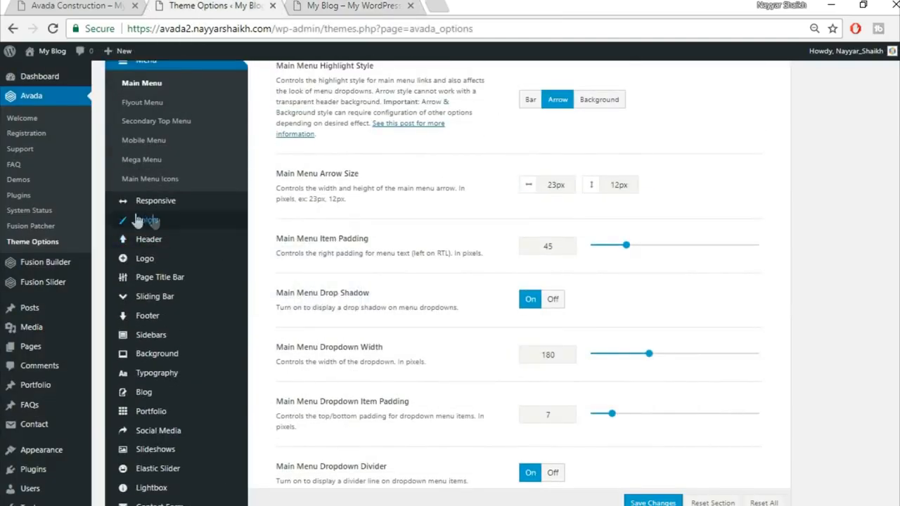
Step: In Colors, change the Primary Color to yellow #fed83d and save
{"action": "left_click", "coordinate": [159, 222]}
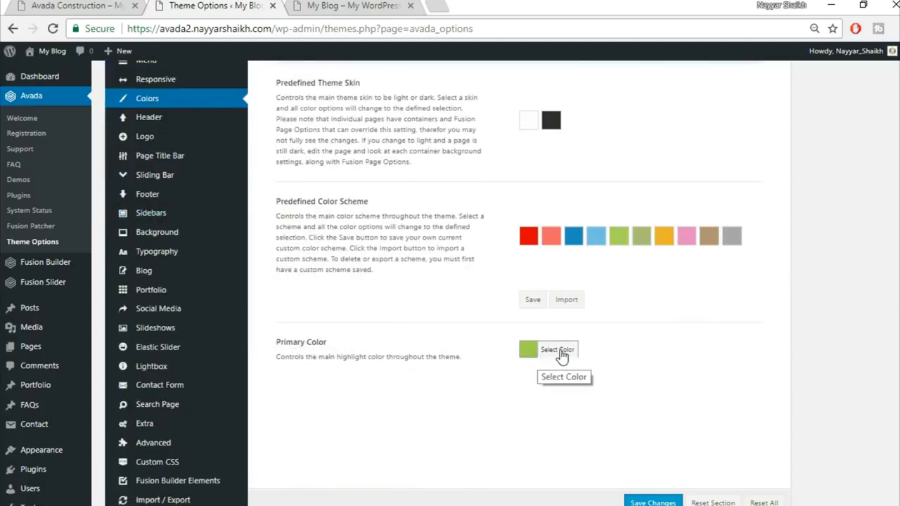
{"action": "left_click", "coordinate": [552, 351]}
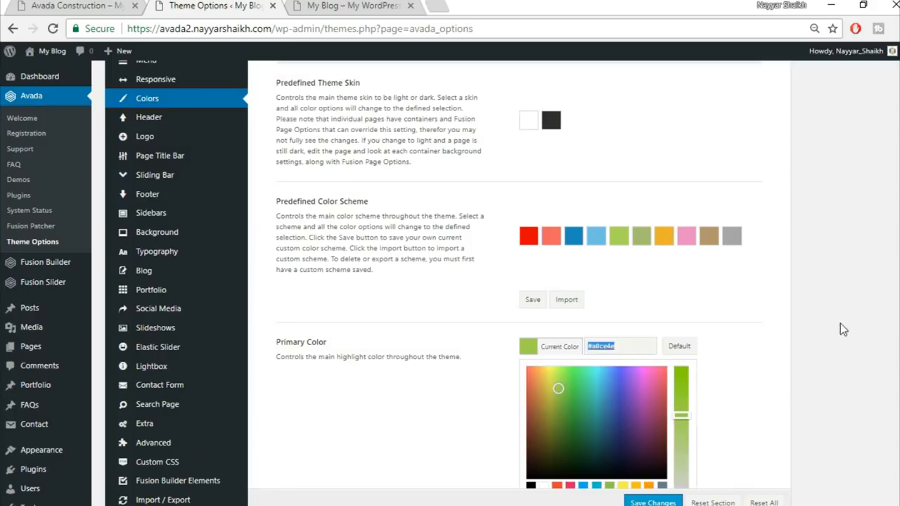
{"action": "scroll", "coordinate": [574, 442], "scroll_direction": "down", "scroll_amount": 1}
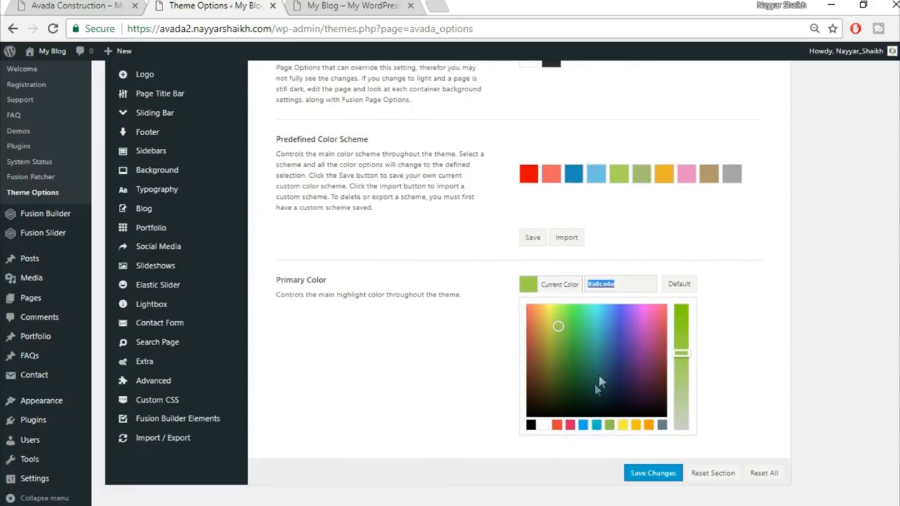
{"action": "type", "text": "fed83d"}
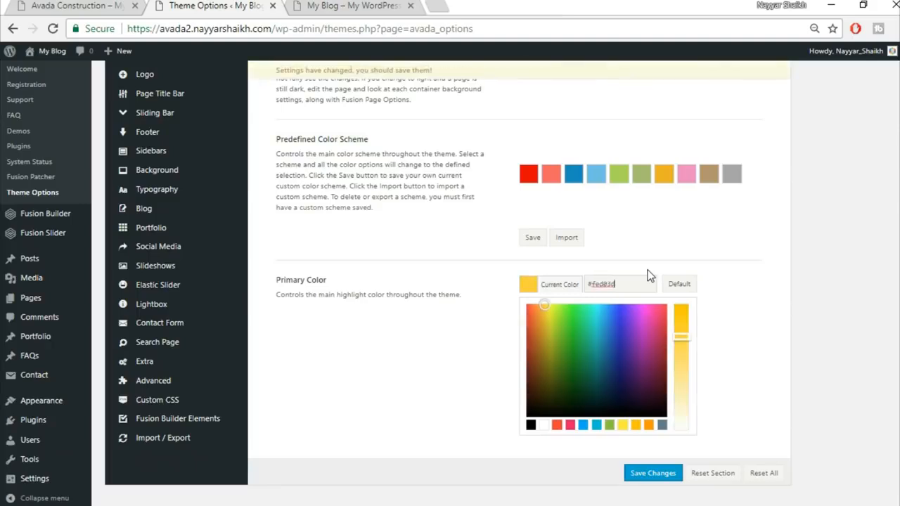
{"action": "left_click", "coordinate": [745, 276]}
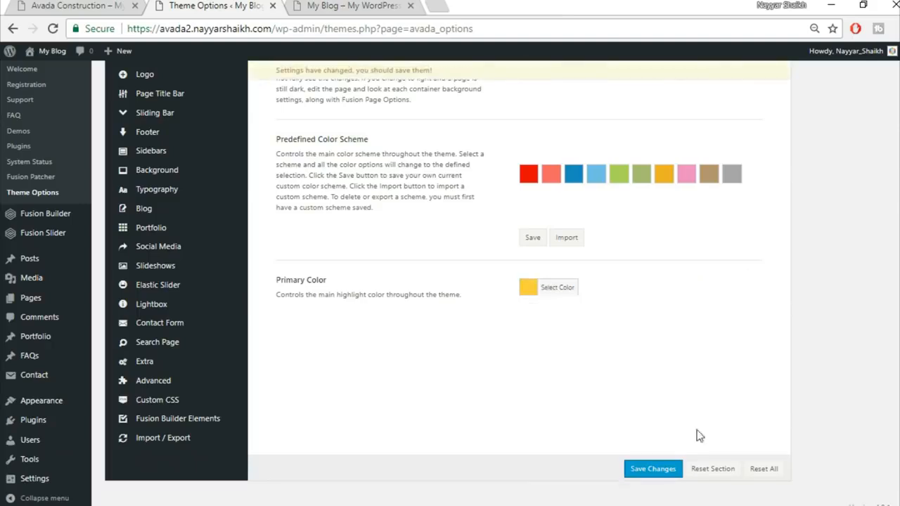
{"action": "left_click", "coordinate": [652, 476]}
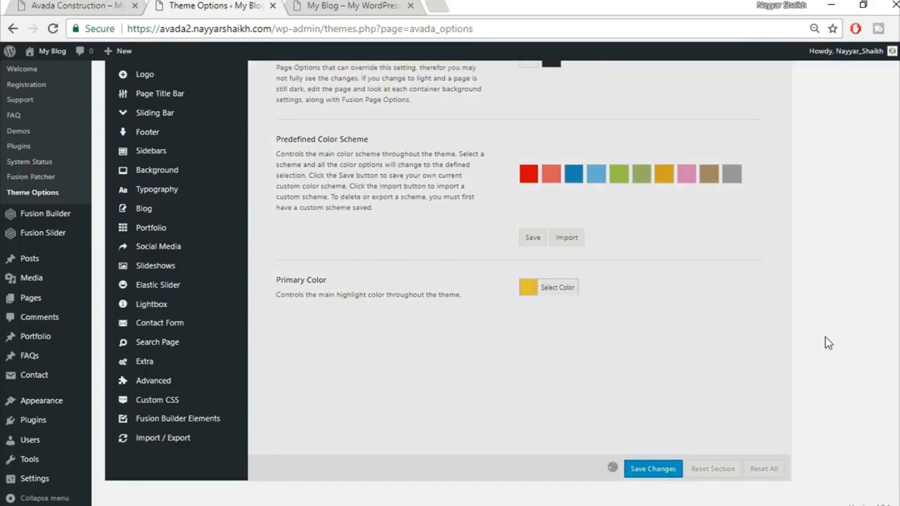
{"action": "scroll", "coordinate": [333, 243], "scroll_direction": "up", "scroll_amount": 2}
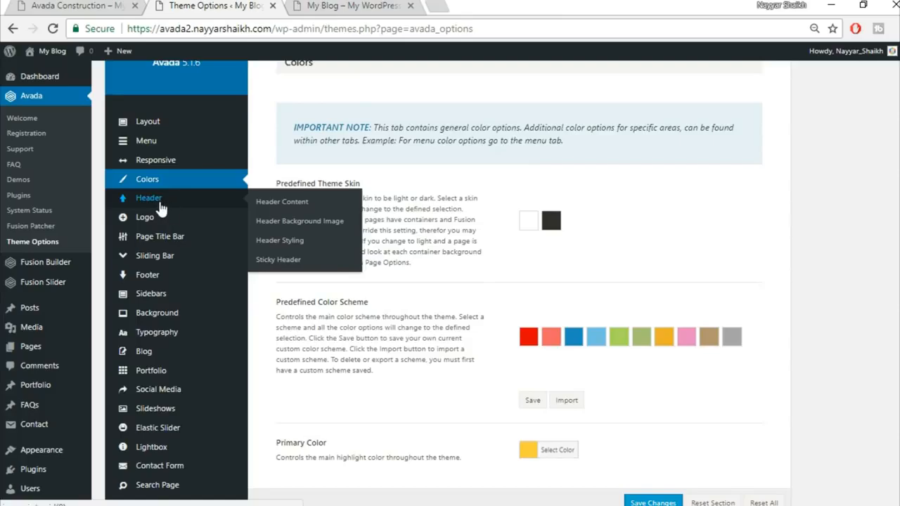
Step: Open the Header options and compare layouts with the blog and construction demo
{"action": "left_click", "coordinate": [161, 202]}
{"action": "scroll", "coordinate": [849, 207], "scroll_direction": "up", "scroll_amount": 3}
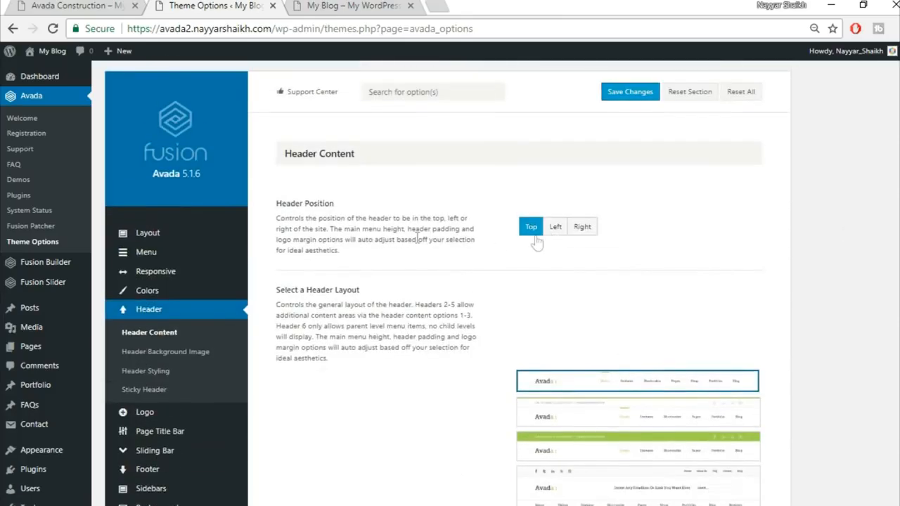
{"action": "left_click", "coordinate": [354, 6]}
{"action": "left_click", "coordinate": [69, 5]}
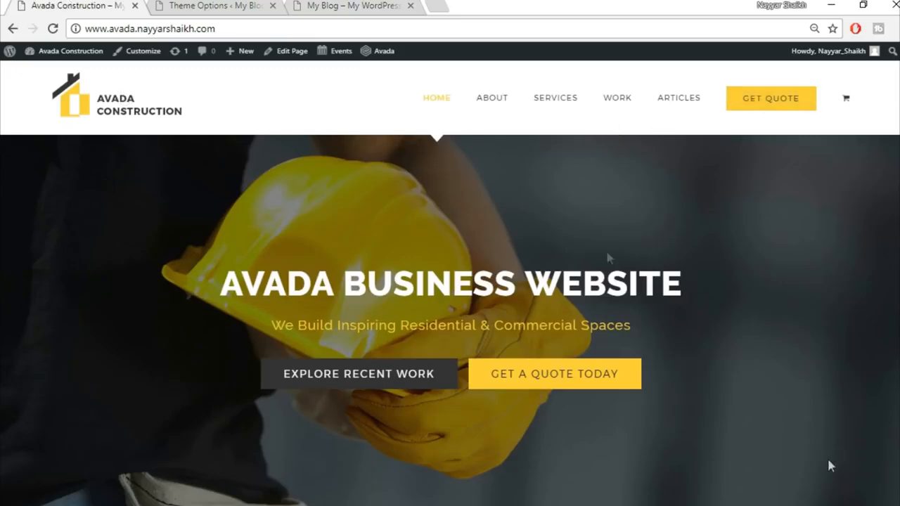
{"action": "key", "text": "ctrl+shift+Tab"}
{"action": "key", "text": "ctrl+shift+Tab"}
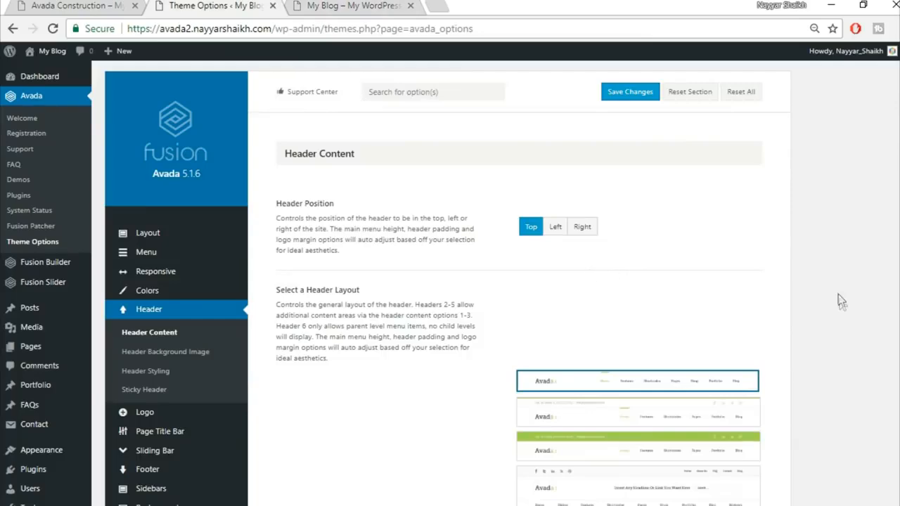
Step: Save the header settings with Top position and the first header layout
{"action": "scroll", "coordinate": [838, 301], "scroll_direction": "down", "scroll_amount": 1}
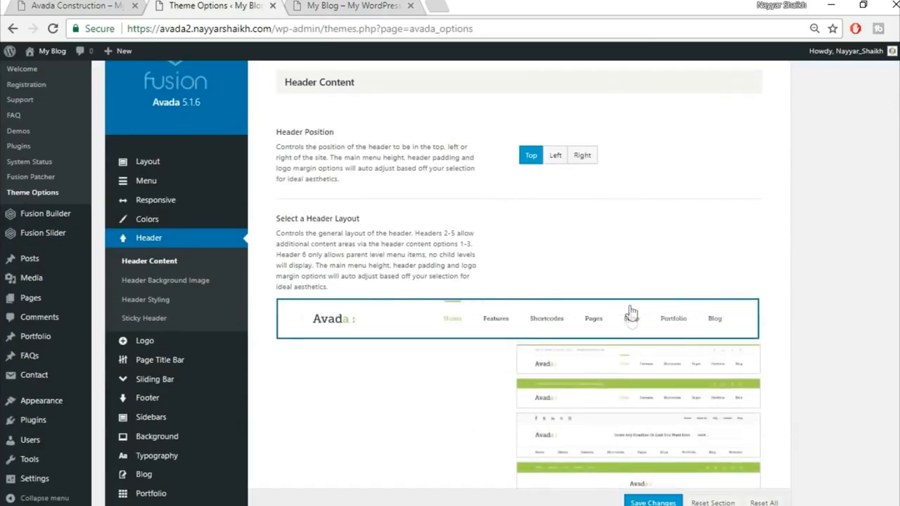
{"action": "scroll", "coordinate": [631, 471], "scroll_direction": "down", "scroll_amount": 1}
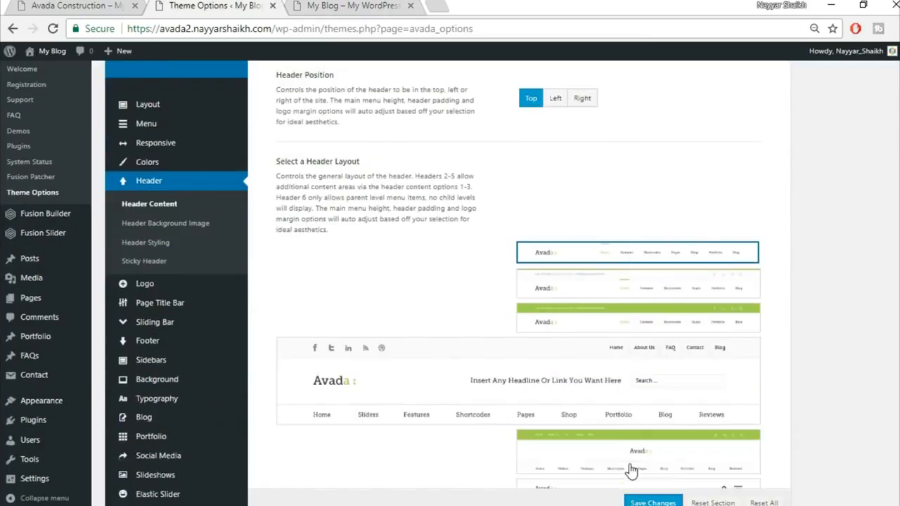
{"action": "scroll", "coordinate": [631, 471], "scroll_direction": "down", "scroll_amount": 1}
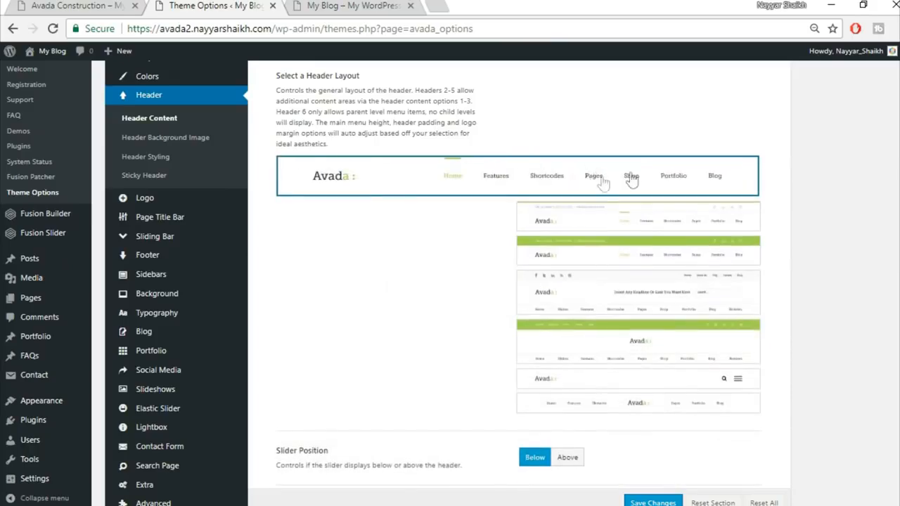
{"action": "scroll", "coordinate": [585, 176], "scroll_direction": "down", "scroll_amount": 1}
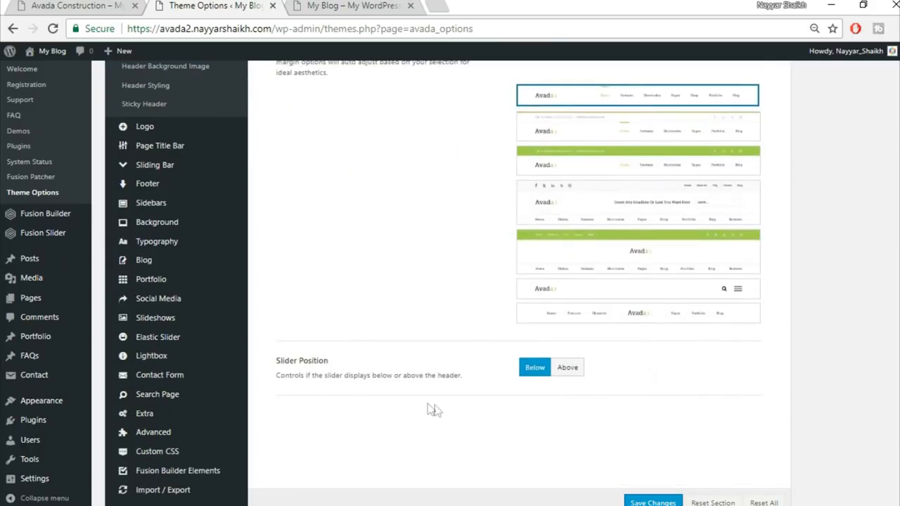
{"action": "scroll", "coordinate": [621, 395], "scroll_direction": "down", "scroll_amount": 1}
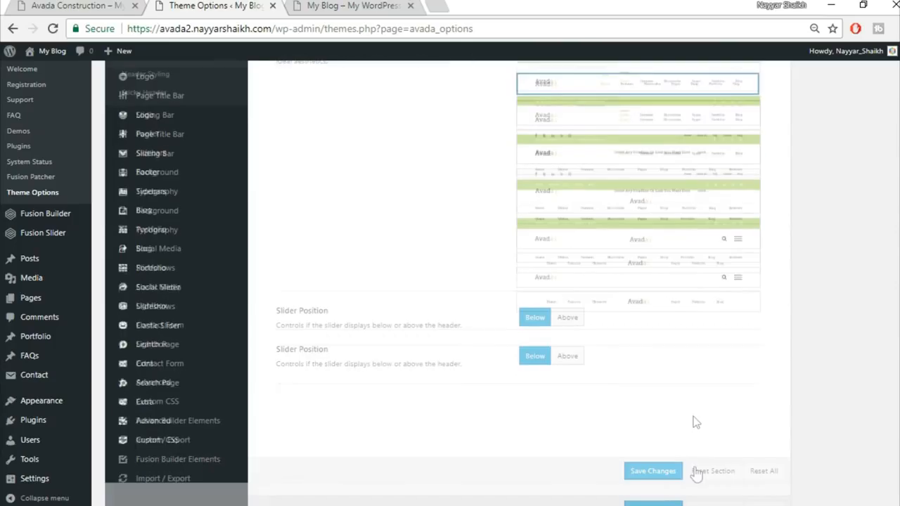
{"action": "left_click", "coordinate": [657, 470]}
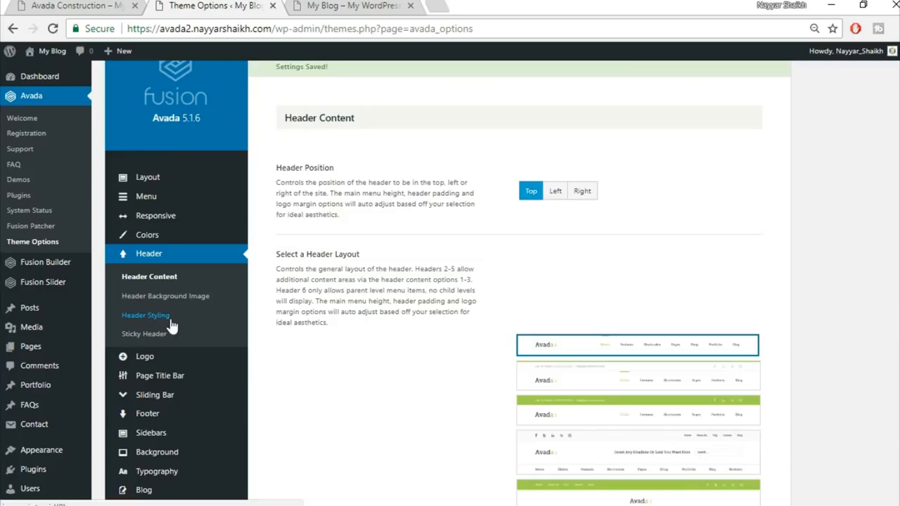
Step: Open Header Styling and compare the blog header with the construction demo
{"action": "left_click", "coordinate": [170, 322]}
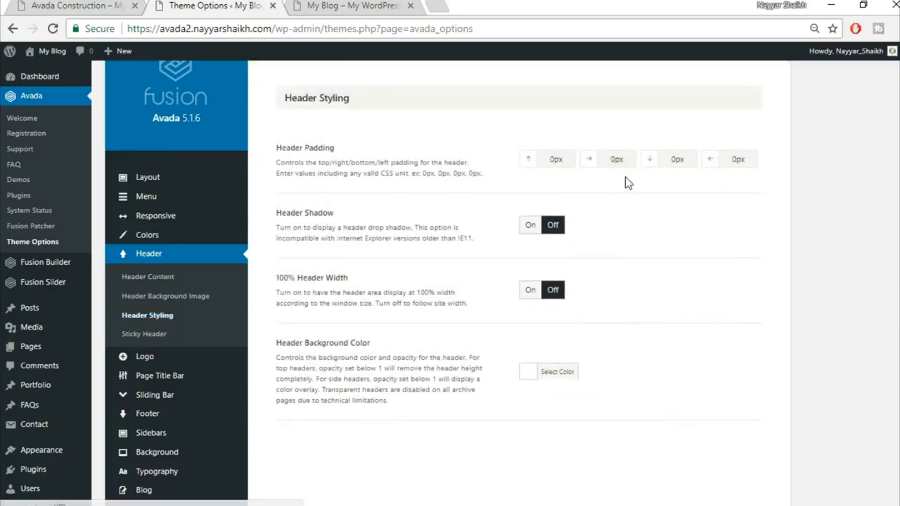
{"action": "left_click", "coordinate": [313, 6]}
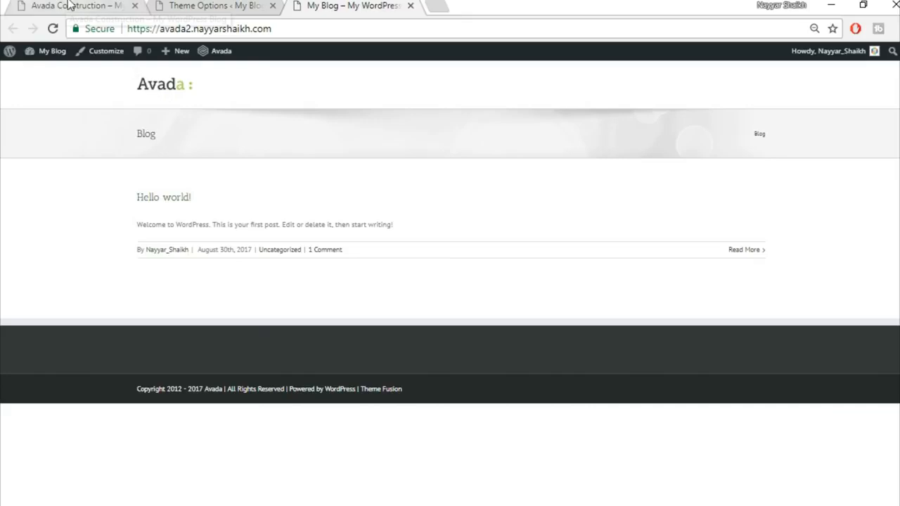
{"action": "left_click", "coordinate": [22, 5]}
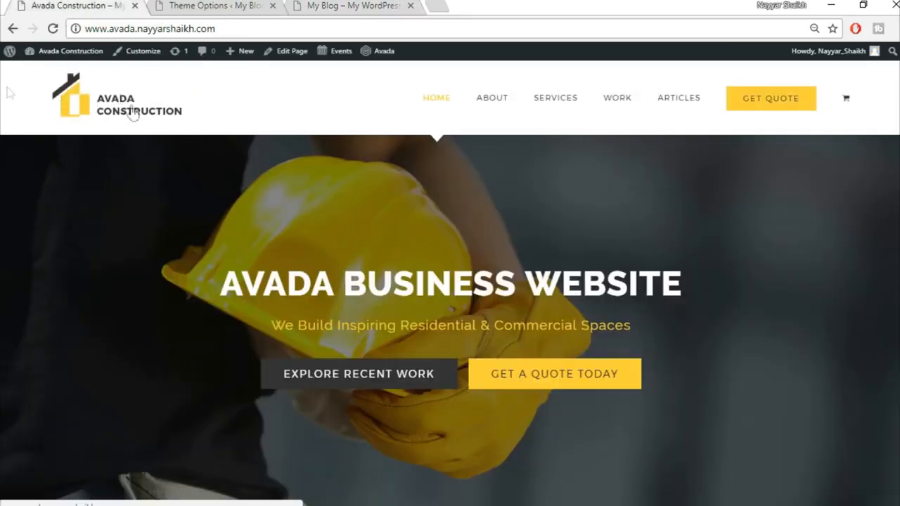
{"action": "left_click", "coordinate": [363, 4]}
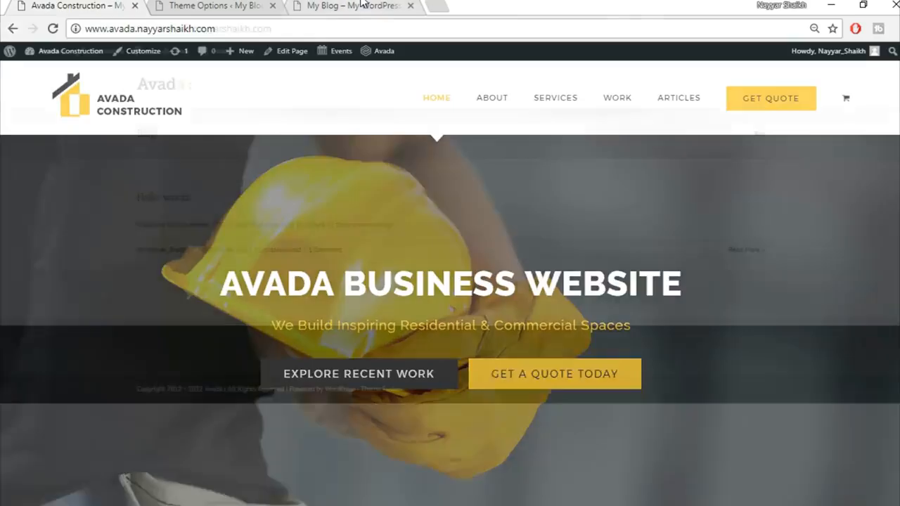
{"action": "left_click", "coordinate": [70, 5]}
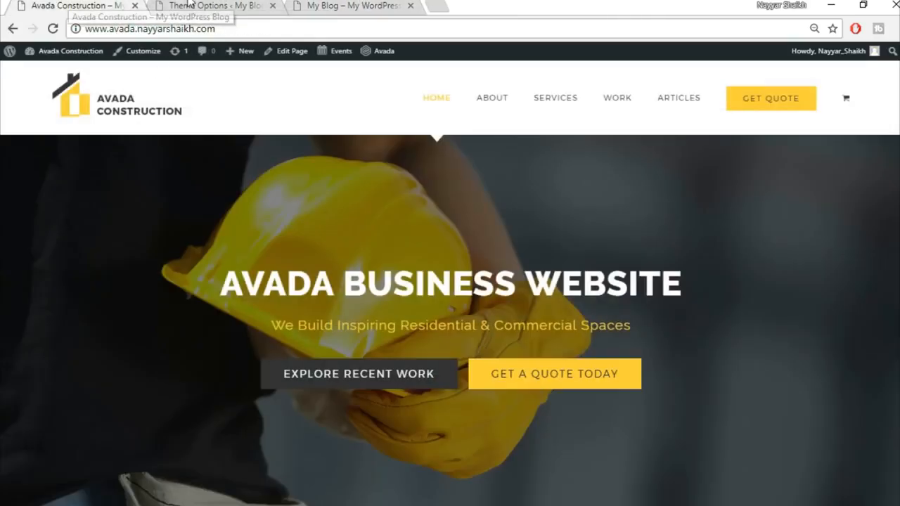
{"action": "left_click", "coordinate": [211, 5]}
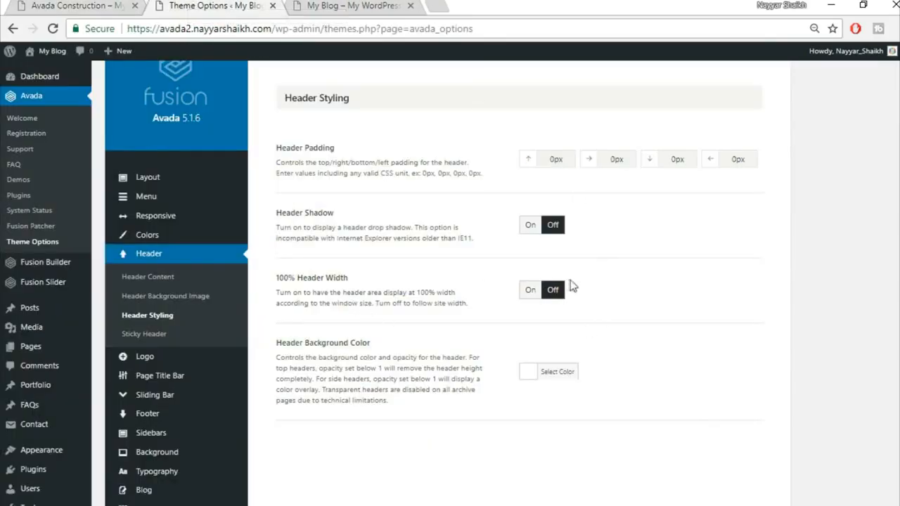
Step: Turn on 100% Header Width, set left and right padding to 4%, and save
{"action": "left_click", "coordinate": [531, 290]}
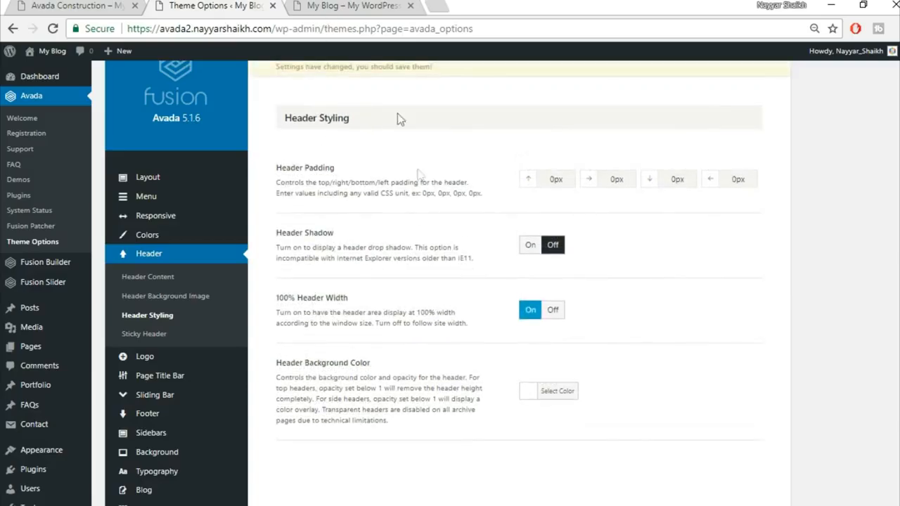
{"action": "left_click", "coordinate": [340, 4]}
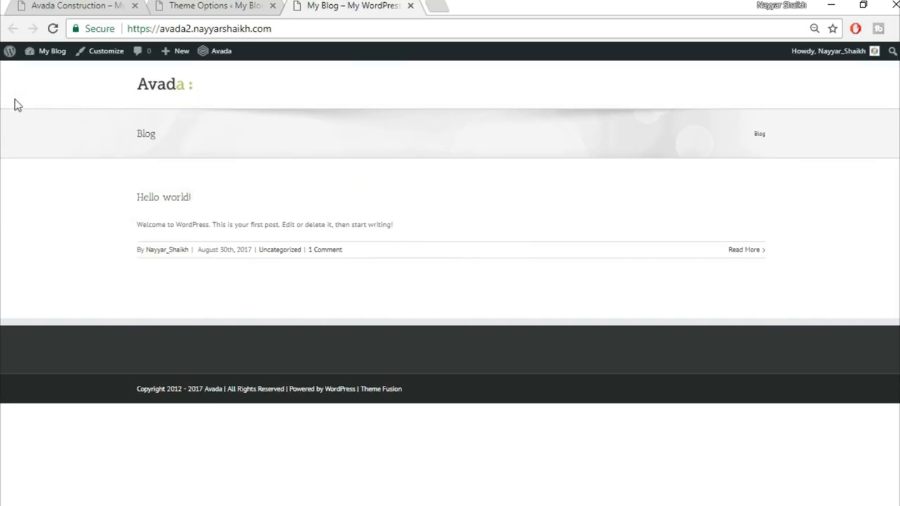
{"action": "left_click", "coordinate": [214, 5]}
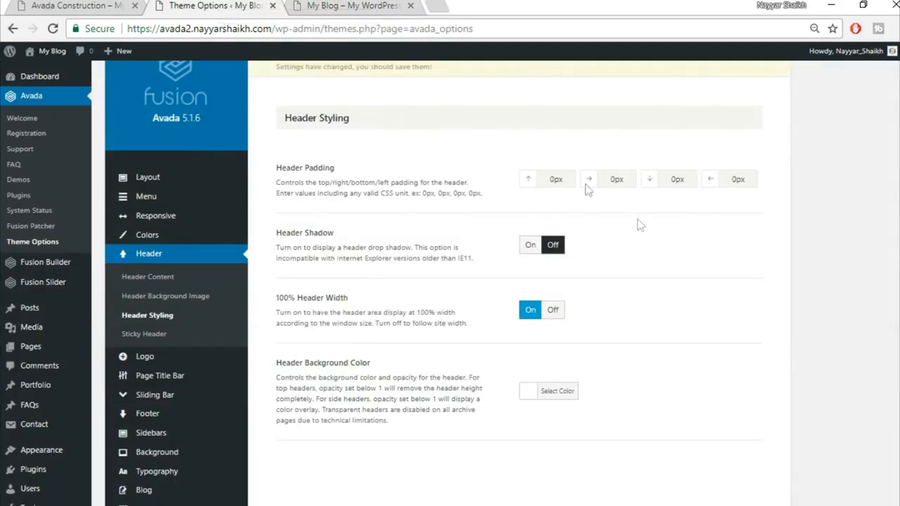
{"action": "left_click_drag", "start_coordinate": [629, 183], "coordinate": [573, 180]}
{"action": "left_click", "coordinate": [87, 7]}
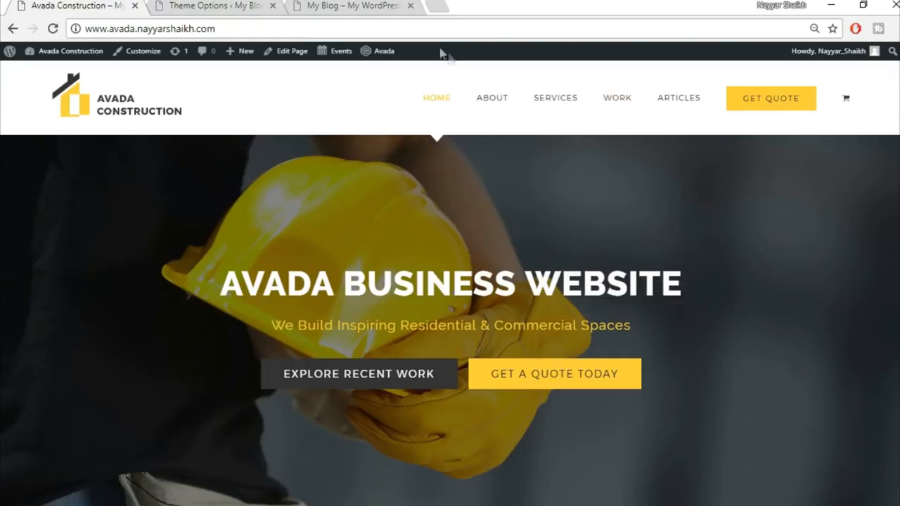
{"action": "left_click", "coordinate": [349, 5]}
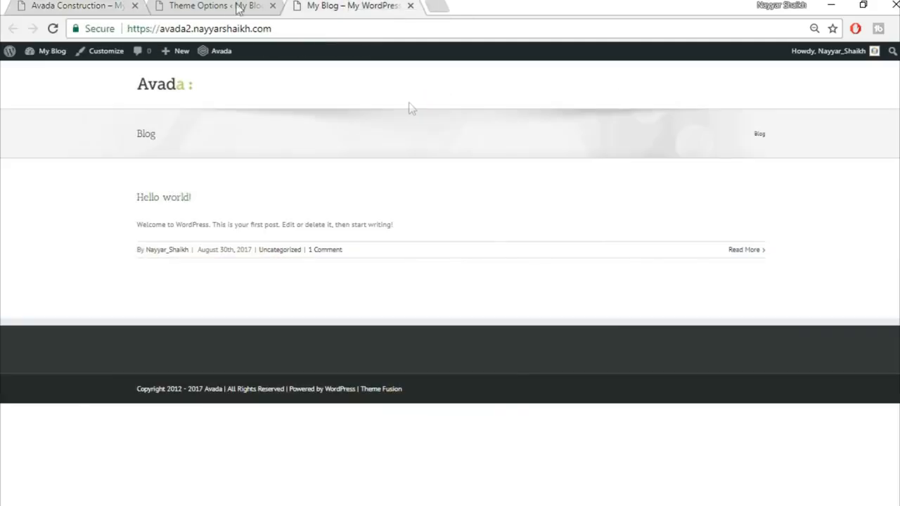
{"action": "left_click", "coordinate": [194, 5]}
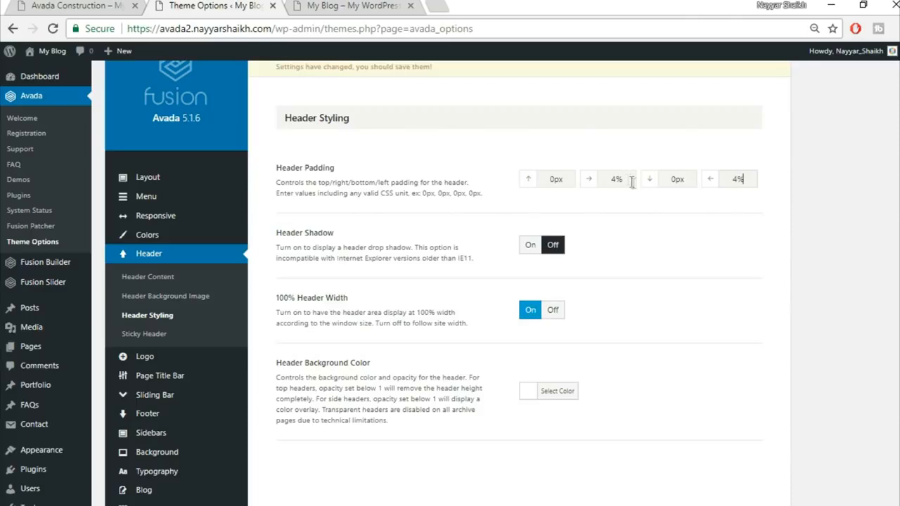
{"action": "scroll", "coordinate": [662, 374], "scroll_direction": "down", "scroll_amount": 3}
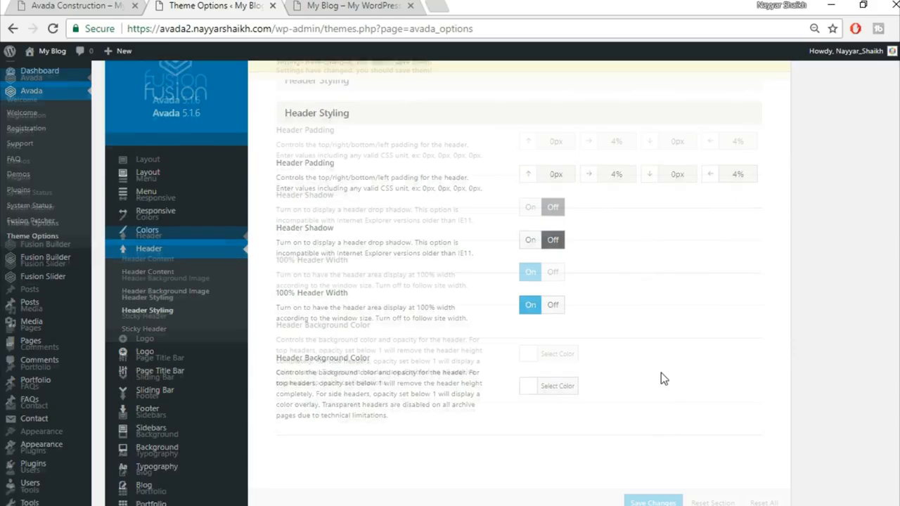
{"action": "left_click", "coordinate": [653, 502]}
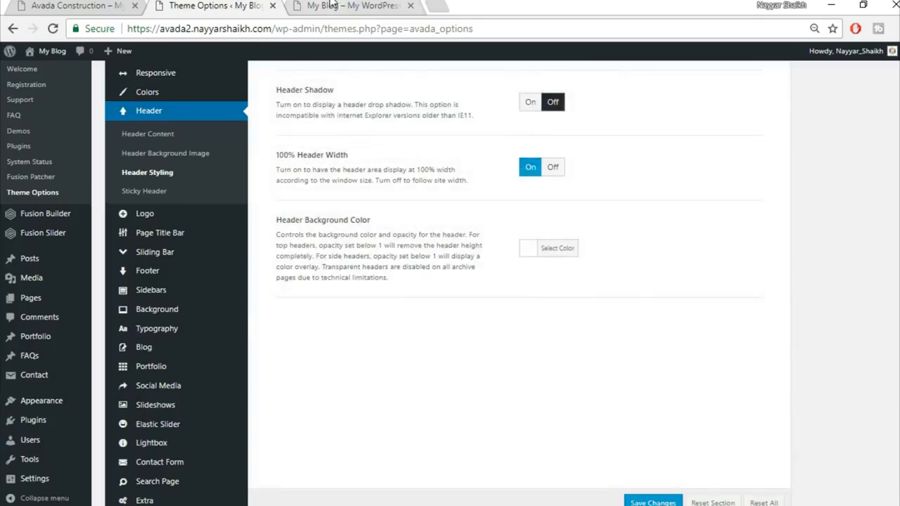
Step: Check the saved header on the front page, then bring up the Logo options
{"action": "left_click", "coordinate": [313, 7]}
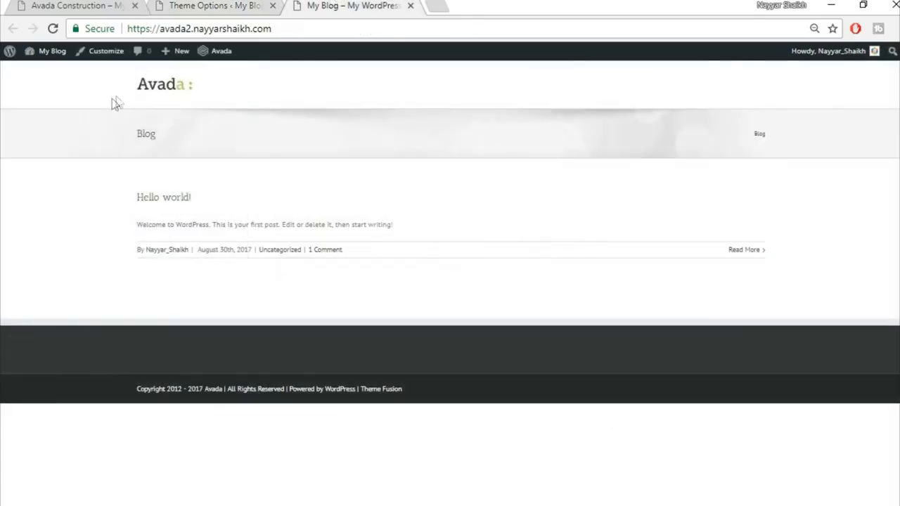
{"action": "left_click", "coordinate": [198, 6]}
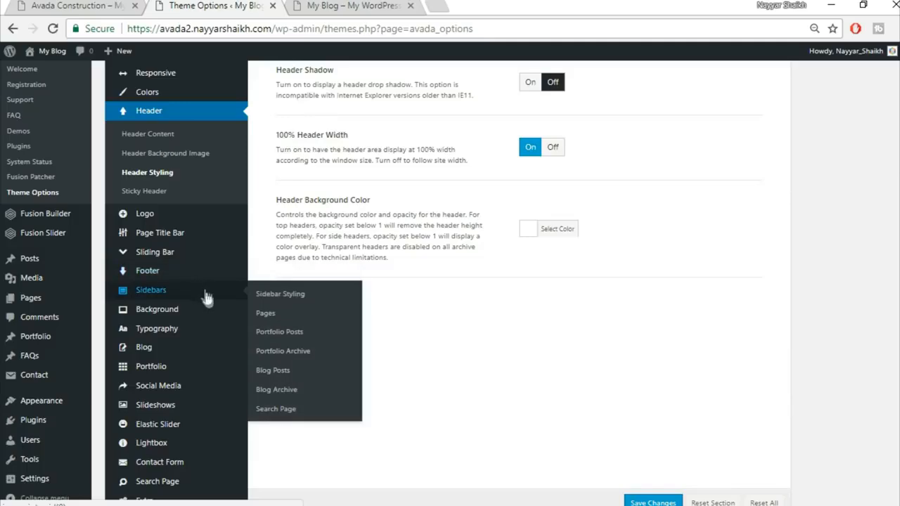
{"action": "scroll", "coordinate": [208, 339], "scroll_direction": "down", "scroll_amount": 1}
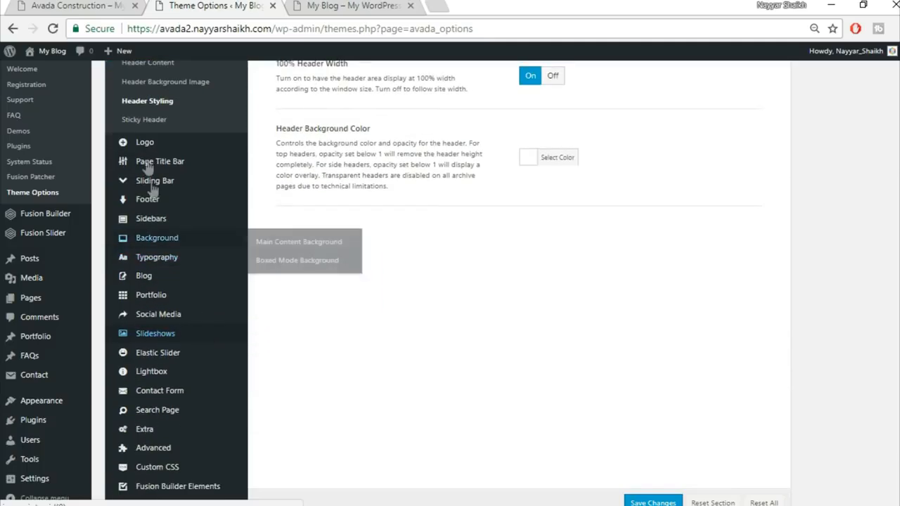
{"action": "left_click", "coordinate": [171, 145]}
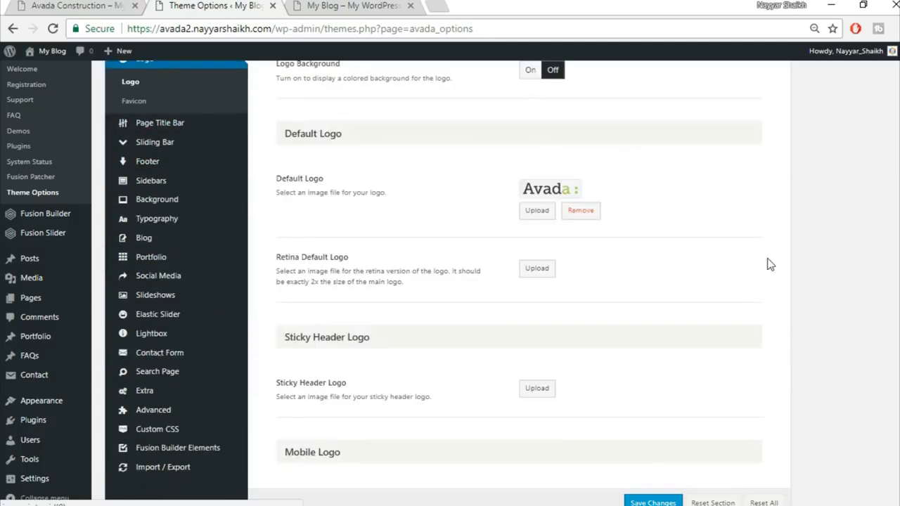
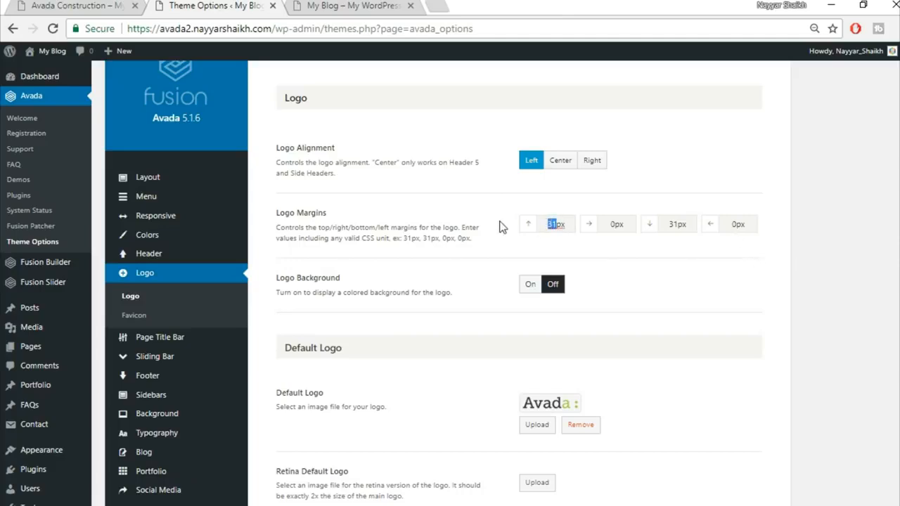
Step: Set the logo's top and bottom margins to 20px
{"action": "double_click", "coordinate": [679, 224]}
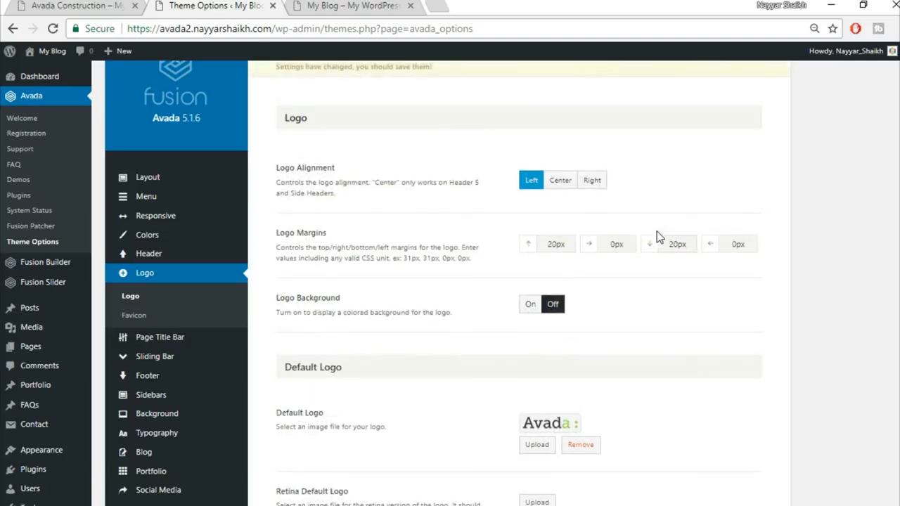
{"action": "left_click", "coordinate": [663, 299]}
{"action": "scroll", "coordinate": [696, 303], "scroll_direction": "down", "scroll_amount": 3}
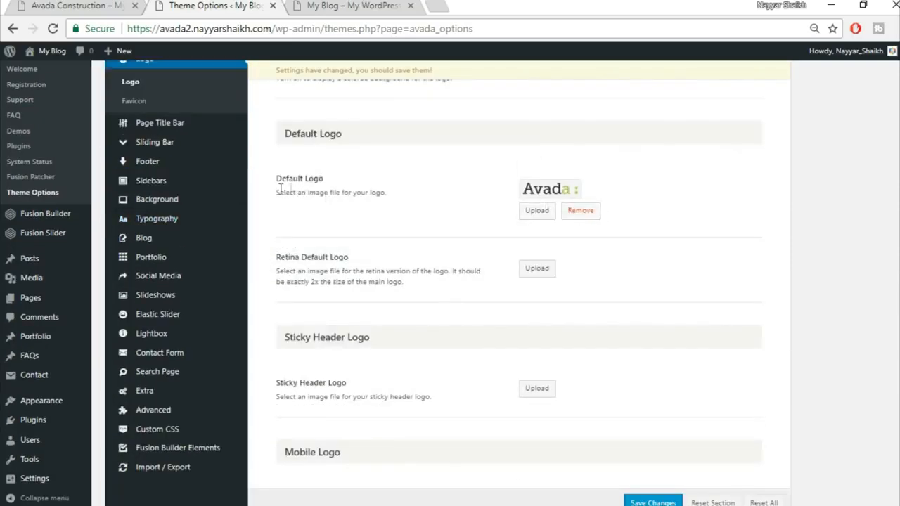
Step: Check the blog's current logo, remove the default Avada logo, and start uploading a replacement
{"action": "left_click", "coordinate": [318, 5]}
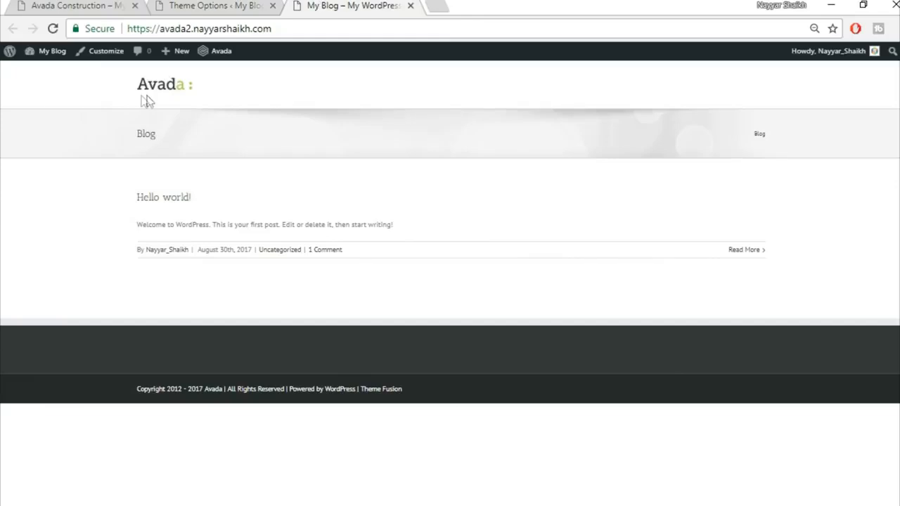
{"action": "left_click", "coordinate": [195, 5]}
{"action": "left_click", "coordinate": [583, 214]}
{"action": "scroll", "coordinate": [563, 176], "scroll_direction": "down", "scroll_amount": 3}
{"action": "scroll", "coordinate": [581, 197], "scroll_direction": "up", "scroll_amount": 5}
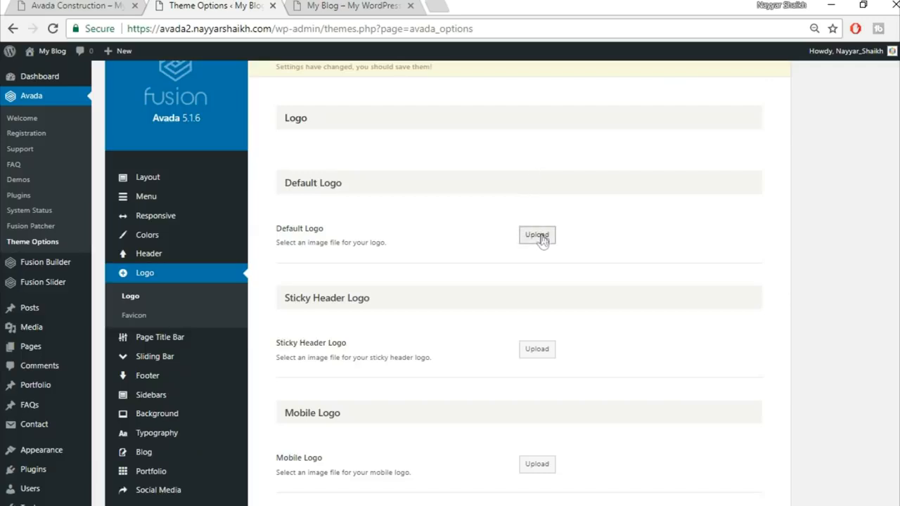
{"action": "left_click", "coordinate": [540, 238]}
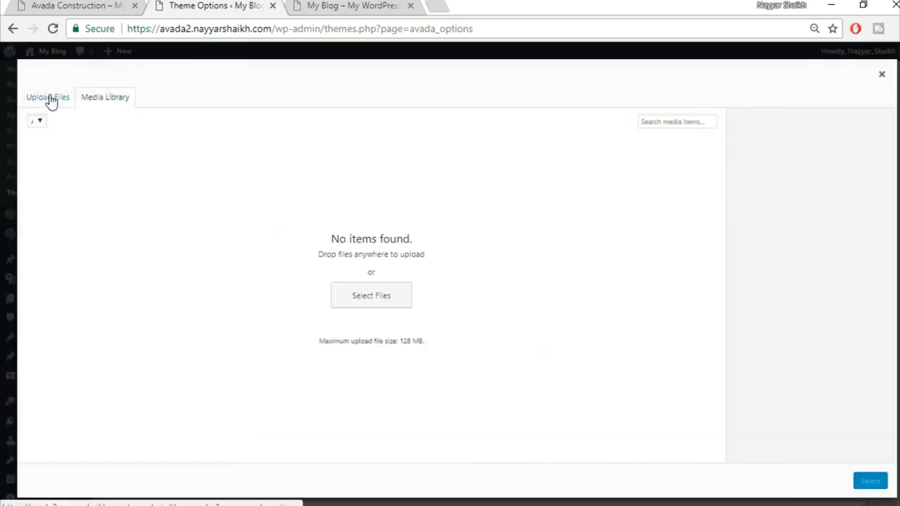
Step: Review the Avada Construction demo homepage, then open a new browser tab
{"action": "left_click", "coordinate": [86, 5]}
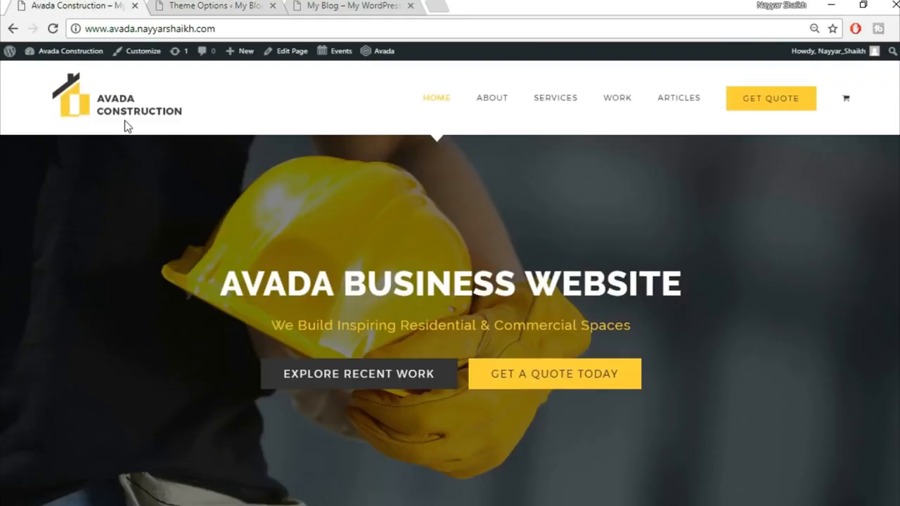
{"action": "scroll", "coordinate": [696, 360], "scroll_direction": "down", "scroll_amount": 8}
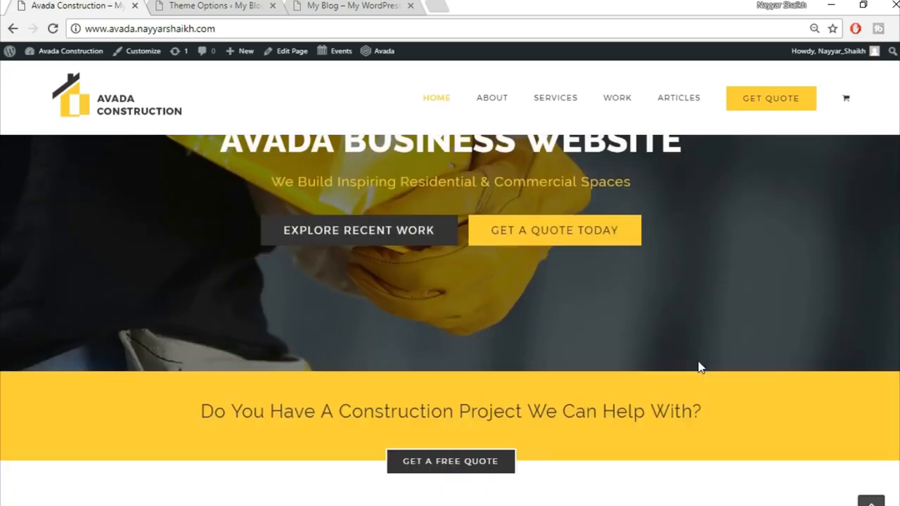
{"action": "scroll", "coordinate": [701, 365], "scroll_direction": "down", "scroll_amount": 6}
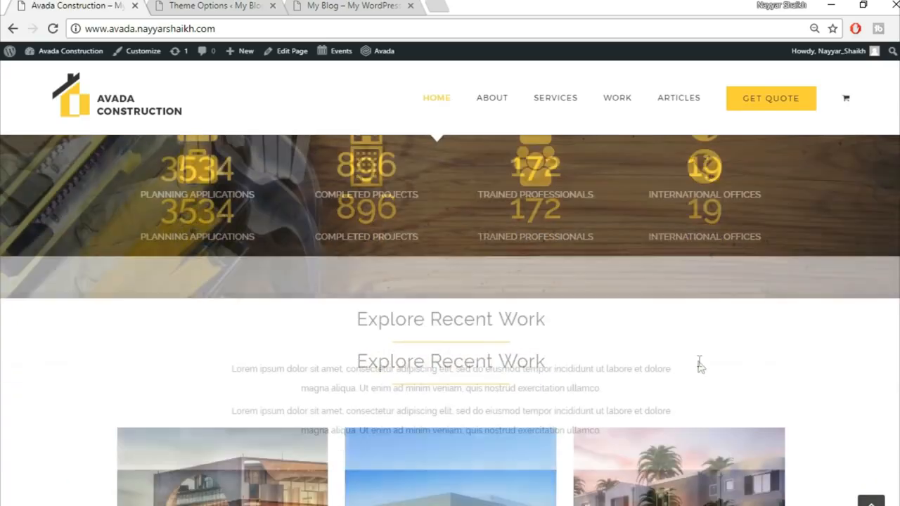
{"action": "scroll", "coordinate": [594, 200], "scroll_direction": "up", "scroll_amount": 14}
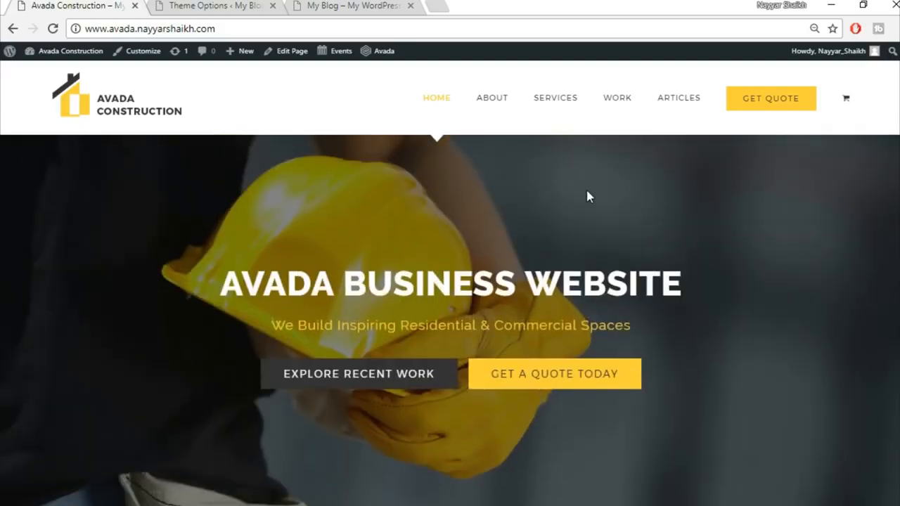
{"action": "left_click", "coordinate": [434, 4]}
Step: Go to bloggdude.com and open the Avada theme tutorial post, scrolling down to its download links
{"action": "type", "text": "bloggdude.com"}
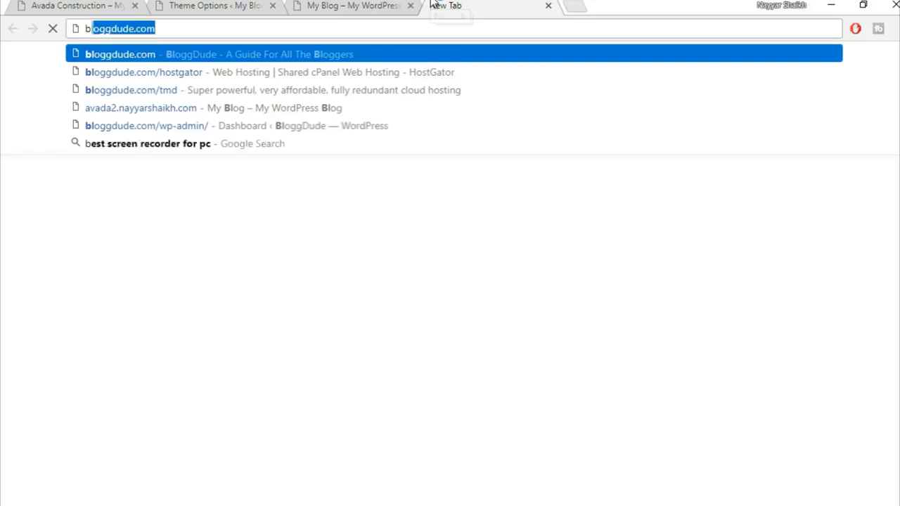
{"action": "key", "text": "Right"}
{"action": "key", "text": "Return"}
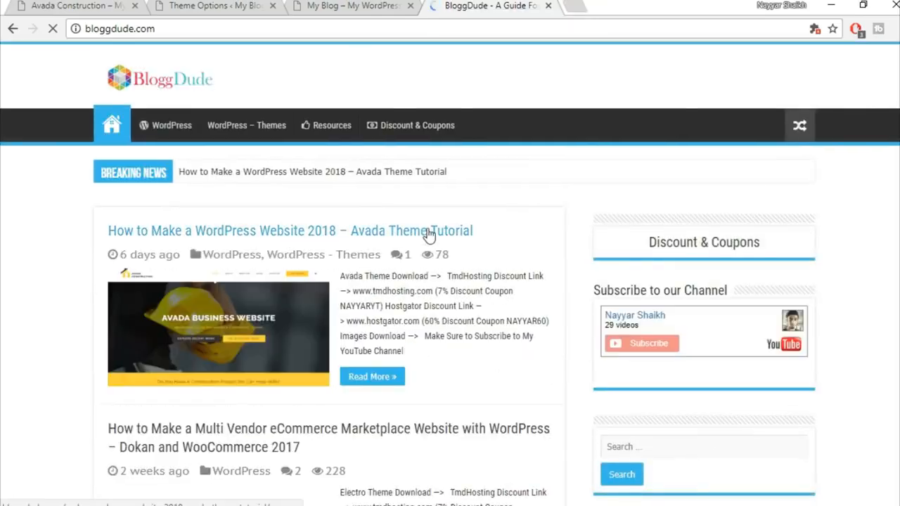
{"action": "left_click", "coordinate": [429, 232]}
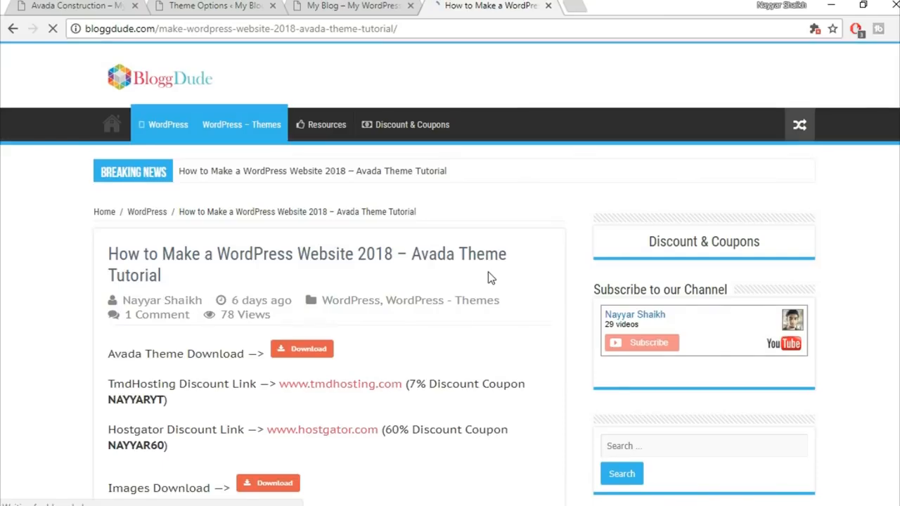
{"action": "scroll", "coordinate": [490, 278], "scroll_direction": "down", "scroll_amount": 4}
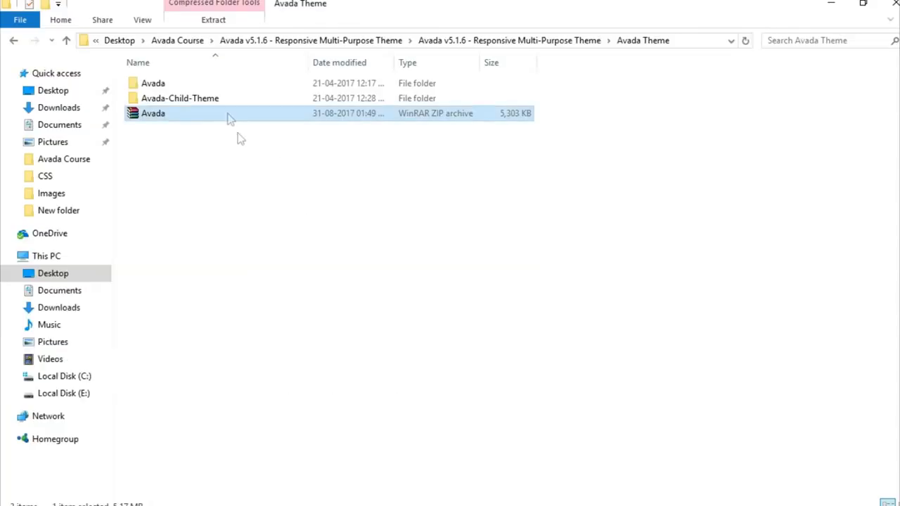
Step: Browse the Images folder inside Avada Course, then return to the BloggDude article's download links
{"action": "left_click", "coordinate": [188, 42]}
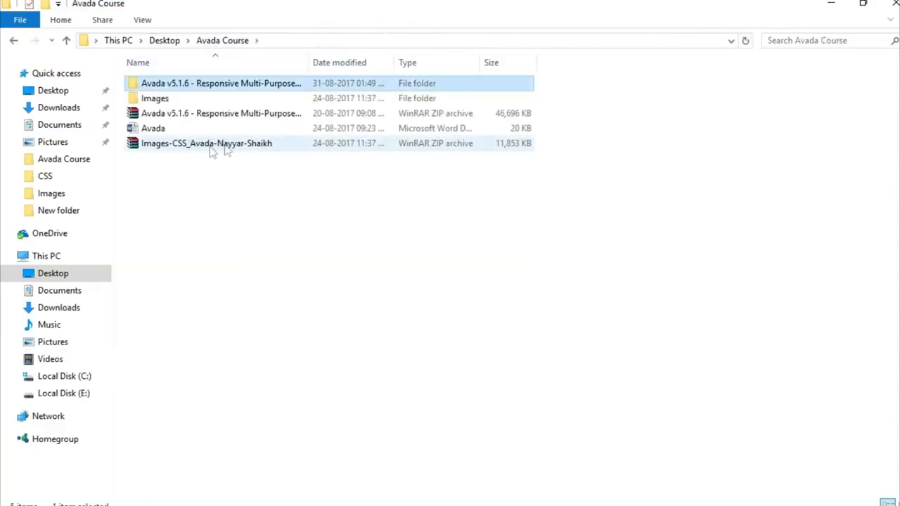
{"action": "left_click", "coordinate": [226, 145]}
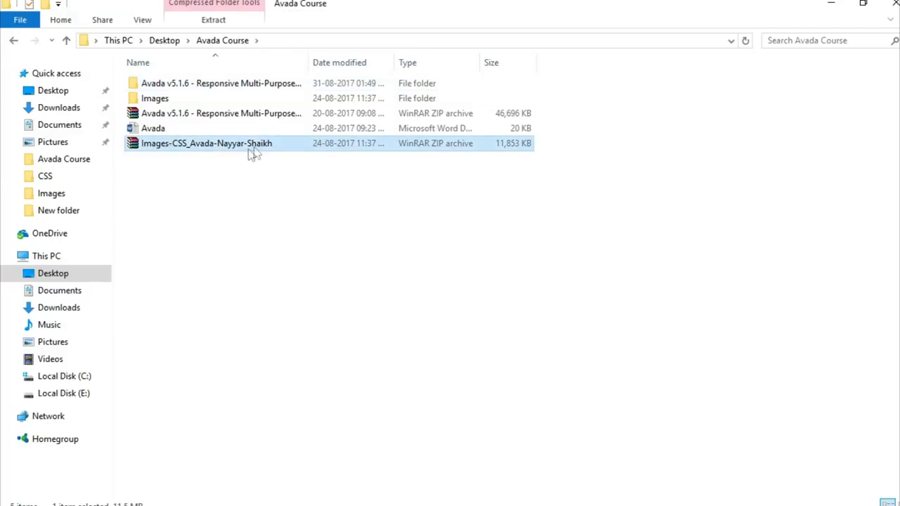
{"action": "double_click", "coordinate": [185, 106]}
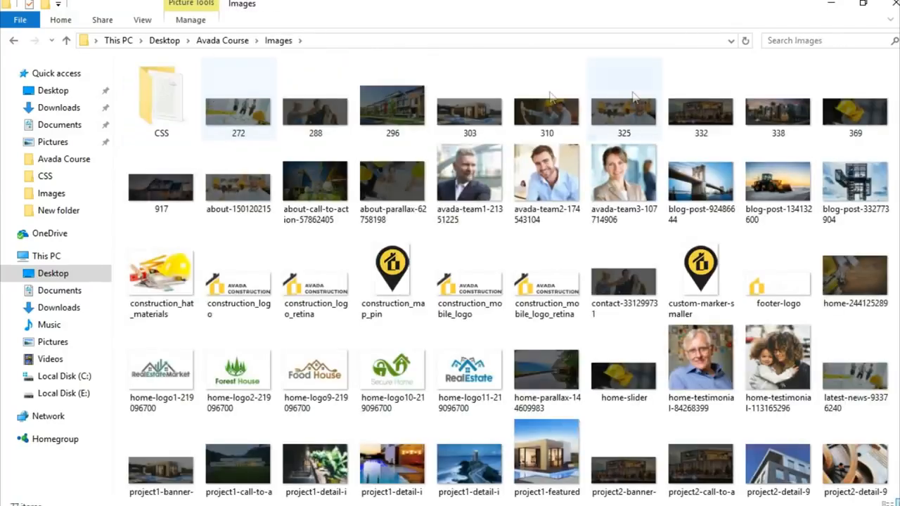
{"action": "scroll", "coordinate": [789, 471], "scroll_direction": "down", "scroll_amount": 5}
{"action": "scroll", "coordinate": [789, 470], "scroll_direction": "up", "scroll_amount": 5}
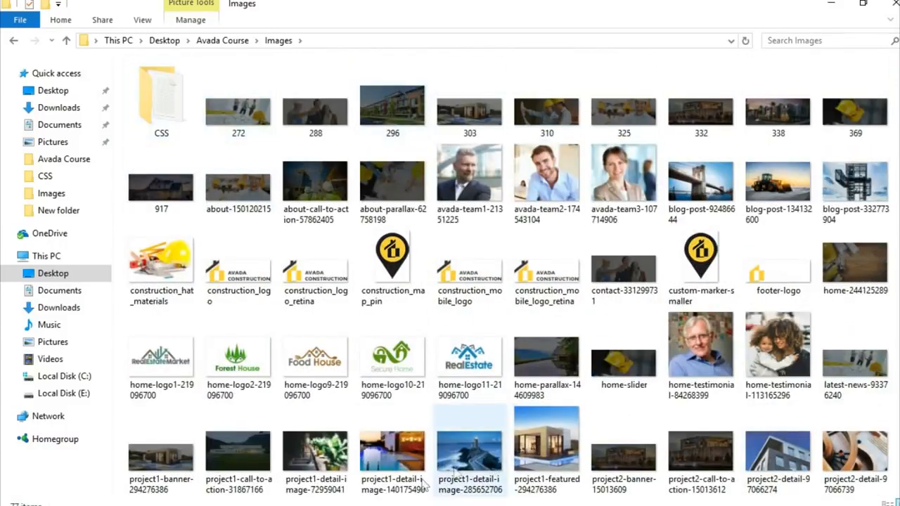
{"action": "left_click", "coordinate": [422, 505]}
{"action": "scroll", "coordinate": [249, 204], "scroll_direction": "up", "scroll_amount": 1}
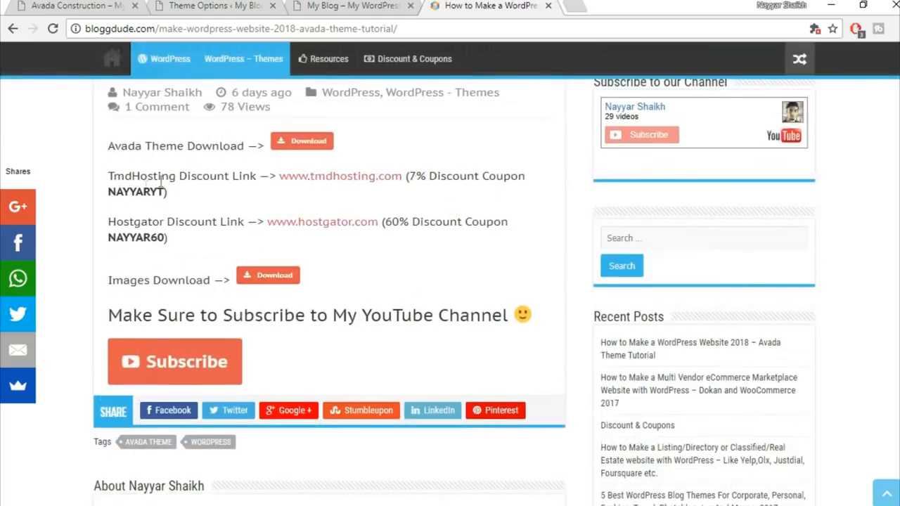
Step: Highlight the TmdHosting coupon code, then return to the WordPress media uploader
{"action": "left_click_drag", "start_coordinate": [110, 196], "coordinate": [166, 193]}
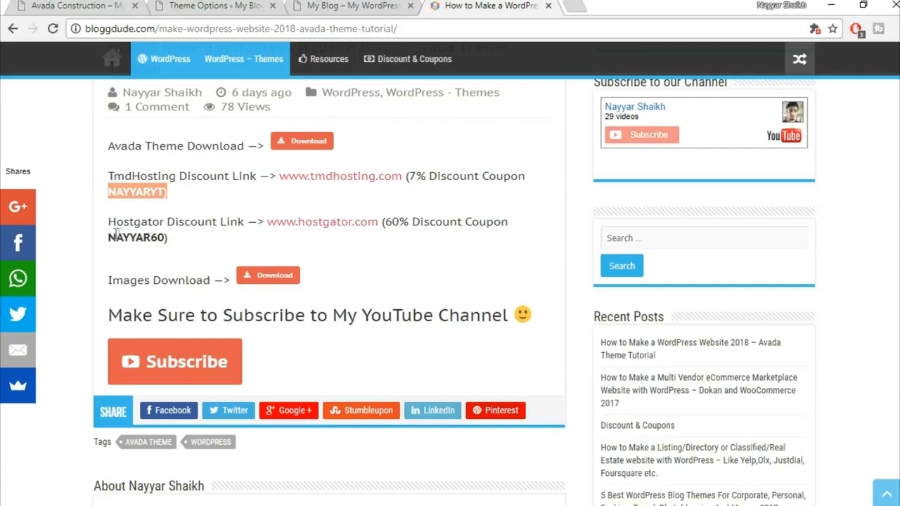
{"action": "left_click", "coordinate": [220, 158]}
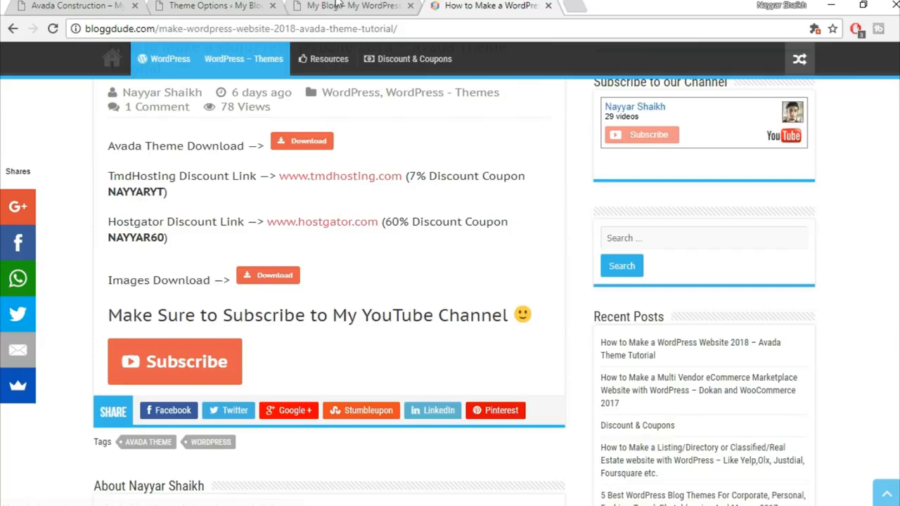
{"action": "left_click", "coordinate": [339, 5]}
{"action": "left_click", "coordinate": [180, 5]}
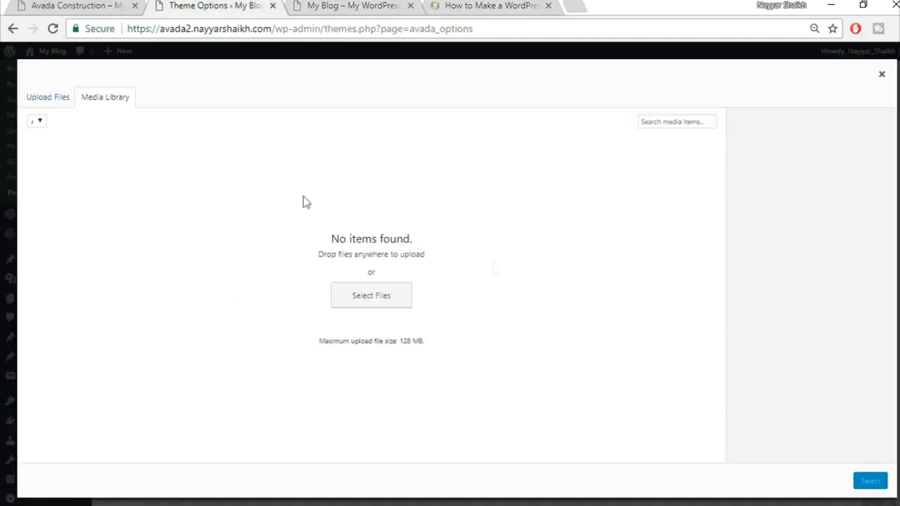
Step: Upload construction_logo.png from Avada Course\Images as the Default Logo and save the theme options
{"action": "left_click", "coordinate": [67, 104]}
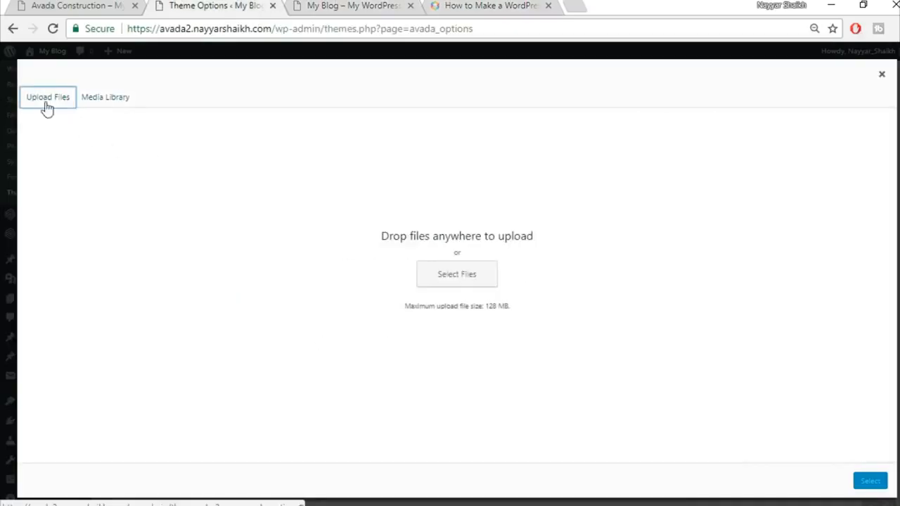
{"action": "left_click", "coordinate": [452, 274]}
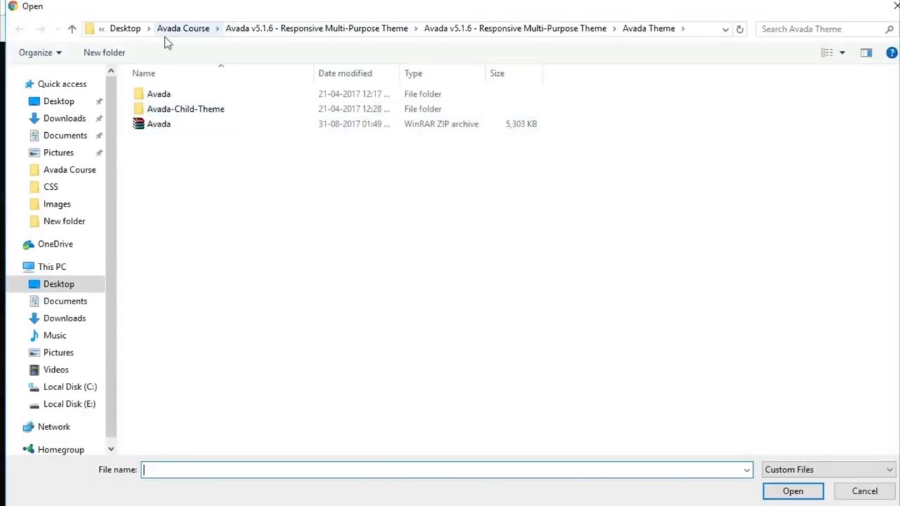
{"action": "left_click", "coordinate": [188, 30]}
{"action": "double_click", "coordinate": [195, 111]}
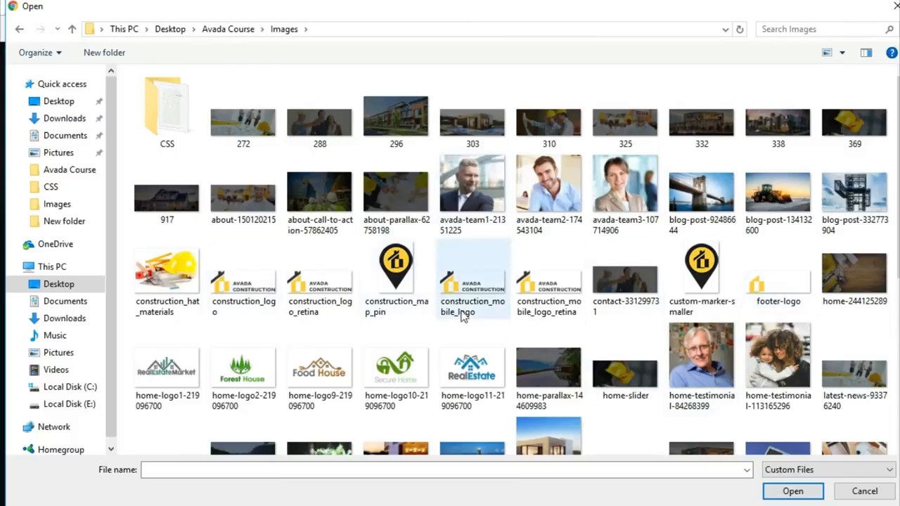
{"action": "left_click", "coordinate": [244, 304]}
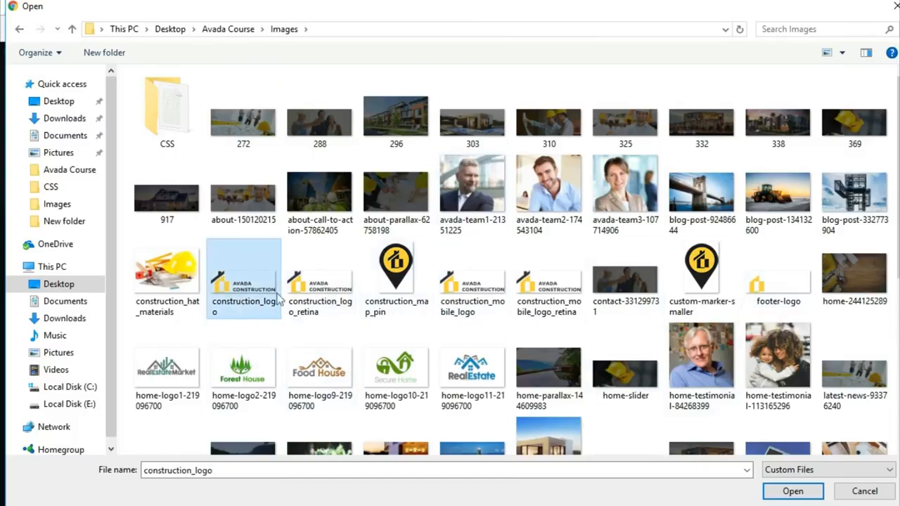
{"action": "left_click", "coordinate": [785, 491]}
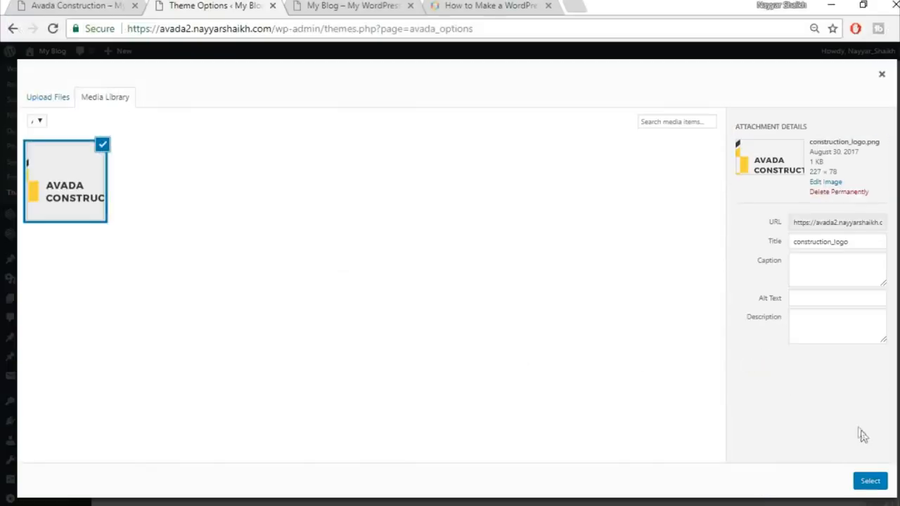
{"action": "left_click", "coordinate": [869, 481]}
{"action": "scroll", "coordinate": [835, 390], "scroll_direction": "down", "scroll_amount": 5}
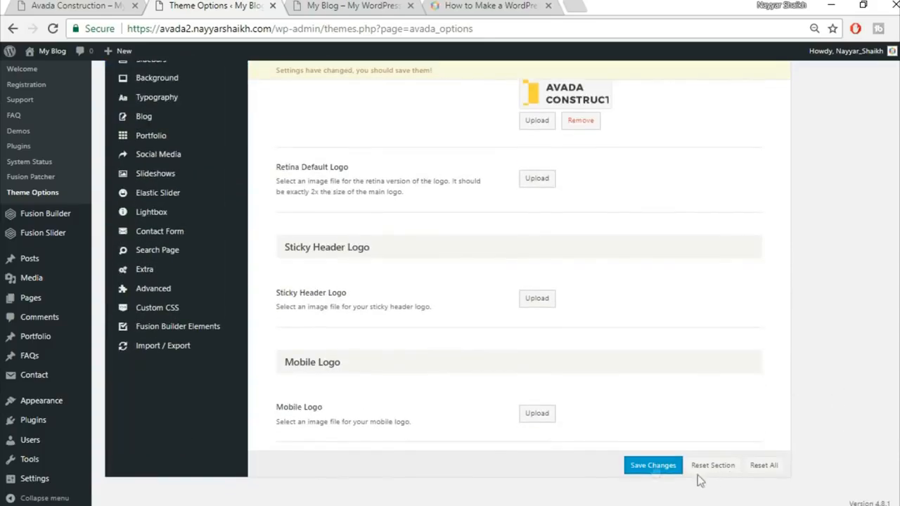
{"action": "left_click", "coordinate": [654, 468]}
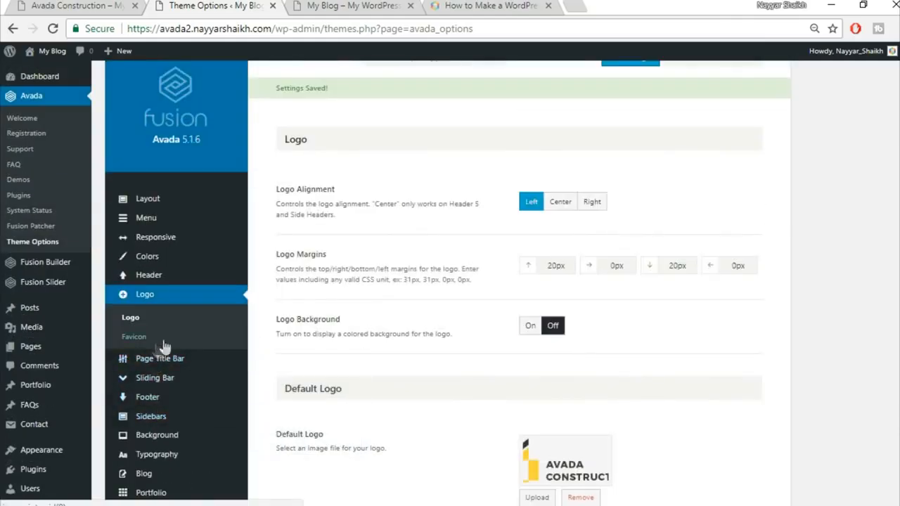
Step: Open the Favicon settings, checking the BloggDude article for the image to use
{"action": "left_click", "coordinate": [135, 337]}
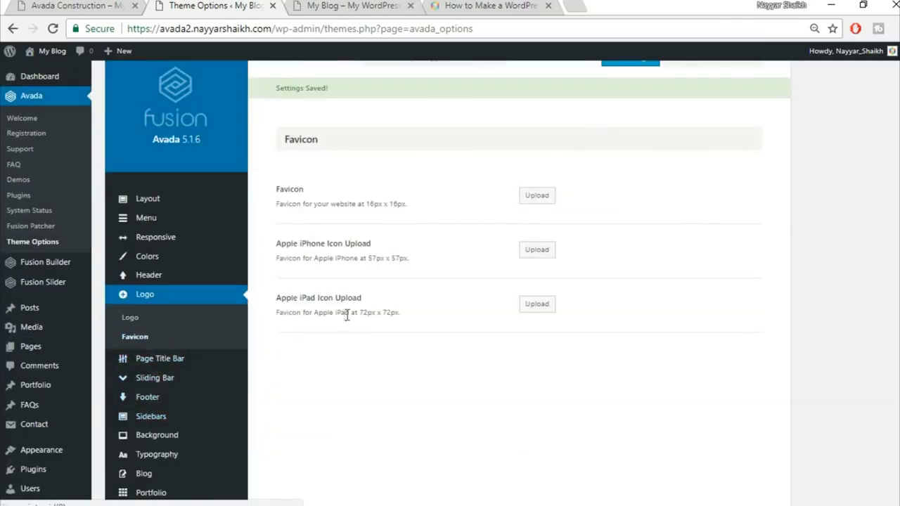
{"action": "left_click", "coordinate": [493, 5]}
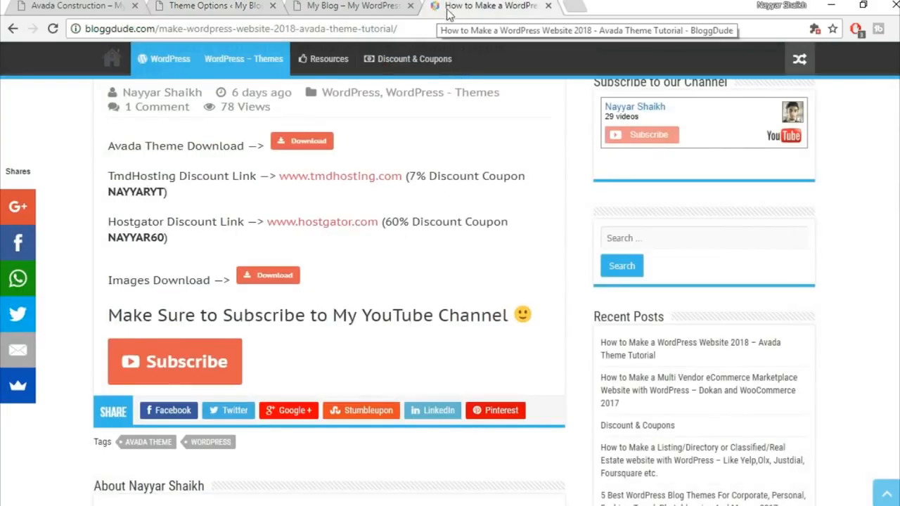
{"action": "left_click", "coordinate": [206, 8]}
{"action": "left_click", "coordinate": [512, 6]}
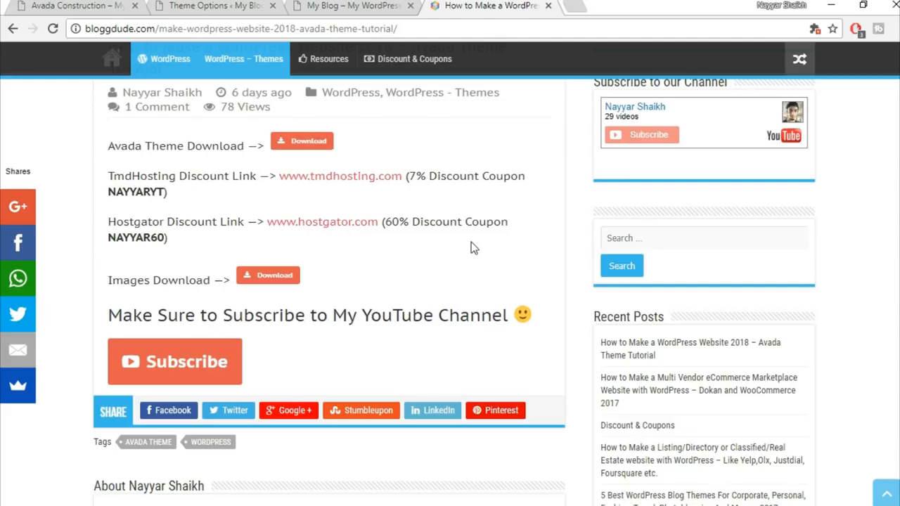
{"action": "left_click", "coordinate": [201, 6]}
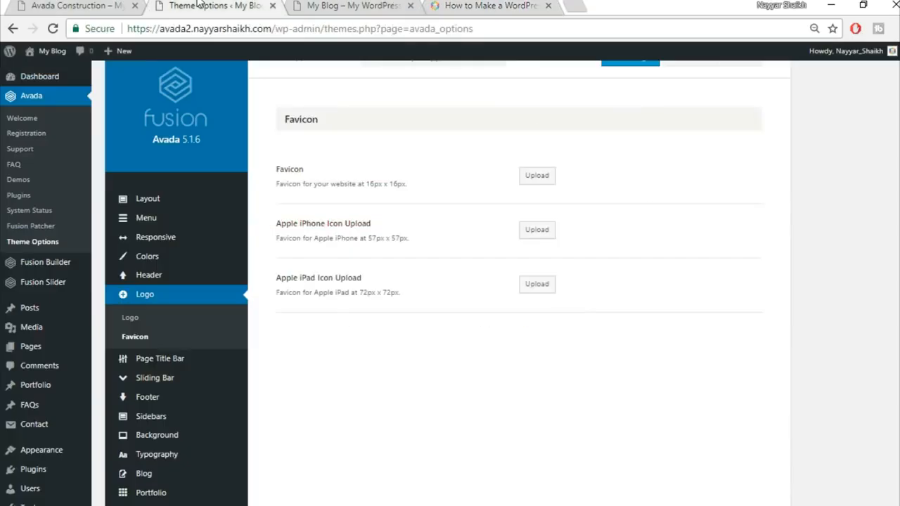
Step: Upload construction_map_pin as the site favicon and save the theme options
{"action": "left_click", "coordinate": [534, 175]}
{"action": "left_click", "coordinate": [59, 96]}
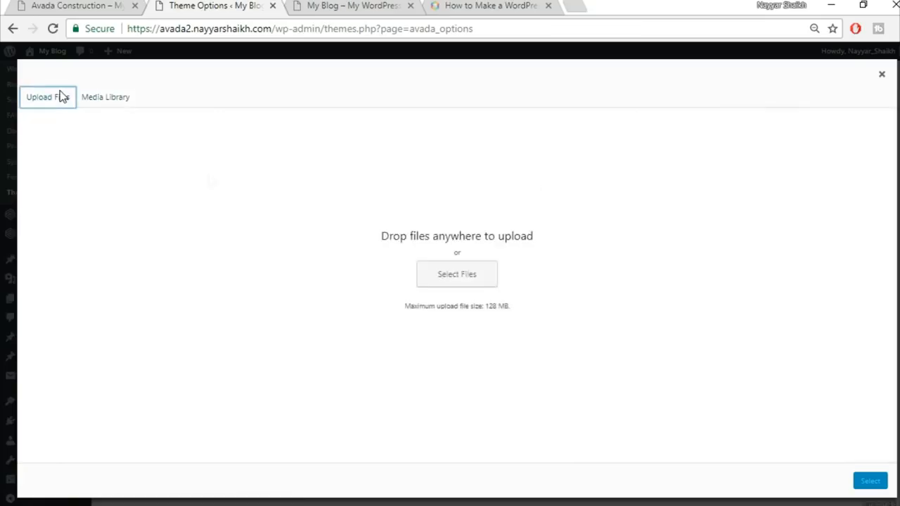
{"action": "left_click", "coordinate": [456, 275]}
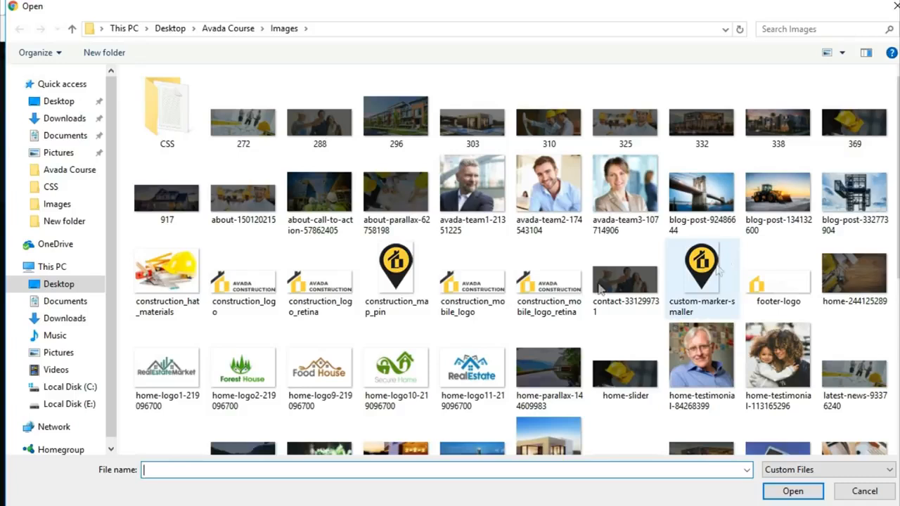
{"action": "left_click", "coordinate": [426, 292]}
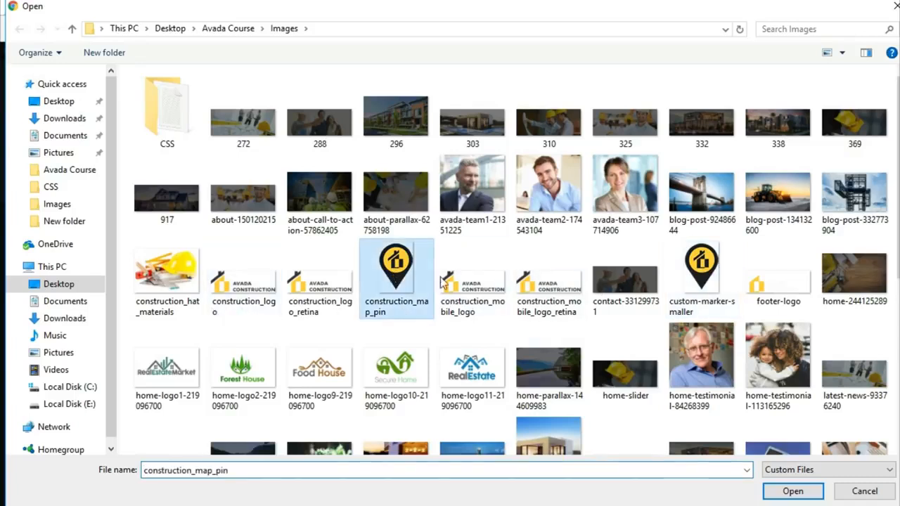
{"action": "left_click", "coordinate": [793, 491]}
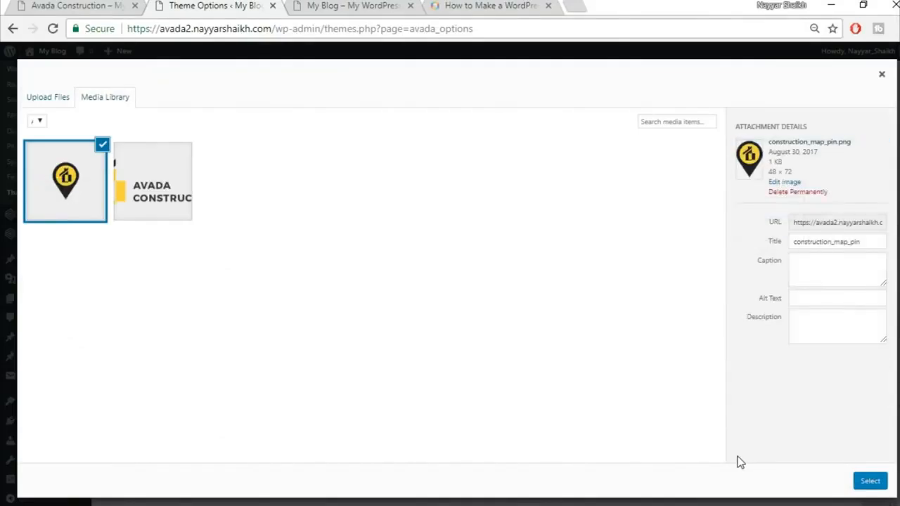
{"action": "left_click", "coordinate": [871, 483]}
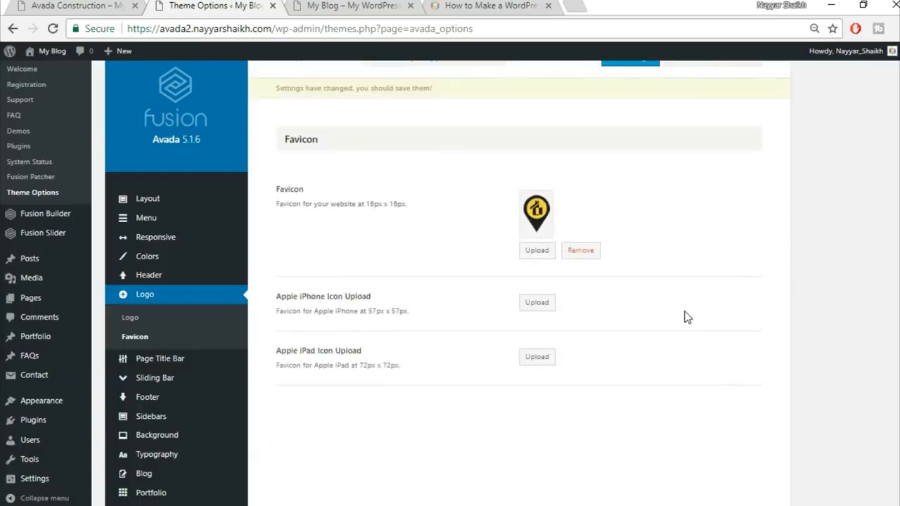
{"action": "scroll", "coordinate": [704, 343], "scroll_direction": "up", "scroll_amount": 1}
{"action": "left_click", "coordinate": [632, 93]}
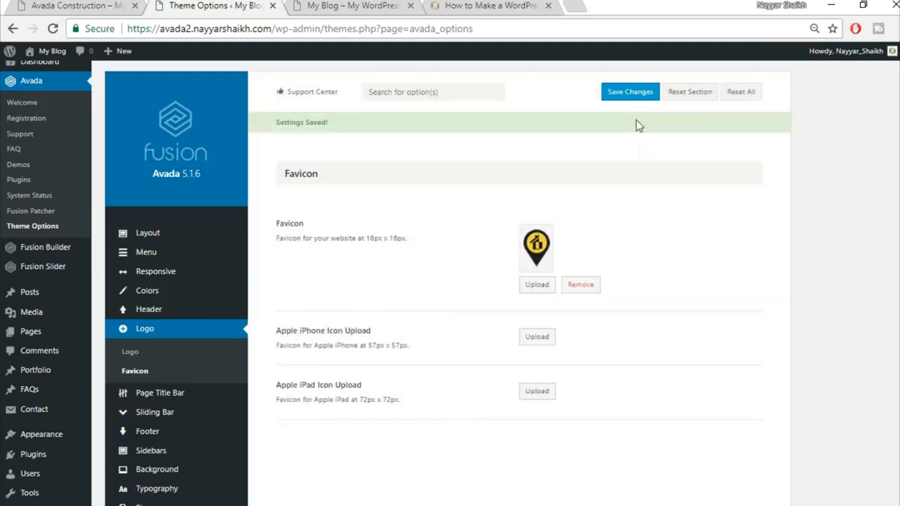
{"action": "left_click", "coordinate": [366, 5]}
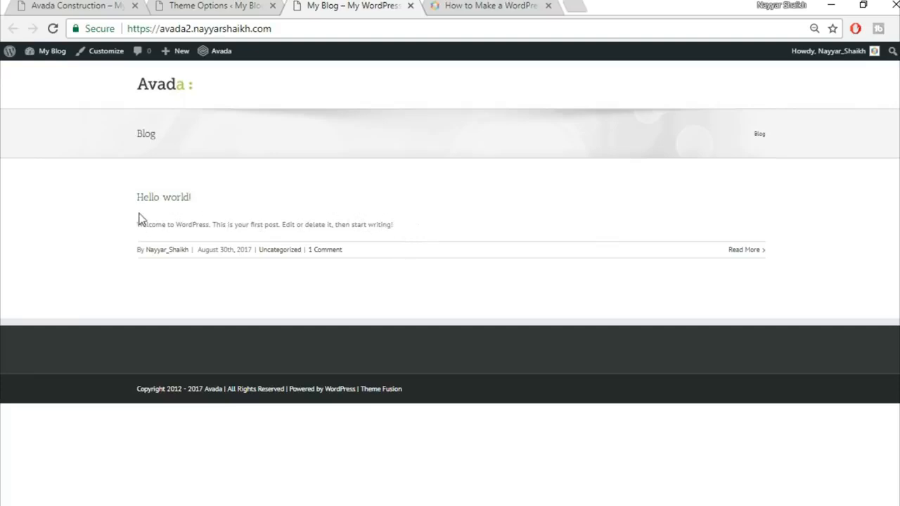
{"action": "left_click", "coordinate": [80, 5]}
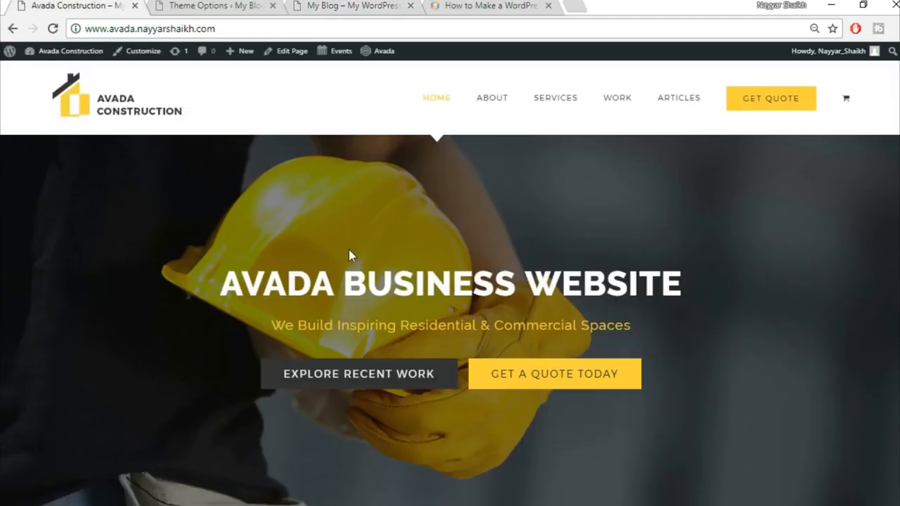
{"action": "scroll", "coordinate": [352, 256], "scroll_direction": "down", "scroll_amount": 4}
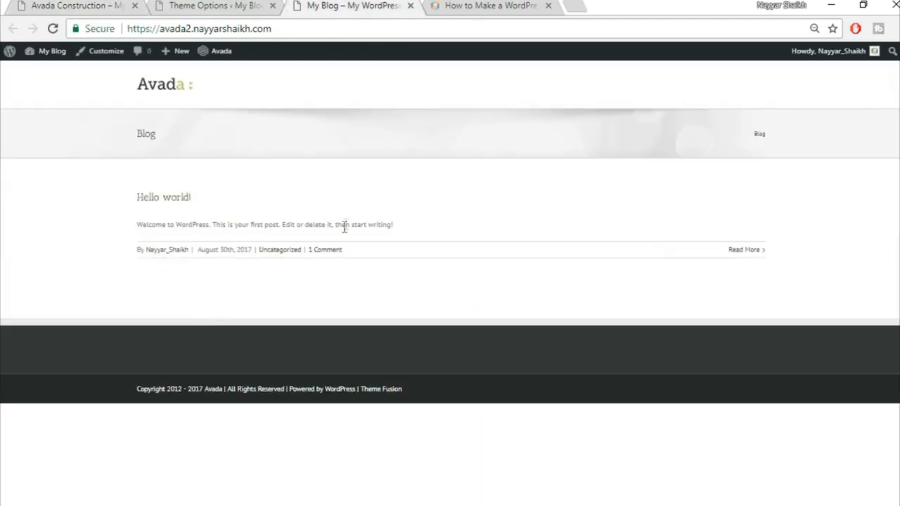
{"action": "left_click", "coordinate": [71, 5]}
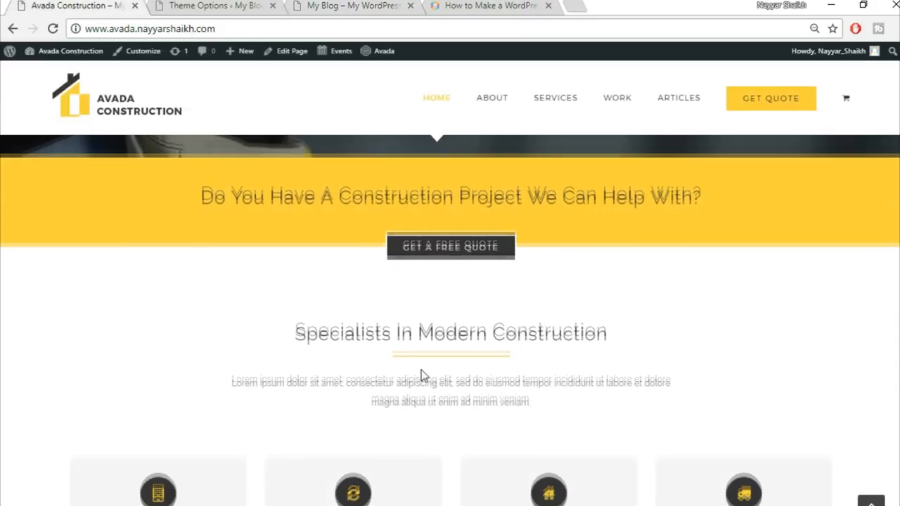
{"action": "scroll", "coordinate": [422, 375], "scroll_direction": "down", "scroll_amount": 3}
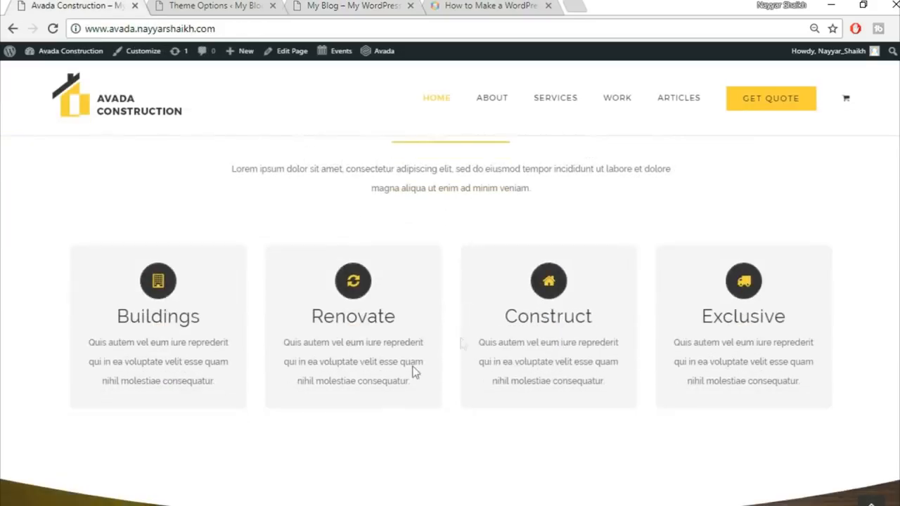
{"action": "scroll", "coordinate": [838, 351], "scroll_direction": "up", "scroll_amount": 1}
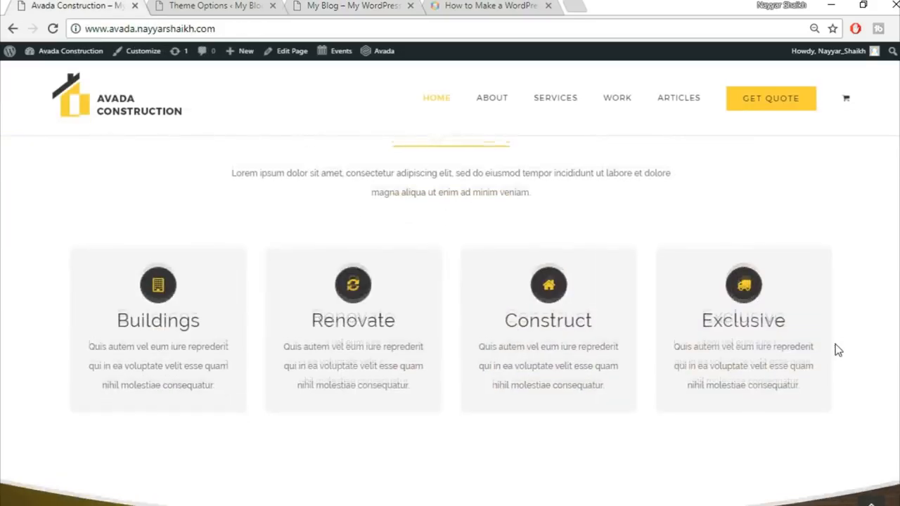
{"action": "scroll", "coordinate": [837, 352], "scroll_direction": "up", "scroll_amount": 5}
{"action": "left_click", "coordinate": [377, 5]}
{"action": "left_click", "coordinate": [166, 5]}
{"action": "scroll", "coordinate": [884, 295], "scroll_direction": "down", "scroll_amount": 4}
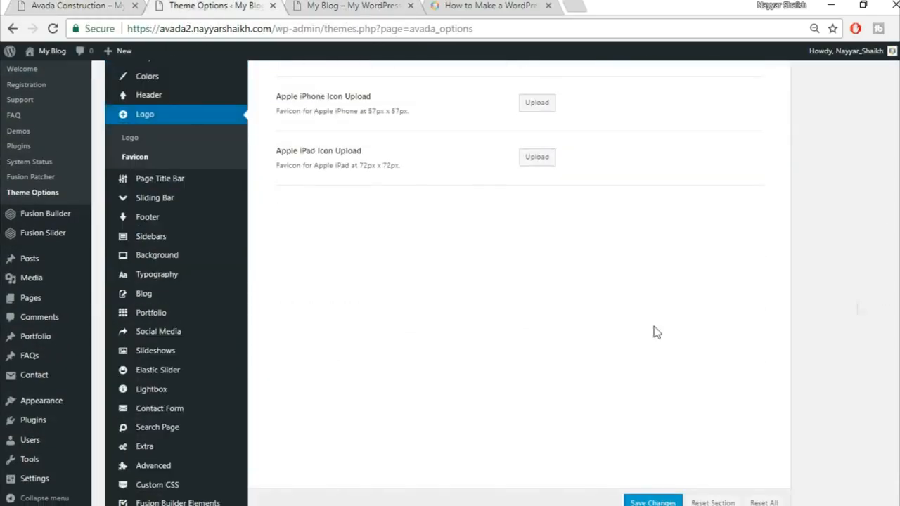
Step: Set the body font to Raleway Medium 500 with an Arial, Helvetica, sans-serif fallback
{"action": "left_click", "coordinate": [173, 274]}
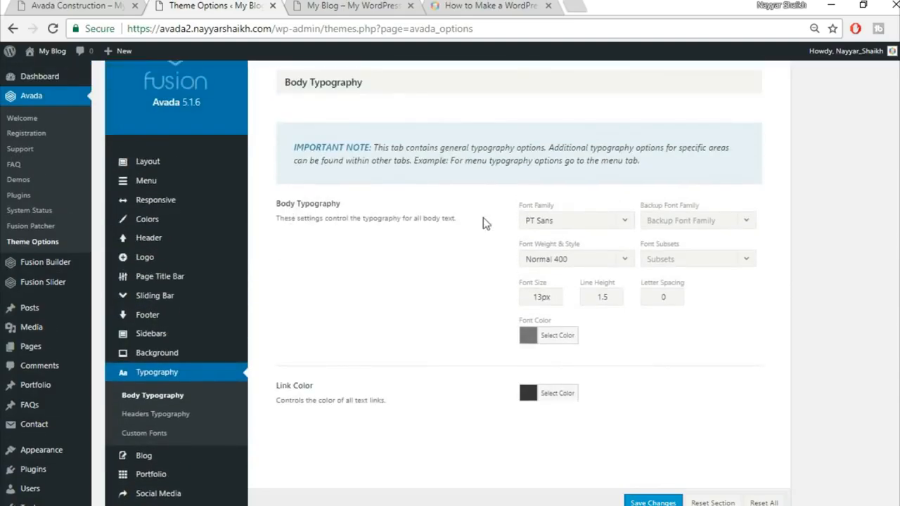
{"action": "left_click", "coordinate": [600, 224]}
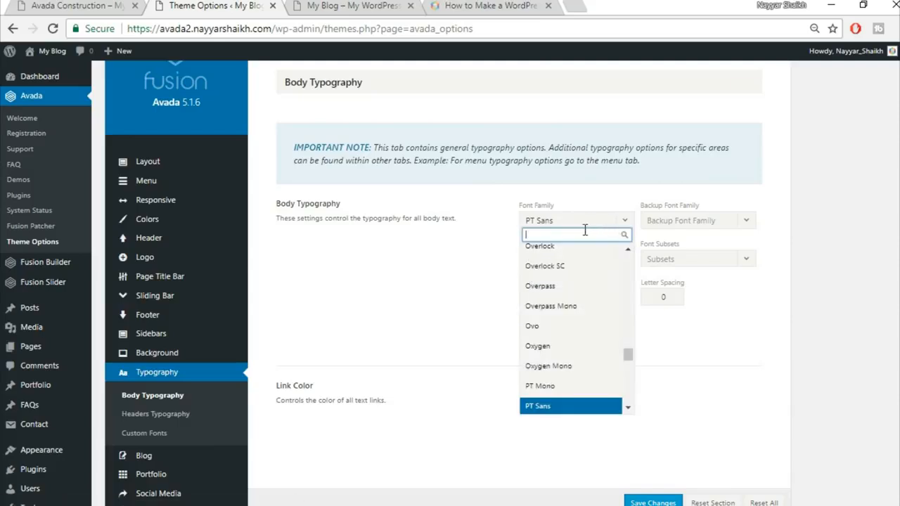
{"action": "type", "text": "ral"}
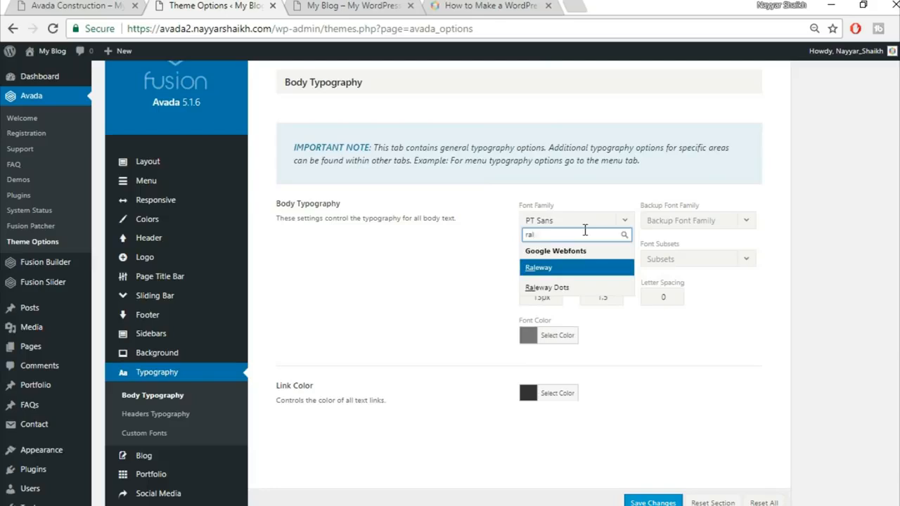
{"action": "type", "text": "e"}
{"action": "left_click", "coordinate": [573, 270]}
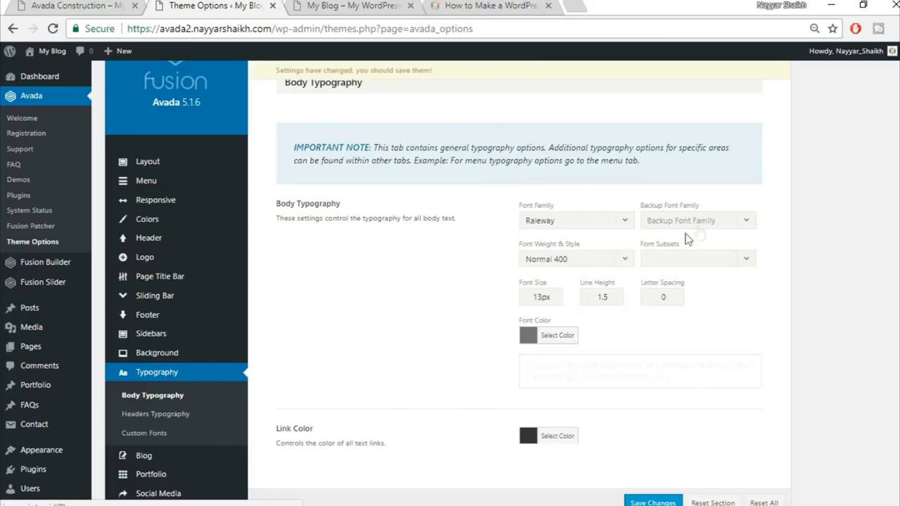
{"action": "left_click", "coordinate": [684, 229]}
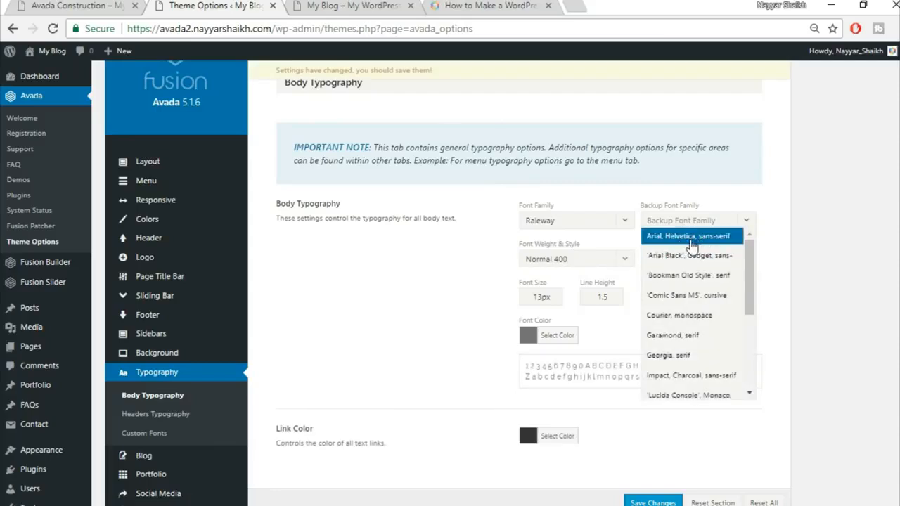
{"action": "left_click", "coordinate": [692, 238]}
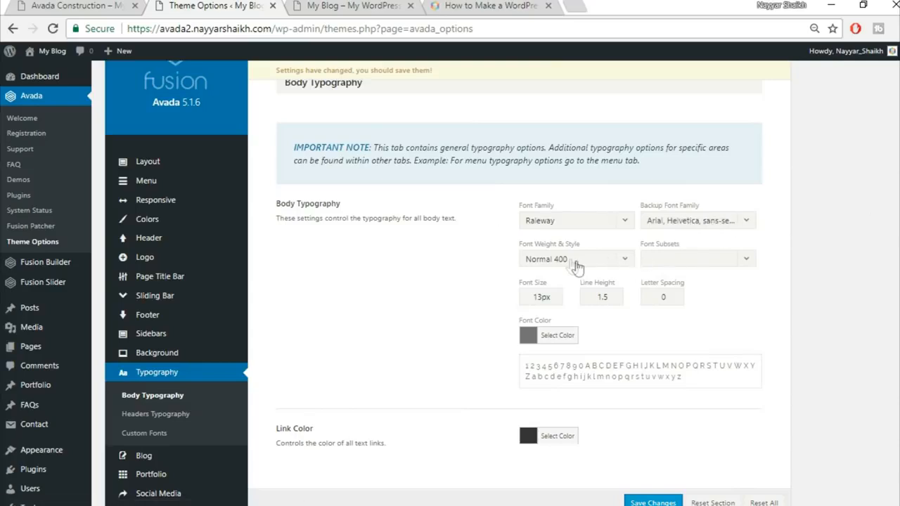
{"action": "left_click", "coordinate": [584, 260]}
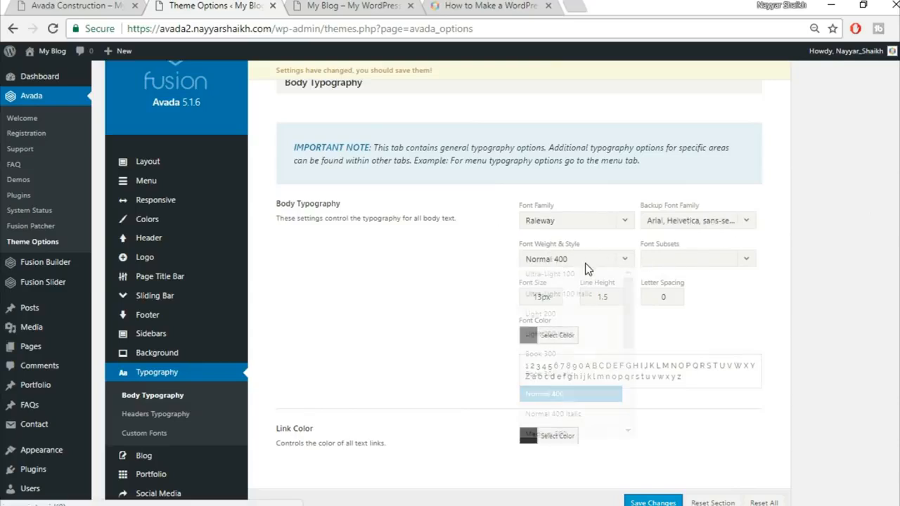
{"action": "scroll", "coordinate": [593, 369], "scroll_direction": "down", "scroll_amount": 2}
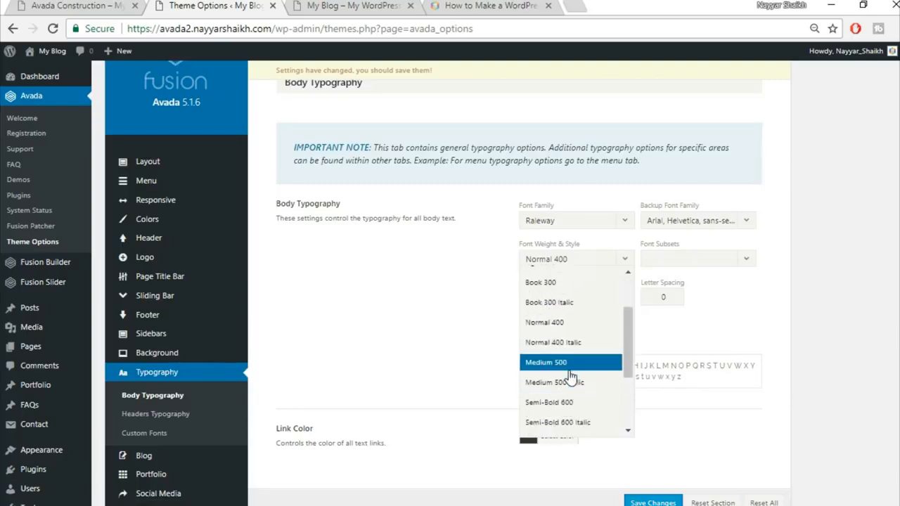
{"action": "left_click", "coordinate": [568, 366]}
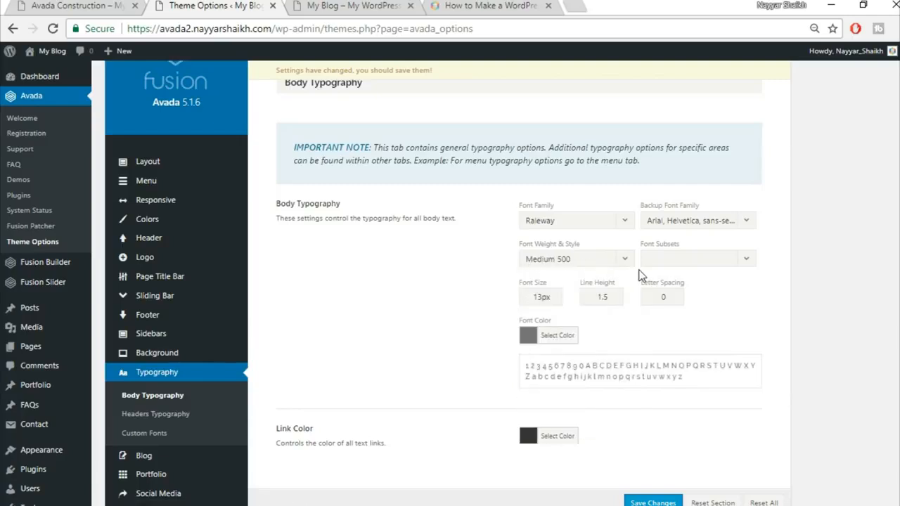
Step: Set body font size 15px and line height 2.27, compare with the demo, and save
{"action": "left_click_drag", "start_coordinate": [540, 299], "coordinate": [450, 302]}
{"action": "type", "text": "15"}
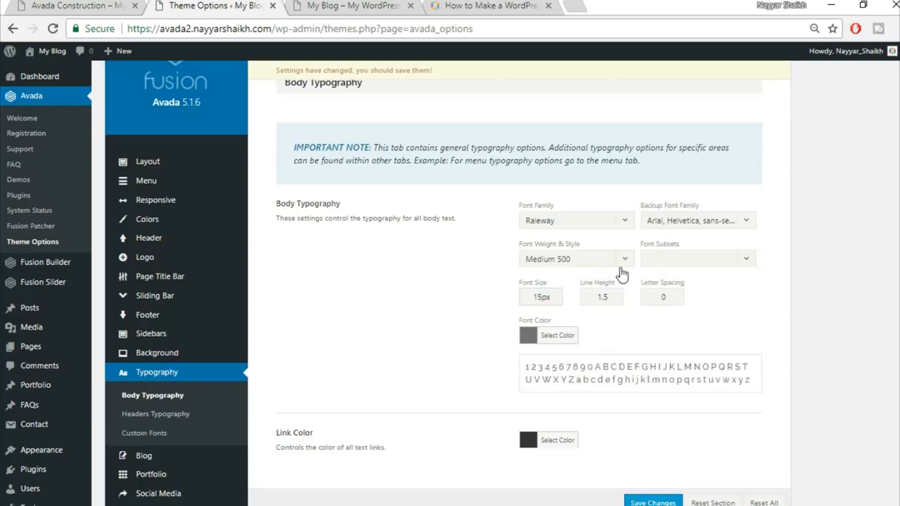
{"action": "left_click_drag", "start_coordinate": [622, 298], "coordinate": [551, 298]}
{"action": "type", "text": "2.27"}
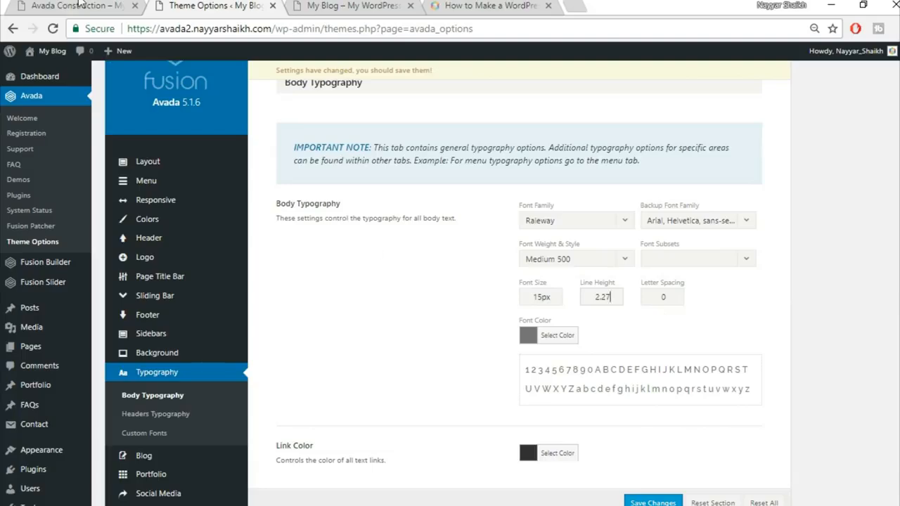
{"action": "left_click", "coordinate": [80, 5]}
{"action": "scroll", "coordinate": [511, 378], "scroll_direction": "down", "scroll_amount": 5}
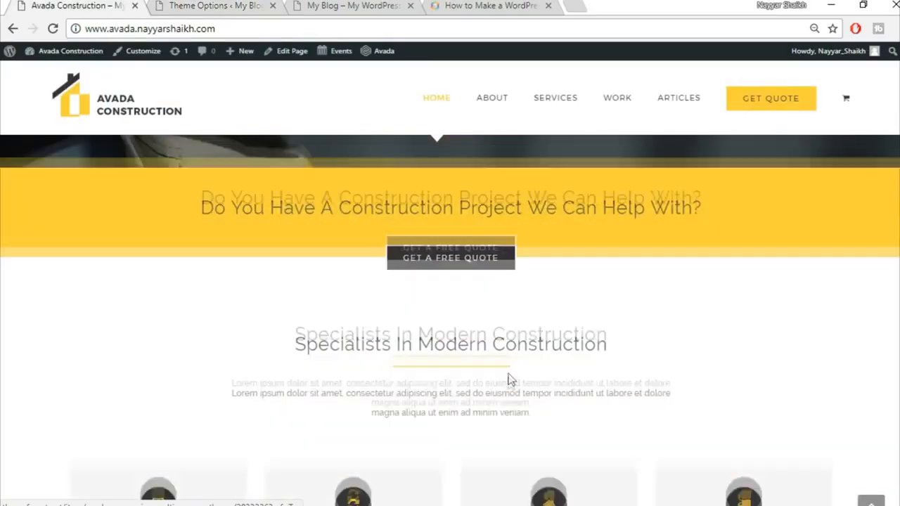
{"action": "scroll", "coordinate": [508, 384], "scroll_direction": "up", "scroll_amount": 3}
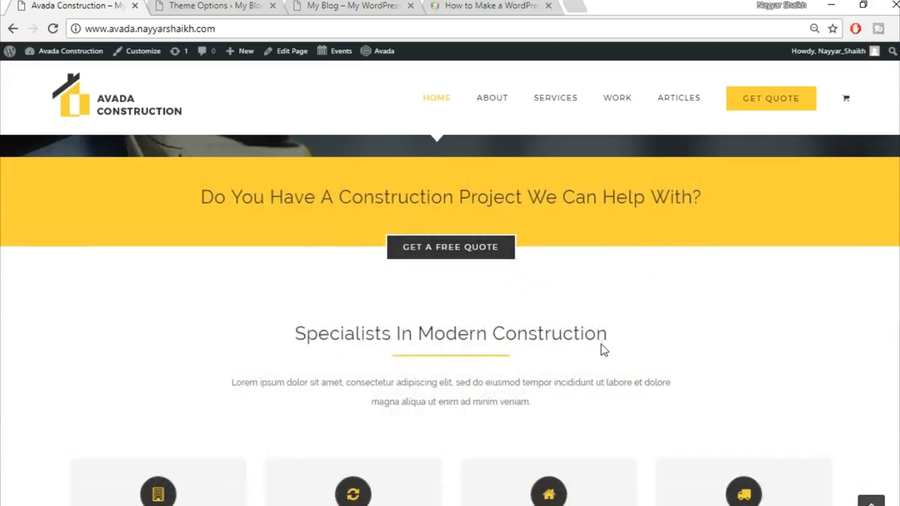
{"action": "scroll", "coordinate": [388, 267], "scroll_direction": "down", "scroll_amount": 2}
{"action": "scroll", "coordinate": [559, 292], "scroll_direction": "up", "scroll_amount": 2}
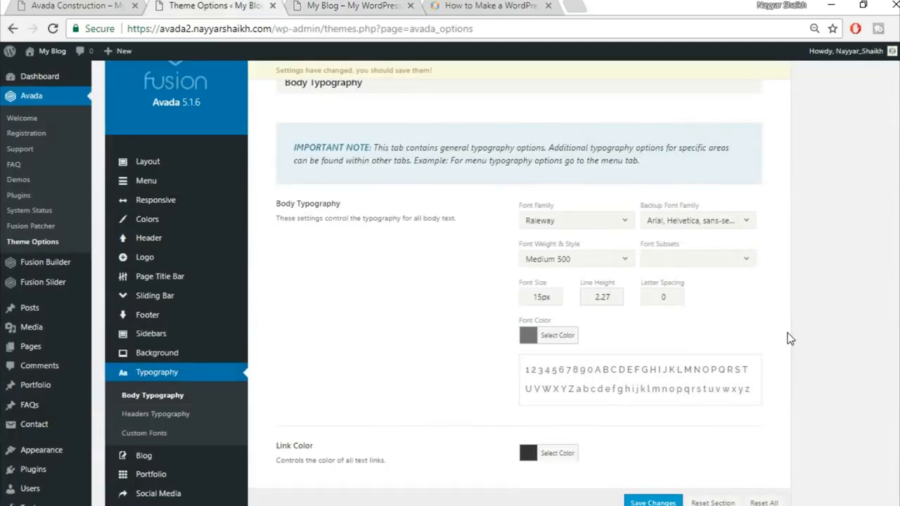
{"action": "scroll", "coordinate": [788, 339], "scroll_direction": "down", "scroll_amount": 2}
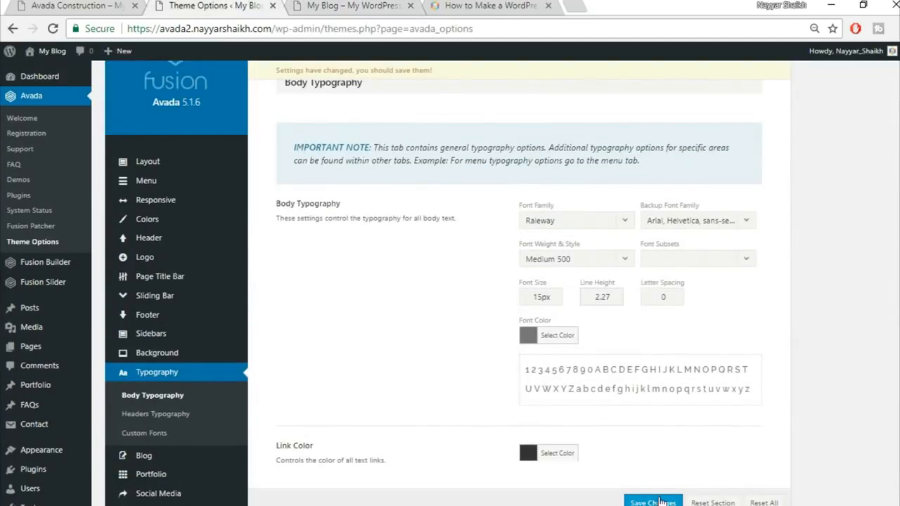
{"action": "left_click", "coordinate": [654, 502]}
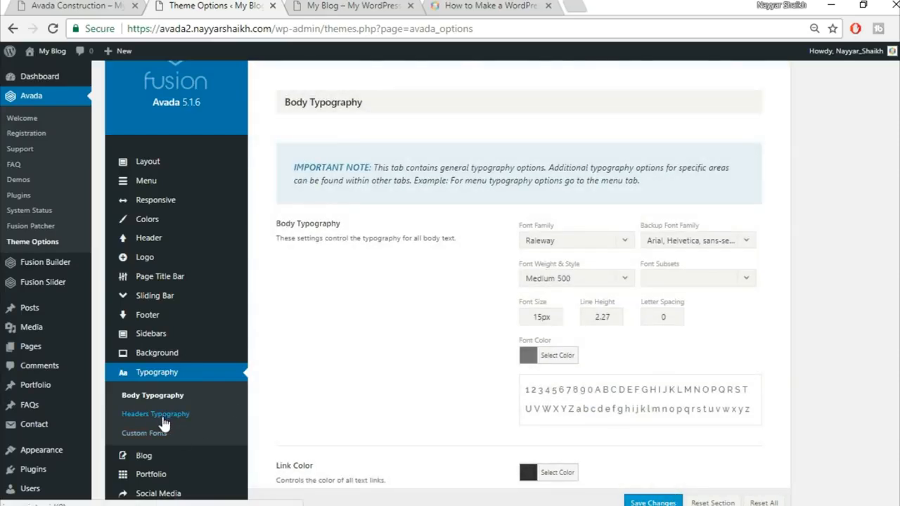
Step: Set H1 headings to Raleway with an Arial, Helvetica, sans-serif fallback
{"action": "left_click", "coordinate": [162, 418]}
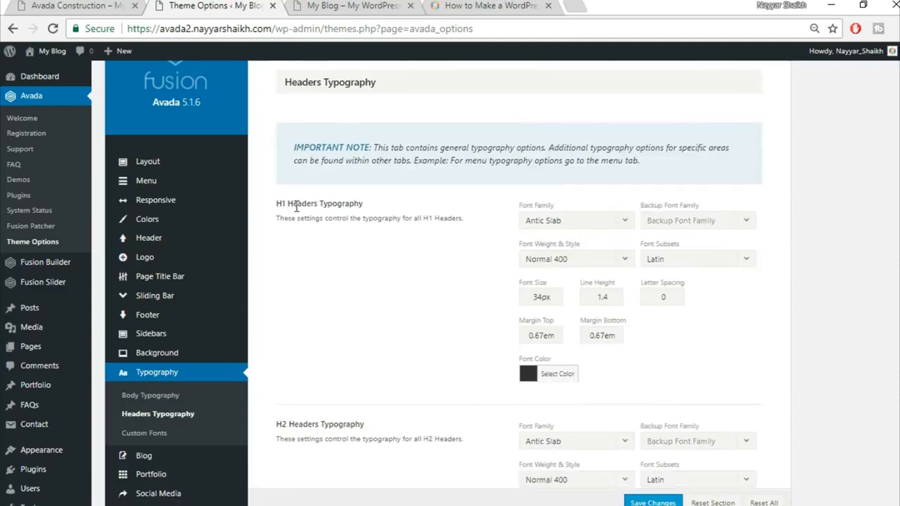
{"action": "left_click", "coordinate": [579, 221]}
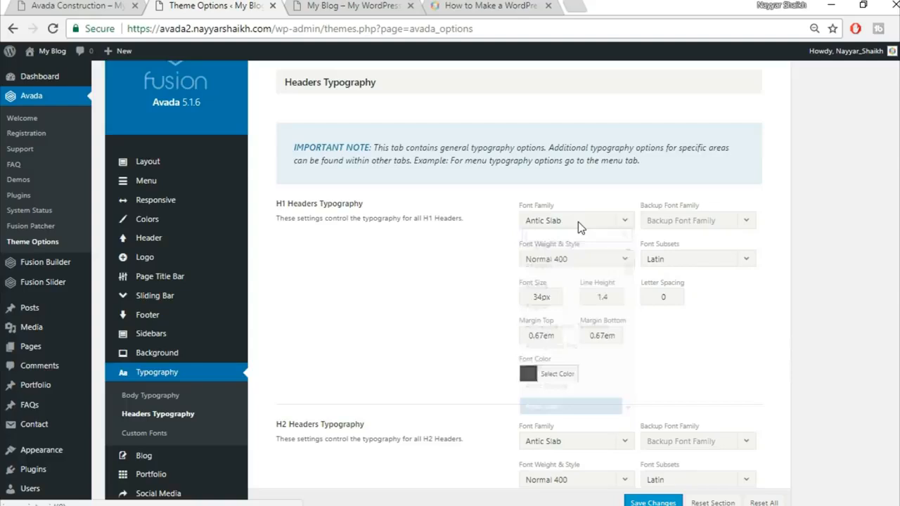
{"action": "type", "text": "rale"}
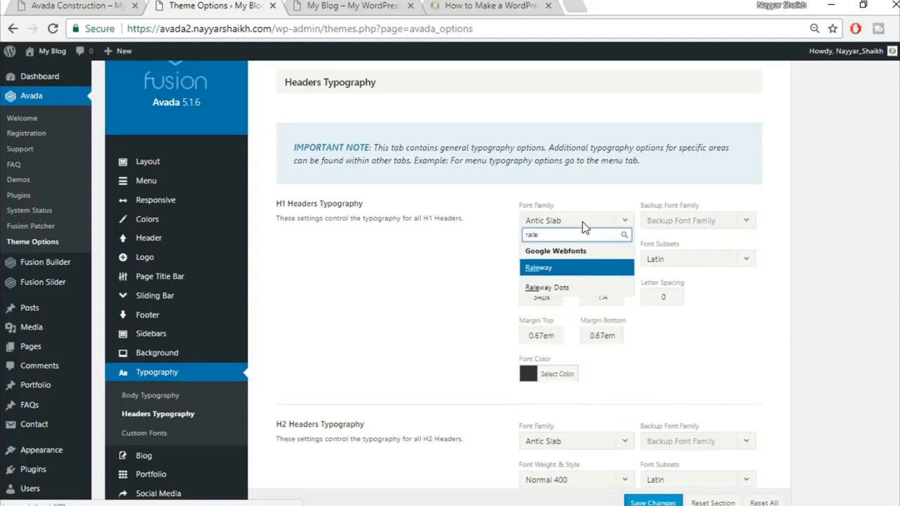
{"action": "left_click", "coordinate": [559, 267]}
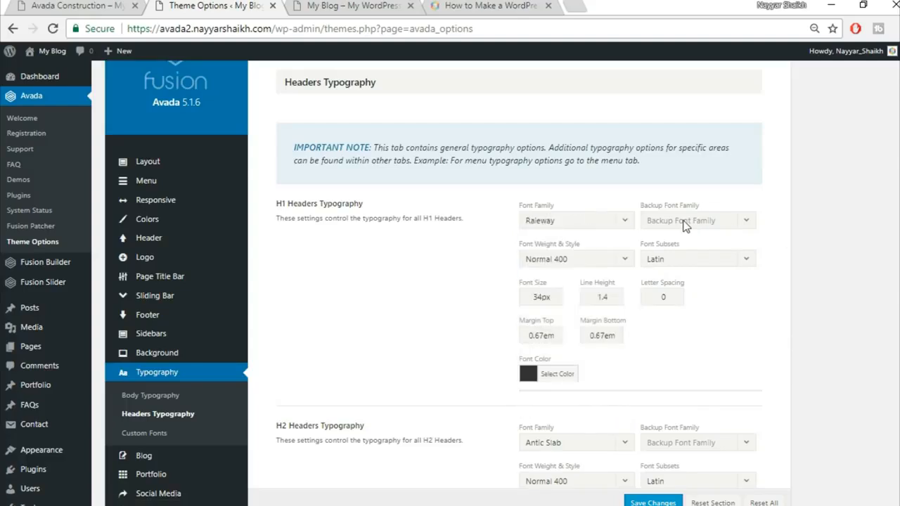
{"action": "left_click", "coordinate": [689, 223]}
{"action": "left_click", "coordinate": [691, 239]}
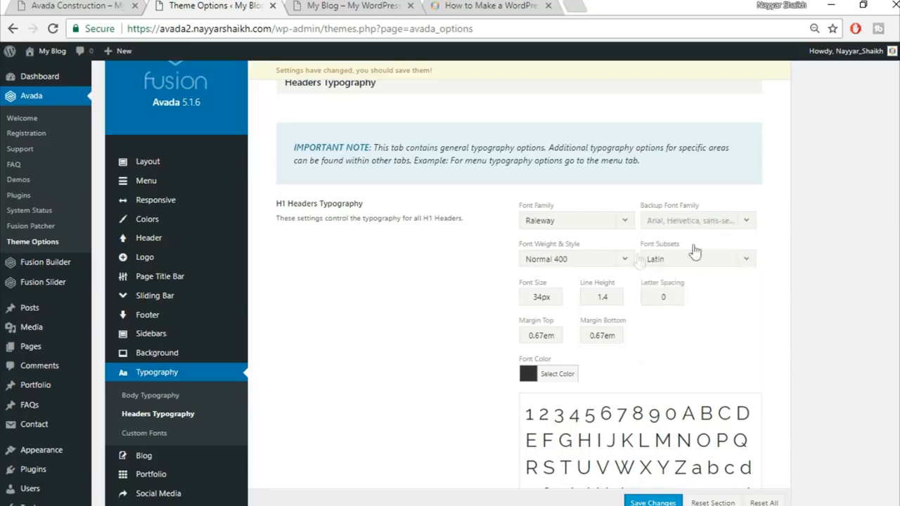
Step: Make H1 headings Extra-Bold 800 with 2px letter spacing
{"action": "left_click", "coordinate": [583, 261]}
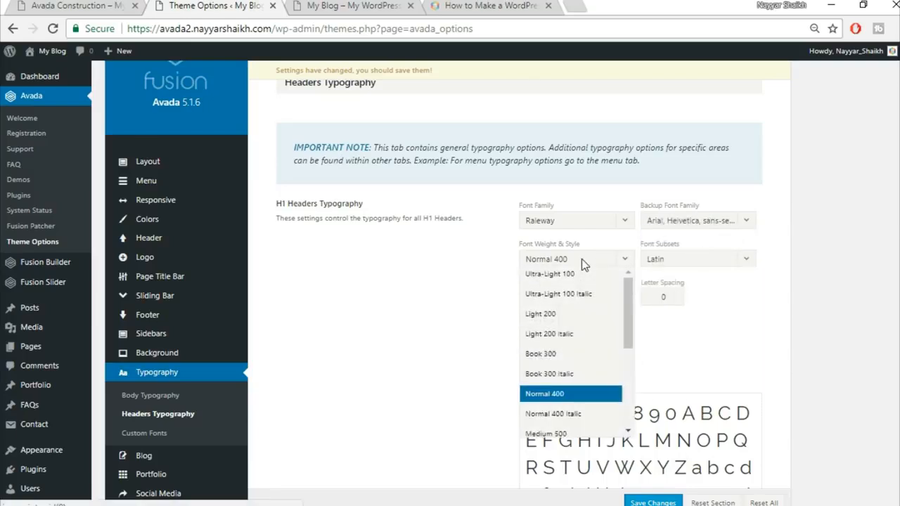
{"action": "scroll", "coordinate": [584, 318], "scroll_direction": "down", "scroll_amount": 2}
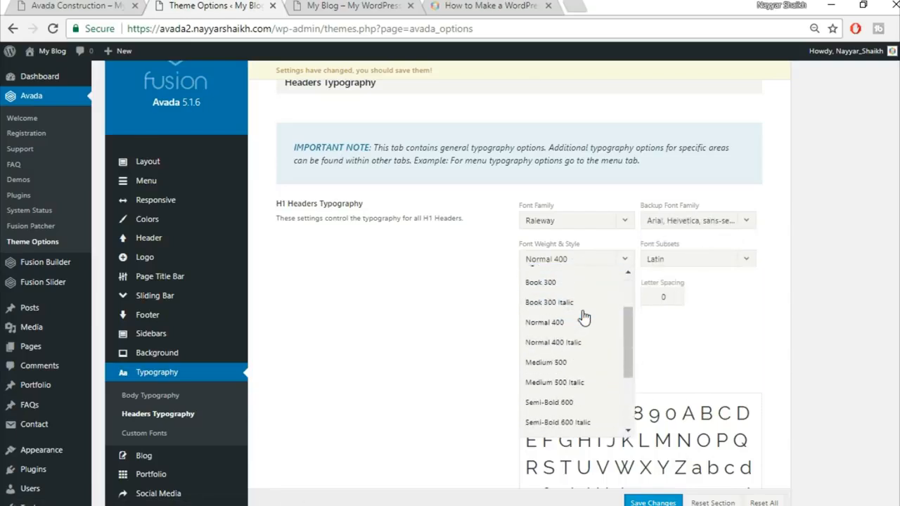
{"action": "scroll", "coordinate": [584, 345], "scroll_direction": "down", "scroll_amount": 3}
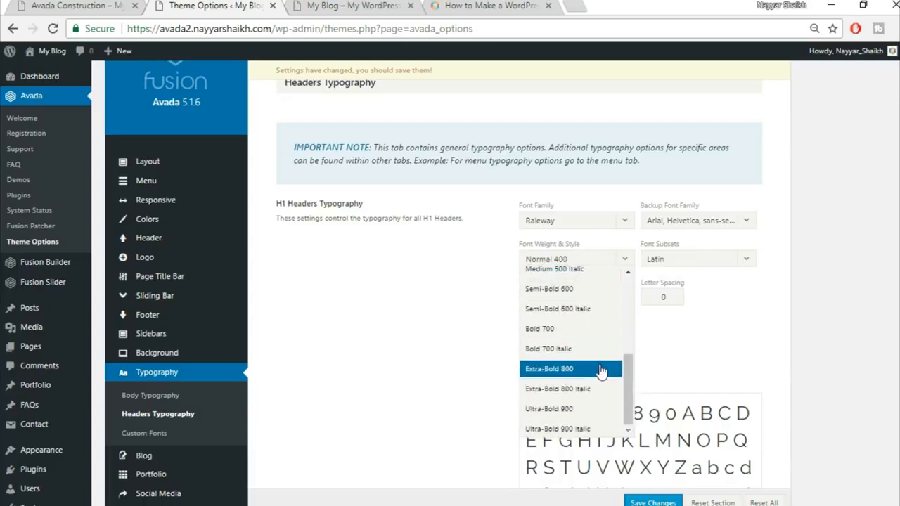
{"action": "left_click", "coordinate": [593, 377]}
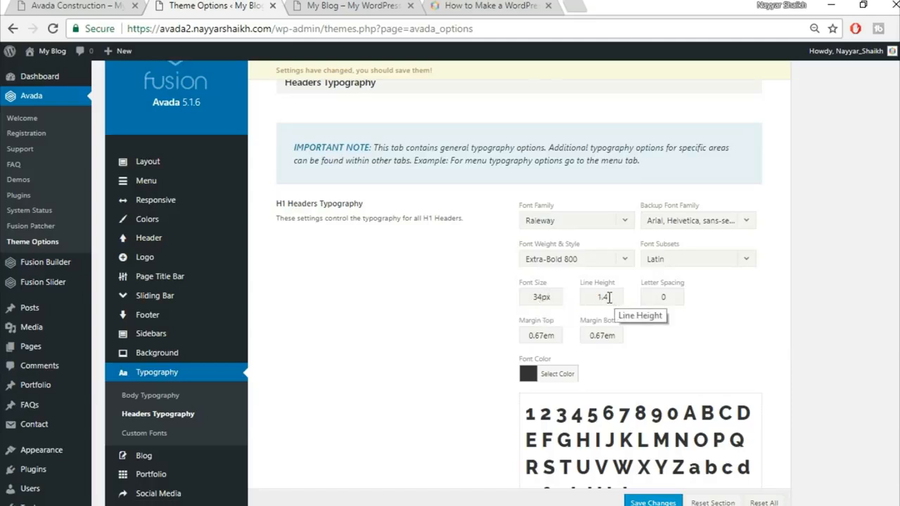
{"action": "double_click", "coordinate": [670, 298]}
{"action": "type", "text": "2px"}
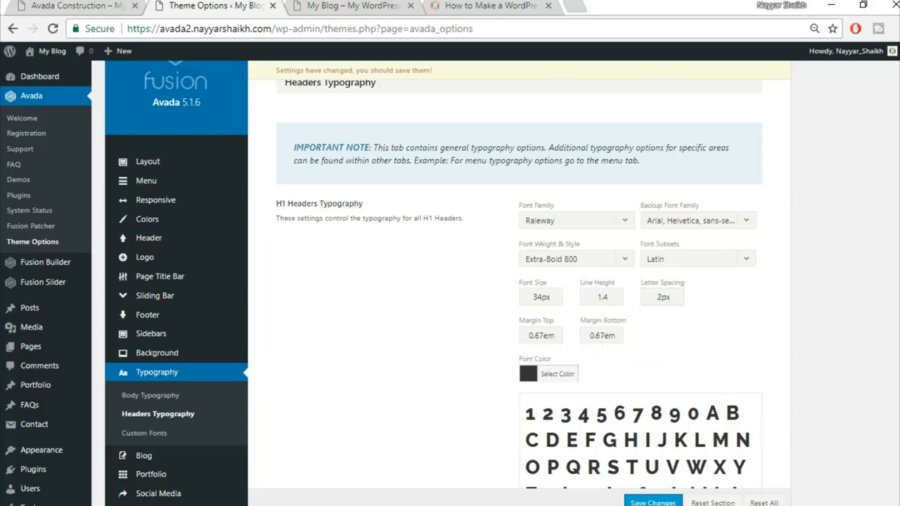
Step: Set H2 headings to Raleway with an Arial, Helvetica, sans-serif fallback
{"action": "scroll", "coordinate": [519, 281], "scroll_direction": "down", "scroll_amount": 7}
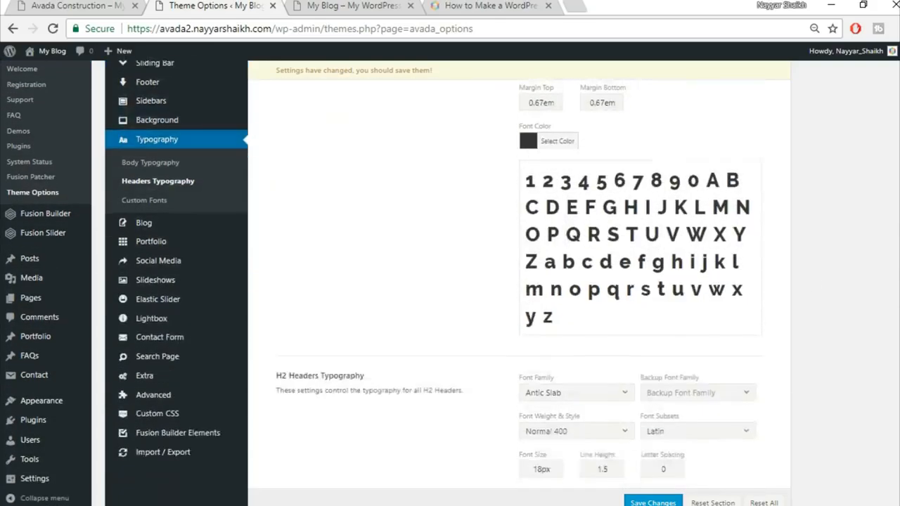
{"action": "left_click", "coordinate": [576, 124]}
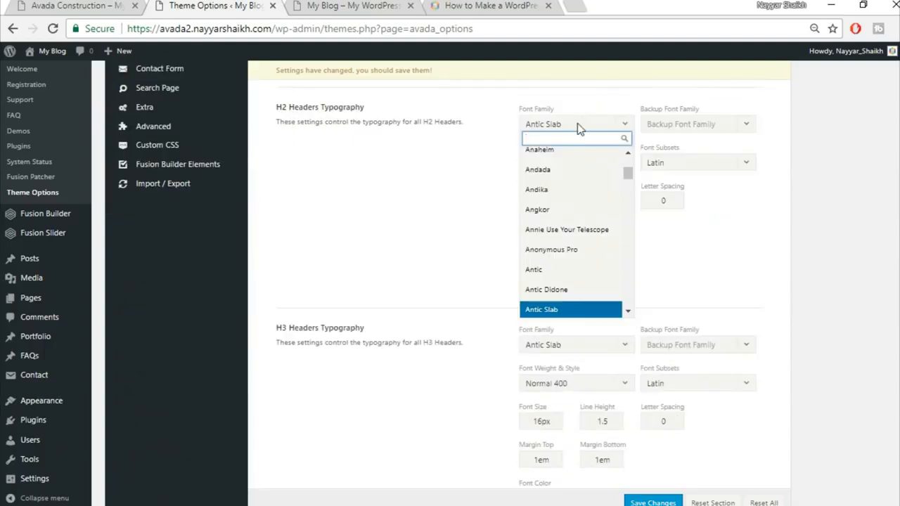
{"action": "type", "text": "rale"}
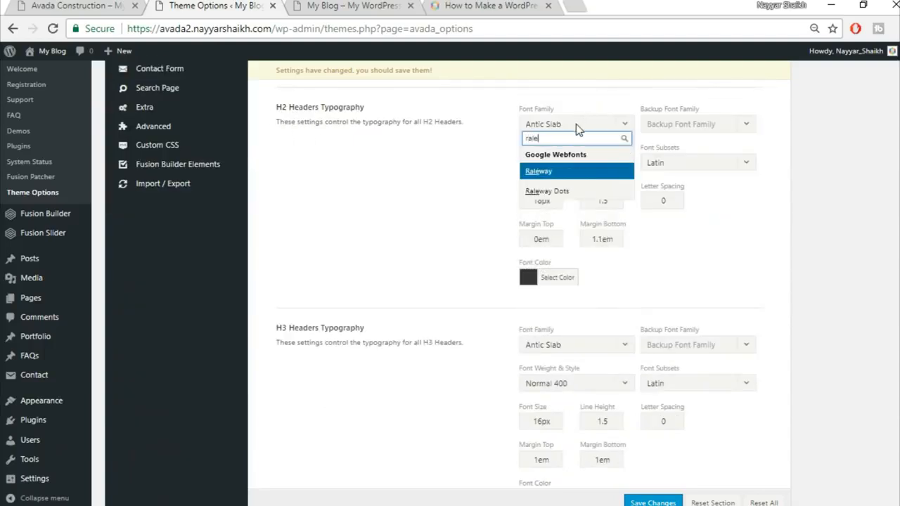
{"action": "key", "text": "Return"}
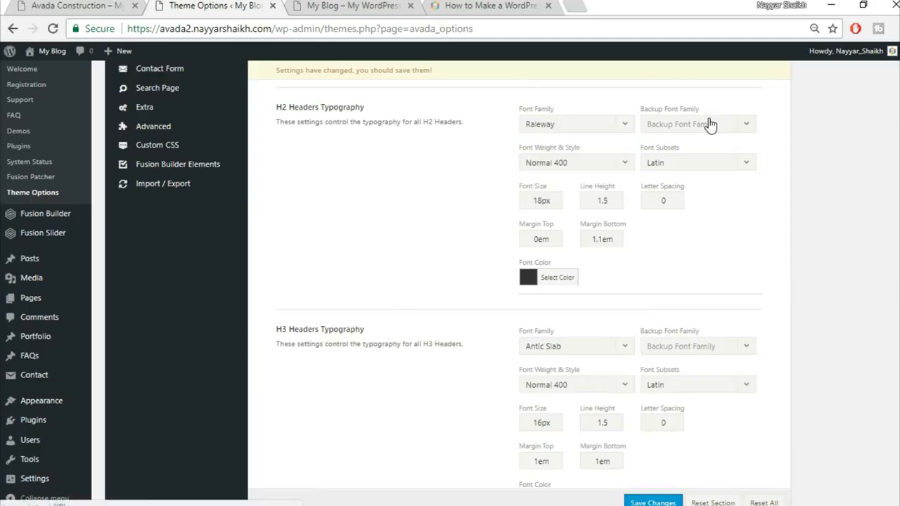
{"action": "left_click", "coordinate": [707, 125]}
{"action": "left_click", "coordinate": [689, 140]}
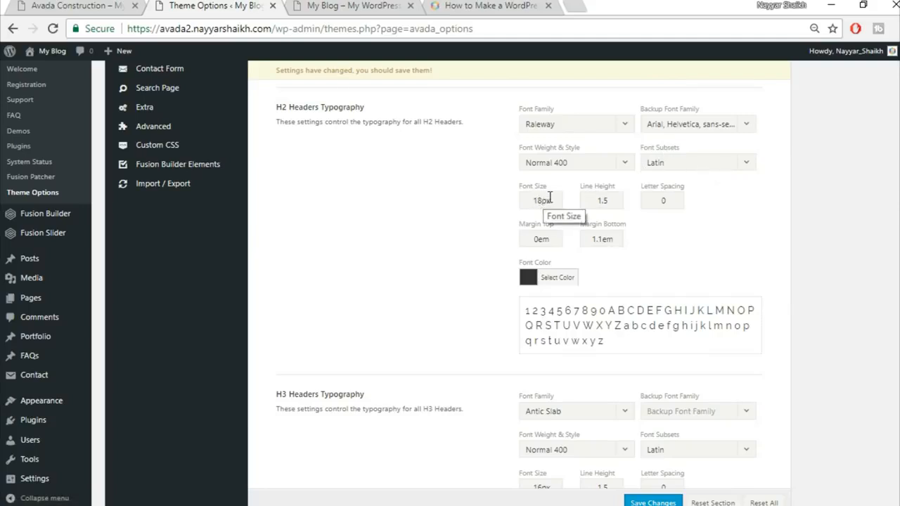
Step: Give H2 headings a 32px font size, 1.3 line height and 0.5em bottom margin
{"action": "left_click_drag", "start_coordinate": [541, 200], "coordinate": [495, 200]}
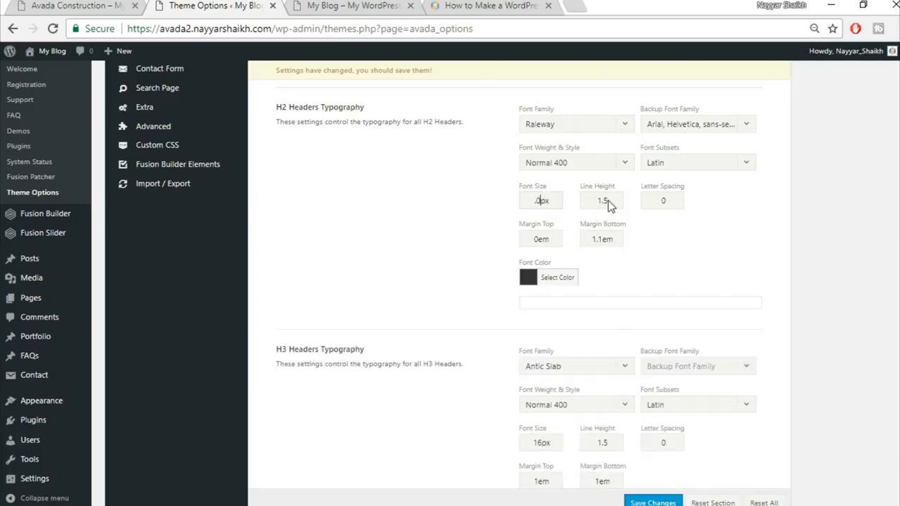
{"action": "left_click_drag", "start_coordinate": [541, 202], "coordinate": [432, 169]}
{"action": "type", "text": "32"}
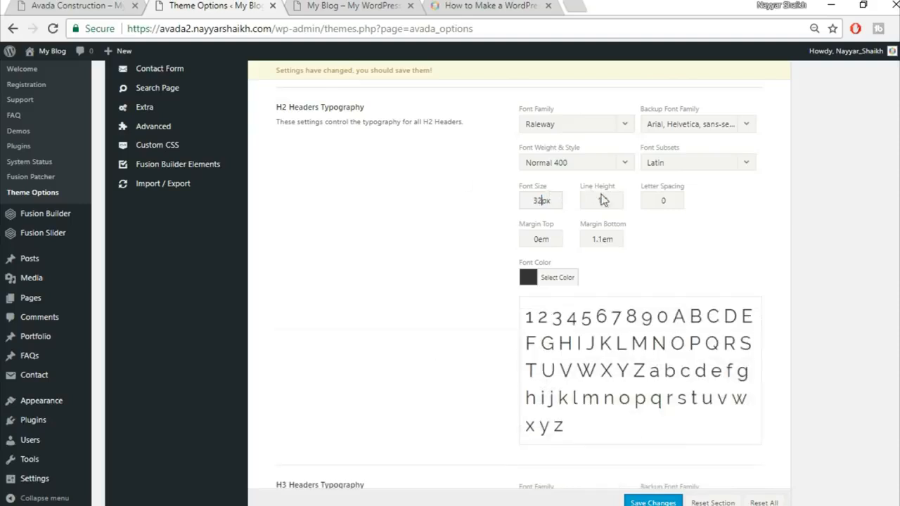
{"action": "left_click_drag", "start_coordinate": [612, 201], "coordinate": [573, 200]}
{"action": "type", "text": "1.3"}
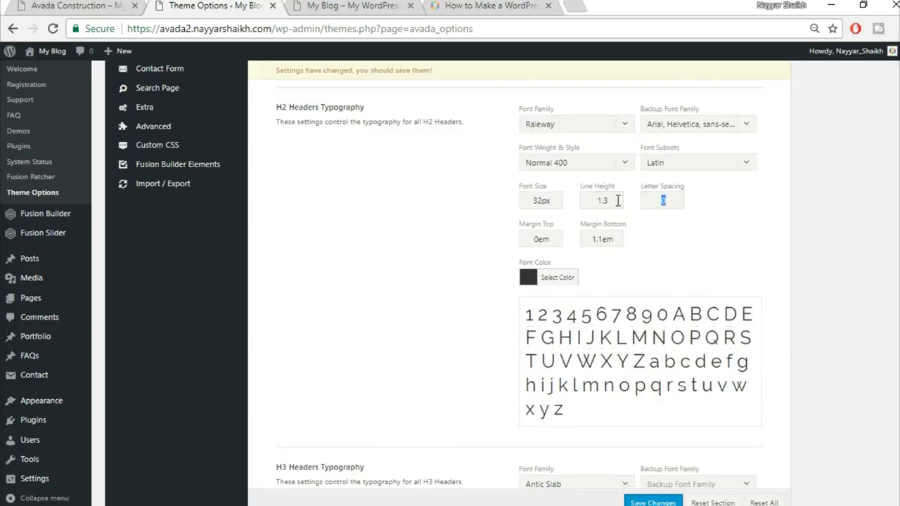
{"action": "type", "text": "1px"}
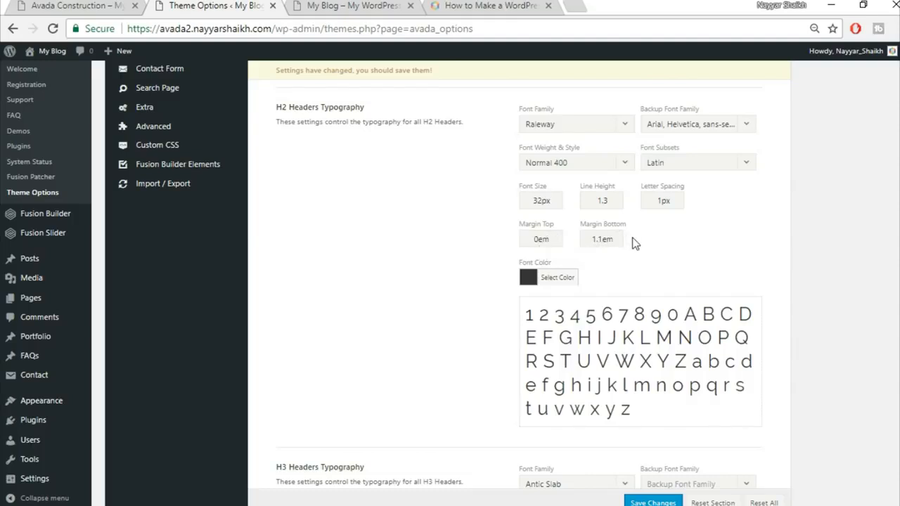
{"action": "double_click", "coordinate": [603, 239]}
{"action": "type", "text": "0em"}
{"action": "type", "text": ".5"}
Step: Set H3 headings to Raleway with an Arial, Helvetica, sans-serif fallback
{"action": "scroll", "coordinate": [702, 250], "scroll_direction": "down", "scroll_amount": 4}
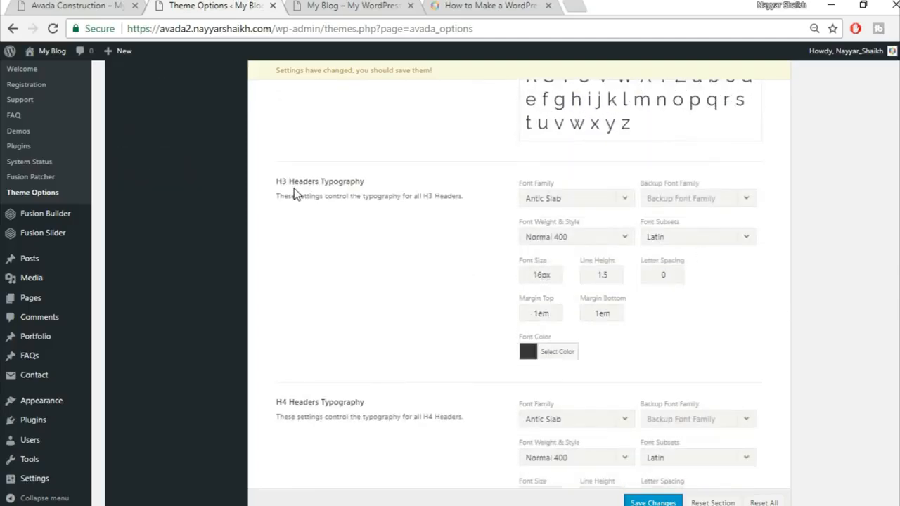
{"action": "scroll", "coordinate": [492, 204], "scroll_direction": "down", "scroll_amount": 1}
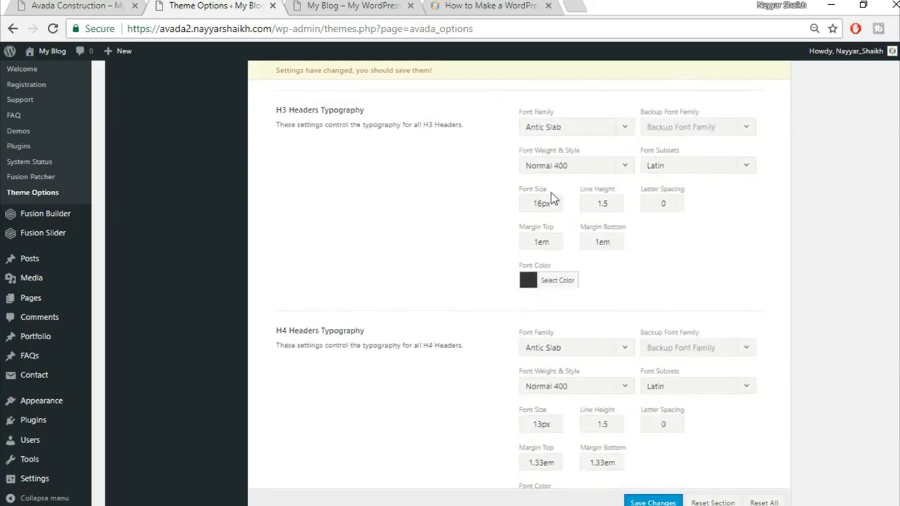
{"action": "left_click", "coordinate": [572, 128]}
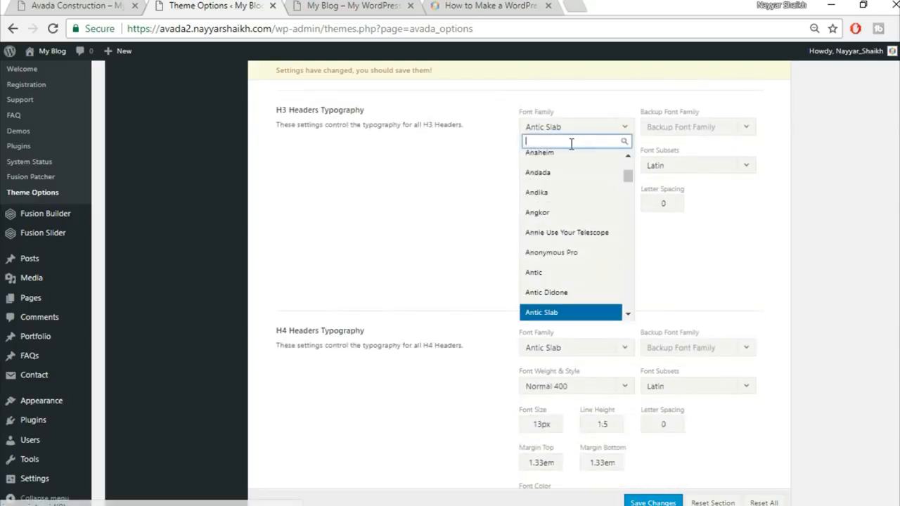
{"action": "type", "text": "rale"}
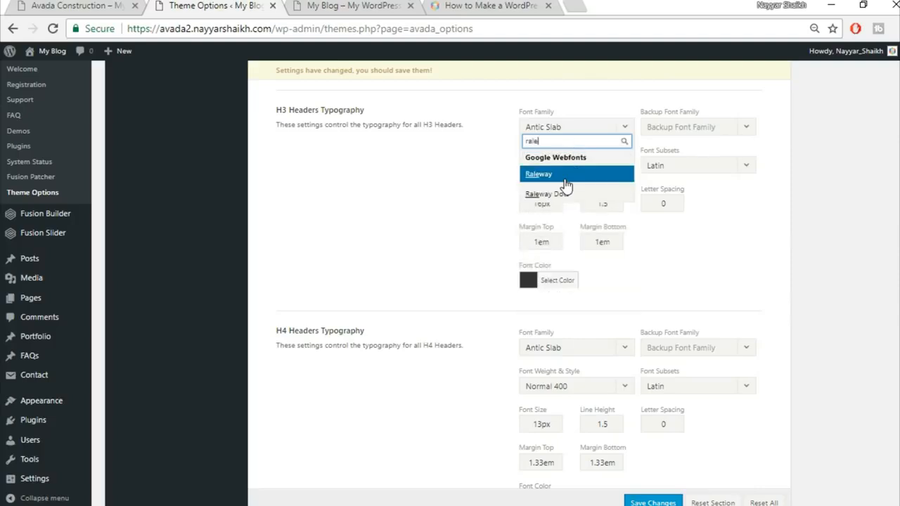
{"action": "key", "text": "Return"}
{"action": "left_click", "coordinate": [718, 131]}
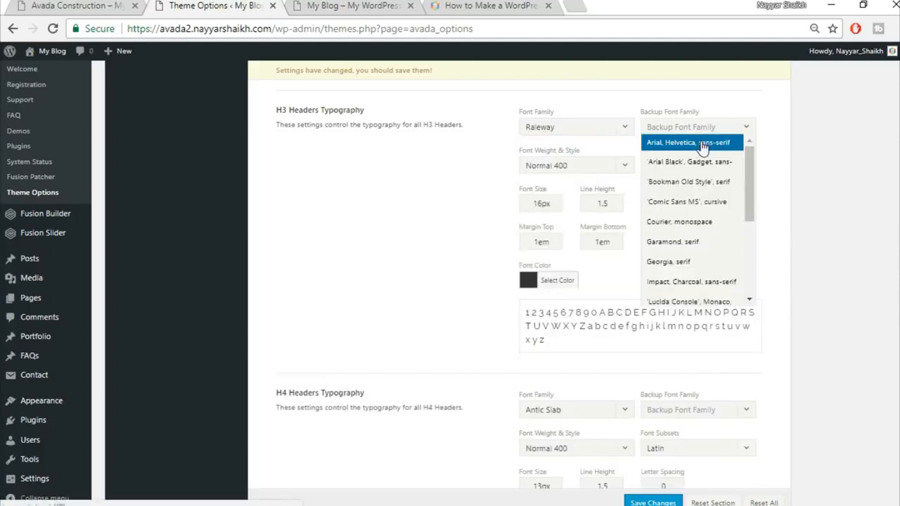
{"action": "left_click", "coordinate": [696, 143]}
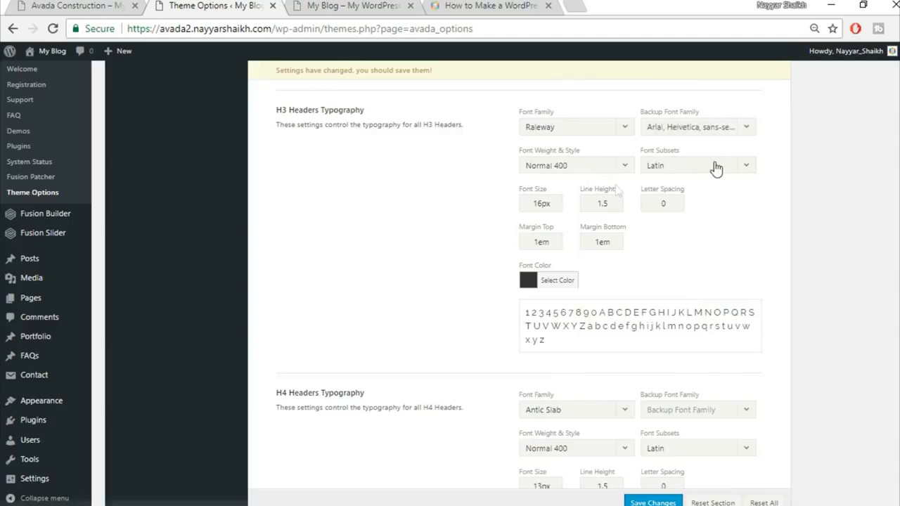
Step: Give H3 headings a 20px font size and 1px letter spacing
{"action": "left_click_drag", "start_coordinate": [541, 203], "coordinate": [502, 206]}
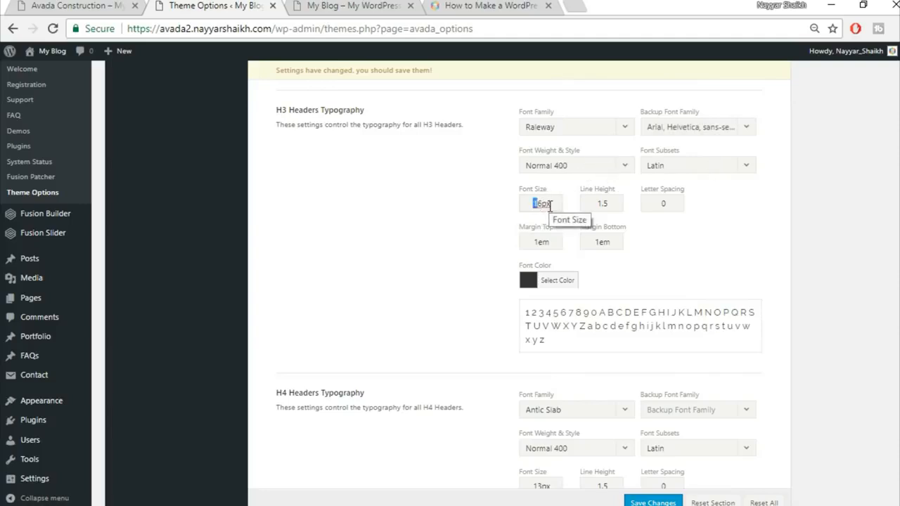
{"action": "key", "text": "BackSpace"}
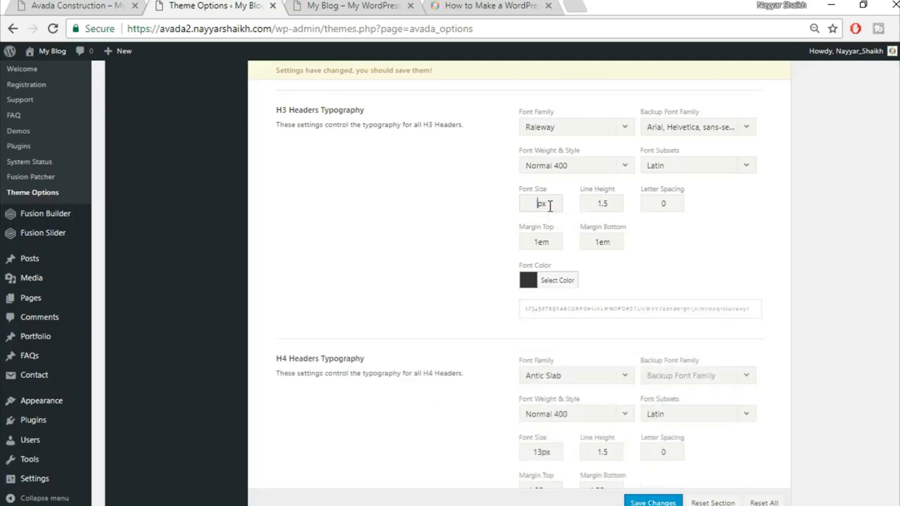
{"action": "type", "text": "20"}
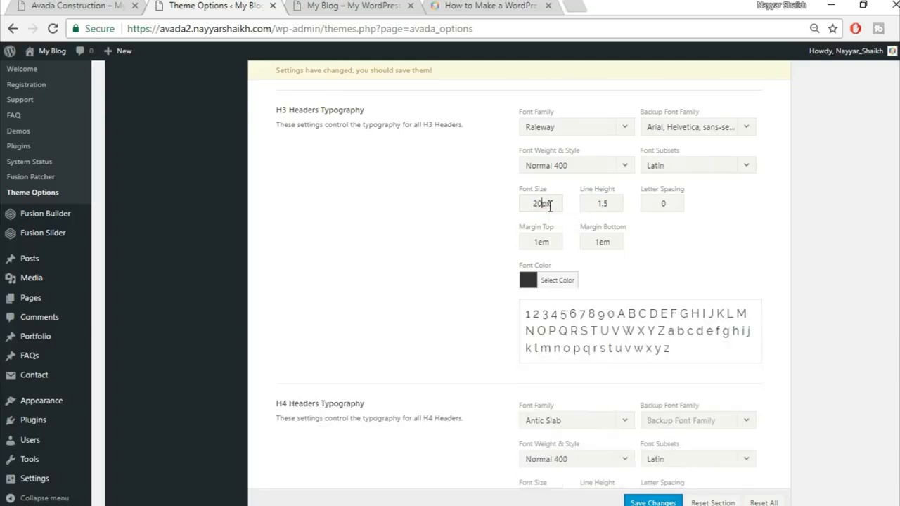
{"action": "double_click", "coordinate": [672, 201]}
{"action": "type", "text": "1px"}
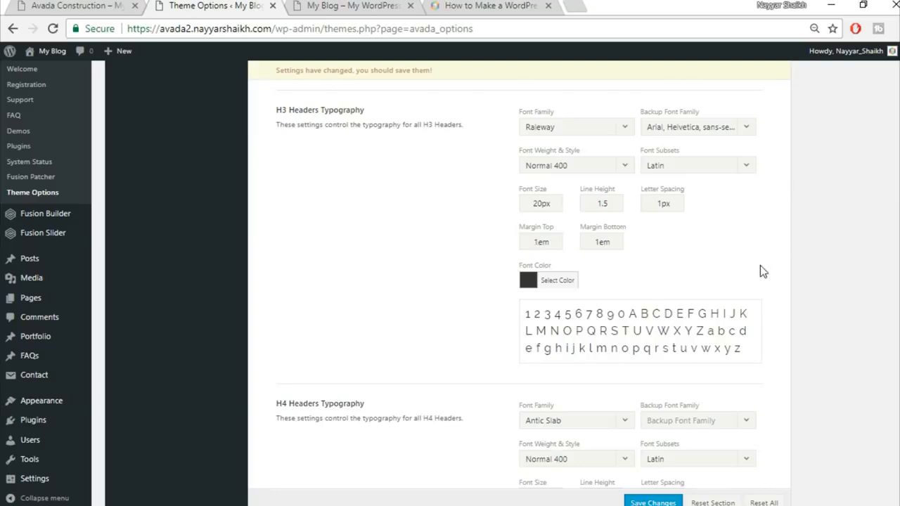
{"action": "scroll", "coordinate": [762, 270], "scroll_direction": "down", "scroll_amount": 1}
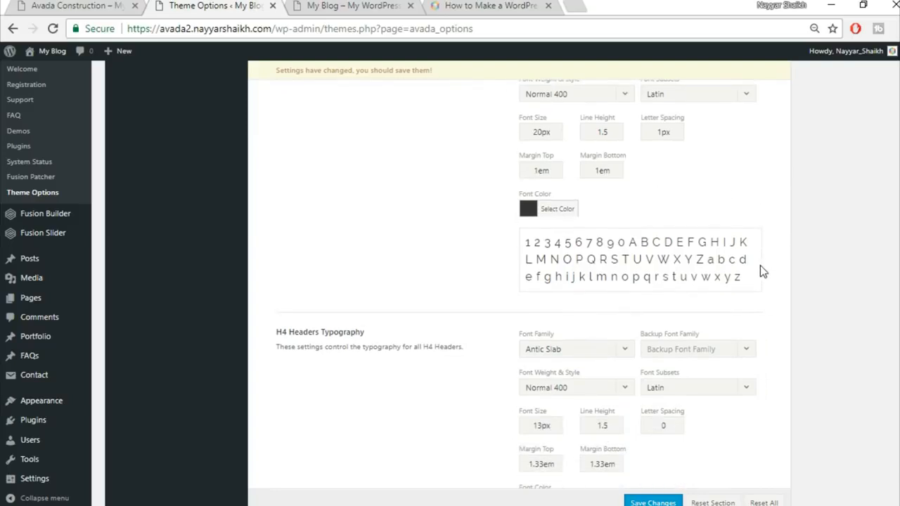
Step: Set H4 headers to Raleway with an Arial, Helvetica backup at 18px
{"action": "scroll", "coordinate": [760, 265], "scroll_direction": "down", "scroll_amount": 2}
{"action": "left_click", "coordinate": [584, 204]}
{"action": "type", "text": "rale"}
{"action": "left_click", "coordinate": [579, 253]}
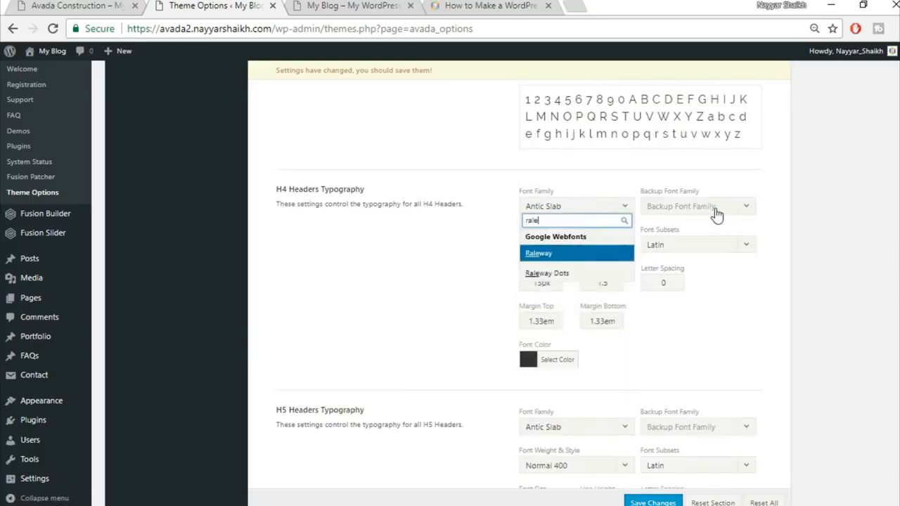
{"action": "left_click", "coordinate": [684, 206]}
{"action": "left_click", "coordinate": [688, 226]}
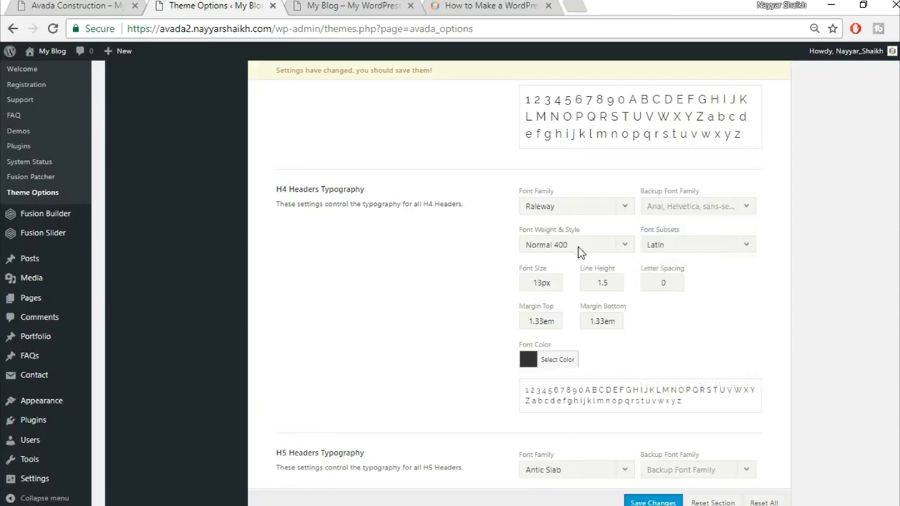
{"action": "left_click_drag", "start_coordinate": [548, 285], "coordinate": [484, 280]}
{"action": "type", "text": "18"}
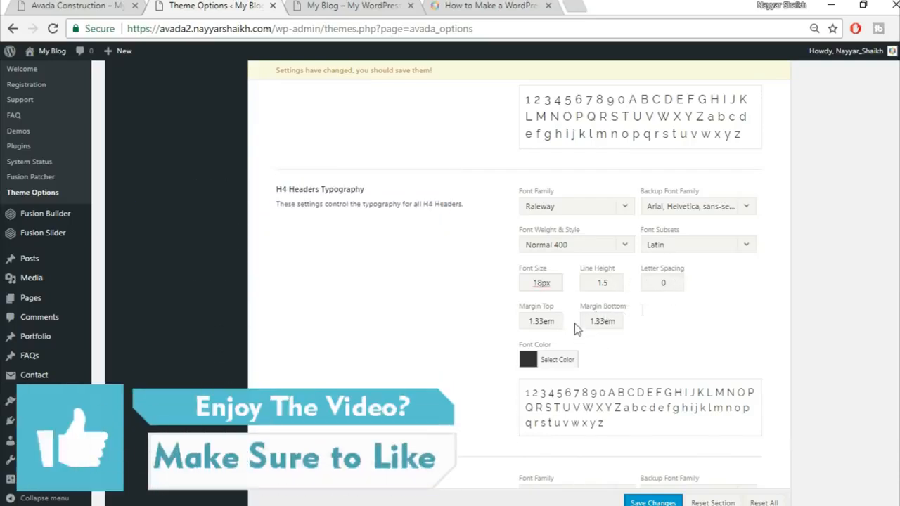
Step: Set H5 headers to Raleway with an Arial backup, 16px size and 1.4 line height
{"action": "scroll", "coordinate": [661, 306], "scroll_direction": "down", "scroll_amount": 4}
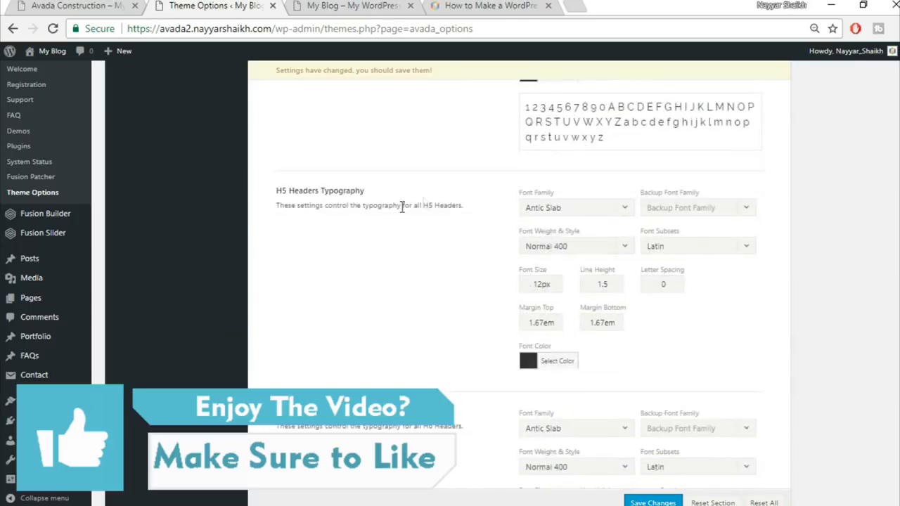
{"action": "left_click", "coordinate": [561, 209]}
{"action": "type", "text": "rale"}
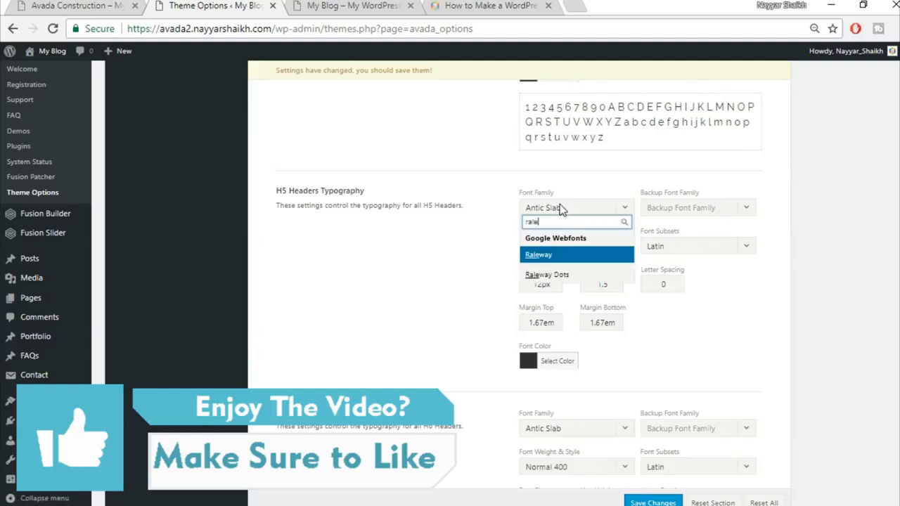
{"action": "key", "text": "Return"}
{"action": "left_click", "coordinate": [724, 211]}
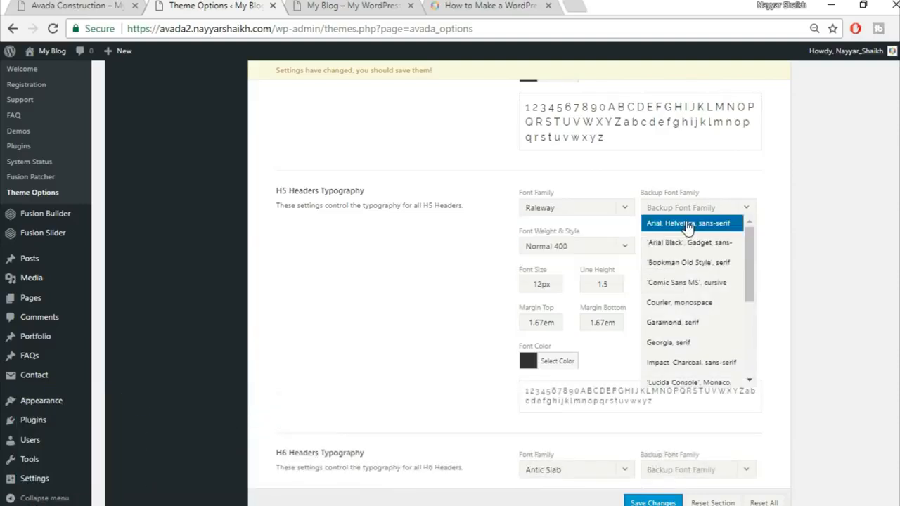
{"action": "left_click", "coordinate": [545, 284]}
{"action": "left_click_drag", "start_coordinate": [542, 284], "coordinate": [497, 290]}
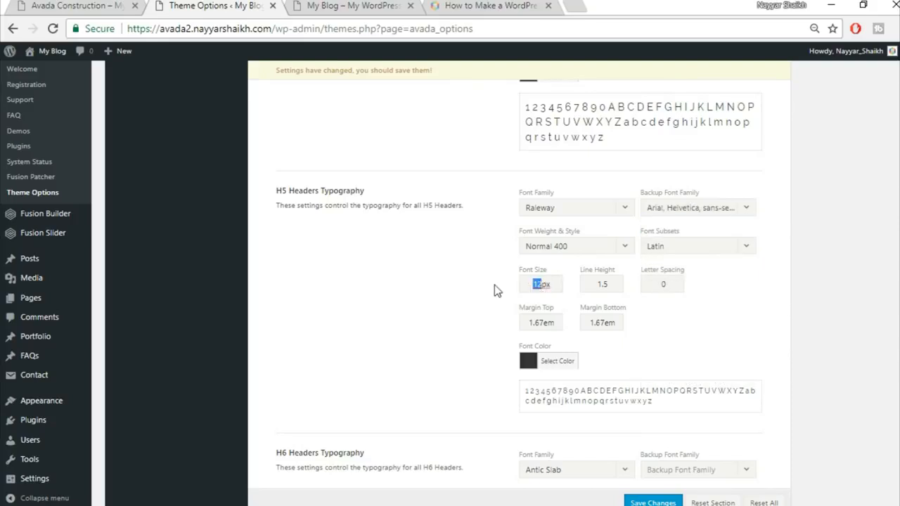
{"action": "type", "text": "16"}
{"action": "left_click", "coordinate": [611, 285]}
{"action": "key", "text": "BackSpace"}
{"action": "key", "text": "BackSpace"}
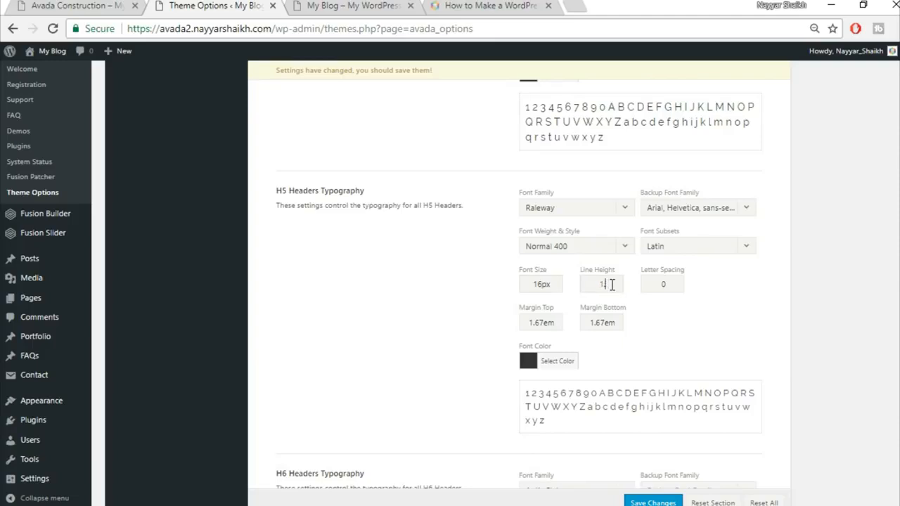
{"action": "type", "text": ".4"}
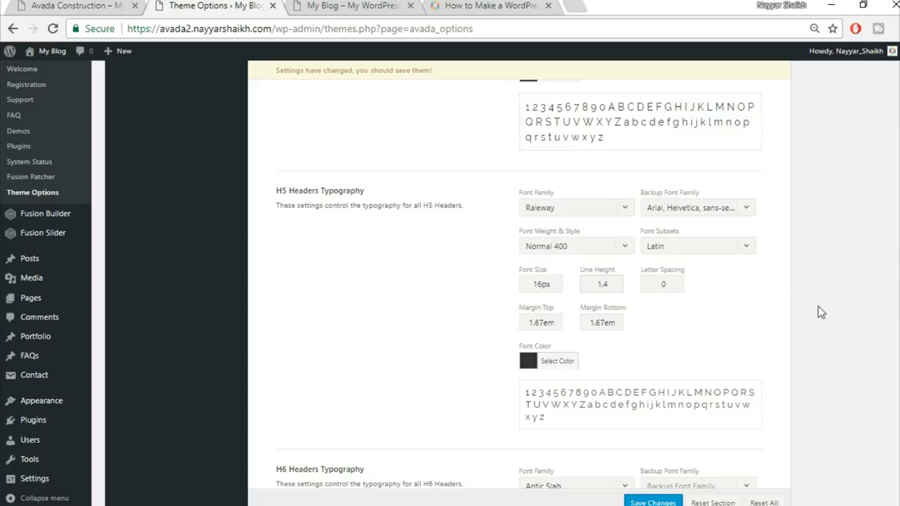
{"action": "scroll", "coordinate": [821, 313], "scroll_direction": "down", "scroll_amount": 4}
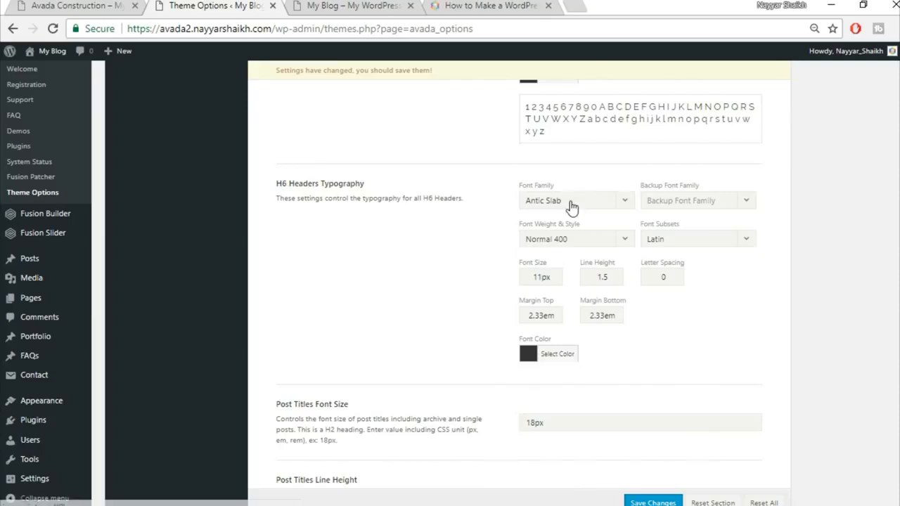
Step: Give H6 headers Raleway with an Arial, Helvetica backup at 12px
{"action": "left_click", "coordinate": [572, 203]}
{"action": "type", "text": "rale"}
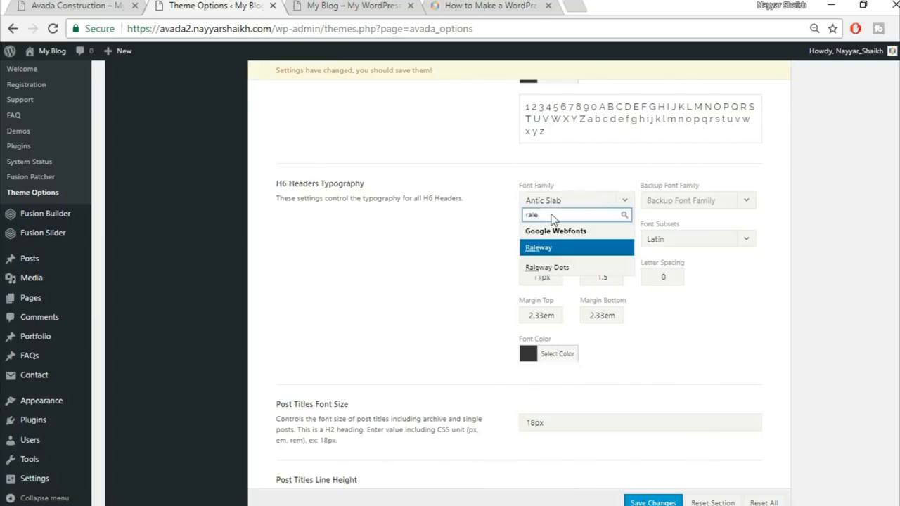
{"action": "left_click", "coordinate": [546, 248]}
{"action": "left_click", "coordinate": [705, 204]}
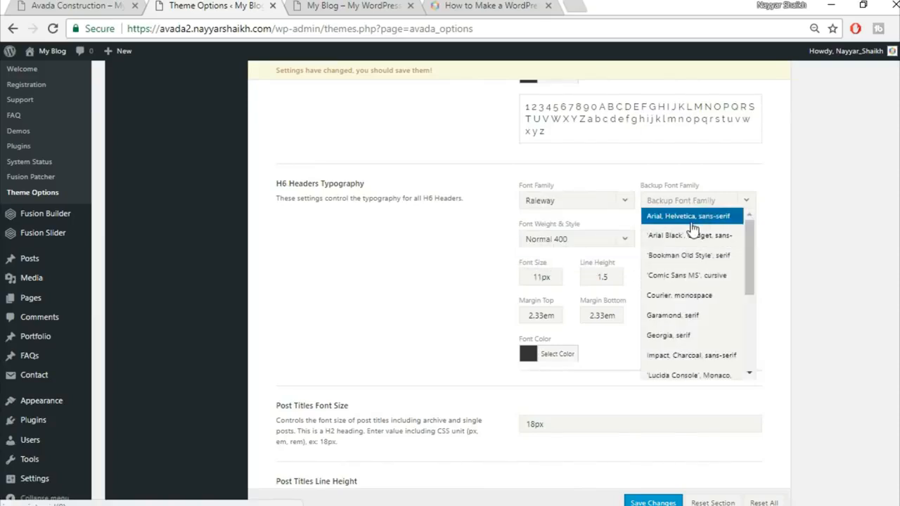
{"action": "left_click", "coordinate": [690, 217]}
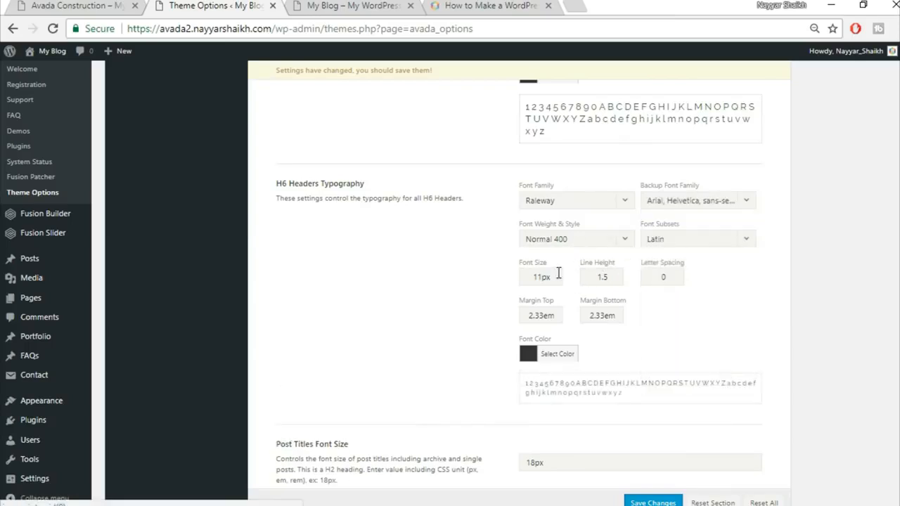
{"action": "left_click_drag", "start_coordinate": [543, 277], "coordinate": [461, 285]}
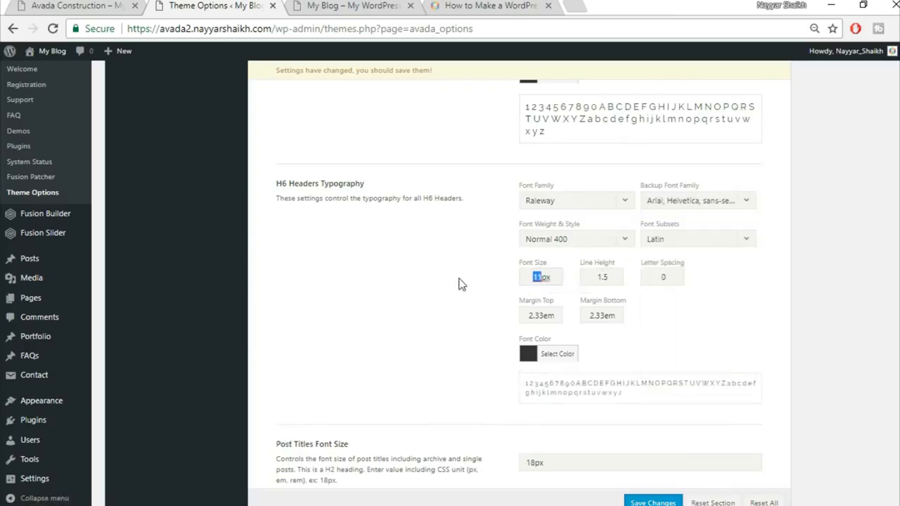
{"action": "type", "text": "12"}
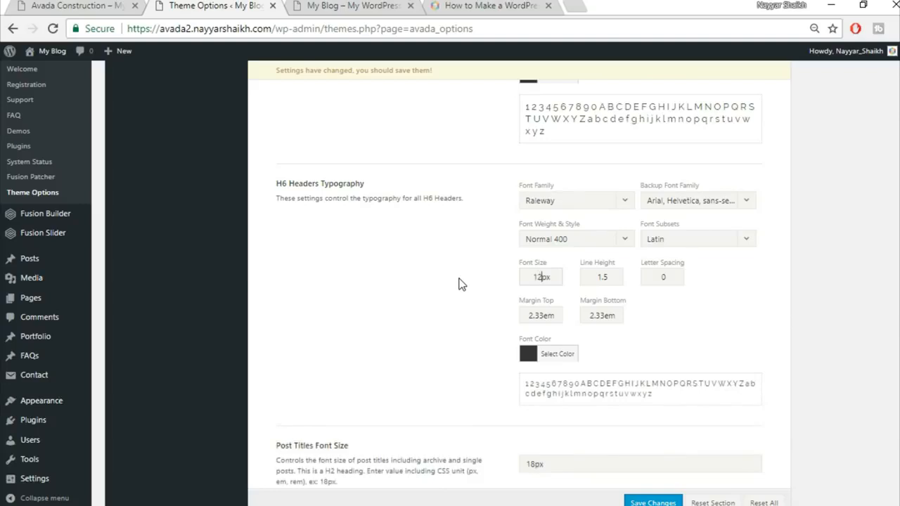
Step: Set H6 line height to 1.2 and letter spacing to 1px, and shrink its margins
{"action": "left_click_drag", "start_coordinate": [610, 277], "coordinate": [605, 279]}
{"action": "type", "text": "2"}
{"action": "double_click", "coordinate": [662, 278]}
{"action": "type", "text": "1"}
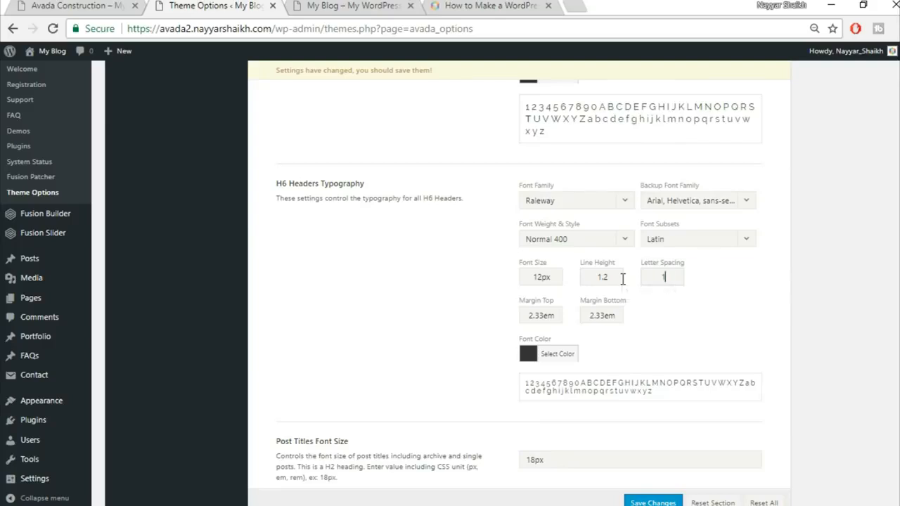
{"action": "type", "text": "px"}
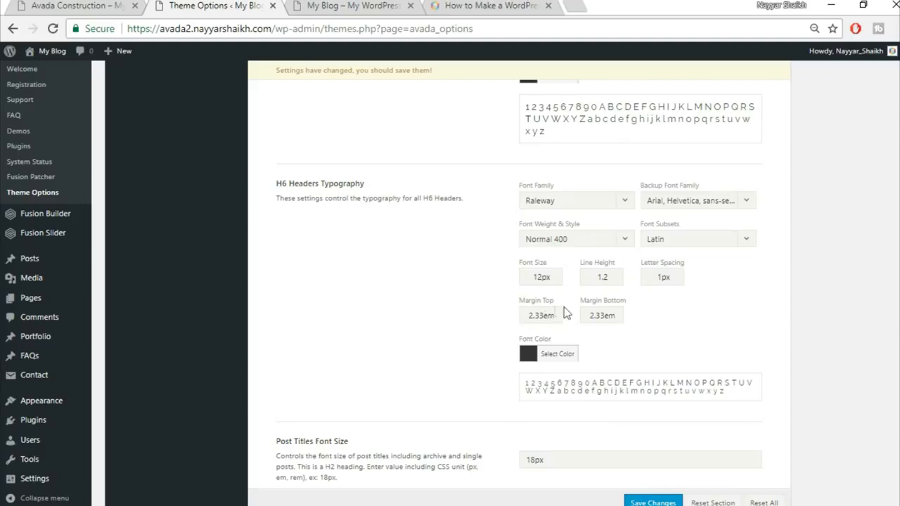
{"action": "left_click_drag", "start_coordinate": [542, 315], "coordinate": [527, 315]}
{"action": "type", "text": "0.4"}
{"action": "left_click_drag", "start_coordinate": [604, 316], "coordinate": [563, 317]}
{"action": "type", "text": "0"}
Step: Compare with the live Avada Construction homepage, then finish the H6 bottom margin edit
{"action": "left_click", "coordinate": [140, 4]}
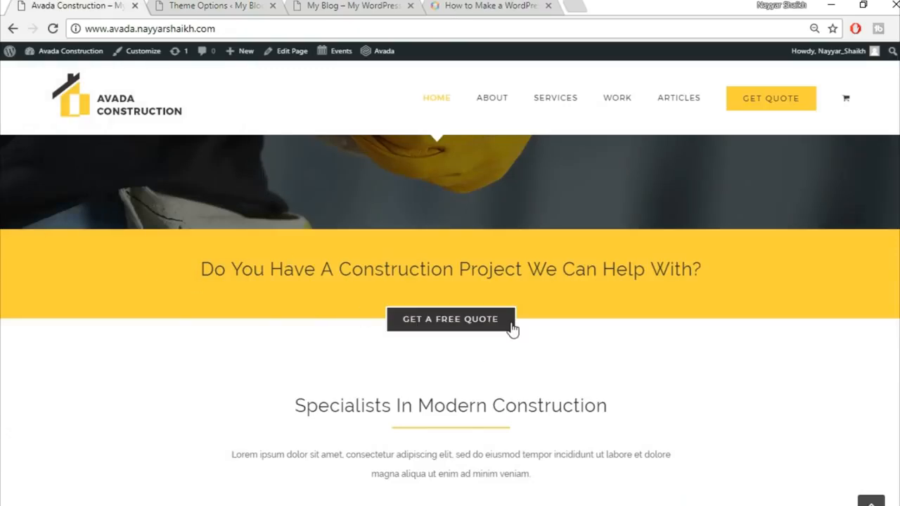
{"action": "scroll", "coordinate": [512, 329], "scroll_direction": "up", "scroll_amount": 4}
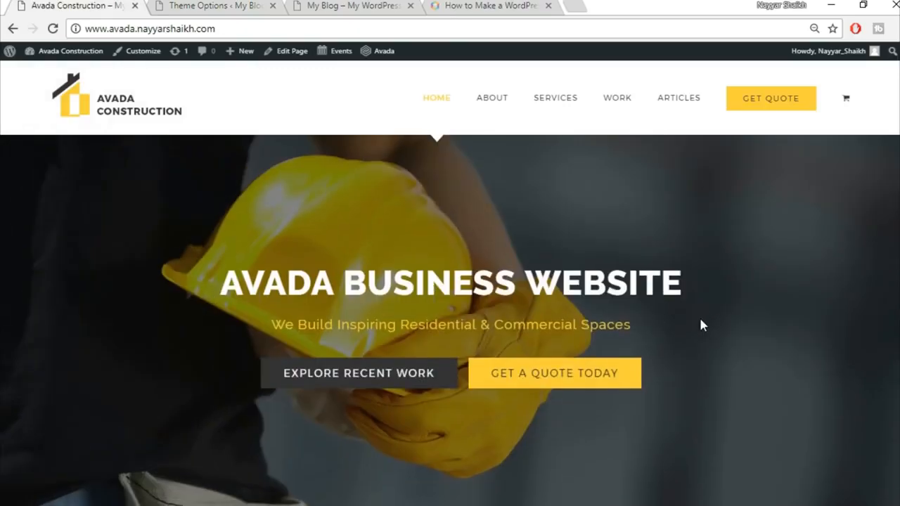
{"action": "scroll", "coordinate": [702, 326], "scroll_direction": "down", "scroll_amount": 12}
{"action": "scroll", "coordinate": [701, 327], "scroll_direction": "up", "scroll_amount": 3}
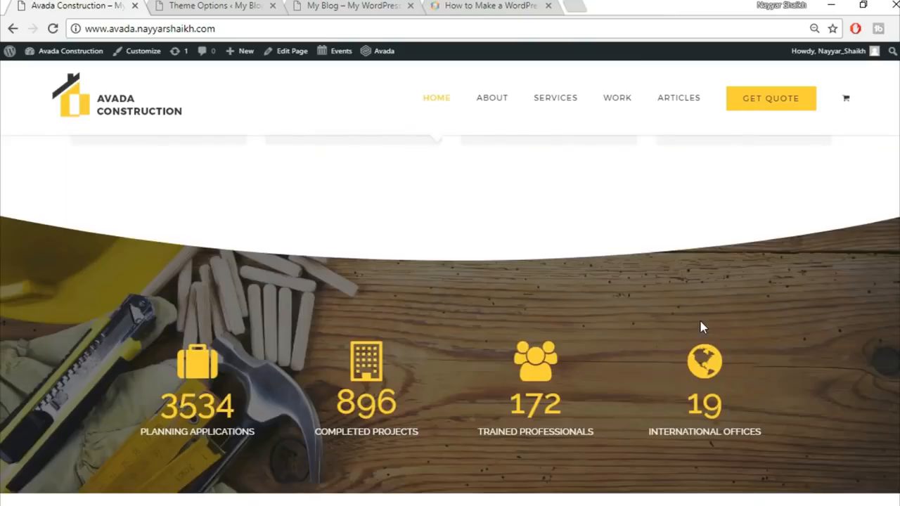
{"action": "scroll", "coordinate": [700, 326], "scroll_direction": "up", "scroll_amount": 5}
{"action": "left_click", "coordinate": [339, 5]}
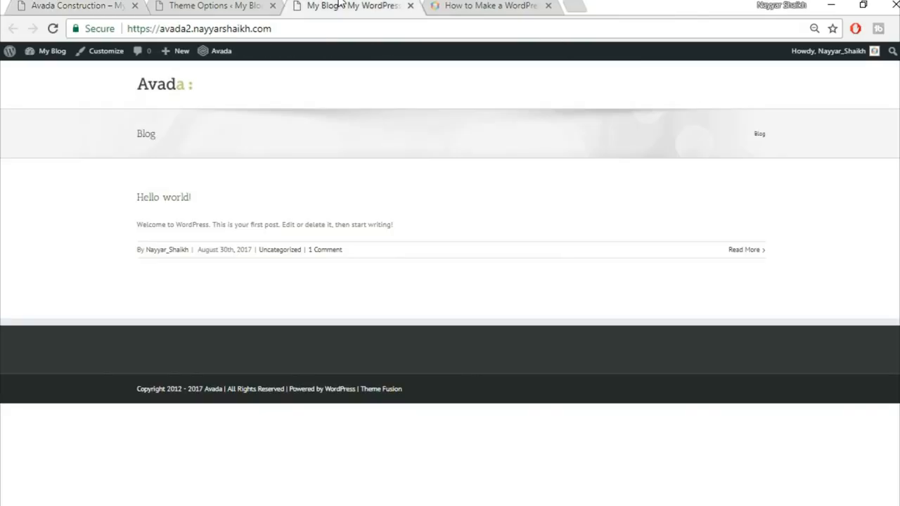
{"action": "left_click", "coordinate": [207, 6]}
{"action": "scroll", "coordinate": [862, 329], "scroll_direction": "down", "scroll_amount": 3}
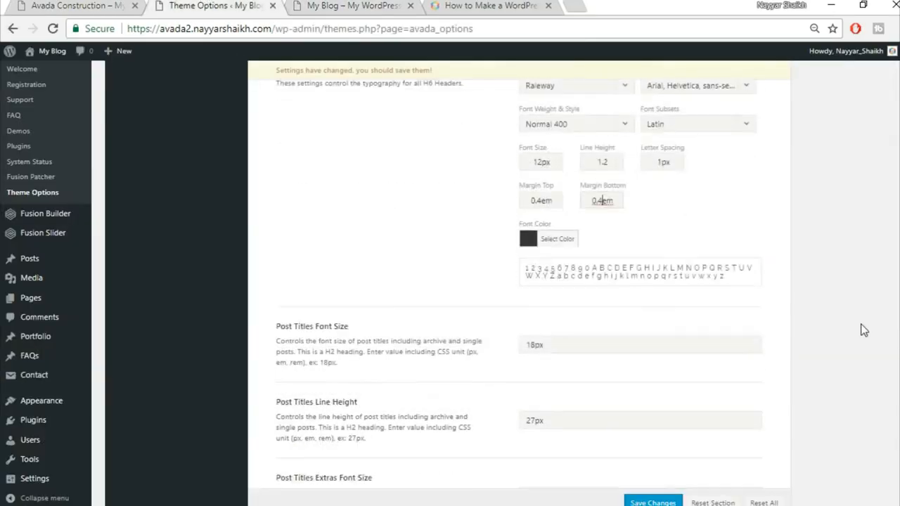
{"action": "left_click", "coordinate": [407, 188]}
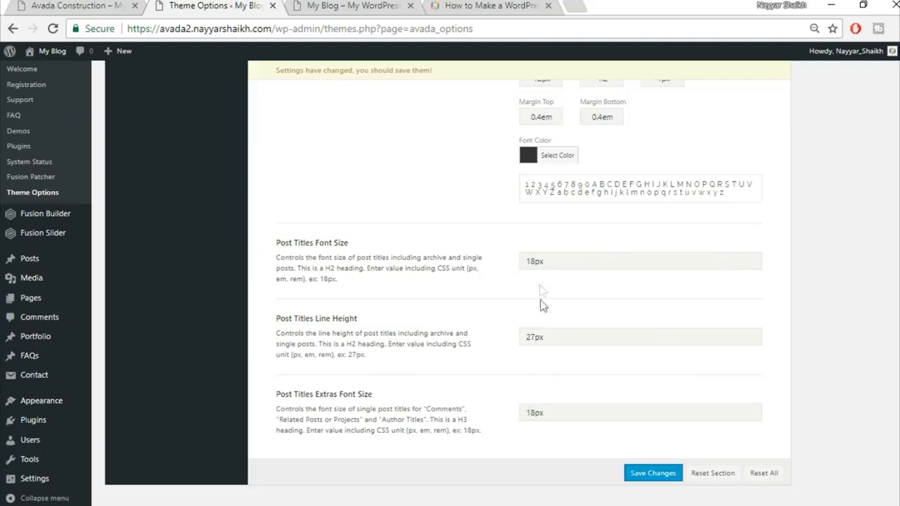
Step: Set post titles to 24px with 36px line height and extras to 30px, then save
{"action": "left_click_drag", "start_coordinate": [536, 262], "coordinate": [484, 258]}
{"action": "type", "text": "24"}
{"action": "left_click_drag", "start_coordinate": [531, 337], "coordinate": [503, 337]}
{"action": "key", "text": "BackSpace"}
{"action": "type", "text": "36"}
{"action": "left_click_drag", "start_coordinate": [538, 413], "coordinate": [441, 406]}
{"action": "type", "text": "30"}
{"action": "left_click", "coordinate": [660, 477]}
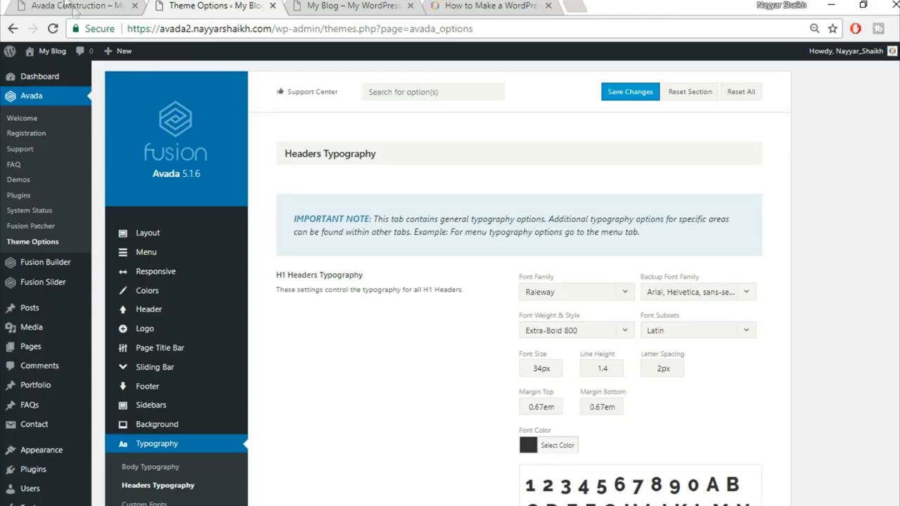
Step: Go to the Fusion Slider page for adding or editing sliders
{"action": "left_click", "coordinate": [71, 7]}
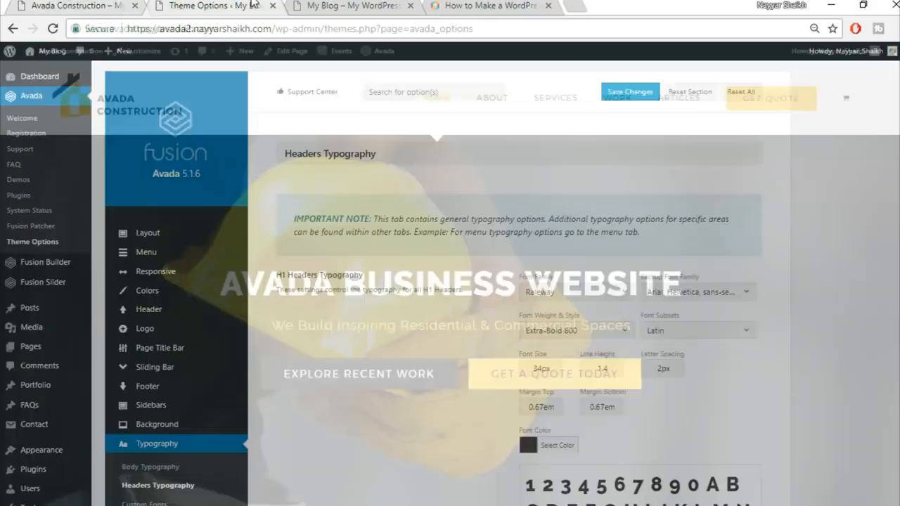
{"action": "left_click", "coordinate": [252, 4]}
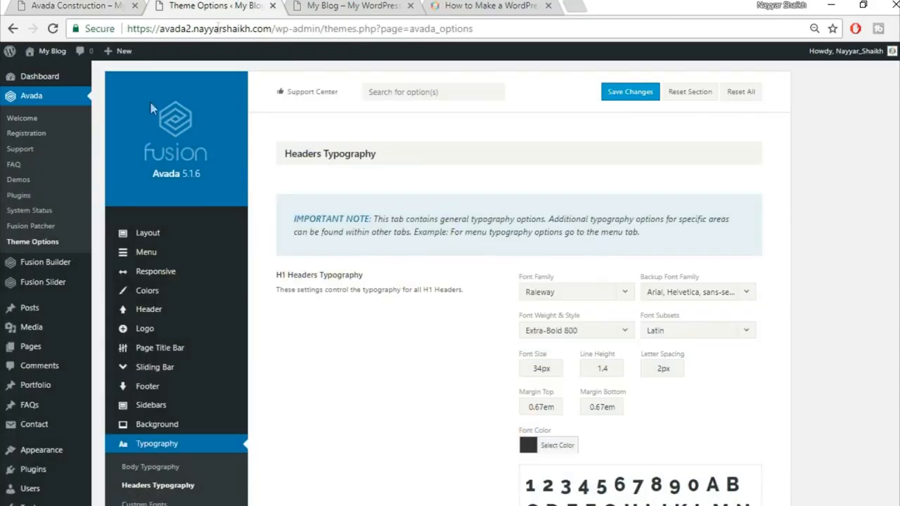
{"action": "mouse_move", "coordinate": [48, 290]}
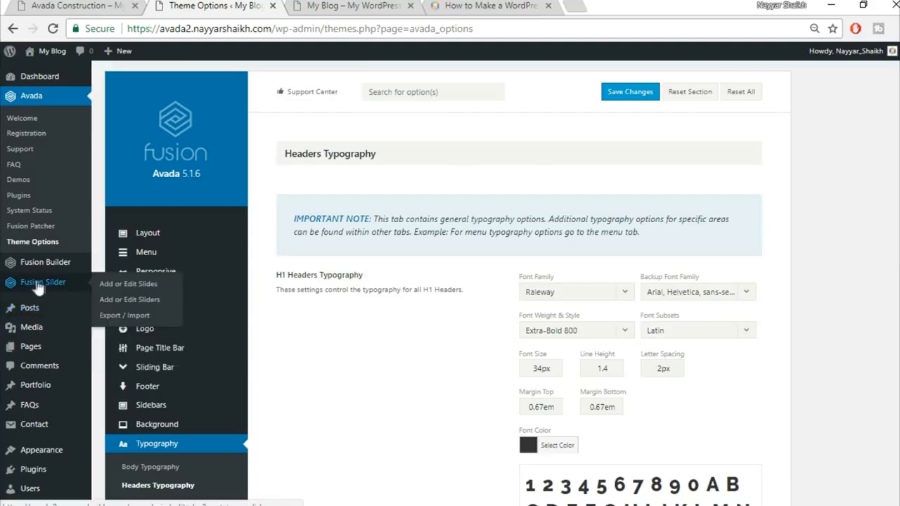
{"action": "left_click", "coordinate": [135, 308]}
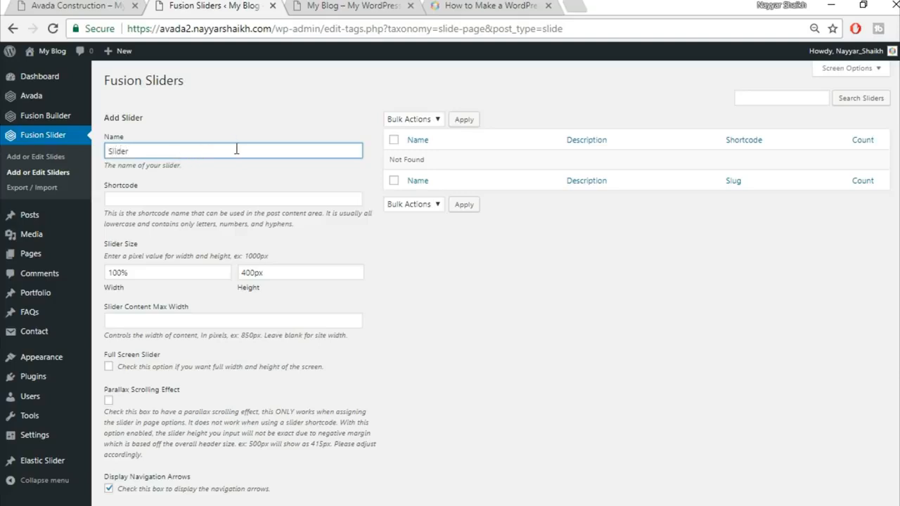
Step: Change the slider height from 400 to 50 and add the slider
{"action": "scroll", "coordinate": [412, 239], "scroll_direction": "down", "scroll_amount": 1}
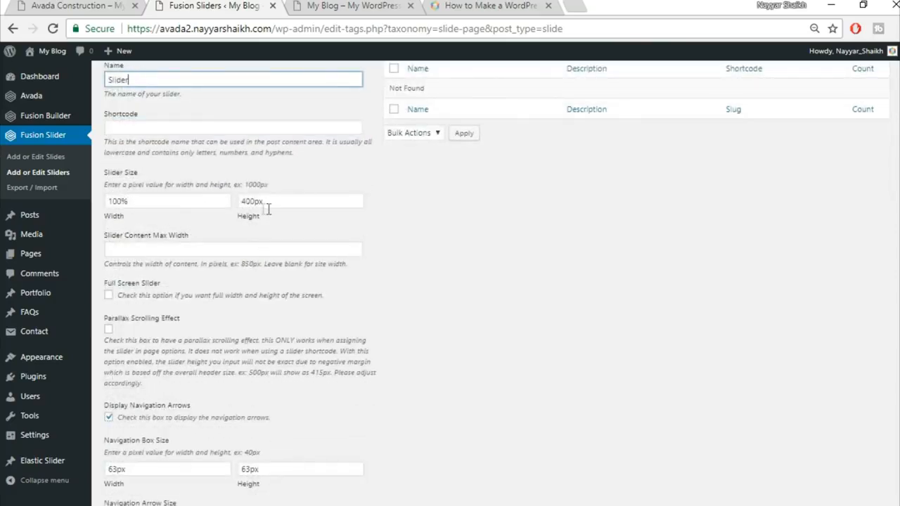
{"action": "left_click_drag", "start_coordinate": [256, 202], "coordinate": [204, 197]}
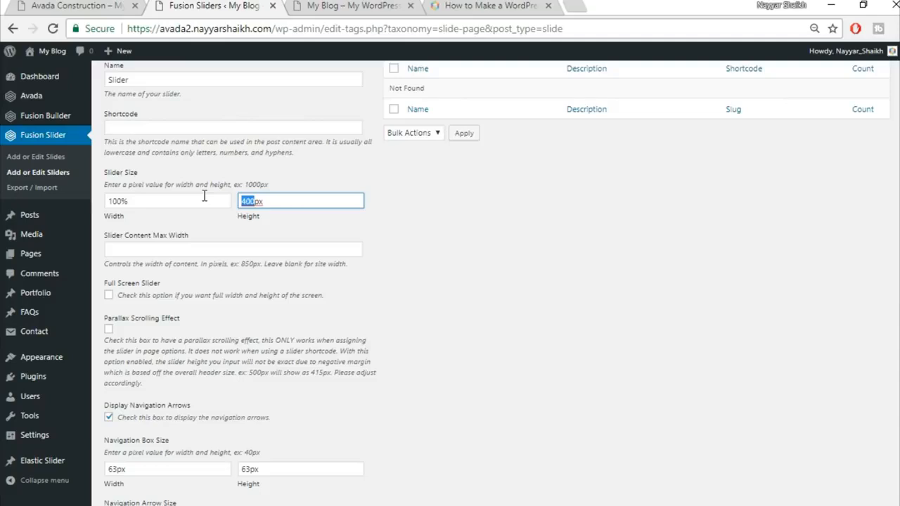
{"action": "type", "text": "50"}
{"action": "scroll", "coordinate": [546, 315], "scroll_direction": "down", "scroll_amount": 3}
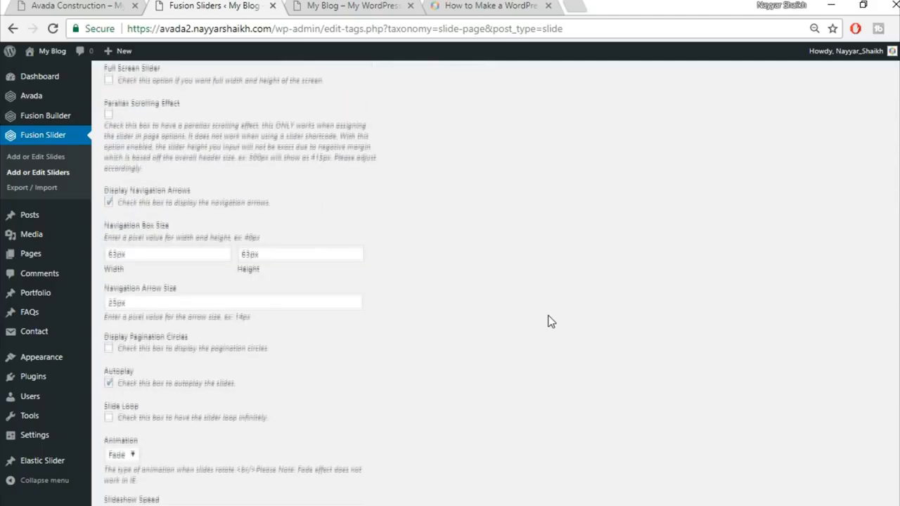
{"action": "scroll", "coordinate": [551, 322], "scroll_direction": "down", "scroll_amount": 3}
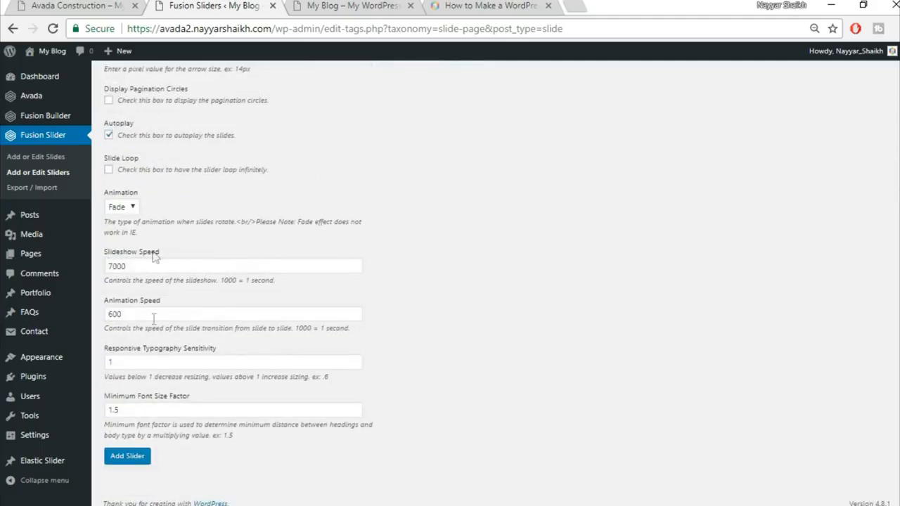
{"action": "left_click", "coordinate": [129, 462]}
{"action": "scroll", "coordinate": [382, 434], "scroll_direction": "up", "scroll_amount": 7}
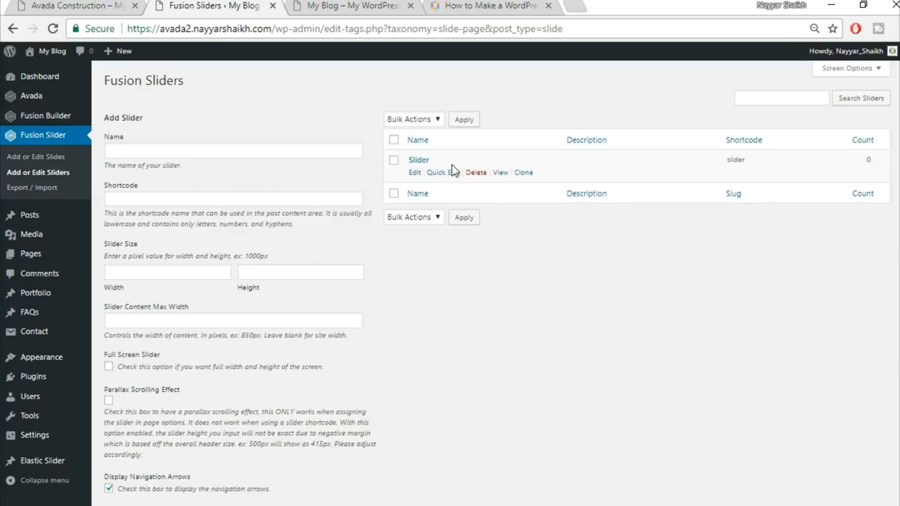
Step: Start a new Fusion slide titled 'Slide1'
{"action": "left_click", "coordinate": [57, 157]}
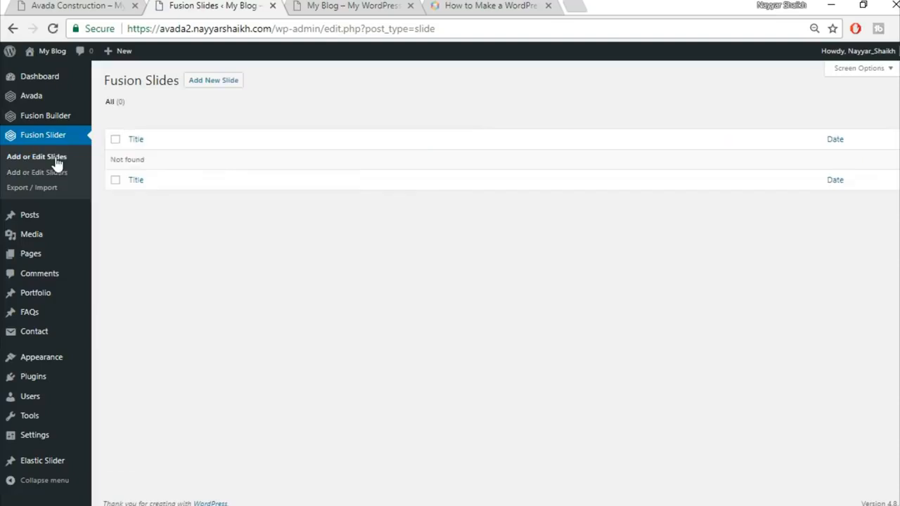
{"action": "left_click", "coordinate": [217, 84]}
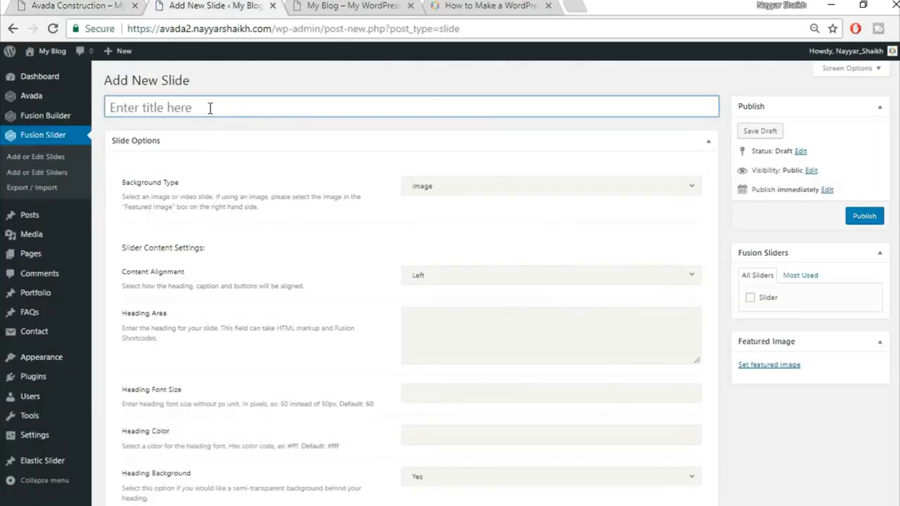
{"action": "type", "text": "Slide1"}
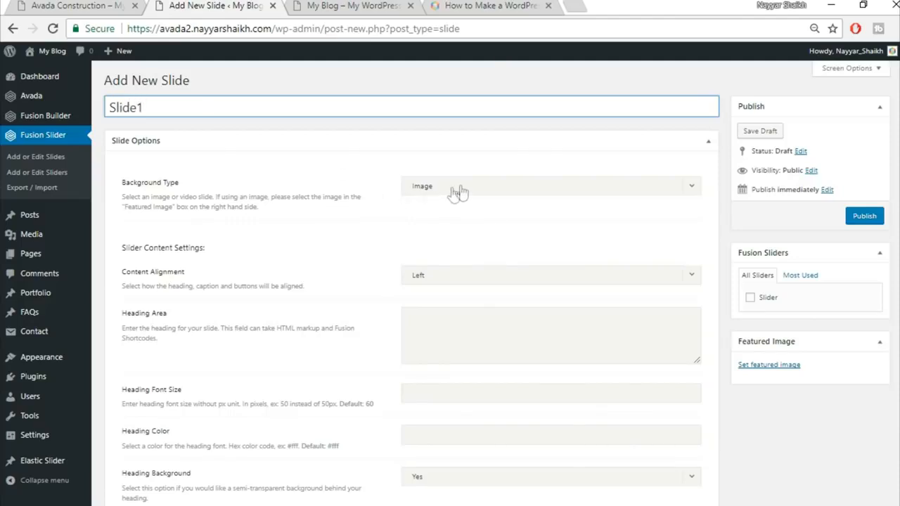
{"action": "left_click", "coordinate": [77, 6]}
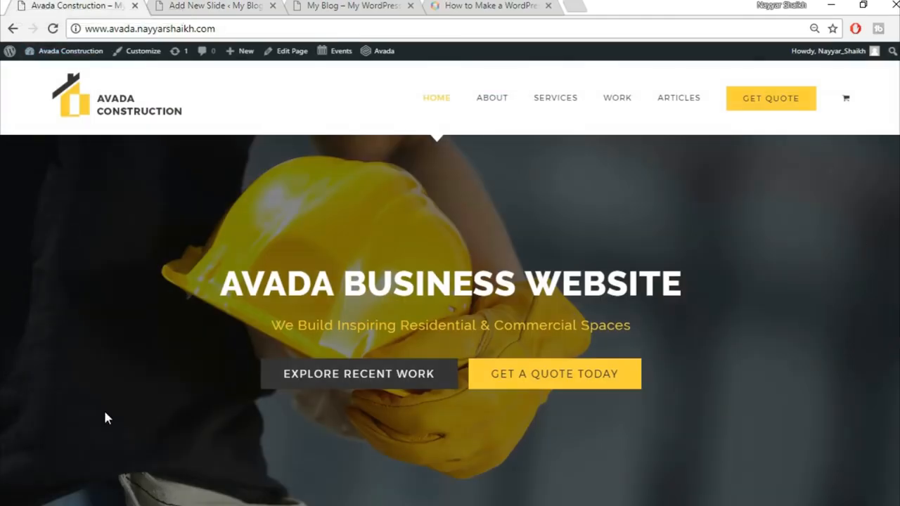
{"action": "left_click", "coordinate": [244, 4]}
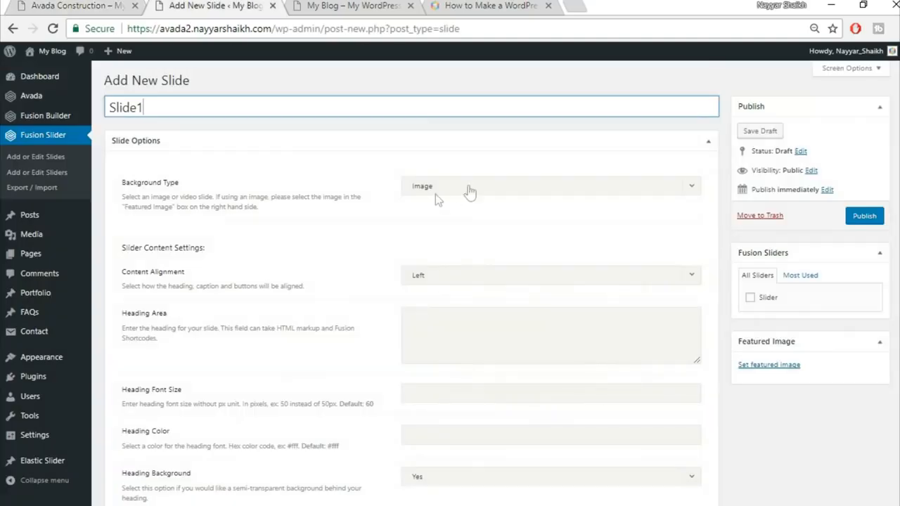
Step: Set the slide's Content Alignment to Center
{"action": "scroll", "coordinate": [389, 222], "scroll_direction": "down", "scroll_amount": 1}
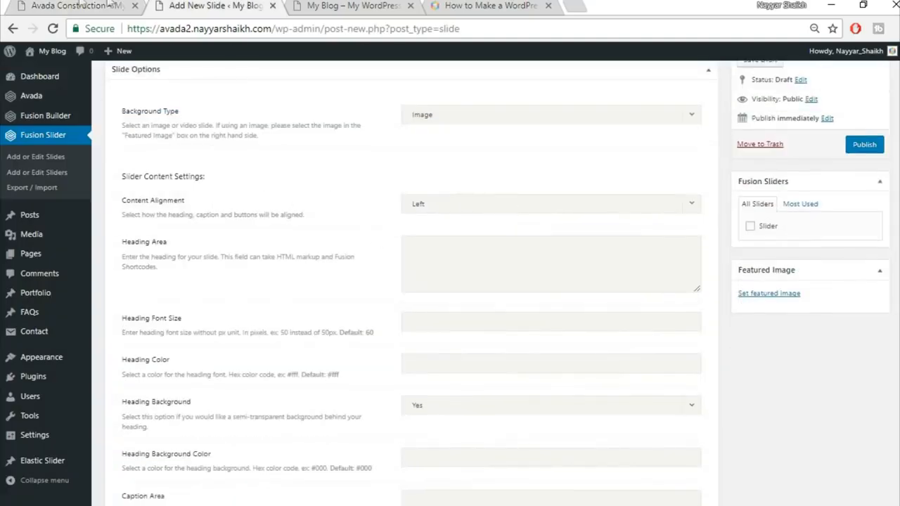
{"action": "left_click", "coordinate": [82, 6]}
{"action": "left_click_drag", "start_coordinate": [234, 280], "coordinate": [685, 281]}
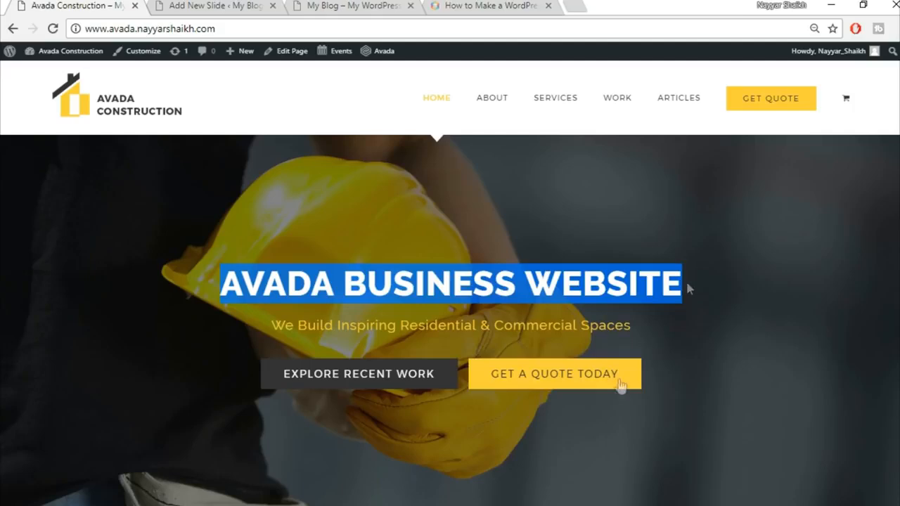
{"action": "left_click", "coordinate": [176, 5]}
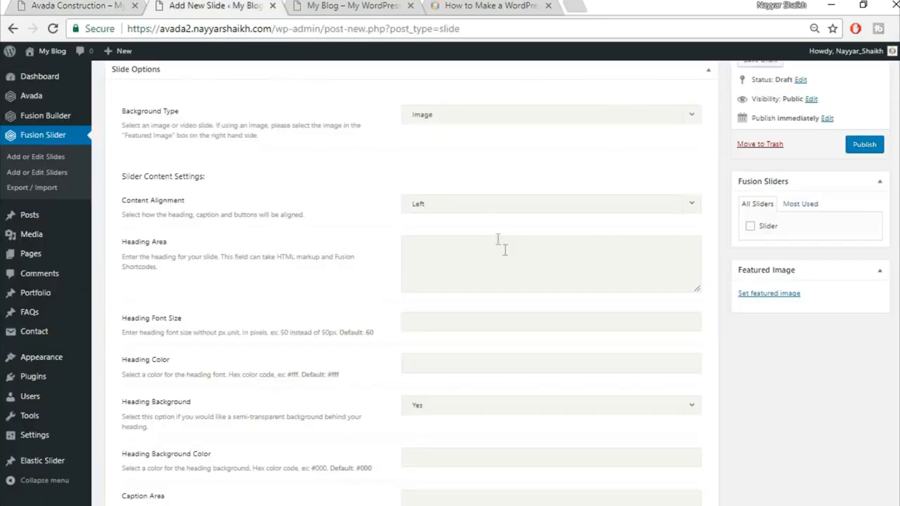
{"action": "left_click", "coordinate": [488, 204]}
{"action": "left_click", "coordinate": [482, 253]}
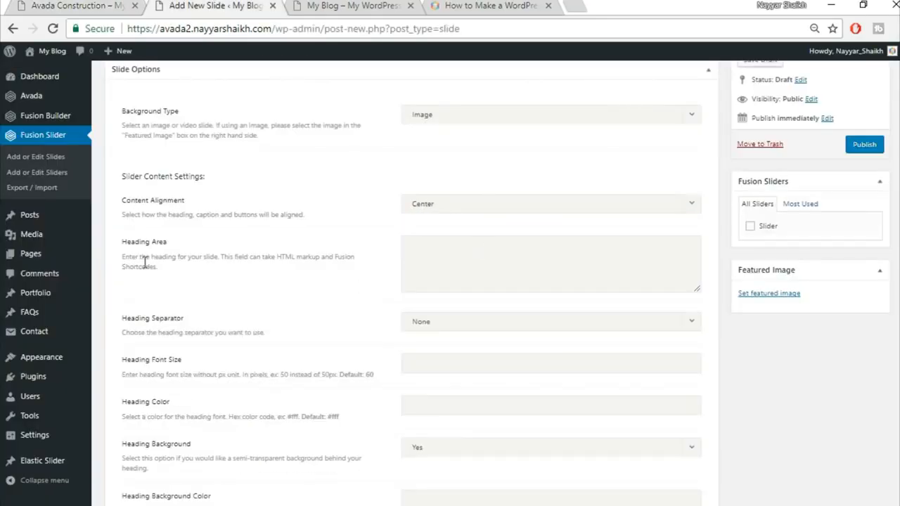
Step: Copy the homepage heading into the slide as <strong>AVADA BUSINESS WEBSITE</strong>
{"action": "left_click", "coordinate": [42, 3]}
{"action": "left_click_drag", "start_coordinate": [223, 280], "coordinate": [695, 267]}
{"action": "key", "text": "ctrl+c"}
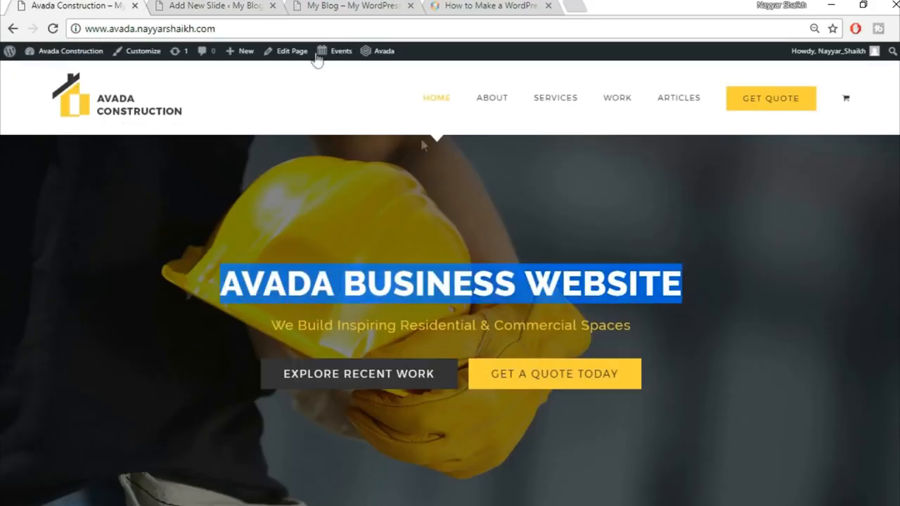
{"action": "left_click", "coordinate": [218, 5]}
{"action": "key", "text": "ctrl+v"}
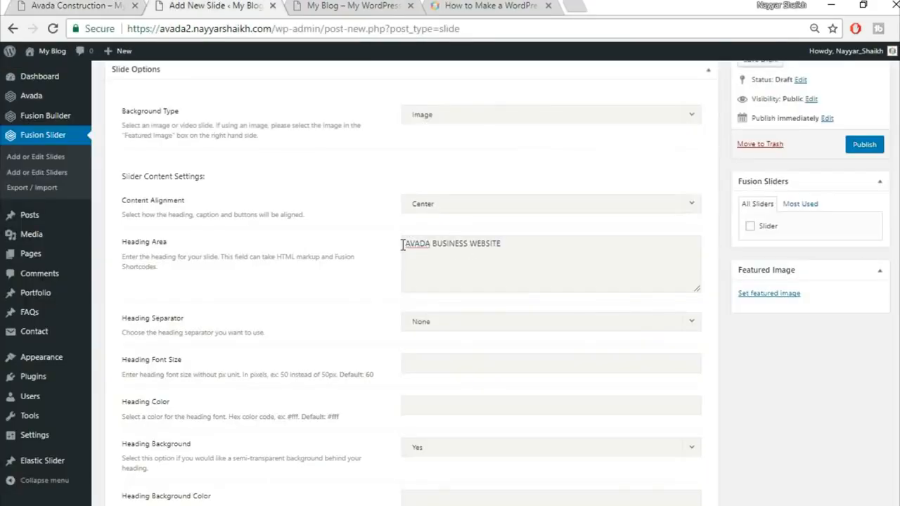
{"action": "left_click", "coordinate": [404, 243]}
{"action": "type", "text": "<strong>"}
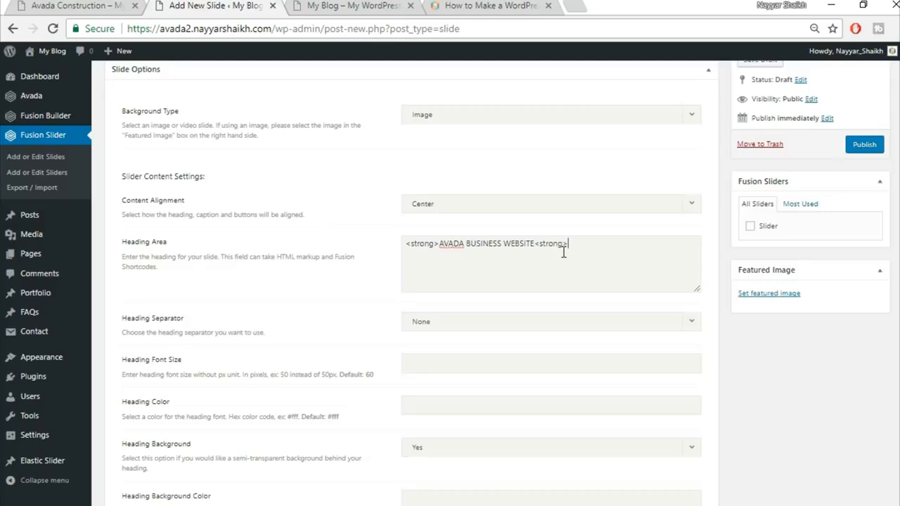
{"action": "left_click", "coordinate": [564, 252]}
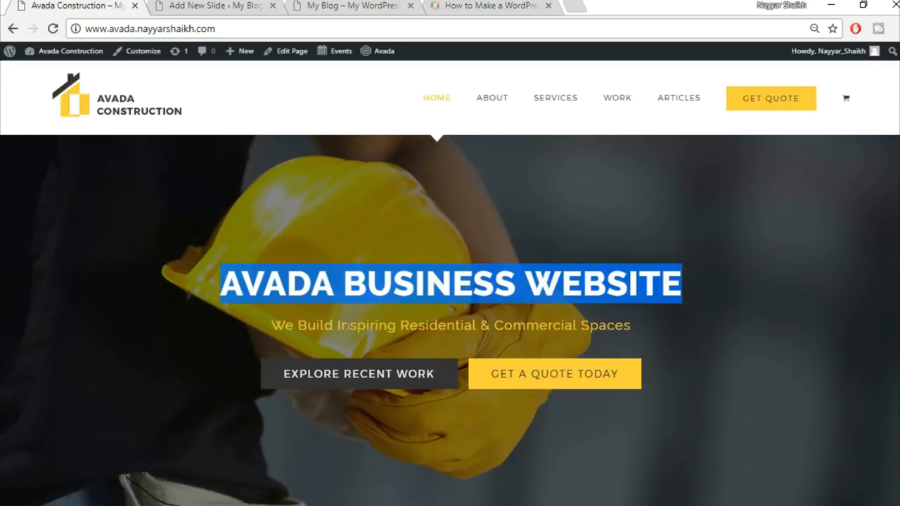
{"action": "left_click", "coordinate": [313, 292]}
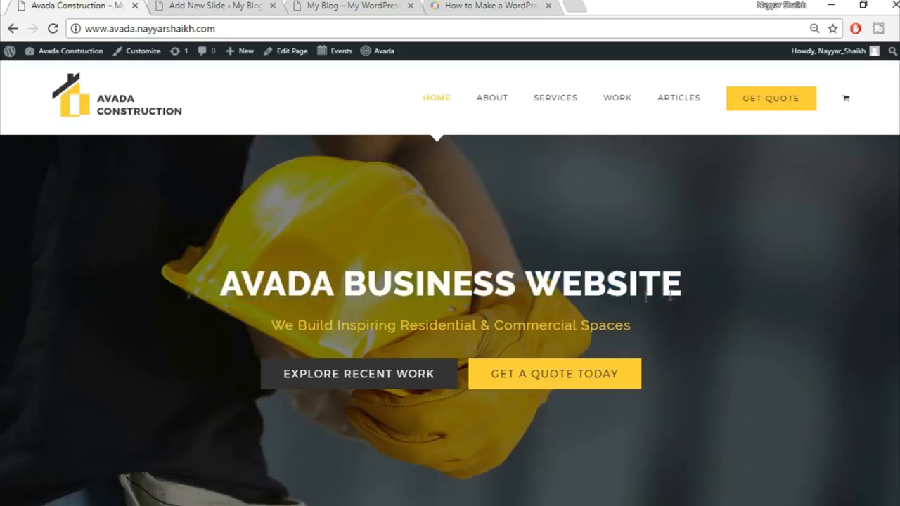
{"action": "left_click_drag", "start_coordinate": [222, 290], "coordinate": [706, 294]}
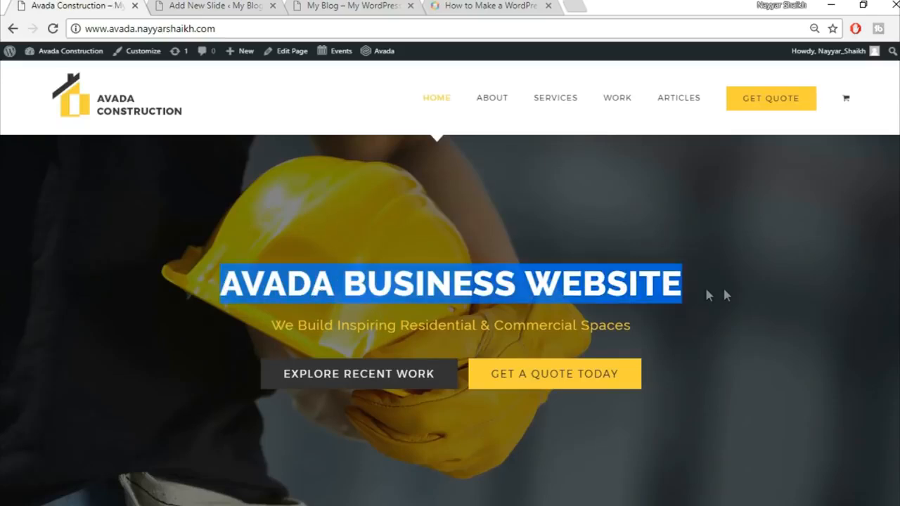
{"action": "left_click", "coordinate": [731, 291]}
{"action": "left_click", "coordinate": [232, 6]}
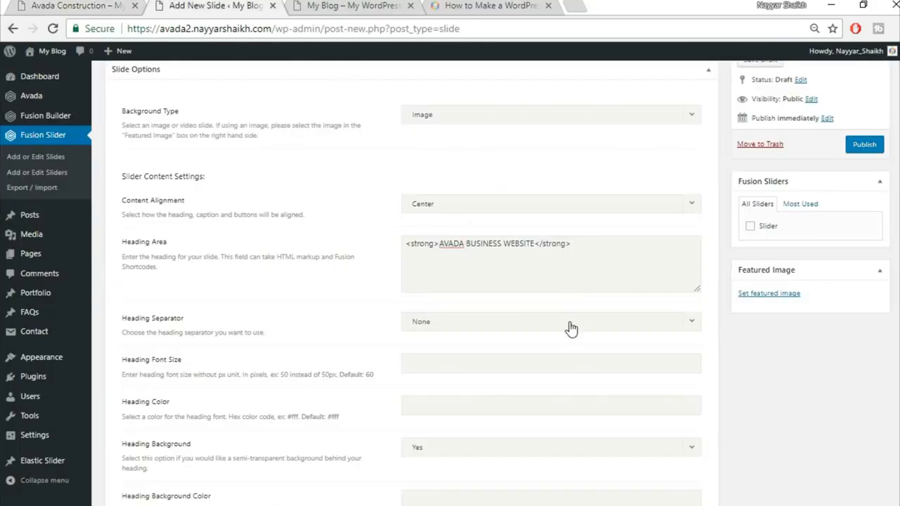
{"action": "scroll", "coordinate": [570, 327], "scroll_direction": "down", "scroll_amount": 1}
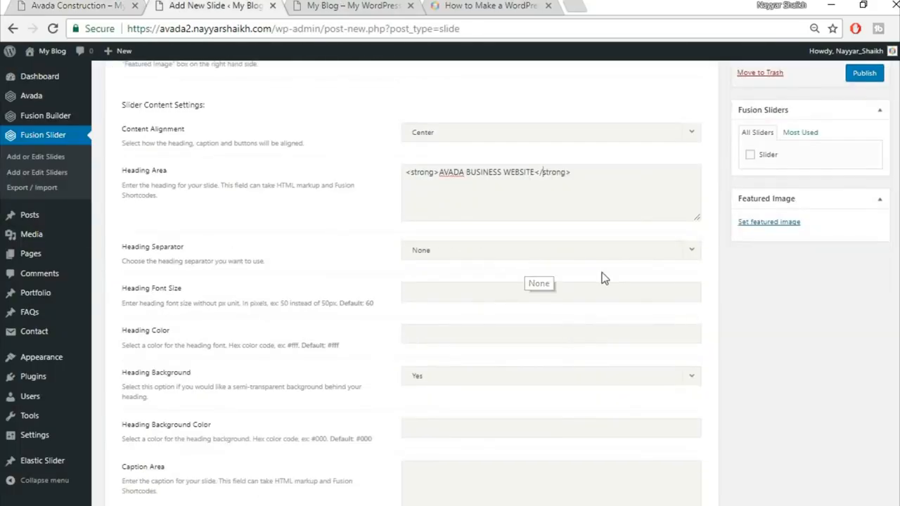
Step: Set the slide's Heading Color to #fff
{"action": "scroll", "coordinate": [601, 275], "scroll_direction": "down", "scroll_amount": 1}
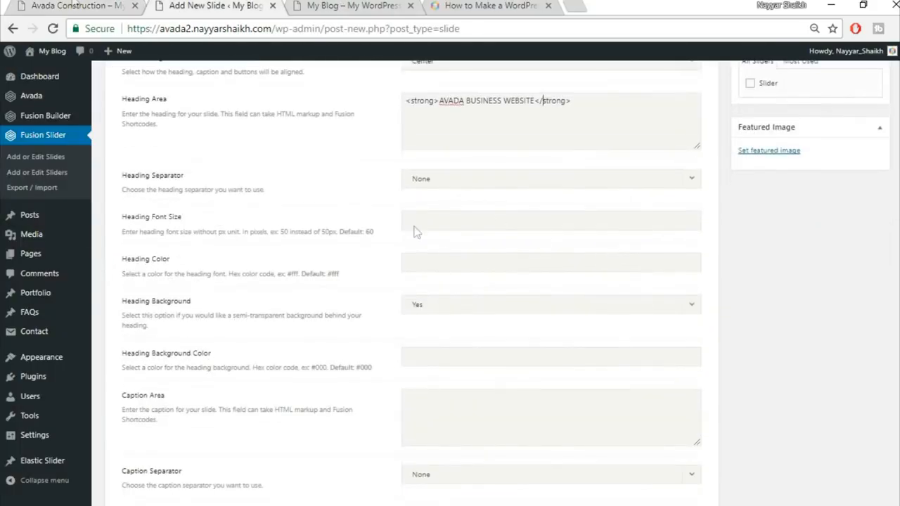
{"action": "left_click", "coordinate": [21, 5]}
{"action": "left_click", "coordinate": [225, 5]}
{"action": "left_click", "coordinate": [456, 269]}
{"action": "type", "text": "#fff"}
Step: Set Heading Background to No and copy the caption text from the live homepage
{"action": "scroll", "coordinate": [321, 362], "scroll_direction": "down", "scroll_amount": 2}
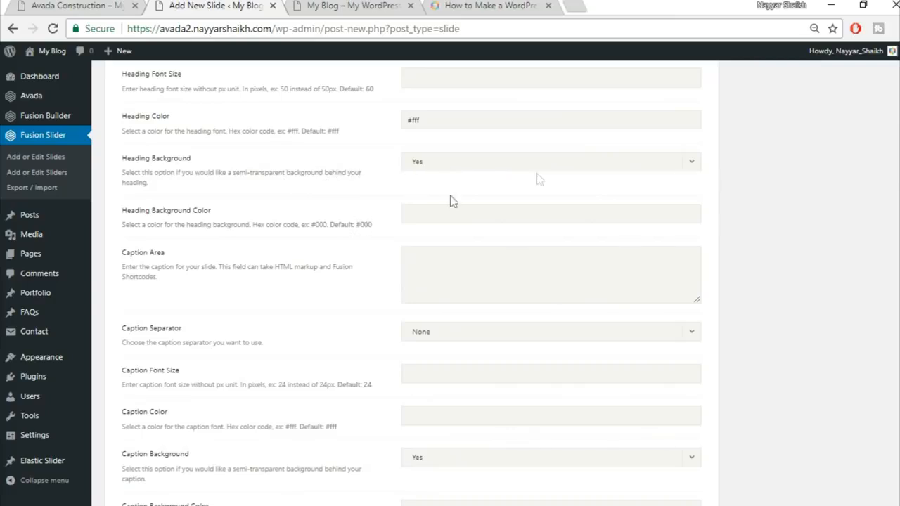
{"action": "left_click", "coordinate": [485, 171]}
{"action": "left_click", "coordinate": [476, 201]}
{"action": "left_click", "coordinate": [128, 4]}
{"action": "left_click_drag", "start_coordinate": [272, 325], "coordinate": [633, 324]}
{"action": "key", "text": "ctrl+c"}
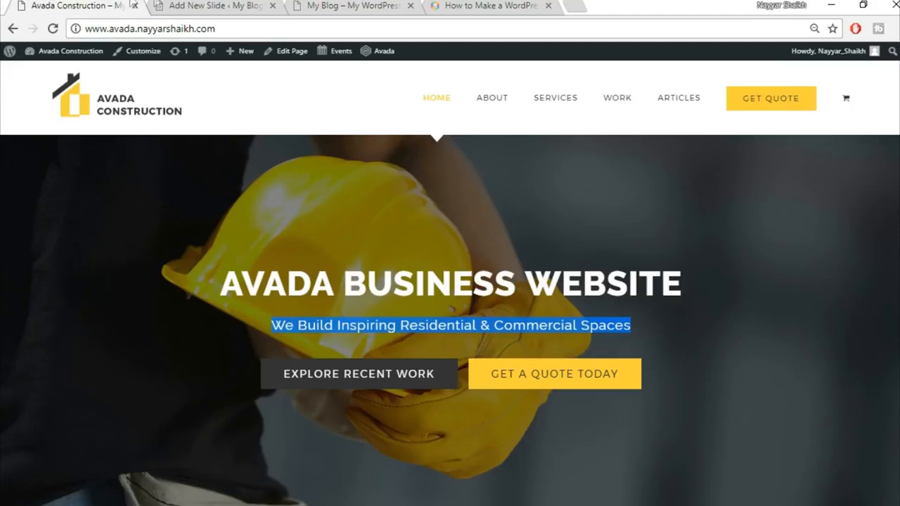
Step: Paste 'We Build Inspiring Residential & Commercial Spaces' into the slide's Caption Area
{"action": "left_click", "coordinate": [201, 4]}
{"action": "key", "text": "ctrl+v"}
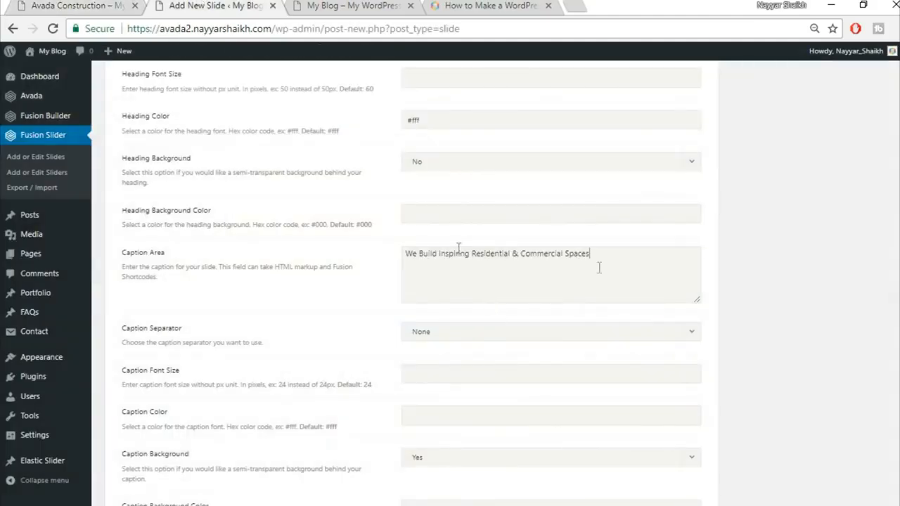
{"action": "scroll", "coordinate": [797, 322], "scroll_direction": "down", "scroll_amount": 3}
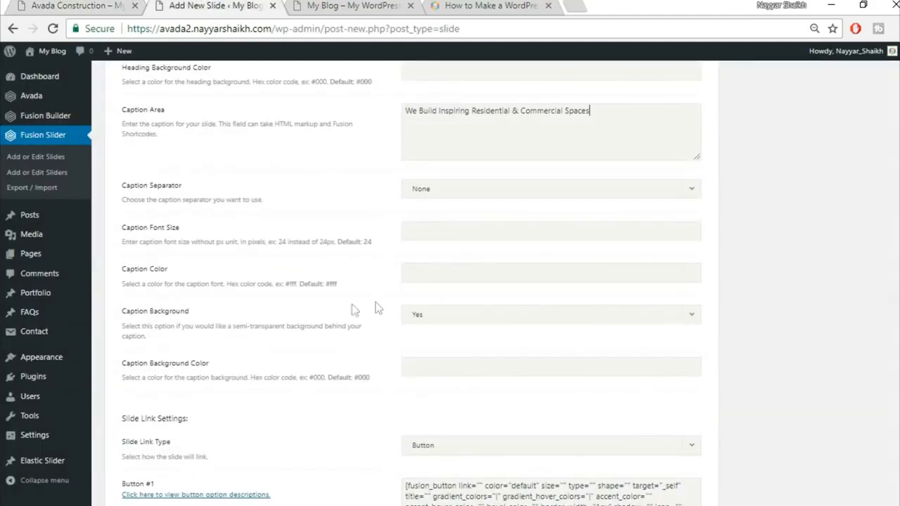
{"action": "left_click", "coordinate": [63, 4]}
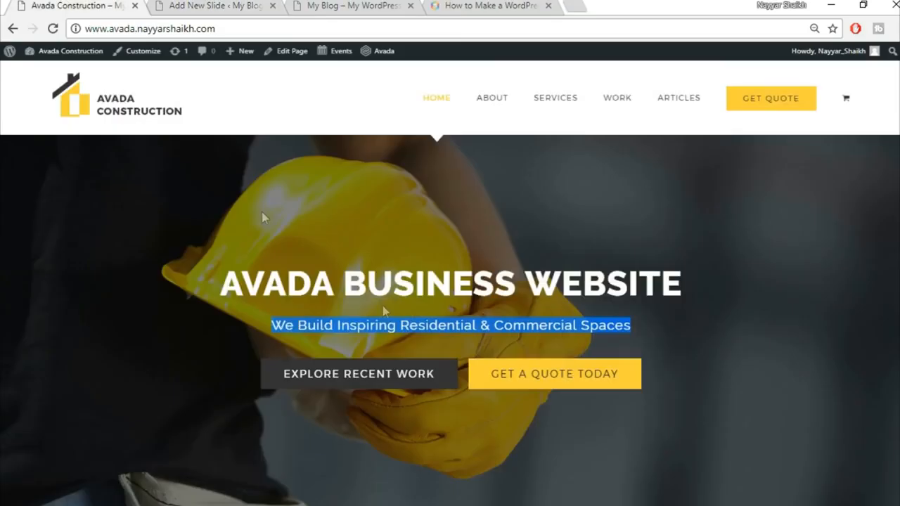
{"action": "left_click", "coordinate": [413, 330]}
{"action": "left_click", "coordinate": [208, 6]}
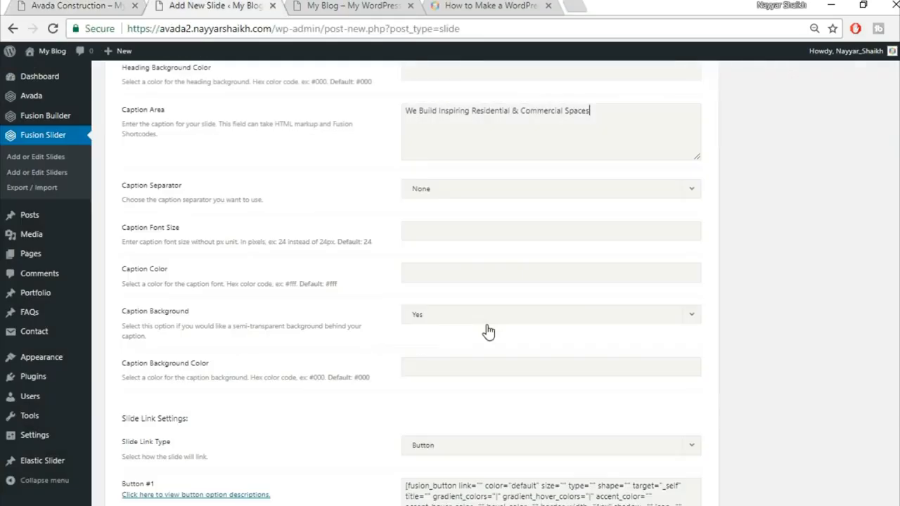
Step: Set the caption colour to #fed03d and Caption Background to No
{"action": "left_click", "coordinate": [467, 278]}
{"action": "type", "text": "#fed03d"}
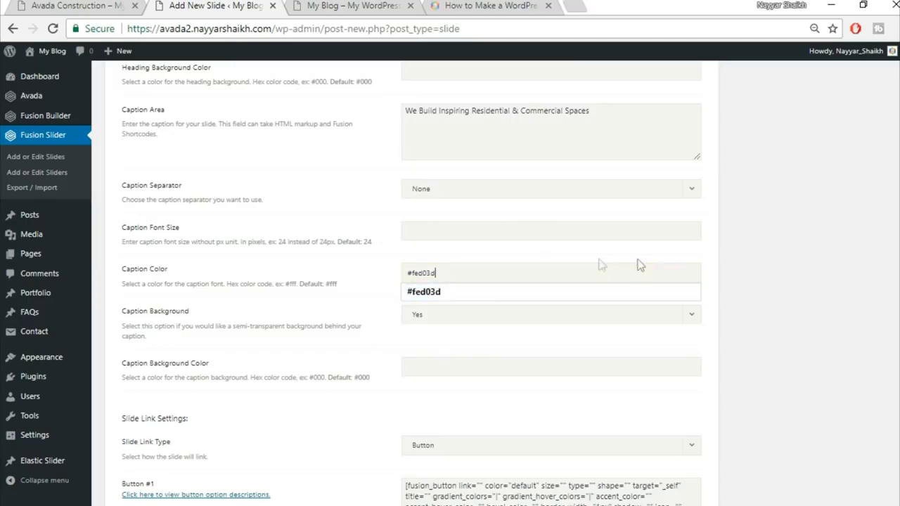
{"action": "left_click", "coordinate": [780, 295]}
{"action": "scroll", "coordinate": [793, 298], "scroll_direction": "down", "scroll_amount": 1}
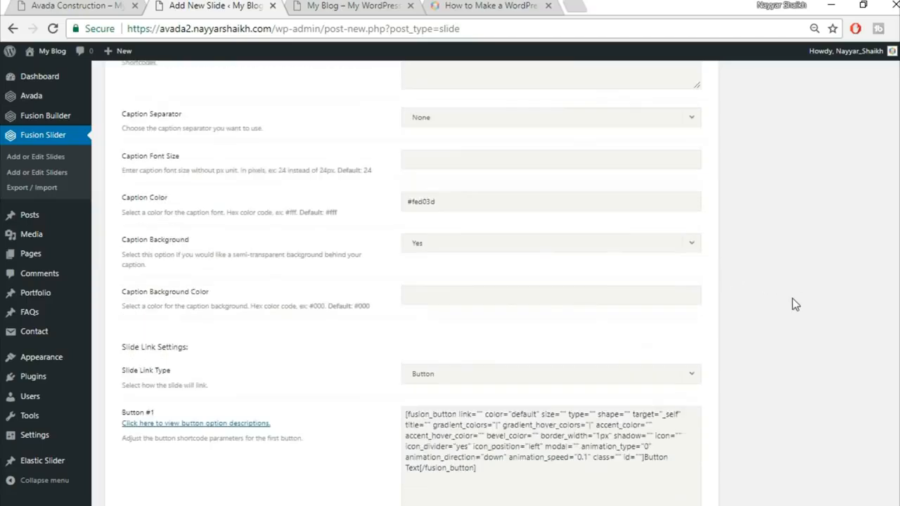
{"action": "left_click", "coordinate": [486, 242]}
{"action": "left_click", "coordinate": [527, 284]}
{"action": "scroll", "coordinate": [851, 301], "scroll_direction": "down", "scroll_amount": 1}
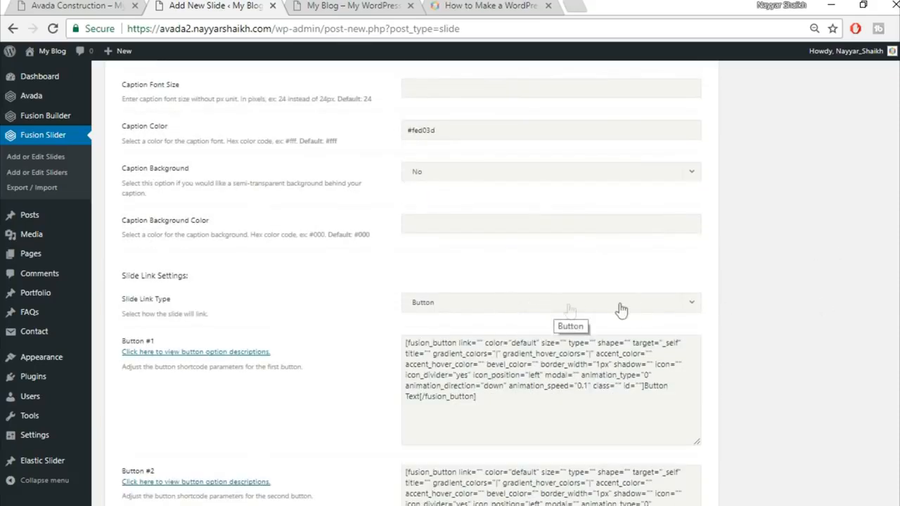
{"action": "scroll", "coordinate": [789, 331], "scroll_direction": "down", "scroll_amount": 2}
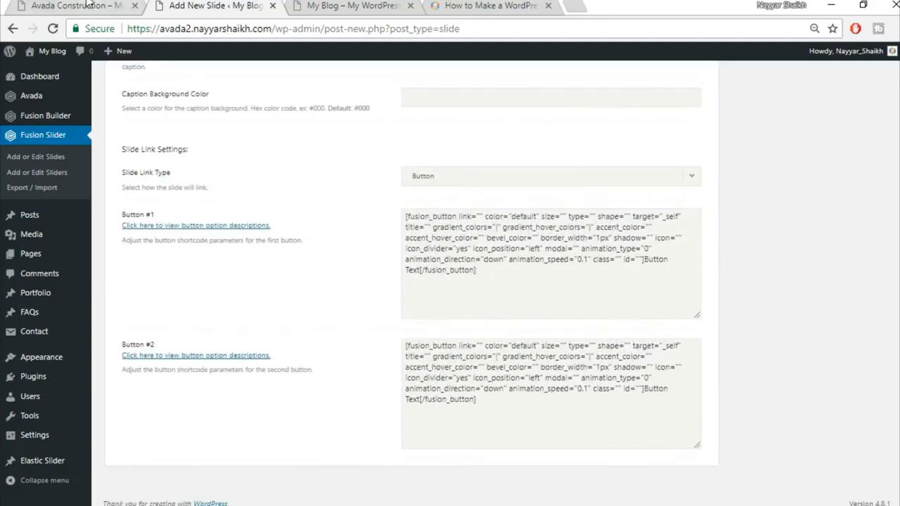
{"action": "left_click", "coordinate": [88, 5]}
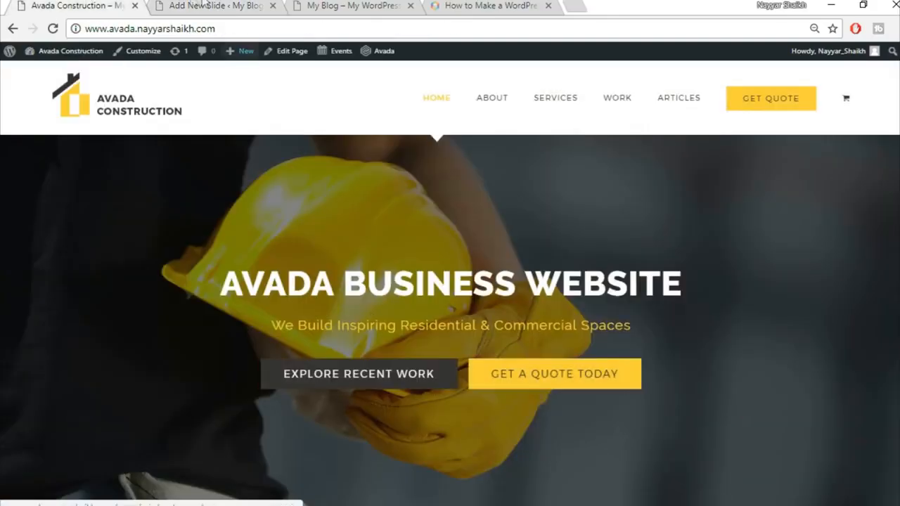
Step: In the Button #1 shortcode, set link to "#", color to "custom" and size to "xlarge"
{"action": "left_click", "coordinate": [214, 5]}
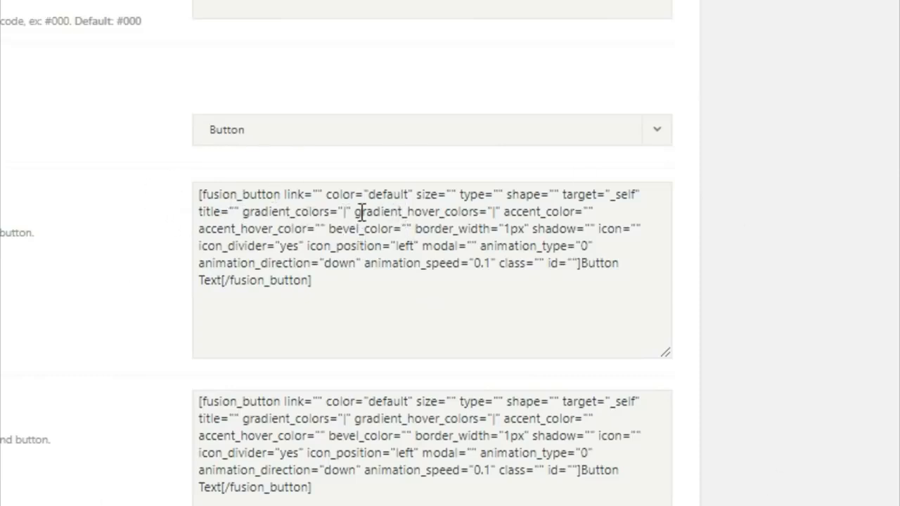
{"action": "left_click", "coordinate": [228, 204]}
{"action": "type", "text": "#"}
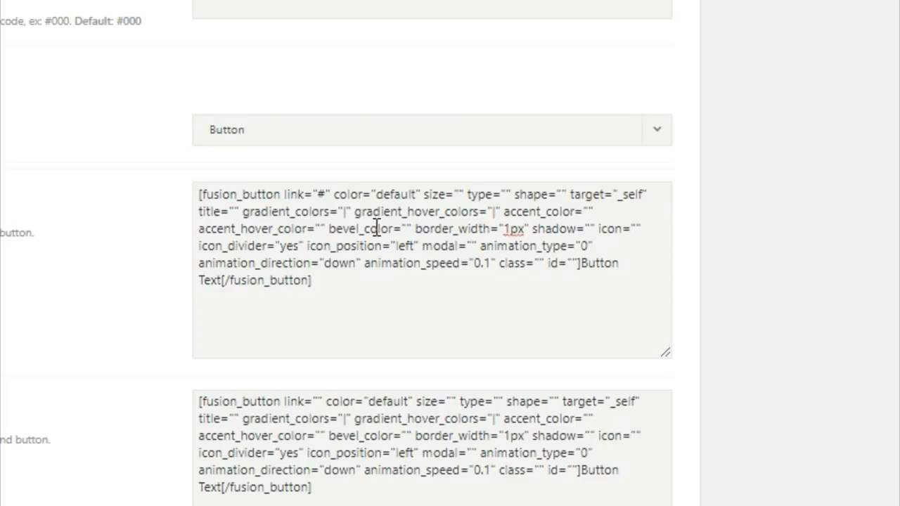
{"action": "double_click", "coordinate": [320, 195]}
{"action": "left_click_drag", "start_coordinate": [381, 197], "coordinate": [417, 192]}
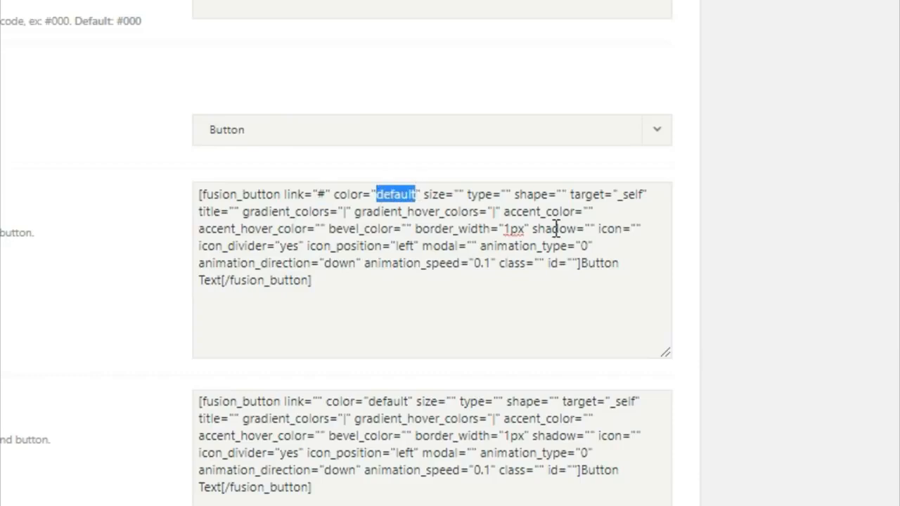
{"action": "key", "text": "BackSpace"}
{"action": "type", "text": "custom"}
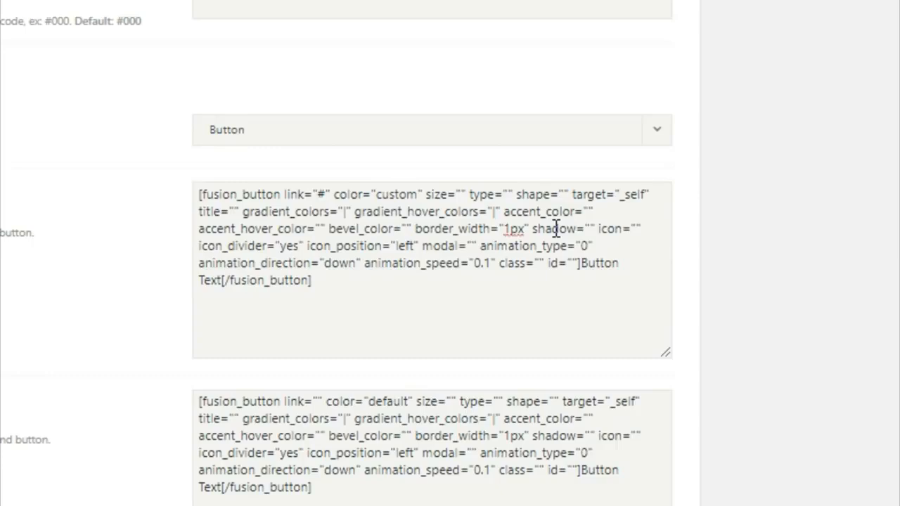
{"action": "left_click", "coordinate": [460, 194]}
{"action": "type", "text": "xlarge"}
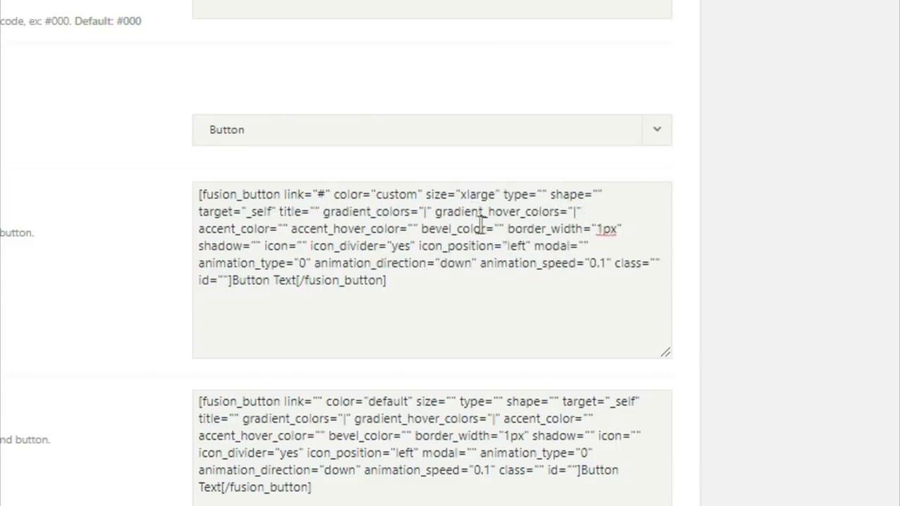
Step: Set Button #1's gradient colour to #333 with a #fed03d hover gradient
{"action": "left_click", "coordinate": [426, 211]}
{"action": "double_click", "coordinate": [425, 211]}
{"action": "key", "text": "BackSpace"}
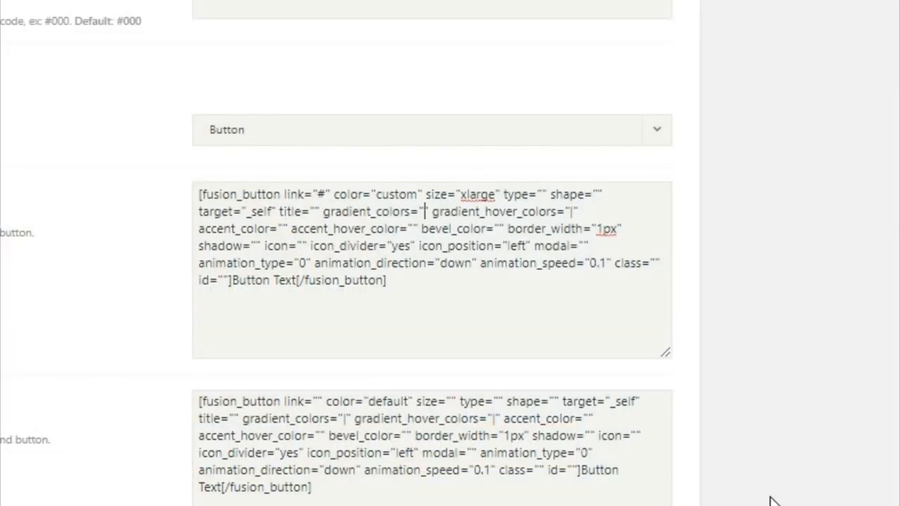
{"action": "type", "text": "#333"}
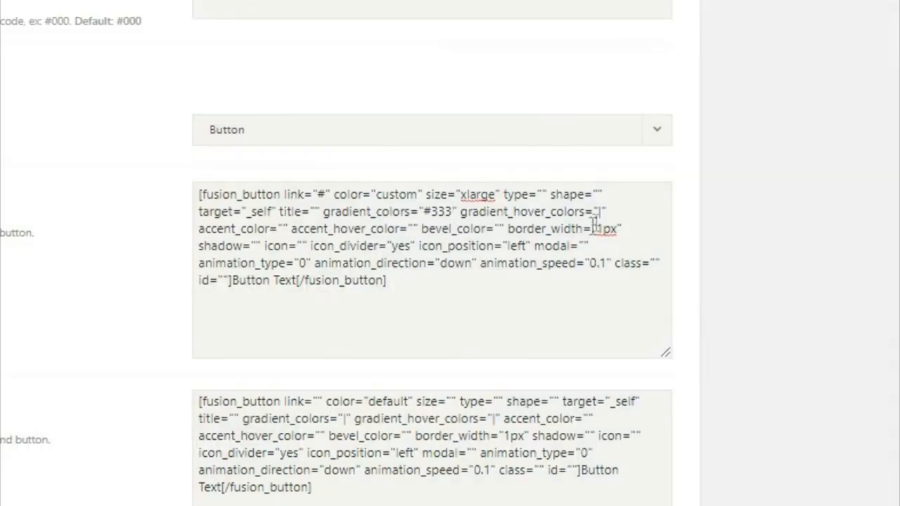
{"action": "left_click", "coordinate": [600, 211]}
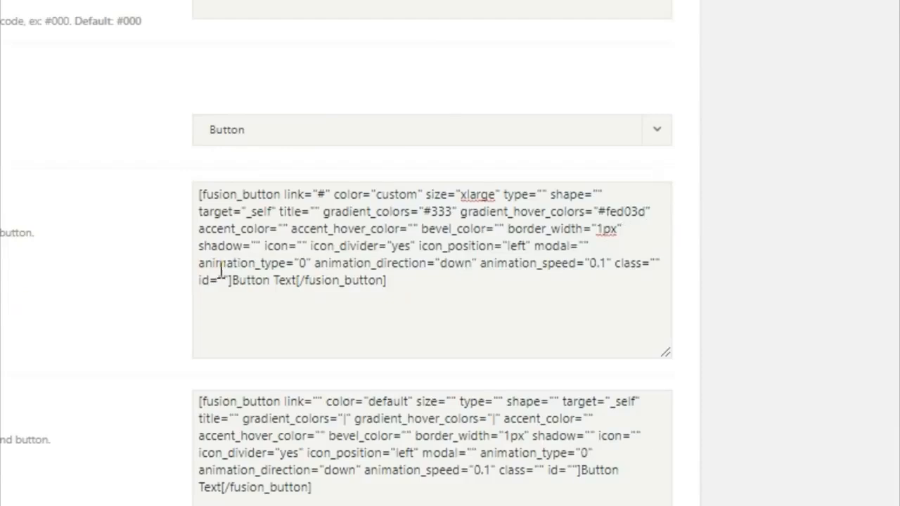
Step: Set Button #1's accent colours to #fff / #333 and its text to 'EXPLORE RECENT WORK'
{"action": "left_click", "coordinate": [288, 228]}
{"action": "type", "text": "#"}
{"action": "type", "text": "fff"}
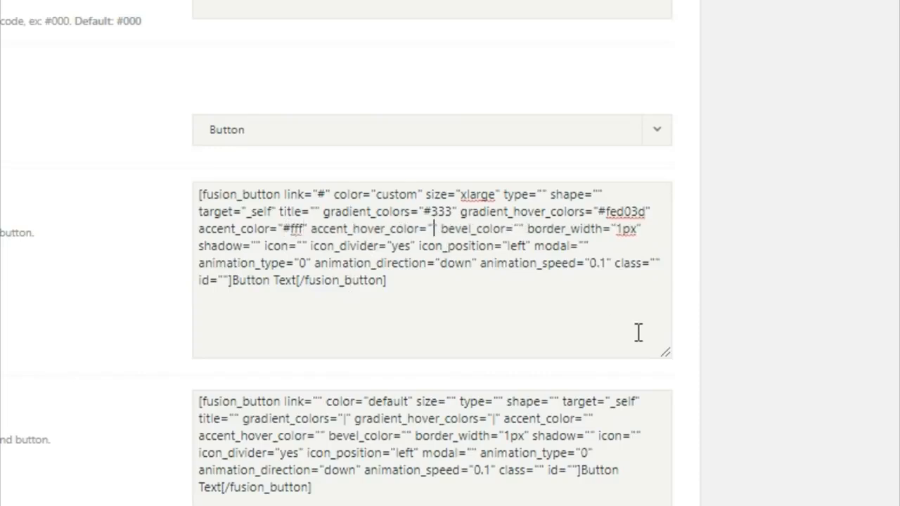
{"action": "type", "text": "#333"}
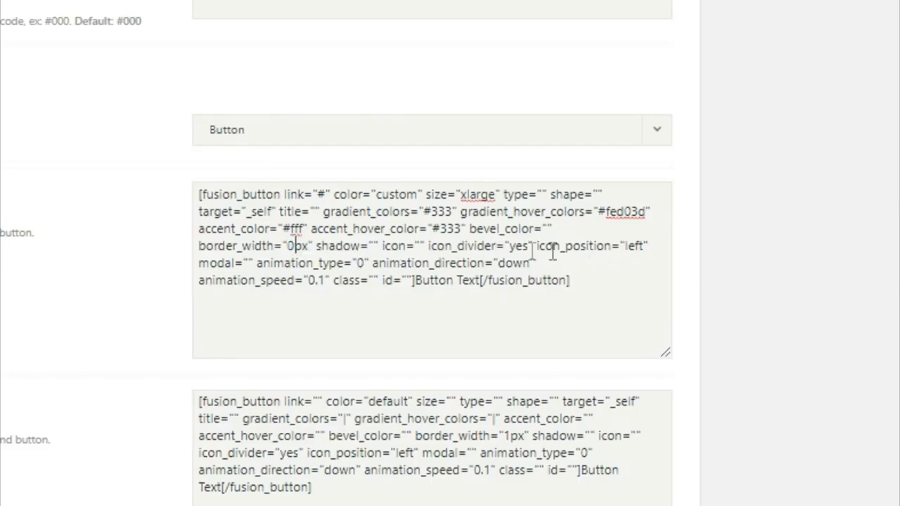
{"action": "left_click_drag", "start_coordinate": [416, 281], "coordinate": [481, 288]}
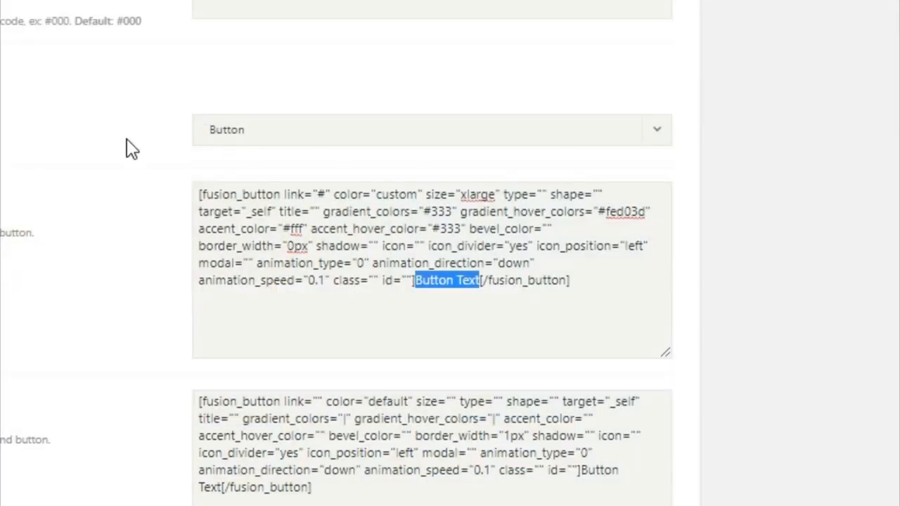
{"action": "type", "text": "EXPLORE"}
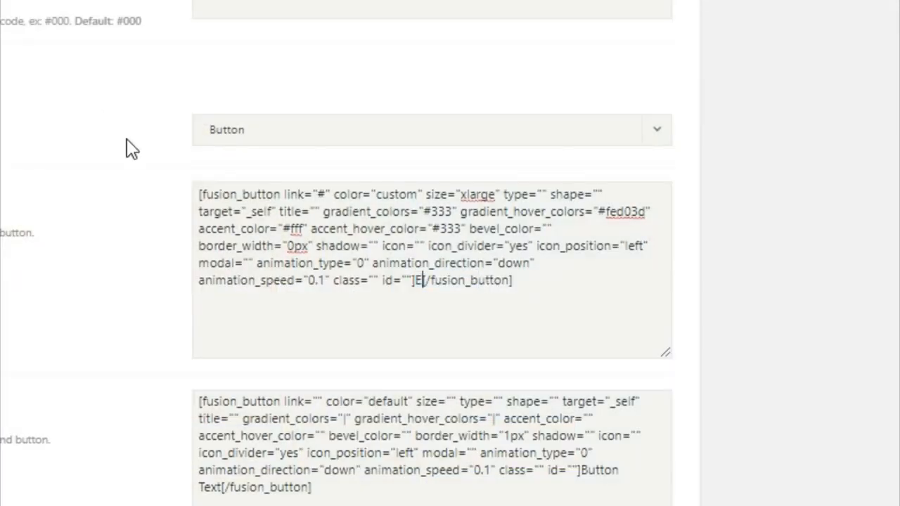
{"action": "type", "text": " RECENT "}
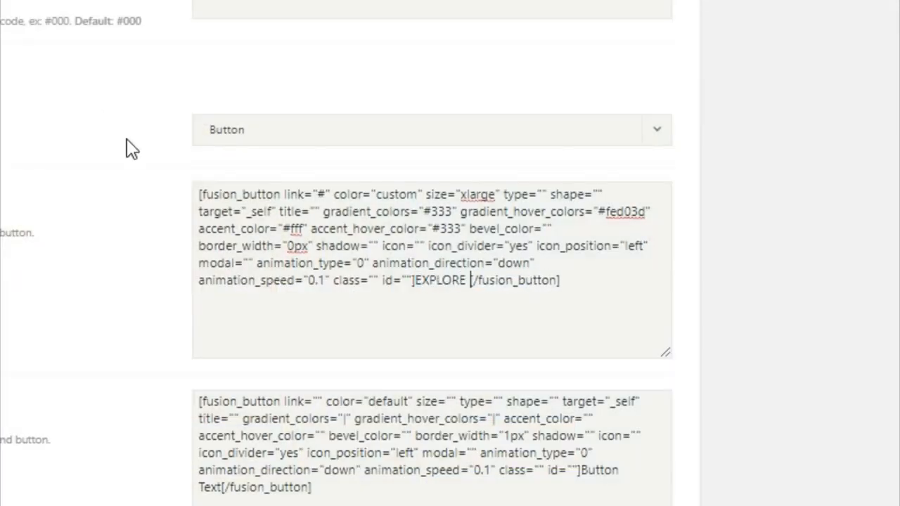
{"action": "type", "text": "WORK"}
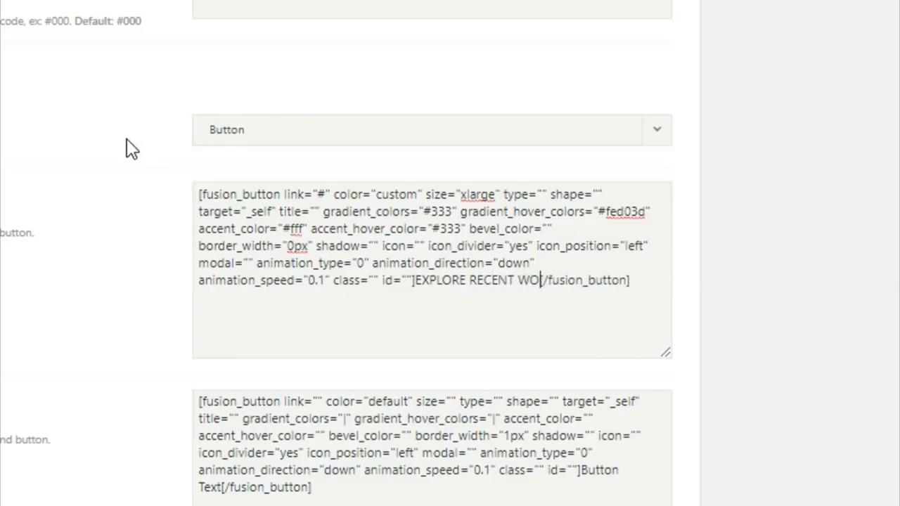
Step: Give Button #2 link "#", color "custom" and size "xlarge"
{"action": "left_click", "coordinate": [318, 399]}
{"action": "type", "text": "#"}
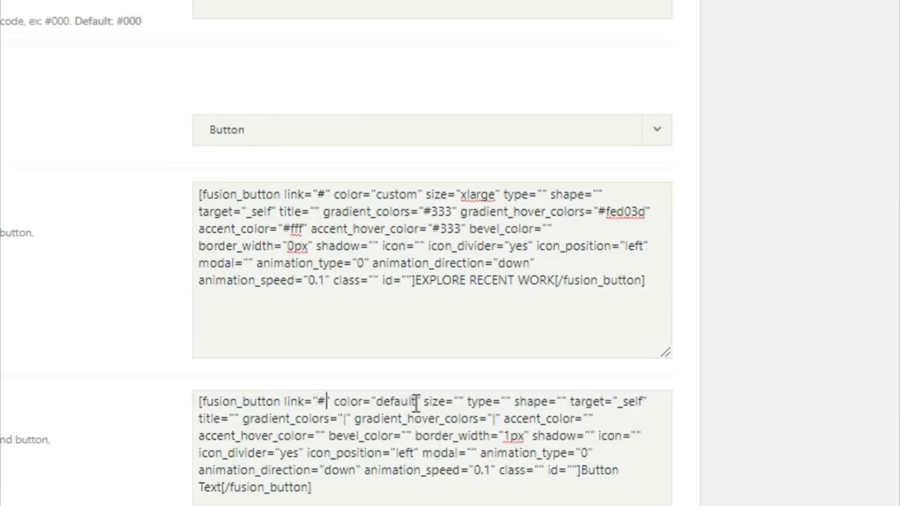
{"action": "left_click_drag", "start_coordinate": [412, 402], "coordinate": [386, 412]}
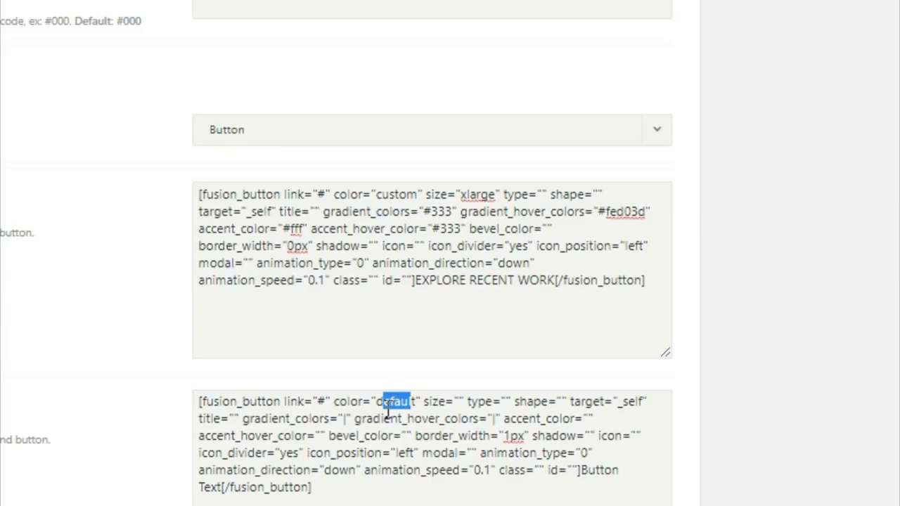
{"action": "key", "text": "BackSpace"}
{"action": "key", "text": "Delete"}
{"action": "key", "text": "BackSpace"}
{"action": "type", "text": "custom"}
{"action": "left_click", "coordinate": [463, 403]}
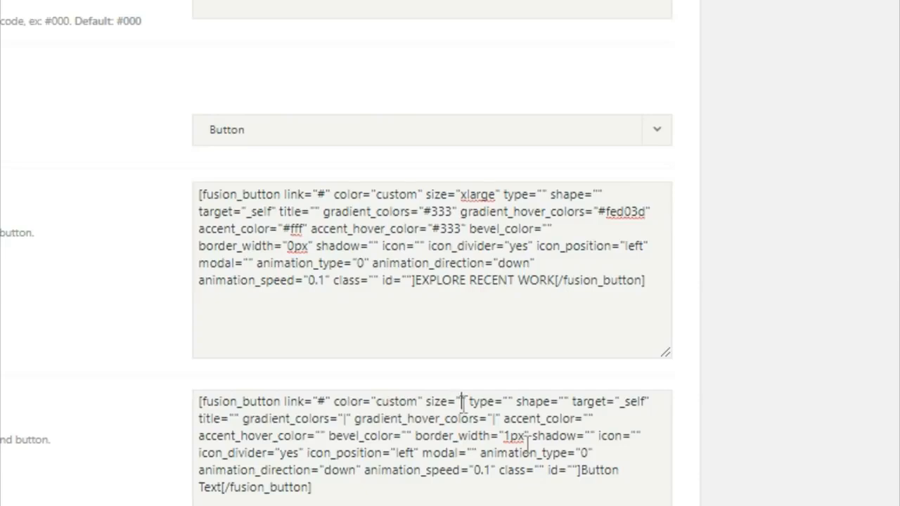
{"action": "type", "text": "xlarge"}
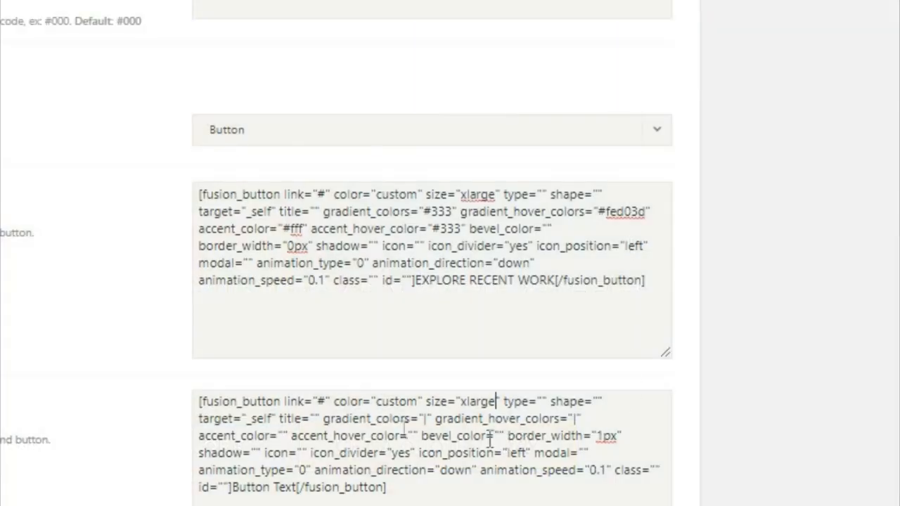
Step: Set Button #2 gradient colours to #fed03d/#333 and accent colours to #333/#fff
{"action": "left_click_drag", "start_coordinate": [425, 420], "coordinate": [432, 420]}
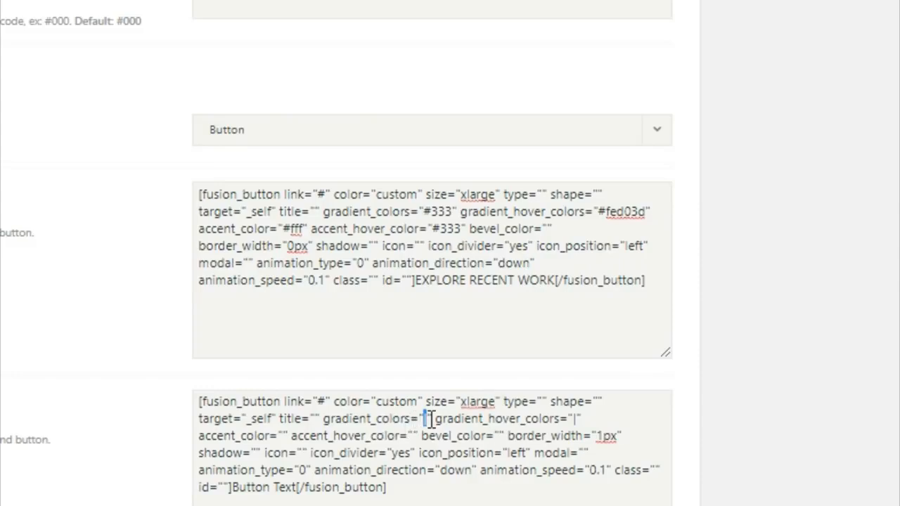
{"action": "type", "text": "#fe"}
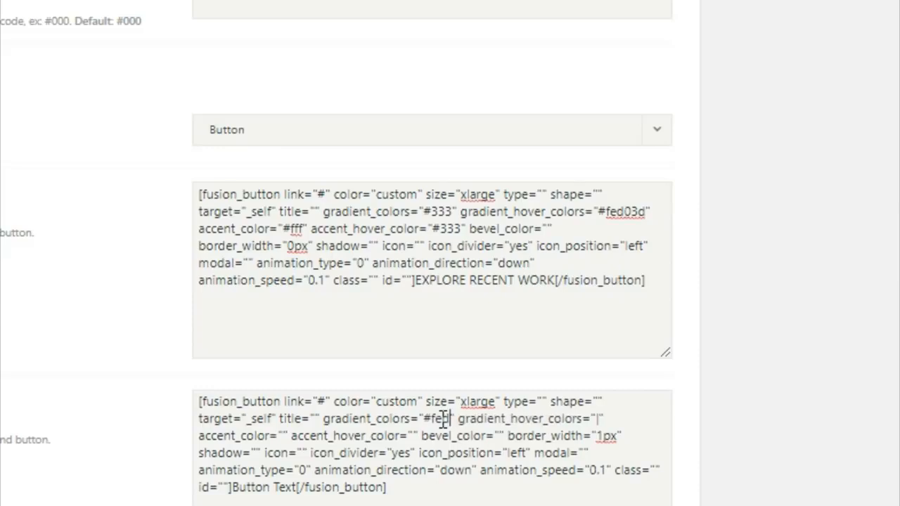
{"action": "type", "text": "d03d"}
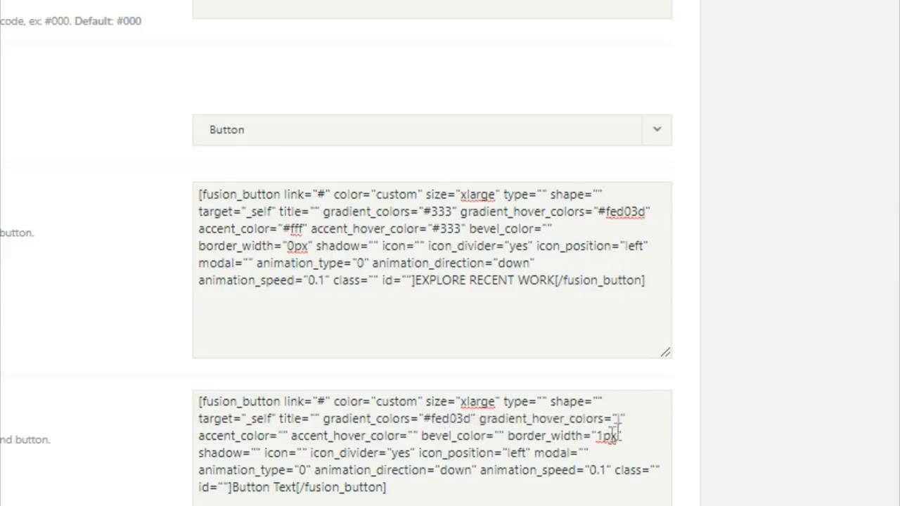
{"action": "left_click", "coordinate": [617, 419]}
{"action": "left_click_drag", "start_coordinate": [617, 419], "coordinate": [621, 420]}
{"action": "type", "text": "33"}
{"action": "type", "text": "#333"}
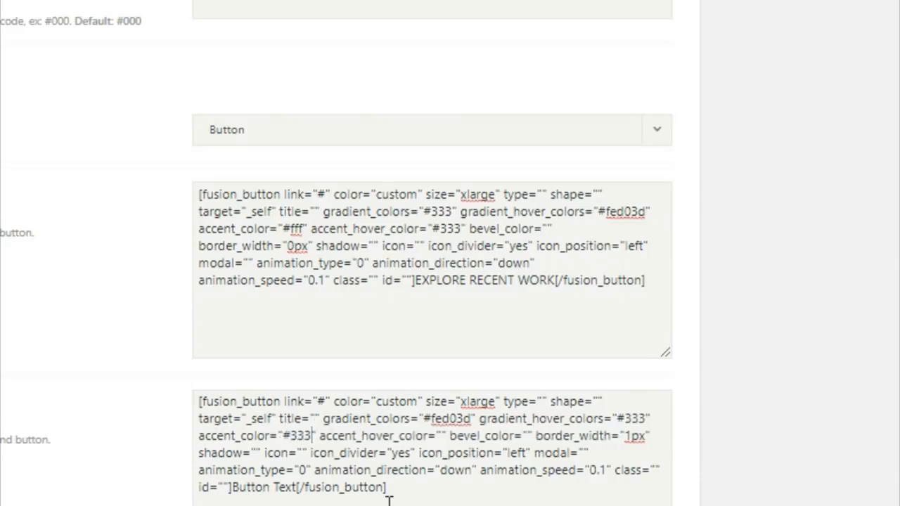
{"action": "left_click_drag", "start_coordinate": [435, 436], "coordinate": [441, 437]}
{"action": "type", "text": "#fff"}
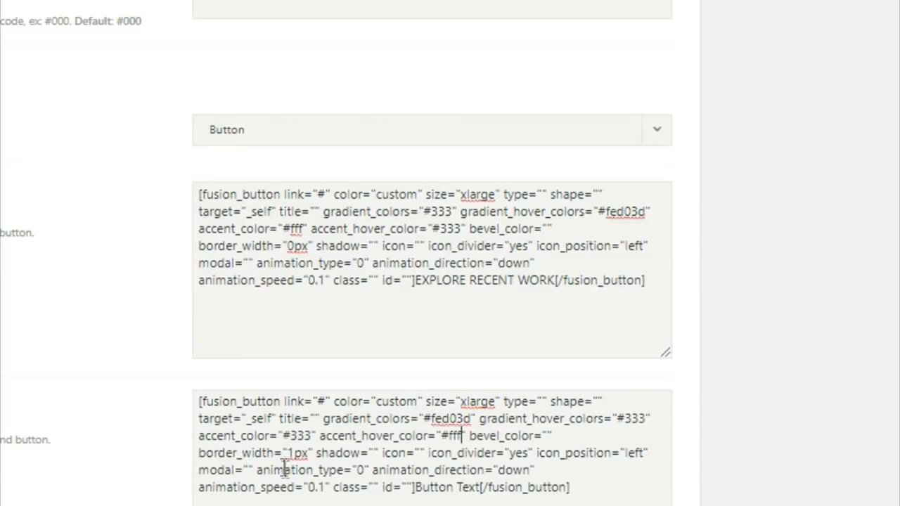
Step: Set Button #2 border width to 0px and relabel it GET A QUOTE TODAY
{"action": "left_click_drag", "start_coordinate": [292, 454], "coordinate": [305, 454]}
{"action": "key", "text": "BackSpace"}
{"action": "type", "text": "0"}
{"action": "left_click_drag", "start_coordinate": [417, 493], "coordinate": [486, 496]}
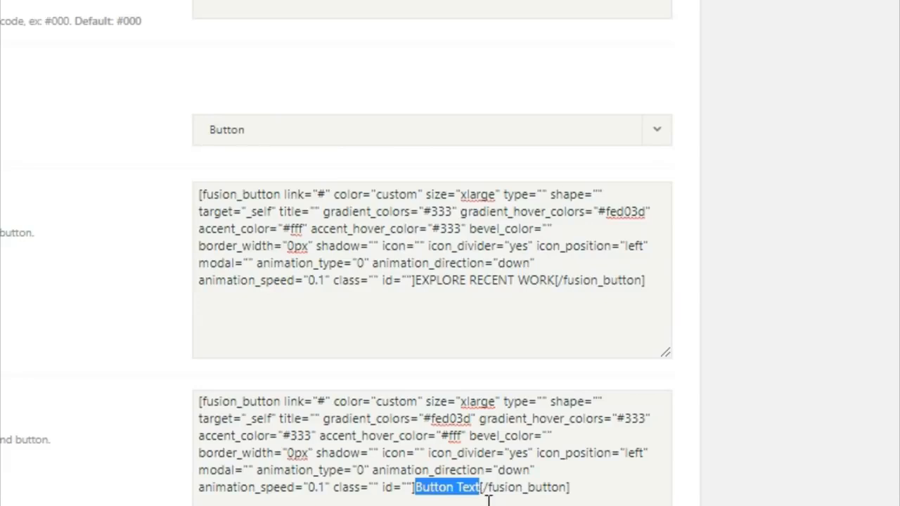
{"action": "type", "text": "GET A"}
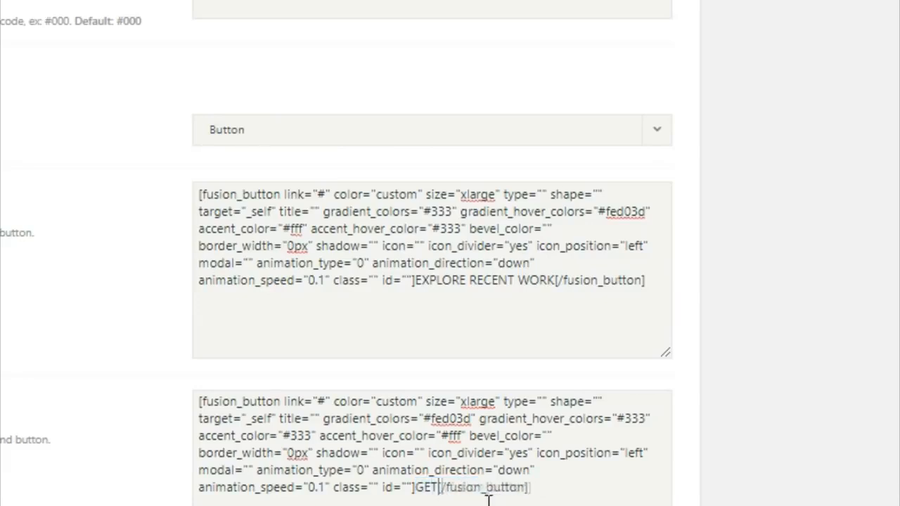
{"action": "type", "text": " QUOT"}
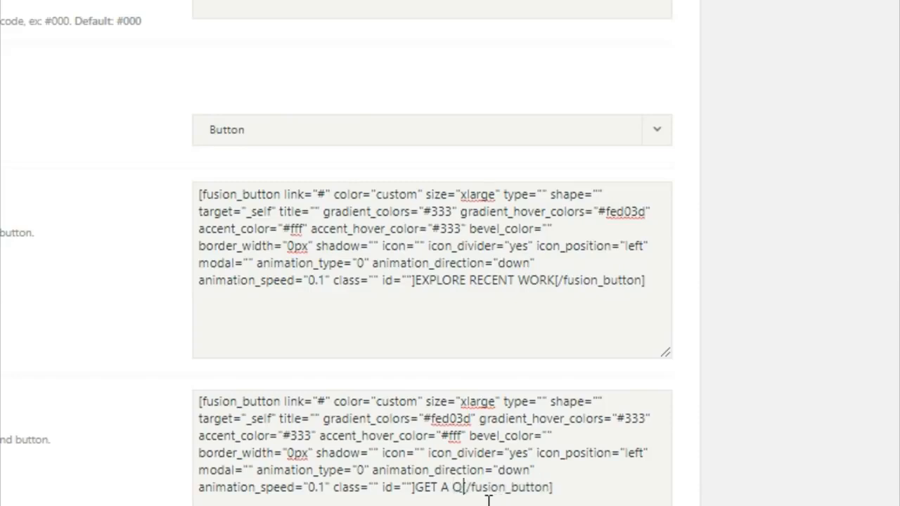
{"action": "type", "text": "E TDAY"}
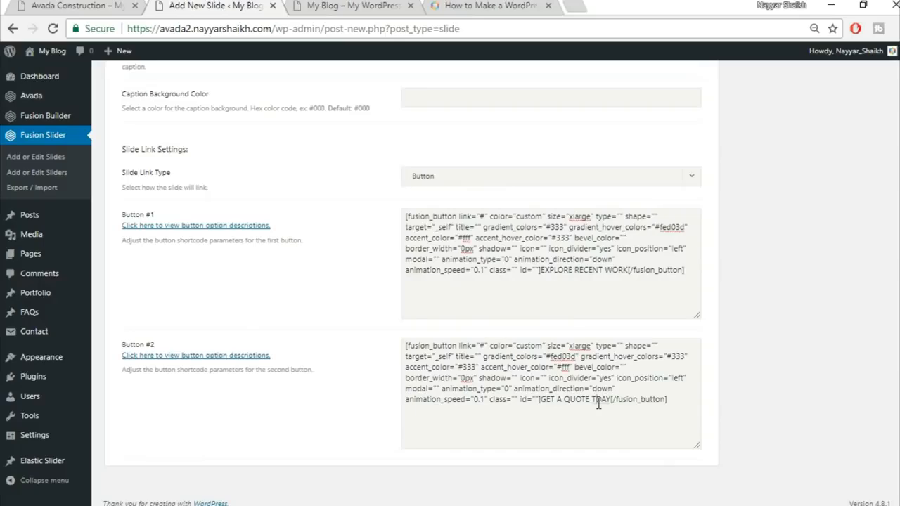
{"action": "type", "text": "O"}
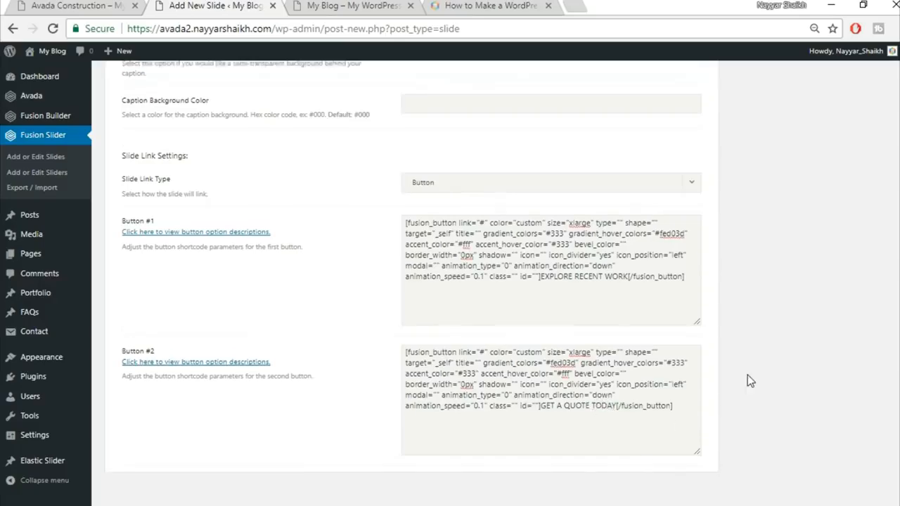
Step: Assign the slide to Slider and upload home-slider.jpg as its featured image
{"action": "scroll", "coordinate": [747, 376], "scroll_direction": "up", "scroll_amount": 15}
{"action": "left_click", "coordinate": [768, 300]}
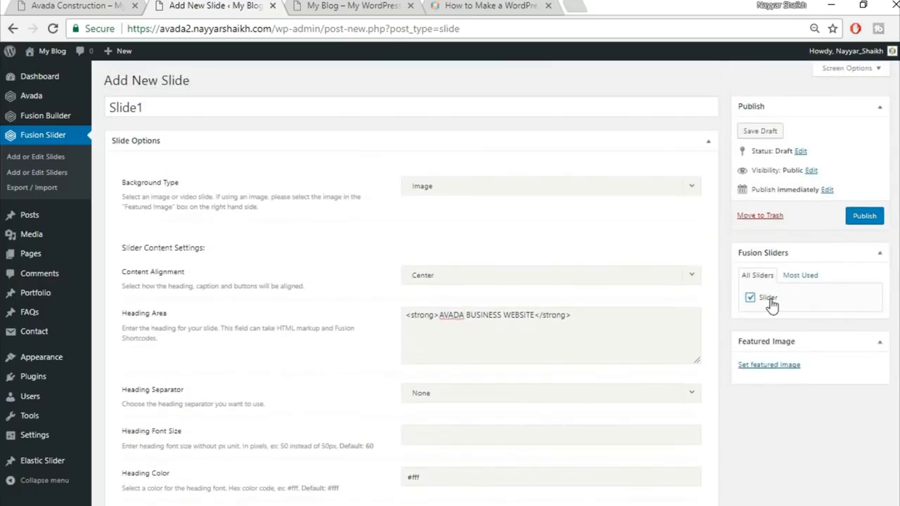
{"action": "left_click", "coordinate": [768, 365]}
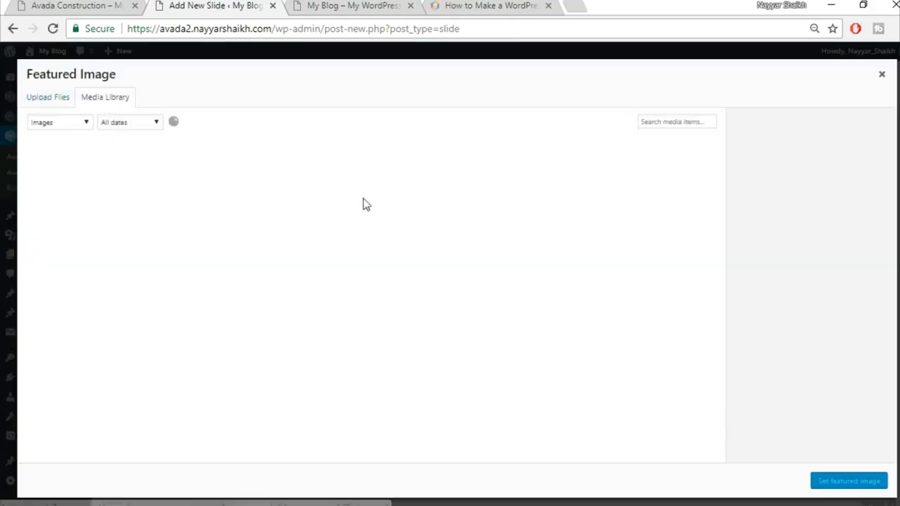
{"action": "left_click", "coordinate": [46, 105]}
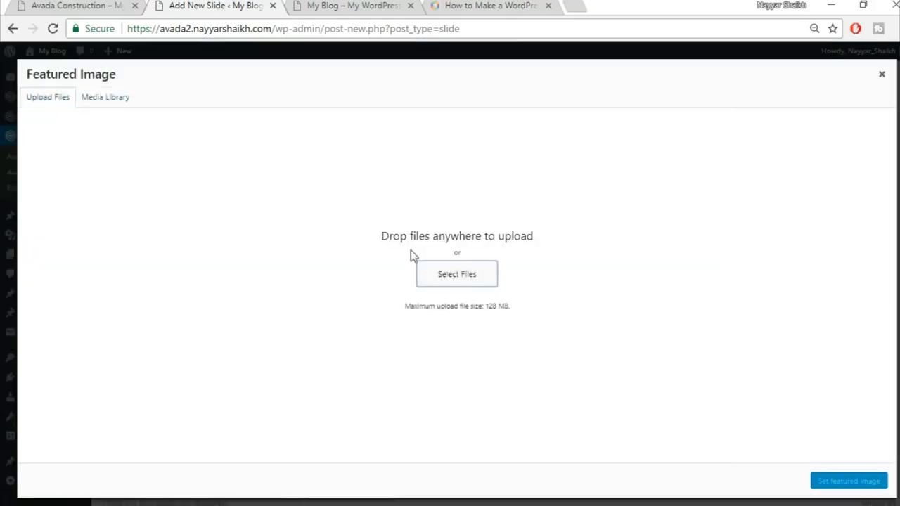
{"action": "left_click", "coordinate": [497, 273]}
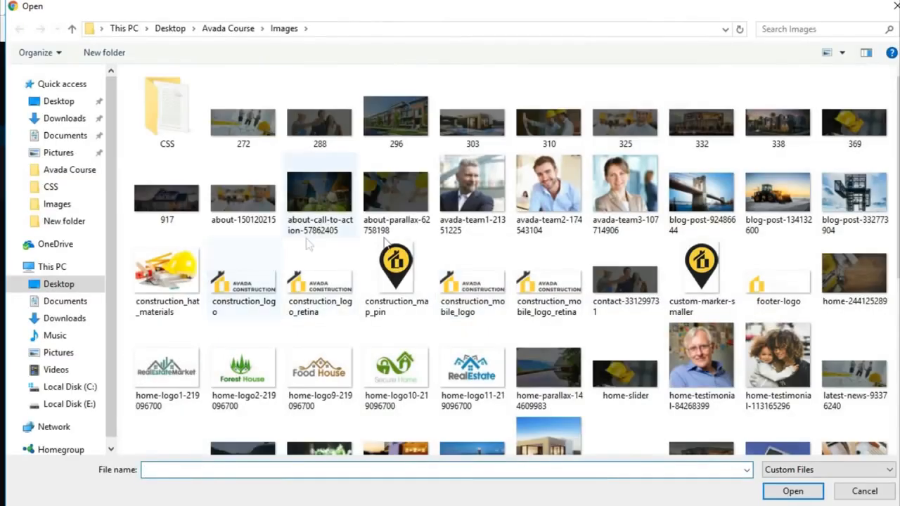
{"action": "scroll", "coordinate": [852, 309], "scroll_direction": "down", "scroll_amount": 5}
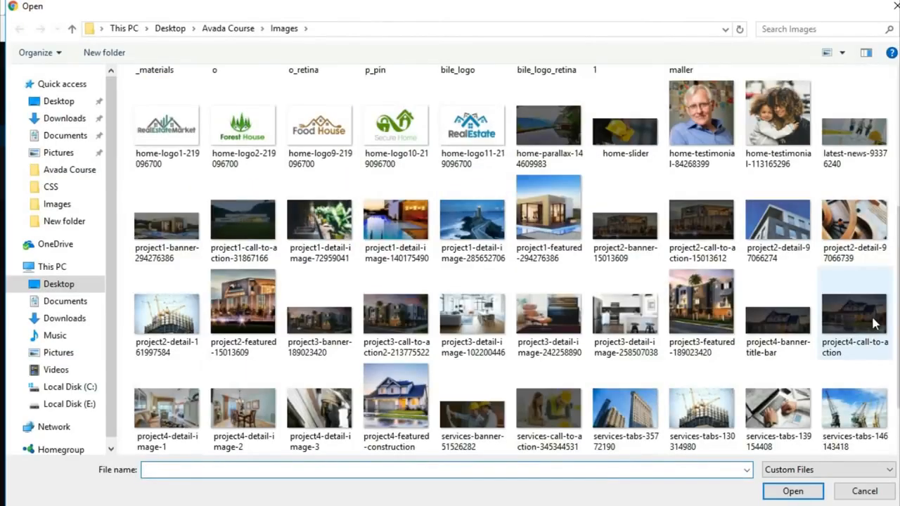
{"action": "type", "text": "h"}
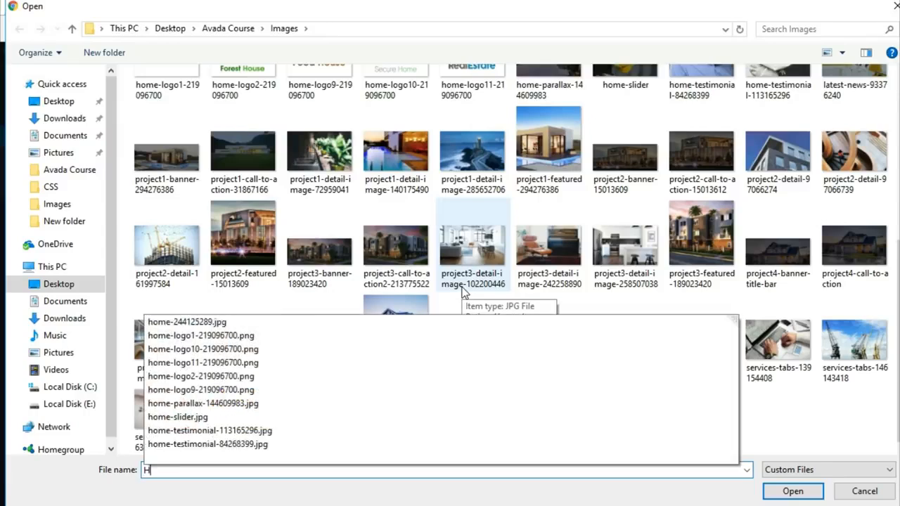
{"action": "left_click", "coordinate": [215, 419]}
{"action": "left_click", "coordinate": [801, 495]}
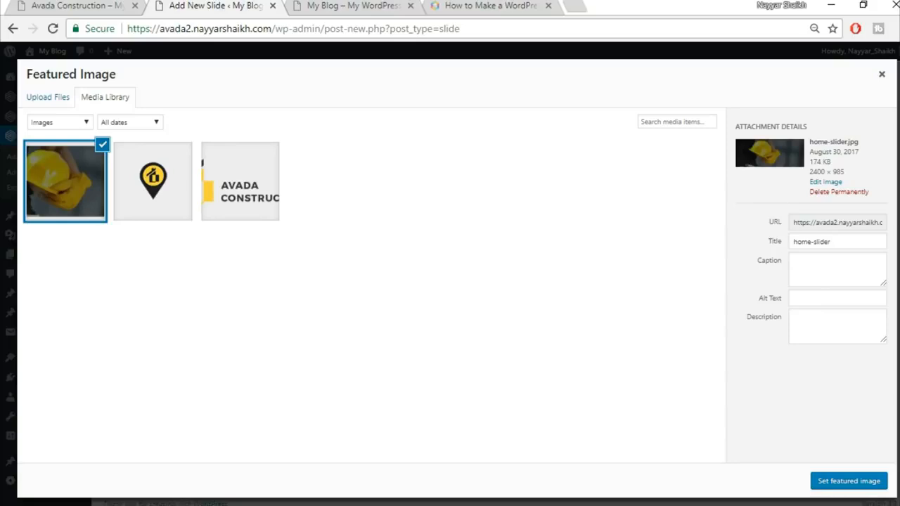
{"action": "left_click", "coordinate": [846, 482]}
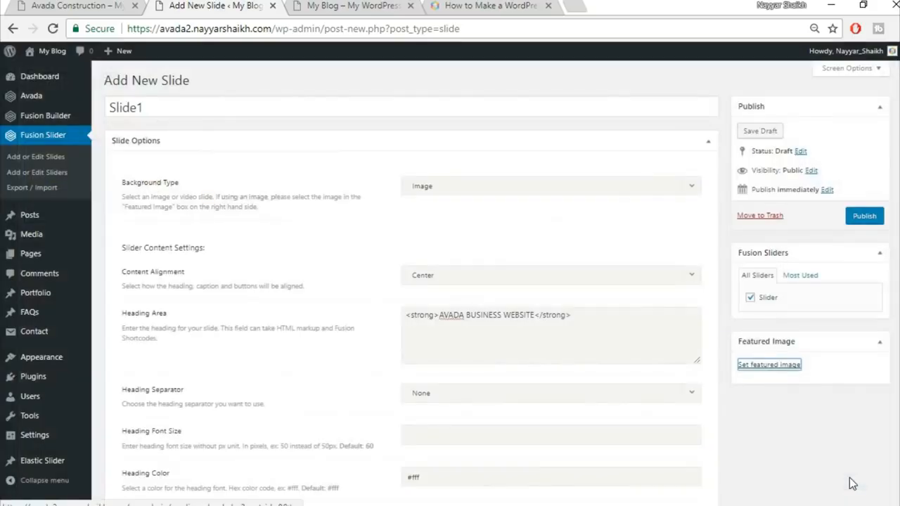
Step: Publish Slide1, check the helmet hero on the live Avada Construction homepage, then return to the editor
{"action": "left_click", "coordinate": [861, 222]}
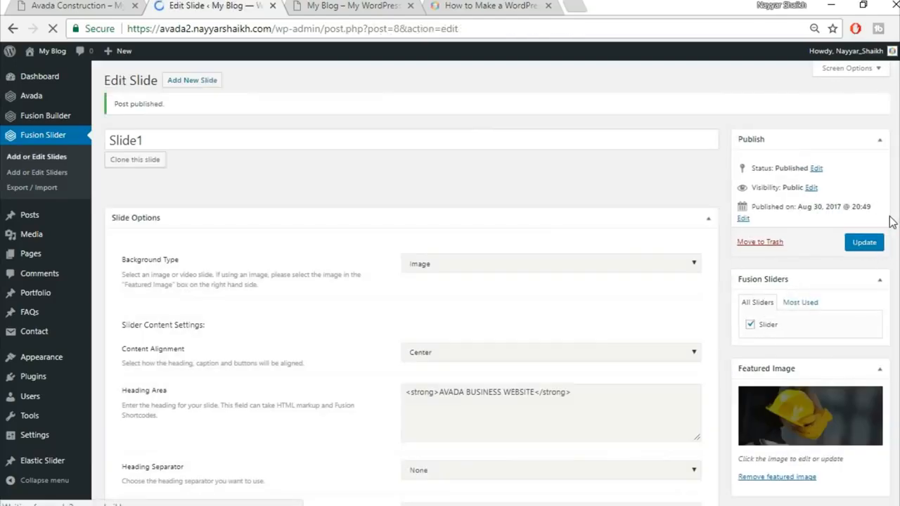
{"action": "left_click", "coordinate": [94, 5]}
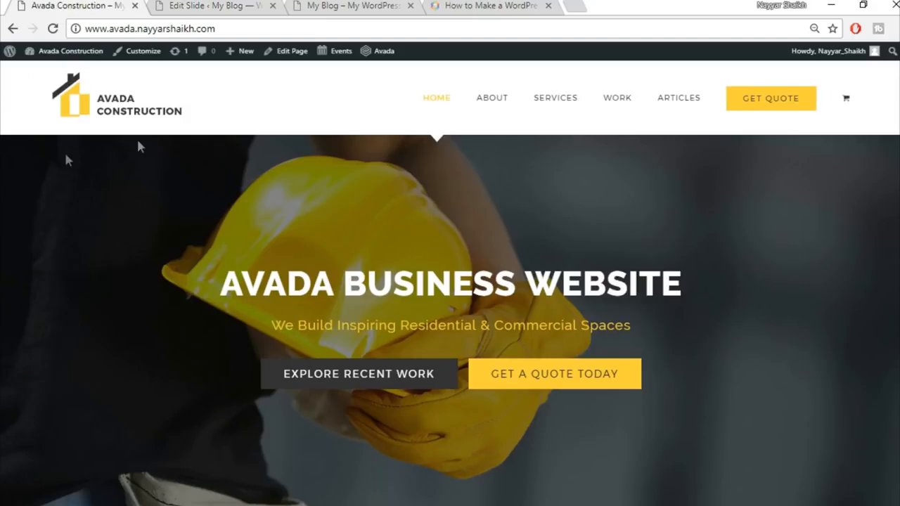
{"action": "scroll", "coordinate": [803, 336], "scroll_direction": "down", "scroll_amount": 4}
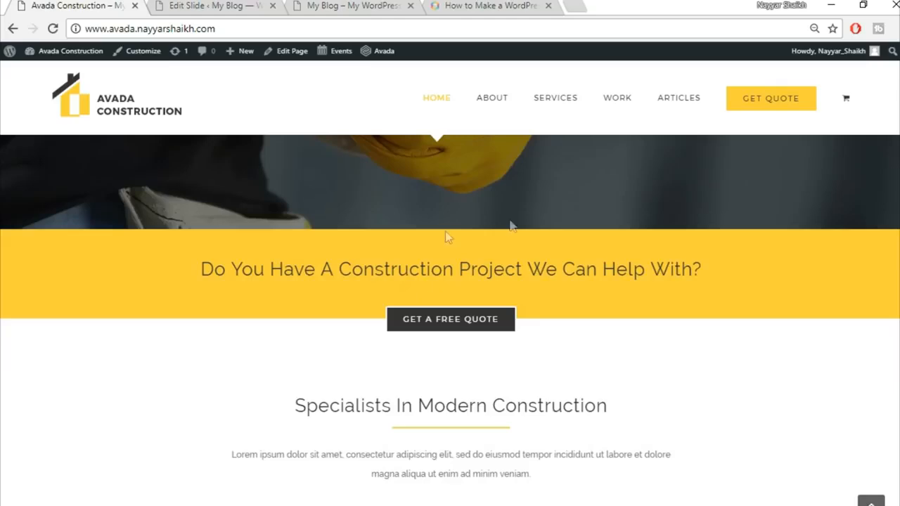
{"action": "scroll", "coordinate": [314, 350], "scroll_direction": "down", "scroll_amount": 1}
{"action": "scroll", "coordinate": [619, 420], "scroll_direction": "down", "scroll_amount": 1}
{"action": "scroll", "coordinate": [619, 421], "scroll_direction": "up", "scroll_amount": 8}
{"action": "left_click", "coordinate": [190, 5]}
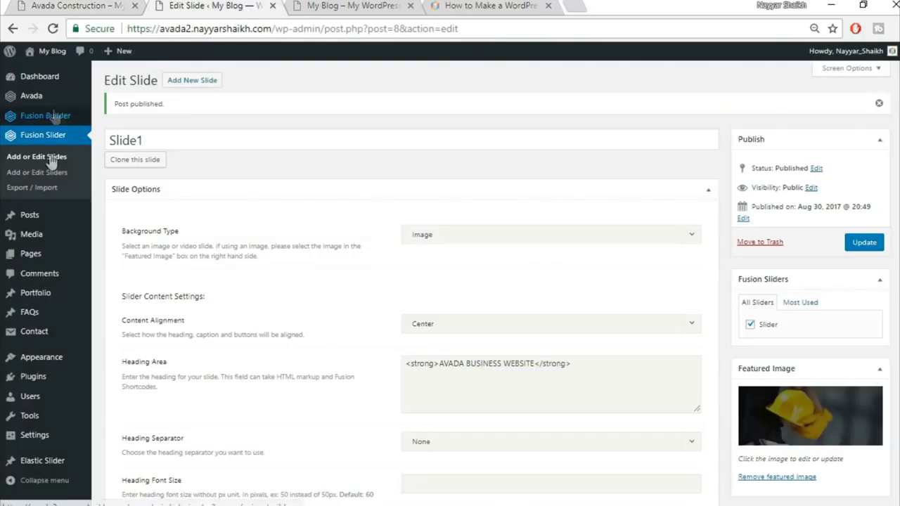
Step: Title the new page 'Home Page' and apply the 100% Width template
{"action": "mouse_move", "coordinate": [71, 265]}
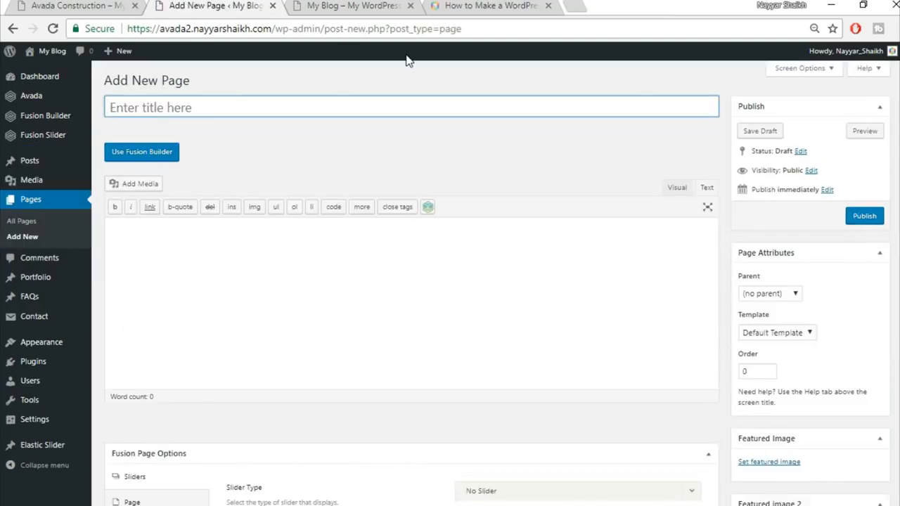
{"action": "key", "text": "shift"}
{"action": "type", "text": "hOME"}
{"action": "key", "text": "BackSpace"}
{"action": "key", "text": "BackSpace"}
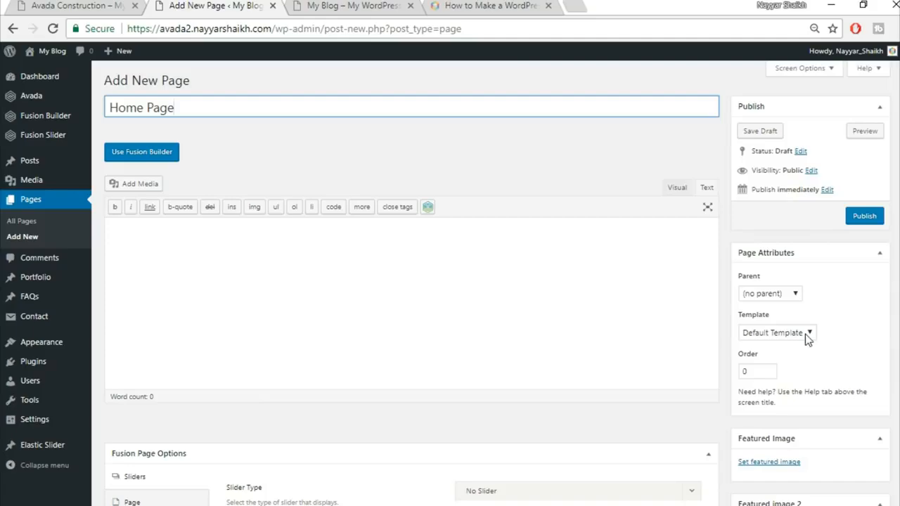
{"action": "left_click", "coordinate": [765, 335]}
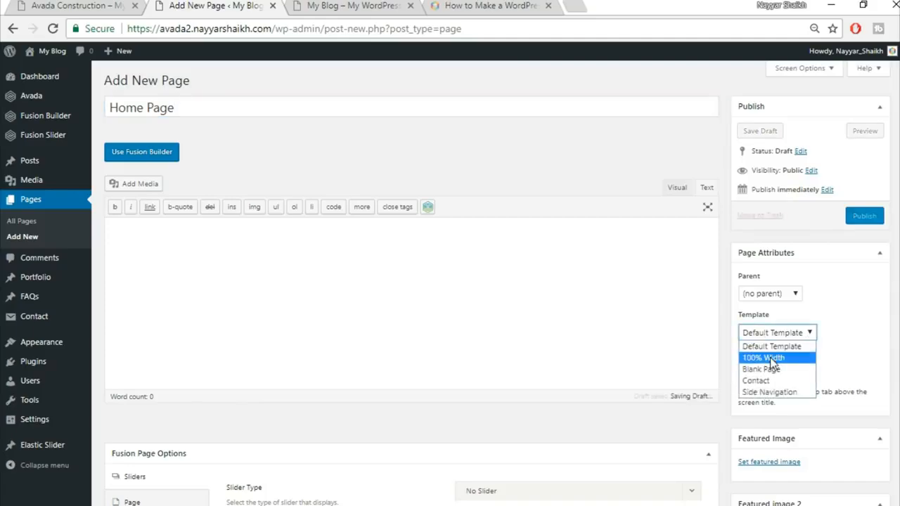
{"action": "left_click", "coordinate": [771, 358]}
{"action": "scroll", "coordinate": [770, 357], "scroll_direction": "down", "scroll_amount": 4}
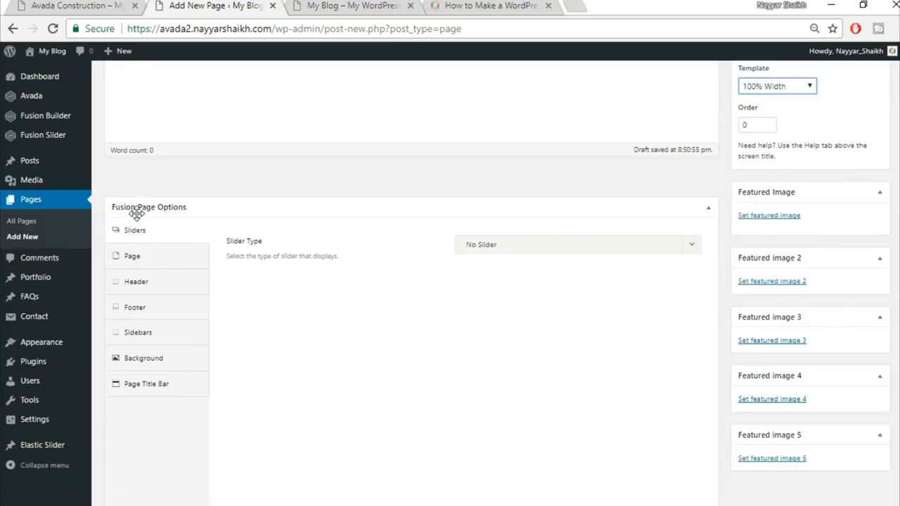
Step: Set the page's slider type to Fusion Slider using the slider named Slider
{"action": "left_click", "coordinate": [512, 248]}
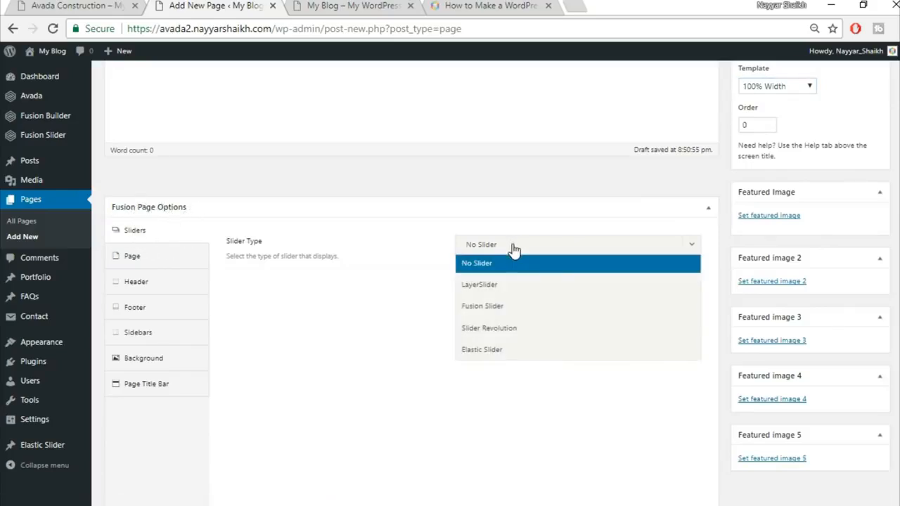
{"action": "left_click", "coordinate": [510, 309]}
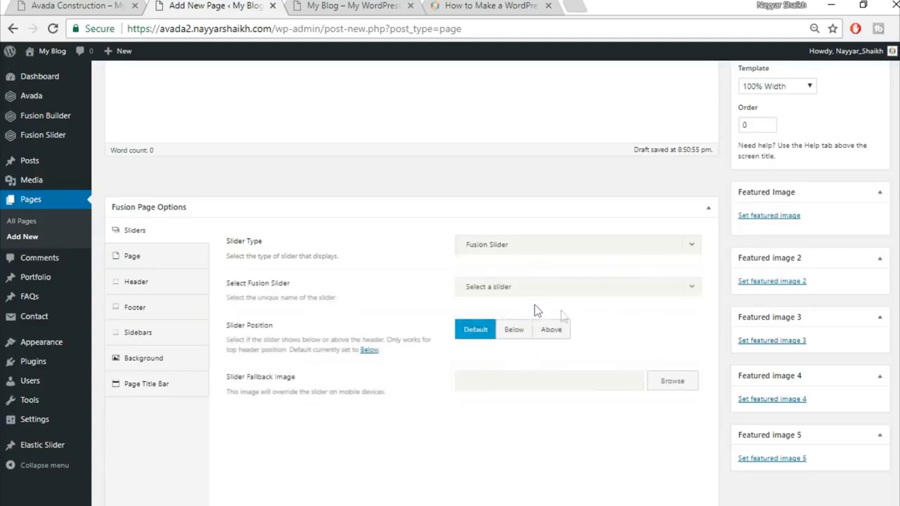
{"action": "left_click", "coordinate": [537, 292]}
{"action": "left_click", "coordinate": [531, 334]}
Step: Set the page content padding to 0 top and 0 bottom
{"action": "left_click", "coordinate": [151, 266]}
{"action": "left_click", "coordinate": [501, 244]}
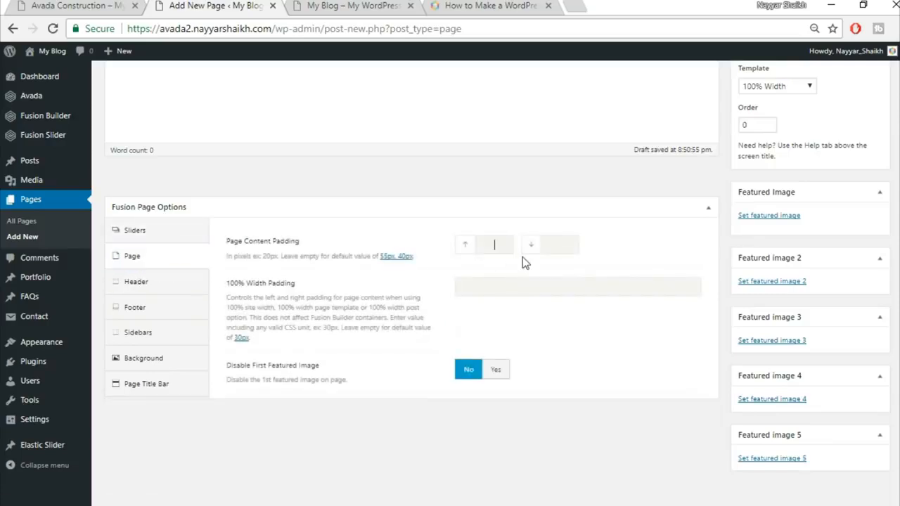
{"action": "type", "text": "0"}
{"action": "key", "text": "Tab"}
{"action": "type", "text": "0"}
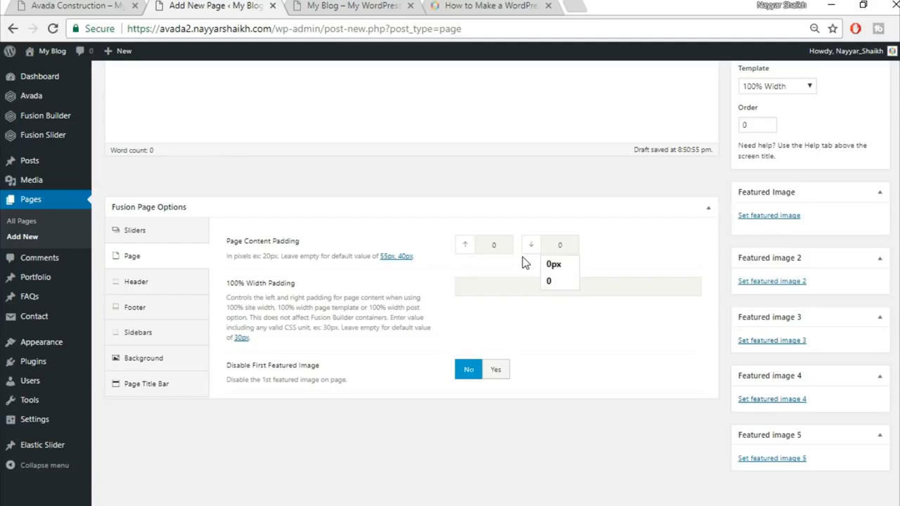
{"action": "left_click", "coordinate": [508, 267]}
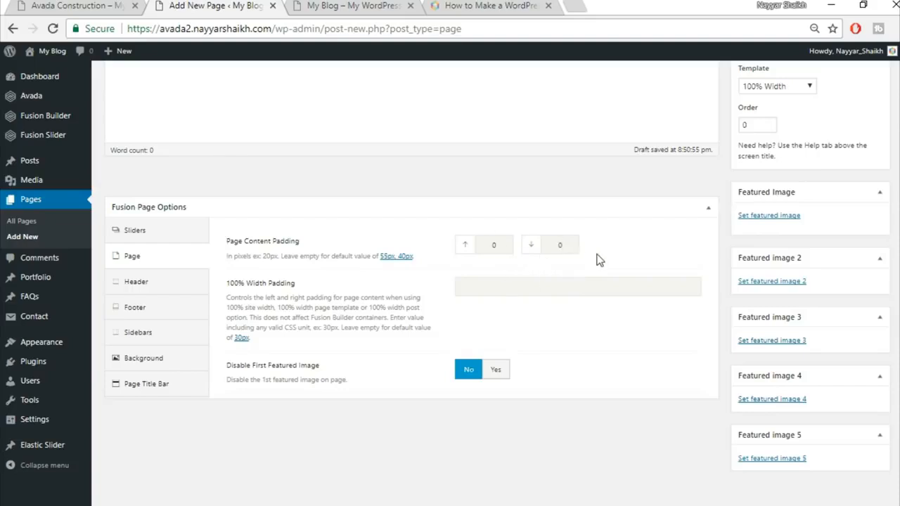
Step: Hide the page title bar
{"action": "left_click", "coordinate": [149, 389]}
{"action": "left_click", "coordinate": [493, 254]}
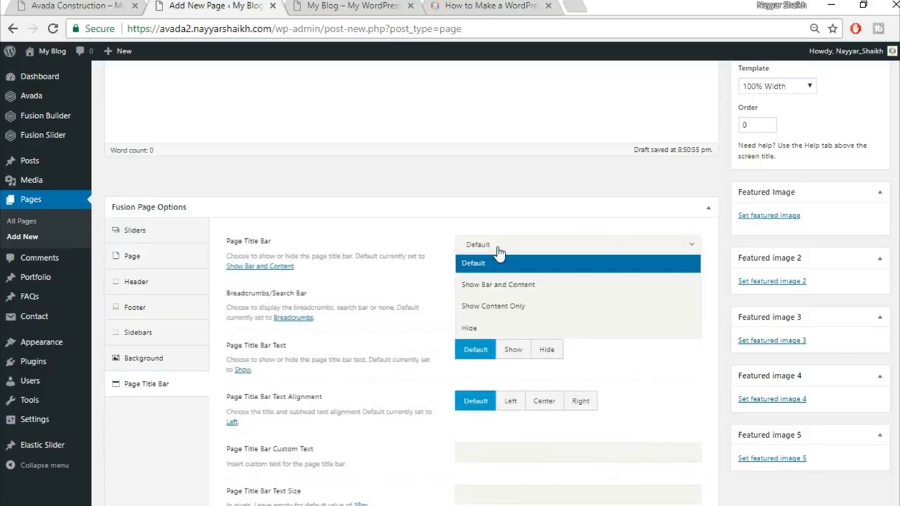
{"action": "left_click", "coordinate": [496, 334]}
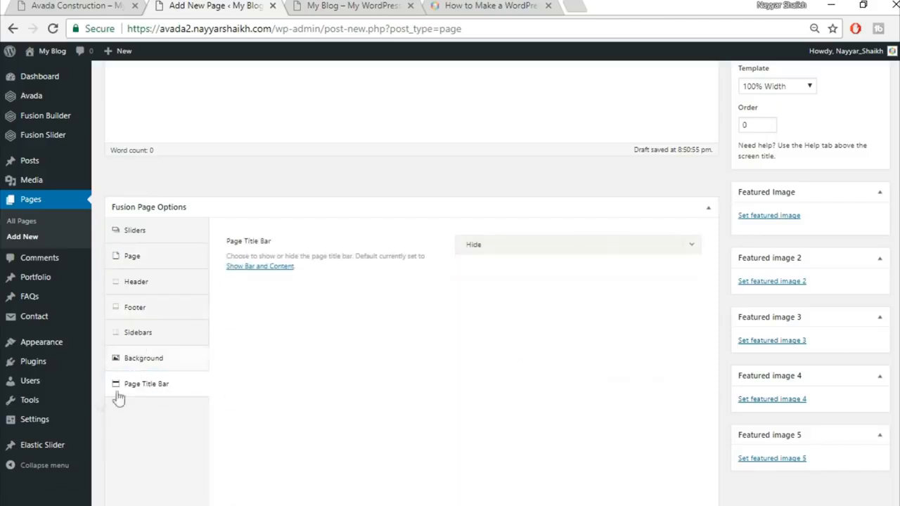
Step: Review the slider, padding and title bar settings against the live homepage
{"action": "left_click", "coordinate": [155, 239]}
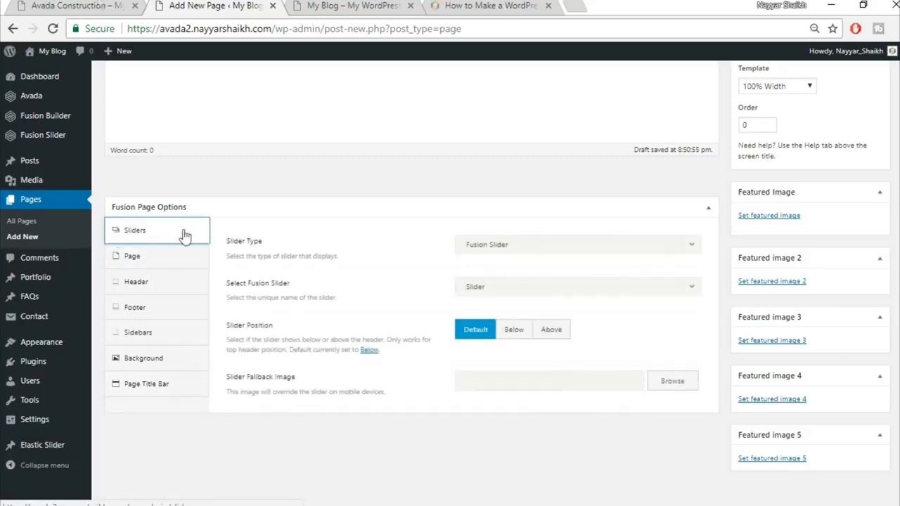
{"action": "left_click", "coordinate": [38, 5]}
{"action": "left_click", "coordinate": [202, 5]}
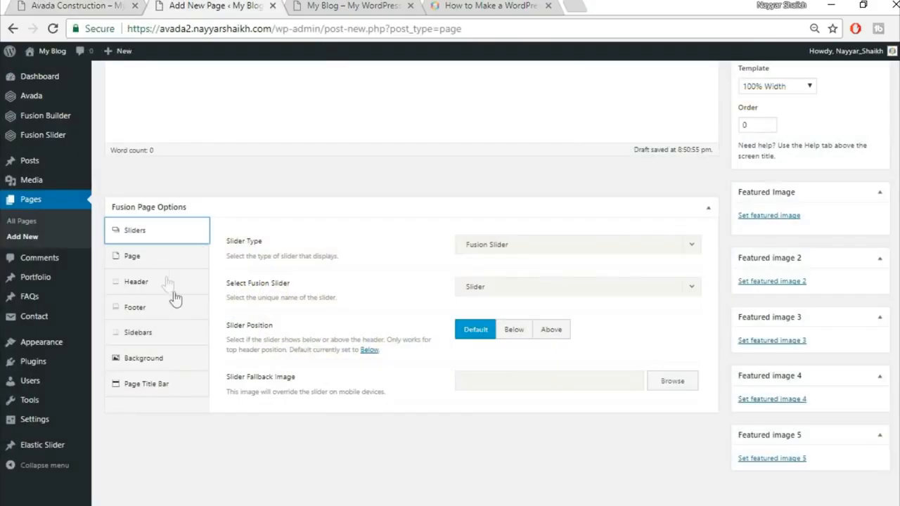
{"action": "left_click", "coordinate": [161, 261]}
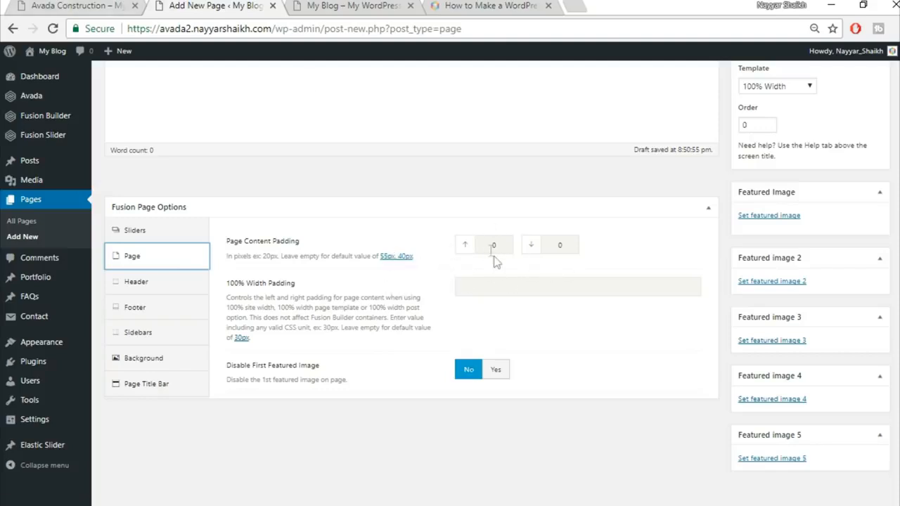
{"action": "left_click", "coordinate": [90, 4]}
{"action": "left_click", "coordinate": [158, 385]}
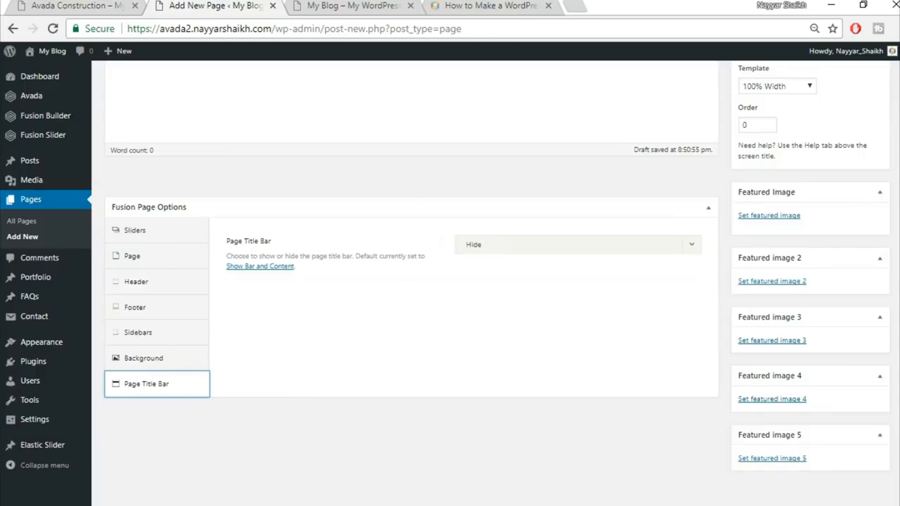
{"action": "scroll", "coordinate": [411, 281], "scroll_direction": "up", "scroll_amount": 4}
{"action": "left_click", "coordinate": [77, 5]}
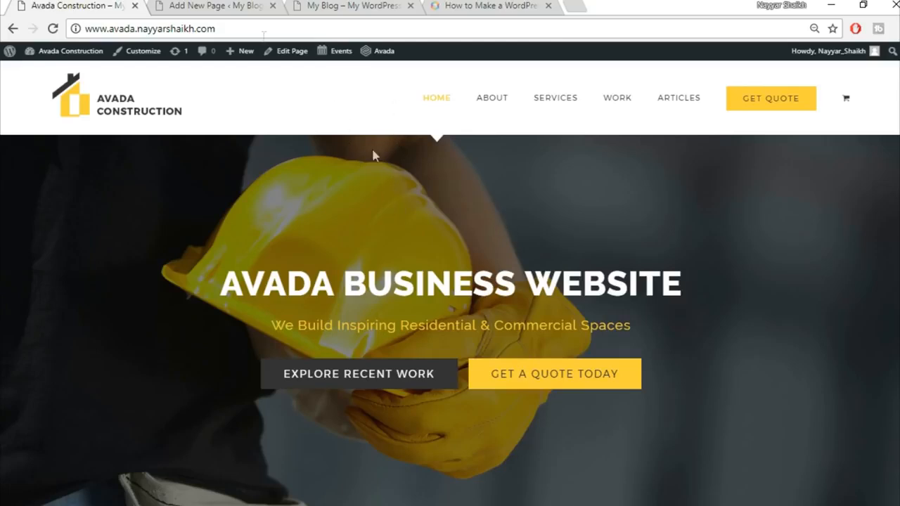
Step: Return to the Home Page draft and enable Fusion Builder to show its empty builder area
{"action": "left_click", "coordinate": [214, 5]}
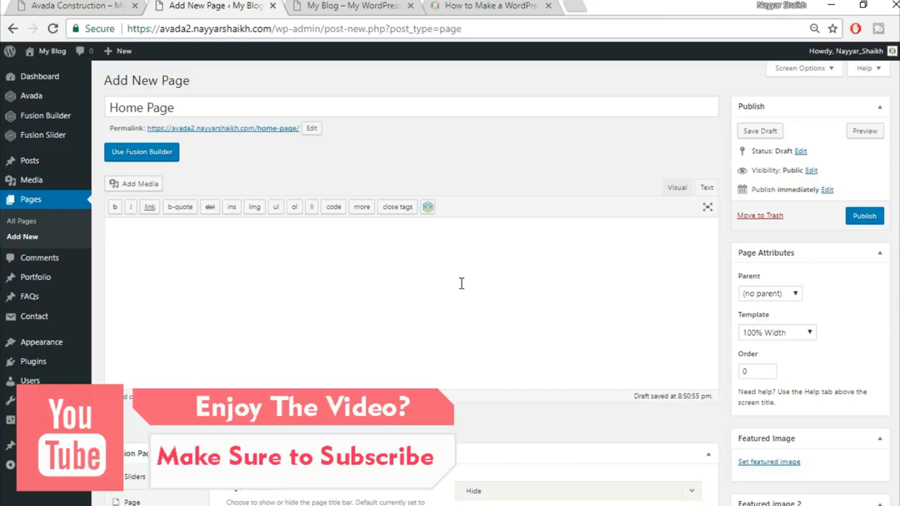
{"action": "left_click", "coordinate": [161, 157]}
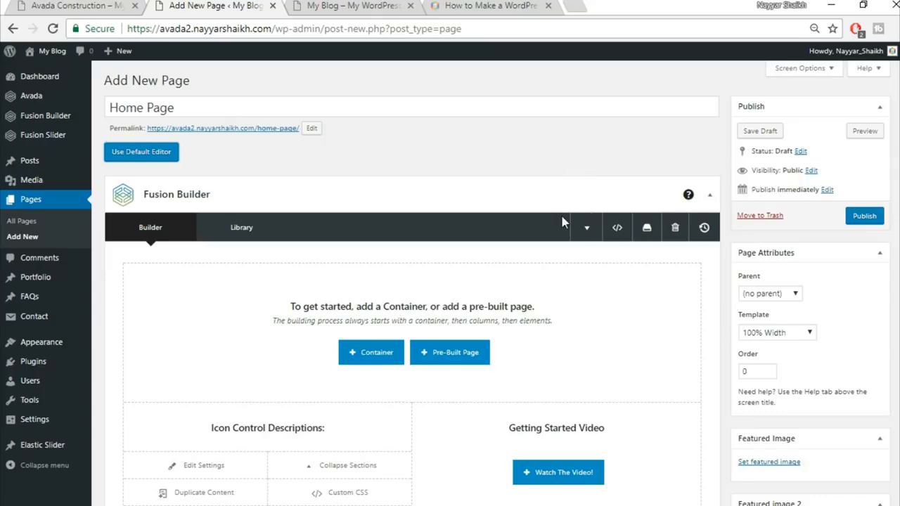
{"action": "scroll", "coordinate": [563, 217], "scroll_direction": "down", "scroll_amount": 1}
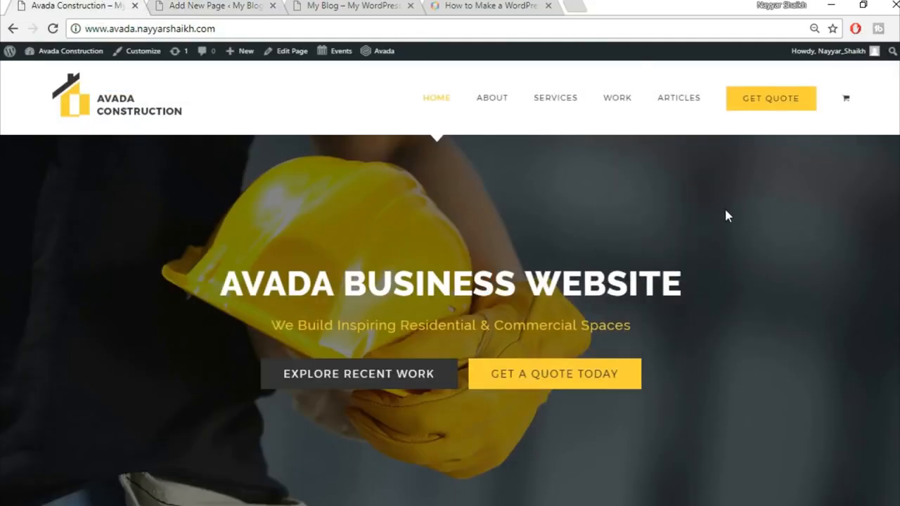
Step: Review the sections of the reference Avada Construction homepage
{"action": "scroll", "coordinate": [731, 221], "scroll_direction": "down", "scroll_amount": 4}
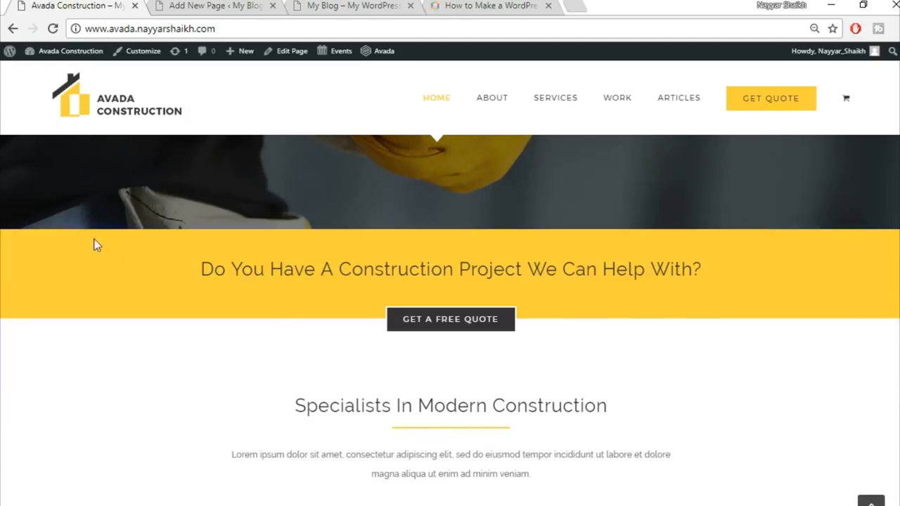
{"action": "left_click", "coordinate": [200, 5]}
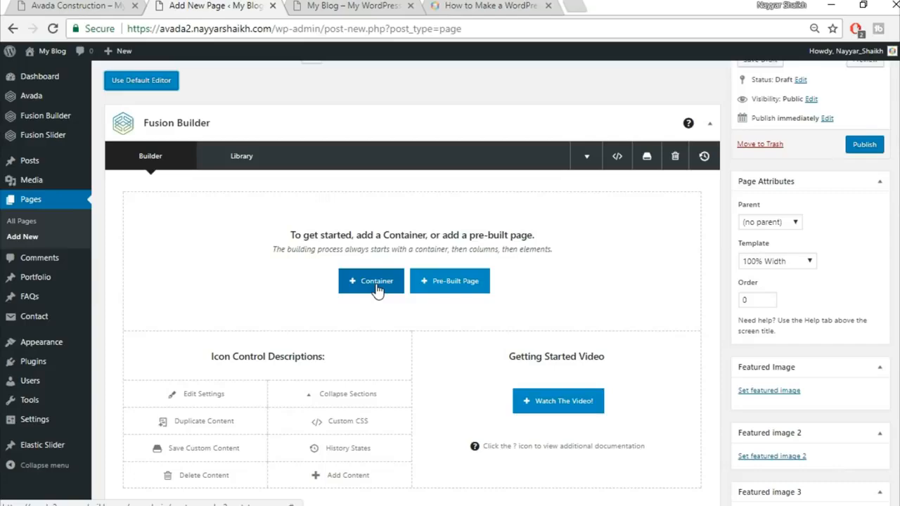
{"action": "left_click", "coordinate": [76, 4]}
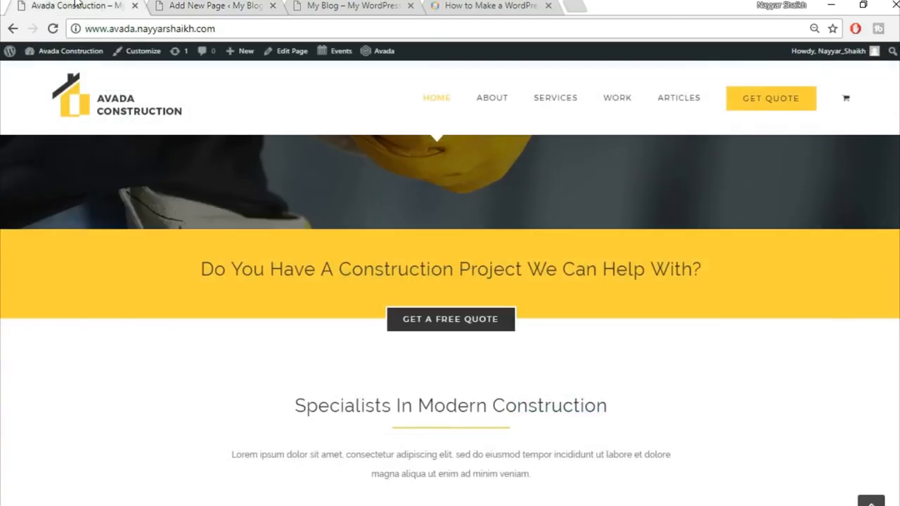
{"action": "left_click", "coordinate": [208, 5]}
{"action": "left_click", "coordinate": [76, 5]}
{"action": "scroll", "coordinate": [80, 310], "scroll_direction": "up", "scroll_amount": 5}
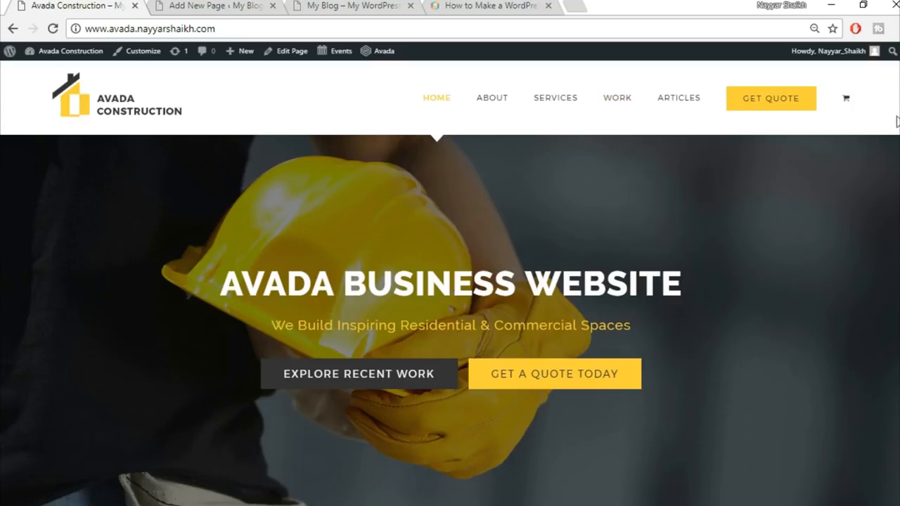
{"action": "left_click_drag", "start_coordinate": [219, 281], "coordinate": [672, 179]}
{"action": "scroll", "coordinate": [700, 339], "scroll_direction": "down", "scroll_amount": 10}
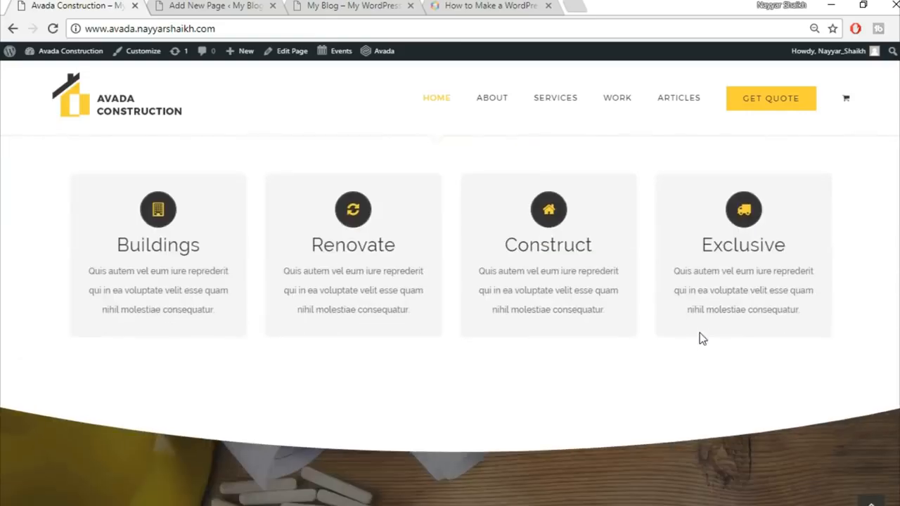
Step: Back in Fusion Builder, bring up the Insert Container column layouts such as 1/1 and 1/2
{"action": "scroll", "coordinate": [700, 339], "scroll_direction": "up", "scroll_amount": 5}
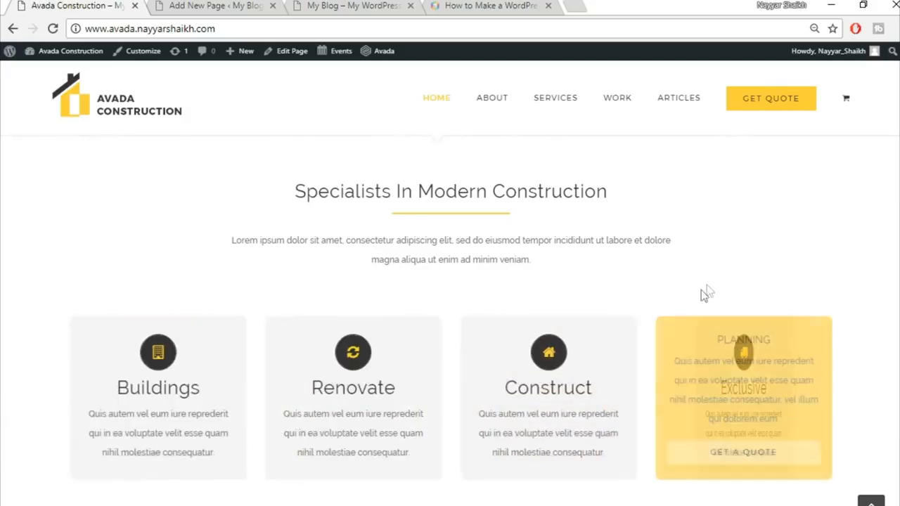
{"action": "scroll", "coordinate": [714, 288], "scroll_direction": "up", "scroll_amount": 6}
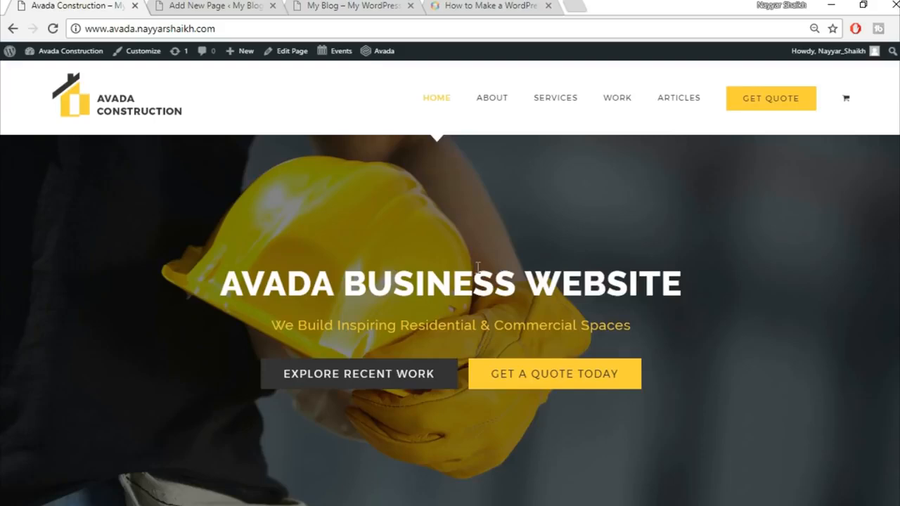
{"action": "left_click", "coordinate": [257, 8]}
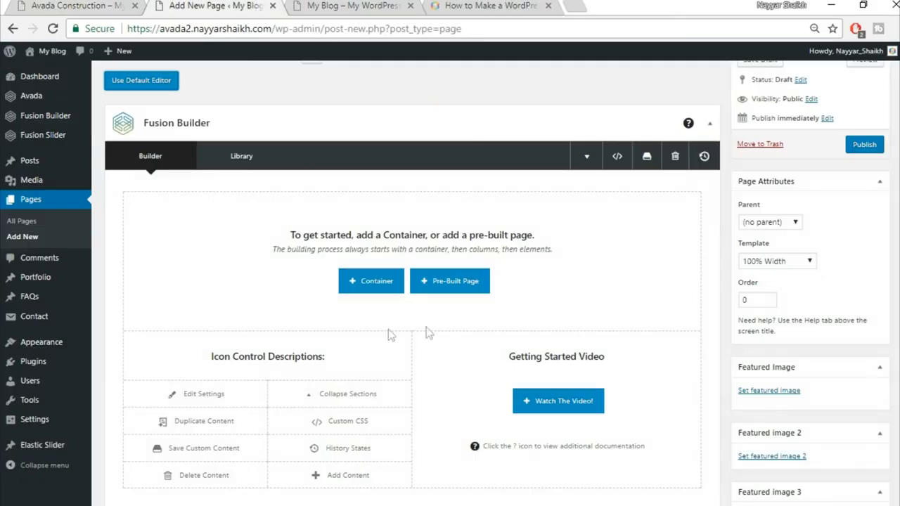
{"action": "left_click", "coordinate": [381, 292]}
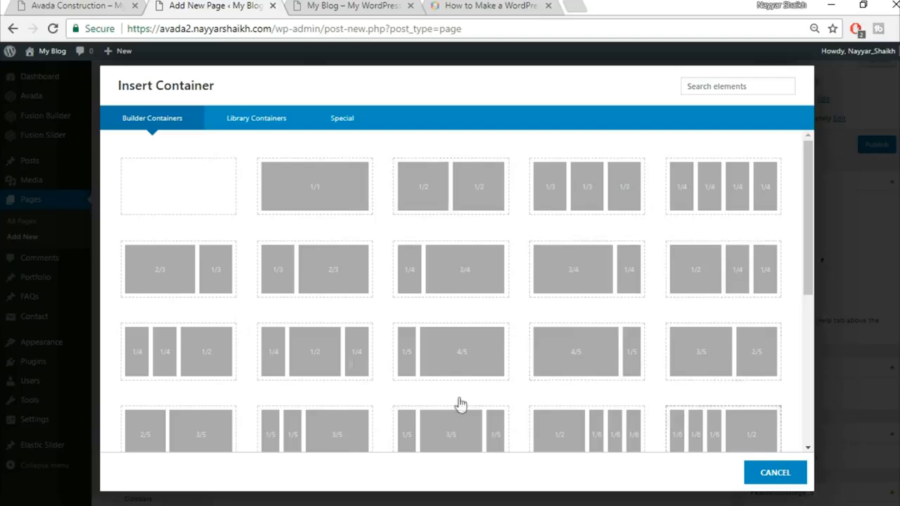
Step: Add a 1/1 container and copy the call-to-action heading from the reference site
{"action": "left_click", "coordinate": [320, 201]}
{"action": "left_click", "coordinate": [86, 6]}
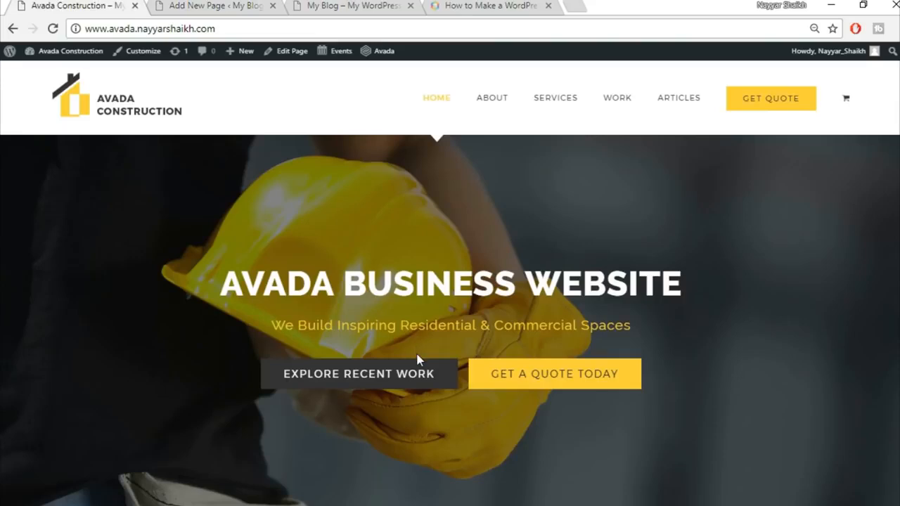
{"action": "scroll", "coordinate": [418, 360], "scroll_direction": "down", "scroll_amount": 4}
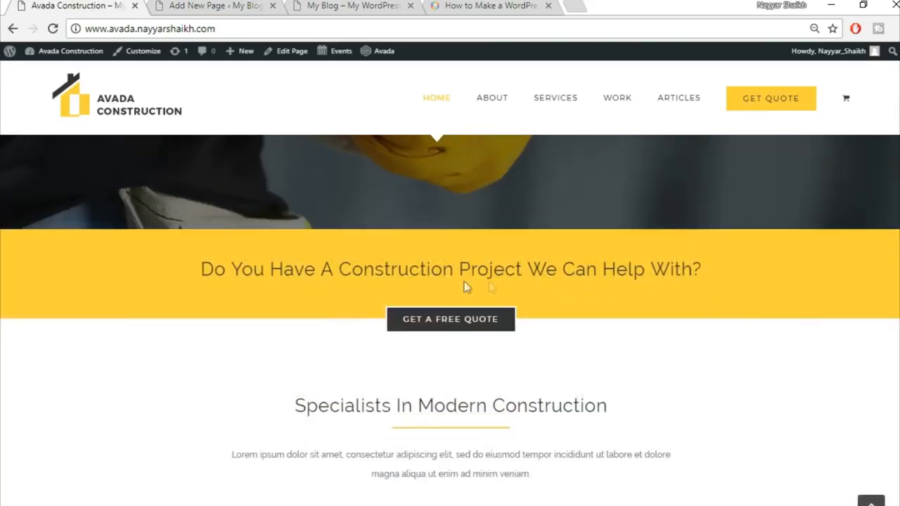
{"action": "left_click_drag", "start_coordinate": [198, 273], "coordinate": [701, 268]}
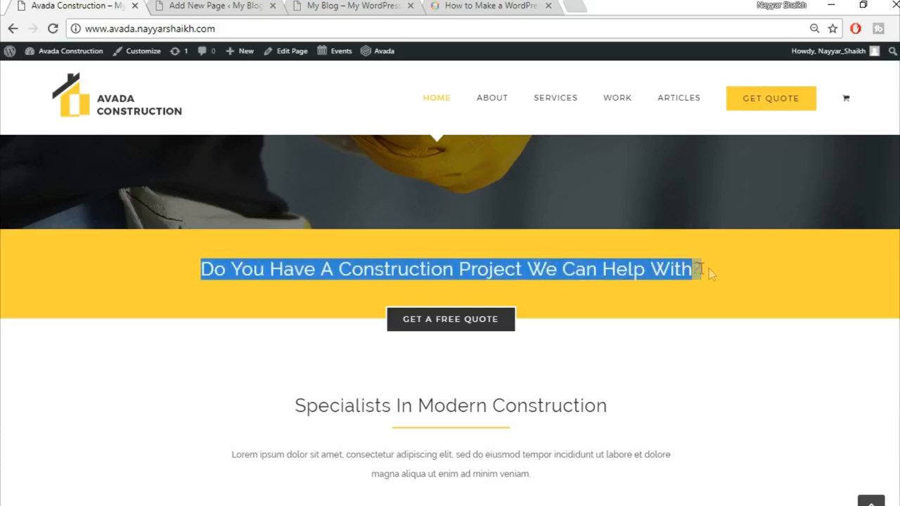
{"action": "left_click", "coordinate": [704, 291]}
{"action": "left_click", "coordinate": [218, 5]}
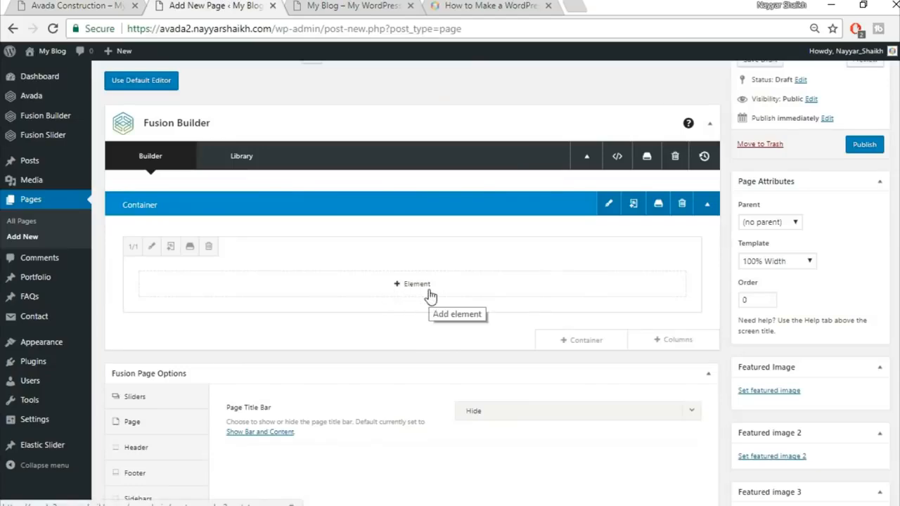
{"action": "left_click", "coordinate": [53, 5]}
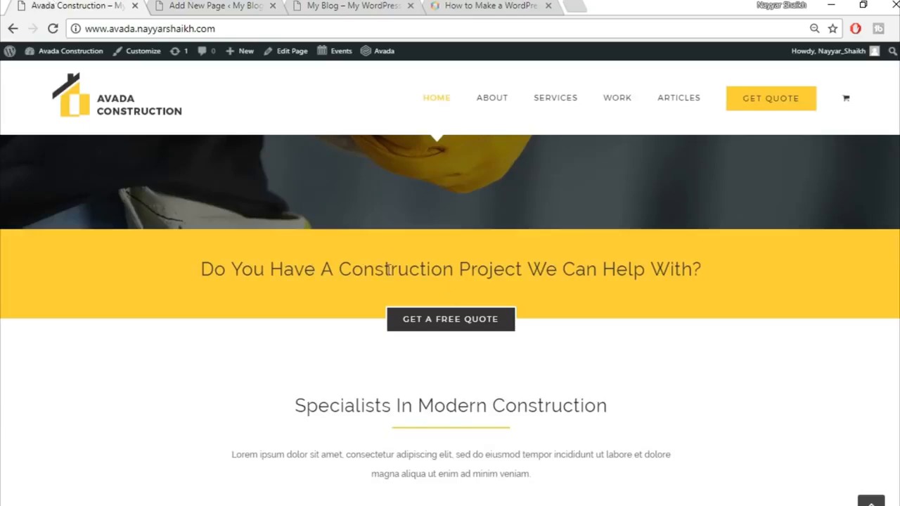
{"action": "left_click", "coordinate": [200, 5]}
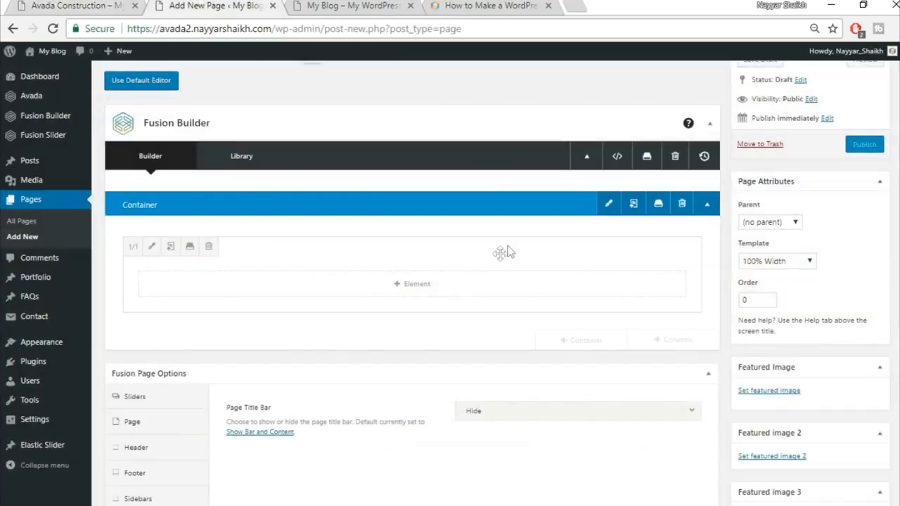
Step: Add a Text Block and paste 'Do You Have A Construction Project We Can Help With?' as Heading 2
{"action": "left_click", "coordinate": [422, 285]}
{"action": "left_click", "coordinate": [714, 87]}
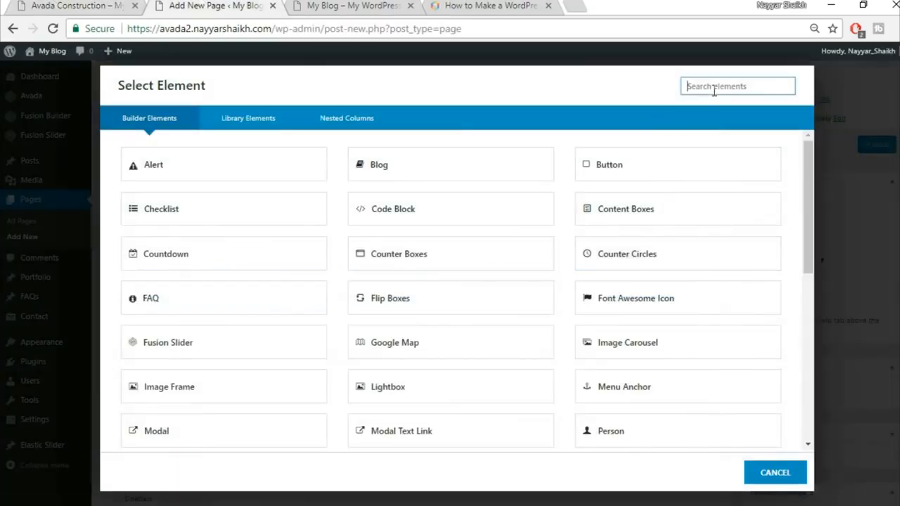
{"action": "type", "text": "text"}
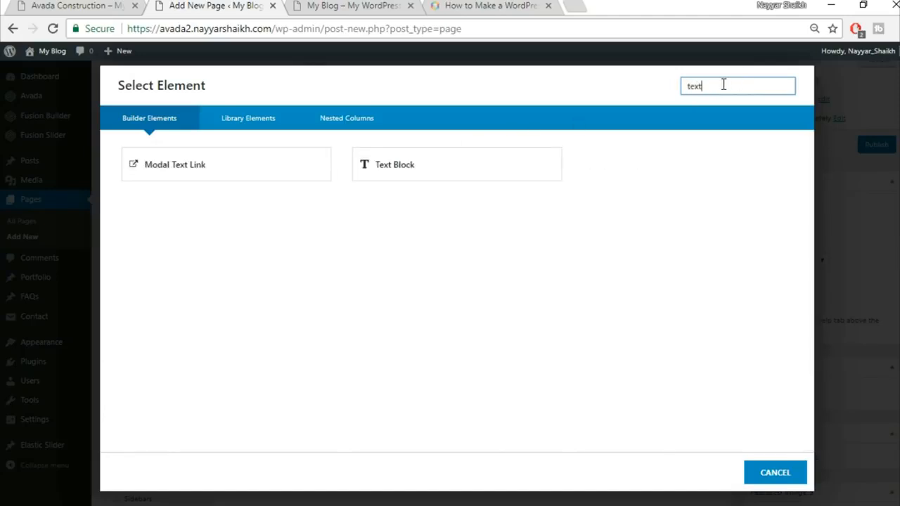
{"action": "left_click", "coordinate": [450, 167]}
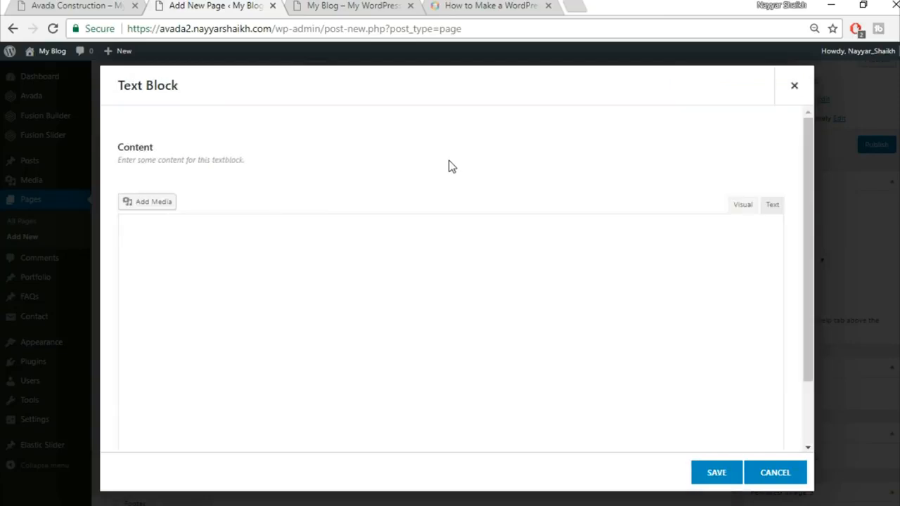
{"action": "key", "text": "ctrl+a"}
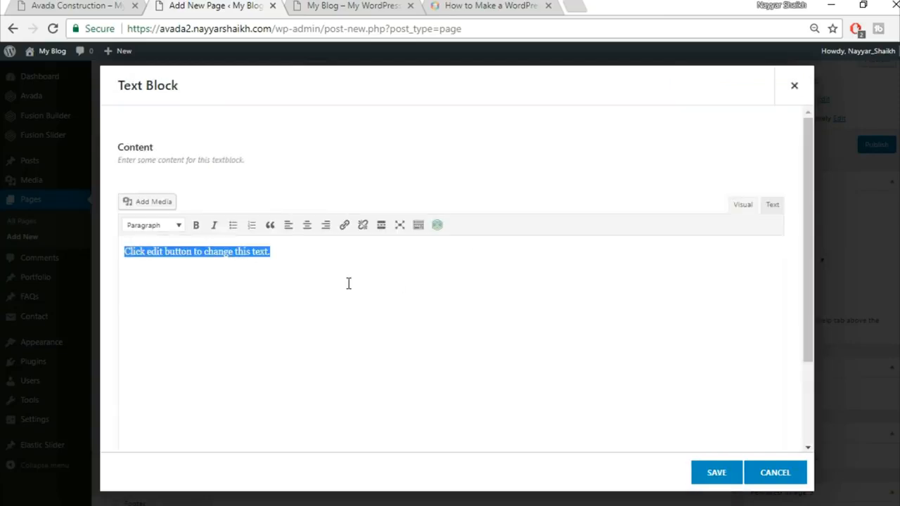
{"action": "type", "text": "Do You Have A Construction Project We Can Help With?"}
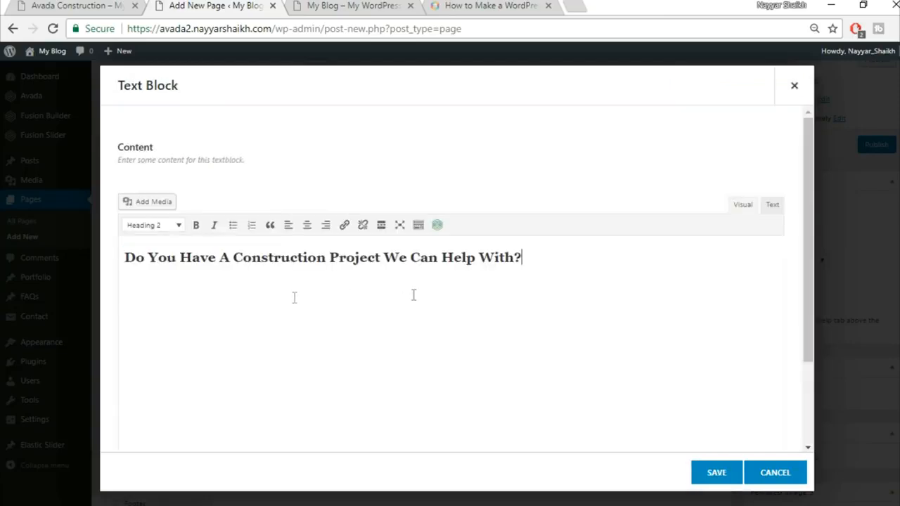
Step: Centre-align the heading and save the text block
{"action": "key", "text": "ctrl+a"}
{"action": "left_click", "coordinate": [311, 232]}
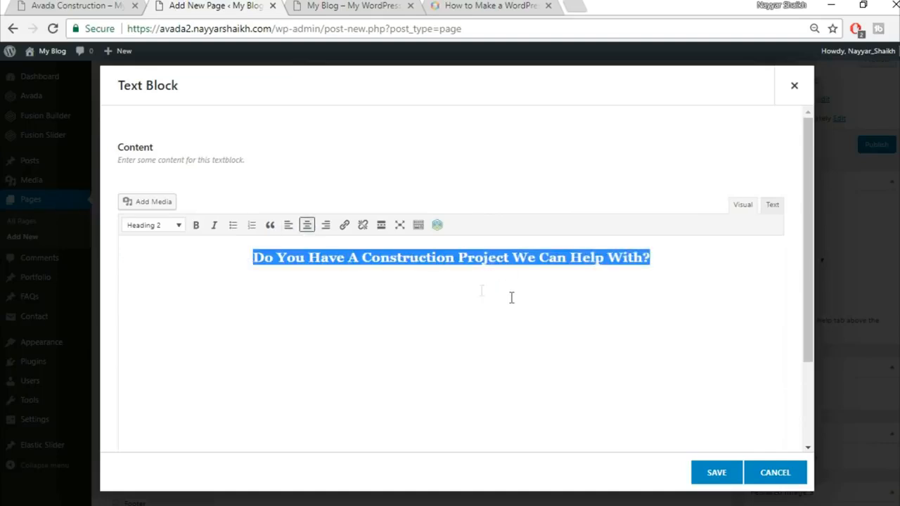
{"action": "left_click", "coordinate": [107, 5]}
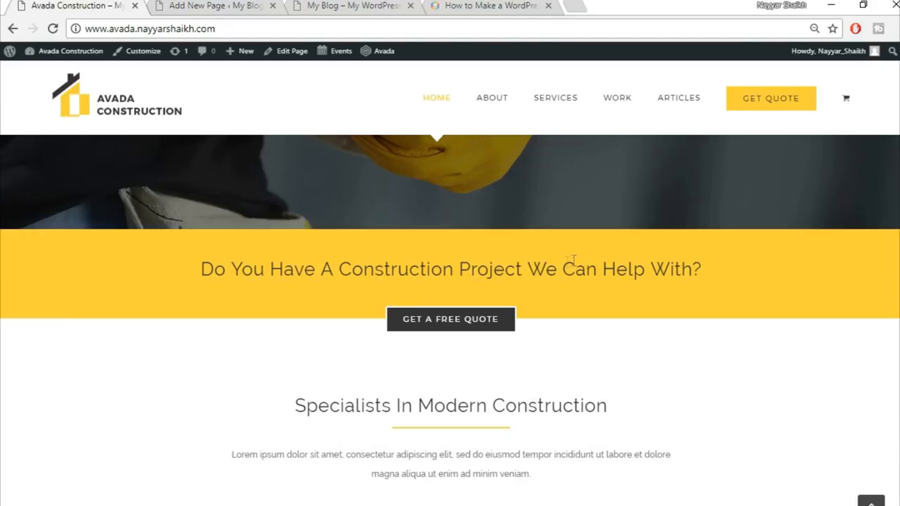
{"action": "left_click", "coordinate": [211, 6]}
{"action": "left_click", "coordinate": [718, 473]}
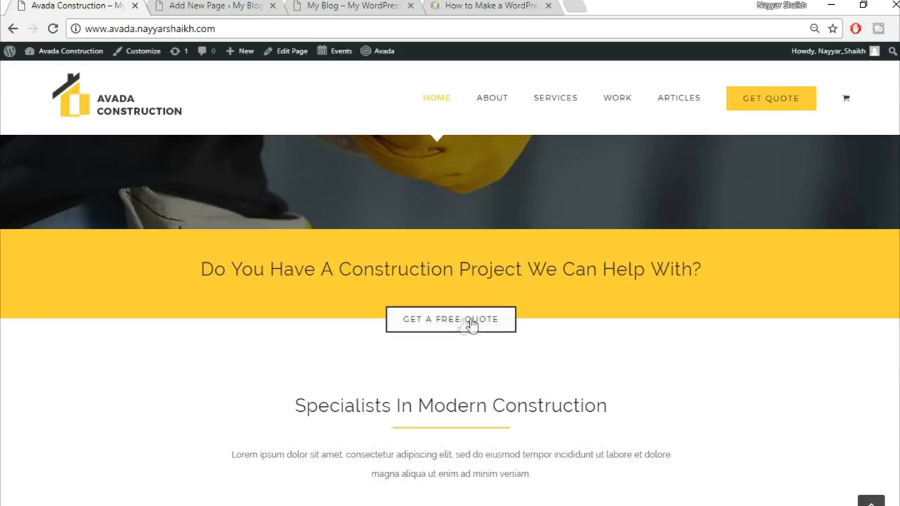
{"action": "left_click", "coordinate": [211, 6]}
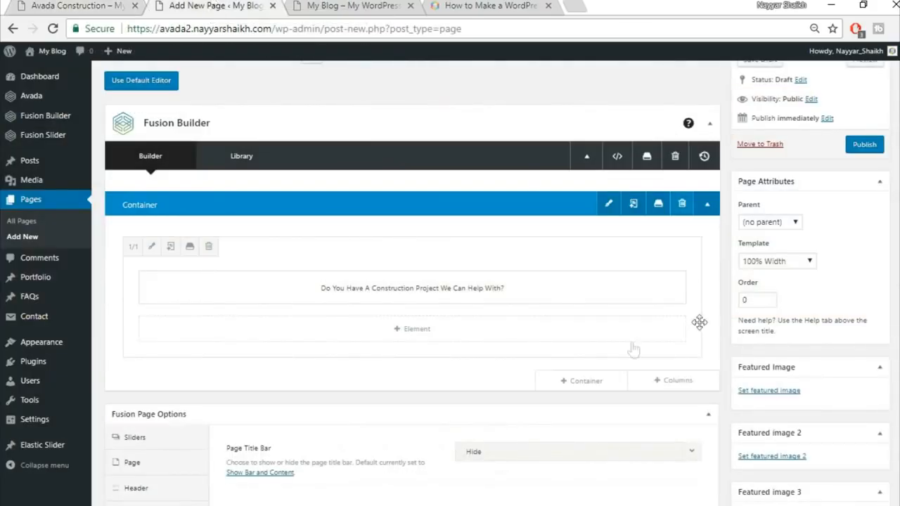
Step: Add a second 1/1 container holding a Button element
{"action": "left_click", "coordinate": [597, 385]}
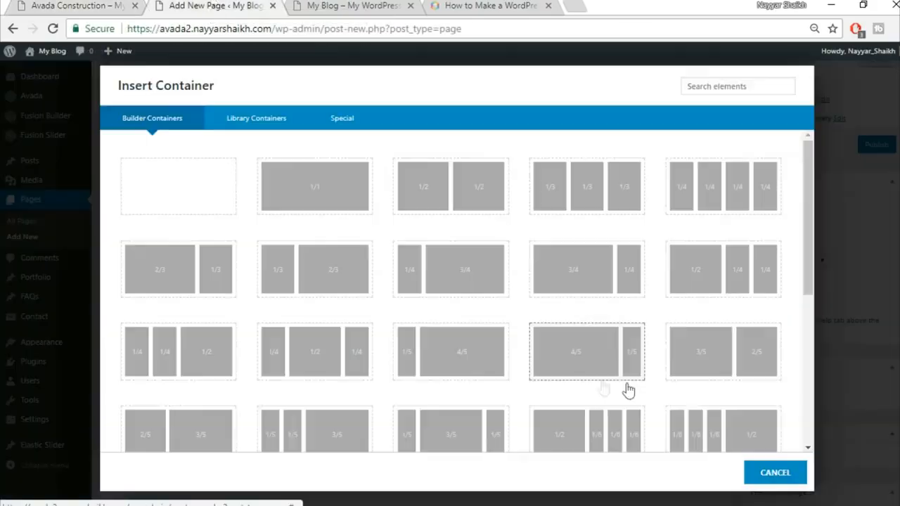
{"action": "left_click", "coordinate": [328, 196]}
{"action": "scroll", "coordinate": [663, 317], "scroll_direction": "down", "scroll_amount": 2}
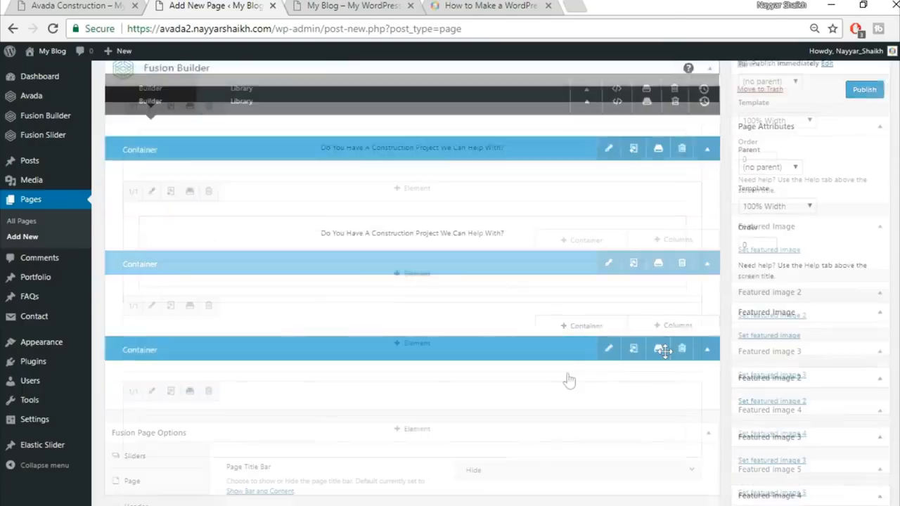
{"action": "left_click", "coordinate": [443, 348]}
{"action": "left_click", "coordinate": [731, 87]}
{"action": "type", "text": "butt"}
{"action": "left_click", "coordinate": [237, 179]}
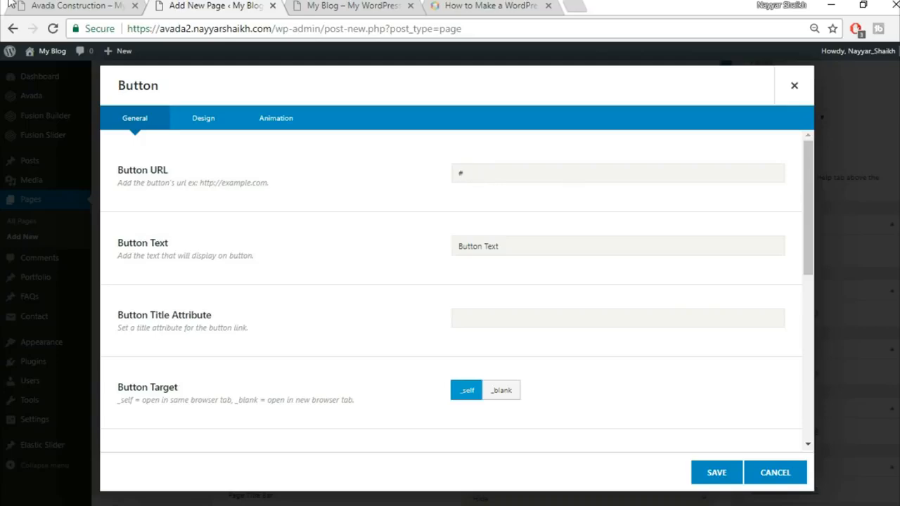
Step: Change the button text to GET A FREE QUOTE and set its alignment to Center
{"action": "left_click", "coordinate": [70, 6]}
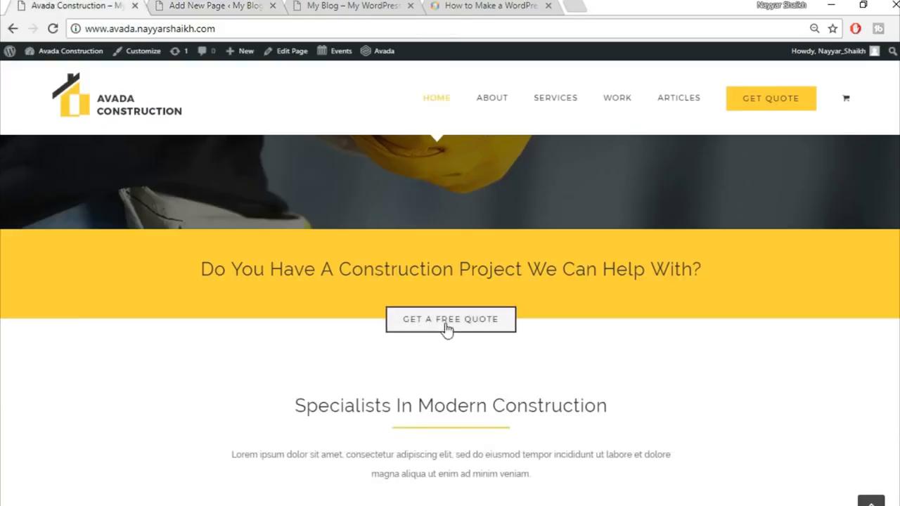
{"action": "left_click", "coordinate": [214, 5]}
{"action": "left_click_drag", "start_coordinate": [520, 240], "coordinate": [422, 259]}
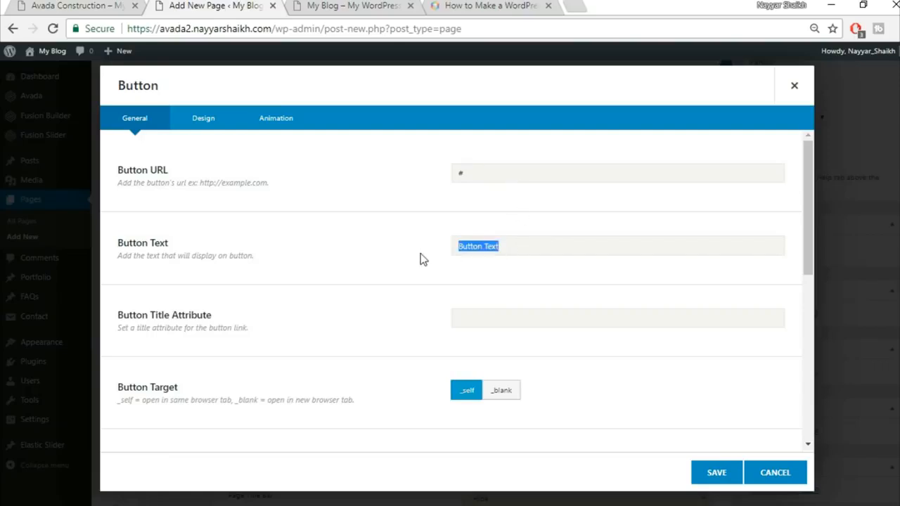
{"action": "type", "text": "GET A FREE QUOTE"}
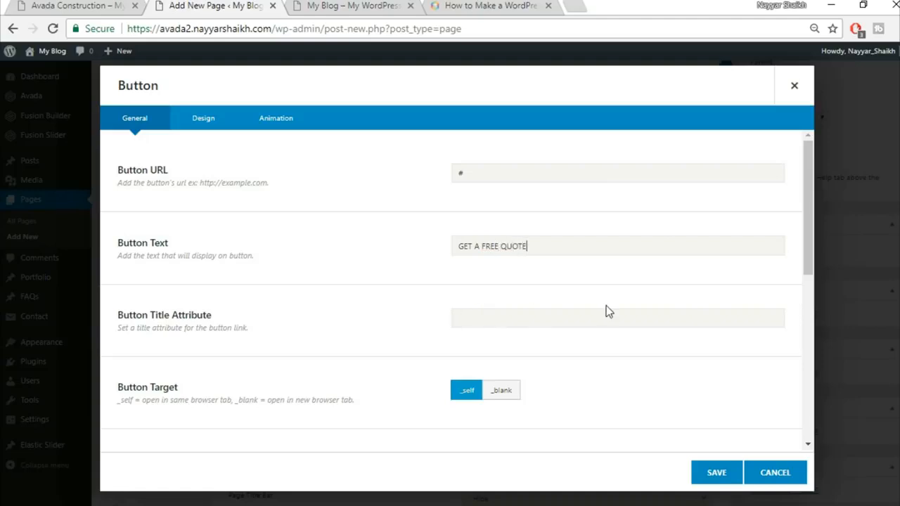
{"action": "scroll", "coordinate": [607, 310], "scroll_direction": "down", "scroll_amount": 2}
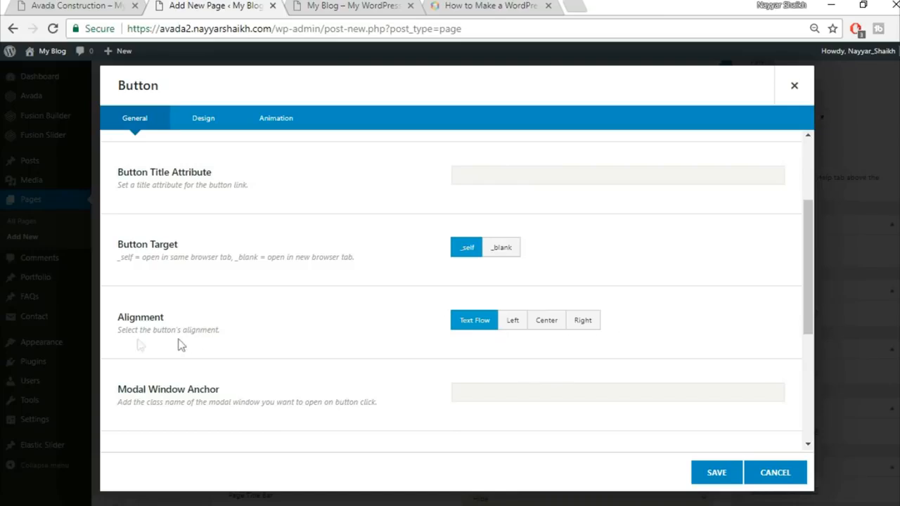
{"action": "left_click", "coordinate": [558, 326]}
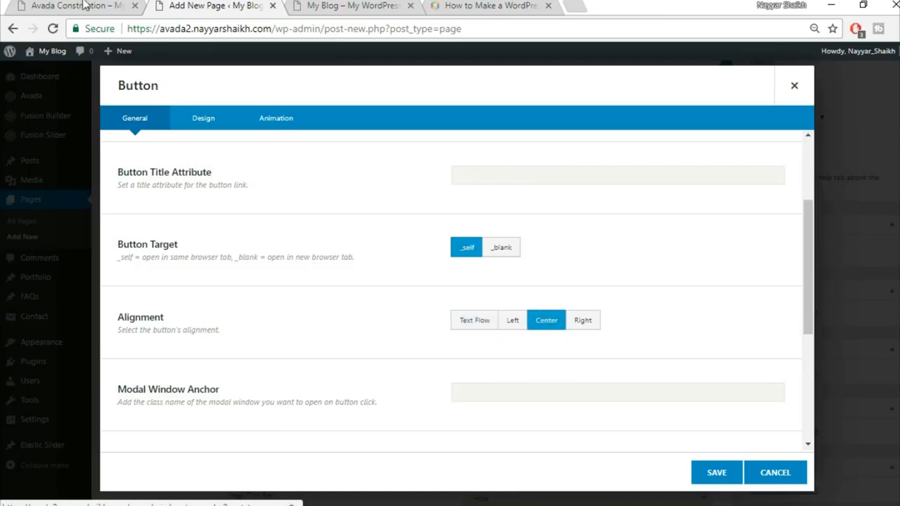
{"action": "left_click", "coordinate": [83, 6]}
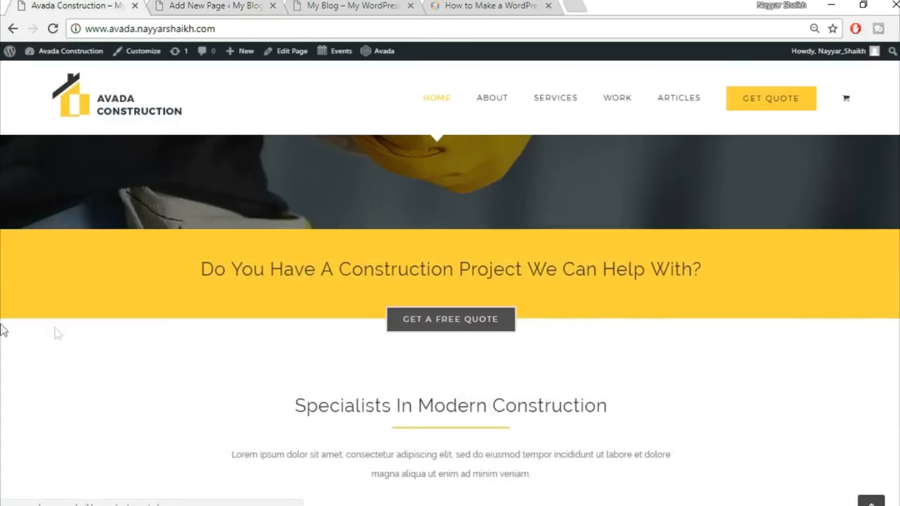
{"action": "left_click", "coordinate": [199, 5]}
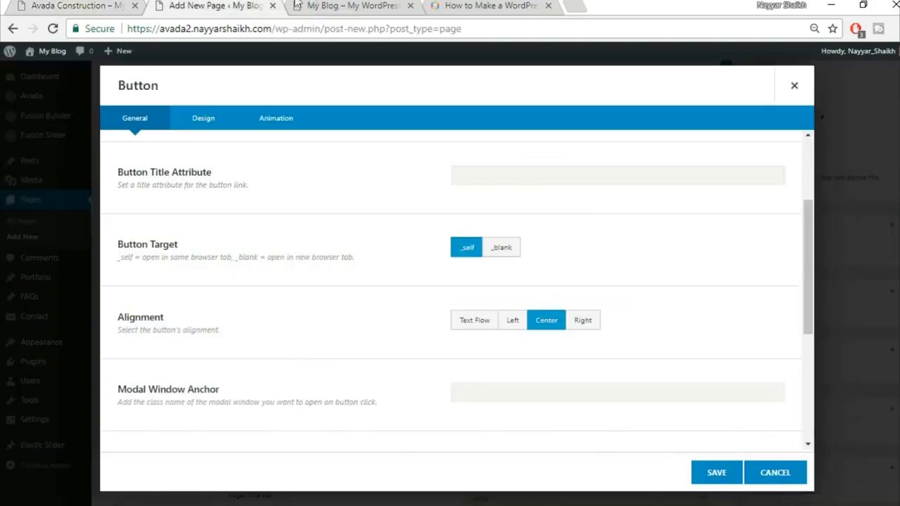
{"action": "scroll", "coordinate": [658, 276], "scroll_direction": "down", "scroll_amount": 4}
{"action": "scroll", "coordinate": [650, 293], "scroll_direction": "up", "scroll_amount": 5}
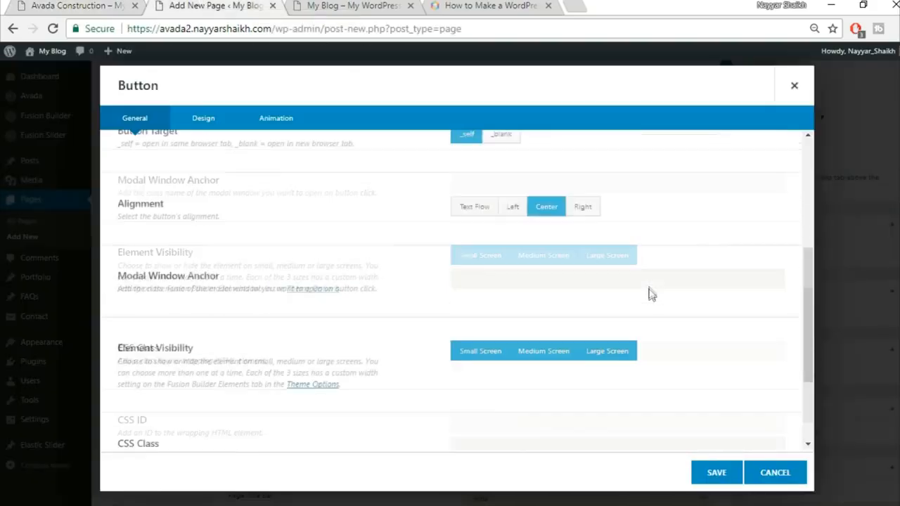
Step: Set the button style to Custom on the Design tab
{"action": "left_click", "coordinate": [204, 119]}
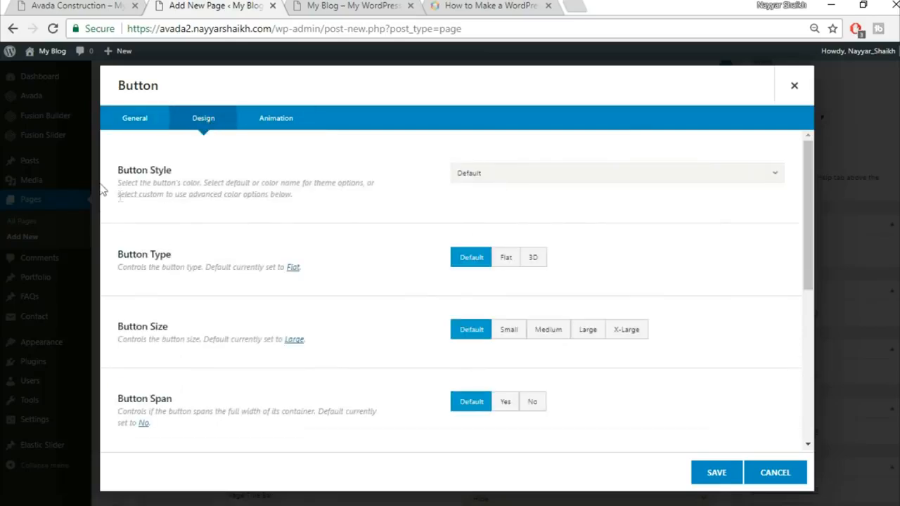
{"action": "left_click", "coordinate": [485, 176]}
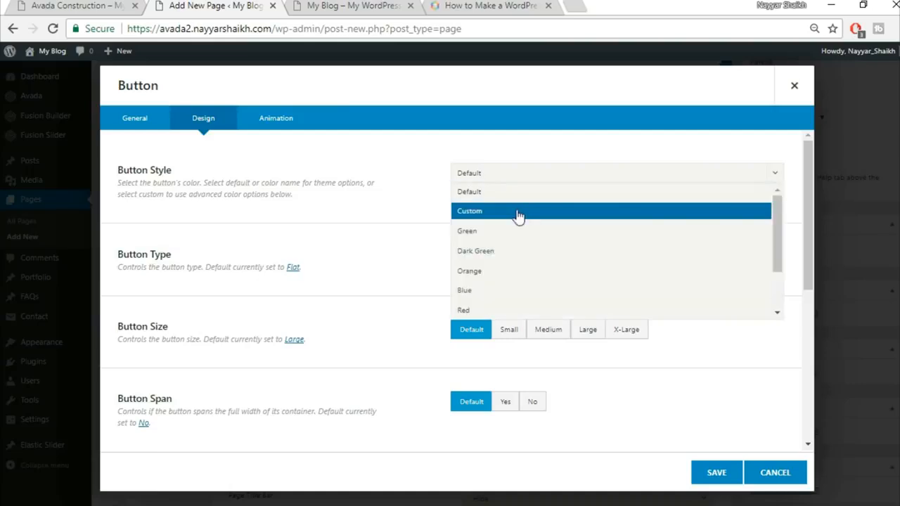
{"action": "left_click", "coordinate": [518, 211]}
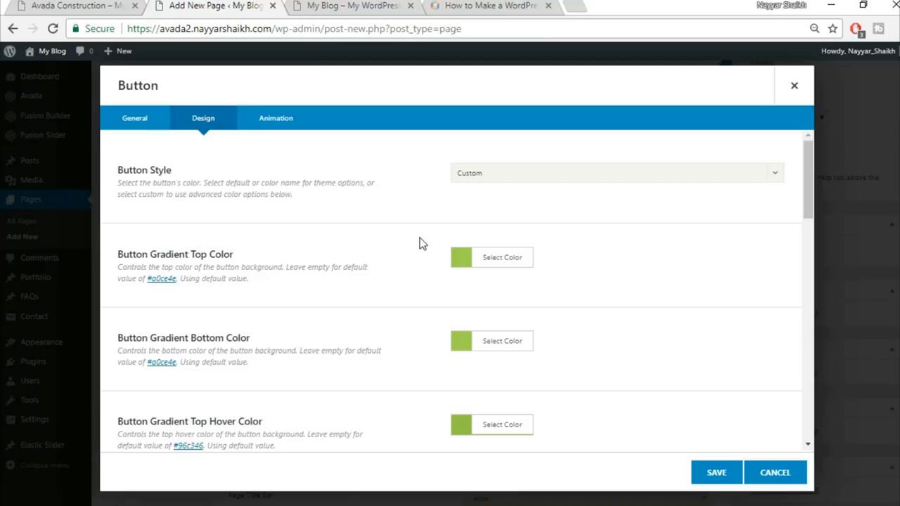
{"action": "left_click", "coordinate": [118, 4]}
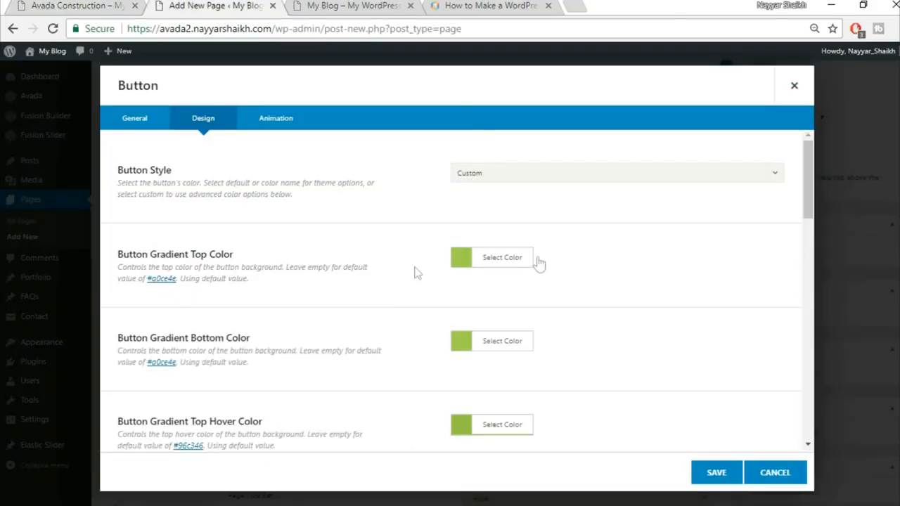
Step: Paste a dark hex value into both the top and bottom gradient colours
{"action": "left_click", "coordinate": [507, 262]}
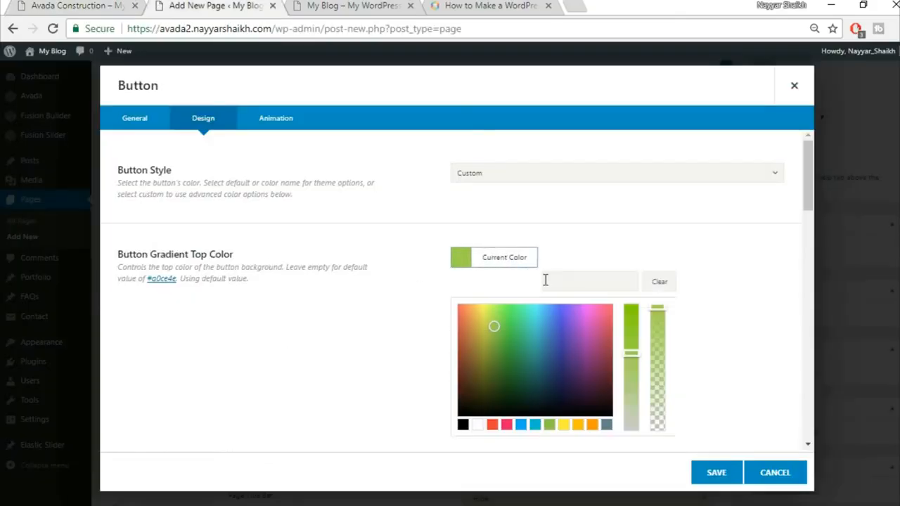
{"action": "left_click", "coordinate": [596, 274]}
{"action": "key", "text": "ctrl+v"}
{"action": "left_click", "coordinate": [713, 244]}
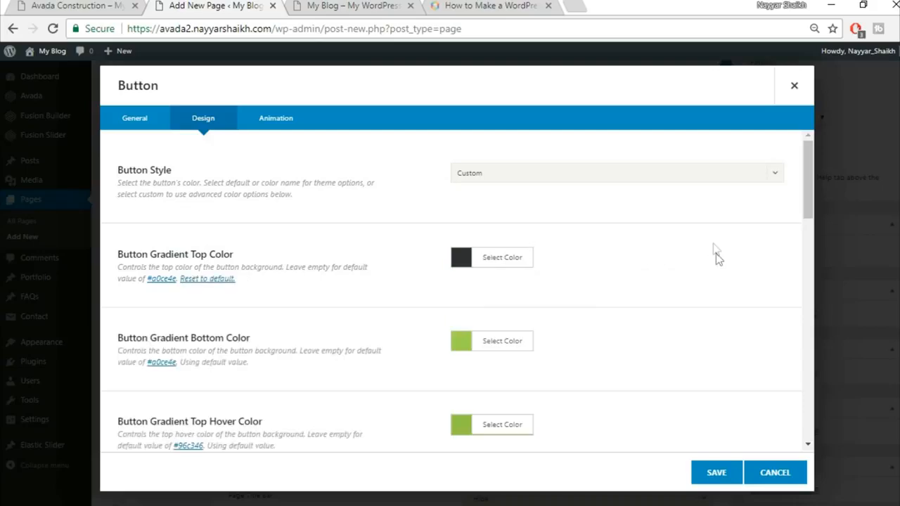
{"action": "left_click", "coordinate": [496, 344]}
{"action": "left_click", "coordinate": [586, 362]}
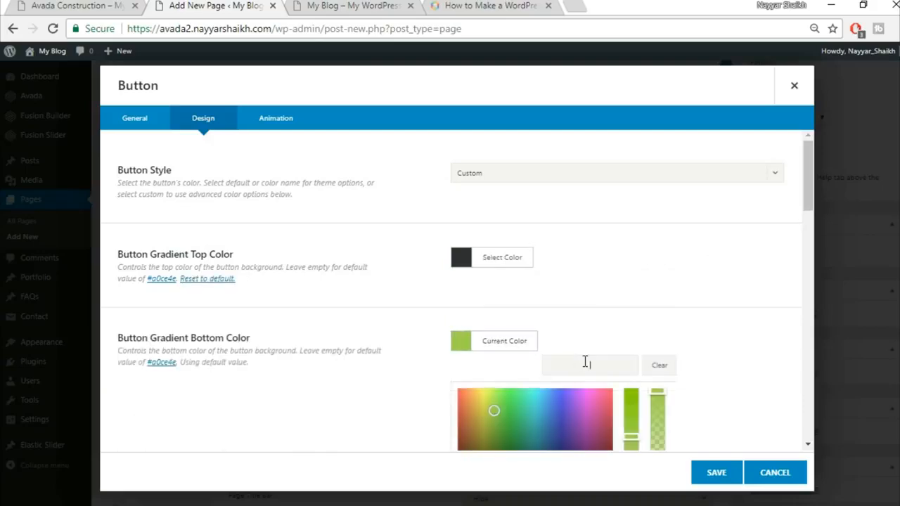
{"action": "key", "text": "ctrl+v"}
{"action": "left_click", "coordinate": [690, 315]}
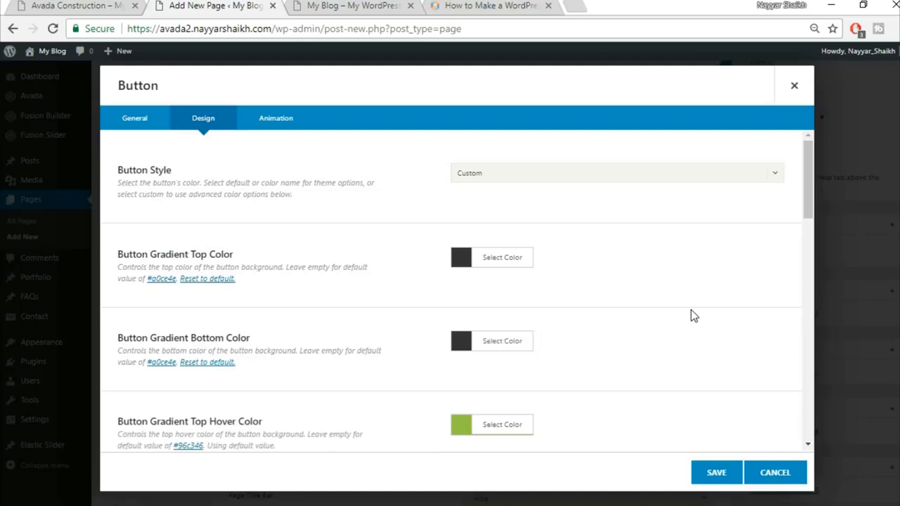
{"action": "scroll", "coordinate": [692, 316], "scroll_direction": "down", "scroll_amount": 2}
{"action": "scroll", "coordinate": [691, 316], "scroll_direction": "down", "scroll_amount": 2}
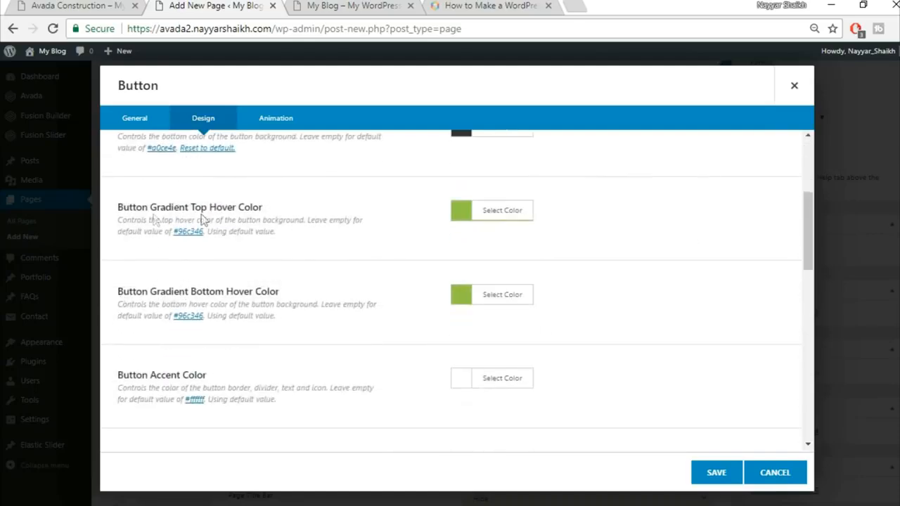
{"action": "left_click", "coordinate": [90, 5]}
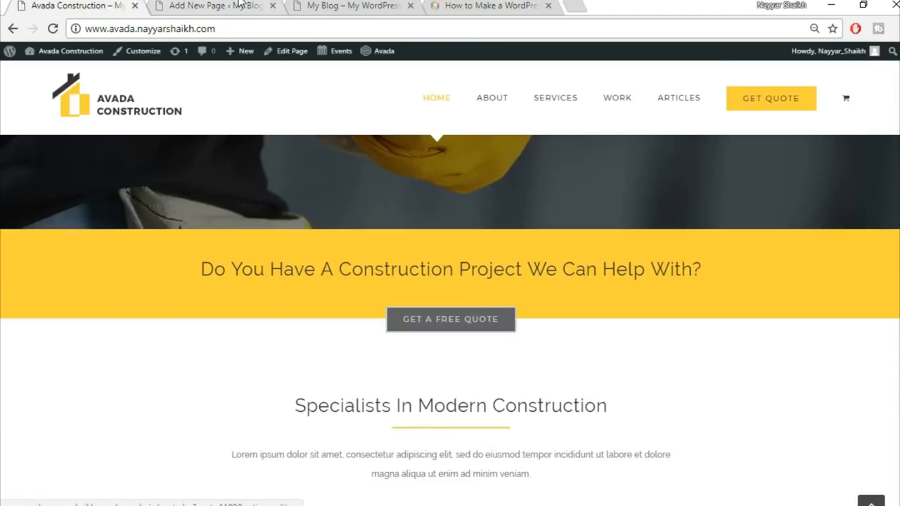
{"action": "key", "text": "ctrl+Tab"}
Step: Set both the top and bottom hover gradient colours to white
{"action": "left_click", "coordinate": [505, 213]}
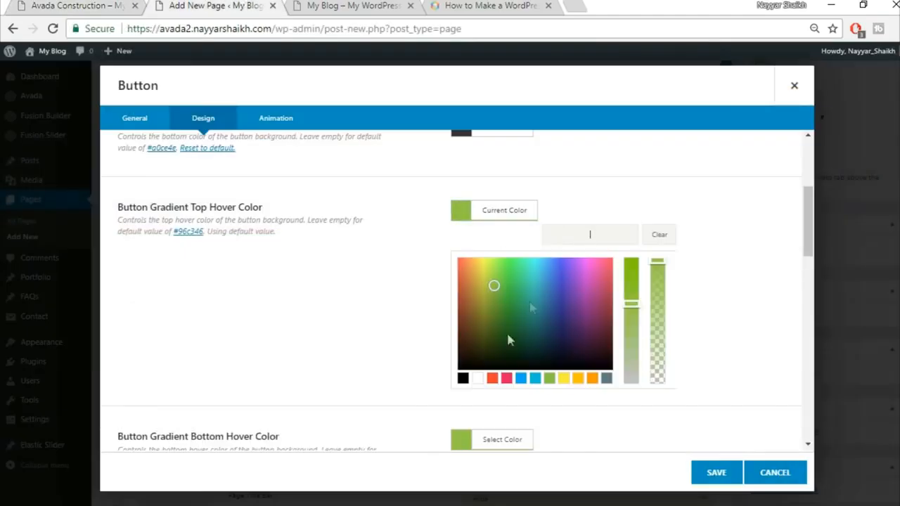
{"action": "left_click", "coordinate": [478, 379]}
{"action": "left_click", "coordinate": [715, 324]}
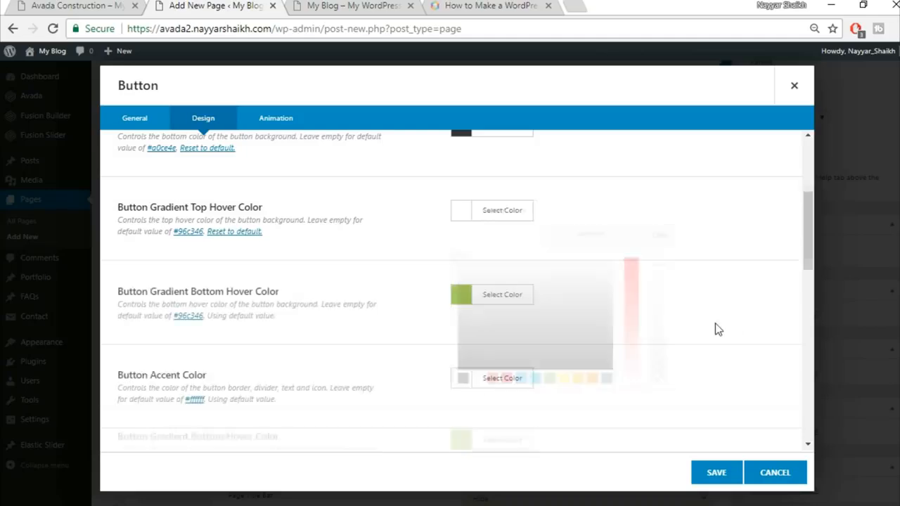
{"action": "left_click", "coordinate": [522, 301]}
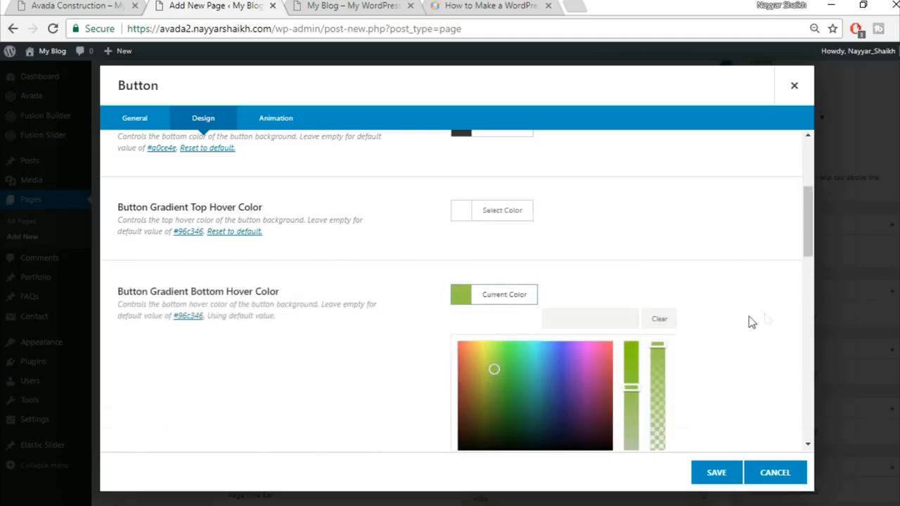
{"action": "scroll", "coordinate": [732, 327], "scroll_direction": "down", "scroll_amount": 1}
{"action": "left_click", "coordinate": [478, 391]}
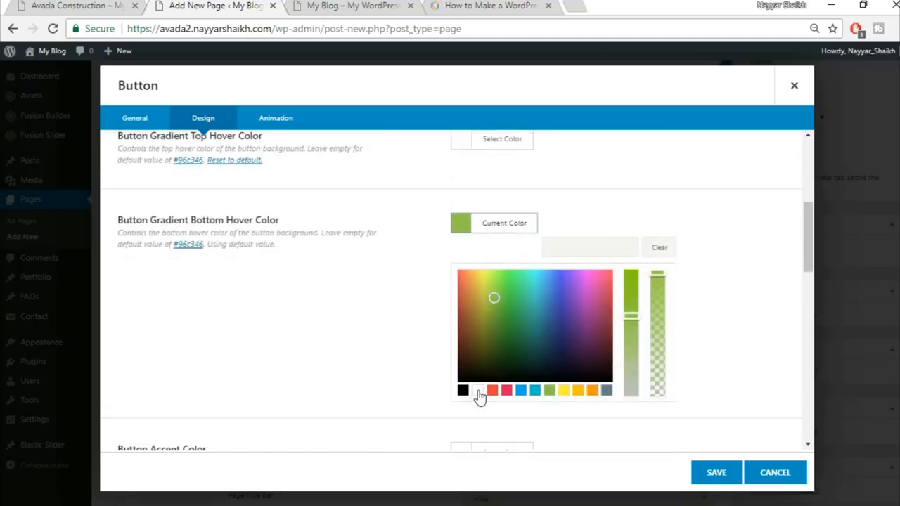
{"action": "left_click", "coordinate": [764, 253]}
{"action": "scroll", "coordinate": [280, 269], "scroll_direction": "down", "scroll_amount": 1}
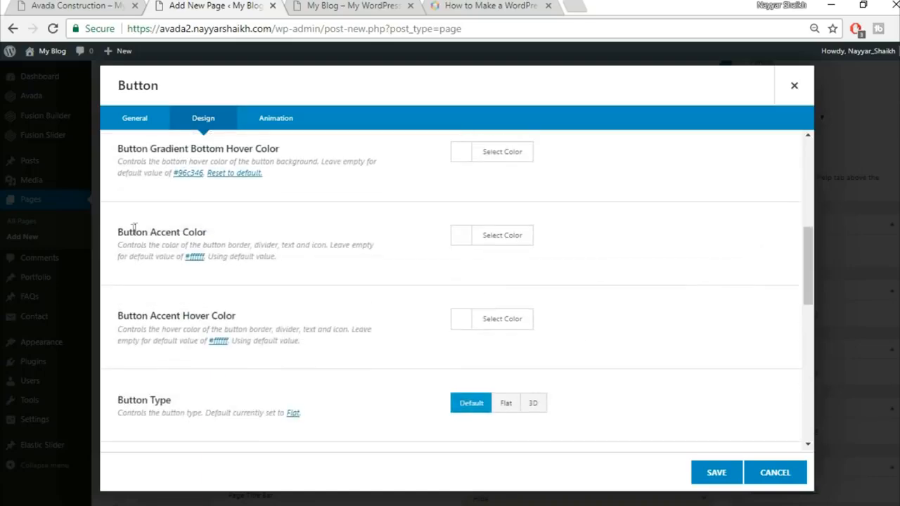
{"action": "left_click", "coordinate": [99, 5]}
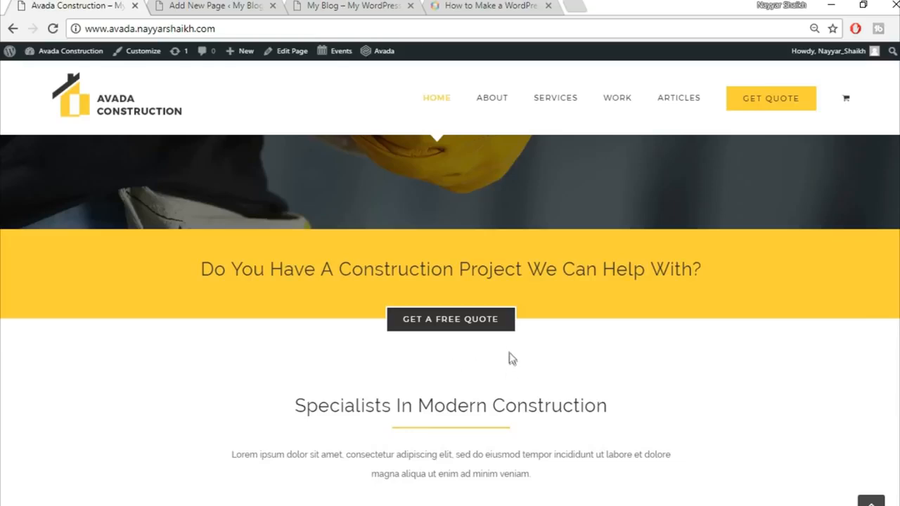
{"action": "left_click", "coordinate": [231, 4]}
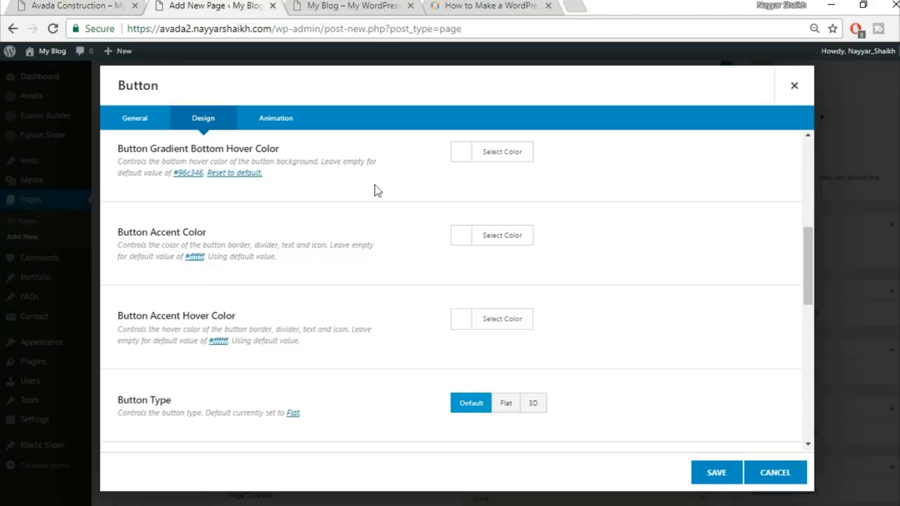
Step: Leave the accent colour unchanged and set the accent hover colour to black
{"action": "left_click", "coordinate": [490, 233]}
{"action": "left_click", "coordinate": [715, 258]}
{"action": "left_click", "coordinate": [523, 318]}
{"action": "scroll", "coordinate": [684, 334], "scroll_direction": "down", "scroll_amount": 1}
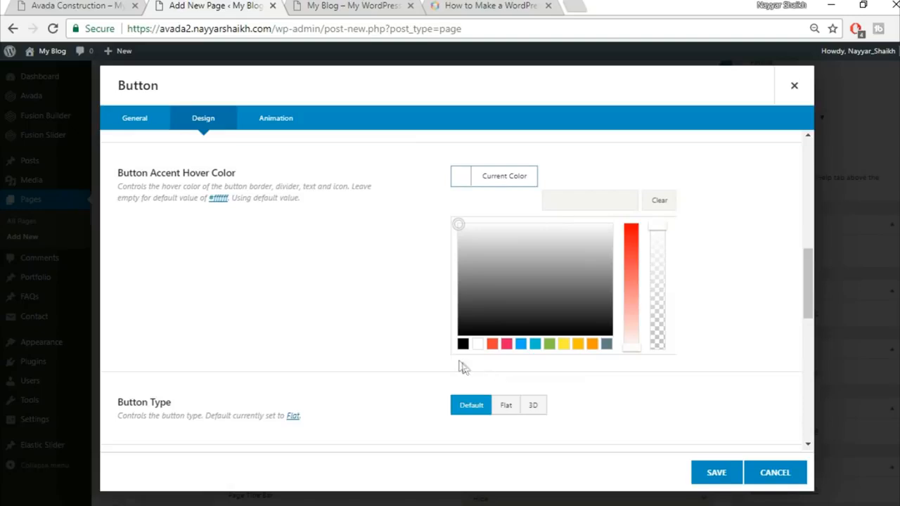
{"action": "left_click", "coordinate": [463, 344]}
{"action": "left_click", "coordinate": [709, 243]}
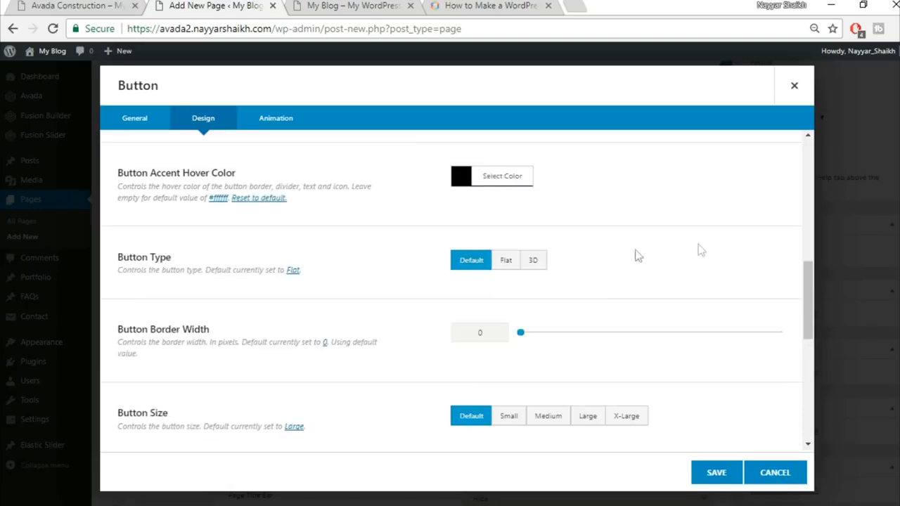
Step: Give the button a 2 px border width and X-Large size, keeping default shape and no icon
{"action": "scroll", "coordinate": [677, 257], "scroll_direction": "down", "scroll_amount": 1}
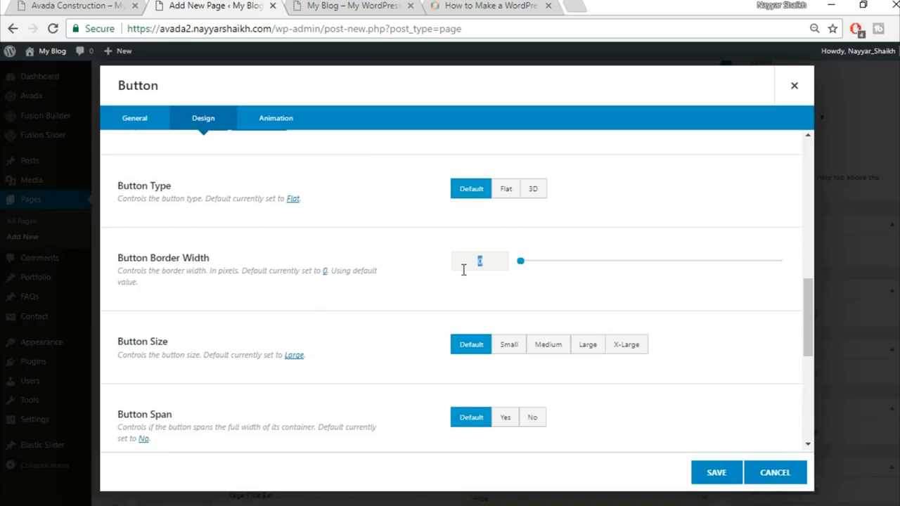
{"action": "type", "text": "2"}
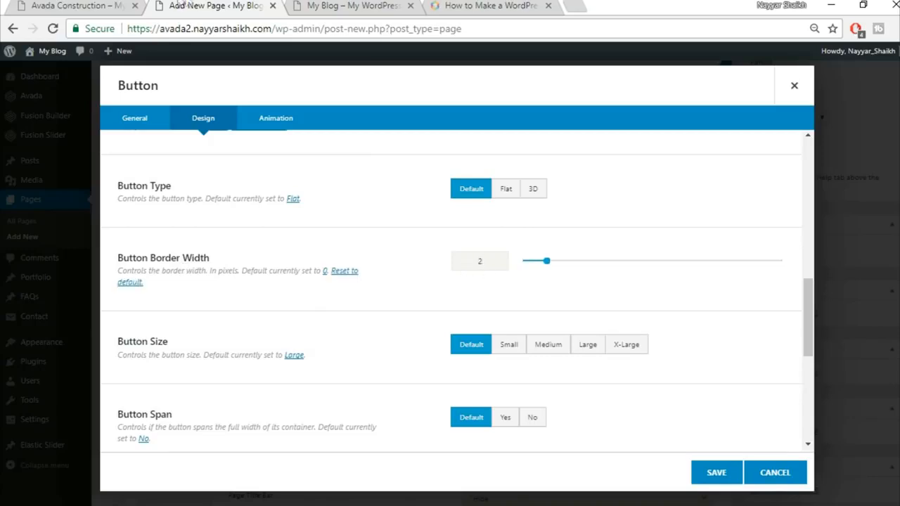
{"action": "left_click", "coordinate": [121, 5]}
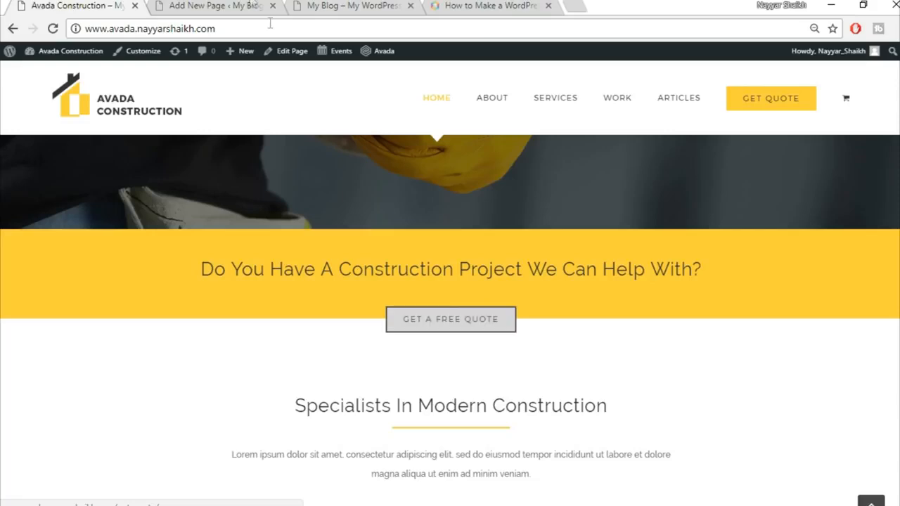
{"action": "left_click", "coordinate": [247, 5]}
{"action": "left_click", "coordinate": [491, 269]}
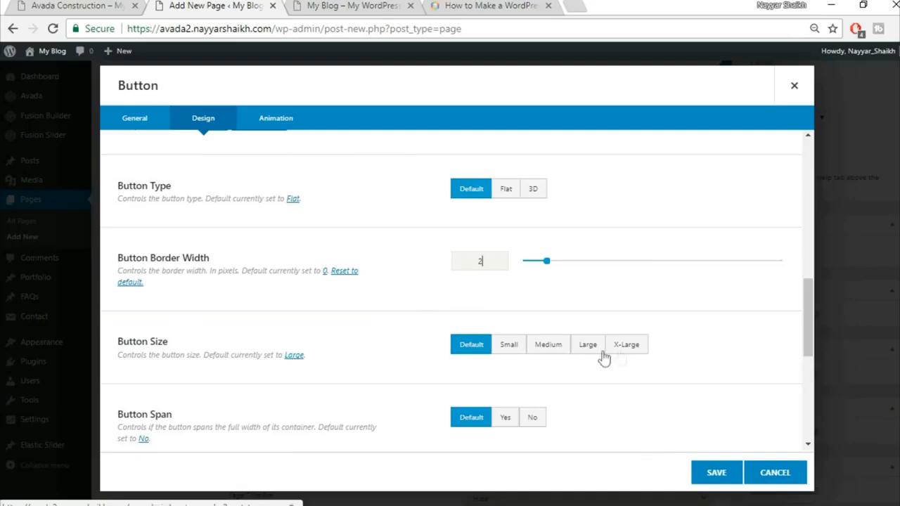
{"action": "left_click", "coordinate": [636, 350]}
{"action": "scroll", "coordinate": [690, 348], "scroll_direction": "down", "scroll_amount": 2}
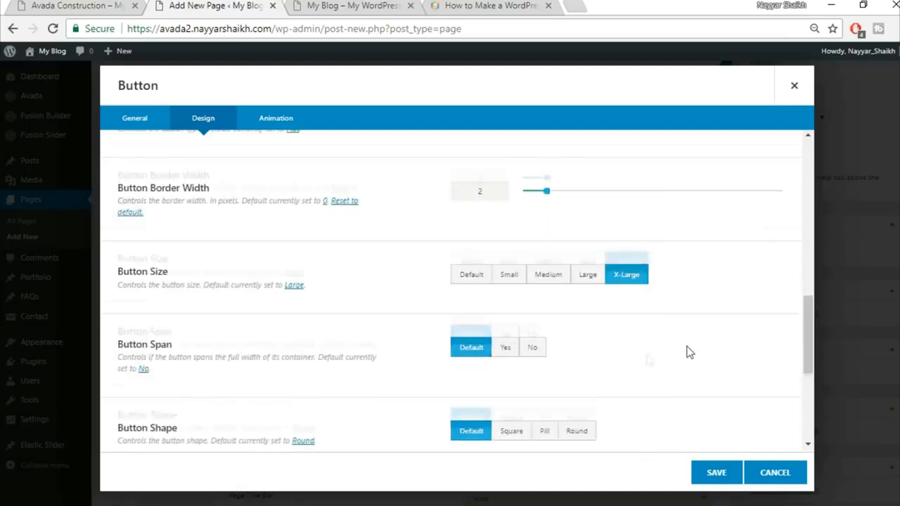
{"action": "scroll", "coordinate": [485, 337], "scroll_direction": "down", "scroll_amount": 3}
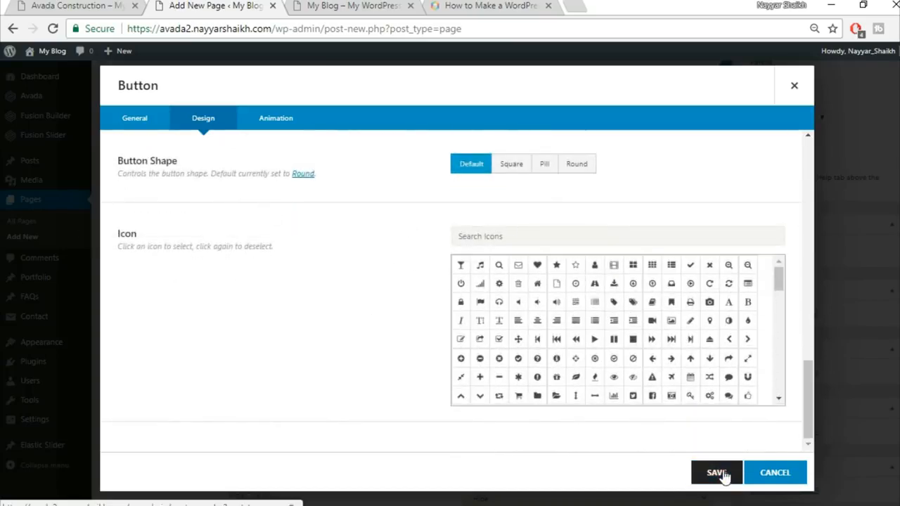
Step: Set the button's animation to Fade from the Left and save the button
{"action": "left_click", "coordinate": [277, 121]}
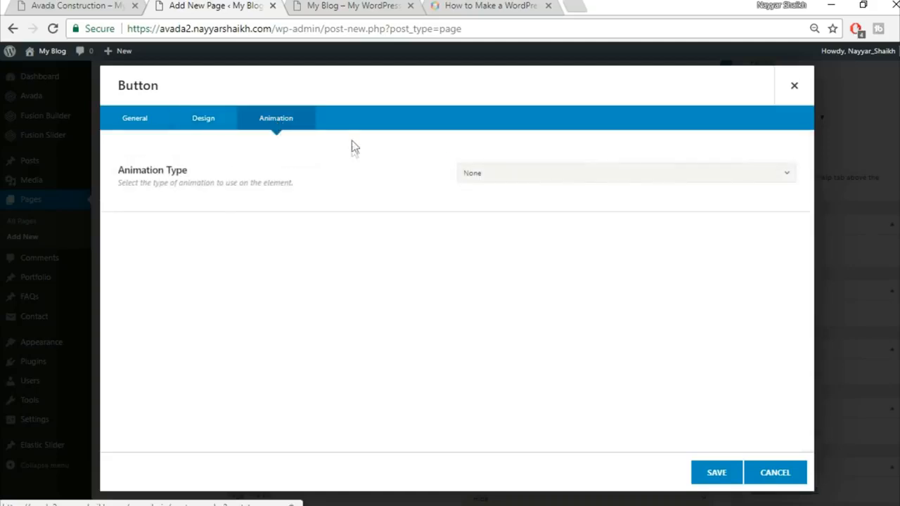
{"action": "left_click", "coordinate": [513, 173]}
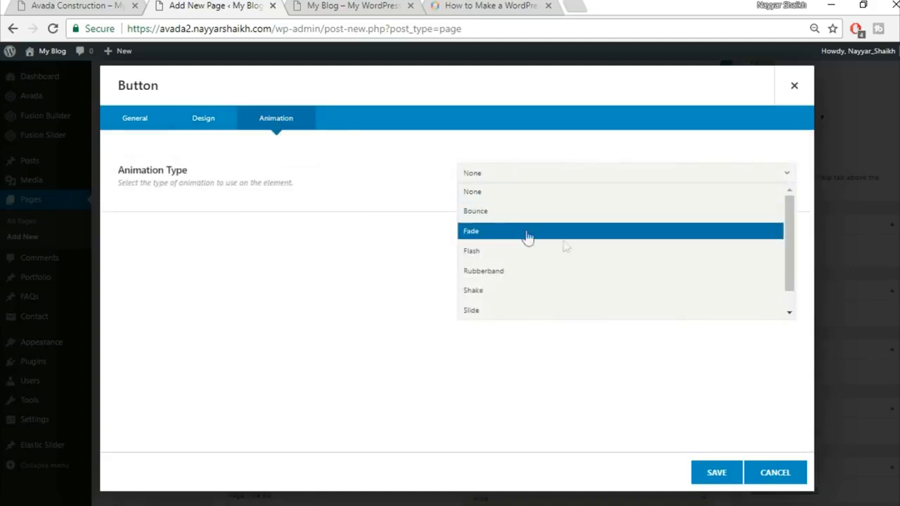
{"action": "left_click", "coordinate": [539, 235]}
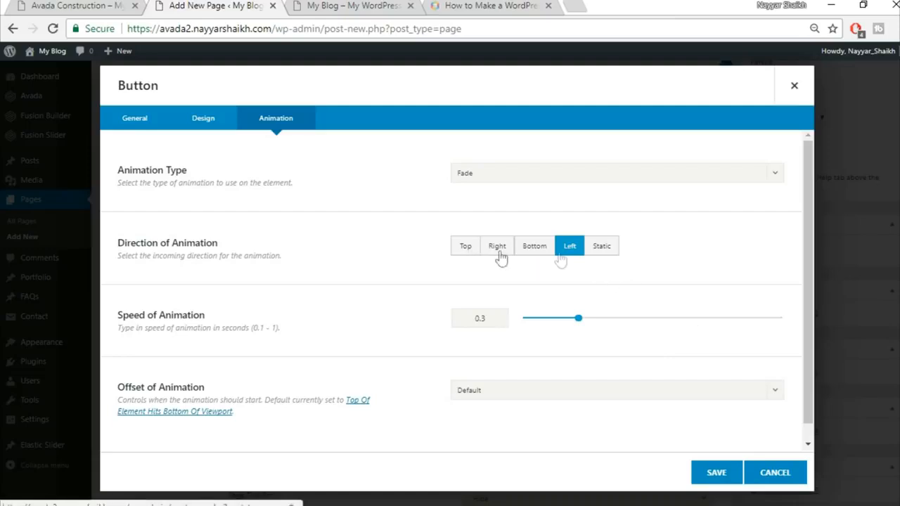
{"action": "scroll", "coordinate": [517, 356], "scroll_direction": "down", "scroll_amount": 1}
{"action": "scroll", "coordinate": [517, 357], "scroll_direction": "down", "scroll_amount": 1}
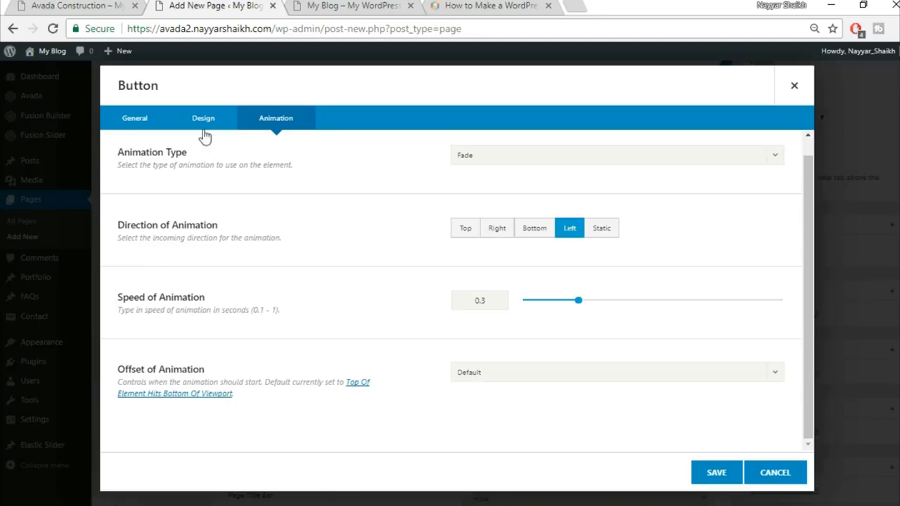
{"action": "scroll", "coordinate": [456, 247], "scroll_direction": "up", "scroll_amount": 1}
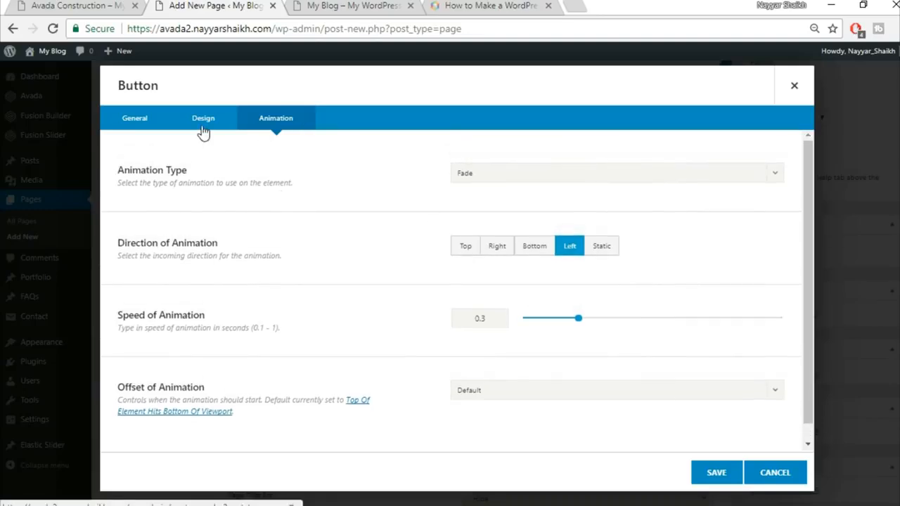
{"action": "left_click", "coordinate": [203, 128]}
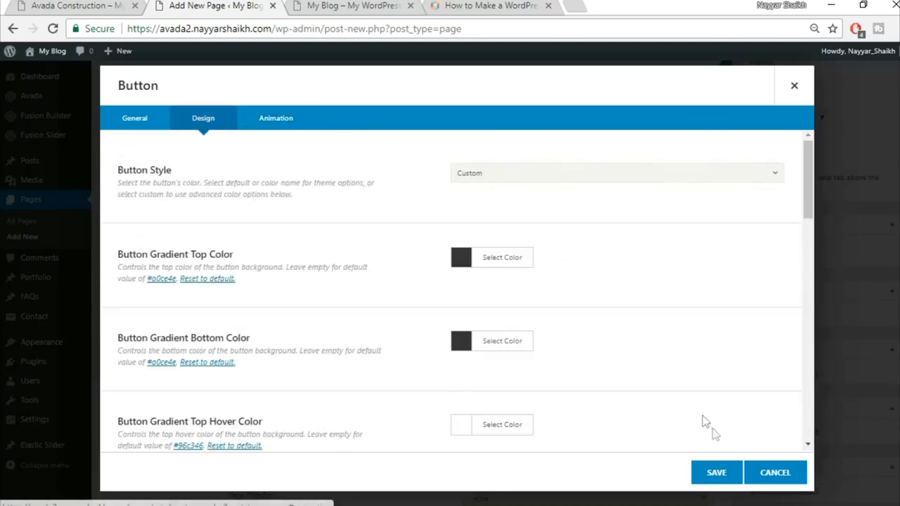
{"action": "left_click", "coordinate": [716, 473]}
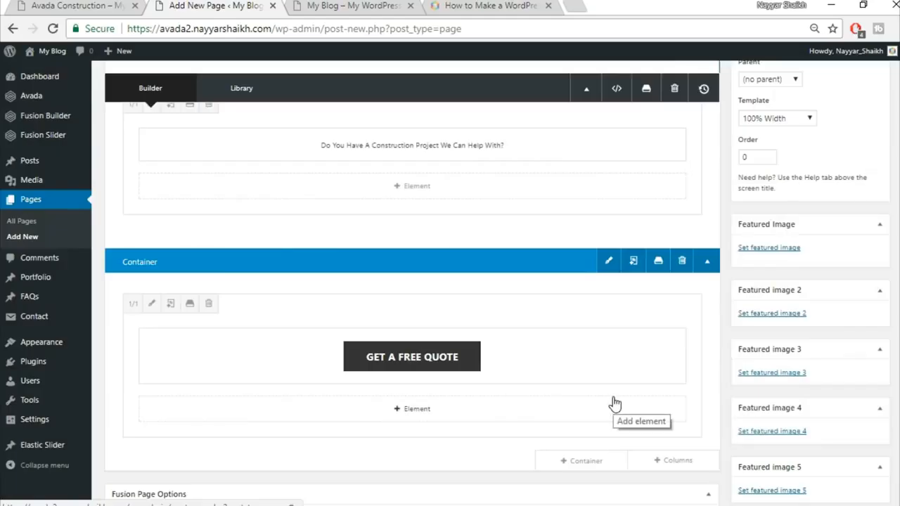
Step: Publish the Home Page from the Publish box, getting the 'Page published' notice
{"action": "scroll", "coordinate": [613, 399], "scroll_direction": "up", "scroll_amount": 1}
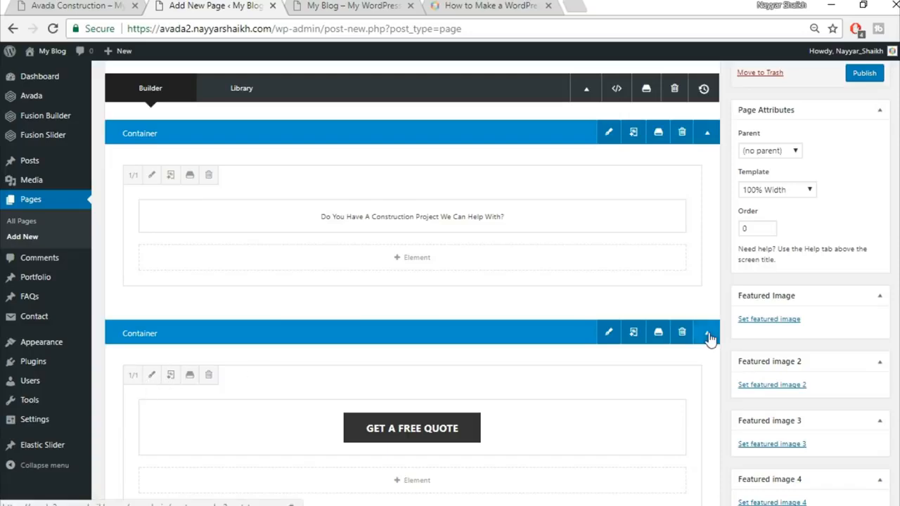
{"action": "scroll", "coordinate": [700, 354], "scroll_direction": "up", "scroll_amount": 2}
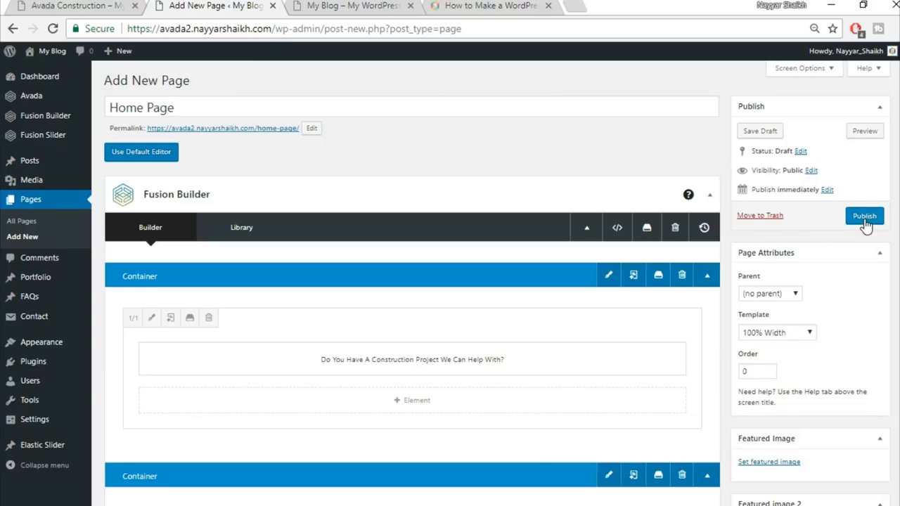
{"action": "left_click", "coordinate": [865, 218]}
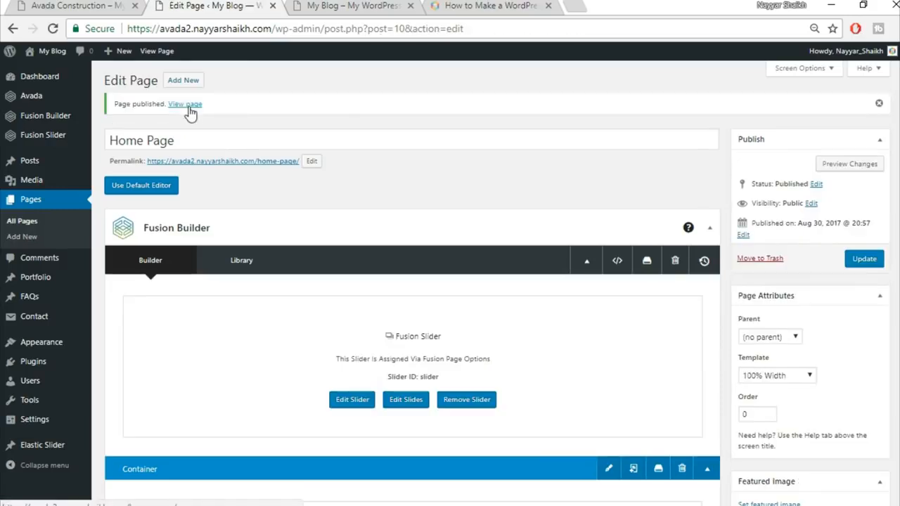
{"action": "right_click", "coordinate": [186, 105]}
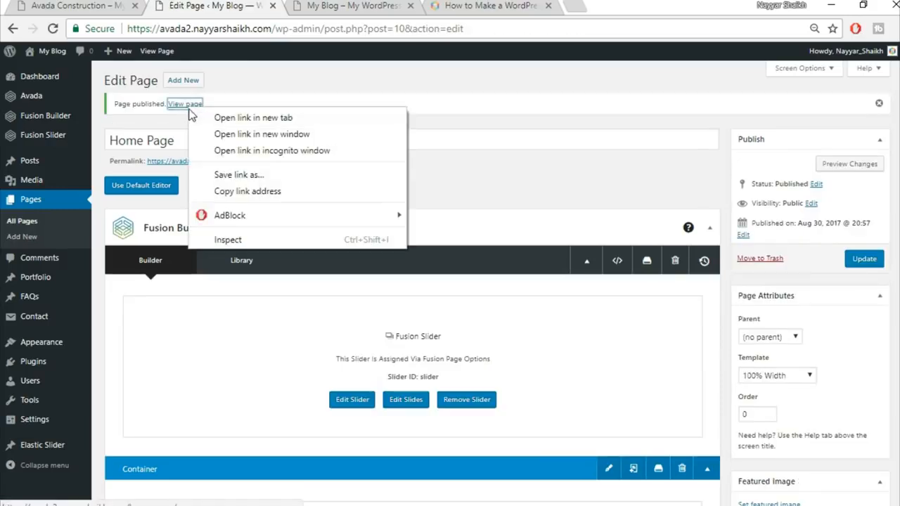
Step: Open the live Home Page in a new tab, compare it with the Construction demo, then return to editing
{"action": "left_click", "coordinate": [236, 119]}
{"action": "left_click", "coordinate": [338, 6]}
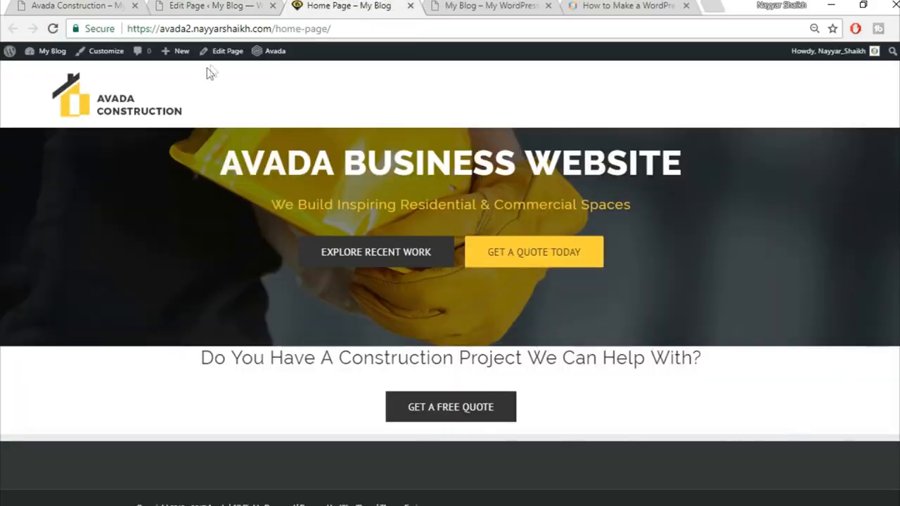
{"action": "left_click", "coordinate": [61, 5]}
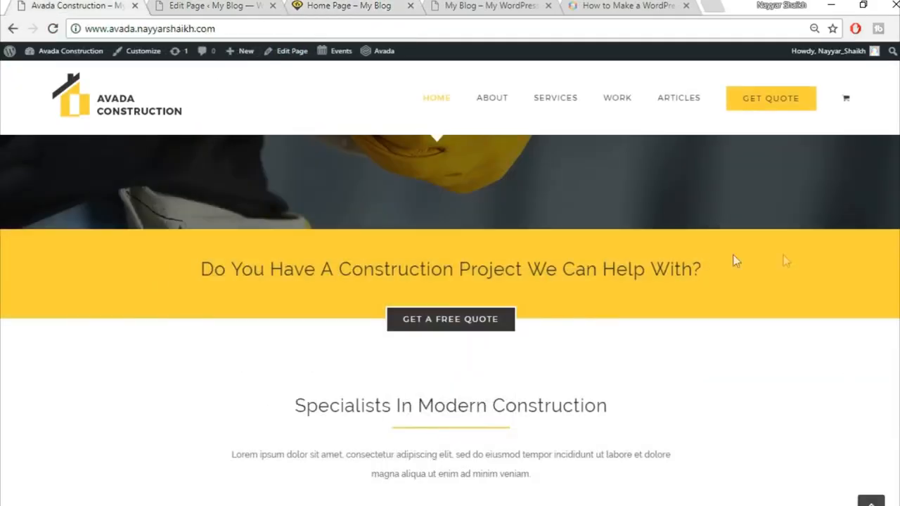
{"action": "left_click", "coordinate": [202, 5]}
{"action": "left_click", "coordinate": [352, 6]}
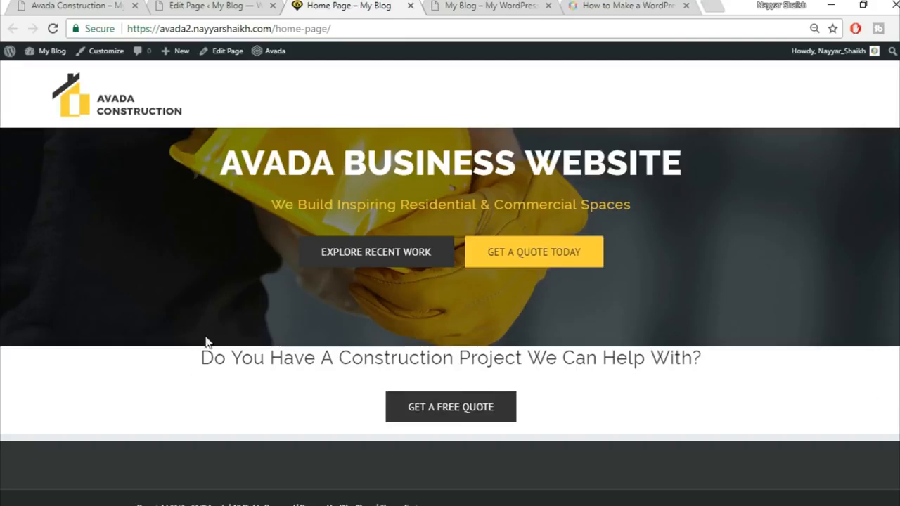
{"action": "left_click", "coordinate": [220, 5]}
{"action": "scroll", "coordinate": [617, 337], "scroll_direction": "down", "scroll_amount": 3}
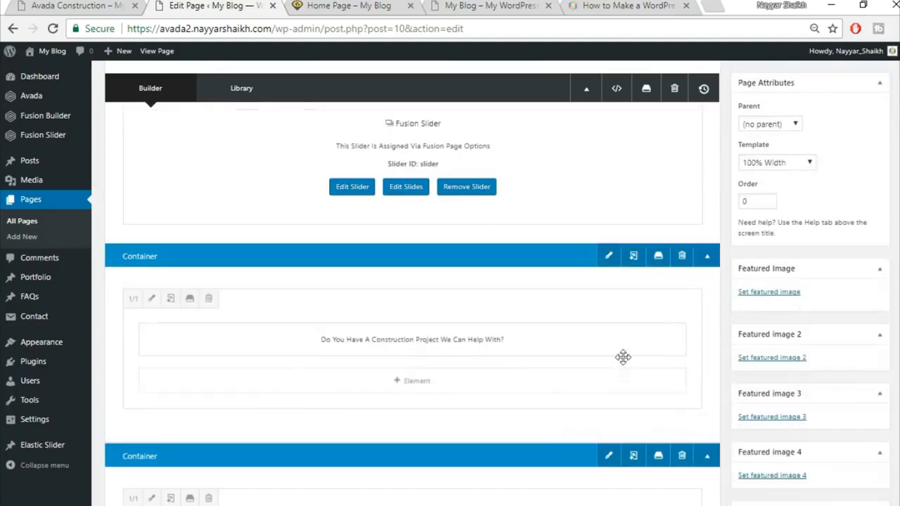
Step: Give the heading container a yellow #fed83d background, save it and update the page
{"action": "left_click", "coordinate": [608, 256]}
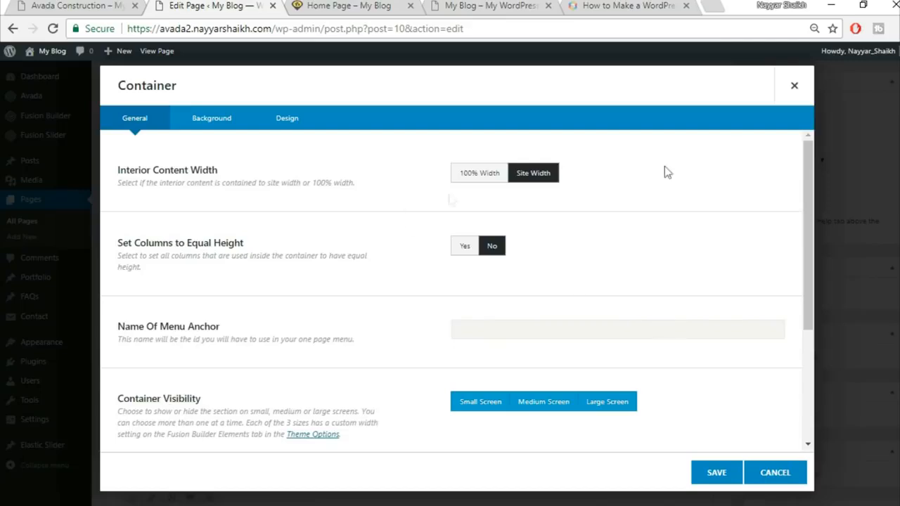
{"action": "left_click", "coordinate": [218, 126]}
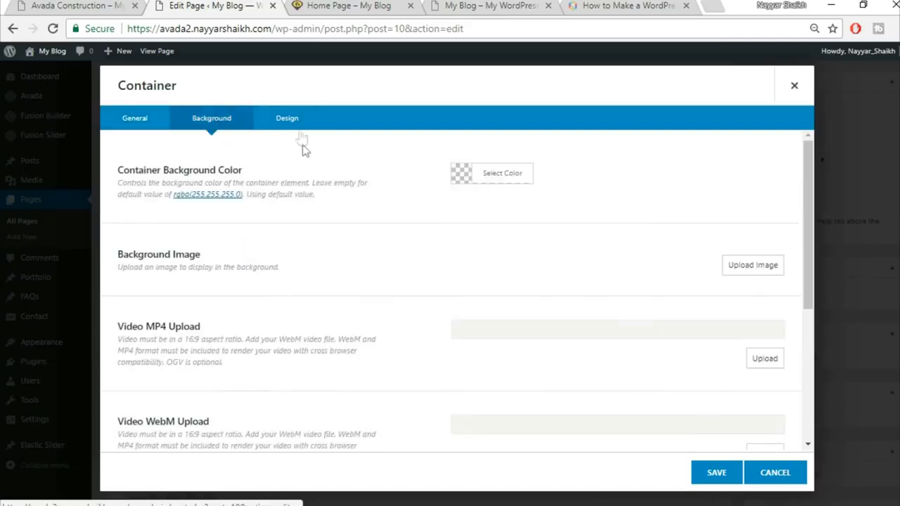
{"action": "left_click", "coordinate": [501, 174]}
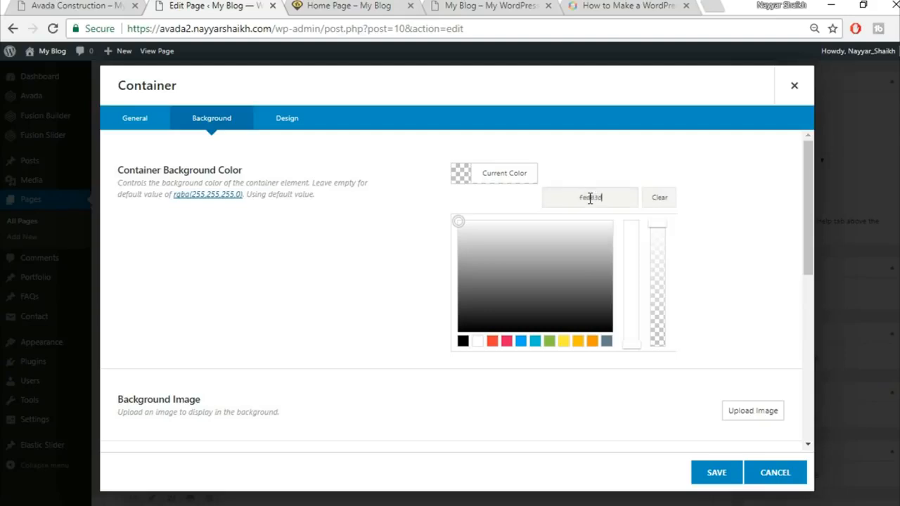
{"action": "left_click", "coordinate": [549, 391]}
{"action": "scroll", "coordinate": [661, 388], "scroll_direction": "down", "scroll_amount": 5}
{"action": "left_click", "coordinate": [715, 473]}
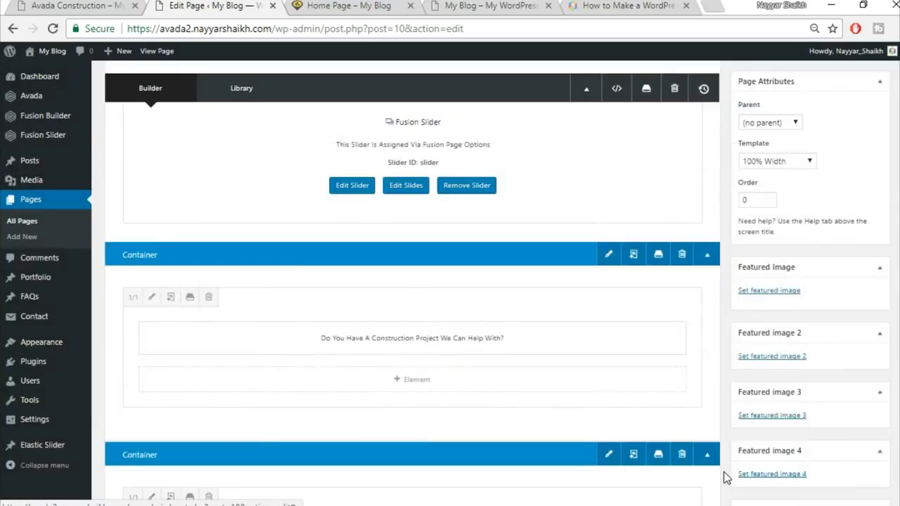
{"action": "scroll", "coordinate": [497, 283], "scroll_direction": "up", "scroll_amount": 4}
{"action": "left_click", "coordinate": [875, 267]}
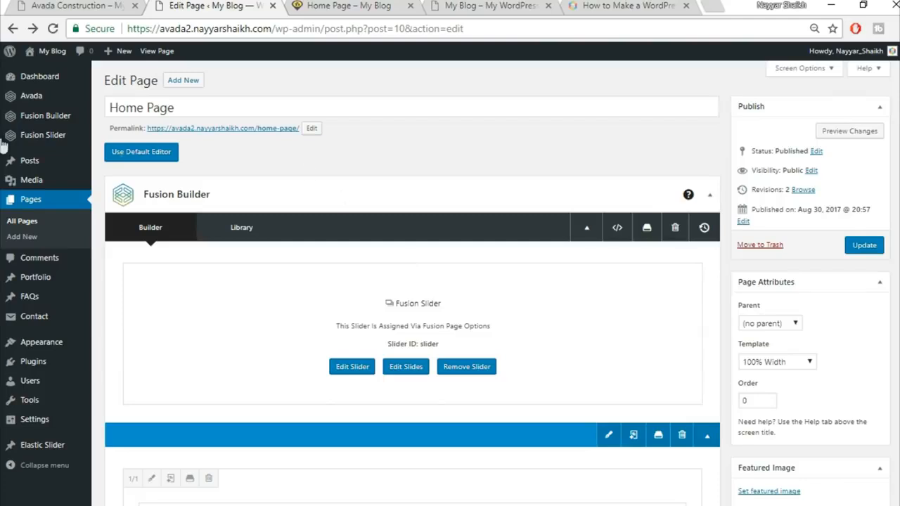
Step: Turn on Full Screen Slider in the home page Slider's settings and update it
{"action": "mouse_move", "coordinate": [70, 134]}
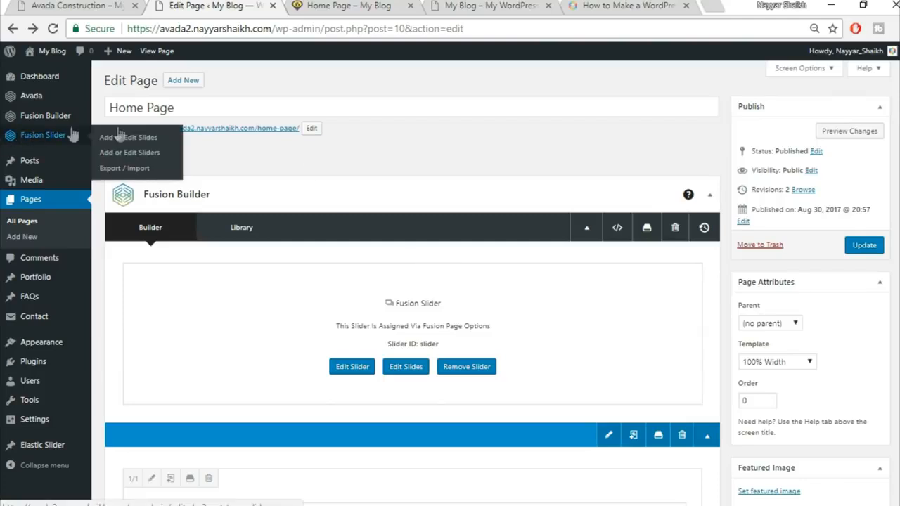
{"action": "left_click", "coordinate": [145, 155]}
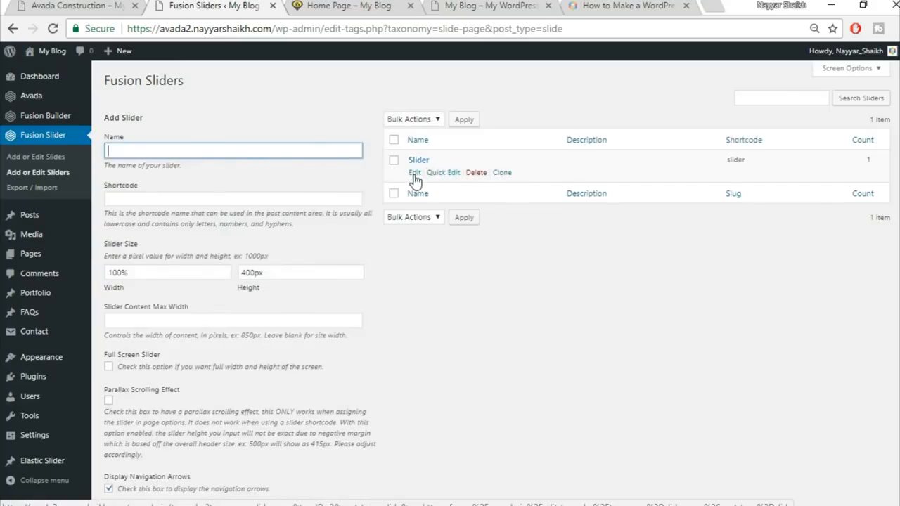
{"action": "left_click", "coordinate": [415, 173]}
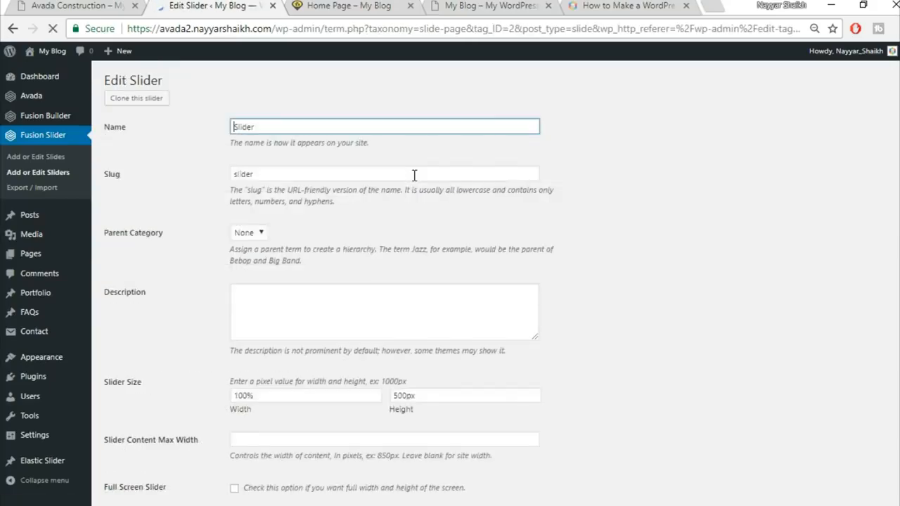
{"action": "scroll", "coordinate": [567, 267], "scroll_direction": "down", "scroll_amount": 5}
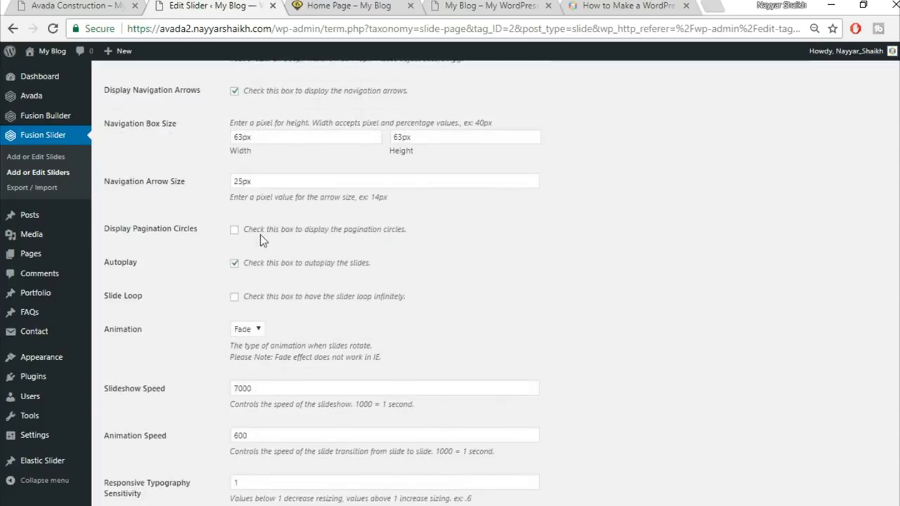
{"action": "scroll", "coordinate": [450, 242], "scroll_direction": "down", "scroll_amount": 3}
{"action": "scroll", "coordinate": [448, 240], "scroll_direction": "up", "scroll_amount": 2}
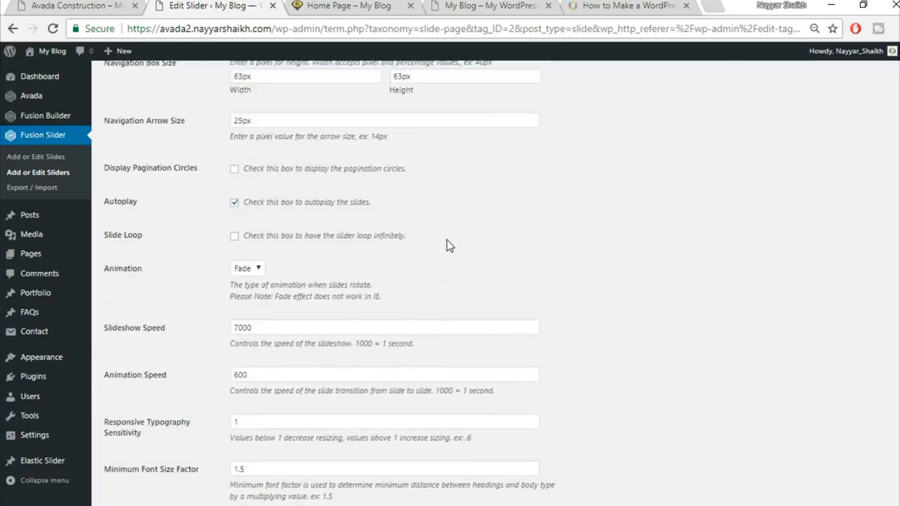
{"action": "scroll", "coordinate": [446, 245], "scroll_direction": "up", "scroll_amount": 4}
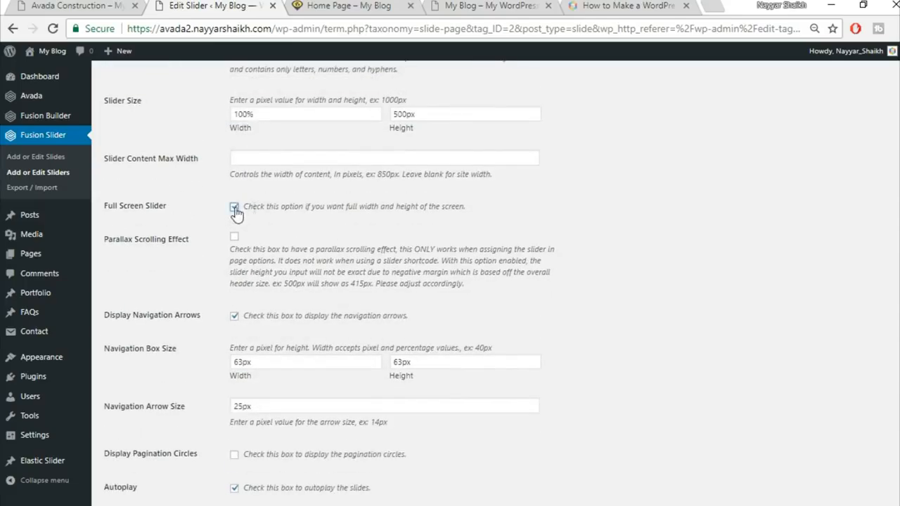
{"action": "scroll", "coordinate": [553, 289], "scroll_direction": "down", "scroll_amount": 5}
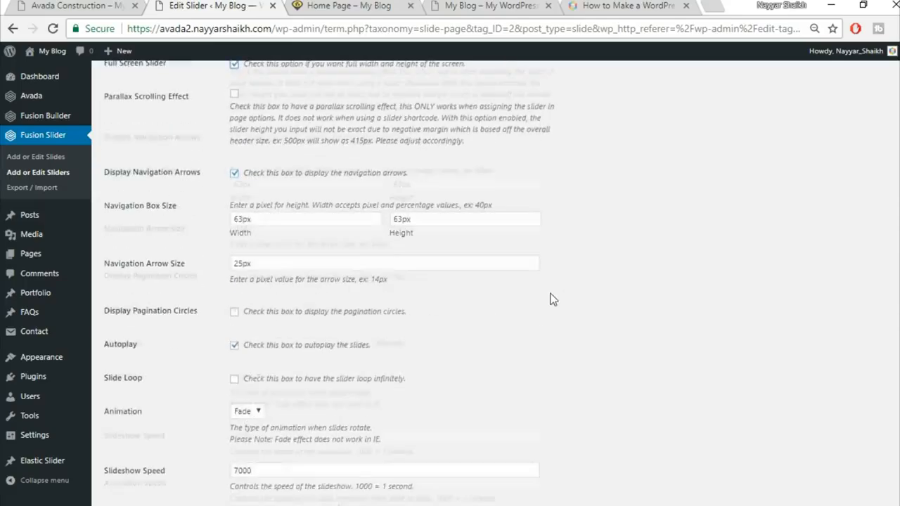
Step: Reload the published Home Page to see the taller full-screen slider
{"action": "left_click", "coordinate": [346, 7]}
{"action": "left_click", "coordinate": [351, 25]}
{"action": "key", "text": "Return"}
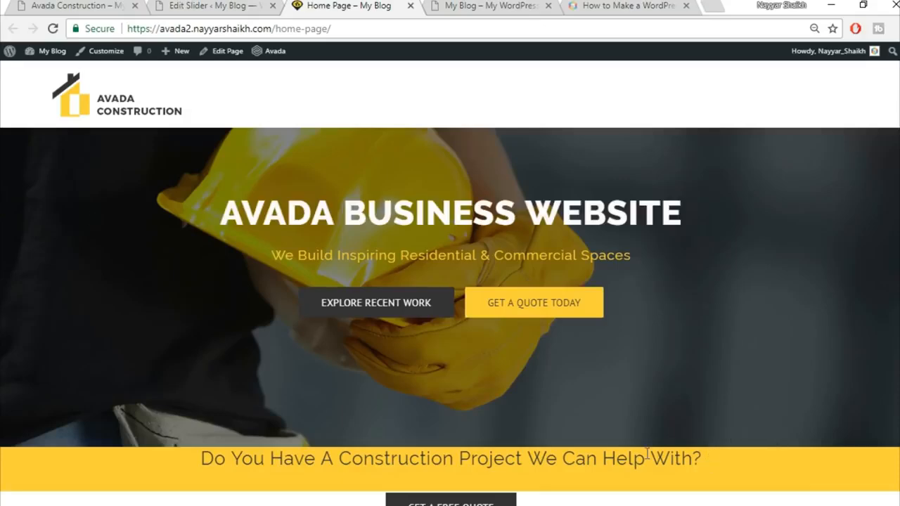
Step: Compare the live home page hero with the Avada Construction demo site
{"action": "scroll", "coordinate": [647, 454], "scroll_direction": "down", "scroll_amount": 2}
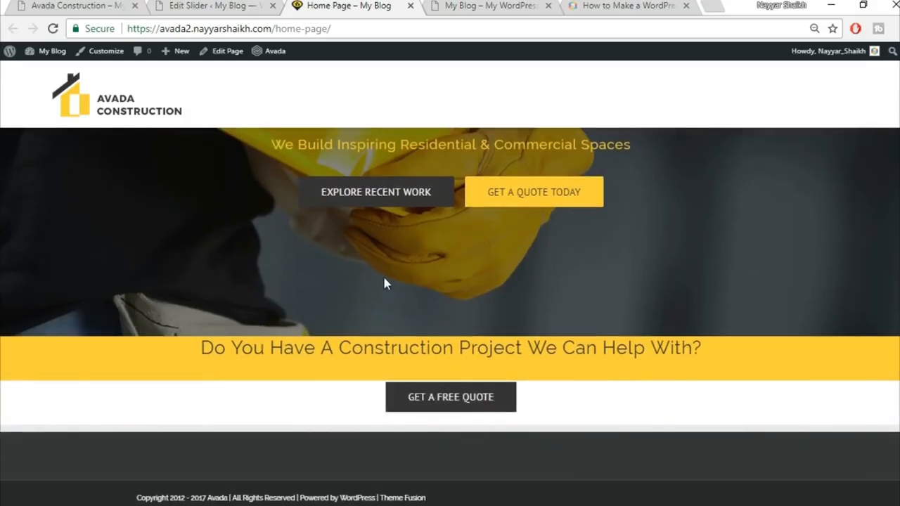
{"action": "left_click", "coordinate": [109, 4]}
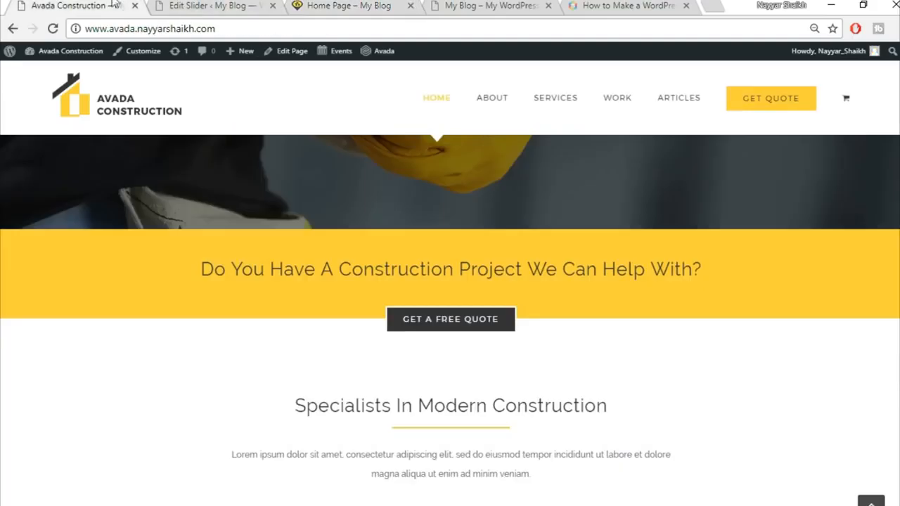
{"action": "scroll", "coordinate": [571, 379], "scroll_direction": "up", "scroll_amount": 2}
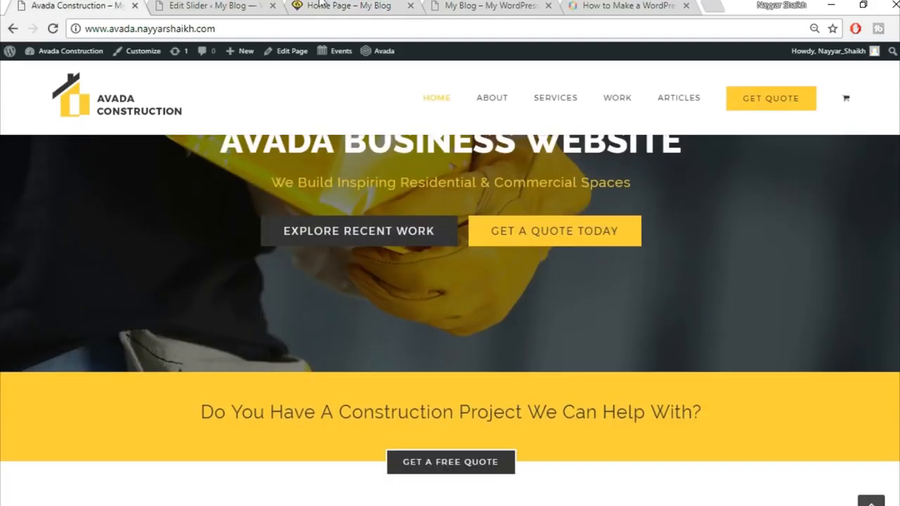
{"action": "left_click", "coordinate": [344, 5]}
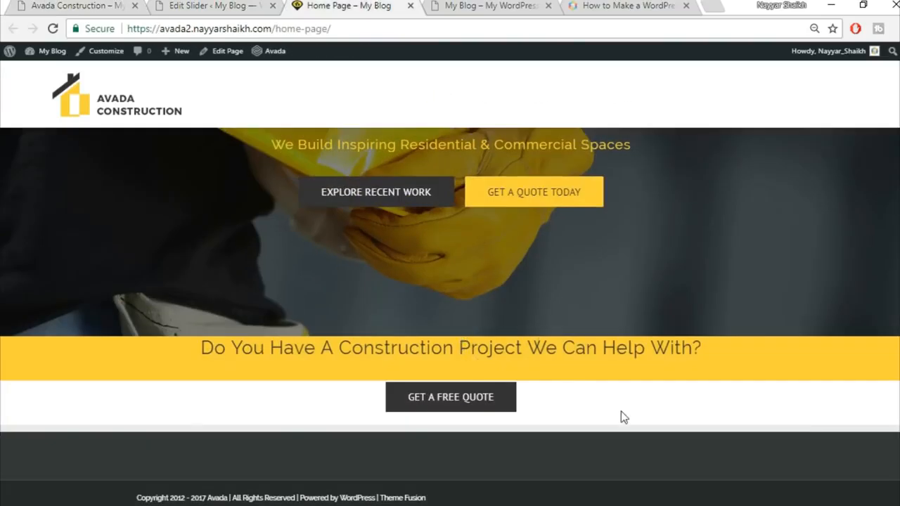
{"action": "scroll", "coordinate": [621, 419], "scroll_direction": "down", "scroll_amount": 1}
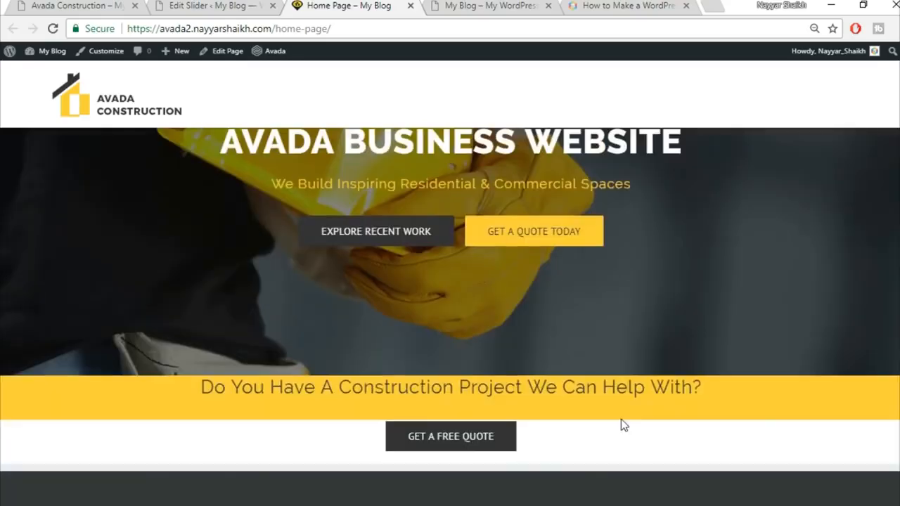
Step: Cross-check the slider settings against the demo, then bring up the Edit Page link's context menu
{"action": "left_click", "coordinate": [214, 5]}
{"action": "left_click", "coordinate": [116, 5]}
{"action": "scroll", "coordinate": [592, 286], "scroll_direction": "down", "scroll_amount": 6}
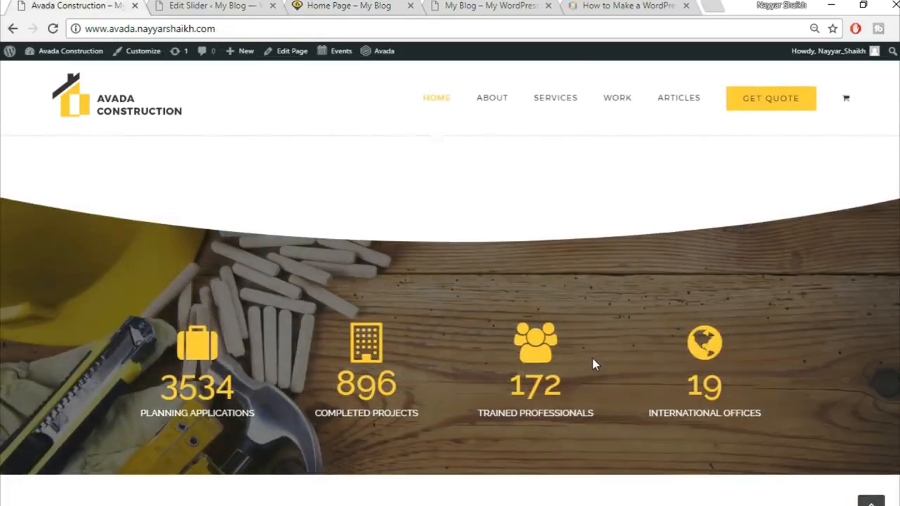
{"action": "scroll", "coordinate": [595, 363], "scroll_direction": "up", "scroll_amount": 10}
{"action": "left_click", "coordinate": [201, 5]}
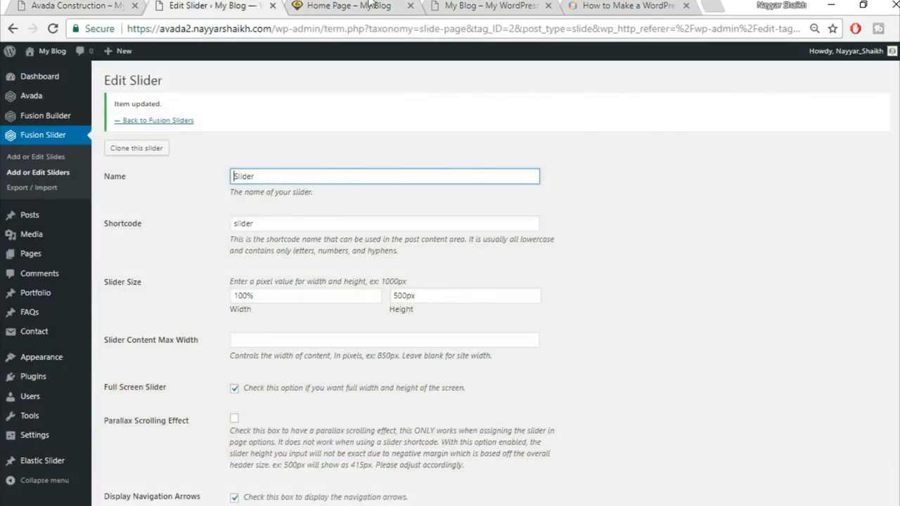
{"action": "left_click", "coordinate": [370, 5]}
{"action": "scroll", "coordinate": [552, 371], "scroll_direction": "up", "scroll_amount": 1}
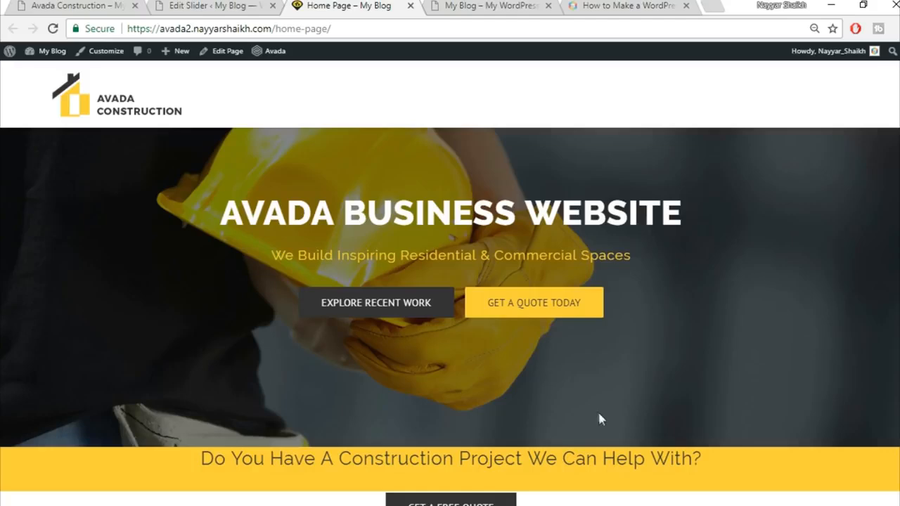
{"action": "scroll", "coordinate": [598, 419], "scroll_direction": "down", "scroll_amount": 1}
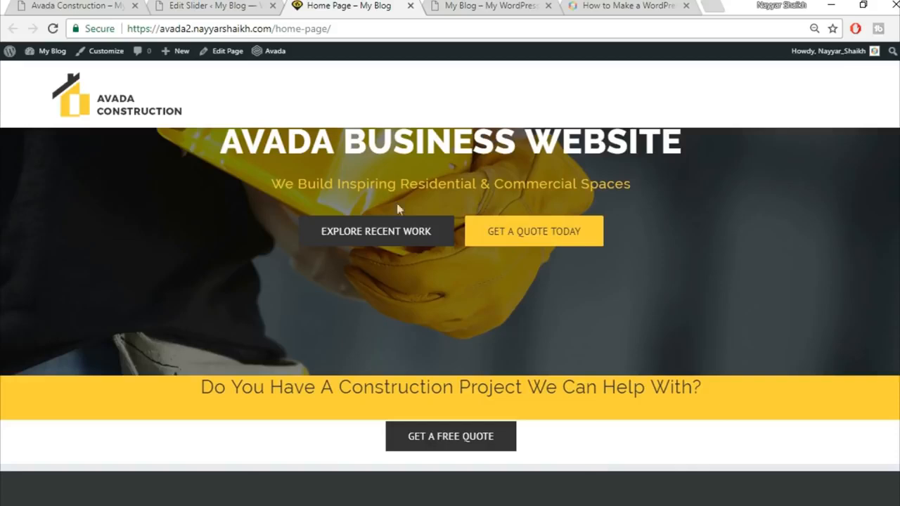
{"action": "right_click", "coordinate": [226, 61]}
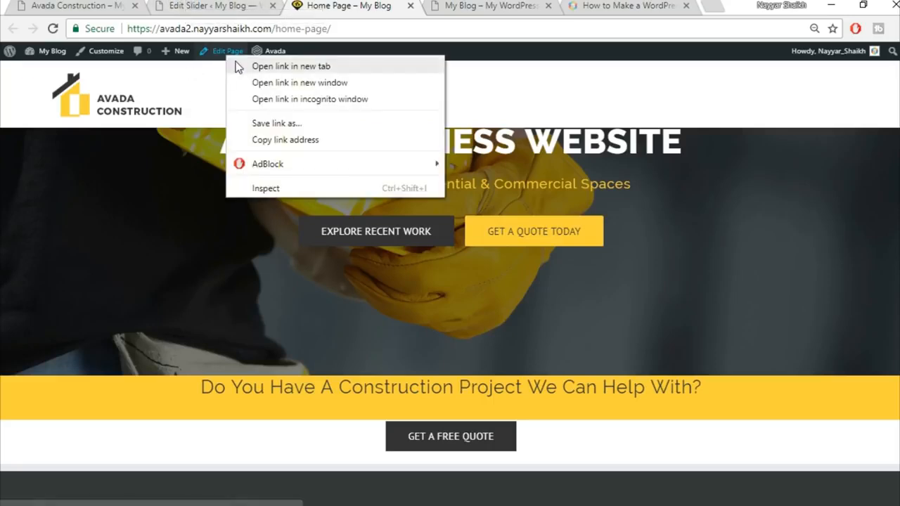
Step: Open the Home Page editor in a new tab and close the Edit Slider tab
{"action": "left_click", "coordinate": [241, 65]}
{"action": "scroll", "coordinate": [325, 143], "scroll_direction": "up", "scroll_amount": 1}
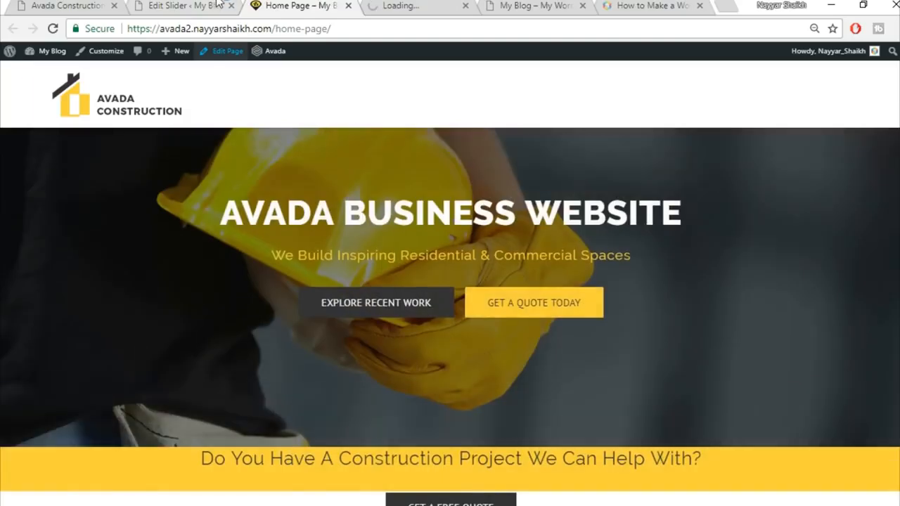
{"action": "left_click", "coordinate": [218, 6]}
{"action": "left_click", "coordinate": [231, 6]}
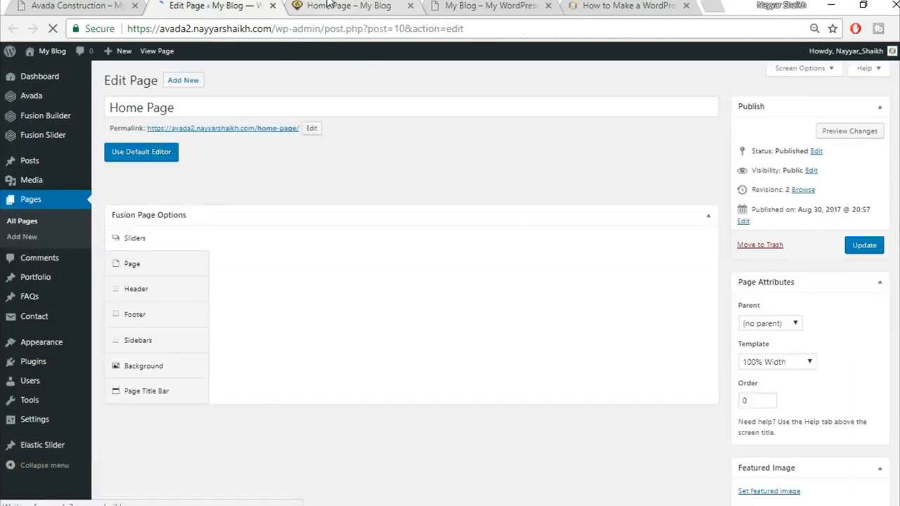
{"action": "left_click", "coordinate": [328, 5]}
Step: Review the Specialists section on the Avada Construction demo site
{"action": "left_click", "coordinate": [113, 5]}
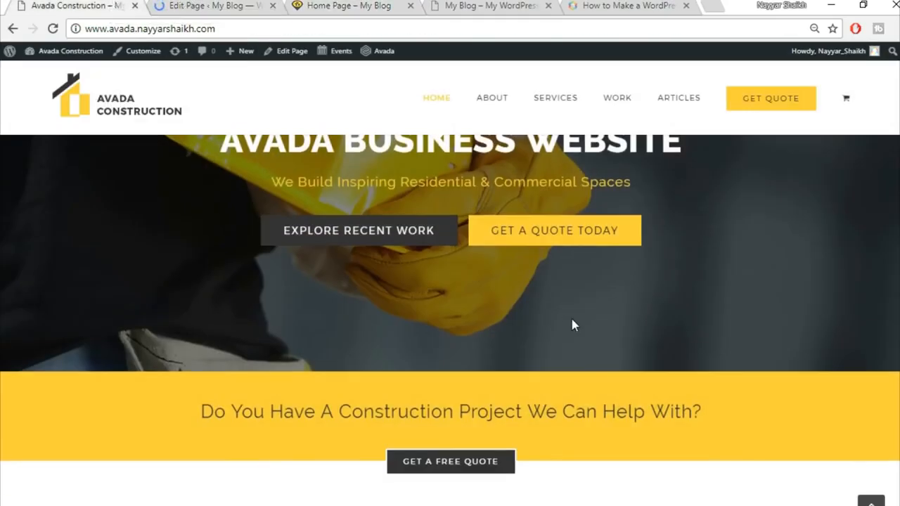
{"action": "scroll", "coordinate": [573, 325], "scroll_direction": "down", "scroll_amount": 4}
{"action": "scroll", "coordinate": [751, 317], "scroll_direction": "down", "scroll_amount": 3}
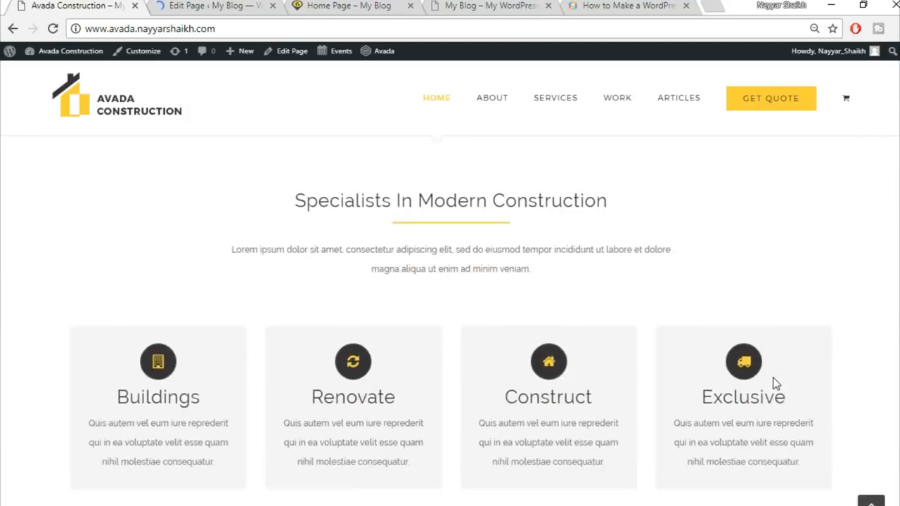
{"action": "scroll", "coordinate": [675, 333], "scroll_direction": "up", "scroll_amount": 2}
{"action": "scroll", "coordinate": [630, 332], "scroll_direction": "up", "scroll_amount": 1}
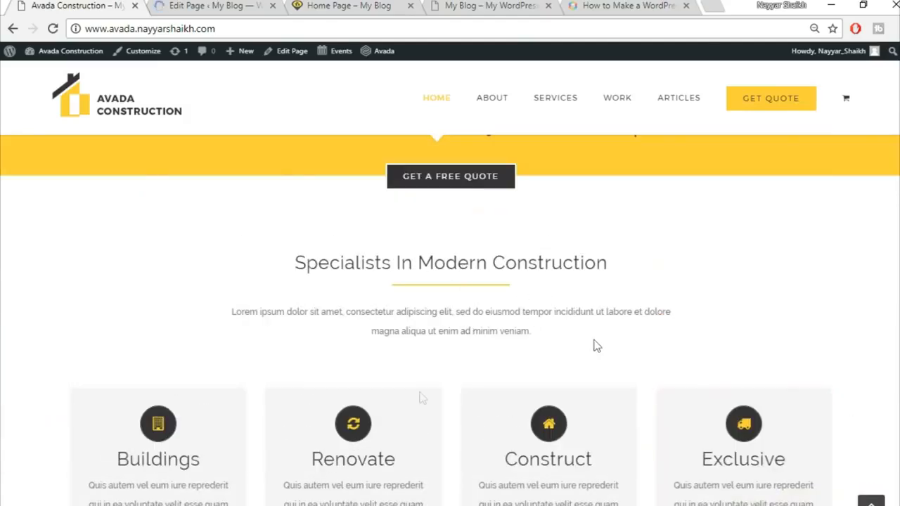
{"action": "scroll", "coordinate": [781, 445], "scroll_direction": "down", "scroll_amount": 1}
{"action": "scroll", "coordinate": [773, 440], "scroll_direction": "down", "scroll_amount": 1}
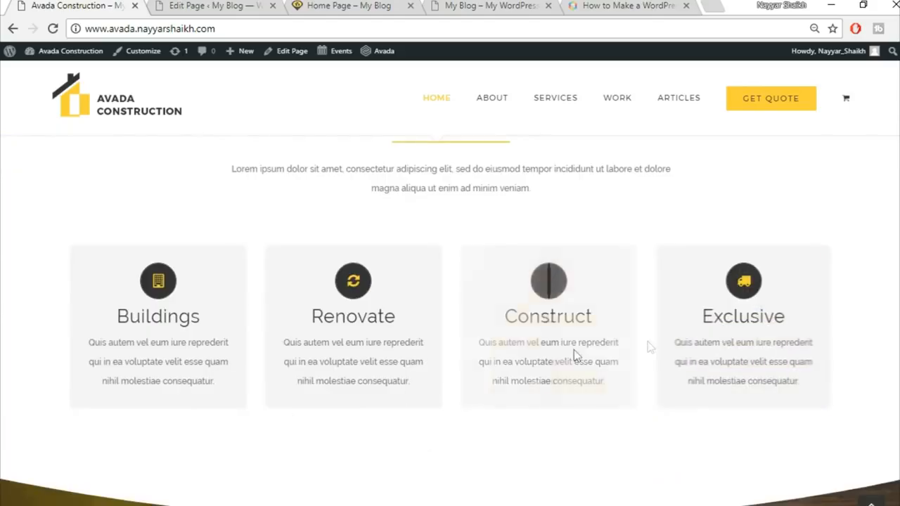
Step: View the Home Page's slider, question and button containers in the Fusion Builder editor
{"action": "left_click", "coordinate": [247, 4]}
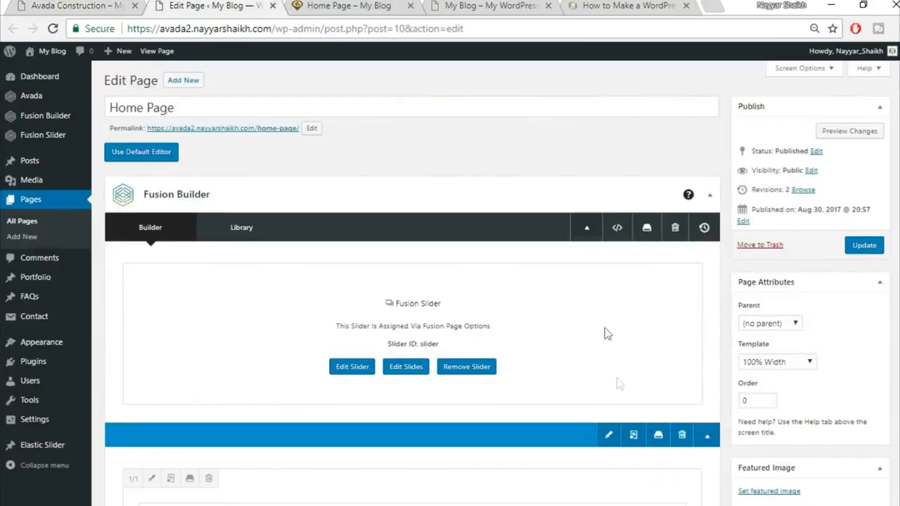
{"action": "scroll", "coordinate": [617, 380], "scroll_direction": "down", "scroll_amount": 5}
{"action": "scroll", "coordinate": [617, 380], "scroll_direction": "up", "scroll_amount": 3}
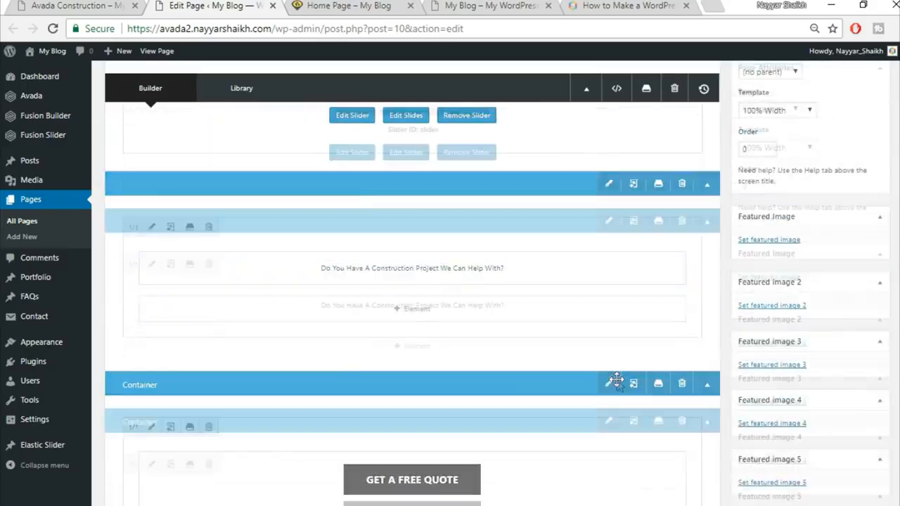
{"action": "scroll", "coordinate": [627, 370], "scroll_direction": "up", "scroll_amount": 1}
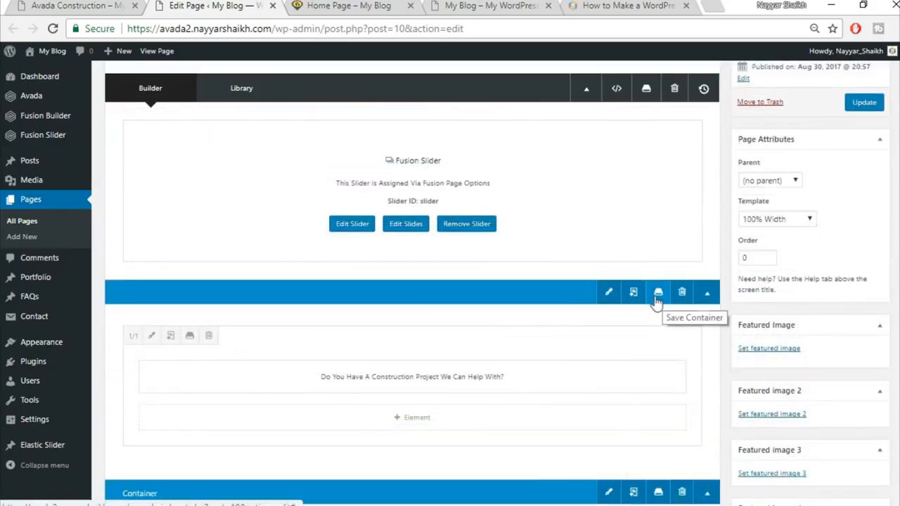
Step: Save the construction-project question container to the builder library as 'Top1'
{"action": "left_click", "coordinate": [659, 296]}
{"action": "left_click", "coordinate": [303, 163]}
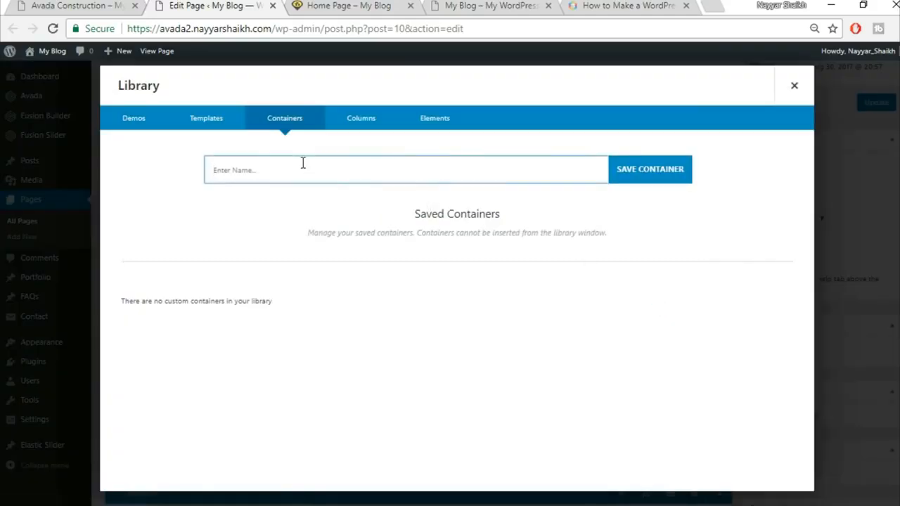
{"action": "left_click", "coordinate": [672, 172]}
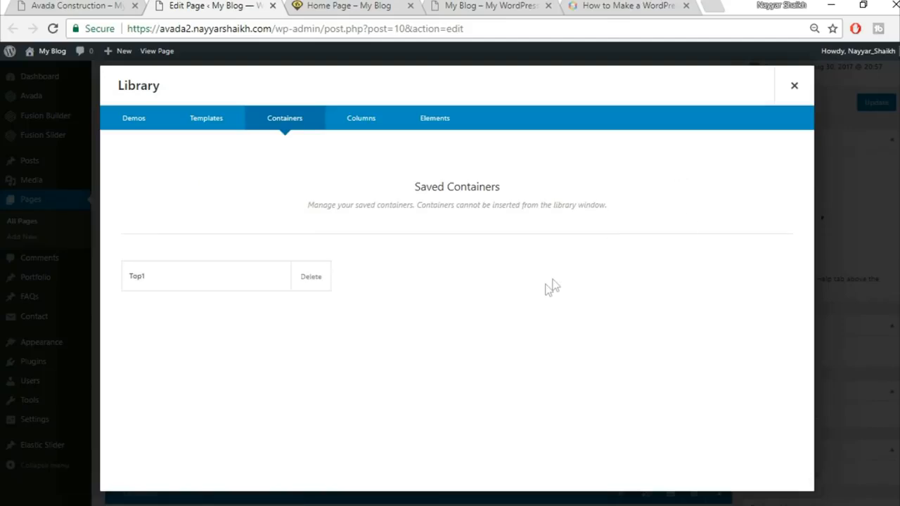
{"action": "left_click", "coordinate": [794, 88]}
Step: Save the Get a Free Quote button container to the library as 'Top2'
{"action": "scroll", "coordinate": [694, 275], "scroll_direction": "down", "scroll_amount": 2}
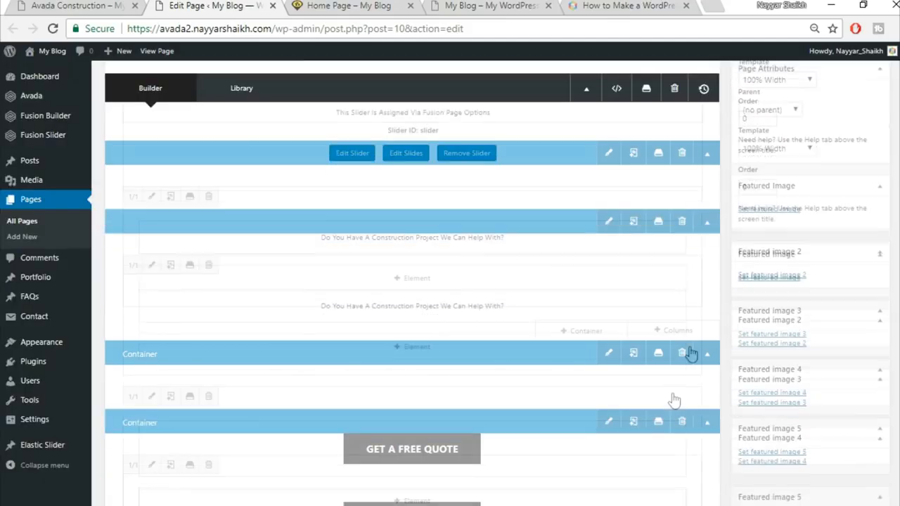
{"action": "left_click", "coordinate": [659, 350]}
{"action": "left_click", "coordinate": [454, 172]}
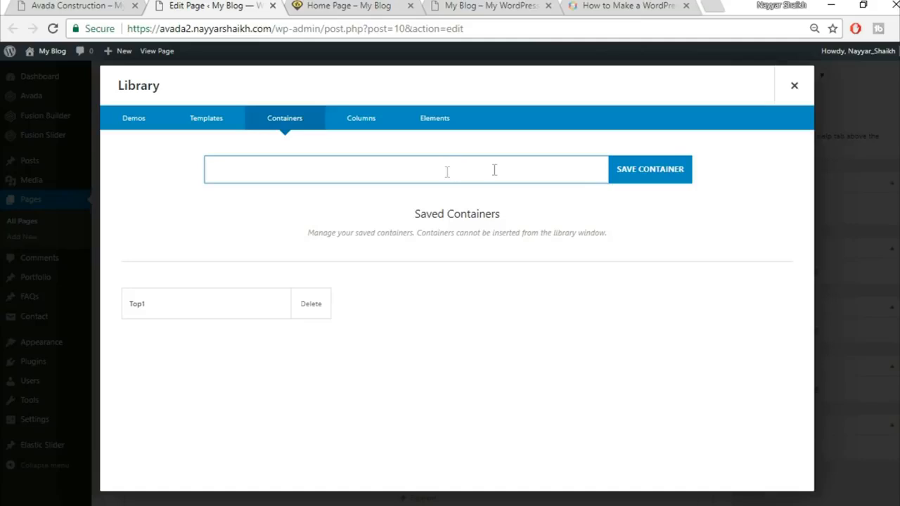
{"action": "left_click", "coordinate": [792, 91]}
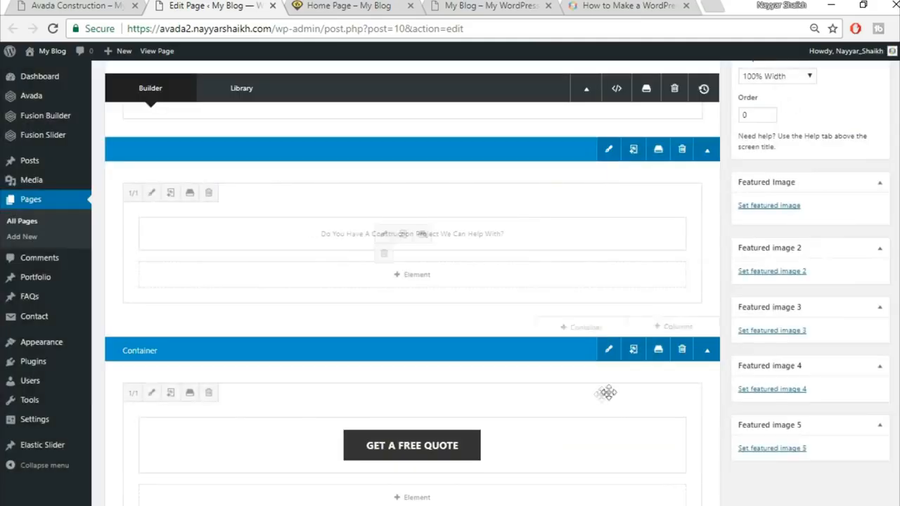
{"action": "left_click", "coordinate": [659, 352]}
{"action": "left_click", "coordinate": [325, 176]}
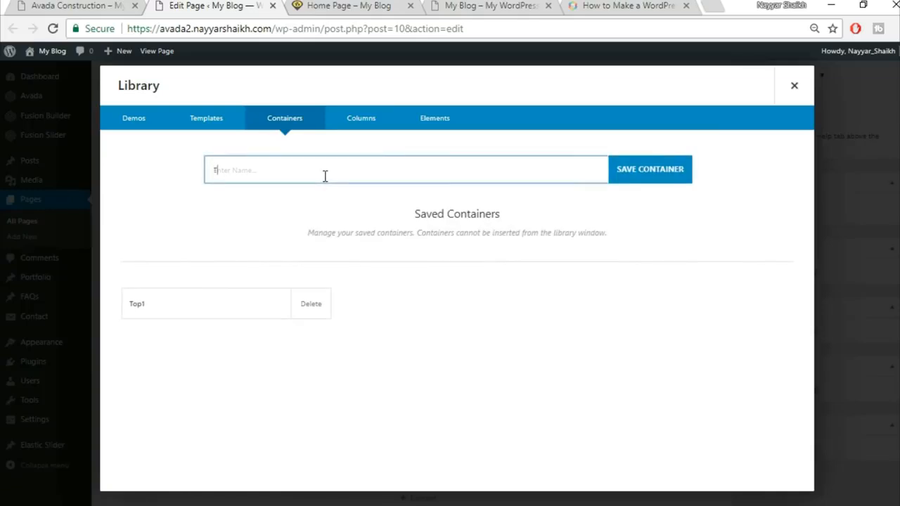
{"action": "type", "text": "Top2"}
{"action": "left_click", "coordinate": [657, 169]}
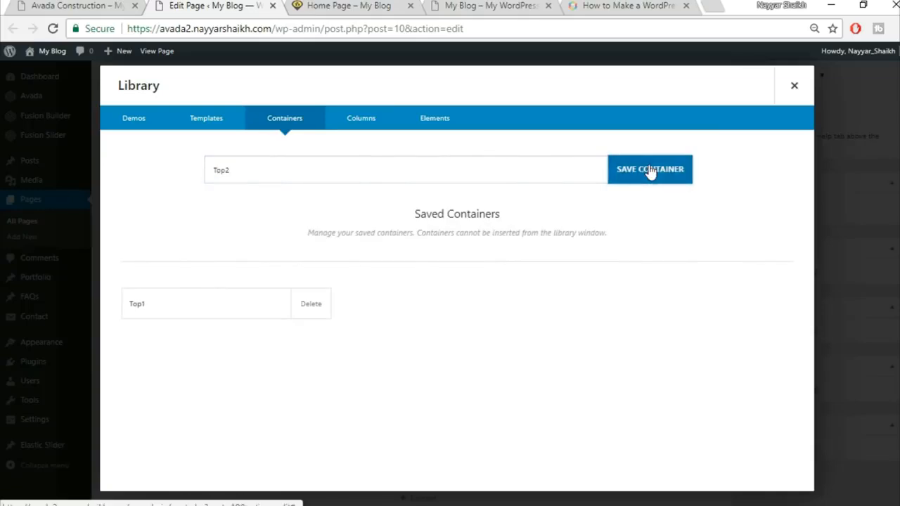
{"action": "left_click", "coordinate": [794, 86]}
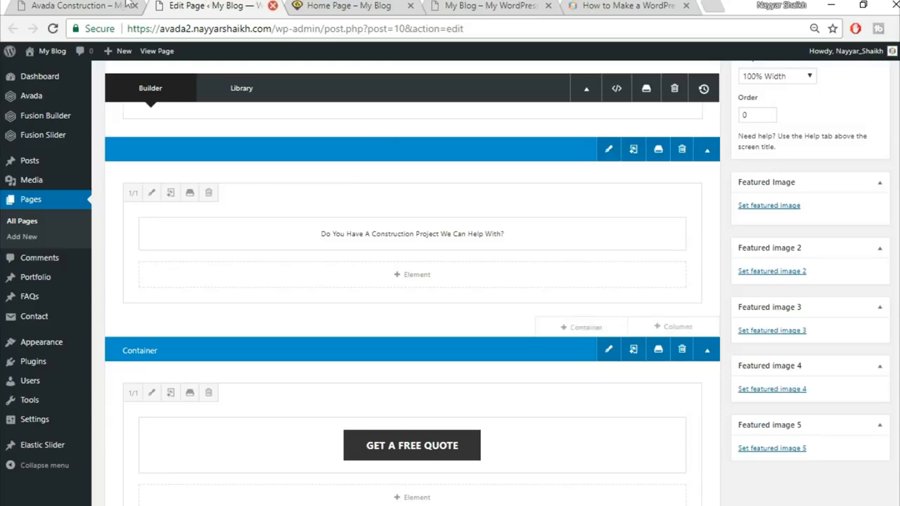
{"action": "left_click", "coordinate": [97, 6]}
{"action": "scroll", "coordinate": [464, 369], "scroll_direction": "up", "scroll_amount": 6}
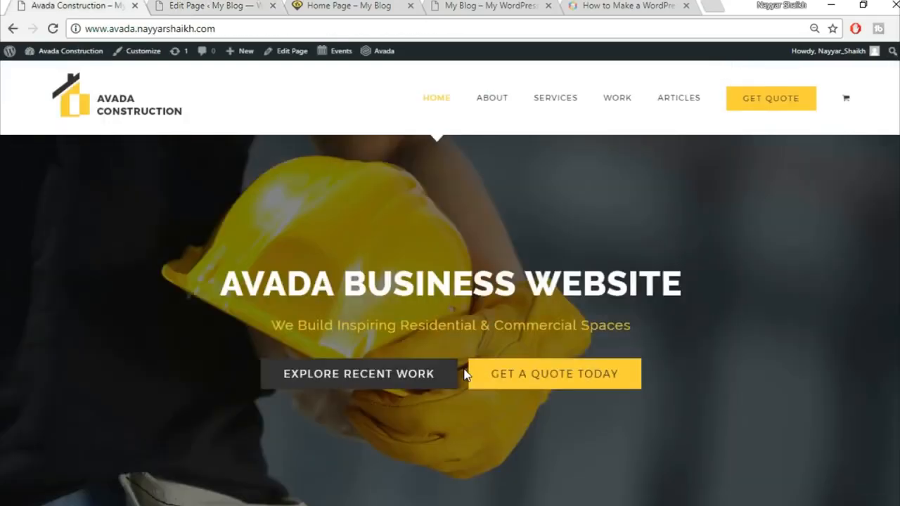
{"action": "scroll", "coordinate": [464, 373], "scroll_direction": "down", "scroll_amount": 3}
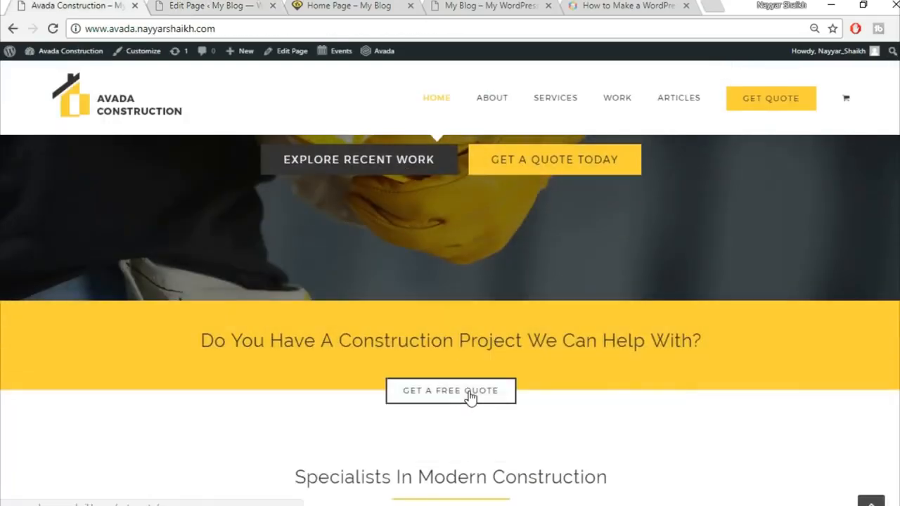
{"action": "left_click", "coordinate": [224, 6]}
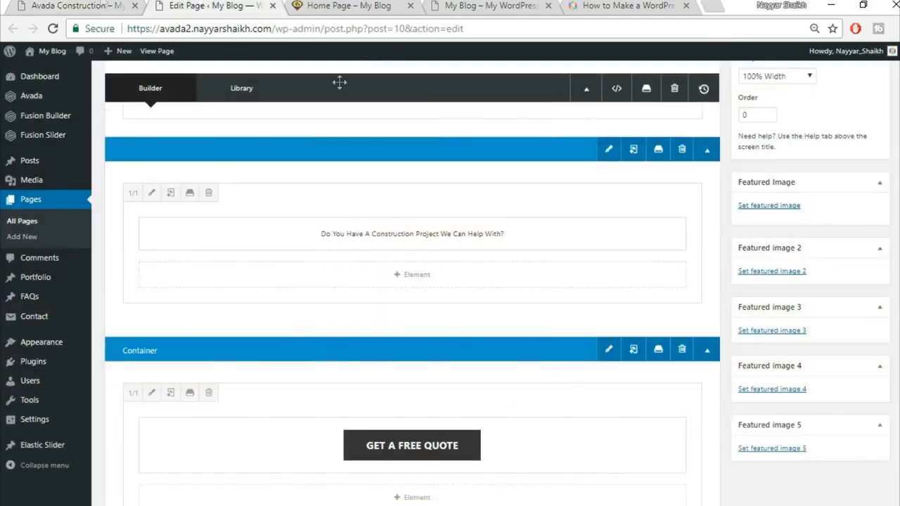
{"action": "left_click", "coordinate": [85, 6]}
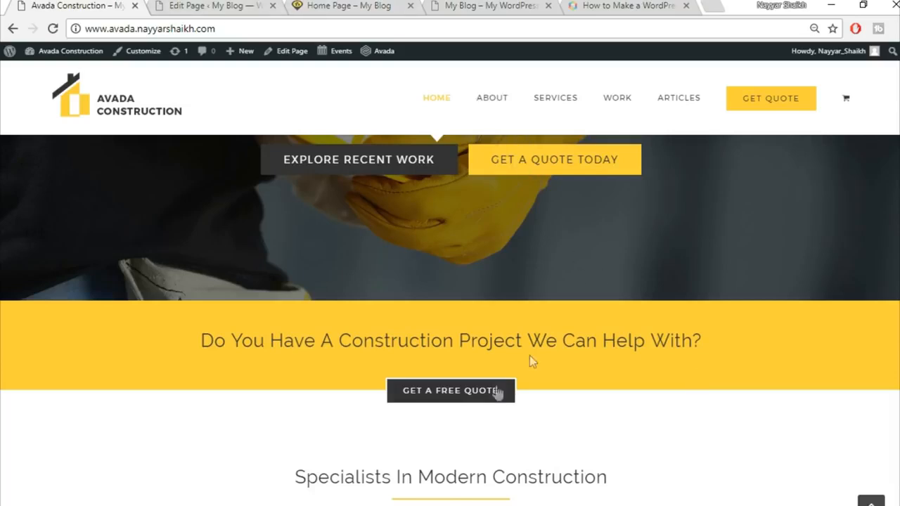
{"action": "left_click", "coordinate": [215, 5]}
{"action": "scroll", "coordinate": [586, 372], "scroll_direction": "up", "scroll_amount": 3}
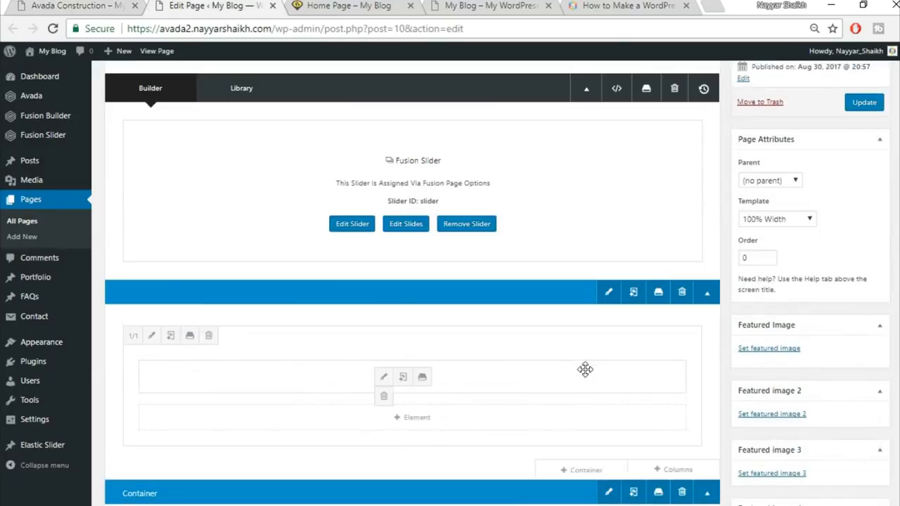
{"action": "scroll", "coordinate": [585, 370], "scroll_direction": "down", "scroll_amount": 4}
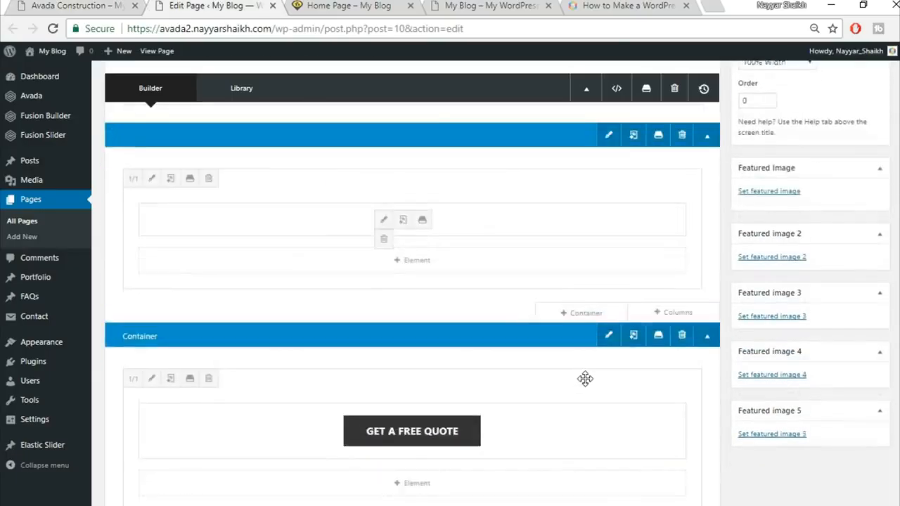
{"action": "scroll", "coordinate": [586, 388], "scroll_direction": "down", "scroll_amount": 1}
{"action": "left_click", "coordinate": [77, 6]}
{"action": "left_click_drag", "start_coordinate": [356, 263], "coordinate": [637, 342]}
{"action": "left_click", "coordinate": [638, 342]}
{"action": "left_click", "coordinate": [181, 5]}
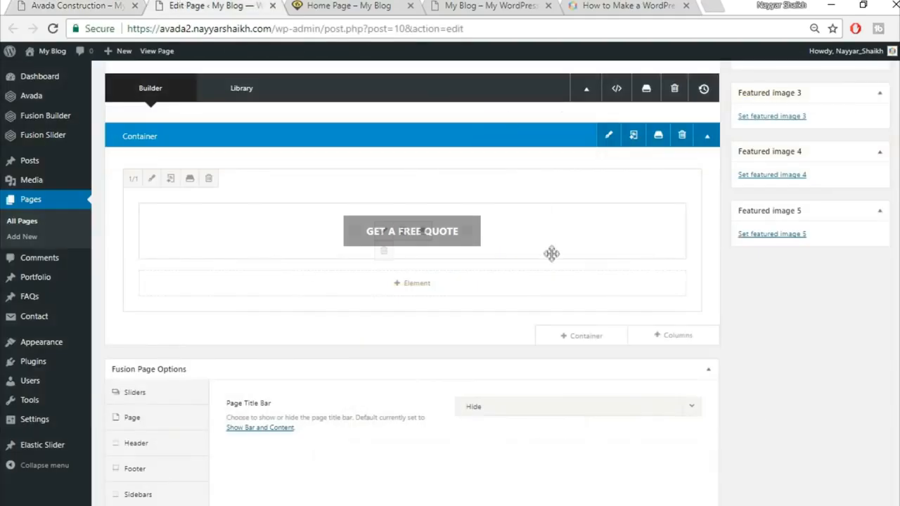
Step: Add a new 1/1 one-column container at the end of the page
{"action": "left_click", "coordinate": [604, 339]}
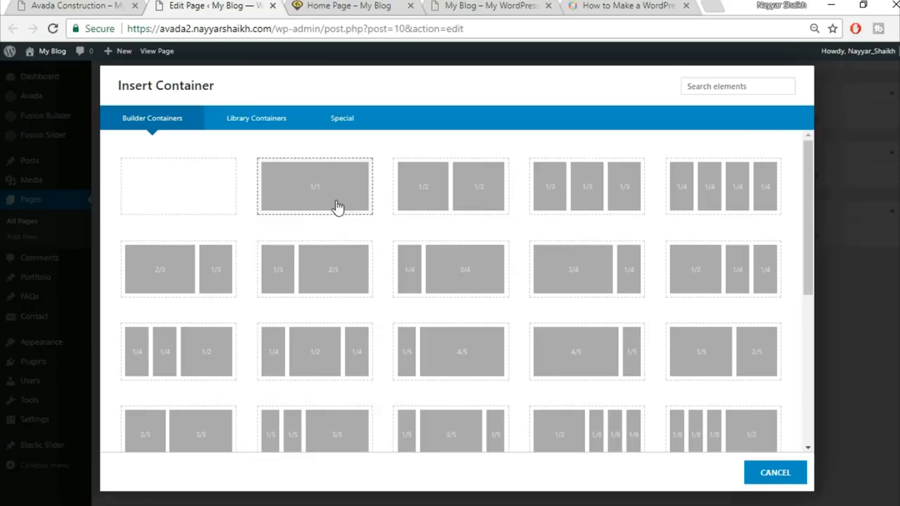
{"action": "left_click", "coordinate": [338, 207]}
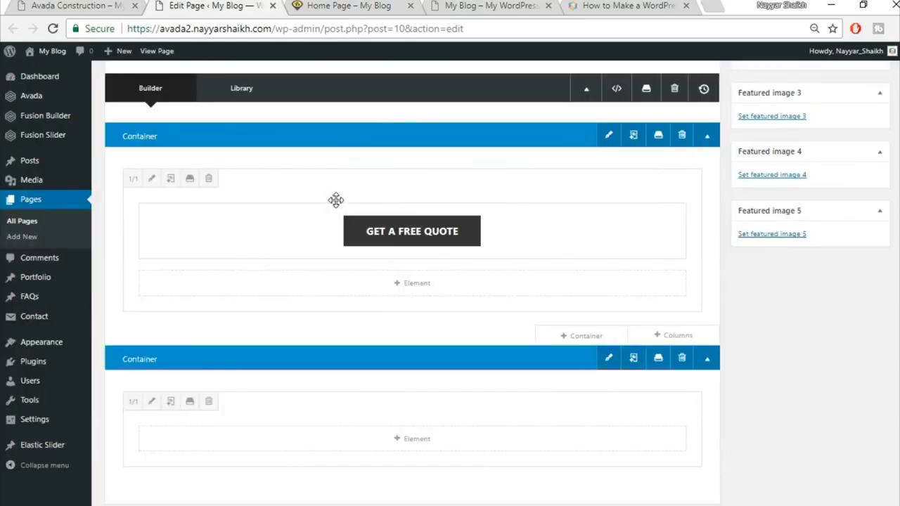
{"action": "scroll", "coordinate": [458, 337], "scroll_direction": "down", "scroll_amount": 2}
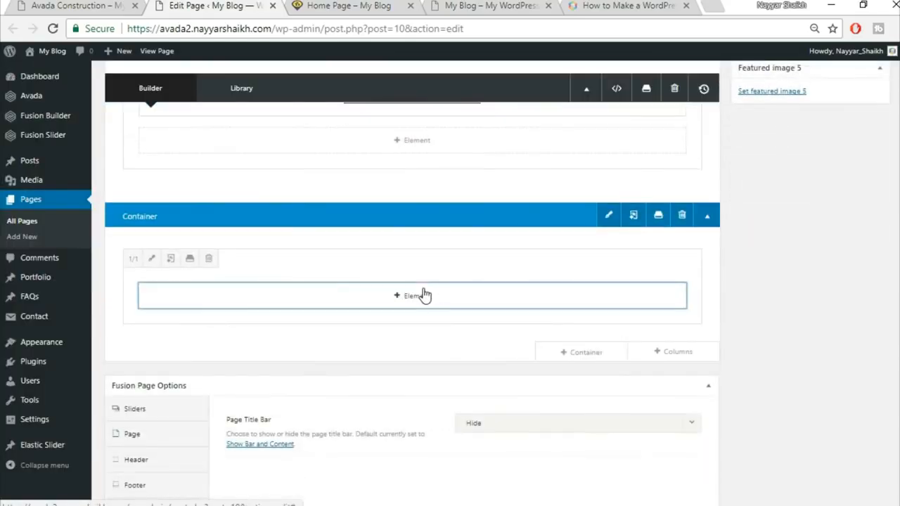
{"action": "left_click", "coordinate": [424, 296]}
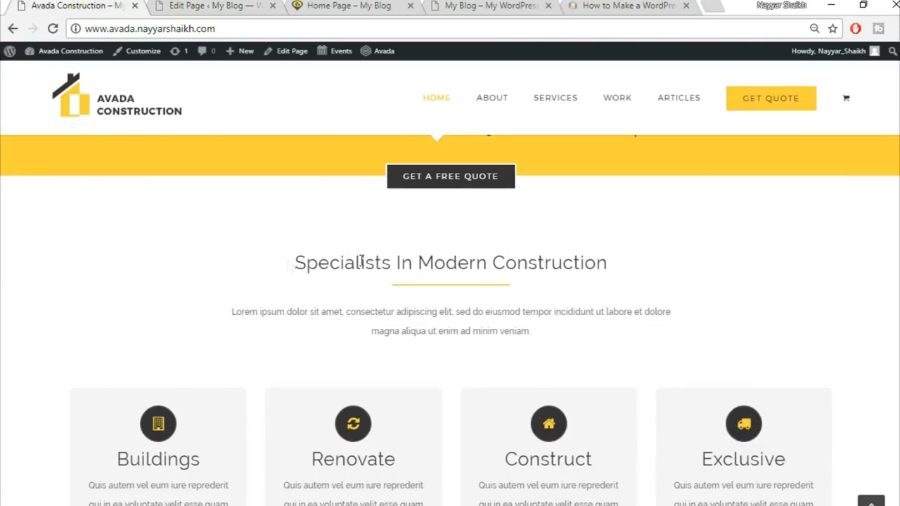
Step: Add a centred Heading 2 text block reading 'Specialists In Modern Construction', copied from the demo
{"action": "left_click_drag", "start_coordinate": [291, 265], "coordinate": [654, 267]}
{"action": "key", "text": "ctrl+c"}
{"action": "left_click", "coordinate": [239, 5]}
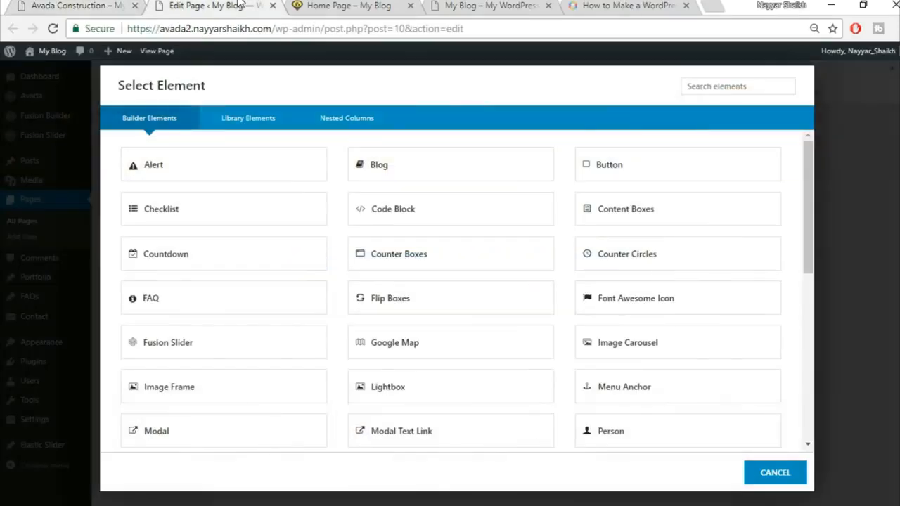
{"action": "left_click", "coordinate": [729, 89]}
{"action": "type", "text": "tex"}
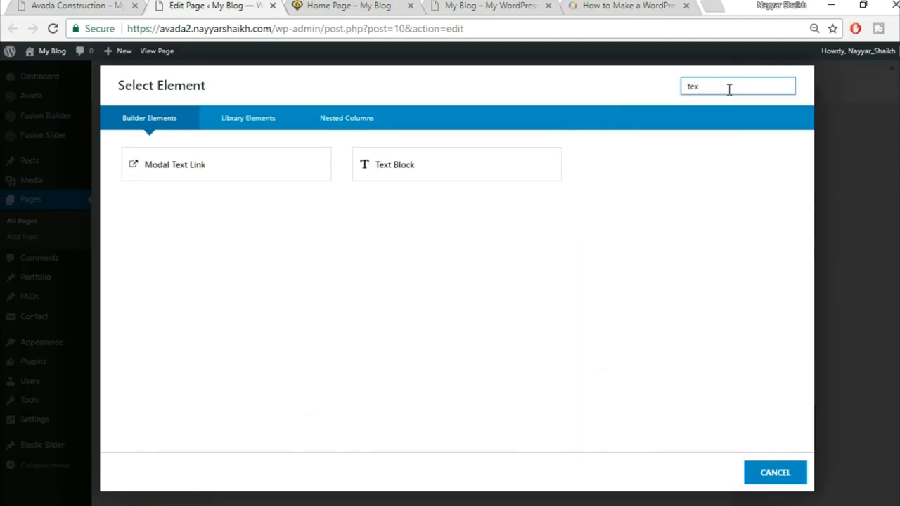
{"action": "left_click", "coordinate": [434, 173]}
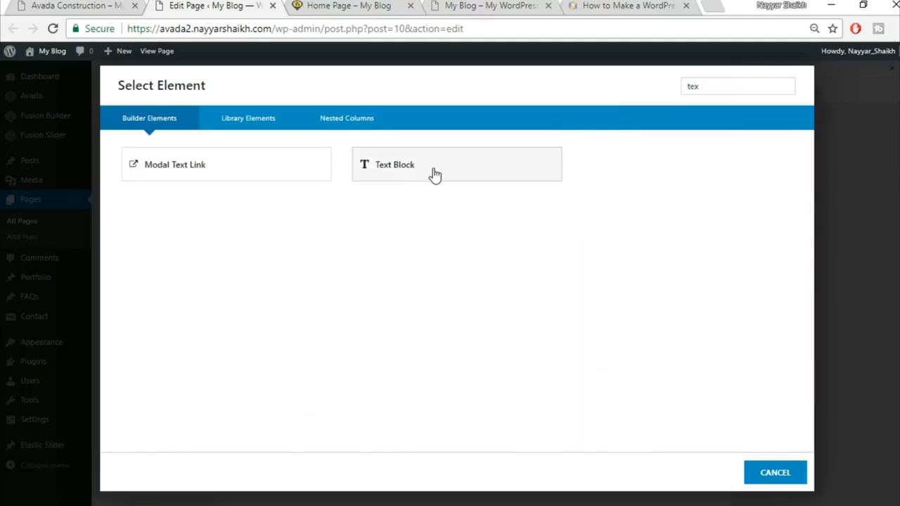
{"action": "left_click", "coordinate": [507, 312]}
{"action": "key", "text": "ctrl+a"}
{"action": "key", "text": "ctrl+v"}
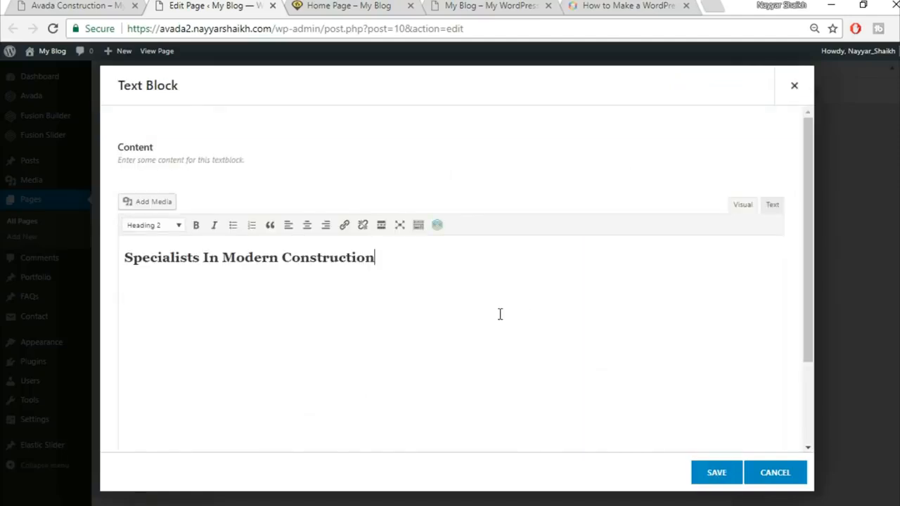
{"action": "key", "text": "ctrl+a"}
{"action": "left_click", "coordinate": [314, 231]}
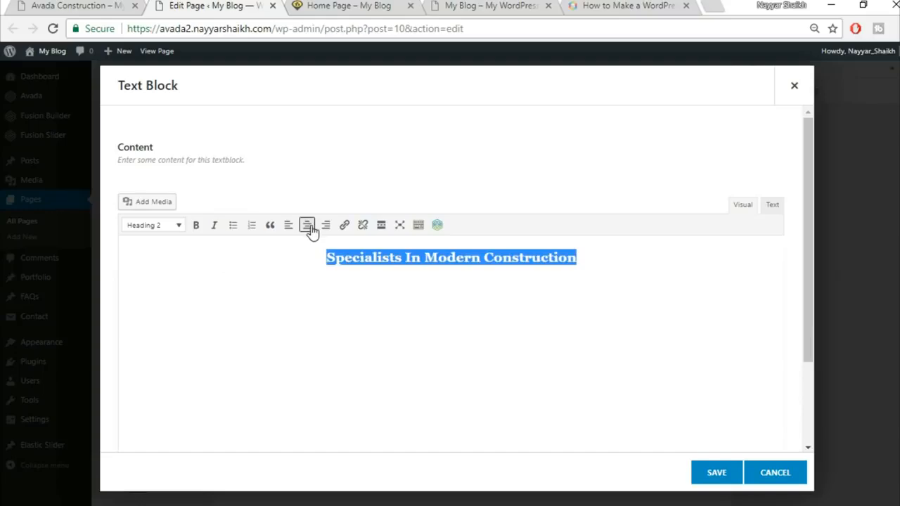
{"action": "left_click", "coordinate": [715, 474]}
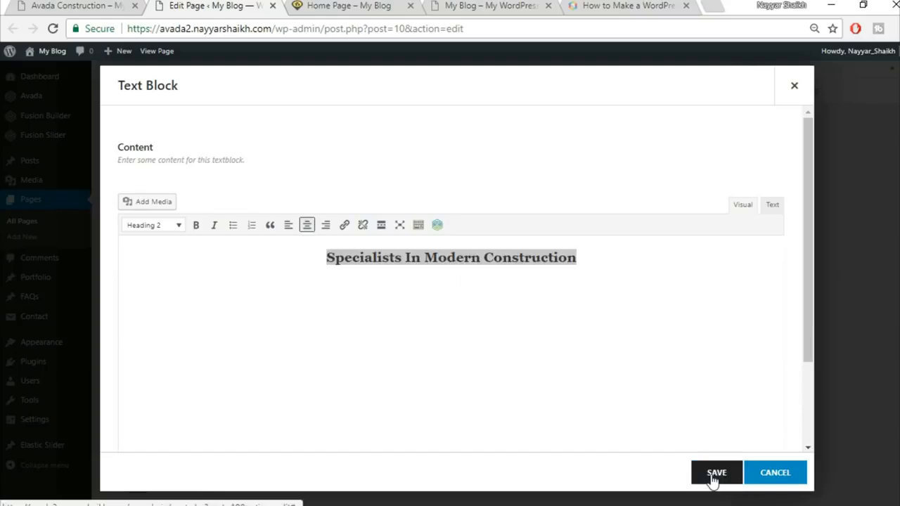
Step: Check the heading against the demo and begin adding another element beneath it
{"action": "left_click", "coordinate": [114, 5]}
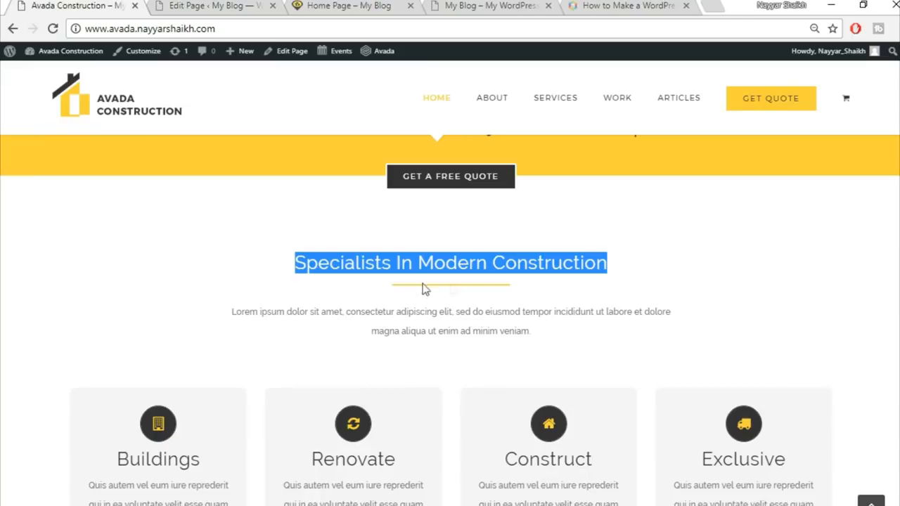
{"action": "left_click", "coordinate": [224, 4]}
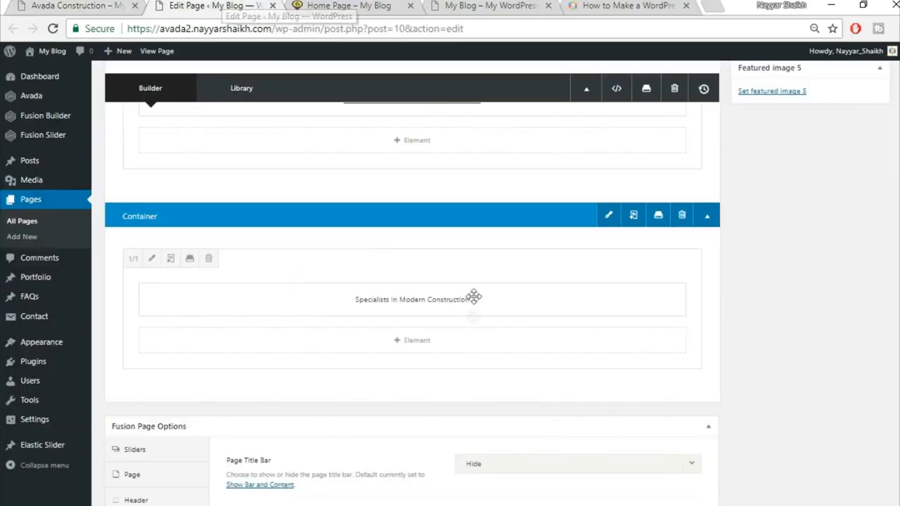
{"action": "left_click", "coordinate": [427, 347]}
{"action": "left_click", "coordinate": [727, 87]}
Step: Add a Separator element with the Single Border Solid style
{"action": "type", "text": "sepa"}
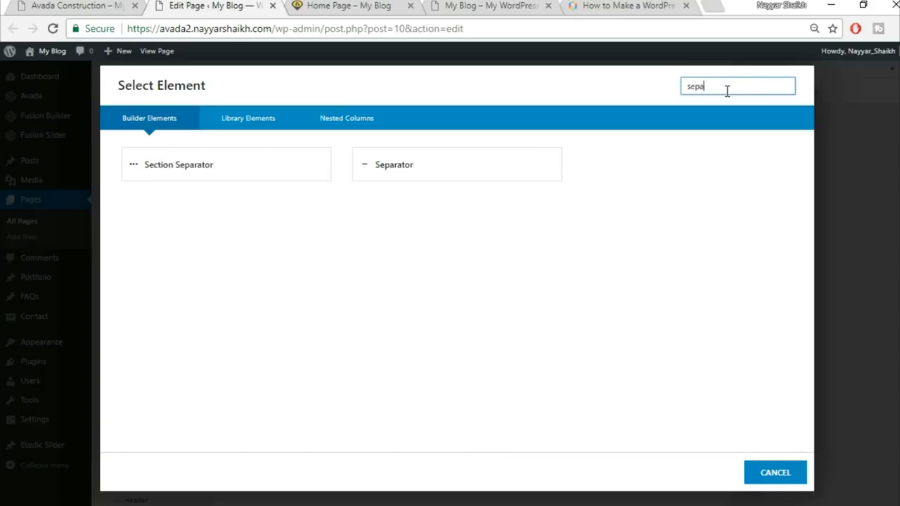
{"action": "left_click", "coordinate": [511, 161]}
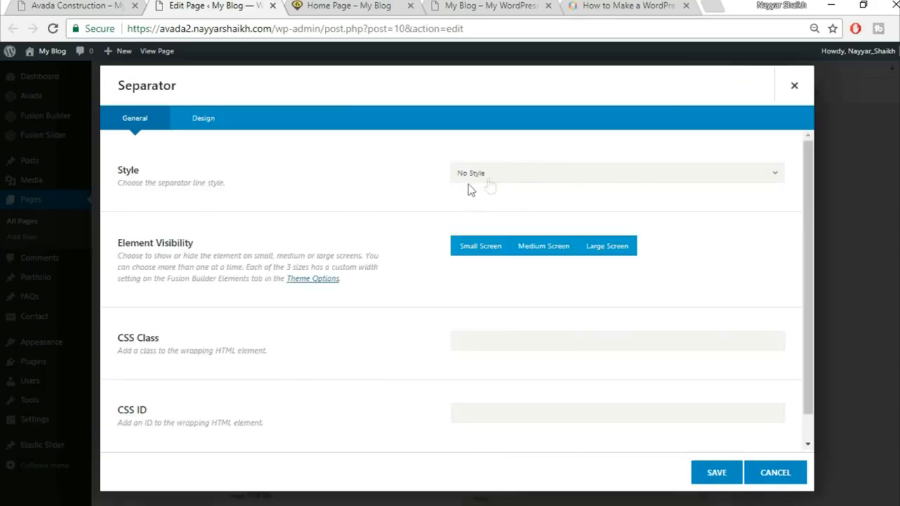
{"action": "left_click", "coordinate": [517, 176]}
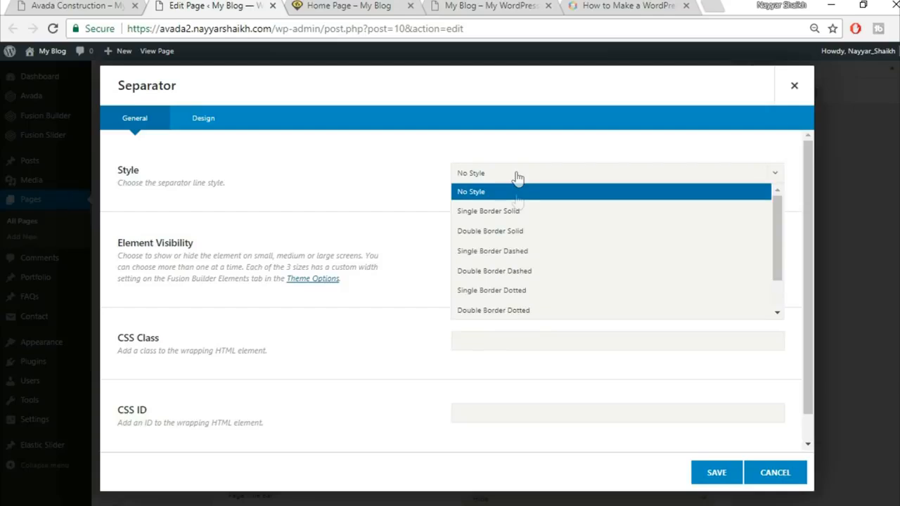
{"action": "left_click", "coordinate": [524, 212]}
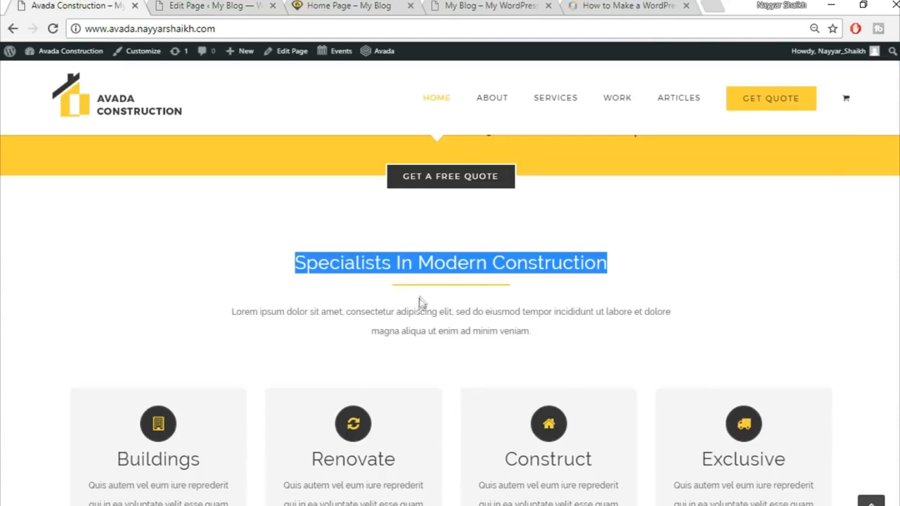
{"action": "left_click", "coordinate": [422, 302]}
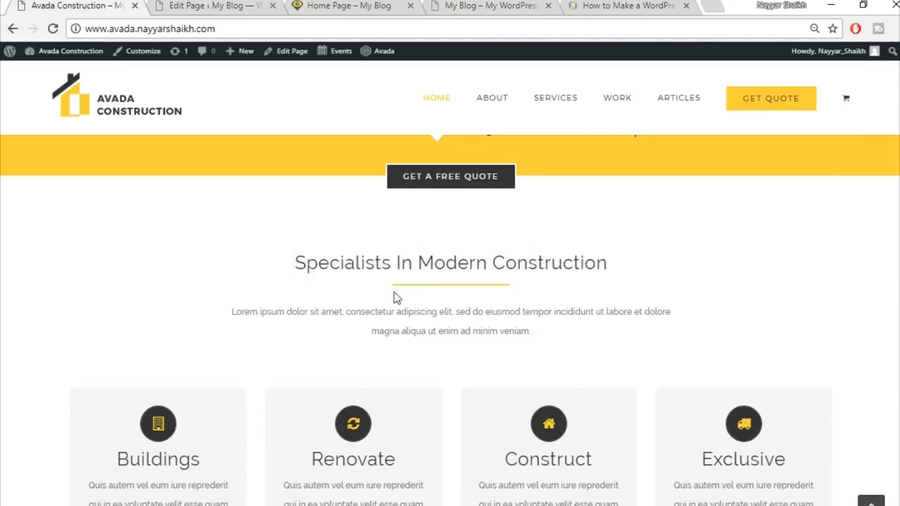
{"action": "left_click", "coordinate": [194, 6]}
Step: Set the separator colour to yellow #fed83d in its Design settings
{"action": "scroll", "coordinate": [321, 356], "scroll_direction": "down", "scroll_amount": 1}
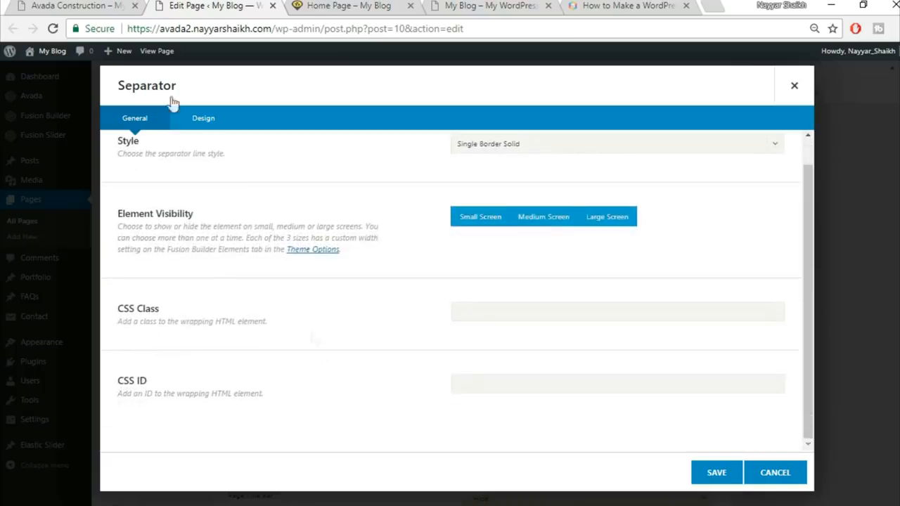
{"action": "left_click", "coordinate": [211, 130]}
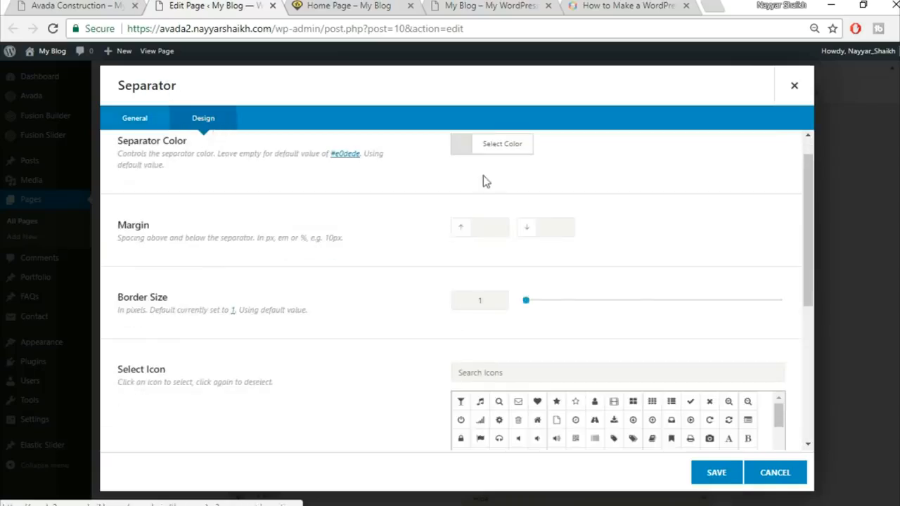
{"action": "left_click", "coordinate": [519, 176]}
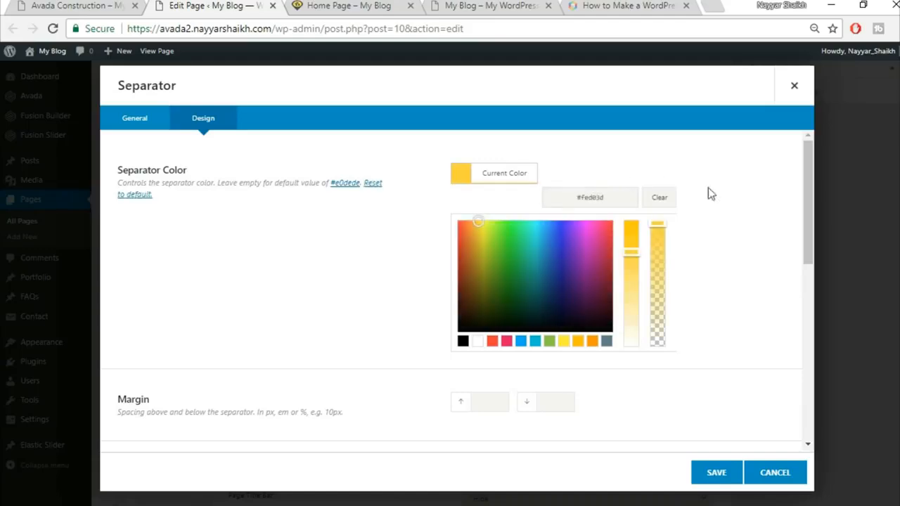
{"action": "scroll", "coordinate": [739, 220], "scroll_direction": "down", "scroll_amount": 3}
{"action": "scroll", "coordinate": [740, 224], "scroll_direction": "down", "scroll_amount": 2}
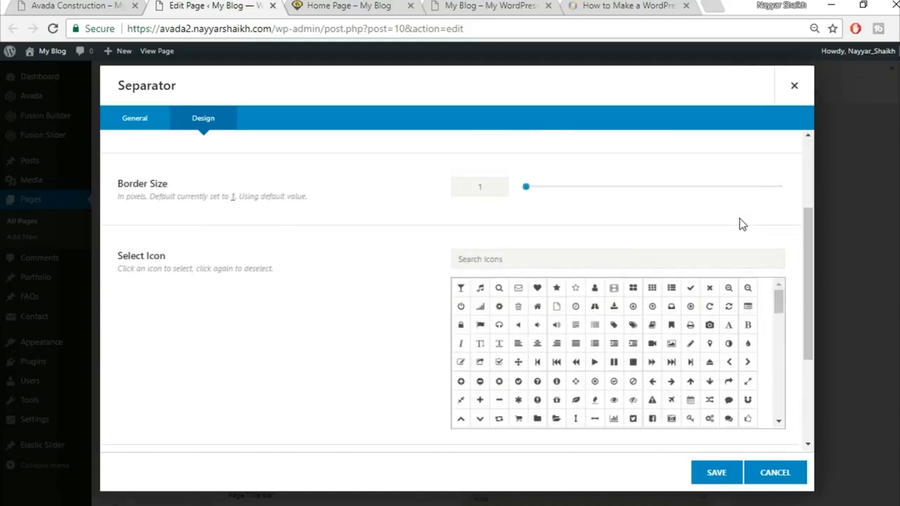
{"action": "scroll", "coordinate": [739, 223], "scroll_direction": "up", "scroll_amount": 2}
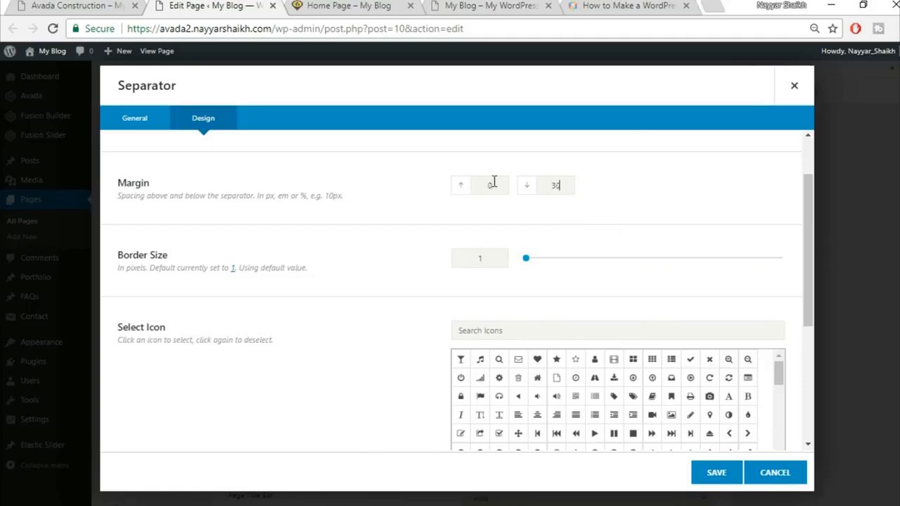
{"action": "left_click", "coordinate": [113, 5]}
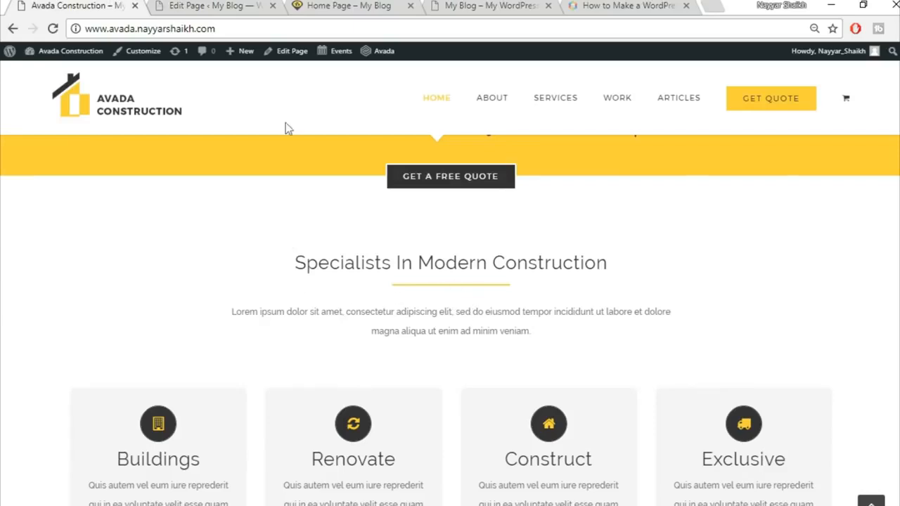
{"action": "left_click", "coordinate": [172, 5]}
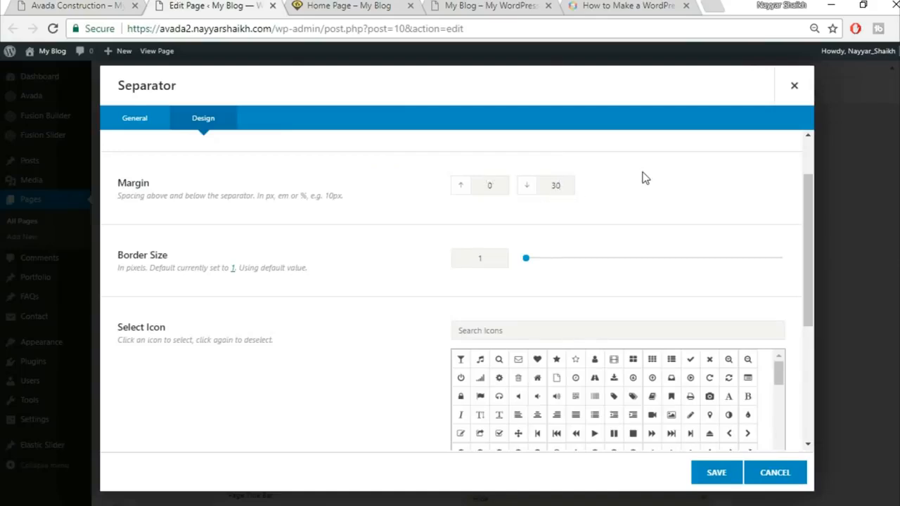
Step: Give the separator border size 2, 200px width, 0/30 margins and centre alignment, then save
{"action": "double_click", "coordinate": [492, 254]}
{"action": "type", "text": "2"}
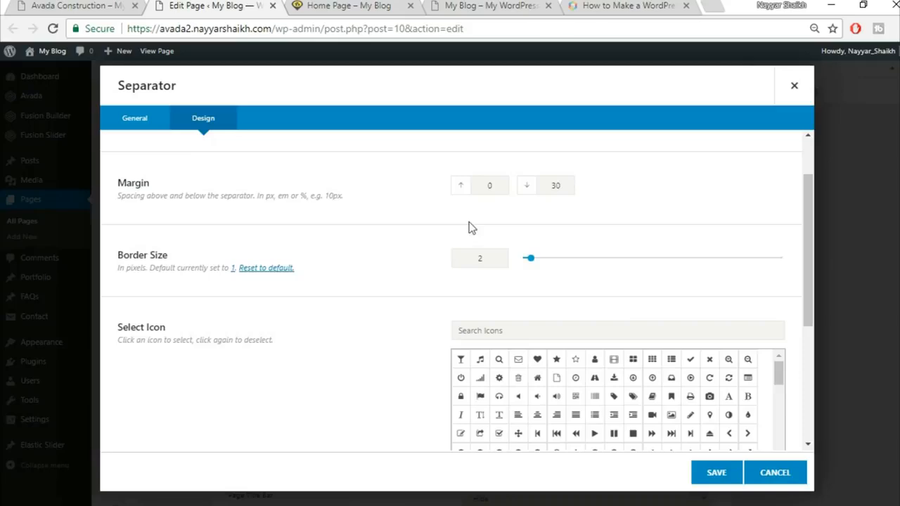
{"action": "left_click", "coordinate": [98, 4]}
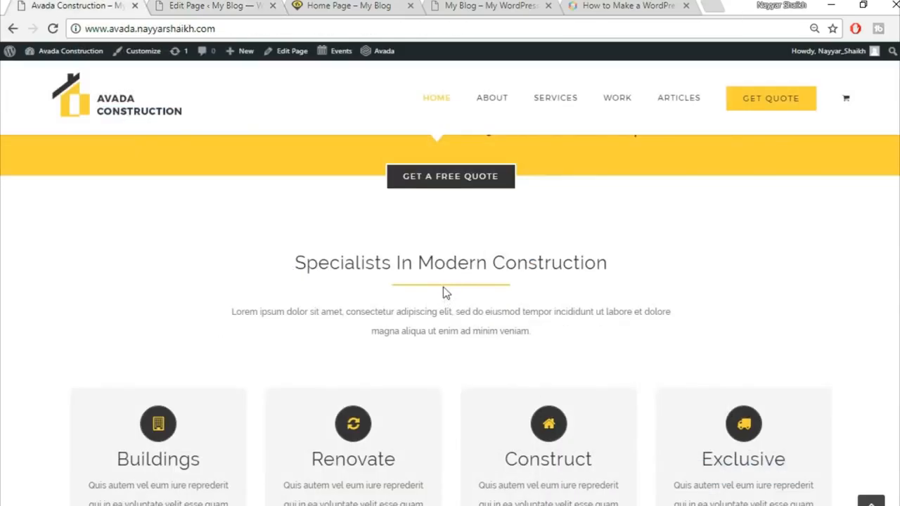
{"action": "left_click", "coordinate": [218, 6]}
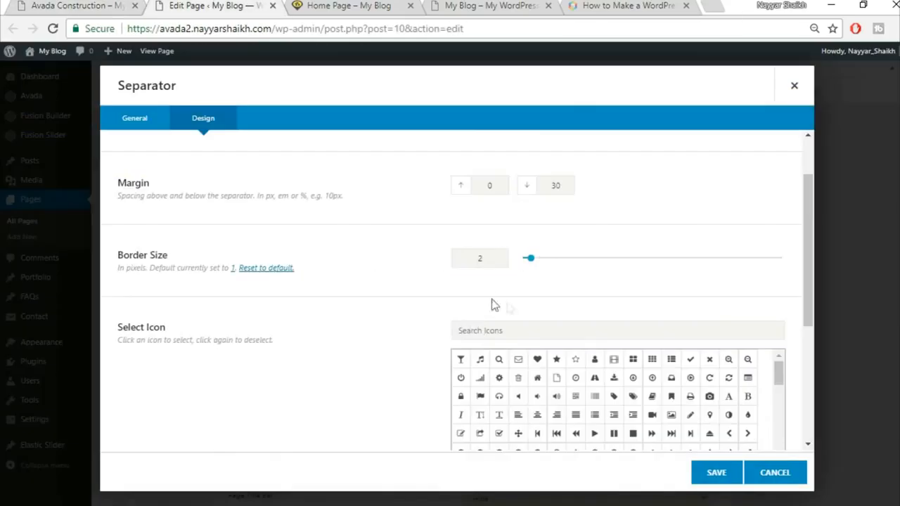
{"action": "left_click", "coordinate": [86, 4]}
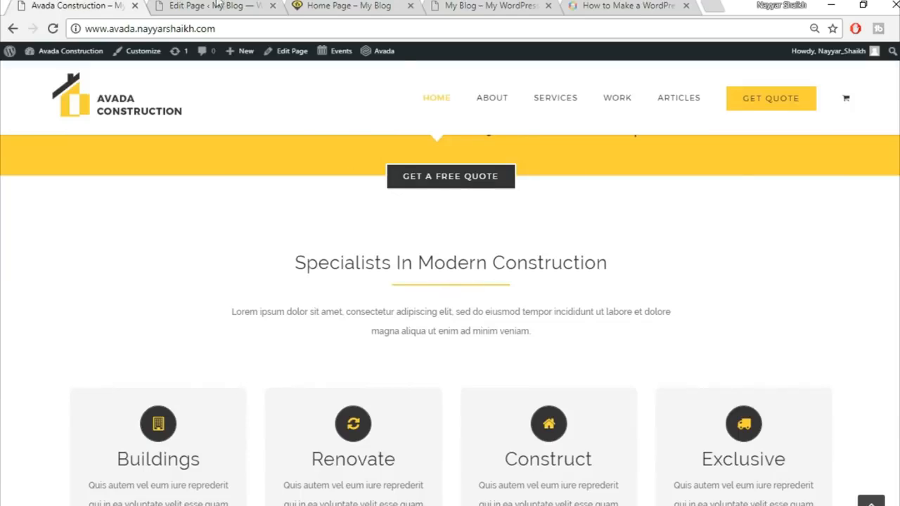
{"action": "left_click", "coordinate": [217, 5]}
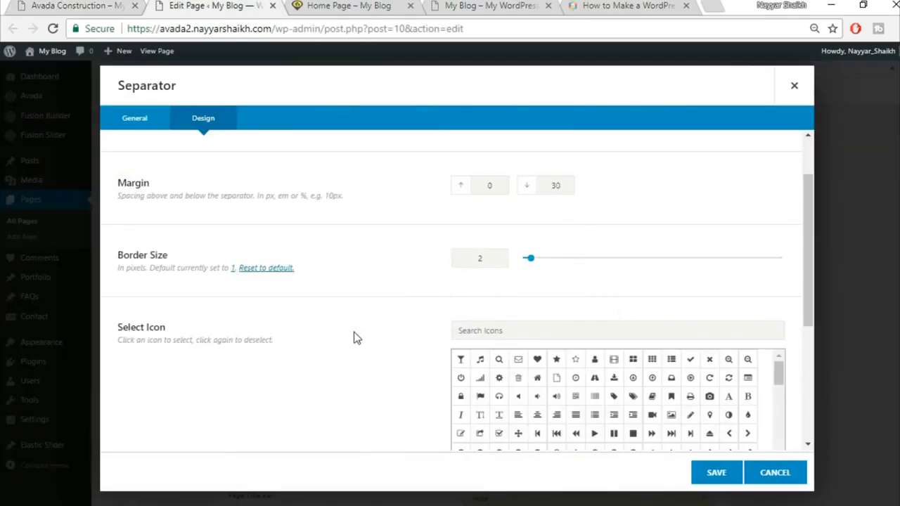
{"action": "scroll", "coordinate": [355, 337], "scroll_direction": "down", "scroll_amount": 4}
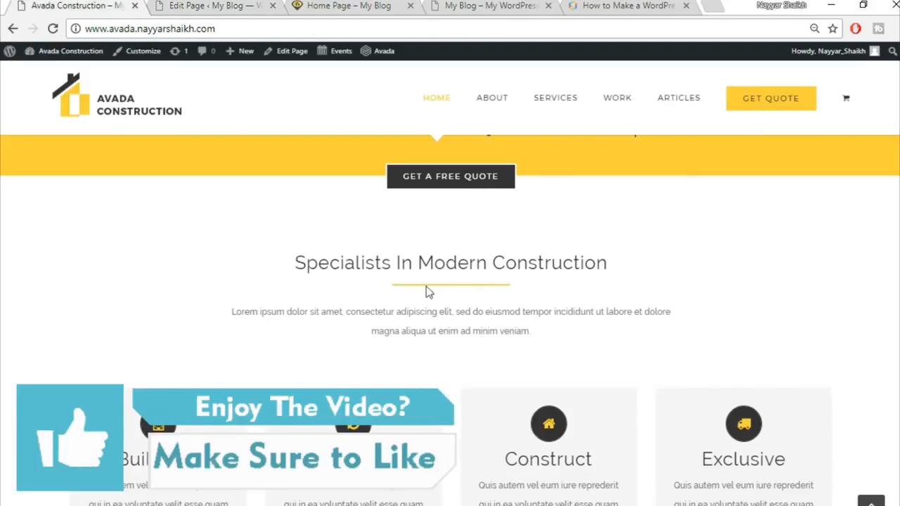
{"action": "left_click", "coordinate": [176, 4]}
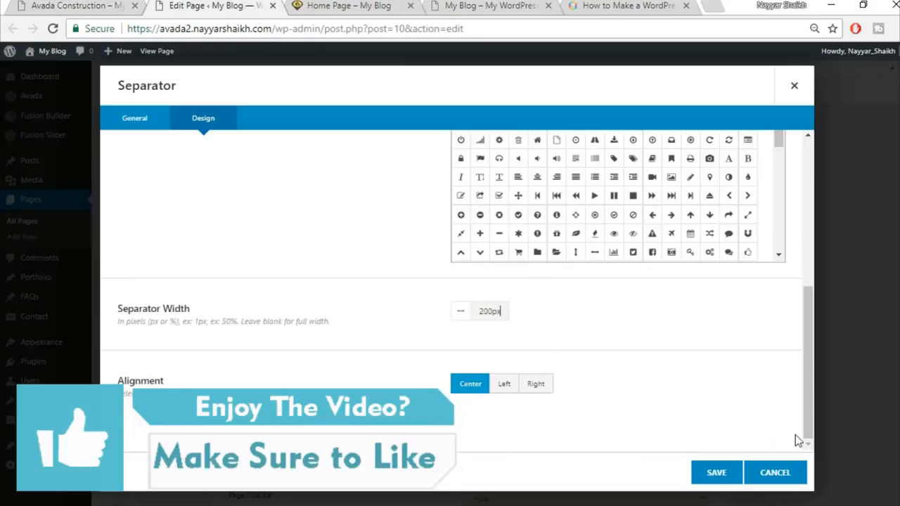
{"action": "left_click", "coordinate": [716, 473]}
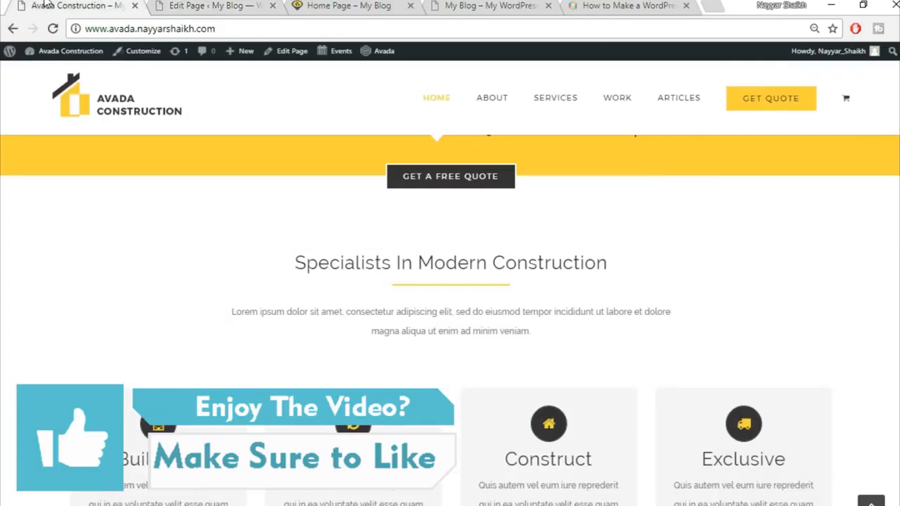
Step: Copy the demo's Lorem ipsum paragraph into a new centre-aligned text block below the separator
{"action": "left_click_drag", "start_coordinate": [236, 313], "coordinate": [645, 334]}
{"action": "key", "text": "ctrl+c"}
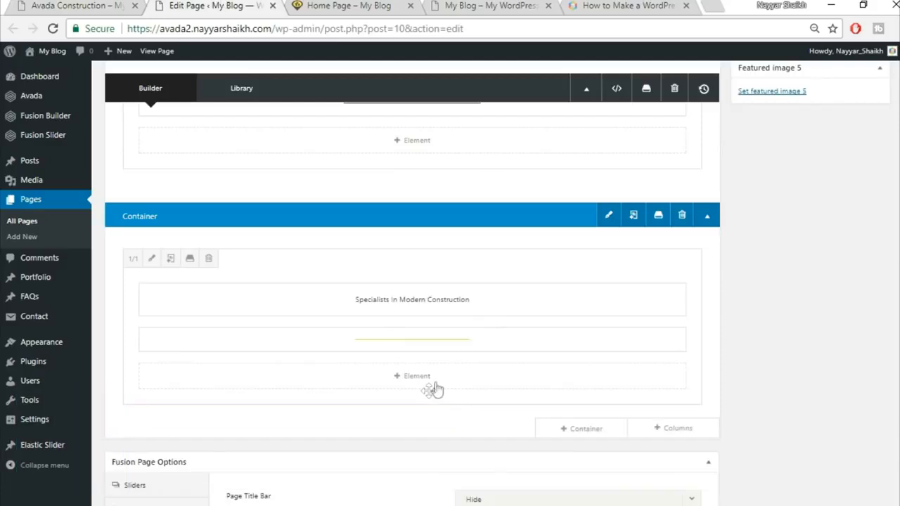
{"action": "left_click", "coordinate": [434, 385]}
{"action": "type", "text": "tex"}
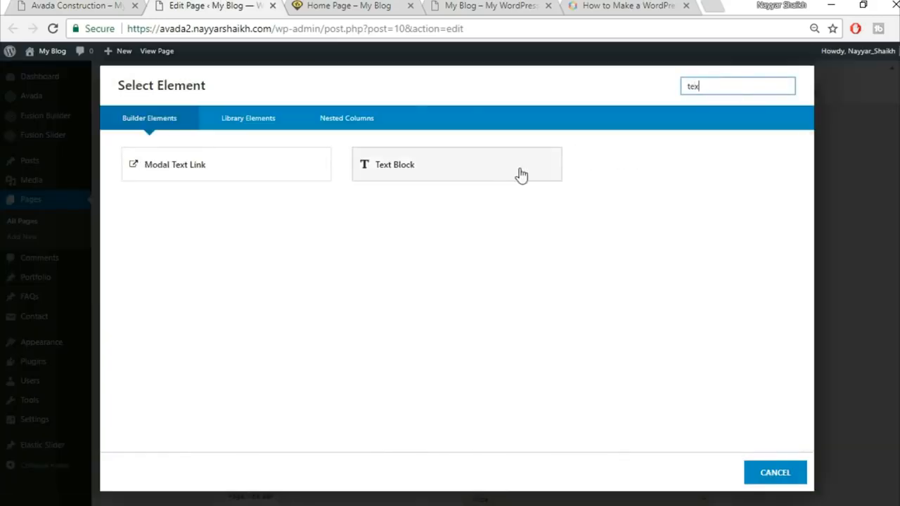
{"action": "left_click", "coordinate": [521, 175]}
{"action": "key", "text": "ctrl+a"}
{"action": "key", "text": "Delete"}
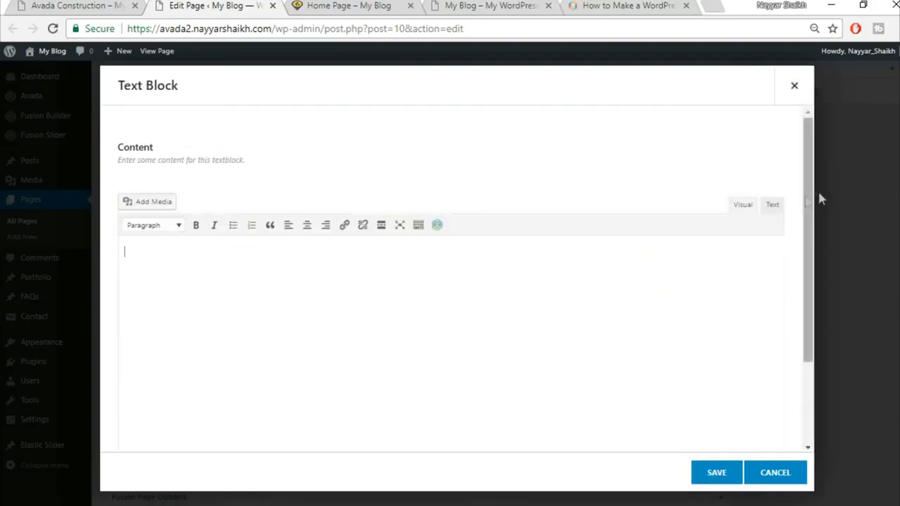
{"action": "left_click", "coordinate": [773, 205]}
{"action": "key", "text": "ctrl+v"}
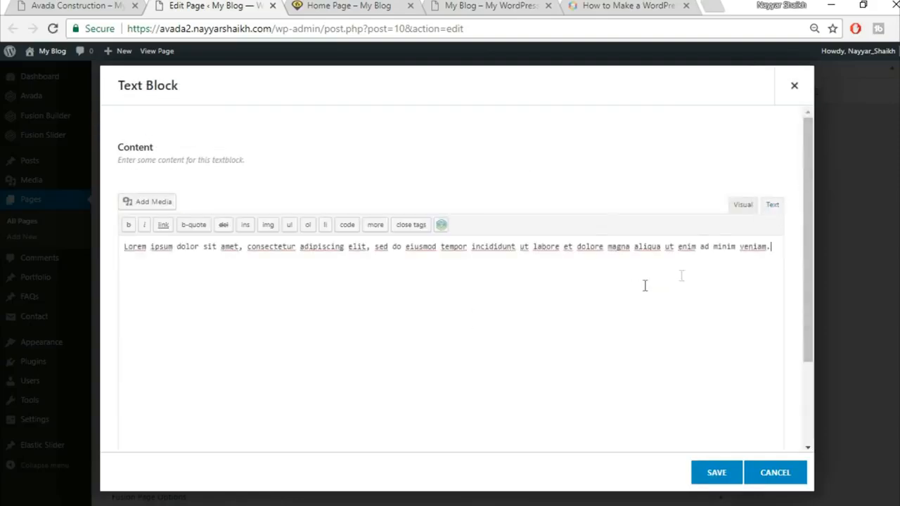
{"action": "left_click", "coordinate": [744, 208]}
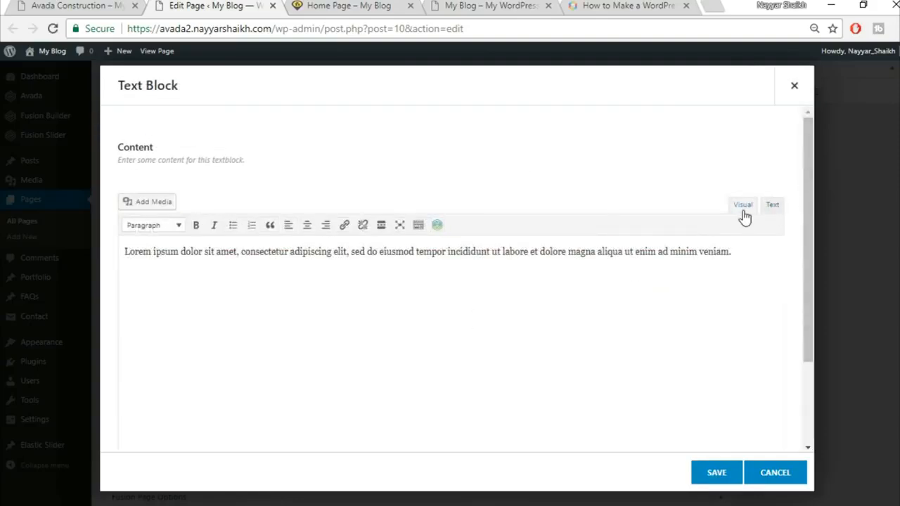
{"action": "left_click", "coordinate": [307, 232]}
{"action": "left_click", "coordinate": [707, 475]}
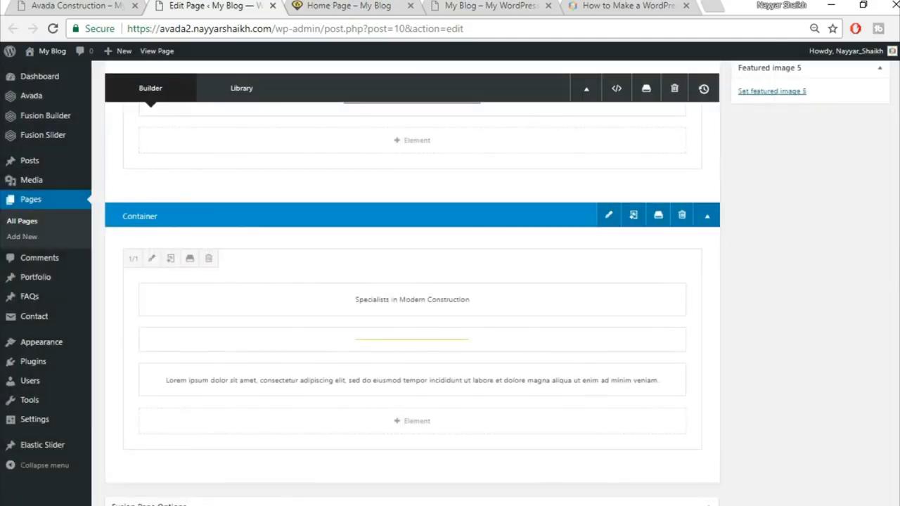
Step: Update the page and reload the live Home Page
{"action": "left_click", "coordinate": [77, 6]}
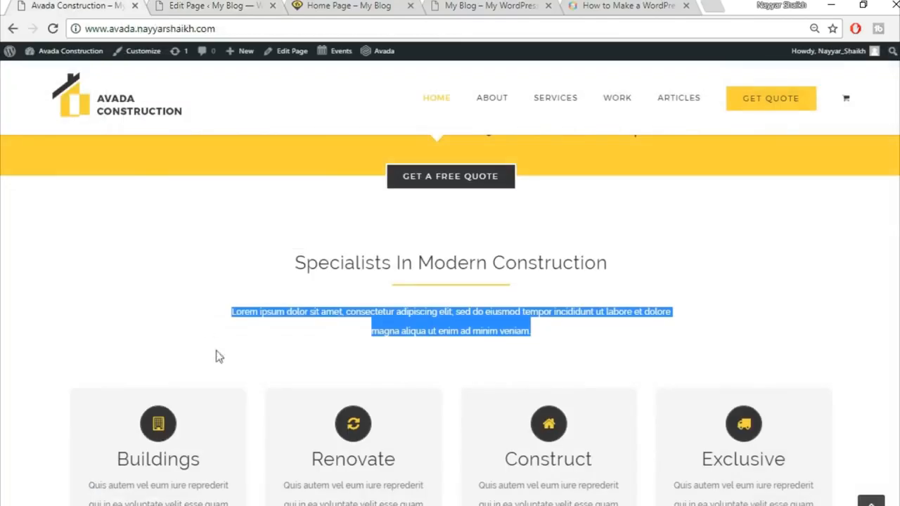
{"action": "left_click", "coordinate": [155, 5]}
{"action": "scroll", "coordinate": [879, 387], "scroll_direction": "up", "scroll_amount": 10}
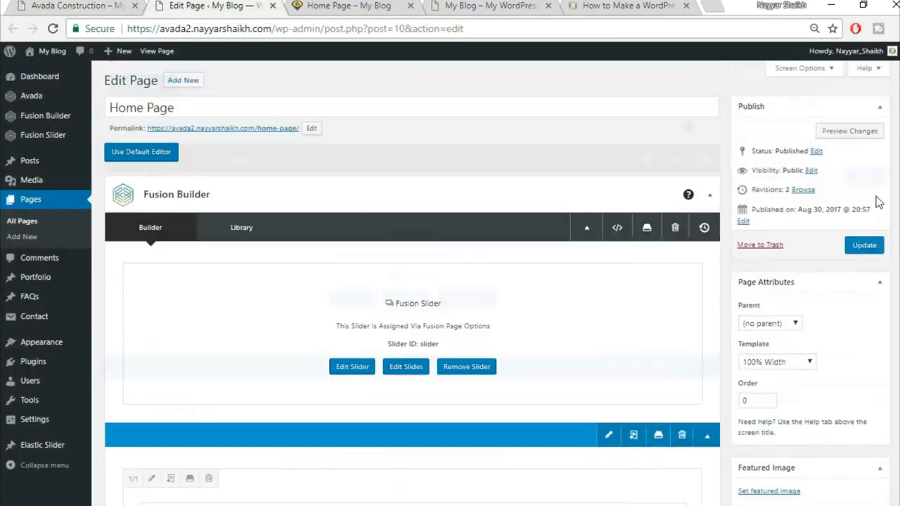
{"action": "left_click", "coordinate": [865, 244]}
{"action": "left_click", "coordinate": [338, 5]}
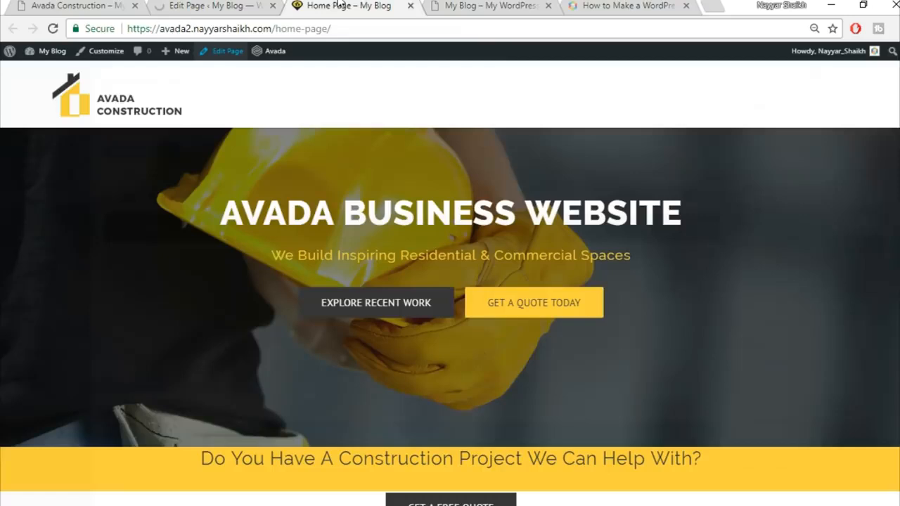
{"action": "left_click", "coordinate": [353, 26]}
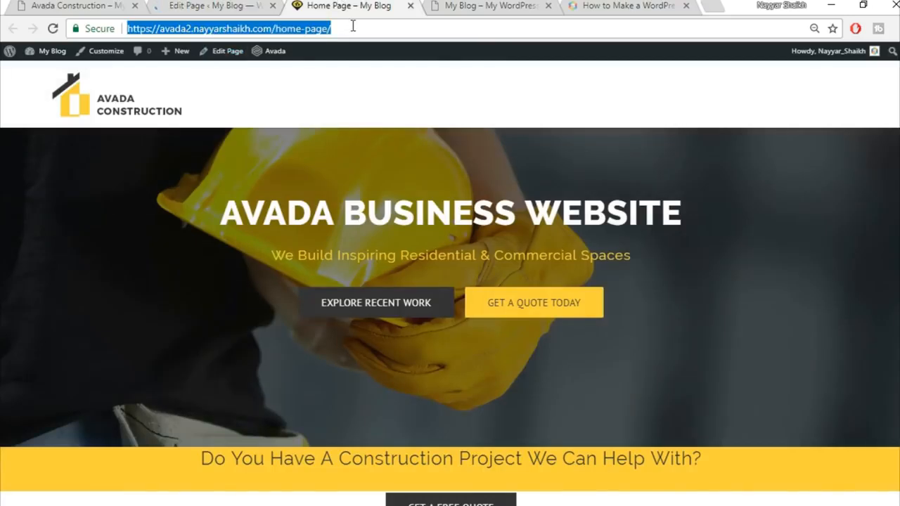
{"action": "key", "text": "Return"}
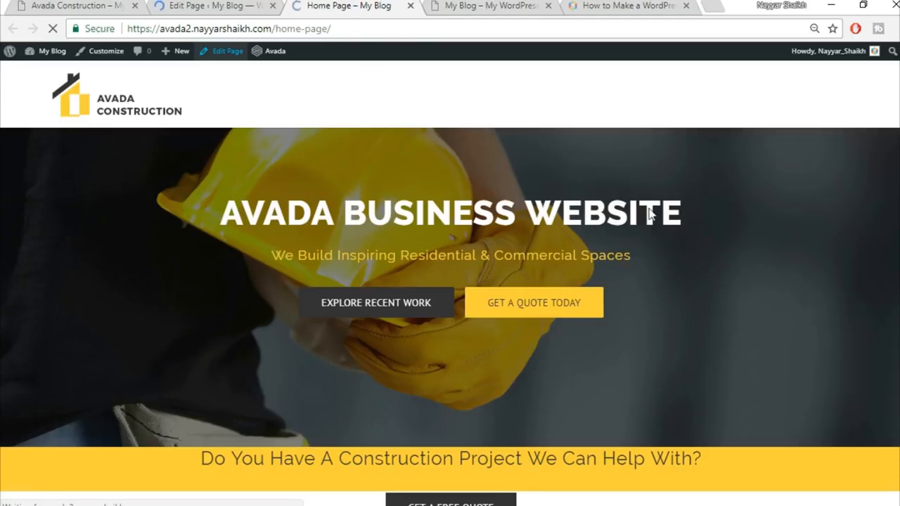
Step: Compare the live Specialists paragraph width with the Avada Construction demo's paragraph
{"action": "scroll", "coordinate": [679, 274], "scroll_direction": "down", "scroll_amount": 3}
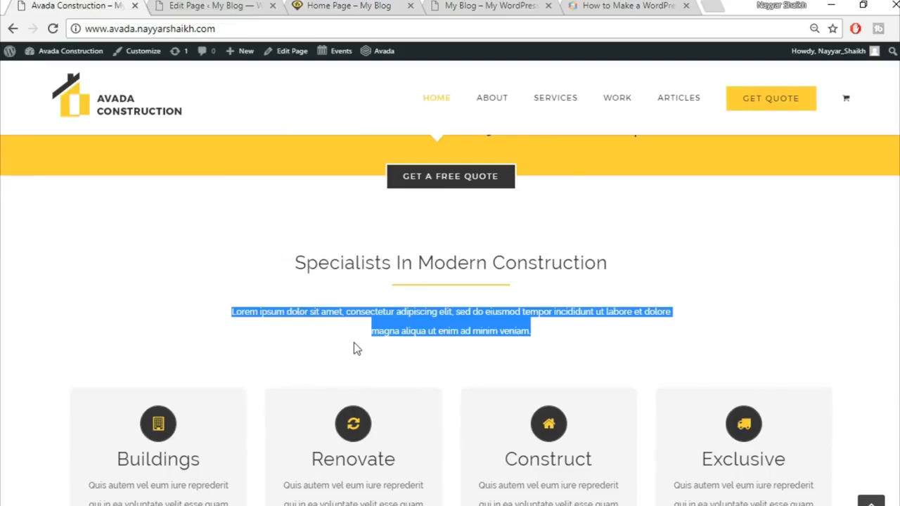
{"action": "left_click", "coordinate": [258, 316]}
{"action": "left_click_drag", "start_coordinate": [225, 317], "coordinate": [536, 330]}
{"action": "left_click", "coordinate": [236, 5]}
{"action": "left_click", "coordinate": [349, 5]}
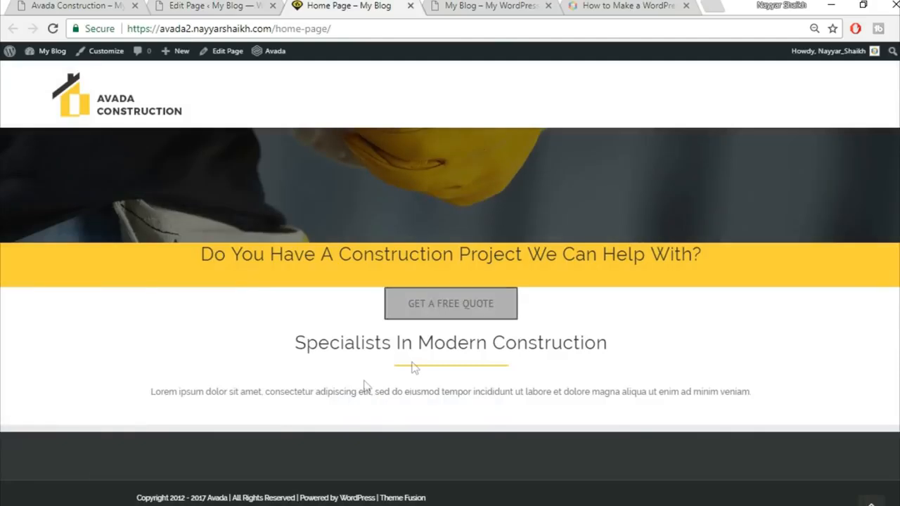
{"action": "left_click_drag", "start_coordinate": [163, 393], "coordinate": [719, 421]}
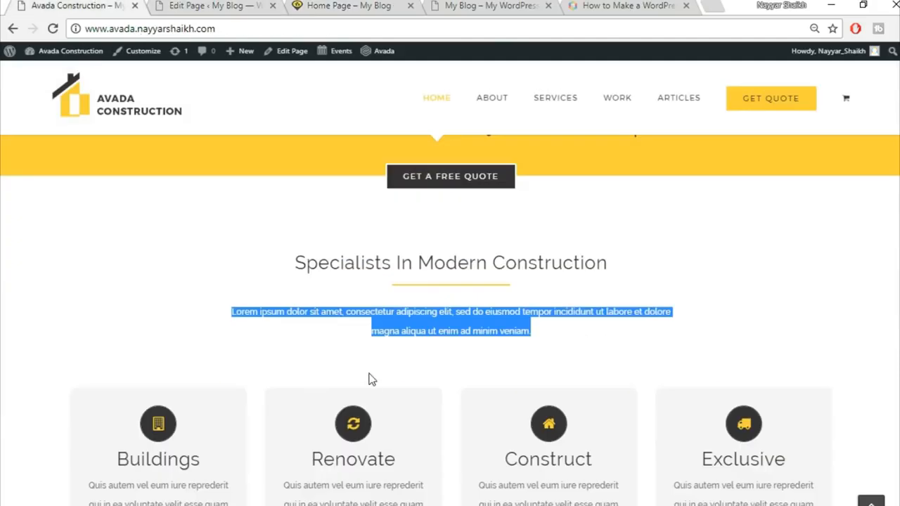
{"action": "left_click", "coordinate": [362, 333]}
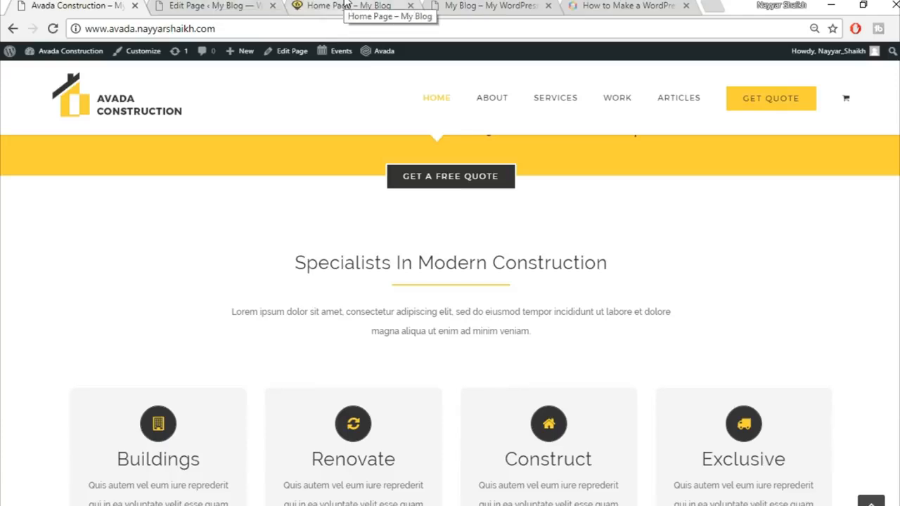
{"action": "left_click", "coordinate": [214, 5]}
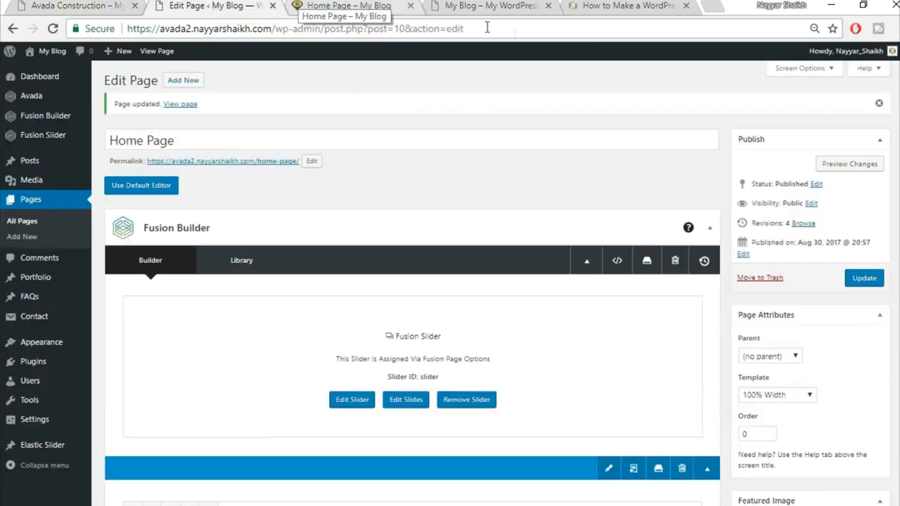
Step: Look over the demo's Buildings, Renovate, Construct and Exclusive flip boxes
{"action": "scroll", "coordinate": [556, 323], "scroll_direction": "down", "scroll_amount": 4}
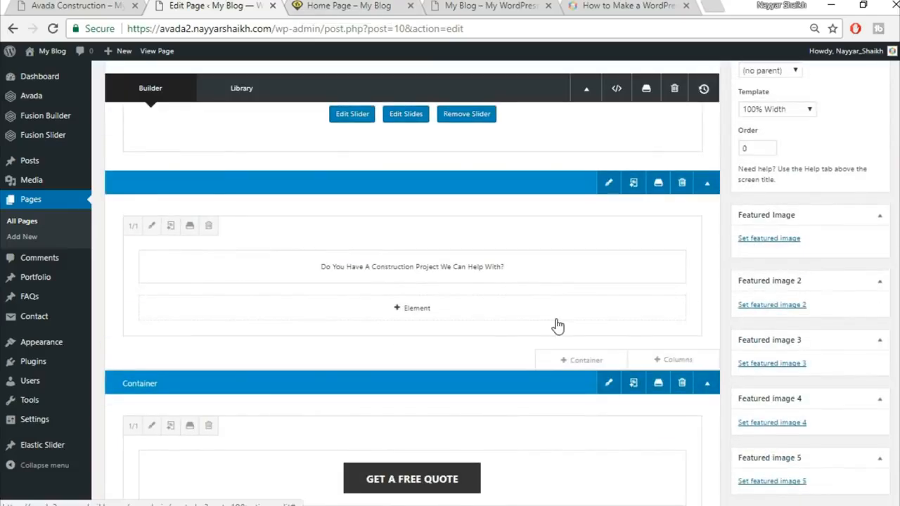
{"action": "scroll", "coordinate": [557, 324], "scroll_direction": "down", "scroll_amount": 4}
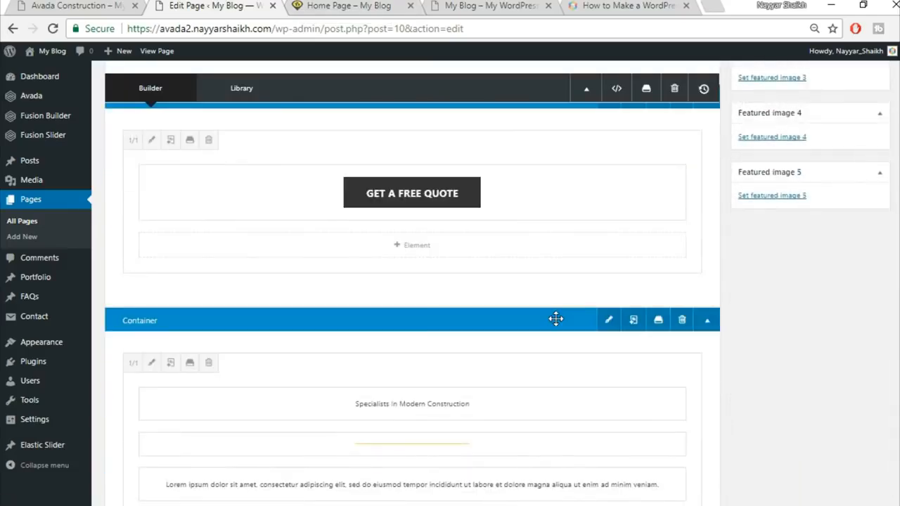
{"action": "scroll", "coordinate": [555, 319], "scroll_direction": "down", "scroll_amount": 4}
{"action": "left_click", "coordinate": [95, 6]}
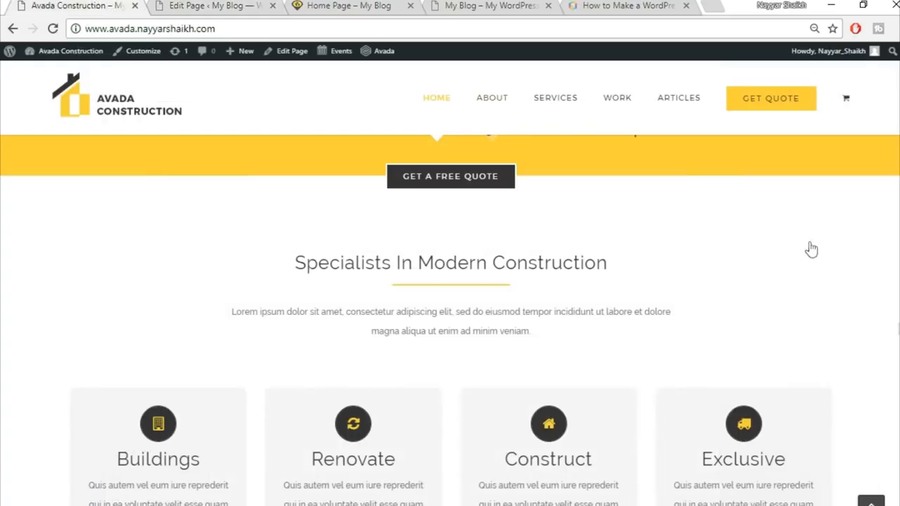
{"action": "scroll", "coordinate": [410, 354], "scroll_direction": "down", "scroll_amount": 1}
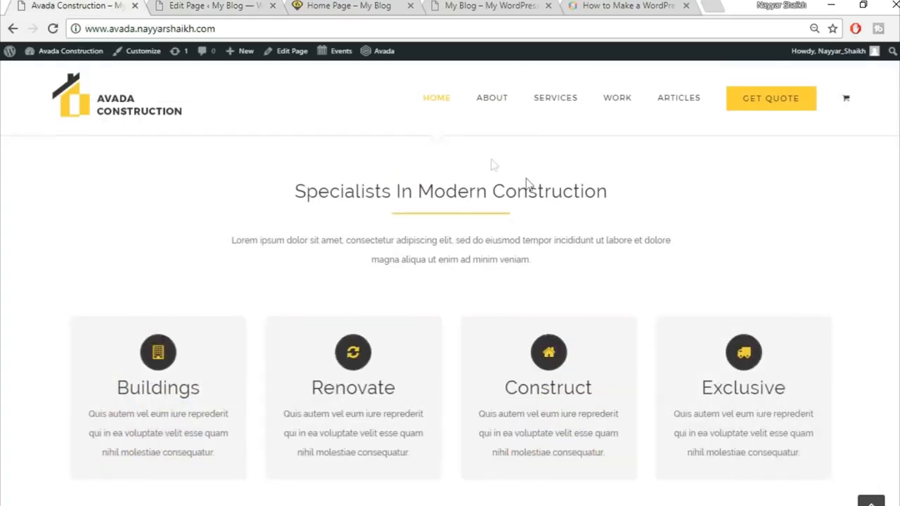
Step: Add a 1/1 container below the Specialists section holding a Flip Boxes element
{"action": "left_click", "coordinate": [211, 5]}
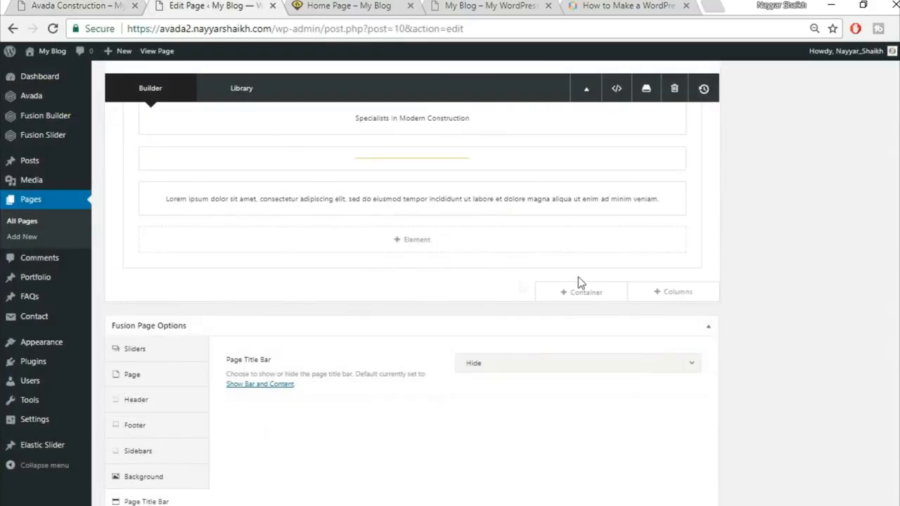
{"action": "left_click", "coordinate": [573, 295]}
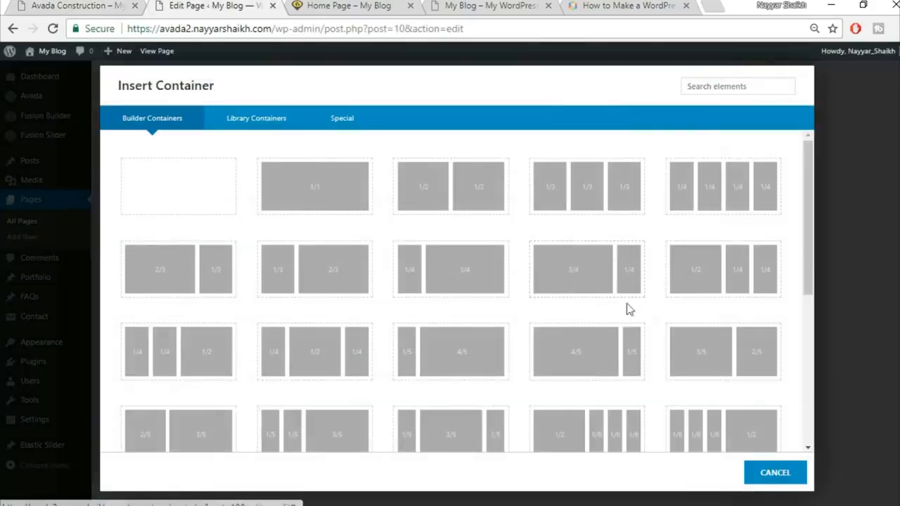
{"action": "left_click", "coordinate": [301, 193]}
{"action": "scroll", "coordinate": [422, 398], "scroll_direction": "down", "scroll_amount": 1}
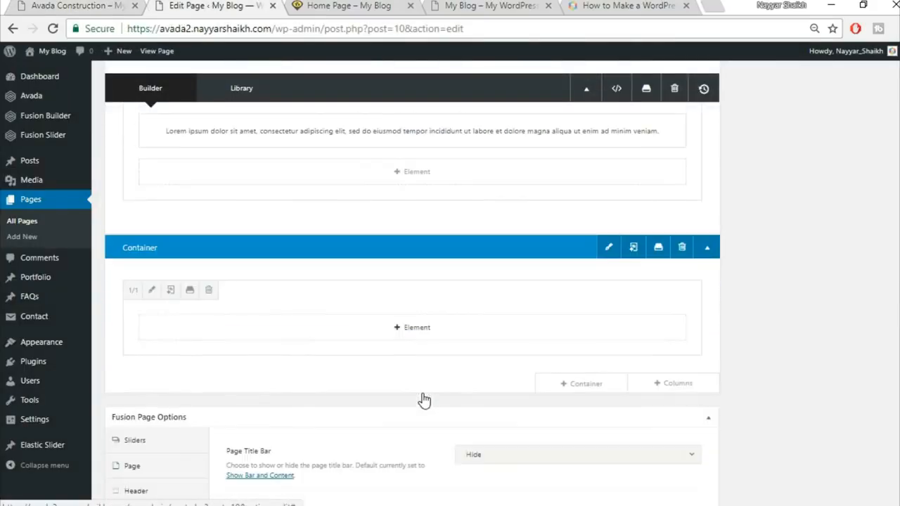
{"action": "left_click", "coordinate": [412, 328]}
{"action": "left_click", "coordinate": [740, 90]}
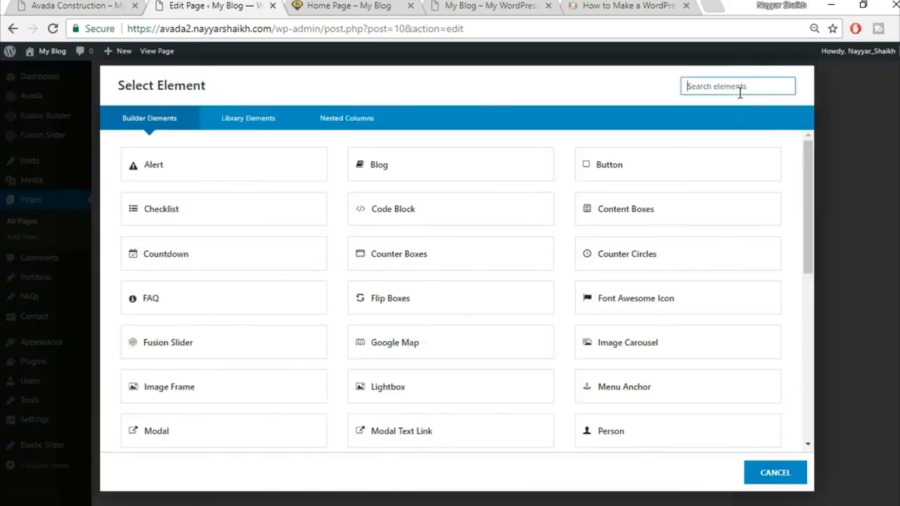
{"action": "type", "text": "fli"}
{"action": "left_click", "coordinate": [239, 180]}
{"action": "left_click", "coordinate": [72, 5]}
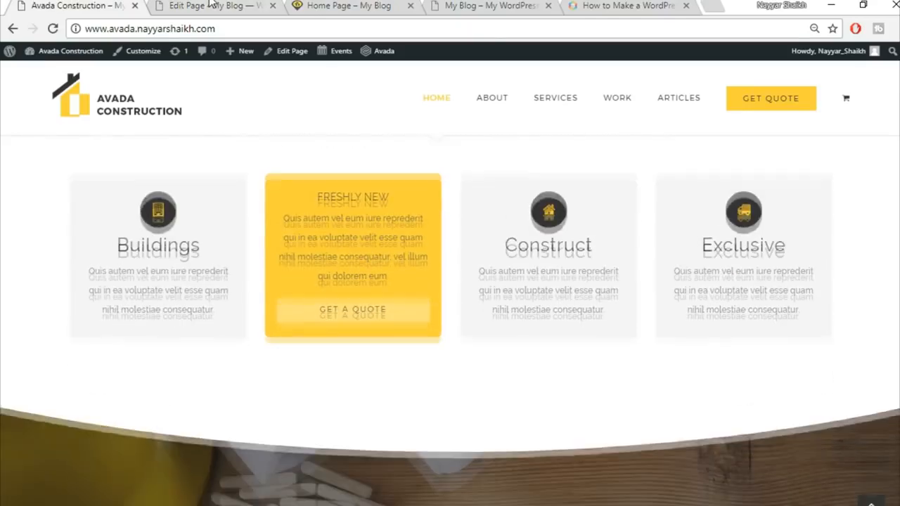
{"action": "left_click", "coordinate": [209, 5]}
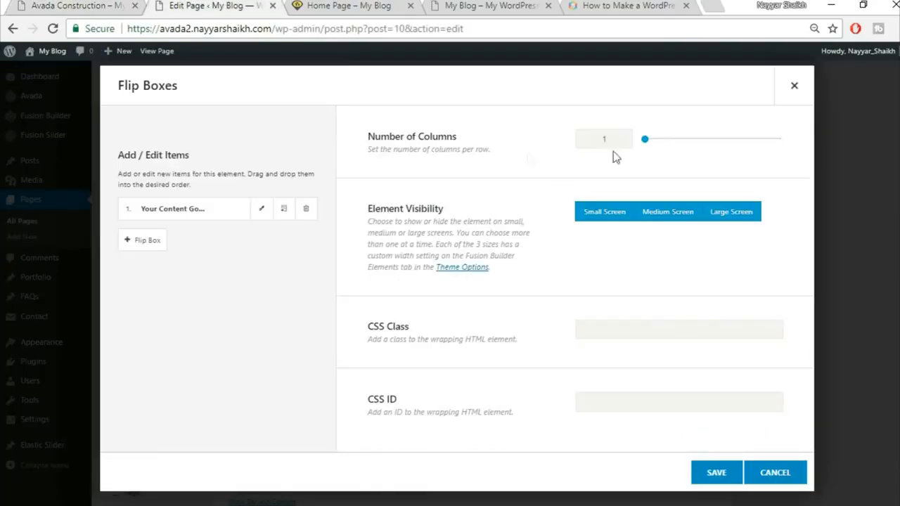
Step: Set the Flip Boxes element to 4 columns per row after checking the demo layout
{"action": "left_click", "coordinate": [98, 6]}
{"action": "left_click", "coordinate": [180, 5]}
{"action": "type", "text": "4"}
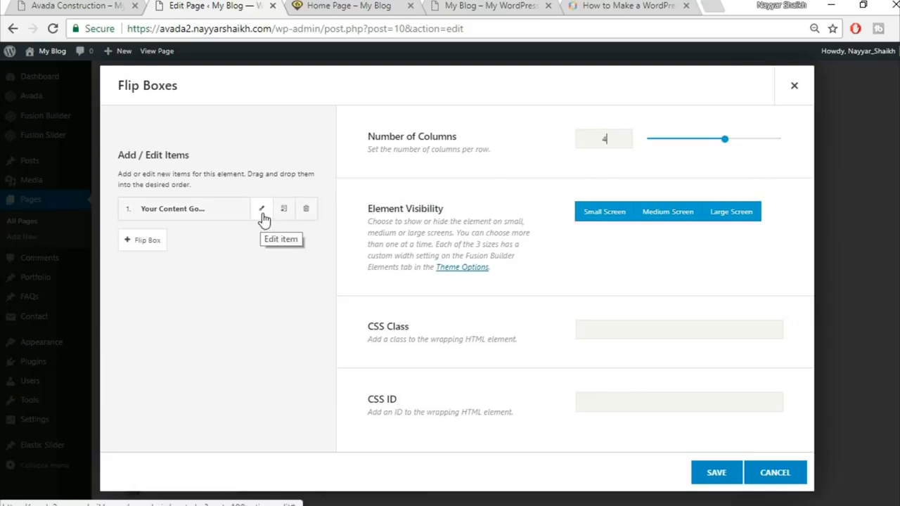
Step: Check the demo's first flip box back side, then open the first flip box item for editing
{"action": "left_click", "coordinate": [74, 5]}
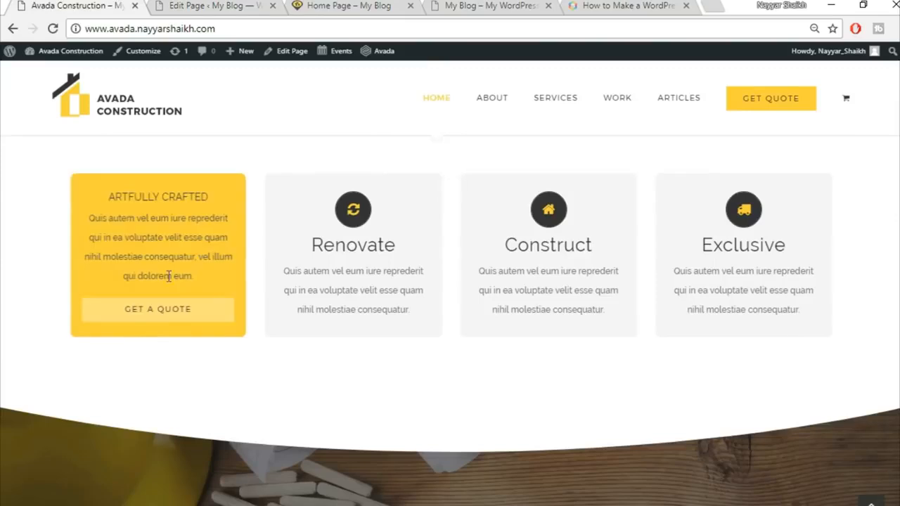
{"action": "left_click", "coordinate": [174, 5]}
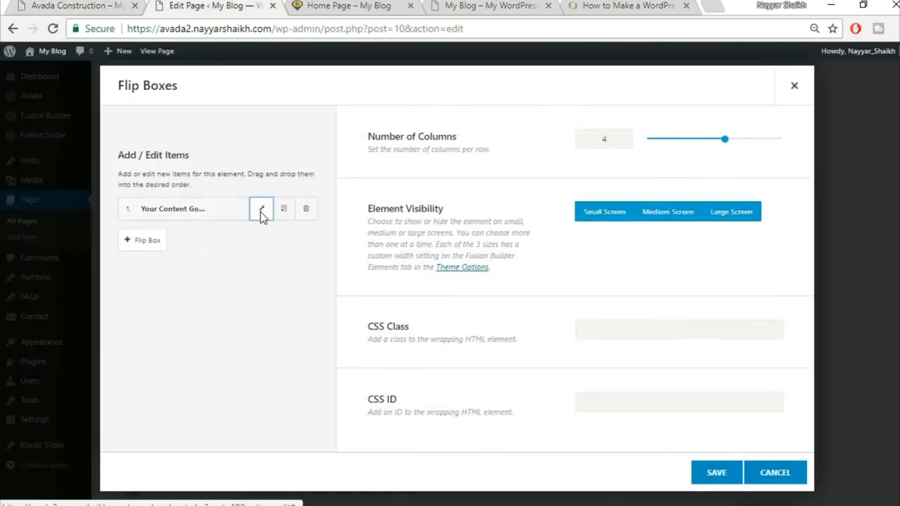
{"action": "left_click", "coordinate": [261, 212]}
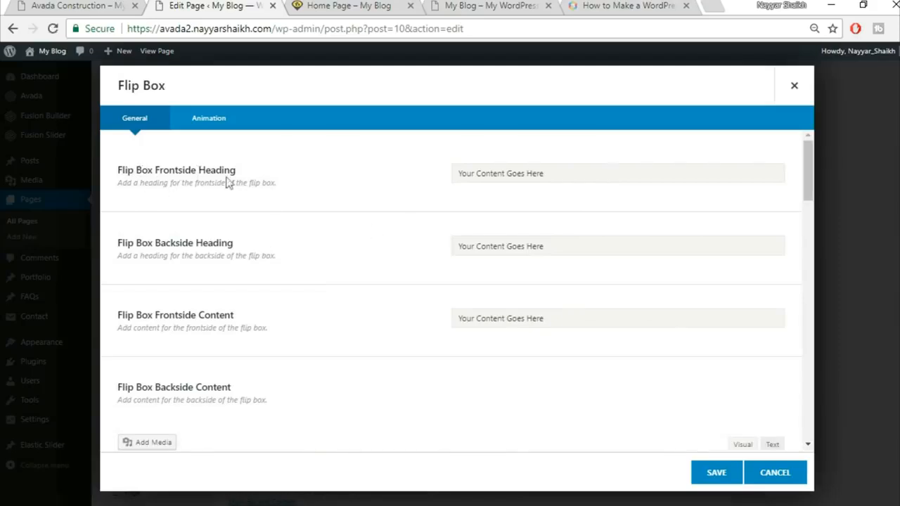
Step: Clear the placeholder frontside heading of the Buildings flip box
{"action": "left_click", "coordinate": [81, 5]}
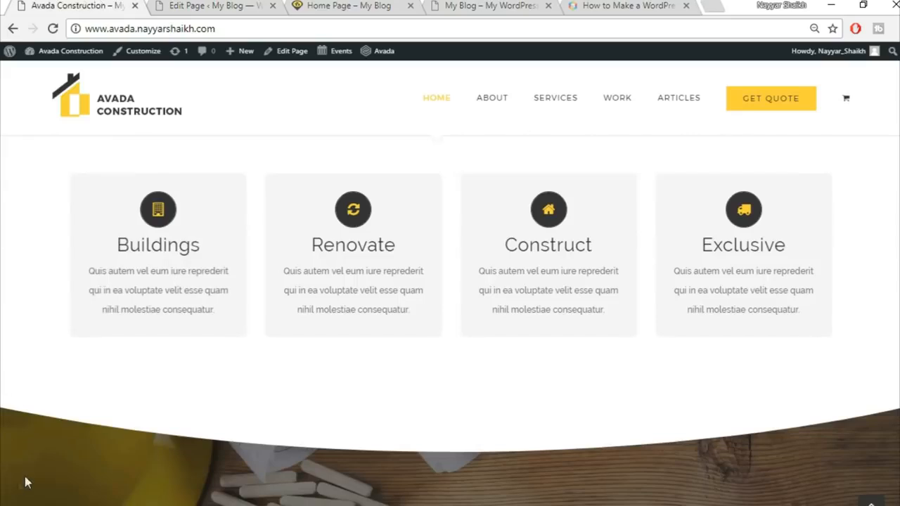
{"action": "mouse_move", "coordinate": [125, 238]}
{"action": "left_click", "coordinate": [235, 5]}
{"action": "triple_click", "coordinate": [542, 174]}
{"action": "key", "text": "BackSpace"}
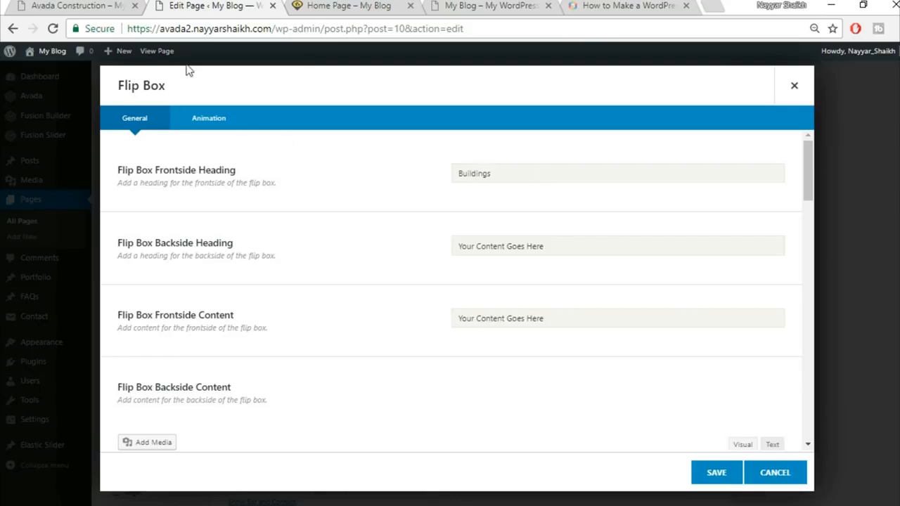
Step: Copy 'ARTFULLY CRAFTED' from the reference site into the Flip Box Backside Heading
{"action": "left_click", "coordinate": [53, 5]}
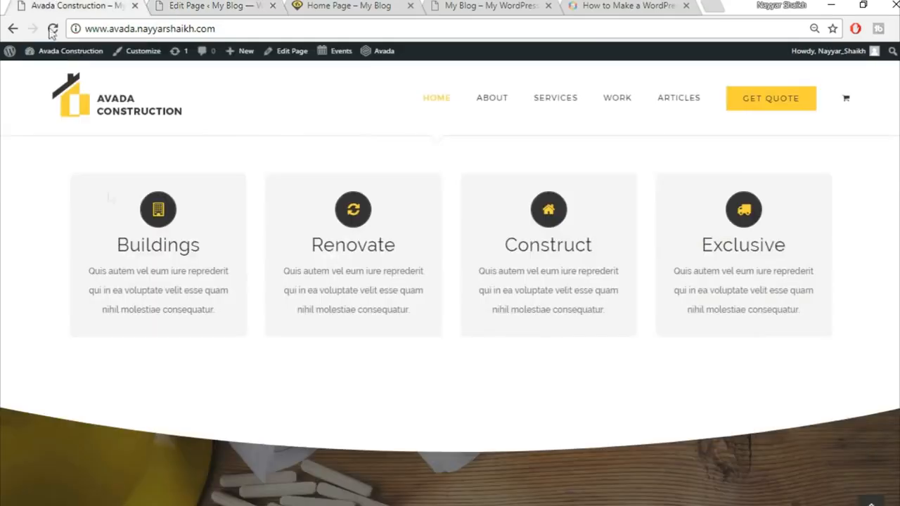
{"action": "mouse_move", "coordinate": [140, 273]}
{"action": "left_click_drag", "start_coordinate": [108, 198], "coordinate": [224, 195]}
{"action": "key", "text": "ctrl+c"}
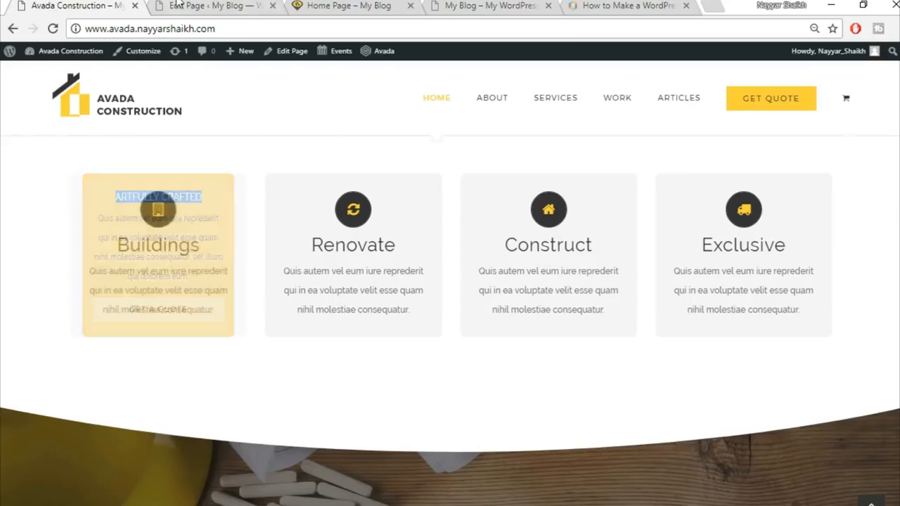
{"action": "left_click", "coordinate": [211, 5]}
{"action": "left_click", "coordinate": [542, 247]}
{"action": "key", "text": "ctrl+v"}
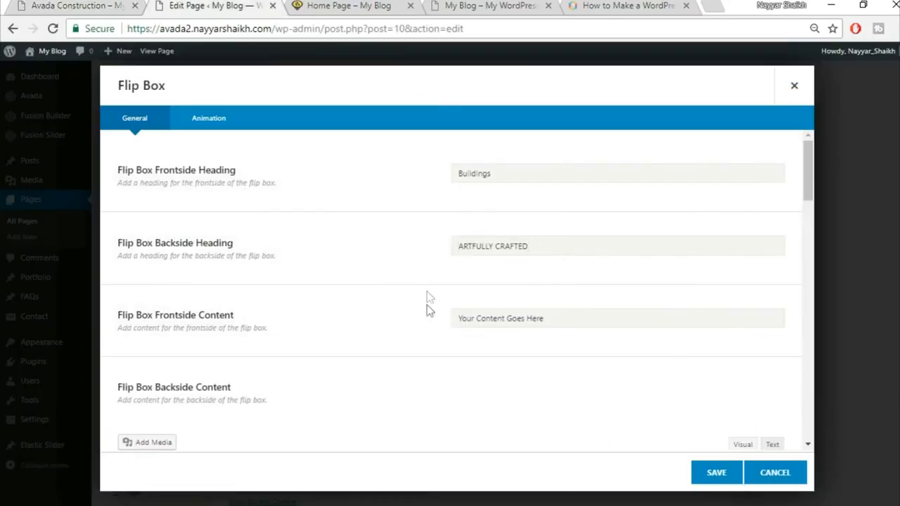
{"action": "scroll", "coordinate": [427, 308], "scroll_direction": "down", "scroll_amount": 1}
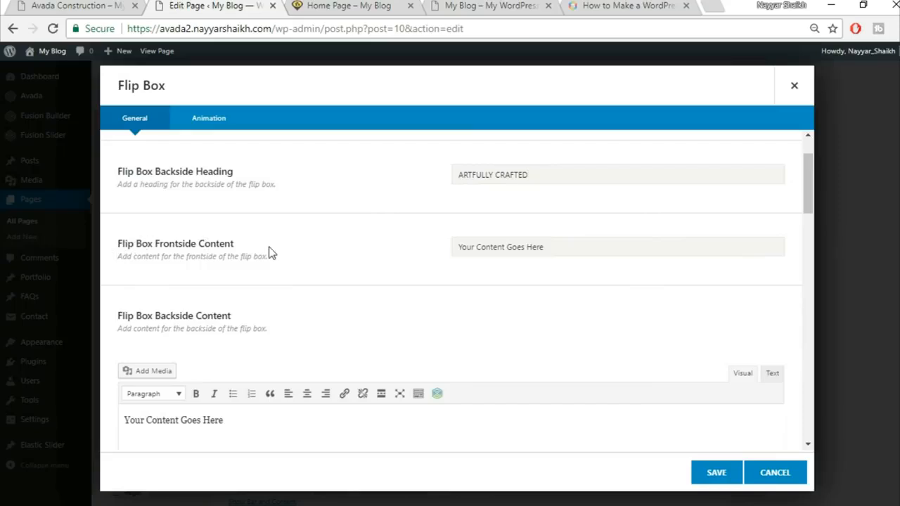
Step: Paste the reference Quis autem paragraph as both the frontside and backside content
{"action": "left_click", "coordinate": [62, 5]}
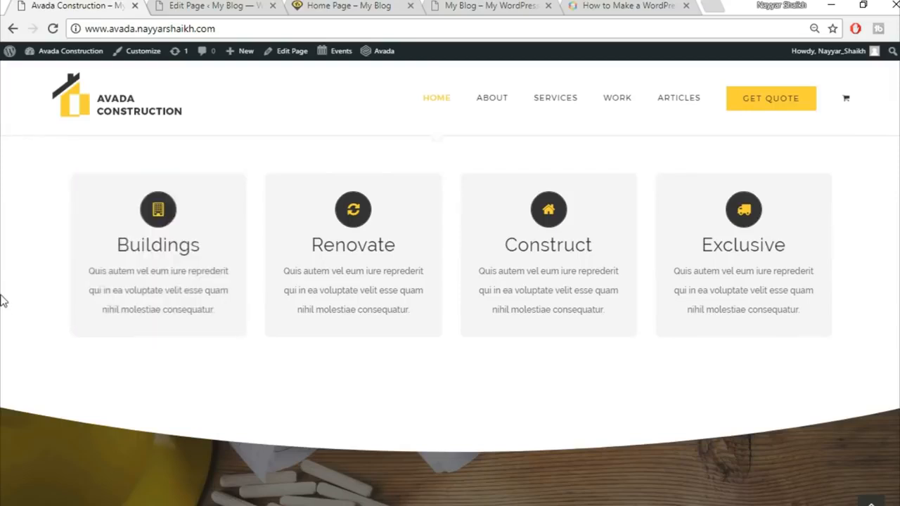
{"action": "mouse_move", "coordinate": [119, 286]}
{"action": "left_click_drag", "start_coordinate": [89, 218], "coordinate": [227, 281]}
{"action": "key", "text": "ctrl+c"}
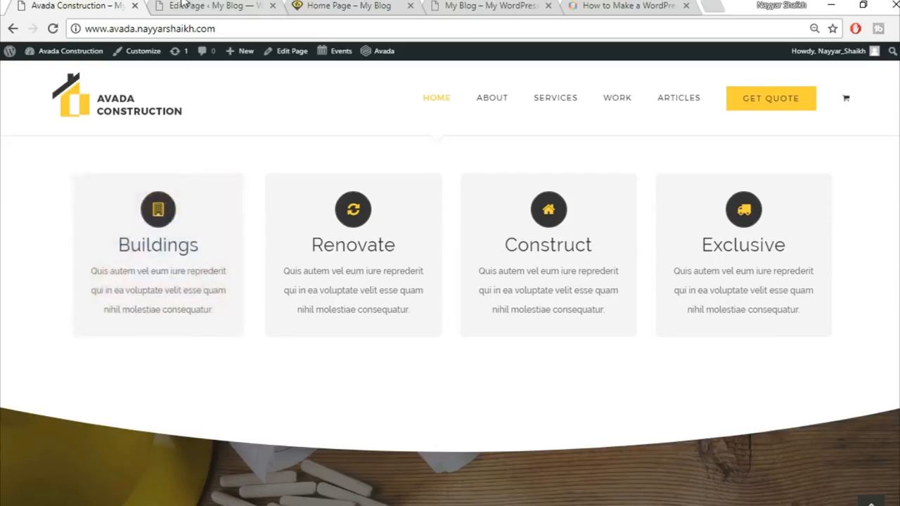
{"action": "left_click", "coordinate": [187, 5]}
{"action": "left_click", "coordinate": [521, 244]}
{"action": "type", "text": "Quis autem vel eum iure reprehenderit qui in ea voluptate velit esse quam nihil molestiae consequatur, vel illum qui dolorem eum."}
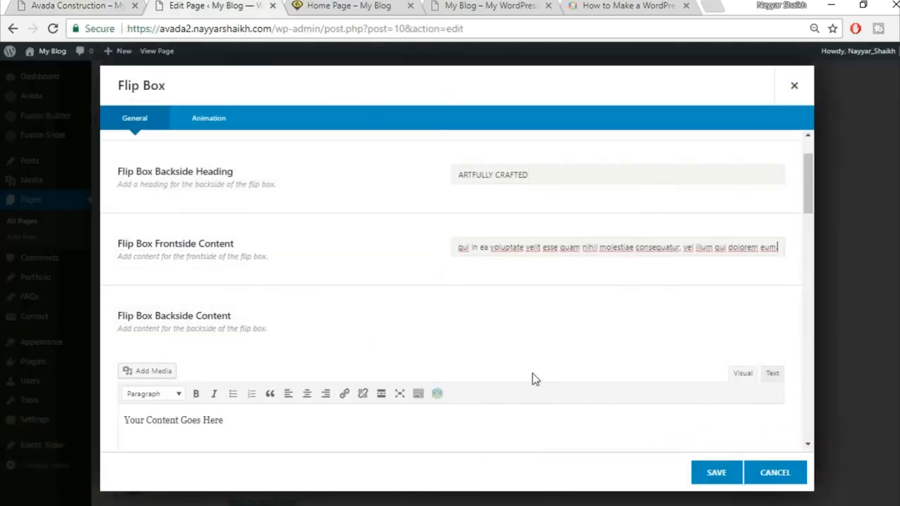
{"action": "scroll", "coordinate": [538, 377], "scroll_direction": "down", "scroll_amount": 2}
{"action": "left_click", "coordinate": [701, 311]}
{"action": "left_click", "coordinate": [772, 232]}
{"action": "key", "text": "ctrl+v"}
{"action": "left_click", "coordinate": [731, 236]}
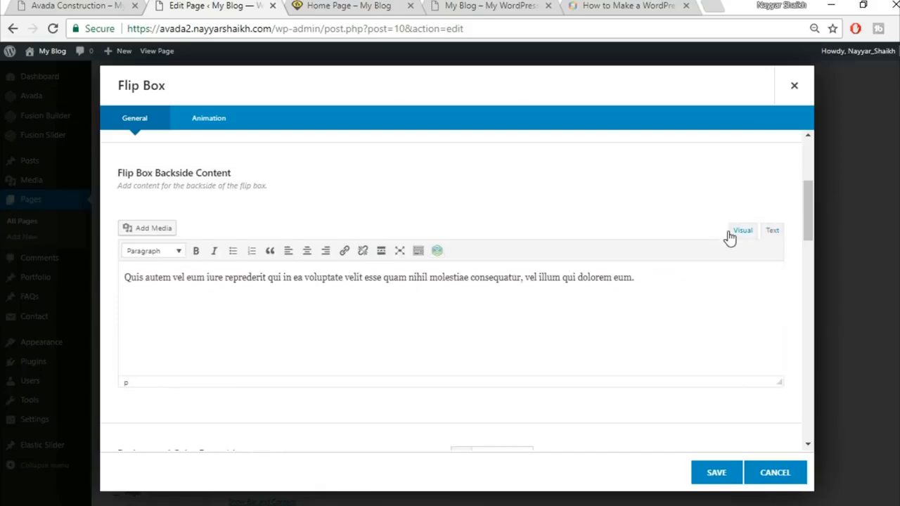
{"action": "scroll", "coordinate": [629, 364], "scroll_direction": "down", "scroll_amount": 3}
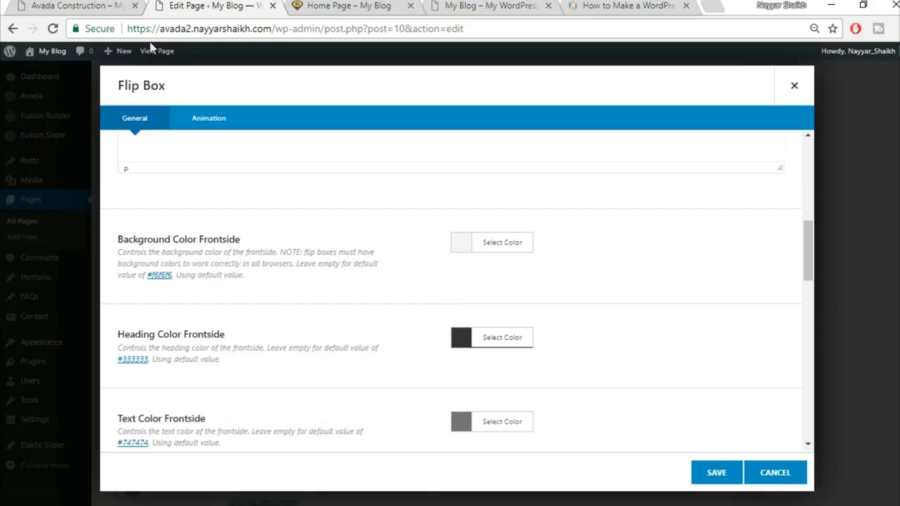
Step: Compare the flip box settings against the reference homepage's Buildings card
{"action": "left_click", "coordinate": [60, 6]}
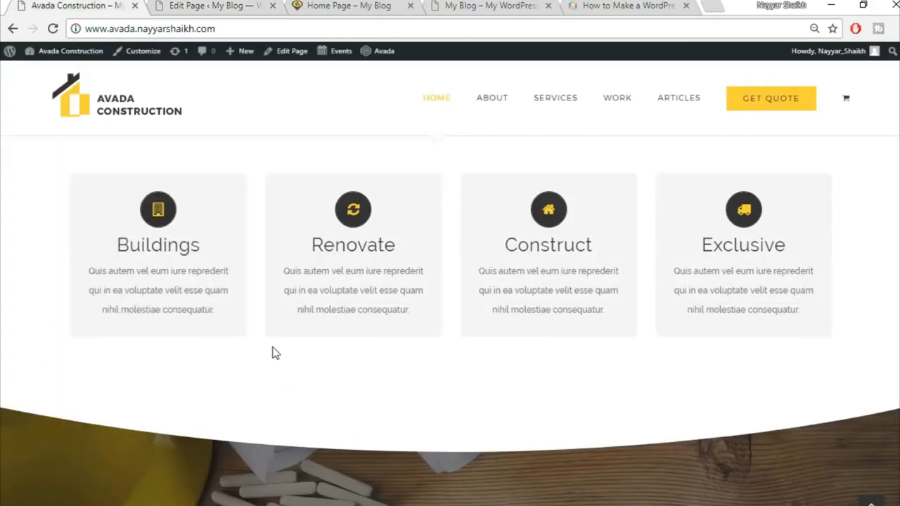
{"action": "left_click", "coordinate": [204, 5]}
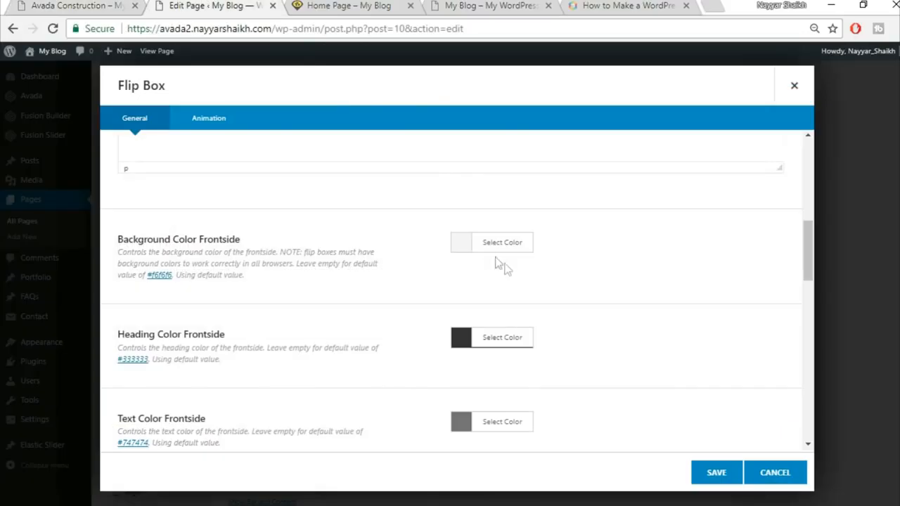
{"action": "scroll", "coordinate": [779, 335], "scroll_direction": "down", "scroll_amount": 1}
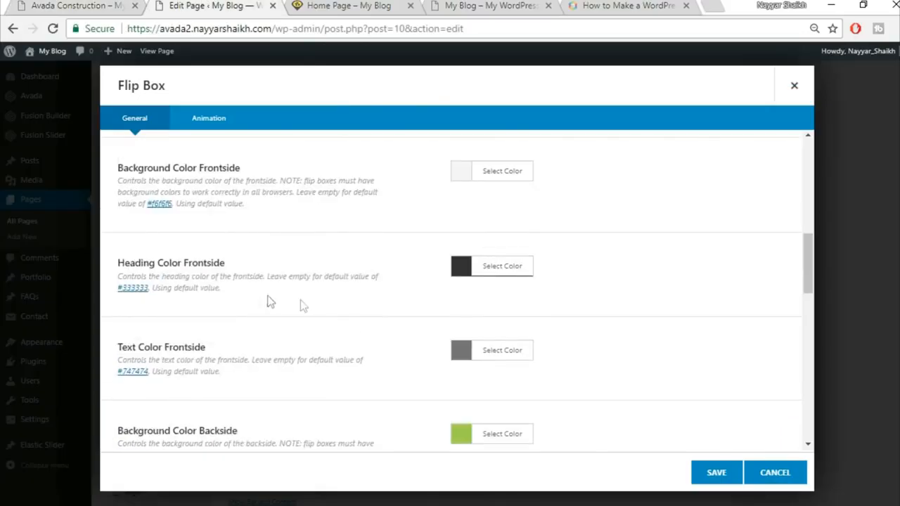
{"action": "left_click", "coordinate": [70, 5]}
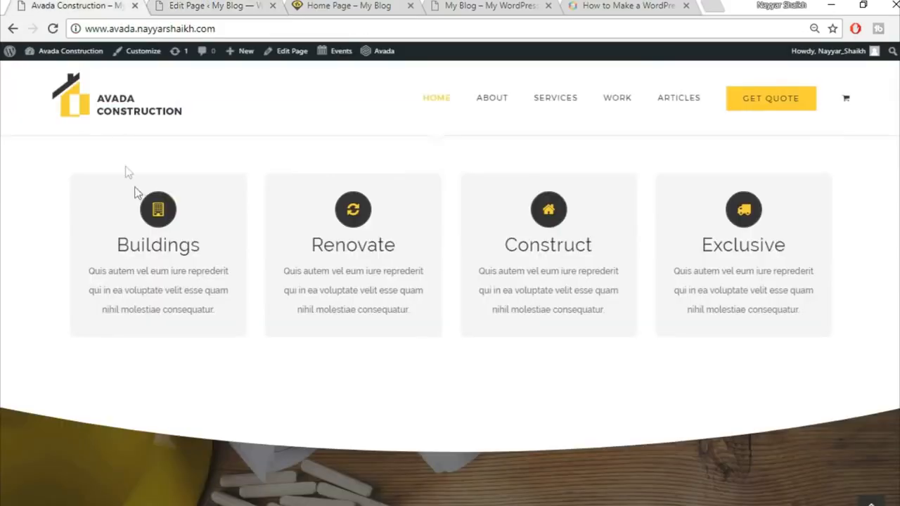
{"action": "left_click", "coordinate": [203, 6]}
{"action": "scroll", "coordinate": [562, 310], "scroll_direction": "down", "scroll_amount": 2}
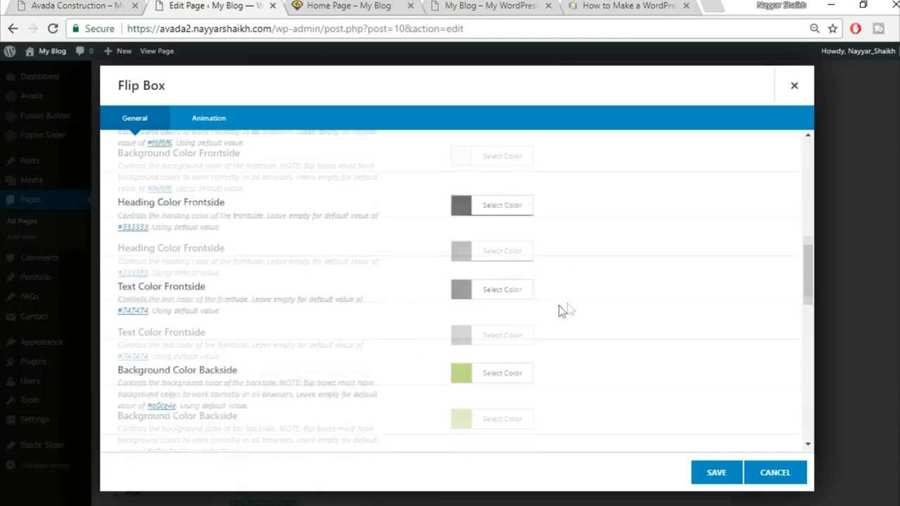
{"action": "scroll", "coordinate": [277, 265], "scroll_direction": "up", "scroll_amount": 1}
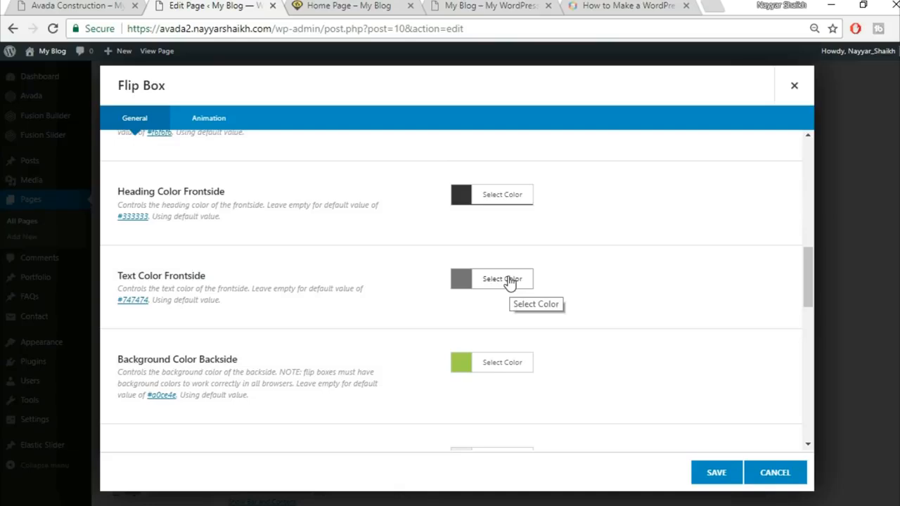
{"action": "left_click", "coordinate": [104, 5]}
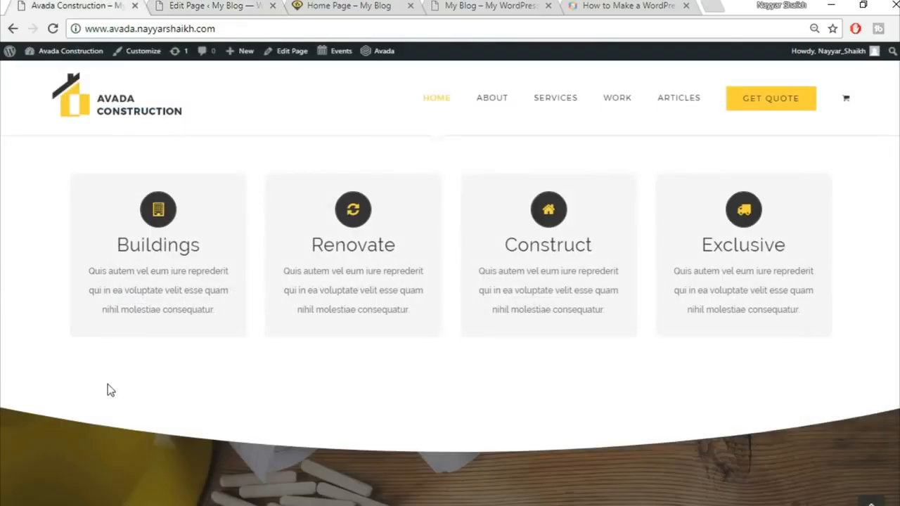
{"action": "left_click", "coordinate": [205, 5]}
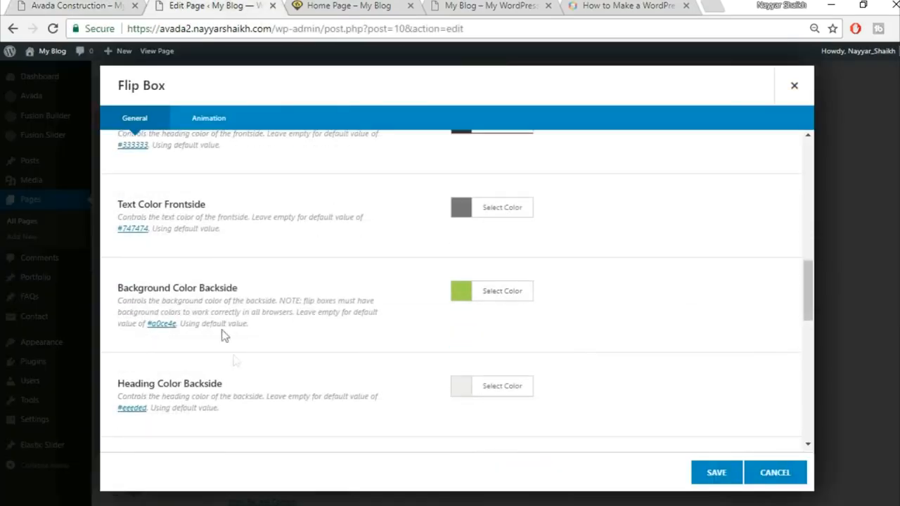
{"action": "left_click", "coordinate": [47, 4]}
{"action": "mouse_move", "coordinate": [217, 291]}
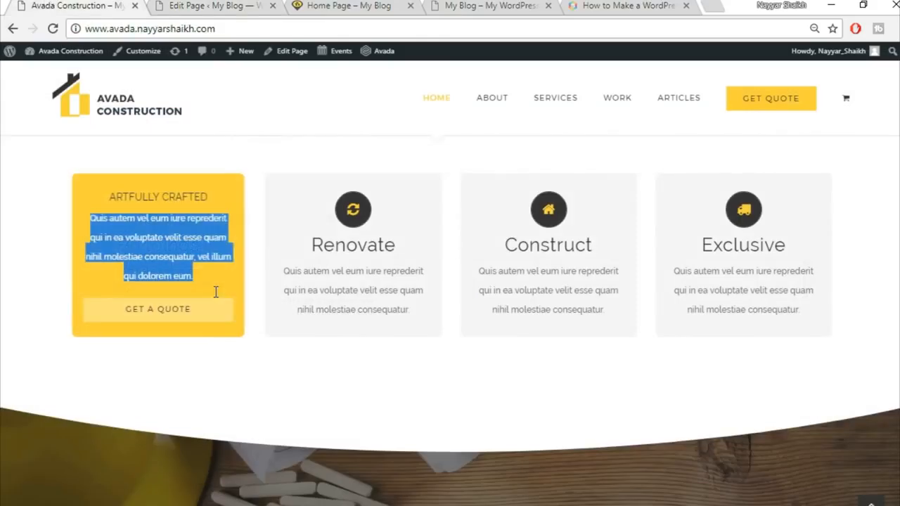
{"action": "left_click", "coordinate": [124, 207]}
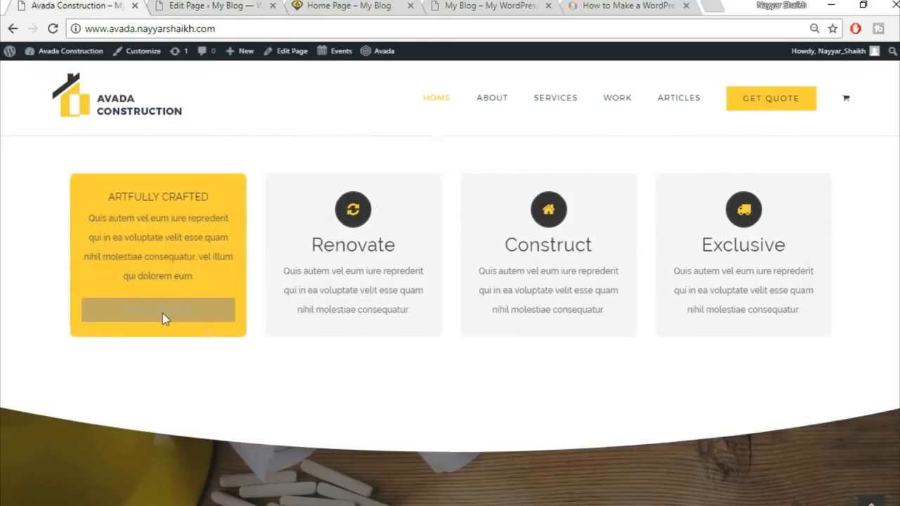
{"action": "left_click", "coordinate": [204, 6]}
Step: Set the backside background colour to yellow, matching the reference card
{"action": "left_click", "coordinate": [507, 298]}
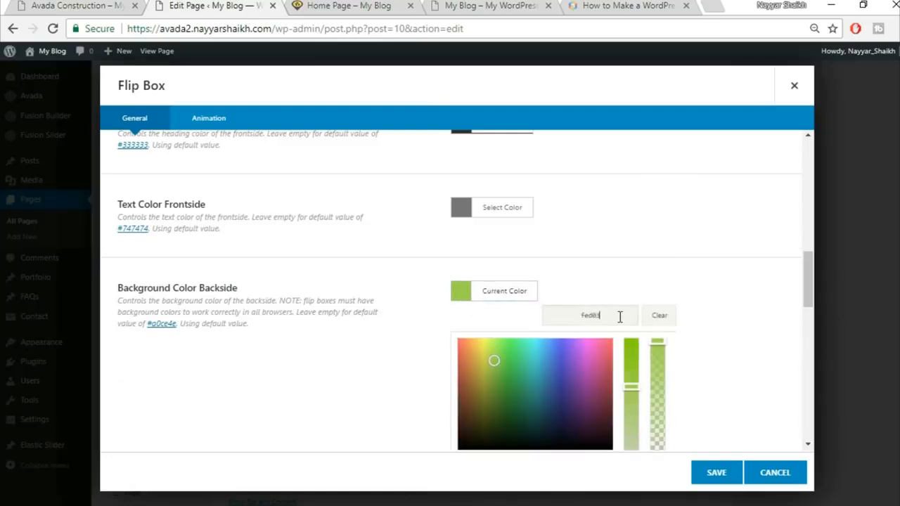
{"action": "left_click", "coordinate": [662, 282]}
{"action": "scroll", "coordinate": [680, 267], "scroll_direction": "down", "scroll_amount": 2}
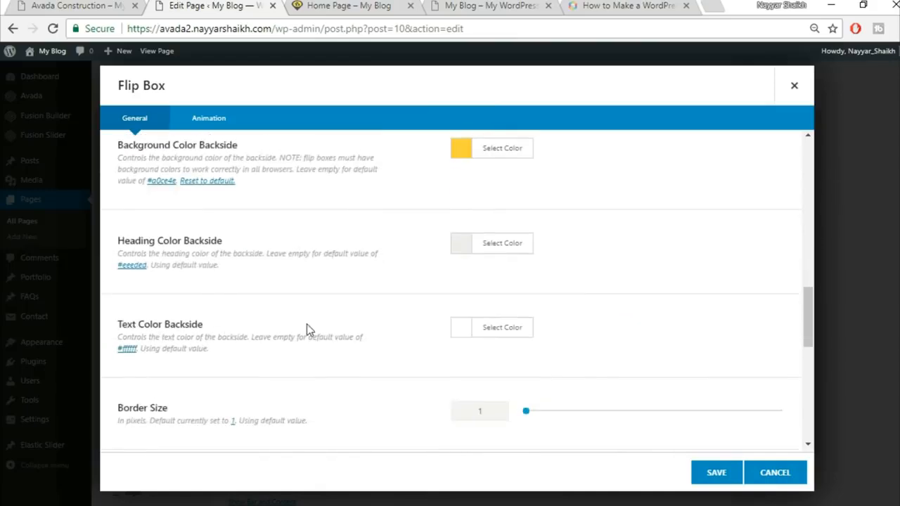
{"action": "left_click", "coordinate": [61, 5]}
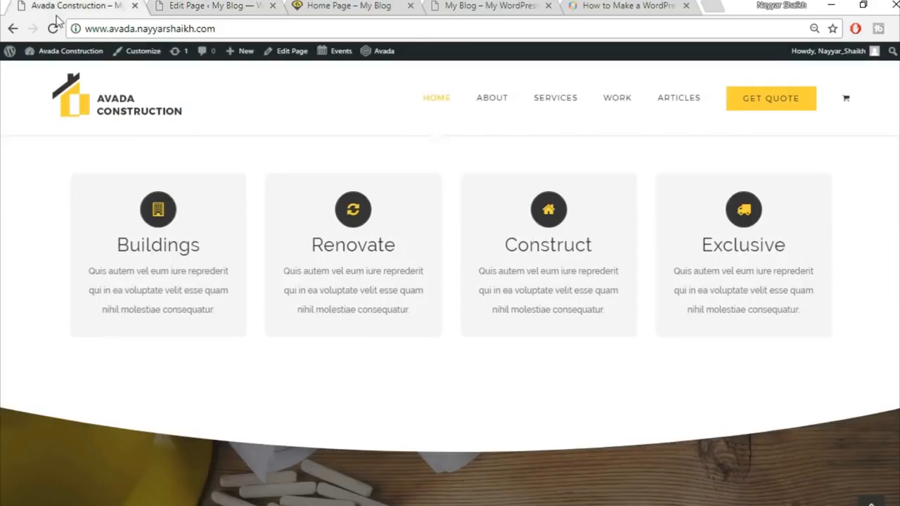
{"action": "mouse_move", "coordinate": [149, 299]}
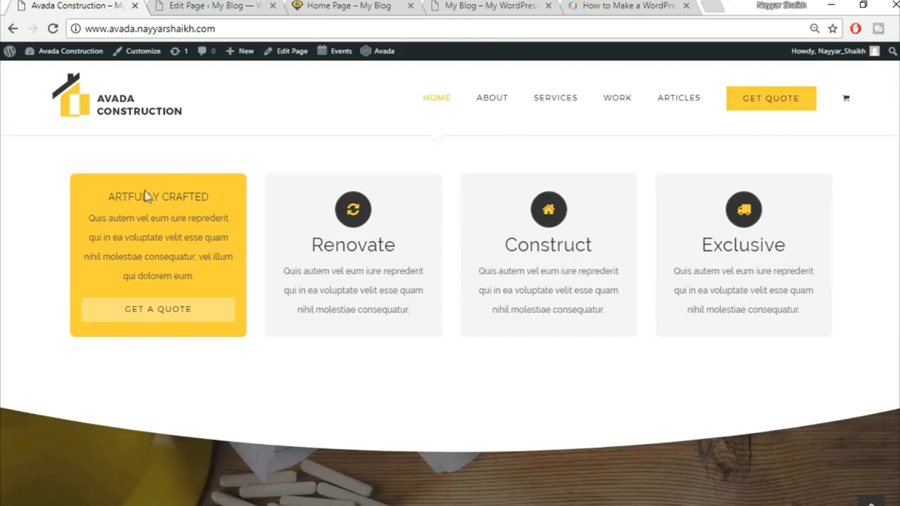
{"action": "left_click", "coordinate": [180, 5]}
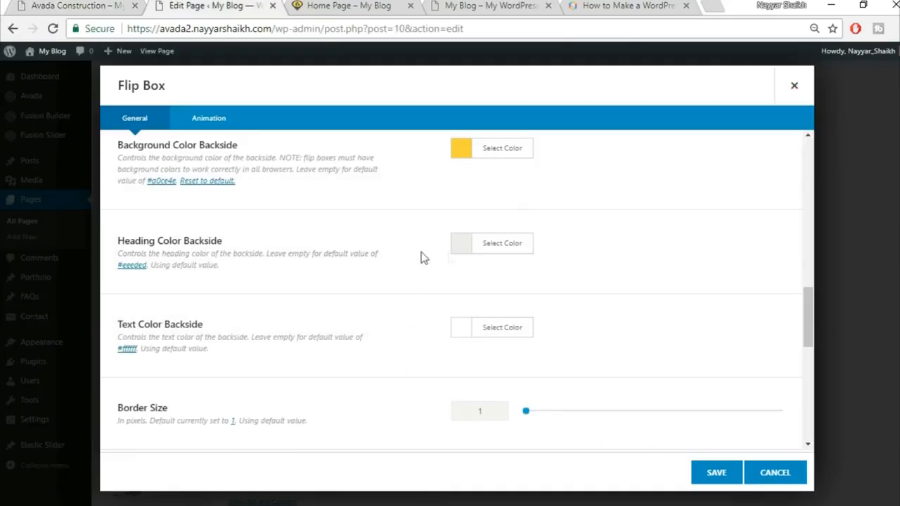
Step: Make the backside heading colour black
{"action": "left_click", "coordinate": [494, 256]}
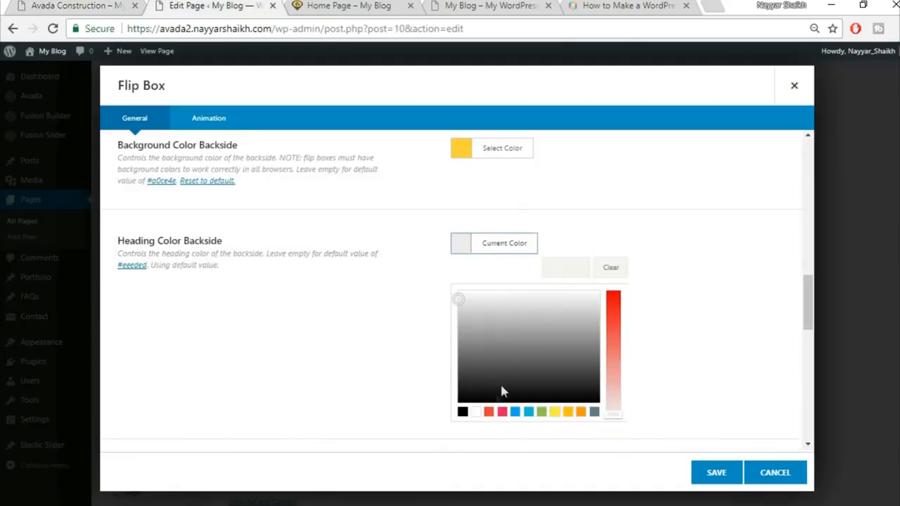
{"action": "left_click", "coordinate": [463, 412]}
{"action": "left_click", "coordinate": [631, 215]}
{"action": "left_click", "coordinate": [44, 2]}
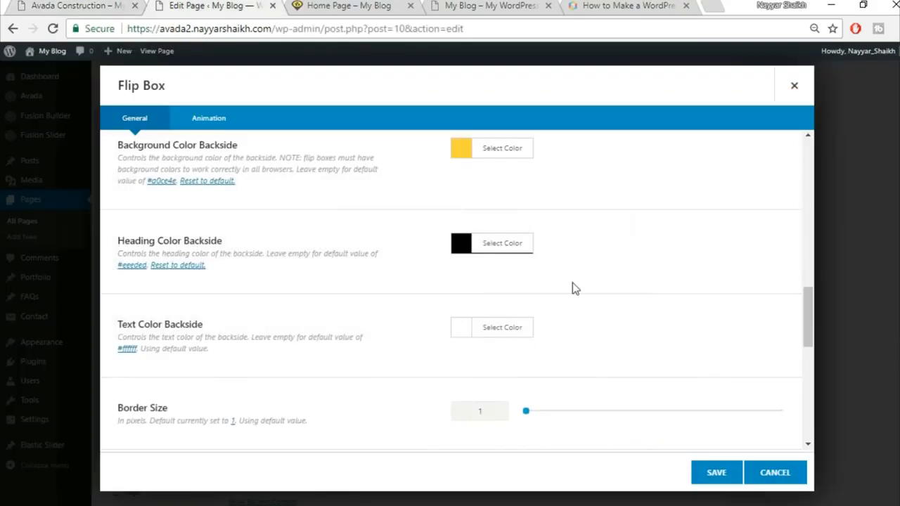
{"action": "scroll", "coordinate": [575, 289], "scroll_direction": "down", "scroll_amount": 1}
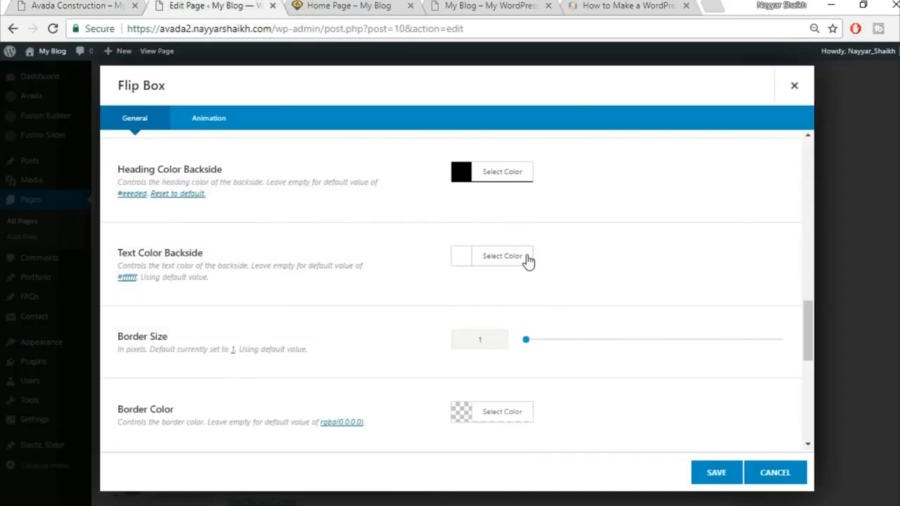
Step: Set the backside text colour to #333333 and the border size to 0
{"action": "left_click", "coordinate": [529, 259]}
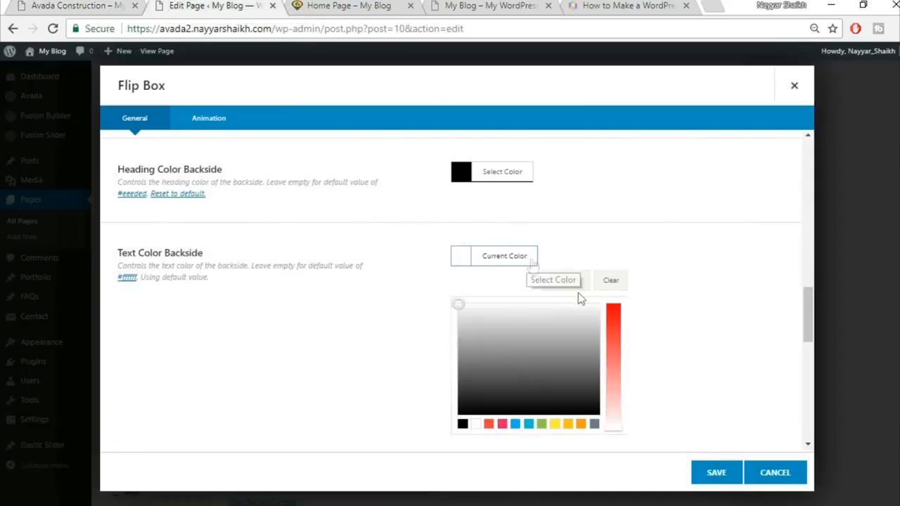
{"action": "left_click_drag", "start_coordinate": [466, 371], "coordinate": [468, 394]}
{"action": "left_click", "coordinate": [655, 338]}
{"action": "scroll", "coordinate": [656, 340], "scroll_direction": "down", "scroll_amount": 1}
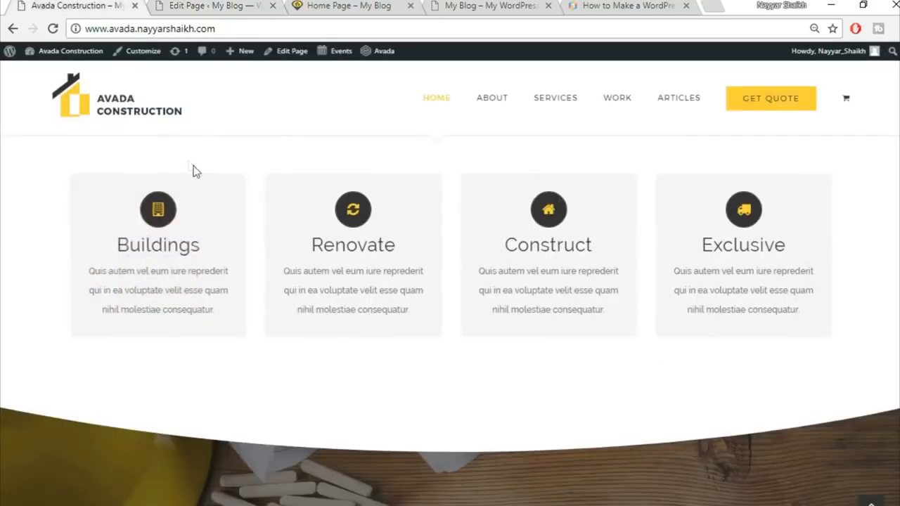
{"action": "mouse_move", "coordinate": [113, 265]}
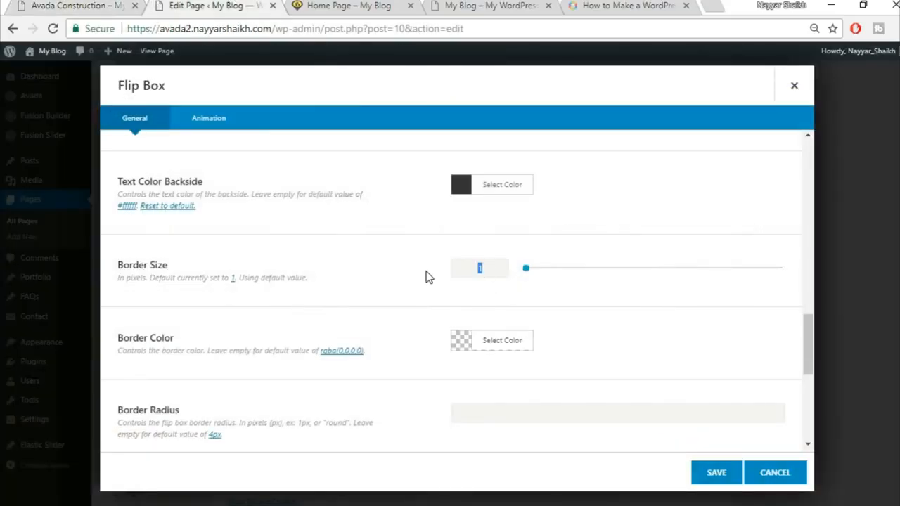
{"action": "type", "text": "0"}
{"action": "scroll", "coordinate": [428, 296], "scroll_direction": "down", "scroll_amount": 3}
{"action": "left_click", "coordinate": [458, 332]}
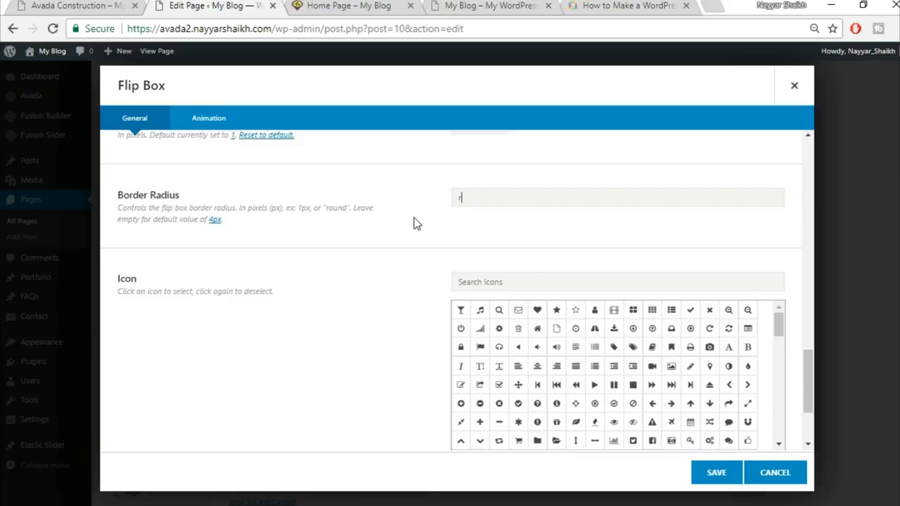
Step: Search the icons for 'bu' and choose the building icon for the Buildings box
{"action": "left_click", "coordinate": [70, 6]}
{"action": "left_click", "coordinate": [197, 6]}
{"action": "left_click", "coordinate": [111, 5]}
{"action": "left_click", "coordinate": [205, 5]}
{"action": "left_click", "coordinate": [570, 286]}
{"action": "type", "text": "buil"}
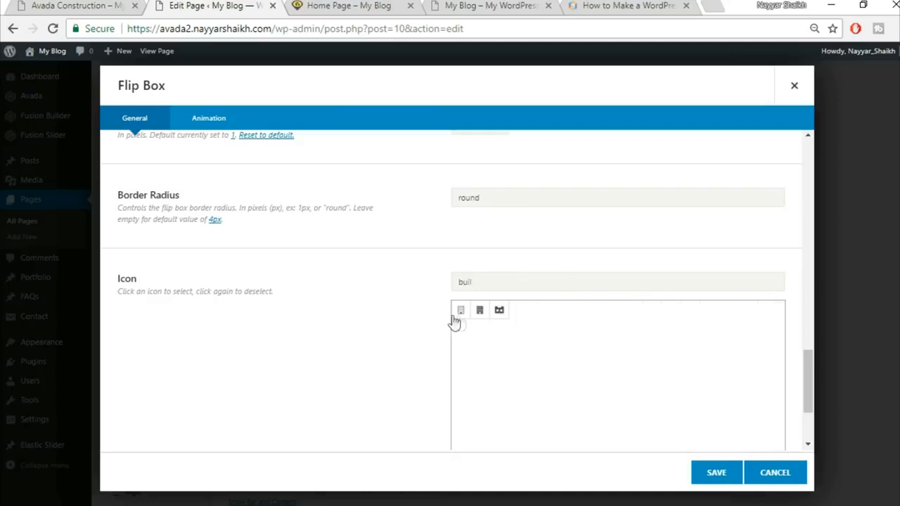
{"action": "left_click", "coordinate": [458, 314]}
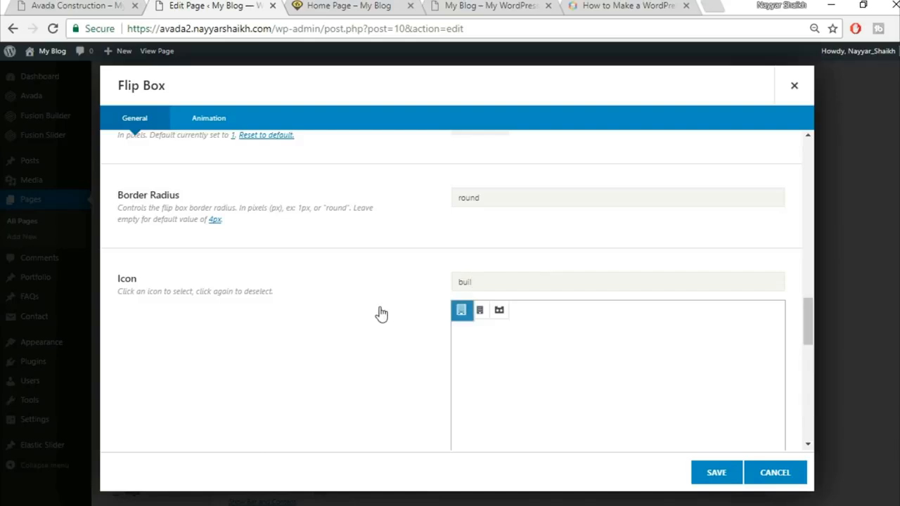
{"action": "scroll", "coordinate": [380, 313], "scroll_direction": "down", "scroll_amount": 7}
{"action": "scroll", "coordinate": [379, 313], "scroll_direction": "up", "scroll_amount": 3}
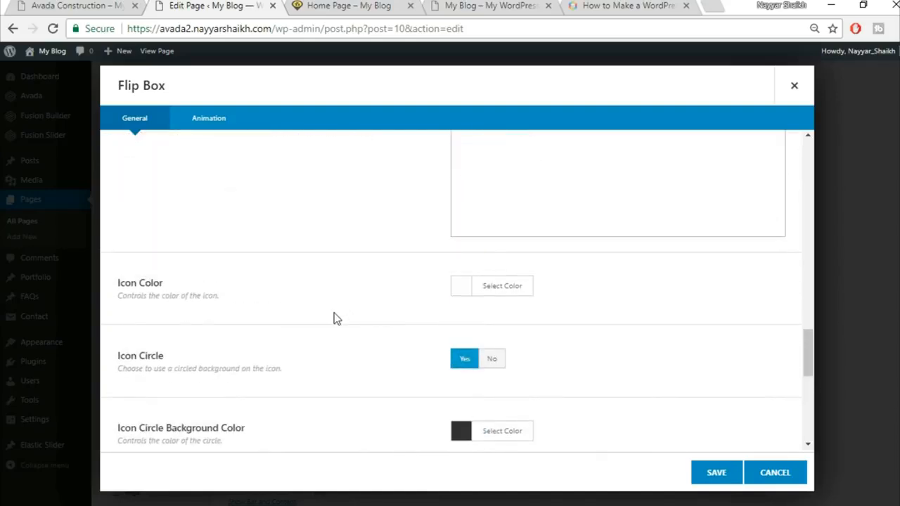
Step: Set the icon colour to yellow #fed83d and select the 'round' border radius value
{"action": "left_click", "coordinate": [123, 6]}
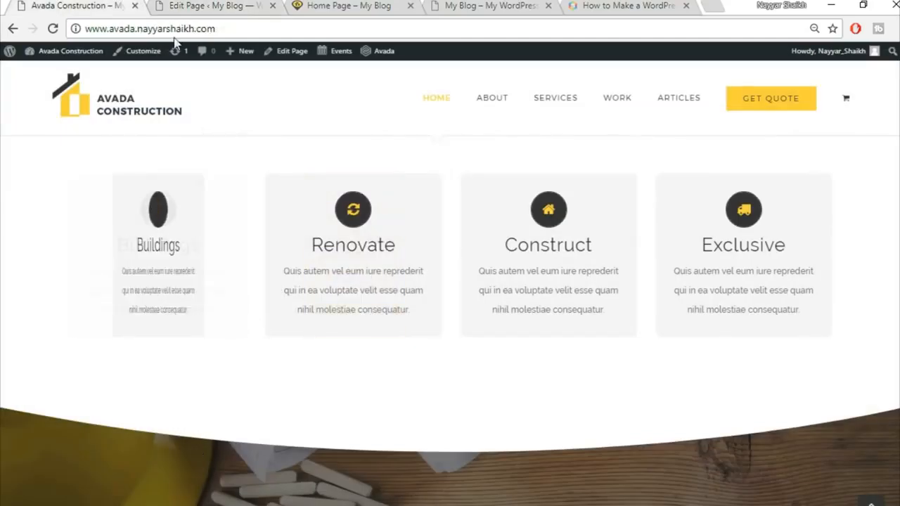
{"action": "left_click", "coordinate": [193, 7]}
{"action": "left_click", "coordinate": [518, 285]}
{"action": "left_click", "coordinate": [580, 314]}
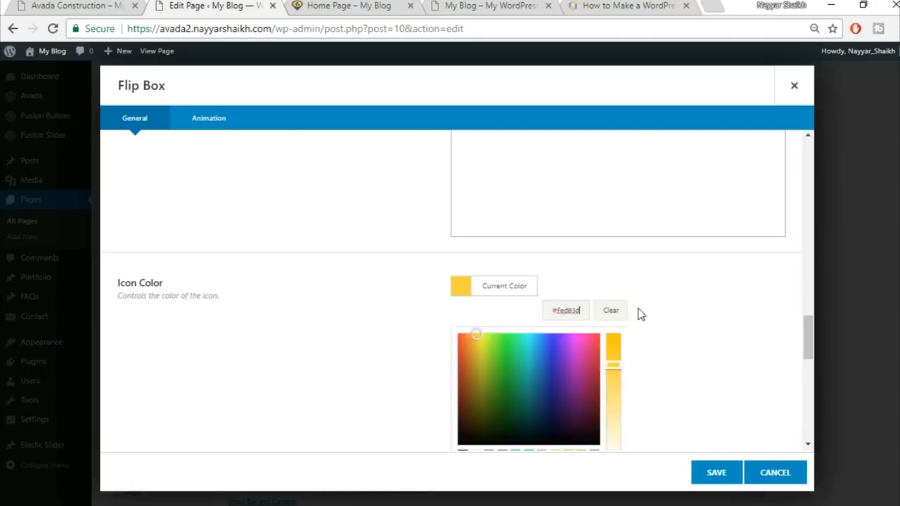
{"action": "left_click", "coordinate": [690, 309]}
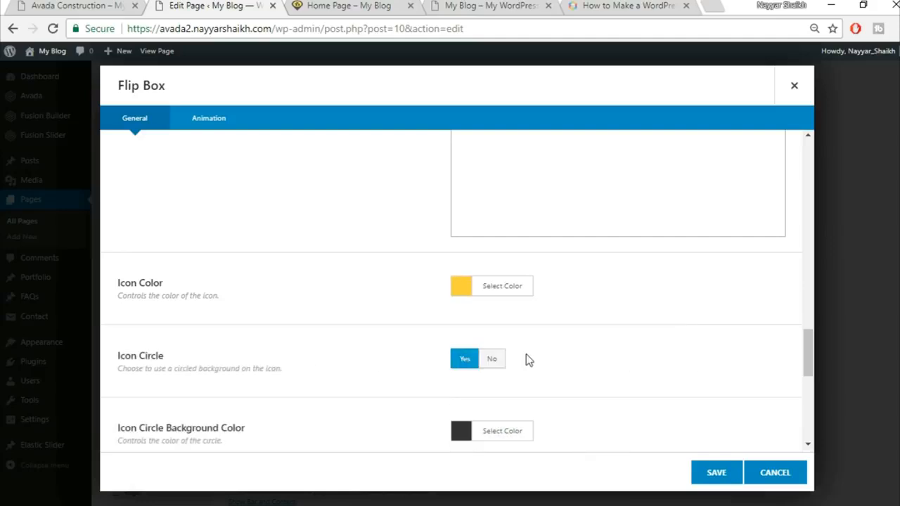
{"action": "scroll", "coordinate": [675, 344], "scroll_direction": "down", "scroll_amount": 2}
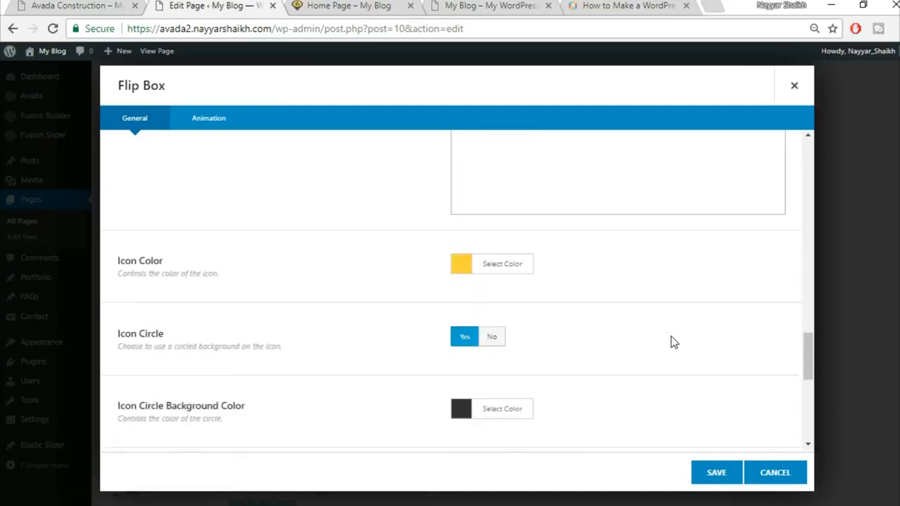
{"action": "scroll", "coordinate": [673, 342], "scroll_direction": "up", "scroll_amount": 4}
{"action": "left_click_drag", "start_coordinate": [501, 271], "coordinate": [422, 281]}
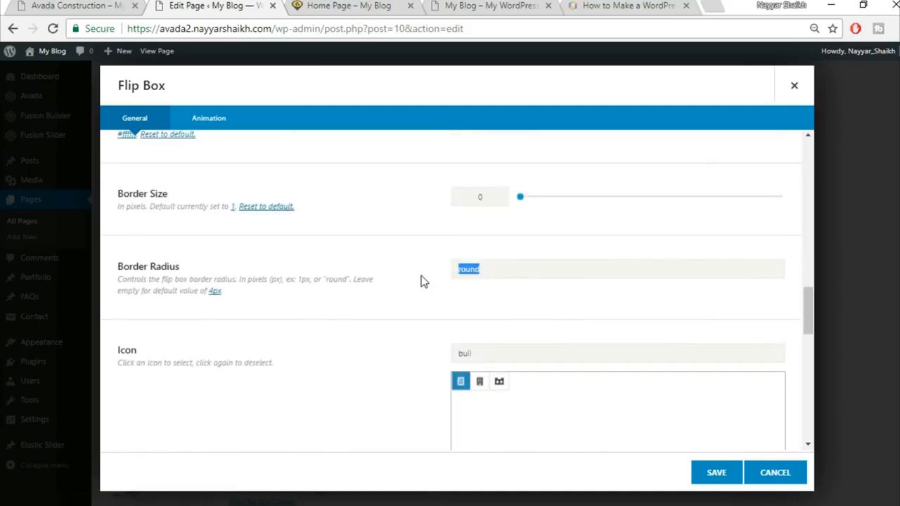
Step: Delete 'round' from Border Radius, then review the remaining icon and Animation options
{"action": "key", "text": "BackSpace"}
{"action": "scroll", "coordinate": [396, 310], "scroll_direction": "down", "scroll_amount": 3}
{"action": "scroll", "coordinate": [396, 310], "scroll_direction": "down", "scroll_amount": 3}
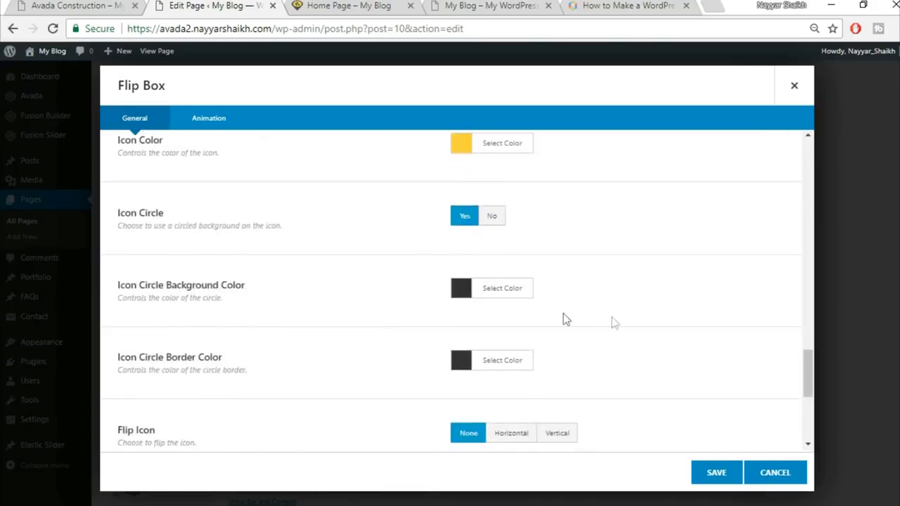
{"action": "left_click", "coordinate": [54, 5]}
{"action": "left_click", "coordinate": [209, 5]}
{"action": "scroll", "coordinate": [615, 290], "scroll_direction": "down", "scroll_amount": 3}
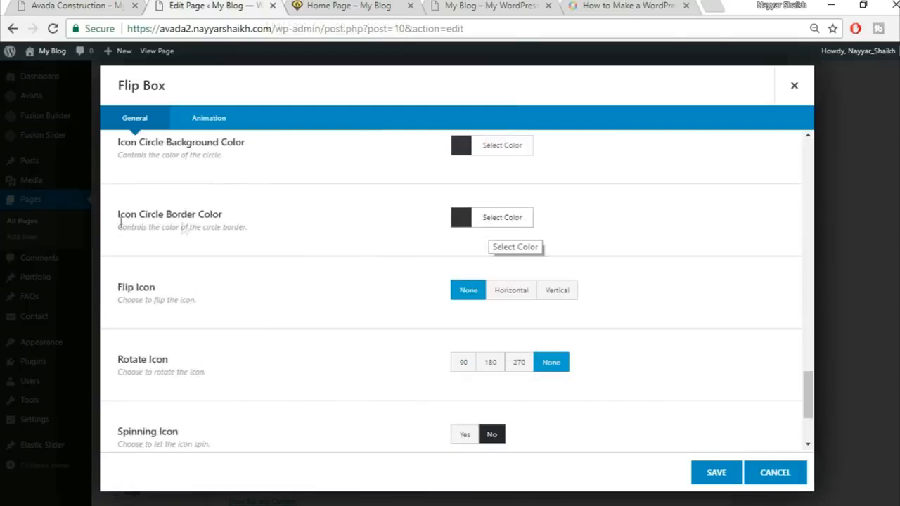
{"action": "scroll", "coordinate": [592, 258], "scroll_direction": "down", "scroll_amount": 2}
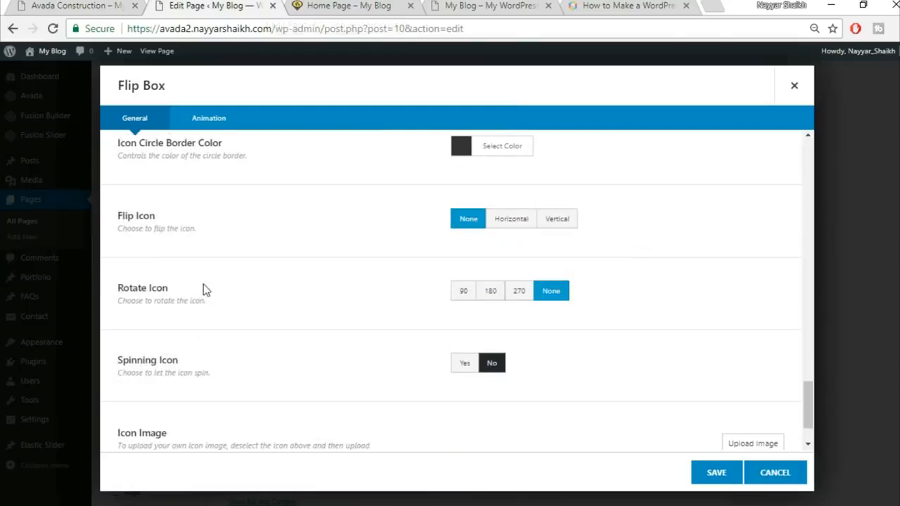
{"action": "scroll", "coordinate": [607, 363], "scroll_direction": "down", "scroll_amount": 1}
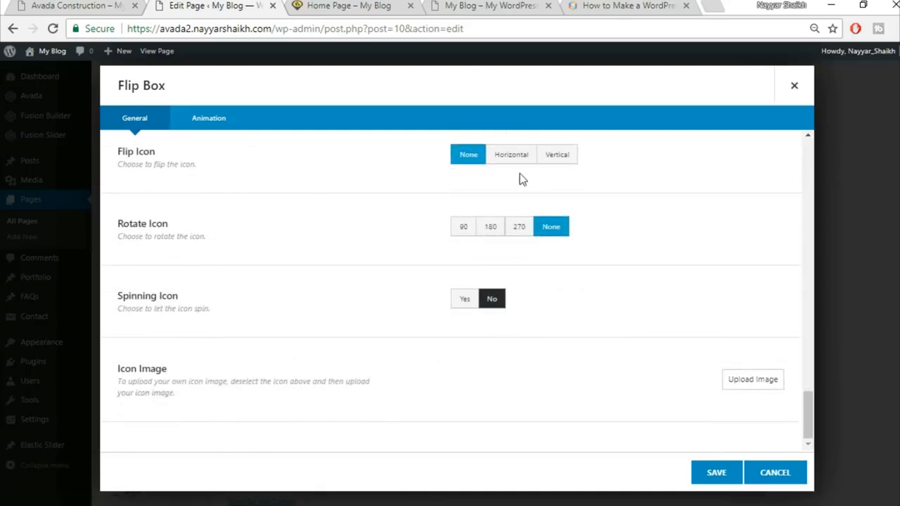
{"action": "left_click", "coordinate": [230, 127]}
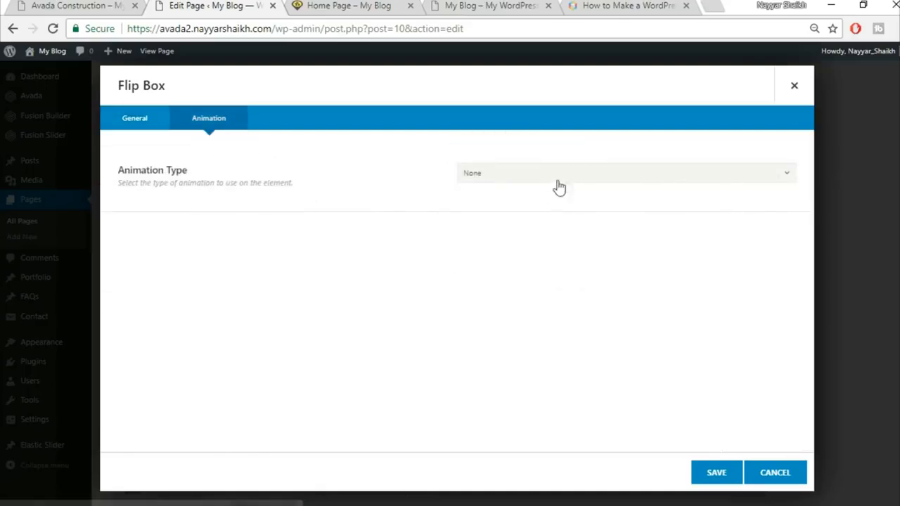
{"action": "left_click", "coordinate": [138, 119]}
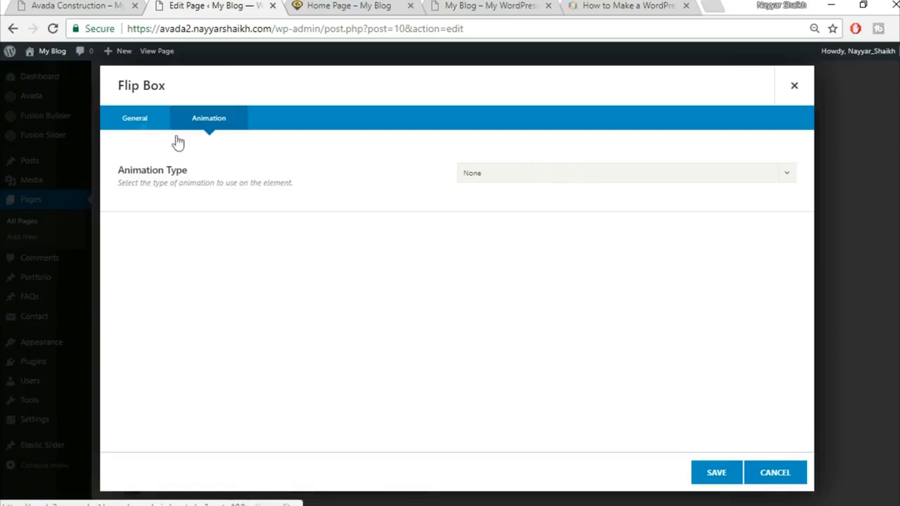
Step: Save the Buildings flip box item
{"action": "left_click", "coordinate": [712, 475]}
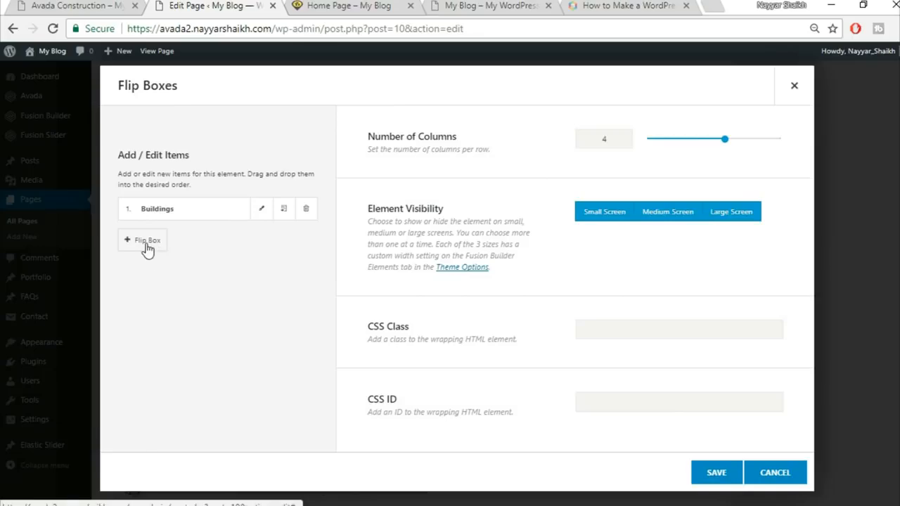
{"action": "key", "text": "ctrl+shift+Tab"}
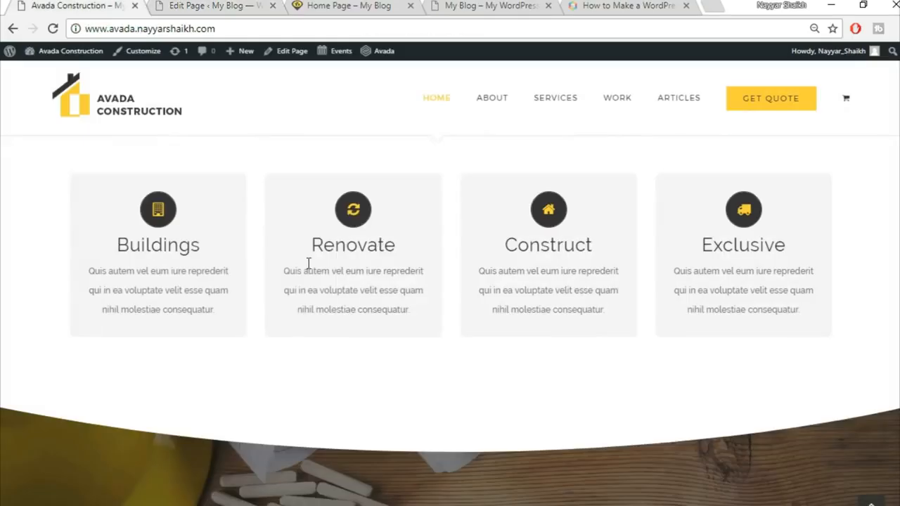
{"action": "left_click", "coordinate": [238, 5]}
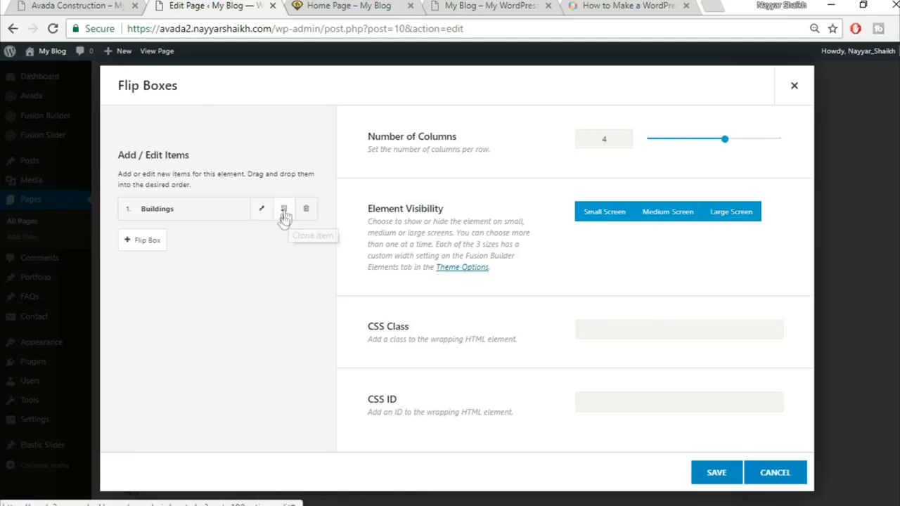
Step: Clone the Buildings box three times and save the four-box Flip Boxes element
{"action": "left_click", "coordinate": [283, 212]}
{"action": "left_click", "coordinate": [282, 212]}
{"action": "left_click", "coordinate": [282, 212]}
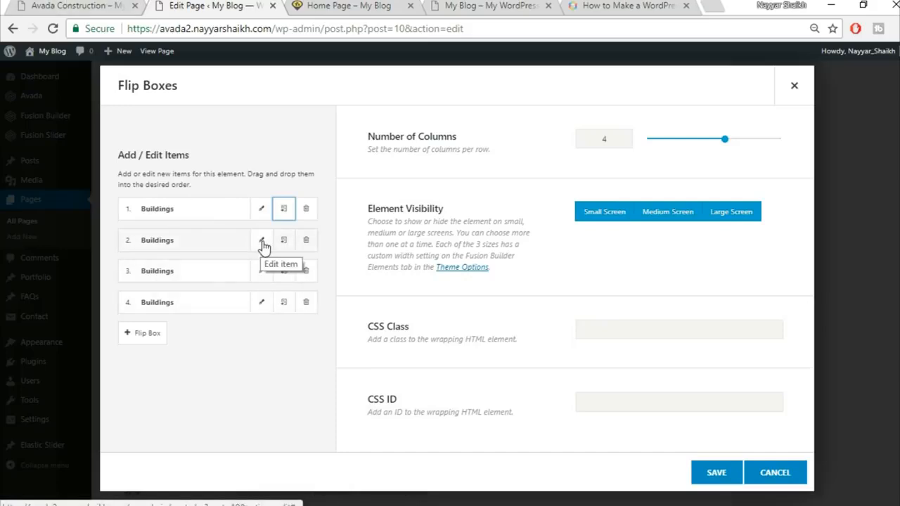
{"action": "left_click", "coordinate": [70, 5]}
{"action": "mouse_move", "coordinate": [335, 259]}
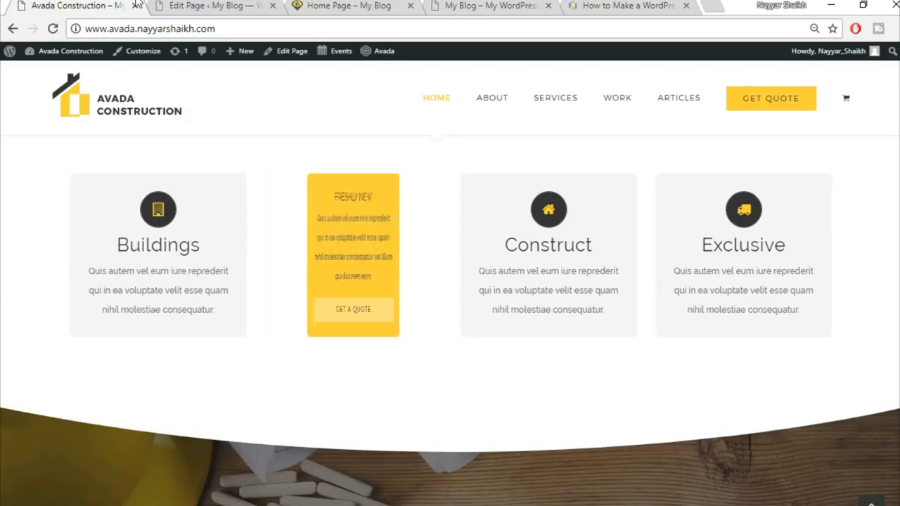
{"action": "left_click", "coordinate": [211, 6]}
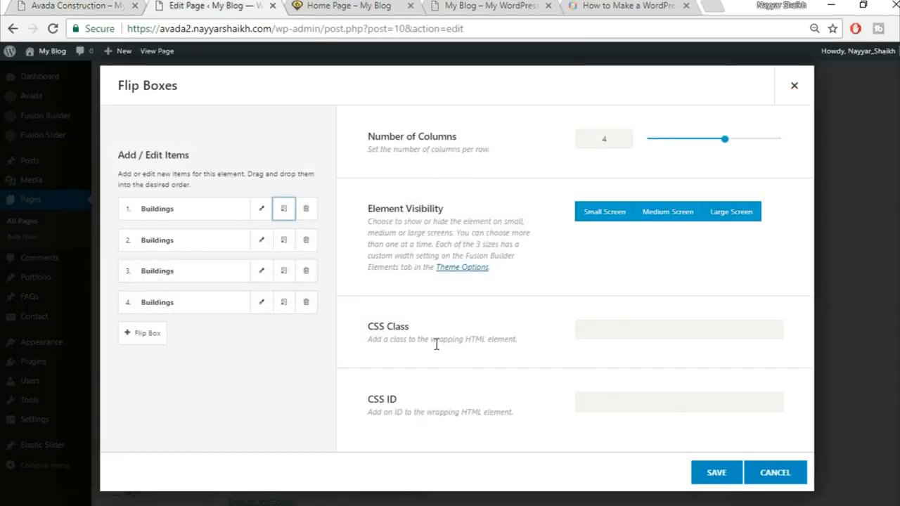
{"action": "left_click", "coordinate": [715, 473]}
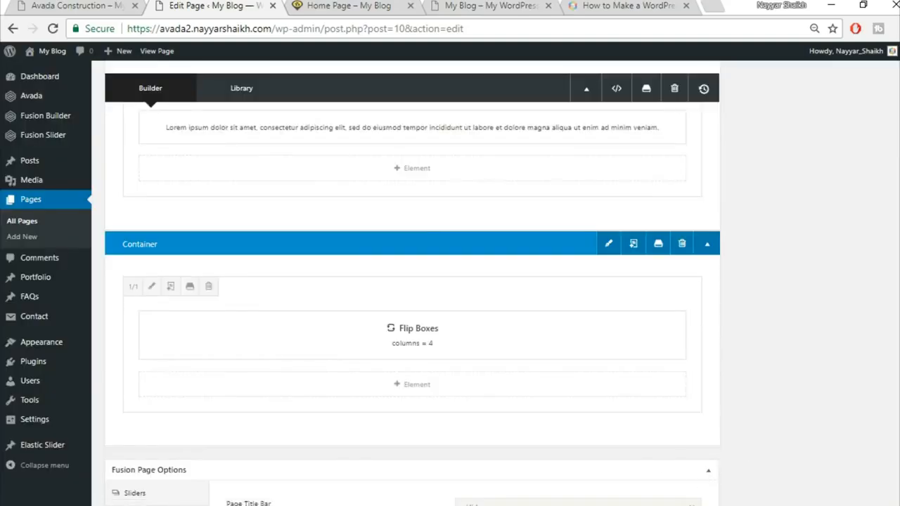
Step: Update the home page and compare its four Buildings flip boxes with the demo site
{"action": "scroll", "coordinate": [897, 211], "scroll_direction": "up", "scroll_amount": 10}
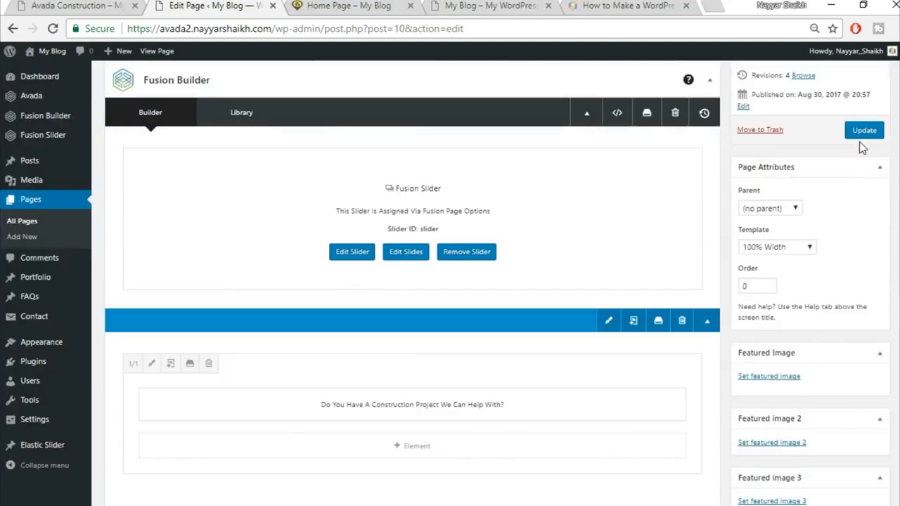
{"action": "left_click", "coordinate": [865, 132]}
{"action": "left_click", "coordinate": [351, 7]}
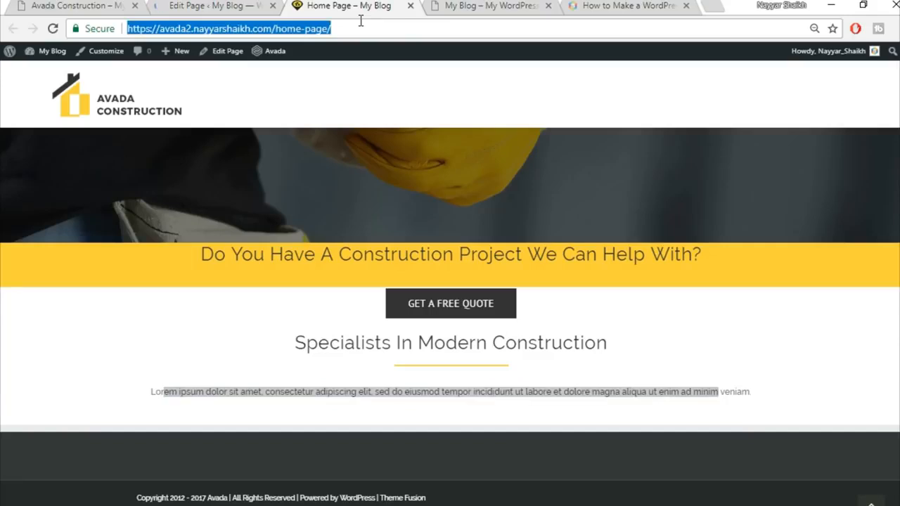
{"action": "scroll", "coordinate": [844, 190], "scroll_direction": "down", "scroll_amount": 3}
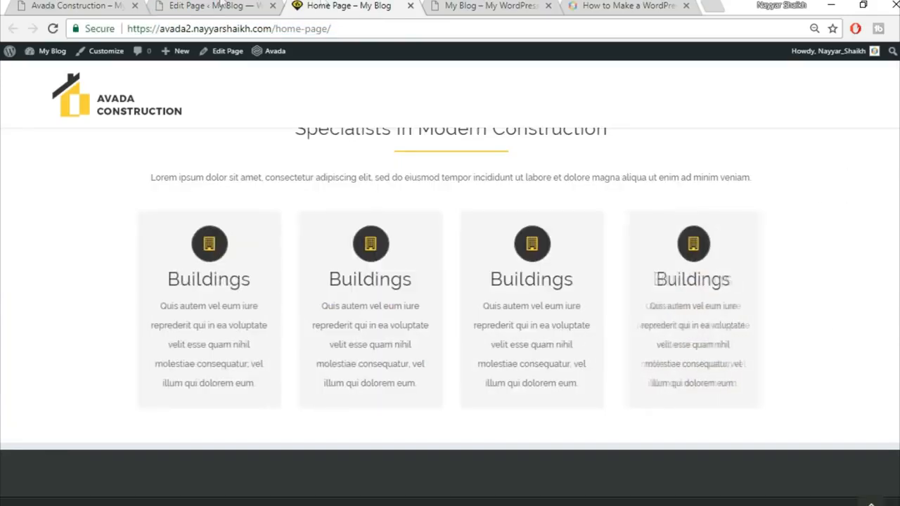
{"action": "scroll", "coordinate": [643, 338], "scroll_direction": "up", "scroll_amount": 1}
{"action": "scroll", "coordinate": [703, 352], "scroll_direction": "down", "scroll_amount": 1}
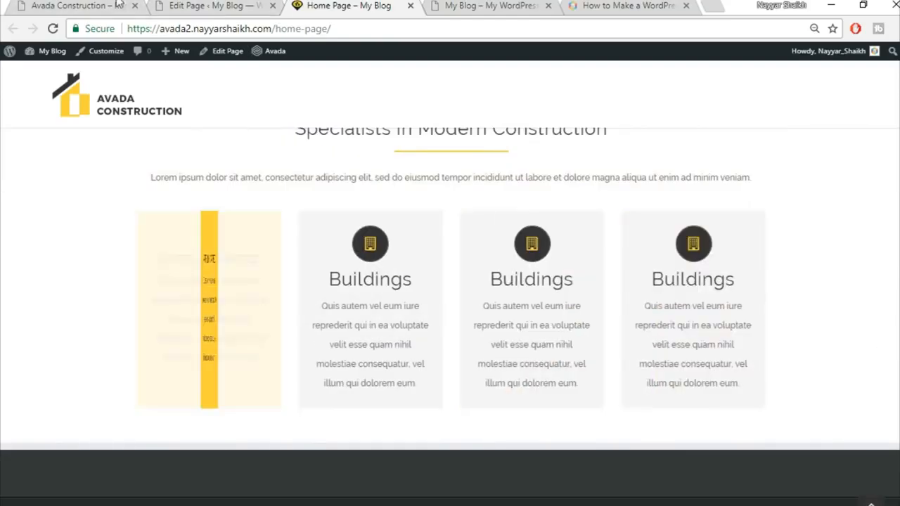
{"action": "left_click", "coordinate": [70, 4]}
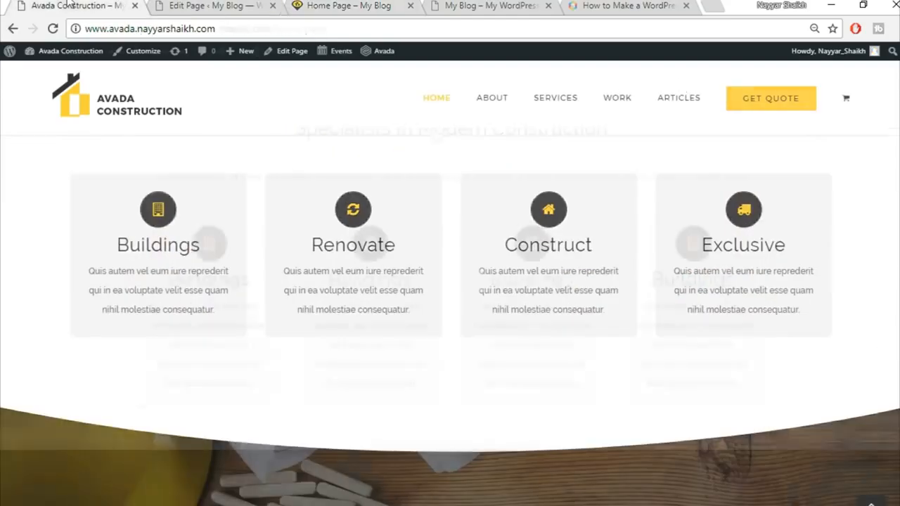
{"action": "scroll", "coordinate": [878, 262], "scroll_direction": "down", "scroll_amount": 3}
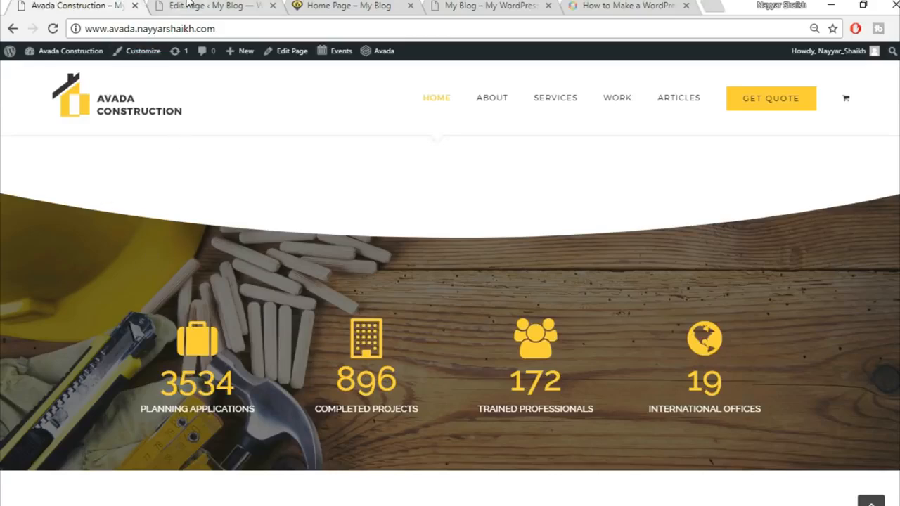
{"action": "left_click", "coordinate": [184, 6]}
{"action": "scroll", "coordinate": [581, 320], "scroll_direction": "down", "scroll_amount": 10}
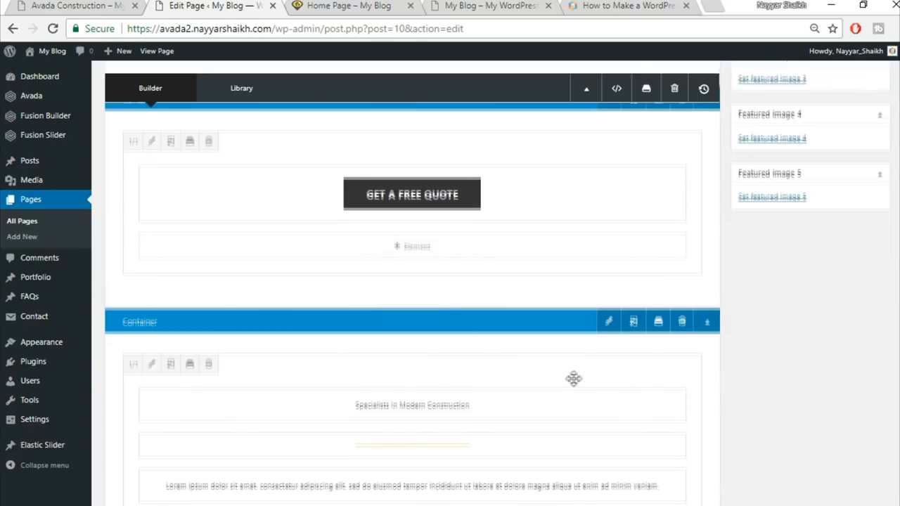
Step: Add a 1/1 container below the Flip Boxes
{"action": "scroll", "coordinate": [619, 321], "scroll_direction": "down", "scroll_amount": 3}
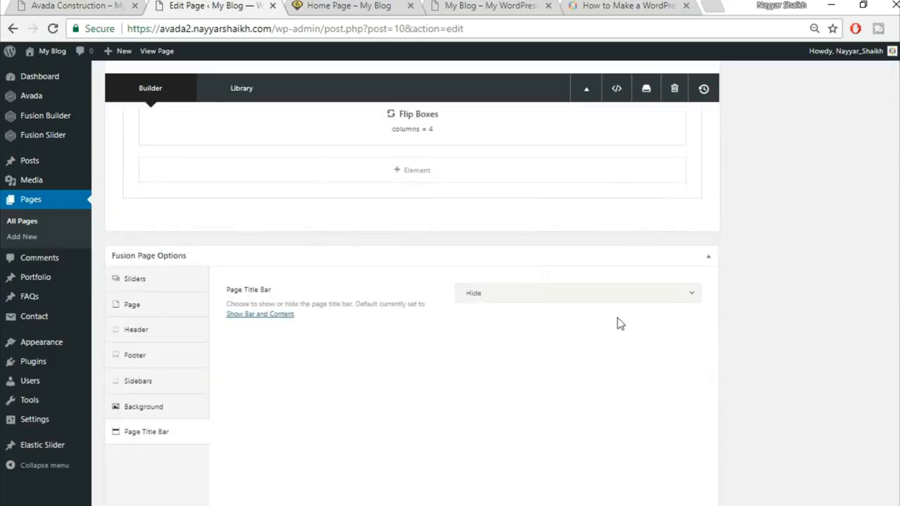
{"action": "left_click", "coordinate": [585, 226]}
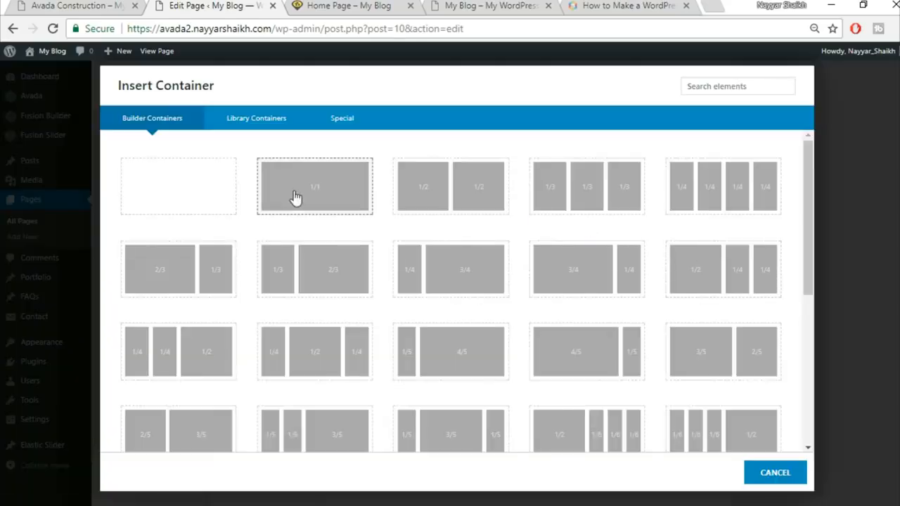
{"action": "left_click", "coordinate": [335, 202]}
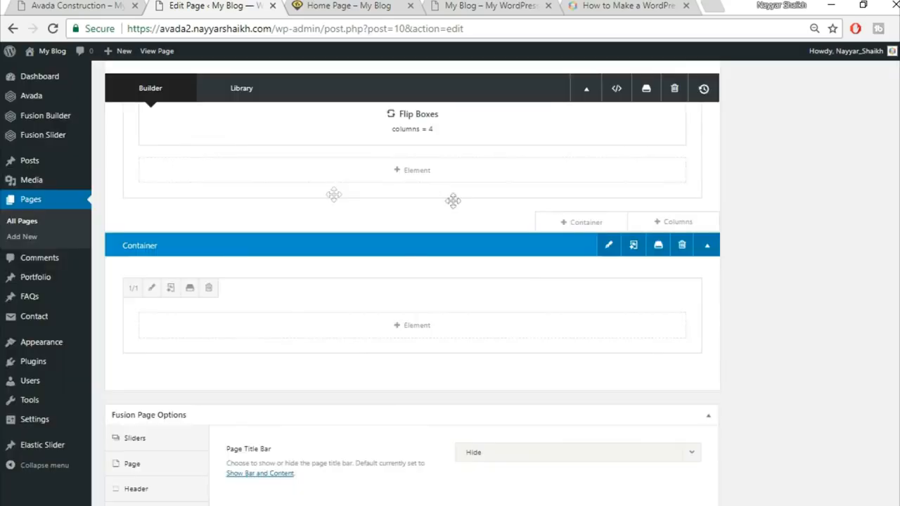
Step: Search the elements for 'sec' and add a Section Separator to the new column
{"action": "left_click", "coordinate": [439, 328]}
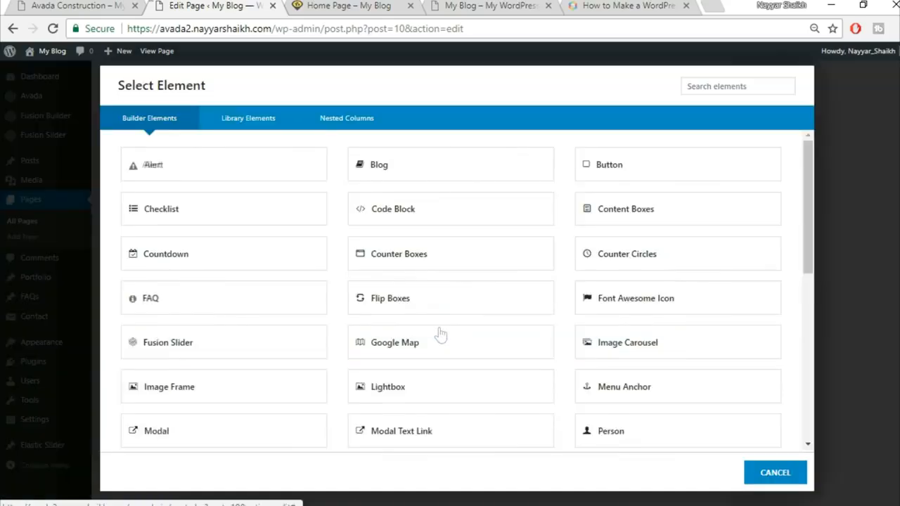
{"action": "left_click", "coordinate": [78, 6]}
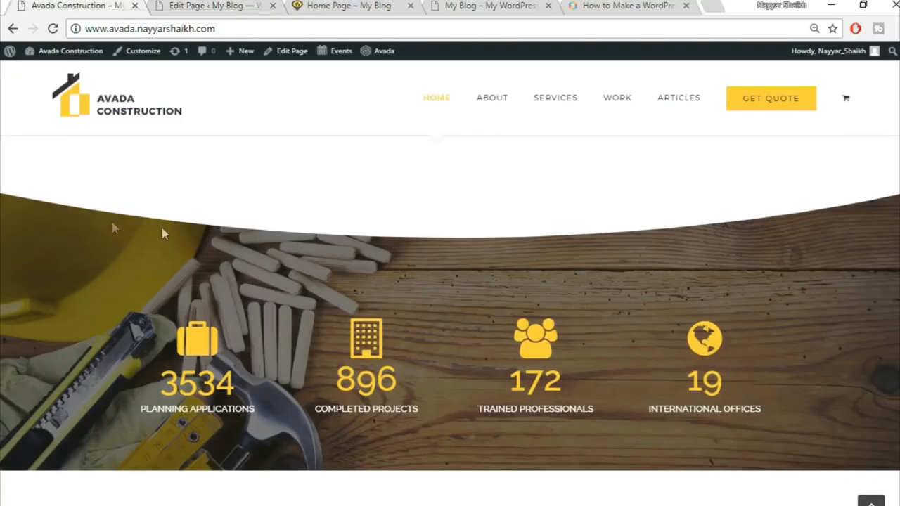
{"action": "key", "text": "ctrl+Tab"}
{"action": "left_click", "coordinate": [734, 88]}
{"action": "type", "text": "sec"}
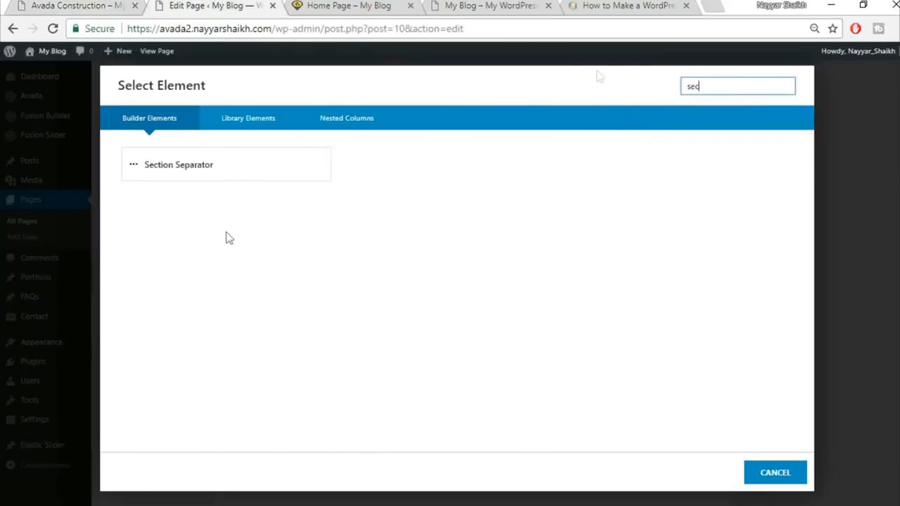
{"action": "left_click", "coordinate": [276, 163]}
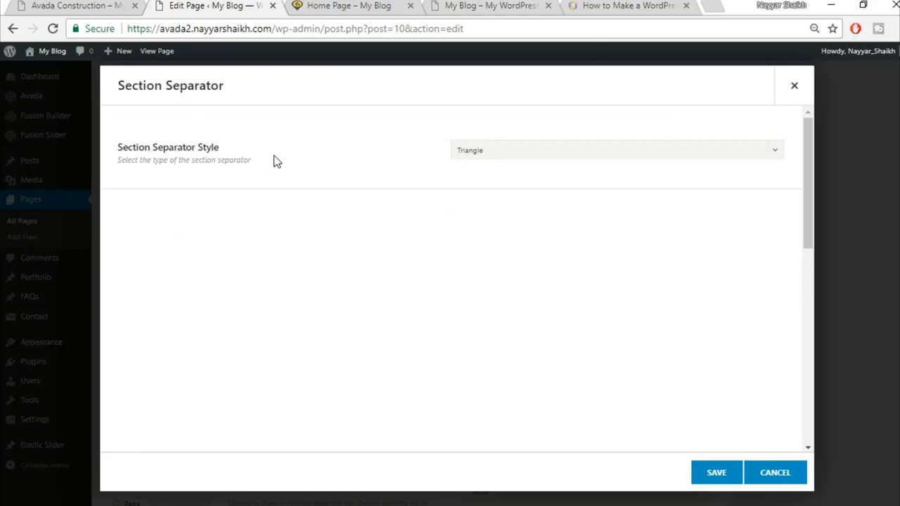
Step: Set the separator style to Big Half Circle with vertical position Bottom
{"action": "left_click", "coordinate": [537, 149]}
{"action": "left_click", "coordinate": [543, 267]}
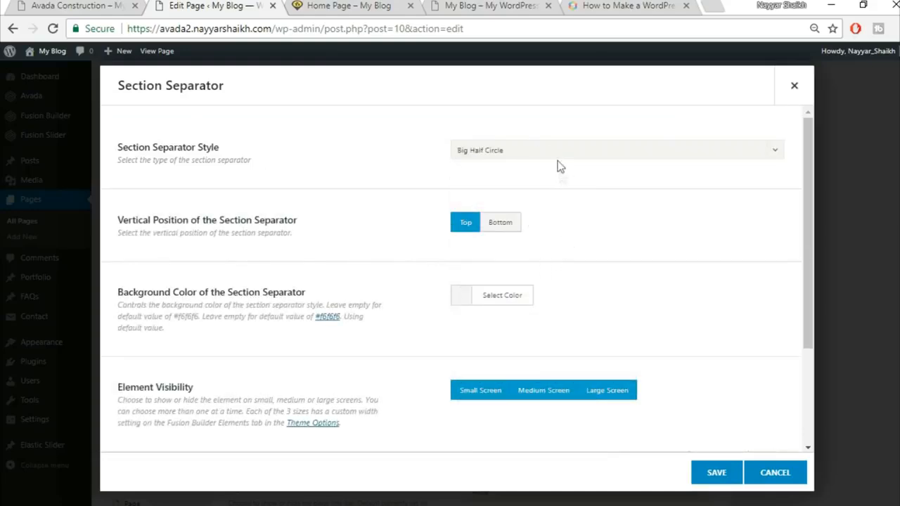
{"action": "left_click", "coordinate": [502, 224]}
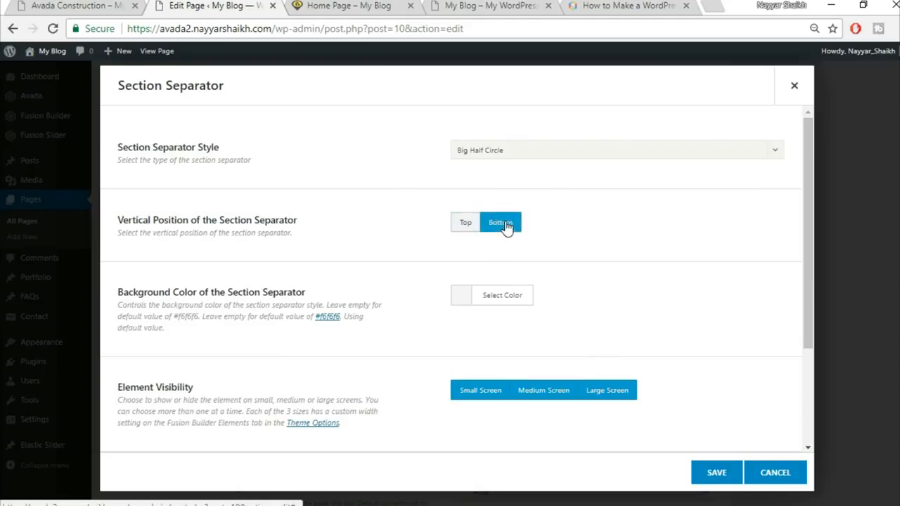
{"action": "left_click", "coordinate": [88, 6]}
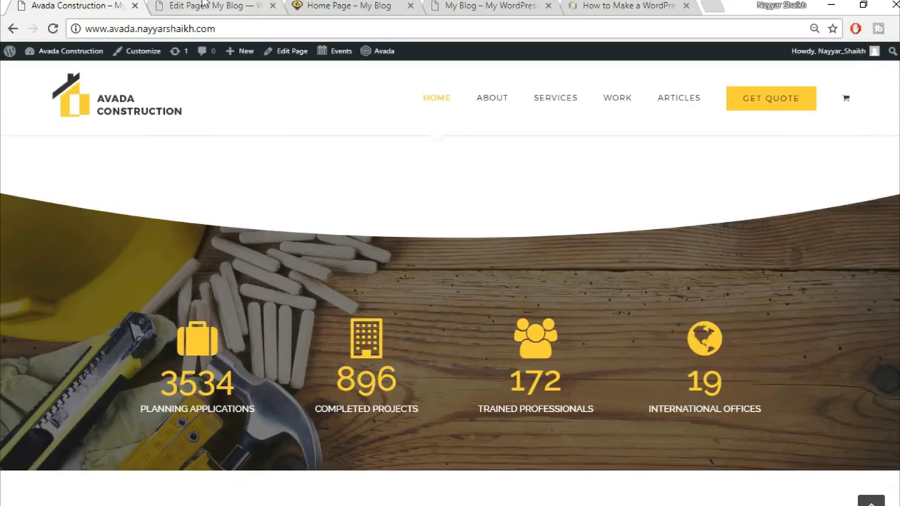
{"action": "left_click", "coordinate": [204, 5]}
{"action": "scroll", "coordinate": [712, 240], "scroll_direction": "down", "scroll_amount": 1}
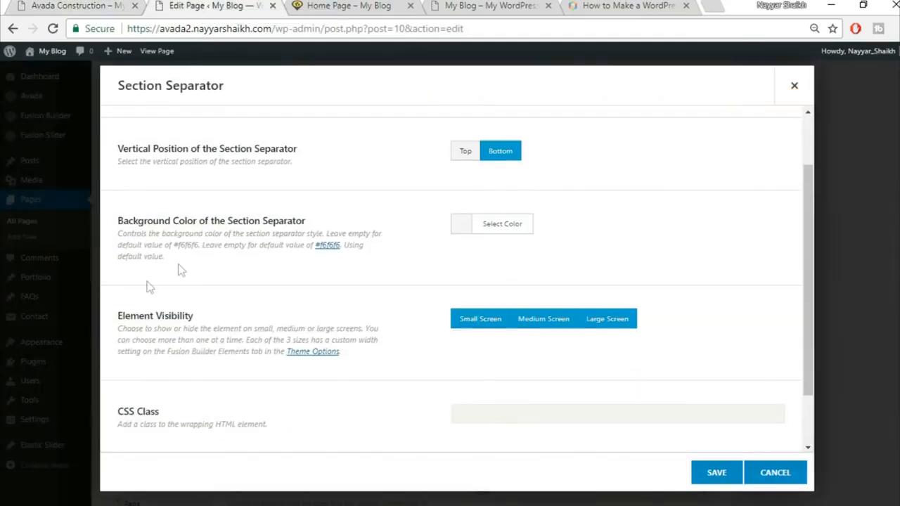
Step: Give the separator a white background colour and save it
{"action": "left_click", "coordinate": [505, 229]}
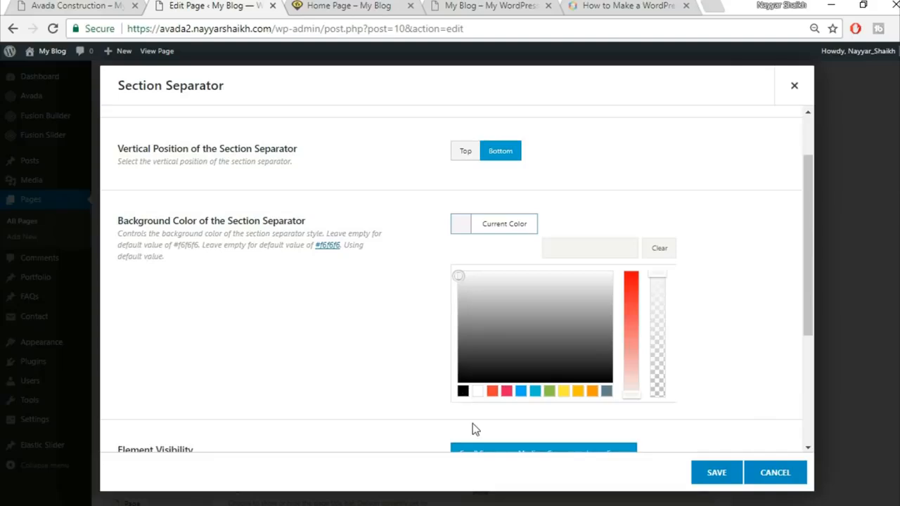
{"action": "left_click", "coordinate": [478, 391]}
{"action": "left_click", "coordinate": [754, 151]}
{"action": "left_click", "coordinate": [50, 5]}
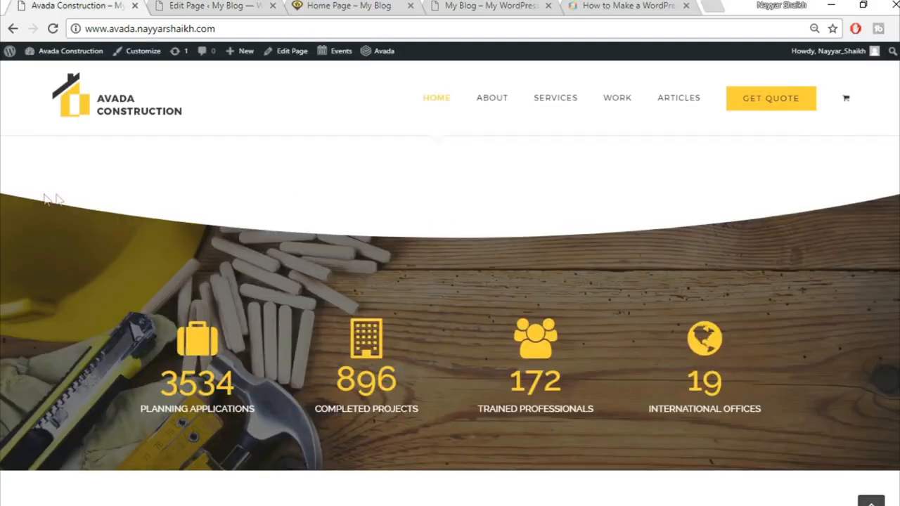
{"action": "left_click", "coordinate": [199, 5]}
{"action": "scroll", "coordinate": [687, 282], "scroll_direction": "down", "scroll_amount": 2}
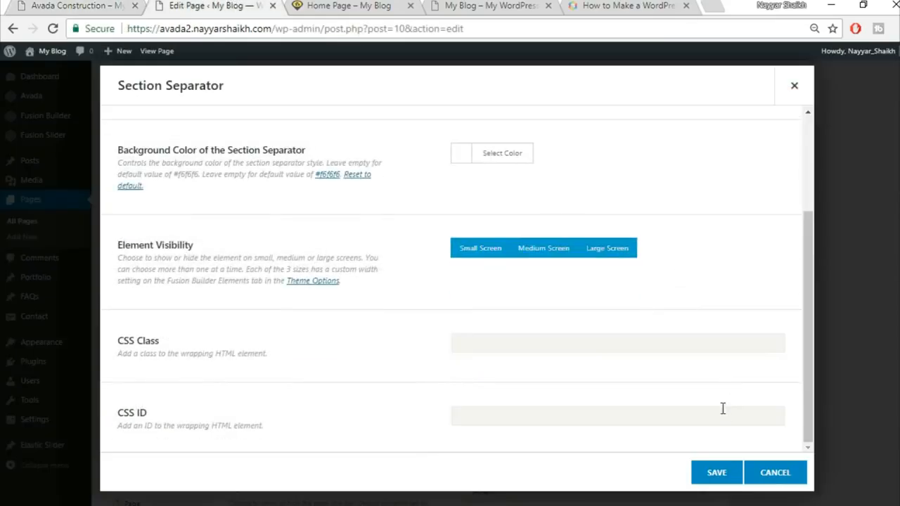
{"action": "scroll", "coordinate": [709, 450], "scroll_direction": "up", "scroll_amount": 3}
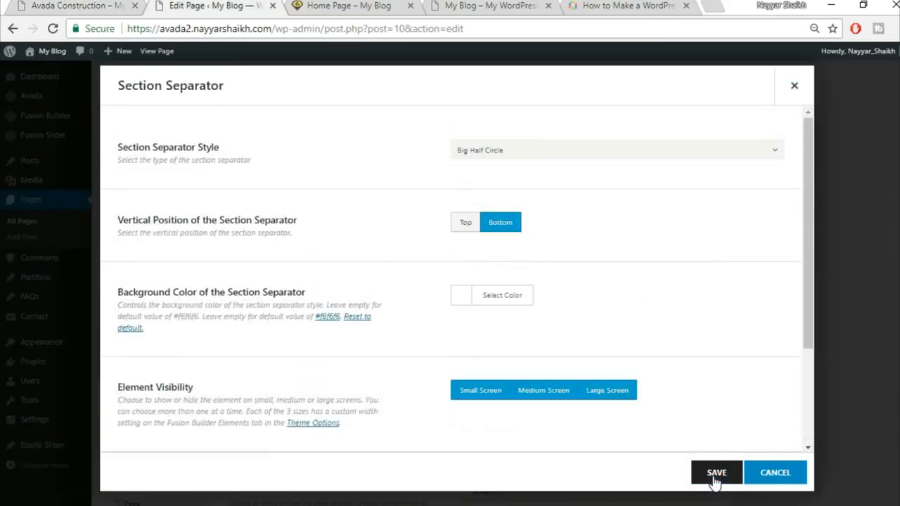
{"action": "left_click", "coordinate": [714, 476]}
{"action": "left_click", "coordinate": [77, 5]}
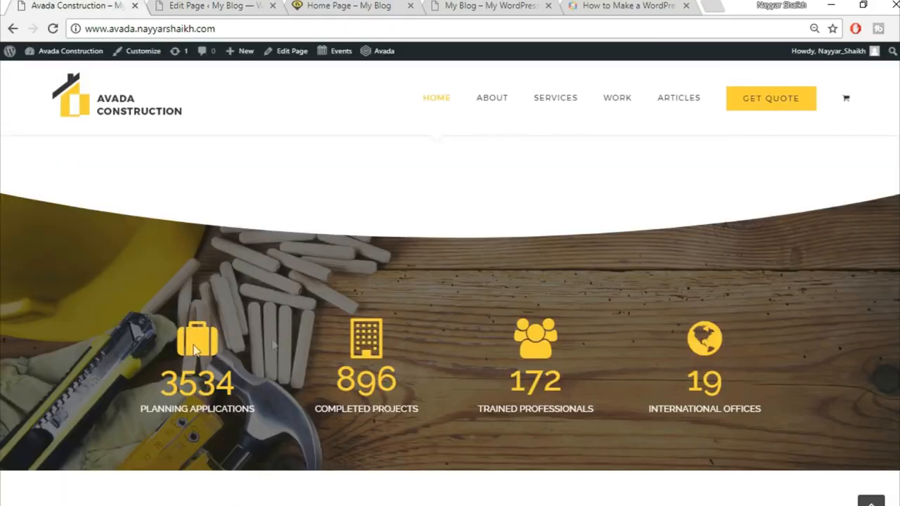
Step: Add a 1/1 column below the Section Separator in the same container
{"action": "left_click", "coordinate": [228, 4]}
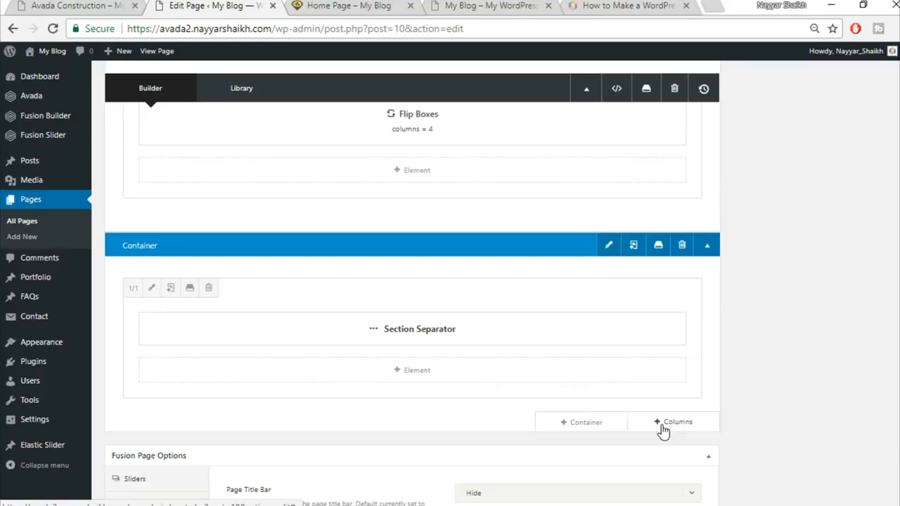
{"action": "scroll", "coordinate": [668, 422], "scroll_direction": "down", "scroll_amount": 1}
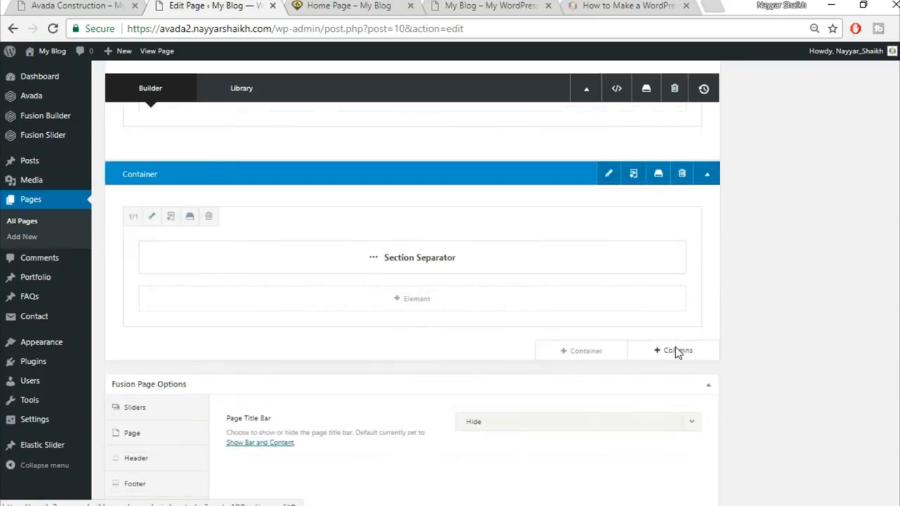
{"action": "left_click", "coordinate": [675, 351]}
{"action": "left_click", "coordinate": [182, 198]}
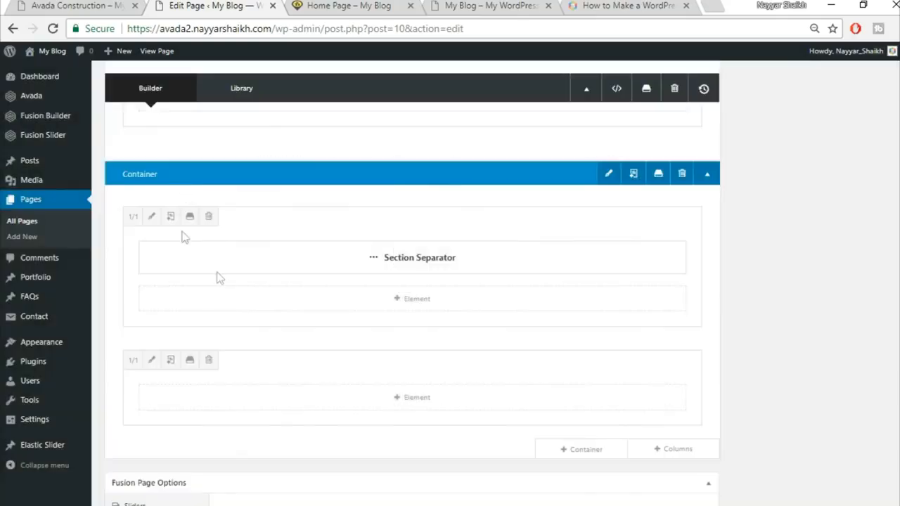
{"action": "key", "text": "ctrl+1"}
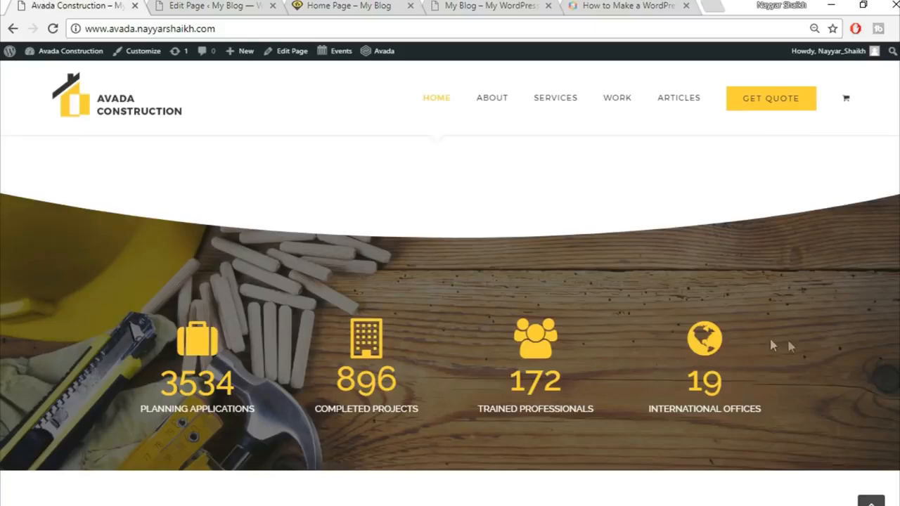
{"action": "left_click", "coordinate": [216, 5]}
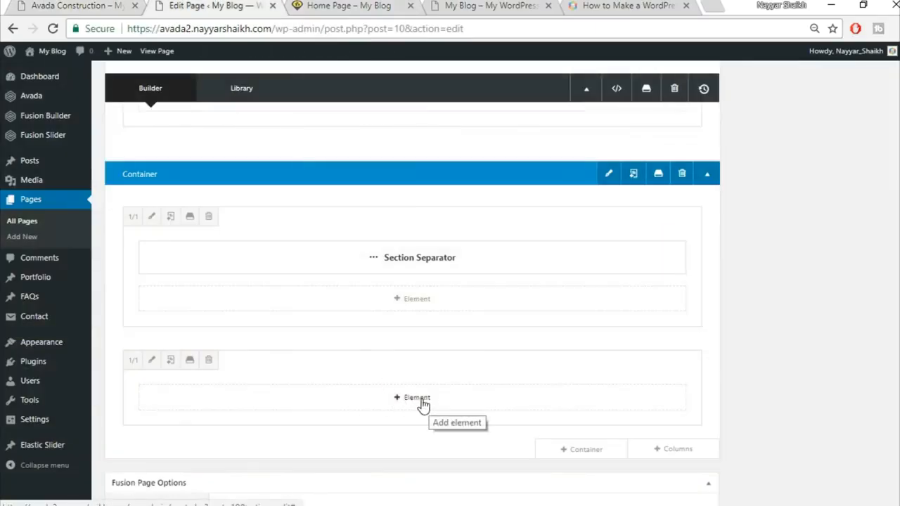
{"action": "left_click", "coordinate": [422, 398]}
Step: Search the elements for 'cou' and add a Counter Boxes element to the column
{"action": "left_click", "coordinate": [718, 86]}
{"action": "type", "text": "cou"}
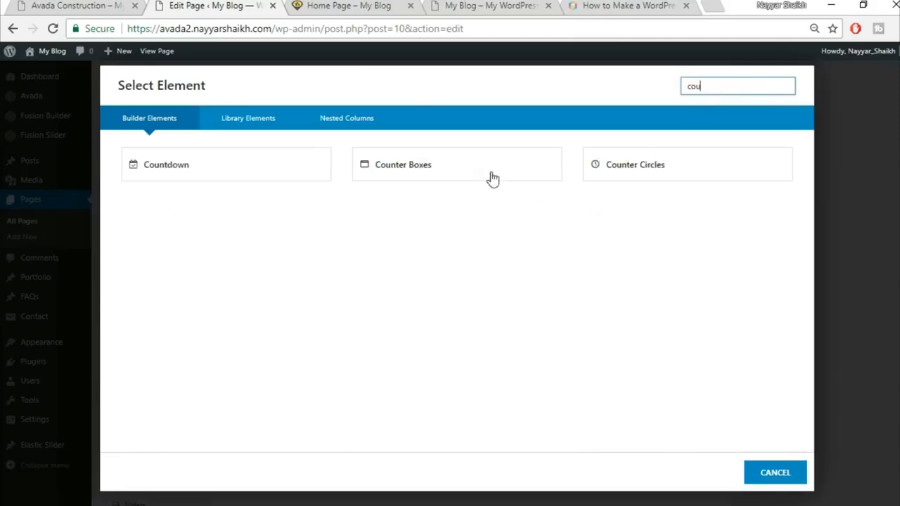
{"action": "left_click", "coordinate": [479, 169]}
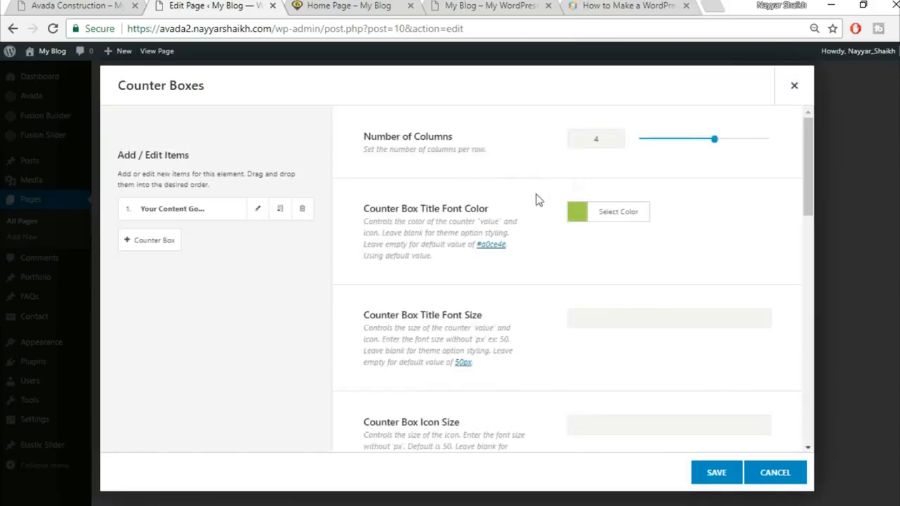
{"action": "left_click", "coordinate": [73, 5]}
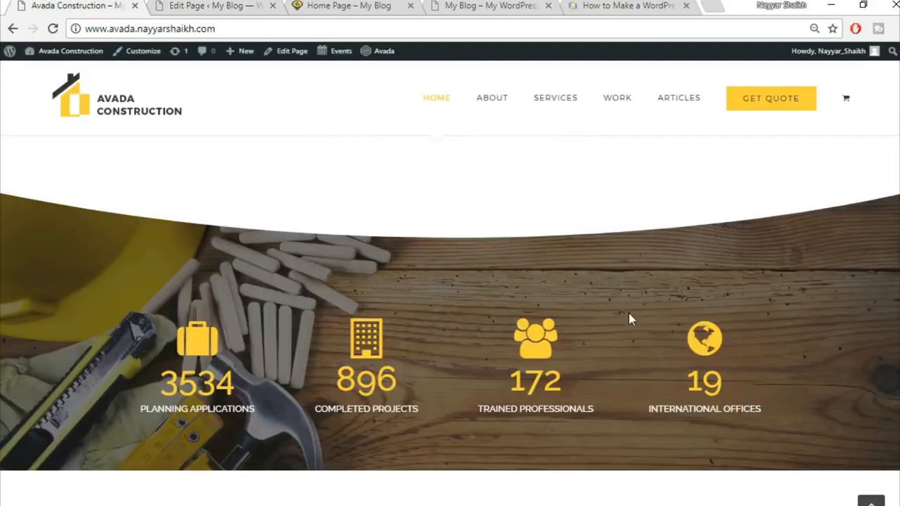
{"action": "left_click", "coordinate": [214, 5]}
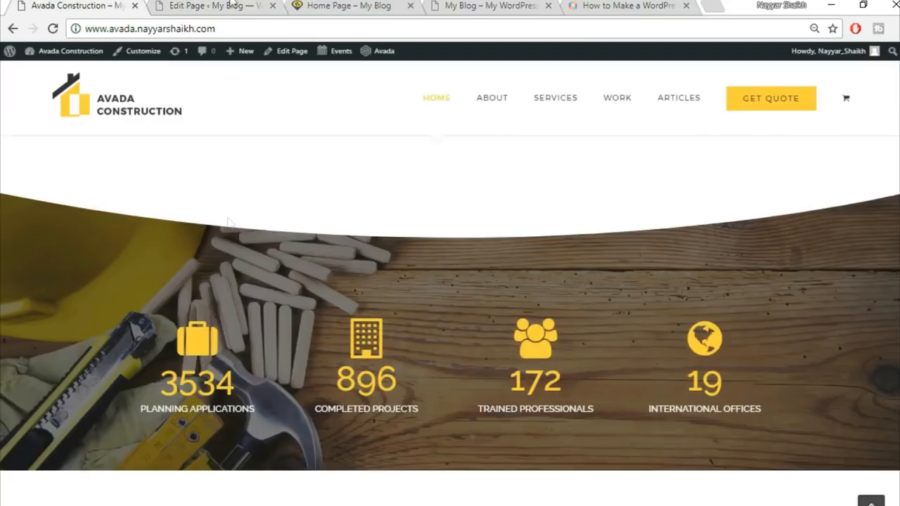
{"action": "left_click", "coordinate": [232, 5]}
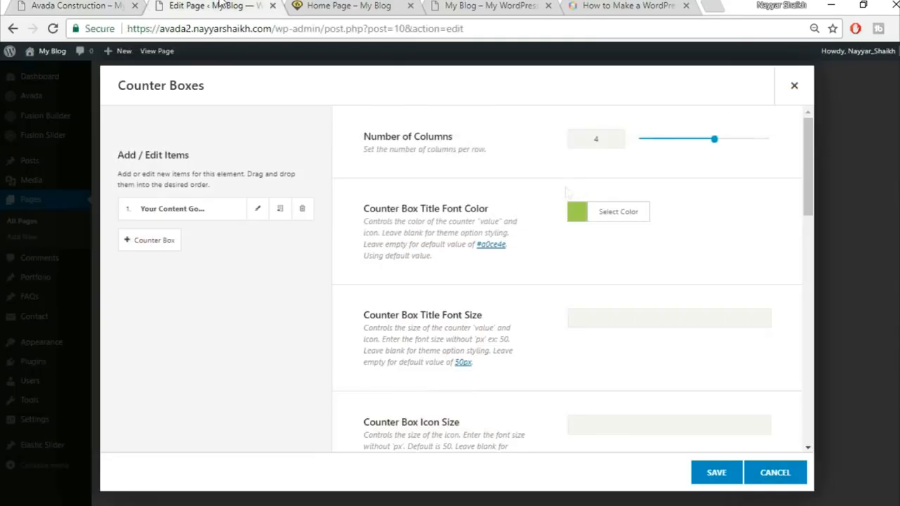
Step: Give the counter titles a yellow-orange hex colour
{"action": "left_click", "coordinate": [622, 222]}
{"action": "left_click", "coordinate": [704, 238]}
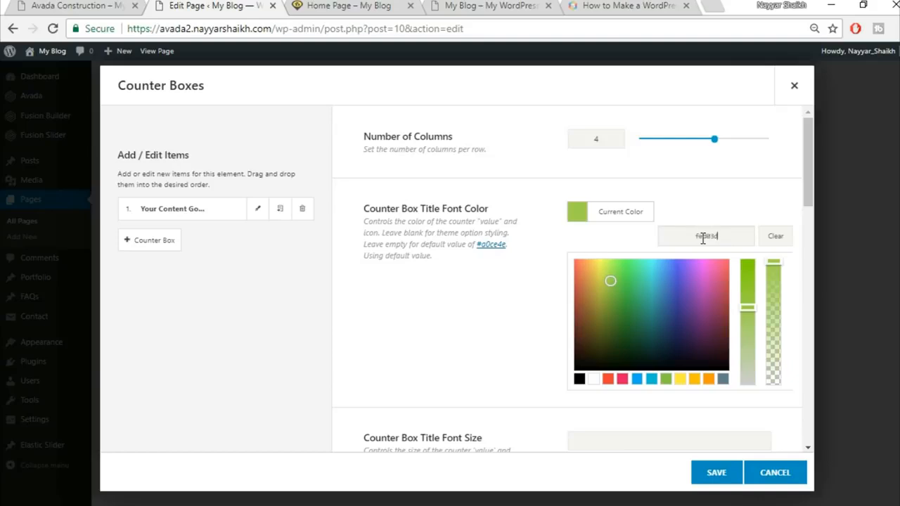
{"action": "left_click", "coordinate": [720, 199]}
{"action": "scroll", "coordinate": [723, 205], "scroll_direction": "down", "scroll_amount": 4}
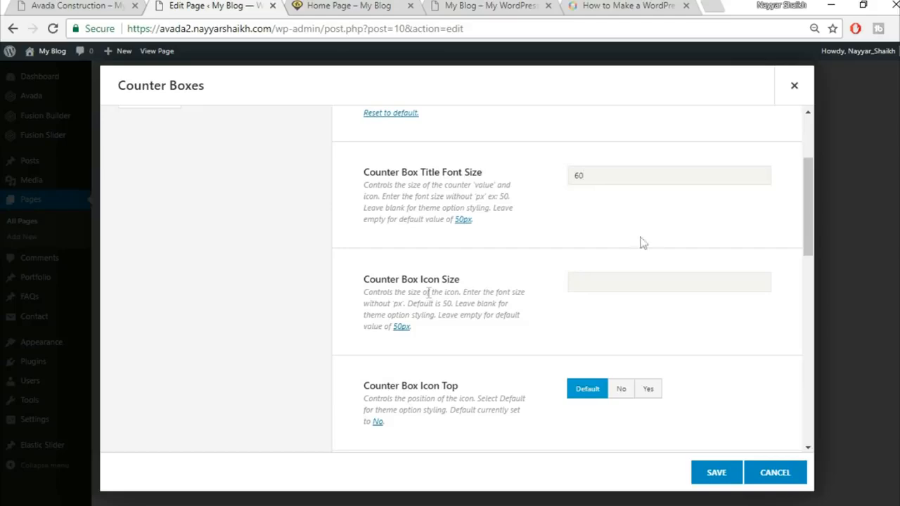
{"action": "left_click", "coordinate": [106, 5]}
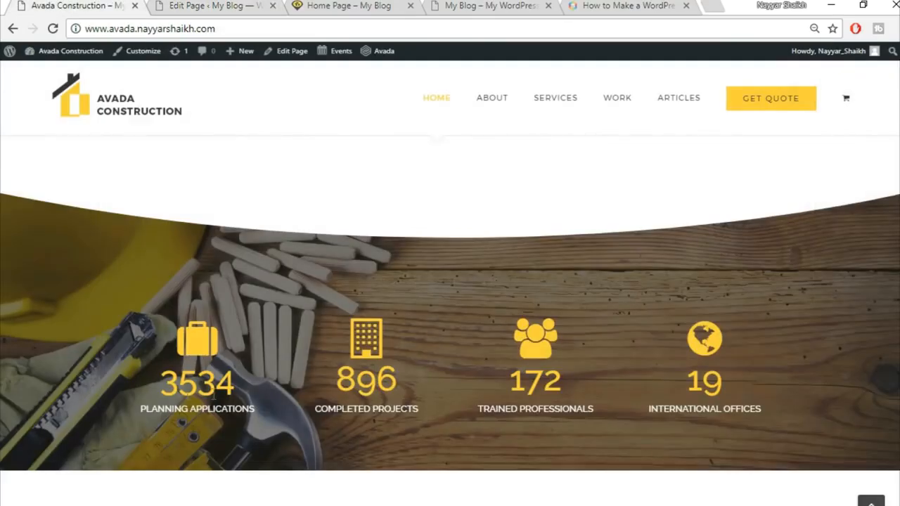
{"action": "left_click", "coordinate": [215, 6]}
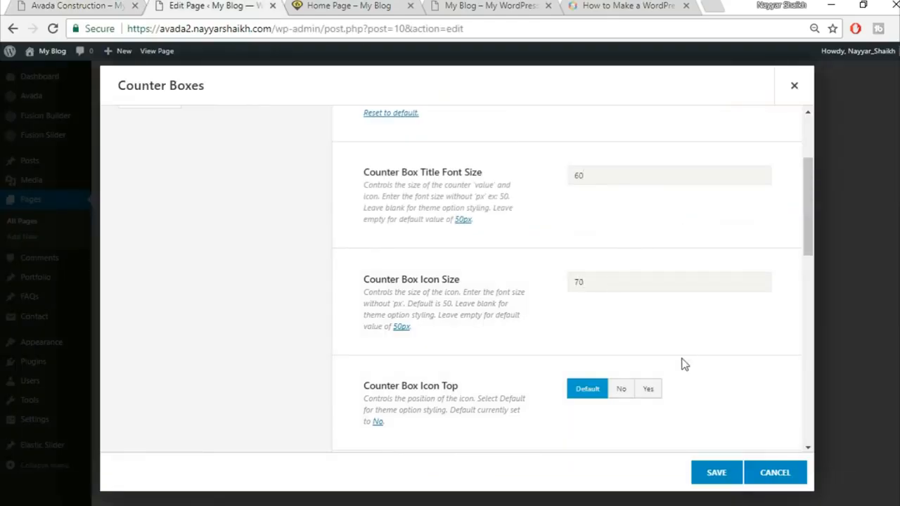
{"action": "scroll", "coordinate": [718, 340], "scroll_direction": "down", "scroll_amount": 1}
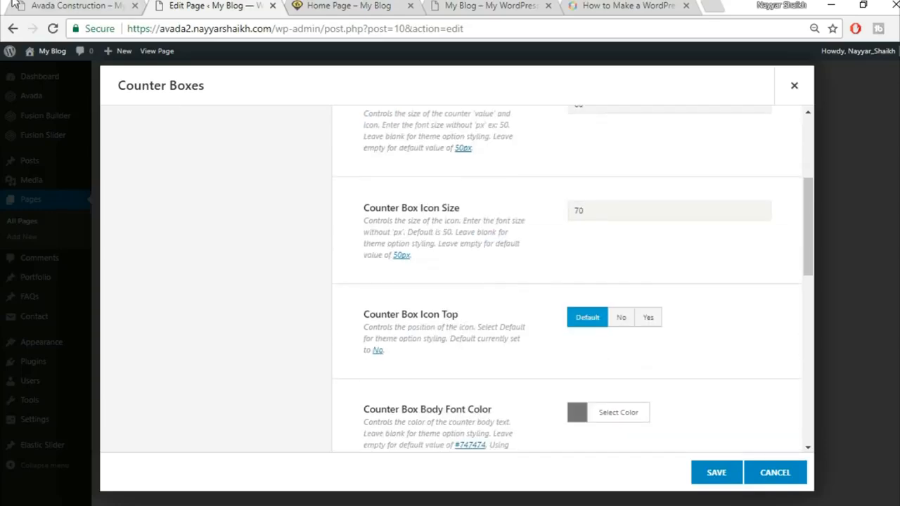
{"action": "left_click", "coordinate": [35, 6]}
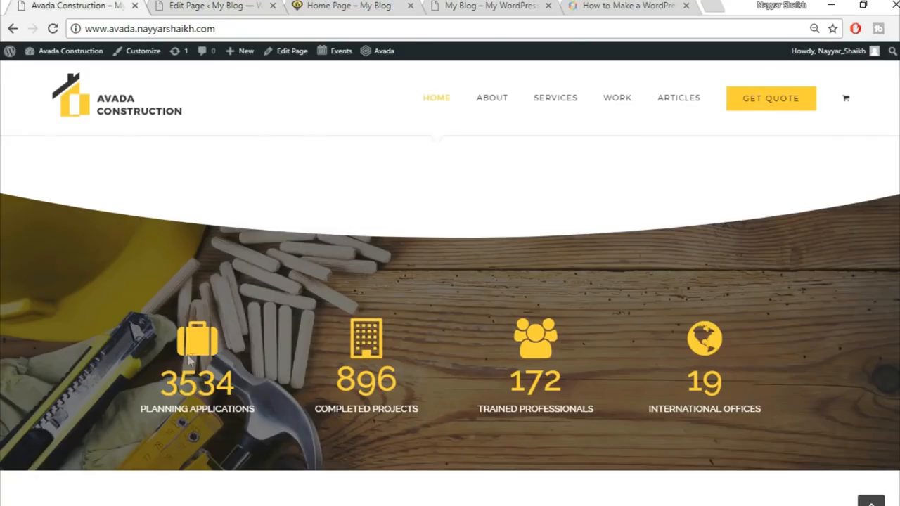
{"action": "left_click", "coordinate": [232, 6]}
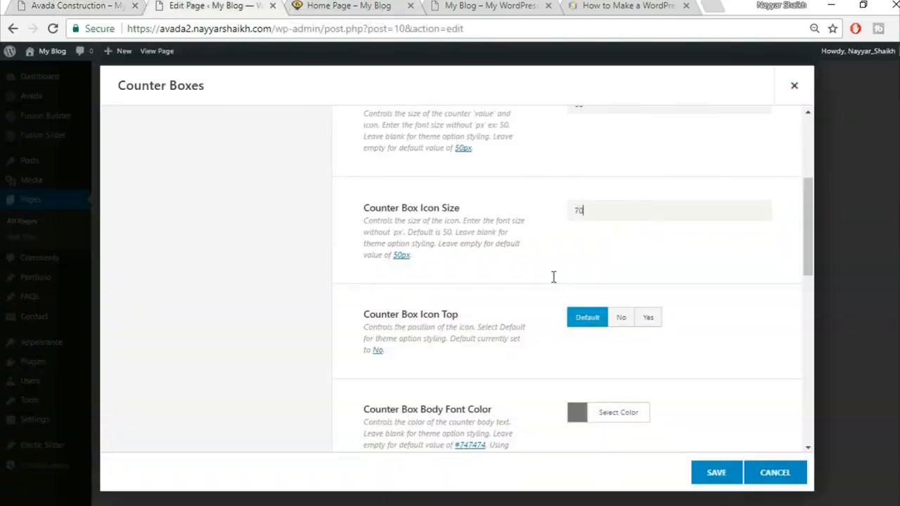
Step: Place the size 70 counter icons on top and make the body text white
{"action": "left_click", "coordinate": [649, 320]}
{"action": "scroll", "coordinate": [725, 321], "scroll_direction": "down", "scroll_amount": 1}
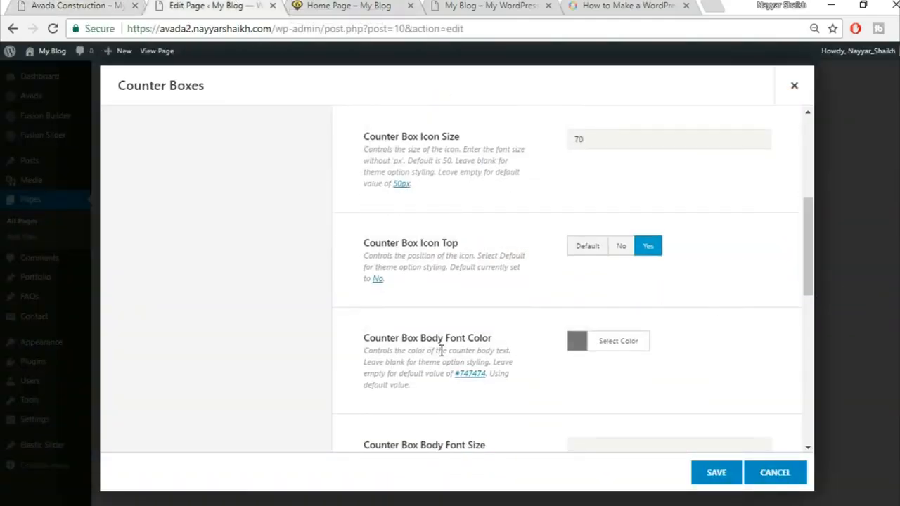
{"action": "left_click", "coordinate": [115, 7]}
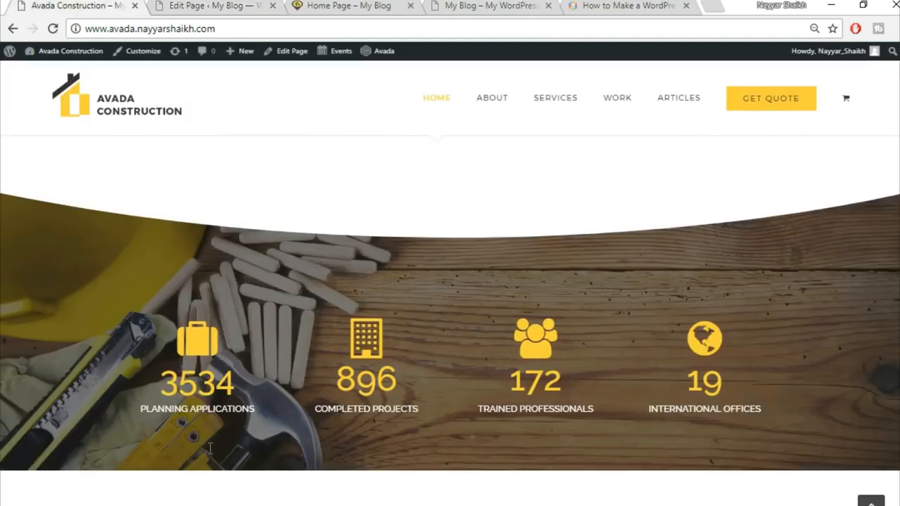
{"action": "left_click_drag", "start_coordinate": [140, 416], "coordinate": [268, 422]}
{"action": "left_click", "coordinate": [266, 421]}
{"action": "left_click", "coordinate": [198, 5]}
{"action": "left_click", "coordinate": [628, 355]}
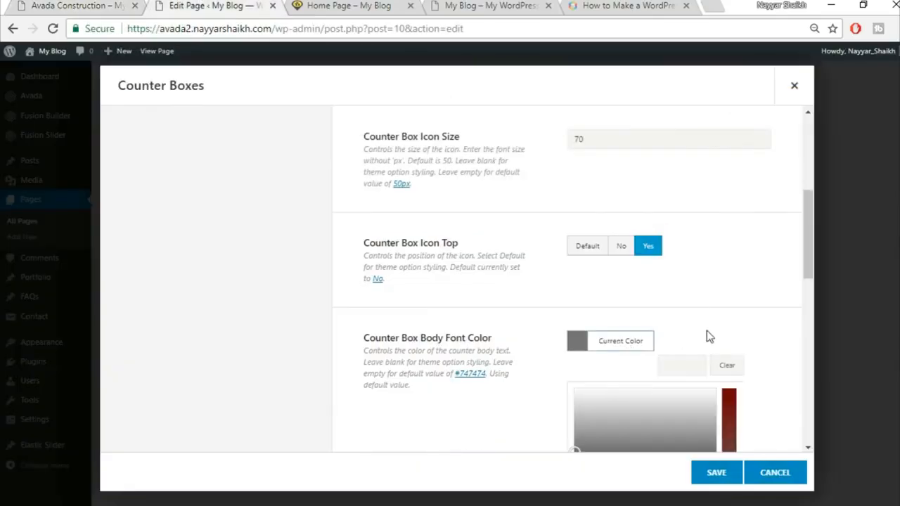
{"action": "scroll", "coordinate": [628, 368], "scroll_direction": "down", "scroll_amount": 3}
{"action": "left_click", "coordinate": [591, 299]}
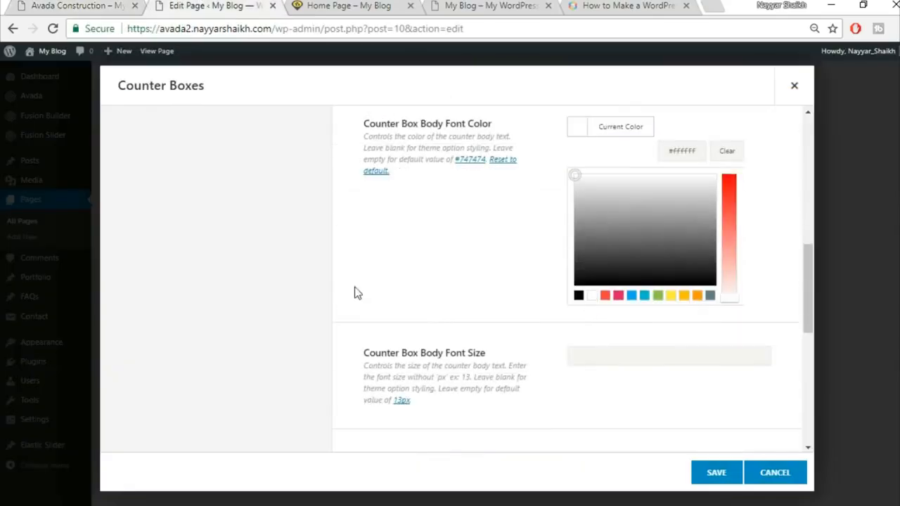
{"action": "left_click", "coordinate": [469, 254]}
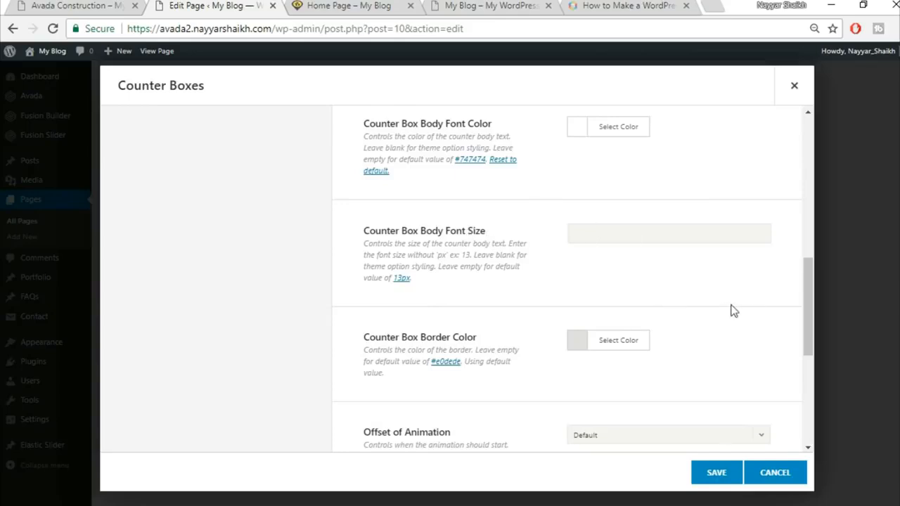
Step: Make the counter border colour fully transparent by dragging its alpha to zero
{"action": "scroll", "coordinate": [746, 320], "scroll_direction": "down", "scroll_amount": 1}
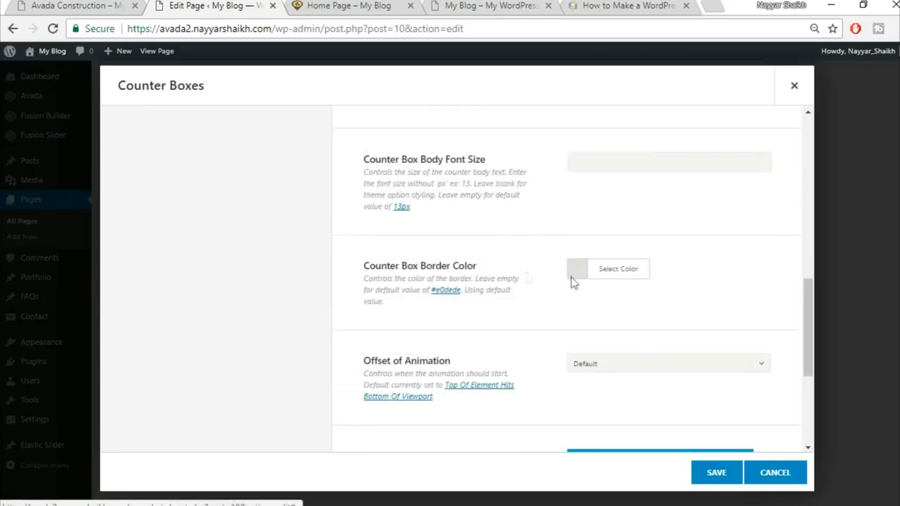
{"action": "left_click", "coordinate": [609, 277]}
{"action": "scroll", "coordinate": [707, 242], "scroll_direction": "down", "scroll_amount": 1}
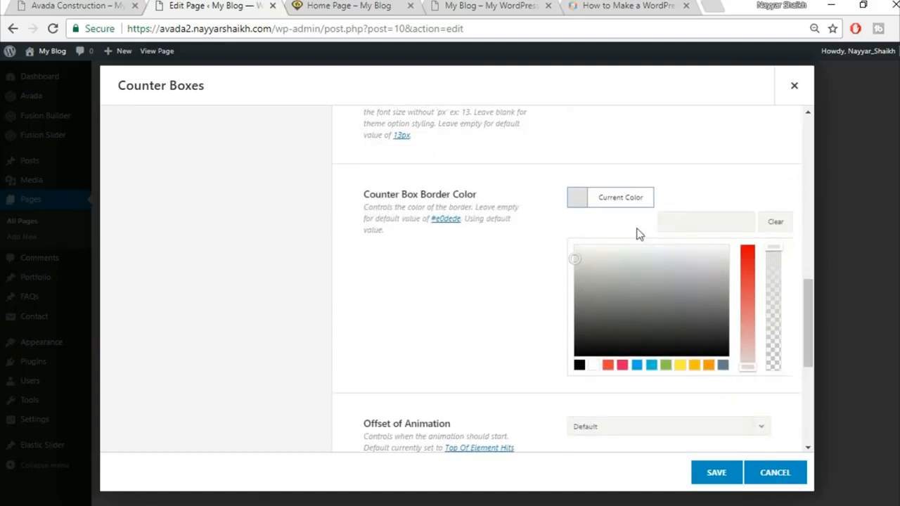
{"action": "left_click_drag", "start_coordinate": [773, 256], "coordinate": [774, 377]}
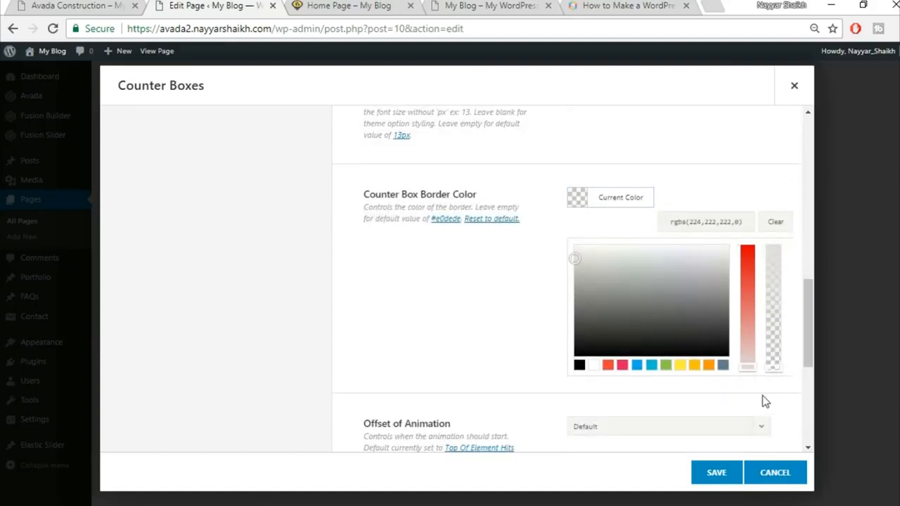
{"action": "left_click", "coordinate": [762, 400]}
{"action": "scroll", "coordinate": [772, 346], "scroll_direction": "down", "scroll_amount": 1}
{"action": "scroll", "coordinate": [499, 298], "scroll_direction": "down", "scroll_amount": 1}
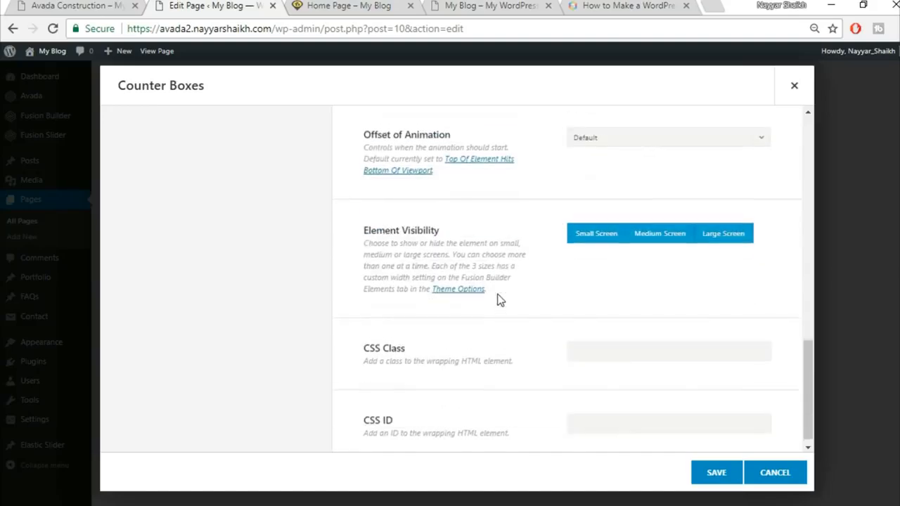
{"action": "scroll", "coordinate": [501, 301], "scroll_direction": "up", "scroll_amount": 10}
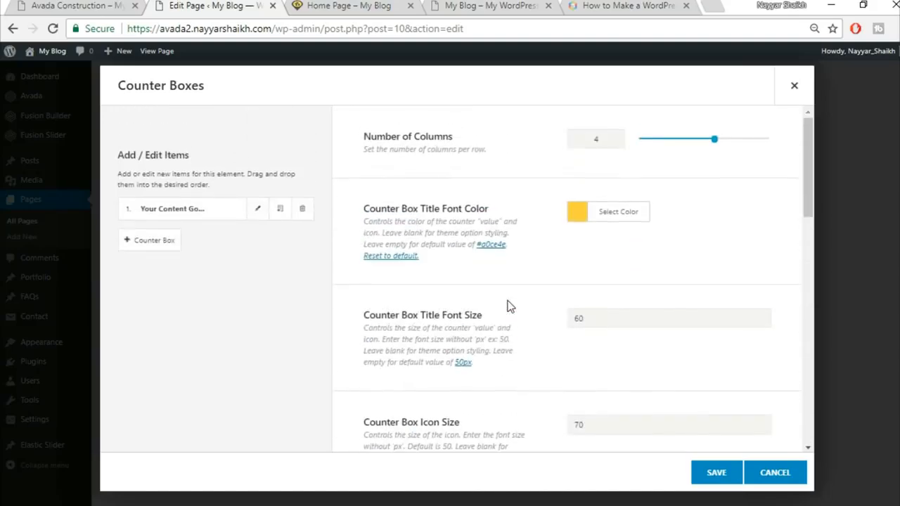
Step: Set the first counter item's value to 3534, copied from the live homepage
{"action": "left_click", "coordinate": [258, 211]}
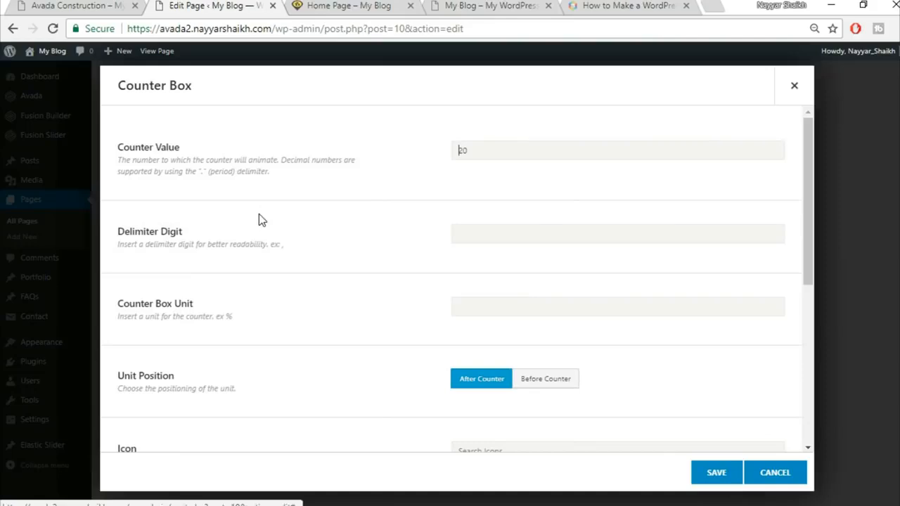
{"action": "left_click", "coordinate": [102, 8]}
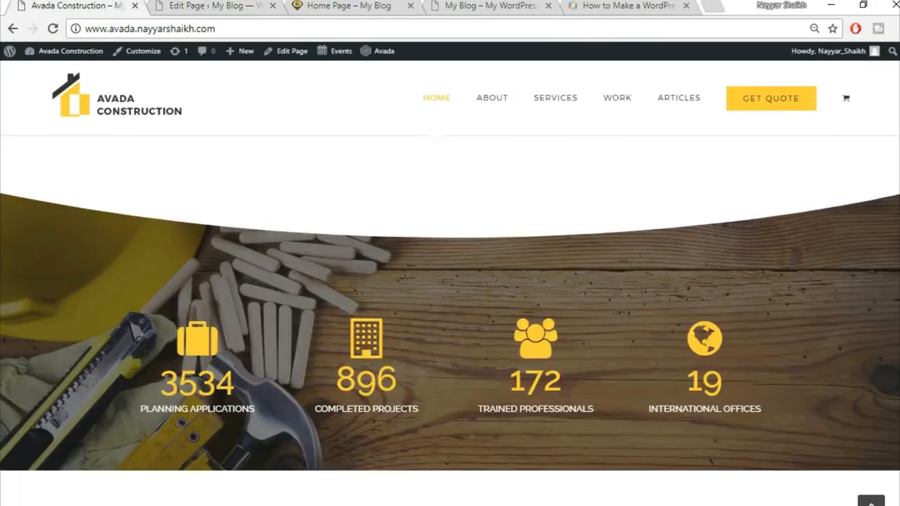
{"action": "left_click_drag", "start_coordinate": [158, 383], "coordinate": [277, 387]}
{"action": "key", "text": "ctrl+c"}
{"action": "left_click", "coordinate": [211, 5]}
{"action": "left_click_drag", "start_coordinate": [533, 152], "coordinate": [424, 155]}
{"action": "key", "text": "ctrl+v"}
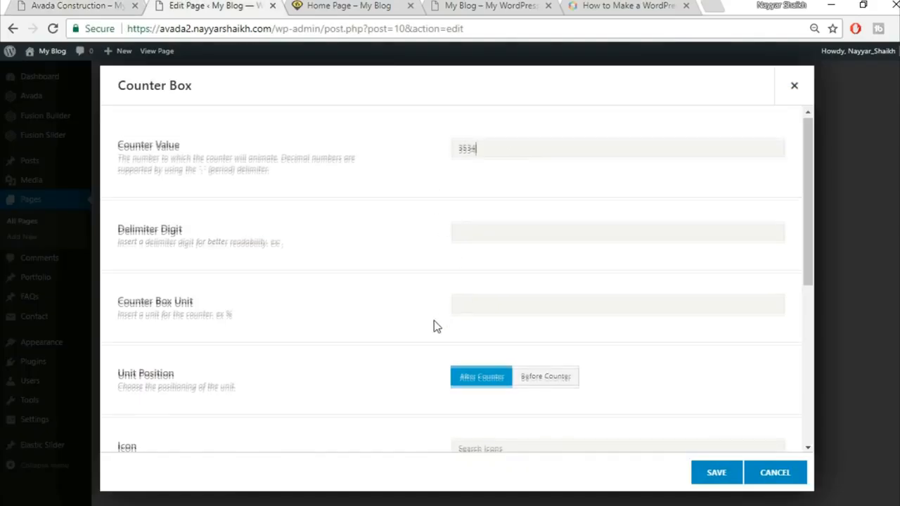
Step: Search the icons for 'br' and choose the briefcase icon for the counter
{"action": "scroll", "coordinate": [434, 324], "scroll_direction": "down", "scroll_amount": 1}
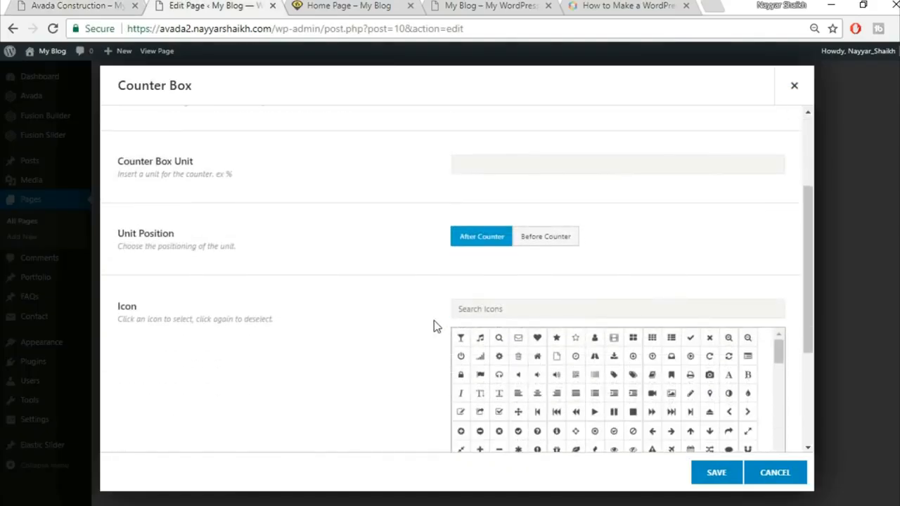
{"action": "scroll", "coordinate": [434, 326], "scroll_direction": "up", "scroll_amount": 2}
{"action": "scroll", "coordinate": [434, 325], "scroll_direction": "down", "scroll_amount": 2}
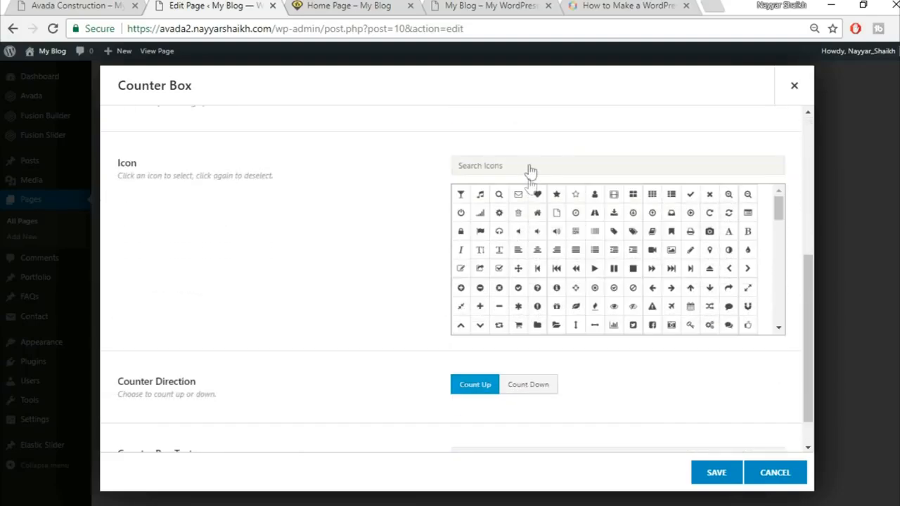
{"action": "left_click", "coordinate": [148, 6]}
{"action": "left_click", "coordinate": [211, 5]}
{"action": "type", "text": "brie"}
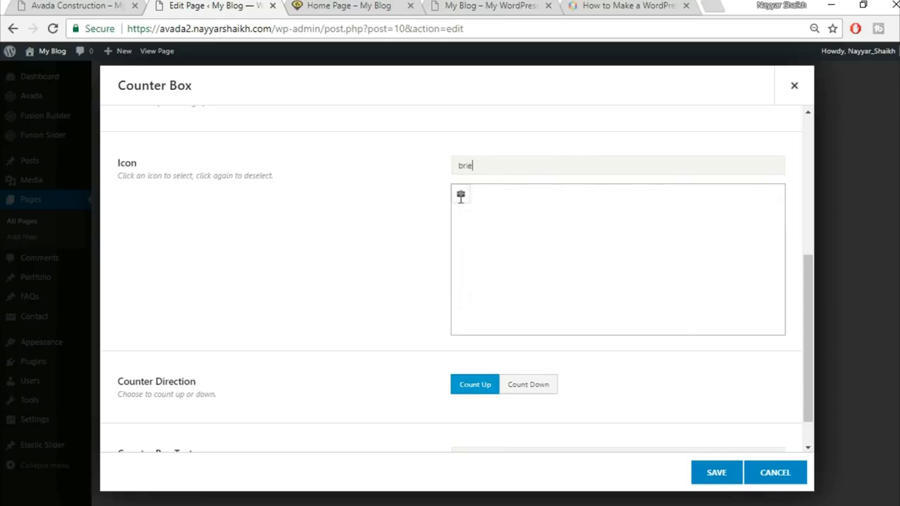
{"action": "left_click", "coordinate": [462, 199]}
{"action": "scroll", "coordinate": [364, 249], "scroll_direction": "down", "scroll_amount": 1}
{"action": "scroll", "coordinate": [363, 249], "scroll_direction": "up", "scroll_amount": 2}
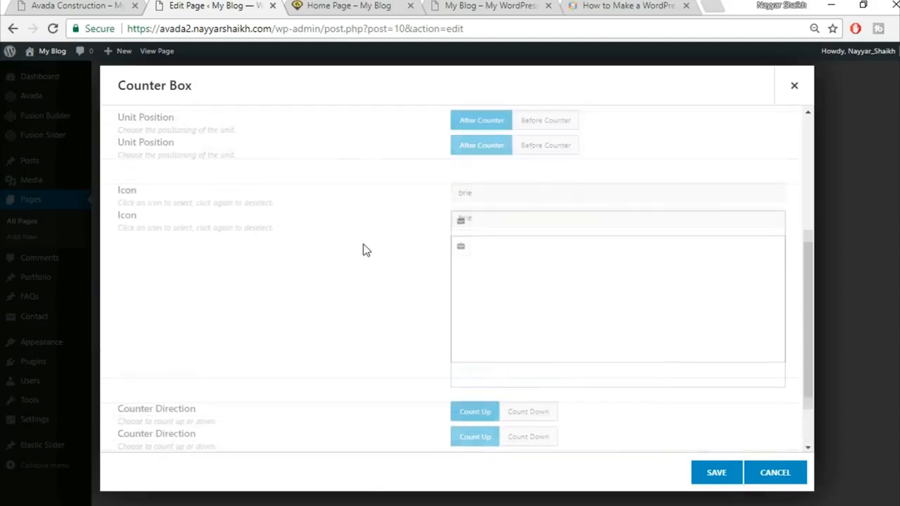
{"action": "left_click", "coordinate": [462, 296]}
{"action": "scroll", "coordinate": [373, 304], "scroll_direction": "down", "scroll_amount": 2}
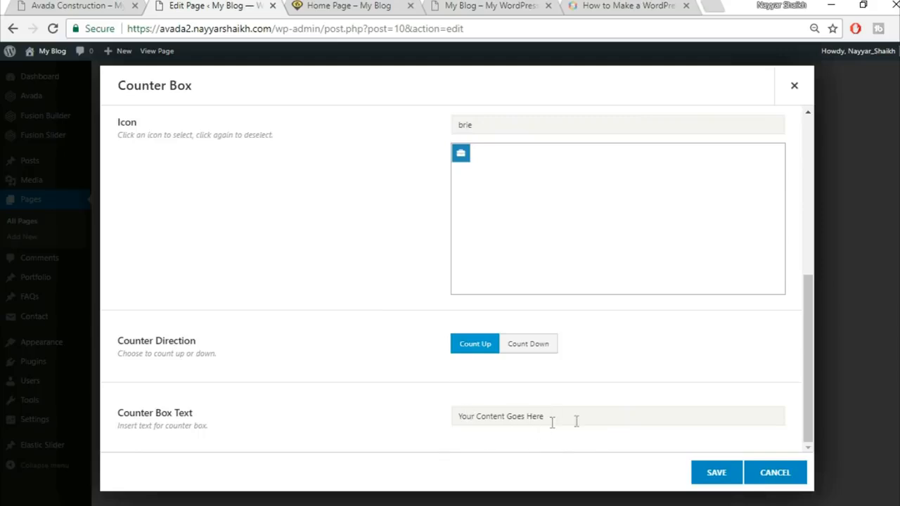
Step: Paste PLANNING APPLICATIONS as the counter box text and save the item
{"action": "left_click", "coordinate": [34, 5]}
{"action": "left_click", "coordinate": [189, 436]}
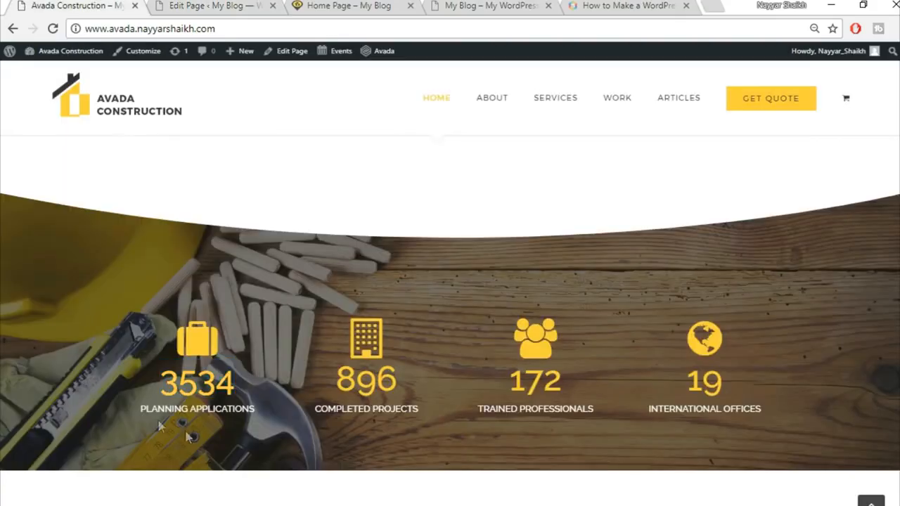
{"action": "left_click_drag", "start_coordinate": [131, 412], "coordinate": [267, 405]}
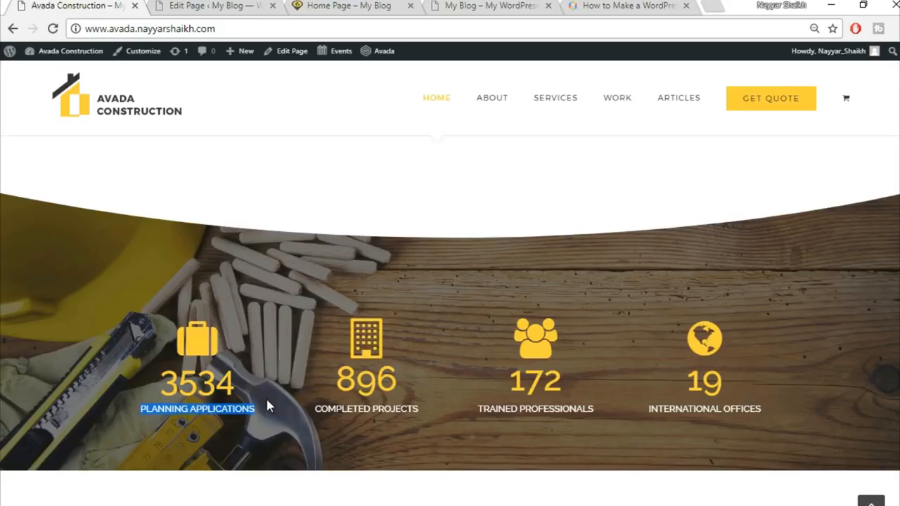
{"action": "left_click", "coordinate": [214, 8]}
{"action": "left_click", "coordinate": [563, 417]}
{"action": "key", "text": "ctrl+v"}
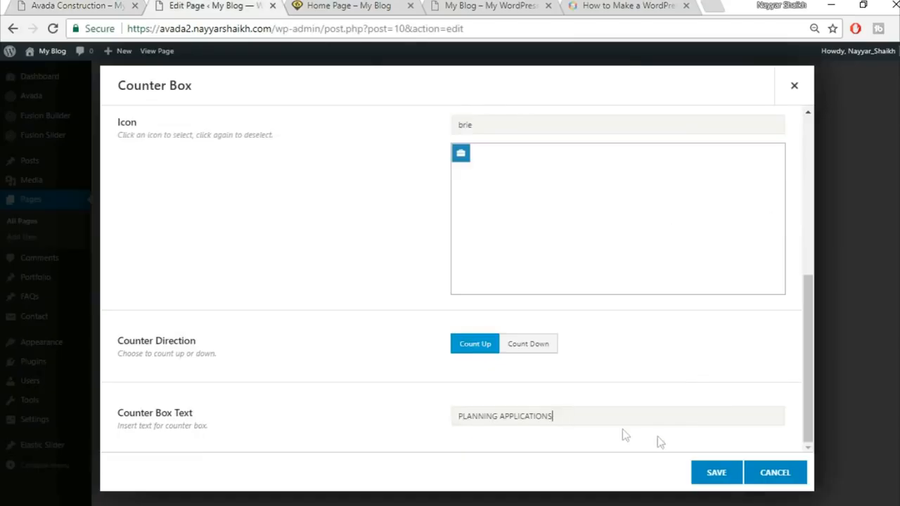
{"action": "left_click", "coordinate": [717, 473]}
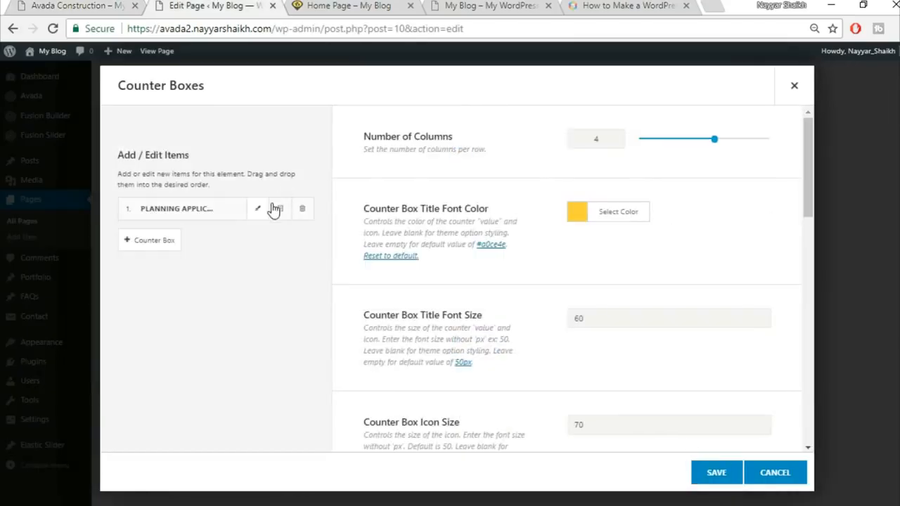
Step: Clone the Planning Applications counter item three times for four boxes, then save Counter Boxes
{"action": "left_click", "coordinate": [280, 208]}
{"action": "left_click", "coordinate": [280, 209]}
{"action": "left_click", "coordinate": [280, 209]}
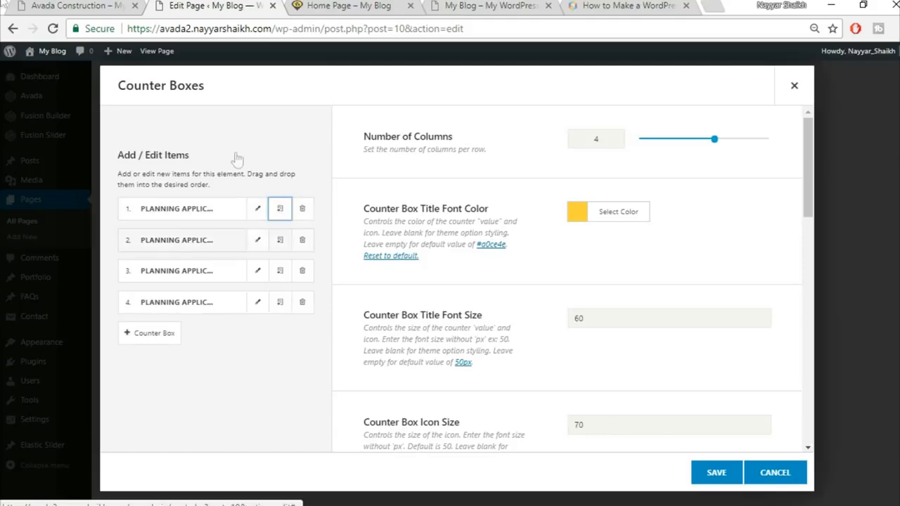
{"action": "left_click", "coordinate": [716, 473]}
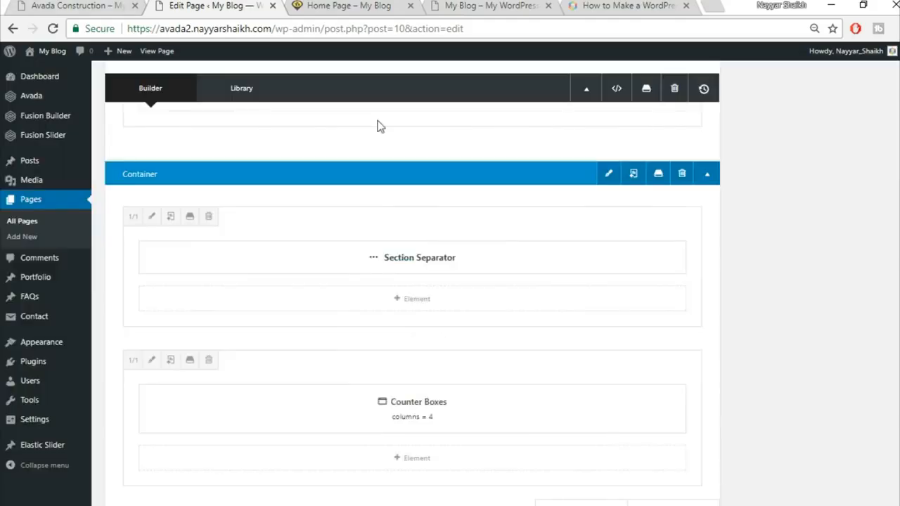
{"action": "left_click", "coordinate": [106, 6]}
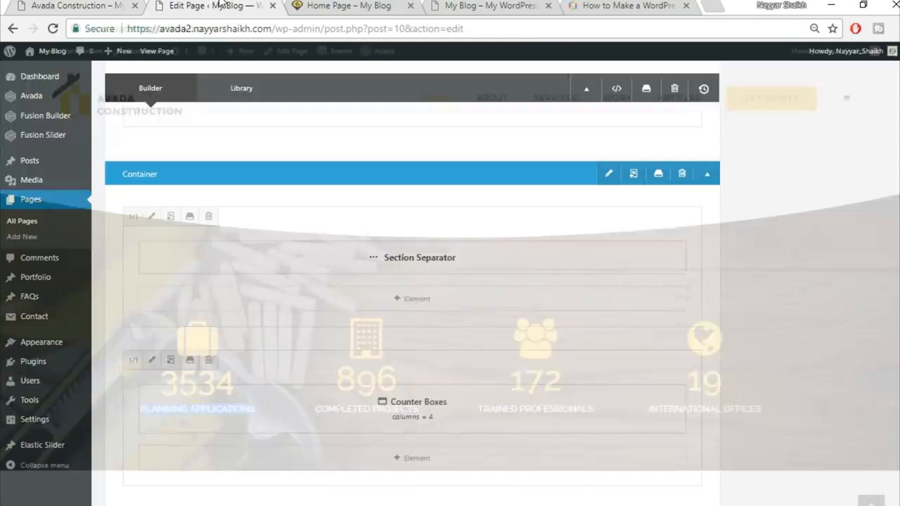
Step: Upload the home-244125289 photo and insert it as the counter container's background image
{"action": "left_click", "coordinate": [211, 6]}
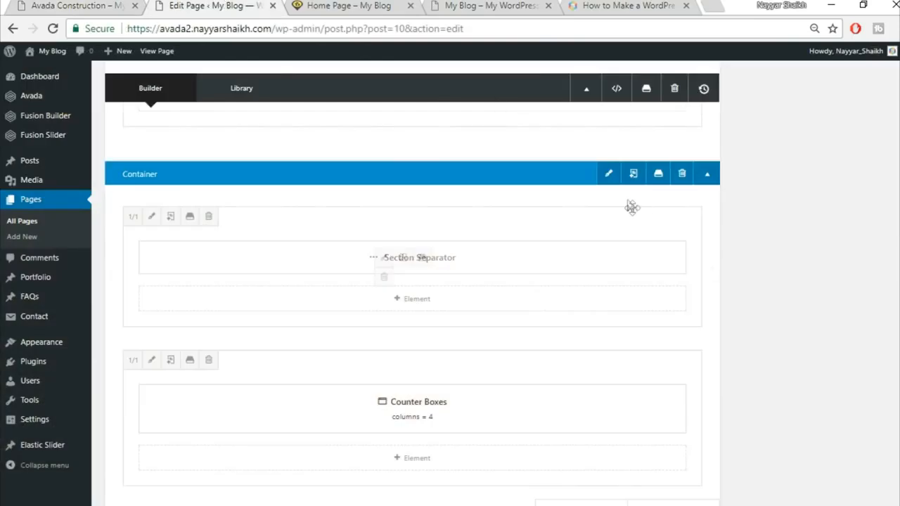
{"action": "left_click", "coordinate": [609, 176]}
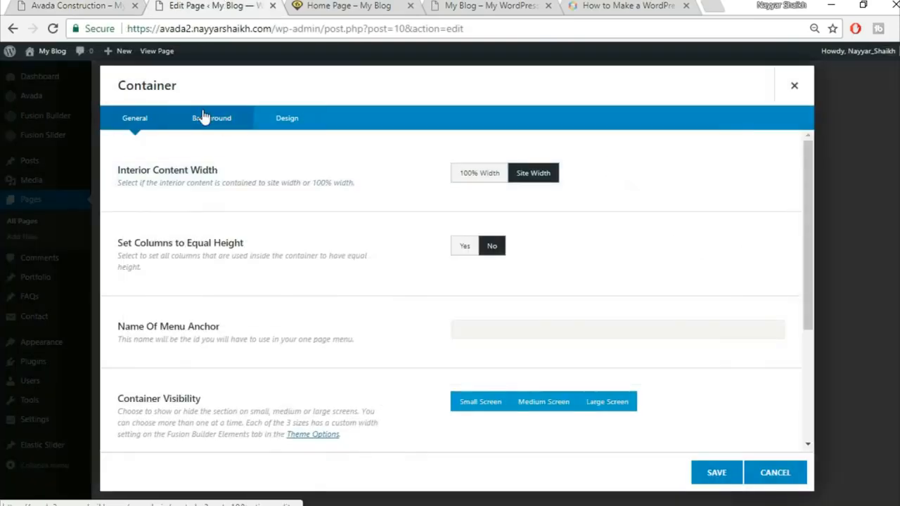
{"action": "left_click", "coordinate": [208, 118]}
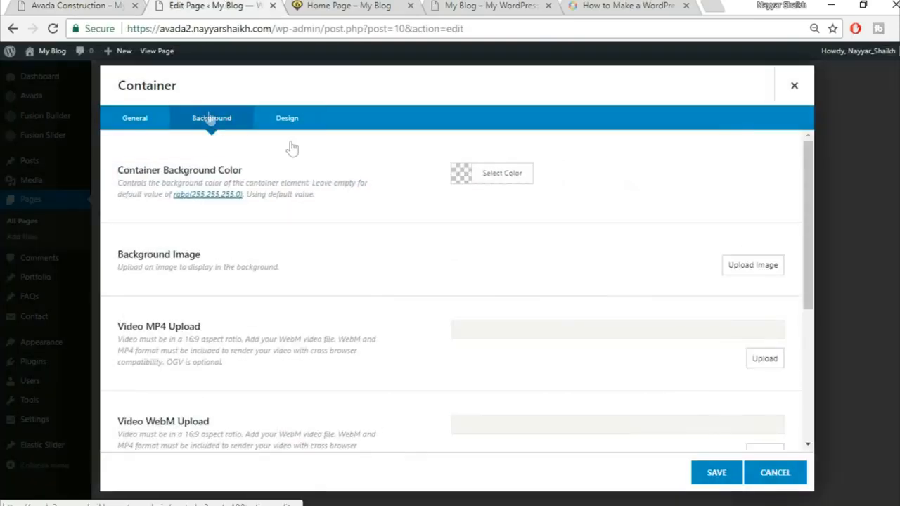
{"action": "left_click", "coordinate": [751, 270]}
{"action": "left_click", "coordinate": [176, 98]}
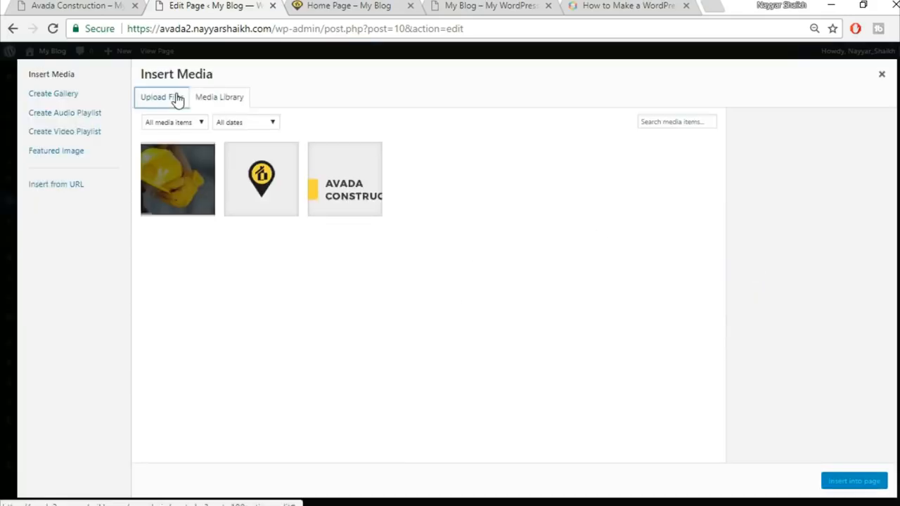
{"action": "left_click", "coordinate": [529, 274]}
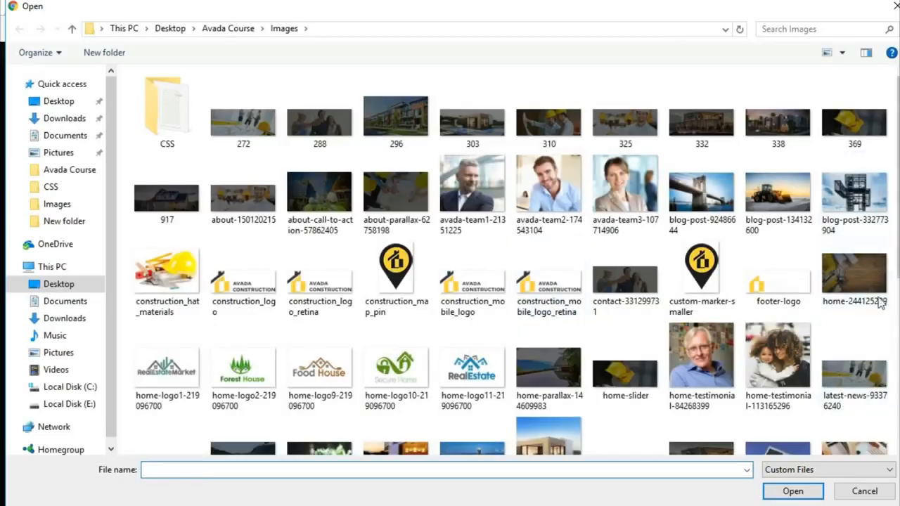
{"action": "left_click", "coordinate": [876, 296]}
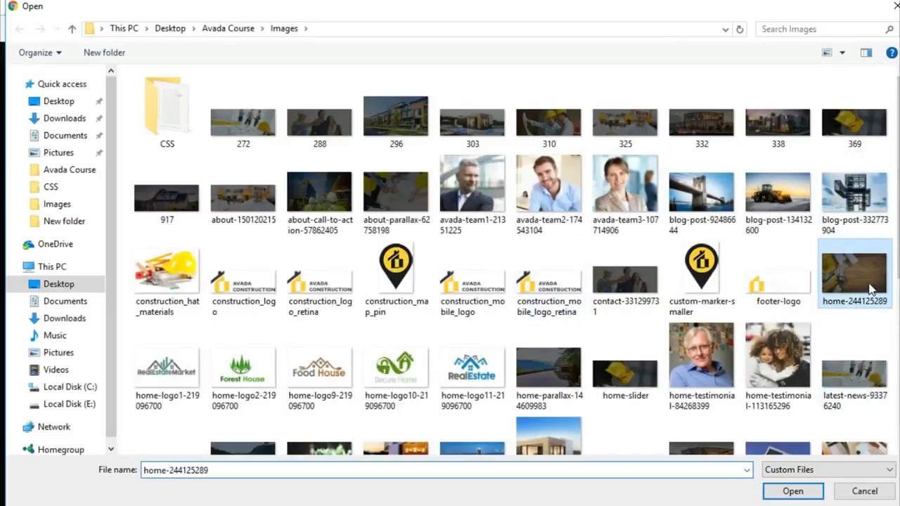
{"action": "left_click", "coordinate": [795, 490]}
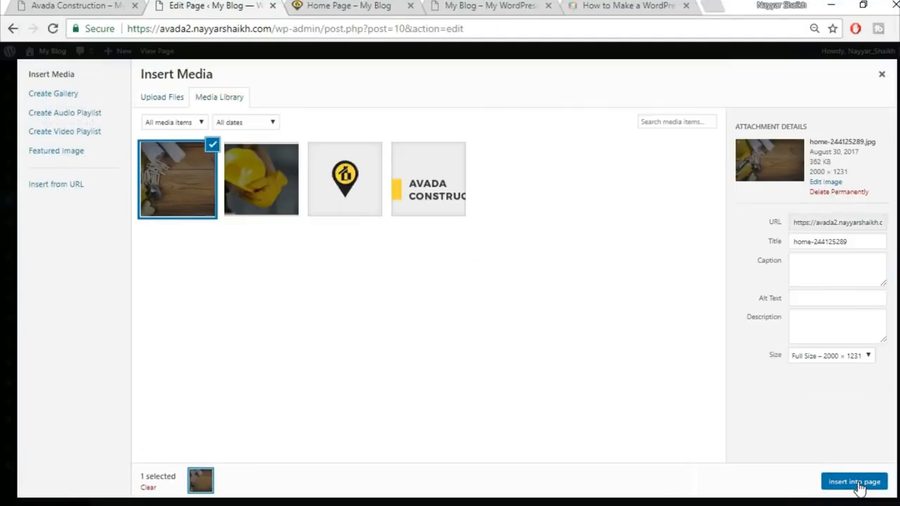
{"action": "left_click", "coordinate": [858, 484]}
Step: Save the Container dialog with the new background image applied
{"action": "scroll", "coordinate": [372, 358], "scroll_direction": "down", "scroll_amount": 3}
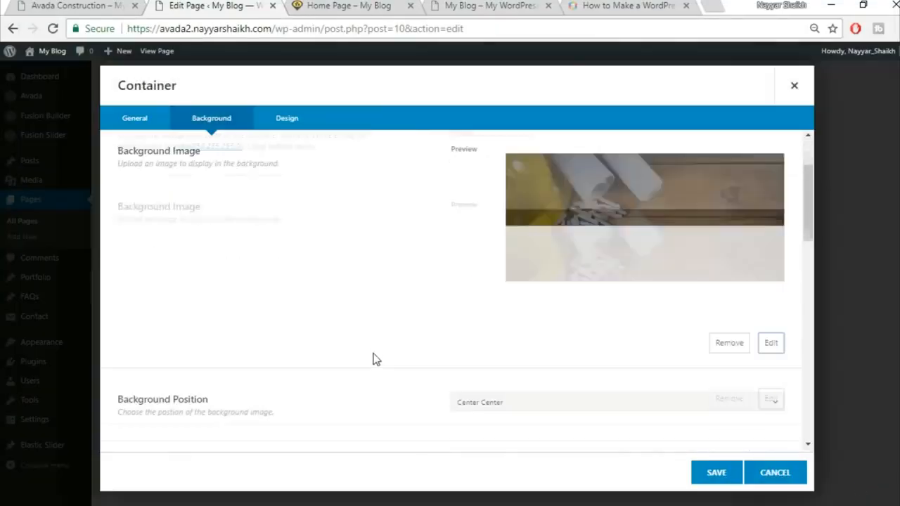
{"action": "scroll", "coordinate": [583, 309], "scroll_direction": "down", "scroll_amount": 1}
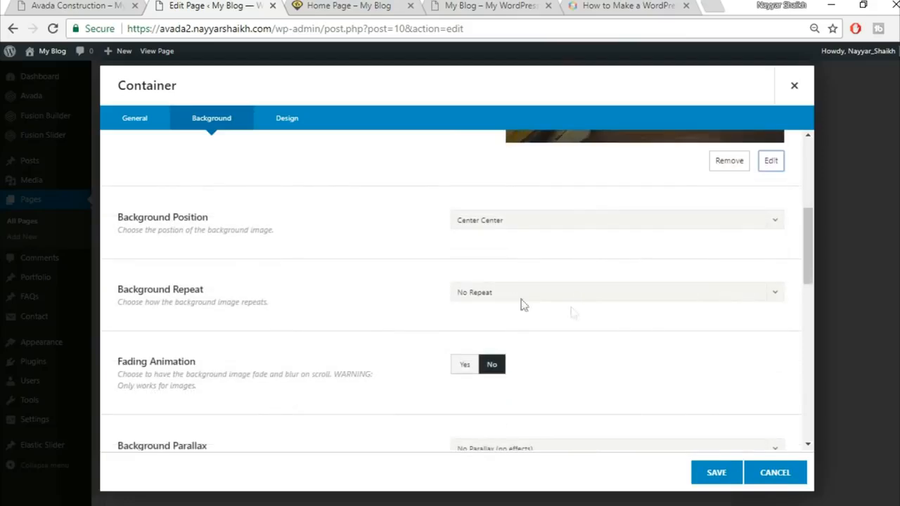
{"action": "scroll", "coordinate": [611, 339], "scroll_direction": "down", "scroll_amount": 2}
{"action": "scroll", "coordinate": [613, 338], "scroll_direction": "down", "scroll_amount": 6}
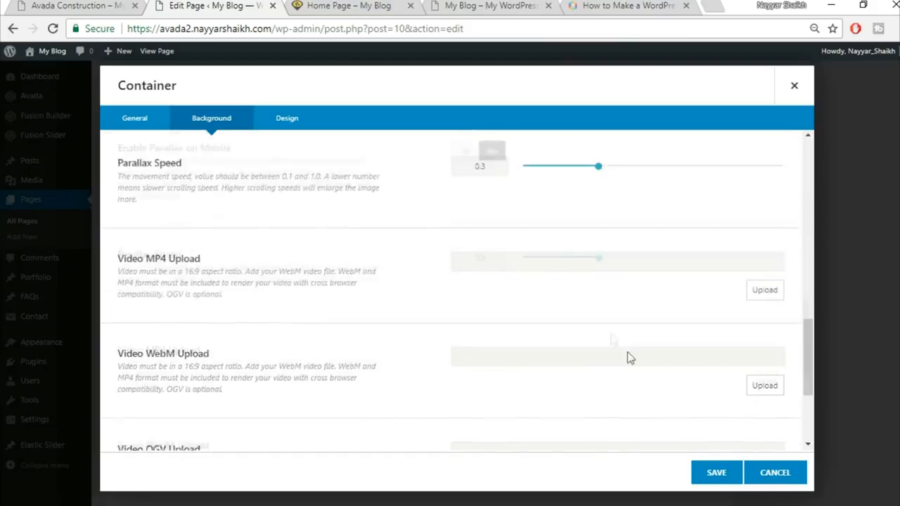
{"action": "left_click", "coordinate": [725, 476]}
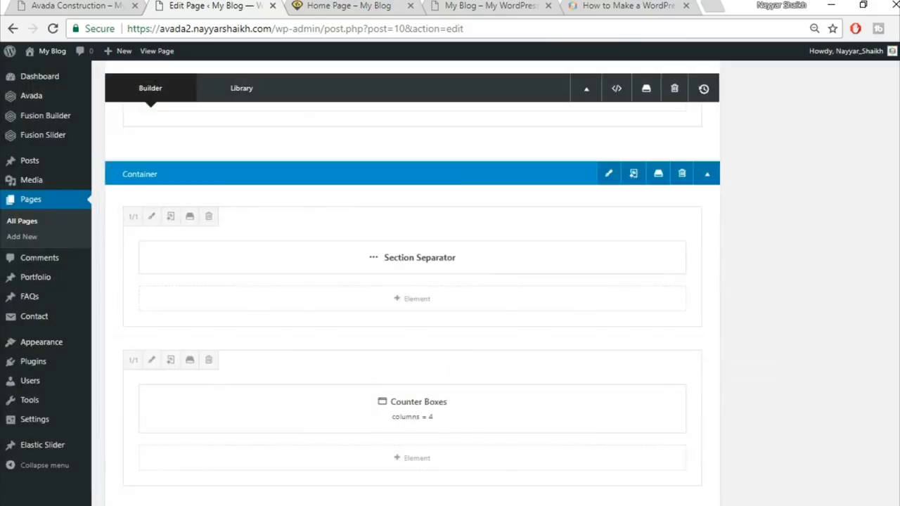
{"action": "scroll", "coordinate": [880, 352], "scroll_direction": "up", "scroll_amount": 5}
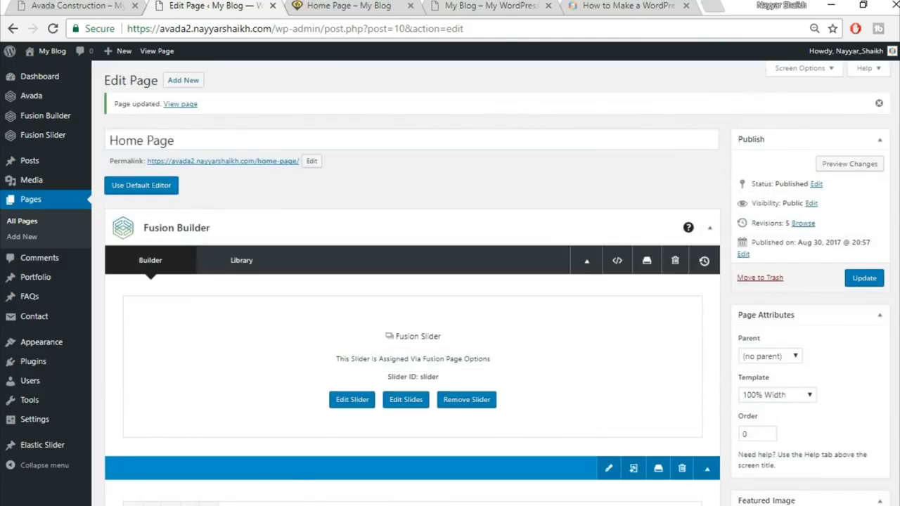
Step: Update the Home Page and reload the live home page to see the changes
{"action": "left_click", "coordinate": [875, 280]}
{"action": "left_click", "coordinate": [345, 6]}
{"action": "left_click", "coordinate": [53, 29]}
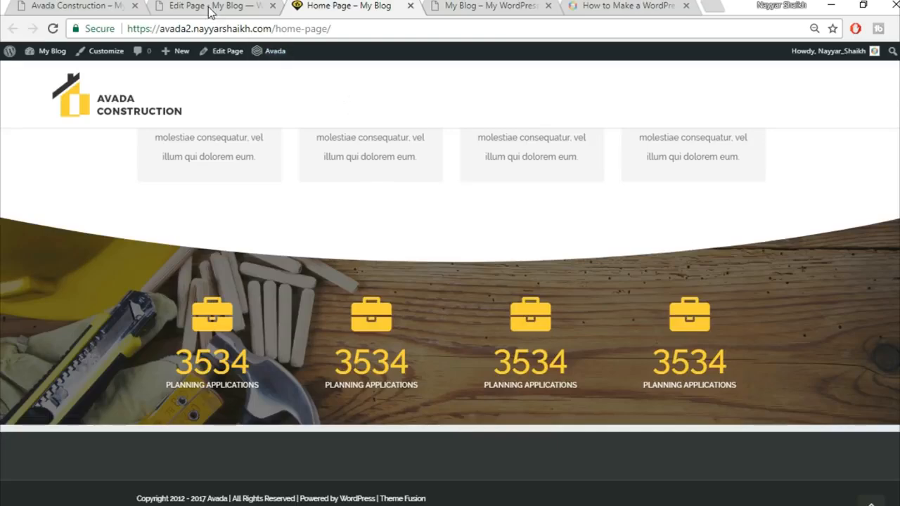
Step: Scroll through the original Avada Construction demo to compare its sections, including Explore Recent Work
{"action": "left_click", "coordinate": [106, 6]}
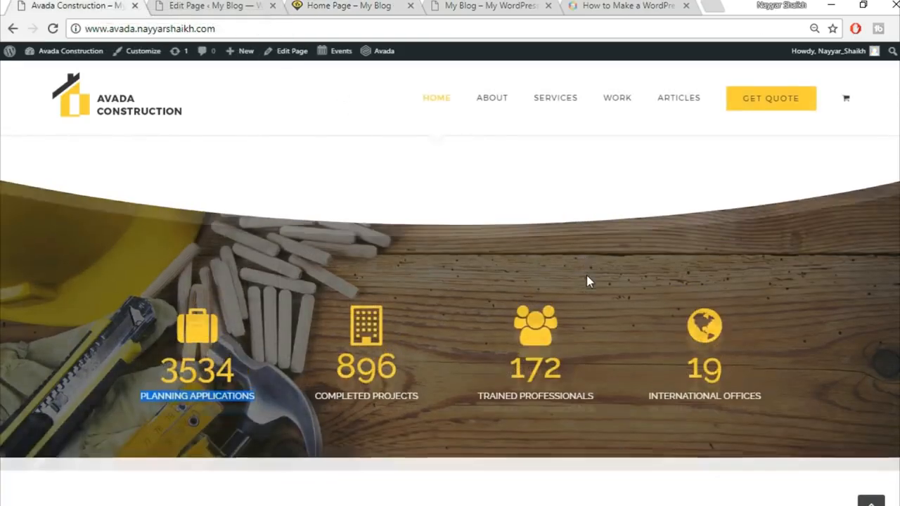
{"action": "scroll", "coordinate": [587, 281], "scroll_direction": "down", "scroll_amount": 5}
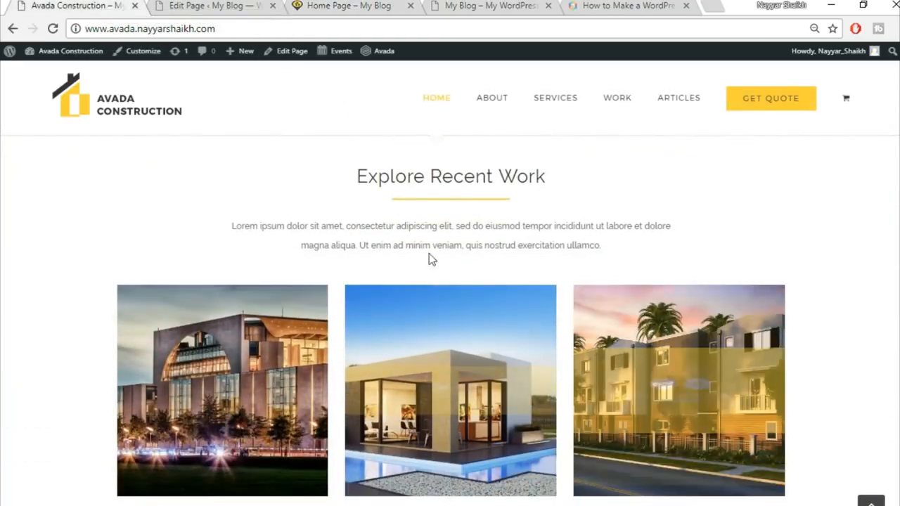
{"action": "scroll", "coordinate": [612, 218], "scroll_direction": "down", "scroll_amount": 2}
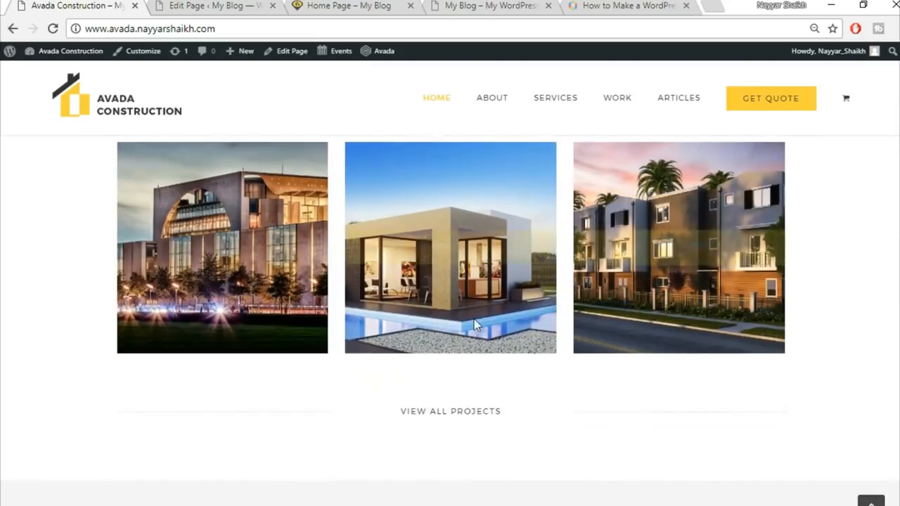
{"action": "scroll", "coordinate": [436, 281], "scroll_direction": "up", "scroll_amount": 2}
{"action": "scroll", "coordinate": [206, 344], "scroll_direction": "down", "scroll_amount": 1}
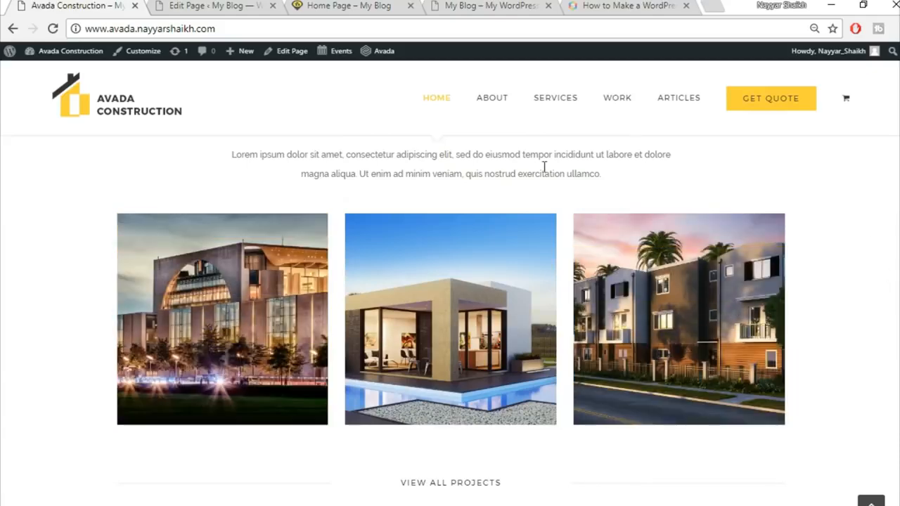
{"action": "left_click", "coordinate": [214, 5]}
Step: Scroll the live home page up to review the hero and yellow construction-project banner
{"action": "left_click", "coordinate": [338, 6]}
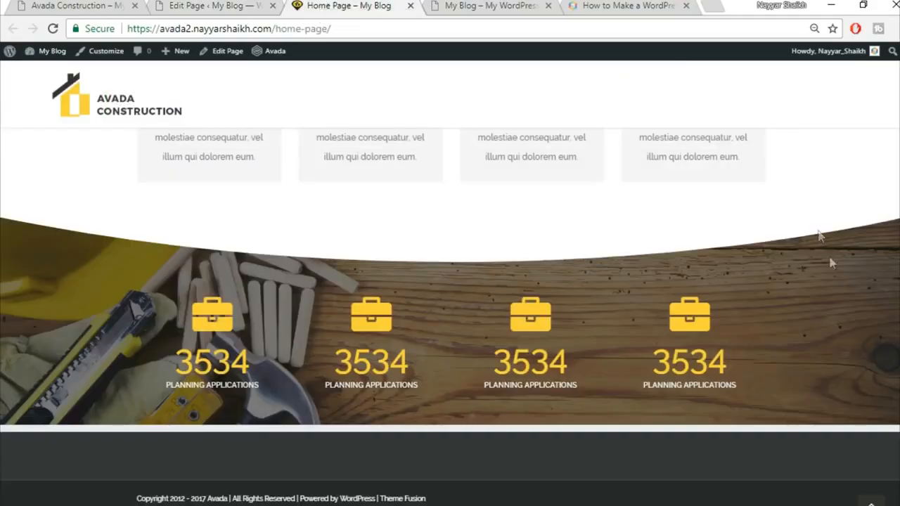
{"action": "scroll", "coordinate": [450, 317], "scroll_direction": "up", "scroll_amount": 2}
{"action": "scroll", "coordinate": [450, 317], "scroll_direction": "up", "scroll_amount": 4}
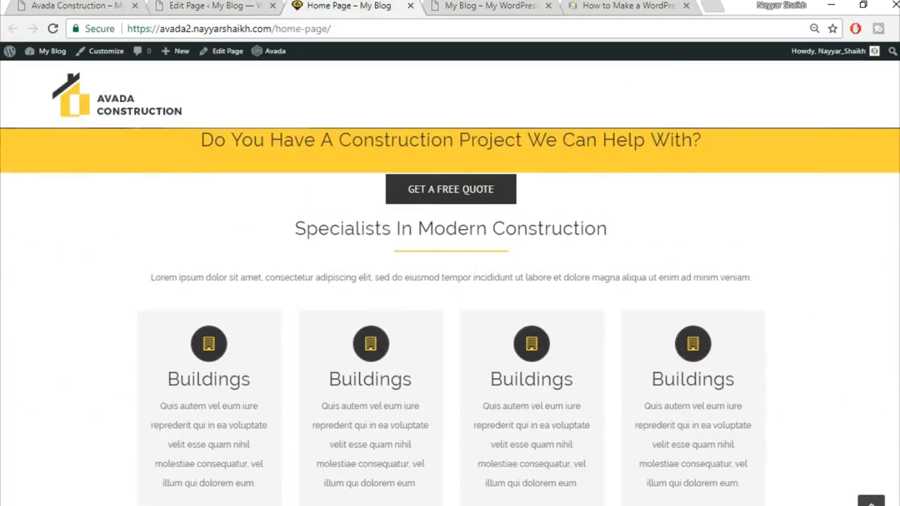
{"action": "scroll", "coordinate": [616, 427], "scroll_direction": "up", "scroll_amount": 1}
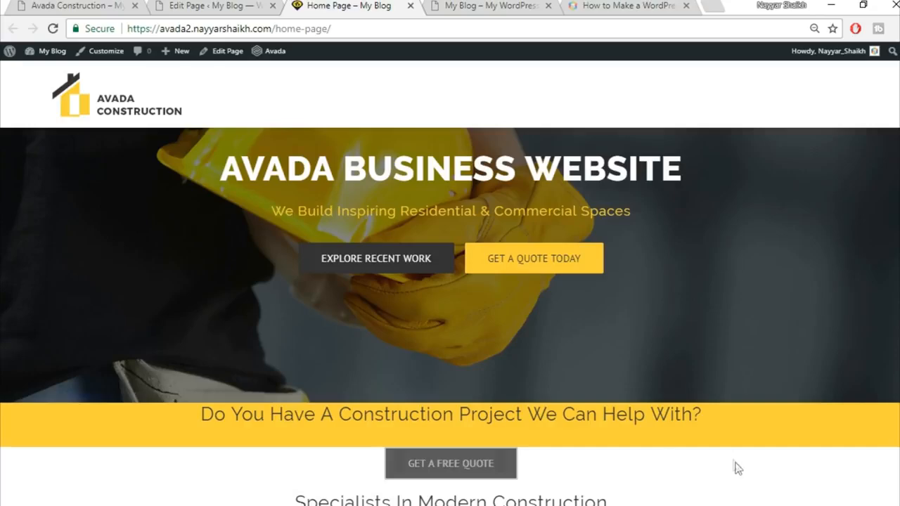
{"action": "scroll", "coordinate": [732, 468], "scroll_direction": "down", "scroll_amount": 3}
{"action": "scroll", "coordinate": [743, 400], "scroll_direction": "up", "scroll_amount": 1}
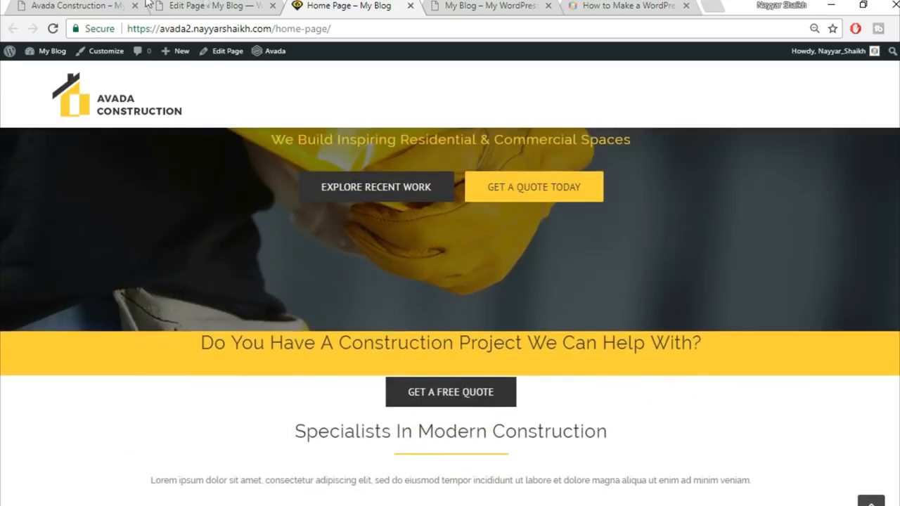
{"action": "left_click", "coordinate": [207, 6]}
{"action": "scroll", "coordinate": [510, 401], "scroll_direction": "down", "scroll_amount": 6}
Step: Give the construction-project banner heading's column a Design padding top of 50 and save it
{"action": "left_click", "coordinate": [188, 3]}
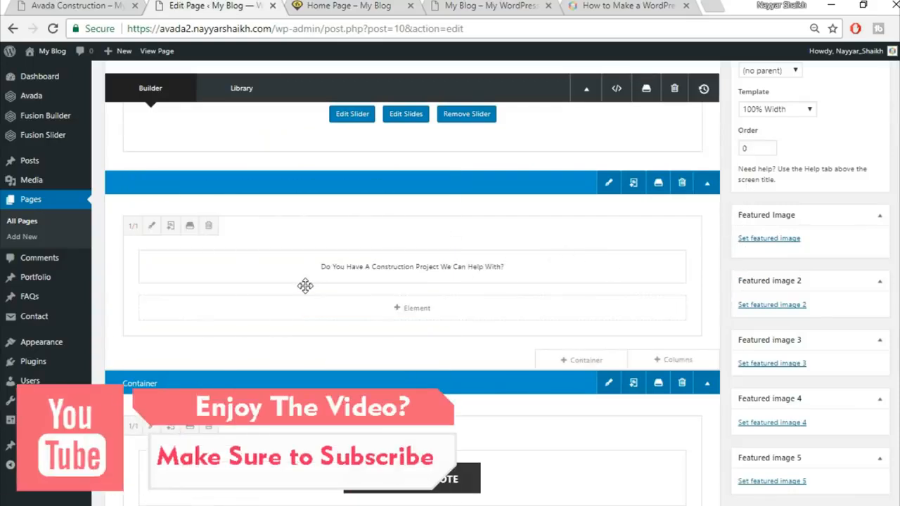
{"action": "left_click", "coordinate": [151, 228]}
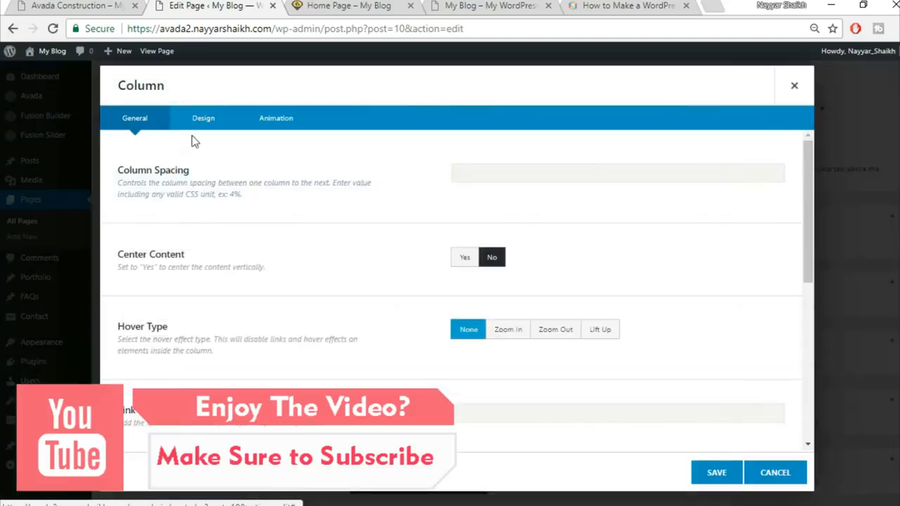
{"action": "left_click", "coordinate": [204, 117]}
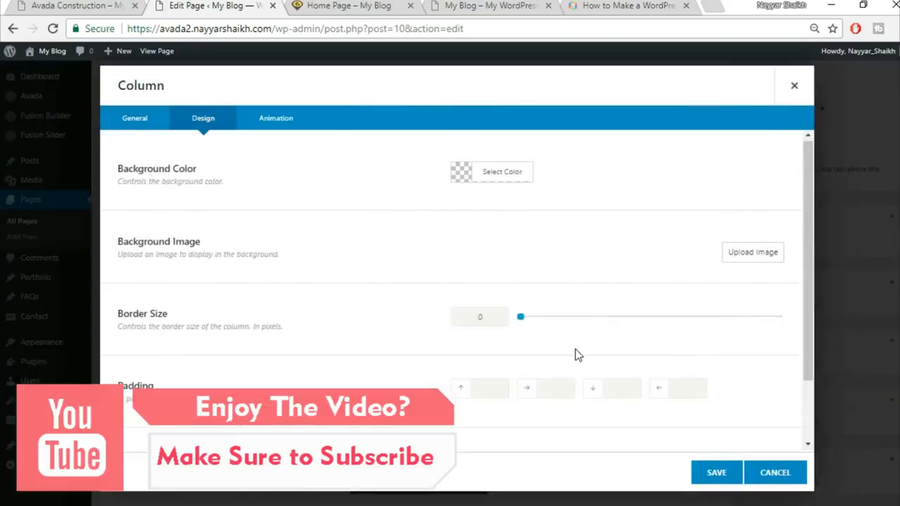
{"action": "scroll", "coordinate": [575, 349], "scroll_direction": "down", "scroll_amount": 1}
{"action": "left_click", "coordinate": [477, 313]}
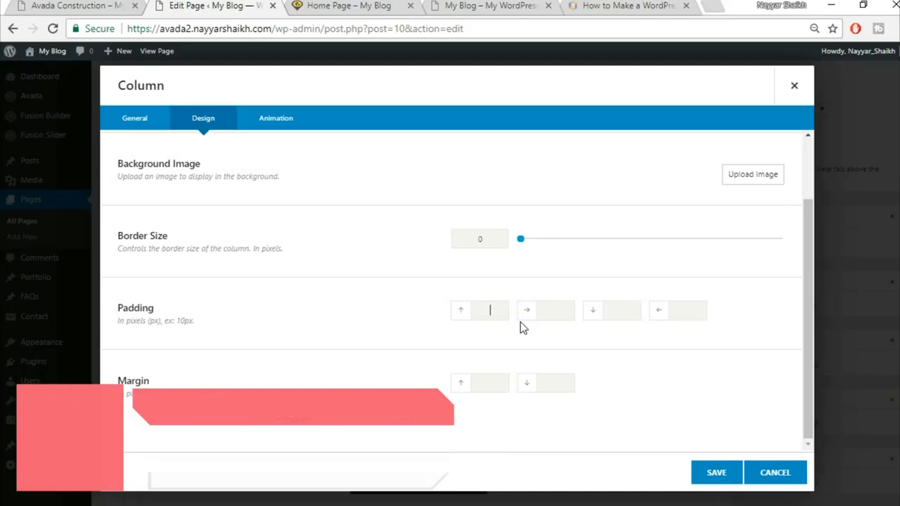
{"action": "type", "text": "50"}
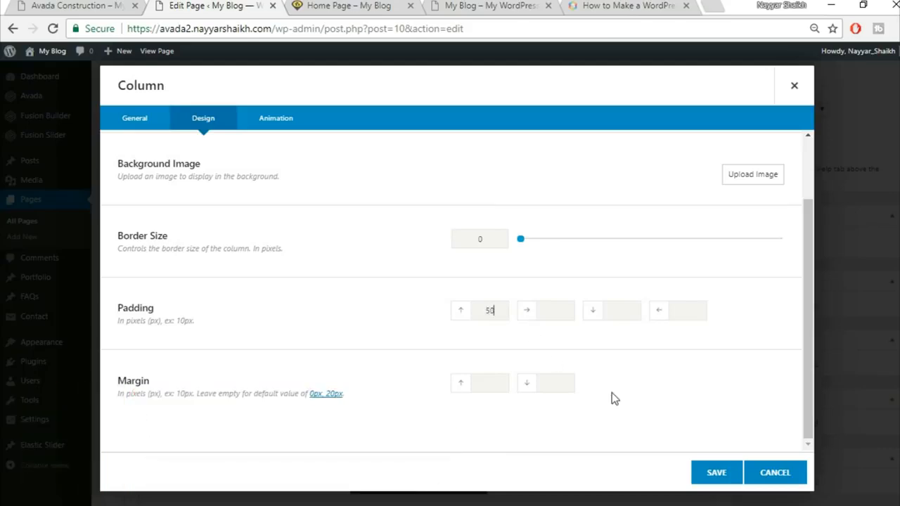
{"action": "left_click", "coordinate": [712, 481]}
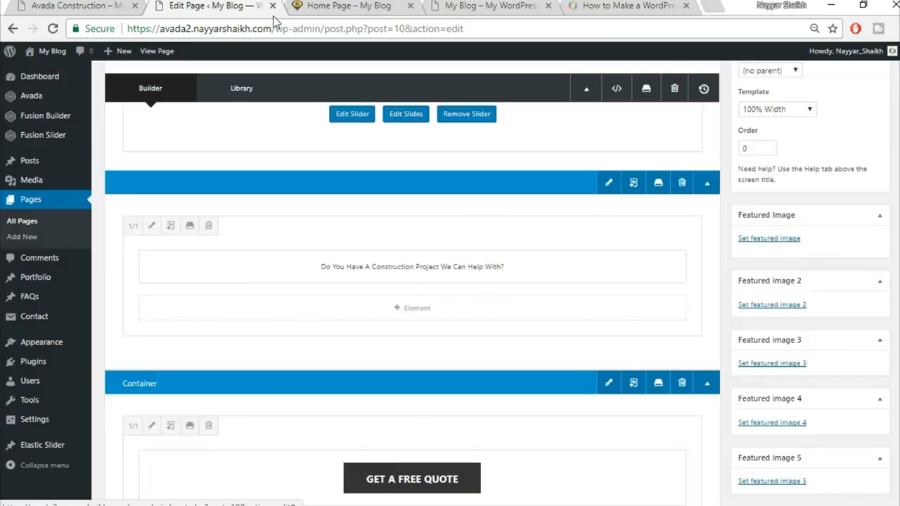
Step: Check the banner heading's spacing on the live page, then Update the Home Page
{"action": "left_click", "coordinate": [342, 7]}
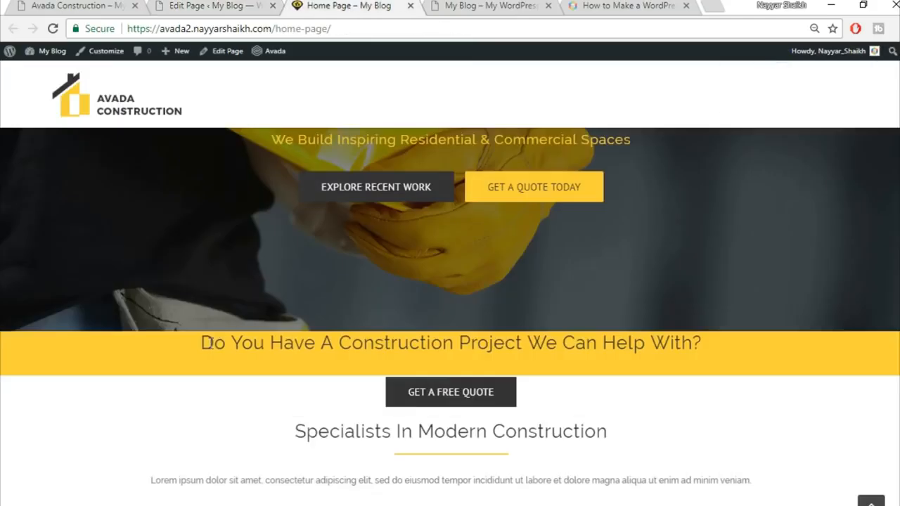
{"action": "left_click_drag", "start_coordinate": [202, 344], "coordinate": [712, 366]}
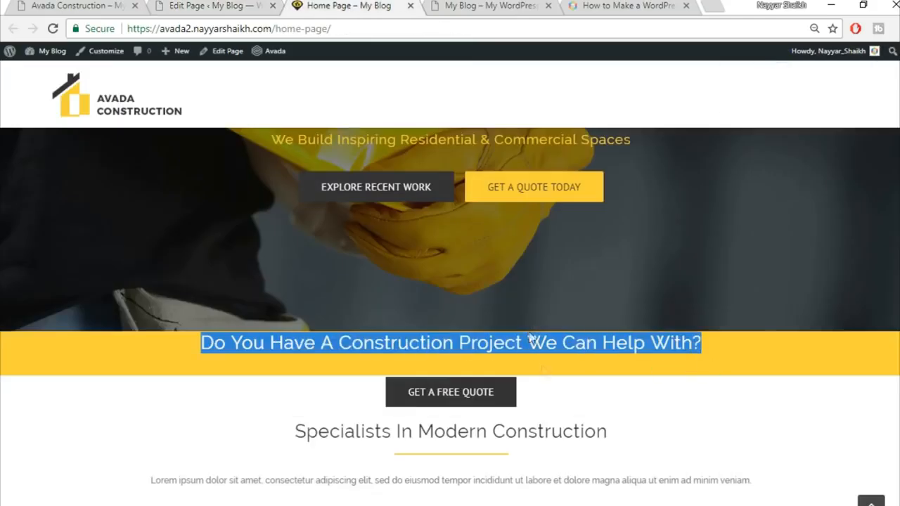
{"action": "left_click", "coordinate": [565, 367]}
{"action": "left_click", "coordinate": [248, 5]}
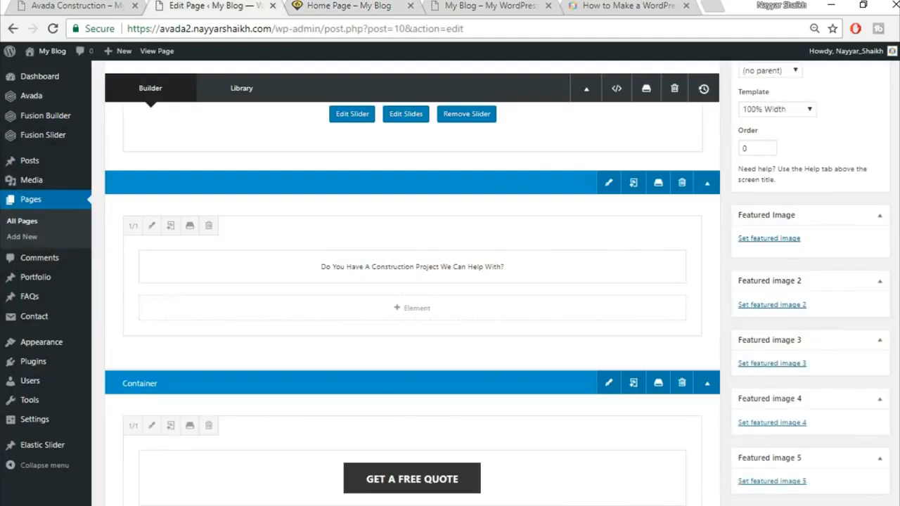
{"action": "scroll", "coordinate": [413, 282], "scroll_direction": "up", "scroll_amount": 3}
{"action": "left_click", "coordinate": [865, 206]}
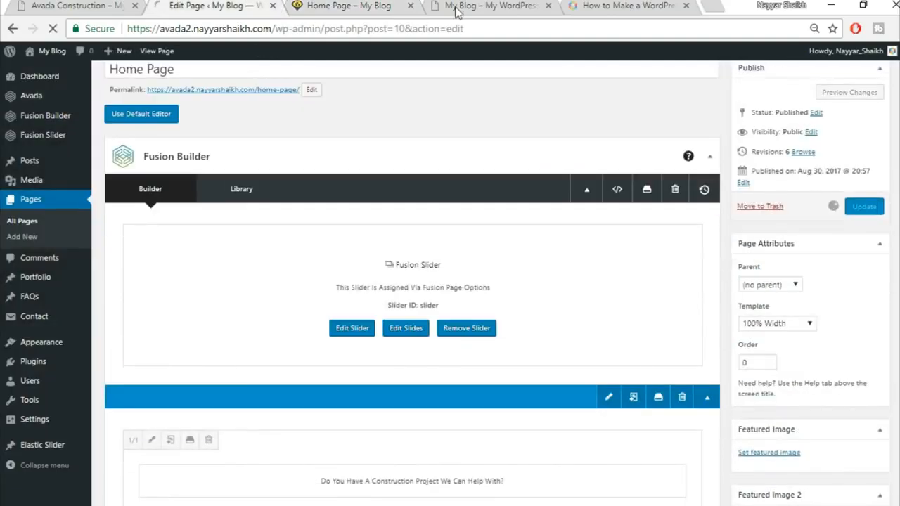
Step: Reload the live home page and check the construction-question banner above Get a Free Quote
{"action": "left_click", "coordinate": [355, 5]}
{"action": "left_click", "coordinate": [356, 27]}
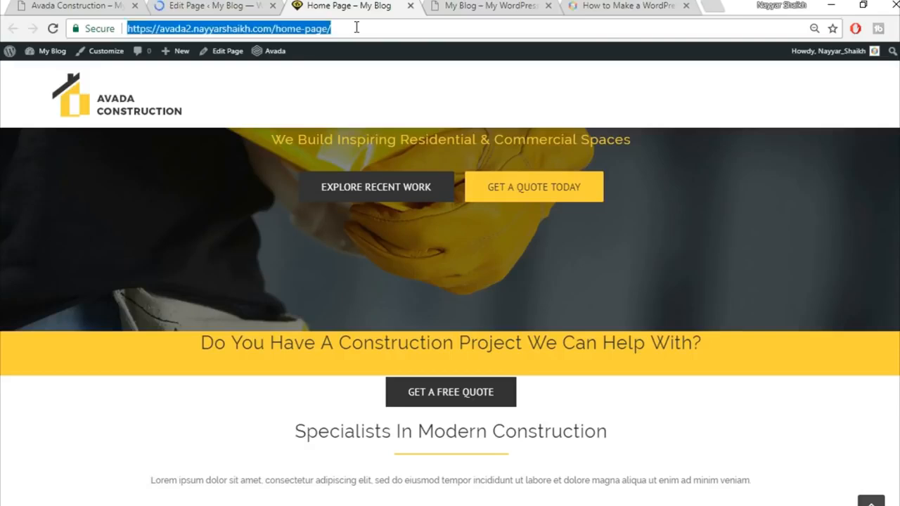
{"action": "key", "text": "Return"}
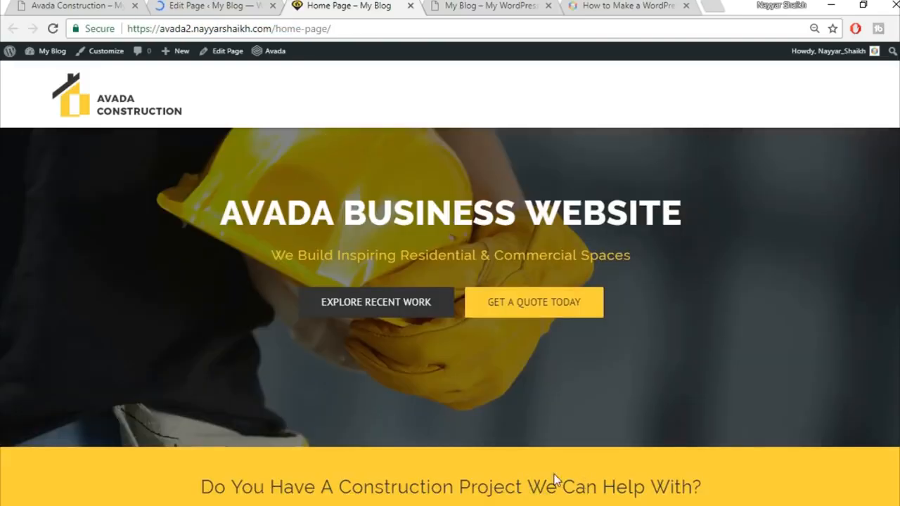
{"action": "scroll", "coordinate": [590, 465], "scroll_direction": "down", "scroll_amount": 1}
{"action": "scroll", "coordinate": [590, 465], "scroll_direction": "up", "scroll_amount": 1}
{"action": "scroll", "coordinate": [643, 448], "scroll_direction": "down", "scroll_amount": 1}
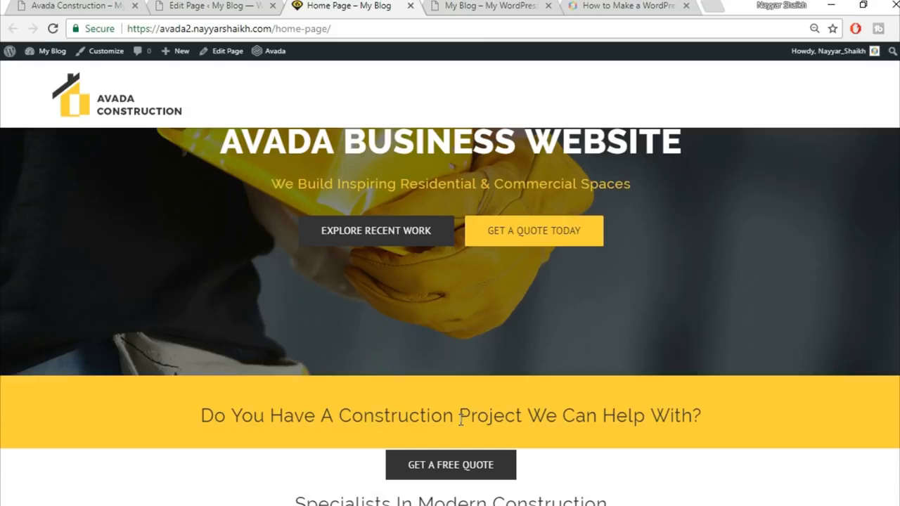
{"action": "scroll", "coordinate": [461, 420], "scroll_direction": "down", "scroll_amount": 2}
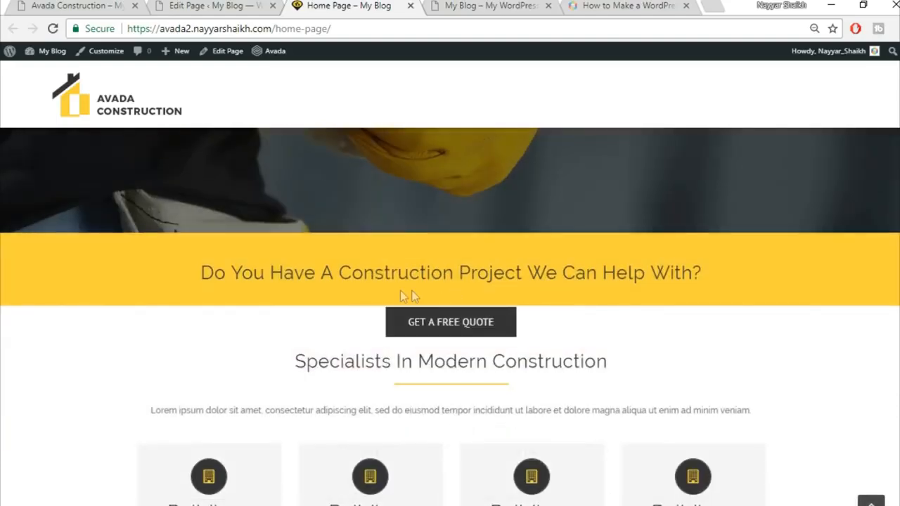
{"action": "left_click", "coordinate": [194, 5]}
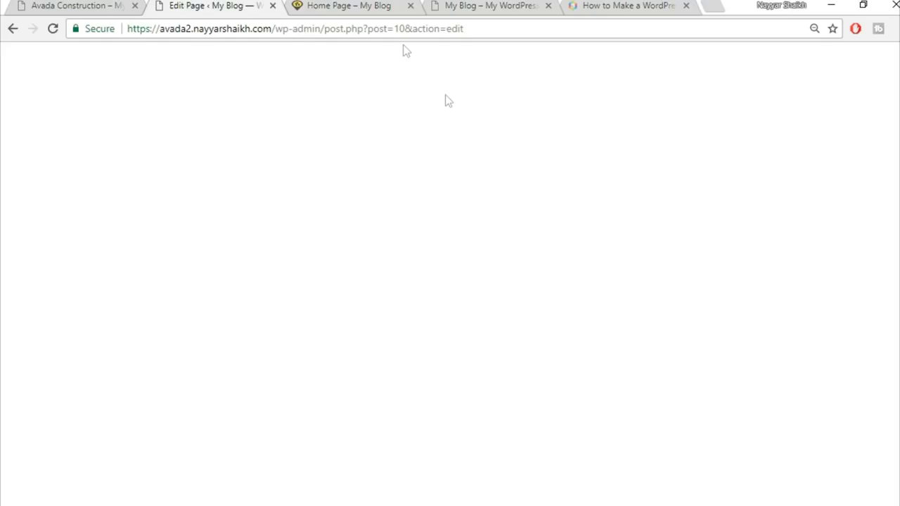
Step: Confirm the Get a Free Quote column's Design margin top of -22 and save the column
{"action": "scroll", "coordinate": [540, 246], "scroll_direction": "down", "scroll_amount": 3}
{"action": "scroll", "coordinate": [540, 247], "scroll_direction": "down", "scroll_amount": 3}
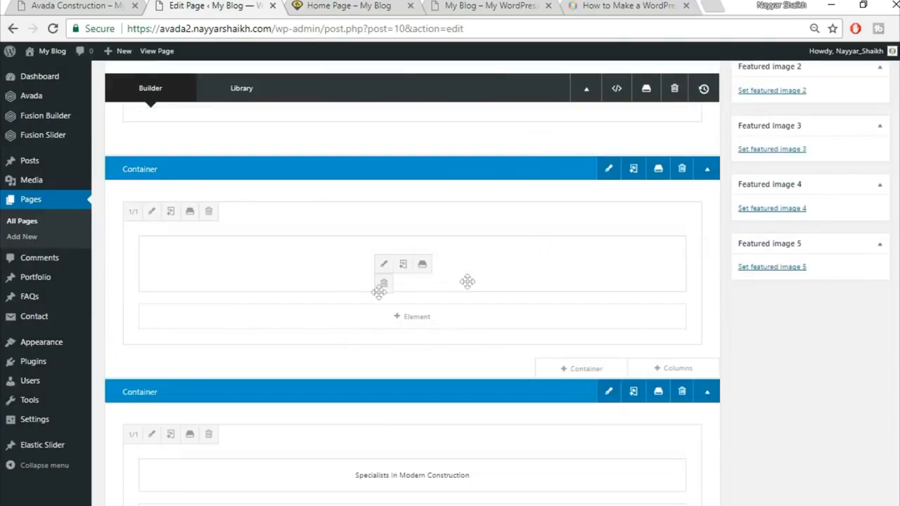
{"action": "left_click", "coordinate": [151, 212]}
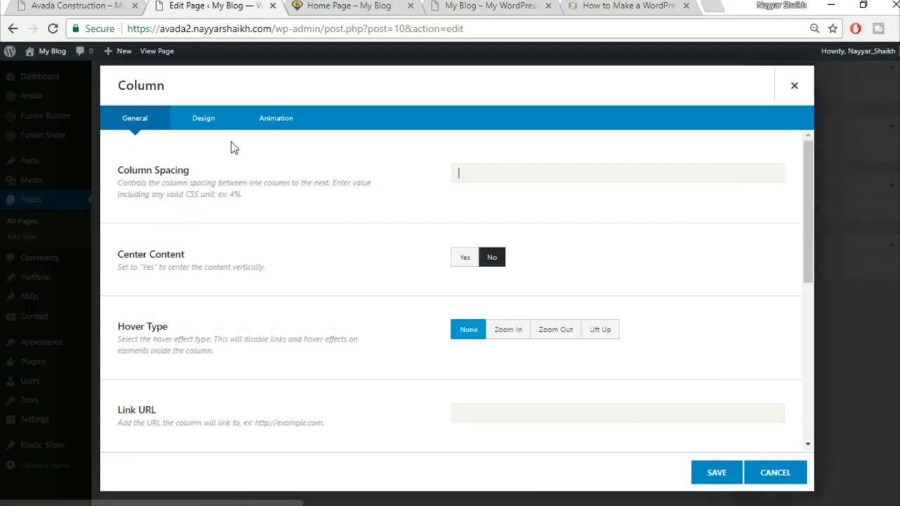
{"action": "left_click", "coordinate": [201, 121]}
{"action": "scroll", "coordinate": [518, 352], "scroll_direction": "down", "scroll_amount": 1}
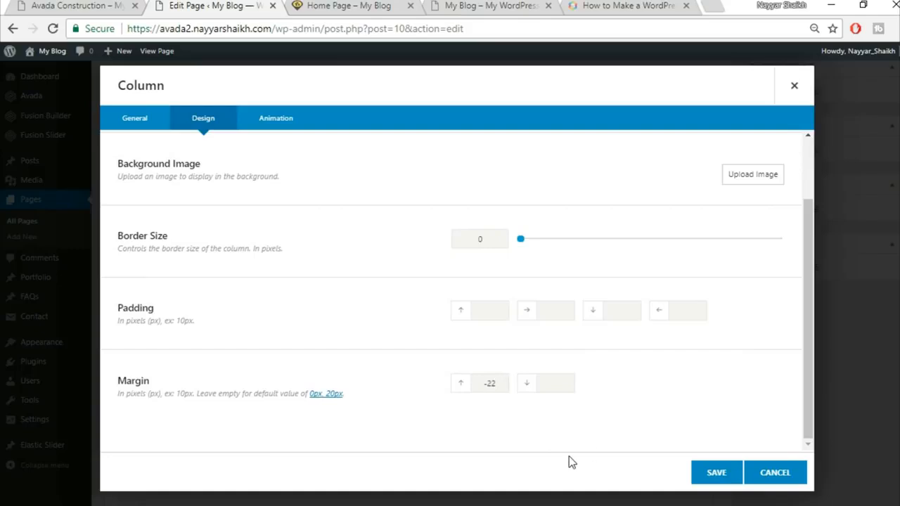
{"action": "left_click", "coordinate": [356, 9]}
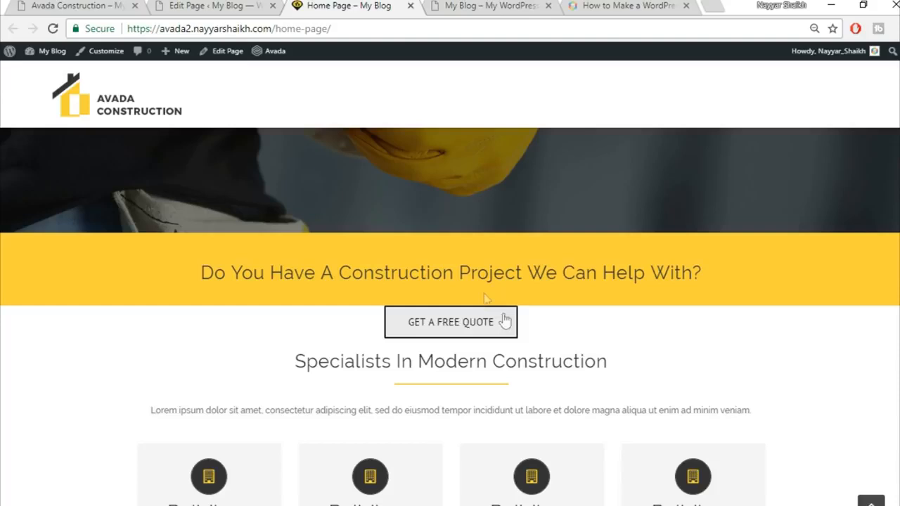
{"action": "left_click", "coordinate": [250, 4]}
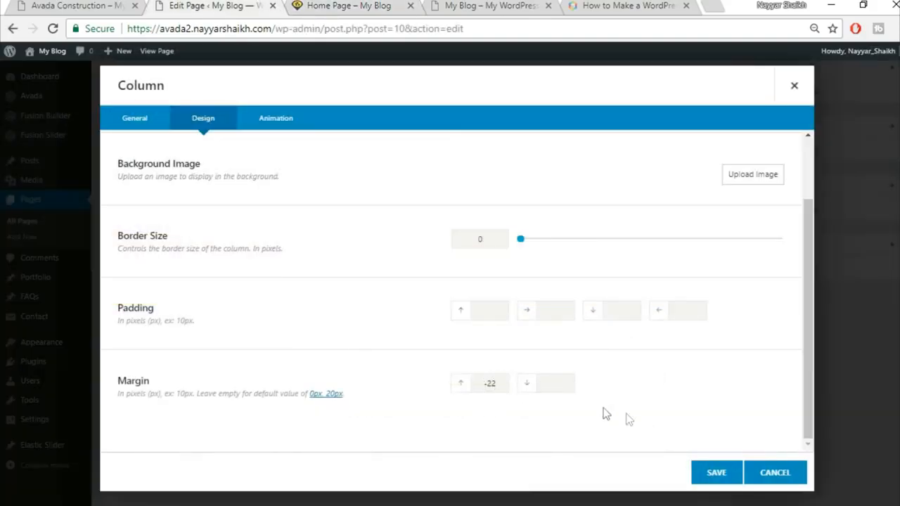
{"action": "left_click", "coordinate": [725, 475]}
{"action": "scroll", "coordinate": [730, 482], "scroll_direction": "up", "scroll_amount": 6}
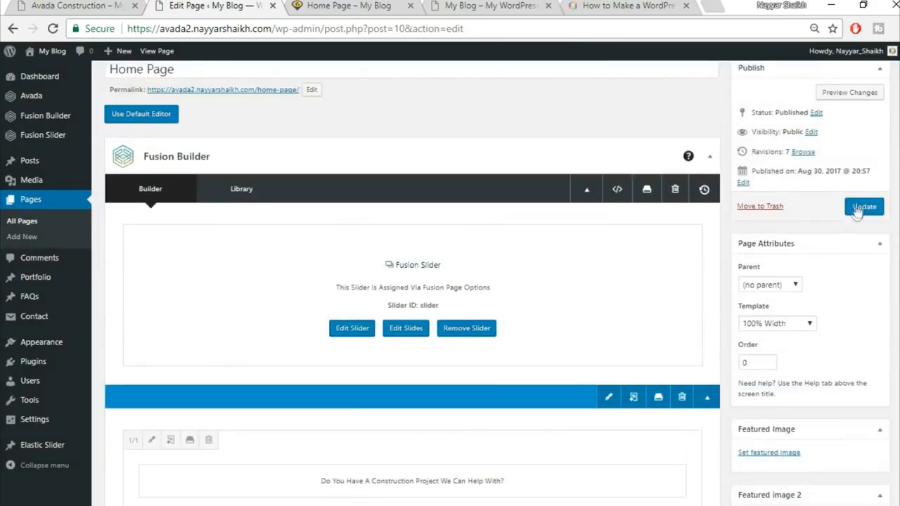
Step: Update the Home Page and review the Free Quote button straddling the banner on the live site
{"action": "left_click", "coordinate": [864, 207]}
{"action": "left_click", "coordinate": [367, 5]}
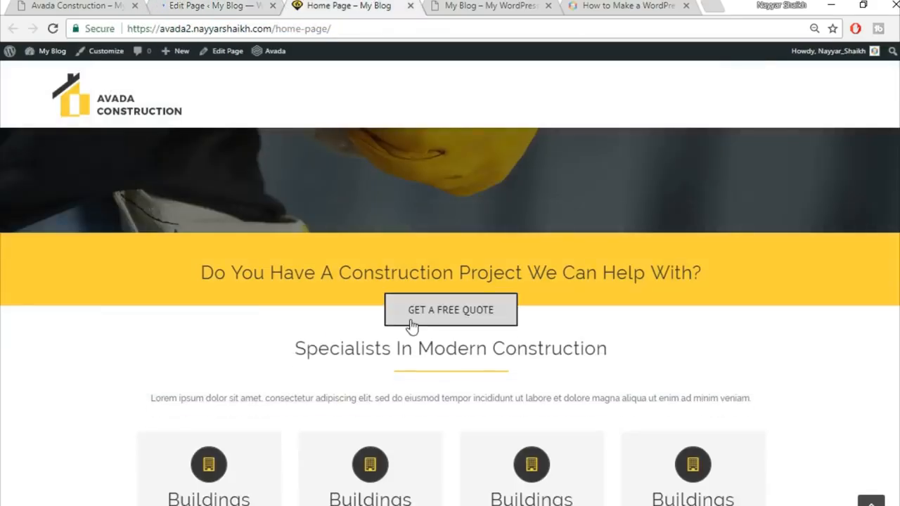
{"action": "scroll", "coordinate": [662, 301], "scroll_direction": "down", "scroll_amount": 2}
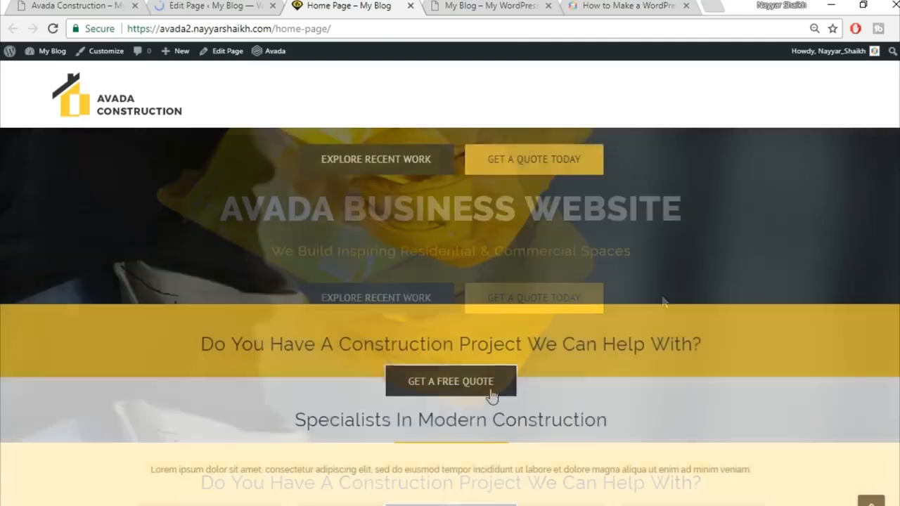
{"action": "scroll", "coordinate": [687, 357], "scroll_direction": "down", "scroll_amount": 2}
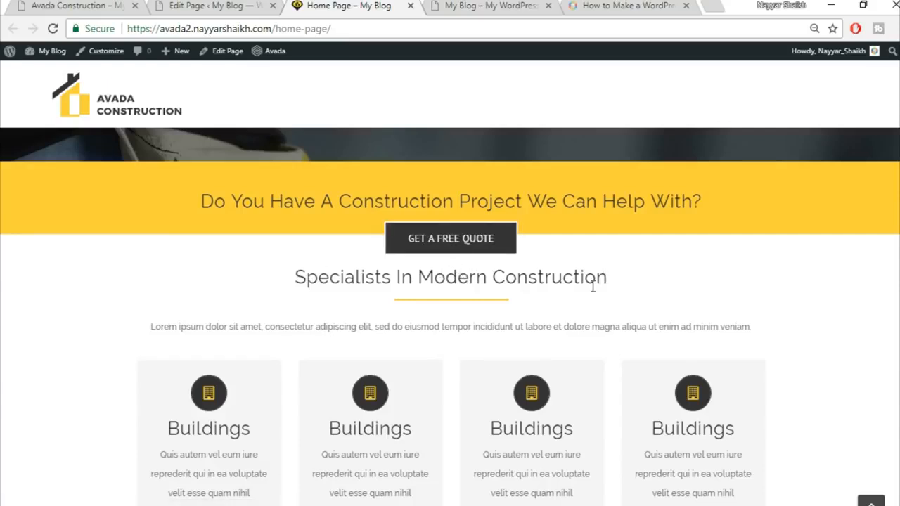
{"action": "left_click", "coordinate": [233, 5]}
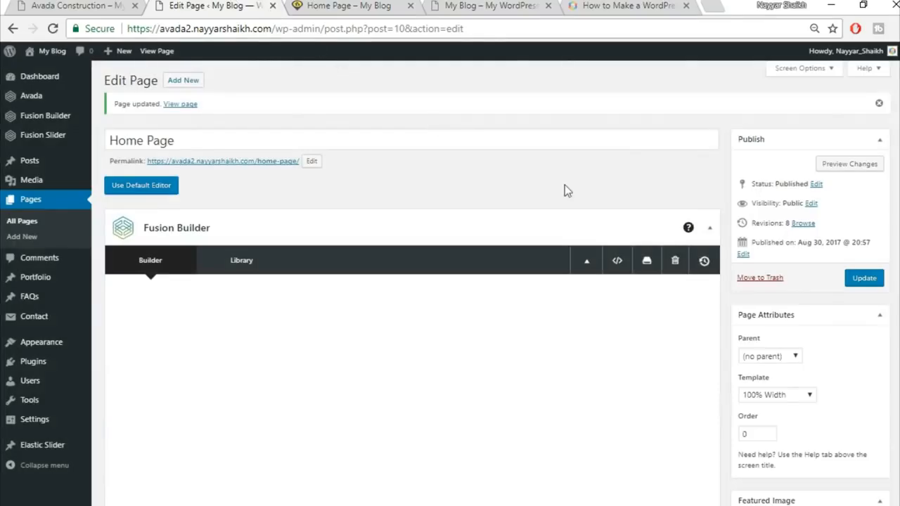
{"action": "scroll", "coordinate": [653, 241], "scroll_direction": "down", "scroll_amount": 5}
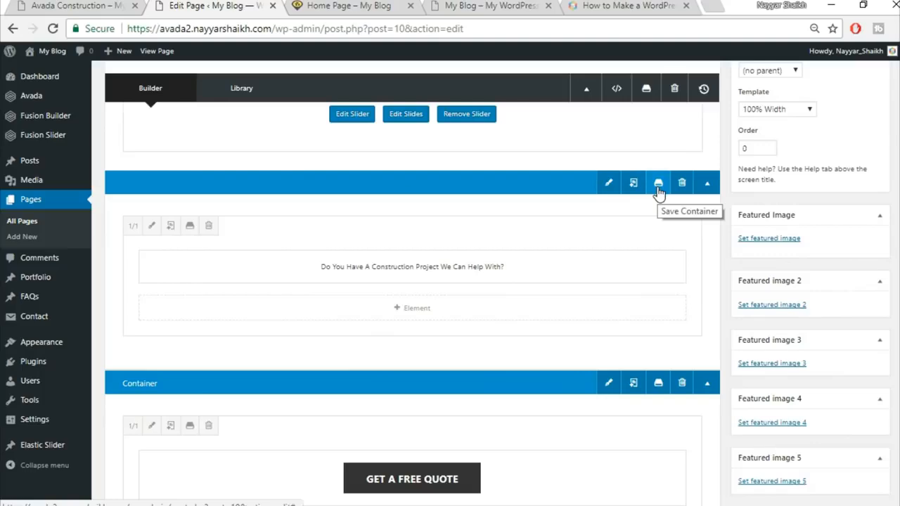
Step: Compare the live Specialists In Modern Construction heading against the builder's Specialists container
{"action": "left_click", "coordinate": [360, 6]}
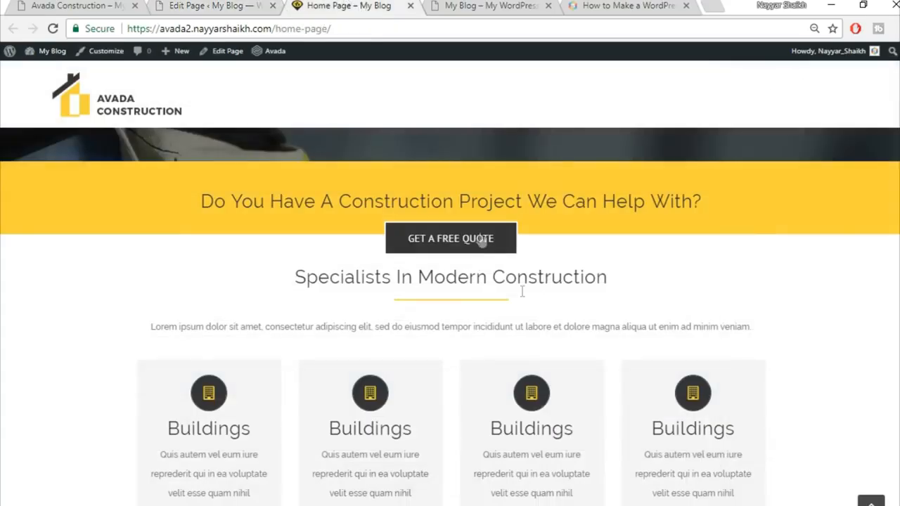
{"action": "scroll", "coordinate": [658, 282], "scroll_direction": "up", "scroll_amount": 2}
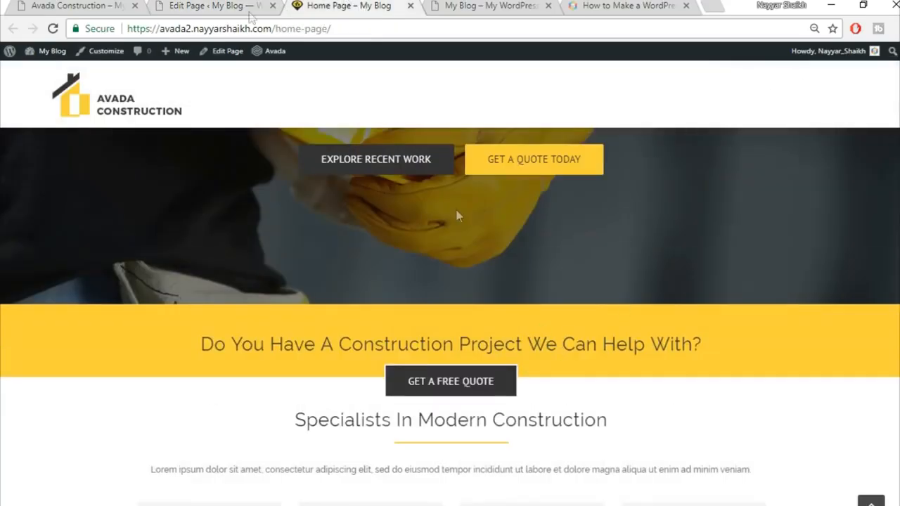
{"action": "left_click", "coordinate": [233, 6]}
{"action": "left_click", "coordinate": [325, 5]}
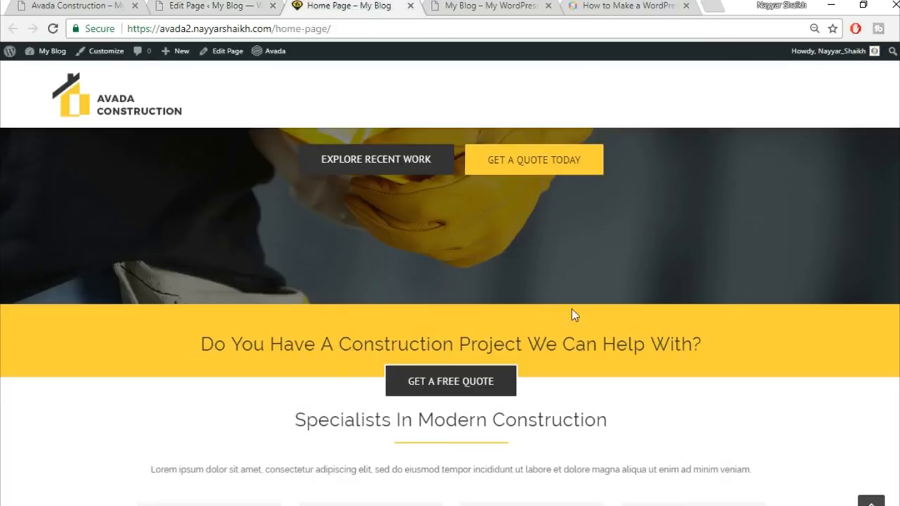
{"action": "scroll", "coordinate": [575, 321], "scroll_direction": "down", "scroll_amount": 2}
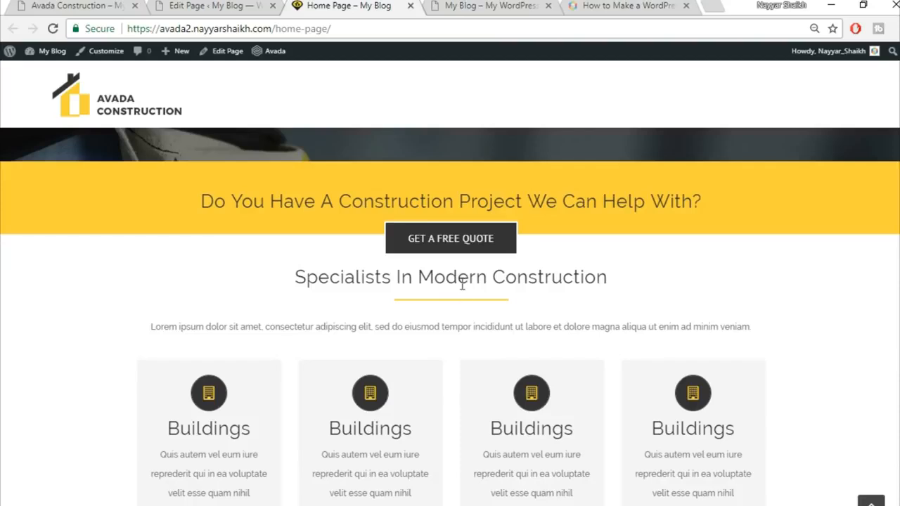
{"action": "left_click_drag", "start_coordinate": [299, 278], "coordinate": [606, 278]}
{"action": "left_click", "coordinate": [532, 281]}
{"action": "left_click", "coordinate": [231, 4]}
{"action": "scroll", "coordinate": [513, 229], "scroll_direction": "down", "scroll_amount": 4}
{"action": "scroll", "coordinate": [514, 229], "scroll_direction": "down", "scroll_amount": 3}
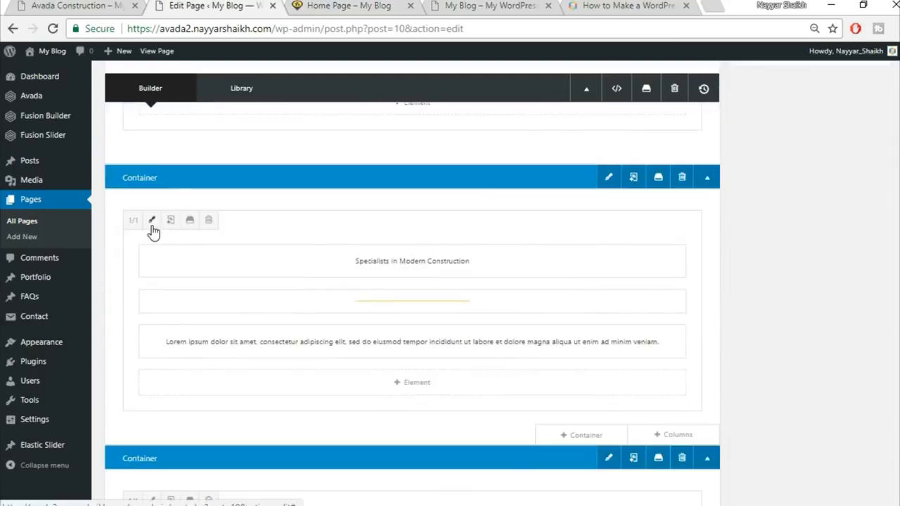
Step: Add Design padding top to the Specialists In Modern Construction column and Update the Home Page
{"action": "left_click", "coordinate": [150, 221]}
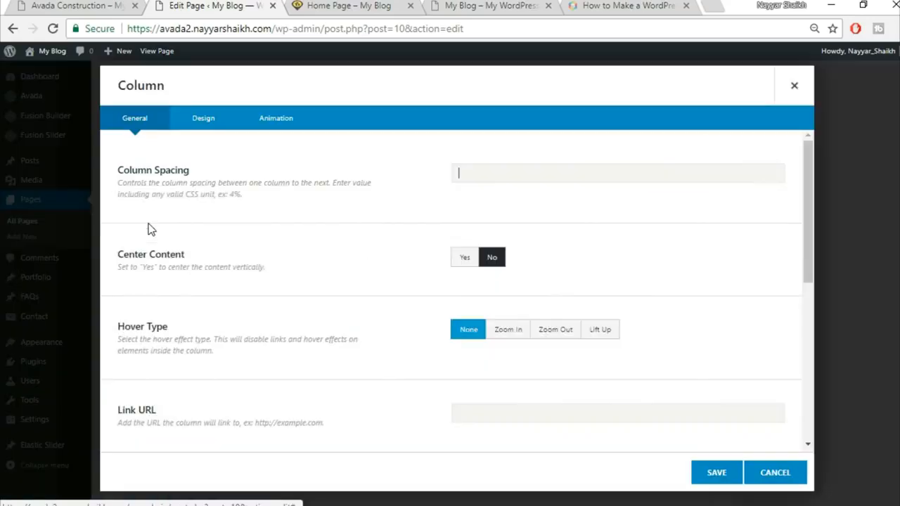
{"action": "left_click", "coordinate": [211, 119]}
{"action": "scroll", "coordinate": [637, 281], "scroll_direction": "down", "scroll_amount": 2}
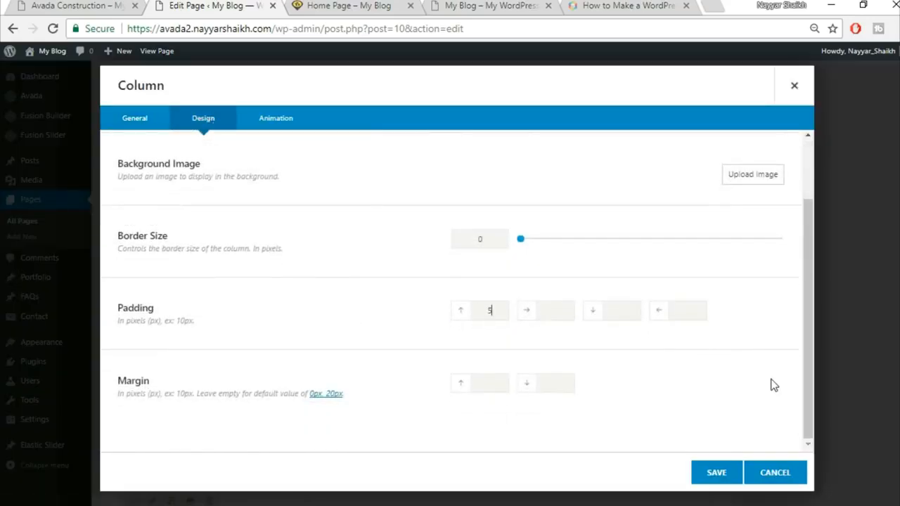
{"action": "left_click", "coordinate": [716, 474]}
{"action": "scroll", "coordinate": [705, 469], "scroll_direction": "up", "scroll_amount": 10}
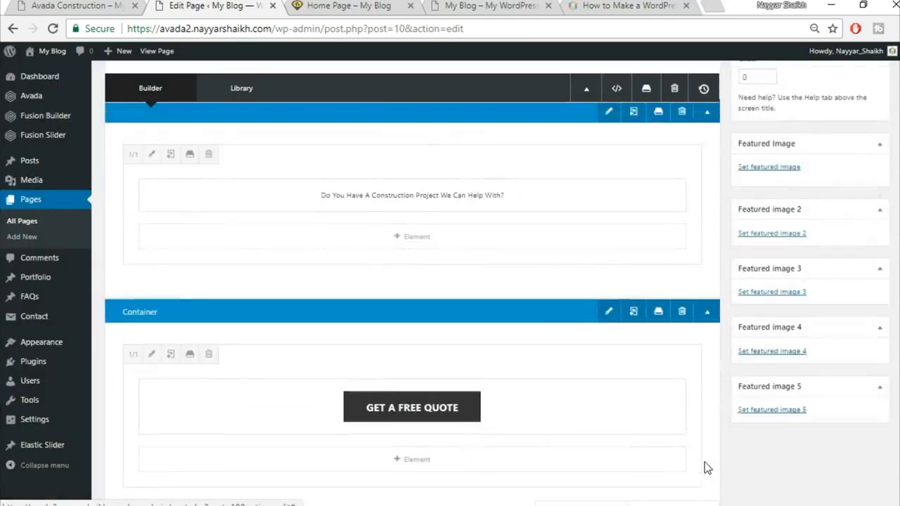
{"action": "left_click", "coordinate": [855, 280]}
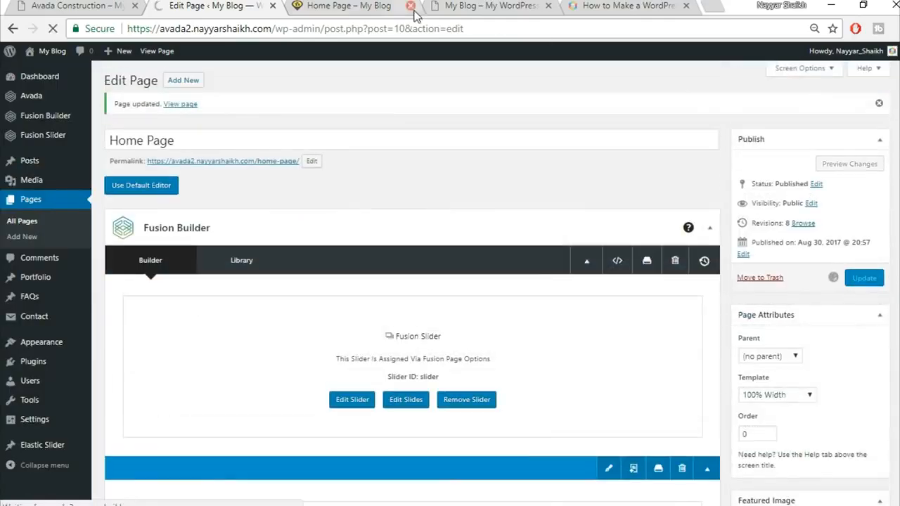
Step: Reload the live page and compare with the demo's Buildings, Renovate, Construct, Exclusive row
{"action": "left_click", "coordinate": [362, 7]}
{"action": "left_click", "coordinate": [371, 31]}
{"action": "key", "text": "Return"}
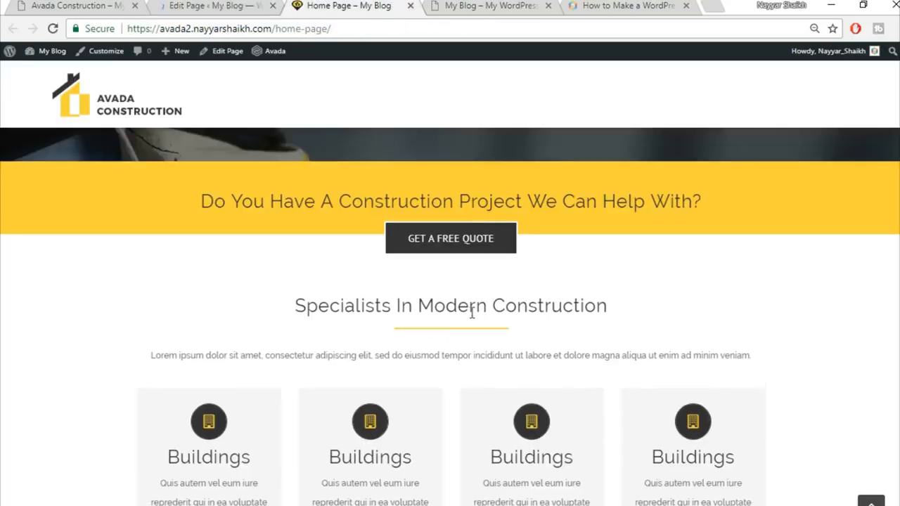
{"action": "scroll", "coordinate": [611, 276], "scroll_direction": "down", "scroll_amount": 2}
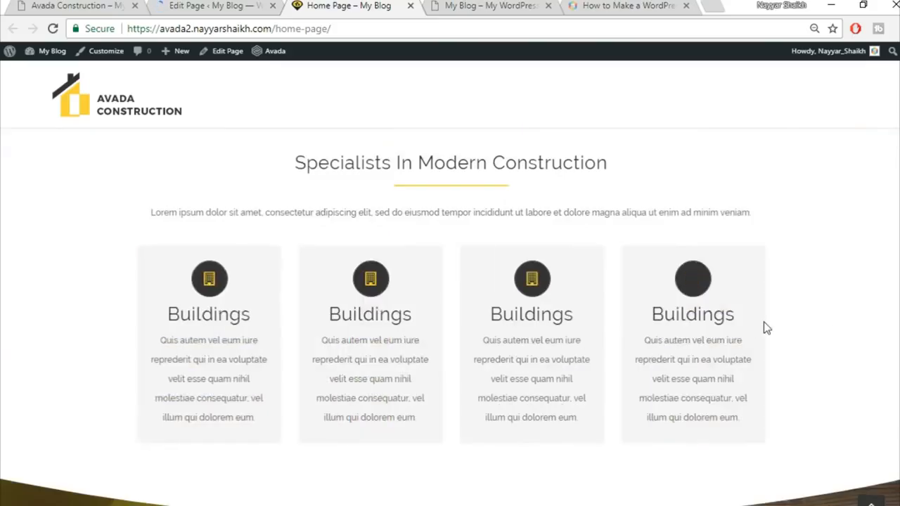
{"action": "left_click", "coordinate": [85, 5]}
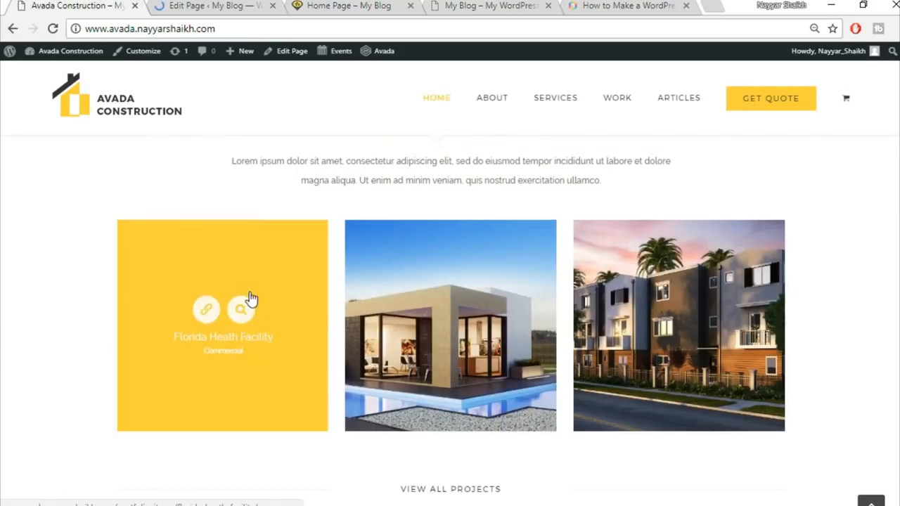
{"action": "scroll", "coordinate": [250, 292], "scroll_direction": "up", "scroll_amount": 10}
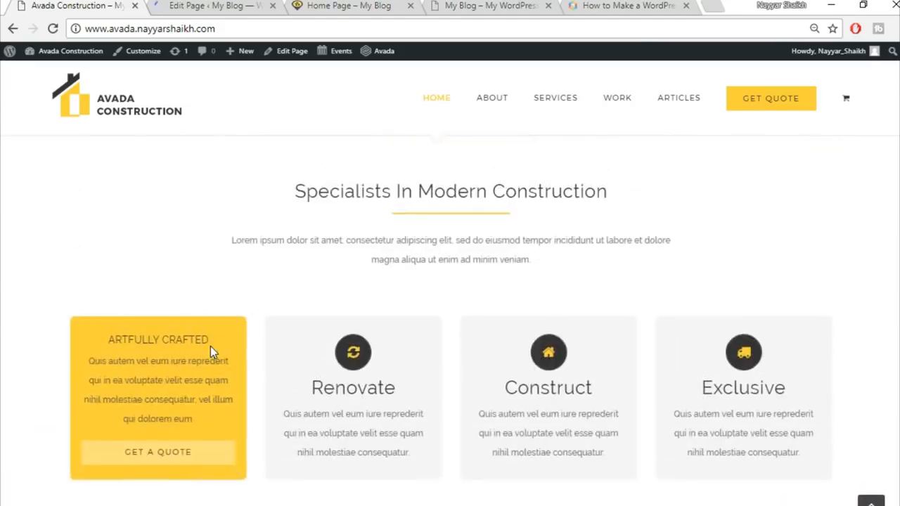
{"action": "scroll", "coordinate": [336, 345], "scroll_direction": "down", "scroll_amount": 1}
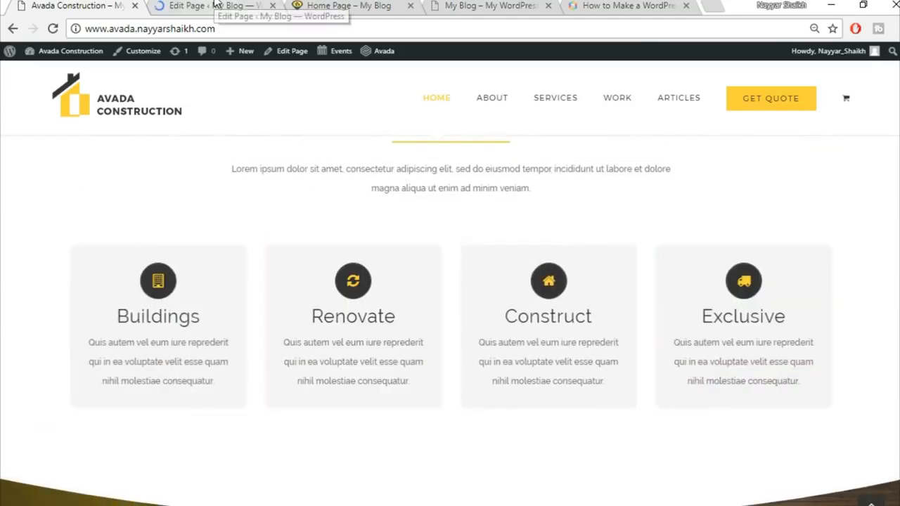
{"action": "left_click", "coordinate": [215, 5]}
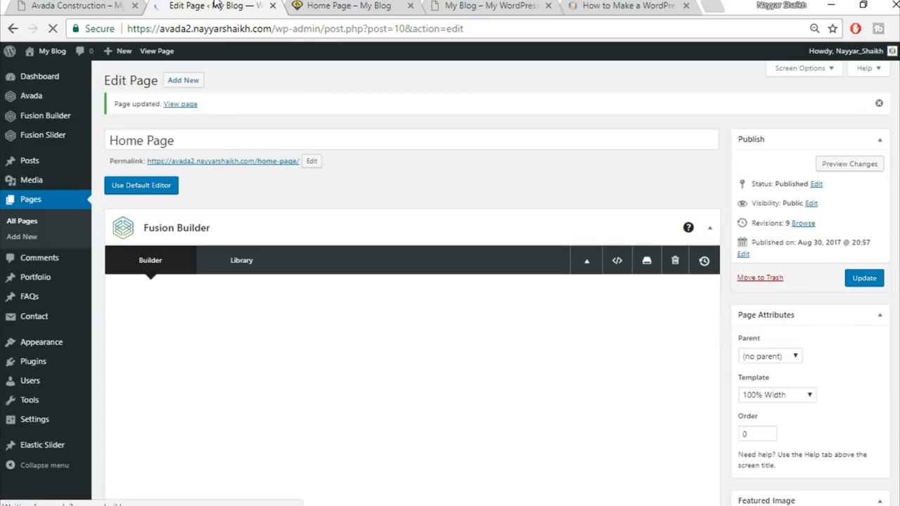
Step: Set the Flip Boxes column's left and right padding to 8% and save it
{"action": "scroll", "coordinate": [519, 217], "scroll_direction": "down", "scroll_amount": 5}
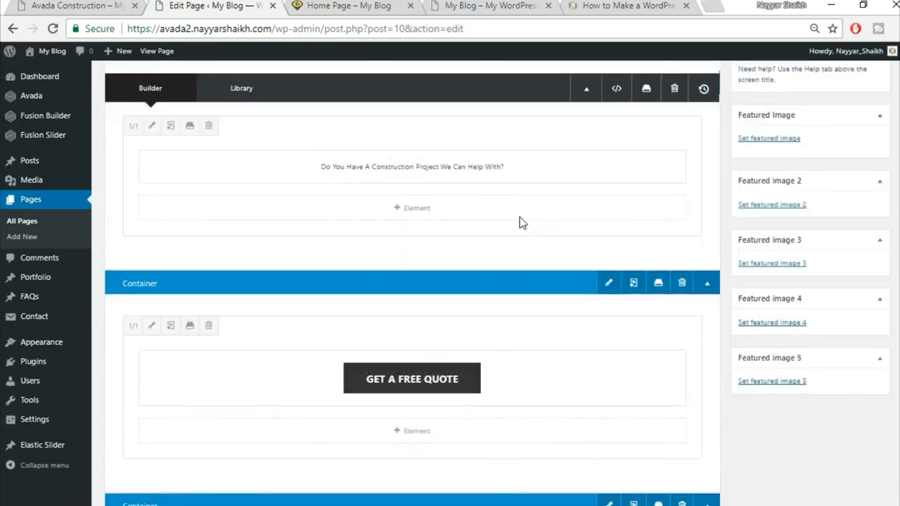
{"action": "scroll", "coordinate": [519, 216], "scroll_direction": "down", "scroll_amount": 4}
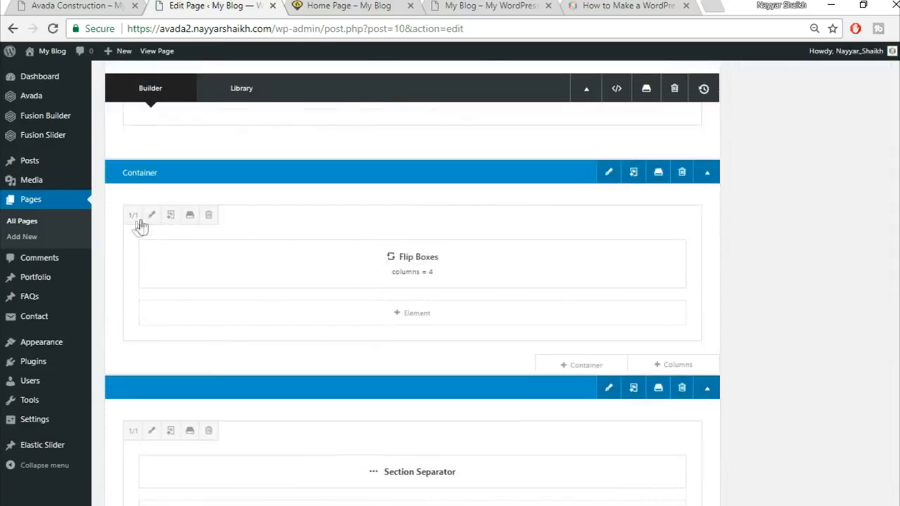
{"action": "left_click", "coordinate": [150, 217]}
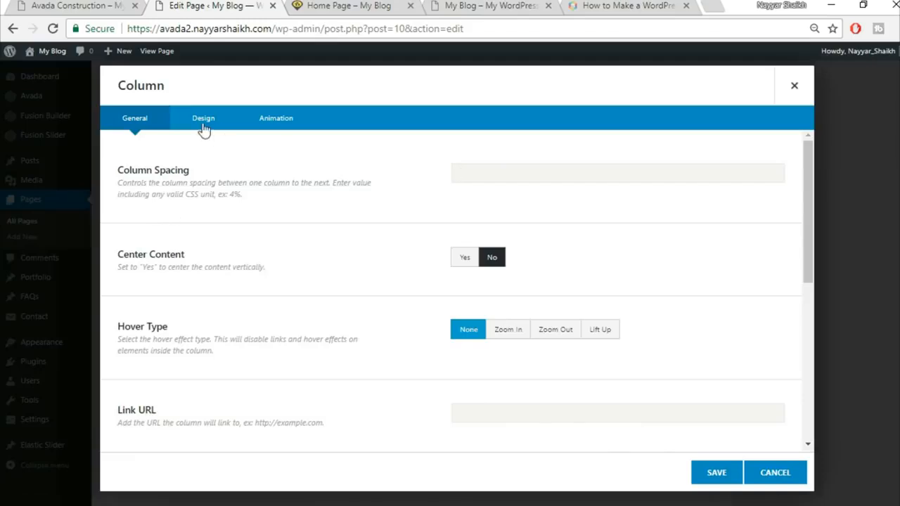
{"action": "left_click", "coordinate": [202, 125]}
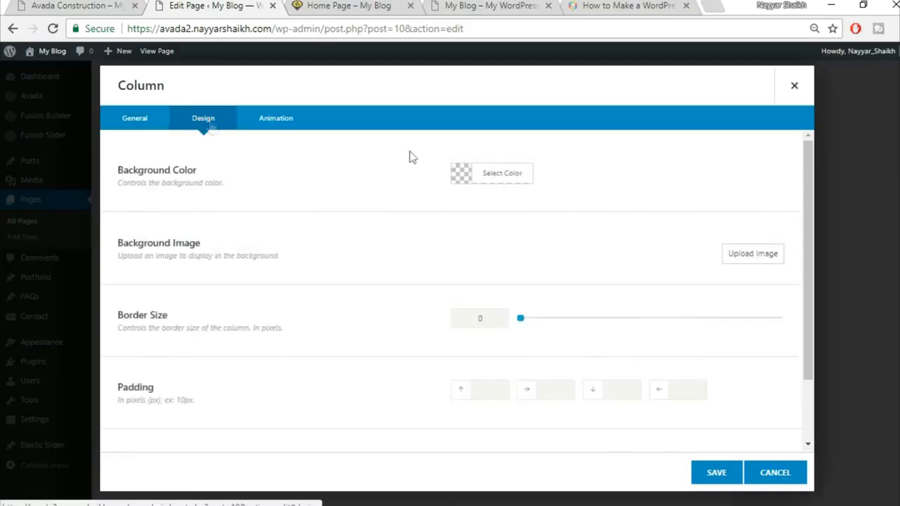
{"action": "scroll", "coordinate": [547, 354], "scroll_direction": "down", "scroll_amount": 2}
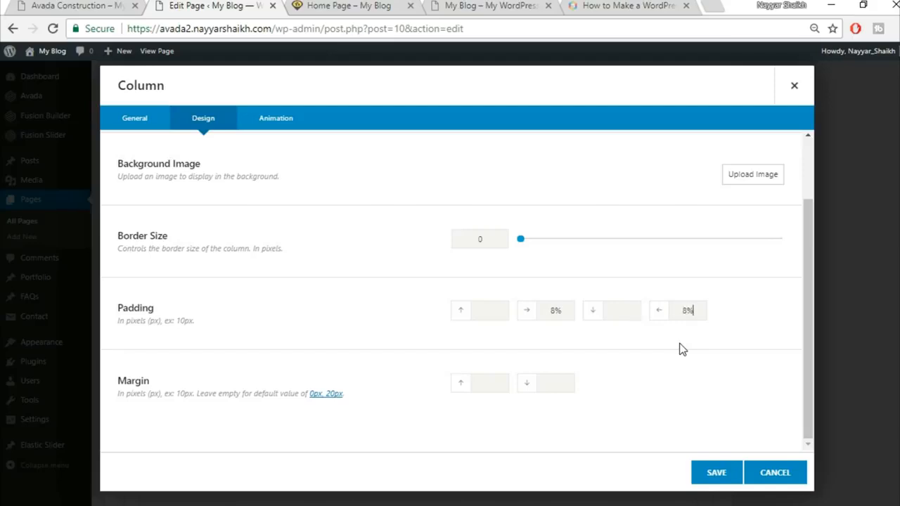
{"action": "left_click", "coordinate": [717, 473]}
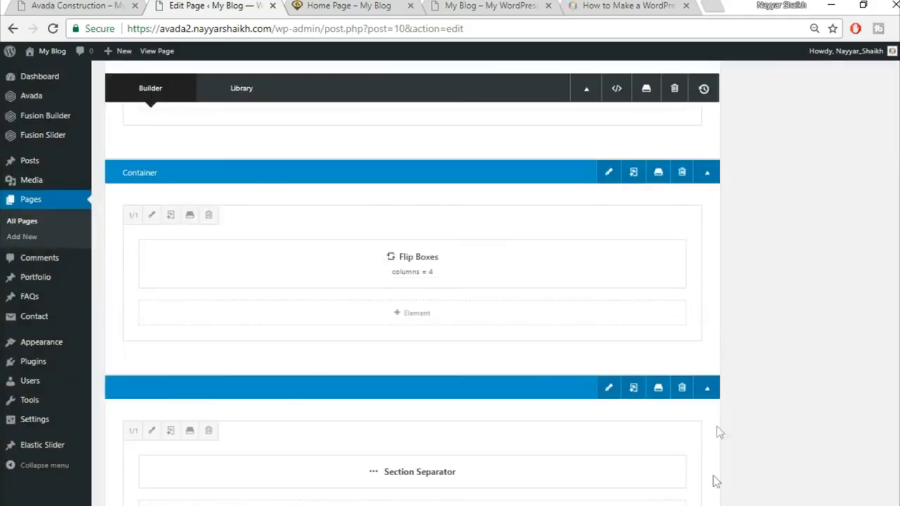
Step: Make the flip-box container 100% Width with Equal Height columns Yes, then Update the page
{"action": "left_click", "coordinate": [607, 175]}
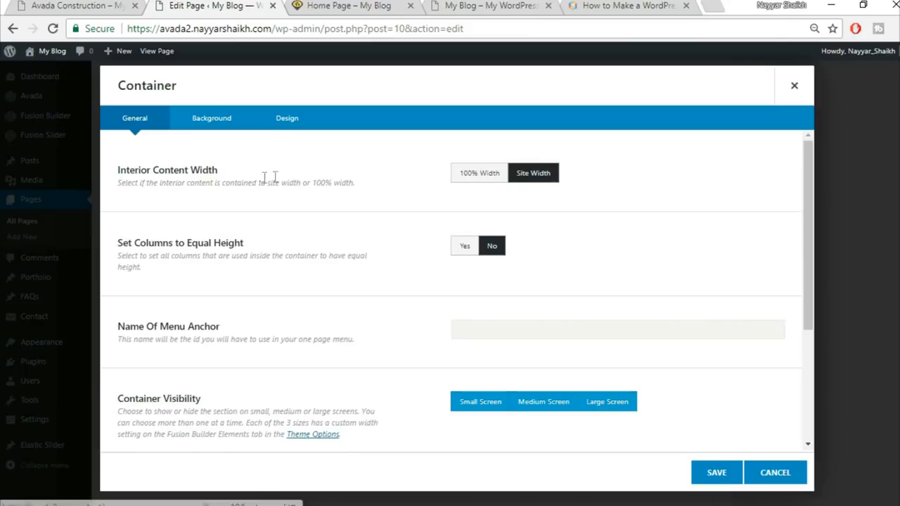
{"action": "left_click", "coordinate": [475, 176]}
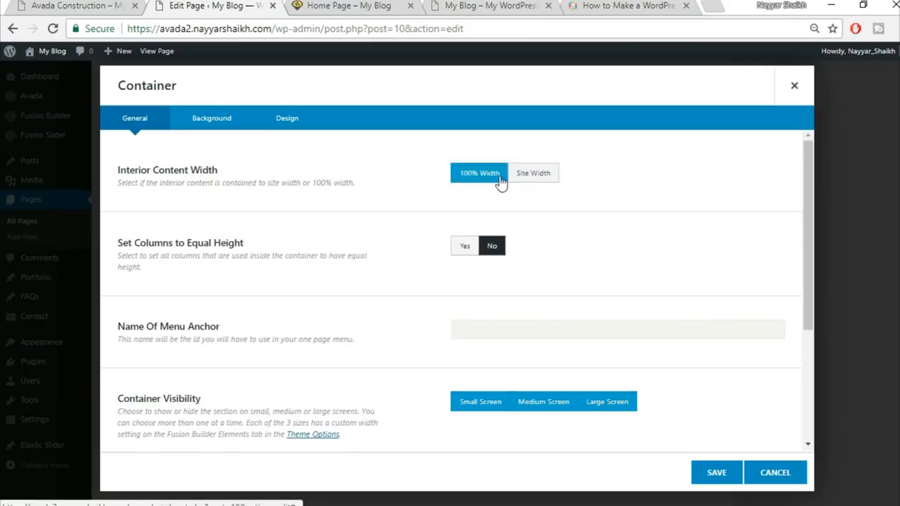
{"action": "left_click", "coordinate": [463, 248]}
{"action": "left_click", "coordinate": [719, 472]}
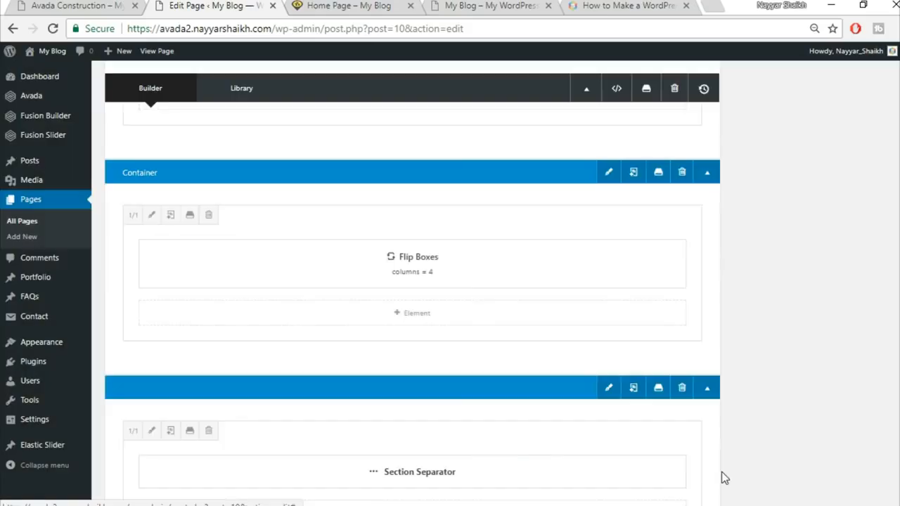
{"action": "scroll", "coordinate": [806, 393], "scroll_direction": "up", "scroll_amount": 10}
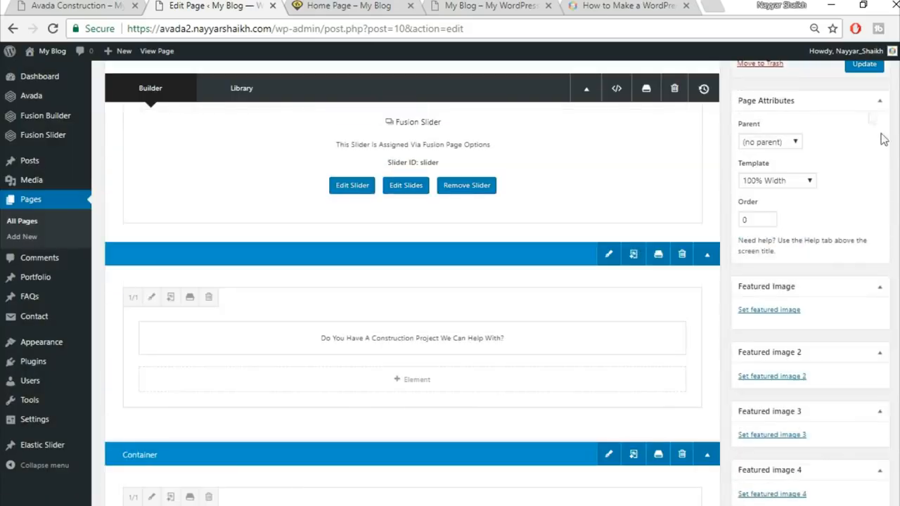
{"action": "left_click", "coordinate": [865, 64]}
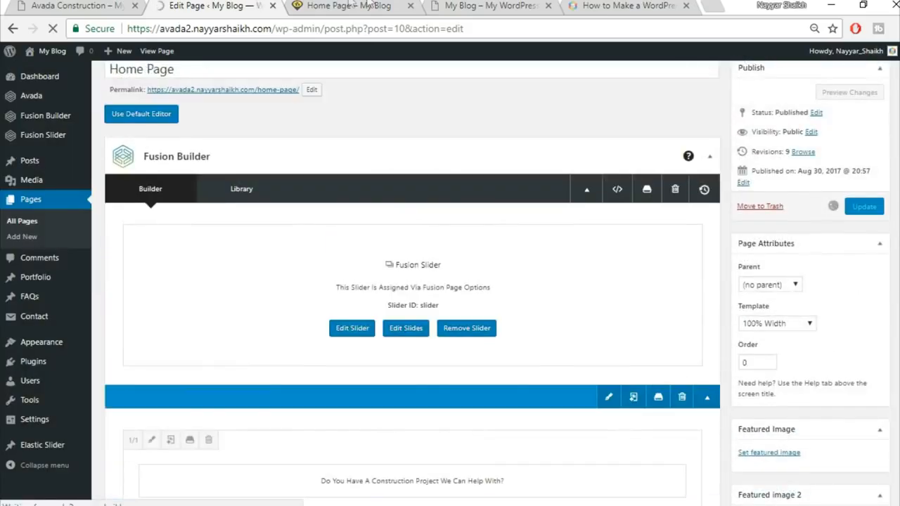
{"action": "left_click", "coordinate": [350, 6]}
Step: Reload the live home page to check the wider Buildings flip boxes and 3534 counters, then return to the editor
{"action": "mouse_move", "coordinate": [149, 262]}
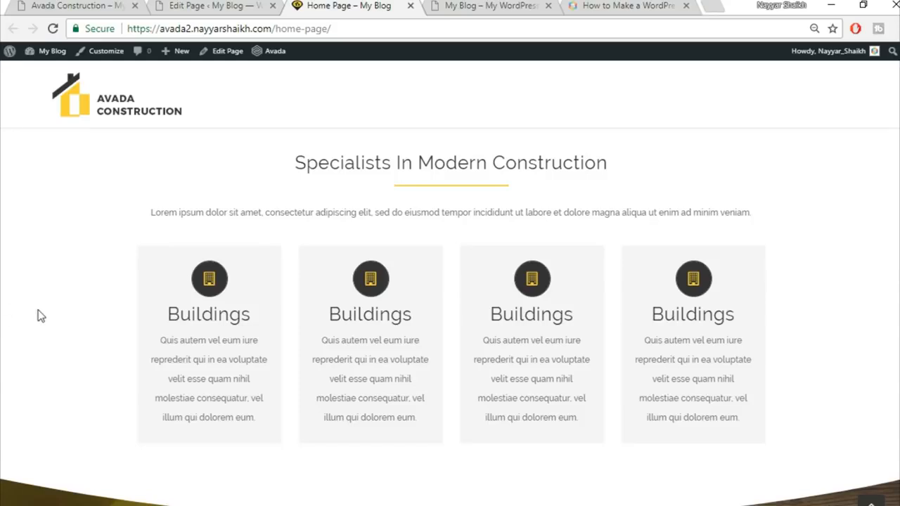
{"action": "left_click", "coordinate": [54, 29]}
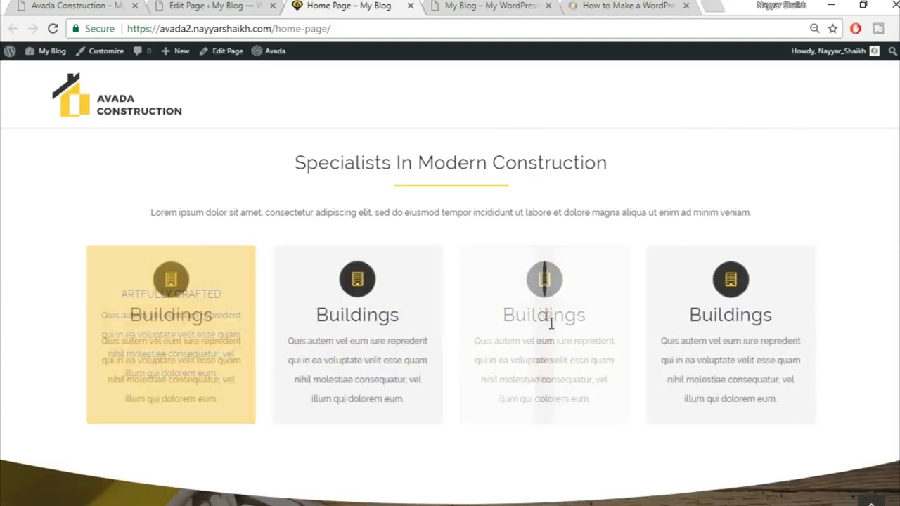
{"action": "scroll", "coordinate": [891, 343], "scroll_direction": "down", "scroll_amount": 3}
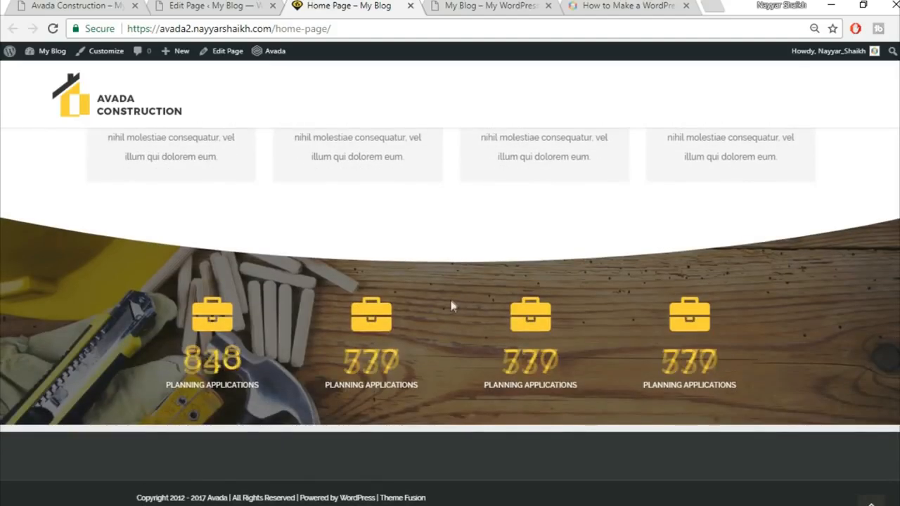
{"action": "left_click", "coordinate": [196, 5]}
Step: Open the Counter Boxes column's settings, comparing against the counters on the live page
{"action": "scroll", "coordinate": [508, 318], "scroll_direction": "down", "scroll_amount": 10}
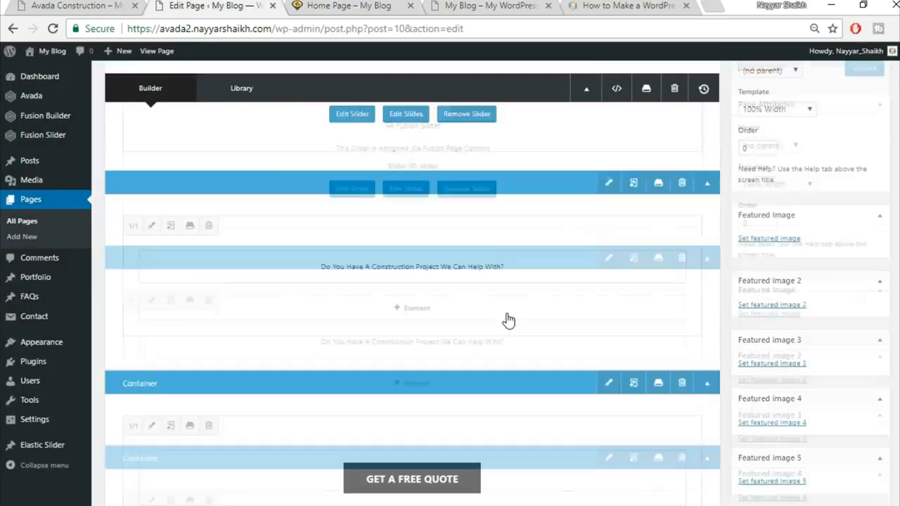
{"action": "scroll", "coordinate": [506, 314], "scroll_direction": "down", "scroll_amount": 4}
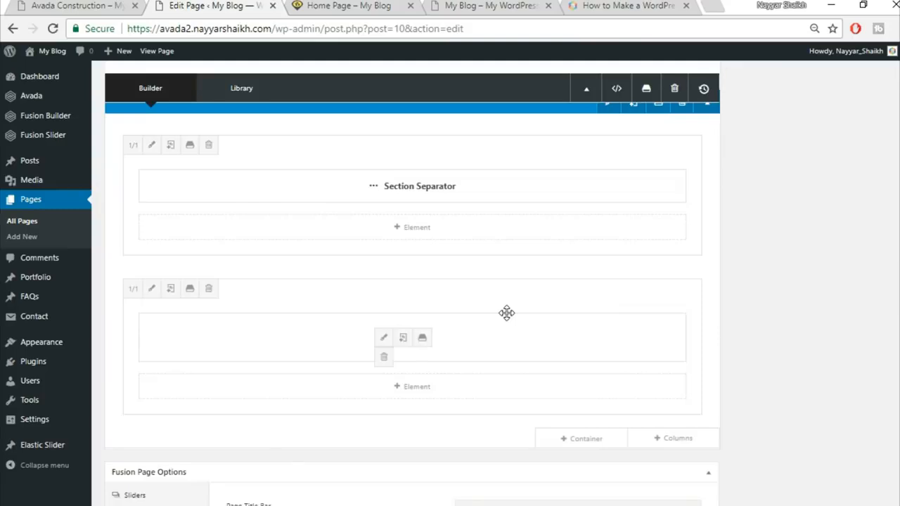
{"action": "scroll", "coordinate": [507, 313], "scroll_direction": "up", "scroll_amount": 2}
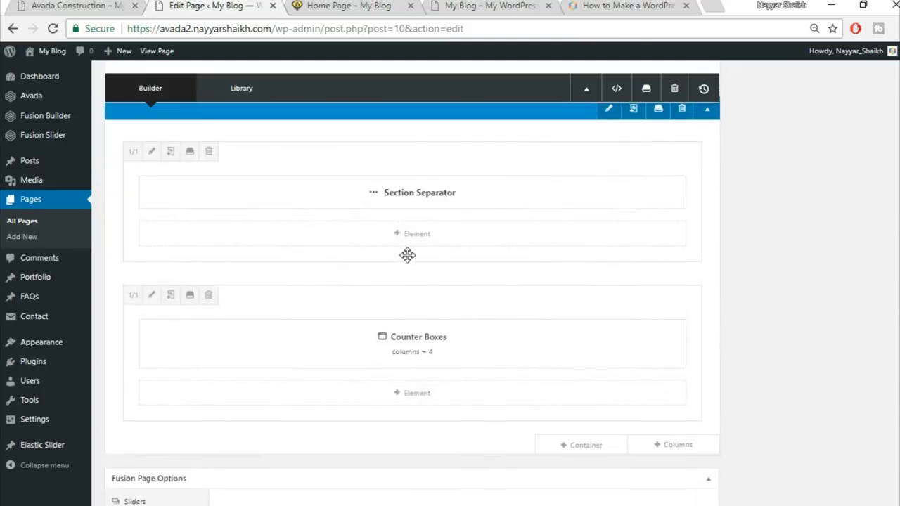
{"action": "scroll", "coordinate": [406, 254], "scroll_direction": "up", "scroll_amount": 1}
{"action": "left_click", "coordinate": [152, 365]}
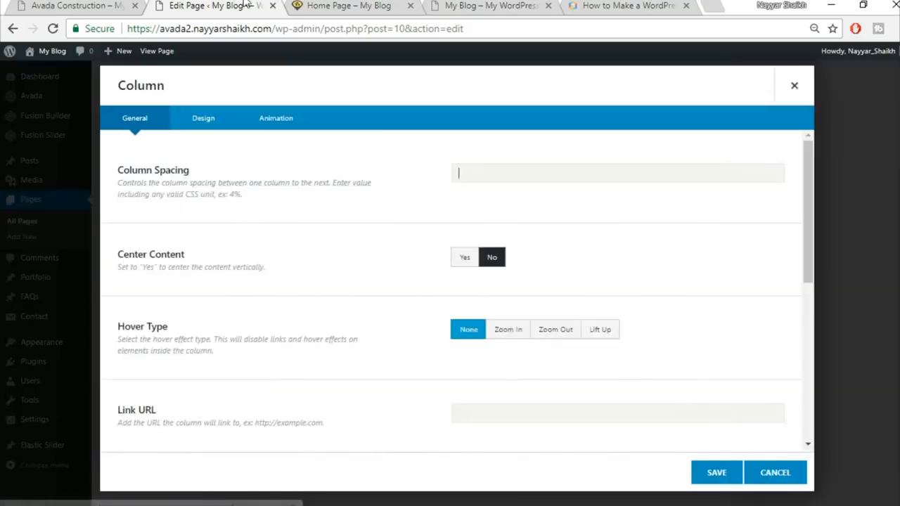
{"action": "left_click", "coordinate": [323, 6]}
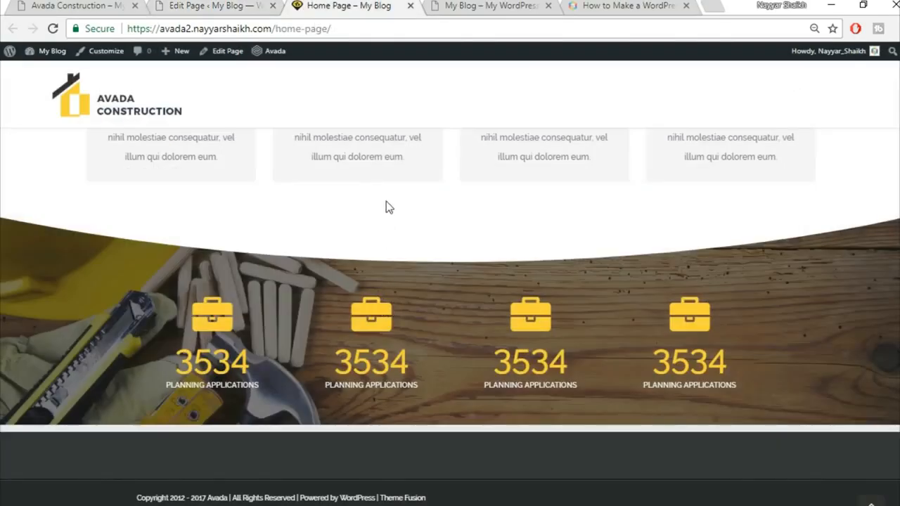
{"action": "left_click", "coordinate": [246, 6]}
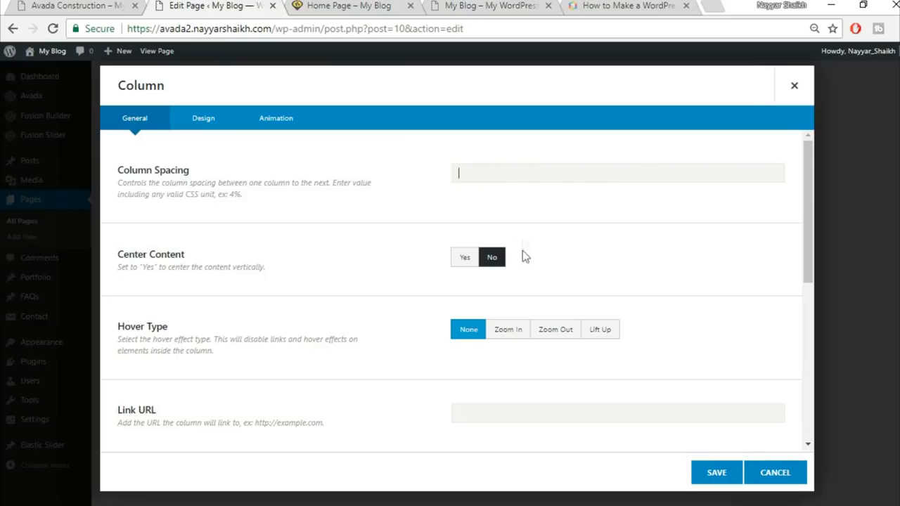
Step: Give the column 90 top and 50 bottom padding, save it, and update the home page
{"action": "left_click", "coordinate": [186, 123]}
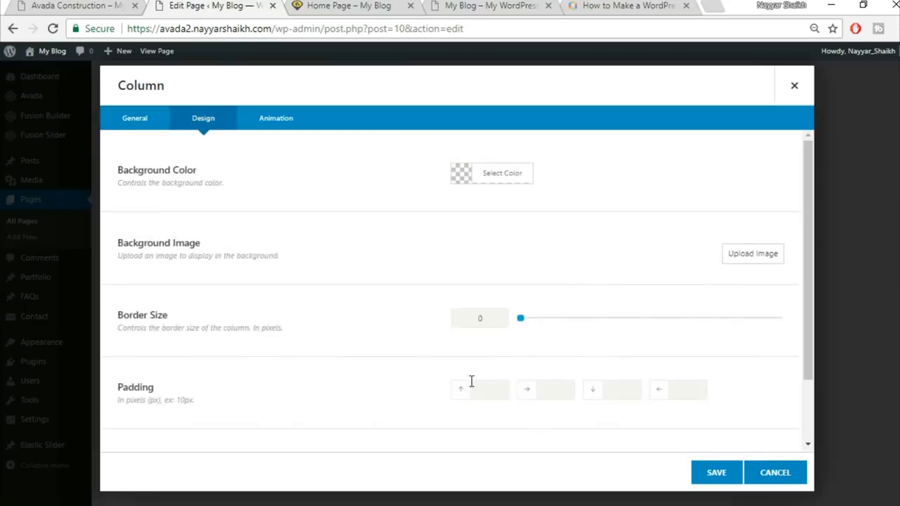
{"action": "scroll", "coordinate": [478, 371], "scroll_direction": "down", "scroll_amount": 2}
{"action": "type", "text": "90"}
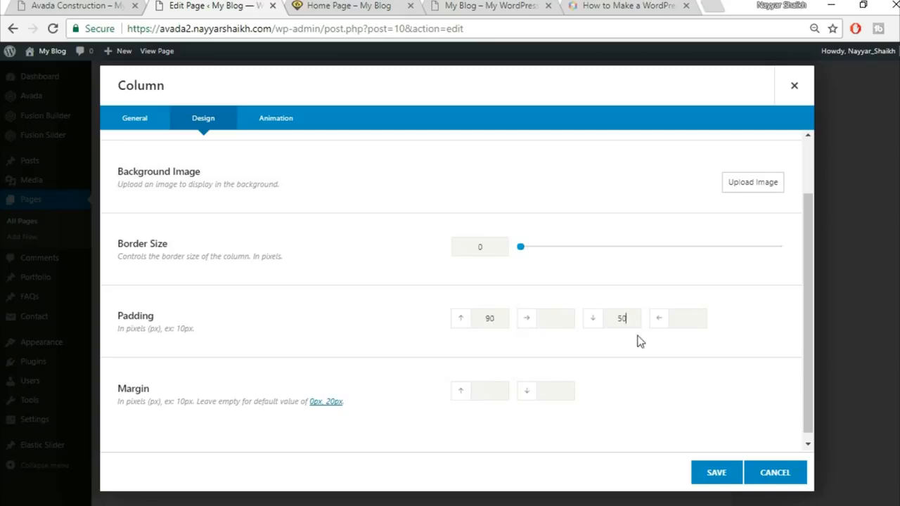
{"action": "left_click", "coordinate": [709, 475]}
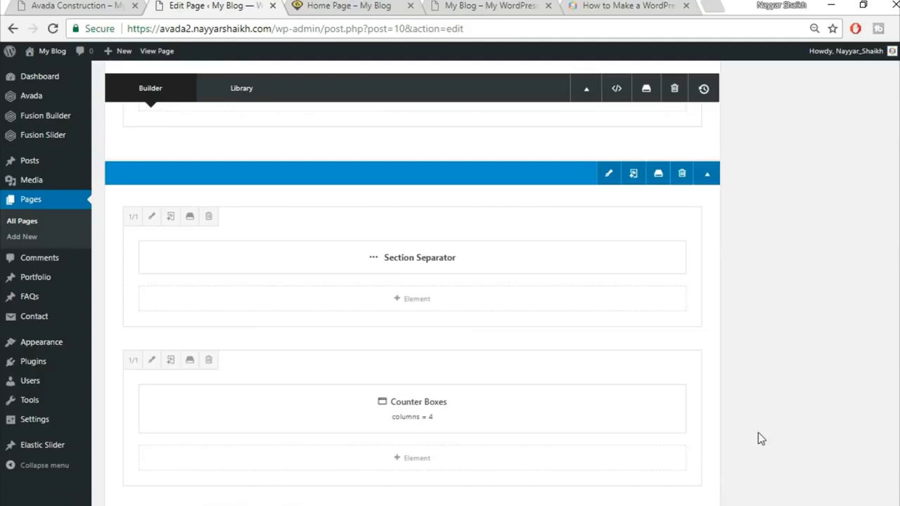
{"action": "scroll", "coordinate": [760, 434], "scroll_direction": "up", "scroll_amount": 3}
{"action": "scroll", "coordinate": [764, 436], "scroll_direction": "up", "scroll_amount": 10}
{"action": "left_click", "coordinate": [866, 287]}
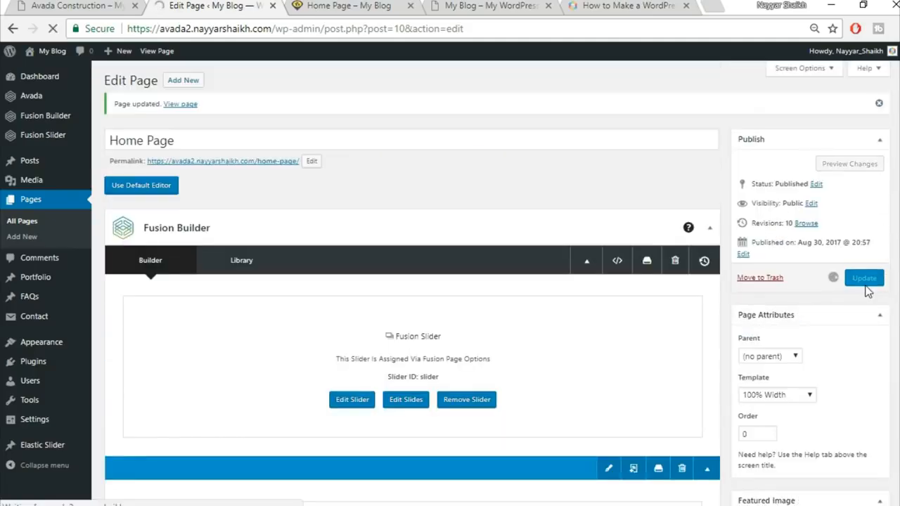
{"action": "left_click", "coordinate": [356, 6]}
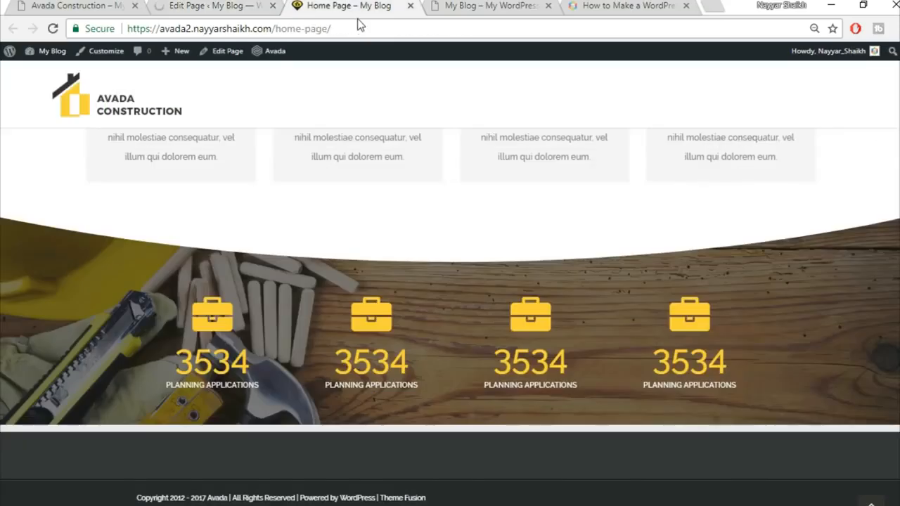
{"action": "left_click", "coordinate": [371, 29]}
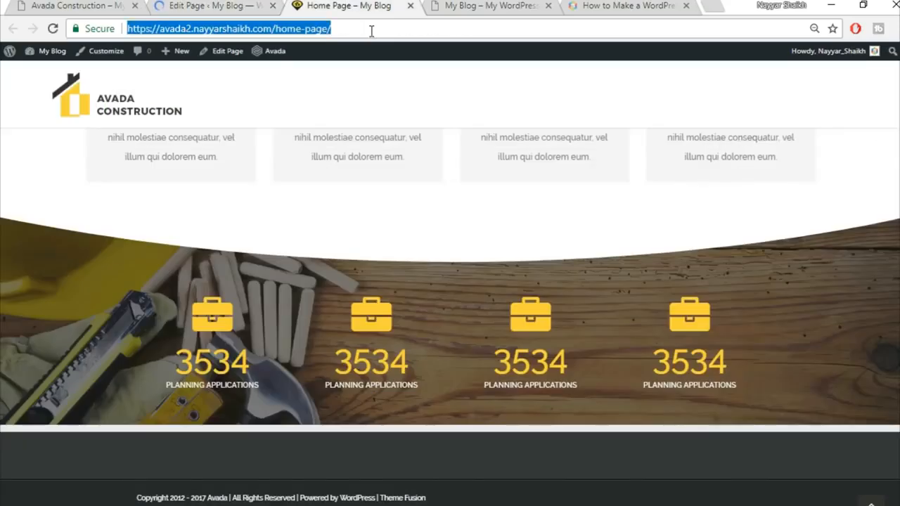
{"action": "key", "text": "Return"}
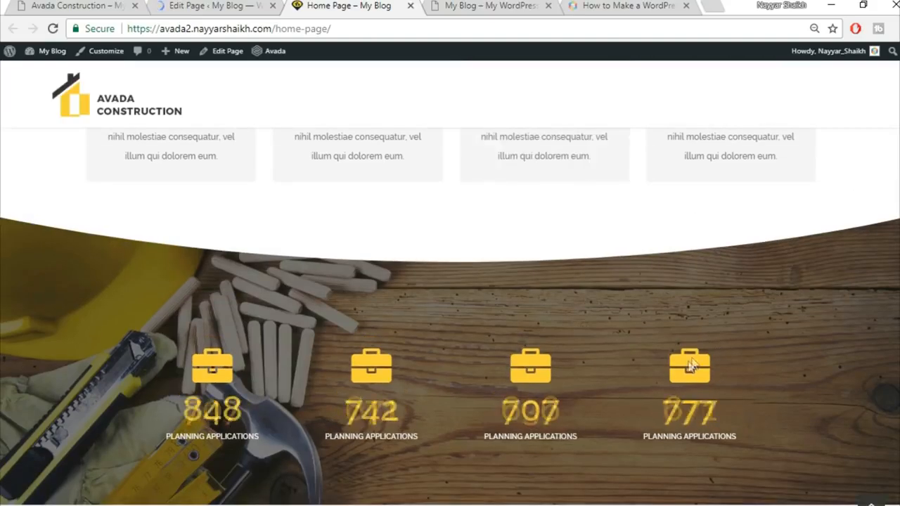
{"action": "scroll", "coordinate": [444, 260], "scroll_direction": "down", "scroll_amount": 2}
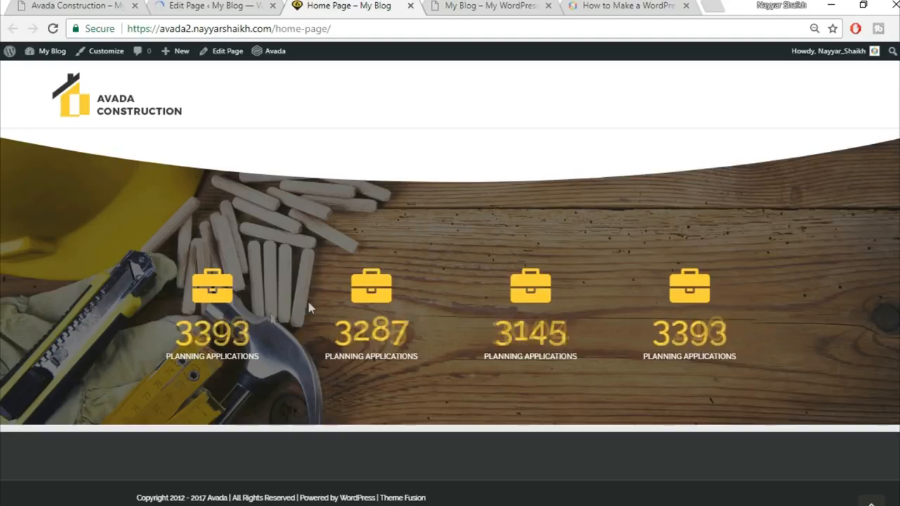
{"action": "scroll", "coordinate": [531, 302], "scroll_direction": "up", "scroll_amount": 10}
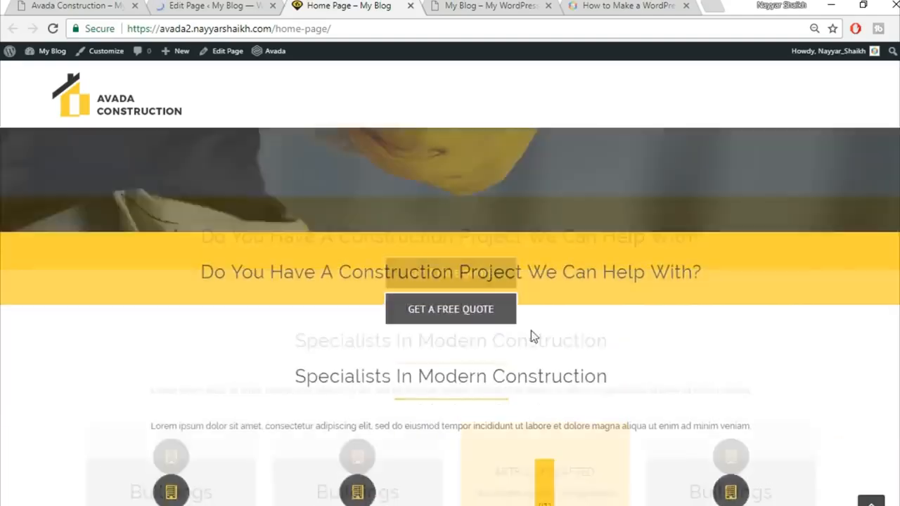
{"action": "scroll", "coordinate": [674, 352], "scroll_direction": "up", "scroll_amount": 2}
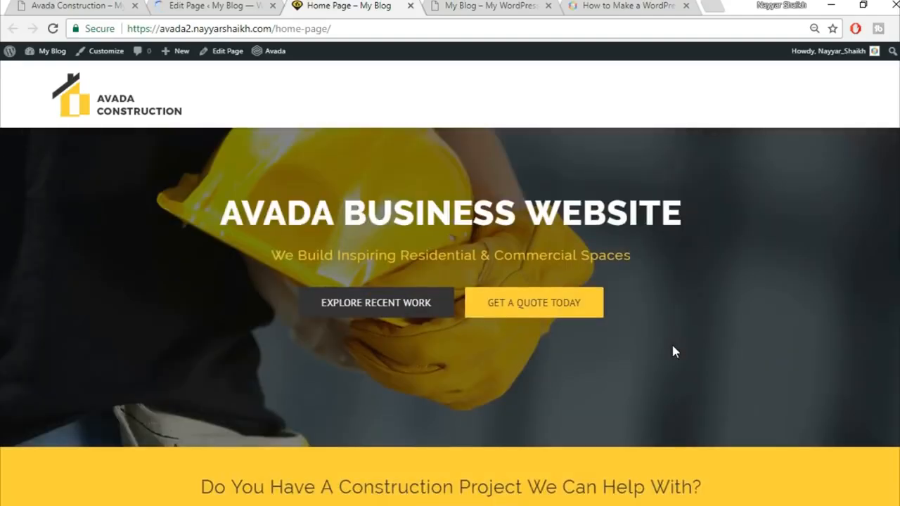
{"action": "left_click", "coordinate": [79, 5]}
{"action": "scroll", "coordinate": [494, 316], "scroll_direction": "down", "scroll_amount": 2}
{"action": "scroll", "coordinate": [494, 316], "scroll_direction": "down", "scroll_amount": 10}
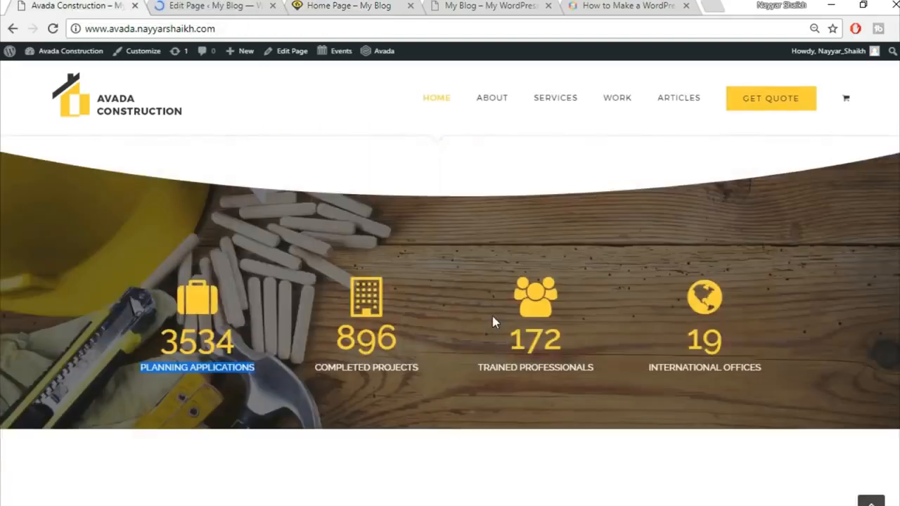
{"action": "scroll", "coordinate": [301, 249], "scroll_direction": "up", "scroll_amount": 4}
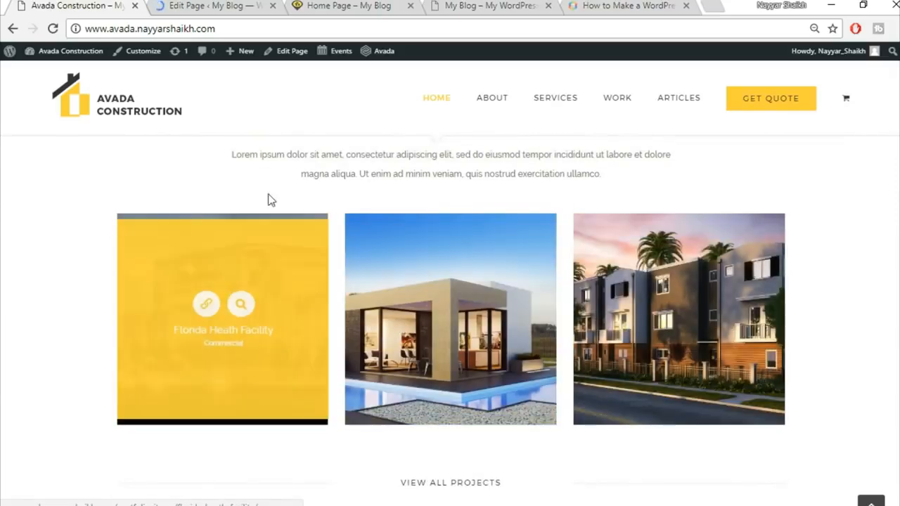
{"action": "left_click", "coordinate": [219, 6]}
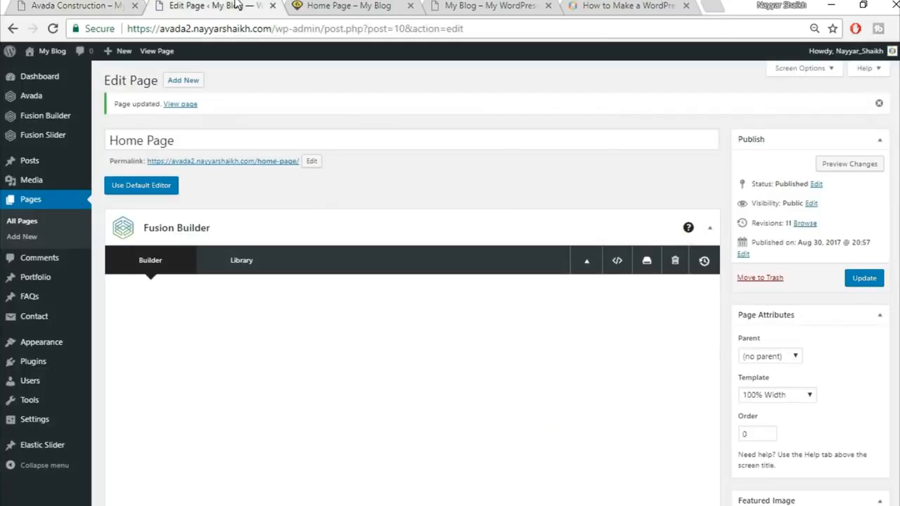
Step: Create a 'Commercial' portfolio category, then start a new portfolio post
{"action": "mouse_move", "coordinate": [39, 288]}
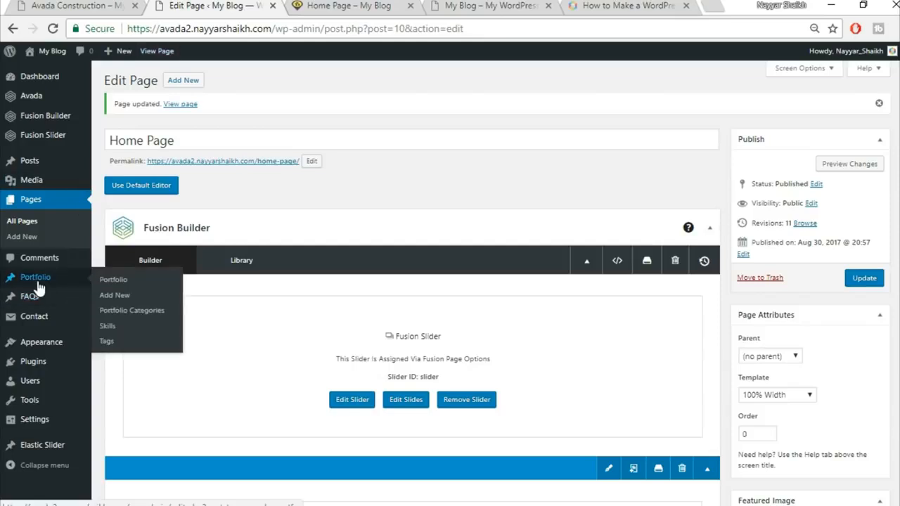
{"action": "left_click", "coordinate": [142, 311]}
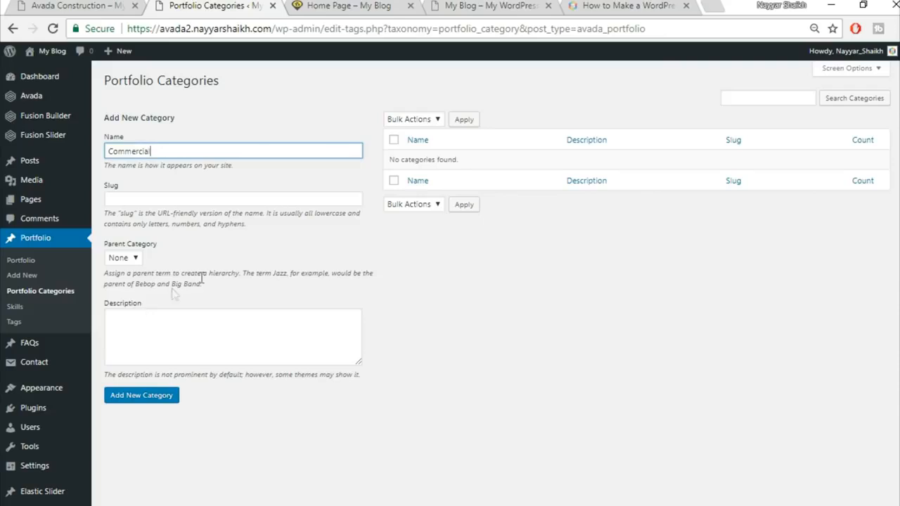
{"action": "left_click", "coordinate": [164, 402]}
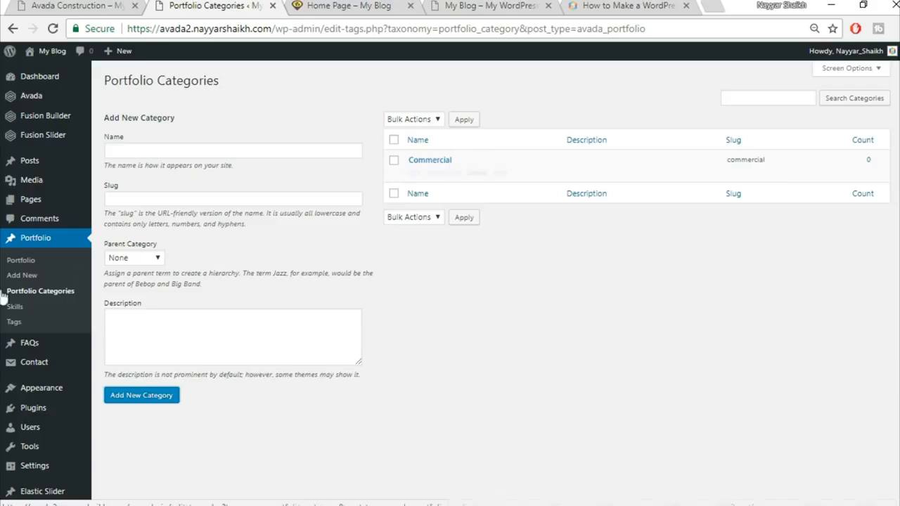
{"action": "left_click", "coordinate": [24, 278]}
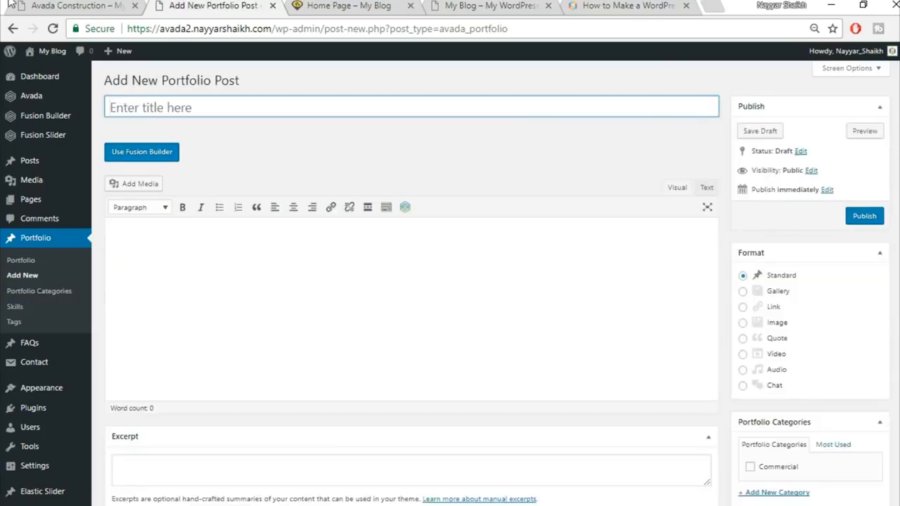
{"action": "left_click", "coordinate": [102, 5]}
{"action": "mouse_move", "coordinate": [235, 258]}
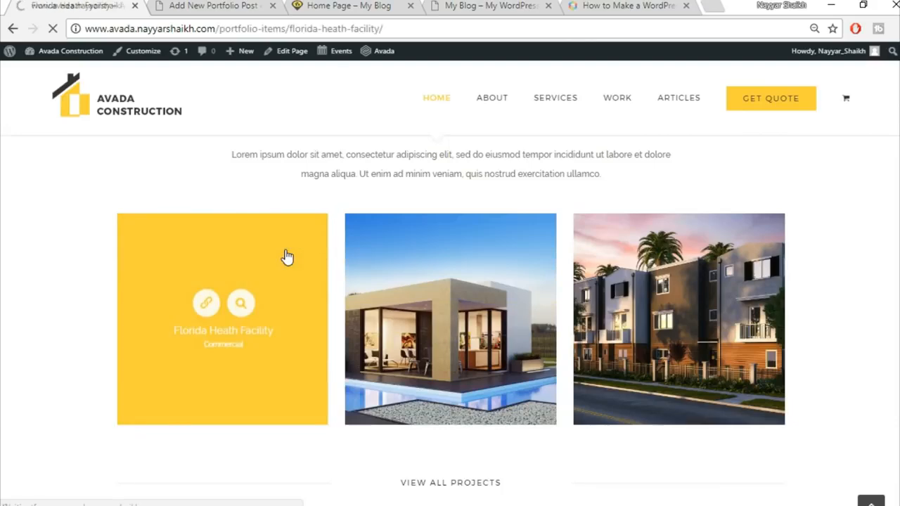
{"action": "scroll", "coordinate": [625, 269], "scroll_direction": "down", "scroll_amount": 4}
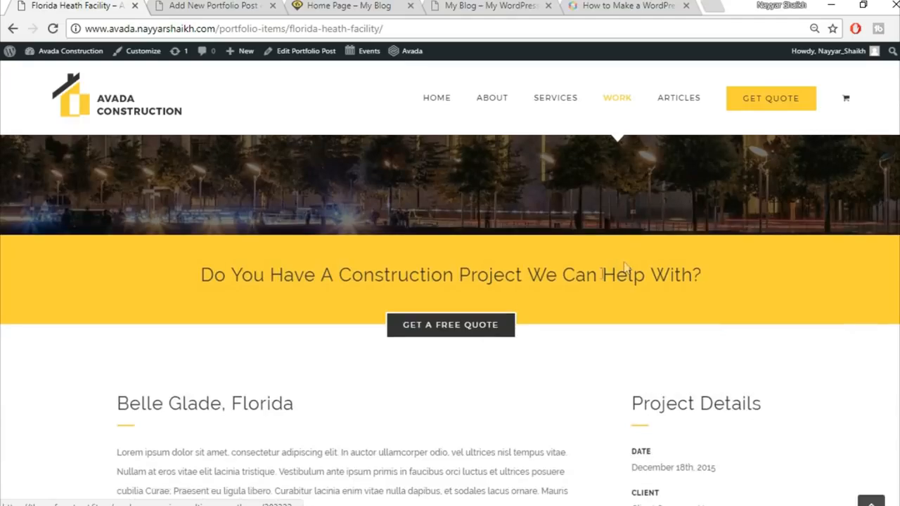
{"action": "scroll", "coordinate": [419, 362], "scroll_direction": "down", "scroll_amount": 4}
{"action": "scroll", "coordinate": [617, 339], "scroll_direction": "down", "scroll_amount": 12}
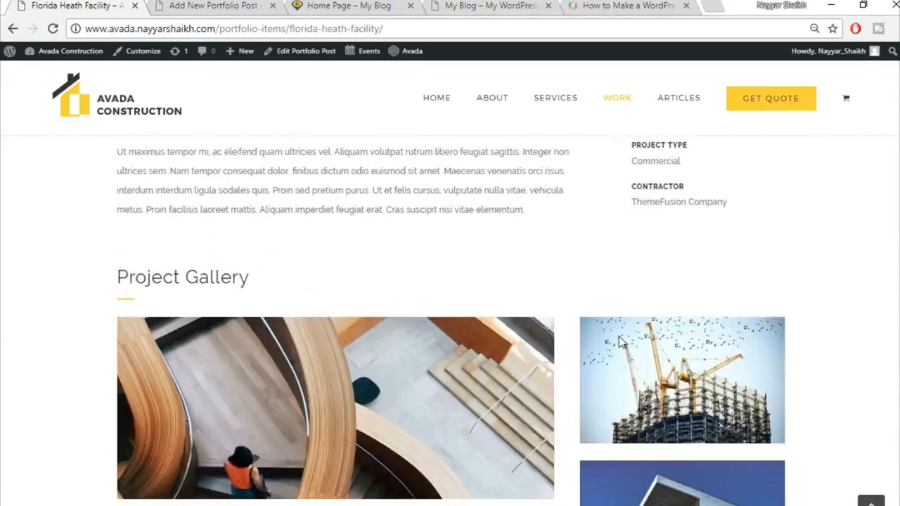
{"action": "scroll", "coordinate": [621, 341], "scroll_direction": "up", "scroll_amount": 6}
{"action": "scroll", "coordinate": [620, 340], "scroll_direction": "up", "scroll_amount": 14}
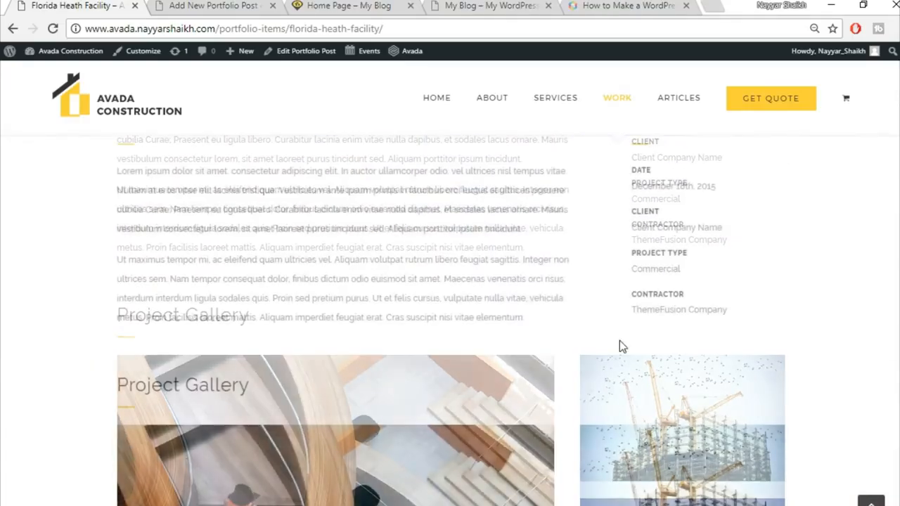
{"action": "scroll", "coordinate": [469, 378], "scroll_direction": "down", "scroll_amount": 3}
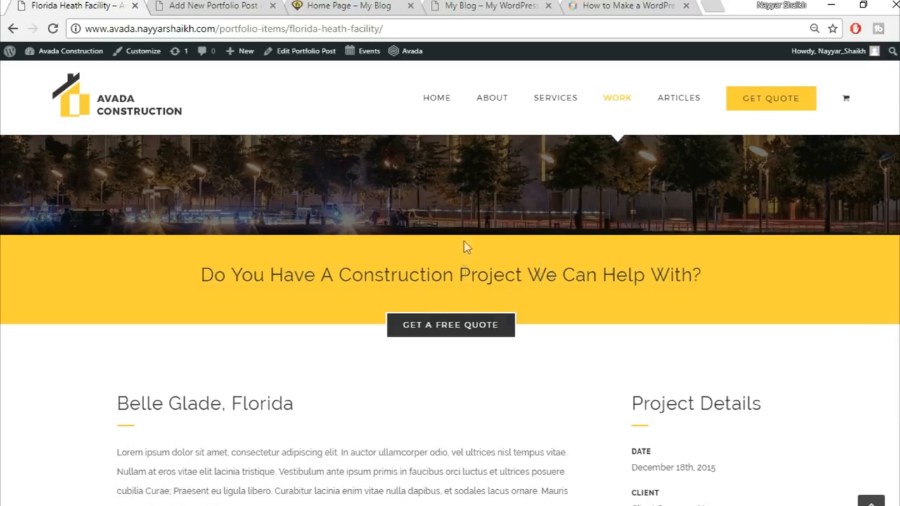
{"action": "scroll", "coordinate": [532, 332], "scroll_direction": "up", "scroll_amount": 3}
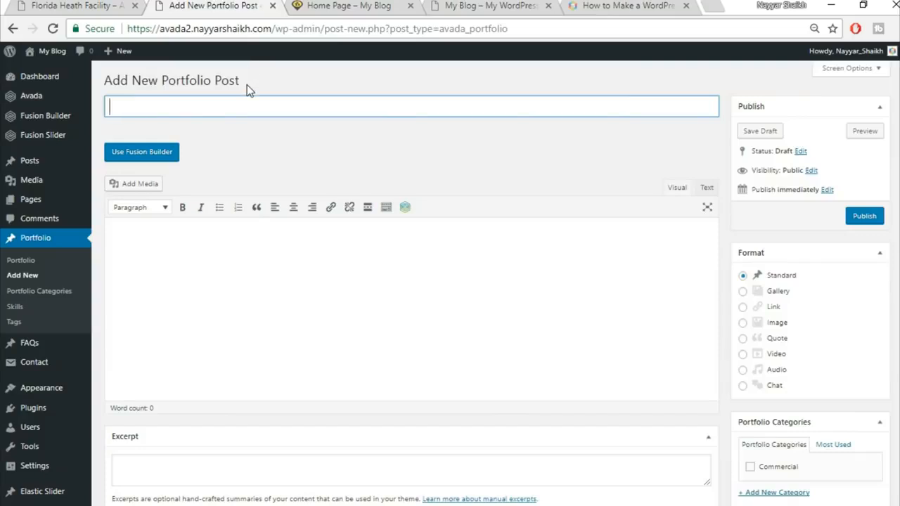
Step: Enter the title 'Florida Health Facility' and tick the Commercial category
{"action": "type", "text": "Florida Health Facility"}
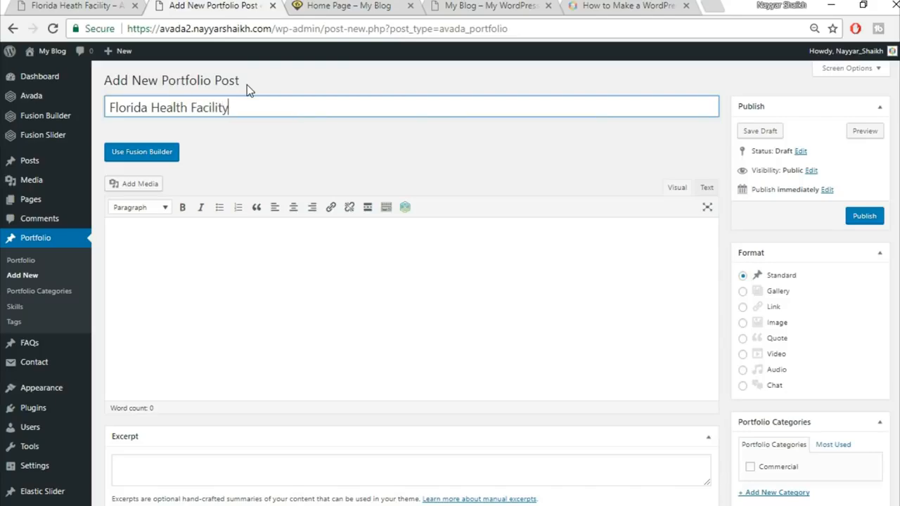
{"action": "scroll", "coordinate": [774, 296], "scroll_direction": "down", "scroll_amount": 2}
{"action": "left_click", "coordinate": [778, 328]}
{"action": "scroll", "coordinate": [837, 337], "scroll_direction": "down", "scroll_amount": 2}
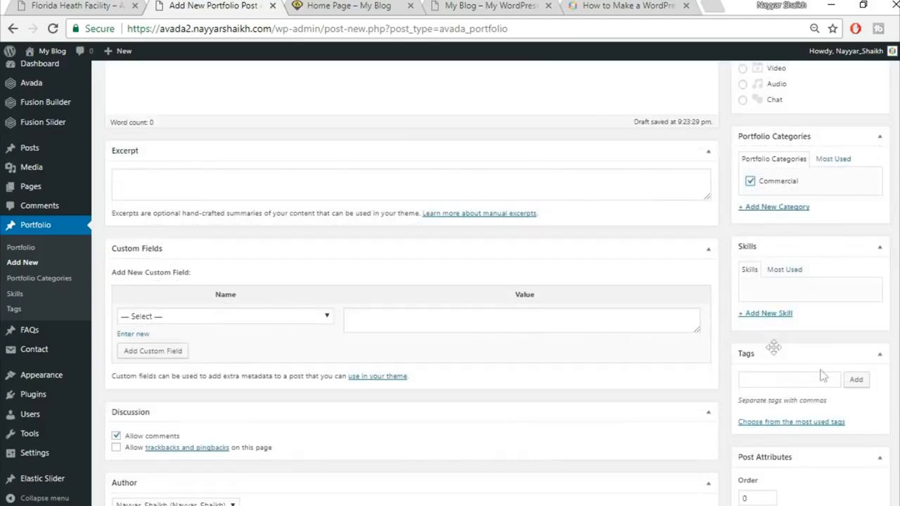
{"action": "scroll", "coordinate": [868, 376], "scroll_direction": "down", "scroll_amount": 5}
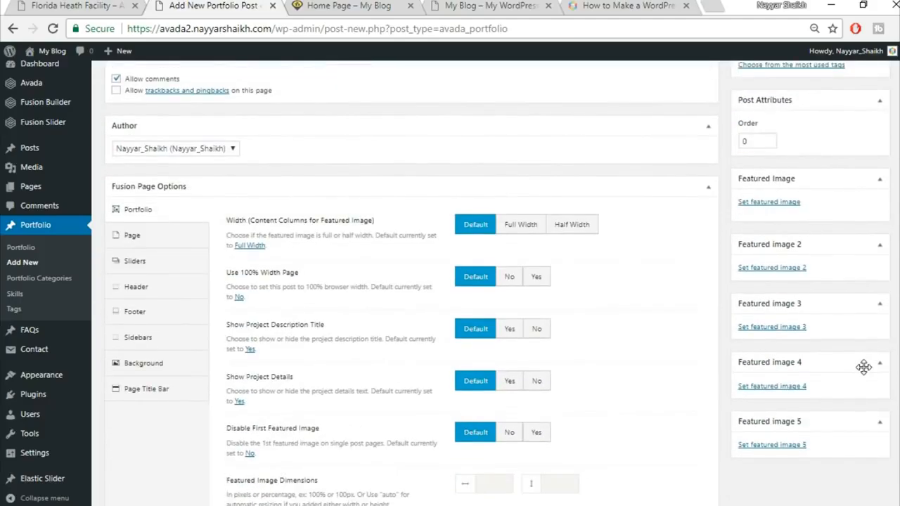
{"action": "scroll", "coordinate": [864, 367], "scroll_direction": "up", "scroll_amount": 1}
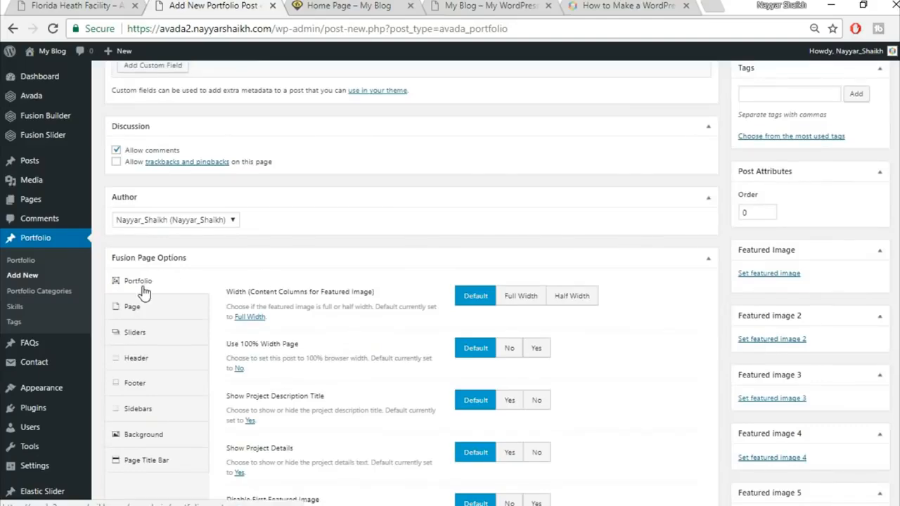
{"action": "scroll", "coordinate": [719, 293], "scroll_direction": "up", "scroll_amount": 5}
{"action": "scroll", "coordinate": [719, 293], "scroll_direction": "down", "scroll_amount": 7}
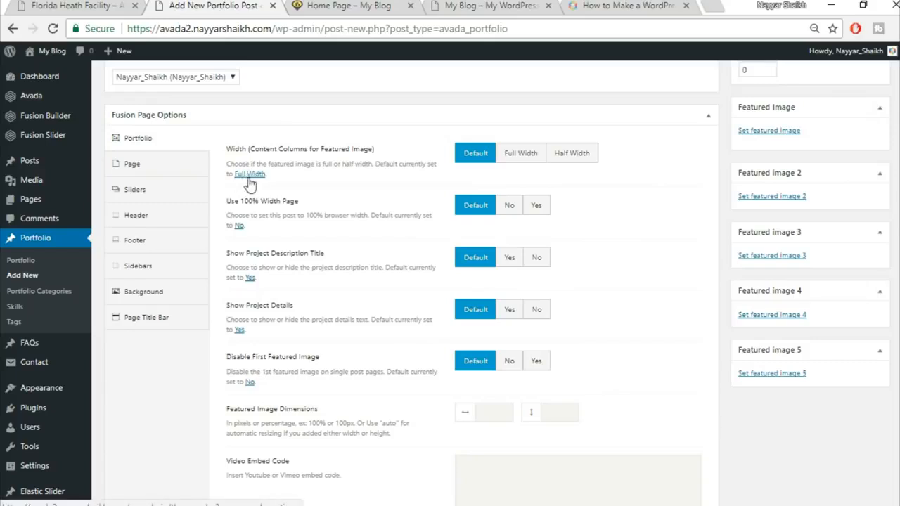
Step: Set the featured image to Full Width, use a 100% width page, and hide the project title and details
{"action": "left_click", "coordinate": [519, 157]}
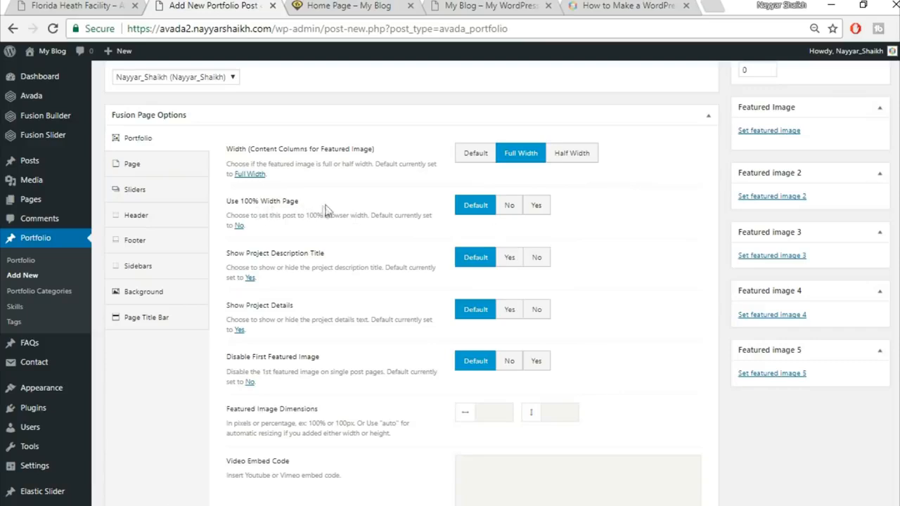
{"action": "left_click", "coordinate": [543, 206]}
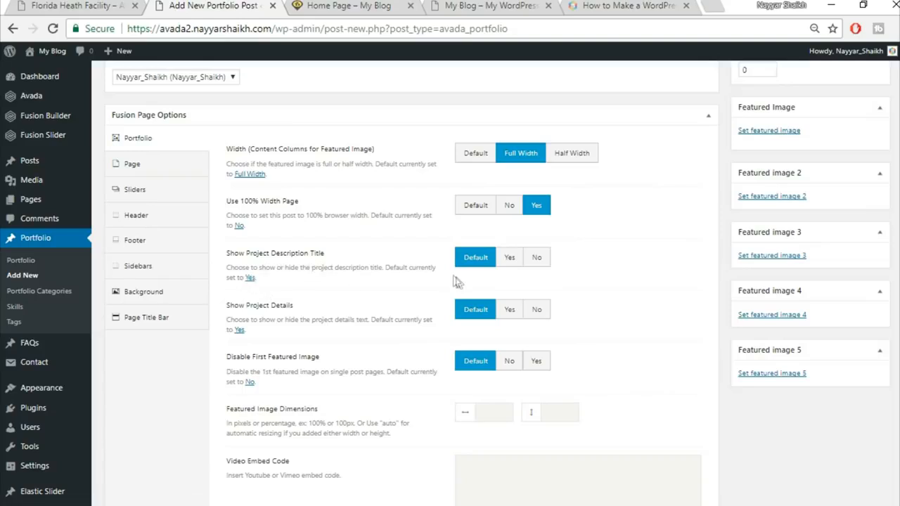
{"action": "left_click", "coordinate": [536, 258]}
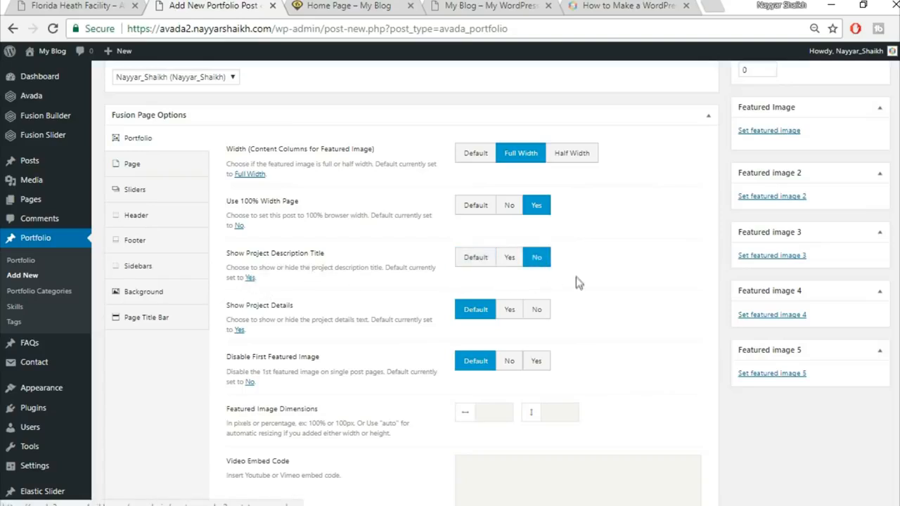
{"action": "left_click", "coordinate": [548, 313]}
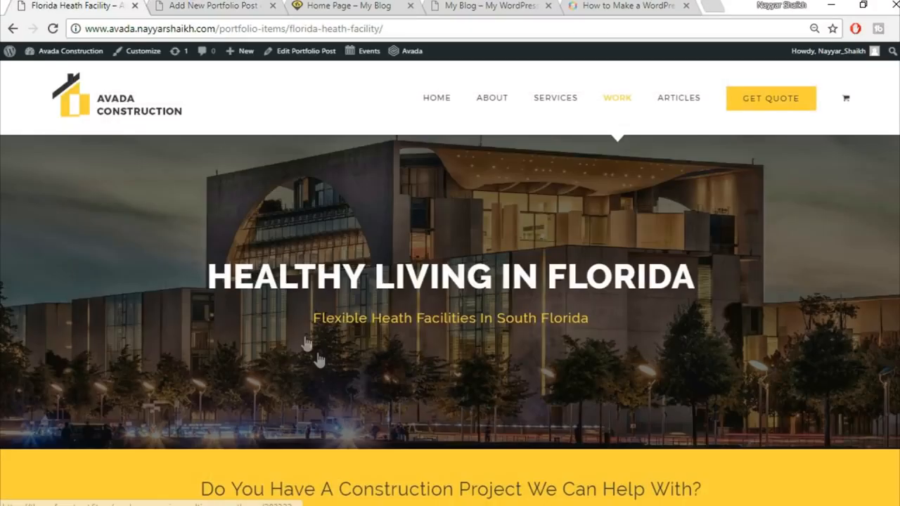
{"action": "scroll", "coordinate": [319, 360], "scroll_direction": "down", "scroll_amount": 7}
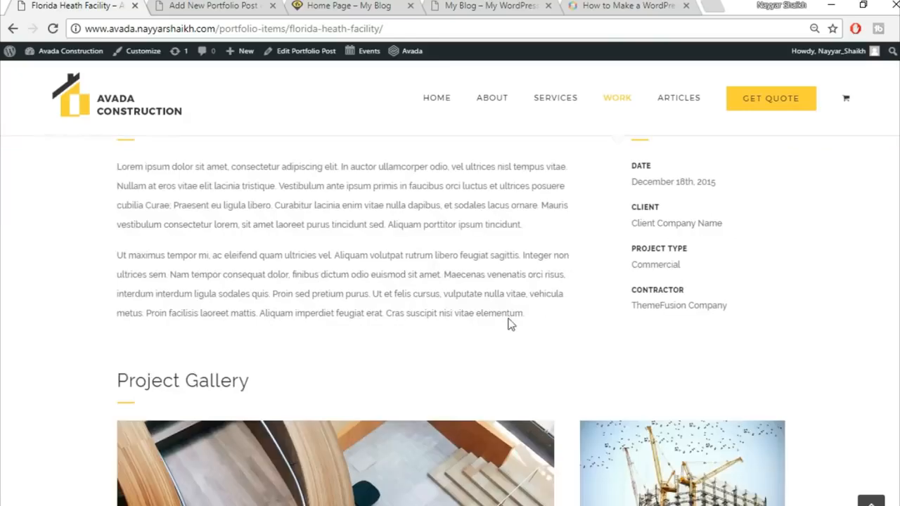
Step: Disable the first featured image, open links in a new window, and hide related projects, sharing and pagination
{"action": "left_click", "coordinate": [263, 4]}
{"action": "scroll", "coordinate": [698, 342], "scroll_direction": "down", "scroll_amount": 2}
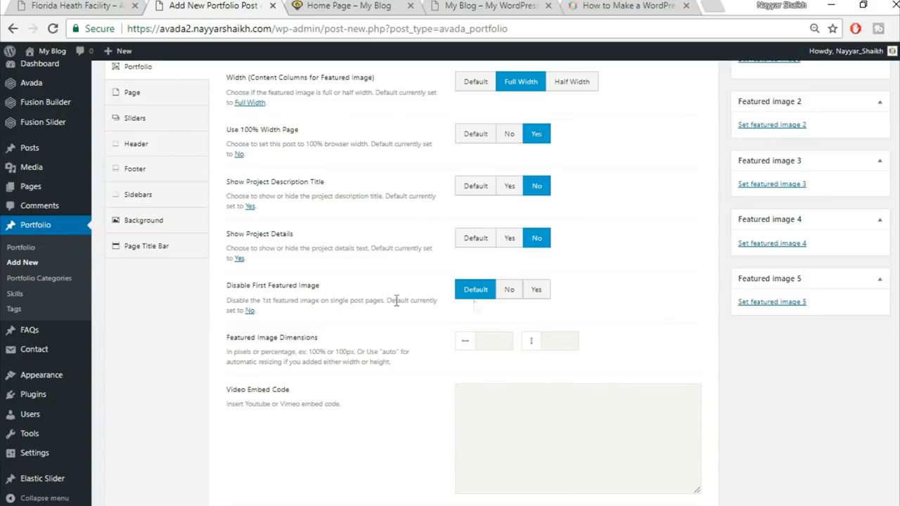
{"action": "left_click", "coordinate": [538, 291]}
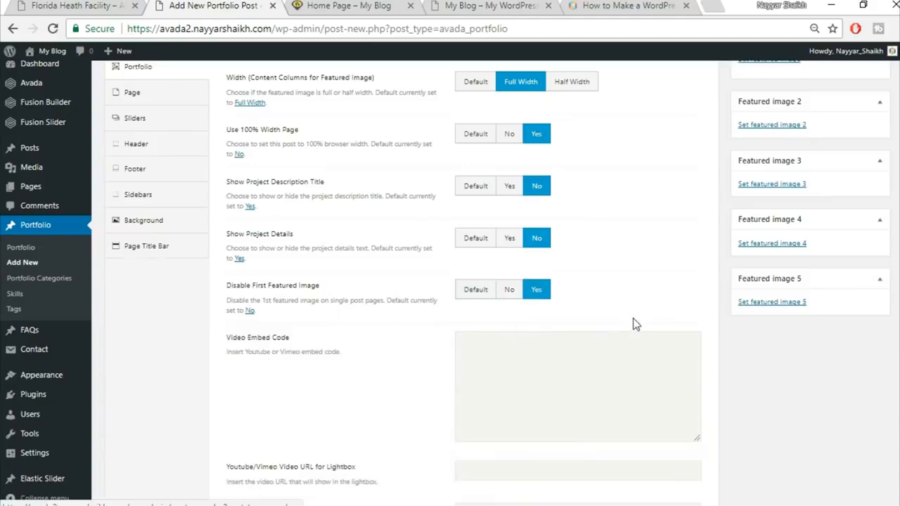
{"action": "scroll", "coordinate": [635, 324], "scroll_direction": "down", "scroll_amount": 3}
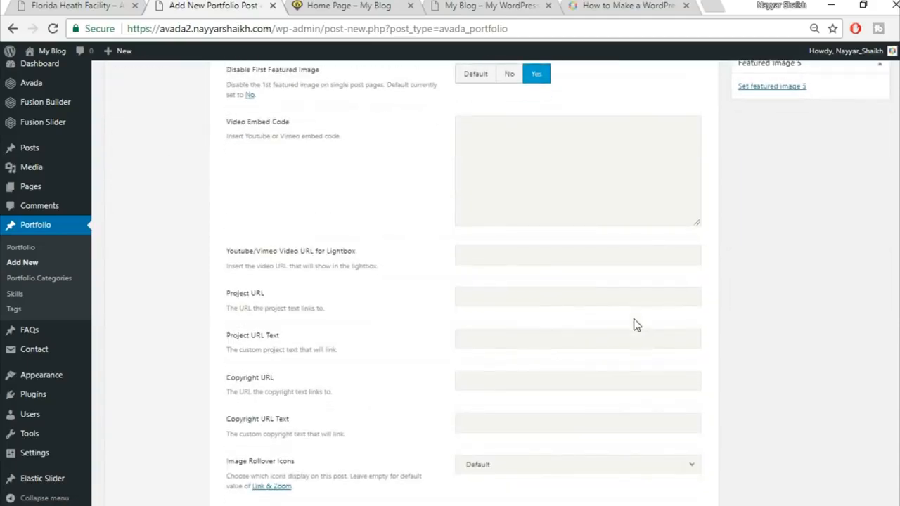
{"action": "scroll", "coordinate": [655, 302], "scroll_direction": "down", "scroll_amount": 4}
{"action": "scroll", "coordinate": [656, 303], "scroll_direction": "down", "scroll_amount": 1}
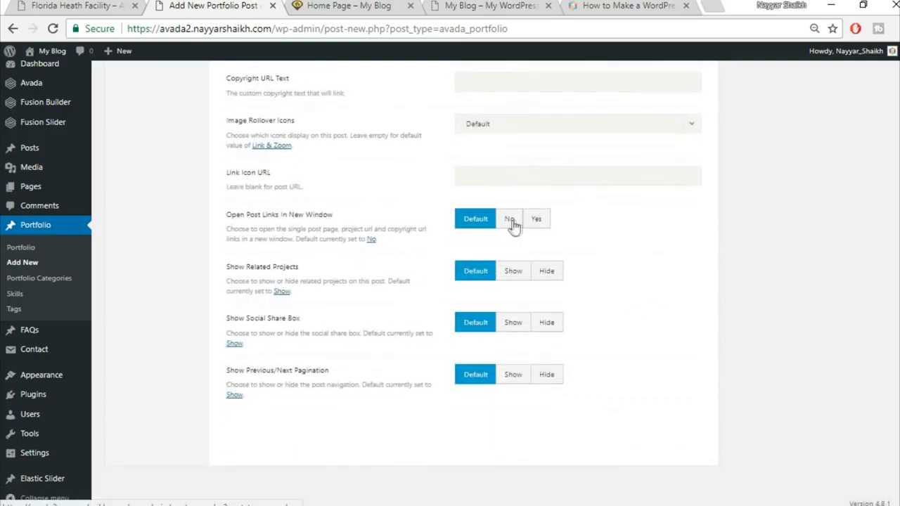
{"action": "left_click", "coordinate": [536, 219]}
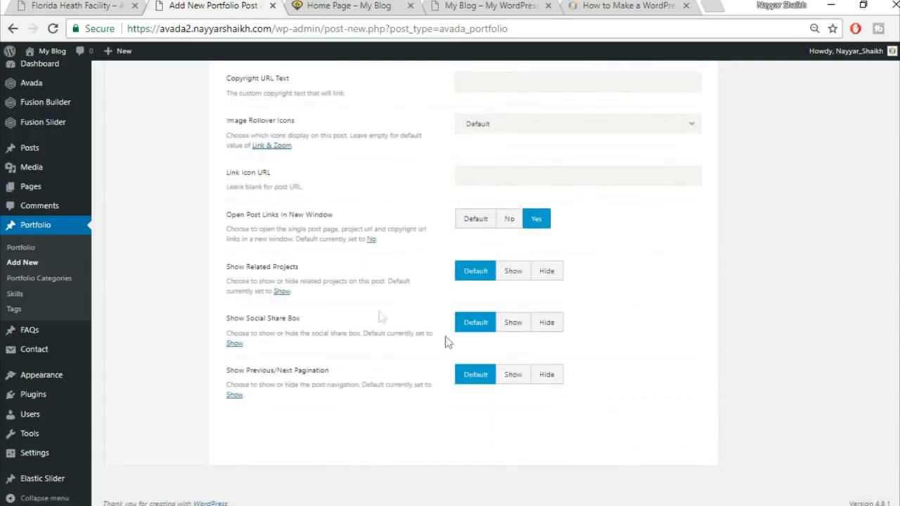
{"action": "left_click", "coordinate": [548, 272]}
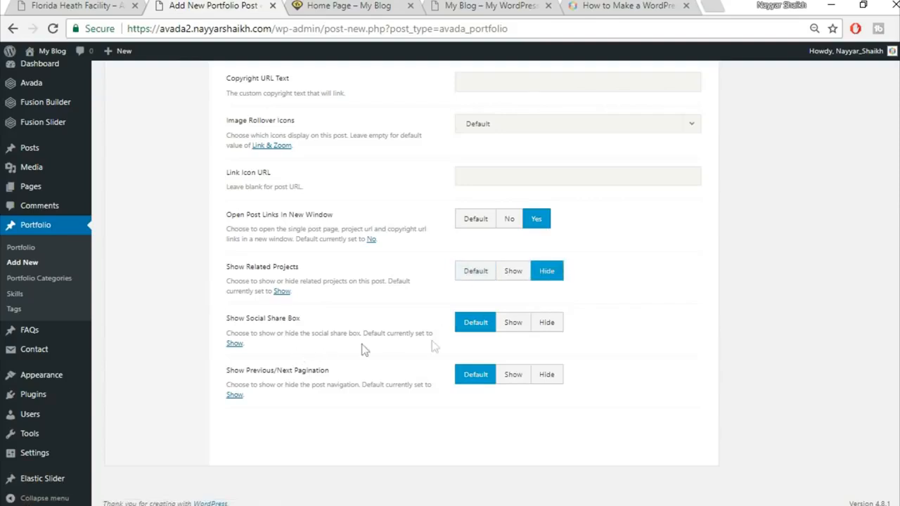
{"action": "left_click", "coordinate": [548, 328]}
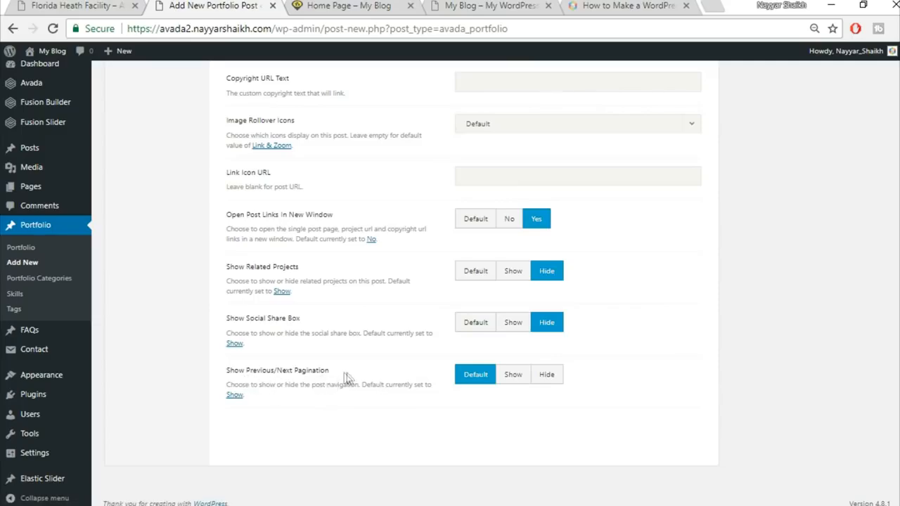
{"action": "left_click", "coordinate": [555, 380]}
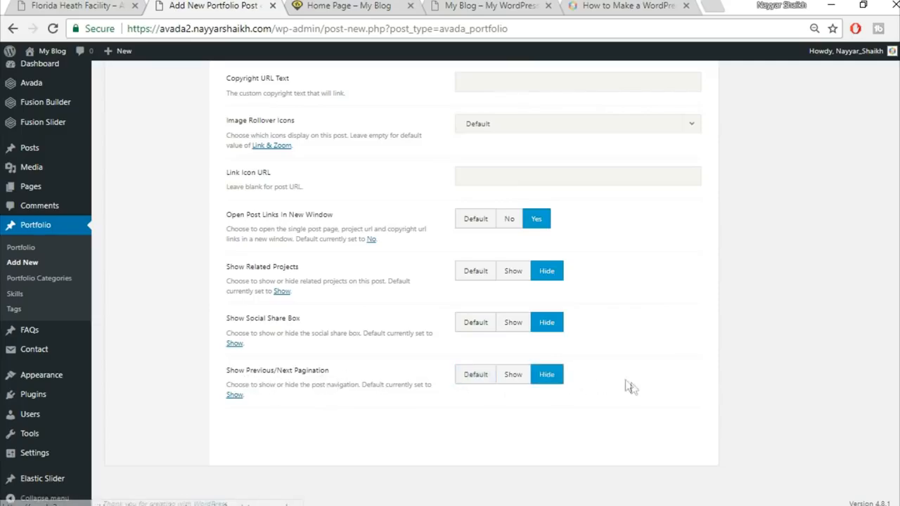
{"action": "scroll", "coordinate": [635, 389], "scroll_direction": "up", "scroll_amount": 5}
{"action": "scroll", "coordinate": [635, 388], "scroll_direction": "up", "scroll_amount": 4}
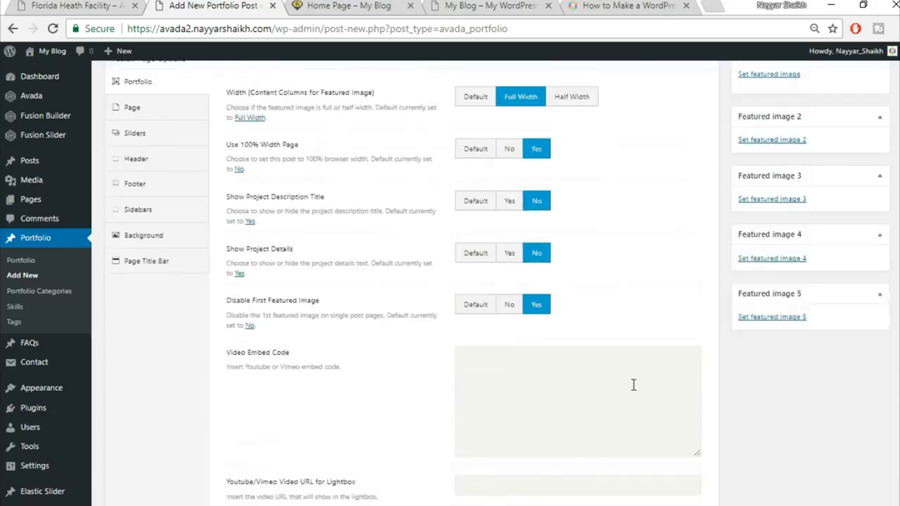
Step: Compare with the live Florida Heath Facility page, then bring up the post's Page options
{"action": "left_click", "coordinate": [80, 5]}
{"action": "scroll", "coordinate": [470, 239], "scroll_direction": "up", "scroll_amount": 2}
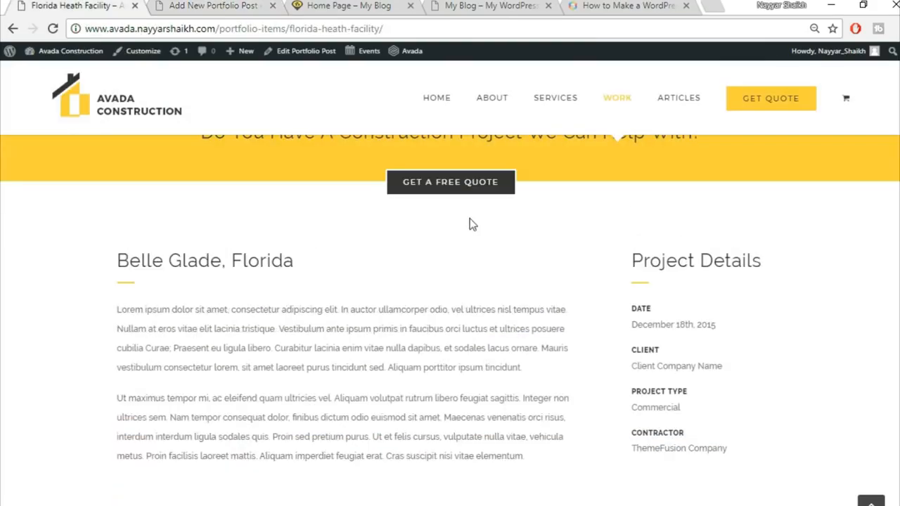
{"action": "left_click", "coordinate": [199, 5]}
{"action": "left_click", "coordinate": [149, 184]}
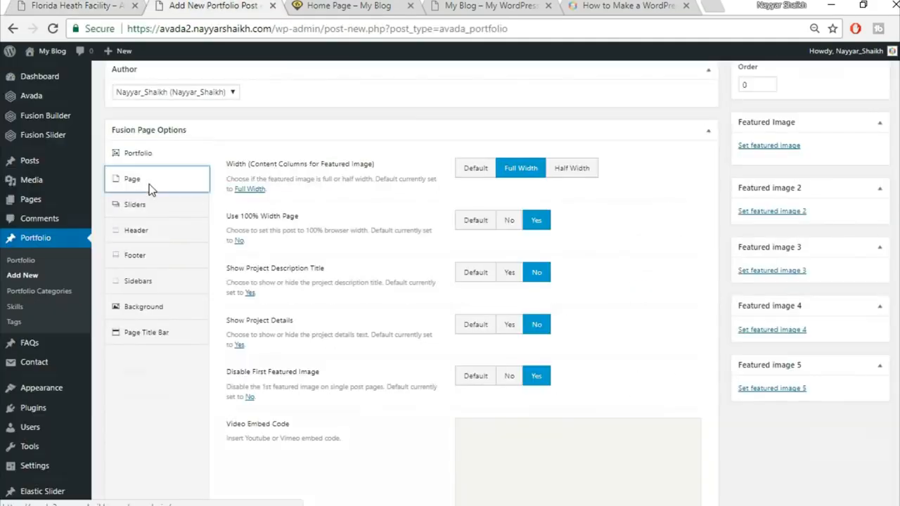
Step: Set the top and bottom page content padding to 0
{"action": "left_click", "coordinate": [501, 229]}
{"action": "type", "text": "0"}
{"action": "key", "text": "Tab"}
{"action": "type", "text": "0"}
{"action": "left_click", "coordinate": [531, 332]}
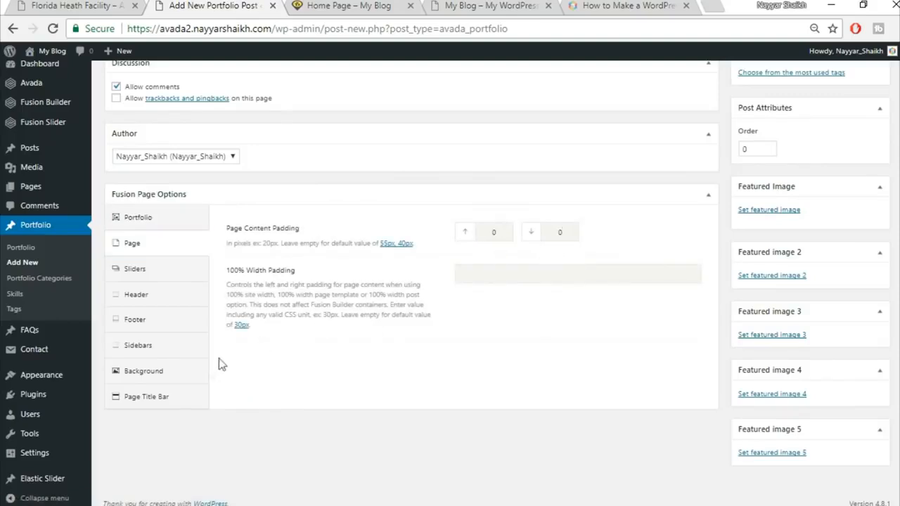
Step: Set the Page Title Bar to Hide for this post
{"action": "left_click", "coordinate": [185, 397]}
{"action": "scroll", "coordinate": [185, 397], "scroll_direction": "down", "scroll_amount": 1}
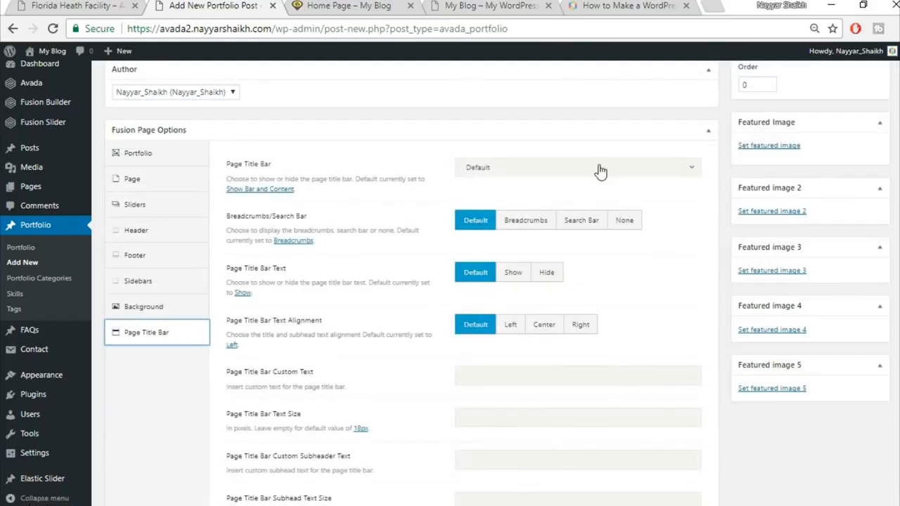
{"action": "left_click", "coordinate": [600, 172]}
{"action": "left_click", "coordinate": [573, 251]}
{"action": "scroll", "coordinate": [703, 267], "scroll_direction": "up", "scroll_amount": 10}
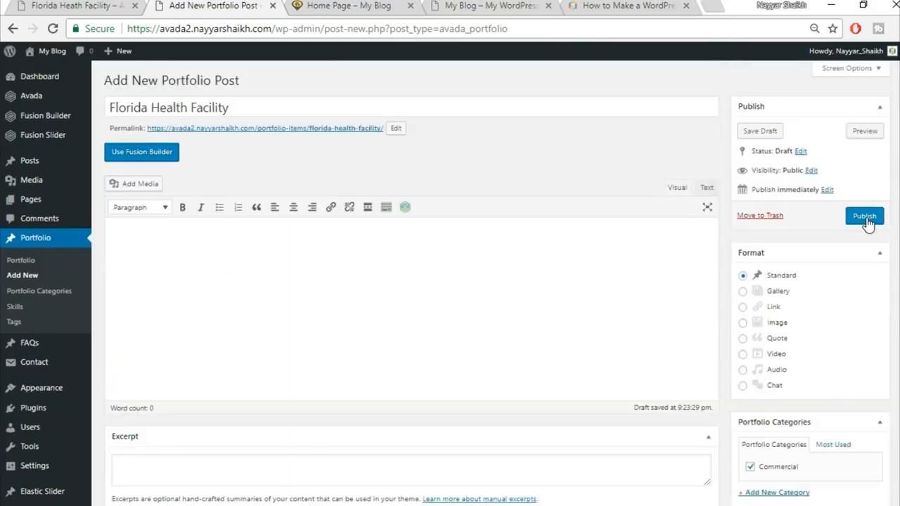
Step: Publish the Florida Health Facility post and check the live Home Page
{"action": "left_click", "coordinate": [866, 217]}
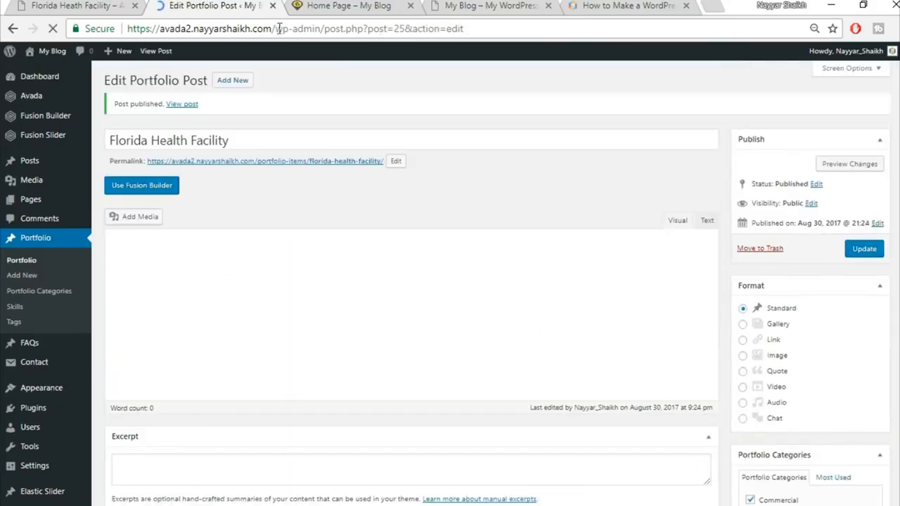
{"action": "left_click", "coordinate": [296, 4]}
{"action": "scroll", "coordinate": [558, 317], "scroll_direction": "down", "scroll_amount": 2}
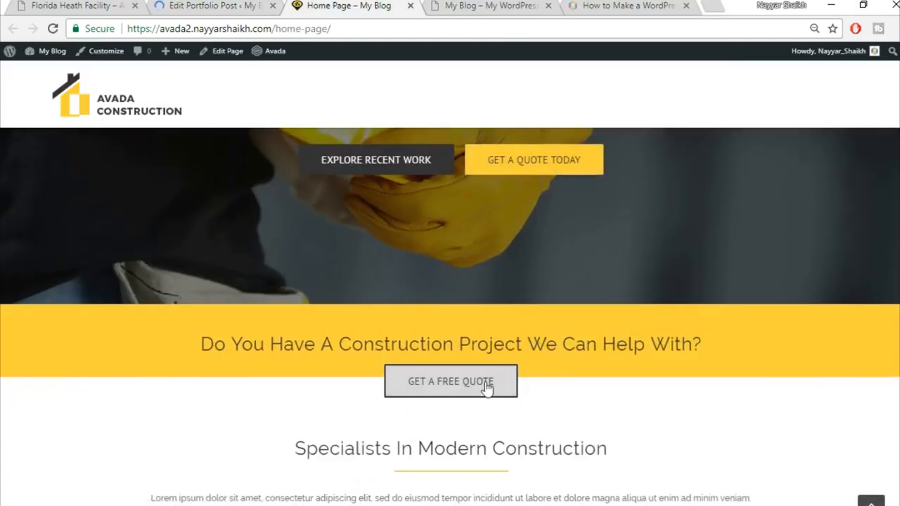
{"action": "scroll", "coordinate": [814, 382], "scroll_direction": "down", "scroll_amount": 3}
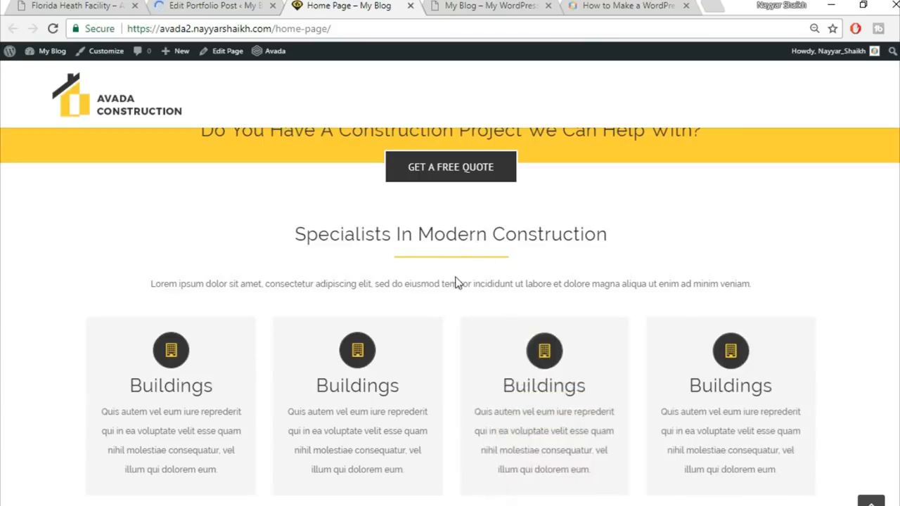
Step: Go back to the admin and open the All Pages list
{"action": "left_click", "coordinate": [218, 5]}
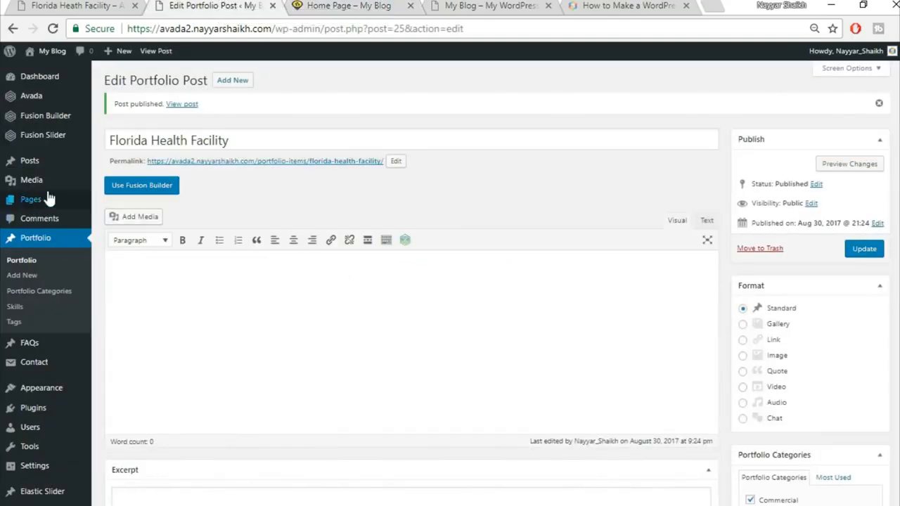
{"action": "mouse_move", "coordinate": [40, 203]}
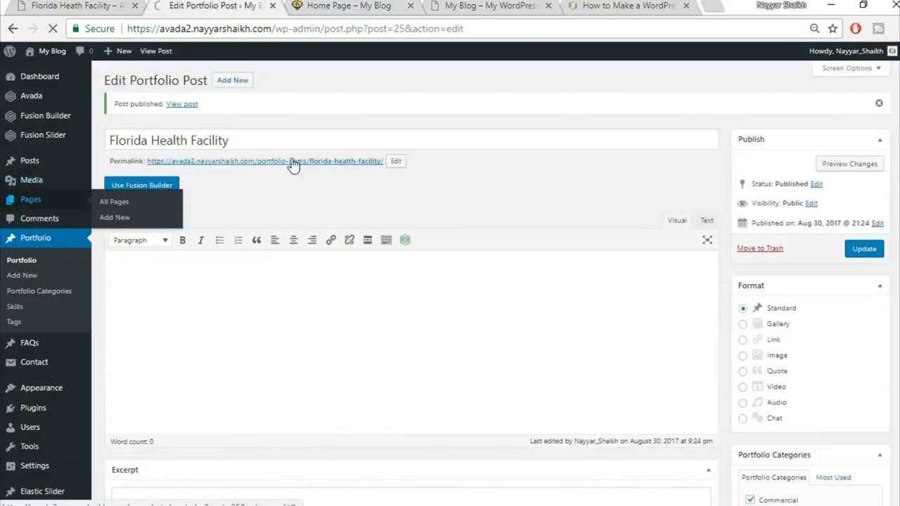
{"action": "left_click", "coordinate": [115, 201]}
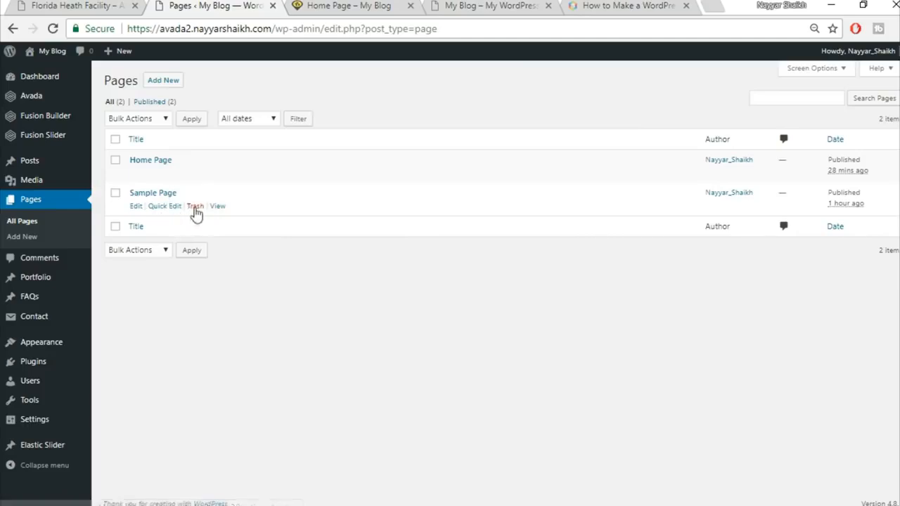
Step: Trash the Sample Page and open the Home Page in Fusion Builder
{"action": "left_click", "coordinate": [195, 208]}
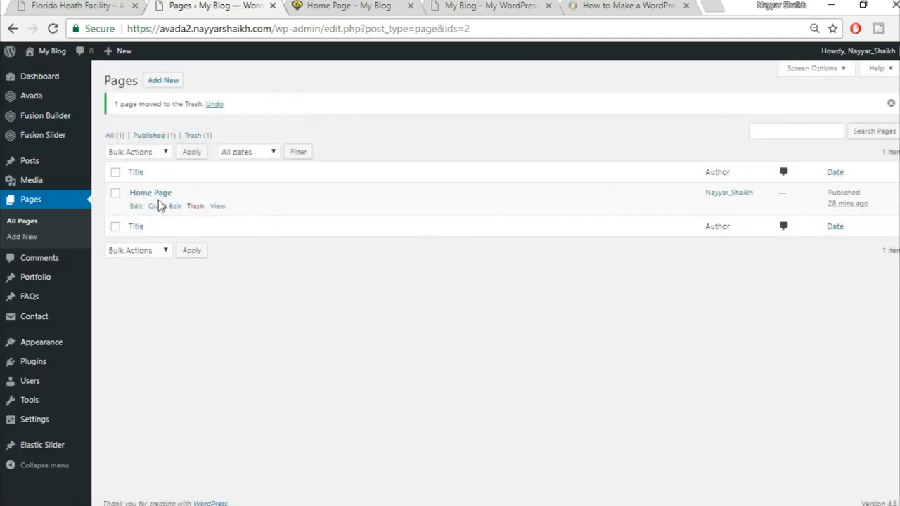
{"action": "left_click", "coordinate": [136, 206]}
{"action": "scroll", "coordinate": [535, 143], "scroll_direction": "down", "scroll_amount": 10}
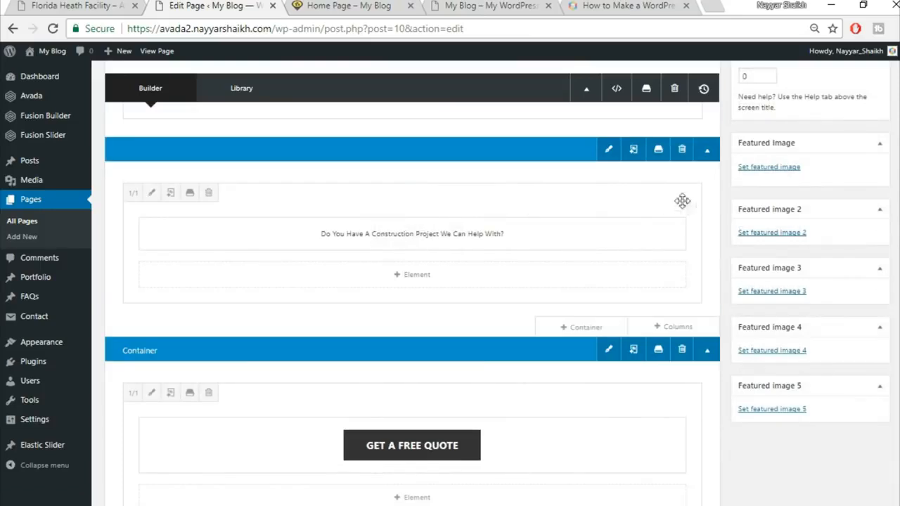
Step: Delete the old saved containers Top2 and Top1 from the Library
{"action": "left_click", "coordinate": [659, 150]}
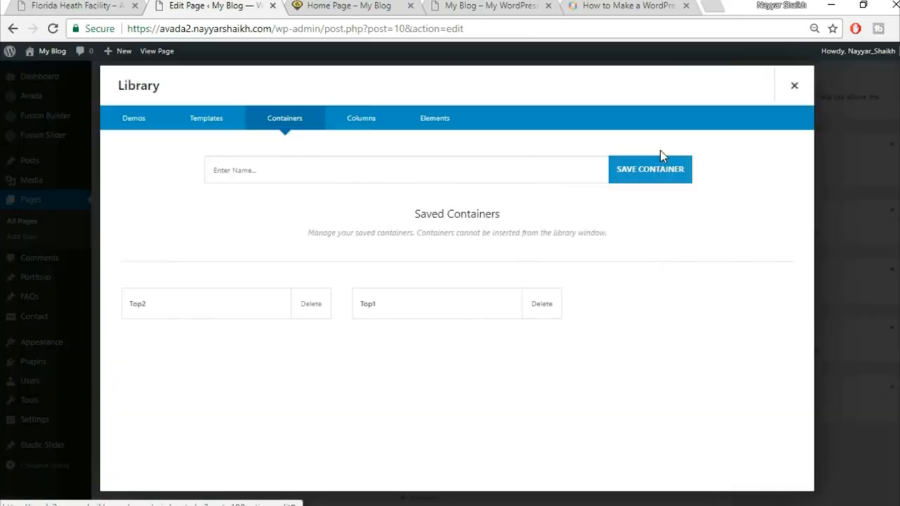
{"action": "left_click", "coordinate": [312, 314]}
{"action": "left_click", "coordinate": [513, 114]}
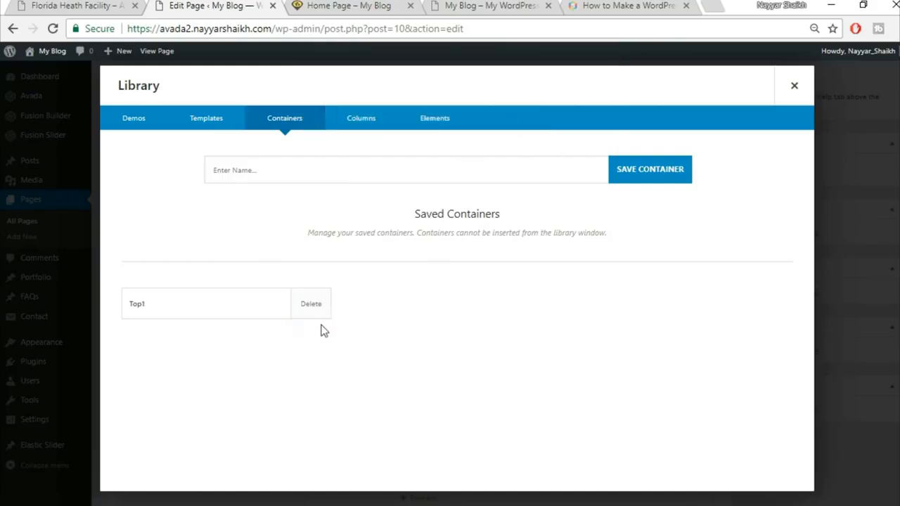
{"action": "left_click", "coordinate": [311, 309]}
{"action": "left_click", "coordinate": [514, 113]}
Step: Save the construction-project heading container as Top1
{"action": "left_click", "coordinate": [373, 176]}
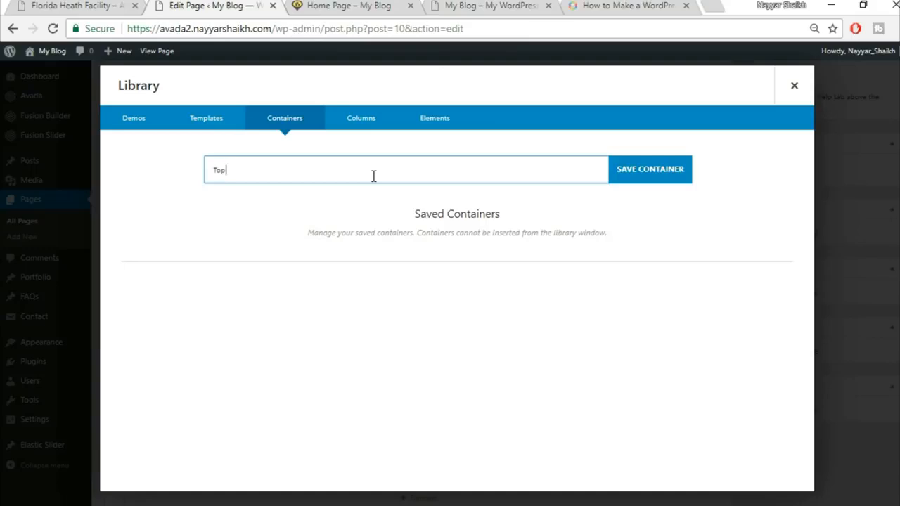
{"action": "type", "text": "Top1"}
{"action": "left_click", "coordinate": [657, 168]}
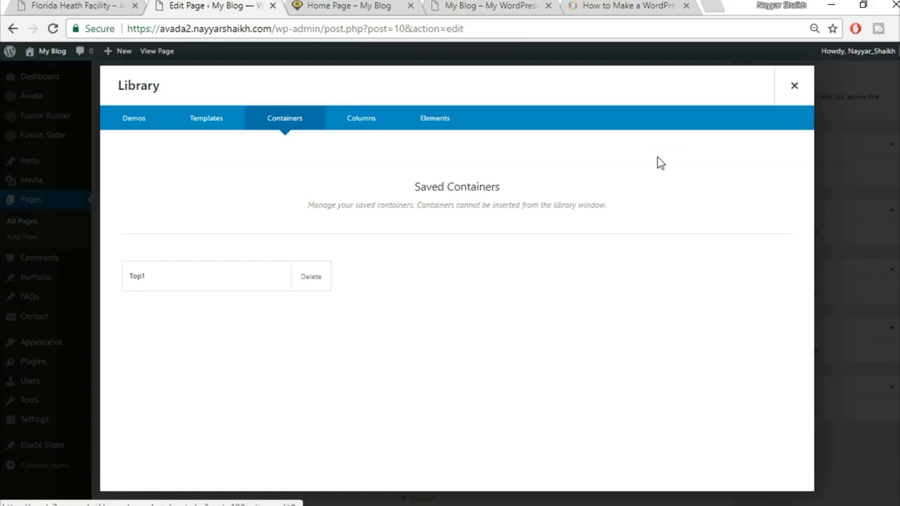
{"action": "left_click", "coordinate": [794, 85]}
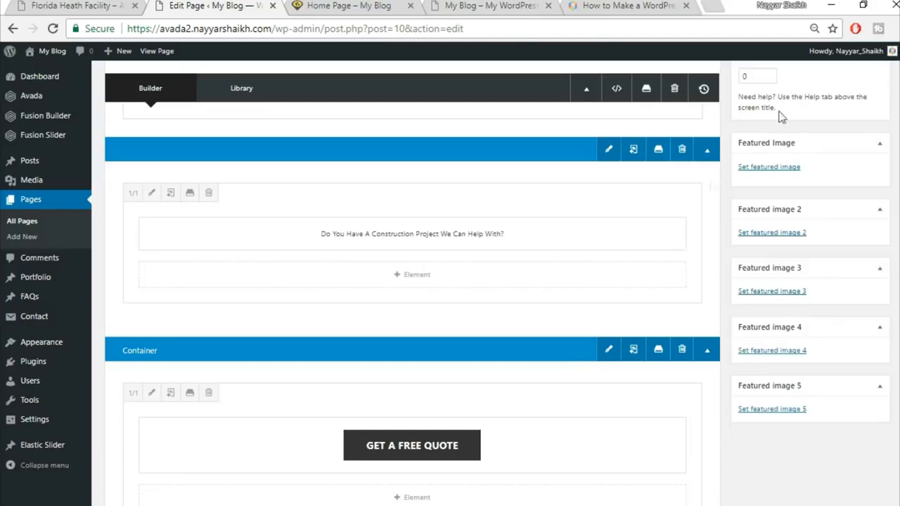
Step: Save the free-quote container as Top2
{"action": "scroll", "coordinate": [689, 294], "scroll_direction": "down", "scroll_amount": 1}
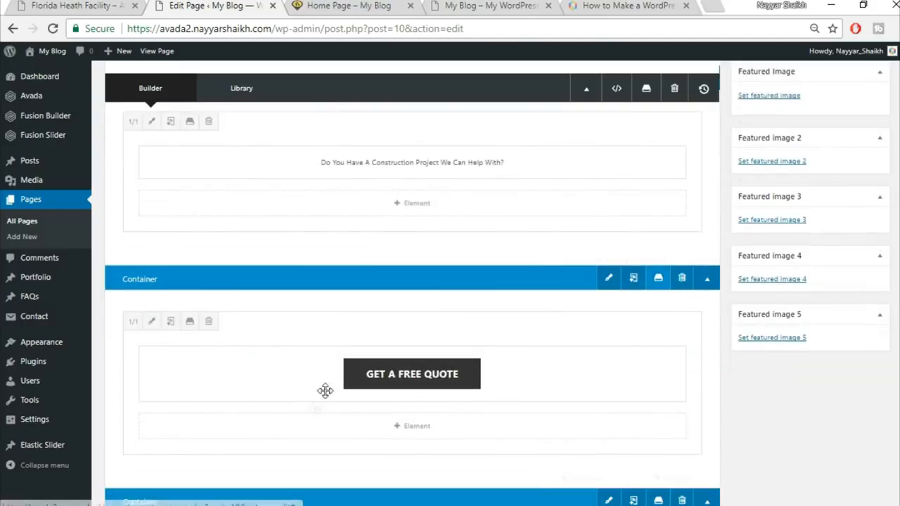
{"action": "left_click", "coordinate": [658, 280]}
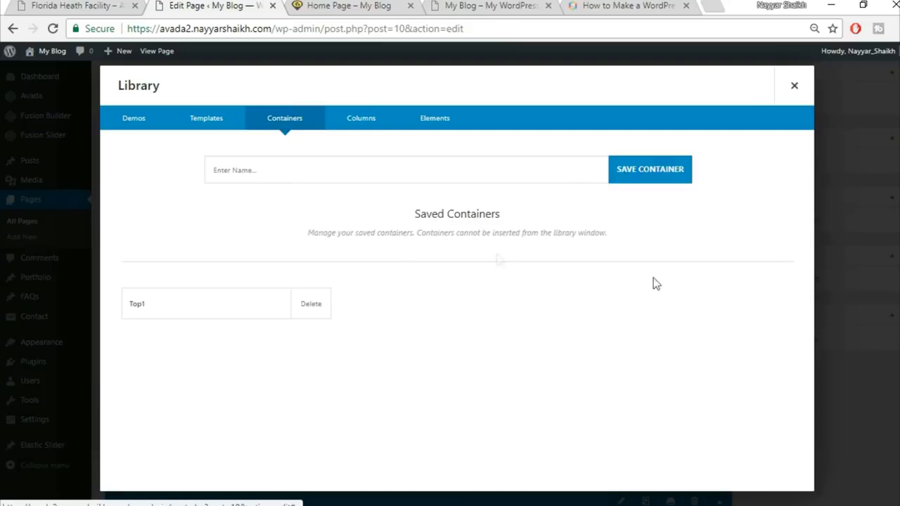
{"action": "left_click", "coordinate": [429, 169]}
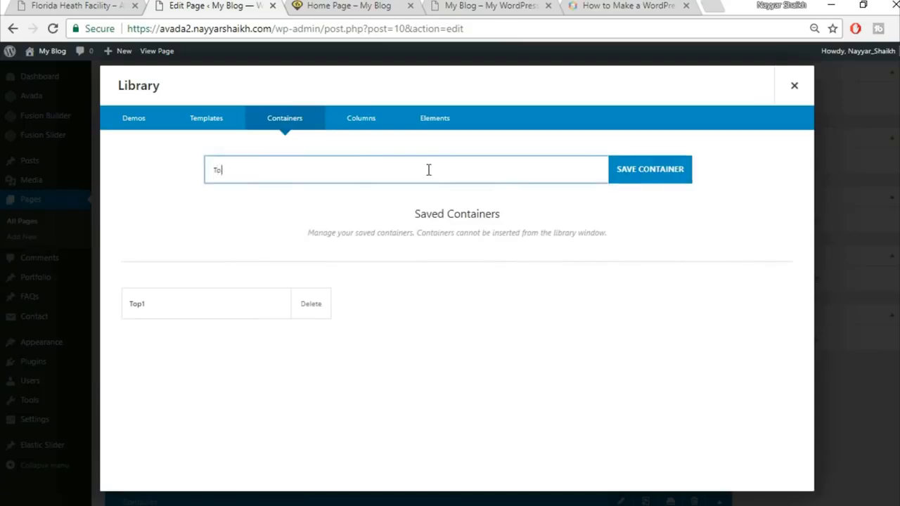
{"action": "type", "text": "Top2"}
{"action": "left_click", "coordinate": [652, 168]}
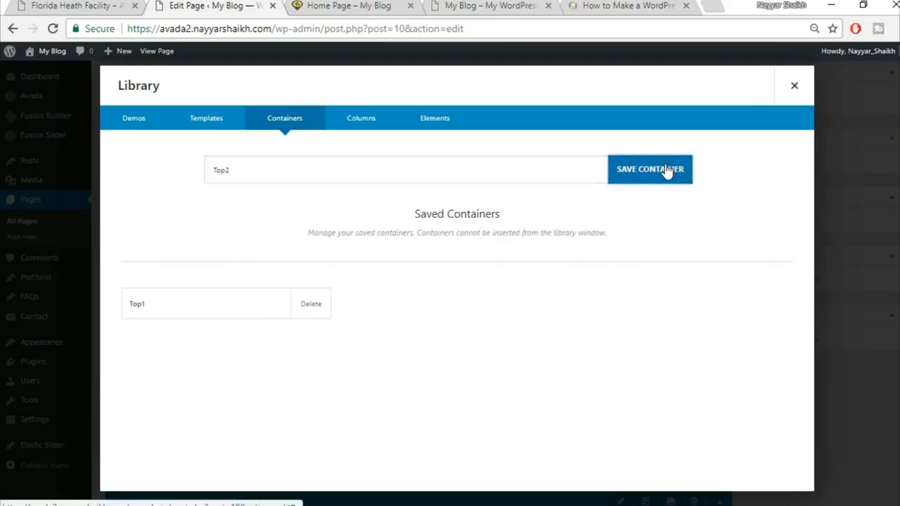
{"action": "left_click", "coordinate": [795, 85]}
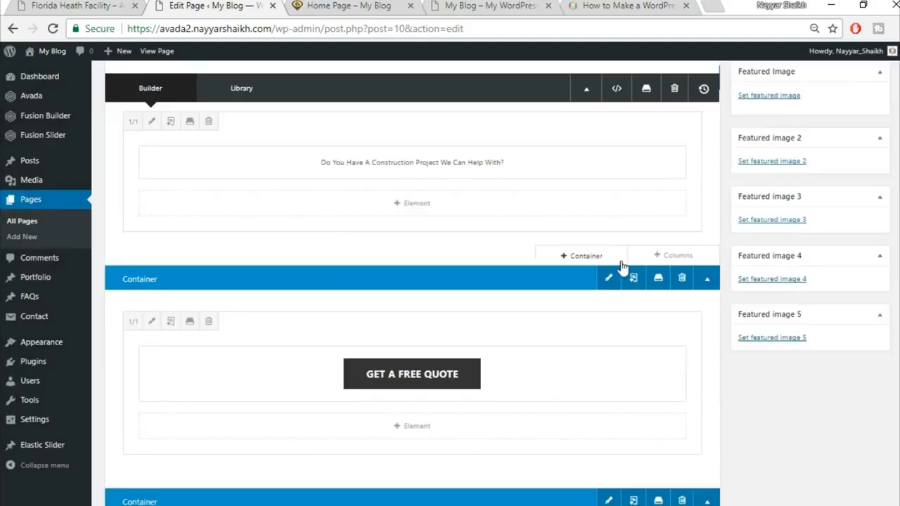
Step: Begin saving the Specialists In Modern Construction container, then view the live Home Page
{"action": "scroll", "coordinate": [622, 264], "scroll_direction": "down", "scroll_amount": 4}
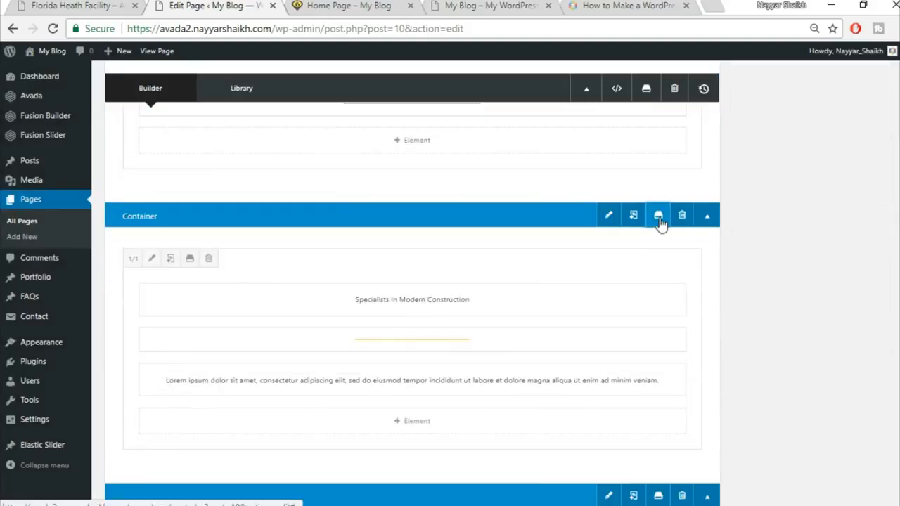
{"action": "left_click", "coordinate": [660, 220]}
{"action": "left_click", "coordinate": [401, 169]}
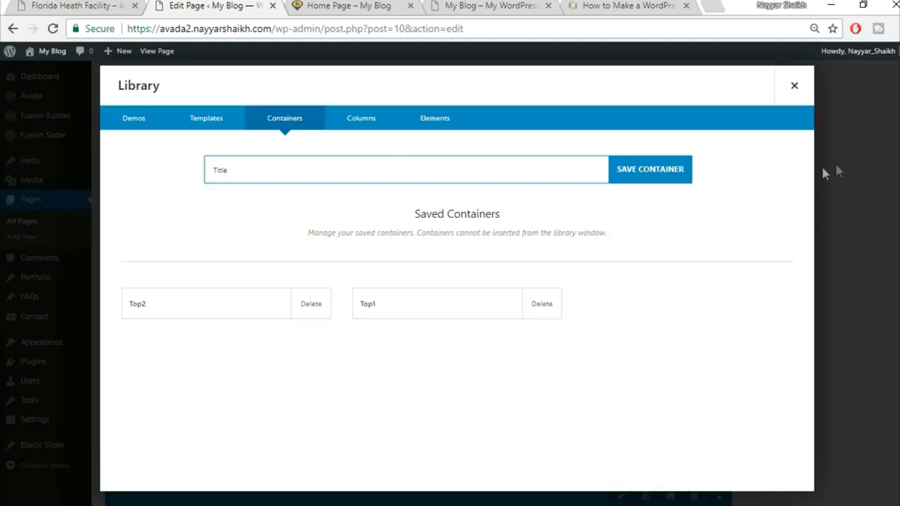
{"action": "left_click", "coordinate": [377, 4]}
{"action": "scroll", "coordinate": [393, 232], "scroll_direction": "down", "scroll_amount": 2}
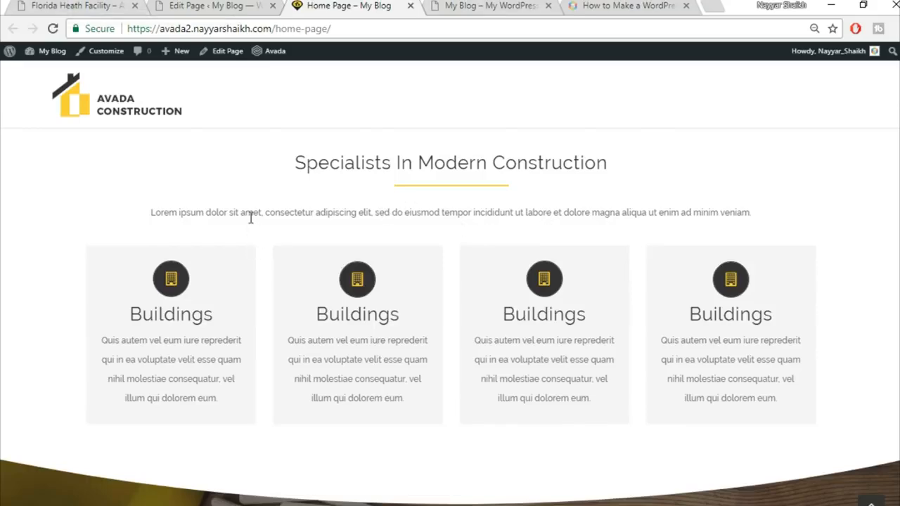
Step: Open the reference site's home page and inspect the Specialists intro paragraph
{"action": "left_click", "coordinate": [71, 5]}
{"action": "scroll", "coordinate": [633, 267], "scroll_direction": "down", "scroll_amount": 10}
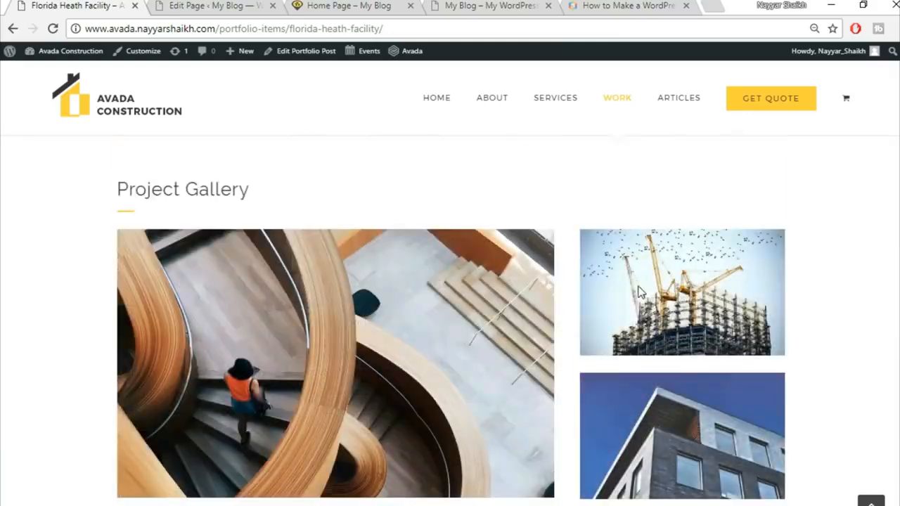
{"action": "scroll", "coordinate": [640, 334], "scroll_direction": "up", "scroll_amount": 10}
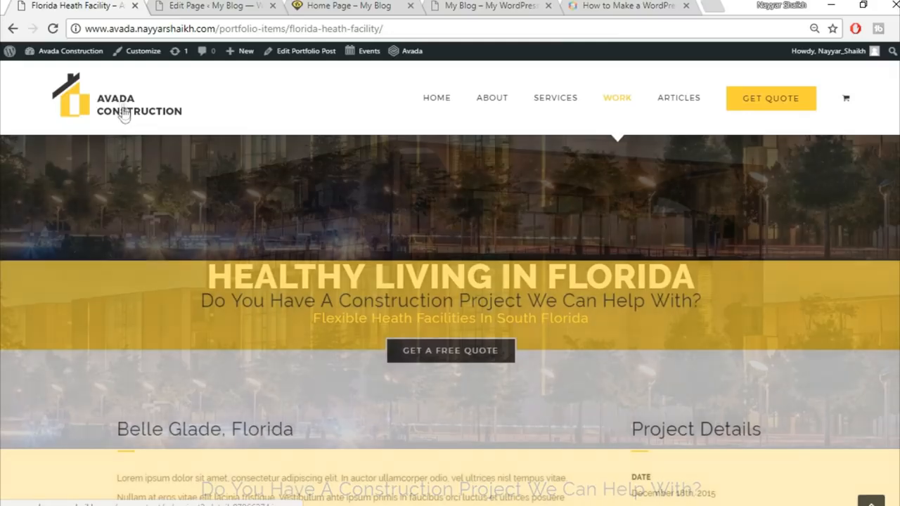
{"action": "left_click", "coordinate": [121, 104]}
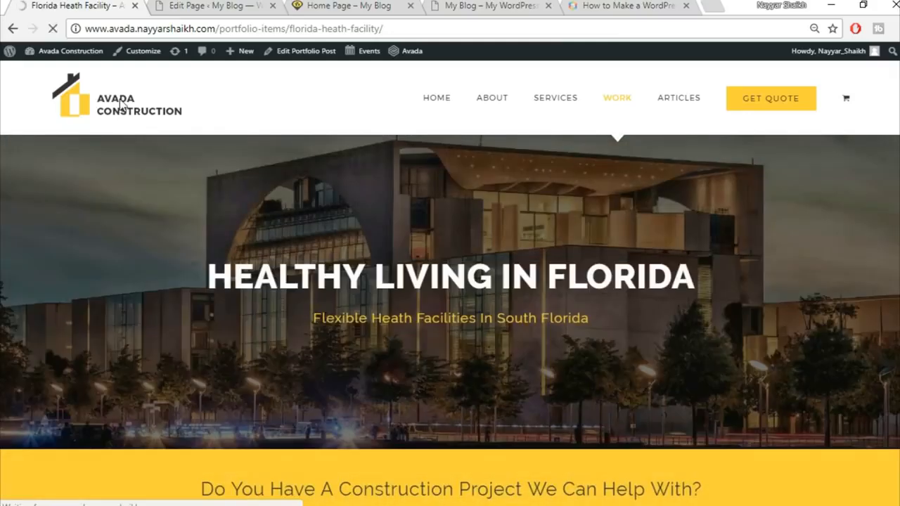
{"action": "scroll", "coordinate": [248, 168], "scroll_direction": "down", "scroll_amount": 2}
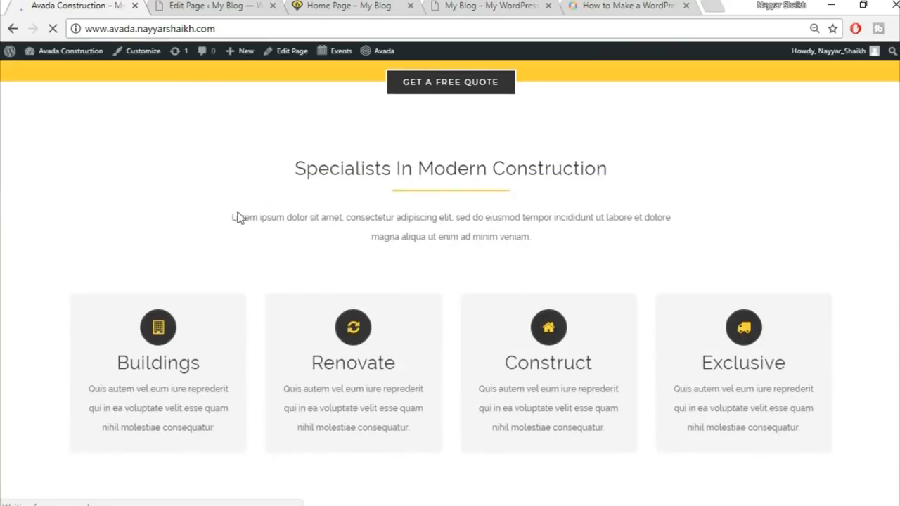
{"action": "left_click_drag", "start_coordinate": [233, 218], "coordinate": [552, 237]}
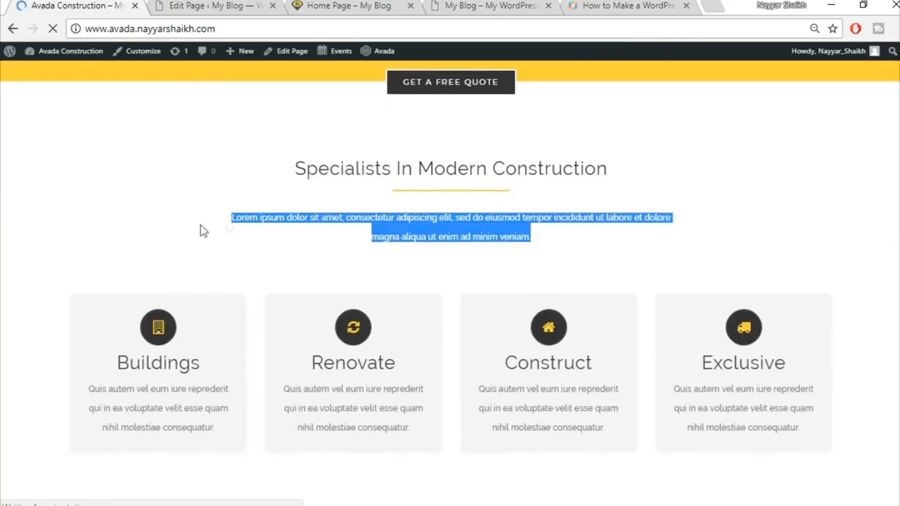
{"action": "left_click", "coordinate": [75, 250]}
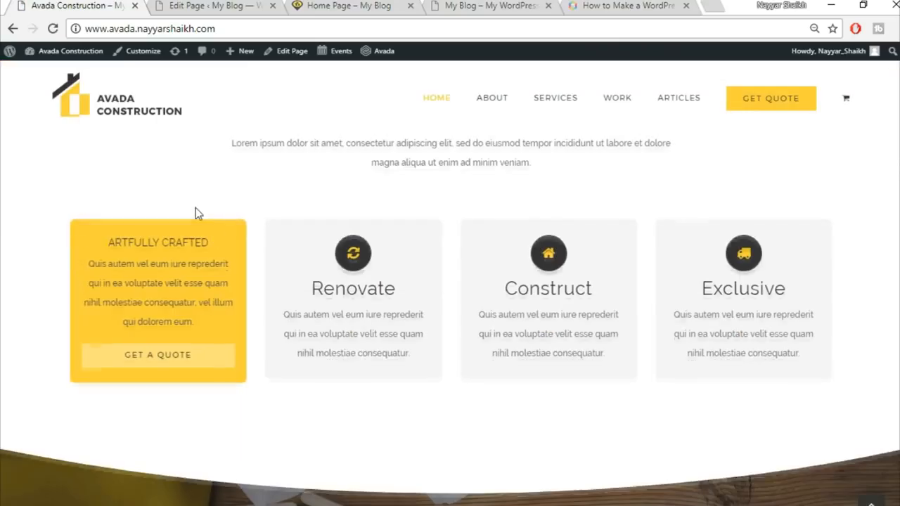
Step: Inspect the demo's heading, paragraph and quote button, then return to the editor's saved containers
{"action": "scroll", "coordinate": [73, 193], "scroll_direction": "up", "scroll_amount": 2}
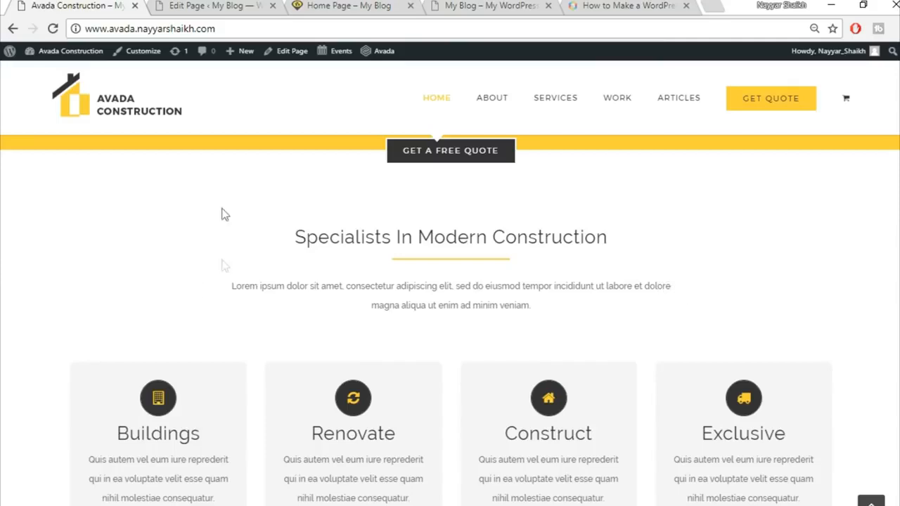
{"action": "left_click_drag", "start_coordinate": [220, 141], "coordinate": [604, 341]}
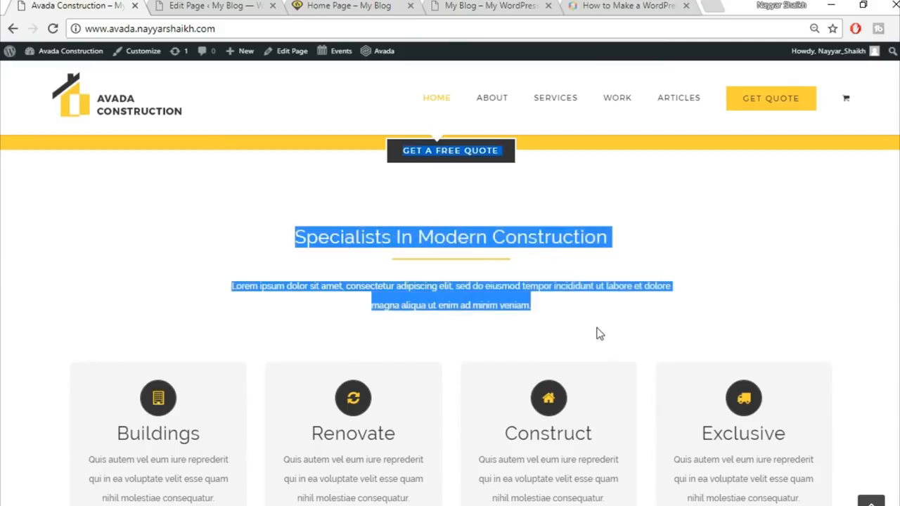
{"action": "left_click", "coordinate": [597, 333]}
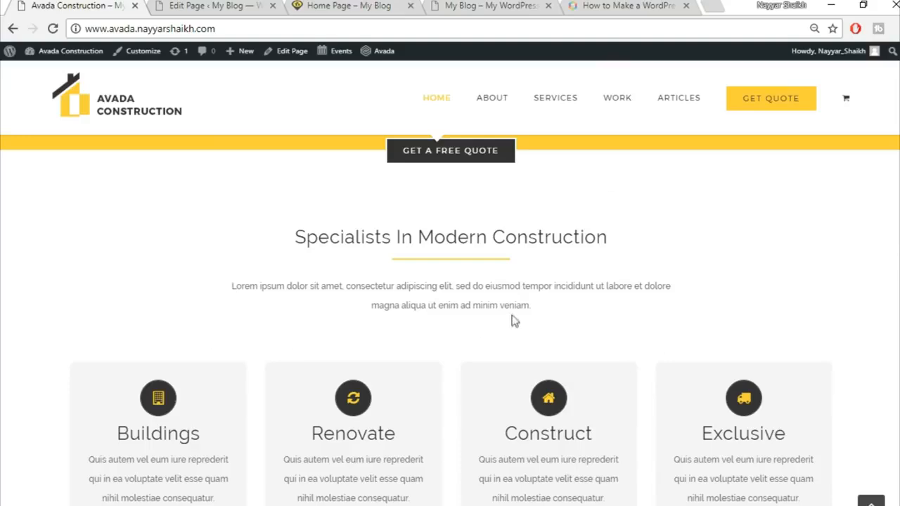
{"action": "left_click", "coordinate": [349, 6]}
{"action": "left_click", "coordinate": [211, 5]}
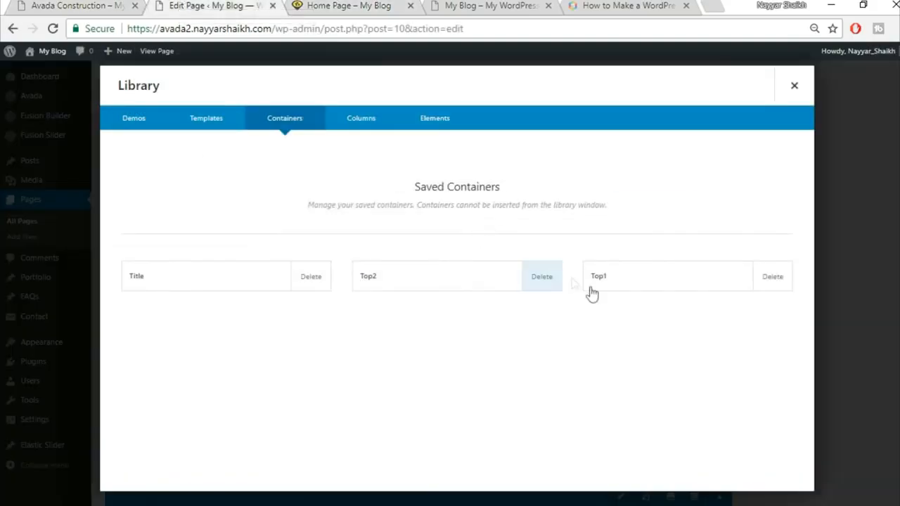
Step: Delete the saved 'Title' container from the Containers library
{"action": "left_click", "coordinate": [311, 283]}
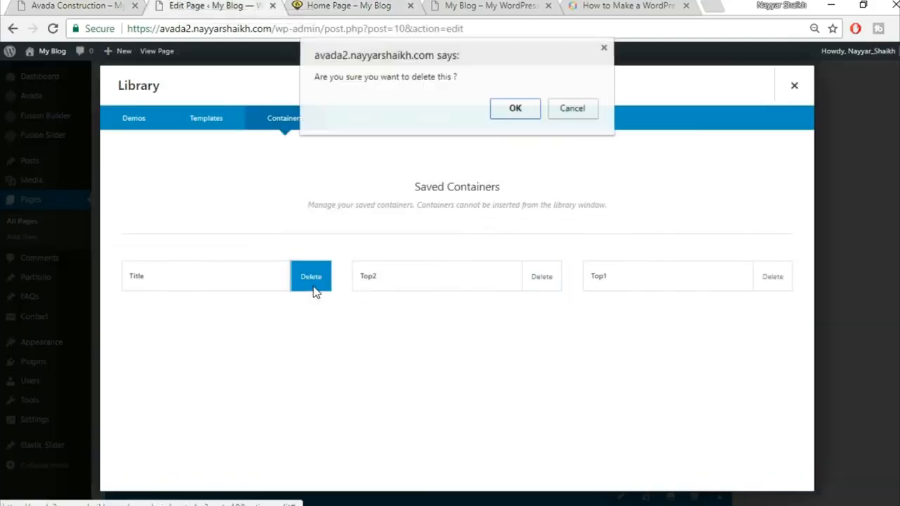
{"action": "left_click", "coordinate": [514, 118]}
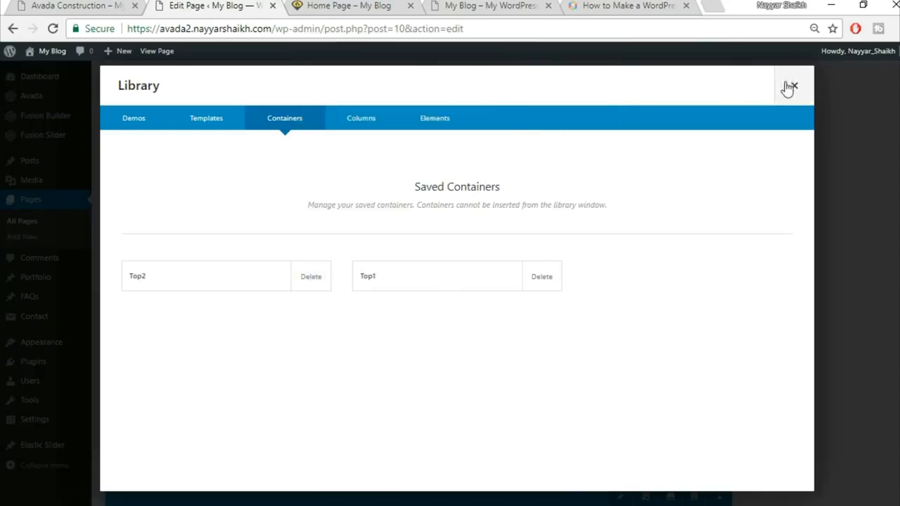
{"action": "left_click", "coordinate": [793, 87]}
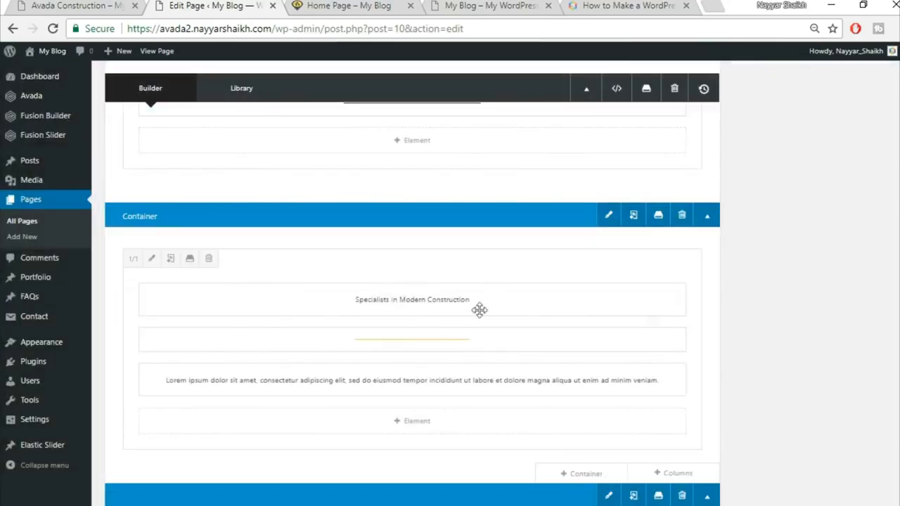
Step: Give the Specialists In Modern Construction column 15% right padding
{"action": "left_click", "coordinate": [153, 260]}
{"action": "left_click", "coordinate": [213, 126]}
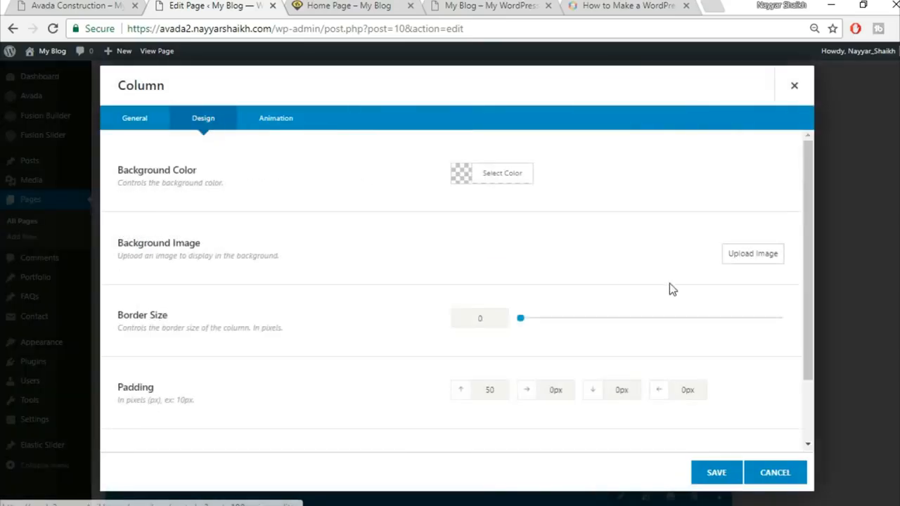
{"action": "scroll", "coordinate": [673, 288], "scroll_direction": "down", "scroll_amount": 1}
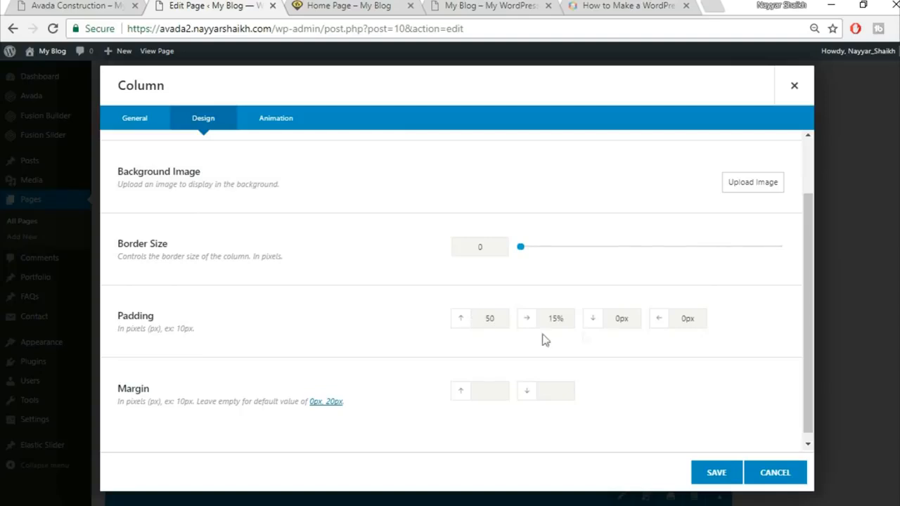
{"action": "left_click_drag", "start_coordinate": [705, 320], "coordinate": [646, 320]}
{"action": "left_click", "coordinate": [717, 473]}
Step: Update the home page and reload the live site to check the changes
{"action": "scroll", "coordinate": [738, 422], "scroll_direction": "up", "scroll_amount": 10}
{"action": "left_click", "coordinate": [879, 251]}
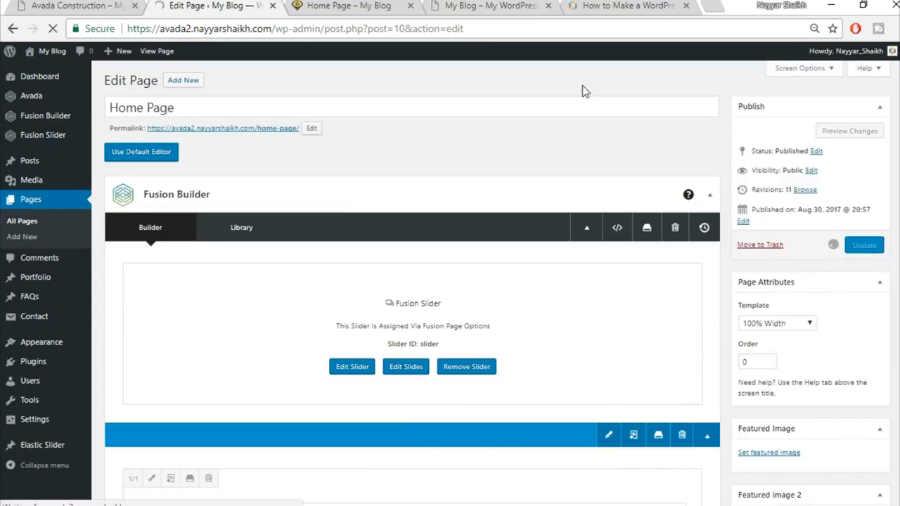
{"action": "left_click", "coordinate": [337, 7]}
{"action": "left_click", "coordinate": [338, 24]}
{"action": "key", "text": "Return"}
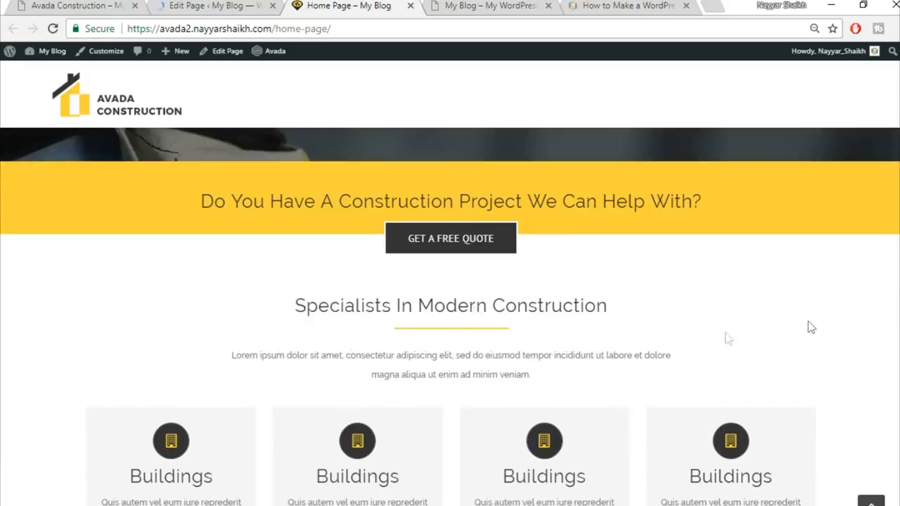
{"action": "scroll", "coordinate": [767, 271], "scroll_direction": "down", "scroll_amount": 1}
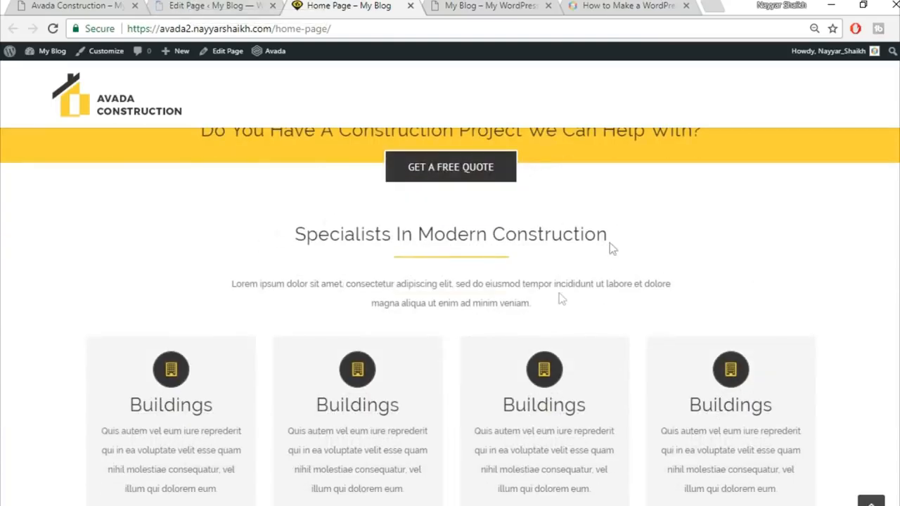
{"action": "left_click", "coordinate": [211, 6]}
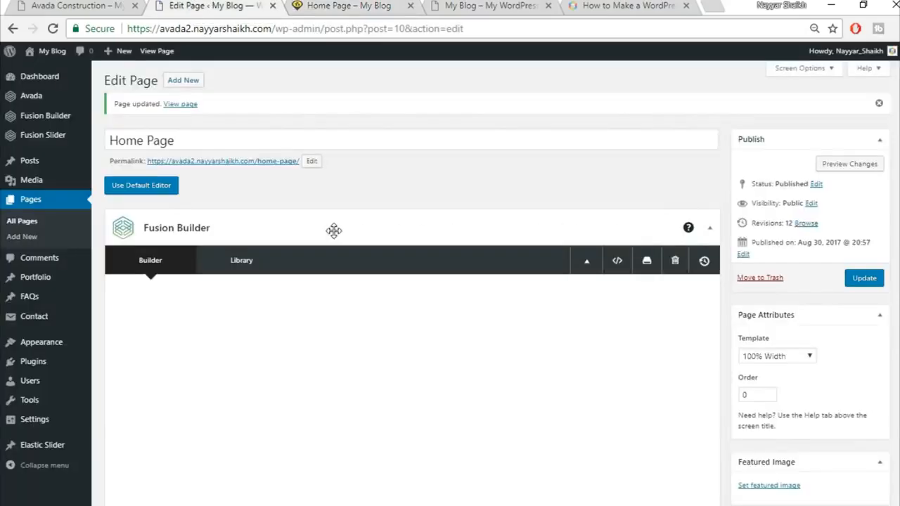
Step: Save the Specialists In Modern Construction container to the library as 'Title'
{"action": "scroll", "coordinate": [335, 231], "scroll_direction": "down", "scroll_amount": 5}
{"action": "scroll", "coordinate": [334, 232], "scroll_direction": "down", "scroll_amount": 5}
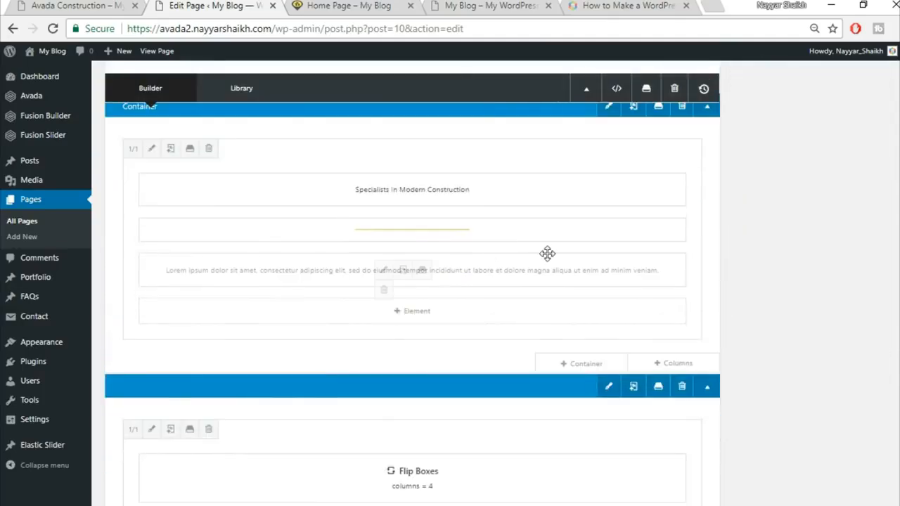
{"action": "left_click", "coordinate": [659, 179]}
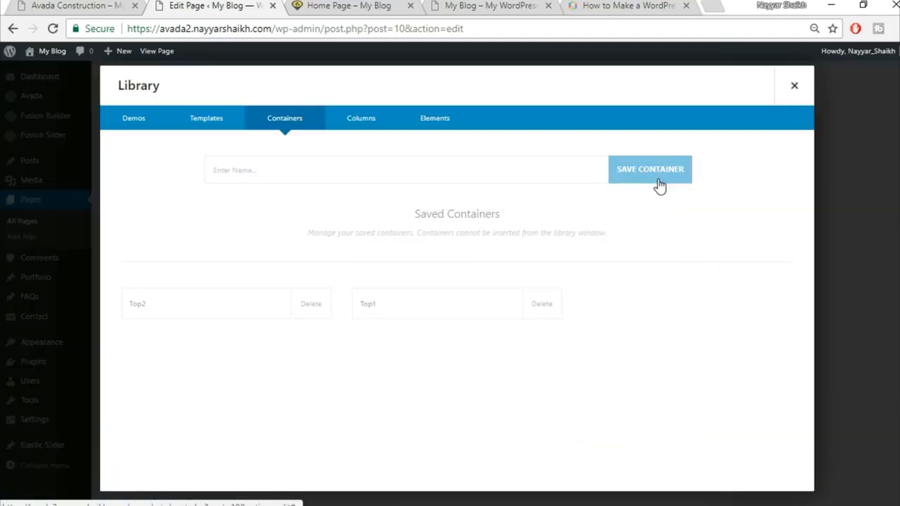
{"action": "left_click", "coordinate": [415, 172]}
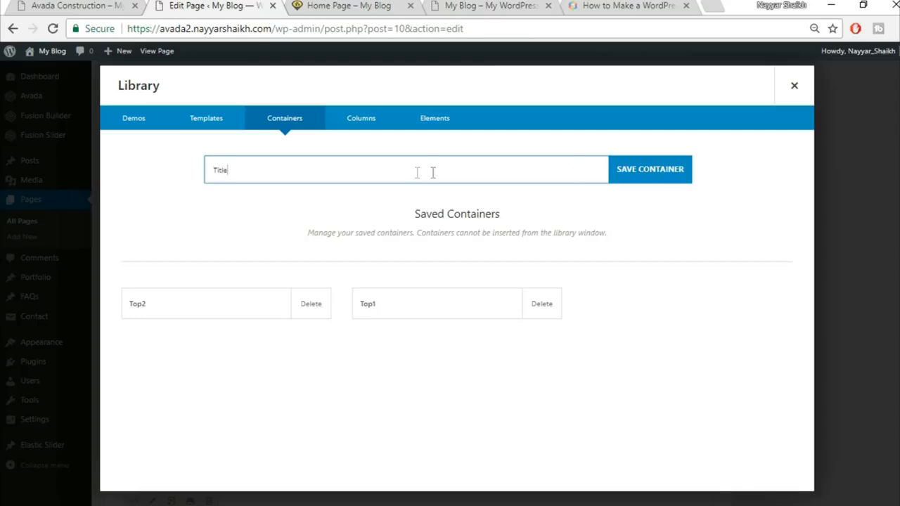
{"action": "left_click", "coordinate": [643, 184]}
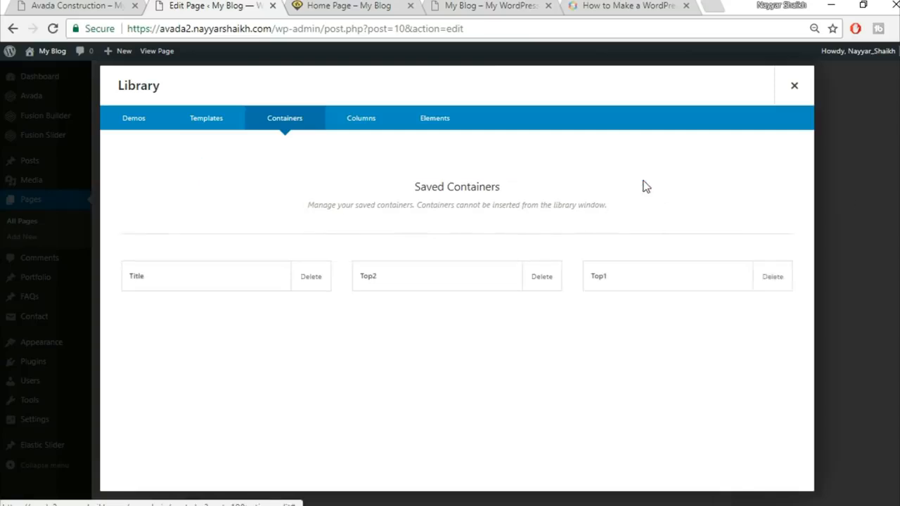
{"action": "left_click", "coordinate": [795, 85]}
Step: Open the 'Florida Health Facility' portfolio post for editing
{"action": "scroll", "coordinate": [797, 168], "scroll_direction": "up", "scroll_amount": 5}
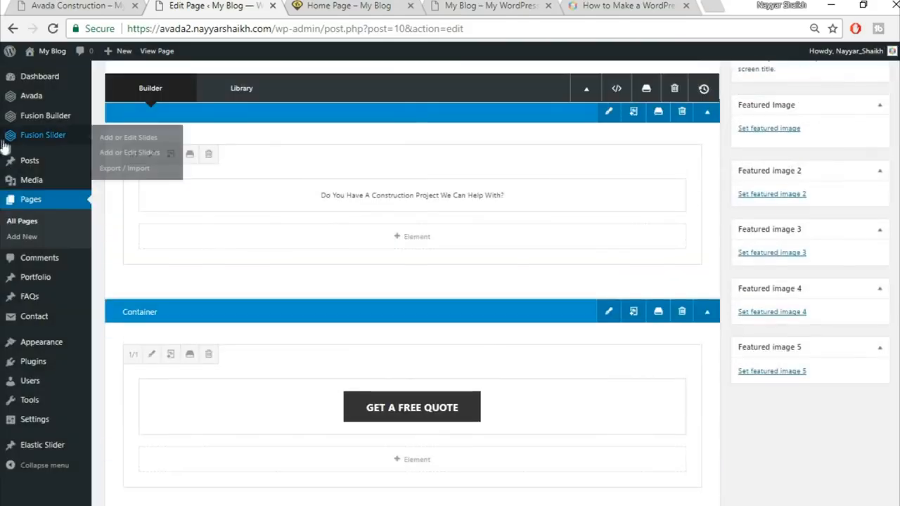
{"action": "mouse_move", "coordinate": [38, 283]}
{"action": "left_click", "coordinate": [47, 281]}
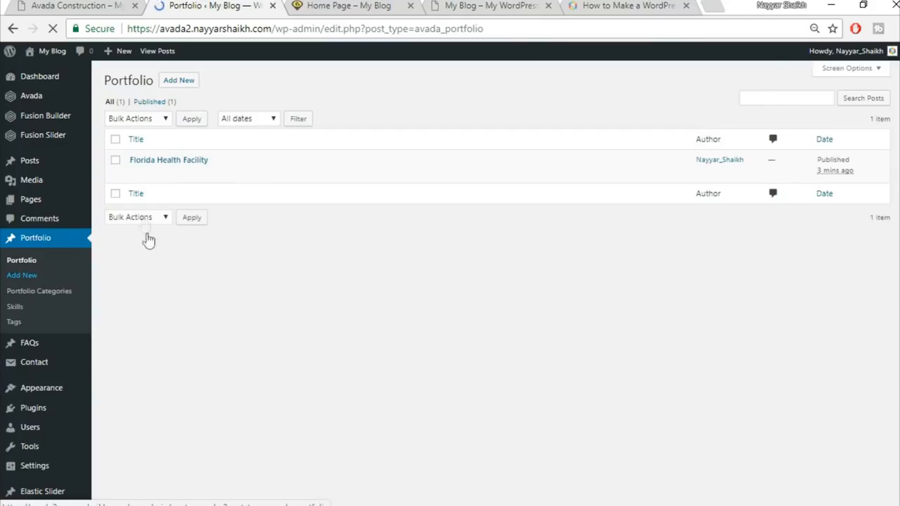
{"action": "mouse_move", "coordinate": [137, 172]}
{"action": "left_click", "coordinate": [138, 174]}
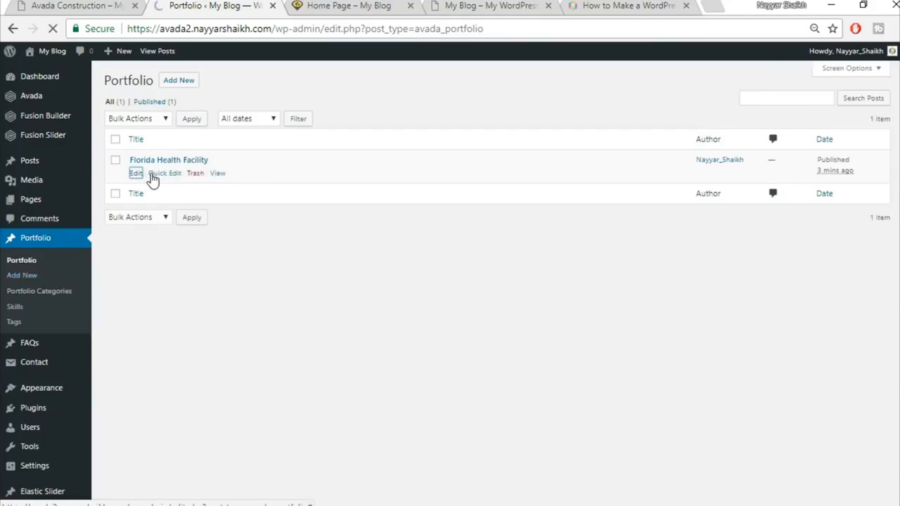
{"action": "left_click", "coordinate": [56, 4]}
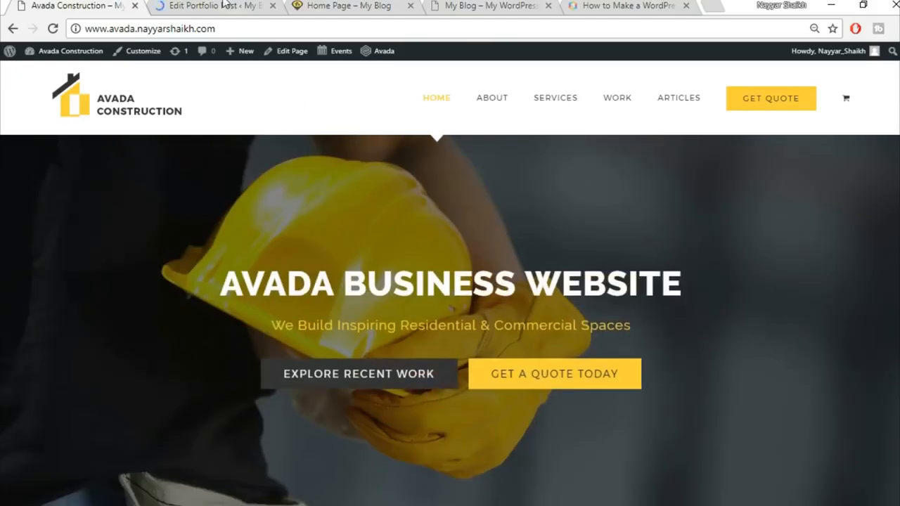
{"action": "left_click", "coordinate": [224, 4]}
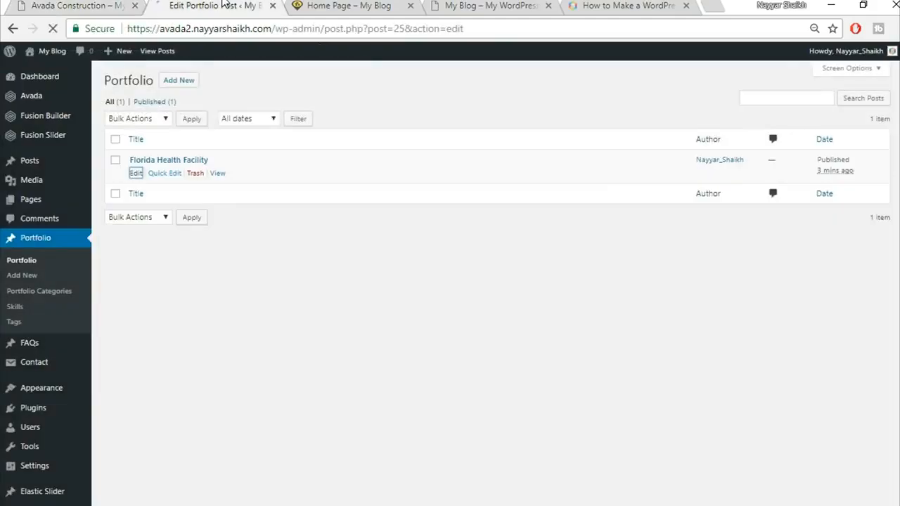
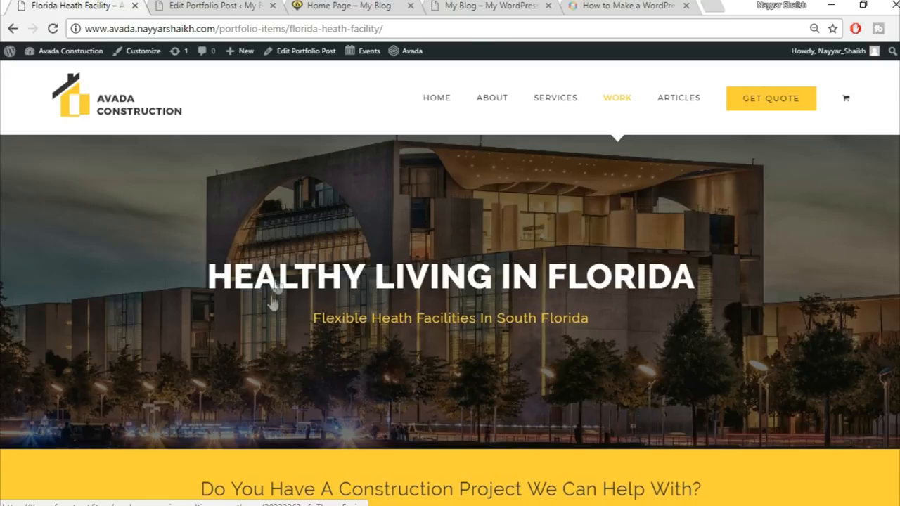
Step: Switch the post to Fusion Builder and collapse the custom fields, excerpt, comments and discussion boxes
{"action": "left_click", "coordinate": [211, 5]}
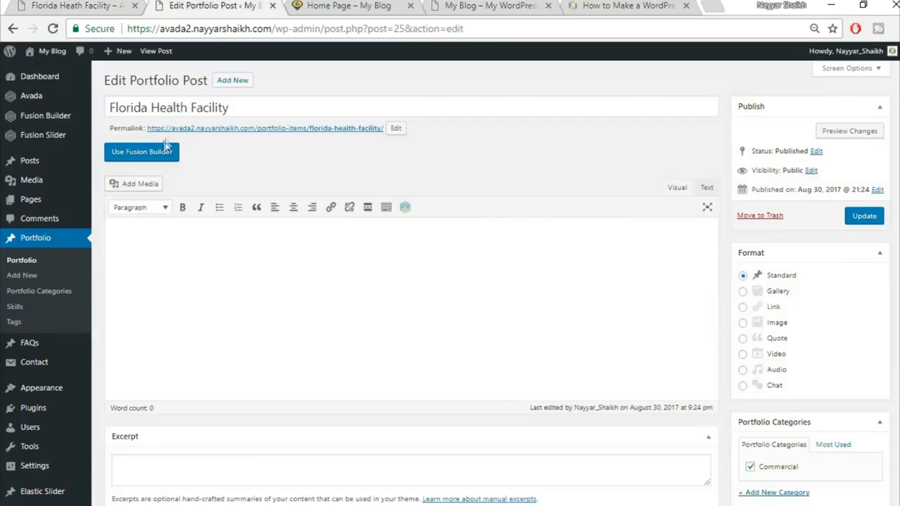
{"action": "left_click", "coordinate": [151, 159]}
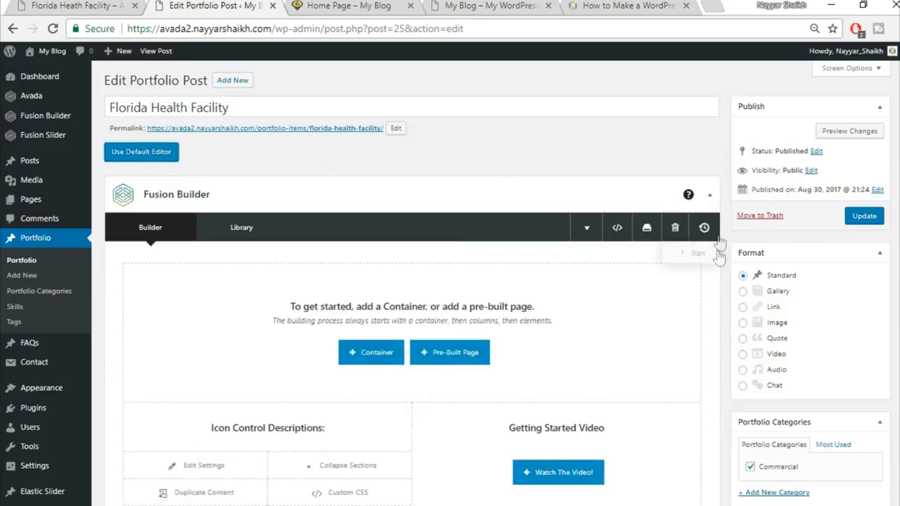
{"action": "scroll", "coordinate": [719, 241], "scroll_direction": "down", "scroll_amount": 15}
{"action": "scroll", "coordinate": [718, 257], "scroll_direction": "up", "scroll_amount": 12}
{"action": "left_click", "coordinate": [707, 275]}
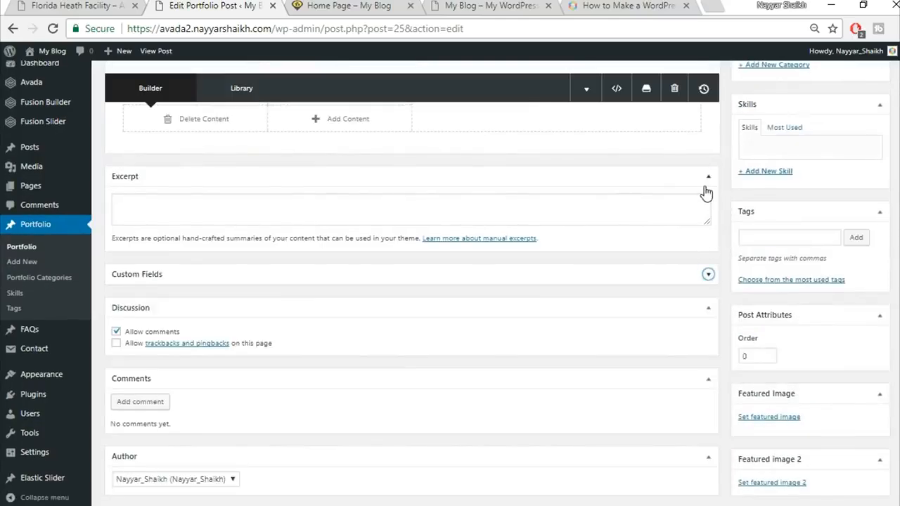
{"action": "left_click", "coordinate": [705, 185]}
{"action": "left_click", "coordinate": [708, 316]}
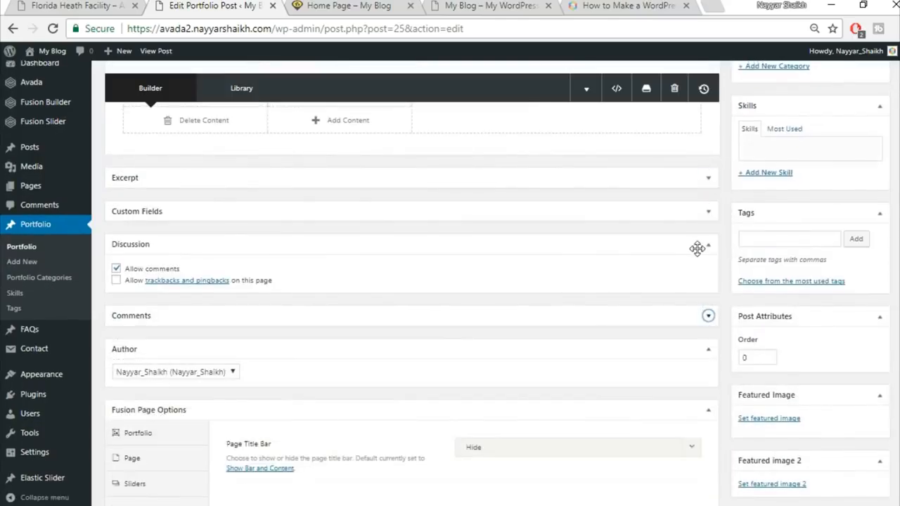
{"action": "left_click", "coordinate": [707, 245]}
{"action": "scroll", "coordinate": [728, 332], "scroll_direction": "down", "scroll_amount": 1}
Step: Set the page's slider type to Fusion Slider and assign the slider named Slider
{"action": "left_click", "coordinate": [147, 375]}
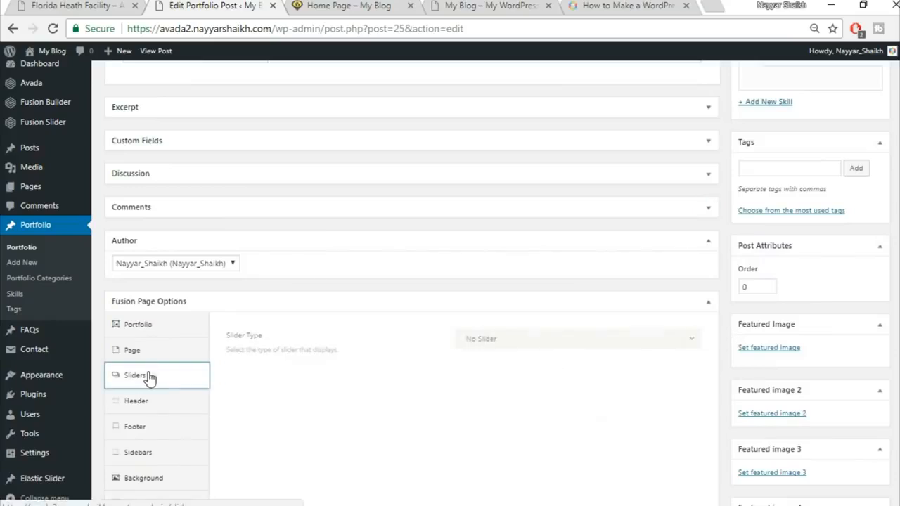
{"action": "left_click", "coordinate": [555, 344]}
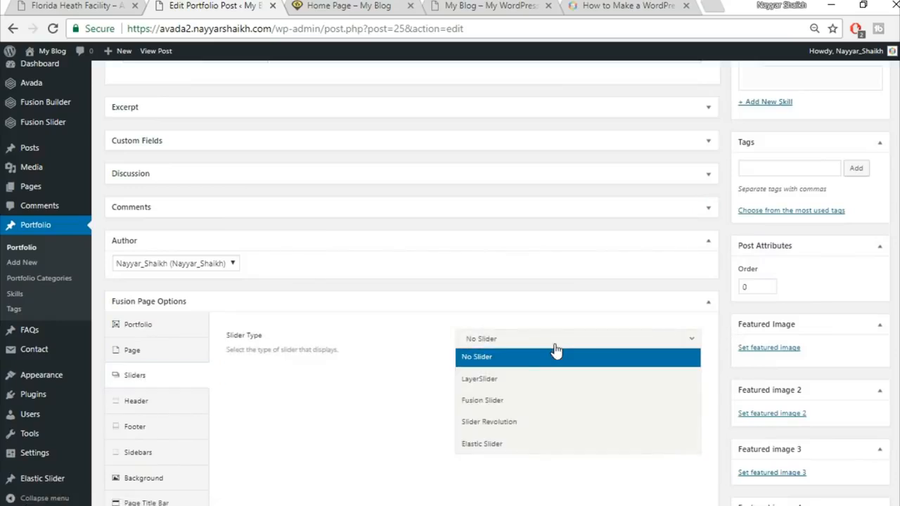
{"action": "left_click", "coordinate": [518, 400]}
{"action": "left_click", "coordinate": [527, 384]}
{"action": "left_click", "coordinate": [511, 425]}
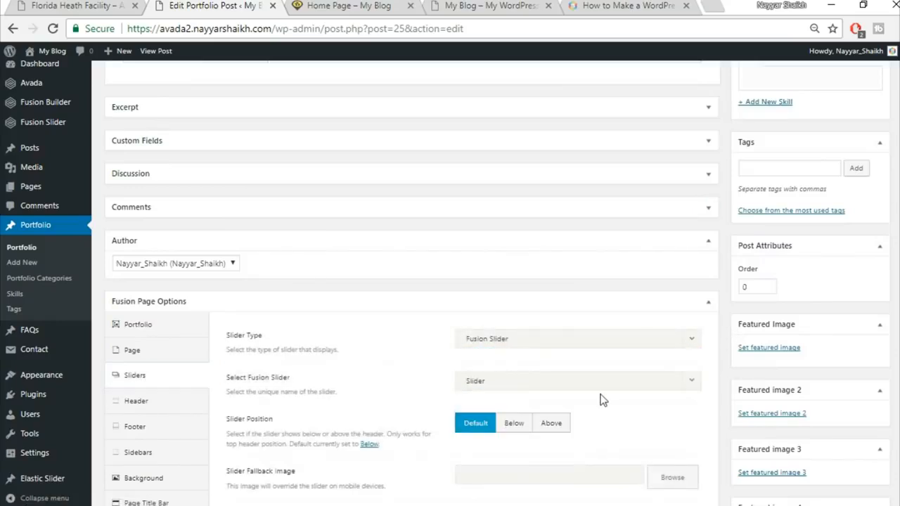
{"action": "scroll", "coordinate": [599, 398], "scroll_direction": "down", "scroll_amount": 3}
{"action": "scroll", "coordinate": [633, 324], "scroll_direction": "up", "scroll_amount": 5}
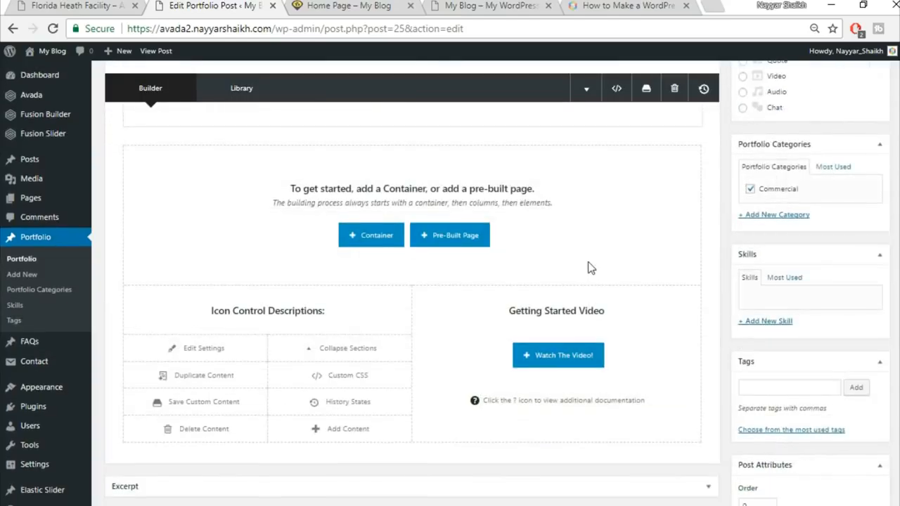
Step: Check the published portfolio page before returning to the post editor
{"action": "scroll", "coordinate": [591, 268], "scroll_direction": "up", "scroll_amount": 2}
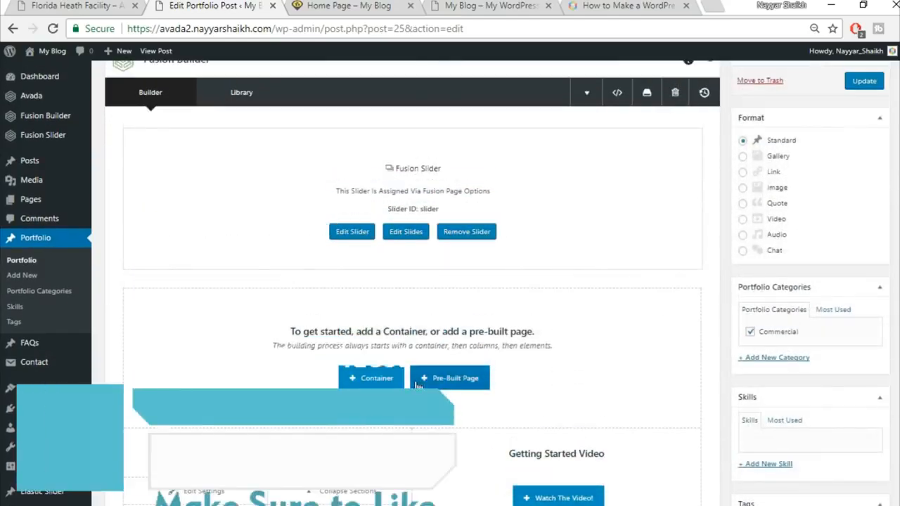
{"action": "left_click", "coordinate": [23, 4]}
{"action": "scroll", "coordinate": [472, 291], "scroll_direction": "down", "scroll_amount": 5}
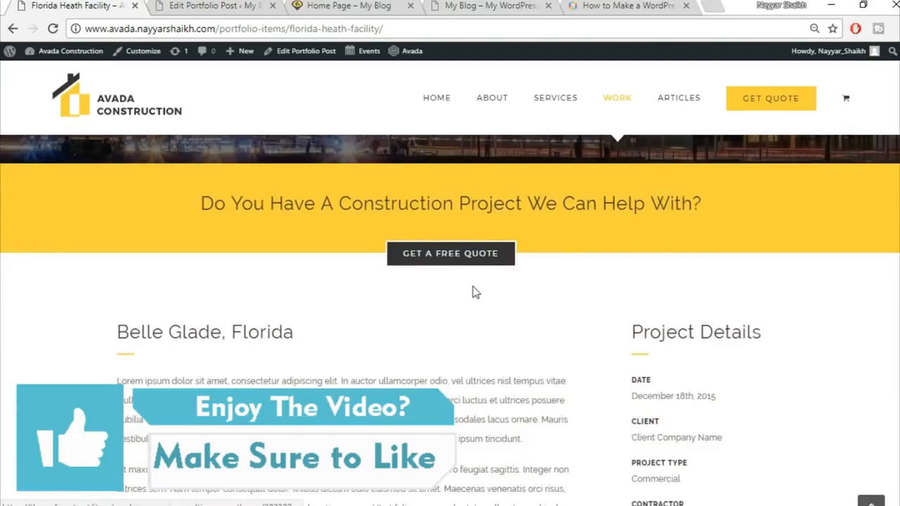
{"action": "scroll", "coordinate": [473, 289], "scroll_direction": "up", "scroll_amount": 1}
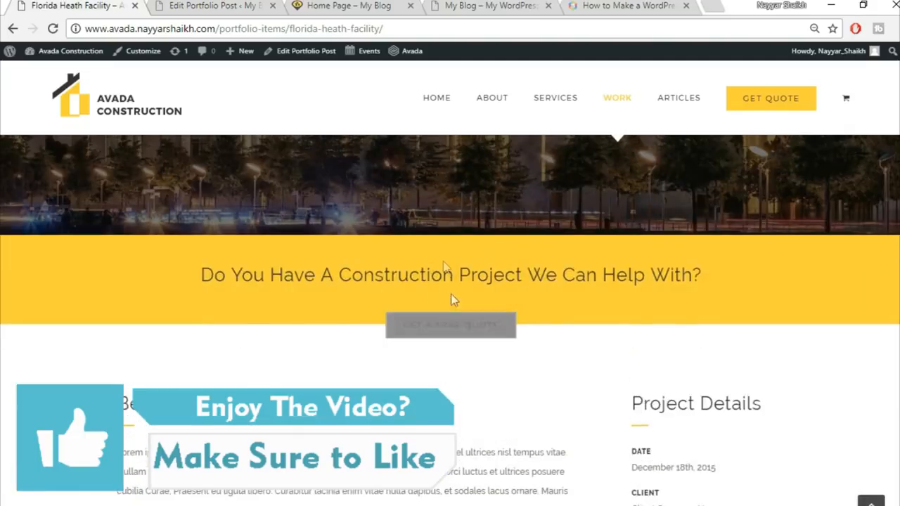
{"action": "left_click", "coordinate": [209, 4]}
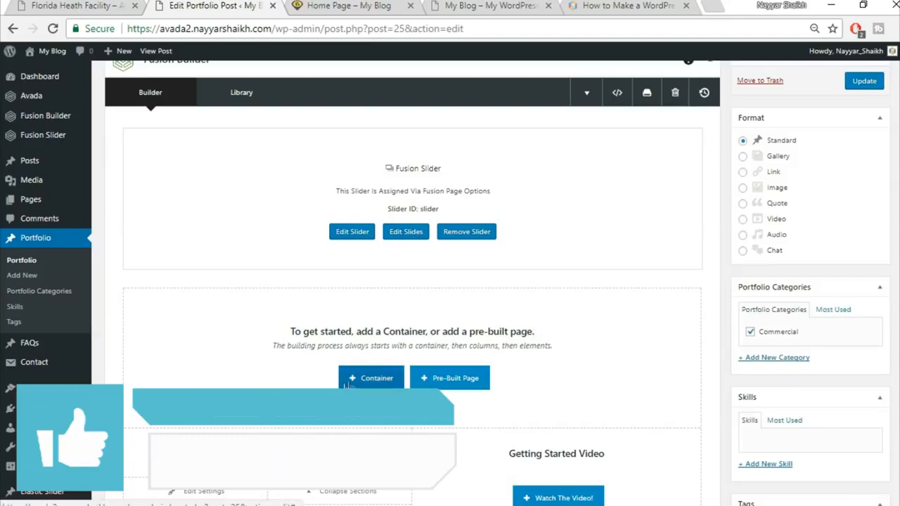
Step: Insert the Top1 library container below the slider
{"action": "left_click", "coordinate": [369, 383]}
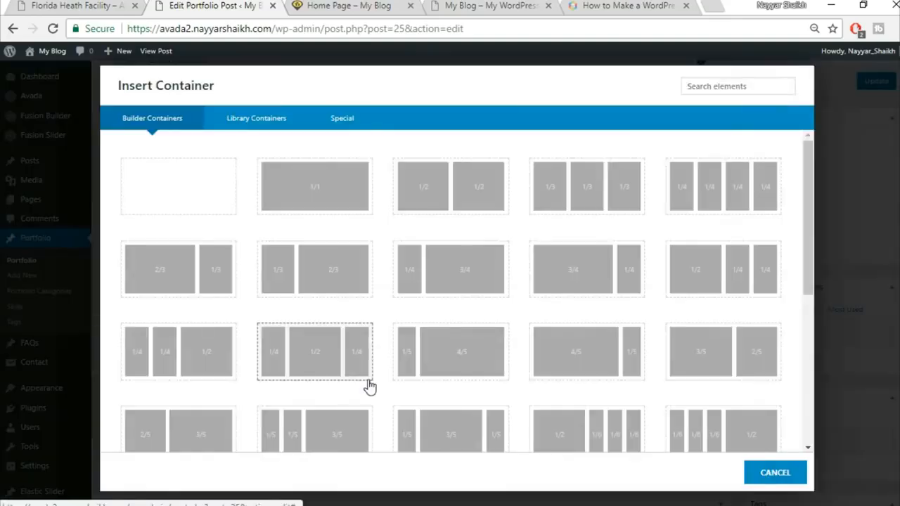
{"action": "left_click", "coordinate": [254, 129]}
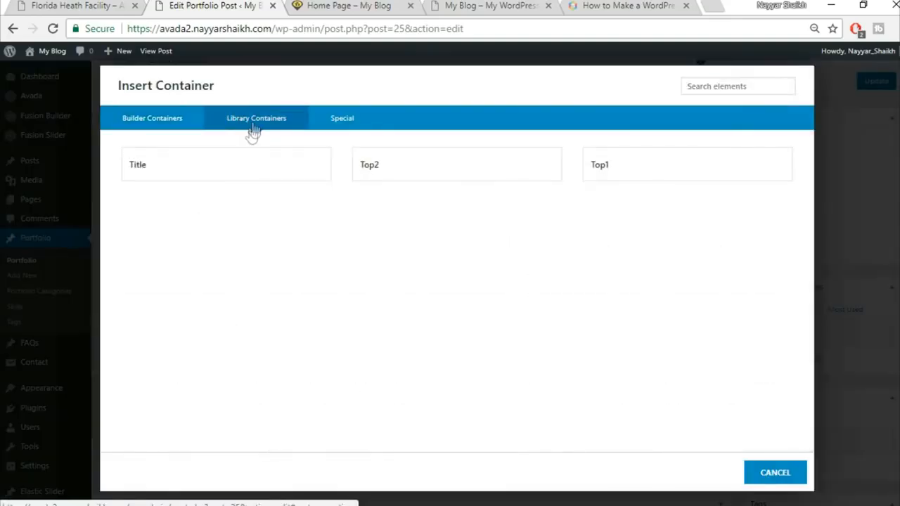
{"action": "left_click", "coordinate": [640, 163]}
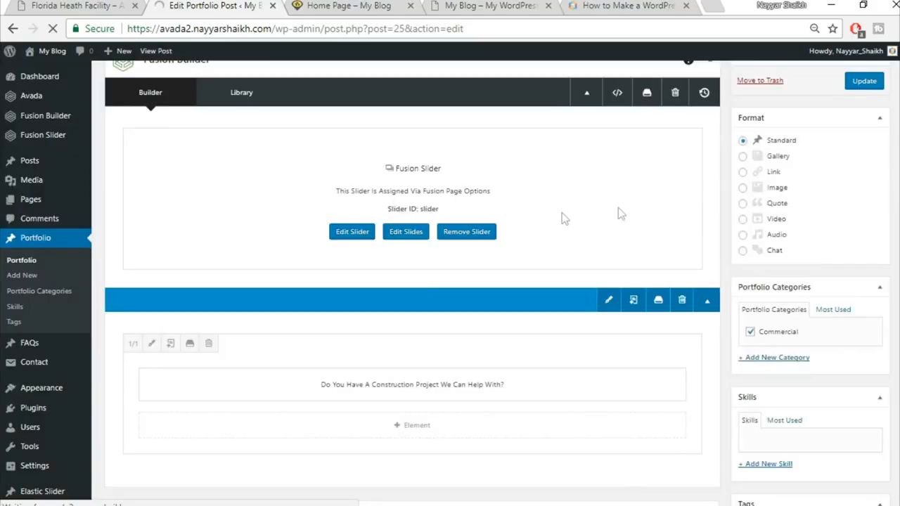
{"action": "scroll", "coordinate": [612, 233], "scroll_direction": "down", "scroll_amount": 3}
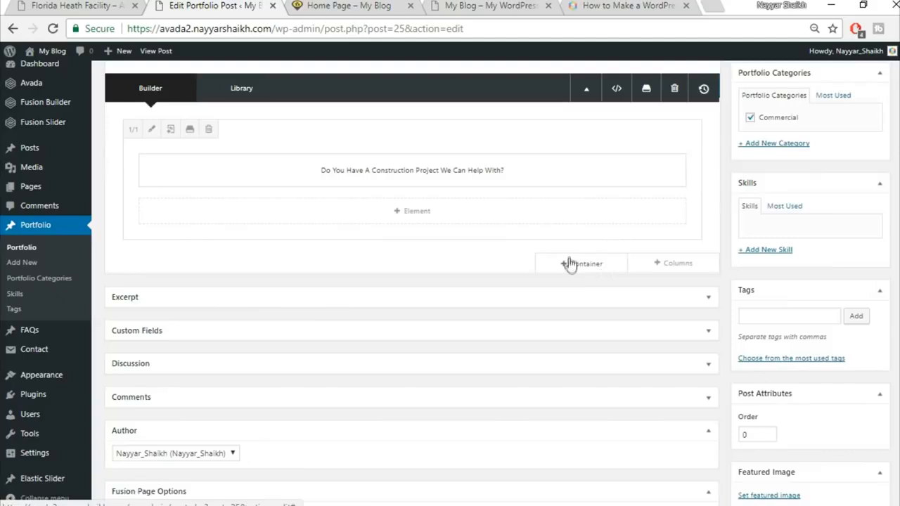
Step: Insert the Top2 library container beneath it and update the post
{"action": "left_click", "coordinate": [579, 268]}
{"action": "left_click", "coordinate": [258, 118]}
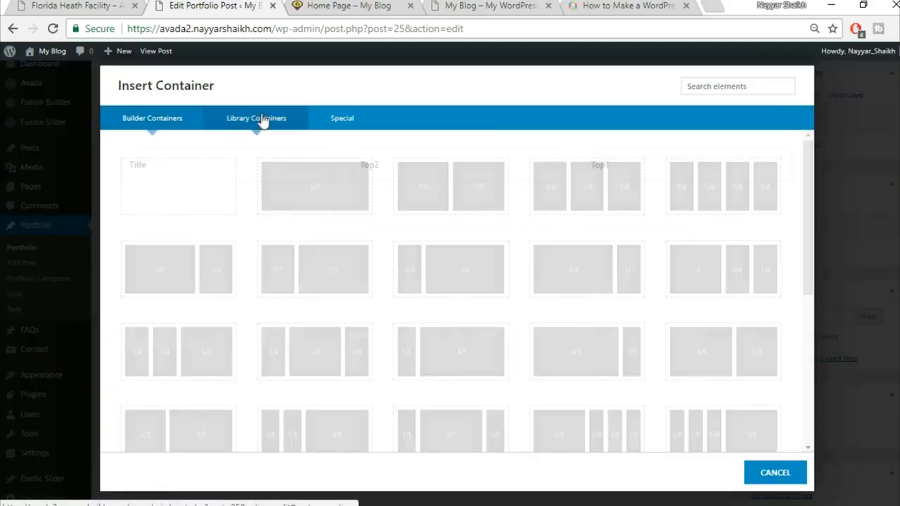
{"action": "left_click", "coordinate": [426, 167]}
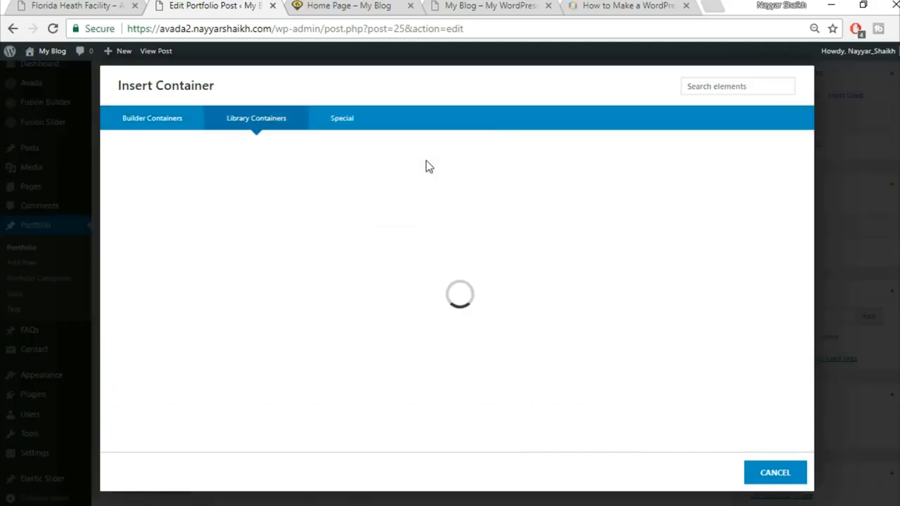
{"action": "scroll", "coordinate": [563, 321], "scroll_direction": "up", "scroll_amount": 3}
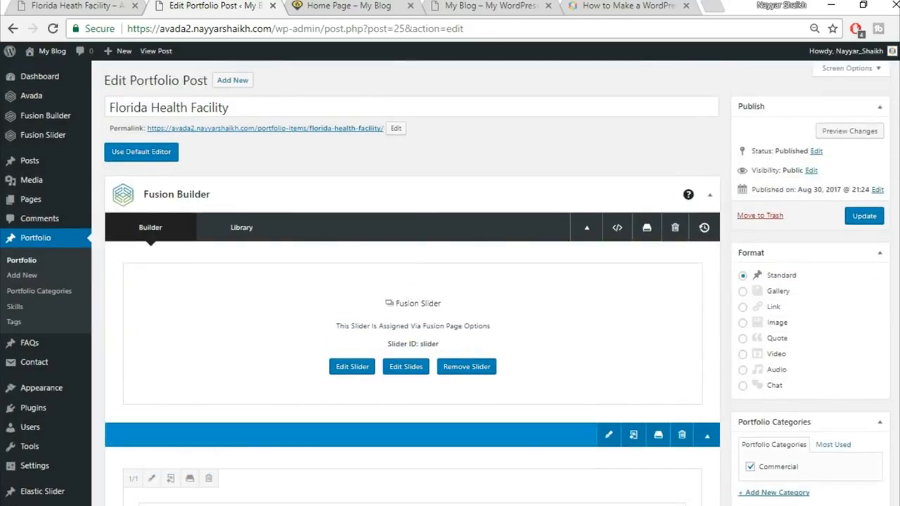
{"action": "left_click", "coordinate": [865, 216]}
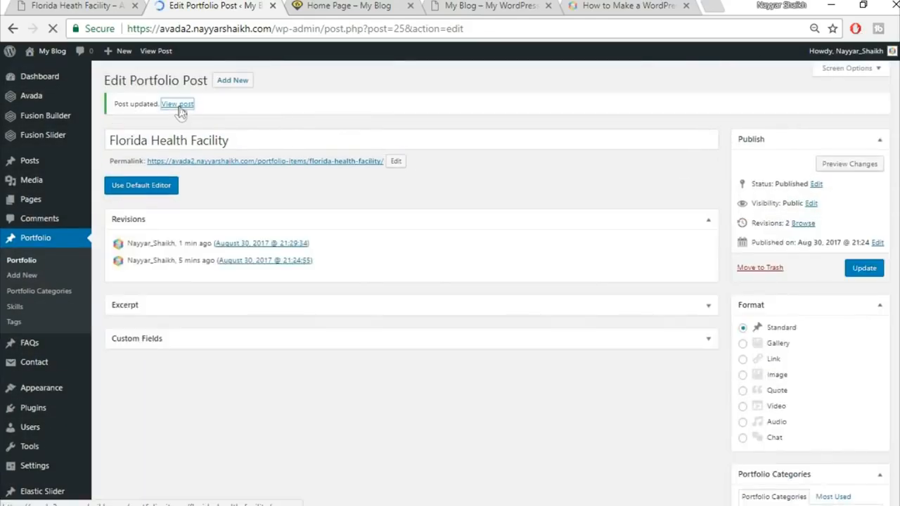
Step: Open the updated post in a new tab, get a Page Not Found error, and go to the Dashboard
{"action": "right_click", "coordinate": [179, 105]}
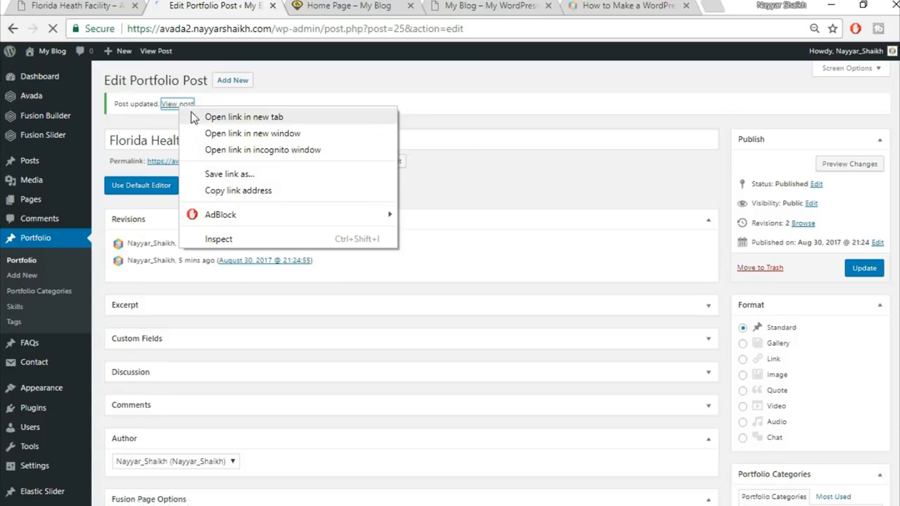
{"action": "left_click", "coordinate": [199, 119]}
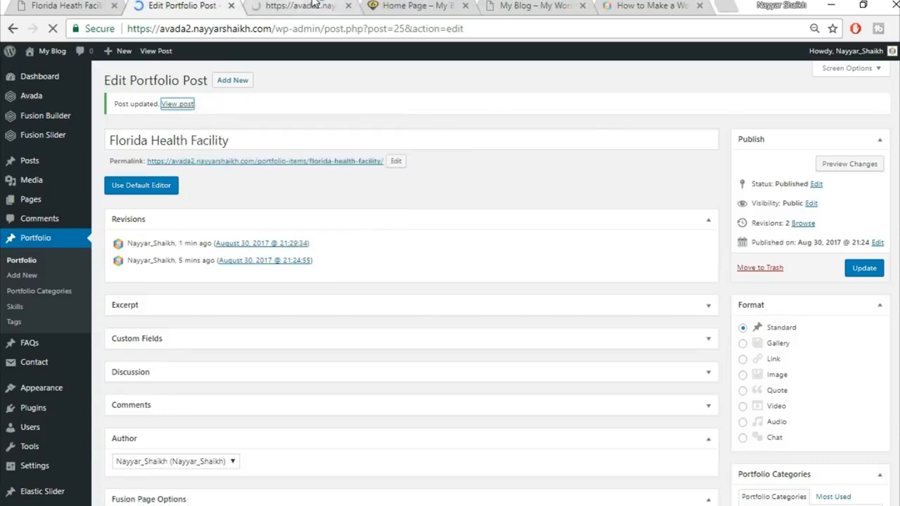
{"action": "left_click", "coordinate": [309, 5]}
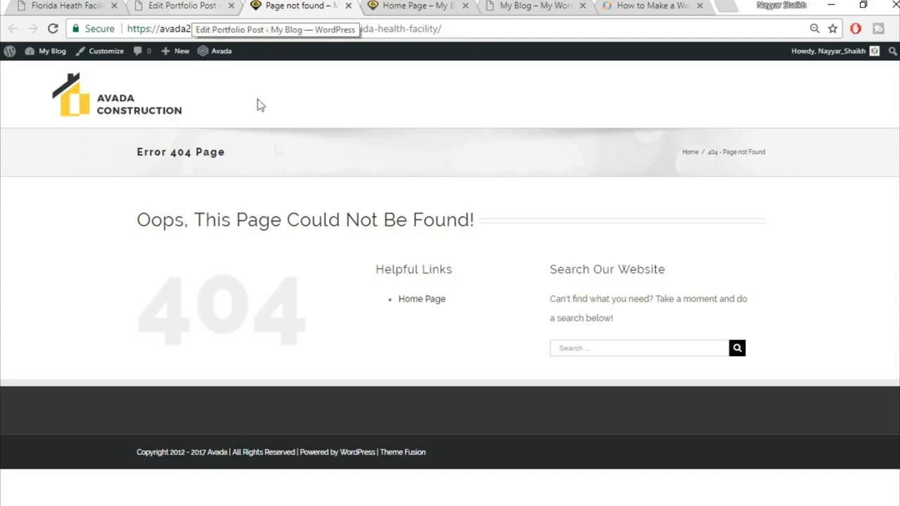
{"action": "mouse_move", "coordinate": [44, 52]}
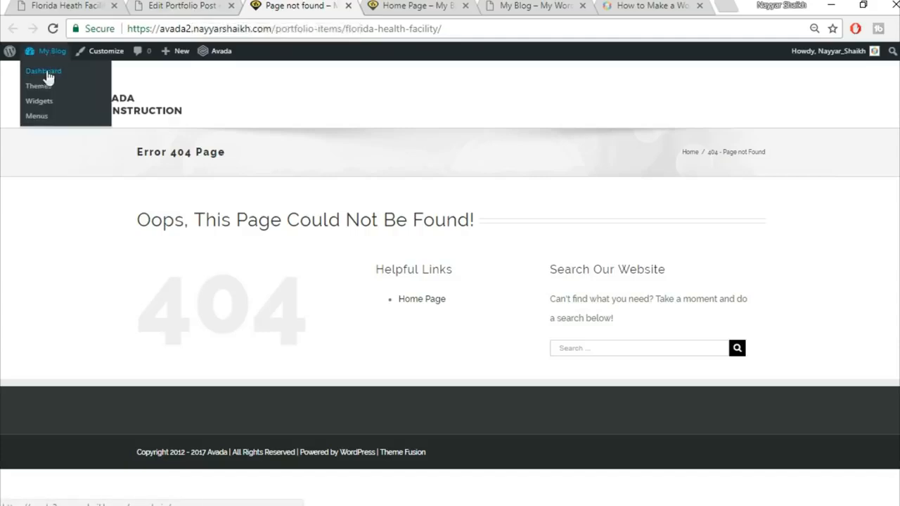
{"action": "left_click", "coordinate": [44, 73]}
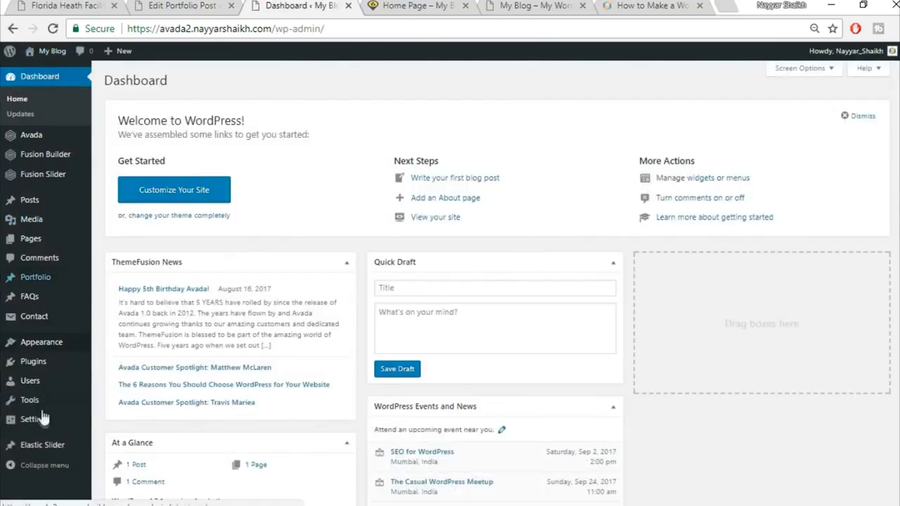
Step: Change the permalink structure to Post name (/%postname%/) in Settings > Permalinks and save
{"action": "mouse_move", "coordinate": [39, 427]}
{"action": "scroll", "coordinate": [121, 422], "scroll_direction": "down", "scroll_amount": 1}
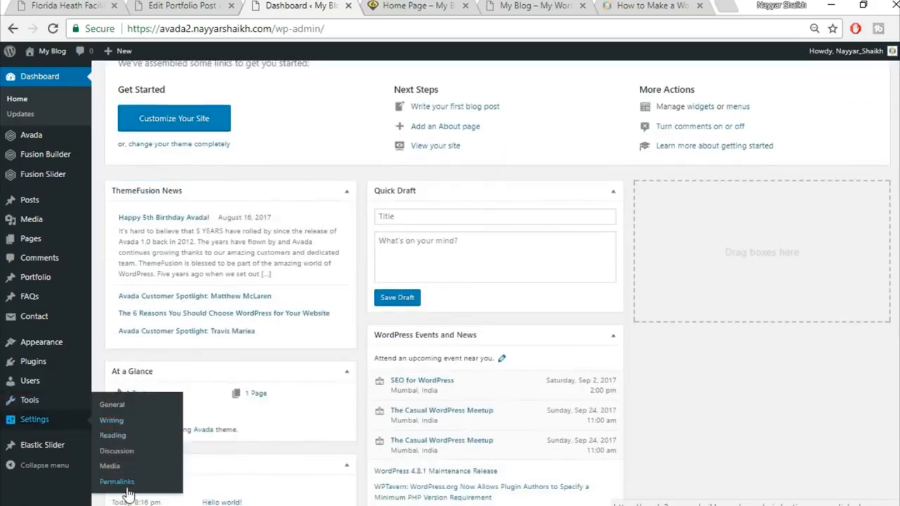
{"action": "left_click", "coordinate": [124, 484]}
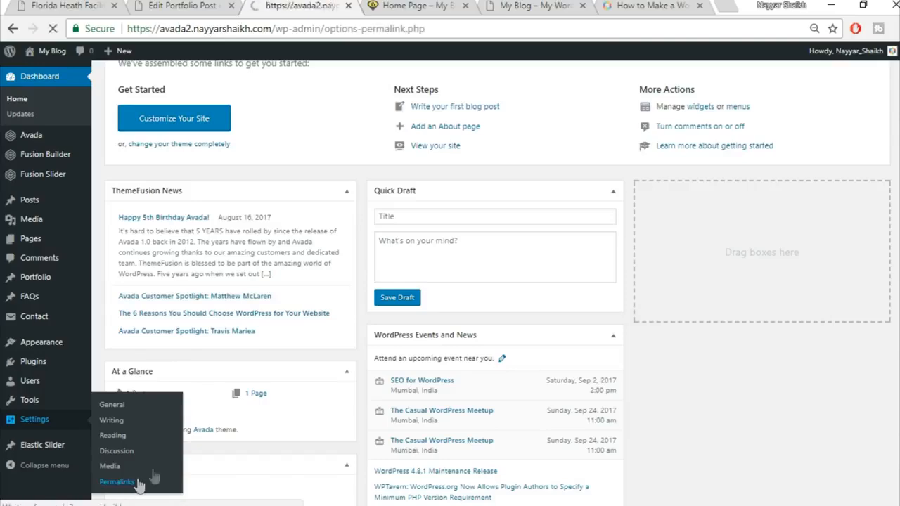
{"action": "scroll", "coordinate": [749, 266], "scroll_direction": "down", "scroll_amount": 1}
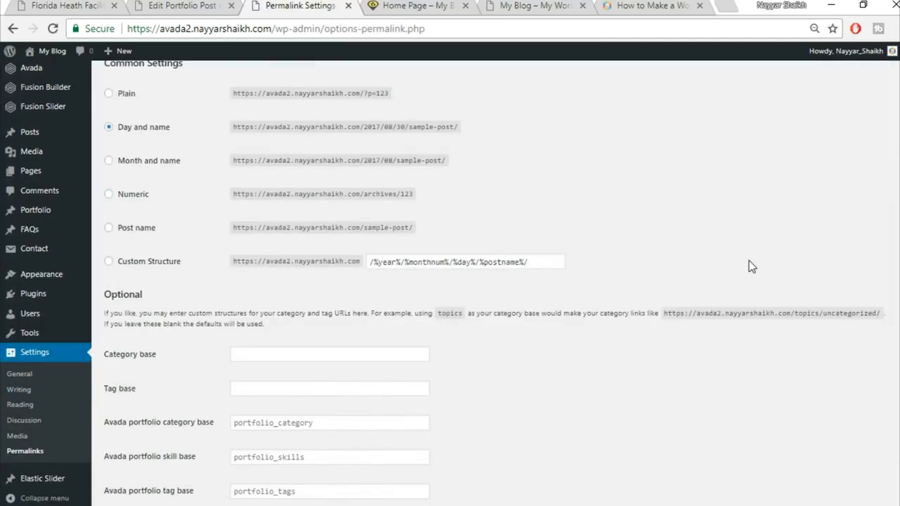
{"action": "left_click", "coordinate": [140, 229]}
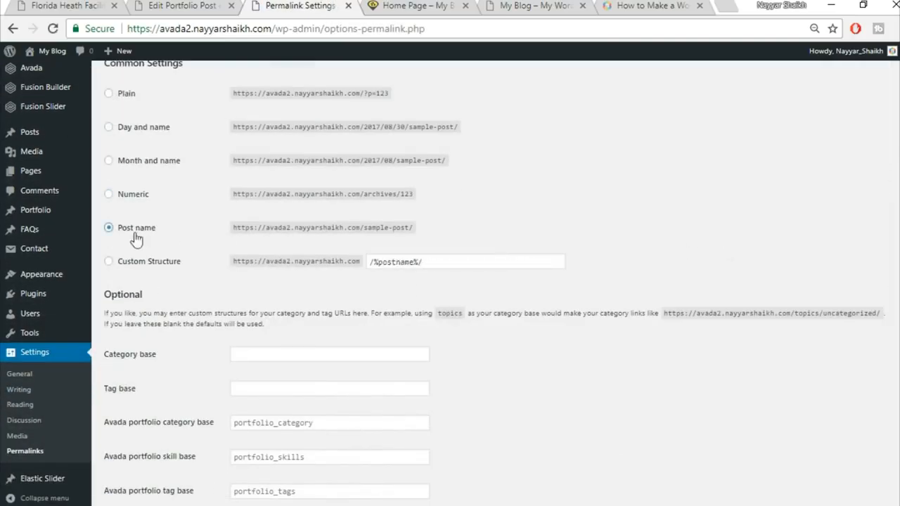
{"action": "scroll", "coordinate": [157, 238], "scroll_direction": "up", "scroll_amount": 1}
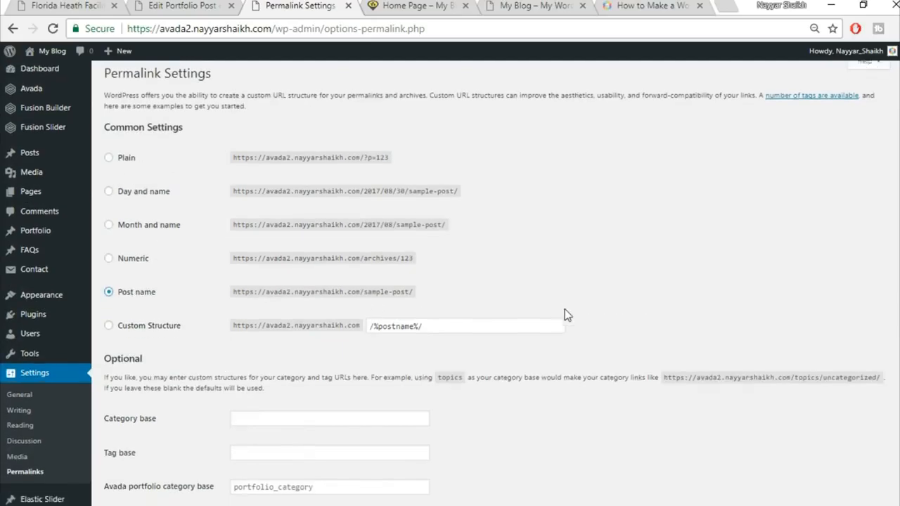
{"action": "scroll", "coordinate": [567, 313], "scroll_direction": "down", "scroll_amount": 2}
{"action": "left_click", "coordinate": [132, 464]}
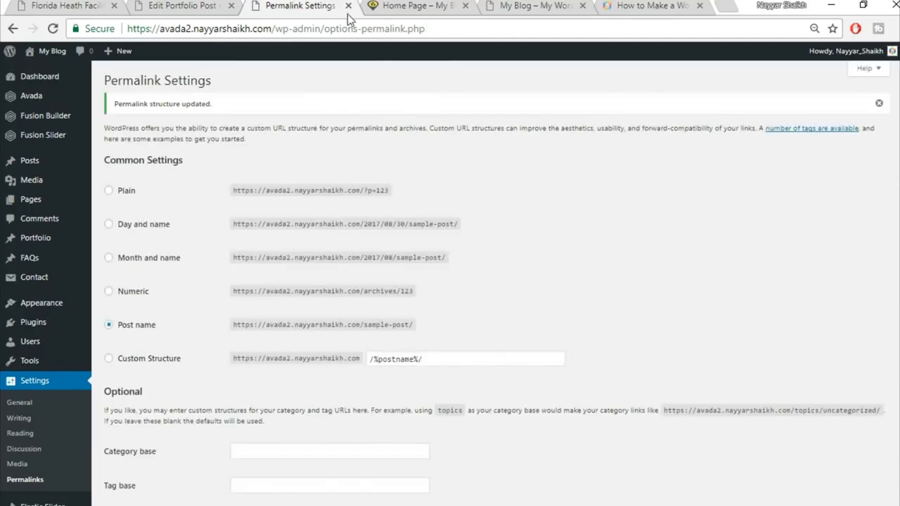
Step: Close the permalinks tab and view the updated post's live page in a new tab
{"action": "left_click", "coordinate": [348, 5]}
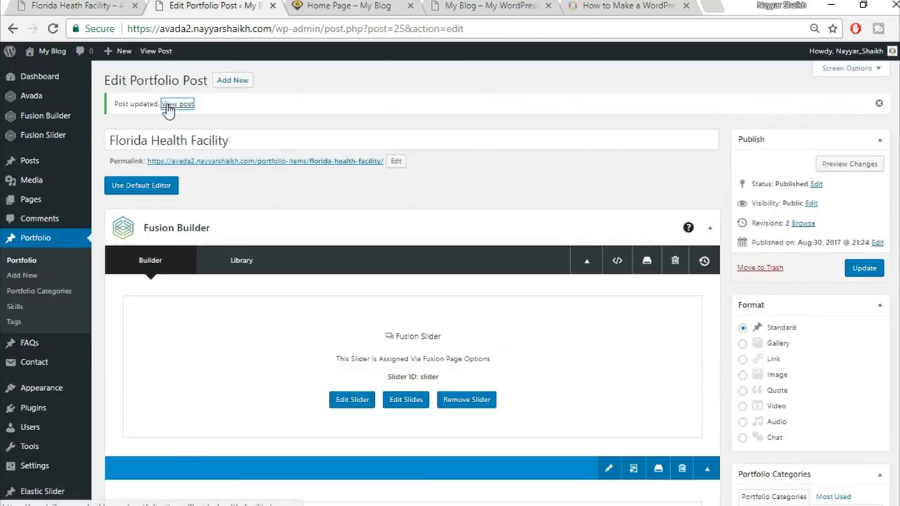
{"action": "right_click", "coordinate": [169, 105]}
{"action": "left_click", "coordinate": [184, 114]}
{"action": "left_click", "coordinate": [307, 6]}
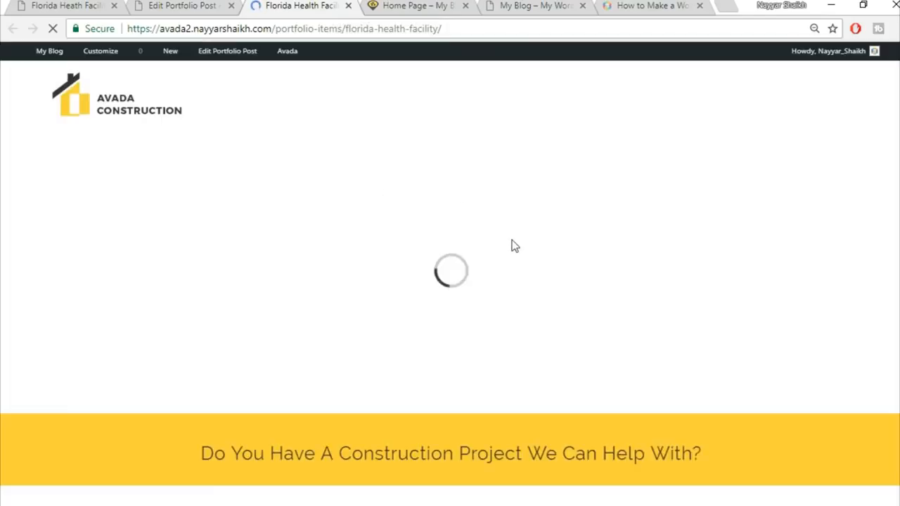
{"action": "scroll", "coordinate": [773, 210], "scroll_direction": "down", "scroll_amount": 3}
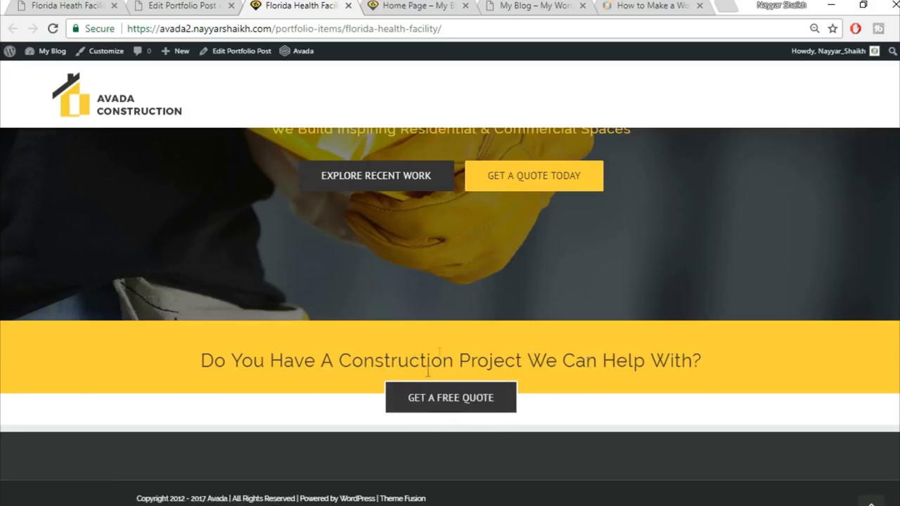
Step: Compare the live post with the Florida Heath Facility demo page, then return to the editor
{"action": "left_click", "coordinate": [150, 3]}
{"action": "left_click", "coordinate": [31, 4]}
{"action": "scroll", "coordinate": [464, 211], "scroll_direction": "down", "scroll_amount": 3}
{"action": "scroll", "coordinate": [246, 236], "scroll_direction": "up", "scroll_amount": 1}
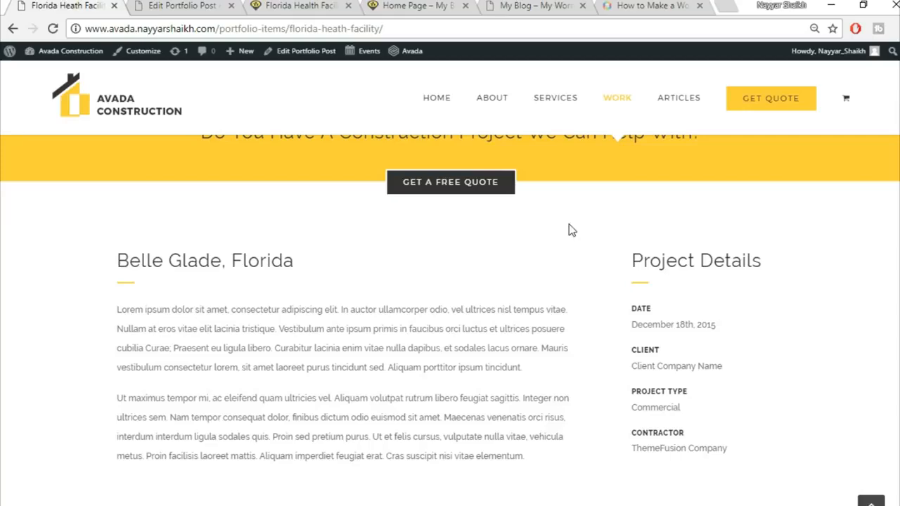
{"action": "scroll", "coordinate": [583, 281], "scroll_direction": "up", "scroll_amount": 1}
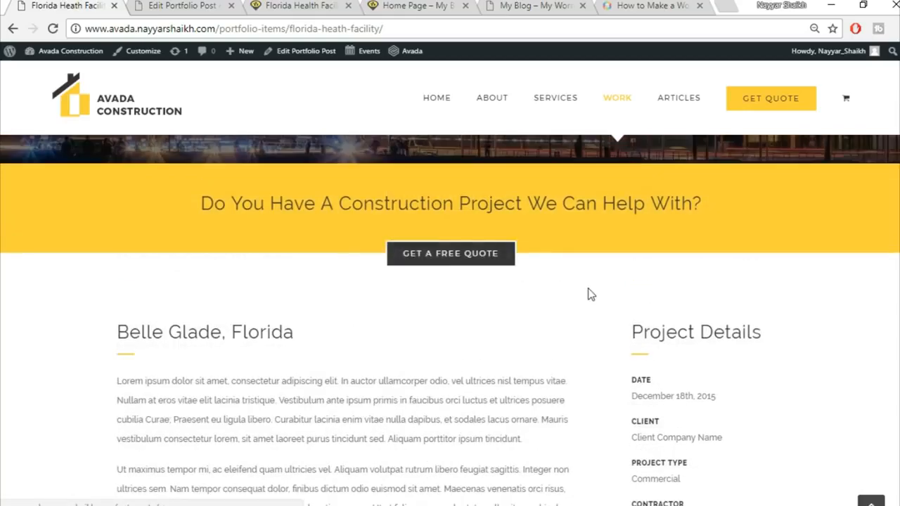
{"action": "scroll", "coordinate": [324, 334], "scroll_direction": "down", "scroll_amount": 1}
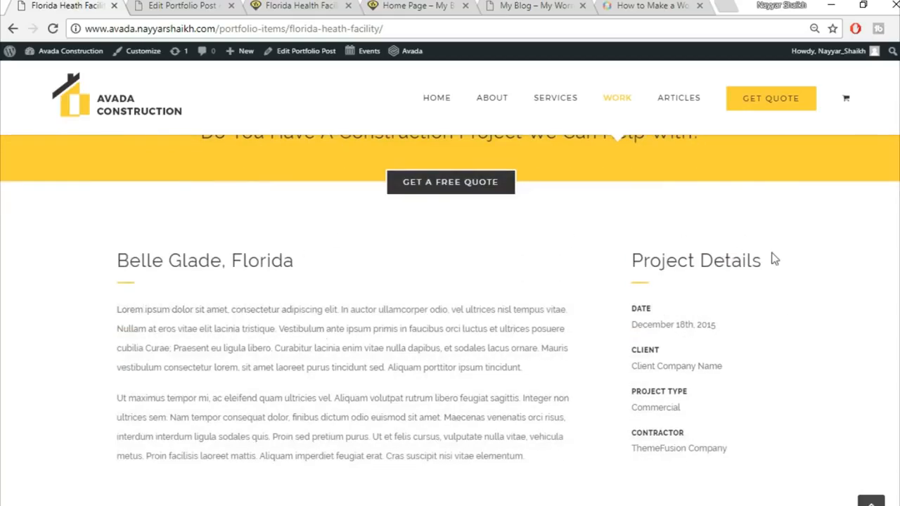
{"action": "left_click", "coordinate": [152, 5]}
{"action": "scroll", "coordinate": [526, 257], "scroll_direction": "down", "scroll_amount": 10}
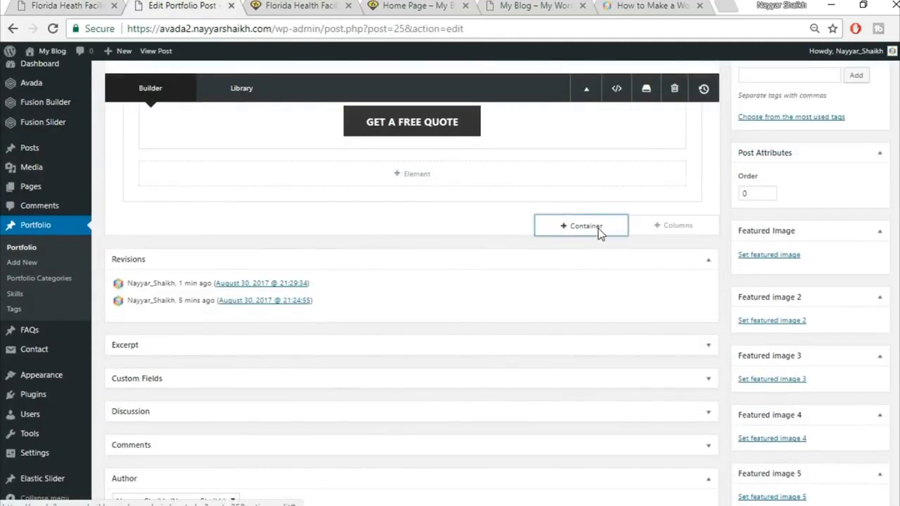
Step: Add a container with a 3/4 + 1/4 column layout
{"action": "left_click", "coordinate": [598, 234]}
{"action": "left_click", "coordinate": [44, 4]}
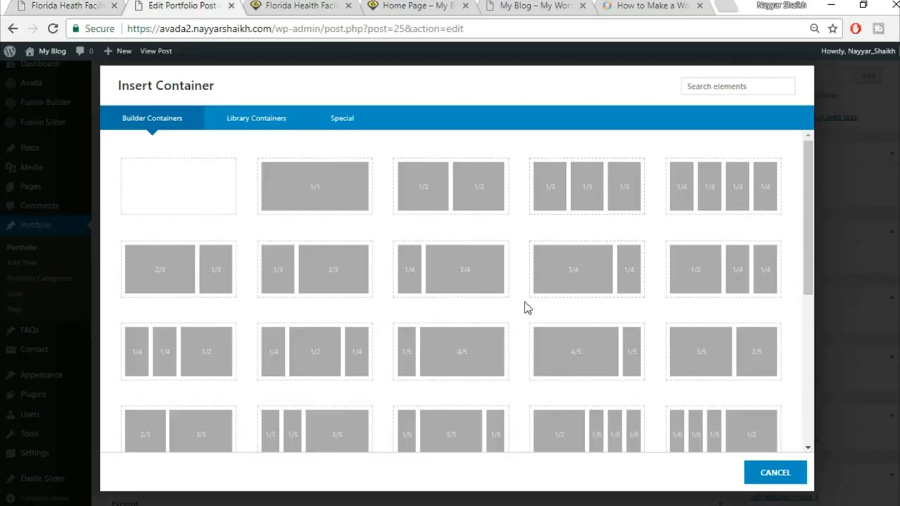
{"action": "left_click", "coordinate": [578, 283]}
{"action": "scroll", "coordinate": [678, 274], "scroll_direction": "down", "scroll_amount": 1}
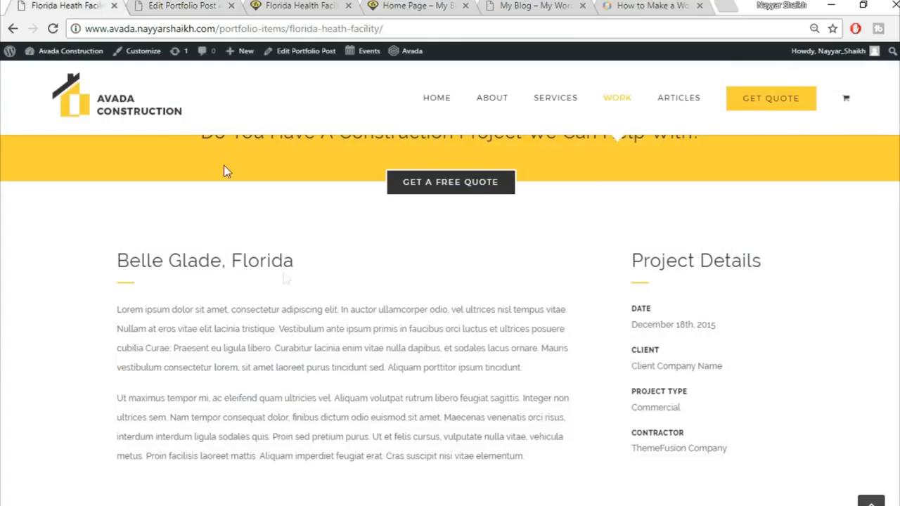
Step: Copy 'Belle Glade, Florida' from the demo page into a Text Block in the 3/4 column and save
{"action": "left_click_drag", "start_coordinate": [126, 267], "coordinate": [346, 264]}
{"action": "key", "text": "ctrl+c"}
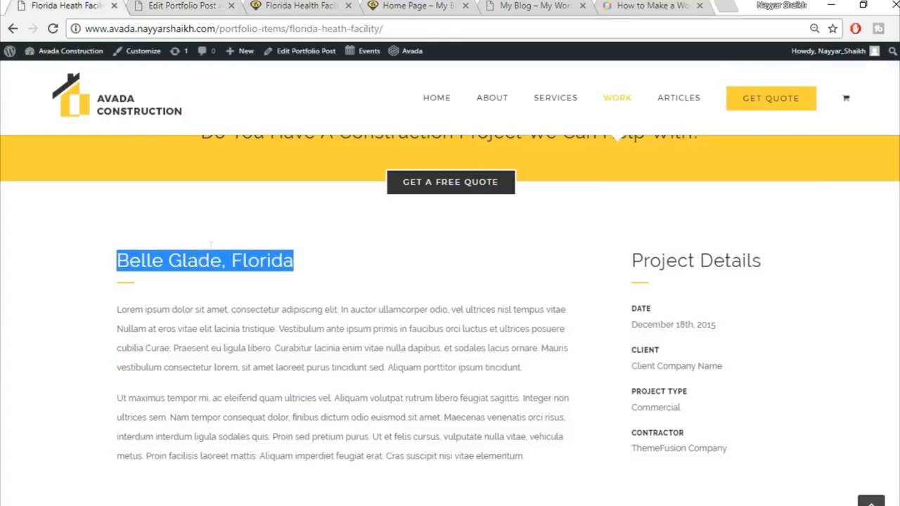
{"action": "left_click", "coordinate": [182, 6]}
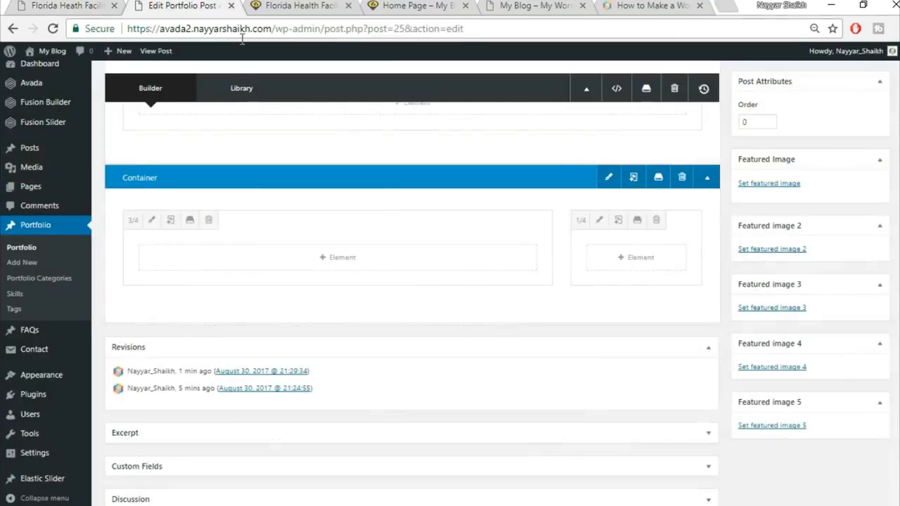
{"action": "left_click", "coordinate": [412, 262]}
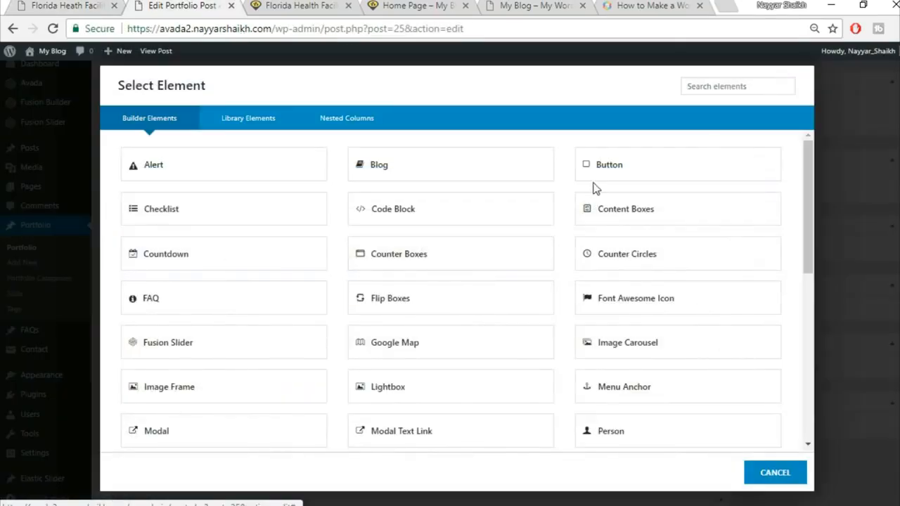
{"action": "left_click", "coordinate": [710, 89]}
{"action": "type", "text": "tex"}
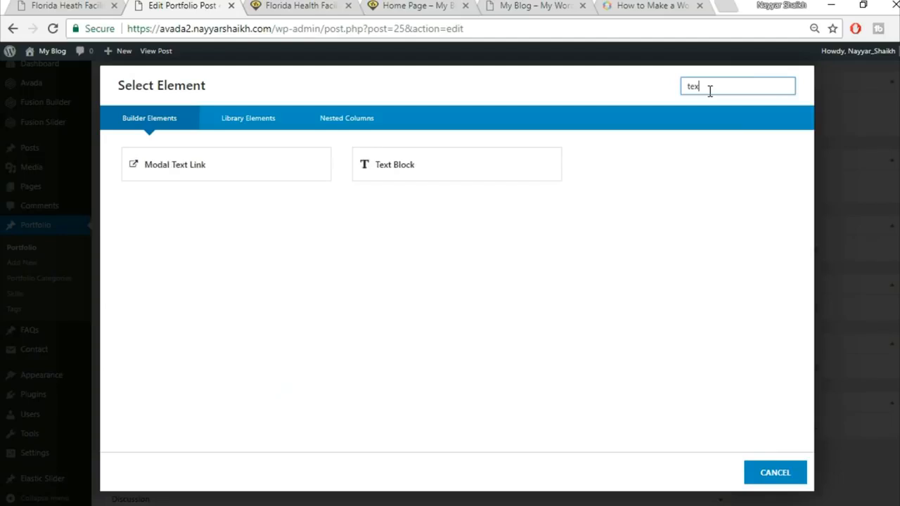
{"action": "left_click", "coordinate": [502, 162]}
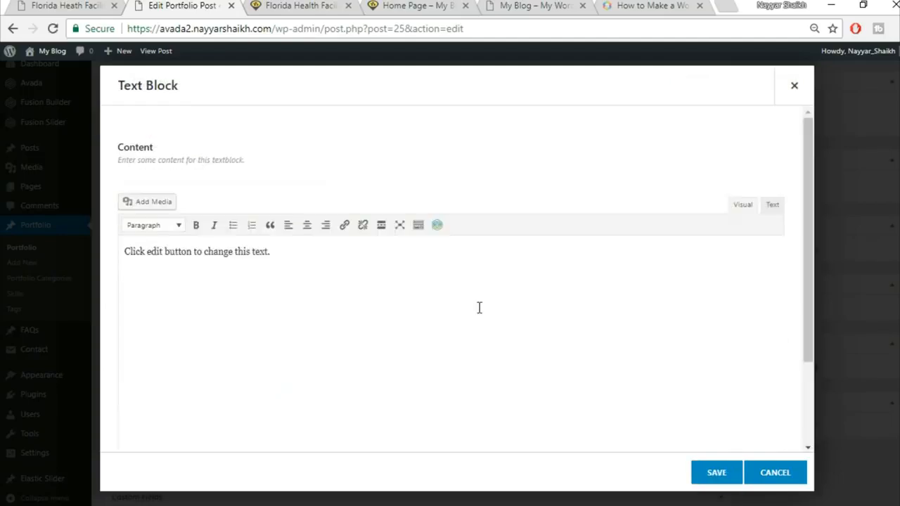
{"action": "key", "text": "ctrl+v"}
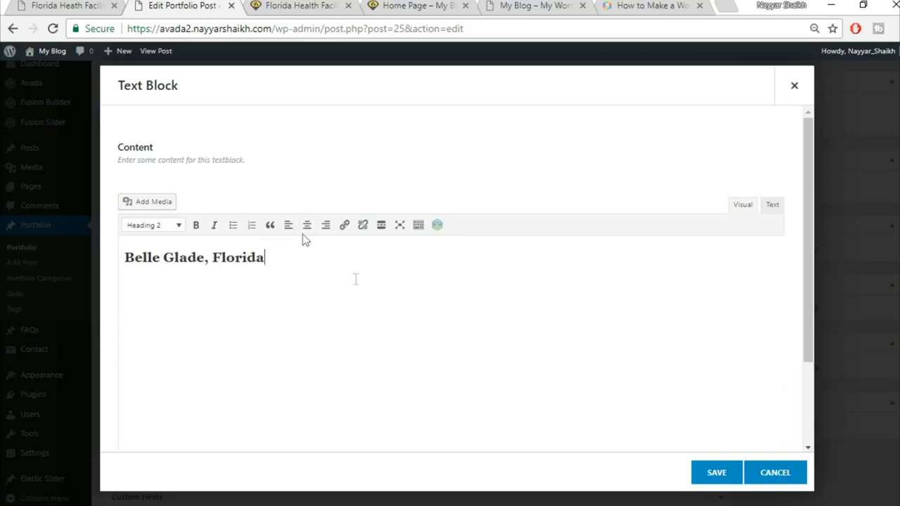
{"action": "left_click", "coordinate": [729, 484]}
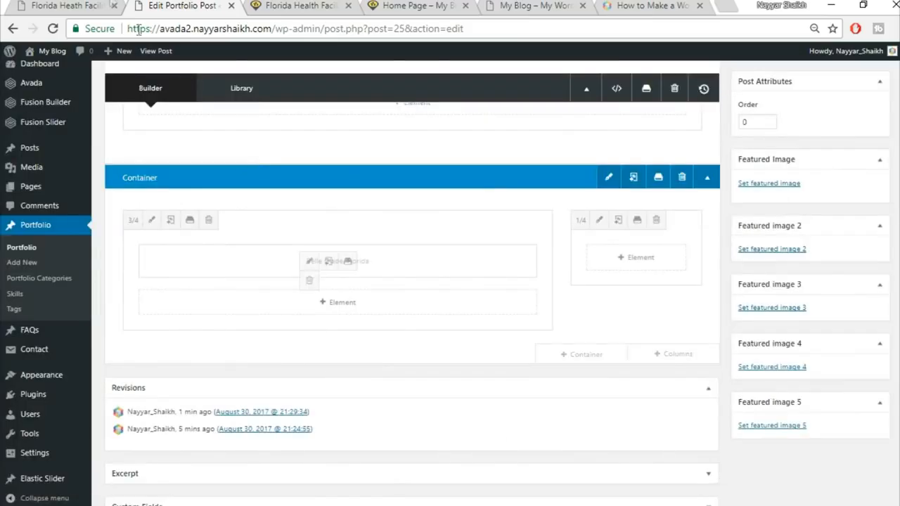
{"action": "left_click", "coordinate": [94, 4]}
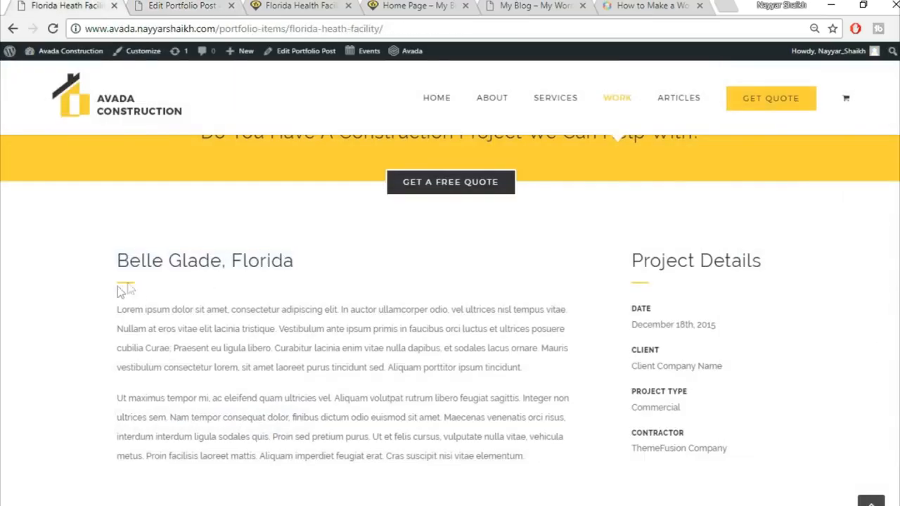
Step: Add a Separator element under the heading with a single solid border style
{"action": "left_click", "coordinate": [145, 5]}
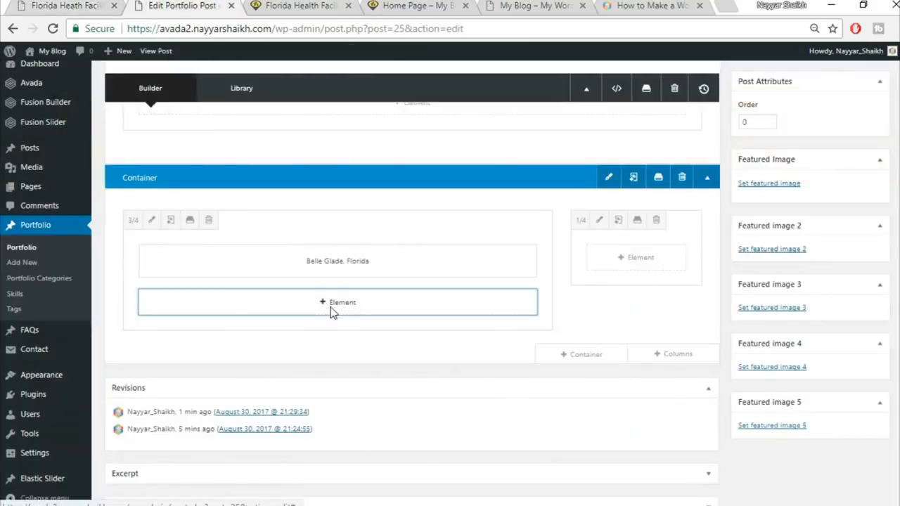
{"action": "left_click", "coordinate": [330, 304]}
{"action": "left_click", "coordinate": [698, 83]}
{"action": "type", "text": "sepa"}
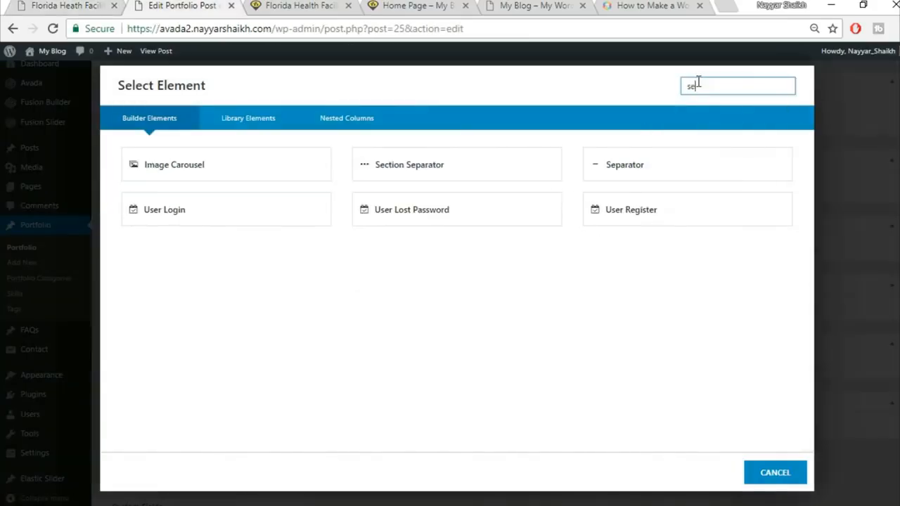
{"action": "left_click", "coordinate": [557, 169]}
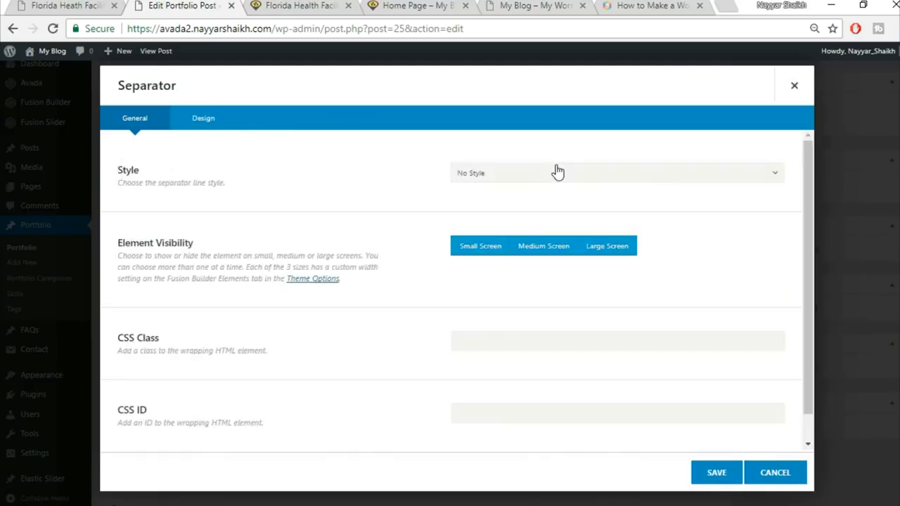
{"action": "left_click", "coordinate": [559, 177]}
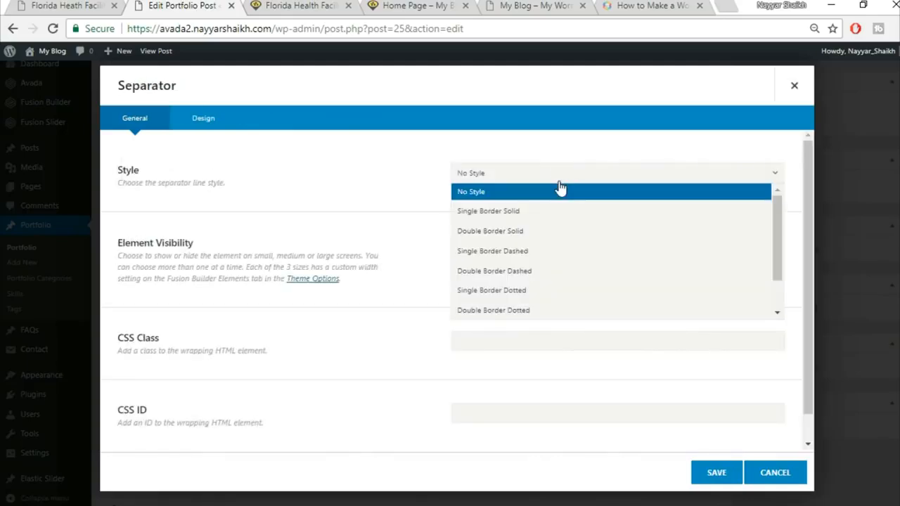
{"action": "left_click", "coordinate": [524, 214]}
{"action": "scroll", "coordinate": [694, 225], "scroll_direction": "down", "scroll_amount": 1}
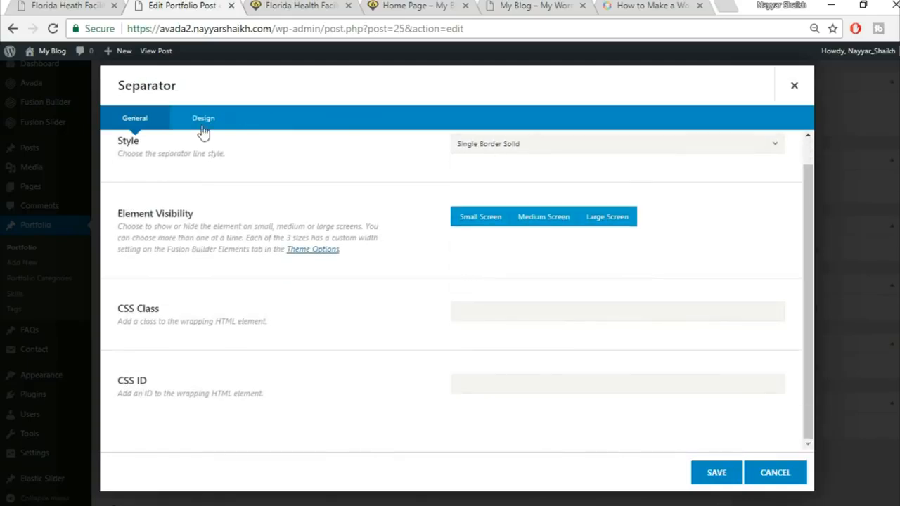
Step: Make the separator yellow, border size 2, 30px wide, left-aligned, and save it
{"action": "left_click", "coordinate": [505, 180]}
{"action": "left_click", "coordinate": [623, 194]}
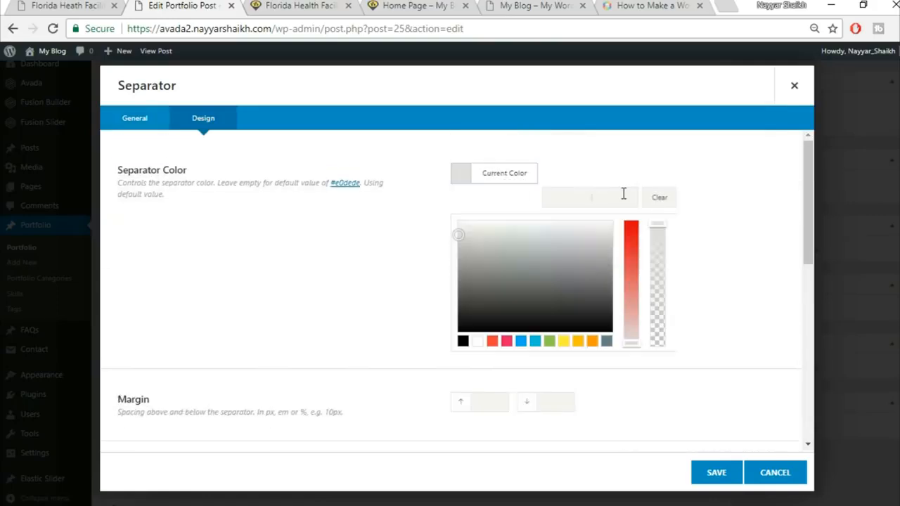
{"action": "left_click", "coordinate": [650, 162]}
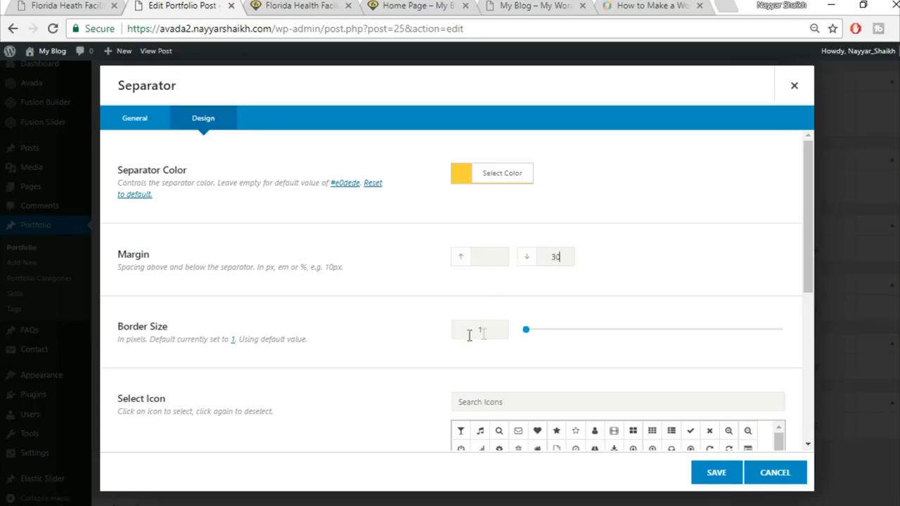
{"action": "type", "text": "2"}
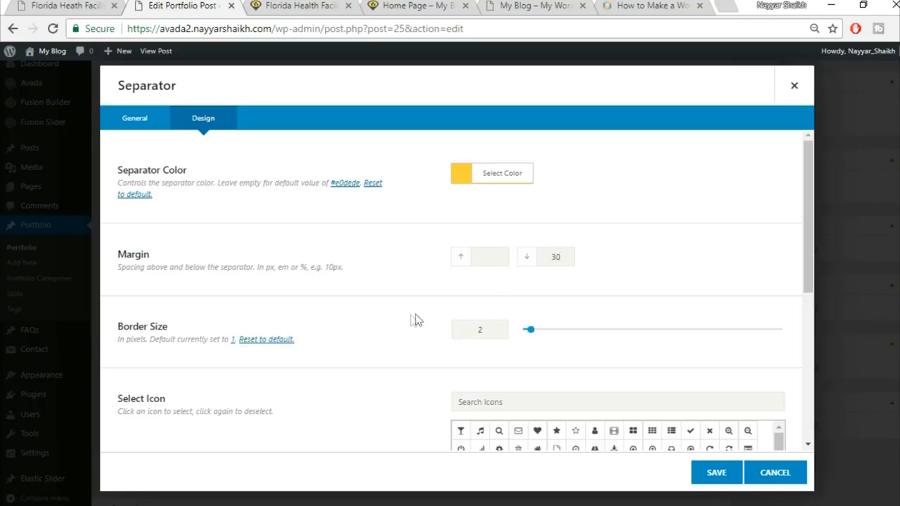
{"action": "scroll", "coordinate": [415, 316], "scroll_direction": "down", "scroll_amount": 2}
{"action": "scroll", "coordinate": [375, 297], "scroll_direction": "down", "scroll_amount": 2}
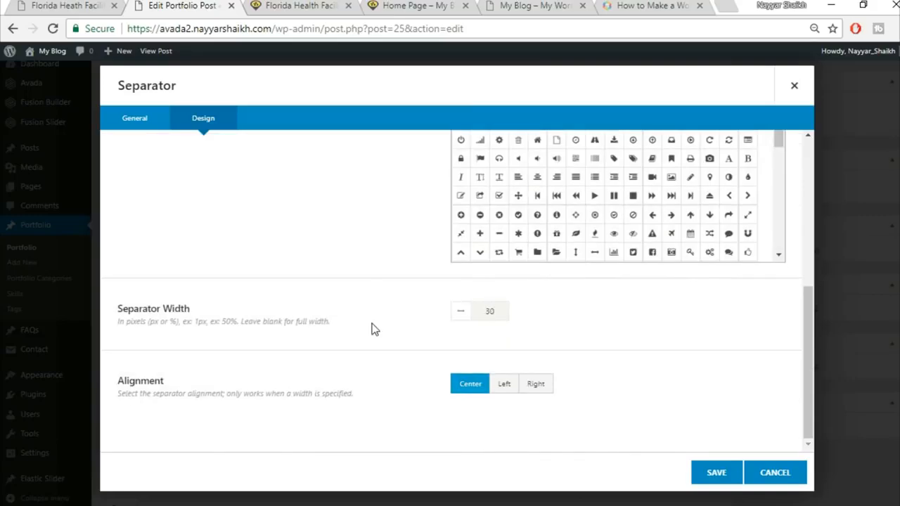
{"action": "left_click", "coordinate": [96, 5]}
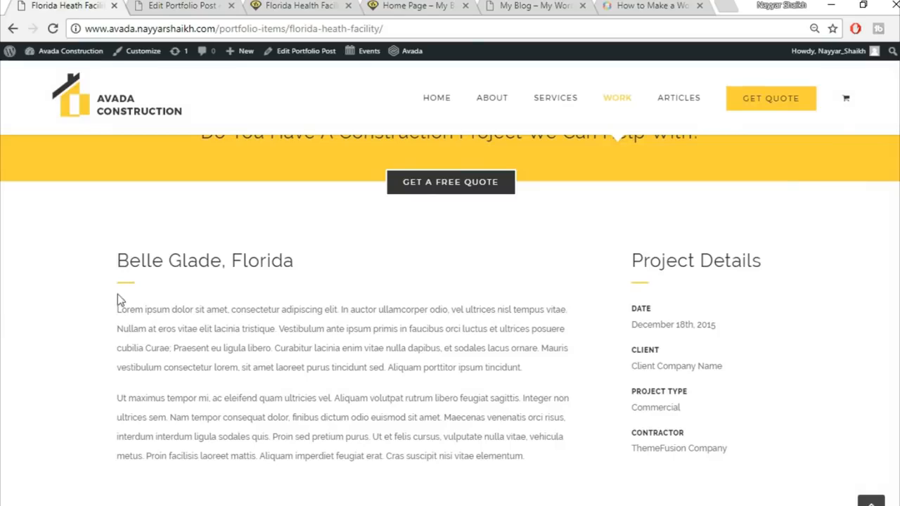
{"action": "left_click", "coordinate": [156, 4]}
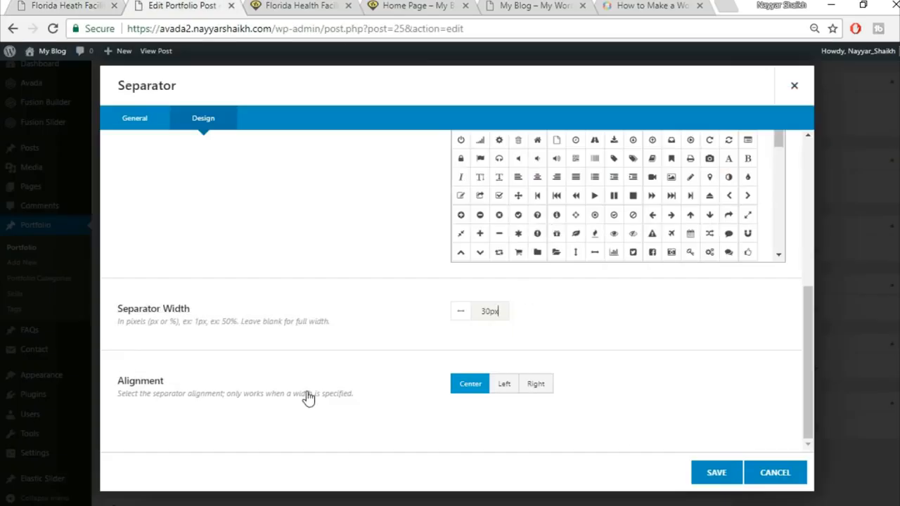
{"action": "left_click", "coordinate": [511, 392]}
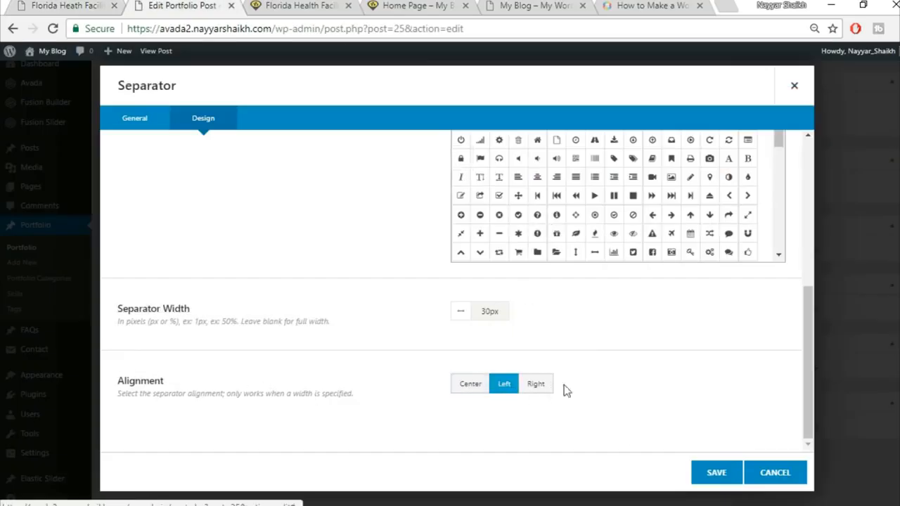
{"action": "left_click", "coordinate": [717, 477]}
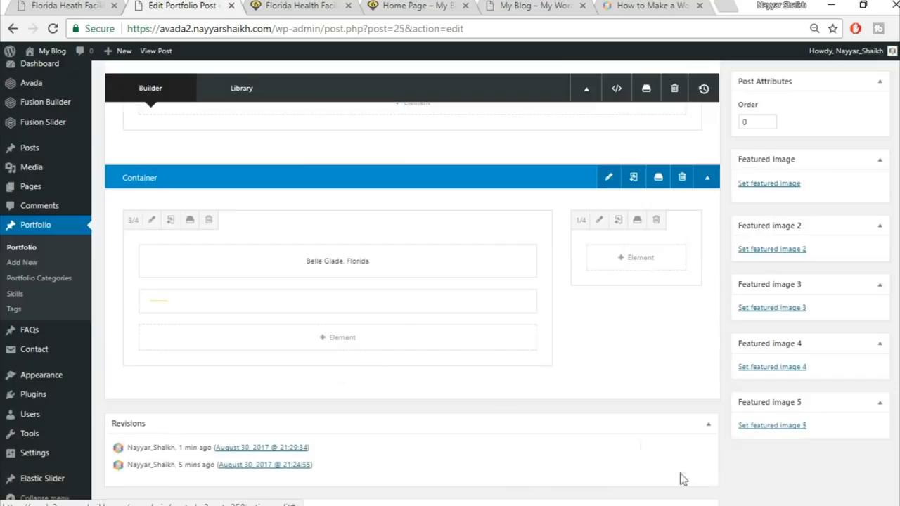
Step: Add a Text Block below the separator with the two Lorem ipsum paragraphs copied from the demo
{"action": "left_click", "coordinate": [331, 343]}
{"action": "left_click", "coordinate": [63, 4]}
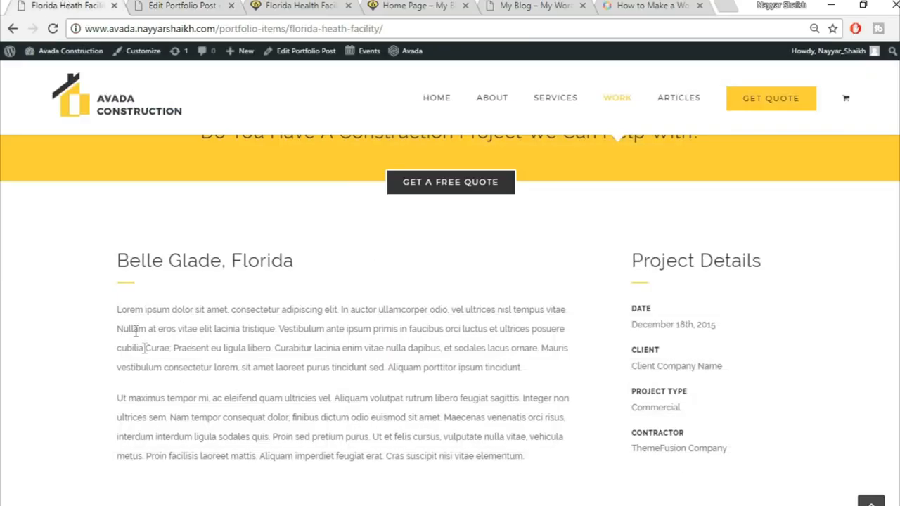
{"action": "left_click_drag", "start_coordinate": [118, 311], "coordinate": [468, 420]}
{"action": "key", "text": "ctrl+c"}
{"action": "left_click", "coordinate": [218, 5]}
{"action": "left_click", "coordinate": [709, 87]}
{"action": "type", "text": "tex"}
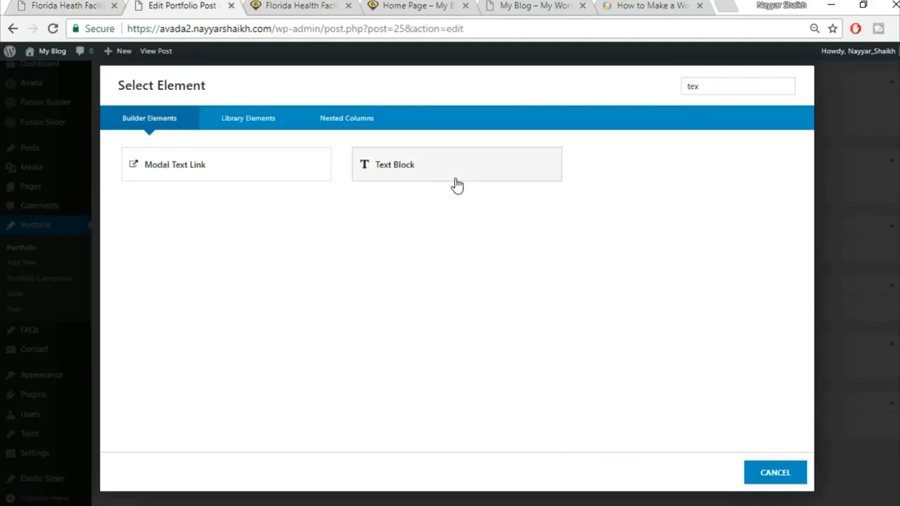
{"action": "left_click", "coordinate": [456, 185]}
{"action": "left_click", "coordinate": [525, 324]}
{"action": "key", "text": "ctrl+a"}
{"action": "key", "text": "Delete"}
{"action": "key", "text": "ctrl+v"}
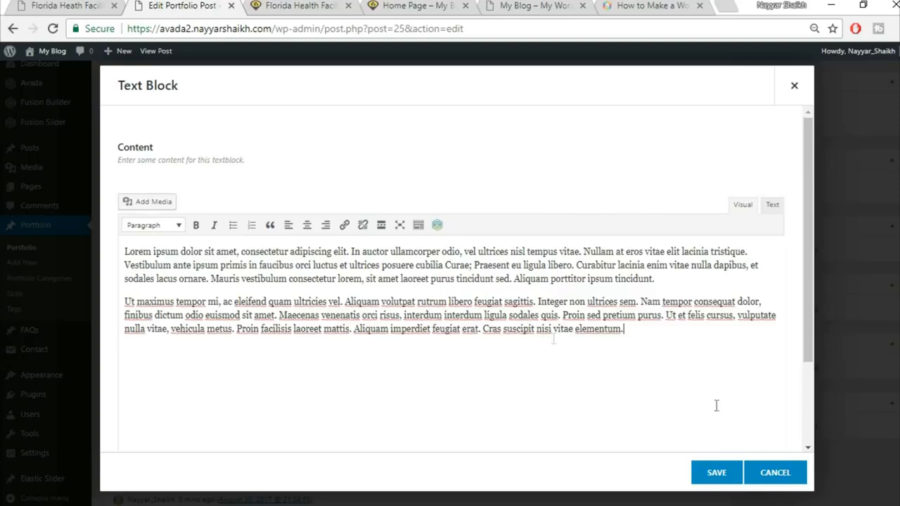
{"action": "left_click", "coordinate": [717, 481]}
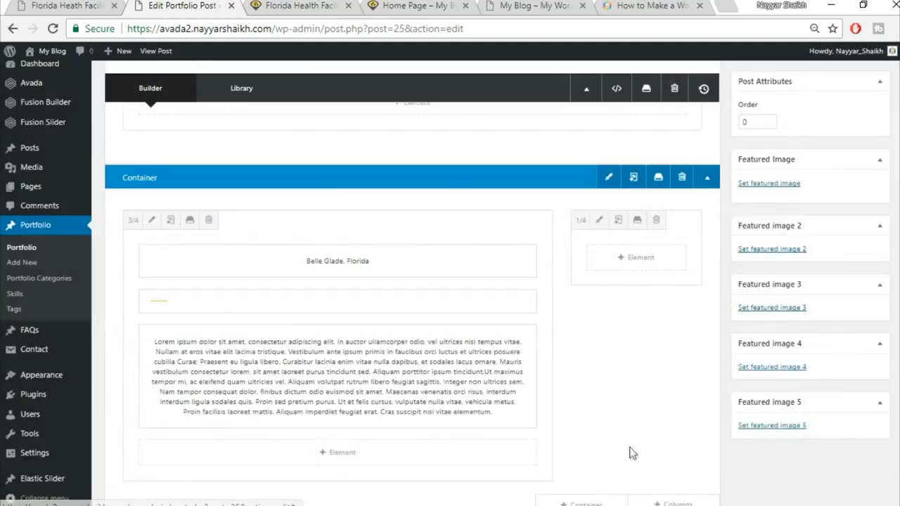
Step: Add a new Text Block to the 1/4 side column
{"action": "left_click", "coordinate": [74, 5]}
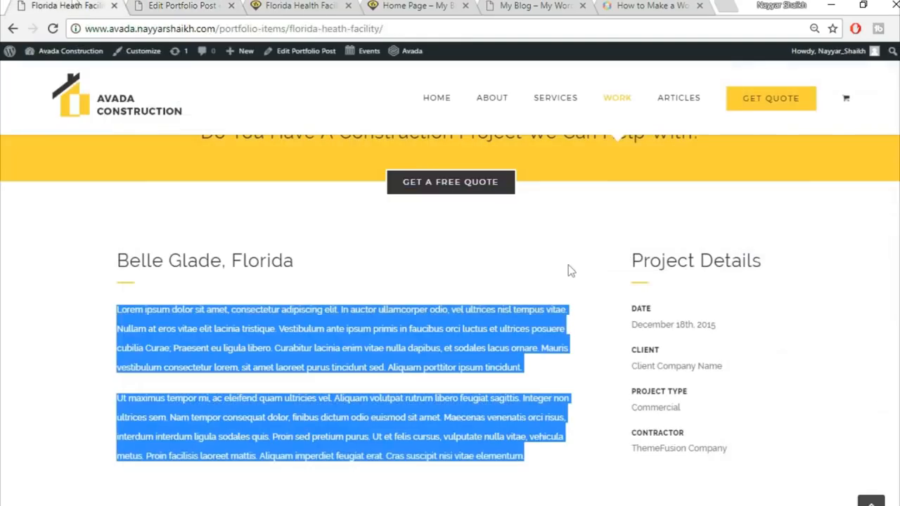
{"action": "left_click", "coordinate": [156, 4]}
{"action": "left_click", "coordinate": [636, 261]}
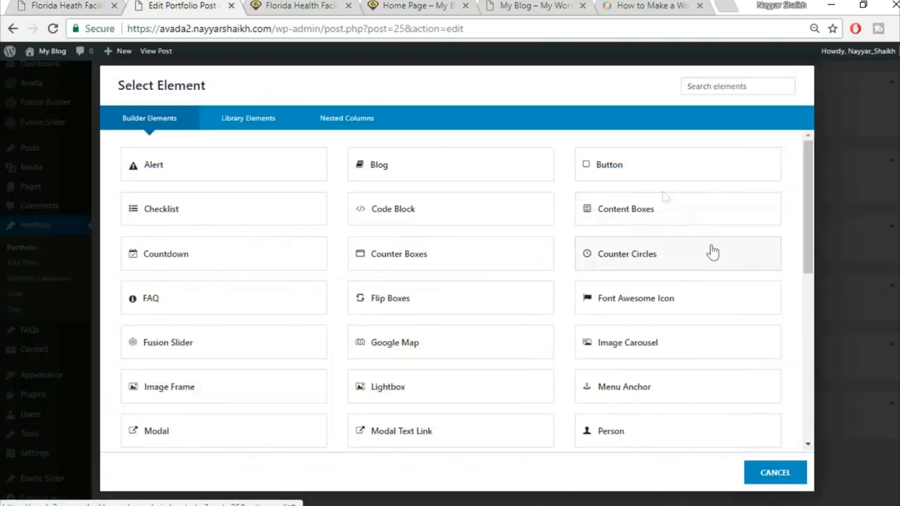
{"action": "left_click", "coordinate": [717, 86]}
{"action": "type", "text": "tex"}
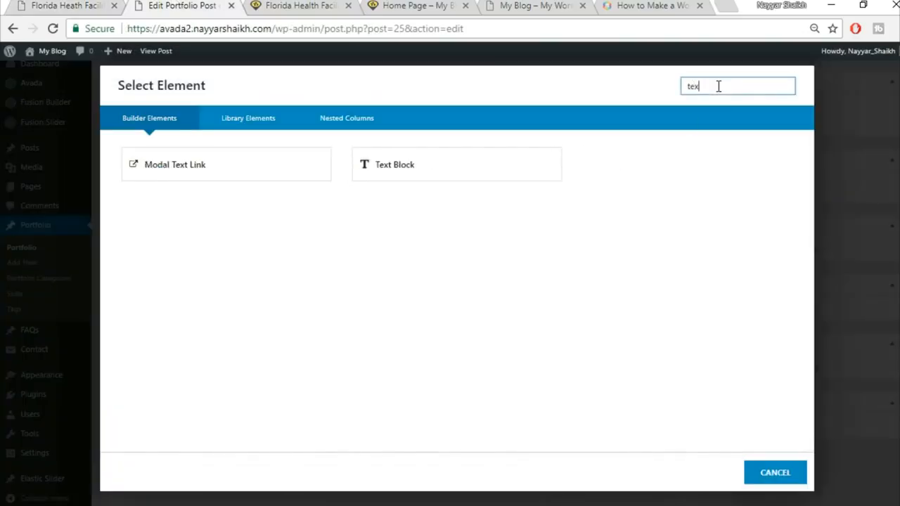
{"action": "left_click", "coordinate": [398, 161]}
Step: Fill the side Text Block with the 'Project Details' heading copied from the live page and save
{"action": "left_click", "coordinate": [144, 28]}
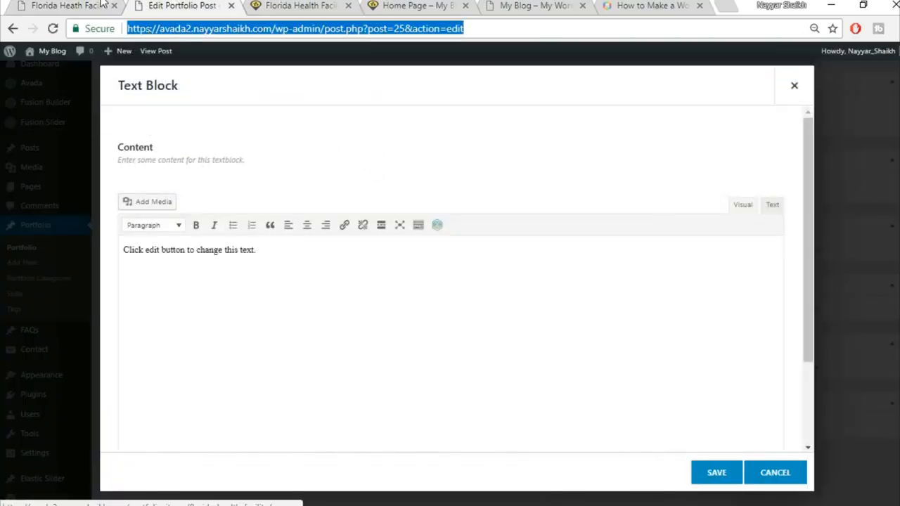
{"action": "left_click", "coordinate": [102, 3]}
{"action": "left_click_drag", "start_coordinate": [633, 260], "coordinate": [773, 247]}
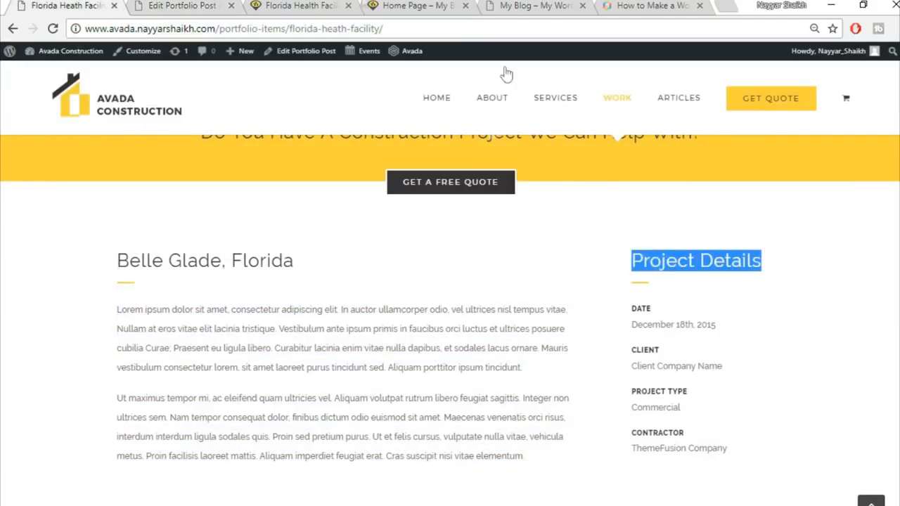
{"action": "key", "text": "ctrl+c"}
{"action": "left_click", "coordinate": [221, 4]}
{"action": "left_click", "coordinate": [488, 302]}
{"action": "key", "text": "ctrl+a"}
{"action": "key", "text": "Delete"}
{"action": "key", "text": "ctrl+v"}
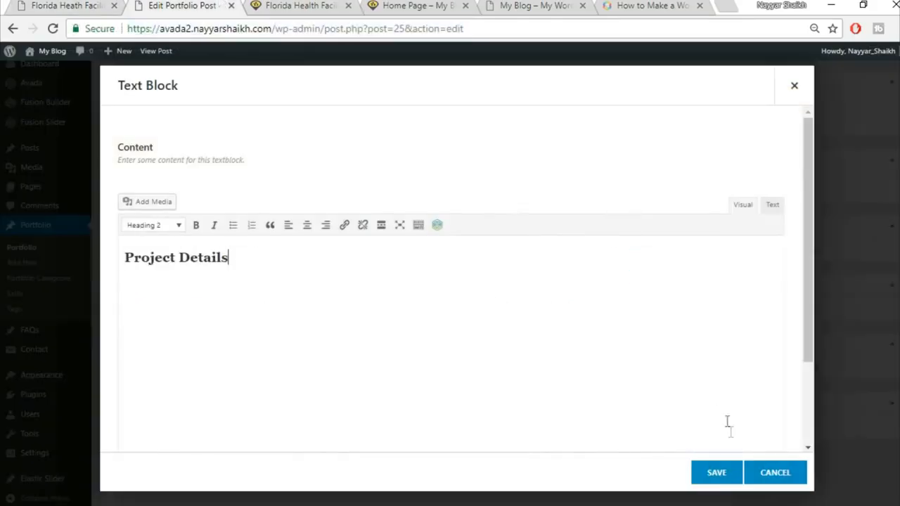
{"action": "left_click", "coordinate": [716, 473]}
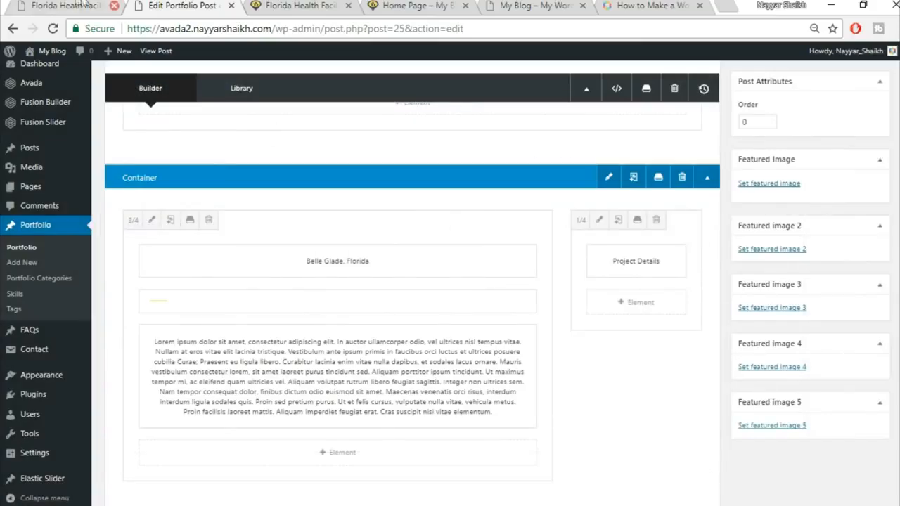
Step: Clone the yellow separator and move the copy beneath Project Details
{"action": "key", "text": "ctrl+1"}
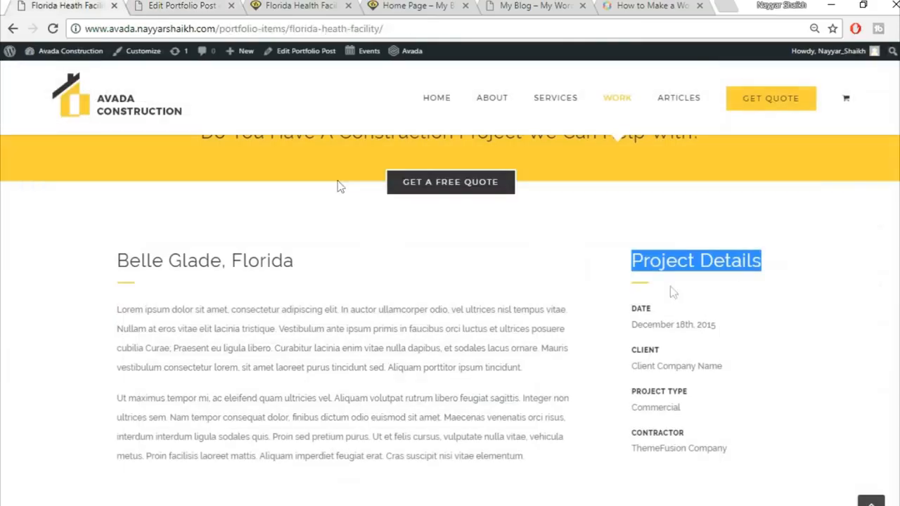
{"action": "key", "text": "ctrl+2"}
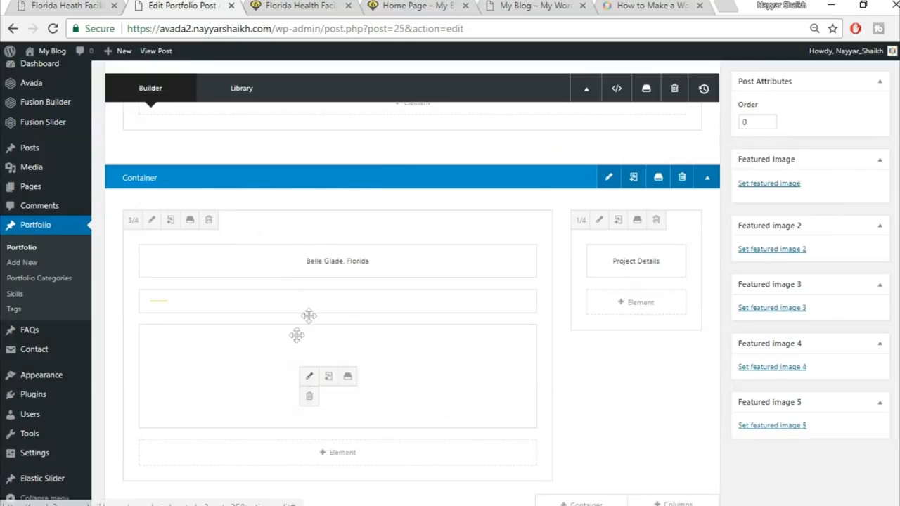
{"action": "left_click", "coordinate": [329, 303]}
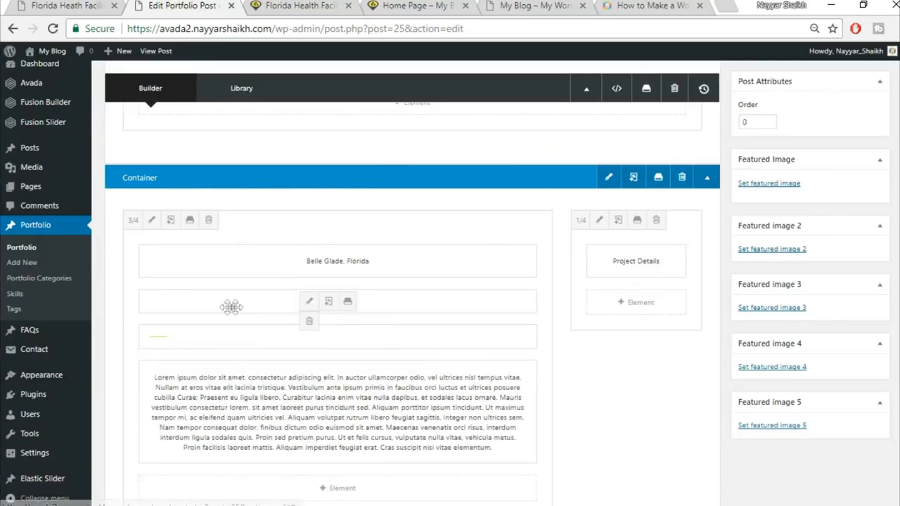
{"action": "left_click_drag", "start_coordinate": [370, 289], "coordinate": [649, 305]}
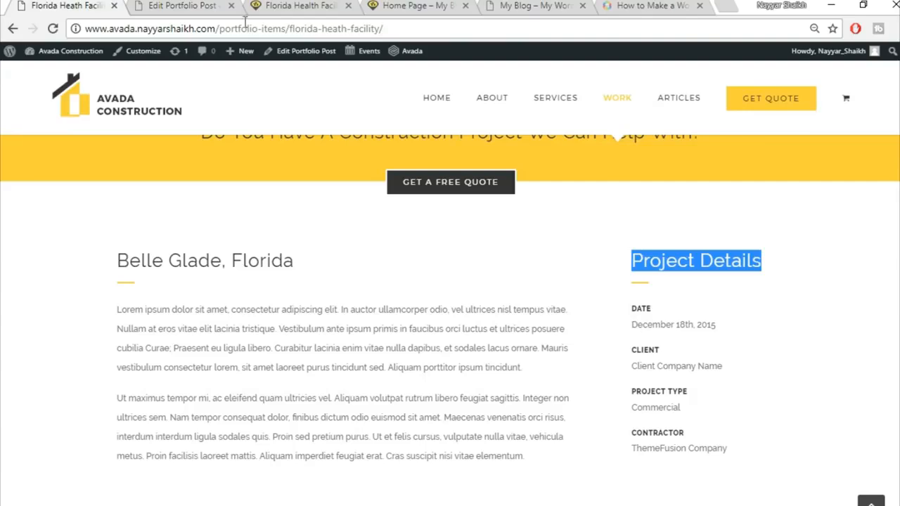
Step: Add a Text Block element below the Project Details divider in the side column
{"action": "left_click", "coordinate": [211, 6]}
{"action": "left_click", "coordinate": [663, 344]}
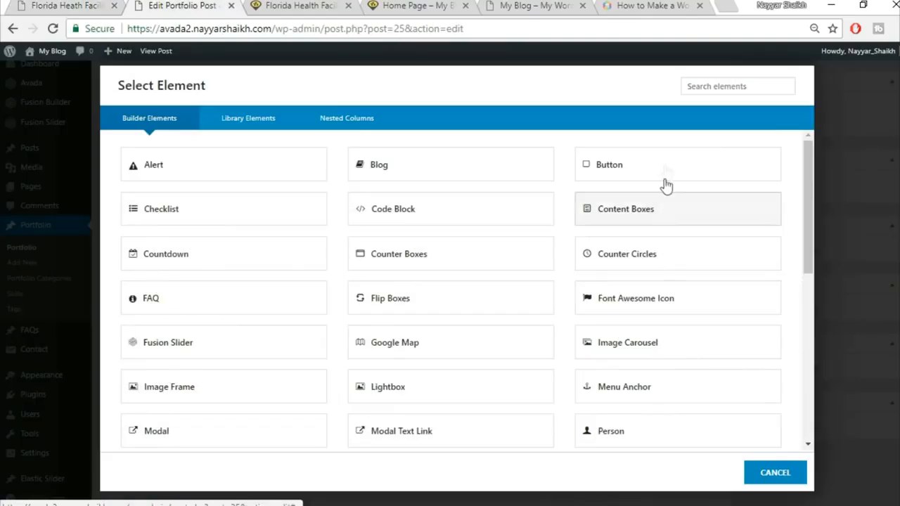
{"action": "left_click", "coordinate": [744, 80]}
{"action": "type", "text": "text"}
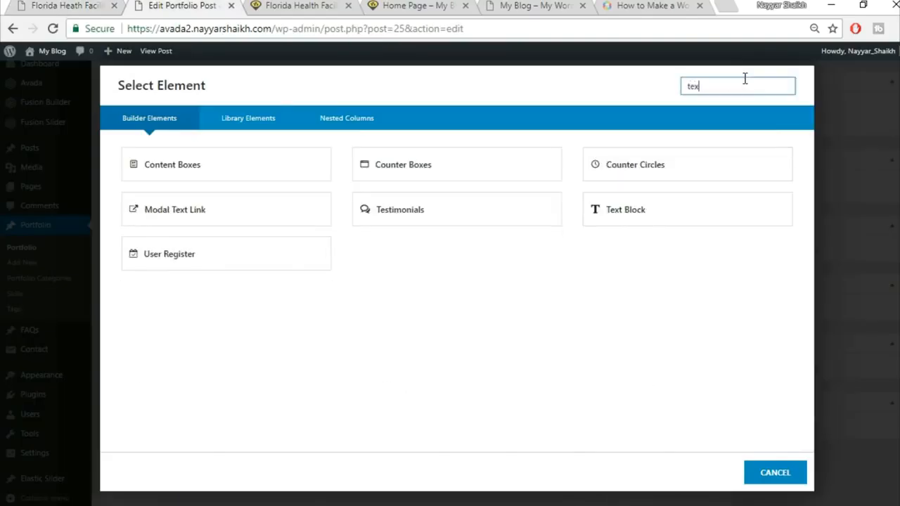
{"action": "left_click", "coordinate": [507, 169]}
{"action": "left_click", "coordinate": [3, 5]}
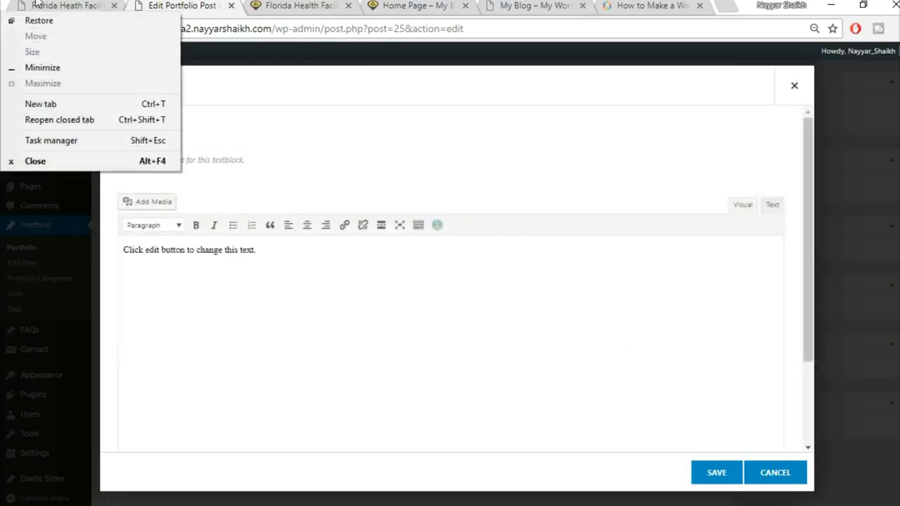
Step: Copy the DATE label and December 18th, 2015 from the live page into the text block
{"action": "left_click", "coordinate": [37, 5]}
{"action": "left_click_drag", "start_coordinate": [625, 314], "coordinate": [758, 324]}
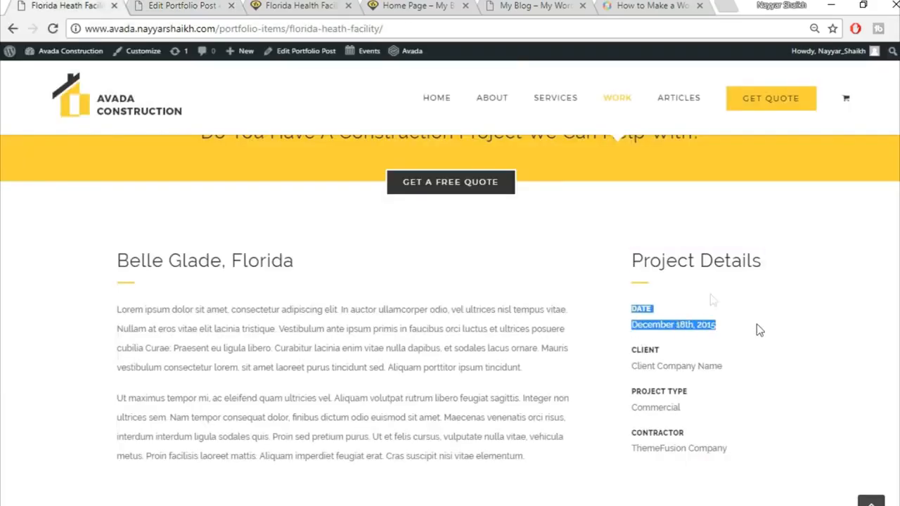
{"action": "left_click", "coordinate": [223, 5]}
{"action": "left_click", "coordinate": [382, 282]}
{"action": "key", "text": "ctrl+a"}
{"action": "key", "text": "BackSpace"}
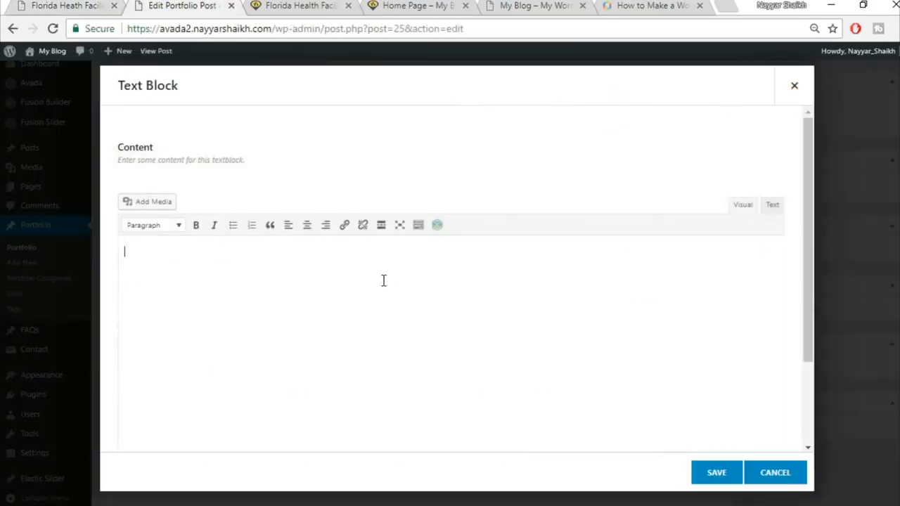
{"action": "key", "text": "ctrl+v"}
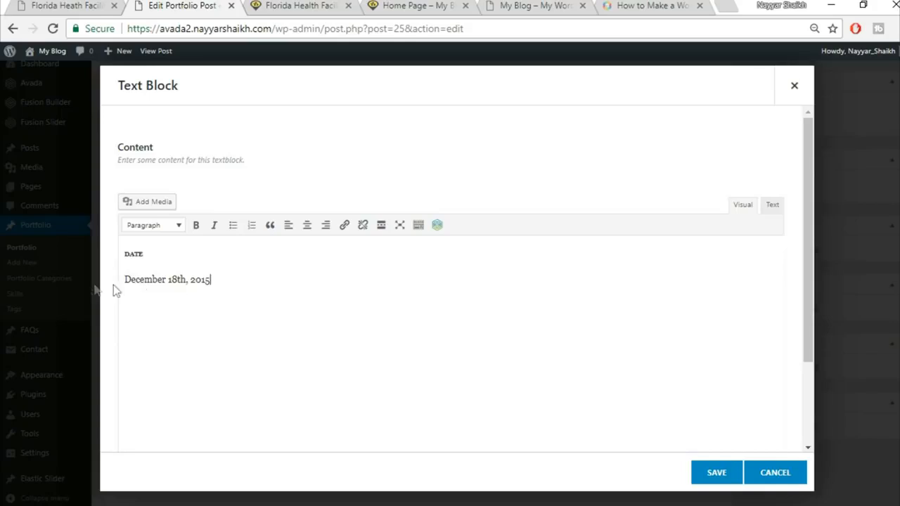
Step: Strip the h6 font-size and line-height attributes from DATE in the HTML view, then save
{"action": "left_click_drag", "start_coordinate": [149, 255], "coordinate": [123, 256]}
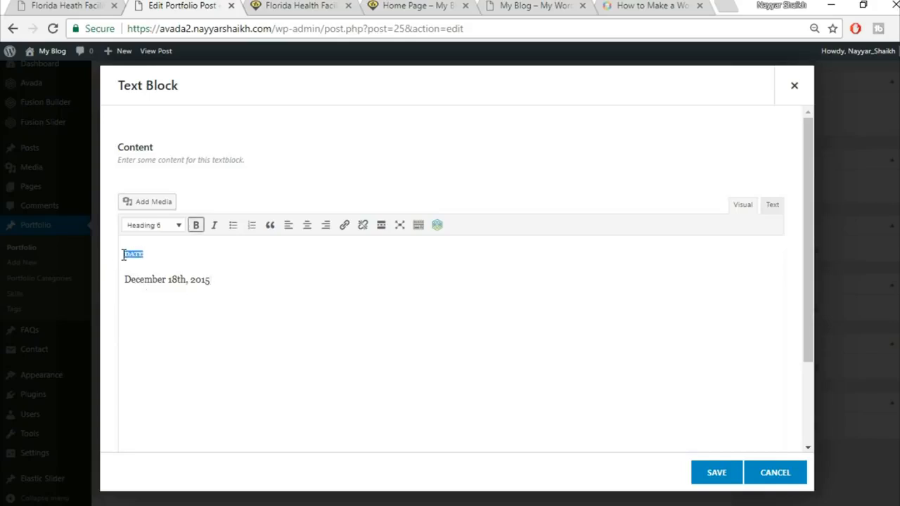
{"action": "left_click", "coordinate": [167, 225]}
{"action": "left_click", "coordinate": [167, 251]}
{"action": "left_click_drag", "start_coordinate": [155, 254], "coordinate": [111, 260]}
{"action": "left_click", "coordinate": [772, 206]}
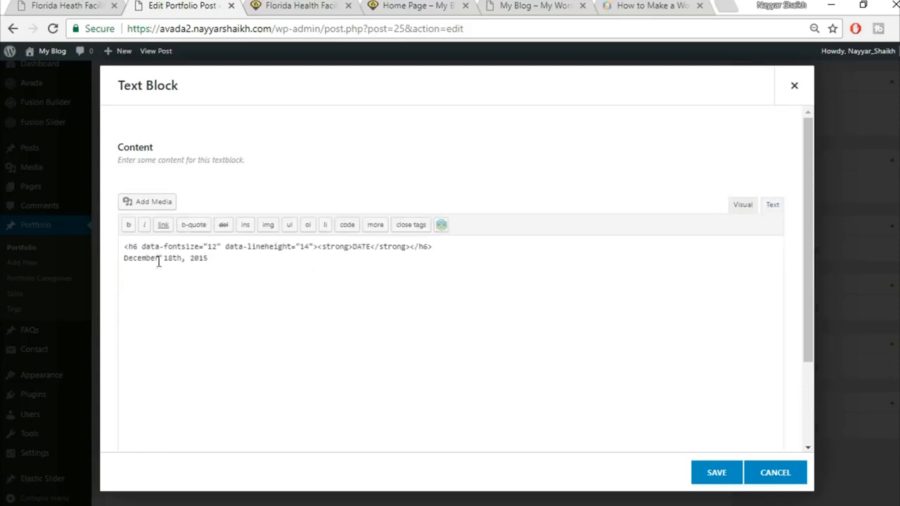
{"action": "left_click_drag", "start_coordinate": [141, 251], "coordinate": [311, 242]}
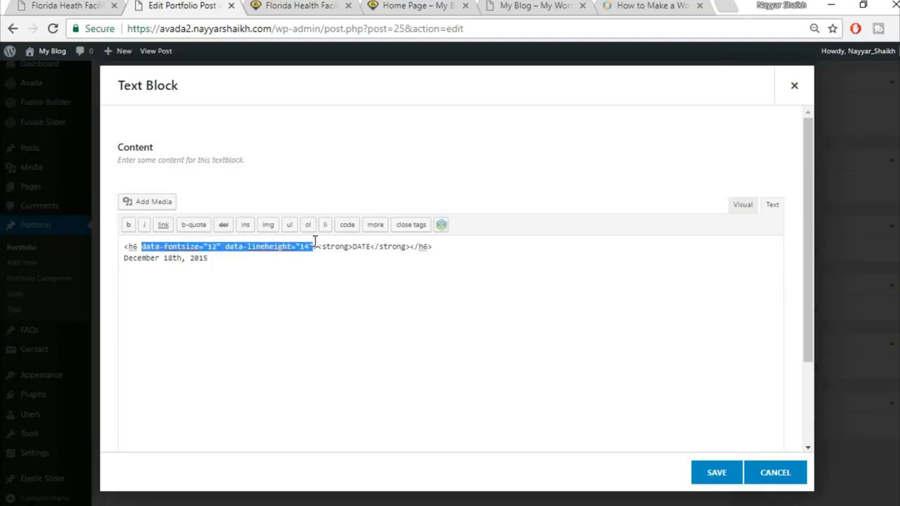
{"action": "key", "text": "BackSpace"}
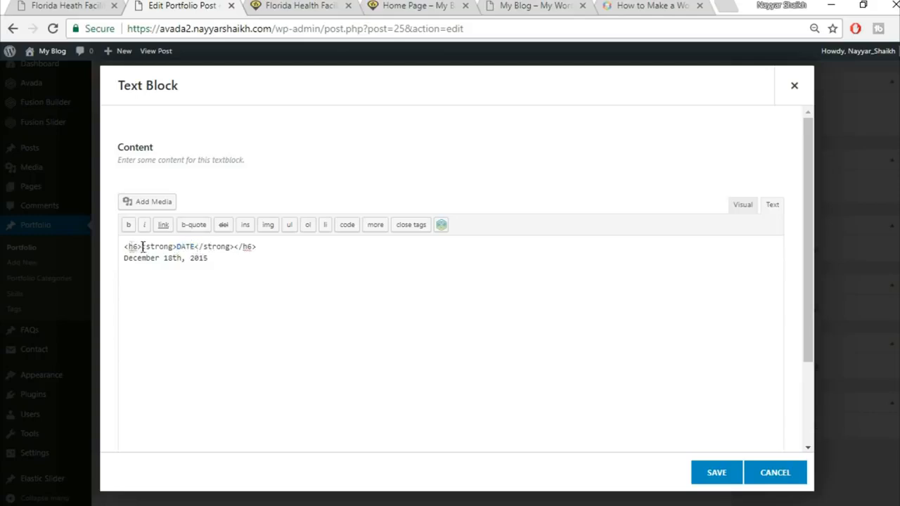
{"action": "left_click_drag", "start_coordinate": [261, 250], "coordinate": [236, 252]}
{"action": "left_click", "coordinate": [746, 207]}
{"action": "left_click_drag", "start_coordinate": [232, 275], "coordinate": [125, 279]}
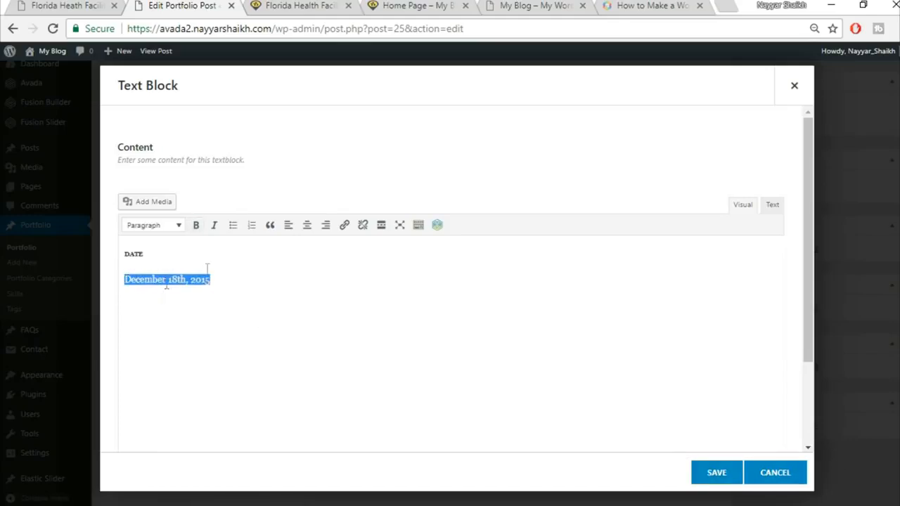
{"action": "left_click", "coordinate": [716, 483]}
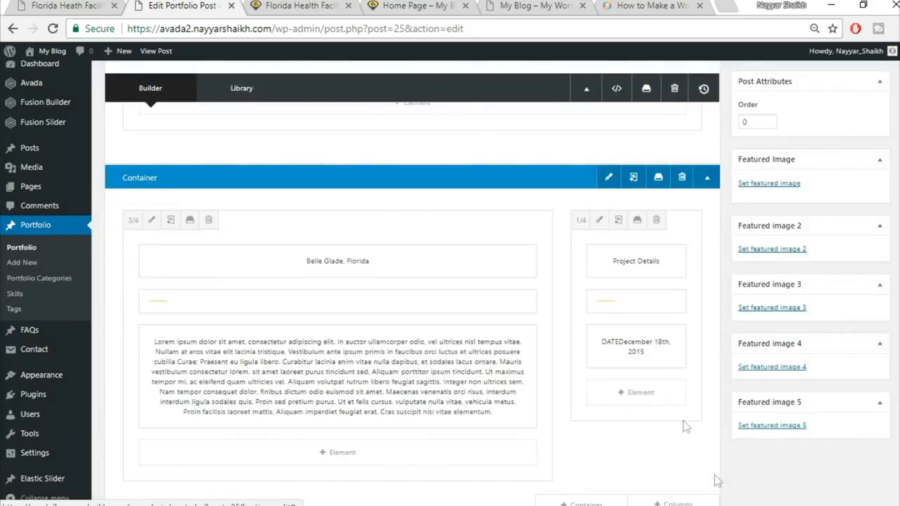
{"action": "left_click", "coordinate": [627, 346]}
{"action": "left_click", "coordinate": [626, 346]}
{"action": "scroll", "coordinate": [757, 401], "scroll_direction": "down", "scroll_amount": 3}
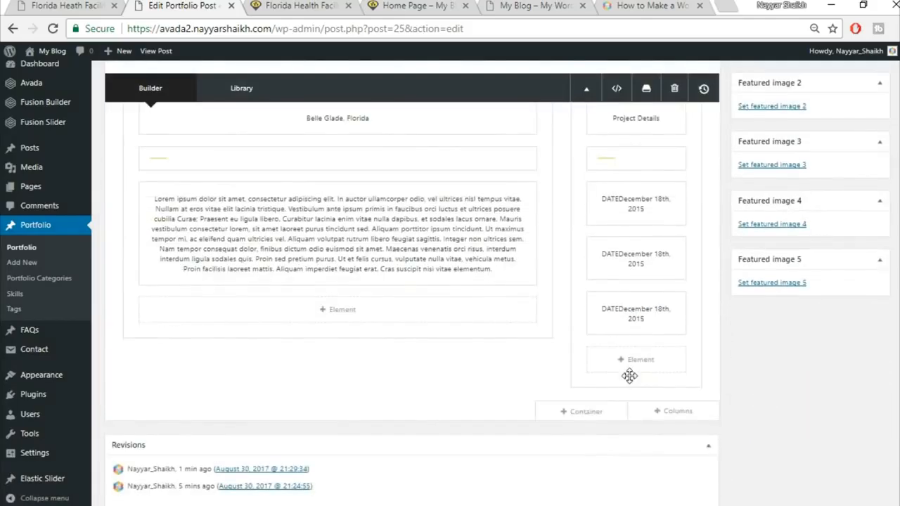
{"action": "scroll", "coordinate": [633, 384], "scroll_direction": "up", "scroll_amount": 2}
{"action": "scroll", "coordinate": [634, 395], "scroll_direction": "up", "scroll_amount": 3}
{"action": "left_click", "coordinate": [62, 5]}
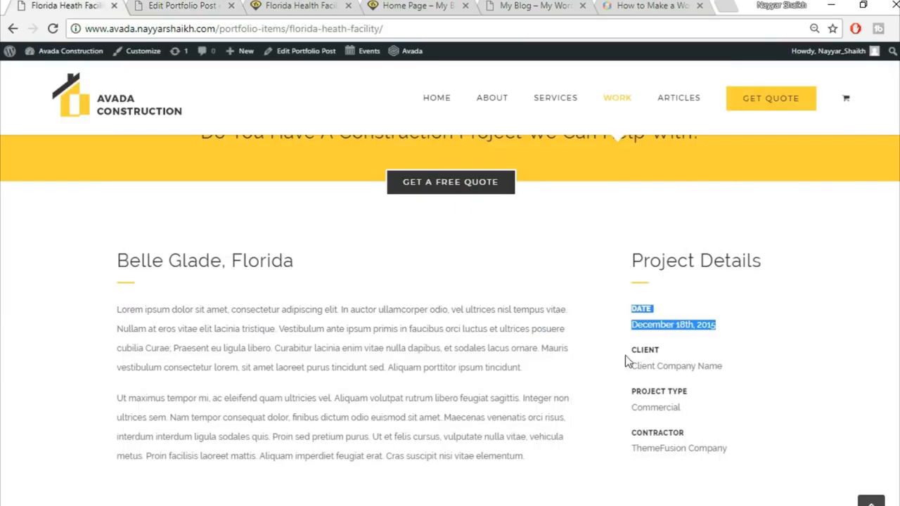
{"action": "left_click", "coordinate": [184, 5]}
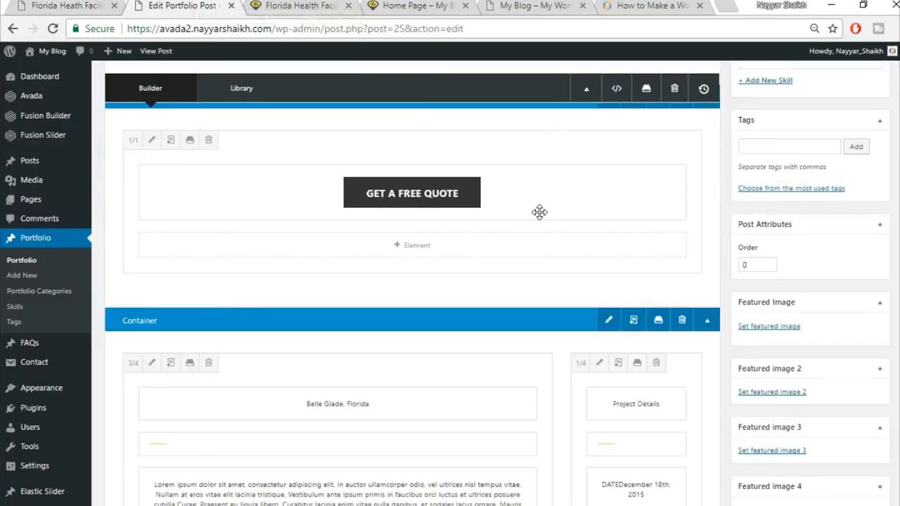
{"action": "scroll", "coordinate": [538, 211], "scroll_direction": "up", "scroll_amount": 4}
{"action": "scroll", "coordinate": [412, 282], "scroll_direction": "up", "scroll_amount": 5}
{"action": "left_click", "coordinate": [864, 267]}
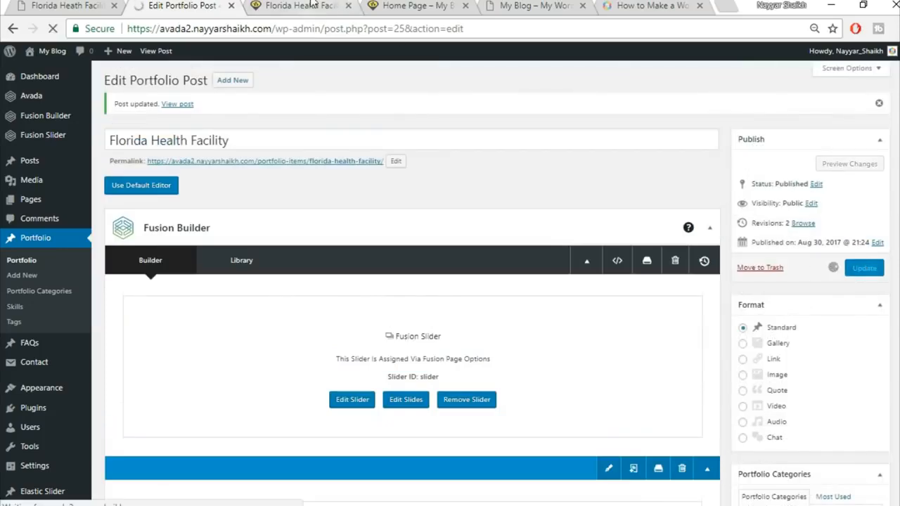
{"action": "left_click", "coordinate": [86, 3]}
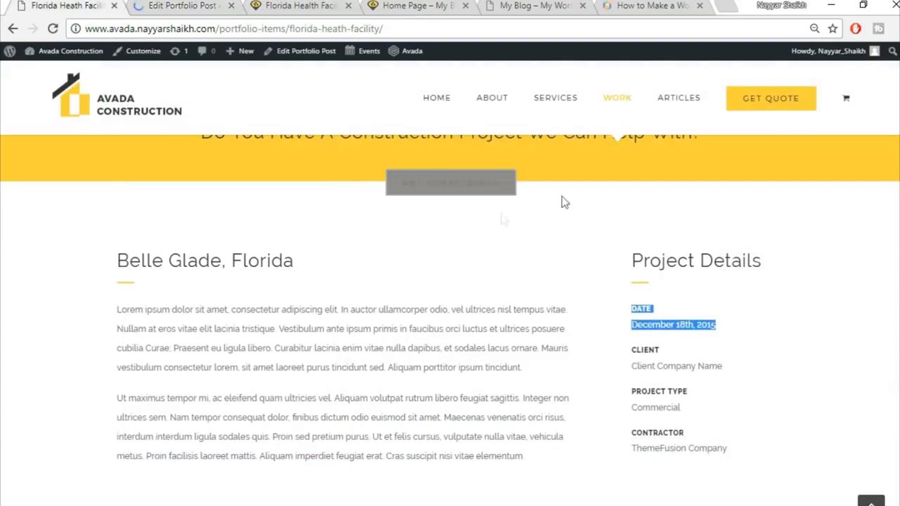
{"action": "left_click", "coordinate": [333, 4]}
{"action": "left_click", "coordinate": [328, 28]}
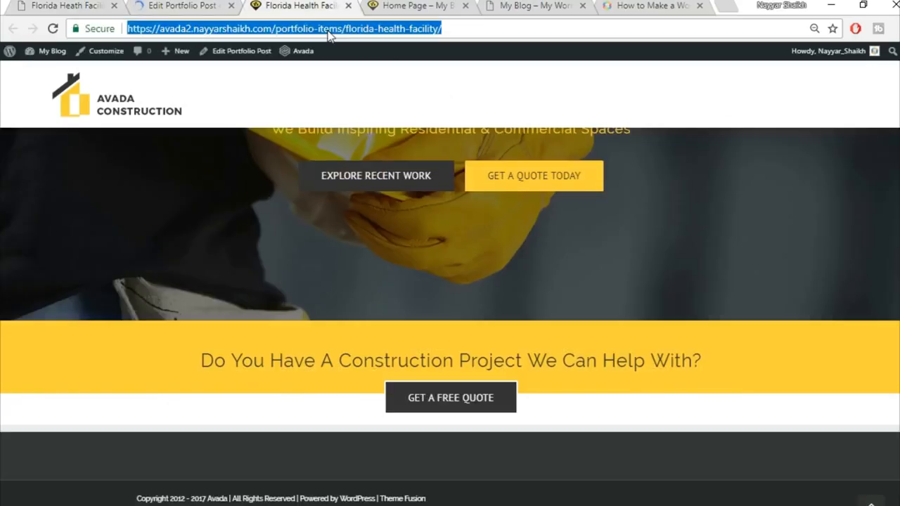
{"action": "key", "text": "Return"}
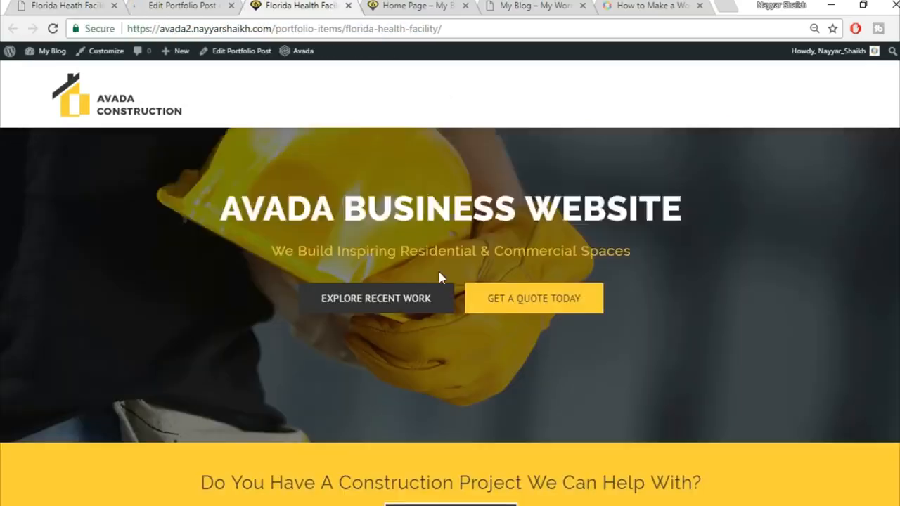
{"action": "scroll", "coordinate": [897, 323], "scroll_direction": "down", "scroll_amount": 4}
{"action": "scroll", "coordinate": [895, 325], "scroll_direction": "down", "scroll_amount": 2}
{"action": "scroll", "coordinate": [872, 328], "scroll_direction": "up", "scroll_amount": 1}
{"action": "scroll", "coordinate": [859, 331], "scroll_direction": "up", "scroll_amount": 1}
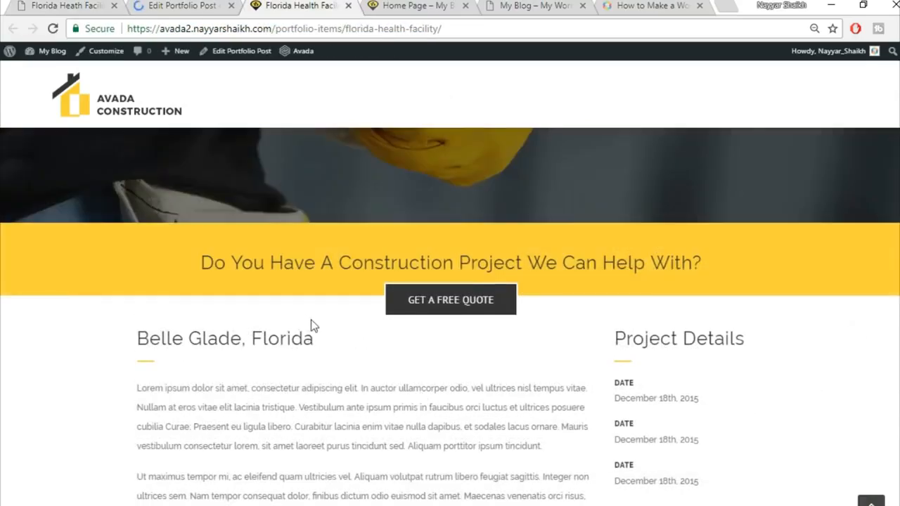
{"action": "scroll", "coordinate": [346, 349], "scroll_direction": "down", "scroll_amount": 1}
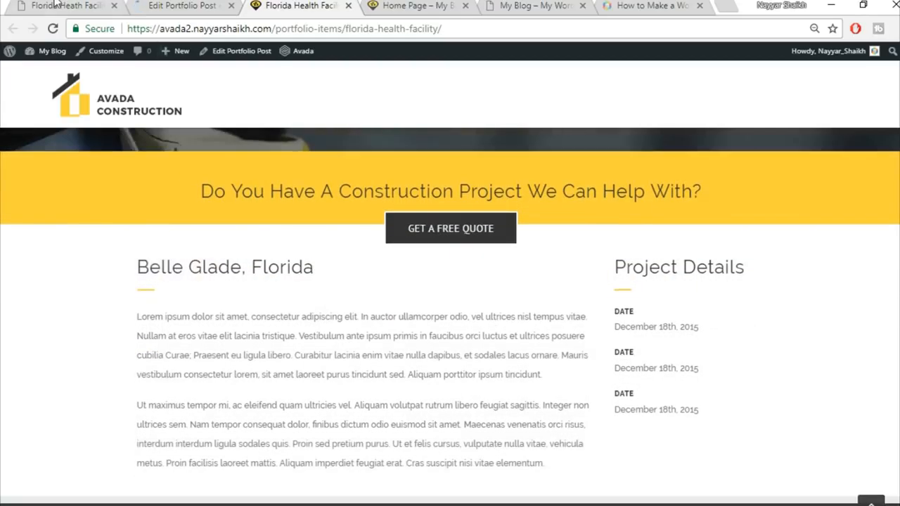
{"action": "left_click", "coordinate": [55, 5]}
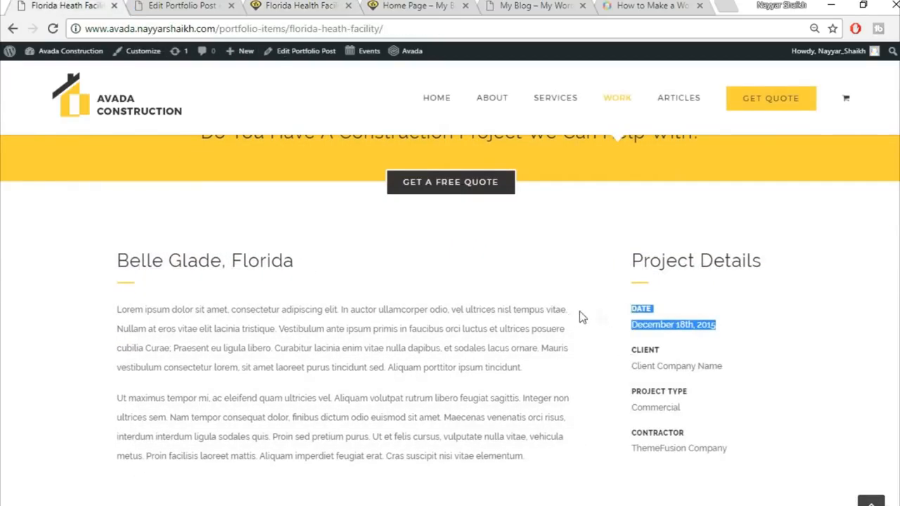
{"action": "left_click", "coordinate": [294, 4]}
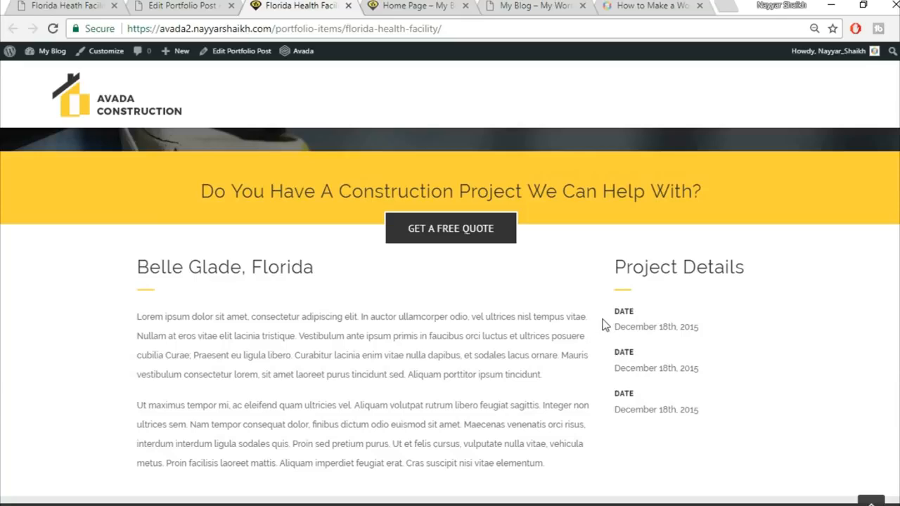
Step: Review the Belle Glade content column's design settings against the reference layout and save them
{"action": "left_click", "coordinate": [182, 6]}
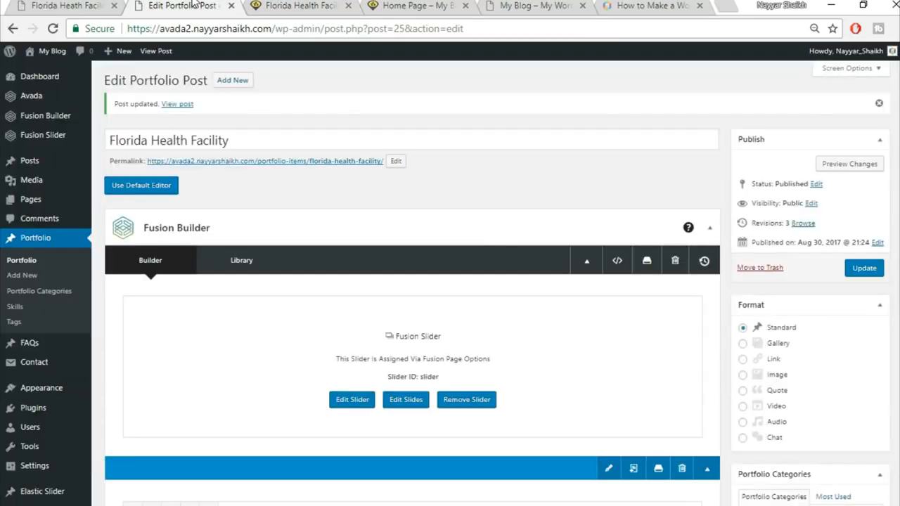
{"action": "scroll", "coordinate": [533, 314], "scroll_direction": "down", "scroll_amount": 7}
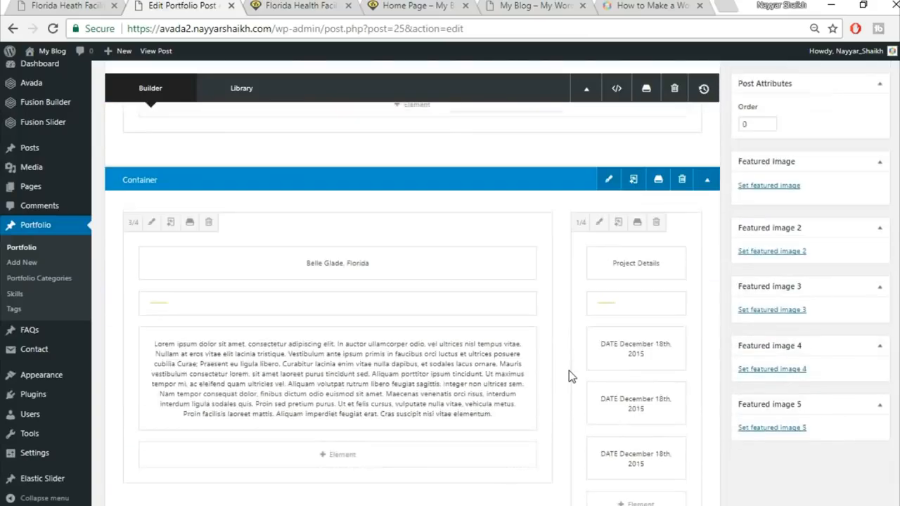
{"action": "left_click", "coordinate": [150, 221]}
{"action": "left_click", "coordinate": [203, 120]}
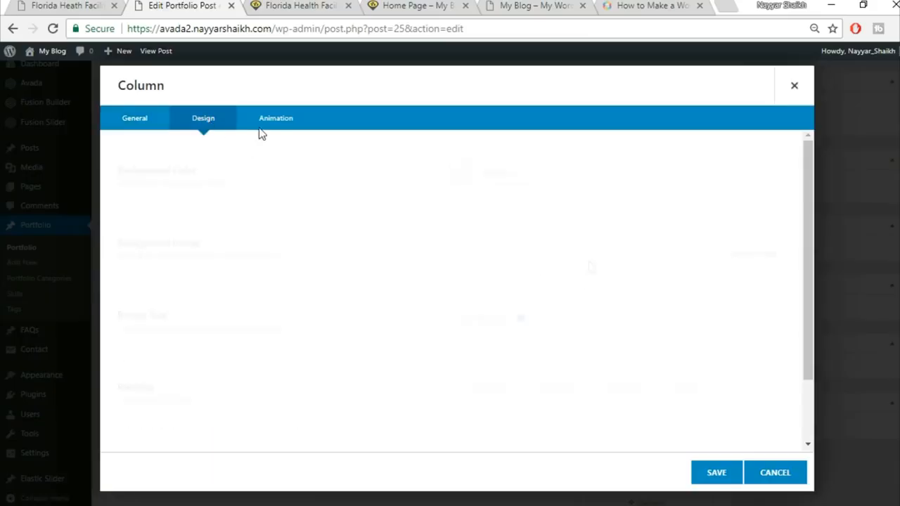
{"action": "scroll", "coordinate": [498, 311], "scroll_direction": "down", "scroll_amount": 2}
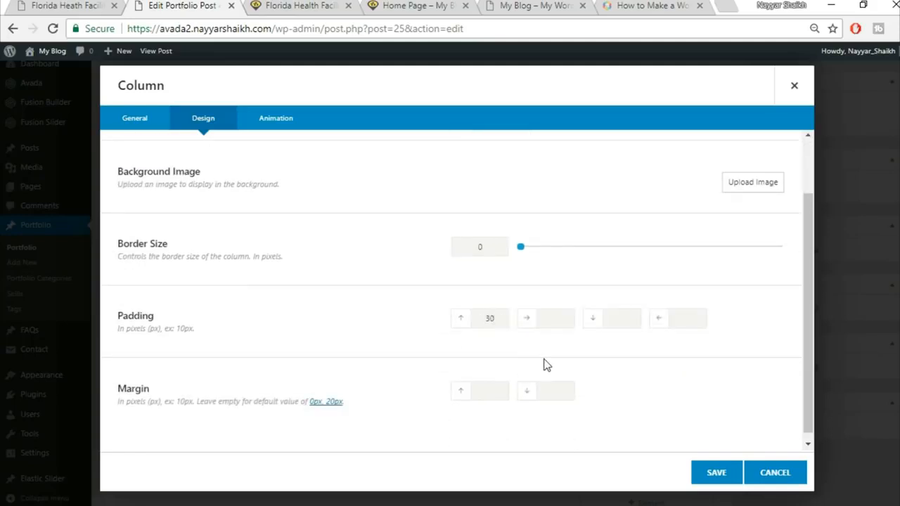
{"action": "left_click", "coordinate": [33, 4]}
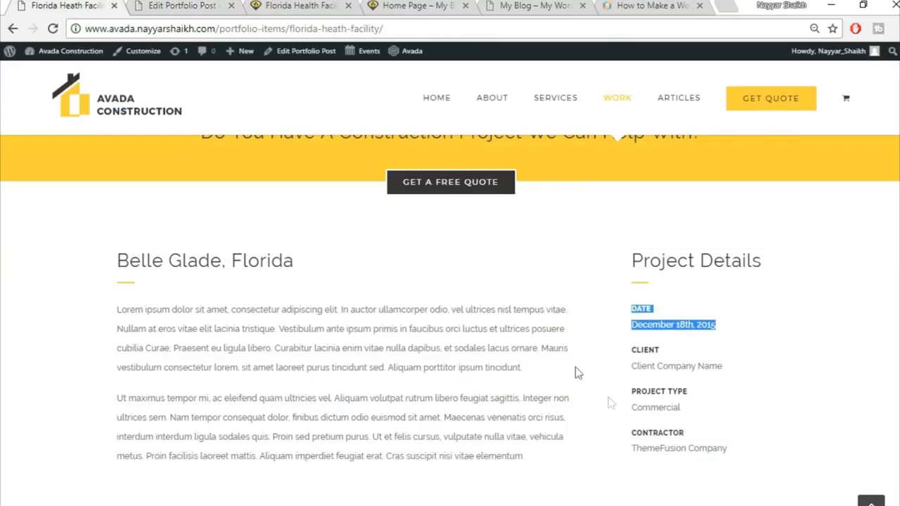
{"action": "left_click", "coordinate": [171, 5]}
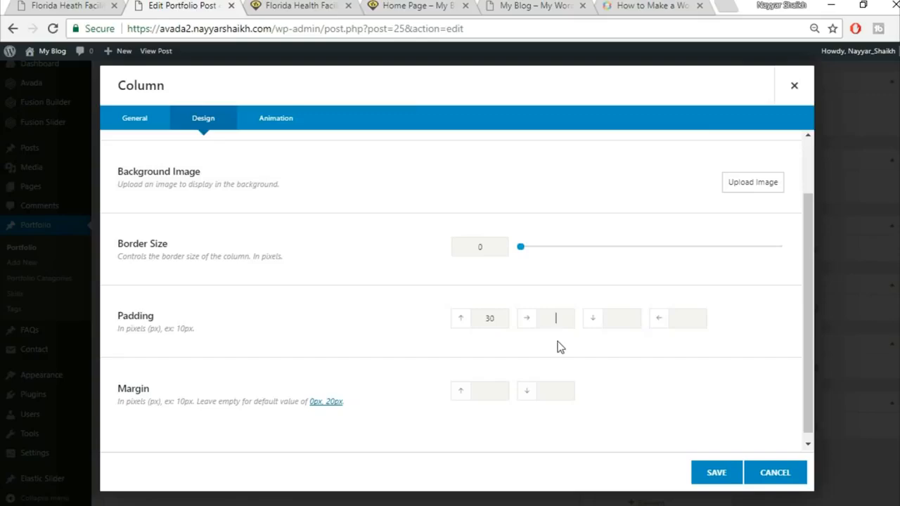
{"action": "left_click", "coordinate": [715, 474]}
Step: Clone the last DATE entry, update the post, and reload the live page to check it
{"action": "scroll", "coordinate": [715, 478], "scroll_direction": "up", "scroll_amount": 5}
{"action": "scroll", "coordinate": [713, 478], "scroll_direction": "down", "scroll_amount": 9}
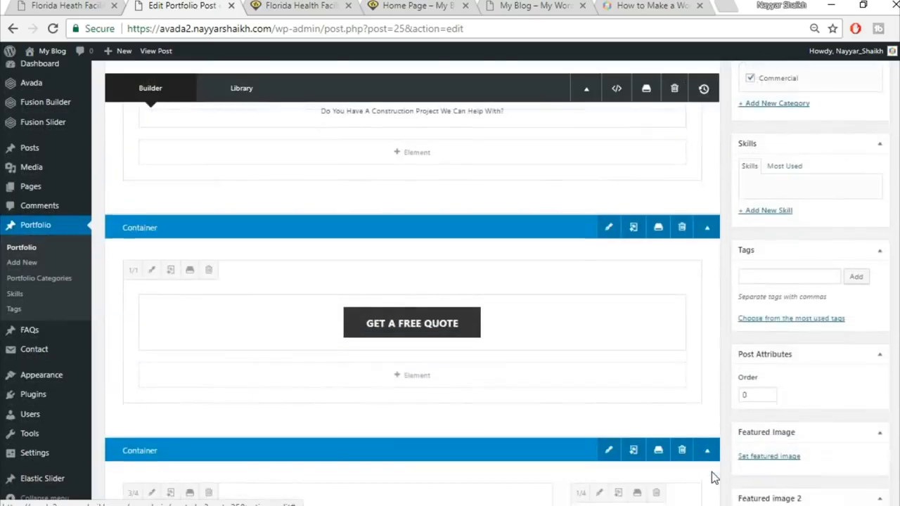
{"action": "left_click", "coordinate": [628, 389]}
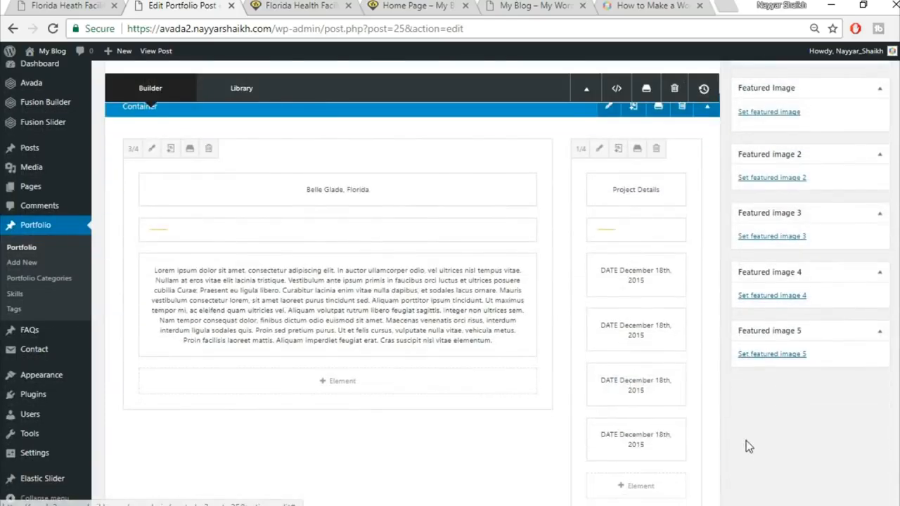
{"action": "scroll", "coordinate": [749, 439], "scroll_direction": "up", "scroll_amount": 10}
{"action": "left_click", "coordinate": [864, 126]}
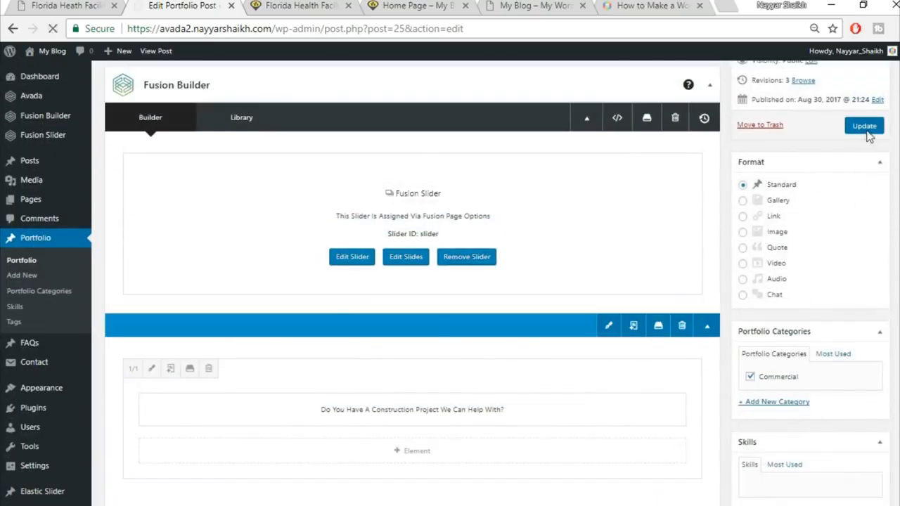
{"action": "left_click", "coordinate": [287, 6]}
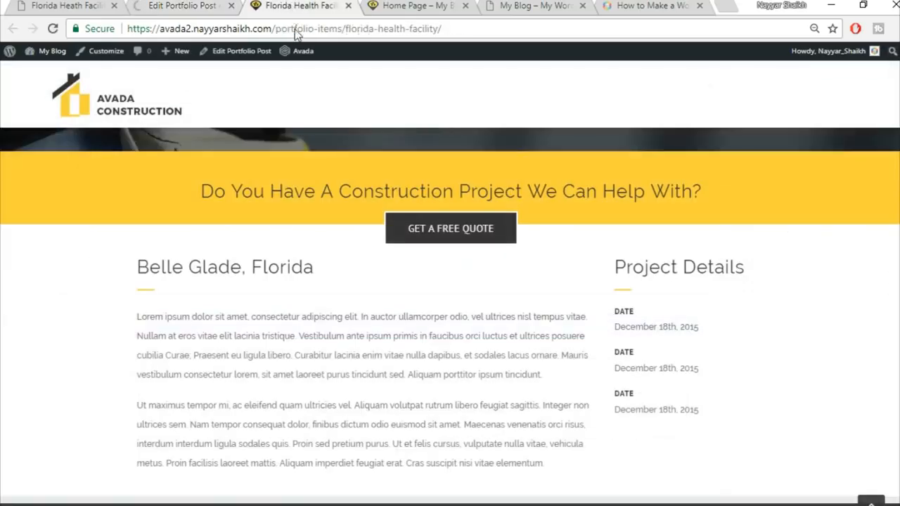
{"action": "left_click", "coordinate": [296, 29]}
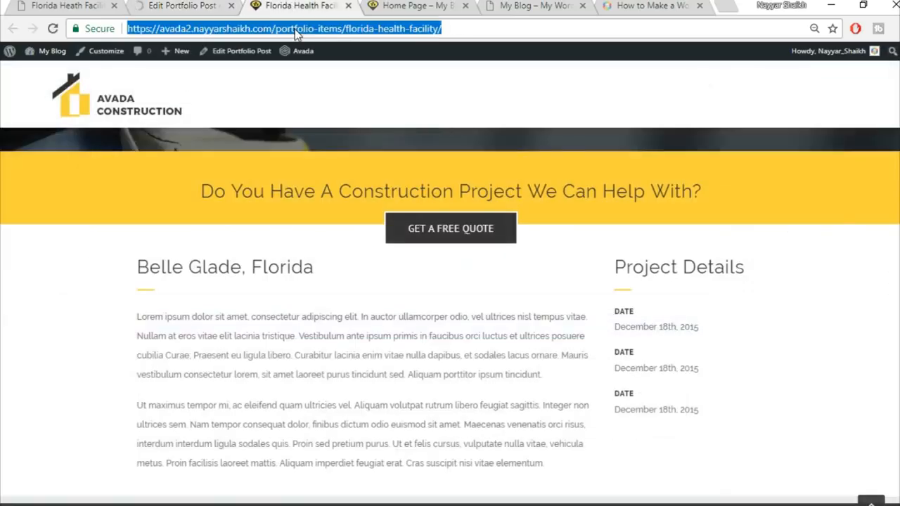
{"action": "key", "text": "Return"}
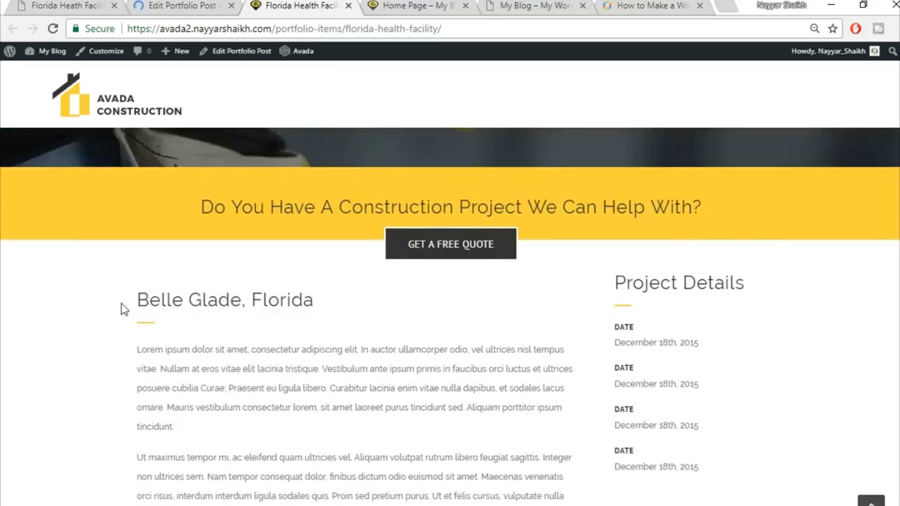
{"action": "left_click_drag", "start_coordinate": [121, 308], "coordinate": [345, 302]}
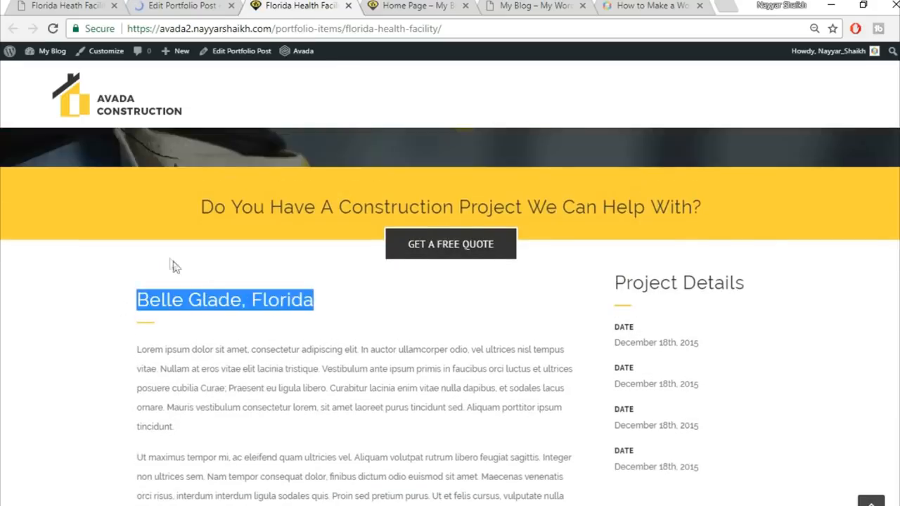
{"action": "scroll", "coordinate": [717, 339], "scroll_direction": "down", "scroll_amount": 1}
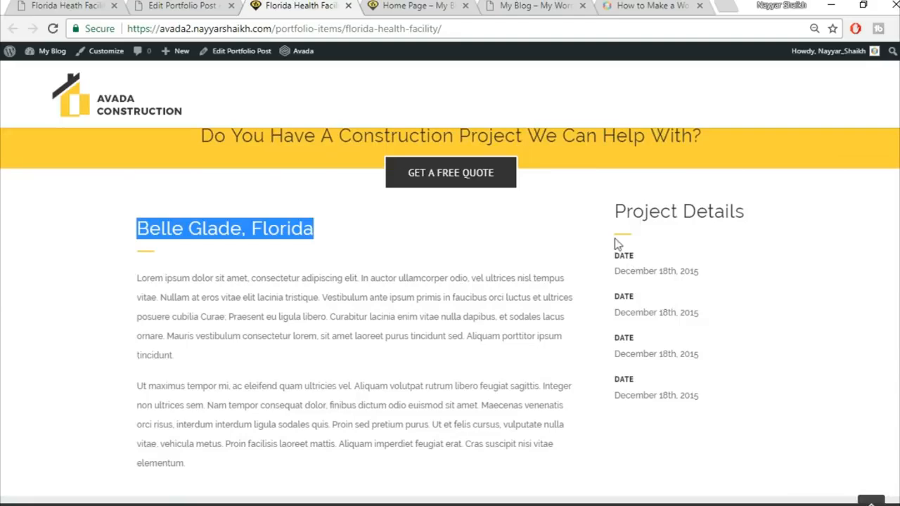
{"action": "left_click", "coordinate": [692, 260]}
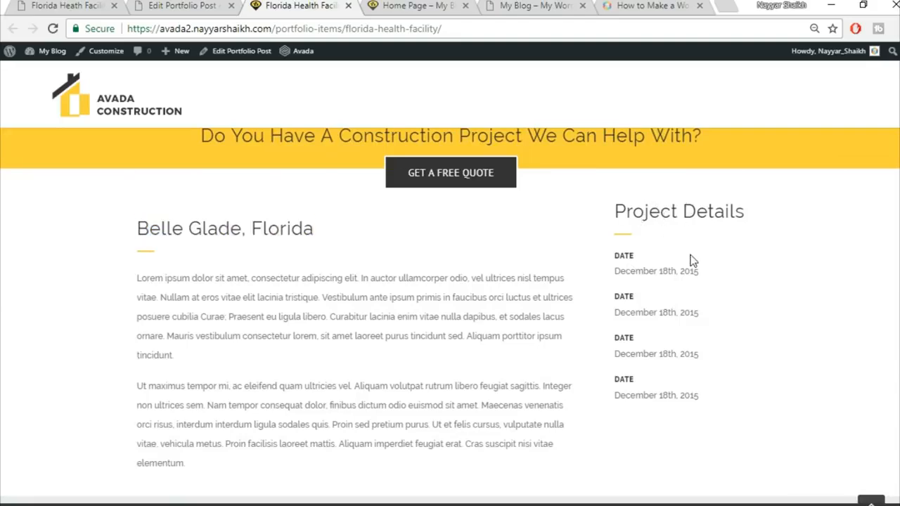
Step: Give the Project Details column a 30px top padding in its design settings
{"action": "left_click", "coordinate": [190, 4]}
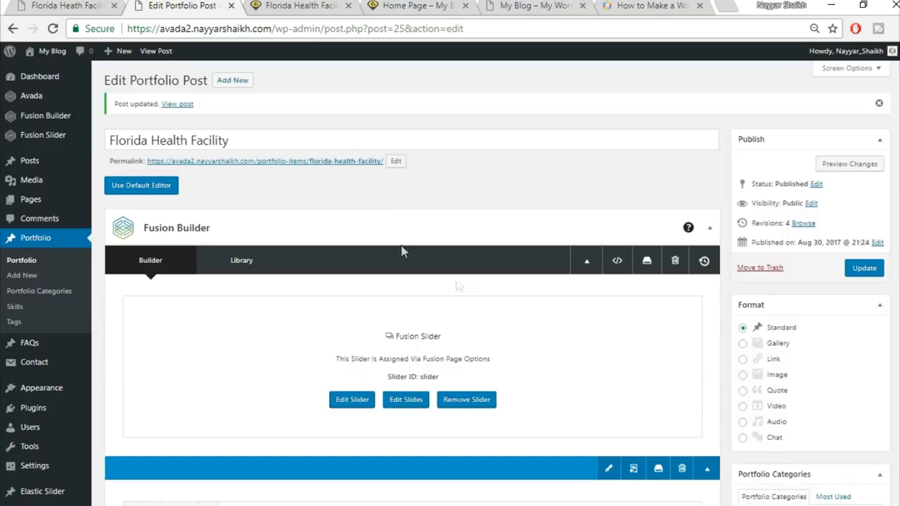
{"action": "scroll", "coordinate": [437, 267], "scroll_direction": "down", "scroll_amount": 2}
{"action": "scroll", "coordinate": [472, 284], "scroll_direction": "down", "scroll_amount": 10}
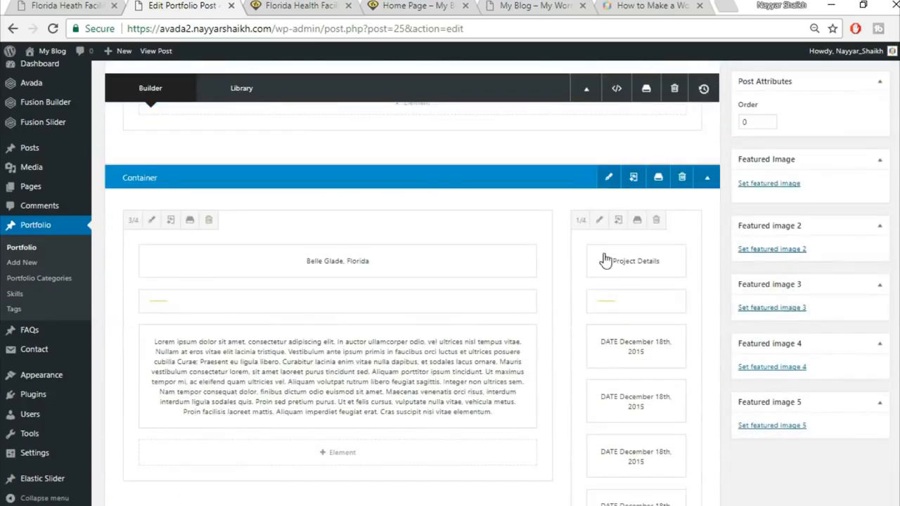
{"action": "left_click", "coordinate": [598, 220]}
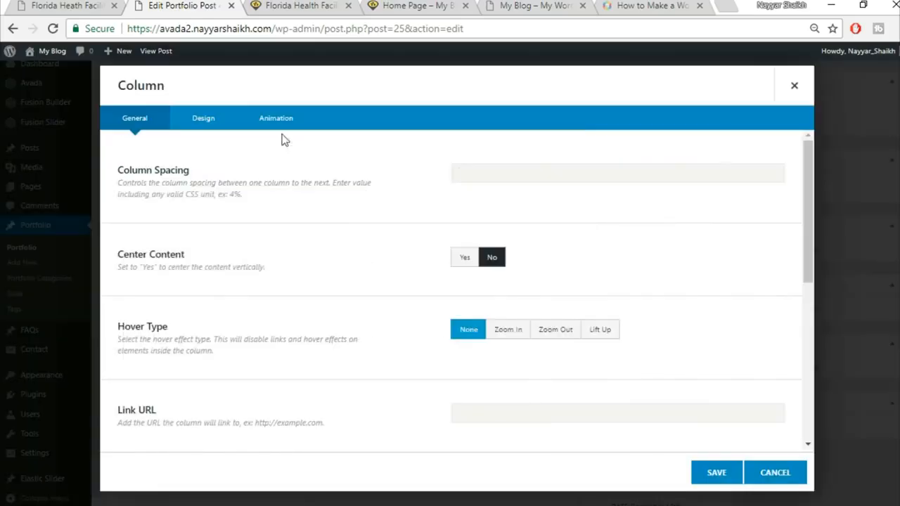
{"action": "left_click", "coordinate": [205, 121]}
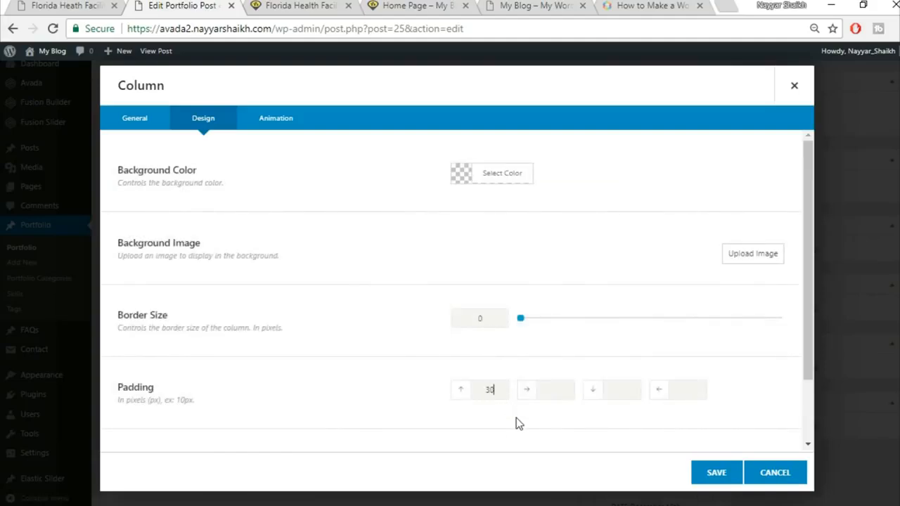
{"action": "left_click", "coordinate": [715, 473]}
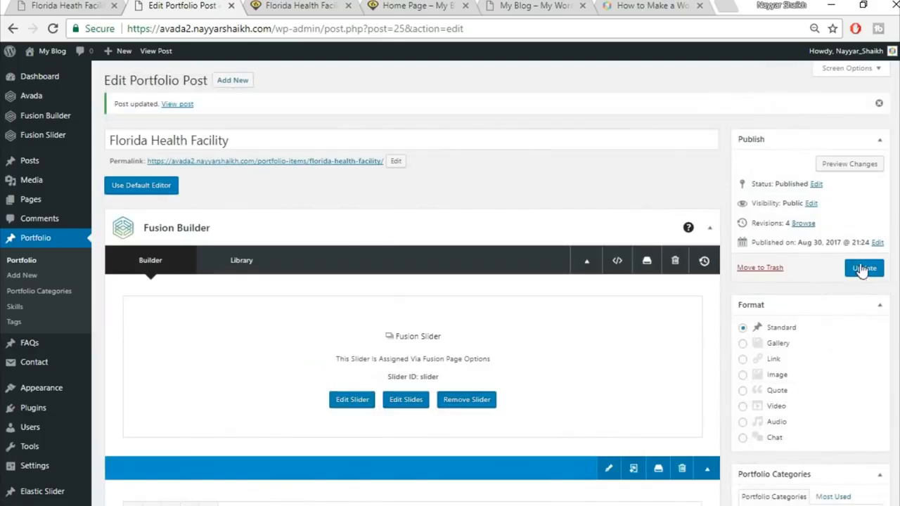
Step: Update the post, reload the live page, and scroll the reference demo to its Project Gallery
{"action": "left_click", "coordinate": [864, 268]}
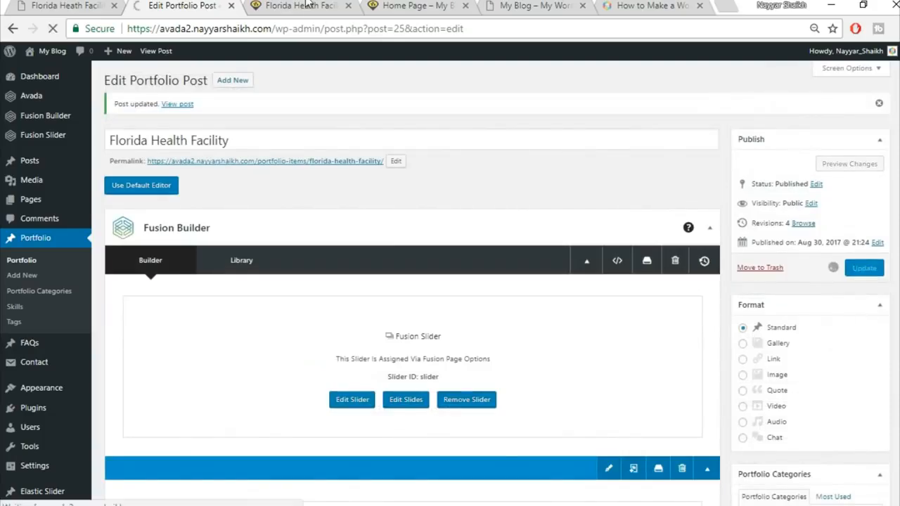
{"action": "left_click", "coordinate": [306, 5]}
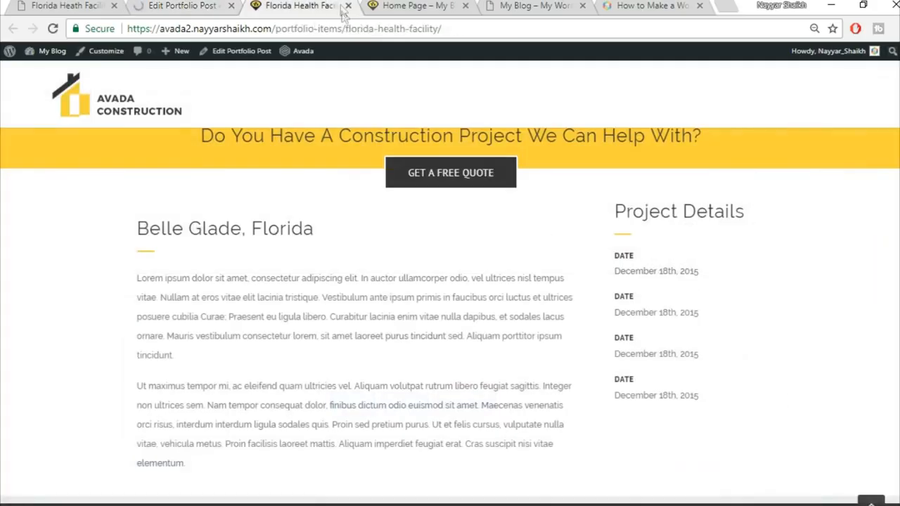
{"action": "left_click", "coordinate": [341, 28]}
{"action": "key", "text": "Return"}
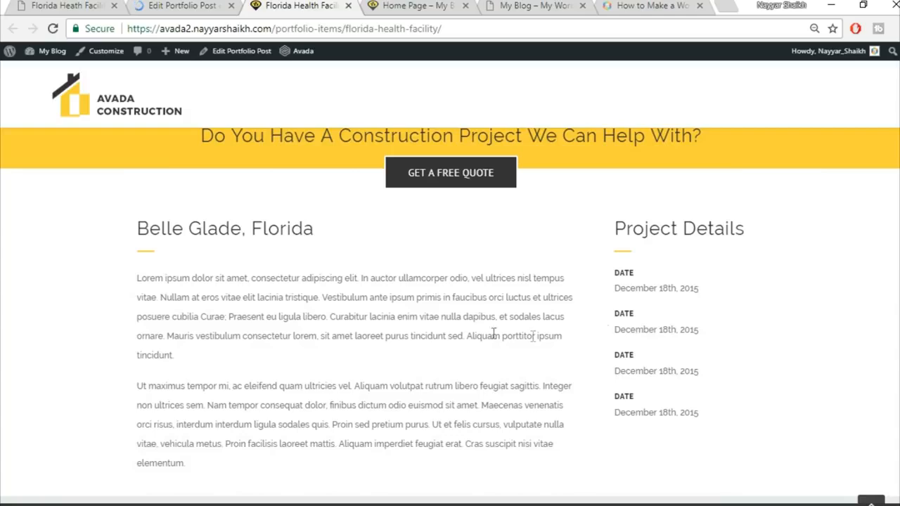
{"action": "left_click", "coordinate": [72, 5]}
{"action": "scroll", "coordinate": [839, 324], "scroll_direction": "down", "scroll_amount": 5}
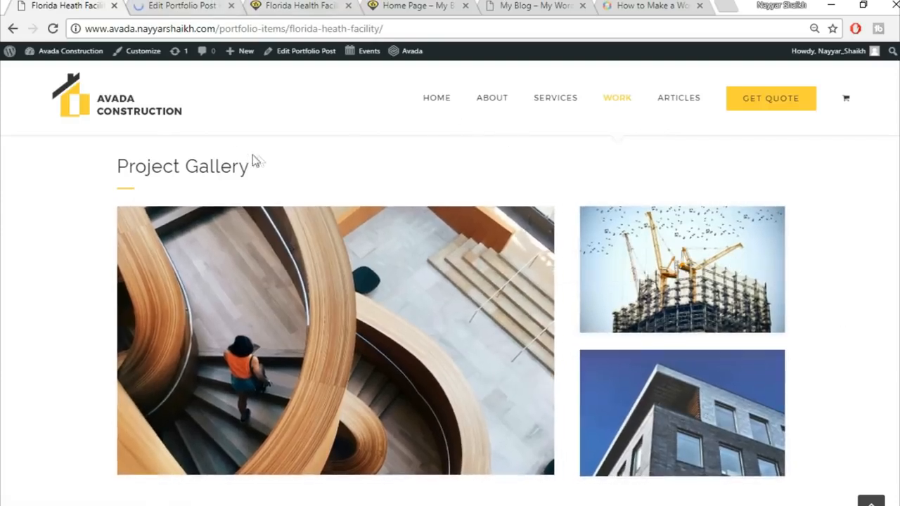
Step: Copy the Project Gallery heading text from the reference demo page
{"action": "left_click", "coordinate": [179, 5]}
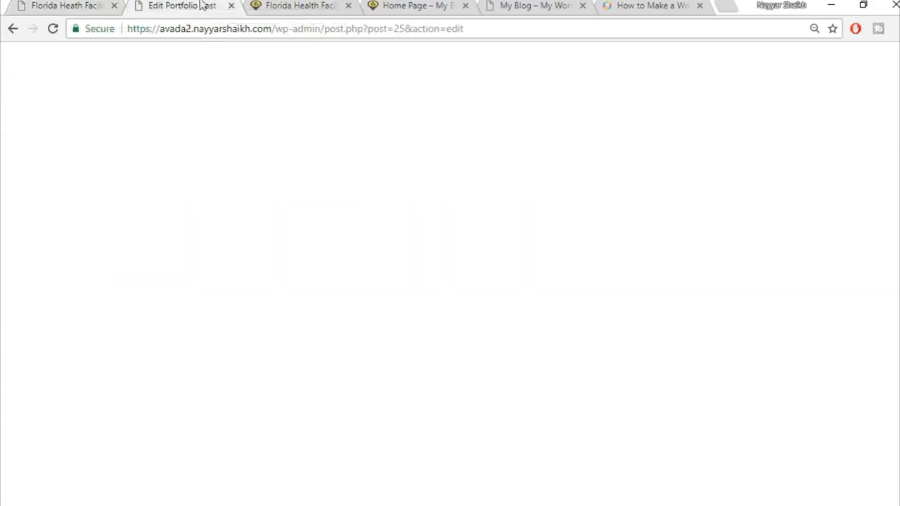
{"action": "scroll", "coordinate": [675, 313], "scroll_direction": "down", "scroll_amount": 10}
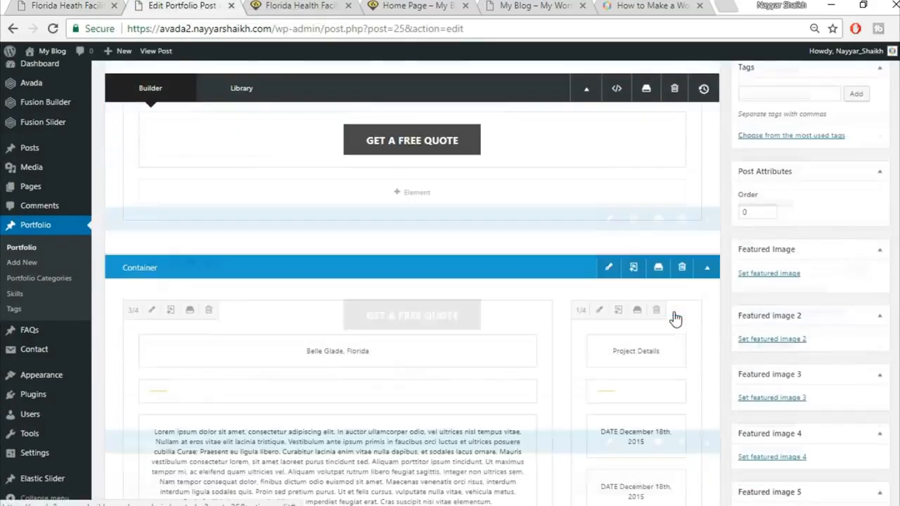
{"action": "key", "text": "ctrl+shift+Tab"}
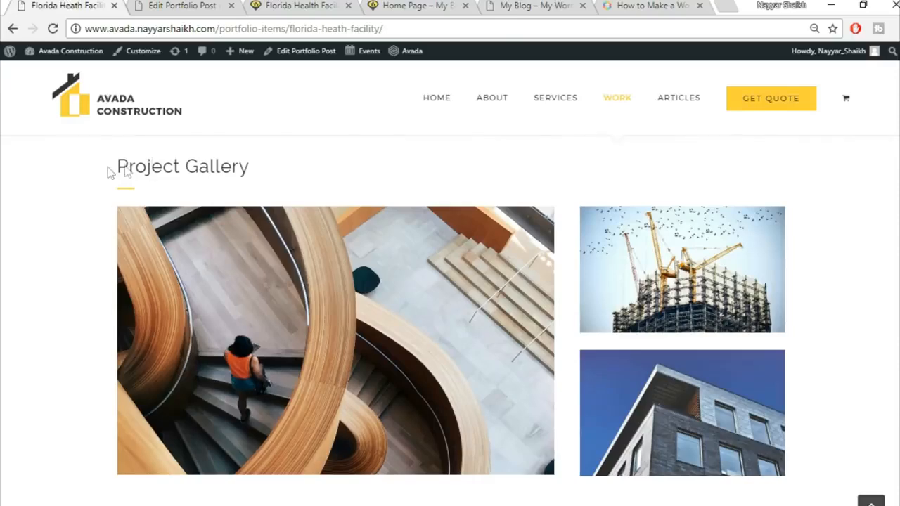
{"action": "left_click_drag", "start_coordinate": [109, 173], "coordinate": [285, 169]}
{"action": "key", "text": "ctrl+c"}
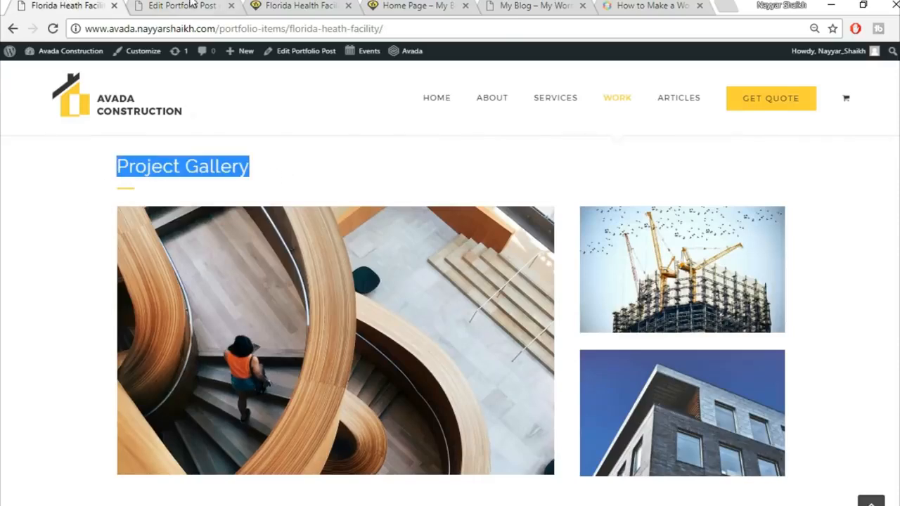
{"action": "left_click", "coordinate": [190, 3]}
{"action": "scroll", "coordinate": [502, 275], "scroll_direction": "down", "scroll_amount": 5}
Step: Add a full-width container with a Text Block holding the pasted Project Gallery heading
{"action": "left_click", "coordinate": [584, 253]}
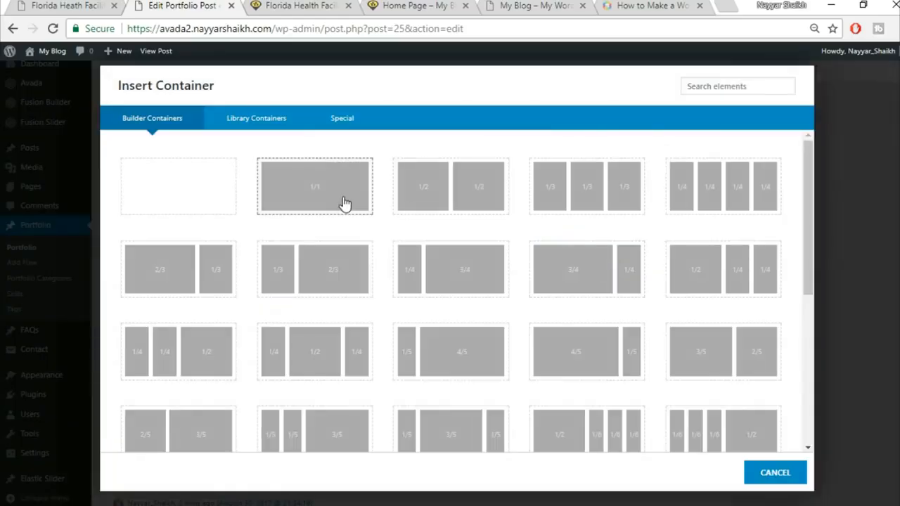
{"action": "left_click", "coordinate": [344, 203]}
{"action": "left_click", "coordinate": [408, 362]}
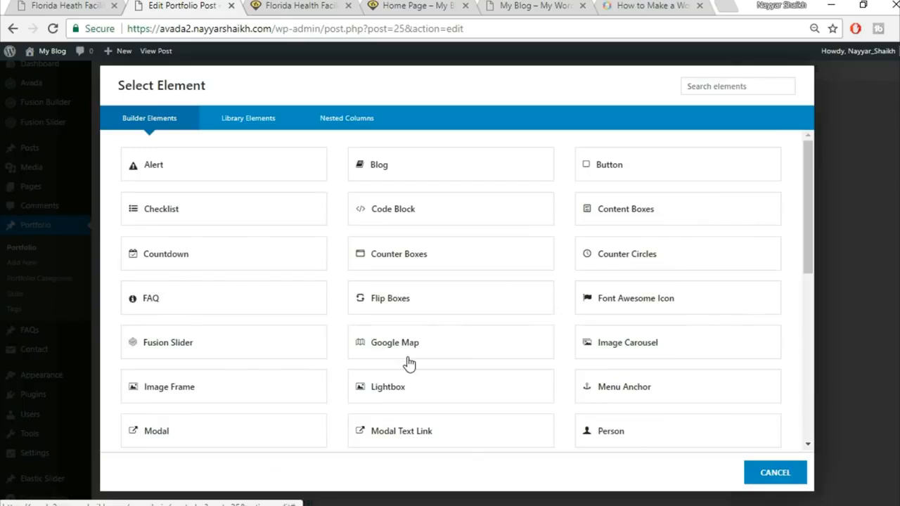
{"action": "left_click", "coordinate": [712, 84]}
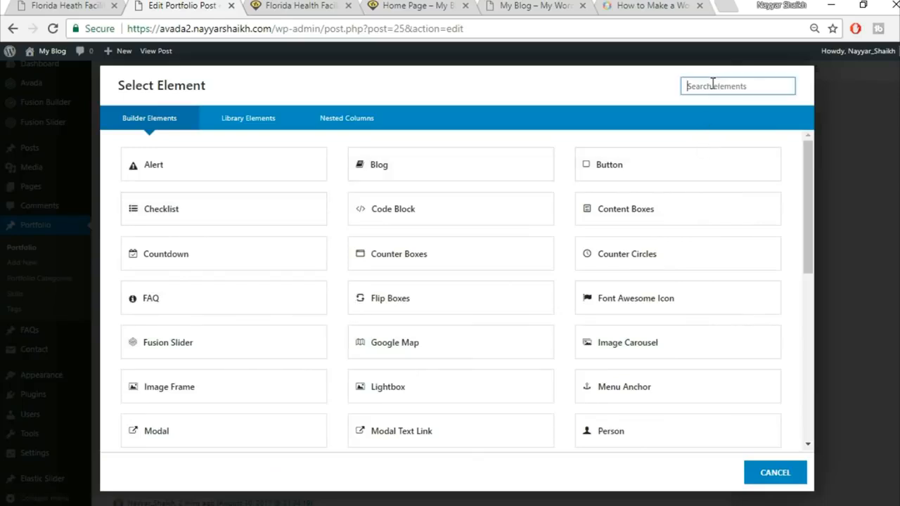
{"action": "type", "text": "t"}
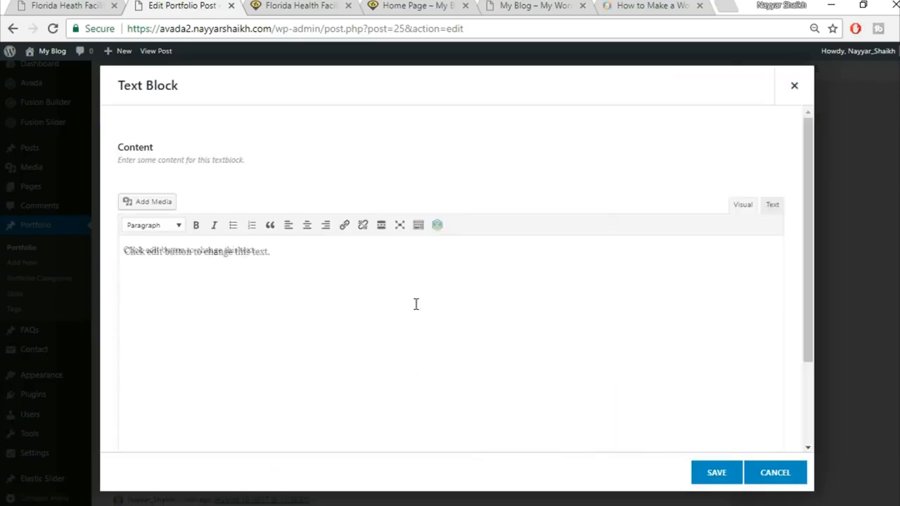
{"action": "key", "text": "ctrl+a"}
{"action": "key", "text": "BackSpace"}
{"action": "key", "text": "ctrl+v"}
{"action": "left_click", "coordinate": [716, 472]}
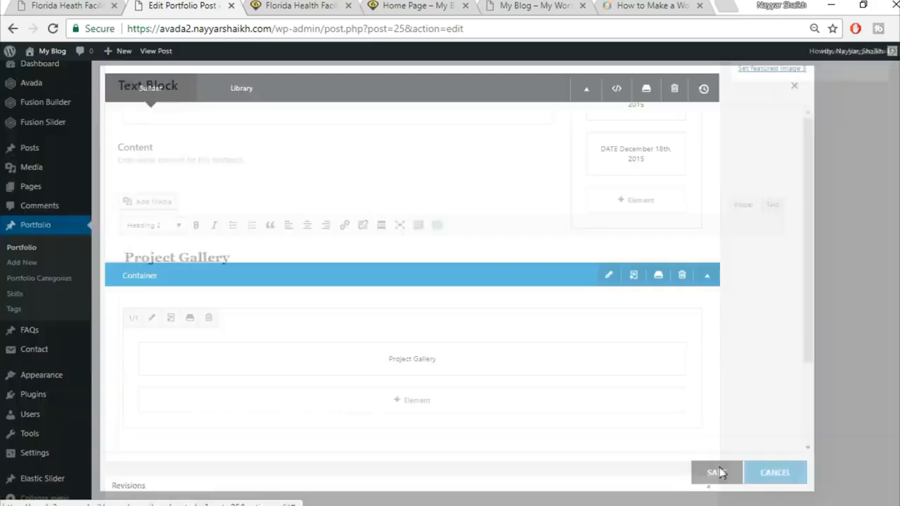
Step: Clone the Project Details separator to sit under the Project Gallery heading
{"action": "scroll", "coordinate": [470, 267], "scroll_direction": "up", "scroll_amount": 3}
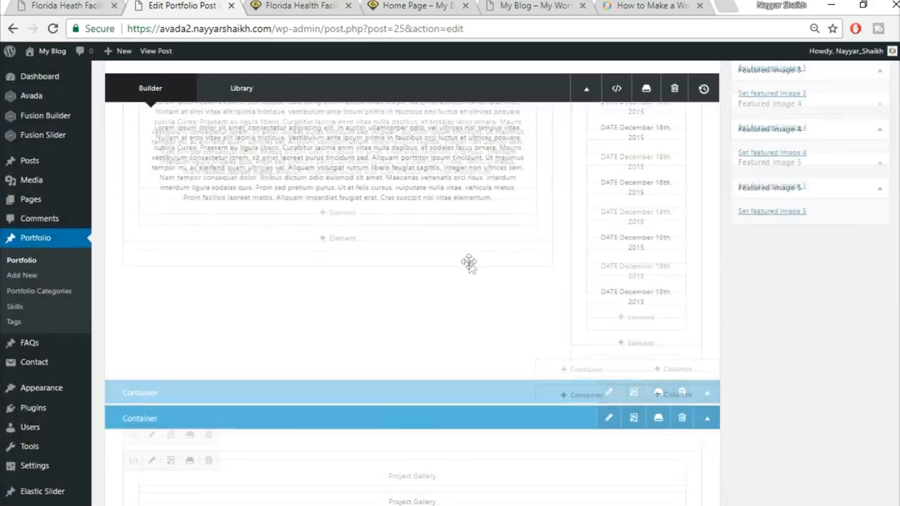
{"action": "scroll", "coordinate": [579, 280], "scroll_direction": "up", "scroll_amount": 1}
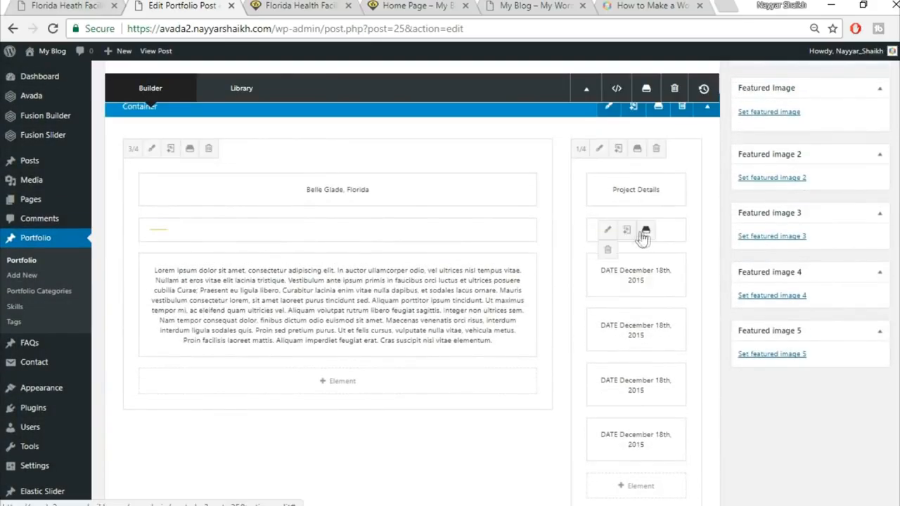
{"action": "left_click", "coordinate": [632, 236]}
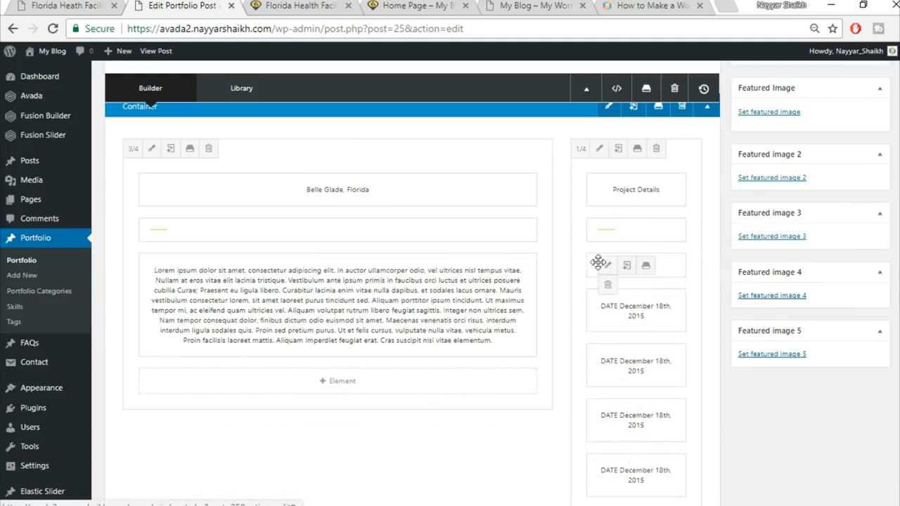
{"action": "scroll", "coordinate": [649, 368], "scroll_direction": "down", "scroll_amount": 2}
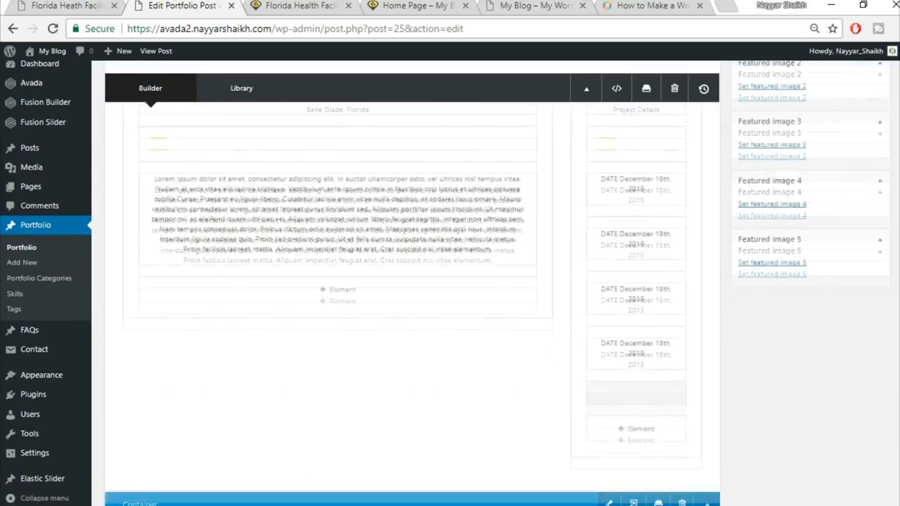
{"action": "scroll", "coordinate": [488, 436], "scroll_direction": "down", "scroll_amount": 2}
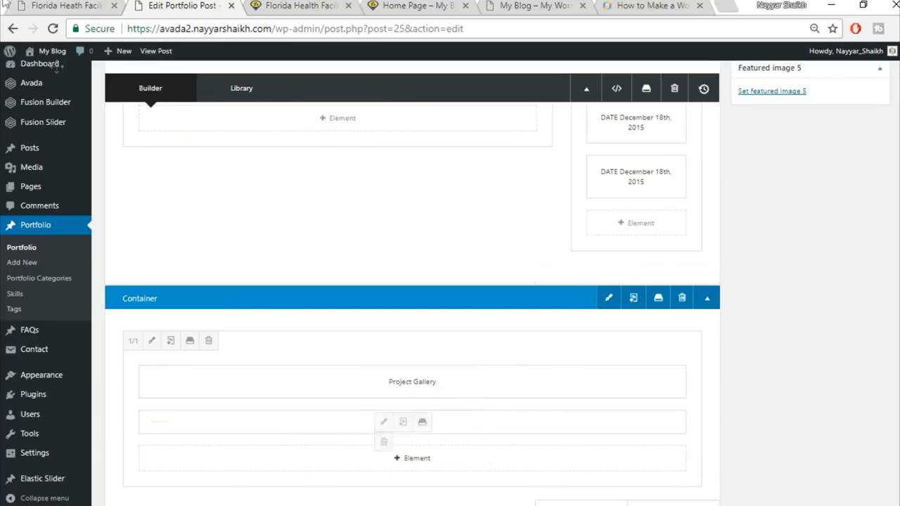
{"action": "left_click", "coordinate": [65, 6]}
{"action": "left_click", "coordinate": [155, 192]}
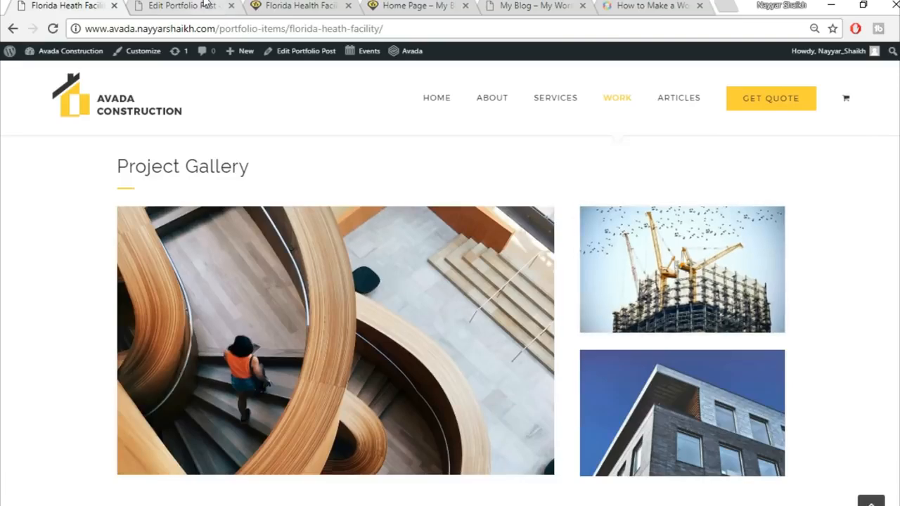
{"action": "left_click", "coordinate": [193, 6]}
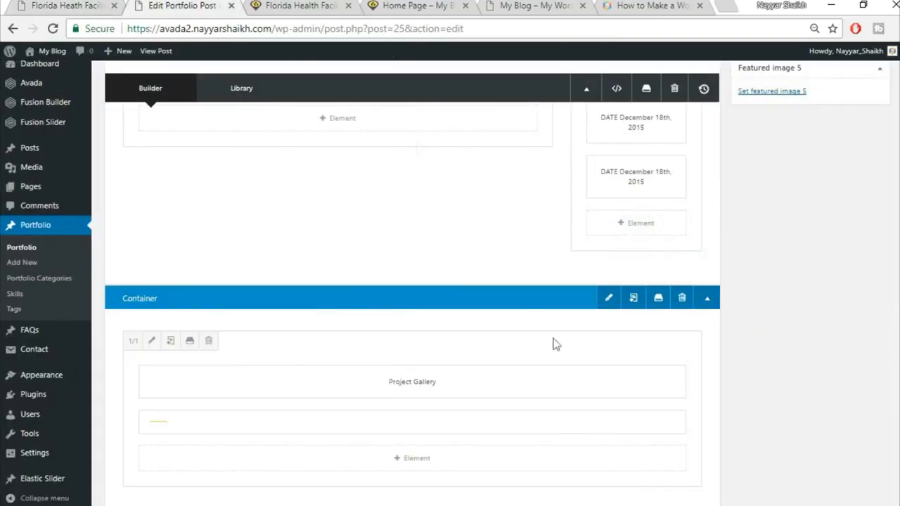
{"action": "scroll", "coordinate": [609, 387], "scroll_direction": "down", "scroll_amount": 2}
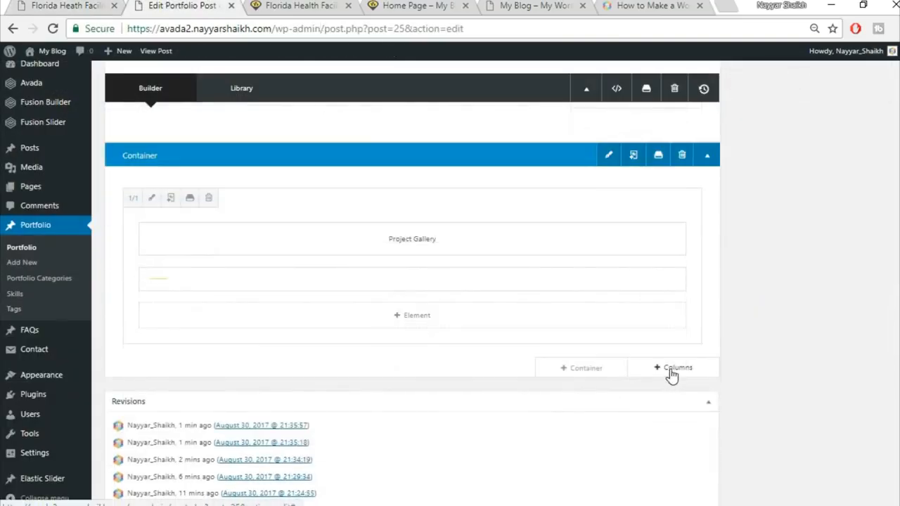
Step: Add a 2/3 + 1/3 column row below Project Gallery and search elements for the 2/3 column
{"action": "left_click", "coordinate": [671, 372]}
{"action": "left_click", "coordinate": [105, 6]}
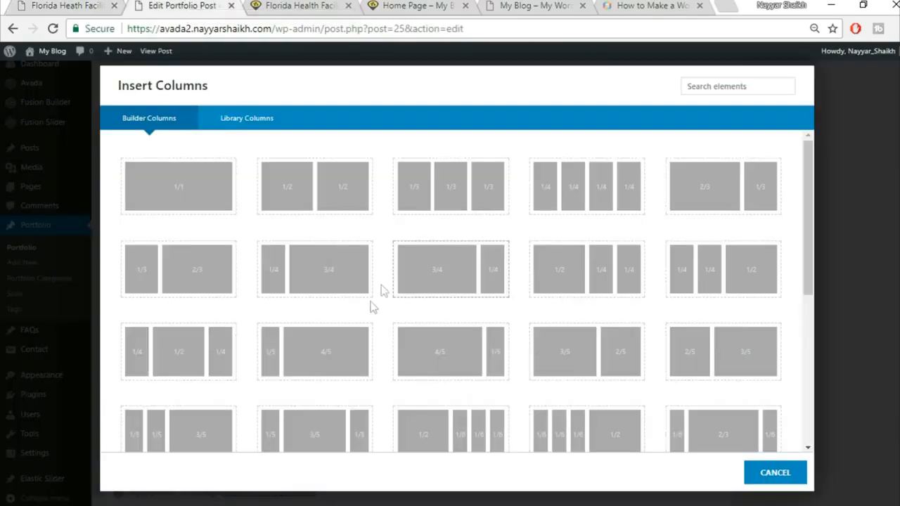
{"action": "left_click", "coordinate": [714, 200]}
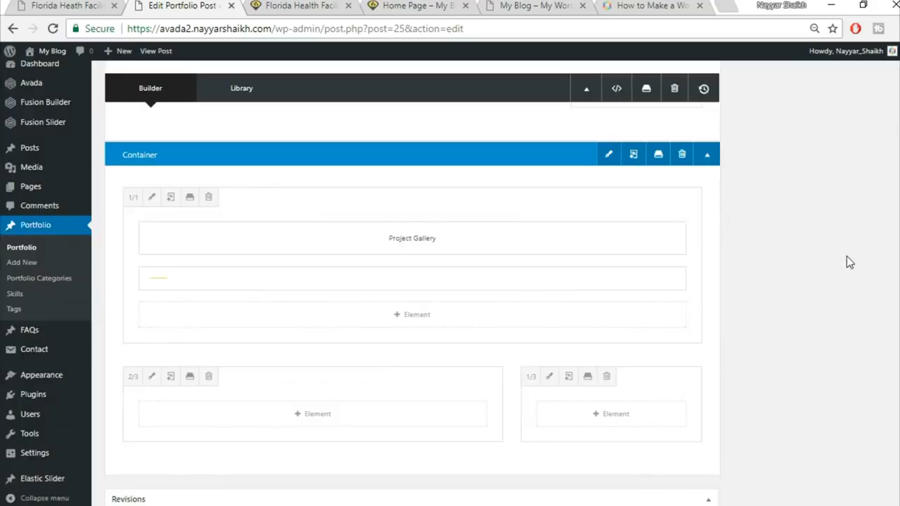
{"action": "scroll", "coordinate": [847, 256], "scroll_direction": "down", "scroll_amount": 2}
{"action": "left_click", "coordinate": [85, 3]}
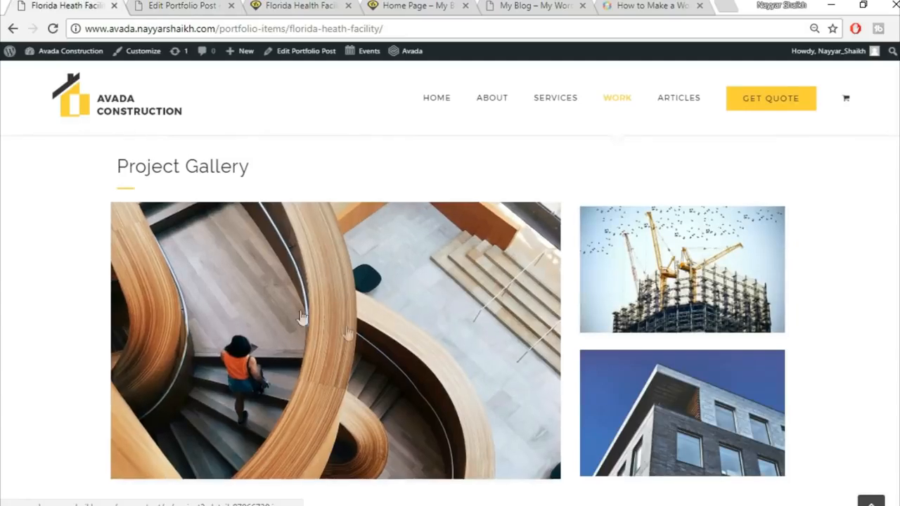
{"action": "left_click", "coordinate": [204, 5]}
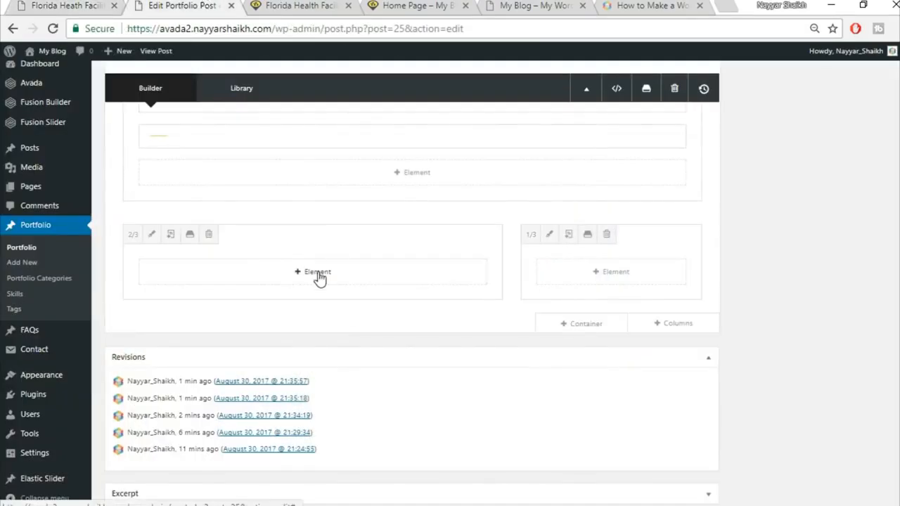
{"action": "left_click", "coordinate": [318, 276]}
{"action": "left_click", "coordinate": [730, 85]}
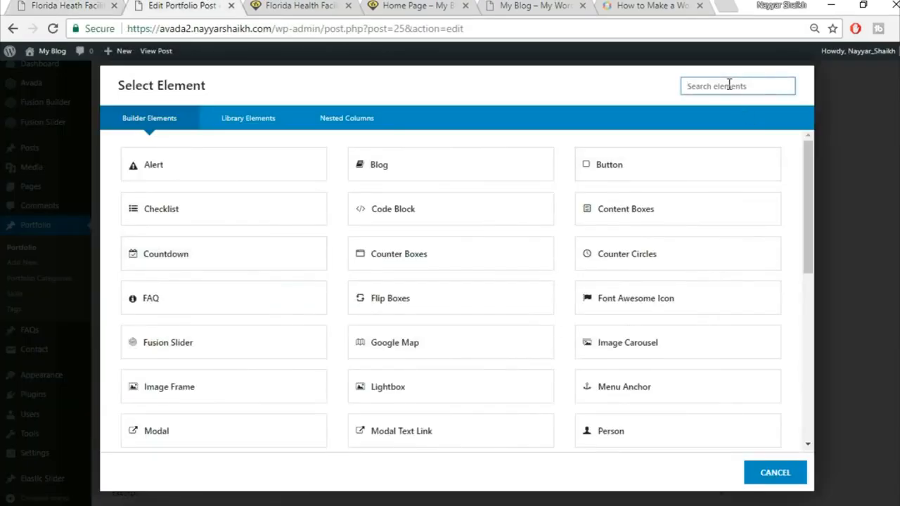
Step: Add an Image Frame with the uploaded project2-detail-97066739 staircase photo at full 1200 × 738 size
{"action": "type", "text": "ima"}
{"action": "left_click", "coordinate": [493, 169]}
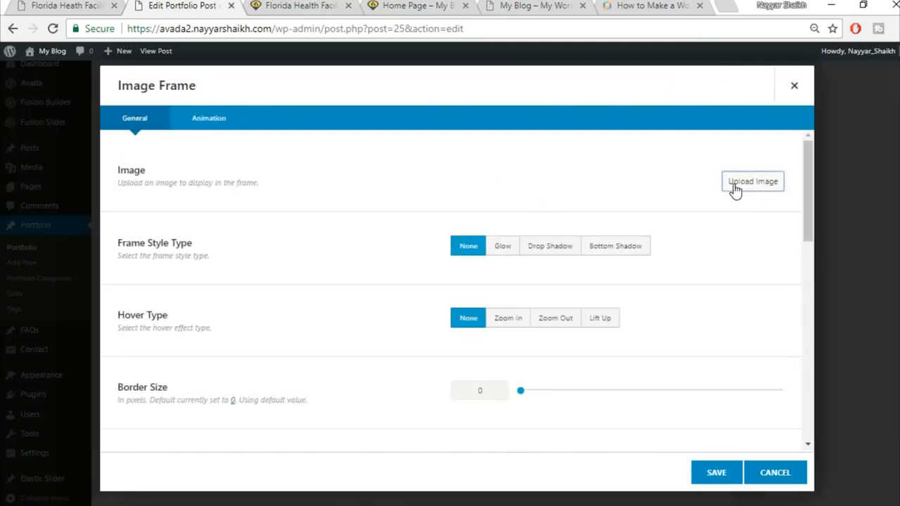
{"action": "left_click", "coordinate": [735, 183]}
{"action": "left_click", "coordinate": [179, 99]}
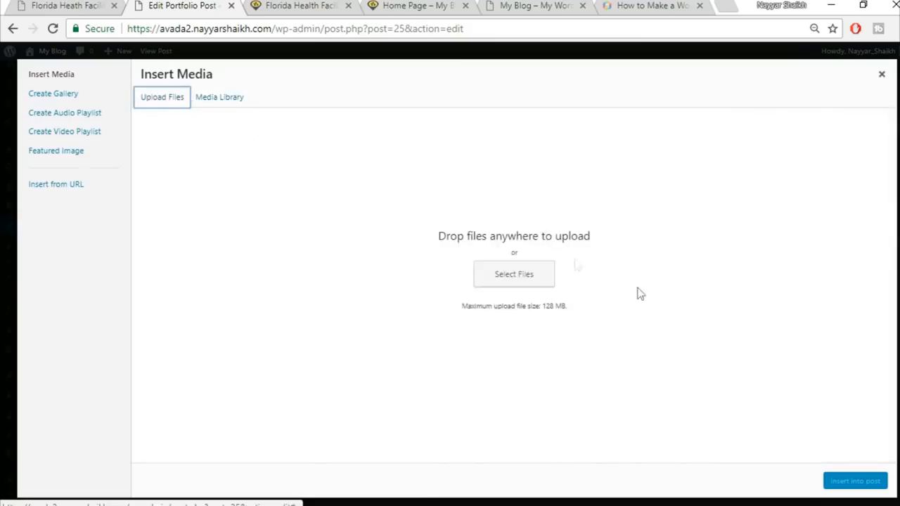
{"action": "left_click", "coordinate": [528, 276]}
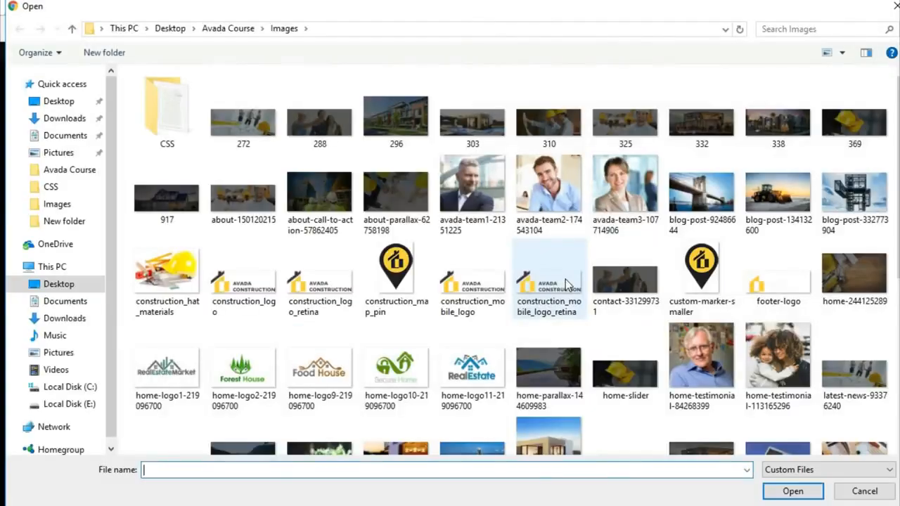
{"action": "scroll", "coordinate": [683, 291], "scroll_direction": "down", "scroll_amount": 3}
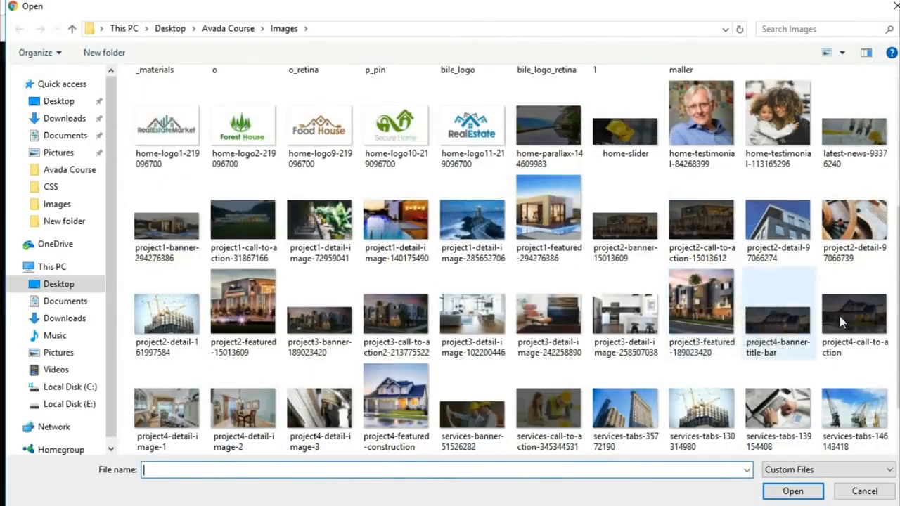
{"action": "left_click", "coordinate": [868, 209]}
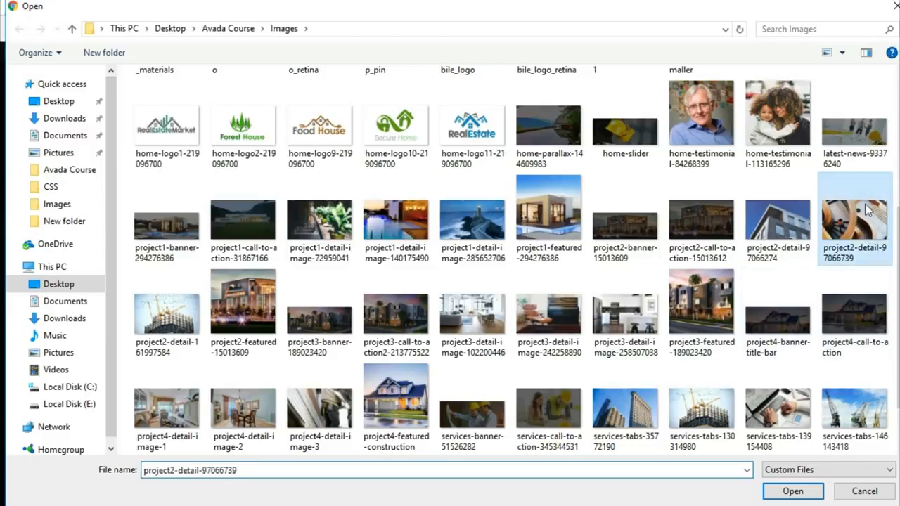
{"action": "left_click", "coordinate": [792, 492]}
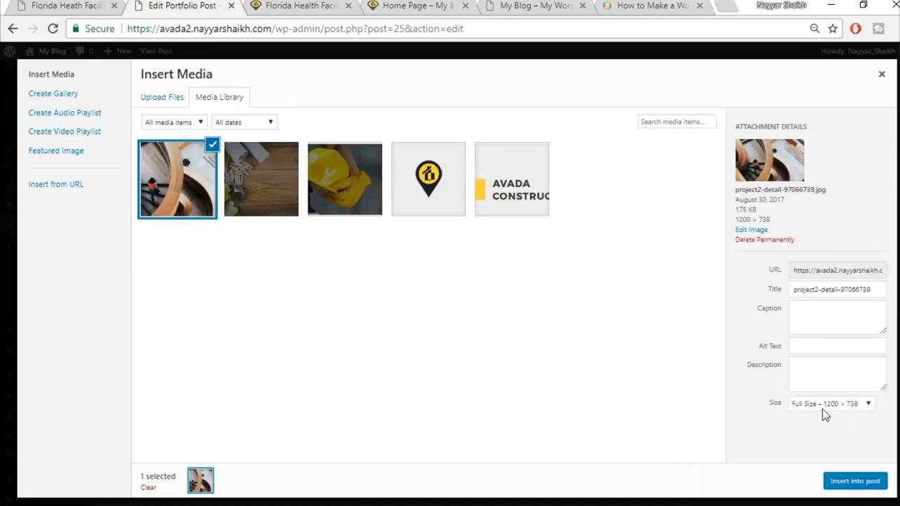
{"action": "left_click", "coordinate": [821, 407]}
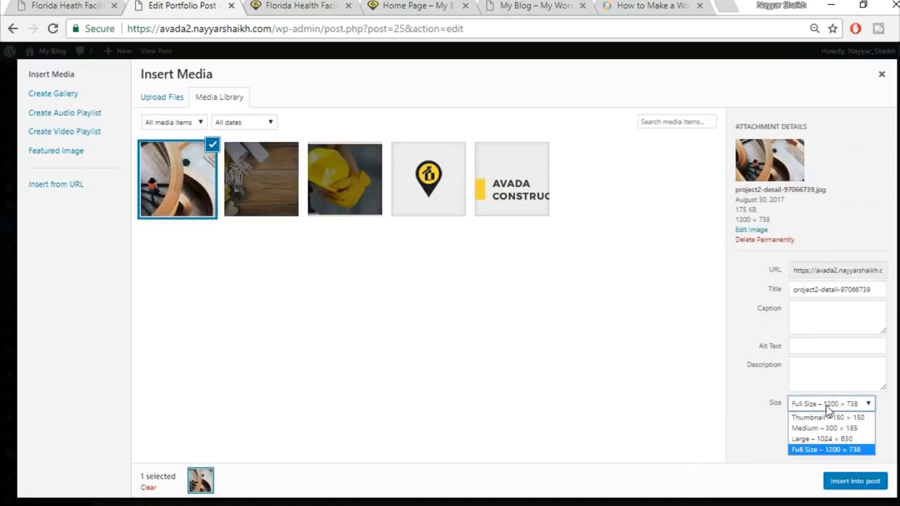
{"action": "left_click", "coordinate": [822, 451]}
{"action": "left_click", "coordinate": [851, 483]}
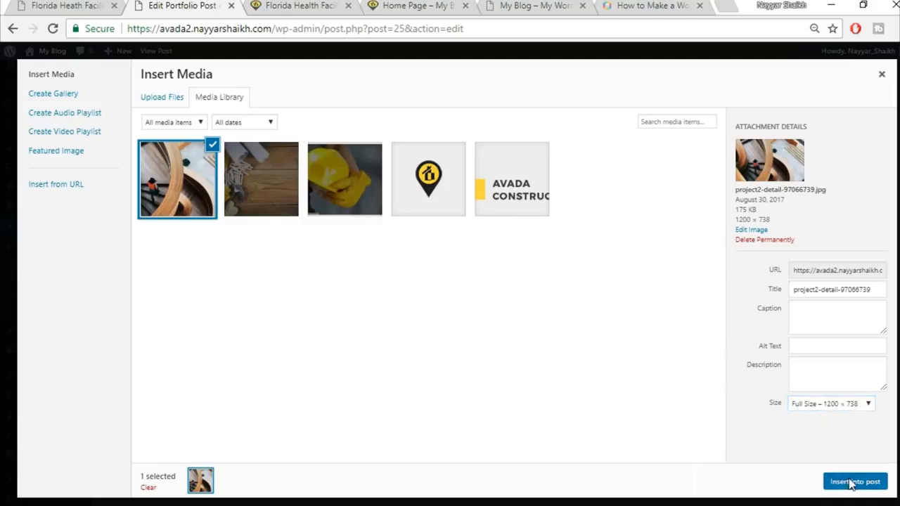
Step: Set the staircase image's hover type to Lift Up and save the Image Frame
{"action": "scroll", "coordinate": [610, 368], "scroll_direction": "down", "scroll_amount": 2}
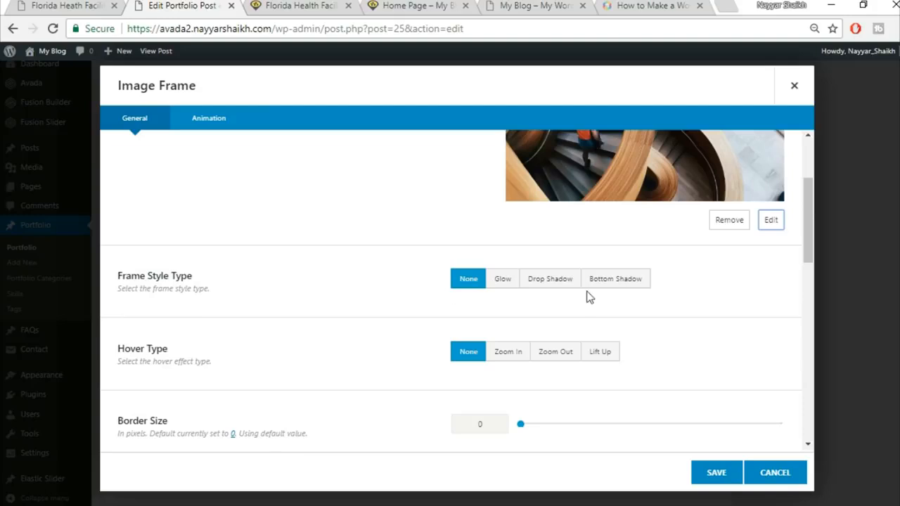
{"action": "scroll", "coordinate": [654, 341], "scroll_direction": "down", "scroll_amount": 1}
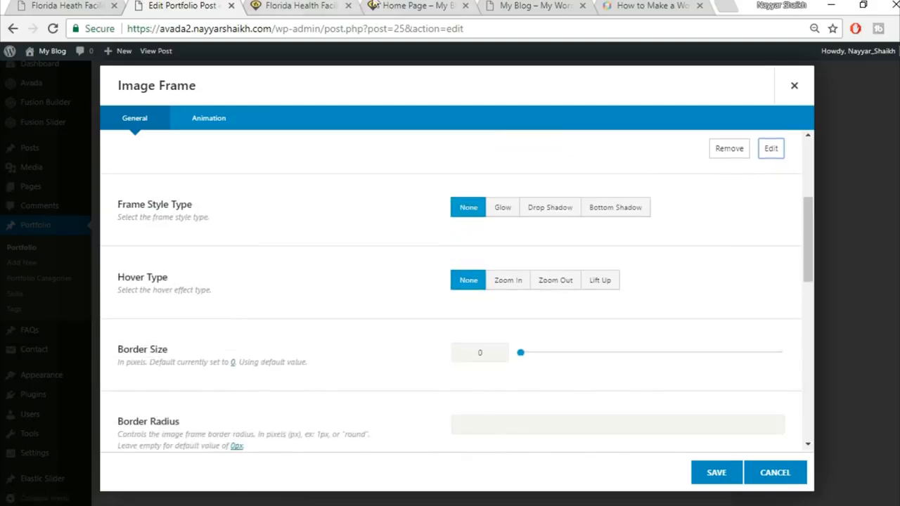
{"action": "left_click", "coordinate": [68, 5]}
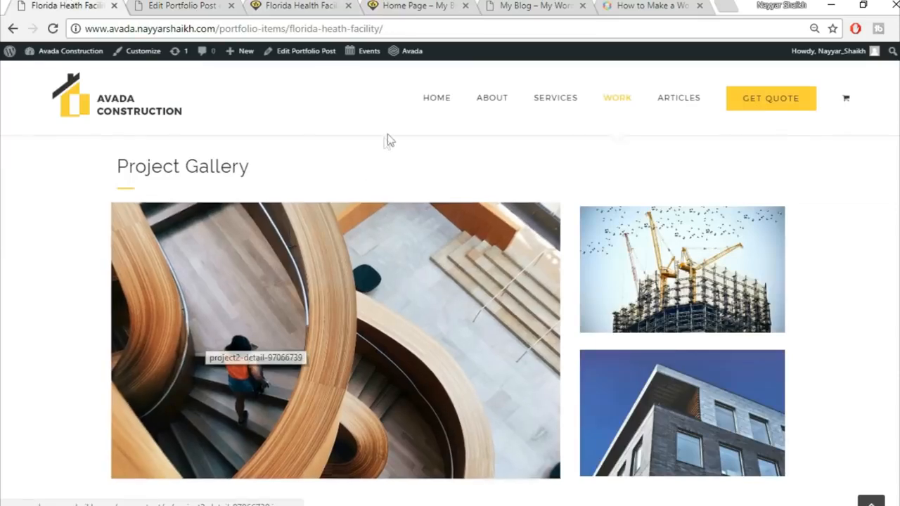
{"action": "left_click", "coordinate": [176, 5]}
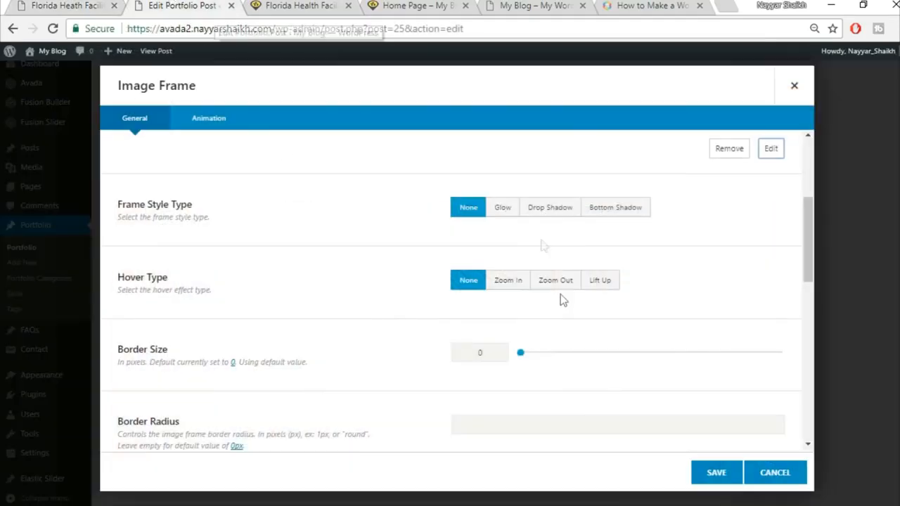
{"action": "left_click", "coordinate": [519, 285]}
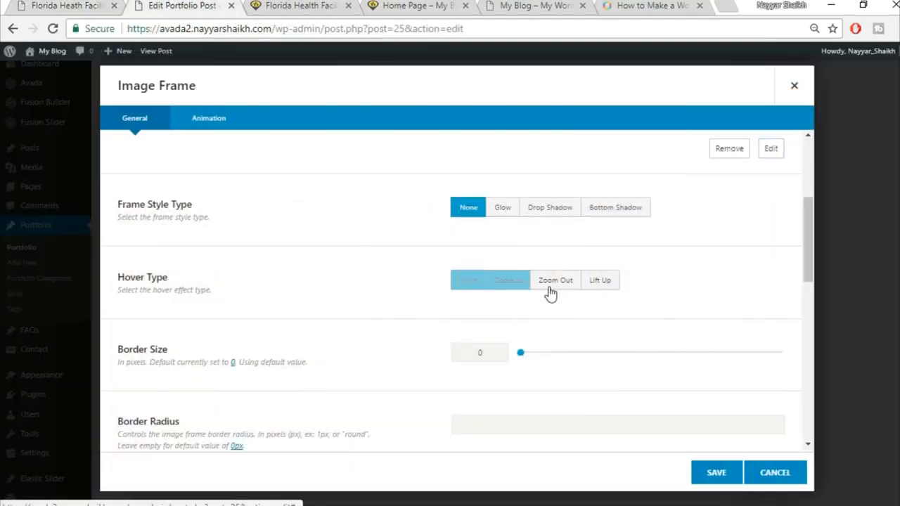
{"action": "left_click", "coordinate": [595, 282]}
{"action": "scroll", "coordinate": [225, 313], "scroll_direction": "down", "scroll_amount": 1}
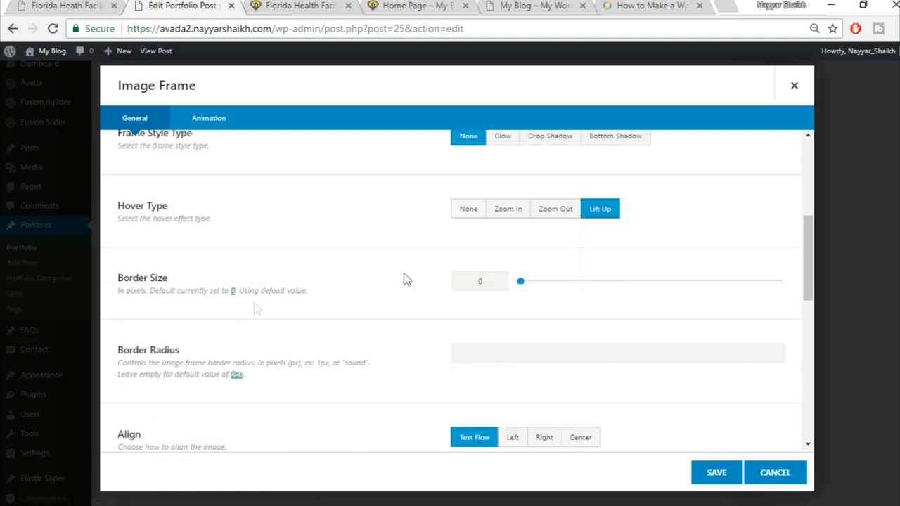
{"action": "scroll", "coordinate": [779, 216], "scroll_direction": "down", "scroll_amount": 1}
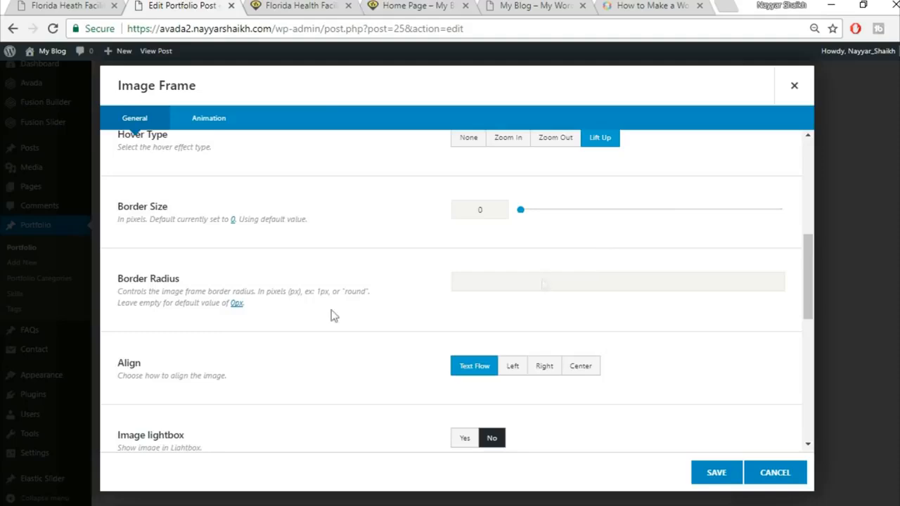
{"action": "left_click", "coordinate": [81, 5]}
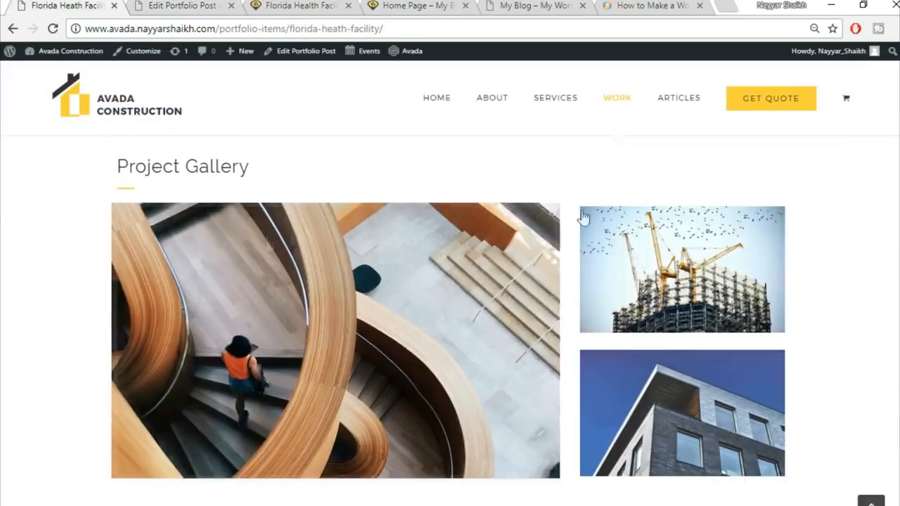
{"action": "key", "text": "ctrl+Tab"}
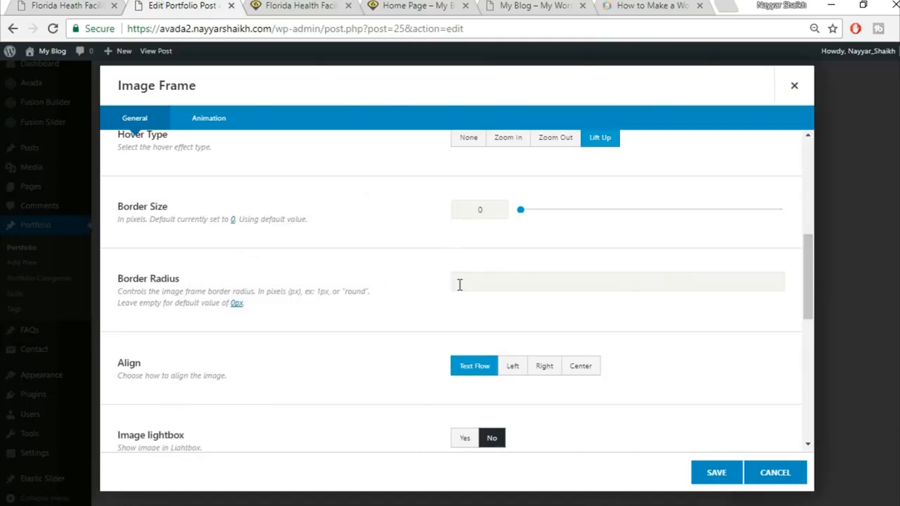
{"action": "left_click", "coordinate": [31, 5]}
{"action": "key", "text": "ctrl+Tab"}
{"action": "scroll", "coordinate": [801, 363], "scroll_direction": "down", "scroll_amount": 1}
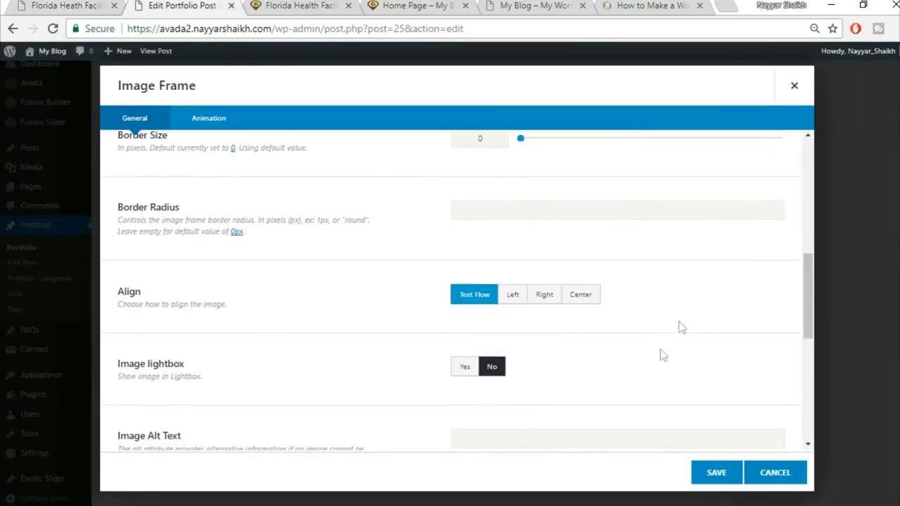
{"action": "scroll", "coordinate": [663, 352], "scroll_direction": "down", "scroll_amount": 5}
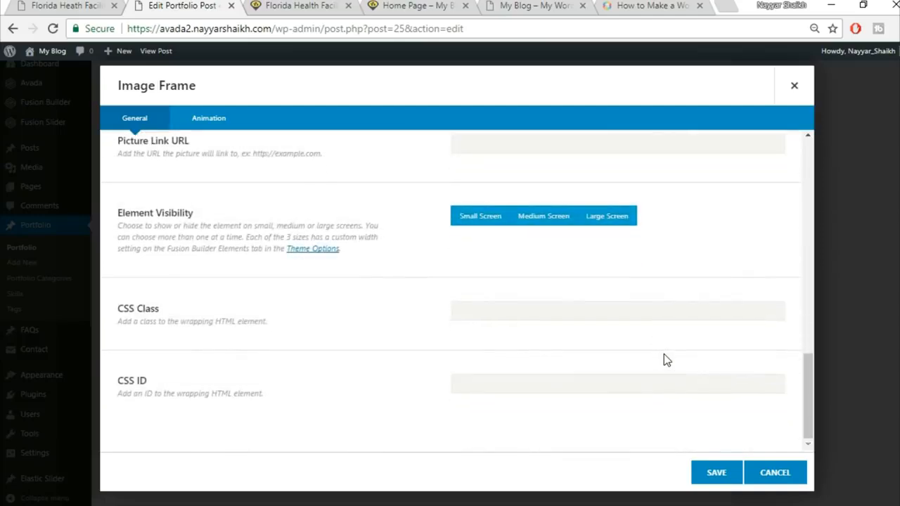
{"action": "left_click", "coordinate": [714, 478]}
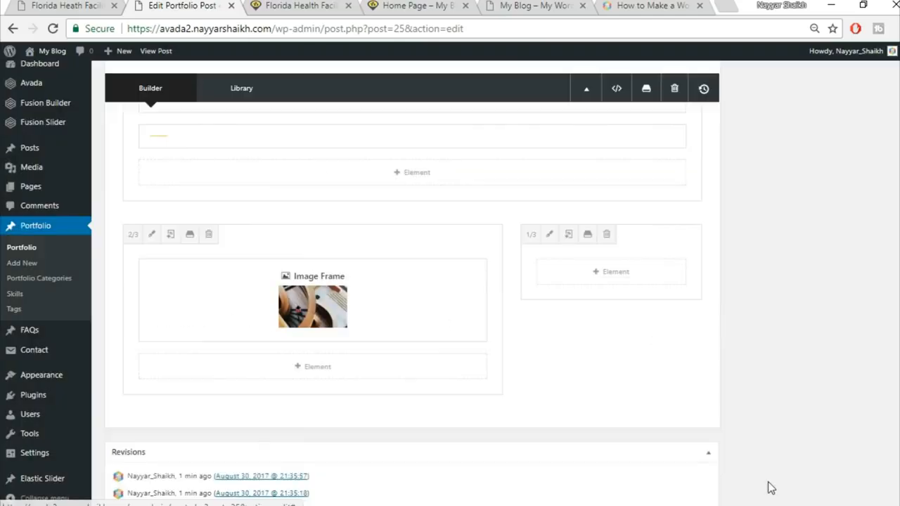
Step: Add an Image Frame element to the one-third column
{"action": "left_click", "coordinate": [67, 6]}
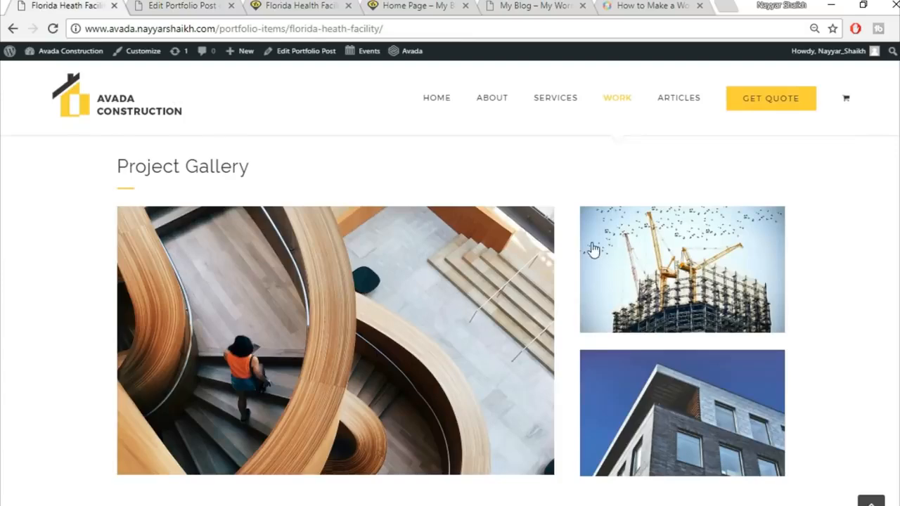
{"action": "key", "text": "ctrl+Tab"}
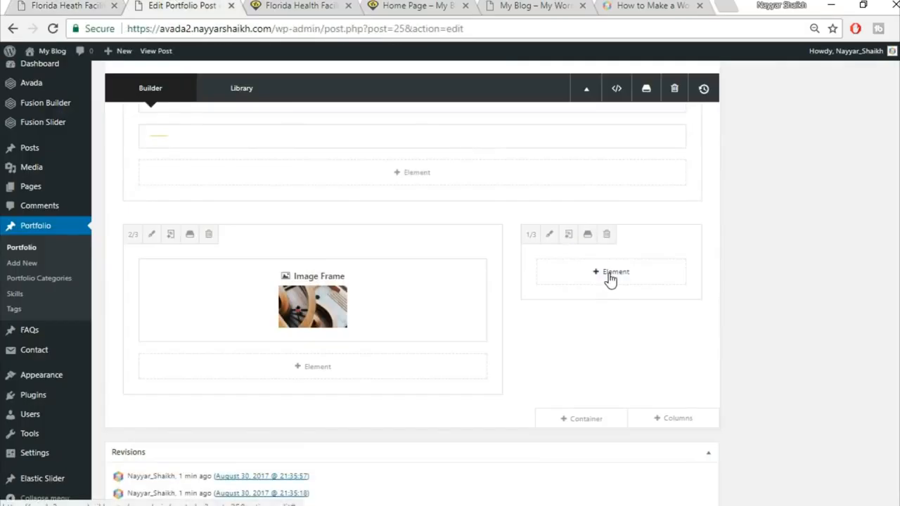
{"action": "left_click", "coordinate": [610, 274]}
{"action": "left_click", "coordinate": [706, 86]}
{"action": "type", "text": "ima"}
{"action": "left_click", "coordinate": [466, 175]}
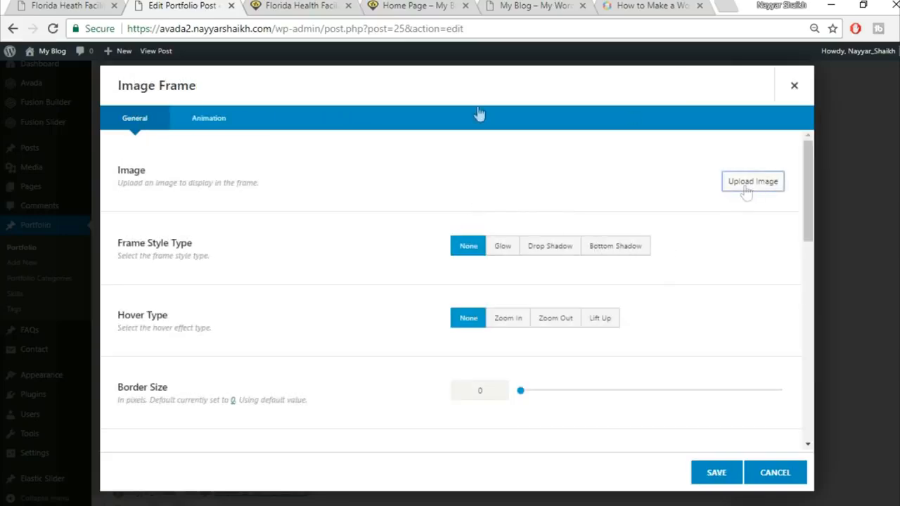
Step: Upload project2-detail-97066274.jpg and insert the building photo into the frame
{"action": "left_click", "coordinate": [746, 192]}
{"action": "left_click", "coordinate": [26, 5]}
{"action": "left_click", "coordinate": [213, 4]}
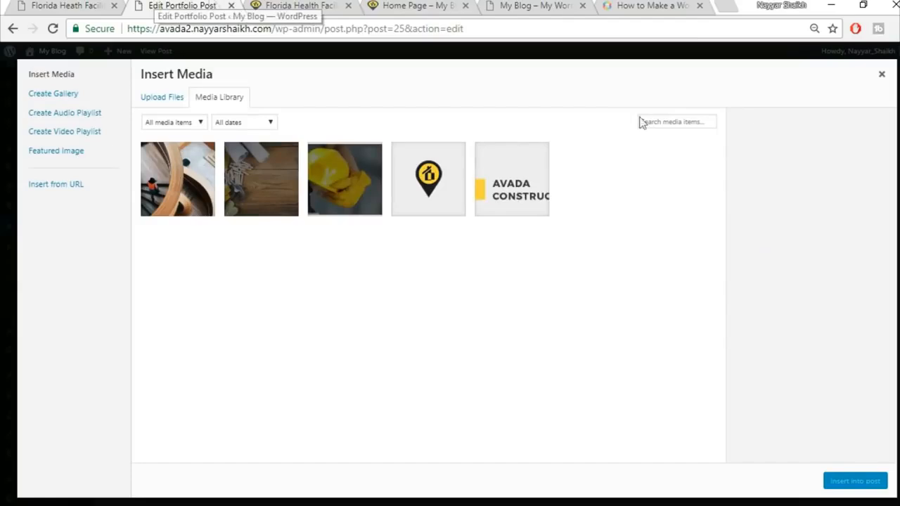
{"action": "left_click", "coordinate": [166, 99]}
{"action": "left_click", "coordinate": [550, 280]}
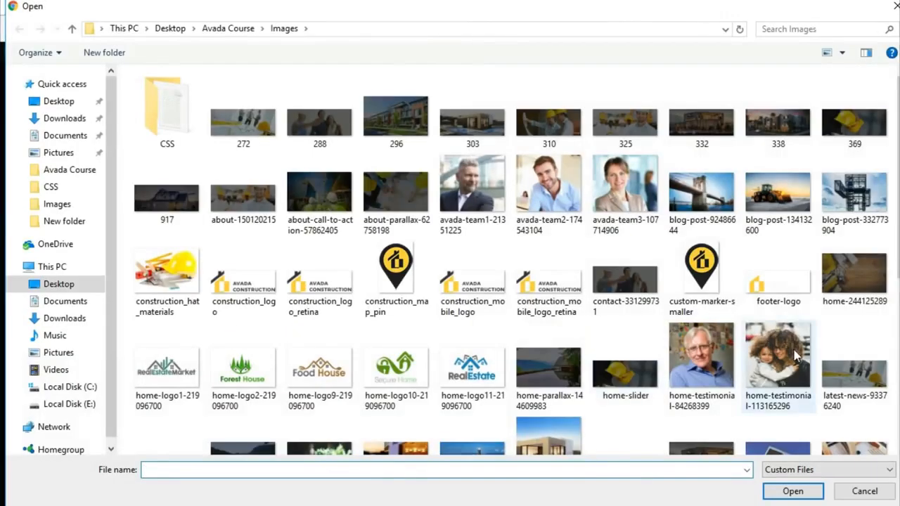
{"action": "scroll", "coordinate": [794, 349], "scroll_direction": "down", "scroll_amount": 4}
{"action": "scroll", "coordinate": [851, 335], "scroll_direction": "up", "scroll_amount": 3}
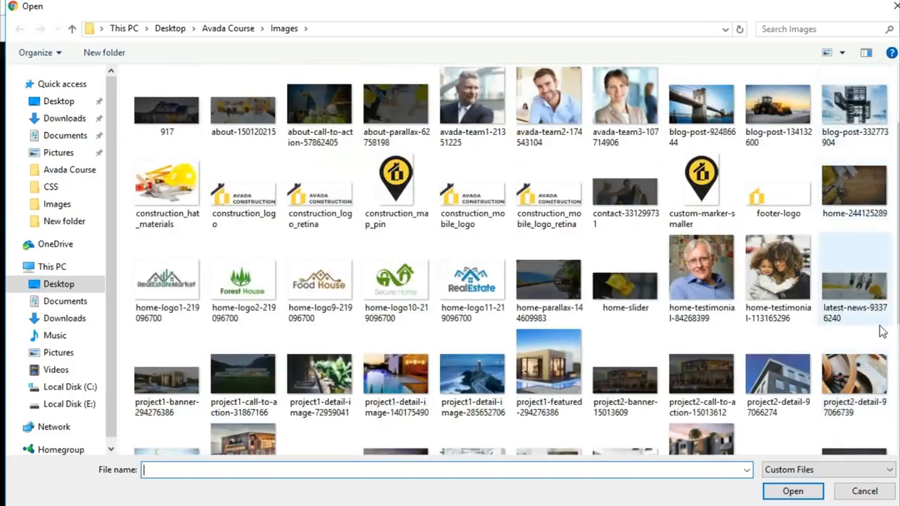
{"action": "left_click", "coordinate": [793, 399]}
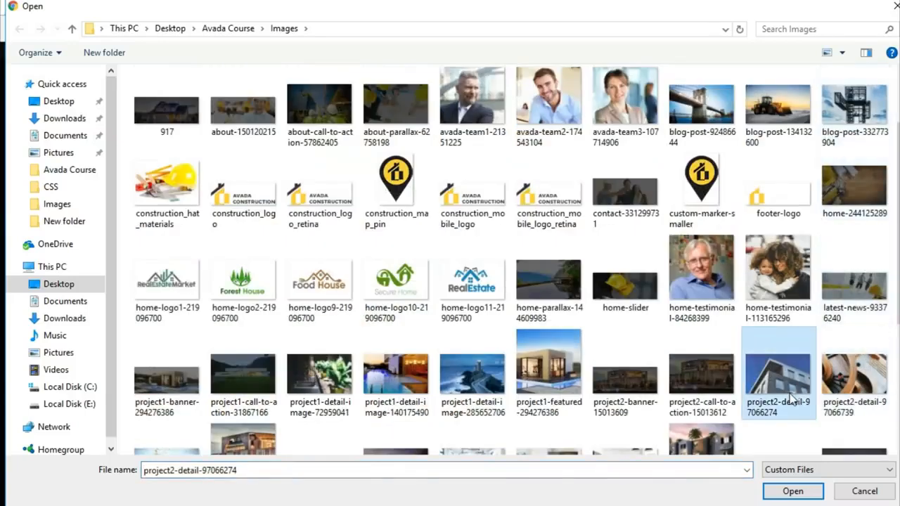
{"action": "left_click", "coordinate": [787, 491]}
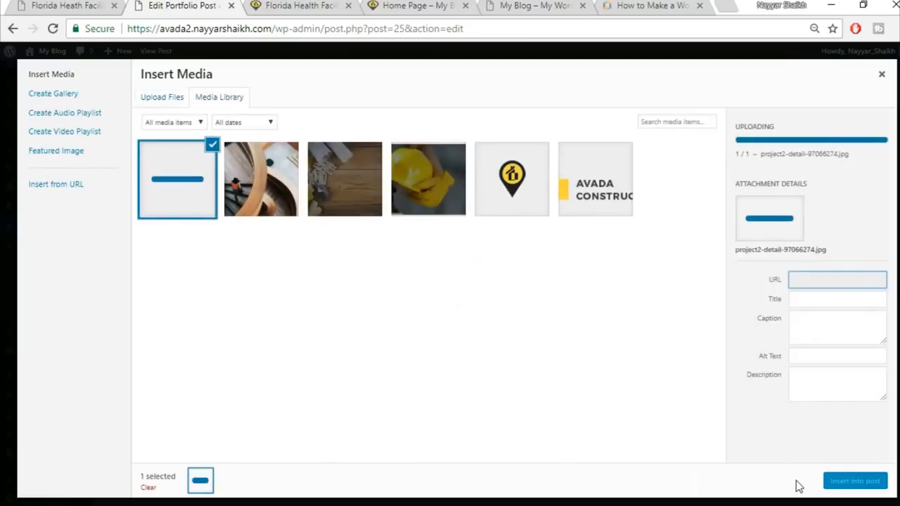
{"action": "left_click", "coordinate": [840, 482]}
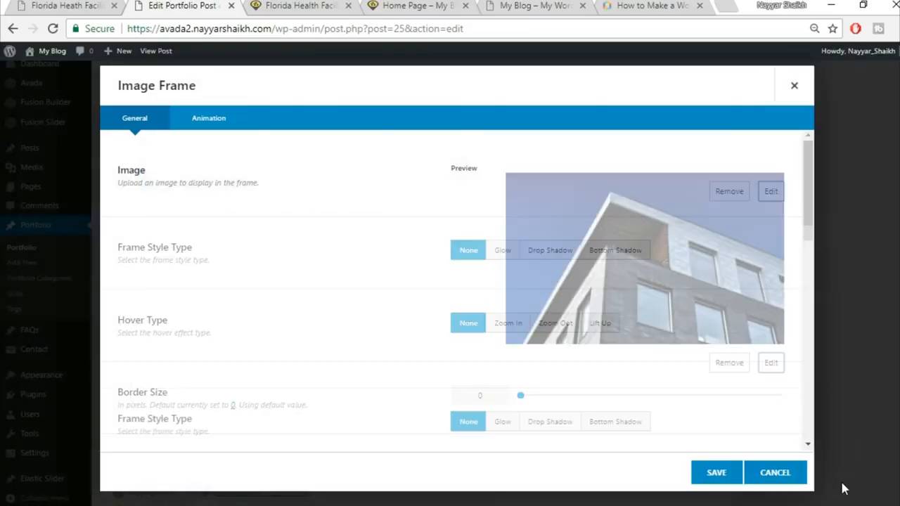
Step: Give the building image a Lift Up hover and save the frame
{"action": "scroll", "coordinate": [595, 386], "scroll_direction": "down", "scroll_amount": 2}
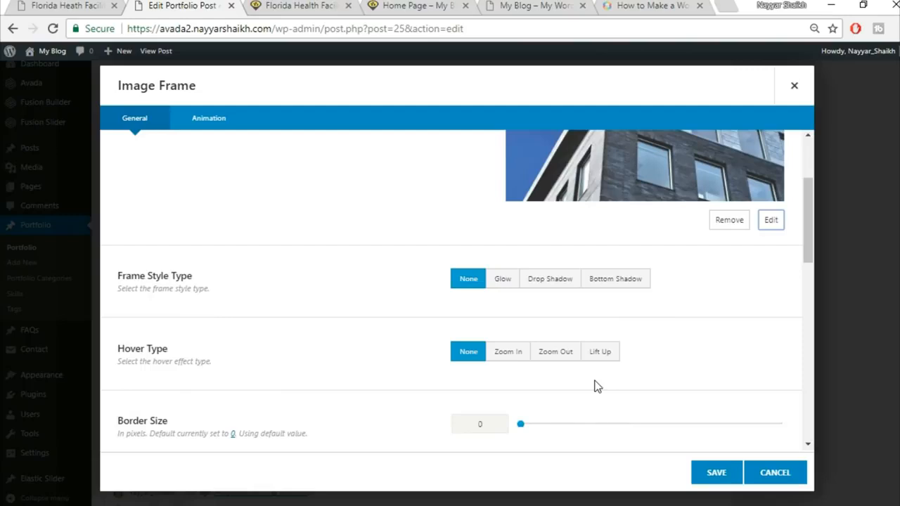
{"action": "left_click", "coordinate": [598, 360]}
{"action": "left_click", "coordinate": [716, 475]}
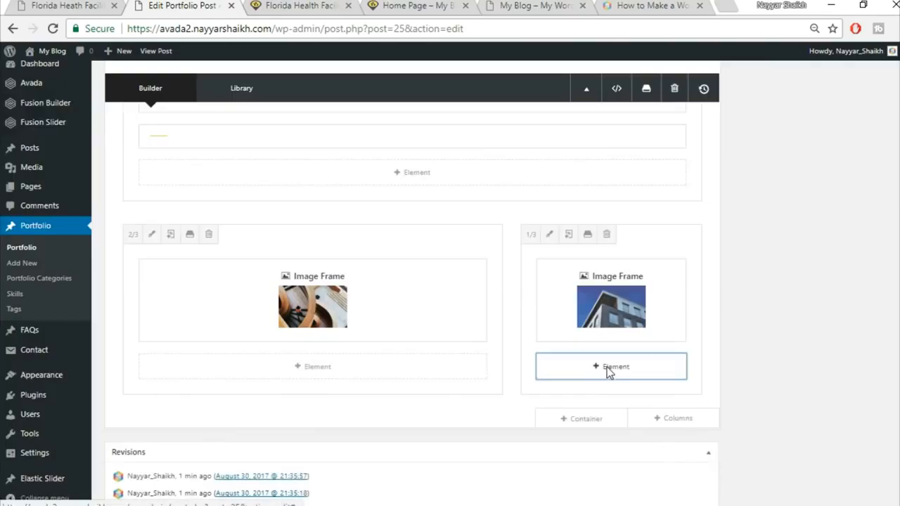
Step: Add a no-style Separator below the building photo with a 28 bottom margin
{"action": "left_click", "coordinate": [609, 366]}
{"action": "left_click", "coordinate": [731, 85]}
{"action": "type", "text": "sepa"}
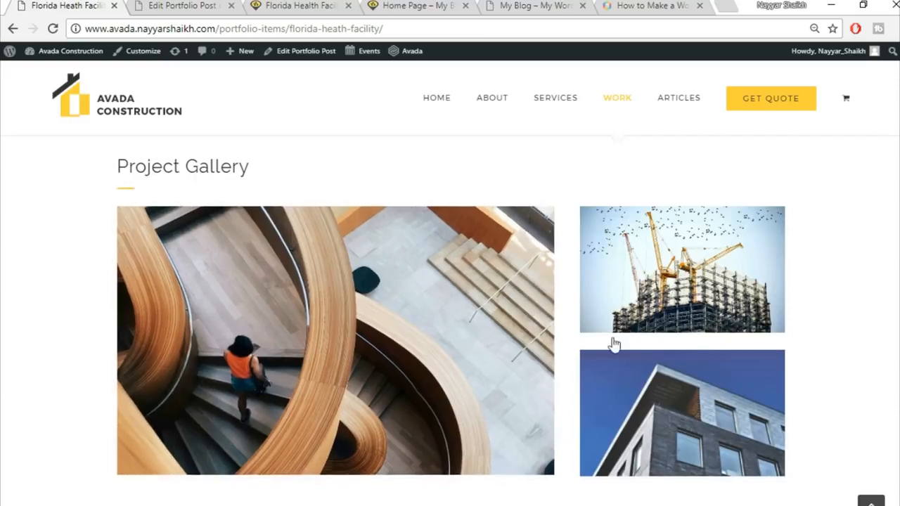
{"action": "left_click", "coordinate": [197, 5]}
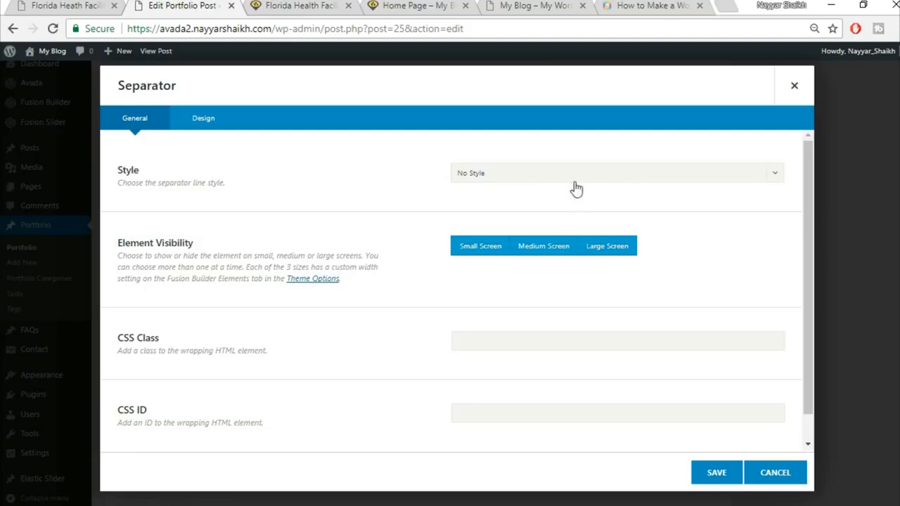
{"action": "left_click", "coordinate": [217, 128]}
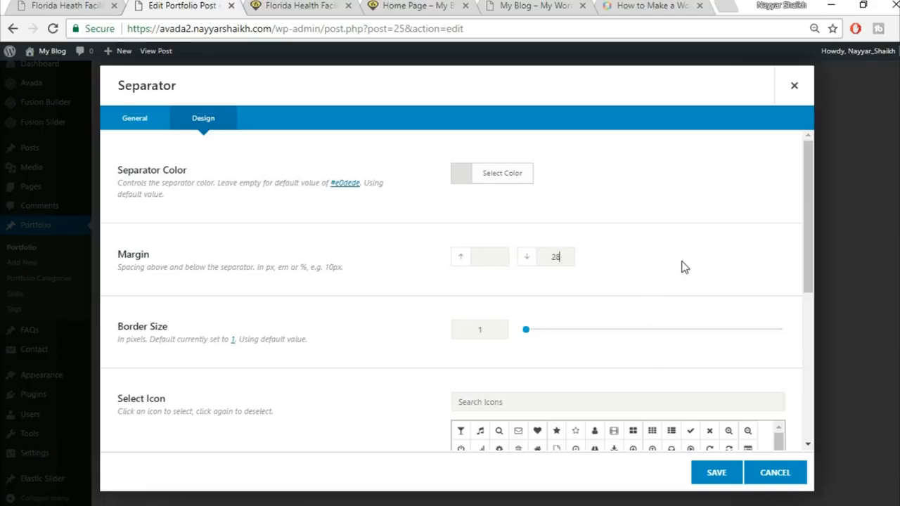
{"action": "scroll", "coordinate": [368, 296], "scroll_direction": "down", "scroll_amount": 5}
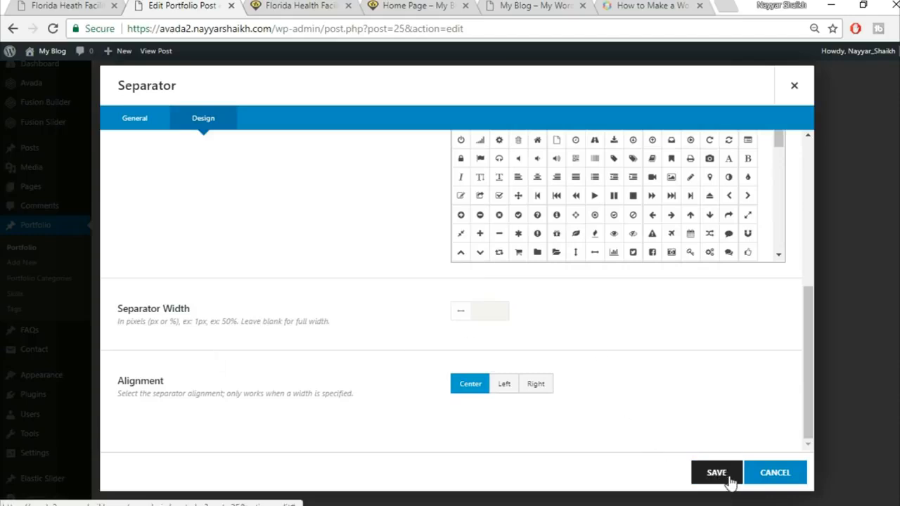
{"action": "left_click", "coordinate": [717, 473]}
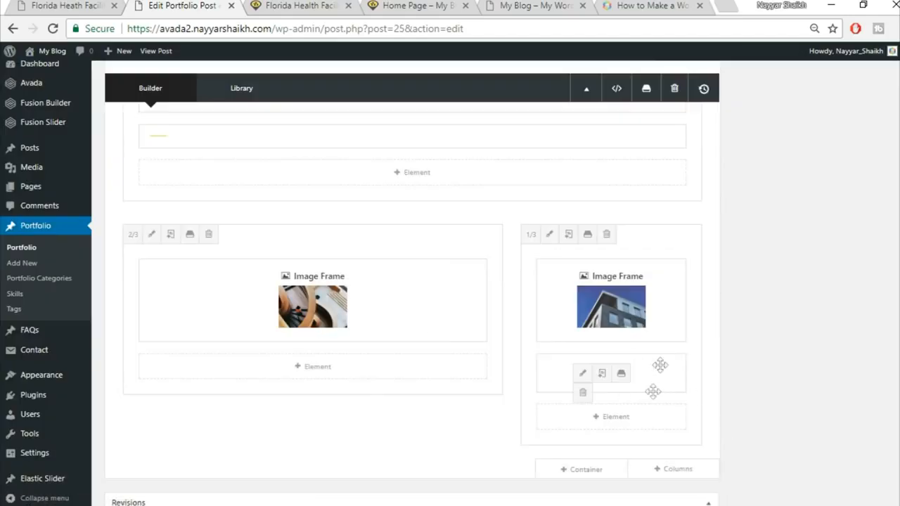
Step: Add an Image Frame below the separator with the uploaded project2-detail-161997584.jpg crane photo and save it
{"action": "left_click", "coordinate": [624, 417]}
{"action": "left_click", "coordinate": [705, 81]}
{"action": "type", "text": "ima"}
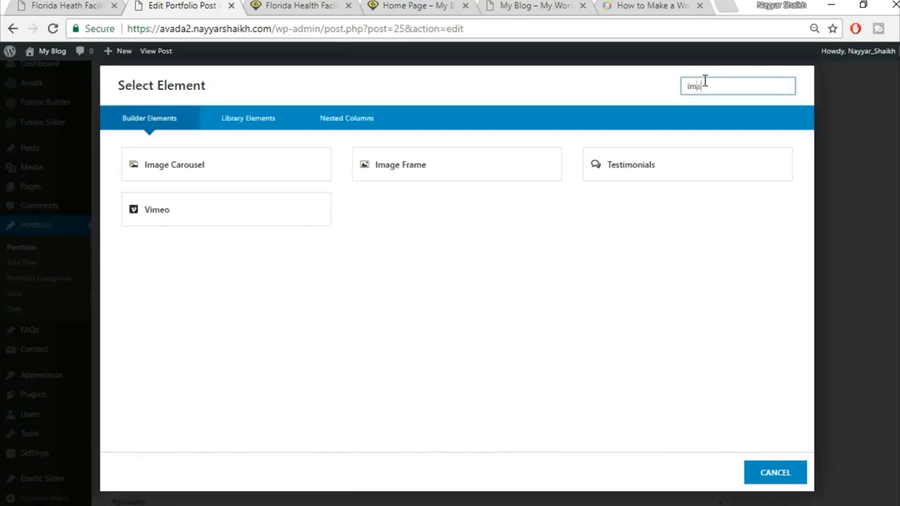
{"action": "left_click", "coordinate": [396, 172]}
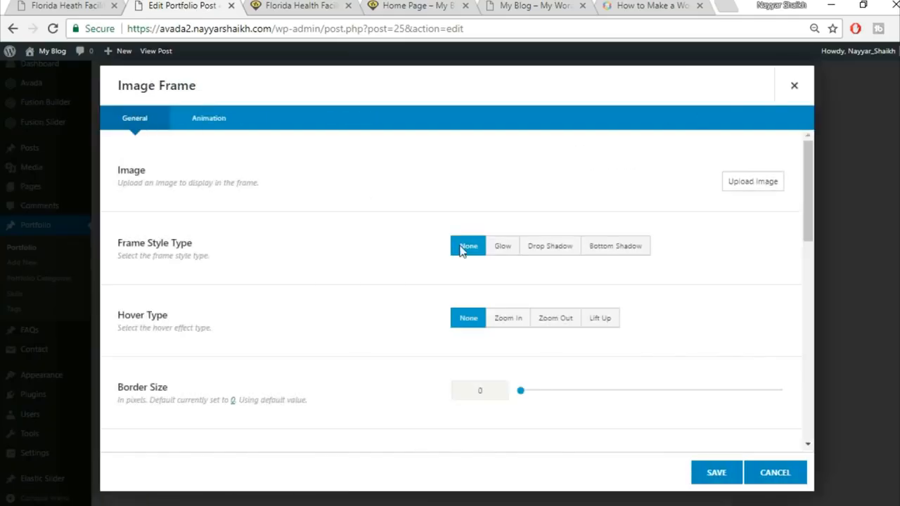
{"action": "left_click", "coordinate": [752, 183]}
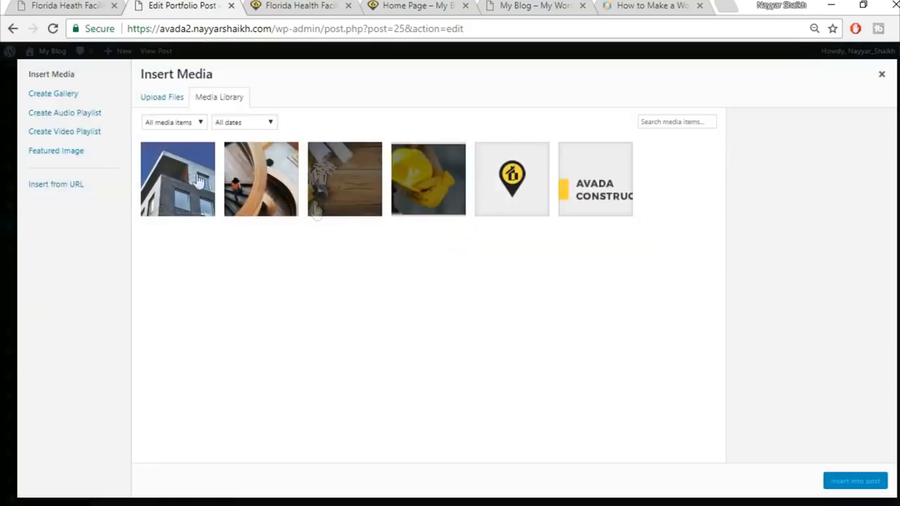
{"action": "left_click", "coordinate": [150, 97]}
{"action": "left_click", "coordinate": [531, 278]}
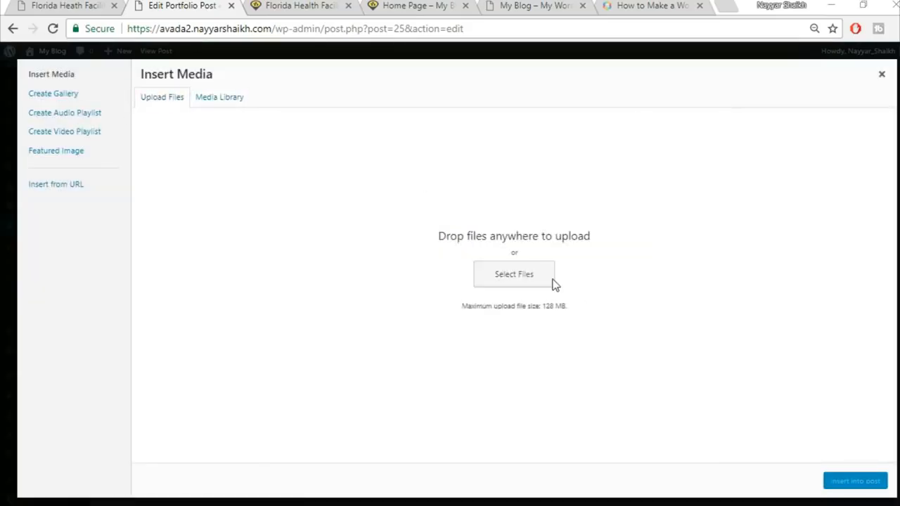
{"action": "scroll", "coordinate": [705, 335], "scroll_direction": "down", "scroll_amount": 5}
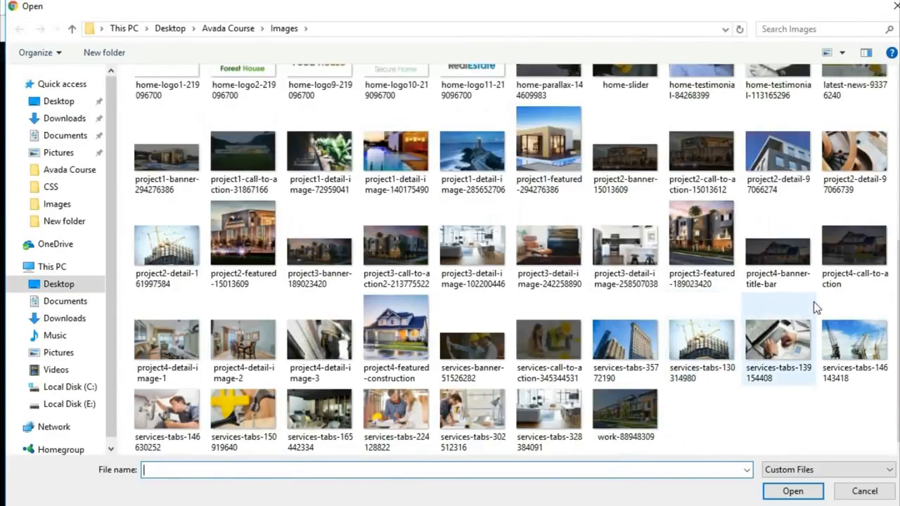
{"action": "left_click", "coordinate": [150, 283]}
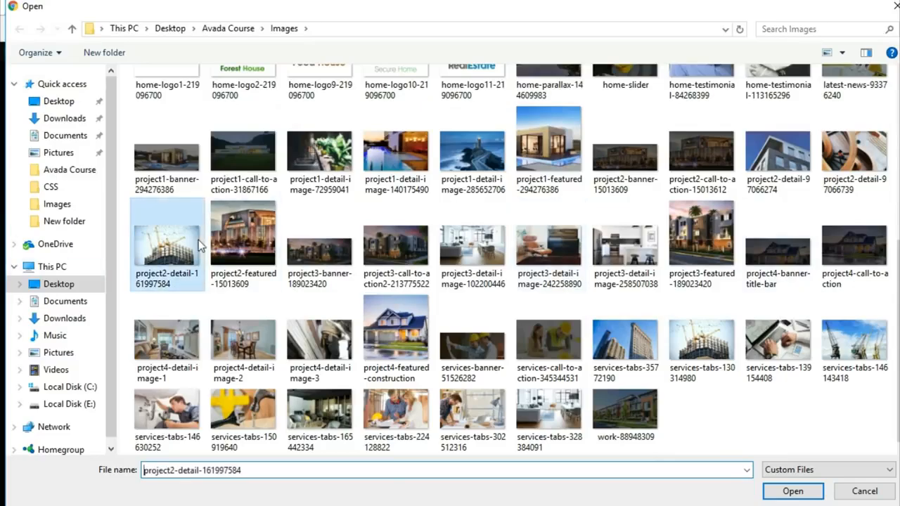
{"action": "left_click", "coordinate": [793, 491]}
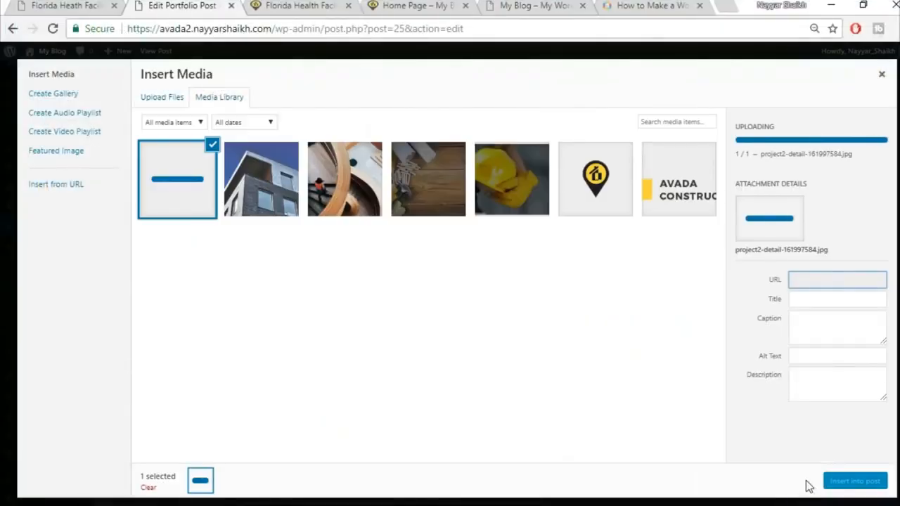
{"action": "left_click", "coordinate": [848, 484]}
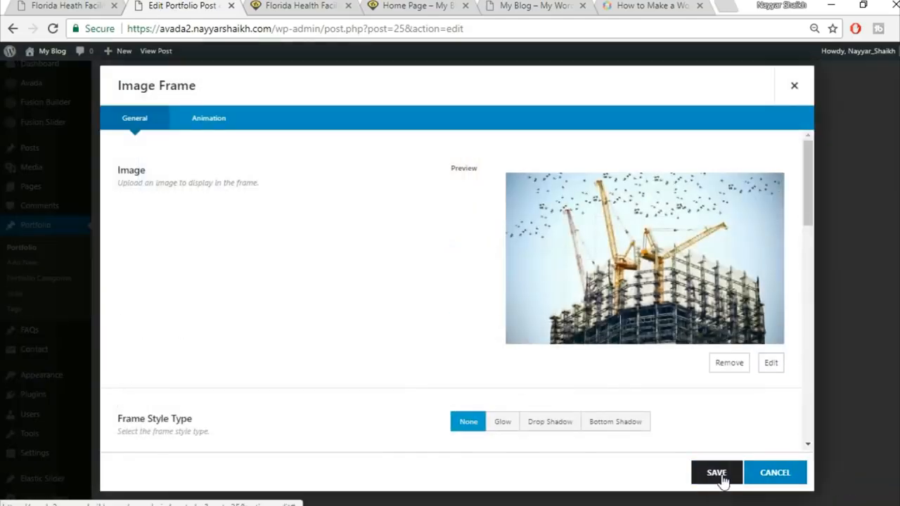
{"action": "left_click", "coordinate": [716, 473]}
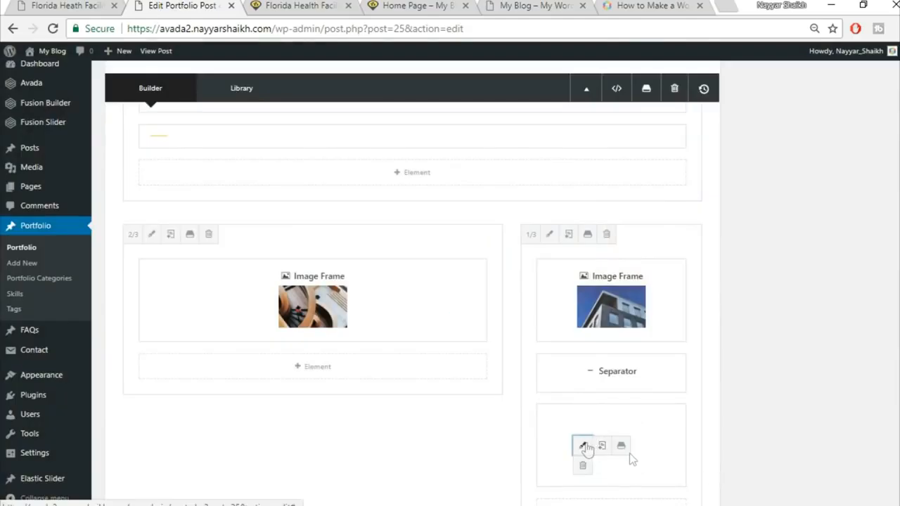
Step: Set the crane image's Hover Type to Lift Up and save
{"action": "left_click", "coordinate": [584, 446]}
{"action": "scroll", "coordinate": [577, 370], "scroll_direction": "down", "scroll_amount": 3}
{"action": "left_click", "coordinate": [598, 351]}
{"action": "left_click", "coordinate": [717, 474]}
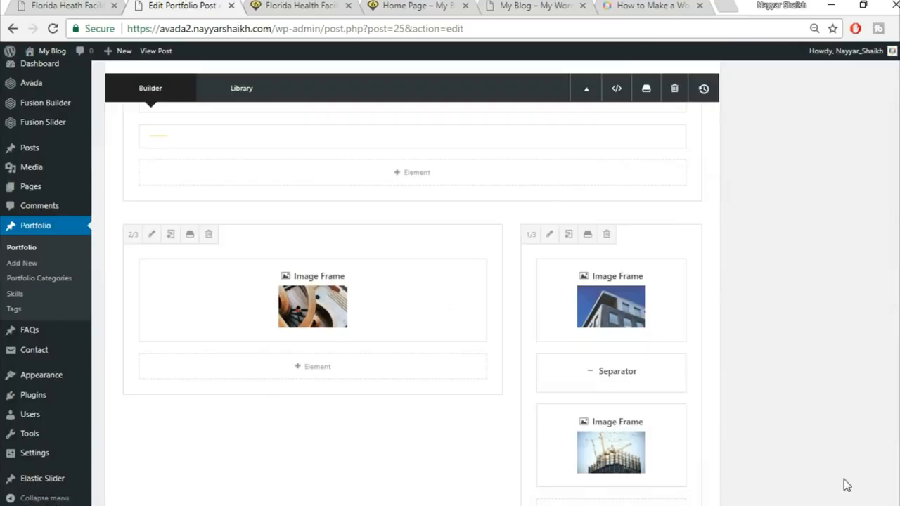
{"action": "scroll", "coordinate": [847, 486], "scroll_direction": "up", "scroll_amount": 15}
Step: Update the portfolio post and reload the live portfolio page to check it
{"action": "left_click", "coordinate": [861, 88]}
{"action": "left_click", "coordinate": [296, 6]}
{"action": "left_click", "coordinate": [310, 28]}
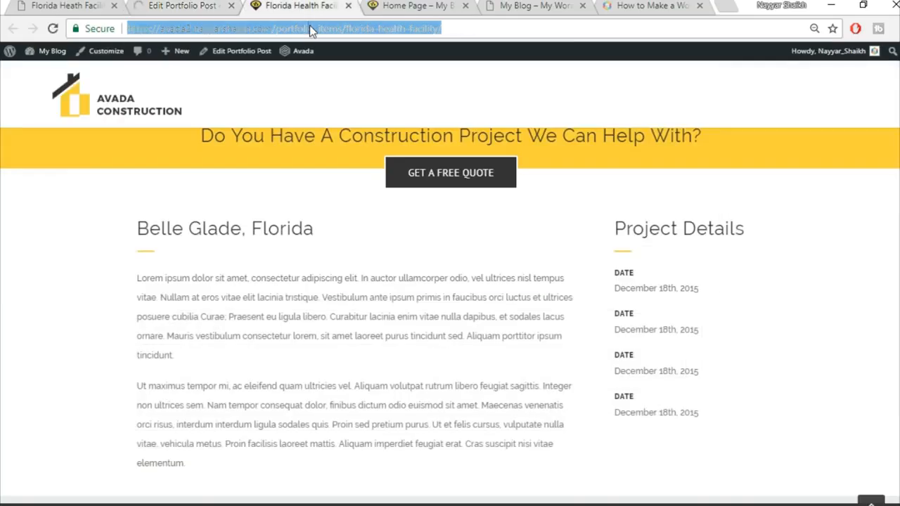
{"action": "key", "text": "Return"}
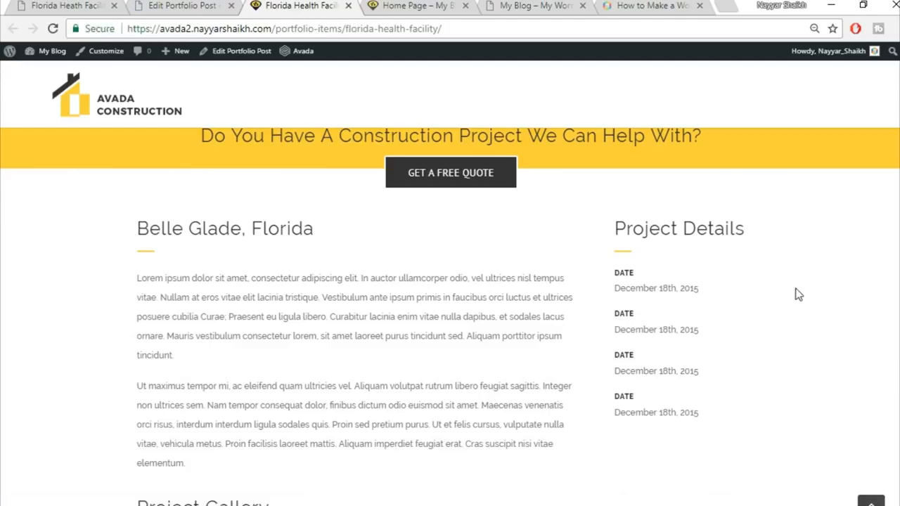
{"action": "scroll", "coordinate": [797, 295], "scroll_direction": "down", "scroll_amount": 5}
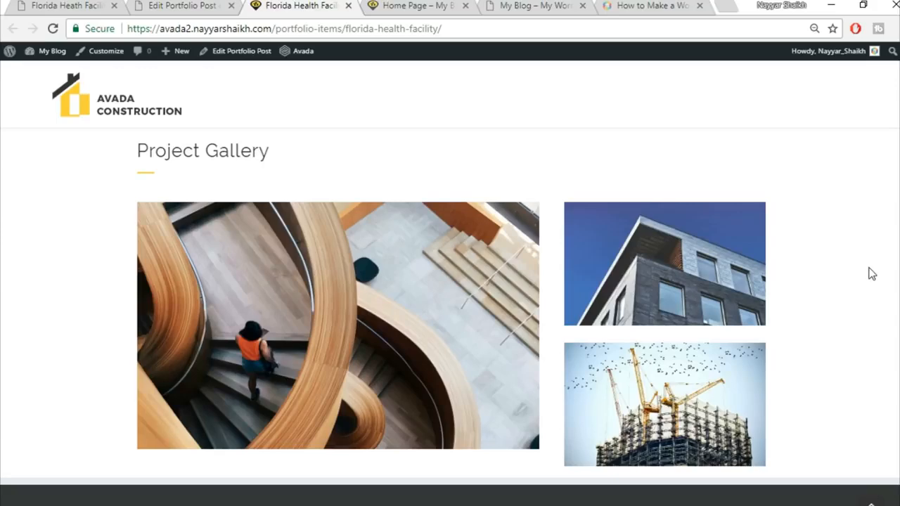
Step: Scroll through the reference site's Get A Quote Today form, then return to the post editor
{"action": "left_click", "coordinate": [76, 5]}
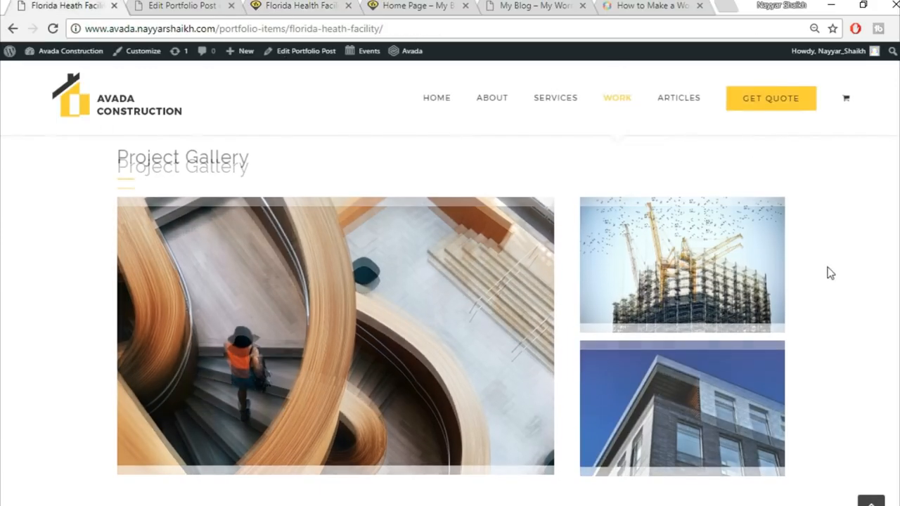
{"action": "scroll", "coordinate": [830, 274], "scroll_direction": "down", "scroll_amount": 3}
{"action": "scroll", "coordinate": [828, 272], "scroll_direction": "down", "scroll_amount": 3}
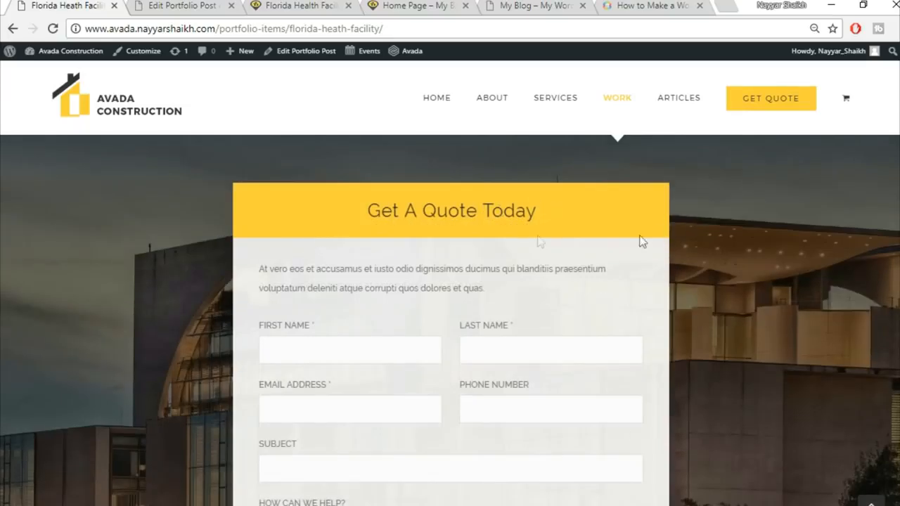
{"action": "scroll", "coordinate": [555, 221], "scroll_direction": "down", "scroll_amount": 1}
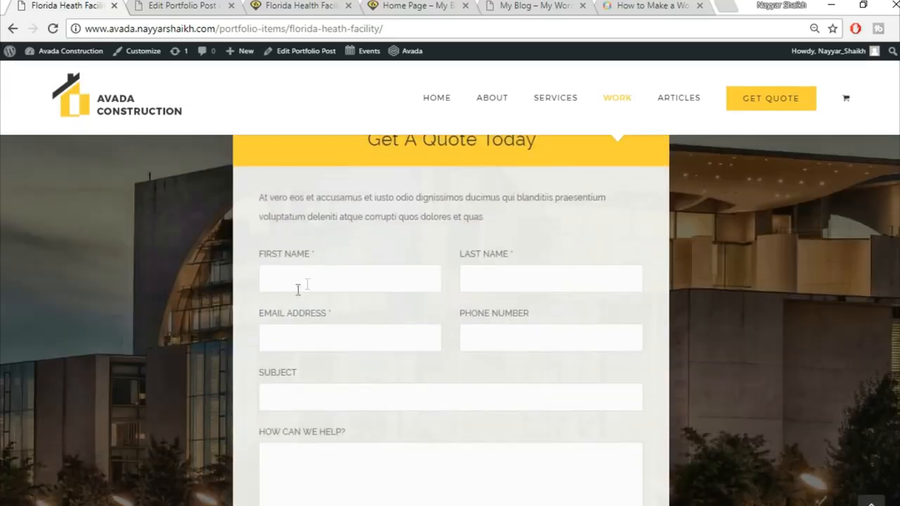
{"action": "scroll", "coordinate": [534, 286], "scroll_direction": "down", "scroll_amount": 2}
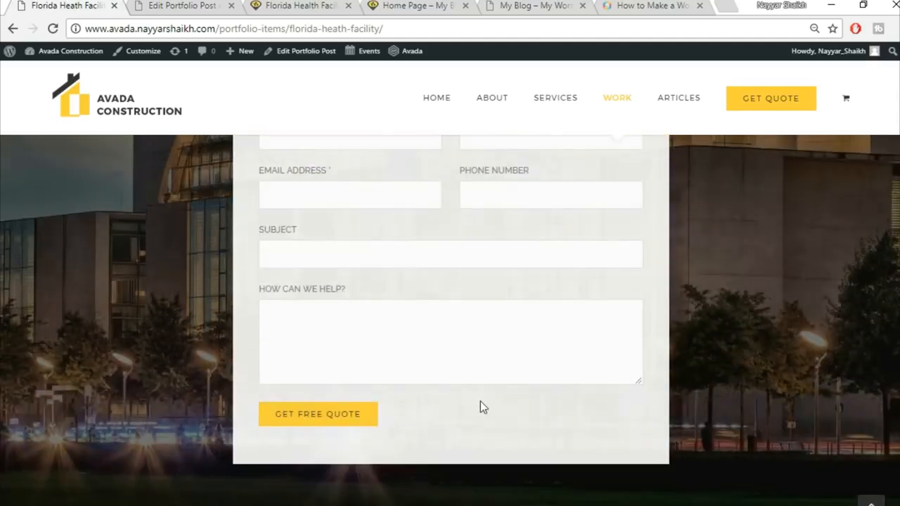
{"action": "scroll", "coordinate": [481, 401], "scroll_direction": "up", "scroll_amount": 3}
{"action": "left_click", "coordinate": [181, 5]}
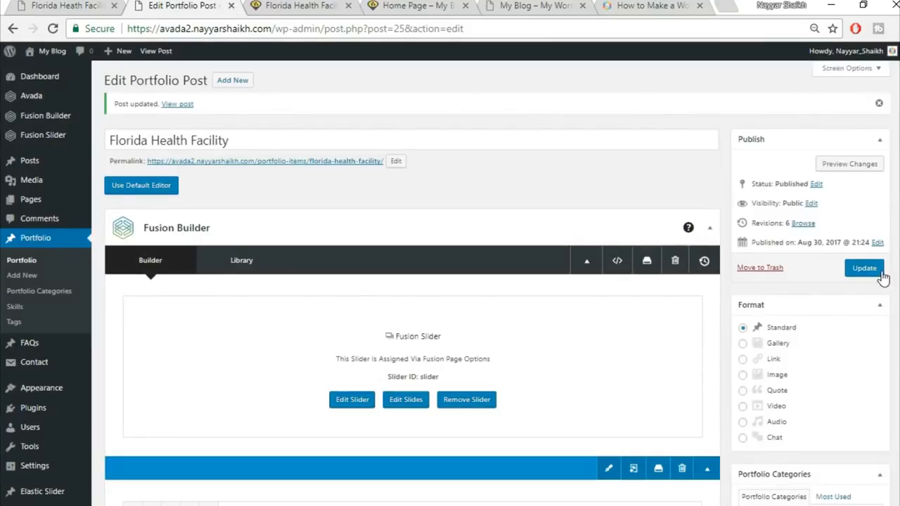
Step: Open Contact > Add New in a new browser tab and switch to it
{"action": "mouse_move", "coordinate": [39, 366]}
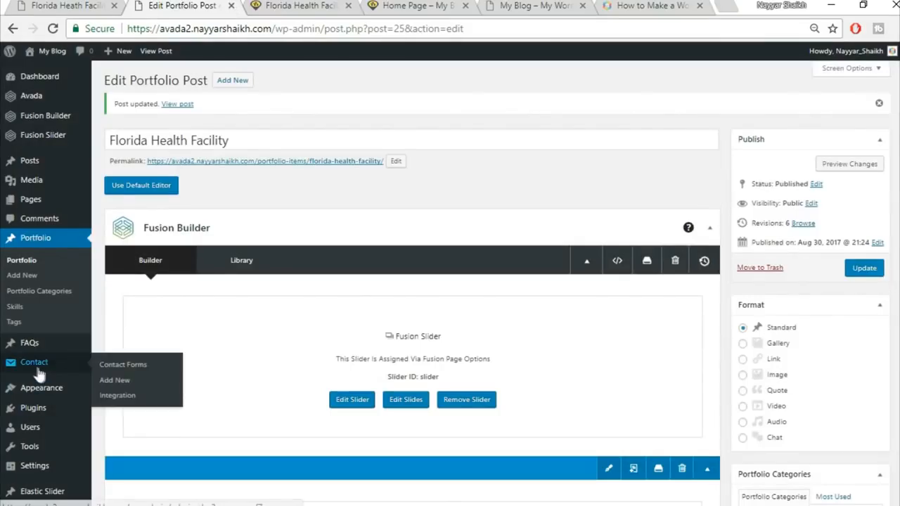
{"action": "right_click", "coordinate": [124, 385]}
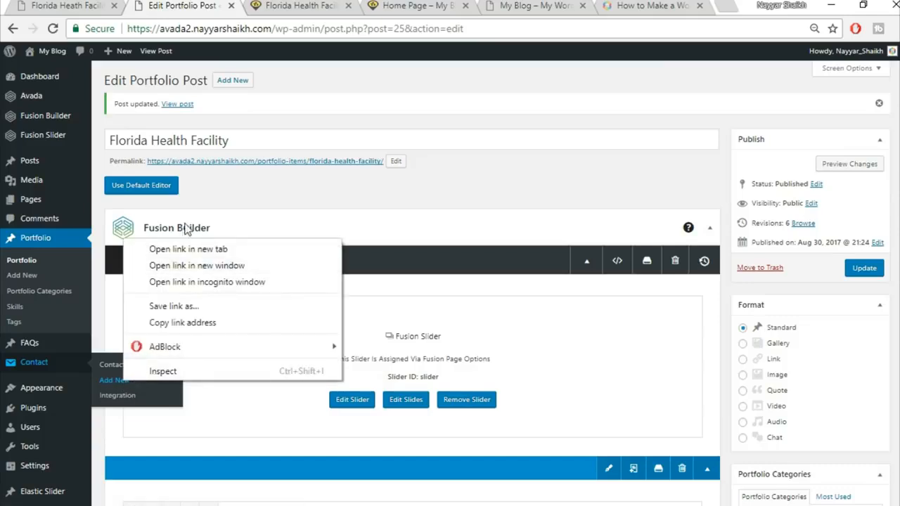
{"action": "left_click", "coordinate": [176, 250]}
{"action": "left_click", "coordinate": [278, 4]}
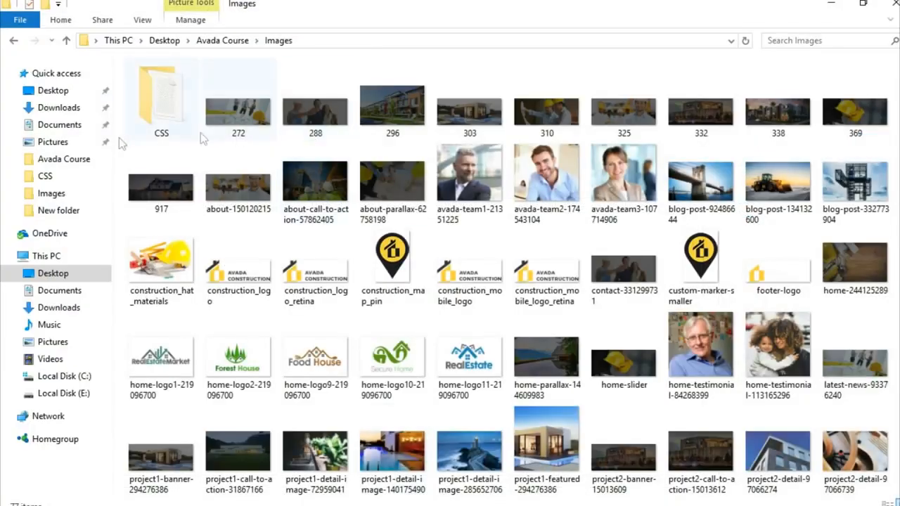
Step: Open CSS\CSS.txt in Notepad maximized and copy the contact form markup through the GET FREE QUOTE line
{"action": "double_click", "coordinate": [157, 104]}
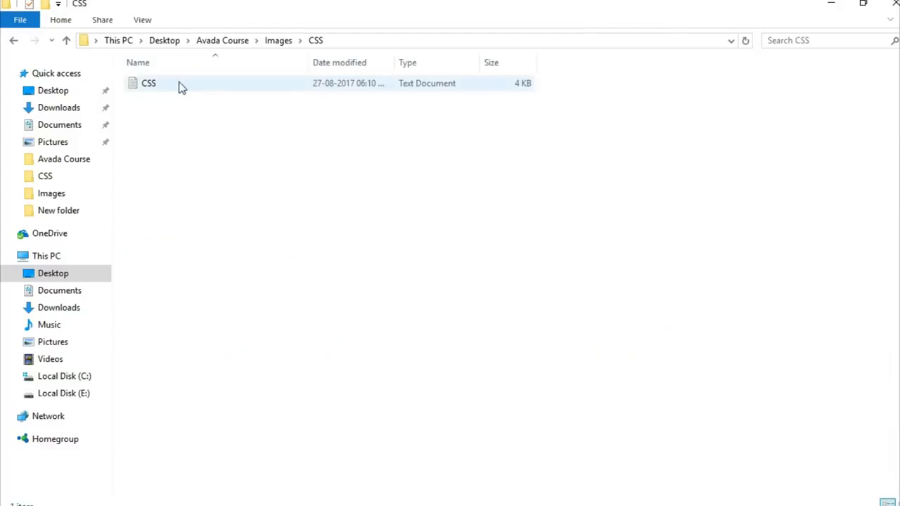
{"action": "double_click", "coordinate": [169, 82]}
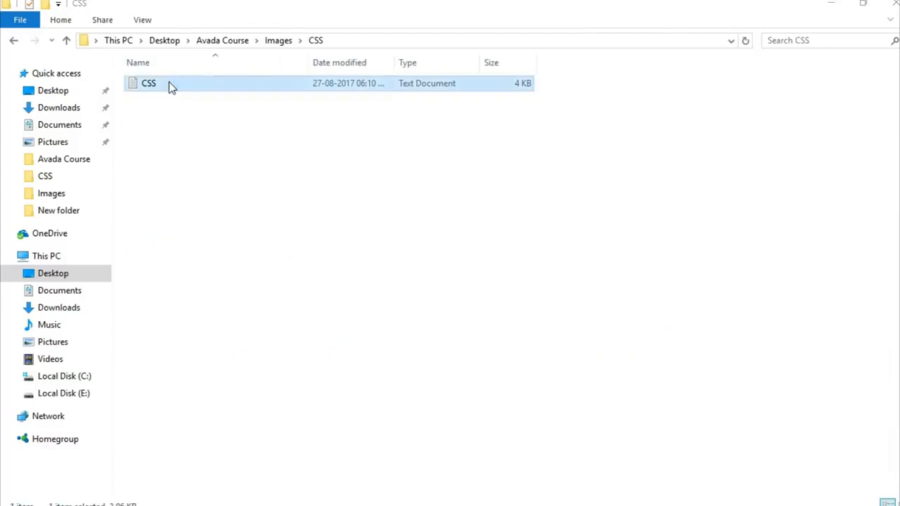
{"action": "left_click", "coordinate": [495, 42]}
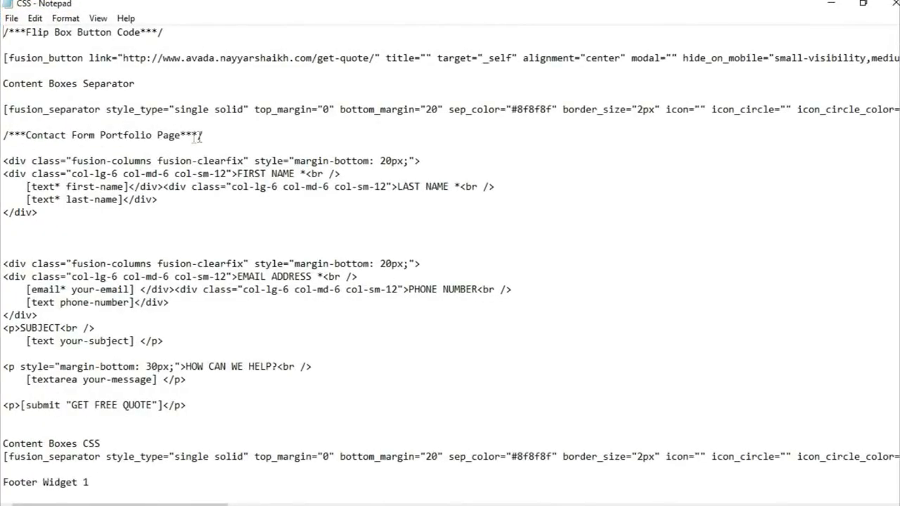
{"action": "left_click_drag", "start_coordinate": [3, 161], "coordinate": [249, 410]}
{"action": "key", "text": "ctrl+c"}
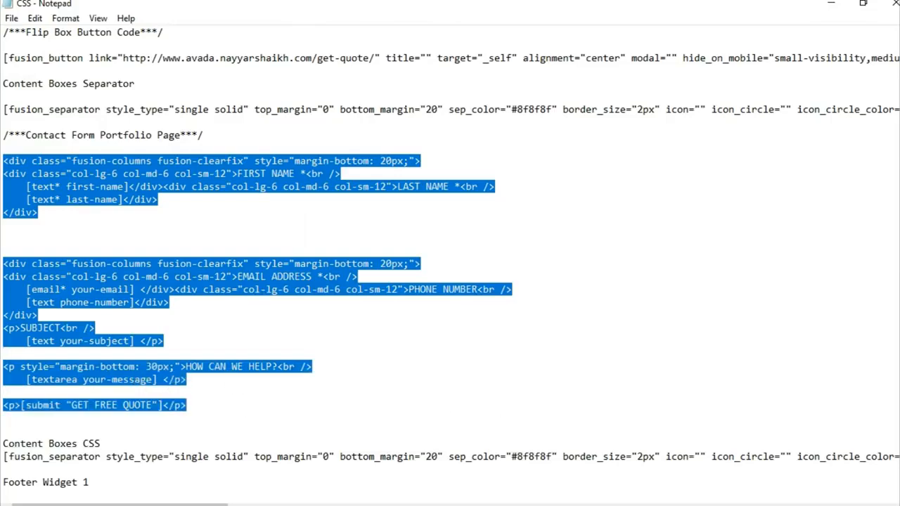
{"action": "left_click", "coordinate": [401, 505]}
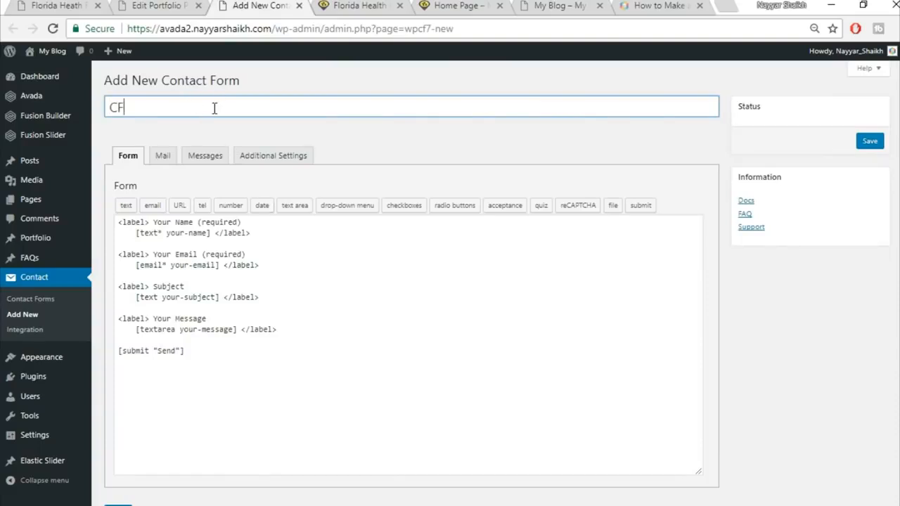
Step: Replace the default form code with the pasted quote-form markup and save contact form CF1
{"action": "left_click", "coordinate": [220, 318]}
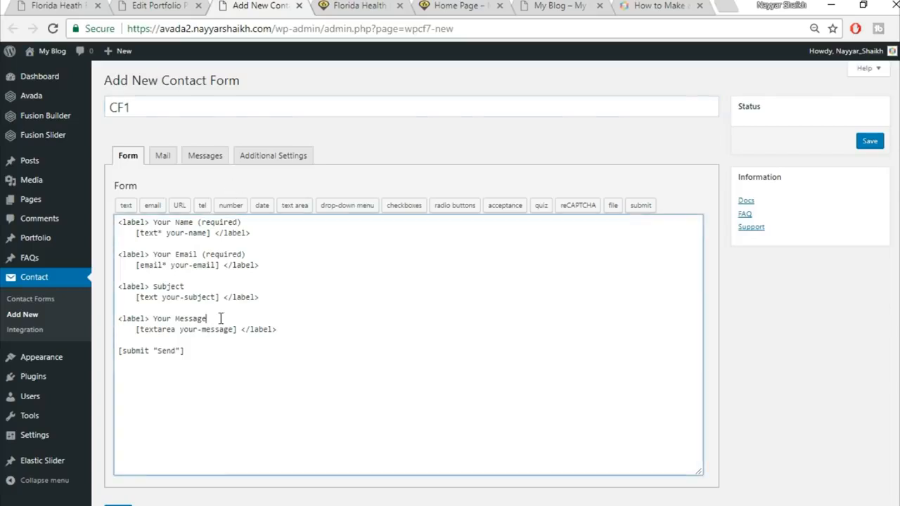
{"action": "key", "text": "ctrl+a"}
{"action": "key", "text": "BackSpace"}
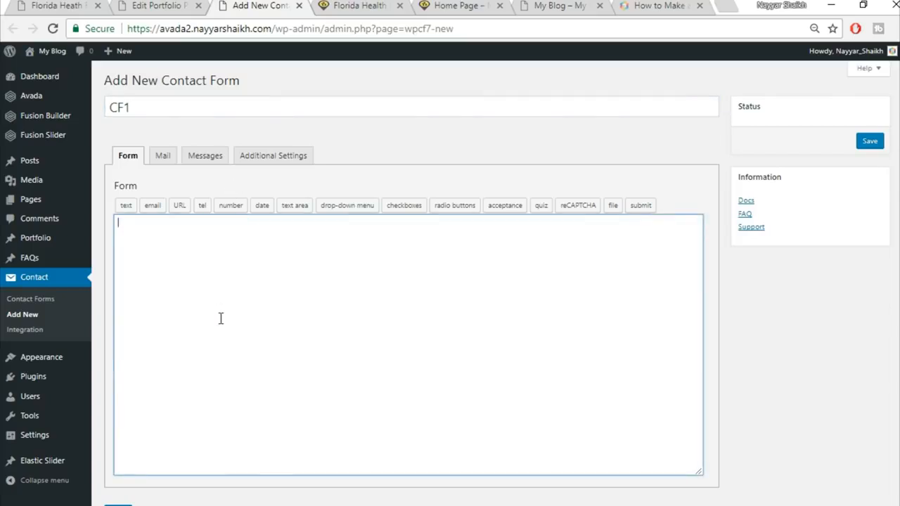
{"action": "key", "text": "ctrl+v"}
{"action": "scroll", "coordinate": [700, 289], "scroll_direction": "down", "scroll_amount": 2}
{"action": "left_click", "coordinate": [117, 458]}
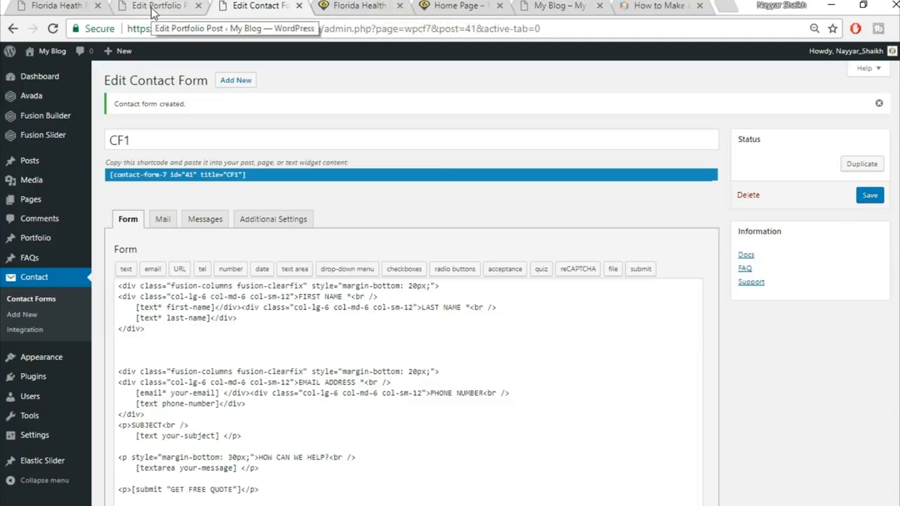
Step: Return to the Florida Health Facility post builder and scroll down through it
{"action": "left_click", "coordinate": [153, 8]}
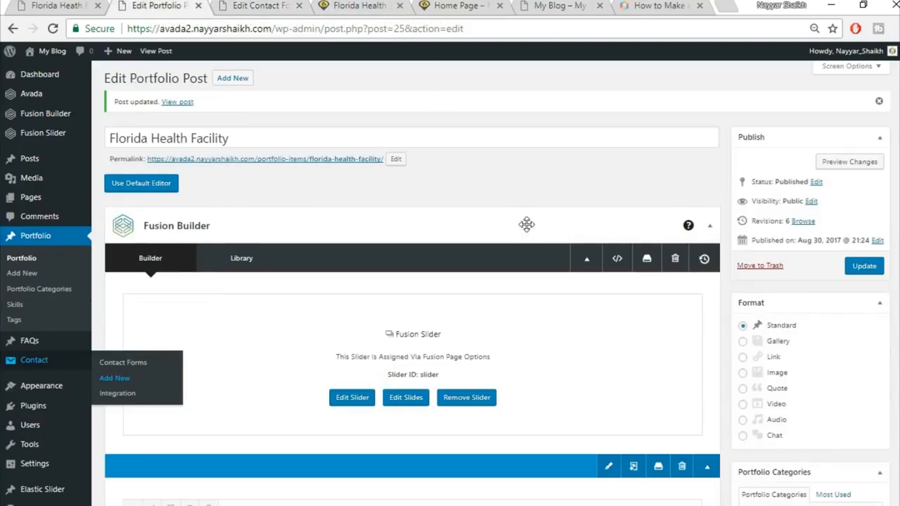
{"action": "scroll", "coordinate": [578, 305], "scroll_direction": "down", "scroll_amount": 5}
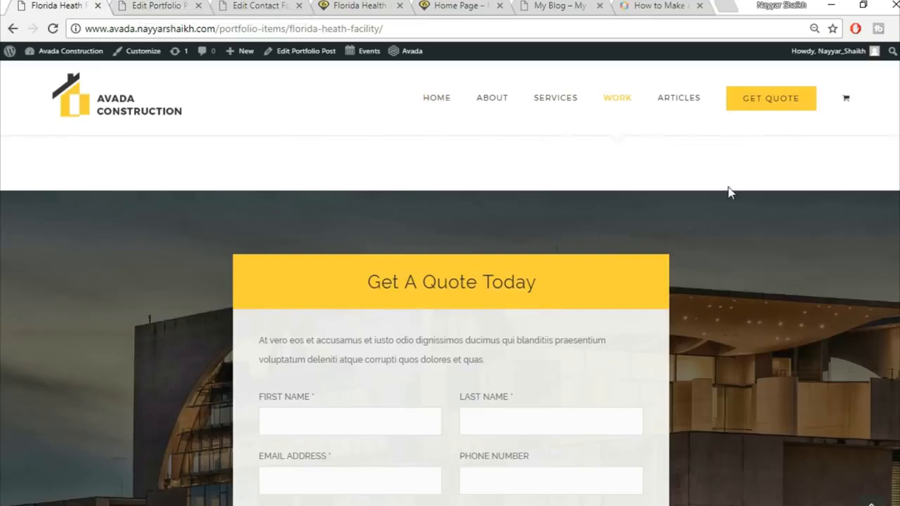
{"action": "scroll", "coordinate": [379, 188], "scroll_direction": "down", "scroll_amount": 2}
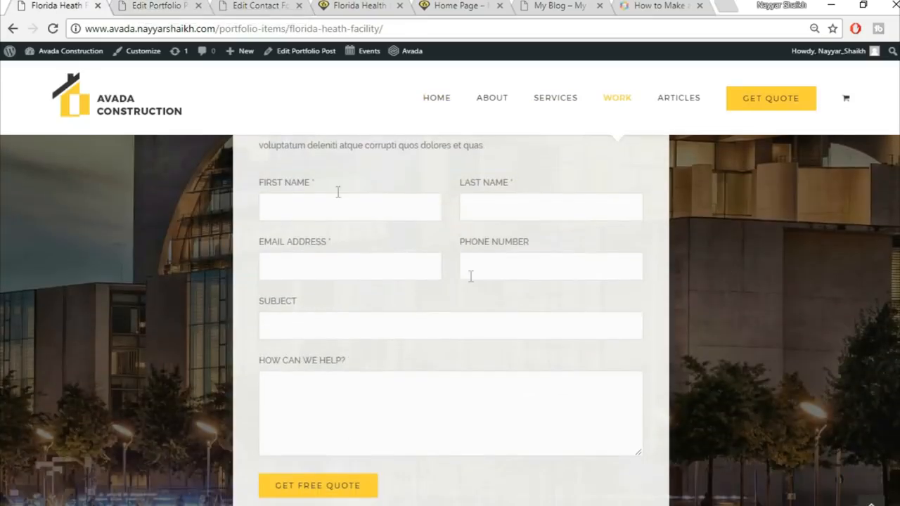
{"action": "scroll", "coordinate": [480, 387], "scroll_direction": "up", "scroll_amount": 2}
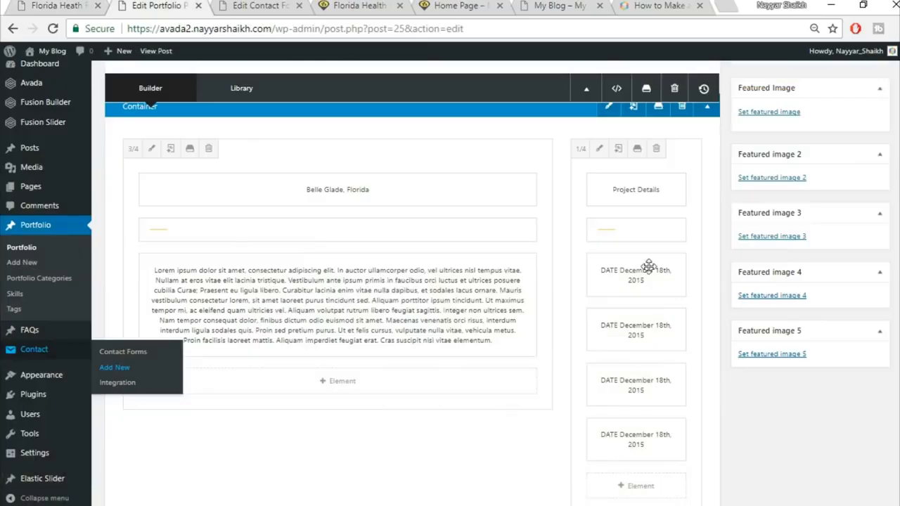
{"action": "scroll", "coordinate": [746, 408], "scroll_direction": "down", "scroll_amount": 15}
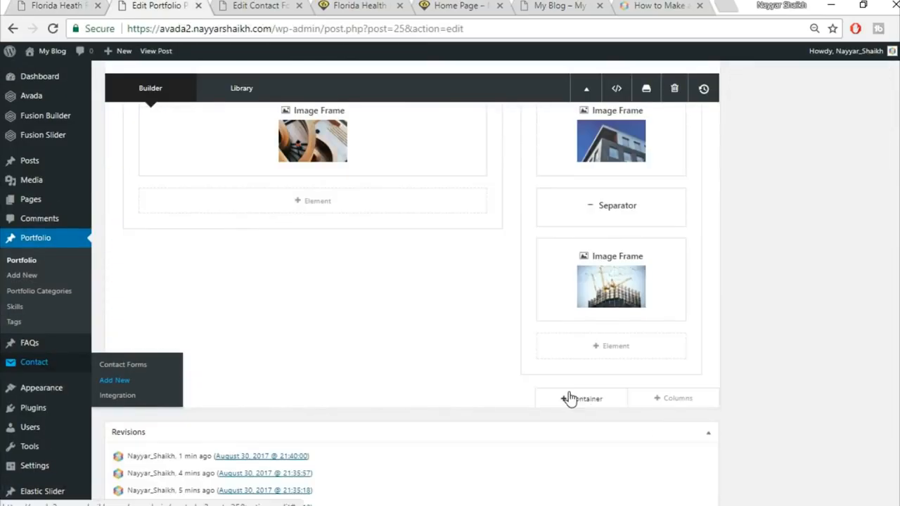
Step: Insert a new container with a 1/6, 2/3, 1/6 column layout, checking the reference page
{"action": "left_click", "coordinate": [569, 393]}
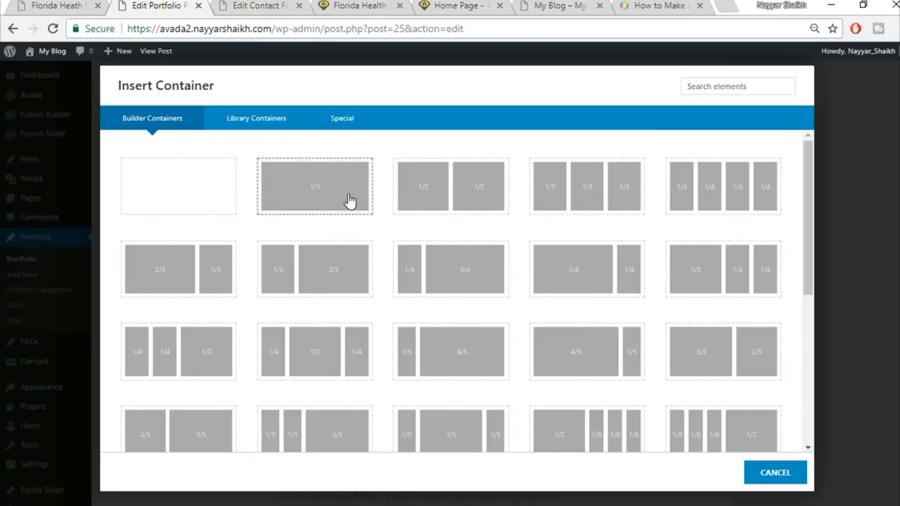
{"action": "left_click", "coordinate": [27, 6]}
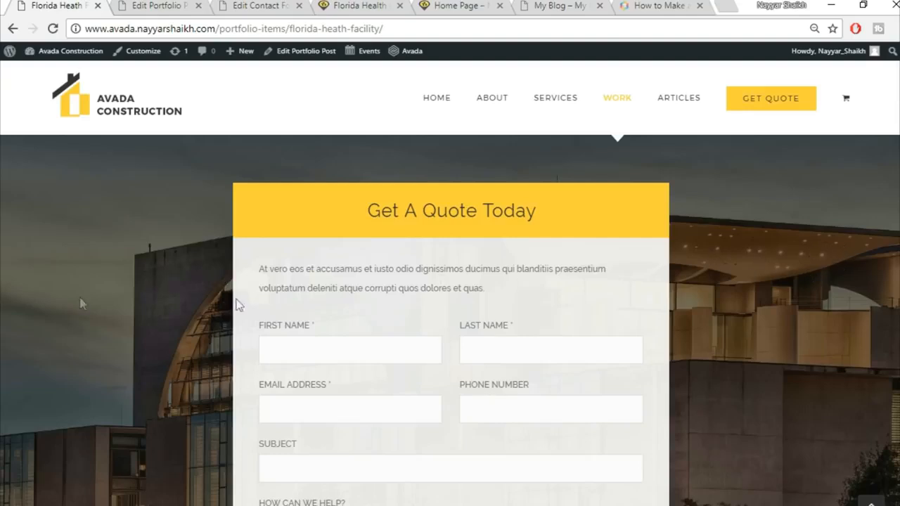
{"action": "left_click", "coordinate": [181, 6]}
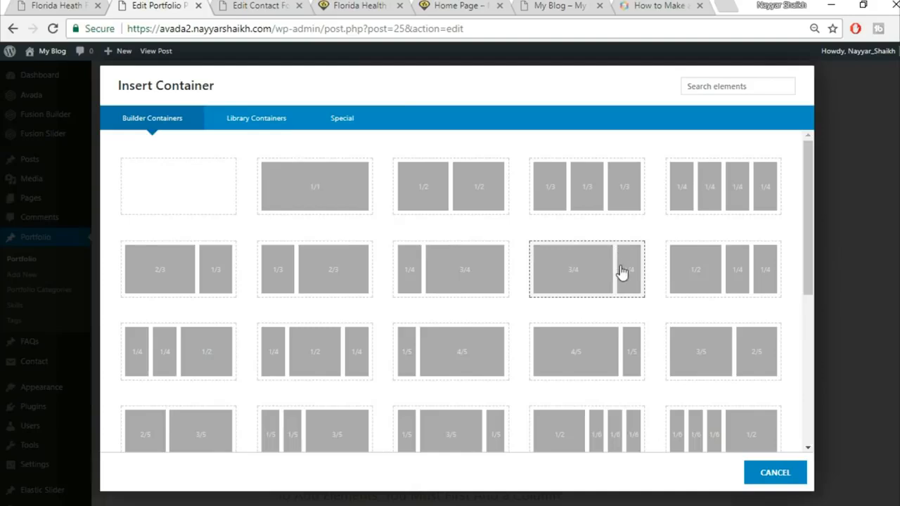
{"action": "scroll", "coordinate": [556, 290], "scroll_direction": "down", "scroll_amount": 2}
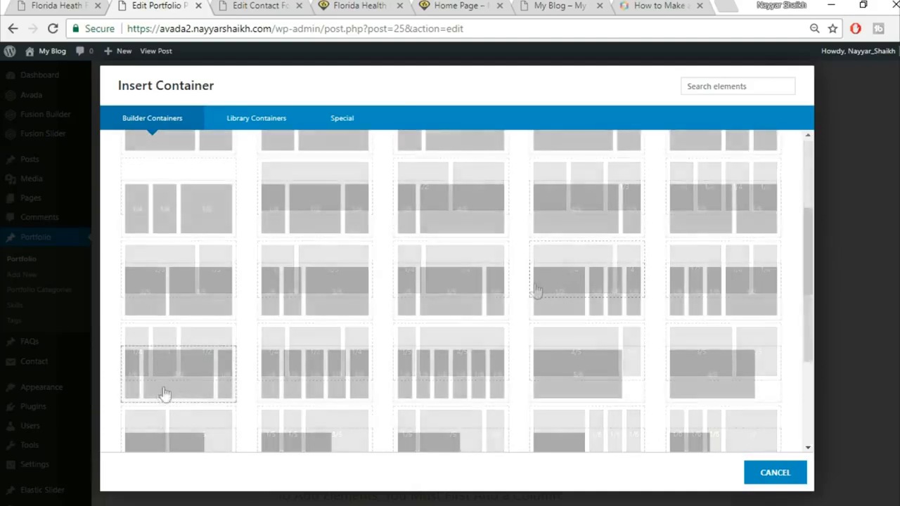
{"action": "left_click", "coordinate": [145, 394]}
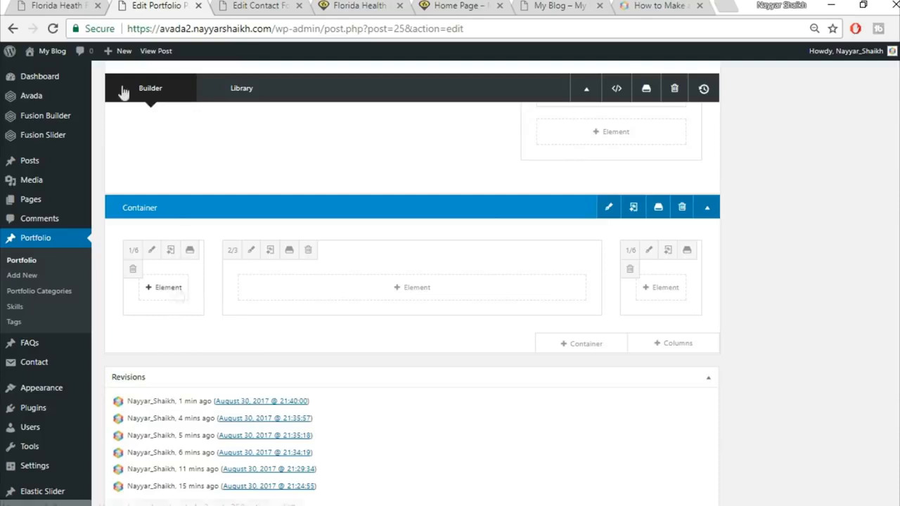
{"action": "left_click", "coordinate": [45, 5]}
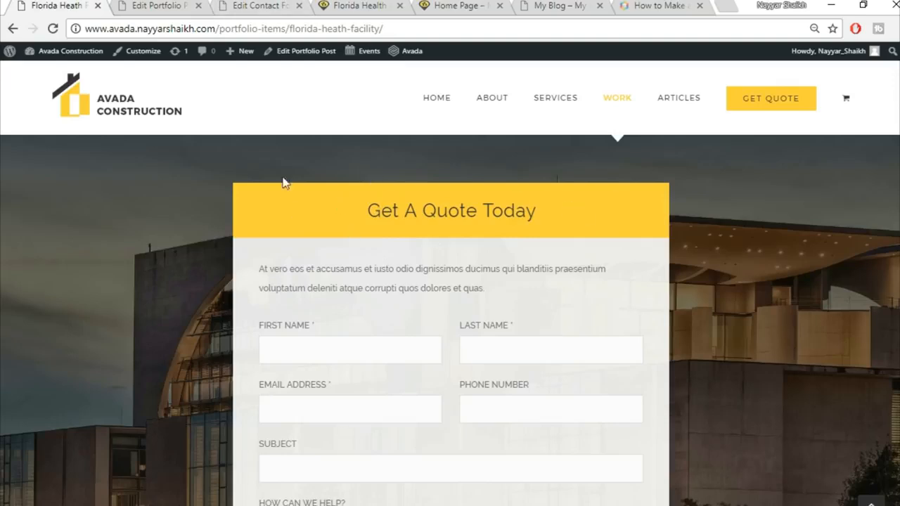
{"action": "left_click", "coordinate": [154, 5]}
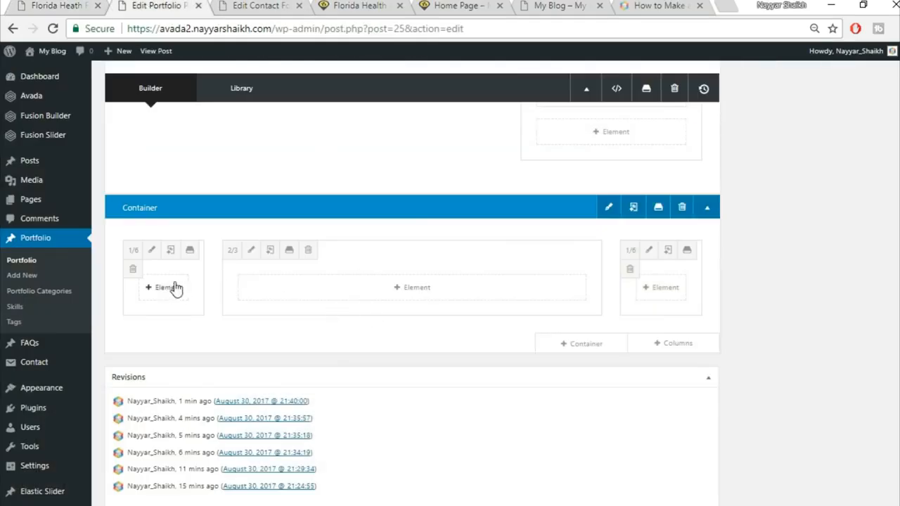
Step: Copy the Get A Quote Today heading from the reference page and search the element list for 'tag'
{"action": "left_click", "coordinate": [471, 302]}
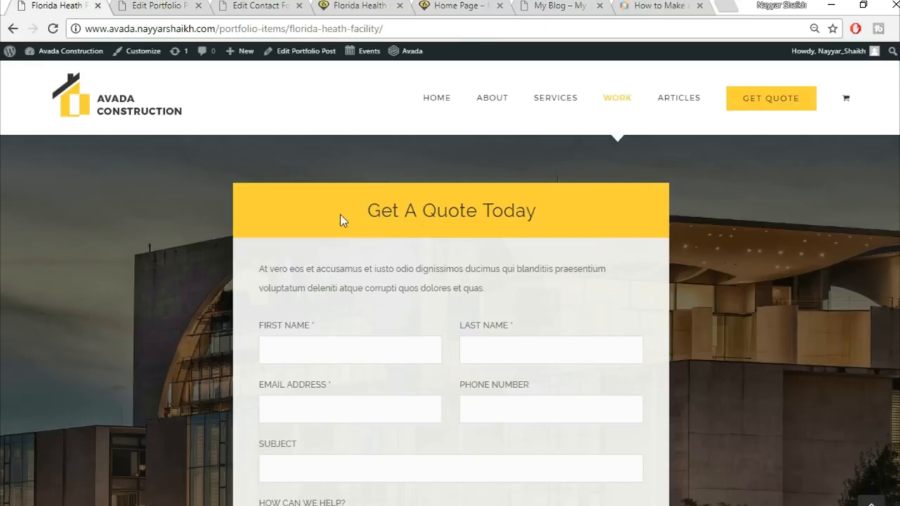
{"action": "triple_click", "coordinate": [475, 199]}
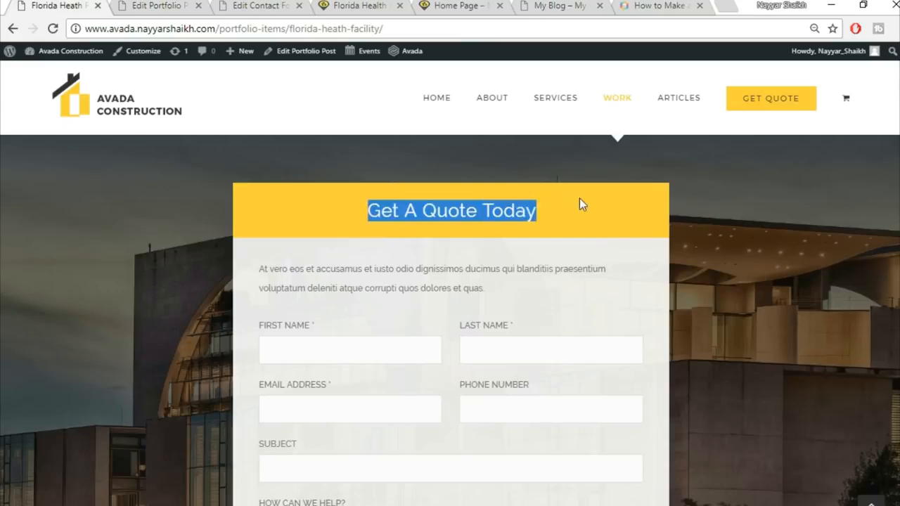
{"action": "left_click", "coordinate": [176, 5]}
{"action": "left_click", "coordinate": [716, 92]}
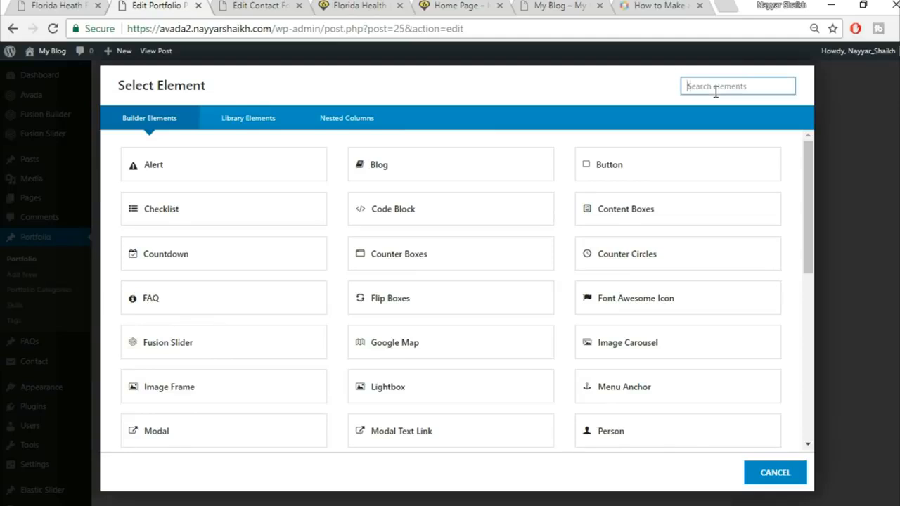
{"action": "type", "text": "tag"}
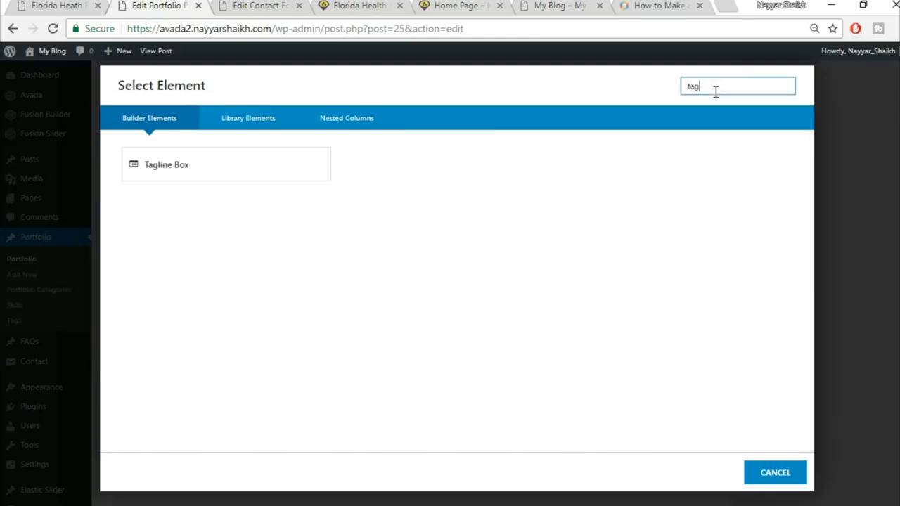
Step: Give the Tagline Box a yellow background and a border size of 0
{"action": "left_click", "coordinate": [252, 175]}
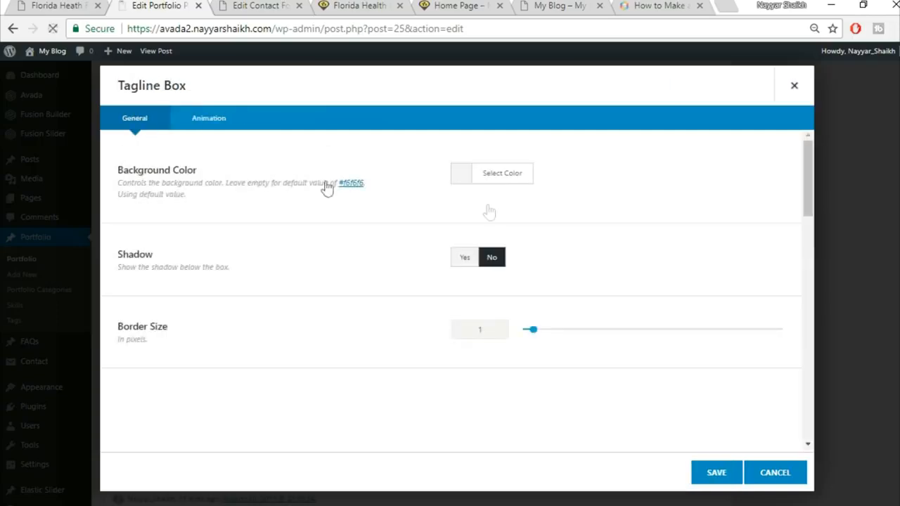
{"action": "left_click", "coordinate": [514, 187]}
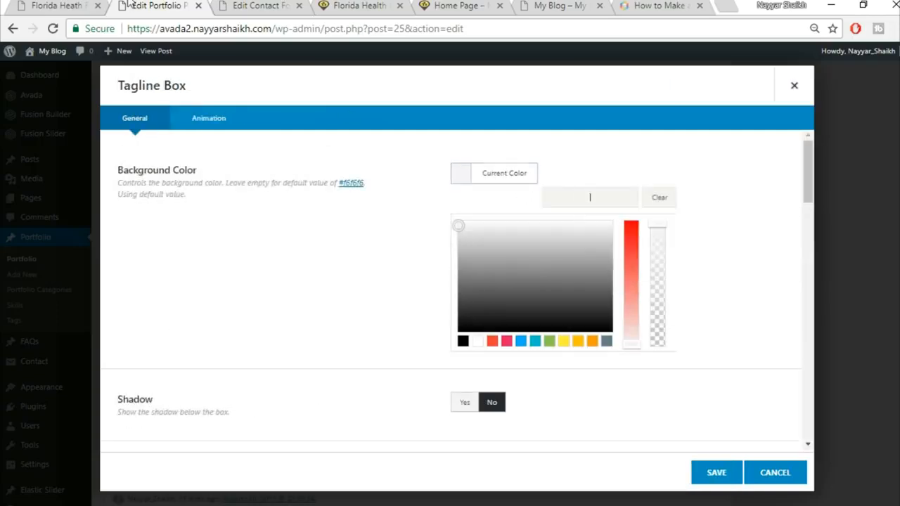
{"action": "left_click", "coordinate": [65, 5]}
{"action": "left_click", "coordinate": [584, 224]}
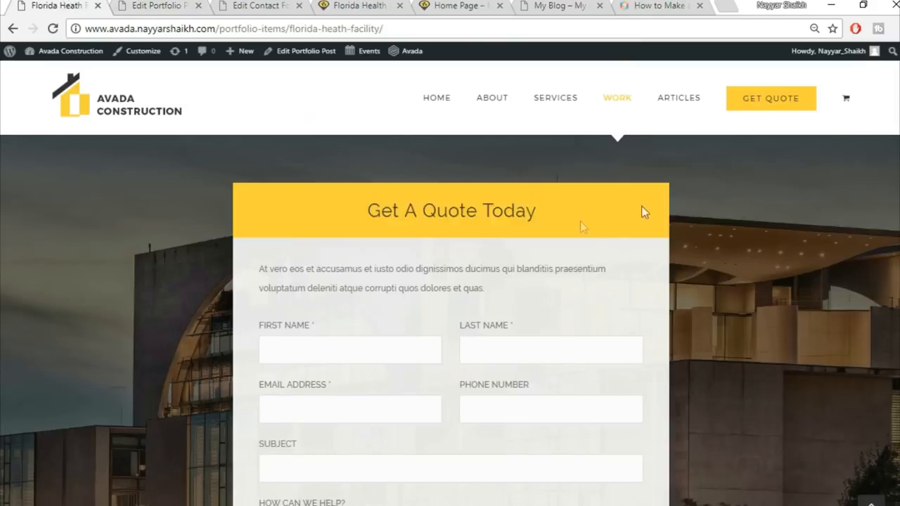
{"action": "left_click", "coordinate": [191, 4]}
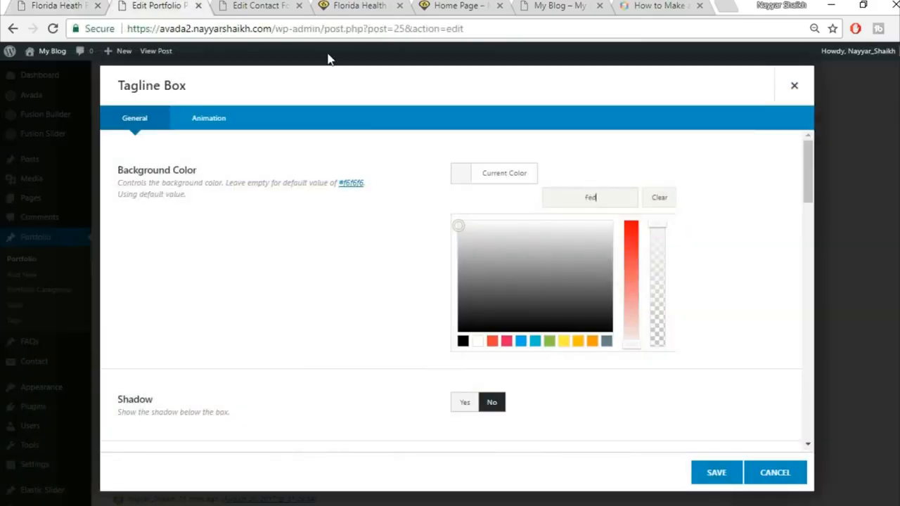
{"action": "left_click", "coordinate": [720, 150]}
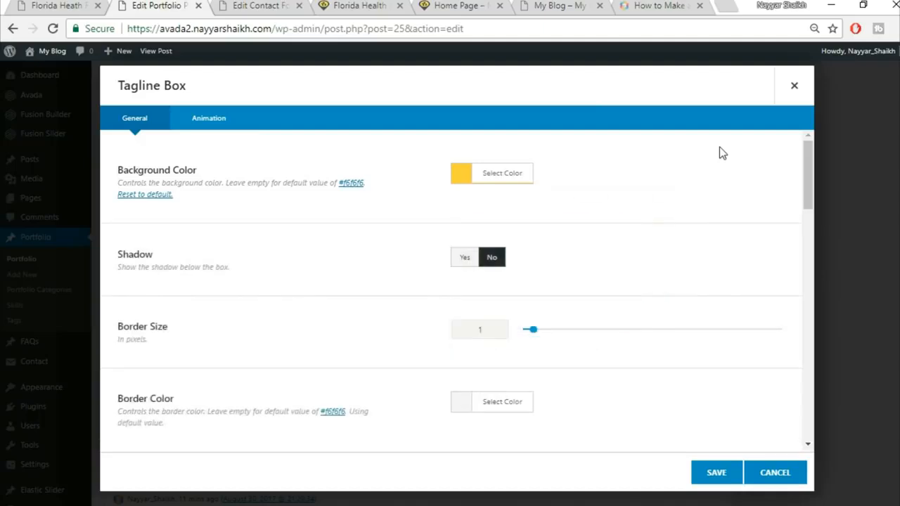
{"action": "scroll", "coordinate": [477, 210], "scroll_direction": "down", "scroll_amount": 3}
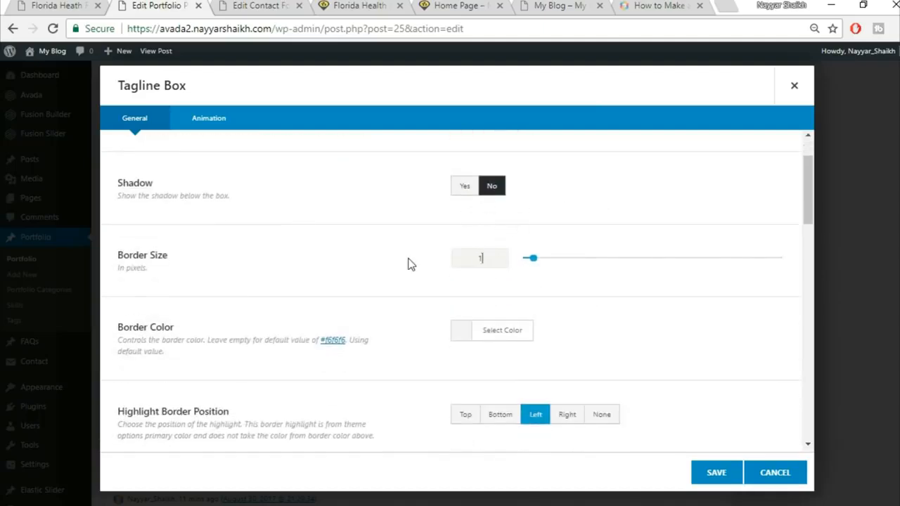
{"action": "type", "text": "0"}
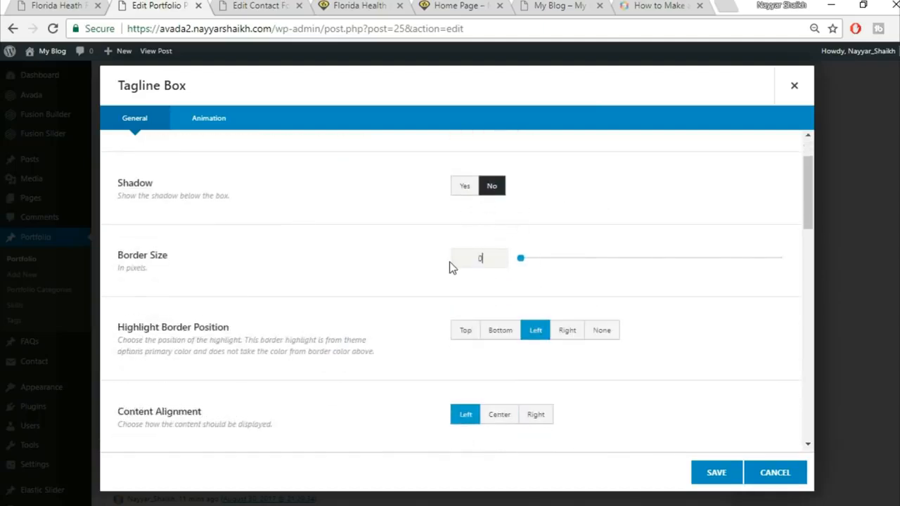
Step: Center the tagline content and set the title to 'Get A Quote Today'
{"action": "scroll", "coordinate": [484, 332], "scroll_direction": "down", "scroll_amount": 1}
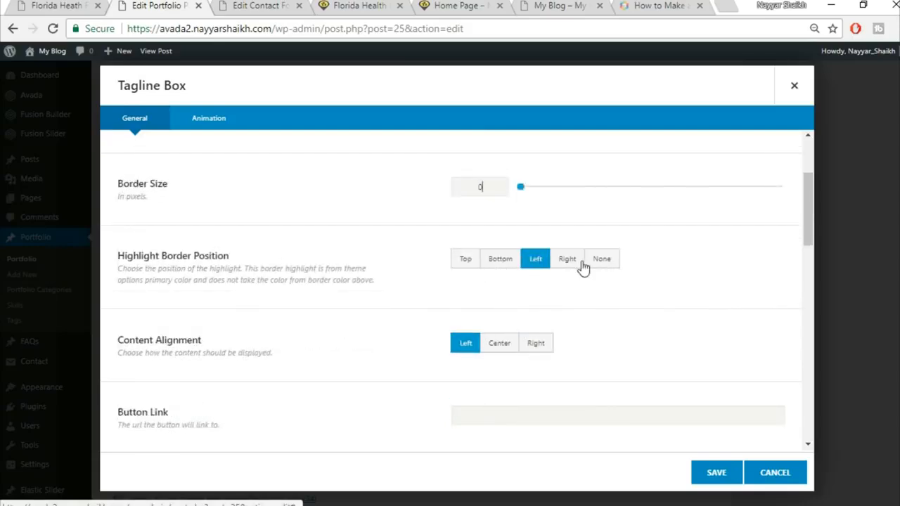
{"action": "scroll", "coordinate": [626, 284], "scroll_direction": "down", "scroll_amount": 2}
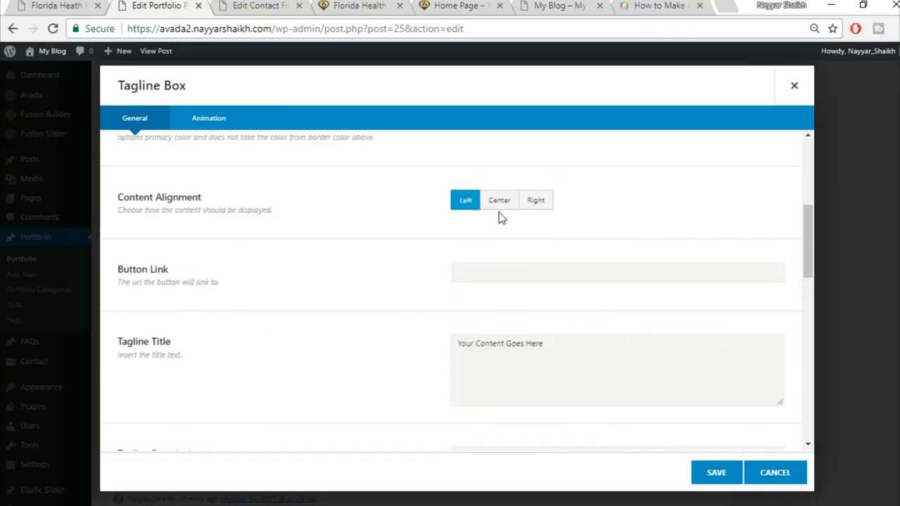
{"action": "left_click", "coordinate": [499, 204]}
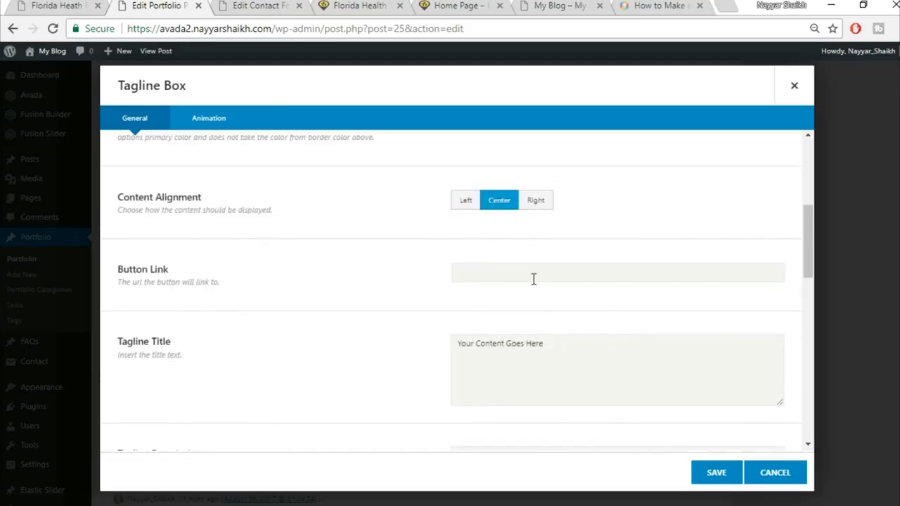
{"action": "scroll", "coordinate": [582, 297], "scroll_direction": "down", "scroll_amount": 1}
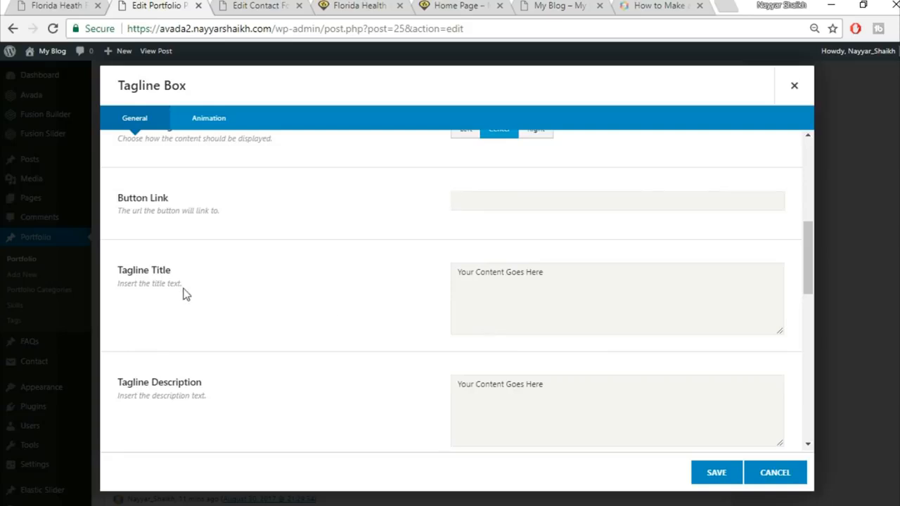
{"action": "left_click", "coordinate": [583, 295]}
{"action": "type", "text": "Get A Quote Today"}
{"action": "left_click", "coordinate": [17, 6]}
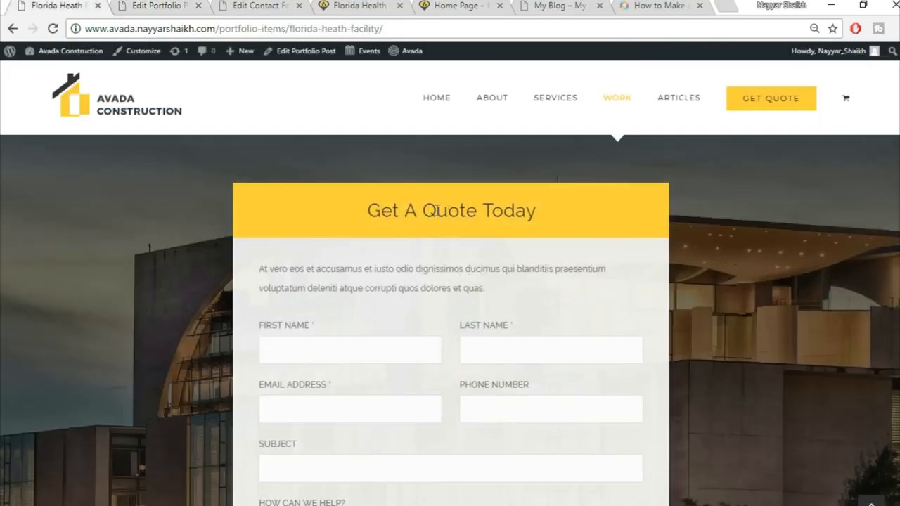
{"action": "left_click", "coordinate": [196, 5]}
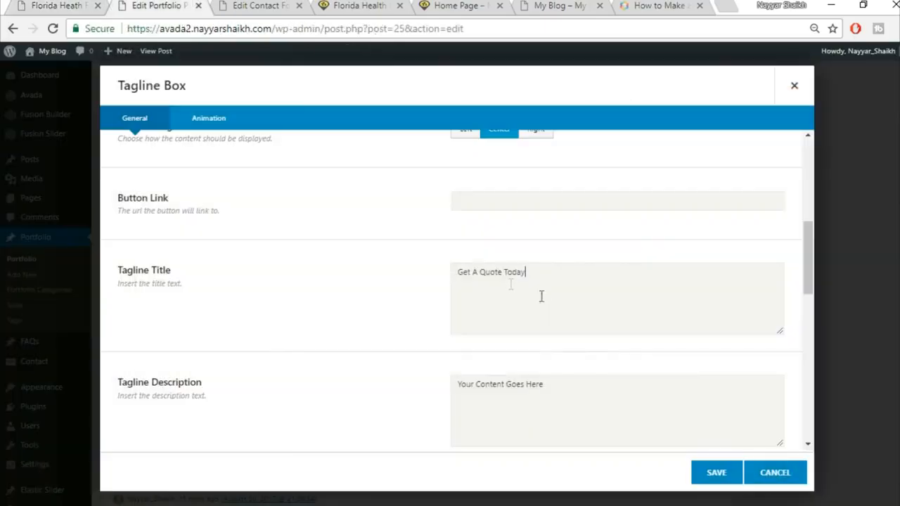
Step: Clear the placeholder description and additional content, and set top and bottom margins to 0
{"action": "left_click", "coordinate": [623, 401]}
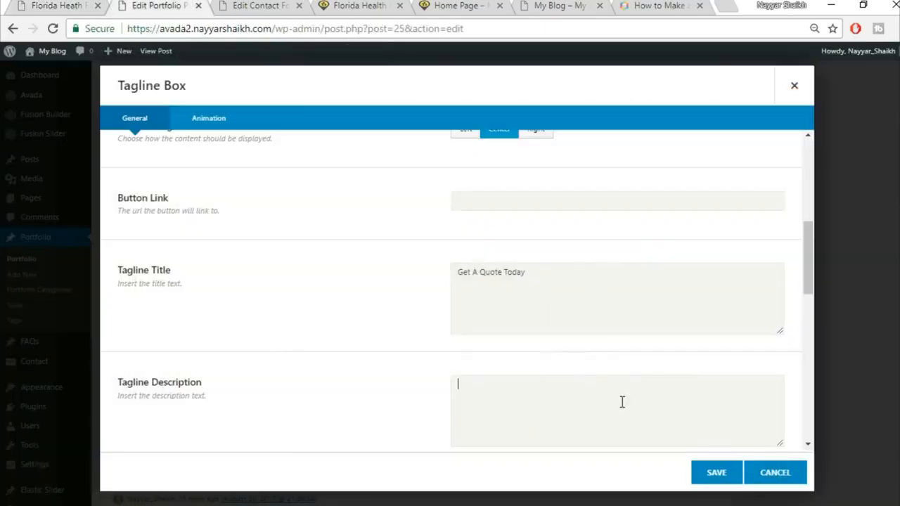
{"action": "scroll", "coordinate": [532, 396], "scroll_direction": "down", "scroll_amount": 2}
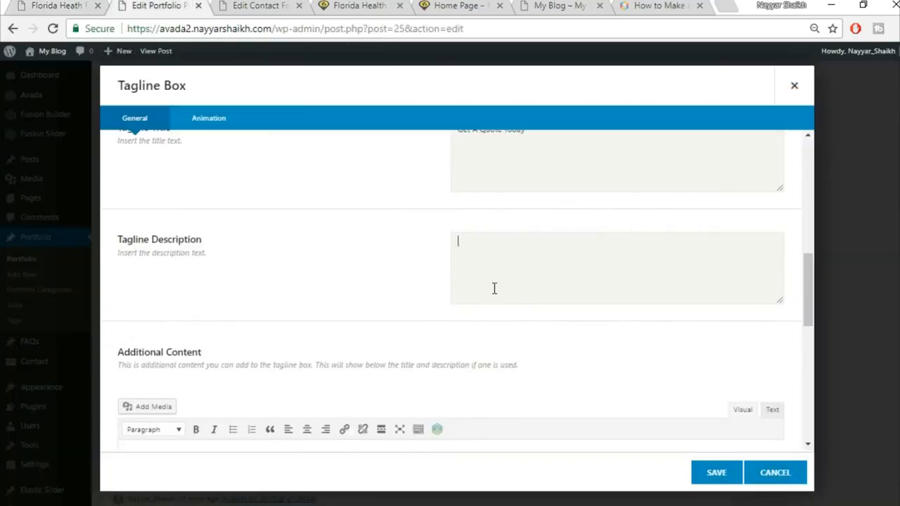
{"action": "scroll", "coordinate": [514, 378], "scroll_direction": "down", "scroll_amount": 3}
{"action": "left_click", "coordinate": [355, 329]}
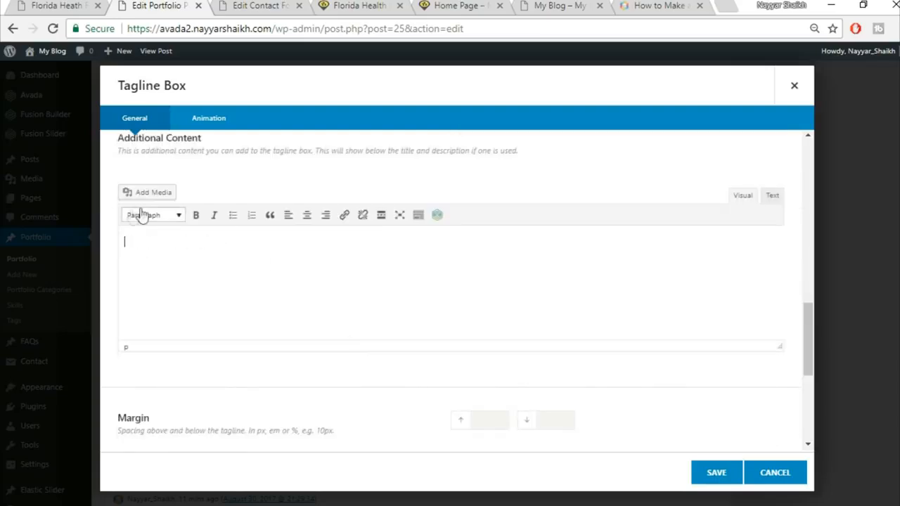
{"action": "scroll", "coordinate": [422, 309], "scroll_direction": "down", "scroll_amount": 2}
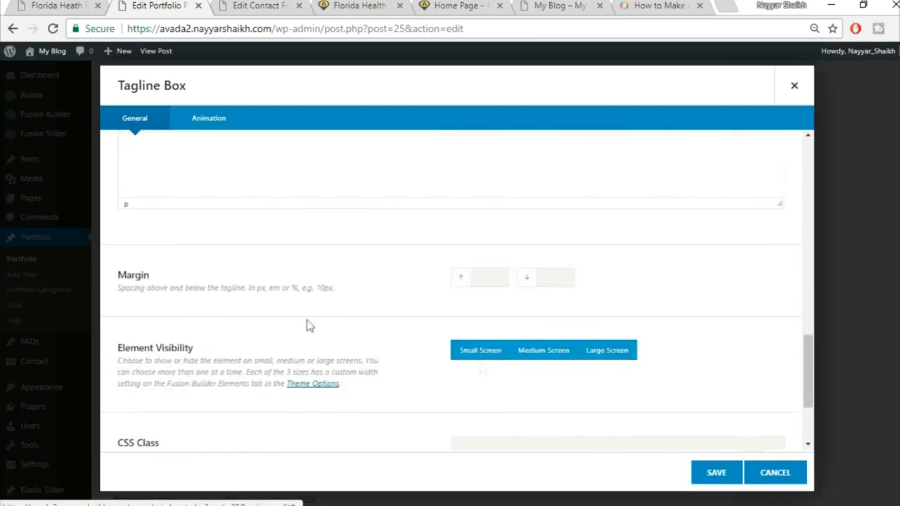
{"action": "left_click", "coordinate": [489, 278]}
{"action": "type", "text": "0"}
{"action": "key", "text": "Tab"}
{"action": "type", "text": "0"}
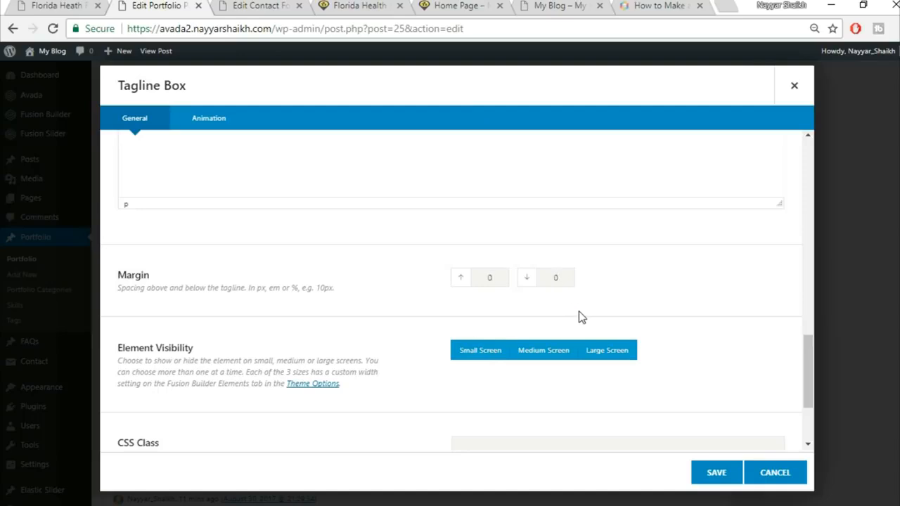
{"action": "key", "text": "ctrl+shift+Tab"}
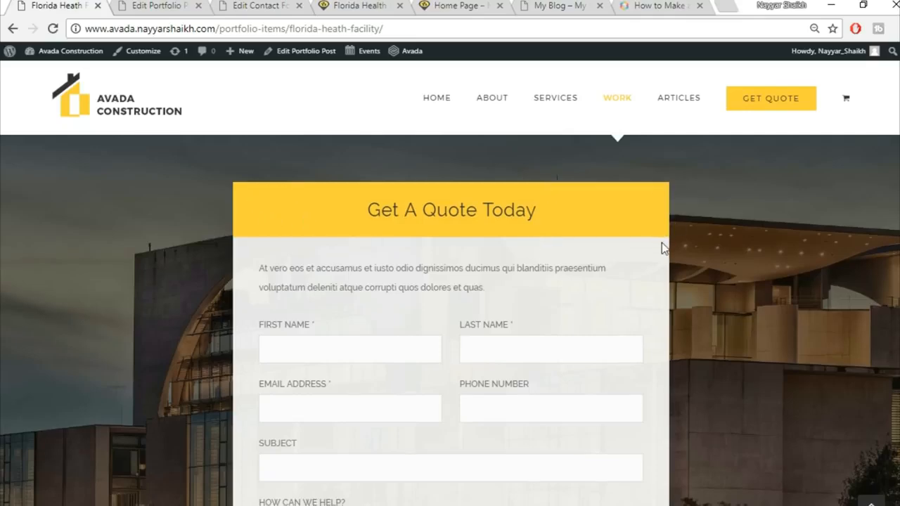
{"action": "scroll", "coordinate": [619, 158], "scroll_direction": "down", "scroll_amount": 1}
{"action": "left_click", "coordinate": [148, 6]}
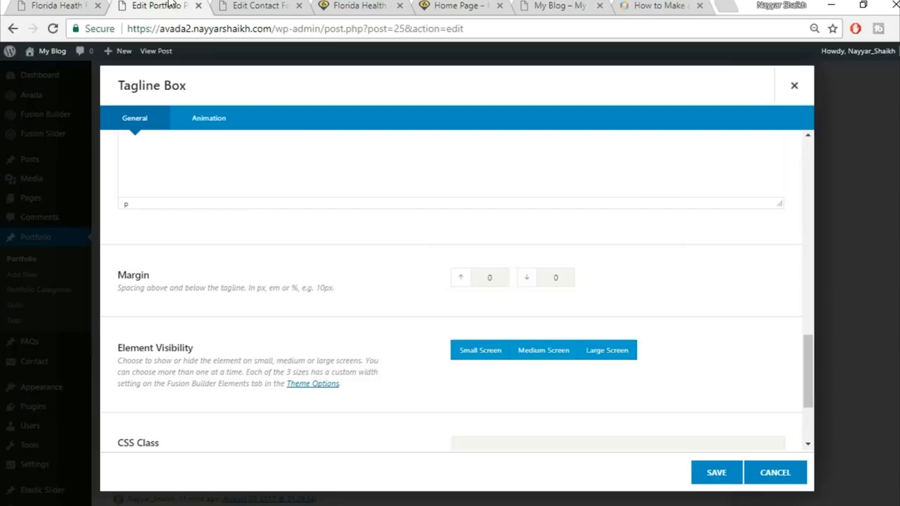
{"action": "key", "text": "shift+Tab"}
{"action": "scroll", "coordinate": [756, 336], "scroll_direction": "down", "scroll_amount": 3}
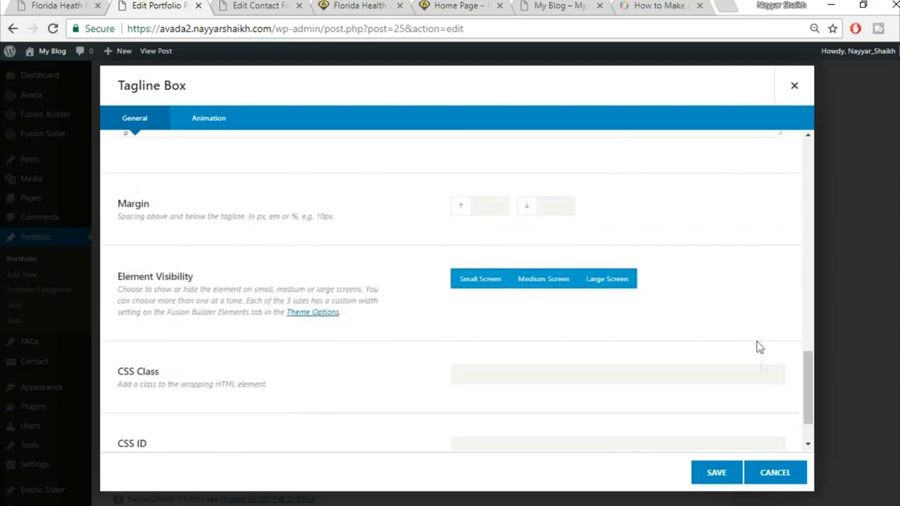
Step: Save the tagline box and add a single full-width Nested Columns element beneath it
{"action": "left_click", "coordinate": [710, 483]}
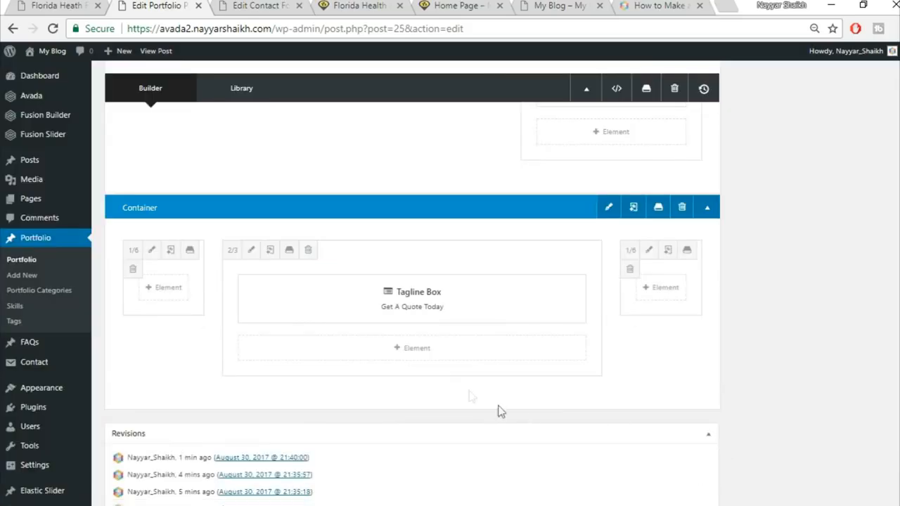
{"action": "left_click", "coordinate": [429, 351]}
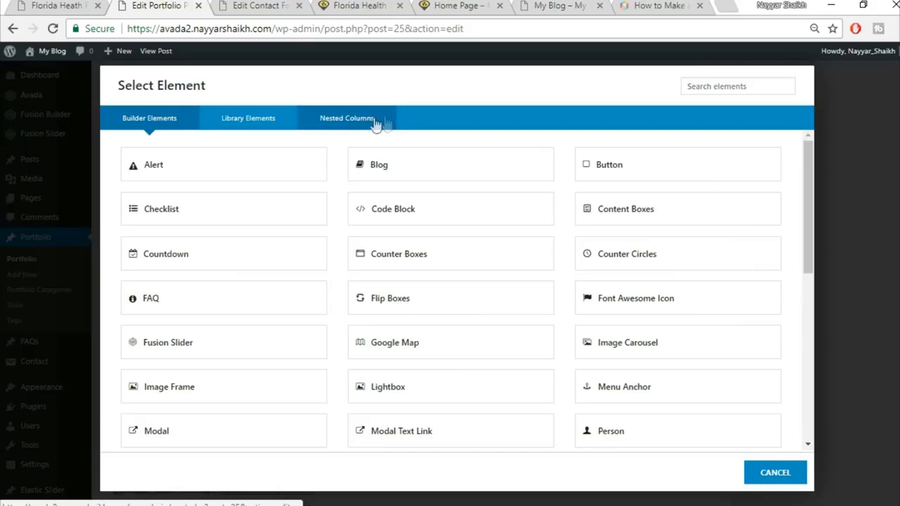
{"action": "left_click", "coordinate": [347, 123]}
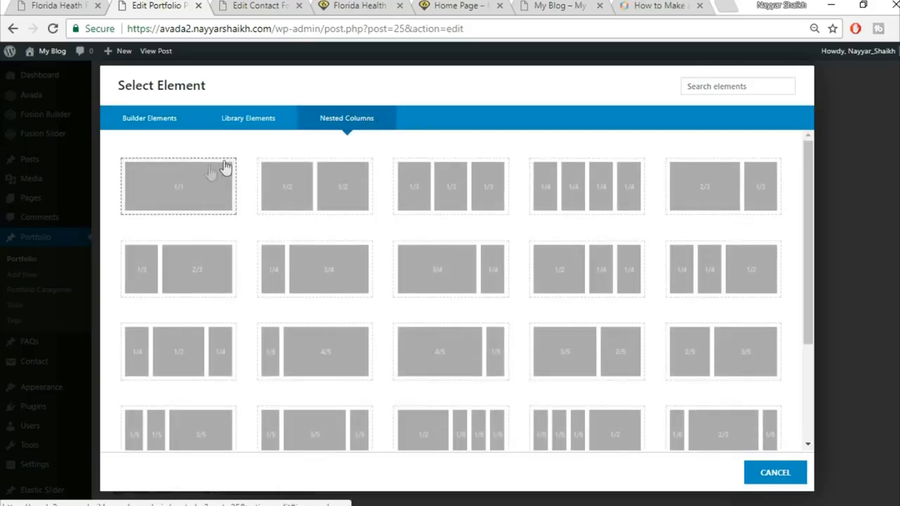
{"action": "left_click", "coordinate": [172, 202]}
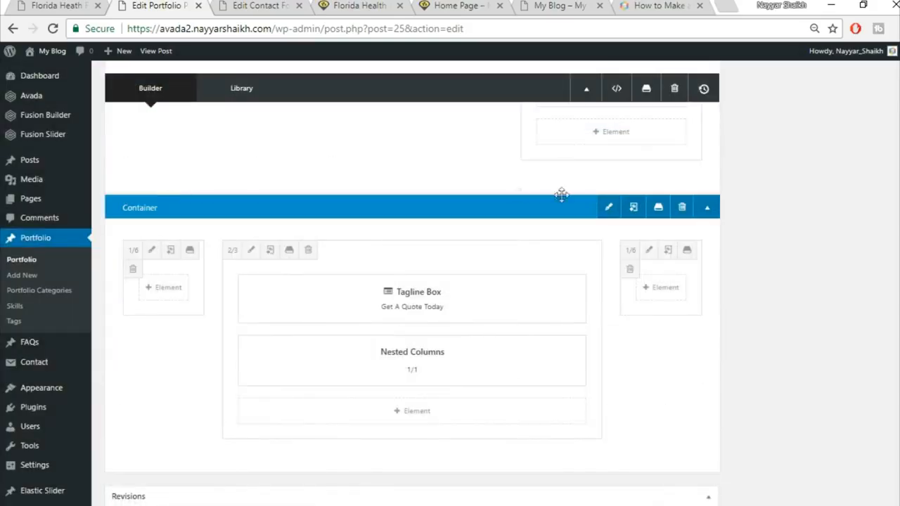
{"action": "mouse_move", "coordinate": [416, 309]}
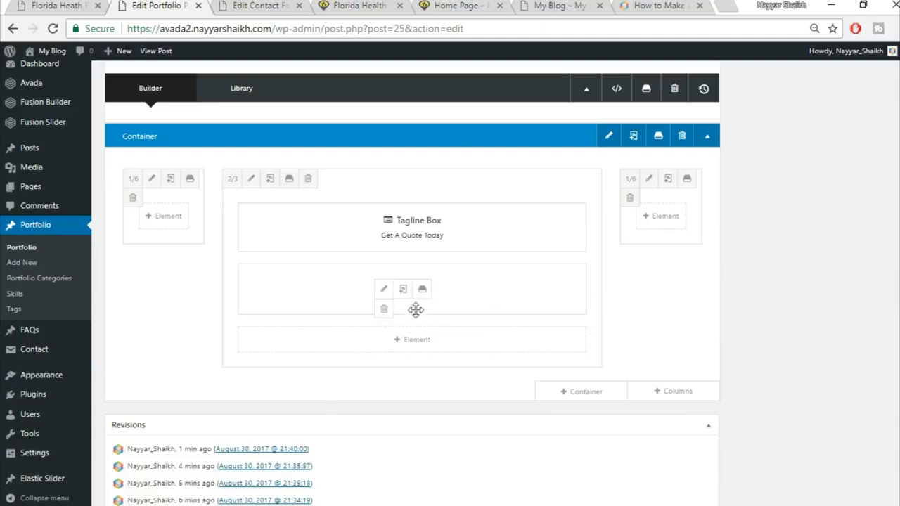
{"action": "left_click", "coordinate": [383, 291]}
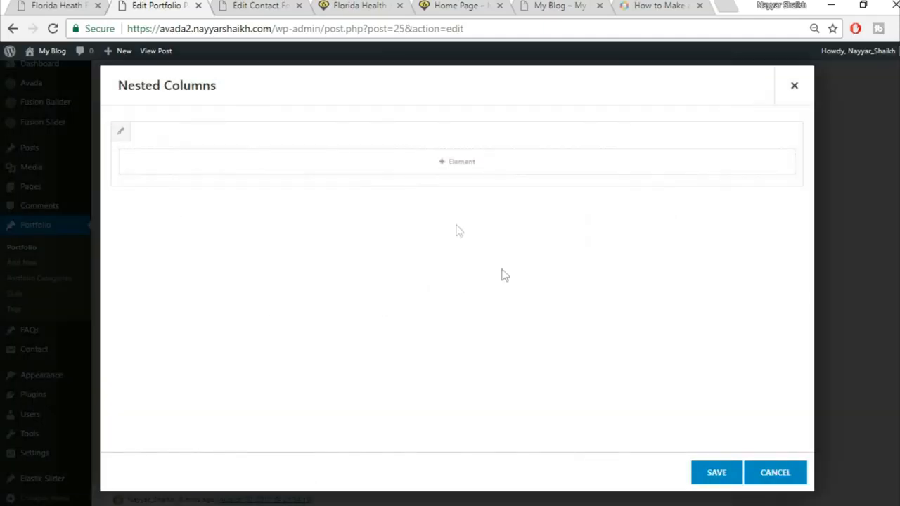
Step: Copy the 'At vero eos…' intro paragraph from the live page into a new Text Block and save
{"action": "left_click", "coordinate": [73, 5]}
{"action": "scroll", "coordinate": [408, 215], "scroll_direction": "up", "scroll_amount": 1}
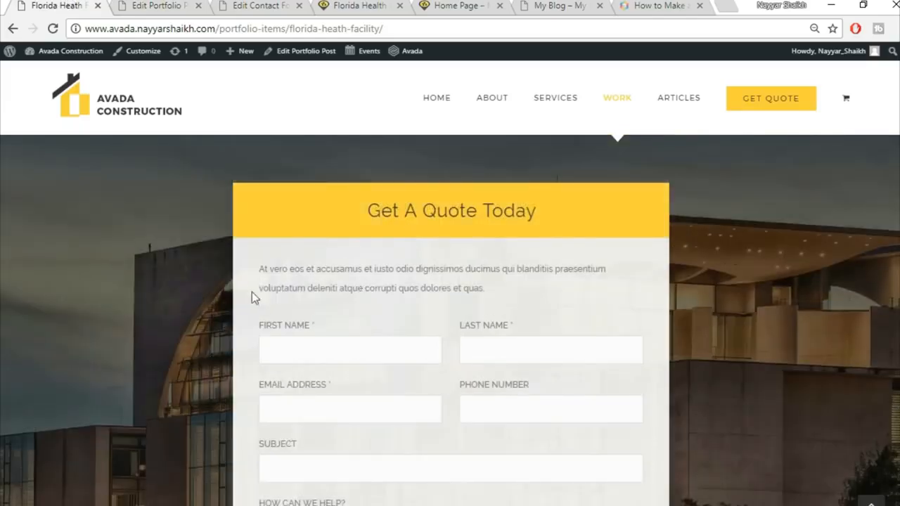
{"action": "left_click_drag", "start_coordinate": [259, 268], "coordinate": [518, 283]}
{"action": "key", "text": "ctrl+c"}
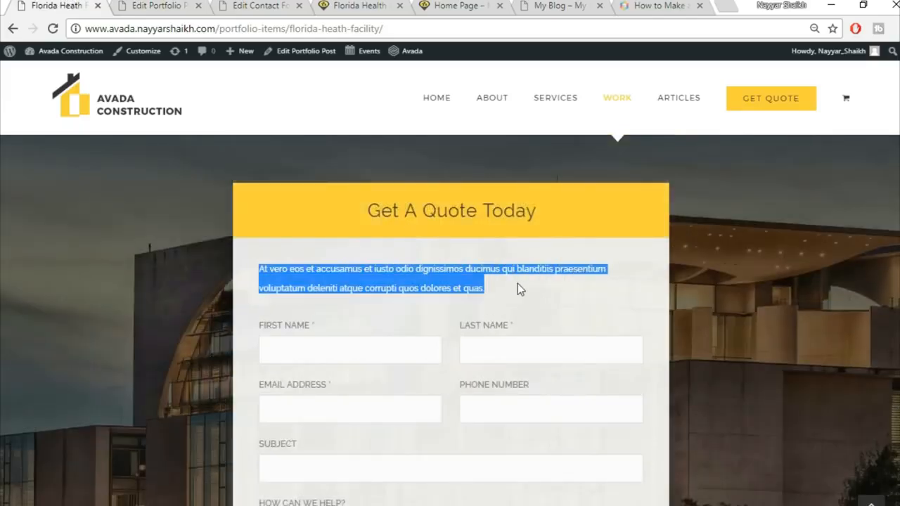
{"action": "left_click", "coordinate": [166, 5]}
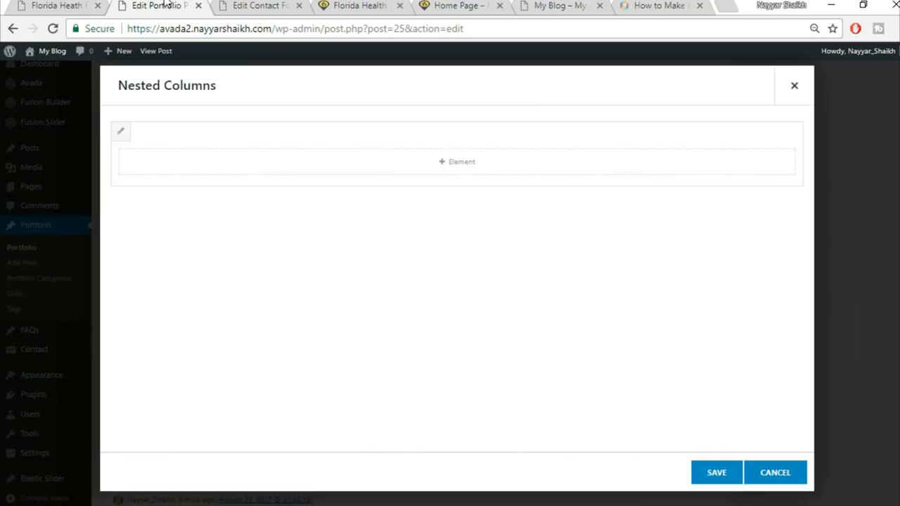
{"action": "left_click", "coordinate": [516, 167]}
{"action": "left_click", "coordinate": [715, 85]}
{"action": "type", "text": "tex"}
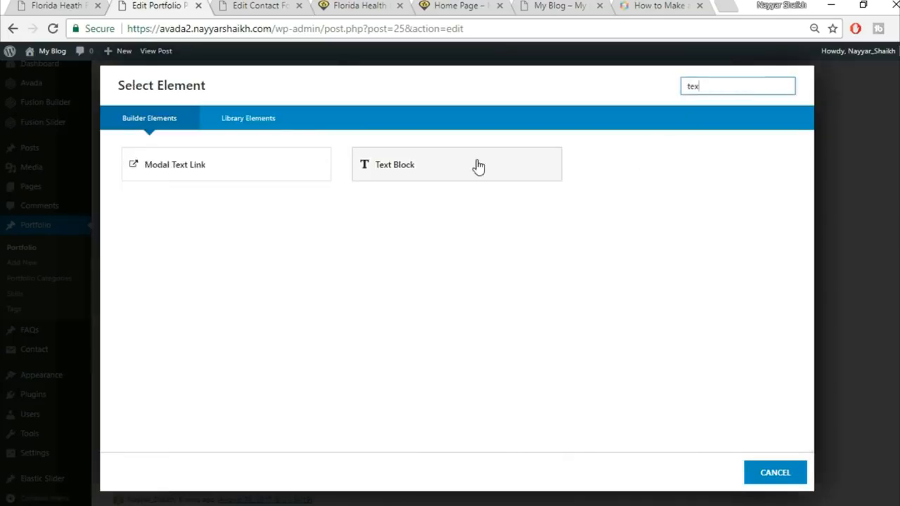
{"action": "left_click", "coordinate": [477, 166]}
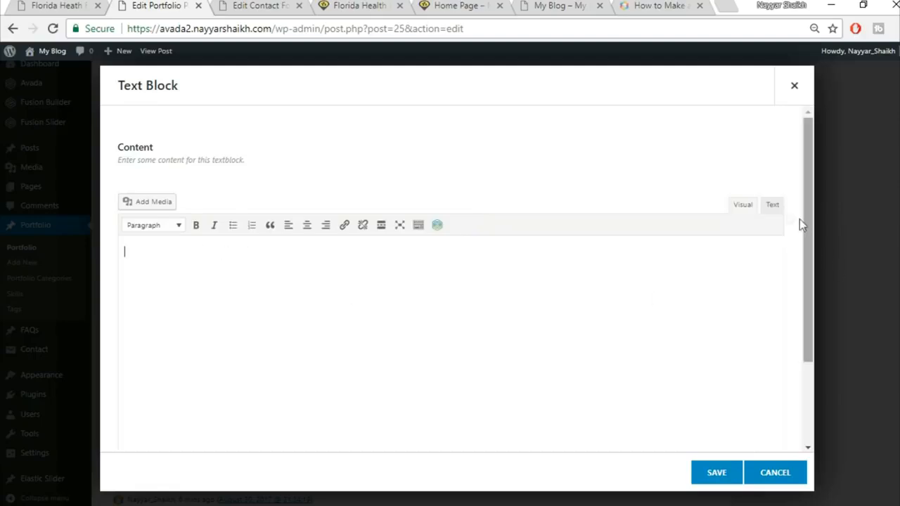
{"action": "left_click", "coordinate": [771, 205]}
{"action": "key", "text": "ctrl+v"}
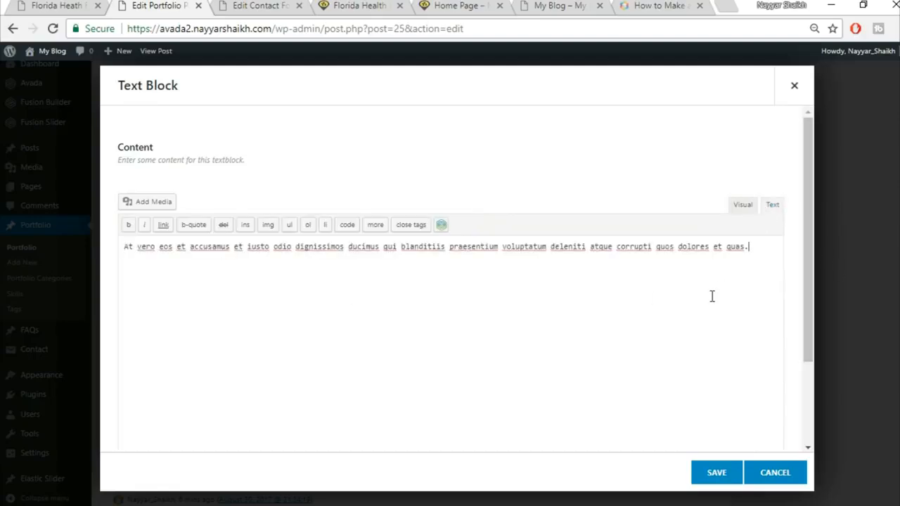
{"action": "left_click", "coordinate": [725, 472]}
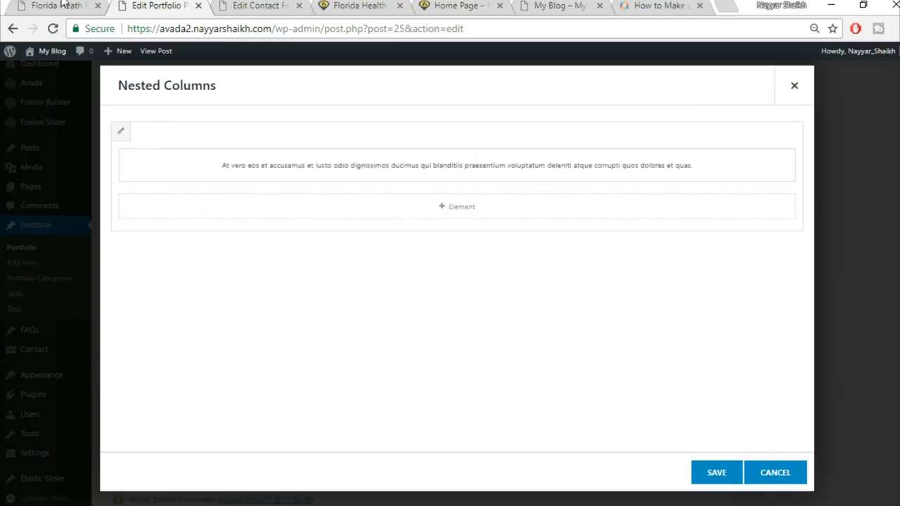
Step: Review the live Florida Health page, then return to the portfolio post editor
{"action": "left_click", "coordinate": [62, 5]}
{"action": "scroll", "coordinate": [565, 326], "scroll_direction": "down", "scroll_amount": 1}
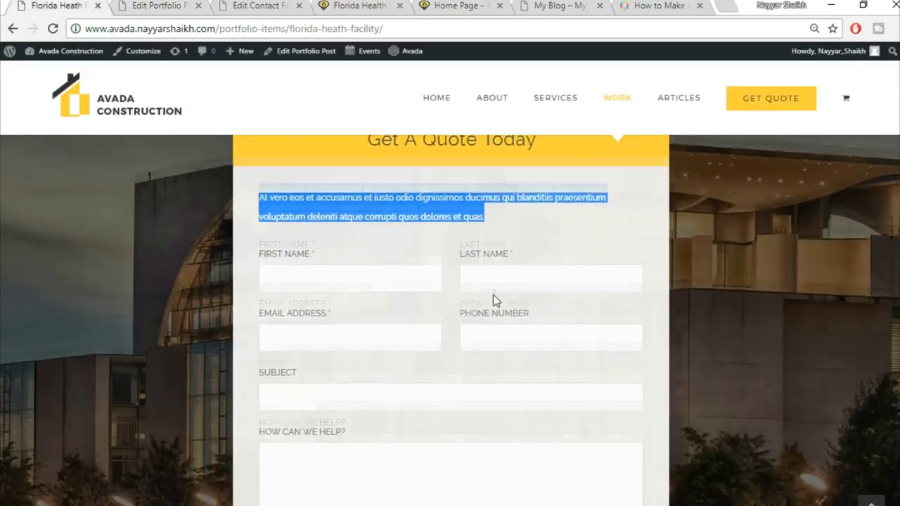
{"action": "scroll", "coordinate": [493, 296], "scroll_direction": "down", "scroll_amount": 3}
{"action": "left_click", "coordinate": [139, 4]}
Step: Add a Code Block with the CF1 contact-form-7 shortcode, then save it and the Nested Columns
{"action": "left_click", "coordinate": [489, 213]}
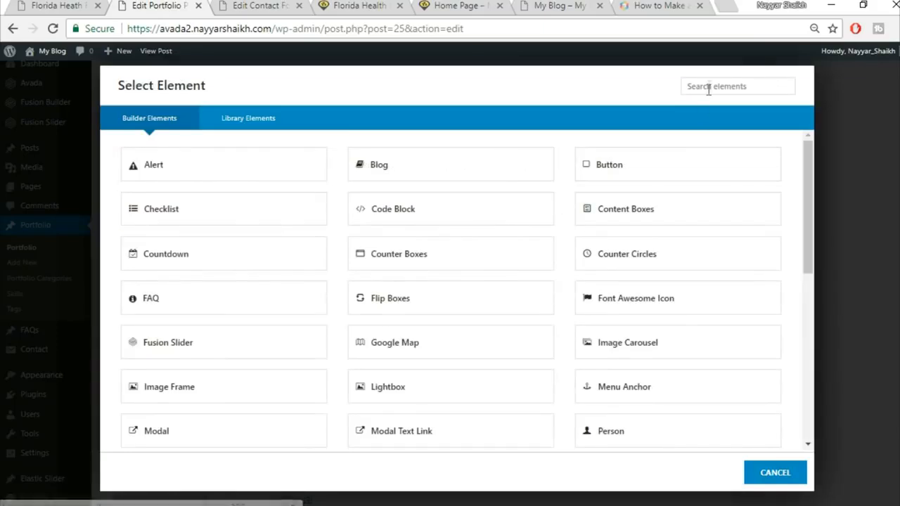
{"action": "left_click", "coordinate": [716, 81]}
{"action": "type", "text": "cod"}
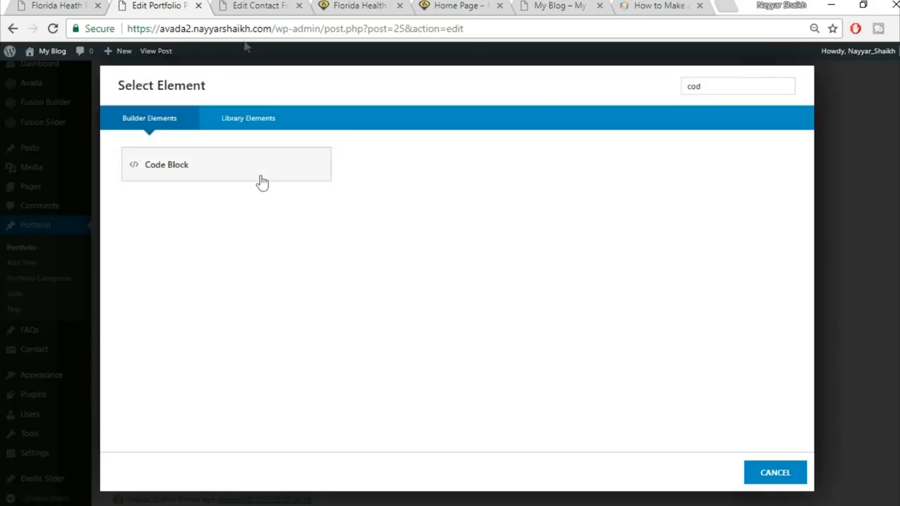
{"action": "left_click", "coordinate": [259, 182]}
{"action": "left_click", "coordinate": [263, 8]}
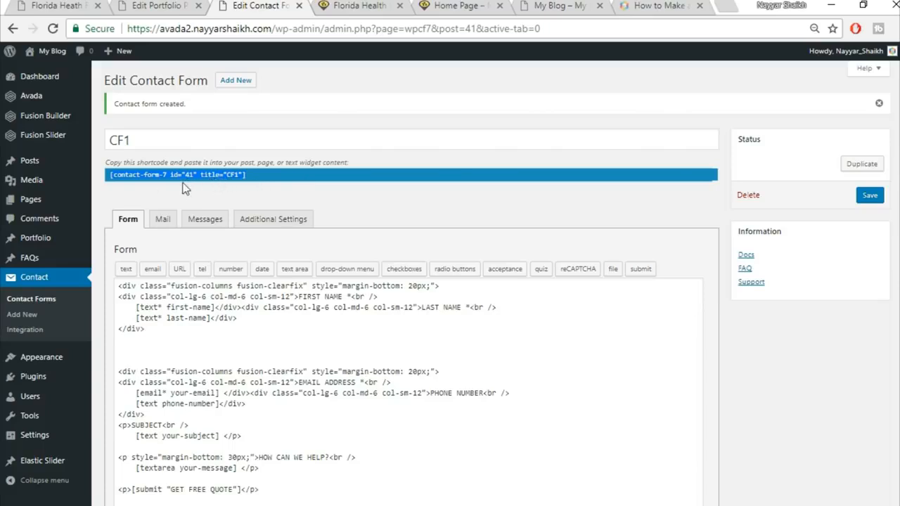
{"action": "left_click", "coordinate": [140, 5]}
{"action": "type", "text": "[contact-form-7 id=\"41\" title=\"CF1\"]"}
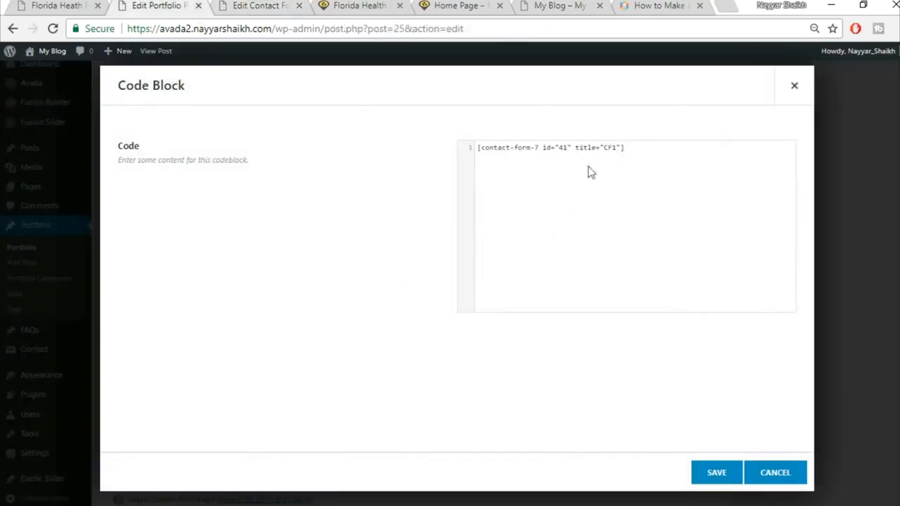
{"action": "left_click", "coordinate": [716, 474]}
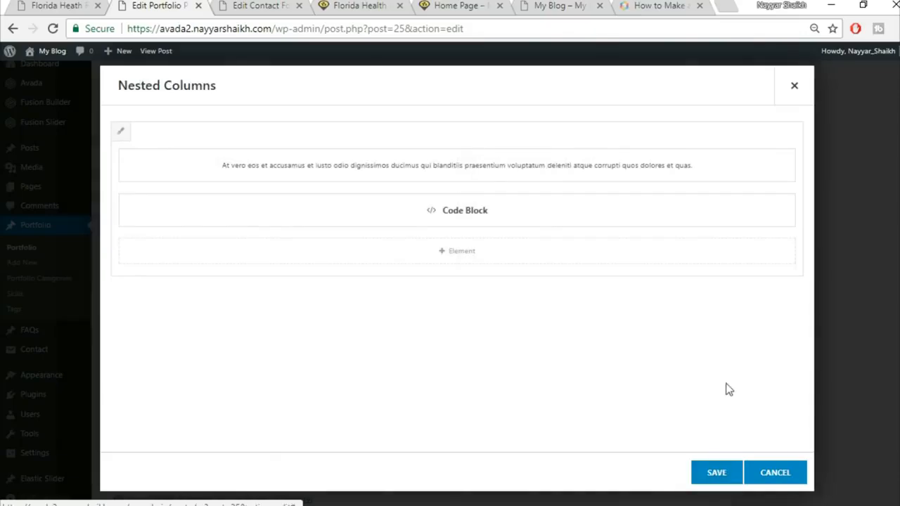
{"action": "left_click", "coordinate": [729, 477]}
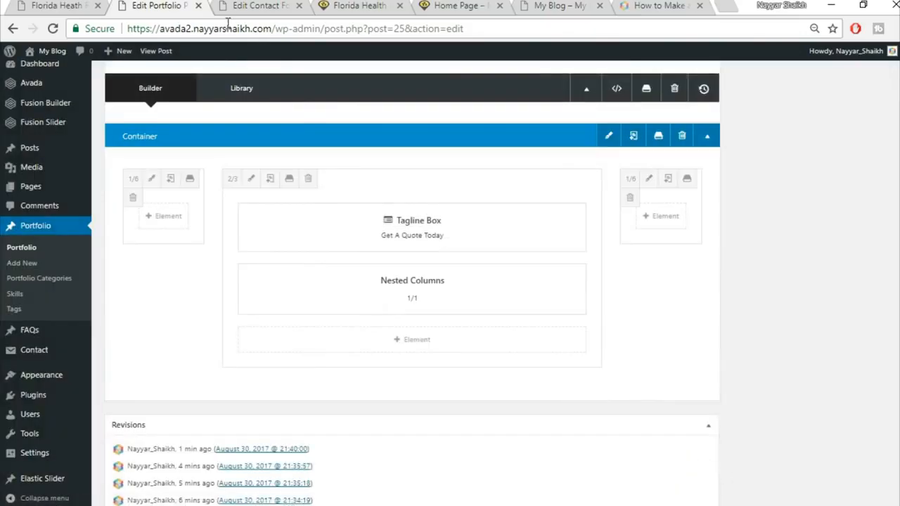
Step: Review the quote section on the live Florida Health page, then switch back to the editor
{"action": "left_click", "coordinate": [71, 4]}
{"action": "scroll", "coordinate": [476, 287], "scroll_direction": "up", "scroll_amount": 8}
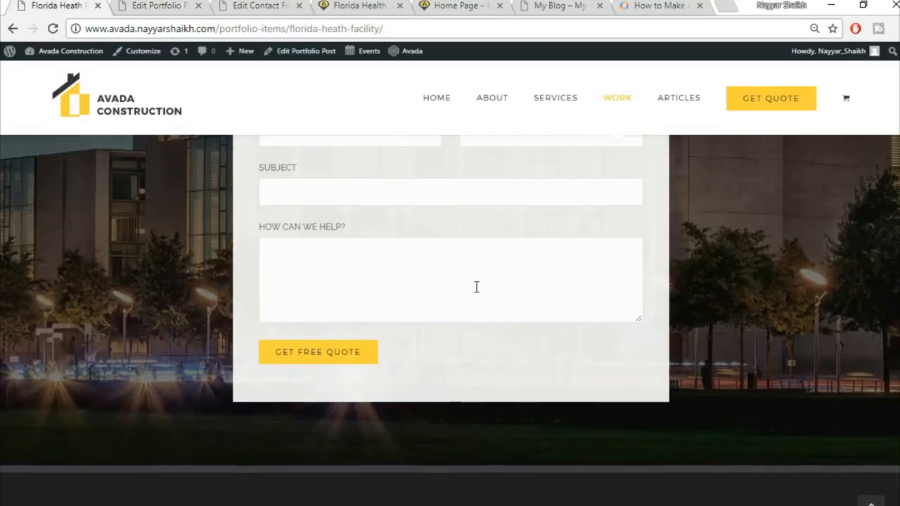
{"action": "scroll", "coordinate": [476, 287], "scroll_direction": "down", "scroll_amount": 7}
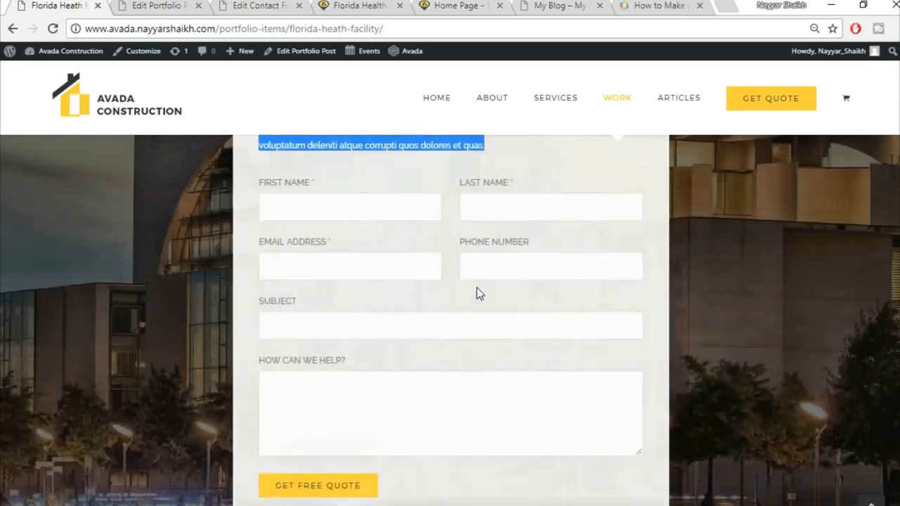
{"action": "scroll", "coordinate": [494, 318], "scroll_direction": "up", "scroll_amount": 5}
{"action": "scroll", "coordinate": [494, 318], "scroll_direction": "up", "scroll_amount": 3}
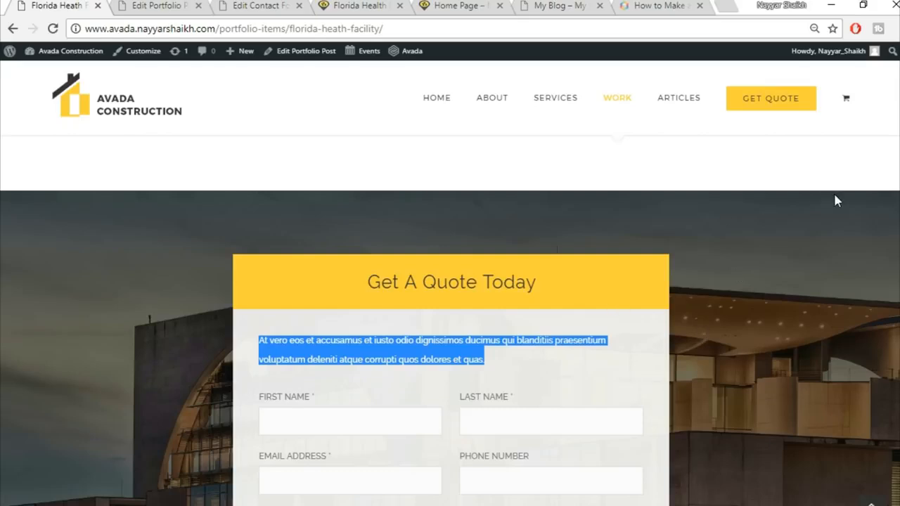
{"action": "left_click", "coordinate": [646, 371]}
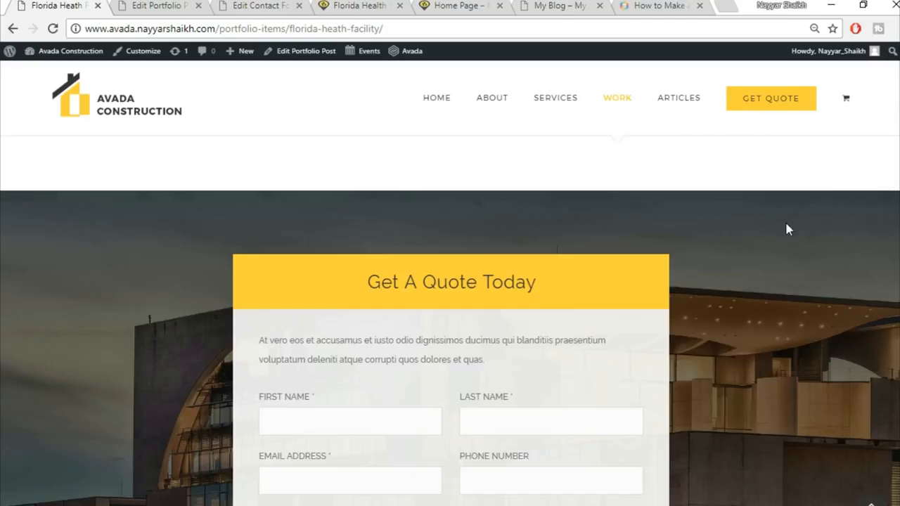
{"action": "scroll", "coordinate": [835, 294], "scroll_direction": "down", "scroll_amount": 5}
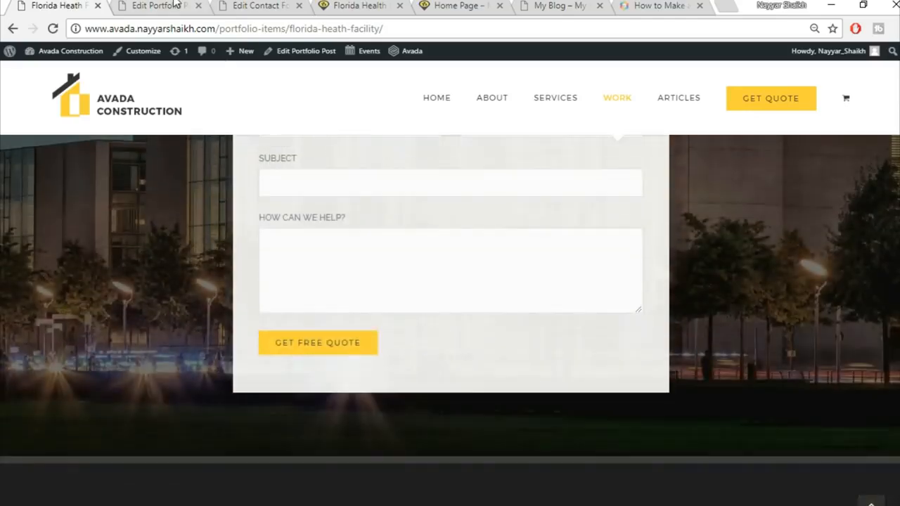
{"action": "key", "text": "ctrl+Tab"}
Step: Upload 332.jpg as the Get A Quote container's background image, save, and check it live
{"action": "scroll", "coordinate": [675, 267], "scroll_direction": "up", "scroll_amount": 1}
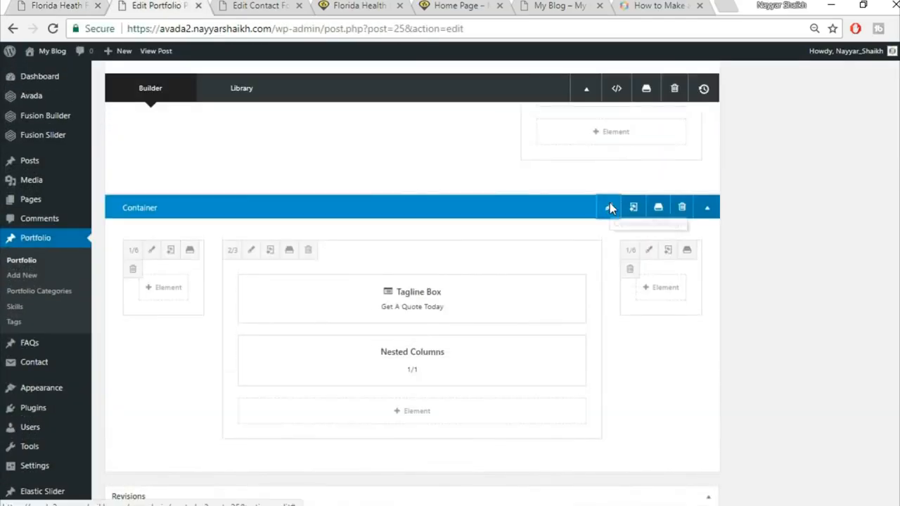
{"action": "left_click", "coordinate": [609, 204]}
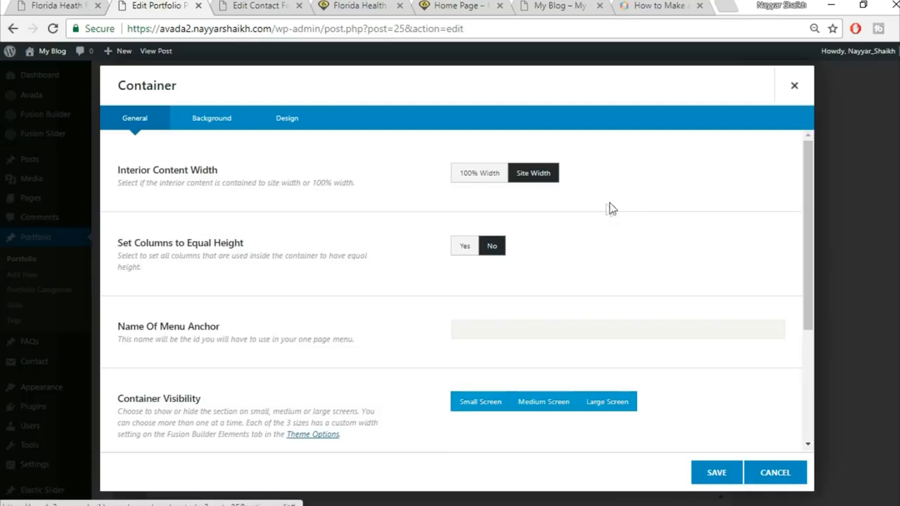
{"action": "left_click", "coordinate": [213, 128]}
{"action": "left_click", "coordinate": [762, 270]}
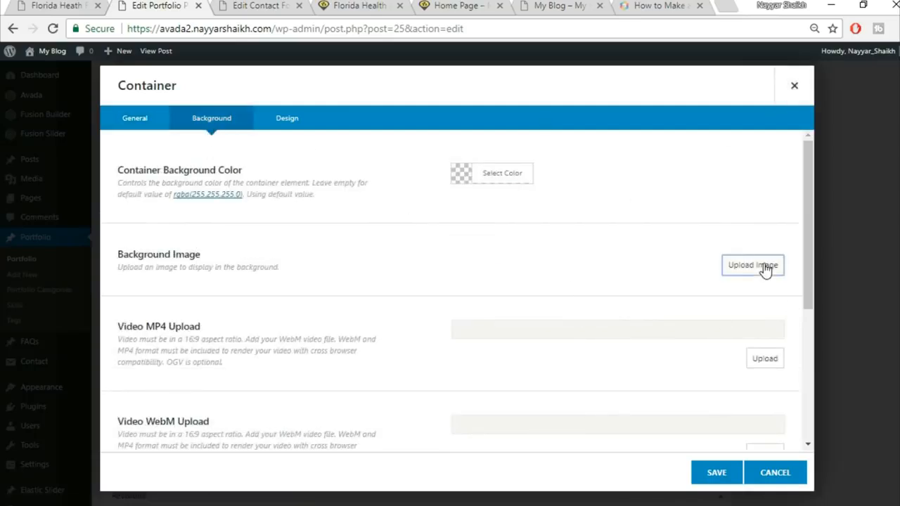
{"action": "left_click", "coordinate": [148, 100]}
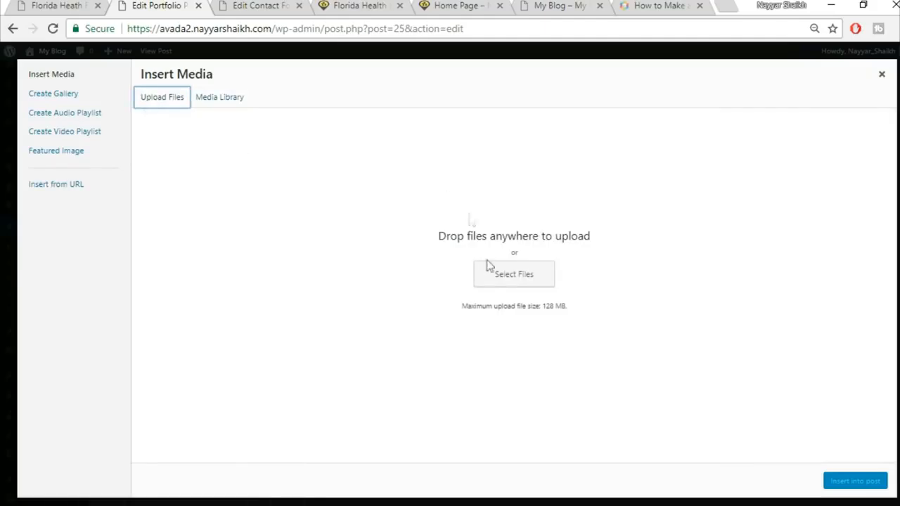
{"action": "left_click", "coordinate": [512, 273]}
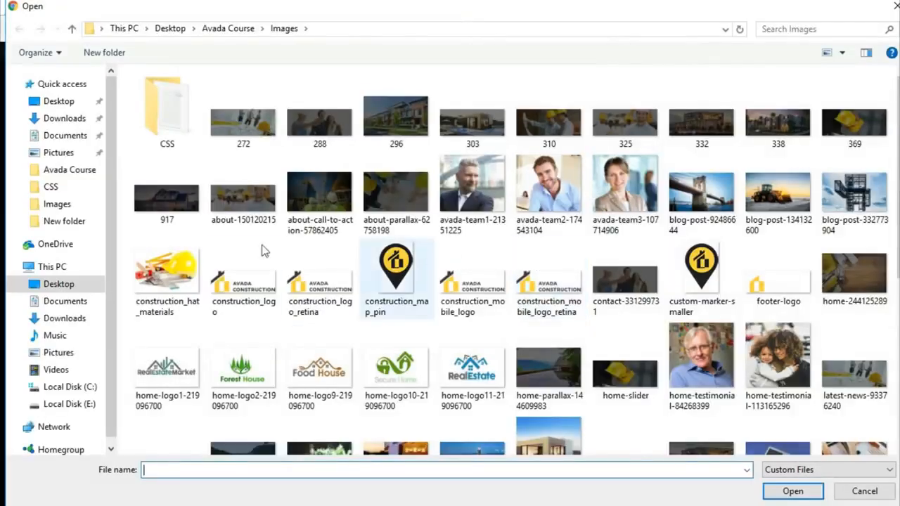
{"action": "left_click", "coordinate": [719, 138]}
{"action": "left_click", "coordinate": [793, 490]}
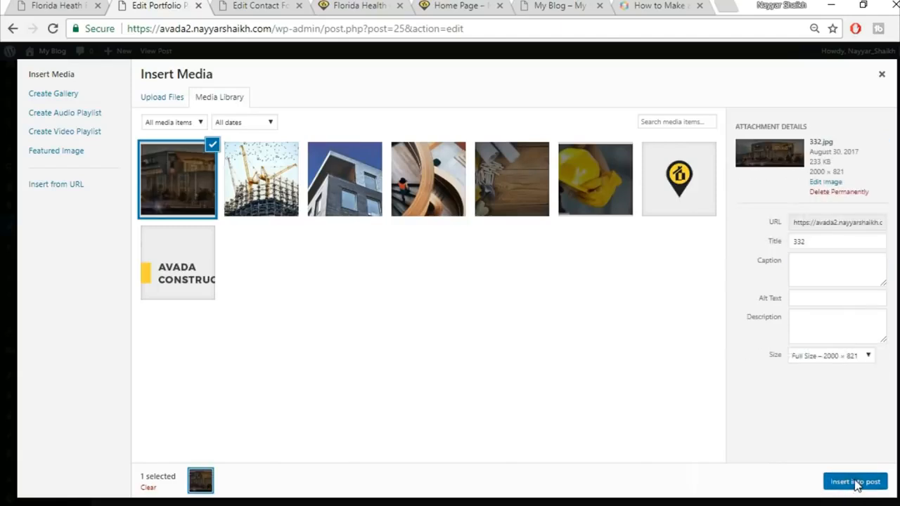
{"action": "left_click", "coordinate": [852, 484]}
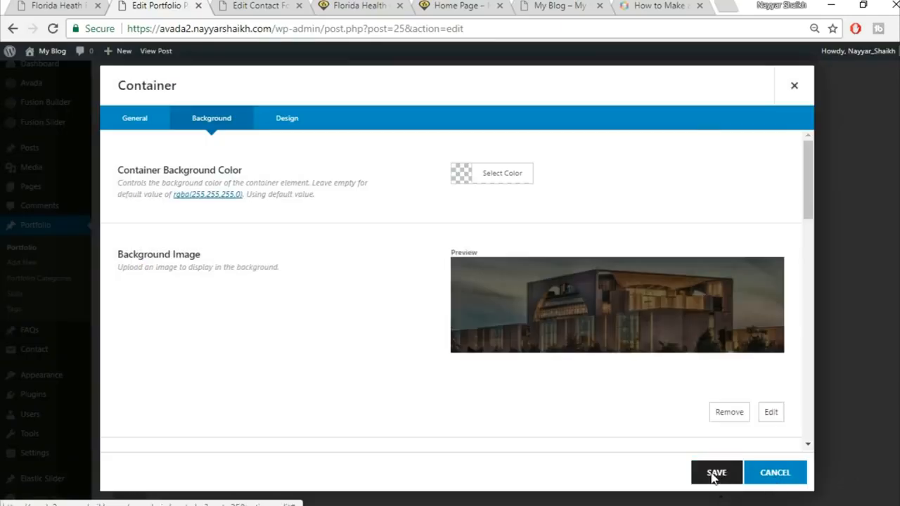
{"action": "left_click", "coordinate": [716, 474]}
{"action": "left_click", "coordinate": [57, 5]}
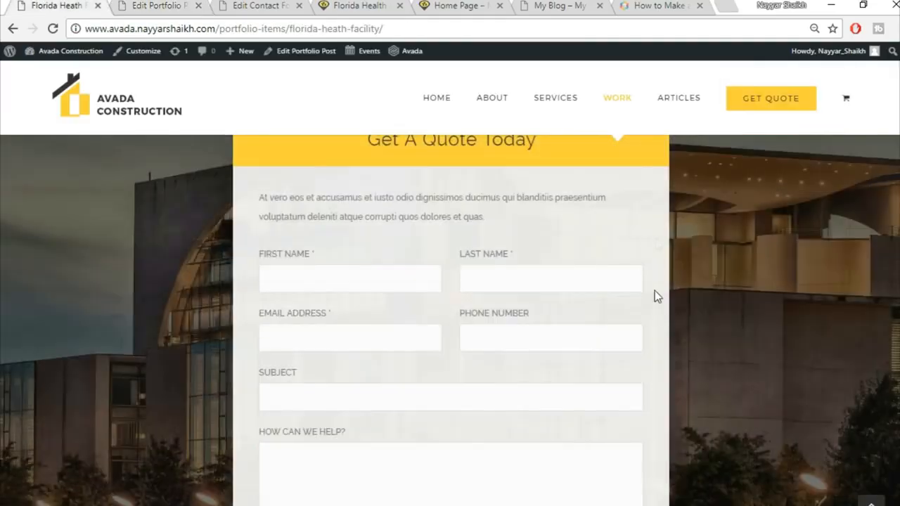
Step: Update the Florida Health Facility portfolio post from the Publish box
{"action": "scroll", "coordinate": [535, 275], "scroll_direction": "up", "scroll_amount": 1}
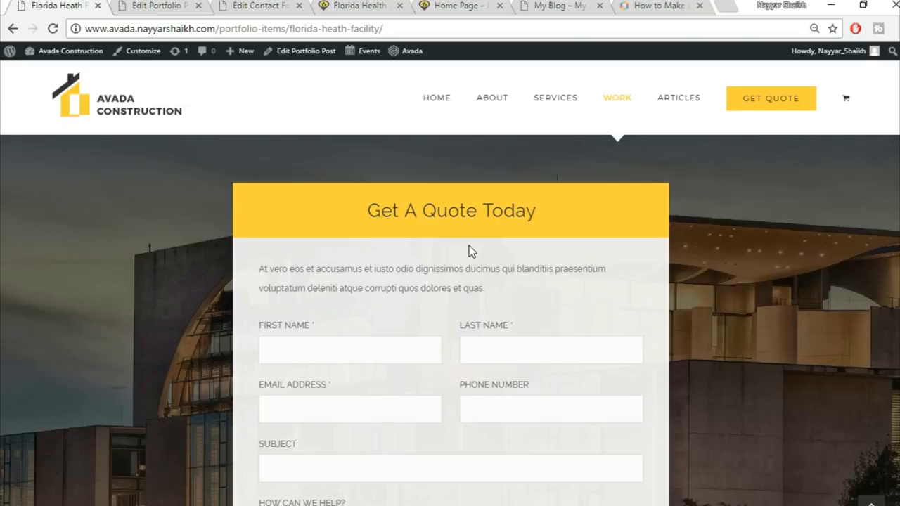
{"action": "left_click", "coordinate": [156, 5]}
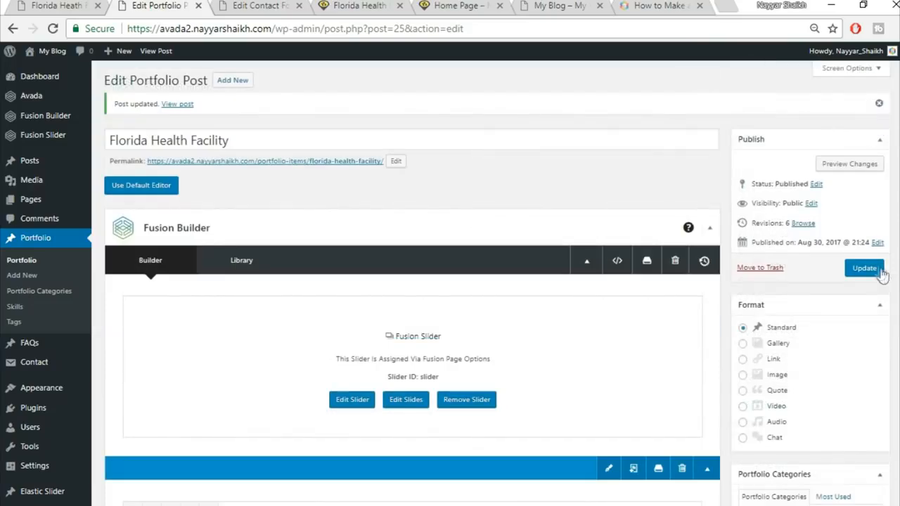
{"action": "left_click", "coordinate": [865, 268]}
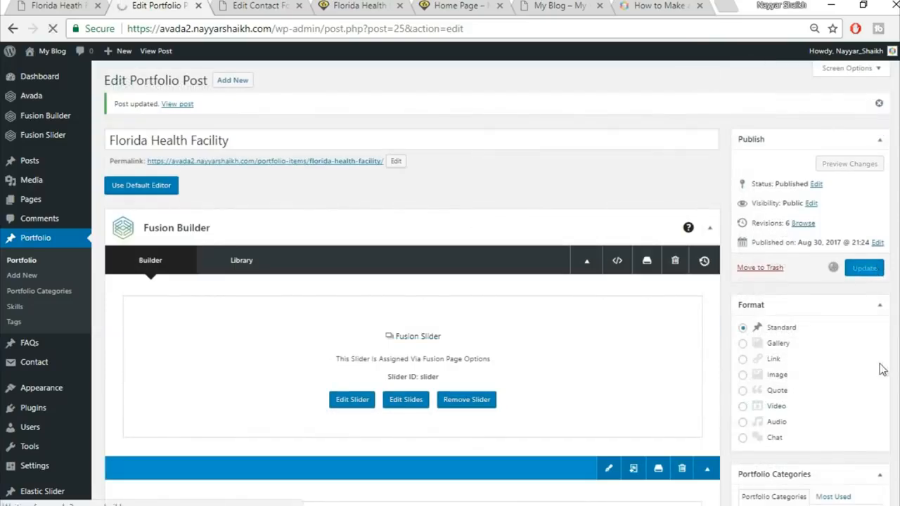
Step: Reload the live Florida Health Facility page to show Get A Quote Today below Project Gallery
{"action": "left_click", "coordinate": [257, 5]}
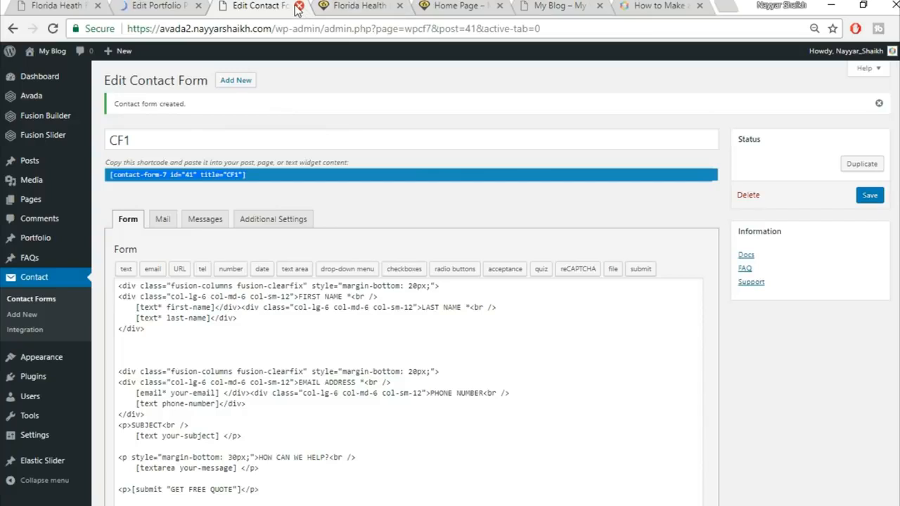
{"action": "left_click_drag", "start_coordinate": [299, 6], "coordinate": [709, 6]}
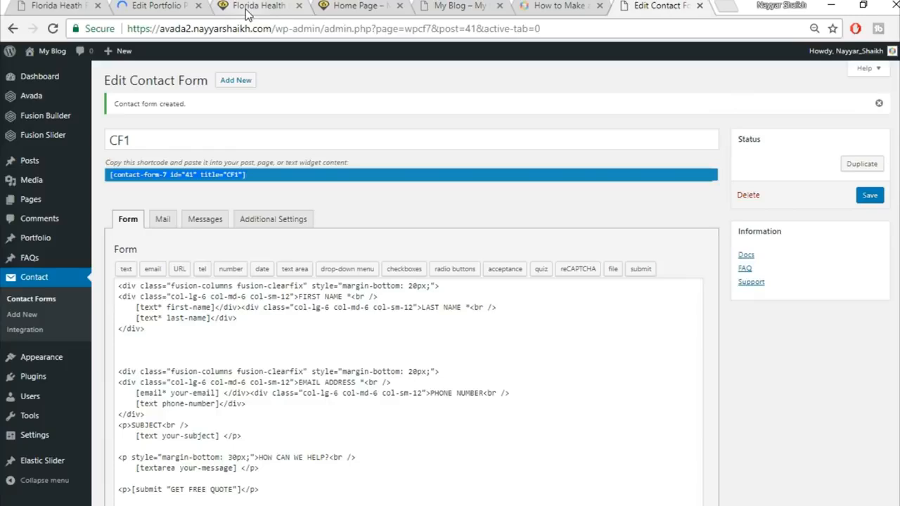
{"action": "left_click", "coordinate": [259, 7]}
{"action": "left_click", "coordinate": [274, 29]}
{"action": "left_click", "coordinate": [275, 28]}
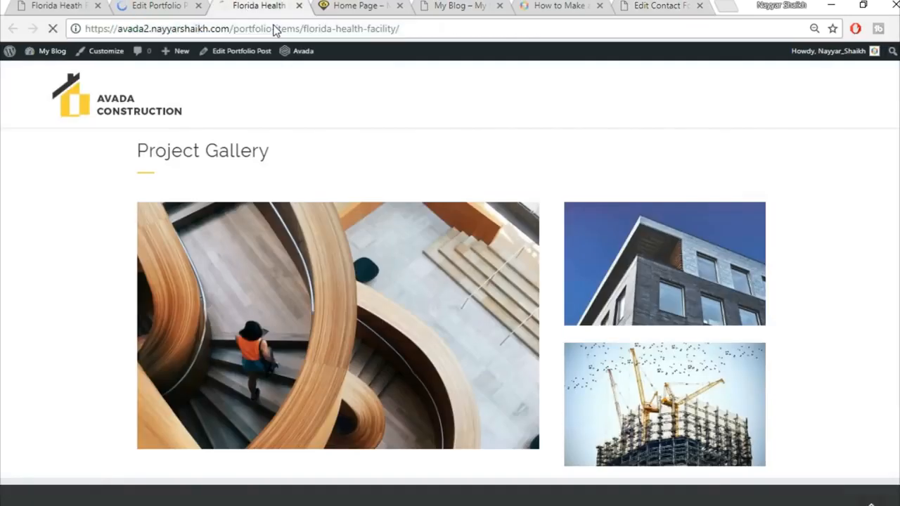
{"action": "key", "text": "Return"}
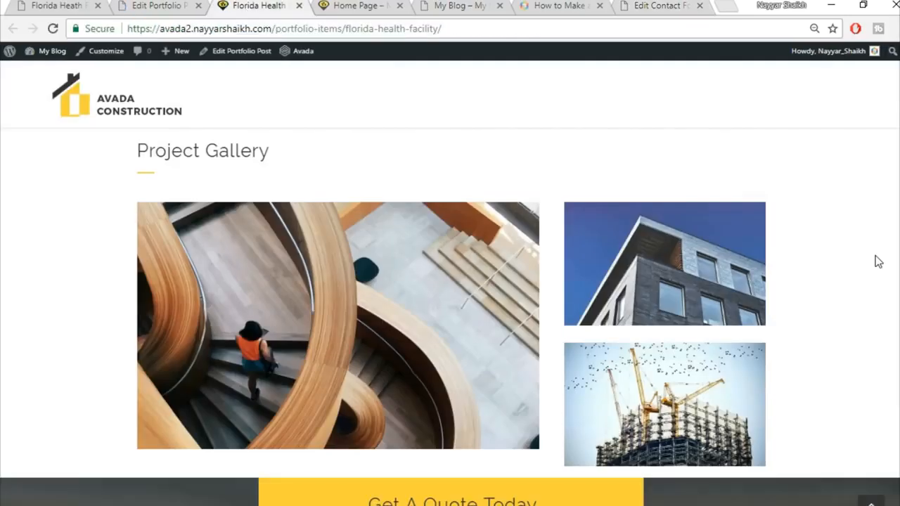
{"action": "scroll", "coordinate": [876, 260], "scroll_direction": "down", "scroll_amount": 4}
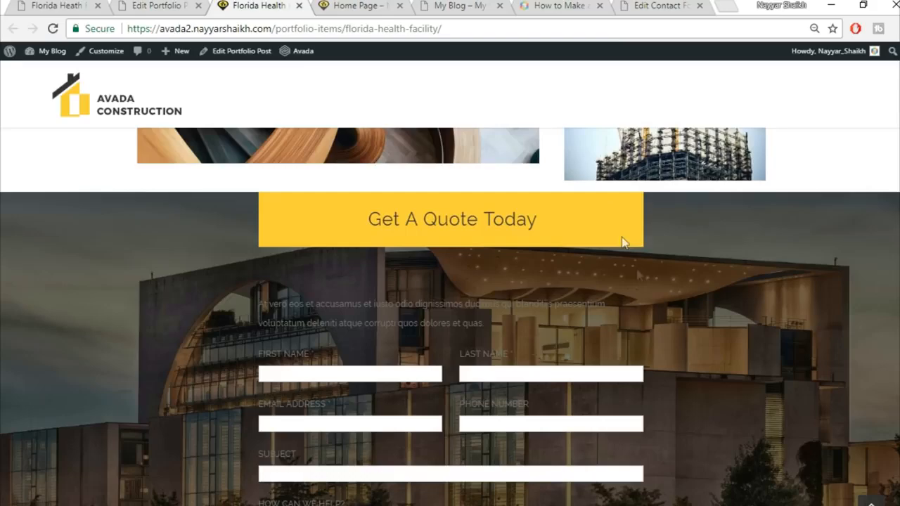
Step: Return to the portfolio post editor and scroll down to the Get A Quote layout
{"action": "scroll", "coordinate": [638, 271], "scroll_direction": "down", "scroll_amount": 1}
{"action": "scroll", "coordinate": [633, 284], "scroll_direction": "down", "scroll_amount": 3}
{"action": "scroll", "coordinate": [625, 297], "scroll_direction": "up", "scroll_amount": 4}
{"action": "left_click", "coordinate": [151, 5]}
{"action": "scroll", "coordinate": [699, 356], "scroll_direction": "down", "scroll_amount": 6}
{"action": "scroll", "coordinate": [698, 359], "scroll_direction": "down", "scroll_amount": 15}
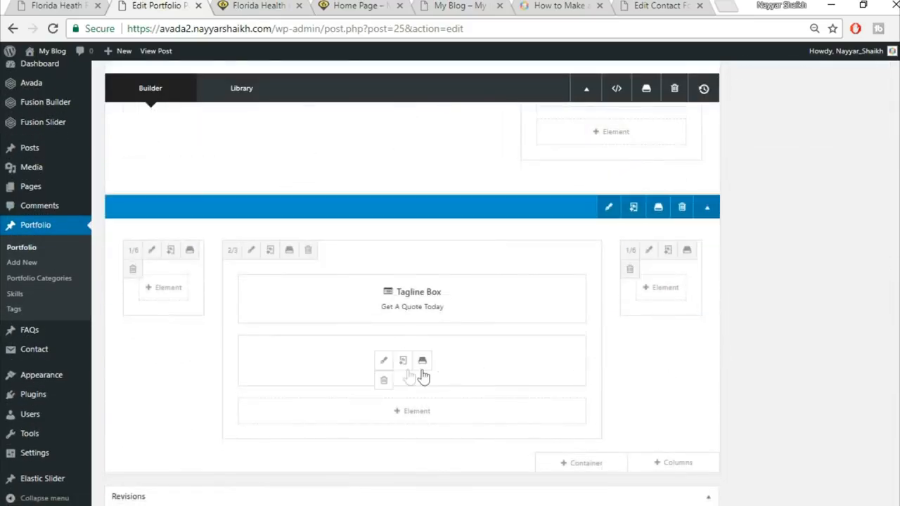
Step: Compare against the original demo's quote section and its form intro paragraph
{"action": "left_click", "coordinate": [35, 5]}
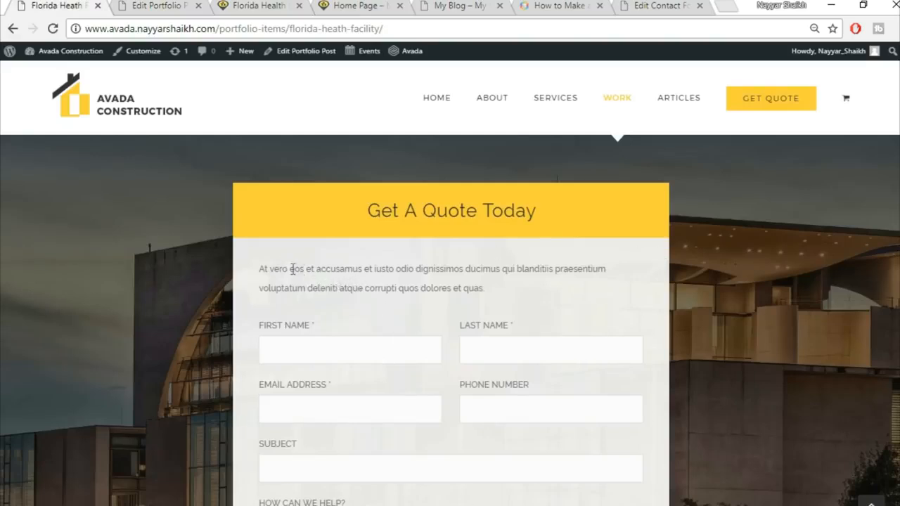
{"action": "left_click_drag", "start_coordinate": [264, 268], "coordinate": [451, 268]}
{"action": "left_click", "coordinate": [414, 346]}
{"action": "left_click", "coordinate": [128, 5]}
{"action": "mouse_move", "coordinate": [404, 374]}
Step: Open the Nested Columns element below the Get A Quote Today tagline box
{"action": "left_click", "coordinate": [164, 6]}
{"action": "mouse_move", "coordinate": [376, 368]}
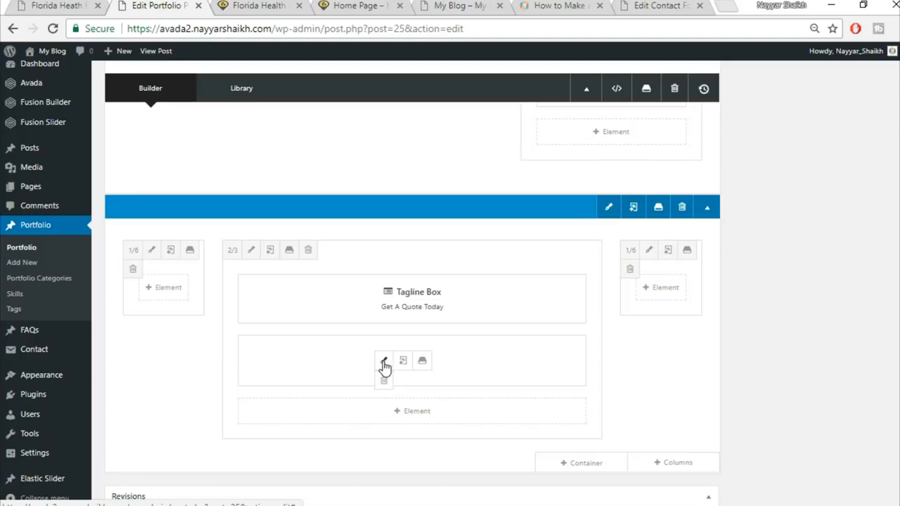
{"action": "left_click", "coordinate": [384, 362]}
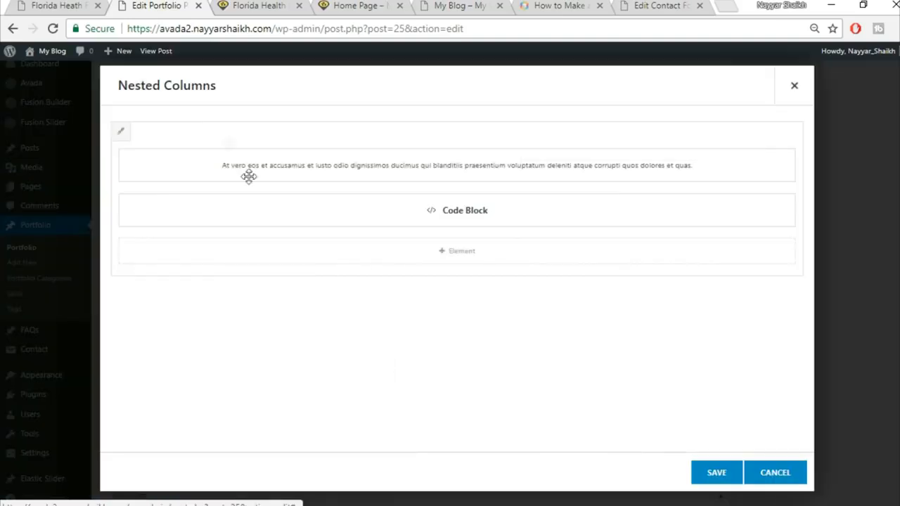
Step: Set the inner nested column's background colour to #f5f5f5 and save both dialogs
{"action": "left_click", "coordinate": [122, 133]}
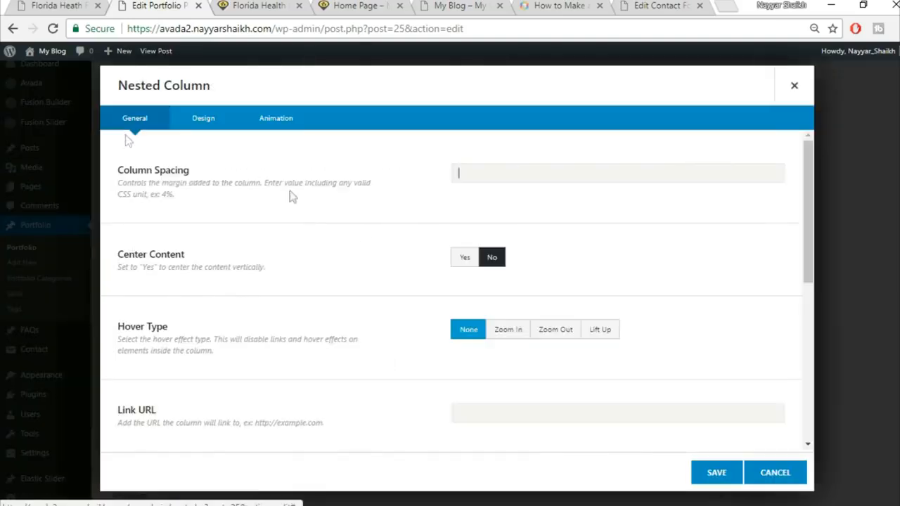
{"action": "left_click", "coordinate": [203, 135]}
{"action": "left_click", "coordinate": [509, 176]}
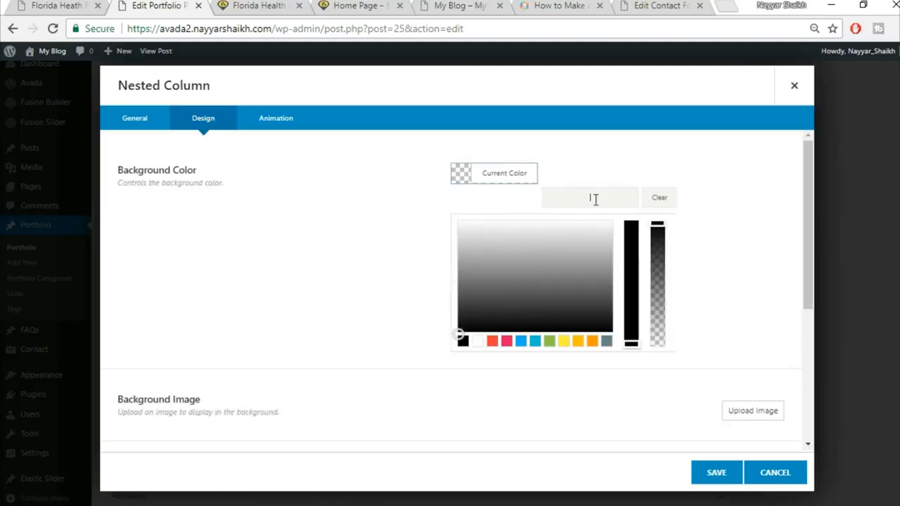
{"action": "type", "text": "f5f5f5"}
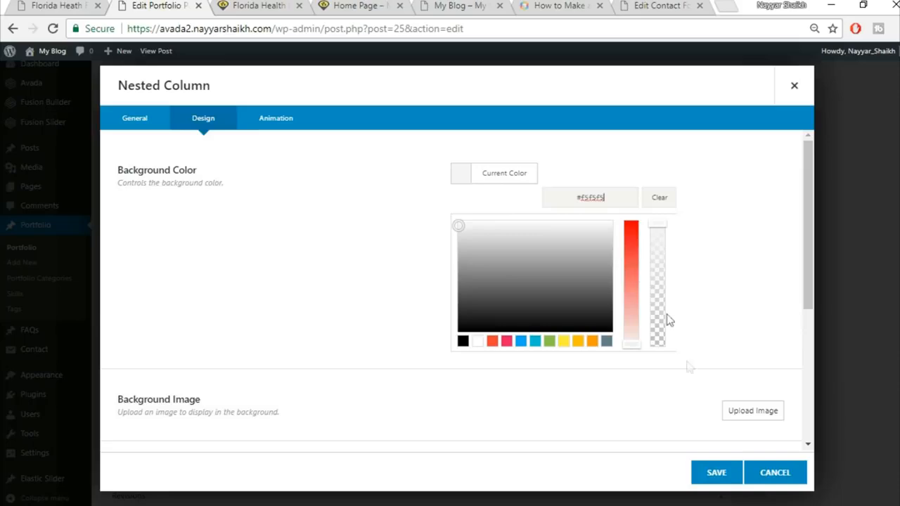
{"action": "left_click", "coordinate": [712, 474]}
{"action": "left_click", "coordinate": [715, 473]}
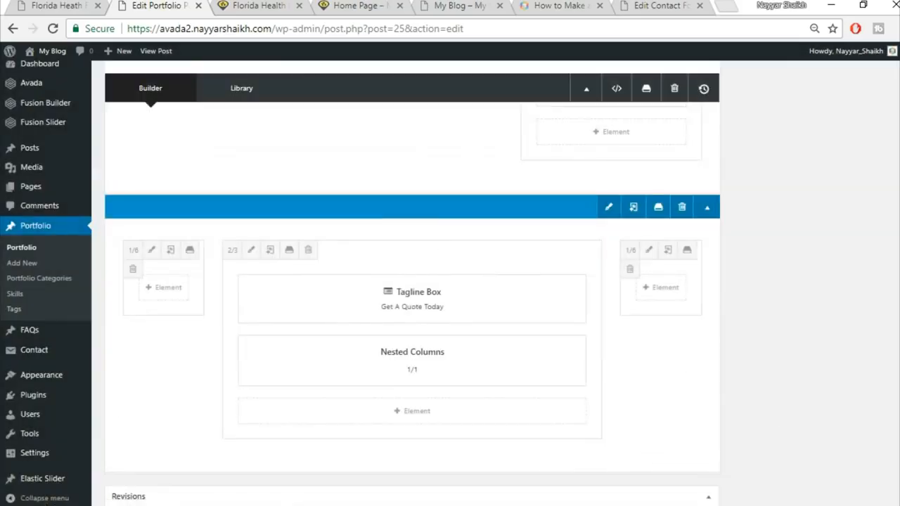
Step: Update the portfolio post and go to the live page's address bar to reload it
{"action": "scroll", "coordinate": [879, 243], "scroll_direction": "up", "scroll_amount": 4}
{"action": "left_click", "coordinate": [865, 268]}
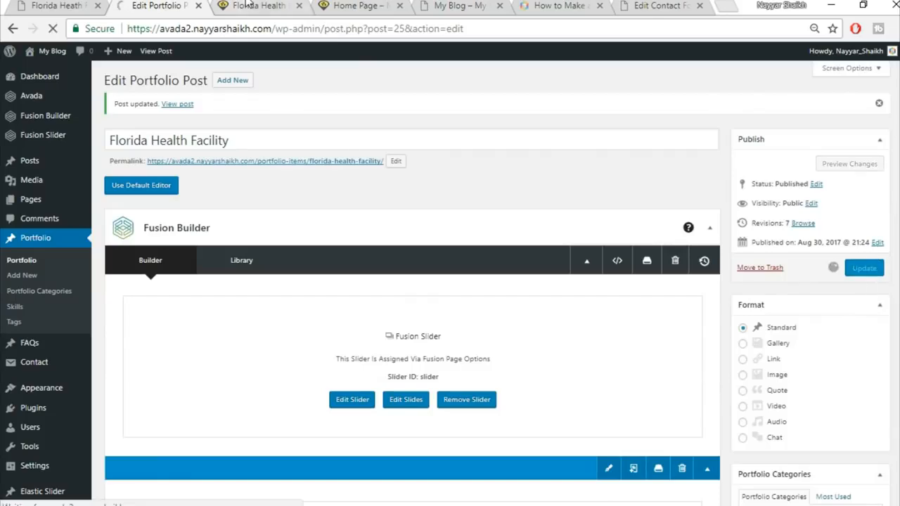
{"action": "left_click", "coordinate": [248, 5]}
{"action": "left_click", "coordinate": [266, 29]}
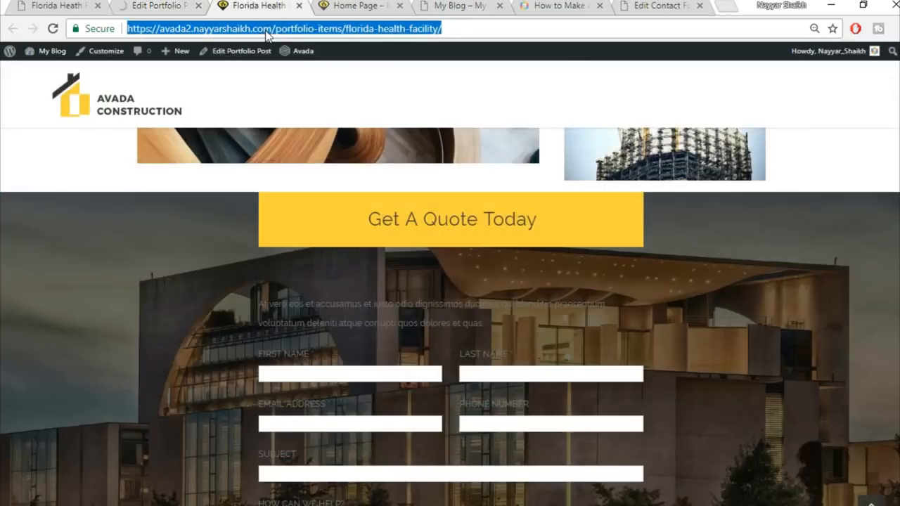
Step: Reload the replica page, review its light grey quote form, then open the original demo for comparison
{"action": "key", "text": "Return"}
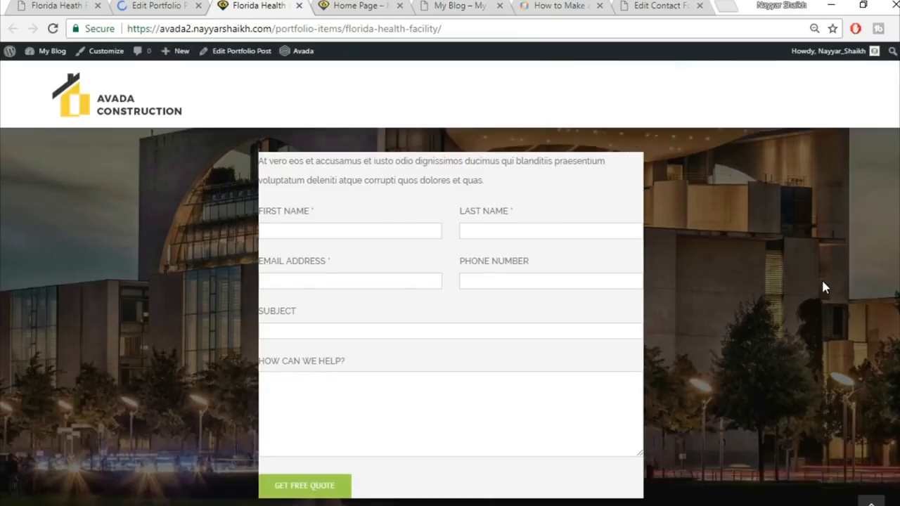
{"action": "scroll", "coordinate": [823, 282], "scroll_direction": "up", "scroll_amount": 1}
{"action": "scroll", "coordinate": [822, 282], "scroll_direction": "down", "scroll_amount": 1}
{"action": "scroll", "coordinate": [551, 269], "scroll_direction": "up", "scroll_amount": 2}
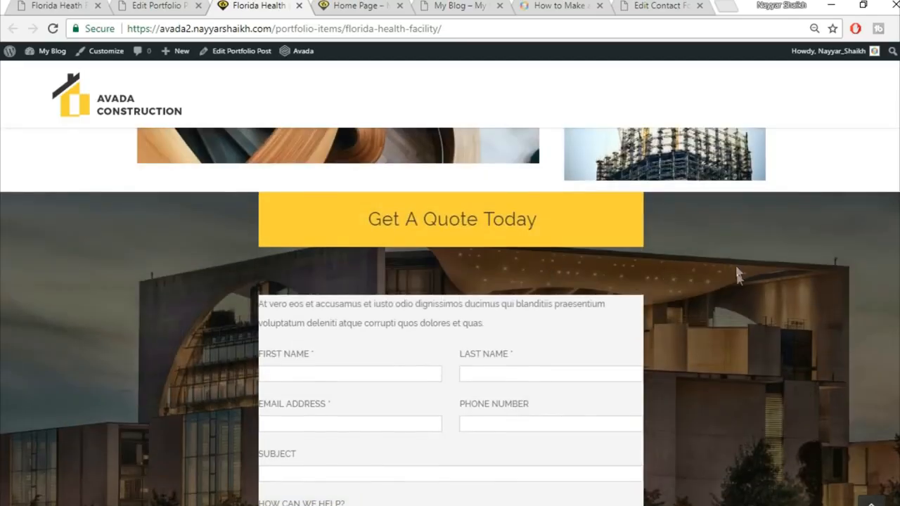
{"action": "scroll", "coordinate": [738, 282], "scroll_direction": "down", "scroll_amount": 1}
{"action": "scroll", "coordinate": [738, 284], "scroll_direction": "down", "scroll_amount": 2}
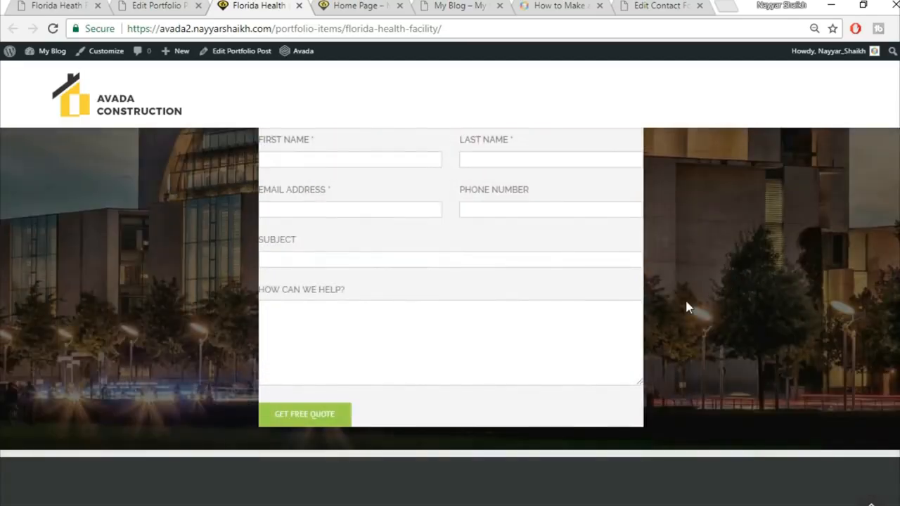
{"action": "scroll", "coordinate": [687, 307], "scroll_direction": "up", "scroll_amount": 3}
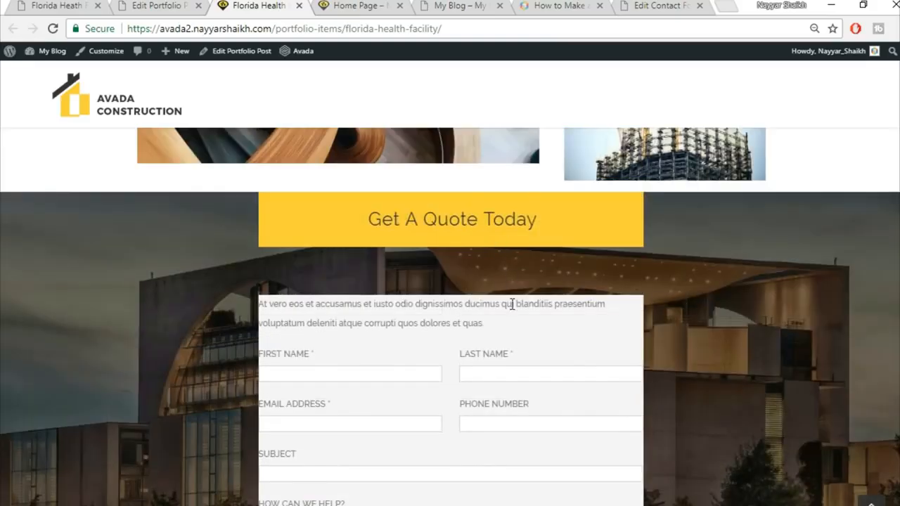
{"action": "scroll", "coordinate": [545, 302], "scroll_direction": "down", "scroll_amount": 1}
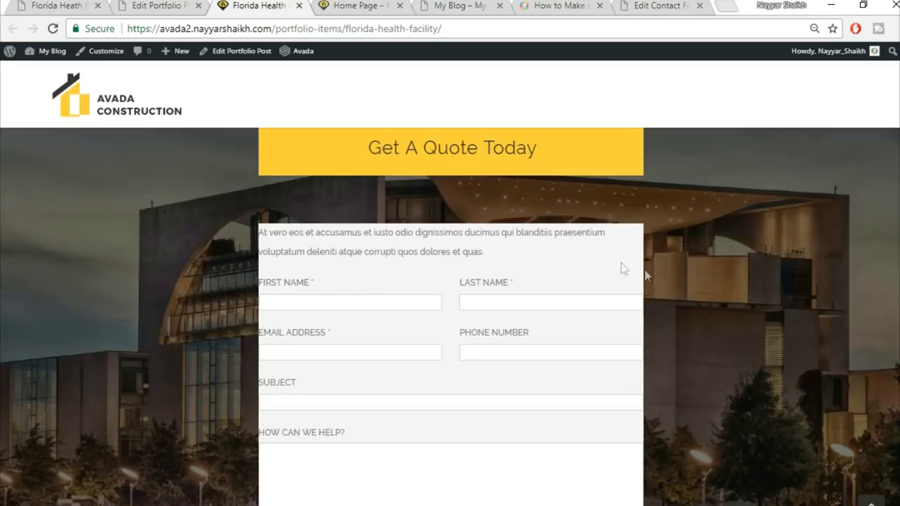
{"action": "scroll", "coordinate": [749, 296], "scroll_direction": "up", "scroll_amount": 1}
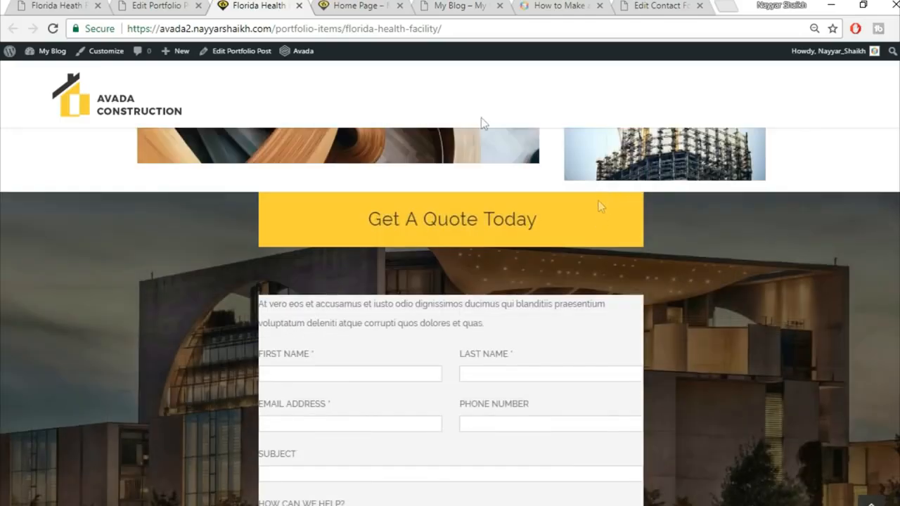
{"action": "left_click", "coordinate": [30, 4]}
{"action": "scroll", "coordinate": [450, 246], "scroll_direction": "up", "scroll_amount": 2}
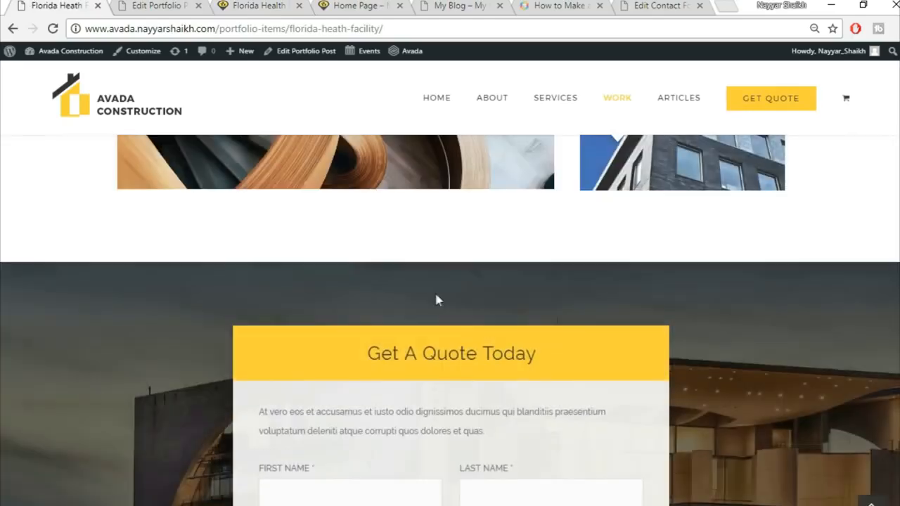
Step: Open the Get A Quote Today tagline box settings in the portfolio post editor
{"action": "left_click", "coordinate": [171, 5]}
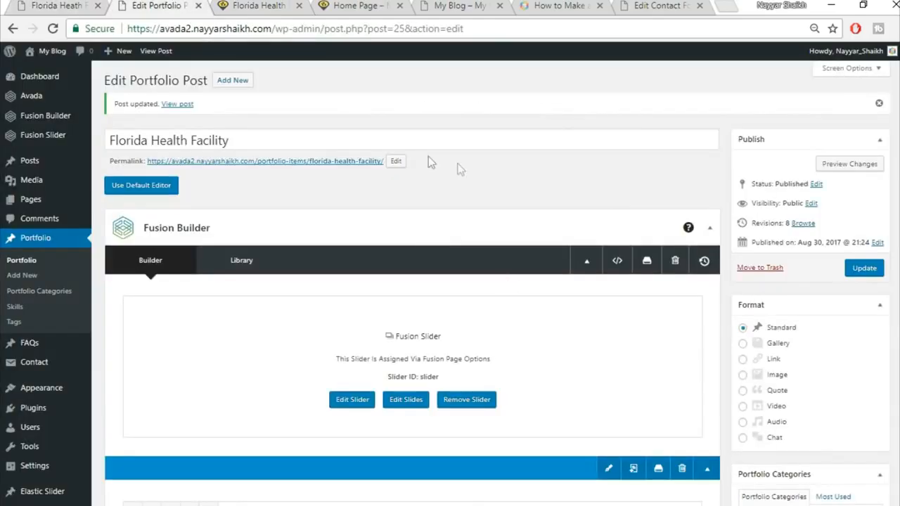
{"action": "scroll", "coordinate": [521, 345], "scroll_direction": "down", "scroll_amount": 8}
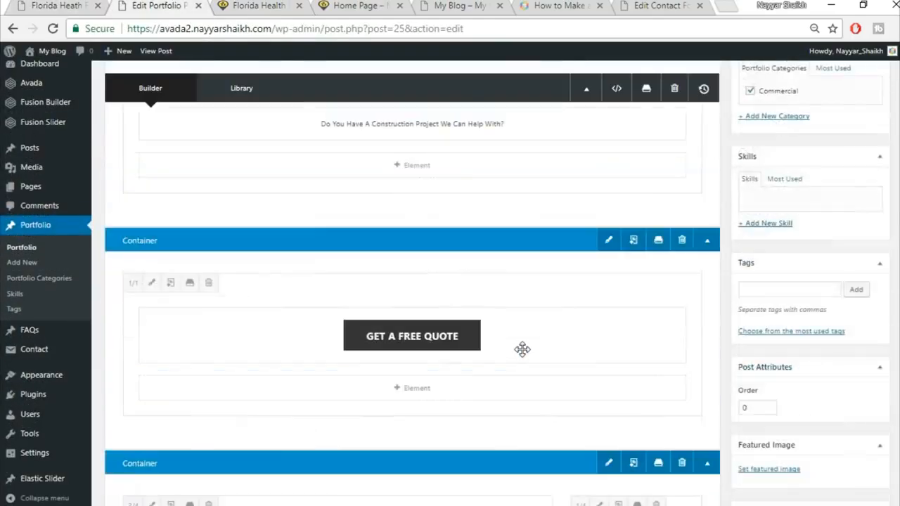
{"action": "scroll", "coordinate": [523, 358], "scroll_direction": "down", "scroll_amount": 5}
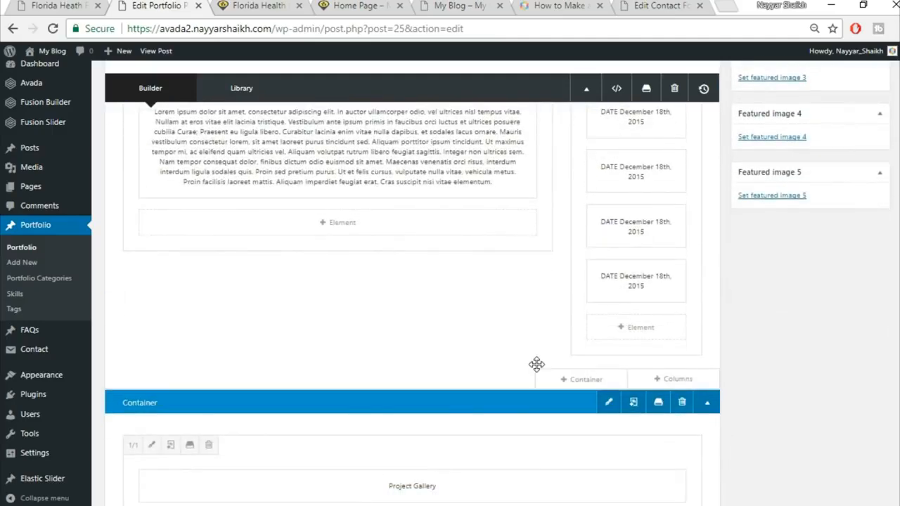
{"action": "scroll", "coordinate": [536, 365], "scroll_direction": "down", "scroll_amount": 10}
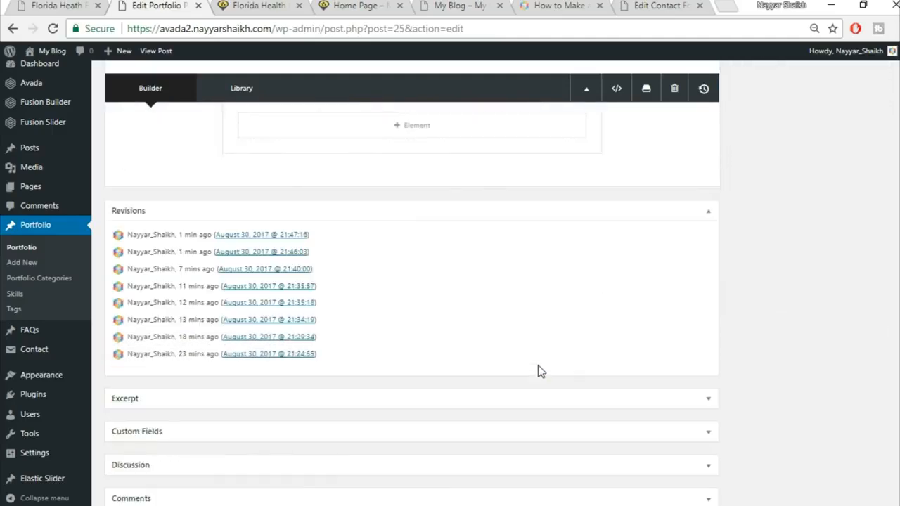
{"action": "scroll", "coordinate": [563, 369], "scroll_direction": "up", "scroll_amount": 2}
{"action": "scroll", "coordinate": [619, 373], "scroll_direction": "down", "scroll_amount": 1}
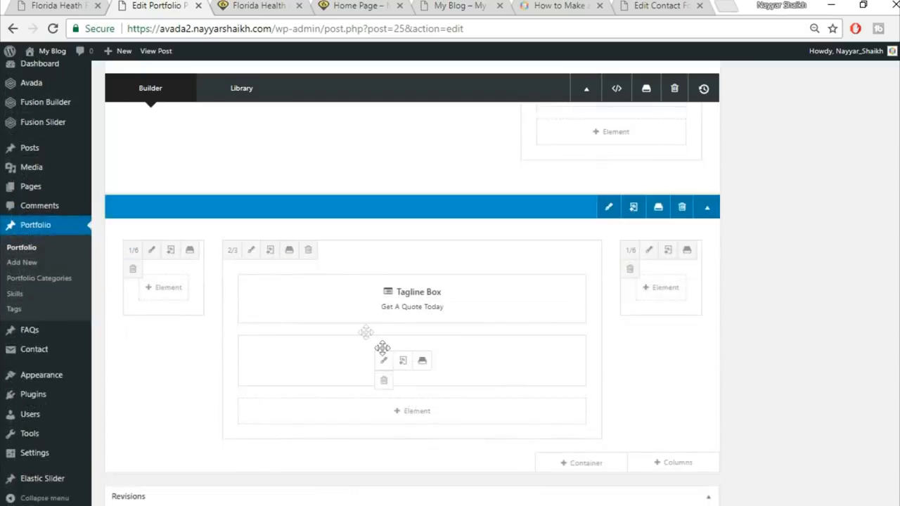
{"action": "left_click", "coordinate": [383, 301]}
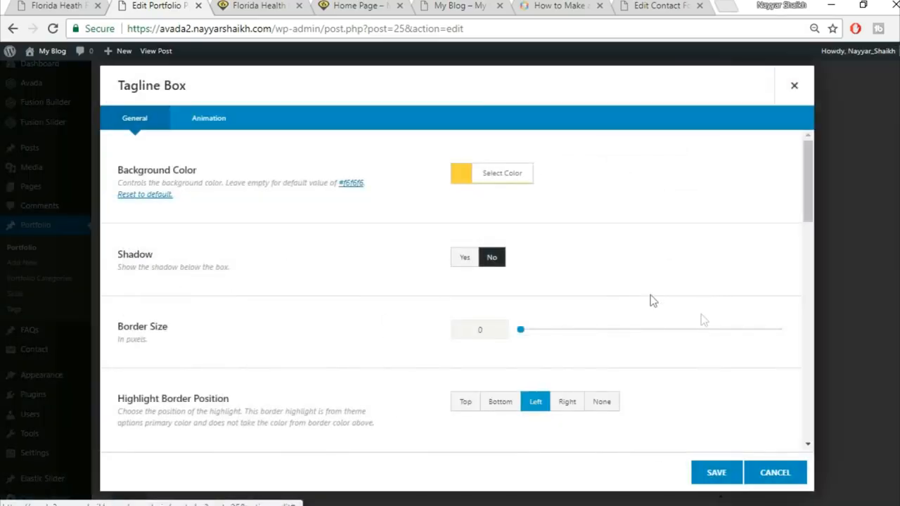
Step: Set the tagline box's top and bottom margins to 0, save, and view the live page
{"action": "scroll", "coordinate": [703, 320], "scroll_direction": "down", "scroll_amount": 10}
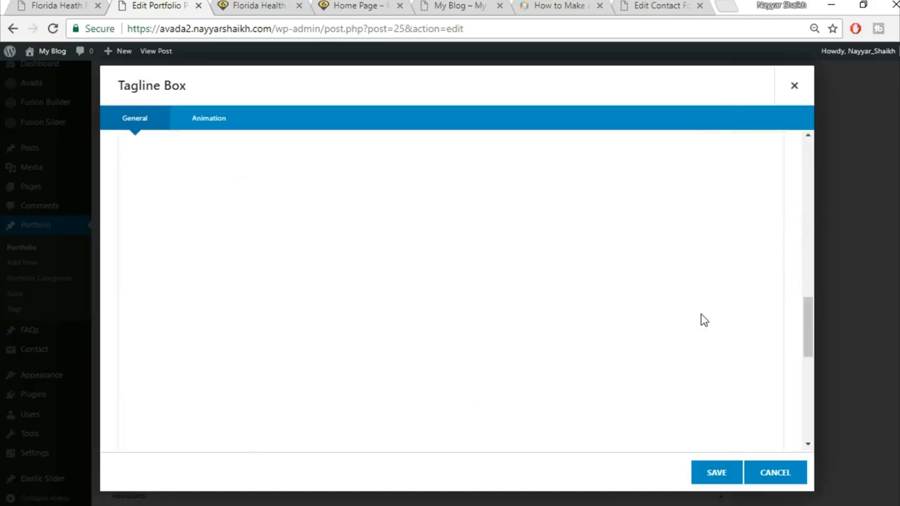
{"action": "scroll", "coordinate": [633, 281], "scroll_direction": "down", "scroll_amount": 1}
{"action": "scroll", "coordinate": [483, 174], "scroll_direction": "up", "scroll_amount": 1}
{"action": "left_click", "coordinate": [490, 213]}
{"action": "type", "text": "0"}
{"action": "left_click", "coordinate": [558, 216]}
{"action": "type", "text": "0"}
{"action": "left_click", "coordinate": [733, 476]}
{"action": "left_click", "coordinate": [277, 5]}
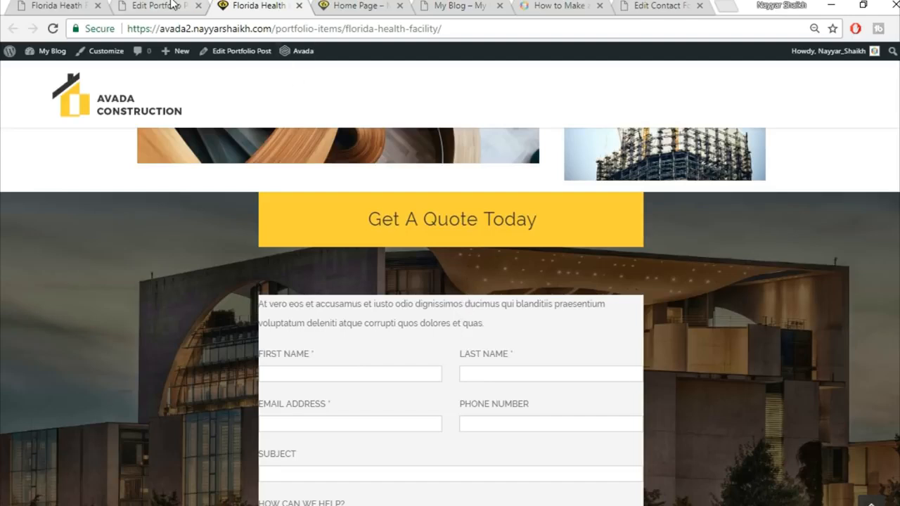
Step: Open the inner nested column's Design options within the Nested Columns element
{"action": "left_click", "coordinate": [172, 5]}
{"action": "mouse_move", "coordinate": [396, 361]}
{"action": "left_click", "coordinate": [384, 362]}
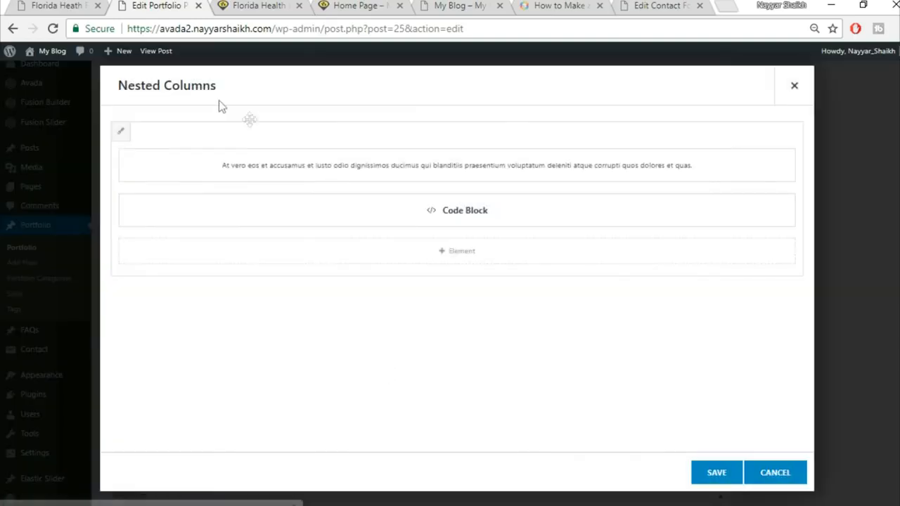
{"action": "left_click", "coordinate": [120, 133]}
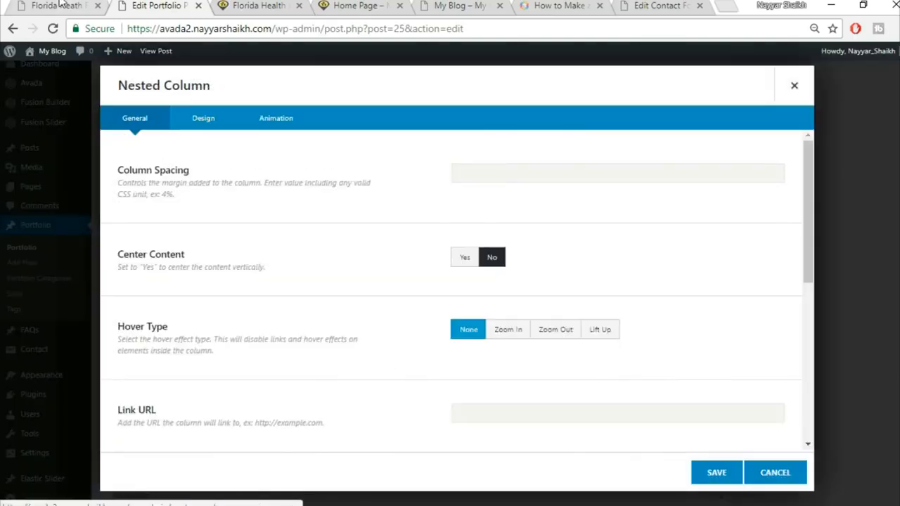
{"action": "left_click", "coordinate": [217, 121]}
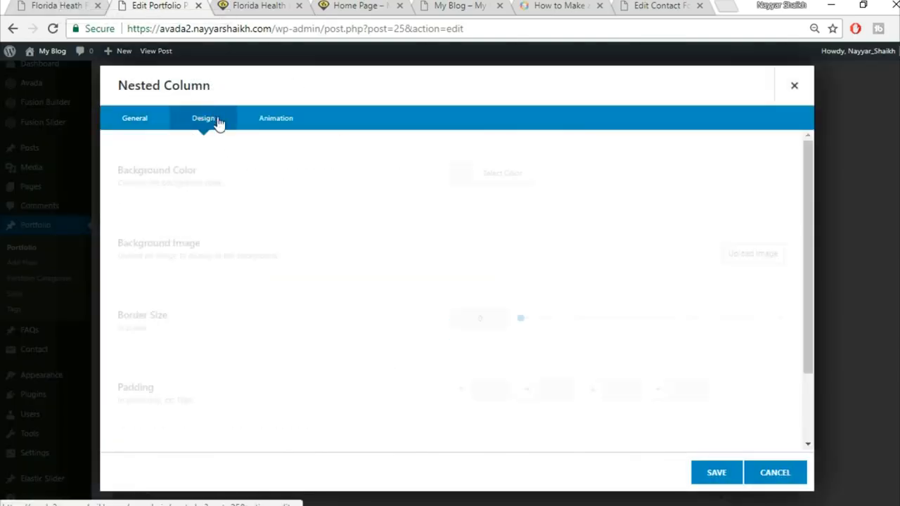
{"action": "scroll", "coordinate": [483, 317], "scroll_direction": "down", "scroll_amount": 1}
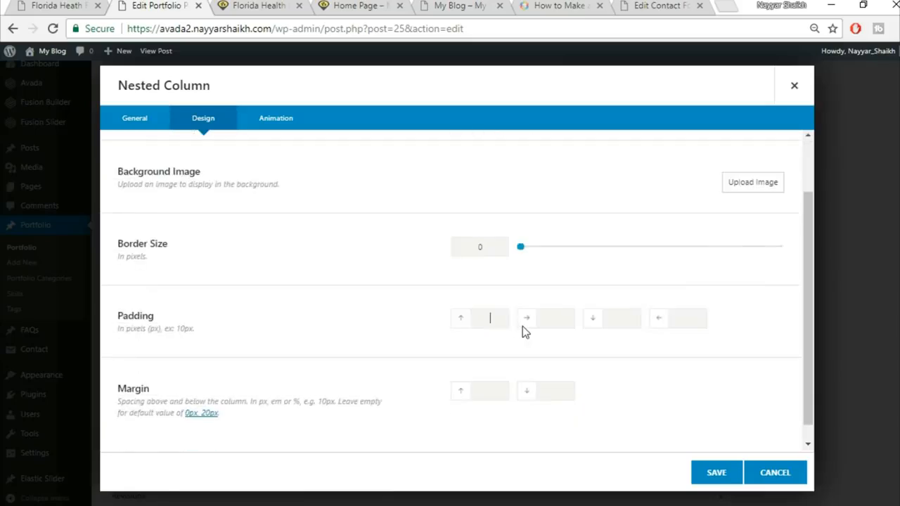
Step: Give the nested column 6% padding and 0 top and bottom margins, then save it
{"action": "type", "text": "6%"}
{"action": "key", "text": "Tab"}
{"action": "type", "text": "6%"}
{"action": "key", "text": "Tab"}
{"action": "type", "text": "6%"}
{"action": "key", "text": "Tab"}
{"action": "key", "text": "Tab"}
{"action": "type", "text": "0"}
{"action": "key", "text": "Tab"}
{"action": "left_click", "coordinate": [291, 5]}
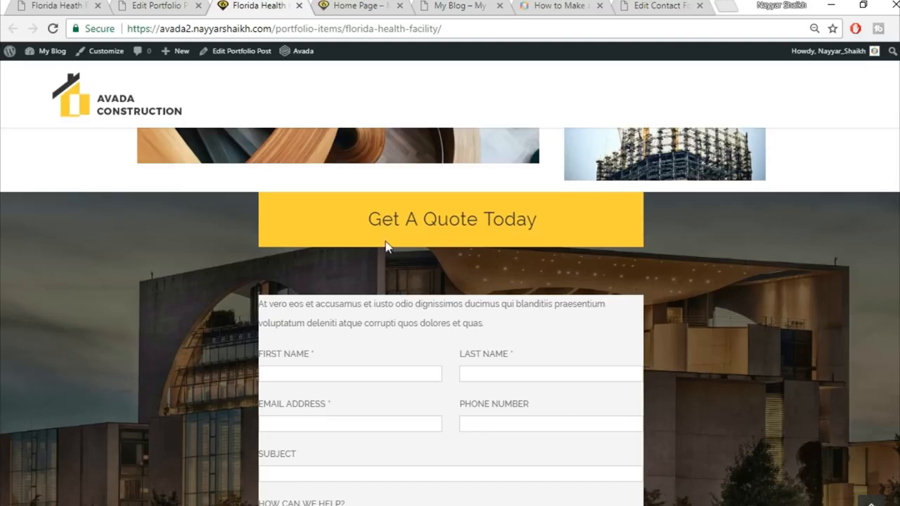
{"action": "left_click", "coordinate": [173, 5]}
{"action": "left_click", "coordinate": [538, 392]}
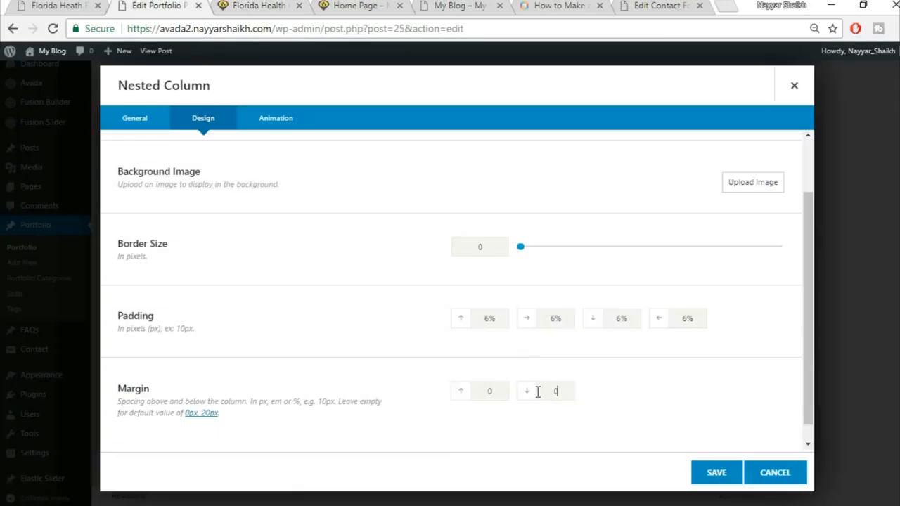
{"action": "left_click", "coordinate": [708, 482]}
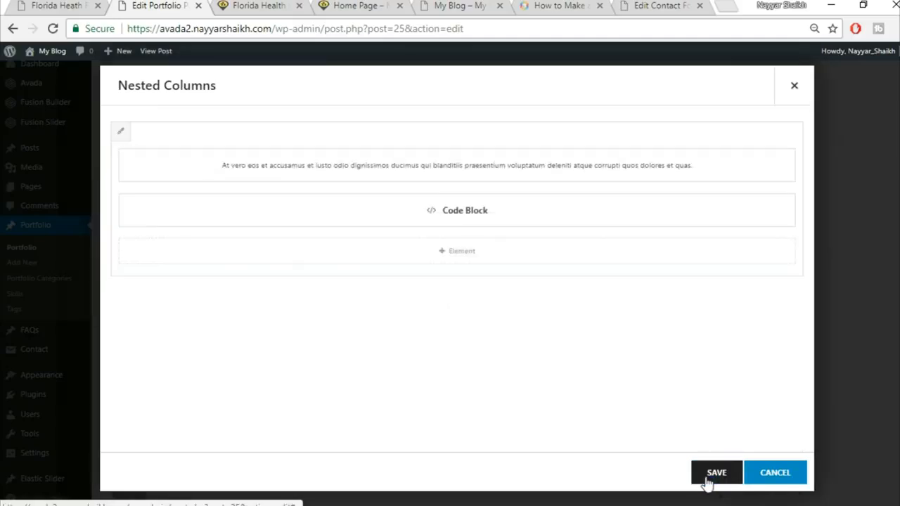
Step: Save the Nested Columns element and review the live portfolio page
{"action": "left_click", "coordinate": [725, 483]}
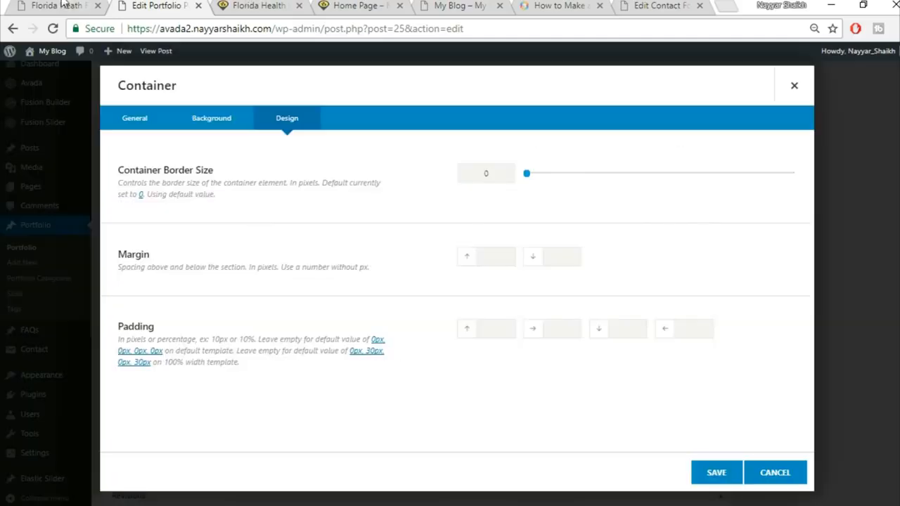
{"action": "left_click", "coordinate": [252, 9]}
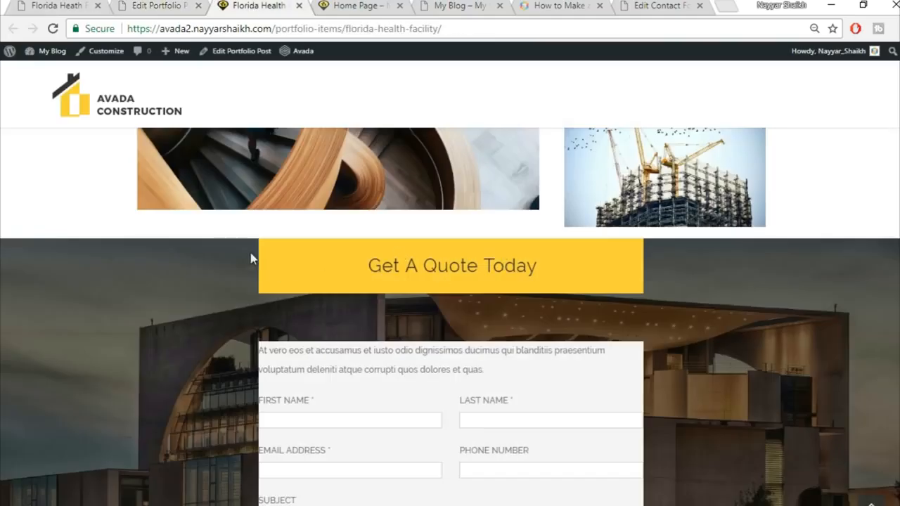
{"action": "scroll", "coordinate": [644, 397], "scroll_direction": "down", "scroll_amount": 4}
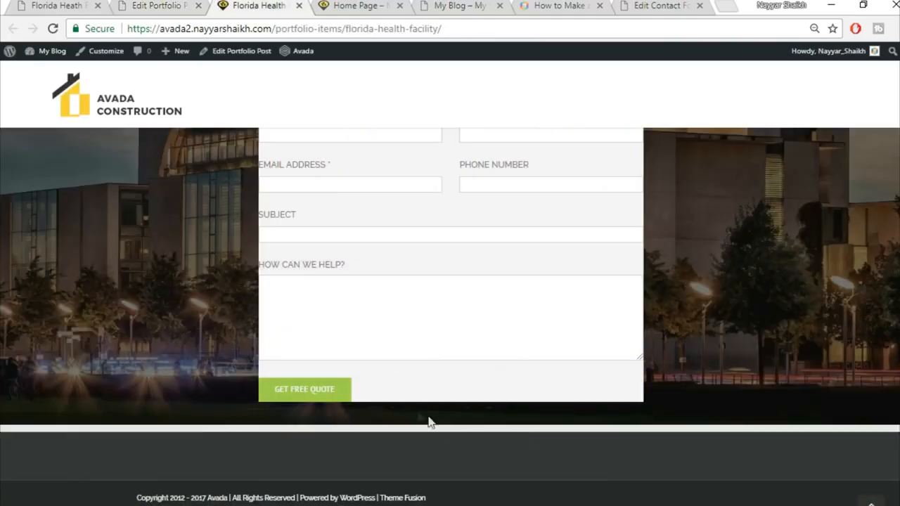
{"action": "key", "text": "ctrl+shift+Tab"}
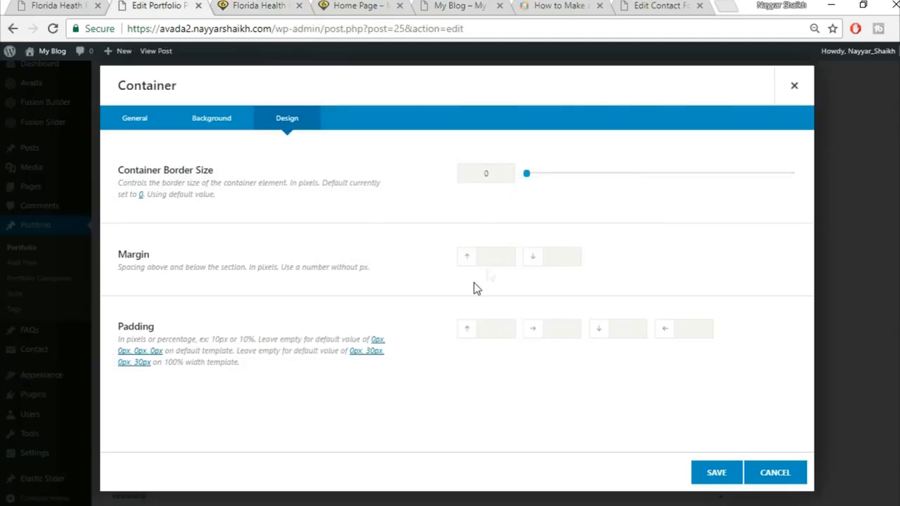
Step: Set the container's top and bottom padding to 6%, save, and update the post
{"action": "left_click", "coordinate": [503, 326]}
{"action": "type", "text": "6%"}
{"action": "key", "text": "Tab"}
{"action": "key", "text": "Tab"}
{"action": "type", "text": "6%"}
{"action": "left_click", "coordinate": [713, 476]}
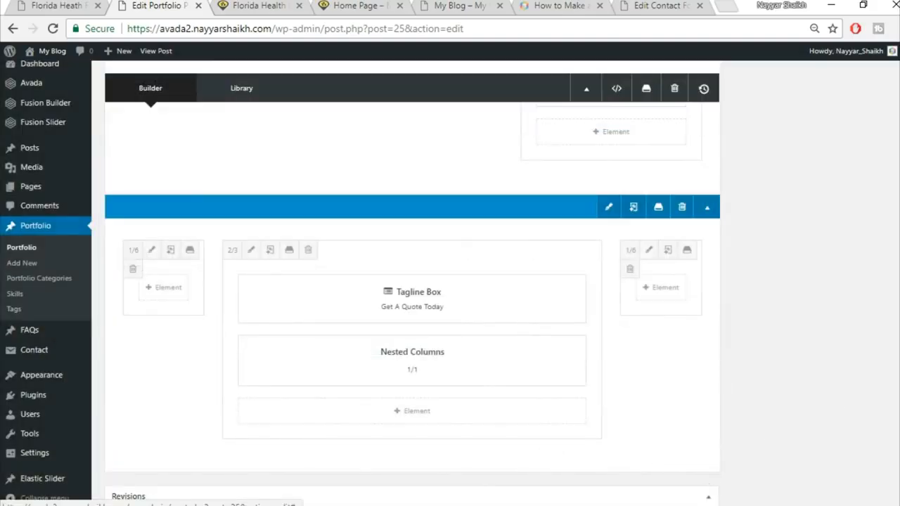
{"action": "left_click", "coordinate": [864, 270]}
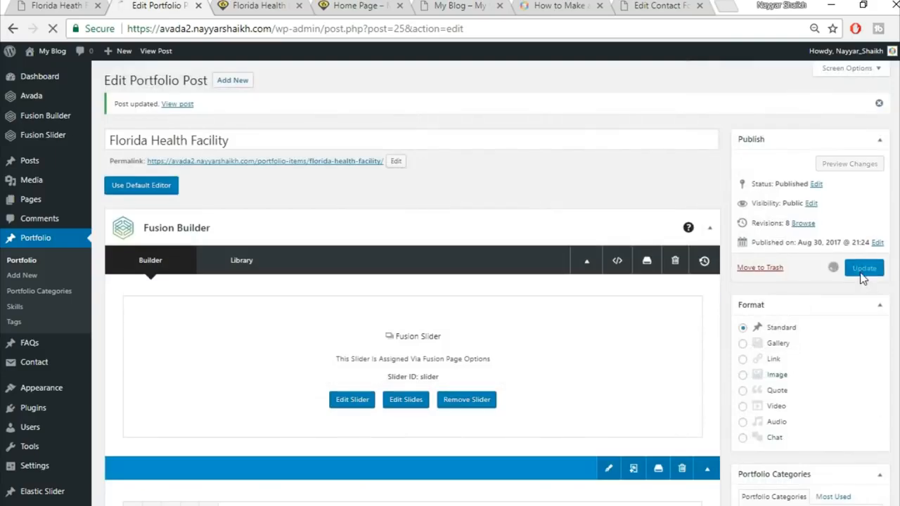
{"action": "left_click", "coordinate": [281, 7]}
{"action": "left_click", "coordinate": [287, 28]}
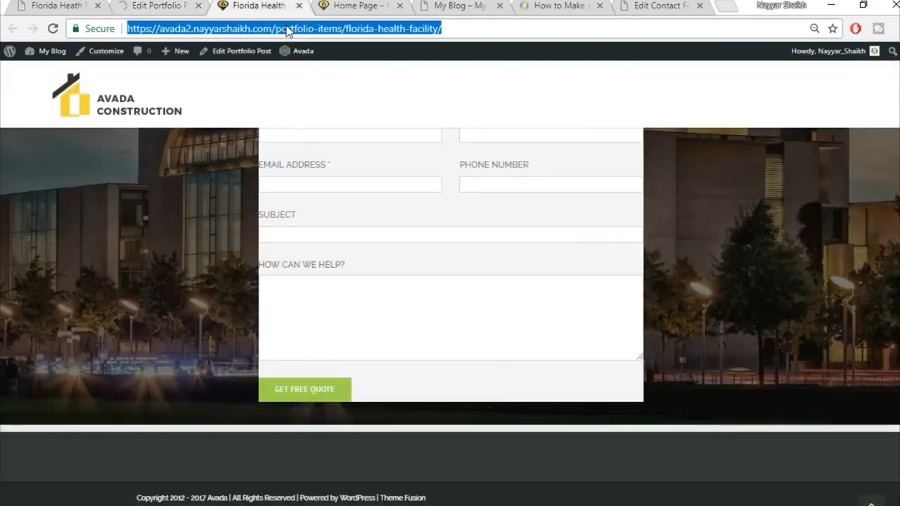
{"action": "key", "text": "Return"}
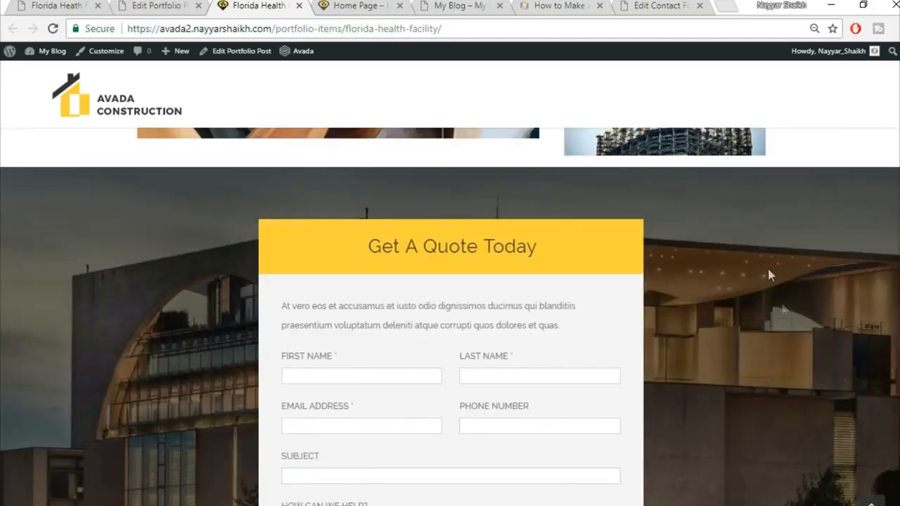
{"action": "scroll", "coordinate": [786, 331], "scroll_direction": "down", "scroll_amount": 4}
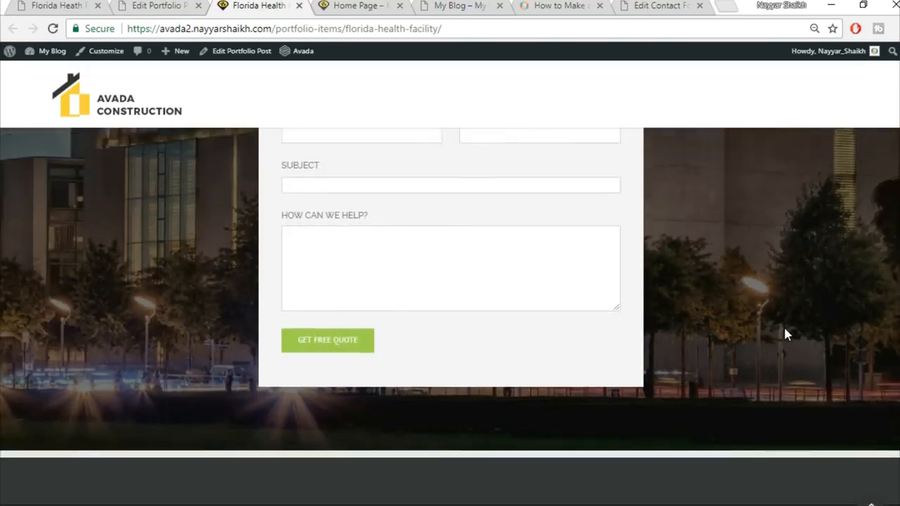
{"action": "scroll", "coordinate": [785, 334], "scroll_direction": "up", "scroll_amount": 6}
{"action": "scroll", "coordinate": [786, 335], "scroll_direction": "up", "scroll_amount": 2}
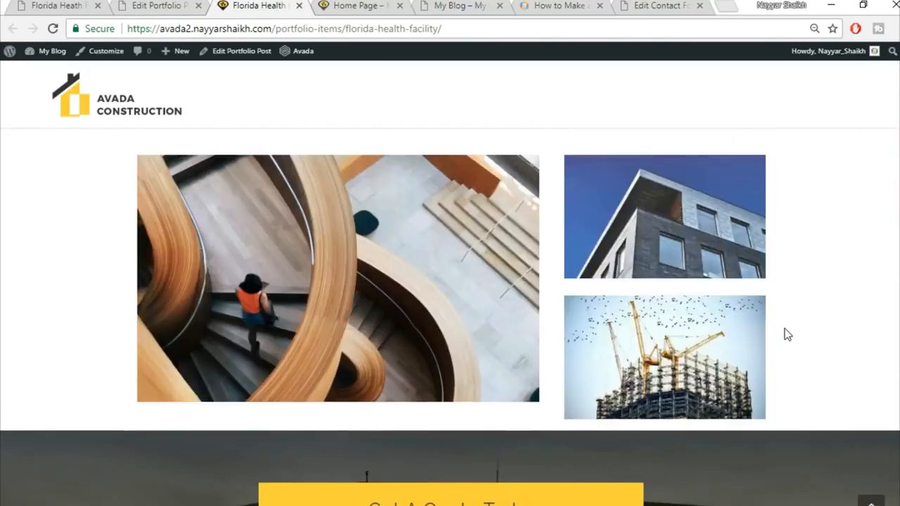
{"action": "scroll", "coordinate": [785, 334], "scroll_direction": "up", "scroll_amount": 10}
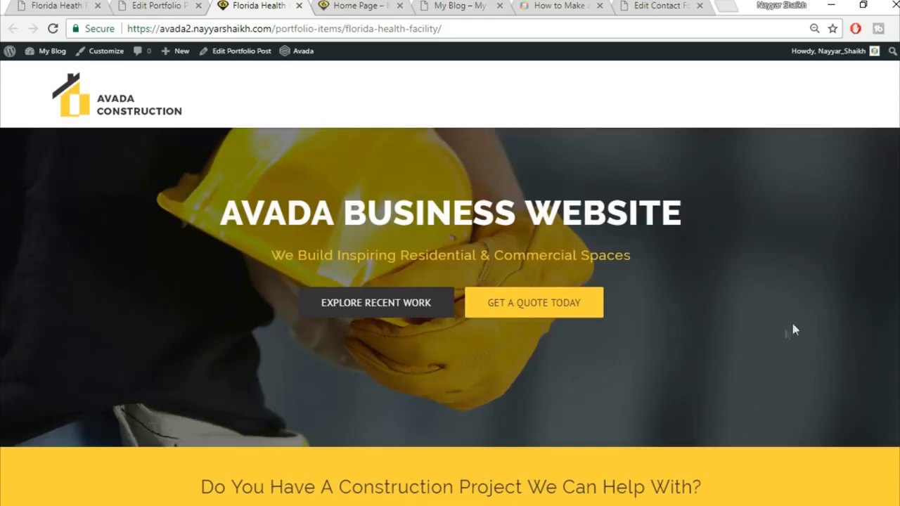
{"action": "scroll", "coordinate": [785, 334], "scroll_direction": "down", "scroll_amount": 12}
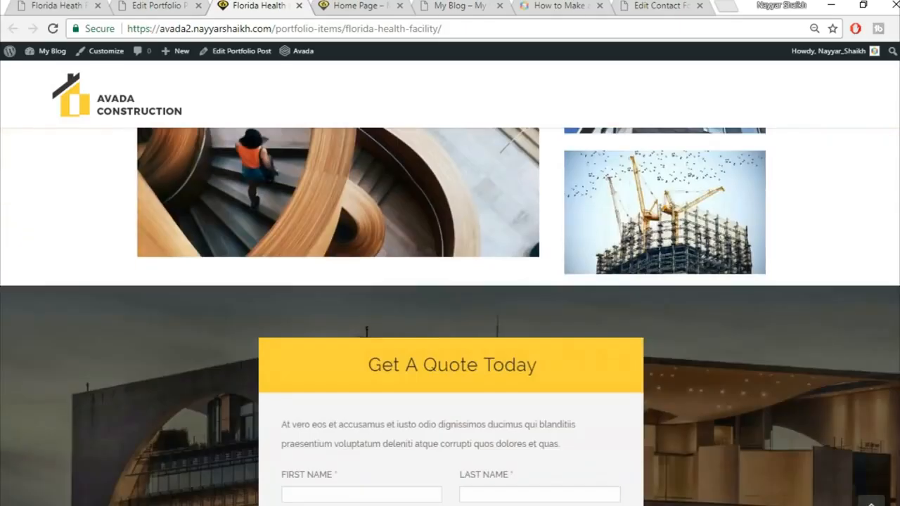
{"action": "scroll", "coordinate": [450, 317], "scroll_direction": "down", "scroll_amount": 3}
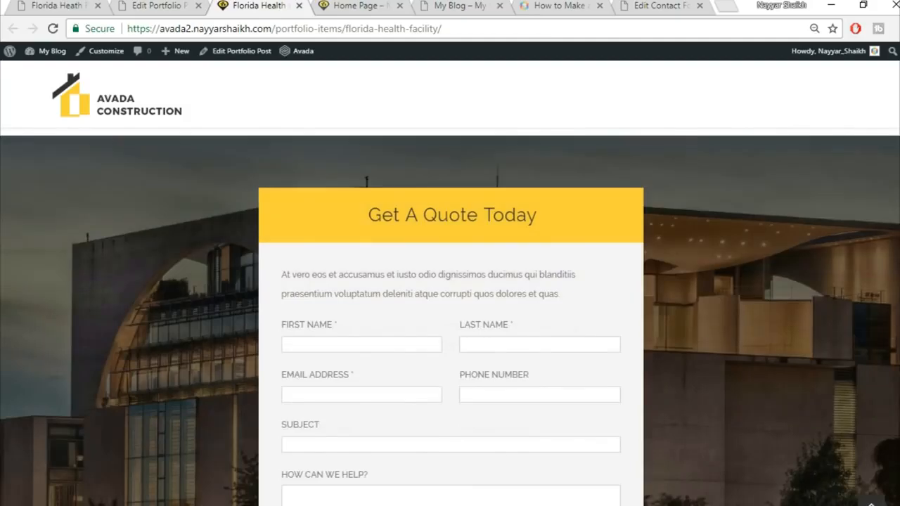
{"action": "scroll", "coordinate": [450, 317], "scroll_direction": "down", "scroll_amount": 1}
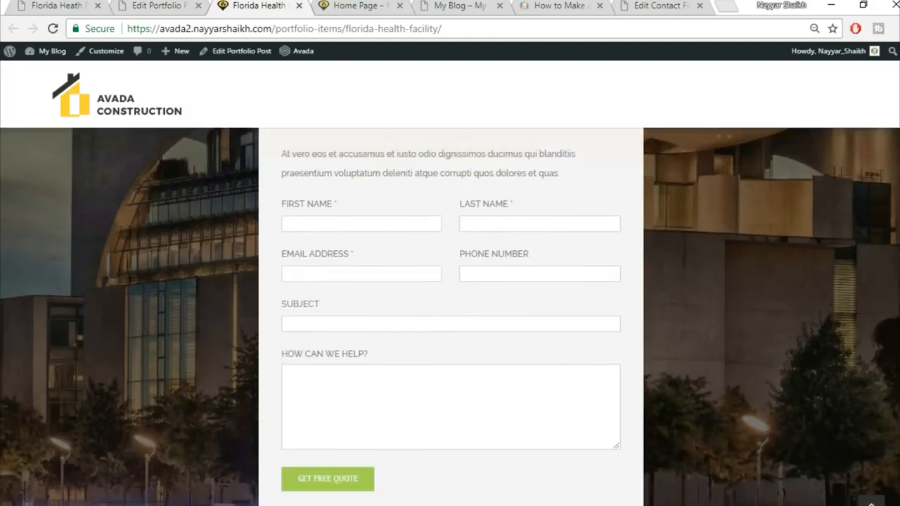
{"action": "scroll", "coordinate": [450, 317], "scroll_direction": "down", "scroll_amount": 2}
{"action": "scroll", "coordinate": [450, 317], "scroll_direction": "up", "scroll_amount": 3}
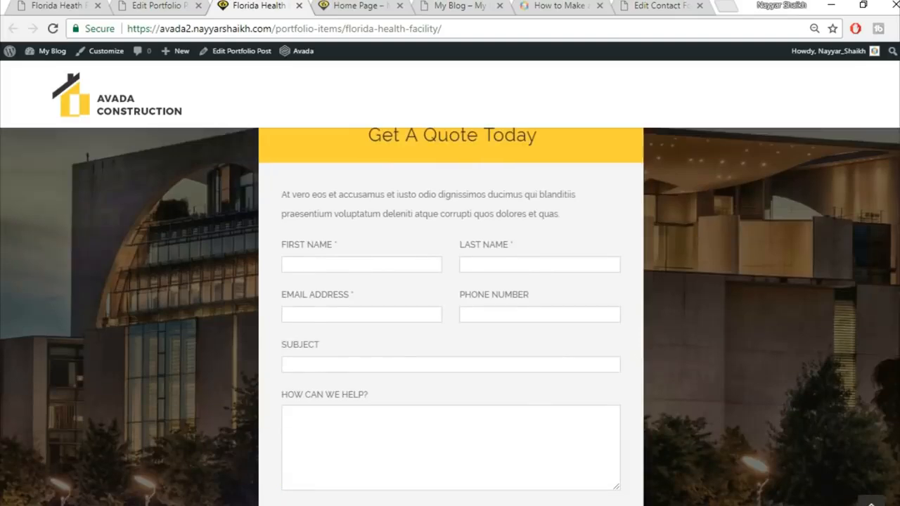
{"action": "scroll", "coordinate": [451, 317], "scroll_direction": "up", "scroll_amount": 1}
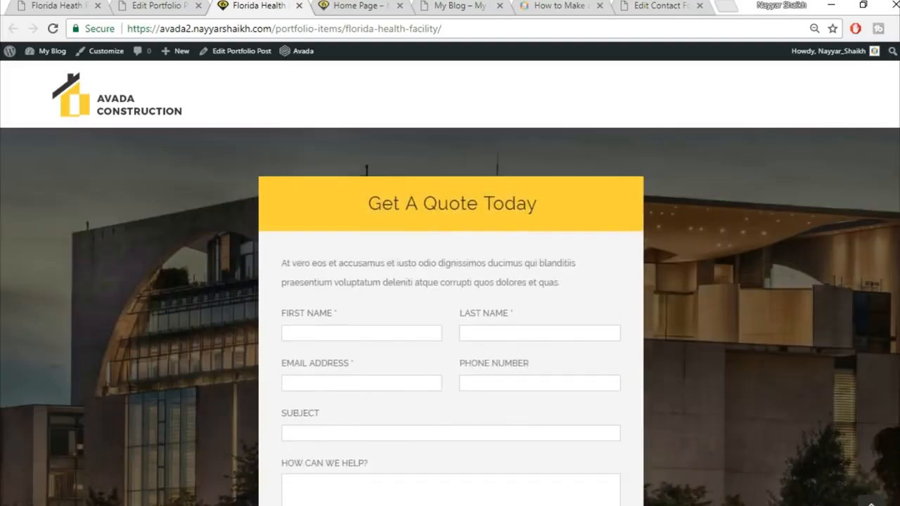
{"action": "left_click_drag", "start_coordinate": [897, 372], "coordinate": [897, 204]}
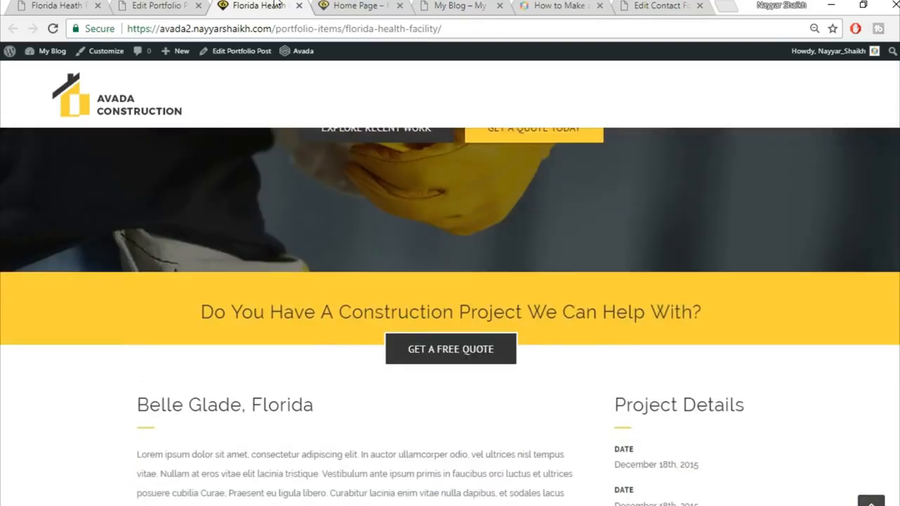
{"action": "left_click", "coordinate": [38, 5]}
{"action": "scroll", "coordinate": [316, 293], "scroll_direction": "down", "scroll_amount": 10}
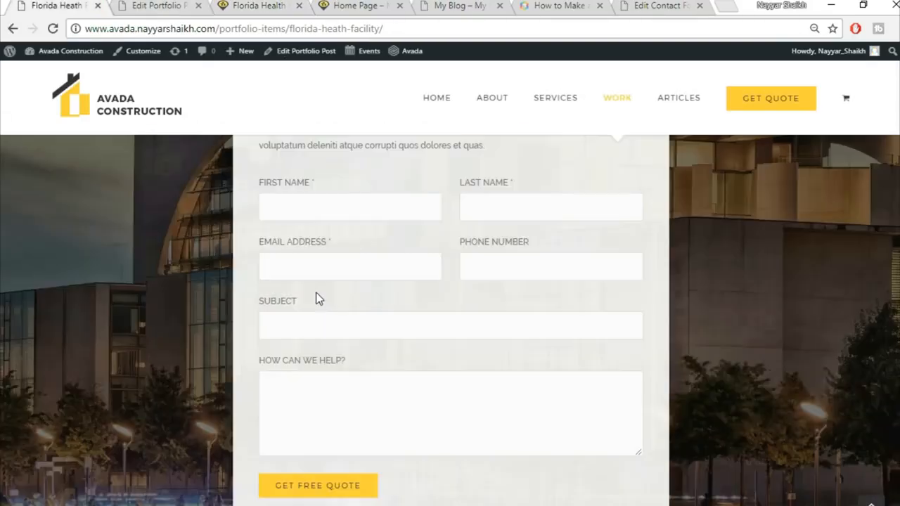
{"action": "scroll", "coordinate": [322, 332], "scroll_direction": "up", "scroll_amount": 5}
{"action": "scroll", "coordinate": [324, 340], "scroll_direction": "up", "scroll_amount": 5}
{"action": "left_click", "coordinate": [141, 6]}
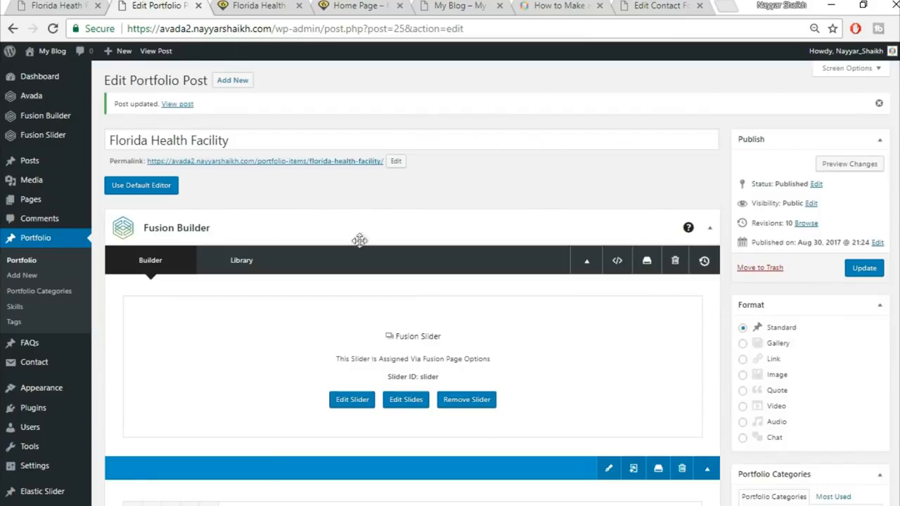
Step: Tidy the browser tabs, closing the duplicate live portfolio page and the portfolio post editor
{"action": "left_click", "coordinate": [359, 6]}
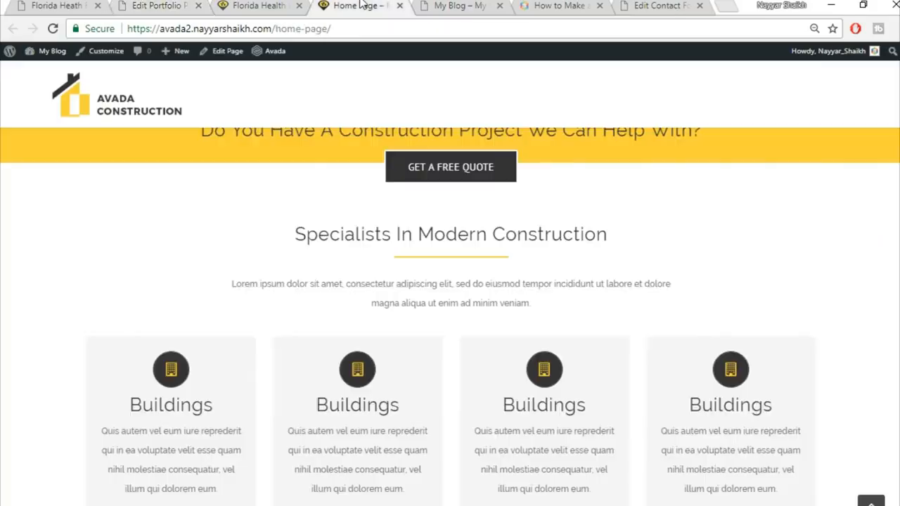
{"action": "scroll", "coordinate": [426, 223], "scroll_direction": "up", "scroll_amount": 5}
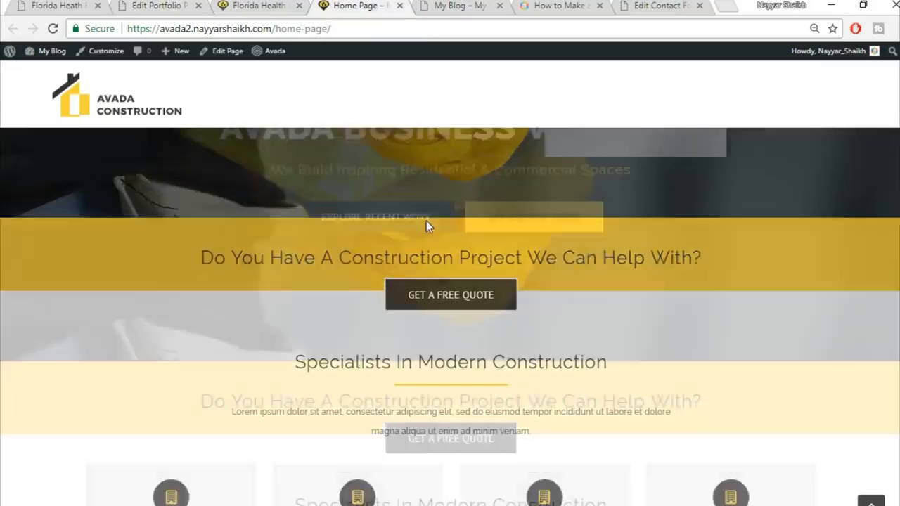
{"action": "left_click", "coordinate": [299, 5]}
{"action": "left_click", "coordinate": [56, 6]}
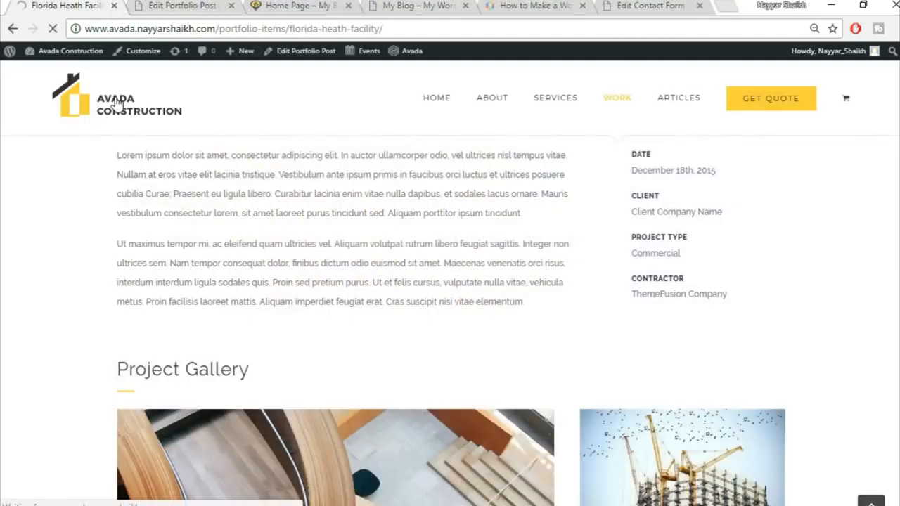
{"action": "left_click", "coordinate": [170, 5]}
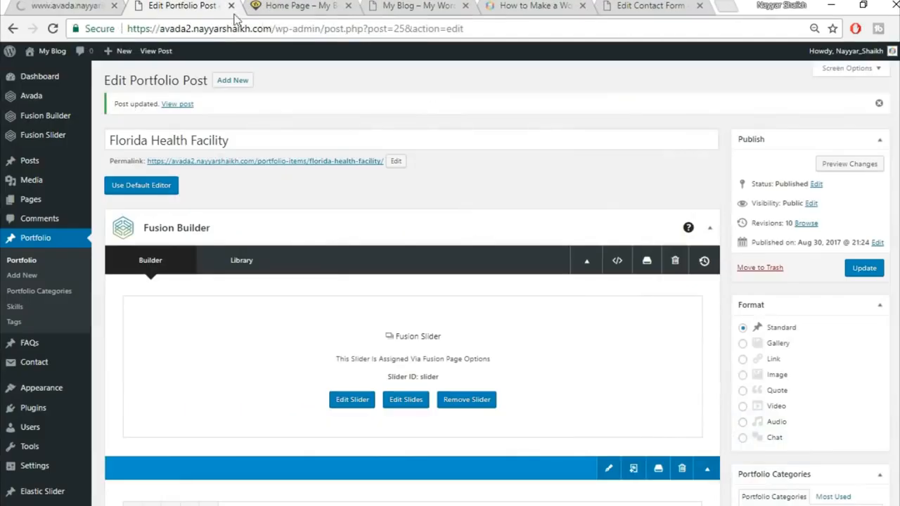
{"action": "left_click", "coordinate": [232, 6]}
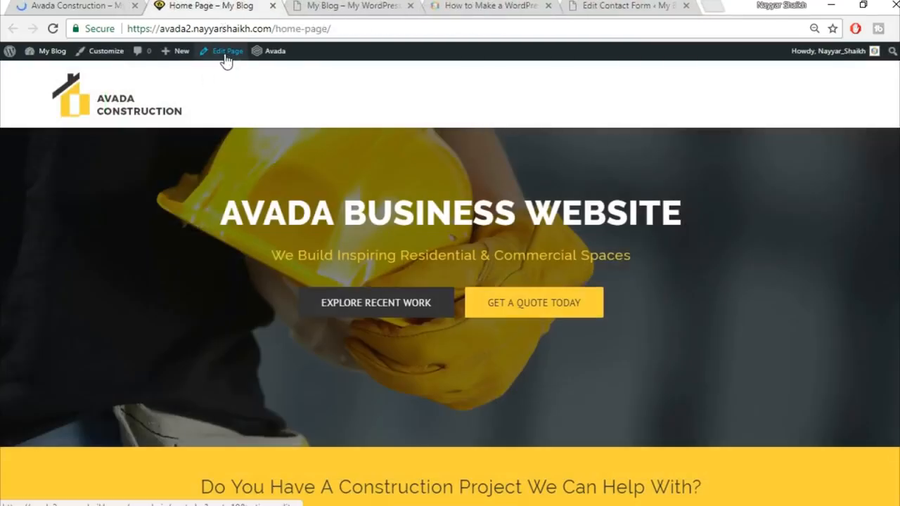
Step: Open the Home Page editor in a new tab and look over the replica home page
{"action": "right_click", "coordinate": [218, 57]}
{"action": "left_click", "coordinate": [227, 66]}
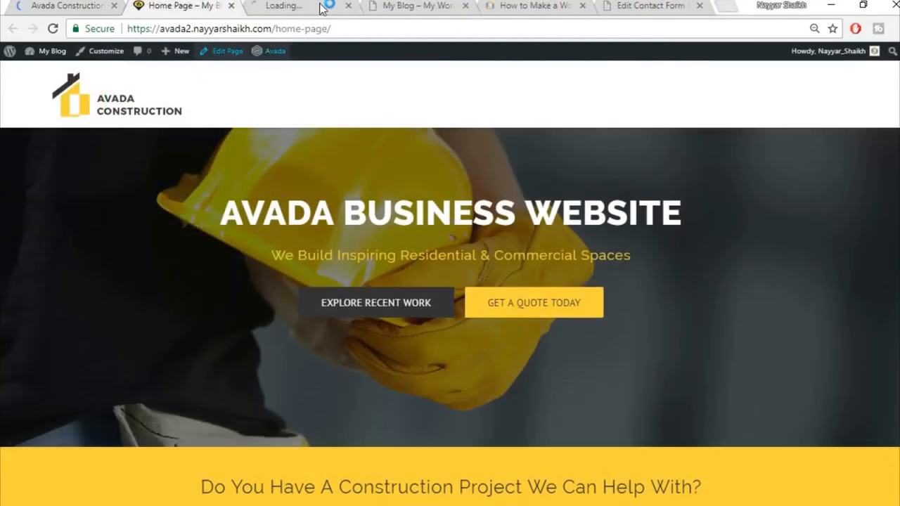
{"action": "left_click_drag", "start_coordinate": [320, 9], "coordinate": [188, 13]}
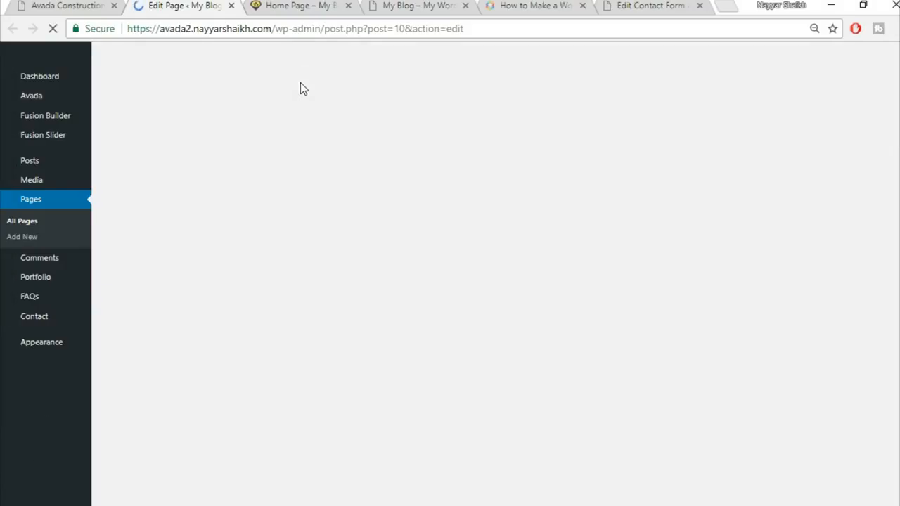
{"action": "left_click", "coordinate": [299, 6]}
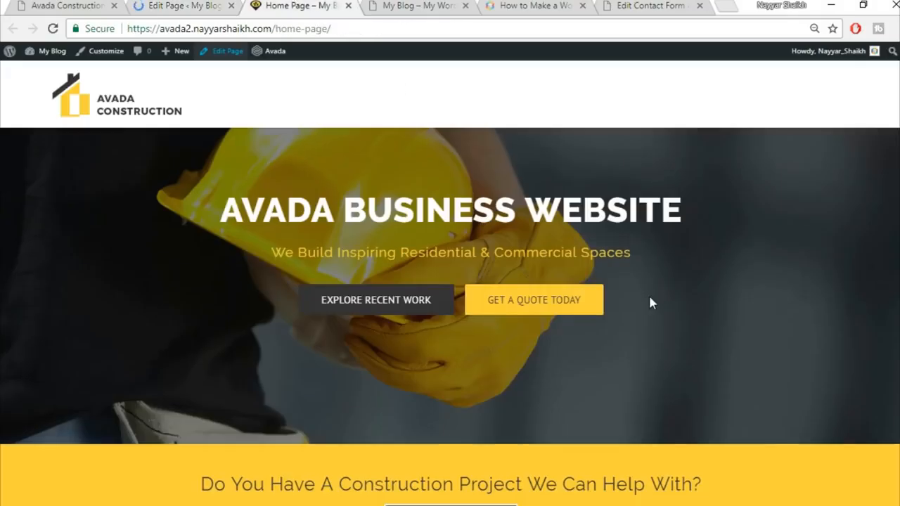
{"action": "scroll", "coordinate": [650, 302], "scroll_direction": "down", "scroll_amount": 15}
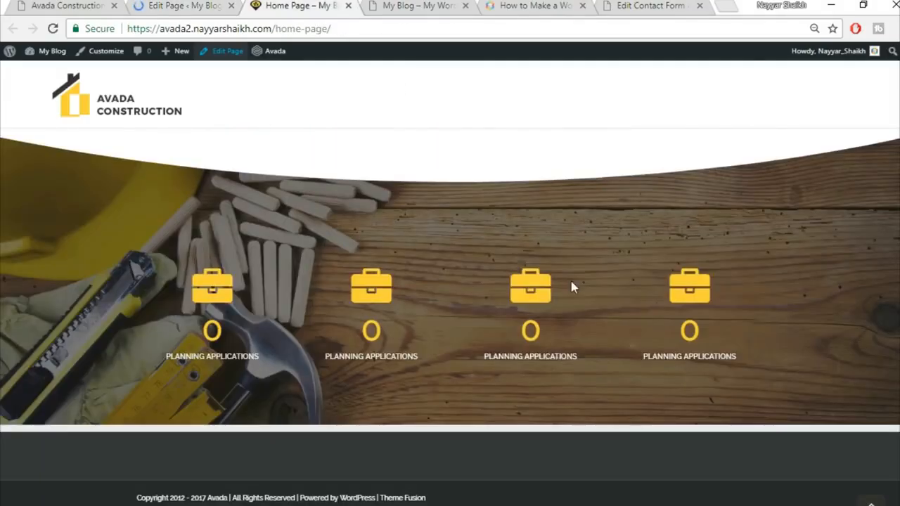
Step: Scroll the Avada Construction demo down to Our Core Values, then go back to the Home Page editor
{"action": "left_click", "coordinate": [72, 4]}
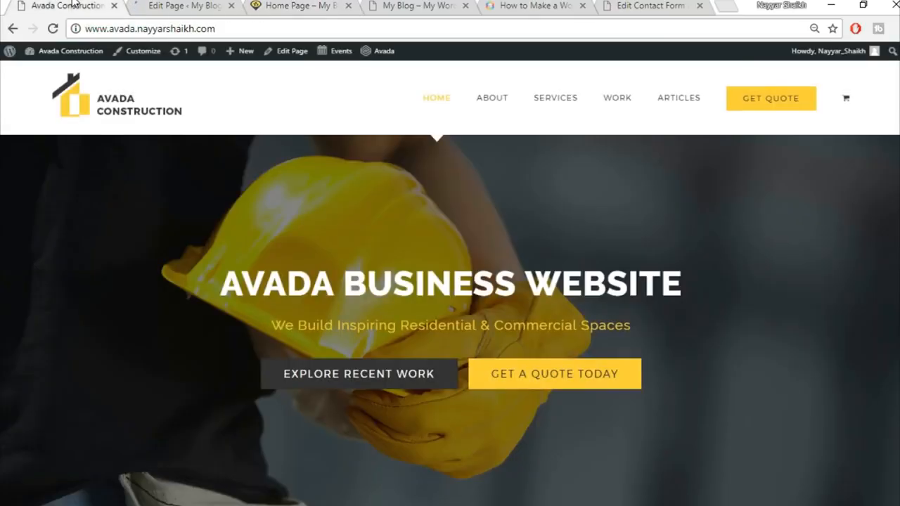
{"action": "scroll", "coordinate": [458, 147], "scroll_direction": "down", "scroll_amount": 5}
{"action": "scroll", "coordinate": [474, 190], "scroll_direction": "down", "scroll_amount": 10}
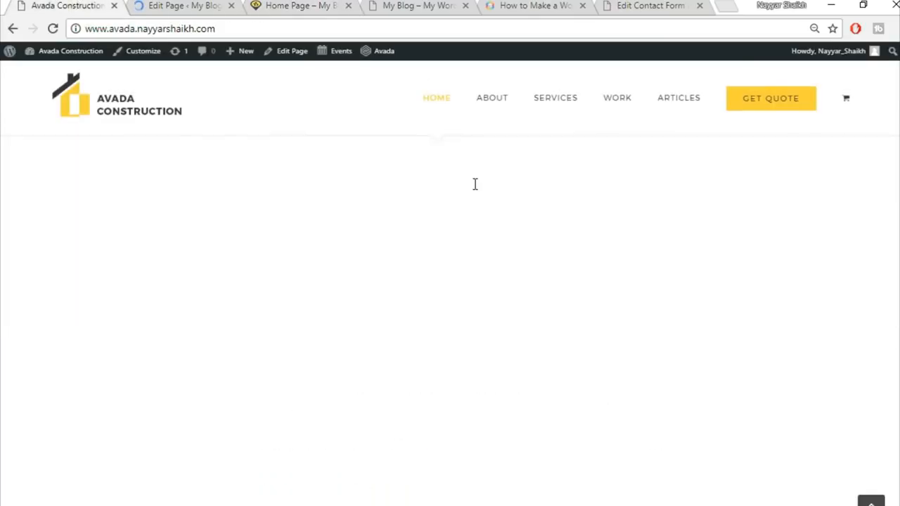
{"action": "scroll", "coordinate": [475, 190], "scroll_direction": "up", "scroll_amount": 2}
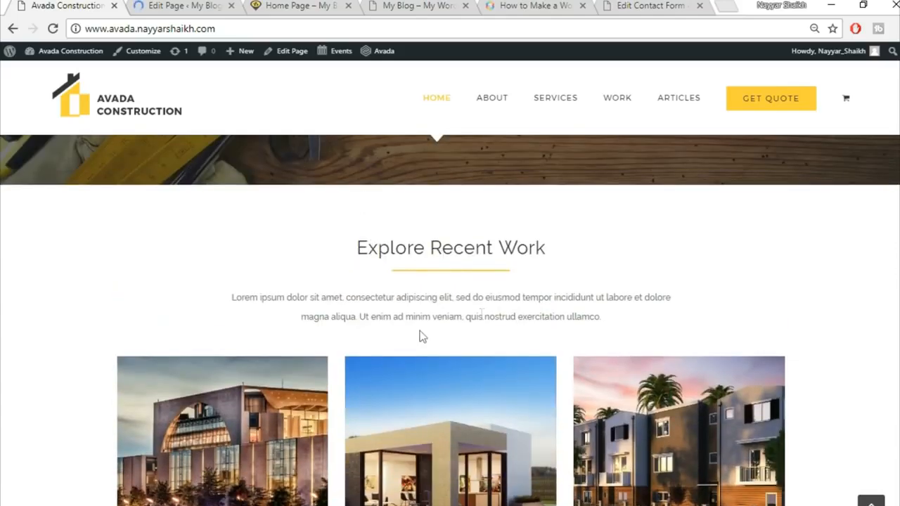
{"action": "scroll", "coordinate": [481, 318], "scroll_direction": "down", "scroll_amount": 2}
{"action": "scroll", "coordinate": [495, 344], "scroll_direction": "down", "scroll_amount": 3}
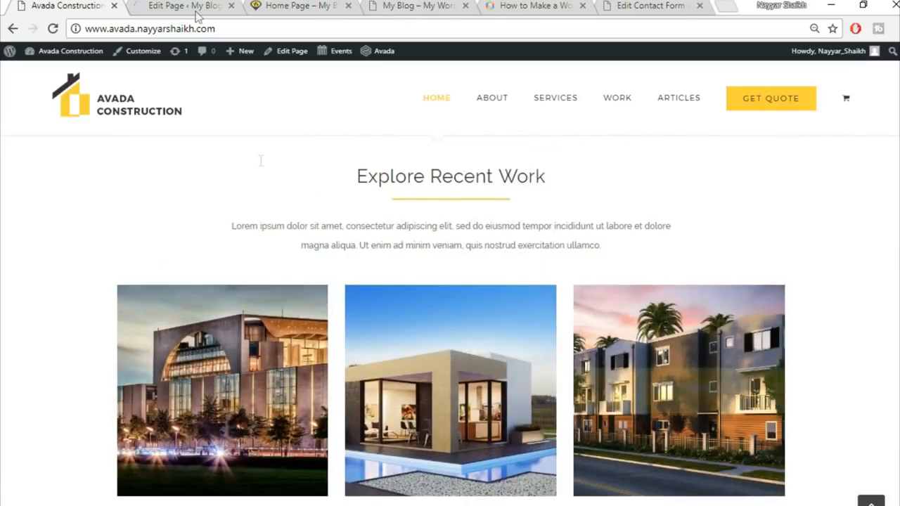
{"action": "left_click", "coordinate": [182, 5]}
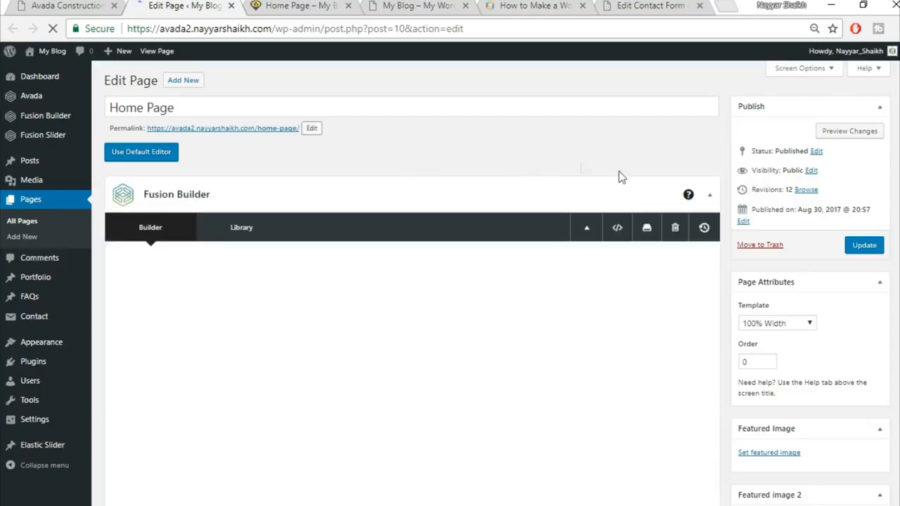
Step: Compare the Home Page builder against the demo site's home page
{"action": "scroll", "coordinate": [621, 185], "scroll_direction": "down", "scroll_amount": 3}
{"action": "scroll", "coordinate": [620, 185], "scroll_direction": "down", "scroll_amount": 15}
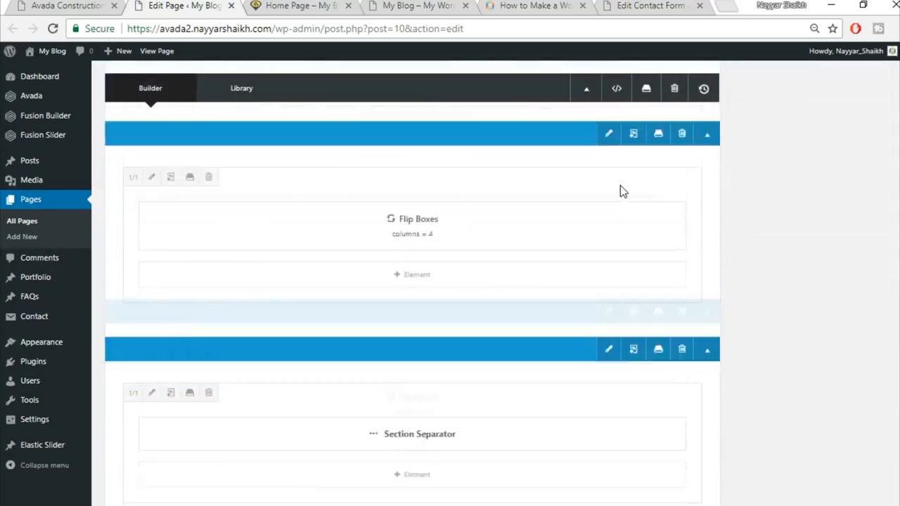
{"action": "scroll", "coordinate": [620, 185], "scroll_direction": "up", "scroll_amount": 3}
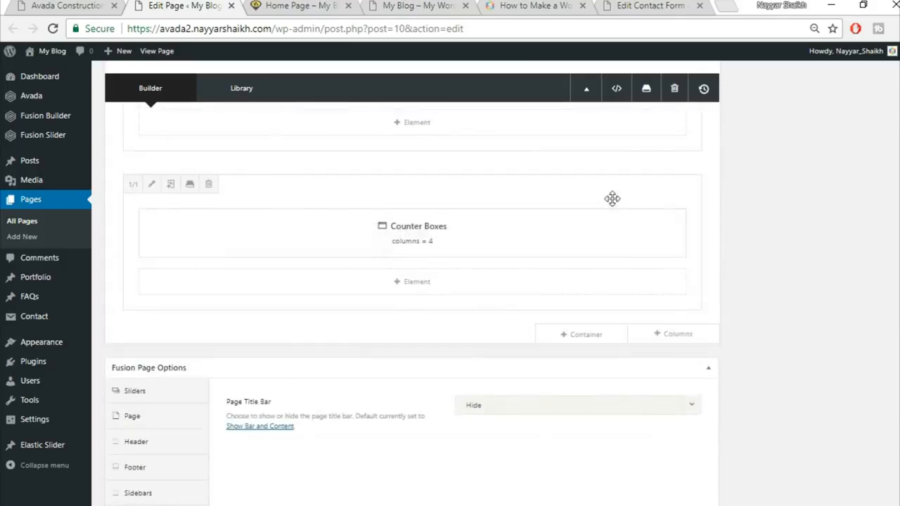
{"action": "left_click", "coordinate": [110, 5]}
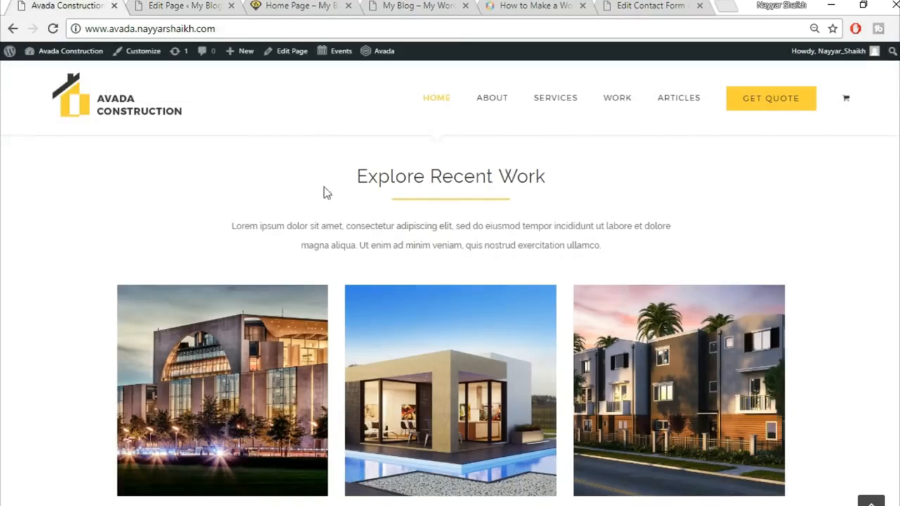
{"action": "left_click", "coordinate": [189, 4]}
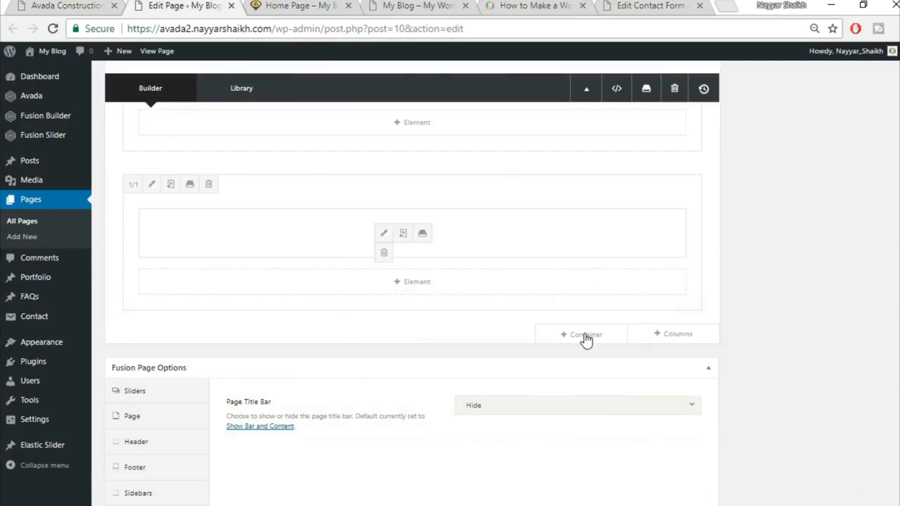
Step: Insert the saved Title container from the library at the end of the Home Page
{"action": "left_click", "coordinate": [599, 341]}
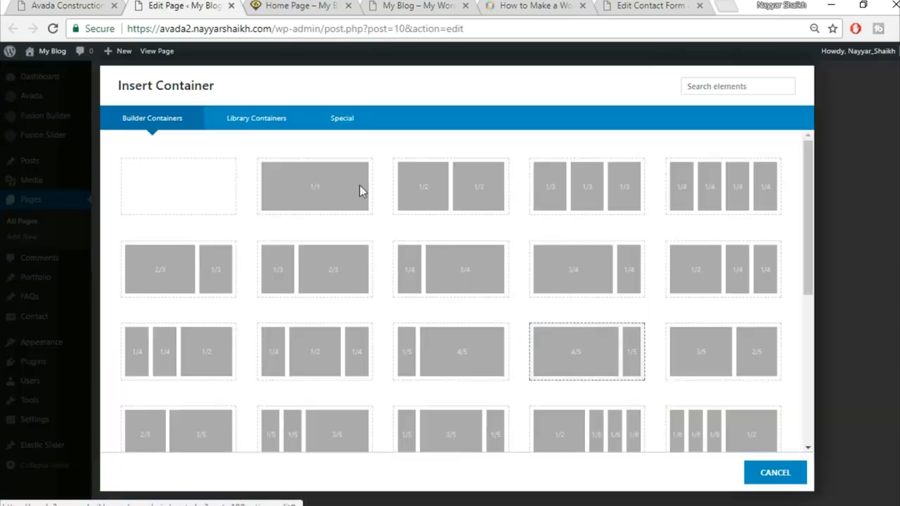
{"action": "left_click", "coordinate": [250, 121]}
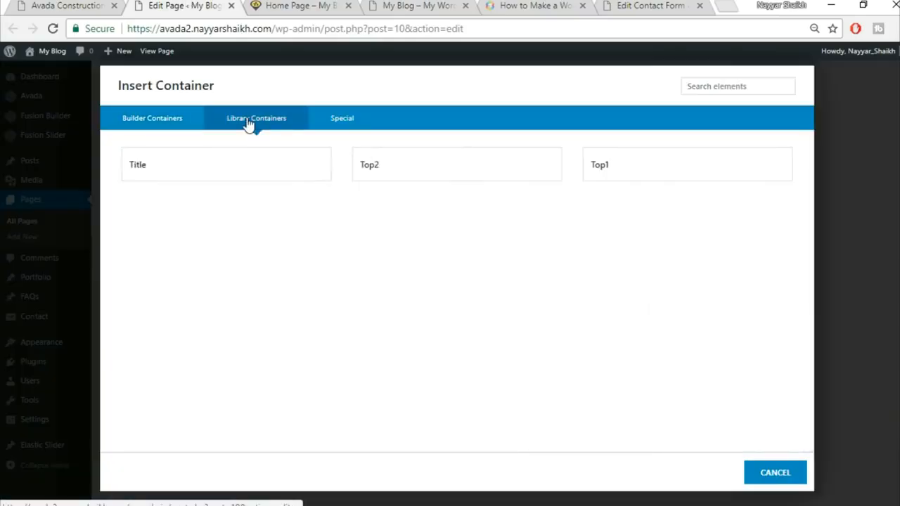
{"action": "left_click", "coordinate": [175, 176]}
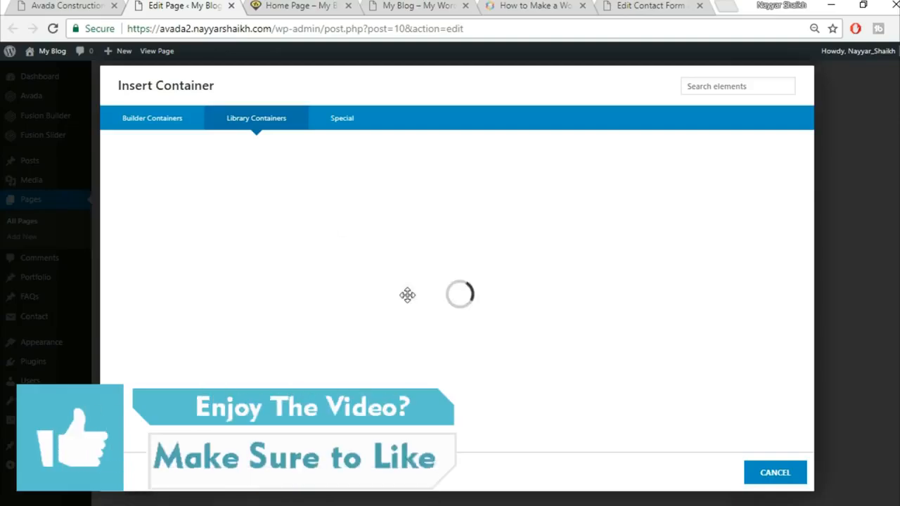
{"action": "scroll", "coordinate": [720, 396], "scroll_direction": "down", "scroll_amount": 2}
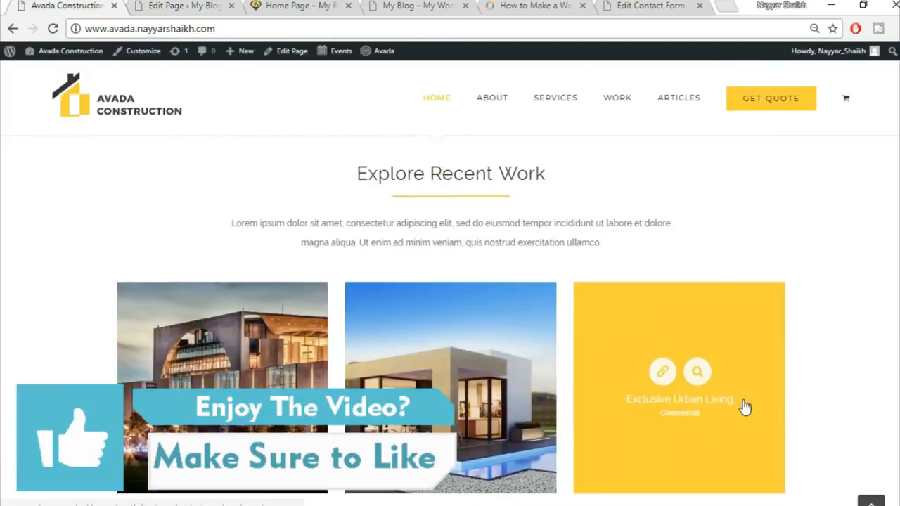
{"action": "scroll", "coordinate": [743, 405], "scroll_direction": "down", "scroll_amount": 1}
{"action": "left_click", "coordinate": [184, 5]}
{"action": "mouse_move", "coordinate": [599, 398]}
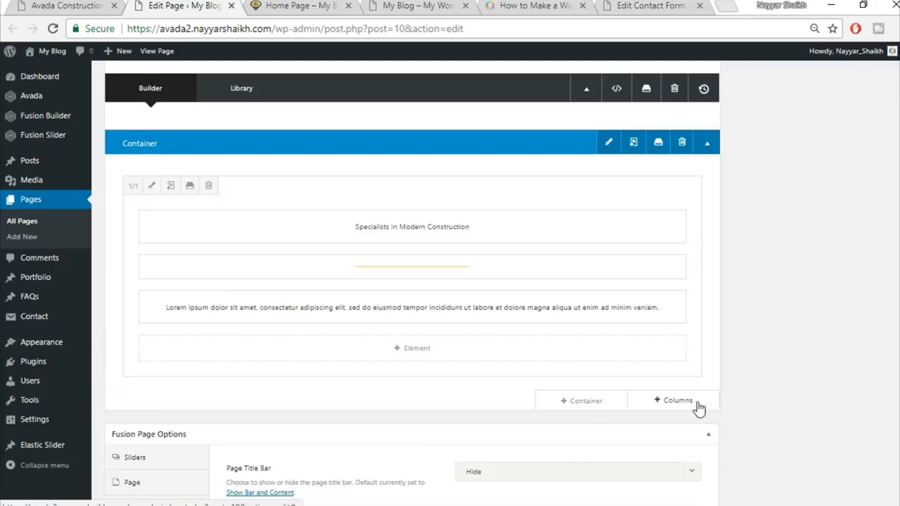
Step: Add a full-width 1/1 column row holding a Portfolio element
{"action": "left_click", "coordinate": [675, 403]}
{"action": "left_click", "coordinate": [180, 195]}
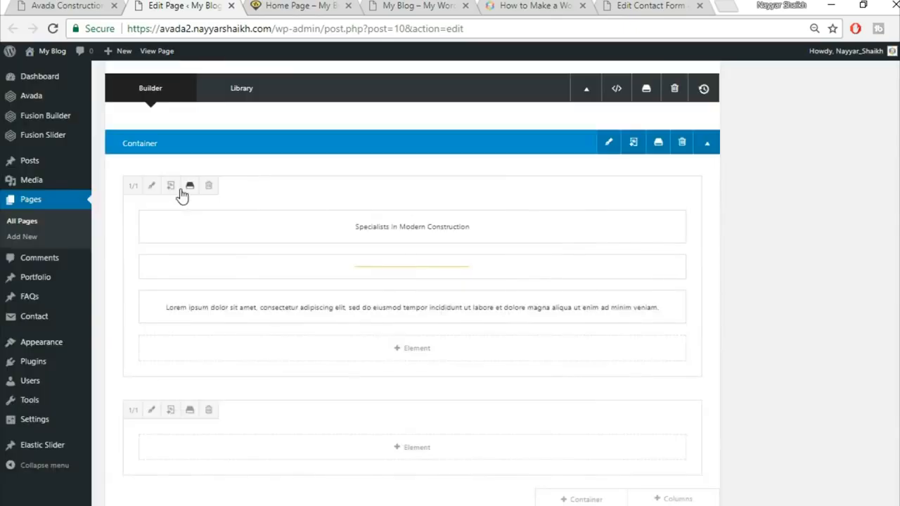
{"action": "left_click", "coordinate": [415, 448]}
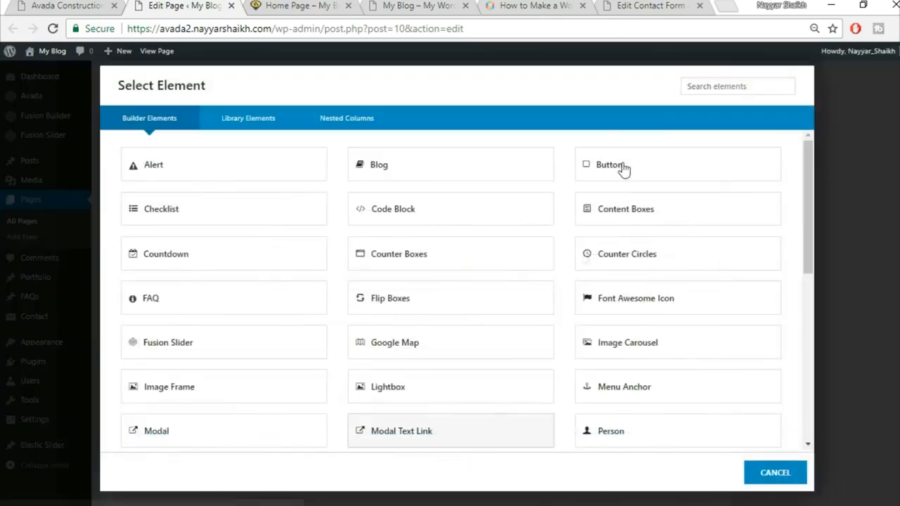
{"action": "scroll", "coordinate": [479, 281], "scroll_direction": "down", "scroll_amount": 2}
{"action": "left_click", "coordinate": [703, 84]}
{"action": "type", "text": "por"}
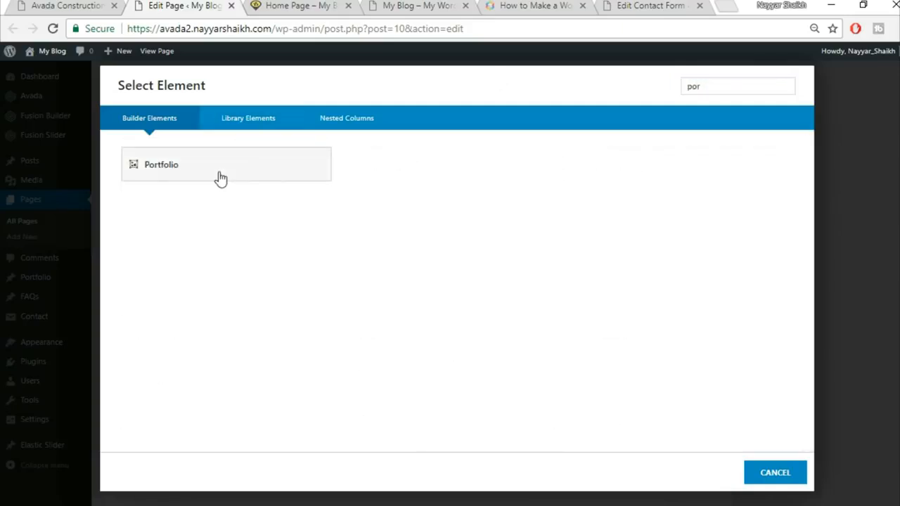
{"action": "left_click", "coordinate": [219, 176]}
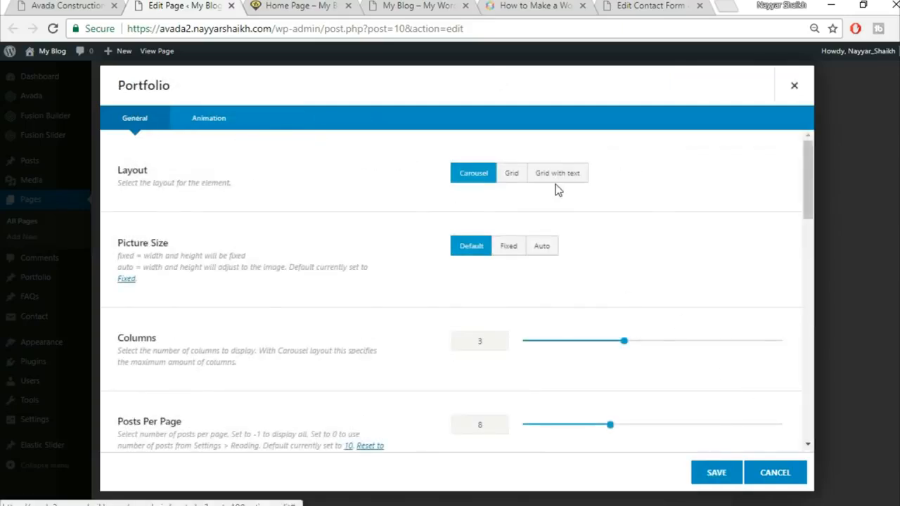
Step: Set the Portfolio to Grid layout with auto picture size and spacing 30
{"action": "left_click", "coordinate": [509, 182]}
{"action": "left_click", "coordinate": [94, 5]}
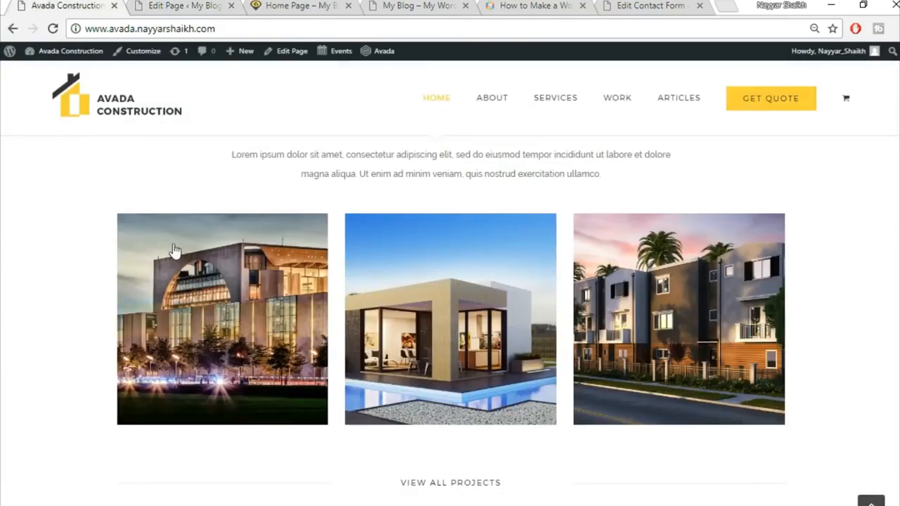
{"action": "left_click", "coordinate": [147, 5]}
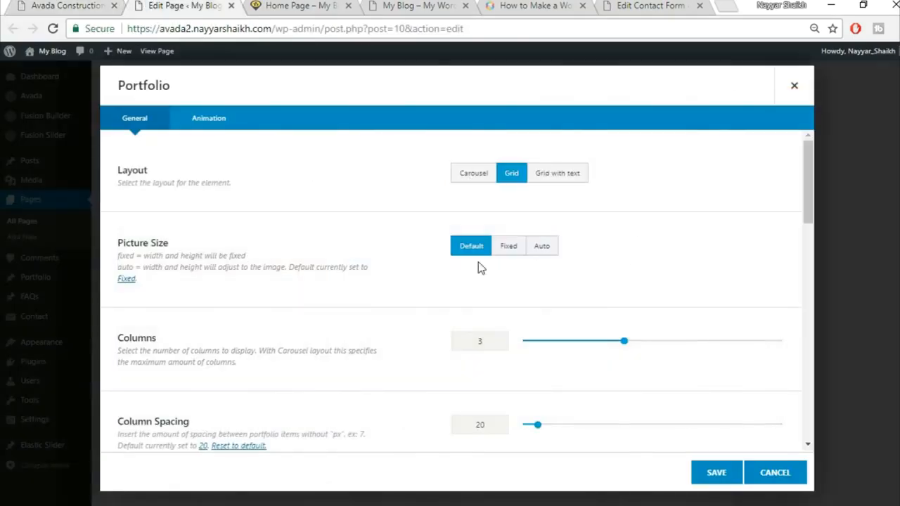
{"action": "left_click", "coordinate": [554, 250]}
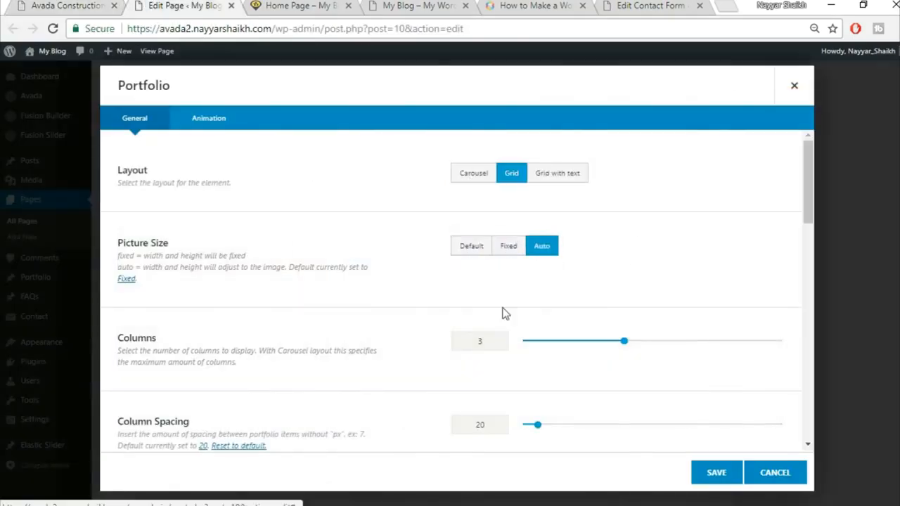
{"action": "scroll", "coordinate": [657, 331], "scroll_direction": "down", "scroll_amount": 2}
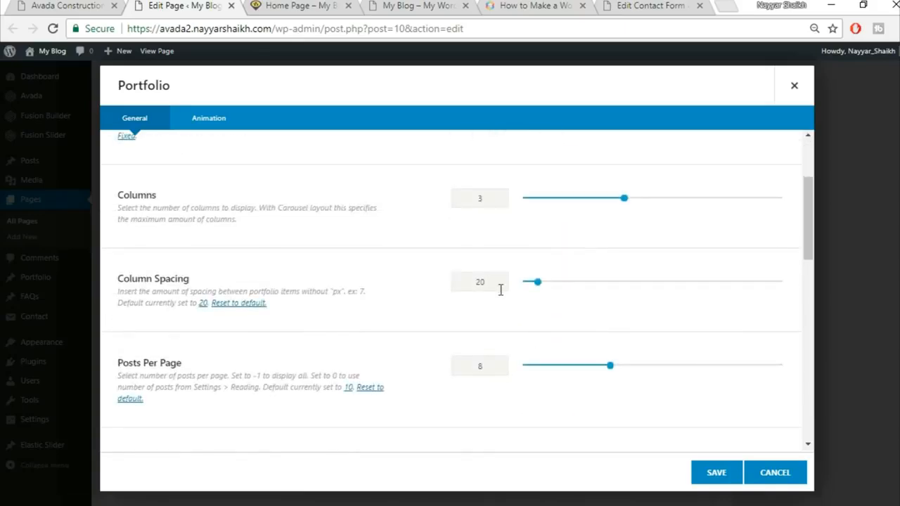
{"action": "type", "text": "30"}
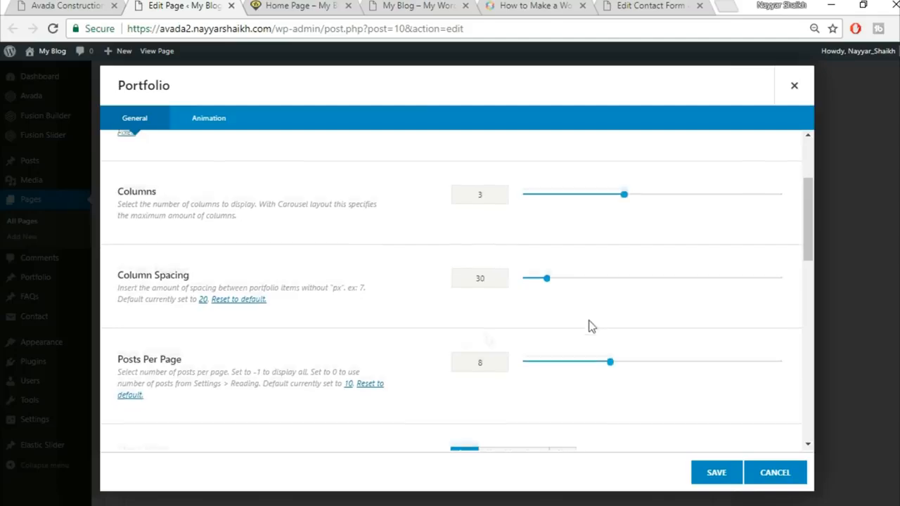
{"action": "scroll", "coordinate": [593, 321], "scroll_direction": "down", "scroll_amount": 1}
Step: Turn off the portfolio category filters and save the Portfolio element
{"action": "left_click", "coordinate": [46, 4]}
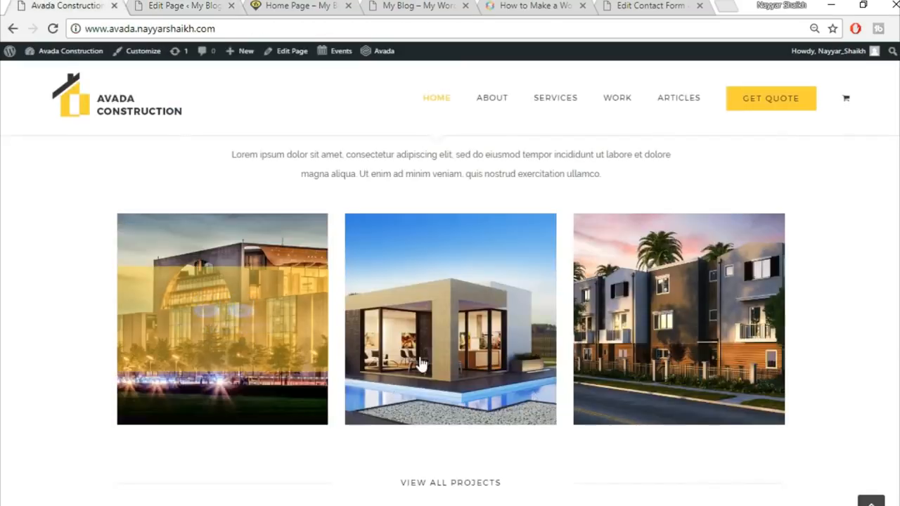
{"action": "key", "text": "ctrl+Tab"}
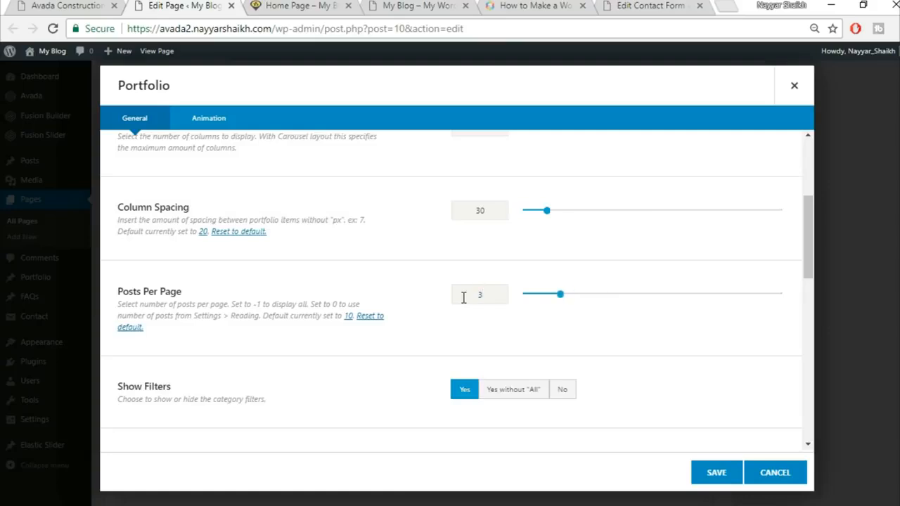
{"action": "scroll", "coordinate": [457, 317], "scroll_direction": "down", "scroll_amount": 2}
{"action": "left_click", "coordinate": [562, 250]}
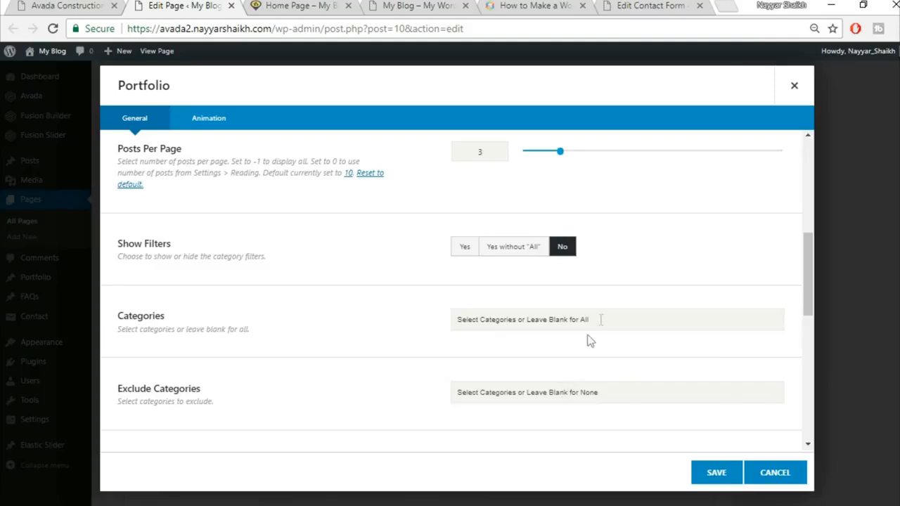
{"action": "scroll", "coordinate": [417, 333], "scroll_direction": "down", "scroll_amount": 1}
{"action": "scroll", "coordinate": [417, 333], "scroll_direction": "down", "scroll_amount": 3}
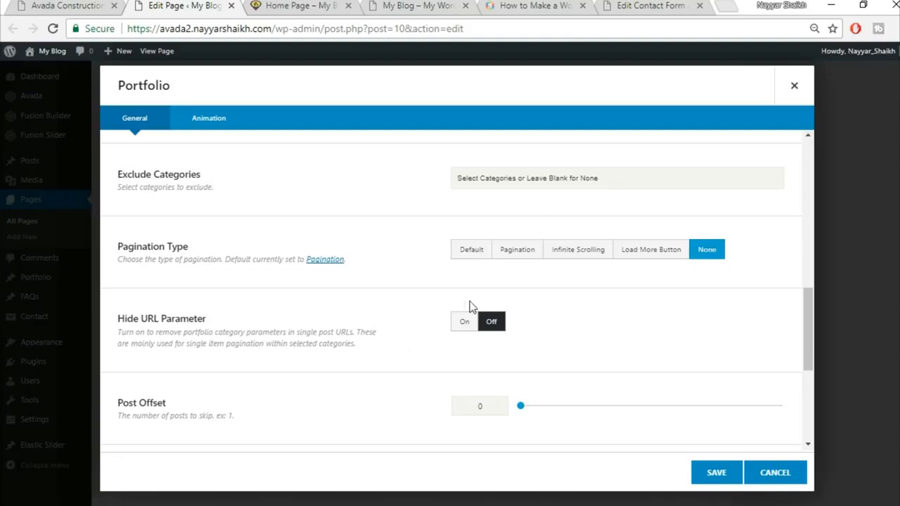
{"action": "scroll", "coordinate": [637, 343], "scroll_direction": "down", "scroll_amount": 2}
{"action": "scroll", "coordinate": [261, 379], "scroll_direction": "down", "scroll_amount": 2}
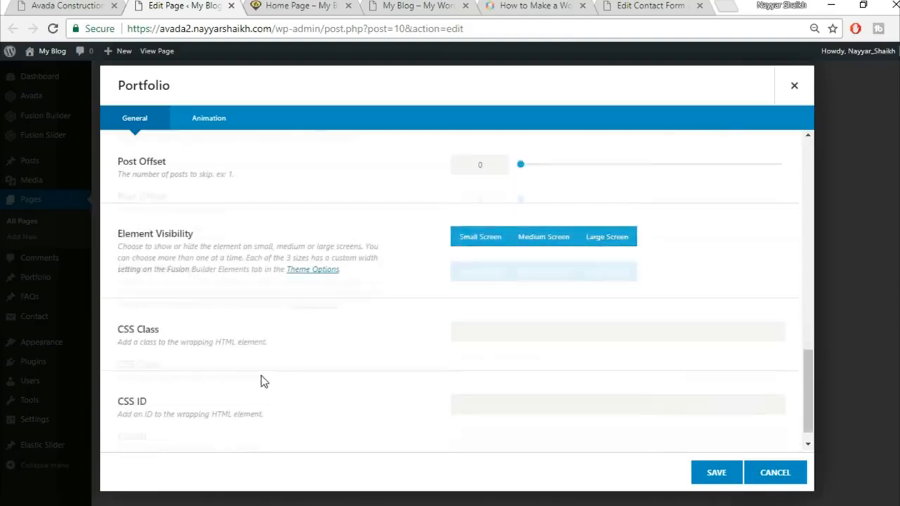
{"action": "left_click", "coordinate": [717, 474]}
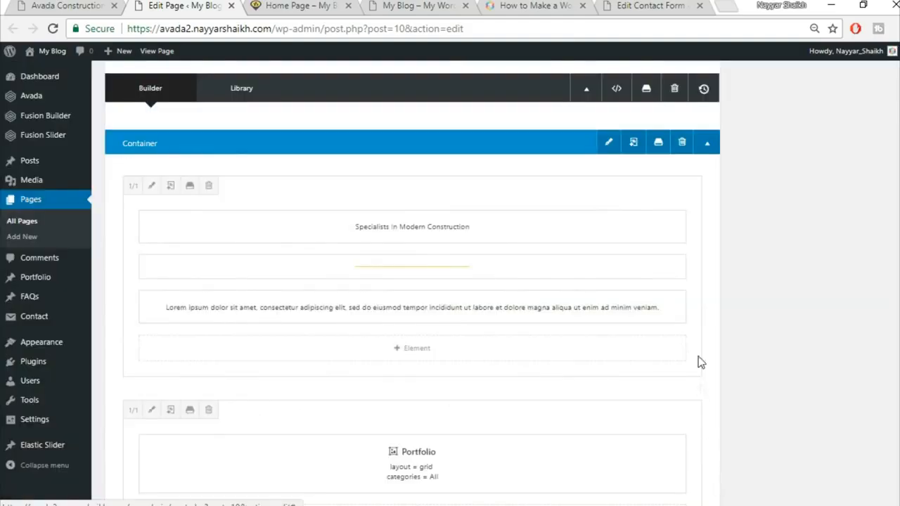
Step: Add a row of three equal 1/3 columns below the Portfolio, checking the demo layout
{"action": "left_click", "coordinate": [64, 5]}
{"action": "scroll", "coordinate": [738, 316], "scroll_direction": "down", "scroll_amount": 3}
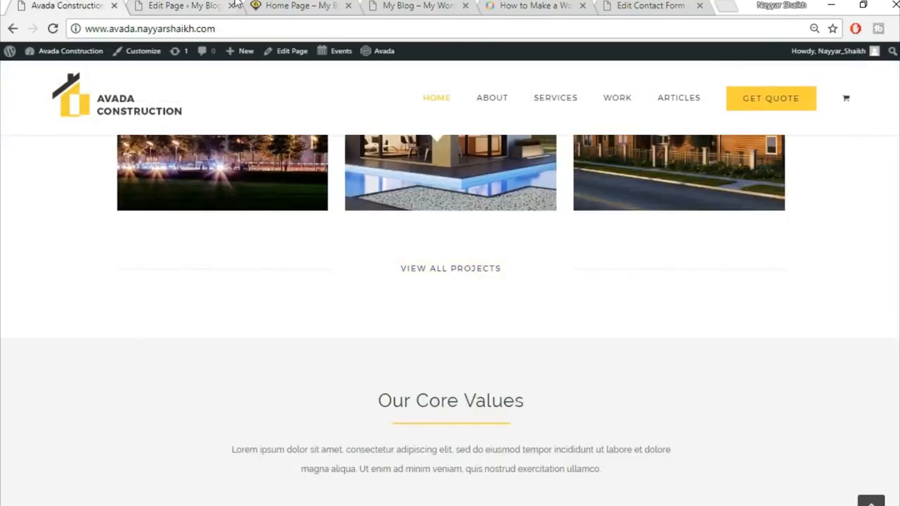
{"action": "left_click", "coordinate": [211, 6]}
{"action": "scroll", "coordinate": [531, 372], "scroll_direction": "down", "scroll_amount": 3}
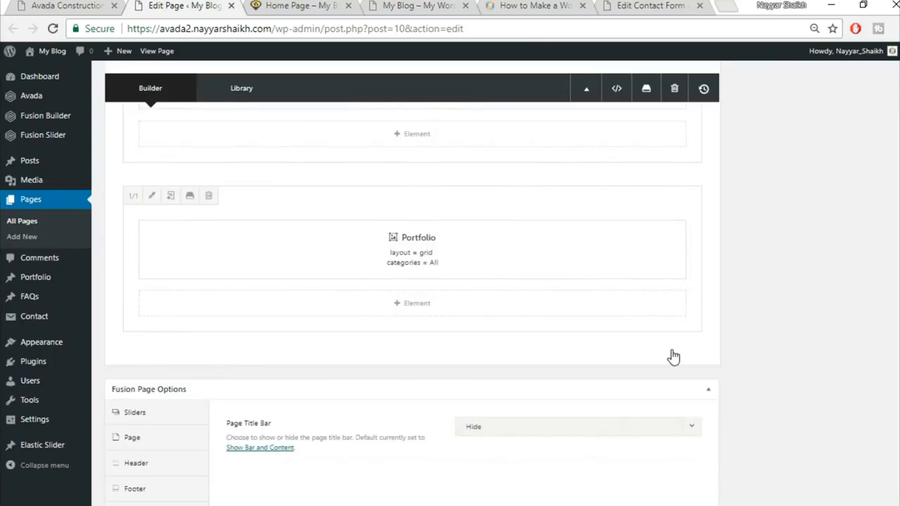
{"action": "left_click", "coordinate": [674, 356]}
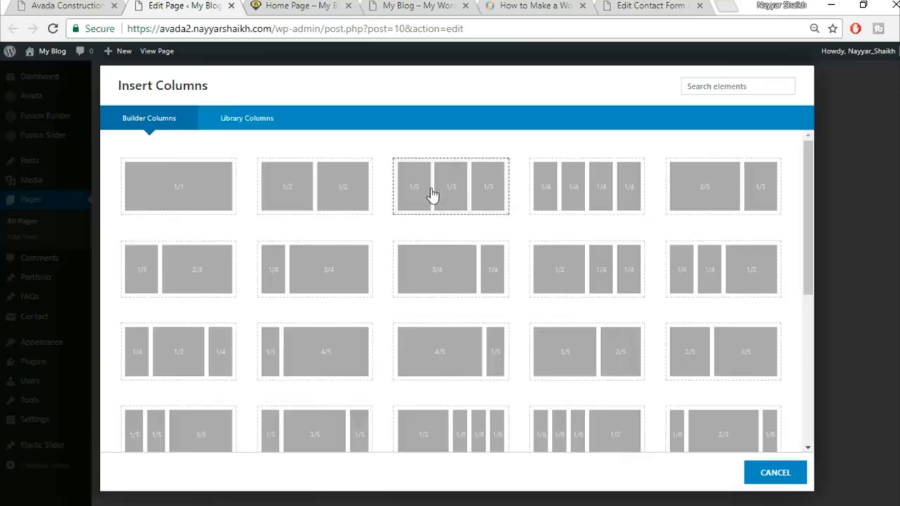
{"action": "left_click", "coordinate": [461, 197]}
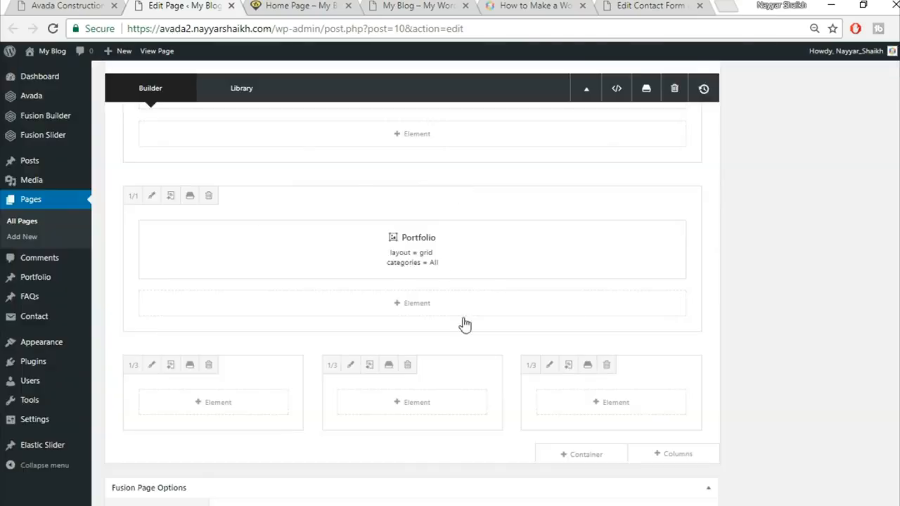
Step: Add a Separator element to the first column
{"action": "left_click", "coordinate": [226, 409]}
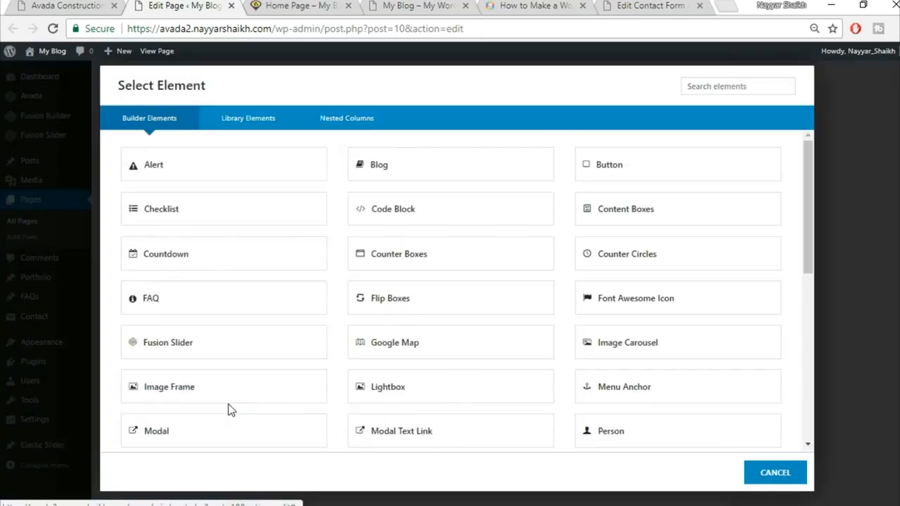
{"action": "left_click", "coordinate": [719, 88]}
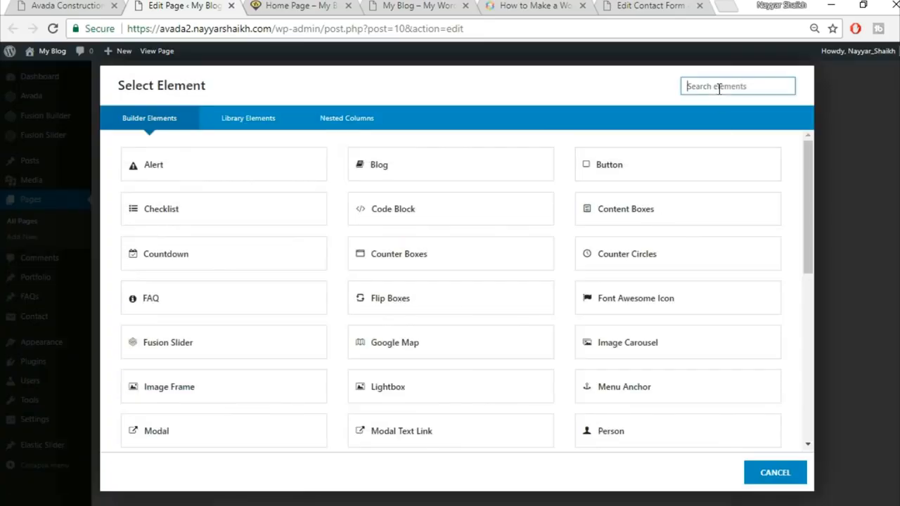
{"action": "type", "text": "sep"}
{"action": "left_click", "coordinate": [429, 177]}
Step: Set the separator style to Single Border Solid
{"action": "left_click", "coordinate": [94, 4]}
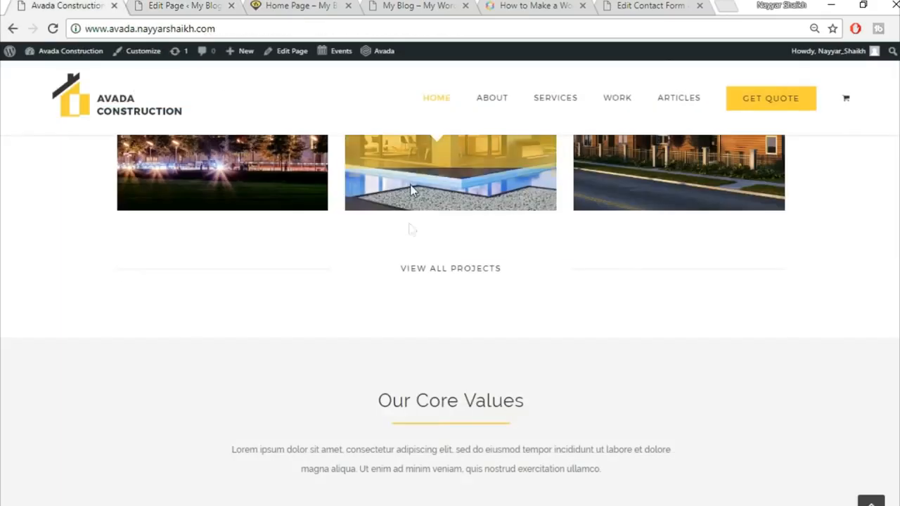
{"action": "scroll", "coordinate": [382, 255], "scroll_direction": "down", "scroll_amount": 2}
{"action": "scroll", "coordinate": [382, 253], "scroll_direction": "up", "scroll_amount": 2}
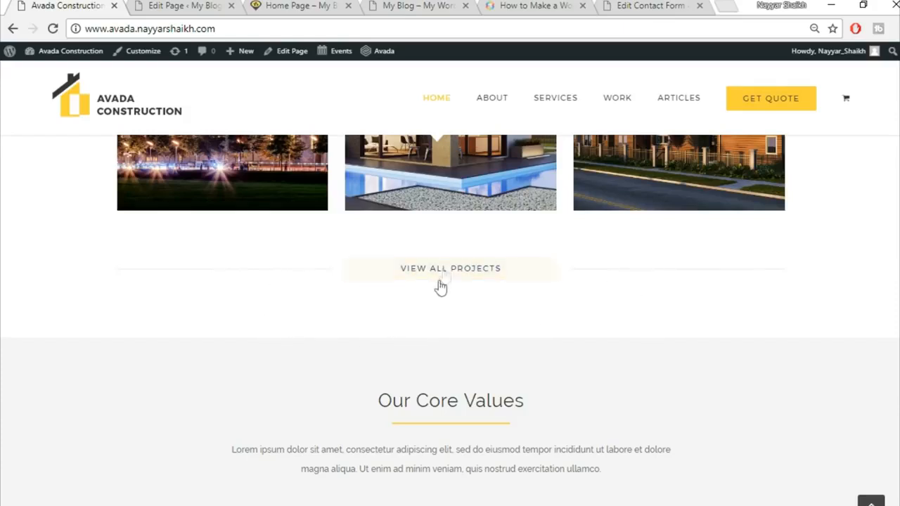
{"action": "left_click", "coordinate": [184, 6]}
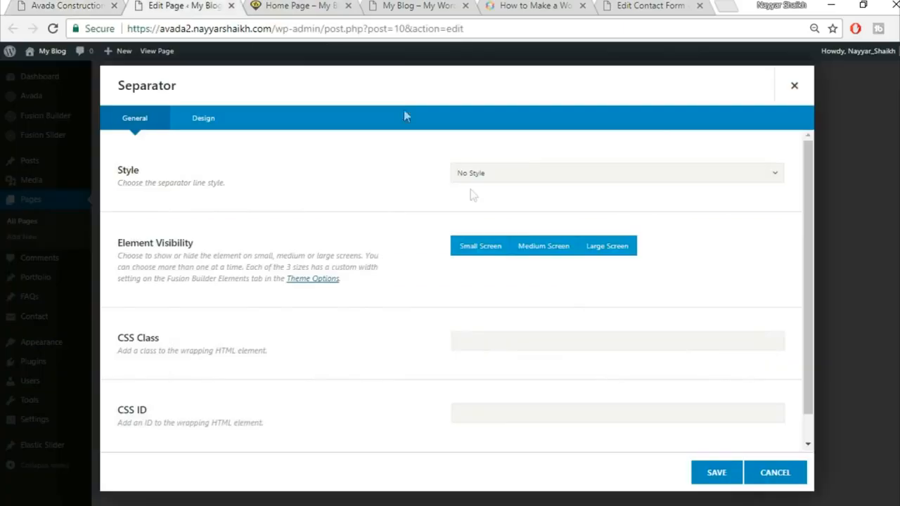
{"action": "left_click", "coordinate": [528, 176]}
{"action": "left_click", "coordinate": [529, 212]}
{"action": "scroll", "coordinate": [381, 301], "scroll_direction": "down", "scroll_amount": 1}
{"action": "left_click", "coordinate": [213, 123]}
{"action": "scroll", "coordinate": [603, 171], "scroll_direction": "up", "scroll_amount": 1}
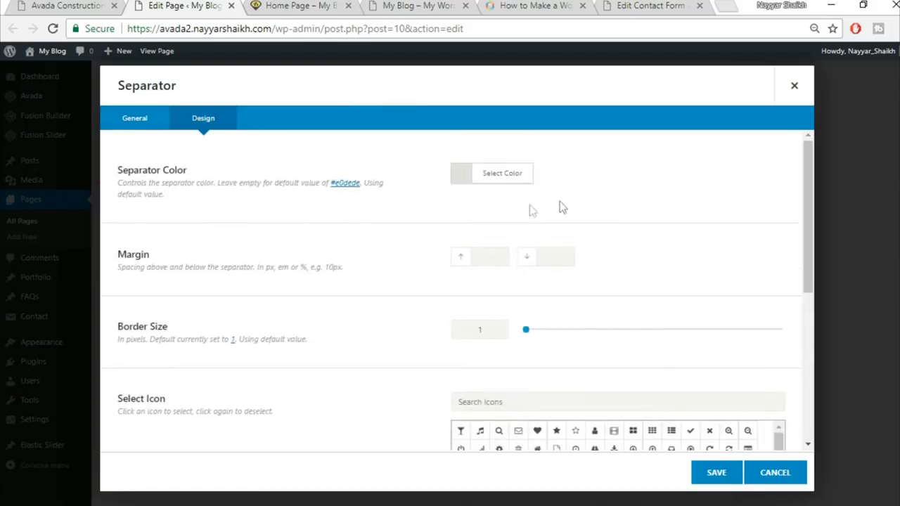
{"action": "left_click", "coordinate": [508, 185]}
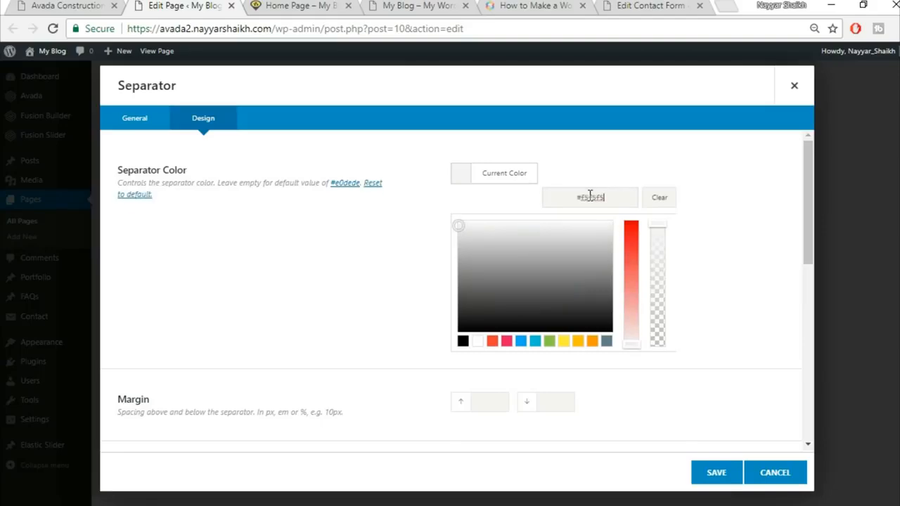
{"action": "left_click", "coordinate": [384, 233]}
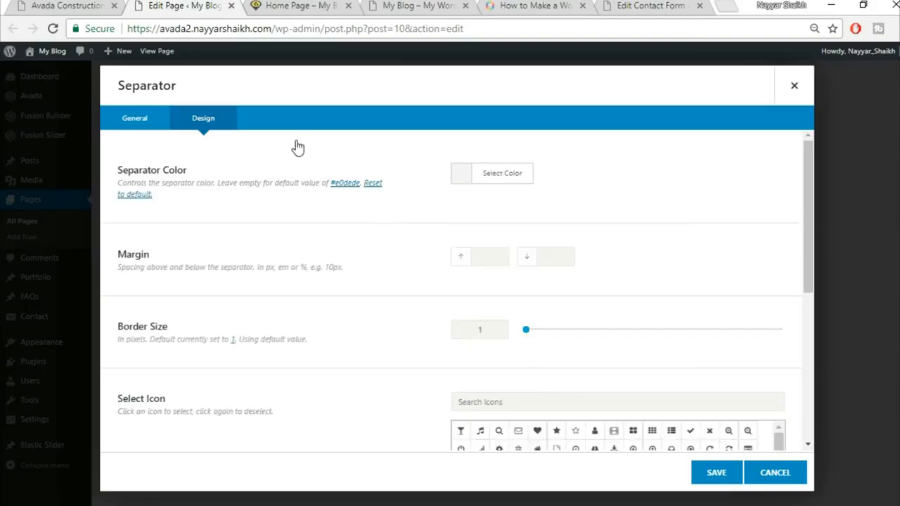
Step: Give the separator border size 2 and width 100%, then save it
{"action": "left_click", "coordinate": [83, 4]}
{"action": "left_click", "coordinate": [184, 5]}
{"action": "scroll", "coordinate": [470, 318], "scroll_direction": "down", "scroll_amount": 1}
{"action": "left_click_drag", "start_coordinate": [491, 259], "coordinate": [431, 268]}
{"action": "type", "text": "2"}
{"action": "scroll", "coordinate": [391, 327], "scroll_direction": "down", "scroll_amount": 3}
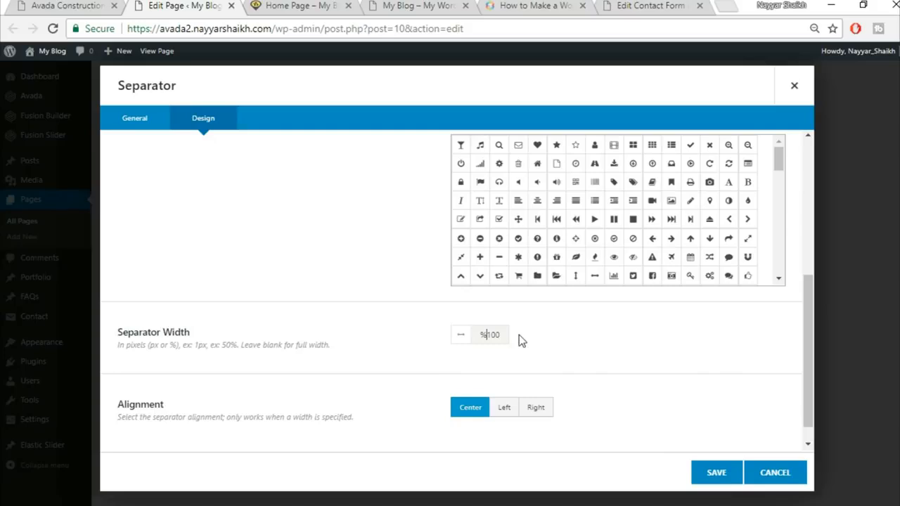
{"action": "key", "text": "BackSpace"}
{"action": "type", "text": "p"}
{"action": "key", "text": "BackSpace"}
{"action": "key", "text": "End"}
{"action": "type", "text": "%"}
{"action": "scroll", "coordinate": [561, 367], "scroll_direction": "down", "scroll_amount": 1}
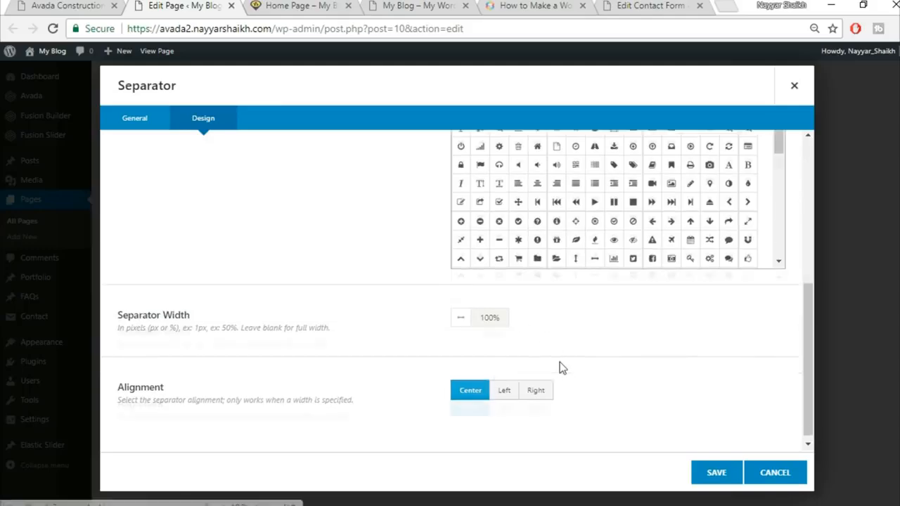
{"action": "left_click", "coordinate": [703, 482]}
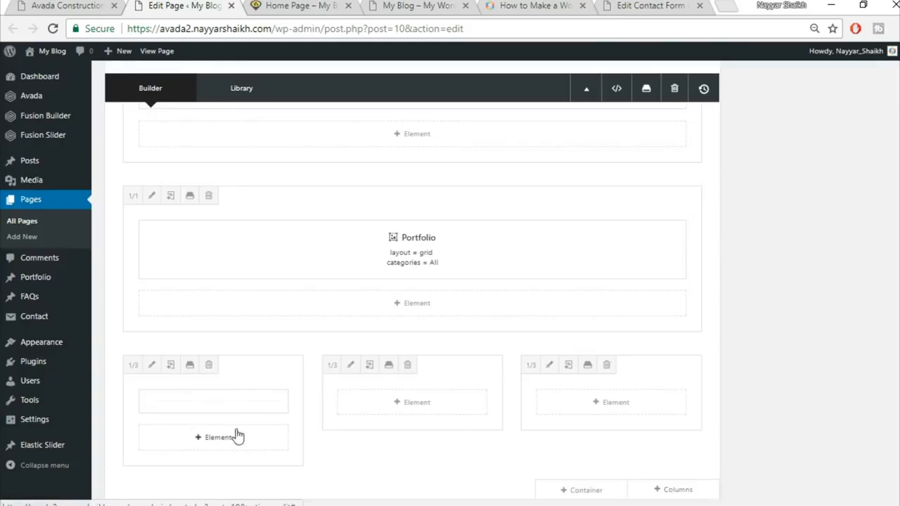
Step: Place a separator into the third column so both outer columns have one
{"action": "mouse_move", "coordinate": [208, 412]}
{"action": "left_click_drag", "start_coordinate": [259, 402], "coordinate": [651, 403]}
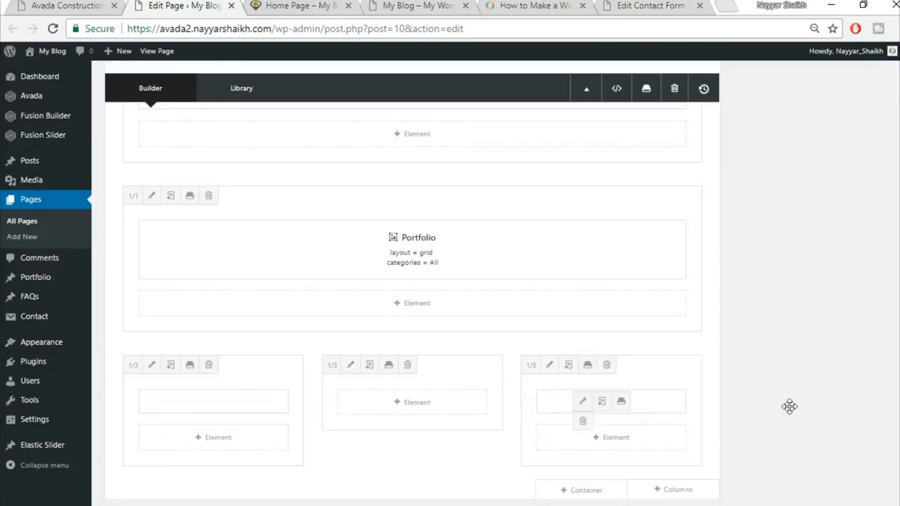
{"action": "scroll", "coordinate": [556, 382], "scroll_direction": "down", "scroll_amount": 1}
{"action": "left_click", "coordinate": [102, 5]}
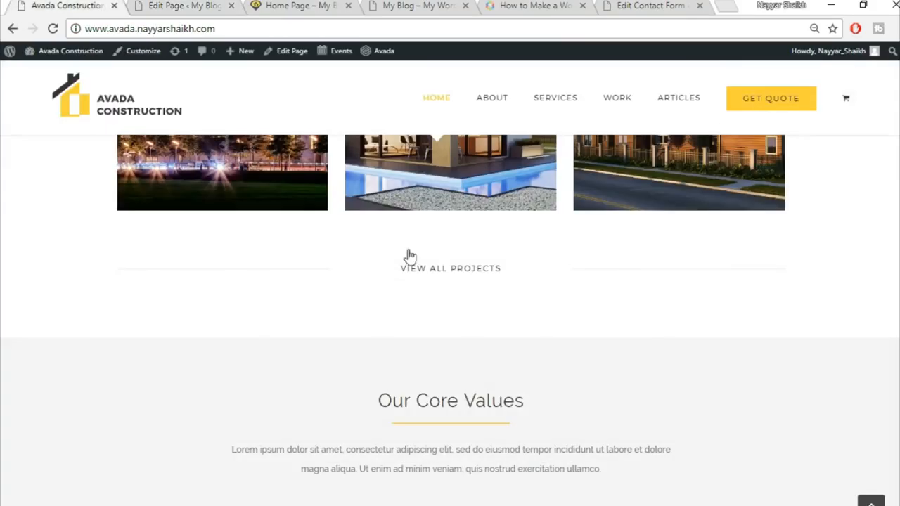
{"action": "left_click", "coordinate": [169, 6]}
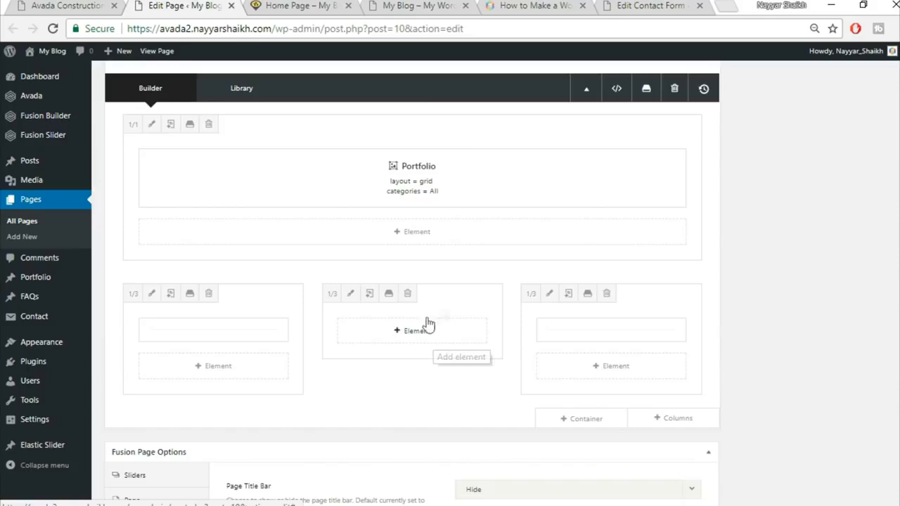
Step: Add a Button to the middle column with link '#' and text 'View All Projects'
{"action": "left_click", "coordinate": [404, 341]}
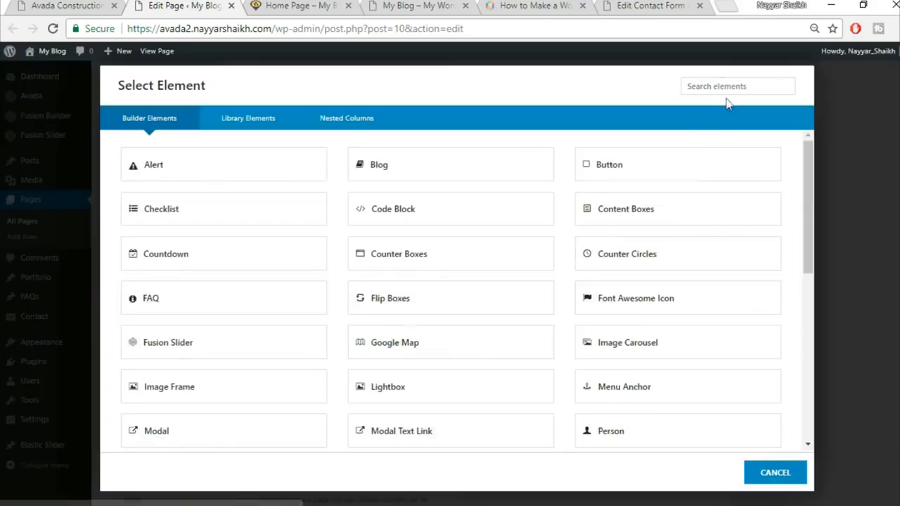
{"action": "left_click", "coordinate": [651, 171]}
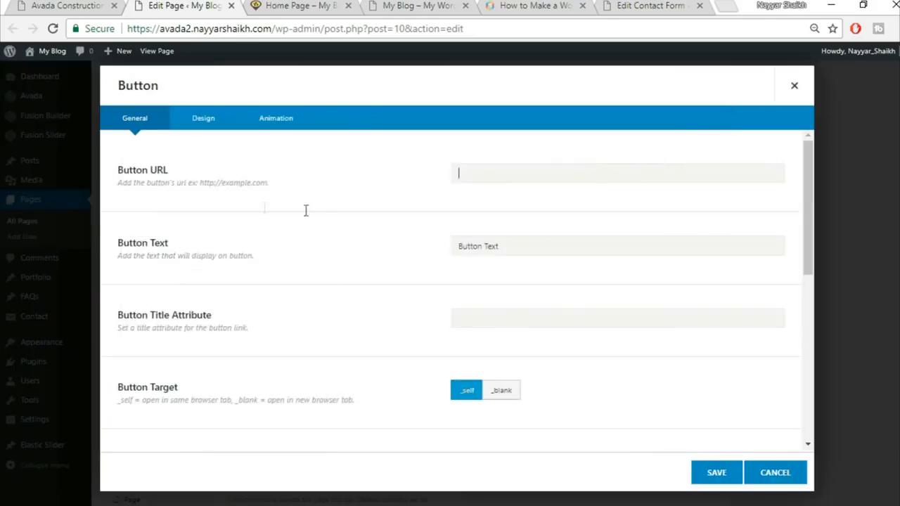
{"action": "type", "text": "#"}
{"action": "key", "text": "Tab"}
{"action": "left_click", "coordinate": [98, 5]}
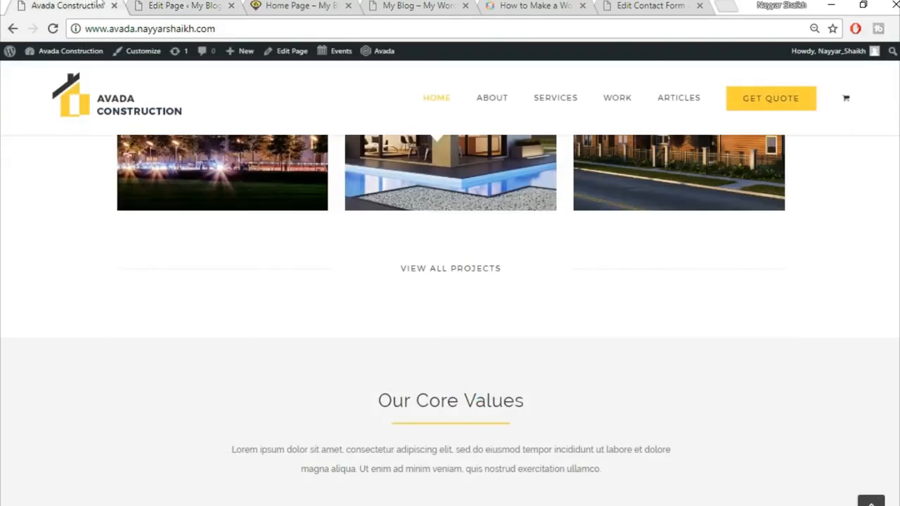
{"action": "left_click", "coordinate": [224, 5]}
{"action": "type", "text": "Vi"}
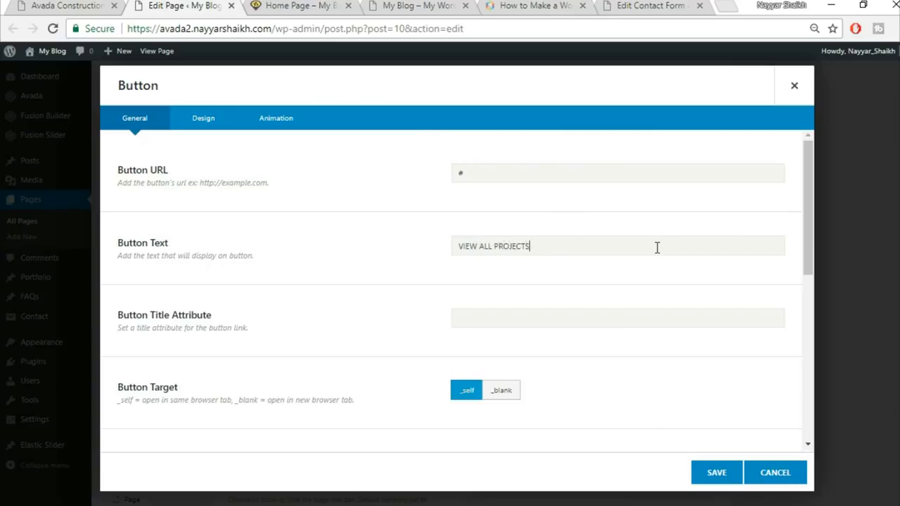
Step: Switch the button to a custom style in its design settings
{"action": "scroll", "coordinate": [622, 273], "scroll_direction": "down", "scroll_amount": 5}
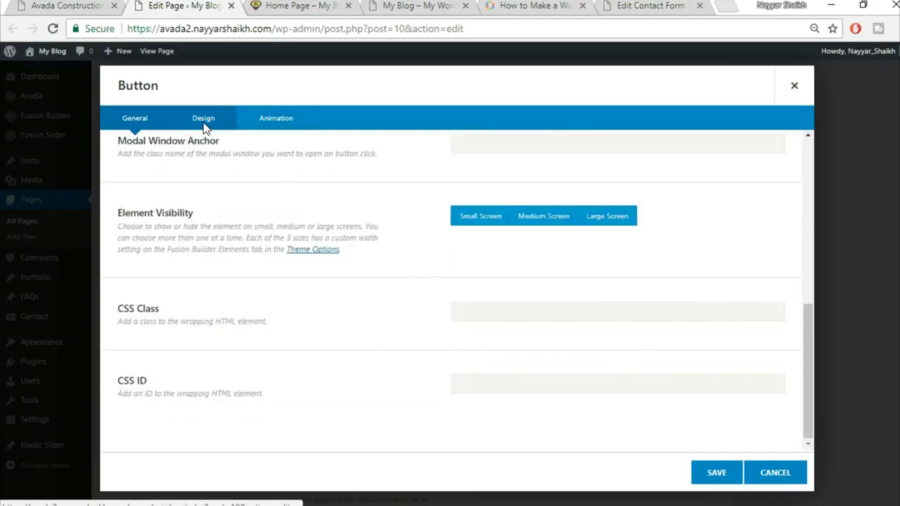
{"action": "left_click", "coordinate": [204, 121]}
{"action": "scroll", "coordinate": [606, 211], "scroll_direction": "up", "scroll_amount": 5}
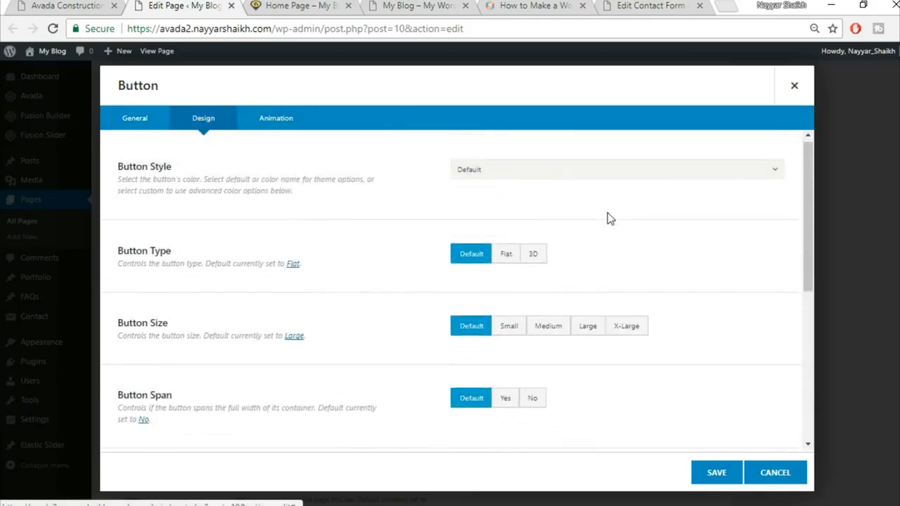
{"action": "left_click", "coordinate": [549, 174]}
{"action": "left_click", "coordinate": [545, 215]}
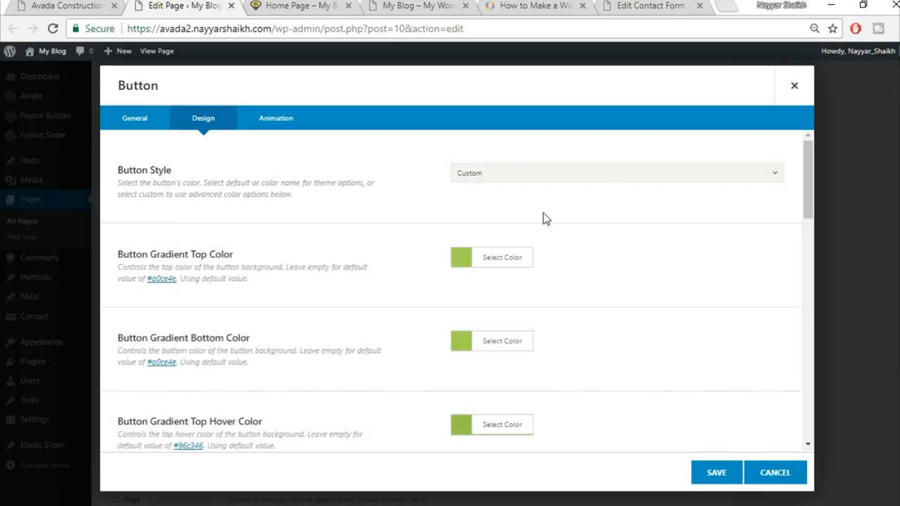
{"action": "left_click", "coordinate": [51, 5]}
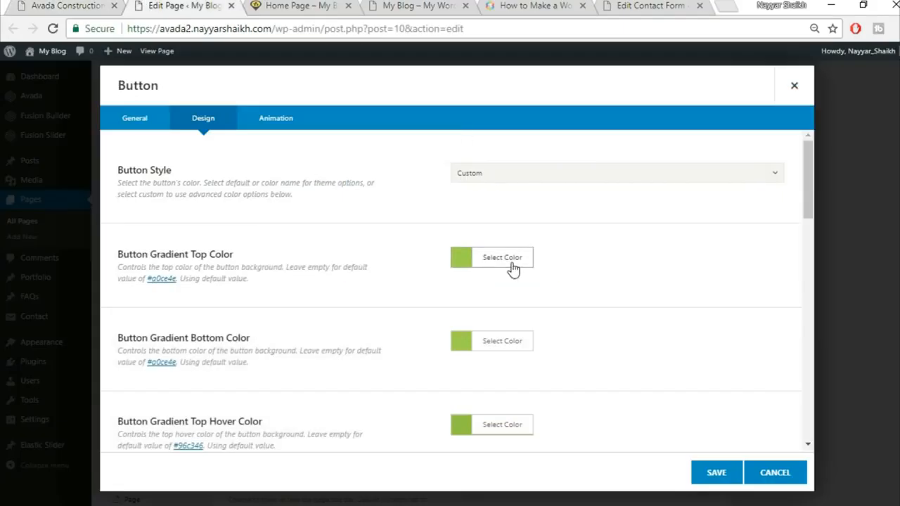
Step: Set both gradient top and bottom colours to white #ffffff
{"action": "left_click", "coordinate": [513, 267]}
{"action": "left_click", "coordinate": [575, 279]}
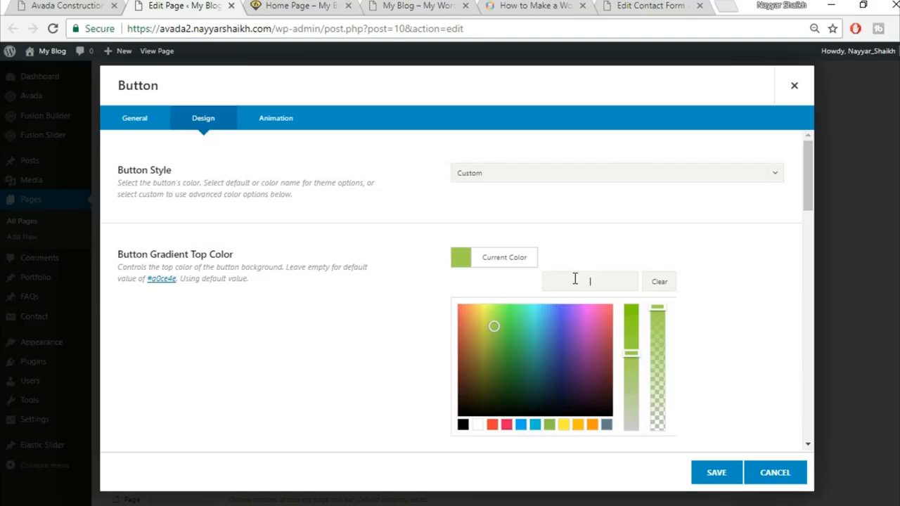
{"action": "left_click", "coordinate": [478, 424]}
{"action": "scroll", "coordinate": [675, 323], "scroll_direction": "down", "scroll_amount": 2}
{"action": "left_click", "coordinate": [706, 284]}
{"action": "left_click", "coordinate": [511, 274]}
{"action": "left_click", "coordinate": [478, 438]}
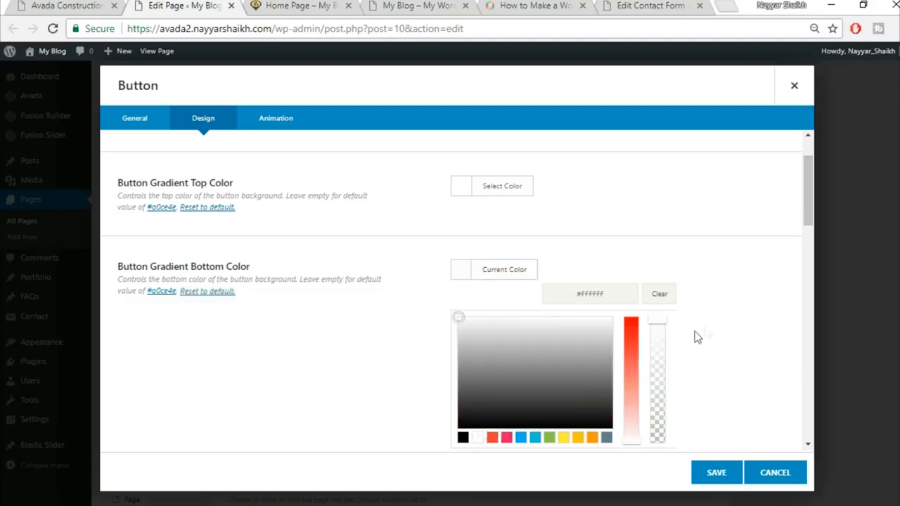
{"action": "scroll", "coordinate": [706, 326], "scroll_direction": "down", "scroll_amount": 3}
{"action": "left_click", "coordinate": [675, 299]}
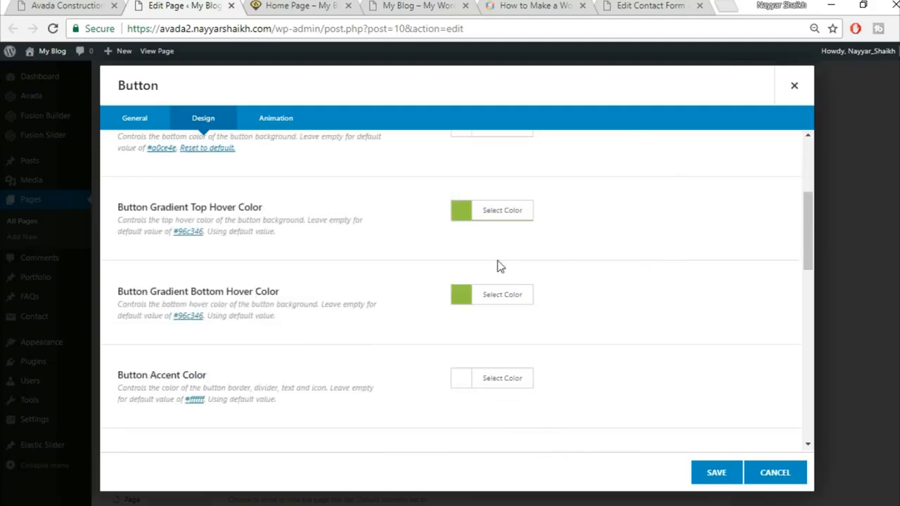
{"action": "scroll", "coordinate": [238, 346], "scroll_direction": "up", "scroll_amount": 1}
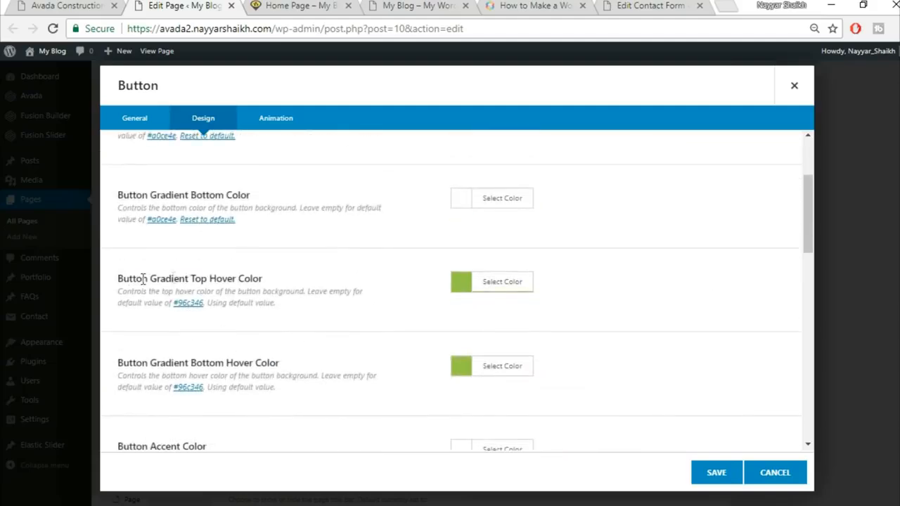
{"action": "left_click_drag", "start_coordinate": [142, 279], "coordinate": [285, 276]}
Step: Set both hover gradient colours to yellow #FED03D
{"action": "left_click", "coordinate": [524, 286]}
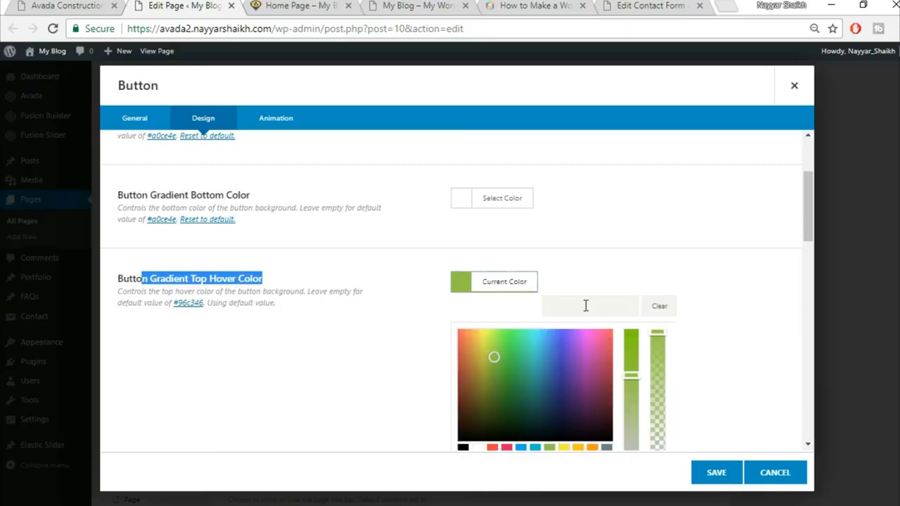
{"action": "left_click", "coordinate": [588, 305]}
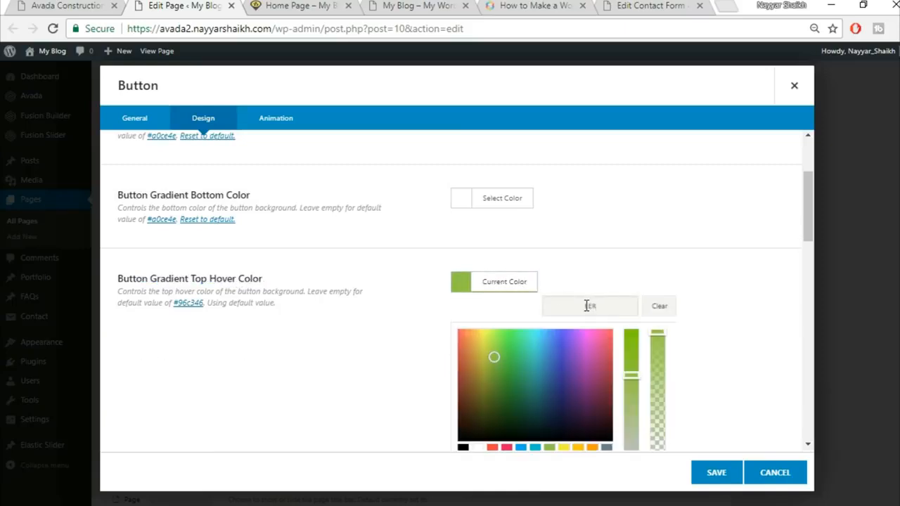
{"action": "type", "text": "#FED03D"}
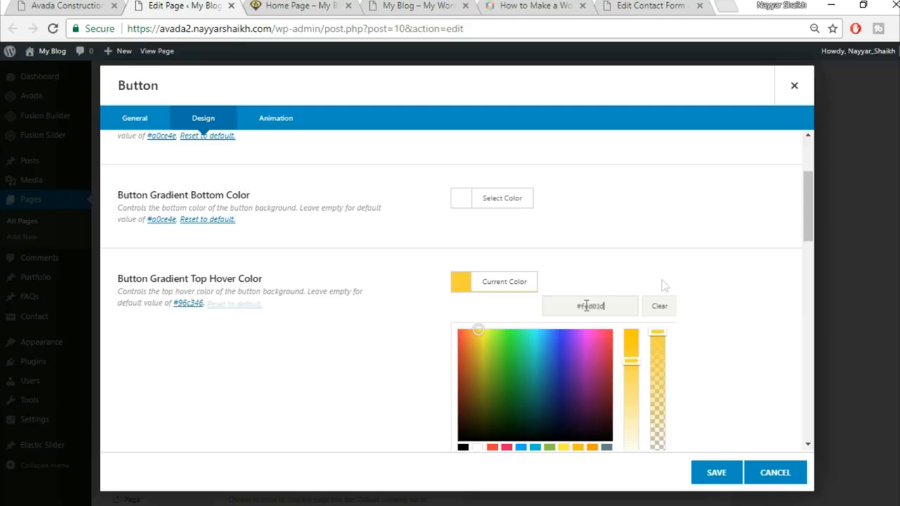
{"action": "scroll", "coordinate": [703, 299], "scroll_direction": "down", "scroll_amount": 1}
{"action": "left_click", "coordinate": [728, 303]}
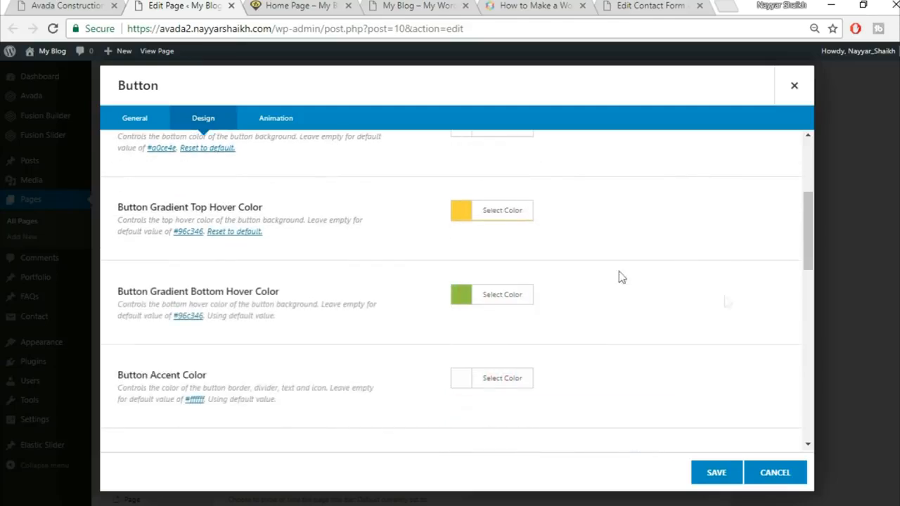
{"action": "left_click", "coordinate": [510, 295]}
{"action": "left_click", "coordinate": [615, 323]}
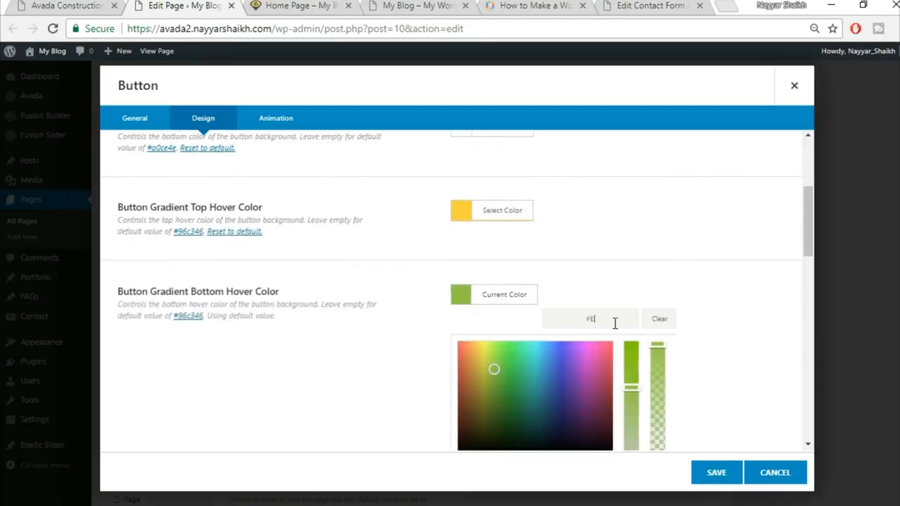
{"action": "type", "text": "FED03D"}
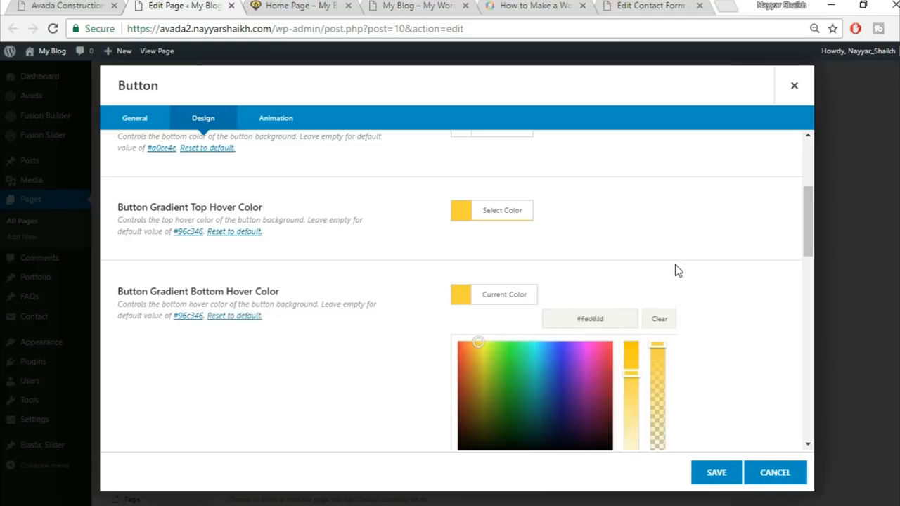
{"action": "left_click", "coordinate": [675, 269]}
{"action": "scroll", "coordinate": [453, 359], "scroll_direction": "down", "scroll_amount": 1}
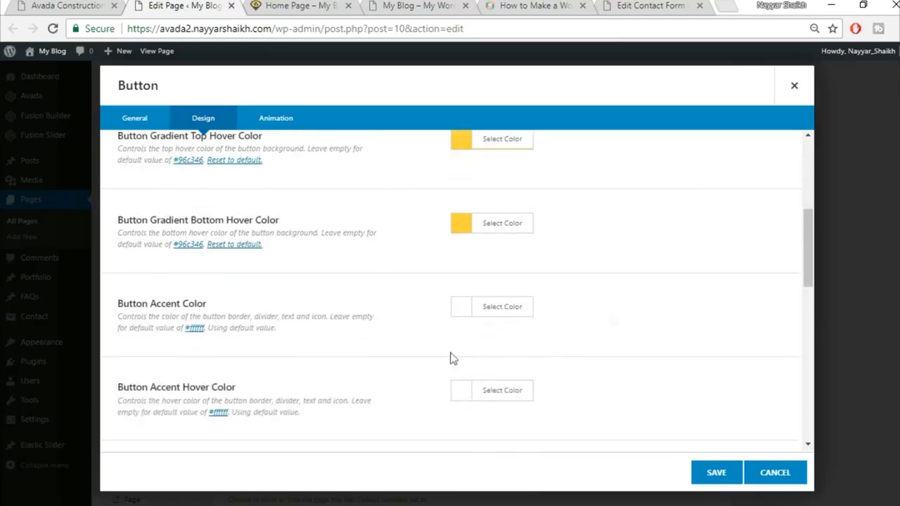
Step: Set the accent and accent hover colours to black
{"action": "left_click", "coordinate": [90, 4]}
{"action": "left_click", "coordinate": [511, 309]}
{"action": "scroll", "coordinate": [563, 338], "scroll_direction": "down", "scroll_amount": 2}
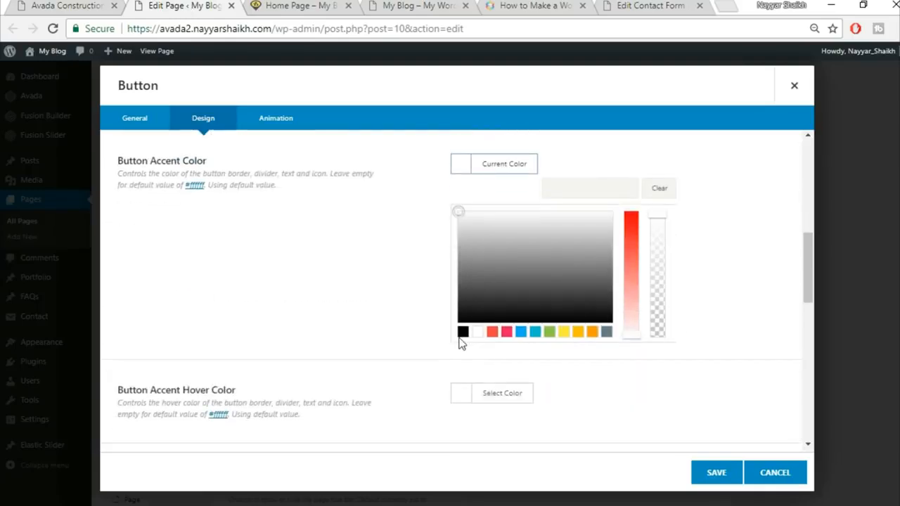
{"action": "left_click", "coordinate": [463, 331]}
{"action": "left_click", "coordinate": [323, 319]}
{"action": "left_click", "coordinate": [476, 253]}
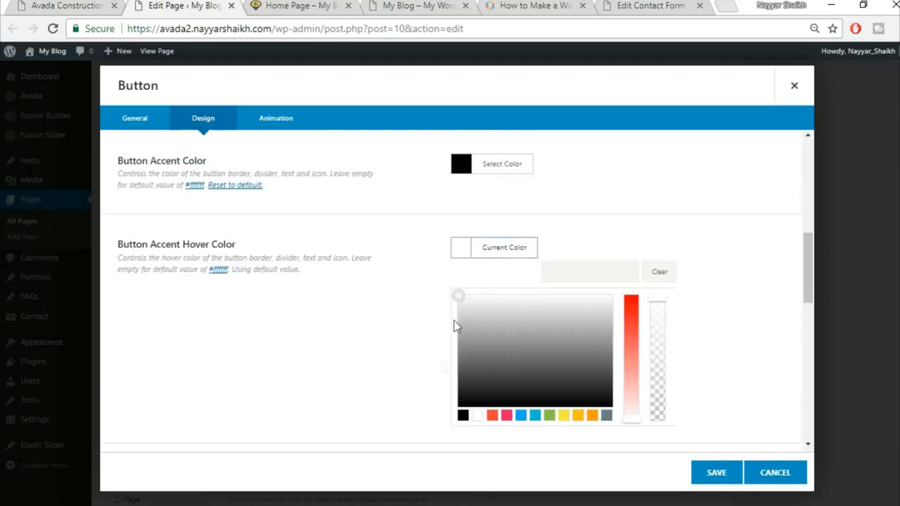
{"action": "left_click", "coordinate": [463, 416]}
{"action": "left_click", "coordinate": [770, 297]}
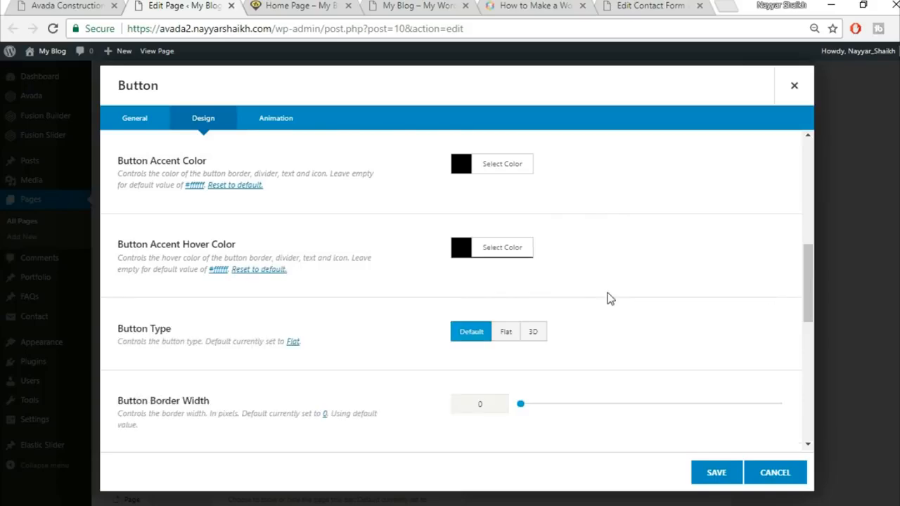
Step: Make the button size X-Large and save the button
{"action": "scroll", "coordinate": [613, 300], "scroll_direction": "down", "scroll_amount": 1}
{"action": "scroll", "coordinate": [612, 300], "scroll_direction": "down", "scroll_amount": 3}
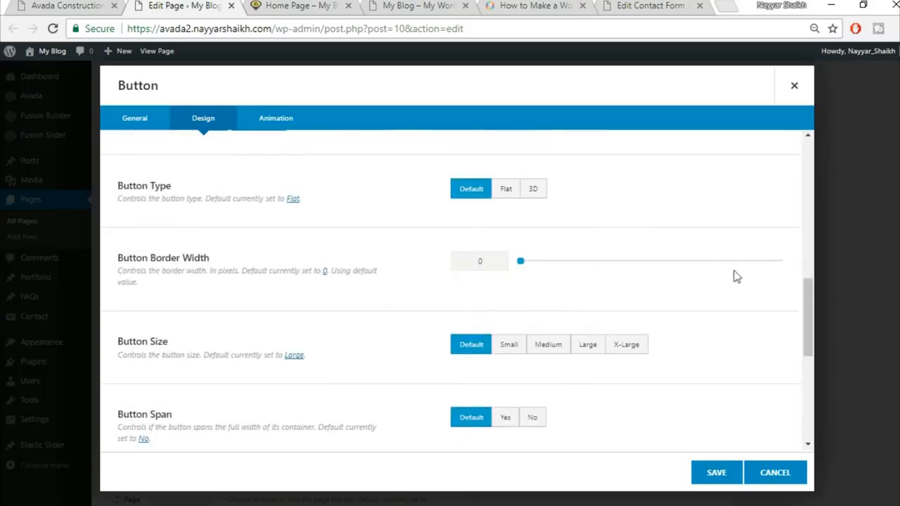
{"action": "scroll", "coordinate": [743, 282], "scroll_direction": "down", "scroll_amount": 2}
{"action": "left_click", "coordinate": [645, 278]}
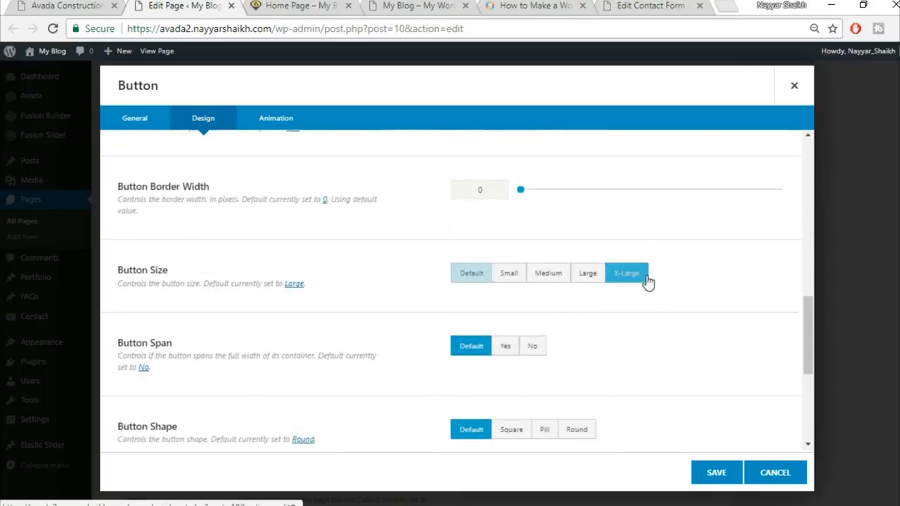
{"action": "scroll", "coordinate": [746, 273], "scroll_direction": "down", "scroll_amount": 2}
{"action": "scroll", "coordinate": [332, 307], "scroll_direction": "down", "scroll_amount": 5}
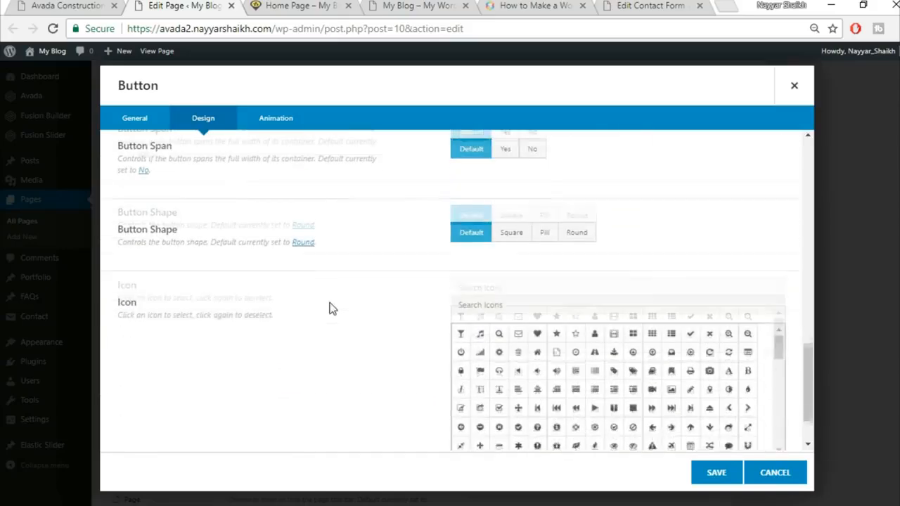
{"action": "left_click", "coordinate": [732, 481]}
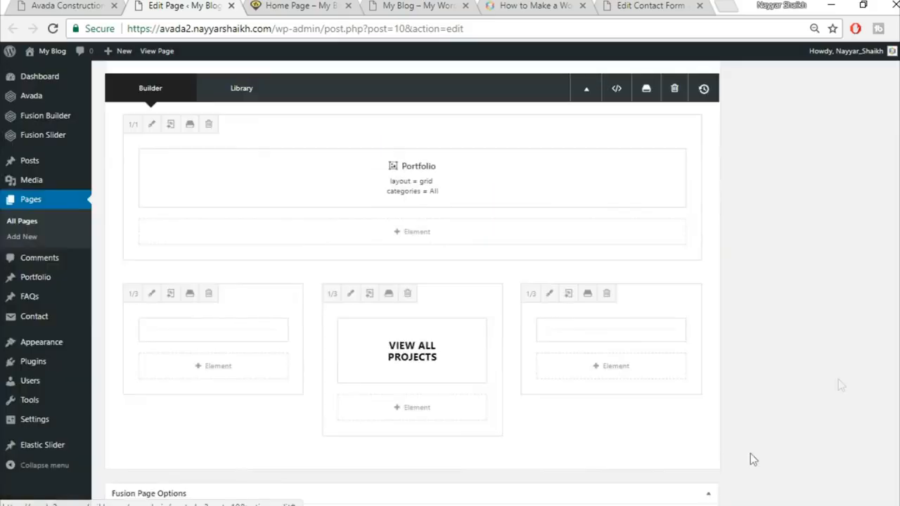
Step: Update the Home Page and reload the live page
{"action": "scroll", "coordinate": [750, 458], "scroll_direction": "up", "scroll_amount": 10}
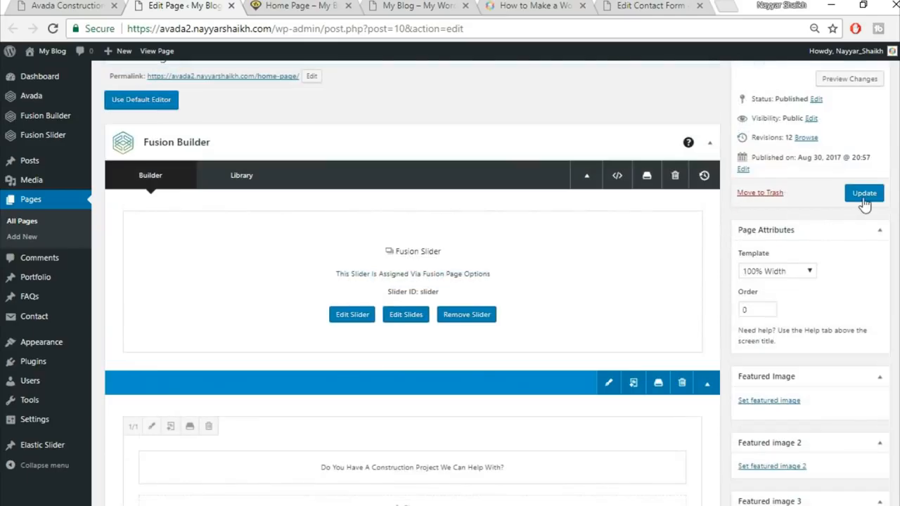
{"action": "left_click", "coordinate": [864, 197]}
{"action": "left_click", "coordinate": [298, 5]}
{"action": "left_click", "coordinate": [303, 27]}
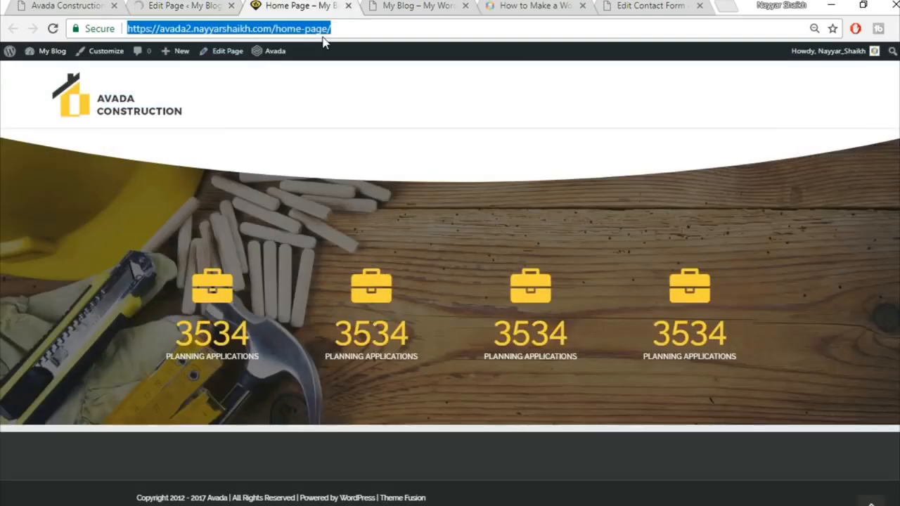
{"action": "key", "text": "Return"}
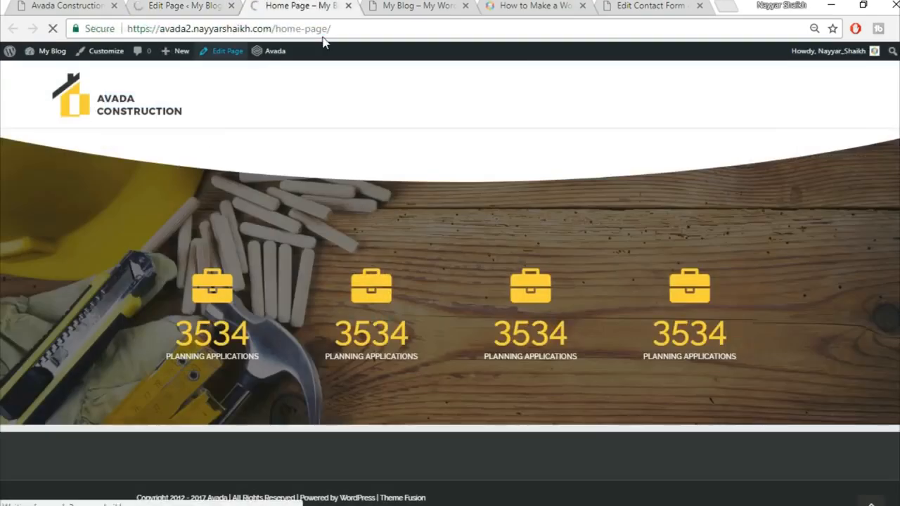
Step: Compare the live projects section with the demo, then return to the page editor
{"action": "scroll", "coordinate": [258, 377], "scroll_direction": "down", "scroll_amount": 4}
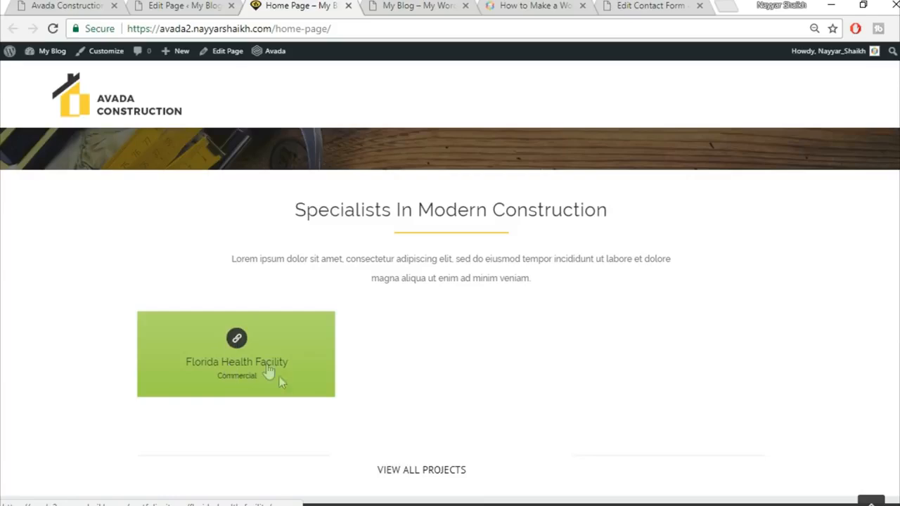
{"action": "left_click", "coordinate": [71, 6]}
{"action": "scroll", "coordinate": [234, 132], "scroll_direction": "down", "scroll_amount": 4}
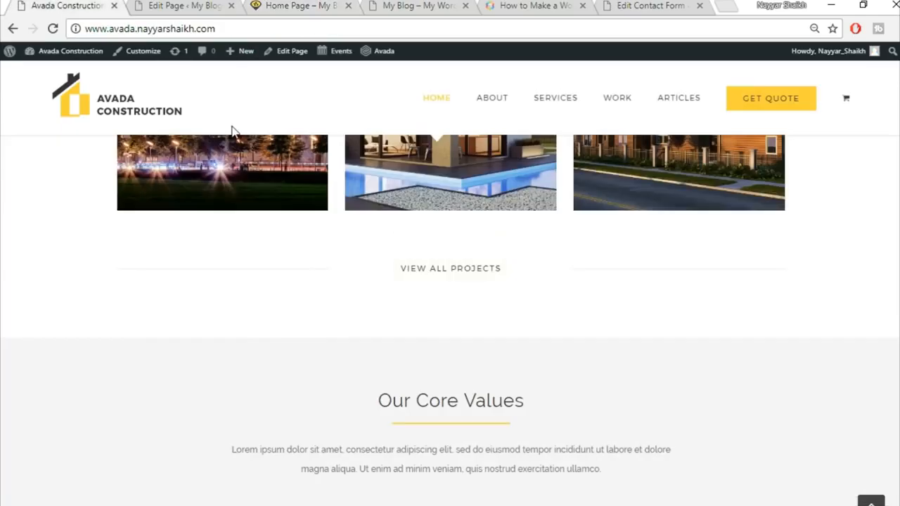
{"action": "scroll", "coordinate": [277, 247], "scroll_direction": "up", "scroll_amount": 2}
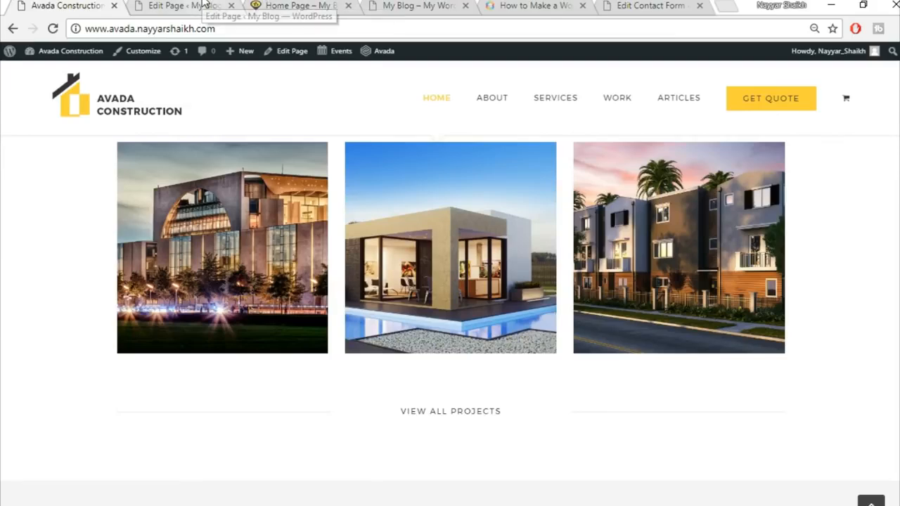
{"action": "left_click", "coordinate": [202, 6]}
{"action": "left_click", "coordinate": [305, 5]}
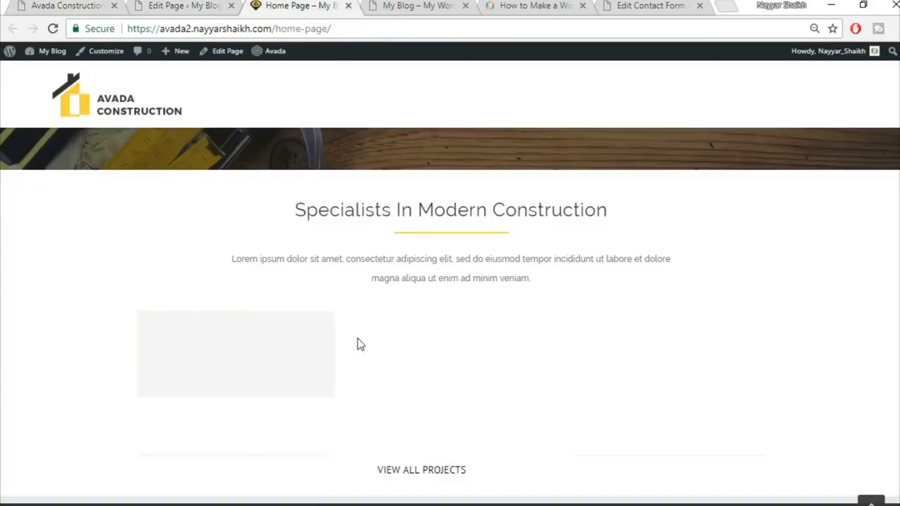
{"action": "left_click", "coordinate": [183, 6]}
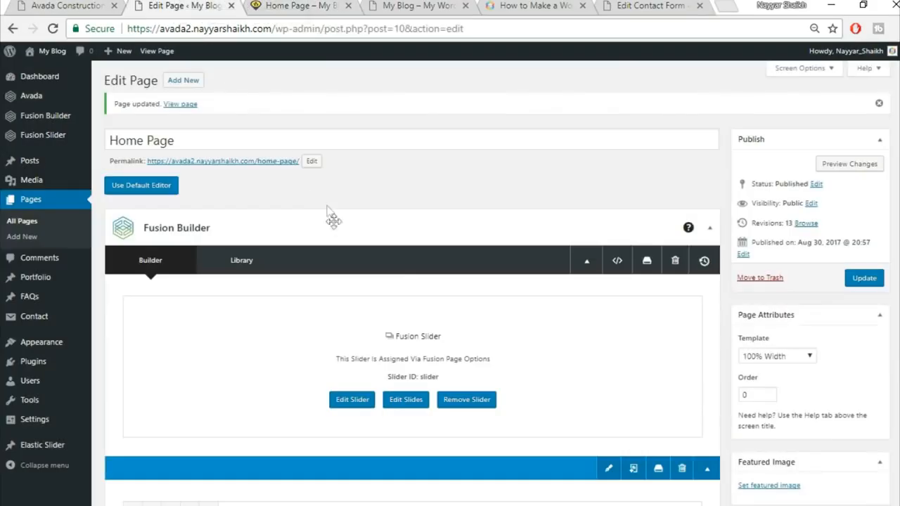
Step: Open the portfolio list in a new tab and edit the Florida Health Facility item
{"action": "right_click", "coordinate": [51, 280]}
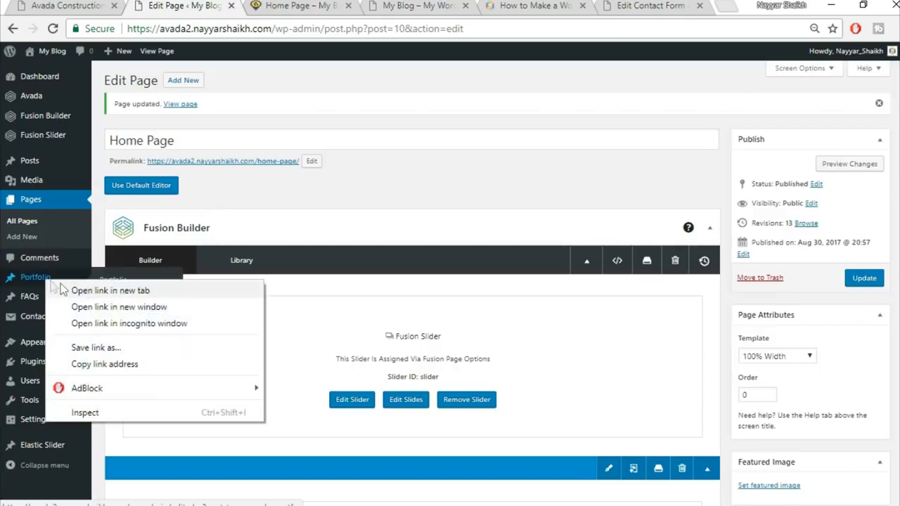
{"action": "left_click", "coordinate": [110, 291]}
{"action": "left_click", "coordinate": [271, 5]}
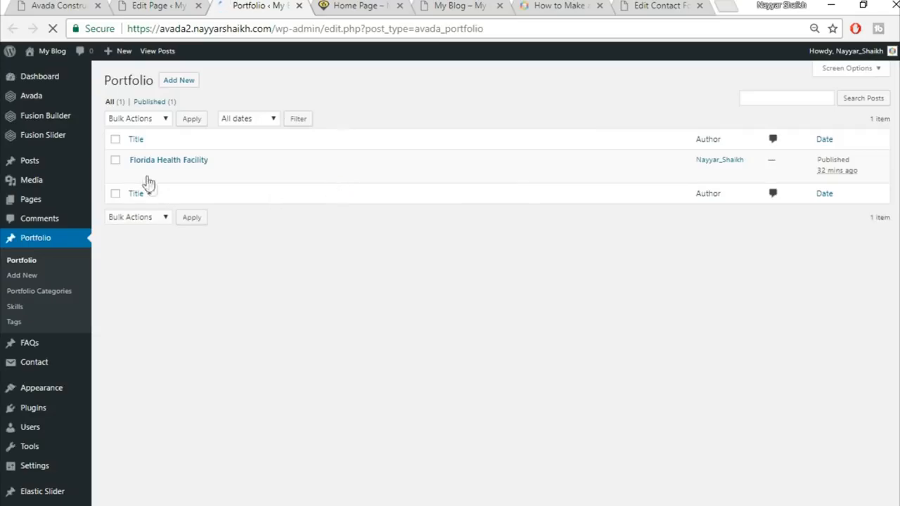
{"action": "left_click", "coordinate": [137, 175]}
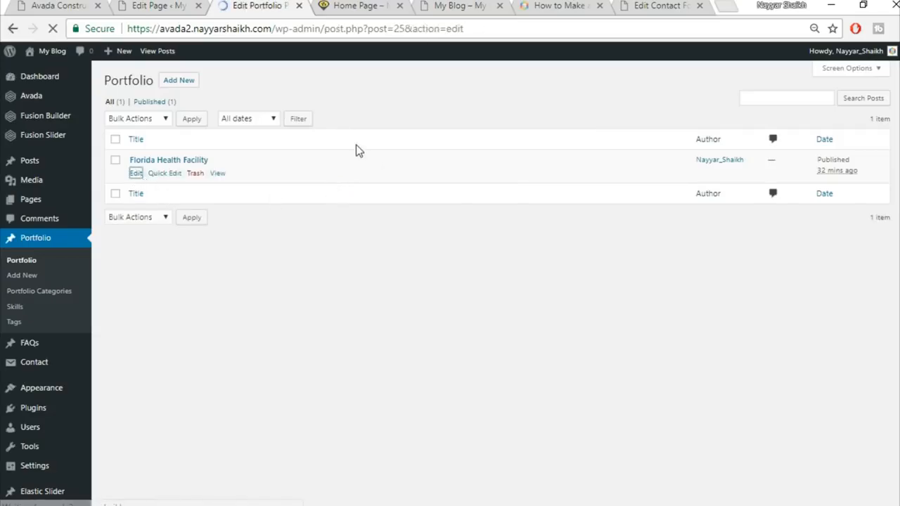
{"action": "scroll", "coordinate": [896, 268], "scroll_direction": "down", "scroll_amount": 5}
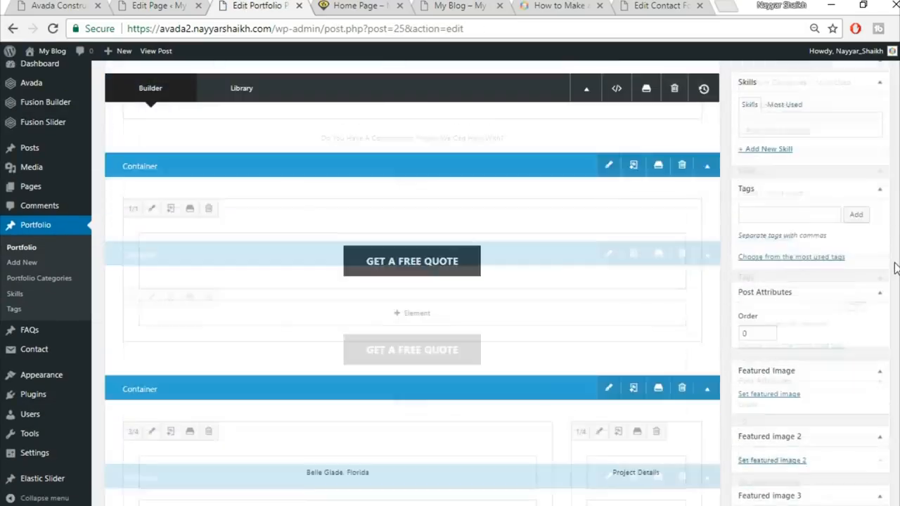
{"action": "scroll", "coordinate": [895, 268], "scroll_direction": "down", "scroll_amount": 2}
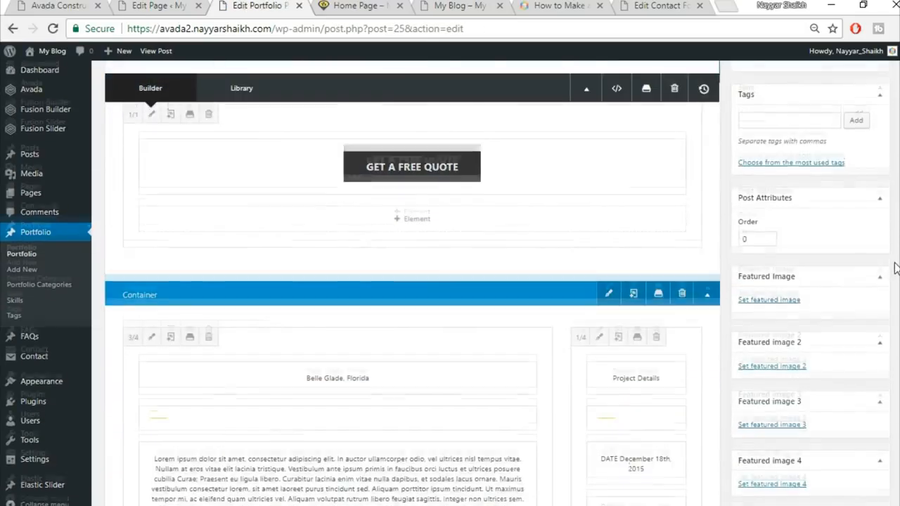
{"action": "scroll", "coordinate": [895, 268], "scroll_direction": "up", "scroll_amount": 4}
{"action": "scroll", "coordinate": [895, 268], "scroll_direction": "down", "scroll_amount": 5}
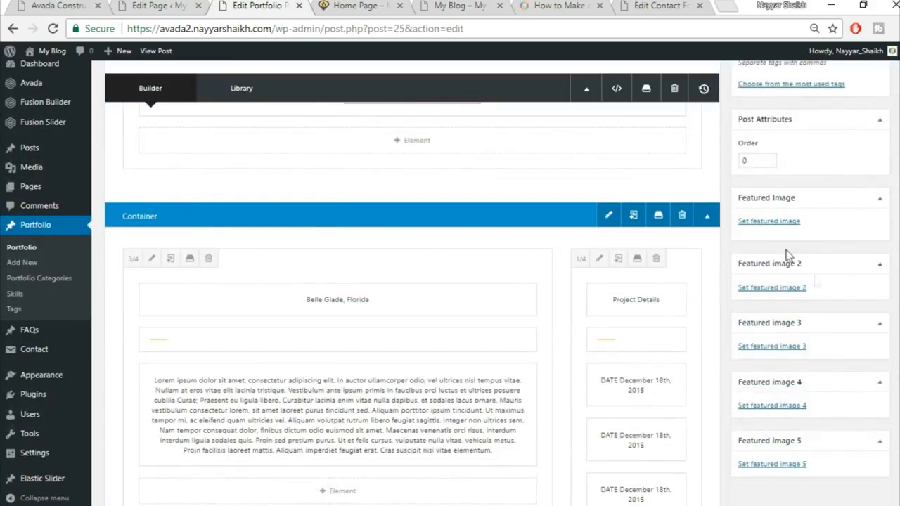
Step: Upload project2-featured-15013609.jpg as the featured image and update the post
{"action": "left_click", "coordinate": [776, 221]}
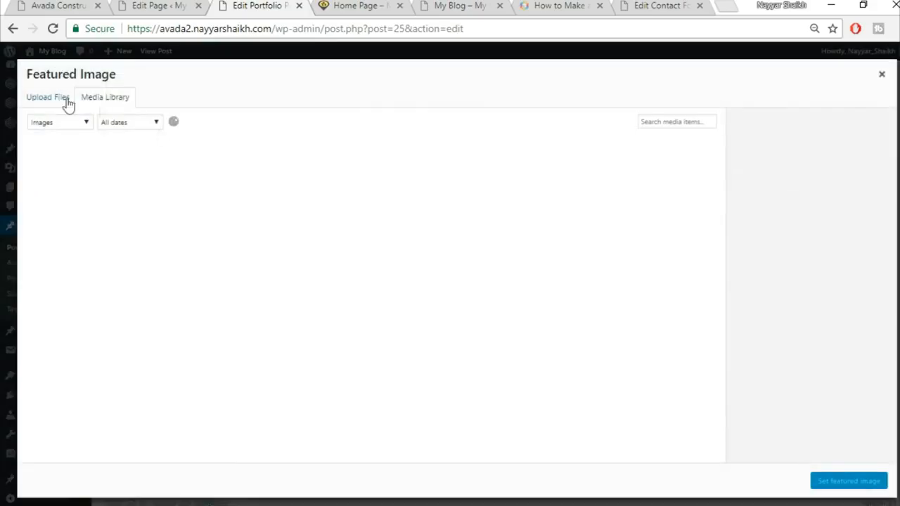
{"action": "left_click", "coordinate": [49, 98]}
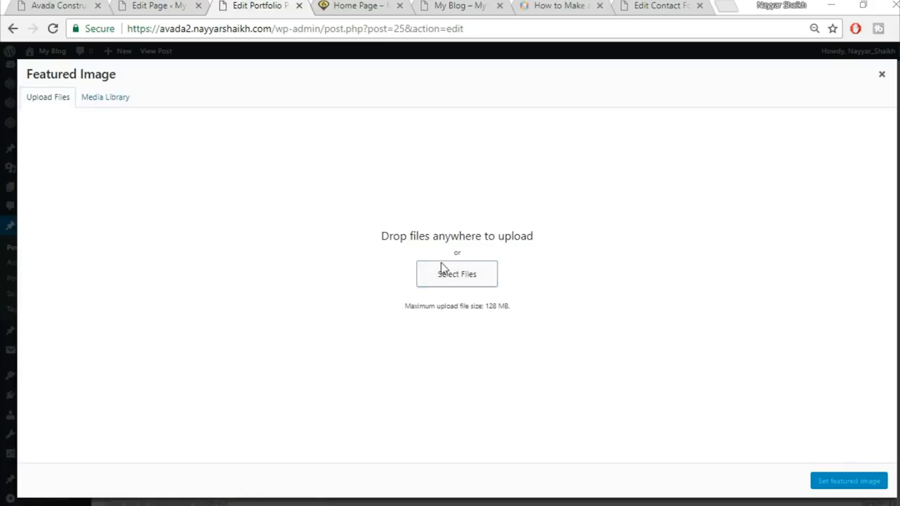
{"action": "left_click", "coordinate": [444, 270]}
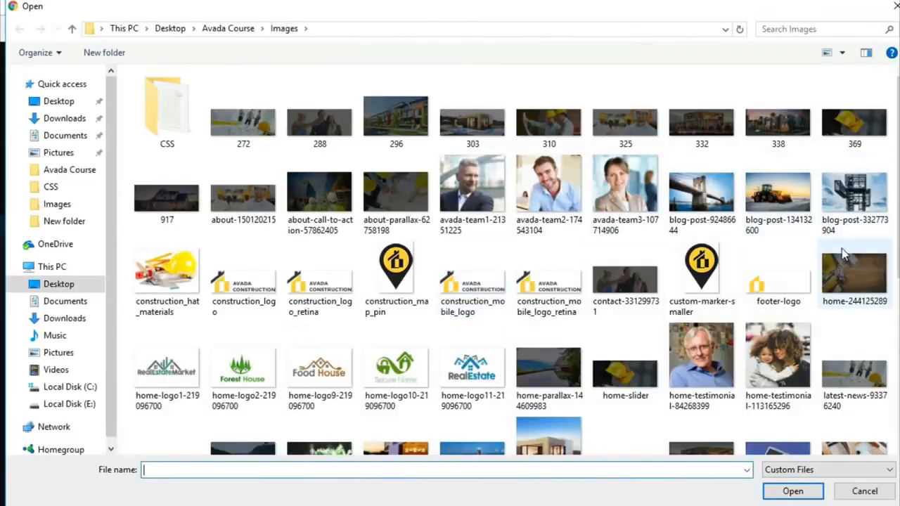
{"action": "scroll", "coordinate": [844, 257], "scroll_direction": "down", "scroll_amount": 4}
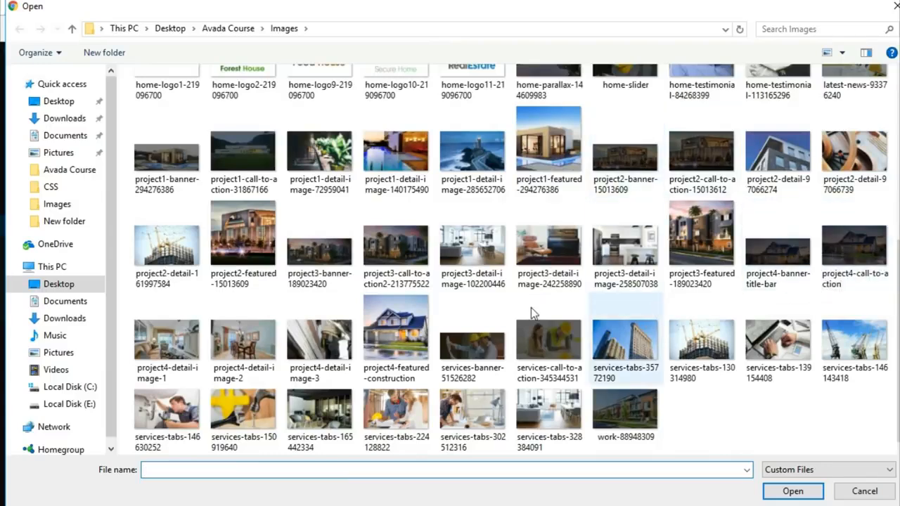
{"action": "left_click", "coordinate": [243, 242]}
{"action": "left_click", "coordinate": [794, 490]}
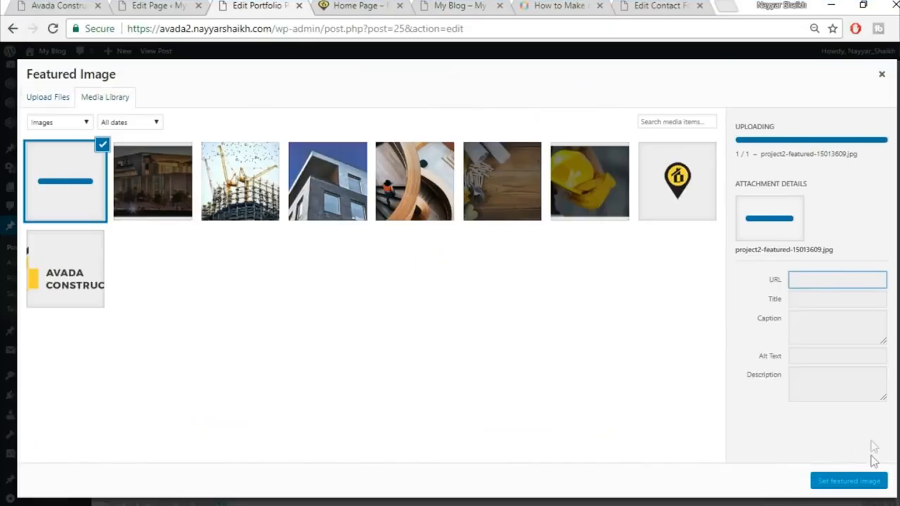
{"action": "left_click", "coordinate": [849, 481]}
{"action": "scroll", "coordinate": [856, 352], "scroll_direction": "up", "scroll_amount": 15}
{"action": "left_click", "coordinate": [863, 236]}
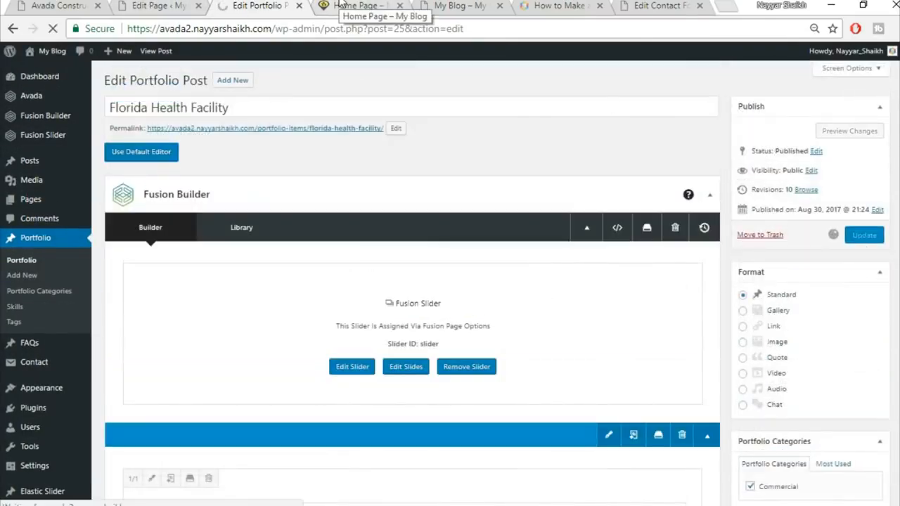
{"action": "left_click", "coordinate": [340, 6]}
Step: Reload the live home page and scroll through the new projects row
{"action": "left_click", "coordinate": [344, 23]}
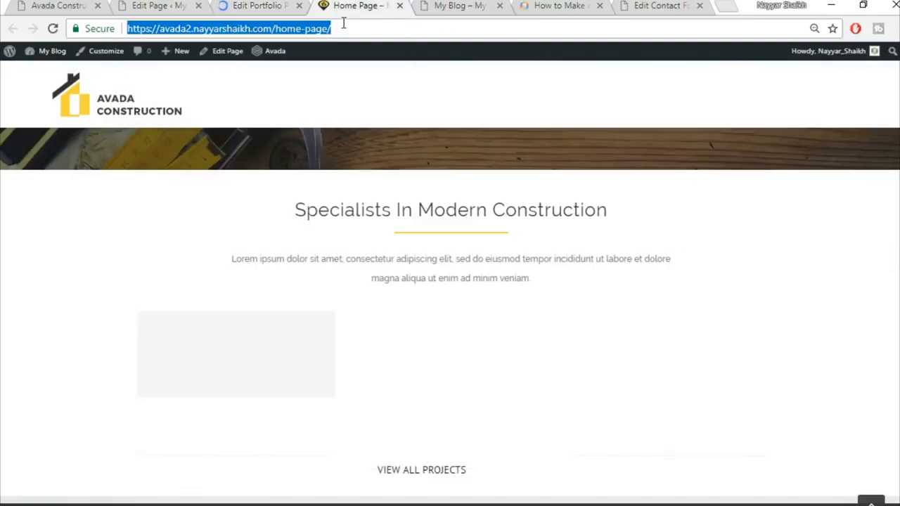
{"action": "key", "text": "Return"}
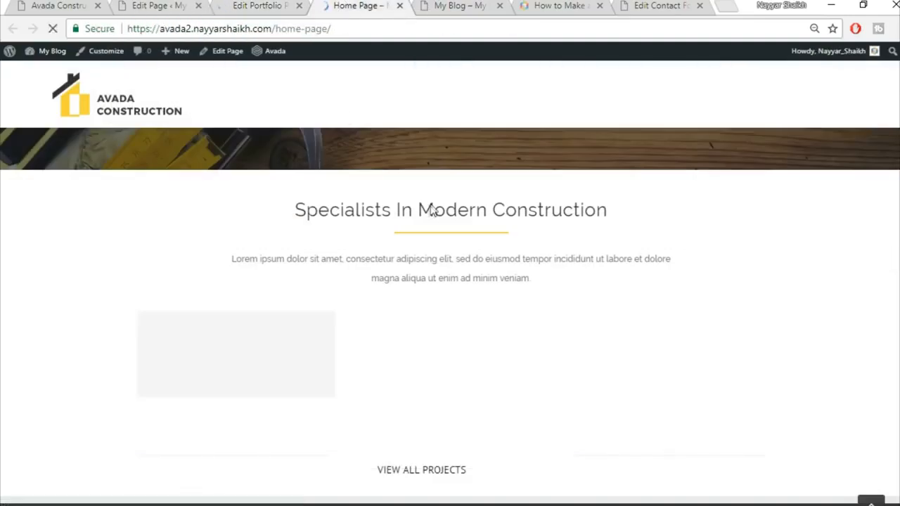
{"action": "scroll", "coordinate": [281, 335], "scroll_direction": "down", "scroll_amount": 1}
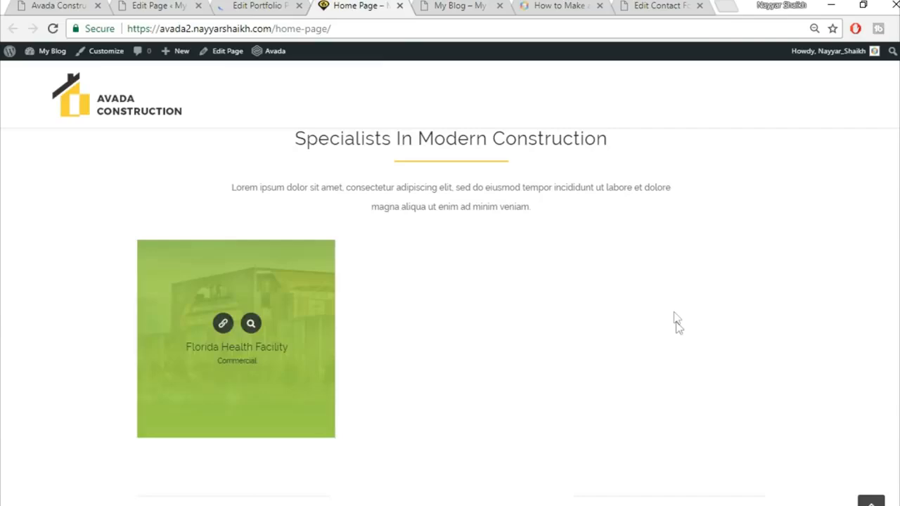
{"action": "scroll", "coordinate": [675, 316], "scroll_direction": "up", "scroll_amount": 2}
{"action": "scroll", "coordinate": [639, 294], "scroll_direction": "down", "scroll_amount": 4}
{"action": "scroll", "coordinate": [633, 306], "scroll_direction": "up", "scroll_amount": 1}
{"action": "scroll", "coordinate": [447, 405], "scroll_direction": "down", "scroll_amount": 1}
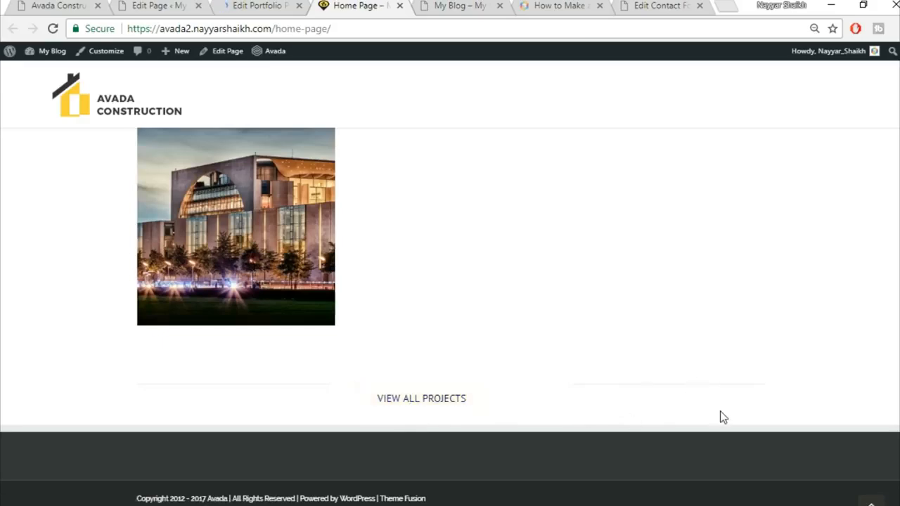
{"action": "scroll", "coordinate": [747, 414], "scroll_direction": "up", "scroll_amount": 1}
{"action": "scroll", "coordinate": [750, 417], "scroll_direction": "down", "scroll_amount": 1}
Step: View the demo site's Our Core Values section for reference
{"action": "left_click", "coordinate": [70, 5]}
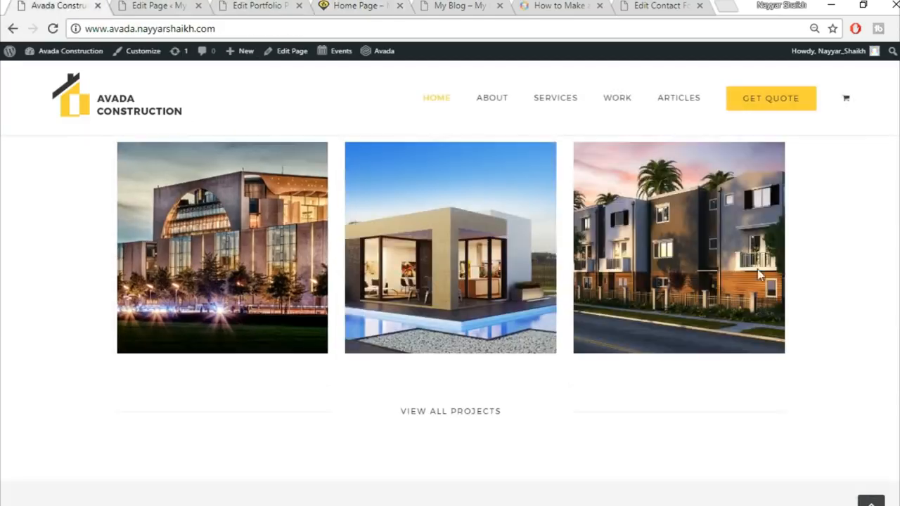
{"action": "scroll", "coordinate": [767, 310], "scroll_direction": "down", "scroll_amount": 4}
{"action": "scroll", "coordinate": [521, 325], "scroll_direction": "up", "scroll_amount": 2}
{"action": "scroll", "coordinate": [556, 330], "scroll_direction": "down", "scroll_amount": 2}
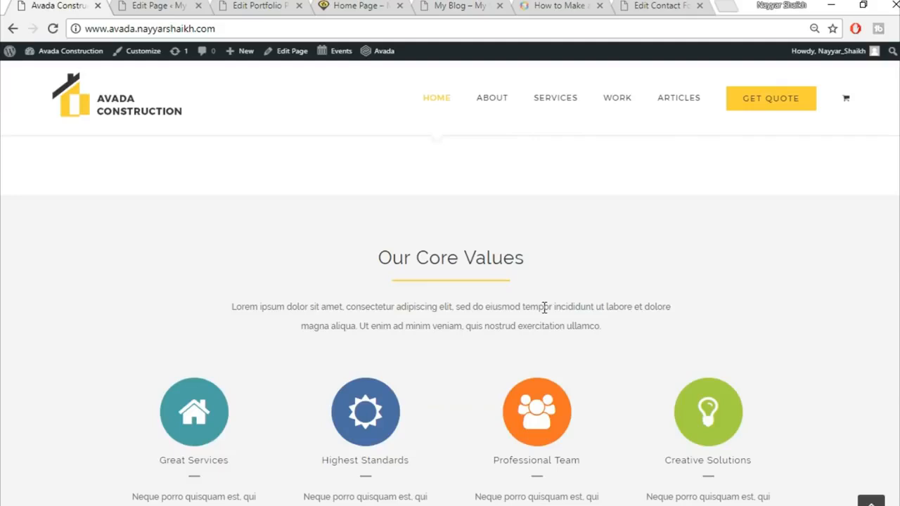
{"action": "scroll", "coordinate": [630, 267], "scroll_direction": "up", "scroll_amount": 1}
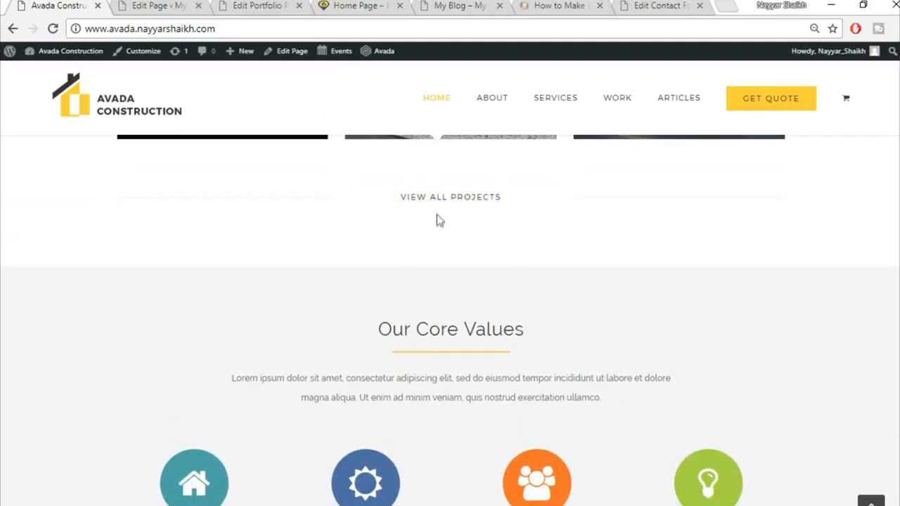
Step: Return to the Home Page builder and scroll through its layout
{"action": "left_click", "coordinate": [178, 5]}
{"action": "scroll", "coordinate": [555, 337], "scroll_direction": "down", "scroll_amount": 10}
{"action": "scroll", "coordinate": [568, 350], "scroll_direction": "down", "scroll_amount": 10}
{"action": "scroll", "coordinate": [568, 349], "scroll_direction": "down", "scroll_amount": 5}
{"action": "scroll", "coordinate": [459, 295], "scroll_direction": "up", "scroll_amount": 1}
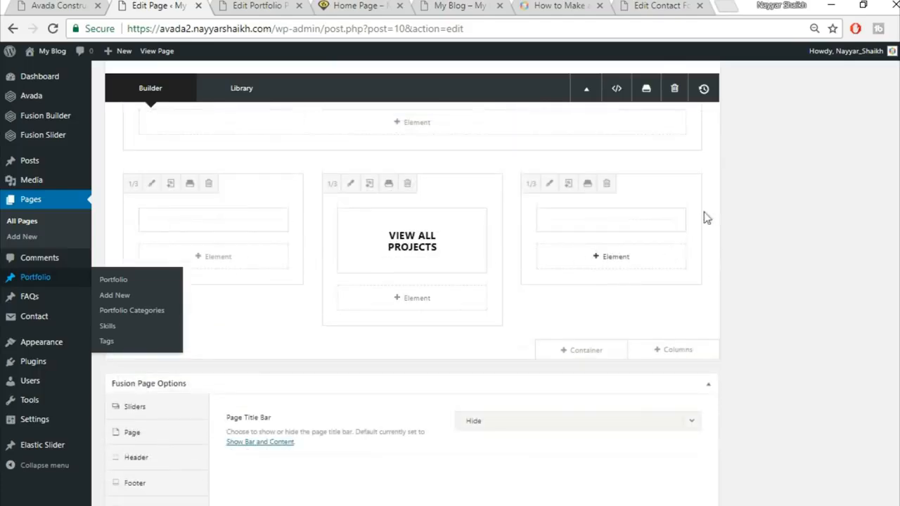
Step: Pad the Specialists In Modern Construction container 30 px top and 50 px bottom, save, and update the Home Page
{"action": "scroll", "coordinate": [738, 288], "scroll_direction": "up", "scroll_amount": 5}
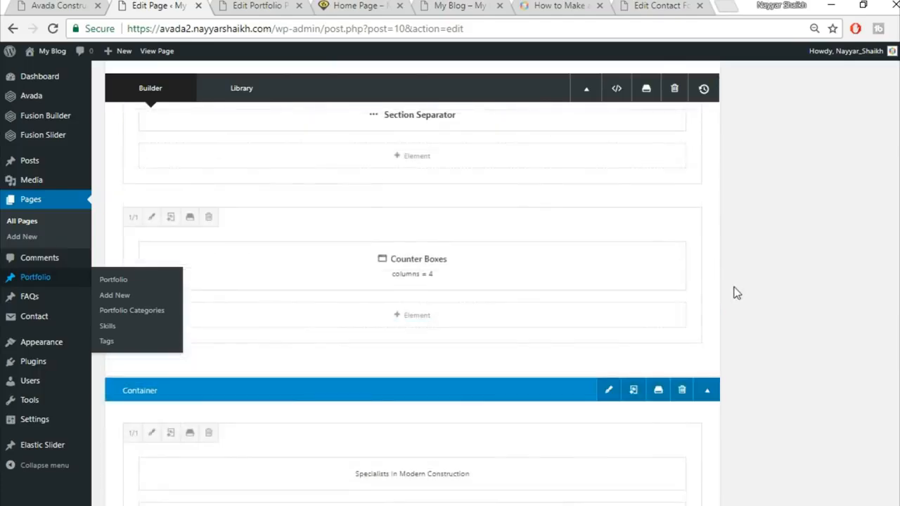
{"action": "left_click", "coordinate": [609, 316]}
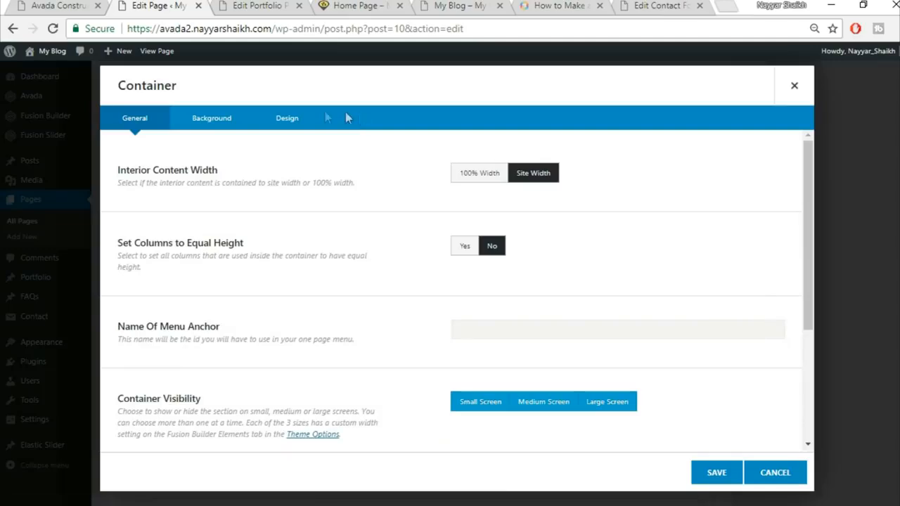
{"action": "left_click", "coordinate": [235, 119]}
{"action": "left_click", "coordinate": [281, 121]}
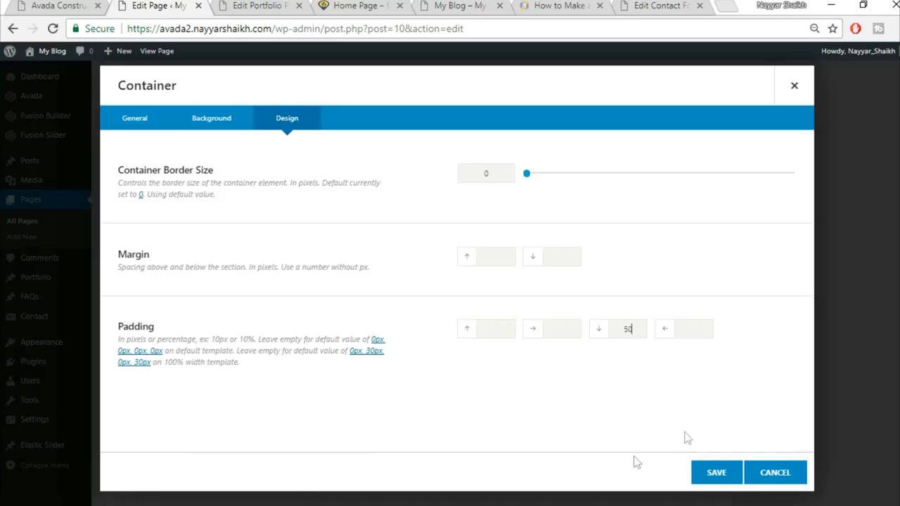
{"action": "left_click", "coordinate": [359, 5]}
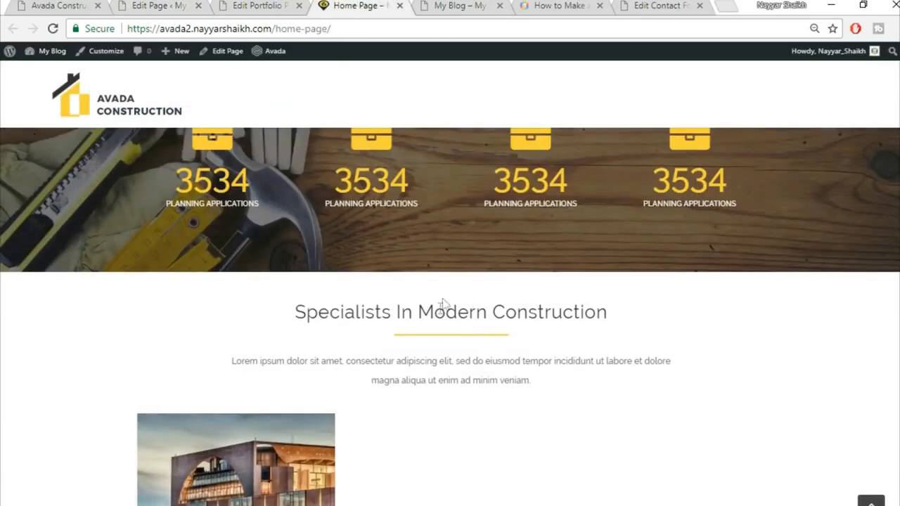
{"action": "left_click", "coordinate": [179, 4]}
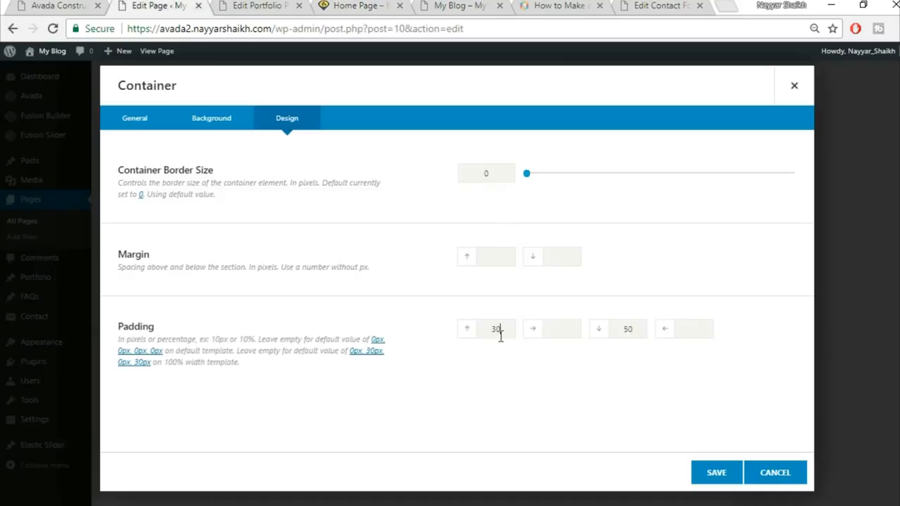
{"action": "left_click", "coordinate": [715, 474]}
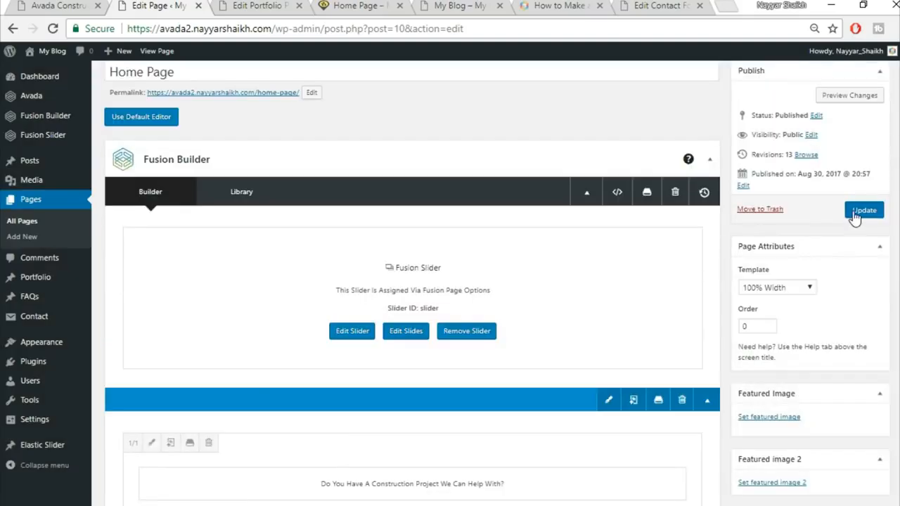
{"action": "left_click", "coordinate": [862, 211]}
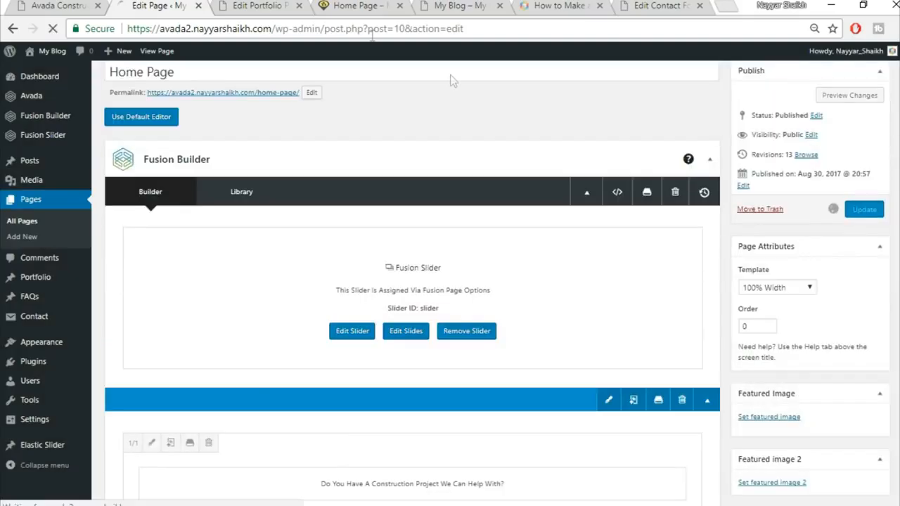
{"action": "left_click", "coordinate": [278, 7]}
Step: Reload the live home page to check the container's new padding
{"action": "key", "text": "ctrl+w"}
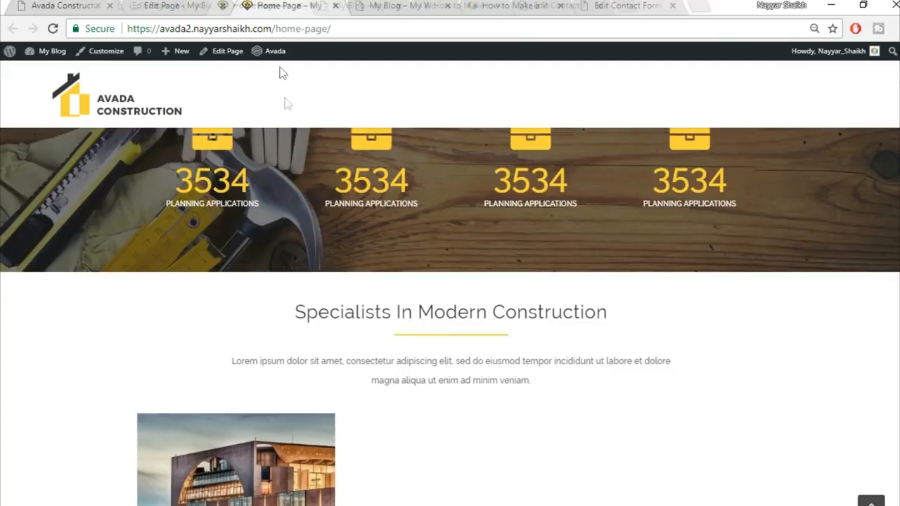
{"action": "left_click", "coordinate": [326, 28]}
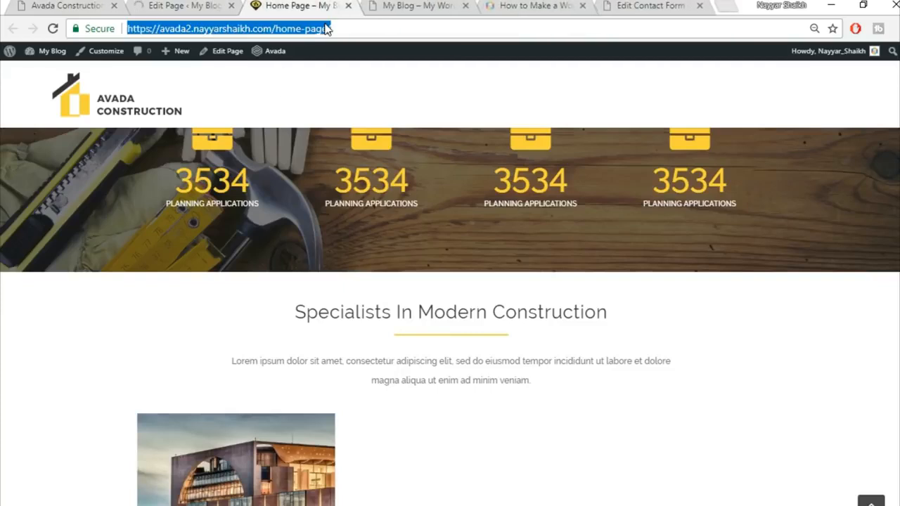
{"action": "key", "text": "Return"}
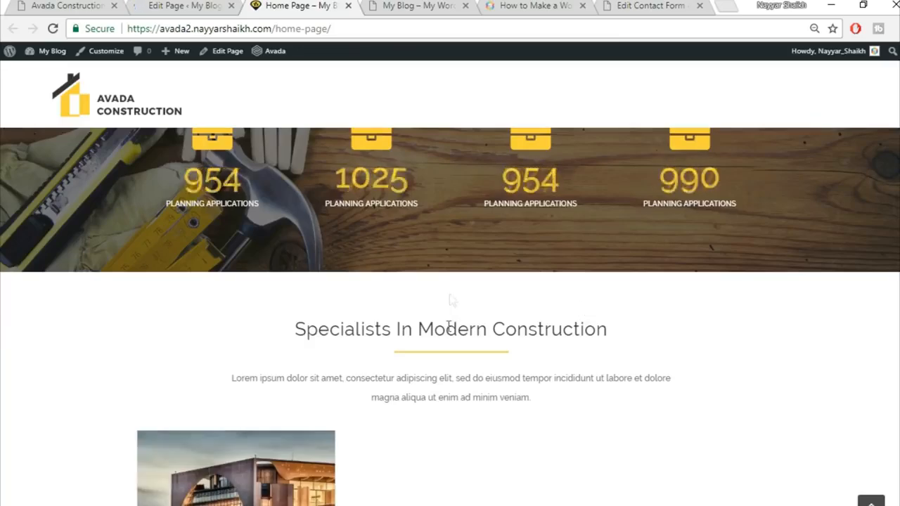
{"action": "scroll", "coordinate": [569, 299], "scroll_direction": "down", "scroll_amount": 3}
{"action": "mouse_move", "coordinate": [282, 341]}
{"action": "scroll", "coordinate": [422, 394], "scroll_direction": "down", "scroll_amount": 2}
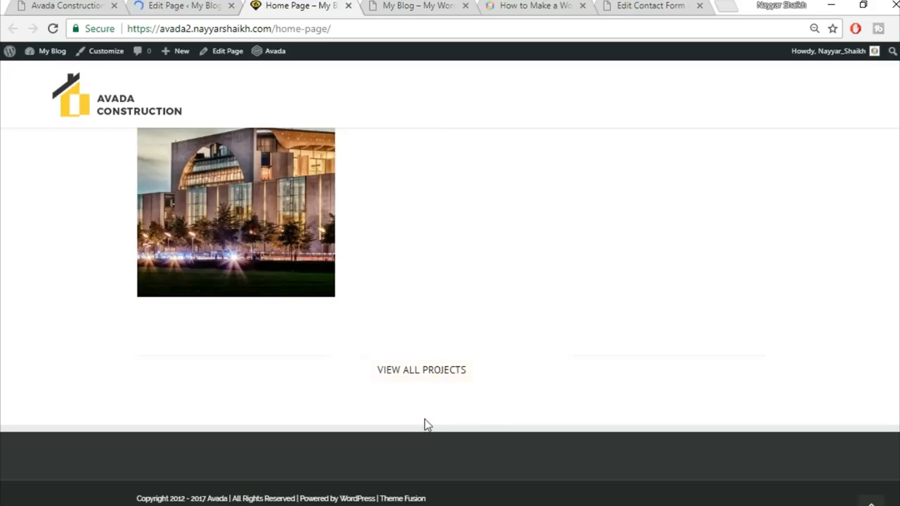
Step: Compare with the demo's Our Core Values section and open the choices for adding a new container
{"action": "left_click", "coordinate": [62, 5]}
{"action": "scroll", "coordinate": [670, 333], "scroll_direction": "down", "scroll_amount": 2}
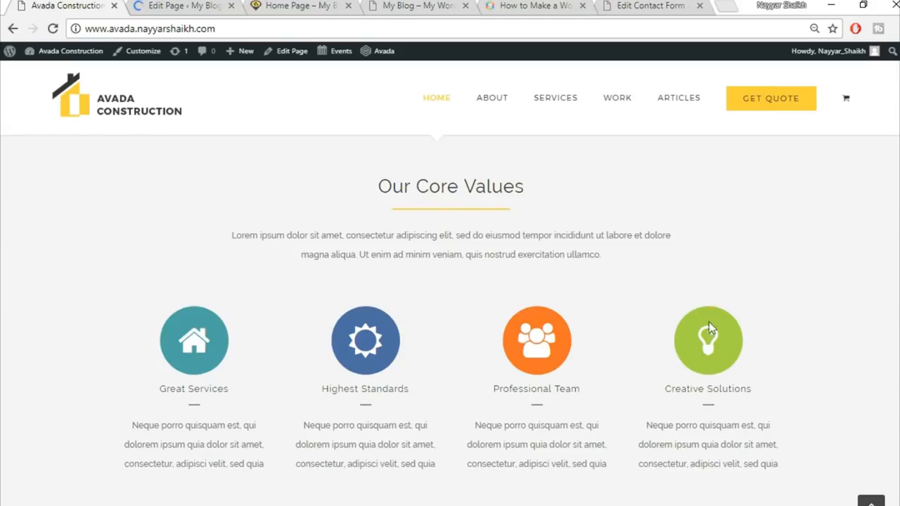
{"action": "left_click", "coordinate": [172, 5]}
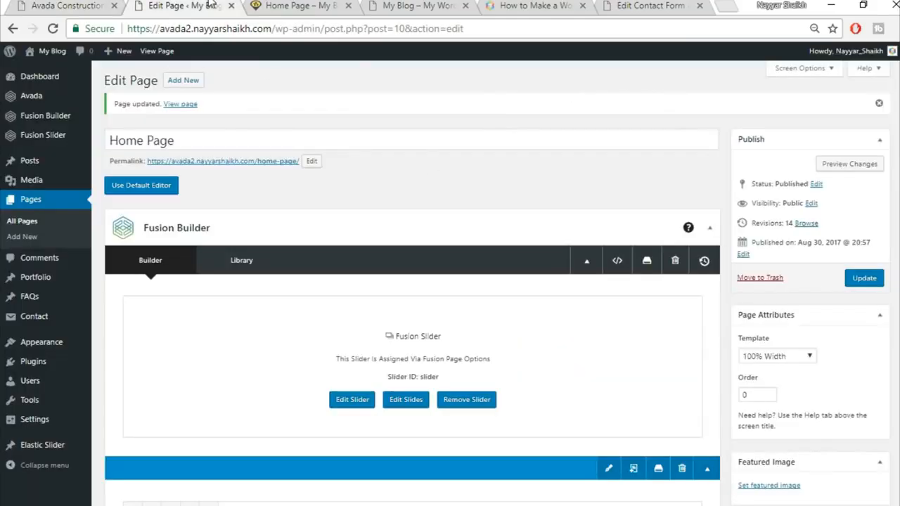
{"action": "scroll", "coordinate": [493, 197], "scroll_direction": "down", "scroll_amount": 10}
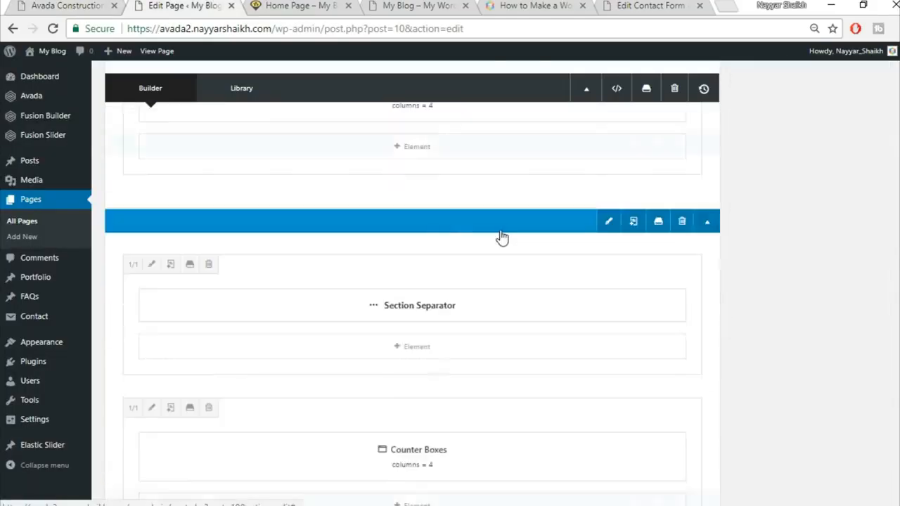
{"action": "scroll", "coordinate": [500, 236], "scroll_direction": "down", "scroll_amount": 6}
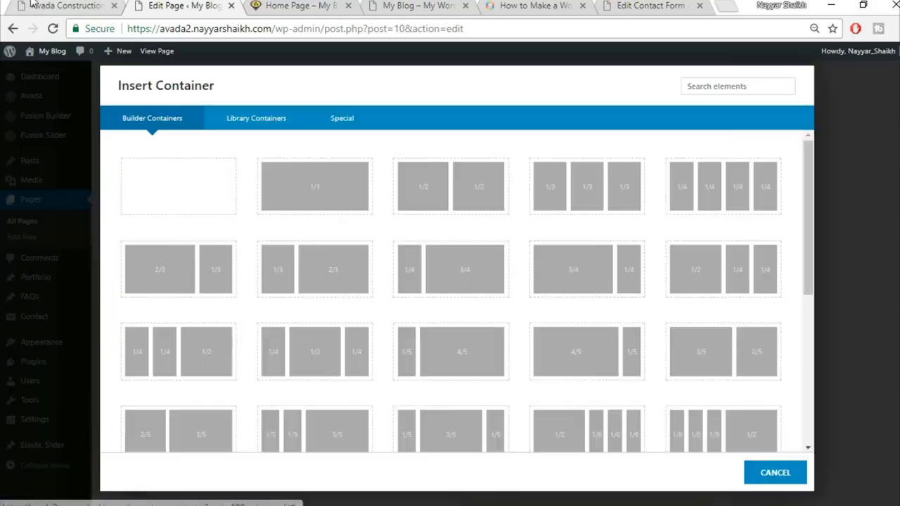
{"action": "left_click", "coordinate": [32, 4]}
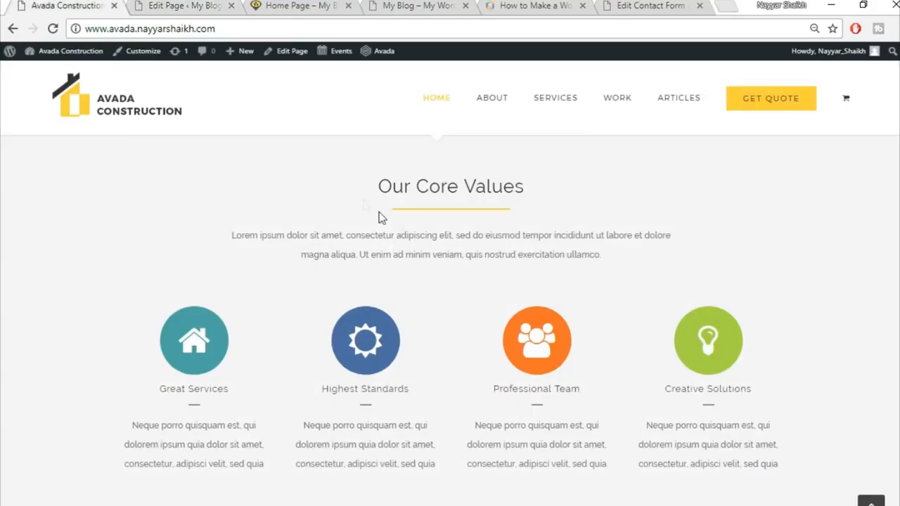
{"action": "scroll", "coordinate": [441, 209], "scroll_direction": "up", "scroll_amount": 1}
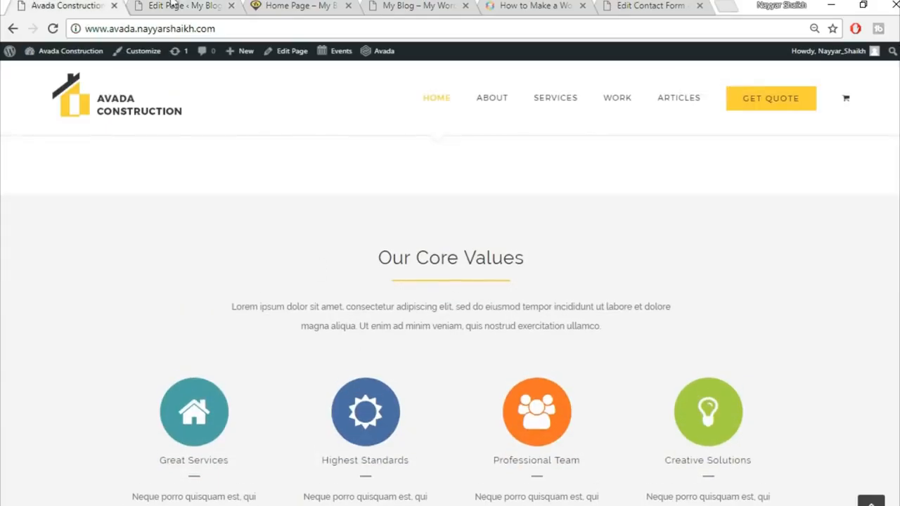
{"action": "left_click", "coordinate": [171, 5]}
Step: Insert the saved Title container and change its heading to a centred 'Our Core Values'
{"action": "left_click", "coordinate": [268, 132]}
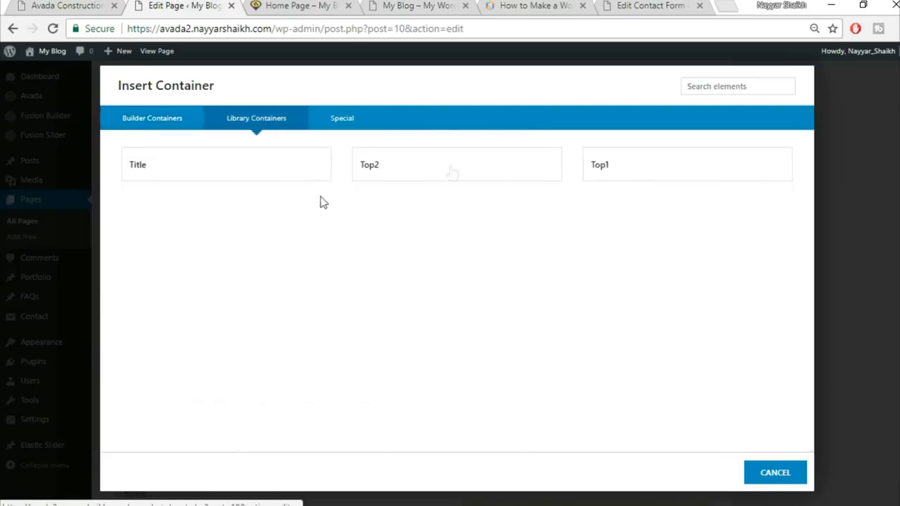
{"action": "left_click", "coordinate": [241, 177]}
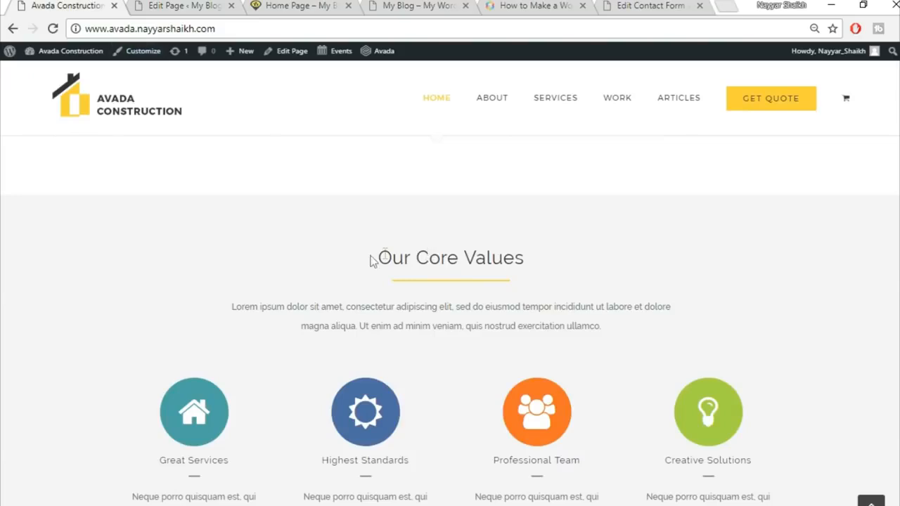
{"action": "left_click_drag", "start_coordinate": [373, 257], "coordinate": [529, 258]}
{"action": "key", "text": "ctrl+c"}
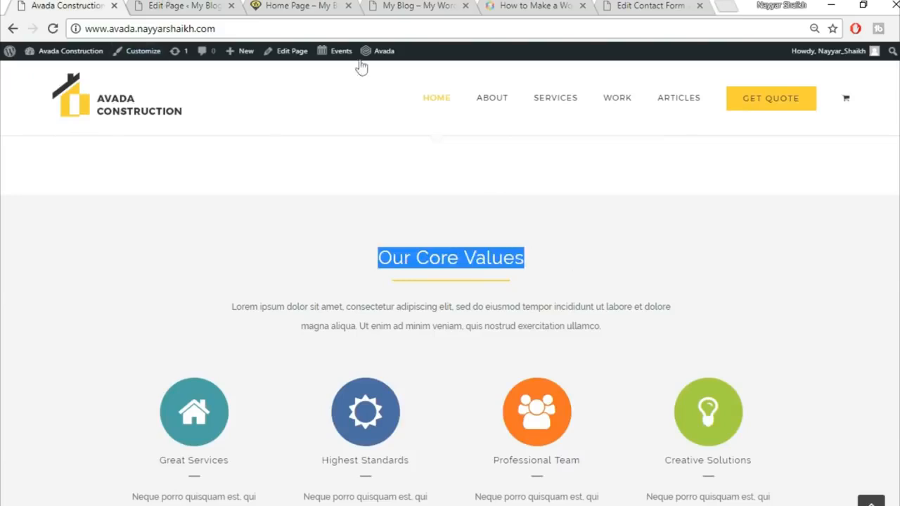
{"action": "left_click", "coordinate": [175, 5]}
{"action": "scroll", "coordinate": [439, 346], "scroll_direction": "down", "scroll_amount": 2}
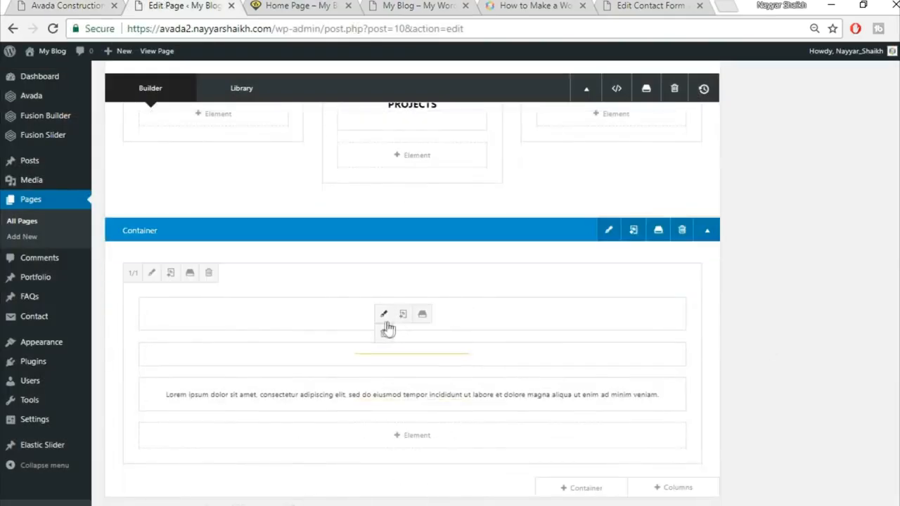
{"action": "left_click", "coordinate": [384, 318]}
{"action": "triple_click", "coordinate": [450, 269]}
{"action": "key", "text": "ctrl+v"}
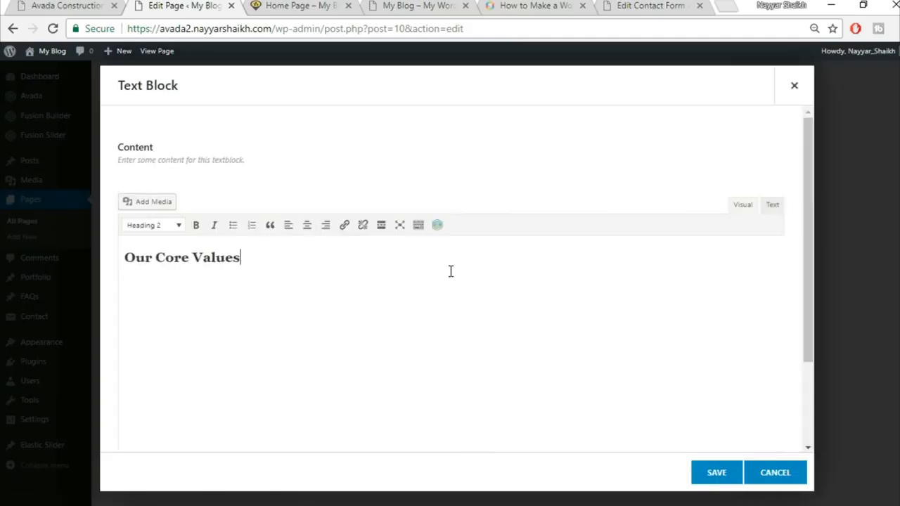
{"action": "left_click", "coordinate": [307, 225]}
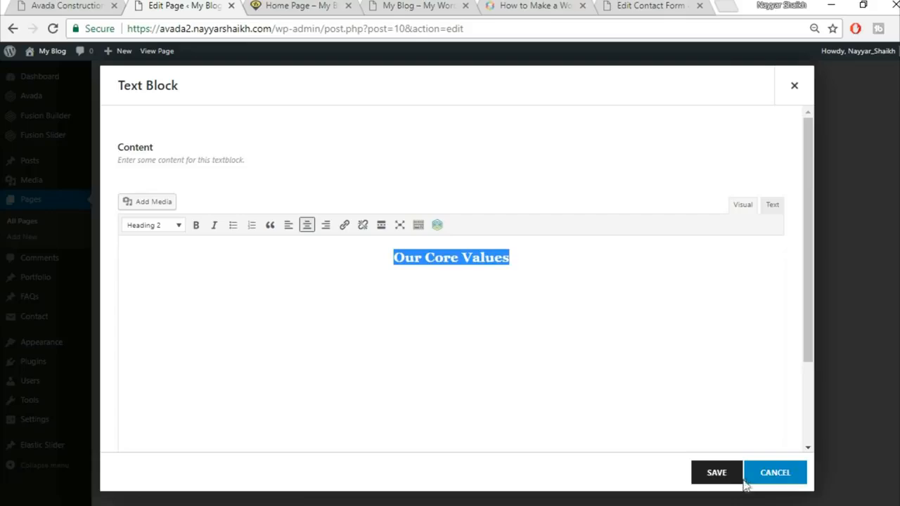
{"action": "left_click", "coordinate": [714, 481]}
Step: Add a single 1/1 full-width column row below the heading
{"action": "left_click", "coordinate": [80, 5]}
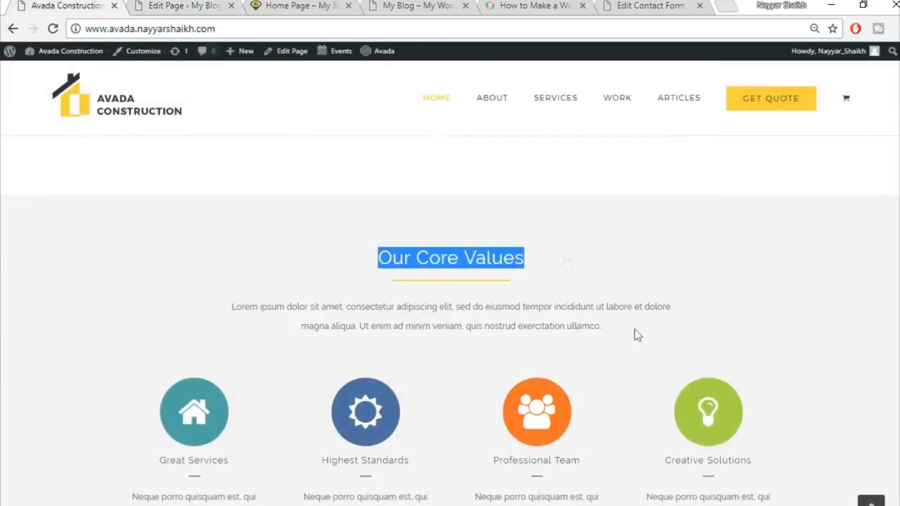
{"action": "scroll", "coordinate": [534, 338], "scroll_direction": "down", "scroll_amount": 2}
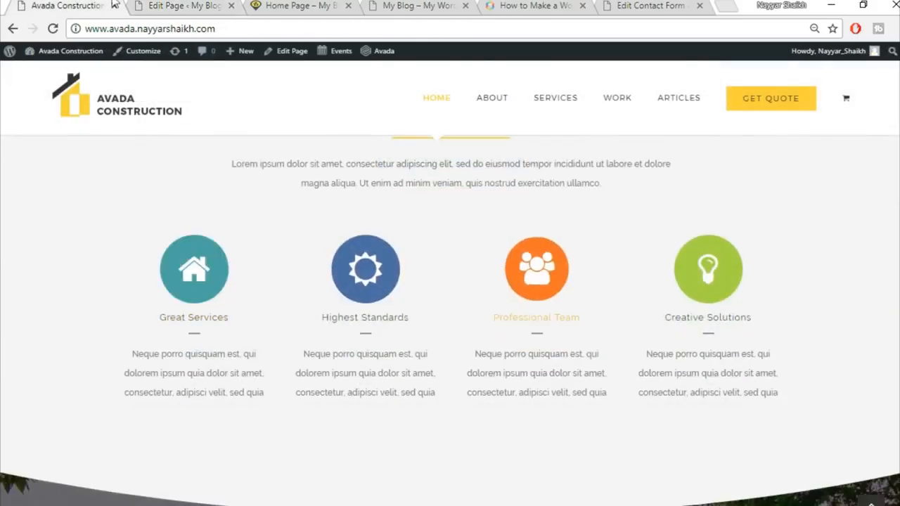
{"action": "left_click", "coordinate": [187, 6]}
{"action": "scroll", "coordinate": [702, 244], "scroll_direction": "down", "scroll_amount": 2}
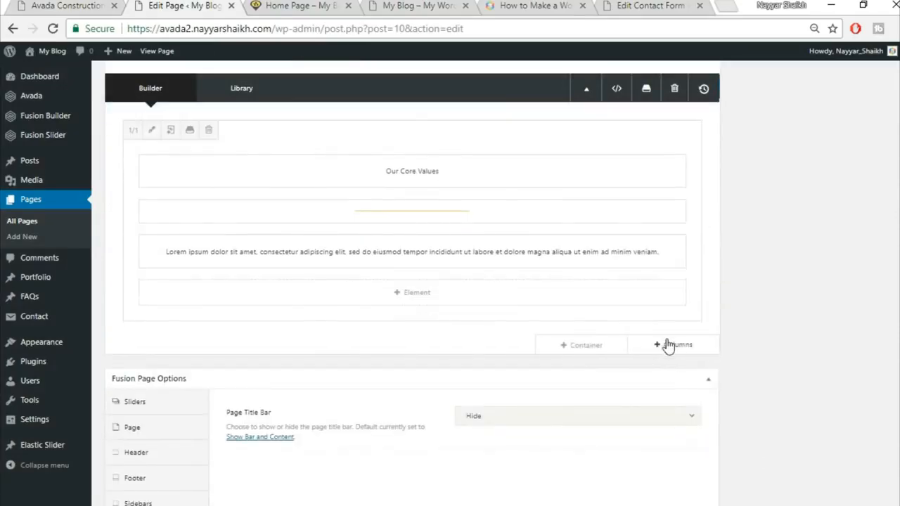
{"action": "left_click", "coordinate": [673, 345]}
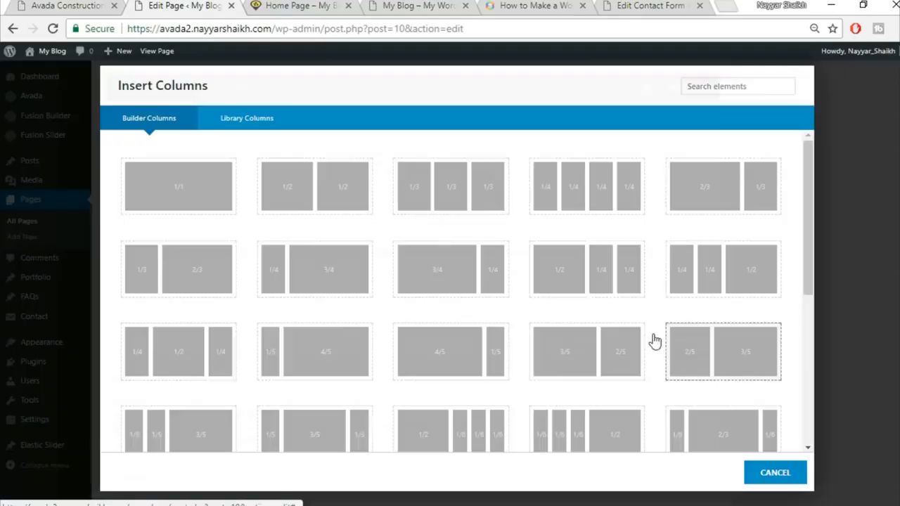
{"action": "left_click", "coordinate": [179, 187]}
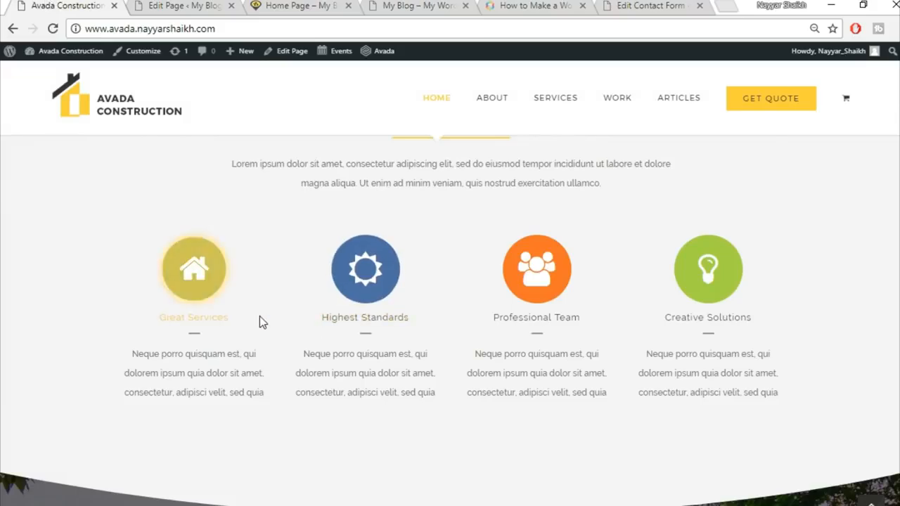
Step: Add a Content Boxes element, found by searching 'con', using the Classic Icon On Top layout in 4 columns
{"action": "left_click", "coordinate": [174, 6]}
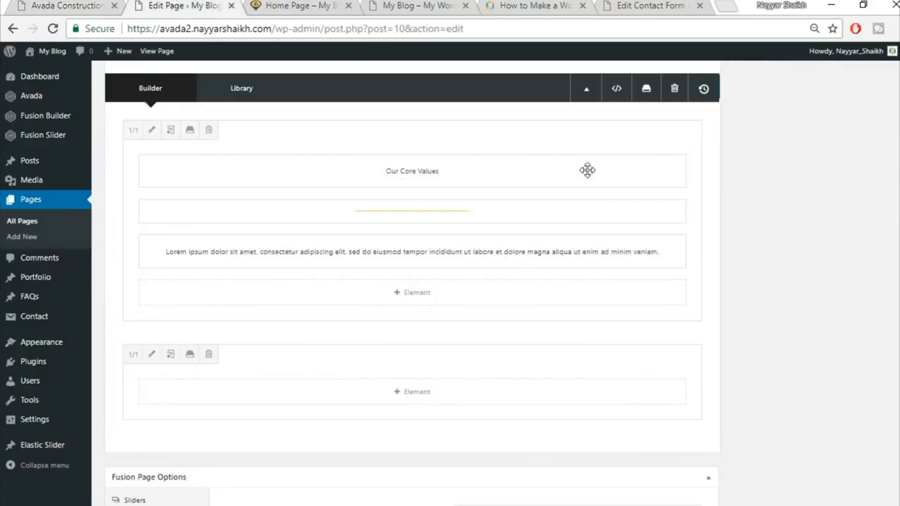
{"action": "left_click", "coordinate": [418, 393]}
{"action": "left_click", "coordinate": [716, 90]}
{"action": "type", "text": "con"}
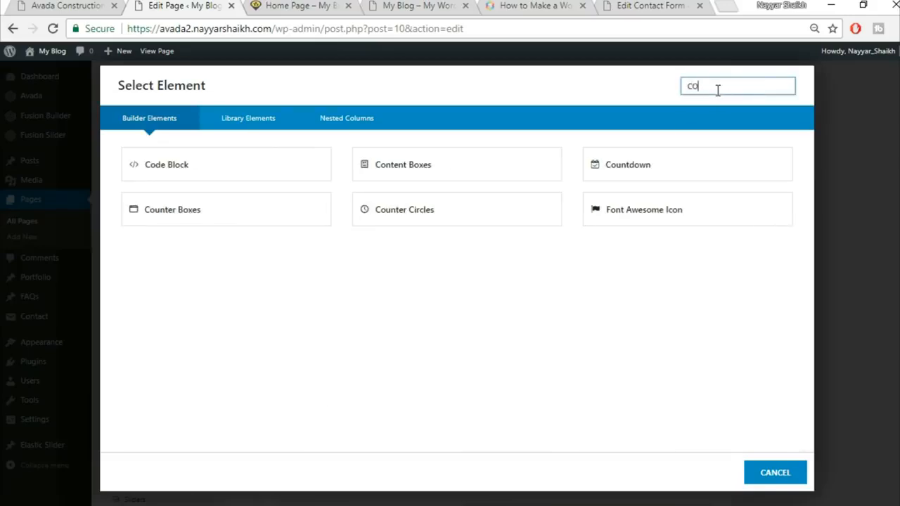
{"action": "left_click", "coordinate": [214, 165]}
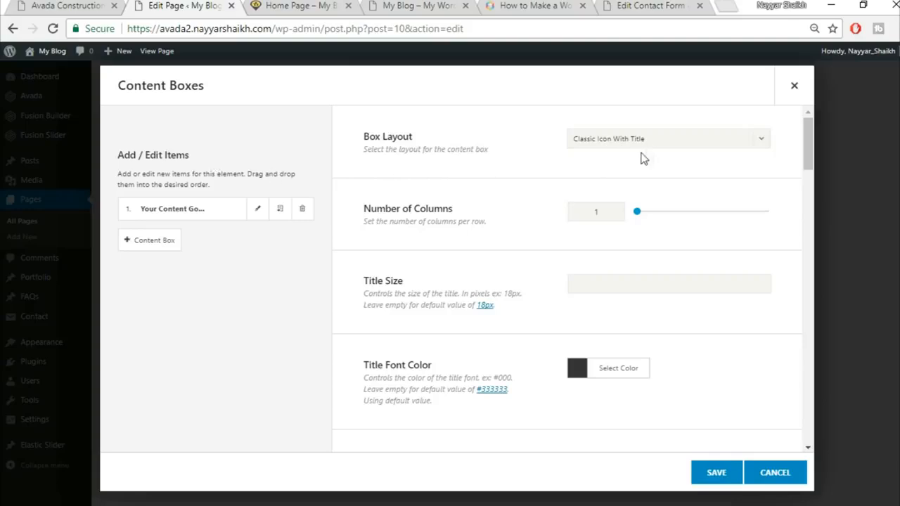
{"action": "left_click", "coordinate": [622, 145]}
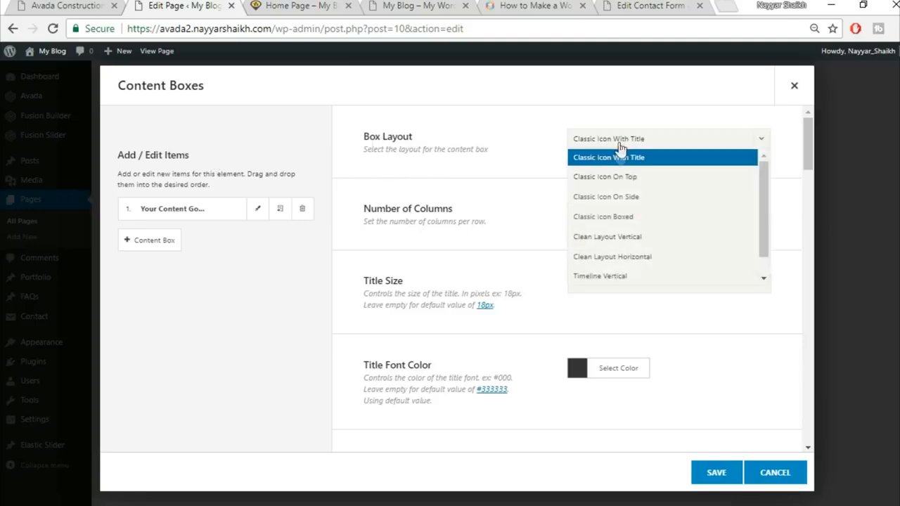
{"action": "left_click", "coordinate": [630, 182]}
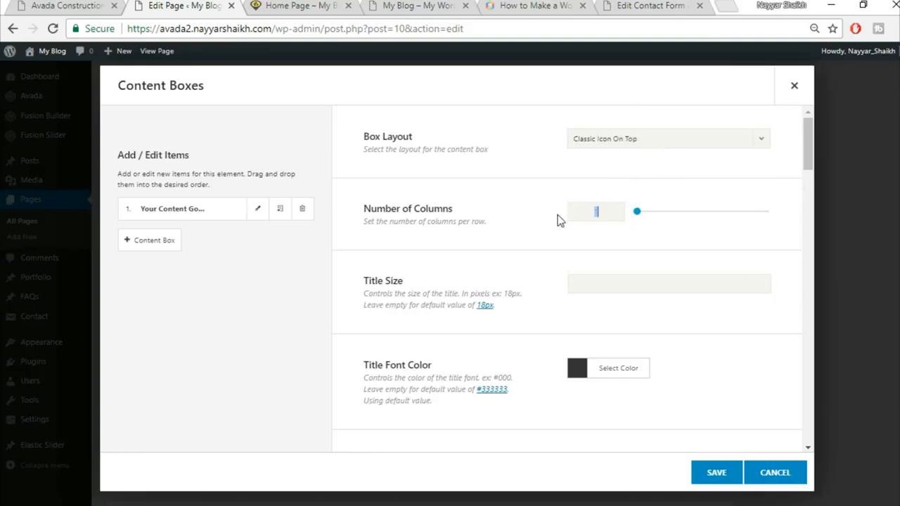
{"action": "left_click", "coordinate": [99, 4]}
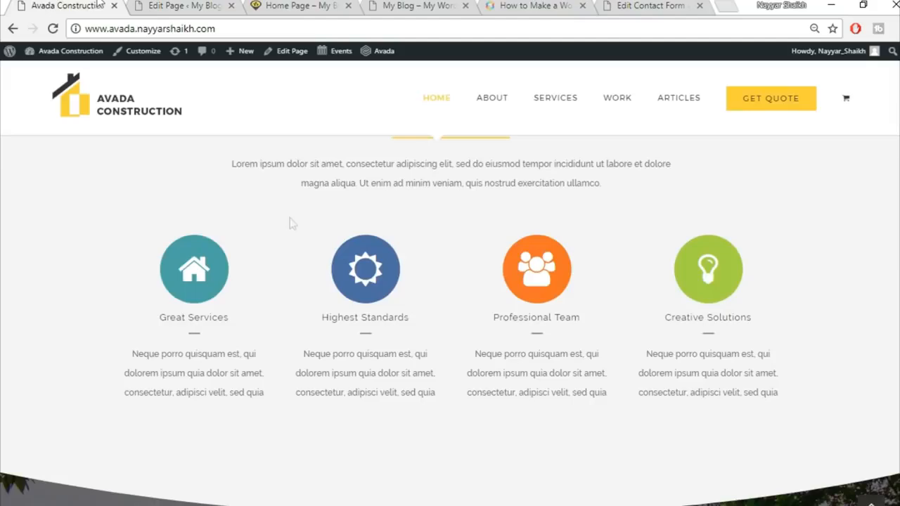
{"action": "left_click", "coordinate": [194, 5]}
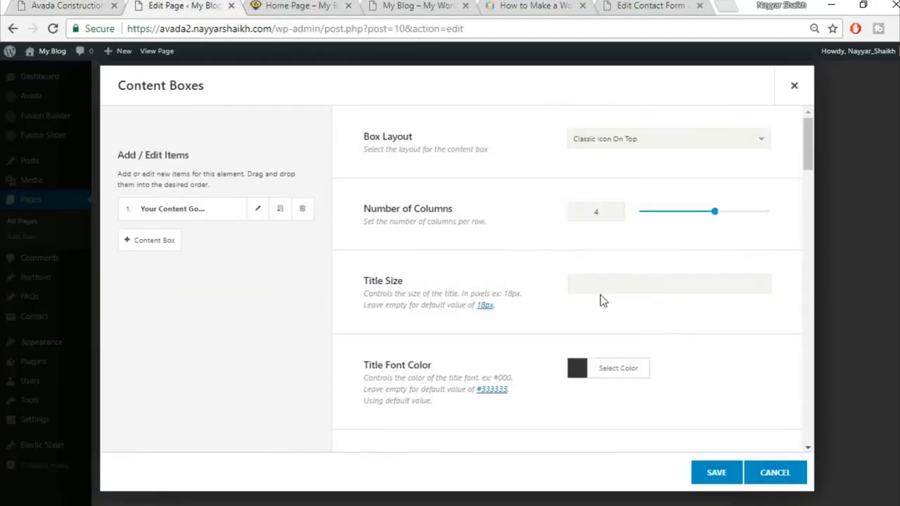
Step: Set the icon background inner border size to 0 and the icon size to 60
{"action": "scroll", "coordinate": [630, 288], "scroll_direction": "down", "scroll_amount": 2}
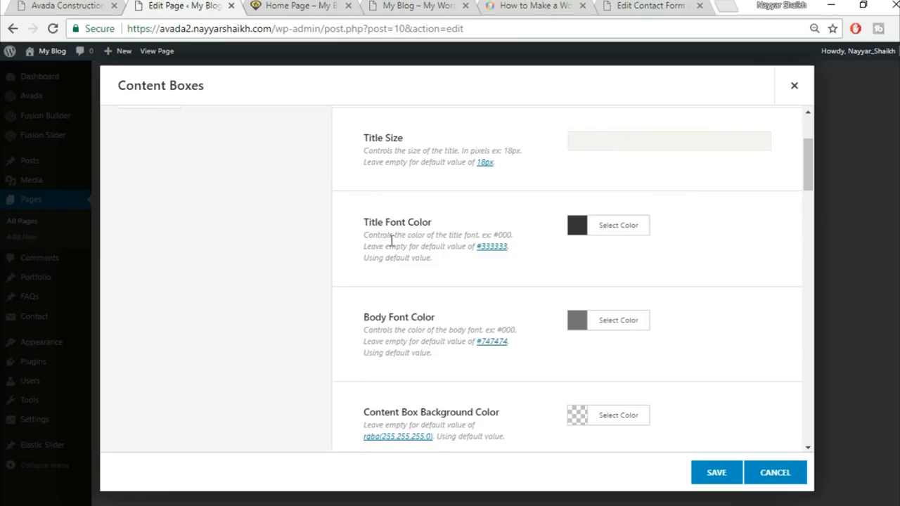
{"action": "left_click", "coordinate": [76, 6]}
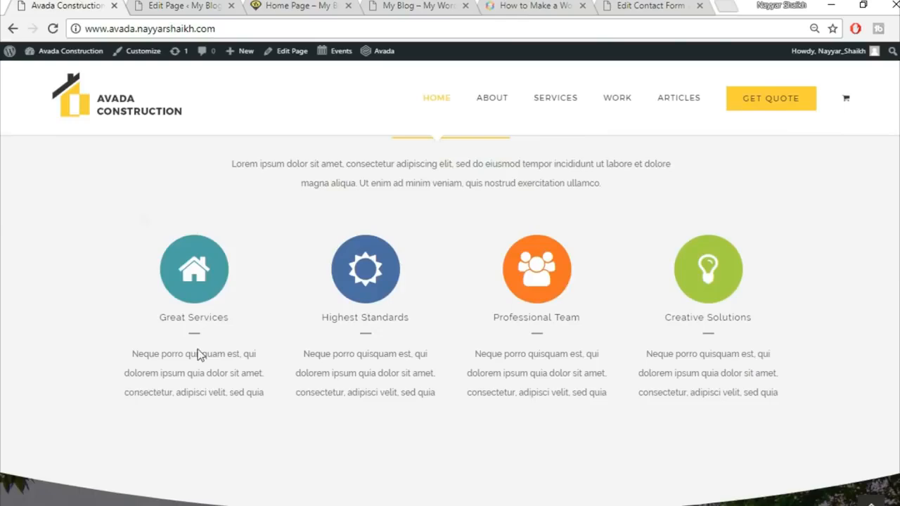
{"action": "left_click", "coordinate": [225, 6]}
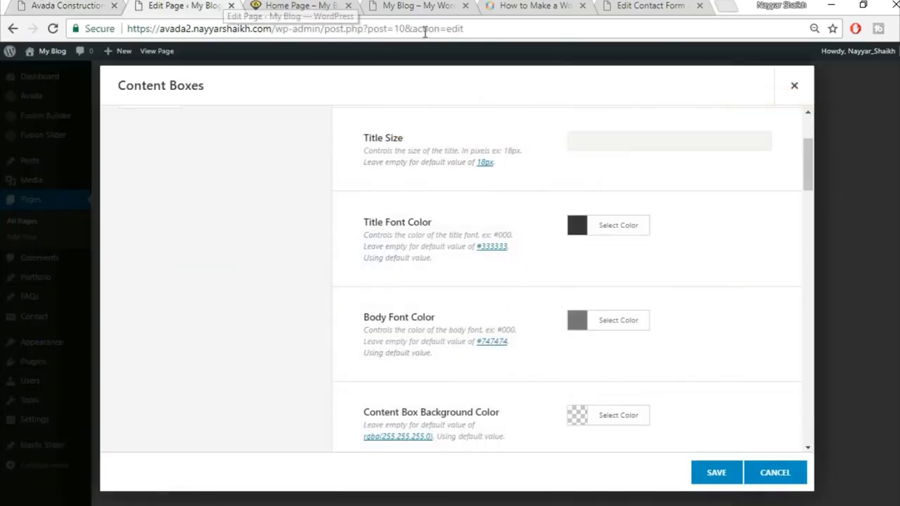
{"action": "scroll", "coordinate": [745, 251], "scroll_direction": "down", "scroll_amount": 1}
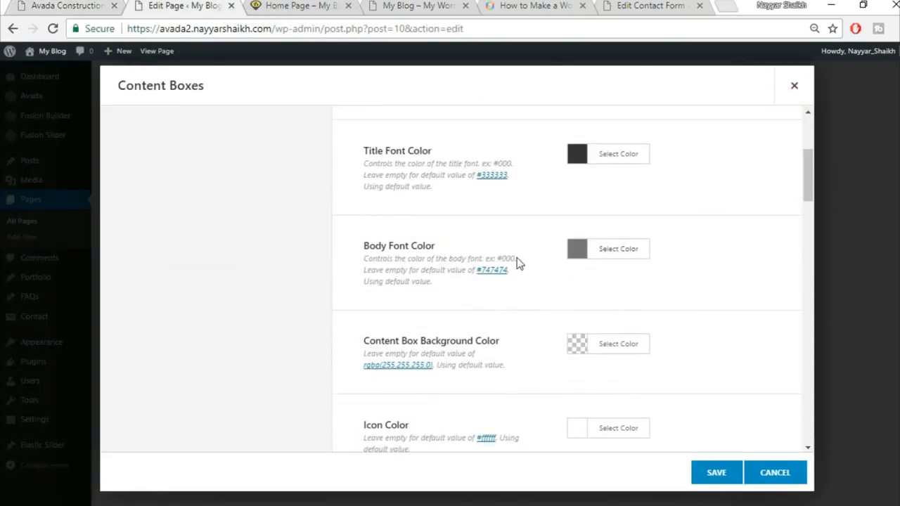
{"action": "scroll", "coordinate": [753, 282], "scroll_direction": "down", "scroll_amount": 1}
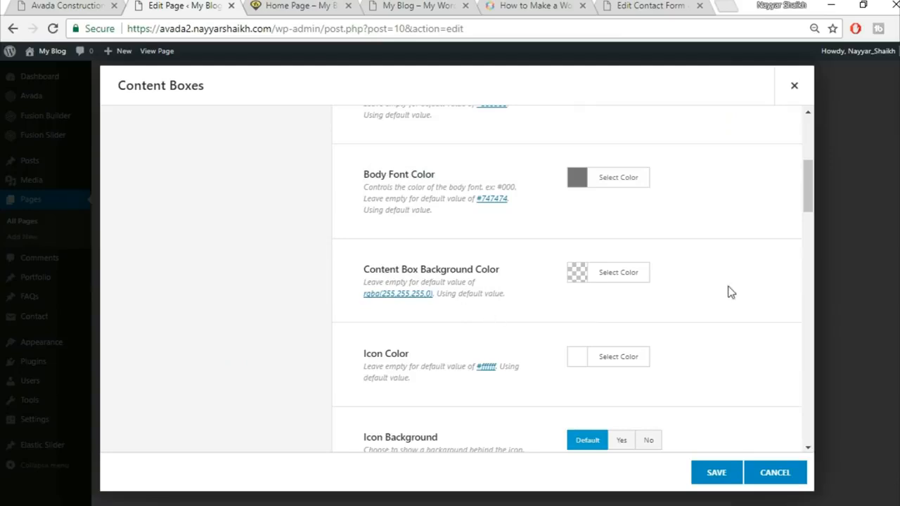
{"action": "scroll", "coordinate": [732, 291], "scroll_direction": "down", "scroll_amount": 1}
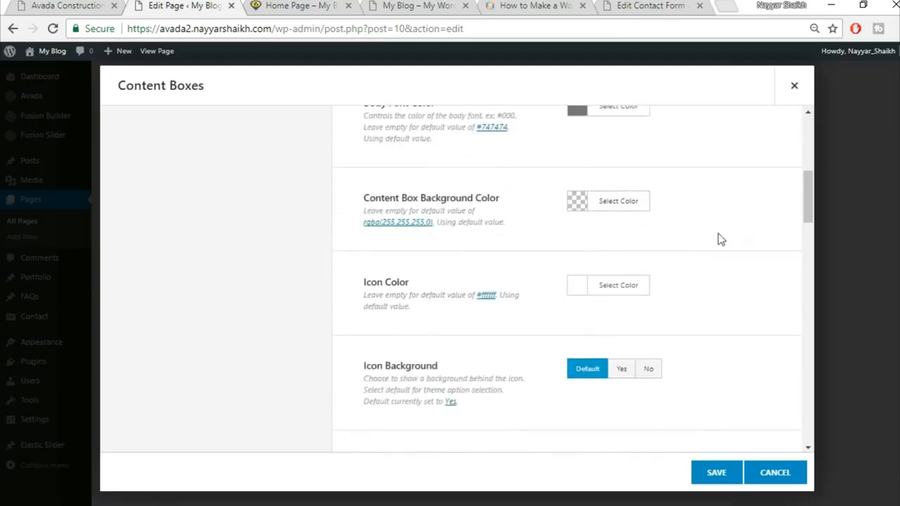
{"action": "scroll", "coordinate": [733, 266], "scroll_direction": "down", "scroll_amount": 1}
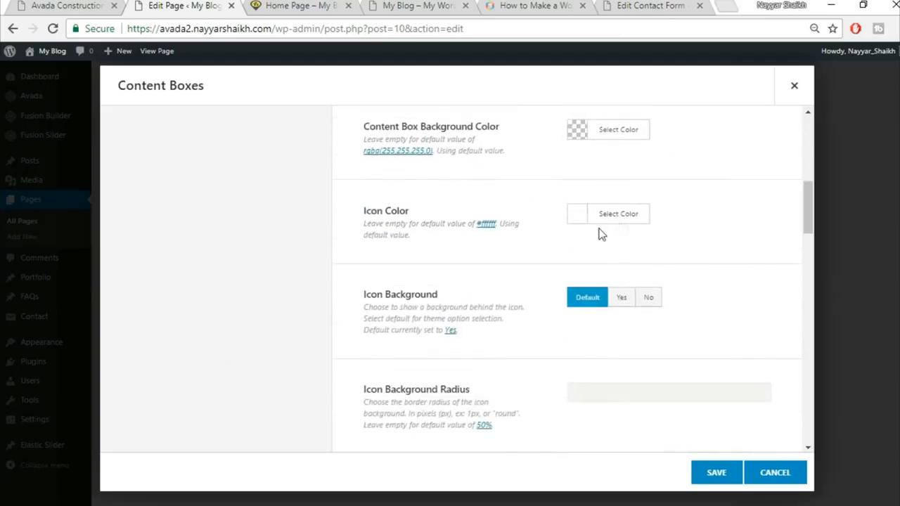
{"action": "scroll", "coordinate": [745, 323], "scroll_direction": "down", "scroll_amount": 1}
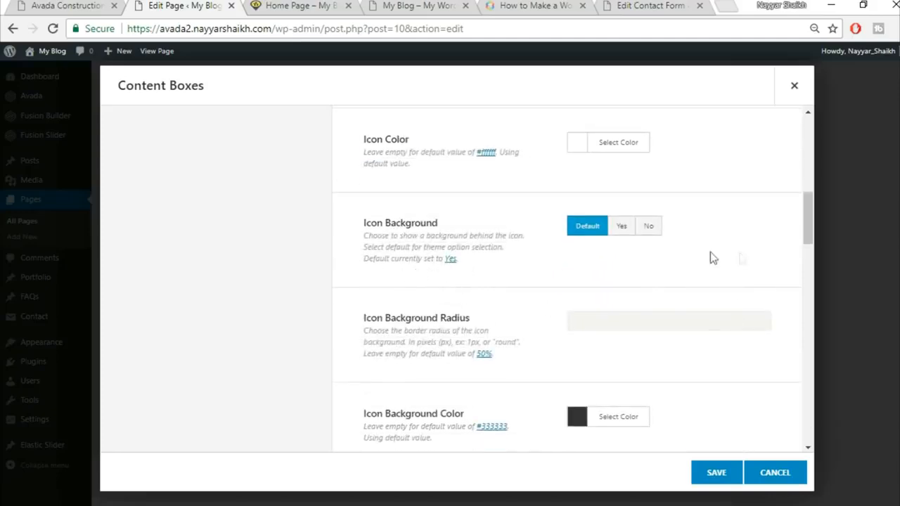
{"action": "scroll", "coordinate": [760, 285], "scroll_direction": "down", "scroll_amount": 3}
{"action": "scroll", "coordinate": [759, 284], "scroll_direction": "down", "scroll_amount": 1}
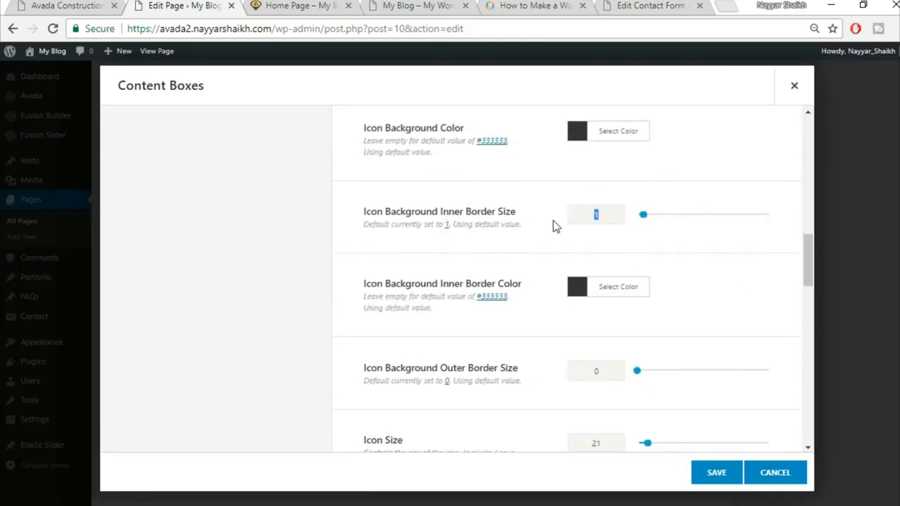
{"action": "type", "text": "0"}
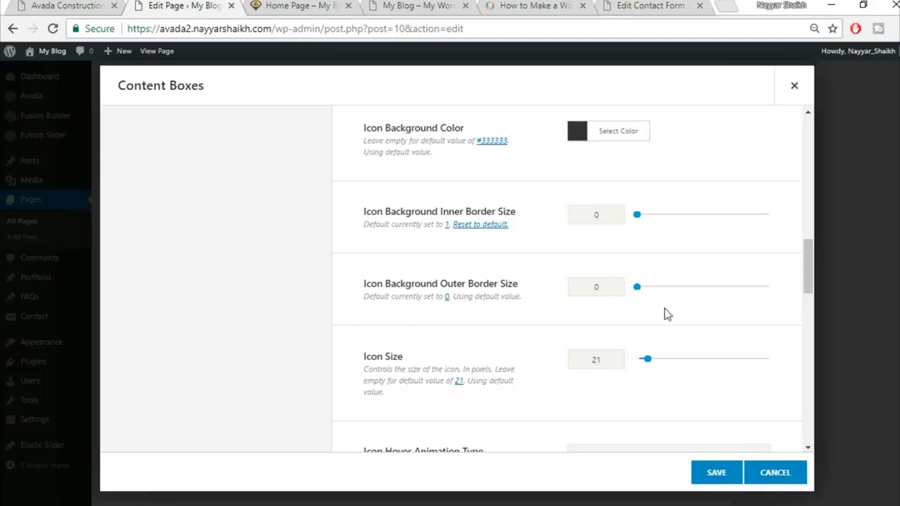
{"action": "scroll", "coordinate": [633, 309], "scroll_direction": "down", "scroll_amount": 1}
{"action": "type", "text": "60"}
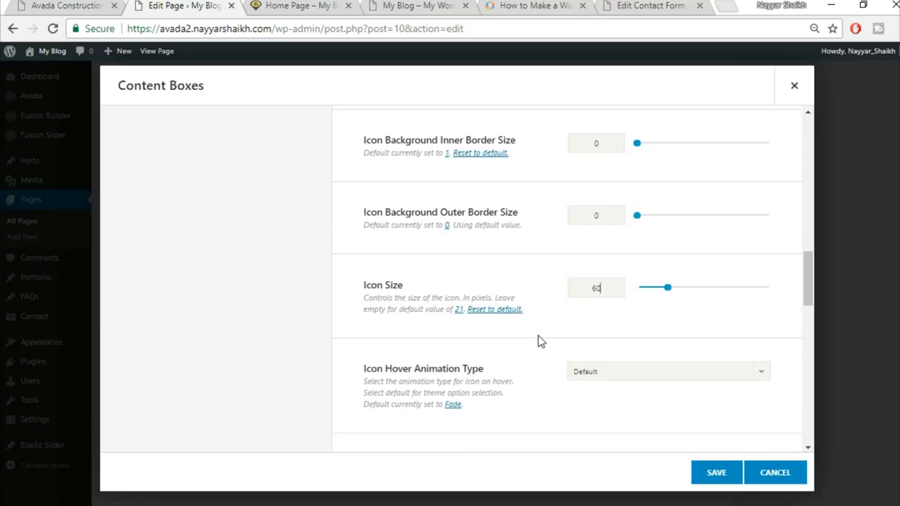
Step: Choose Pulsate as the icon hover animation type
{"action": "scroll", "coordinate": [533, 336], "scroll_direction": "down", "scroll_amount": 1}
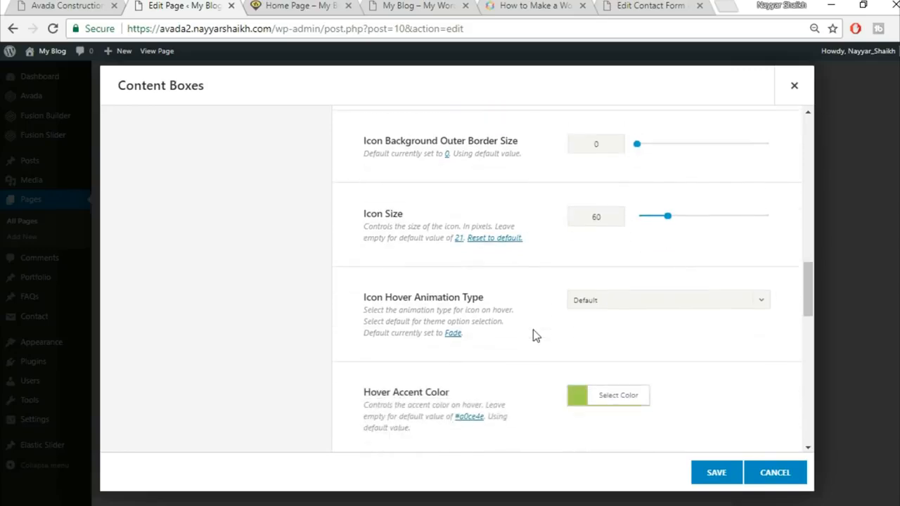
{"action": "left_click", "coordinate": [630, 301]}
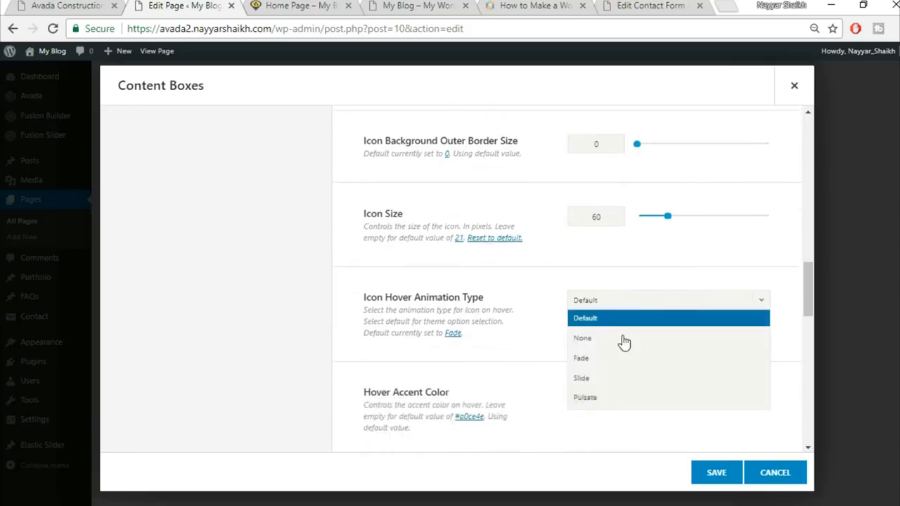
{"action": "left_click", "coordinate": [607, 398]}
{"action": "left_click", "coordinate": [62, 4]}
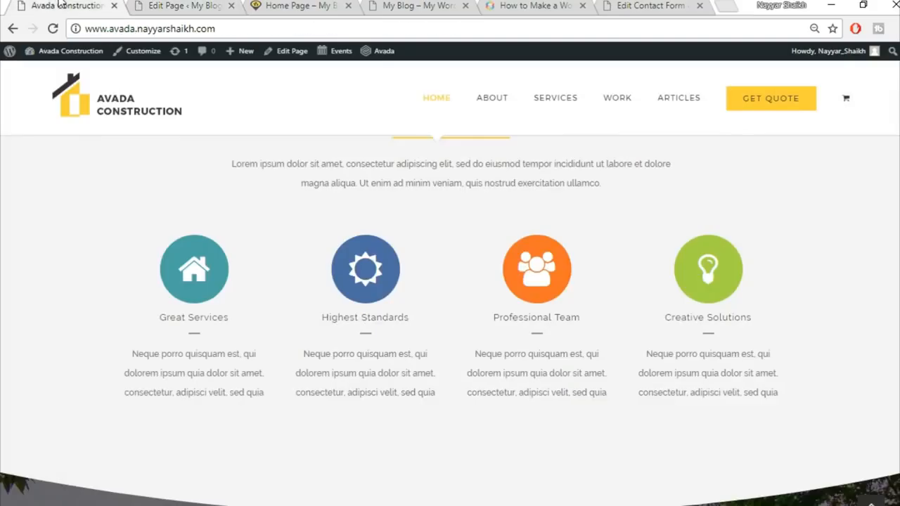
{"action": "left_click", "coordinate": [179, 5]}
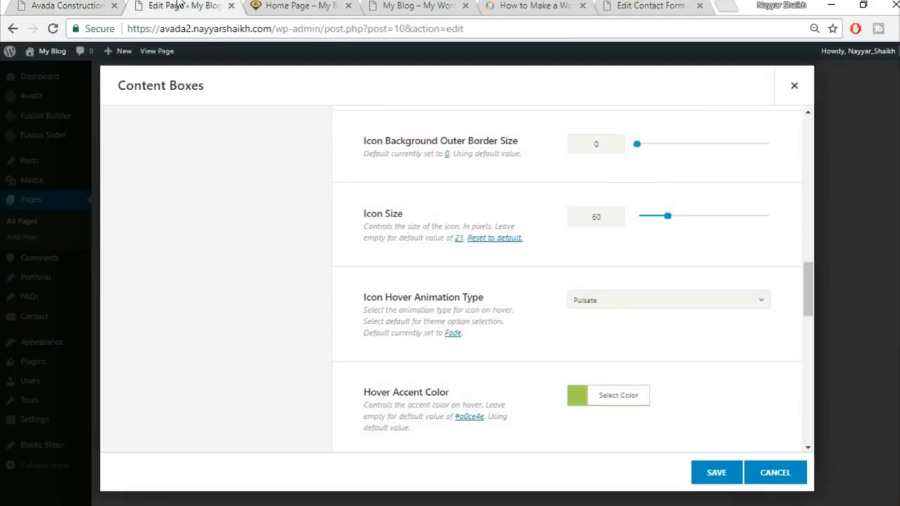
{"action": "scroll", "coordinate": [743, 323], "scroll_direction": "down", "scroll_amount": 2}
Step: Set the hover accent colour to the yellow hex fec832
{"action": "left_click", "coordinate": [642, 254]}
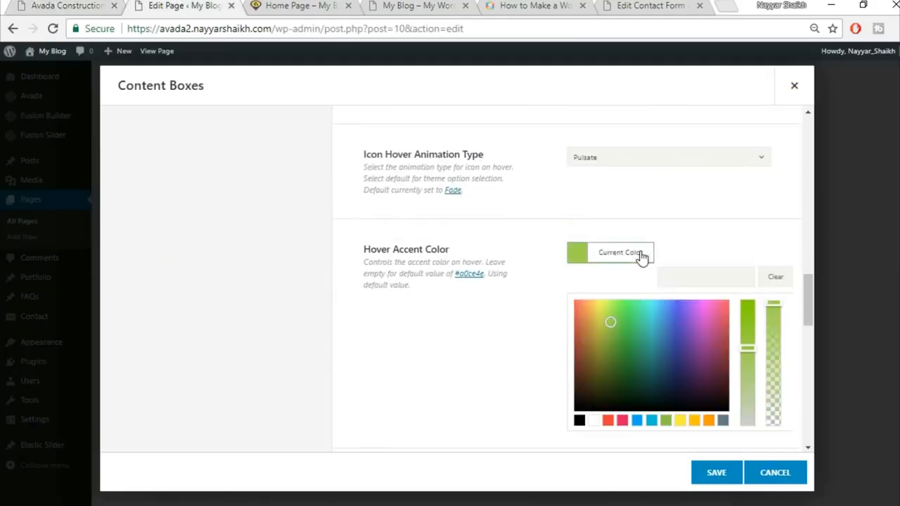
{"action": "left_click", "coordinate": [705, 274]}
{"action": "type", "text": "fec832"}
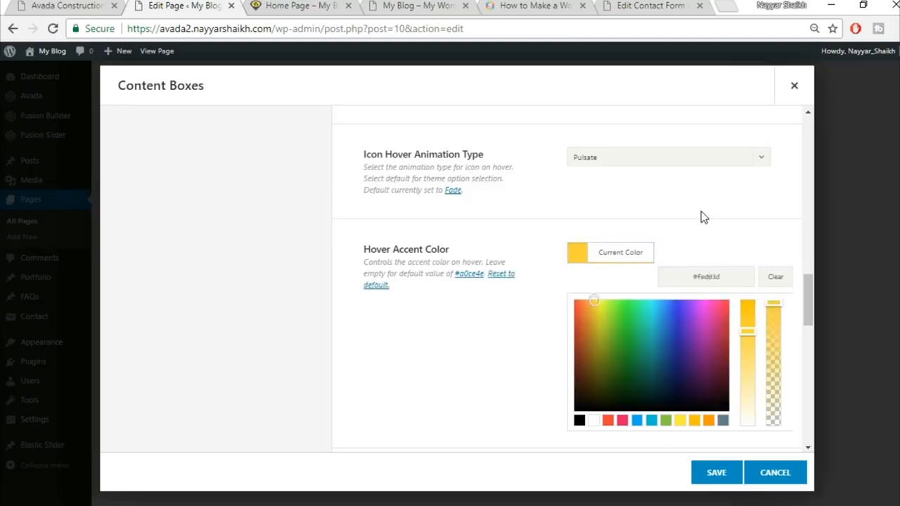
{"action": "left_click", "coordinate": [702, 211]}
Step: Review the remaining Content Boxes options against the reference site
{"action": "scroll", "coordinate": [725, 248], "scroll_direction": "down", "scroll_amount": 1}
{"action": "scroll", "coordinate": [725, 249], "scroll_direction": "down", "scroll_amount": 1}
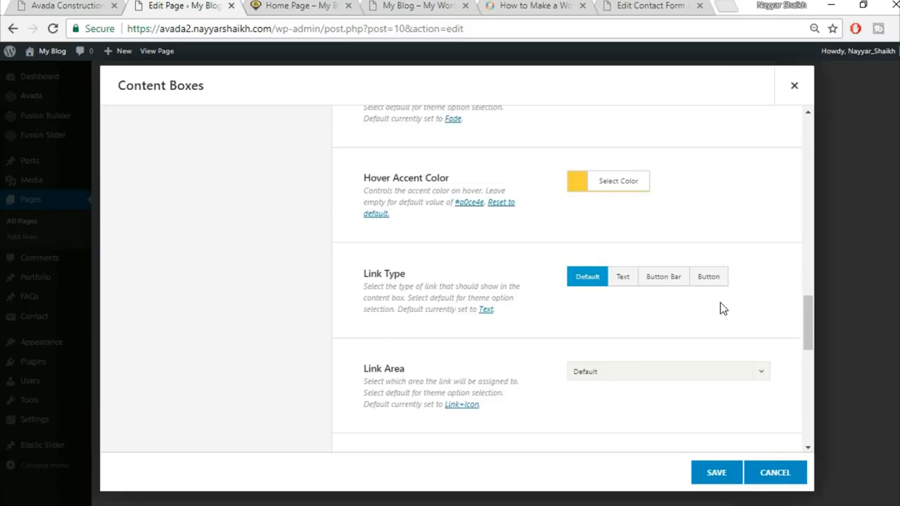
{"action": "scroll", "coordinate": [721, 304], "scroll_direction": "down", "scroll_amount": 4}
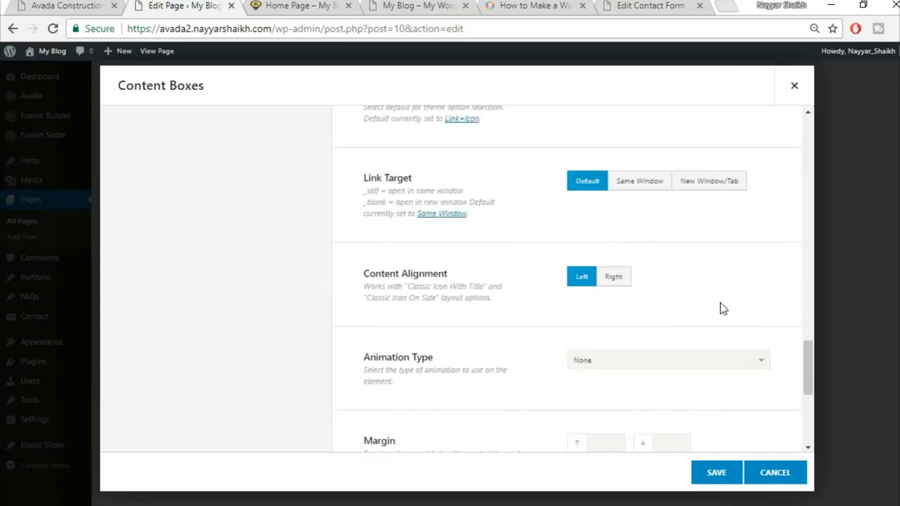
{"action": "scroll", "coordinate": [720, 304], "scroll_direction": "down", "scroll_amount": 5}
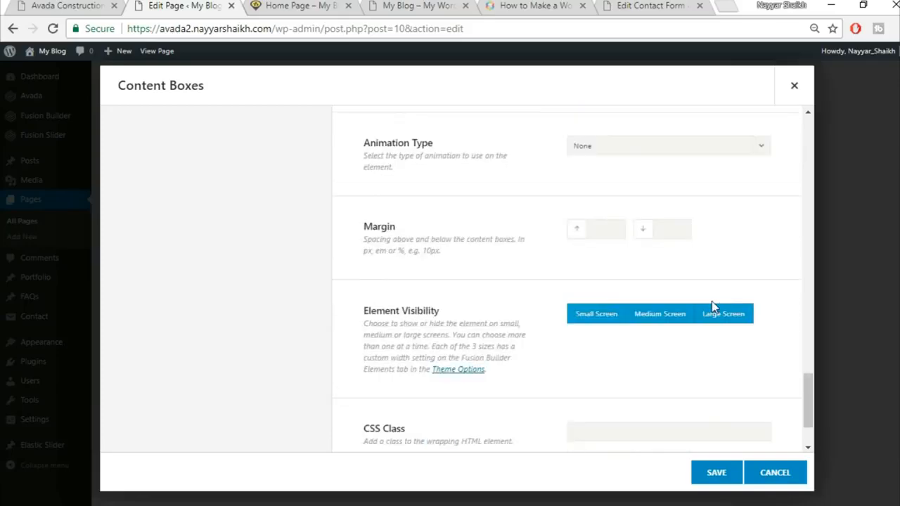
{"action": "scroll", "coordinate": [712, 306], "scroll_direction": "down", "scroll_amount": 2}
{"action": "scroll", "coordinate": [711, 306], "scroll_direction": "up", "scroll_amount": 10}
{"action": "scroll", "coordinate": [722, 307], "scroll_direction": "up", "scroll_amount": 13}
{"action": "left_click", "coordinate": [79, 5]}
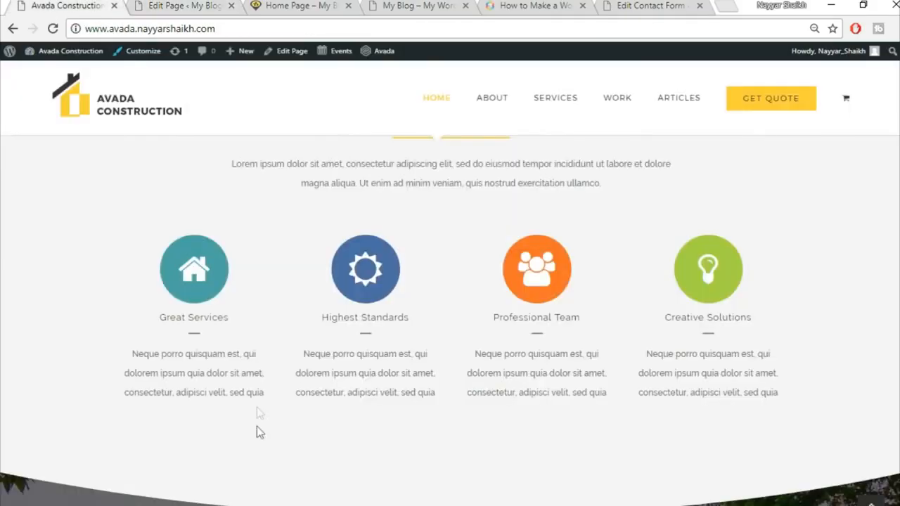
{"action": "left_click", "coordinate": [180, 5]}
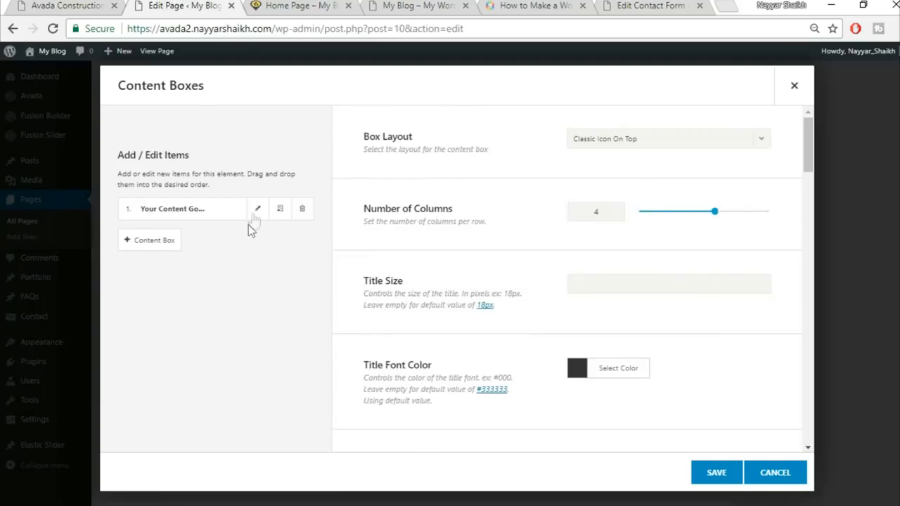
Step: Title the first content box 'Great Services', copied from the demo site
{"action": "left_click", "coordinate": [258, 208]}
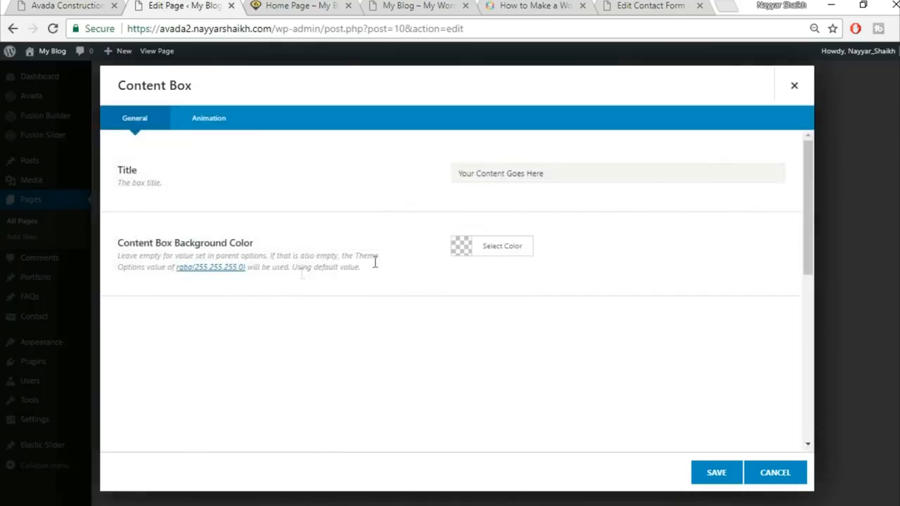
{"action": "left_click", "coordinate": [45, 5]}
{"action": "left_click_drag", "start_coordinate": [159, 317], "coordinate": [246, 321]}
{"action": "key", "text": "ctrl+c"}
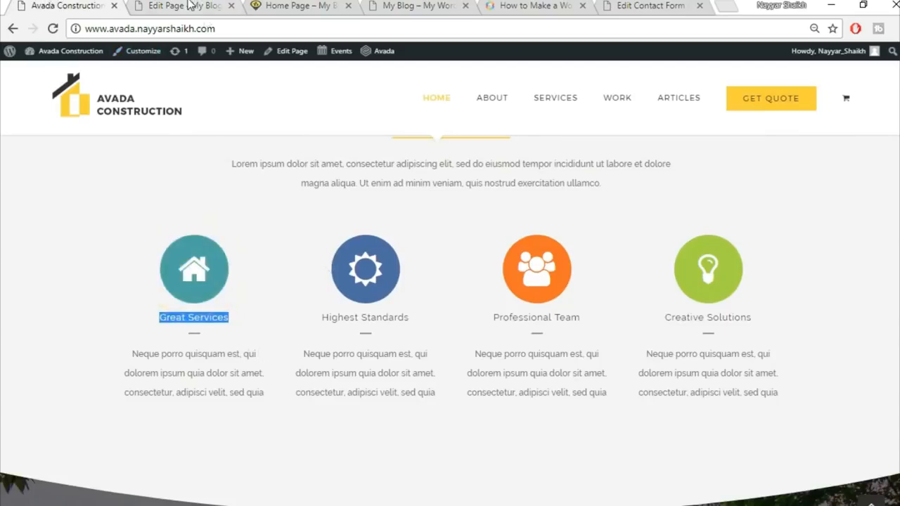
{"action": "left_click", "coordinate": [190, 5]}
{"action": "triple_click", "coordinate": [513, 173]}
{"action": "key", "text": "ctrl+v"}
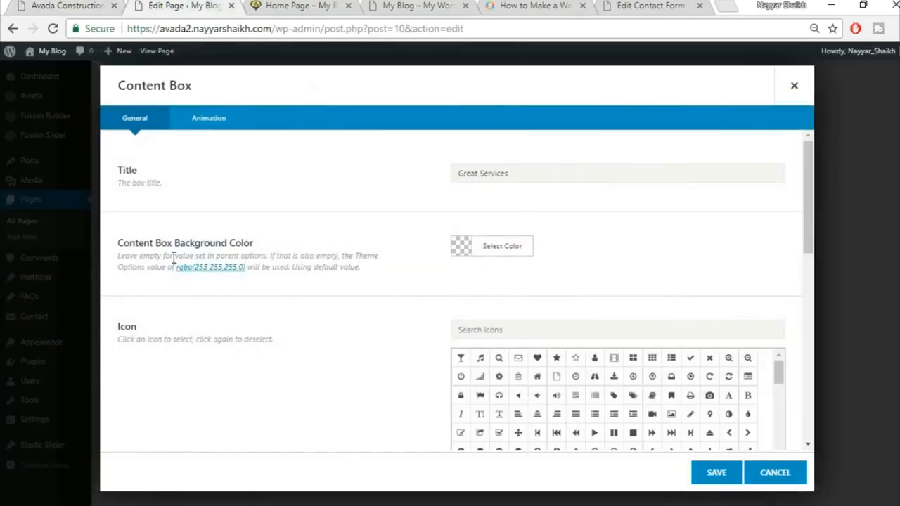
{"action": "left_click", "coordinate": [78, 4]}
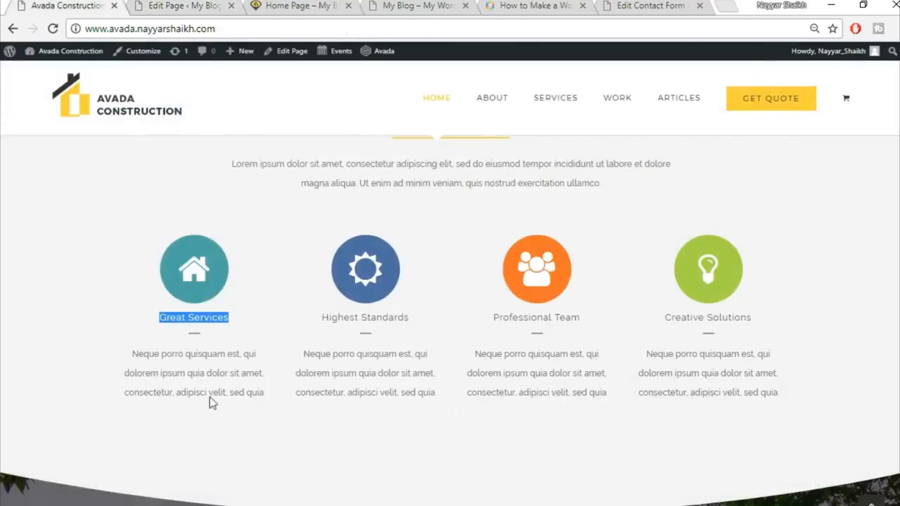
{"action": "left_click", "coordinate": [166, 5]}
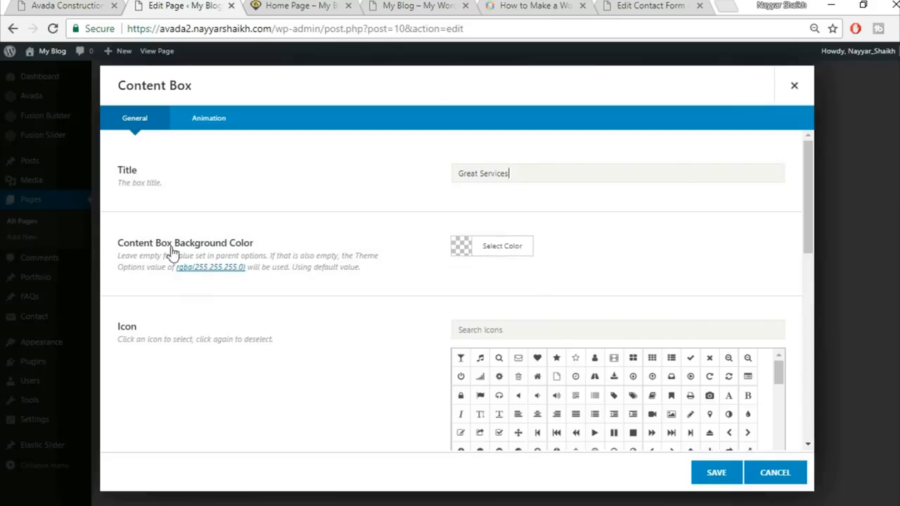
{"action": "key", "text": "ctrl+shift+Tab"}
{"action": "key", "text": "ctrl+Tab"}
Step: Give the first box the home icon with a white icon colour
{"action": "left_click", "coordinate": [550, 326]}
{"action": "type", "text": "home"}
{"action": "left_click", "coordinate": [462, 360]}
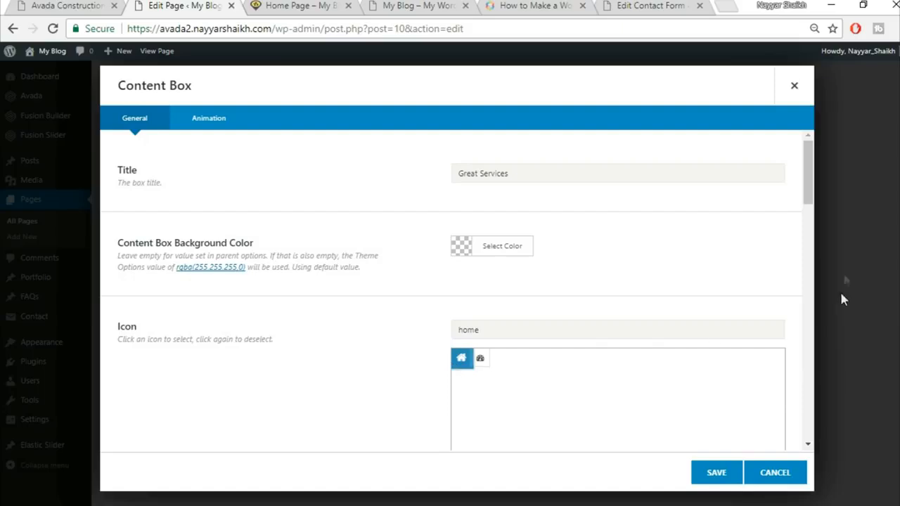
{"action": "left_click_drag", "start_coordinate": [808, 202], "coordinate": [809, 264]}
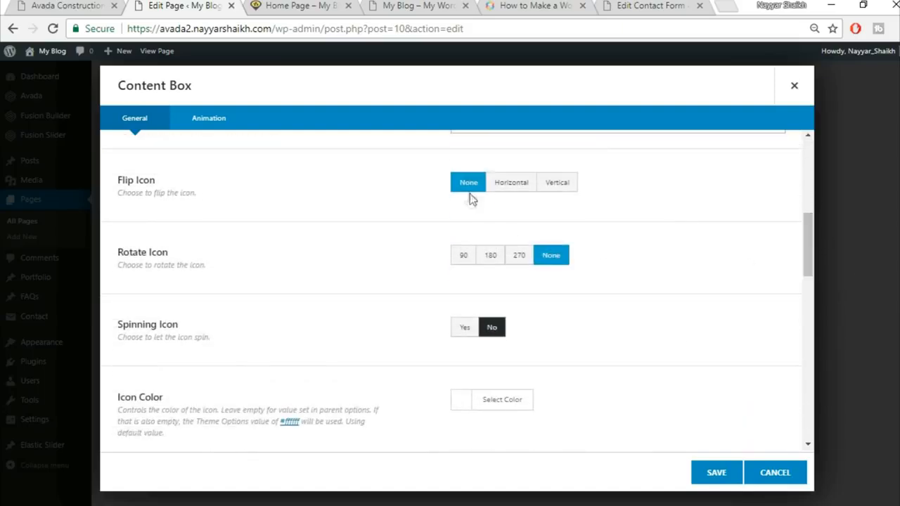
{"action": "scroll", "coordinate": [393, 291], "scroll_direction": "down", "scroll_amount": 1}
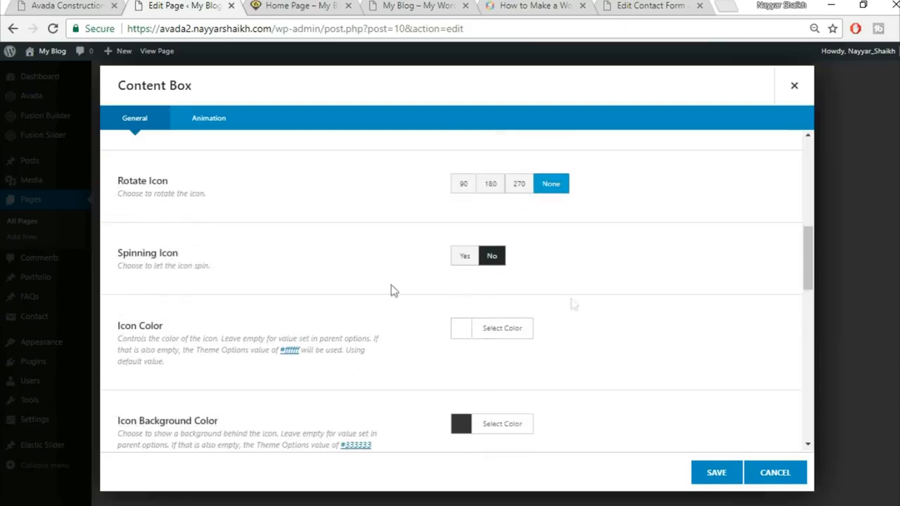
{"action": "left_click", "coordinate": [490, 328]}
{"action": "scroll", "coordinate": [689, 332], "scroll_direction": "down", "scroll_amount": 2}
{"action": "left_click", "coordinate": [476, 358]}
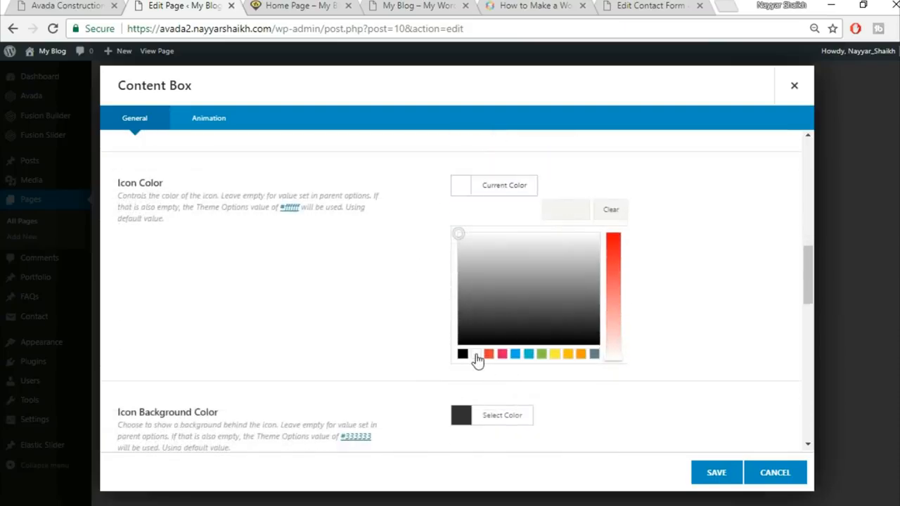
{"action": "left_click", "coordinate": [769, 249]}
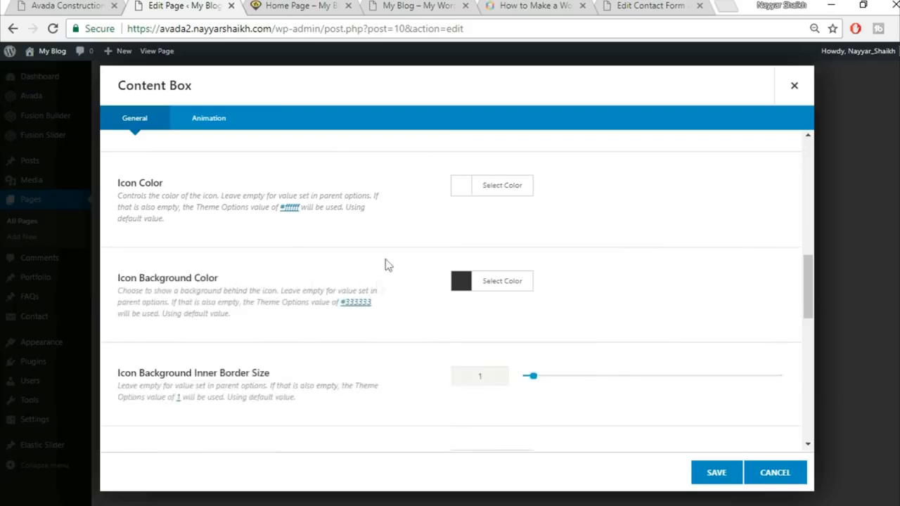
{"action": "left_click", "coordinate": [65, 5]}
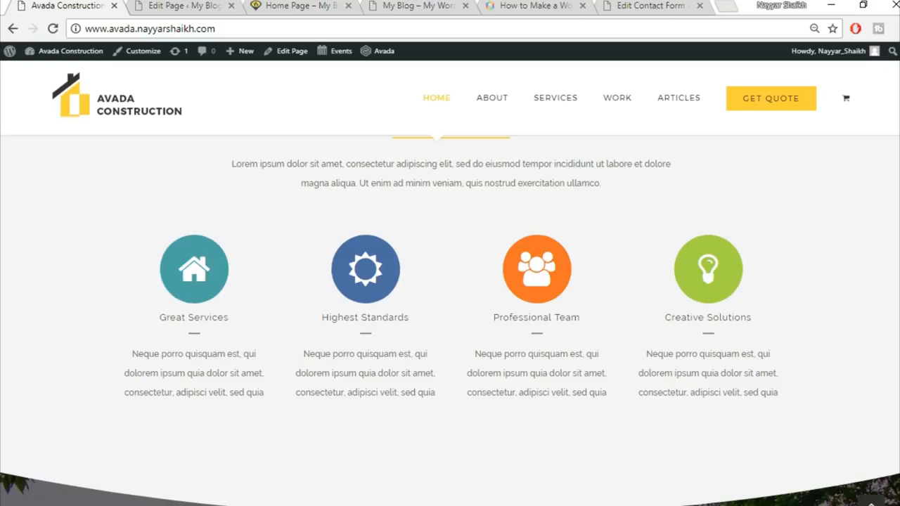
Step: Inspect the demo's Great Services icon markup in Chrome DevTools
{"action": "scroll", "coordinate": [203, 259], "scroll_direction": "down", "scroll_amount": 1}
{"action": "scroll", "coordinate": [203, 258], "scroll_direction": "up", "scroll_amount": 1}
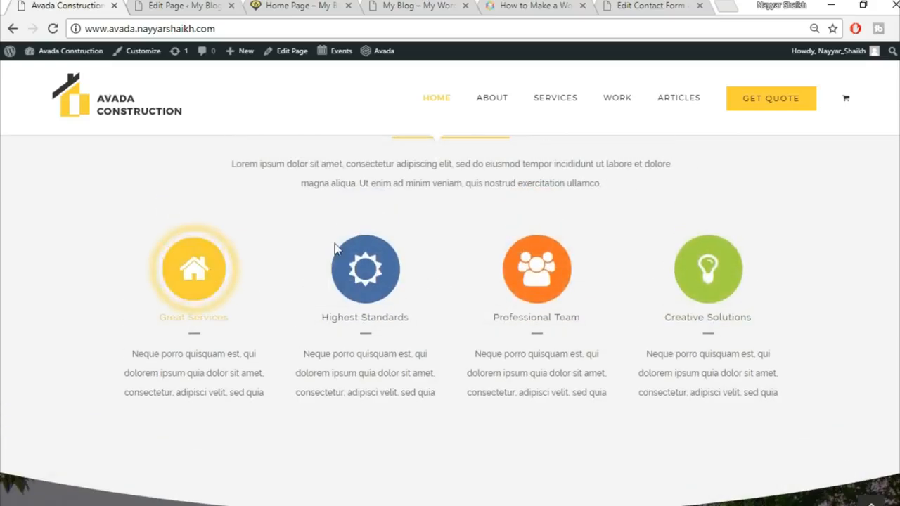
{"action": "right_click", "coordinate": [208, 282]}
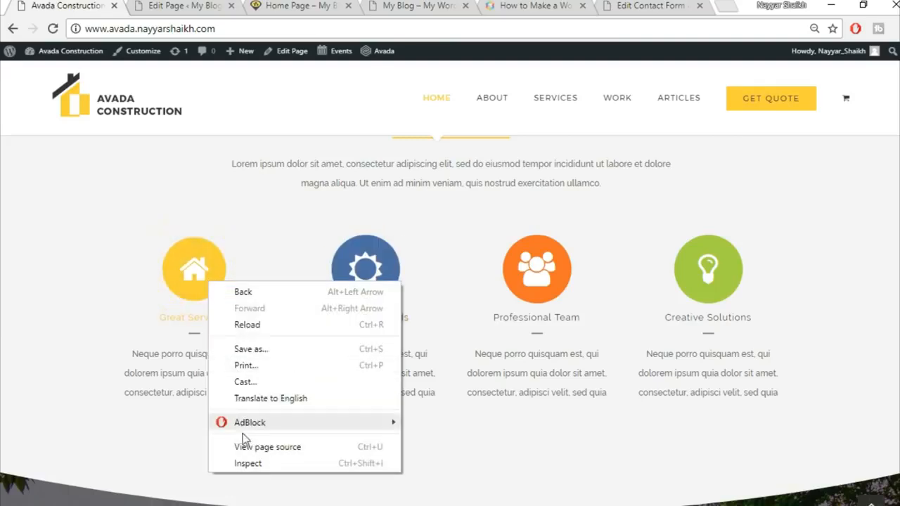
{"action": "left_click", "coordinate": [254, 464]}
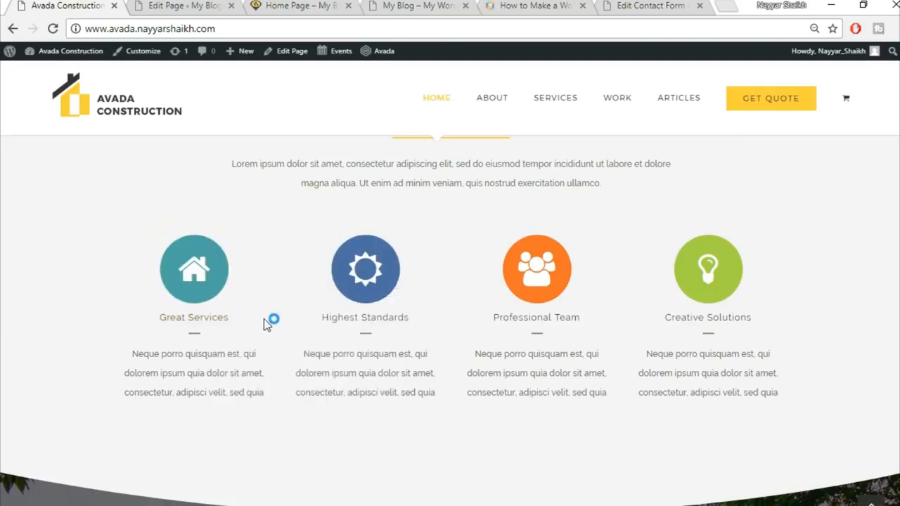
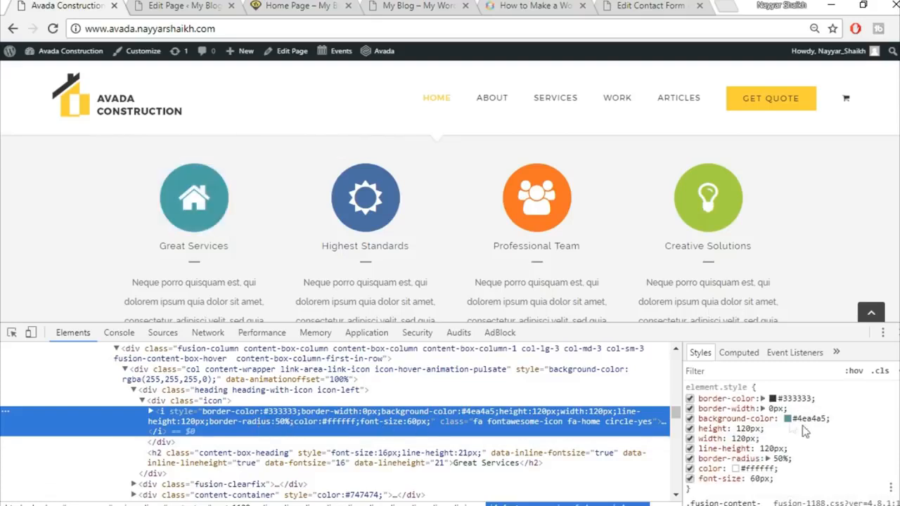
Step: Copy the demo icon's #4ea4a5 background colour from DevTools into the box's Icon Background Color
{"action": "left_click", "coordinate": [806, 418]}
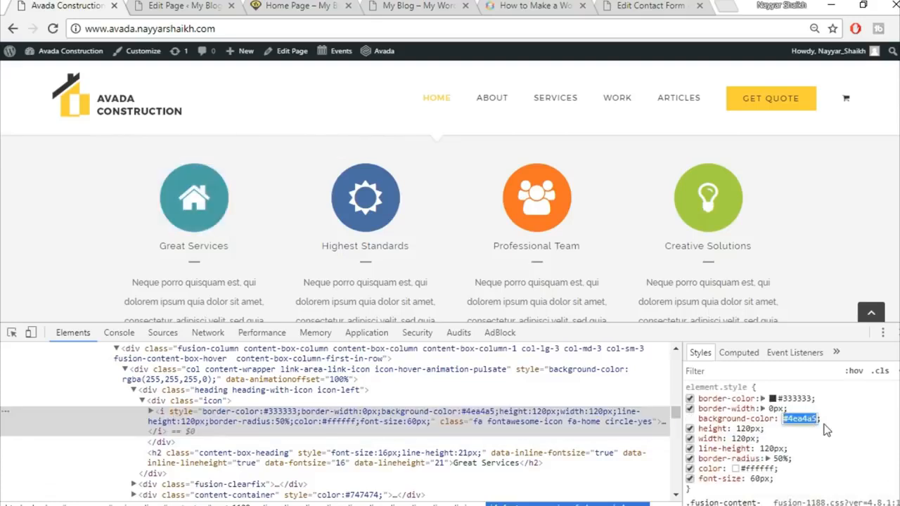
{"action": "left_click", "coordinate": [841, 440]}
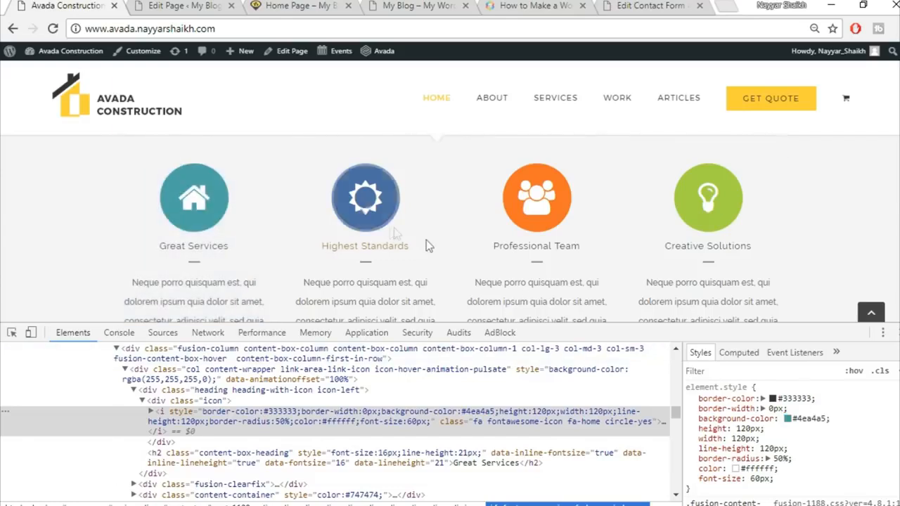
{"action": "right_click", "coordinate": [382, 219]}
{"action": "left_click", "coordinate": [430, 406]}
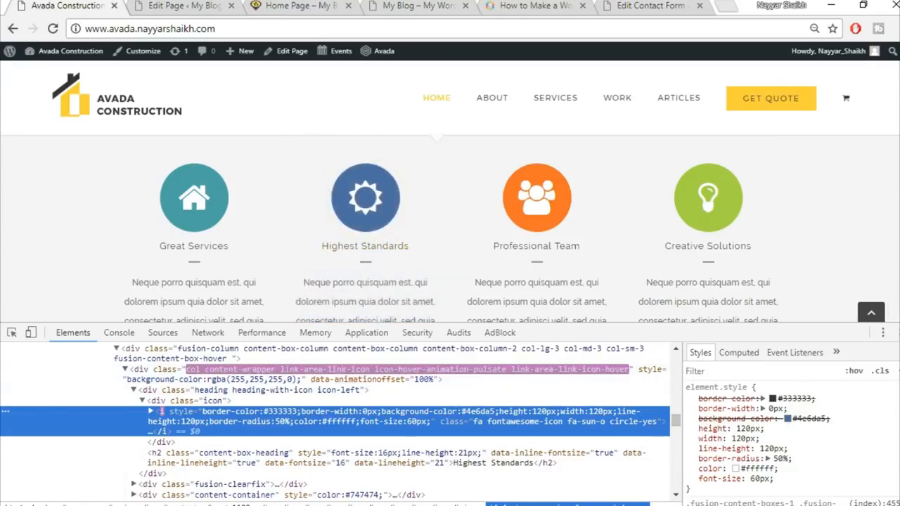
{"action": "left_click", "coordinate": [898, 333]}
{"action": "left_click", "coordinate": [190, 6]}
{"action": "left_click", "coordinate": [503, 281]}
{"action": "left_click", "coordinate": [577, 313]}
{"action": "key", "text": "ctrl+v"}
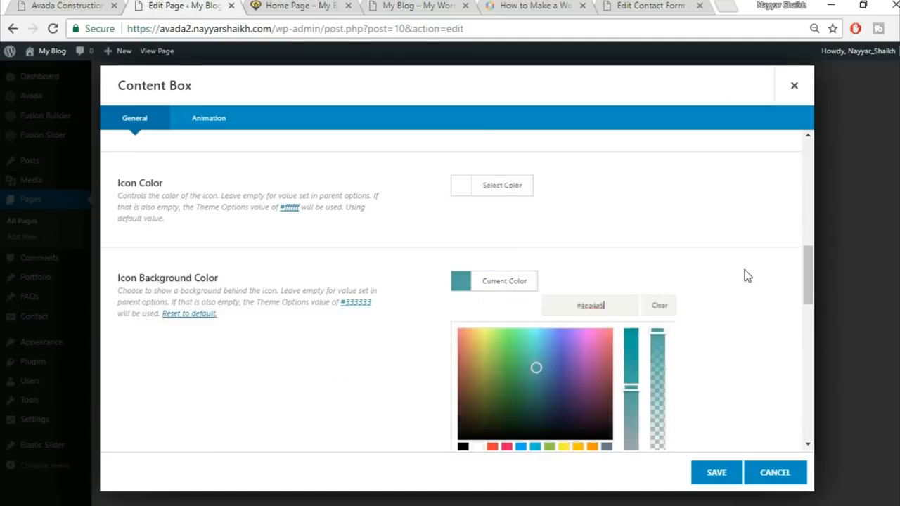
Step: Clear the placeholder text from the Content Box Content field
{"action": "left_click", "coordinate": [744, 271]}
{"action": "scroll", "coordinate": [745, 271], "scroll_direction": "down", "scroll_amount": 1}
{"action": "scroll", "coordinate": [747, 275], "scroll_direction": "down", "scroll_amount": 1}
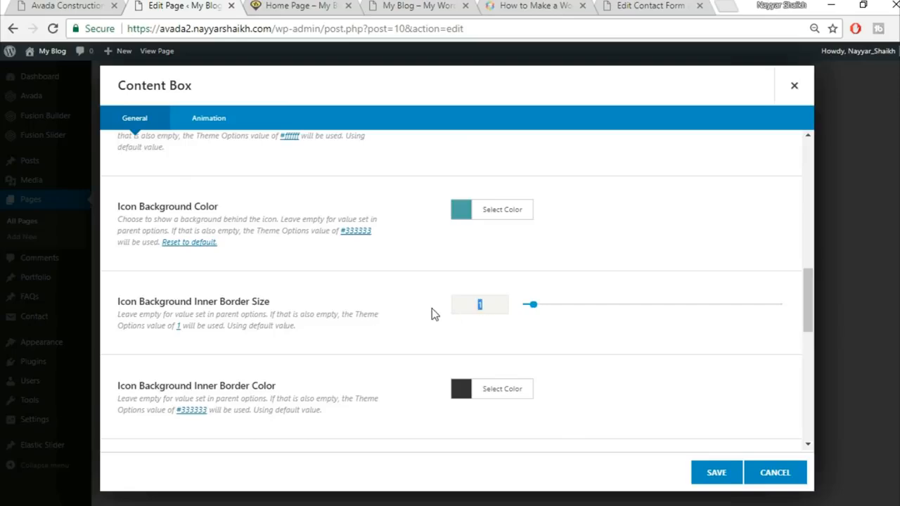
{"action": "scroll", "coordinate": [430, 326], "scroll_direction": "down", "scroll_amount": 3}
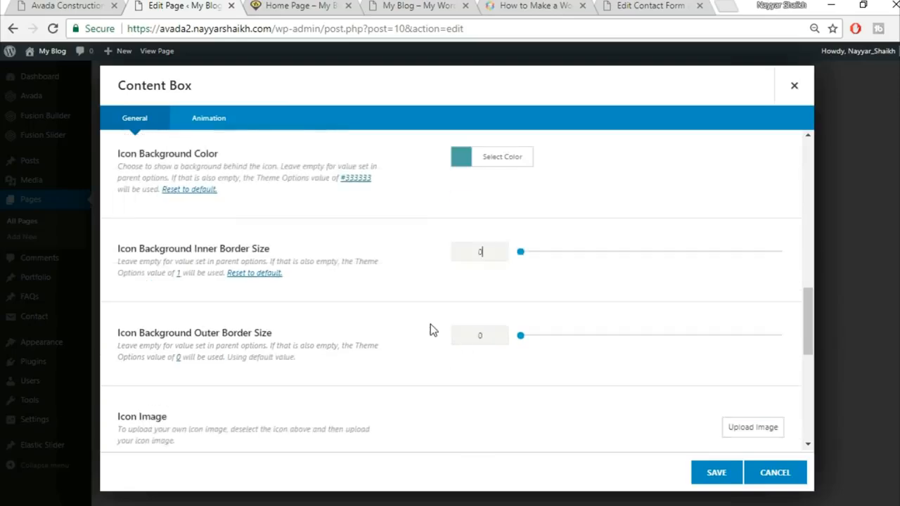
{"action": "scroll", "coordinate": [411, 324], "scroll_direction": "down", "scroll_amount": 3}
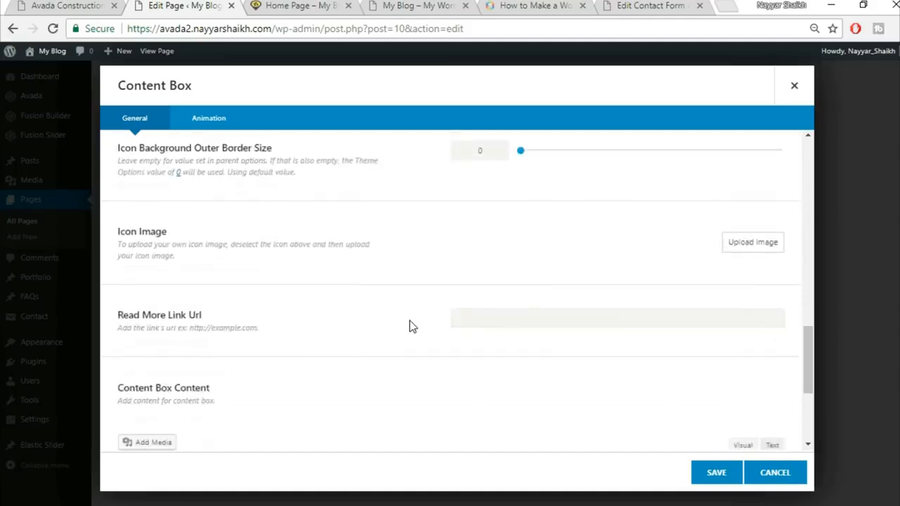
{"action": "left_click", "coordinate": [321, 324]}
{"action": "key", "text": "ctrl+a"}
{"action": "key", "text": "Delete"}
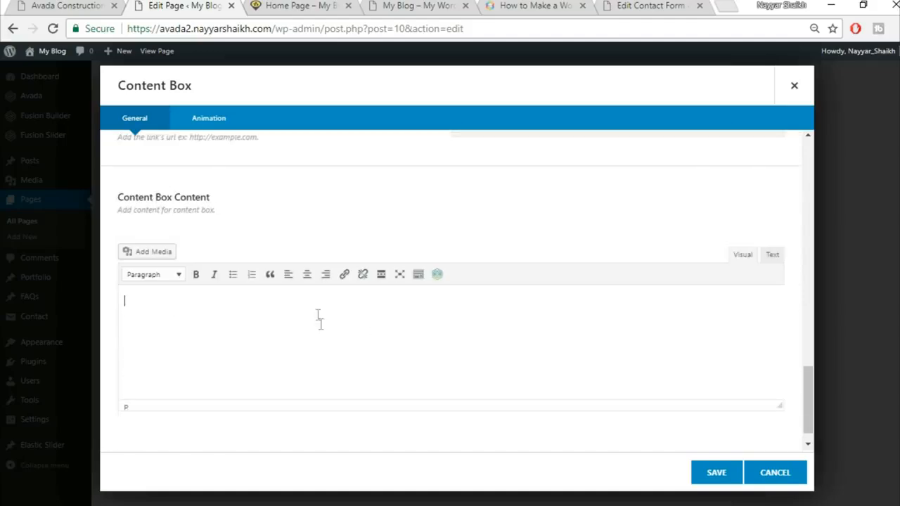
Step: Paste the demo's Neque porro paragraph into the content box and save it
{"action": "left_click", "coordinate": [63, 5]}
{"action": "left_click_drag", "start_coordinate": [128, 282], "coordinate": [272, 321]}
{"action": "key", "text": "ctrl+c"}
{"action": "left_click", "coordinate": [175, 6]}
{"action": "key", "text": "ctrl+v"}
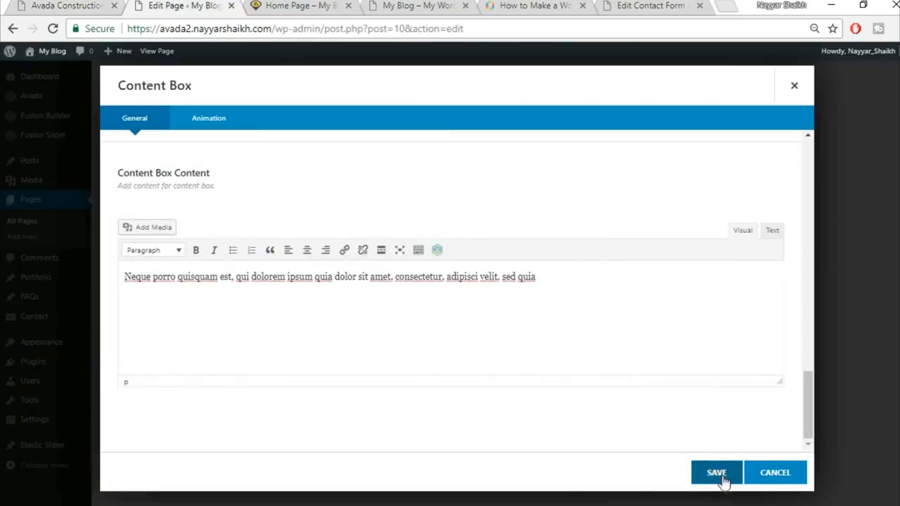
{"action": "left_click", "coordinate": [722, 480]}
Step: Clone the Great Services item three times to make four boxes
{"action": "left_click", "coordinate": [279, 212]}
{"action": "left_click", "coordinate": [279, 212]}
{"action": "left_click", "coordinate": [279, 212]}
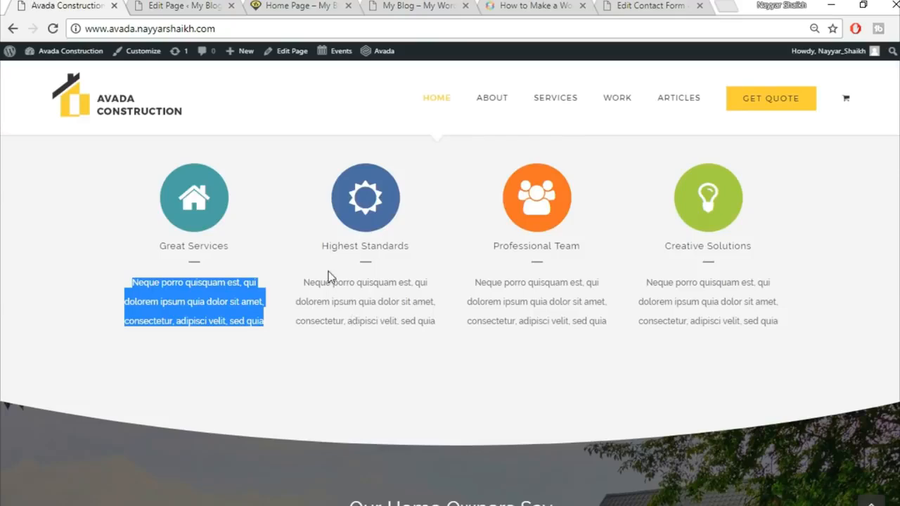
Step: Save the Content Boxes element with its four Great Services boxes
{"action": "left_click", "coordinate": [336, 331]}
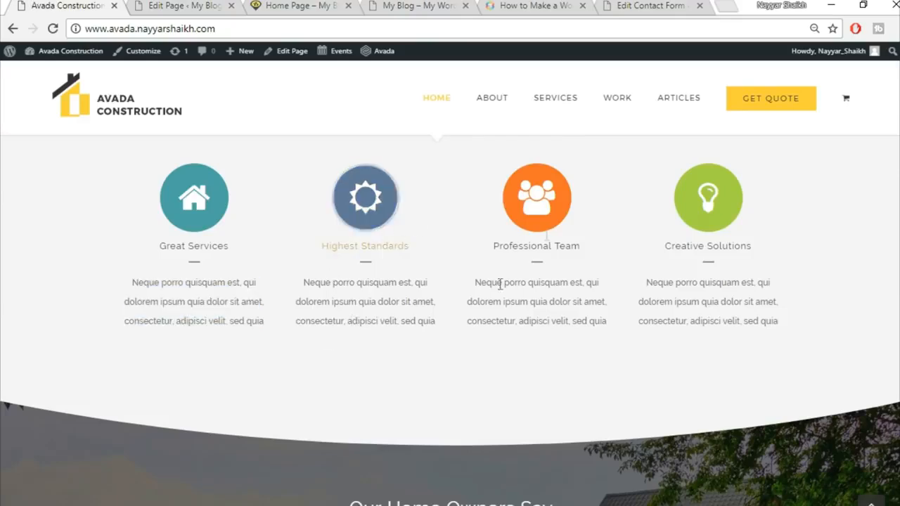
{"action": "left_click", "coordinate": [183, 5]}
{"action": "left_click", "coordinate": [714, 475]}
Step: Set the Our Core Values container background colour to F5F5F5 and save
{"action": "left_click", "coordinate": [74, 5]}
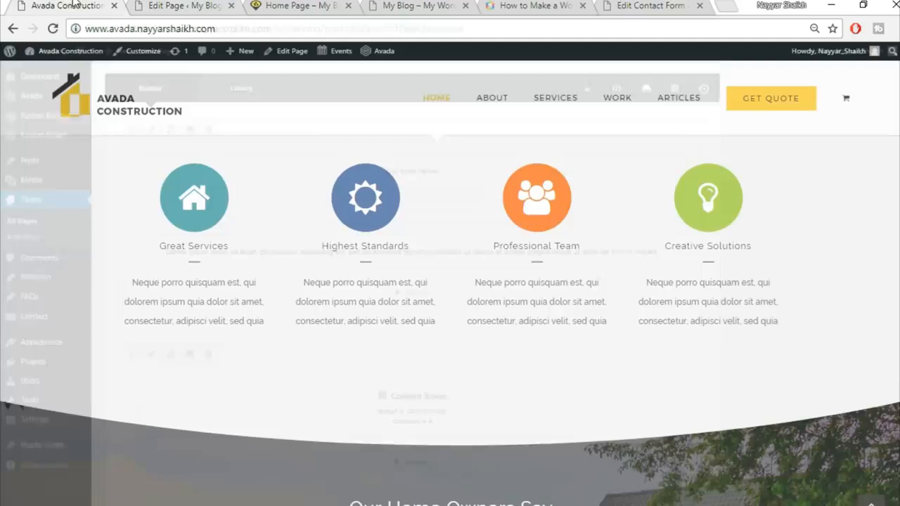
{"action": "scroll", "coordinate": [748, 389], "scroll_direction": "up", "scroll_amount": 2}
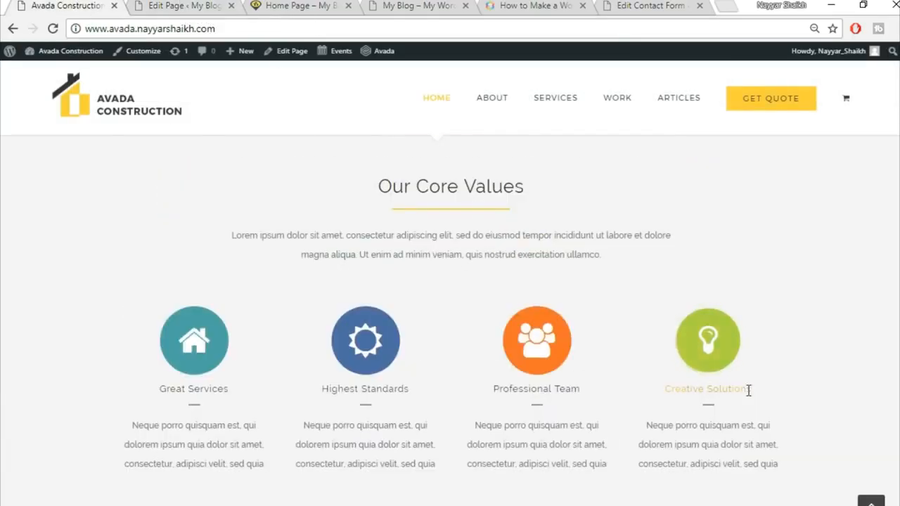
{"action": "scroll", "coordinate": [839, 329], "scroll_direction": "up", "scroll_amount": 3}
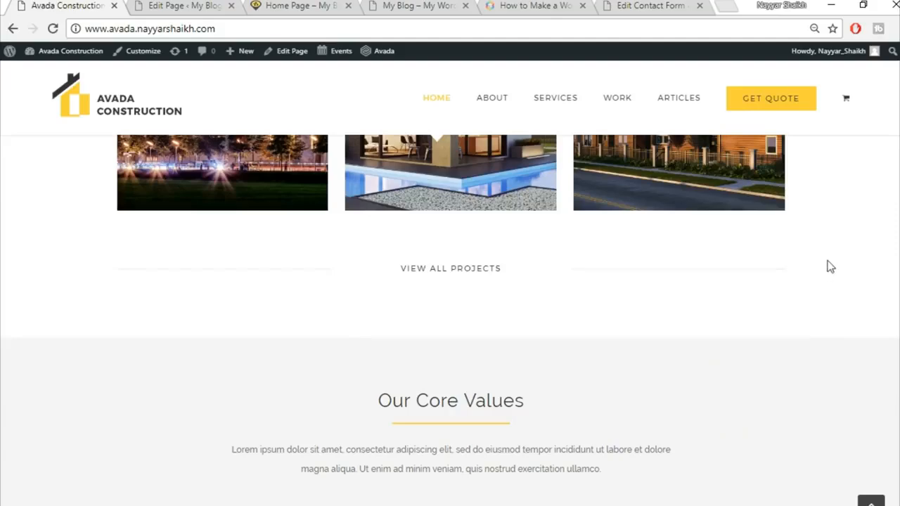
{"action": "scroll", "coordinate": [837, 374], "scroll_direction": "down", "scroll_amount": 1}
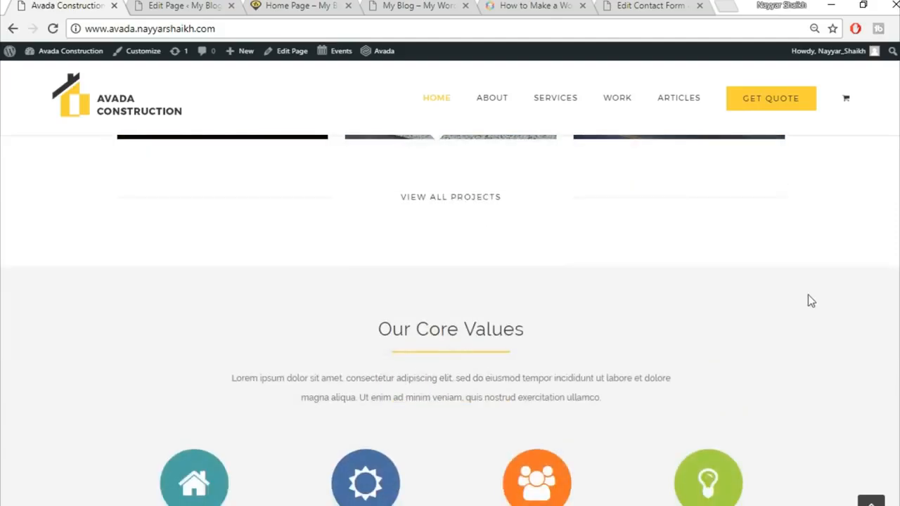
{"action": "scroll", "coordinate": [674, 317], "scroll_direction": "up", "scroll_amount": 2}
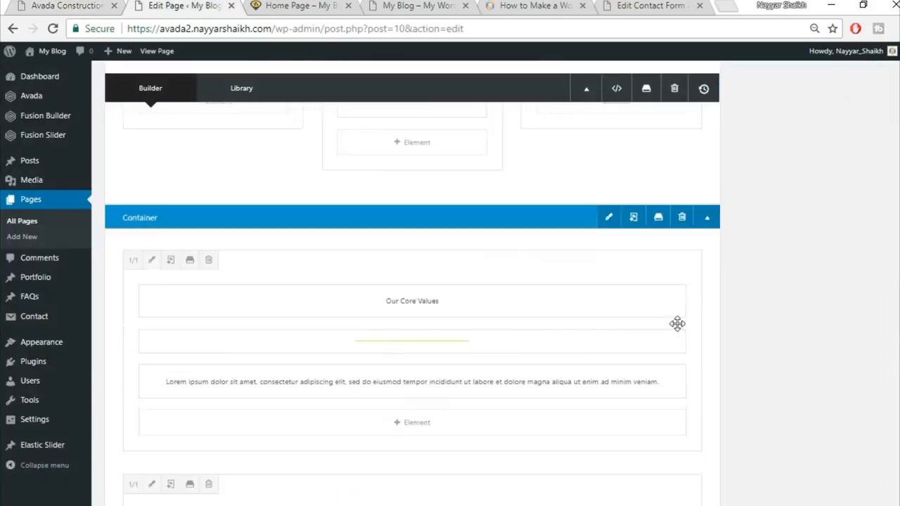
{"action": "left_click", "coordinate": [610, 230]}
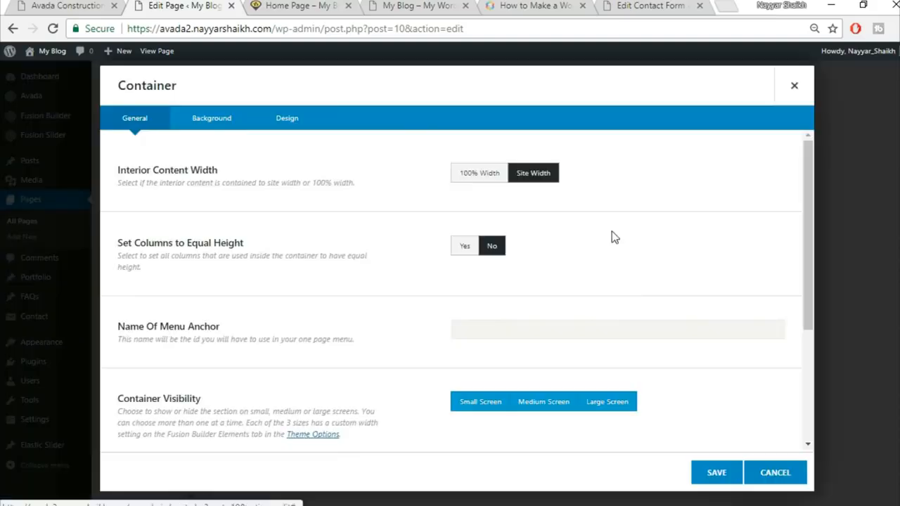
{"action": "left_click", "coordinate": [236, 125]}
{"action": "left_click", "coordinate": [508, 175]}
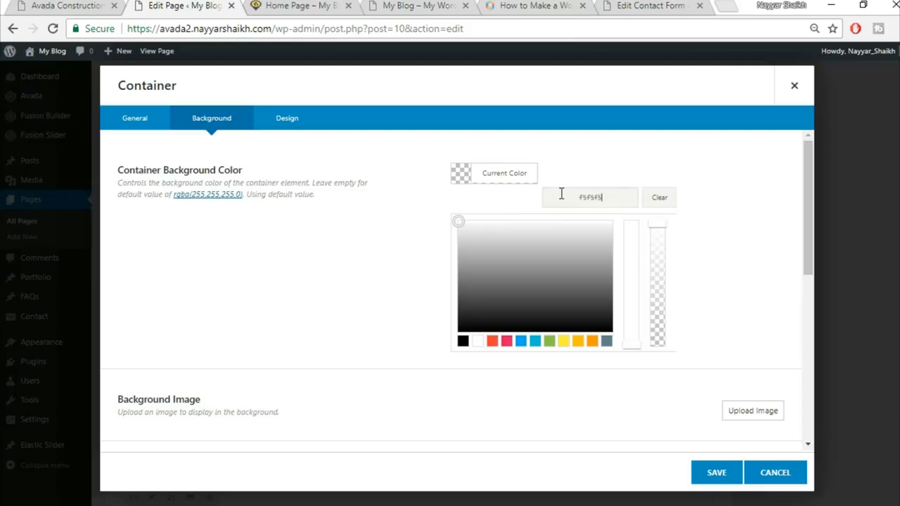
{"action": "left_click", "coordinate": [715, 482]}
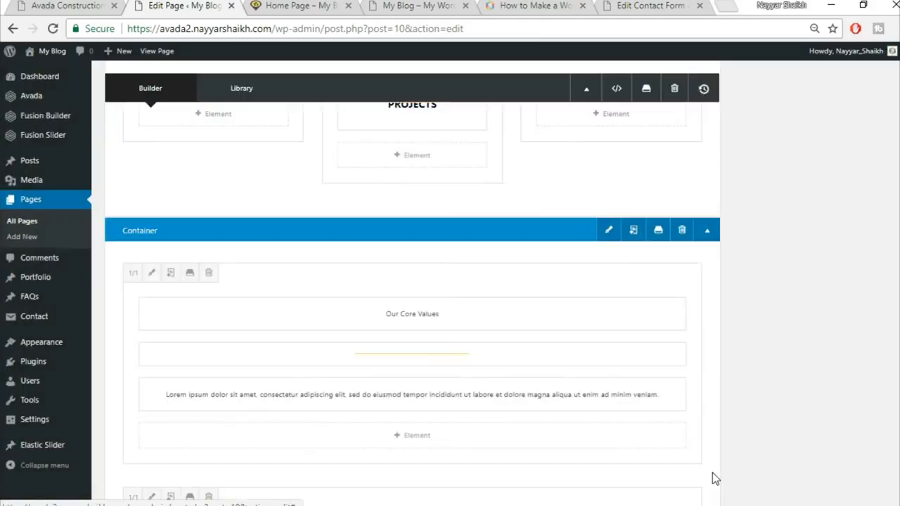
Step: Update the home page and reload the live site
{"action": "scroll", "coordinate": [729, 171], "scroll_direction": "up", "scroll_amount": 10}
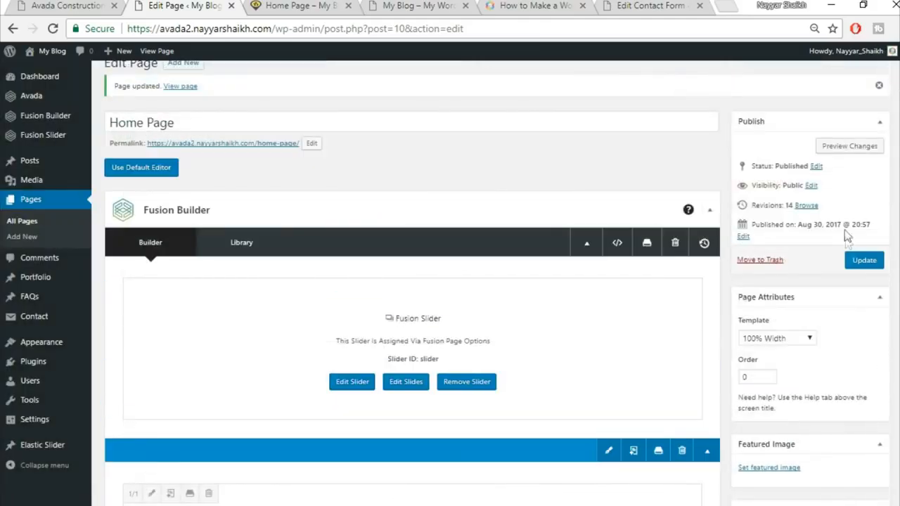
{"action": "left_click", "coordinate": [865, 260]}
{"action": "left_click", "coordinate": [325, 5]}
{"action": "left_click", "coordinate": [339, 29]}
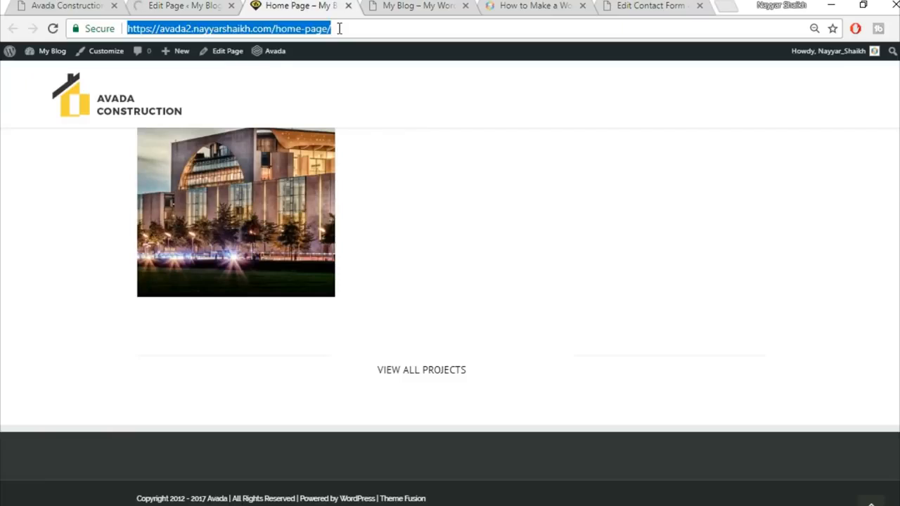
{"action": "key", "text": "Return"}
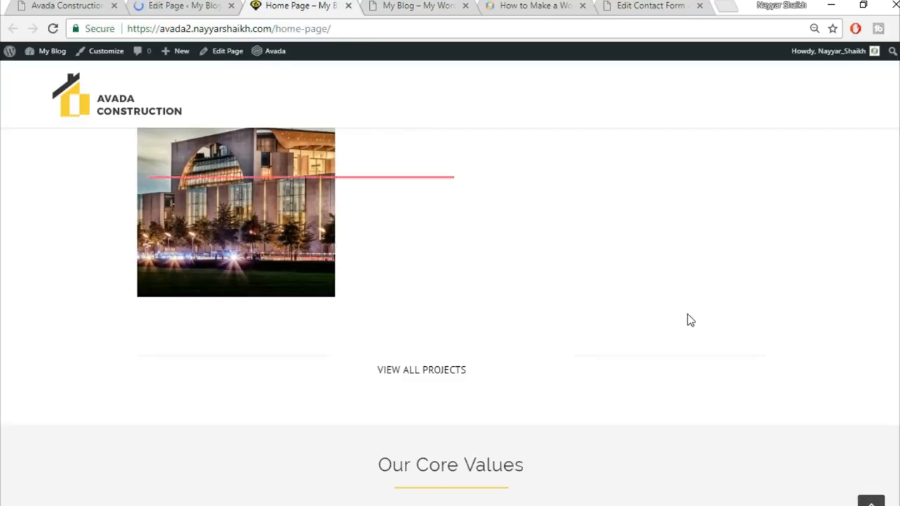
Step: Review the live Our Core Values boxes and compare them with the demo site
{"action": "scroll", "coordinate": [687, 317], "scroll_direction": "down", "scroll_amount": 1}
{"action": "scroll", "coordinate": [688, 318], "scroll_direction": "down", "scroll_amount": 3}
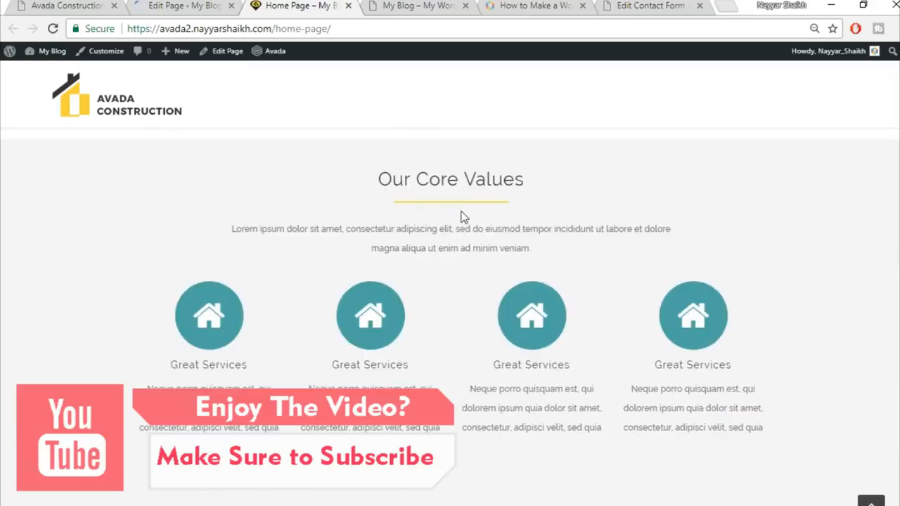
{"action": "scroll", "coordinate": [802, 224], "scroll_direction": "up", "scroll_amount": 1}
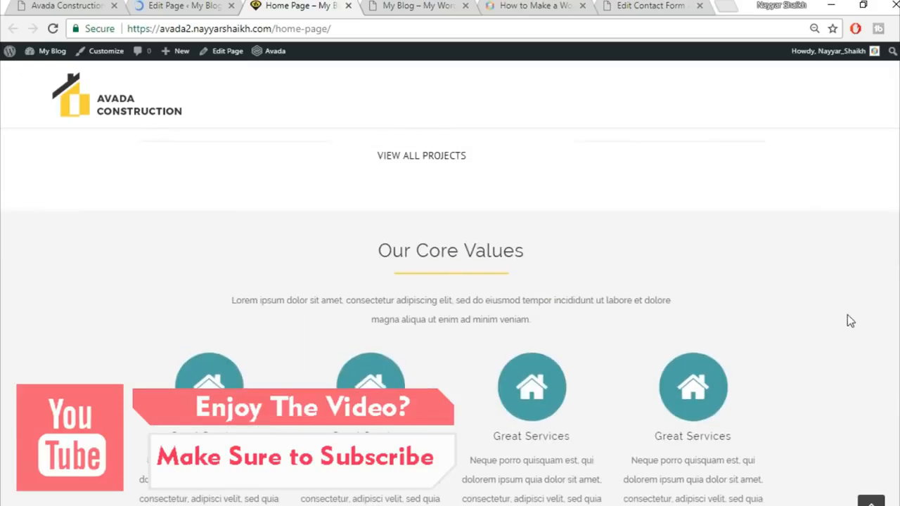
{"action": "scroll", "coordinate": [848, 321], "scroll_direction": "down", "scroll_amount": 1}
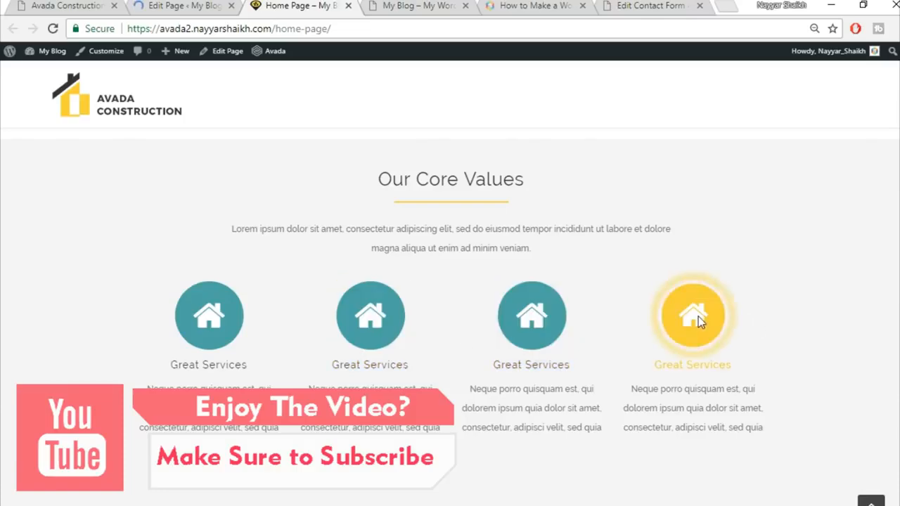
{"action": "scroll", "coordinate": [761, 313], "scroll_direction": "down", "scroll_amount": 1}
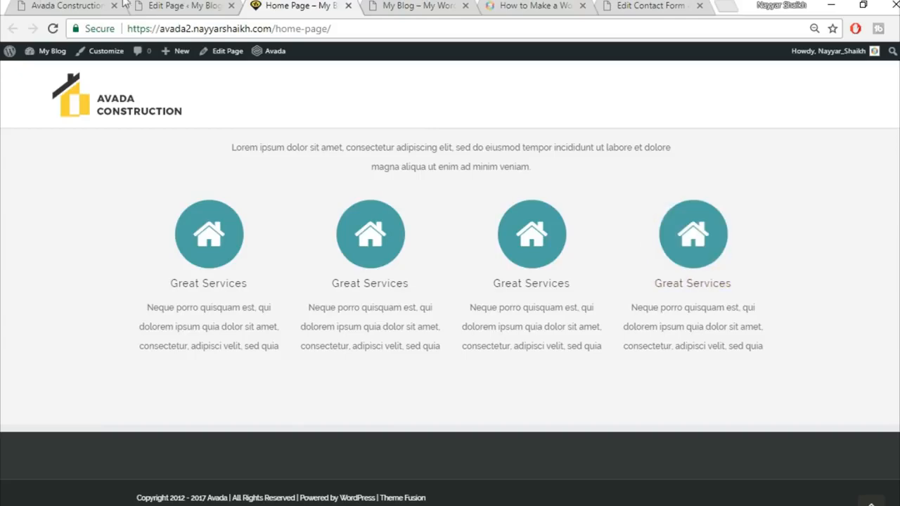
{"action": "left_click", "coordinate": [63, 5]}
{"action": "scroll", "coordinate": [377, 324], "scroll_direction": "down", "scroll_amount": 4}
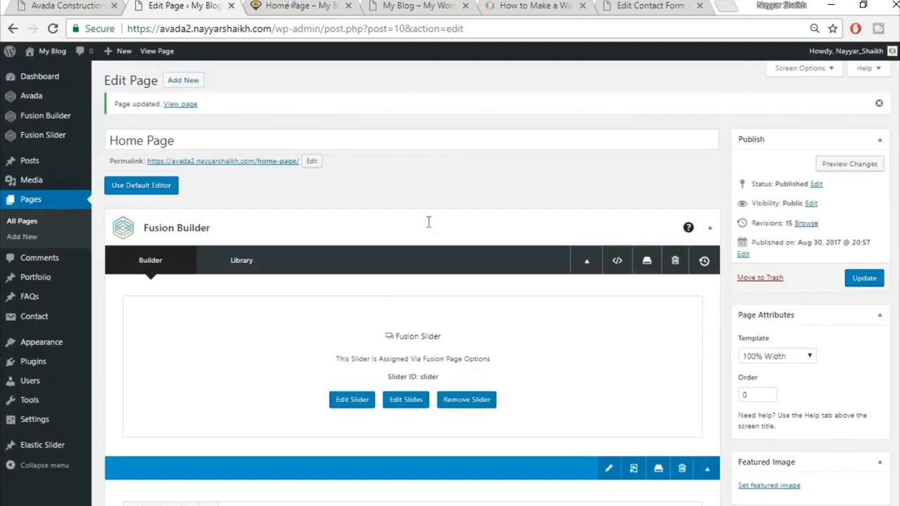
Step: Insert a 1/1 single-column container directly below the Content Boxes section
{"action": "left_click", "coordinate": [289, 6]}
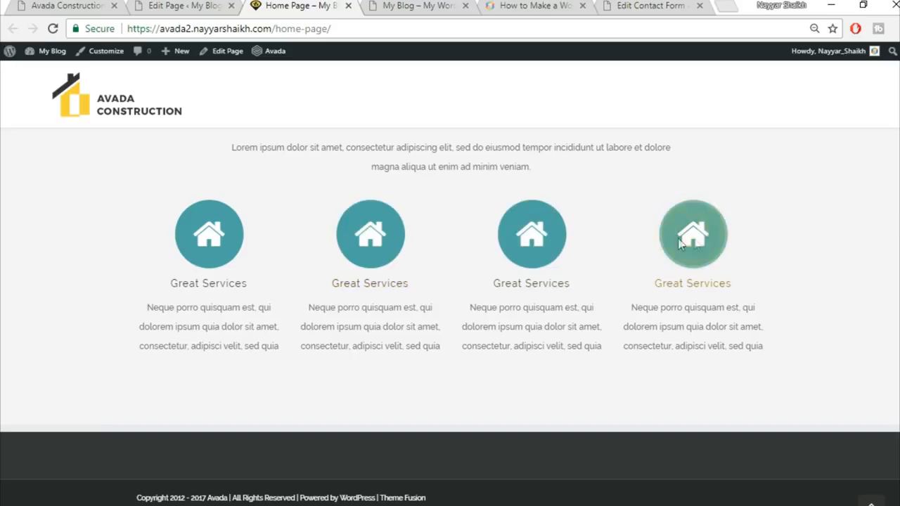
{"action": "left_click", "coordinate": [73, 6]}
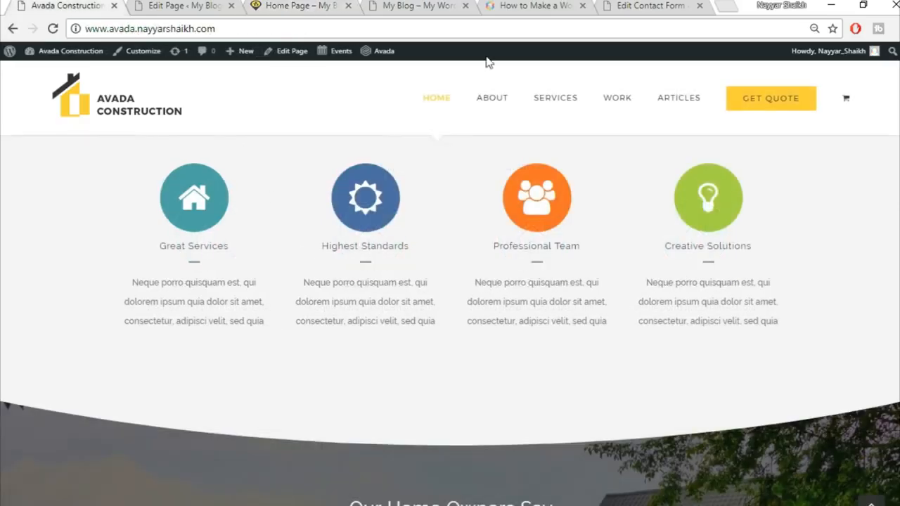
{"action": "scroll", "coordinate": [563, 330], "scroll_direction": "down", "scroll_amount": 3}
{"action": "scroll", "coordinate": [714, 320], "scroll_direction": "down", "scroll_amount": 1}
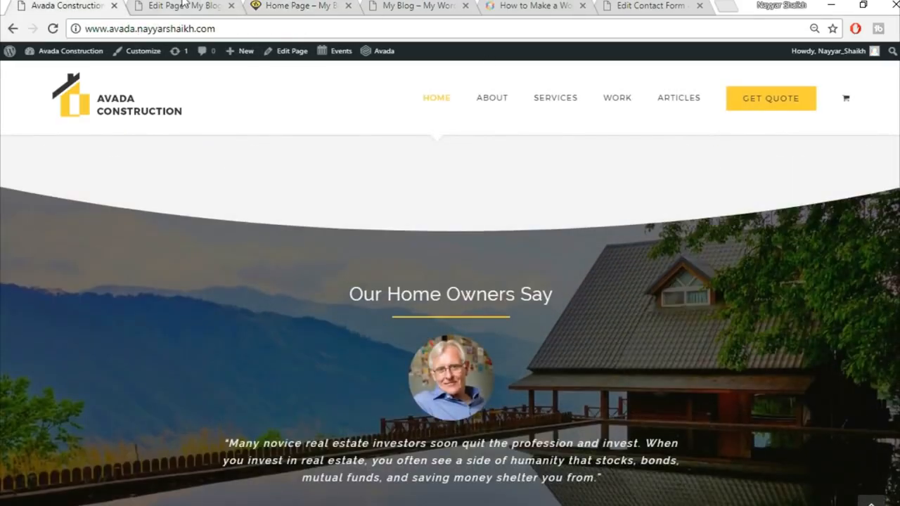
{"action": "left_click", "coordinate": [182, 6]}
{"action": "scroll", "coordinate": [412, 281], "scroll_direction": "down", "scroll_amount": 6}
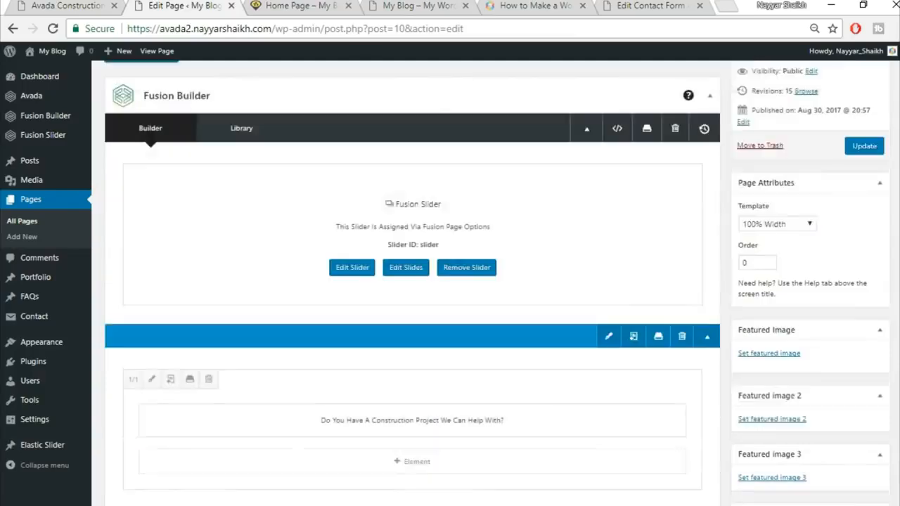
{"action": "scroll", "coordinate": [816, 365], "scroll_direction": "down", "scroll_amount": 10}
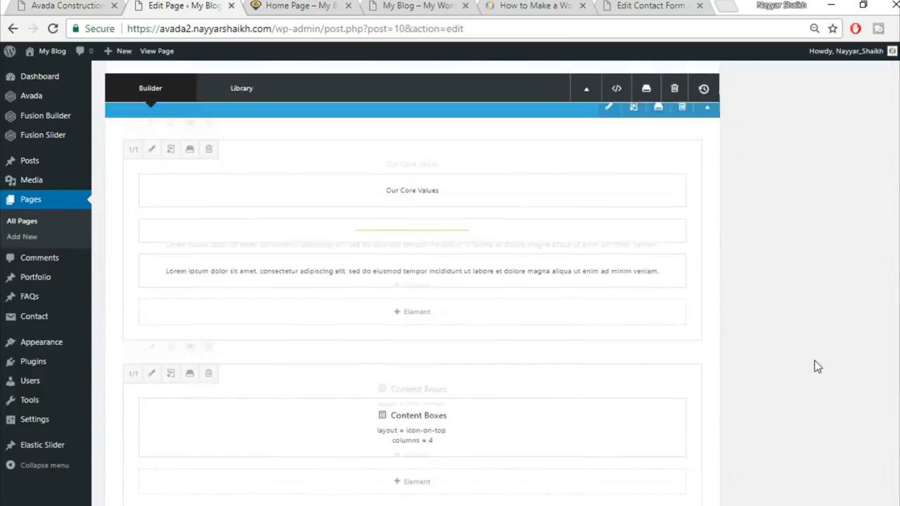
{"action": "left_click", "coordinate": [587, 253]}
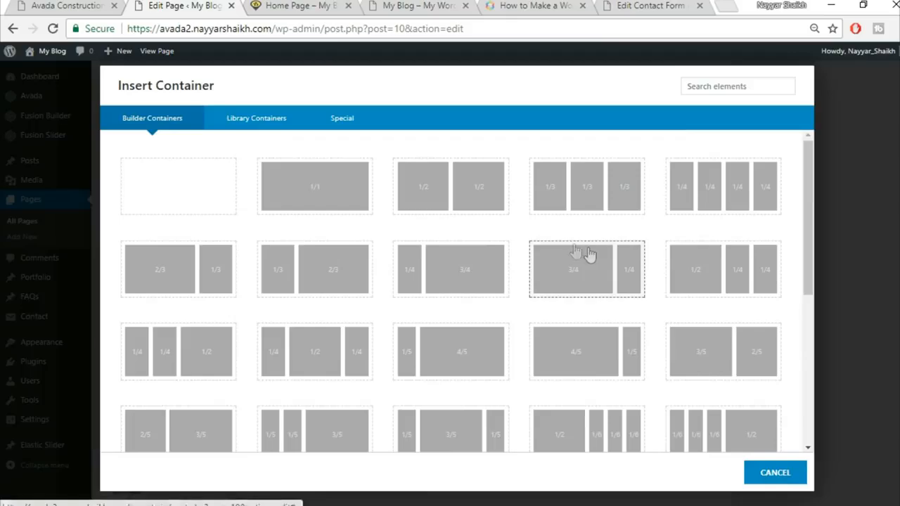
{"action": "left_click", "coordinate": [312, 189]}
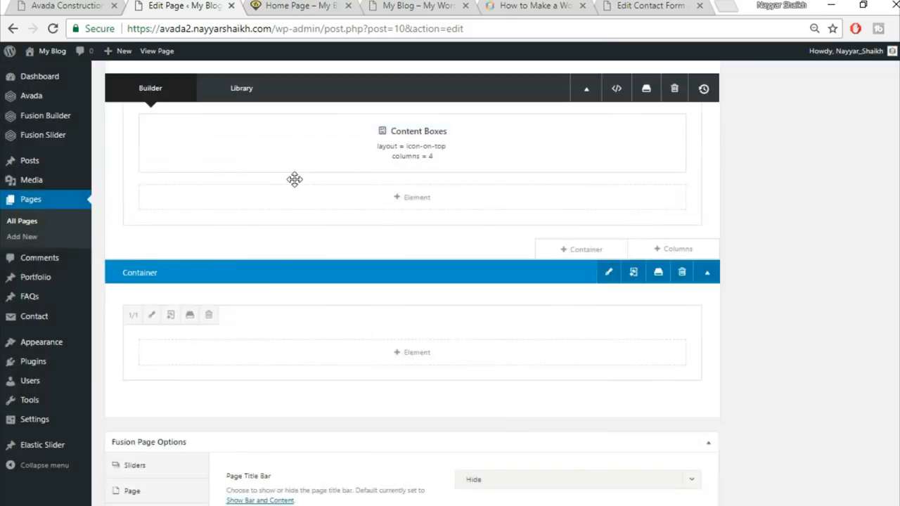
{"action": "left_click", "coordinate": [66, 6]}
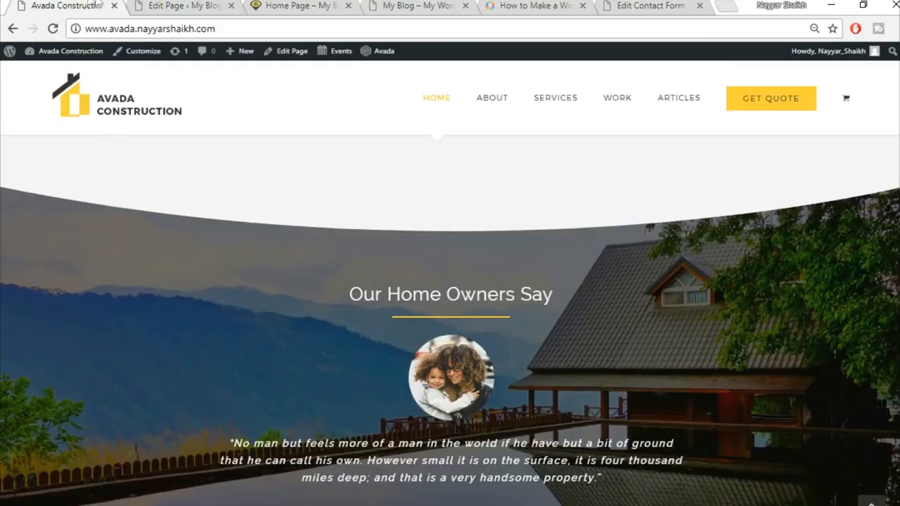
{"action": "left_click", "coordinate": [169, 5]}
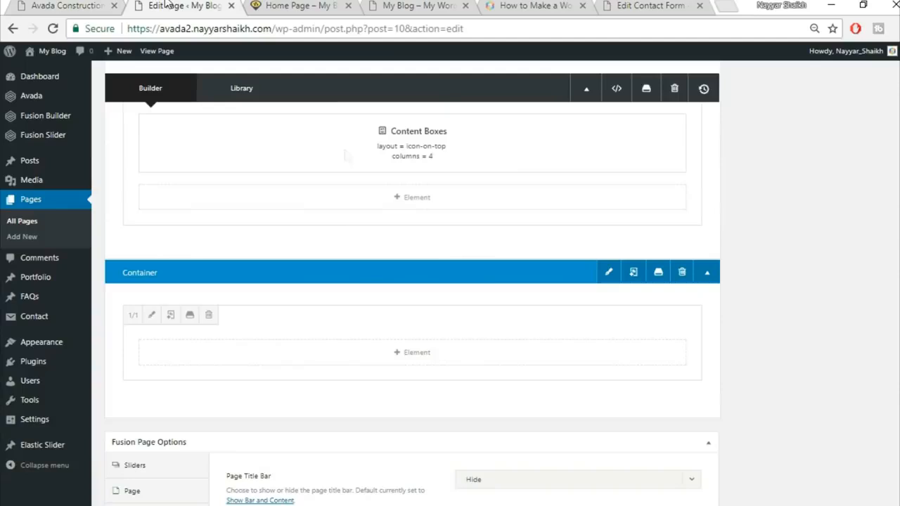
Step: Add a Section Separator element to the new column, found by searching 'sec'
{"action": "left_click", "coordinate": [432, 358]}
{"action": "left_click", "coordinate": [714, 85]}
{"action": "type", "text": "sex"}
{"action": "key", "text": "BackSpace"}
{"action": "type", "text": "c"}
{"action": "left_click", "coordinate": [185, 174]}
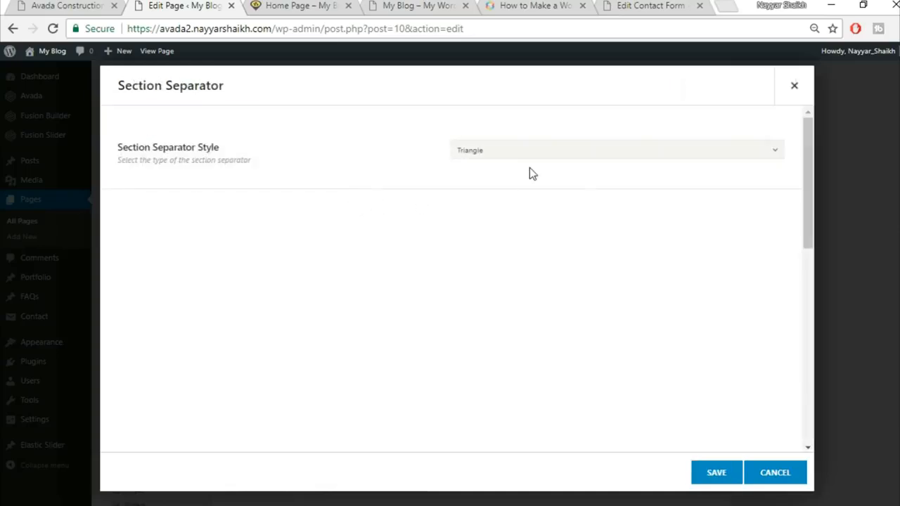
Step: Set the separator style to Big Half Circle positioned at the Bottom
{"action": "left_click", "coordinate": [527, 153]}
{"action": "left_click", "coordinate": [521, 273]}
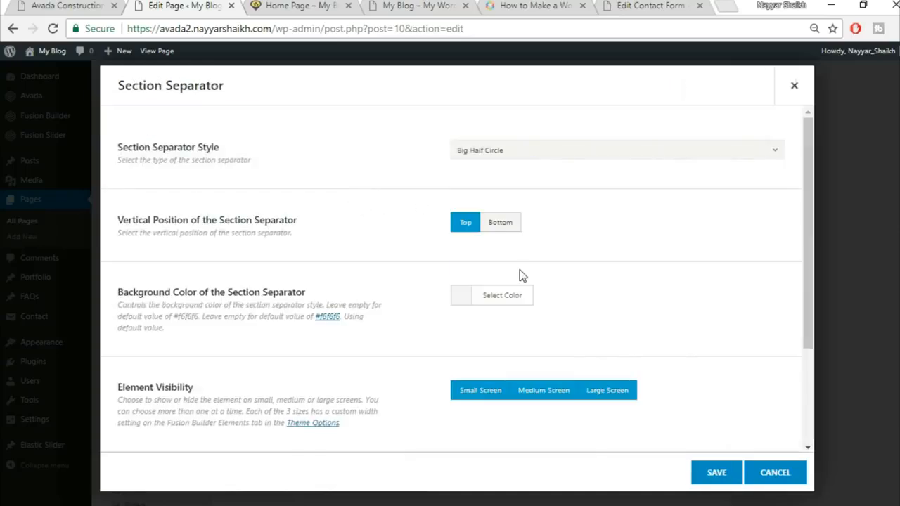
{"action": "left_click", "coordinate": [507, 228]}
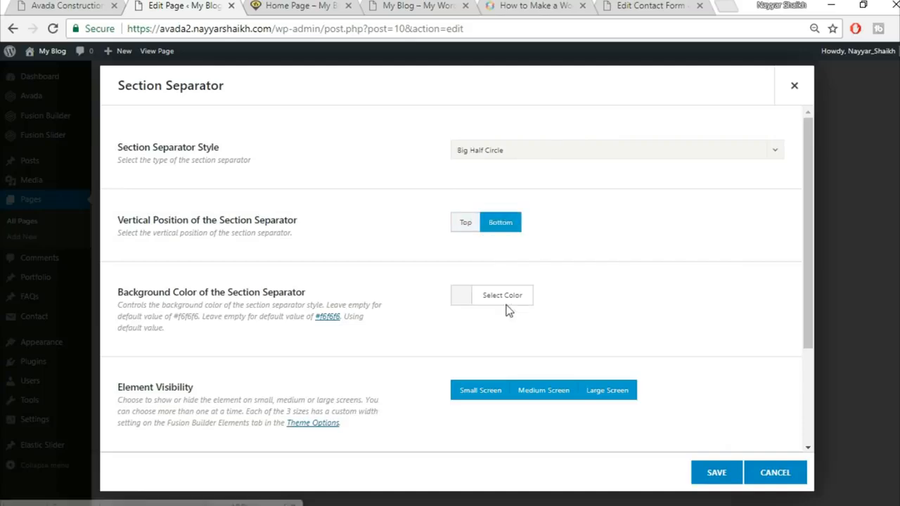
{"action": "left_click", "coordinate": [118, 6]}
{"action": "scroll", "coordinate": [426, 291], "scroll_direction": "up", "scroll_amount": 3}
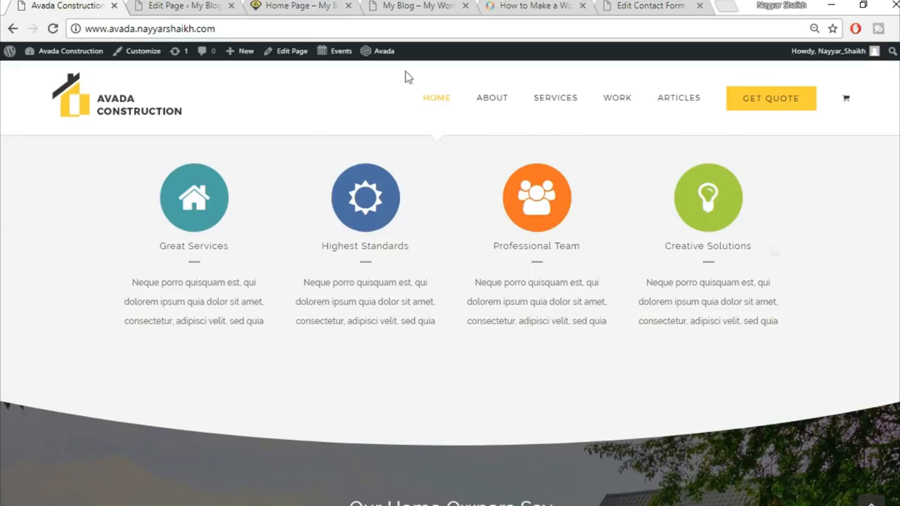
{"action": "left_click", "coordinate": [215, 6]}
Step: Colour the separator #f5f5f5, save it, and check the live site
{"action": "left_click", "coordinate": [502, 297]}
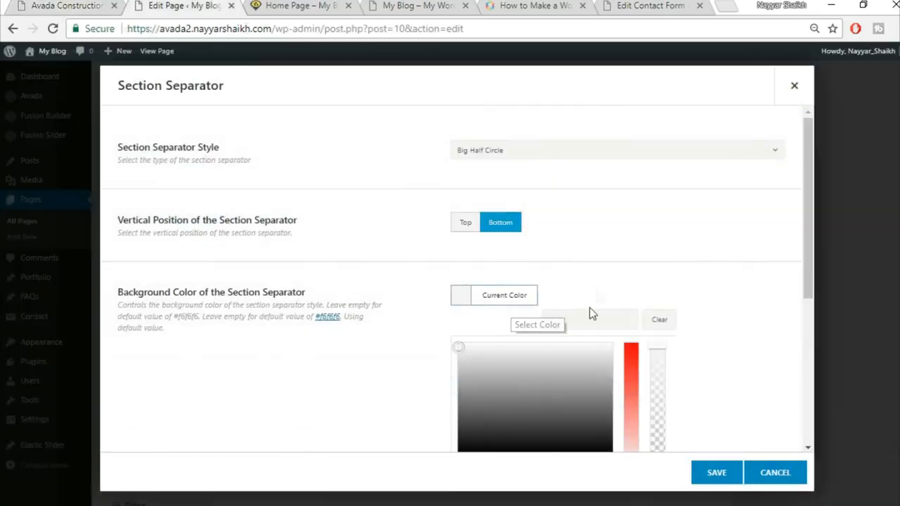
{"action": "left_click", "coordinate": [591, 322]}
{"action": "type", "text": "f5f5f5"}
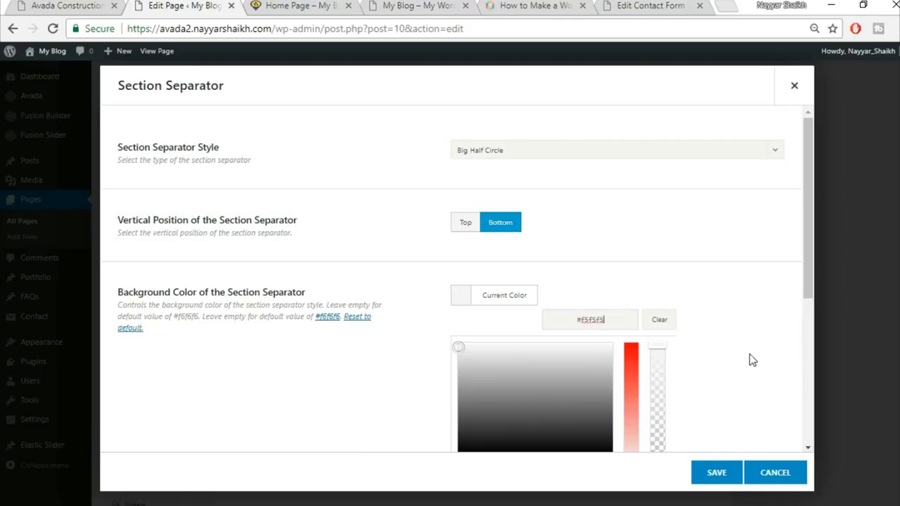
{"action": "left_click", "coordinate": [749, 360]}
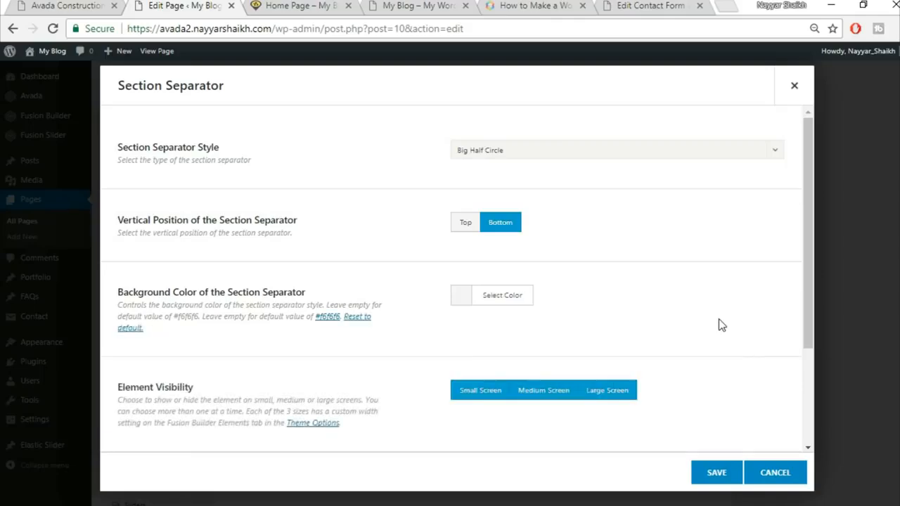
{"action": "scroll", "coordinate": [721, 325], "scroll_direction": "down", "scroll_amount": 2}
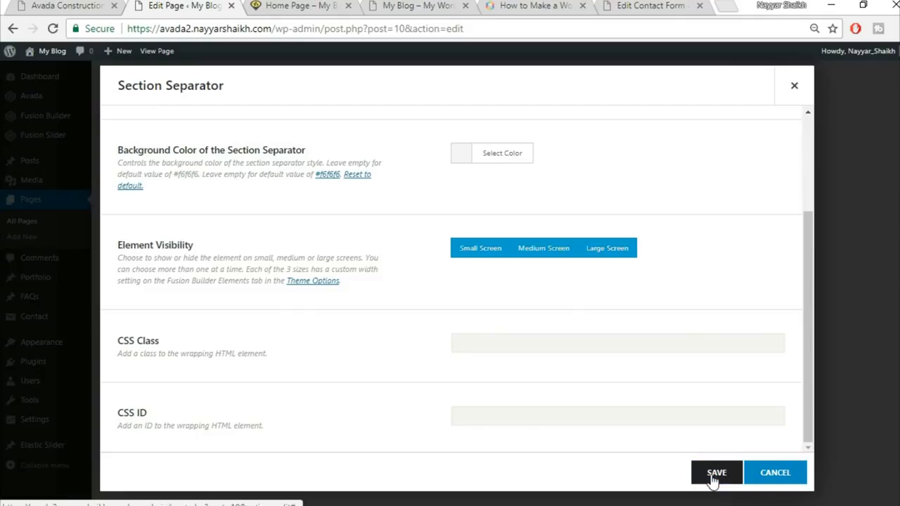
{"action": "left_click", "coordinate": [715, 474]}
{"action": "left_click", "coordinate": [51, 4]}
{"action": "scroll", "coordinate": [702, 324], "scroll_direction": "up", "scroll_amount": 1}
{"action": "scroll", "coordinate": [701, 324], "scroll_direction": "down", "scroll_amount": 4}
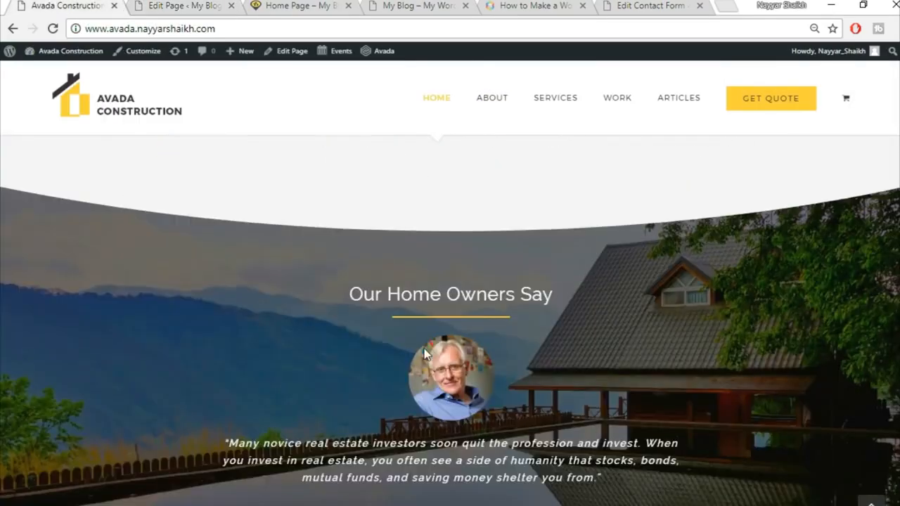
{"action": "scroll", "coordinate": [424, 354], "scroll_direction": "down", "scroll_amount": 3}
{"action": "scroll", "coordinate": [431, 255], "scroll_direction": "up", "scroll_amount": 1}
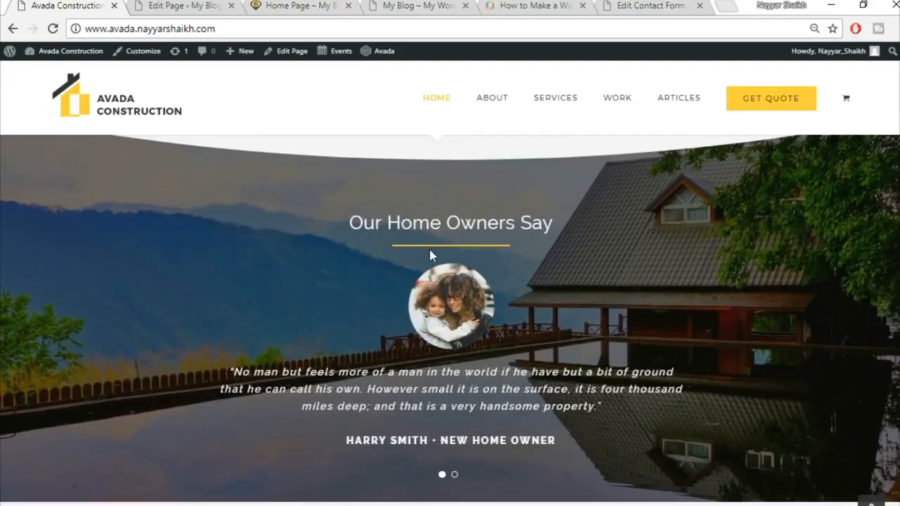
Step: Insert the saved Title container from the library containers
{"action": "left_click", "coordinate": [184, 5]}
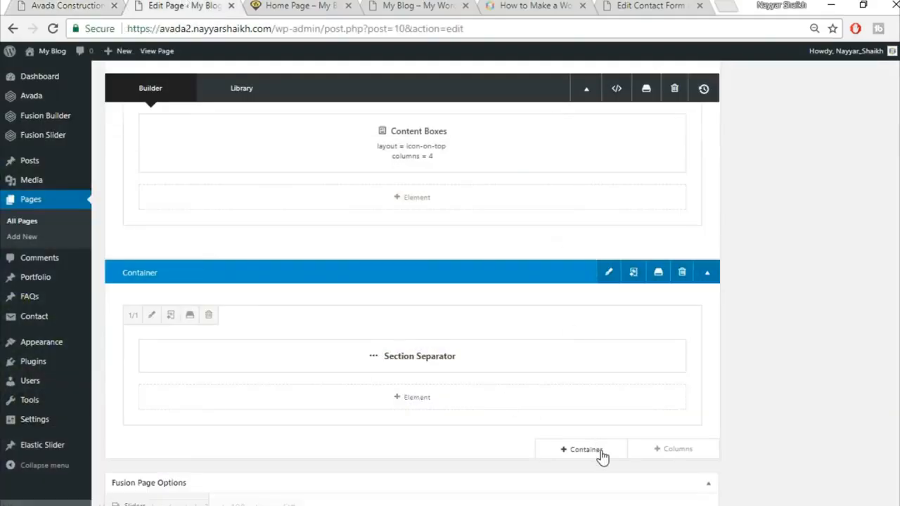
{"action": "left_click", "coordinate": [603, 454]}
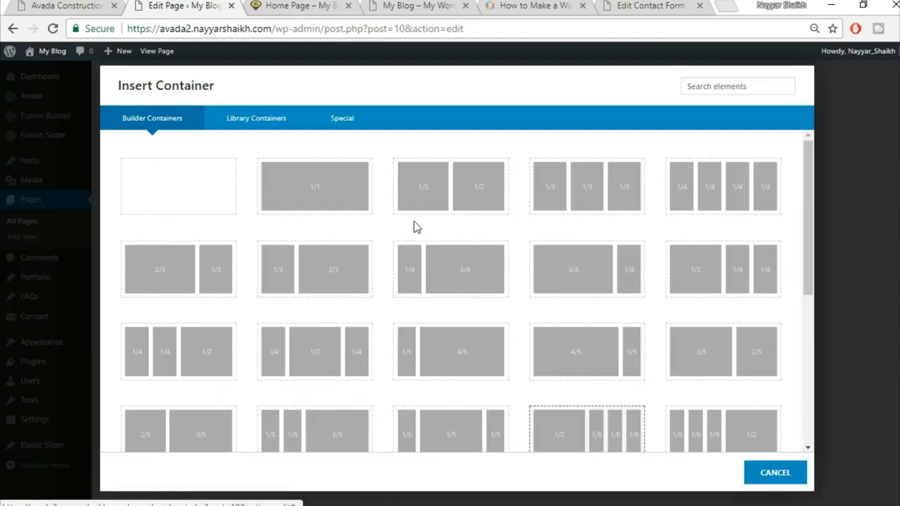
{"action": "left_click", "coordinate": [249, 127]}
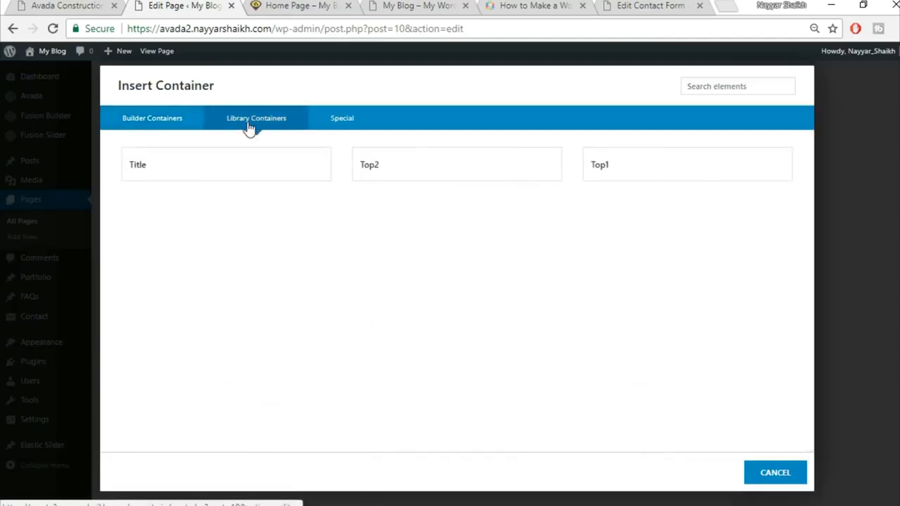
{"action": "left_click", "coordinate": [273, 183]}
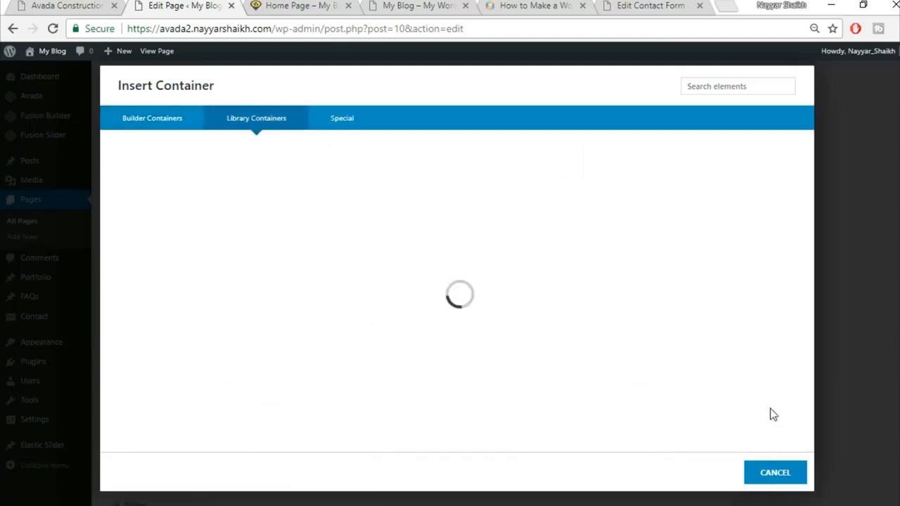
Step: Add a 1/1 column above and move the Specialists In Modern Construction heading and divider into it
{"action": "scroll", "coordinate": [825, 359], "scroll_direction": "down", "scroll_amount": 2}
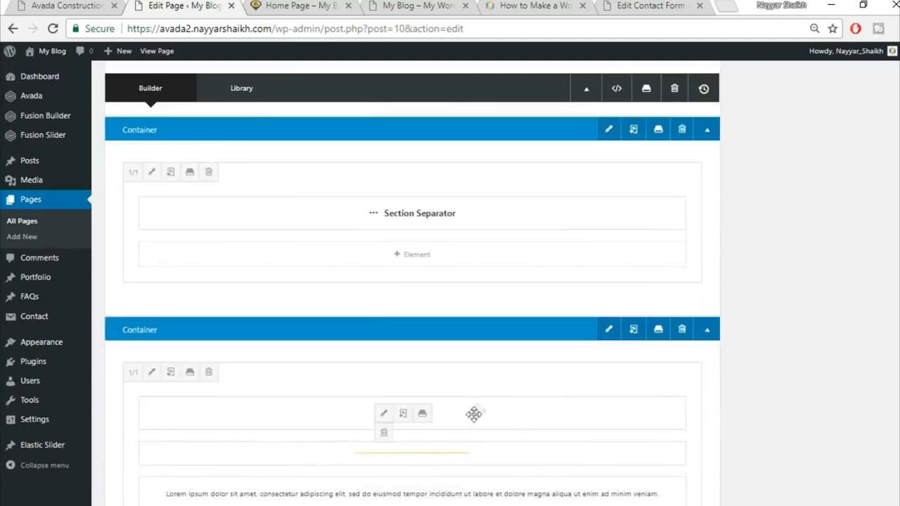
{"action": "left_click_drag", "start_coordinate": [480, 418], "coordinate": [465, 435]}
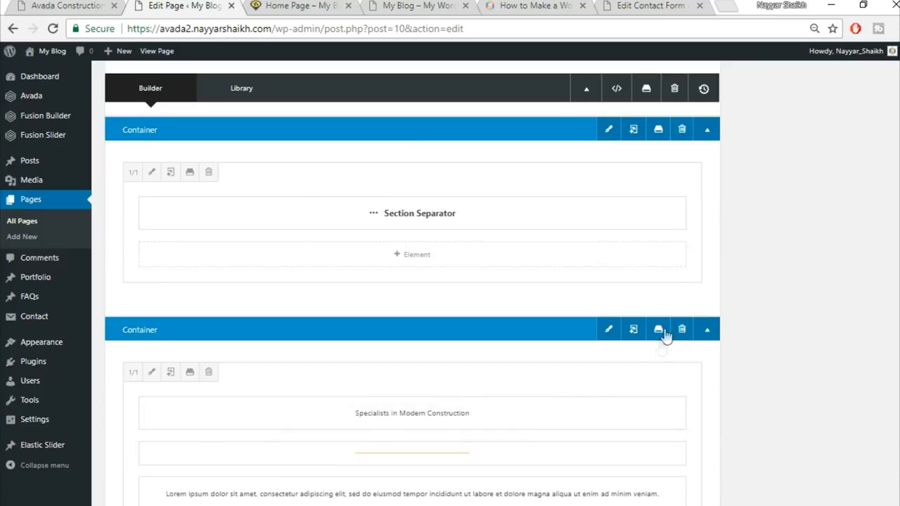
{"action": "left_click", "coordinate": [677, 307]}
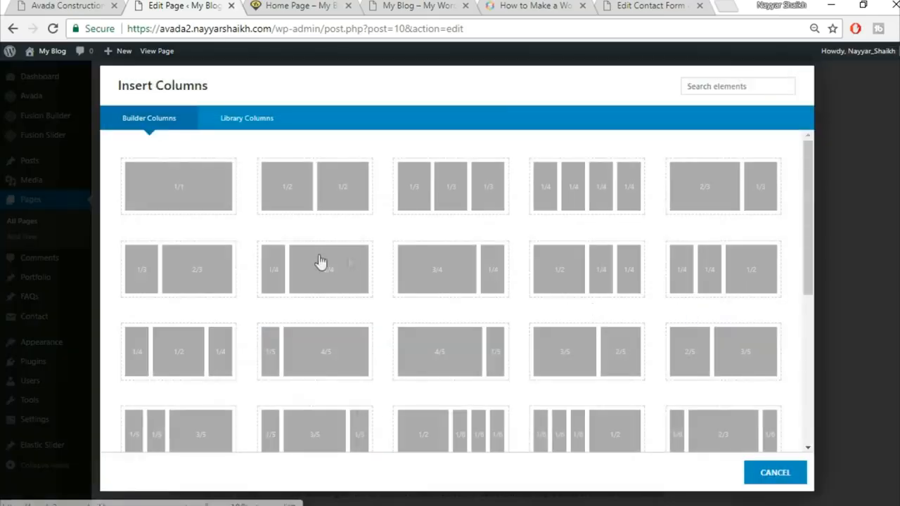
{"action": "left_click", "coordinate": [205, 199]}
{"action": "scroll", "coordinate": [771, 331], "scroll_direction": "down", "scroll_amount": 3}
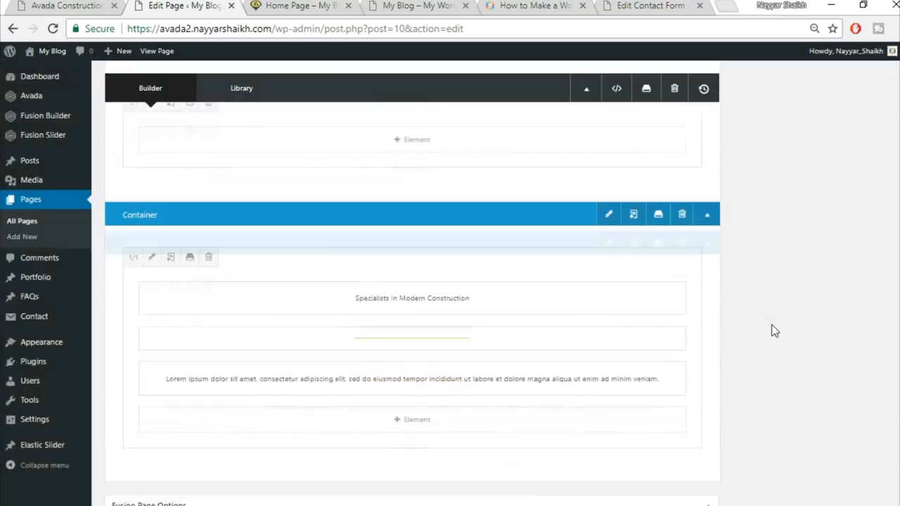
{"action": "left_click_drag", "start_coordinate": [489, 269], "coordinate": [486, 145]}
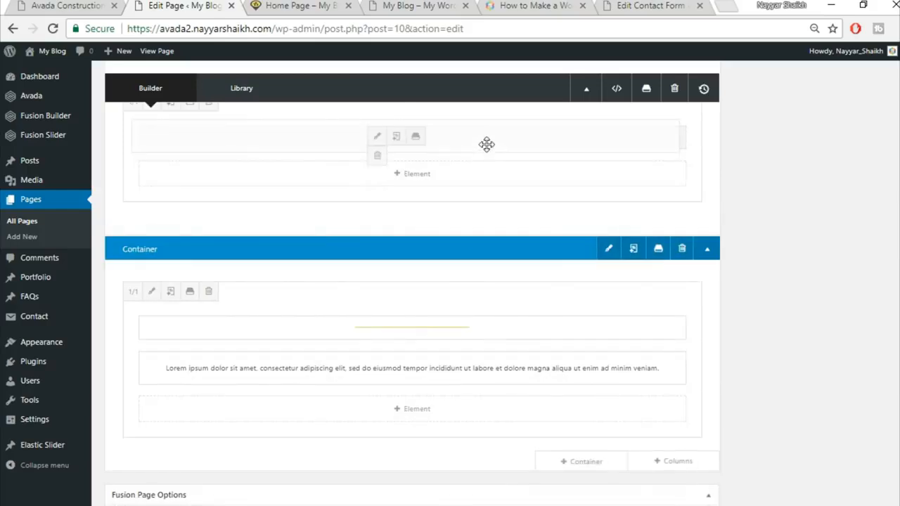
{"action": "left_click_drag", "start_coordinate": [449, 343], "coordinate": [447, 340]}
{"action": "left_click_drag", "start_coordinate": [435, 170], "coordinate": [432, 195]}
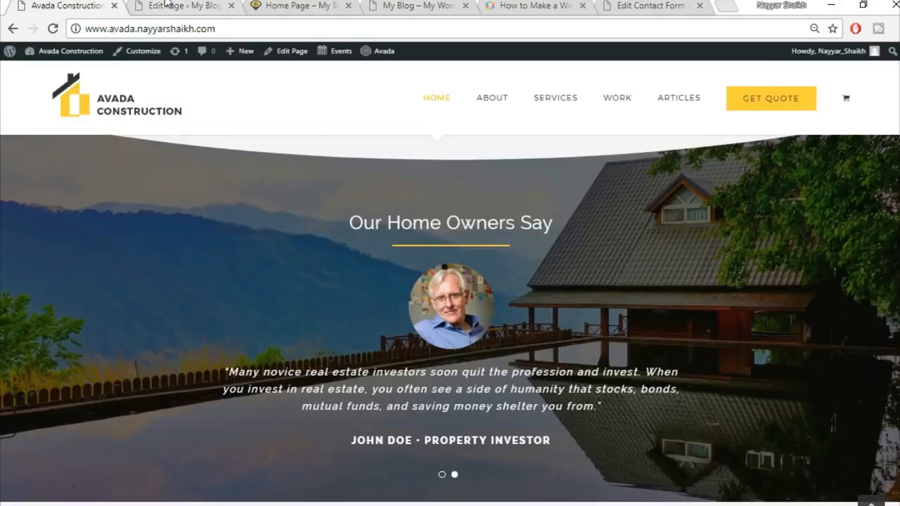
{"action": "left_click", "coordinate": [166, 6]}
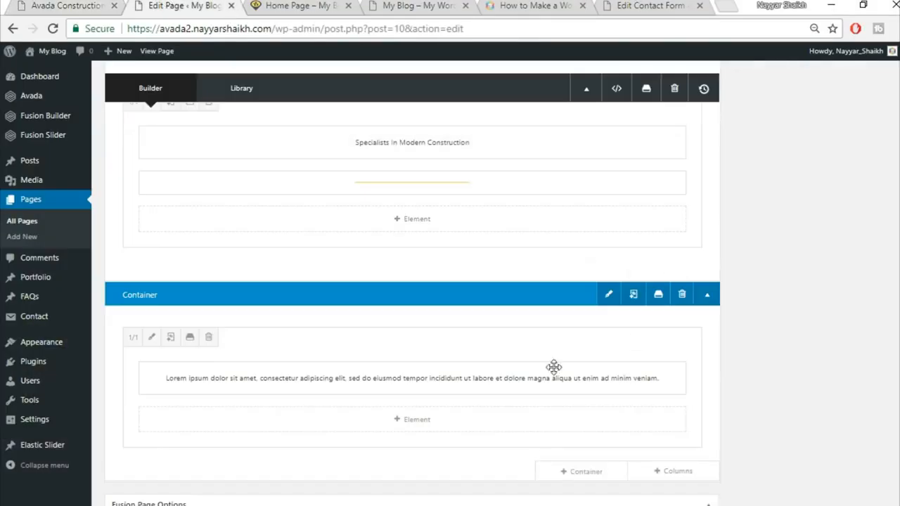
Step: Delete the leftover container holding the Lorem ipsum paragraph
{"action": "left_click", "coordinate": [681, 304]}
{"action": "scroll", "coordinate": [727, 356], "scroll_direction": "up", "scroll_amount": 2}
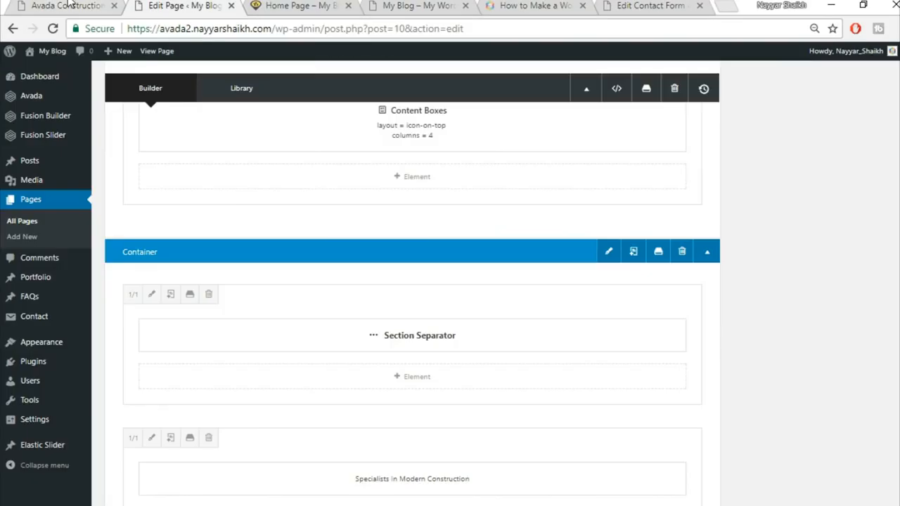
{"action": "left_click", "coordinate": [95, 5]}
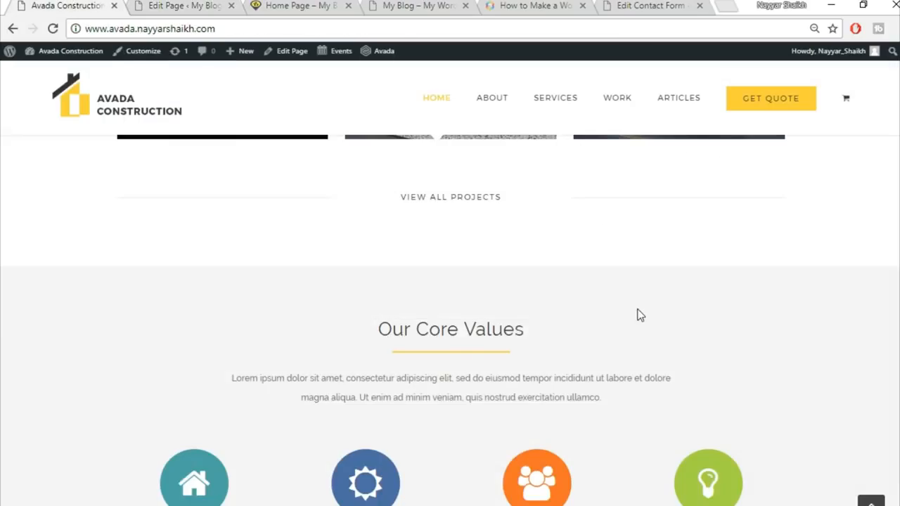
{"action": "scroll", "coordinate": [640, 315], "scroll_direction": "down", "scroll_amount": 2}
{"action": "scroll", "coordinate": [627, 329], "scroll_direction": "down", "scroll_amount": 5}
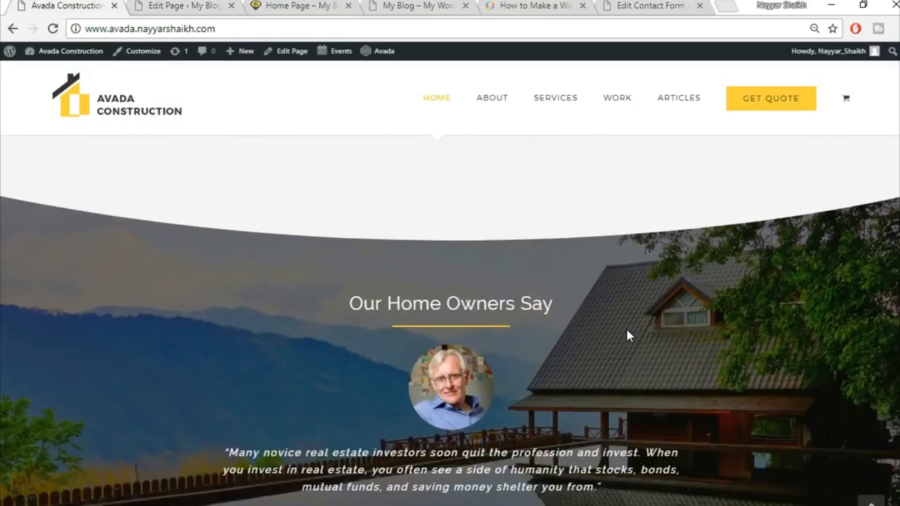
{"action": "scroll", "coordinate": [627, 330], "scroll_direction": "down", "scroll_amount": 2}
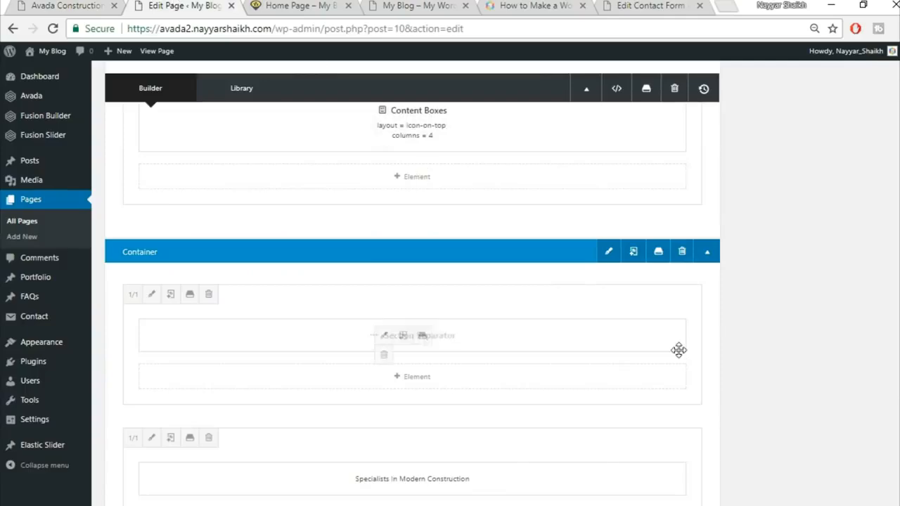
{"action": "scroll", "coordinate": [679, 350], "scroll_direction": "down", "scroll_amount": 6}
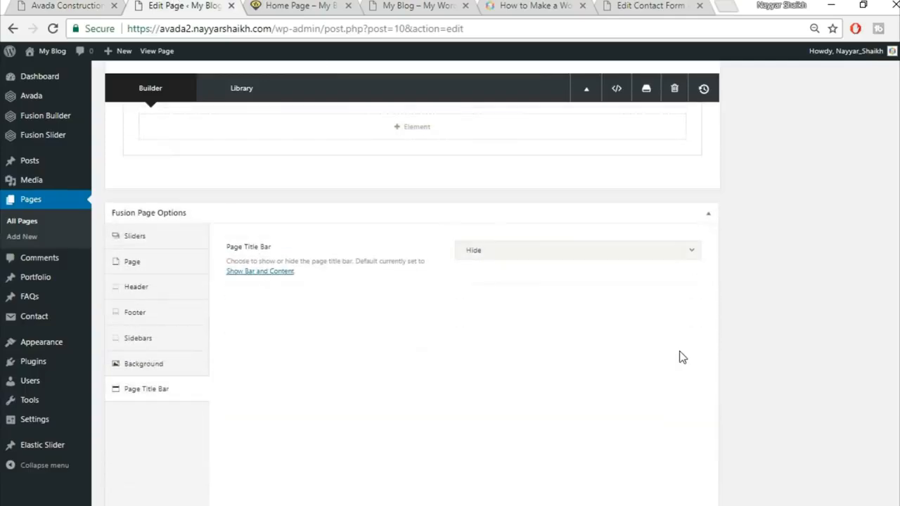
{"action": "scroll", "coordinate": [682, 358], "scroll_direction": "up", "scroll_amount": 3}
Step: Add a full-width 1/1 column row at the bottom of the layout
{"action": "left_click", "coordinate": [674, 394]}
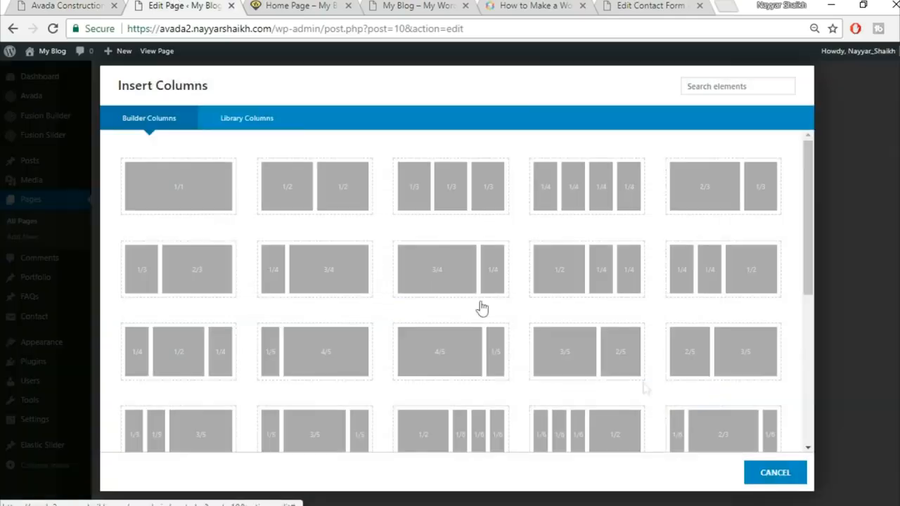
{"action": "left_click", "coordinate": [172, 185]}
{"action": "scroll", "coordinate": [635, 351], "scroll_direction": "down", "scroll_amount": 1}
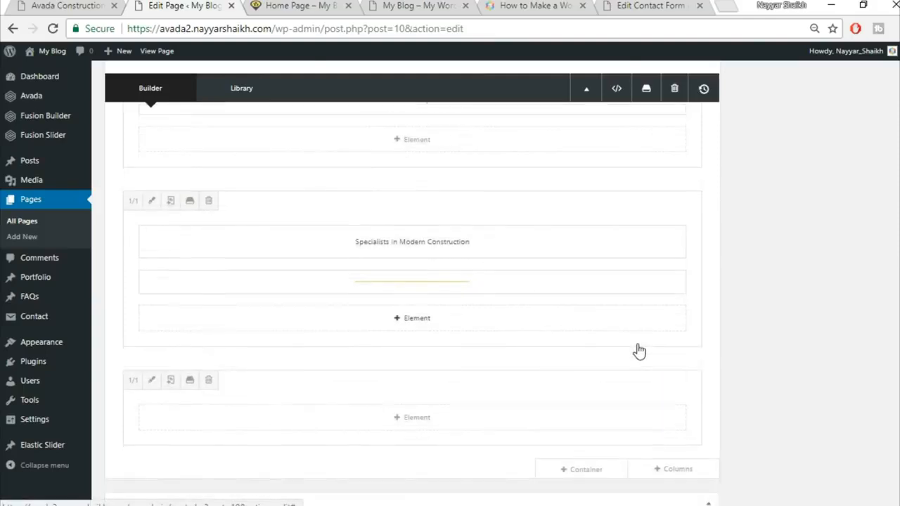
Step: Add a Testimonials element, found by searching 'tes', and set its design to Clean
{"action": "left_click", "coordinate": [453, 380]}
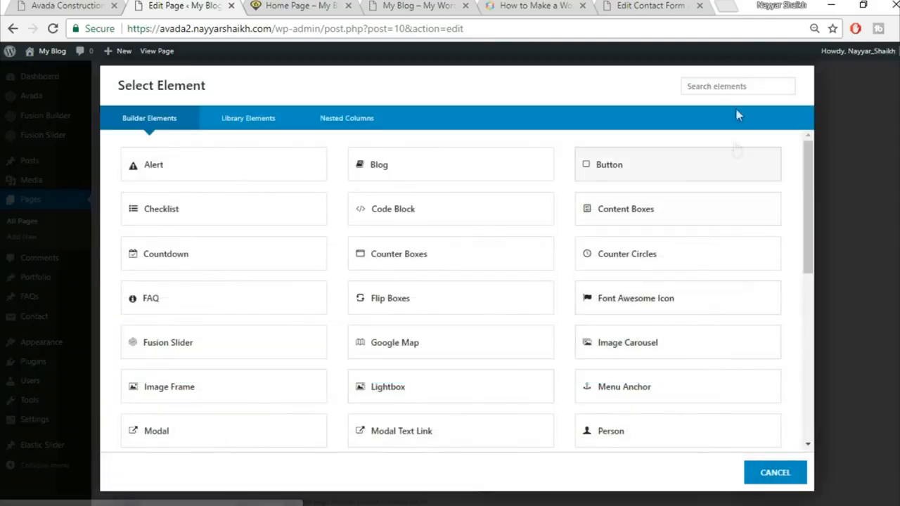
{"action": "left_click", "coordinate": [731, 90]}
{"action": "type", "text": "test"}
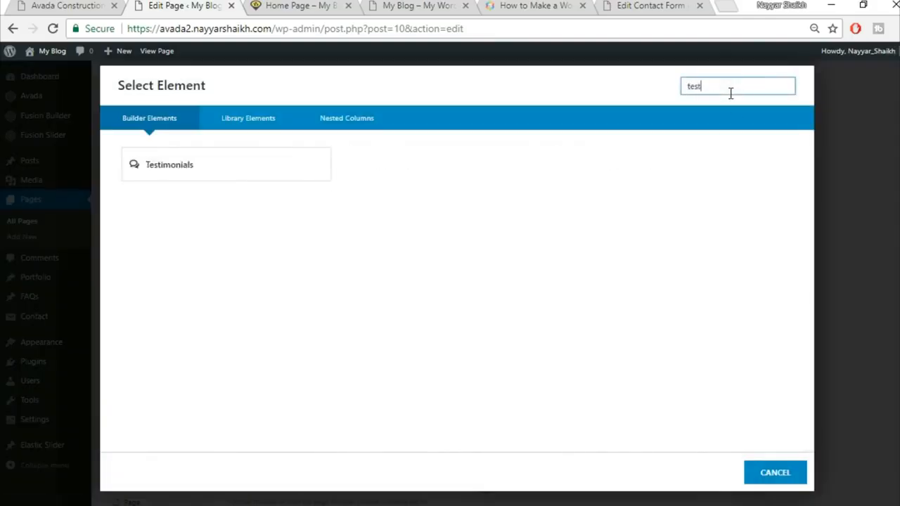
{"action": "left_click", "coordinate": [297, 173]}
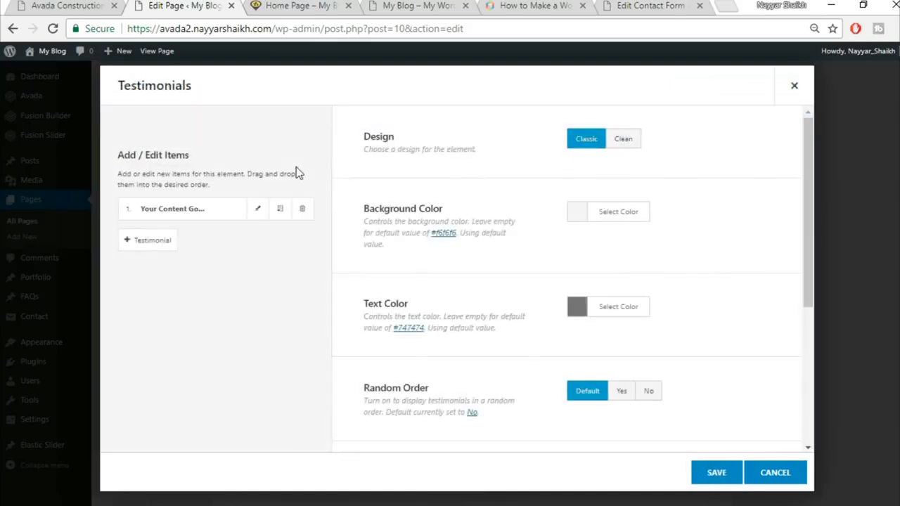
{"action": "left_click", "coordinate": [630, 150]}
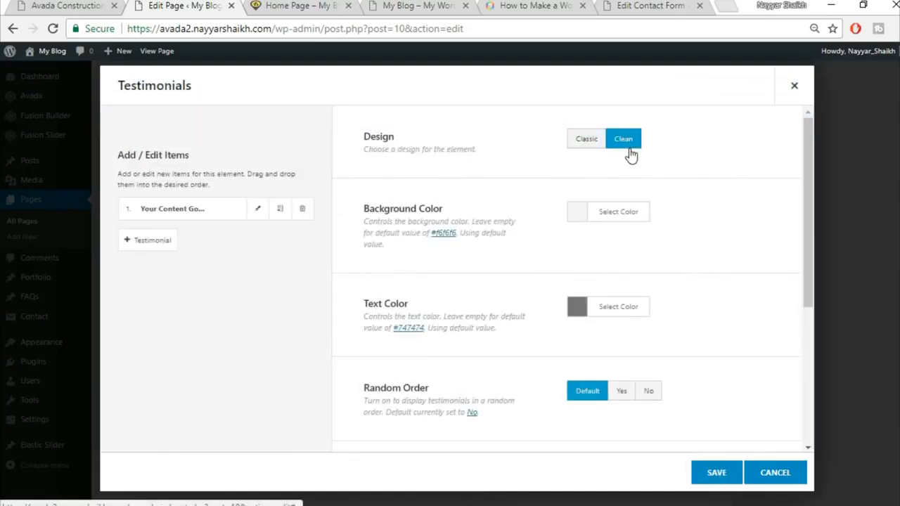
Step: Make the testimonials background fully transparent by dropping its alpha to zero
{"action": "left_click", "coordinate": [88, 5]}
{"action": "left_click", "coordinate": [207, 5]}
{"action": "left_click", "coordinate": [643, 221]}
{"action": "left_click_drag", "start_coordinate": [778, 290], "coordinate": [778, 398]}
{"action": "left_click", "coordinate": [528, 330]}
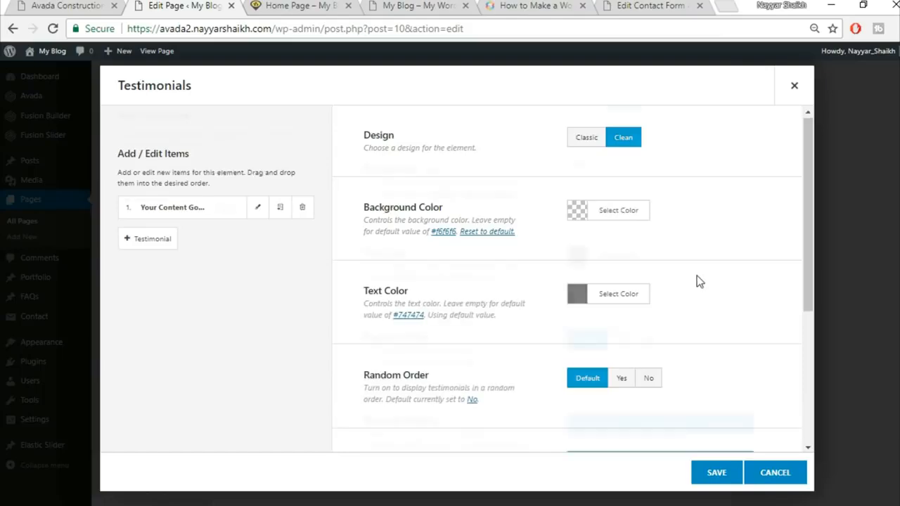
{"action": "scroll", "coordinate": [633, 261], "scroll_direction": "down", "scroll_amount": 1}
Step: Set the testimonials text colour to white
{"action": "left_click", "coordinate": [62, 5]}
{"action": "left_click", "coordinate": [183, 4]}
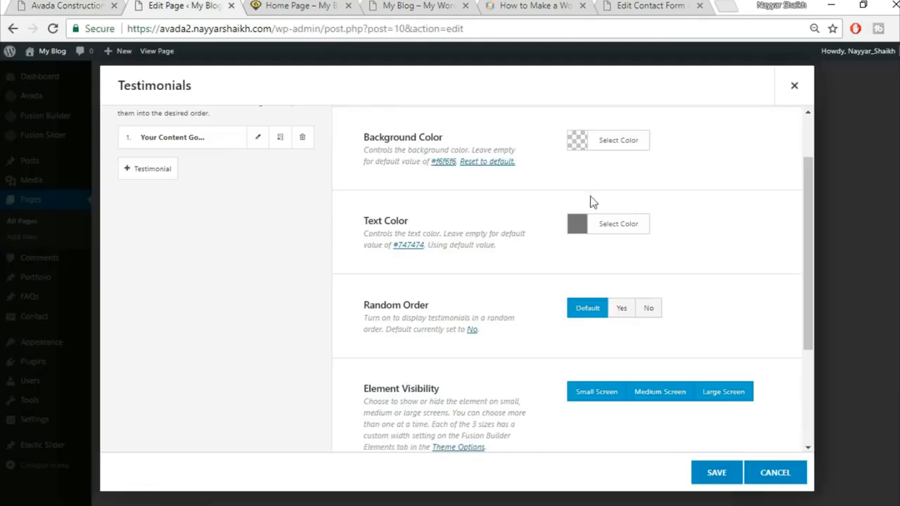
{"action": "left_click", "coordinate": [636, 225]}
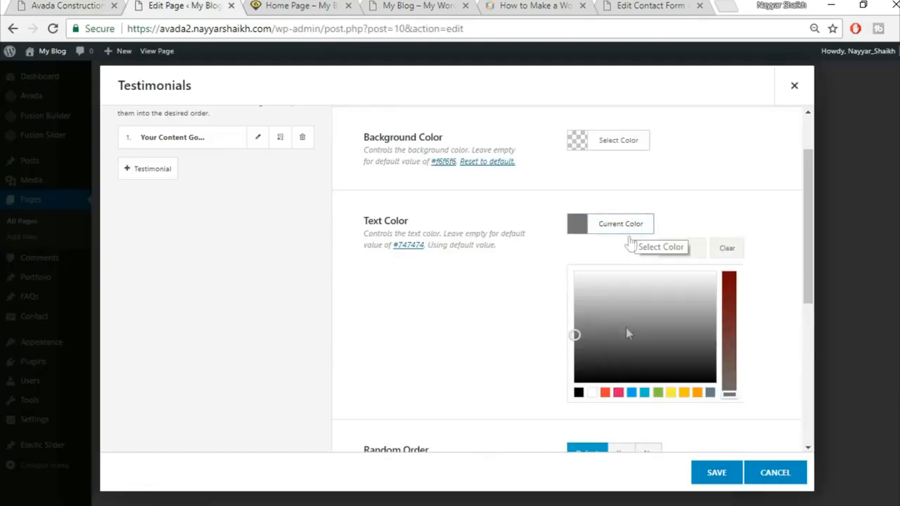
{"action": "left_click", "coordinate": [592, 394]}
{"action": "left_click", "coordinate": [726, 165]}
{"action": "scroll", "coordinate": [703, 182], "scroll_direction": "down", "scroll_amount": 2}
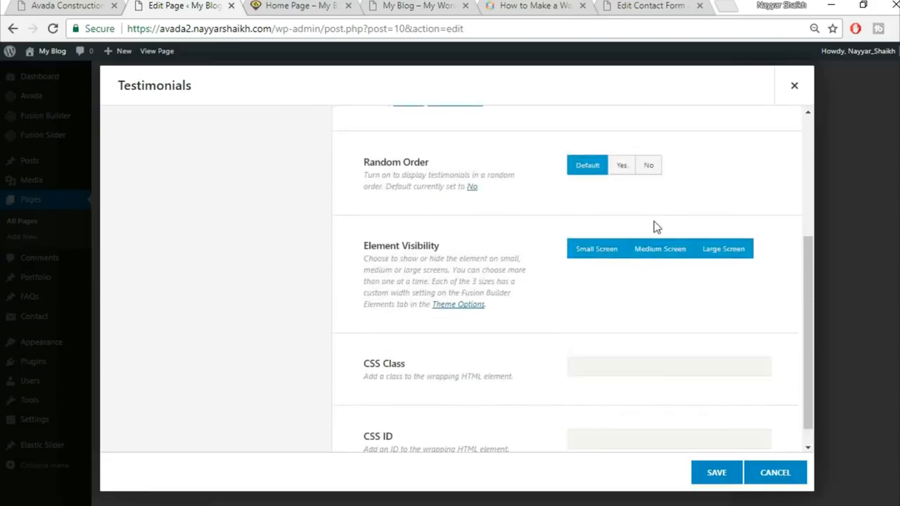
{"action": "scroll", "coordinate": [656, 226], "scroll_direction": "down", "scroll_amount": 1}
{"action": "scroll", "coordinate": [559, 262], "scroll_direction": "up", "scroll_amount": 4}
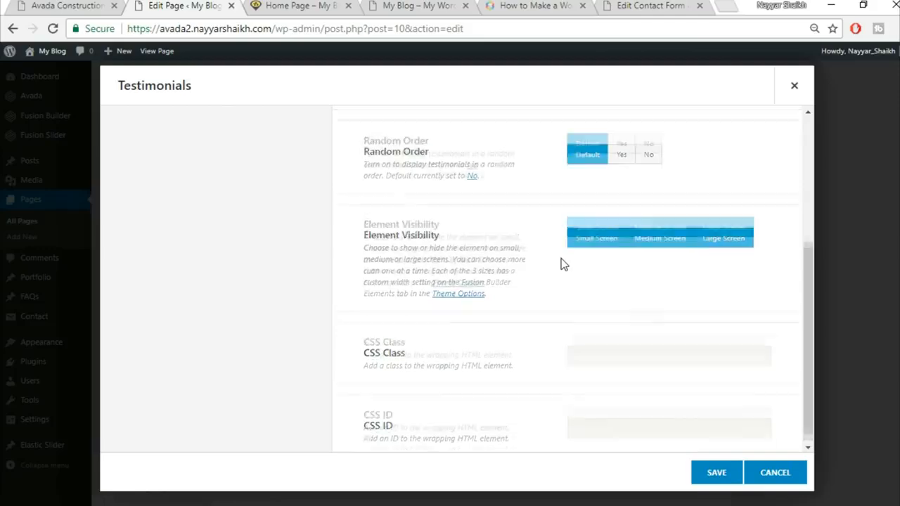
Step: Copy the live site's author line and paste it as the first testimonial's Name
{"action": "left_click", "coordinate": [258, 219]}
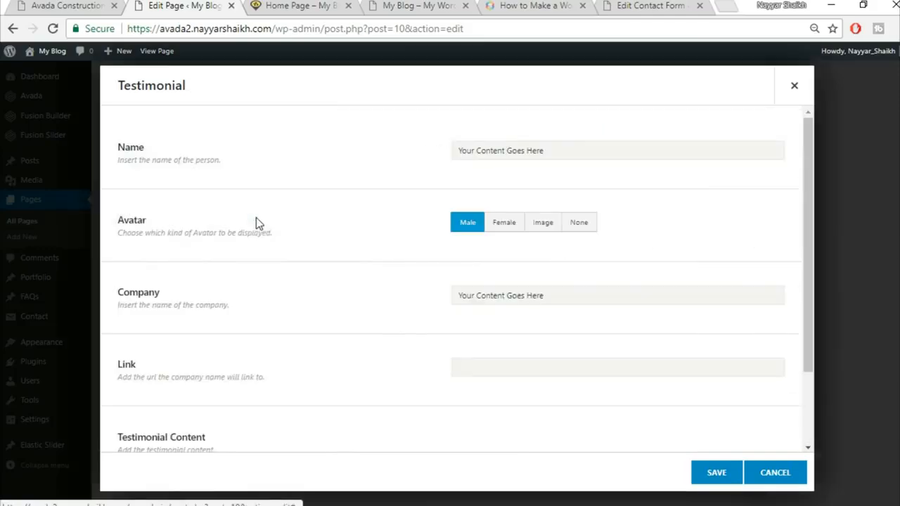
{"action": "left_click", "coordinate": [51, 5]}
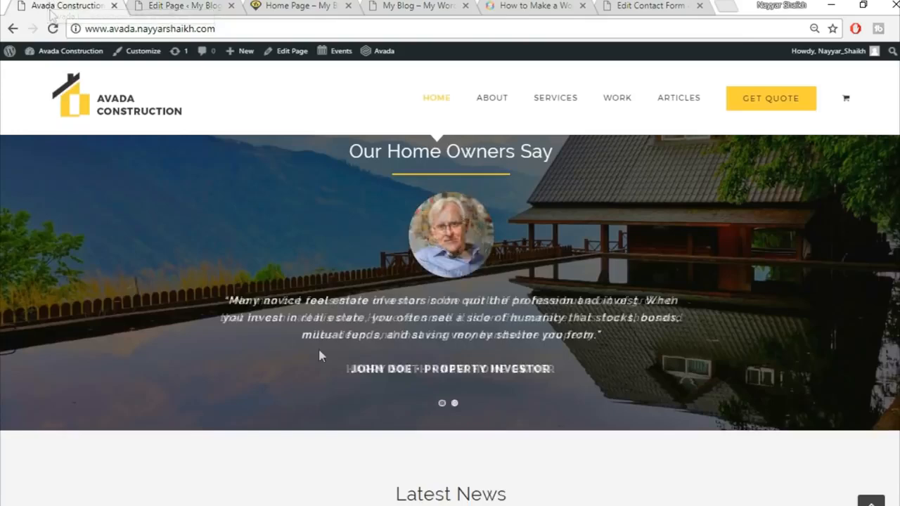
{"action": "triple_click", "coordinate": [442, 368]}
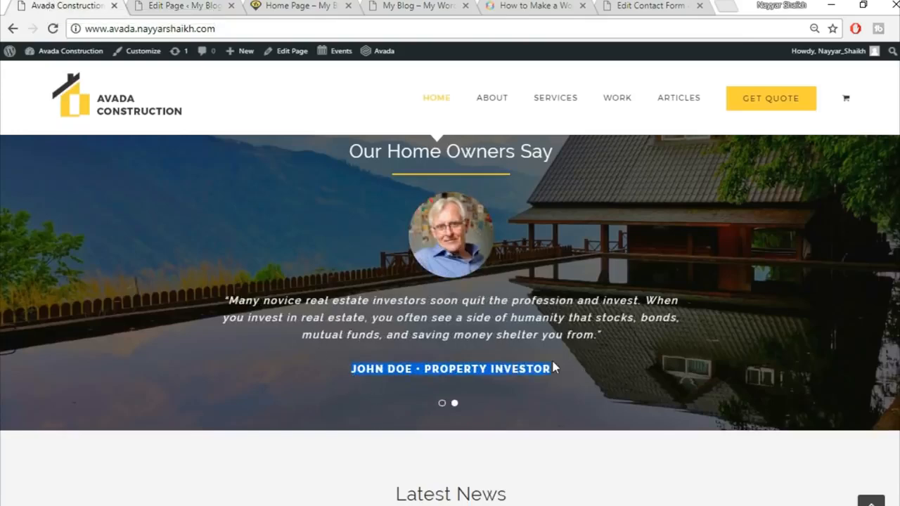
{"action": "left_click", "coordinate": [166, 4]}
{"action": "left_click", "coordinate": [548, 144]}
{"action": "type", "text": "JOHN DOE • PROPERTY INVESTOR"}
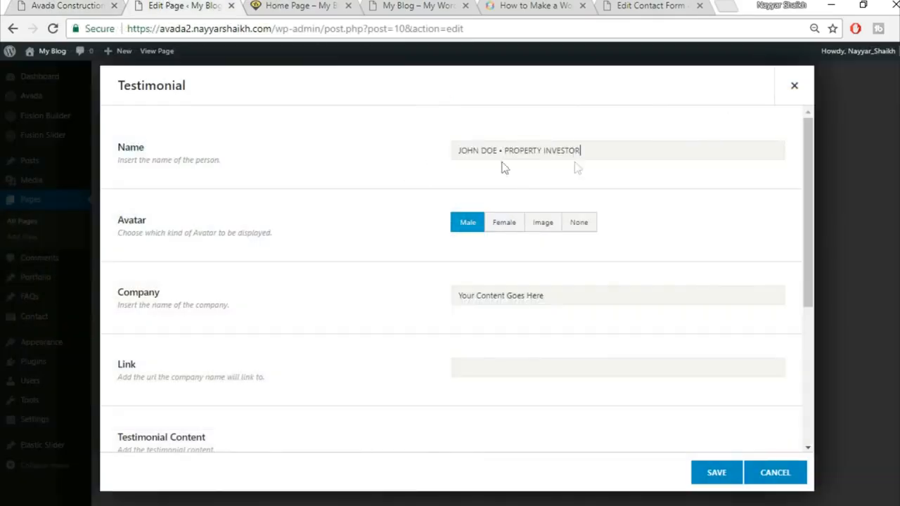
Step: Set the avatar to Image and upload home-testimonial-84268399.jpg as the custom avatar
{"action": "left_click", "coordinate": [545, 233]}
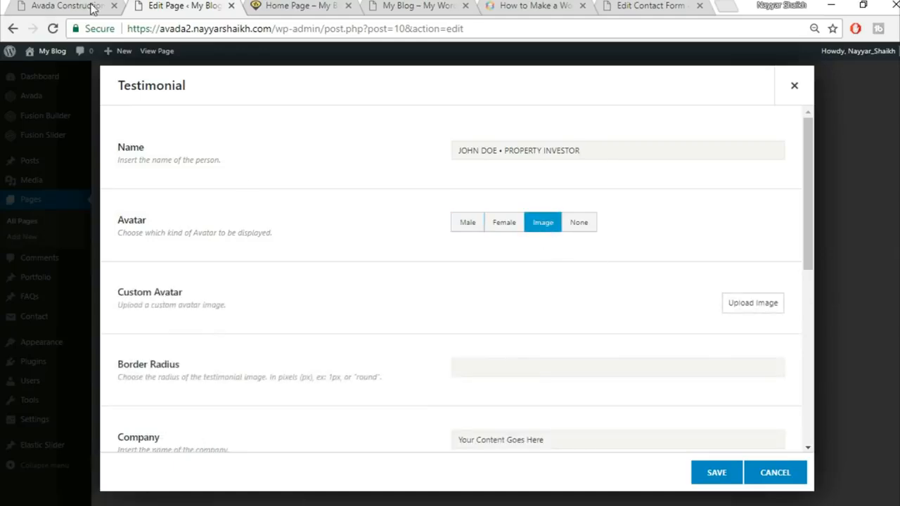
{"action": "left_click", "coordinate": [63, 6]}
{"action": "left_click", "coordinate": [180, 6]}
{"action": "left_click", "coordinate": [770, 306]}
{"action": "left_click", "coordinate": [155, 102]}
{"action": "left_click", "coordinate": [496, 280]}
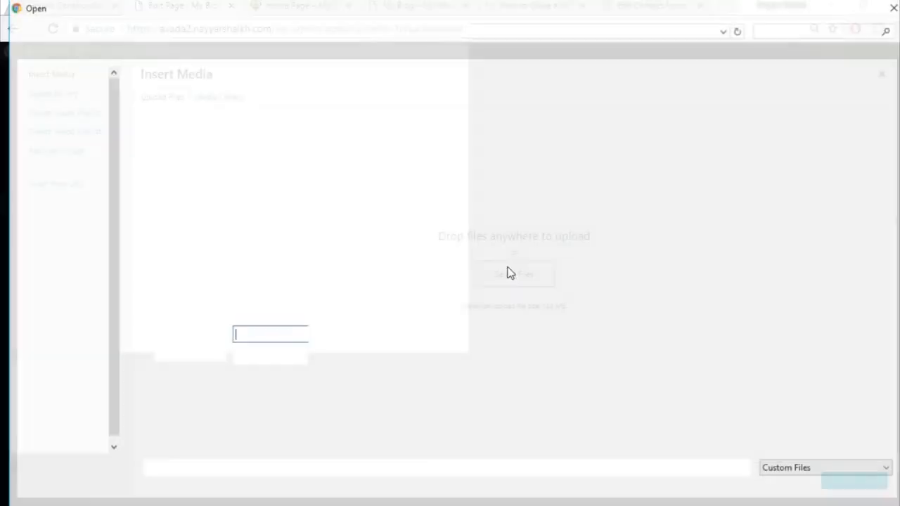
{"action": "scroll", "coordinate": [624, 249], "scroll_direction": "down", "scroll_amount": 3}
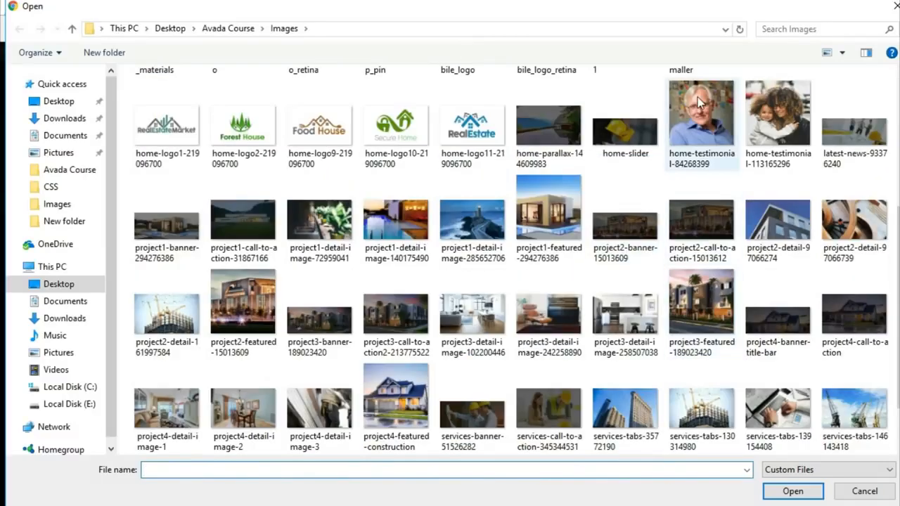
{"action": "left_click", "coordinate": [701, 116]}
{"action": "left_click", "coordinate": [793, 492]}
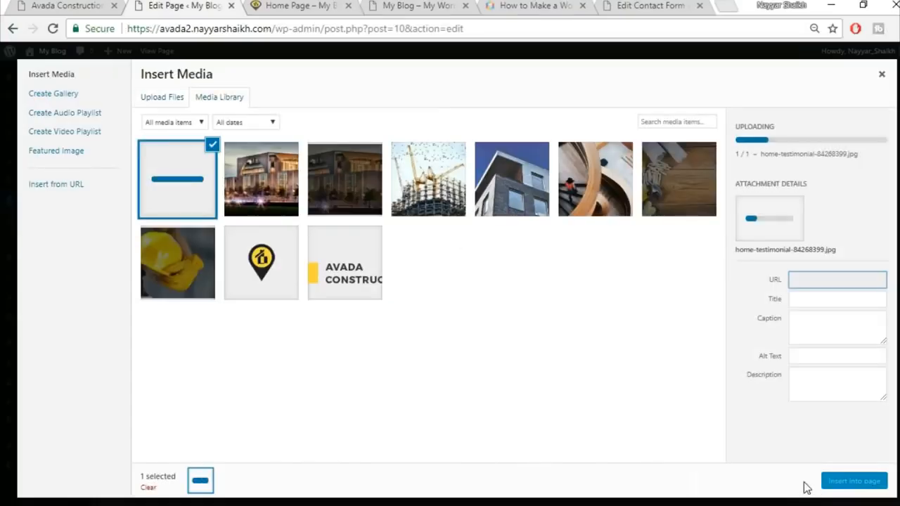
{"action": "left_click", "coordinate": [844, 482]}
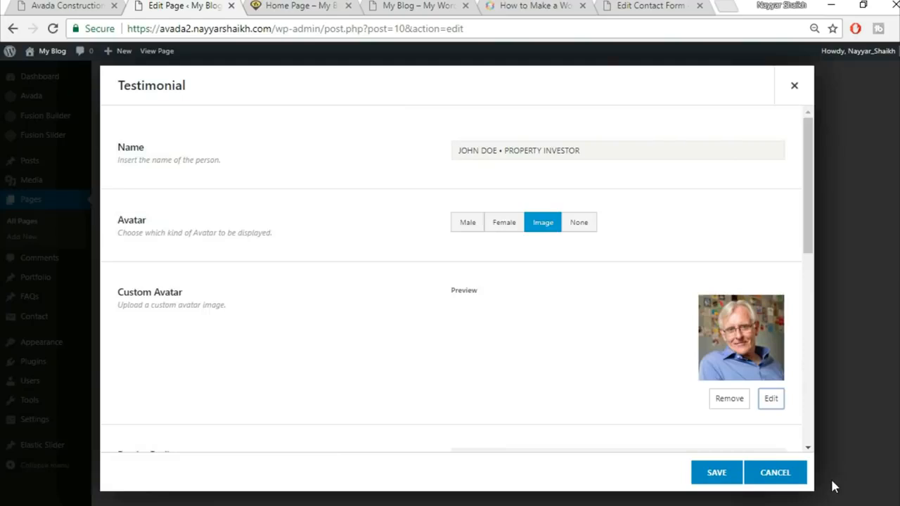
Step: Copy the live site's testimonial quote into the item's Testimonial Content
{"action": "scroll", "coordinate": [391, 329], "scroll_direction": "down", "scroll_amount": 3}
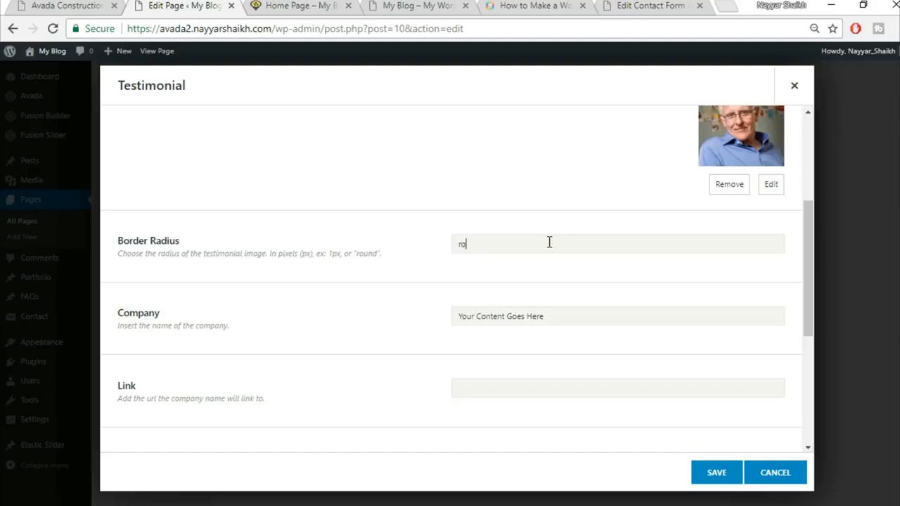
{"action": "scroll", "coordinate": [571, 265], "scroll_direction": "up", "scroll_amount": 2}
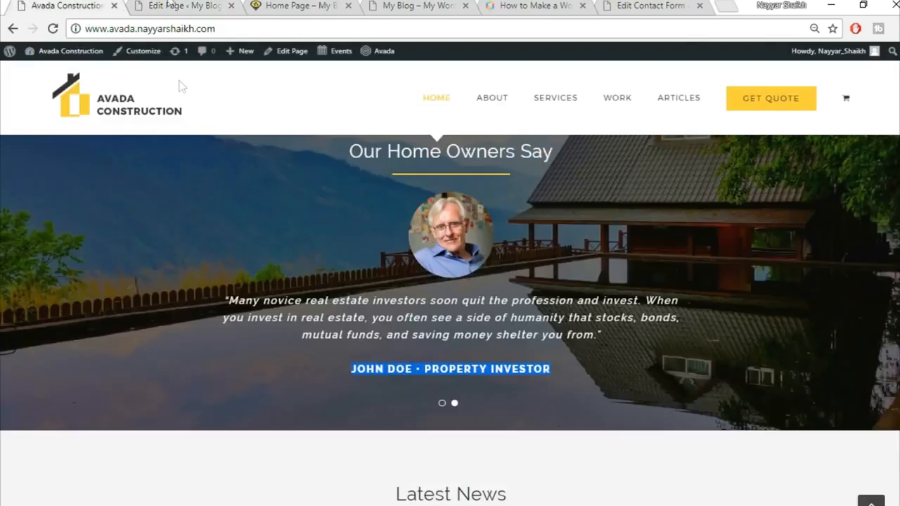
{"action": "left_click", "coordinate": [172, 5]}
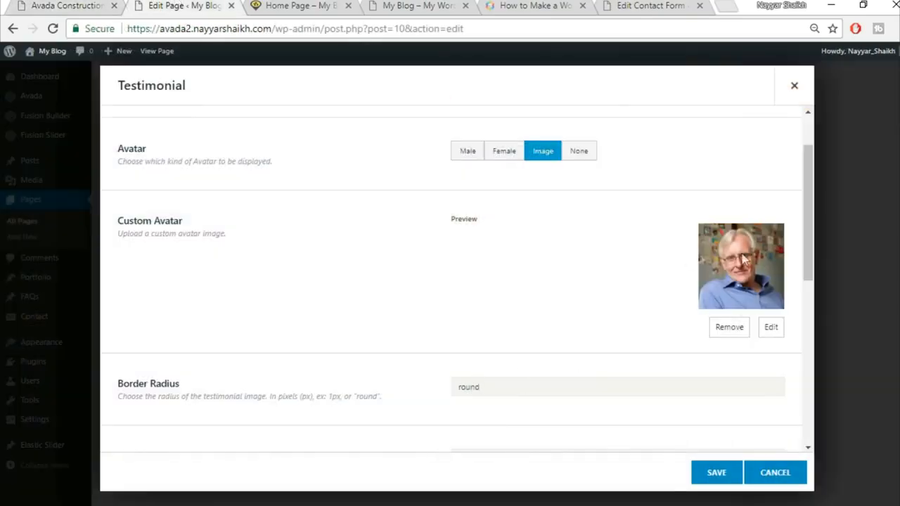
{"action": "scroll", "coordinate": [395, 299], "scroll_direction": "down", "scroll_amount": 3}
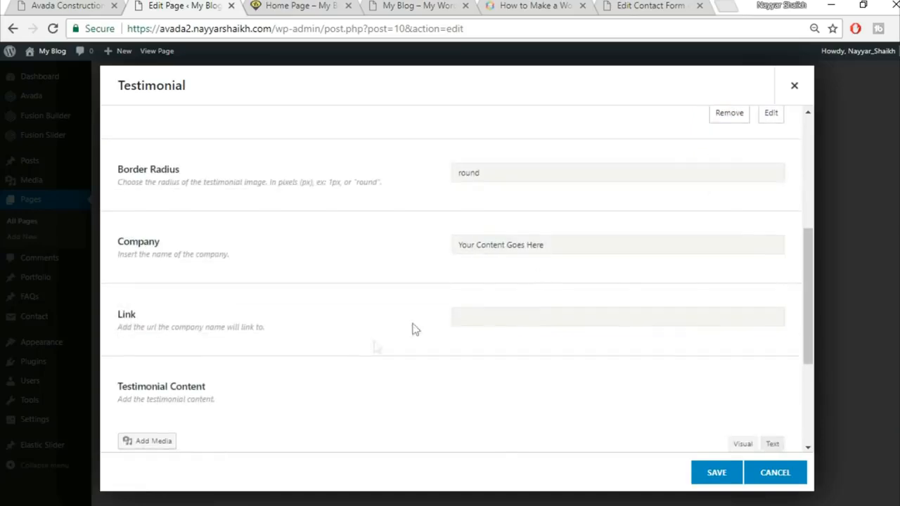
{"action": "left_click", "coordinate": [577, 242]}
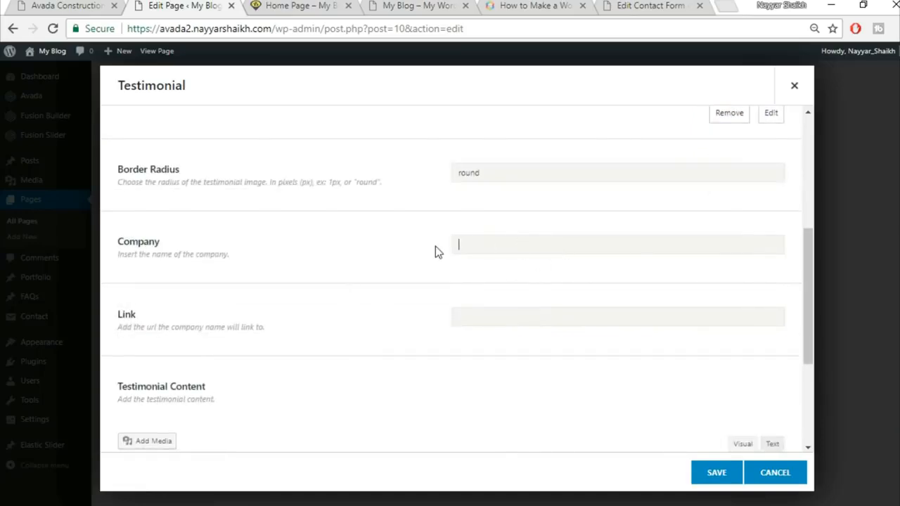
{"action": "scroll", "coordinate": [538, 287], "scroll_direction": "down", "scroll_amount": 2}
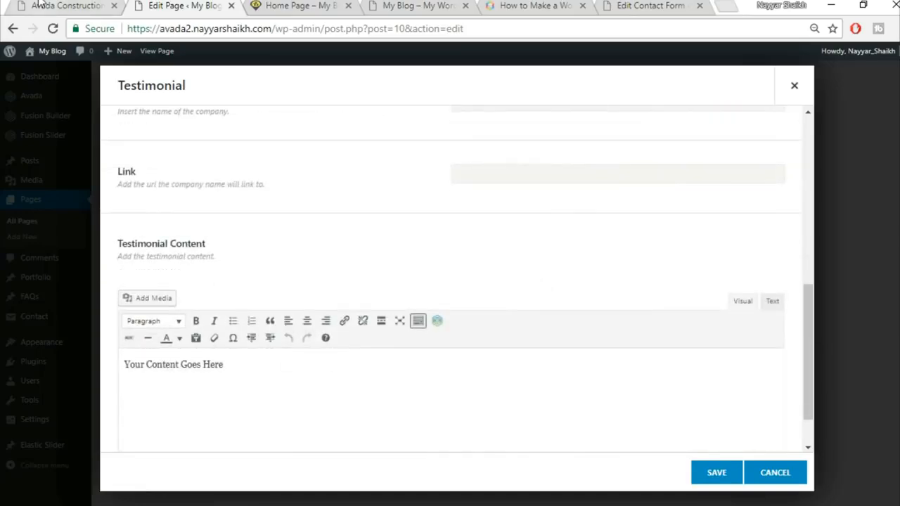
{"action": "left_click", "coordinate": [40, 4]}
{"action": "left_click_drag", "start_coordinate": [225, 302], "coordinate": [628, 349]}
{"action": "key", "text": "ctrl+c"}
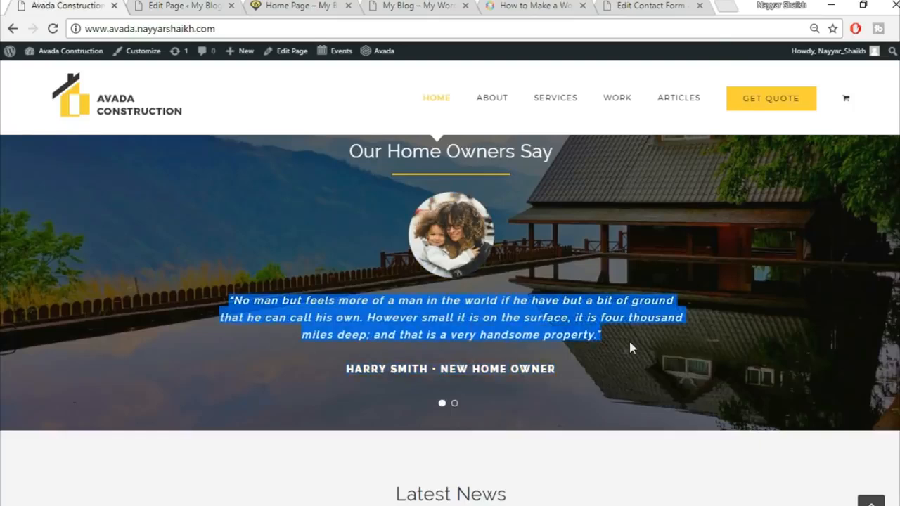
{"action": "left_click", "coordinate": [186, 5]}
{"action": "left_click", "coordinate": [457, 387]}
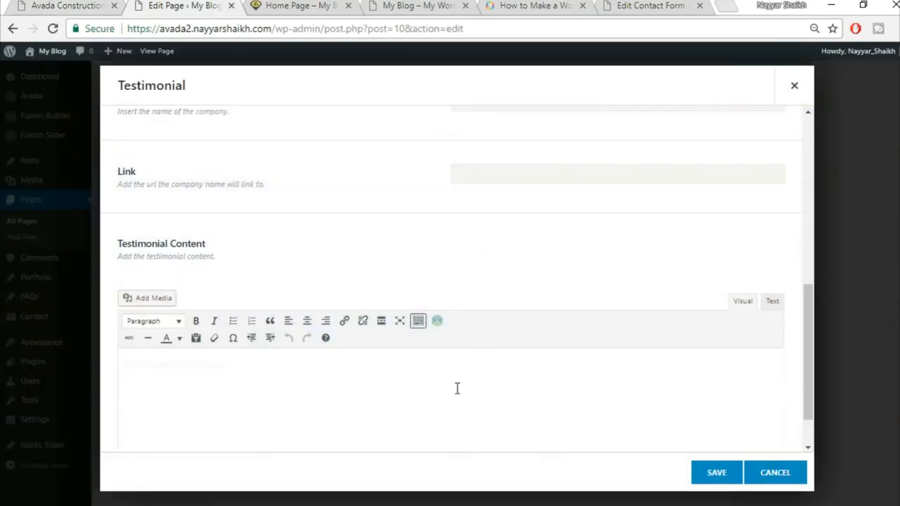
{"action": "key", "text": "ctrl+v"}
Step: Centre-align the quote, save the item, and clone it into a second testimonial
{"action": "scroll", "coordinate": [624, 298], "scroll_direction": "down", "scroll_amount": 1}
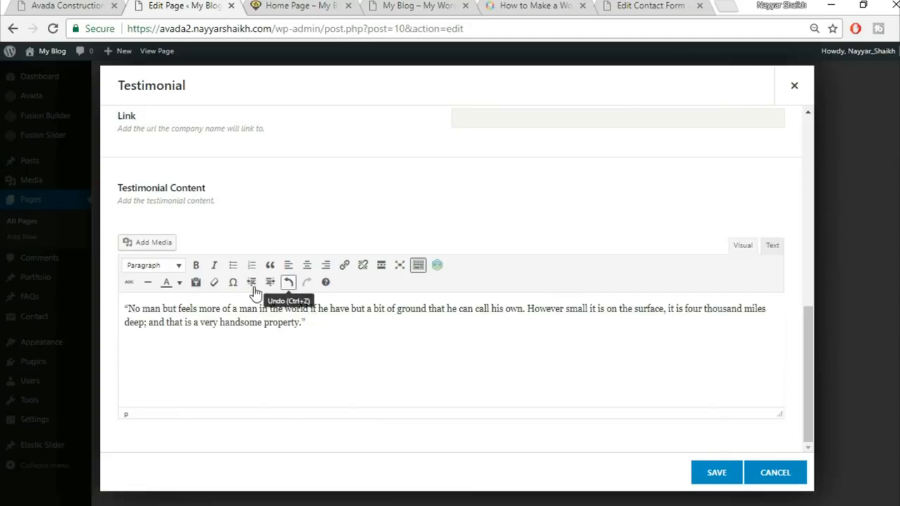
{"action": "key", "text": "ctrl+a"}
{"action": "left_click", "coordinate": [306, 265]}
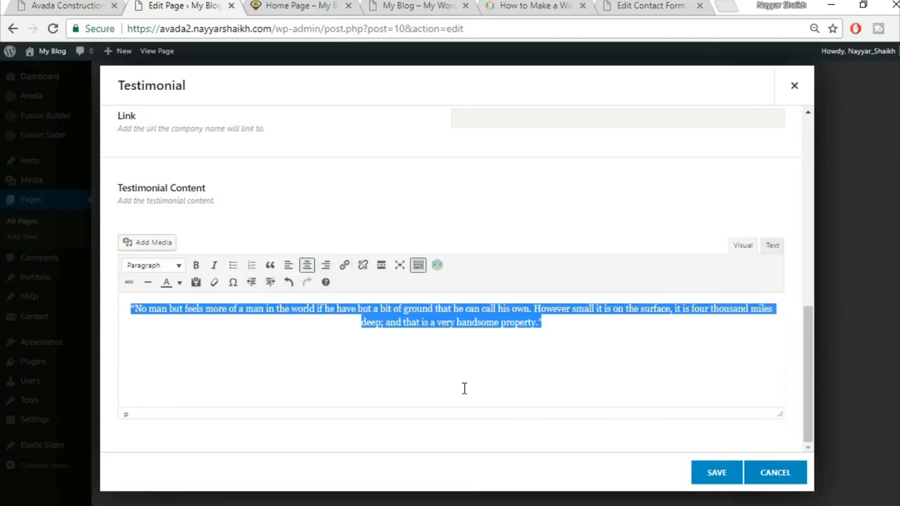
{"action": "scroll", "coordinate": [514, 367], "scroll_direction": "up", "scroll_amount": 1}
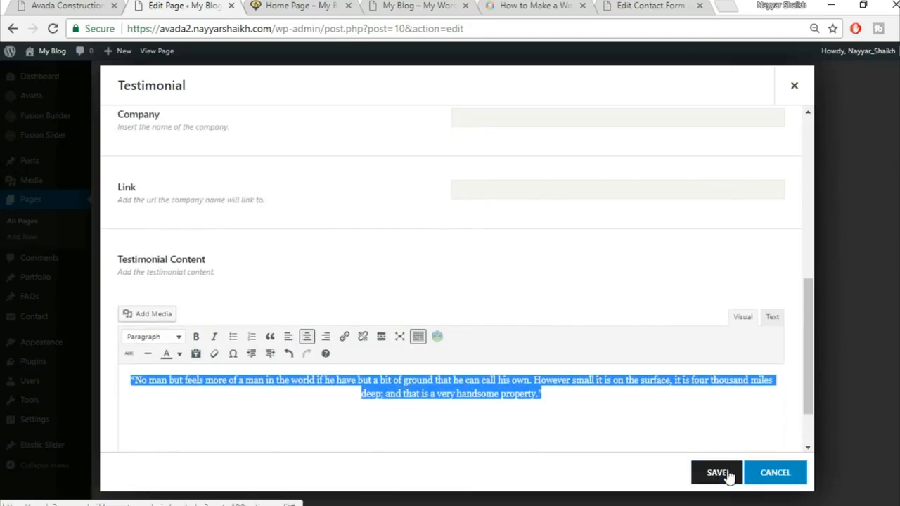
{"action": "scroll", "coordinate": [554, 367], "scroll_direction": "up", "scroll_amount": 1}
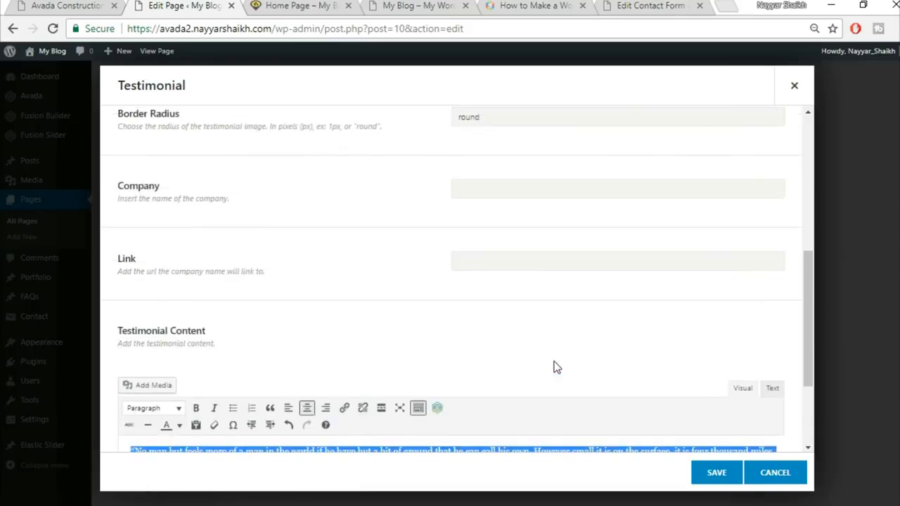
{"action": "scroll", "coordinate": [555, 366], "scroll_direction": "down", "scroll_amount": 2}
{"action": "left_click", "coordinate": [68, 6]}
{"action": "left_click", "coordinate": [217, 5]}
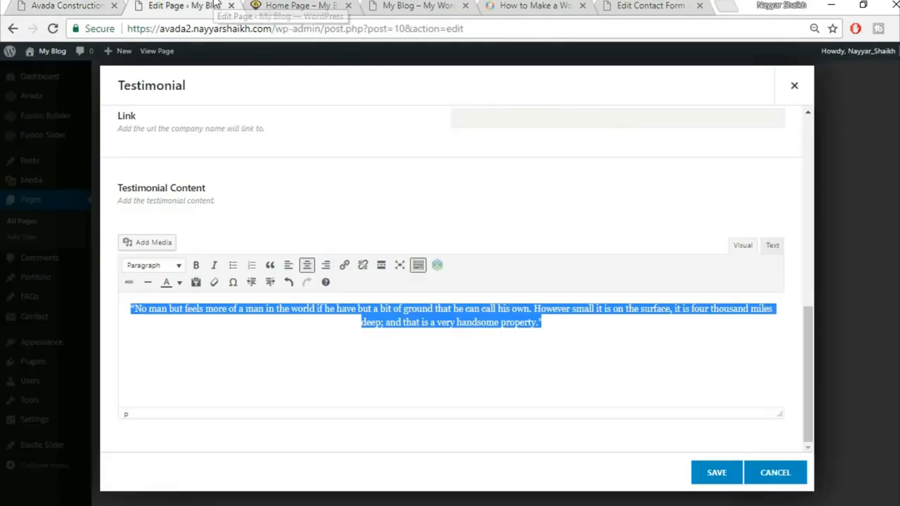
{"action": "left_click", "coordinate": [716, 475]}
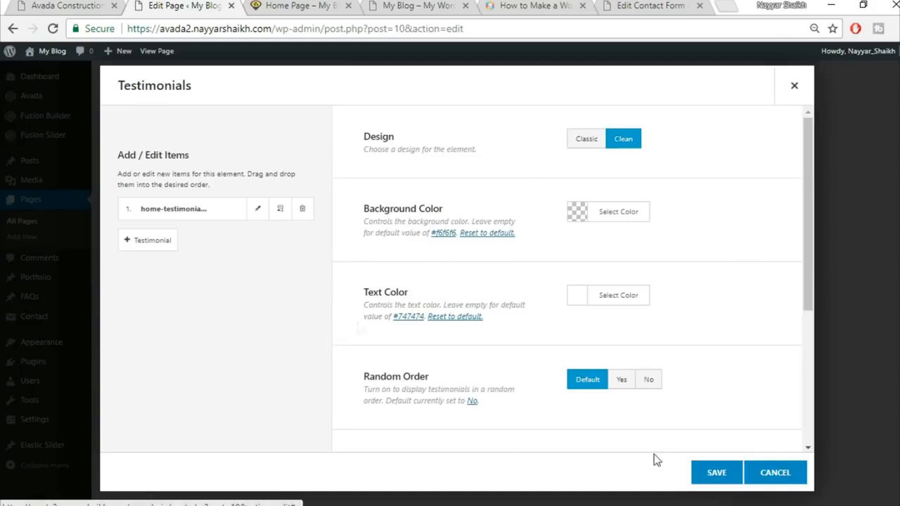
{"action": "left_click", "coordinate": [283, 214]}
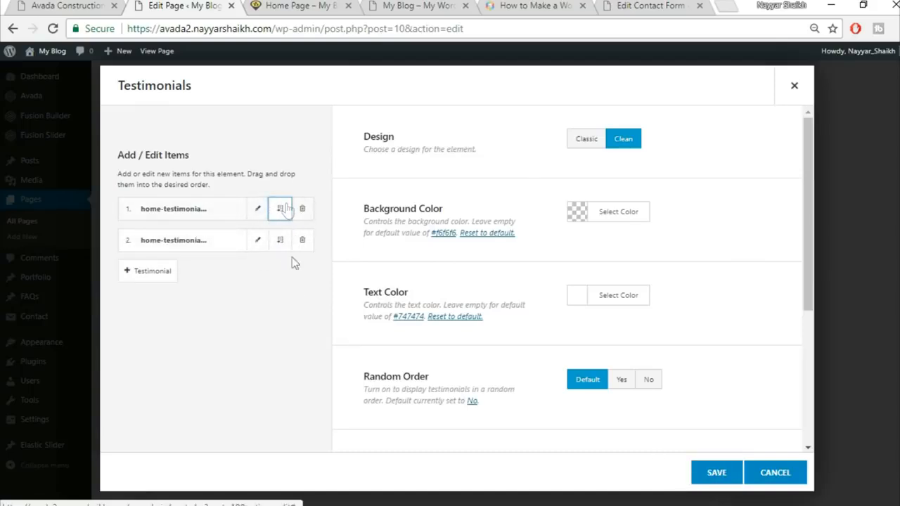
{"action": "left_click", "coordinate": [726, 476]}
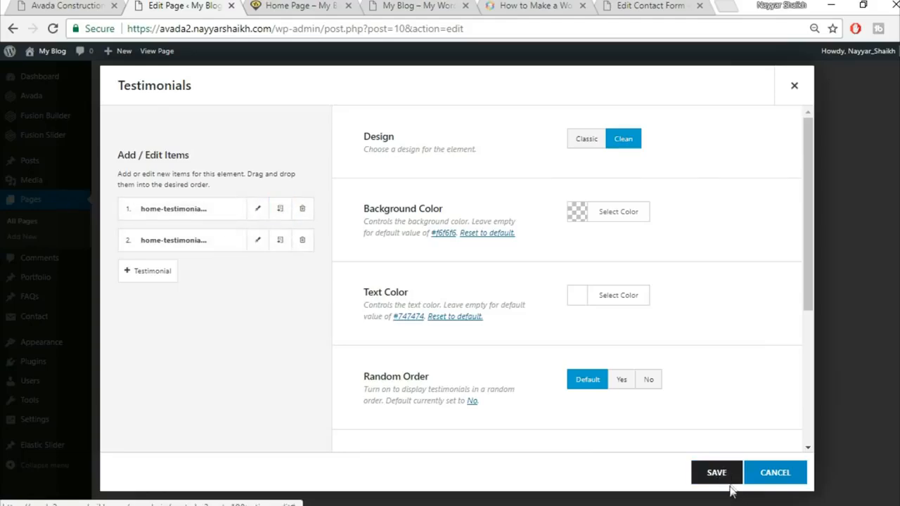
Step: Open the testimonial section container's Background settings
{"action": "left_click", "coordinate": [105, 5]}
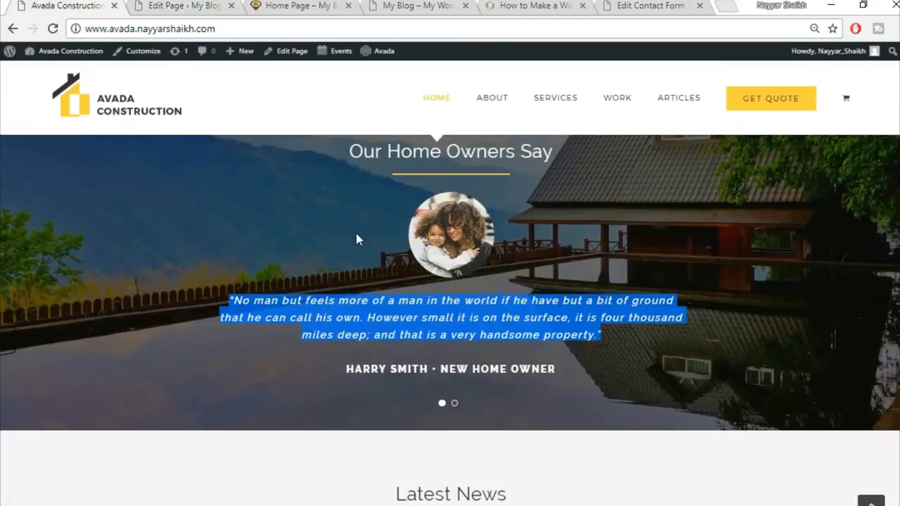
{"action": "scroll", "coordinate": [356, 233], "scroll_direction": "up", "scroll_amount": 1}
{"action": "left_click", "coordinate": [178, 5]}
{"action": "left_click", "coordinate": [5, 5]}
{"action": "left_click", "coordinate": [24, 5]}
{"action": "left_click", "coordinate": [25, 6]}
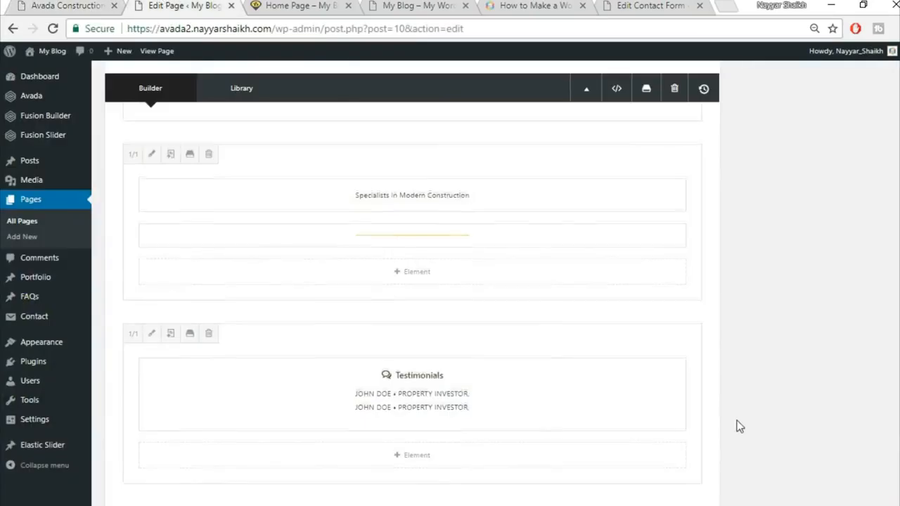
{"action": "scroll", "coordinate": [637, 299], "scroll_direction": "up", "scroll_amount": 3}
{"action": "left_click", "coordinate": [610, 180]}
{"action": "left_click", "coordinate": [232, 123]}
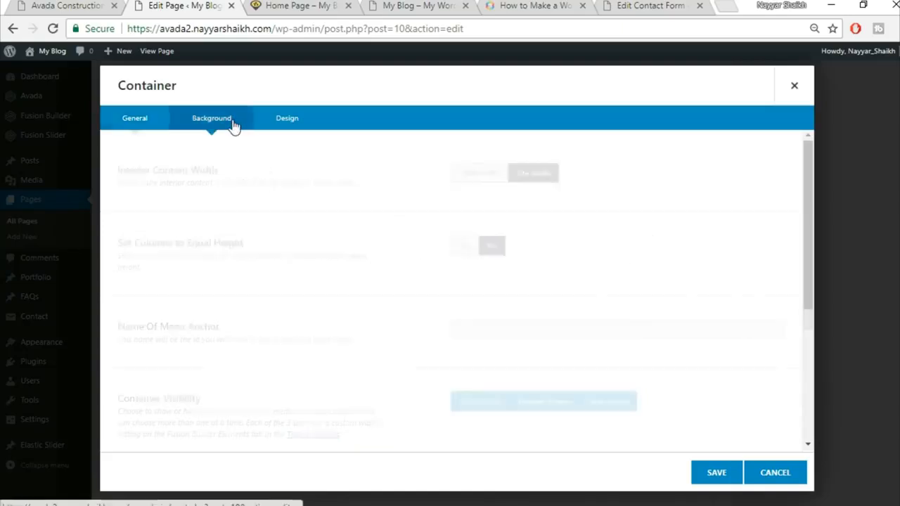
Step: Upload home-parallax-144609983.jpg as the container's background image and save
{"action": "left_click", "coordinate": [732, 265]}
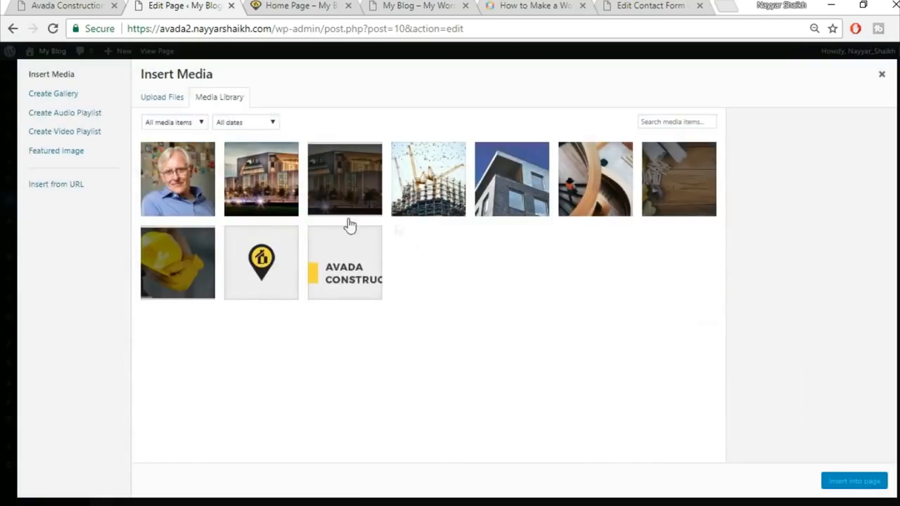
{"action": "left_click", "coordinate": [164, 99]}
{"action": "left_click", "coordinate": [512, 278]}
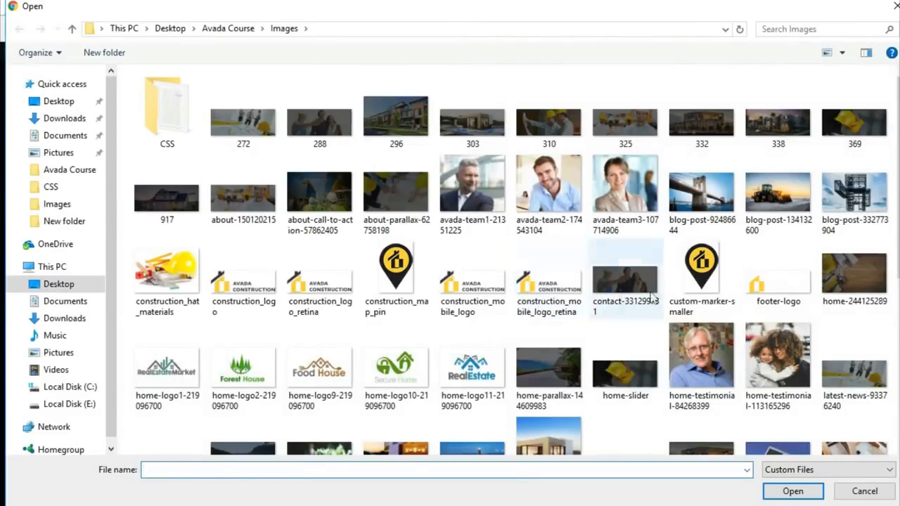
{"action": "left_click", "coordinate": [549, 372]}
{"action": "left_click", "coordinate": [794, 491]}
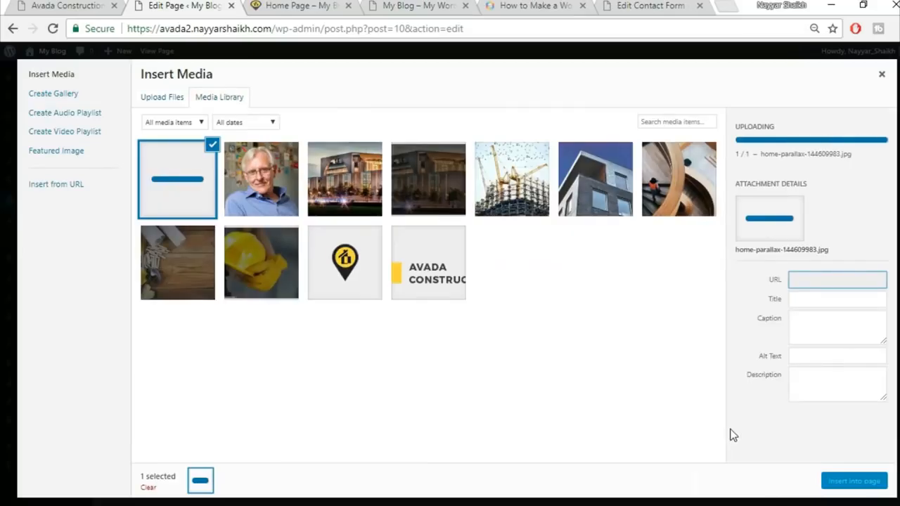
{"action": "left_click", "coordinate": [872, 482]}
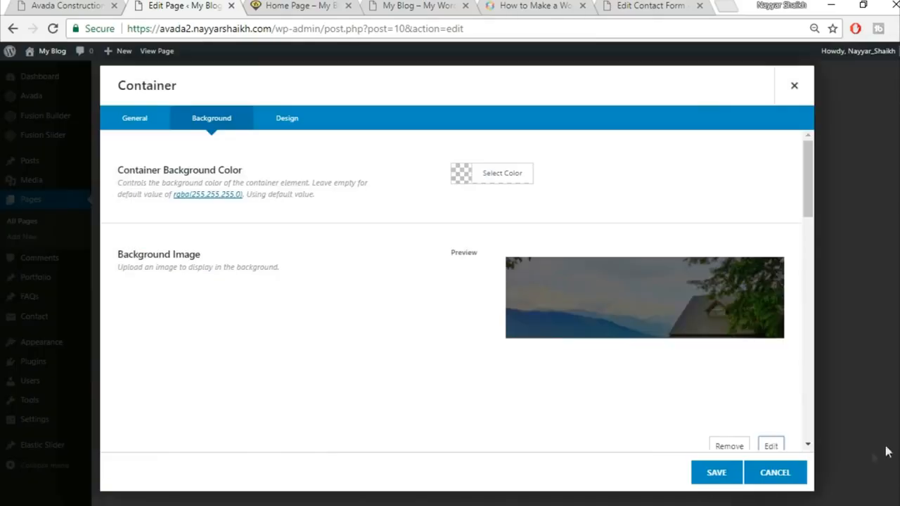
{"action": "left_click", "coordinate": [716, 473]}
{"action": "scroll", "coordinate": [710, 478], "scroll_direction": "down", "scroll_amount": 5}
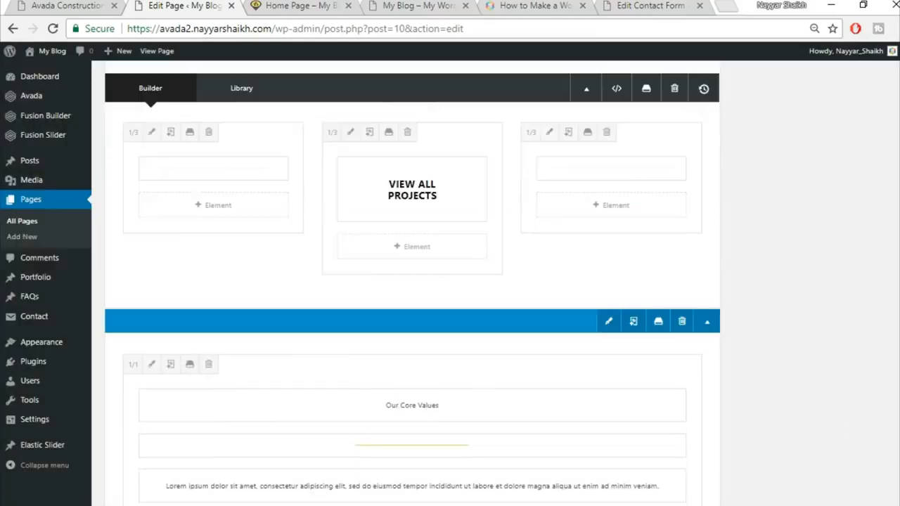
Step: Update the Home Page and reload the site's home page to check the changes
{"action": "scroll", "coordinate": [840, 302], "scroll_direction": "up", "scroll_amount": 15}
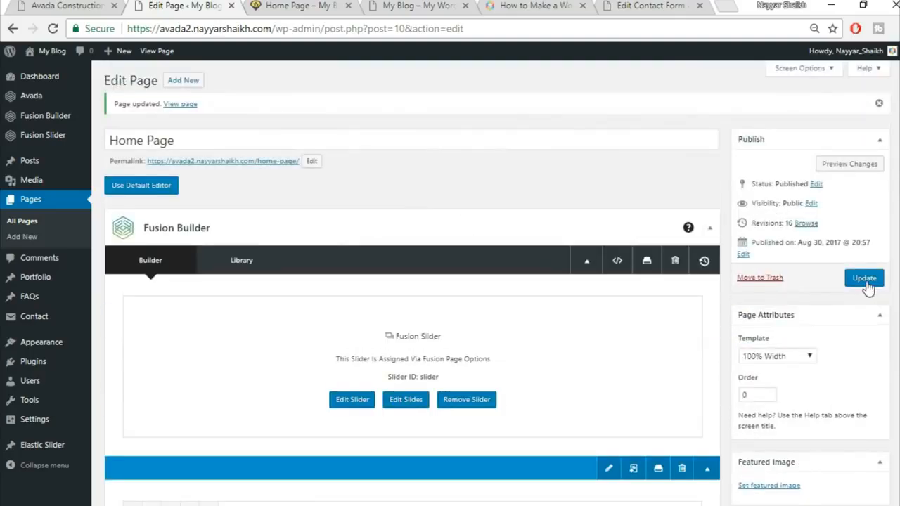
{"action": "left_click", "coordinate": [865, 280]}
{"action": "left_click", "coordinate": [295, 6]}
{"action": "left_click", "coordinate": [304, 31]}
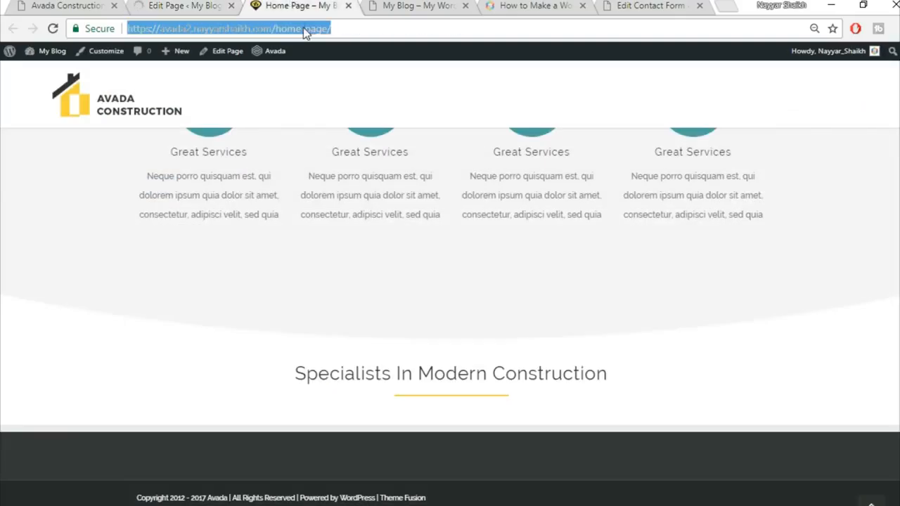
{"action": "key", "text": "Return"}
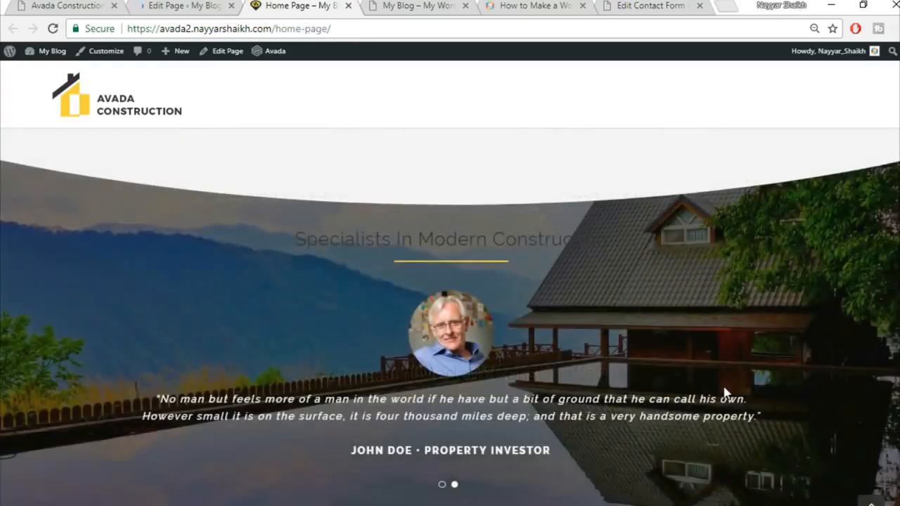
{"action": "scroll", "coordinate": [727, 392], "scroll_direction": "down", "scroll_amount": 2}
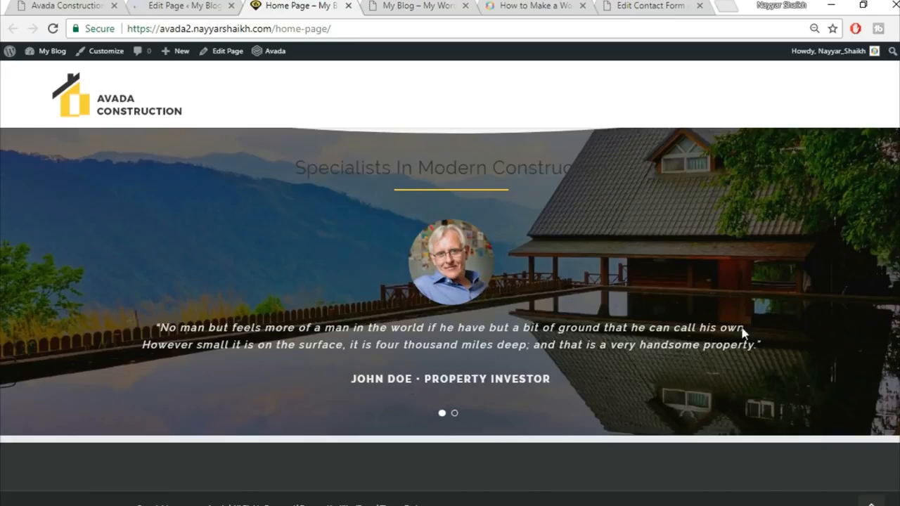
{"action": "scroll", "coordinate": [633, 292], "scroll_direction": "up", "scroll_amount": 2}
{"action": "scroll", "coordinate": [662, 291], "scroll_direction": "down", "scroll_amount": 2}
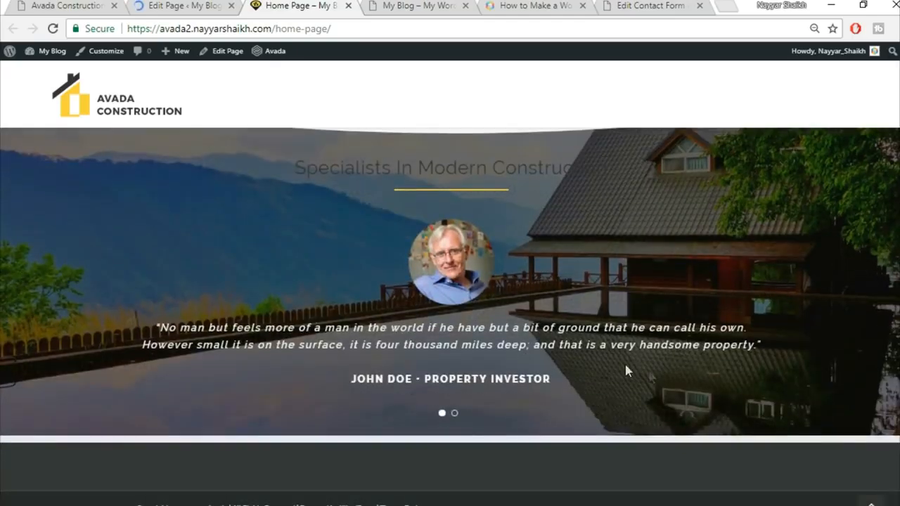
Step: Compare with the Avada Construction demo site, then return to the Home Page editor
{"action": "left_click", "coordinate": [11, 3]}
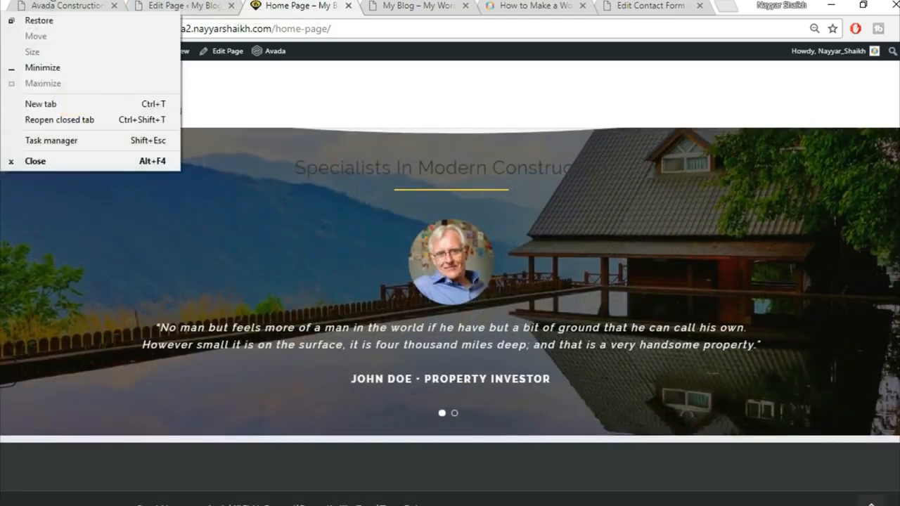
{"action": "left_click", "coordinate": [71, 6]}
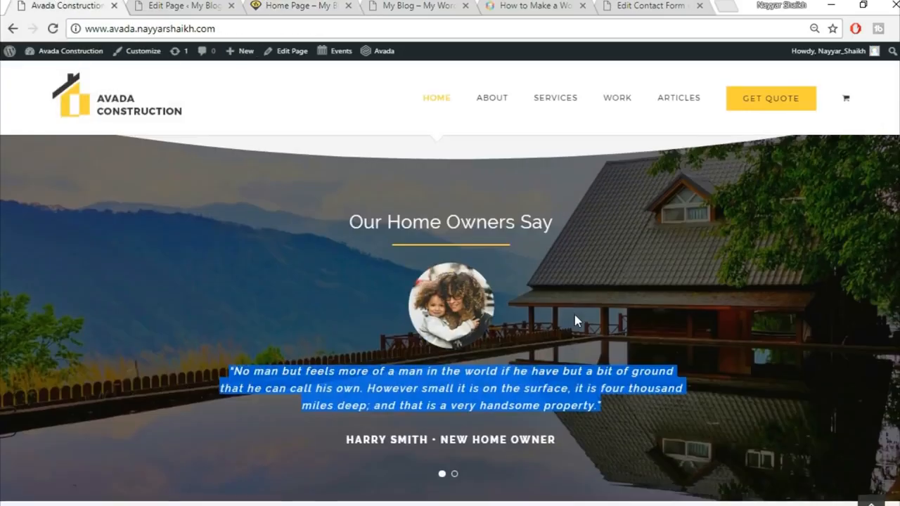
{"action": "scroll", "coordinate": [575, 316], "scroll_direction": "down", "scroll_amount": 7}
{"action": "scroll", "coordinate": [570, 323], "scroll_direction": "up", "scroll_amount": 2}
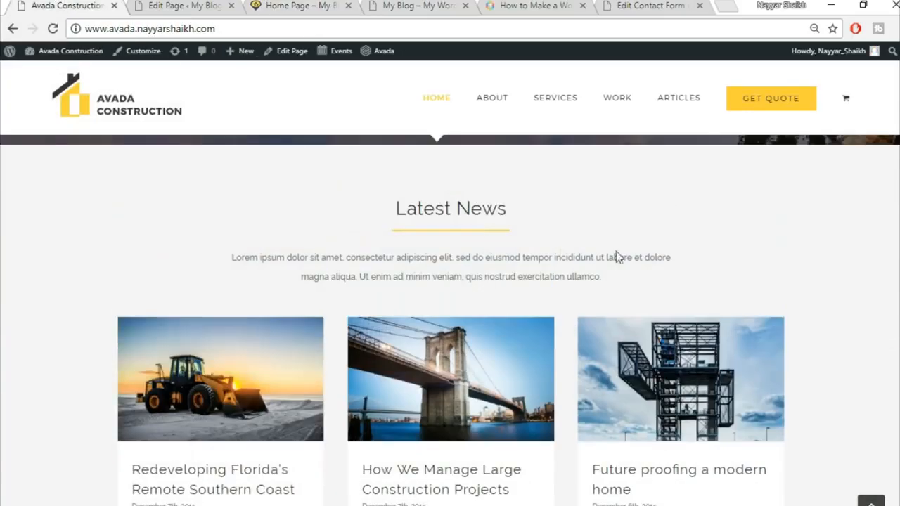
{"action": "scroll", "coordinate": [777, 385], "scroll_direction": "down", "scroll_amount": 1}
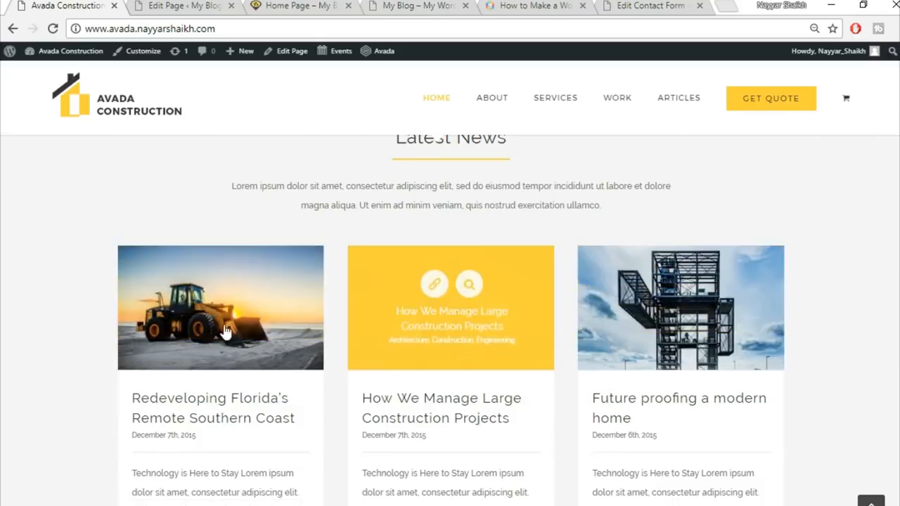
{"action": "scroll", "coordinate": [401, 264], "scroll_direction": "up", "scroll_amount": 1}
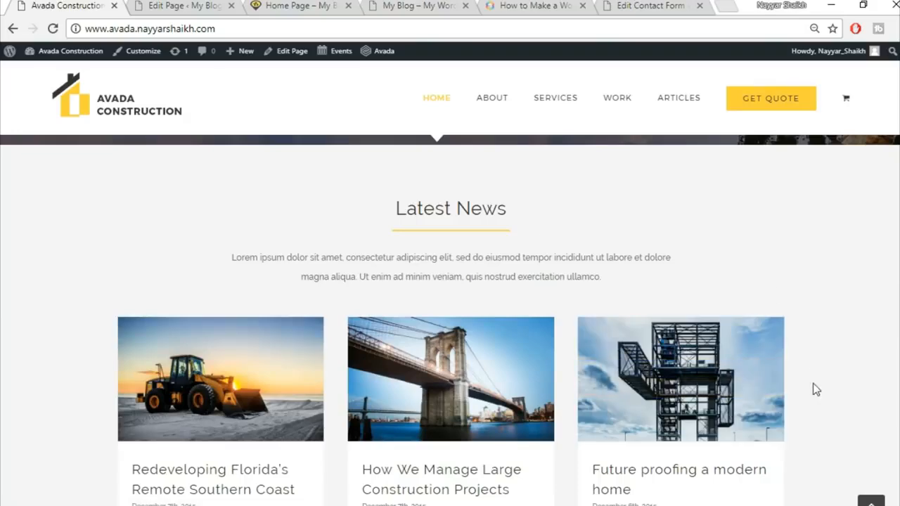
{"action": "scroll", "coordinate": [896, 367], "scroll_direction": "down", "scroll_amount": 5}
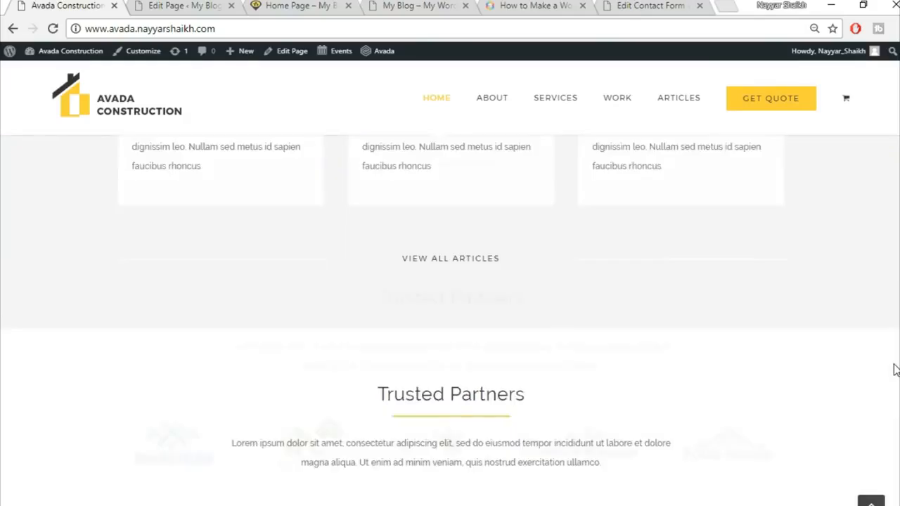
{"action": "scroll", "coordinate": [896, 371], "scroll_direction": "down", "scroll_amount": 2}
{"action": "left_click", "coordinate": [204, 6]}
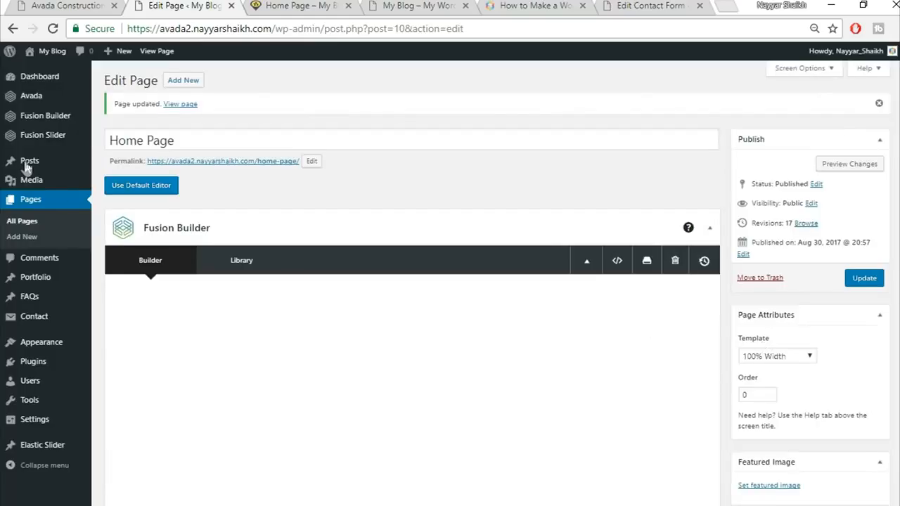
Step: Open Posts > Add New in a separate browser tab
{"action": "mouse_move", "coordinate": [26, 164]}
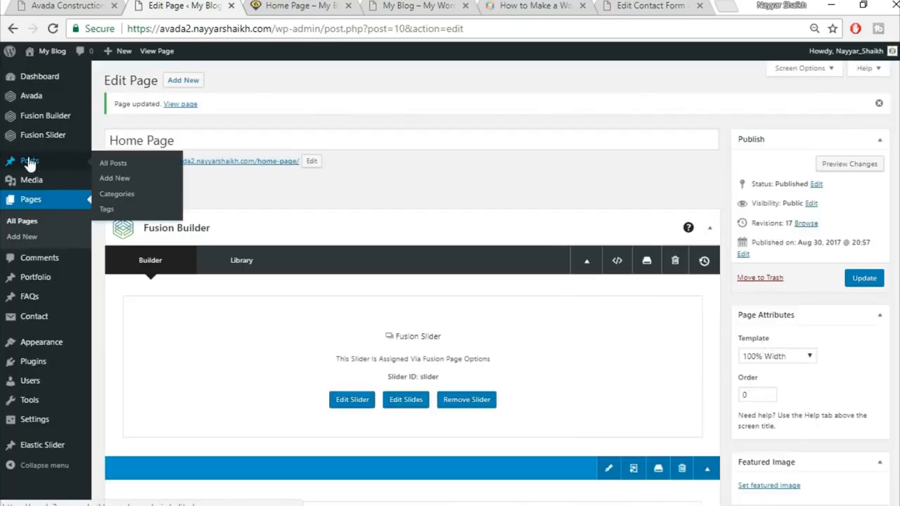
{"action": "right_click", "coordinate": [114, 186]}
{"action": "left_click", "coordinate": [180, 195]}
{"action": "left_click", "coordinate": [260, 5]}
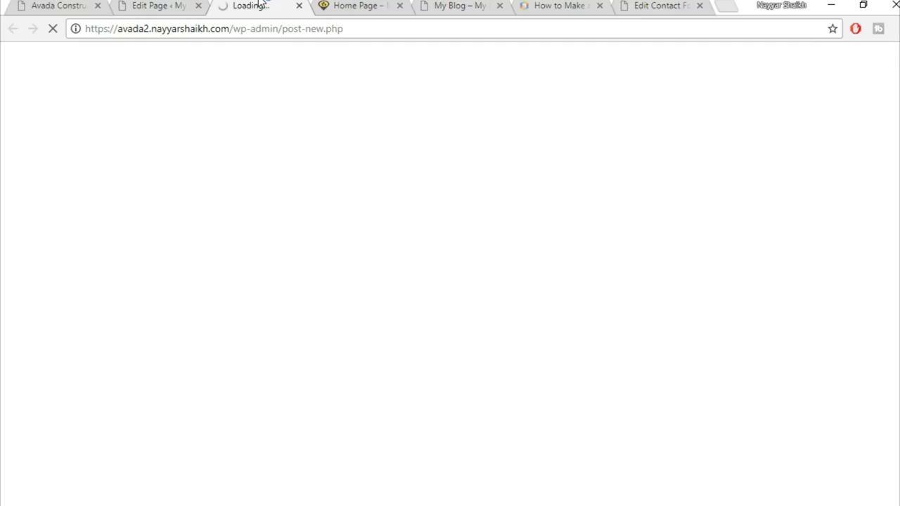
{"action": "left_click", "coordinate": [60, 5]}
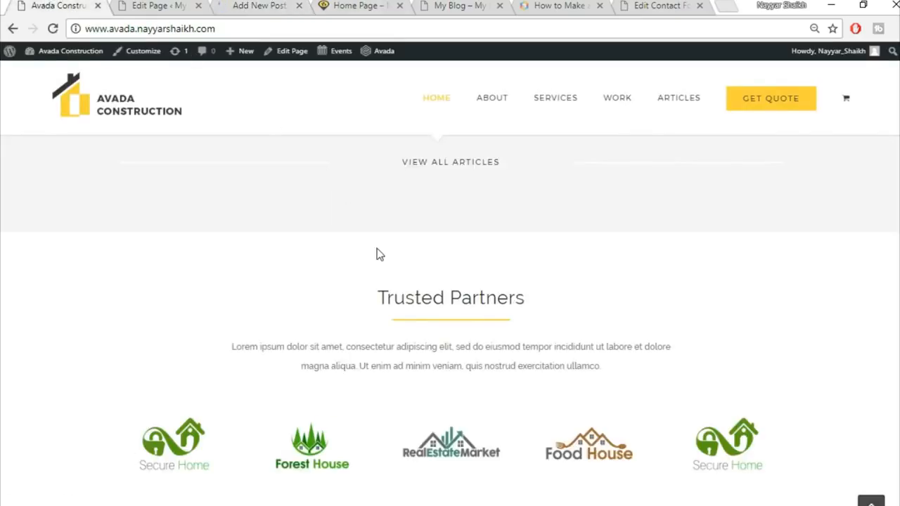
{"action": "scroll", "coordinate": [377, 254], "scroll_direction": "up", "scroll_amount": 4}
{"action": "scroll", "coordinate": [376, 253], "scroll_direction": "up", "scroll_amount": 1}
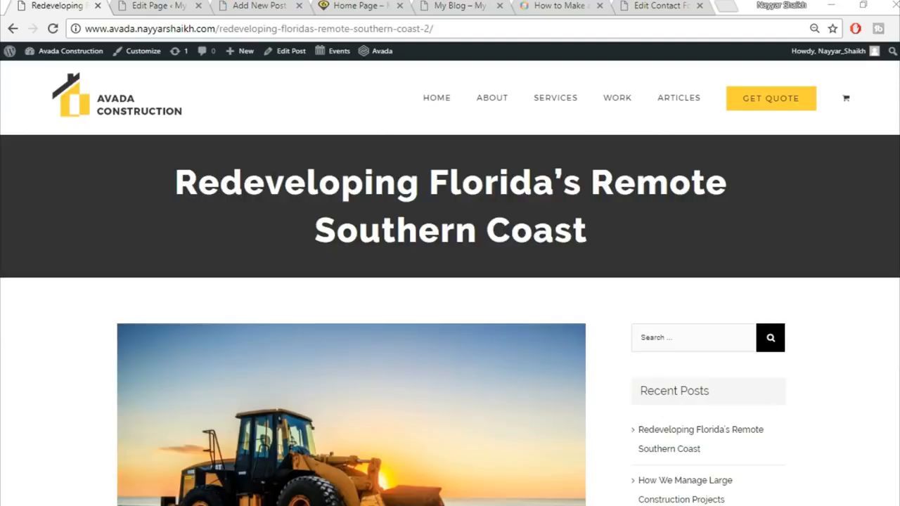
Step: Select the demo post's title, 'Redeveloping Florida's Remote Southern Coast', for copying
{"action": "triple_click", "coordinate": [399, 200]}
{"action": "left_click", "coordinate": [627, 241]}
{"action": "left_click_drag", "start_coordinate": [161, 187], "coordinate": [681, 215]}
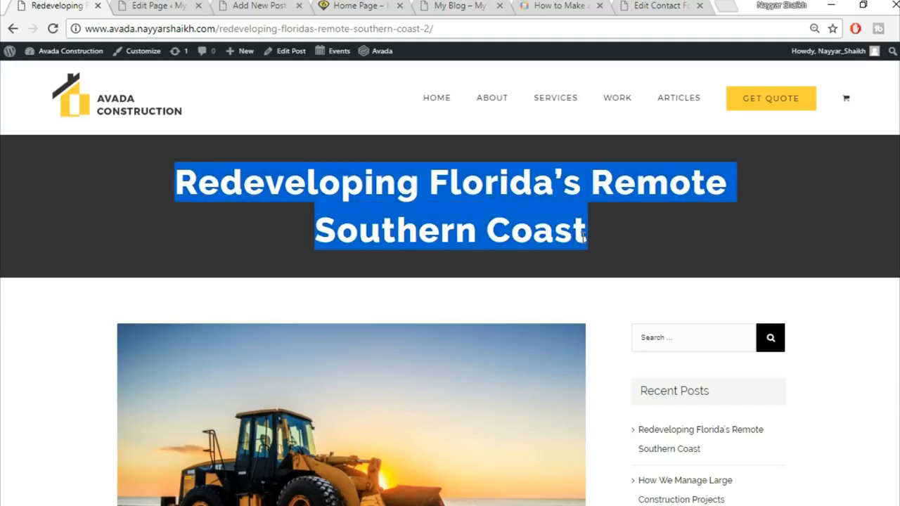
{"action": "left_click", "coordinate": [681, 216]}
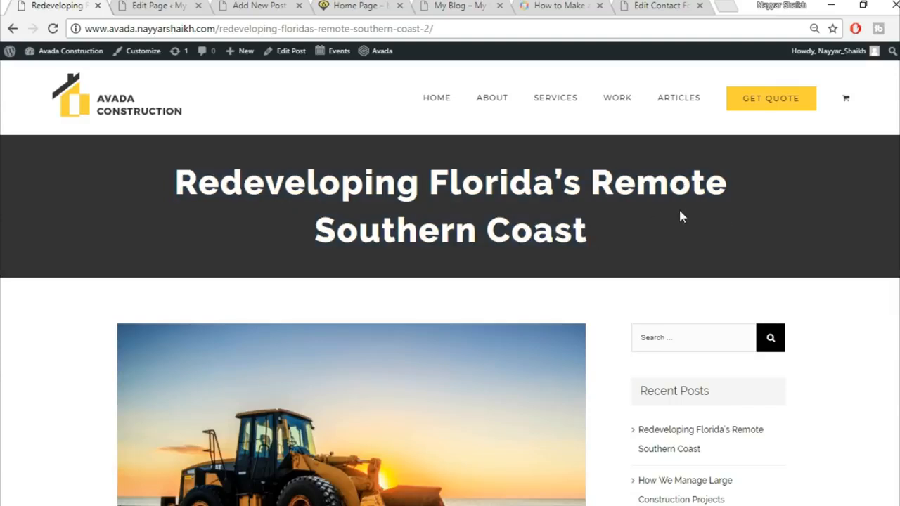
{"action": "left_click_drag", "start_coordinate": [164, 178], "coordinate": [610, 240]}
{"action": "left_click", "coordinate": [610, 239]}
{"action": "scroll", "coordinate": [351, 466], "scroll_direction": "down", "scroll_amount": 5}
{"action": "scroll", "coordinate": [569, 412], "scroll_direction": "up", "scroll_amount": 4}
{"action": "scroll", "coordinate": [740, 351], "scroll_direction": "down", "scroll_amount": 12}
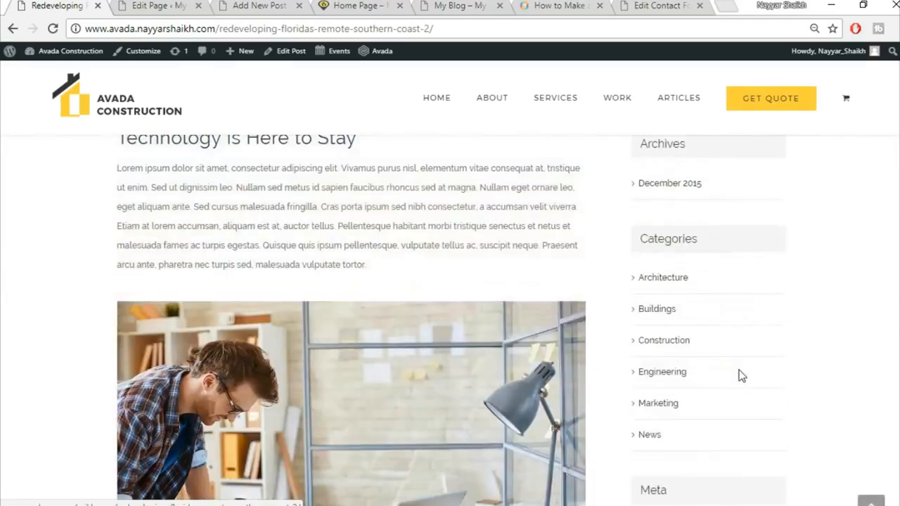
{"action": "scroll", "coordinate": [739, 378], "scroll_direction": "down", "scroll_amount": 8}
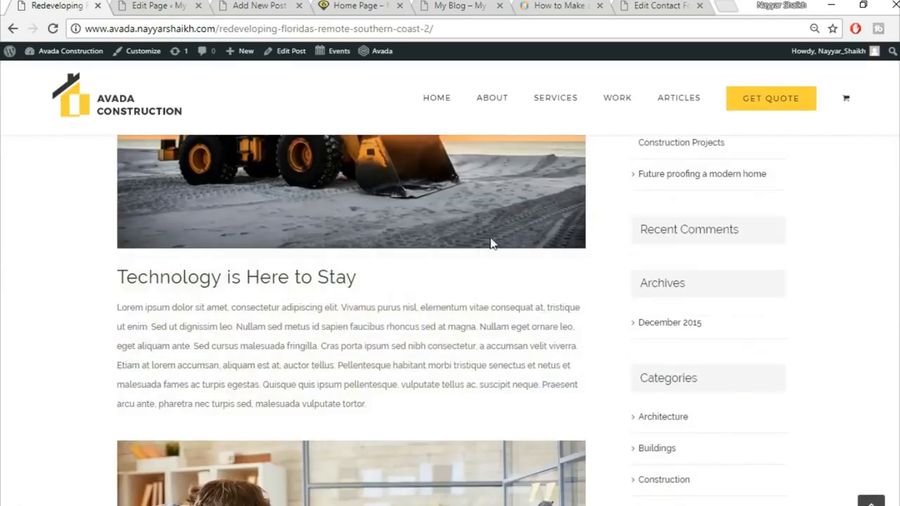
{"action": "left_click", "coordinate": [139, 6]}
{"action": "left_click", "coordinate": [295, 6]}
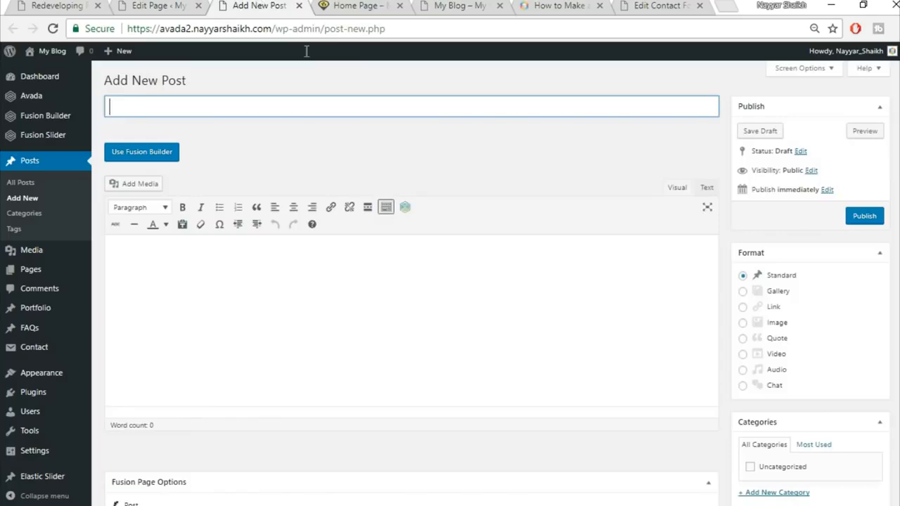
{"action": "left_click", "coordinate": [32, 3]}
{"action": "scroll", "coordinate": [348, 346], "scroll_direction": "up", "scroll_amount": 20}
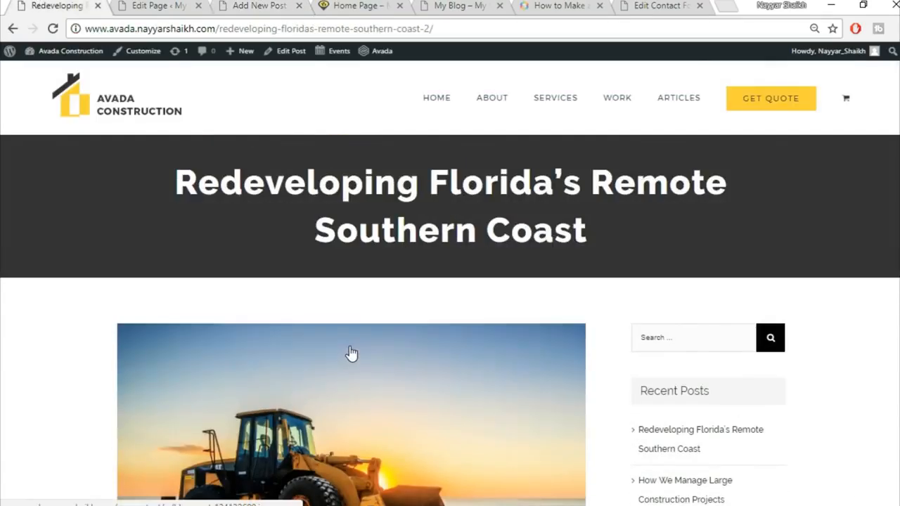
{"action": "left_click_drag", "start_coordinate": [163, 178], "coordinate": [635, 233]}
{"action": "key", "text": "ctrl+c"}
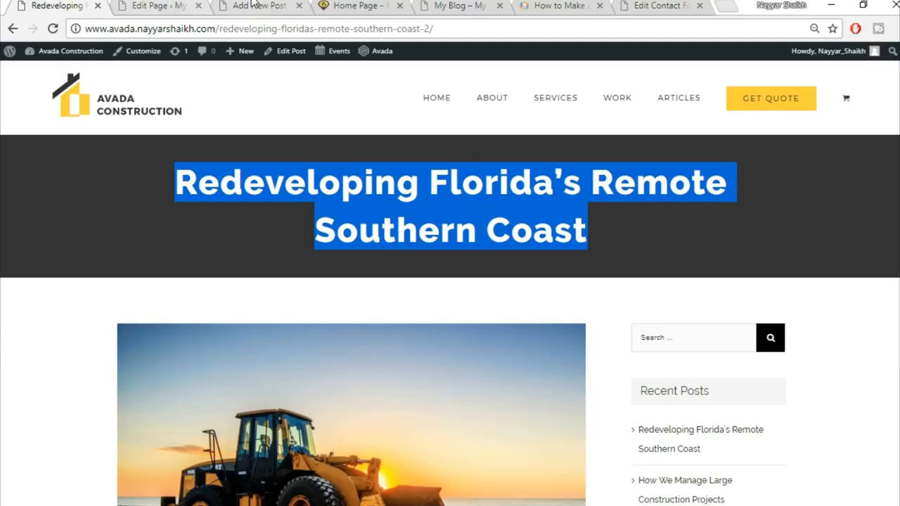
Step: Paste the copied title into the new post and assign a new Commercial category
{"action": "left_click", "coordinate": [253, 6]}
{"action": "key", "text": "ctrl+v"}
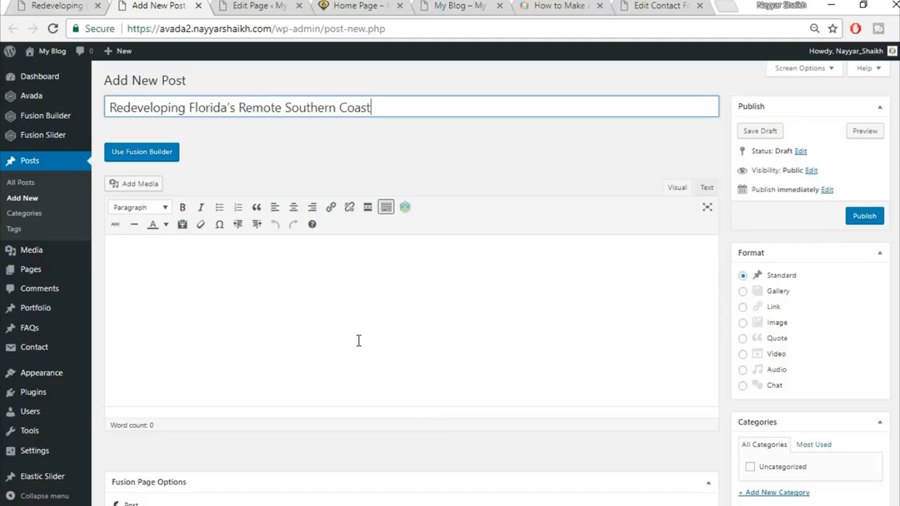
{"action": "scroll", "coordinate": [788, 203], "scroll_direction": "down", "scroll_amount": 1}
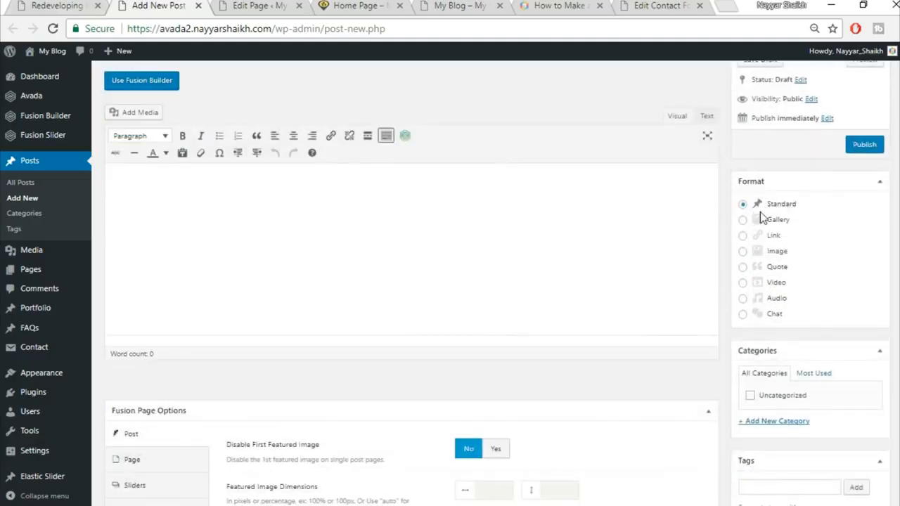
{"action": "scroll", "coordinate": [781, 211], "scroll_direction": "down", "scroll_amount": 2}
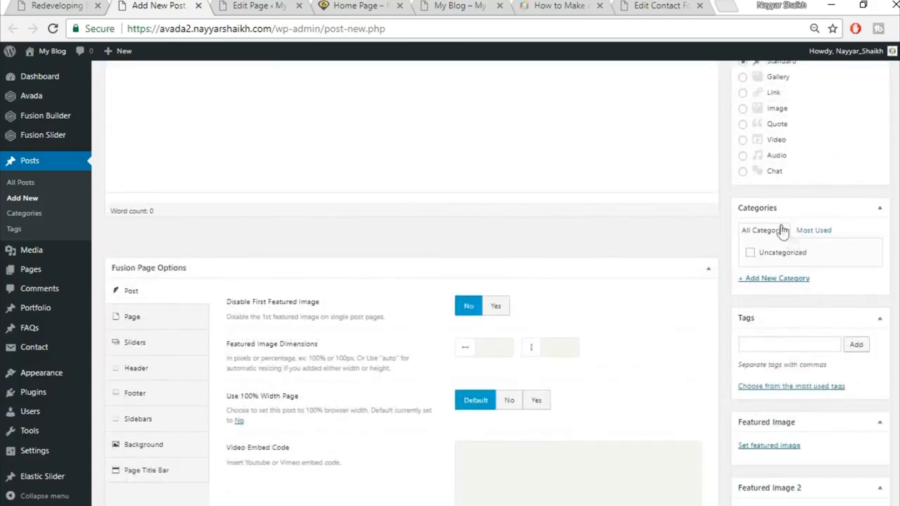
{"action": "left_click", "coordinate": [780, 278]}
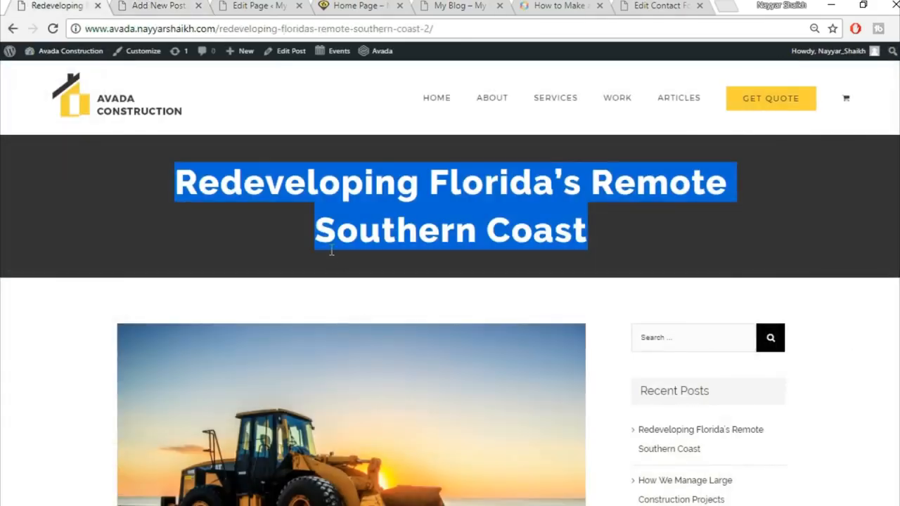
{"action": "left_click", "coordinate": [332, 251]}
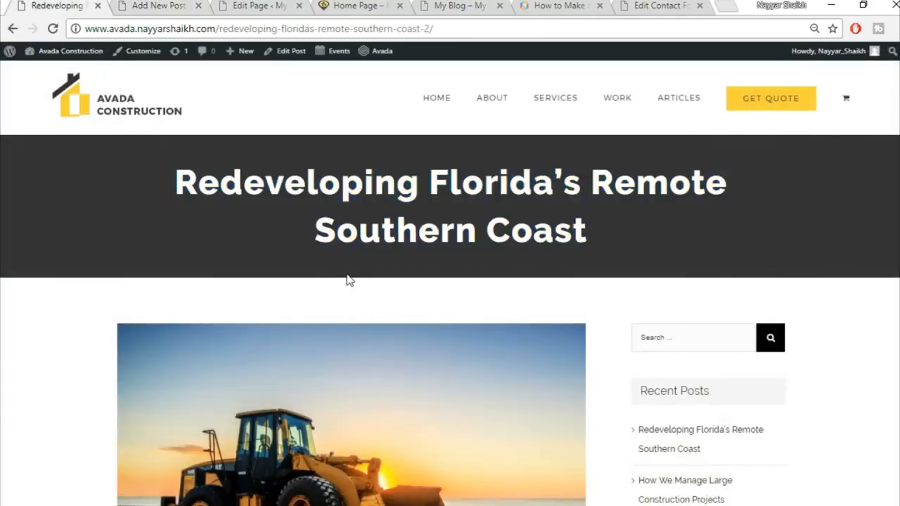
{"action": "scroll", "coordinate": [345, 282], "scroll_direction": "down", "scroll_amount": 6}
{"action": "scroll", "coordinate": [357, 327], "scroll_direction": "up", "scroll_amount": 6}
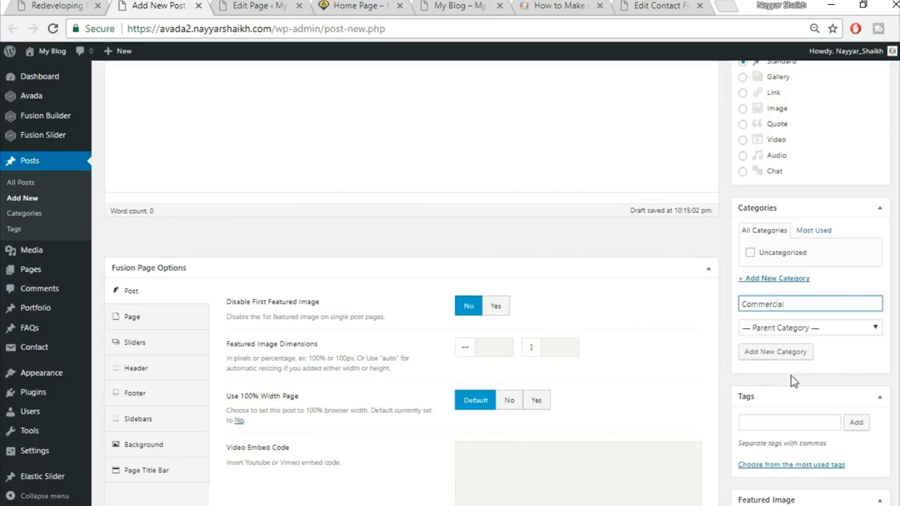
{"action": "left_click", "coordinate": [803, 354]}
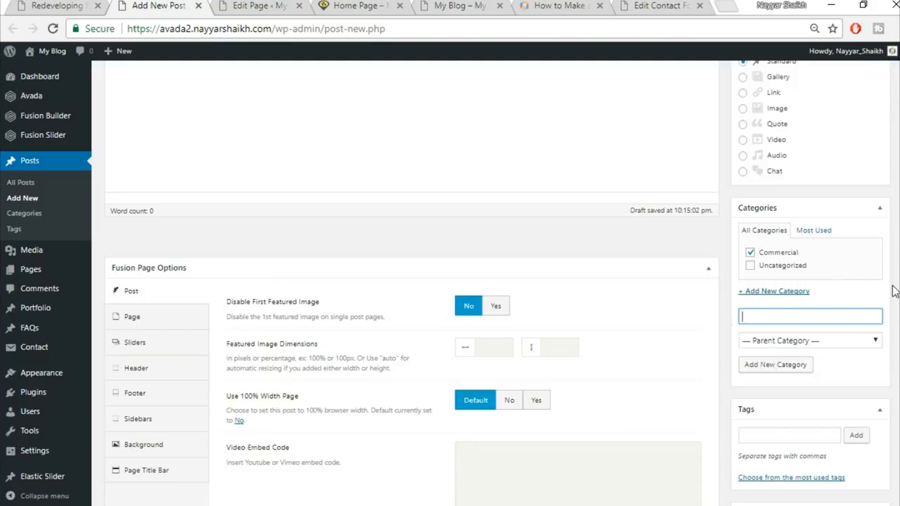
Step: In Fusion Page Options, hide the first featured image, turn off full width, and hide related posts
{"action": "scroll", "coordinate": [893, 290], "scroll_direction": "up", "scroll_amount": 1}
{"action": "scroll", "coordinate": [892, 291], "scroll_direction": "down", "scroll_amount": 2}
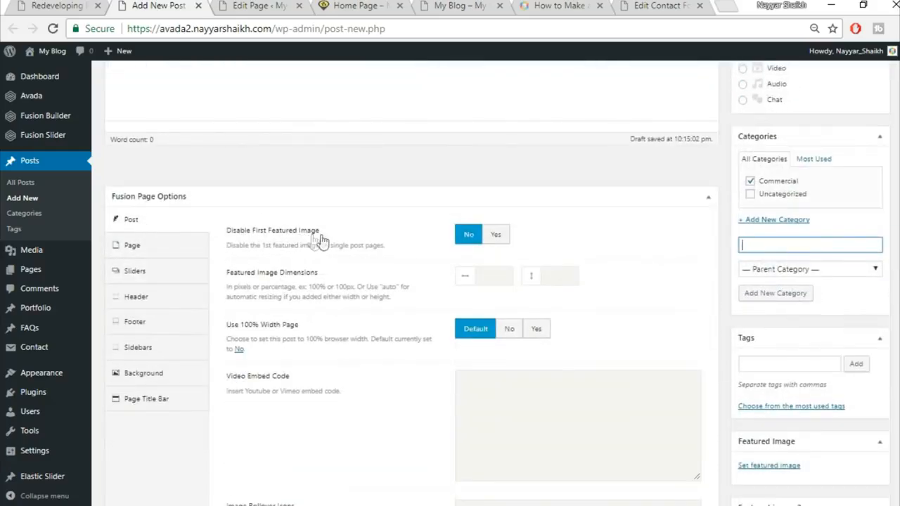
{"action": "left_click", "coordinate": [501, 236]}
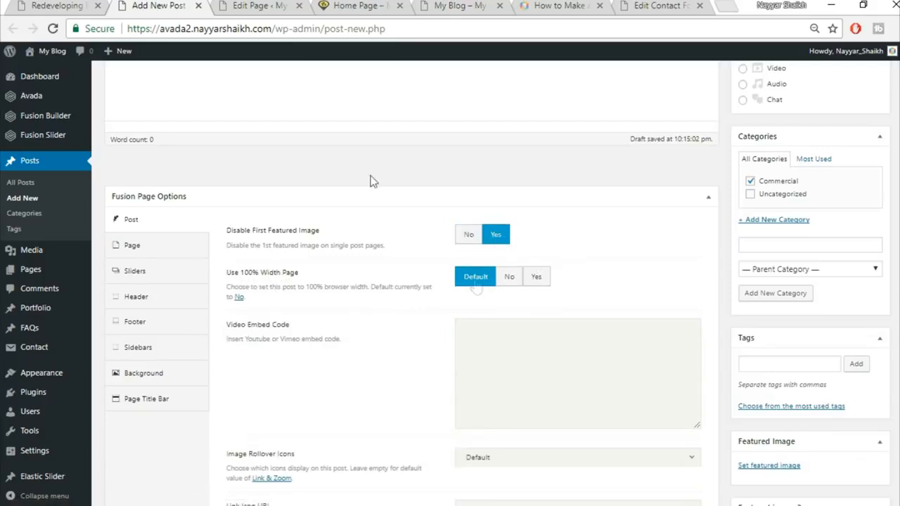
{"action": "left_click", "coordinate": [71, 5]}
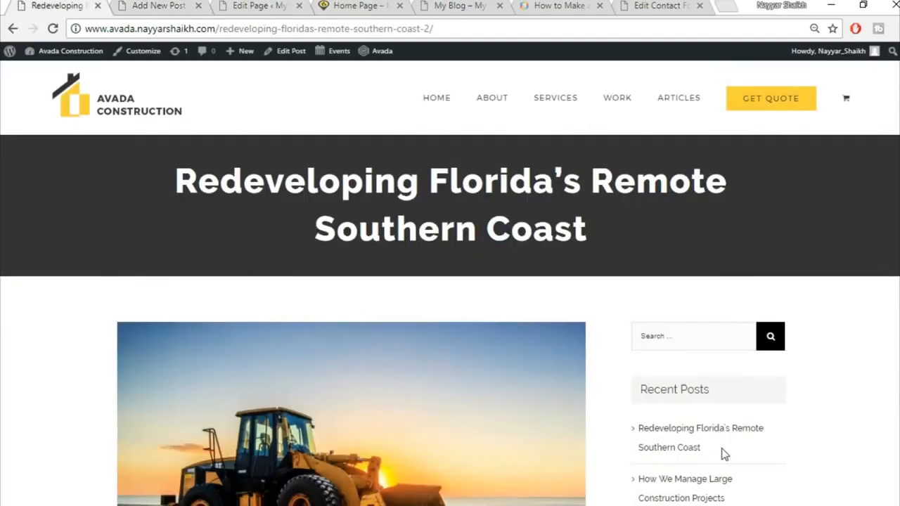
{"action": "scroll", "coordinate": [703, 345], "scroll_direction": "down", "scroll_amount": 4}
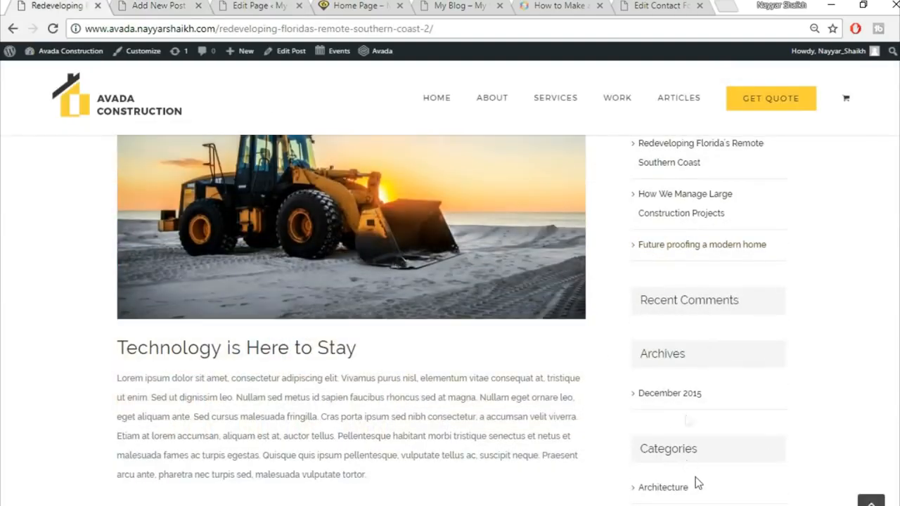
{"action": "scroll", "coordinate": [689, 422], "scroll_direction": "up", "scroll_amount": 3}
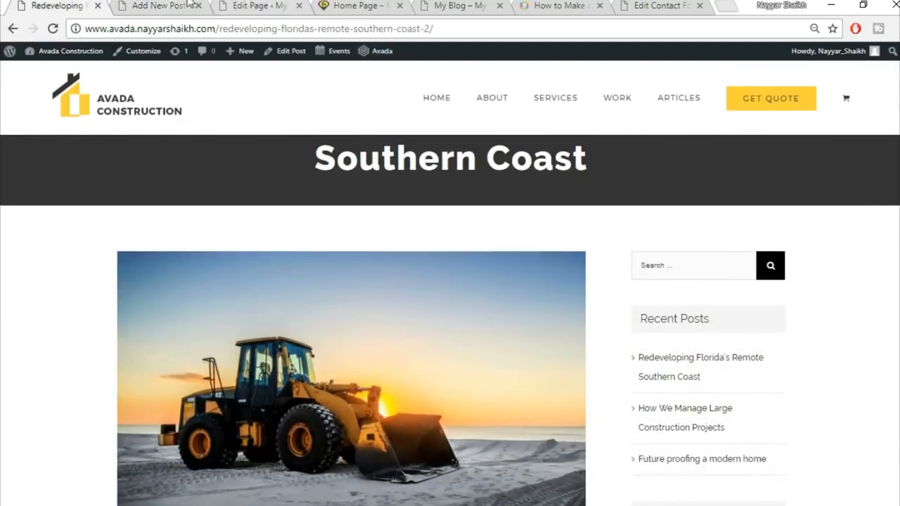
{"action": "left_click", "coordinate": [178, 5]}
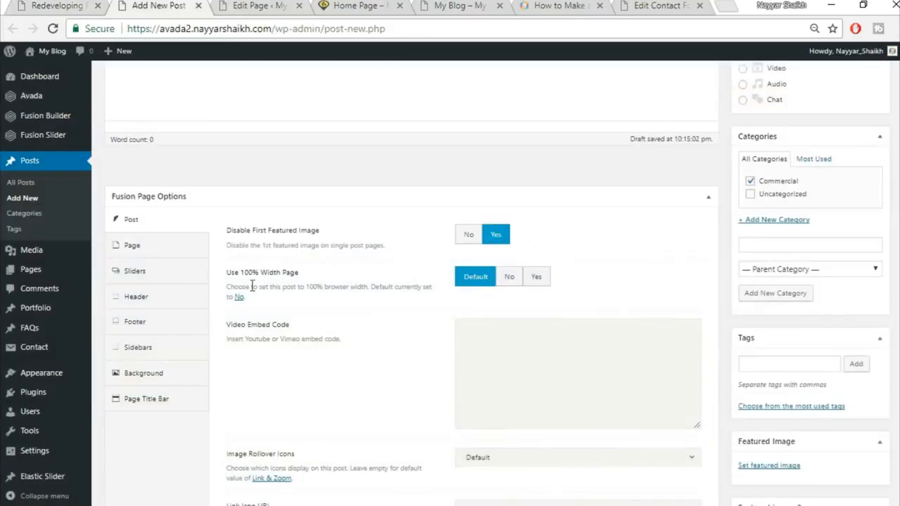
{"action": "left_click", "coordinate": [512, 278]}
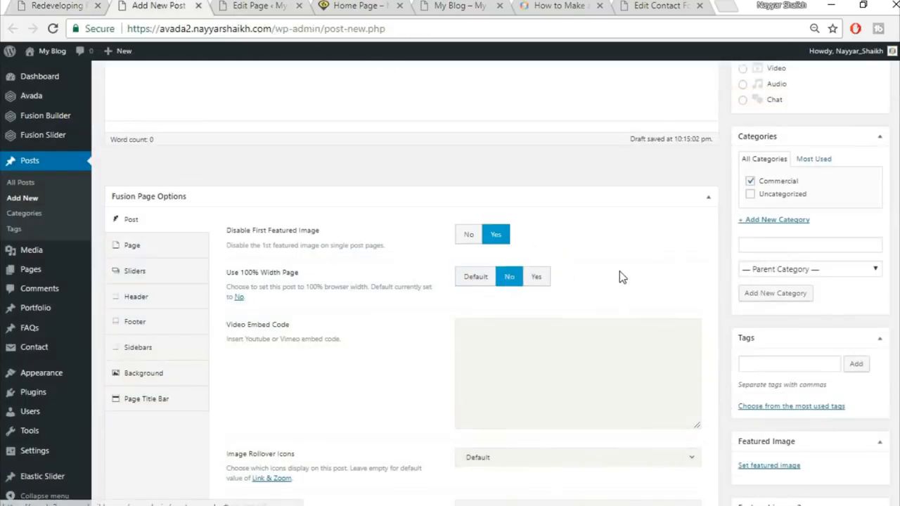
{"action": "scroll", "coordinate": [622, 278], "scroll_direction": "down", "scroll_amount": 4}
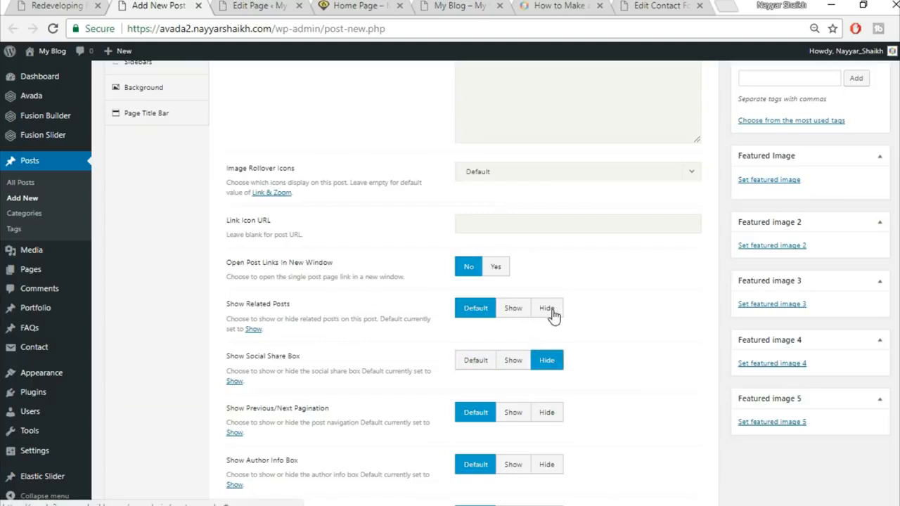
{"action": "left_click", "coordinate": [549, 311]}
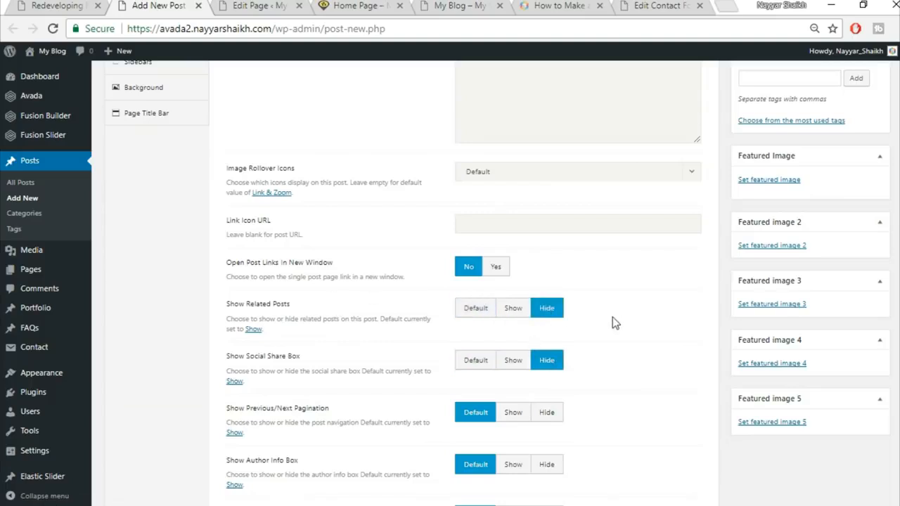
Step: Reset Show Related Posts and Social Share Box to Default
{"action": "left_click", "coordinate": [86, 4]}
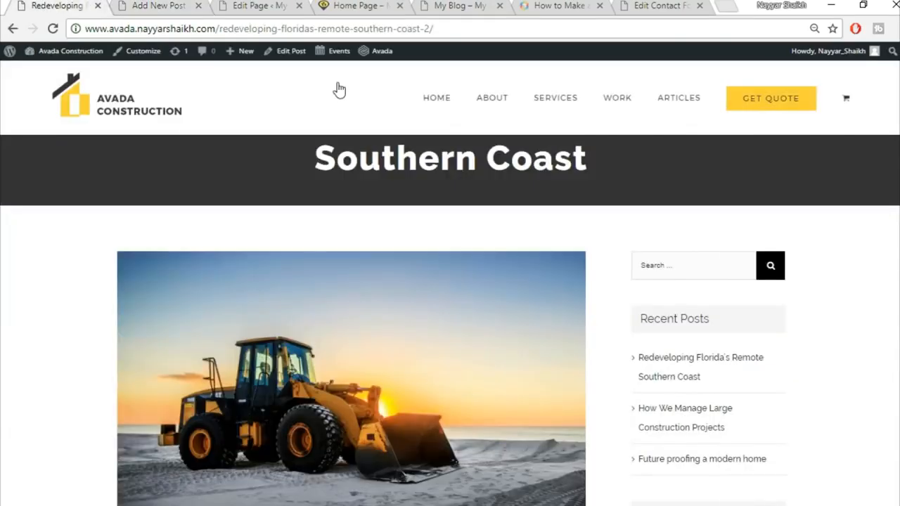
{"action": "scroll", "coordinate": [450, 321], "scroll_direction": "down", "scroll_amount": 20}
{"action": "scroll", "coordinate": [450, 320], "scroll_direction": "up", "scroll_amount": 6}
{"action": "scroll", "coordinate": [894, 352], "scroll_direction": "down", "scroll_amount": 2}
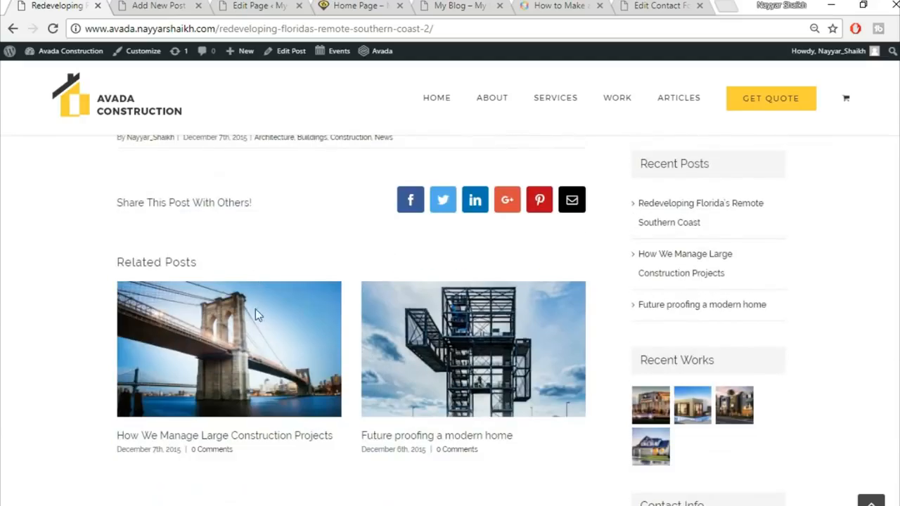
{"action": "scroll", "coordinate": [255, 316], "scroll_direction": "down", "scroll_amount": 10}
{"action": "scroll", "coordinate": [265, 359], "scroll_direction": "up", "scroll_amount": 6}
{"action": "scroll", "coordinate": [265, 355], "scroll_direction": "up", "scroll_amount": 3}
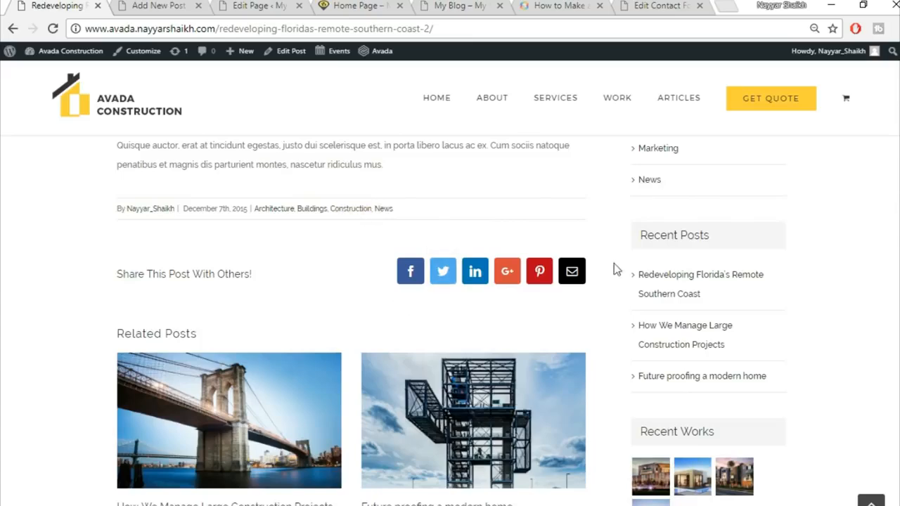
{"action": "left_click", "coordinate": [161, 6]}
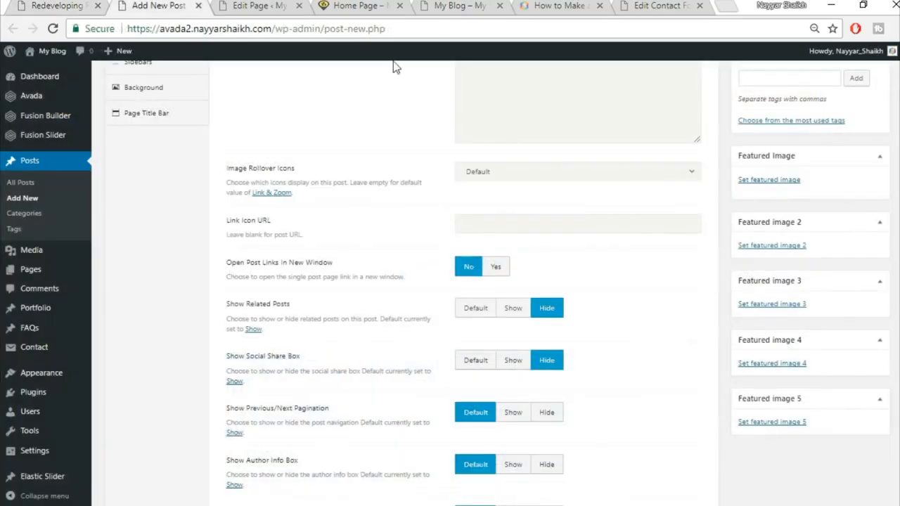
{"action": "left_click", "coordinate": [471, 311]}
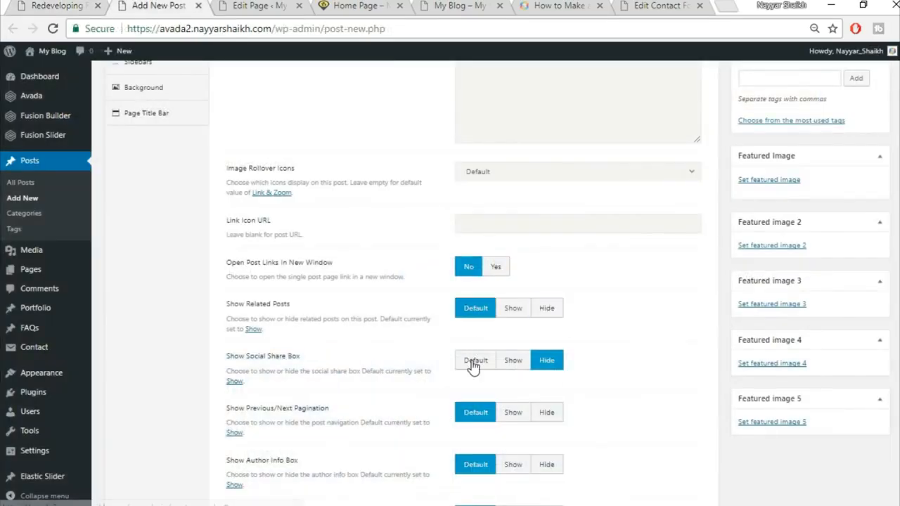
{"action": "left_click", "coordinate": [473, 362]}
{"action": "scroll", "coordinate": [633, 373], "scroll_direction": "down", "scroll_amount": 3}
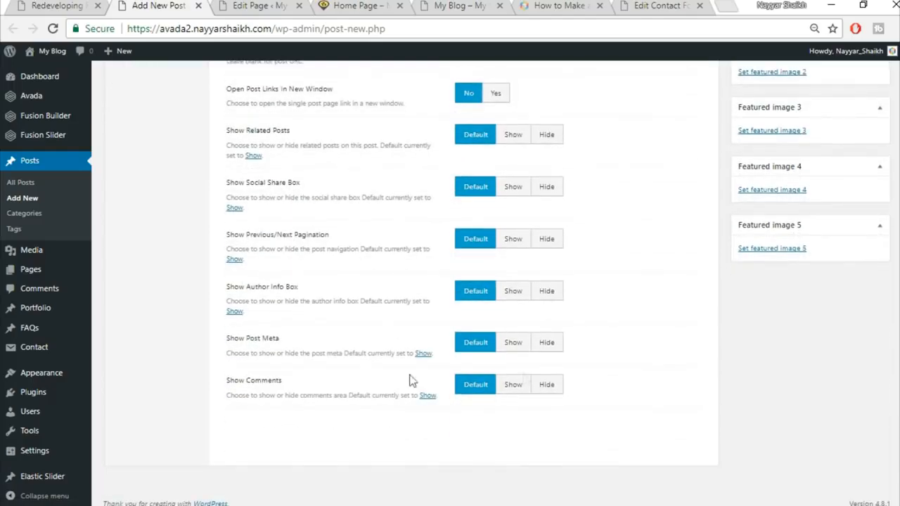
{"action": "scroll", "coordinate": [658, 384], "scroll_direction": "up", "scroll_amount": 6}
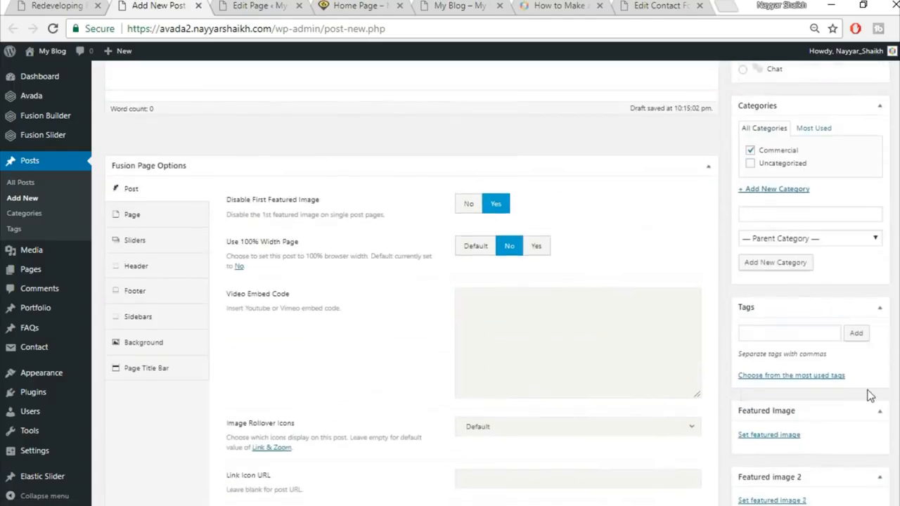
Step: Set Disable First Featured Image to No and open the featured image chooser
{"action": "left_click", "coordinate": [91, 5]}
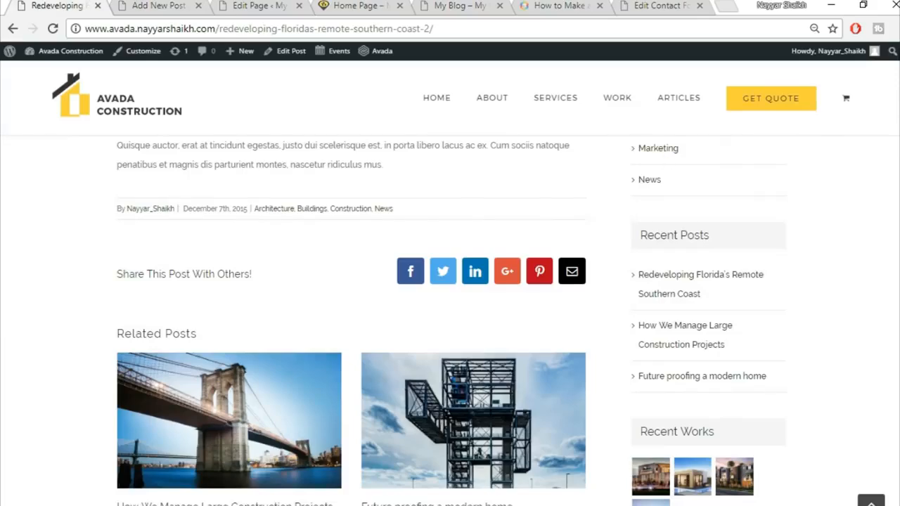
{"action": "scroll", "coordinate": [567, 363], "scroll_direction": "up", "scroll_amount": 15}
{"action": "scroll", "coordinate": [564, 366], "scroll_direction": "down", "scroll_amount": 3}
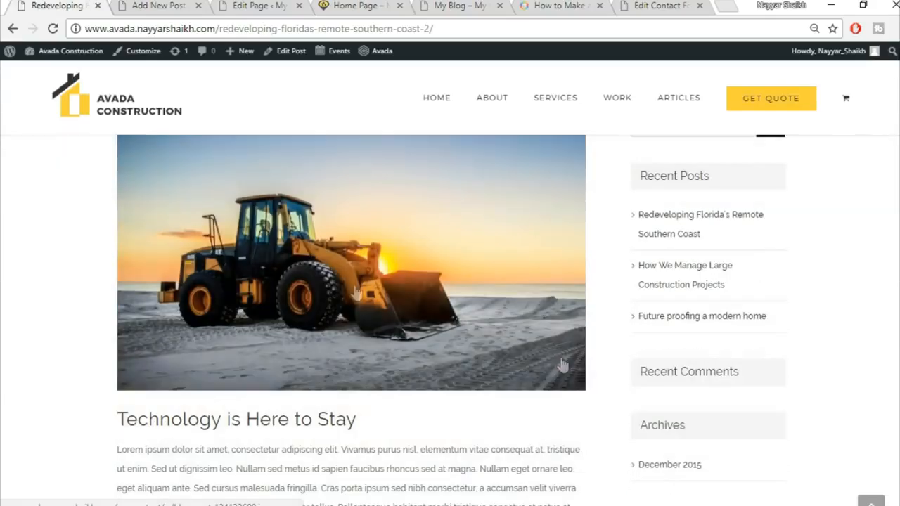
{"action": "left_click", "coordinate": [161, 6]}
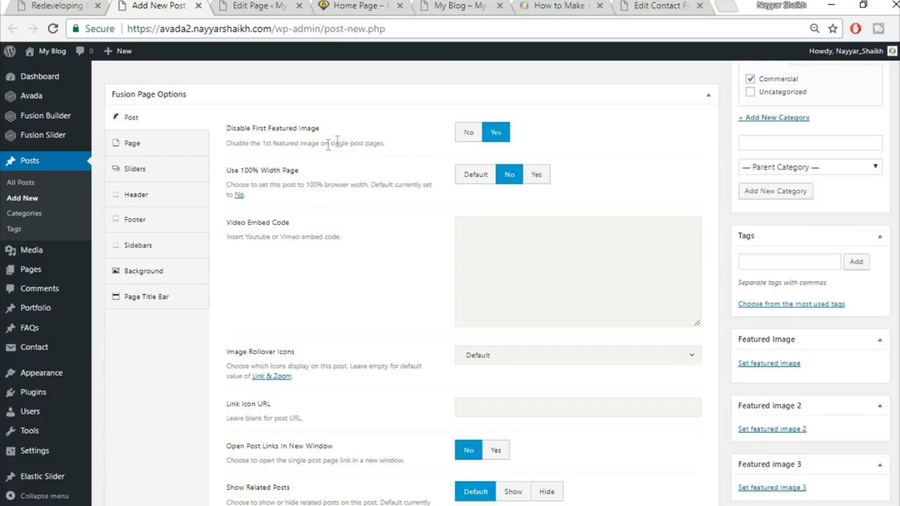
{"action": "left_click", "coordinate": [469, 134]}
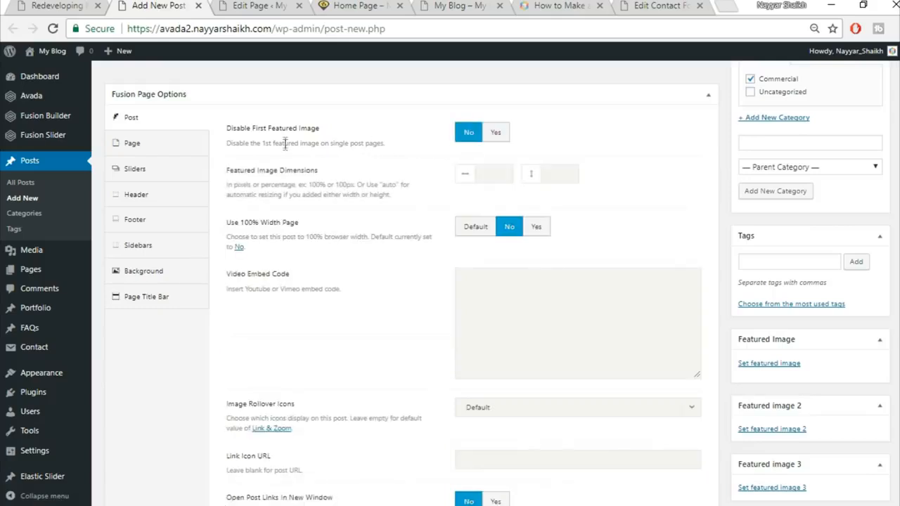
{"action": "left_click", "coordinate": [494, 137]}
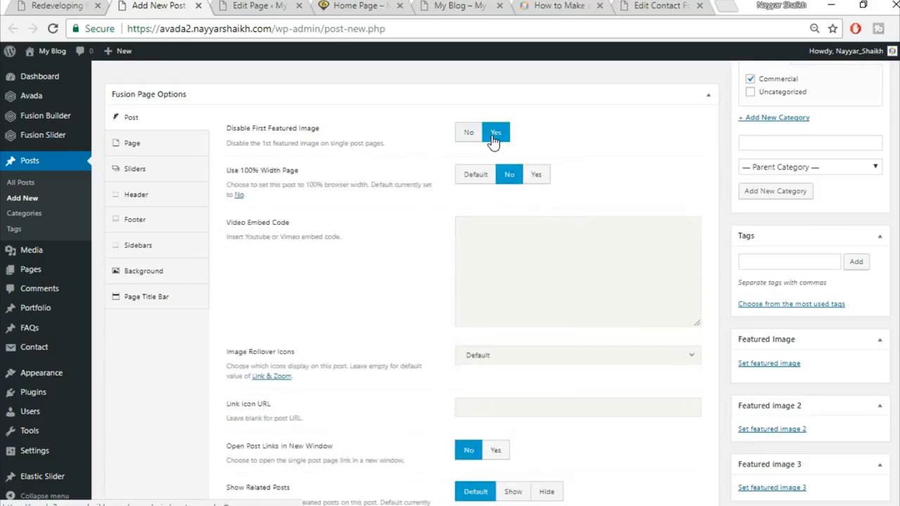
{"action": "left_click", "coordinate": [478, 138]}
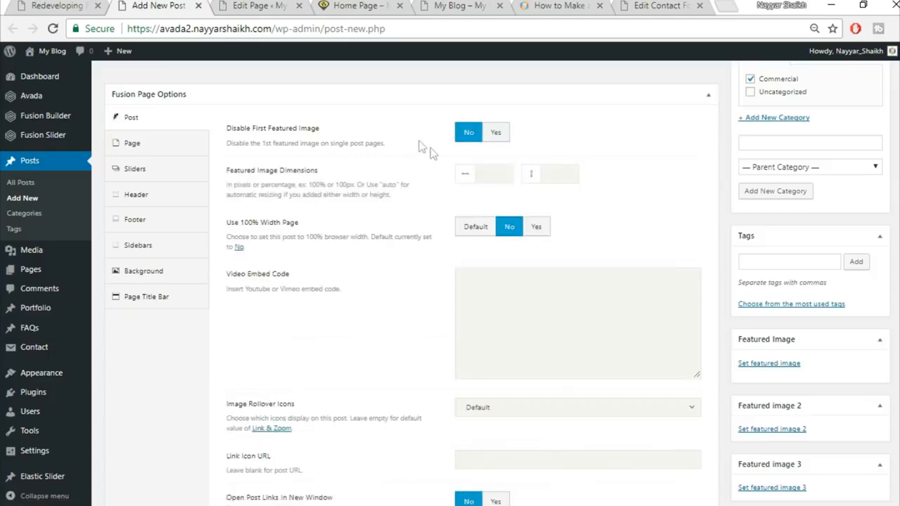
{"action": "left_click", "coordinate": [55, 5]}
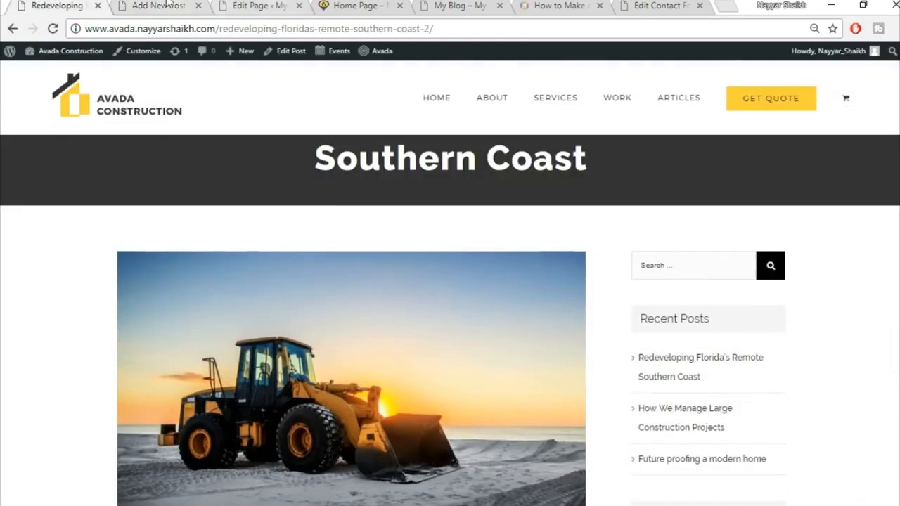
{"action": "left_click", "coordinate": [180, 5]}
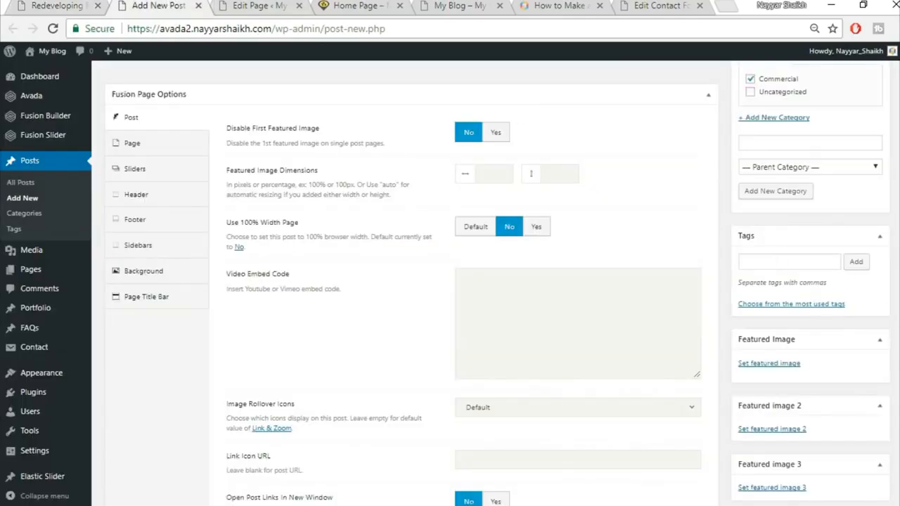
{"action": "scroll", "coordinate": [774, 302], "scroll_direction": "down", "scroll_amount": 2}
{"action": "left_click", "coordinate": [772, 296]}
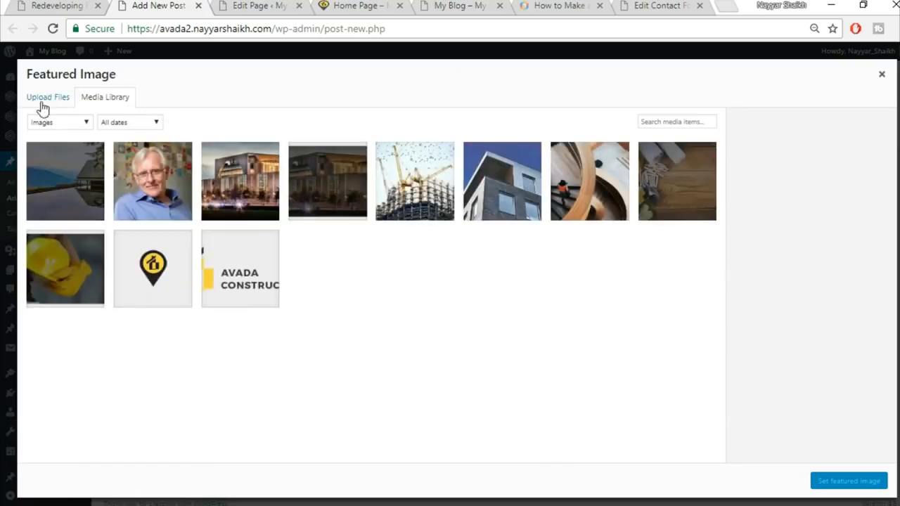
Step: Upload the bulldozer photo blog-post-134132600.jpg and set it as the post's featured image
{"action": "left_click", "coordinate": [42, 102]}
{"action": "left_click", "coordinate": [449, 278]}
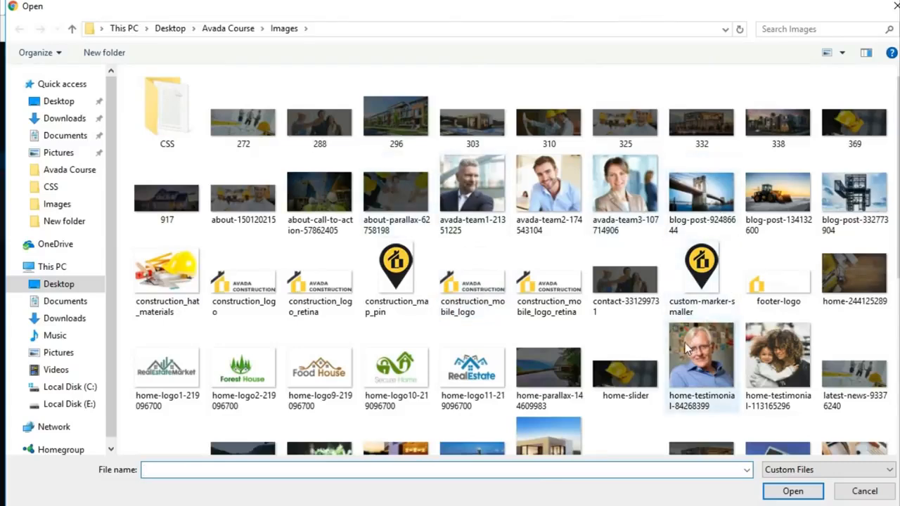
{"action": "left_click", "coordinate": [797, 227]}
{"action": "left_click", "coordinate": [788, 494]}
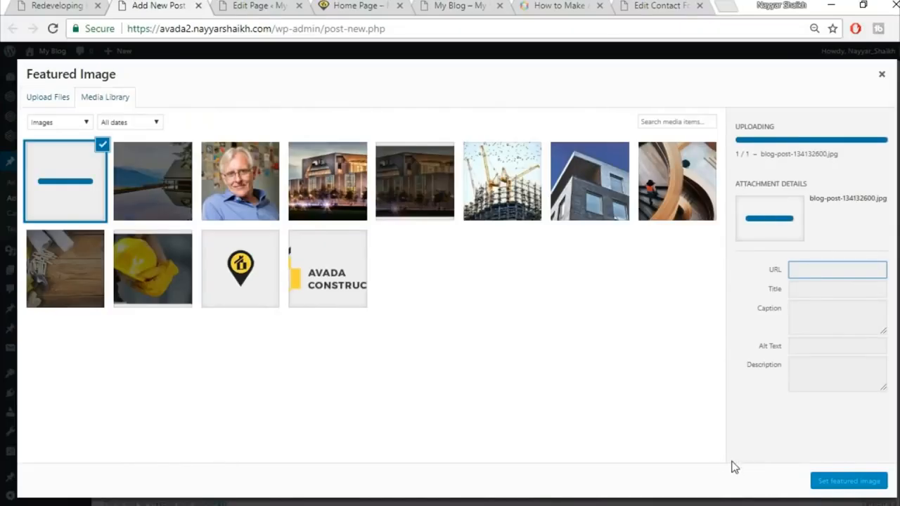
{"action": "left_click", "coordinate": [860, 493]}
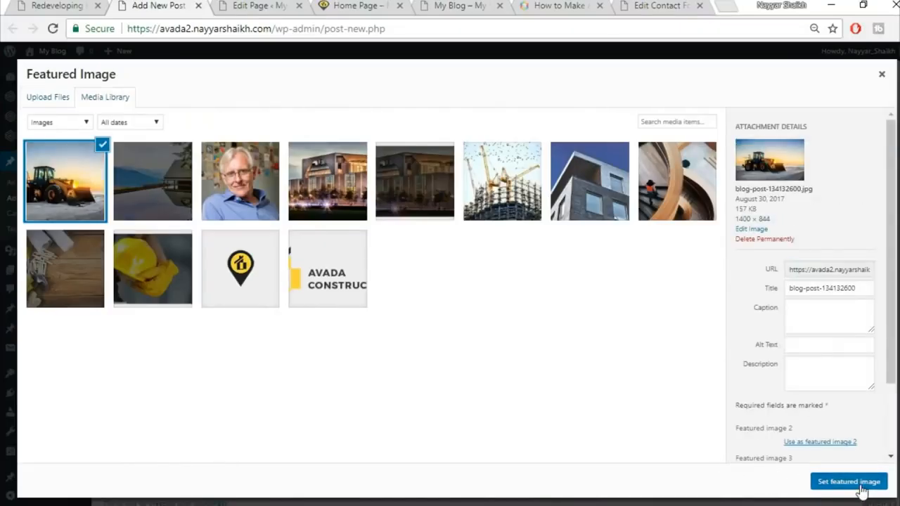
Step: Review the post's page content padding (0 top and bottom) and page title bar options
{"action": "scroll", "coordinate": [551, 304], "scroll_direction": "up", "scroll_amount": 1}
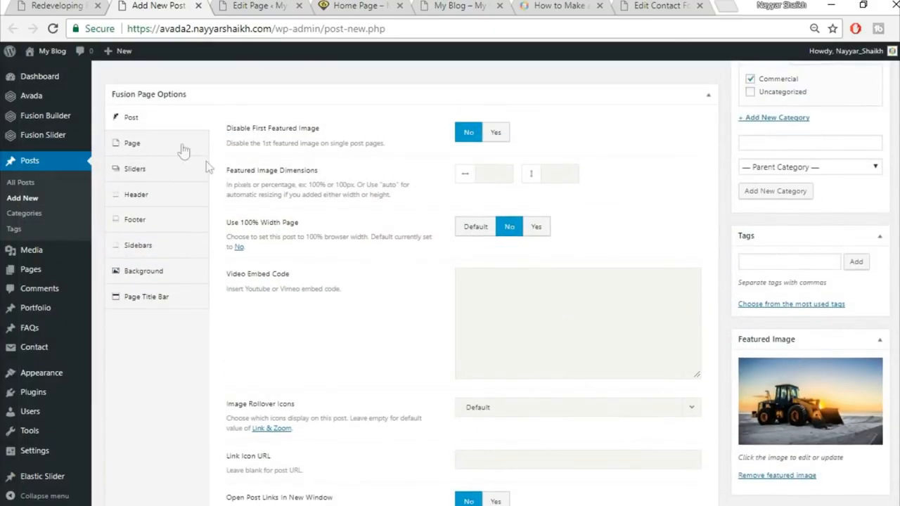
{"action": "left_click", "coordinate": [160, 152]}
{"action": "left_click", "coordinate": [496, 132]}
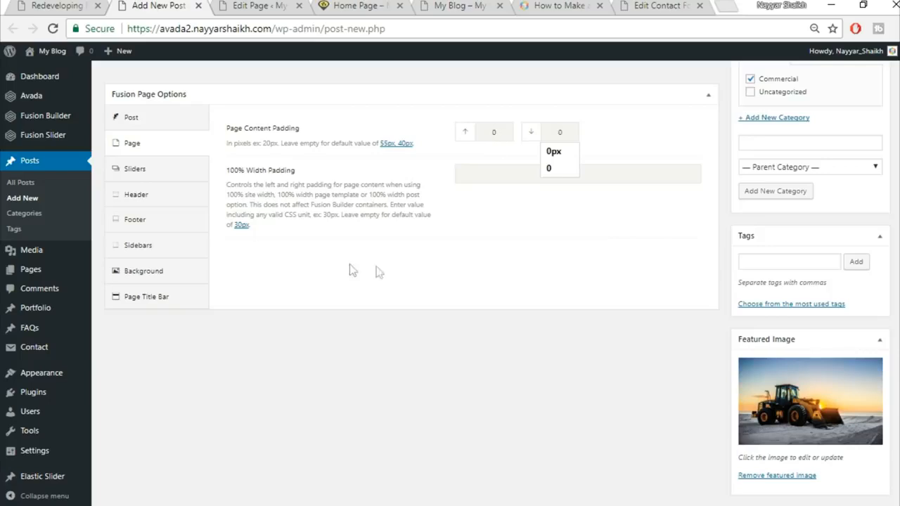
{"action": "left_click", "coordinate": [163, 297]}
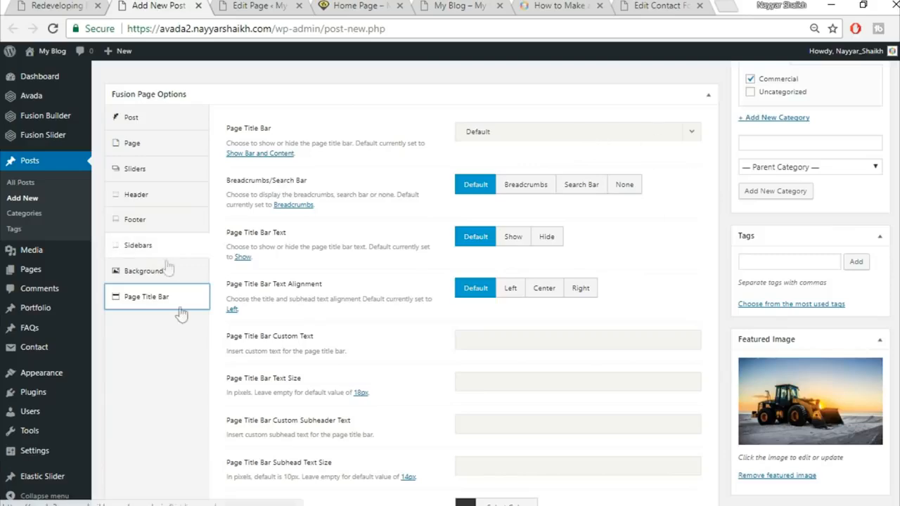
{"action": "scroll", "coordinate": [175, 374], "scroll_direction": "up", "scroll_amount": 6}
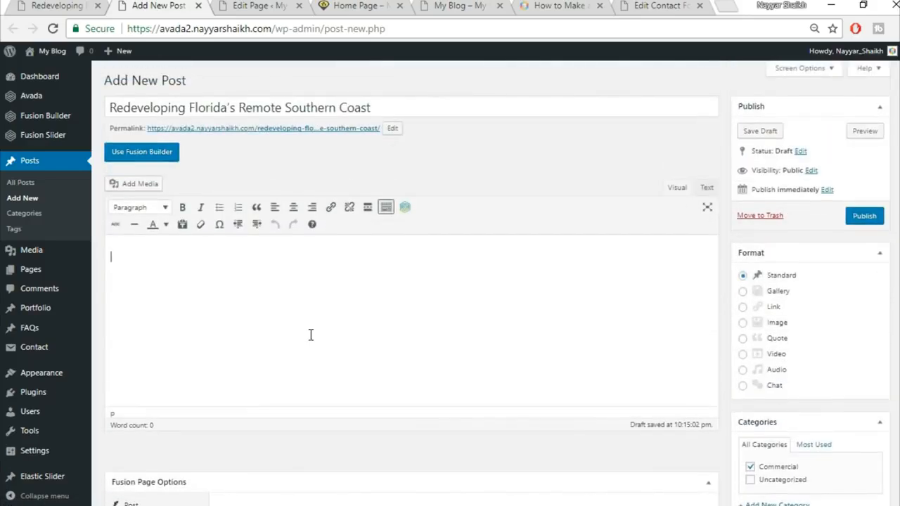
Step: Copy the Lorem ipsum paragraph from the live post into the new post, splitting after 'adipiscing elit.'
{"action": "left_click", "coordinate": [81, 3]}
{"action": "scroll", "coordinate": [494, 335], "scroll_direction": "down", "scroll_amount": 4}
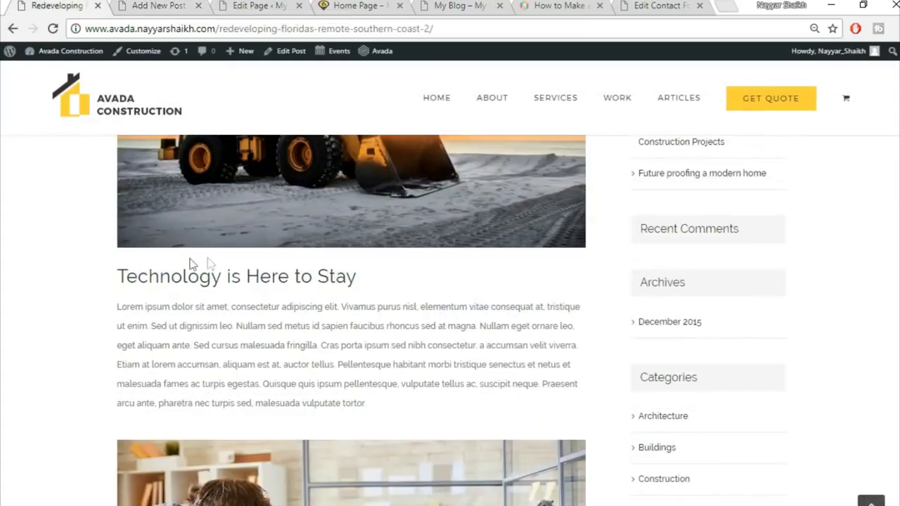
{"action": "left_click_drag", "start_coordinate": [116, 280], "coordinate": [292, 269]}
{"action": "left_click", "coordinate": [134, 251]}
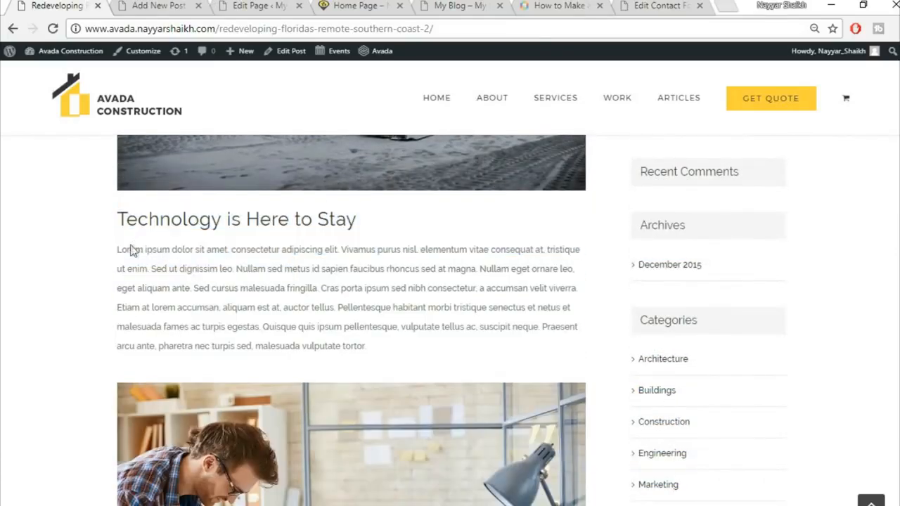
{"action": "left_click_drag", "start_coordinate": [118, 251], "coordinate": [413, 345]}
{"action": "key", "text": "ctrl+c"}
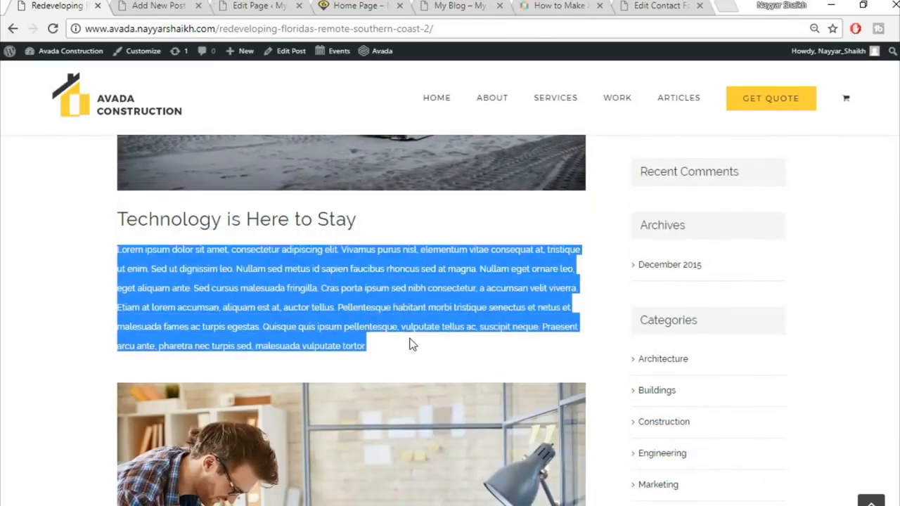
{"action": "left_click", "coordinate": [161, 5]}
{"action": "key", "text": "ctrl+v"}
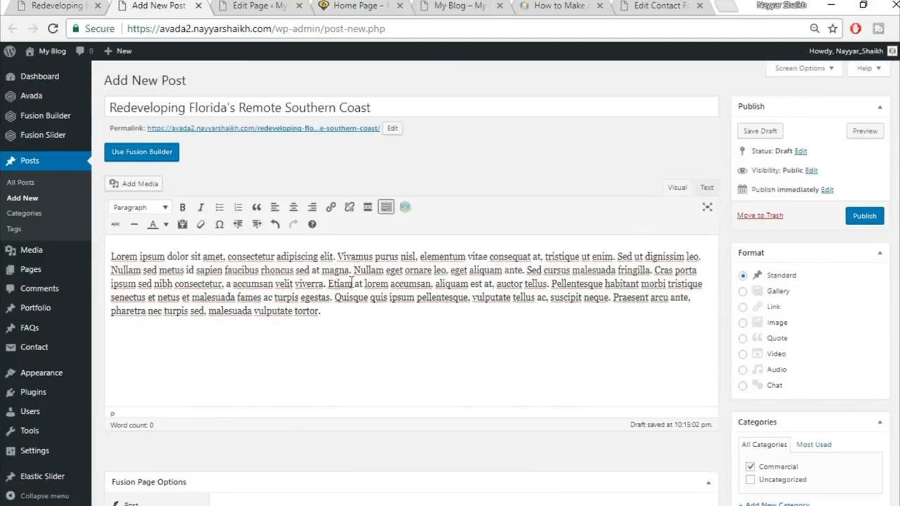
{"action": "key", "text": "Return"}
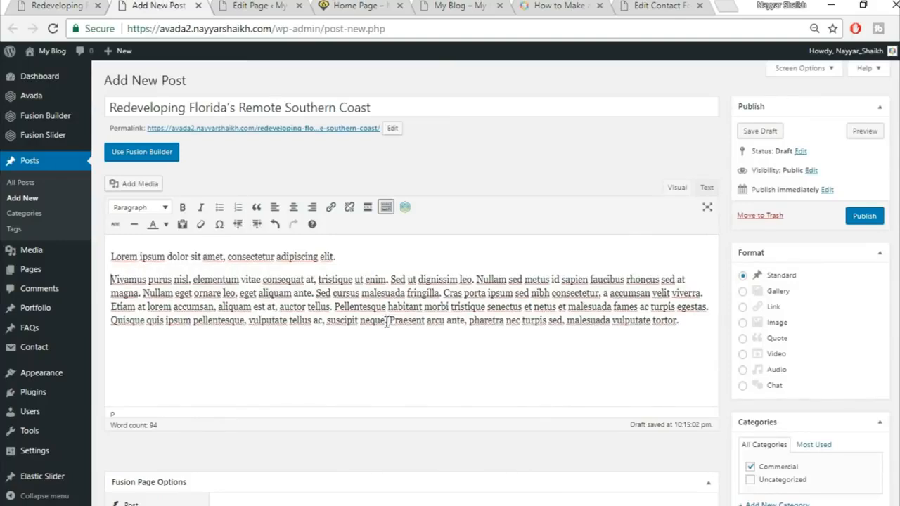
Step: Make the first line 'Lorem ipsum dolor sit amet' a Heading 2, like the demo post's subheading
{"action": "left_click_drag", "start_coordinate": [339, 257], "coordinate": [111, 259]}
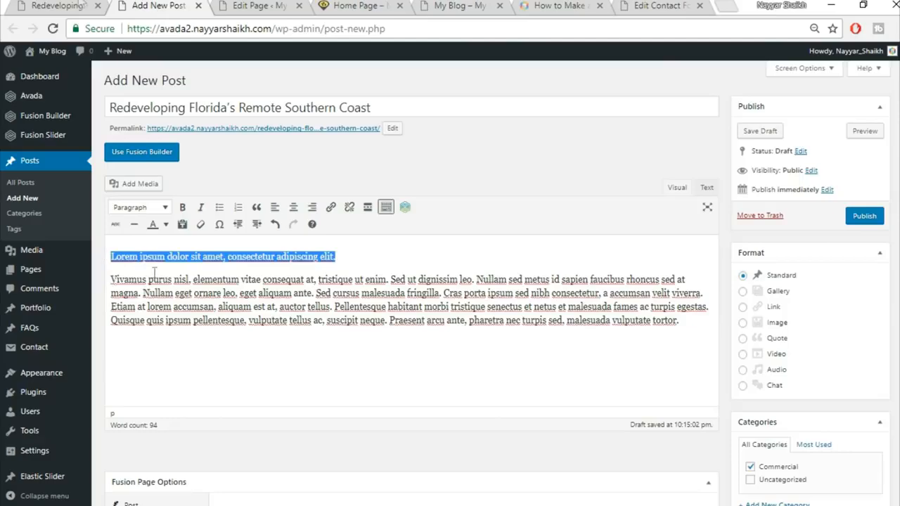
{"action": "left_click", "coordinate": [19, 5]}
{"action": "left_click", "coordinate": [371, 244]}
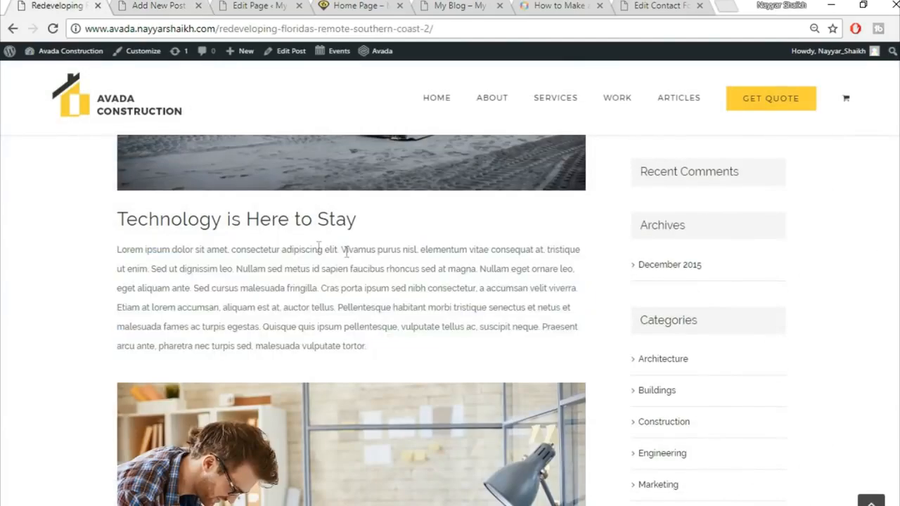
{"action": "left_click_drag", "start_coordinate": [124, 215], "coordinate": [327, 218]}
{"action": "left_click", "coordinate": [326, 271]}
{"action": "left_click", "coordinate": [154, 5]}
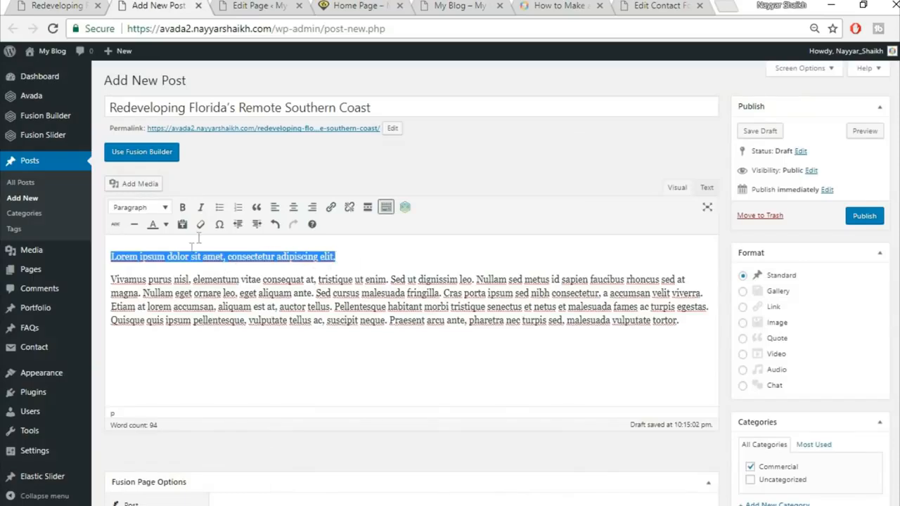
{"action": "left_click", "coordinate": [145, 210]}
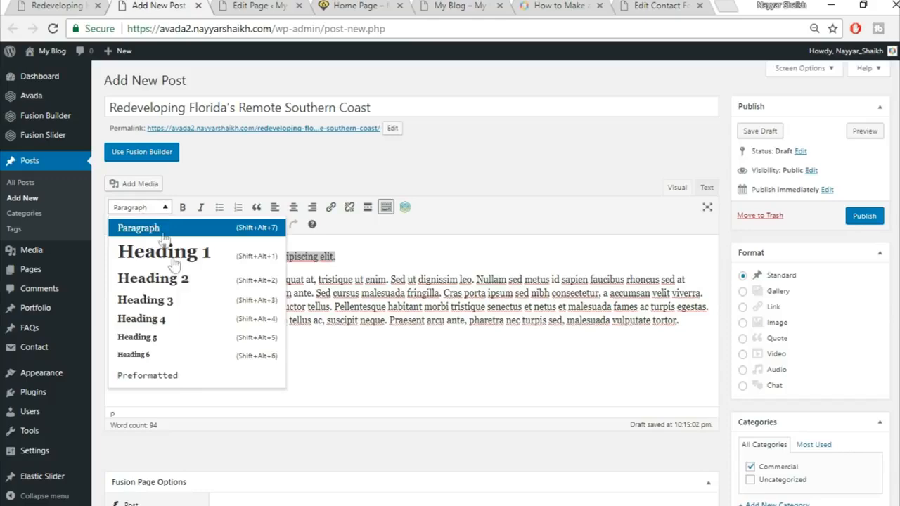
{"action": "left_click", "coordinate": [180, 281]}
{"action": "left_click", "coordinate": [250, 276]}
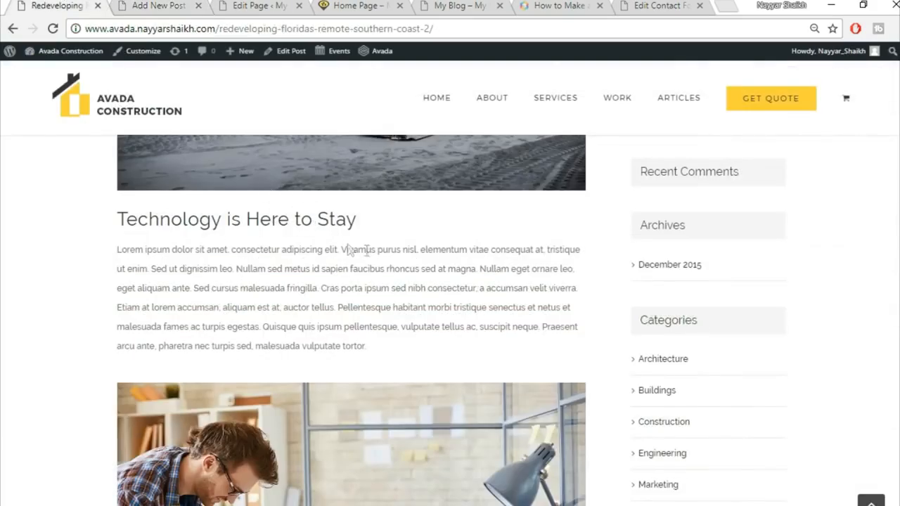
Step: Insert the spiral staircase photo from the media library below the paragraph
{"action": "scroll", "coordinate": [349, 250], "scroll_direction": "down", "scroll_amount": 3}
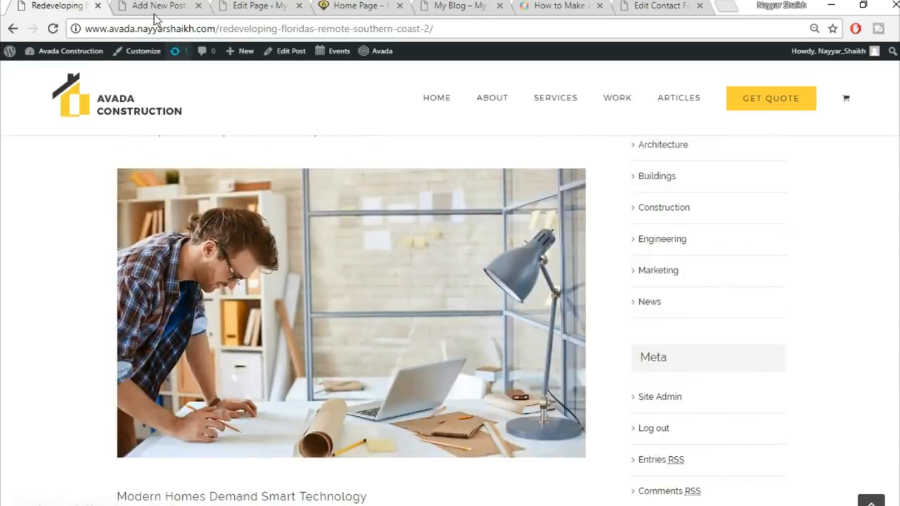
{"action": "left_click", "coordinate": [157, 7]}
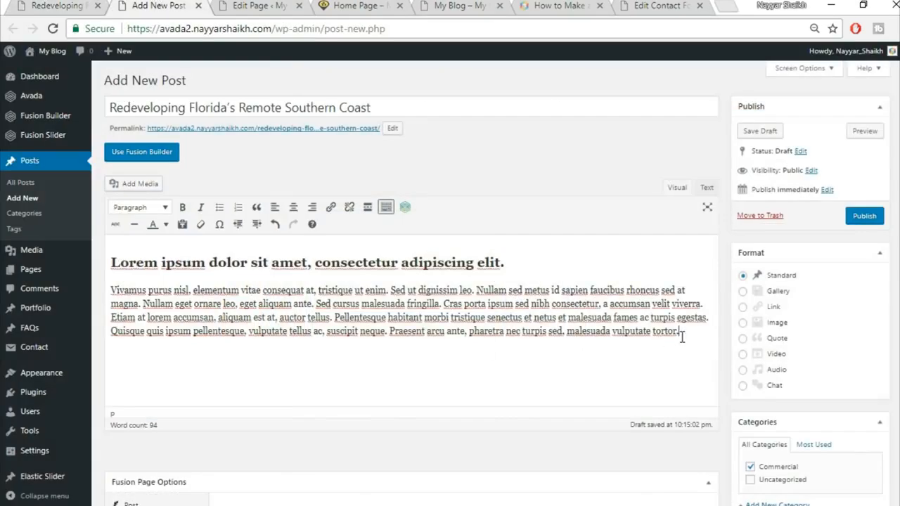
{"action": "left_click", "coordinate": [145, 186]}
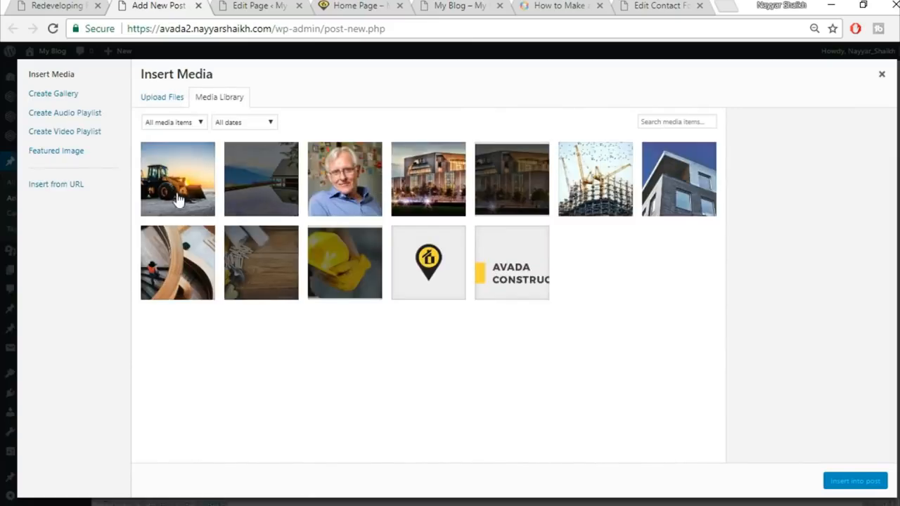
{"action": "left_click", "coordinate": [192, 271]}
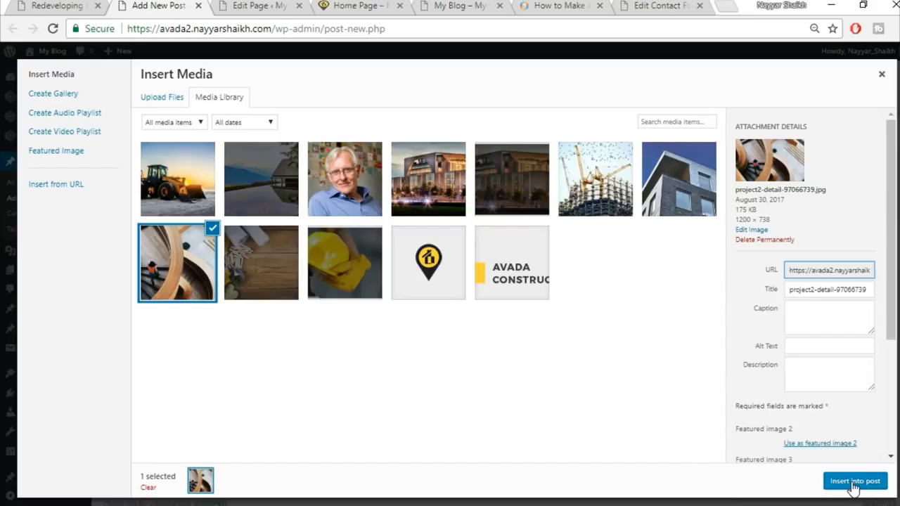
{"action": "left_click", "coordinate": [851, 482]}
{"action": "scroll", "coordinate": [619, 325], "scroll_direction": "down", "scroll_amount": 2}
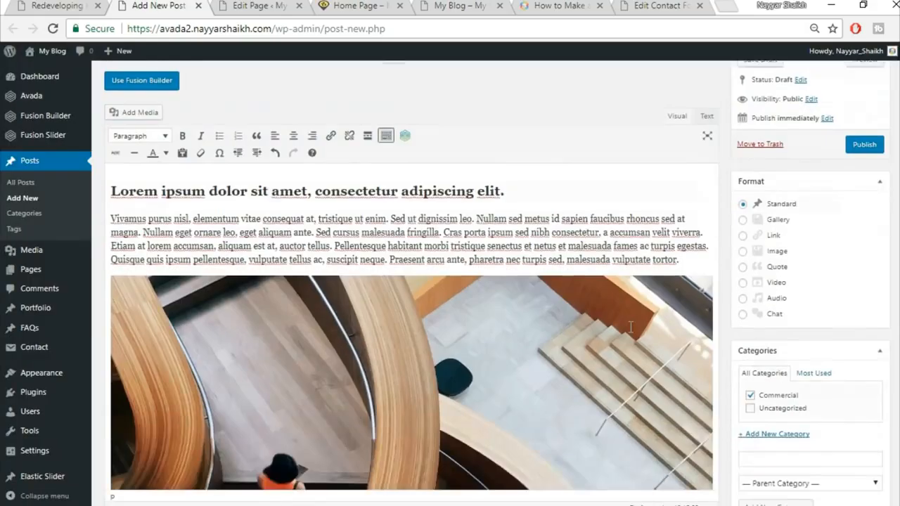
{"action": "scroll", "coordinate": [631, 327], "scroll_direction": "down", "scroll_amount": 2}
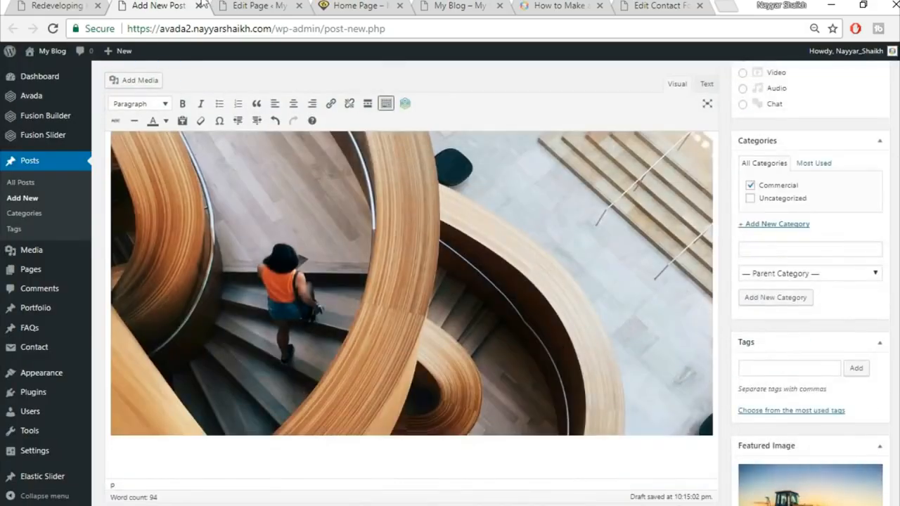
{"action": "left_click", "coordinate": [81, 5]}
Step: Copy the Quisque bibendum paragraph from the demo post and paste it below the staircase photo
{"action": "scroll", "coordinate": [373, 280], "scroll_direction": "down", "scroll_amount": 4}
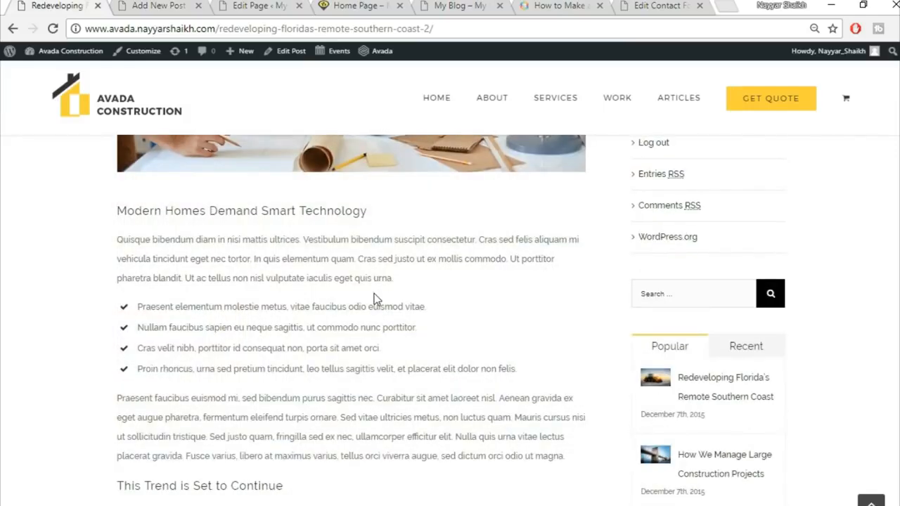
{"action": "scroll", "coordinate": [373, 293], "scroll_direction": "down", "scroll_amount": 1}
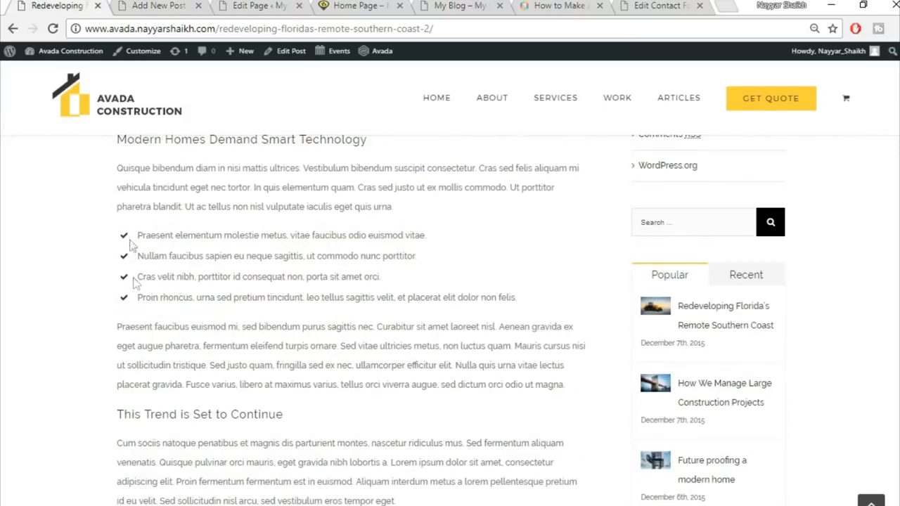
{"action": "left_click", "coordinate": [145, 5]}
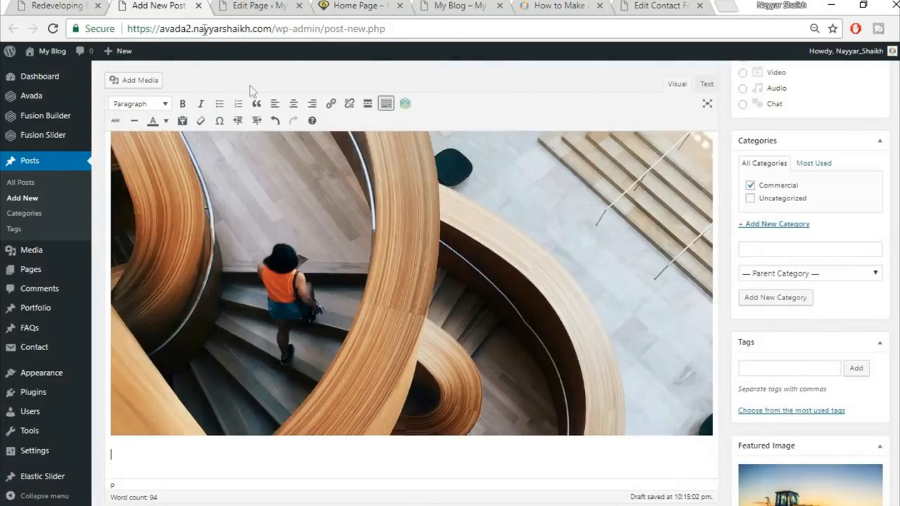
{"action": "left_click", "coordinate": [82, 4]}
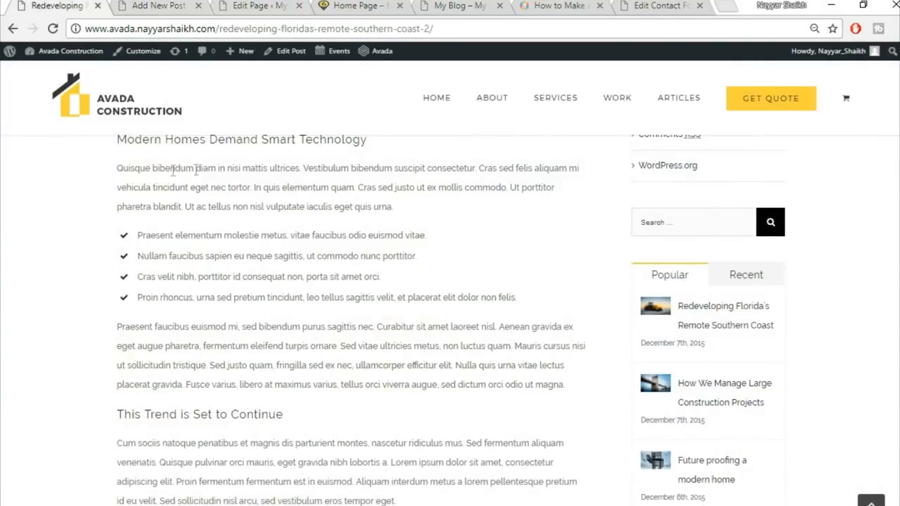
{"action": "left_click_drag", "start_coordinate": [117, 170], "coordinate": [429, 202]}
{"action": "key", "text": "ctrl+c"}
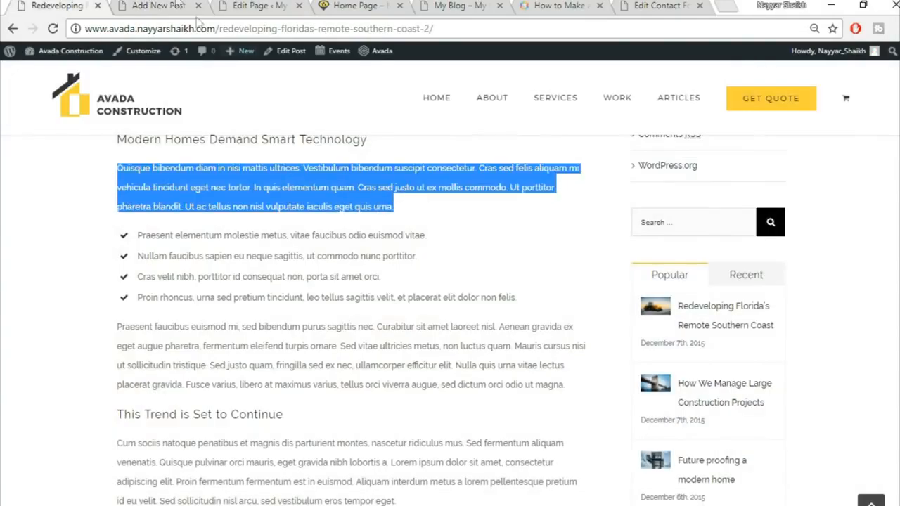
{"action": "left_click", "coordinate": [174, 5]}
{"action": "key", "text": "ctrl+v"}
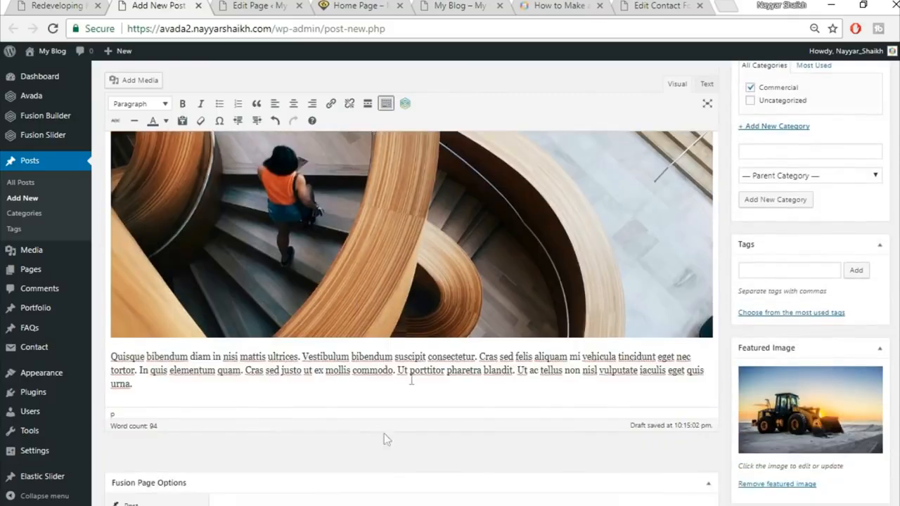
Step: Split the Quisque text into its four sentences and format them as a bulleted list
{"action": "left_click", "coordinate": [396, 358]}
{"action": "key", "text": "Return"}
{"action": "left_click_drag", "start_coordinate": [433, 393], "coordinate": [446, 375]}
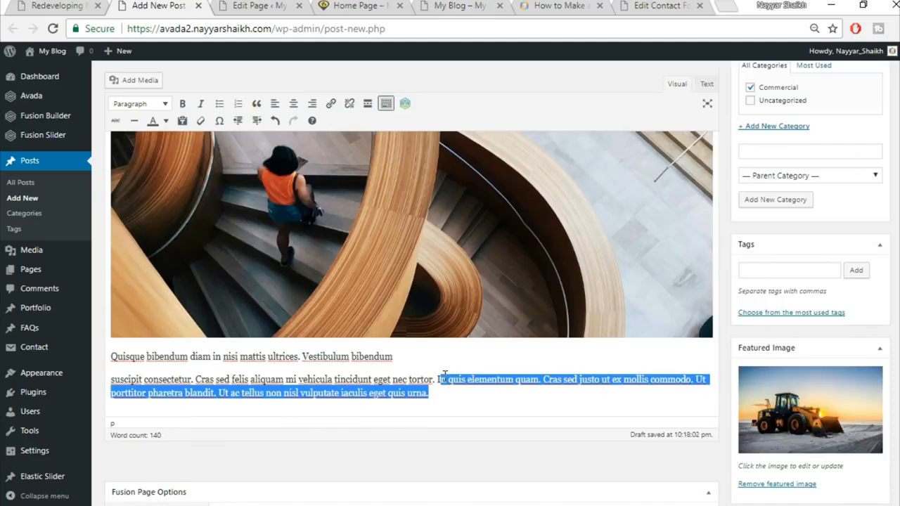
{"action": "left_click", "coordinate": [445, 376]}
{"action": "key", "text": "Return"}
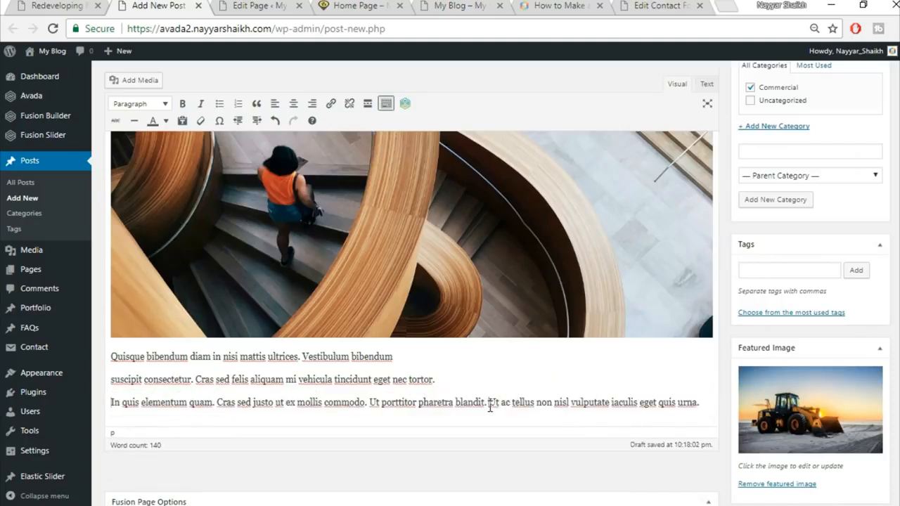
{"action": "key", "text": "Return"}
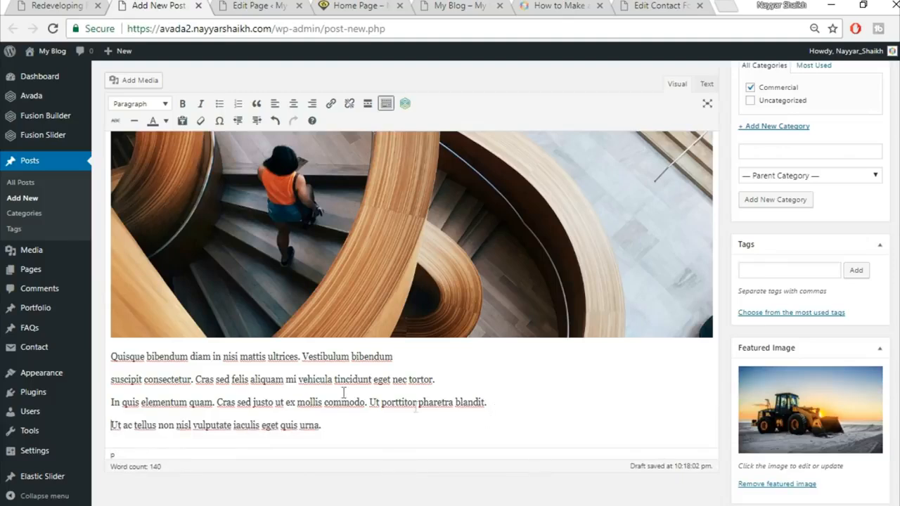
{"action": "left_click_drag", "start_coordinate": [113, 357], "coordinate": [384, 417]}
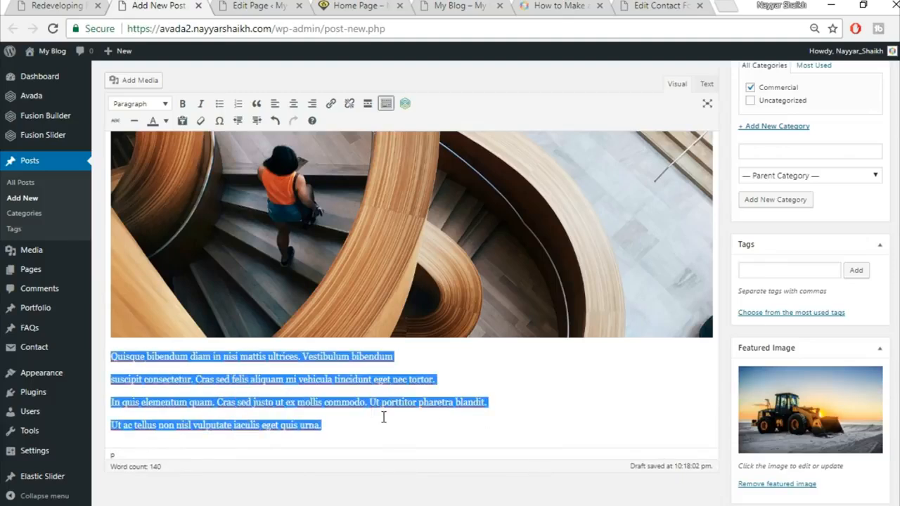
{"action": "left_click", "coordinate": [220, 104]}
{"action": "left_click", "coordinate": [318, 446]}
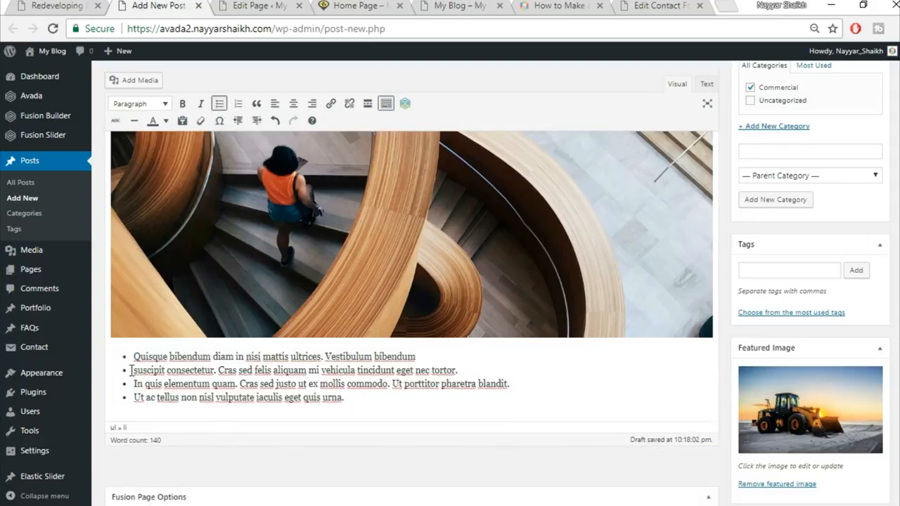
{"action": "left_click", "coordinate": [69, 5]}
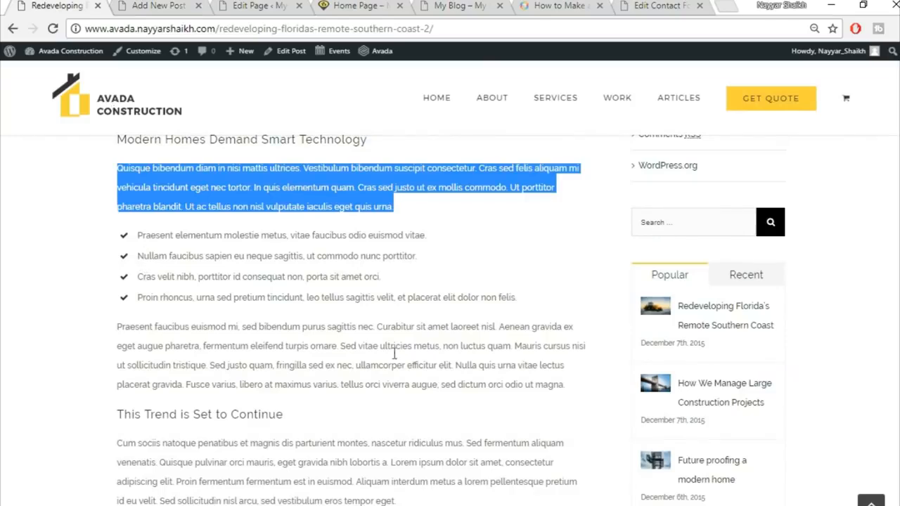
Step: Copy the Cum sociis paragraph from the demo post and paste it as a new paragraph after the list
{"action": "scroll", "coordinate": [361, 379], "scroll_direction": "down", "scroll_amount": 4}
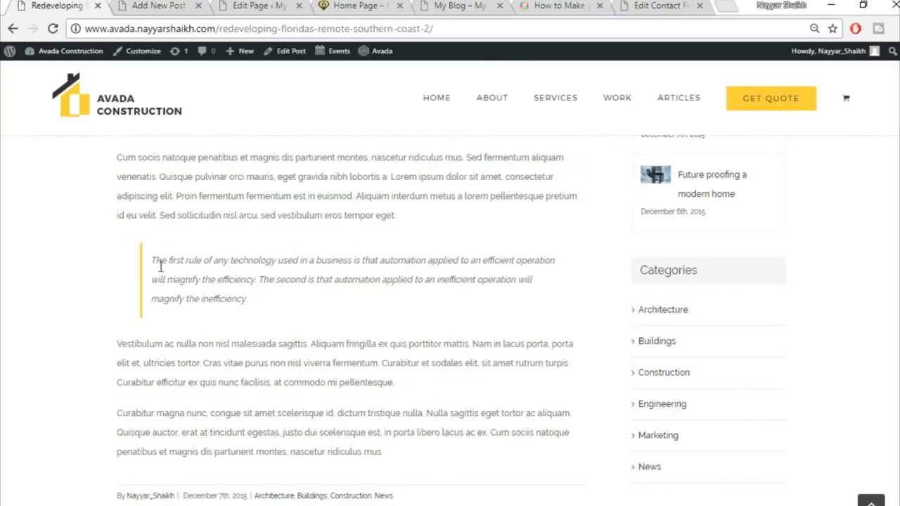
{"action": "scroll", "coordinate": [353, 242], "scroll_direction": "up", "scroll_amount": 1}
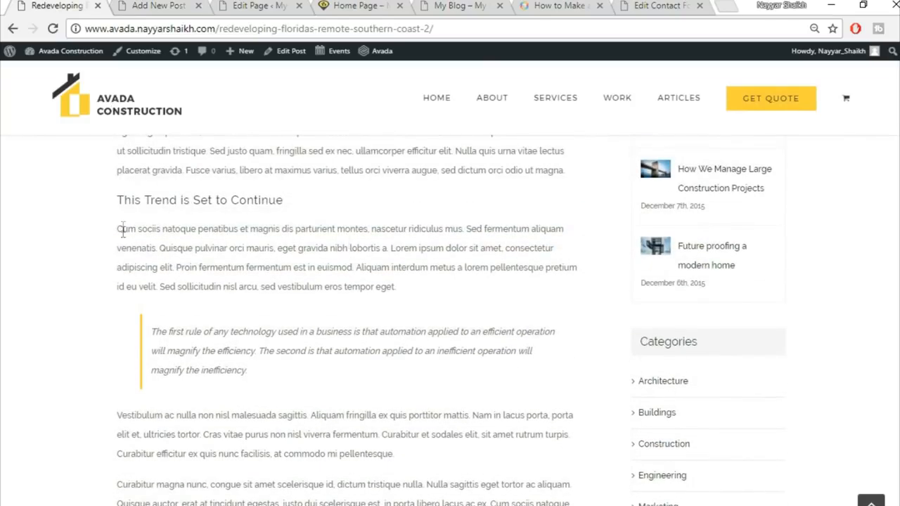
{"action": "left_click_drag", "start_coordinate": [116, 229], "coordinate": [474, 306]}
{"action": "left_click_drag", "start_coordinate": [414, 295], "coordinate": [86, 221]}
{"action": "key", "text": "ctrl+c"}
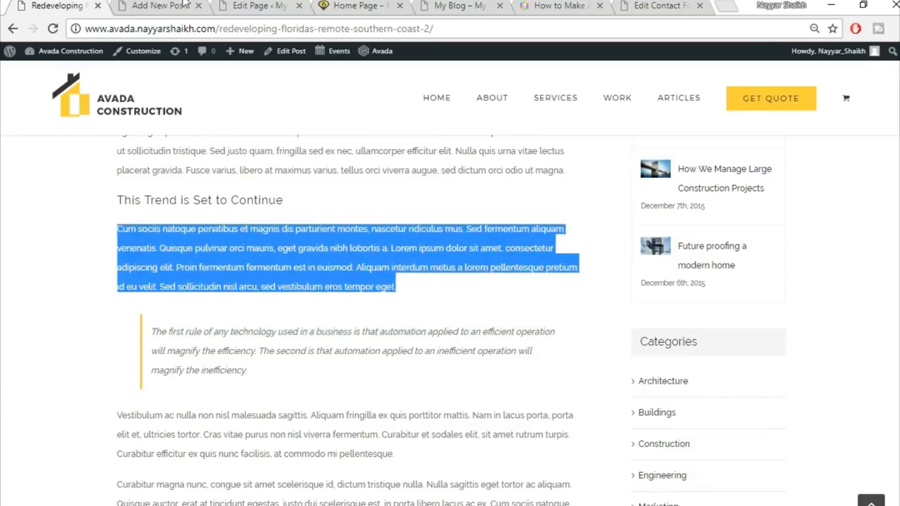
{"action": "key", "text": "ctrl+Tab"}
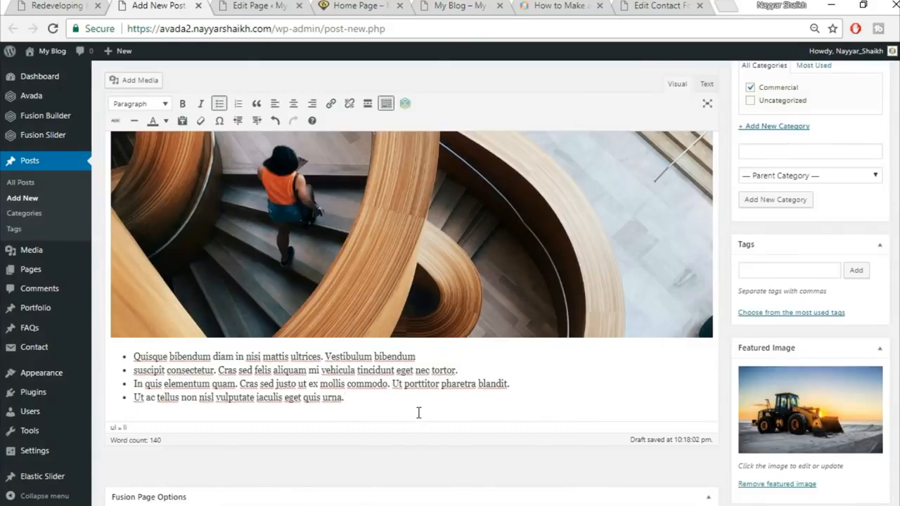
{"action": "key", "text": "Return"}
{"action": "key", "text": "Return"}
{"action": "key", "text": "ctrl+v"}
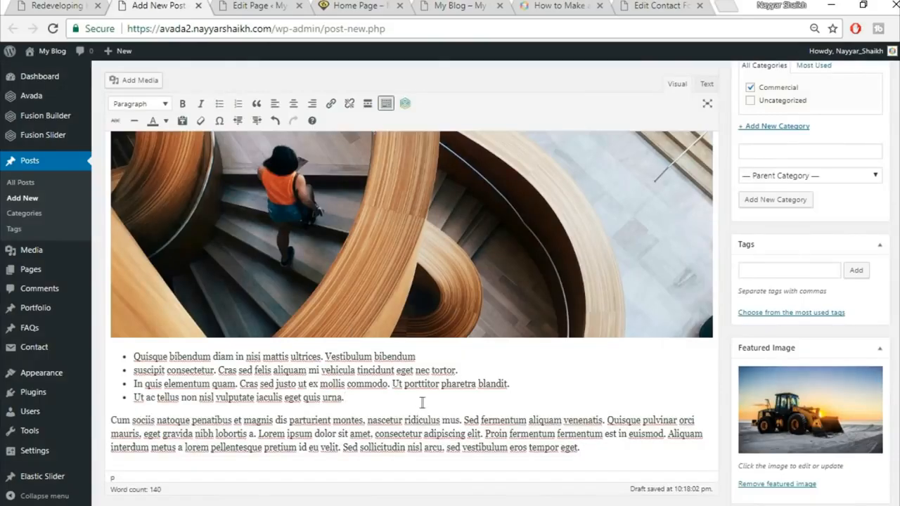
{"action": "scroll", "coordinate": [422, 402], "scroll_direction": "down", "scroll_amount": 1}
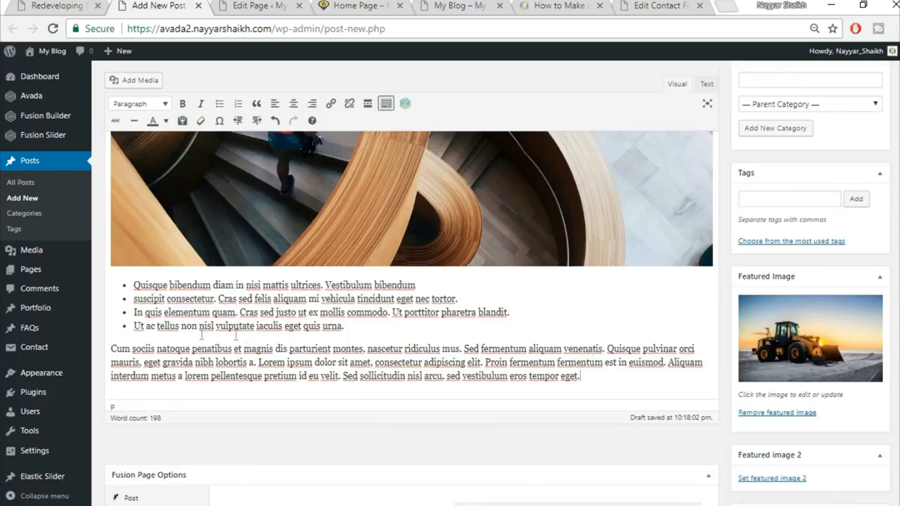
Step: Format the Cum sociis paragraph as a blockquote and compare it against the reference post
{"action": "left_click", "coordinate": [90, 4]}
{"action": "left_click", "coordinate": [214, 327]}
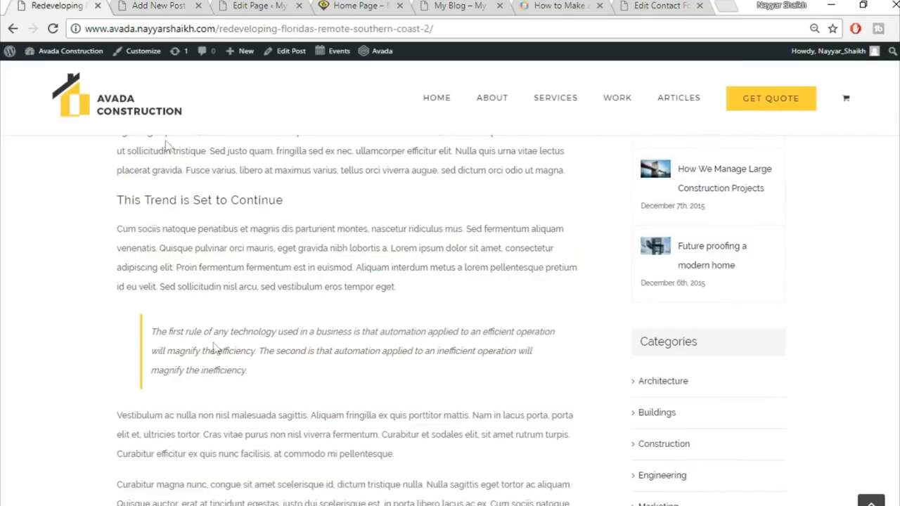
{"action": "left_click", "coordinate": [149, 4]}
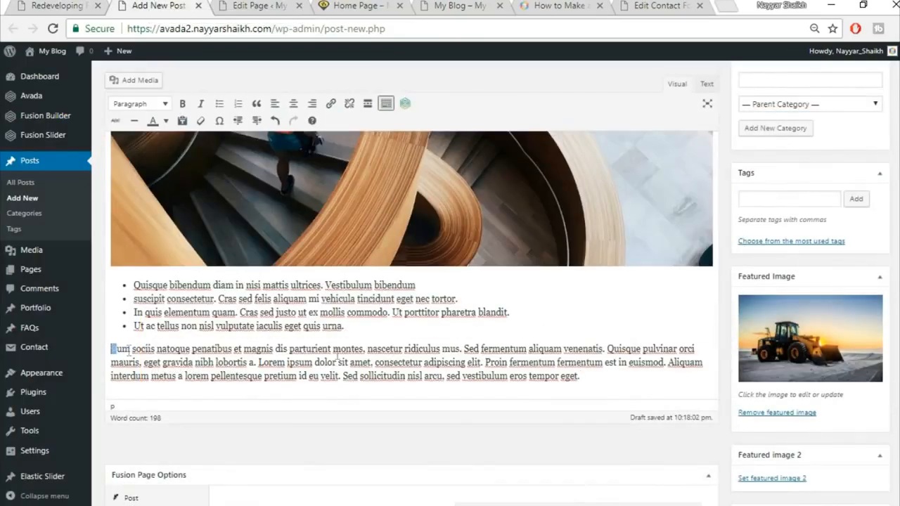
{"action": "left_click_drag", "start_coordinate": [111, 349], "coordinate": [659, 374]}
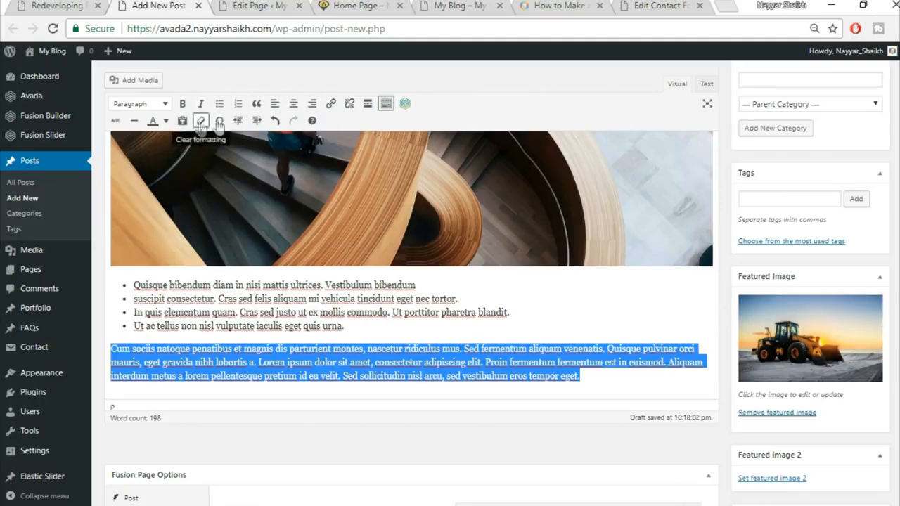
{"action": "left_click", "coordinate": [257, 104]}
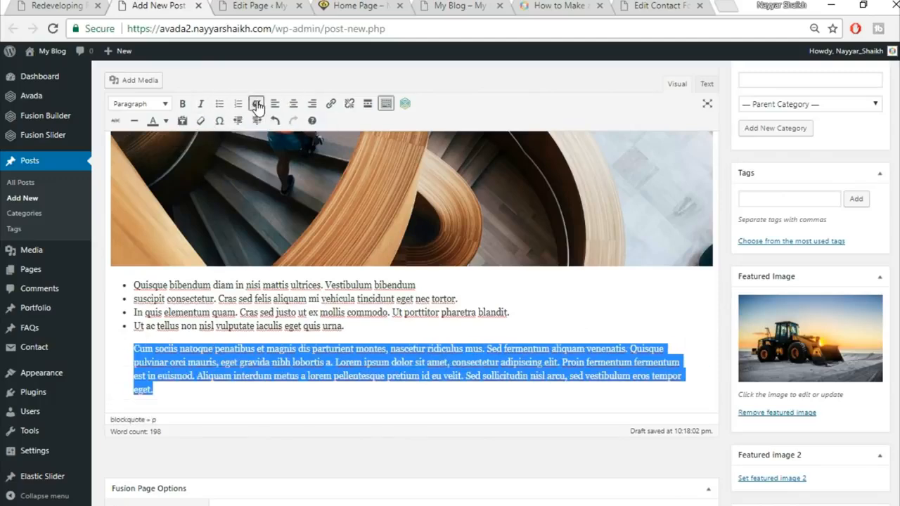
{"action": "left_click", "coordinate": [33, 5]}
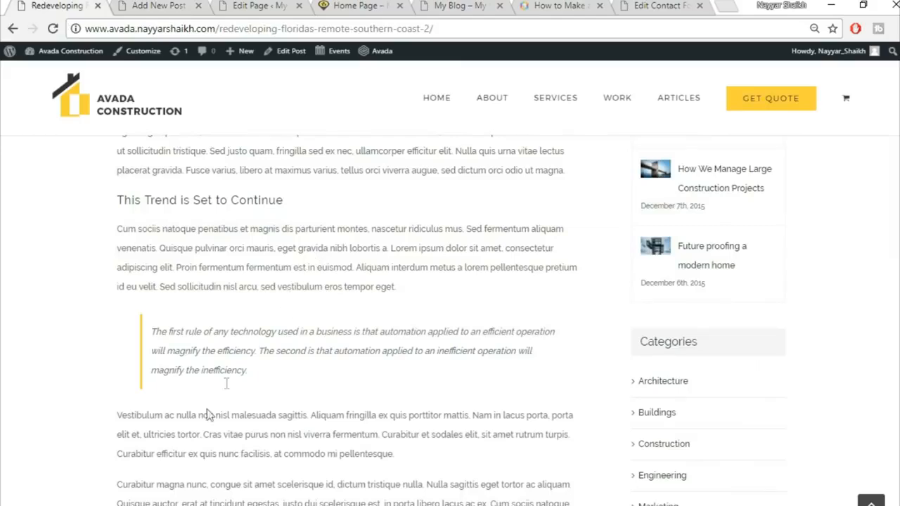
{"action": "scroll", "coordinate": [334, 412], "scroll_direction": "down", "scroll_amount": 4}
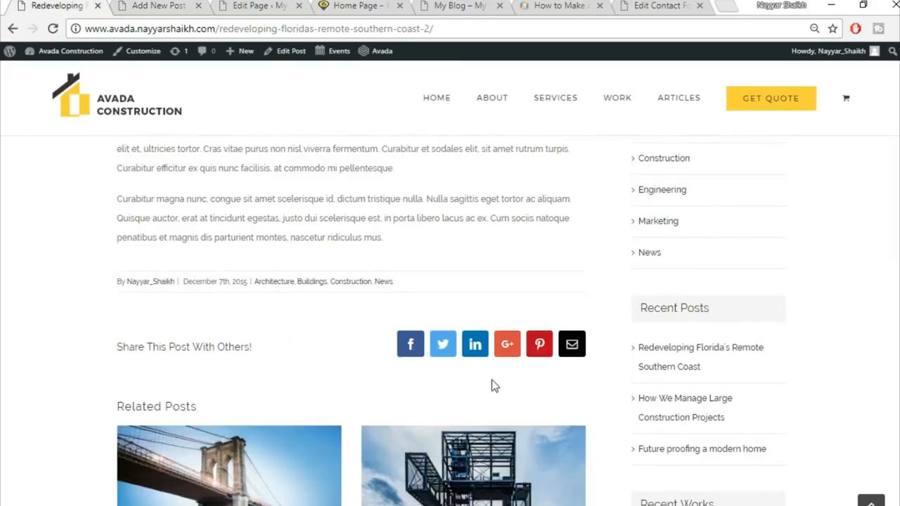
{"action": "left_click", "coordinate": [163, 4]}
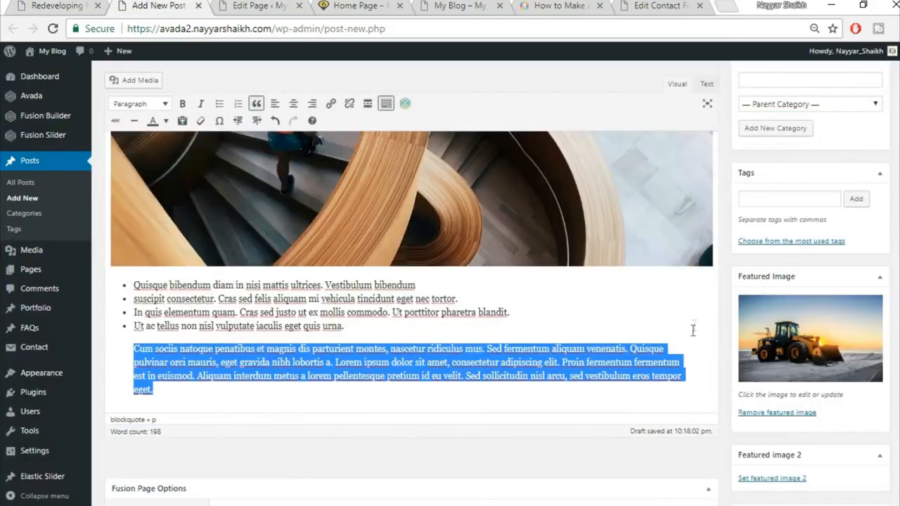
{"action": "scroll", "coordinate": [693, 330], "scroll_direction": "down", "scroll_amount": 2}
{"action": "scroll", "coordinate": [678, 338], "scroll_direction": "up", "scroll_amount": 3}
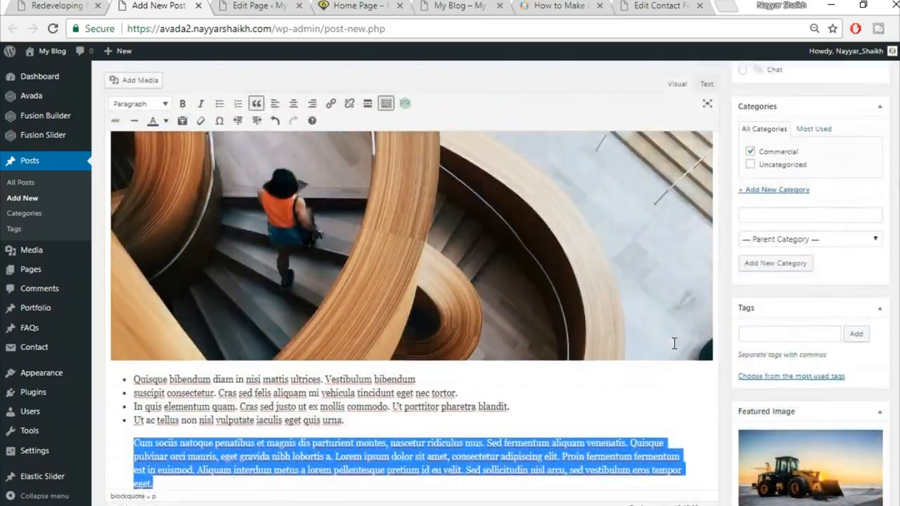
{"action": "scroll", "coordinate": [673, 343], "scroll_direction": "up", "scroll_amount": 4}
{"action": "scroll", "coordinate": [674, 343], "scroll_direction": "up", "scroll_amount": 1}
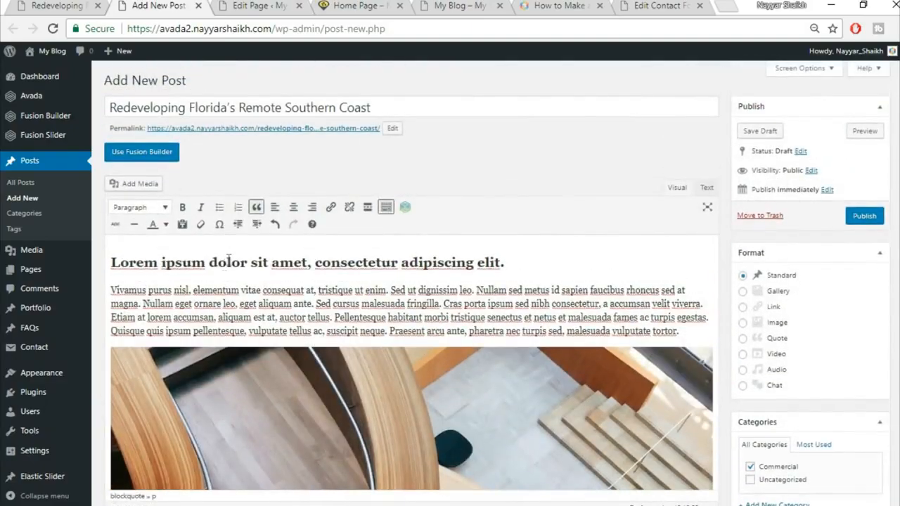
Step: Publish the post and open the published post in a new tab
{"action": "left_click", "coordinate": [870, 219]}
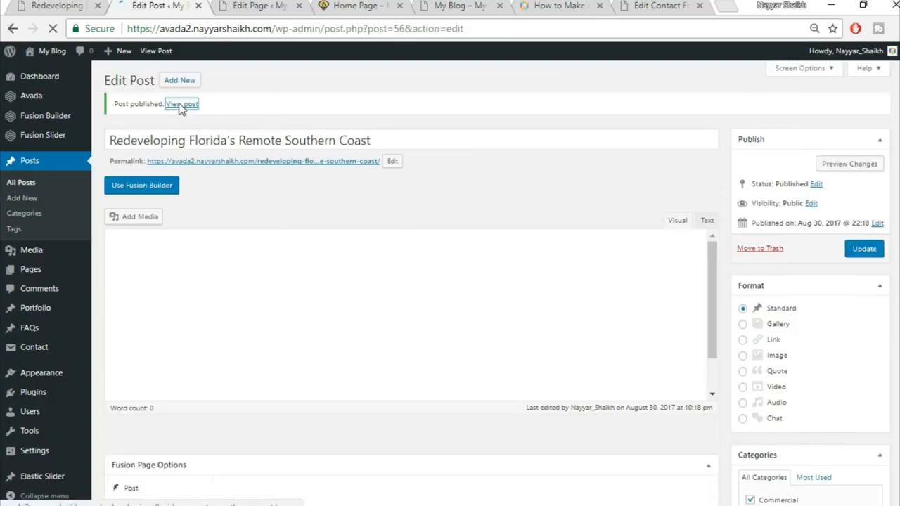
{"action": "right_click", "coordinate": [179, 106]}
{"action": "left_click", "coordinate": [198, 115]}
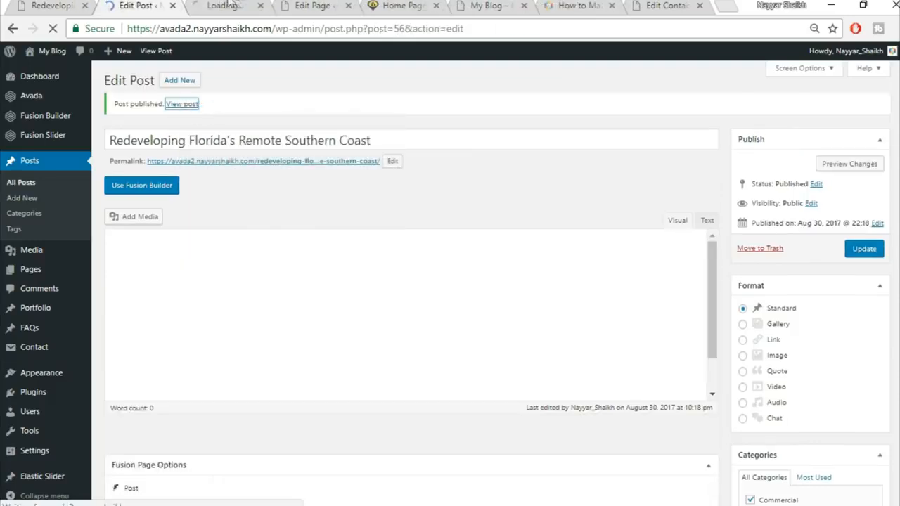
{"action": "left_click", "coordinate": [229, 6]}
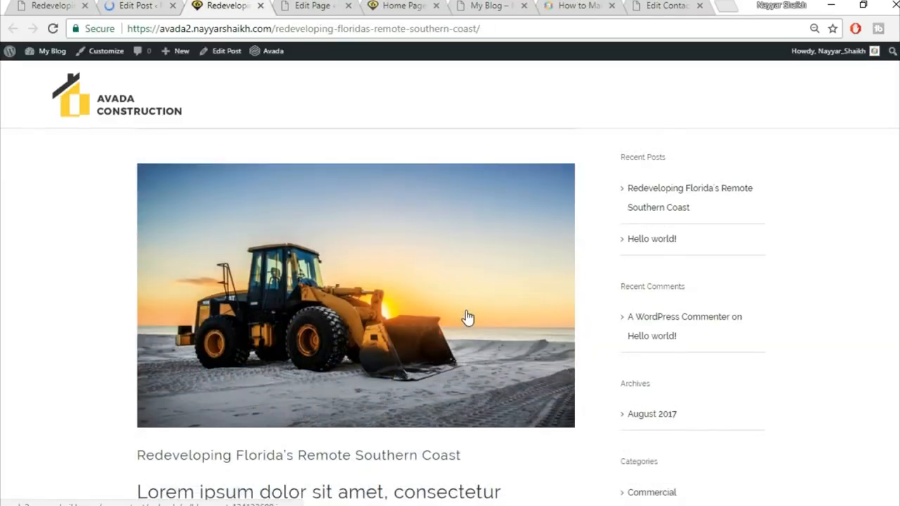
Step: Review the live Redeveloping Florida's Remote Southern Coast post, then return to the editor
{"action": "scroll", "coordinate": [468, 318], "scroll_direction": "down", "scroll_amount": 2}
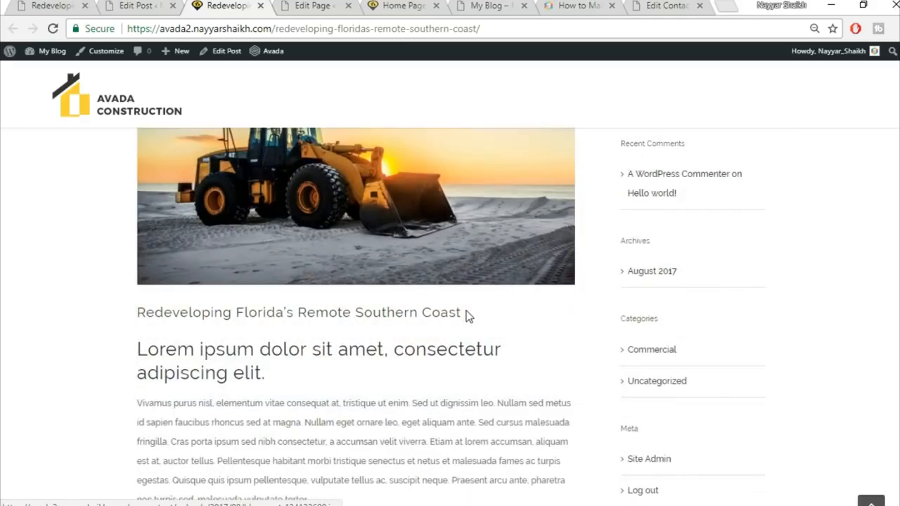
{"action": "scroll", "coordinate": [422, 258], "scroll_direction": "down", "scroll_amount": 3}
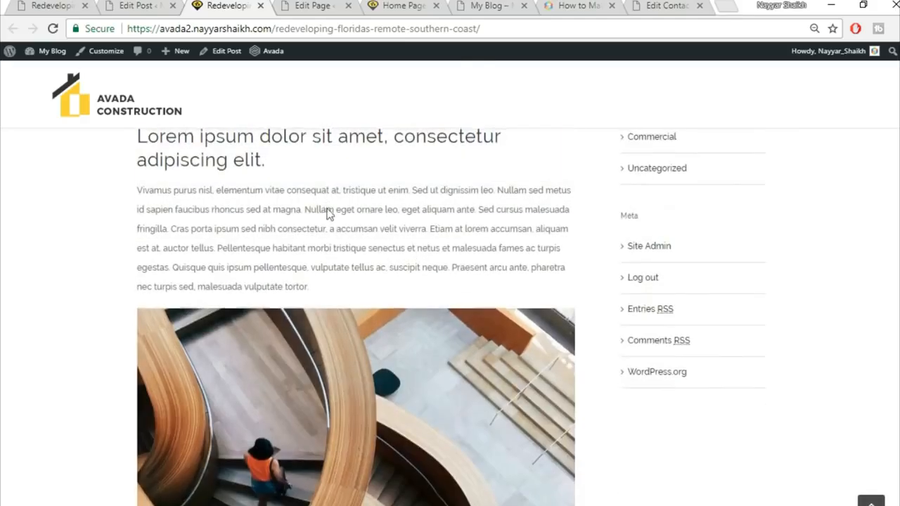
{"action": "scroll", "coordinate": [180, 239], "scroll_direction": "up", "scroll_amount": 2}
{"action": "scroll", "coordinate": [282, 303], "scroll_direction": "down", "scroll_amount": 2}
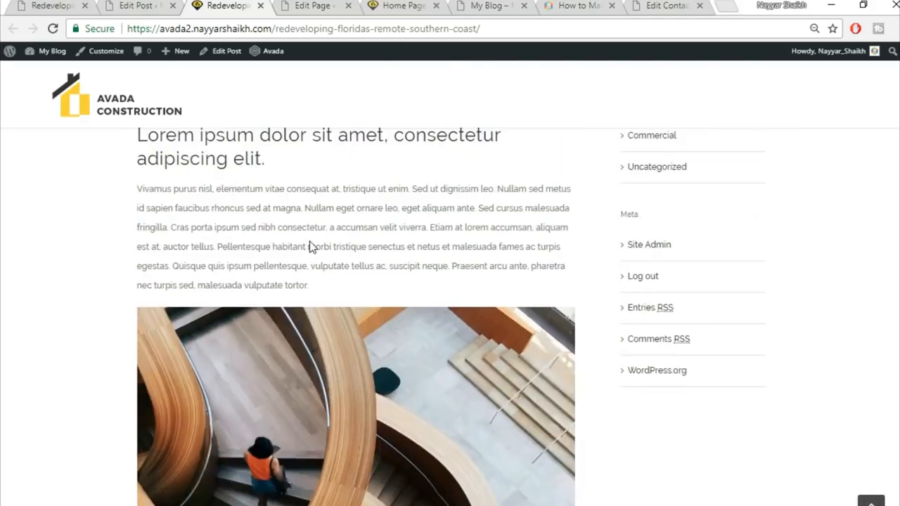
{"action": "scroll", "coordinate": [215, 188], "scroll_direction": "up", "scroll_amount": 1}
{"action": "left_click_drag", "start_coordinate": [266, 231], "coordinate": [139, 205]}
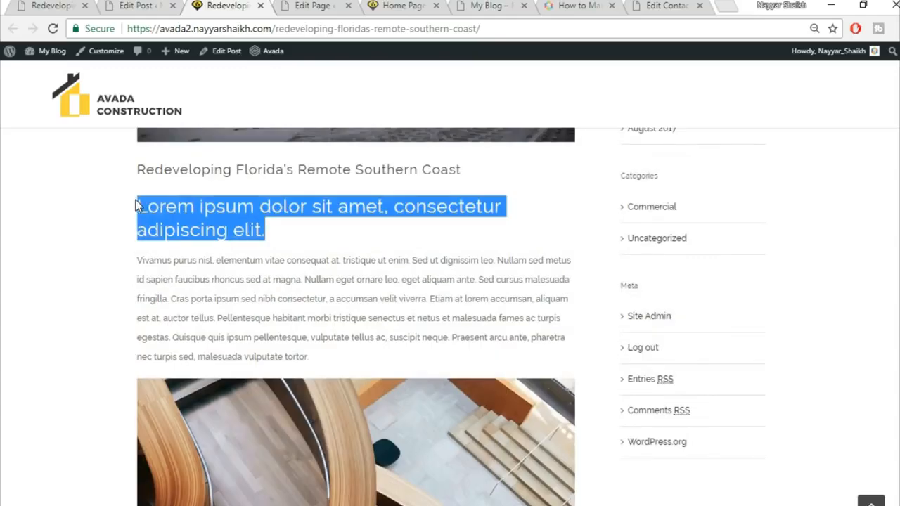
{"action": "left_click", "coordinate": [138, 204]}
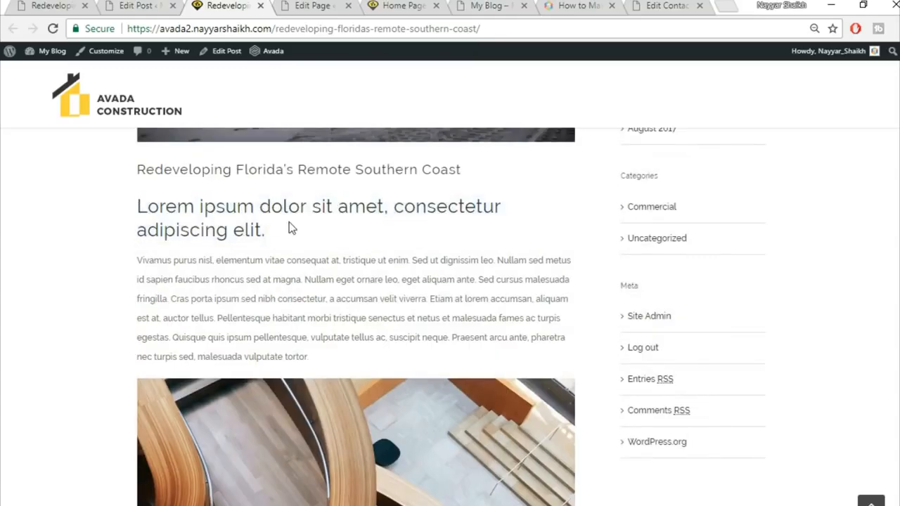
{"action": "scroll", "coordinate": [292, 228], "scroll_direction": "down", "scroll_amount": 7}
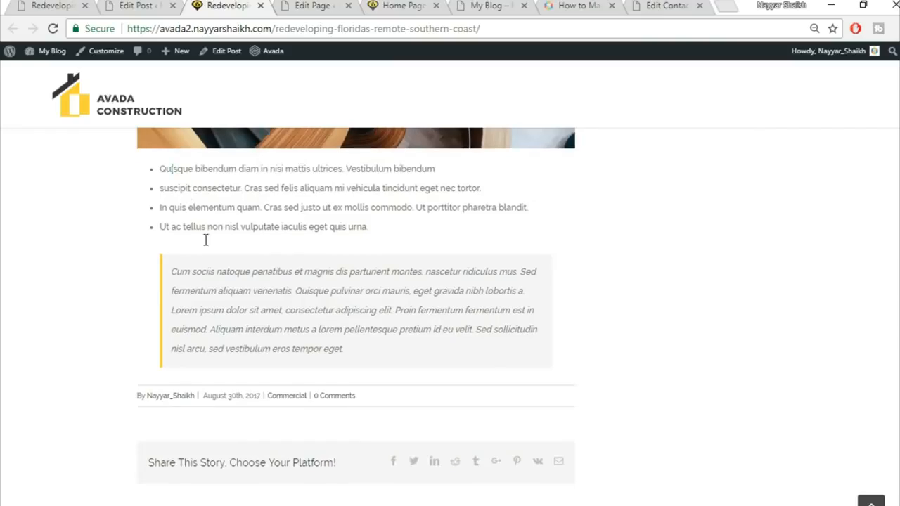
{"action": "scroll", "coordinate": [444, 370], "scroll_direction": "up", "scroll_amount": 10}
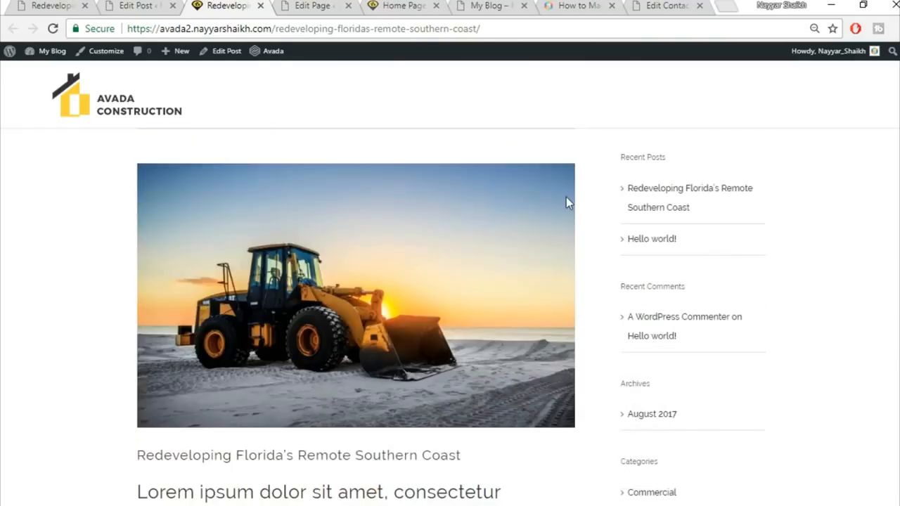
{"action": "left_click", "coordinate": [152, 5]}
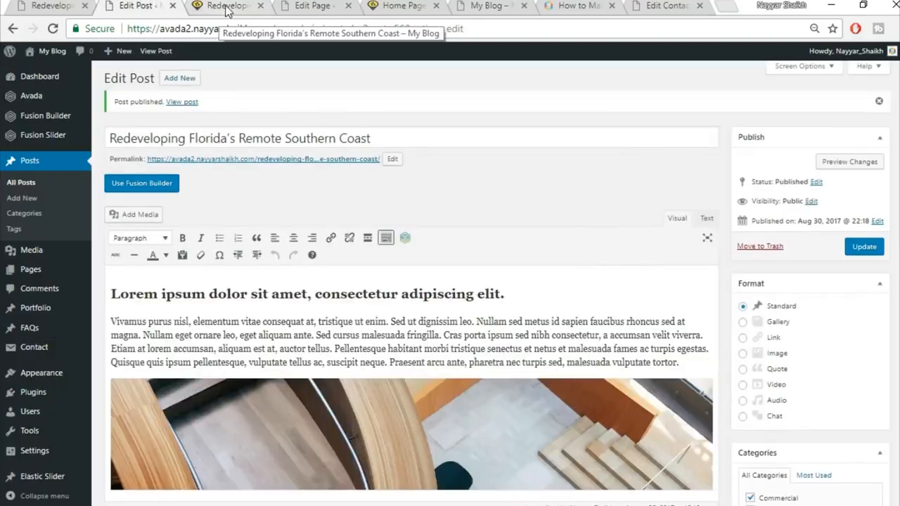
Step: Delete Recent Posts from the Blog Sidebar and add a Calendar widget below Search
{"action": "scroll", "coordinate": [160, 192], "scroll_direction": "down", "scroll_amount": 2}
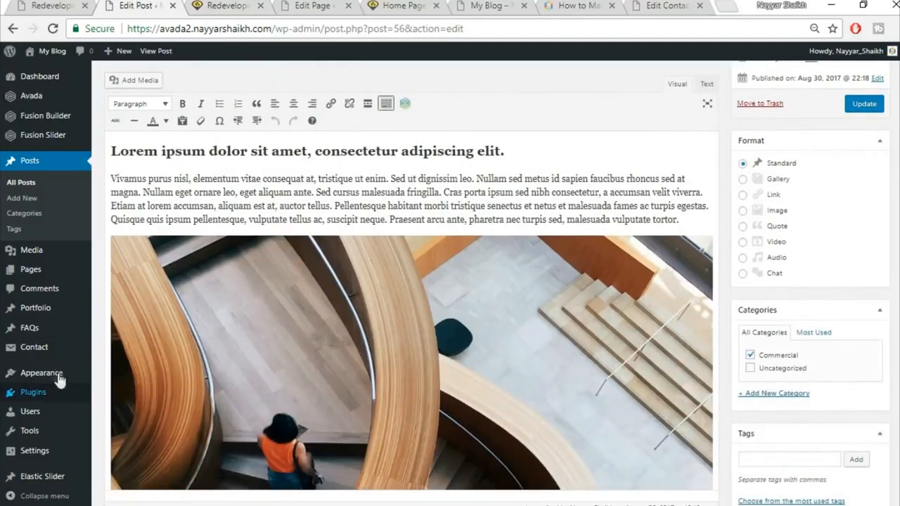
{"action": "mouse_move", "coordinate": [60, 378]}
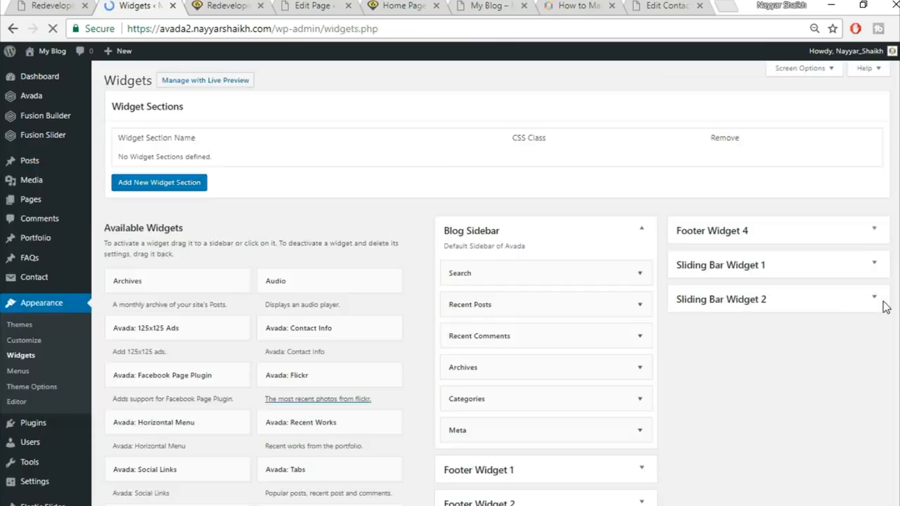
{"action": "scroll", "coordinate": [585, 166], "scroll_direction": "down", "scroll_amount": 2}
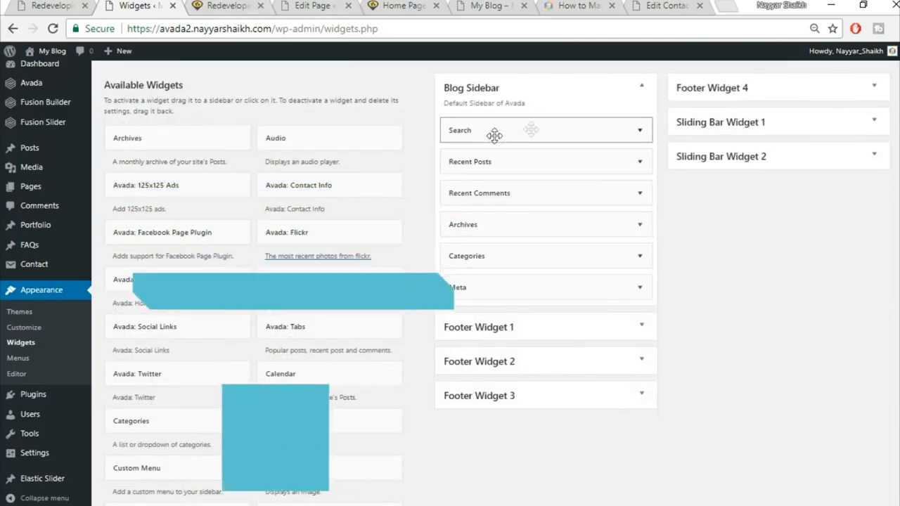
{"action": "left_click", "coordinate": [248, 5]}
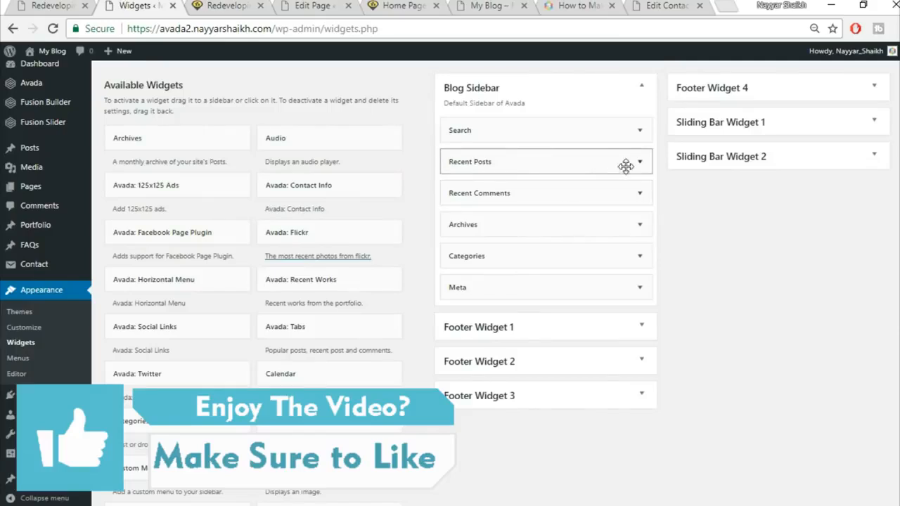
{"action": "left_click", "coordinate": [640, 163]}
{"action": "left_click", "coordinate": [452, 271]}
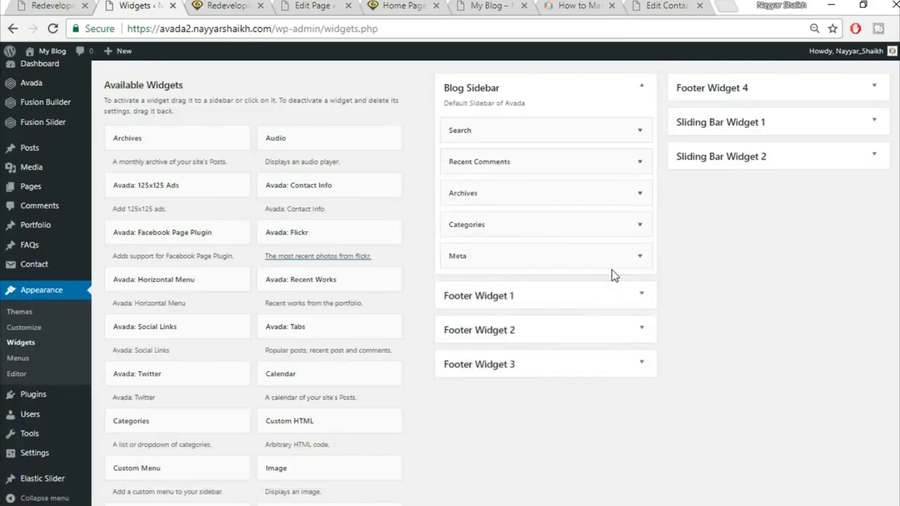
{"action": "left_click_drag", "start_coordinate": [347, 378], "coordinate": [563, 156]}
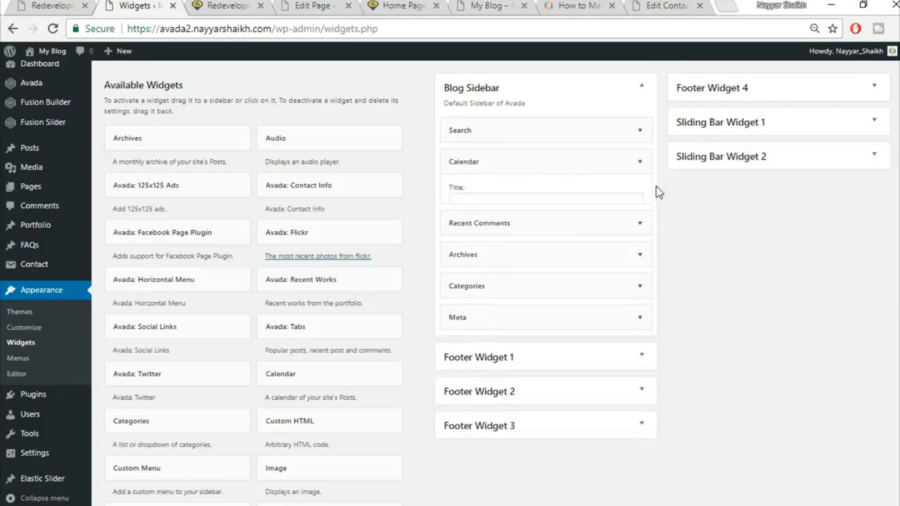
Step: Reload the published post page to see the updated sidebar
{"action": "left_click", "coordinate": [226, 6]}
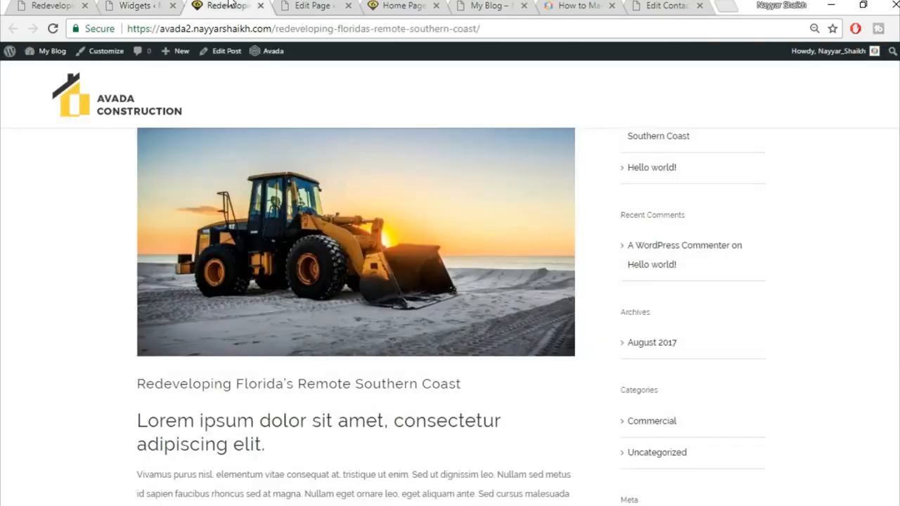
{"action": "left_click", "coordinate": [253, 29]}
{"action": "key", "text": "Return"}
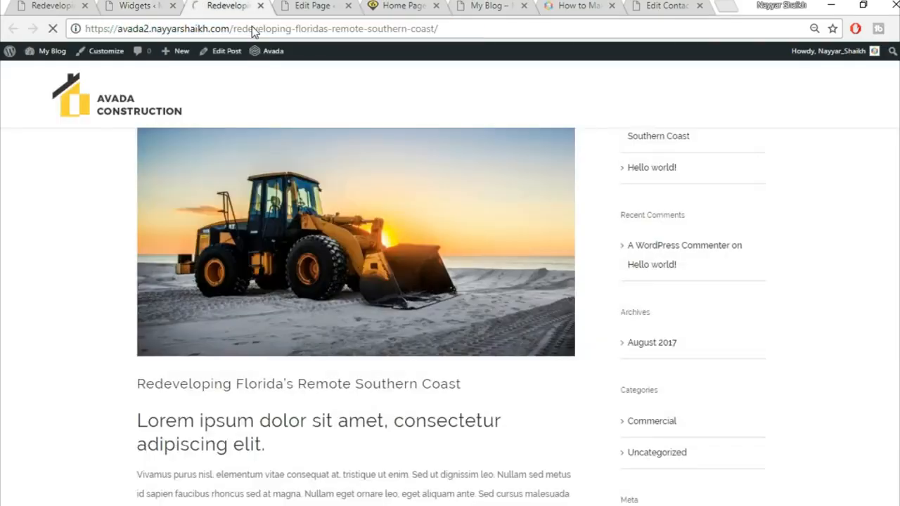
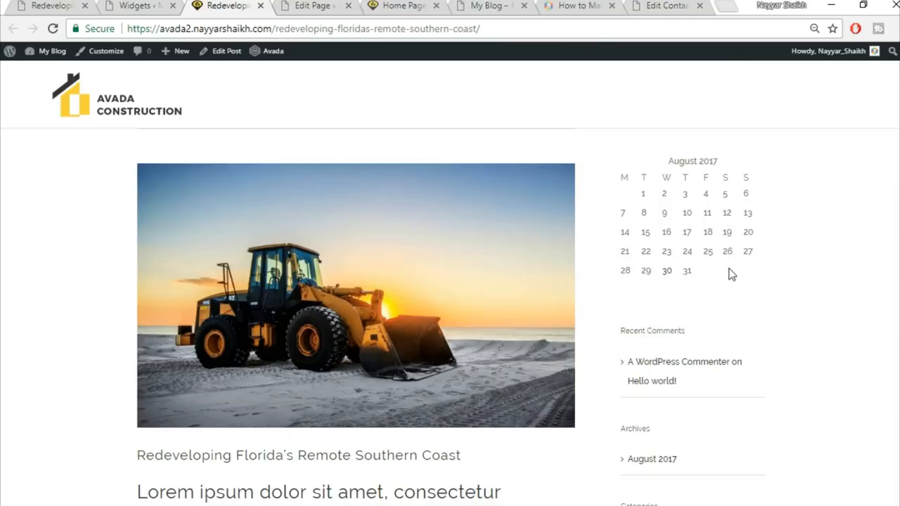
Step: Check the live site's home page via the site logo
{"action": "left_click", "coordinate": [71, 4]}
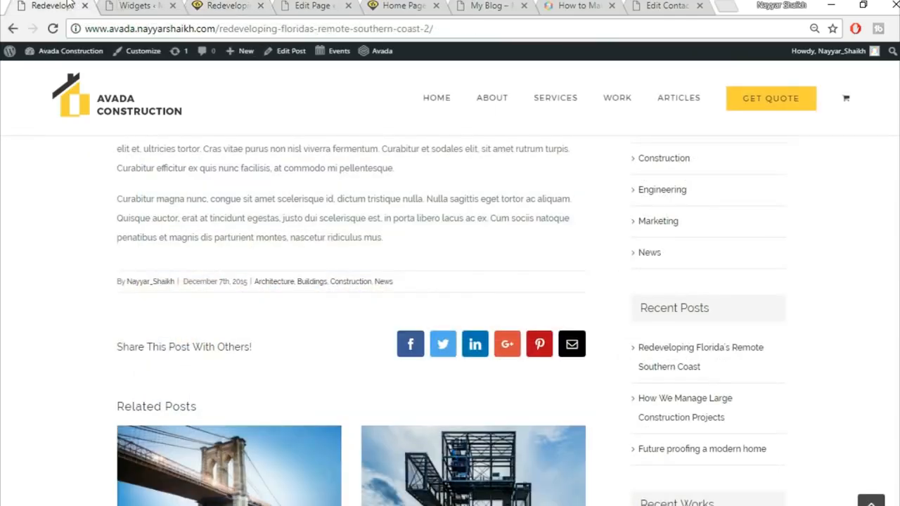
{"action": "left_click", "coordinate": [140, 111]}
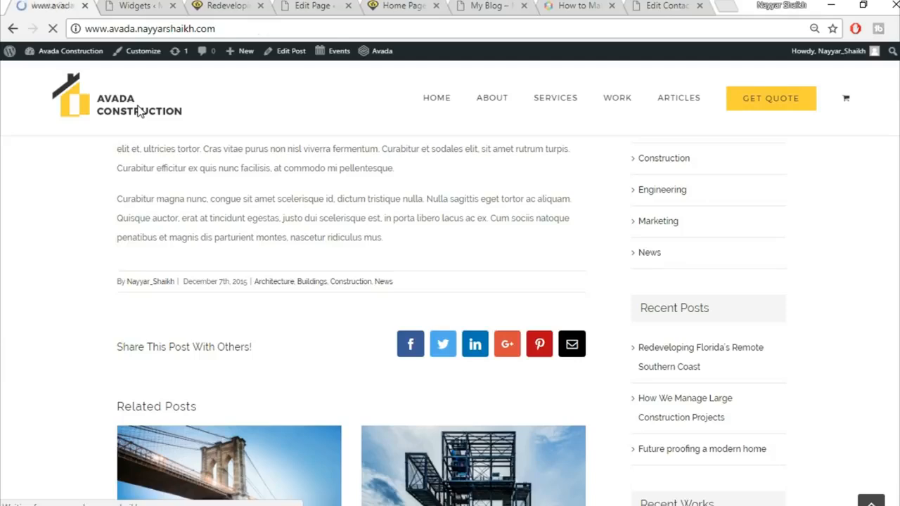
{"action": "scroll", "coordinate": [356, 243], "scroll_direction": "down", "scroll_amount": 10}
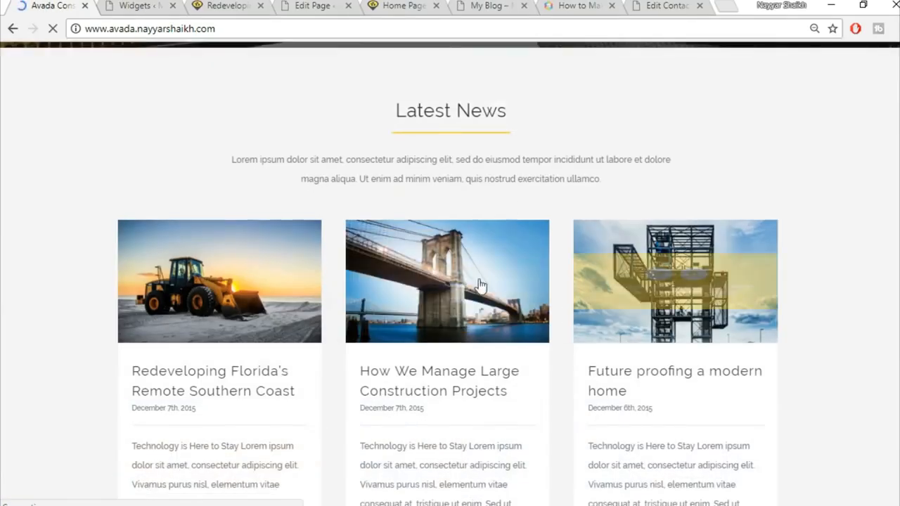
{"action": "scroll", "coordinate": [535, 287], "scroll_direction": "down", "scroll_amount": 2}
Step: Close the Widgets admin and Redeveloping blog post tabs
{"action": "left_click", "coordinate": [145, 4]}
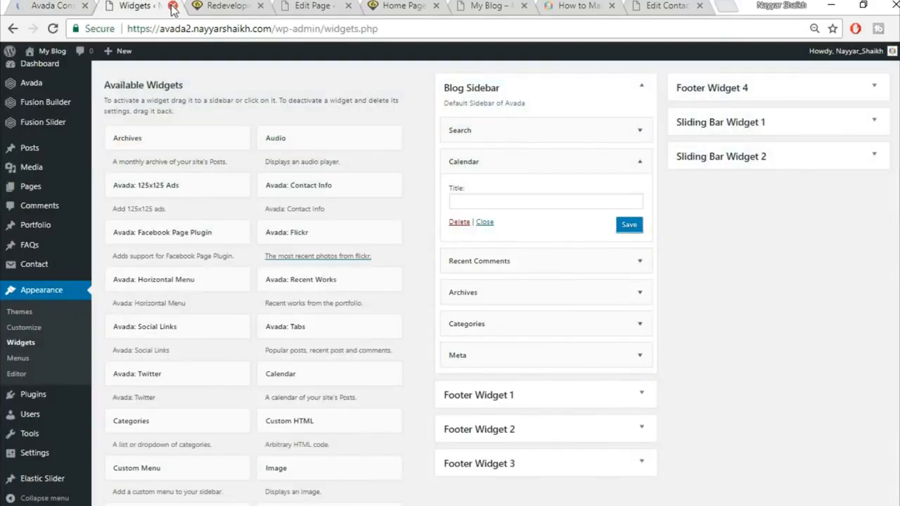
{"action": "left_click", "coordinate": [172, 6]}
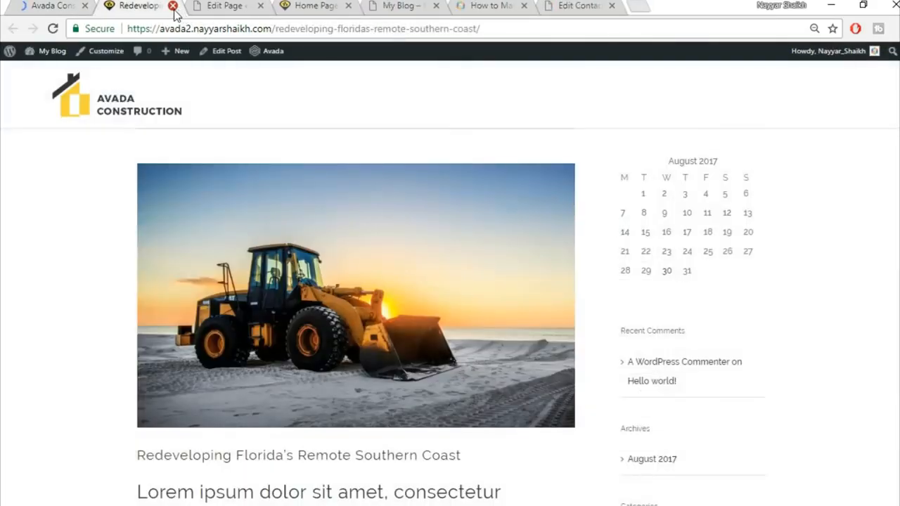
{"action": "left_click", "coordinate": [172, 6]}
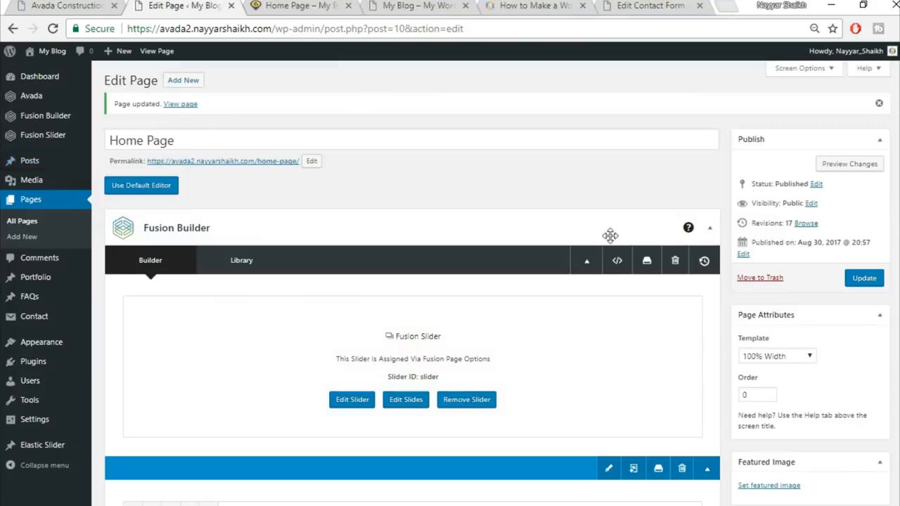
Step: Insert the saved Title library container below Testimonials
{"action": "scroll", "coordinate": [524, 197], "scroll_direction": "down", "scroll_amount": 15}
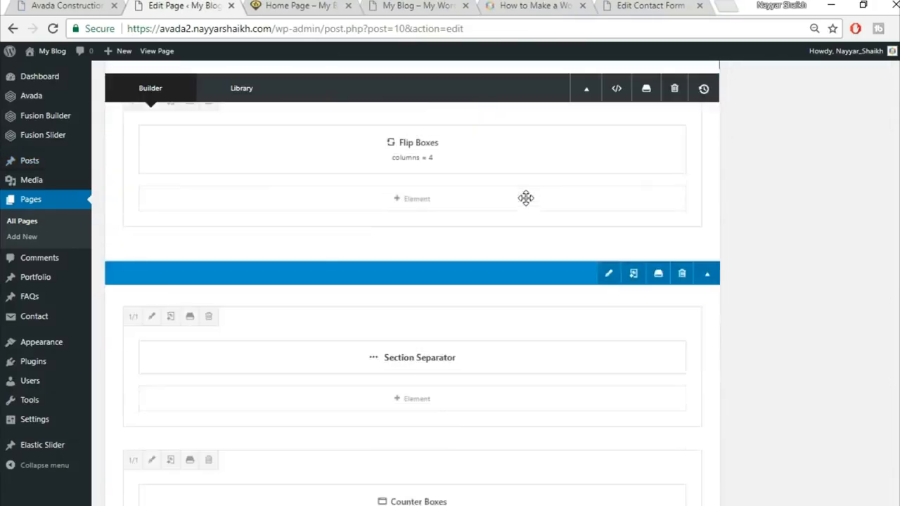
{"action": "scroll", "coordinate": [526, 198], "scroll_direction": "down", "scroll_amount": 17}
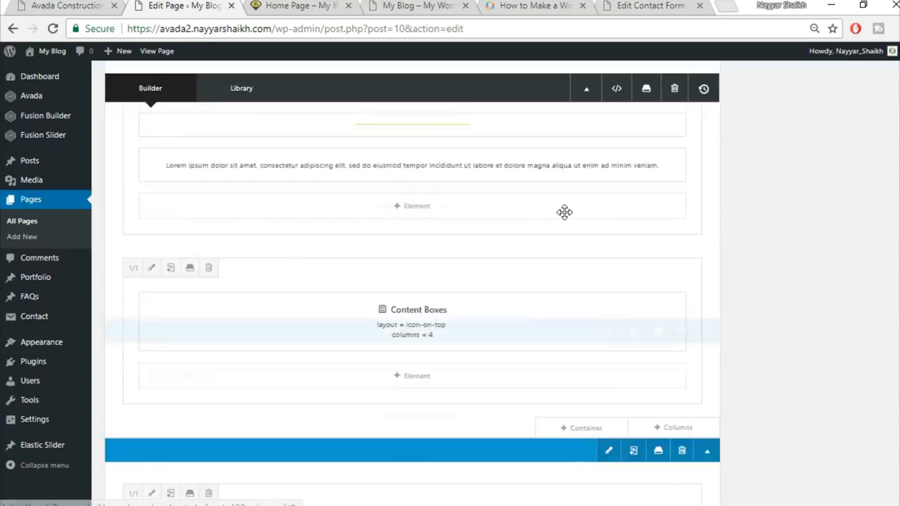
{"action": "scroll", "coordinate": [709, 244], "scroll_direction": "down", "scroll_amount": 5}
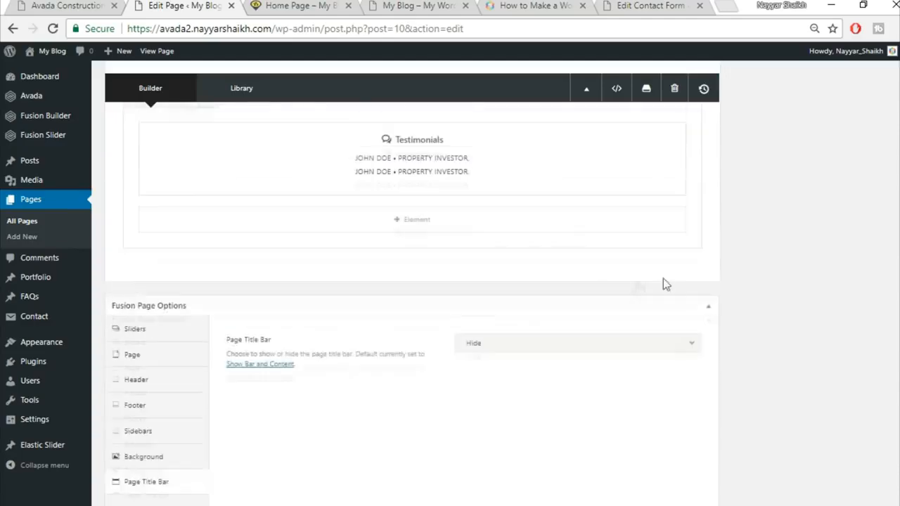
{"action": "left_click", "coordinate": [586, 294]}
{"action": "left_click", "coordinate": [246, 118]}
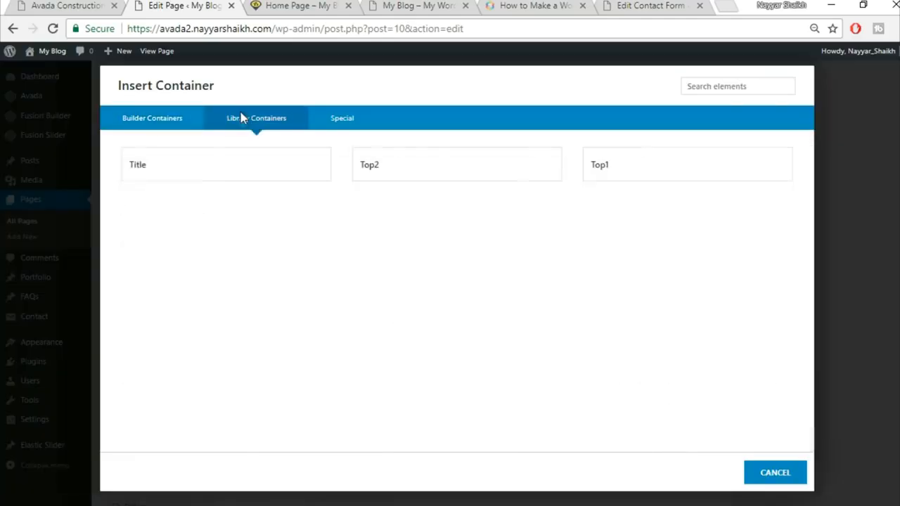
{"action": "left_click", "coordinate": [156, 174]}
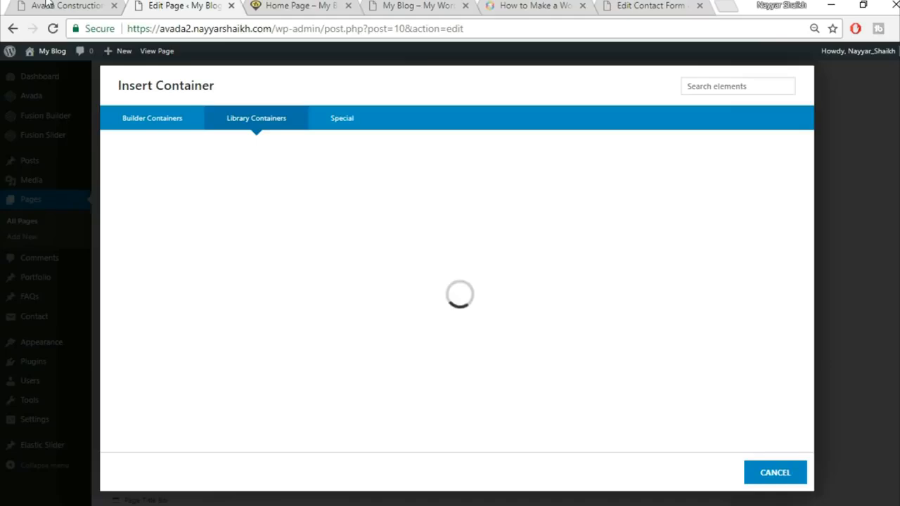
Step: Replace the container's heading with a centred 'Latest News' copied from the live site, and save
{"action": "left_click", "coordinate": [48, 6]}
{"action": "scroll", "coordinate": [383, 298], "scroll_direction": "up", "scroll_amount": 5}
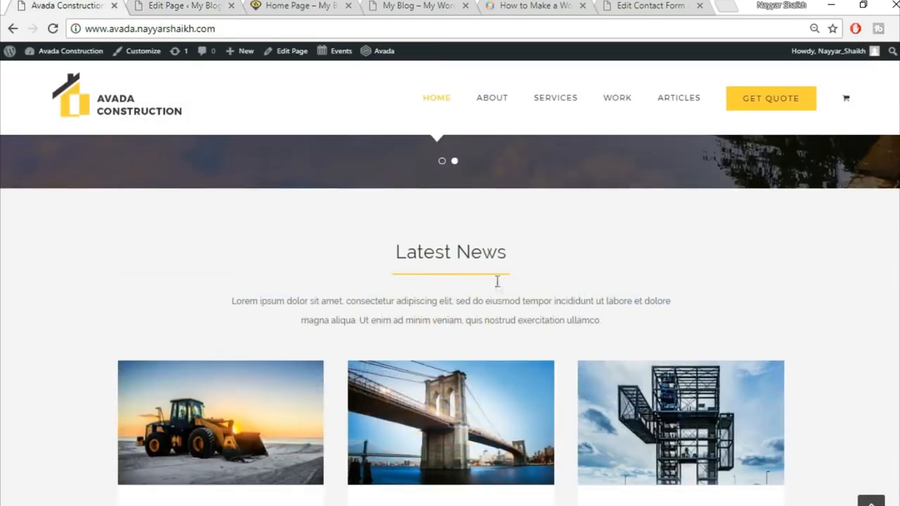
{"action": "left_click", "coordinate": [147, 5]}
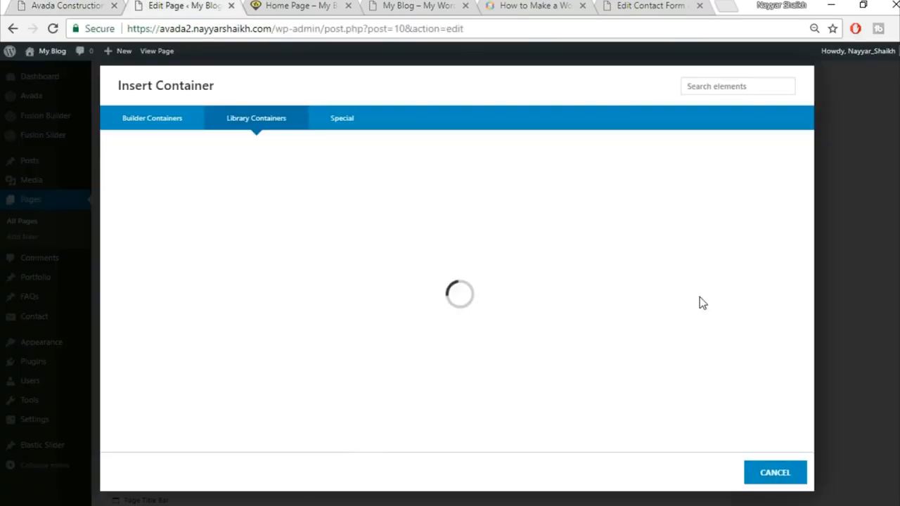
{"action": "key", "text": "Escape"}
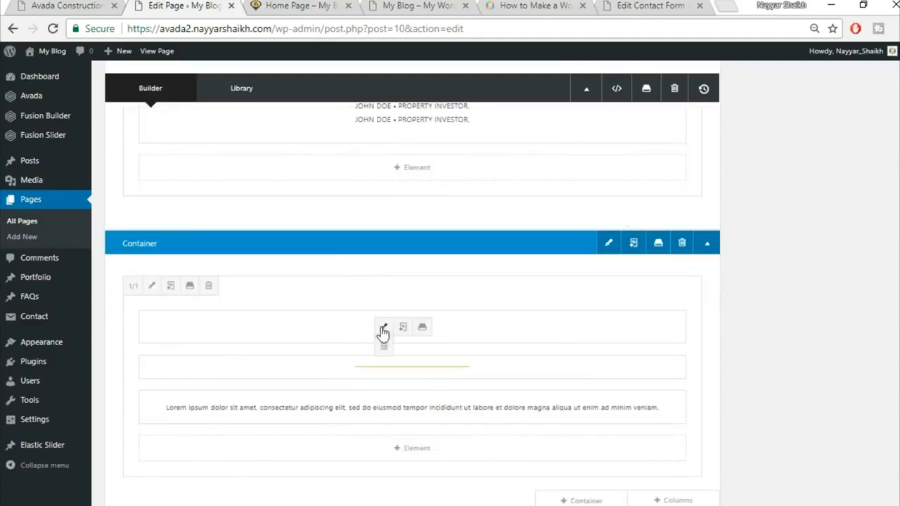
{"action": "left_click", "coordinate": [382, 330]}
{"action": "key", "text": "ctrl+a"}
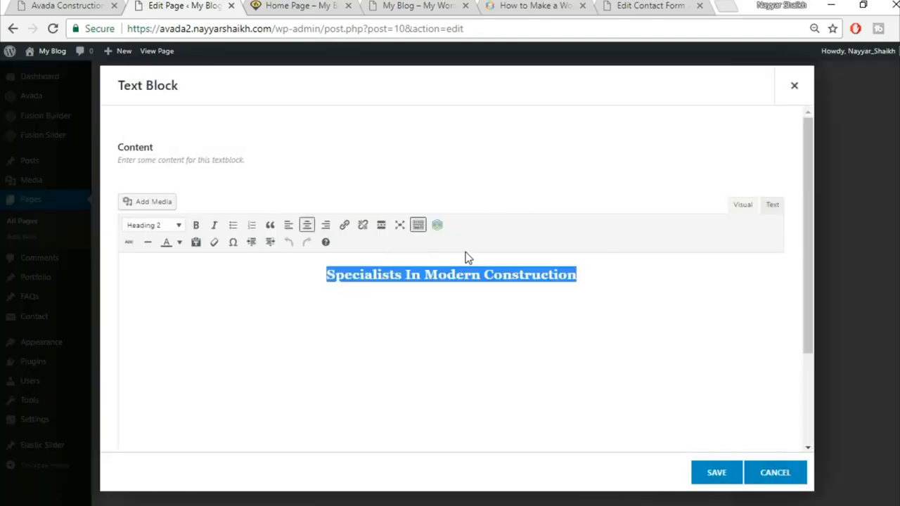
{"action": "left_click", "coordinate": [32, 5]}
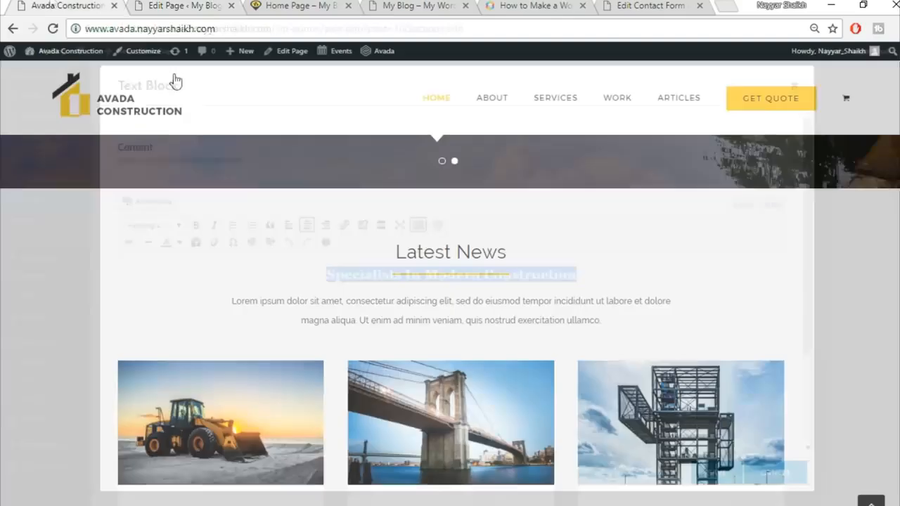
{"action": "triple_click", "coordinate": [413, 252]}
{"action": "key", "text": "ctrl+c"}
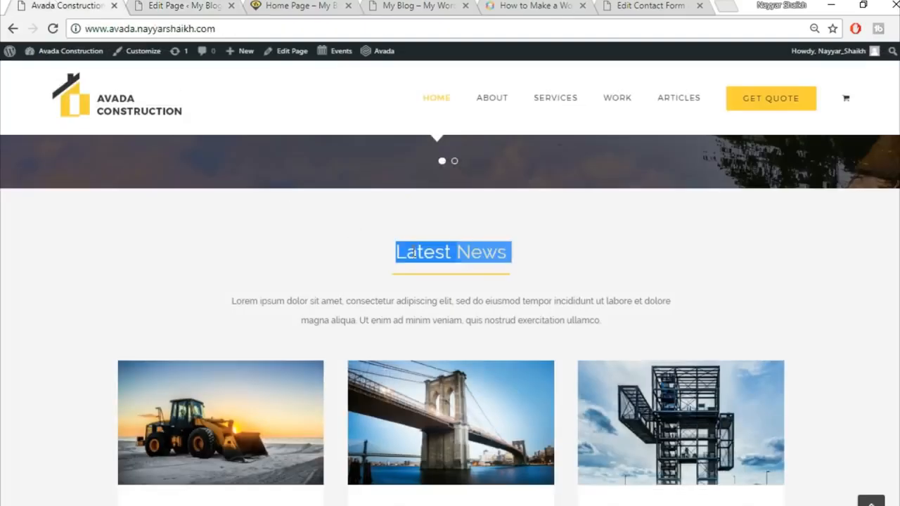
{"action": "left_click", "coordinate": [187, 5]}
{"action": "key", "text": "ctrl+v"}
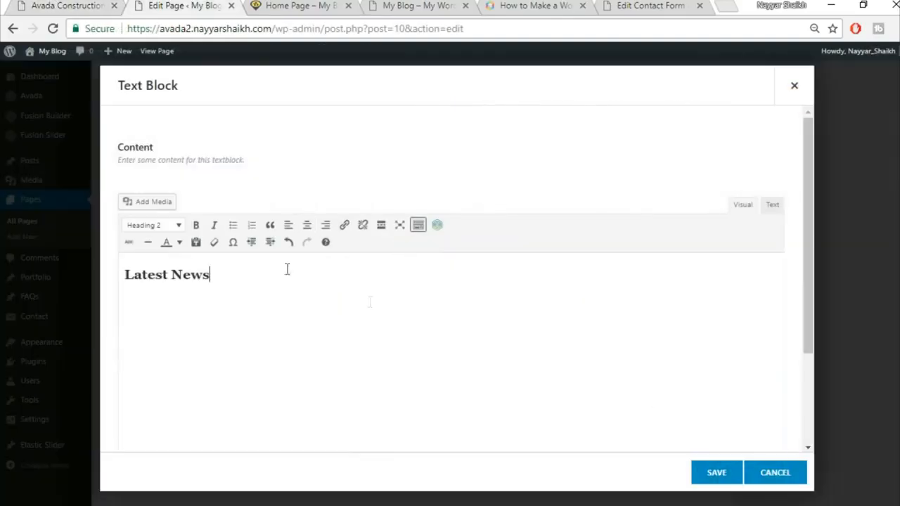
{"action": "left_click", "coordinate": [307, 226]}
{"action": "left_click", "coordinate": [726, 478]}
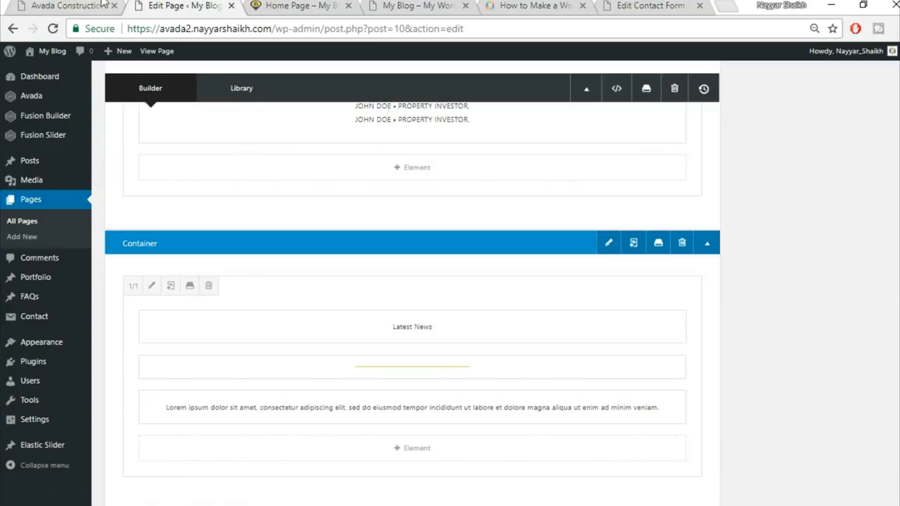
Step: Compare with the live site, then bring up the new container's column layouts
{"action": "left_click", "coordinate": [67, 5]}
{"action": "scroll", "coordinate": [751, 287], "scroll_direction": "down", "scroll_amount": 3}
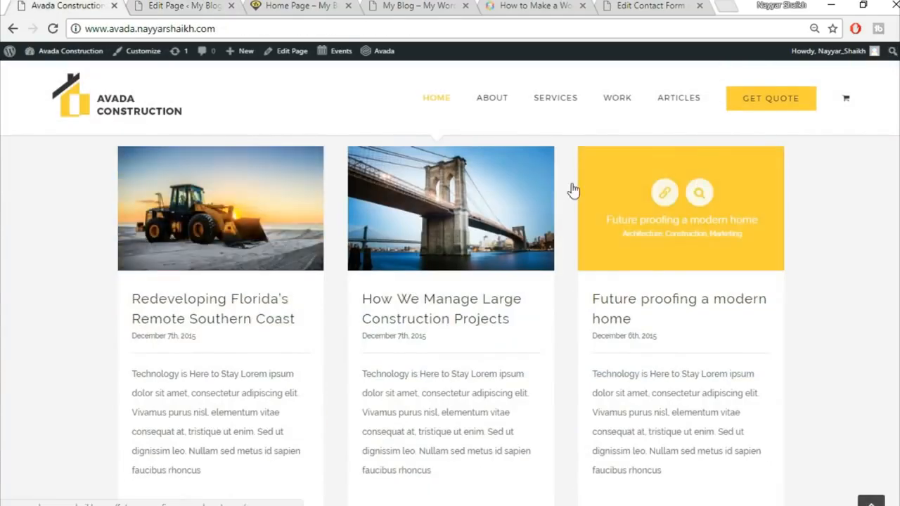
{"action": "key", "text": "ctrl+Tab"}
{"action": "scroll", "coordinate": [770, 388], "scroll_direction": "down", "scroll_amount": 3}
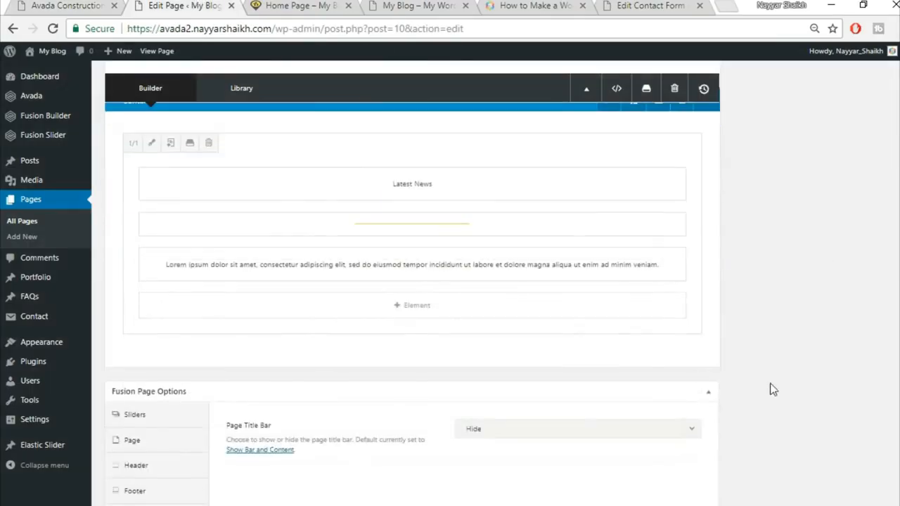
{"action": "left_click", "coordinate": [676, 357]}
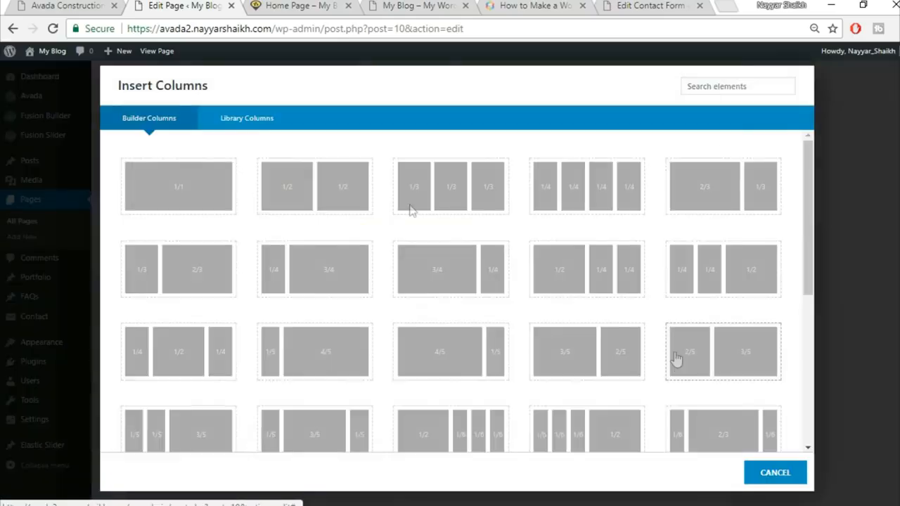
Step: Add a full-width column holding a Blog element with Grid layout
{"action": "left_click", "coordinate": [185, 175]}
{"action": "left_click", "coordinate": [454, 406]}
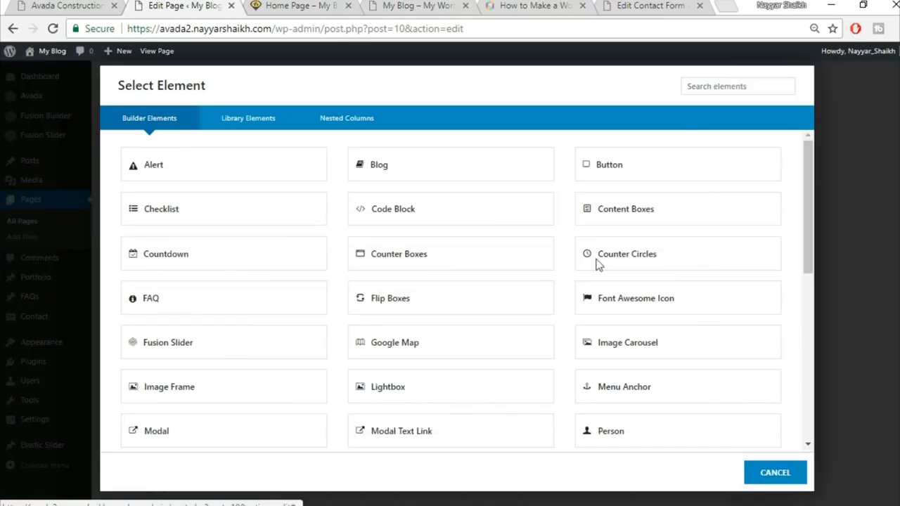
{"action": "left_click", "coordinate": [715, 86]}
{"action": "type", "text": "blo"}
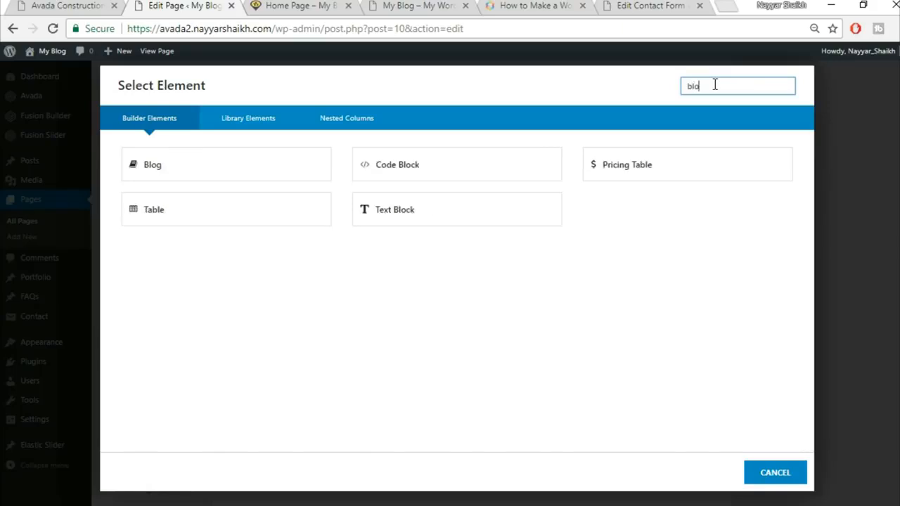
{"action": "left_click", "coordinate": [200, 168]}
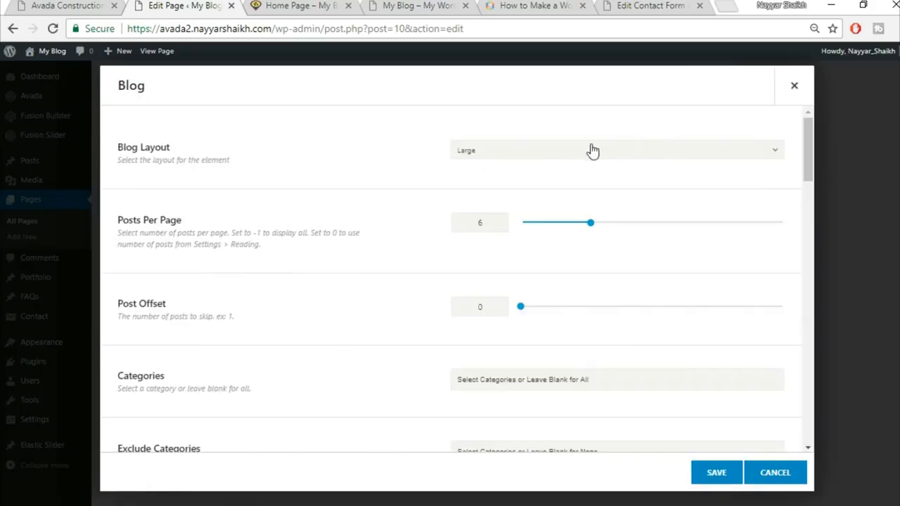
{"action": "left_click", "coordinate": [593, 151]}
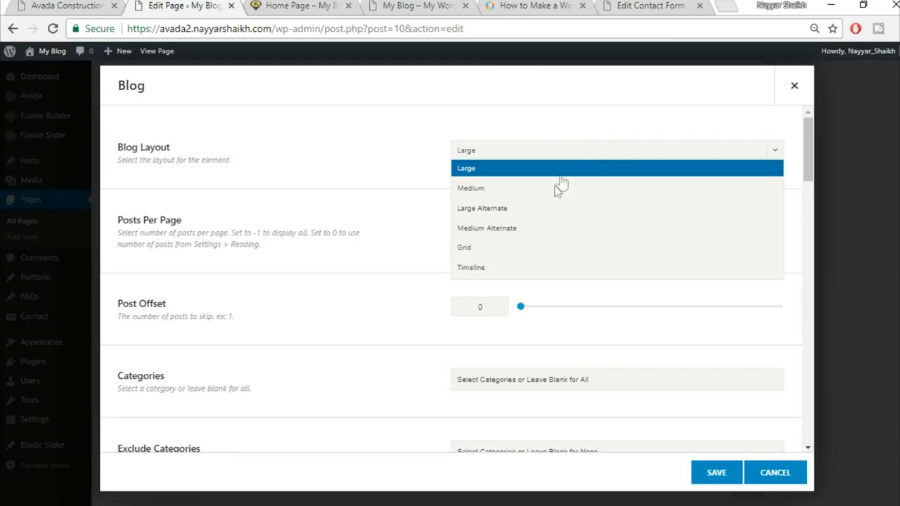
{"action": "left_click", "coordinate": [532, 250]}
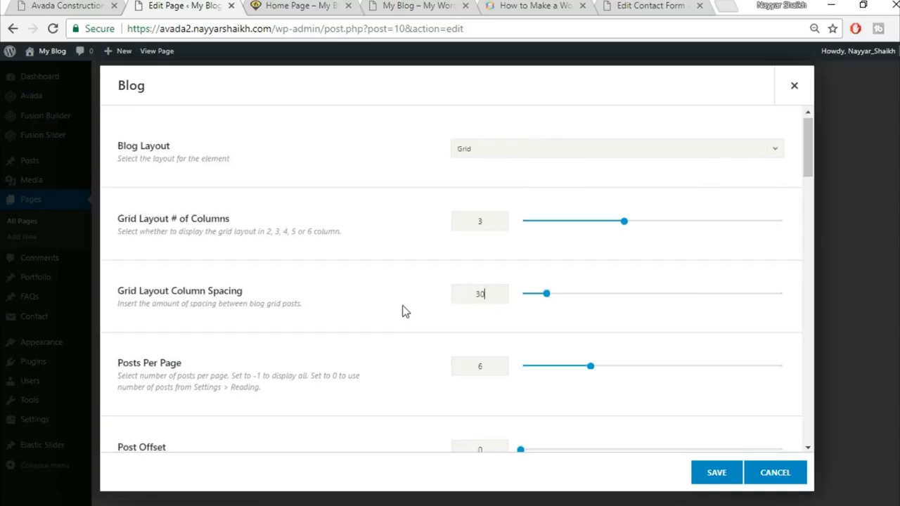
Step: Compare the Blog settings against the demo site's posts and excerpt length
{"action": "scroll", "coordinate": [508, 338], "scroll_direction": "down", "scroll_amount": 1}
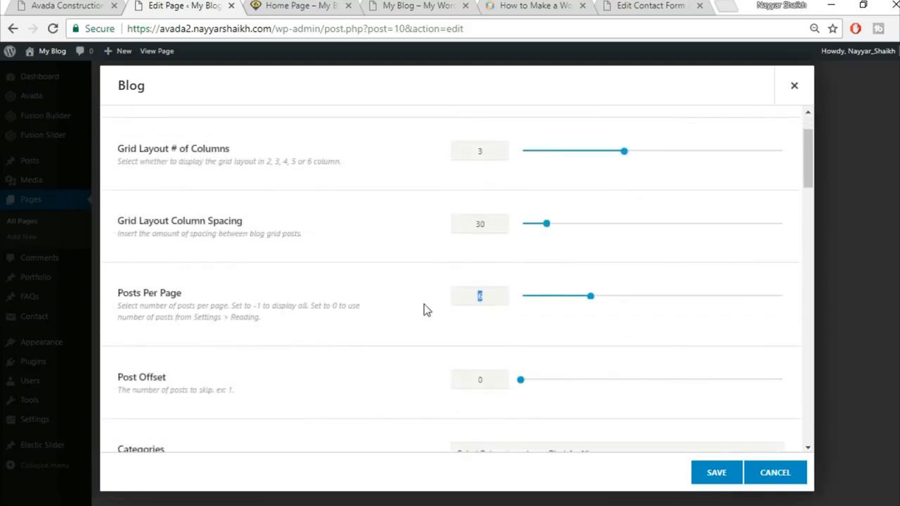
{"action": "scroll", "coordinate": [425, 317], "scroll_direction": "down", "scroll_amount": 2}
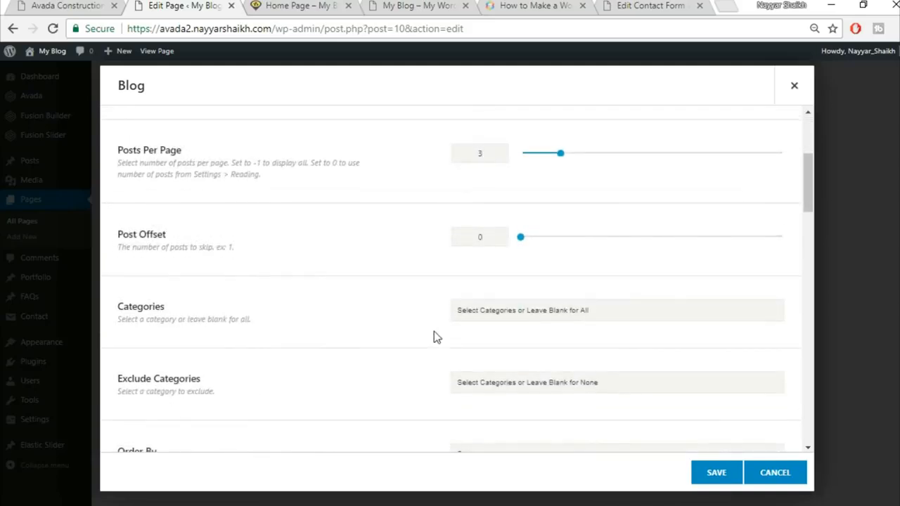
{"action": "scroll", "coordinate": [434, 332], "scroll_direction": "down", "scroll_amount": 5}
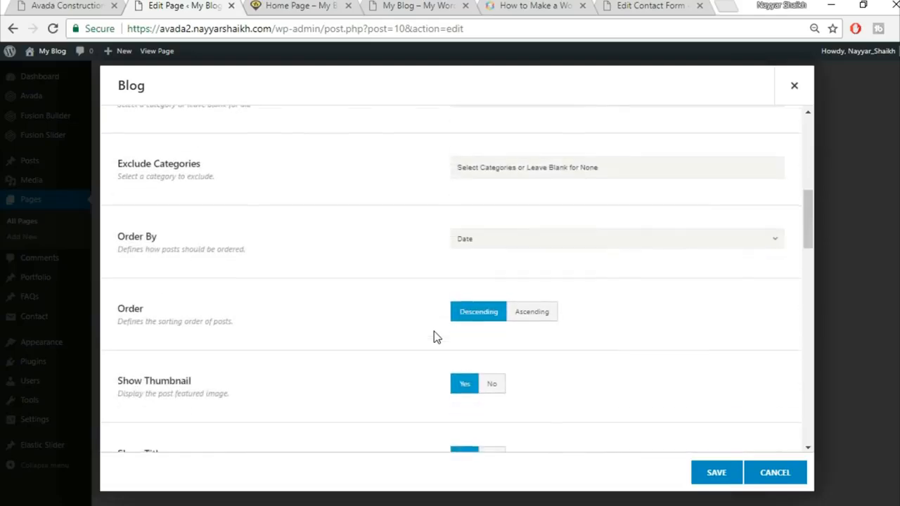
{"action": "left_click", "coordinate": [29, 5]}
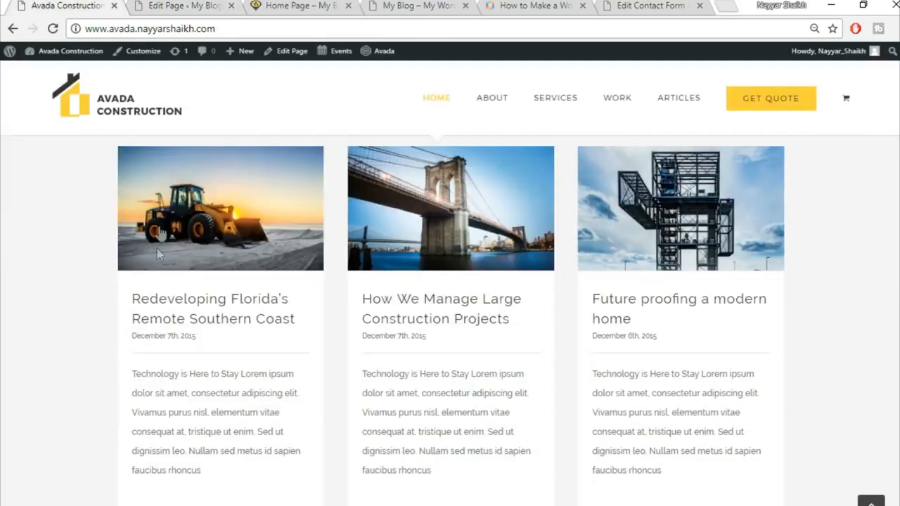
{"action": "left_click", "coordinate": [181, 6]}
{"action": "scroll", "coordinate": [465, 328], "scroll_direction": "down", "scroll_amount": 1}
{"action": "left_click", "coordinate": [42, 6]}
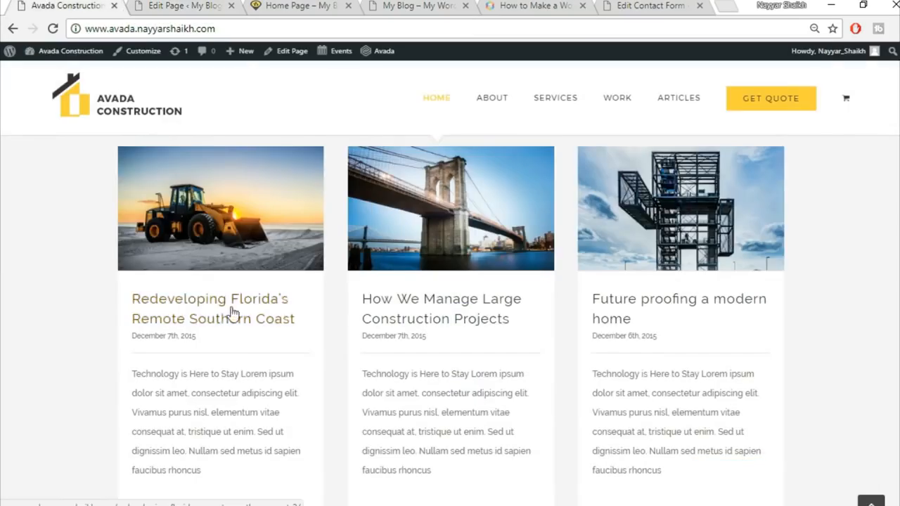
{"action": "left_click", "coordinate": [211, 6]}
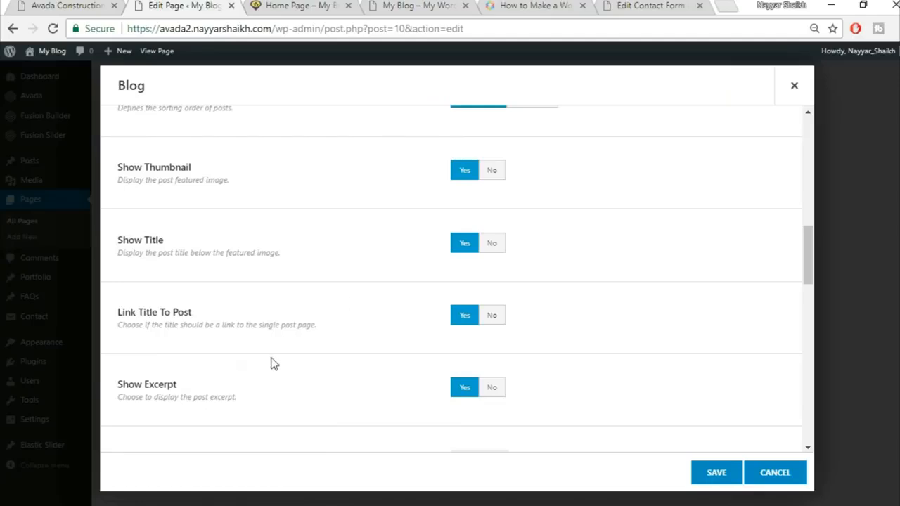
{"action": "scroll", "coordinate": [237, 356], "scroll_direction": "down", "scroll_amount": 1}
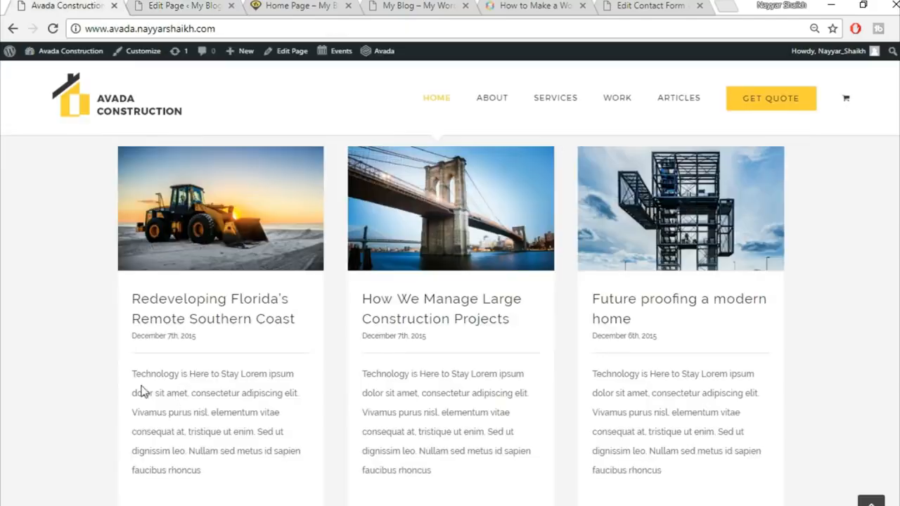
{"action": "left_click_drag", "start_coordinate": [132, 373], "coordinate": [237, 485]}
{"action": "left_click", "coordinate": [246, 399]}
{"action": "left_click", "coordinate": [167, 5]}
{"action": "scroll", "coordinate": [591, 344], "scroll_direction": "down", "scroll_amount": 2}
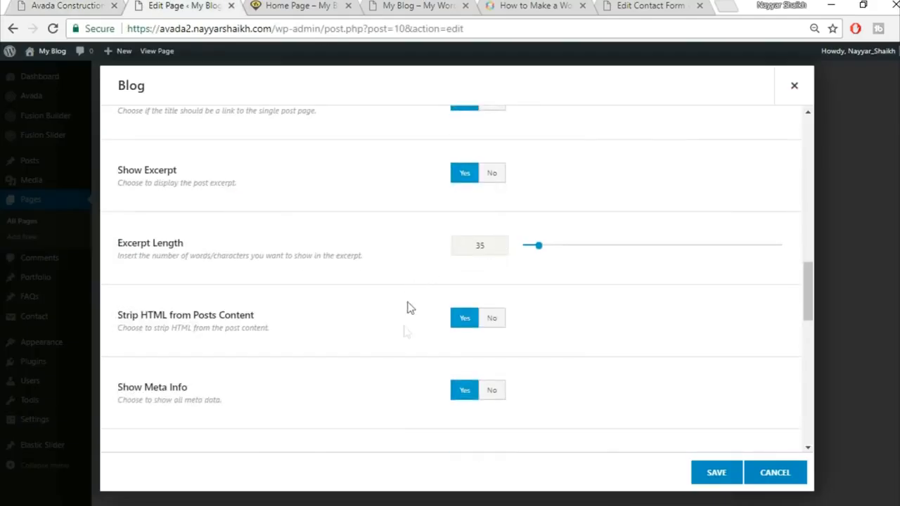
{"action": "scroll", "coordinate": [379, 369], "scroll_direction": "down", "scroll_amount": 3}
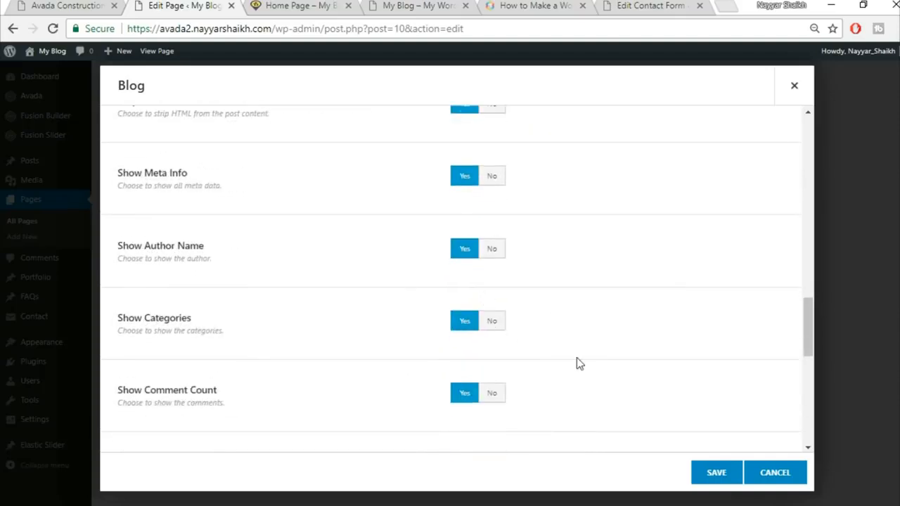
{"action": "scroll", "coordinate": [573, 364], "scroll_direction": "down", "scroll_amount": 1}
Step: Set Show Comment Count, Categories, Author Name and Tags to No
{"action": "left_click", "coordinate": [500, 321]}
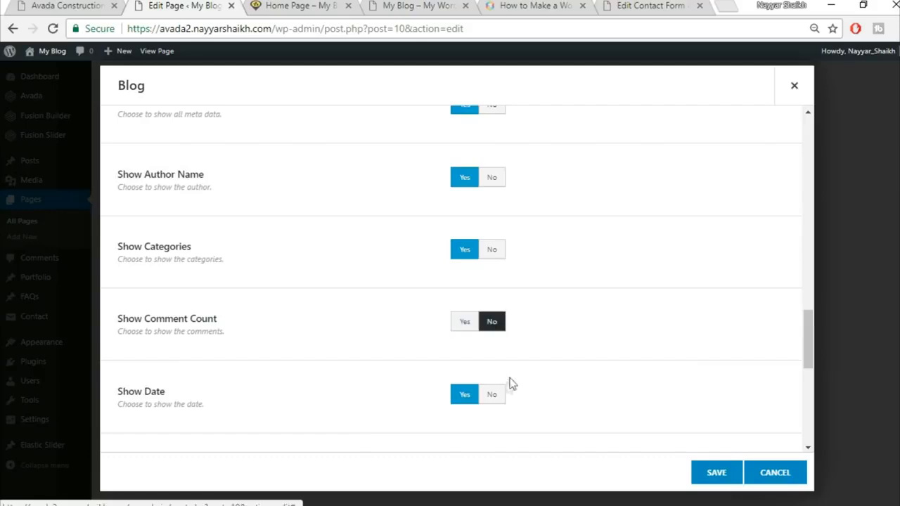
{"action": "left_click", "coordinate": [493, 249]}
{"action": "left_click", "coordinate": [494, 178]}
{"action": "scroll", "coordinate": [609, 281], "scroll_direction": "down", "scroll_amount": 2}
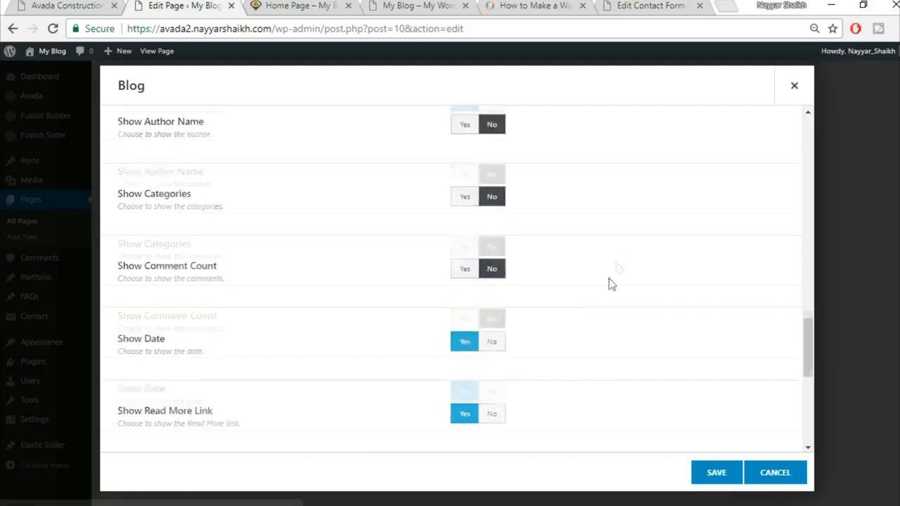
{"action": "scroll", "coordinate": [562, 284], "scroll_direction": "down", "scroll_amount": 1}
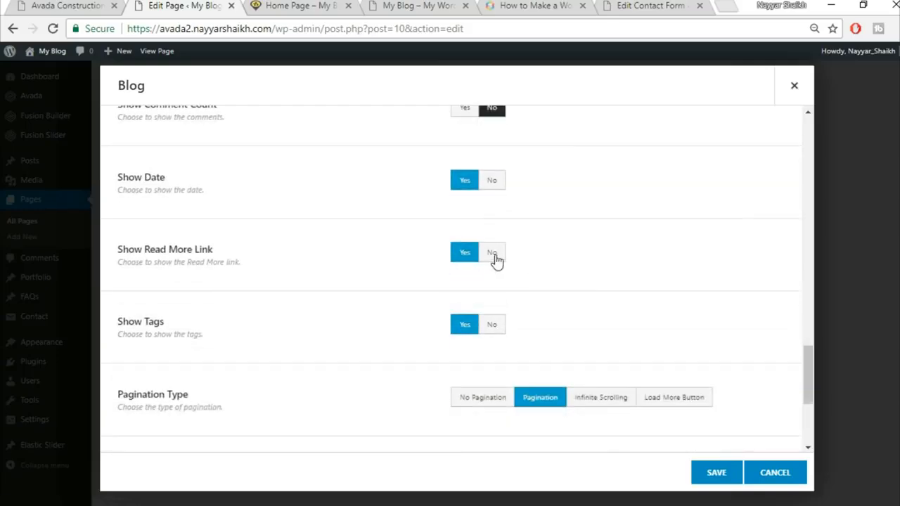
{"action": "scroll", "coordinate": [478, 300], "scroll_direction": "down", "scroll_amount": 1}
{"action": "left_click", "coordinate": [493, 254]}
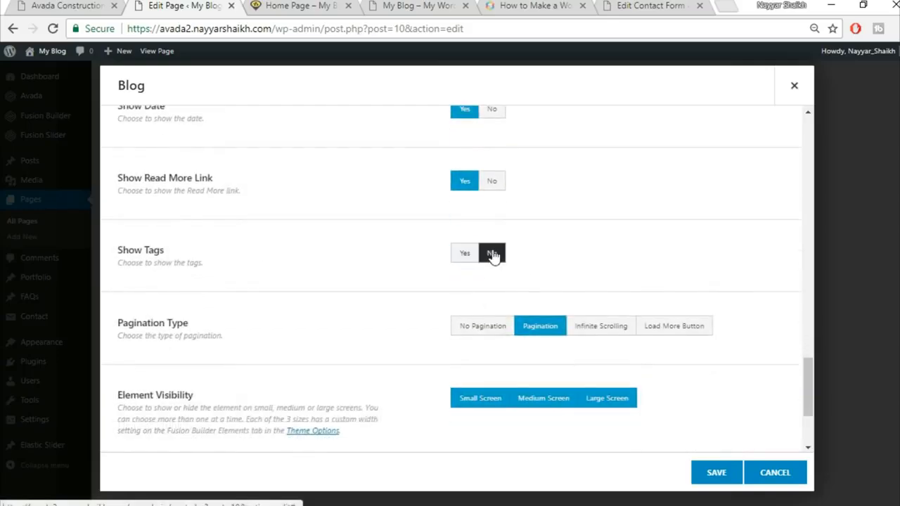
Step: Choose No Pagination and save the Blog element
{"action": "scroll", "coordinate": [703, 289], "scroll_direction": "down", "scroll_amount": 1}
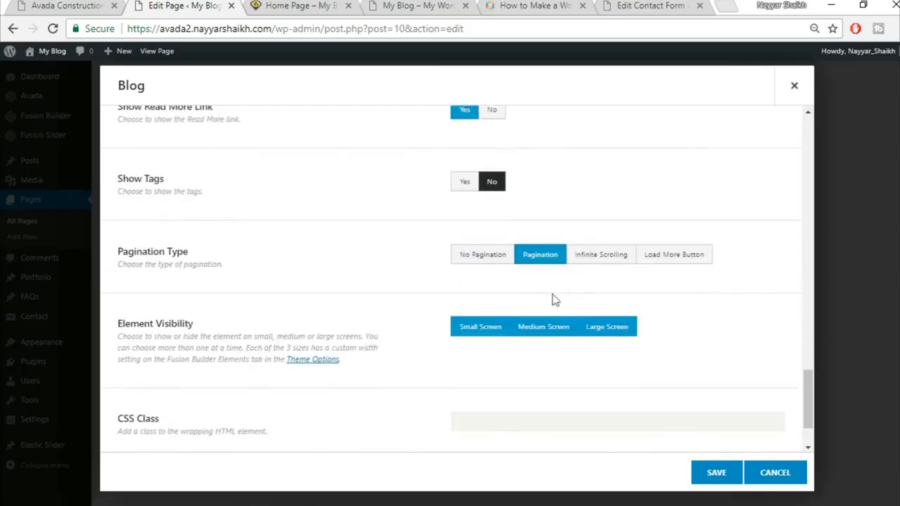
{"action": "left_click", "coordinate": [498, 260]}
{"action": "scroll", "coordinate": [357, 330], "scroll_direction": "down", "scroll_amount": 1}
{"action": "scroll", "coordinate": [362, 339], "scroll_direction": "up", "scroll_amount": 10}
{"action": "scroll", "coordinate": [371, 346], "scroll_direction": "up", "scroll_amount": 4}
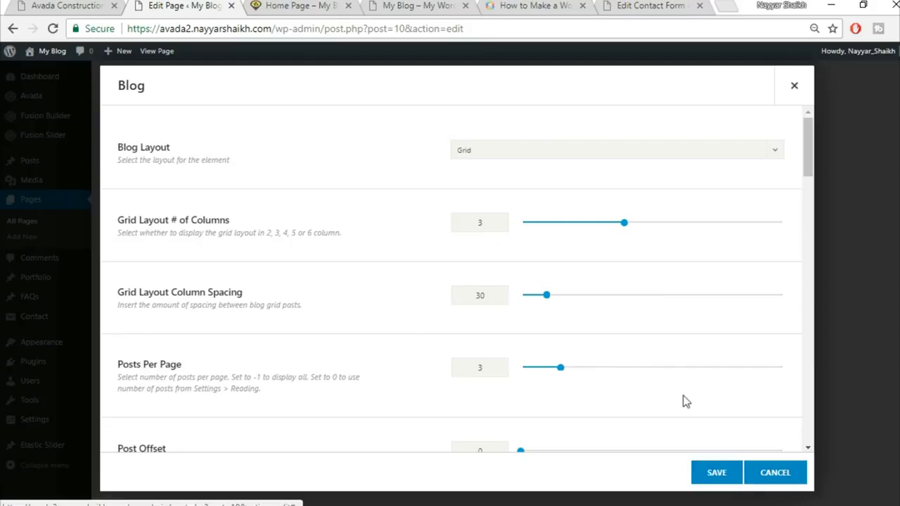
{"action": "scroll", "coordinate": [683, 401], "scroll_direction": "down", "scroll_amount": 2}
{"action": "scroll", "coordinate": [683, 402], "scroll_direction": "down", "scroll_amount": 10}
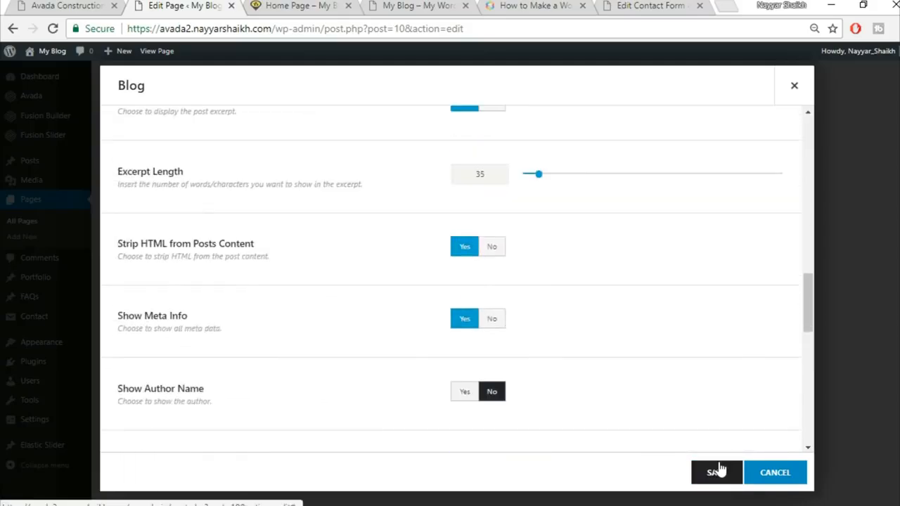
{"action": "left_click", "coordinate": [715, 472]}
Step: Compare with the demo homepage and update the Home Page
{"action": "scroll", "coordinate": [581, 375], "scroll_direction": "down", "scroll_amount": 2}
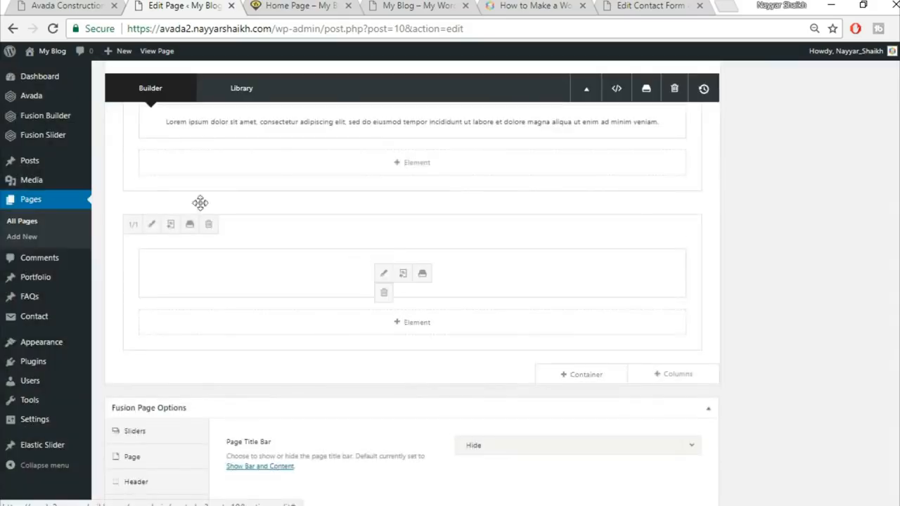
{"action": "left_click", "coordinate": [45, 4]}
{"action": "scroll", "coordinate": [251, 281], "scroll_direction": "up", "scroll_amount": 1}
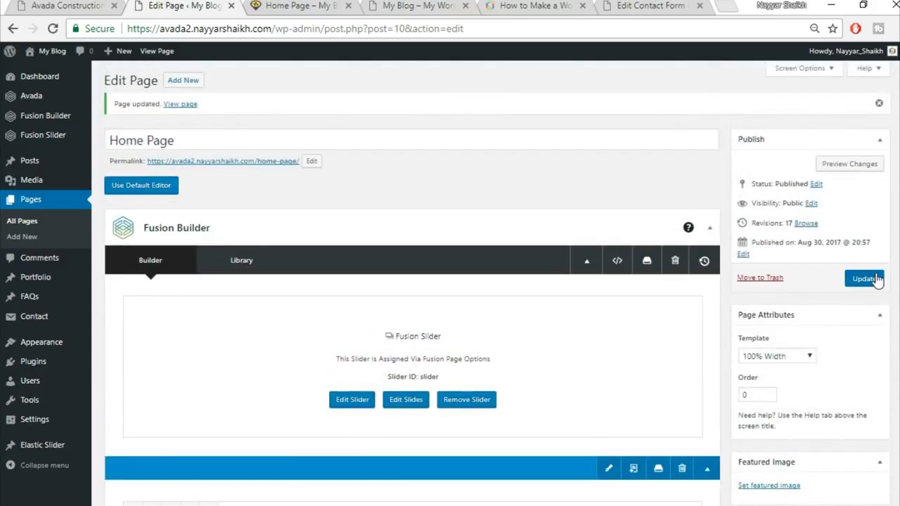
{"action": "left_click", "coordinate": [865, 278]}
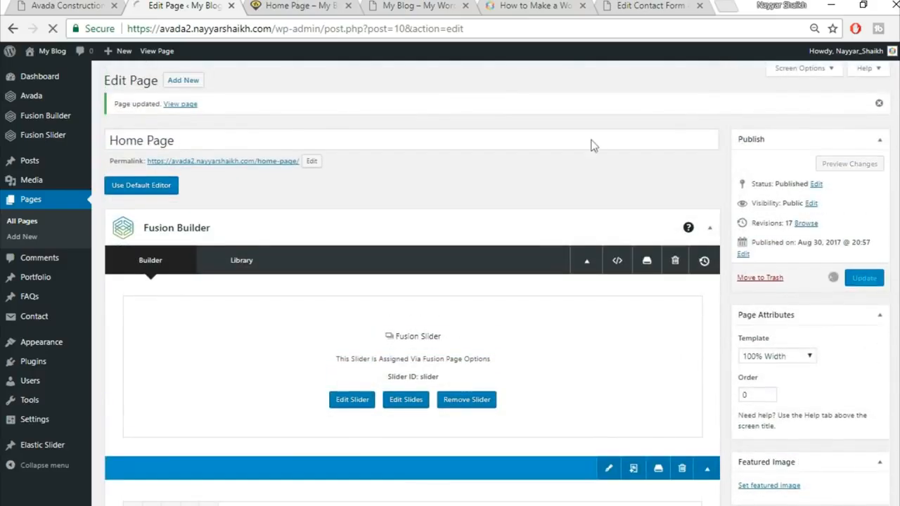
Step: Reload the live Home Page and check the new blog post grid
{"action": "left_click", "coordinate": [288, 5]}
{"action": "left_click", "coordinate": [333, 28]}
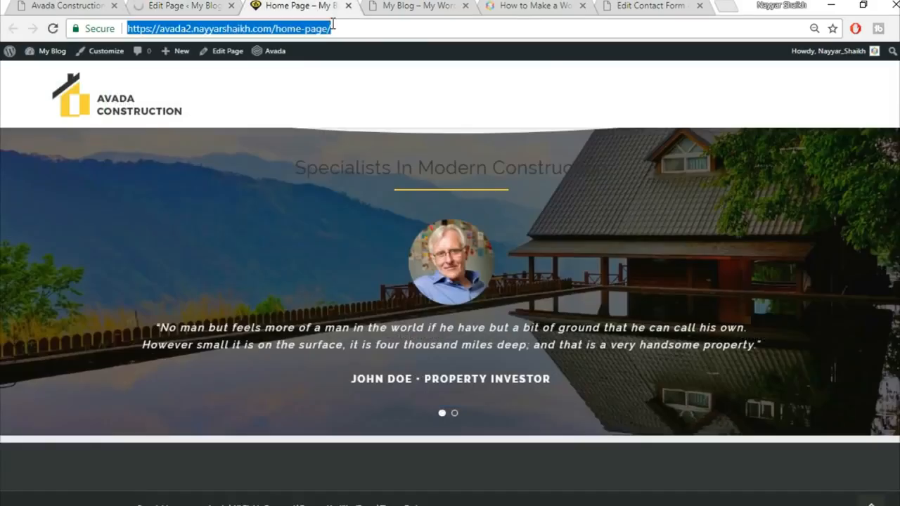
{"action": "key", "text": "Return"}
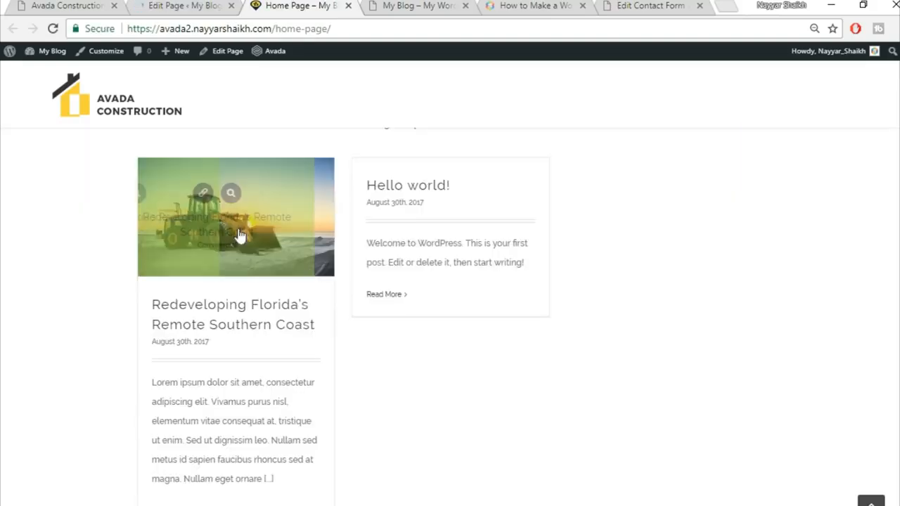
{"action": "scroll", "coordinate": [276, 347], "scroll_direction": "down", "scroll_amount": 1}
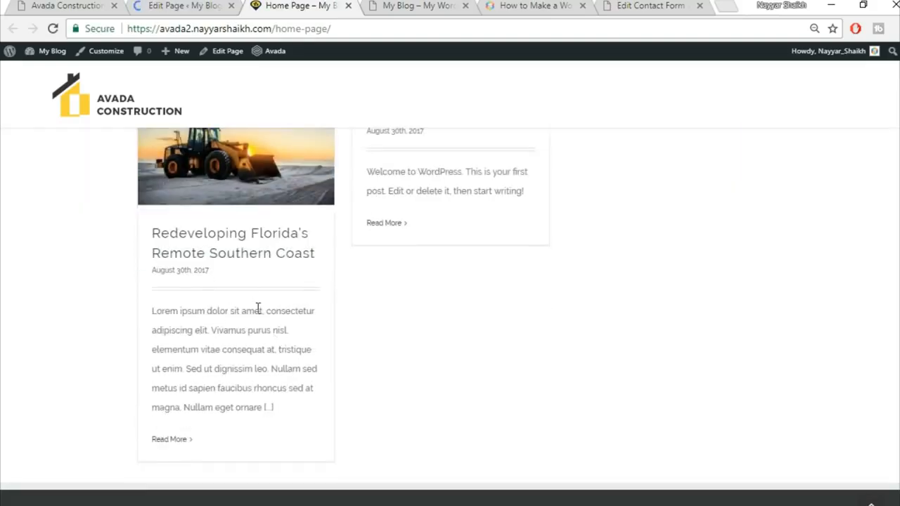
{"action": "scroll", "coordinate": [385, 209], "scroll_direction": "up", "scroll_amount": 1}
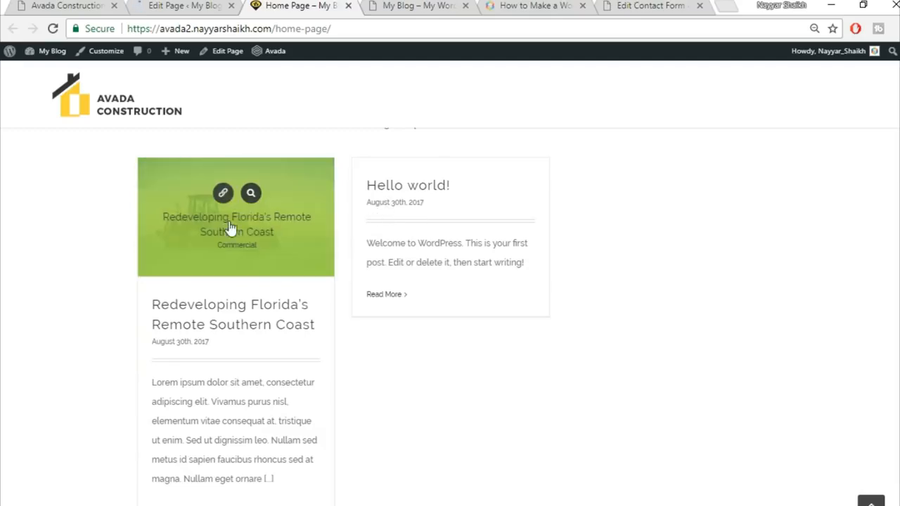
{"action": "mouse_move", "coordinate": [213, 226]}
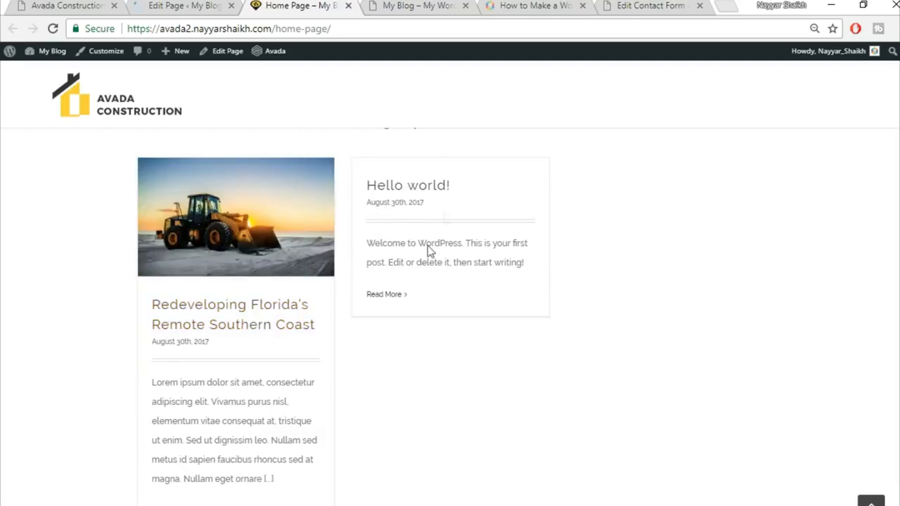
{"action": "scroll", "coordinate": [666, 307], "scroll_direction": "up", "scroll_amount": 2}
{"action": "scroll", "coordinate": [672, 315], "scroll_direction": "down", "scroll_amount": 2}
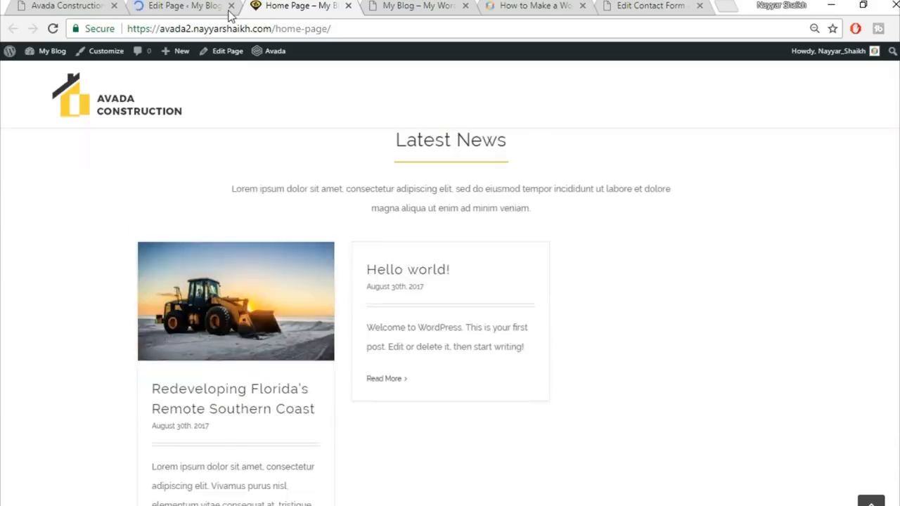
Step: Scroll through the Avada Construction demo homepage, then go back to the editor
{"action": "left_click", "coordinate": [86, 5]}
{"action": "scroll", "coordinate": [783, 292], "scroll_direction": "down", "scroll_amount": 7}
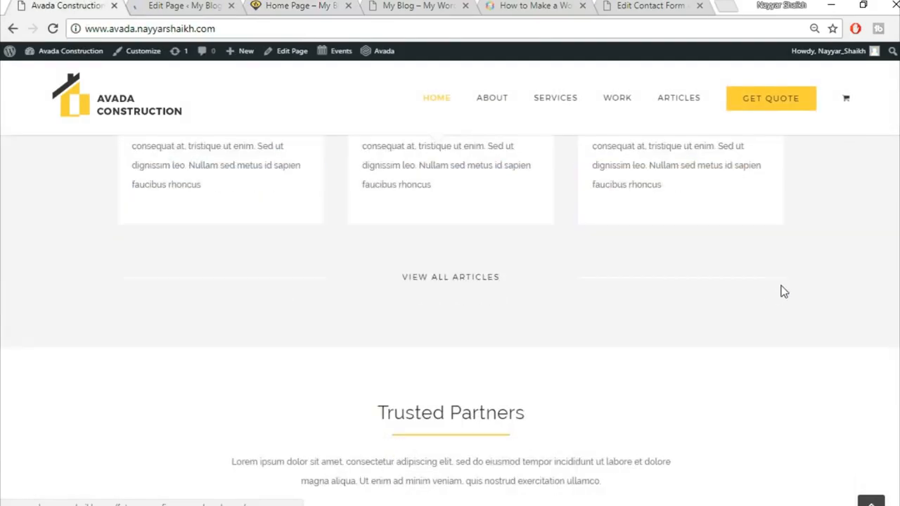
{"action": "scroll", "coordinate": [783, 293], "scroll_direction": "up", "scroll_amount": 3}
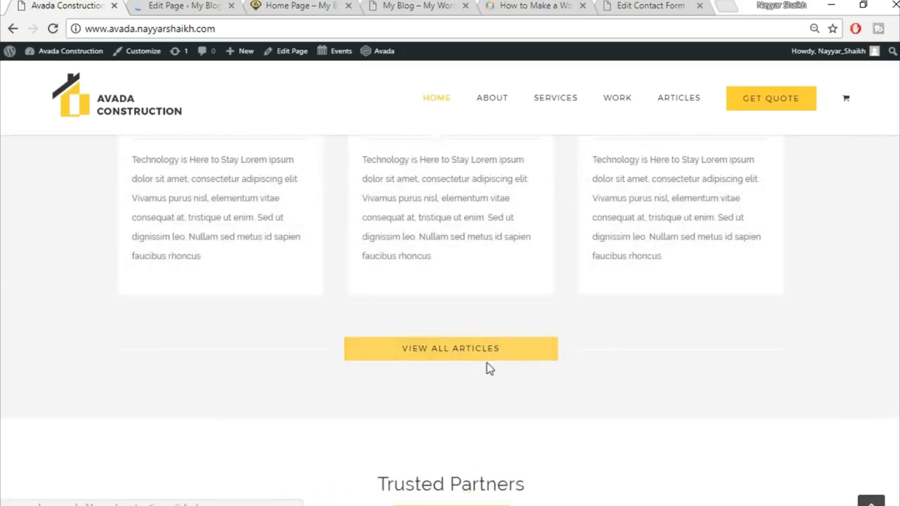
{"action": "scroll", "coordinate": [547, 392], "scroll_direction": "up", "scroll_amount": 10}
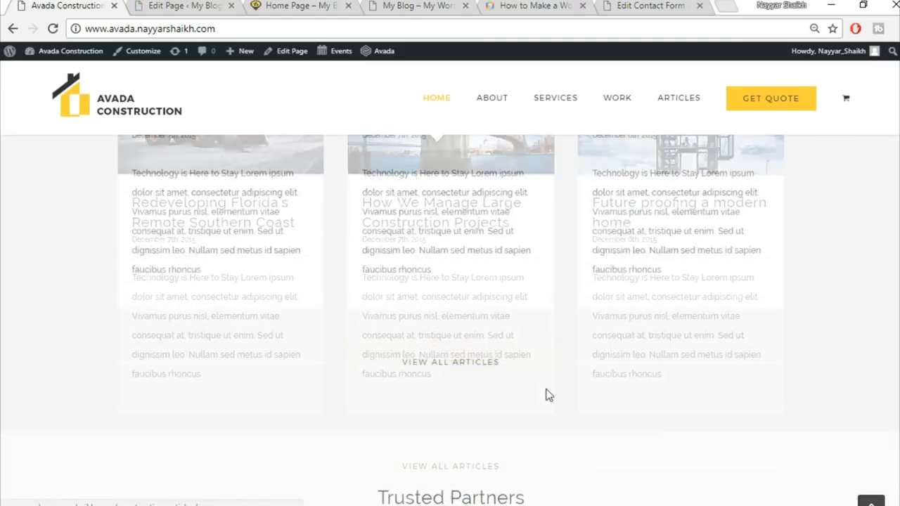
{"action": "scroll", "coordinate": [502, 342], "scroll_direction": "up", "scroll_amount": 8}
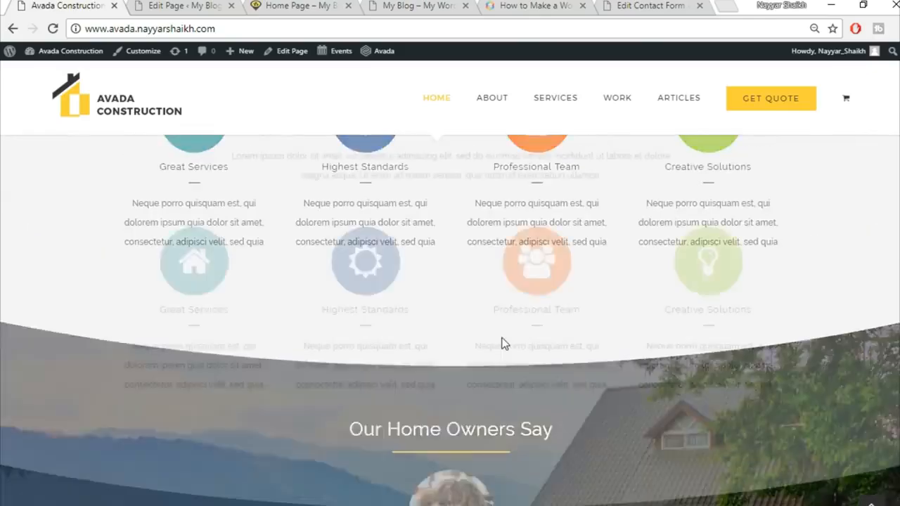
{"action": "scroll", "coordinate": [530, 398], "scroll_direction": "down", "scroll_amount": 20}
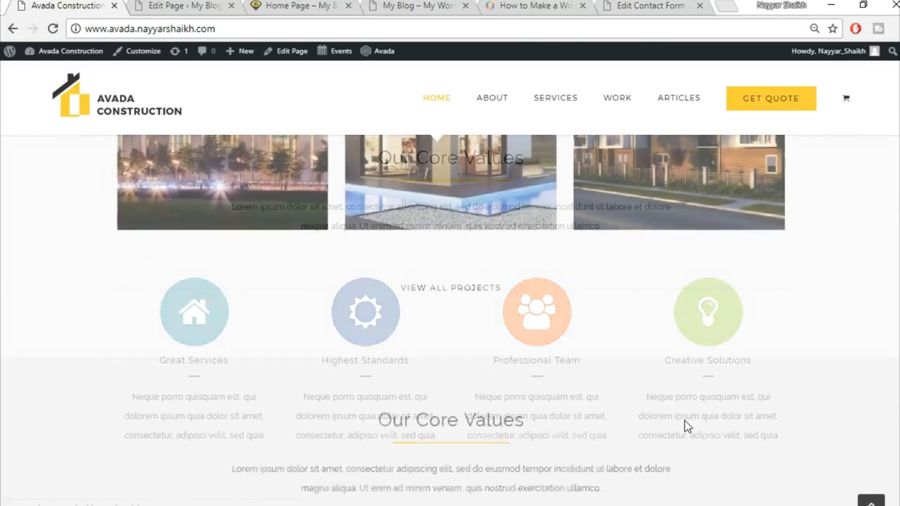
{"action": "scroll", "coordinate": [635, 347], "scroll_direction": "down", "scroll_amount": 2}
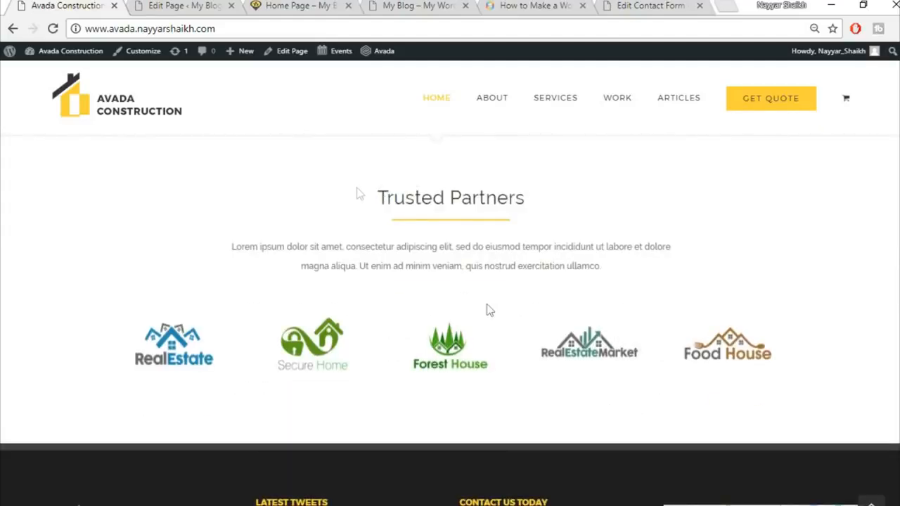
{"action": "left_click", "coordinate": [196, 5]}
Step: Insert the saved Title container below the blog grid, removing a mistakenly added empty container
{"action": "scroll", "coordinate": [750, 344], "scroll_direction": "down", "scroll_amount": 20}
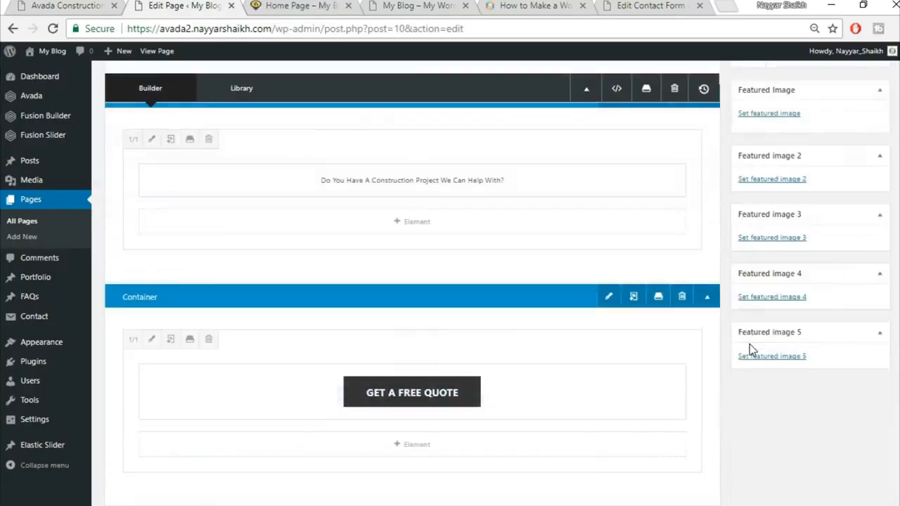
{"action": "scroll", "coordinate": [749, 344], "scroll_direction": "down", "scroll_amount": 15}
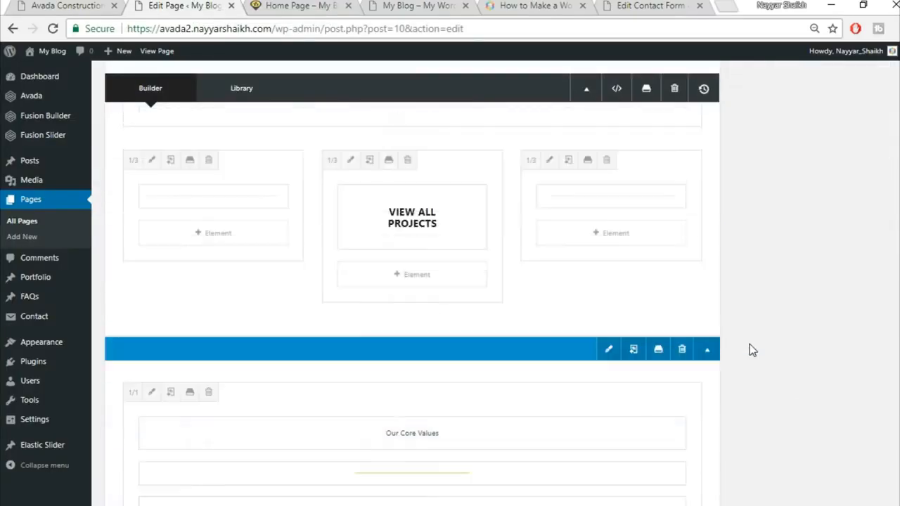
{"action": "scroll", "coordinate": [749, 344], "scroll_direction": "down", "scroll_amount": 10}
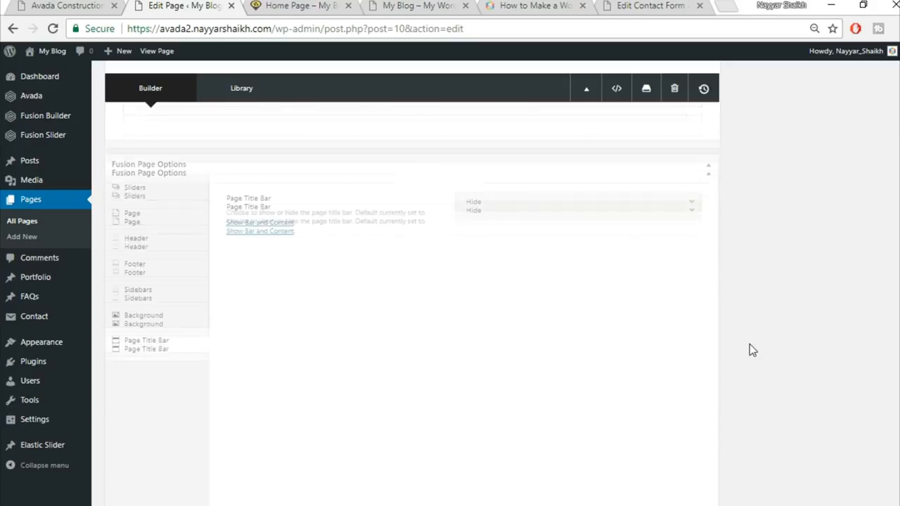
{"action": "scroll", "coordinate": [750, 344], "scroll_direction": "up", "scroll_amount": 4}
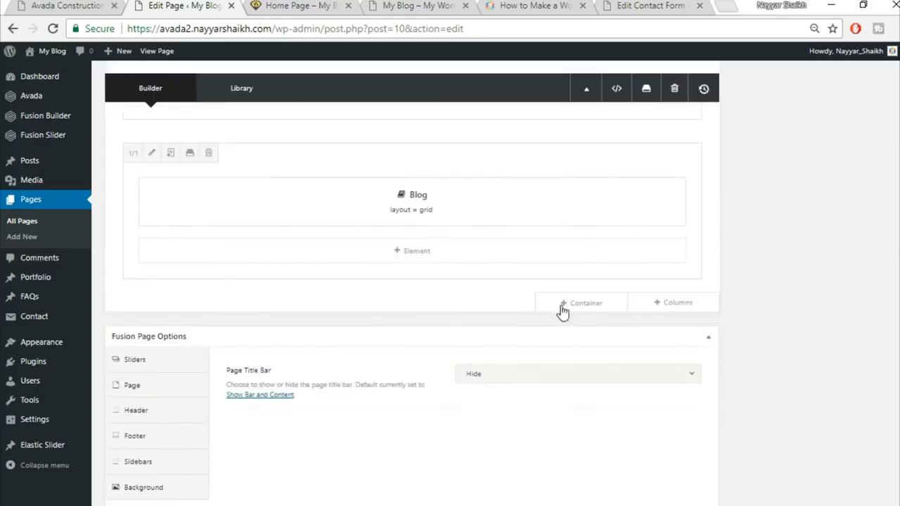
{"action": "left_click", "coordinate": [576, 305]}
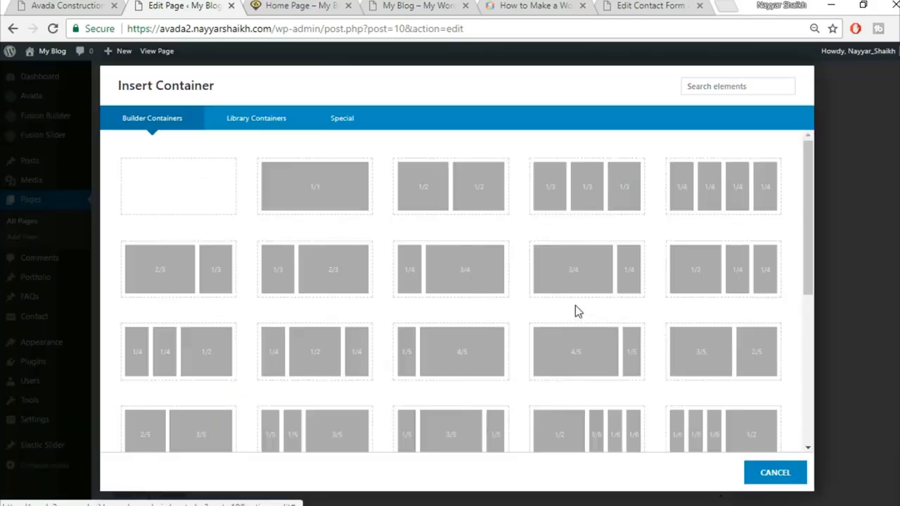
{"action": "left_click", "coordinate": [315, 195]}
{"action": "scroll", "coordinate": [446, 394], "scroll_direction": "up", "scroll_amount": 1}
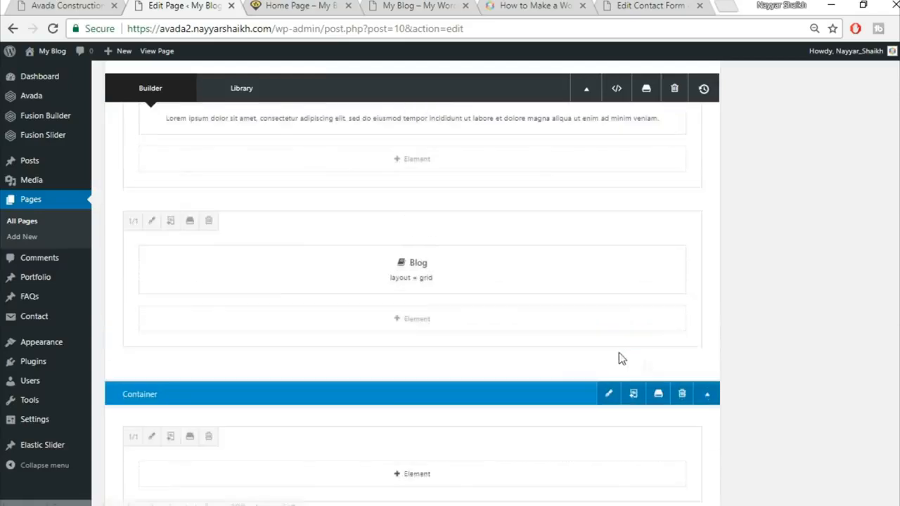
{"action": "scroll", "coordinate": [802, 389], "scroll_direction": "down", "scroll_amount": 1}
{"action": "left_click", "coordinate": [683, 330]}
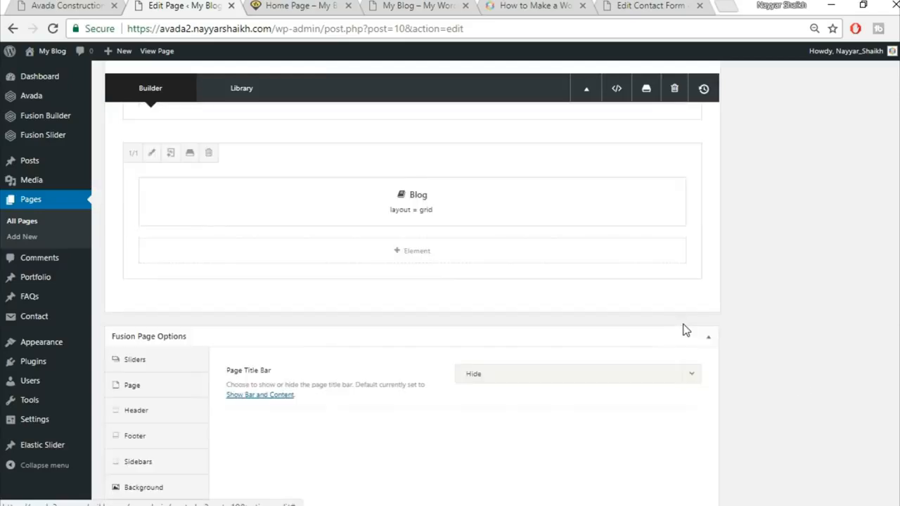
{"action": "left_click", "coordinate": [598, 312]}
{"action": "left_click", "coordinate": [265, 123]}
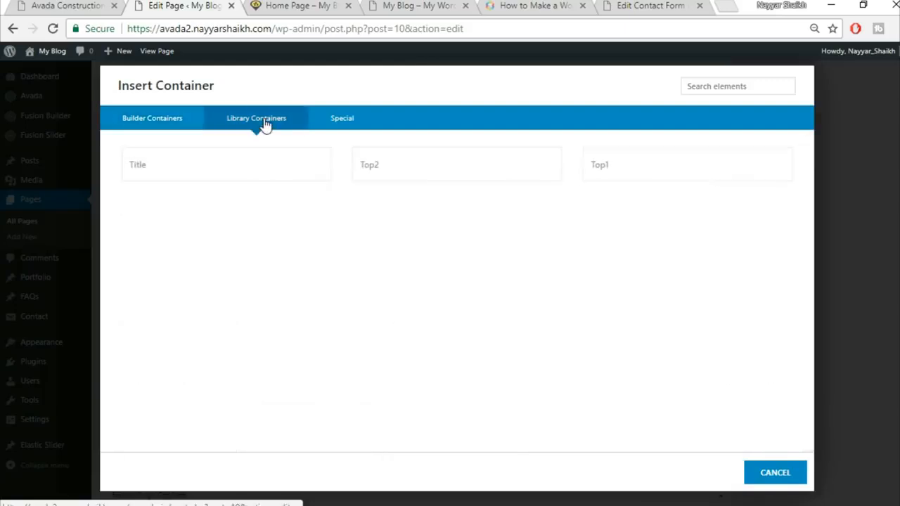
{"action": "left_click", "coordinate": [189, 171]}
Step: Replace the 'Specialists In Modern Construction' heading with a centred 'Trusted Partners' and save
{"action": "left_click_drag", "start_coordinate": [374, 204], "coordinate": [573, 203]}
{"action": "key", "text": "ctrl+c"}
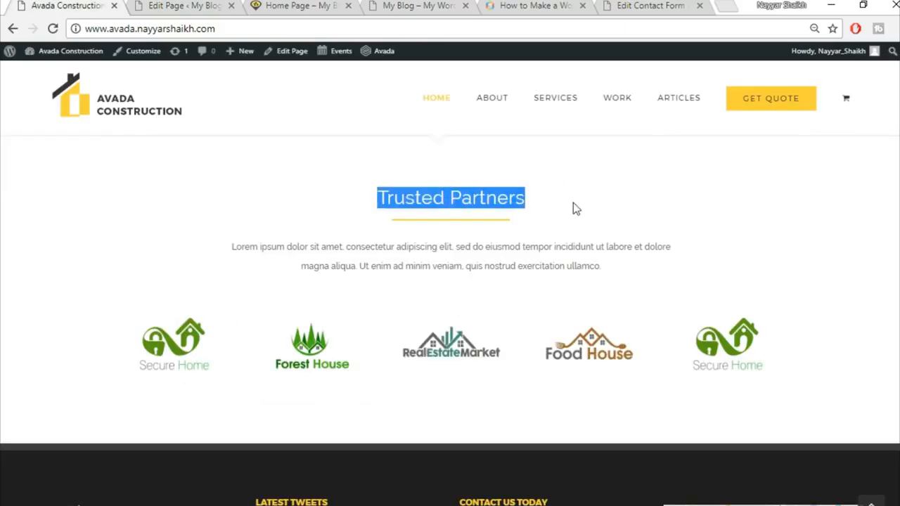
{"action": "left_click", "coordinate": [195, 6]}
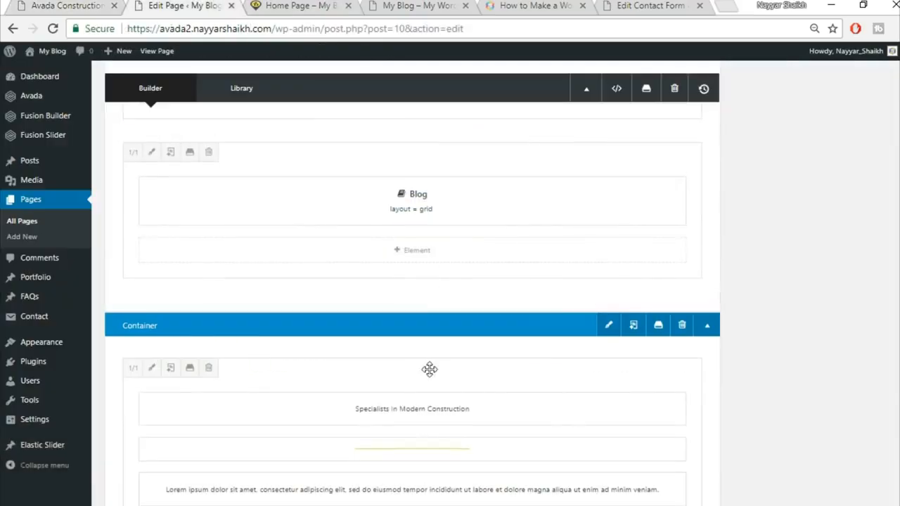
{"action": "scroll", "coordinate": [428, 368], "scroll_direction": "down", "scroll_amount": 2}
{"action": "left_click", "coordinate": [385, 268]}
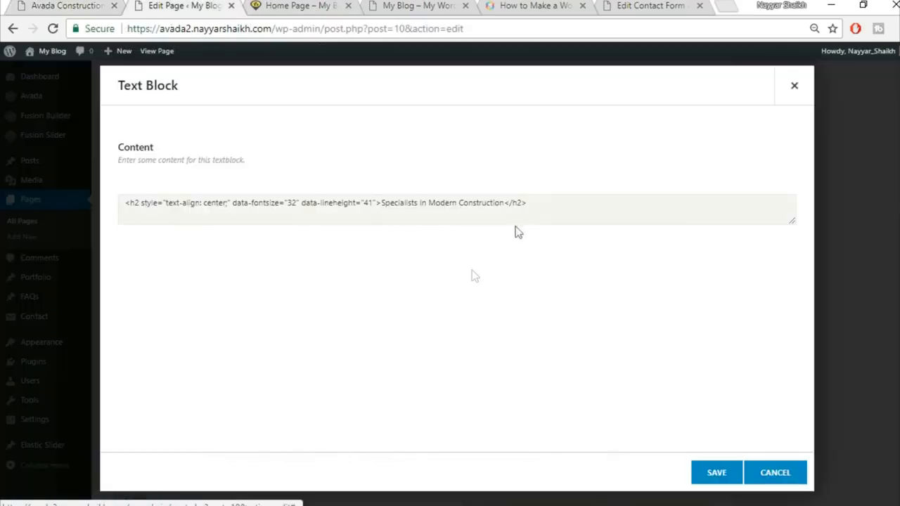
{"action": "triple_click", "coordinate": [447, 286]}
{"action": "key", "text": "ctrl+v"}
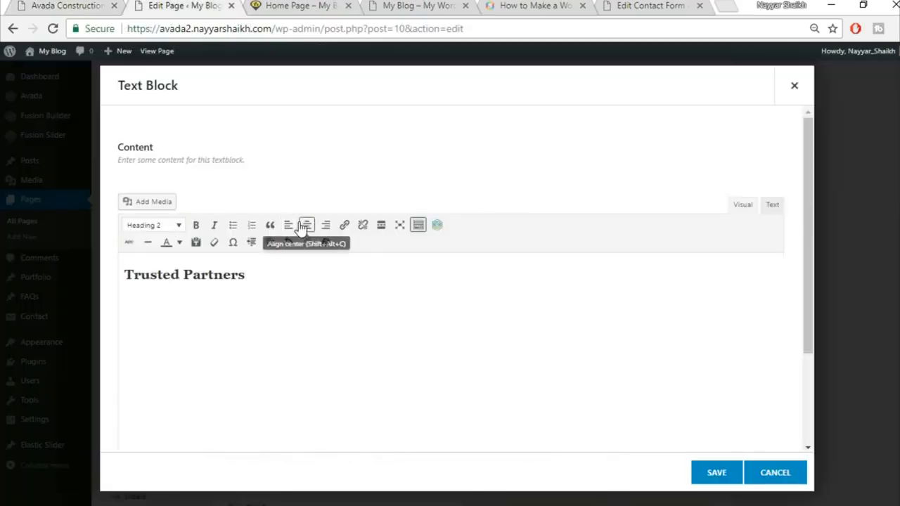
{"action": "left_click", "coordinate": [307, 225]}
{"action": "left_click", "coordinate": [714, 475]}
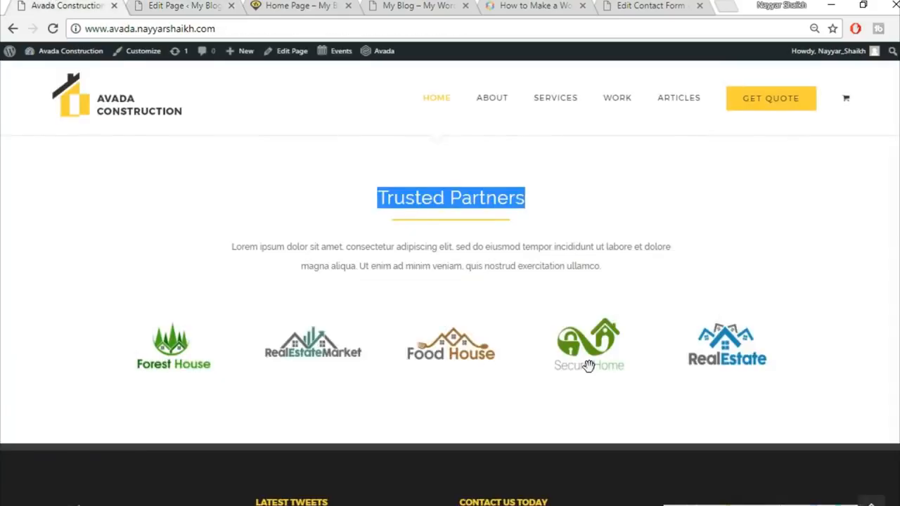
{"action": "scroll", "coordinate": [589, 366], "scroll_direction": "down", "scroll_amount": 1}
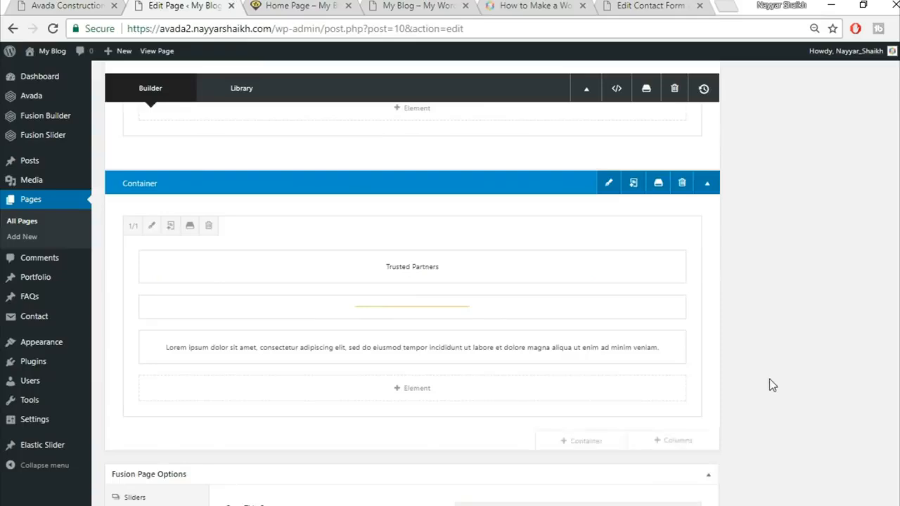
{"action": "scroll", "coordinate": [770, 384], "scroll_direction": "down", "scroll_amount": 2}
Step: Add a 1/1 column containing an Image Carousel element
{"action": "mouse_move", "coordinate": [619, 296]}
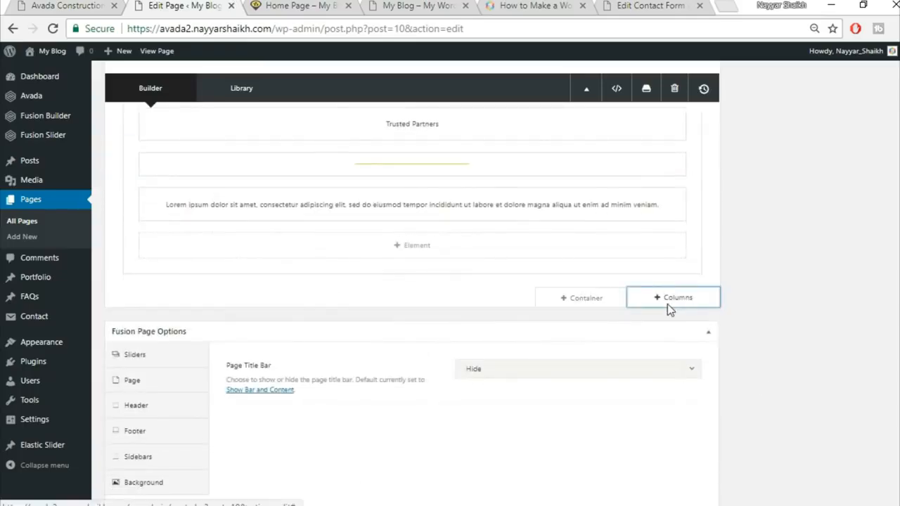
{"action": "left_click", "coordinate": [666, 301]}
{"action": "left_click", "coordinate": [176, 203]}
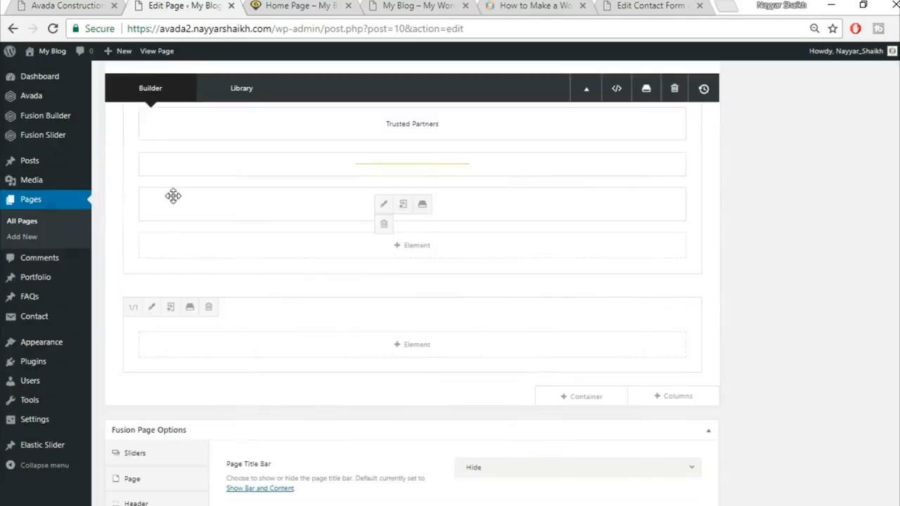
{"action": "left_click", "coordinate": [417, 345]}
{"action": "left_click", "coordinate": [704, 87]}
{"action": "type", "text": "ima"}
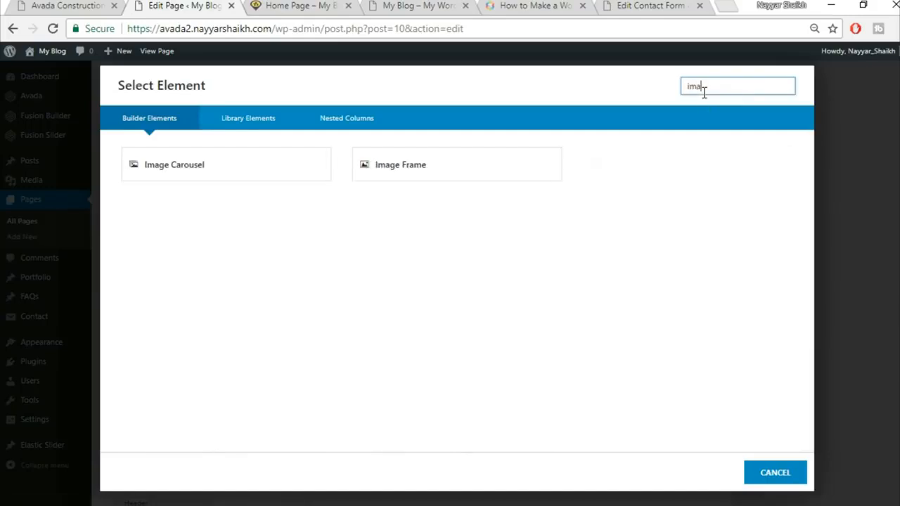
{"action": "left_click", "coordinate": [274, 167]}
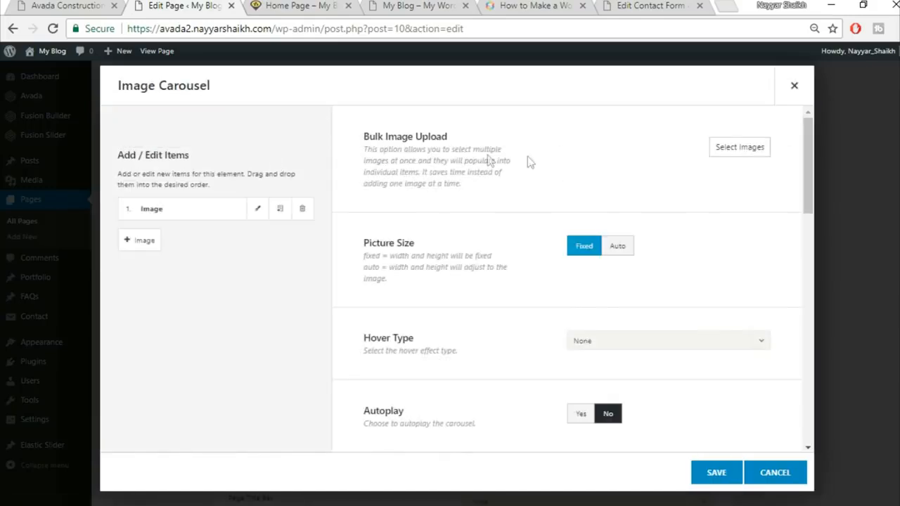
Step: Upload five partner logos starting with home-logo1 and insert them into the carousel
{"action": "left_click", "coordinate": [737, 149]}
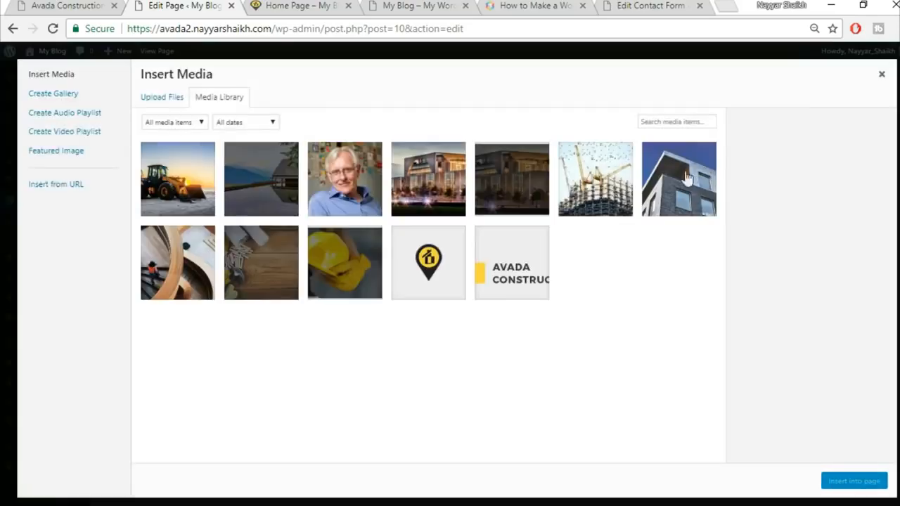
{"action": "left_click", "coordinate": [161, 96]}
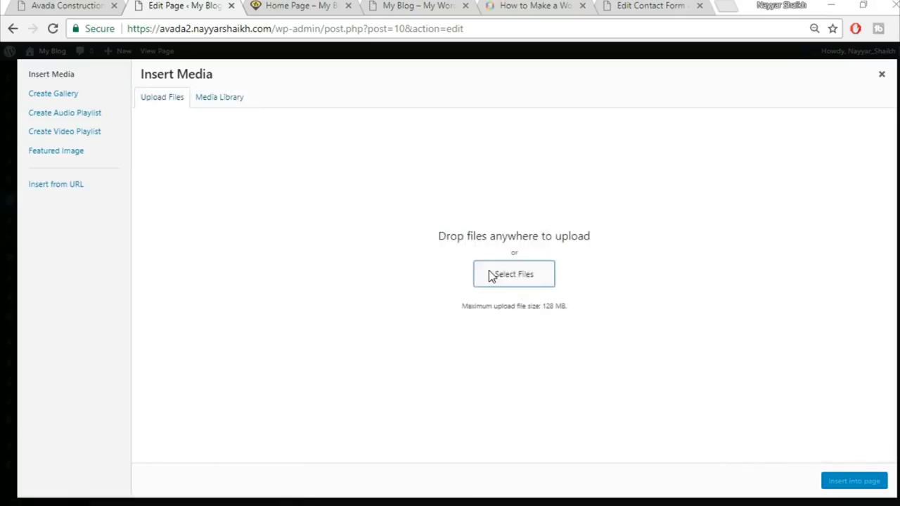
{"action": "left_click", "coordinate": [489, 272]}
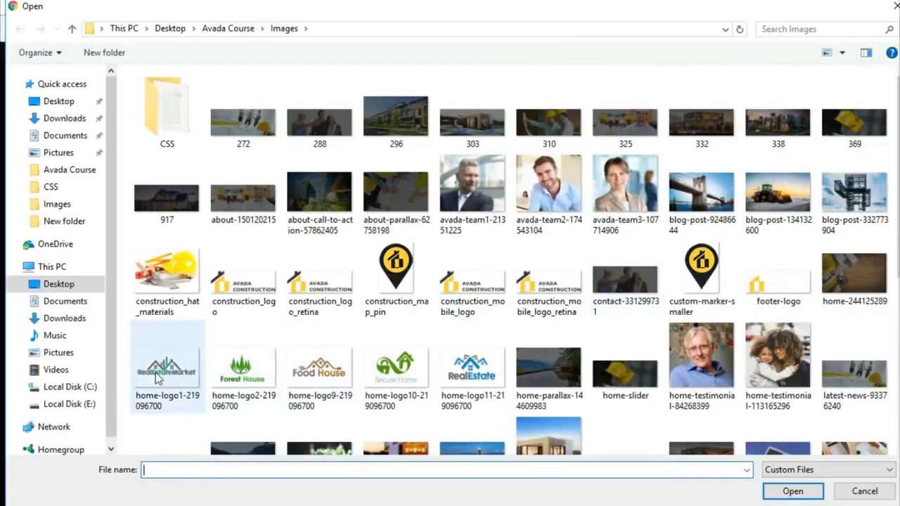
{"action": "left_click", "coordinate": [168, 367]}
{"action": "left_click", "coordinate": [227, 377], "text": "ctrl"}
{"action": "left_click", "coordinate": [340, 380], "text": "ctrl"}
{"action": "left_click", "coordinate": [396, 376], "text": "ctrl"}
{"action": "left_click", "coordinate": [479, 378], "text": "ctrl"}
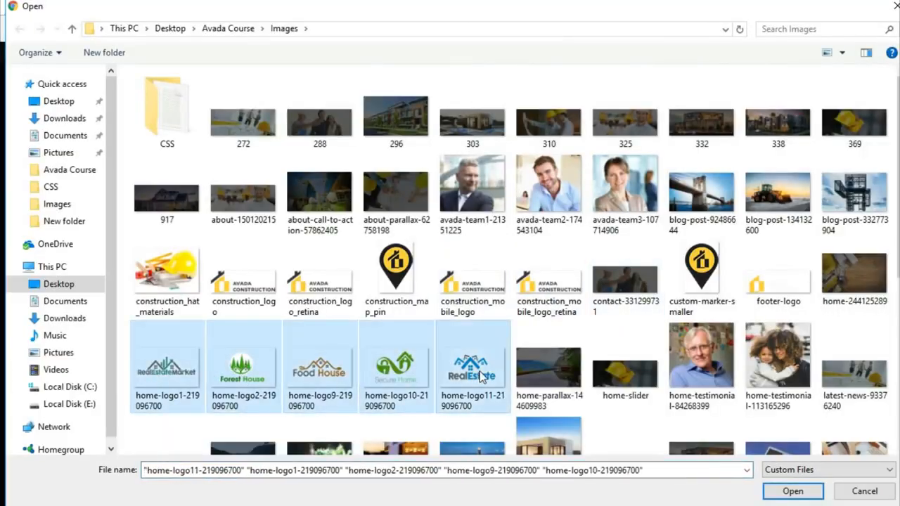
{"action": "left_click", "coordinate": [794, 493]}
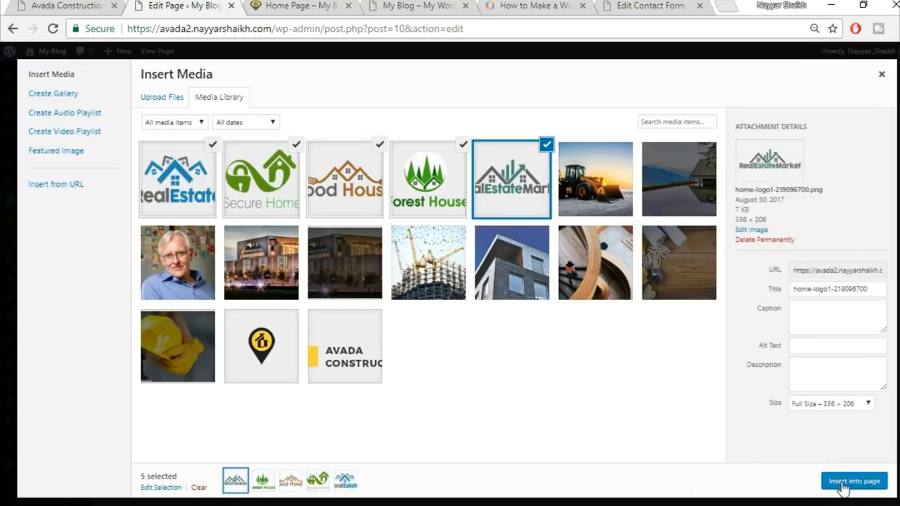
{"action": "left_click", "coordinate": [854, 482]}
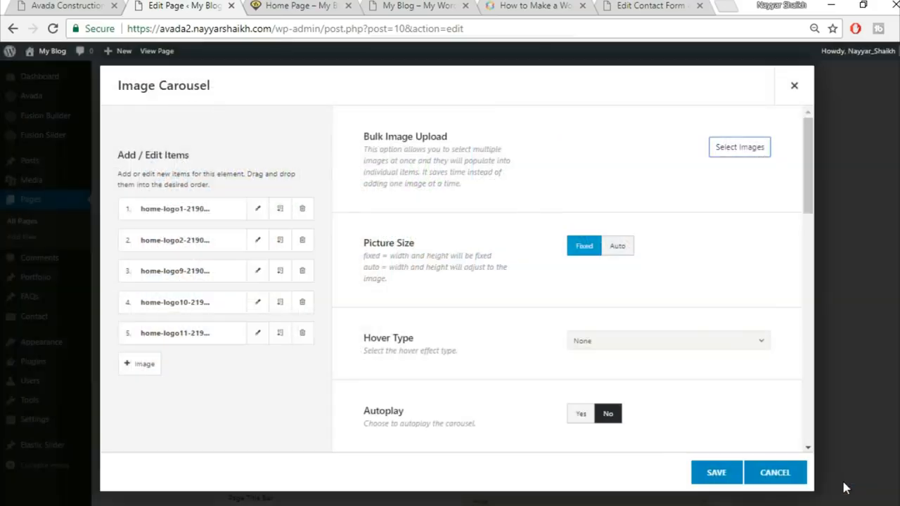
Step: Upload home-logo9 and insert it with more logos, including Forest House and RealEstateMarket
{"action": "left_click", "coordinate": [742, 149]}
{"action": "left_click", "coordinate": [161, 103]}
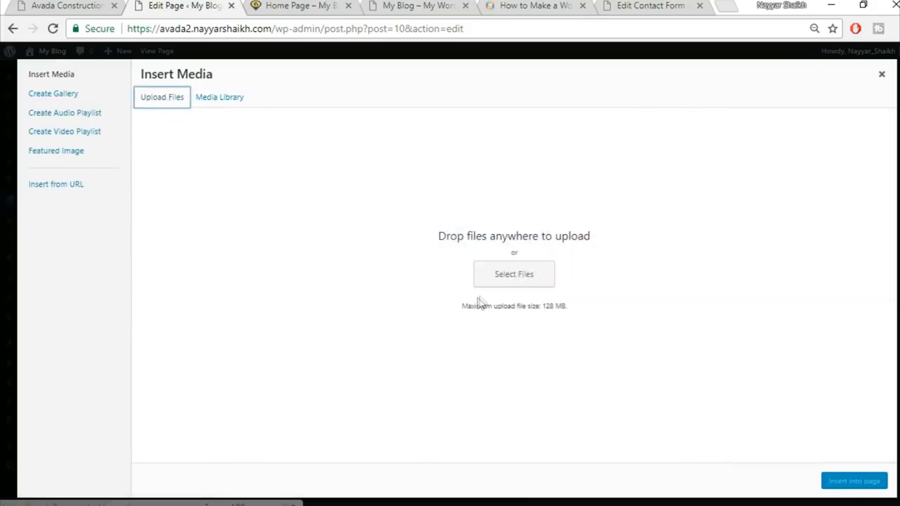
{"action": "left_click", "coordinate": [503, 275]}
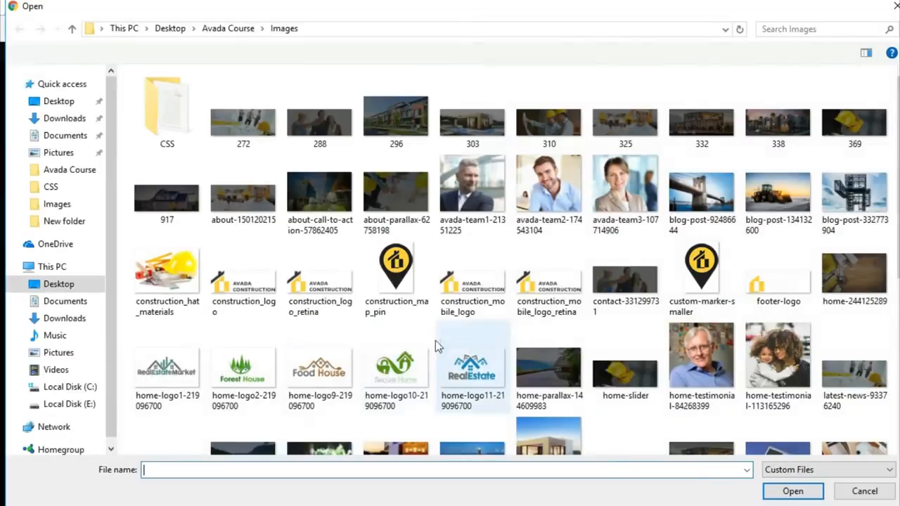
{"action": "left_click", "coordinate": [320, 369]}
{"action": "left_click", "coordinate": [794, 491]}
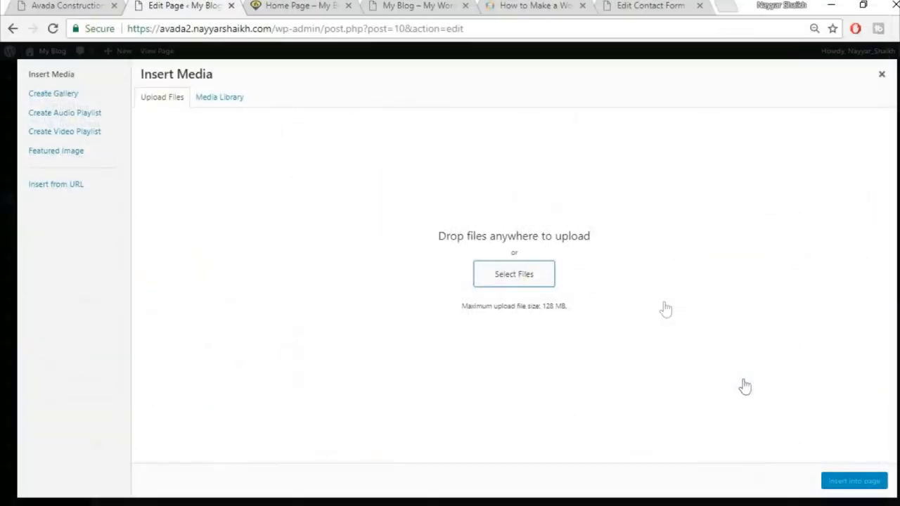
{"action": "left_click", "coordinate": [261, 179]}
{"action": "left_click", "coordinate": [345, 179]}
{"action": "left_click", "coordinate": [429, 179]}
{"action": "left_click", "coordinate": [493, 184]}
{"action": "left_click", "coordinate": [621, 173]}
{"action": "left_click", "coordinate": [849, 484]}
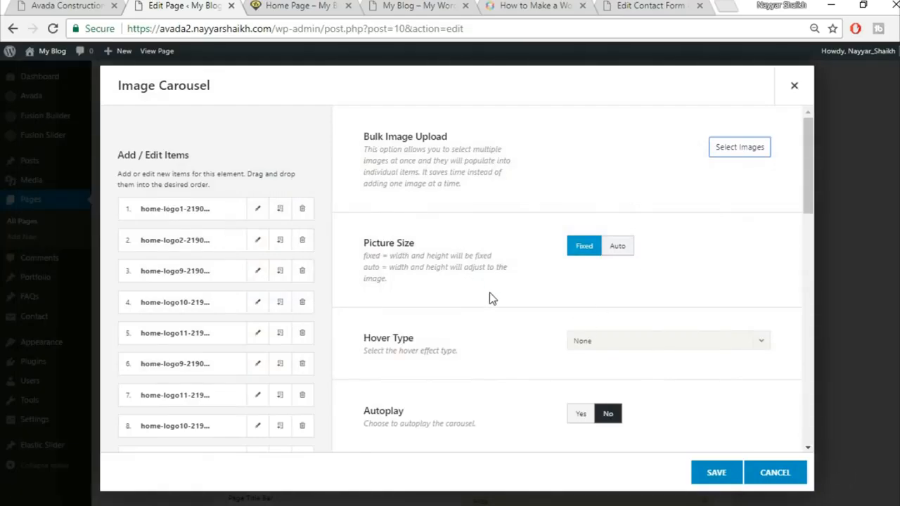
Step: Set the carousel's Autoplay to Yes
{"action": "scroll", "coordinate": [490, 293], "scroll_direction": "down", "scroll_amount": 1}
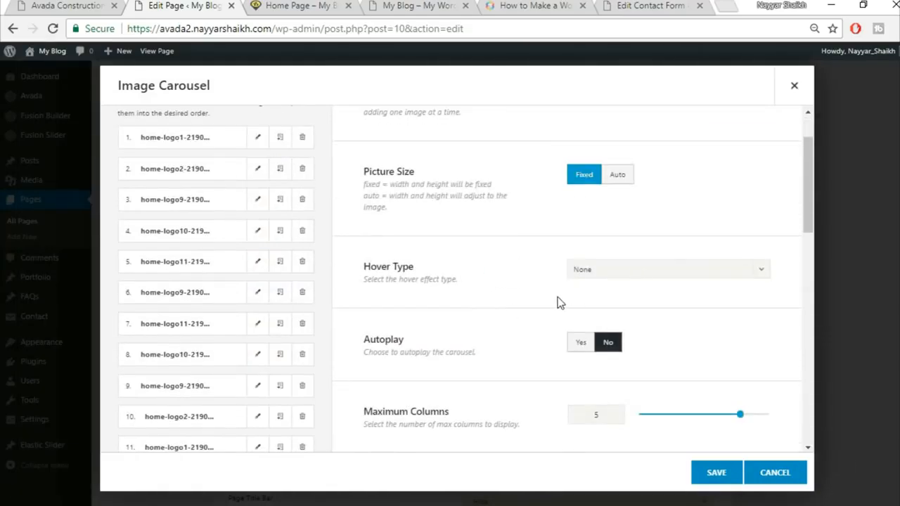
{"action": "scroll", "coordinate": [560, 303], "scroll_direction": "down", "scroll_amount": 2}
{"action": "left_click", "coordinate": [592, 203]}
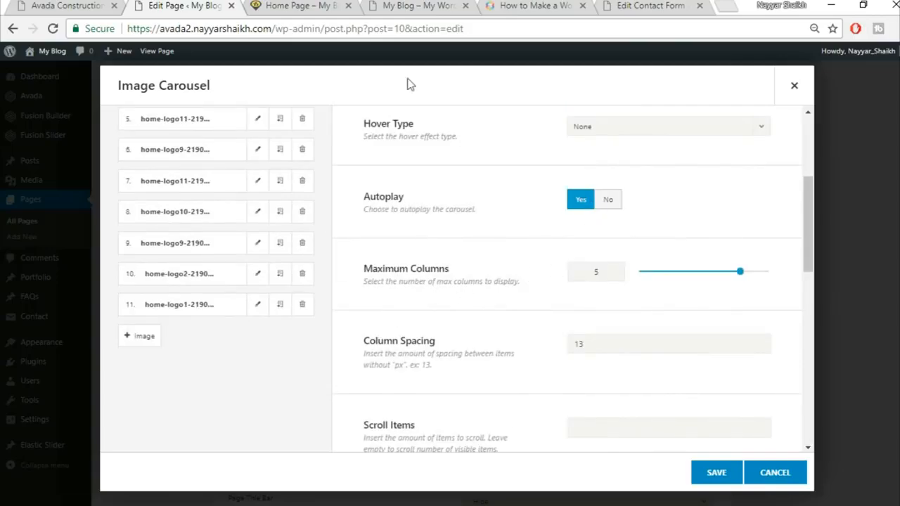
Step: Check the live logo carousel, then set Show Navigation to No
{"action": "left_click", "coordinate": [37, 5]}
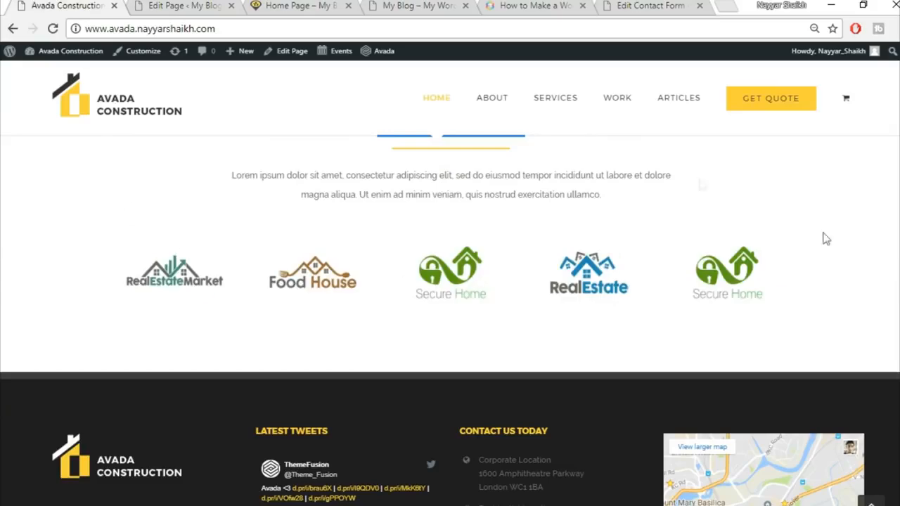
{"action": "left_click", "coordinate": [139, 5]}
{"action": "scroll", "coordinate": [629, 301], "scroll_direction": "down", "scroll_amount": 1}
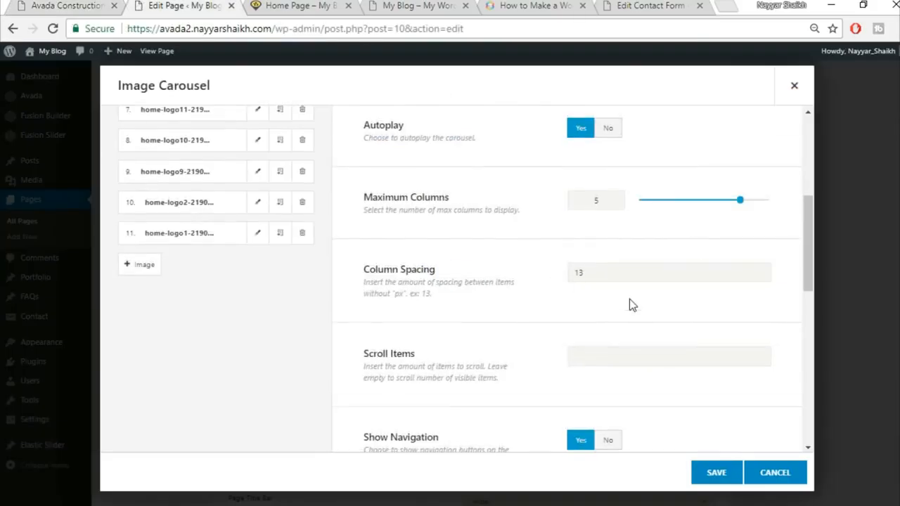
{"action": "scroll", "coordinate": [565, 346], "scroll_direction": "down", "scroll_amount": 1}
{"action": "scroll", "coordinate": [561, 352], "scroll_direction": "down", "scroll_amount": 1}
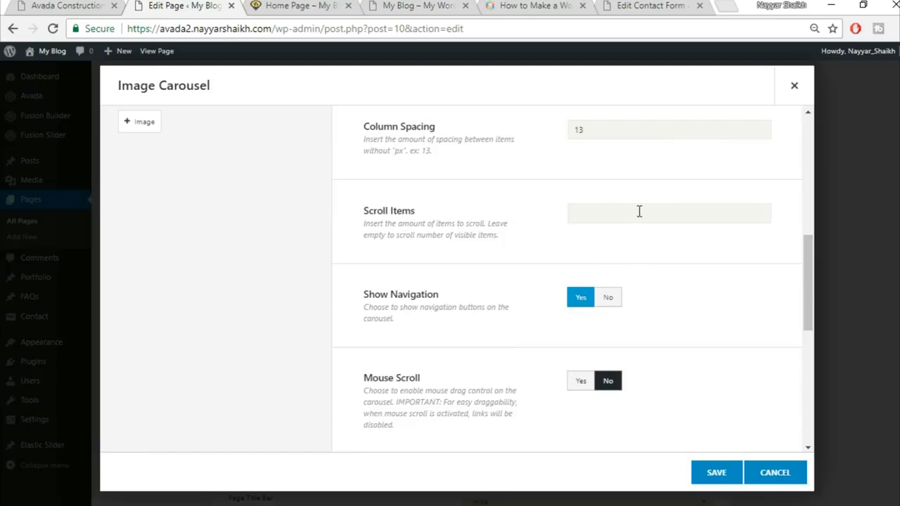
{"action": "left_click", "coordinate": [98, 5]}
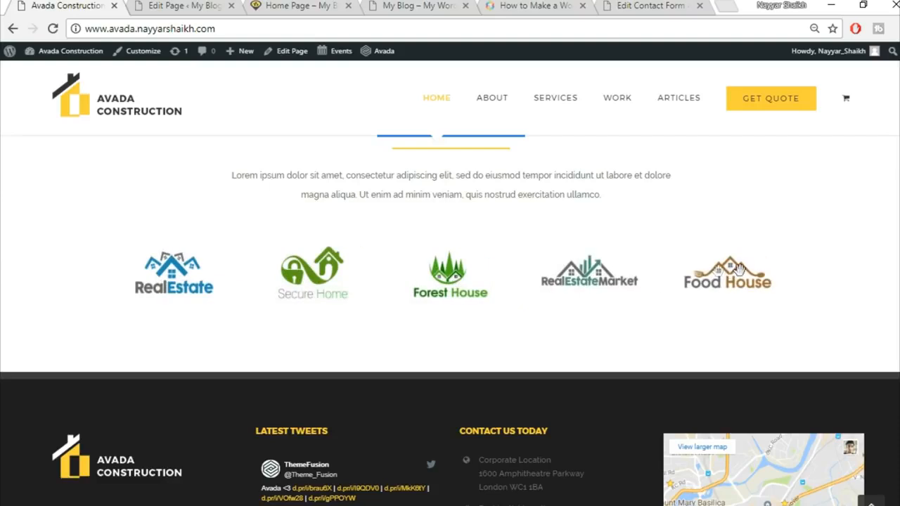
{"action": "left_click", "coordinate": [171, 4]}
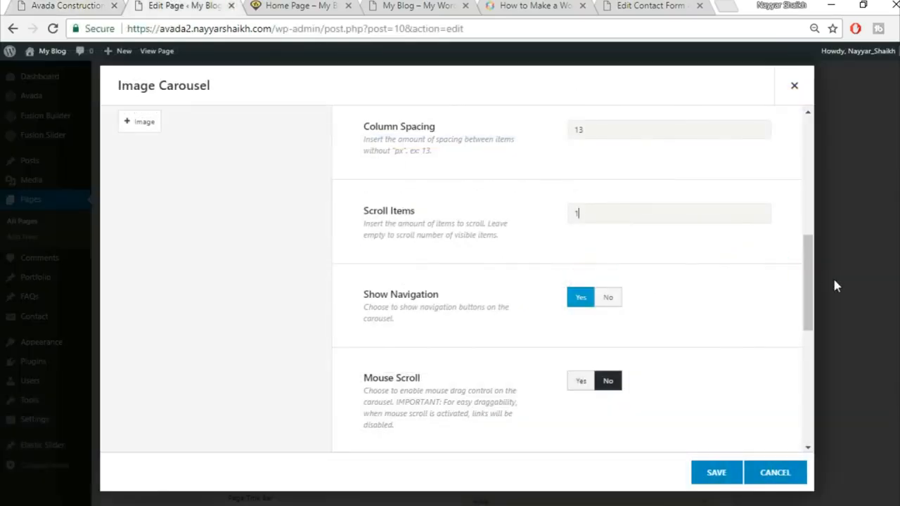
{"action": "scroll", "coordinate": [780, 323], "scroll_direction": "down", "scroll_amount": 1}
{"action": "left_click", "coordinate": [607, 225]}
Step: Turn Mouse Scroll on and test dragging the live carousel by one logo
{"action": "left_click", "coordinate": [101, 4]}
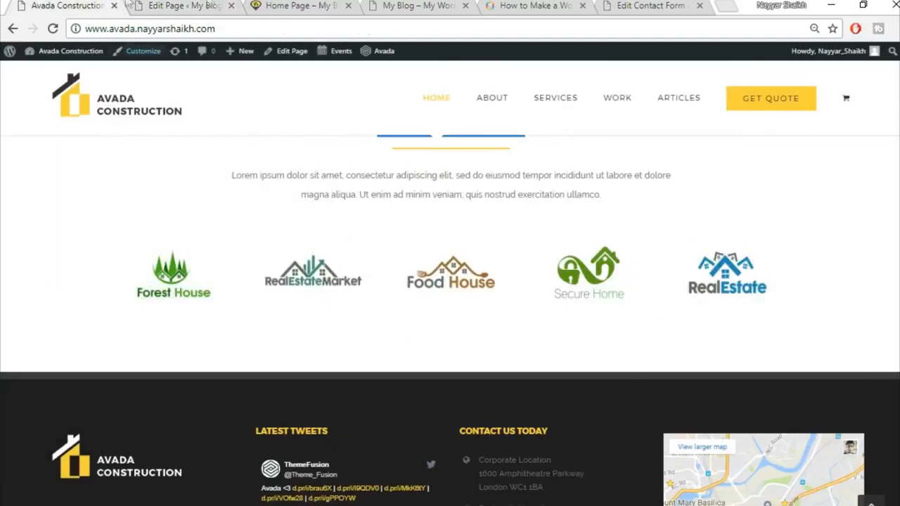
{"action": "left_click", "coordinate": [212, 5]}
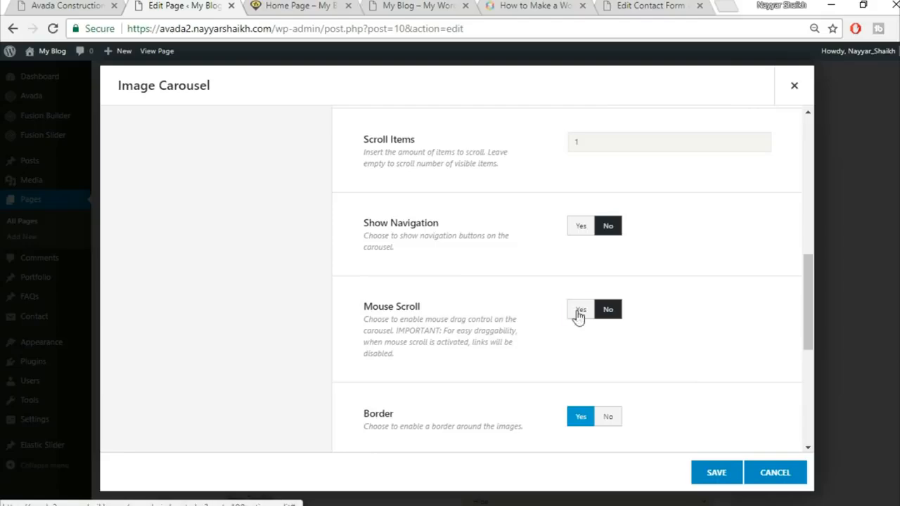
{"action": "left_click", "coordinate": [581, 313]}
{"action": "left_click", "coordinate": [70, 5]}
{"action": "left_click_drag", "start_coordinate": [426, 251], "coordinate": [686, 273]}
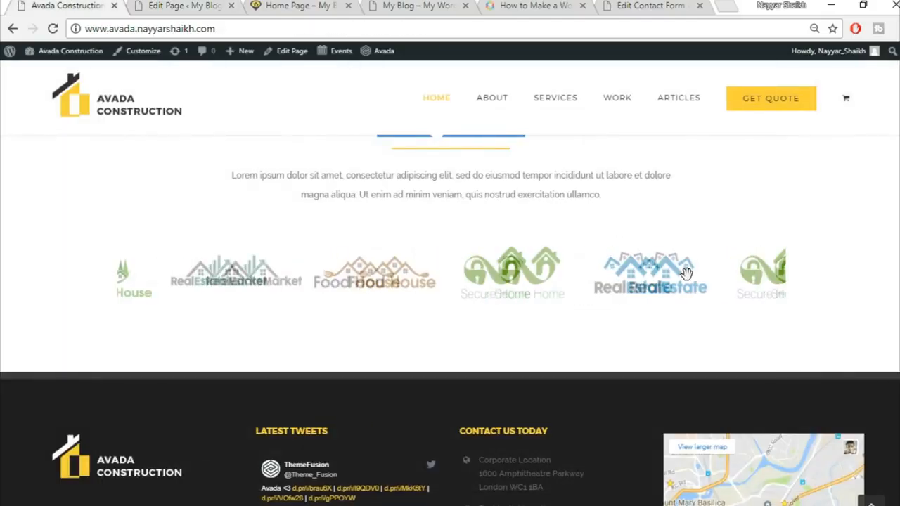
{"action": "left_click", "coordinate": [206, 5]}
Step: Set Border to No and save the Image Carousel settings
{"action": "scroll", "coordinate": [767, 316], "scroll_direction": "down", "scroll_amount": 2}
{"action": "left_click", "coordinate": [609, 274]}
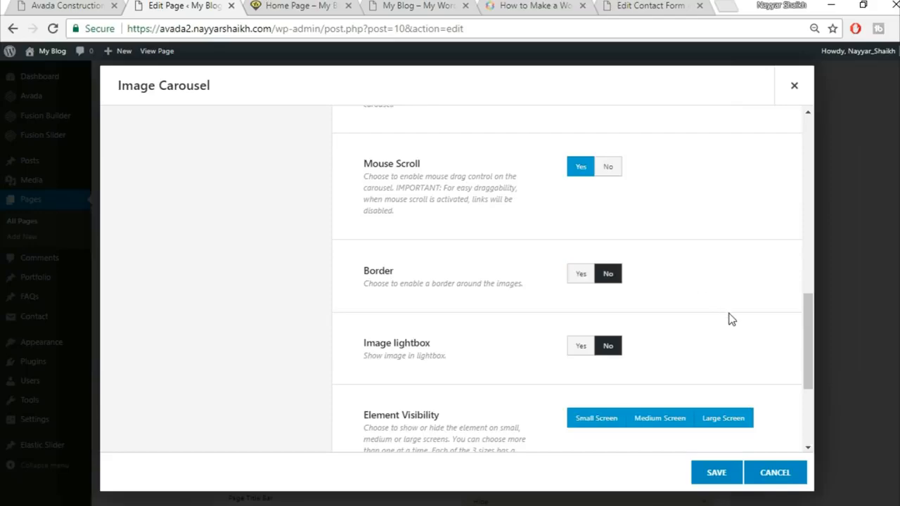
{"action": "scroll", "coordinate": [730, 317], "scroll_direction": "down", "scroll_amount": 2}
{"action": "scroll", "coordinate": [700, 427], "scroll_direction": "down", "scroll_amount": 1}
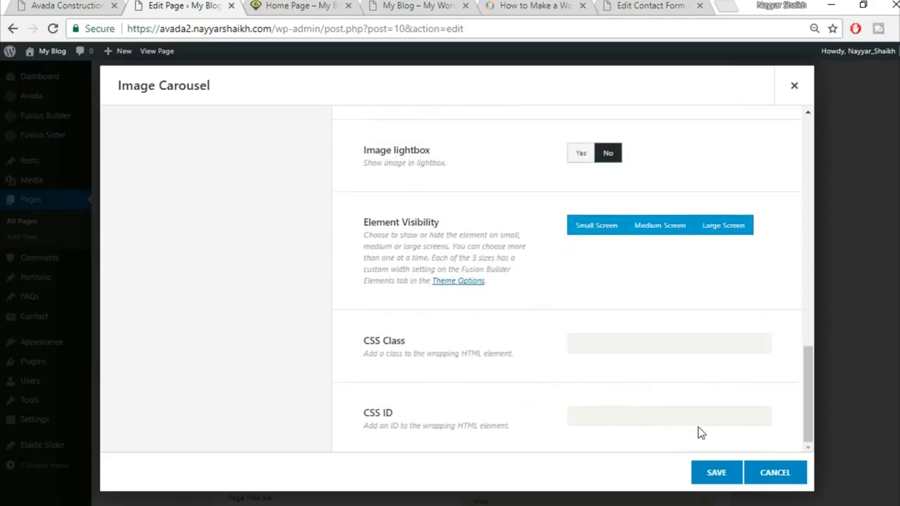
{"action": "left_click", "coordinate": [716, 473]}
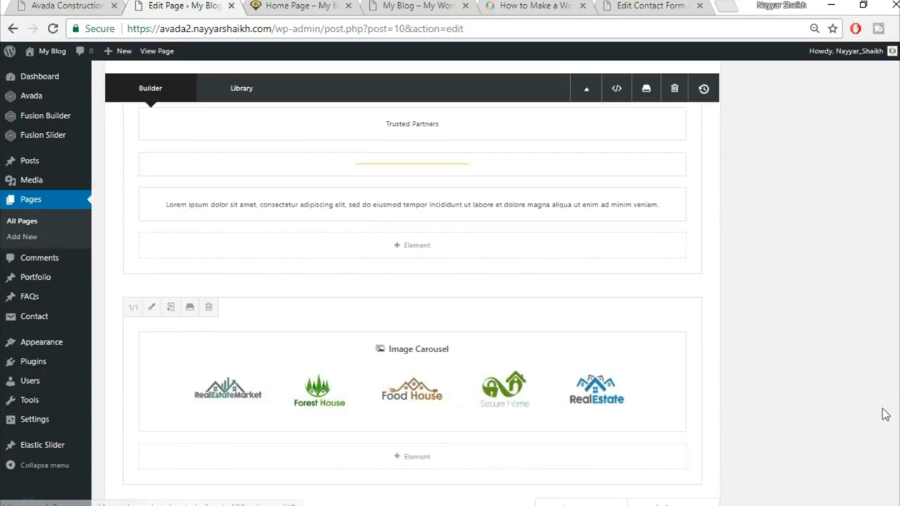
Step: Update the Home Page and reload the live home page to see the carousel
{"action": "scroll", "coordinate": [884, 412], "scroll_direction": "down", "scroll_amount": 5}
{"action": "scroll", "coordinate": [809, 352], "scroll_direction": "up", "scroll_amount": 6}
{"action": "left_click", "coordinate": [864, 178]}
{"action": "left_click", "coordinate": [296, 6]}
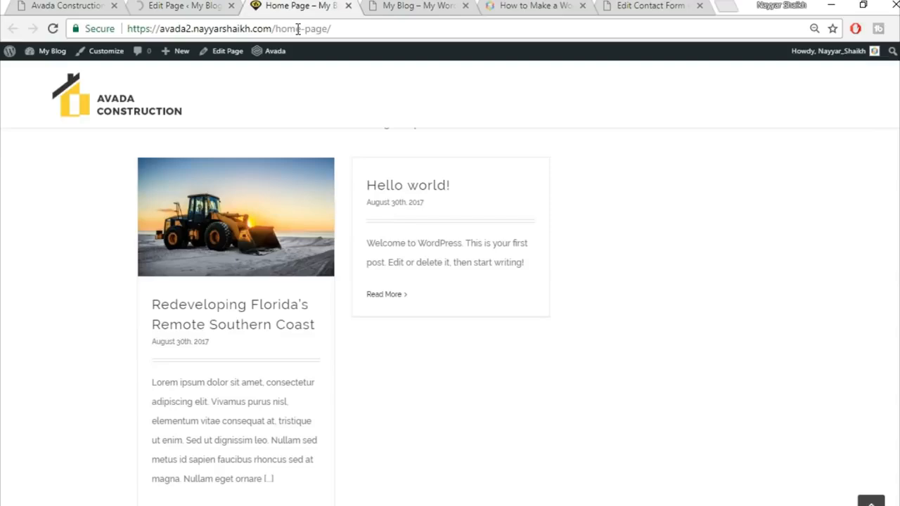
{"action": "left_click", "coordinate": [299, 30]}
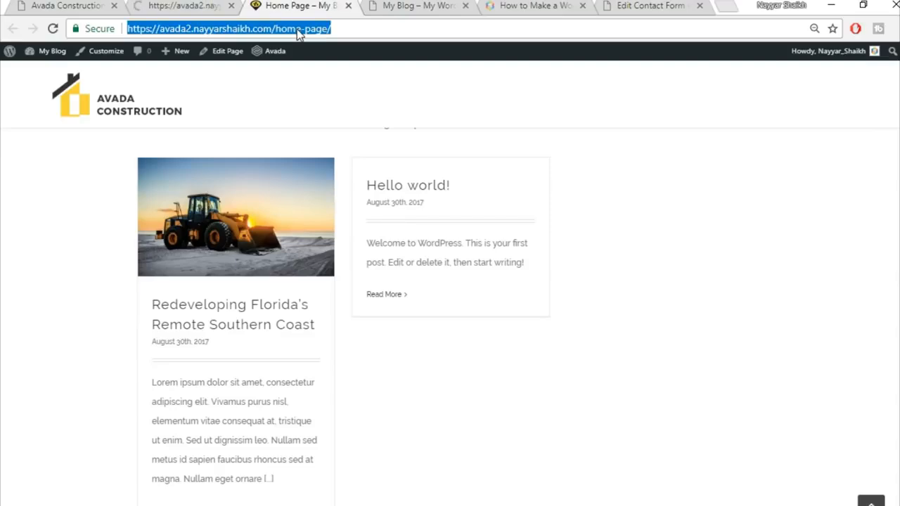
{"action": "key", "text": "Return"}
{"action": "scroll", "coordinate": [555, 262], "scroll_direction": "down", "scroll_amount": 5}
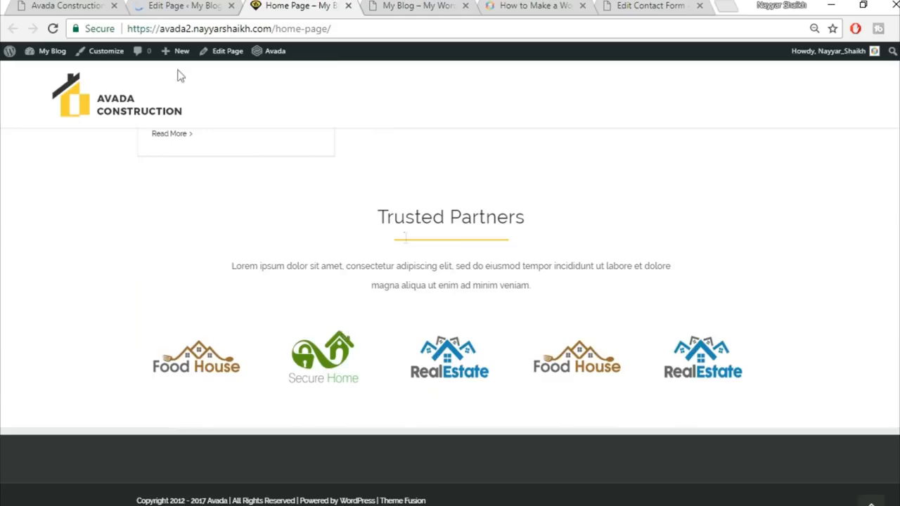
Step: Compare the live Trusted Partners logos with the demo site's version
{"action": "left_click", "coordinate": [91, 4]}
{"action": "scroll", "coordinate": [439, 351], "scroll_direction": "up", "scroll_amount": 2}
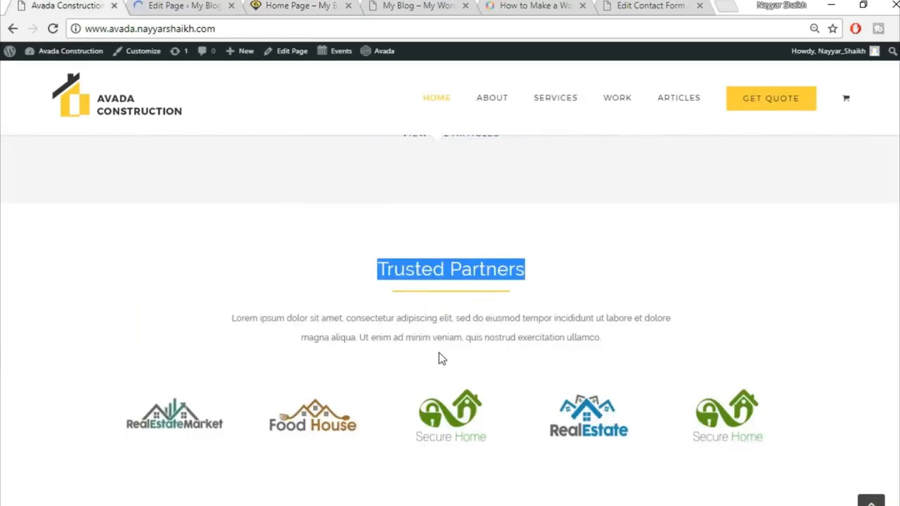
{"action": "scroll", "coordinate": [462, 358], "scroll_direction": "up", "scroll_amount": 3}
{"action": "scroll", "coordinate": [460, 356], "scroll_direction": "down", "scroll_amount": 3}
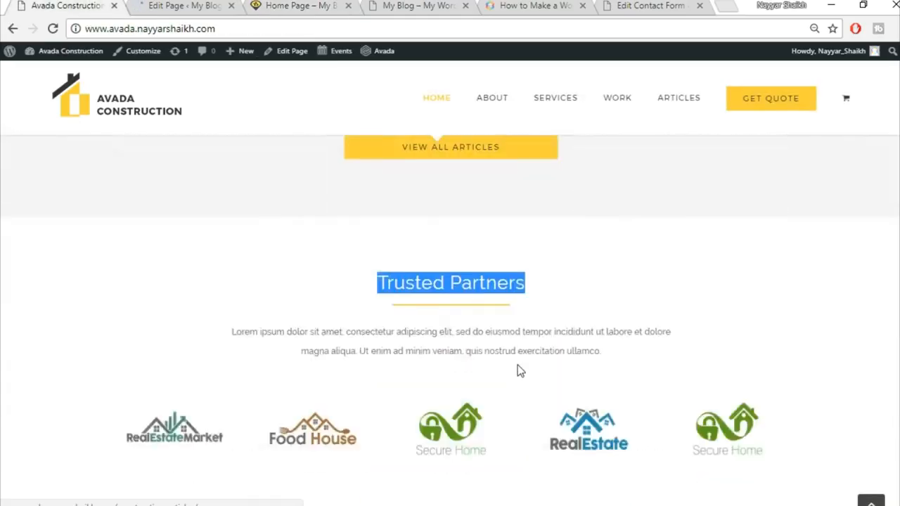
{"action": "scroll", "coordinate": [518, 371], "scroll_direction": "down", "scroll_amount": 2}
{"action": "left_click", "coordinate": [180, 5]}
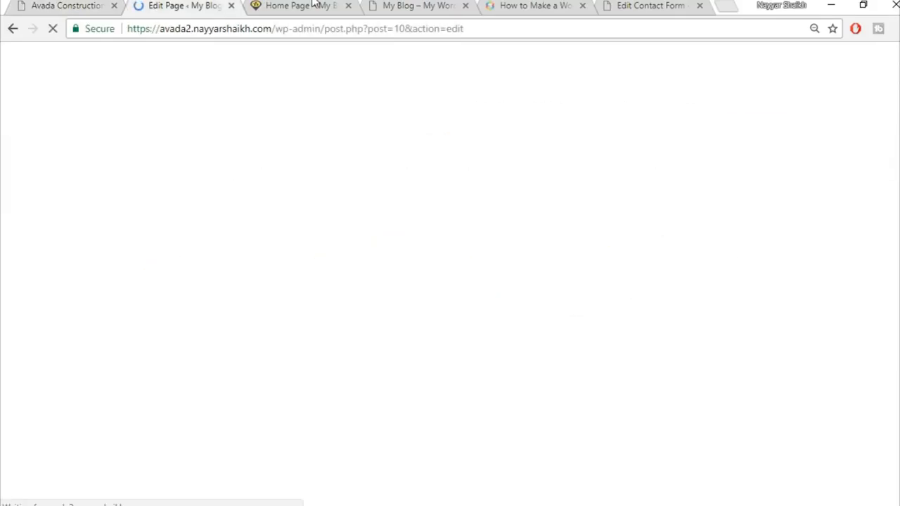
{"action": "left_click", "coordinate": [309, 5]}
{"action": "scroll", "coordinate": [450, 317], "scroll_direction": "up", "scroll_amount": 15}
{"action": "scroll", "coordinate": [450, 316], "scroll_direction": "up", "scroll_amount": 1}
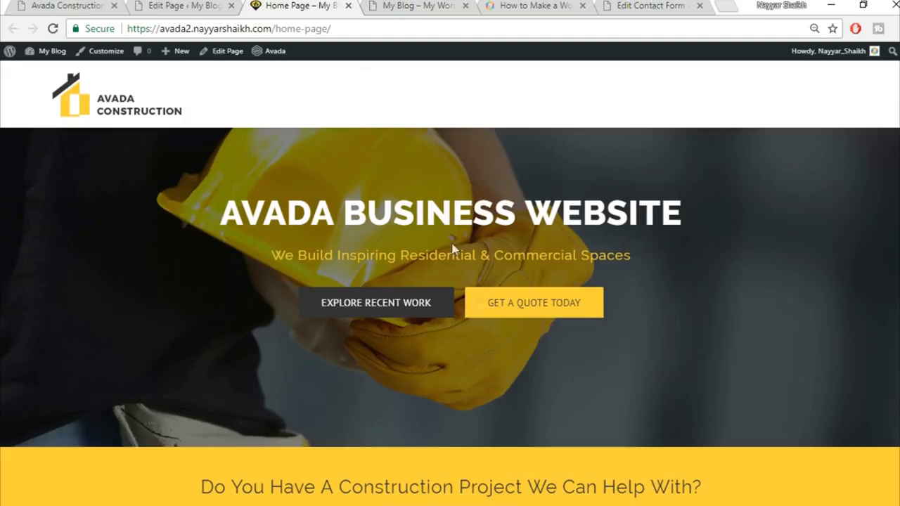
{"action": "scroll", "coordinate": [527, 421], "scroll_direction": "down", "scroll_amount": 2}
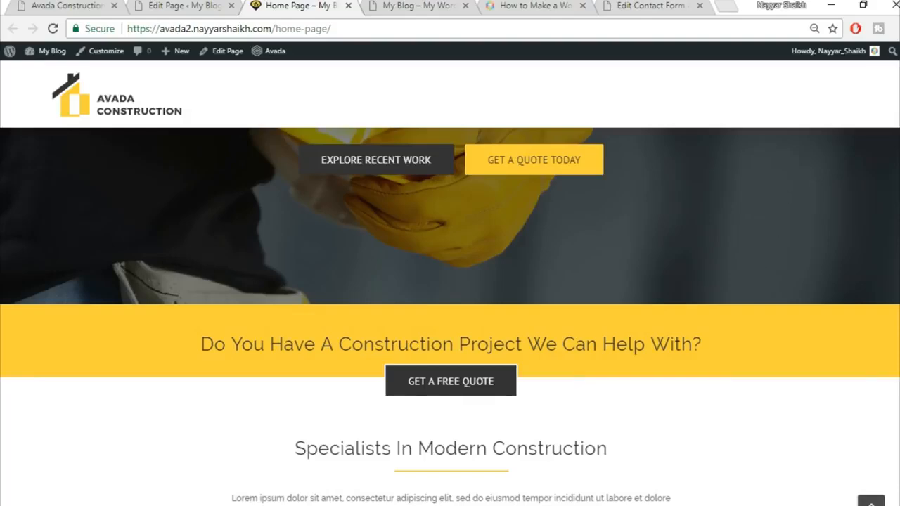
{"action": "scroll", "coordinate": [450, 317], "scroll_direction": "up", "scroll_amount": 2}
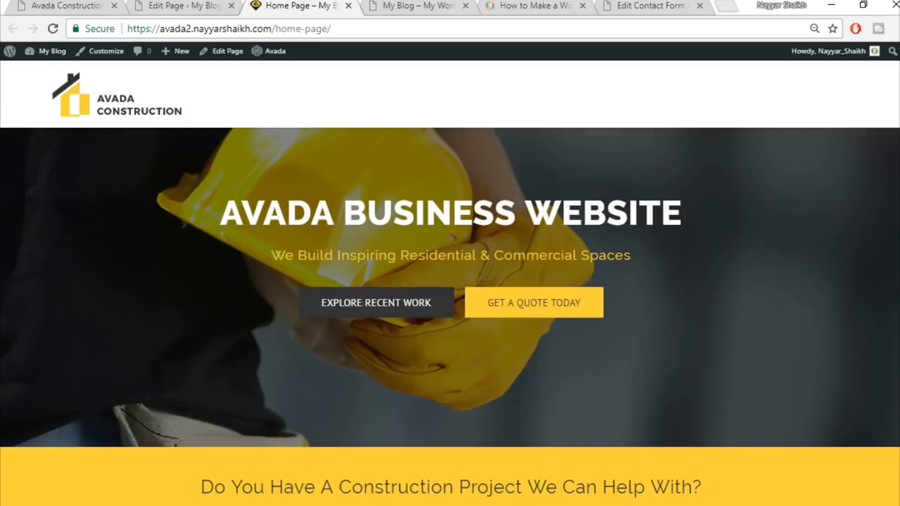
Step: Open the demo site's About page for reference
{"action": "left_click", "coordinate": [68, 5]}
{"action": "left_click", "coordinate": [870, 502]}
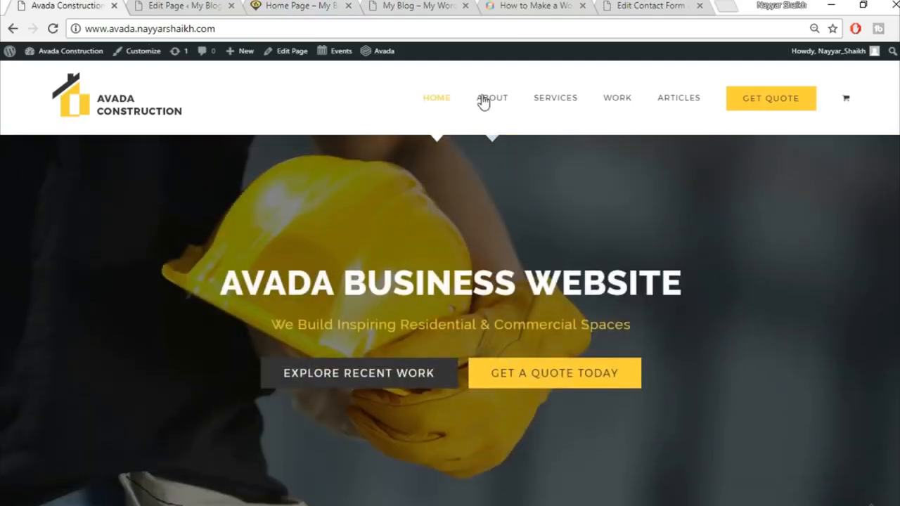
{"action": "left_click", "coordinate": [503, 101]}
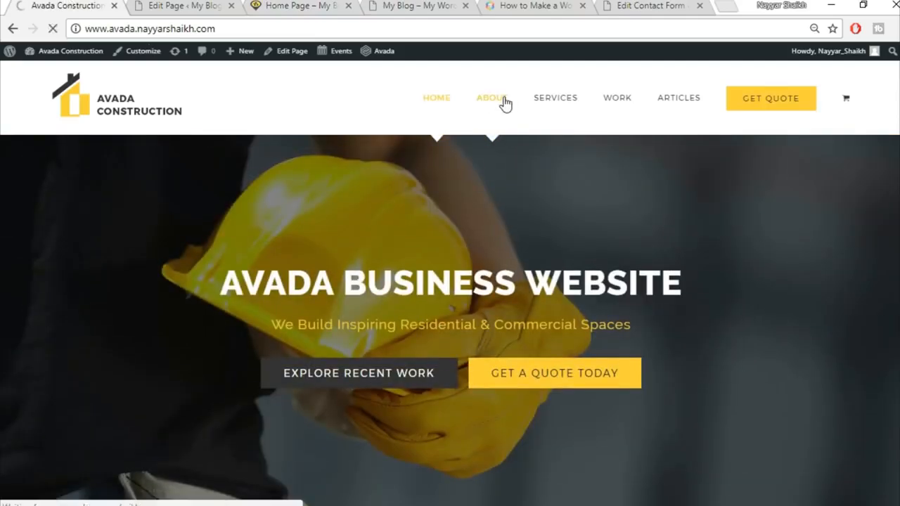
{"action": "left_click", "coordinate": [180, 7]}
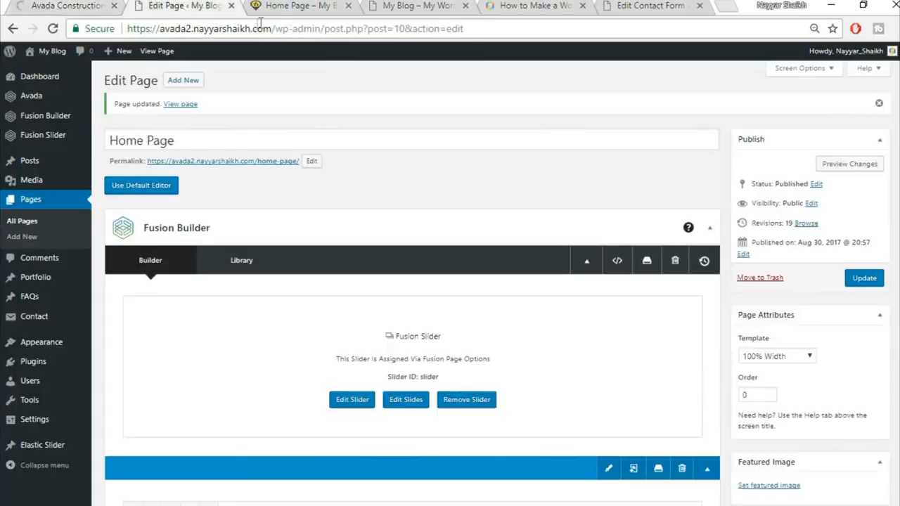
Step: Create a new page titled About using the 100% Width template
{"action": "left_click", "coordinate": [187, 82]}
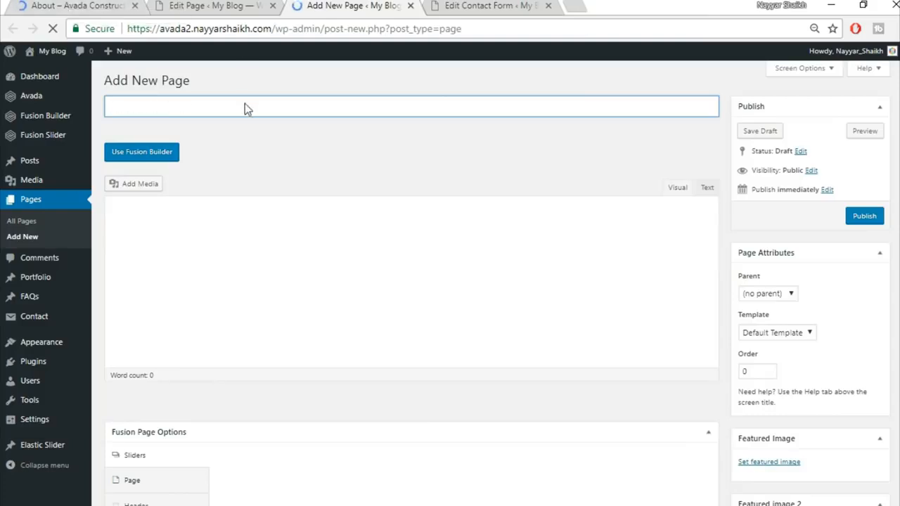
{"action": "left_click", "coordinate": [252, 111]}
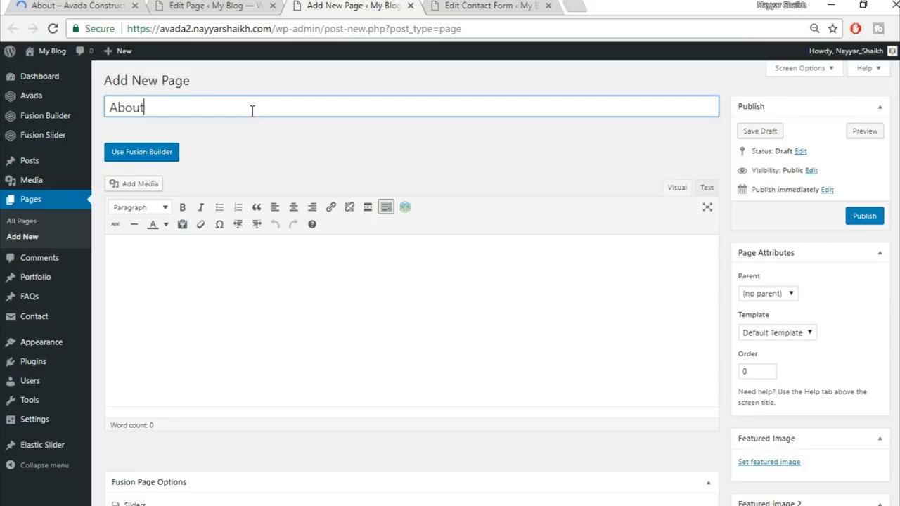
{"action": "left_click", "coordinate": [787, 332]}
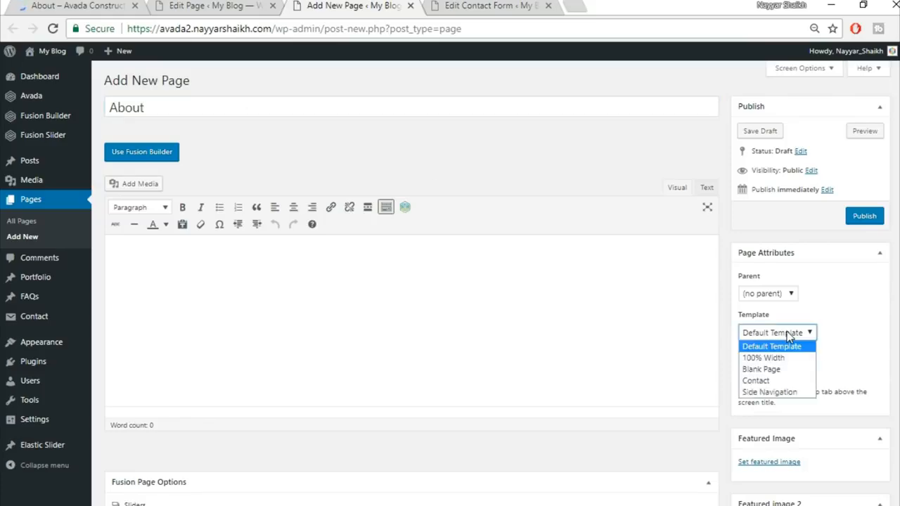
{"action": "left_click", "coordinate": [763, 357]}
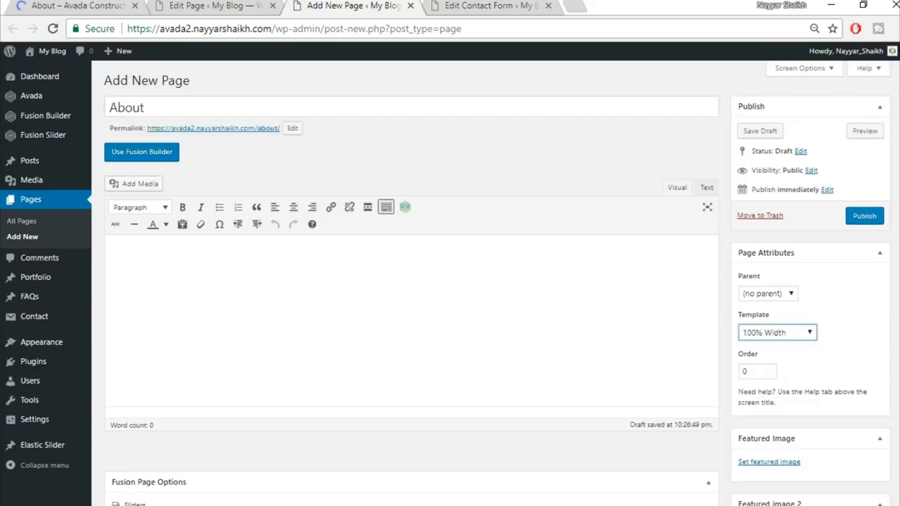
{"action": "scroll", "coordinate": [166, 358], "scroll_direction": "down", "scroll_amount": 3}
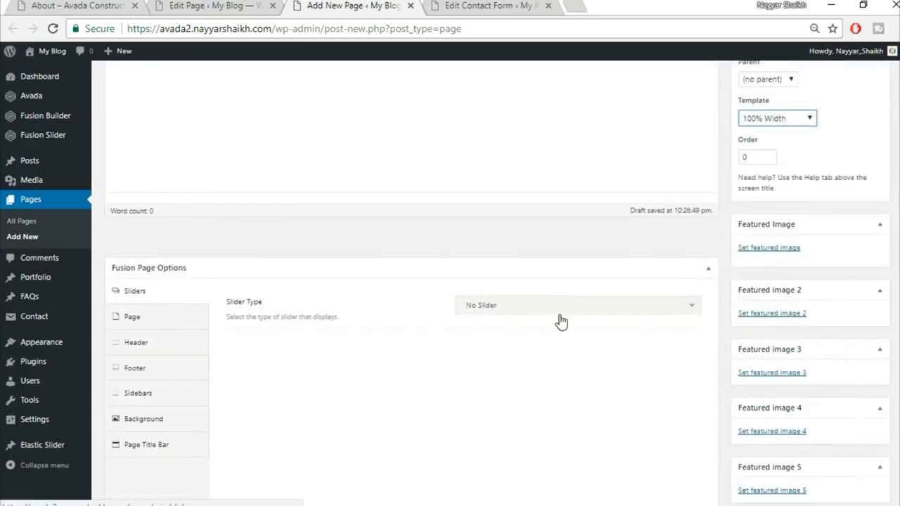
Step: Set Slider Type to Fusion Slider and select the slider named Slider
{"action": "left_click", "coordinate": [560, 309]}
{"action": "left_click", "coordinate": [50, 5]}
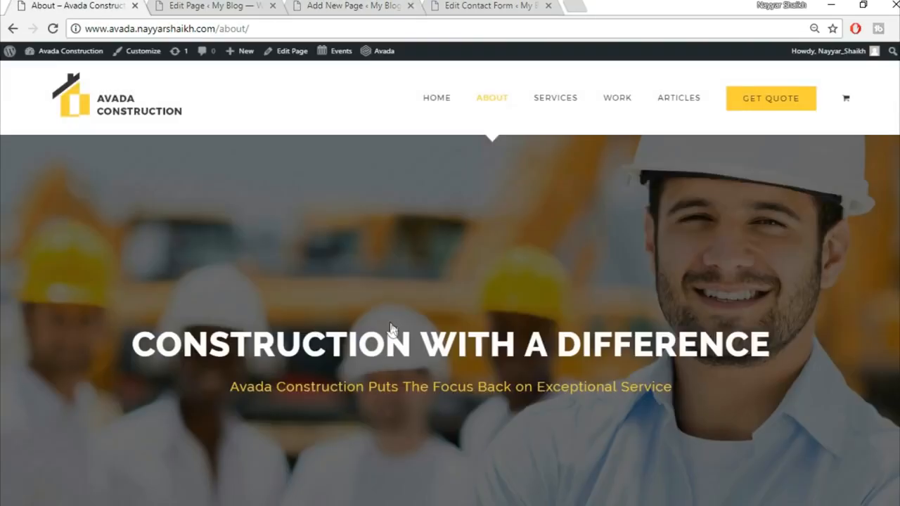
{"action": "scroll", "coordinate": [473, 361], "scroll_direction": "down", "scroll_amount": 3}
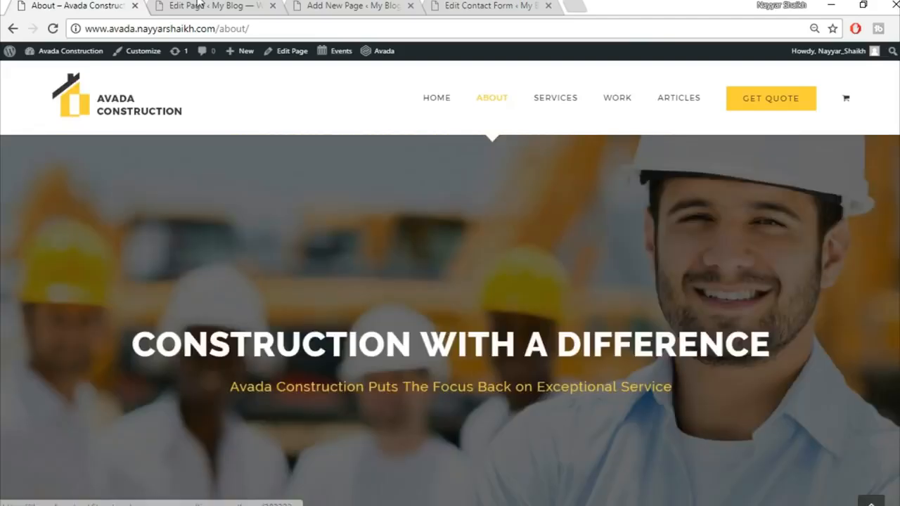
{"action": "key", "text": "ctrl+Tab"}
{"action": "scroll", "coordinate": [517, 376], "scroll_direction": "down", "scroll_amount": 1}
{"action": "scroll", "coordinate": [496, 296], "scroll_direction": "down", "scroll_amount": 6}
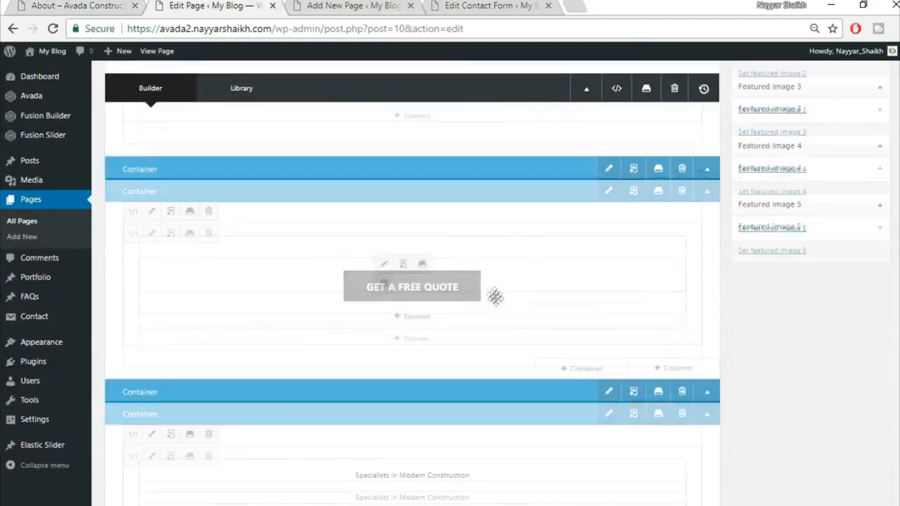
{"action": "key", "text": "ctrl+Tab"}
{"action": "left_click_drag", "start_coordinate": [362, 5], "coordinate": [211, 6]}
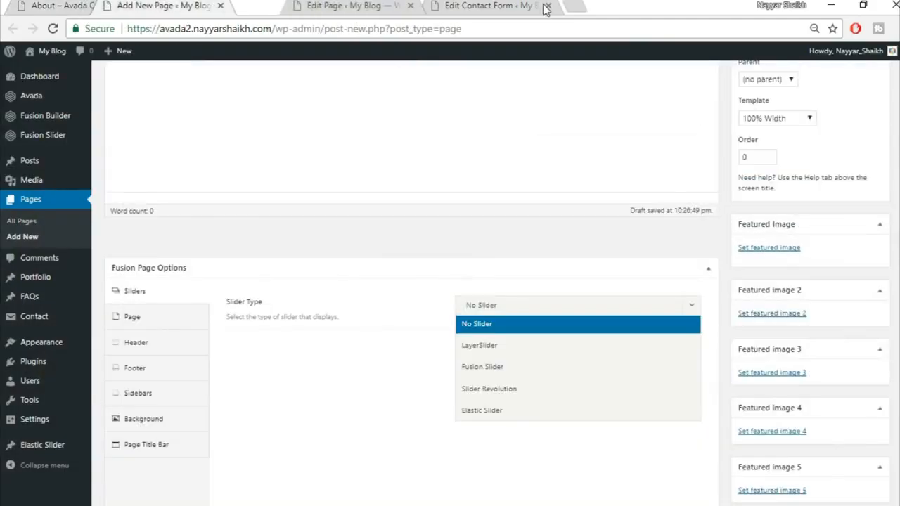
{"action": "left_click", "coordinate": [510, 6]}
{"action": "left_click_drag", "start_coordinate": [515, 6], "coordinate": [507, 5]}
{"action": "left_click", "coordinate": [211, 5]}
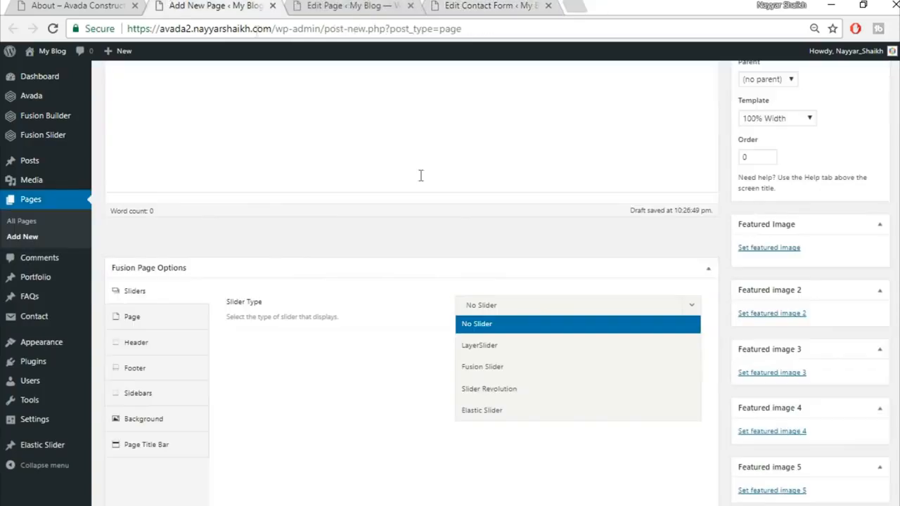
{"action": "left_click", "coordinate": [532, 355]}
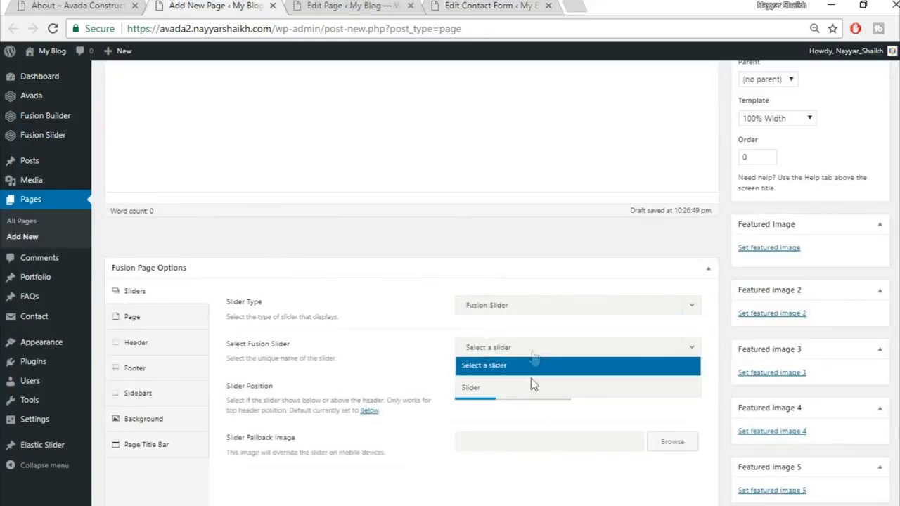
{"action": "left_click", "coordinate": [533, 387]}
Step: Set page content padding to 0/0 and hide the page title bar
{"action": "left_click", "coordinate": [118, 323]}
{"action": "left_click", "coordinate": [485, 306]}
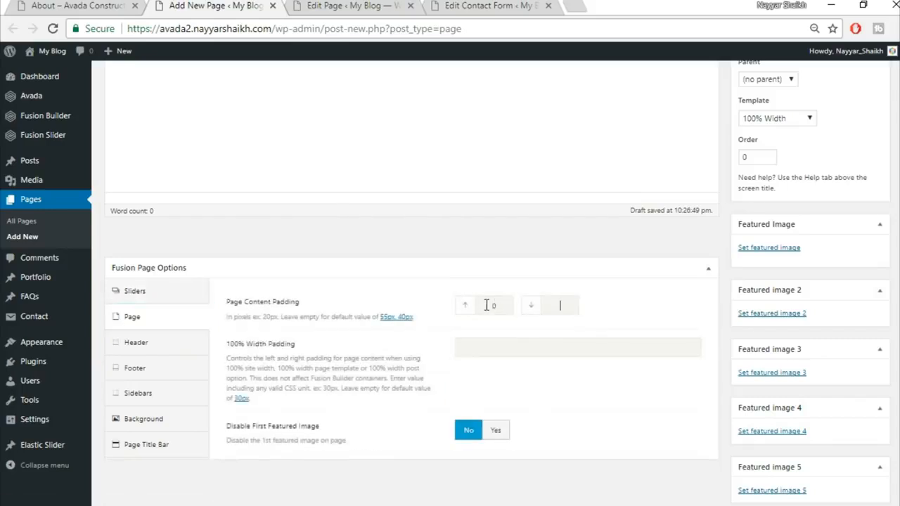
{"action": "left_click", "coordinate": [495, 268]}
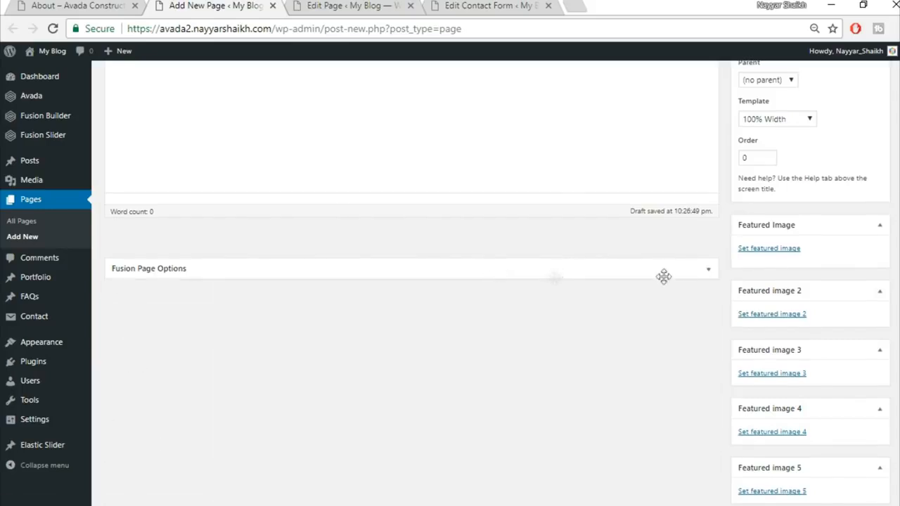
{"action": "left_click", "coordinate": [709, 269]}
{"action": "left_click", "coordinate": [173, 450]}
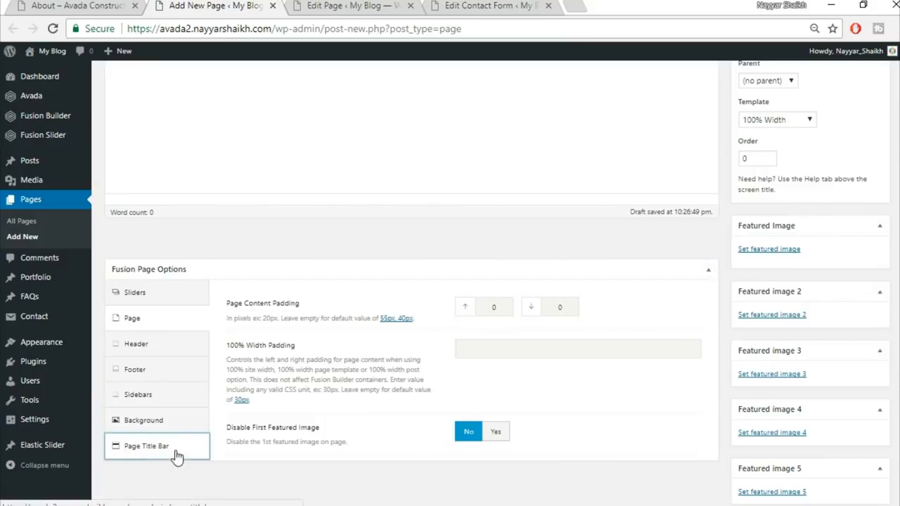
{"action": "left_click", "coordinate": [552, 300]}
{"action": "left_click", "coordinate": [505, 392]}
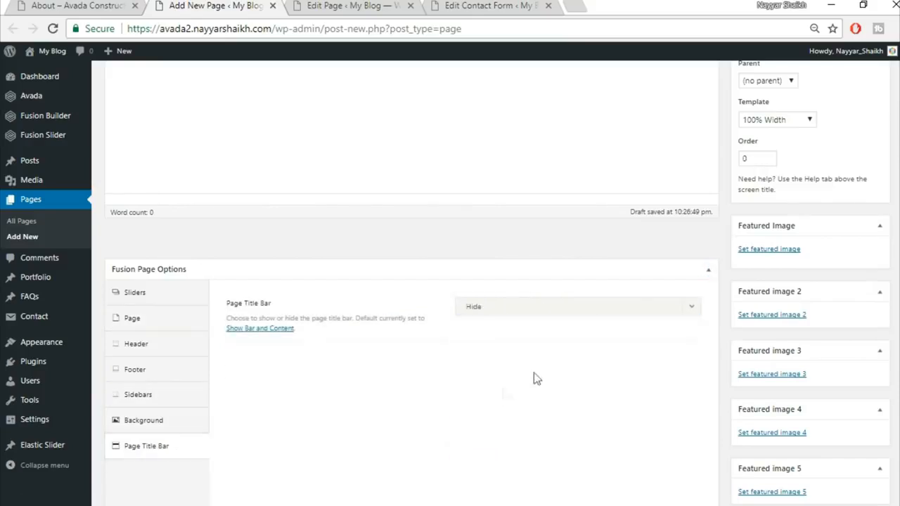
{"action": "scroll", "coordinate": [411, 282], "scroll_direction": "up", "scroll_amount": 3}
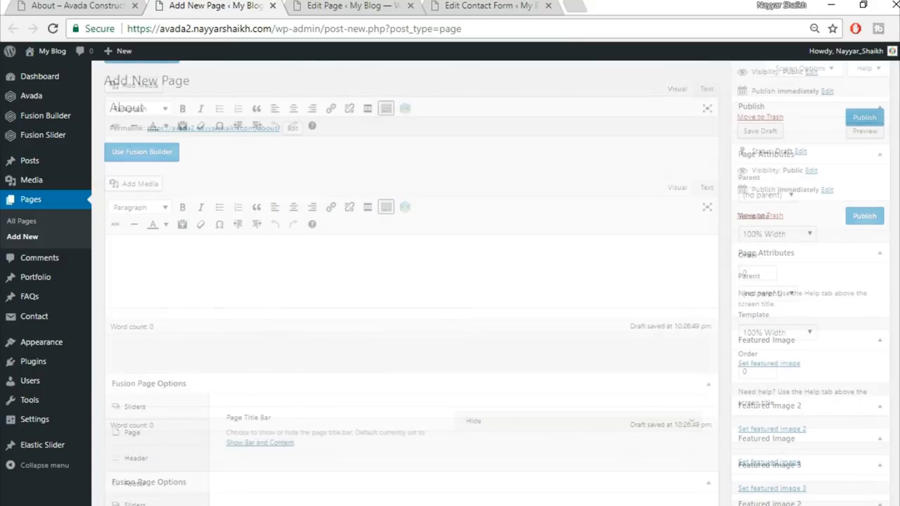
Step: Switch the About draft to Fusion Builder while glancing at the live About page
{"action": "left_click", "coordinate": [172, 156]}
{"action": "left_click", "coordinate": [74, 5]}
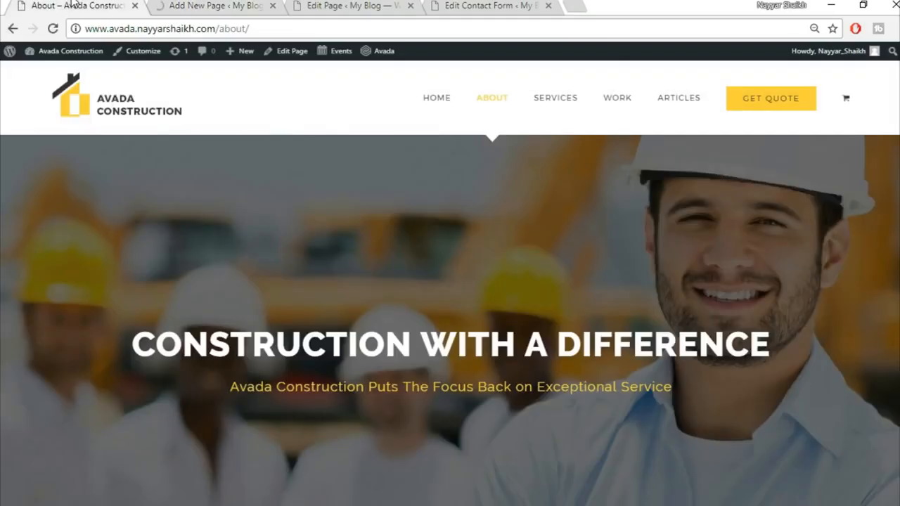
{"action": "left_click", "coordinate": [217, 5]}
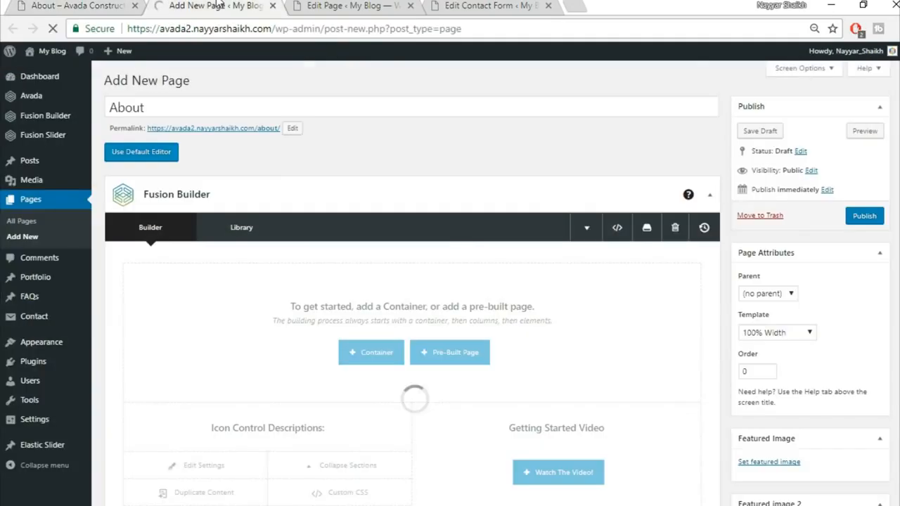
{"action": "left_click", "coordinate": [3, 4]}
{"action": "left_click", "coordinate": [55, 4]}
{"action": "scroll", "coordinate": [545, 297], "scroll_direction": "down", "scroll_amount": 5}
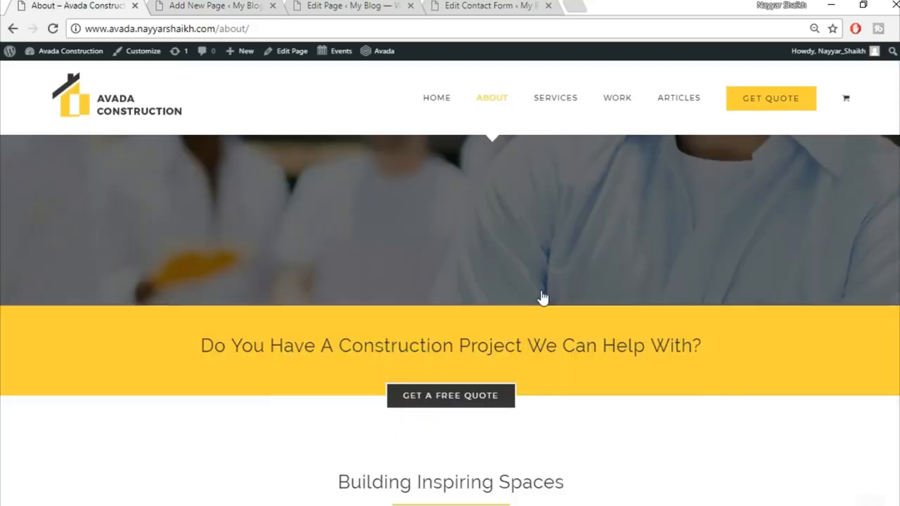
{"action": "left_click", "coordinate": [240, 5]}
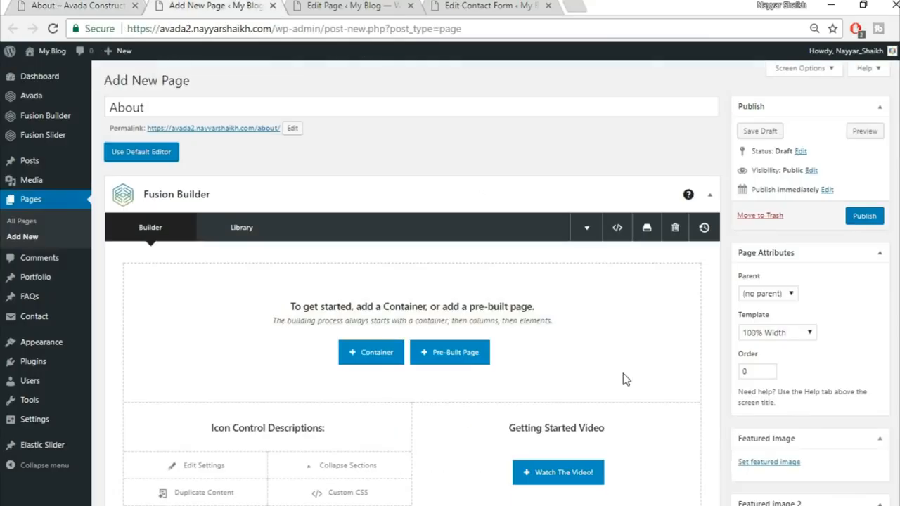
{"action": "scroll", "coordinate": [625, 380], "scroll_direction": "down", "scroll_amount": 2}
Step: Insert a saved quote-banner container from Library Containers
{"action": "left_click", "coordinate": [368, 209]}
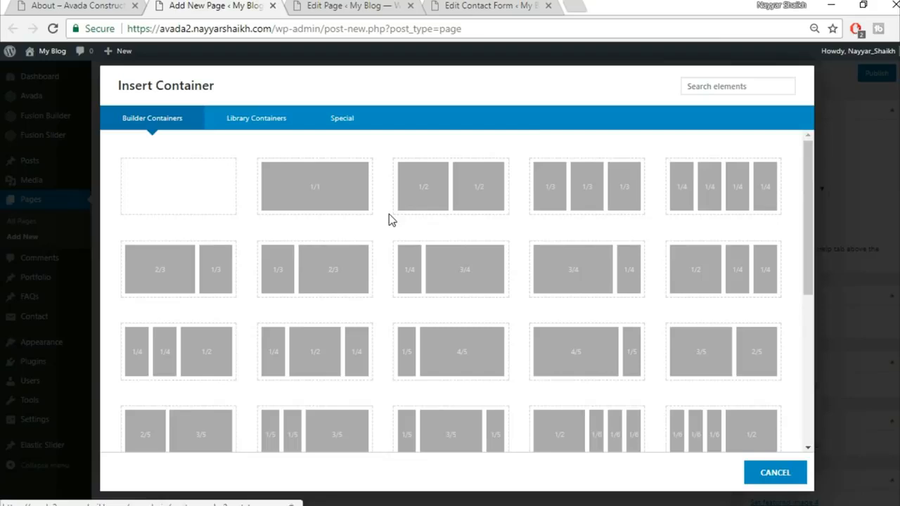
{"action": "left_click", "coordinate": [280, 125]}
{"action": "left_click", "coordinate": [657, 178]}
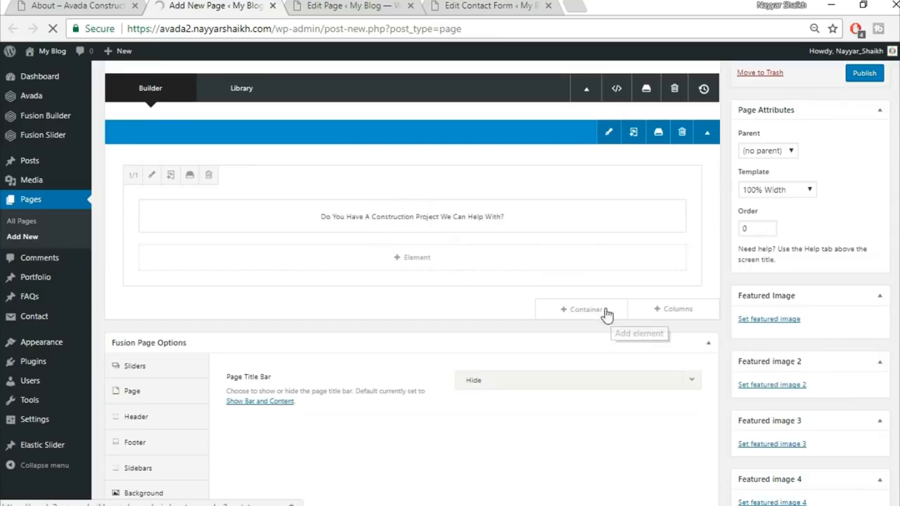
{"action": "left_click", "coordinate": [605, 370]}
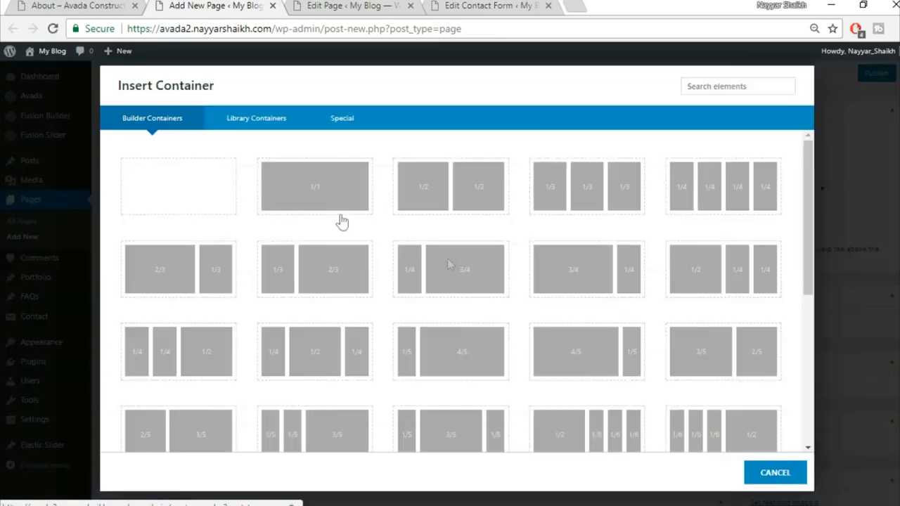
{"action": "left_click", "coordinate": [296, 119]}
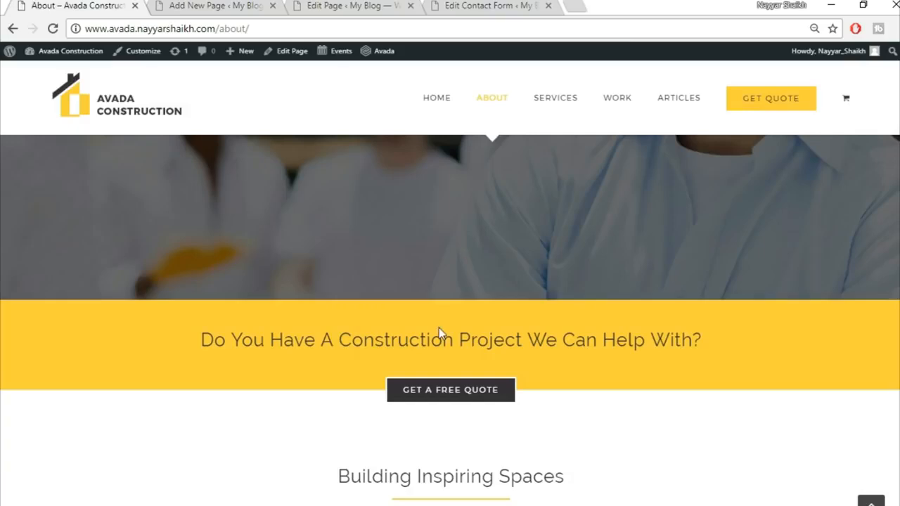
{"action": "scroll", "coordinate": [546, 416], "scroll_direction": "down", "scroll_amount": 4}
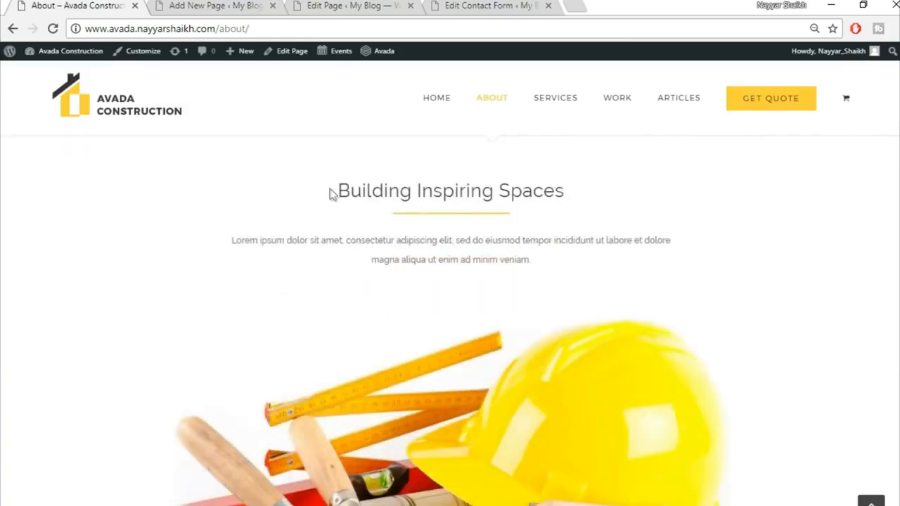
{"action": "left_click", "coordinate": [187, 4]}
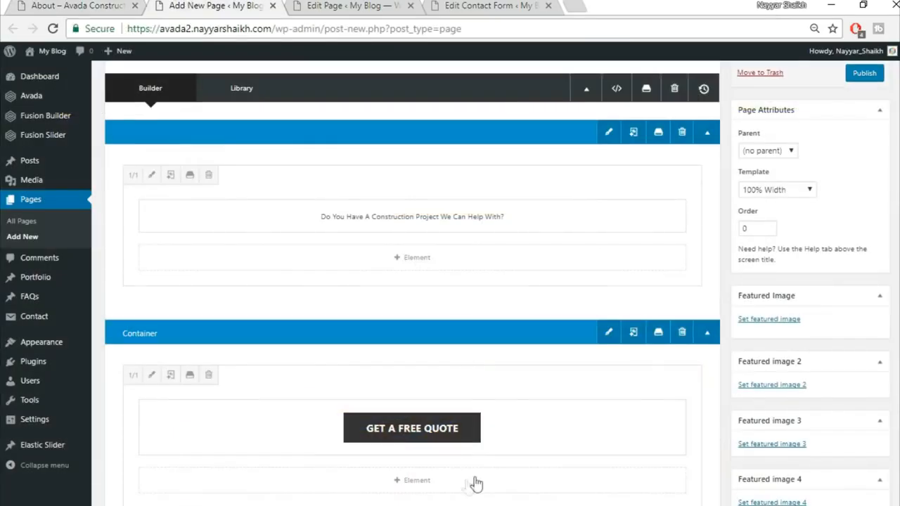
{"action": "scroll", "coordinate": [607, 423], "scroll_direction": "down", "scroll_amount": 3}
Step: Add the Title library container and select the live 'Building Inspiring Spaces' heading
{"action": "left_click", "coordinate": [608, 325]}
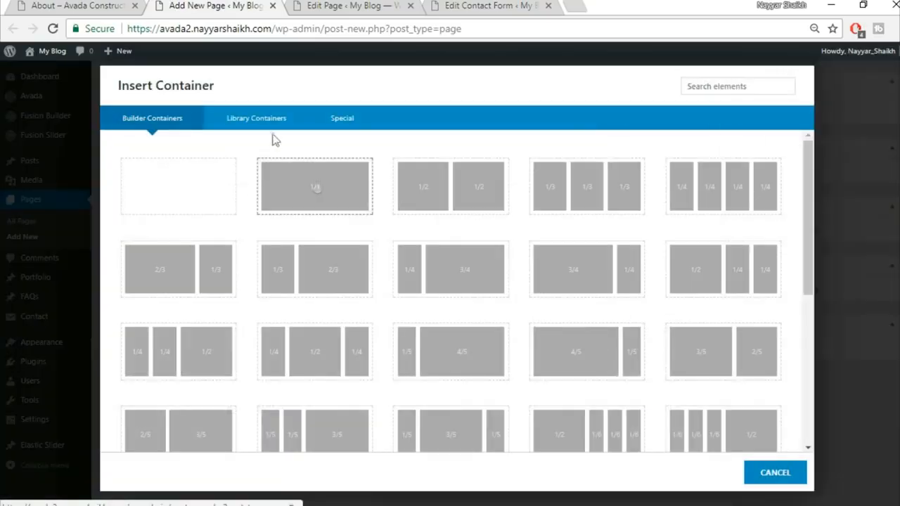
{"action": "left_click", "coordinate": [258, 124]}
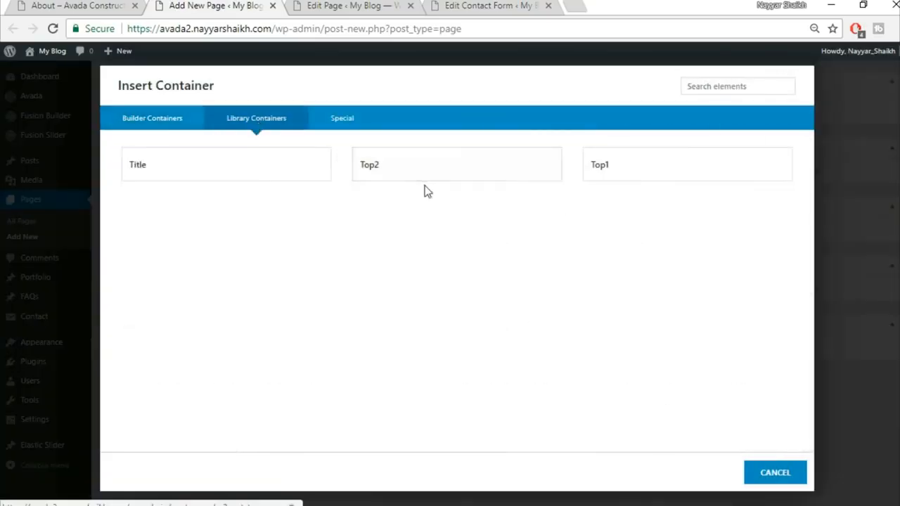
{"action": "left_click", "coordinate": [213, 167]}
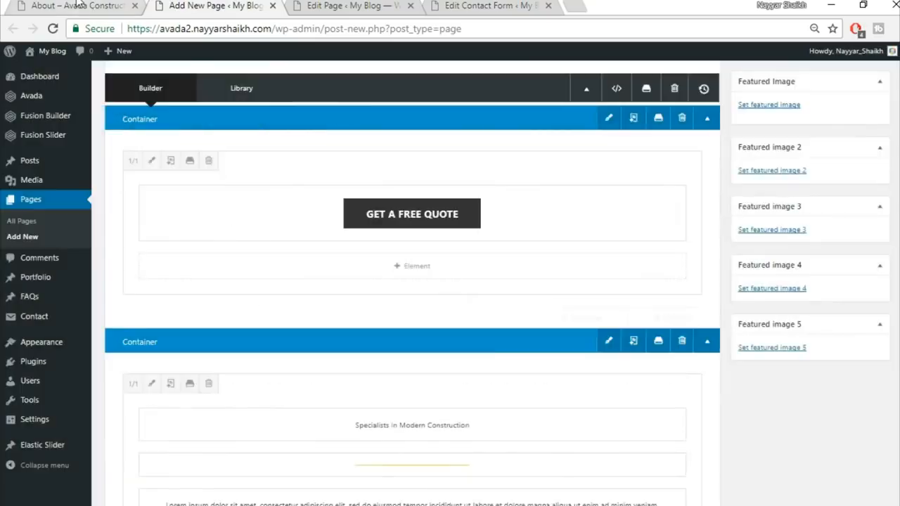
{"action": "left_click", "coordinate": [76, 5]}
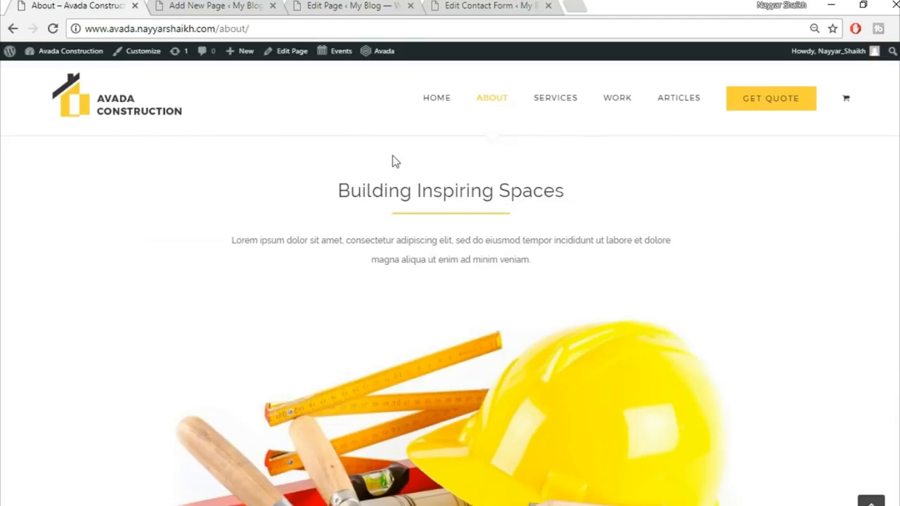
{"action": "left_click_drag", "start_coordinate": [334, 188], "coordinate": [647, 193]}
{"action": "key", "text": "ctrl+c"}
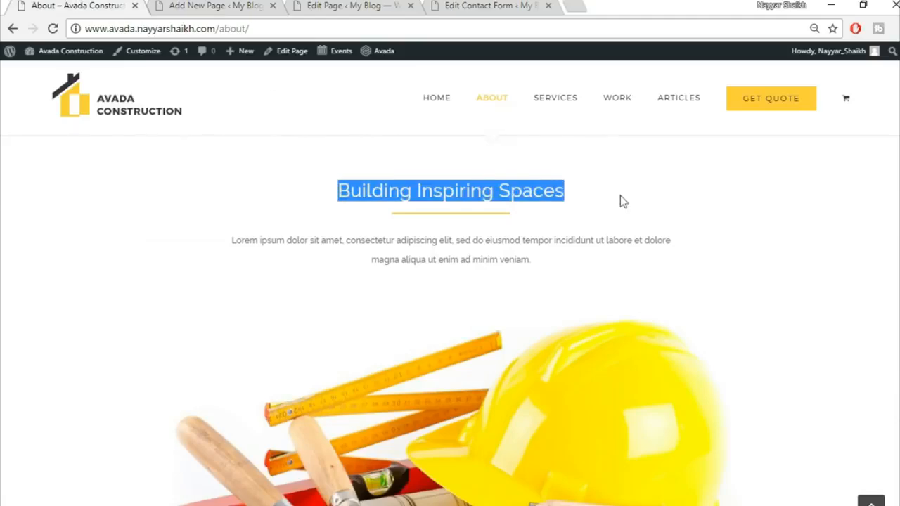
{"action": "left_click", "coordinate": [201, 4]}
Step: Paste 'Building Inspiring Spaces' over the Title heading, centre it, and save
{"action": "scroll", "coordinate": [468, 347], "scroll_direction": "down", "scroll_amount": 3}
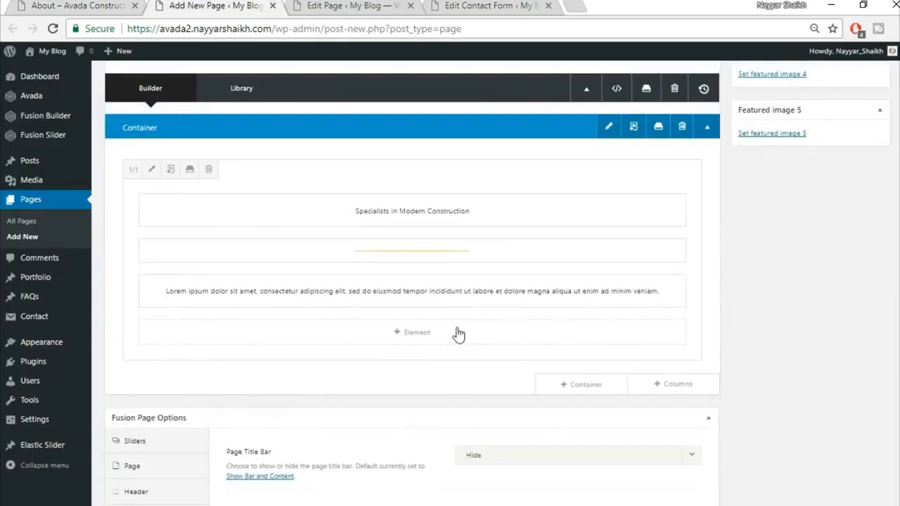
{"action": "left_click", "coordinate": [385, 211]}
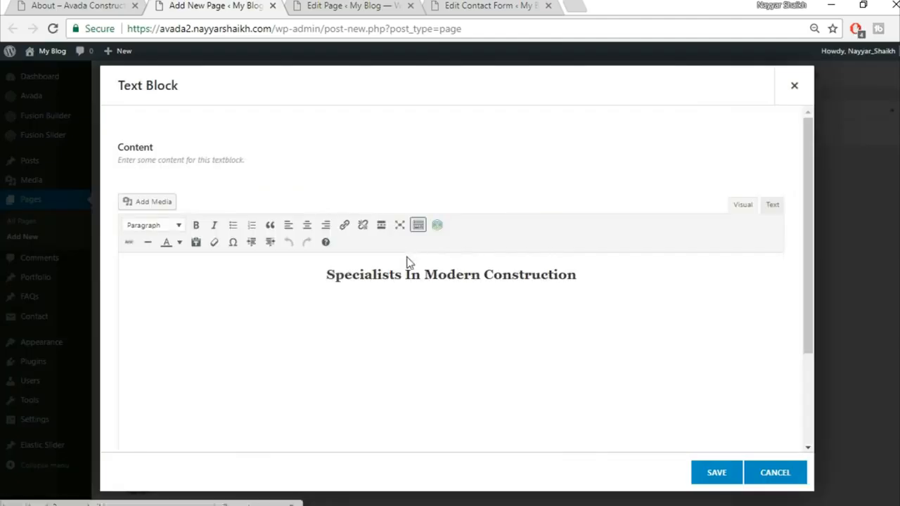
{"action": "key", "text": "ctrl+a"}
{"action": "key", "text": "ctrl+v"}
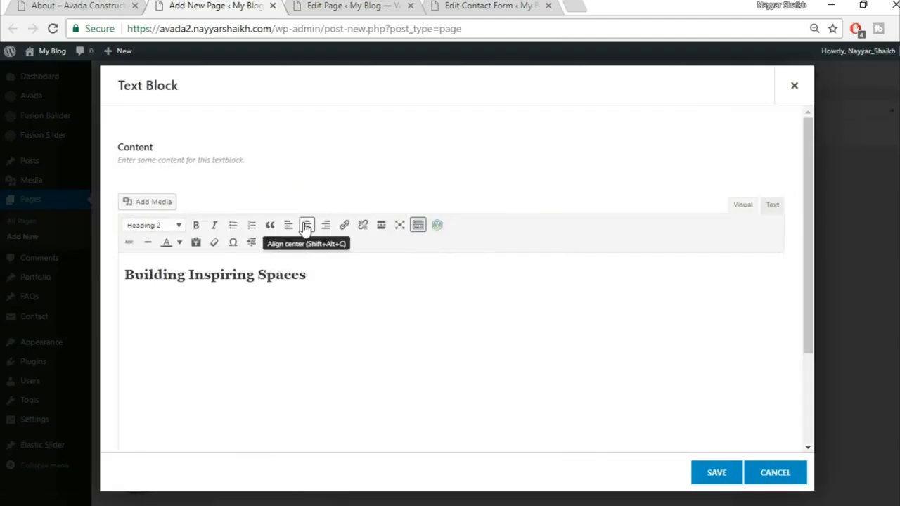
{"action": "left_click", "coordinate": [307, 225]}
{"action": "key", "text": "ctrl+a"}
{"action": "left_click", "coordinate": [716, 473]}
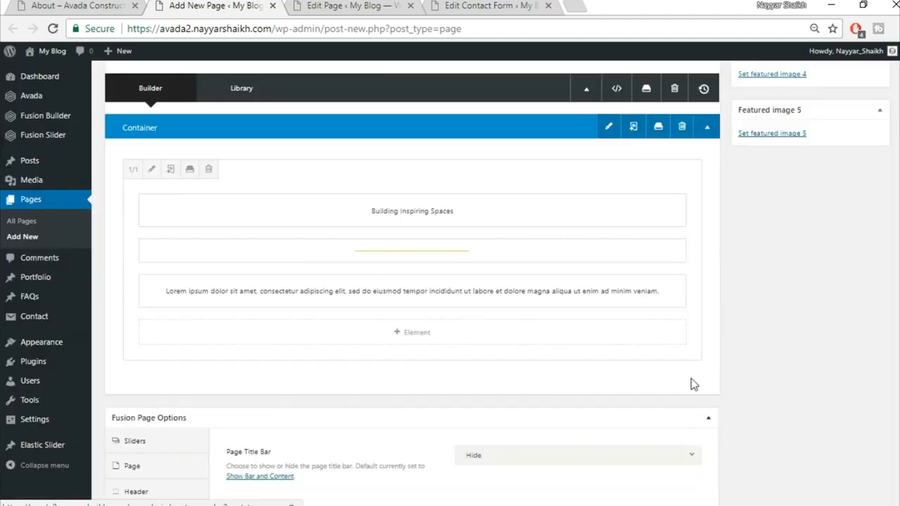
{"action": "left_click", "coordinate": [31, 3]}
{"action": "scroll", "coordinate": [450, 338], "scroll_direction": "down", "scroll_amount": 3}
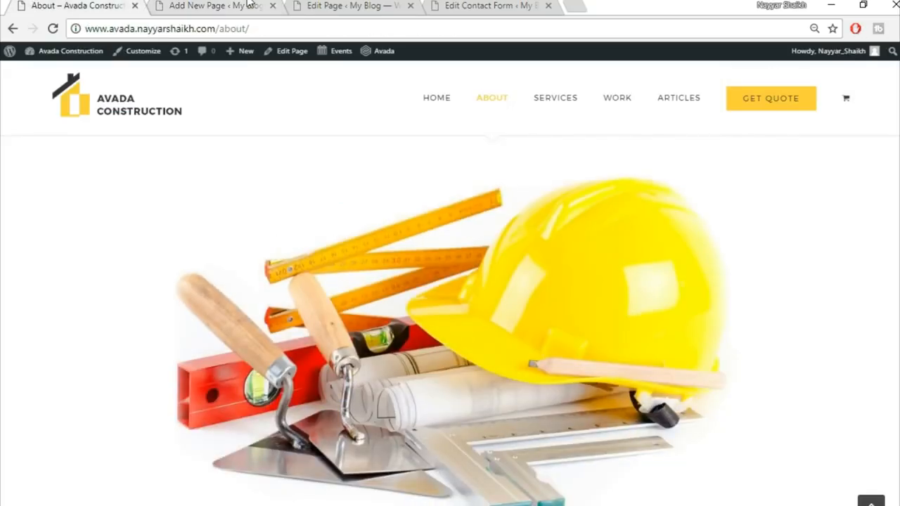
{"action": "left_click", "coordinate": [254, 6]}
{"action": "mouse_move", "coordinate": [650, 384]}
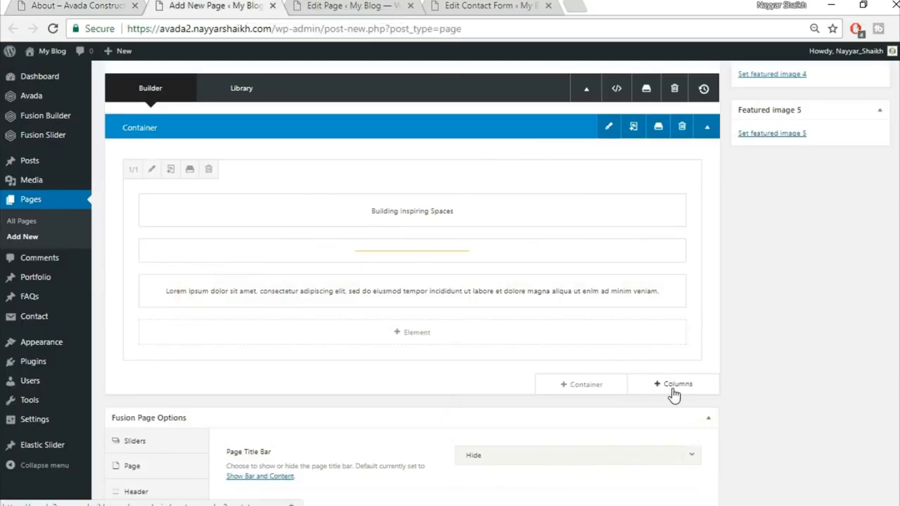
Step: Add a full-width single-column row containing an Image Frame element
{"action": "left_click", "coordinate": [672, 386]}
{"action": "left_click", "coordinate": [213, 192]}
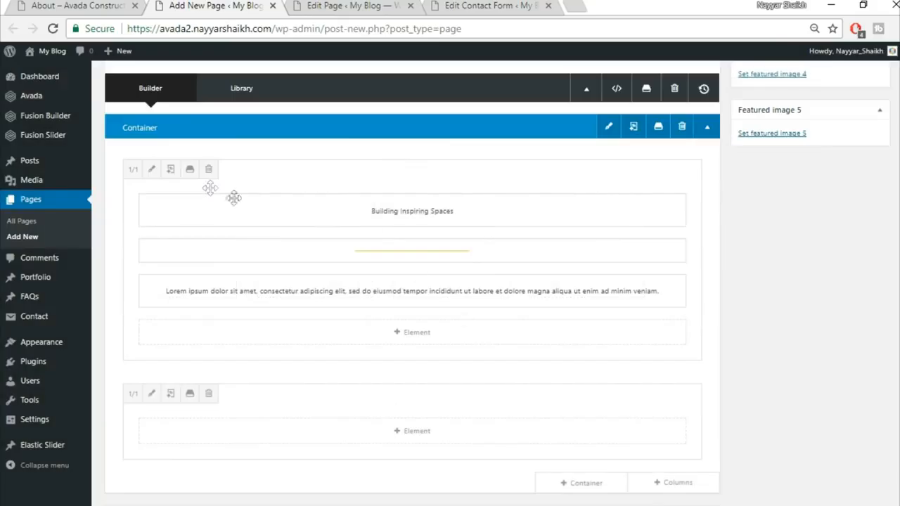
{"action": "scroll", "coordinate": [458, 387], "scroll_direction": "down", "scroll_amount": 1}
{"action": "left_click", "coordinate": [412, 358]}
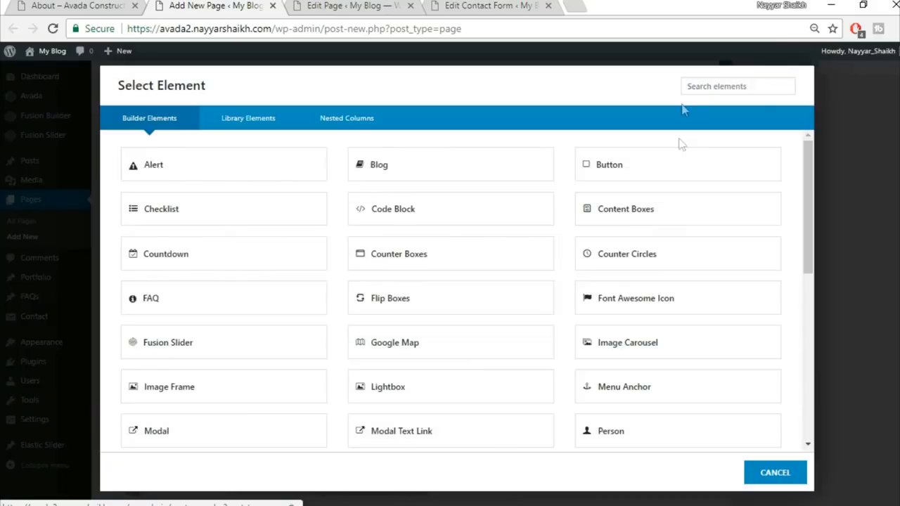
{"action": "type", "text": "ima"}
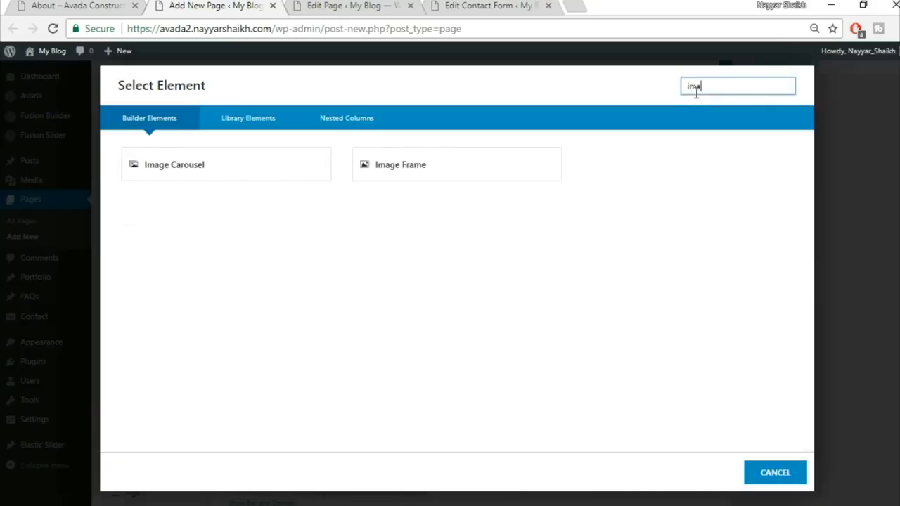
{"action": "left_click", "coordinate": [427, 168]}
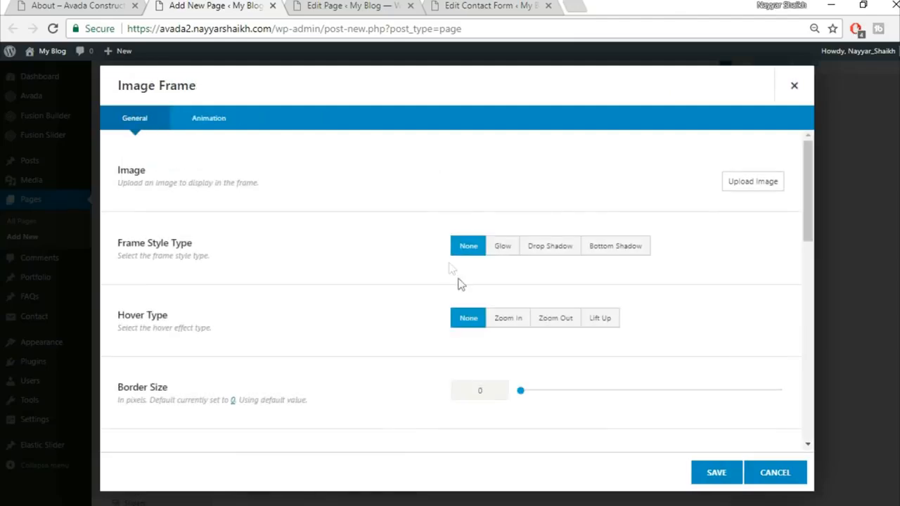
Step: Upload construction_hat_materials and insert it into the image frame
{"action": "left_click", "coordinate": [759, 186]}
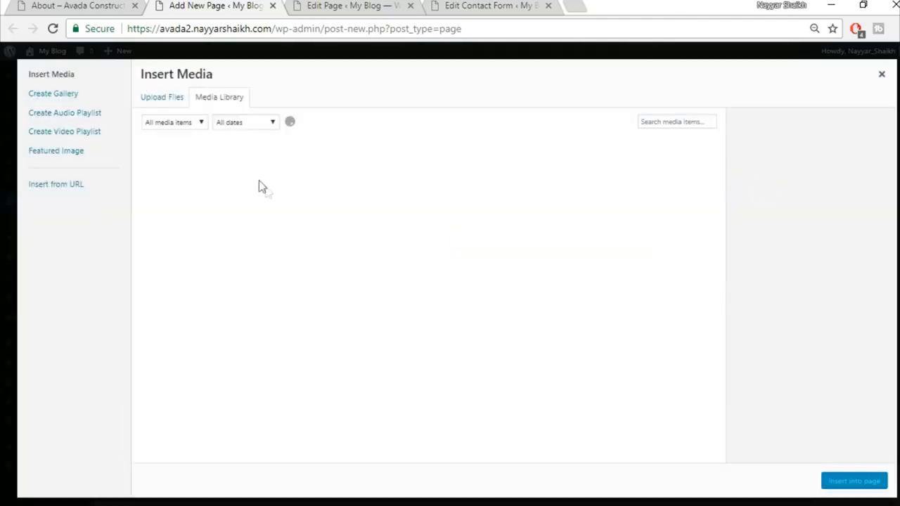
{"action": "left_click", "coordinate": [163, 100]}
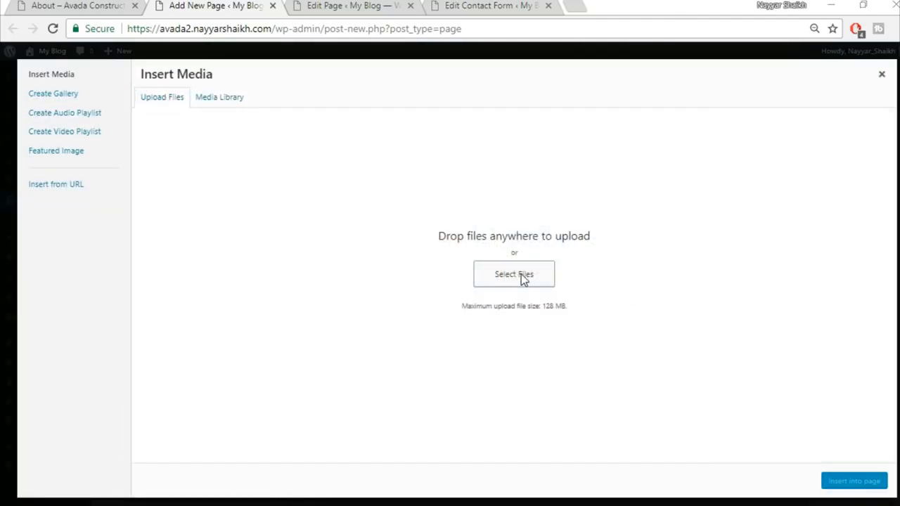
{"action": "left_click", "coordinate": [523, 280]}
{"action": "left_click", "coordinate": [175, 270]}
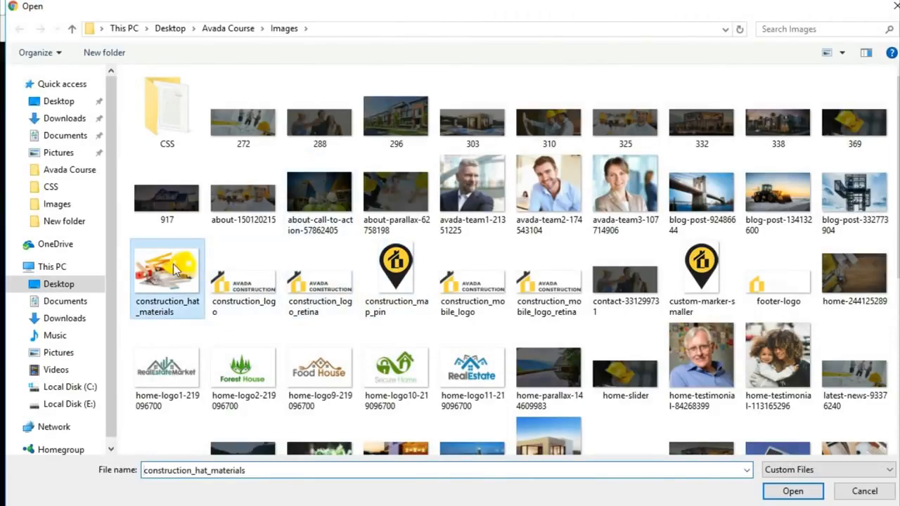
{"action": "left_click", "coordinate": [795, 491]}
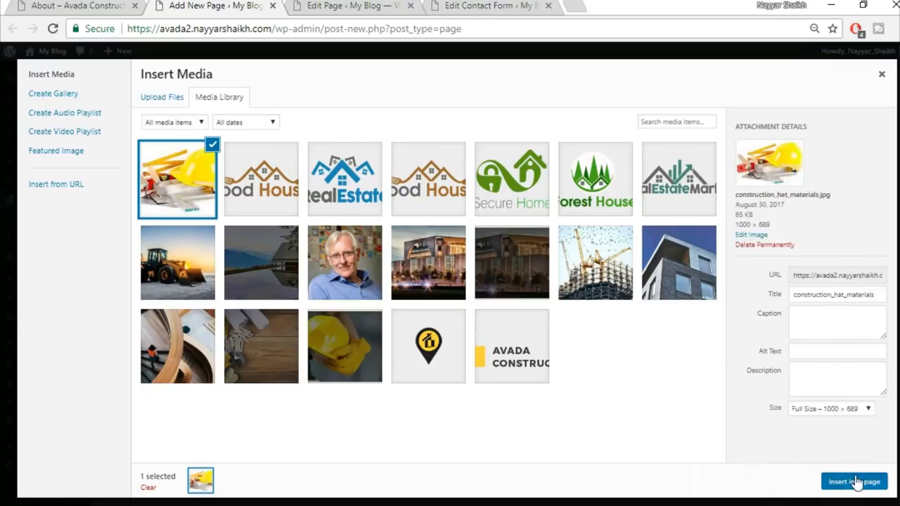
{"action": "left_click", "coordinate": [856, 482]}
Step: Centre the hat image and save the Image Frame settings
{"action": "scroll", "coordinate": [641, 395], "scroll_direction": "down", "scroll_amount": 5}
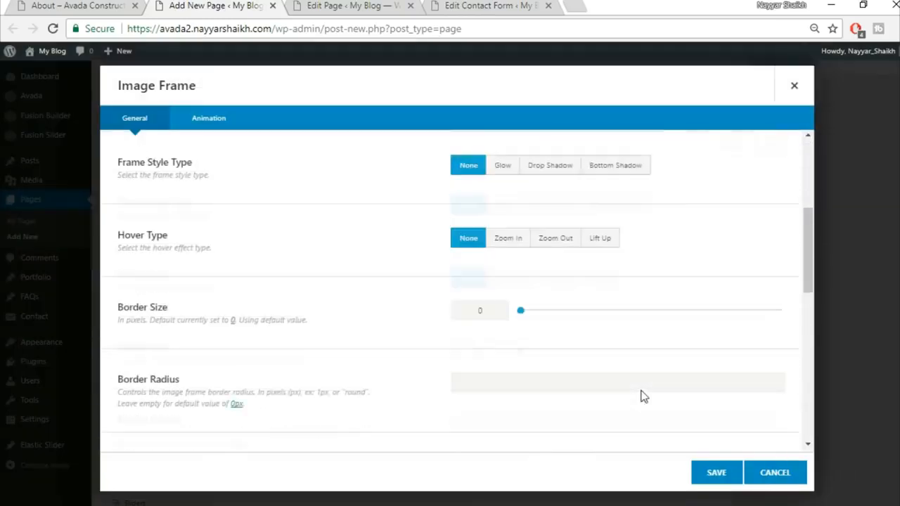
{"action": "left_click", "coordinate": [581, 370]}
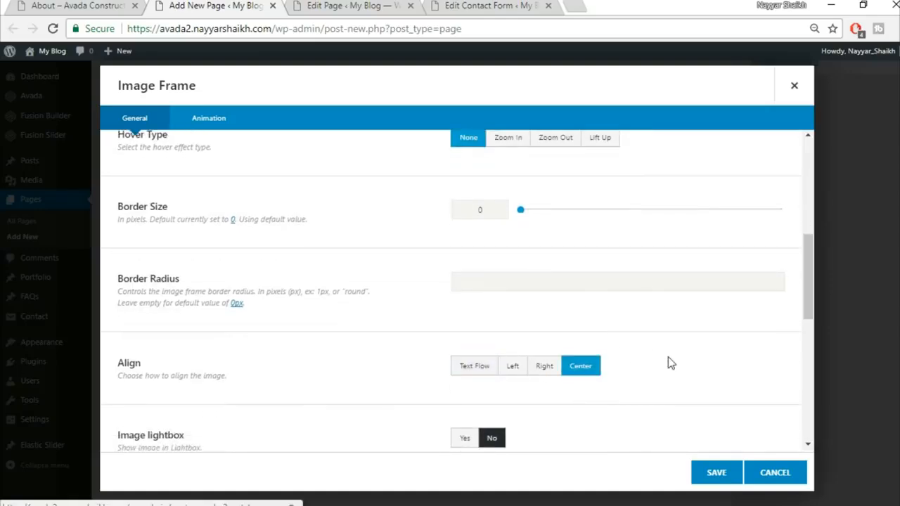
{"action": "scroll", "coordinate": [669, 363], "scroll_direction": "down", "scroll_amount": 4}
{"action": "scroll", "coordinate": [669, 363], "scroll_direction": "down", "scroll_amount": 3}
{"action": "left_click", "coordinate": [716, 472]}
{"action": "left_click", "coordinate": [60, 6]}
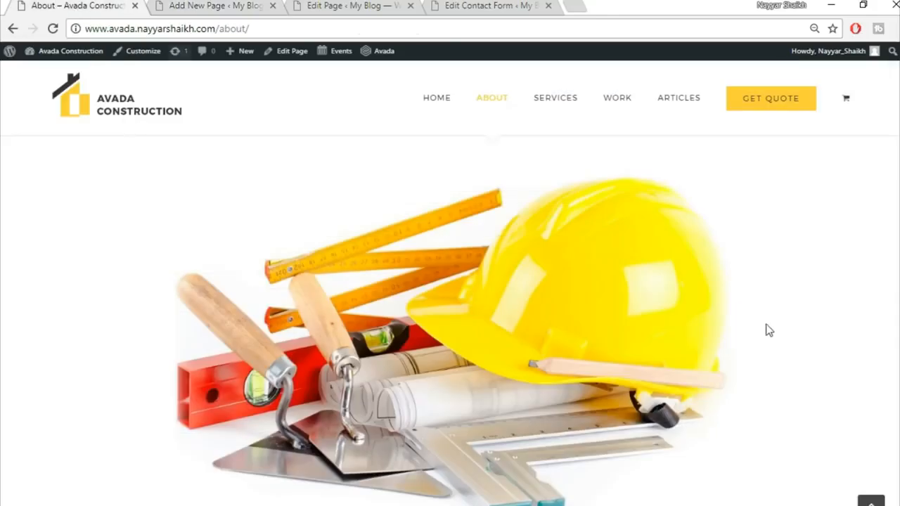
{"action": "scroll", "coordinate": [781, 342], "scroll_direction": "down", "scroll_amount": 5}
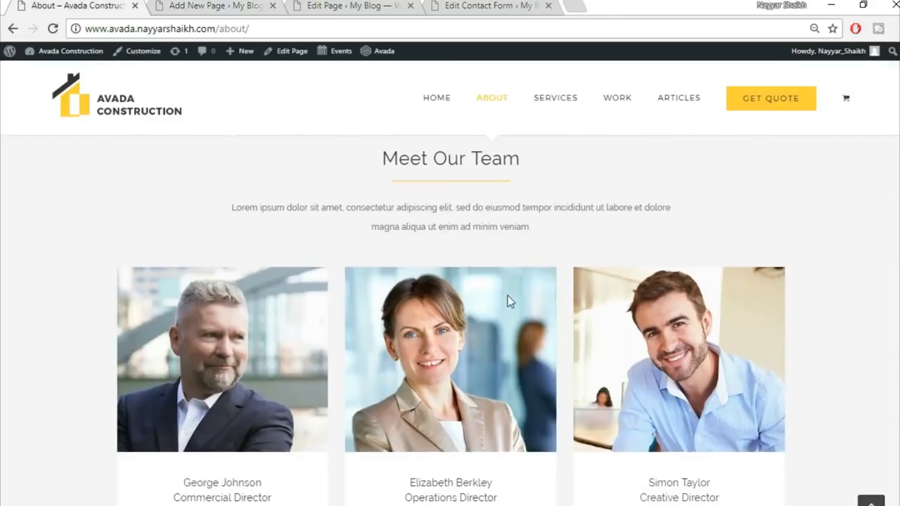
{"action": "scroll", "coordinate": [458, 244], "scroll_direction": "up", "scroll_amount": 2}
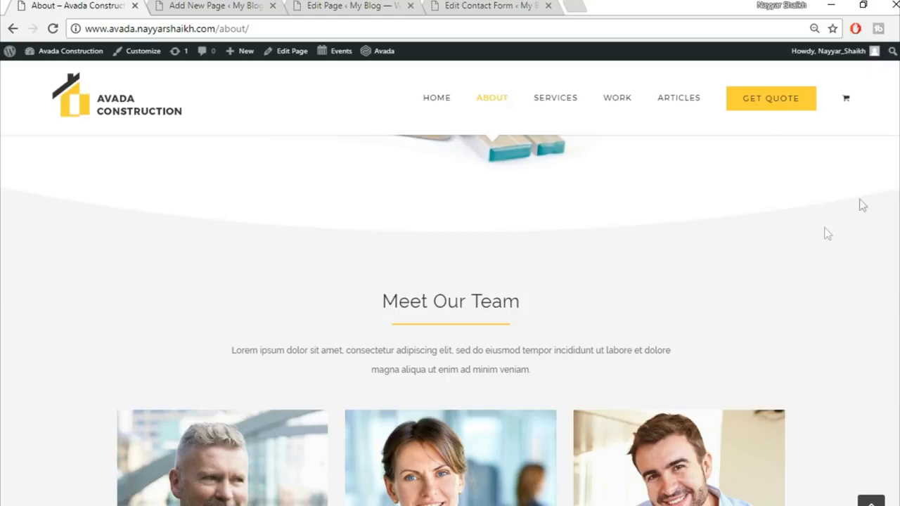
{"action": "left_click", "coordinate": [262, 7]}
{"action": "scroll", "coordinate": [685, 321], "scroll_direction": "down", "scroll_amount": 2}
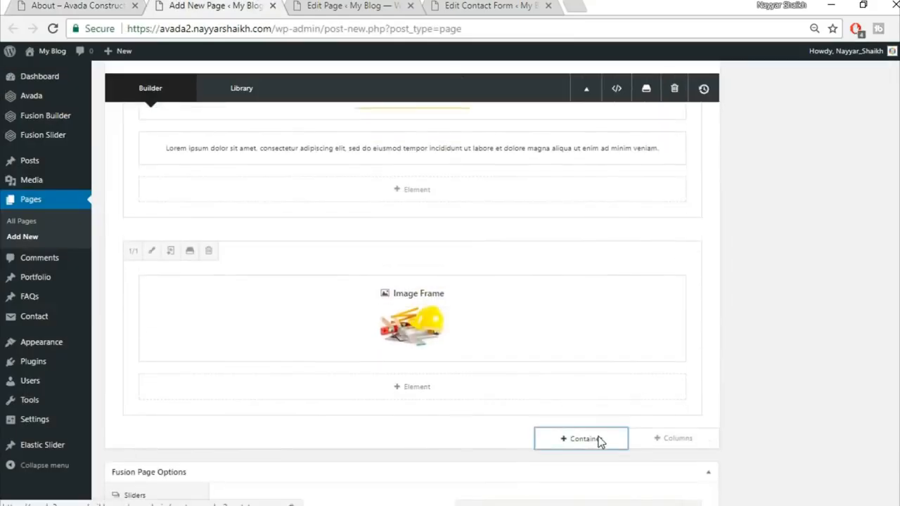
Step: Add a full-width 1/1 container below the image and insert a Section Separator element
{"action": "left_click", "coordinate": [599, 439]}
{"action": "left_click", "coordinate": [310, 184]}
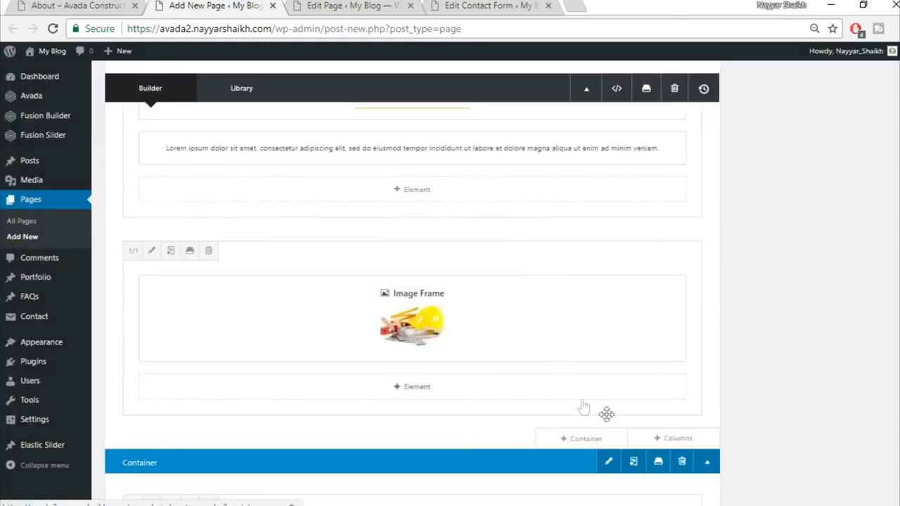
{"action": "left_click", "coordinate": [429, 406]}
{"action": "left_click", "coordinate": [715, 87]}
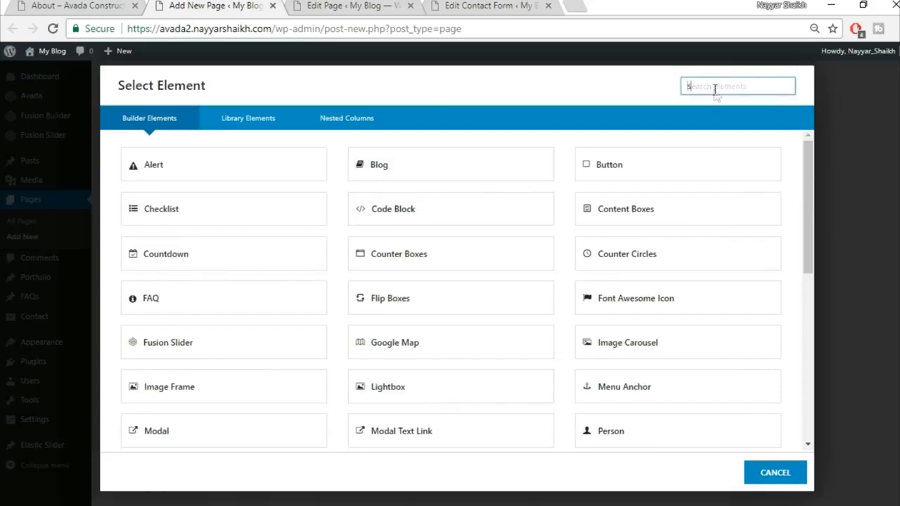
{"action": "type", "text": "sec"}
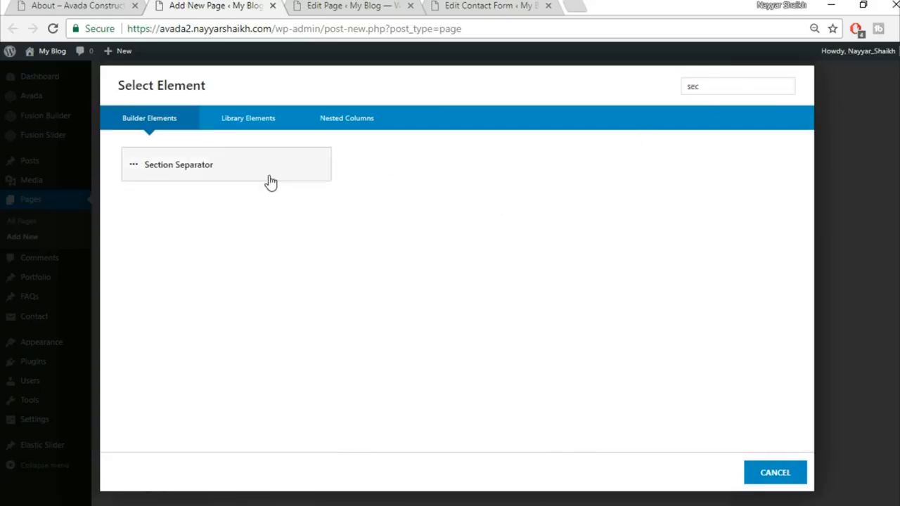
{"action": "left_click", "coordinate": [273, 176]}
Step: Set the separator to Big Half Circle, positioned at the bottom, with a white background, and save
{"action": "left_click", "coordinate": [528, 152]}
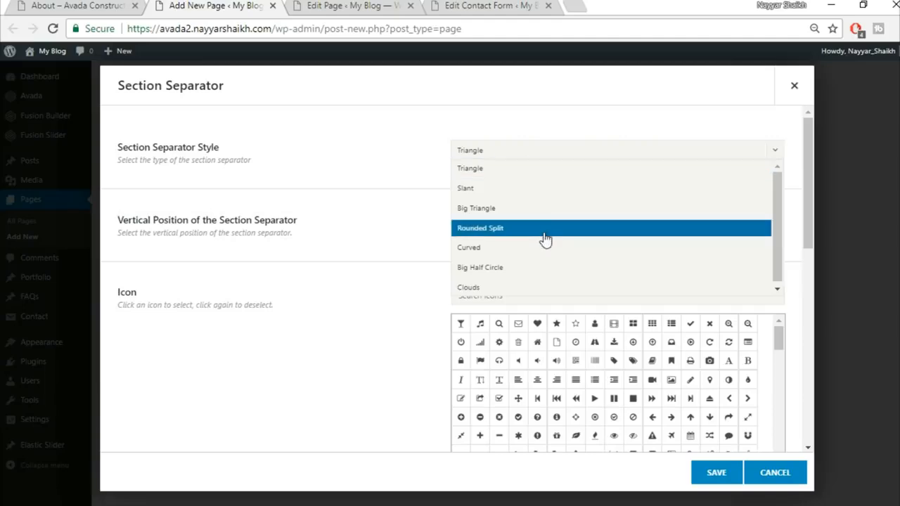
{"action": "left_click", "coordinate": [545, 273]}
{"action": "left_click", "coordinate": [516, 225]}
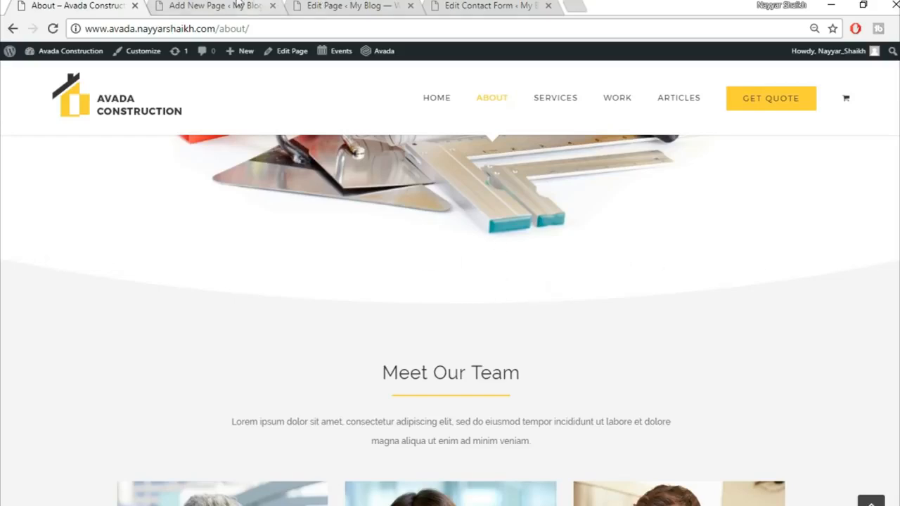
{"action": "left_click", "coordinate": [255, 5]}
{"action": "left_click", "coordinate": [503, 297]}
{"action": "scroll", "coordinate": [540, 359], "scroll_direction": "down", "scroll_amount": 1}
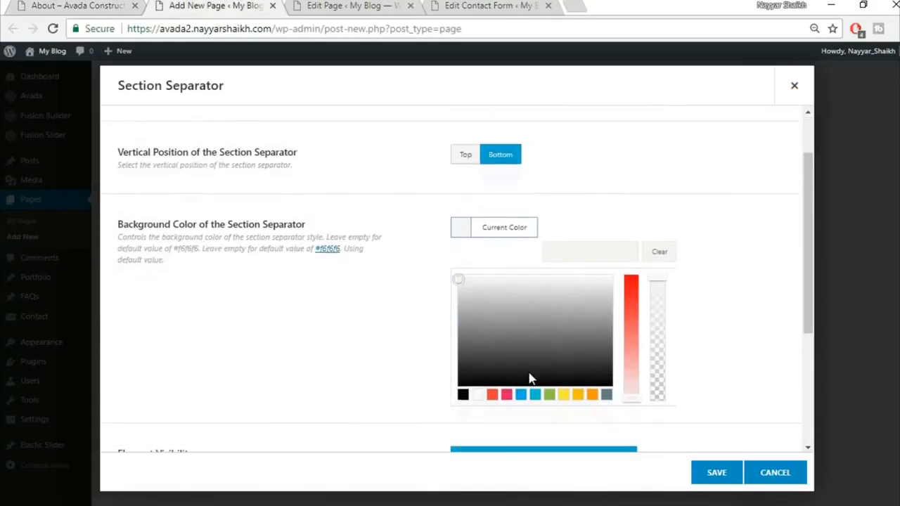
{"action": "left_click", "coordinate": [478, 401]}
{"action": "left_click", "coordinate": [382, 346]}
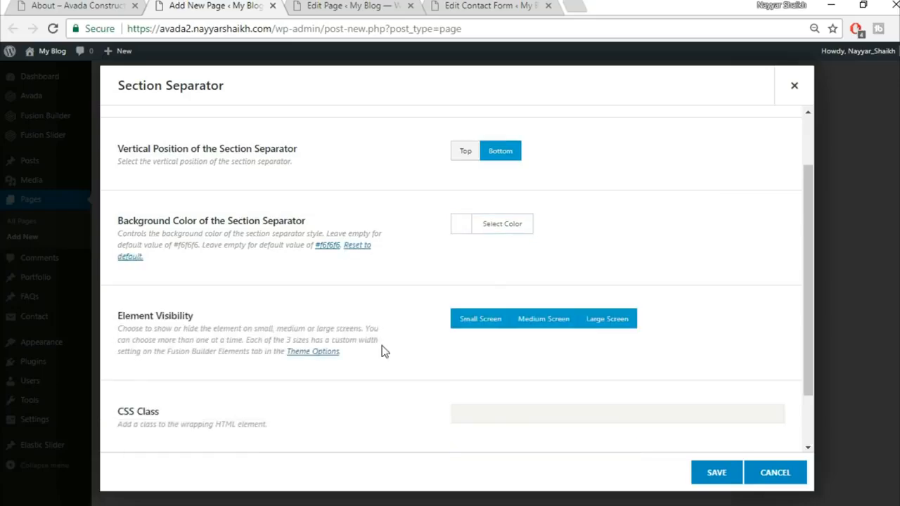
{"action": "scroll", "coordinate": [381, 345], "scroll_direction": "down", "scroll_amount": 1}
{"action": "scroll", "coordinate": [382, 345], "scroll_direction": "up", "scroll_amount": 2}
{"action": "left_click", "coordinate": [714, 473]}
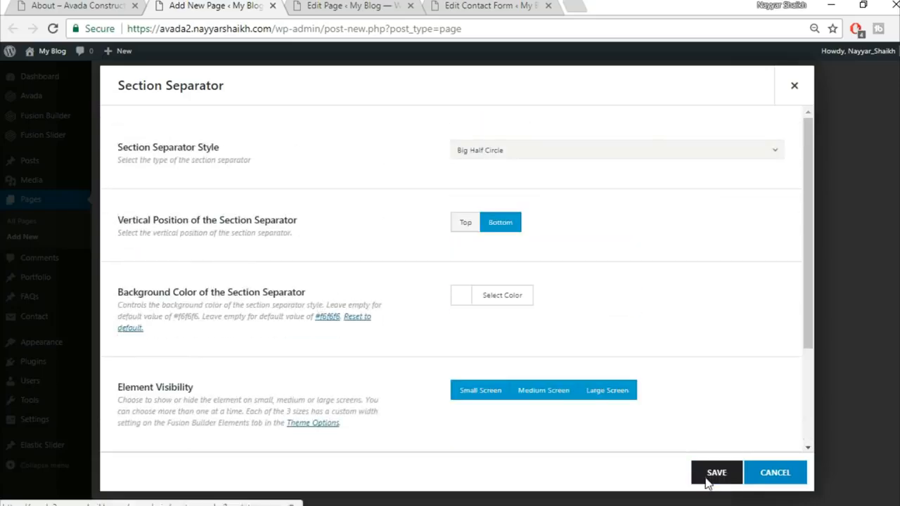
Step: Compare the result with the live About page and return to the builder
{"action": "left_click", "coordinate": [125, 5]}
{"action": "scroll", "coordinate": [464, 303], "scroll_direction": "down", "scroll_amount": 1}
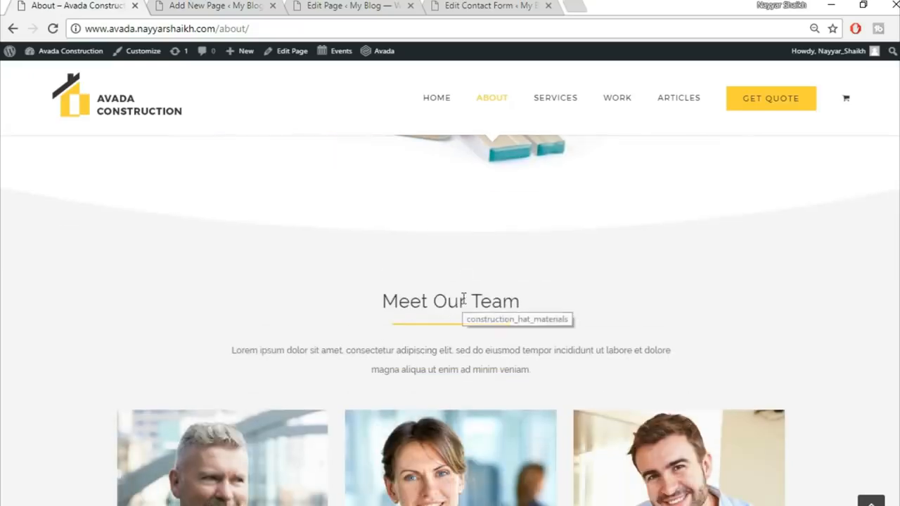
{"action": "left_click", "coordinate": [191, 5]}
{"action": "scroll", "coordinate": [713, 289], "scroll_direction": "down", "scroll_amount": 2}
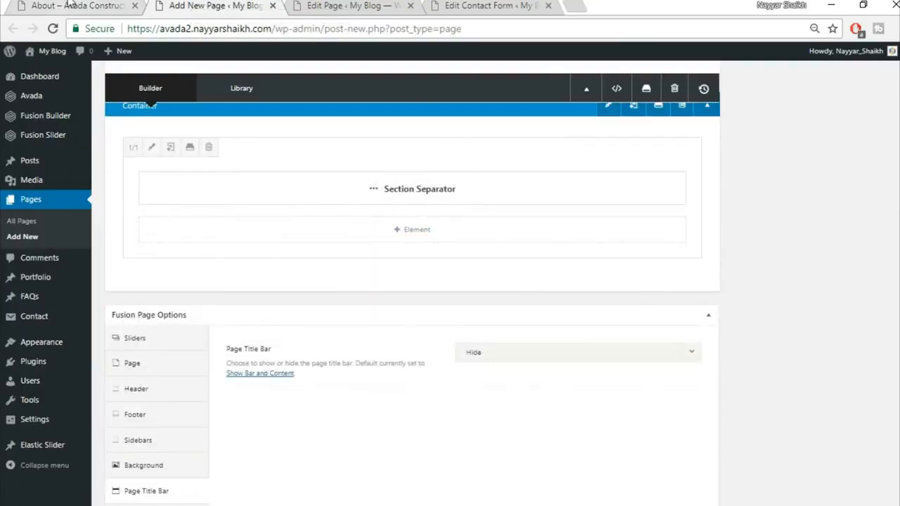
Step: Insert the saved Title container from the library below the separator
{"action": "left_click", "coordinate": [85, 6]}
{"action": "left_click", "coordinate": [192, 5]}
{"action": "mouse_move", "coordinate": [612, 298]}
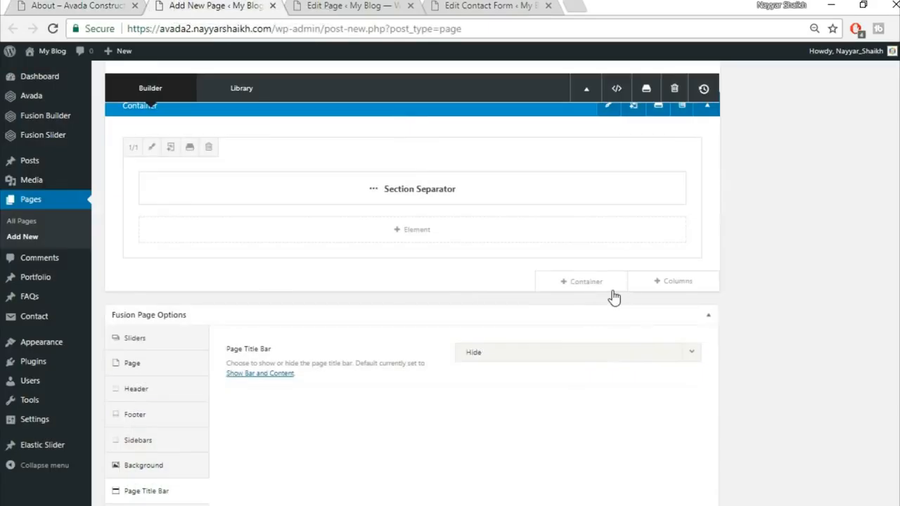
{"action": "left_click", "coordinate": [609, 281]}
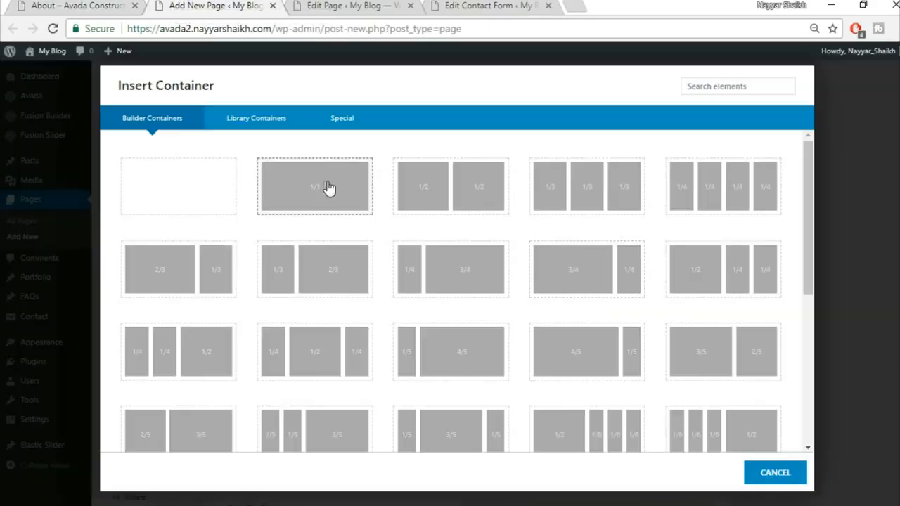
{"action": "left_click", "coordinate": [270, 120]}
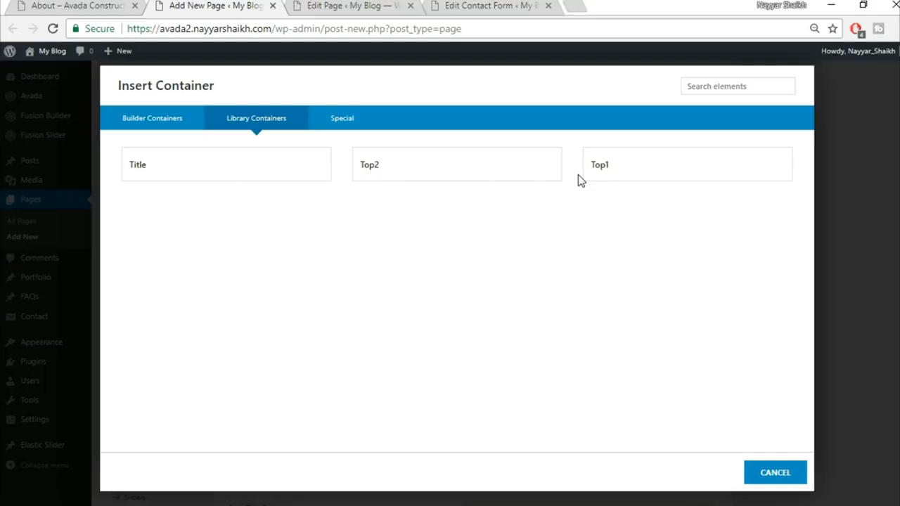
{"action": "left_click", "coordinate": [236, 179]}
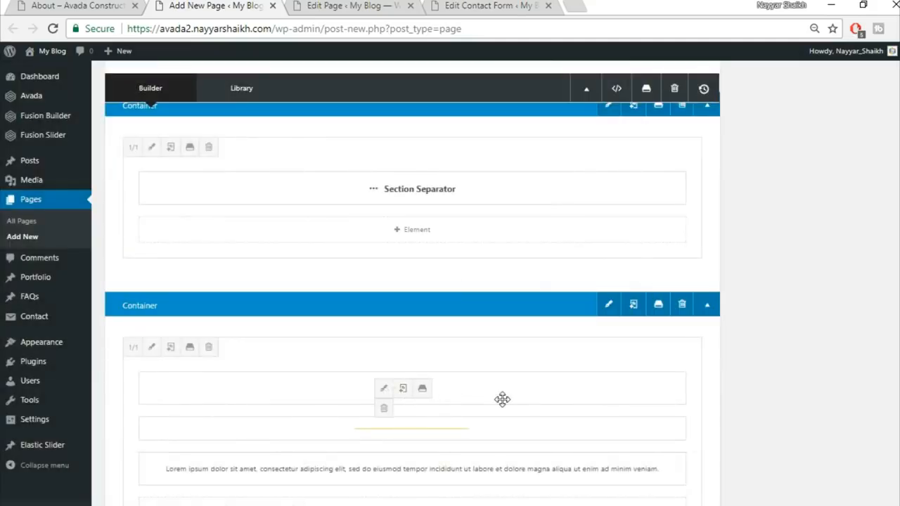
Step: Move the heading, yellow line and lorem ipsum paragraph into a new full-width column; delete the empty container
{"action": "left_click", "coordinate": [679, 285]}
{"action": "left_click", "coordinate": [207, 191]}
{"action": "left_click_drag", "start_coordinate": [503, 459], "coordinate": [501, 264]}
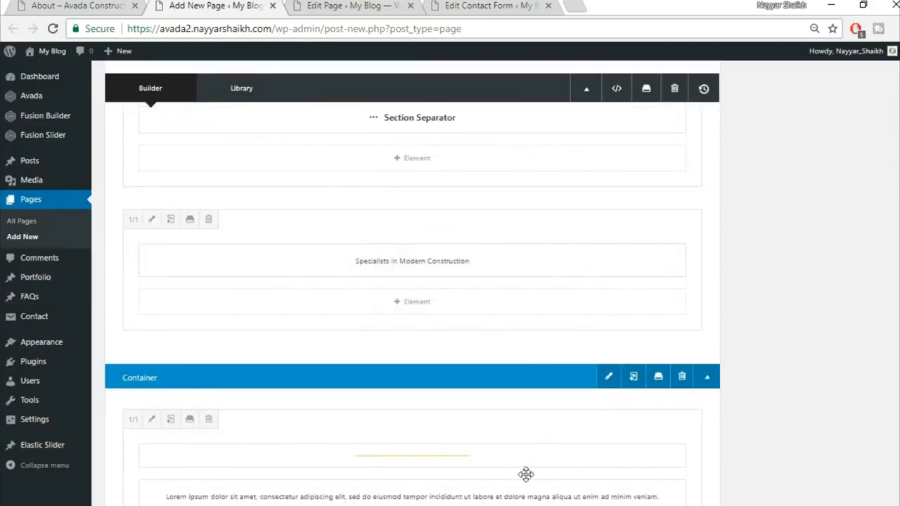
{"action": "left_click_drag", "start_coordinate": [524, 471], "coordinate": [494, 307]}
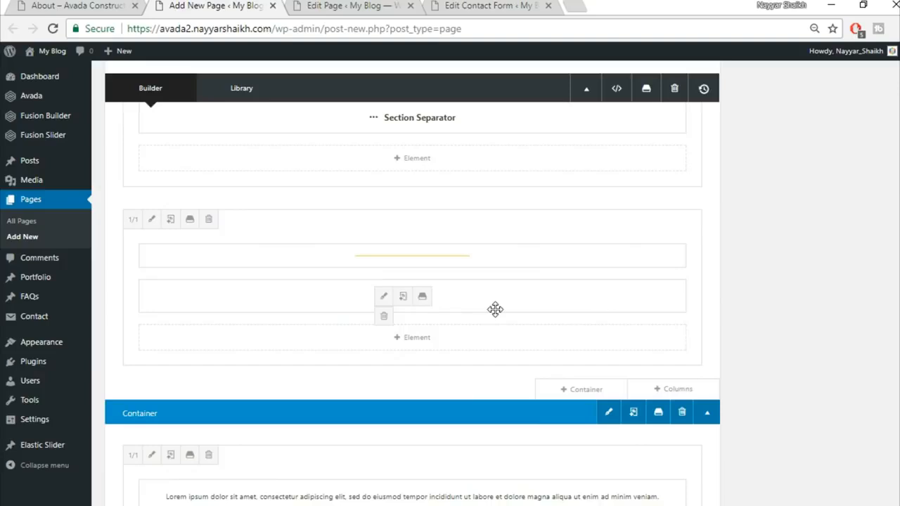
{"action": "left_click_drag", "start_coordinate": [495, 255], "coordinate": [490, 300]}
{"action": "left_click_drag", "start_coordinate": [519, 489], "coordinate": [513, 356]}
{"action": "scroll", "coordinate": [738, 439], "scroll_direction": "down", "scroll_amount": 2}
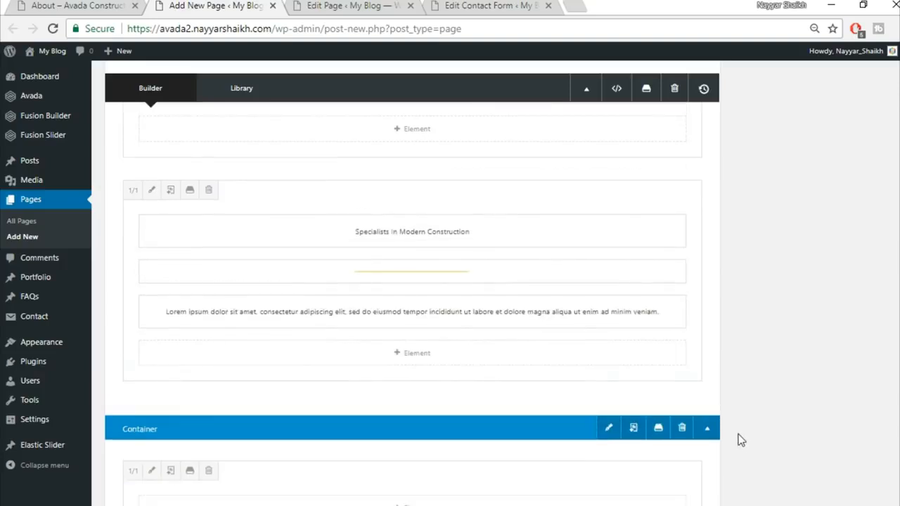
{"action": "left_click", "coordinate": [681, 315]}
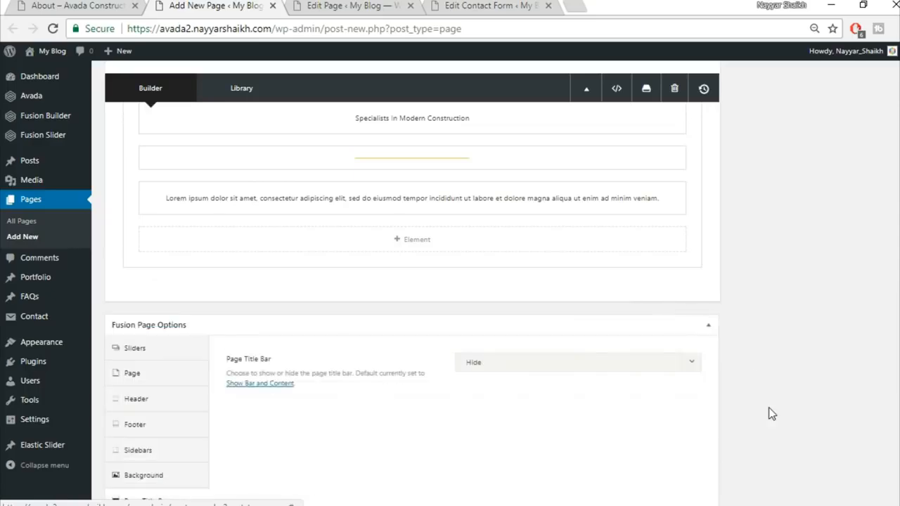
{"action": "scroll", "coordinate": [136, 61], "scroll_direction": "up", "scroll_amount": 2}
Step: Review the live About page for reference, then return to the builder
{"action": "left_click", "coordinate": [113, 6]}
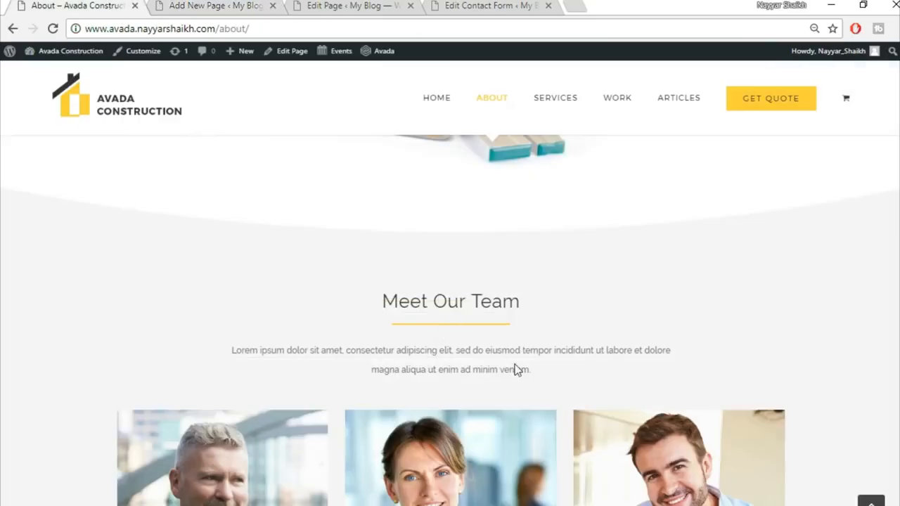
{"action": "scroll", "coordinate": [517, 369], "scroll_direction": "down", "scroll_amount": 2}
{"action": "scroll", "coordinate": [517, 369], "scroll_direction": "down", "scroll_amount": 1}
{"action": "key", "text": "ctrl+Tab"}
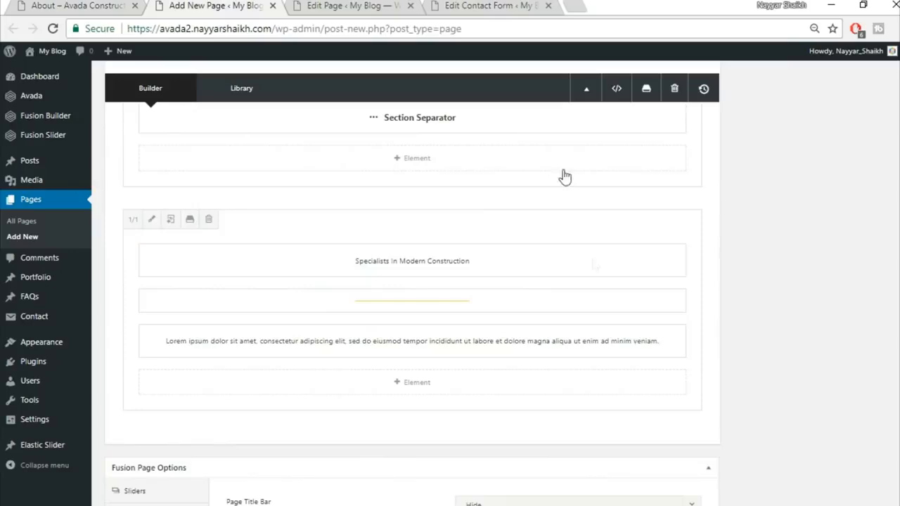
Step: Add a row of three equal 1/3 columns with a Person element in the first column
{"action": "left_click", "coordinate": [666, 434]}
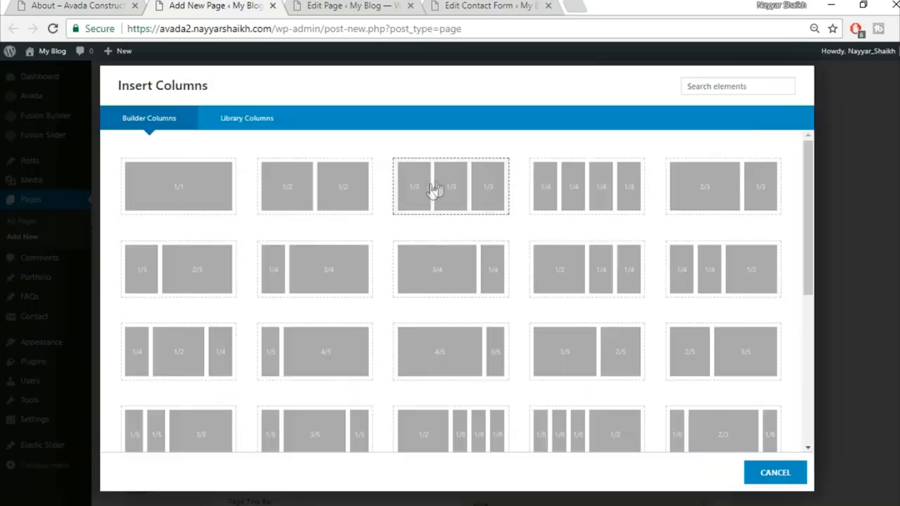
{"action": "left_click", "coordinate": [465, 184]}
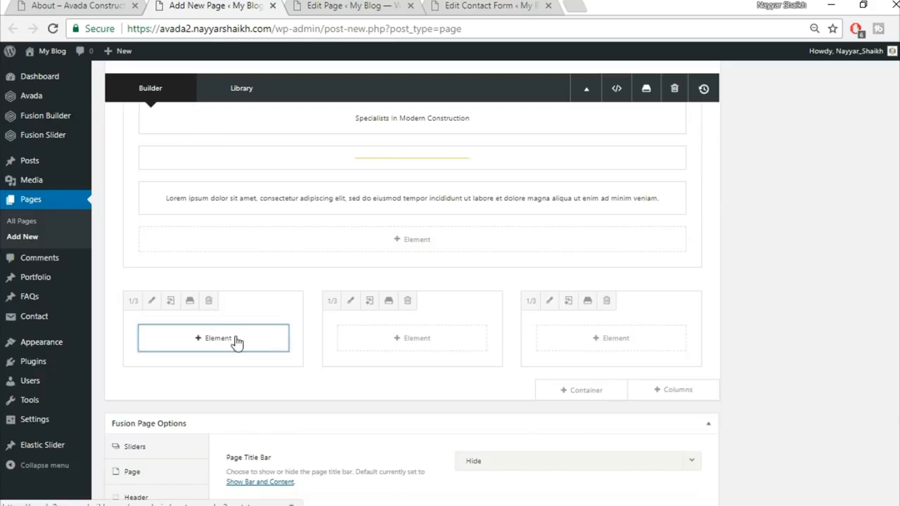
{"action": "left_click", "coordinate": [237, 343]}
{"action": "type", "text": "p"}
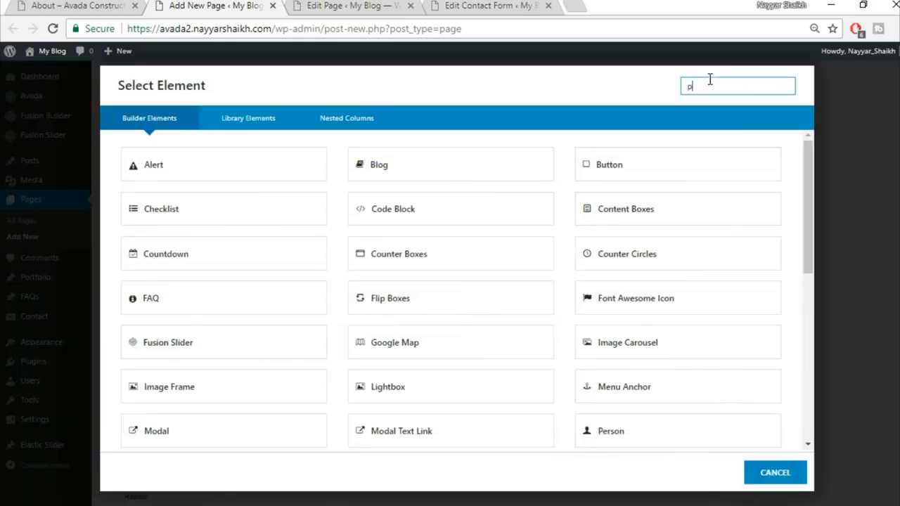
{"action": "type", "text": "er"}
{"action": "left_click", "coordinate": [248, 182]}
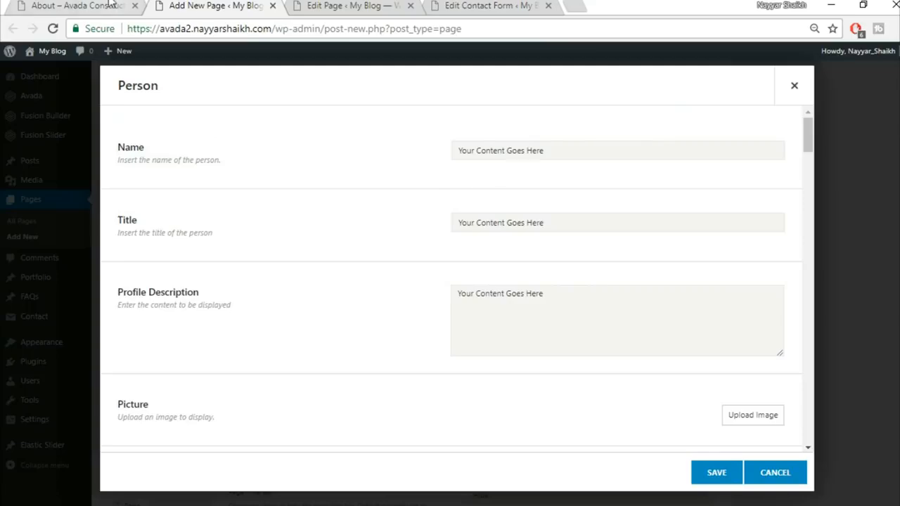
Step: Copy the first member's Commercial Director title from the live team cards into the Person settings
{"action": "left_click", "coordinate": [110, 4]}
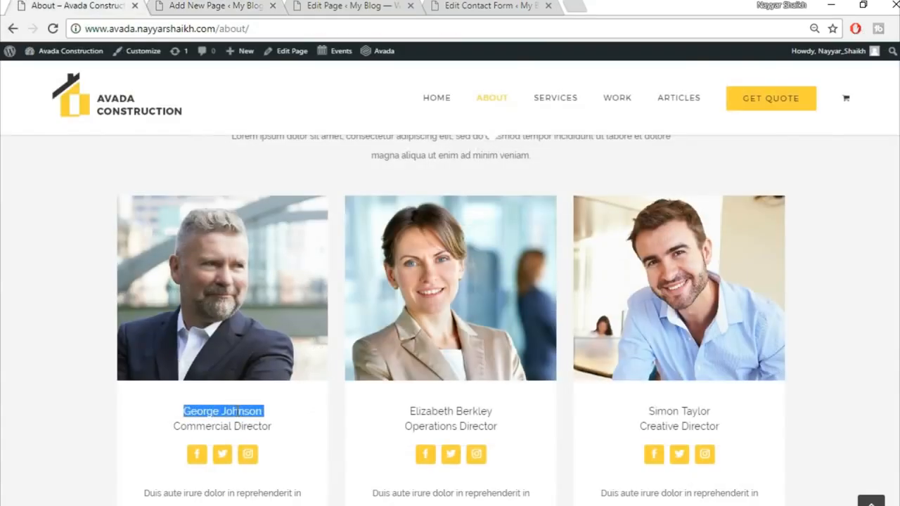
{"action": "left_click", "coordinate": [229, 5]}
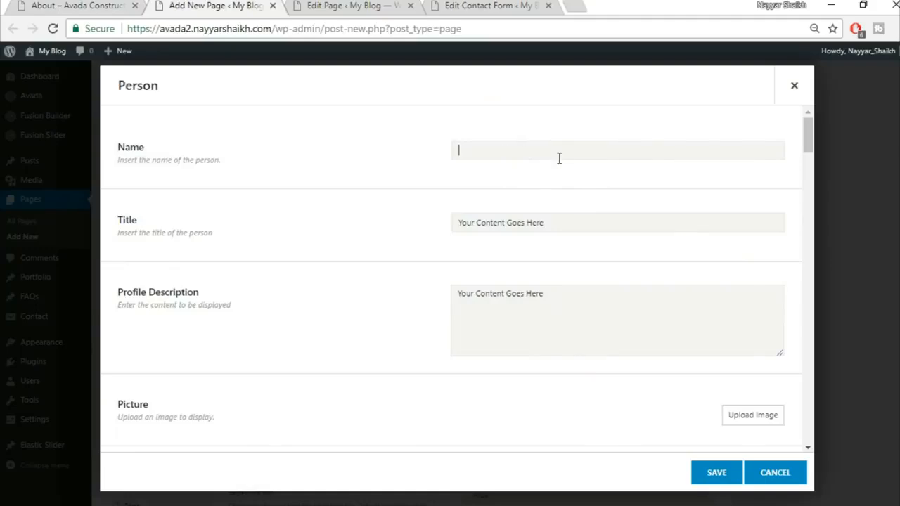
{"action": "left_click", "coordinate": [121, 4]}
{"action": "triple_click", "coordinate": [227, 427]}
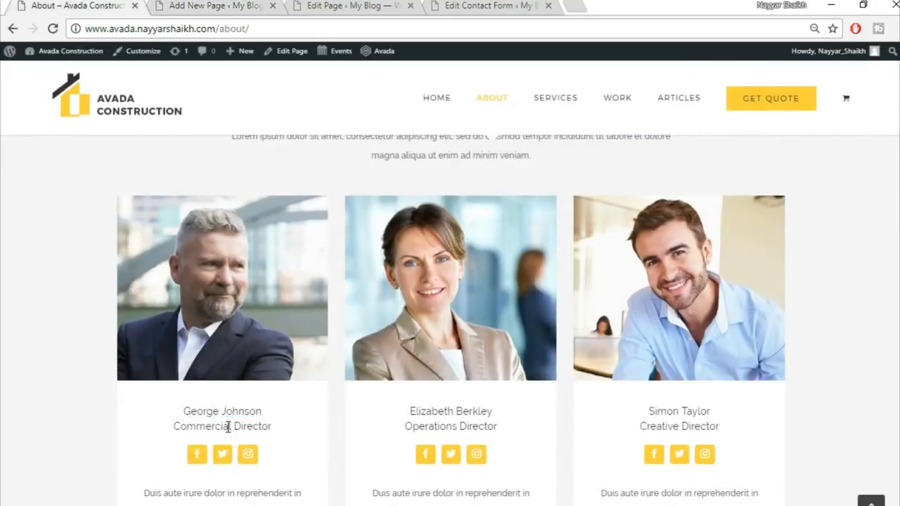
{"action": "left_click", "coordinate": [232, 4]}
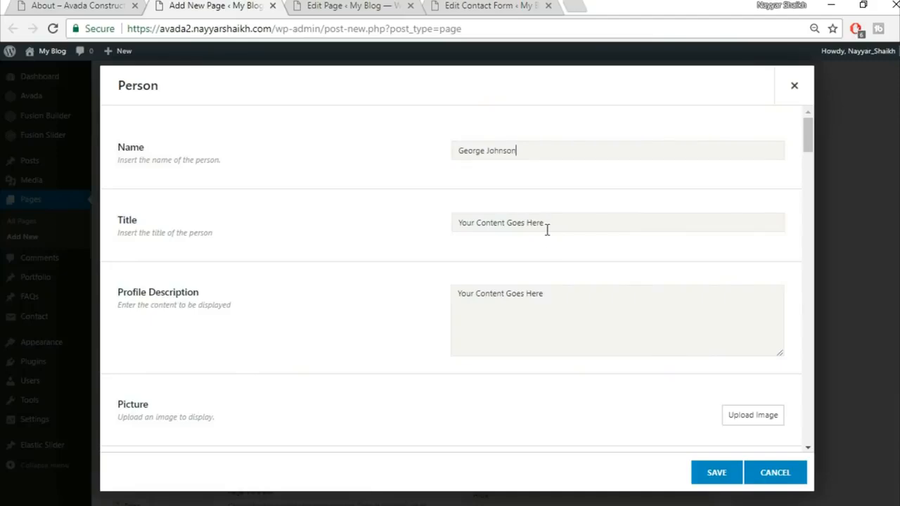
Step: Copy the first member's bio from the live page into the profile description field
{"action": "left_click", "coordinate": [31, 4]}
{"action": "scroll", "coordinate": [285, 450], "scroll_direction": "down", "scroll_amount": 3}
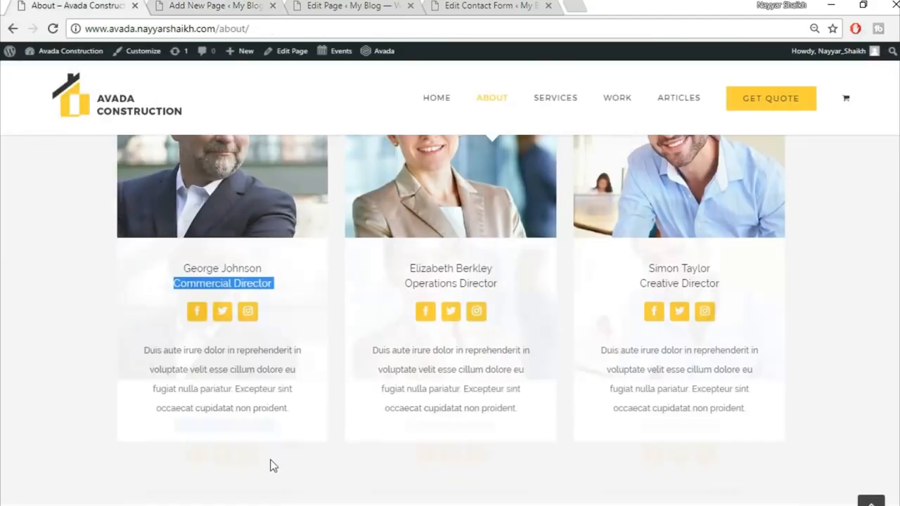
{"action": "left_click_drag", "start_coordinate": [137, 282], "coordinate": [322, 338]}
{"action": "key", "text": "ctrl+c"}
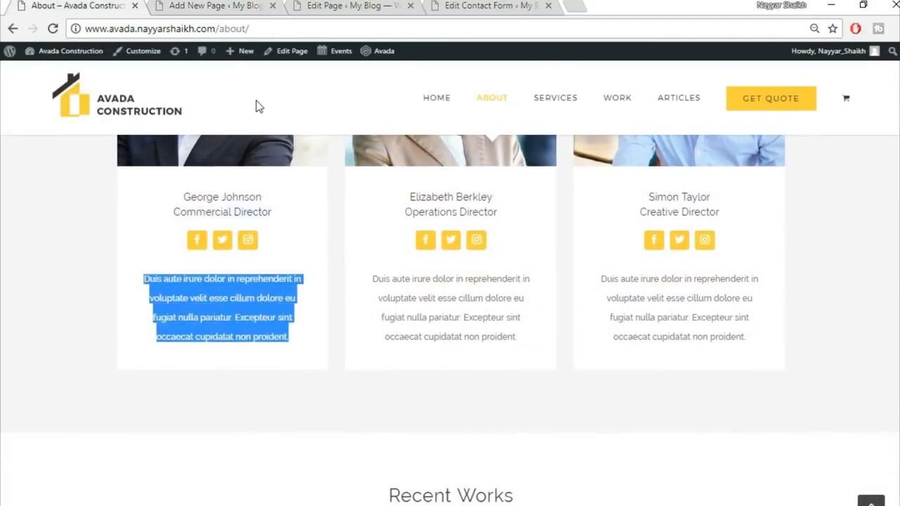
{"action": "left_click", "coordinate": [239, 5]}
{"action": "left_click", "coordinate": [528, 333]}
{"action": "key", "text": "ctrl+v"}
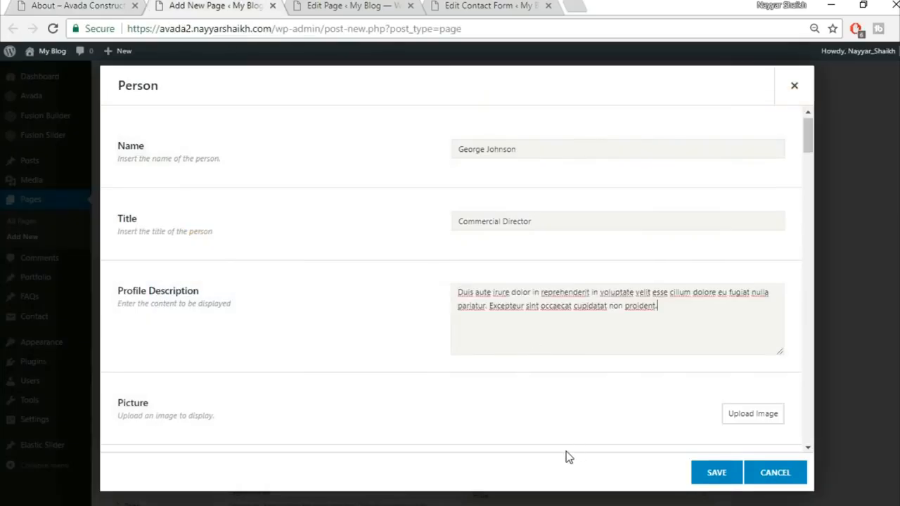
{"action": "scroll", "coordinate": [566, 452], "scroll_direction": "down", "scroll_amount": 2}
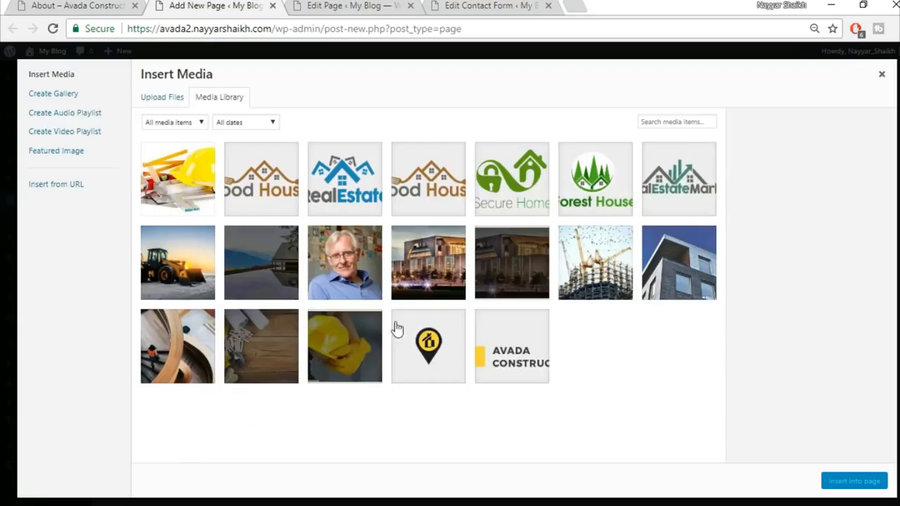
Step: Upload the avada-team1 portrait and insert it as the Person card's picture
{"action": "left_click", "coordinate": [169, 98]}
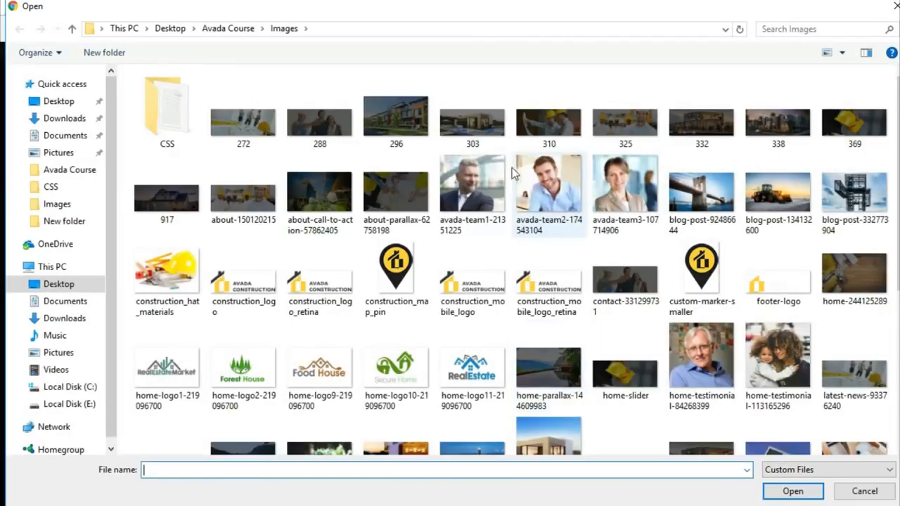
{"action": "left_click", "coordinate": [472, 187]}
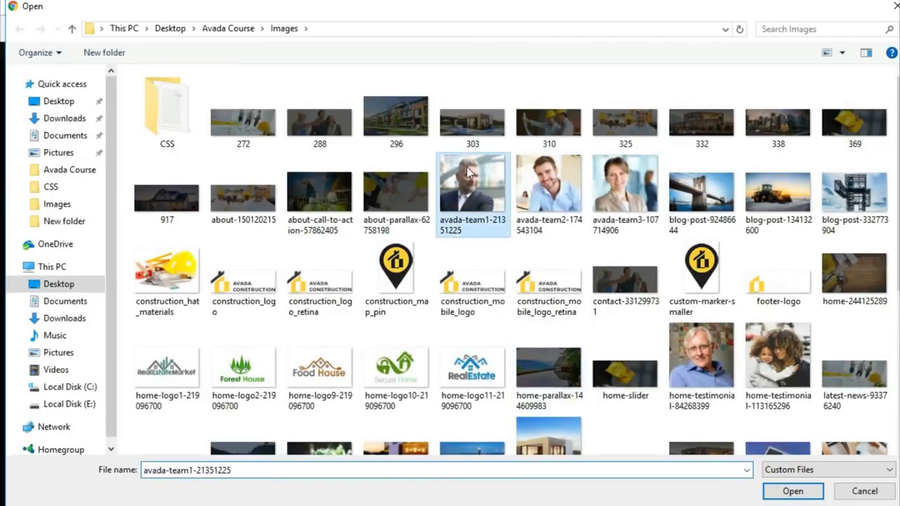
{"action": "left_click", "coordinate": [792, 492]}
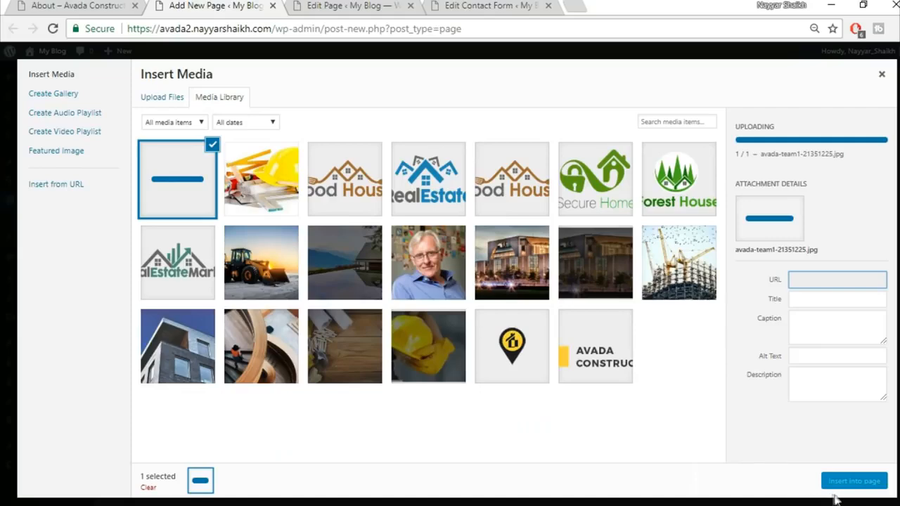
{"action": "left_click", "coordinate": [846, 485]}
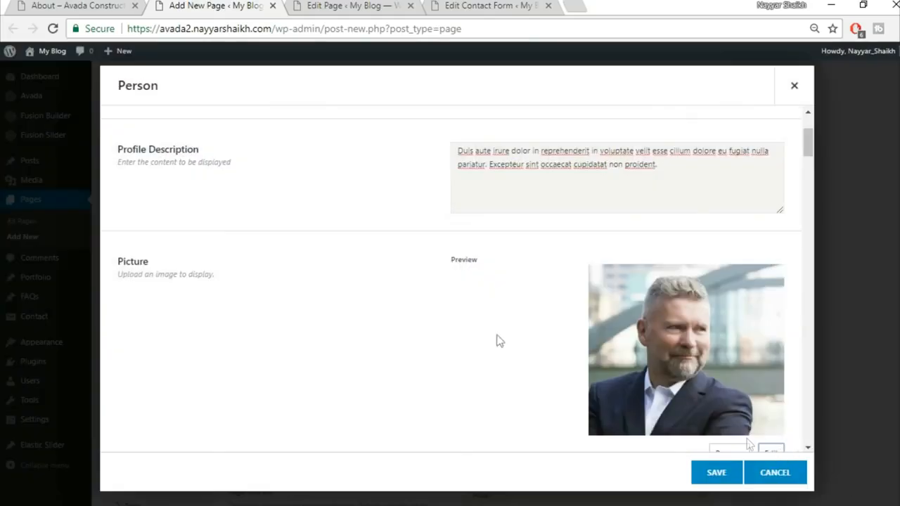
Step: Set the card's hover effect to Zoom Out
{"action": "scroll", "coordinate": [396, 314], "scroll_direction": "down", "scroll_amount": 4}
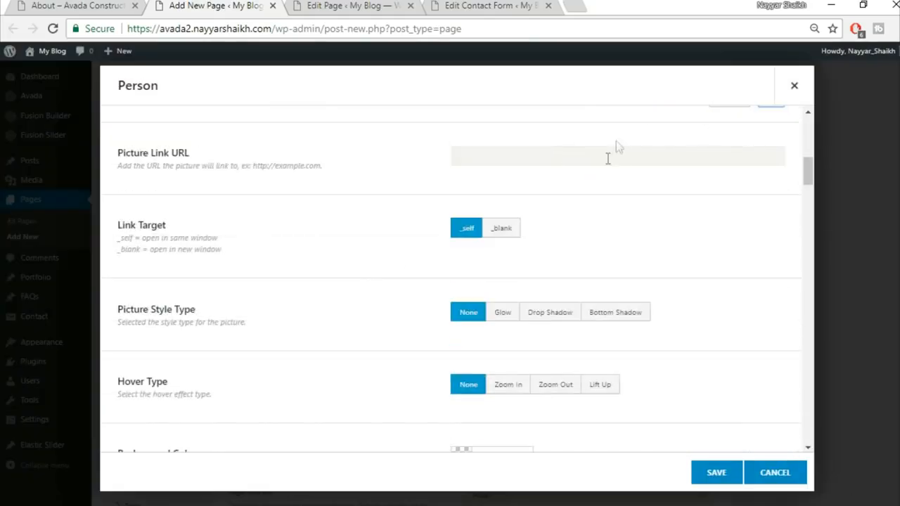
{"action": "scroll", "coordinate": [709, 202], "scroll_direction": "down", "scroll_amount": 1}
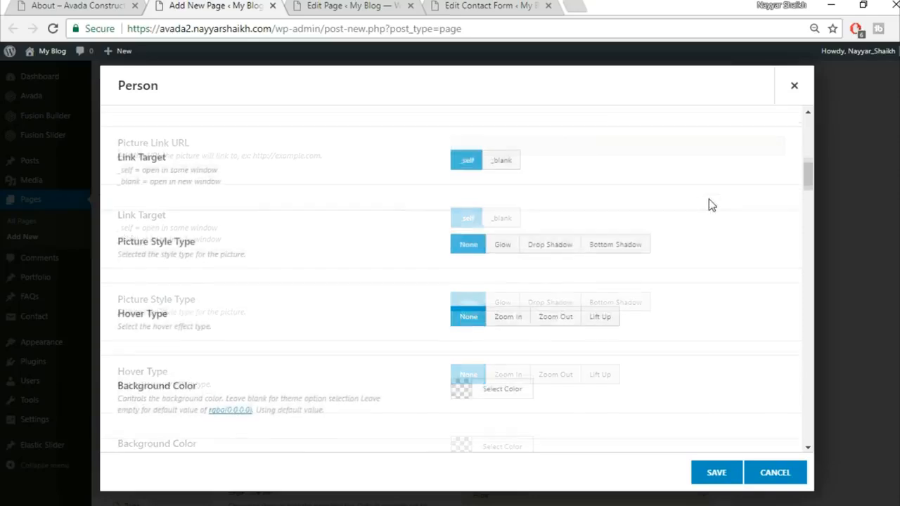
{"action": "left_click", "coordinate": [612, 318]}
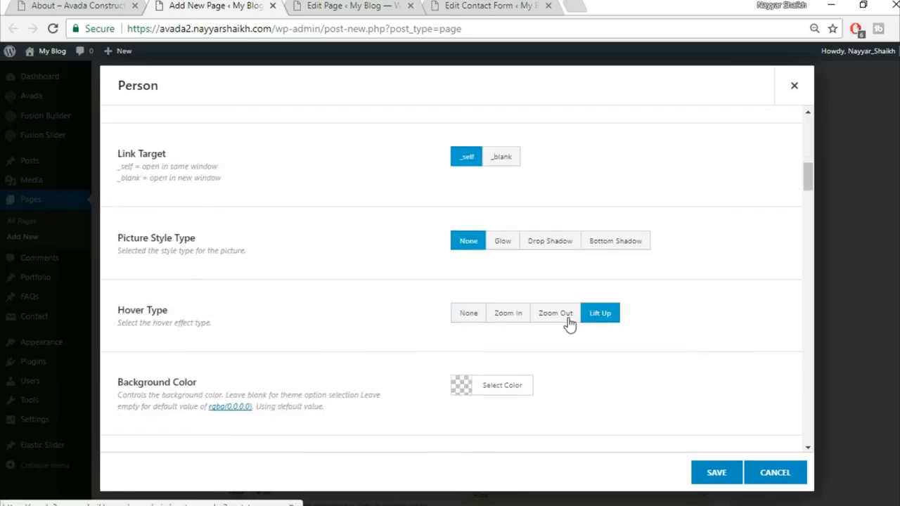
{"action": "left_click", "coordinate": [568, 315]}
{"action": "scroll", "coordinate": [731, 292], "scroll_direction": "down", "scroll_amount": 2}
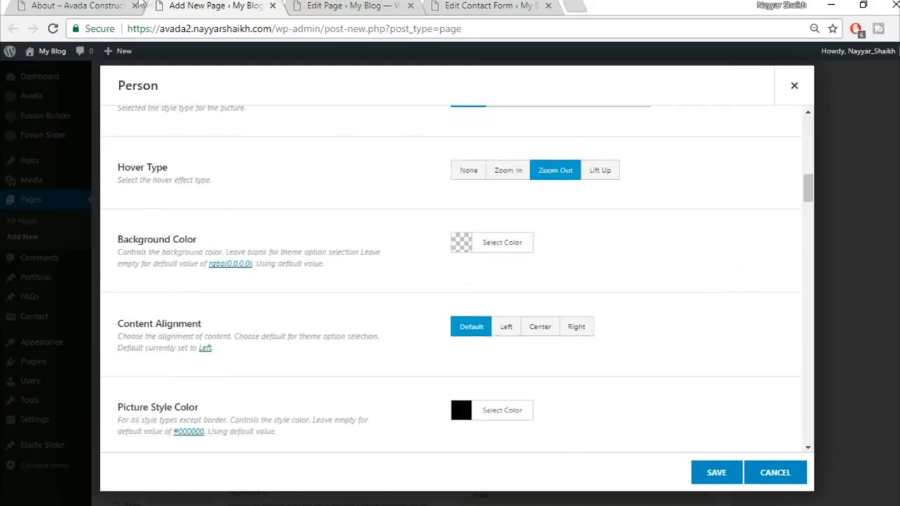
Step: After checking the live team cards, set the card background colour to white (#ffffff)
{"action": "left_click", "coordinate": [109, 4]}
{"action": "scroll", "coordinate": [253, 247], "scroll_direction": "up", "scroll_amount": 2}
{"action": "left_click", "coordinate": [318, 430]}
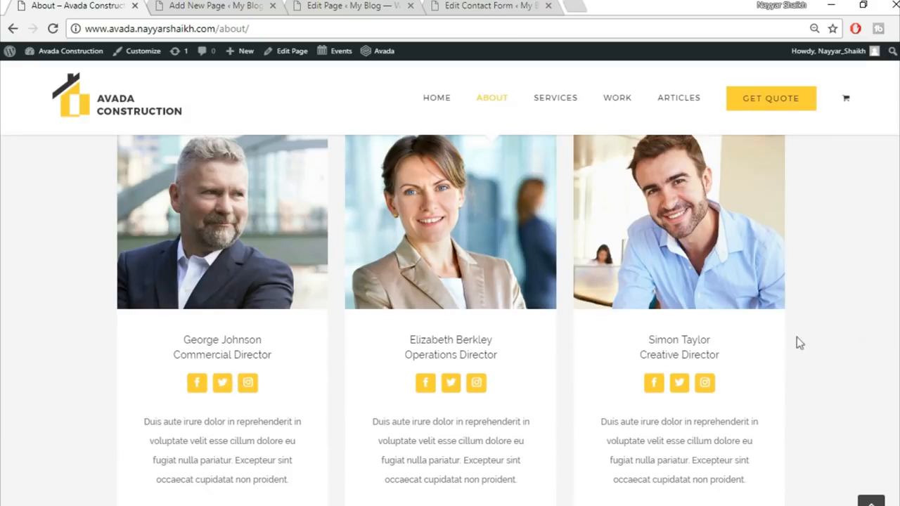
{"action": "left_click", "coordinate": [169, 5]}
{"action": "left_click", "coordinate": [517, 243]}
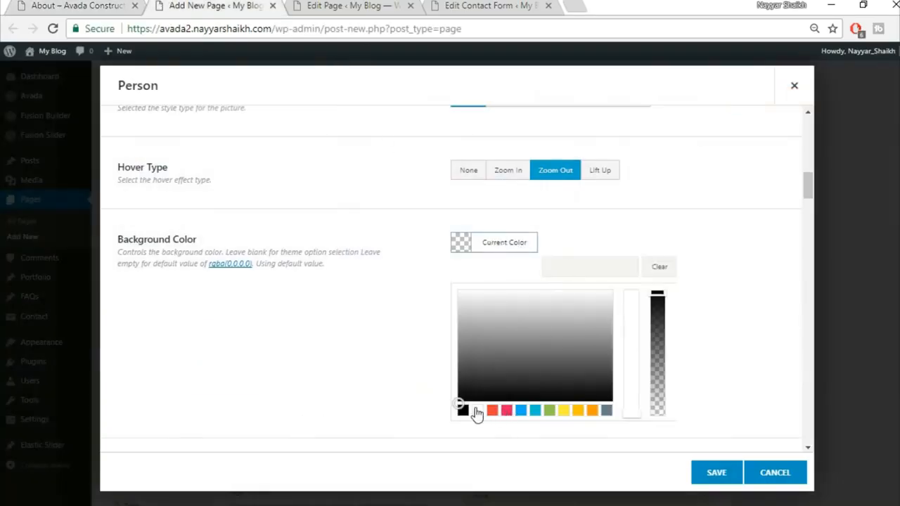
{"action": "left_click", "coordinate": [477, 410]}
{"action": "left_click", "coordinate": [673, 224]}
{"action": "left_click", "coordinate": [527, 242]}
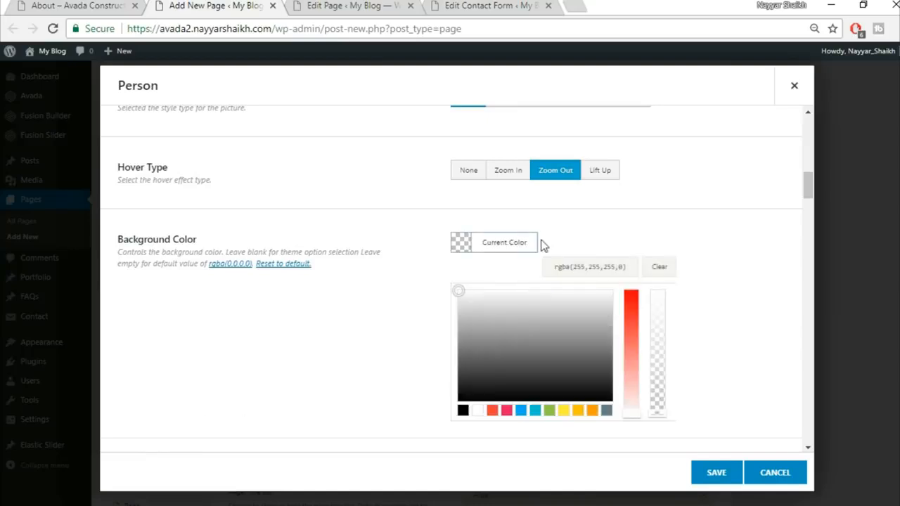
{"action": "left_click", "coordinate": [721, 247]}
{"action": "scroll", "coordinate": [722, 269], "scroll_direction": "down", "scroll_amount": 1}
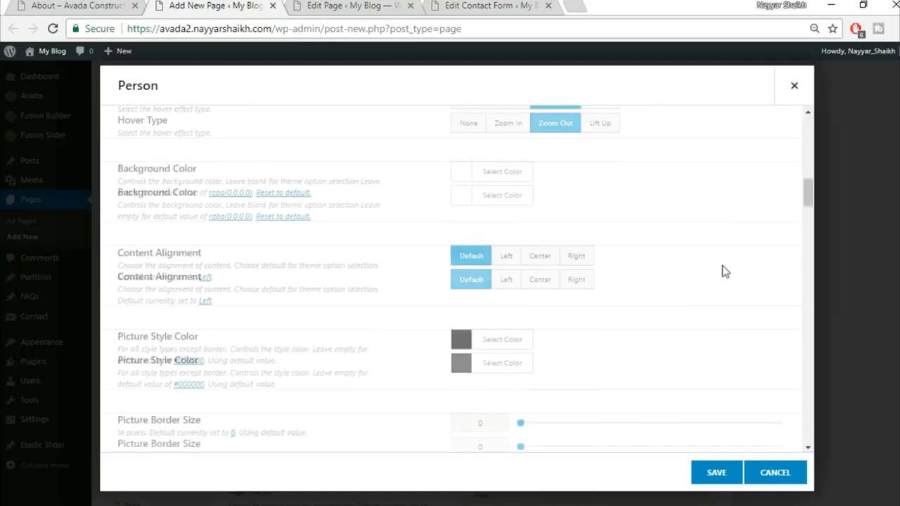
Step: Center the Person card's content alignment
{"action": "left_click", "coordinate": [539, 260]}
{"action": "scroll", "coordinate": [563, 327], "scroll_direction": "down", "scroll_amount": 1}
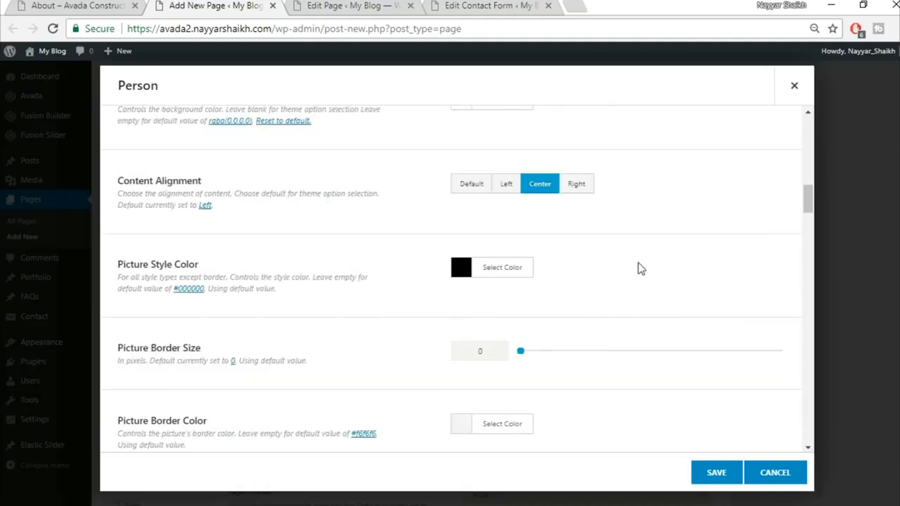
{"action": "scroll", "coordinate": [638, 270], "scroll_direction": "down", "scroll_amount": 2}
{"action": "scroll", "coordinate": [299, 360], "scroll_direction": "down", "scroll_amount": 3}
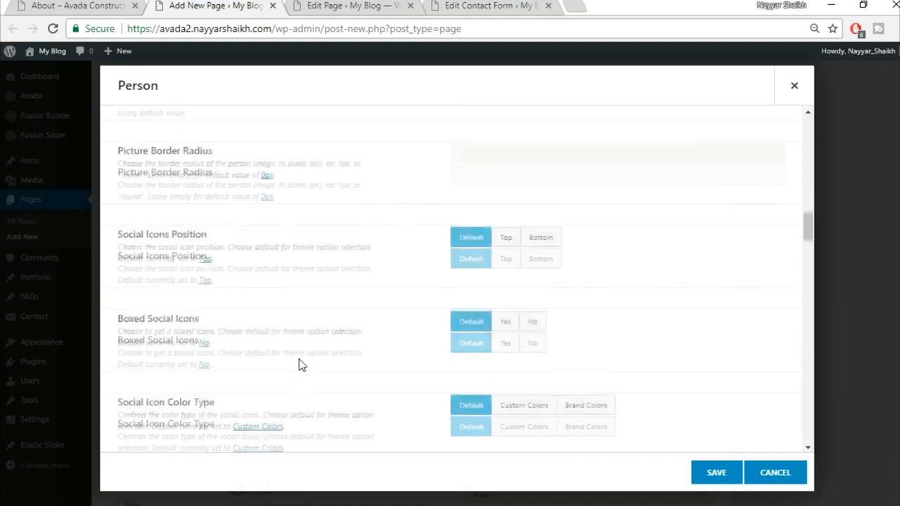
{"action": "scroll", "coordinate": [231, 184], "scroll_direction": "down", "scroll_amount": 1}
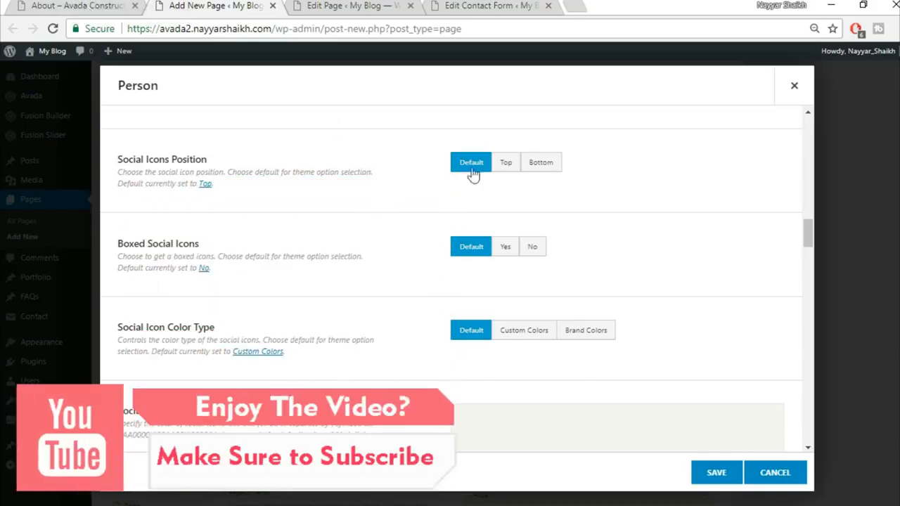
Step: Set Boxed Social Icons to Yes after checking the live card's icons
{"action": "left_click", "coordinate": [83, 4]}
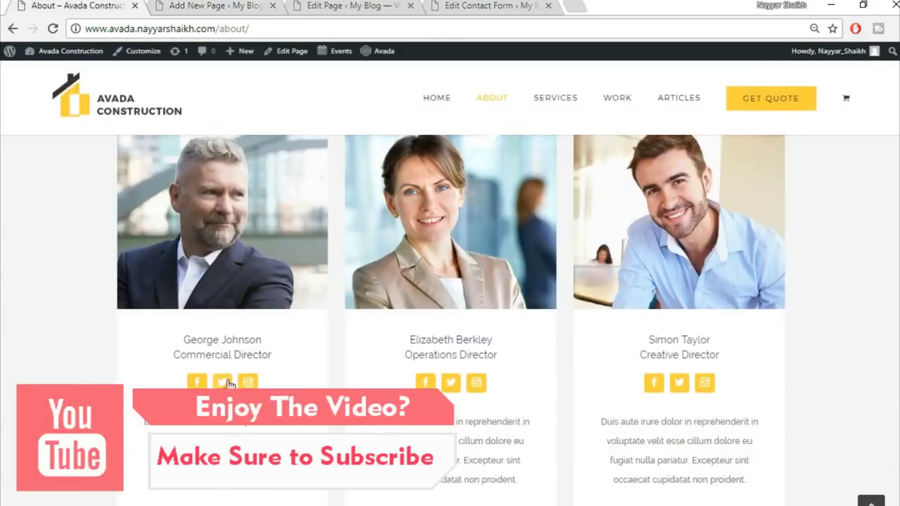
{"action": "left_click", "coordinate": [172, 5]}
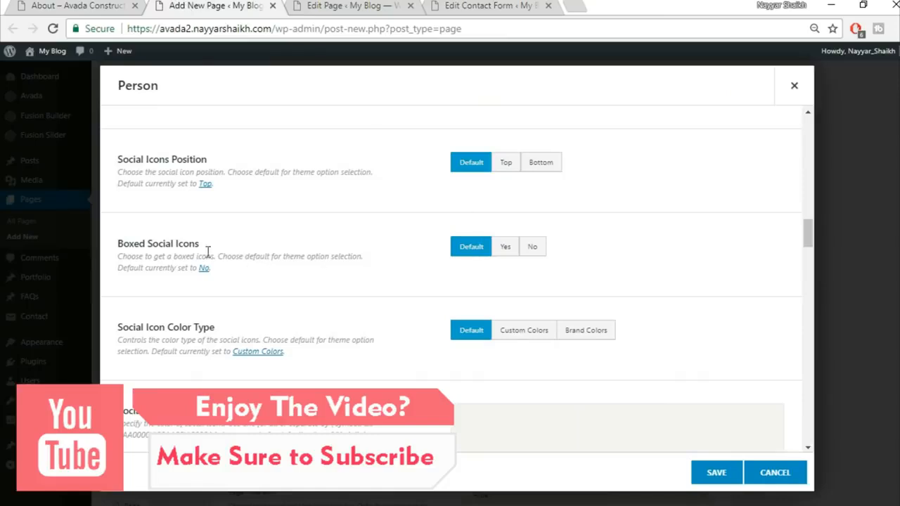
{"action": "left_click", "coordinate": [506, 247]}
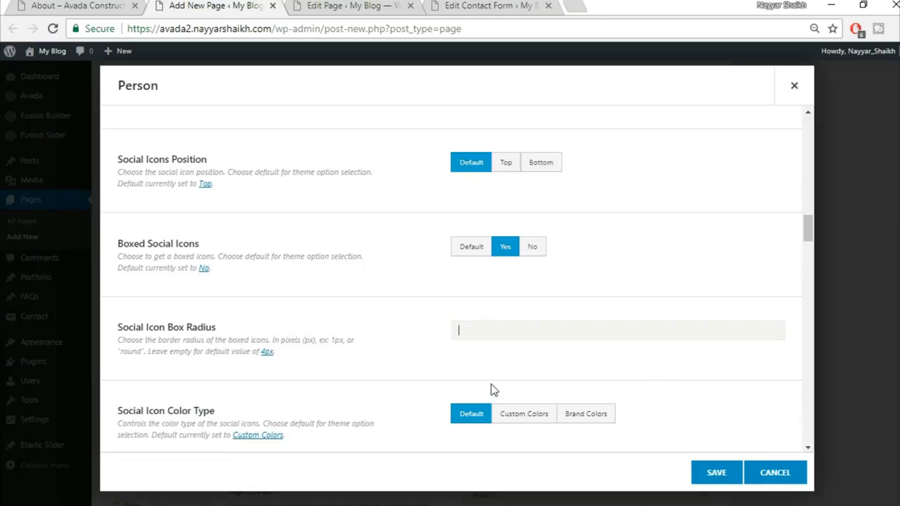
{"action": "scroll", "coordinate": [423, 371], "scroll_direction": "down", "scroll_amount": 2}
{"action": "scroll", "coordinate": [422, 373], "scroll_direction": "down", "scroll_amount": 2}
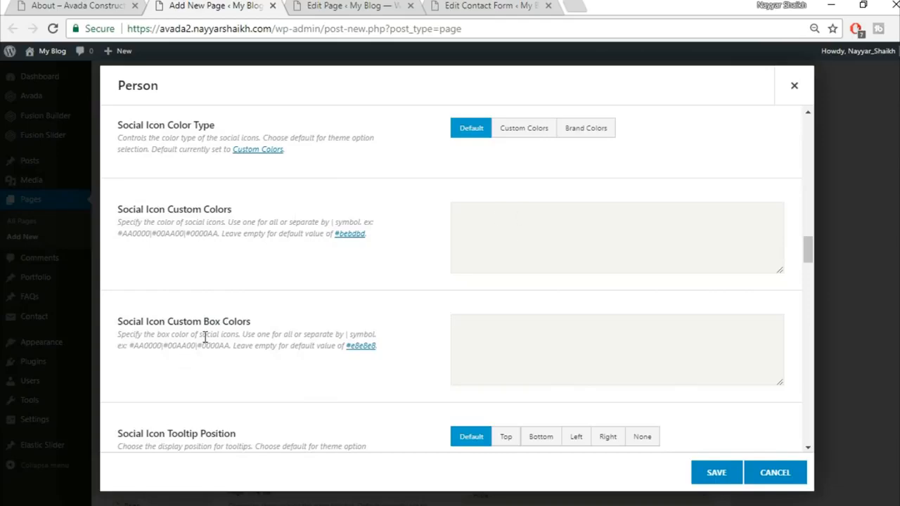
Step: Compare the Person card with the reference site's team cards and icon colours
{"action": "left_click", "coordinate": [53, 6]}
{"action": "left_click", "coordinate": [131, 6]}
{"action": "scroll", "coordinate": [492, 299], "scroll_direction": "down", "scroll_amount": 7}
{"action": "scroll", "coordinate": [565, 294], "scroll_direction": "up", "scroll_amount": 4}
{"action": "scroll", "coordinate": [558, 303], "scroll_direction": "up", "scroll_amount": 3}
{"action": "left_click", "coordinate": [69, 5]}
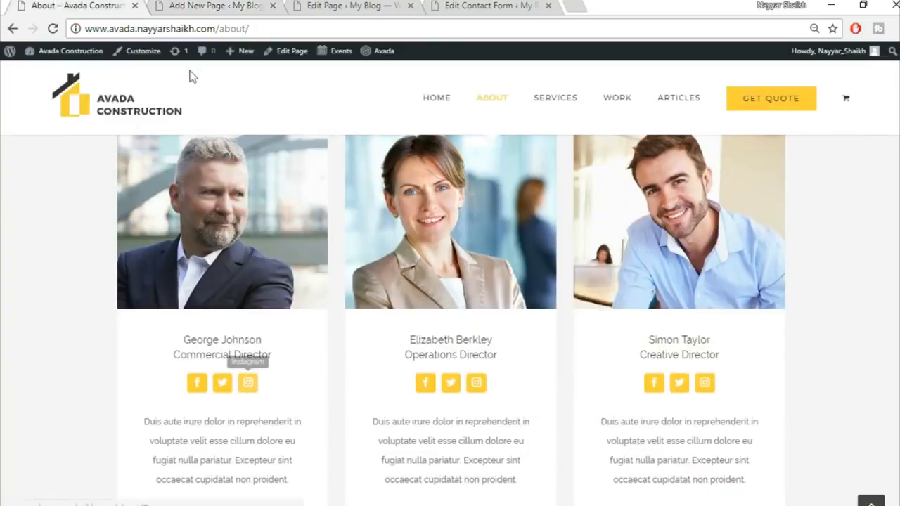
Step: Set social icon colours to #ffffff|#ffffff and box colours to #fed03d|#fed03d, then save
{"action": "left_click", "coordinate": [204, 6]}
{"action": "left_click", "coordinate": [462, 347]}
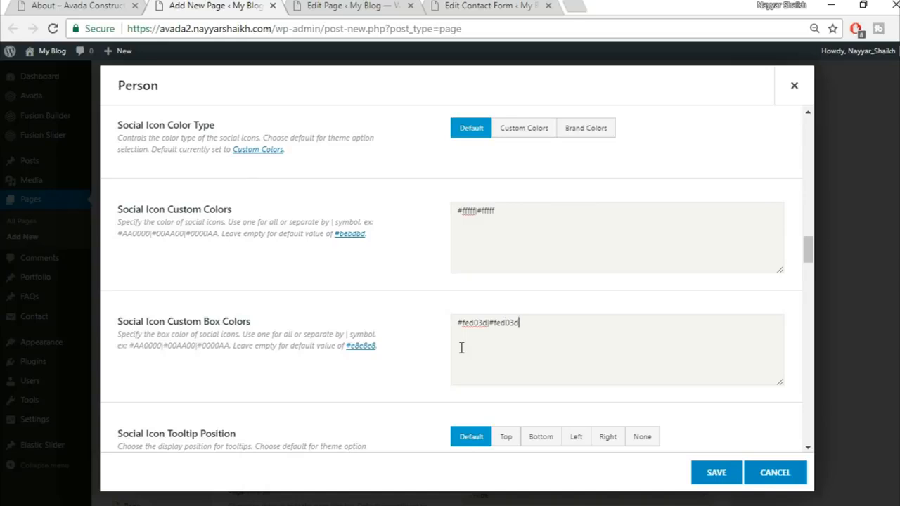
{"action": "scroll", "coordinate": [526, 362], "scroll_direction": "down", "scroll_amount": 1}
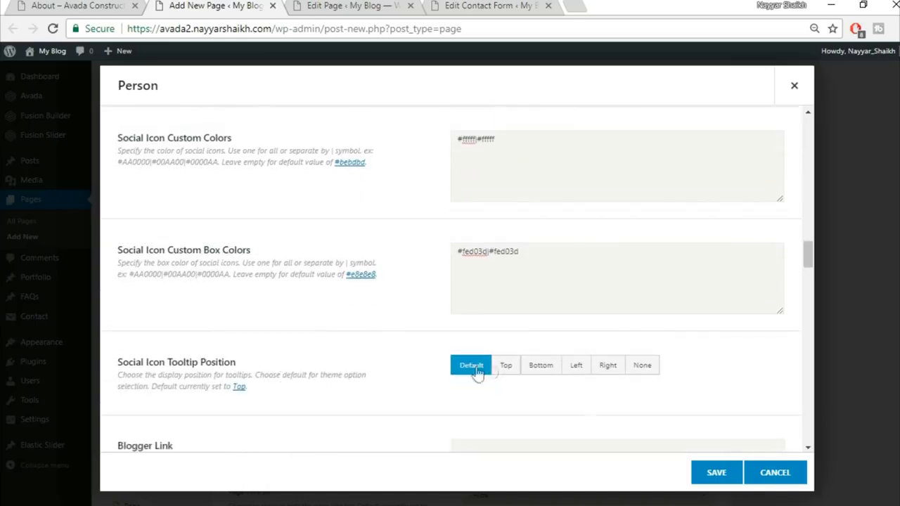
{"action": "scroll", "coordinate": [335, 382], "scroll_direction": "down", "scroll_amount": 1}
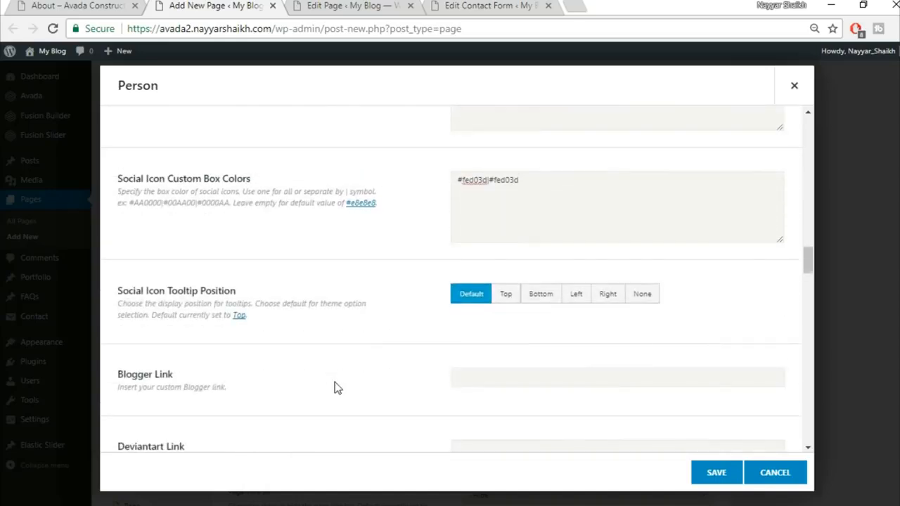
{"action": "scroll", "coordinate": [609, 320], "scroll_direction": "down", "scroll_amount": 1}
{"action": "scroll", "coordinate": [611, 331], "scroll_direction": "down", "scroll_amount": 1}
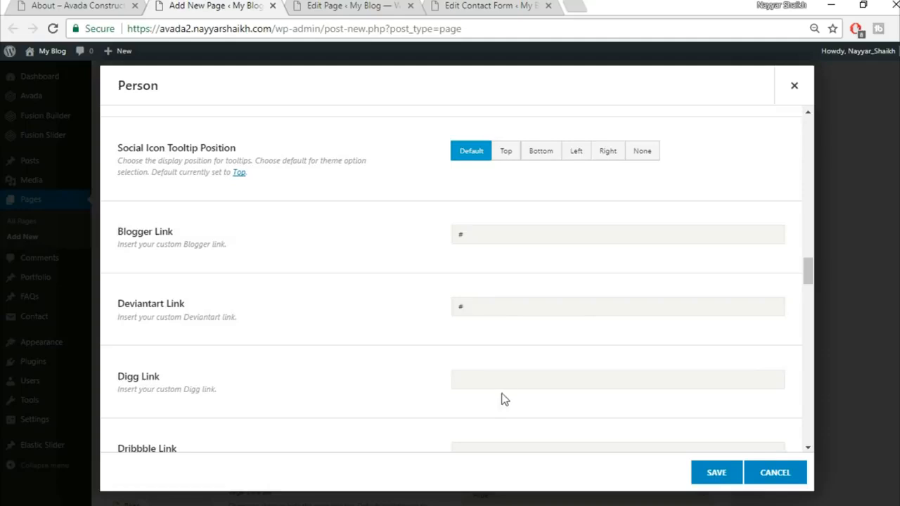
{"action": "scroll", "coordinate": [199, 263], "scroll_direction": "down", "scroll_amount": 8}
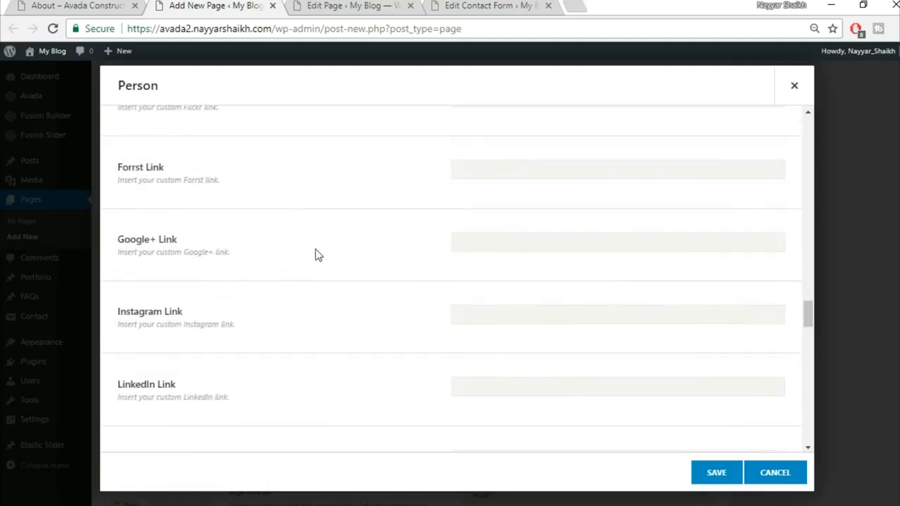
{"action": "scroll", "coordinate": [406, 319], "scroll_direction": "down", "scroll_amount": 6}
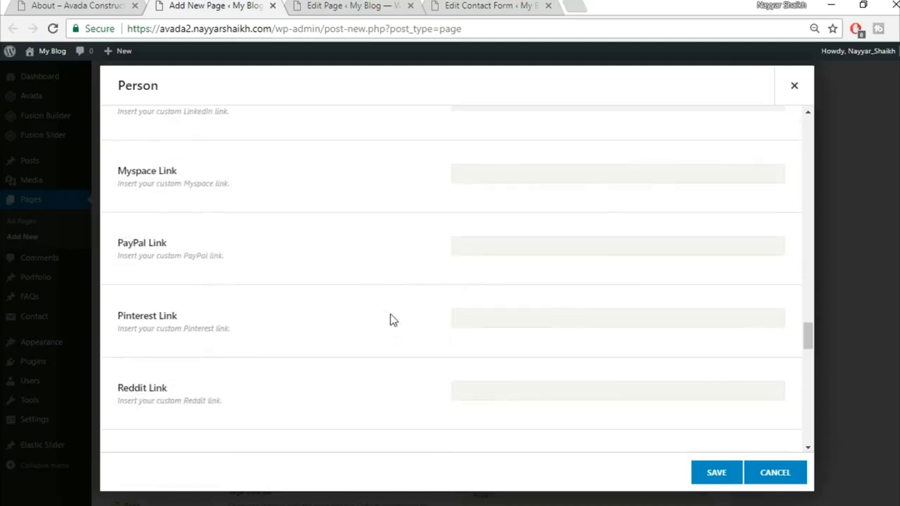
{"action": "scroll", "coordinate": [426, 304], "scroll_direction": "down", "scroll_amount": 10}
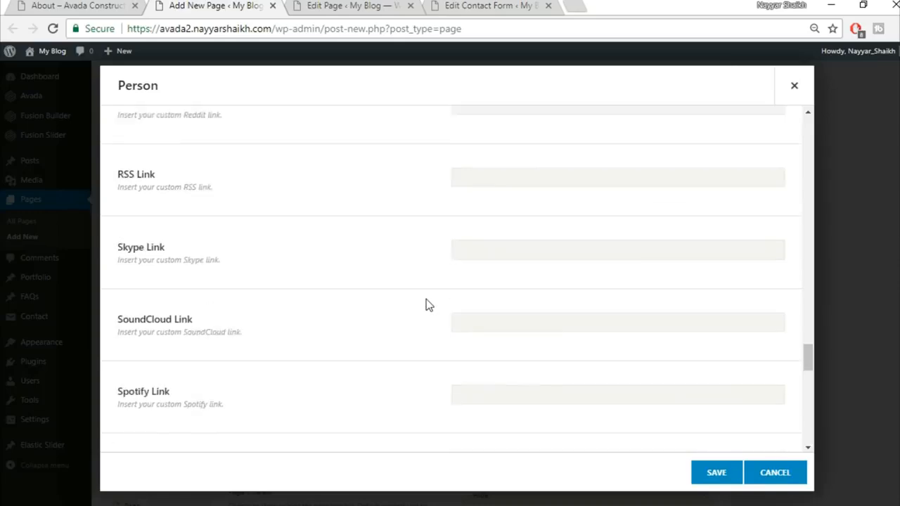
{"action": "scroll", "coordinate": [427, 299], "scroll_direction": "down", "scroll_amount": 3}
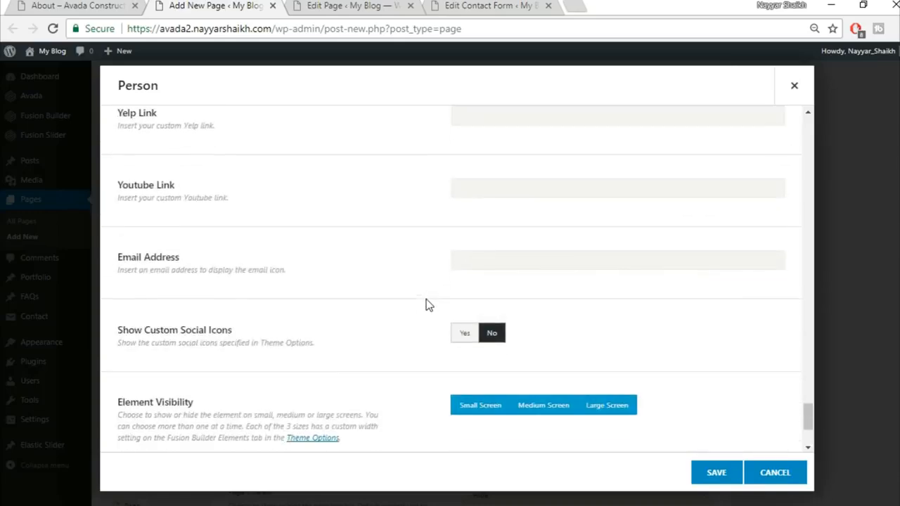
{"action": "scroll", "coordinate": [372, 313], "scroll_direction": "down", "scroll_amount": 2}
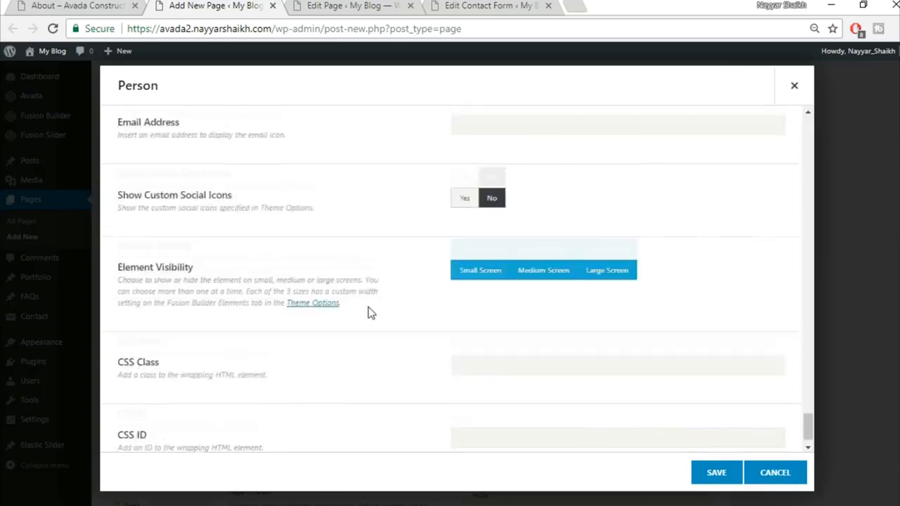
{"action": "left_click", "coordinate": [711, 476]}
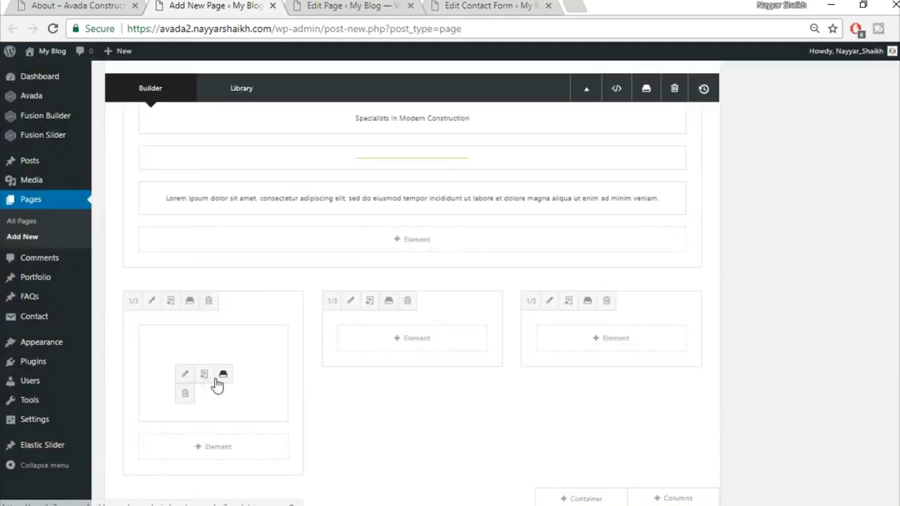
Step: Duplicate the Person card and place copies in the second and third columns
{"action": "left_click", "coordinate": [204, 377]}
{"action": "left_click_drag", "start_coordinate": [183, 345], "coordinate": [408, 352]}
{"action": "left_click_drag", "start_coordinate": [251, 330], "coordinate": [591, 336]}
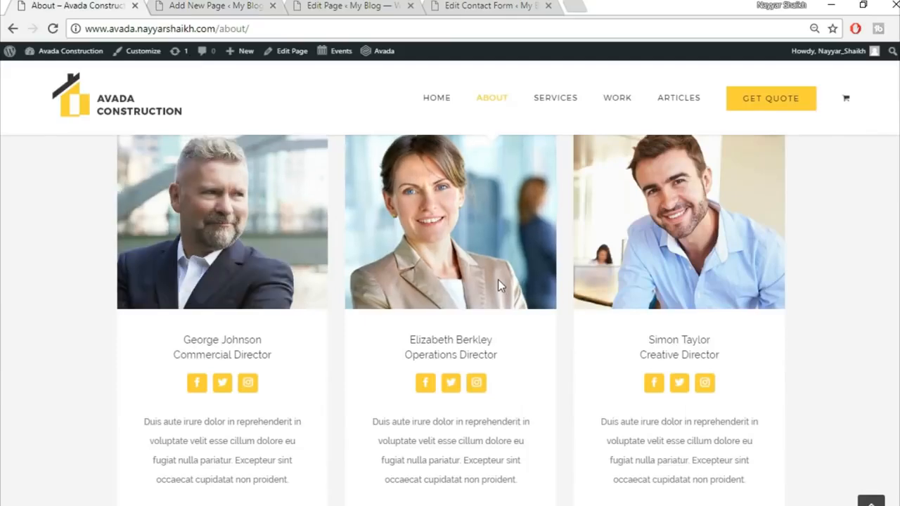
Step: Scroll through the reference About page, jump back to the top, and return to the builder
{"action": "scroll", "coordinate": [498, 286], "scroll_direction": "down", "scroll_amount": 4}
{"action": "scroll", "coordinate": [498, 287], "scroll_direction": "down", "scroll_amount": 3}
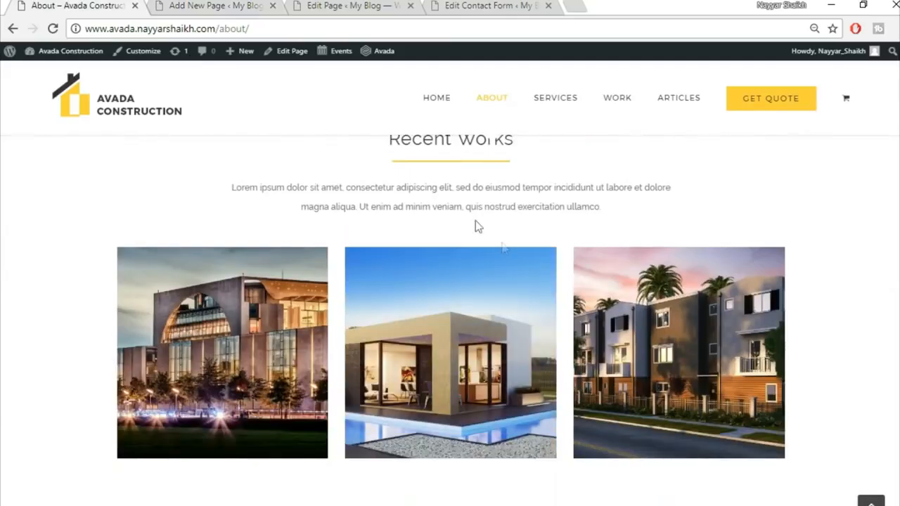
{"action": "scroll", "coordinate": [498, 259], "scroll_direction": "up", "scroll_amount": 1}
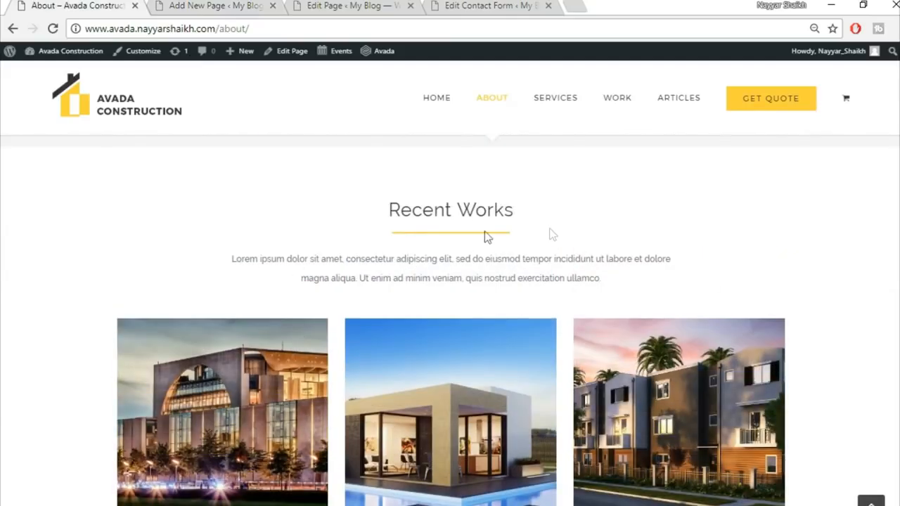
{"action": "scroll", "coordinate": [659, 306], "scroll_direction": "down", "scroll_amount": 8}
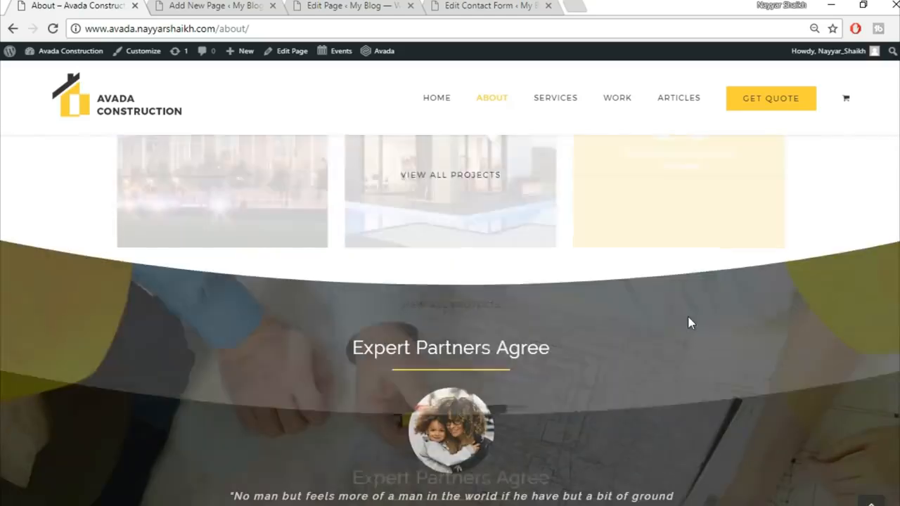
{"action": "scroll", "coordinate": [748, 450], "scroll_direction": "down", "scroll_amount": 1}
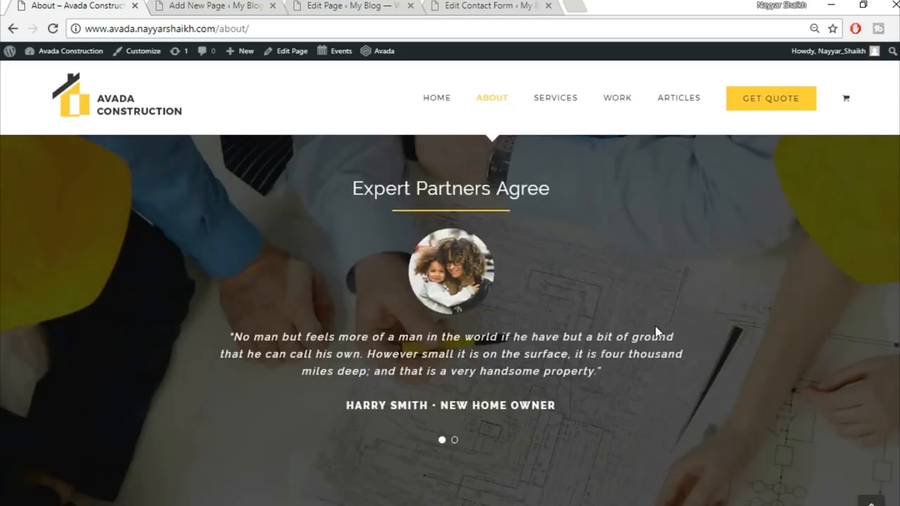
{"action": "scroll", "coordinate": [656, 328], "scroll_direction": "down", "scroll_amount": 8}
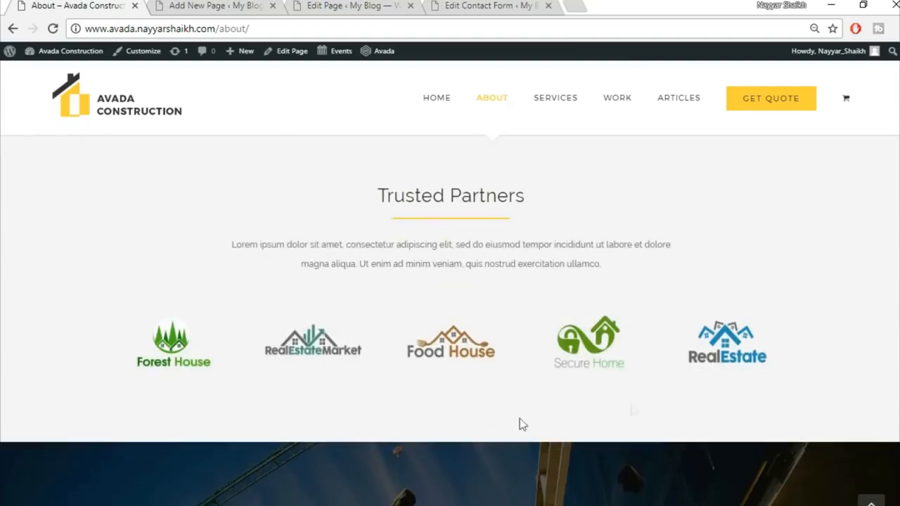
{"action": "scroll", "coordinate": [654, 270], "scroll_direction": "down", "scroll_amount": 5}
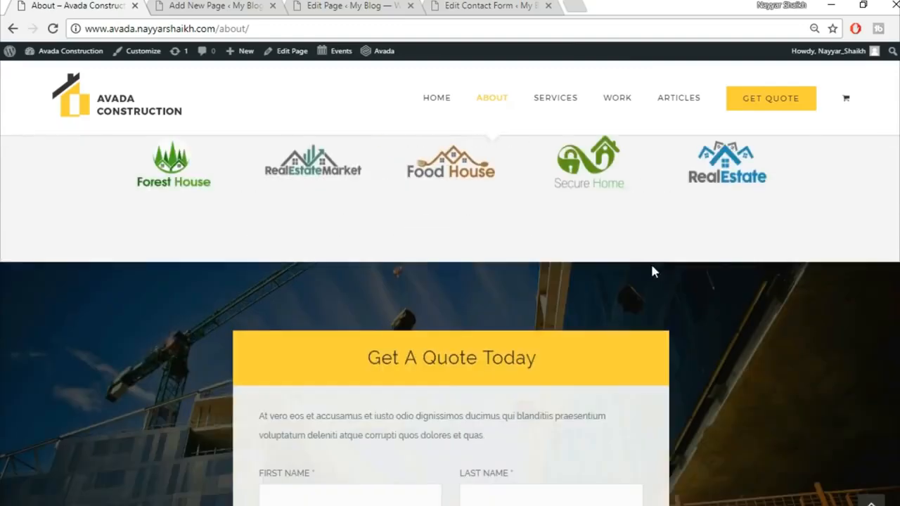
{"action": "scroll", "coordinate": [668, 247], "scroll_direction": "up", "scroll_amount": 1}
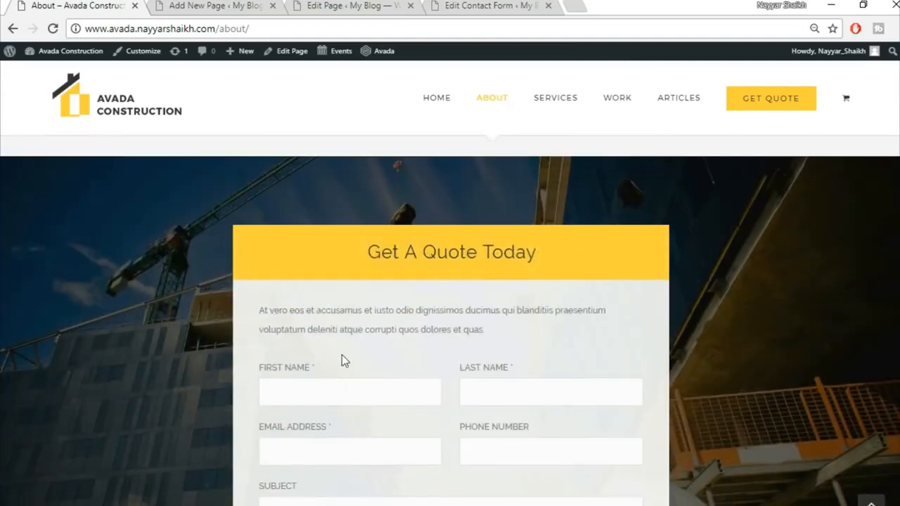
{"action": "scroll", "coordinate": [556, 225], "scroll_direction": "up", "scroll_amount": 3}
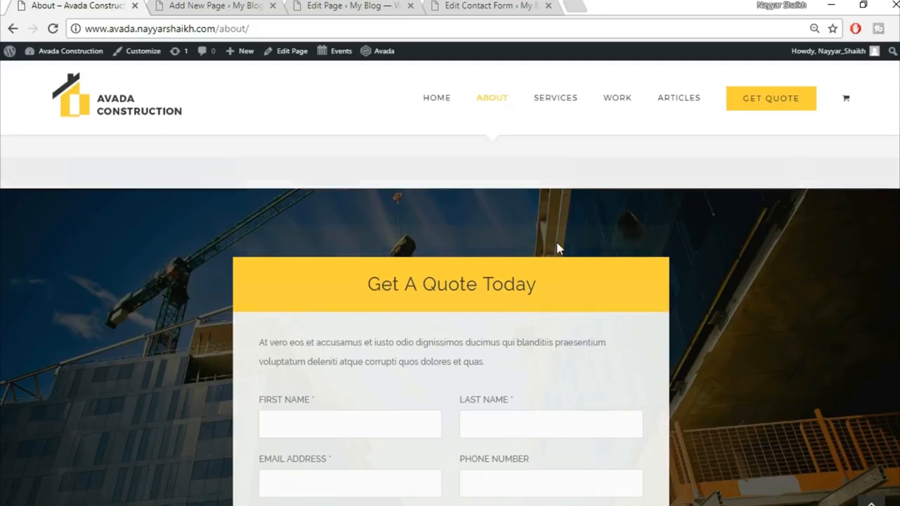
{"action": "scroll", "coordinate": [599, 406], "scroll_direction": "down", "scroll_amount": 8}
{"action": "scroll", "coordinate": [768, 436], "scroll_direction": "down", "scroll_amount": 3}
{"action": "left_click", "coordinate": [871, 502]}
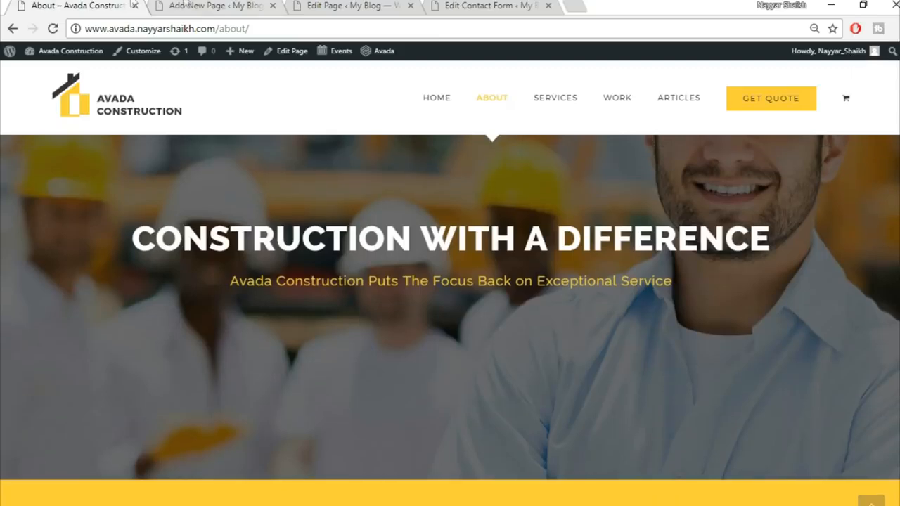
{"action": "left_click", "coordinate": [189, 6]}
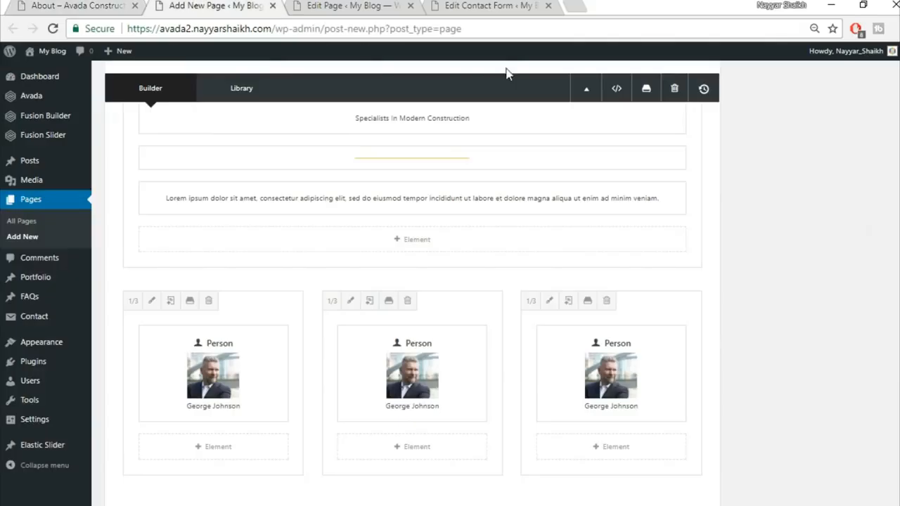
Step: Publish the About page and open the published page in a new tab
{"action": "scroll", "coordinate": [412, 281], "scroll_direction": "up", "scroll_amount": 10}
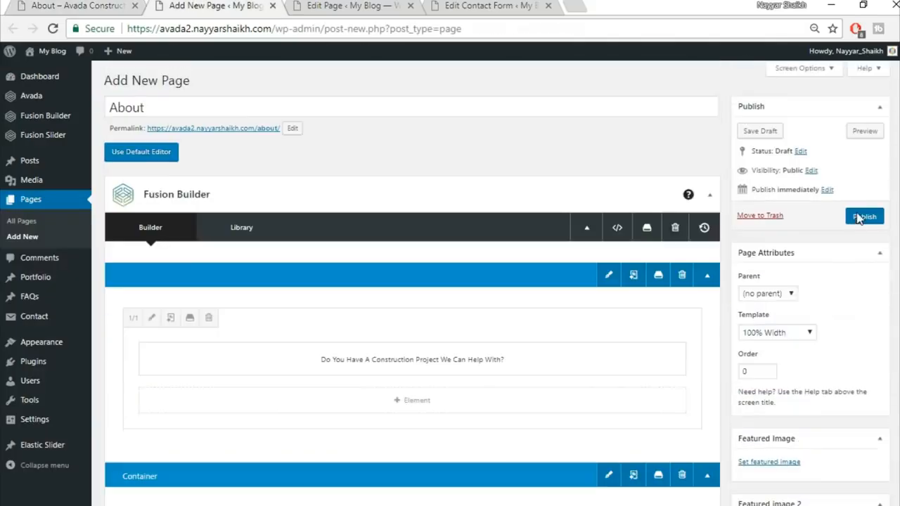
{"action": "left_click", "coordinate": [854, 218]}
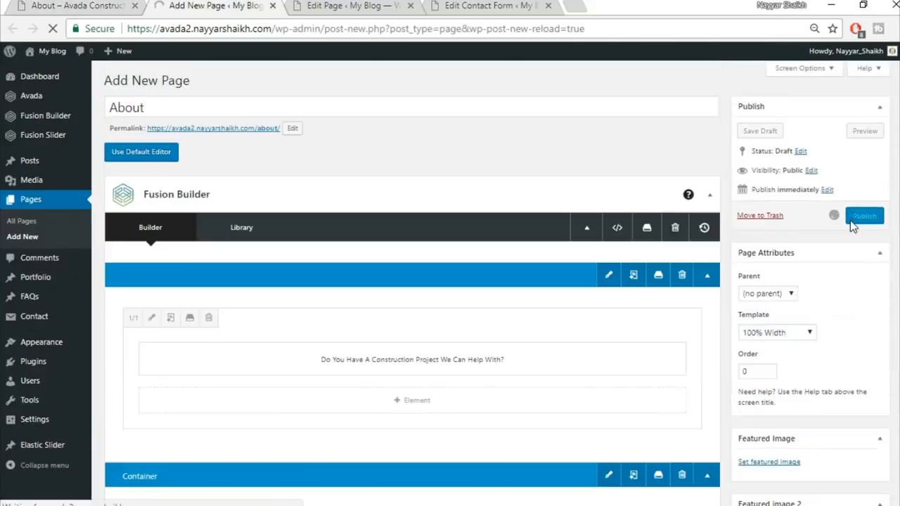
{"action": "right_click", "coordinate": [187, 105]}
{"action": "left_click", "coordinate": [201, 119]}
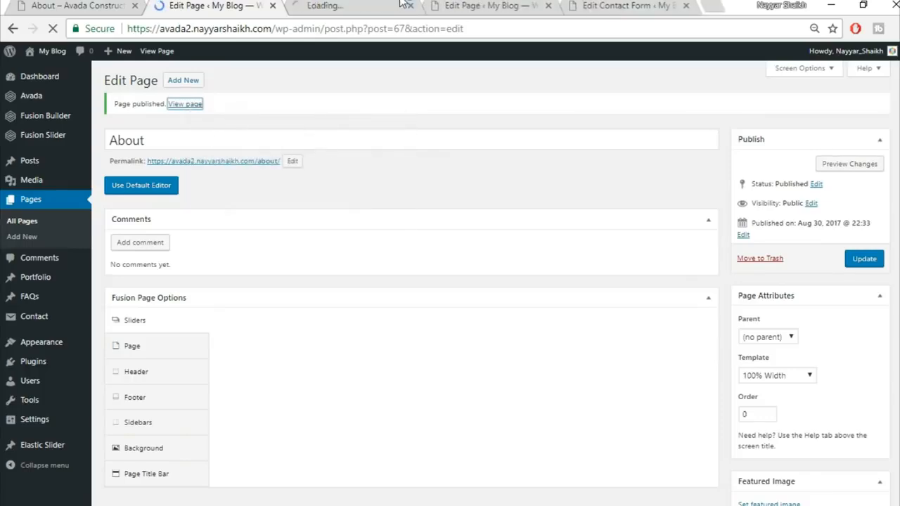
Step: Compare the live About page with the reference site, then return to editing
{"action": "left_click", "coordinate": [337, 6]}
{"action": "scroll", "coordinate": [708, 292], "scroll_direction": "down", "scroll_amount": 5}
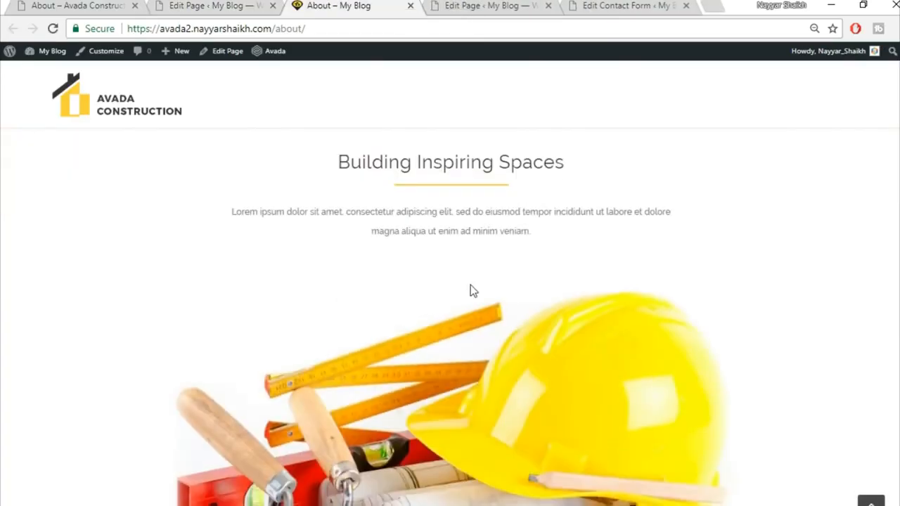
{"action": "scroll", "coordinate": [471, 289], "scroll_direction": "down", "scroll_amount": 10}
{"action": "scroll", "coordinate": [482, 377], "scroll_direction": "up", "scroll_amount": 2}
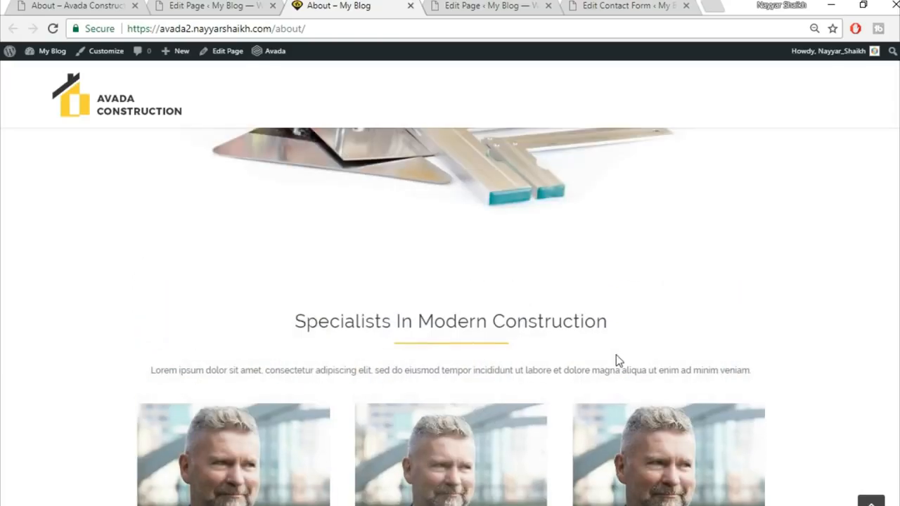
{"action": "left_click", "coordinate": [84, 5]}
{"action": "scroll", "coordinate": [663, 468], "scroll_direction": "down", "scroll_amount": 15}
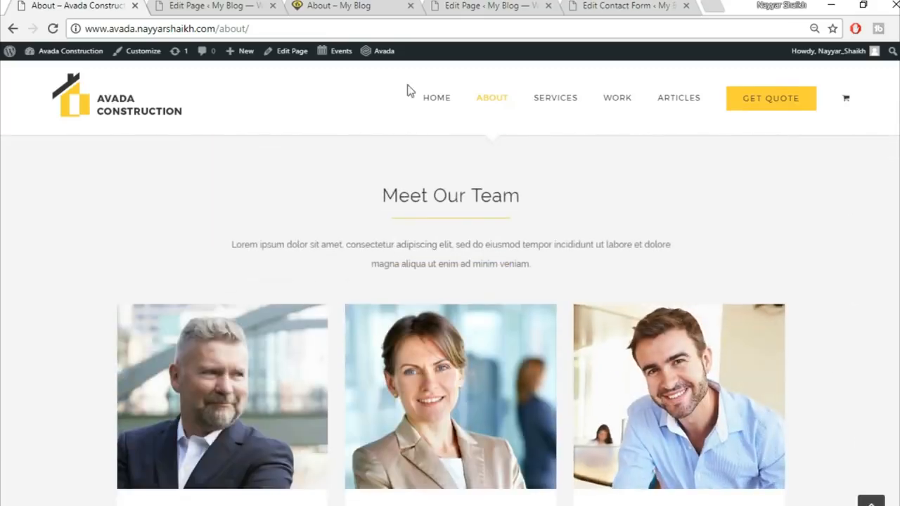
{"action": "left_click", "coordinate": [219, 6]}
{"action": "scroll", "coordinate": [625, 278], "scroll_direction": "down", "scroll_amount": 15}
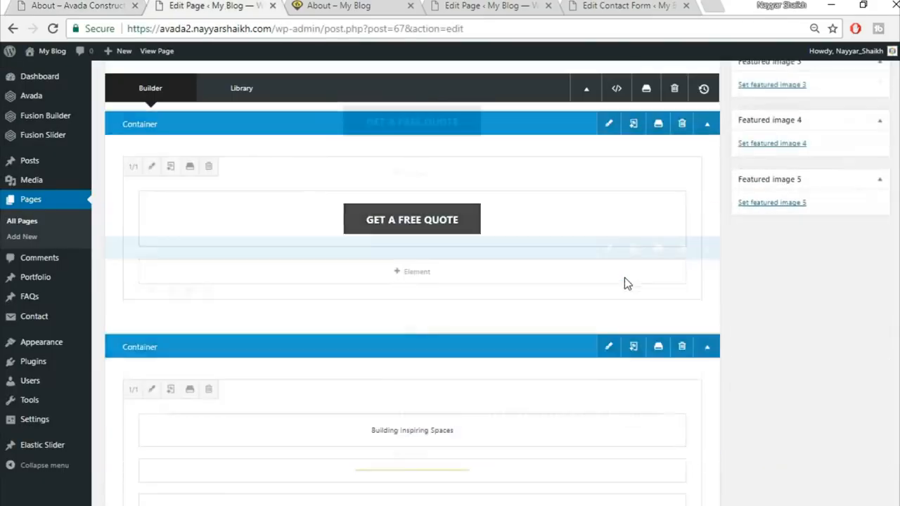
Step: Give the team section container a light grey #f5f5f5 background colour
{"action": "scroll", "coordinate": [624, 277], "scroll_direction": "down", "scroll_amount": 3}
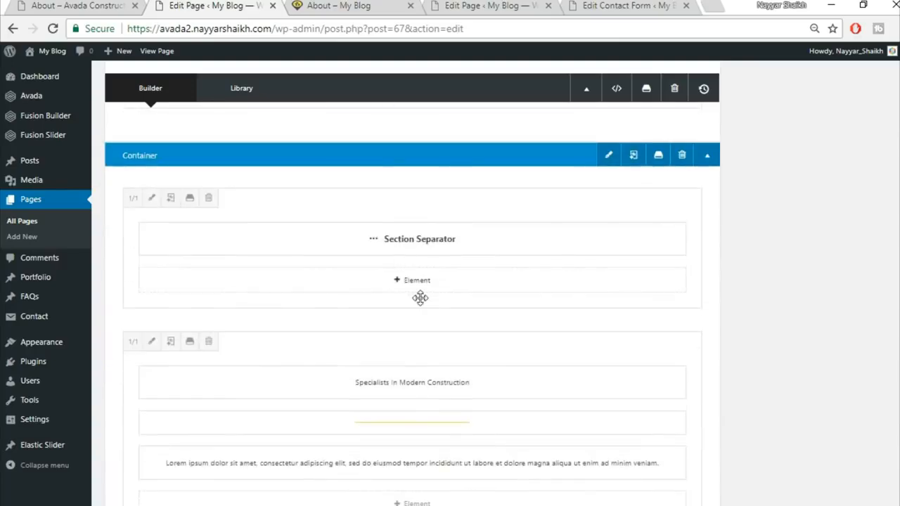
{"action": "left_click", "coordinate": [609, 156]}
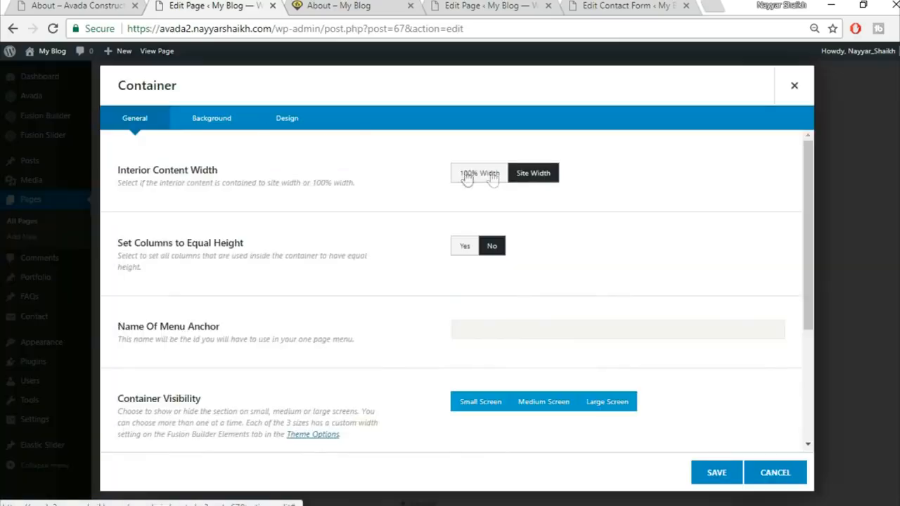
{"action": "left_click", "coordinate": [213, 121]}
{"action": "left_click", "coordinate": [499, 181]}
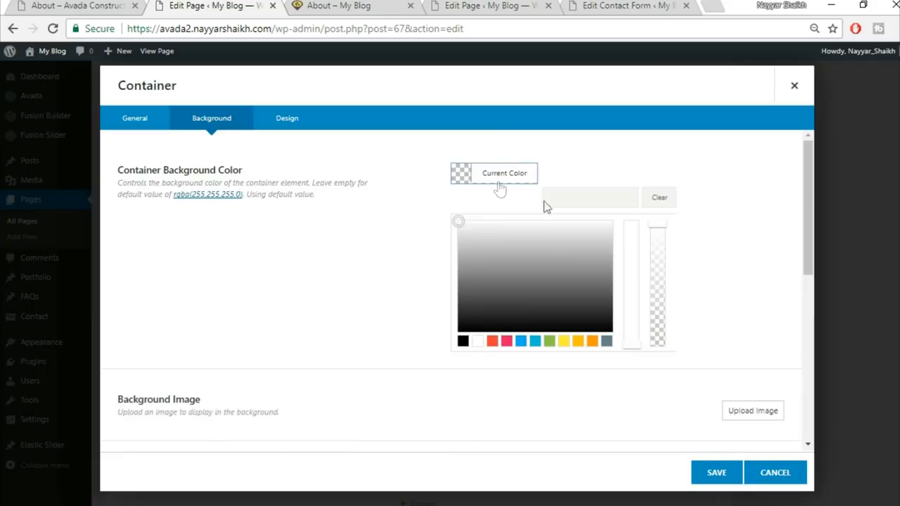
{"action": "left_click", "coordinate": [593, 198]}
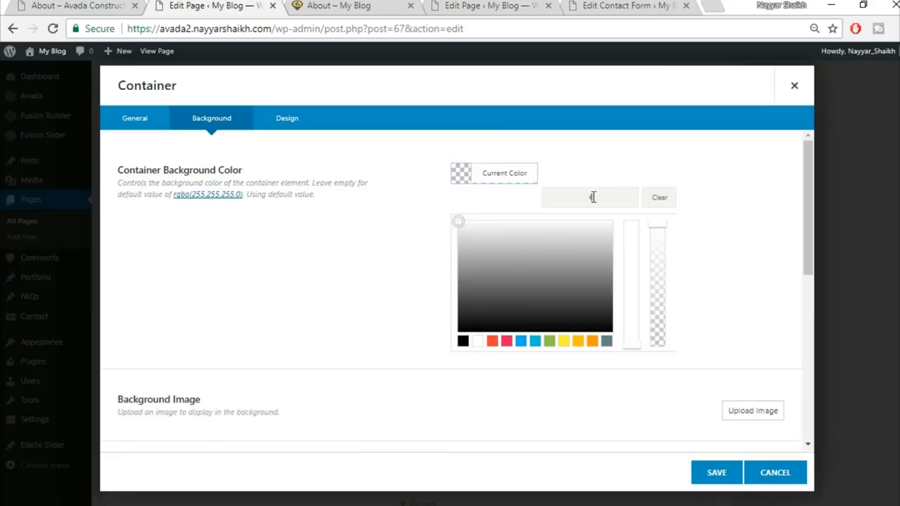
{"action": "type", "text": "f5f5f5"}
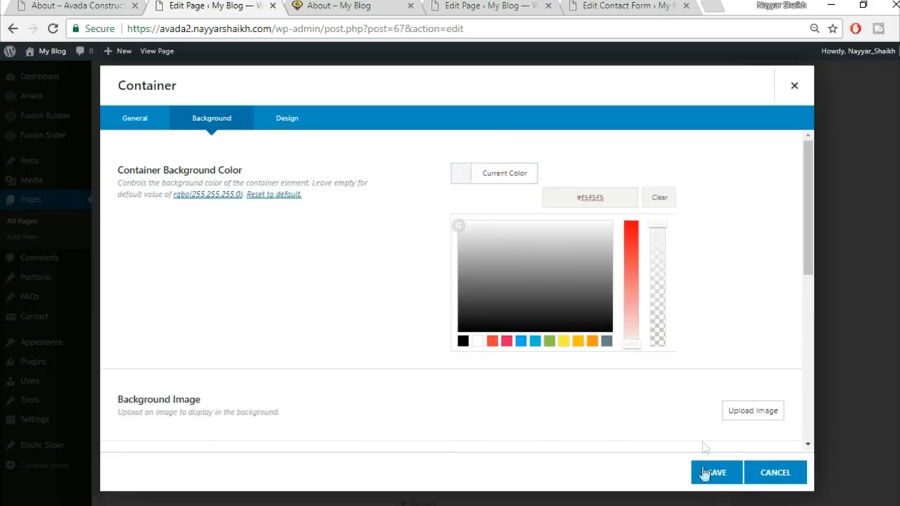
{"action": "left_click", "coordinate": [713, 476]}
Step: Update the About page and switch to its live view
{"action": "scroll", "coordinate": [890, 288], "scroll_direction": "up", "scroll_amount": 10}
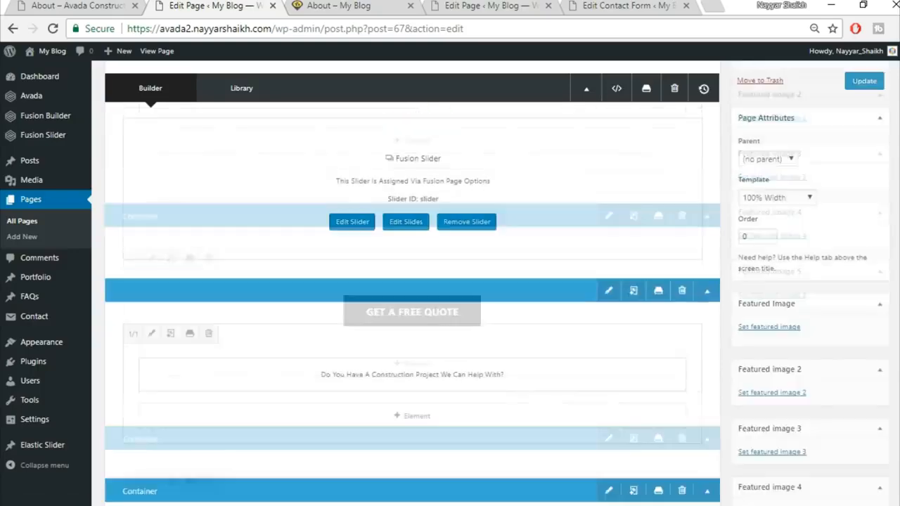
{"action": "left_click", "coordinate": [871, 203]}
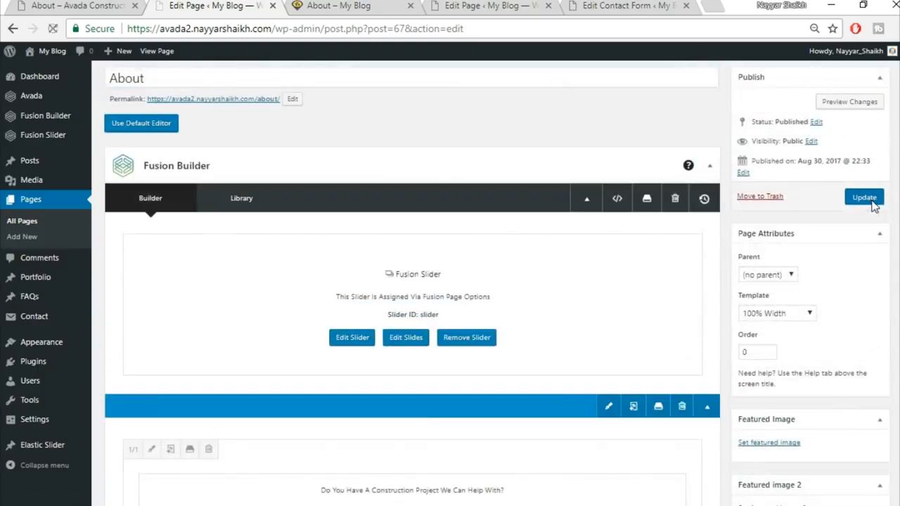
{"action": "left_click", "coordinate": [343, 5]}
Step: Reload the live About page and scroll down to the grey team section
{"action": "left_click", "coordinate": [349, 21]}
{"action": "key", "text": "Return"}
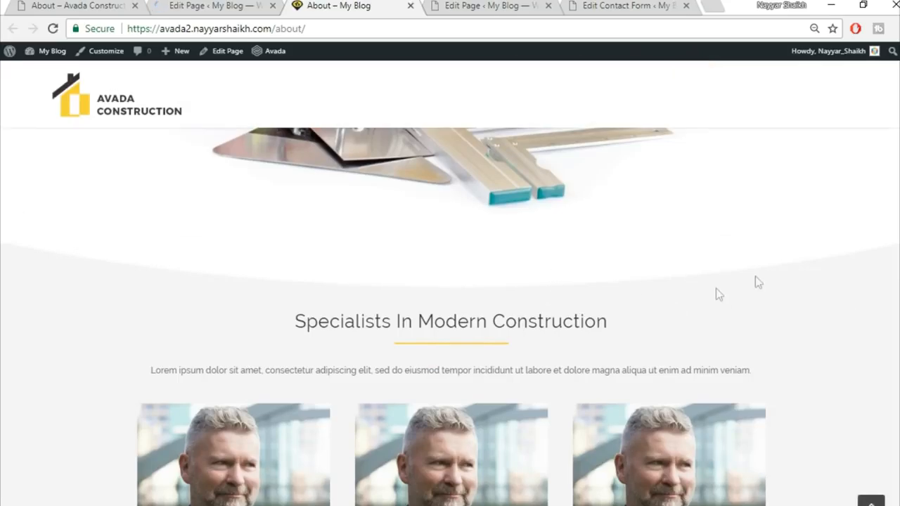
{"action": "scroll", "coordinate": [808, 332], "scroll_direction": "down", "scroll_amount": 4}
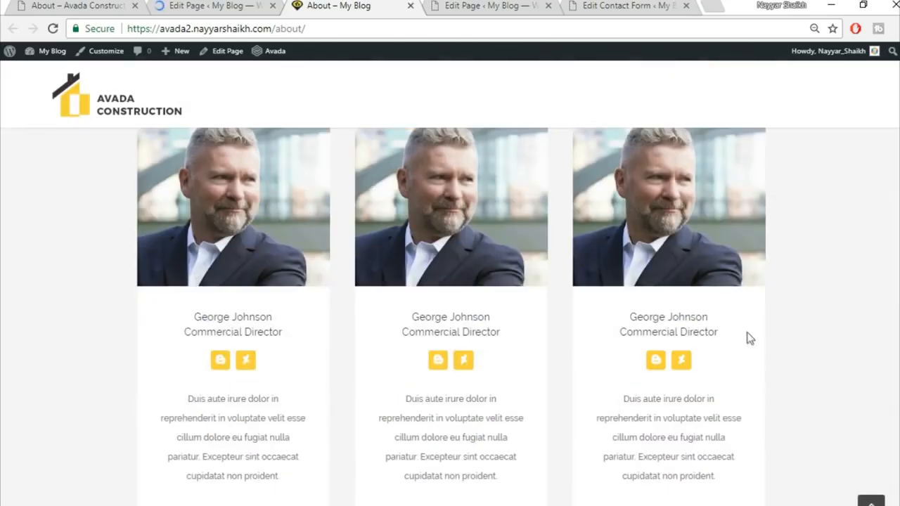
{"action": "scroll", "coordinate": [841, 312], "scroll_direction": "down", "scroll_amount": 2}
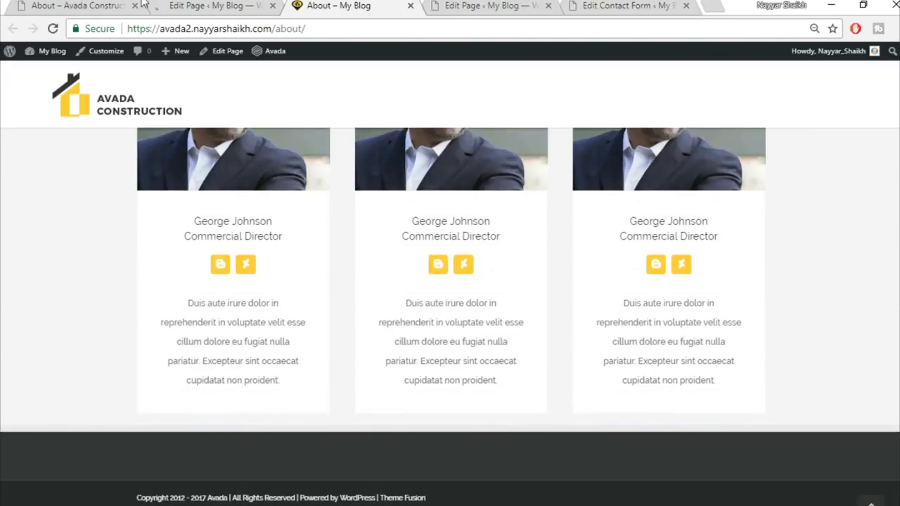
Step: Scroll through the Avada demo About page to compare it with your own
{"action": "left_click", "coordinate": [77, 6]}
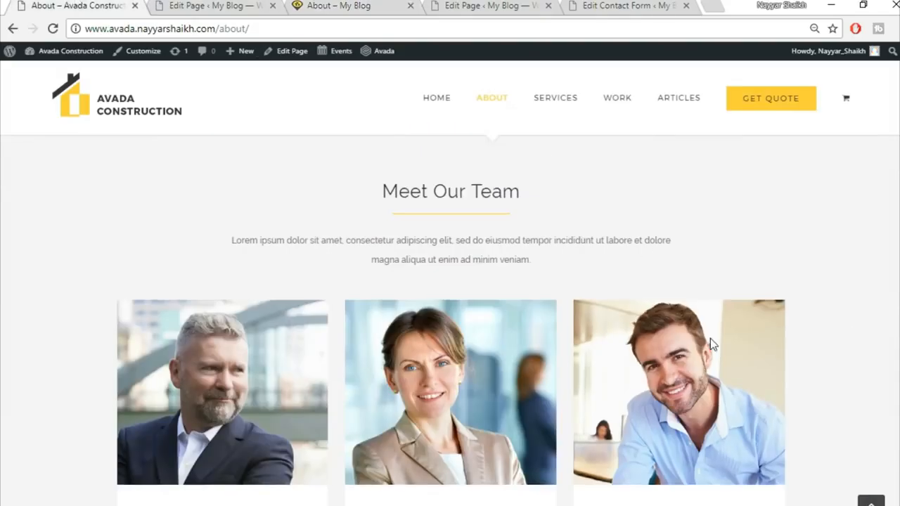
{"action": "scroll", "coordinate": [711, 339], "scroll_direction": "down", "scroll_amount": 3}
{"action": "scroll", "coordinate": [710, 338], "scroll_direction": "down", "scroll_amount": 4}
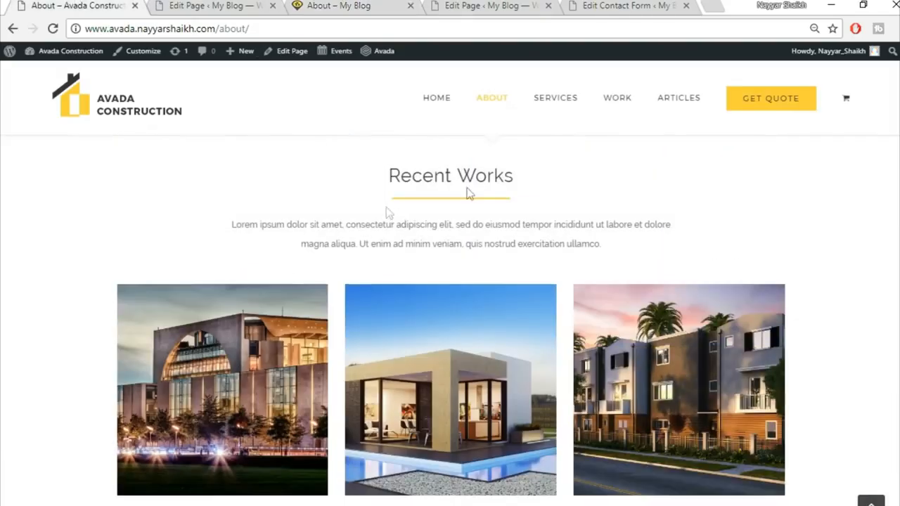
{"action": "scroll", "coordinate": [466, 228], "scroll_direction": "up", "scroll_amount": 1}
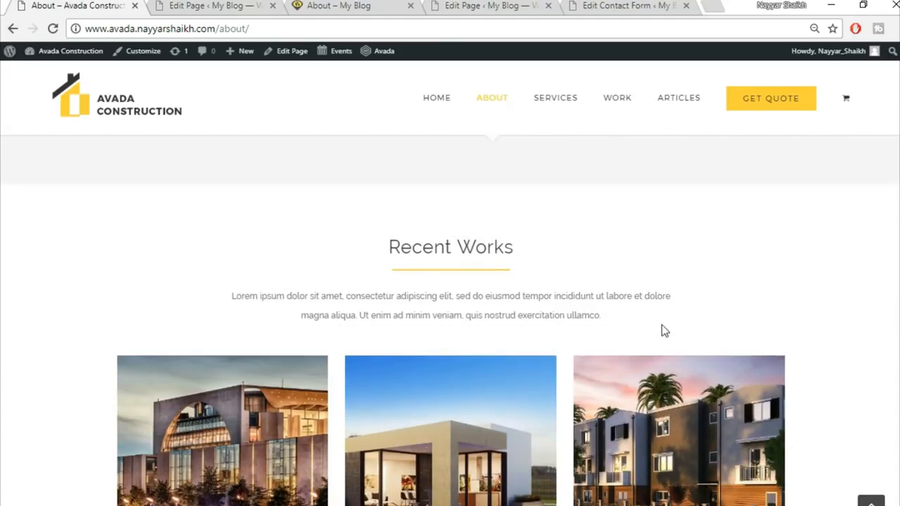
{"action": "scroll", "coordinate": [661, 325], "scroll_direction": "down", "scroll_amount": 1}
{"action": "scroll", "coordinate": [661, 323], "scroll_direction": "down", "scroll_amount": 8}
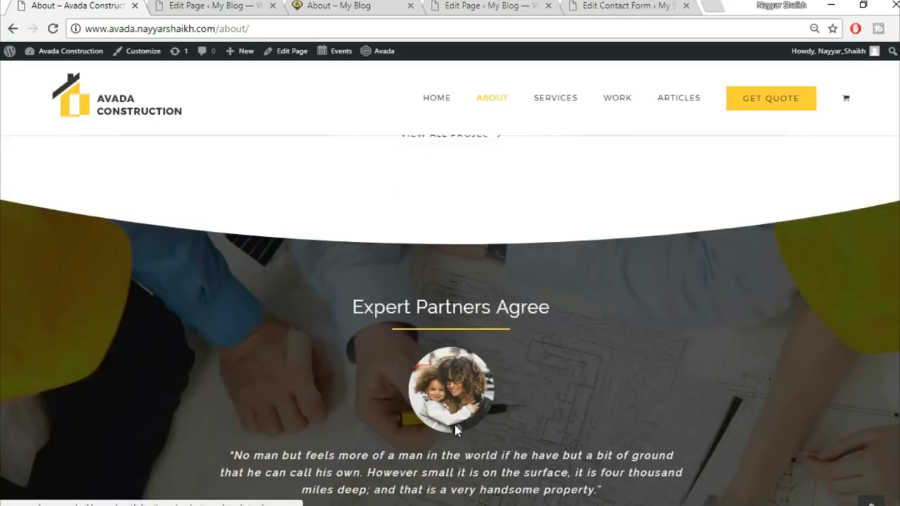
{"action": "scroll", "coordinate": [387, 304], "scroll_direction": "up", "scroll_amount": 2}
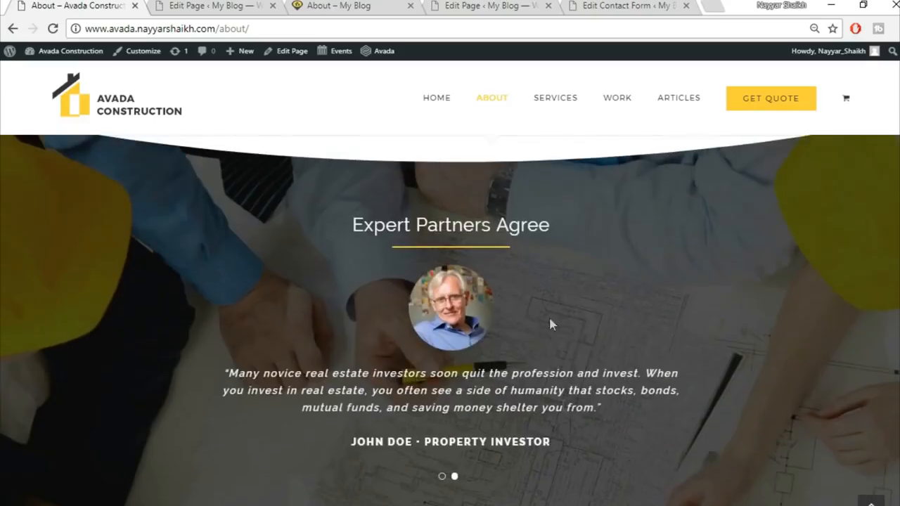
{"action": "scroll", "coordinate": [563, 415], "scroll_direction": "down", "scroll_amount": 5}
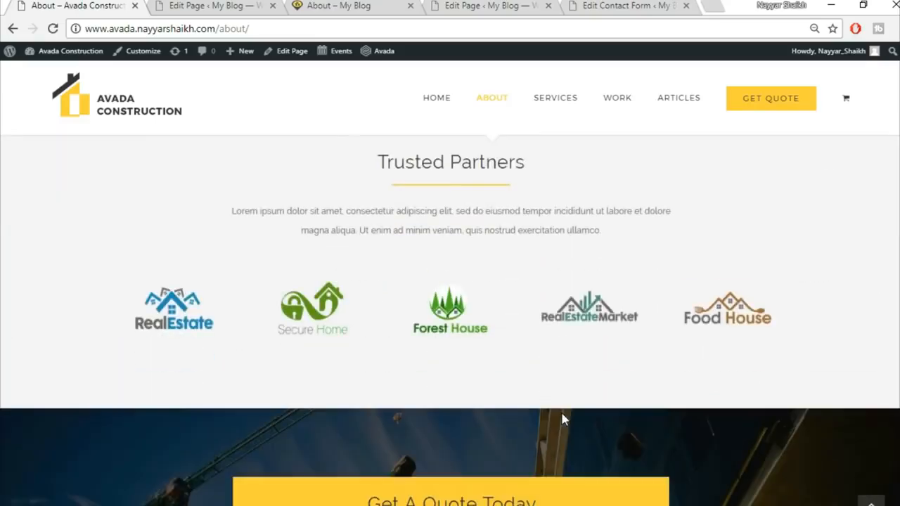
{"action": "scroll", "coordinate": [450, 320], "scroll_direction": "up", "scroll_amount": 5}
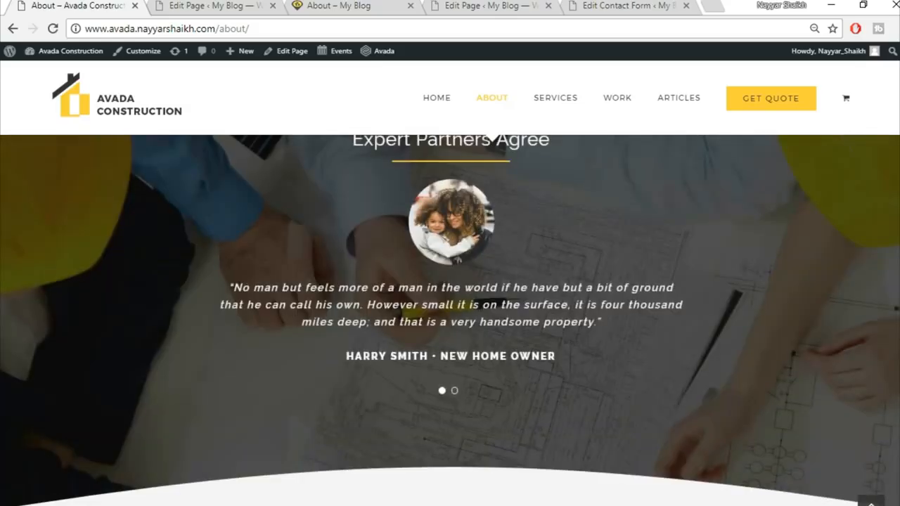
{"action": "scroll", "coordinate": [450, 320], "scroll_direction": "up", "scroll_amount": 5}
{"action": "scroll", "coordinate": [461, 380], "scroll_direction": "up", "scroll_amount": 5}
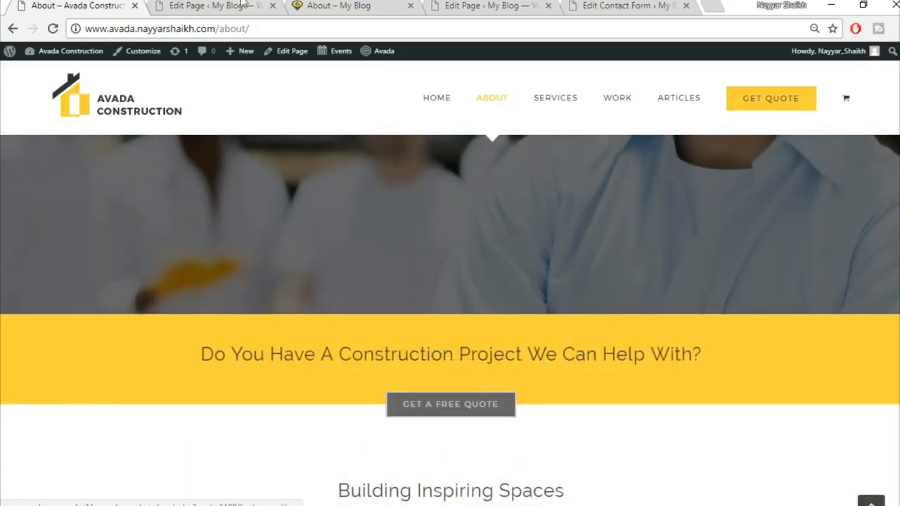
Step: Return to the top of the live About page, then go back to the Avada demo
{"action": "left_click", "coordinate": [242, 4]}
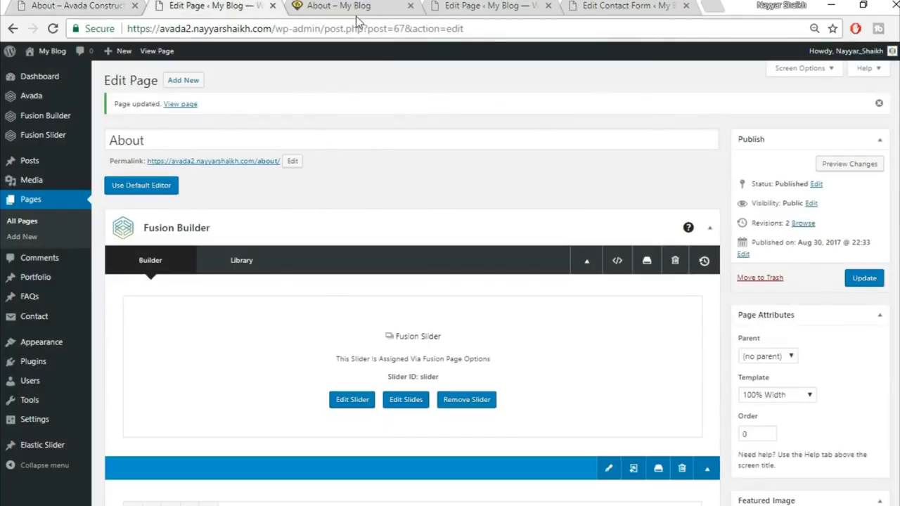
{"action": "left_click", "coordinate": [351, 7]}
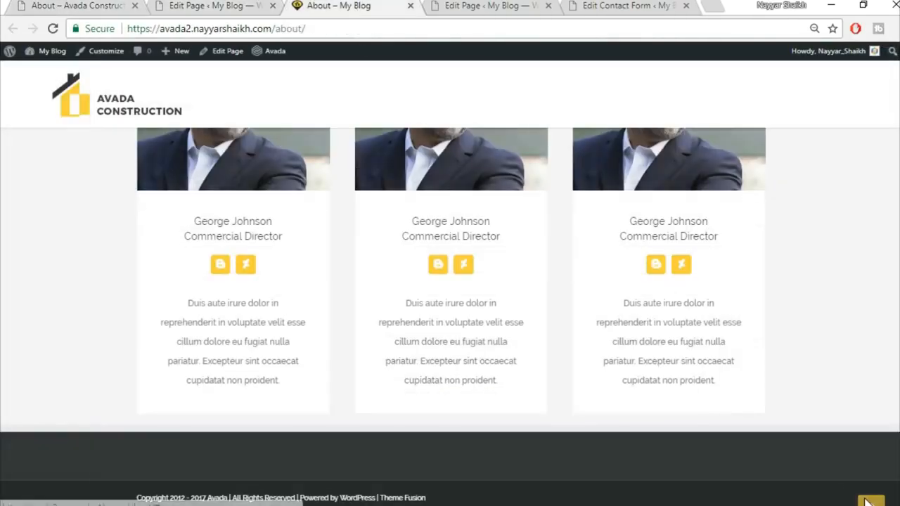
{"action": "left_click", "coordinate": [870, 501]}
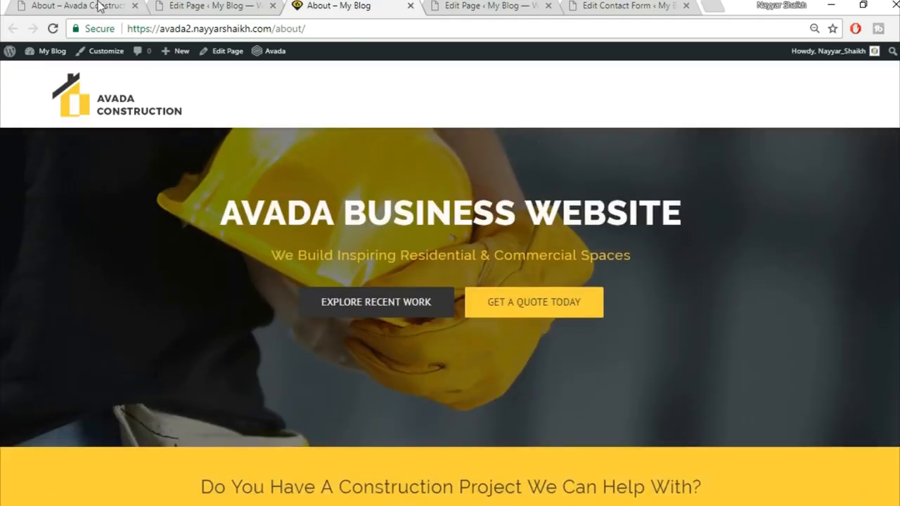
{"action": "left_click", "coordinate": [99, 5]}
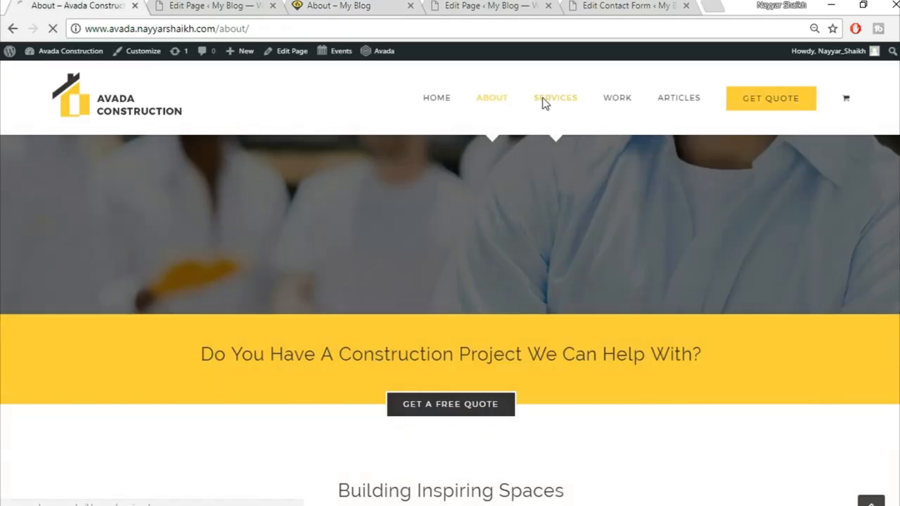
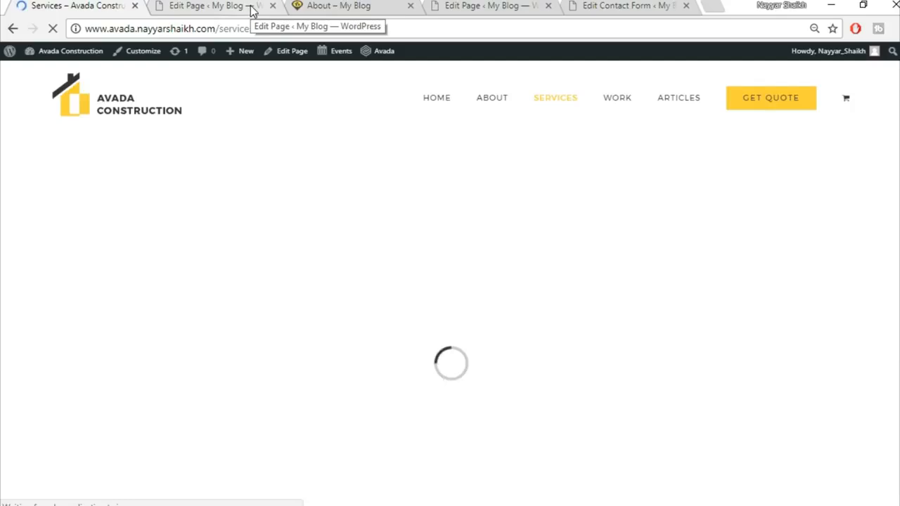
Step: Start a new page titled Services using the 100% Width template
{"action": "left_click", "coordinate": [252, 10]}
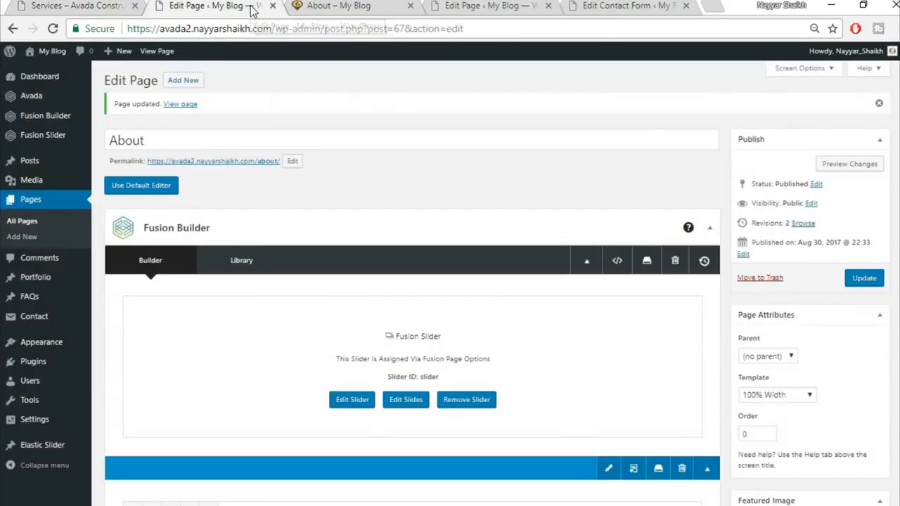
{"action": "left_click", "coordinate": [187, 86]}
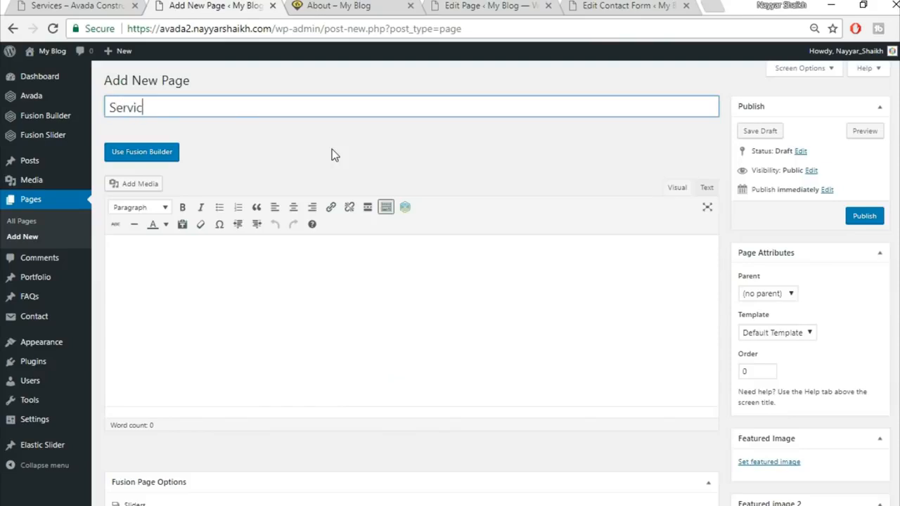
{"action": "scroll", "coordinate": [773, 295], "scroll_direction": "down", "scroll_amount": 1}
{"action": "left_click", "coordinate": [797, 264]}
{"action": "left_click", "coordinate": [763, 286]}
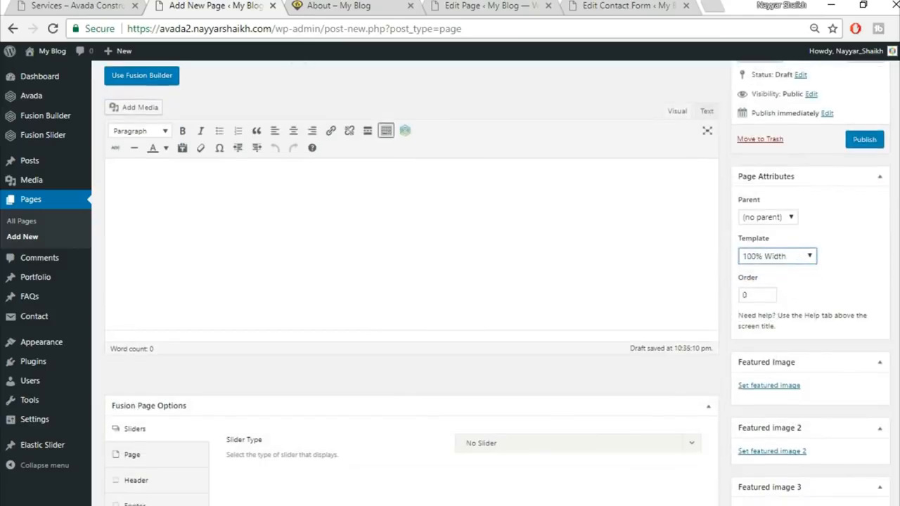
Step: Set the page's slider type to Fusion Slider using the slider named 'Slider'
{"action": "scroll", "coordinate": [624, 440], "scroll_direction": "down", "scroll_amount": 3}
{"action": "left_click", "coordinate": [510, 235]}
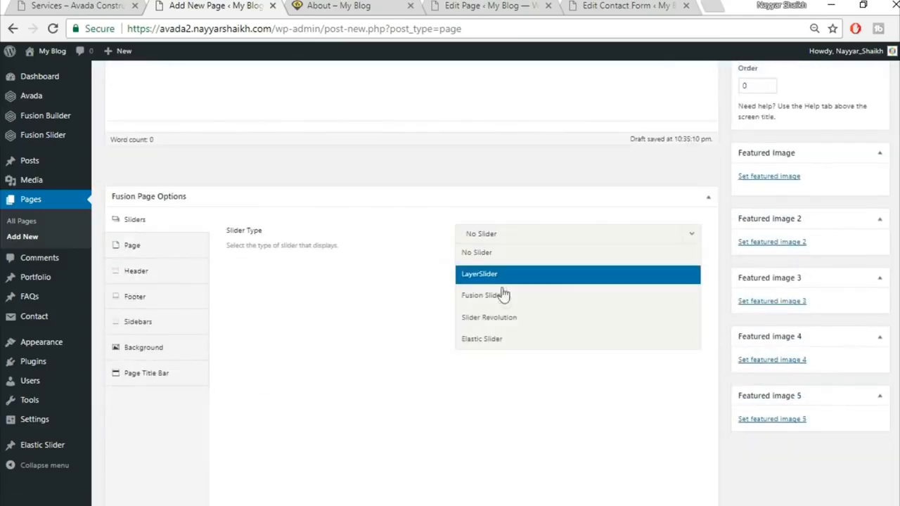
{"action": "left_click", "coordinate": [502, 297]}
{"action": "left_click", "coordinate": [516, 276]}
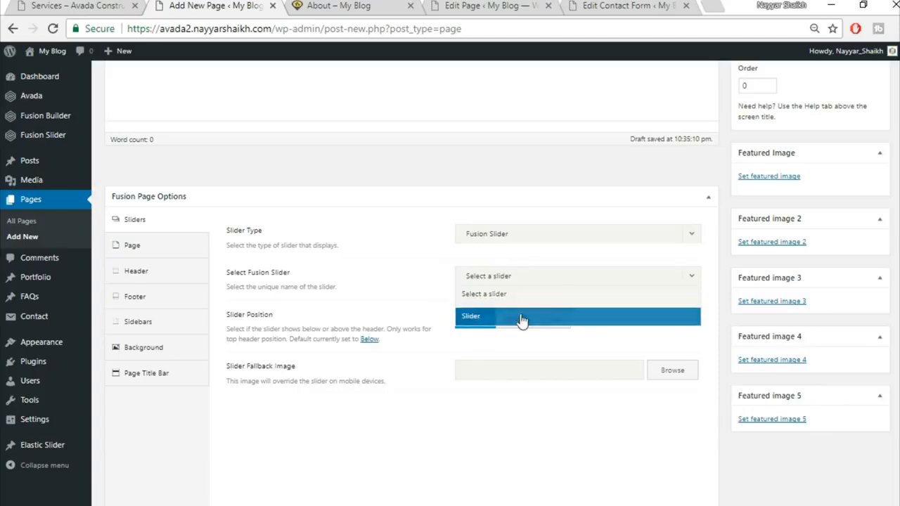
{"action": "left_click", "coordinate": [518, 318]}
Step: Set the page's top and bottom content padding to 0
{"action": "left_click", "coordinate": [144, 247]}
{"action": "left_click", "coordinate": [491, 271]}
{"action": "type", "text": "0"}
{"action": "key", "text": "Tab"}
{"action": "type", "text": "0"}
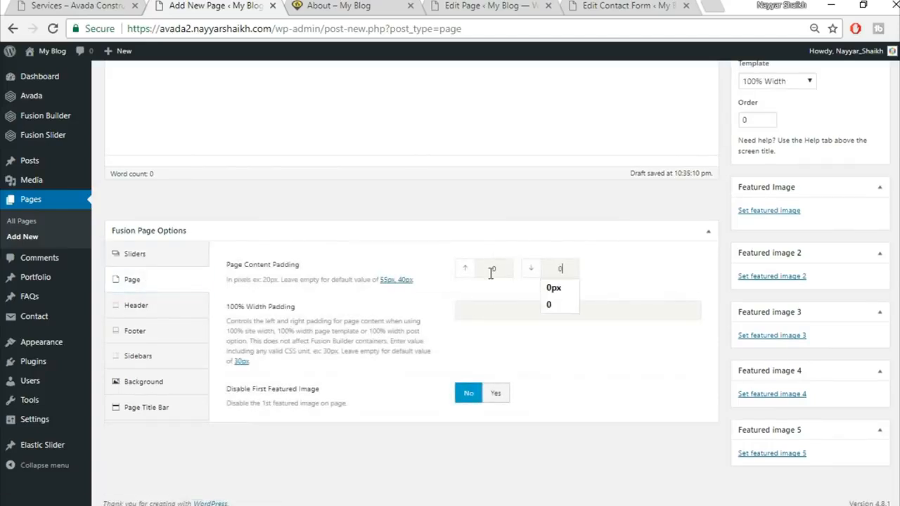
{"action": "left_click", "coordinate": [707, 233]}
{"action": "left_click", "coordinate": [709, 235]}
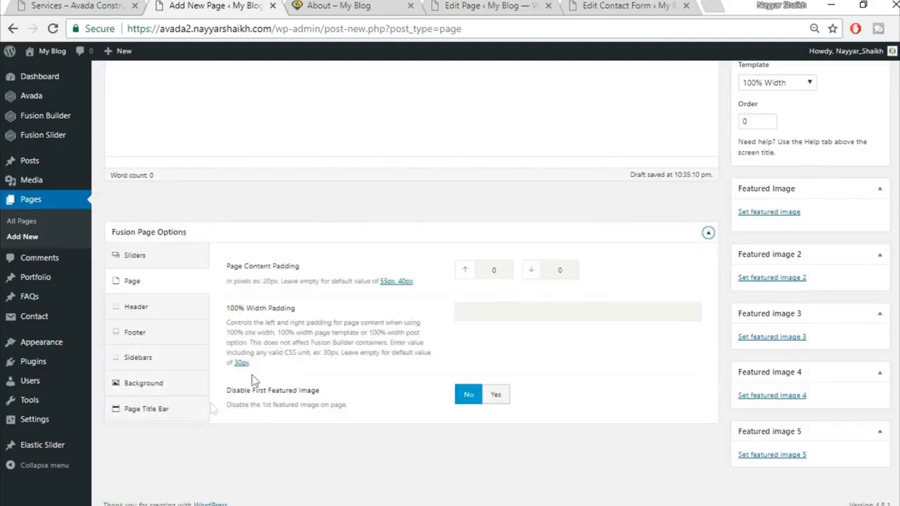
Step: Hide the page title bar for the Services page
{"action": "left_click", "coordinate": [186, 411]}
{"action": "left_click", "coordinate": [498, 275]}
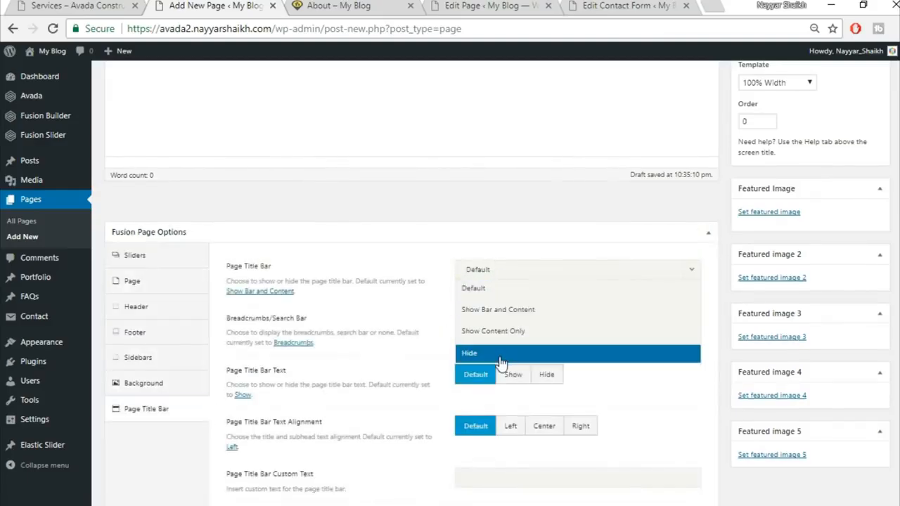
{"action": "left_click", "coordinate": [502, 355]}
Step: Check the live demo Services page, then return to the new page editor
{"action": "left_click", "coordinate": [91, 4]}
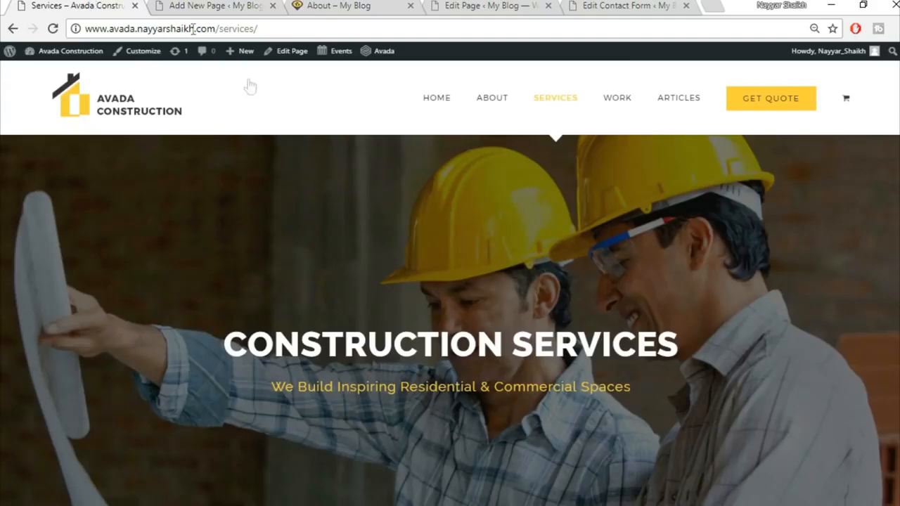
{"action": "scroll", "coordinate": [257, 239], "scroll_direction": "down", "scroll_amount": 7}
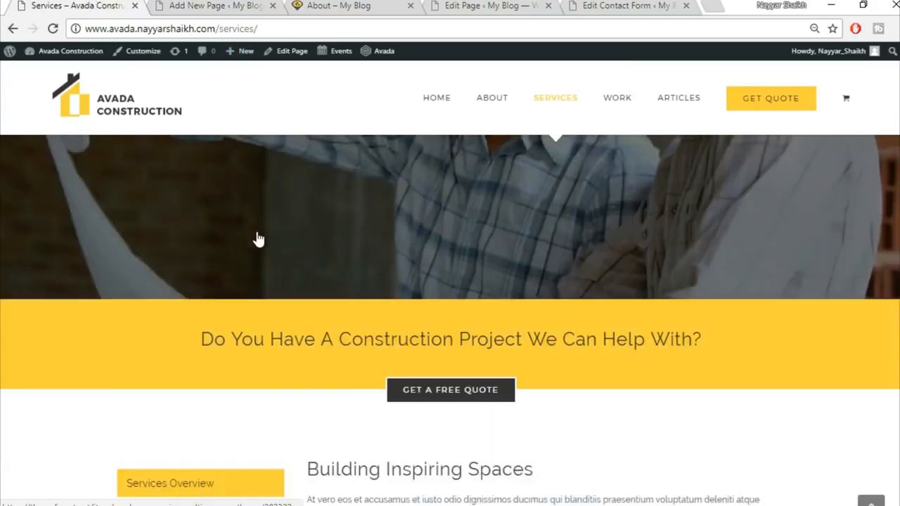
{"action": "scroll", "coordinate": [422, 246], "scroll_direction": "up", "scroll_amount": 2}
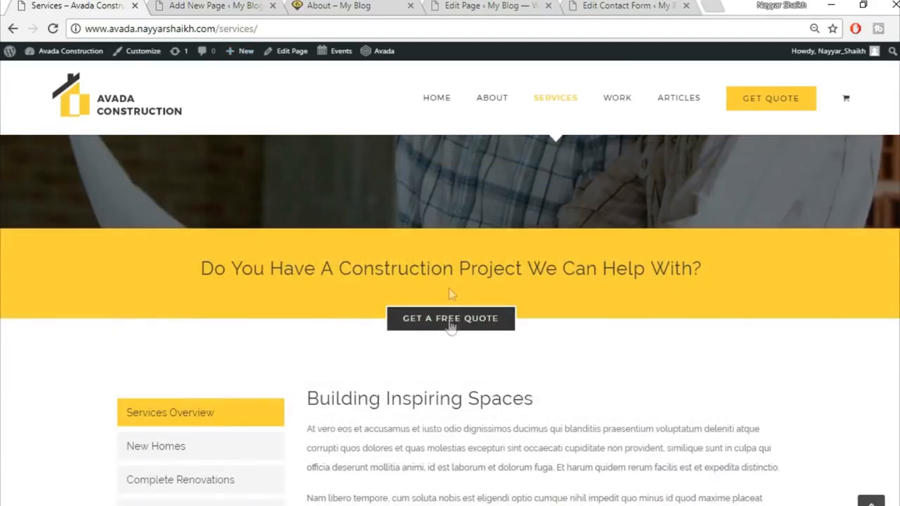
{"action": "left_click", "coordinate": [196, 5]}
{"action": "scroll", "coordinate": [476, 303], "scroll_direction": "up", "scroll_amount": 4}
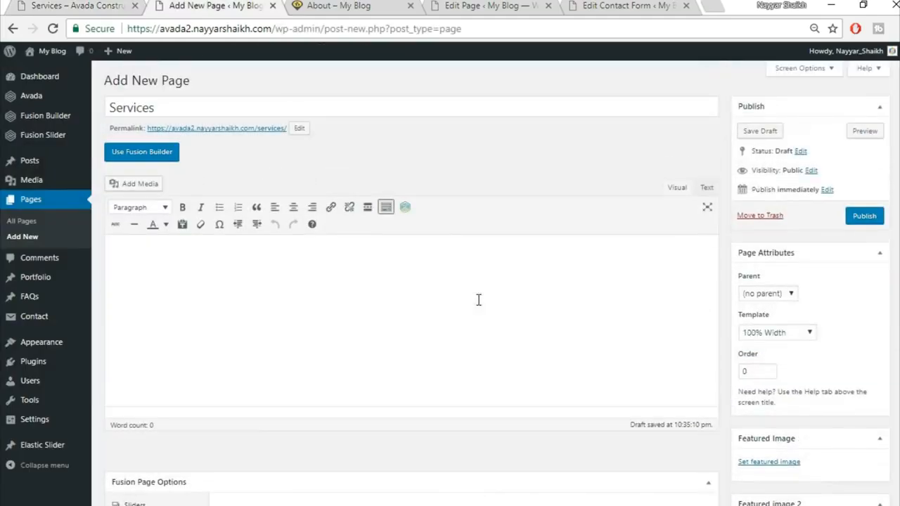
Step: Switch the Services page to the Fusion Builder, discarding a trial 1/1 container
{"action": "left_click", "coordinate": [124, 152]}
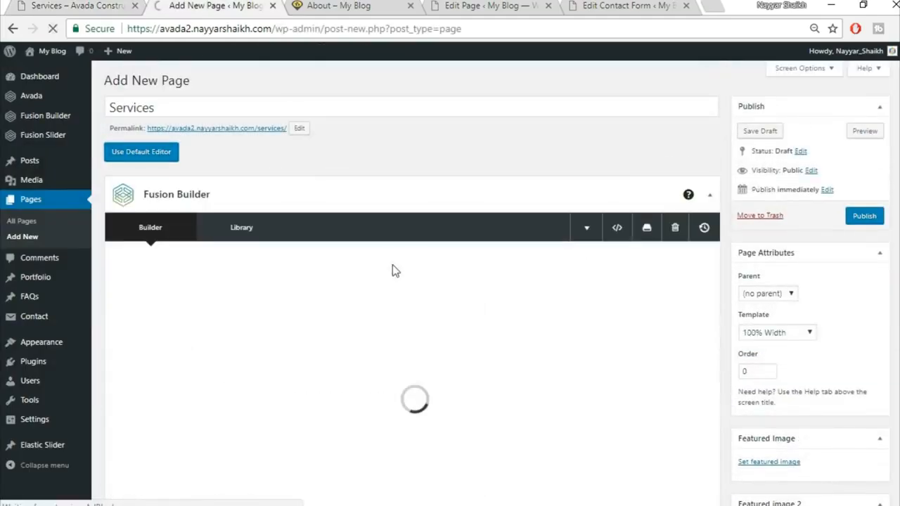
{"action": "scroll", "coordinate": [406, 339], "scroll_direction": "down", "scroll_amount": 1}
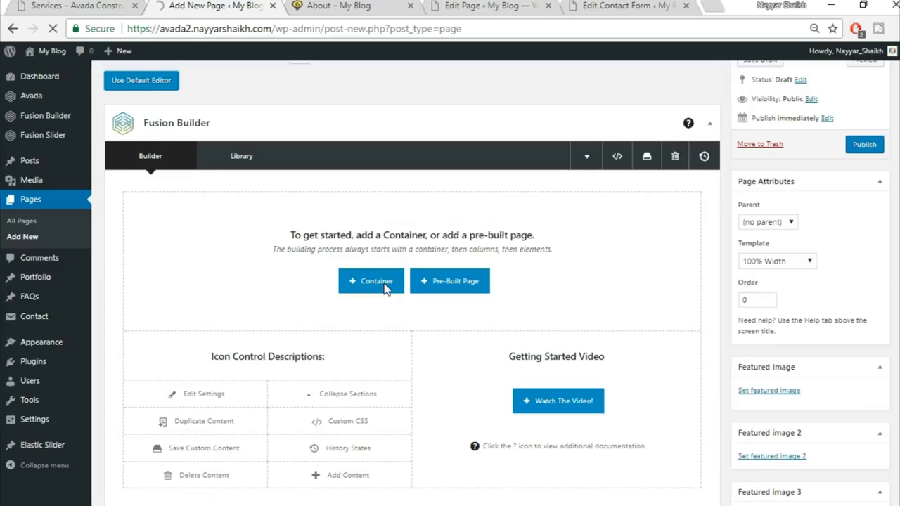
{"action": "scroll", "coordinate": [422, 253], "scroll_direction": "down", "scroll_amount": 1}
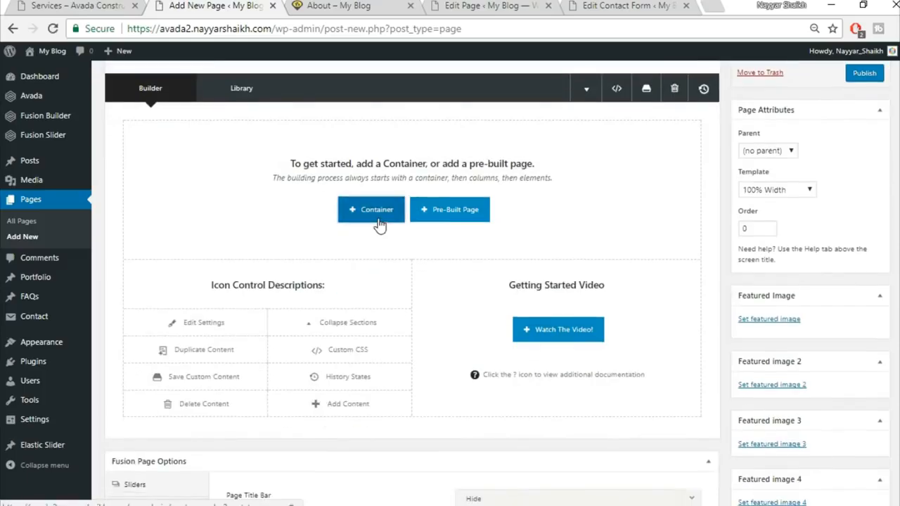
{"action": "left_click", "coordinate": [373, 211]}
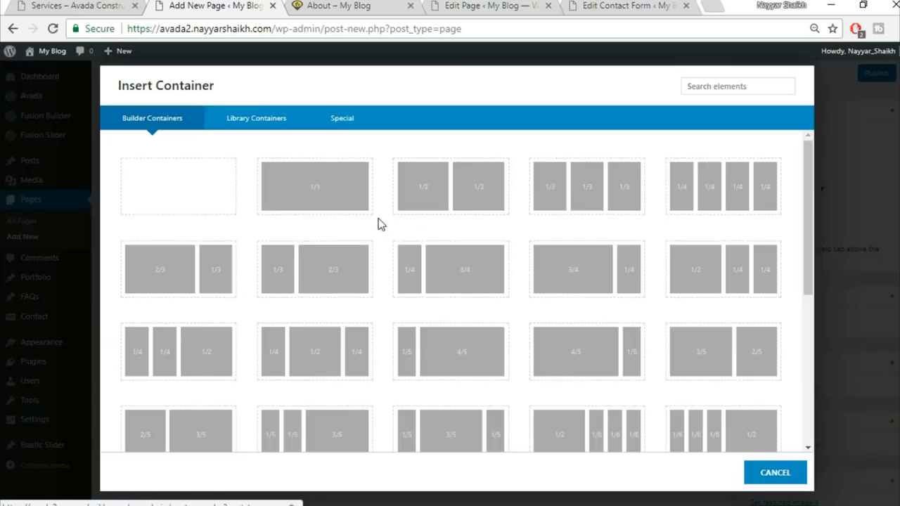
{"action": "left_click", "coordinate": [333, 212]}
{"action": "left_click", "coordinate": [683, 133]}
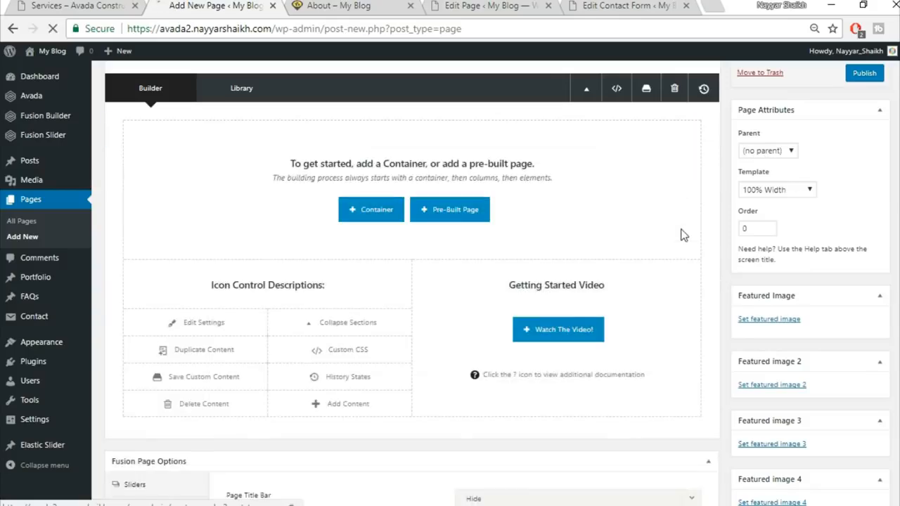
Step: Insert the saved library containers Top1 and Top2 into the page
{"action": "scroll", "coordinate": [681, 236], "scroll_direction": "up", "scroll_amount": 2}
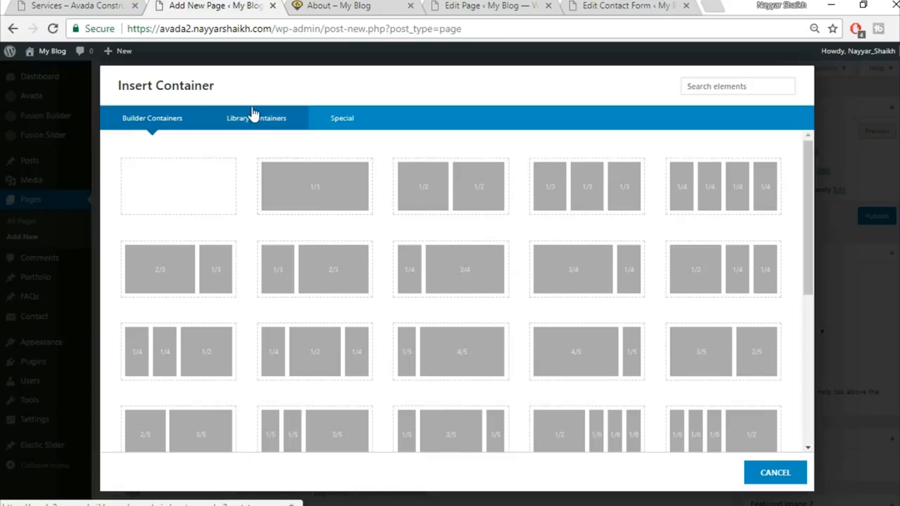
{"action": "left_click", "coordinate": [252, 117]}
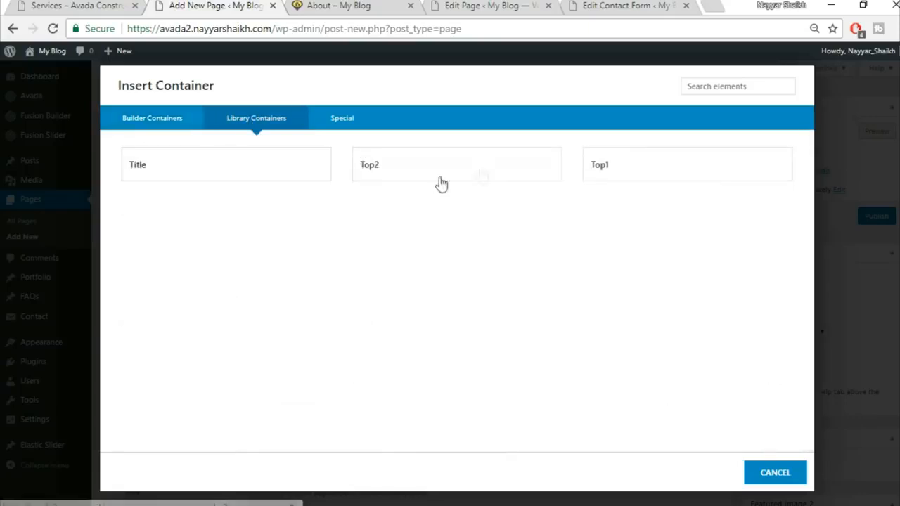
{"action": "left_click", "coordinate": [636, 178]}
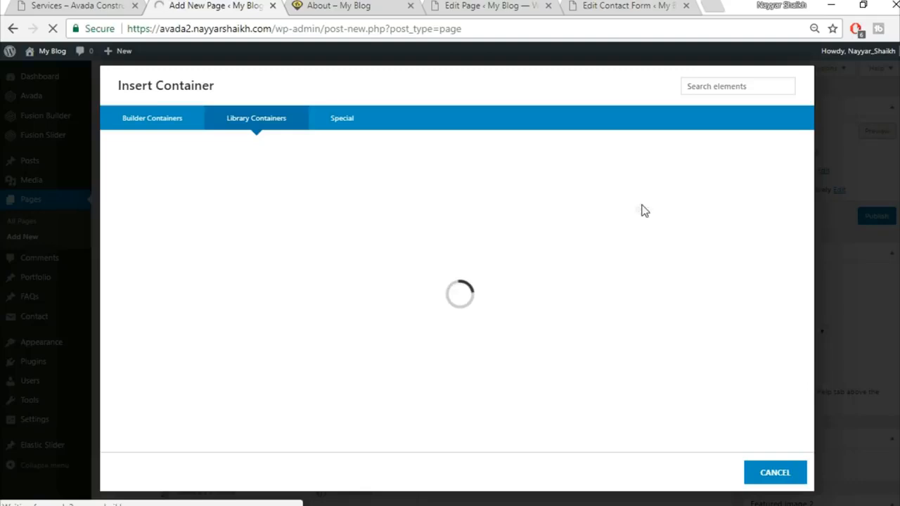
{"action": "scroll", "coordinate": [629, 352], "scroll_direction": "down", "scroll_amount": 1}
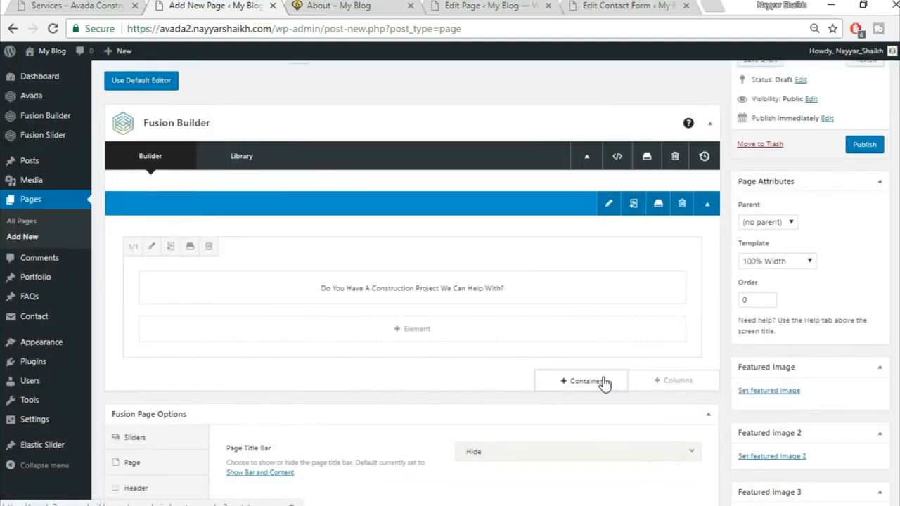
{"action": "left_click", "coordinate": [599, 381]}
{"action": "left_click", "coordinate": [290, 121]}
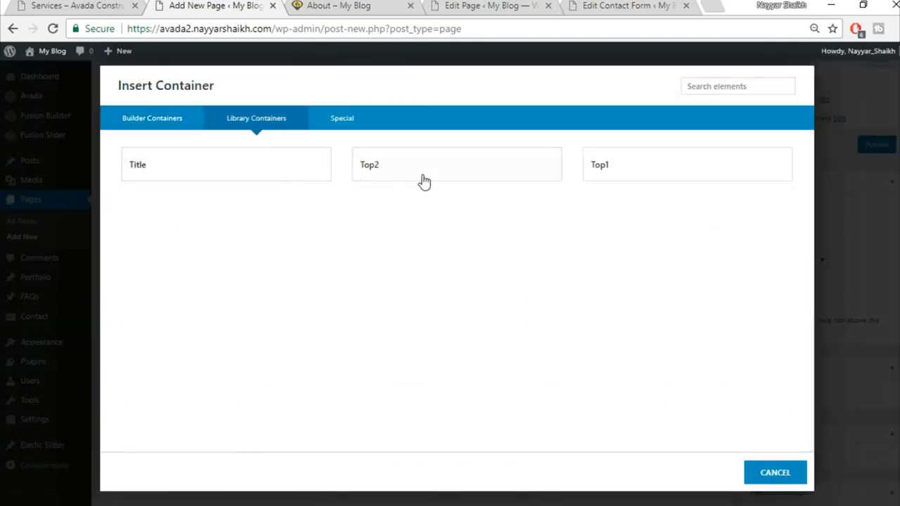
{"action": "left_click", "coordinate": [422, 179]}
Step: Compare the builder layout with the live demo Services page
{"action": "left_click", "coordinate": [104, 5]}
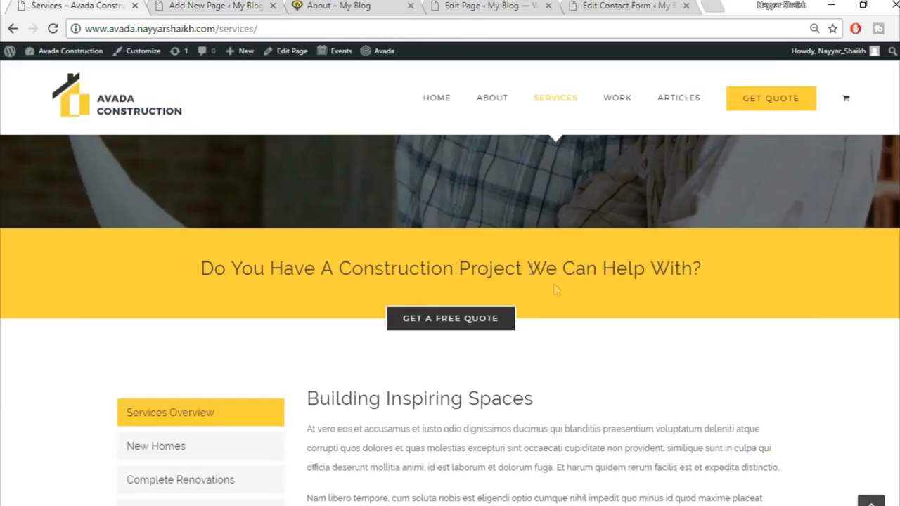
{"action": "scroll", "coordinate": [578, 305], "scroll_direction": "down", "scroll_amount": 3}
{"action": "scroll", "coordinate": [556, 283], "scroll_direction": "up", "scroll_amount": 1}
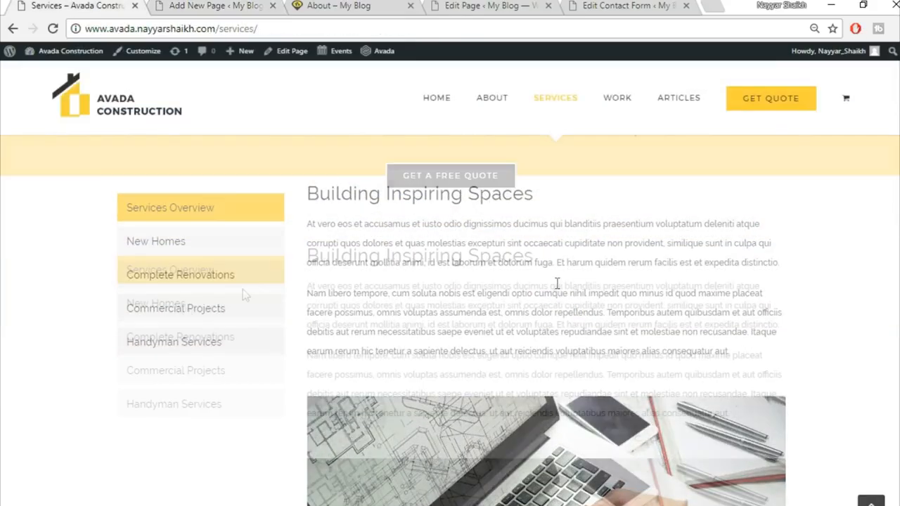
{"action": "left_click", "coordinate": [218, 6]}
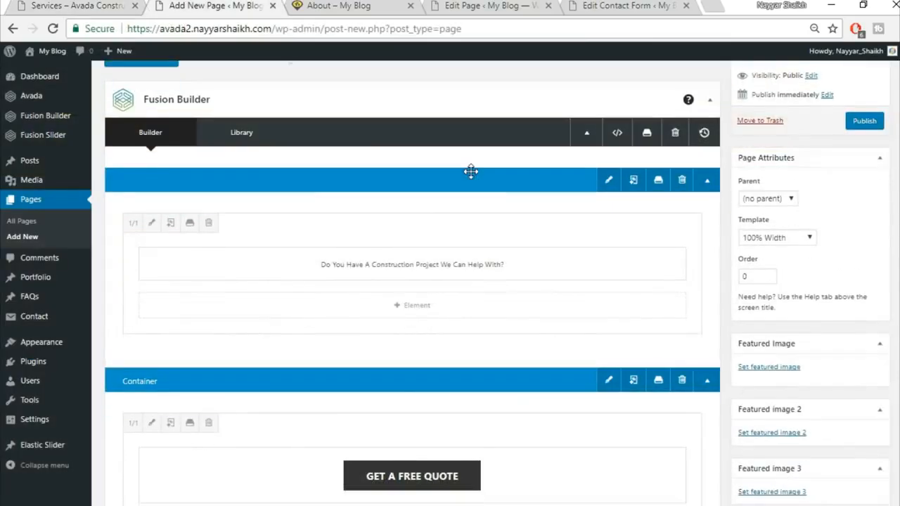
Step: Add an empty 1/1 container below the two library sections
{"action": "scroll", "coordinate": [471, 173], "scroll_direction": "down", "scroll_amount": 1}
{"action": "scroll", "coordinate": [504, 185], "scroll_direction": "down", "scroll_amount": 1}
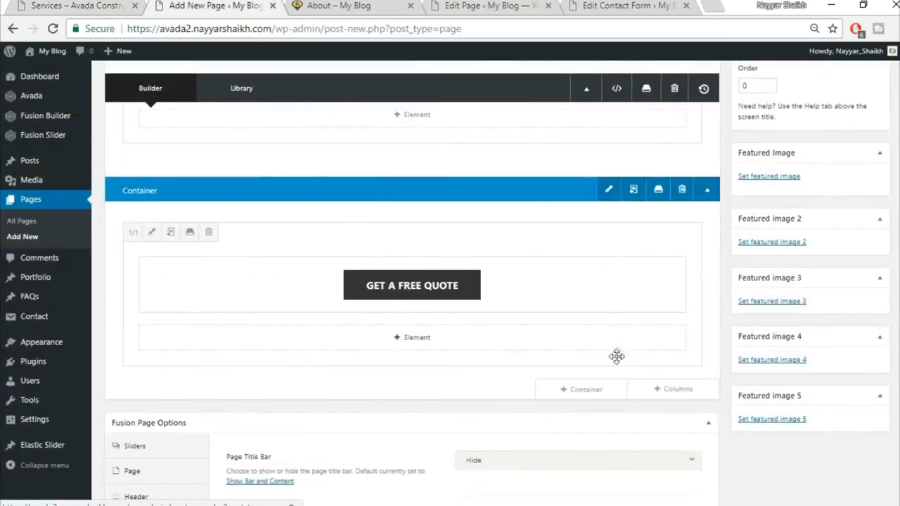
{"action": "left_click", "coordinate": [583, 393]}
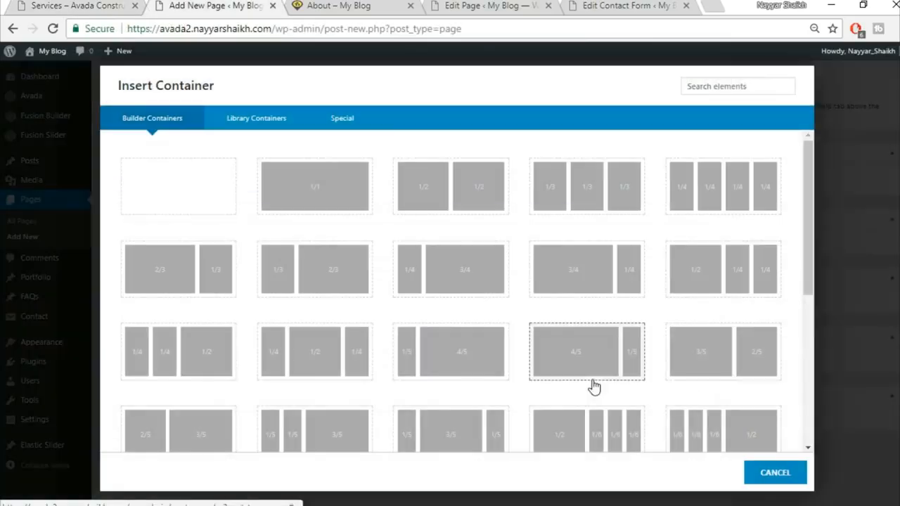
{"action": "left_click", "coordinate": [308, 194]}
{"action": "scroll", "coordinate": [448, 336], "scroll_direction": "down", "scroll_amount": 4}
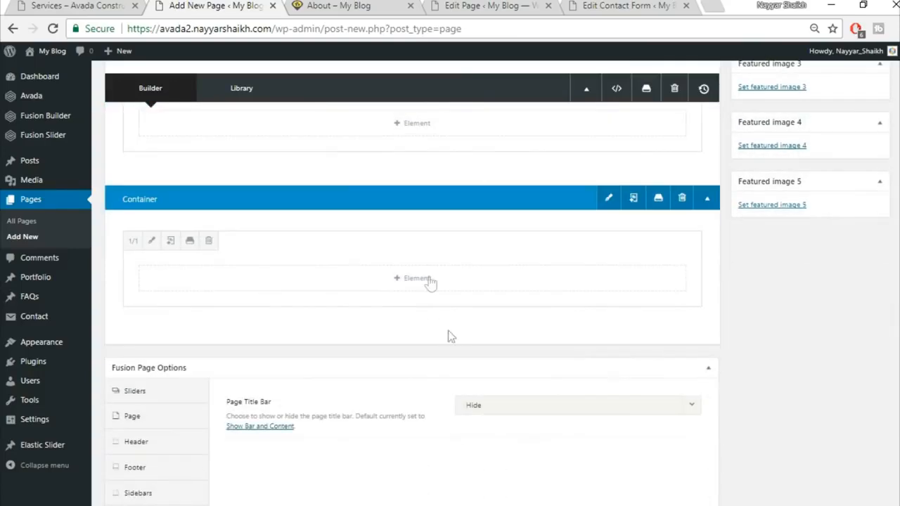
Step: Add a Tabs element to the container with Clean design and Vertical layout
{"action": "left_click", "coordinate": [430, 278]}
{"action": "left_click", "coordinate": [707, 87]}
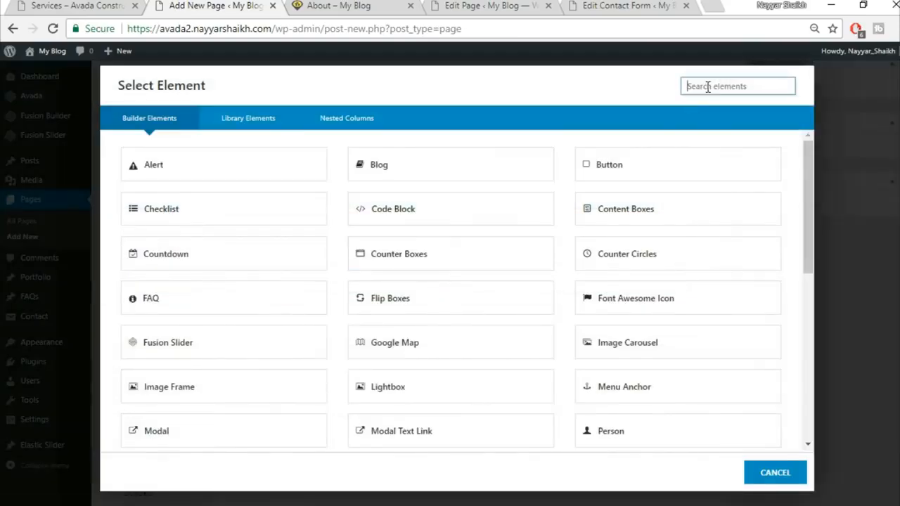
{"action": "type", "text": "tabs"}
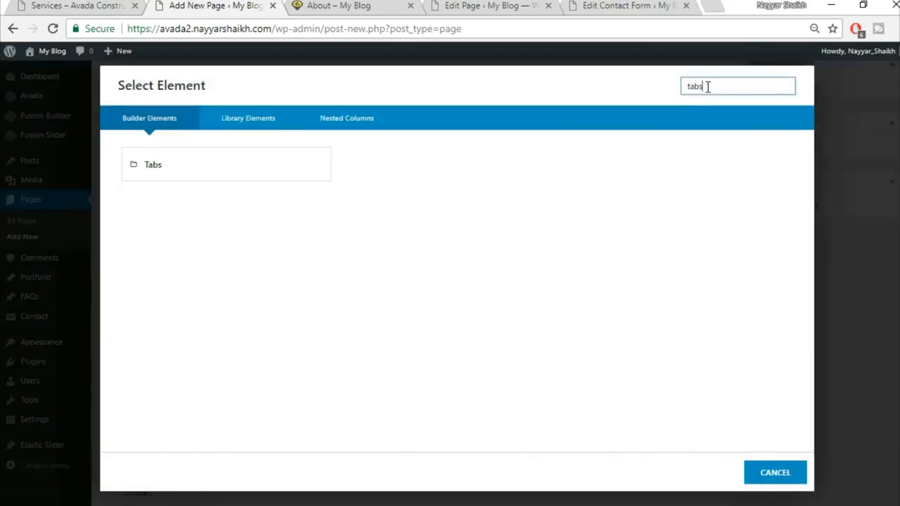
{"action": "left_click", "coordinate": [277, 179]}
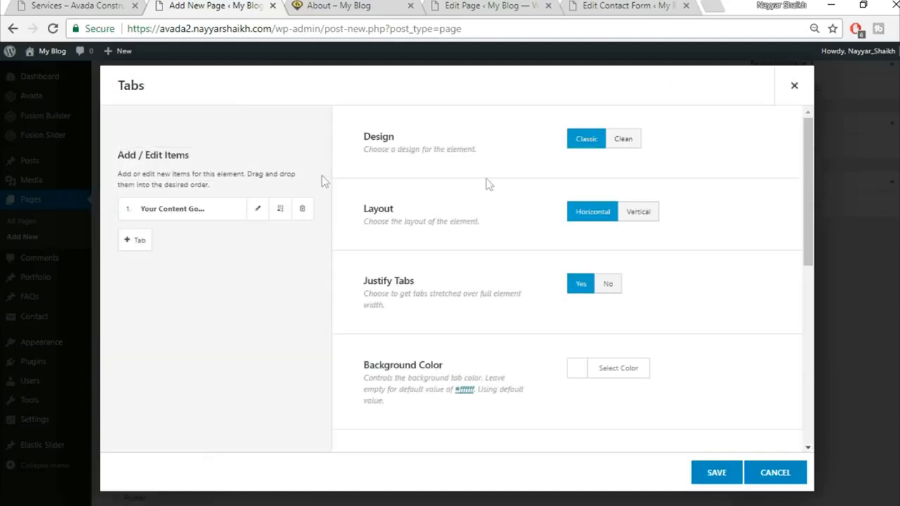
{"action": "left_click", "coordinate": [628, 139]}
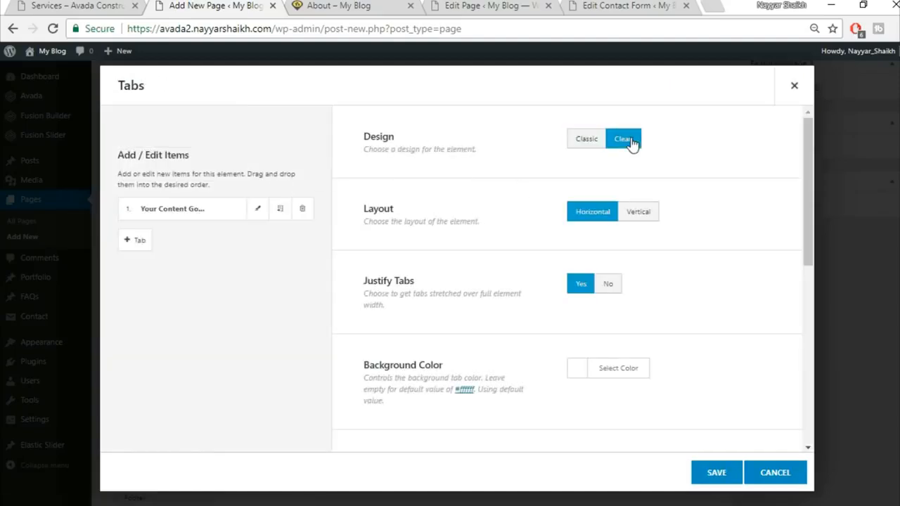
{"action": "left_click", "coordinate": [639, 212]}
{"action": "scroll", "coordinate": [730, 233], "scroll_direction": "down", "scroll_amount": 1}
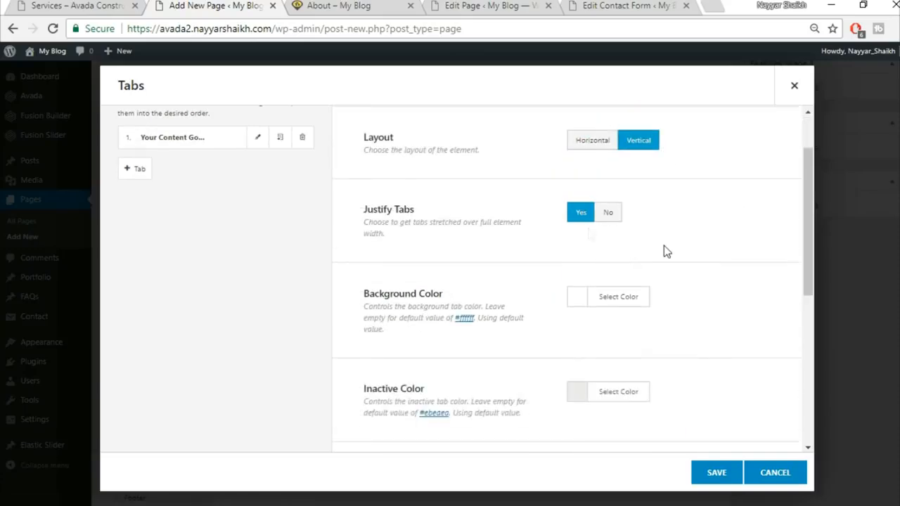
Step: Give the tabs a yellow background and adjust the inactive tab colour
{"action": "left_click", "coordinate": [98, 5]}
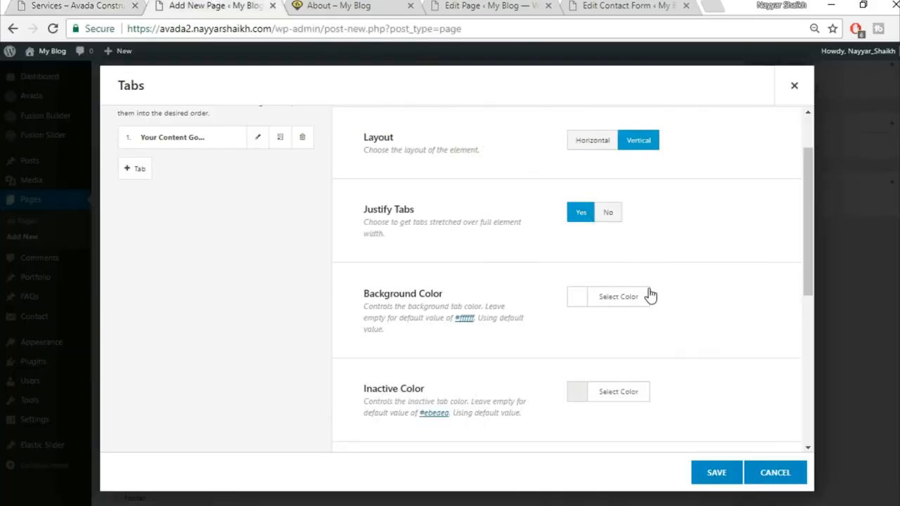
{"action": "scroll", "coordinate": [651, 297], "scroll_direction": "down", "scroll_amount": 1}
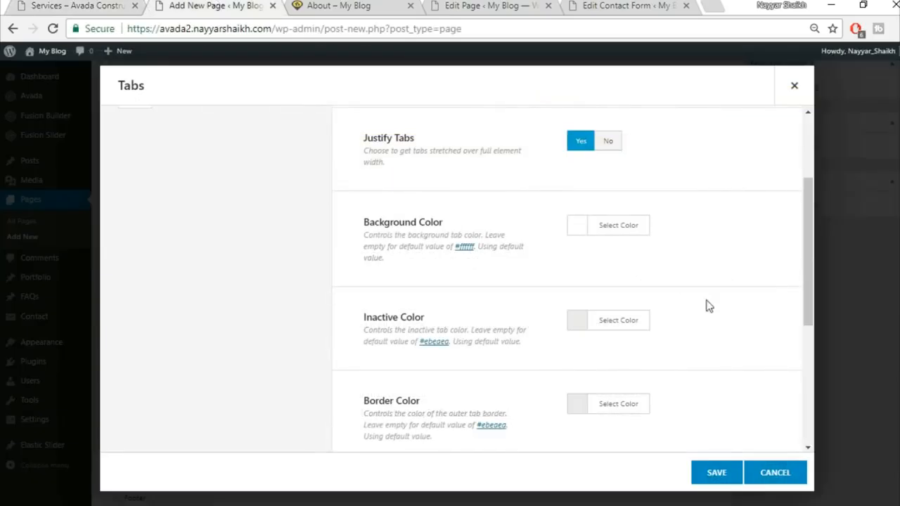
{"action": "left_click", "coordinate": [634, 225]}
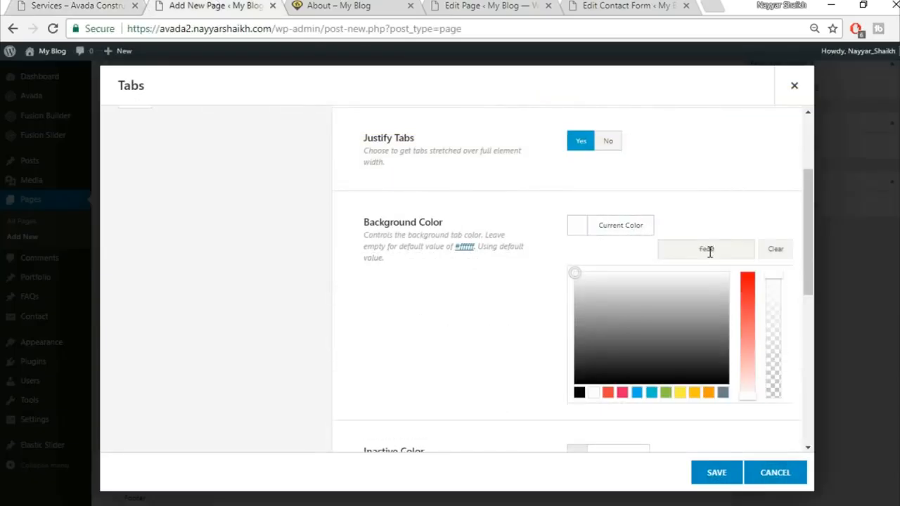
{"action": "left_click", "coordinate": [730, 199]}
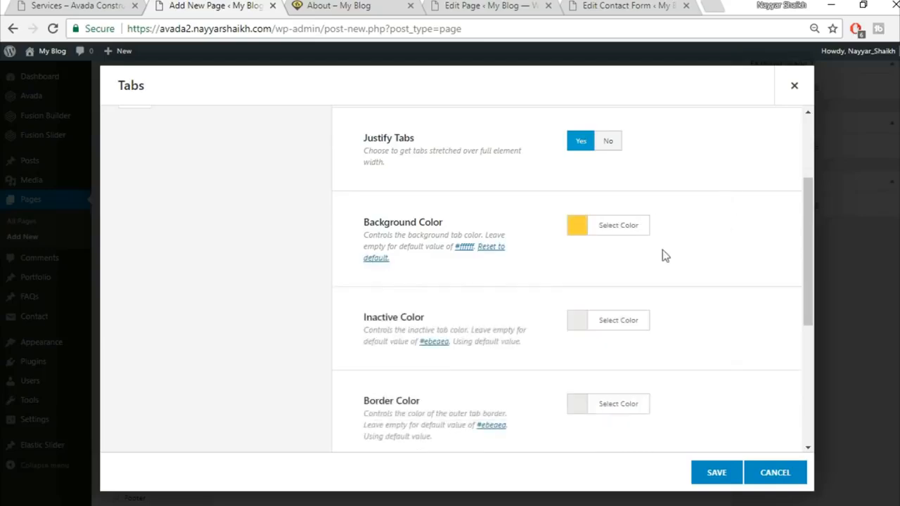
{"action": "left_click", "coordinate": [611, 322]}
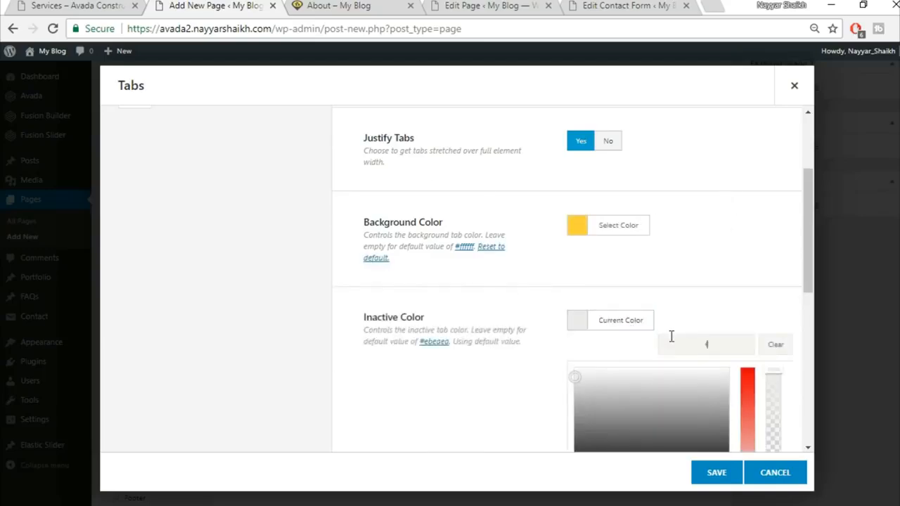
{"action": "left_click", "coordinate": [702, 275]}
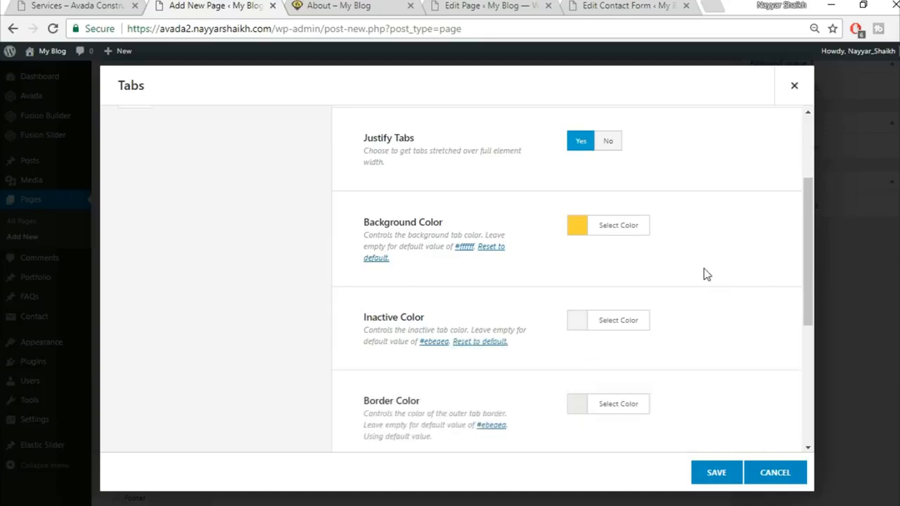
Step: Make the tab border colour fully transparent, checking the live page afterwards
{"action": "scroll", "coordinate": [704, 268], "scroll_direction": "down", "scroll_amount": 2}
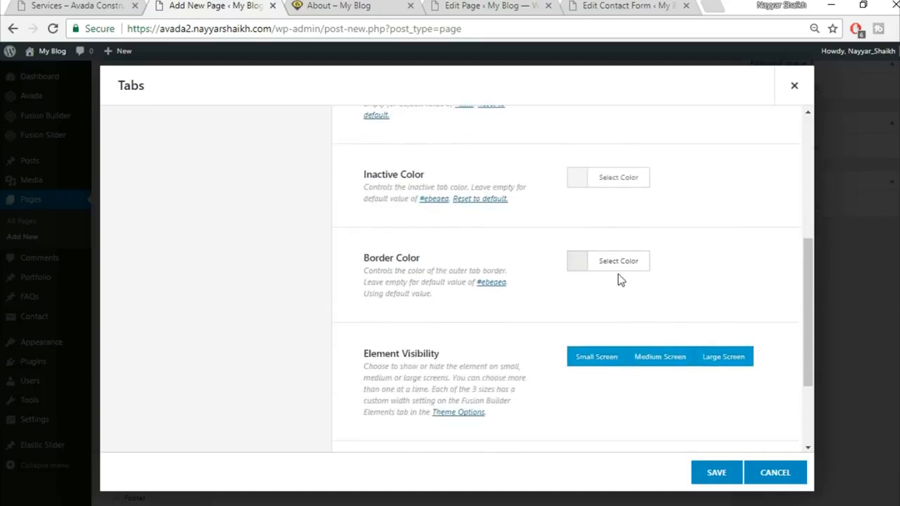
{"action": "left_click", "coordinate": [622, 262]}
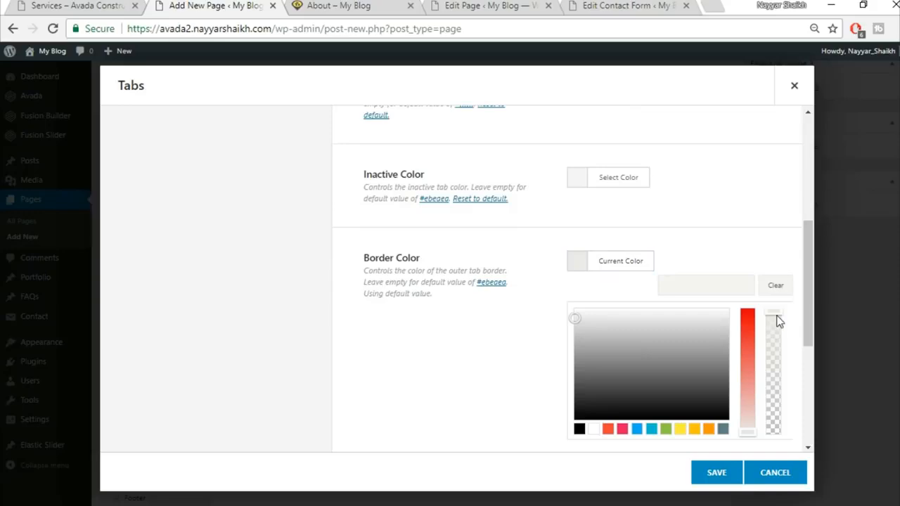
{"action": "left_click_drag", "start_coordinate": [773, 400], "coordinate": [778, 446]}
{"action": "left_click", "coordinate": [740, 227]}
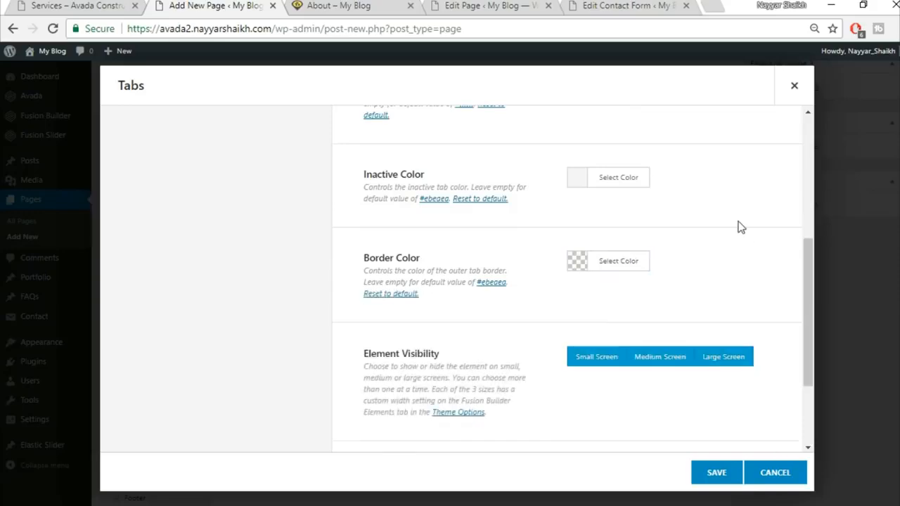
{"action": "scroll", "coordinate": [739, 227], "scroll_direction": "down", "scroll_amount": 3}
{"action": "scroll", "coordinate": [725, 285], "scroll_direction": "up", "scroll_amount": 10}
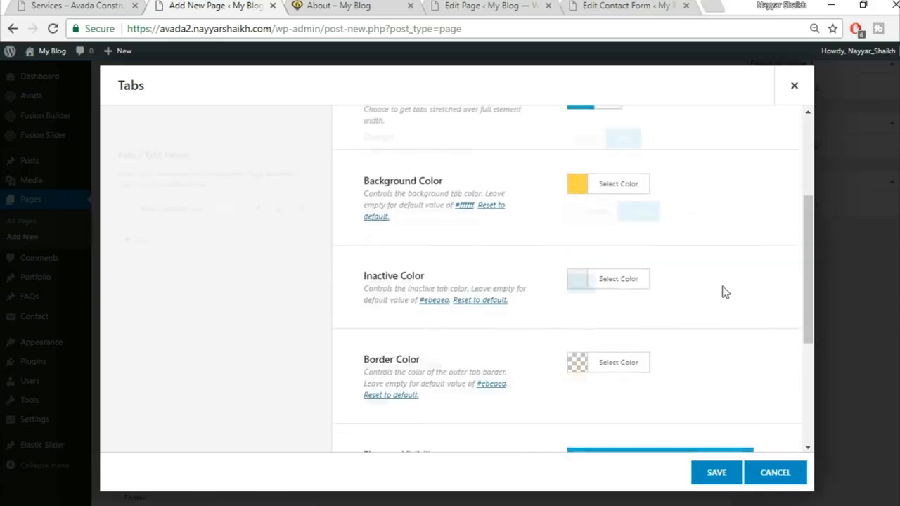
{"action": "left_click", "coordinate": [40, 4]}
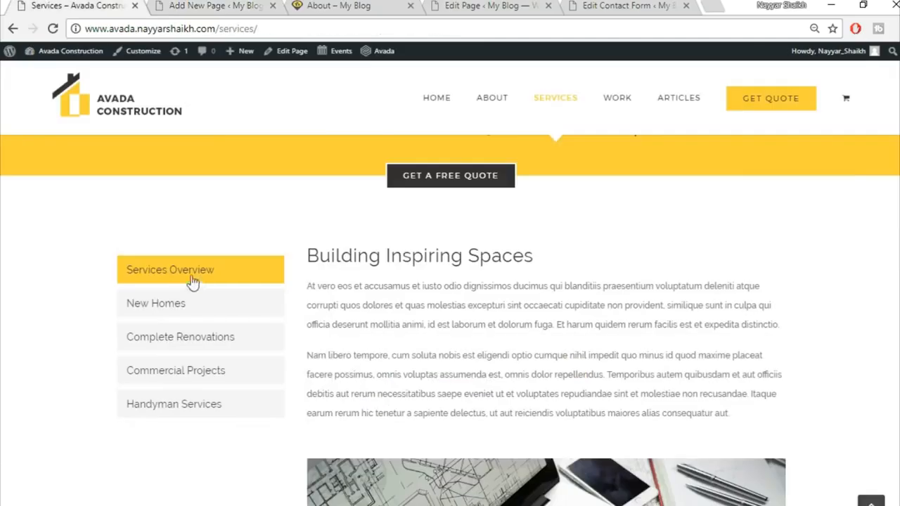
{"action": "left_click", "coordinate": [190, 5]}
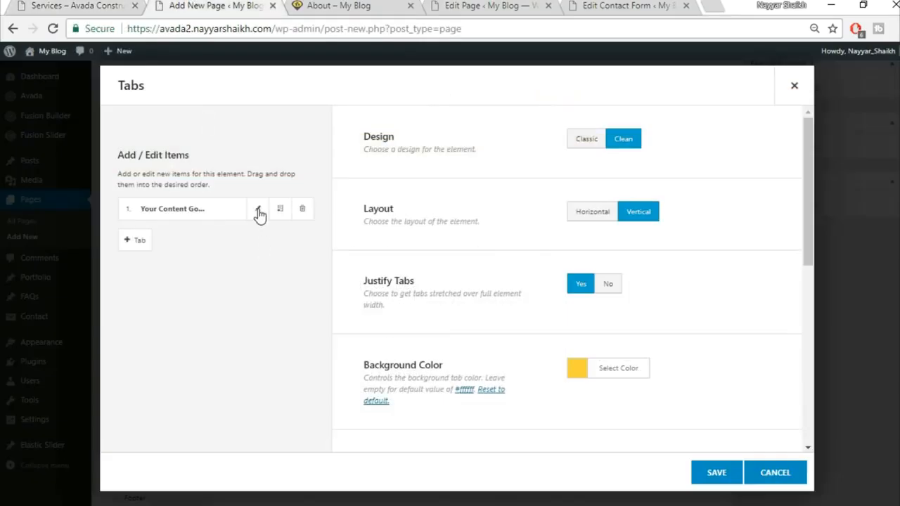
Step: Replace the first tab item's placeholder title with Services Overview
{"action": "left_click", "coordinate": [258, 209]}
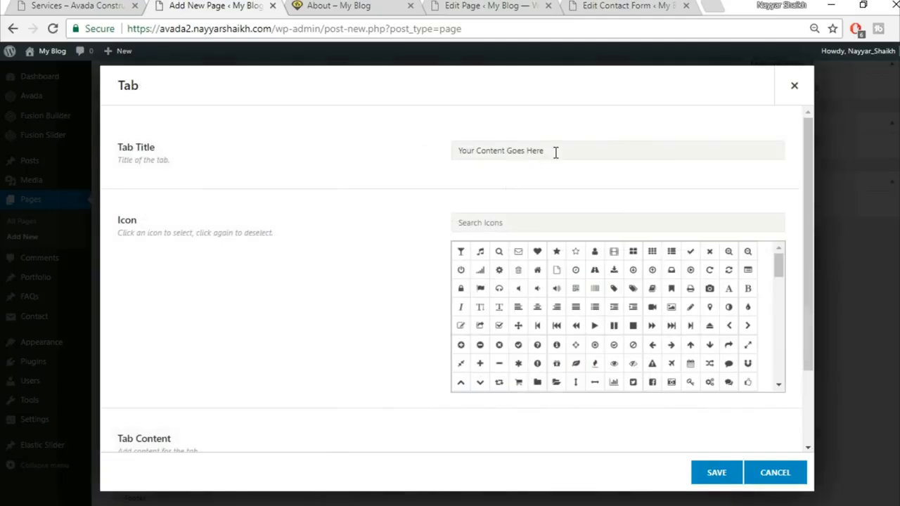
{"action": "triple_click", "coordinate": [555, 152]}
{"action": "key", "text": "BackSpace"}
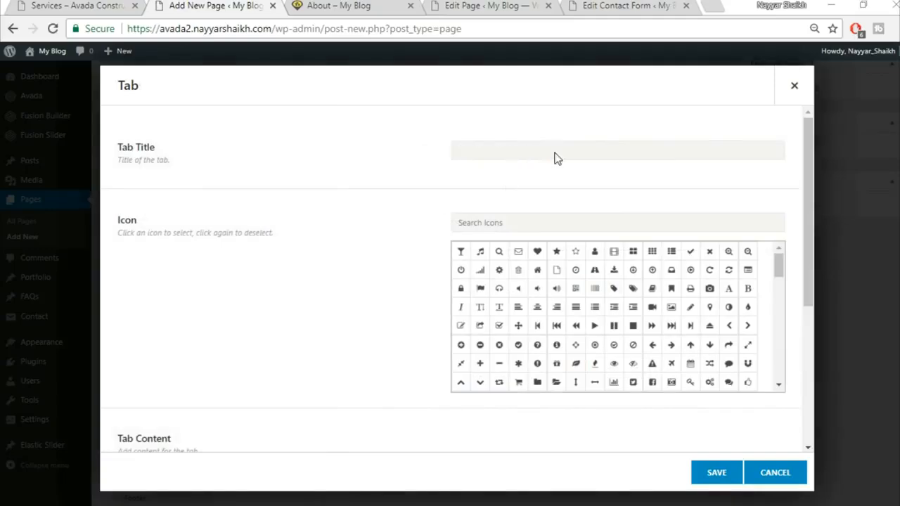
{"action": "key", "text": "ctrl+s"}
{"action": "type", "text": "S"}
{"action": "key", "text": "Escape"}
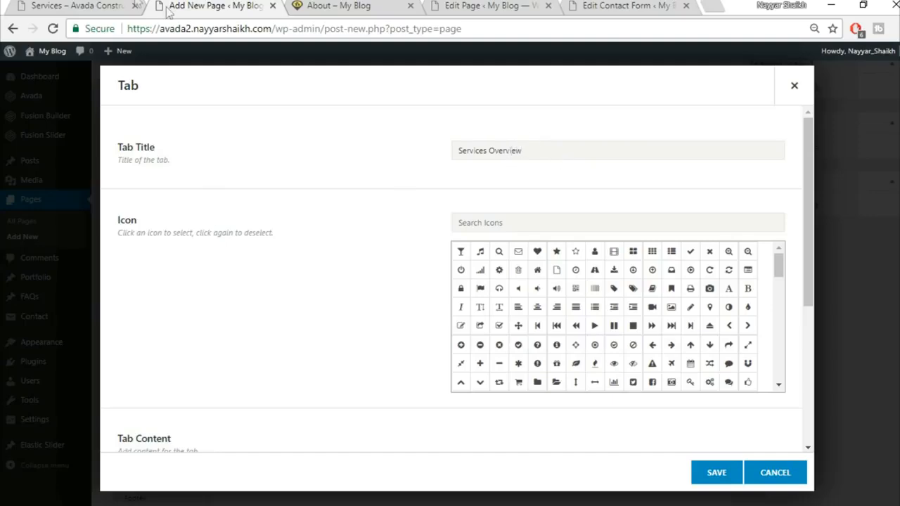
Step: Copy the Lorem paragraphs from the live page into the tab content and save it
{"action": "left_click", "coordinate": [106, 5]}
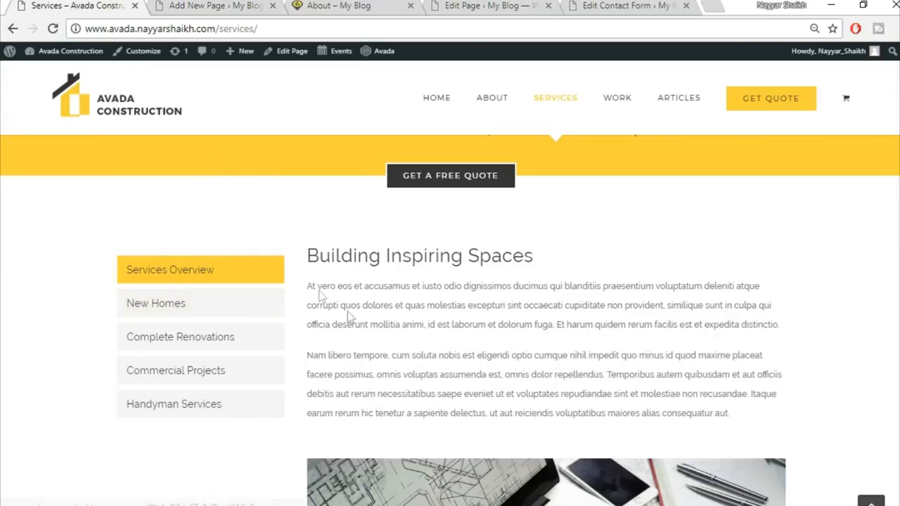
{"action": "key", "text": "ctrl+a"}
{"action": "key", "text": "ctrl+c"}
{"action": "scroll", "coordinate": [348, 280], "scroll_direction": "down", "scroll_amount": 12}
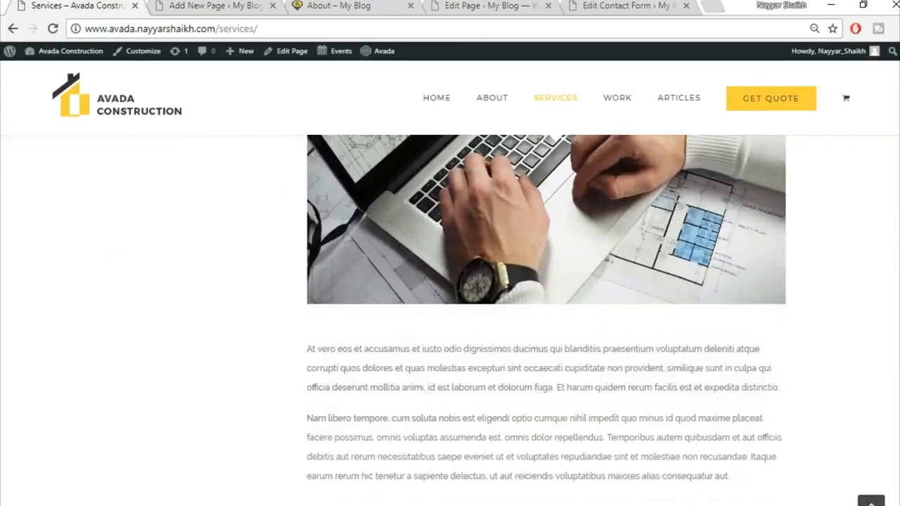
{"action": "scroll", "coordinate": [582, 177], "scroll_direction": "down", "scroll_amount": 3}
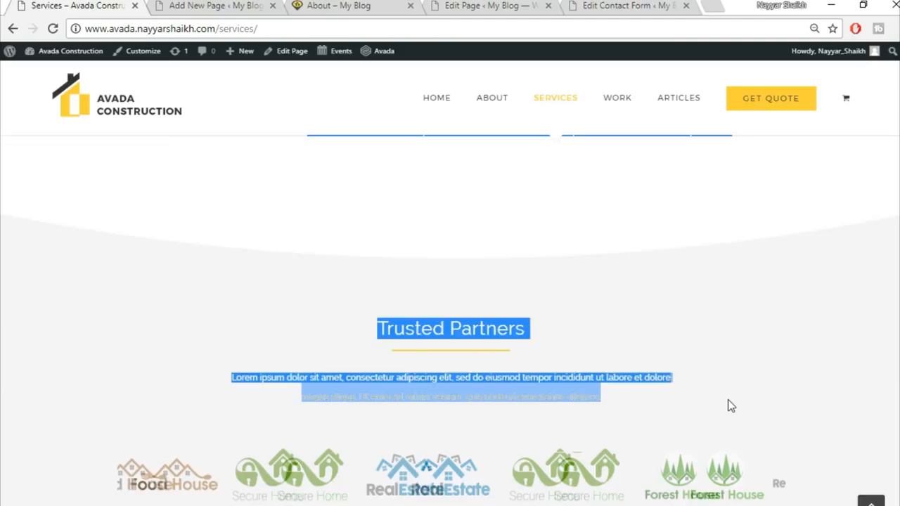
{"action": "left_click", "coordinate": [220, 5]}
{"action": "scroll", "coordinate": [220, 310], "scroll_direction": "down", "scroll_amount": 4}
{"action": "left_click", "coordinate": [330, 347]}
{"action": "key", "text": "ctrl+a"}
{"action": "key", "text": "ctrl+v"}
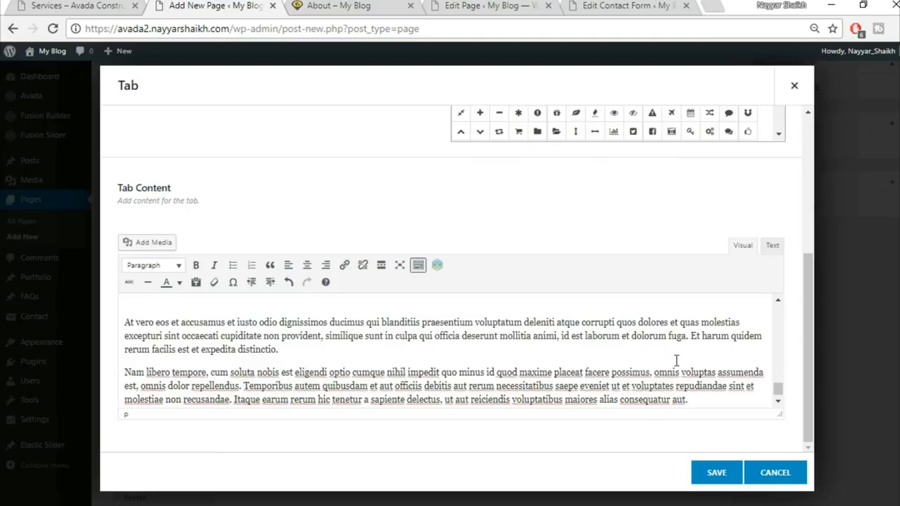
{"action": "left_click", "coordinate": [718, 474]}
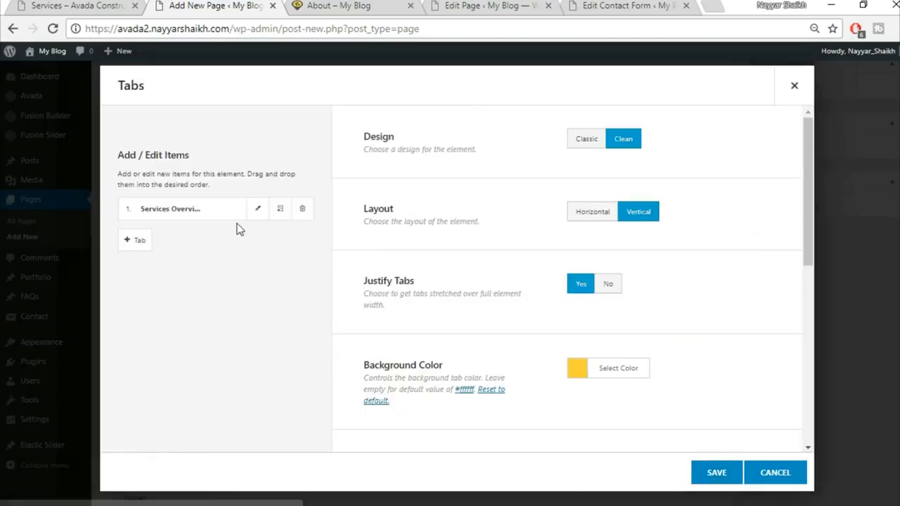
Step: Clone the Services Overview tab into four tabs and save the Tabs element
{"action": "left_click", "coordinate": [280, 211]}
{"action": "left_click", "coordinate": [280, 211]}
{"action": "left_click", "coordinate": [280, 211]}
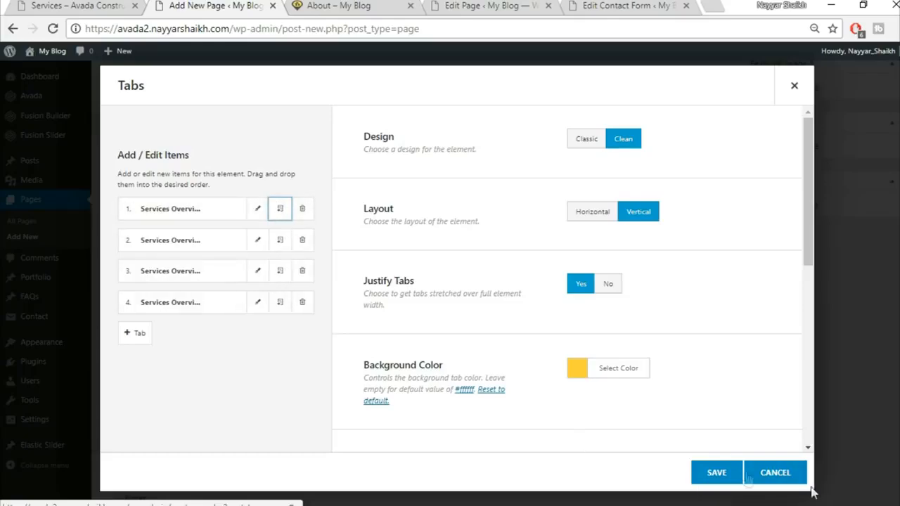
{"action": "left_click", "coordinate": [718, 473]}
{"action": "scroll", "coordinate": [718, 474], "scroll_direction": "up", "scroll_amount": 5}
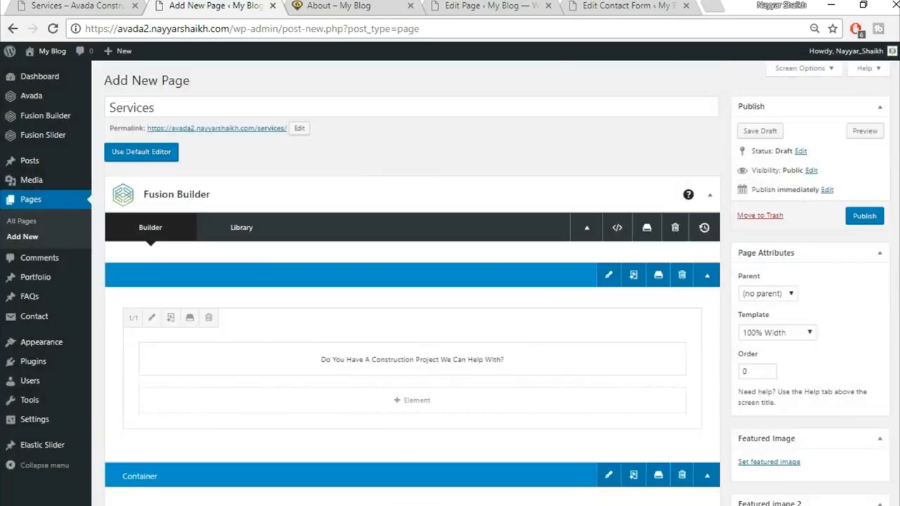
Step: Publish the Services page and open its permalink in a new tab
{"action": "left_click", "coordinate": [854, 218]}
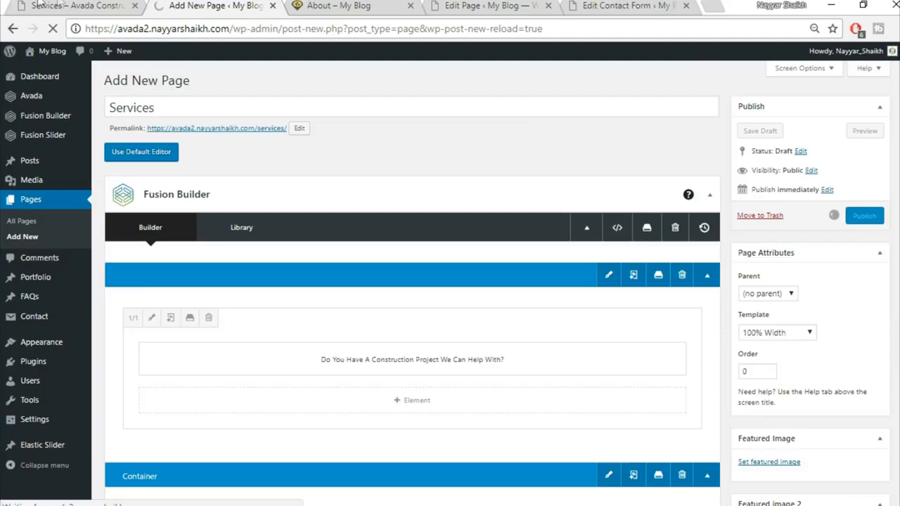
{"action": "left_click", "coordinate": [60, 5]}
{"action": "scroll", "coordinate": [255, 362], "scroll_direction": "up", "scroll_amount": 4}
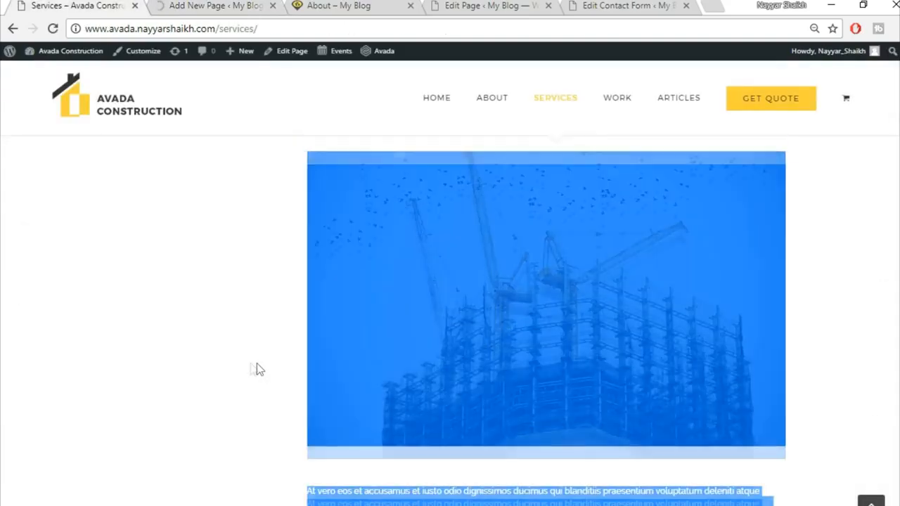
{"action": "scroll", "coordinate": [193, 372], "scroll_direction": "up", "scroll_amount": 15}
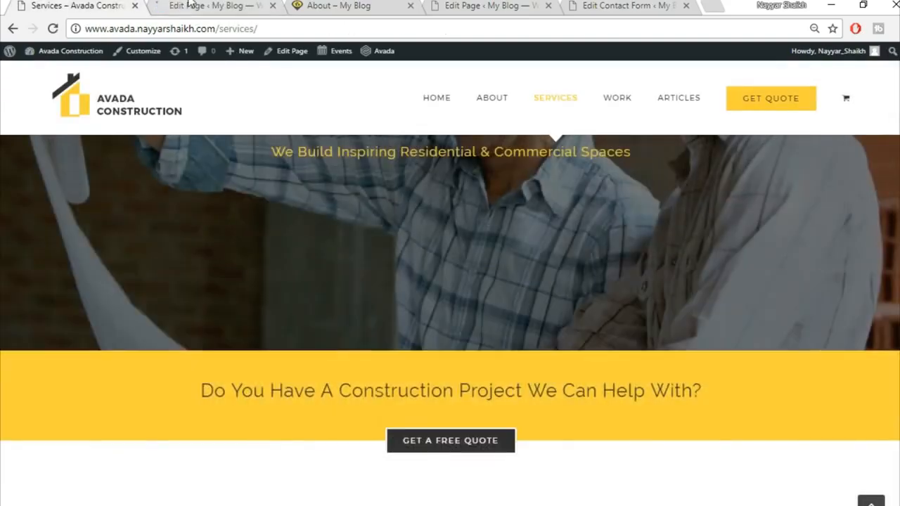
{"action": "left_click", "coordinate": [191, 6]}
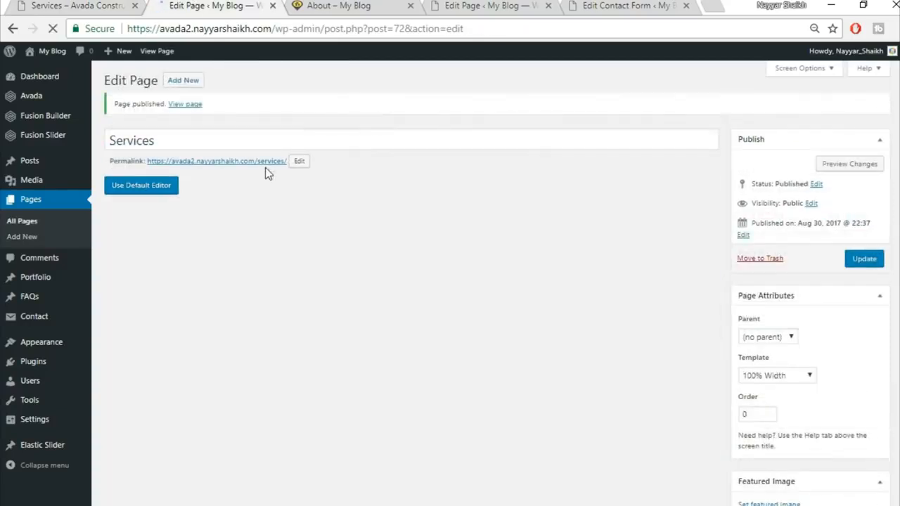
{"action": "right_click", "coordinate": [266, 165]}
{"action": "left_click", "coordinate": [288, 178]}
Step: Cycle through the four Services Overview tabs on the published page, then return to the editor
{"action": "left_click", "coordinate": [334, 5]}
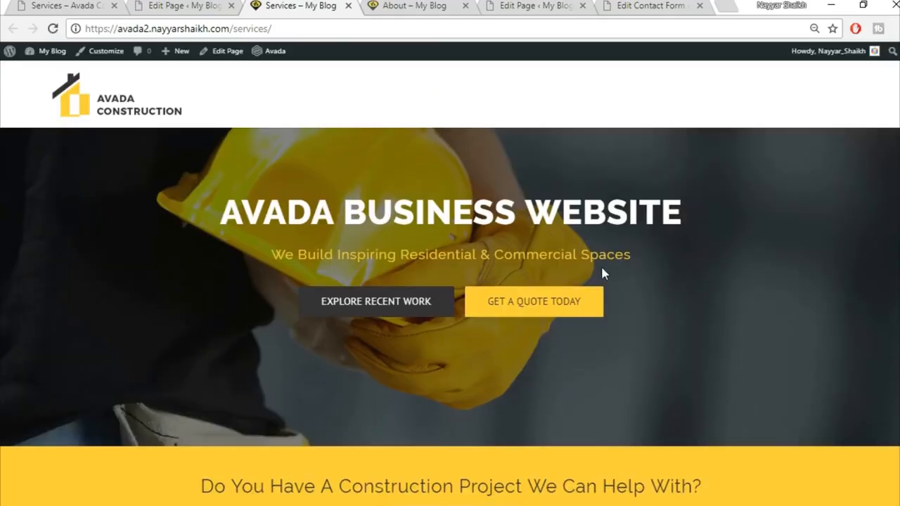
{"action": "scroll", "coordinate": [594, 232], "scroll_direction": "down", "scroll_amount": 4}
{"action": "scroll", "coordinate": [633, 246], "scroll_direction": "down", "scroll_amount": 1}
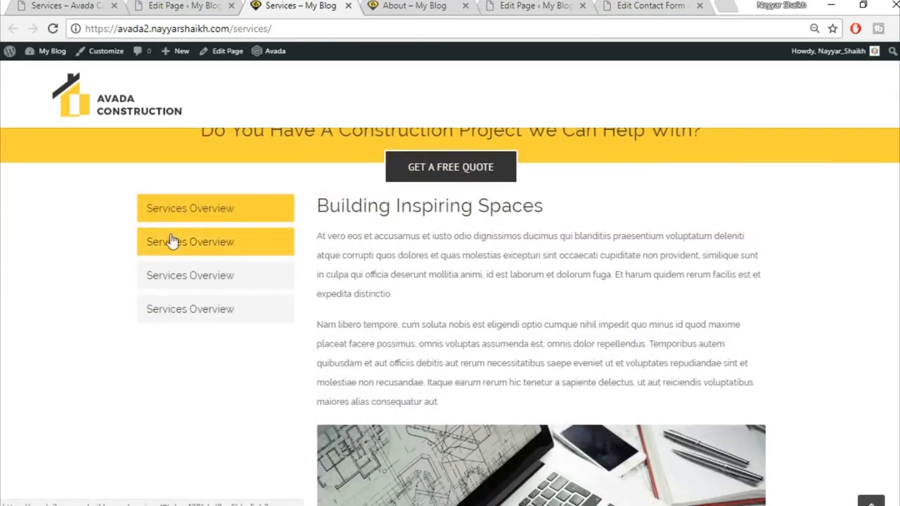
{"action": "left_click", "coordinate": [173, 242]}
{"action": "left_click", "coordinate": [186, 283]}
{"action": "left_click", "coordinate": [190, 303]}
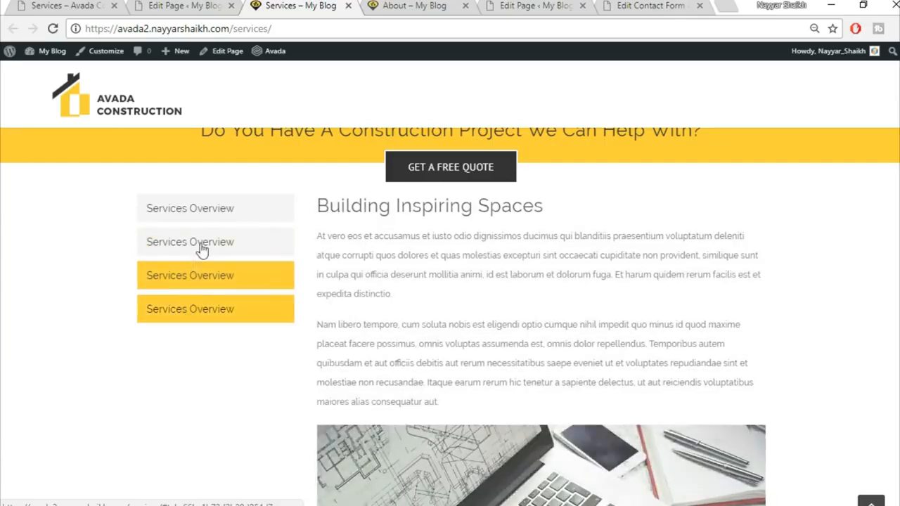
{"action": "left_click", "coordinate": [201, 243]}
{"action": "left_click", "coordinate": [193, 212]}
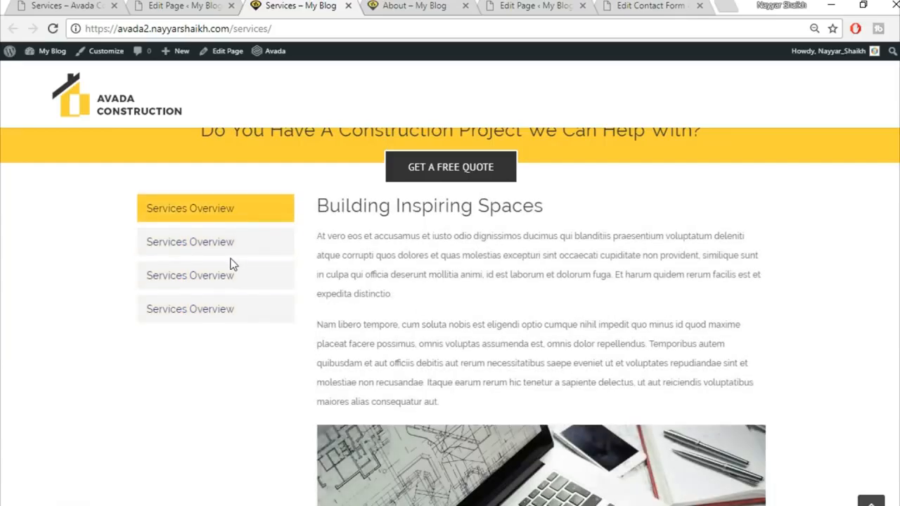
{"action": "left_click", "coordinate": [232, 246]}
{"action": "left_click", "coordinate": [227, 275]}
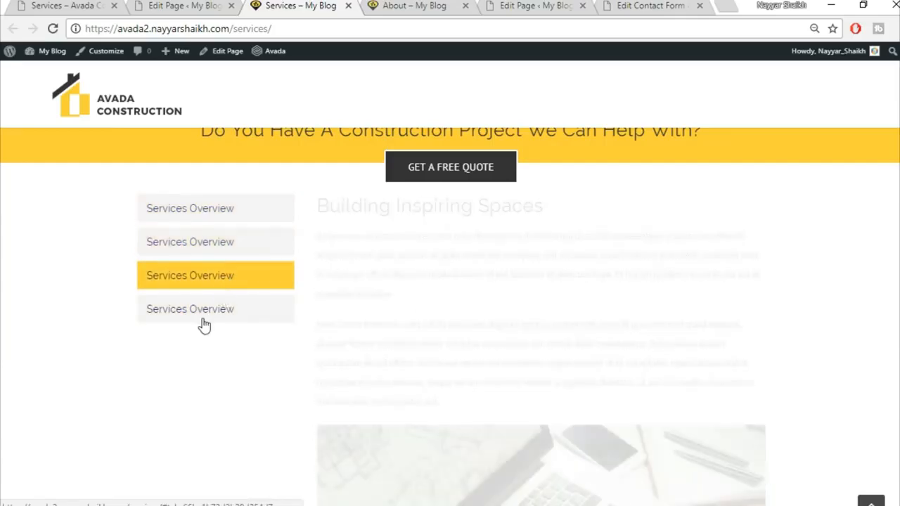
{"action": "left_click", "coordinate": [205, 311]}
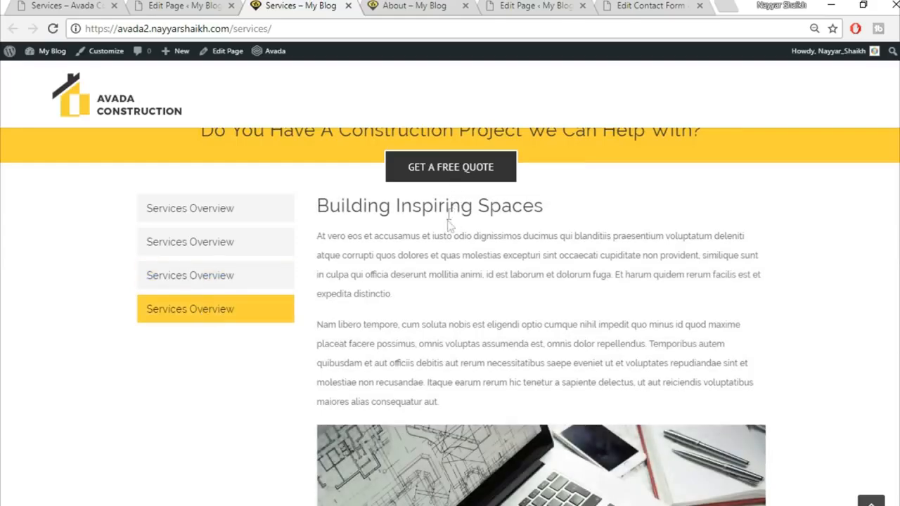
{"action": "left_click", "coordinate": [156, 6]}
{"action": "scroll", "coordinate": [698, 329], "scroll_direction": "down", "scroll_amount": 5}
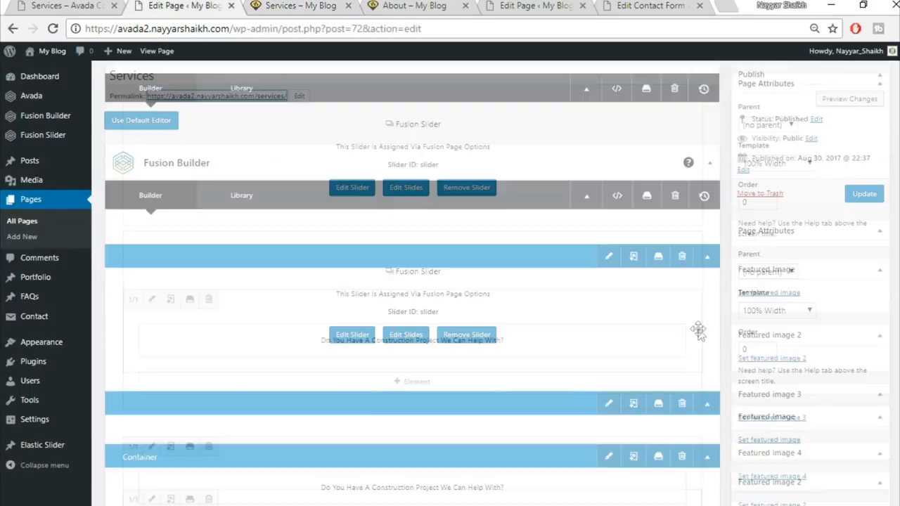
Step: Set the tabs container's top padding to 40 px in its Design settings
{"action": "scroll", "coordinate": [698, 329], "scroll_direction": "down", "scroll_amount": 5}
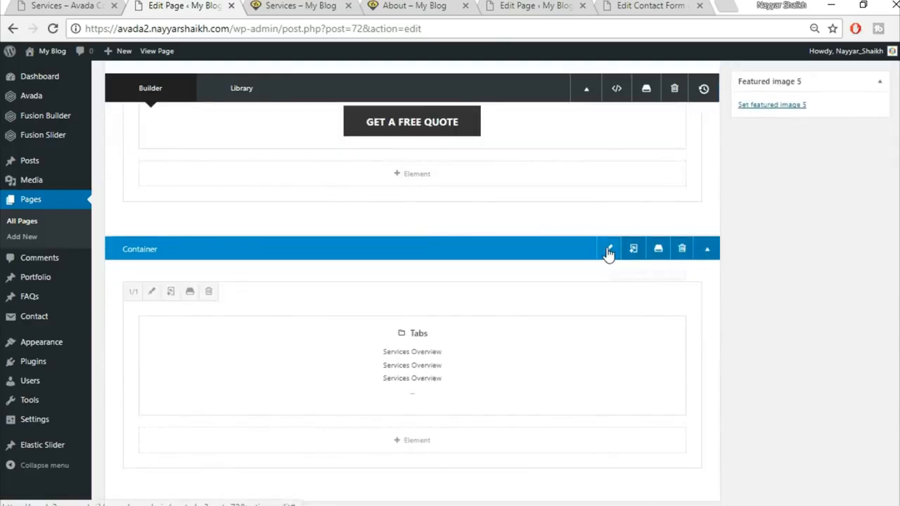
{"action": "left_click", "coordinate": [609, 250]}
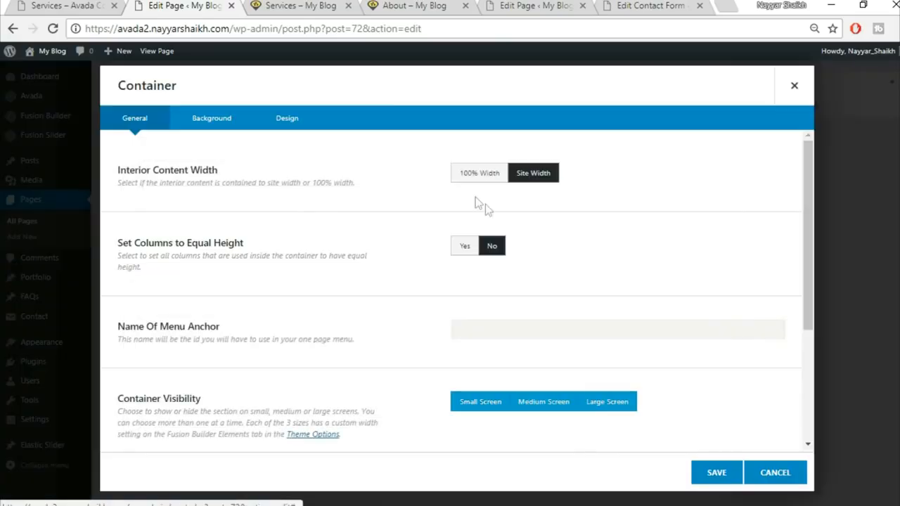
{"action": "left_click", "coordinate": [294, 126]}
{"action": "left_click", "coordinate": [494, 335]}
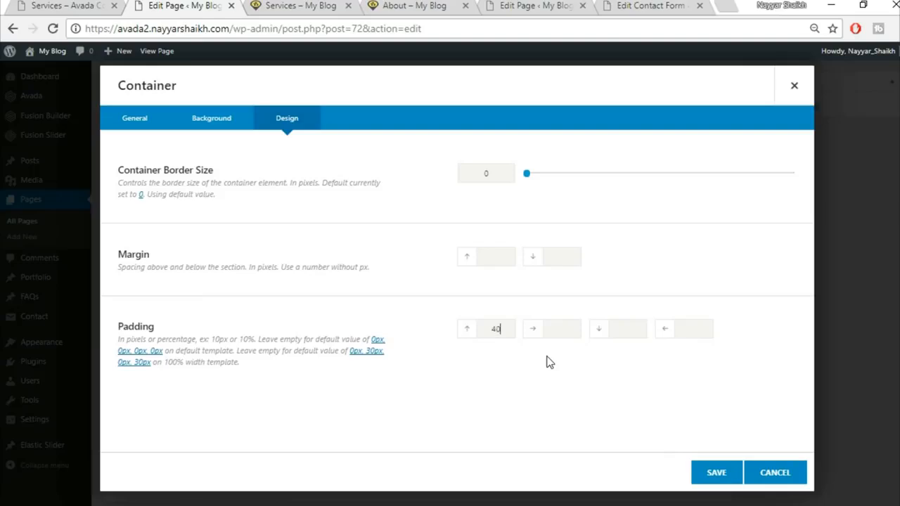
{"action": "left_click", "coordinate": [720, 474]}
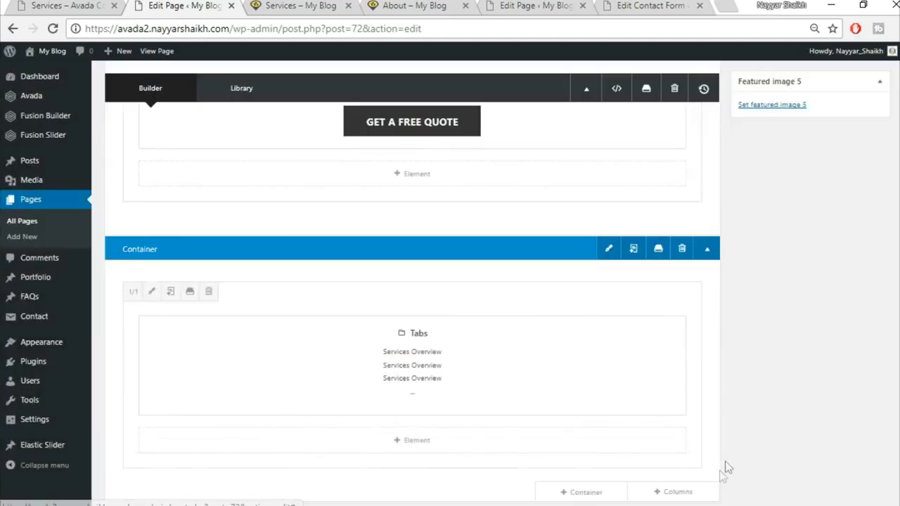
Step: Update the Services page and reload the live page to see the change
{"action": "scroll", "coordinate": [793, 448], "scroll_direction": "up", "scroll_amount": 10}
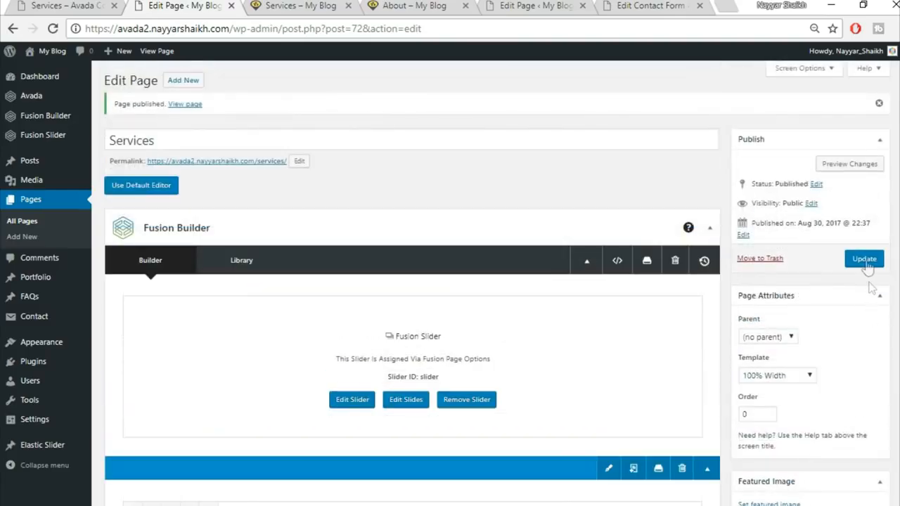
{"action": "left_click", "coordinate": [865, 260]}
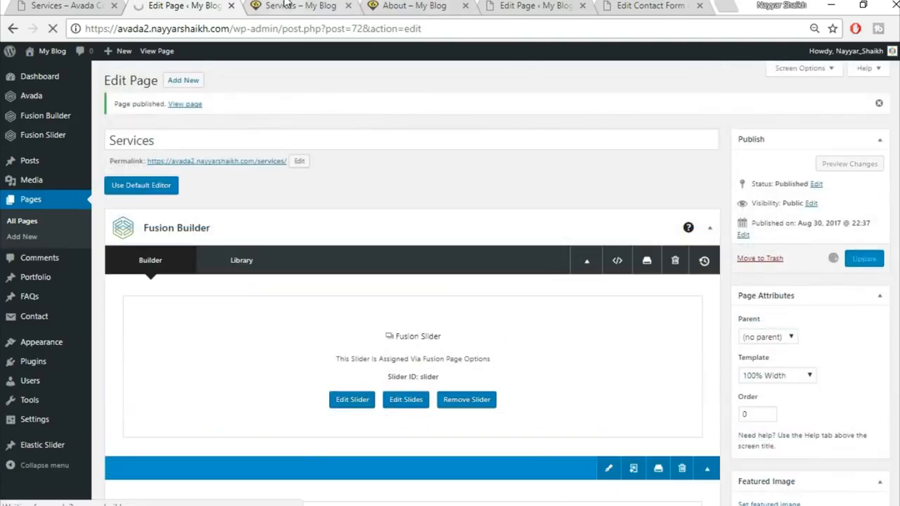
{"action": "left_click", "coordinate": [287, 5]}
{"action": "left_click", "coordinate": [53, 30]}
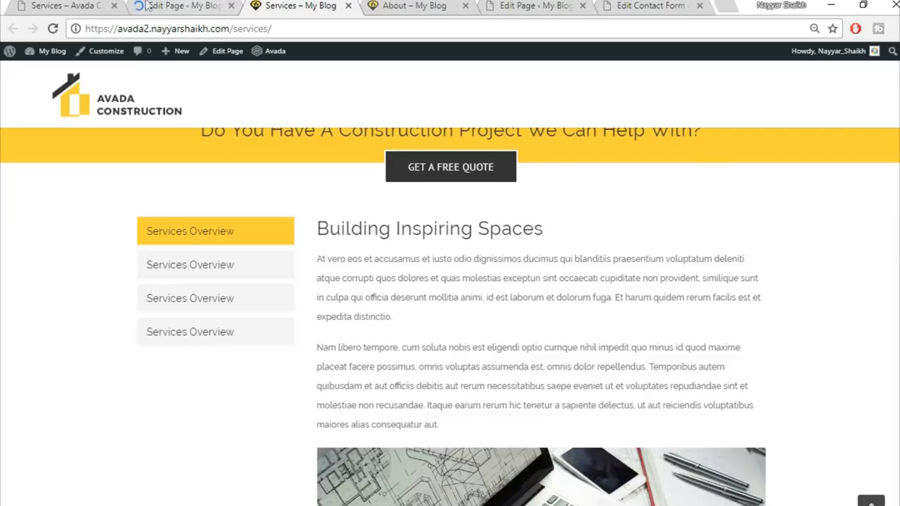
Step: Compare against the demo Services page, then go back to editing Services
{"action": "left_click", "coordinate": [82, 5]}
{"action": "scroll", "coordinate": [450, 281], "scroll_direction": "down", "scroll_amount": 15}
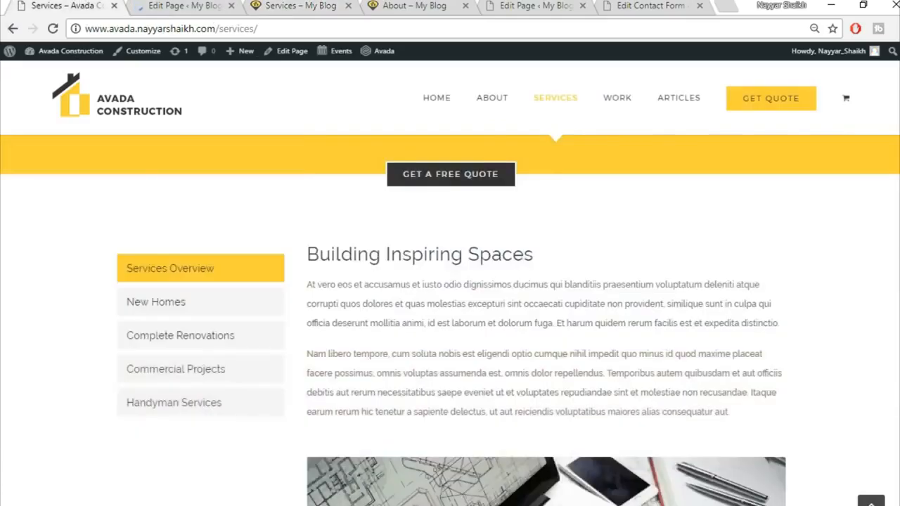
{"action": "scroll", "coordinate": [450, 317], "scroll_direction": "down", "scroll_amount": 10}
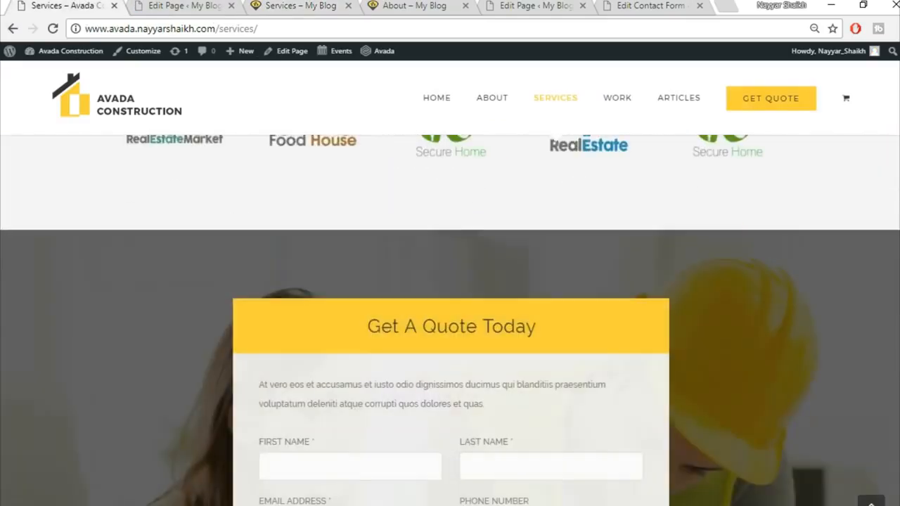
{"action": "scroll", "coordinate": [450, 316], "scroll_direction": "up", "scroll_amount": 6}
{"action": "scroll", "coordinate": [891, 162], "scroll_direction": "up", "scroll_amount": 15}
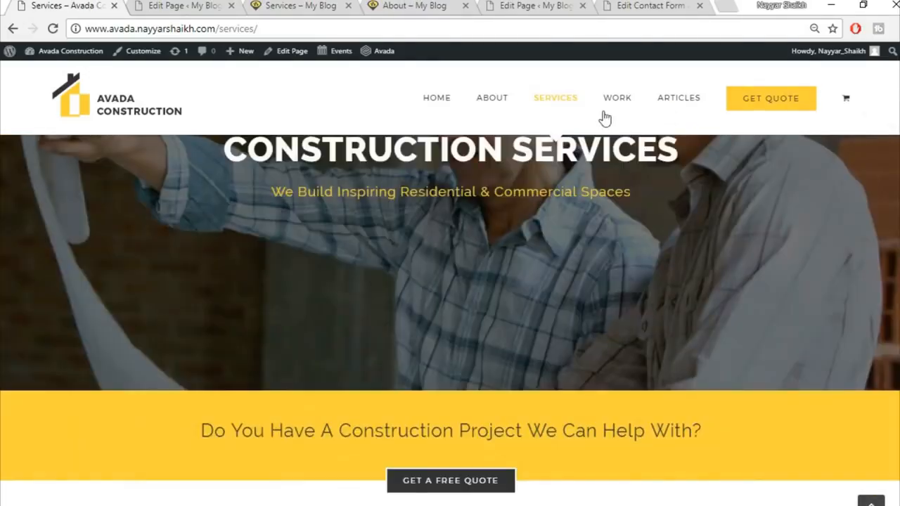
{"action": "mouse_move", "coordinate": [616, 101]}
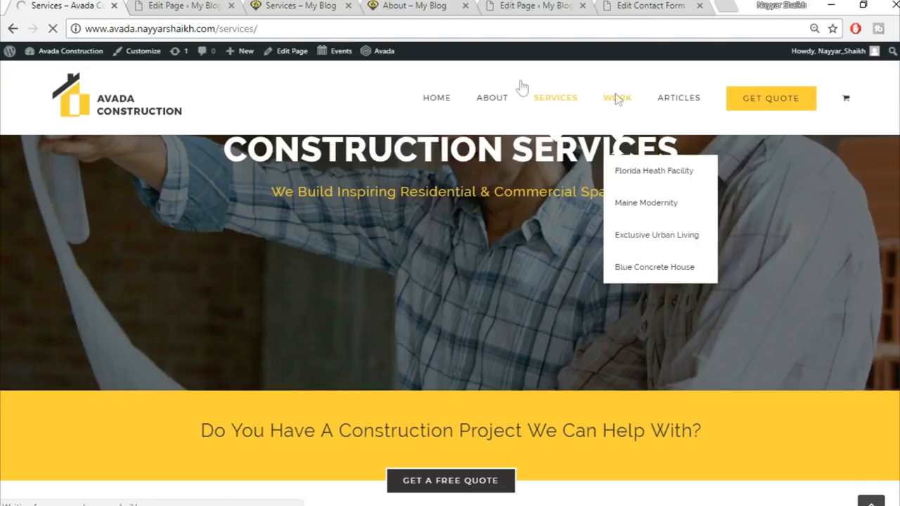
{"action": "left_click", "coordinate": [160, 5]}
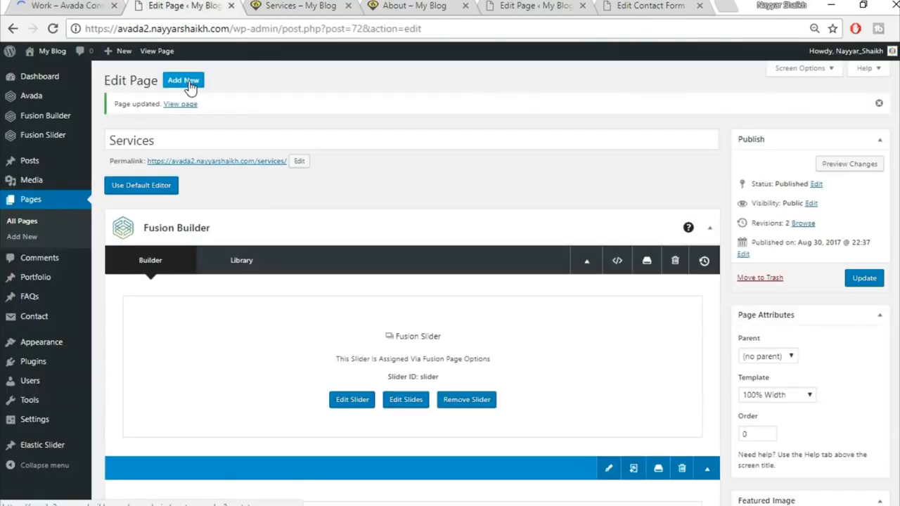
Step: Close the live Services and About pages and view the demo Work page for reference
{"action": "left_click", "coordinate": [331, 7]}
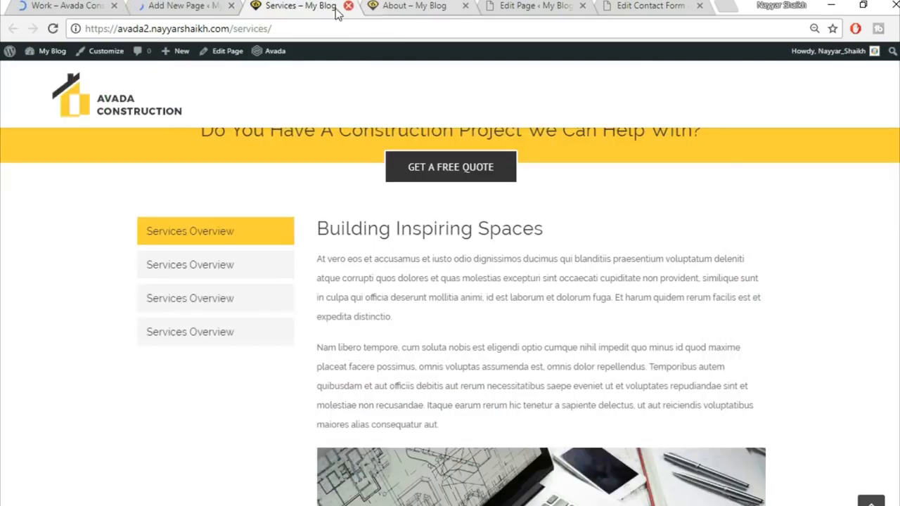
{"action": "left_click", "coordinate": [348, 6]}
{"action": "left_click", "coordinate": [347, 5]}
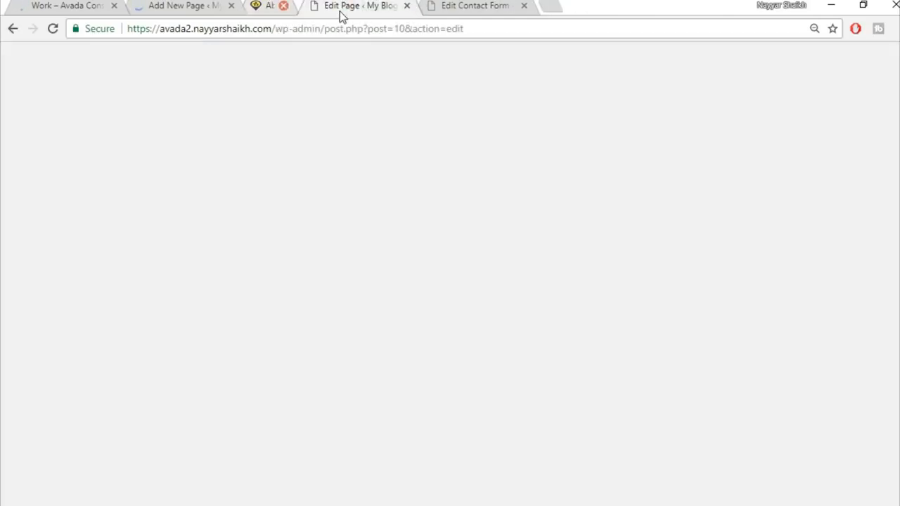
{"action": "left_click", "coordinate": [68, 6]}
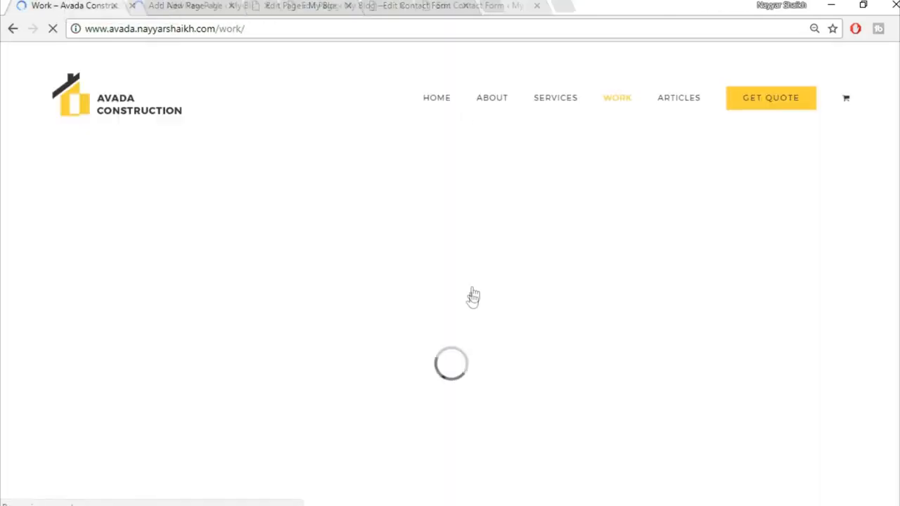
Step: Start a new page titled 'Work' using the 100% Width template
{"action": "left_click", "coordinate": [225, 5]}
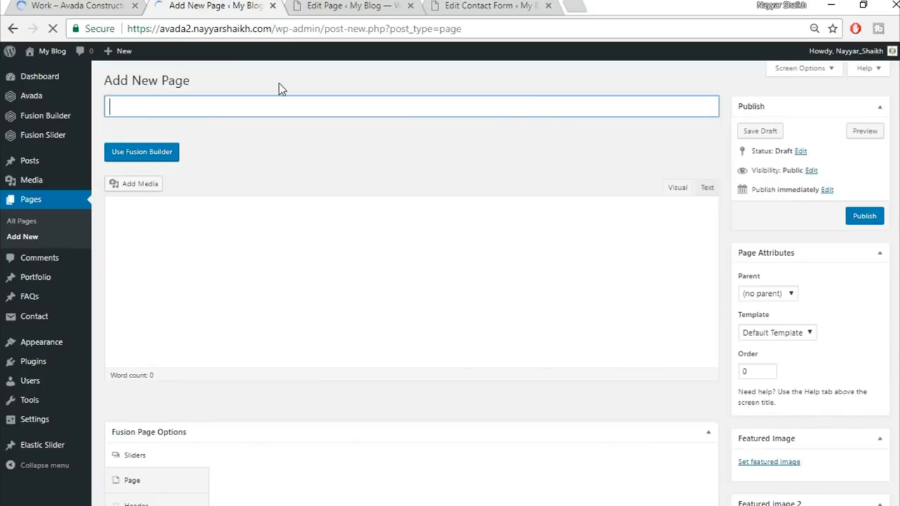
{"action": "type", "text": "Work"}
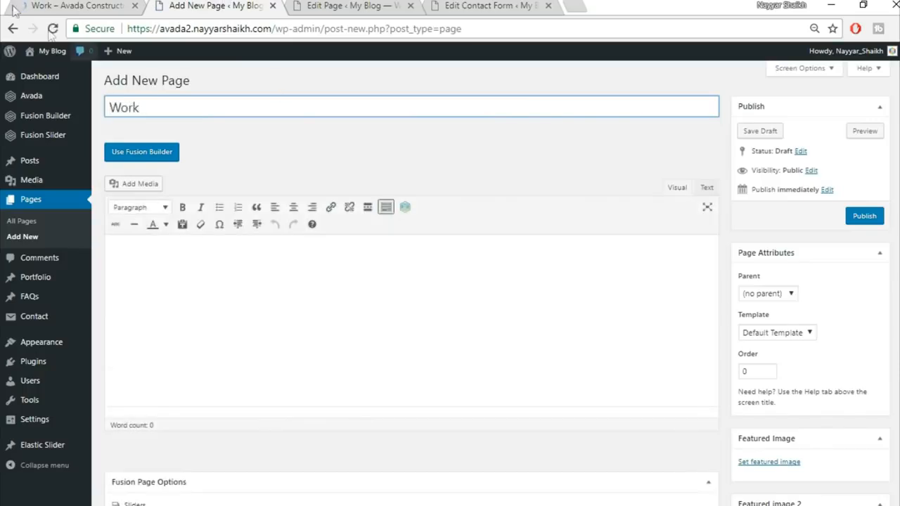
{"action": "scroll", "coordinate": [870, 312], "scroll_direction": "down", "scroll_amount": 2}
{"action": "left_click", "coordinate": [806, 193]}
{"action": "left_click", "coordinate": [785, 214]}
Step: Set the slider type to Fusion Slider with the slider named 'slider'
{"action": "scroll", "coordinate": [325, 325], "scroll_direction": "down", "scroll_amount": 2}
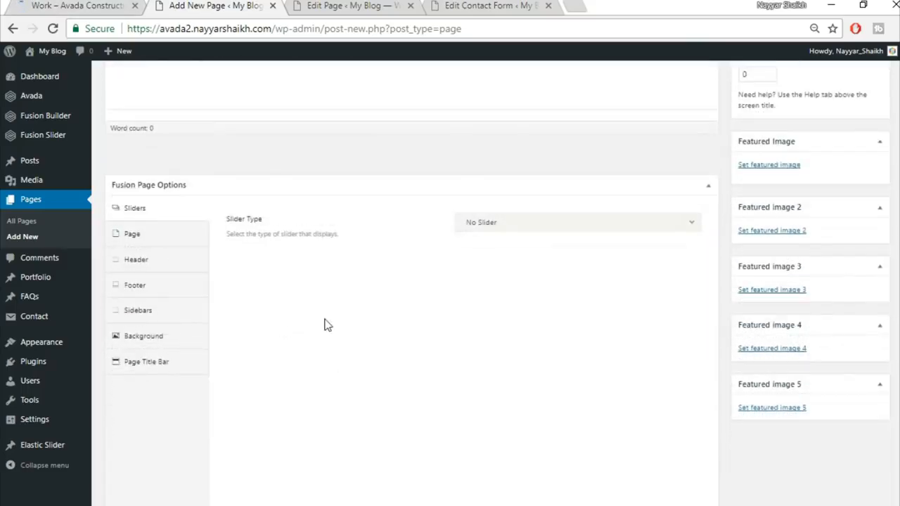
{"action": "scroll", "coordinate": [325, 325], "scroll_direction": "down", "scroll_amount": 1}
{"action": "left_click", "coordinate": [486, 163]}
{"action": "left_click", "coordinate": [512, 223]}
{"action": "left_click", "coordinate": [514, 204]}
{"action": "left_click", "coordinate": [513, 244]}
Step: Set the page content padding to 0 and hide the page title bar
{"action": "left_click", "coordinate": [150, 184]}
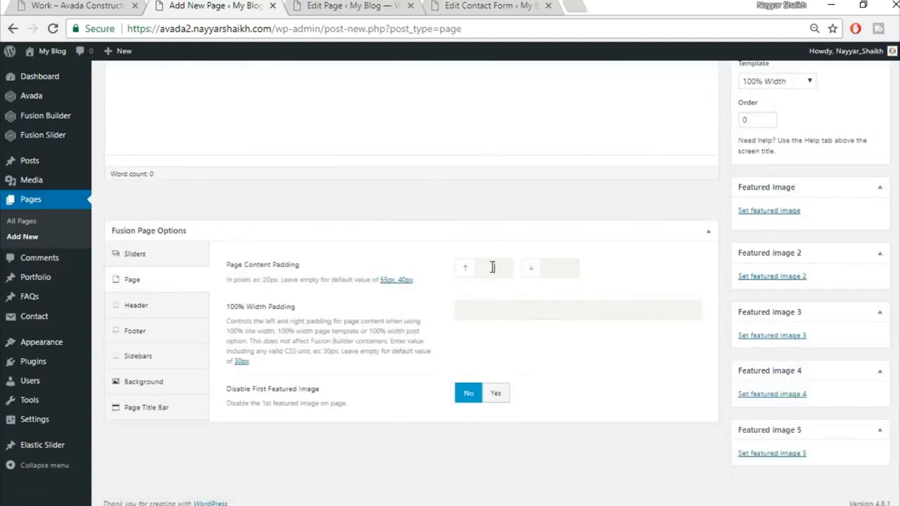
{"action": "key", "text": "Tab"}
{"action": "type", "text": "0"}
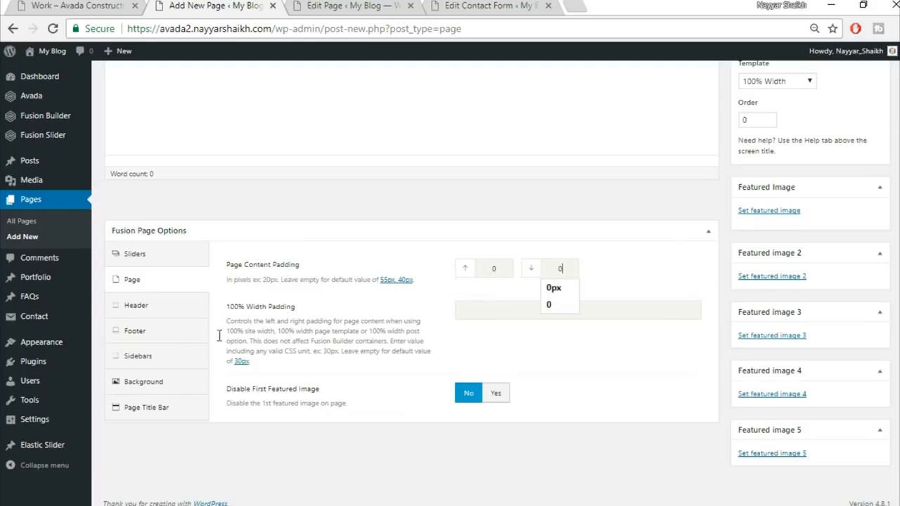
{"action": "left_click", "coordinate": [159, 410]}
{"action": "left_click", "coordinate": [521, 163]}
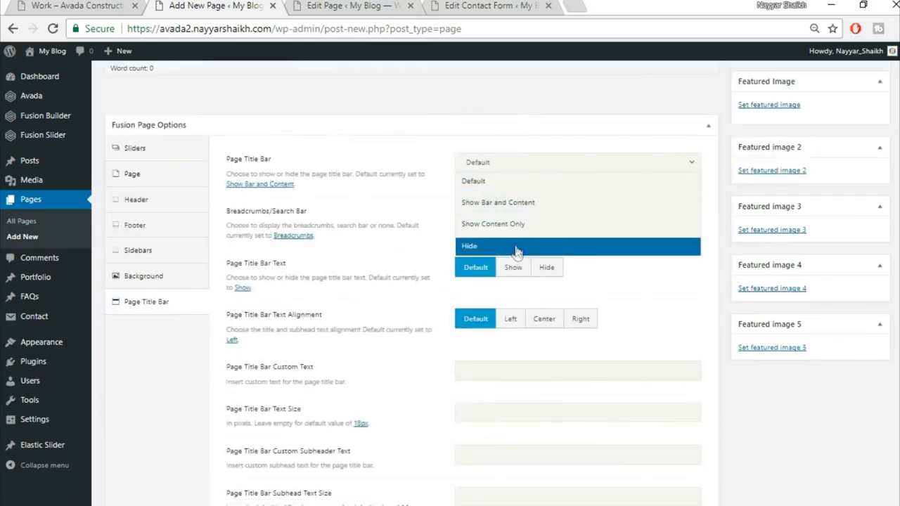
{"action": "left_click", "coordinate": [516, 247]}
{"action": "scroll", "coordinate": [693, 304], "scroll_direction": "up", "scroll_amount": 5}
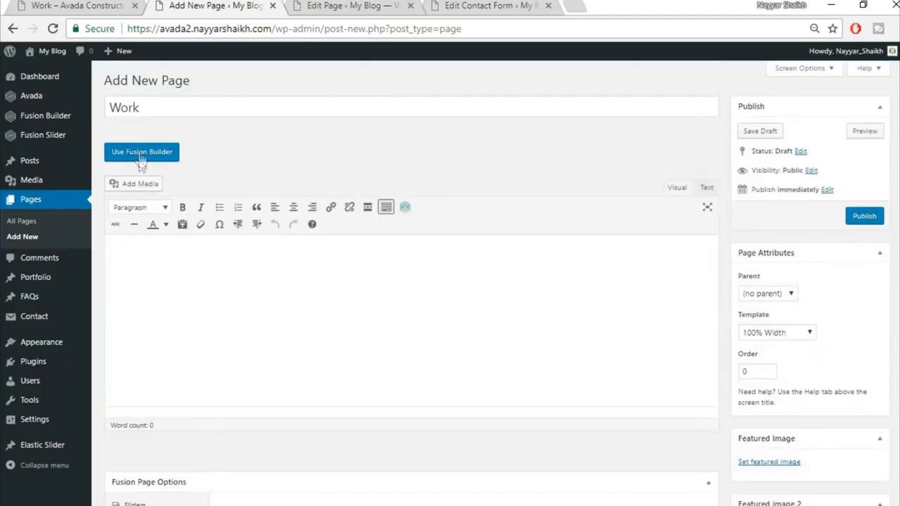
Step: Switch the Work page to Fusion Builder and compare it with the demo Work page
{"action": "left_click", "coordinate": [140, 156]}
{"action": "left_click", "coordinate": [80, 4]}
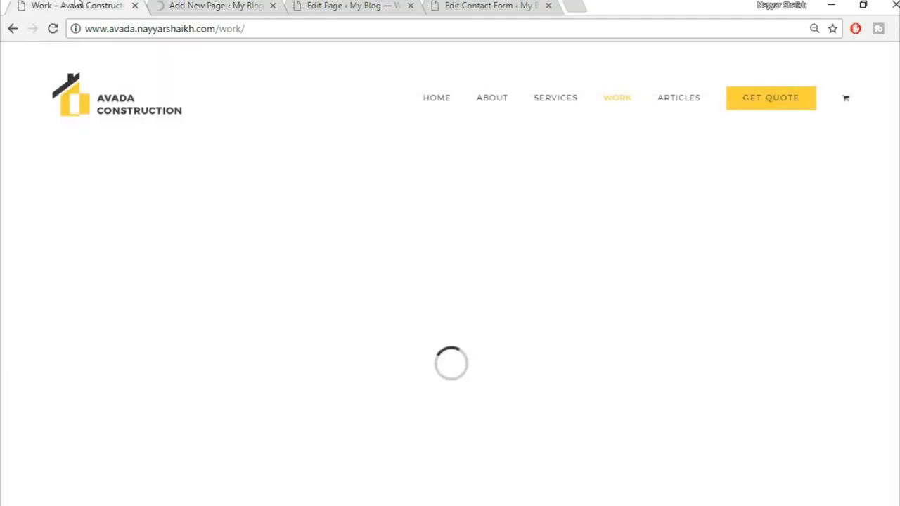
{"action": "scroll", "coordinate": [462, 285], "scroll_direction": "down", "scroll_amount": 3}
{"action": "scroll", "coordinate": [462, 285], "scroll_direction": "up", "scroll_amount": 3}
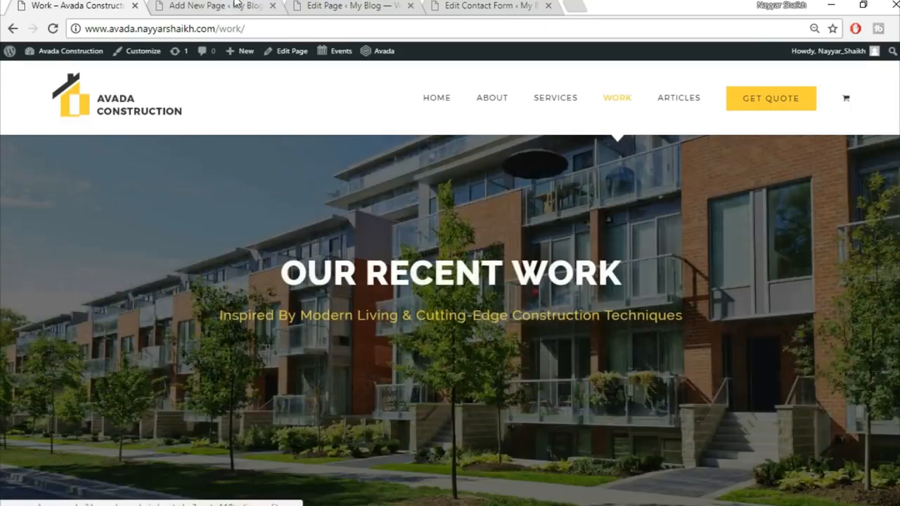
{"action": "left_click", "coordinate": [225, 7]}
{"action": "scroll", "coordinate": [633, 281], "scroll_direction": "down", "scroll_amount": 3}
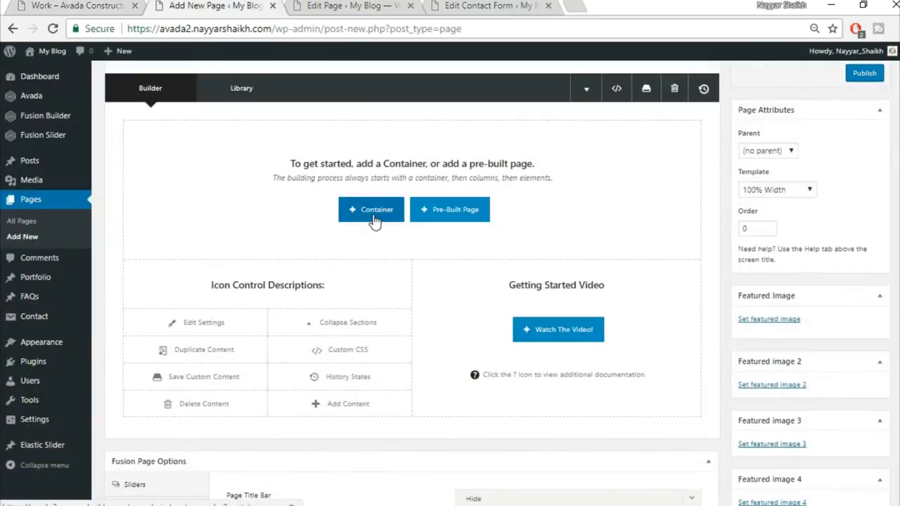
Step: Insert the saved Top1 and Top2 library containers into the Work page
{"action": "left_click", "coordinate": [374, 219]}
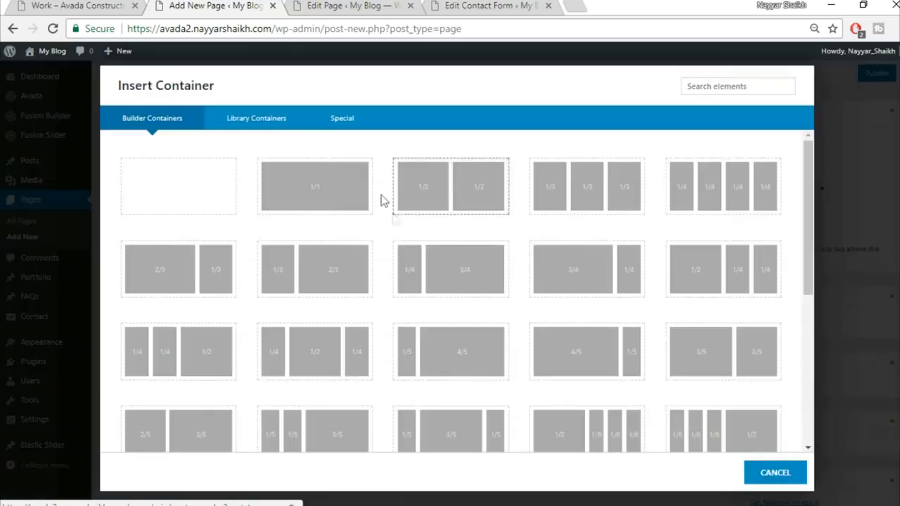
{"action": "left_click", "coordinate": [272, 118]}
{"action": "left_click", "coordinate": [652, 161]}
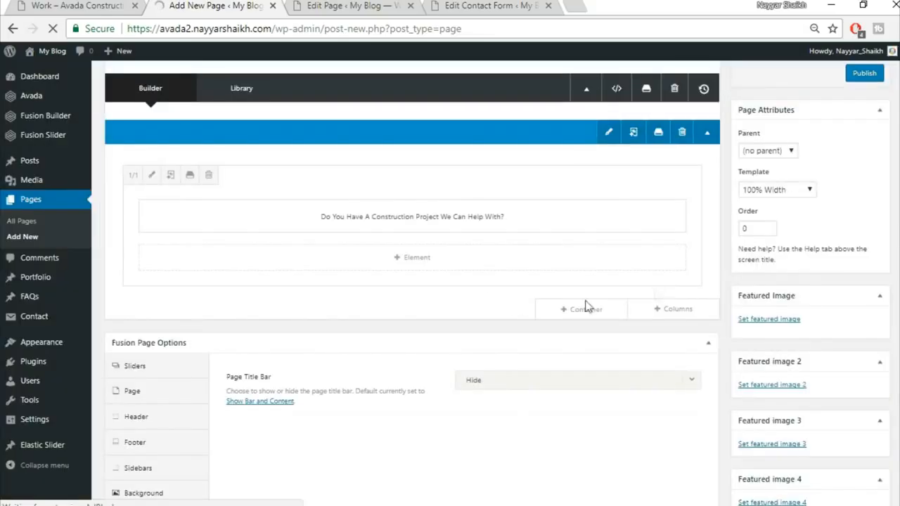
{"action": "left_click", "coordinate": [586, 308]}
{"action": "left_click", "coordinate": [262, 121]}
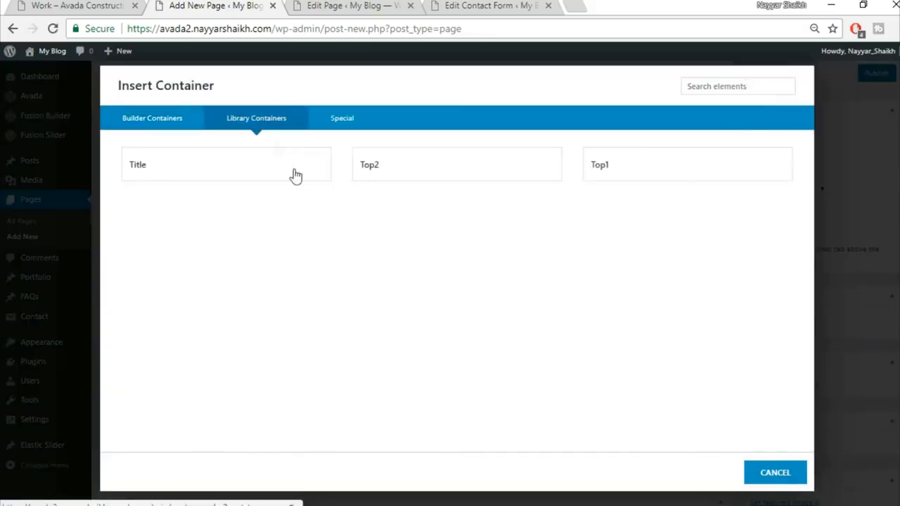
{"action": "left_click", "coordinate": [386, 171]}
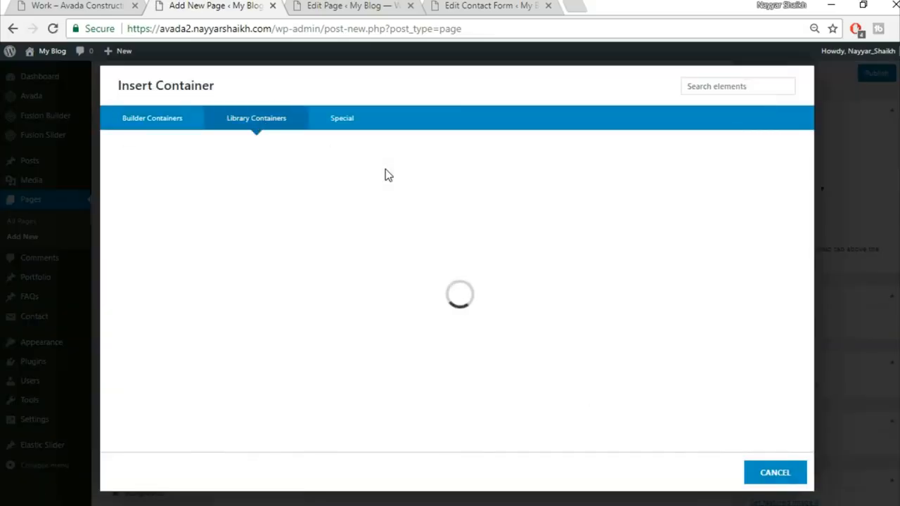
Step: Recheck the demo Work page, then add a new container below the existing ones
{"action": "left_click", "coordinate": [77, 7]}
{"action": "scroll", "coordinate": [438, 404], "scroll_direction": "down", "scroll_amount": 4}
{"action": "scroll", "coordinate": [434, 441], "scroll_direction": "down", "scroll_amount": 4}
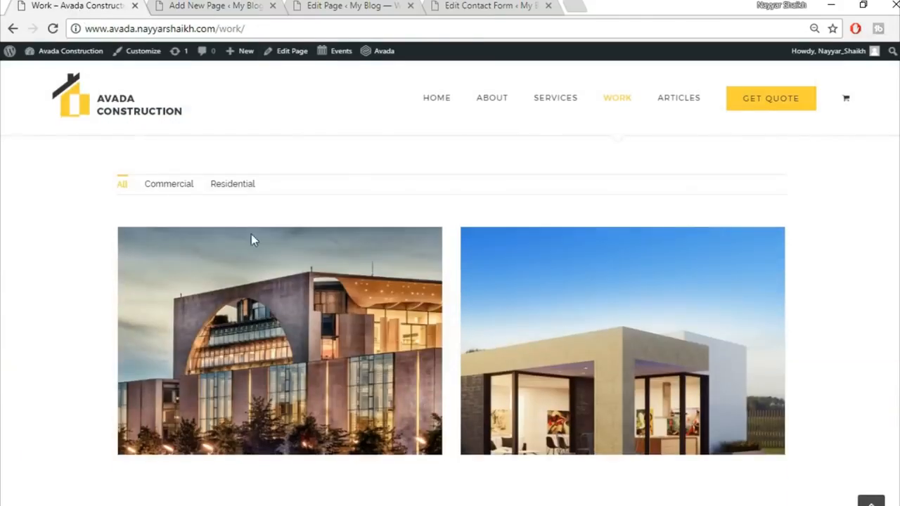
{"action": "left_click", "coordinate": [192, 6]}
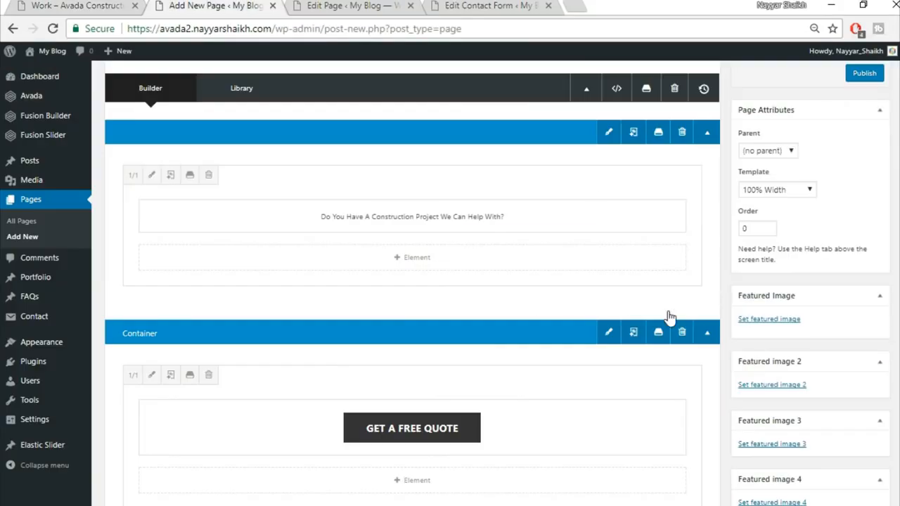
{"action": "scroll", "coordinate": [669, 302], "scroll_direction": "down", "scroll_amount": 4}
{"action": "left_click", "coordinate": [586, 247]}
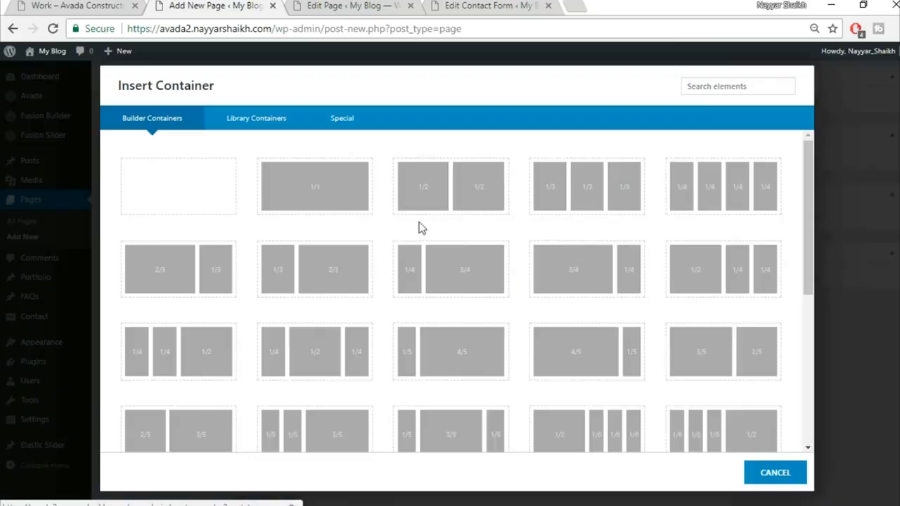
Step: Add a Portfolio element, found by searching 'por', to a new 1/1 container
{"action": "left_click", "coordinate": [310, 204]}
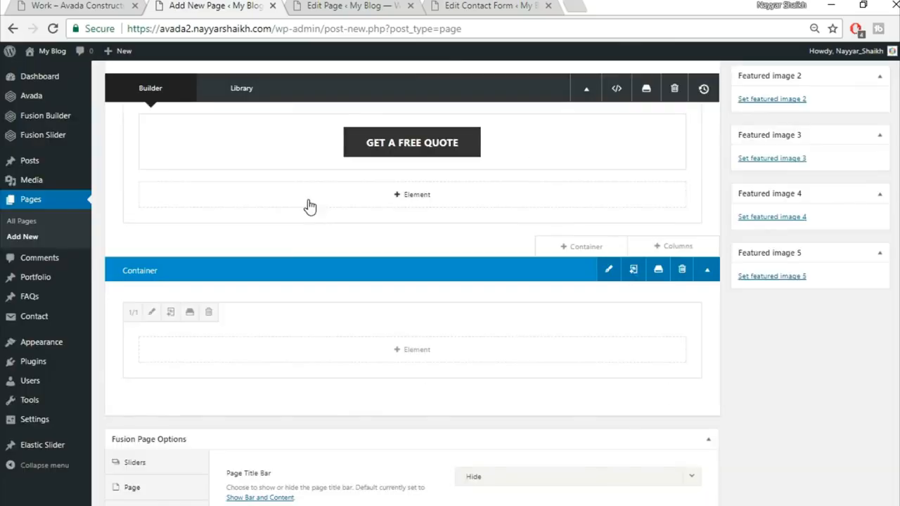
{"action": "left_click", "coordinate": [424, 361]}
{"action": "left_click", "coordinate": [734, 87]}
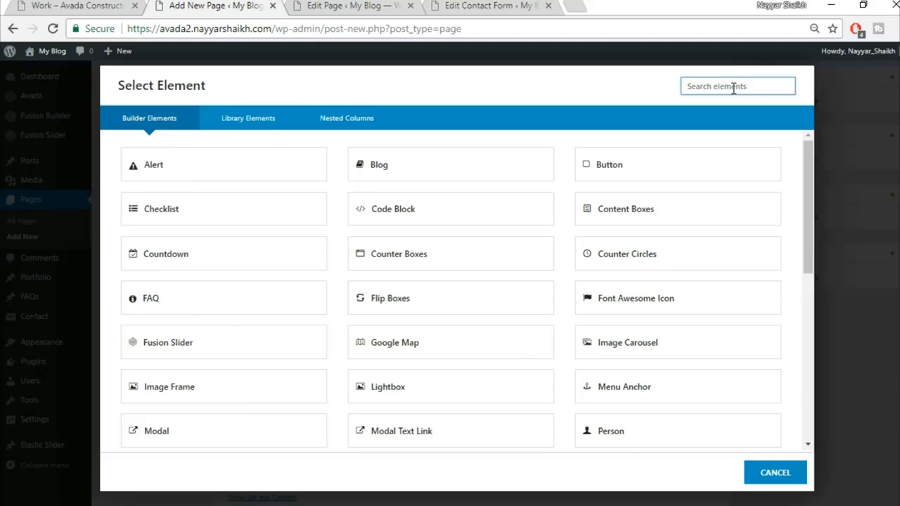
{"action": "type", "text": "por"}
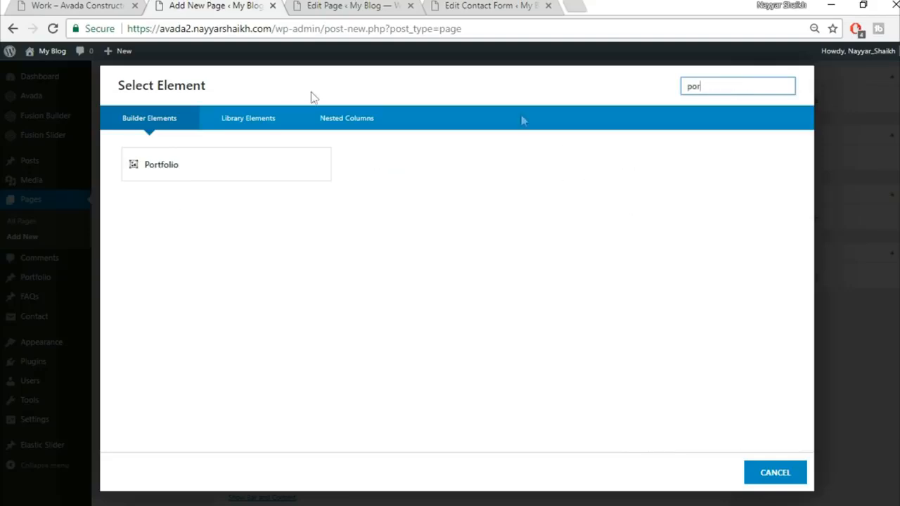
{"action": "left_click", "coordinate": [239, 167]}
{"action": "left_click", "coordinate": [119, 6]}
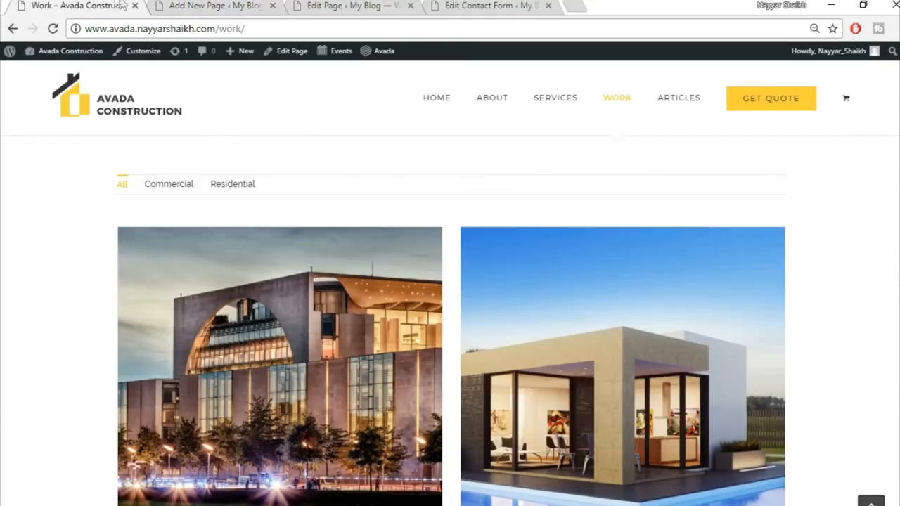
{"action": "left_click", "coordinate": [214, 6]}
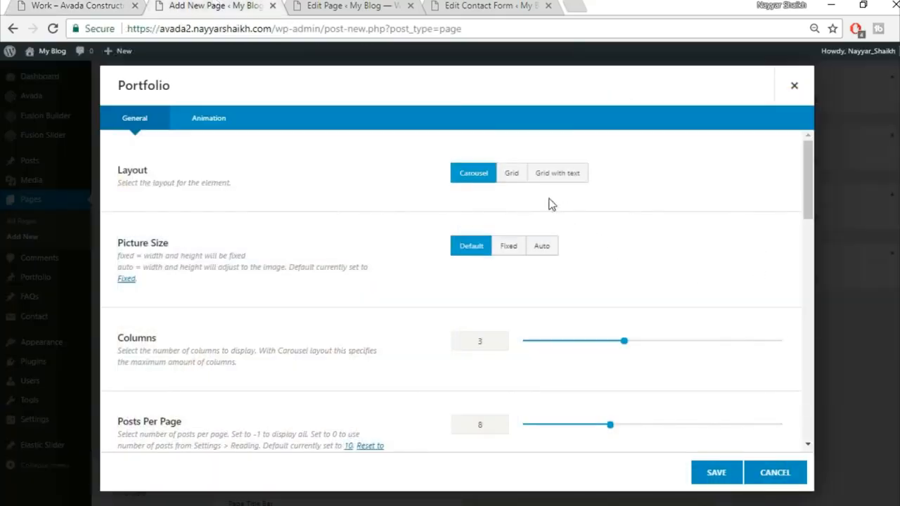
Step: Set the Portfolio to a 2-column Grid with Auto picture size and 30 spacing
{"action": "left_click", "coordinate": [511, 174]}
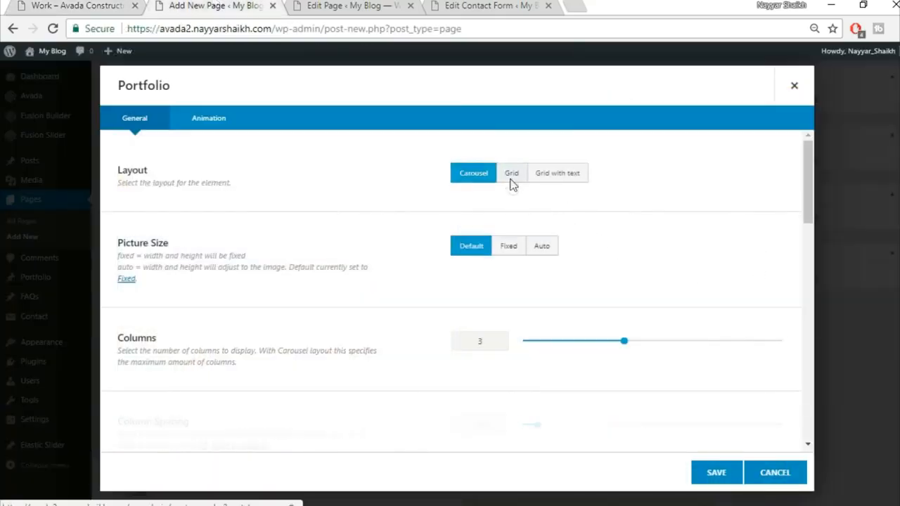
{"action": "left_click", "coordinate": [543, 247]}
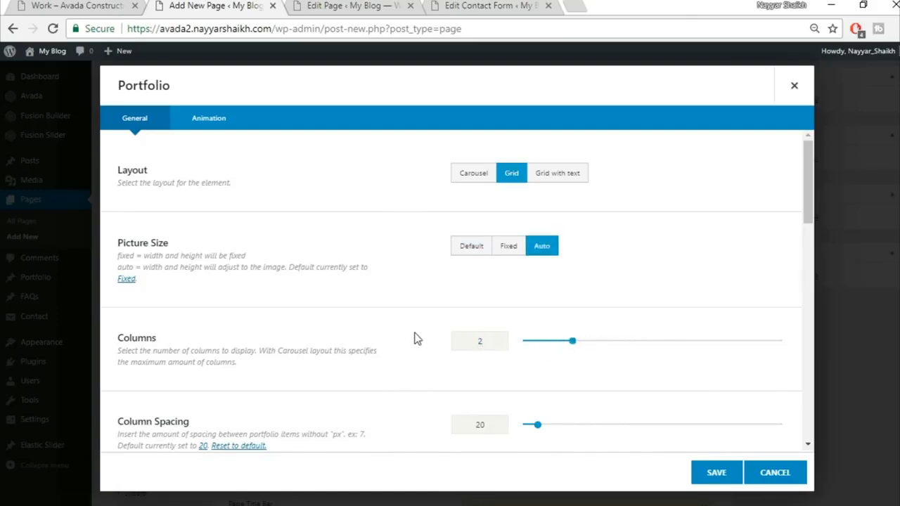
{"action": "scroll", "coordinate": [450, 352], "scroll_direction": "down", "scroll_amount": 2}
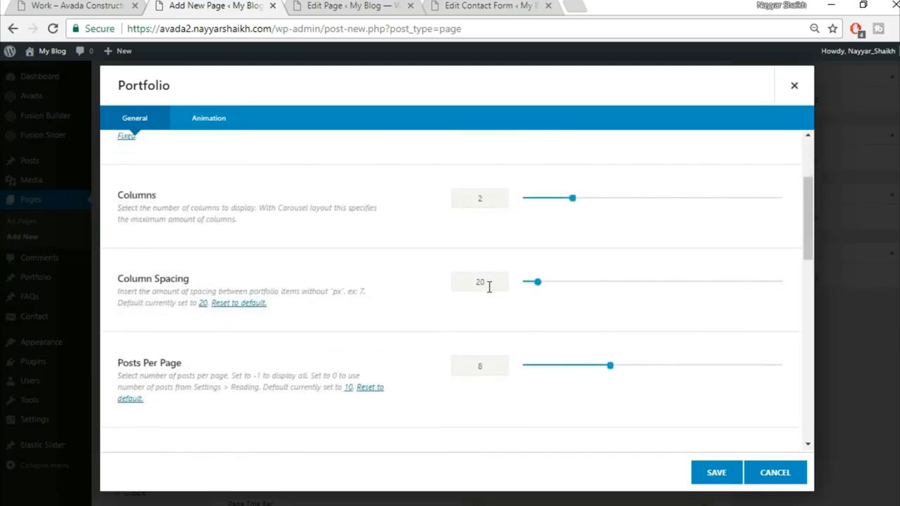
{"action": "type", "text": "30"}
{"action": "scroll", "coordinate": [434, 335], "scroll_direction": "down", "scroll_amount": 3}
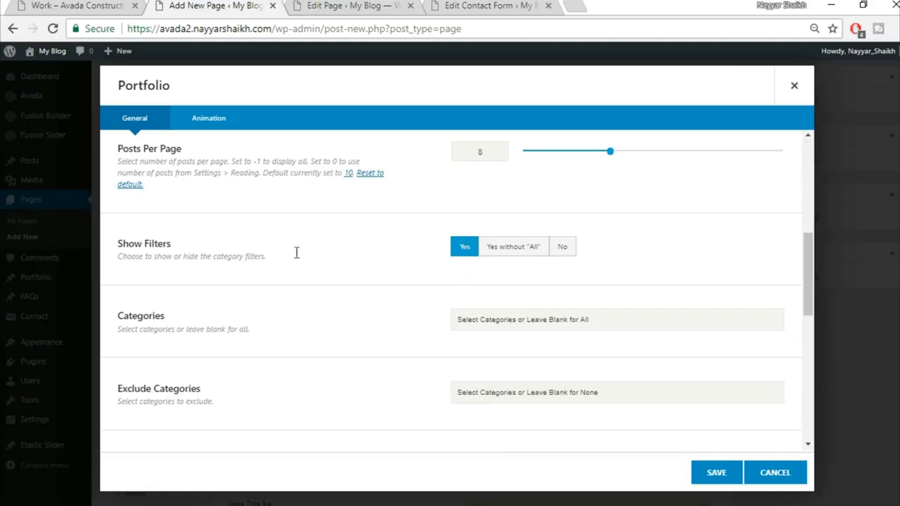
{"action": "left_click", "coordinate": [70, 6]}
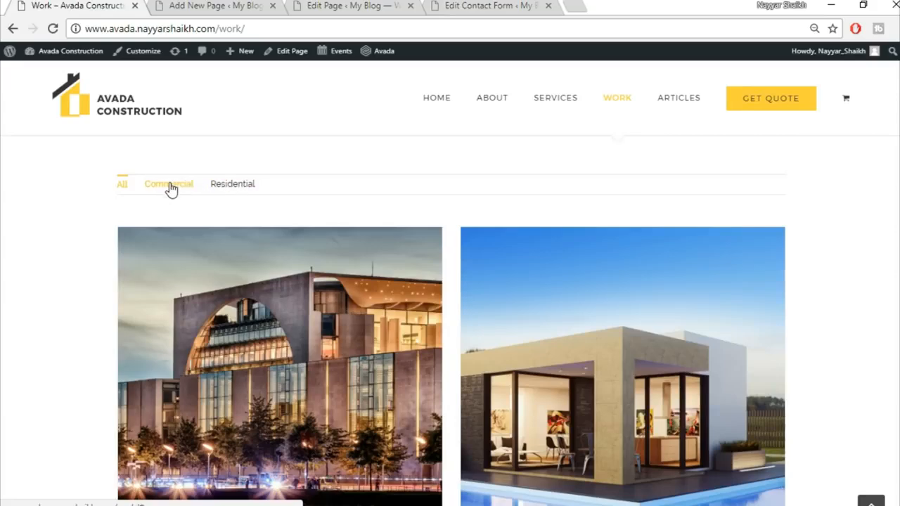
{"action": "left_click", "coordinate": [189, 5]}
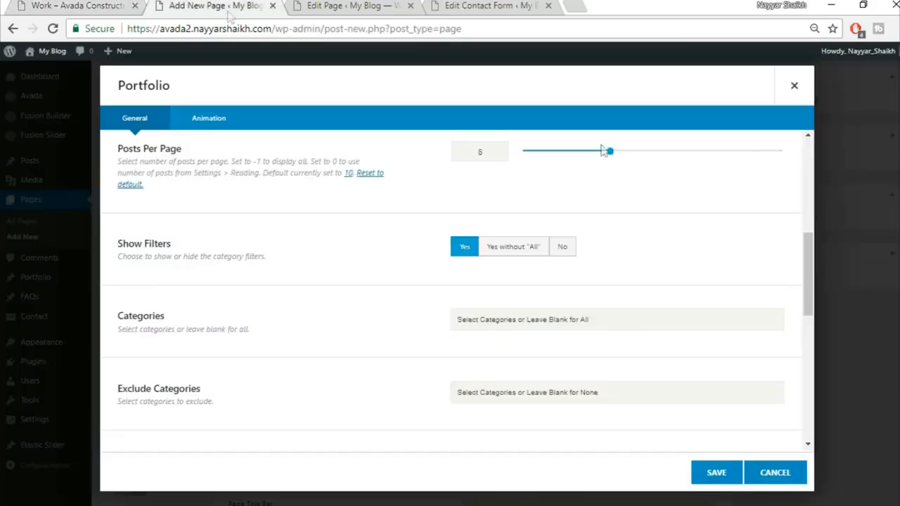
Step: Turn on standard pagination for the Portfolio and save the element
{"action": "scroll", "coordinate": [643, 337], "scroll_direction": "down", "scroll_amount": 3}
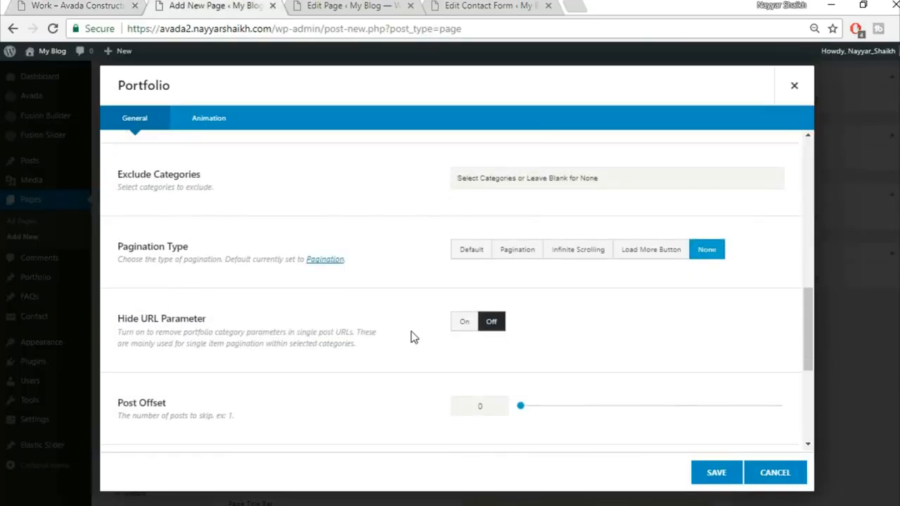
{"action": "left_click", "coordinate": [517, 251]}
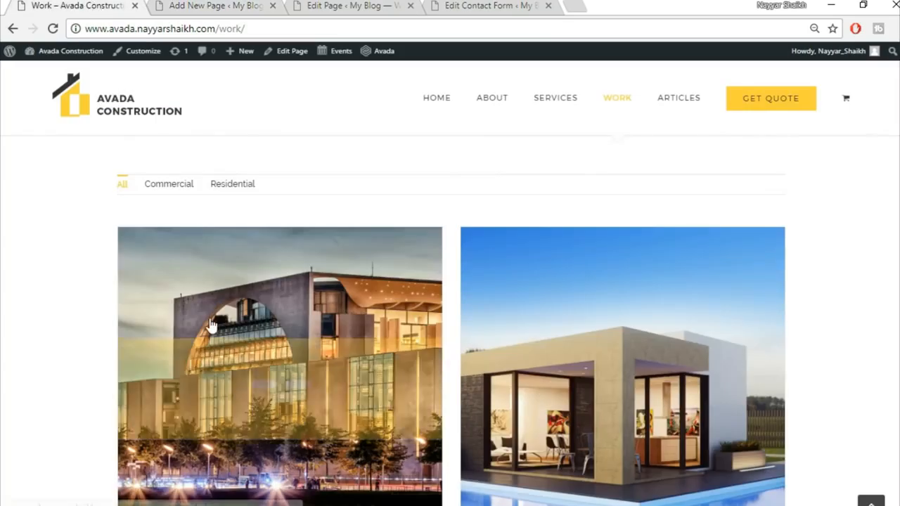
{"action": "scroll", "coordinate": [217, 331], "scroll_direction": "up", "scroll_amount": 3}
{"action": "scroll", "coordinate": [298, 403], "scroll_direction": "down", "scroll_amount": 1}
{"action": "scroll", "coordinate": [298, 403], "scroll_direction": "down", "scroll_amount": 1}
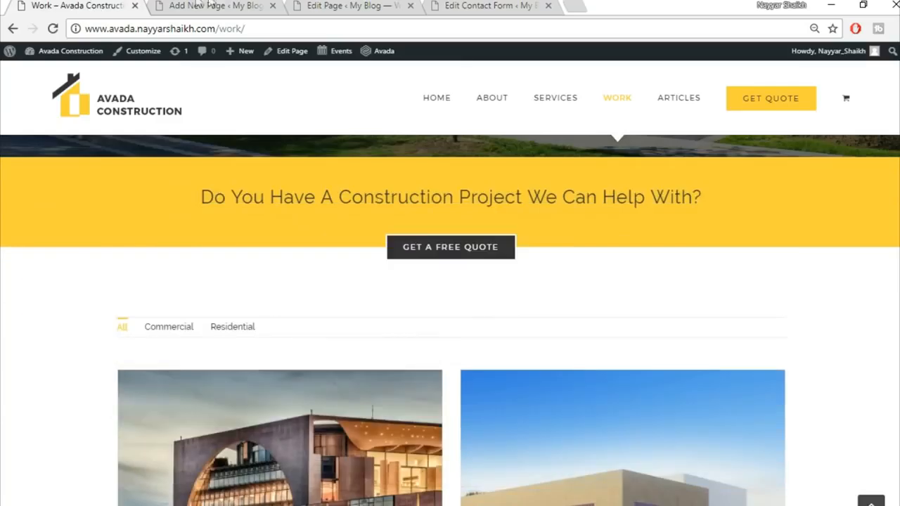
{"action": "left_click", "coordinate": [201, 5]}
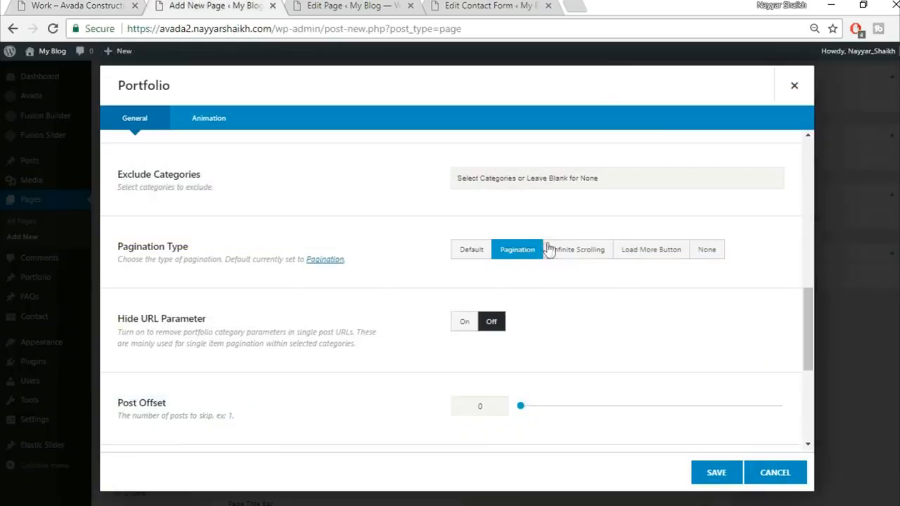
{"action": "scroll", "coordinate": [312, 388], "scroll_direction": "down", "scroll_amount": 2}
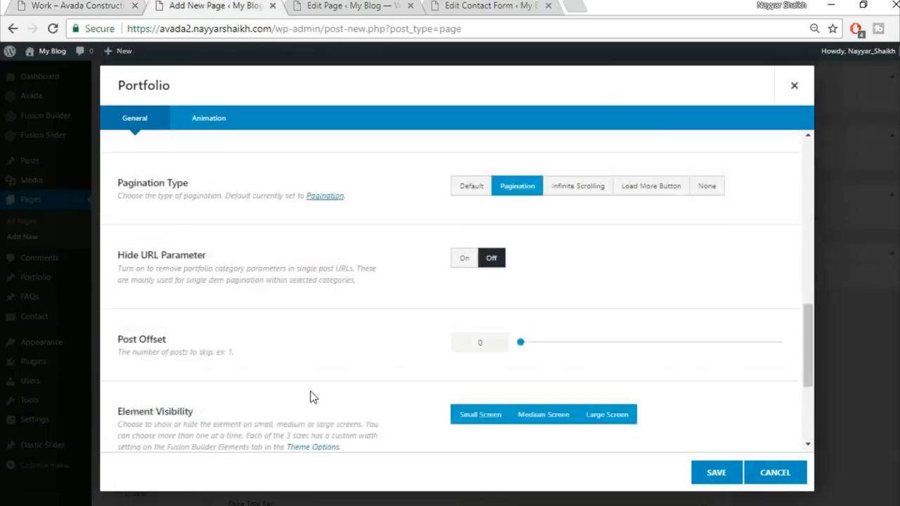
{"action": "scroll", "coordinate": [312, 396], "scroll_direction": "down", "scroll_amount": 2}
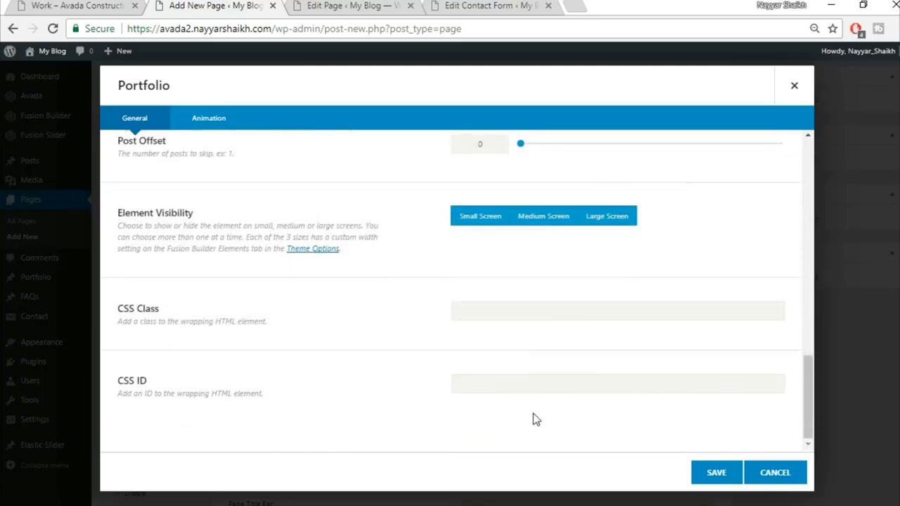
{"action": "left_click", "coordinate": [714, 475]}
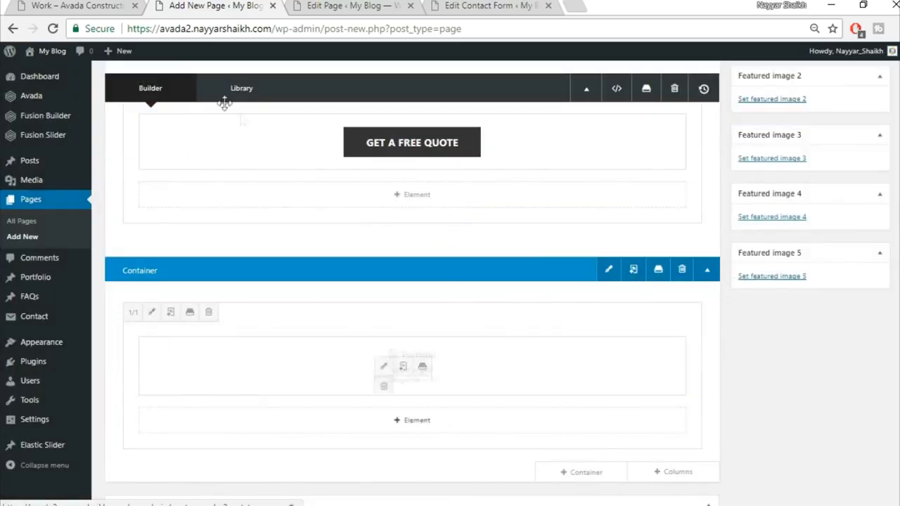
Step: Publish the Work page and view it live at its /work/ permalink
{"action": "scroll", "coordinate": [353, 198], "scroll_direction": "up", "scroll_amount": 10}
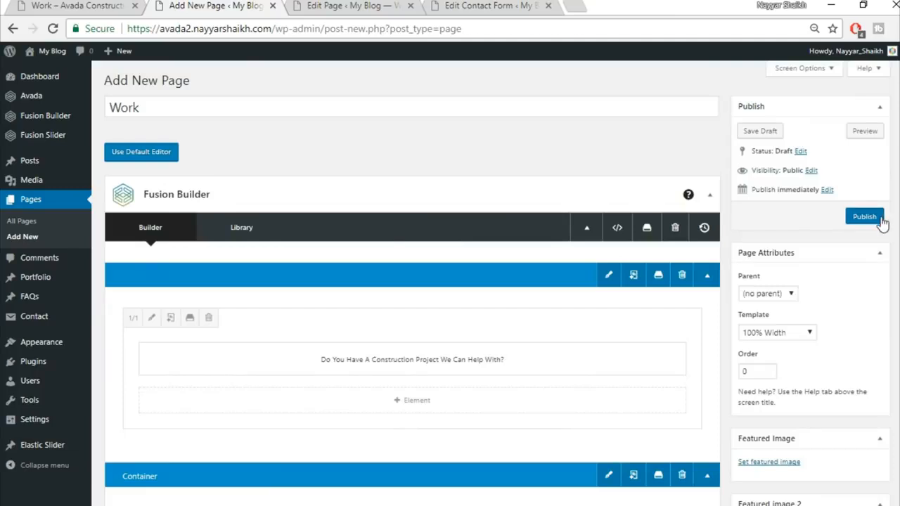
{"action": "left_click", "coordinate": [879, 216]}
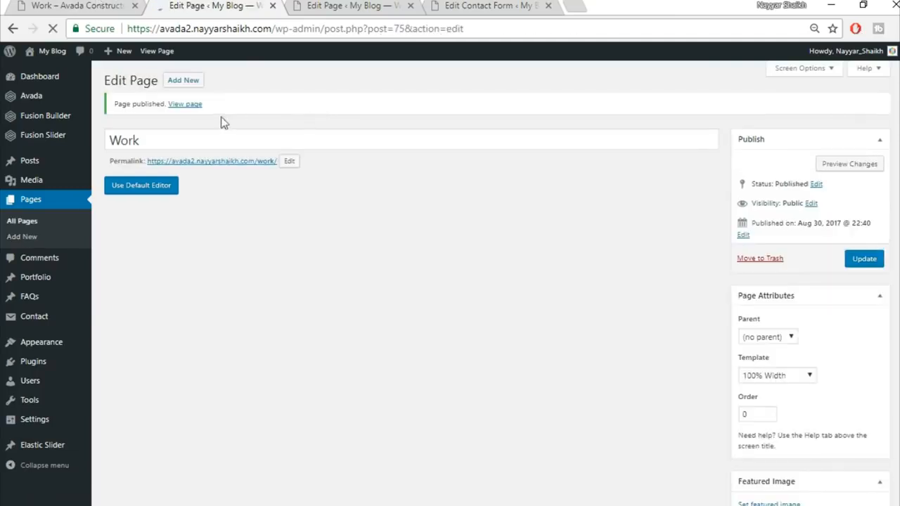
{"action": "left_click", "coordinate": [185, 104], "text": "ctrl"}
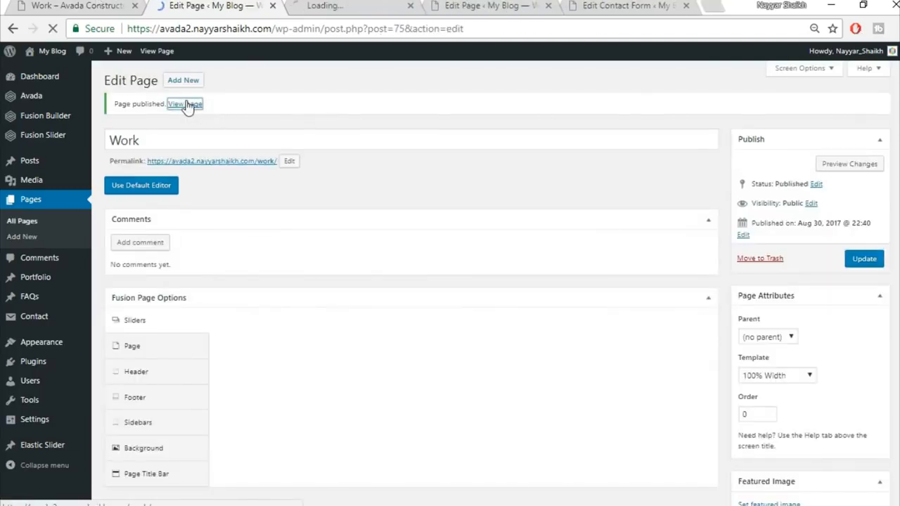
{"action": "left_click", "coordinate": [318, 5]}
{"action": "scroll", "coordinate": [542, 211], "scroll_direction": "down", "scroll_amount": 5}
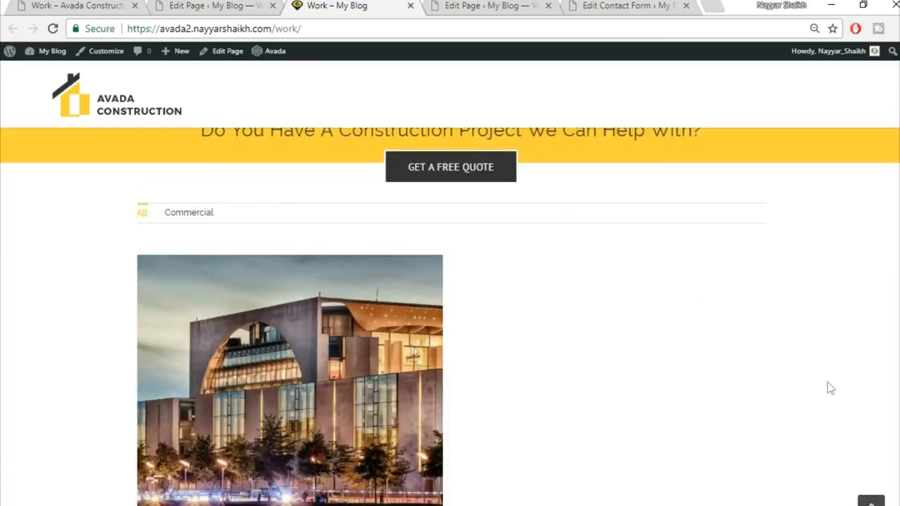
{"action": "scroll", "coordinate": [568, 394], "scroll_direction": "down", "scroll_amount": 3}
{"action": "scroll", "coordinate": [569, 393], "scroll_direction": "up", "scroll_amount": 8}
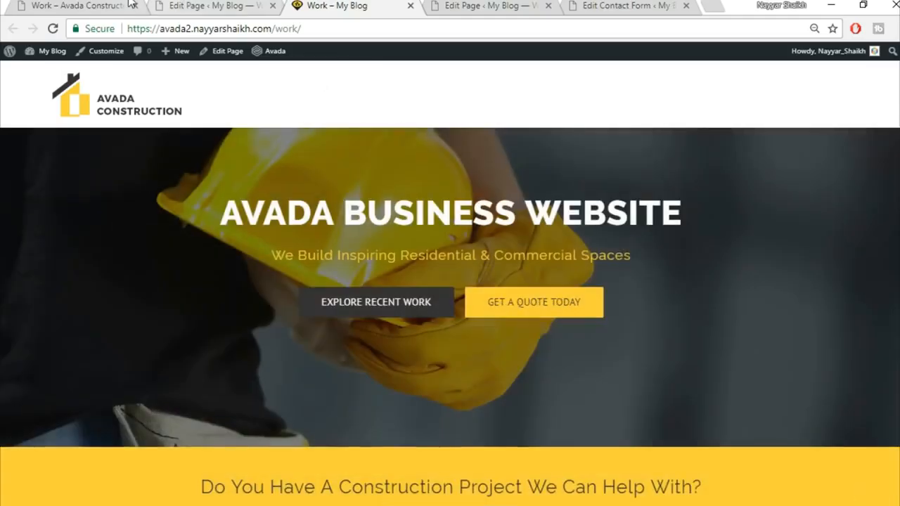
Step: Compare it with the demo site's Work page, then return to the Work page editor
{"action": "left_click", "coordinate": [130, 3]}
{"action": "scroll", "coordinate": [450, 281], "scroll_direction": "down", "scroll_amount": 3}
{"action": "scroll", "coordinate": [367, 215], "scroll_direction": "down", "scroll_amount": 5}
{"action": "scroll", "coordinate": [750, 225], "scroll_direction": "down", "scroll_amount": 8}
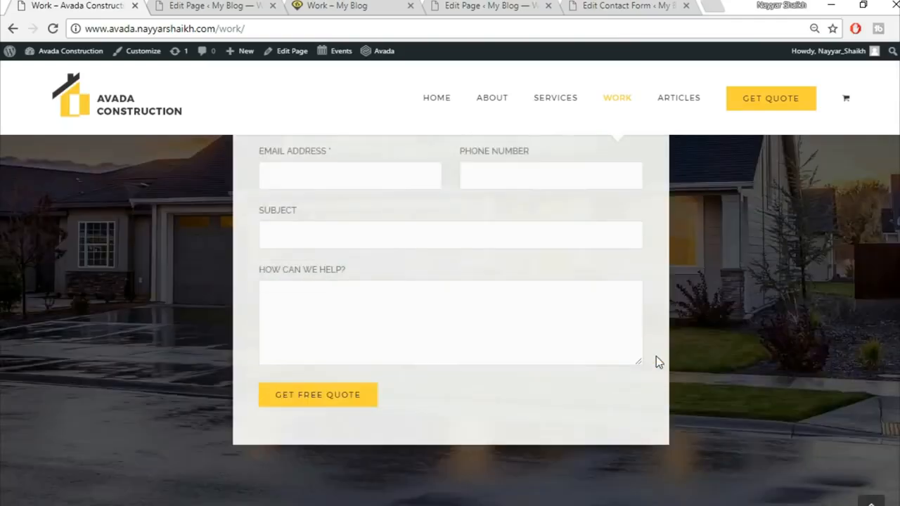
{"action": "scroll", "coordinate": [657, 356], "scroll_direction": "down", "scroll_amount": 3}
{"action": "scroll", "coordinate": [656, 357], "scroll_direction": "up", "scroll_amount": 15}
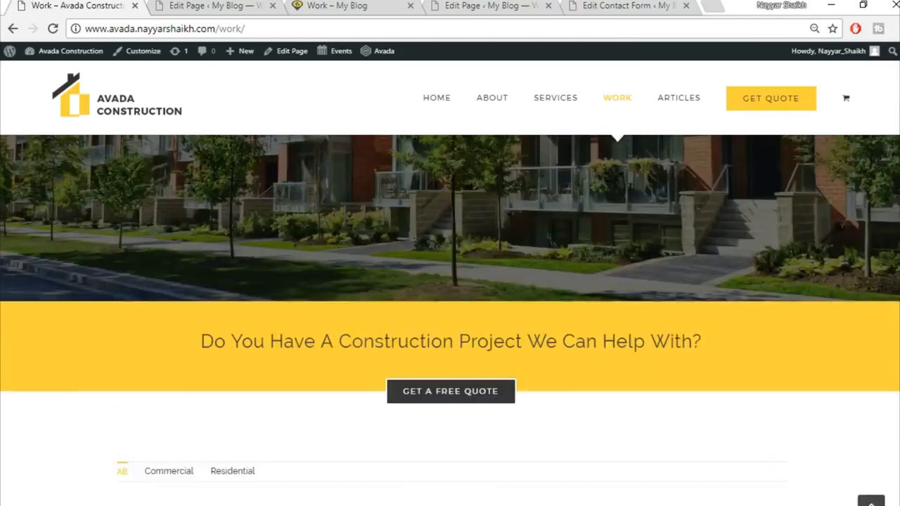
{"action": "scroll", "coordinate": [451, 320], "scroll_direction": "up", "scroll_amount": 3}
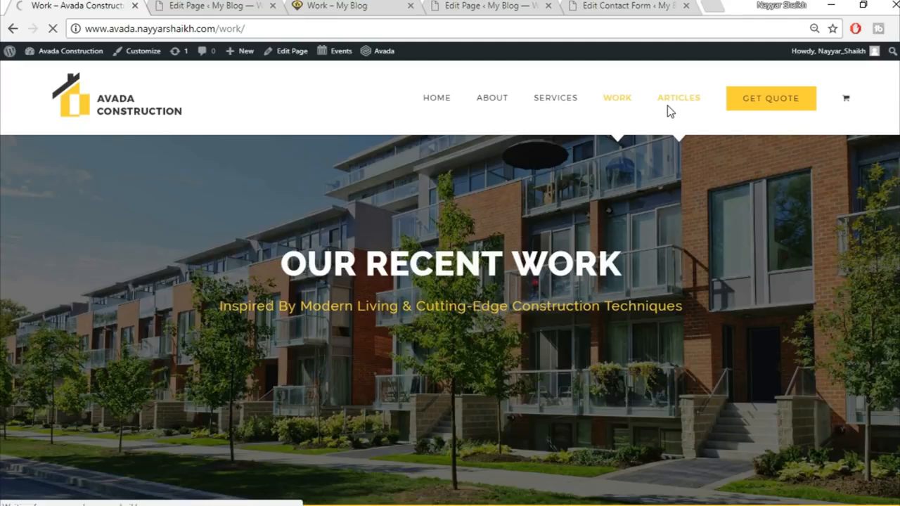
{"action": "left_click", "coordinate": [248, 10]}
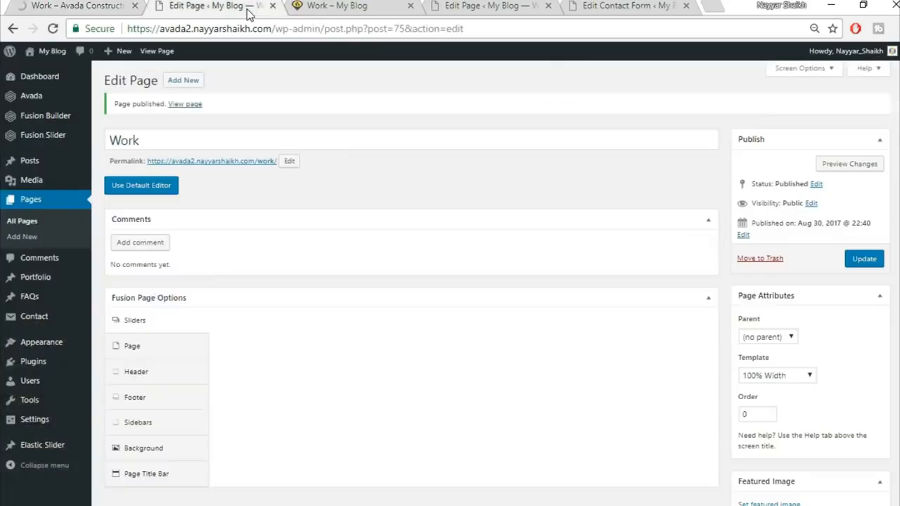
Step: Close the live Work page and glance at the demo Construction Articles page
{"action": "left_click", "coordinate": [394, 4]}
{"action": "left_click", "coordinate": [410, 5]}
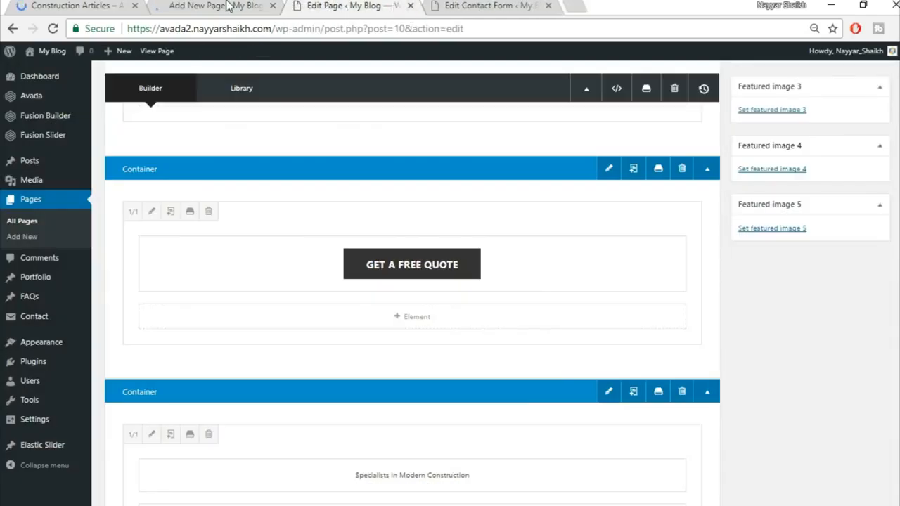
{"action": "left_click", "coordinate": [225, 5]}
{"action": "left_click", "coordinate": [104, 5]}
{"action": "left_click", "coordinate": [225, 5]}
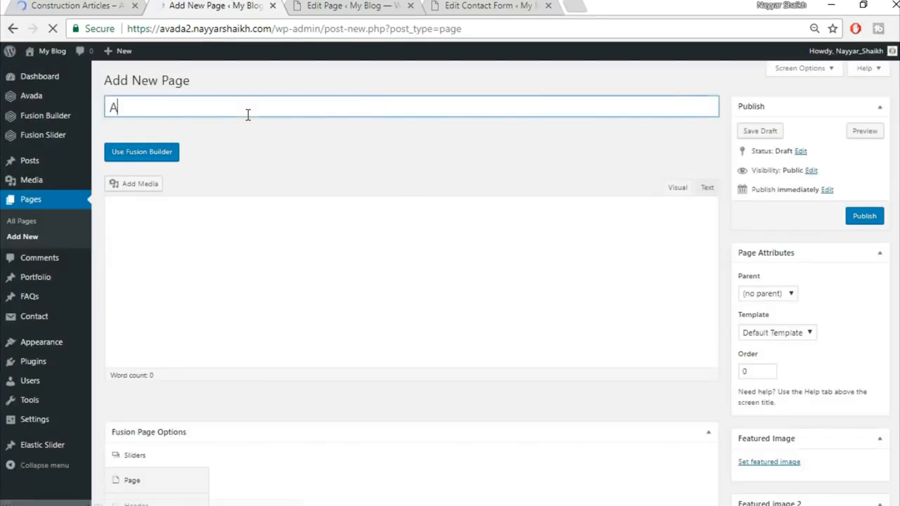
Step: Title the new page 'Articles', checking the demo Construction Articles page for reference
{"action": "type", "text": "rtcle"}
{"action": "key", "text": "BackSpace"}
{"action": "key", "text": "BackSpace"}
{"action": "key", "text": "BackSpace"}
{"action": "type", "text": "icles"}
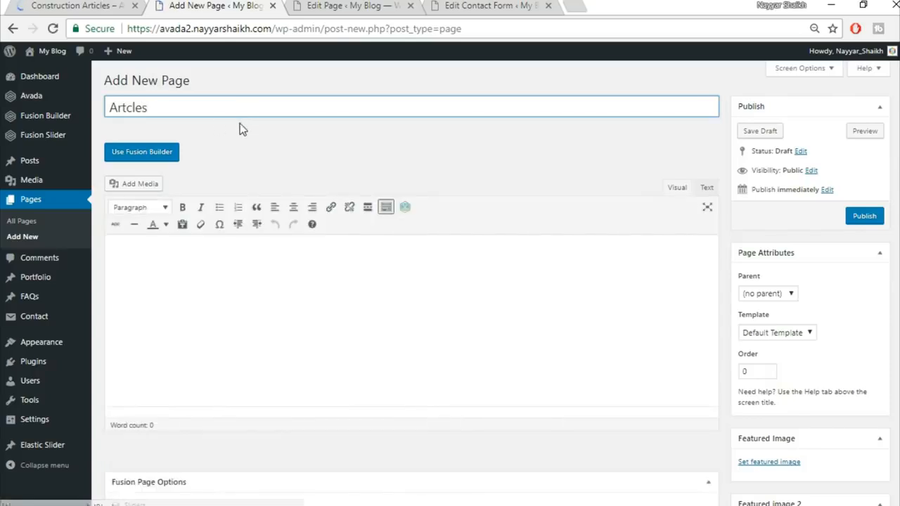
{"action": "left_click", "coordinate": [94, 5]}
{"action": "left_click", "coordinate": [172, 5]}
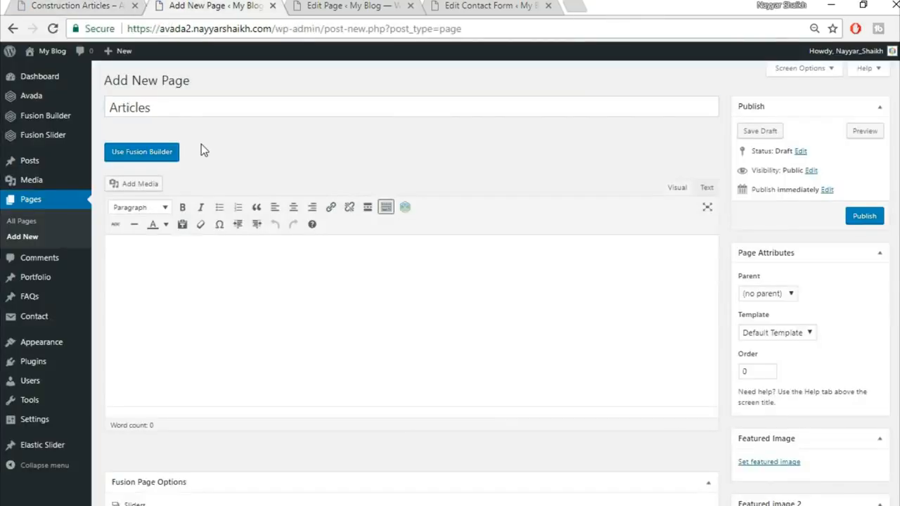
{"action": "left_click", "coordinate": [78, 5]}
{"action": "scroll", "coordinate": [528, 237], "scroll_direction": "down", "scroll_amount": 7}
{"action": "scroll", "coordinate": [527, 270], "scroll_direction": "up", "scroll_amount": 3}
{"action": "scroll", "coordinate": [517, 330], "scroll_direction": "up", "scroll_amount": 2}
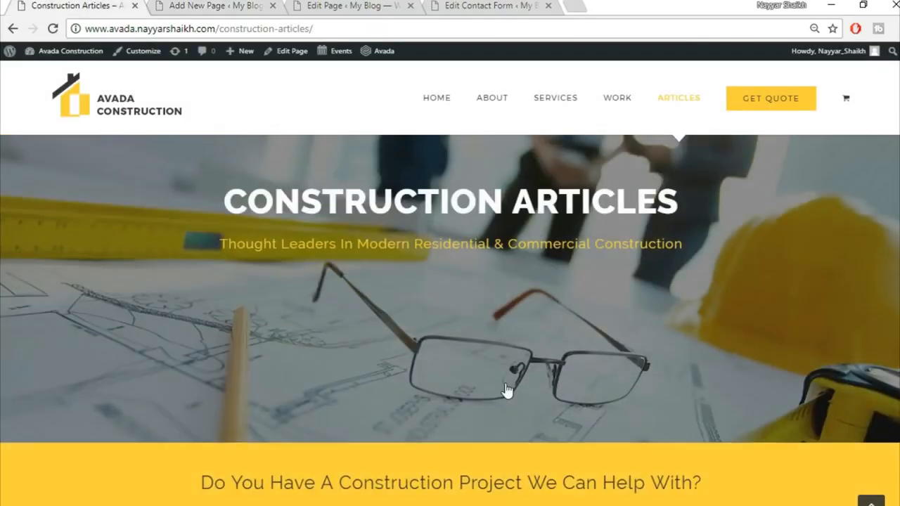
{"action": "scroll", "coordinate": [506, 391], "scroll_direction": "down", "scroll_amount": 9}
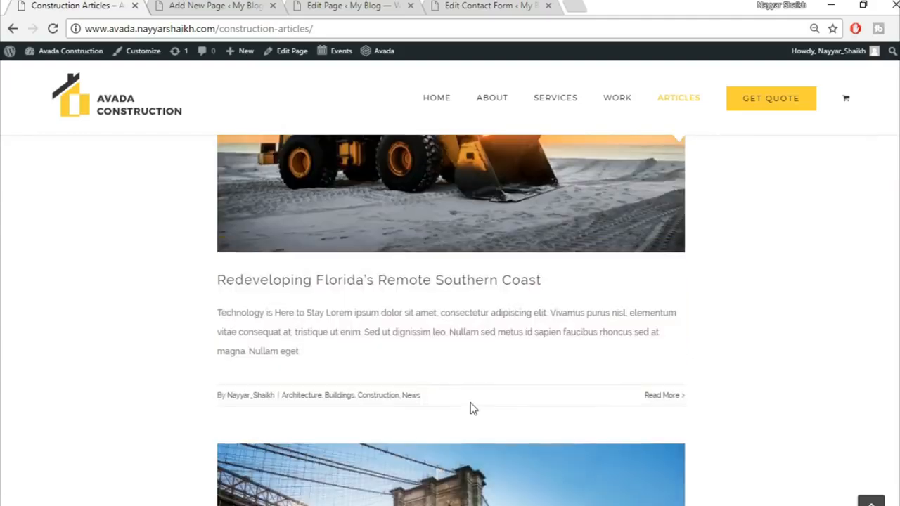
{"action": "scroll", "coordinate": [472, 408], "scroll_direction": "up", "scroll_amount": 3}
{"action": "key", "text": "ctrl+Tab"}
Step: Set the template to 100% Width and the slider to Fusion Slider 'Slider'
{"action": "left_click", "coordinate": [786, 332]}
{"action": "left_click", "coordinate": [754, 358]}
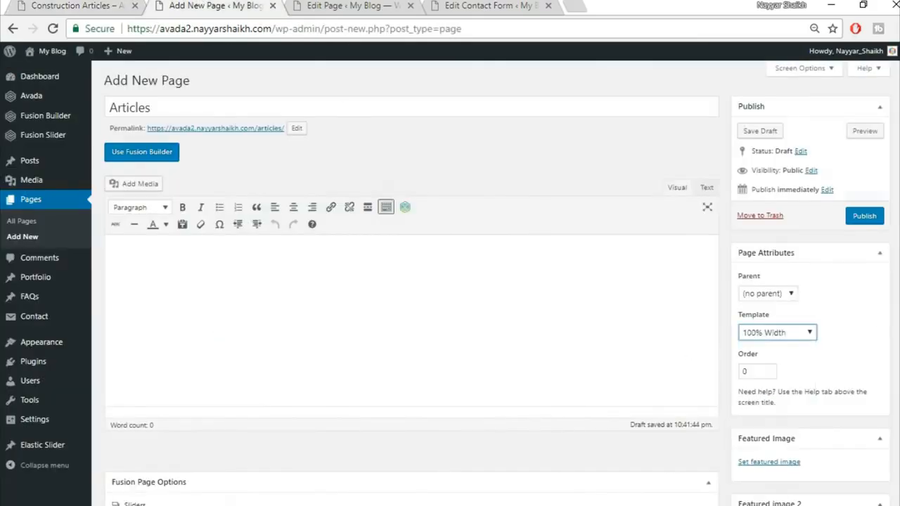
{"action": "scroll", "coordinate": [402, 303], "scroll_direction": "down", "scroll_amount": 4}
{"action": "left_click", "coordinate": [507, 243]}
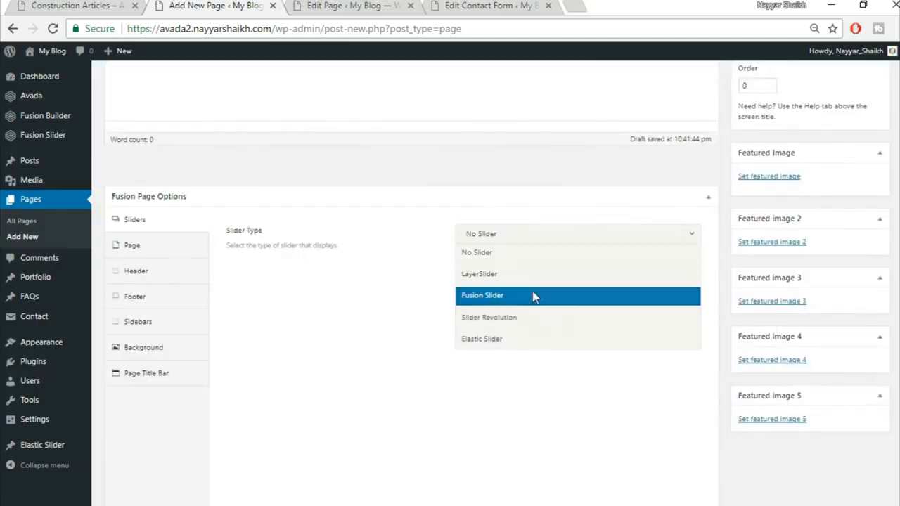
{"action": "left_click", "coordinate": [533, 295]}
{"action": "left_click", "coordinate": [527, 278]}
{"action": "left_click", "coordinate": [523, 317]}
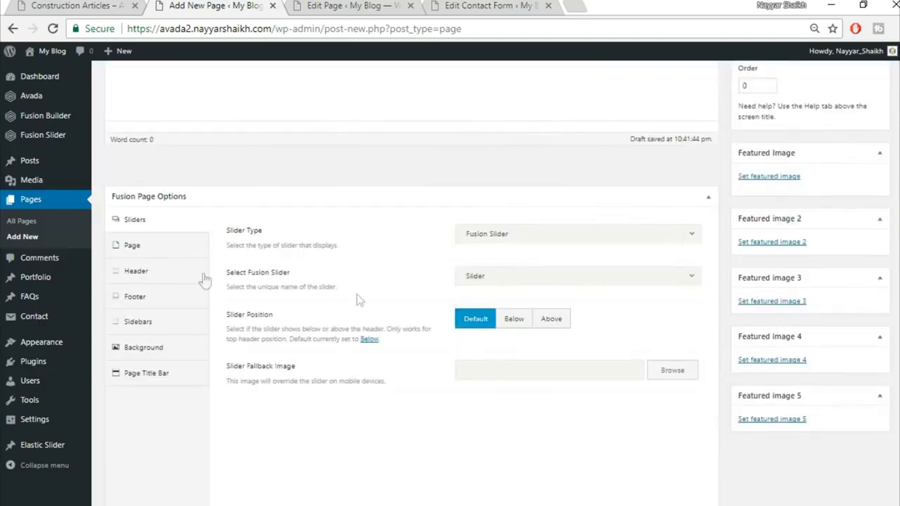
Step: Set content padding to 0, hide the page title bar, and switch to Fusion Builder
{"action": "left_click", "coordinate": [152, 248]}
{"action": "type", "text": "0"}
{"action": "left_click", "coordinate": [174, 406]}
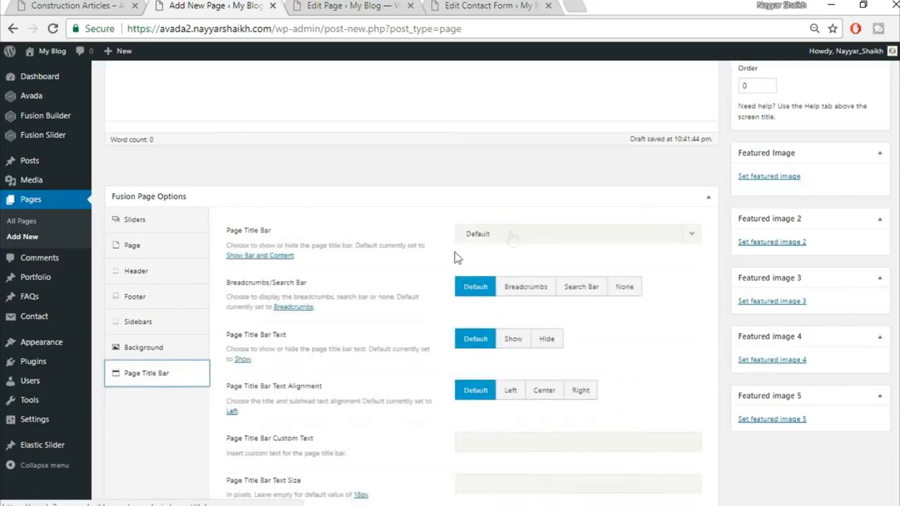
{"action": "left_click", "coordinate": [513, 235]}
{"action": "left_click", "coordinate": [512, 318]}
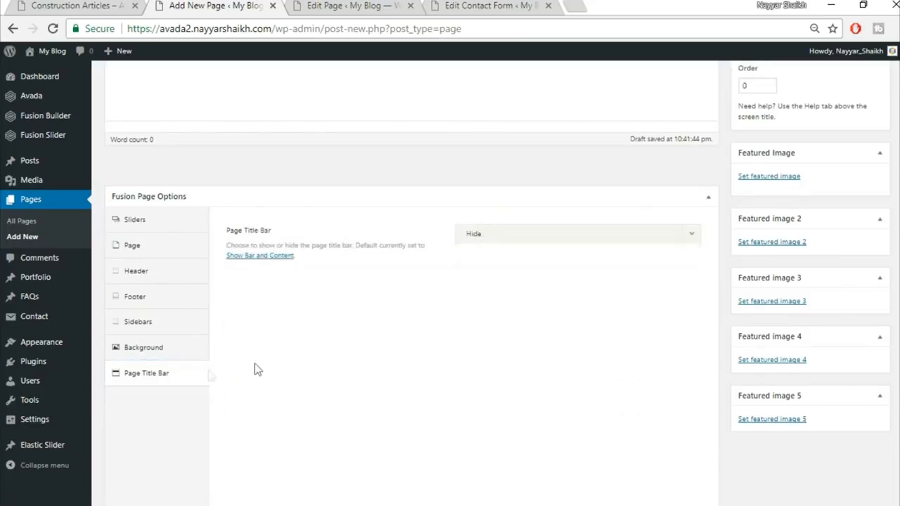
{"action": "scroll", "coordinate": [383, 427], "scroll_direction": "up", "scroll_amount": 4}
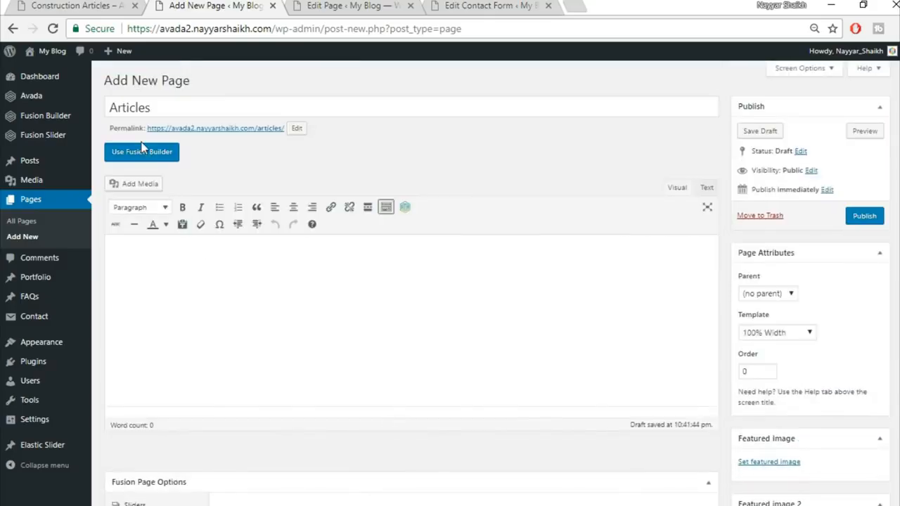
{"action": "left_click", "coordinate": [142, 152]}
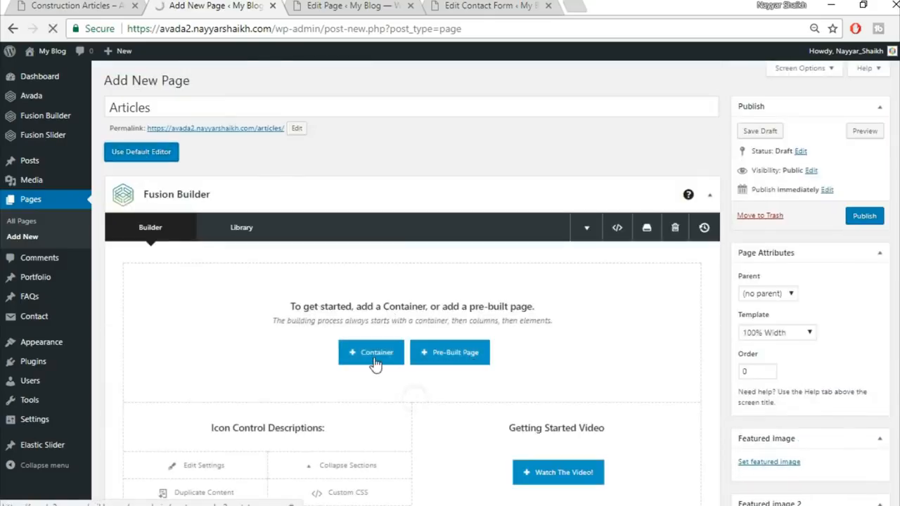
Step: Insert the saved Top1 container, then the Top2 container, into the Articles page
{"action": "left_click", "coordinate": [375, 362]}
{"action": "left_click", "coordinate": [275, 127]}
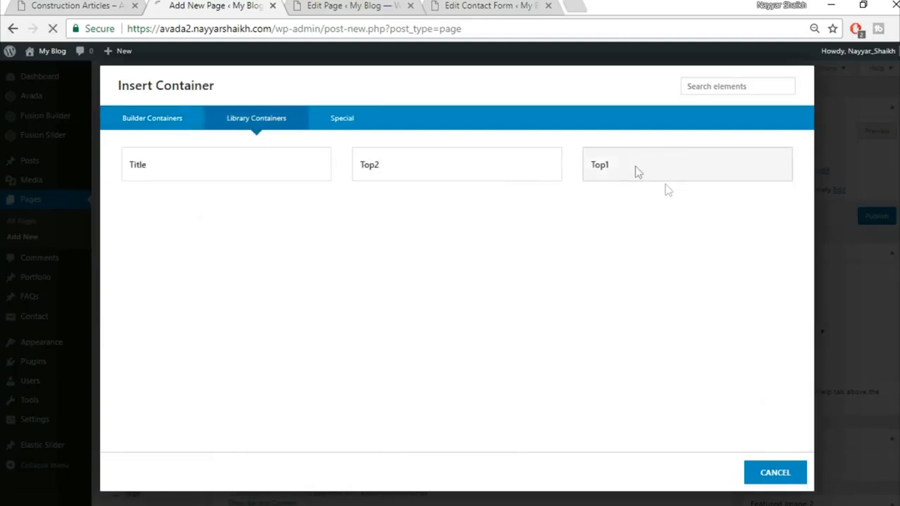
{"action": "left_click", "coordinate": [638, 172]}
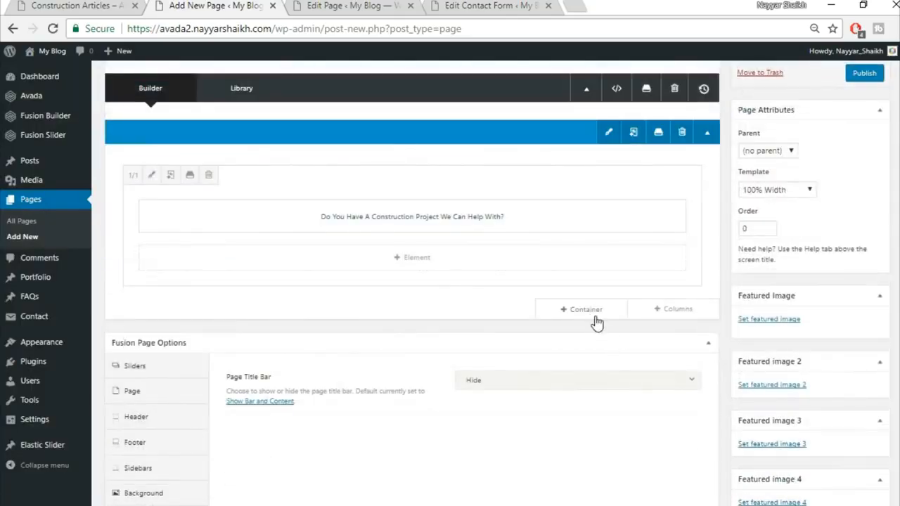
{"action": "left_click", "coordinate": [598, 309]}
{"action": "left_click", "coordinate": [253, 120]}
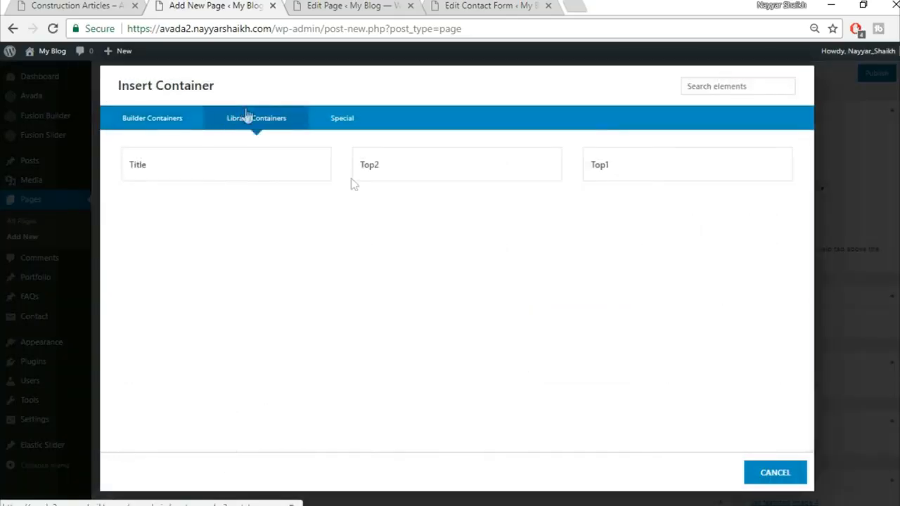
{"action": "left_click", "coordinate": [429, 170]}
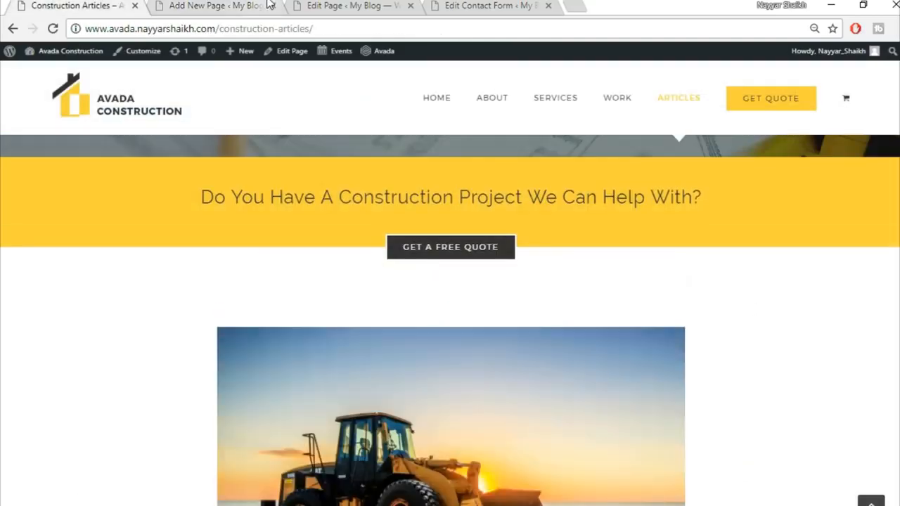
Step: Add a full-width container with a Blog element at the bottom of the Articles page
{"action": "left_click", "coordinate": [239, 5]}
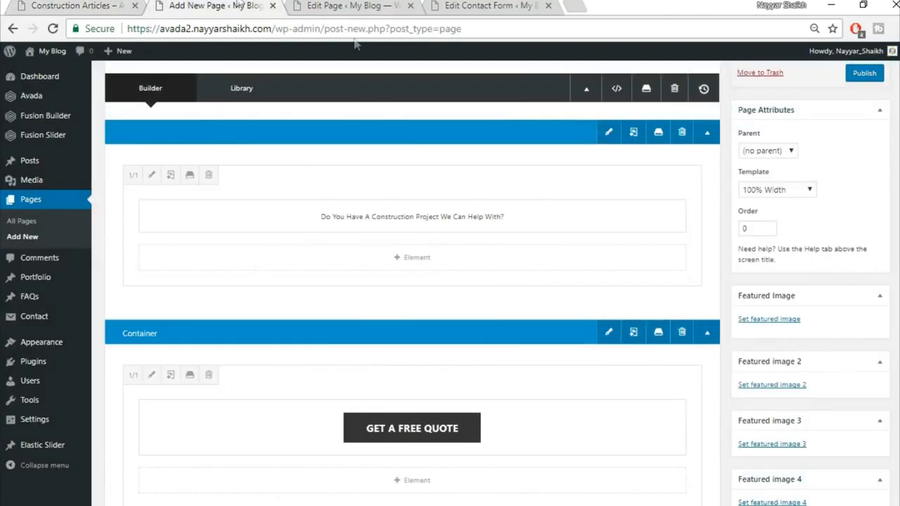
{"action": "scroll", "coordinate": [569, 364], "scroll_direction": "down", "scroll_amount": 4}
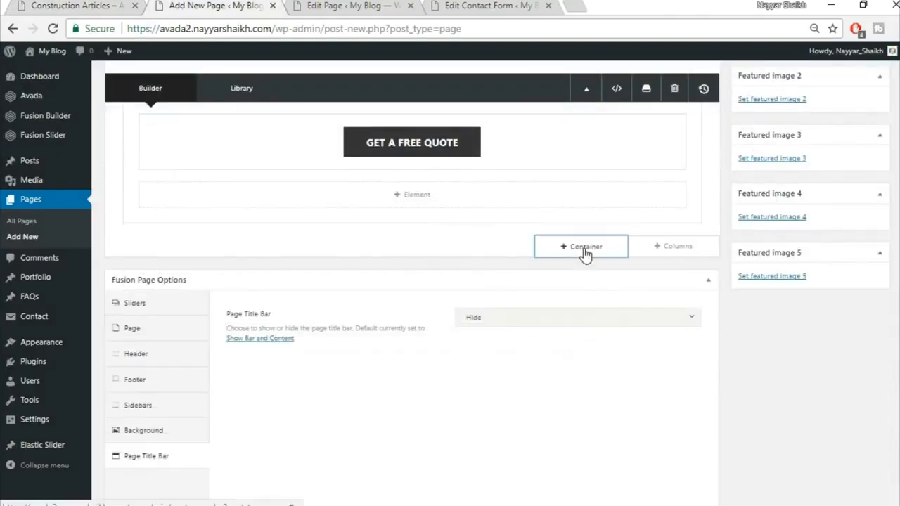
{"action": "left_click", "coordinate": [585, 250]}
{"action": "left_click", "coordinate": [321, 195]}
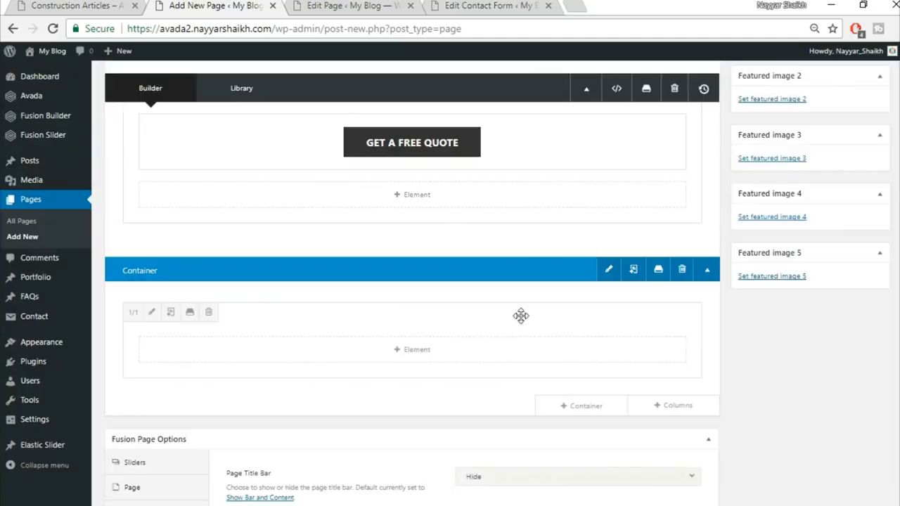
{"action": "left_click", "coordinate": [413, 352]}
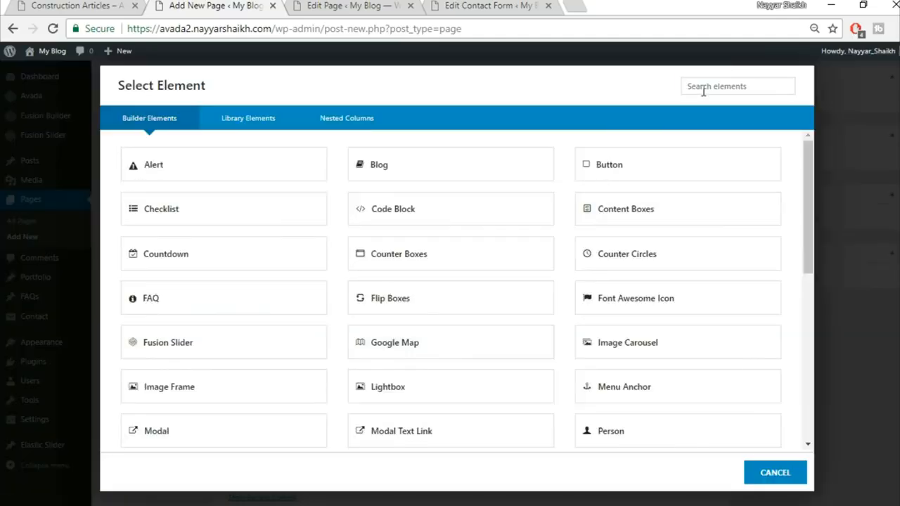
{"action": "left_click", "coordinate": [417, 180]}
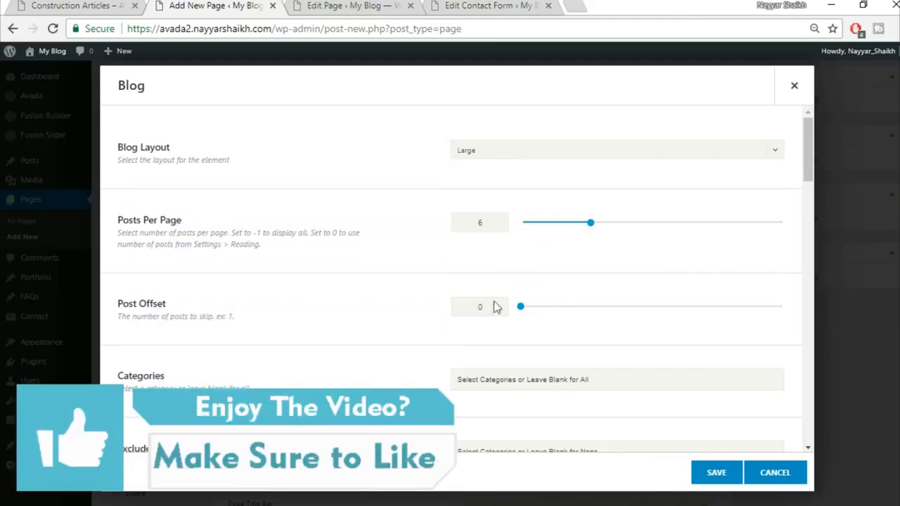
Step: Configure the Blog element: Large layout, 6 posts per page, author name hidden
{"action": "scroll", "coordinate": [481, 317], "scroll_direction": "down", "scroll_amount": 3}
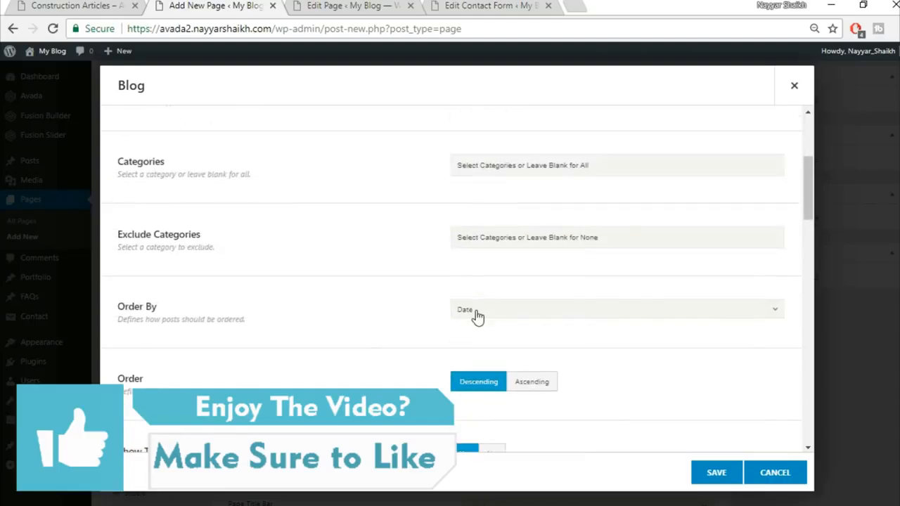
{"action": "scroll", "coordinate": [476, 315], "scroll_direction": "down", "scroll_amount": 1}
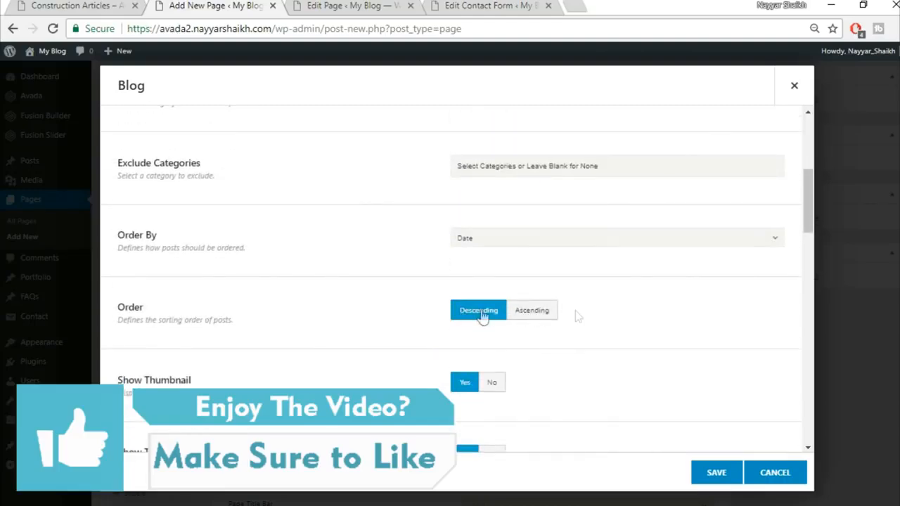
{"action": "scroll", "coordinate": [432, 317], "scroll_direction": "down", "scroll_amount": 2}
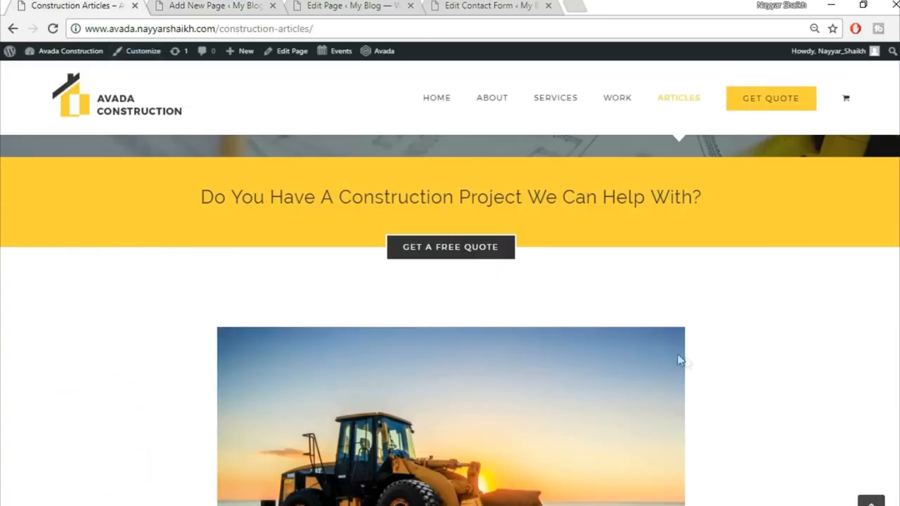
{"action": "scroll", "coordinate": [678, 359], "scroll_direction": "down", "scroll_amount": 3}
{"action": "scroll", "coordinate": [572, 261], "scroll_direction": "down", "scroll_amount": 1}
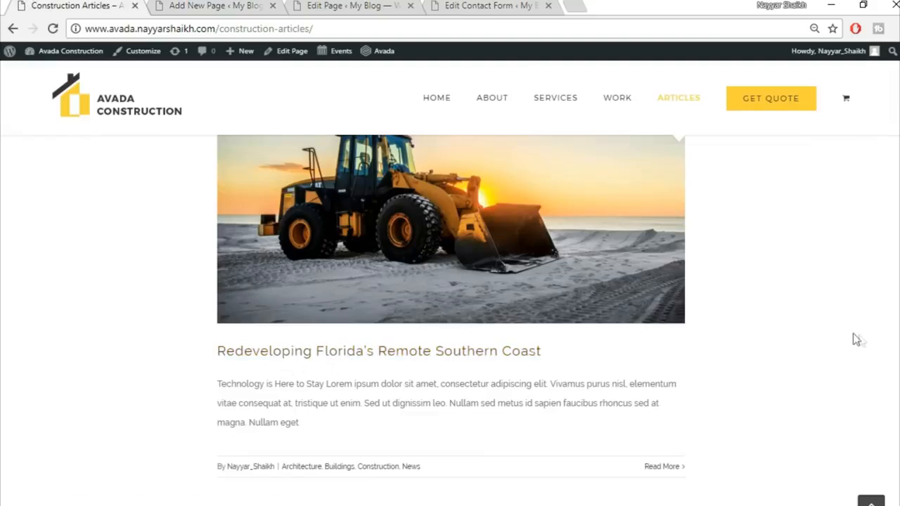
{"action": "scroll", "coordinate": [856, 340], "scroll_direction": "down", "scroll_amount": 2}
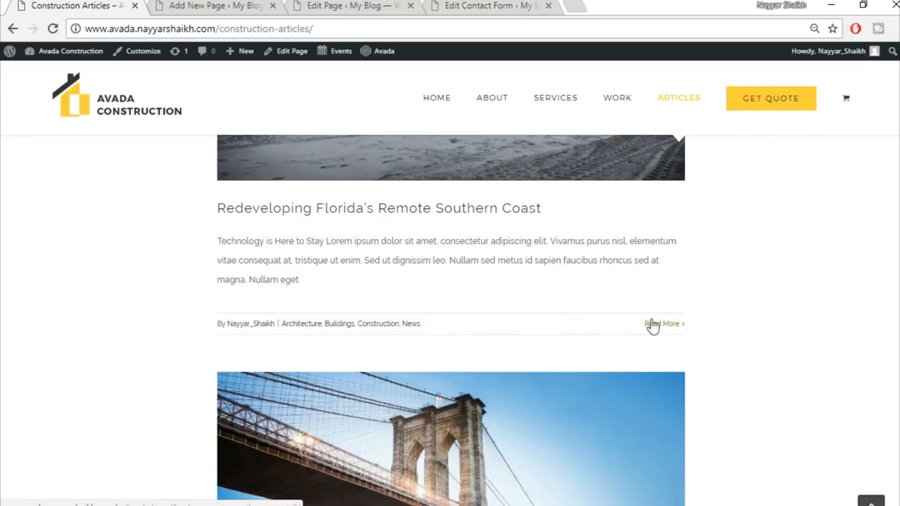
{"action": "left_click", "coordinate": [236, 5]}
{"action": "scroll", "coordinate": [704, 295], "scroll_direction": "down", "scroll_amount": 3}
{"action": "scroll", "coordinate": [454, 331], "scroll_direction": "down", "scroll_amount": 3}
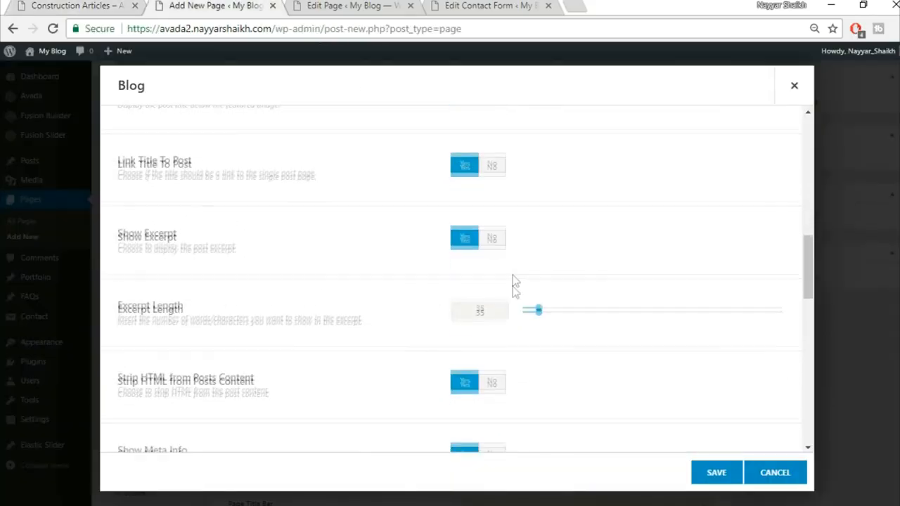
{"action": "scroll", "coordinate": [288, 306], "scroll_direction": "down", "scroll_amount": 2}
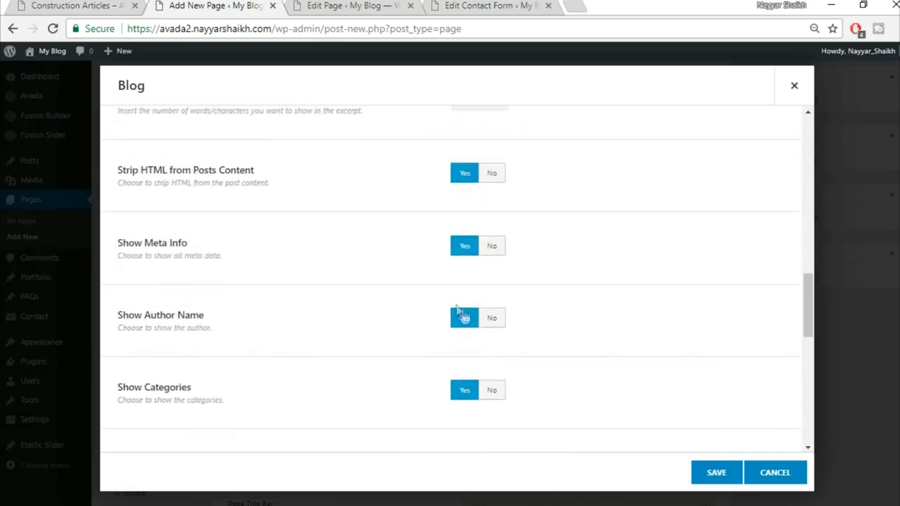
{"action": "left_click", "coordinate": [501, 324]}
Step: Check the reference page's blog listing, then save the Blog element settings
{"action": "left_click", "coordinate": [78, 4]}
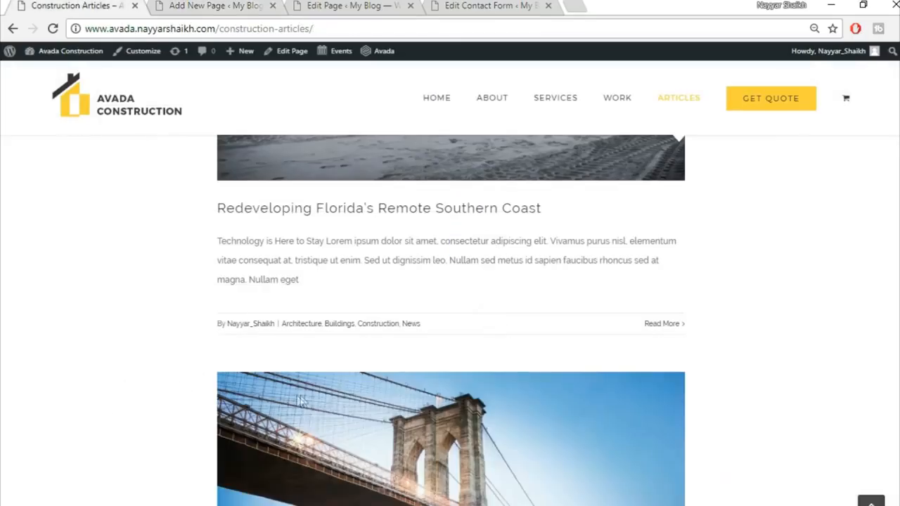
{"action": "left_click", "coordinate": [215, 5]}
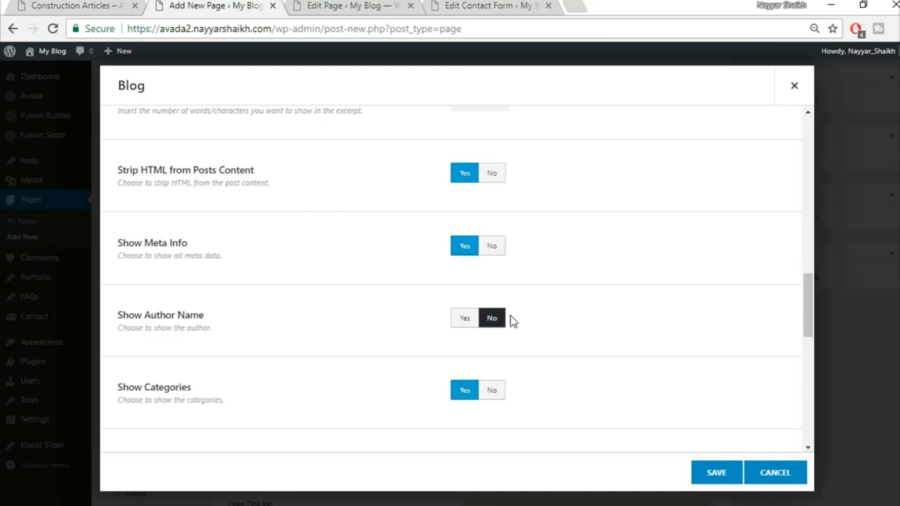
{"action": "scroll", "coordinate": [633, 334], "scroll_direction": "down", "scroll_amount": 1}
{"action": "scroll", "coordinate": [672, 337], "scroll_direction": "down", "scroll_amount": 5}
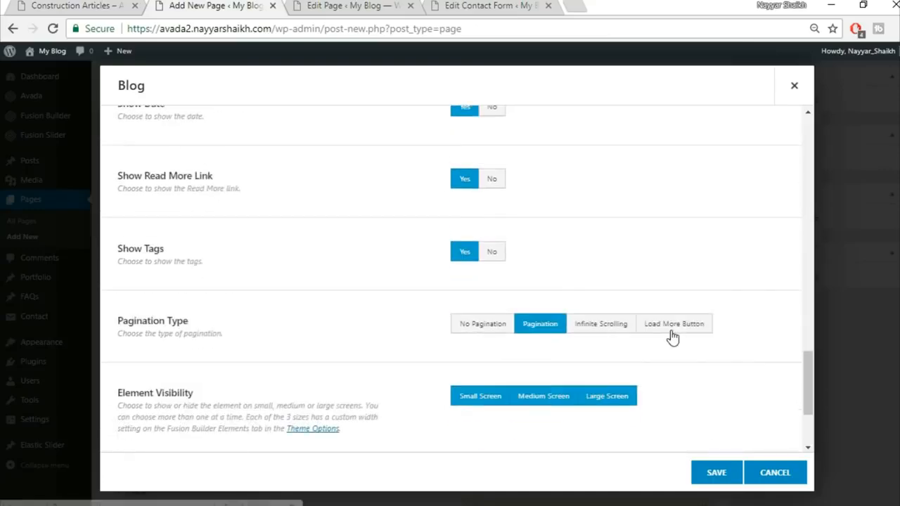
{"action": "scroll", "coordinate": [736, 396], "scroll_direction": "down", "scroll_amount": 2}
{"action": "scroll", "coordinate": [734, 406], "scroll_direction": "up", "scroll_amount": 10}
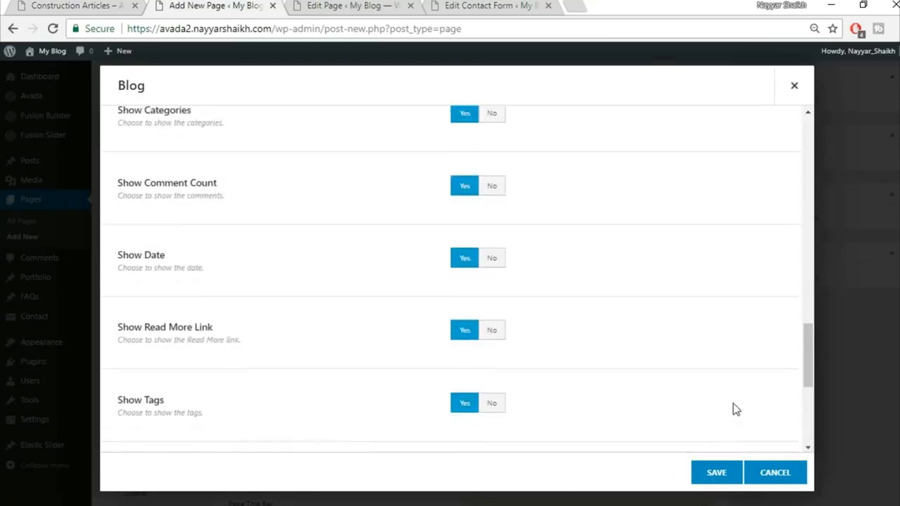
{"action": "left_click", "coordinate": [717, 472]}
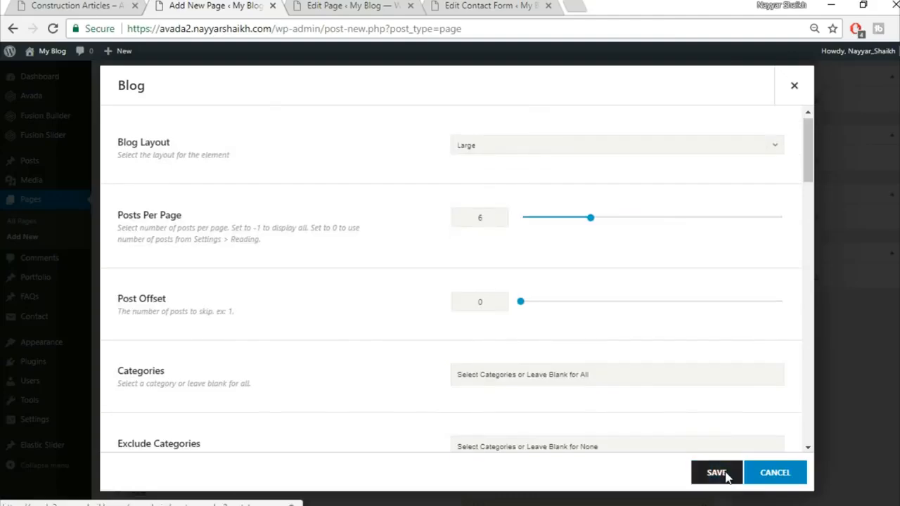
Step: Review the reference Construction Articles page against the new Articles page
{"action": "left_click", "coordinate": [71, 6]}
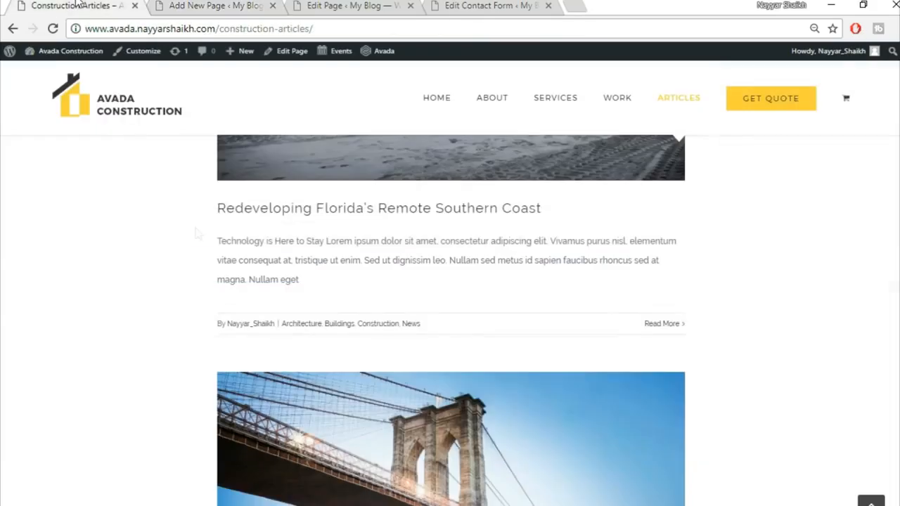
{"action": "scroll", "coordinate": [199, 260], "scroll_direction": "up", "scroll_amount": 10}
{"action": "scroll", "coordinate": [422, 393], "scroll_direction": "down", "scroll_amount": 2}
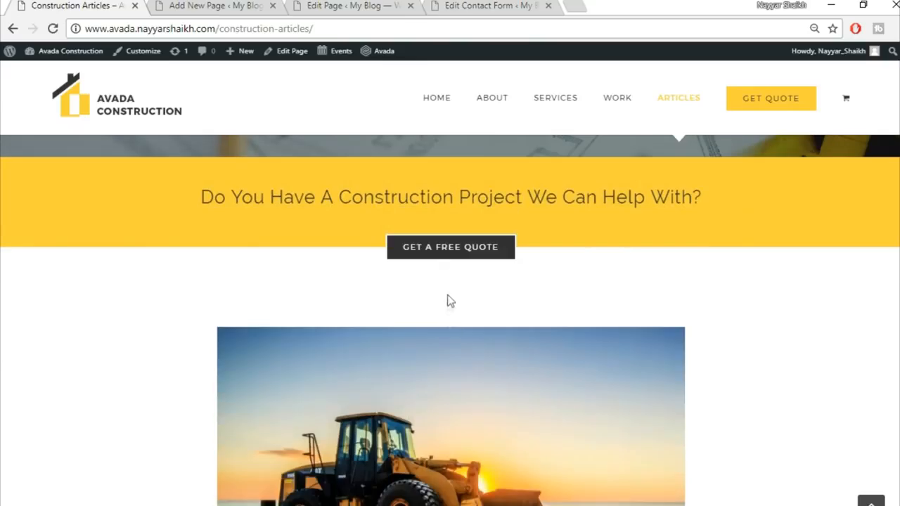
{"action": "left_click", "coordinate": [208, 5]}
Step: Give the Blog column a top padding of 50
{"action": "left_click", "coordinate": [148, 317]}
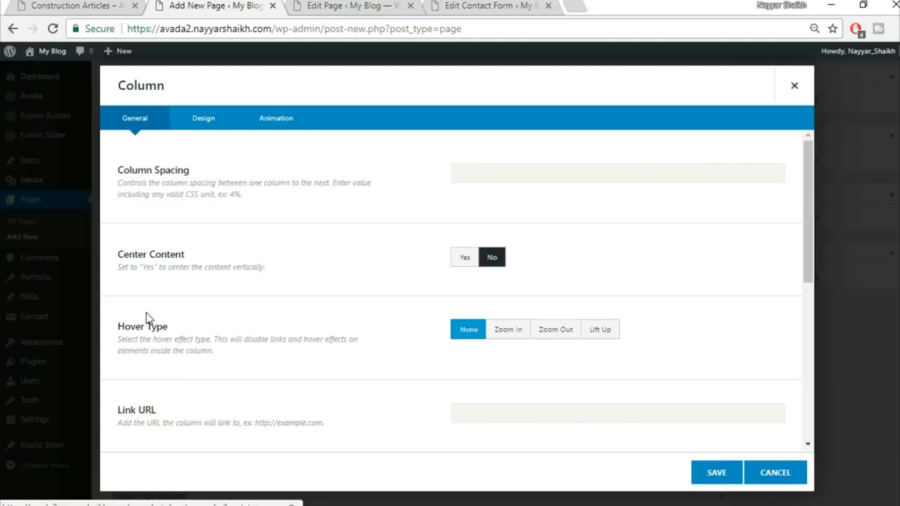
{"action": "left_click", "coordinate": [795, 86]}
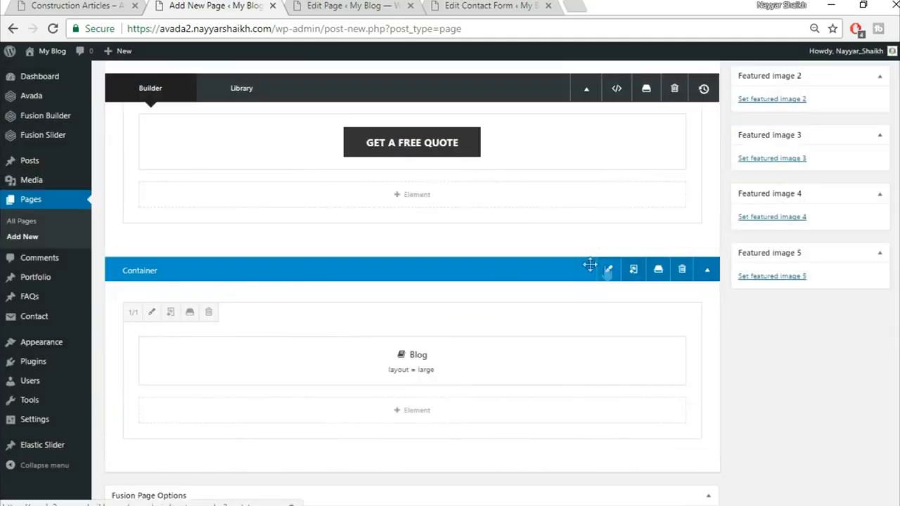
{"action": "left_click", "coordinate": [150, 313]}
{"action": "left_click", "coordinate": [198, 123]}
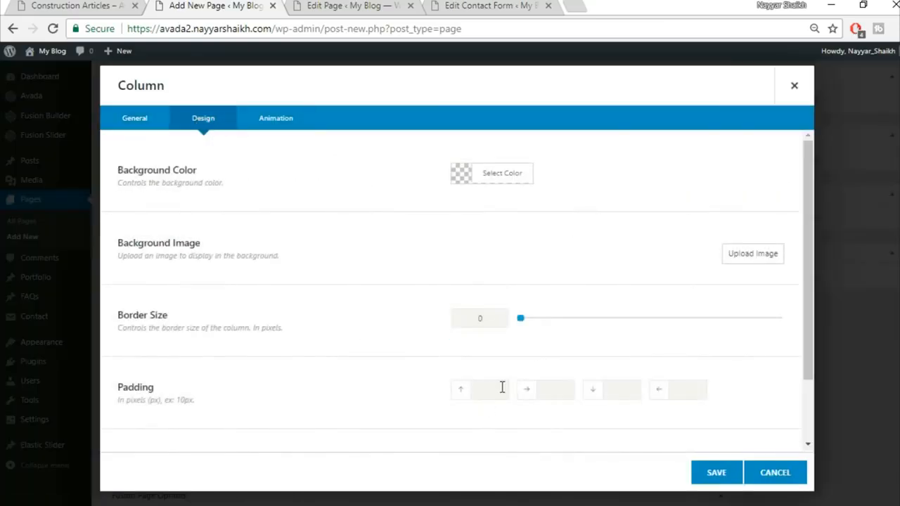
{"action": "type", "text": "50"}
{"action": "left_click", "coordinate": [714, 473]}
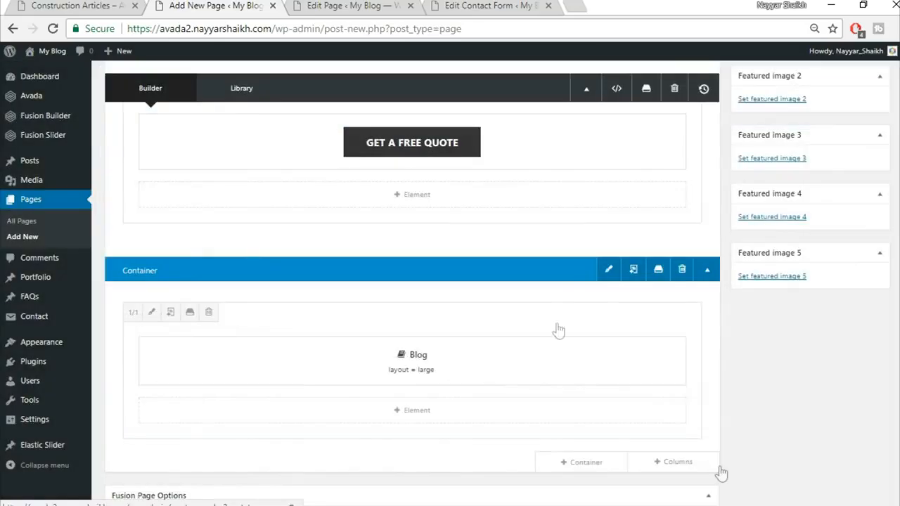
Step: Review the spacing on the reference Construction Articles page
{"action": "left_click", "coordinate": [40, 4]}
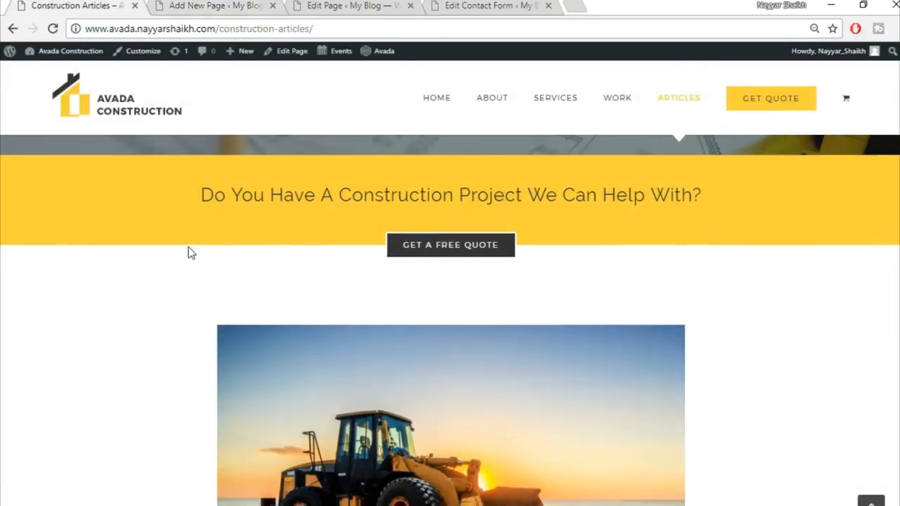
{"action": "scroll", "coordinate": [98, 317], "scroll_direction": "down", "scroll_amount": 3}
{"action": "scroll", "coordinate": [856, 299], "scroll_direction": "up", "scroll_amount": 2}
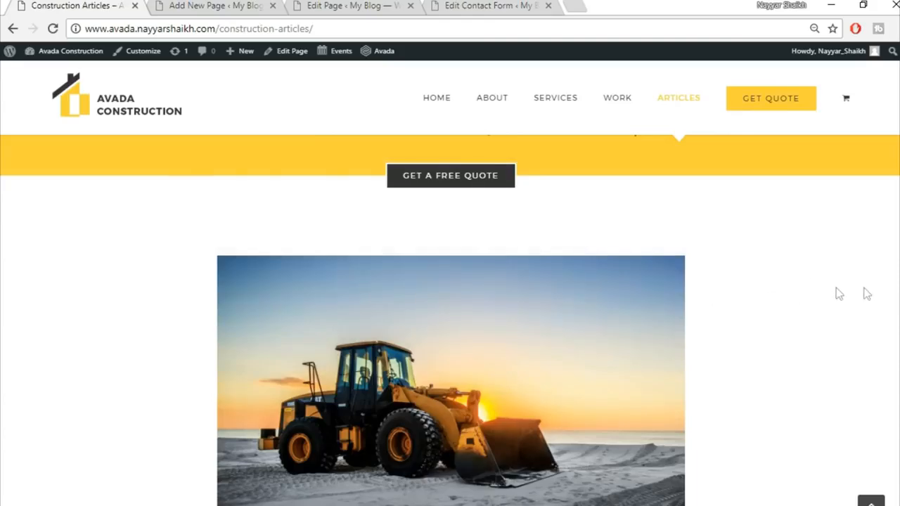
{"action": "scroll", "coordinate": [647, 307], "scroll_direction": "down", "scroll_amount": 2}
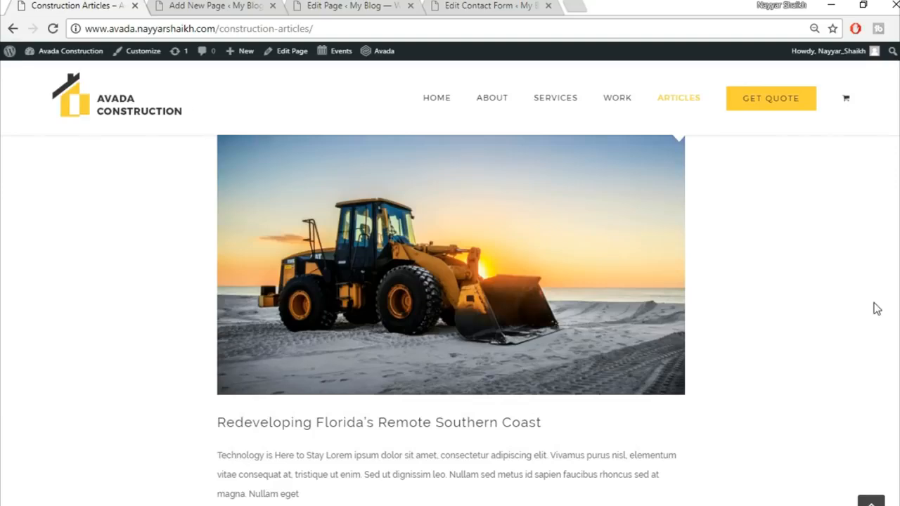
{"action": "scroll", "coordinate": [872, 325], "scroll_direction": "up", "scroll_amount": 2}
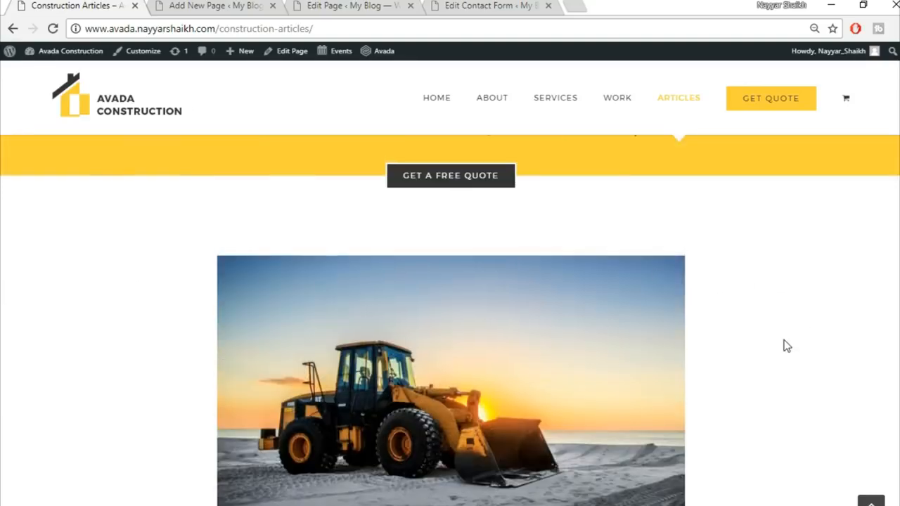
{"action": "scroll", "coordinate": [787, 346], "scroll_direction": "down", "scroll_amount": 2}
Step: Add a 15% right padding to the Blog column and save it
{"action": "left_click", "coordinate": [199, 5]}
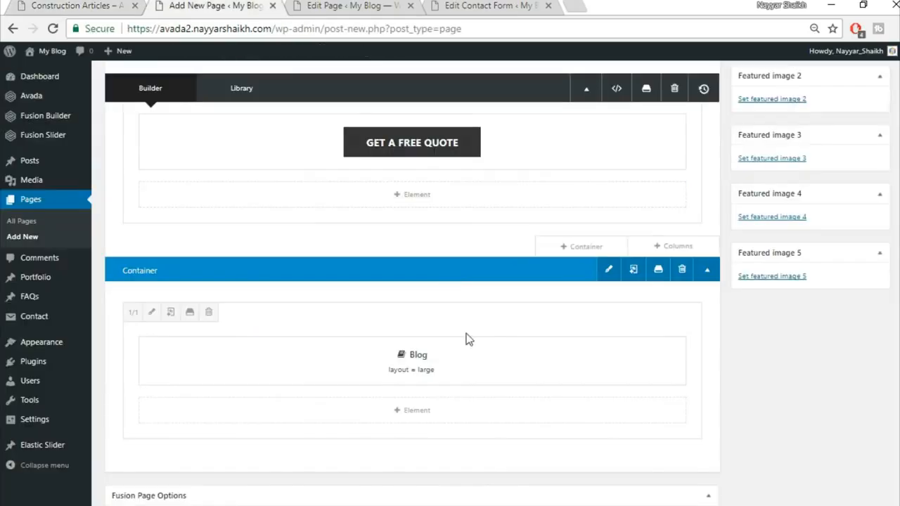
{"action": "left_click", "coordinate": [152, 314]}
{"action": "left_click", "coordinate": [204, 118]}
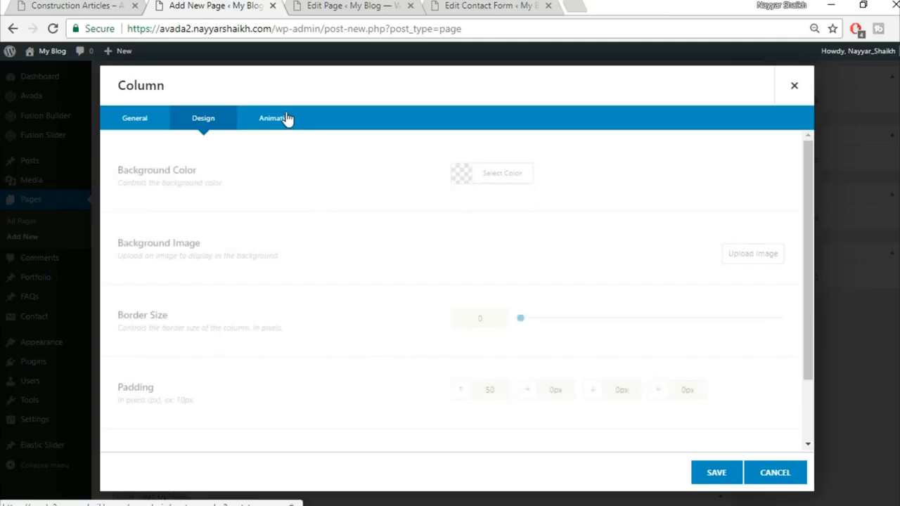
{"action": "scroll", "coordinate": [504, 272], "scroll_direction": "down", "scroll_amount": 2}
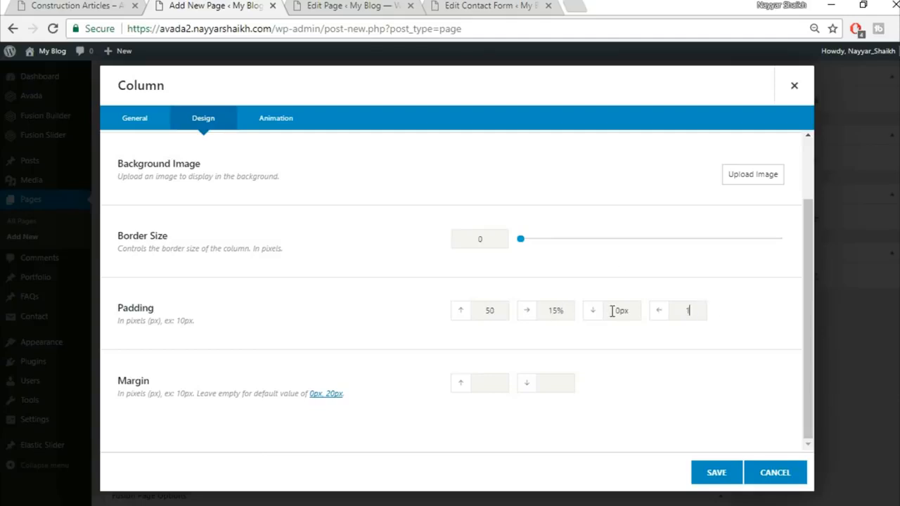
{"action": "left_click", "coordinate": [731, 475]}
{"action": "scroll", "coordinate": [735, 476], "scroll_direction": "up", "scroll_amount": 10}
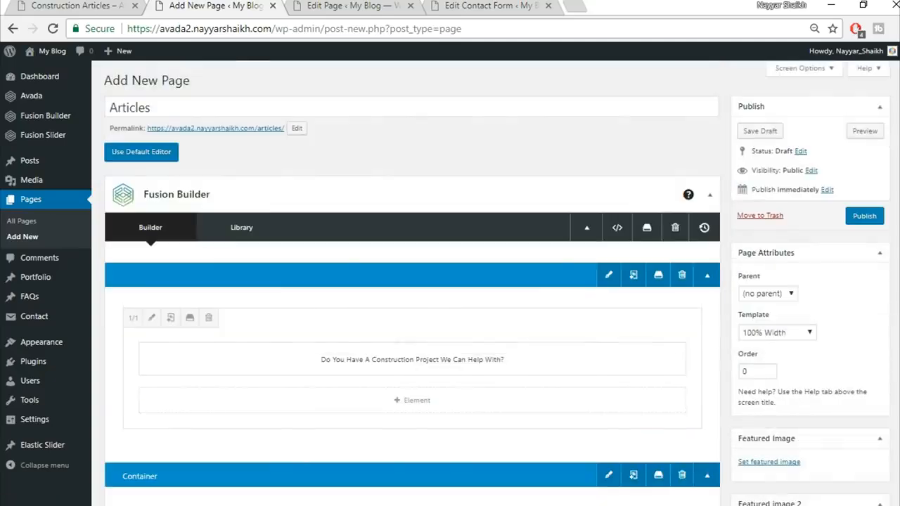
Step: Publish the Articles page and review the live /articles/ page in a new tab
{"action": "left_click", "coordinate": [865, 217]}
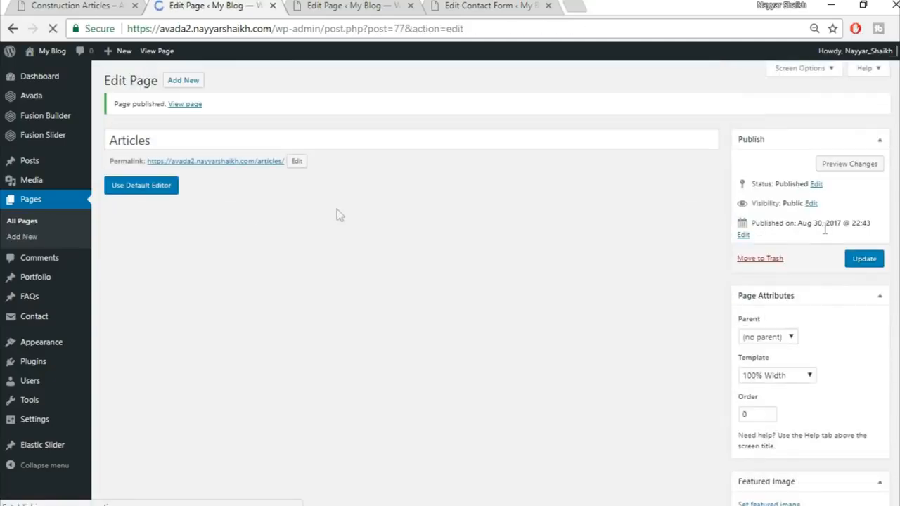
{"action": "right_click", "coordinate": [190, 106]}
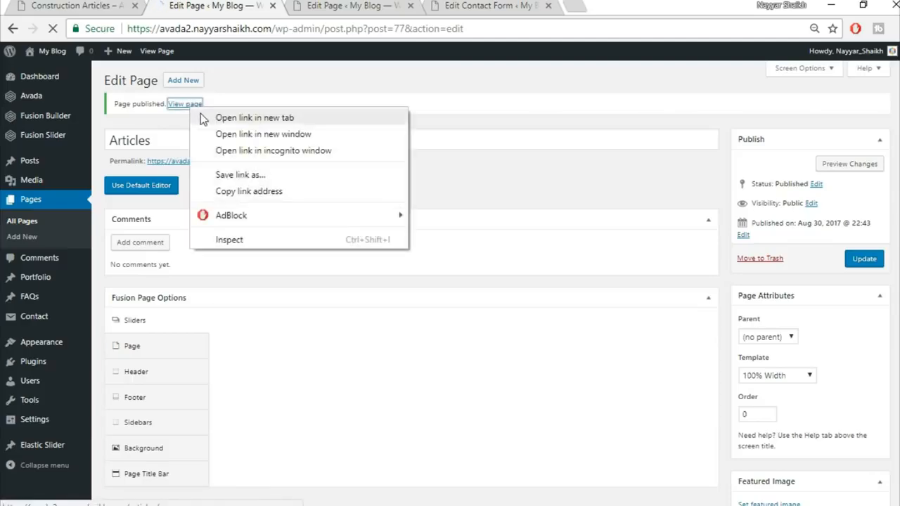
{"action": "left_click", "coordinate": [254, 118]}
{"action": "left_click", "coordinate": [345, 7]}
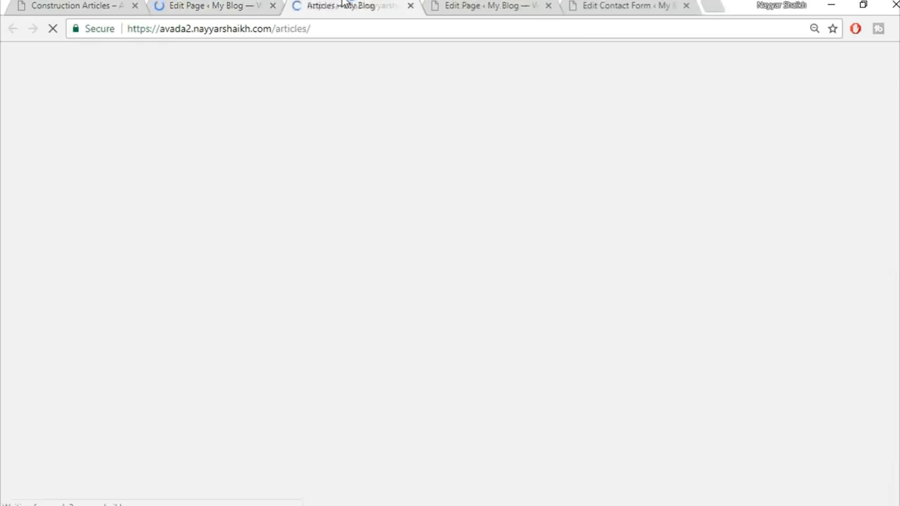
{"action": "scroll", "coordinate": [680, 218], "scroll_direction": "down", "scroll_amount": 3}
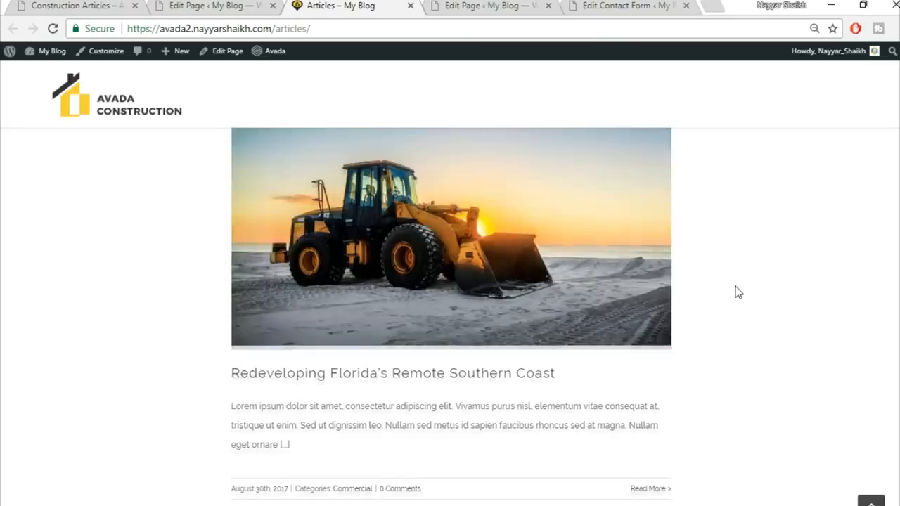
{"action": "scroll", "coordinate": [739, 286], "scroll_direction": "up", "scroll_amount": 1}
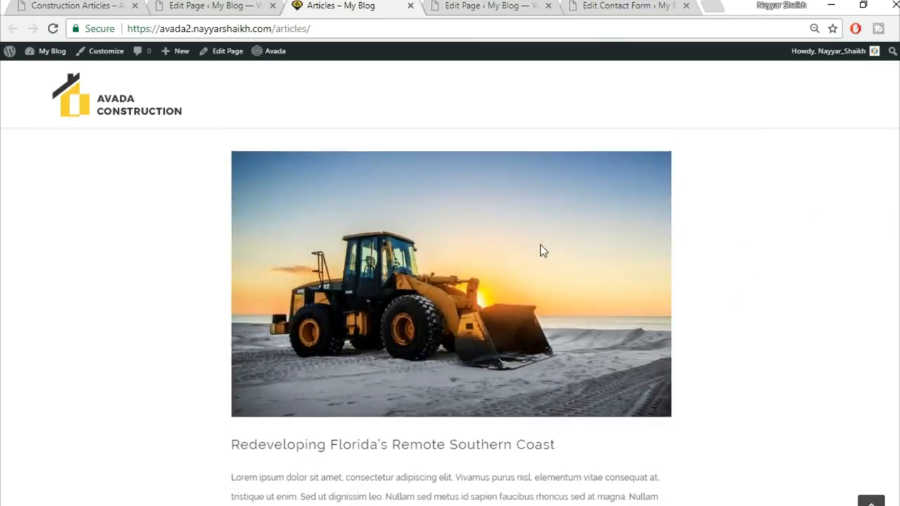
{"action": "scroll", "coordinate": [77, 283], "scroll_direction": "up", "scroll_amount": 2}
{"action": "scroll", "coordinate": [164, 298], "scroll_direction": "down", "scroll_amount": 1}
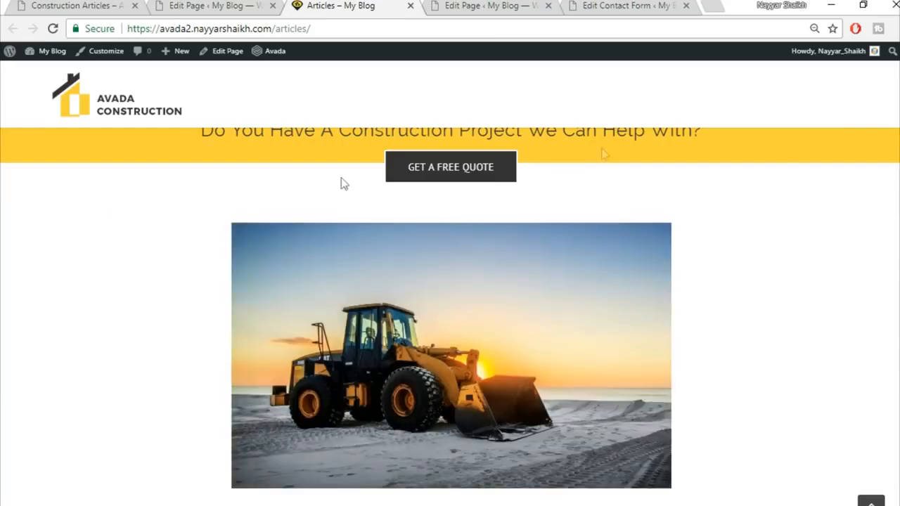
{"action": "scroll", "coordinate": [811, 351], "scroll_direction": "down", "scroll_amount": 5}
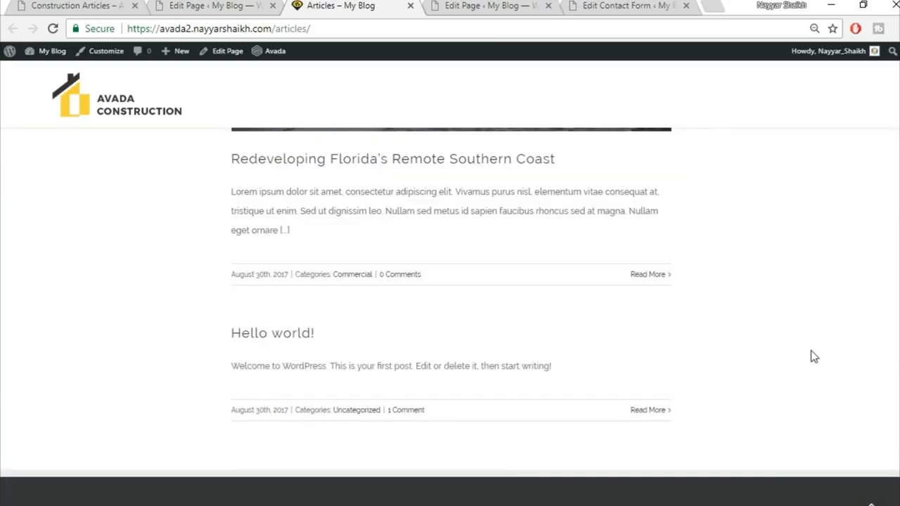
{"action": "scroll", "coordinate": [811, 350], "scroll_direction": "up", "scroll_amount": 10}
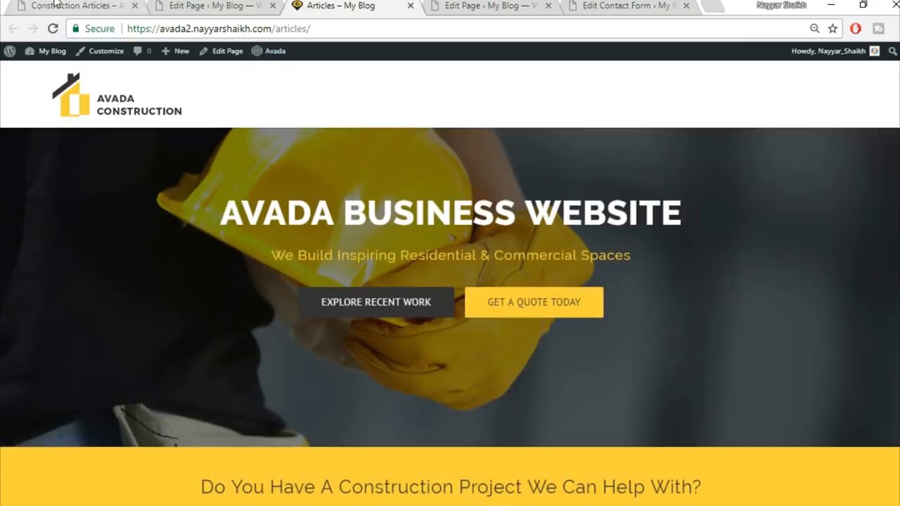
Step: Compare it with the reference Construction Articles page
{"action": "left_click", "coordinate": [55, 3]}
{"action": "scroll", "coordinate": [364, 296], "scroll_direction": "down", "scroll_amount": 12}
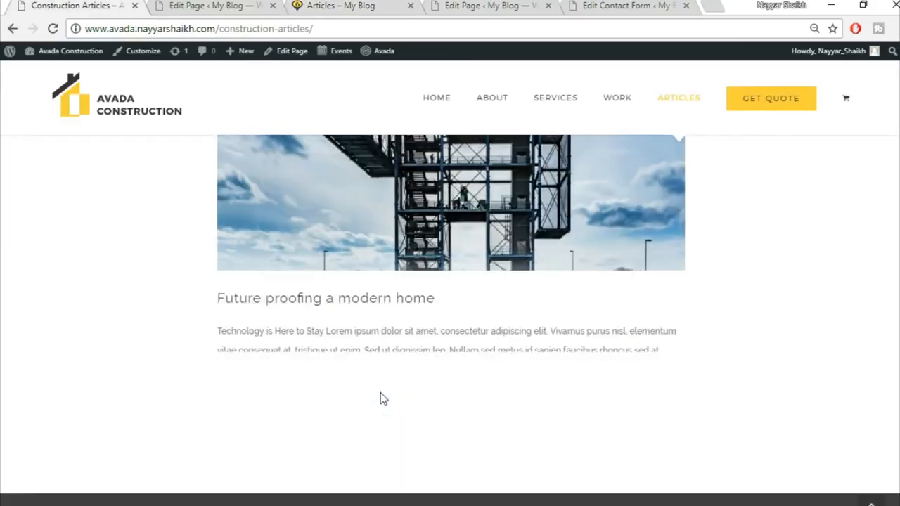
{"action": "scroll", "coordinate": [381, 398], "scroll_direction": "down", "scroll_amount": 5}
{"action": "scroll", "coordinate": [380, 398], "scroll_direction": "up", "scroll_amount": 10}
{"action": "scroll", "coordinate": [380, 398], "scroll_direction": "up", "scroll_amount": 10}
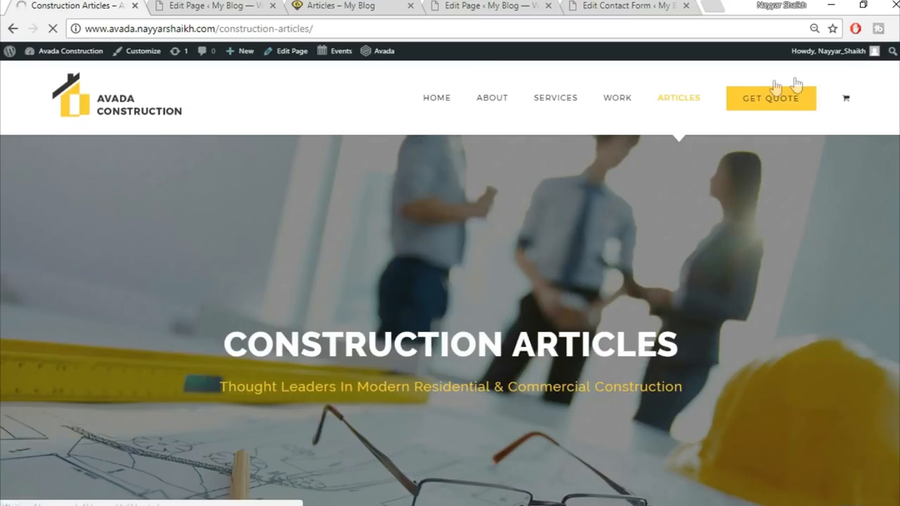
Step: Create a new page titled 'Get Quote' using the 100% Width template
{"action": "left_click", "coordinate": [202, 5]}
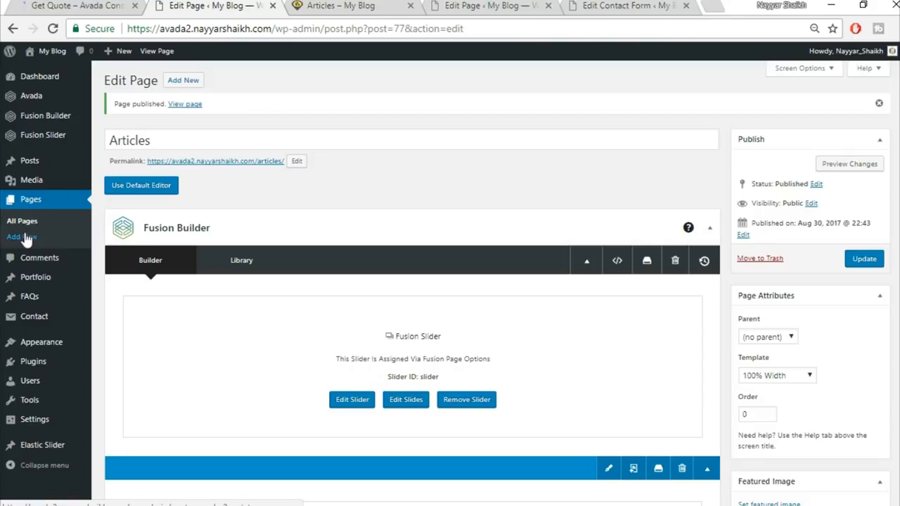
{"action": "left_click", "coordinate": [184, 82]}
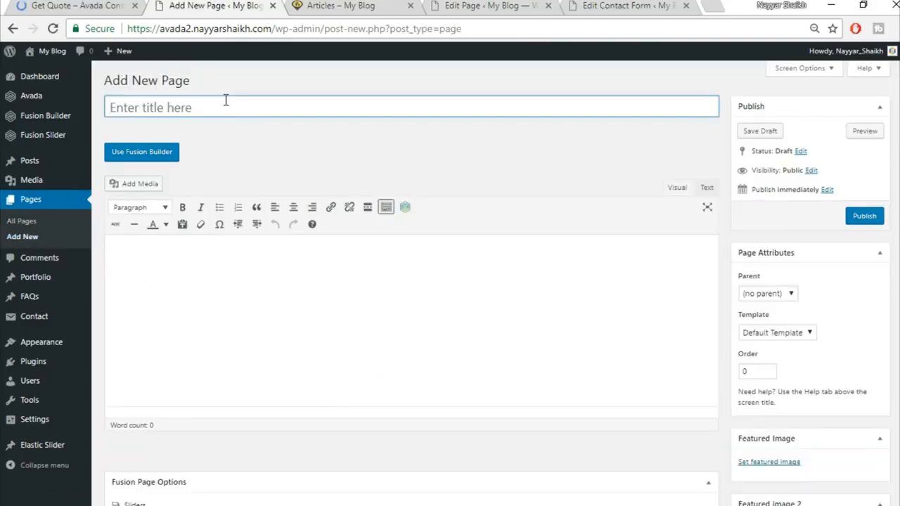
{"action": "type", "text": "Get Quote"}
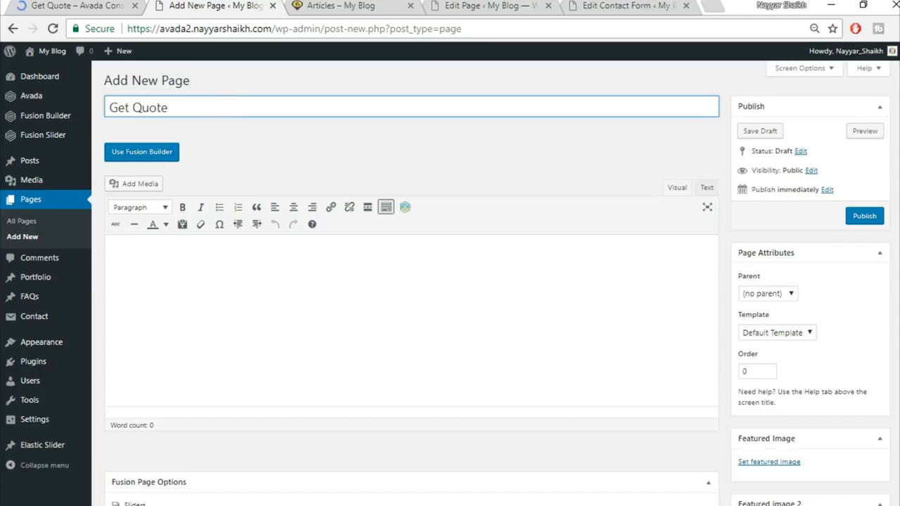
{"action": "left_click", "coordinate": [773, 333]}
{"action": "left_click", "coordinate": [770, 356]}
Step: Set the page's slider type to Fusion Slider using the slider named 'Slider'
{"action": "scroll", "coordinate": [450, 344], "scroll_direction": "down", "scroll_amount": 5}
{"action": "left_click", "coordinate": [524, 165]}
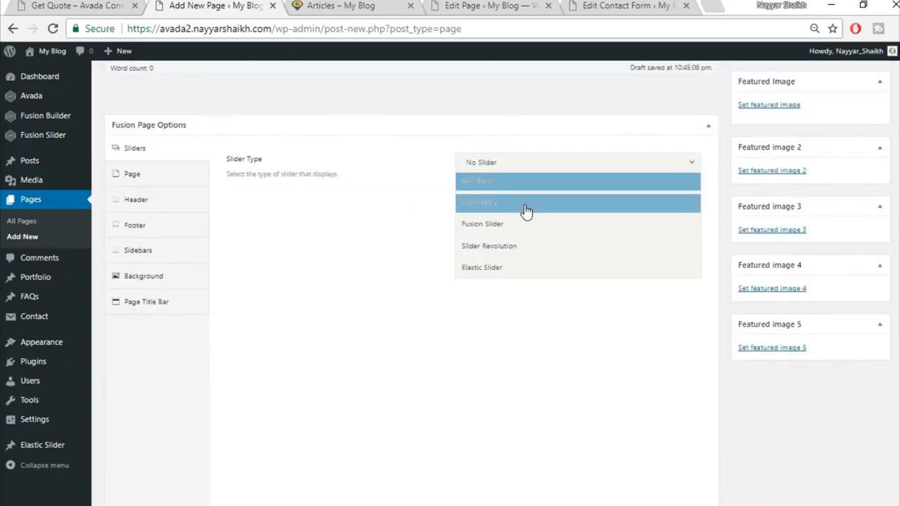
{"action": "left_click", "coordinate": [528, 227]}
{"action": "left_click", "coordinate": [547, 205]}
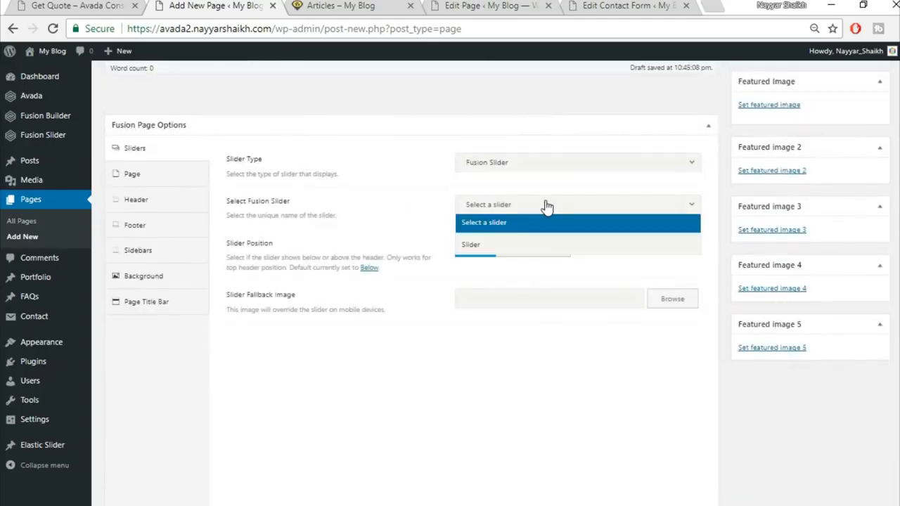
{"action": "left_click", "coordinate": [516, 244]}
Step: Hide the page title bar and switch the page to Fusion Builder
{"action": "left_click", "coordinate": [180, 173]}
{"action": "left_click", "coordinate": [484, 274]}
{"action": "left_click", "coordinate": [187, 406]}
{"action": "left_click", "coordinate": [494, 167]}
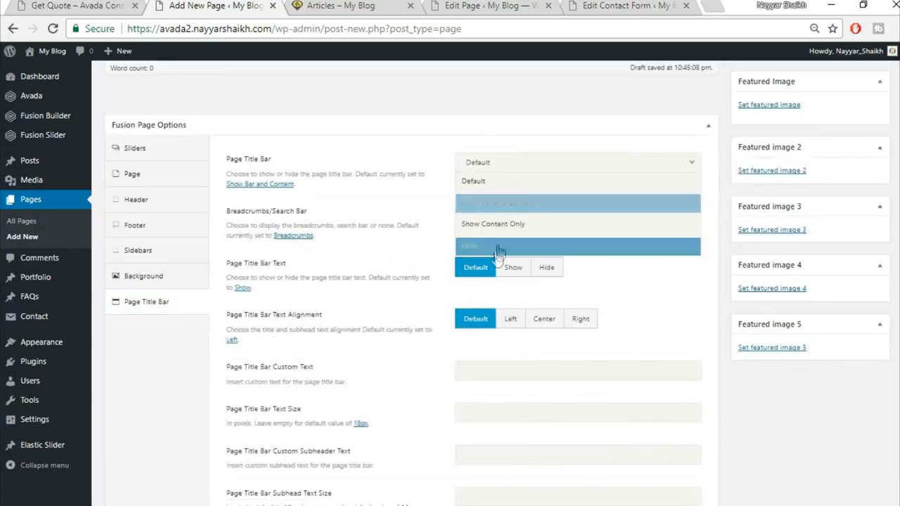
{"action": "left_click", "coordinate": [501, 251]}
{"action": "scroll", "coordinate": [580, 378], "scroll_direction": "up", "scroll_amount": 4}
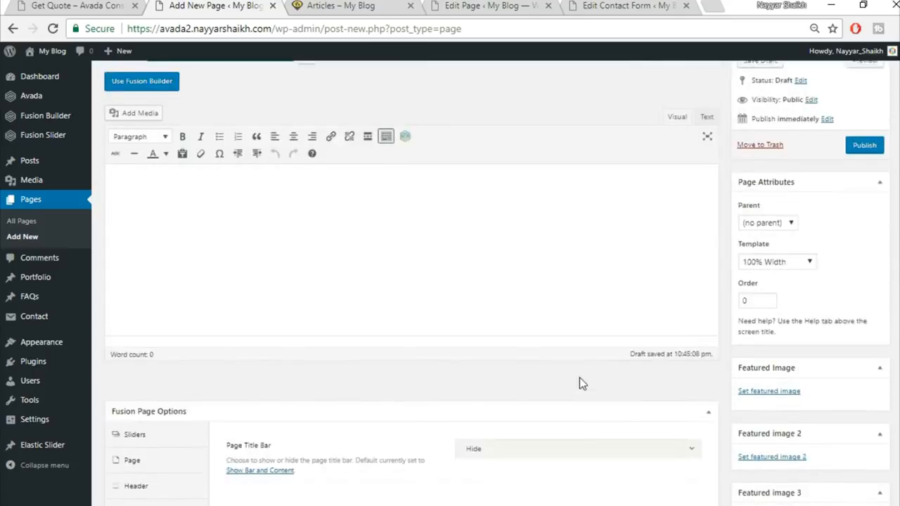
{"action": "scroll", "coordinate": [579, 383], "scroll_direction": "up", "scroll_amount": 2}
{"action": "left_click", "coordinate": [141, 152]}
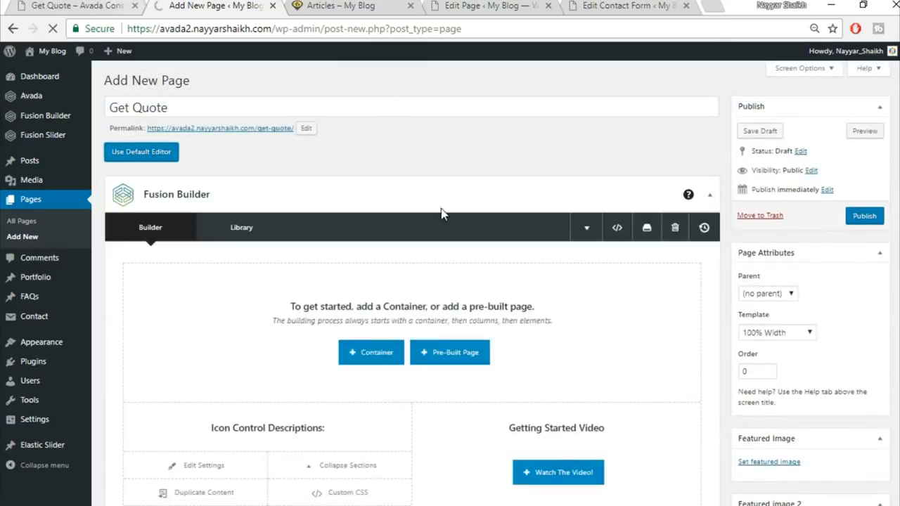
Step: Review the reference Get Quote page layout
{"action": "left_click", "coordinate": [98, 5]}
{"action": "scroll", "coordinate": [484, 260], "scroll_direction": "down", "scroll_amount": 5}
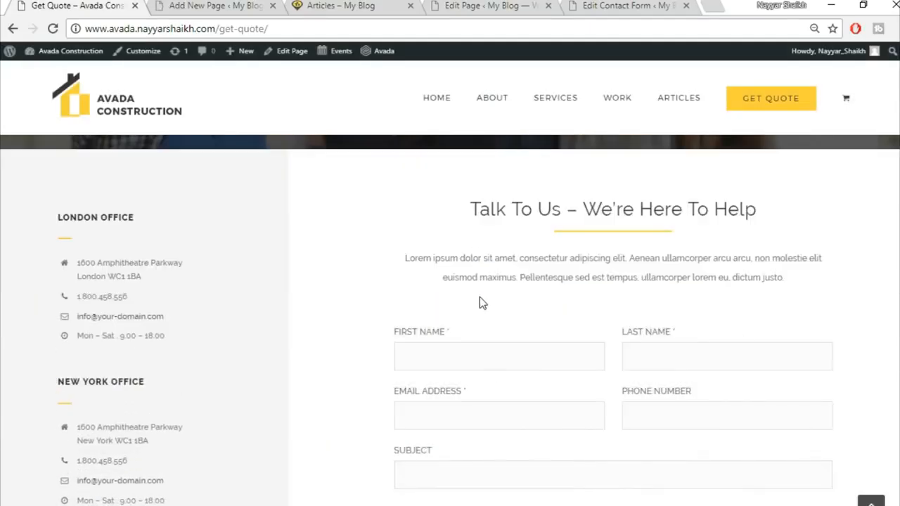
{"action": "scroll", "coordinate": [480, 296], "scroll_direction": "up", "scroll_amount": 3}
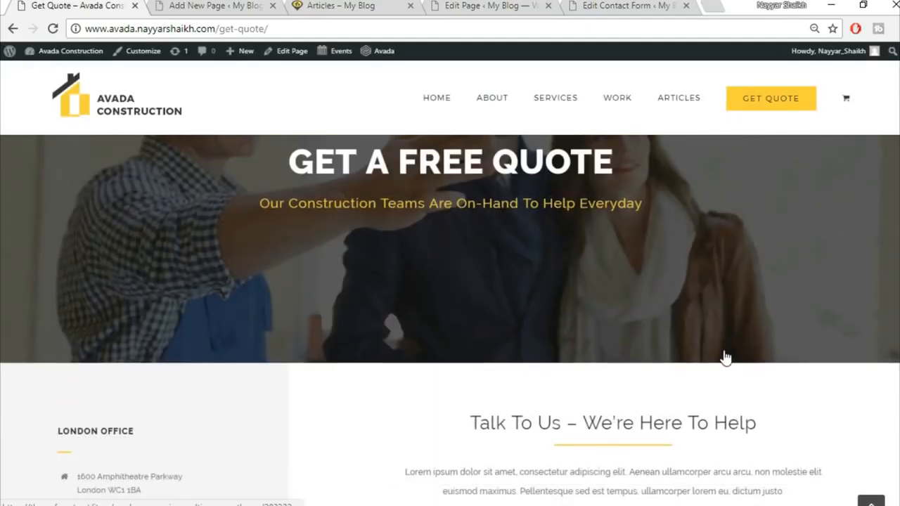
{"action": "scroll", "coordinate": [724, 358], "scroll_direction": "down", "scroll_amount": 3}
{"action": "scroll", "coordinate": [570, 298], "scroll_direction": "up", "scroll_amount": 1}
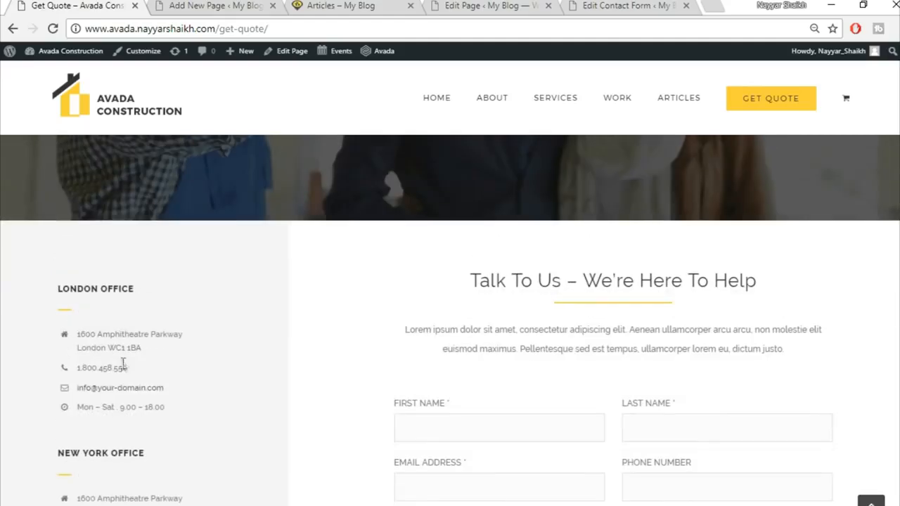
{"action": "scroll", "coordinate": [428, 267], "scroll_direction": "down", "scroll_amount": 2}
{"action": "scroll", "coordinate": [511, 418], "scroll_direction": "up", "scroll_amount": 2}
{"action": "left_click", "coordinate": [266, 5]}
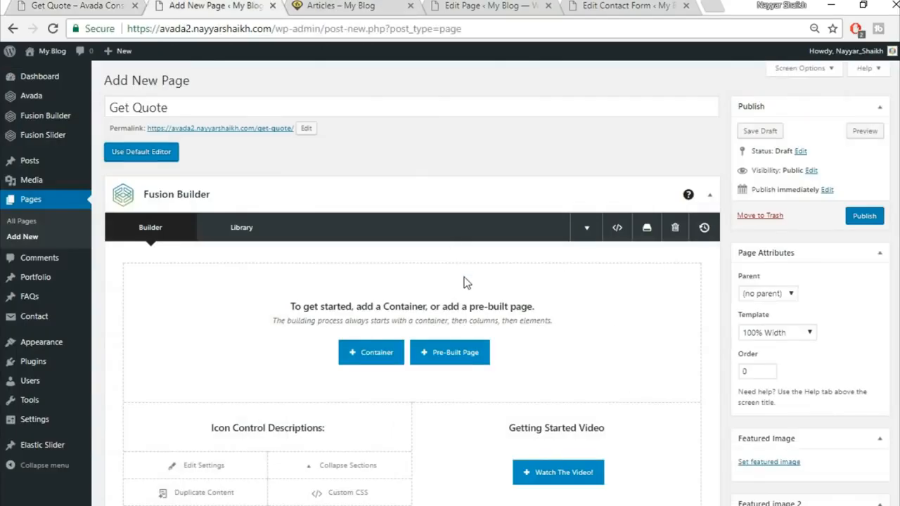
{"action": "scroll", "coordinate": [478, 307], "scroll_direction": "down", "scroll_amount": 5}
Step: Insert a 1/3–2/3 container and copy the LONDON OFFICE heading from the reference page
{"action": "left_click", "coordinate": [371, 281]}
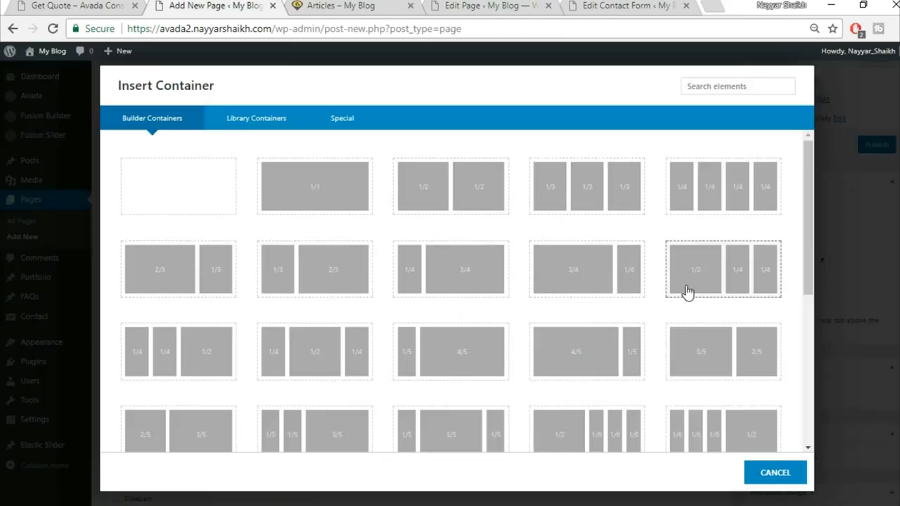
{"action": "left_click", "coordinate": [352, 283]}
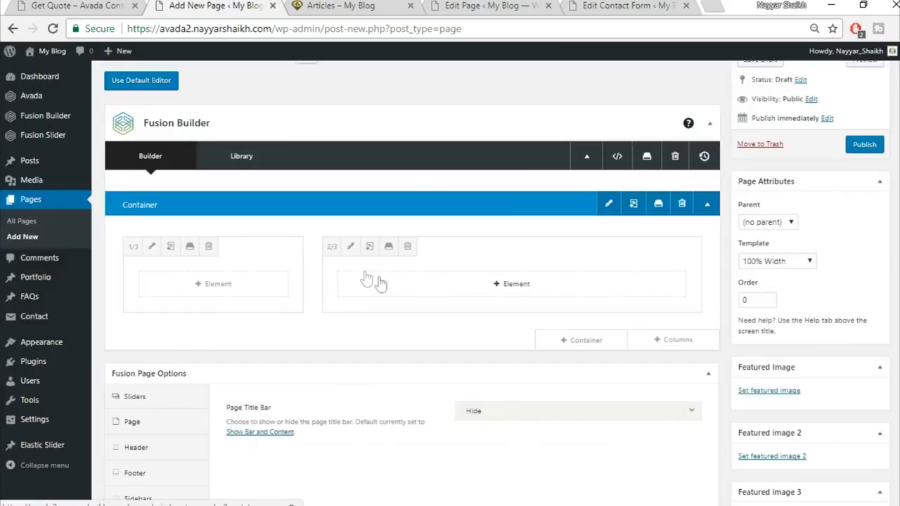
{"action": "key", "text": "ctrl+shift+Tab"}
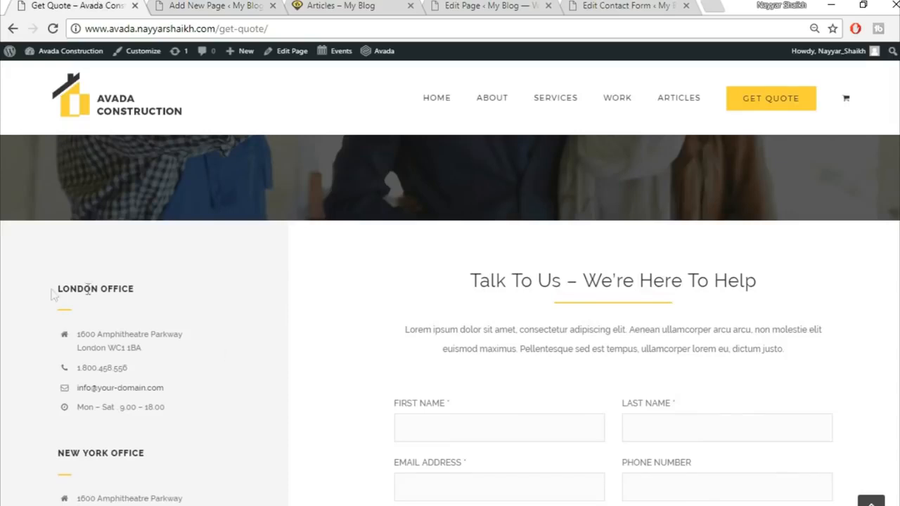
{"action": "left_click_drag", "start_coordinate": [59, 282], "coordinate": [182, 290]}
{"action": "key", "text": "ctrl+c"}
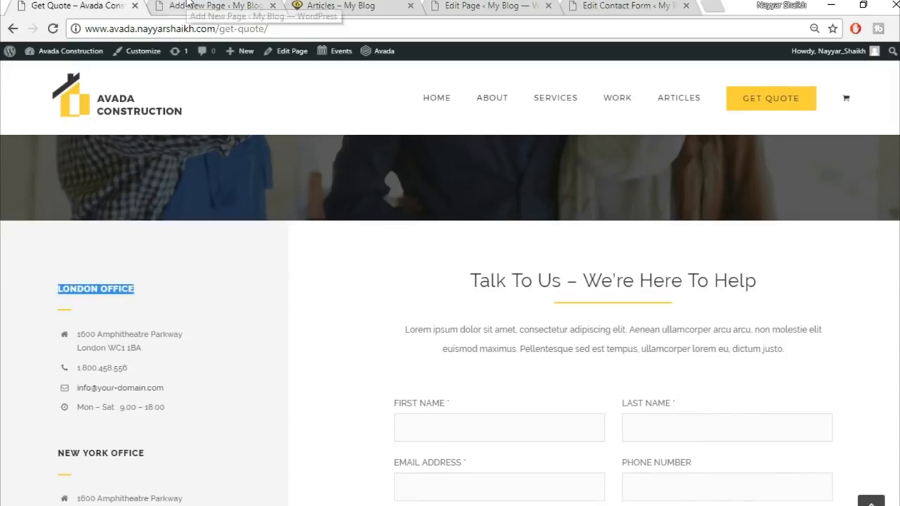
{"action": "left_click", "coordinate": [187, 5]}
Step: Add a Text Block to the 1/3 column containing the pasted LONDON OFFICE heading
{"action": "left_click", "coordinate": [225, 292]}
{"action": "left_click", "coordinate": [715, 88]}
{"action": "type", "text": "tex"}
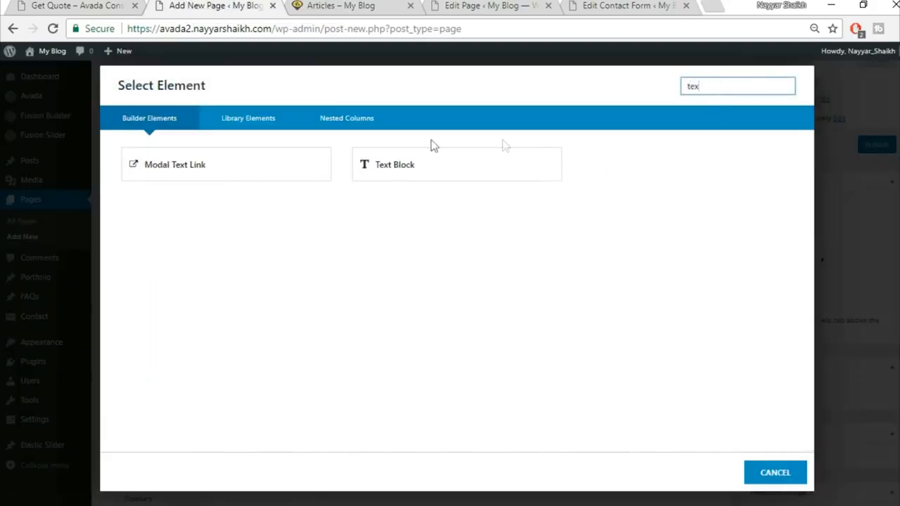
{"action": "left_click", "coordinate": [419, 157]}
{"action": "left_click", "coordinate": [337, 351]}
{"action": "key", "text": "ctrl+a"}
{"action": "key", "text": "Delete"}
{"action": "key", "text": "ctrl+v"}
{"action": "left_click", "coordinate": [715, 473]}
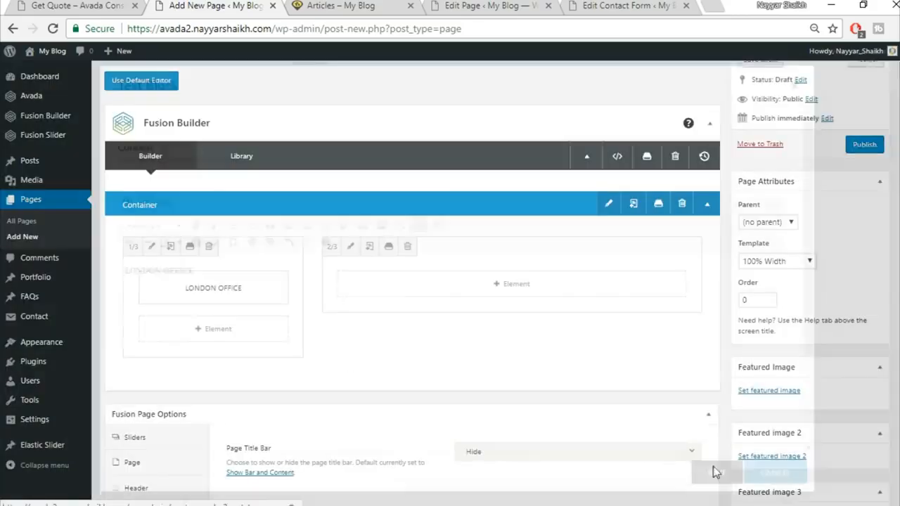
Step: Check the reference page, then search elements for 'sepa' in the 1/3 column
{"action": "left_click", "coordinate": [105, 5]}
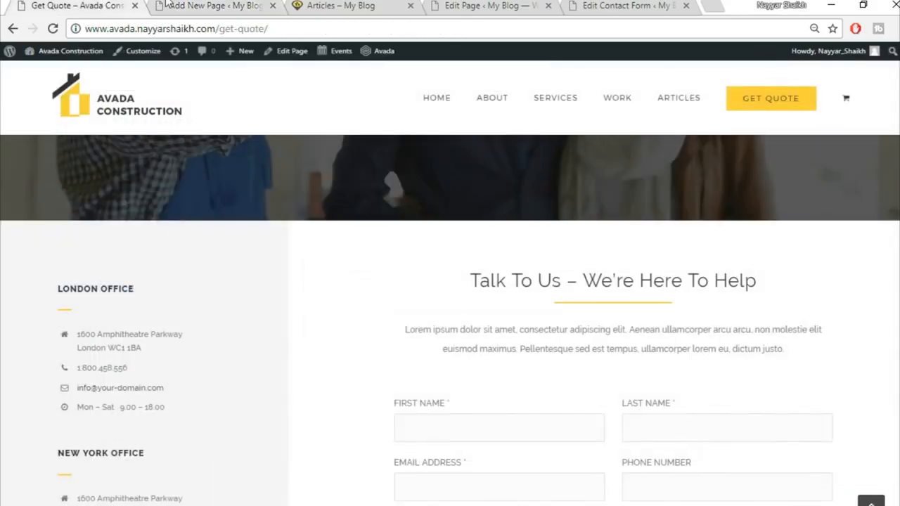
{"action": "left_click", "coordinate": [215, 5]}
{"action": "left_click", "coordinate": [199, 330]}
{"action": "left_click", "coordinate": [717, 87]}
{"action": "type", "text": "sepa"}
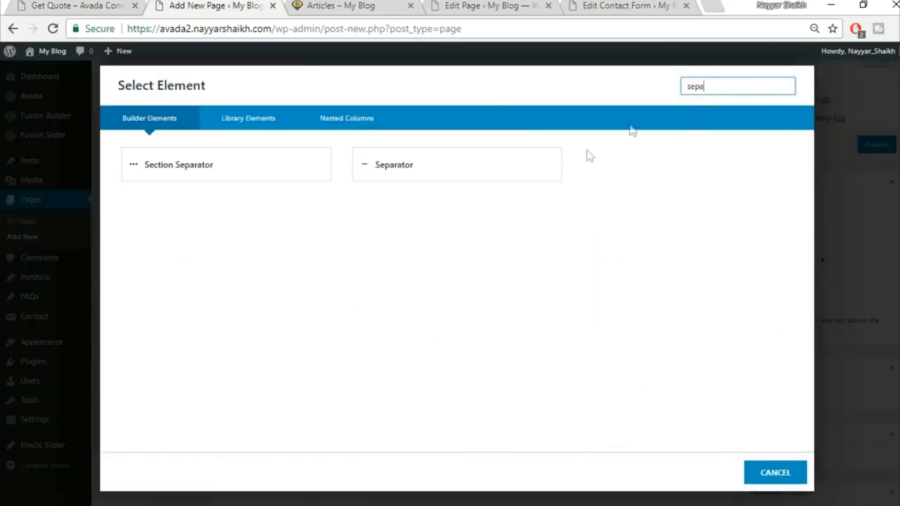
Step: Add a Separator with a single solid border and a custom yellow colour
{"action": "left_click", "coordinate": [515, 171]}
{"action": "left_click", "coordinate": [517, 176]}
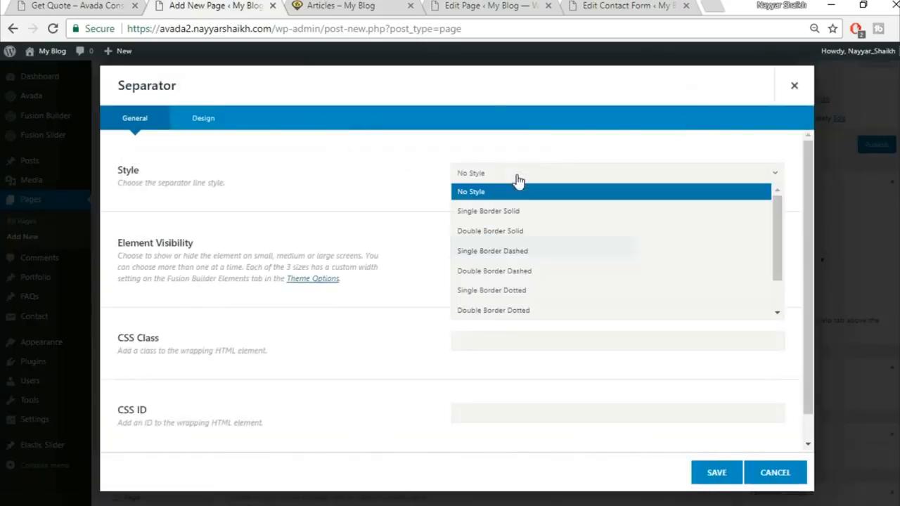
{"action": "left_click", "coordinate": [519, 212]}
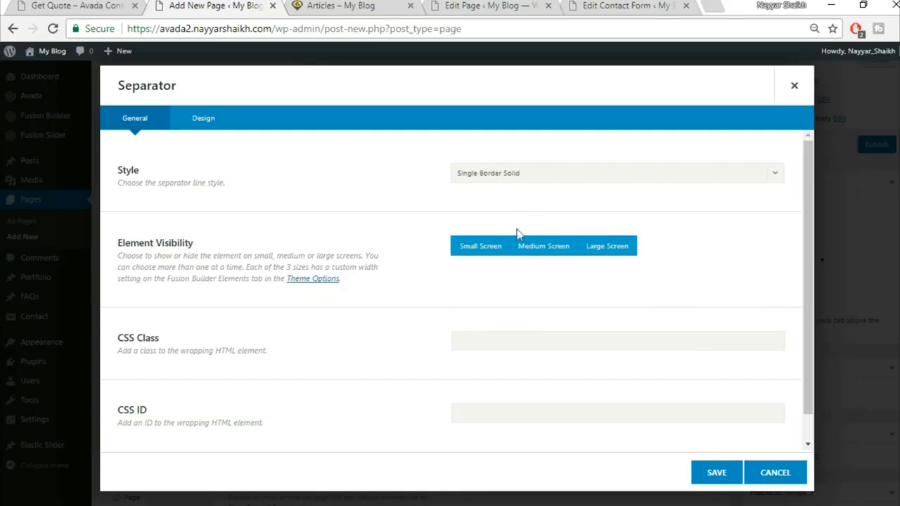
{"action": "left_click", "coordinate": [204, 118]}
{"action": "left_click", "coordinate": [514, 175]}
{"action": "left_click", "coordinate": [627, 197]}
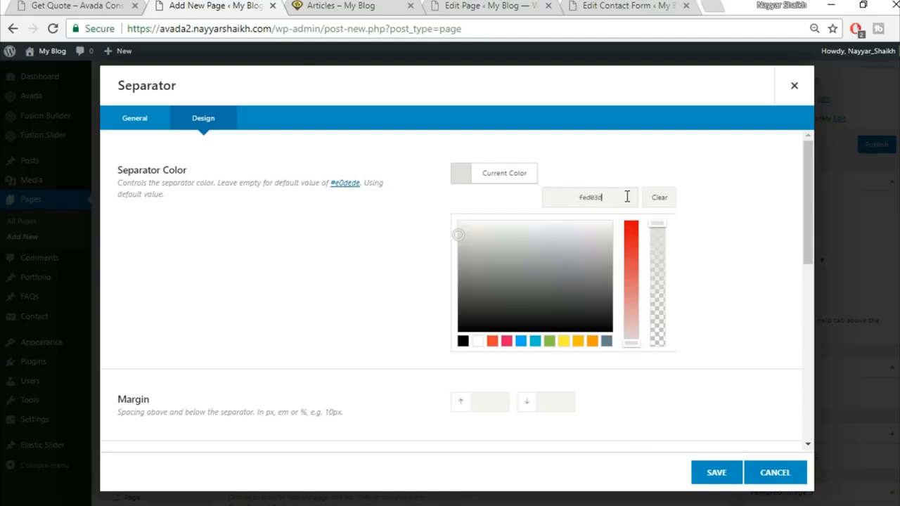
Step: Set the separator's bottom margin to 20 and border size to 2
{"action": "scroll", "coordinate": [727, 235], "scroll_direction": "down", "scroll_amount": 4}
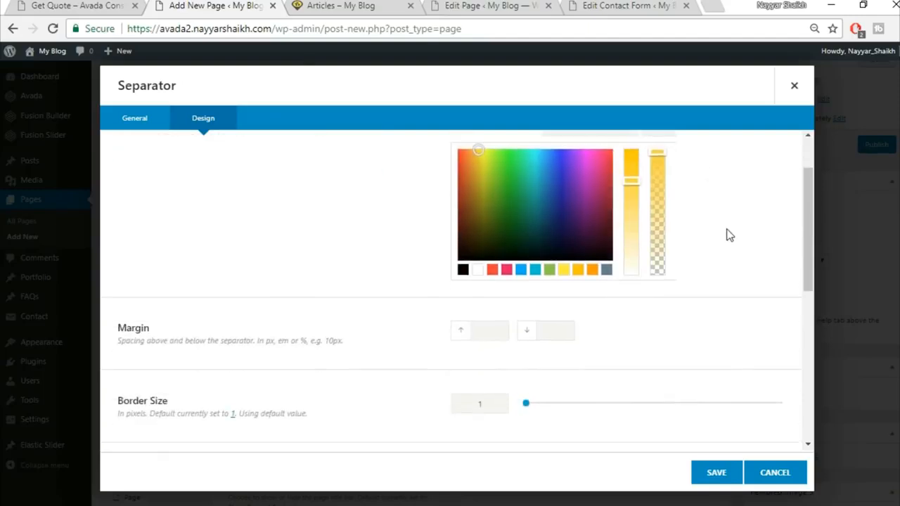
{"action": "type", "text": "20"}
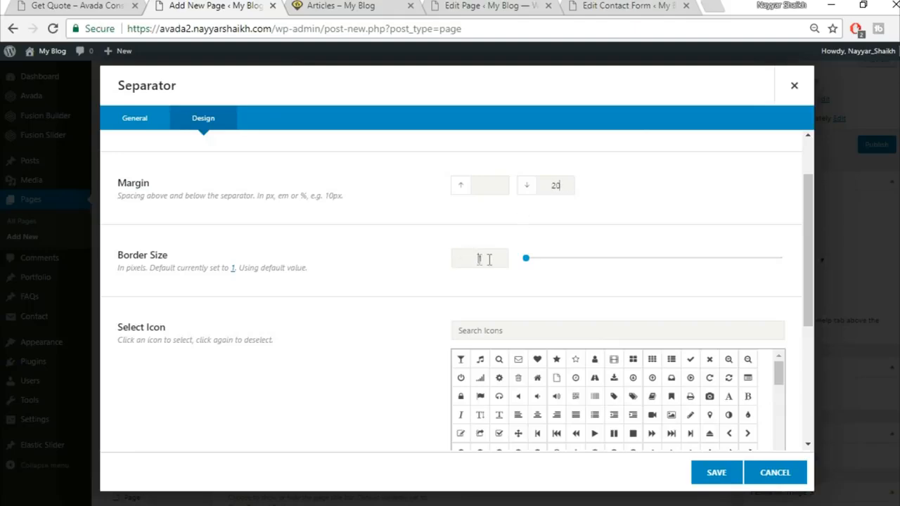
{"action": "type", "text": "21"}
{"action": "key", "text": "BackSpace"}
{"action": "scroll", "coordinate": [444, 281], "scroll_direction": "down", "scroll_amount": 3}
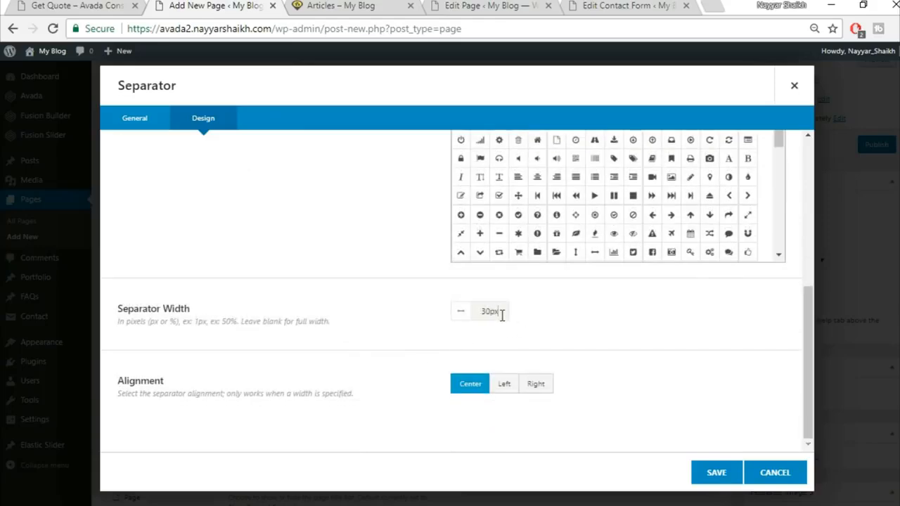
Step: Left-align the 30px separator, save it, and compare with the reference page
{"action": "left_click", "coordinate": [106, 7]}
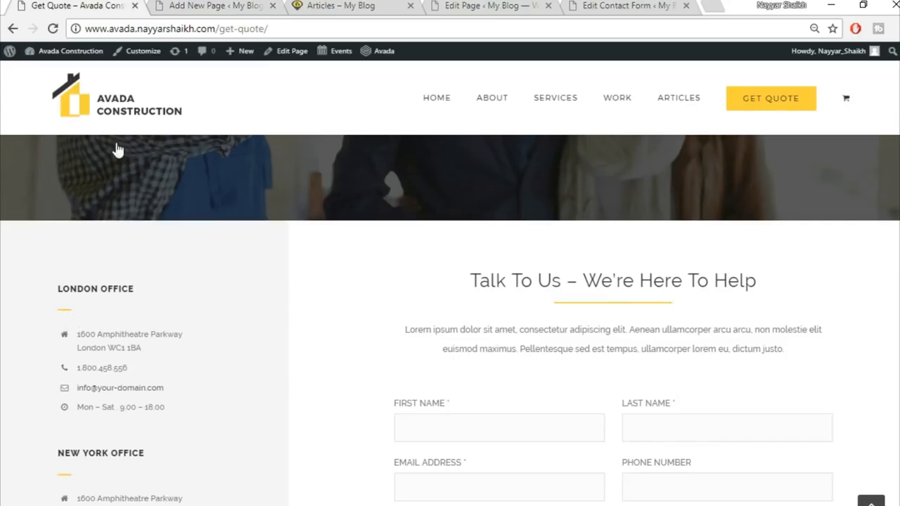
{"action": "left_click", "coordinate": [207, 5]}
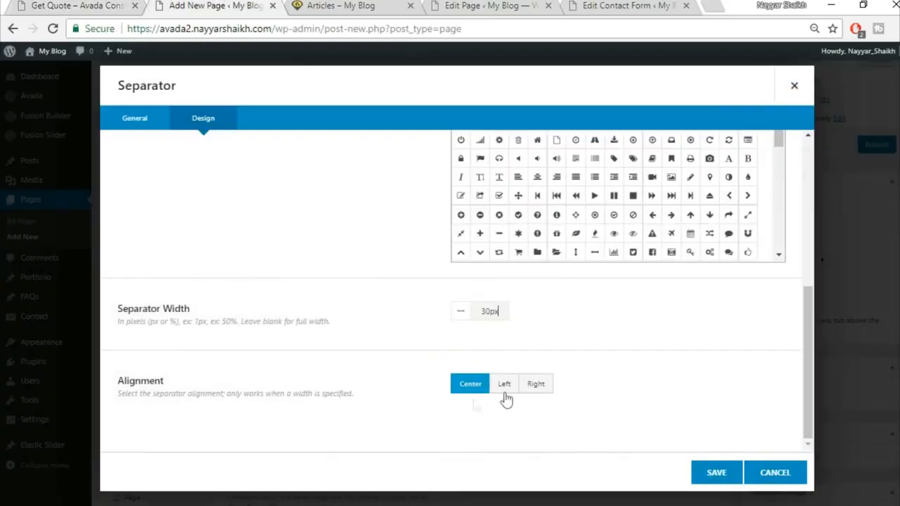
{"action": "left_click", "coordinate": [505, 384]}
{"action": "left_click", "coordinate": [119, 6]}
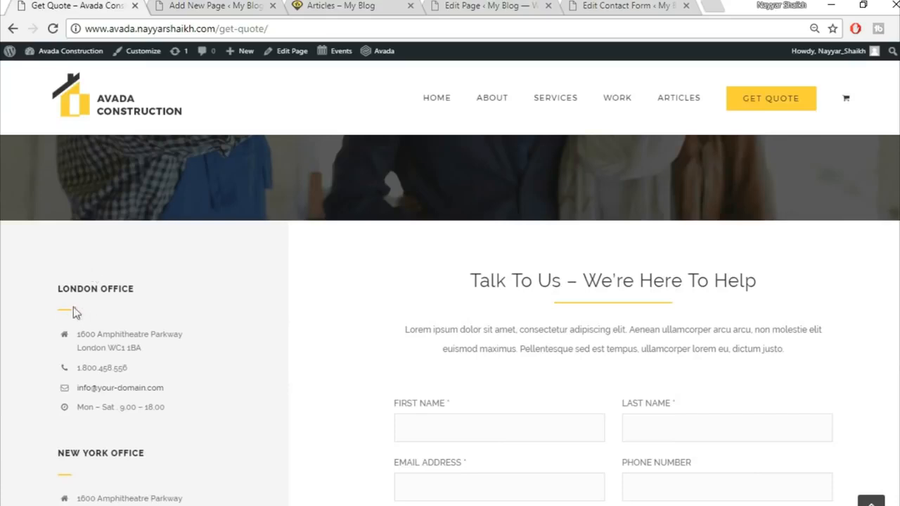
{"action": "left_click", "coordinate": [166, 5]}
{"action": "left_click", "coordinate": [714, 473]}
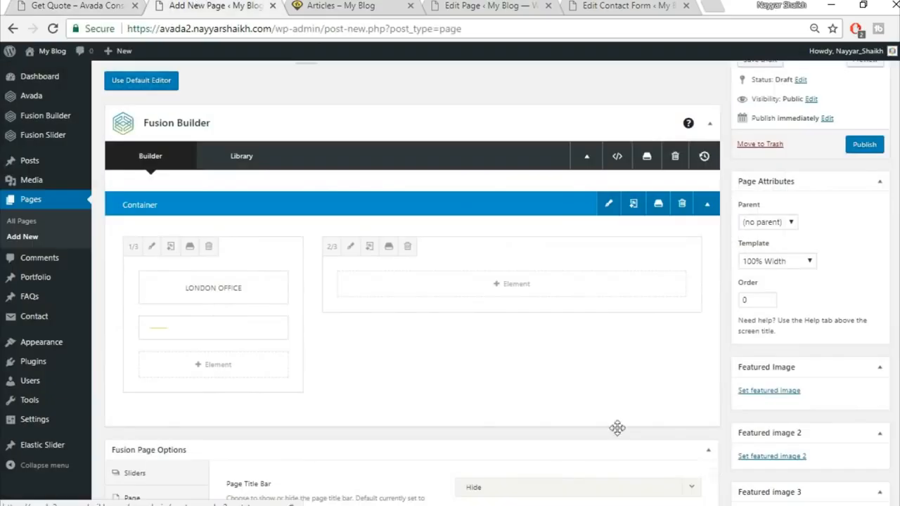
{"action": "left_click", "coordinate": [70, 5]}
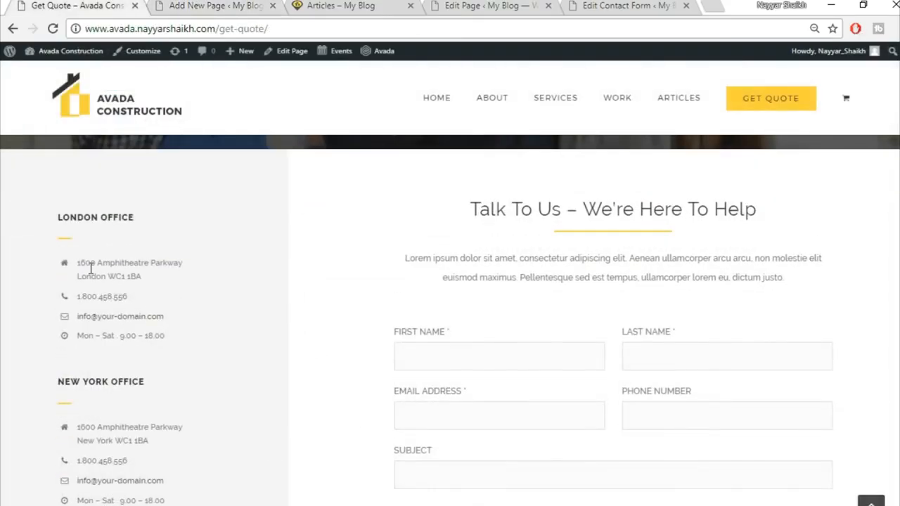
Step: Add a Checklist element below the separator in the 1/3 column
{"action": "left_click", "coordinate": [174, 5]}
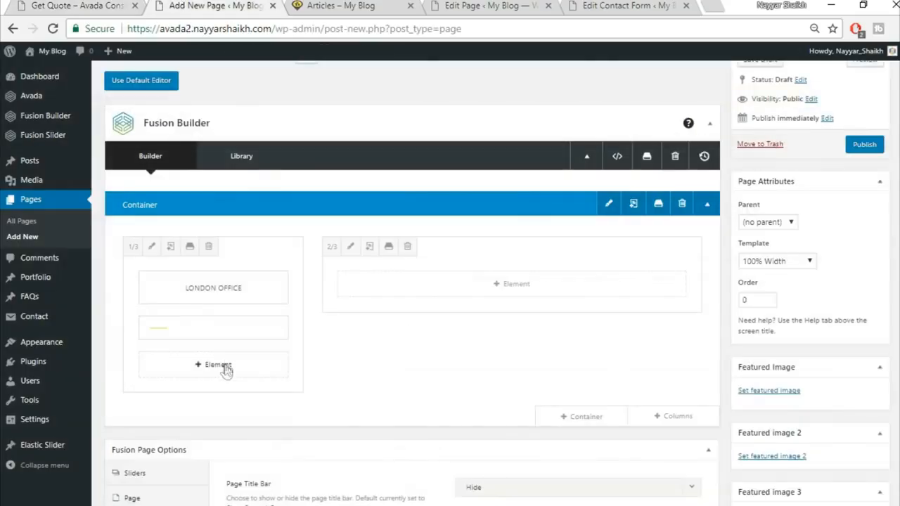
{"action": "left_click", "coordinate": [161, 363]}
{"action": "left_click", "coordinate": [701, 87]}
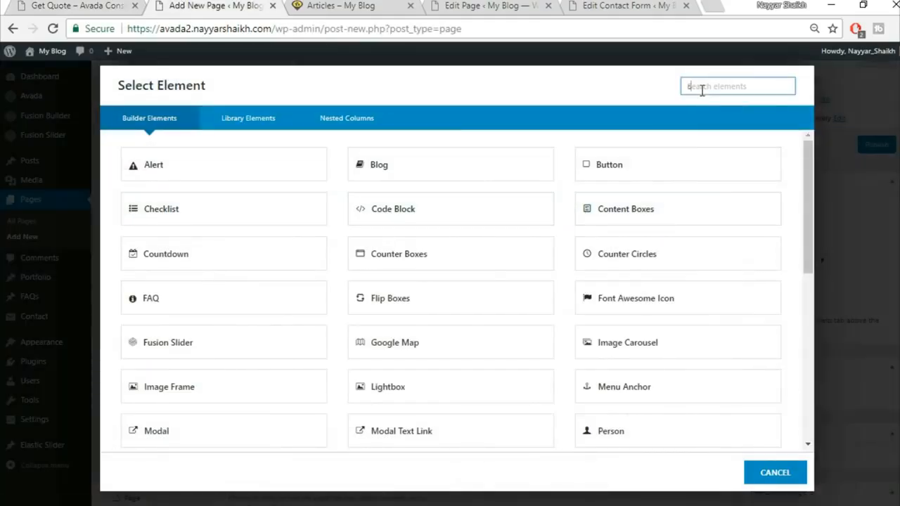
{"action": "type", "text": "chec"}
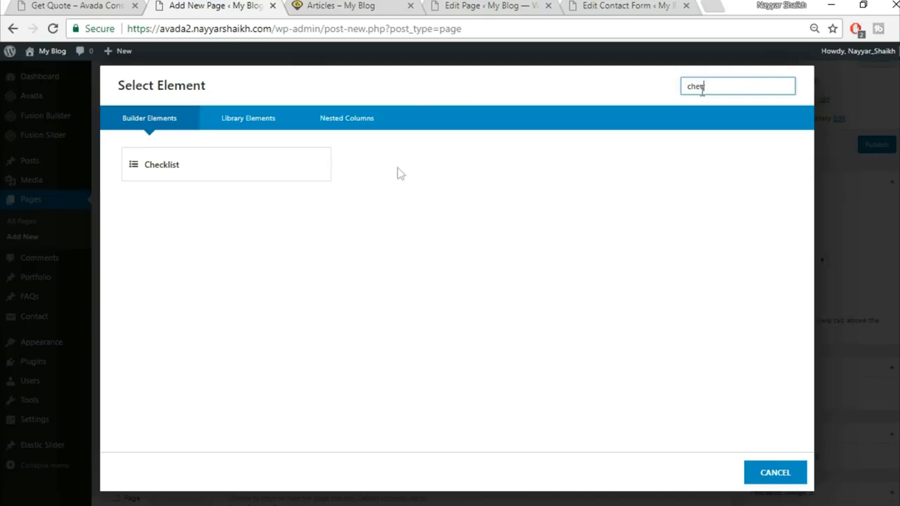
{"action": "left_click", "coordinate": [227, 165]}
{"action": "scroll", "coordinate": [305, 173], "scroll_direction": "down", "scroll_amount": 1}
{"action": "left_click", "coordinate": [78, 5]}
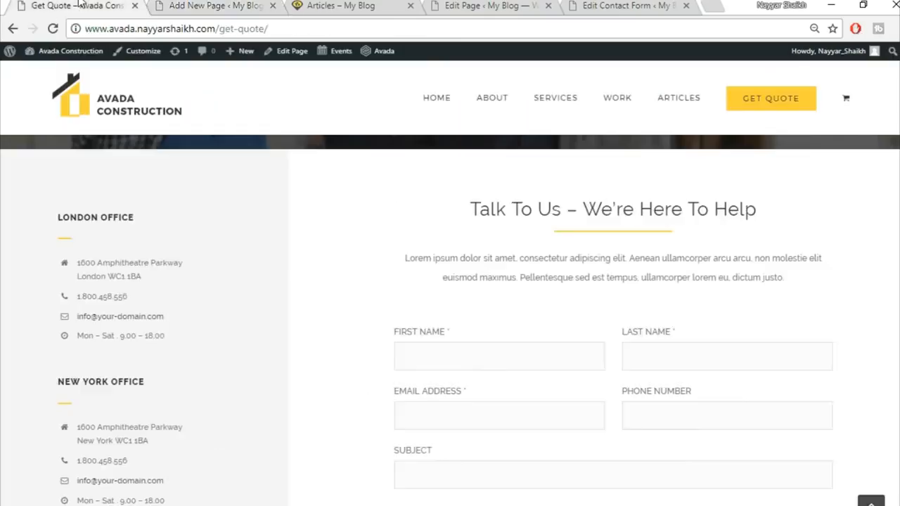
{"action": "left_click", "coordinate": [193, 5]}
Step: Turn off the checklist icon circles and set the item size to 15px
{"action": "left_click", "coordinate": [730, 281]}
{"action": "scroll", "coordinate": [767, 345], "scroll_direction": "down", "scroll_amount": 2}
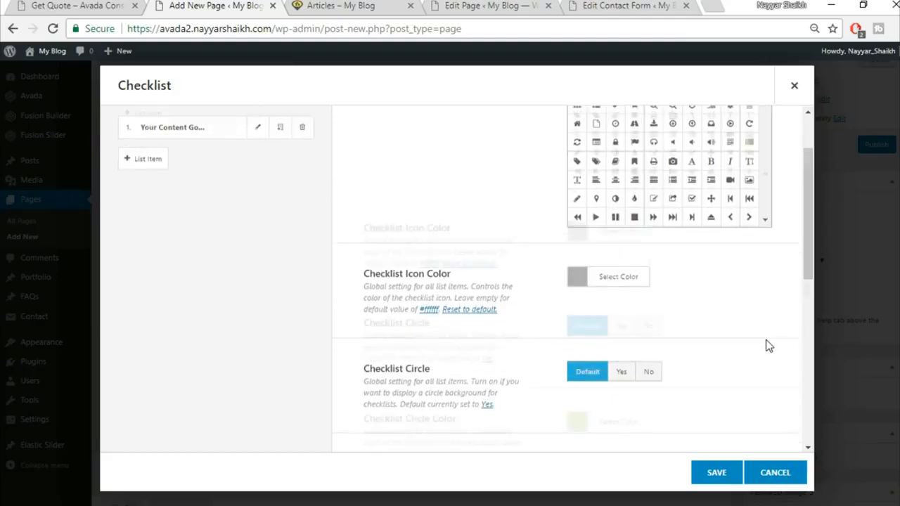
{"action": "left_click", "coordinate": [648, 240]}
{"action": "left_click", "coordinate": [120, 6]}
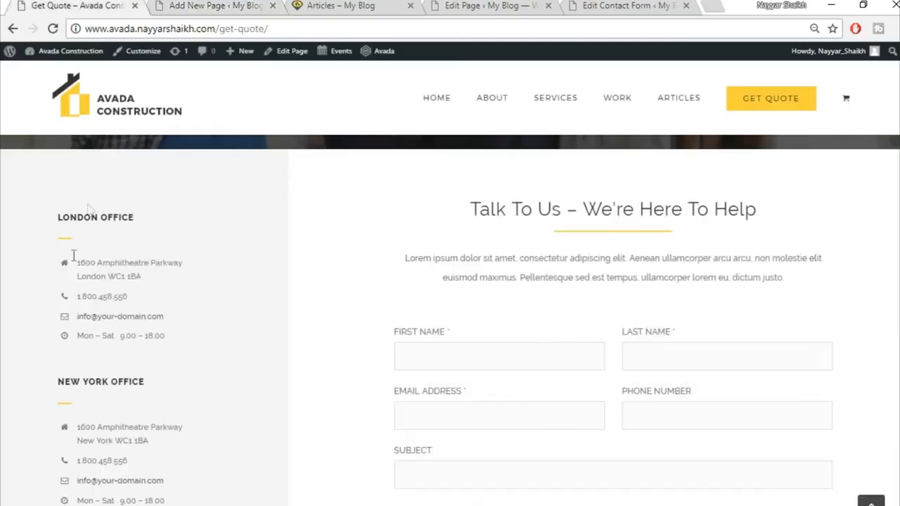
{"action": "left_click", "coordinate": [169, 5]}
{"action": "scroll", "coordinate": [619, 282], "scroll_direction": "down", "scroll_amount": 1}
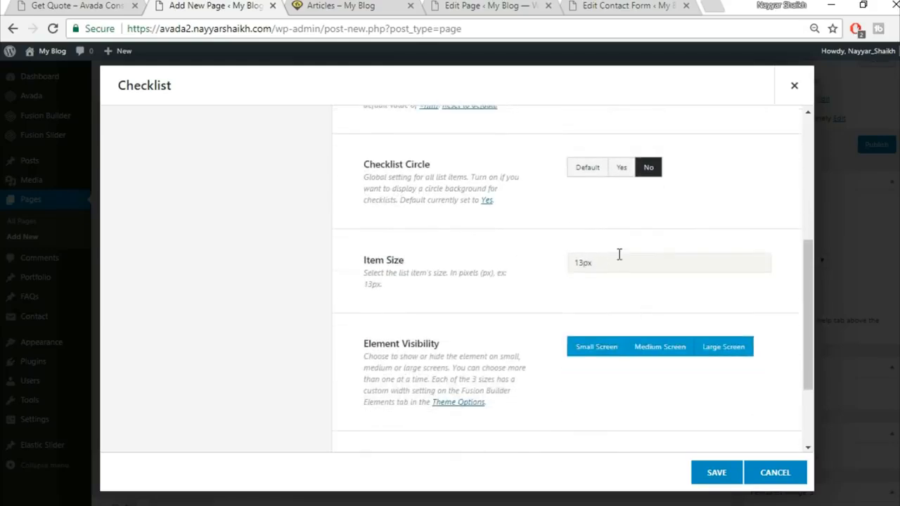
{"action": "type", "text": "15px"}
{"action": "scroll", "coordinate": [487, 291], "scroll_direction": "down", "scroll_amount": 1}
{"action": "scroll", "coordinate": [511, 352], "scroll_direction": "up", "scroll_amount": 5}
Step: Give the first checklist item a home icon and the London office address from the reference page
{"action": "left_click", "coordinate": [258, 211]}
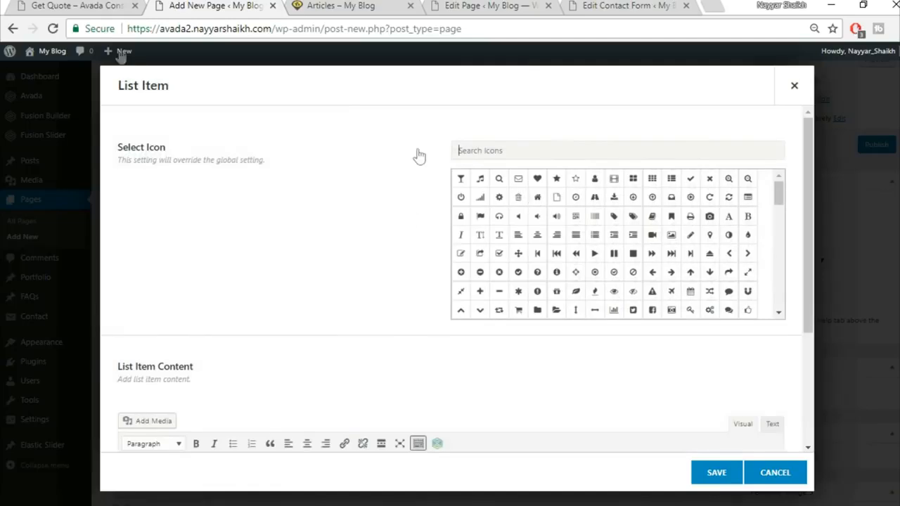
{"action": "left_click", "coordinate": [53, 5]}
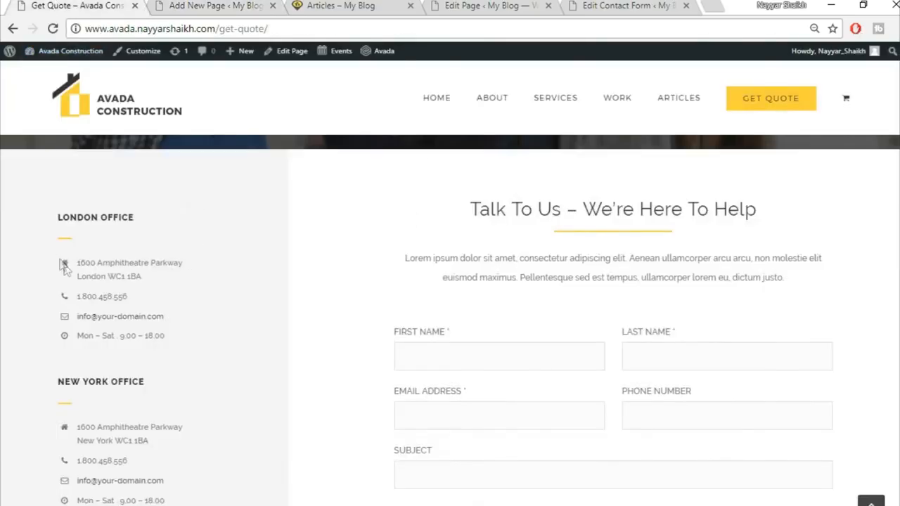
{"action": "left_click_drag", "start_coordinate": [76, 262], "coordinate": [199, 290]}
{"action": "key", "text": "ctrl+c"}
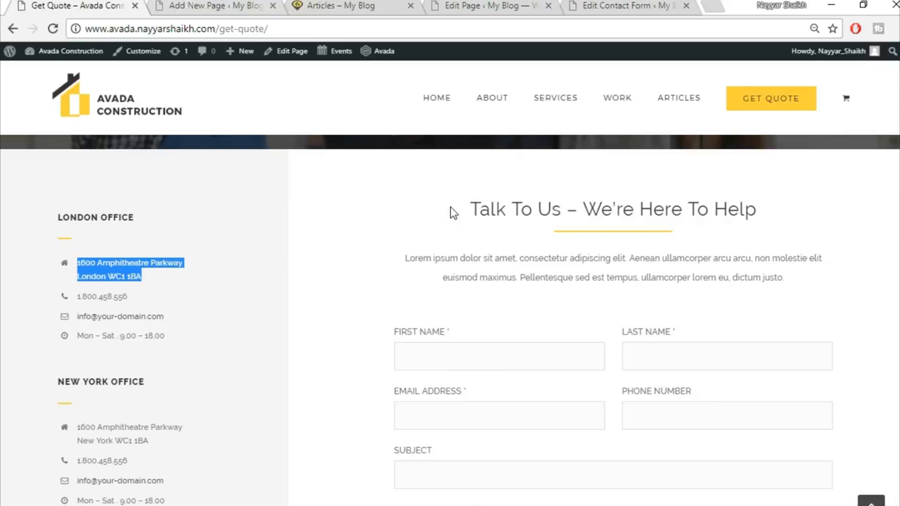
{"action": "key", "text": "ctrl+Tab"}
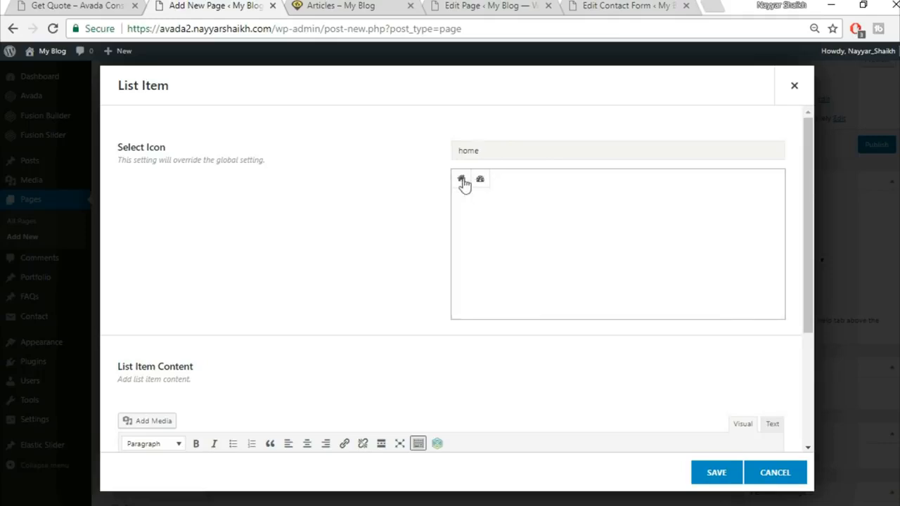
{"action": "left_click", "coordinate": [462, 182]}
{"action": "scroll", "coordinate": [345, 275], "scroll_direction": "down", "scroll_amount": 1}
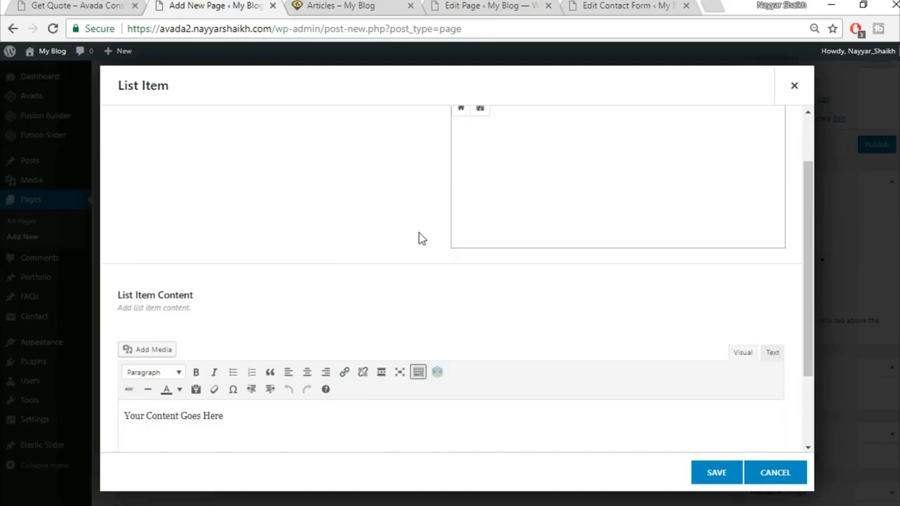
{"action": "scroll", "coordinate": [466, 213], "scroll_direction": "up", "scroll_amount": 1}
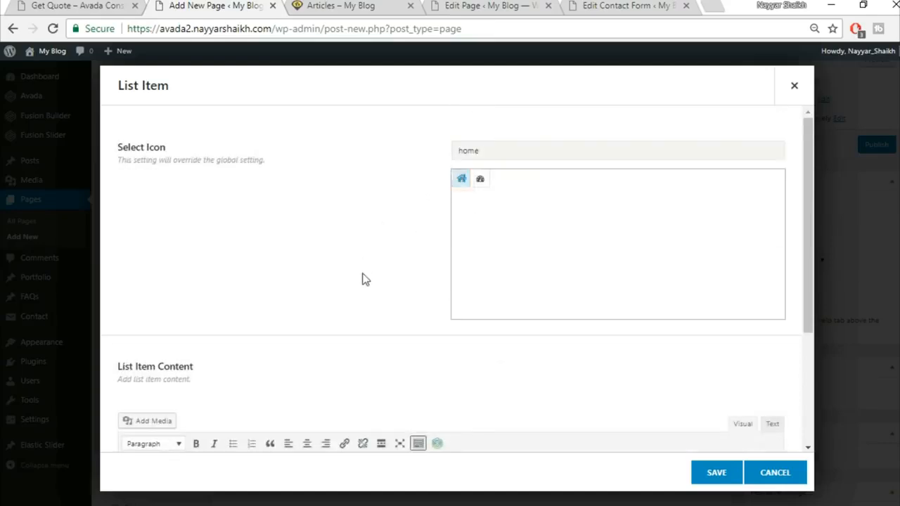
{"action": "scroll", "coordinate": [363, 279], "scroll_direction": "down", "scroll_amount": 2}
{"action": "left_click", "coordinate": [363, 376]}
{"action": "key", "text": "ctrl+v"}
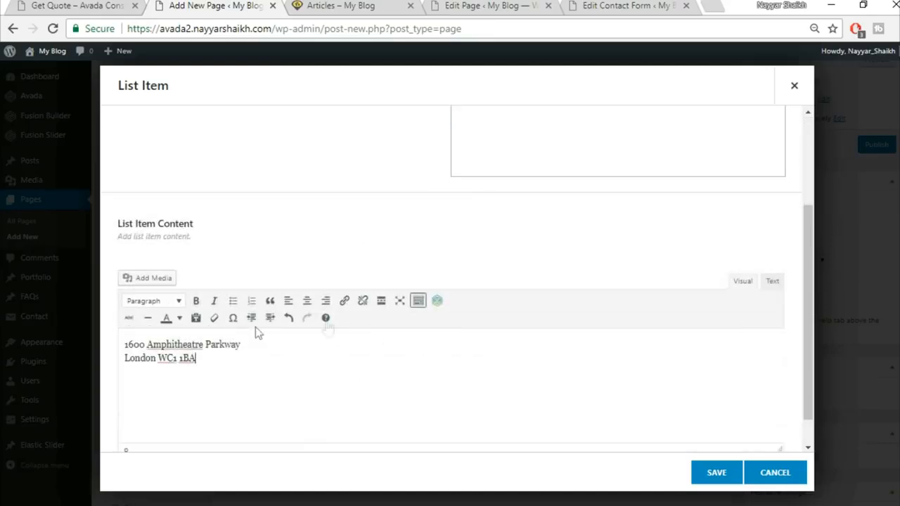
{"action": "left_click", "coordinate": [716, 475]}
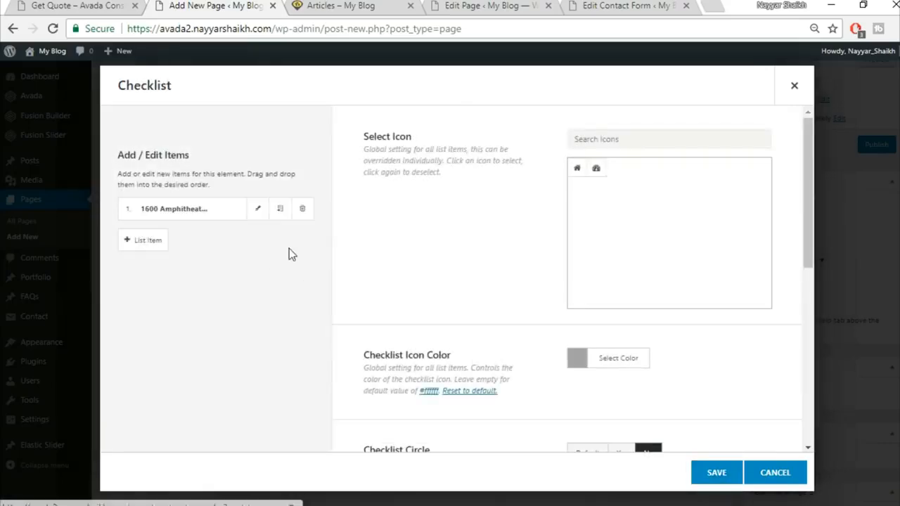
Step: Clone the address item and save the checklist into the 1/3 column
{"action": "left_click", "coordinate": [281, 210]}
{"action": "left_click", "coordinate": [280, 210]}
{"action": "left_click", "coordinate": [280, 210]}
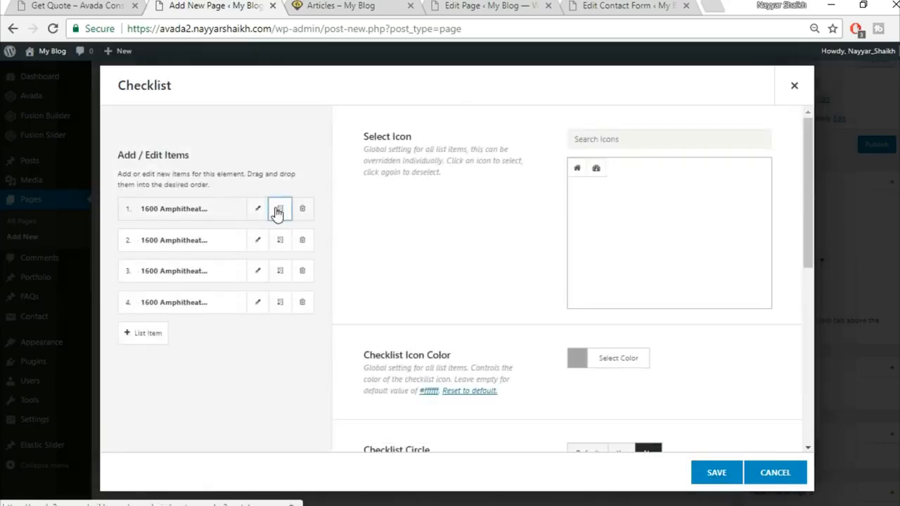
{"action": "left_click", "coordinate": [719, 482]}
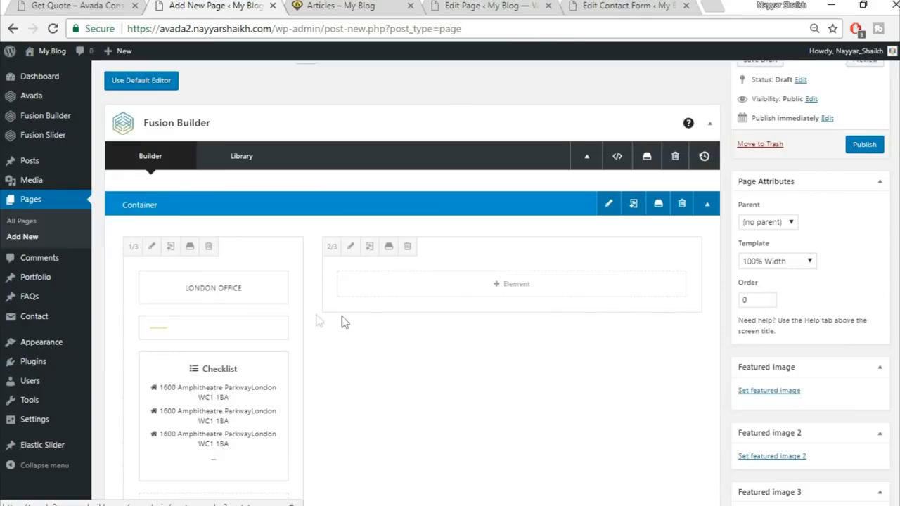
{"action": "scroll", "coordinate": [376, 325], "scroll_direction": "down", "scroll_amount": 1}
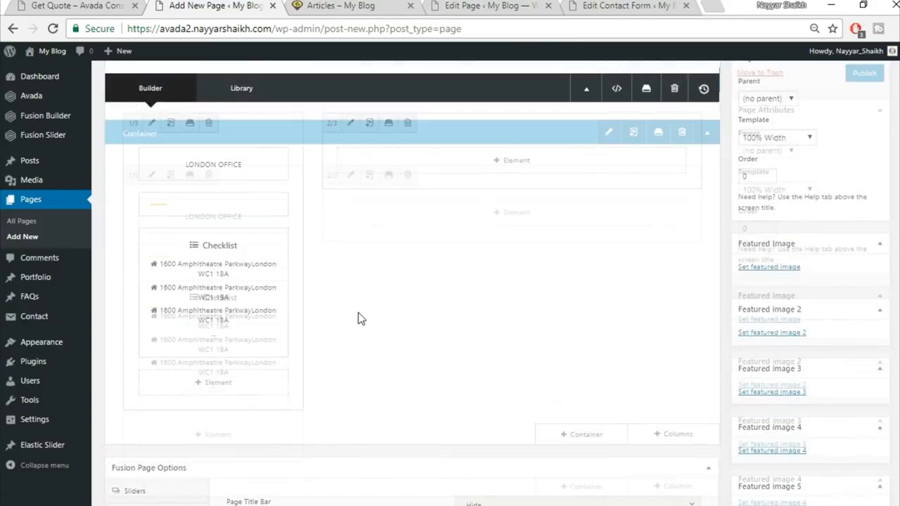
{"action": "left_click", "coordinate": [71, 5]}
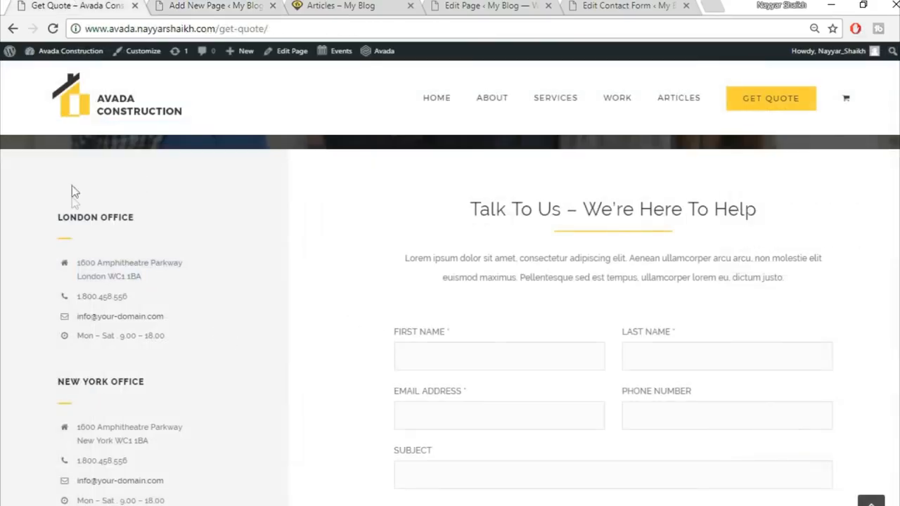
{"action": "left_click", "coordinate": [190, 5]}
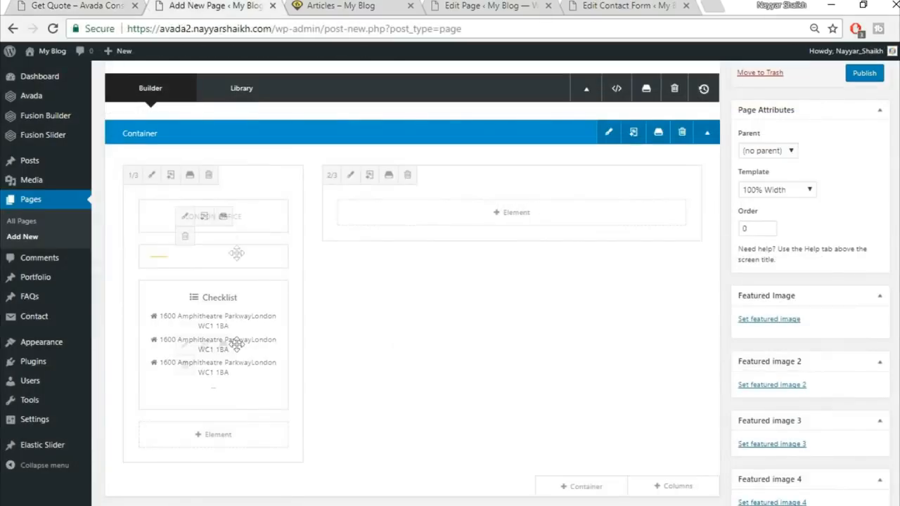
{"action": "scroll", "coordinate": [285, 221], "scroll_direction": "down", "scroll_amount": 1}
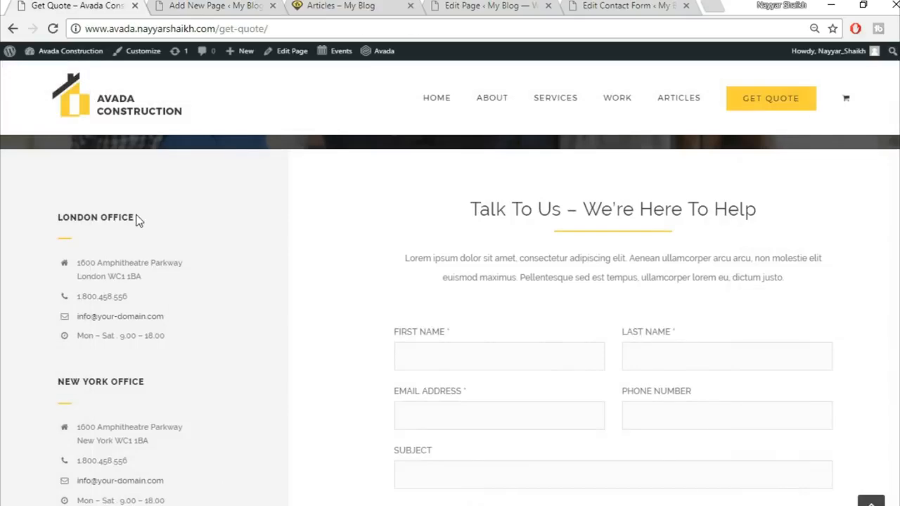
{"action": "left_click", "coordinate": [14, 6]}
{"action": "scroll", "coordinate": [107, 304], "scroll_direction": "down", "scroll_amount": 2}
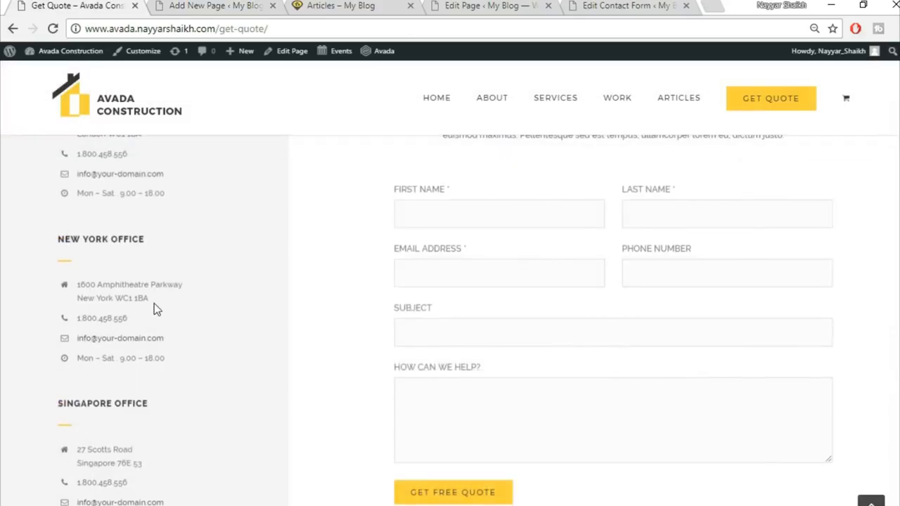
{"action": "scroll", "coordinate": [155, 306], "scroll_direction": "up", "scroll_amount": 2}
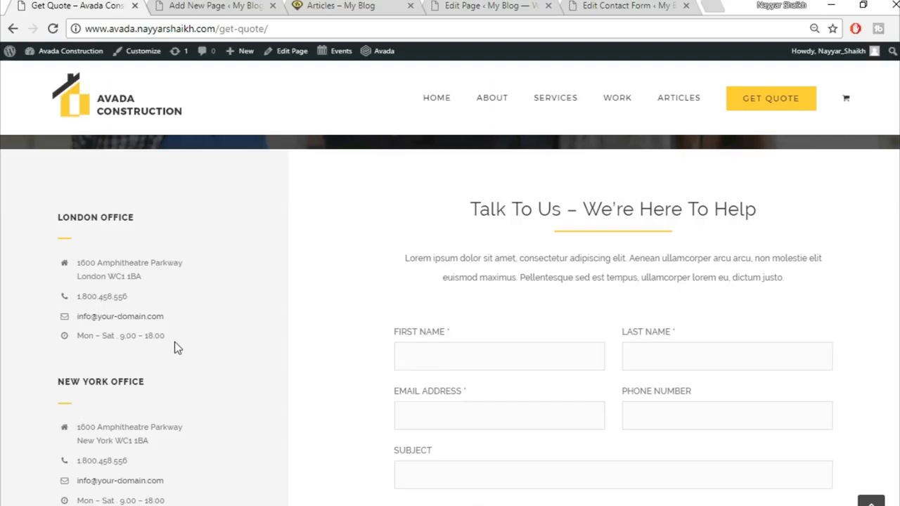
{"action": "scroll", "coordinate": [173, 345], "scroll_direction": "down", "scroll_amount": 3}
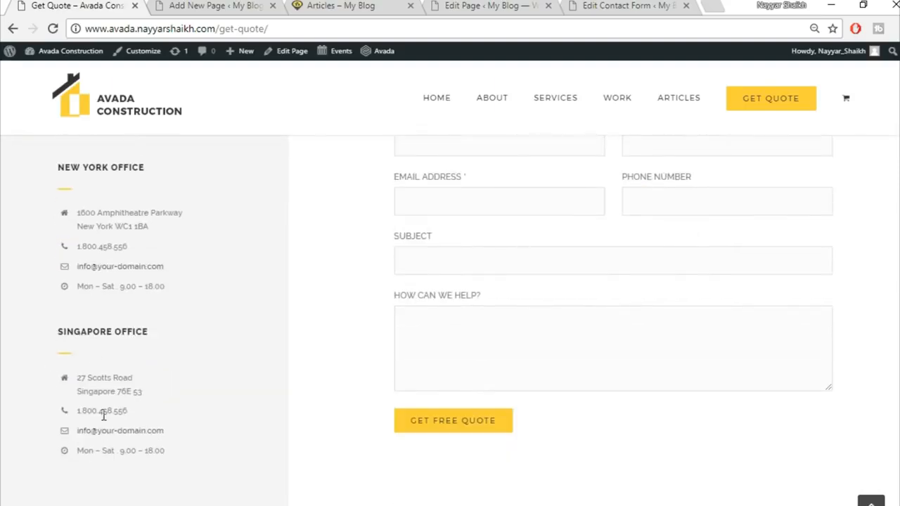
{"action": "scroll", "coordinate": [405, 381], "scroll_direction": "up", "scroll_amount": 4}
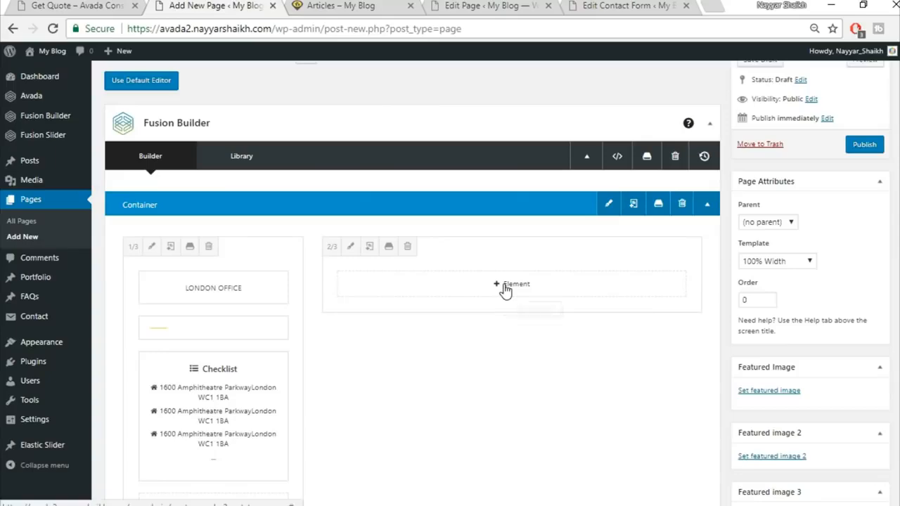
{"action": "left_click", "coordinate": [512, 290]}
{"action": "left_click", "coordinate": [40, 5]}
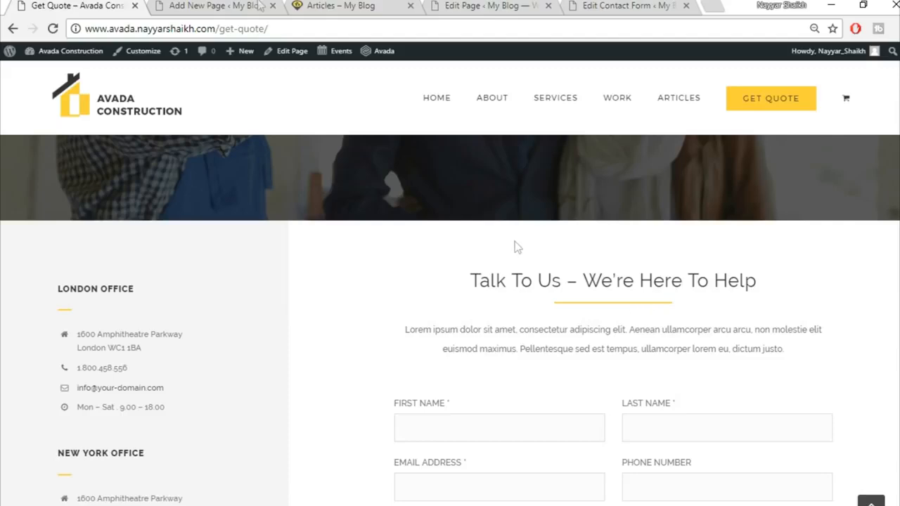
{"action": "left_click", "coordinate": [261, 6]}
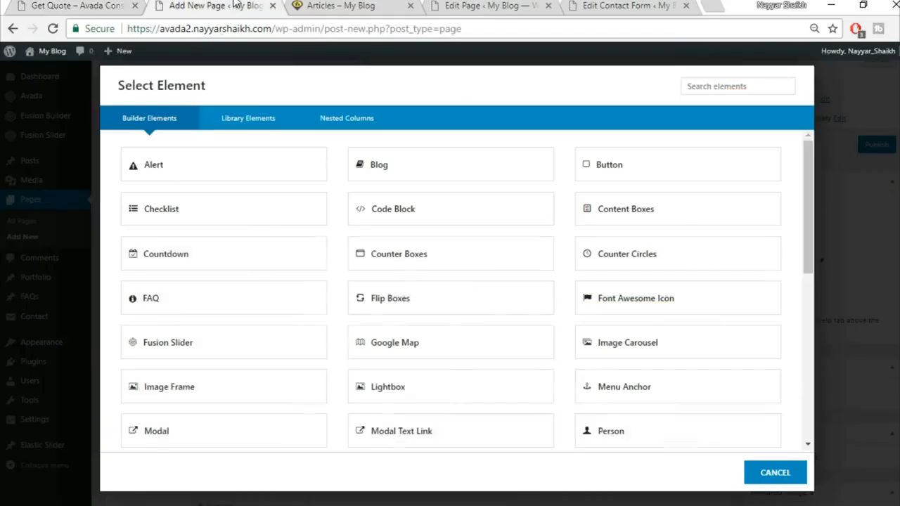
{"action": "left_click", "coordinate": [774, 473]}
{"action": "scroll", "coordinate": [689, 311], "scroll_direction": "down", "scroll_amount": 3}
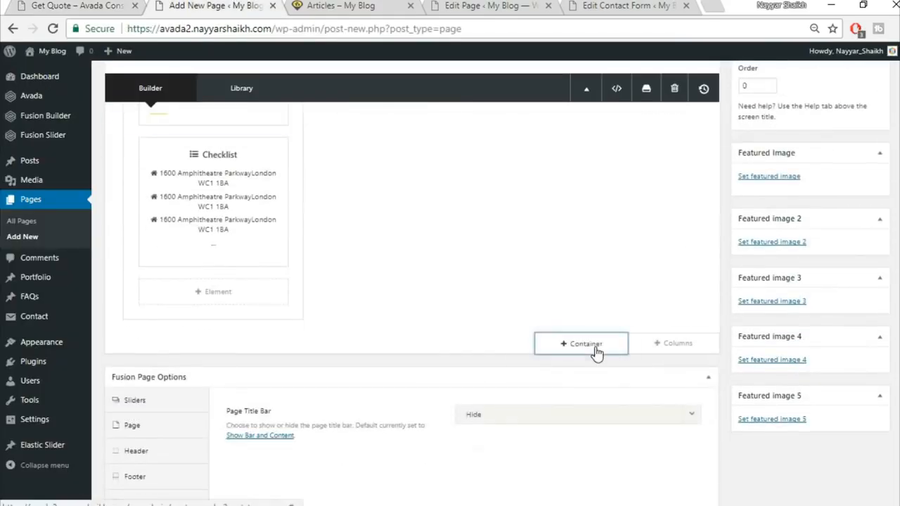
Step: Insert the saved Title container, move its heading into the 2/3 column, and delete the empty container
{"action": "left_click", "coordinate": [597, 352]}
{"action": "left_click", "coordinate": [254, 119]}
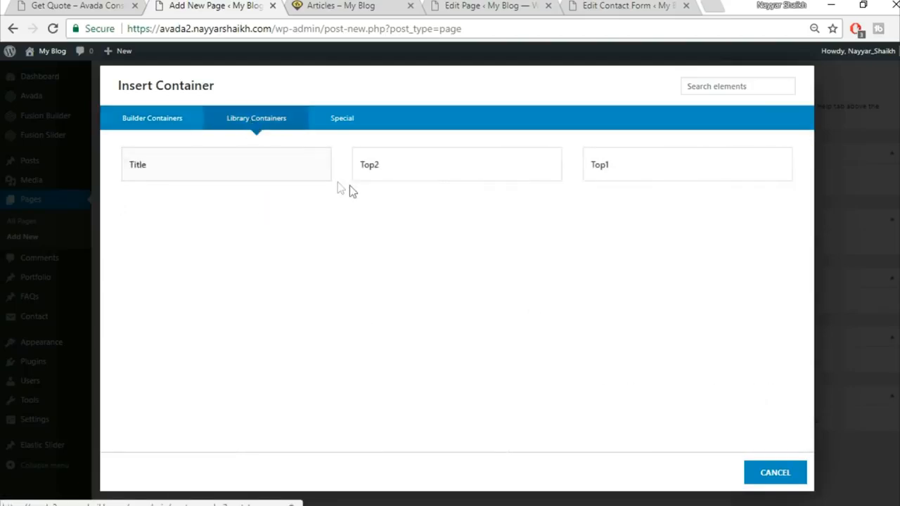
{"action": "left_click", "coordinate": [287, 172]}
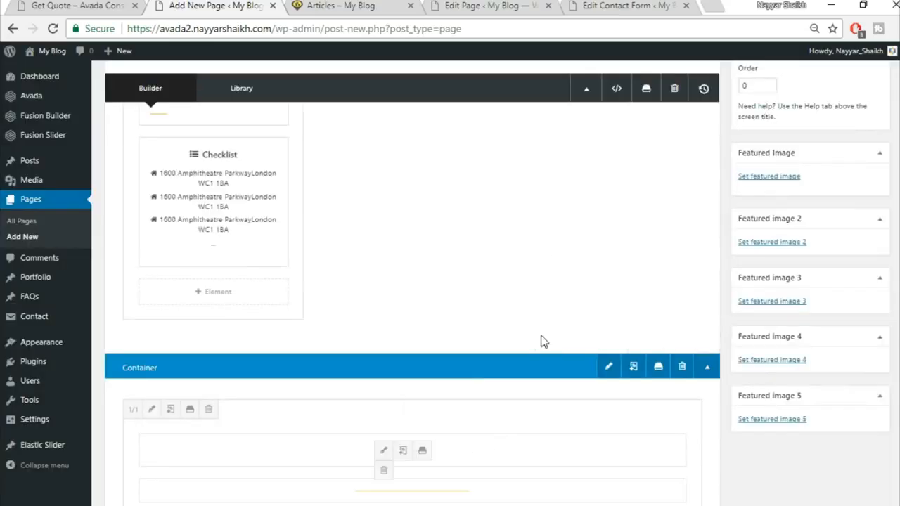
{"action": "left_click_drag", "start_coordinate": [503, 446], "coordinate": [570, 177]}
{"action": "scroll", "coordinate": [458, 484], "scroll_direction": "down", "scroll_amount": 2}
{"action": "left_click_drag", "start_coordinate": [444, 375], "coordinate": [531, 139]}
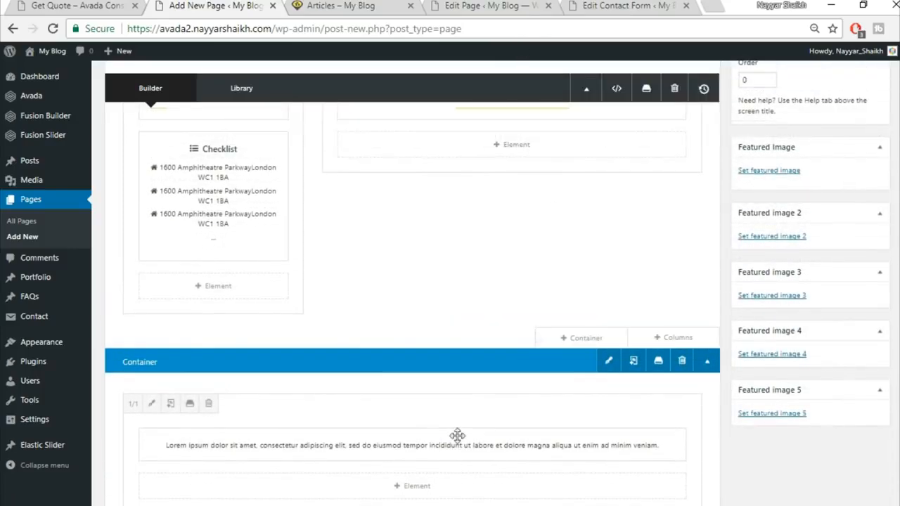
{"action": "left_click_drag", "start_coordinate": [457, 453], "coordinate": [530, 168]}
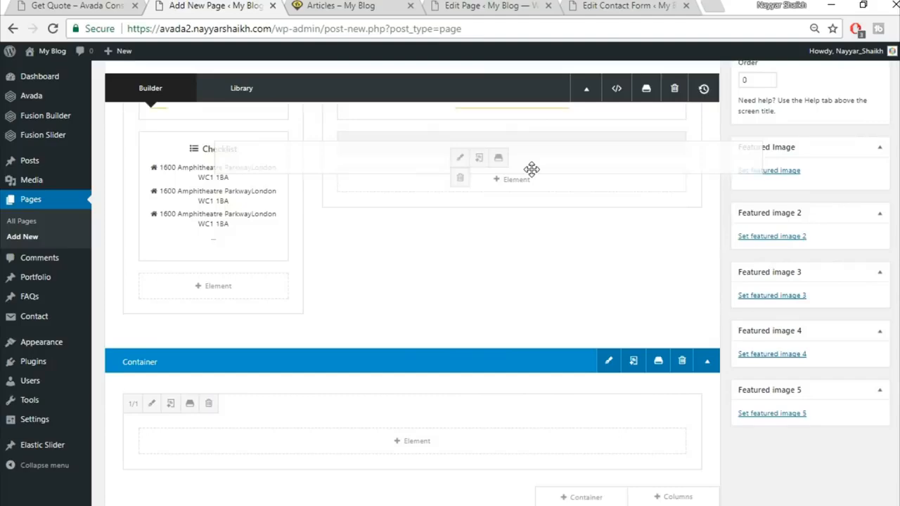
{"action": "left_click", "coordinate": [681, 361]}
{"action": "scroll", "coordinate": [561, 282], "scroll_direction": "up", "scroll_amount": 2}
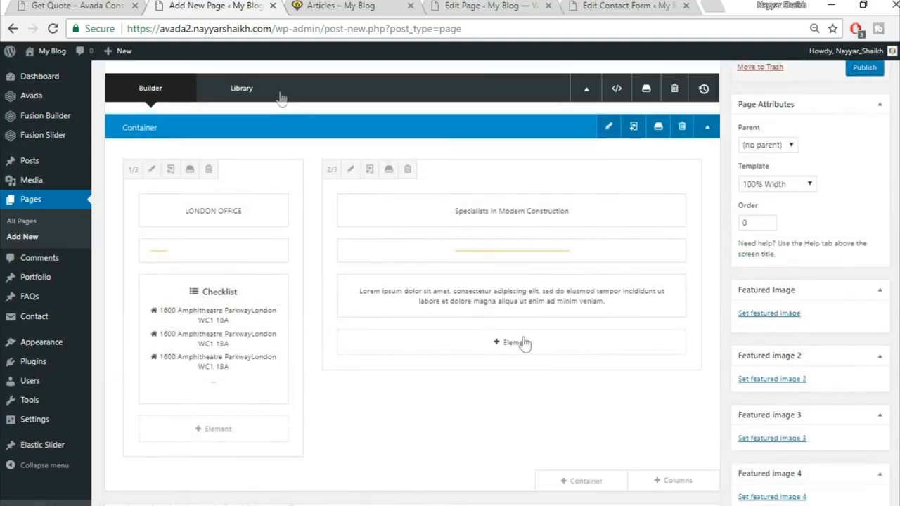
{"action": "left_click", "coordinate": [126, 9]}
{"action": "scroll", "coordinate": [652, 393], "scroll_direction": "down", "scroll_amount": 2}
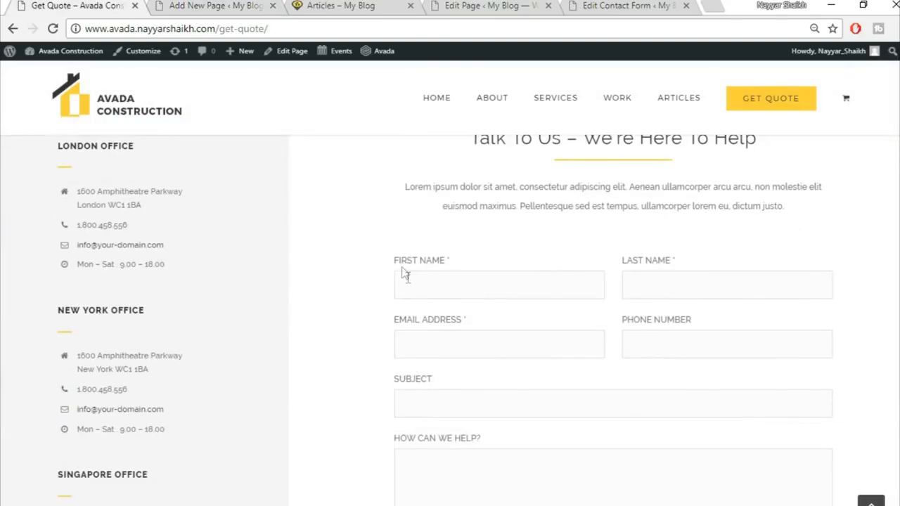
{"action": "left_click", "coordinate": [225, 7]}
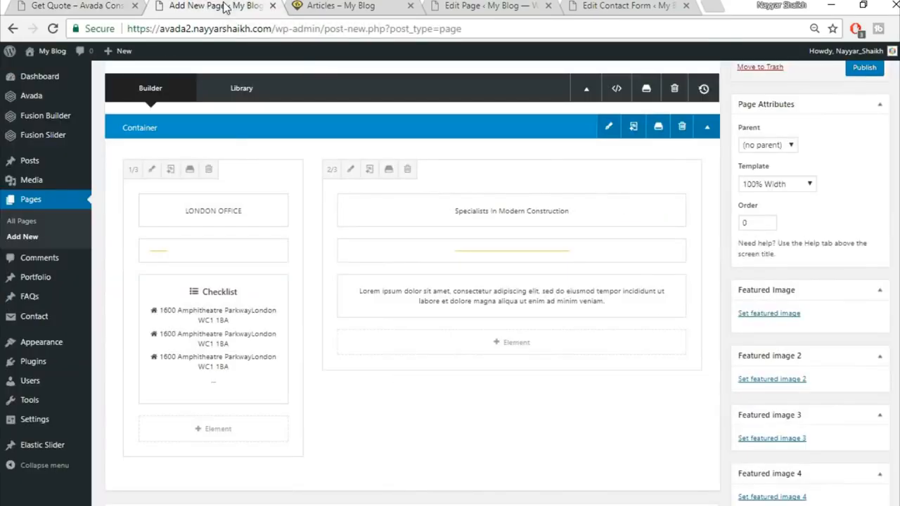
Step: Add a Code Block to the 2/3 column containing the pasted Contact Form 7 shortcode
{"action": "left_click", "coordinate": [519, 352]}
{"action": "left_click", "coordinate": [743, 86]}
{"action": "type", "text": "cod"}
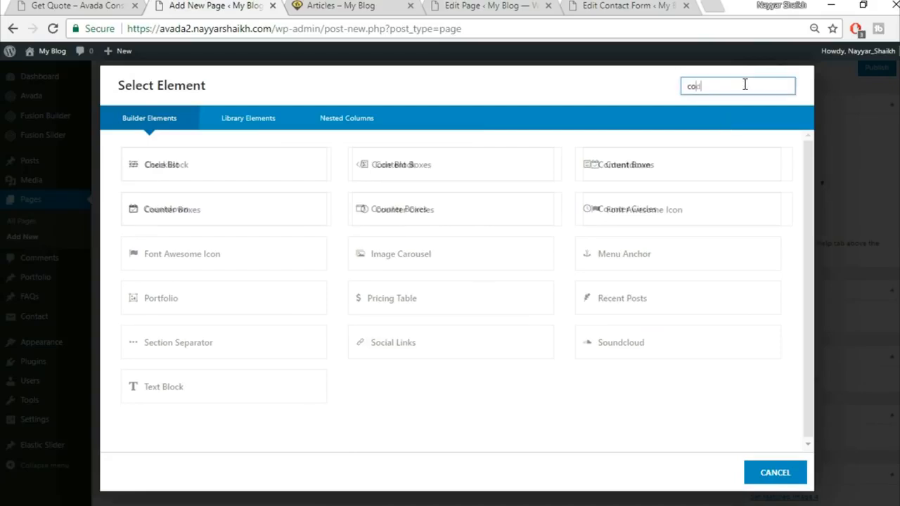
{"action": "left_click", "coordinate": [257, 163]}
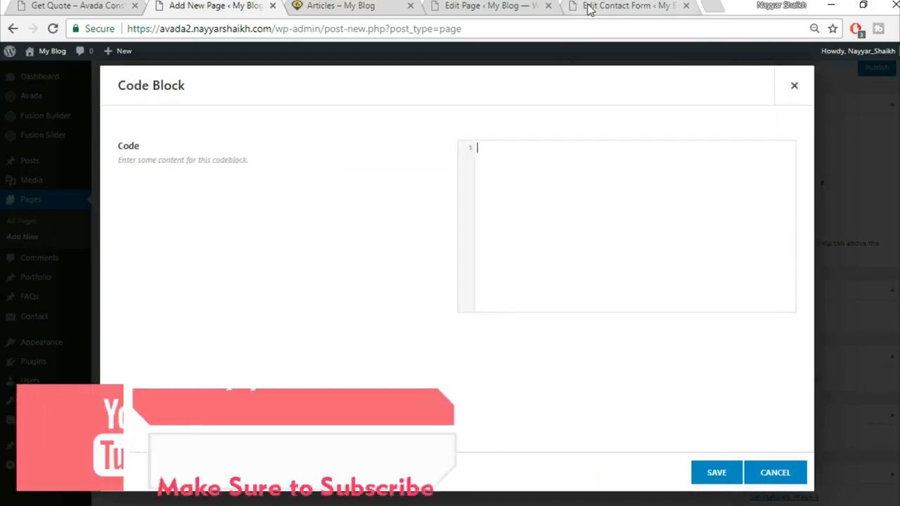
{"action": "left_click", "coordinate": [626, 5]}
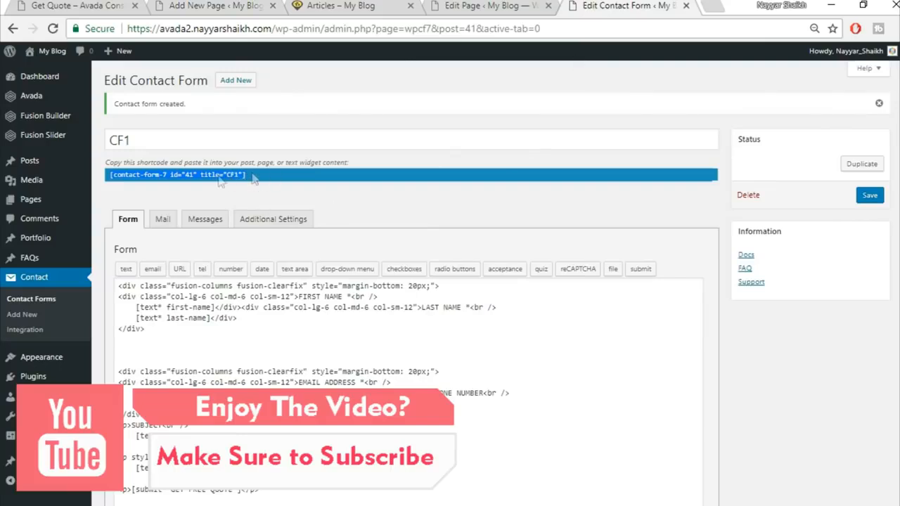
{"action": "left_click", "coordinate": [184, 4]}
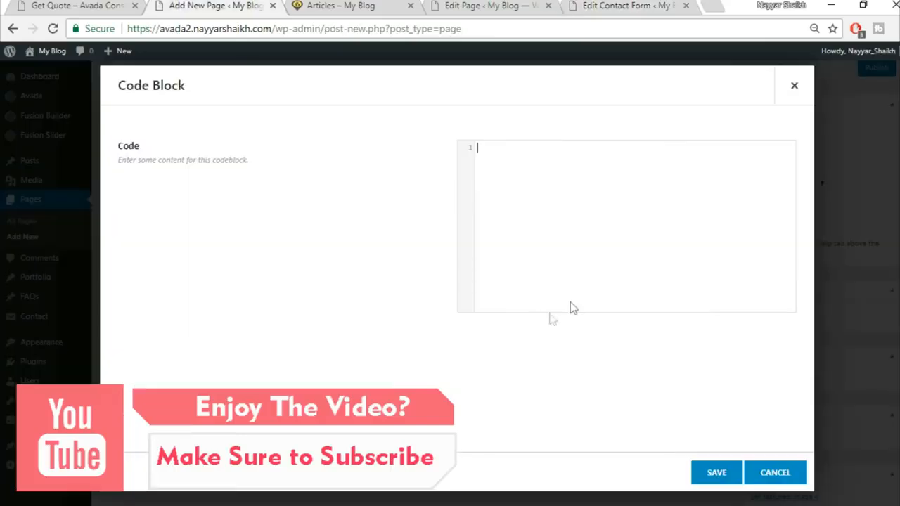
{"action": "type", "text": "[contact-form-7 id=\"41\" title=\"CF1\"]"}
{"action": "left_click", "coordinate": [715, 472]}
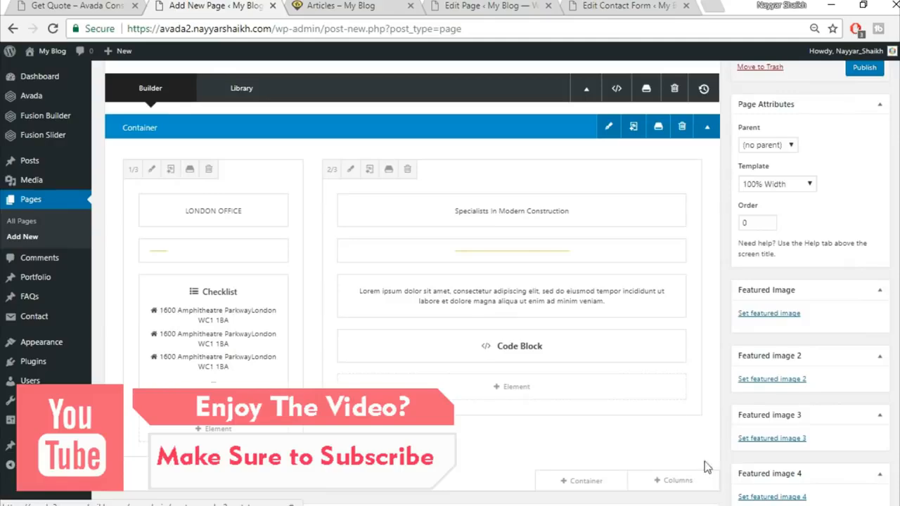
Step: Check the container's Design spacing, with 60 top padding, and save the container settings
{"action": "key", "text": "ctrl+1"}
{"action": "scroll", "coordinate": [882, 294], "scroll_direction": "up", "scroll_amount": 2}
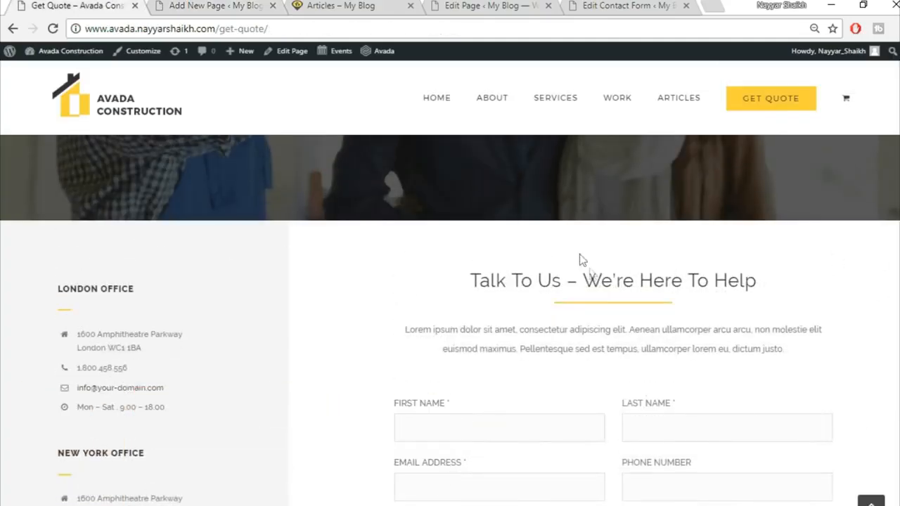
{"action": "left_click", "coordinate": [190, 7]}
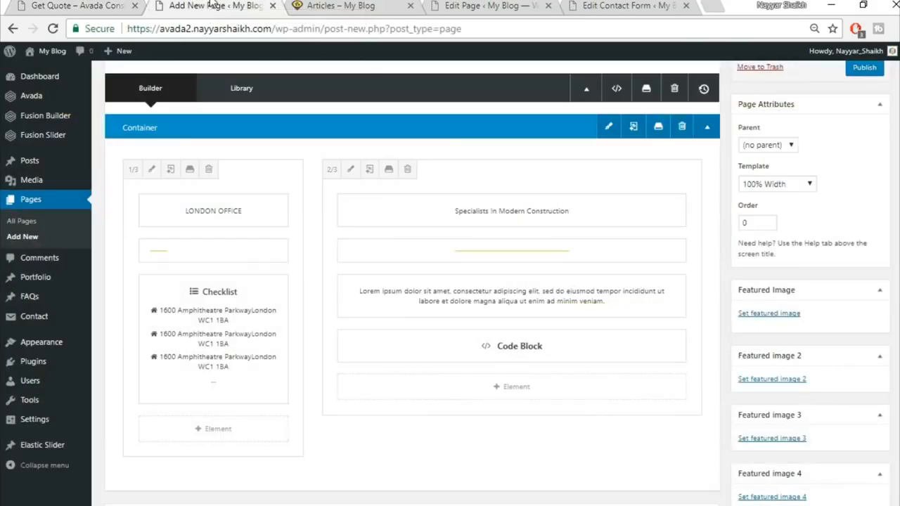
{"action": "left_click", "coordinate": [609, 127]}
{"action": "left_click", "coordinate": [303, 121]}
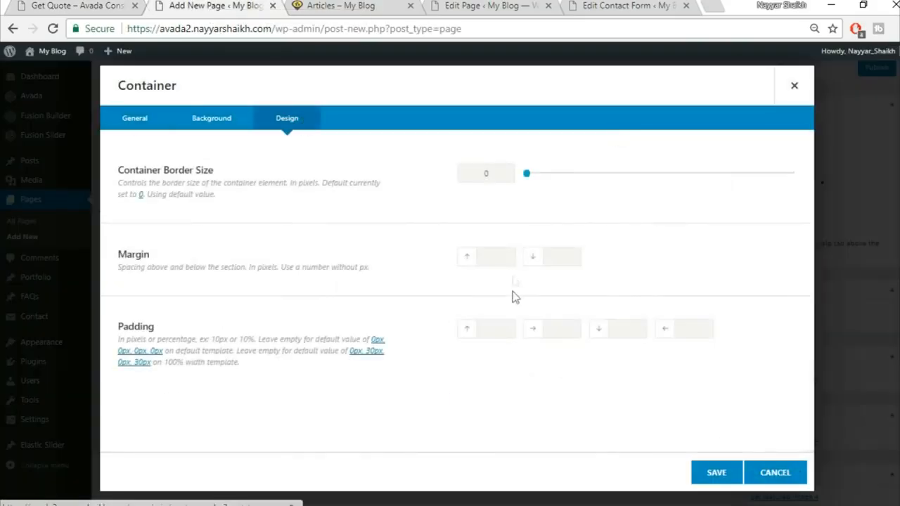
{"action": "left_click", "coordinate": [717, 472]}
Step: Publish the Get Quote page and open the live page in a new tab
{"action": "left_click", "coordinate": [77, 6]}
{"action": "scroll", "coordinate": [386, 366], "scroll_direction": "down", "scroll_amount": 3}
{"action": "scroll", "coordinate": [396, 453], "scroll_direction": "up", "scroll_amount": 3}
{"action": "key", "text": "ctrl+Tab"}
{"action": "scroll", "coordinate": [640, 431], "scroll_direction": "up", "scroll_amount": 2}
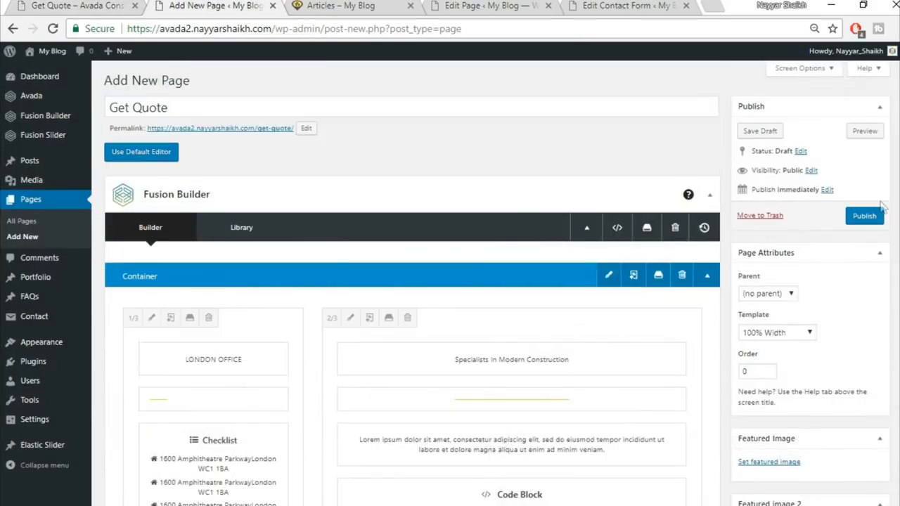
{"action": "left_click", "coordinate": [866, 216]}
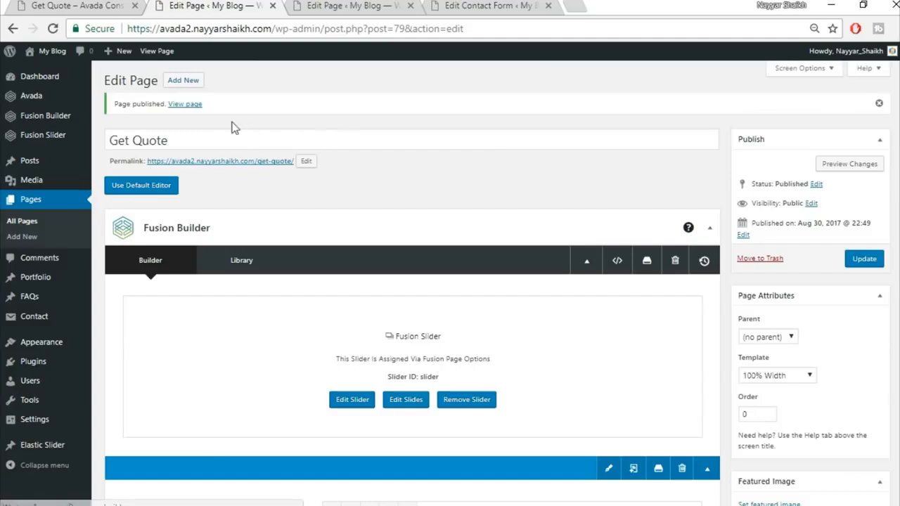
{"action": "right_click", "coordinate": [197, 107]}
{"action": "left_click", "coordinate": [268, 118]}
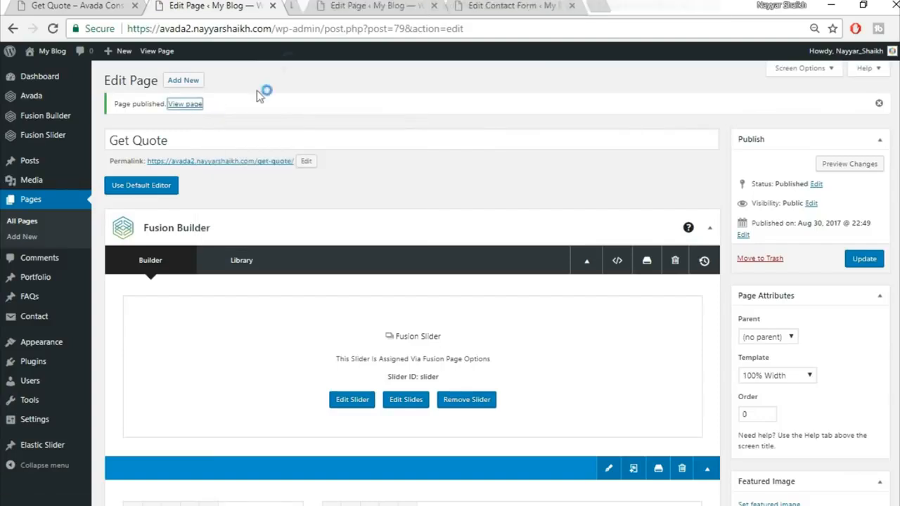
Step: Review the live Get Quote page and close the unneeded page-editor tab
{"action": "left_click", "coordinate": [340, 7]}
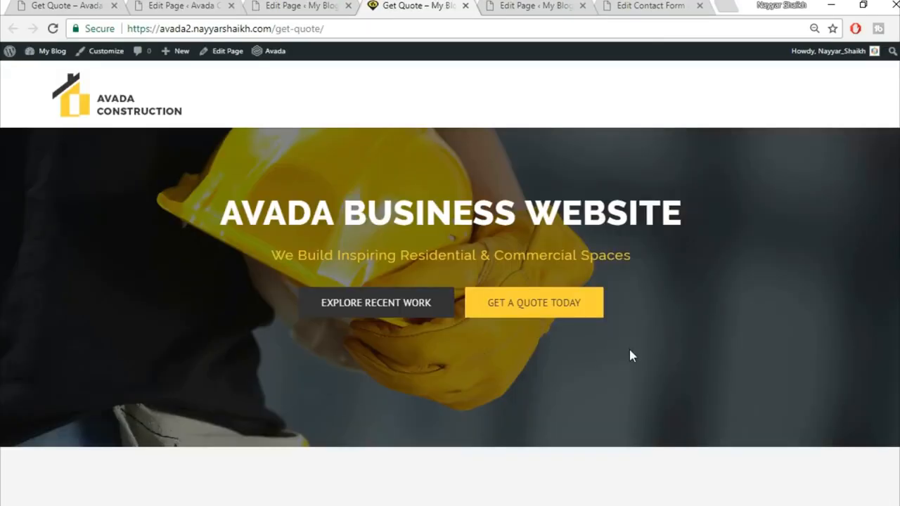
{"action": "scroll", "coordinate": [451, 281], "scroll_direction": "down", "scroll_amount": 9}
{"action": "scroll", "coordinate": [450, 282], "scroll_direction": "up", "scroll_amount": 9}
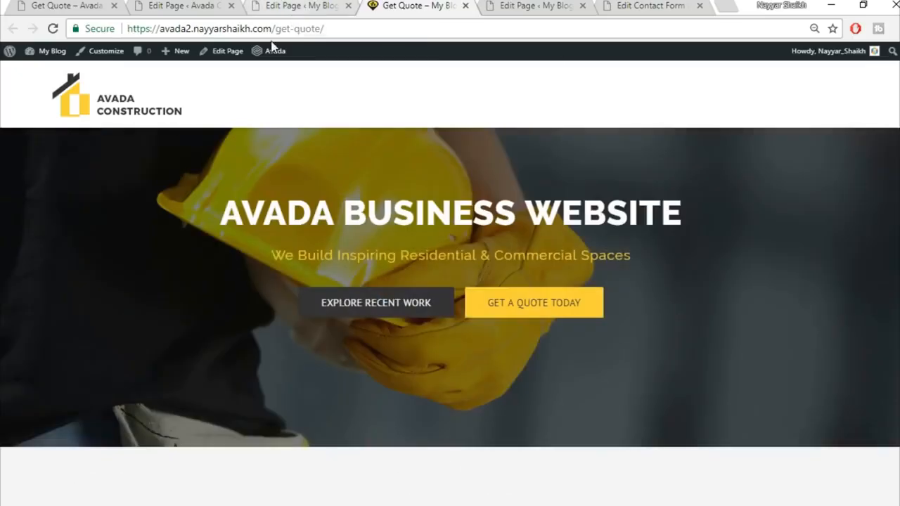
{"action": "left_click", "coordinate": [232, 6]}
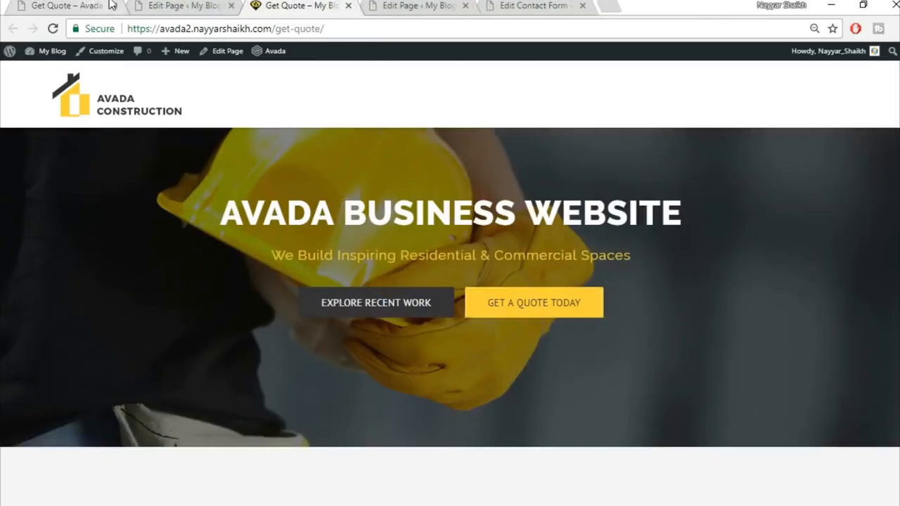
{"action": "left_click", "coordinate": [109, 6]}
{"action": "left_click", "coordinate": [211, 6]}
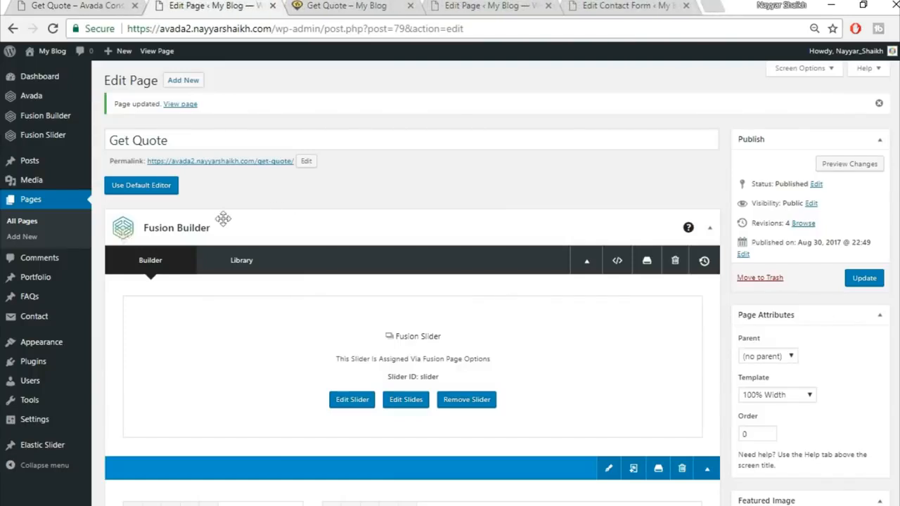
Step: Open the menu settings, then visit the site home page, still showing the blog-post listing
{"action": "mouse_move", "coordinate": [62, 350]}
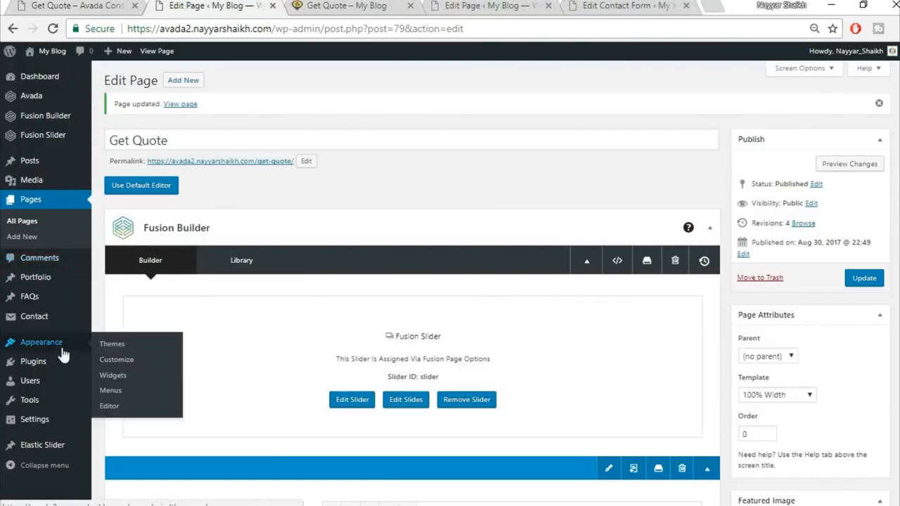
{"action": "left_click", "coordinate": [125, 392]}
{"action": "left_click", "coordinate": [372, 6]}
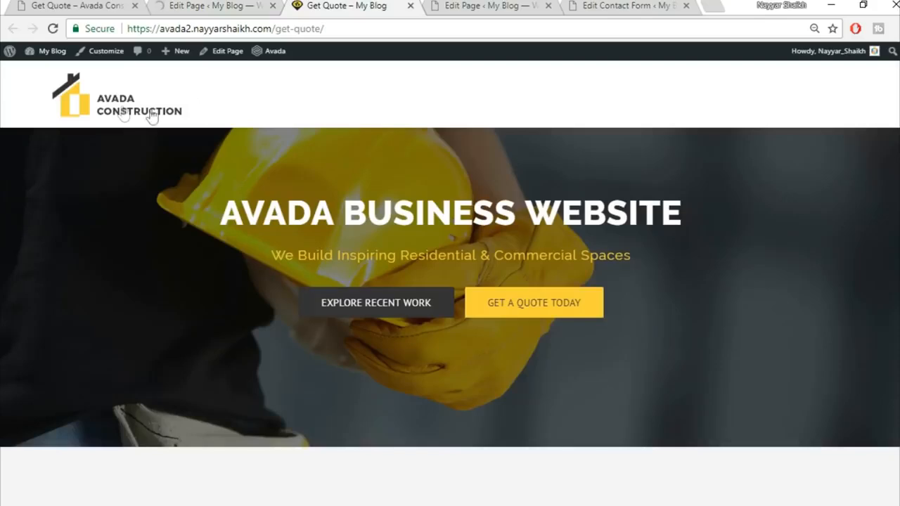
{"action": "left_click", "coordinate": [120, 112]}
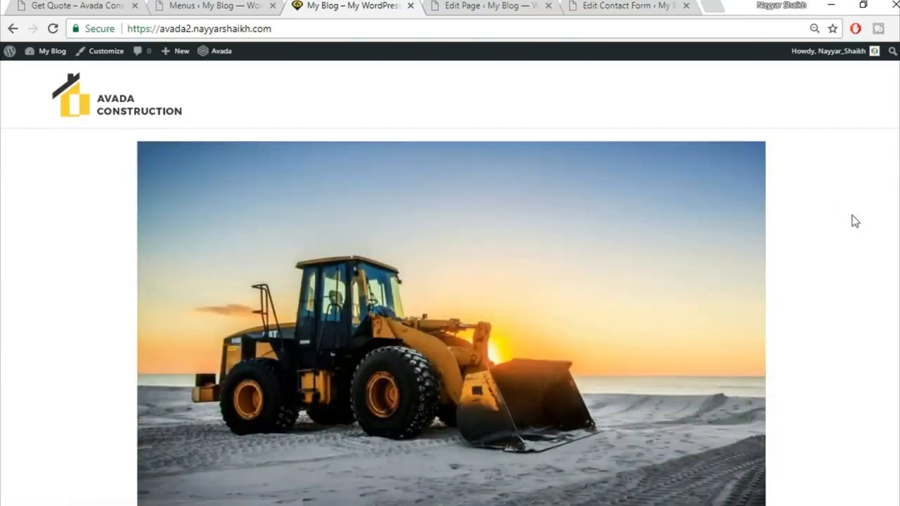
{"action": "scroll", "coordinate": [852, 215], "scroll_direction": "down", "scroll_amount": 6}
{"action": "scroll", "coordinate": [853, 215], "scroll_direction": "up", "scroll_amount": 6}
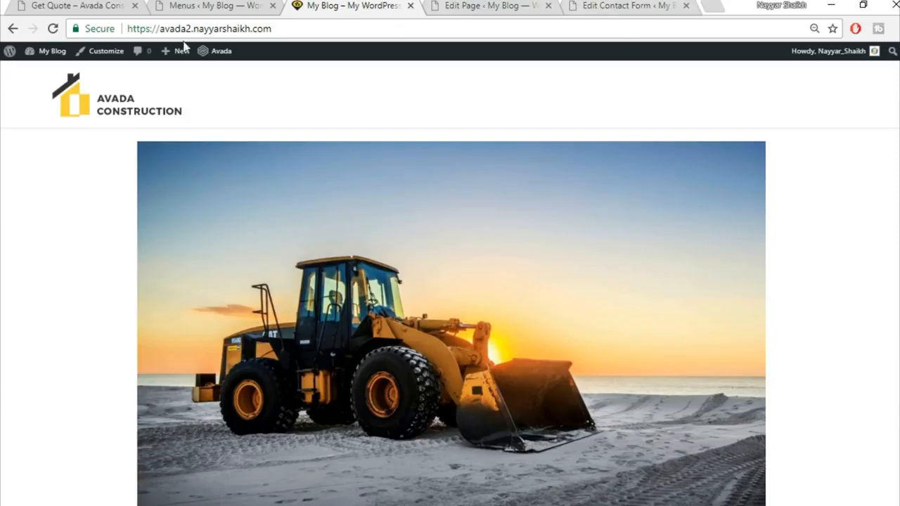
Step: Set a static front page of Home Page with Articles as the posts page, and publish
{"action": "left_click", "coordinate": [100, 52]}
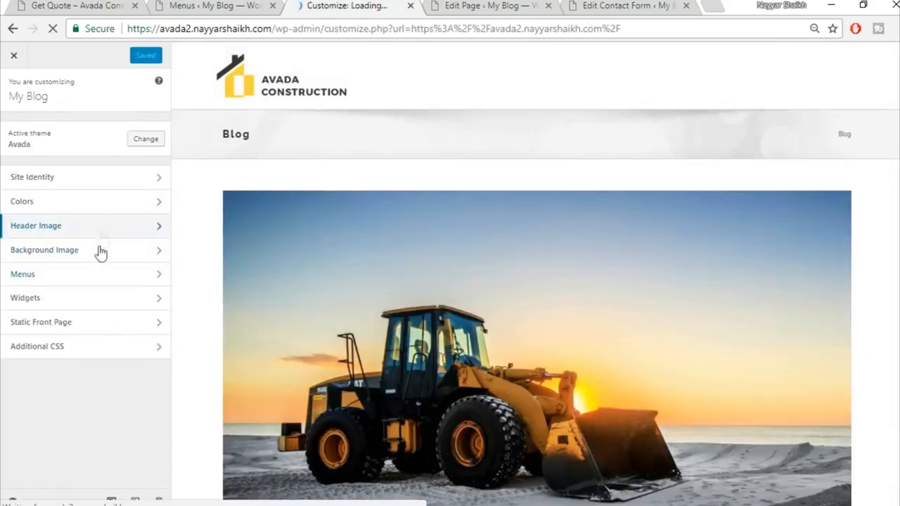
{"action": "left_click", "coordinate": [90, 321]}
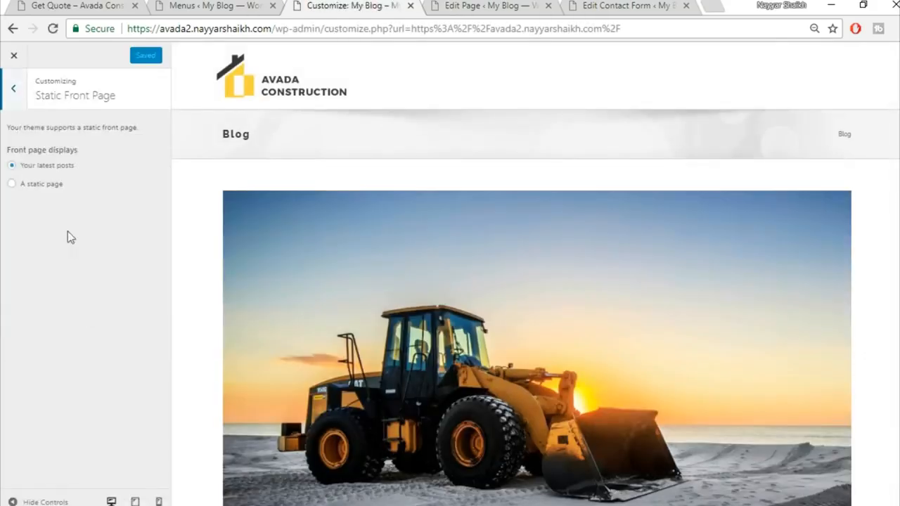
{"action": "left_click", "coordinate": [53, 185]}
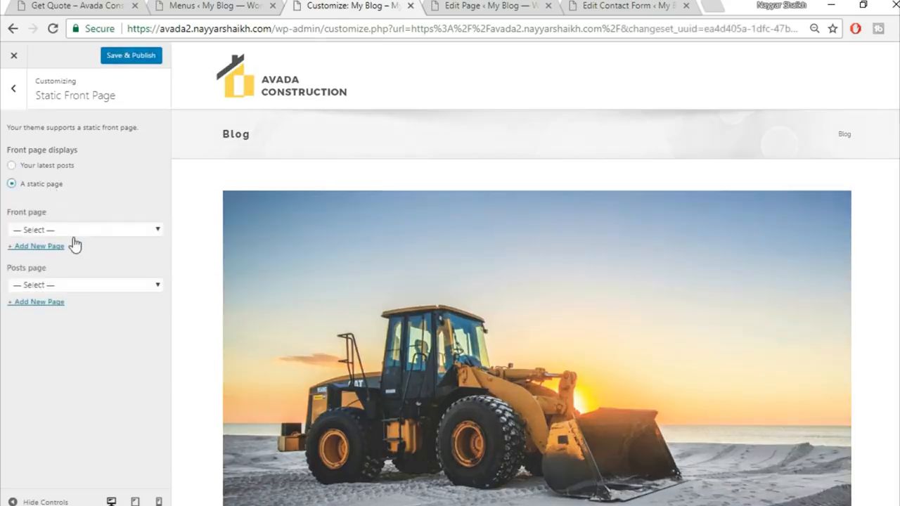
{"action": "left_click", "coordinate": [74, 231]}
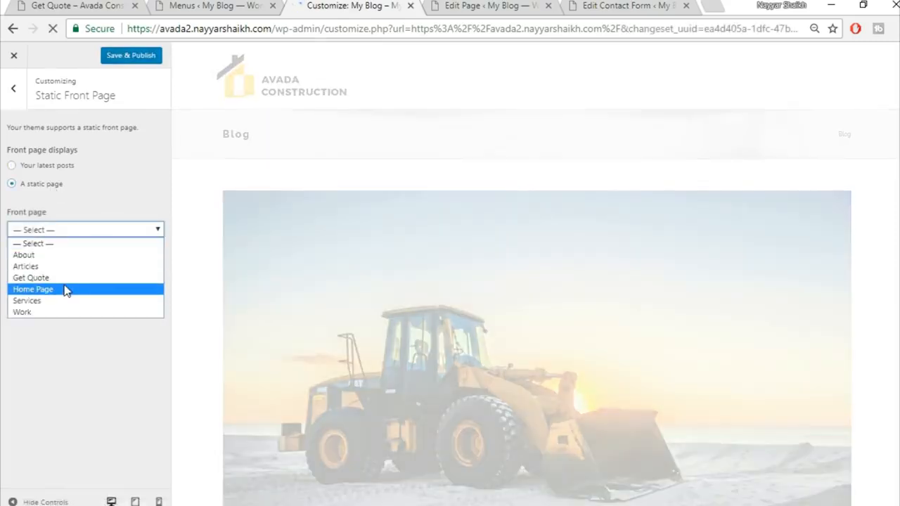
{"action": "left_click", "coordinate": [65, 287]}
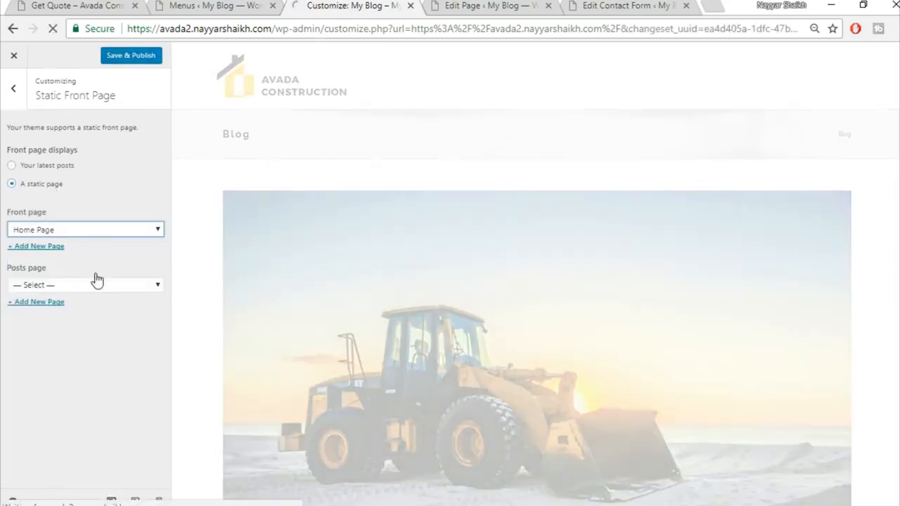
{"action": "left_click", "coordinate": [81, 284]}
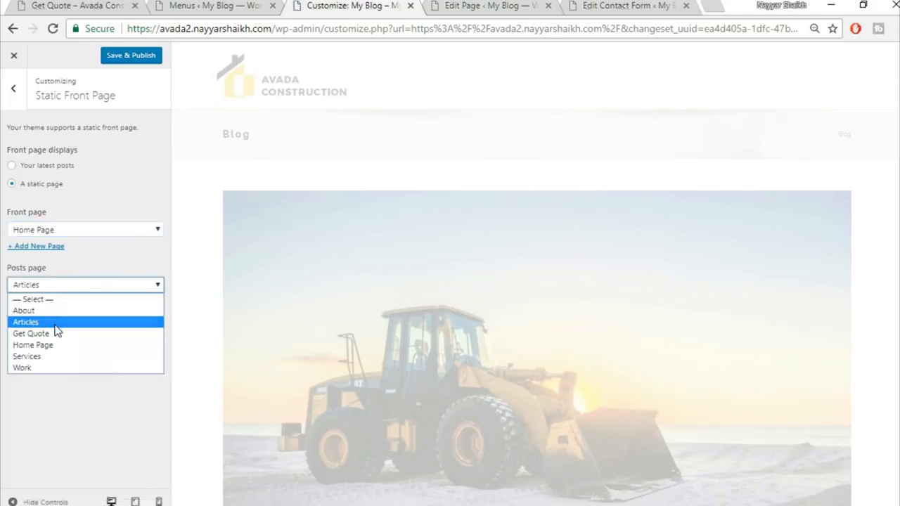
{"action": "left_click", "coordinate": [55, 322]}
{"action": "left_click", "coordinate": [137, 59]}
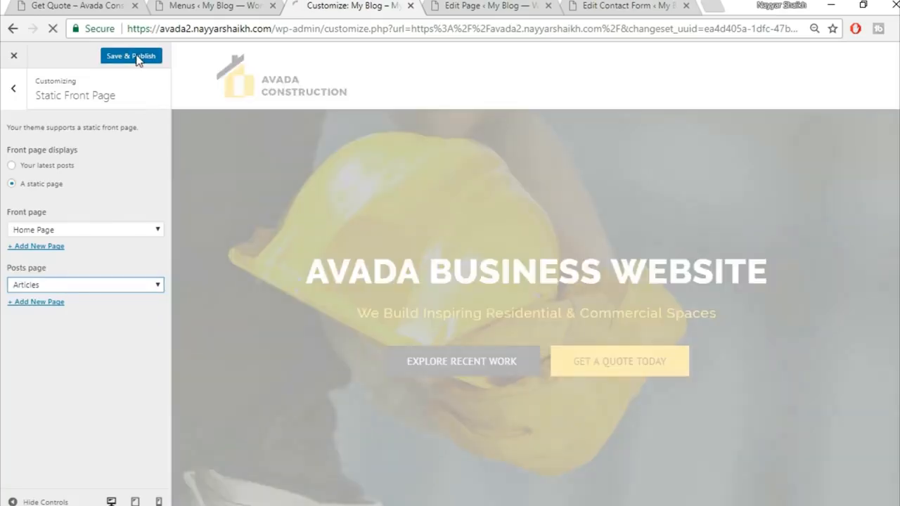
Step: Open Site Identity and select the 'My Blog' site title to replace it
{"action": "left_click", "coordinate": [12, 93]}
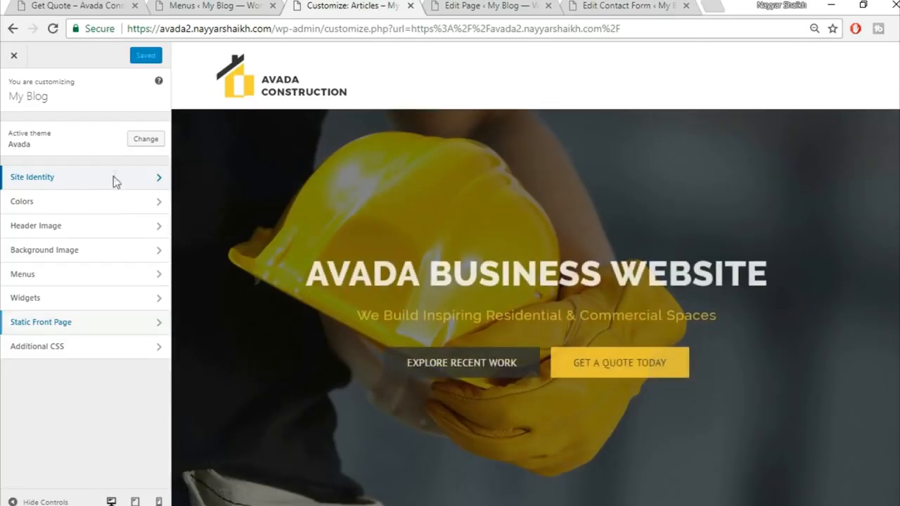
{"action": "left_click", "coordinate": [113, 176]}
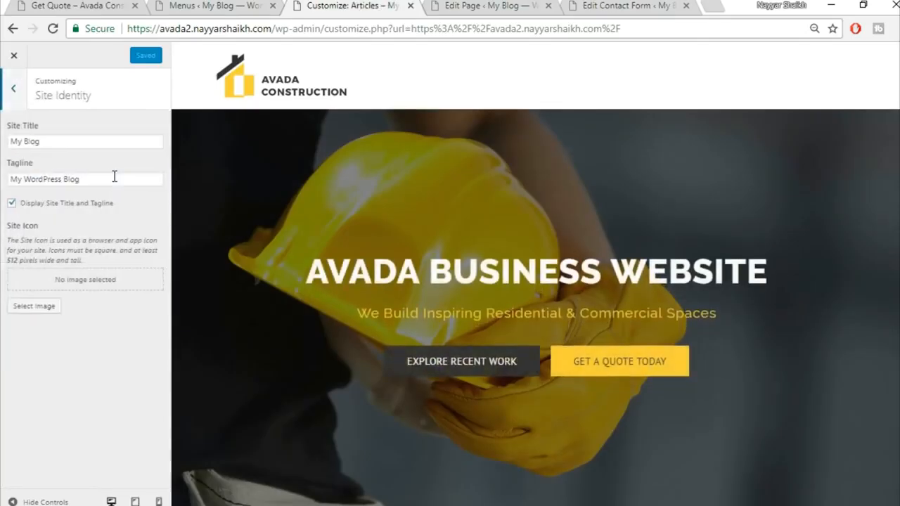
{"action": "left_click_drag", "start_coordinate": [88, 144], "coordinate": [3, 141]}
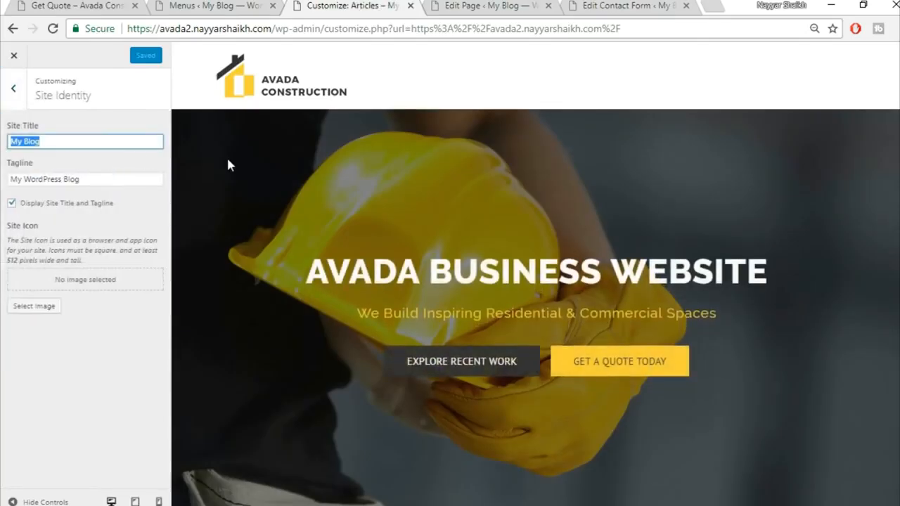
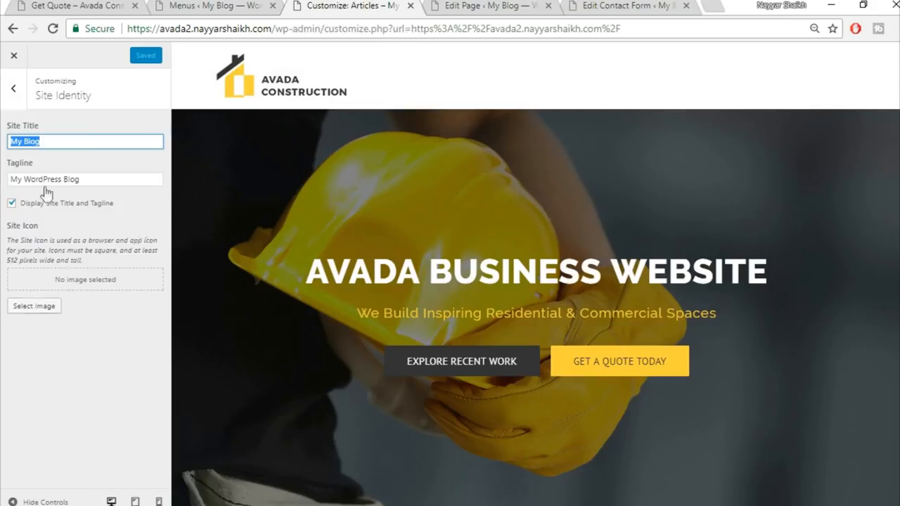
Step: Close the Customizer to return to the live Avada Construction homepage
{"action": "left_click", "coordinate": [14, 55]}
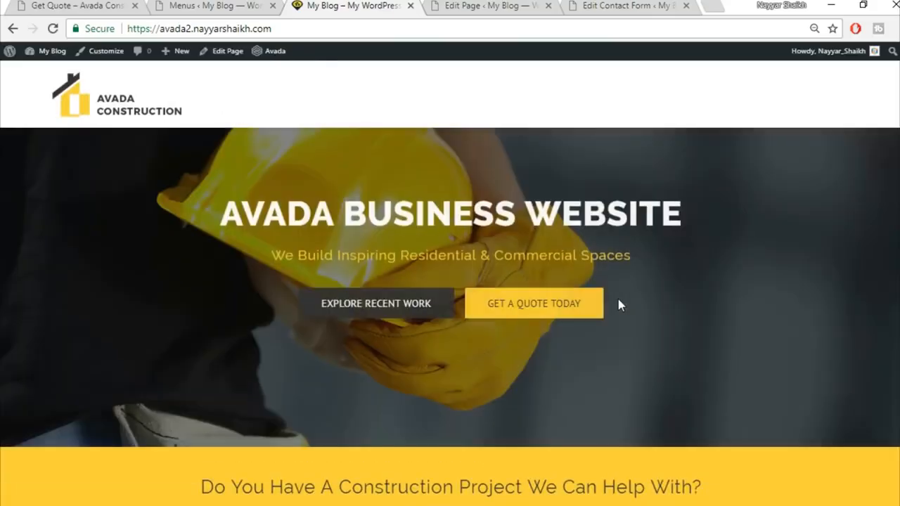
Step: Create a menu named 'Main' assigned to Main Navigation, checking the demo's Get Quote page
{"action": "left_click", "coordinate": [209, 5]}
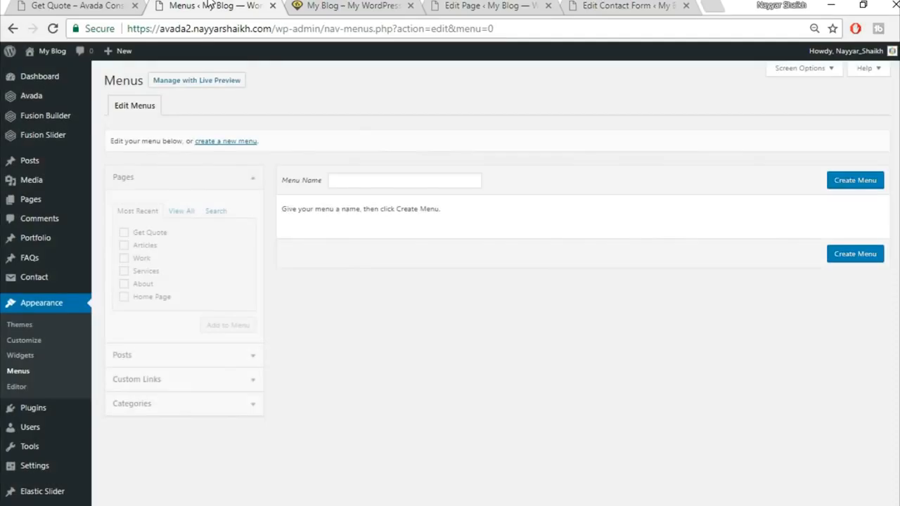
{"action": "left_click", "coordinate": [402, 180]}
{"action": "type", "text": "Mai"}
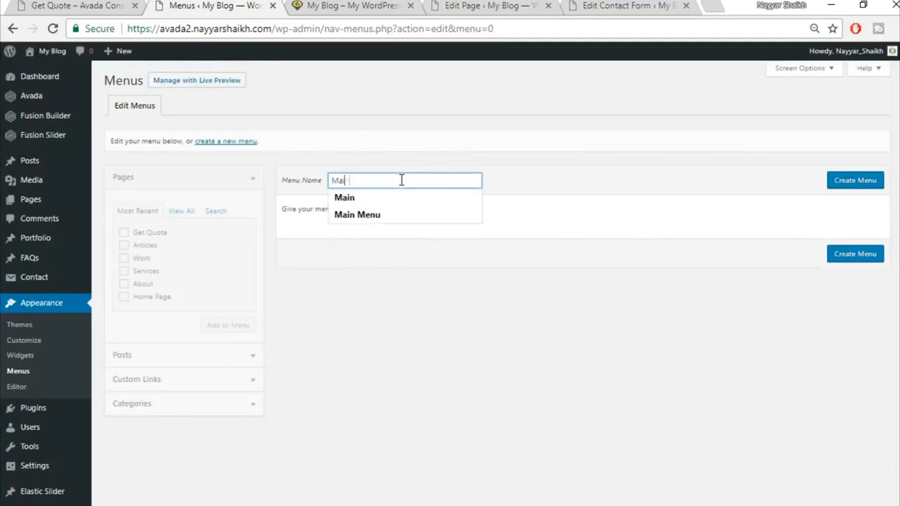
{"action": "type", "text": "n"}
{"action": "left_click", "coordinate": [843, 181]}
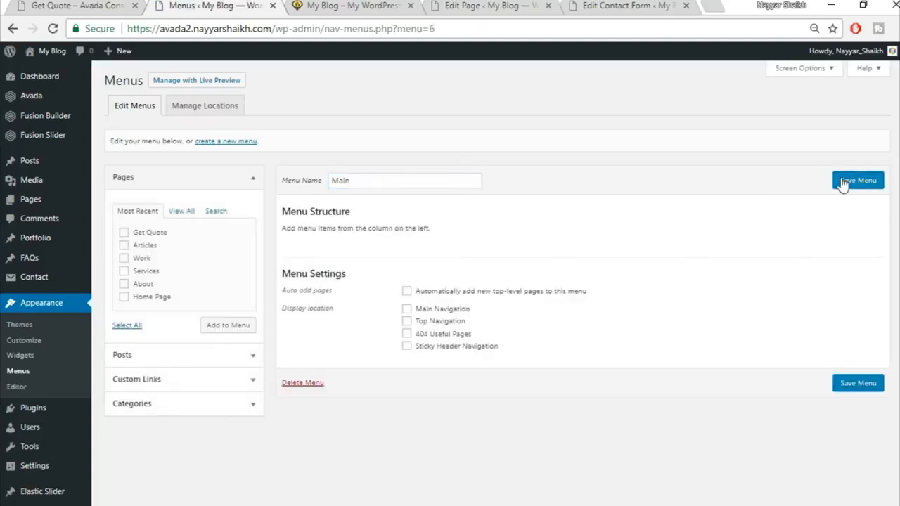
{"action": "left_click", "coordinate": [444, 311]}
{"action": "left_click", "coordinate": [360, 5]}
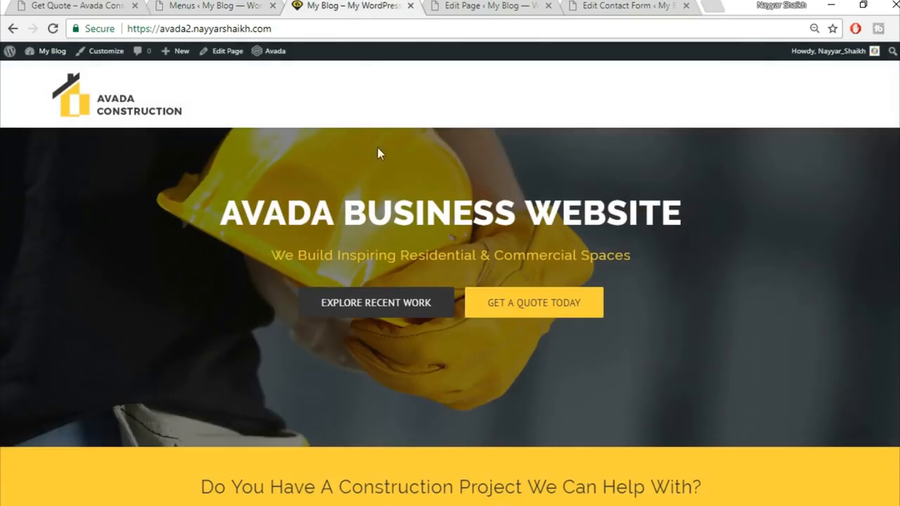
{"action": "left_click", "coordinate": [79, 5]}
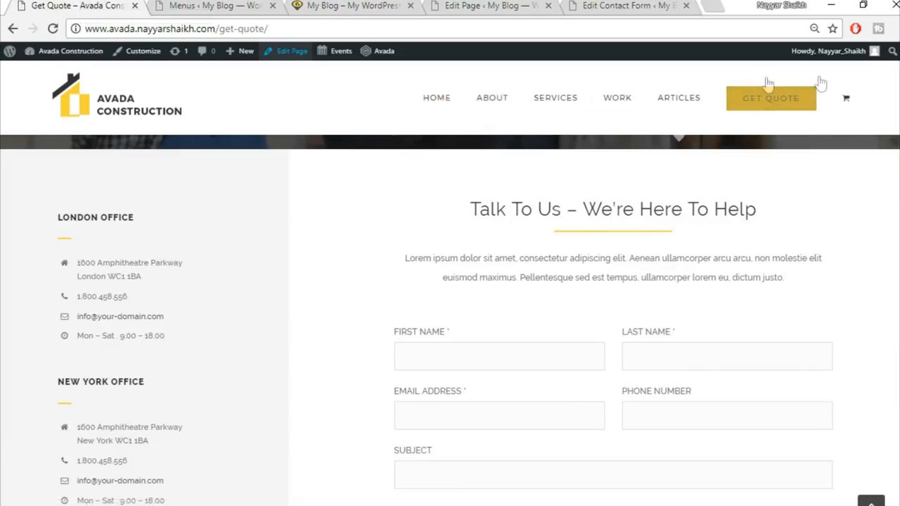
{"action": "left_click", "coordinate": [216, 5]}
Step: Add About, Articles, Home Page, Services and Work to the menu, moving Get Quote last
{"action": "left_click", "coordinate": [181, 212]}
{"action": "left_click", "coordinate": [153, 246]}
{"action": "left_click", "coordinate": [146, 258]}
{"action": "left_click", "coordinate": [147, 285]}
{"action": "left_click", "coordinate": [145, 297]}
{"action": "left_click", "coordinate": [145, 309]}
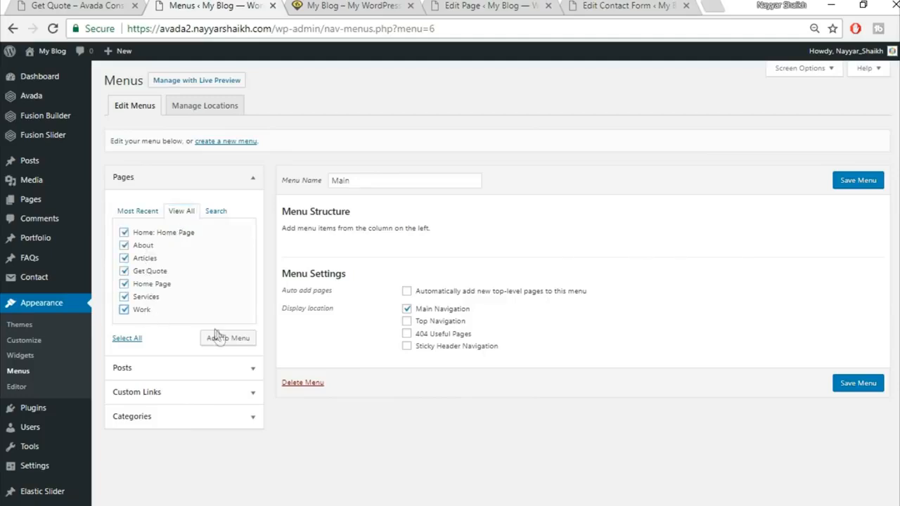
{"action": "left_click", "coordinate": [222, 339]}
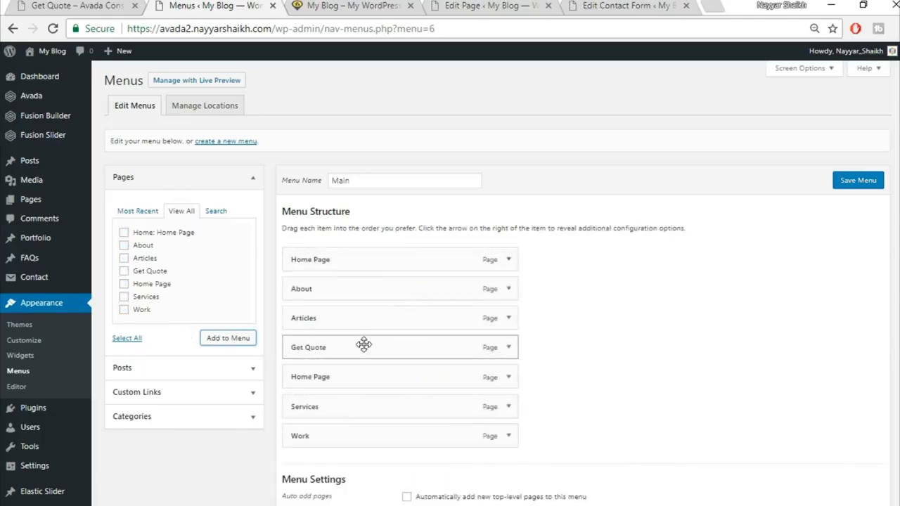
{"action": "left_click_drag", "start_coordinate": [363, 398], "coordinate": [362, 437]}
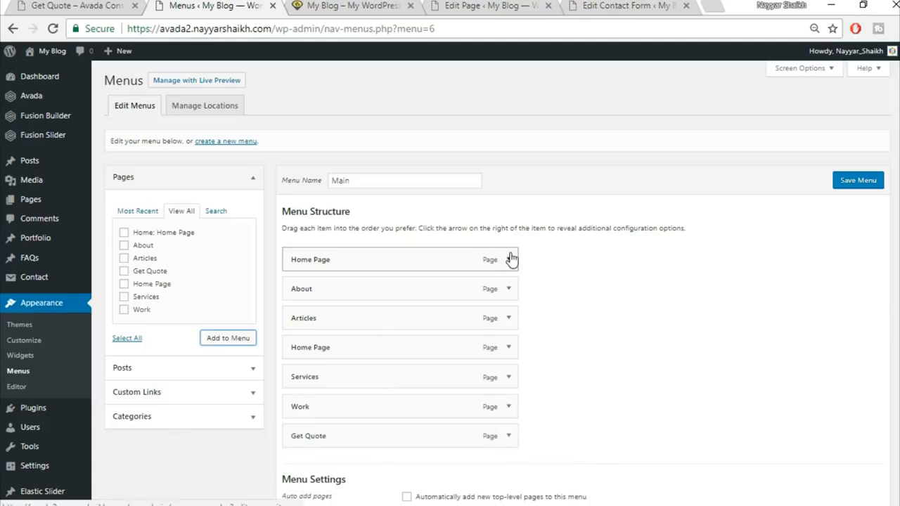
{"action": "left_click", "coordinate": [80, 6]}
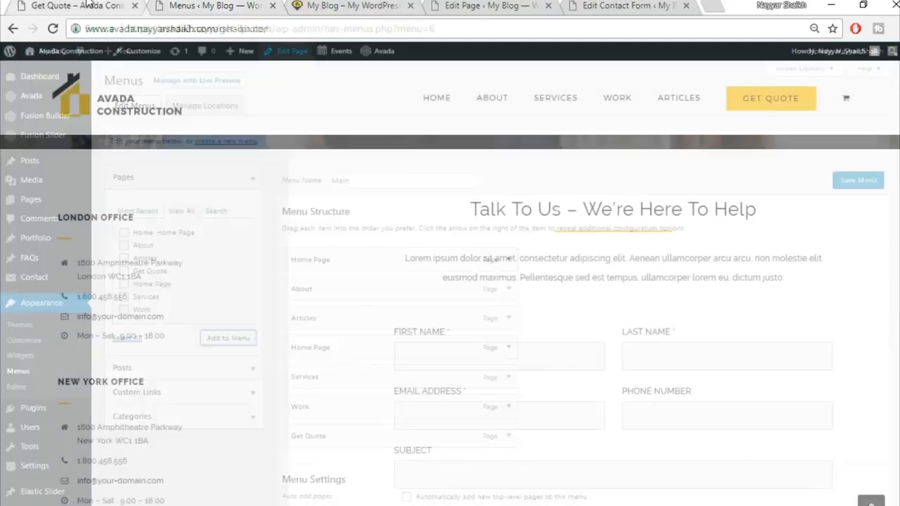
Step: Give the Get Quote menu item the Button Large first-level style and save it
{"action": "left_click", "coordinate": [225, 6]}
{"action": "scroll", "coordinate": [488, 354], "scroll_direction": "down", "scroll_amount": 1}
{"action": "left_click", "coordinate": [509, 363]}
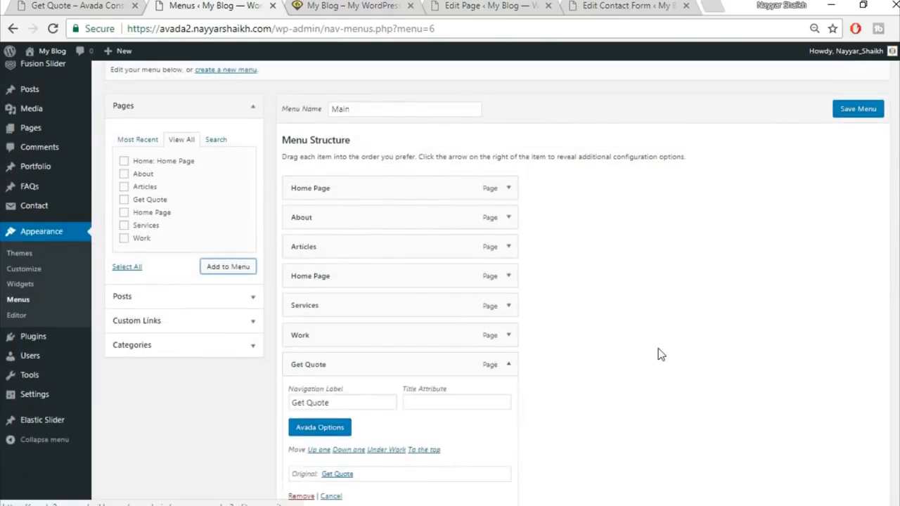
{"action": "scroll", "coordinate": [357, 337], "scroll_direction": "down", "scroll_amount": 2}
{"action": "left_click", "coordinate": [334, 287]}
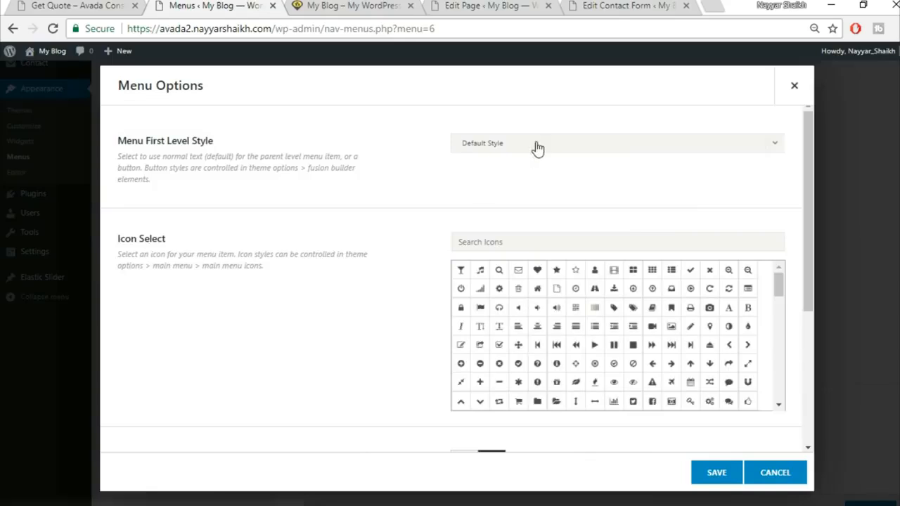
{"action": "left_click", "coordinate": [536, 145]}
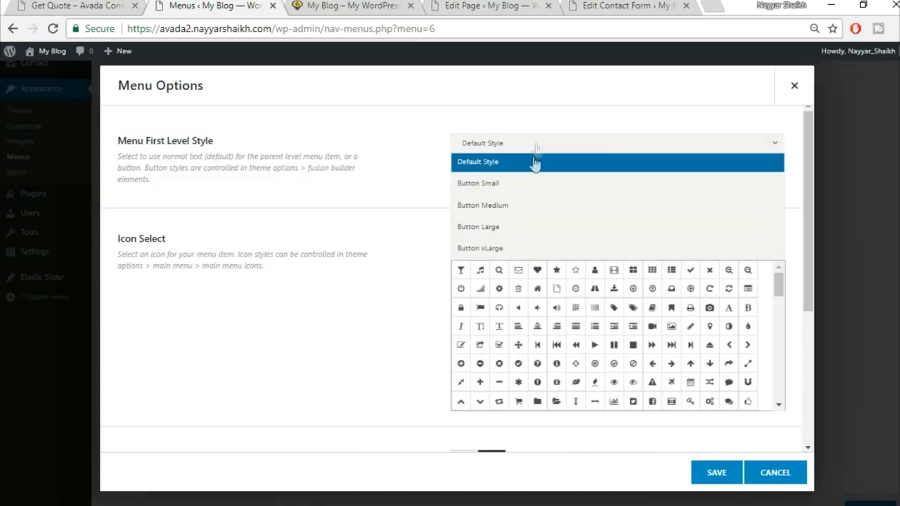
{"action": "left_click", "coordinate": [516, 226]}
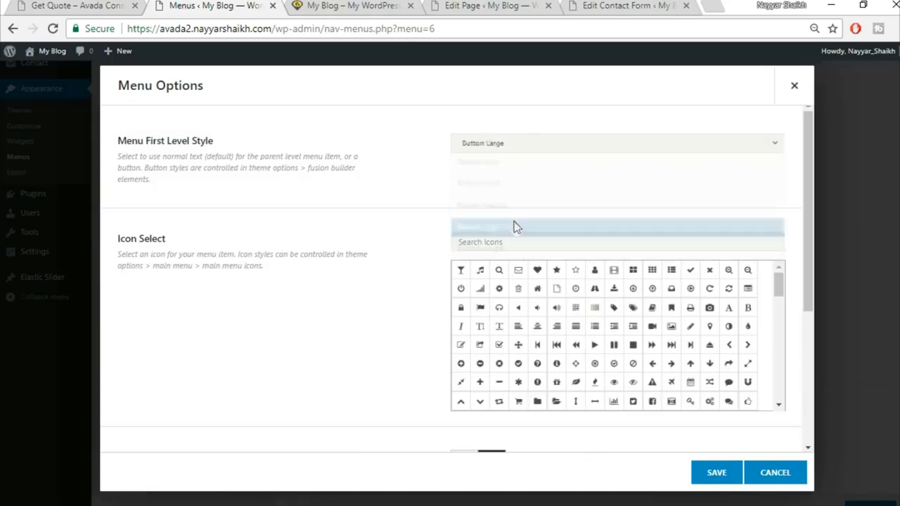
{"action": "left_click", "coordinate": [724, 476]}
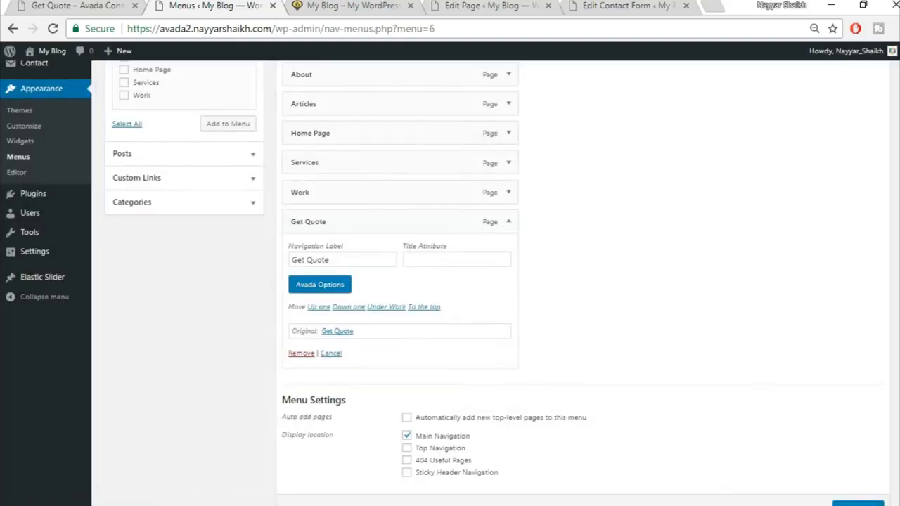
{"action": "scroll", "coordinate": [840, 492], "scroll_direction": "down", "scroll_amount": 2}
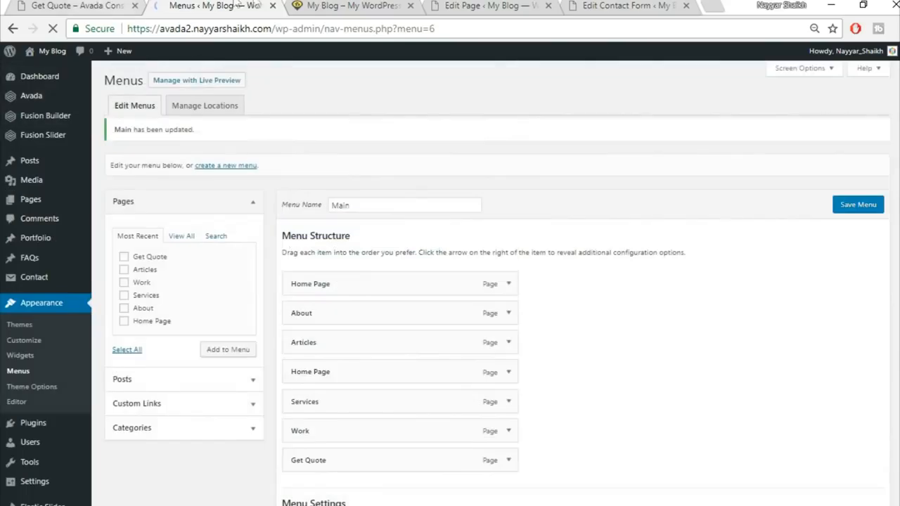
{"action": "left_click", "coordinate": [326, 4]}
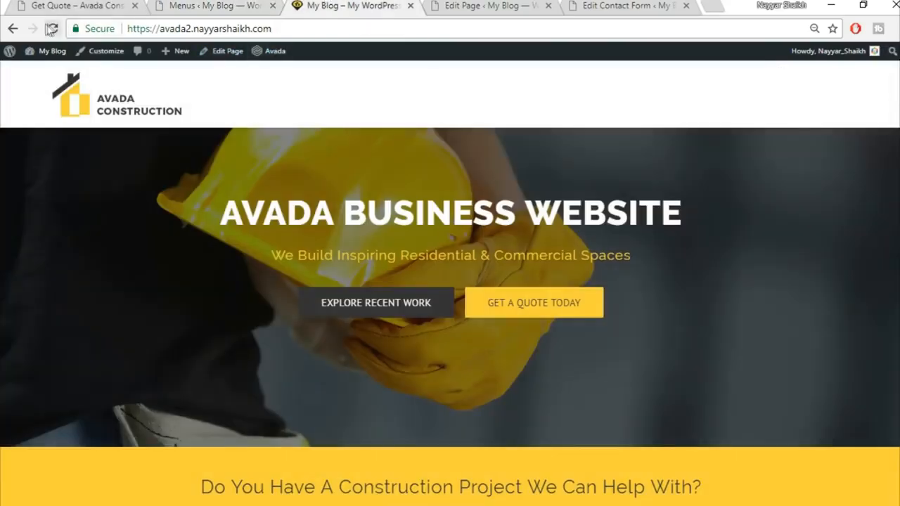
Step: Delete the second Home Page item from the Main menu, save, and reload the site to confirm
{"action": "left_click", "coordinate": [52, 28]}
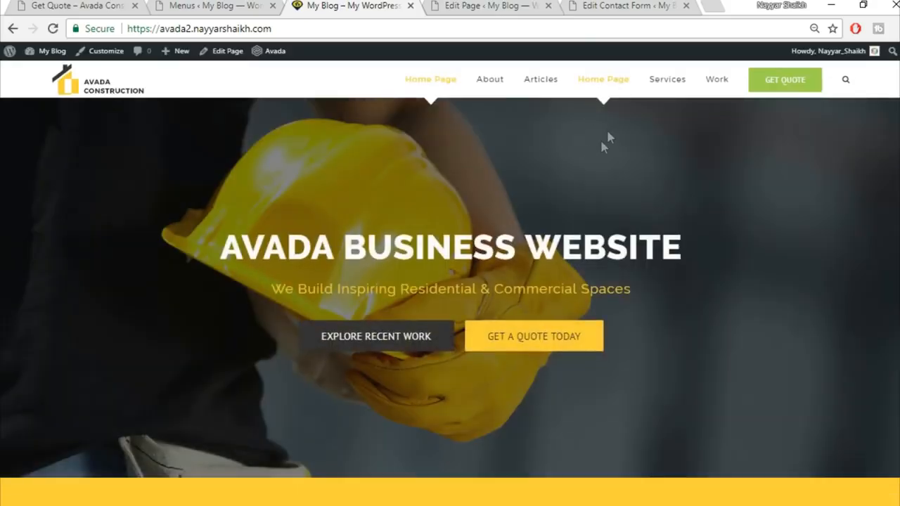
{"action": "left_click", "coordinate": [173, 5]}
{"action": "left_click", "coordinate": [508, 380]}
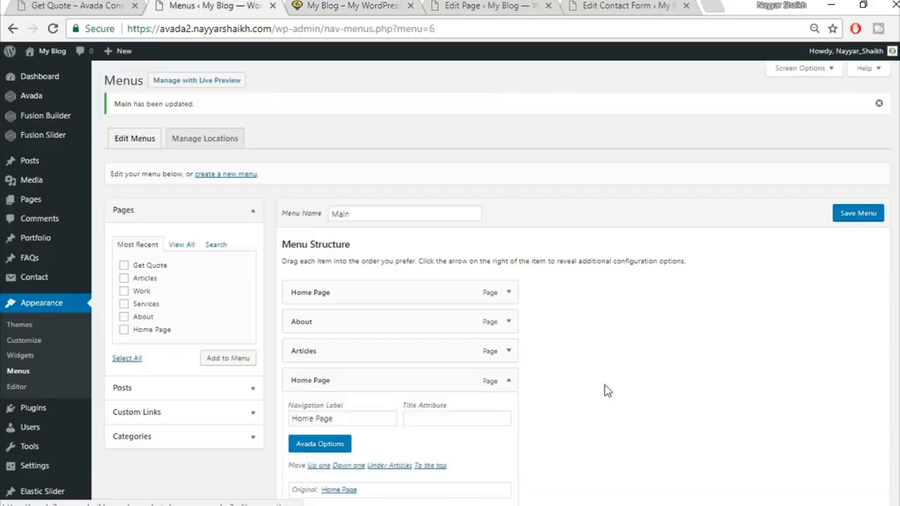
{"action": "scroll", "coordinate": [374, 380], "scroll_direction": "down", "scroll_amount": 2}
{"action": "left_click", "coordinate": [301, 371]}
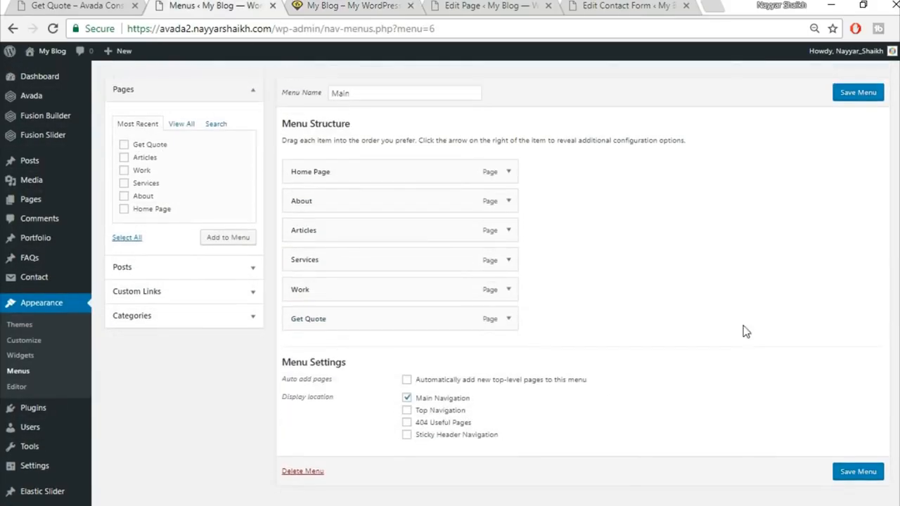
{"action": "left_click", "coordinate": [859, 147]}
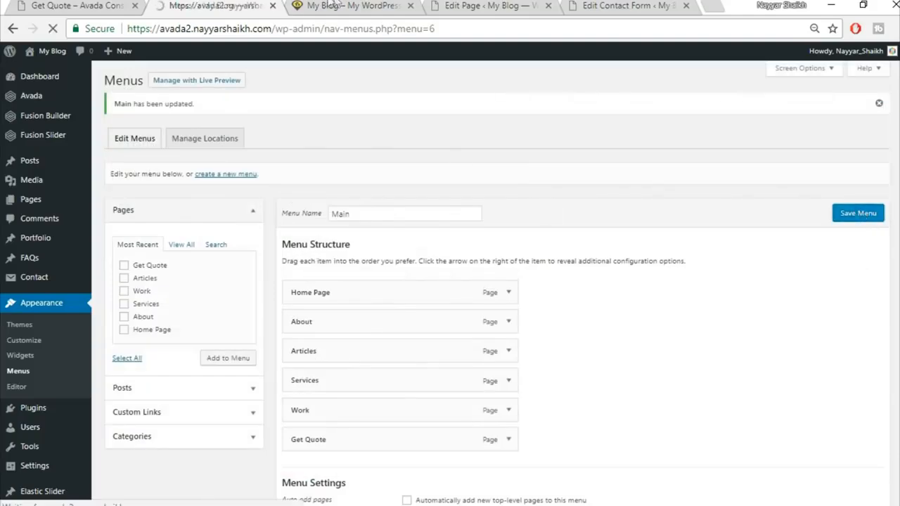
{"action": "left_click", "coordinate": [338, 6]}
{"action": "left_click", "coordinate": [346, 29]}
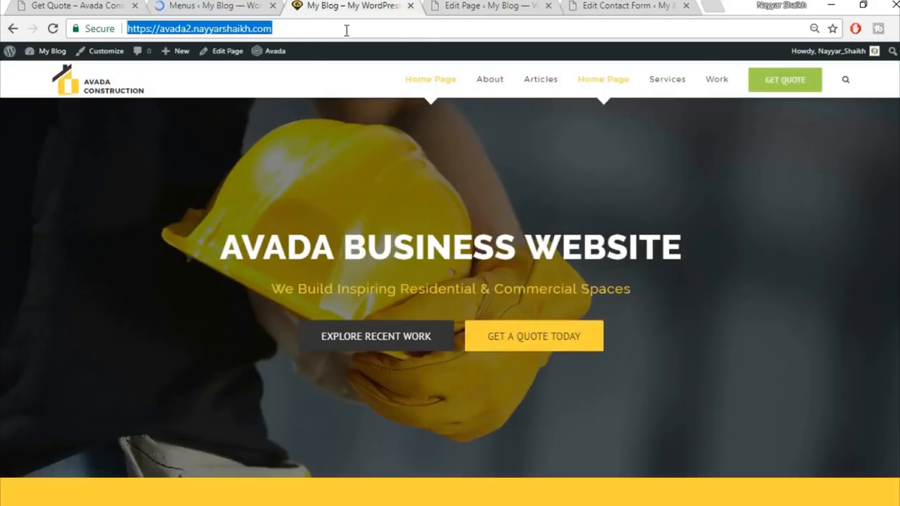
{"action": "key", "text": "Return"}
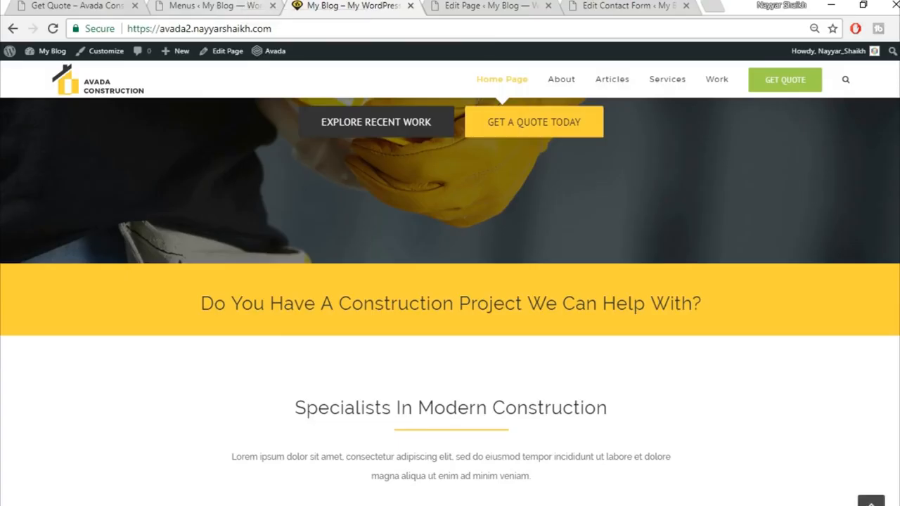
Step: Review the demo site's footer, then go to Appearance > Widgets in the admin
{"action": "scroll", "coordinate": [809, 342], "scroll_direction": "down", "scroll_amount": 15}
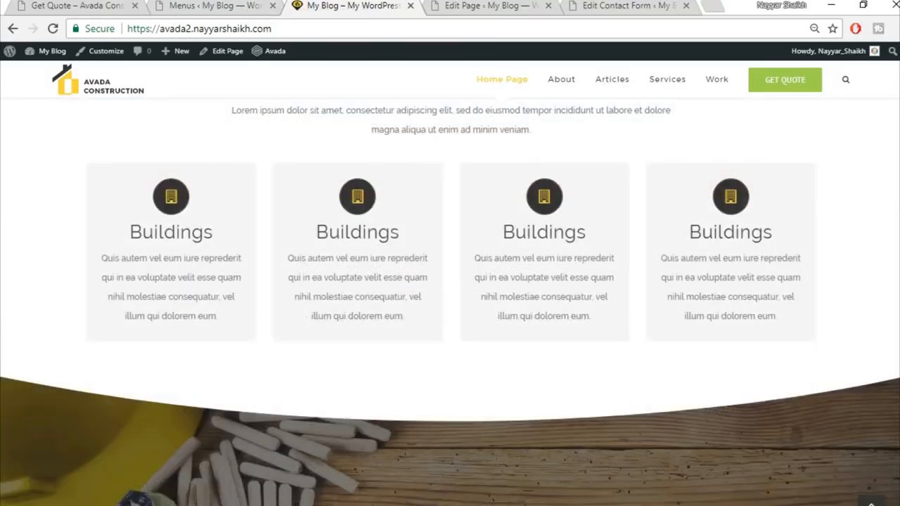
{"action": "scroll", "coordinate": [808, 343], "scroll_direction": "down", "scroll_amount": 6}
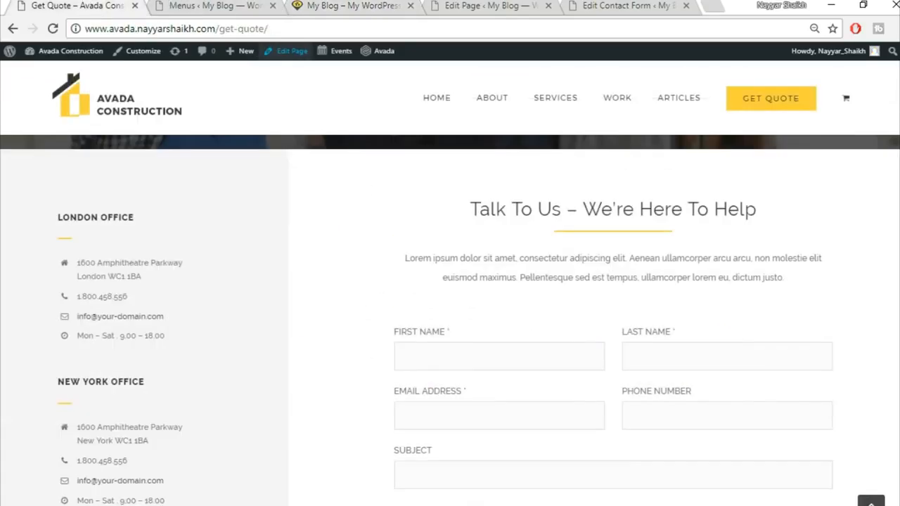
{"action": "scroll", "coordinate": [450, 331], "scroll_direction": "down", "scroll_amount": 8}
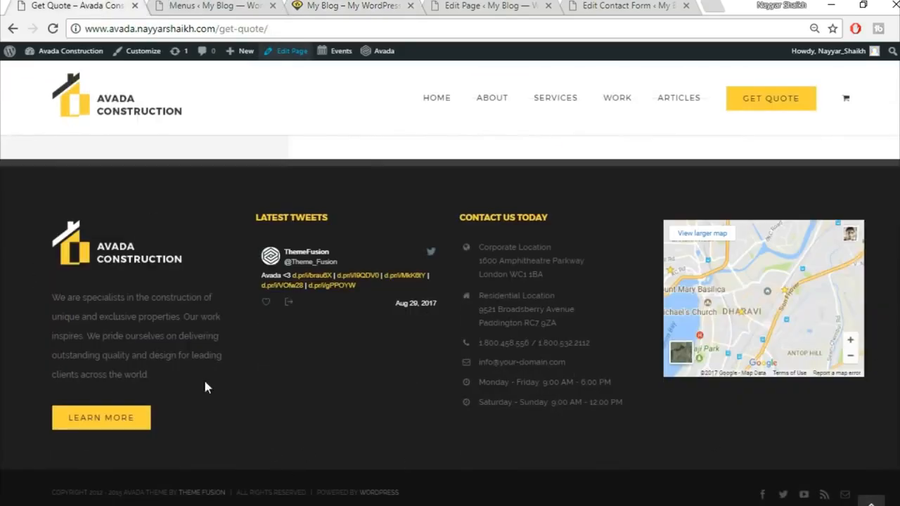
{"action": "left_click", "coordinate": [215, 5]}
{"action": "scroll", "coordinate": [192, 213], "scroll_direction": "down", "scroll_amount": 2}
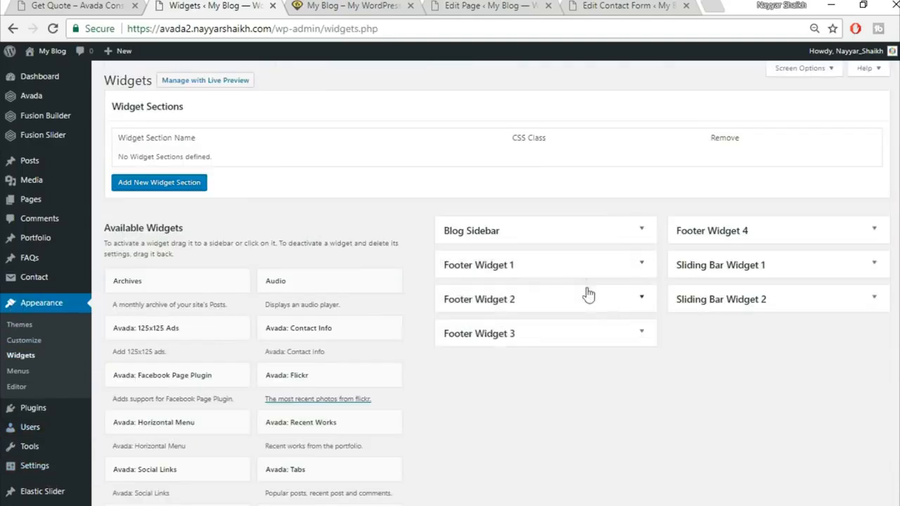
Step: Add a new Text widget with Footer Widget 1 chosen as its area
{"action": "left_click", "coordinate": [643, 266]}
{"action": "left_click", "coordinate": [642, 266]}
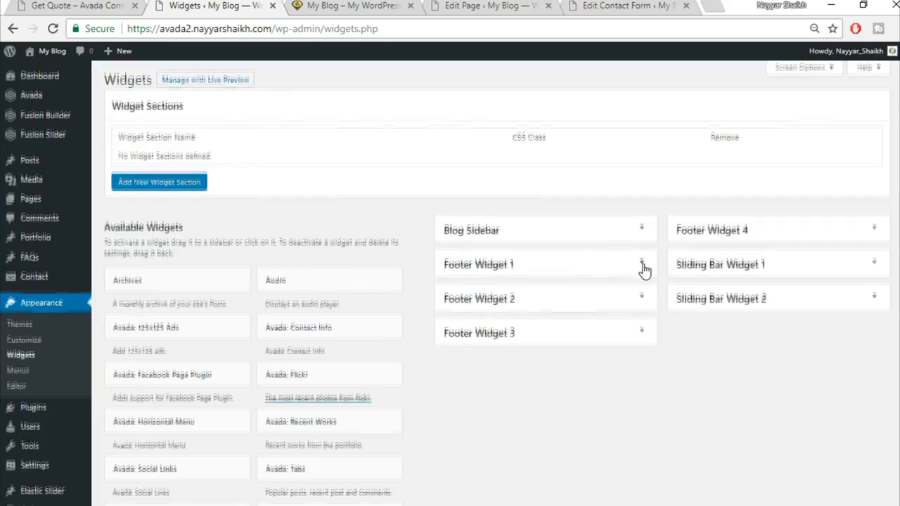
{"action": "scroll", "coordinate": [560, 408], "scroll_direction": "down", "scroll_amount": 8}
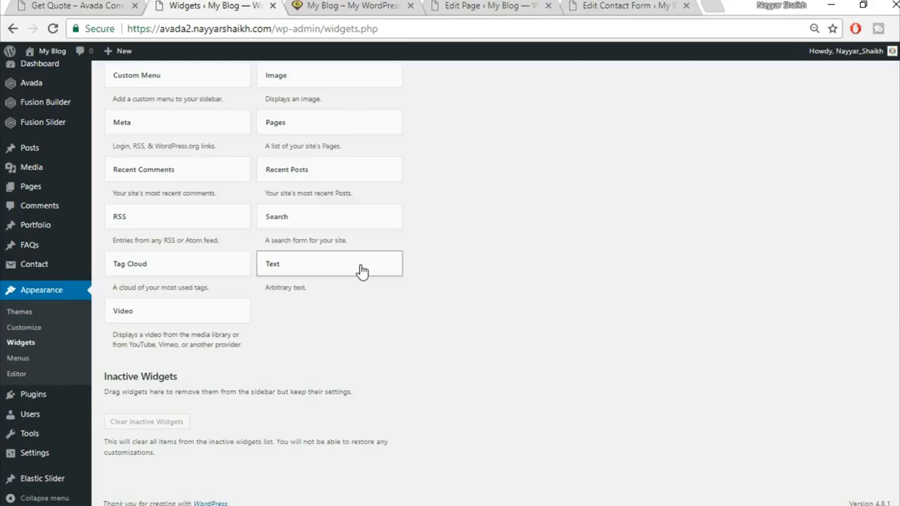
{"action": "left_click", "coordinate": [362, 271]}
{"action": "left_click", "coordinate": [339, 341]}
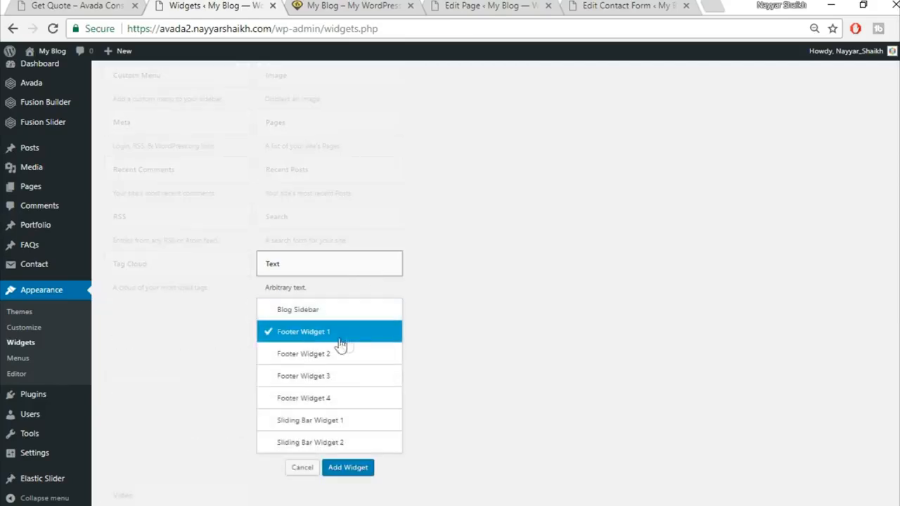
{"action": "left_click", "coordinate": [359, 470]}
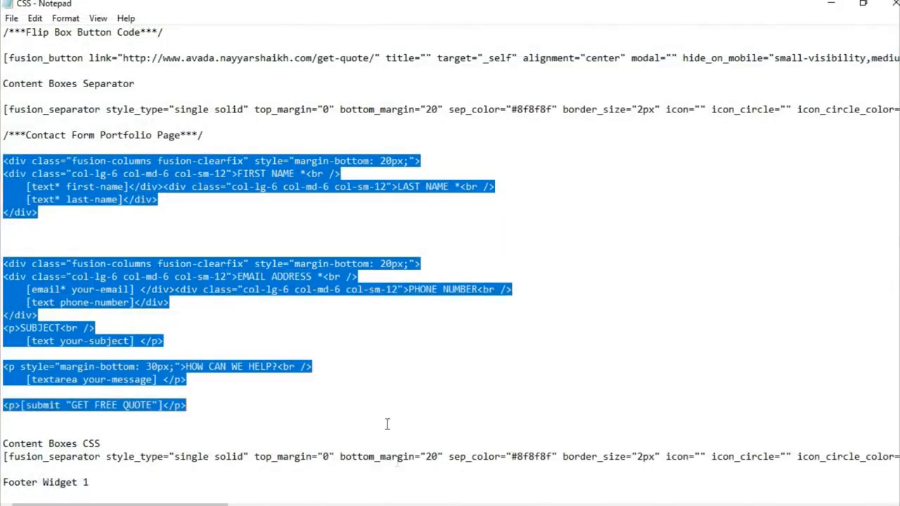
Step: Copy the Footer Widget 1 code block from Notepad and set the widget editor to Text mode
{"action": "left_click", "coordinate": [359, 307]}
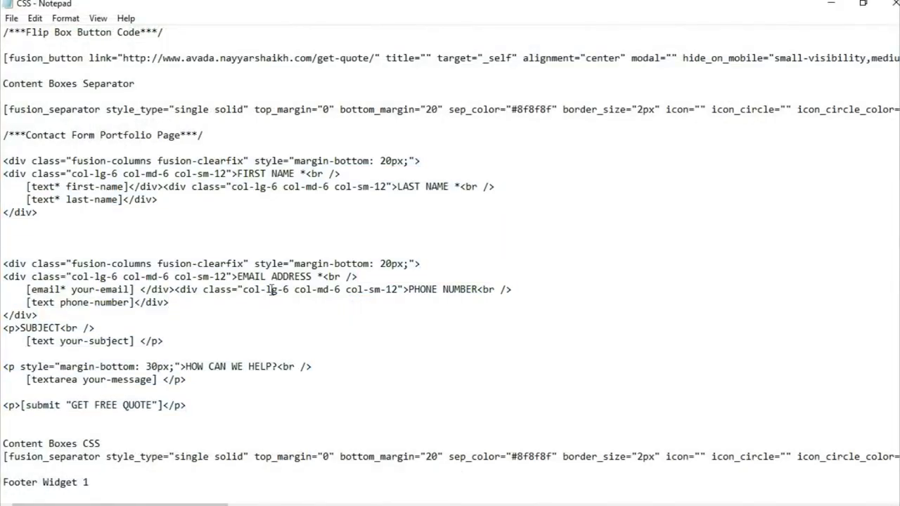
{"action": "scroll", "coordinate": [242, 285], "scroll_direction": "down", "scroll_amount": 10}
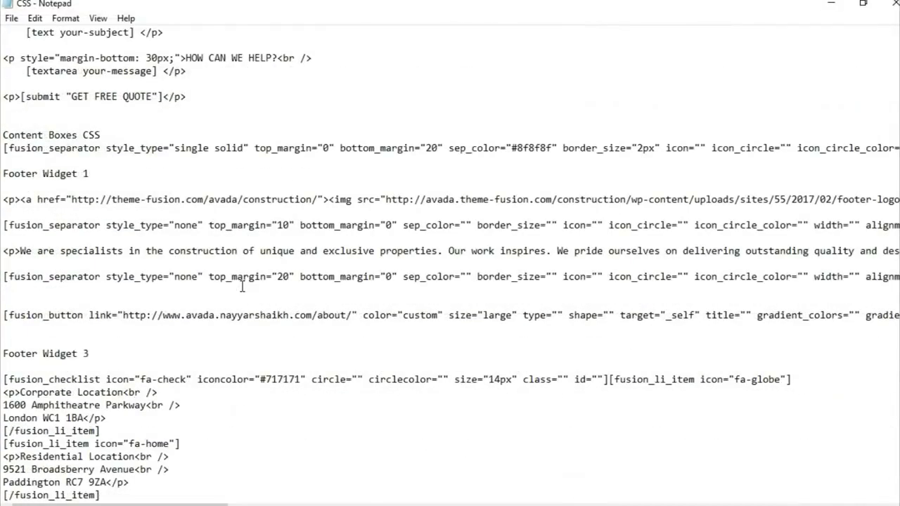
{"action": "scroll", "coordinate": [85, 280], "scroll_direction": "up", "scroll_amount": 1}
{"action": "left_click_drag", "start_coordinate": [3, 162], "coordinate": [98, 317]}
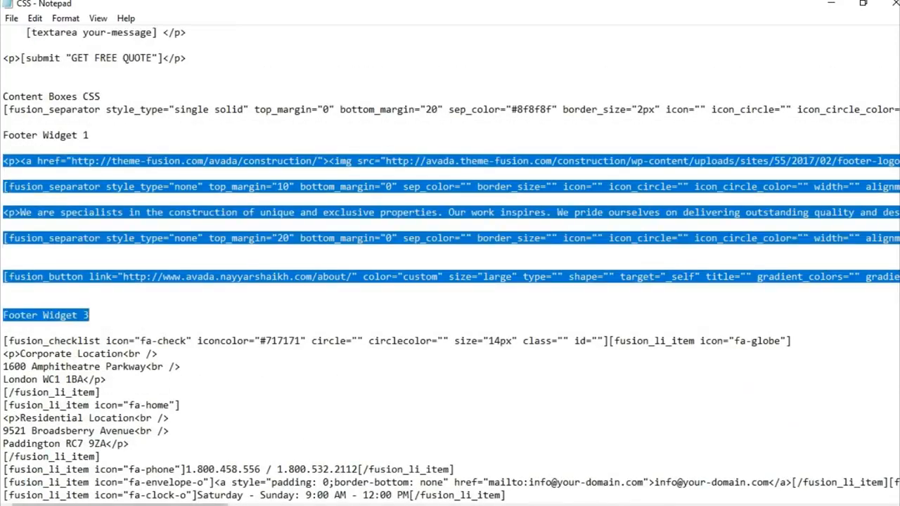
{"action": "key", "text": "alt+Tab"}
{"action": "left_click", "coordinate": [632, 227]}
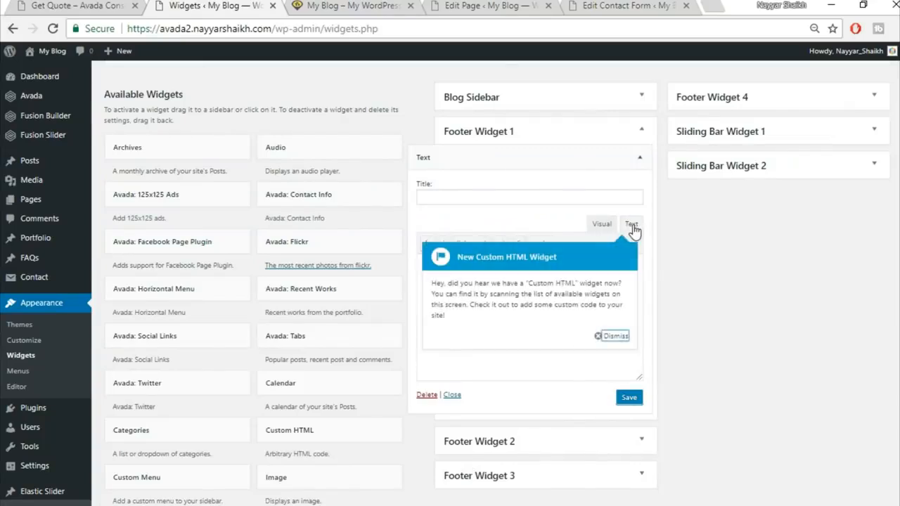
Step: Paste the footer code into the Text widget, delete the stray Footer Widget 3 heading, and save
{"action": "left_click", "coordinate": [612, 337]}
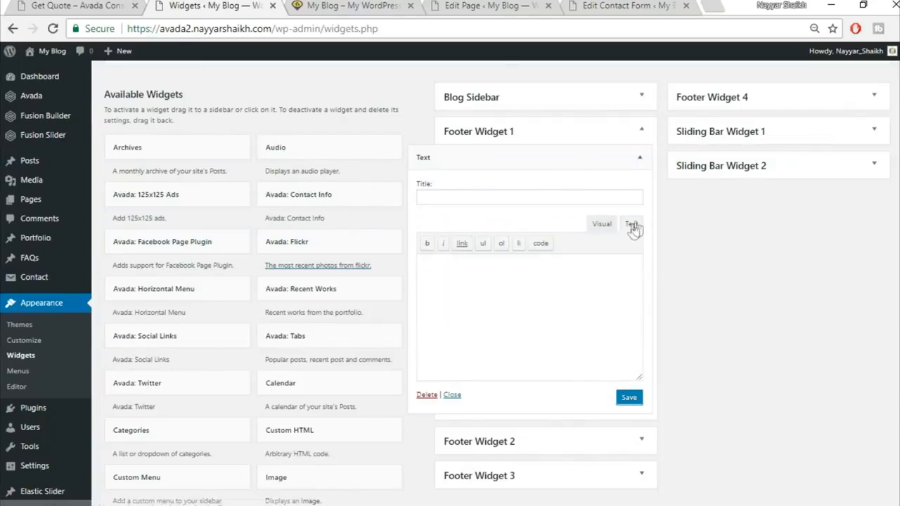
{"action": "key", "text": "ctrl+v"}
{"action": "left_click_drag", "start_coordinate": [513, 369], "coordinate": [395, 368]}
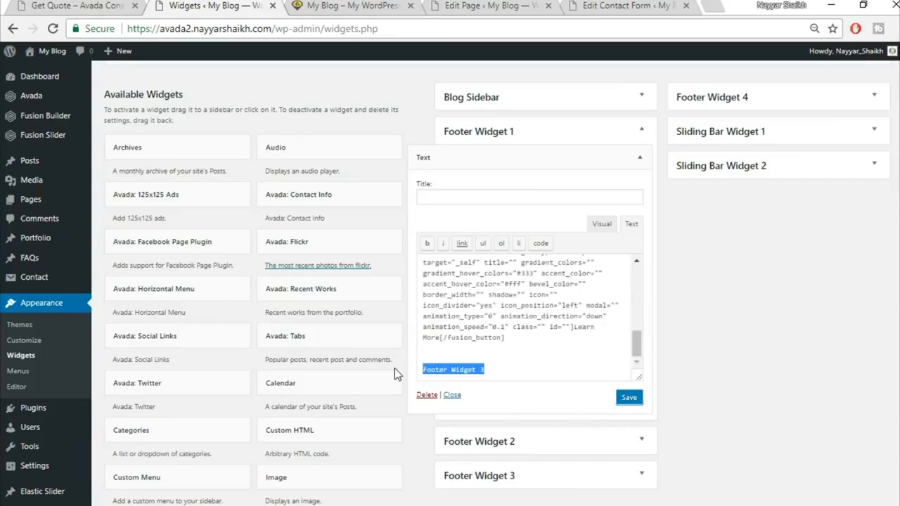
{"action": "key", "text": "BackSpace"}
{"action": "key", "text": "BackSpace"}
{"action": "key", "text": "BackSpace"}
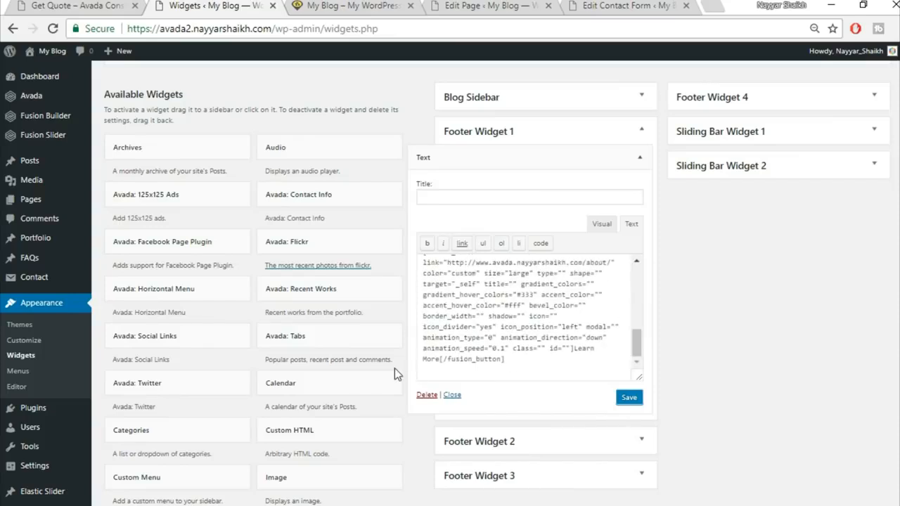
{"action": "scroll", "coordinate": [468, 308], "scroll_direction": "up", "scroll_amount": 5}
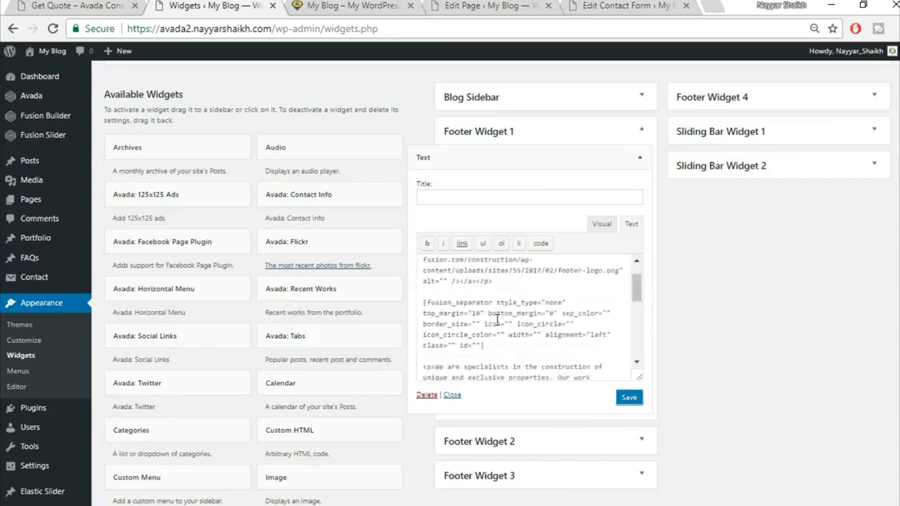
{"action": "left_click", "coordinate": [623, 402]}
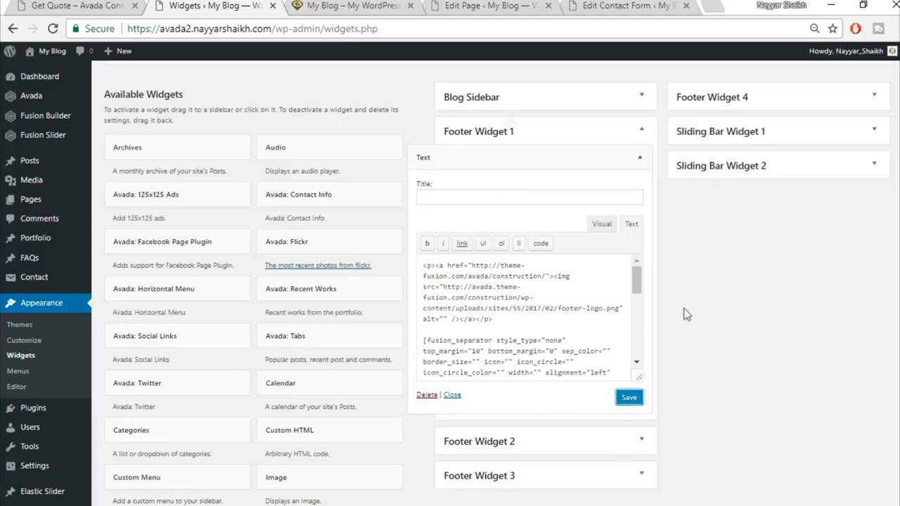
Step: Compare the live footer's specialists paragraph with the widget content in visual mode
{"action": "left_click", "coordinate": [78, 6]}
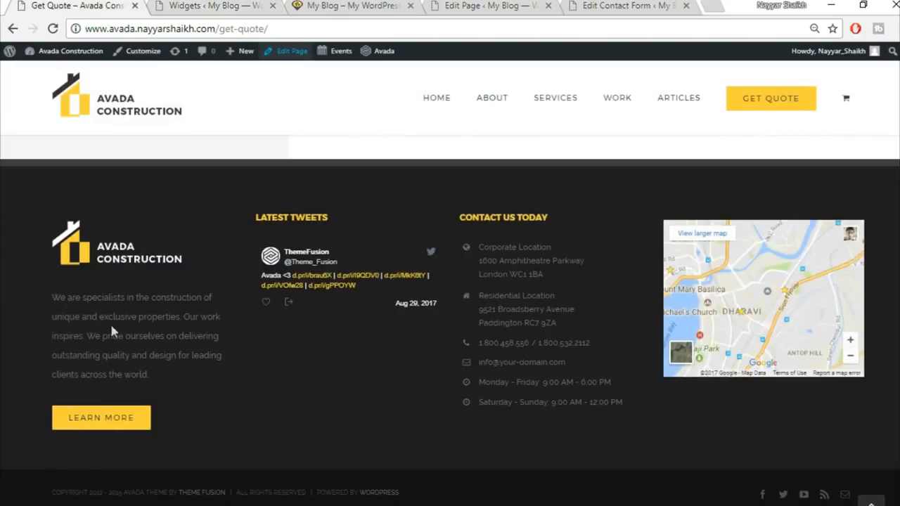
{"action": "left_click_drag", "start_coordinate": [49, 296], "coordinate": [180, 375]}
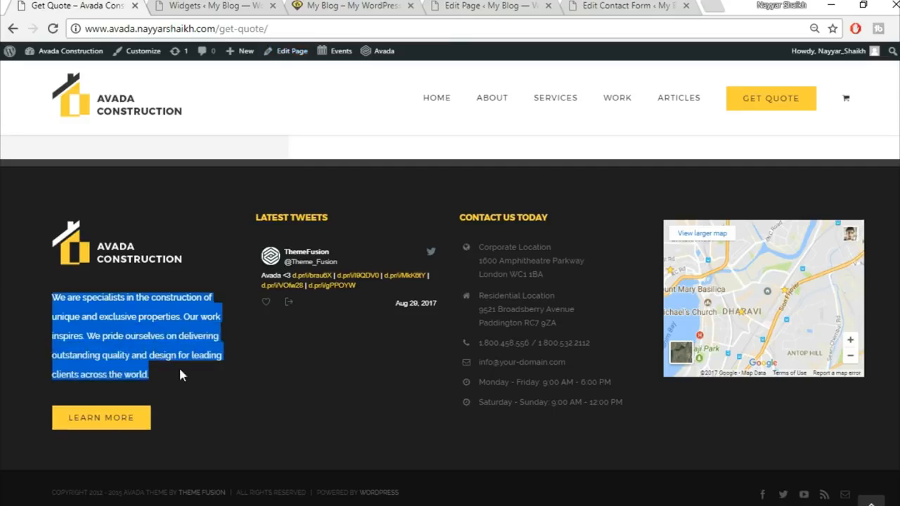
{"action": "left_click", "coordinate": [215, 5]}
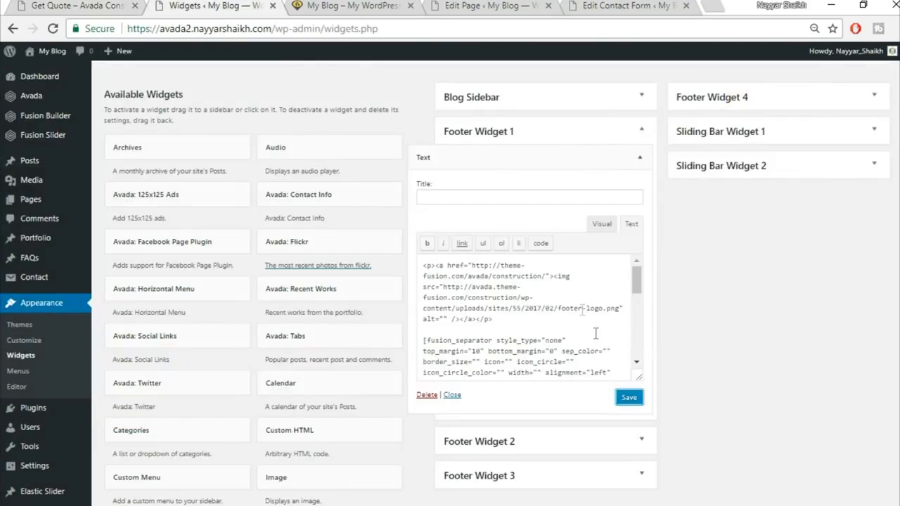
{"action": "left_click", "coordinate": [607, 227]}
{"action": "scroll", "coordinate": [476, 303], "scroll_direction": "down", "scroll_amount": 5}
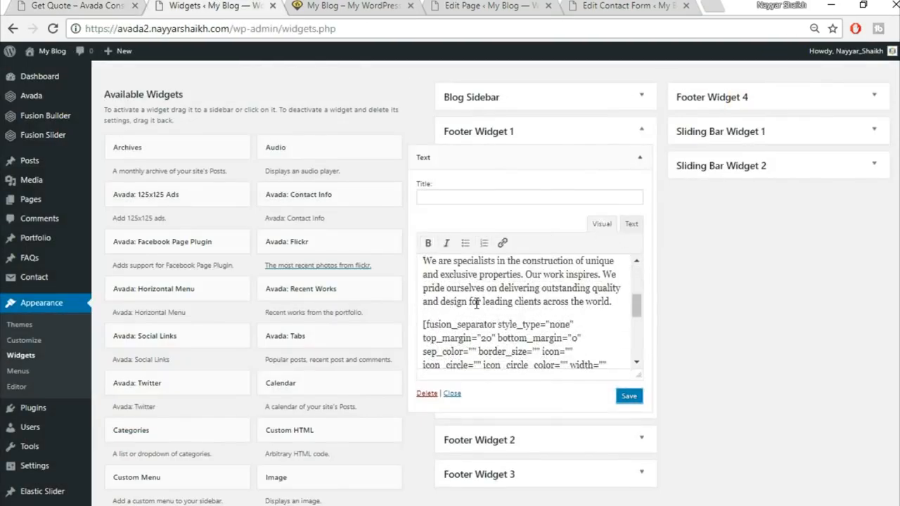
{"action": "scroll", "coordinate": [476, 303], "scroll_direction": "up", "scroll_amount": 2}
{"action": "scroll", "coordinate": [476, 339], "scroll_direction": "up", "scroll_amount": 1}
{"action": "left_click_drag", "start_coordinate": [423, 330], "coordinate": [566, 347]}
{"action": "scroll", "coordinate": [567, 340], "scroll_direction": "down", "scroll_amount": 2}
{"action": "left_click", "coordinate": [549, 331]}
Step: Recheck the live footer and collapse the saved Footer Widget 1 Text widget
{"action": "left_click", "coordinate": [81, 6]}
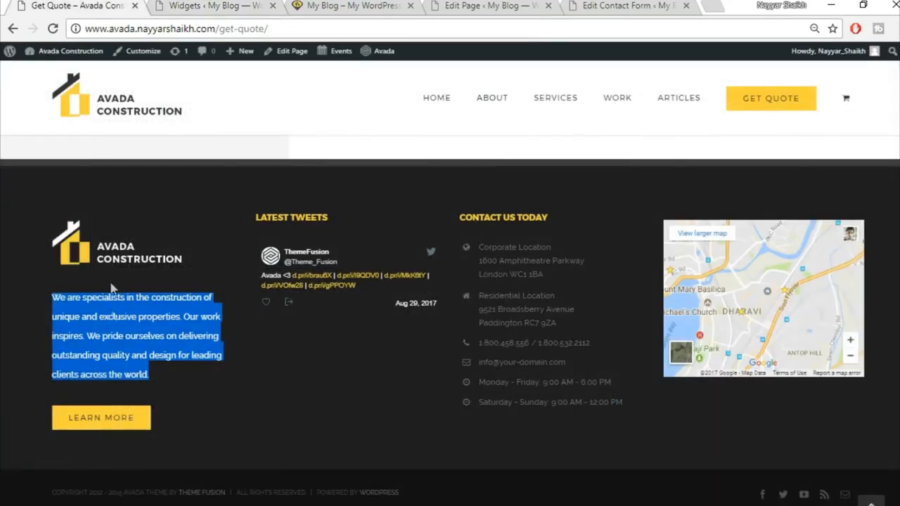
{"action": "left_click", "coordinate": [213, 5]}
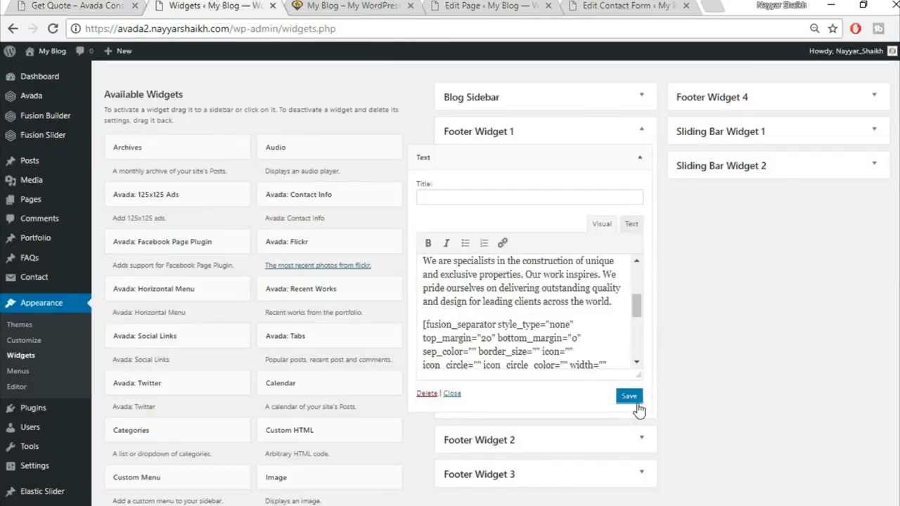
{"action": "left_click", "coordinate": [640, 158]}
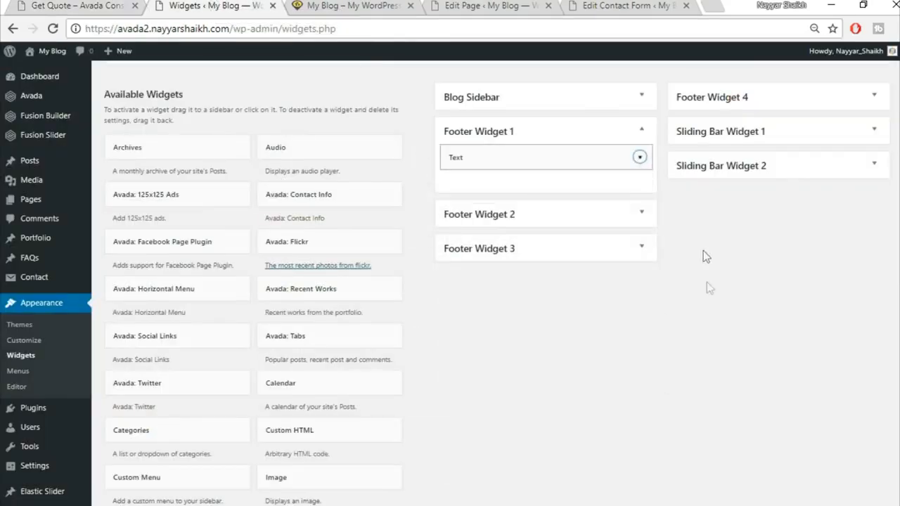
{"action": "scroll", "coordinate": [731, 304], "scroll_direction": "down", "scroll_amount": 6}
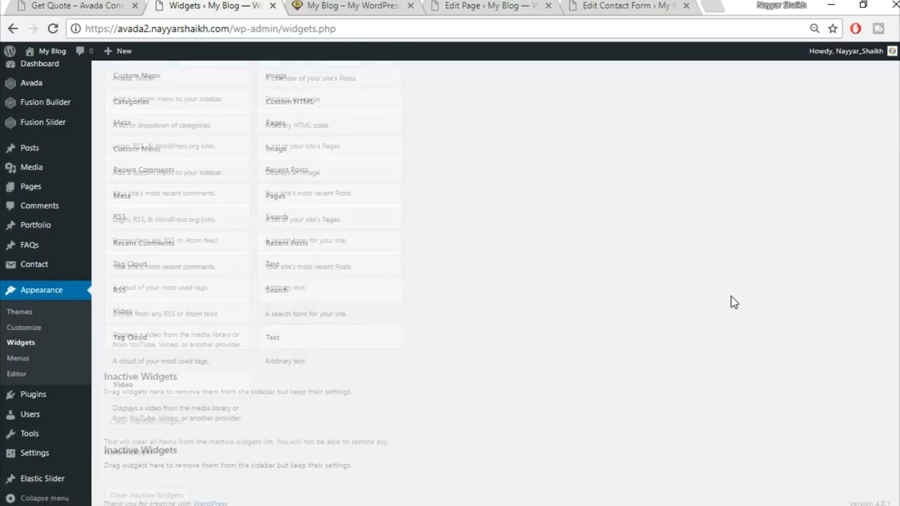
{"action": "scroll", "coordinate": [732, 304], "scroll_direction": "up", "scroll_amount": 4}
{"action": "scroll", "coordinate": [732, 304], "scroll_direction": "up", "scroll_amount": 1}
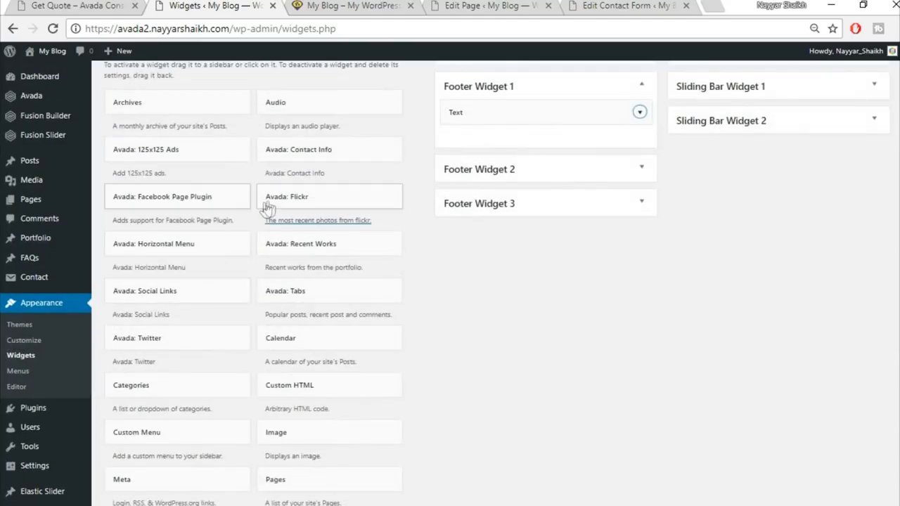
Step: Add an Avada: Twitter widget titled Recent Tweets to Footer Widget 2, then collapse it
{"action": "scroll", "coordinate": [261, 207], "scroll_direction": "up", "scroll_amount": 4}
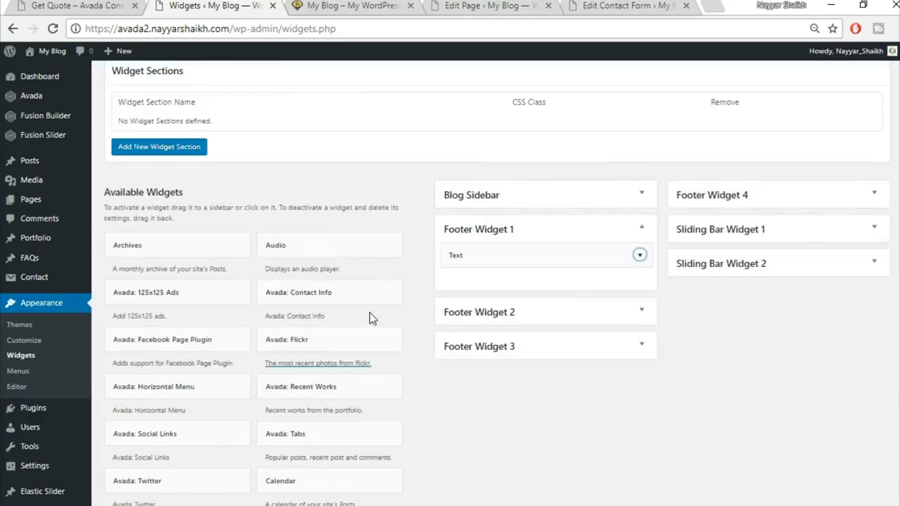
{"action": "scroll", "coordinate": [370, 316], "scroll_direction": "down", "scroll_amount": 2}
{"action": "scroll", "coordinate": [450, 336], "scroll_direction": "down", "scroll_amount": 2}
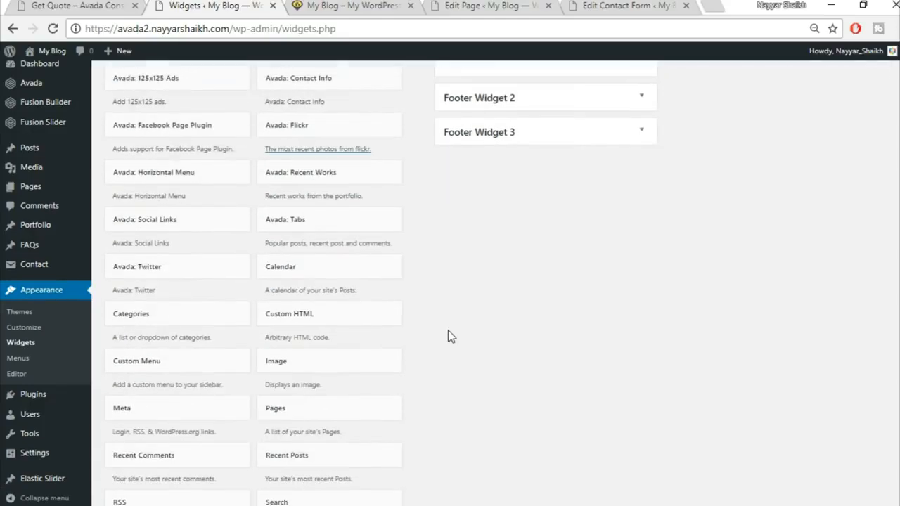
{"action": "left_click", "coordinate": [197, 265]}
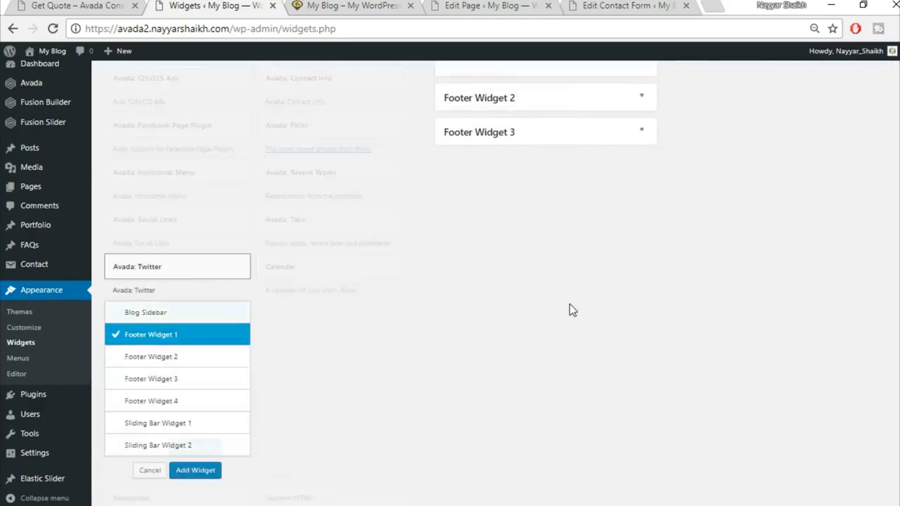
{"action": "scroll", "coordinate": [568, 310], "scroll_direction": "down", "scroll_amount": 2}
{"action": "left_click", "coordinate": [197, 215]}
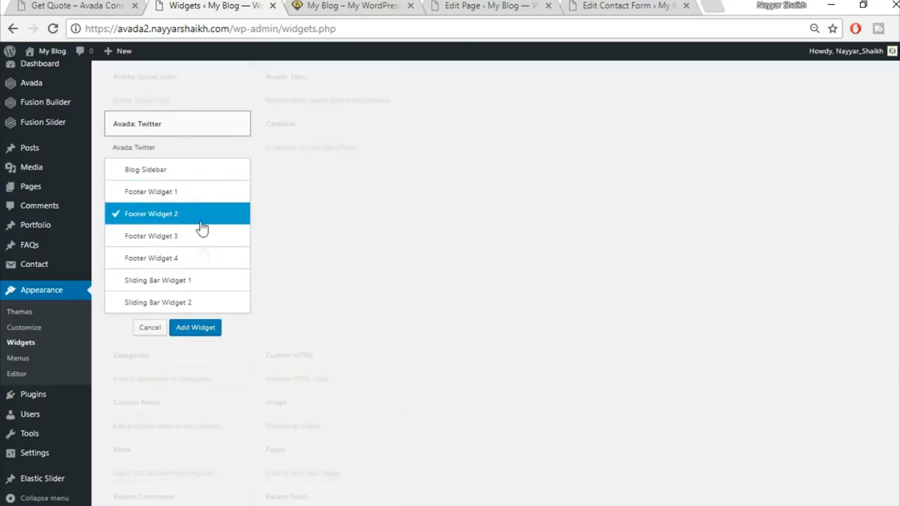
{"action": "left_click", "coordinate": [197, 329]}
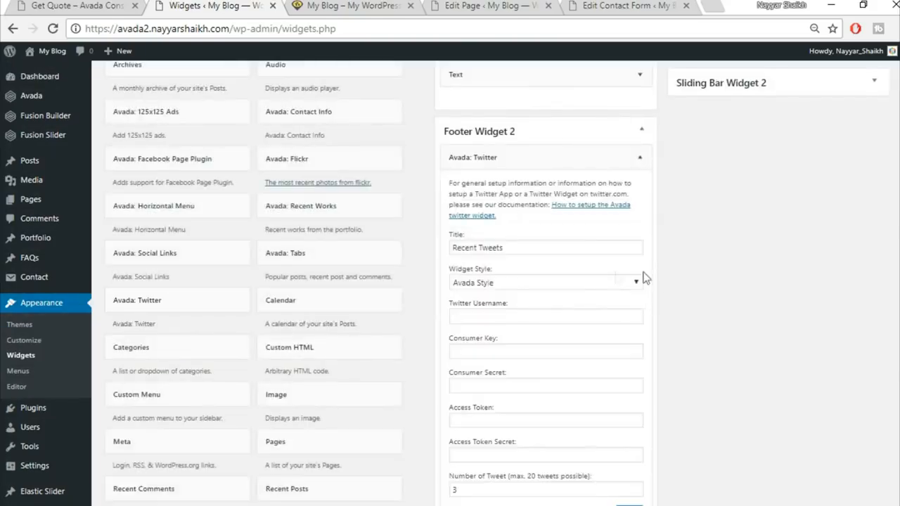
{"action": "scroll", "coordinate": [659, 276], "scroll_direction": "down", "scroll_amount": 1}
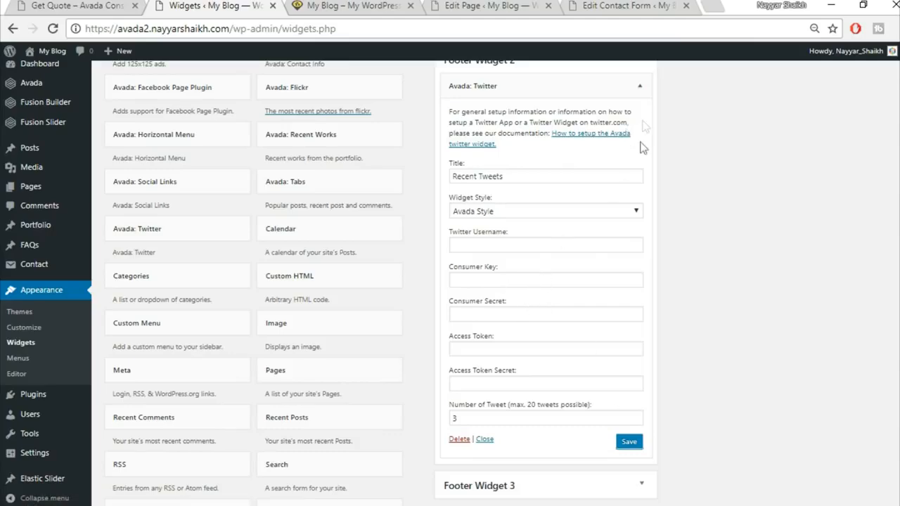
{"action": "left_click", "coordinate": [640, 86]}
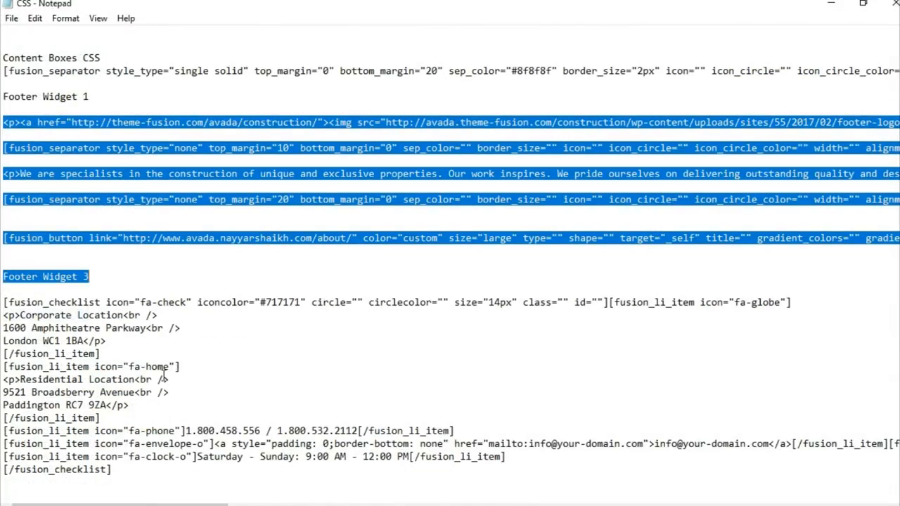
Step: Select the fusion_checklist contact code for Footer Widget 3 in Notepad and return to the browser
{"action": "left_click", "coordinate": [43, 303]}
{"action": "left_click_drag", "start_coordinate": [5, 303], "coordinate": [179, 496]}
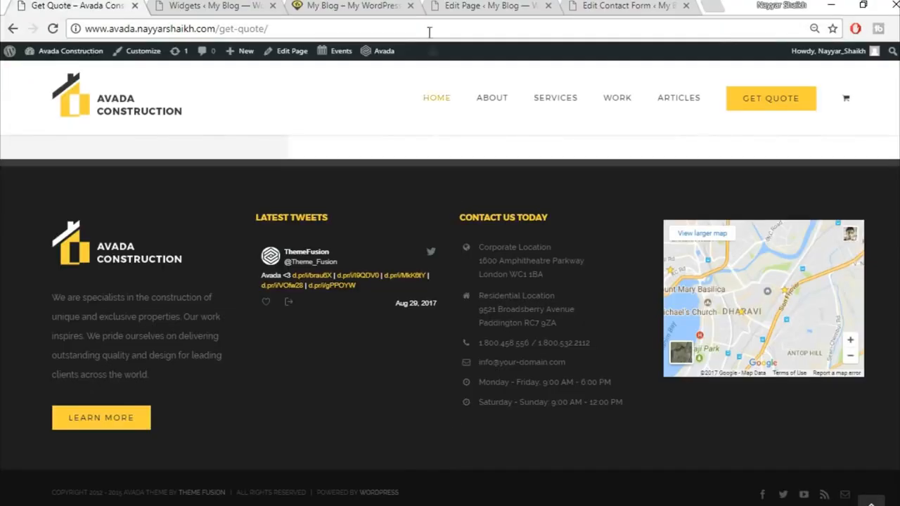
{"action": "left_click", "coordinate": [454, 5]}
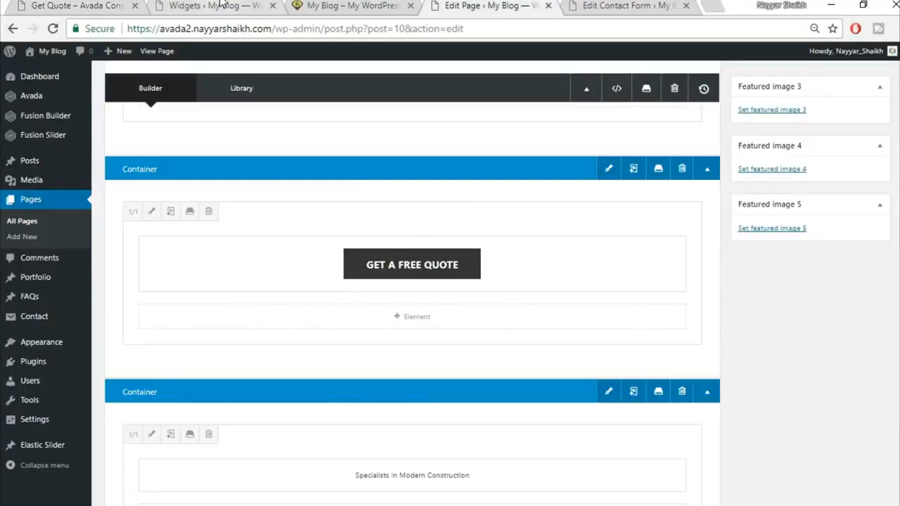
Step: Add a Text widget to Footer Widget 3 and paste the contact-details fusion_checklist shortcode in Text mode
{"action": "left_click", "coordinate": [220, 5]}
{"action": "scroll", "coordinate": [508, 366], "scroll_direction": "down", "scroll_amount": 6}
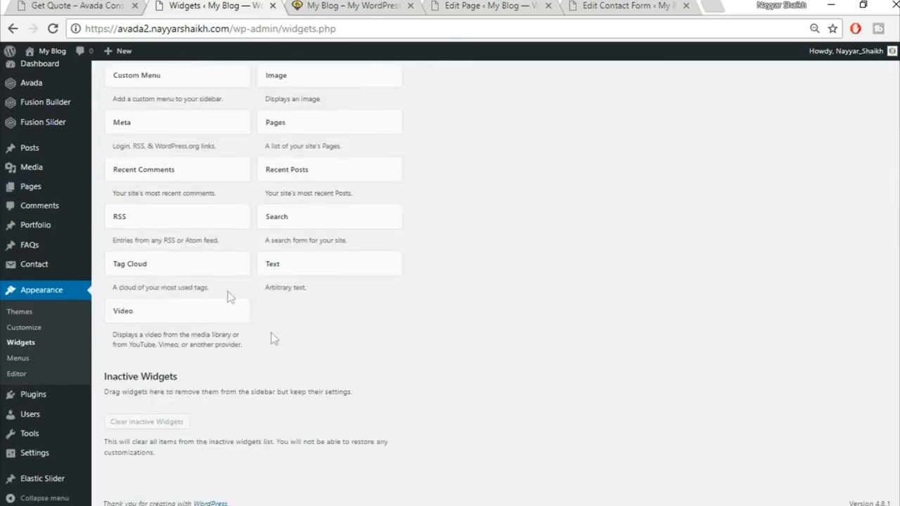
{"action": "left_click", "coordinate": [310, 261]}
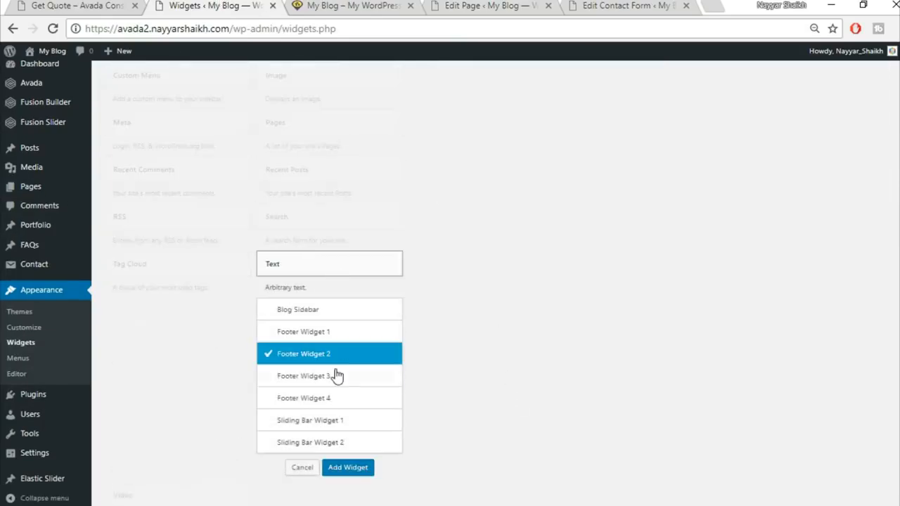
{"action": "left_click", "coordinate": [335, 375]}
{"action": "left_click", "coordinate": [349, 468]}
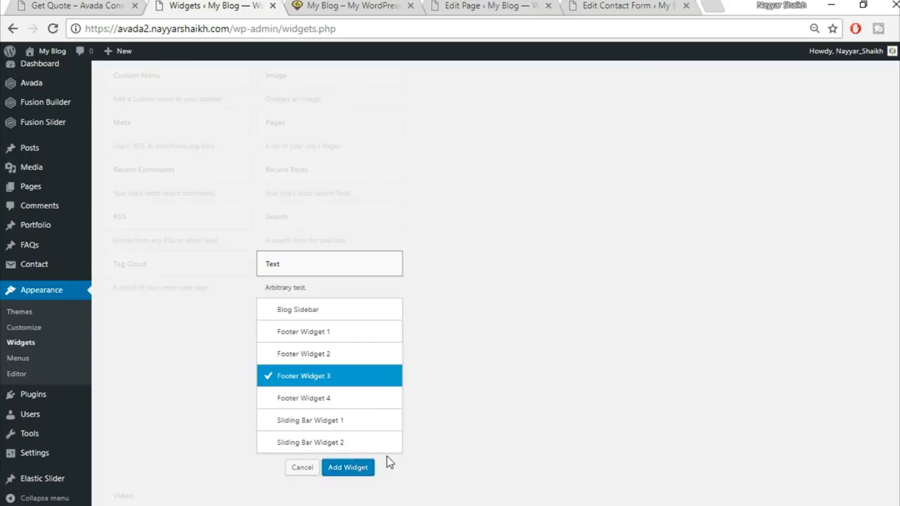
{"action": "left_click", "coordinate": [632, 225]}
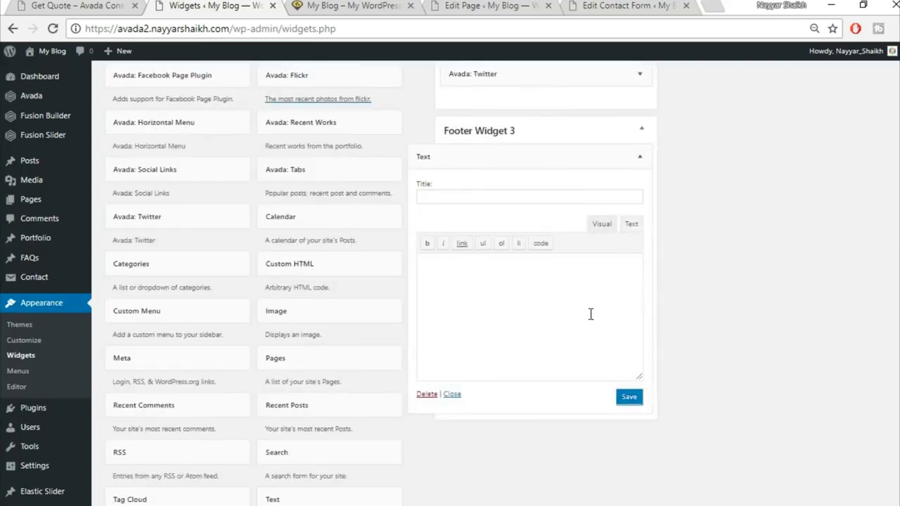
{"action": "key", "text": "ctrl+v"}
Step: Review the locations, phones, e-mail and hours checklist, then save and collapse the widget
{"action": "left_click", "coordinate": [602, 224]}
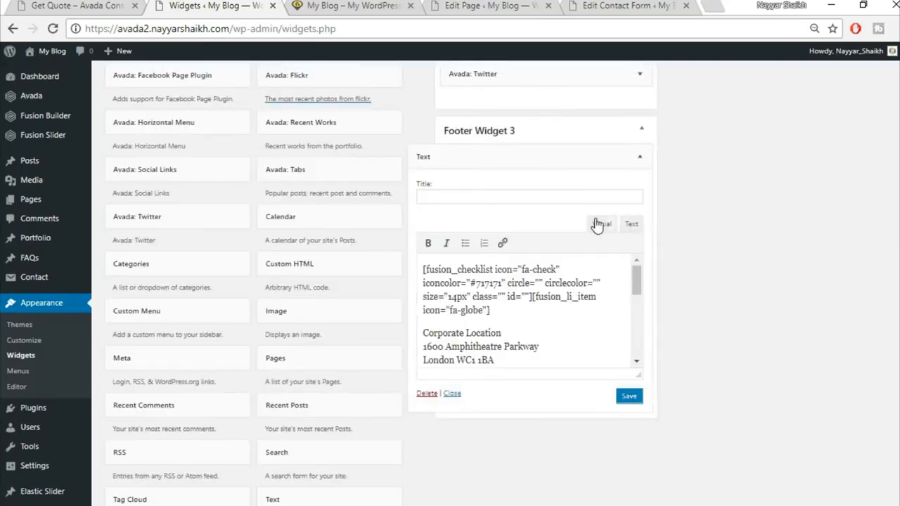
{"action": "scroll", "coordinate": [516, 313], "scroll_direction": "down", "scroll_amount": 2}
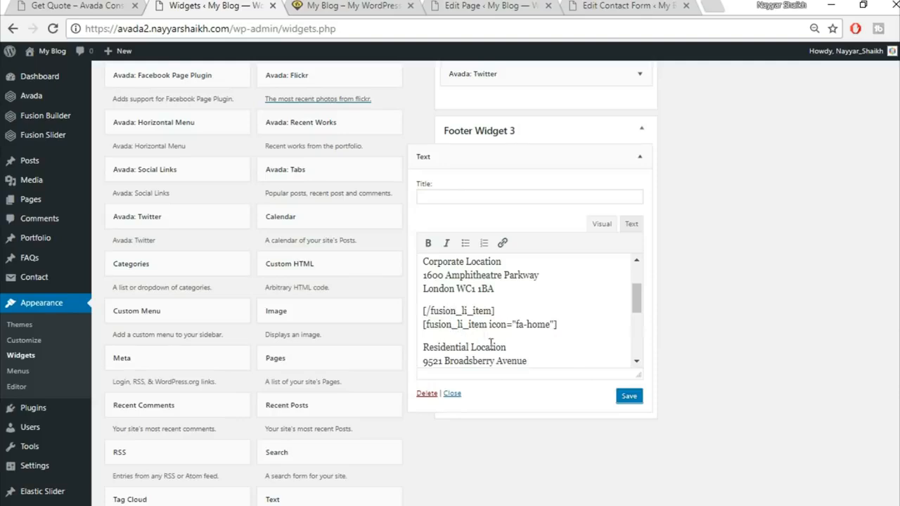
{"action": "scroll", "coordinate": [466, 344], "scroll_direction": "down", "scroll_amount": 2}
{"action": "left_click_drag", "start_coordinate": [424, 273], "coordinate": [533, 300]}
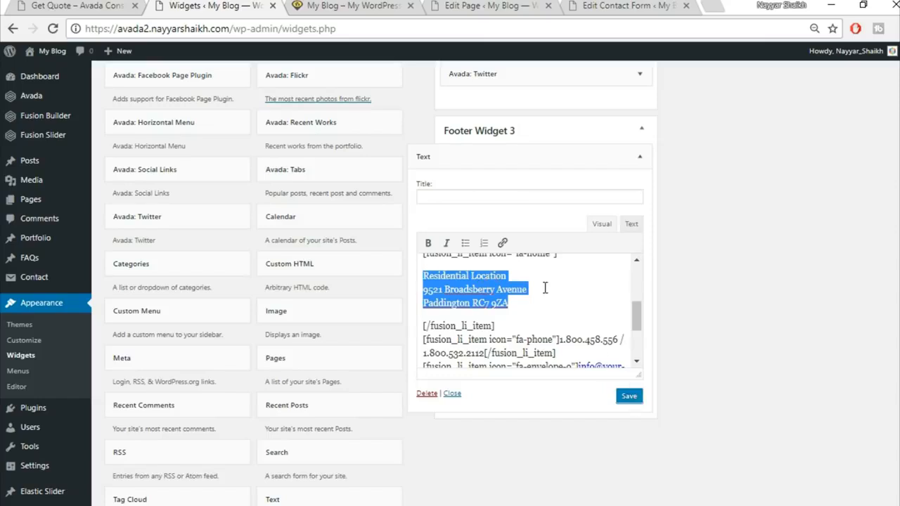
{"action": "scroll", "coordinate": [574, 312], "scroll_direction": "down", "scroll_amount": 2}
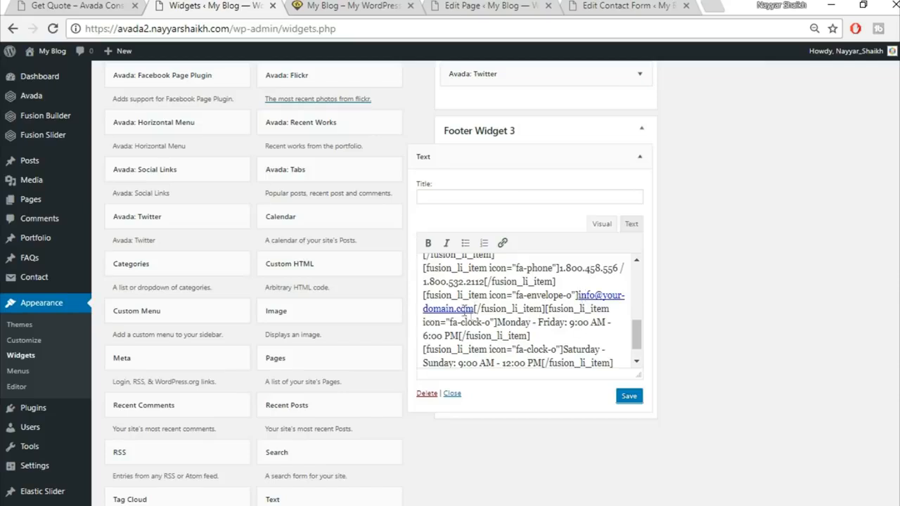
{"action": "left_click", "coordinate": [629, 397]}
{"action": "left_click", "coordinate": [632, 164]}
{"action": "scroll", "coordinate": [677, 239], "scroll_direction": "up", "scroll_amount": 2}
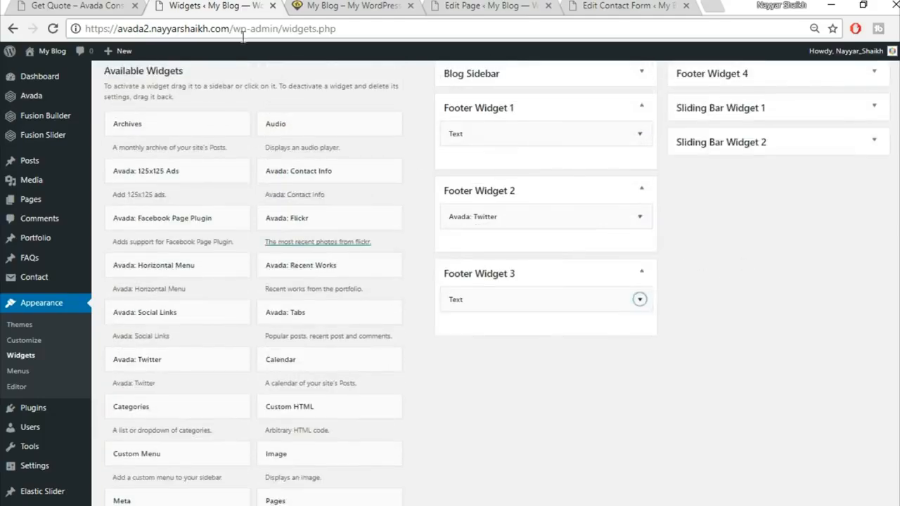
{"action": "left_click", "coordinate": [140, 5]}
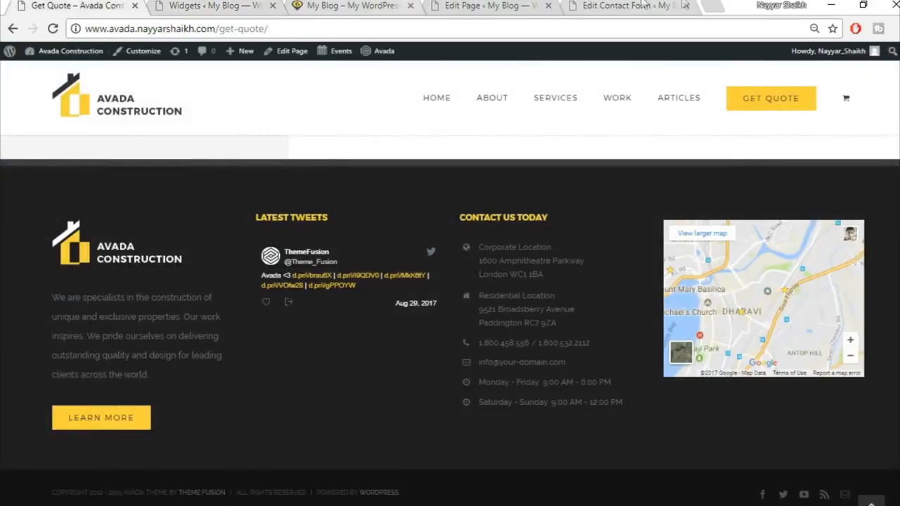
Step: Load Google Maps in a new tab and get the map's Embed map iframe code
{"action": "left_click", "coordinate": [707, 5]}
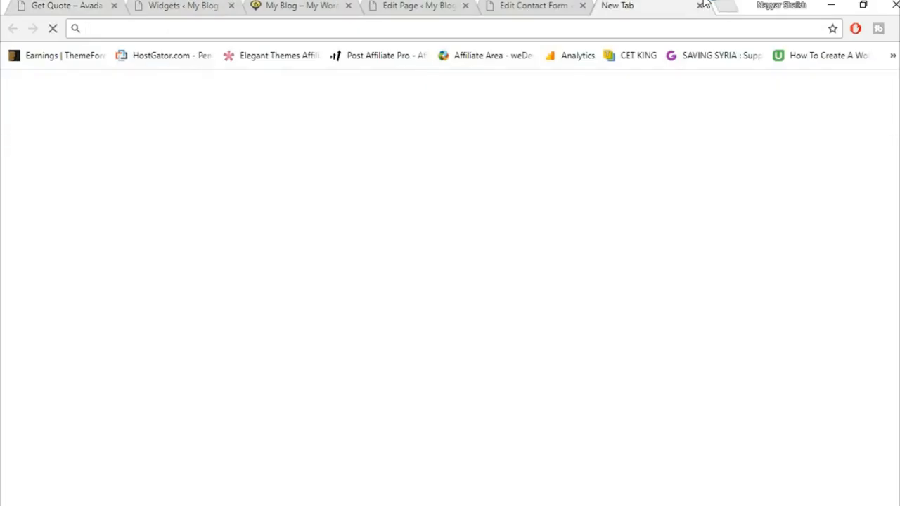
{"action": "type", "text": "map.google.com"}
{"action": "key", "text": "Return"}
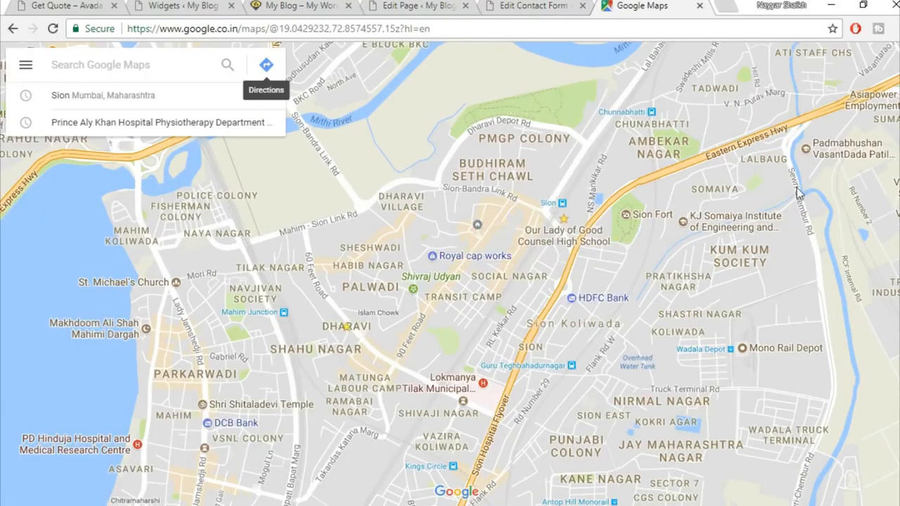
{"action": "left_click", "coordinate": [23, 67]}
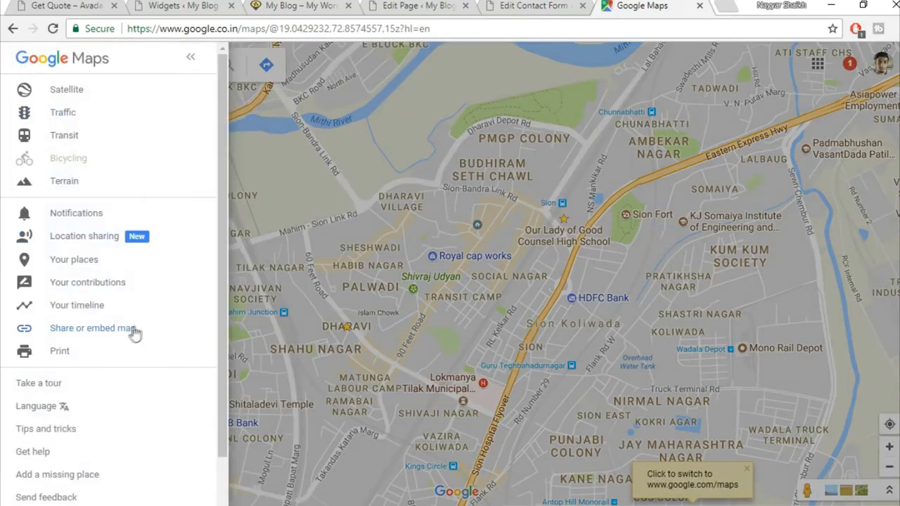
{"action": "left_click", "coordinate": [134, 336]}
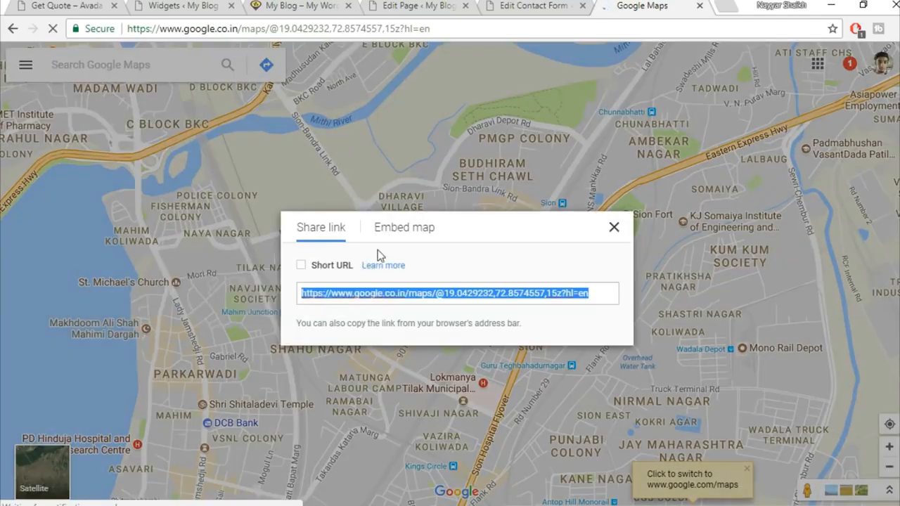
{"action": "left_click", "coordinate": [418, 232]}
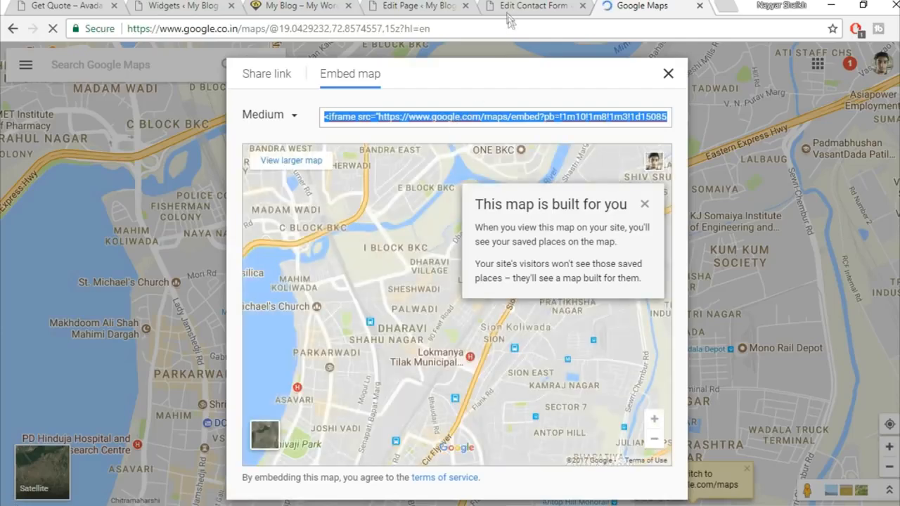
{"action": "left_click", "coordinate": [422, 3]}
{"action": "left_click", "coordinate": [515, 4]}
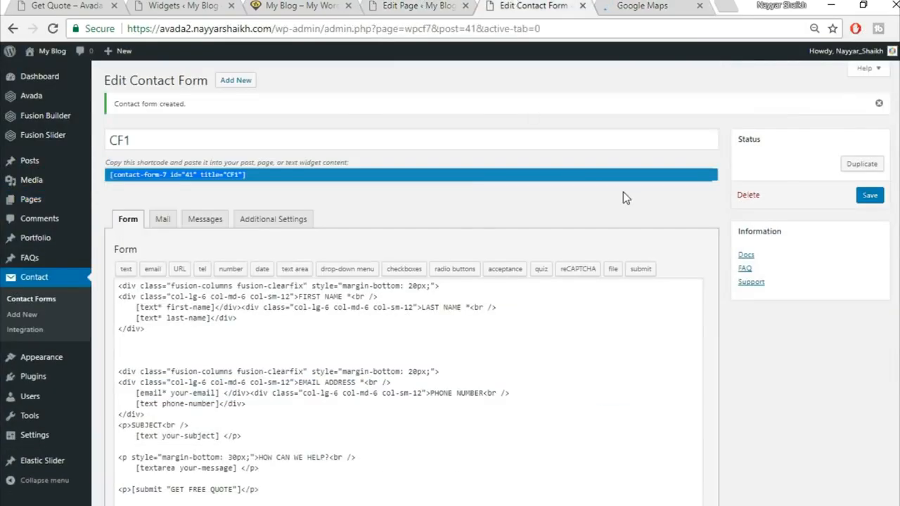
Step: Add a Text widget to Footer Widget 4 and paste the Google Maps iframe in Text mode
{"action": "left_click", "coordinate": [200, 4]}
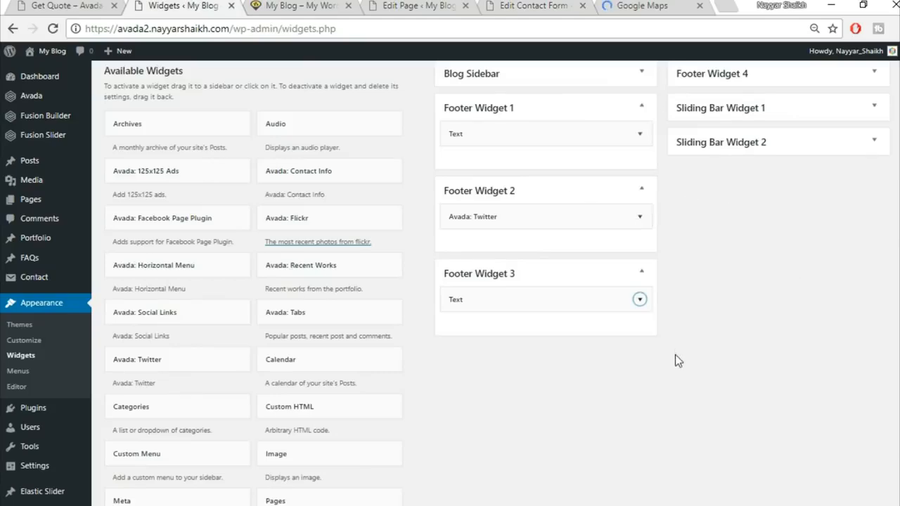
{"action": "scroll", "coordinate": [677, 360], "scroll_direction": "down", "scroll_amount": 3}
{"action": "left_click", "coordinate": [362, 263]}
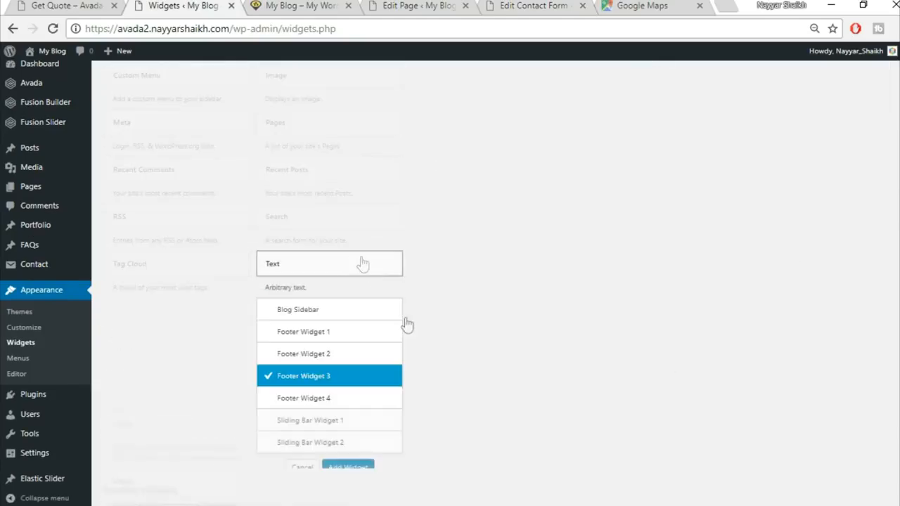
{"action": "left_click", "coordinate": [346, 409]}
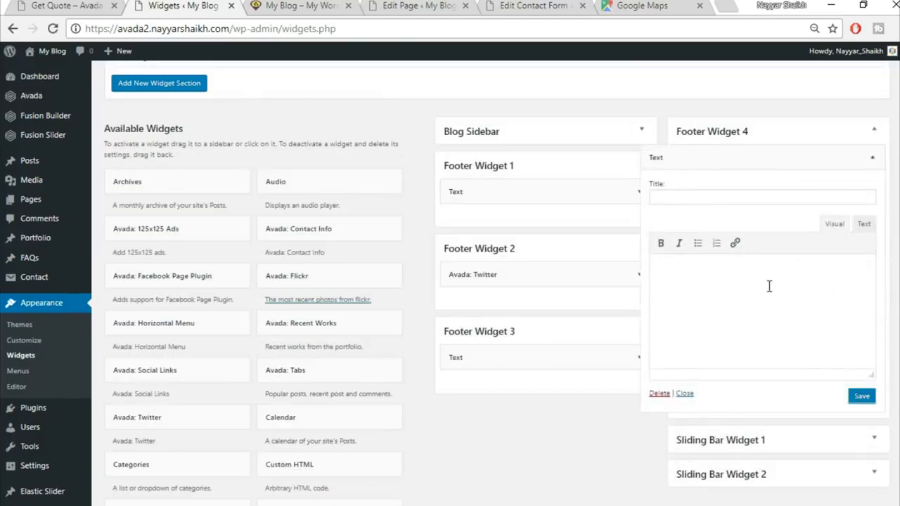
{"action": "left_click", "coordinate": [770, 286]}
{"action": "left_click", "coordinate": [864, 224]}
{"action": "key", "text": "ctrl+v"}
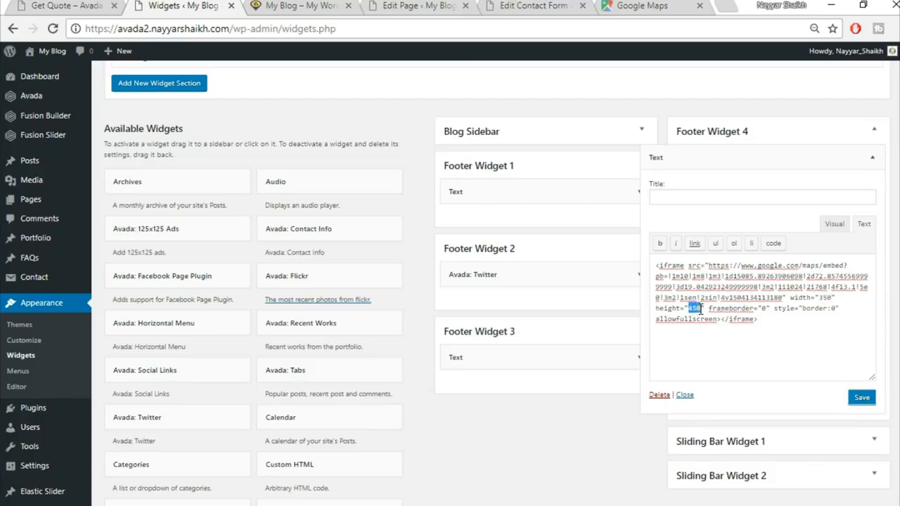
Step: Change the map height from 450 to 275, compare with the reference footer, and save the widget
{"action": "type", "text": "275"}
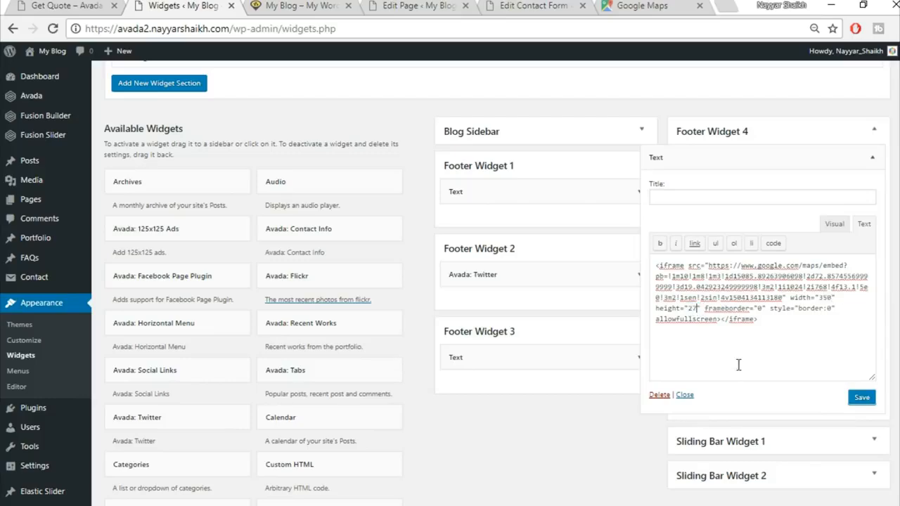
{"action": "left_click", "coordinate": [80, 5]}
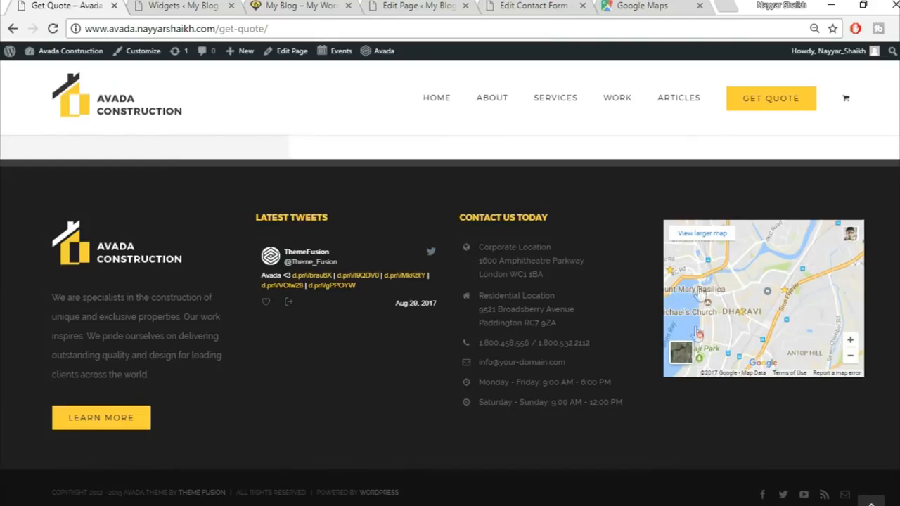
{"action": "left_click", "coordinate": [208, 5]}
{"action": "left_click", "coordinate": [84, 6]}
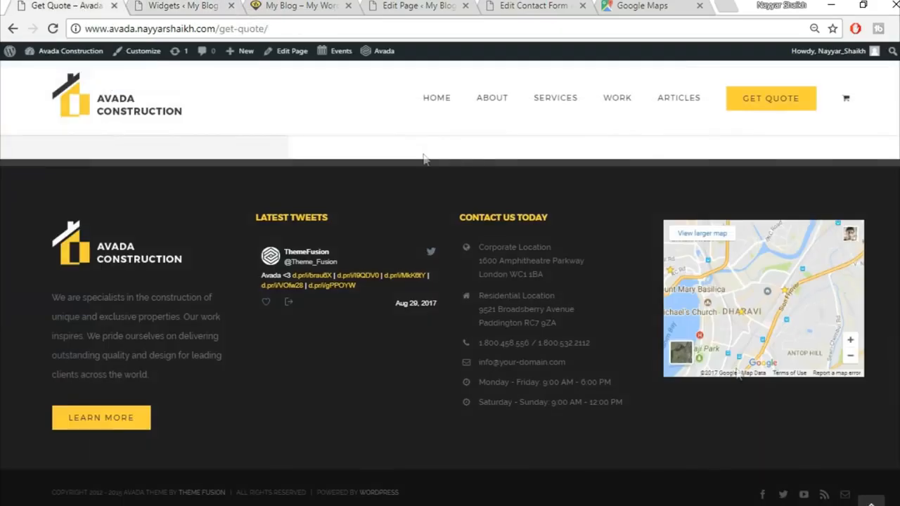
{"action": "left_click", "coordinate": [190, 6]}
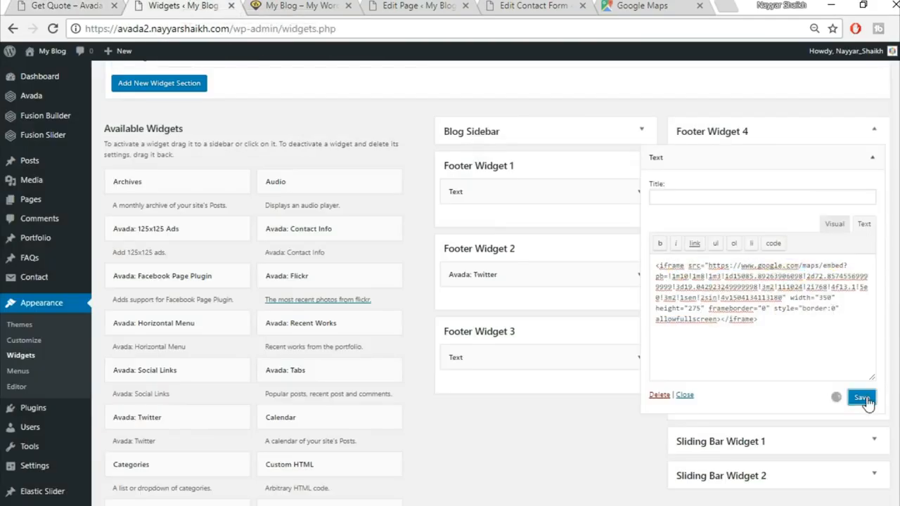
{"action": "left_click", "coordinate": [872, 157]}
{"action": "left_click", "coordinate": [292, 5]}
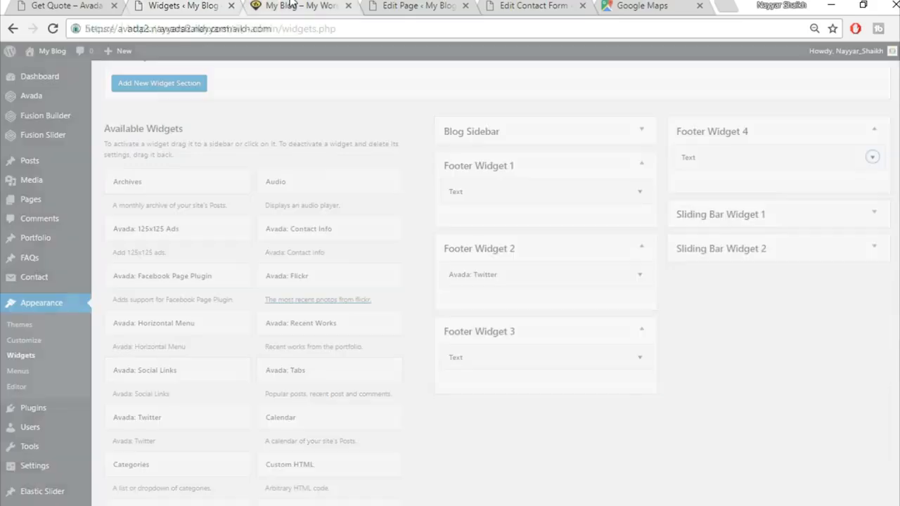
{"action": "left_click", "coordinate": [52, 29]}
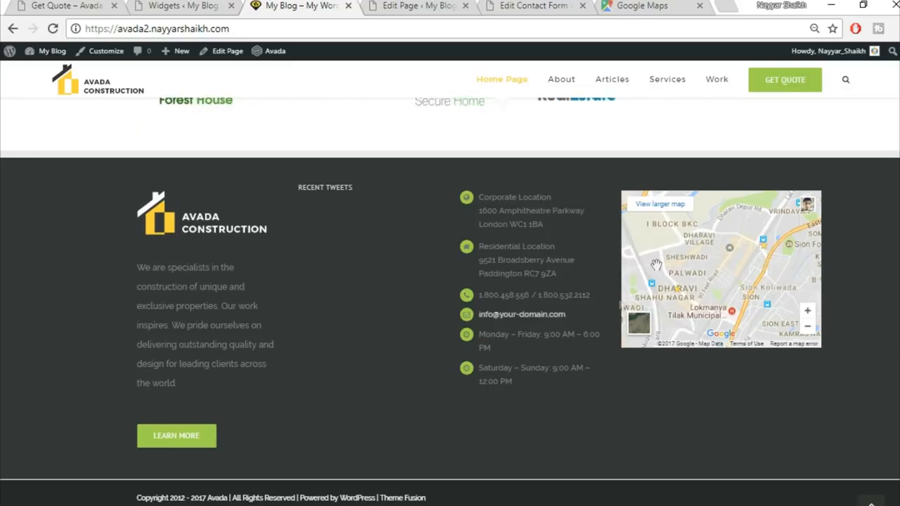
Step: Expand the Footer Widget 3 text widget and focus its Title field
{"action": "left_click", "coordinate": [47, 5]}
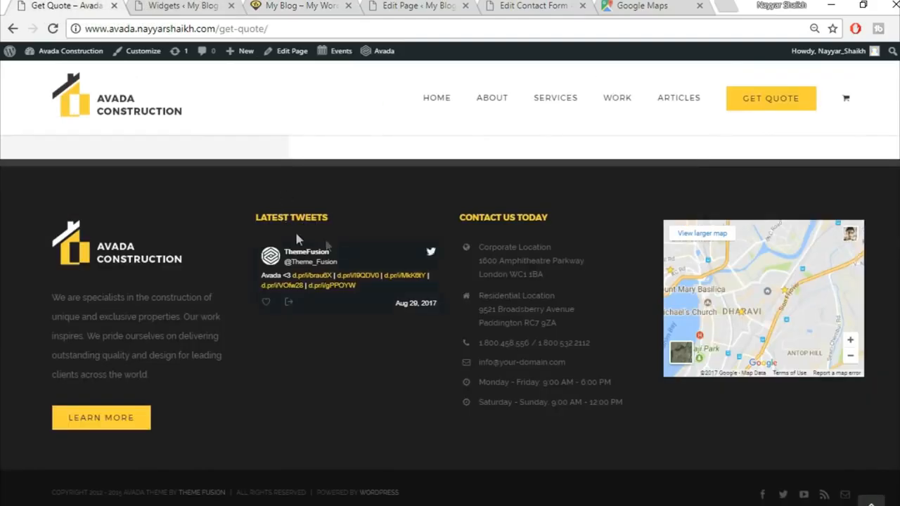
{"action": "left_click_drag", "start_coordinate": [346, 222], "coordinate": [258, 220]}
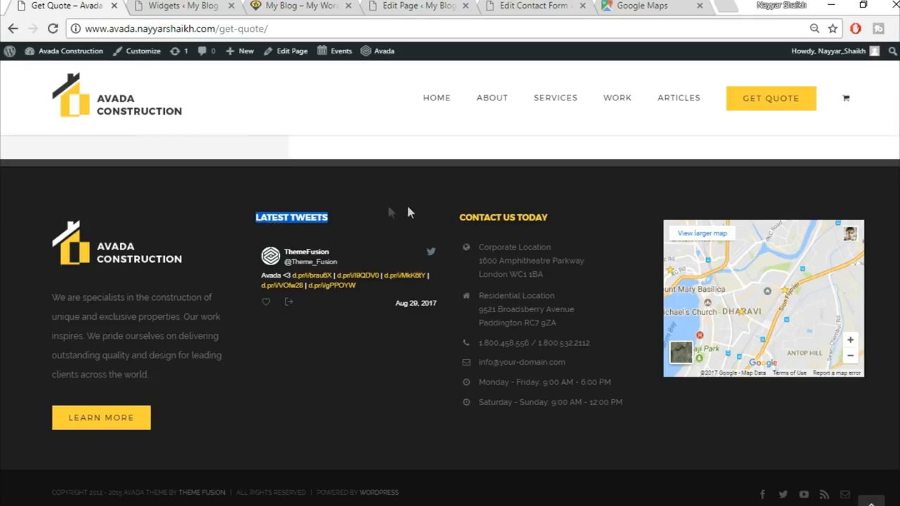
{"action": "left_click", "coordinate": [303, 6]}
{"action": "left_click", "coordinate": [190, 6]}
{"action": "left_click", "coordinate": [642, 274]}
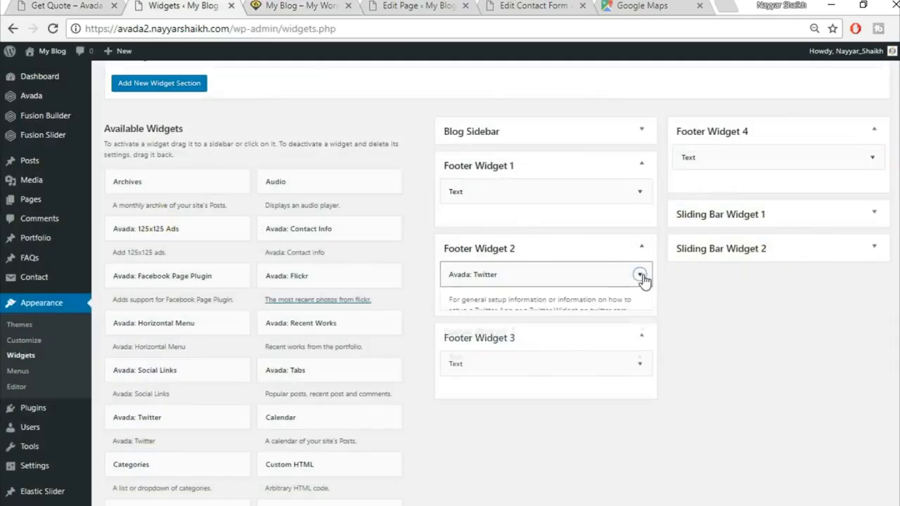
{"action": "scroll", "coordinate": [549, 380], "scroll_direction": "down", "scroll_amount": 1}
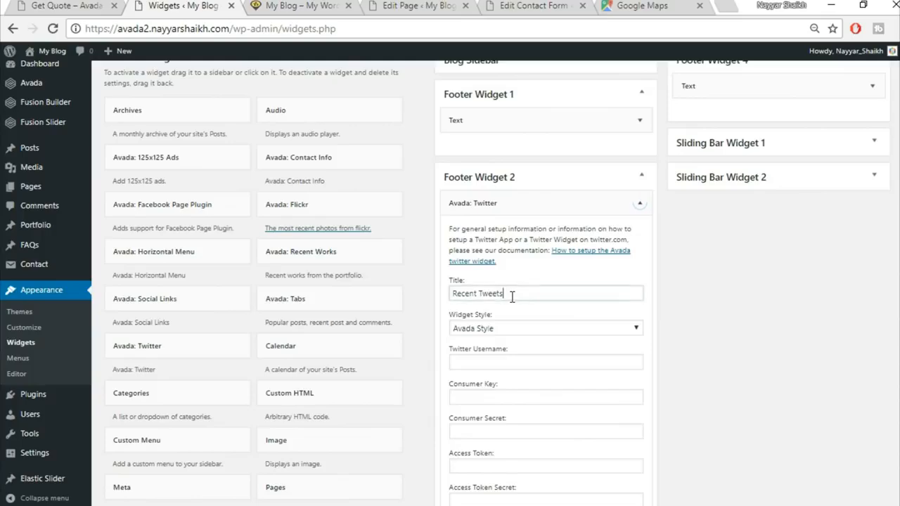
{"action": "left_click", "coordinate": [640, 202]}
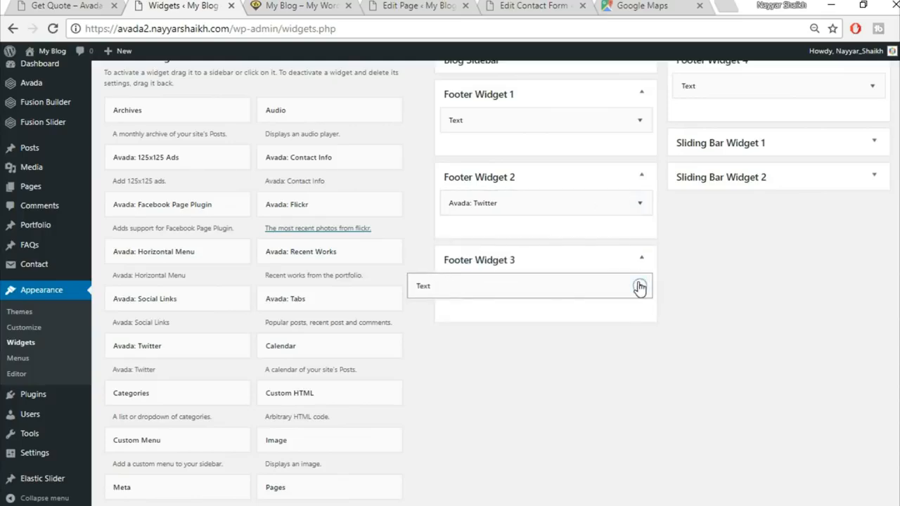
{"action": "left_click", "coordinate": [640, 287]}
{"action": "left_click", "coordinate": [498, 326]}
Step: Copy CONTACT US TODAY from the reference footer and paste it as the widget title
{"action": "left_click", "coordinate": [90, 5]}
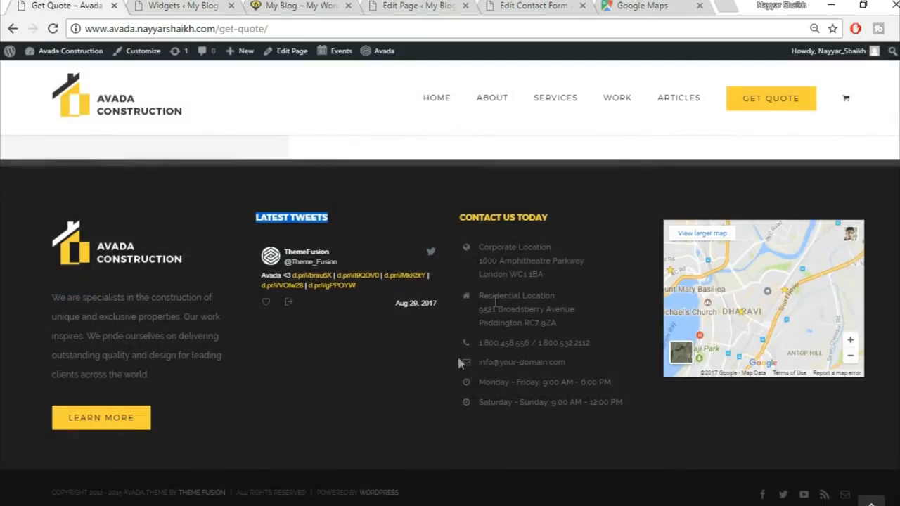
{"action": "left_click_drag", "start_coordinate": [570, 238], "coordinate": [467, 215]}
{"action": "left_click_drag", "start_coordinate": [564, 216], "coordinate": [454, 206]}
{"action": "key", "text": "ctrl+c"}
{"action": "left_click", "coordinate": [294, 5]}
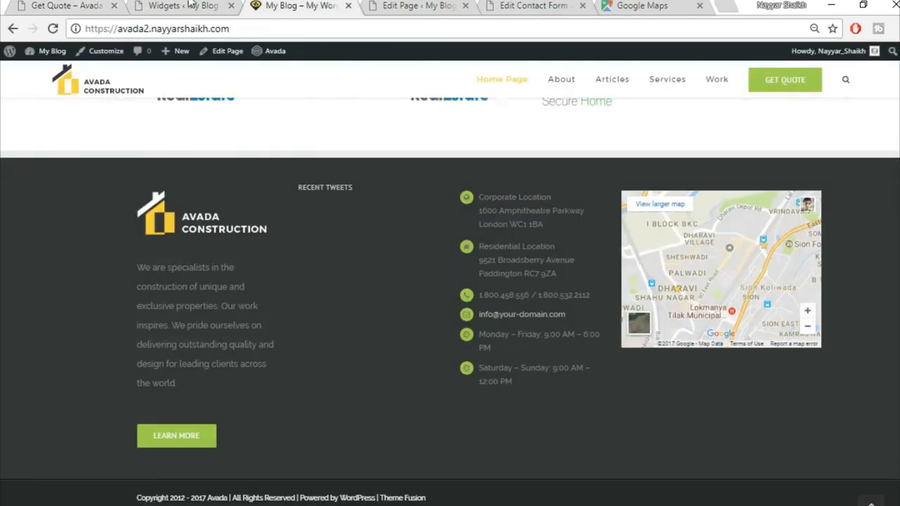
{"action": "left_click", "coordinate": [183, 5]}
{"action": "key", "text": "ctrl+v"}
{"action": "left_click", "coordinate": [640, 287]}
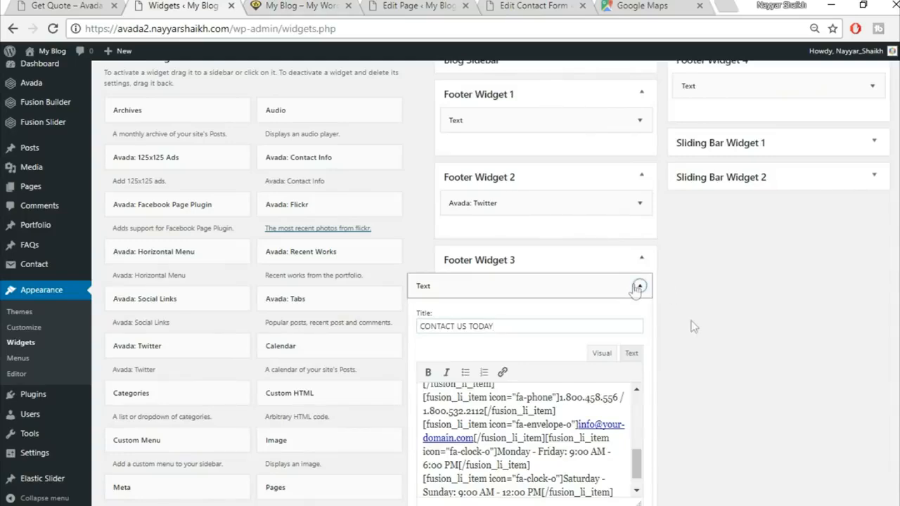
Step: Compare the reference site's footer headings with the own site's footer
{"action": "left_click", "coordinate": [48, 5]}
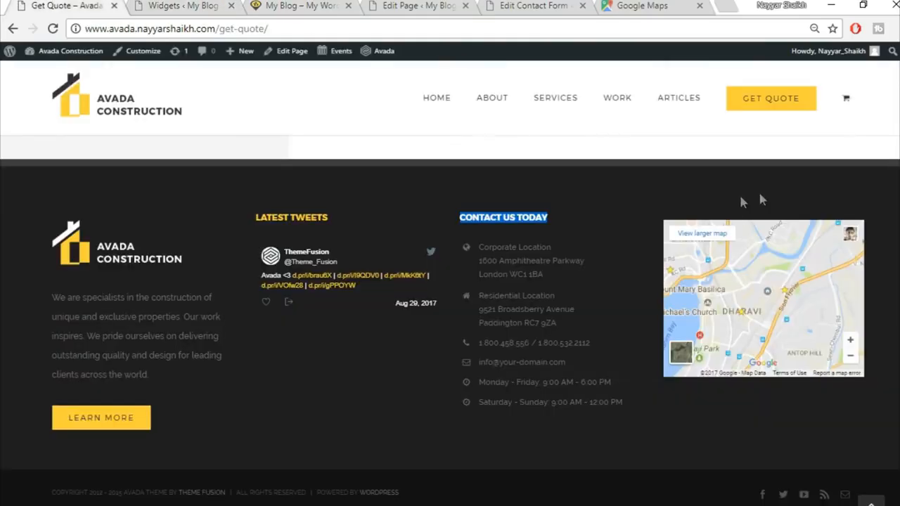
{"action": "left_click", "coordinate": [376, 427]}
{"action": "left_click", "coordinate": [183, 6]}
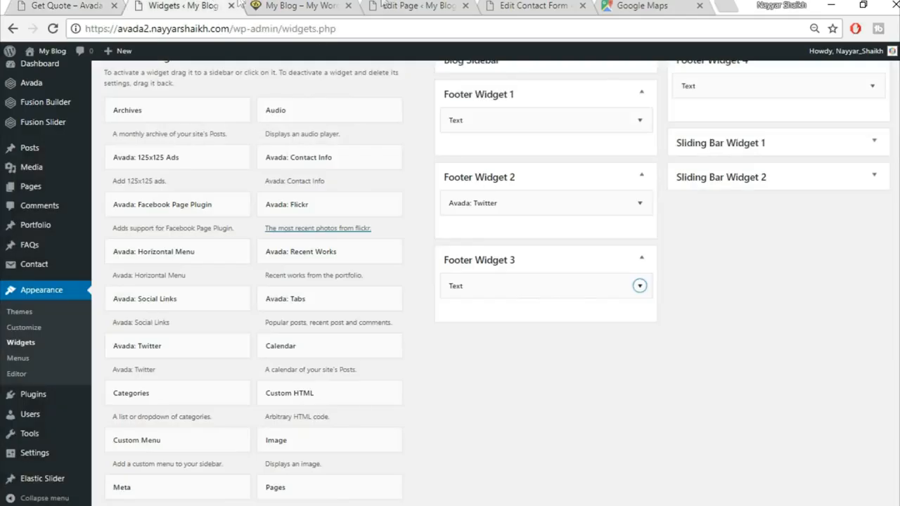
{"action": "left_click", "coordinate": [312, 5]}
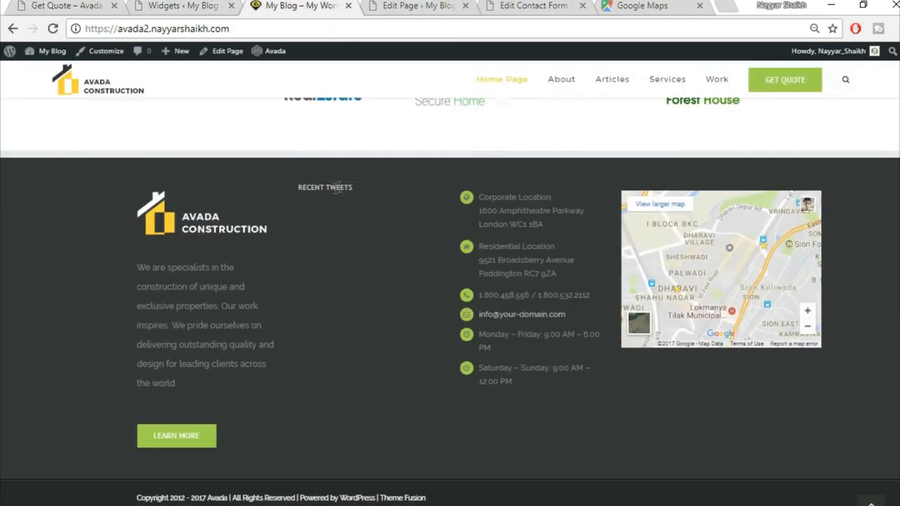
{"action": "left_click_drag", "start_coordinate": [322, 186], "coordinate": [382, 185]}
{"action": "left_click", "coordinate": [366, 185]}
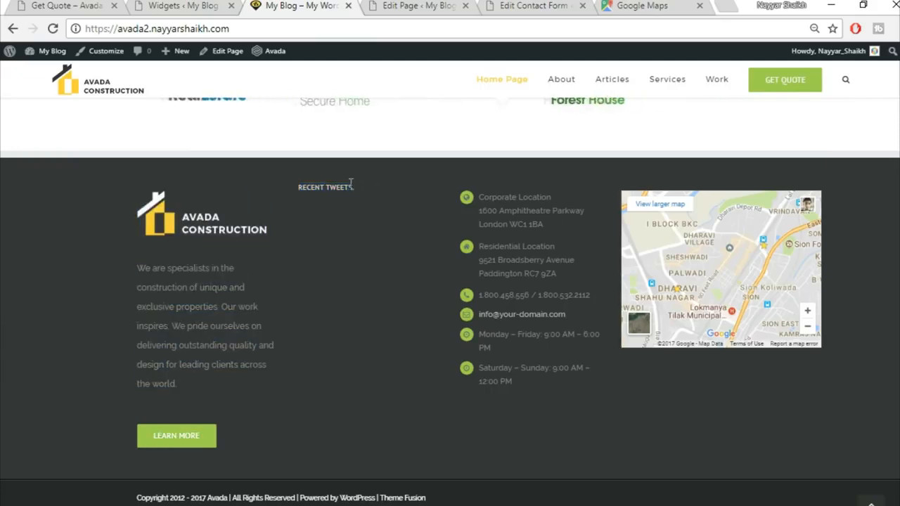
{"action": "left_click", "coordinate": [91, 7]}
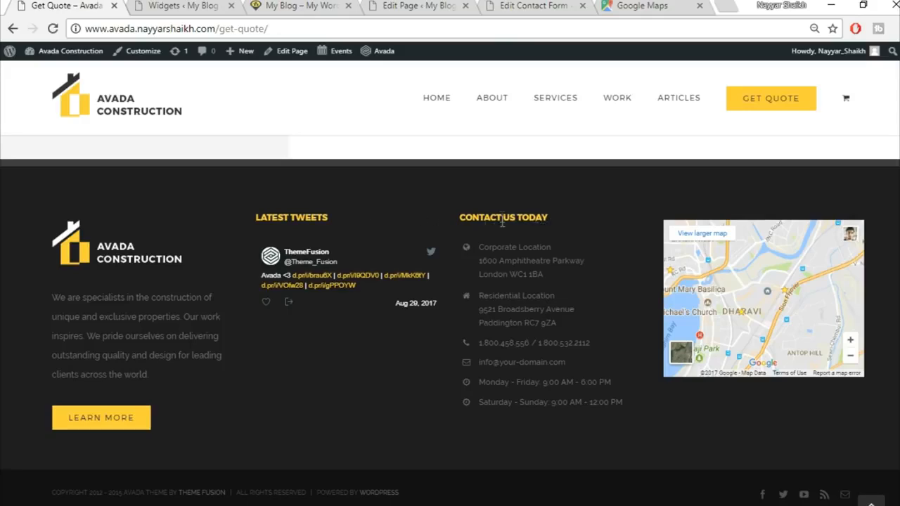
{"action": "left_click", "coordinate": [182, 6]}
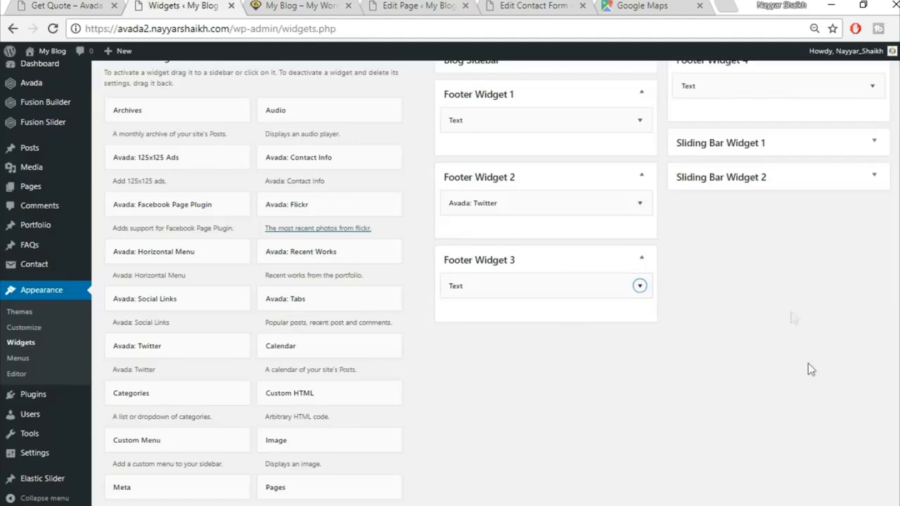
{"action": "scroll", "coordinate": [418, 48], "scroll_direction": "up", "scroll_amount": 5}
{"action": "left_click", "coordinate": [302, 5]}
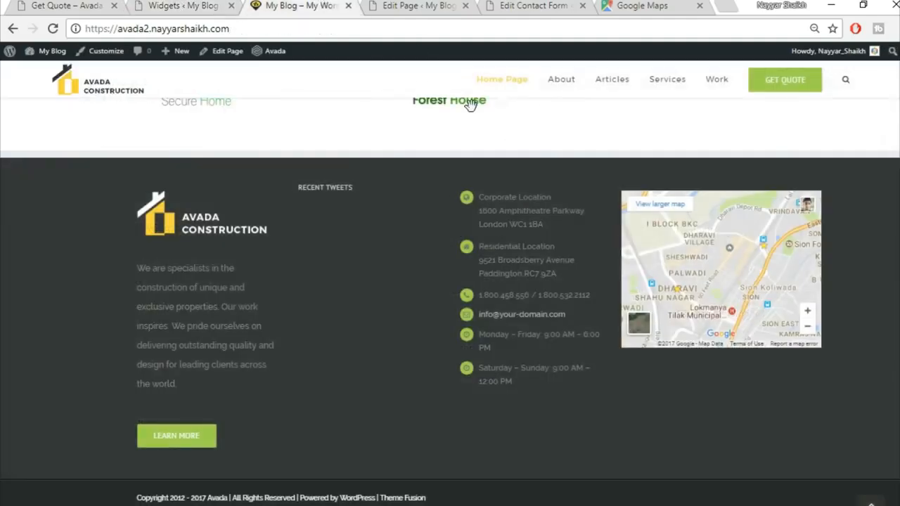
{"action": "left_click", "coordinate": [177, 6]}
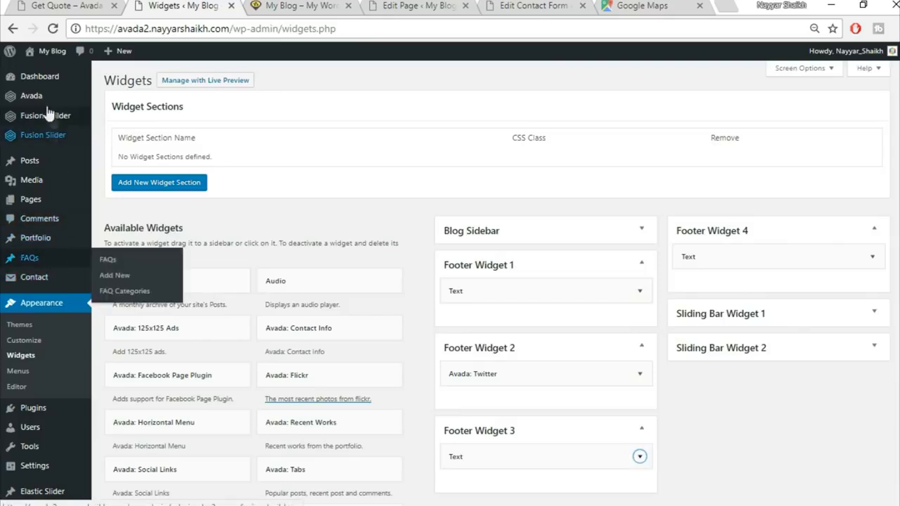
{"action": "mouse_move", "coordinate": [45, 103]}
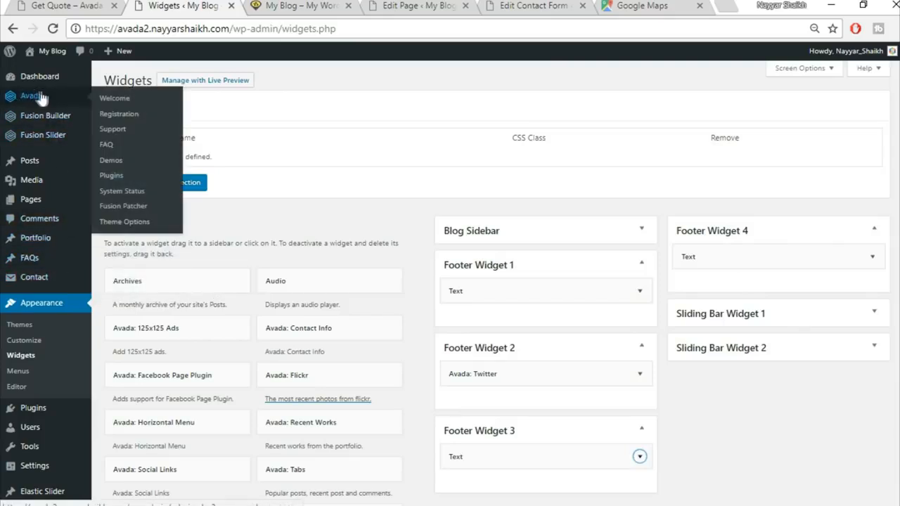
Step: Turn on 100% Footer Width and set footer padding to 80, 4%, 70, 4%
{"action": "left_click", "coordinate": [131, 222]}
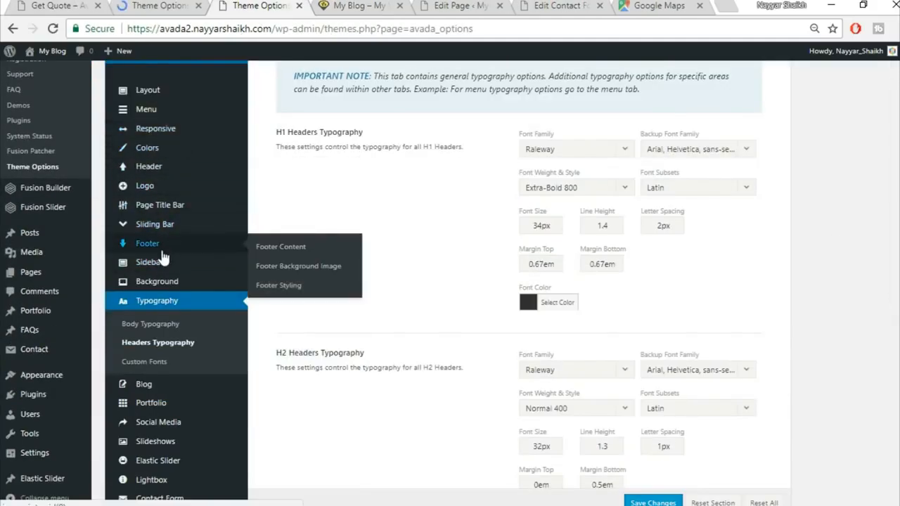
{"action": "left_click", "coordinate": [294, 286]}
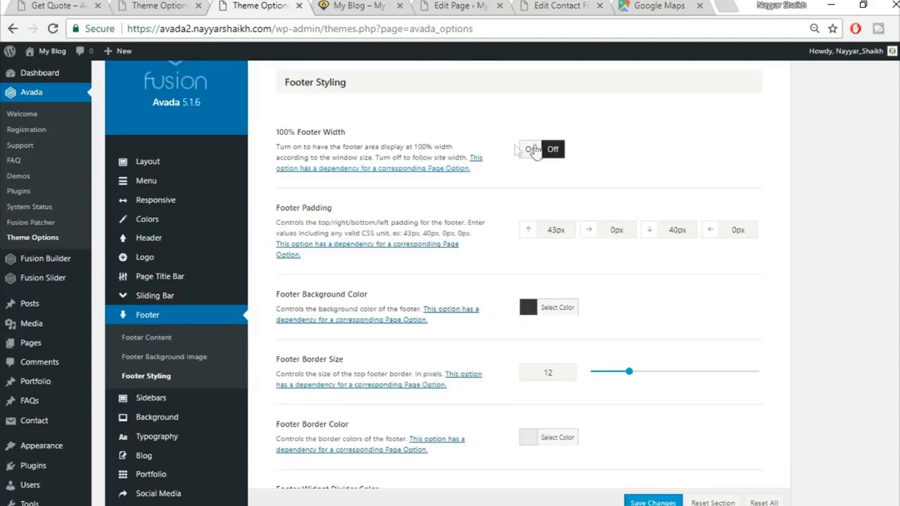
{"action": "left_click", "coordinate": [530, 150]}
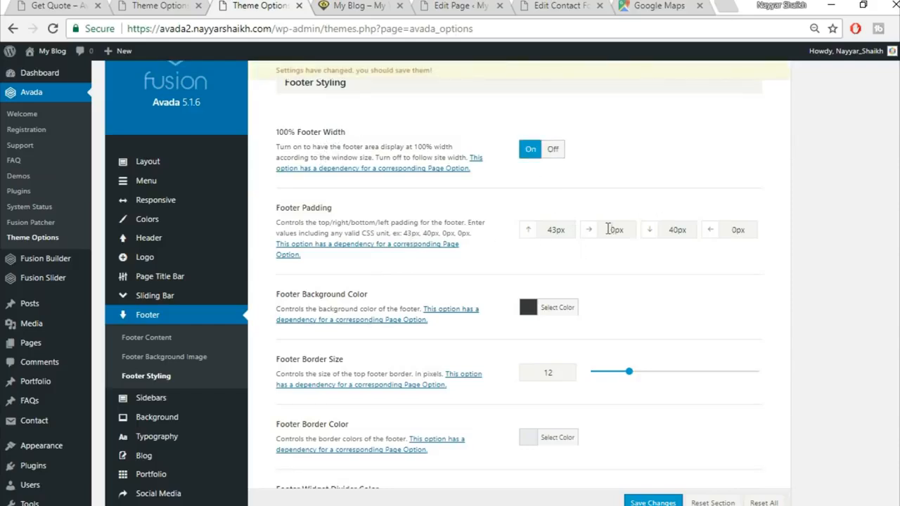
{"action": "left_click_drag", "start_coordinate": [570, 229], "coordinate": [514, 233]}
{"action": "type", "text": "80"}
{"action": "key", "text": "Tab"}
{"action": "type", "text": "4%"}
{"action": "key", "text": "Tab"}
{"action": "type", "text": "70"}
{"action": "key", "text": "Tab"}
{"action": "type", "text": "4"}
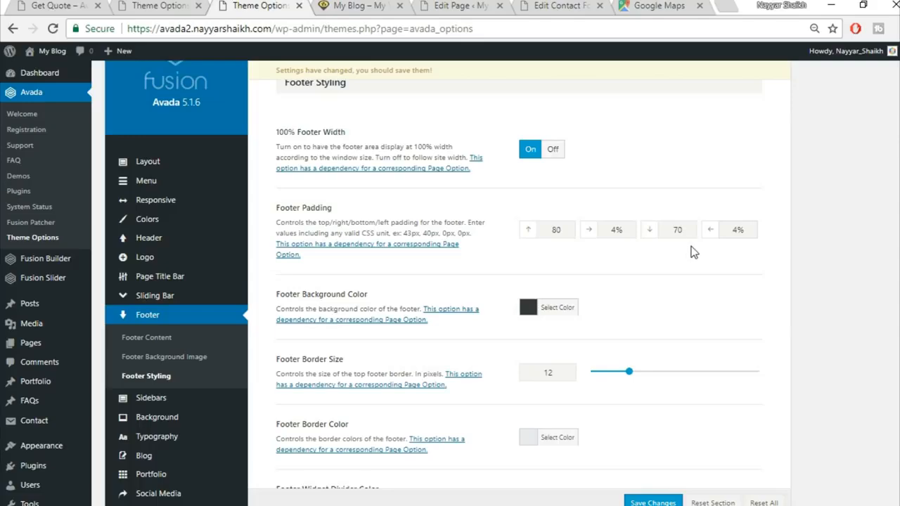
{"action": "scroll", "coordinate": [763, 312], "scroll_direction": "down", "scroll_amount": 5}
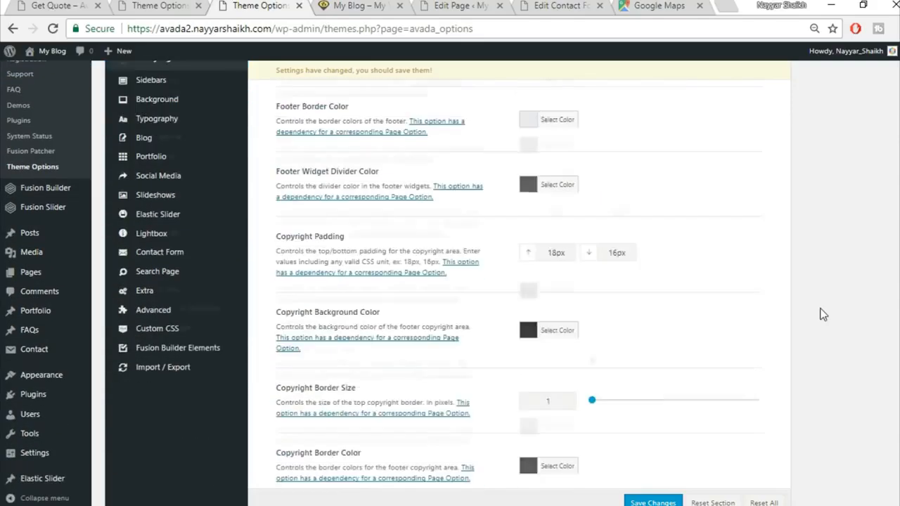
{"action": "scroll", "coordinate": [820, 311], "scroll_direction": "down", "scroll_amount": 6}
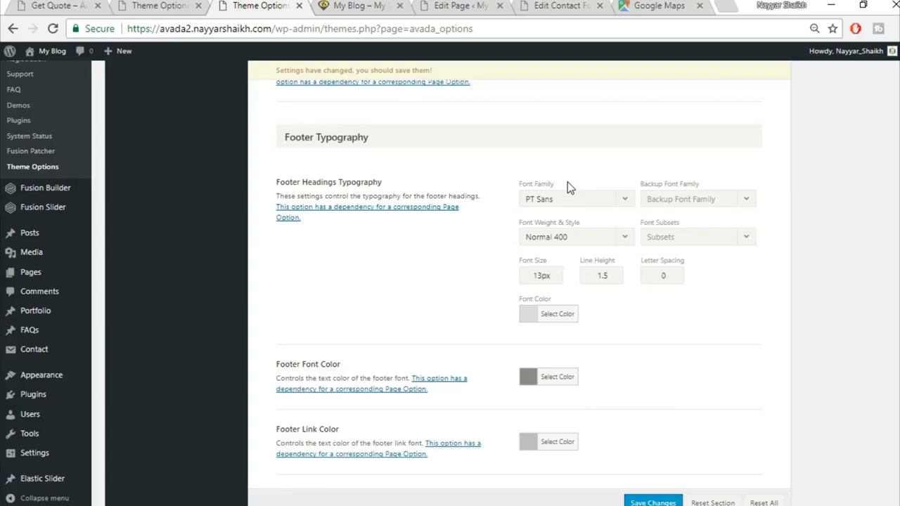
Step: Set footer headings to Montserrat Bold 700 with Arial, Helvetica, sans-serif as backup font
{"action": "scroll", "coordinate": [567, 182], "scroll_direction": "down", "scroll_amount": 1}
{"action": "left_click", "coordinate": [571, 155]}
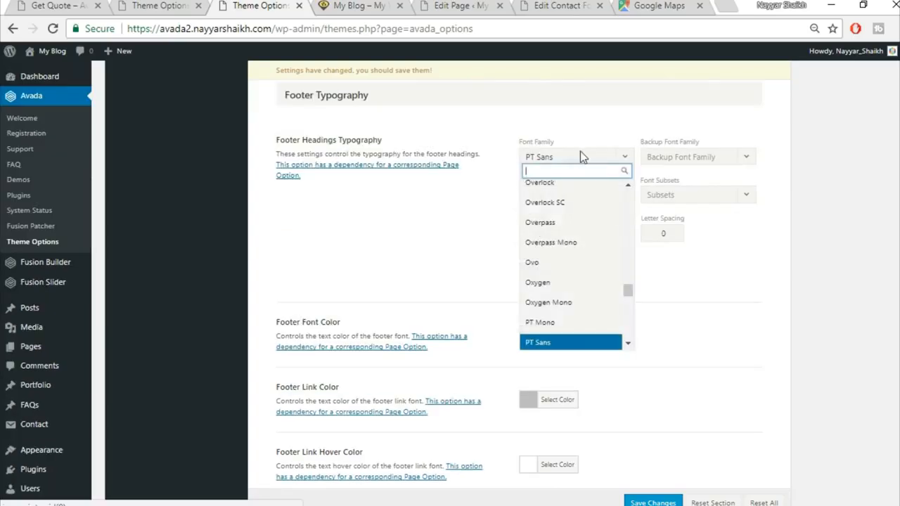
{"action": "type", "text": "montse"}
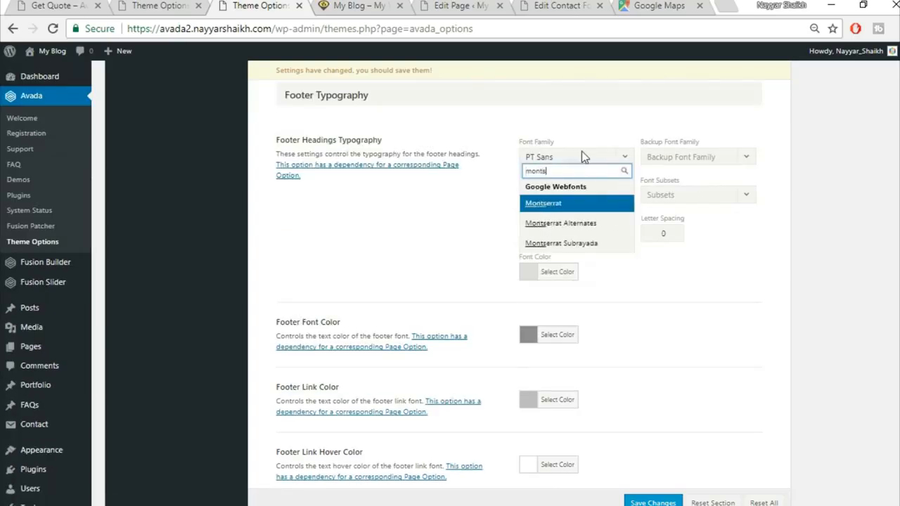
{"action": "left_click", "coordinate": [586, 207]}
{"action": "left_click", "coordinate": [691, 162]}
{"action": "left_click", "coordinate": [690, 175]}
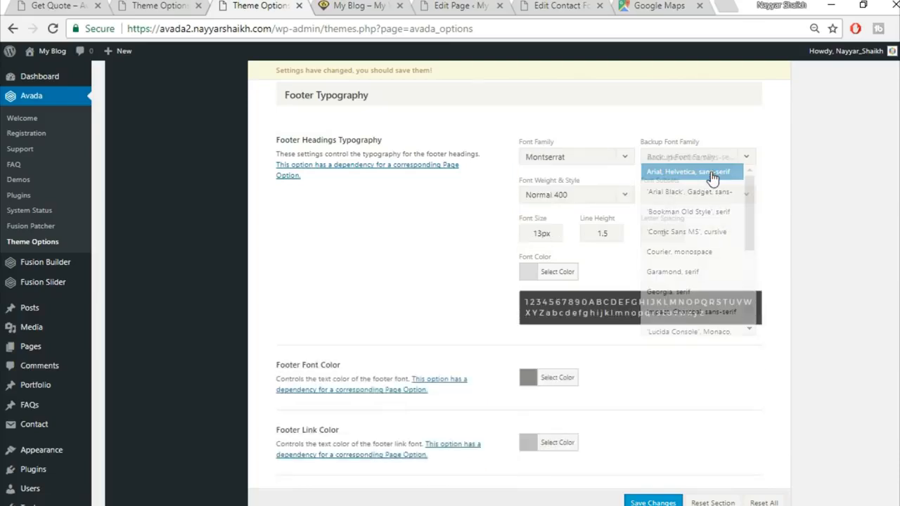
{"action": "left_click", "coordinate": [604, 197]}
{"action": "scroll", "coordinate": [568, 351], "scroll_direction": "down", "scroll_amount": 2}
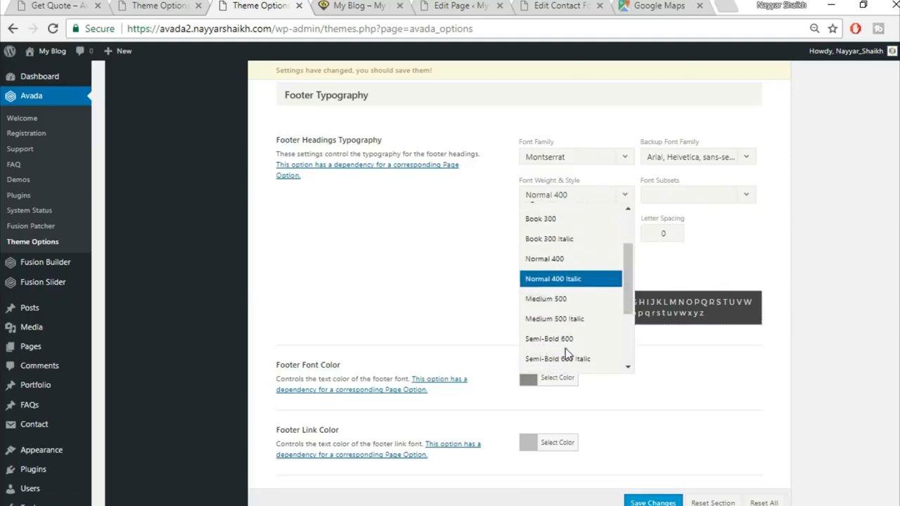
{"action": "scroll", "coordinate": [567, 352], "scroll_direction": "down", "scroll_amount": 4}
{"action": "left_click", "coordinate": [563, 266]}
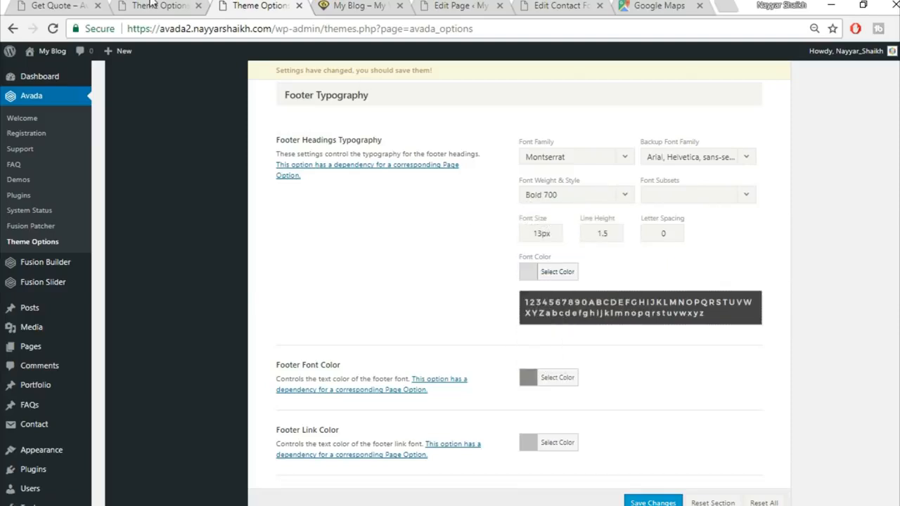
Step: Set the footer heading font size to 15, checking the reference site
{"action": "left_click", "coordinate": [151, 5]}
{"action": "left_click", "coordinate": [32, 5]}
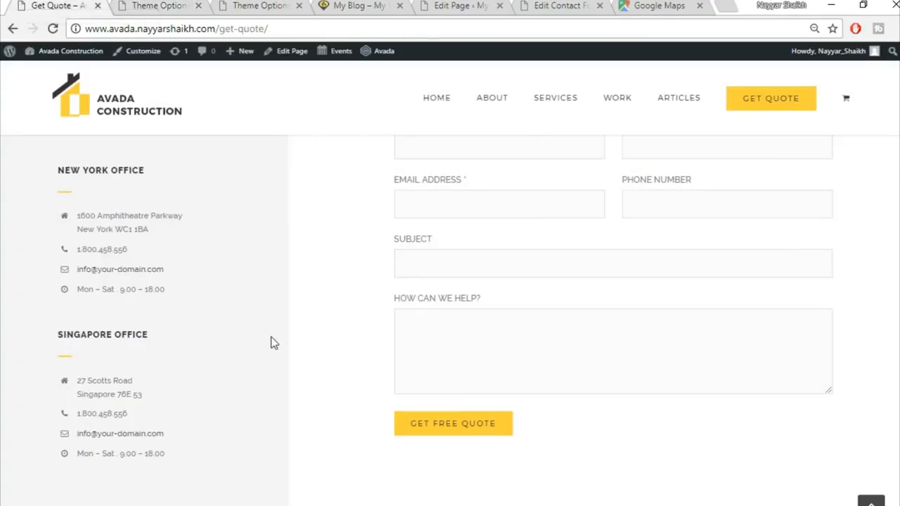
{"action": "scroll", "coordinate": [275, 343], "scroll_direction": "down", "scroll_amount": 5}
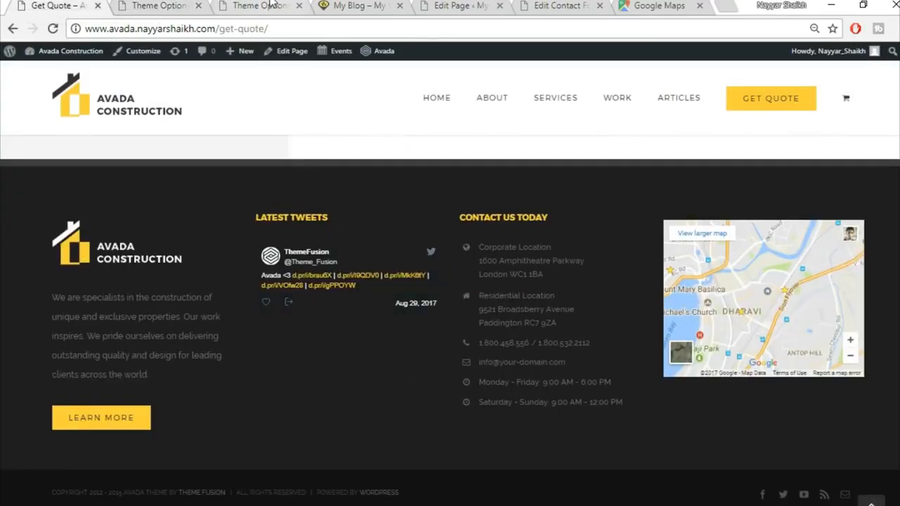
{"action": "left_click", "coordinate": [260, 5]}
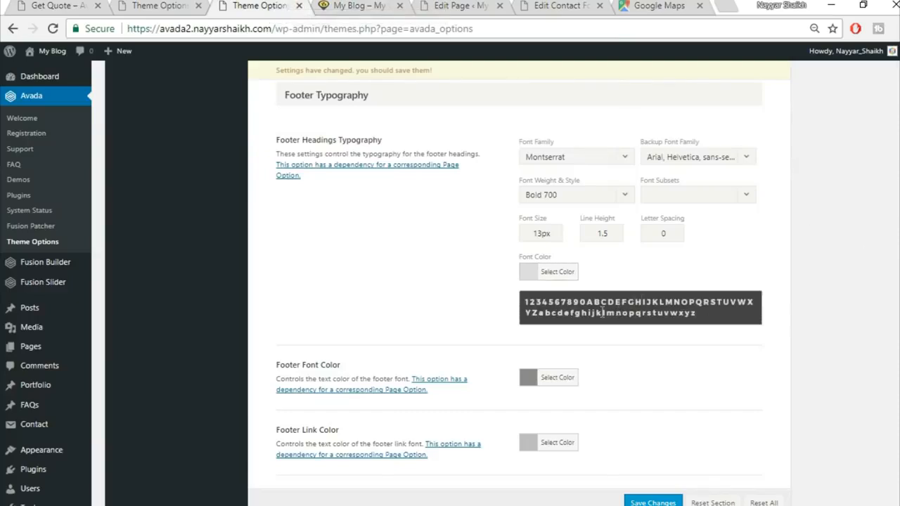
{"action": "left_click_drag", "start_coordinate": [542, 233], "coordinate": [477, 227]}
{"action": "type", "text": "15"}
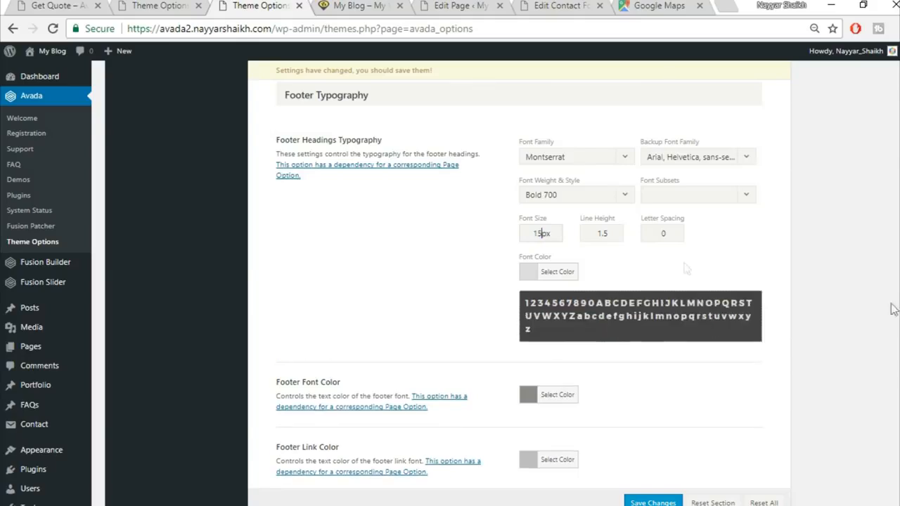
Step: Change the footer heading colour from #dddddd to #fed03d and save the theme options
{"action": "left_click", "coordinate": [566, 275]}
{"action": "left_click_drag", "start_coordinate": [619, 273], "coordinate": [512, 260]}
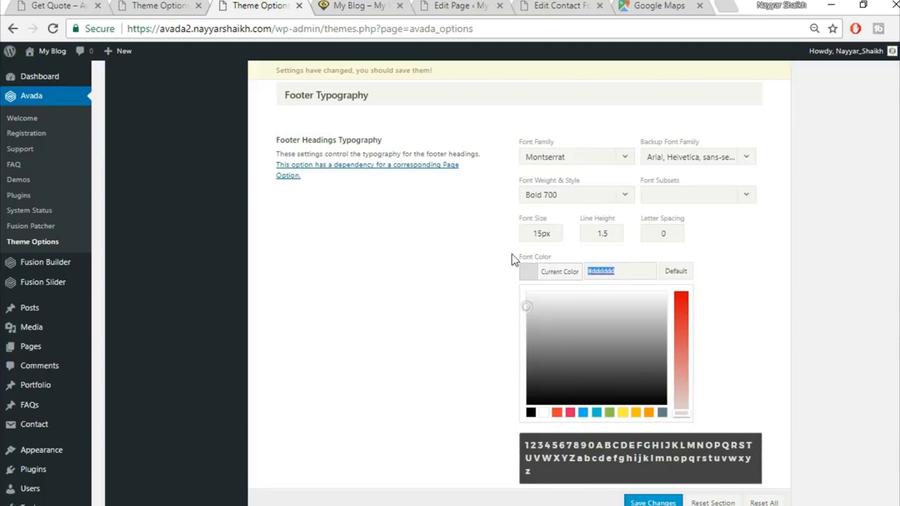
{"action": "type", "text": "fed03d"}
{"action": "left_click", "coordinate": [774, 310]}
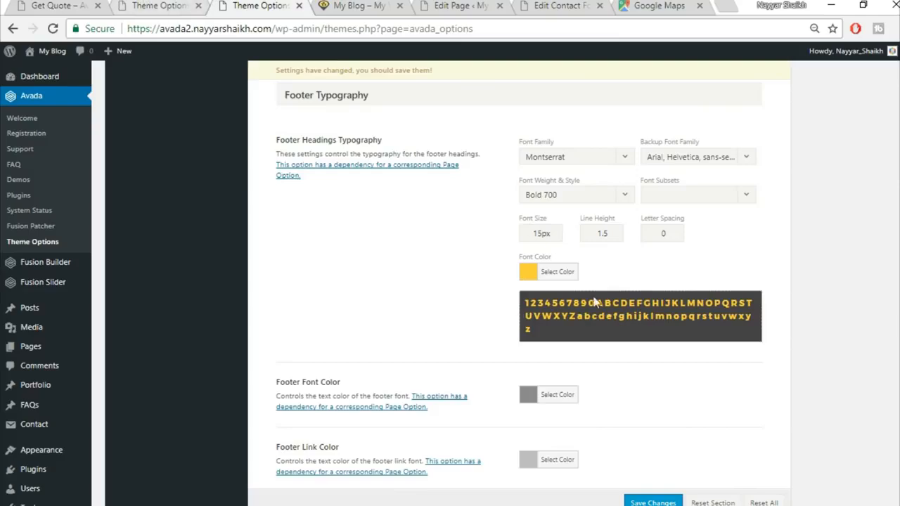
{"action": "scroll", "coordinate": [732, 410], "scroll_direction": "down", "scroll_amount": 2}
{"action": "left_click", "coordinate": [653, 503]}
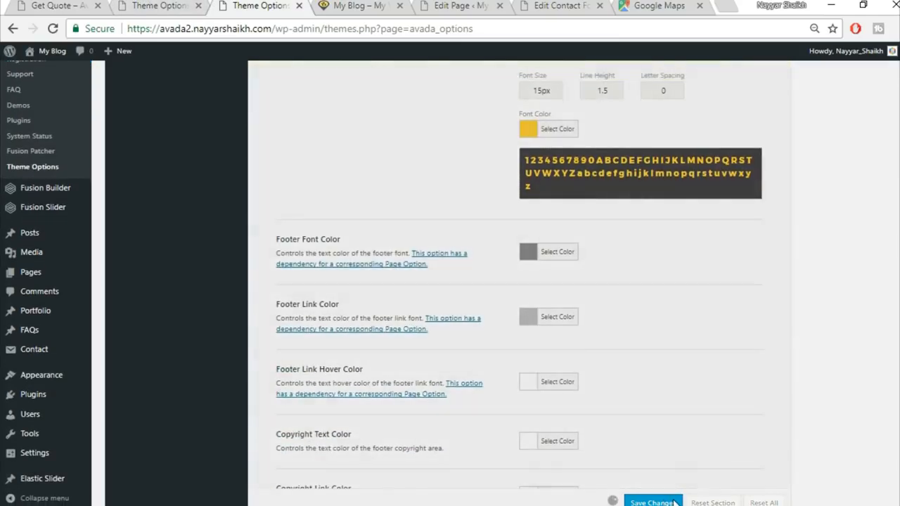
{"action": "left_click", "coordinate": [346, 6]}
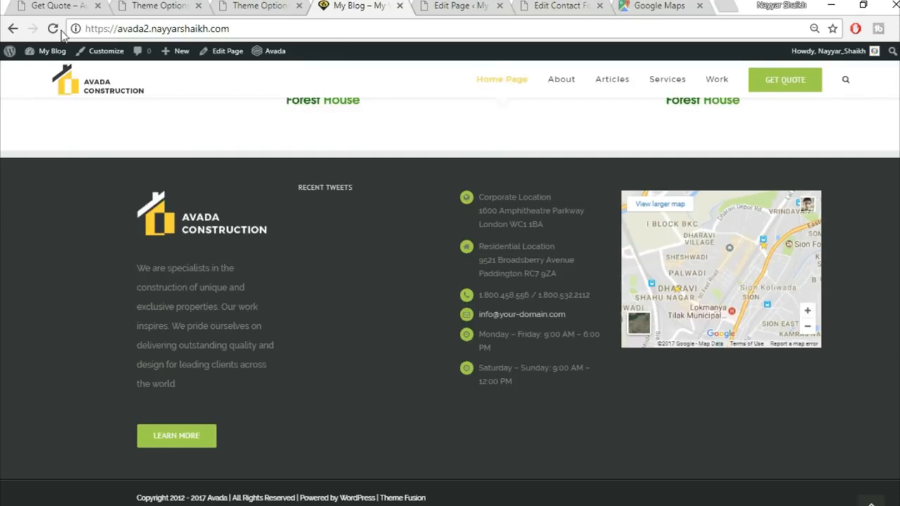
Step: Reload the live site to confirm the yellow RECENT TWEETS heading, then return to Footer Styling
{"action": "left_click", "coordinate": [59, 32]}
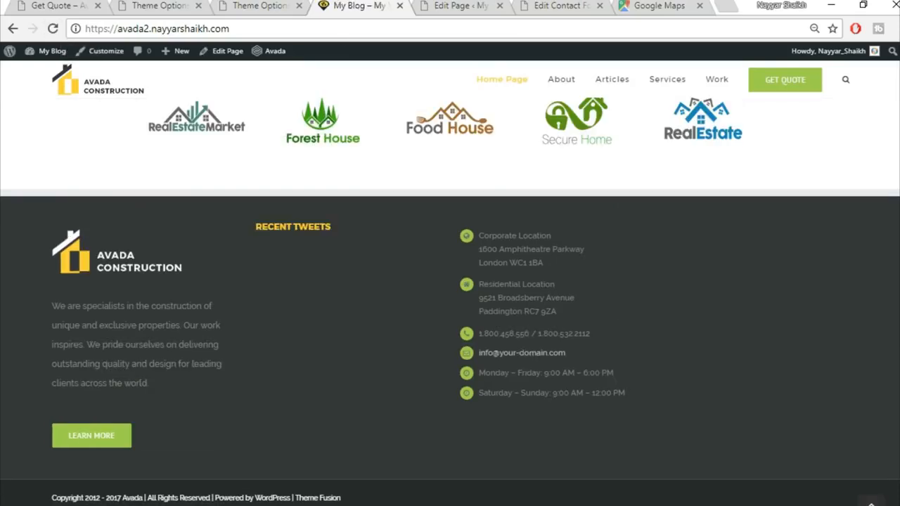
{"action": "left_click_drag", "start_coordinate": [256, 227], "coordinate": [345, 238]}
{"action": "left_click", "coordinate": [345, 235]}
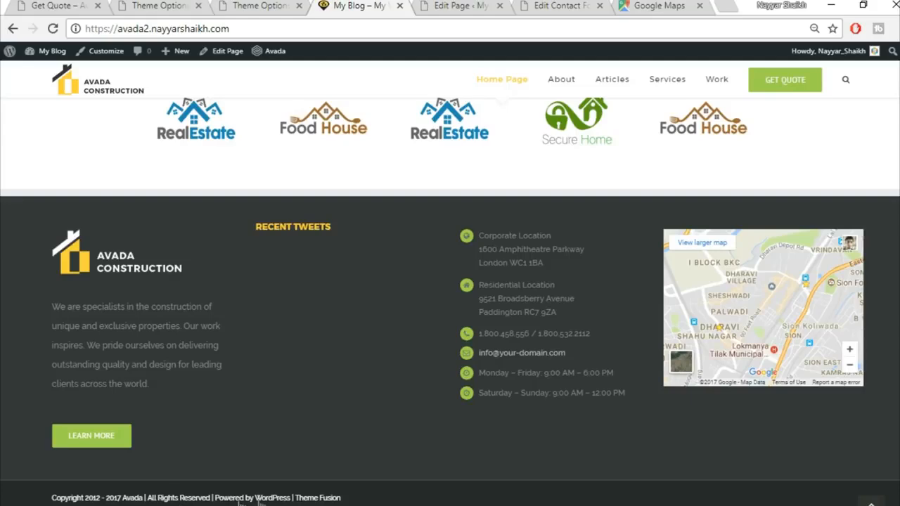
{"action": "left_click", "coordinate": [268, 7]}
{"action": "scroll", "coordinate": [554, 389], "scroll_direction": "up", "scroll_amount": 10}
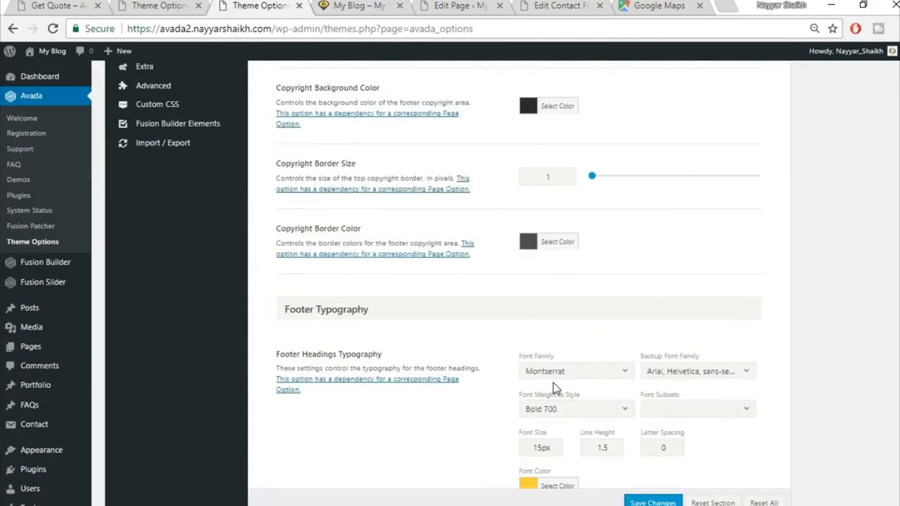
{"action": "scroll", "coordinate": [553, 389], "scroll_direction": "up", "scroll_amount": 5}
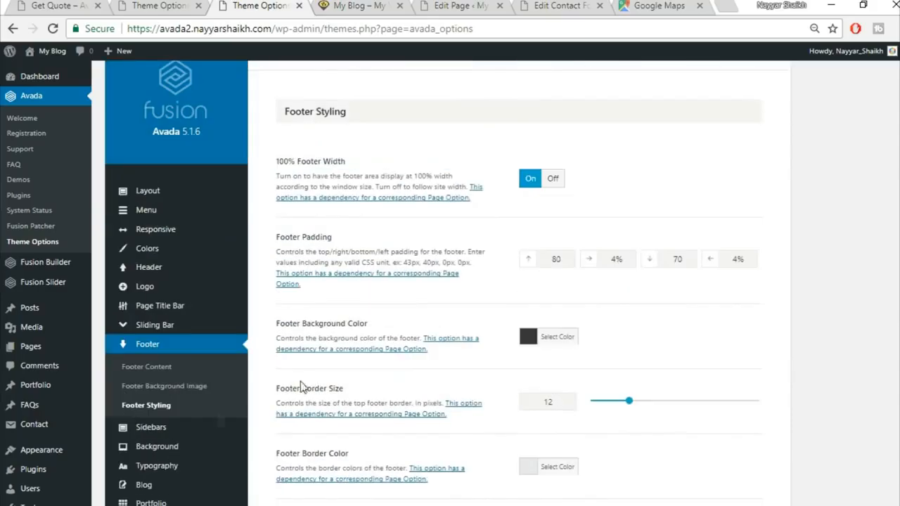
Step: In Footer Content, edit the copyright text to start 'Copyright 2017 BloggDude'
{"action": "left_click", "coordinate": [148, 367]}
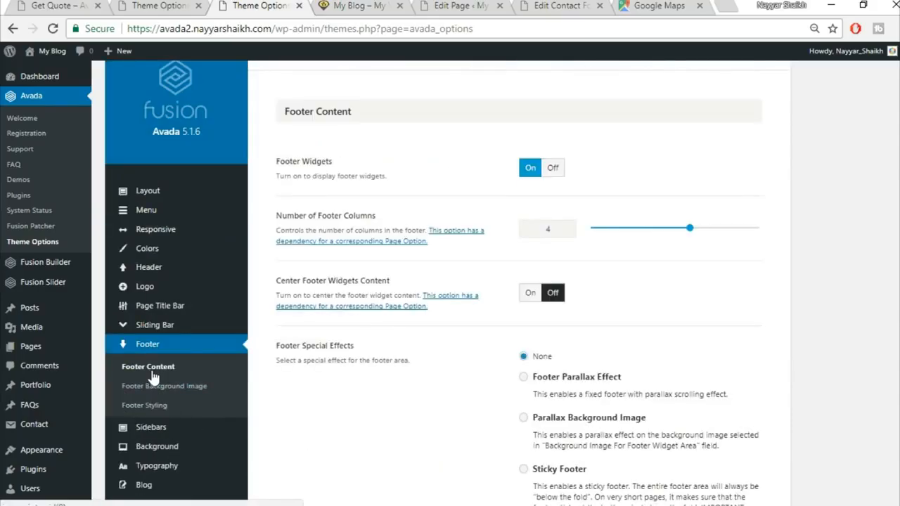
{"action": "scroll", "coordinate": [485, 207], "scroll_direction": "down", "scroll_amount": 6}
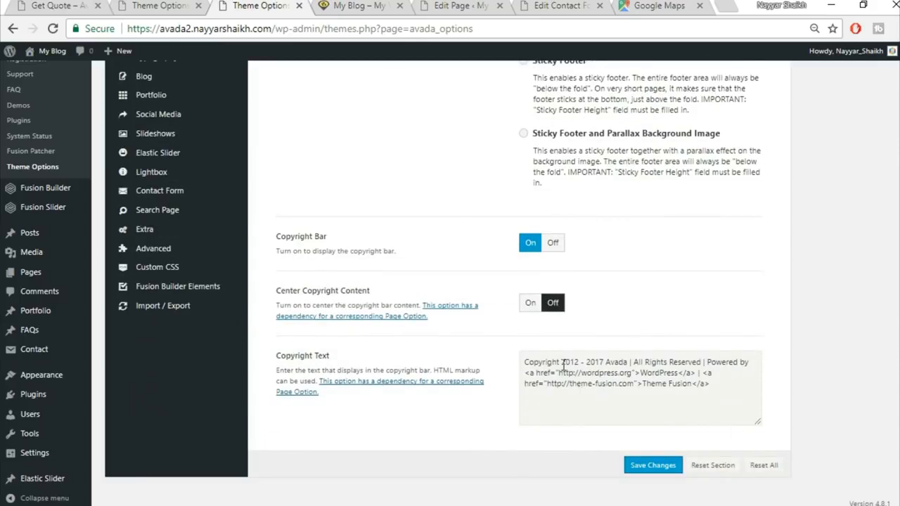
{"action": "left_click_drag", "start_coordinate": [563, 363], "coordinate": [579, 363]}
{"action": "key", "text": "Delete"}
{"action": "key", "text": "Delete"}
{"action": "key", "text": "Delete"}
{"action": "key", "text": "Delete"}
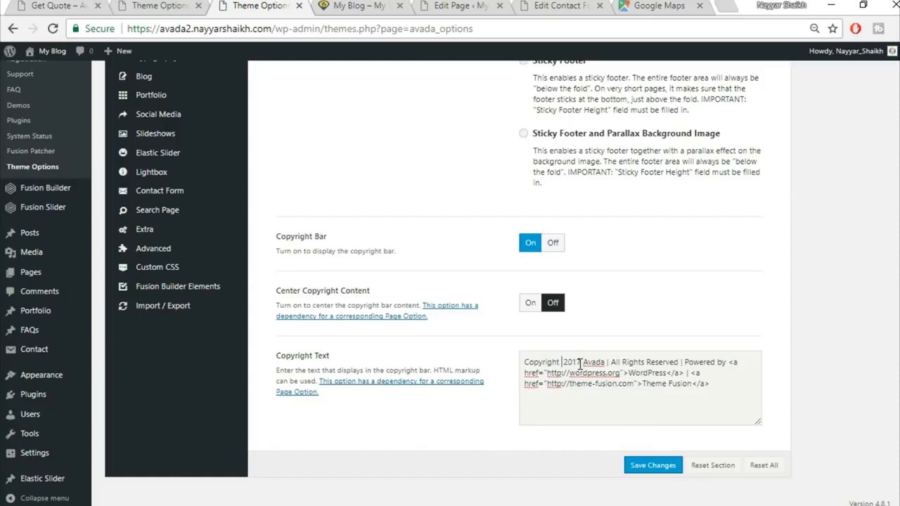
{"action": "left_click_drag", "start_coordinate": [606, 361], "coordinate": [584, 361]}
{"action": "key", "text": "ctrl+shift+End"}
{"action": "type", "text": "8loggDude"}
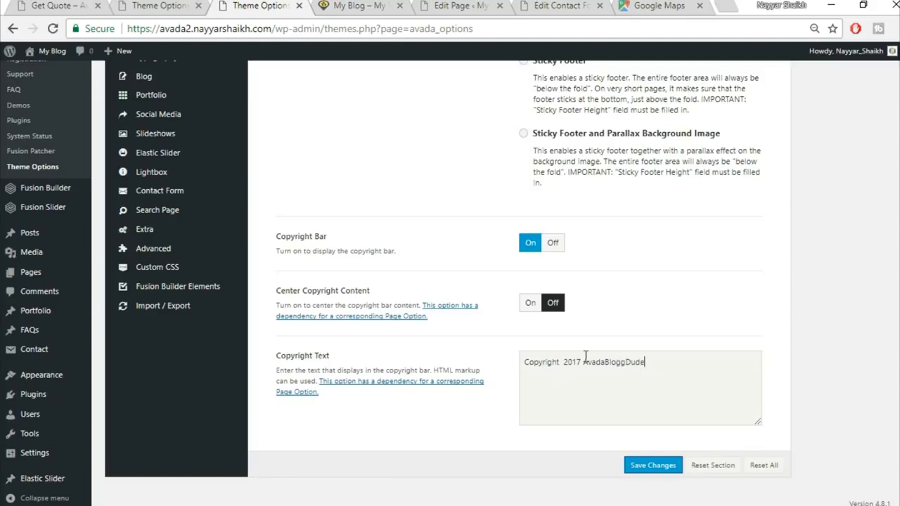
{"action": "key", "text": "ctrl+z"}
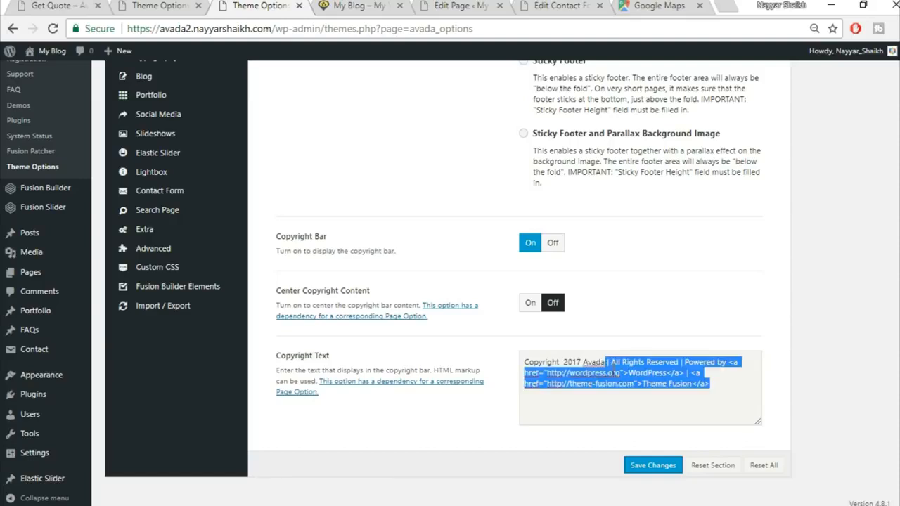
{"action": "left_click", "coordinate": [606, 362]}
{"action": "double_click", "coordinate": [585, 361]}
{"action": "type", "text": "BloggDud"}
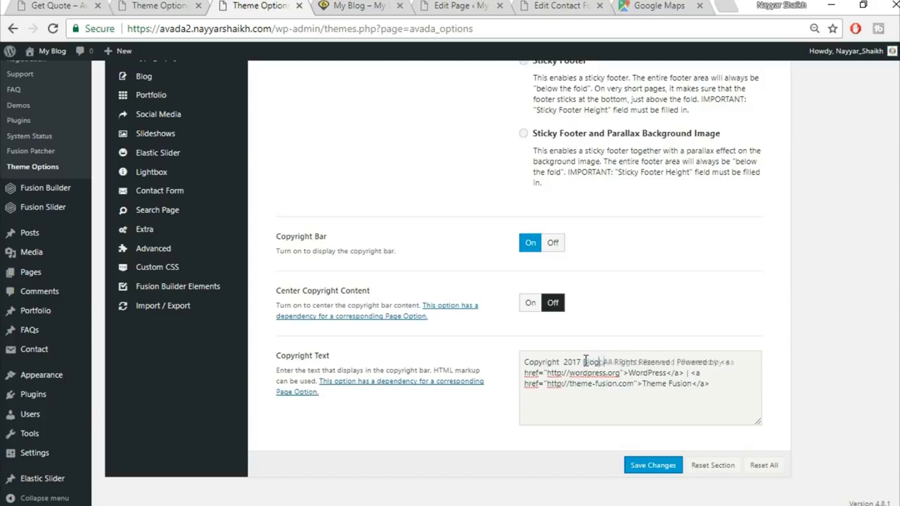
{"action": "type", "text": "e"}
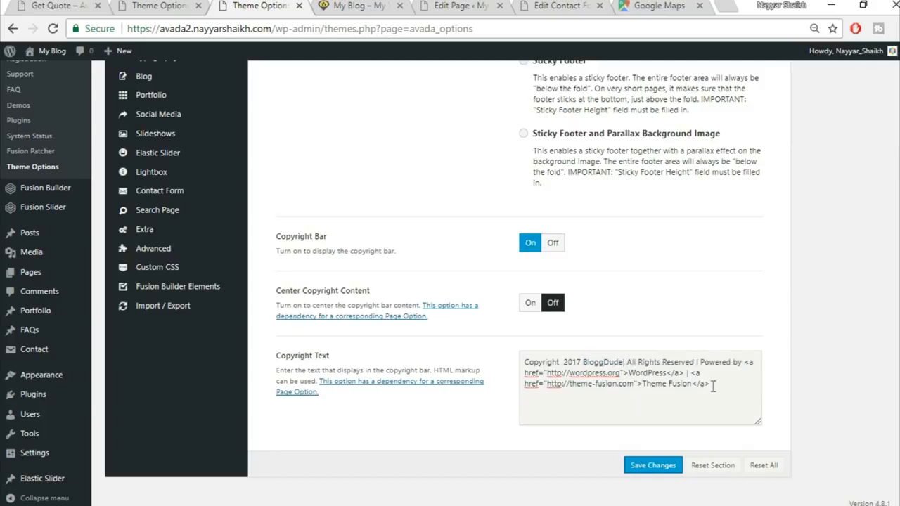
{"action": "left_click", "coordinate": [630, 374]}
Step: Delete the Powered by WordPress and Theme Fusion credit links and save the copyright
{"action": "left_click_drag", "start_coordinate": [631, 374], "coordinate": [664, 364]}
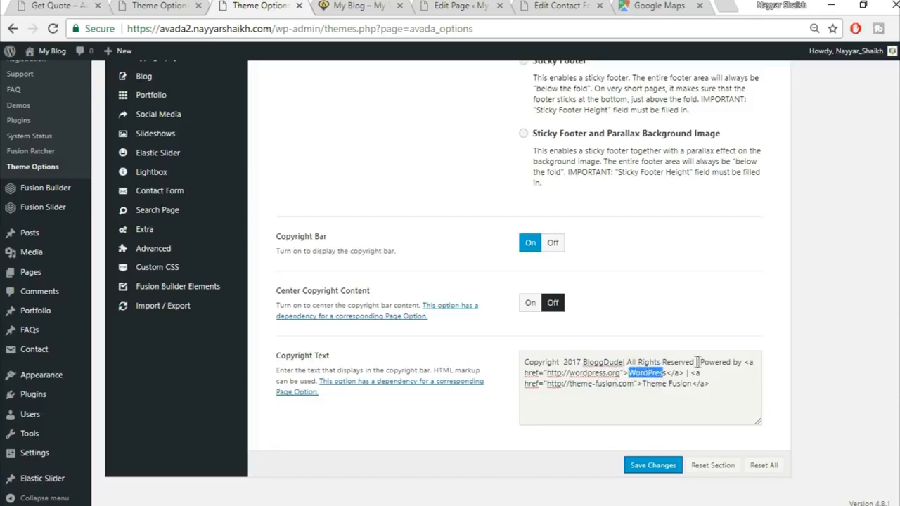
{"action": "left_click_drag", "start_coordinate": [699, 362], "coordinate": [686, 373]}
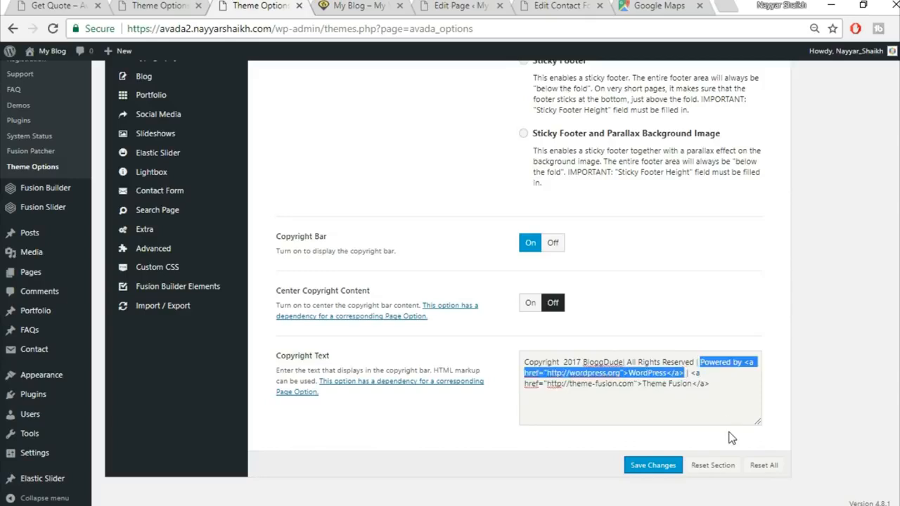
{"action": "key", "text": "Delete"}
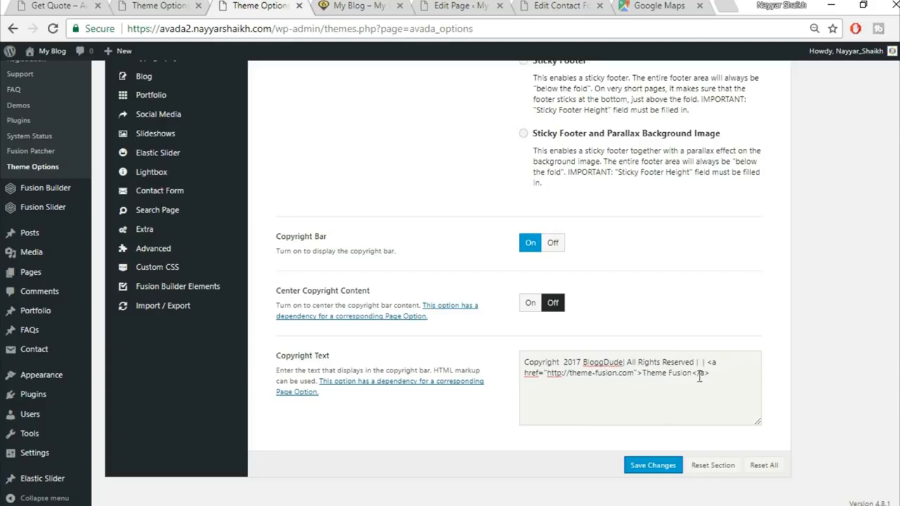
{"action": "left_click_drag", "start_coordinate": [645, 375], "coordinate": [734, 392]}
{"action": "key", "text": "Delete"}
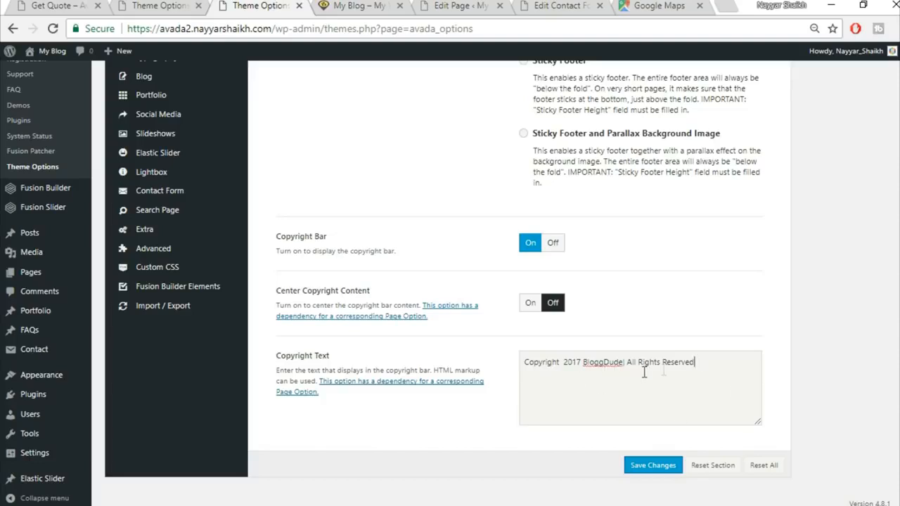
{"action": "left_click", "coordinate": [654, 465]}
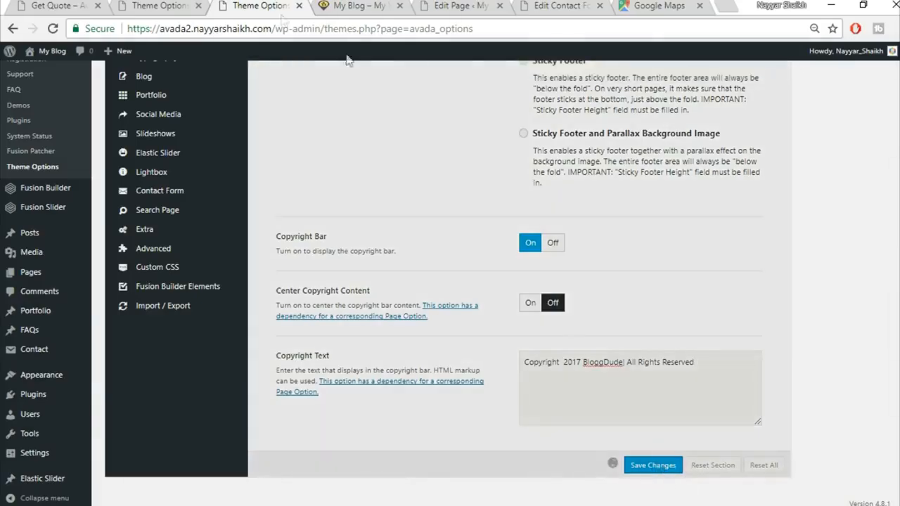
Step: Reload the live home page and check the footer reads Copyright 2017 BloggDude | All Rights Reserved
{"action": "left_click", "coordinate": [383, 6]}
{"action": "left_click", "coordinate": [382, 25]}
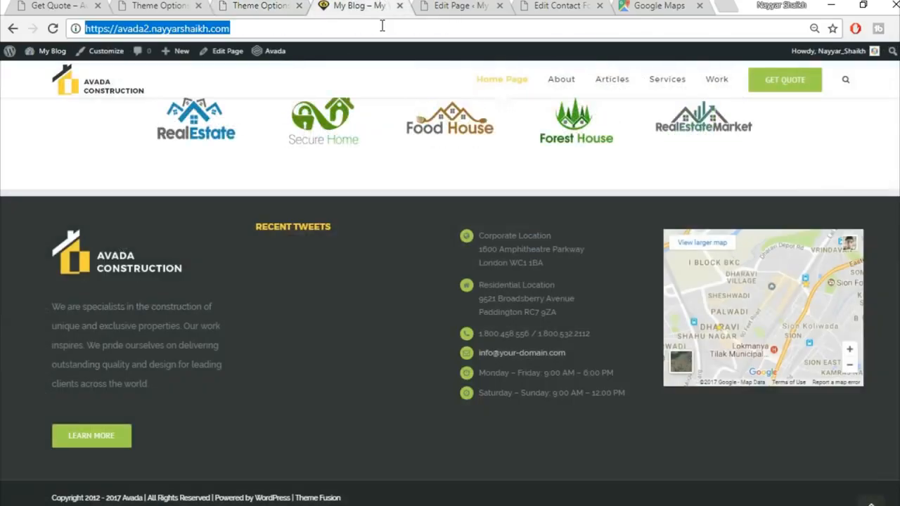
{"action": "key", "text": "Return"}
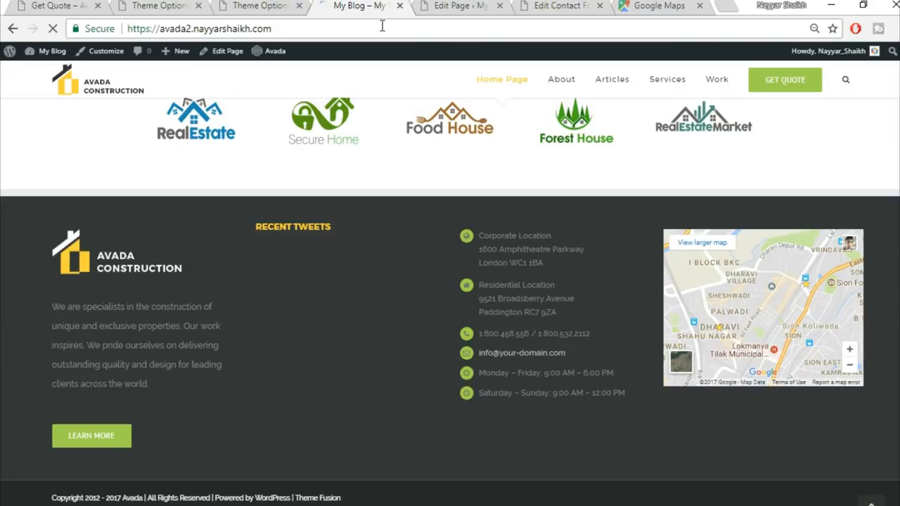
{"action": "scroll", "coordinate": [763, 308], "scroll_direction": "down", "scroll_amount": 2}
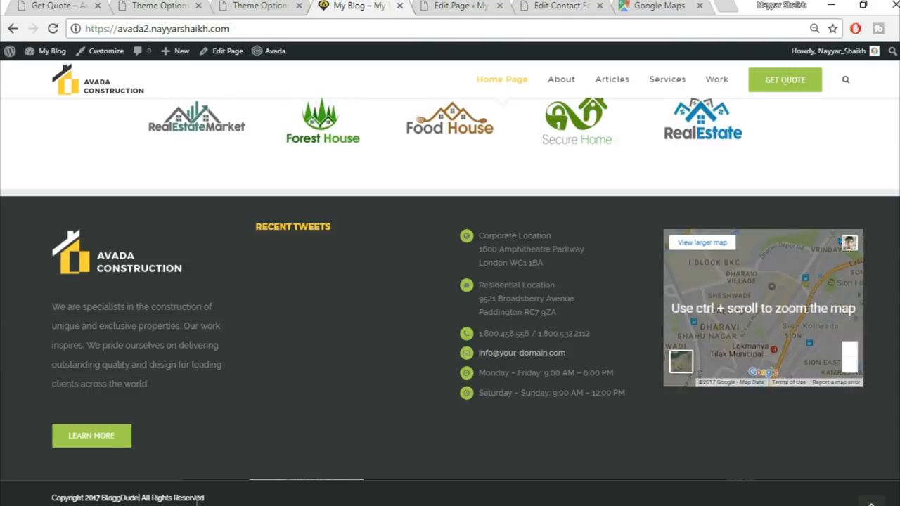
{"action": "scroll", "coordinate": [551, 497], "scroll_direction": "up", "scroll_amount": 1}
{"action": "scroll", "coordinate": [550, 497], "scroll_direction": "down", "scroll_amount": 1}
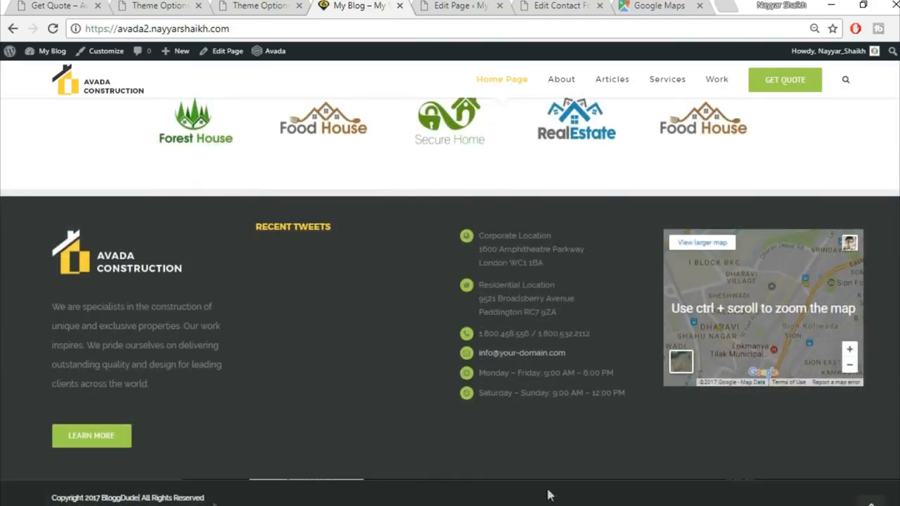
{"action": "left_click", "coordinate": [871, 502]}
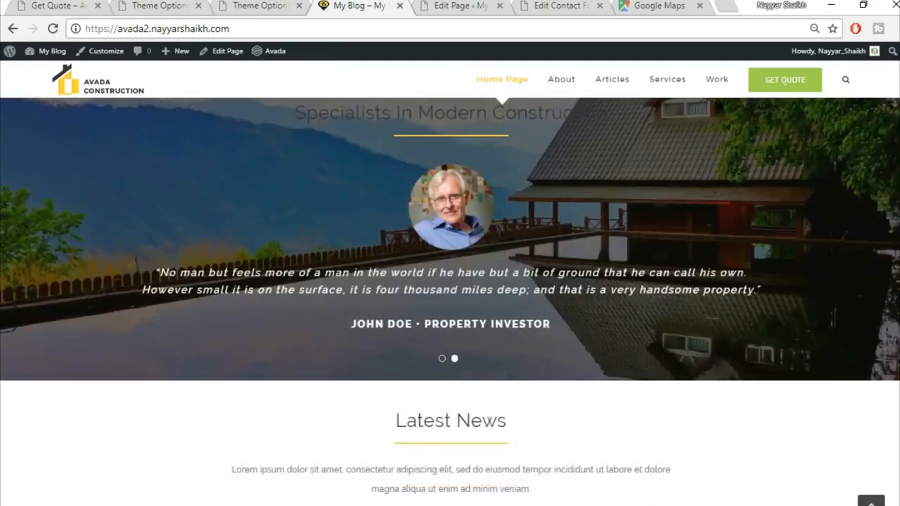